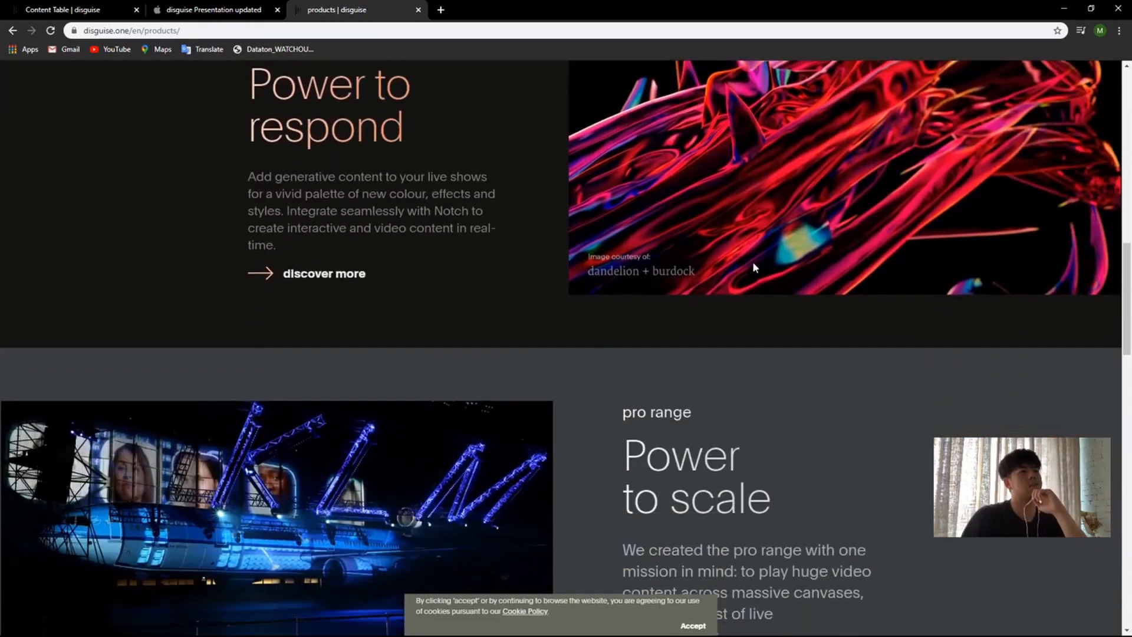
scroll(444, 296, down, 6)
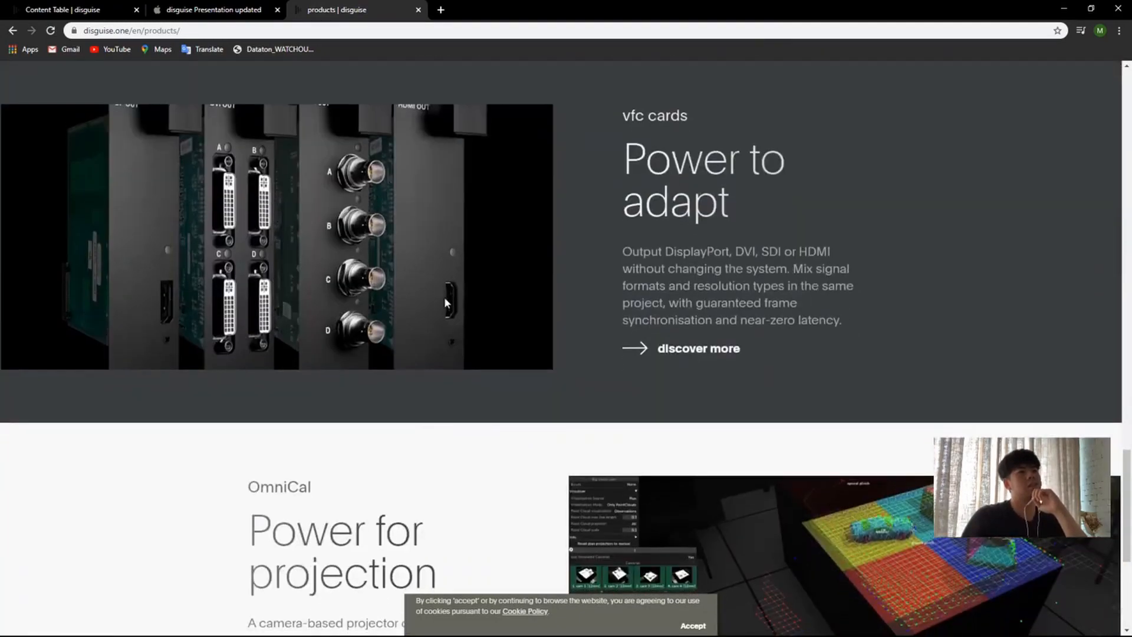
Step: Look through the product ranges on the disguise products page
scroll(515, 264, up, 20)
scroll(531, 262, up, 4)
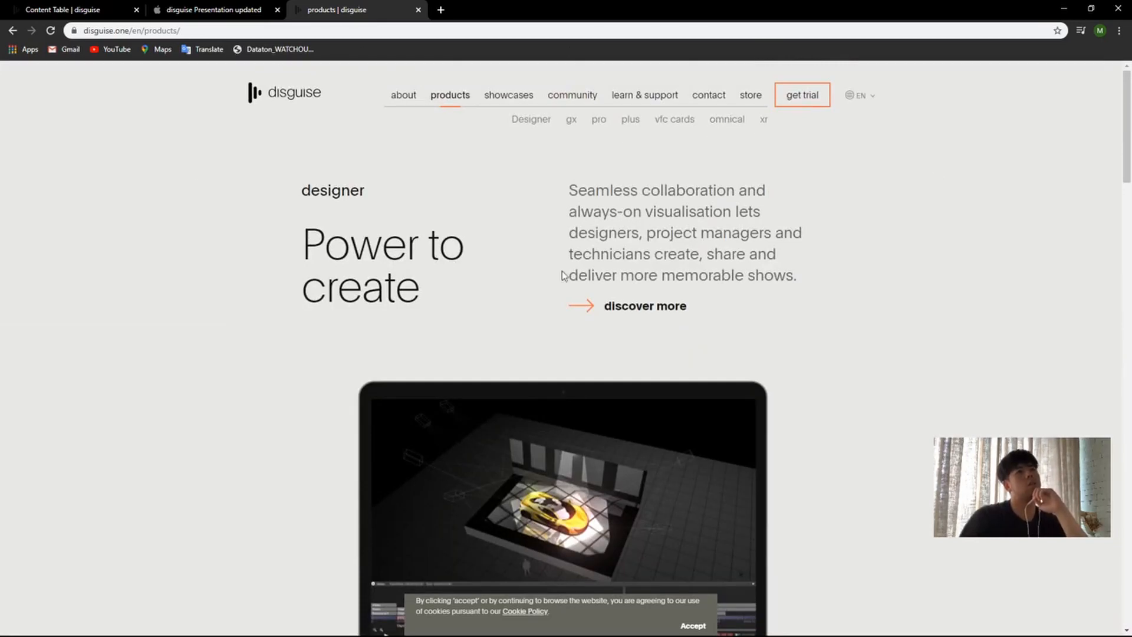
Step: Open the disguise showcases page and look through its esports, concert touring, theatre, broadcast and live events sections
click(506, 102)
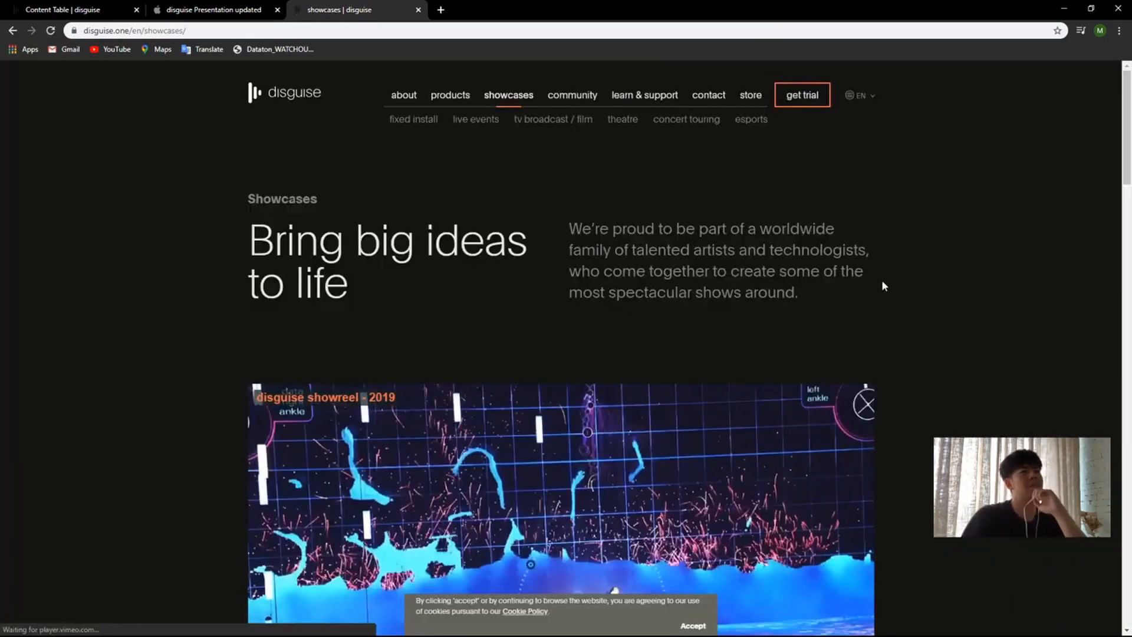
scroll(882, 286, down, 5)
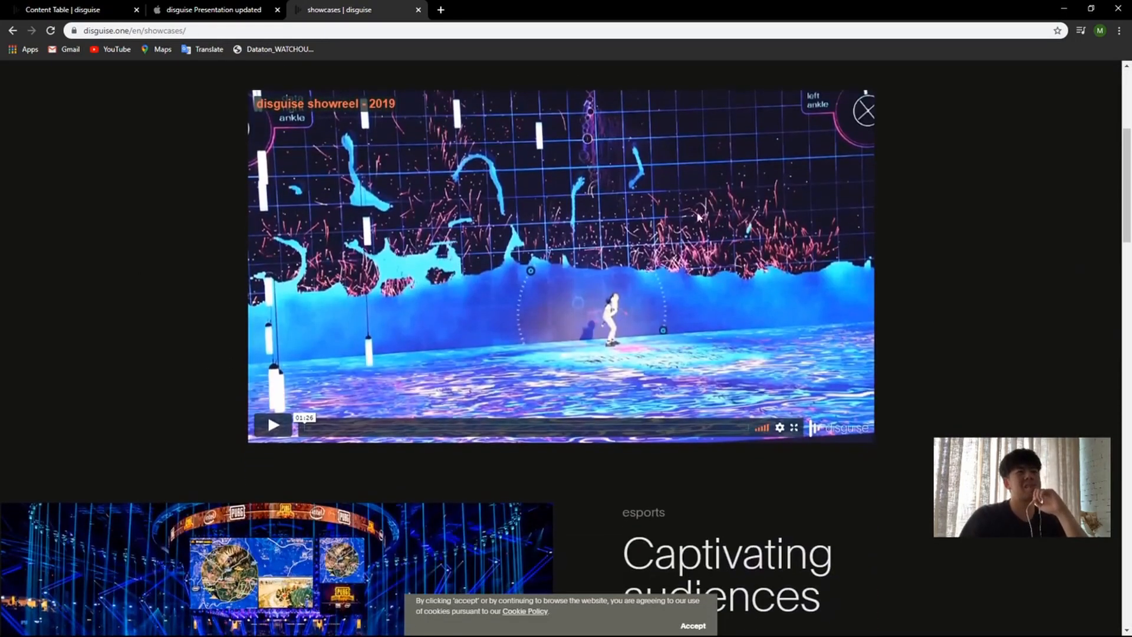
scroll(698, 217, down, 6)
scroll(764, 298, down, 5)
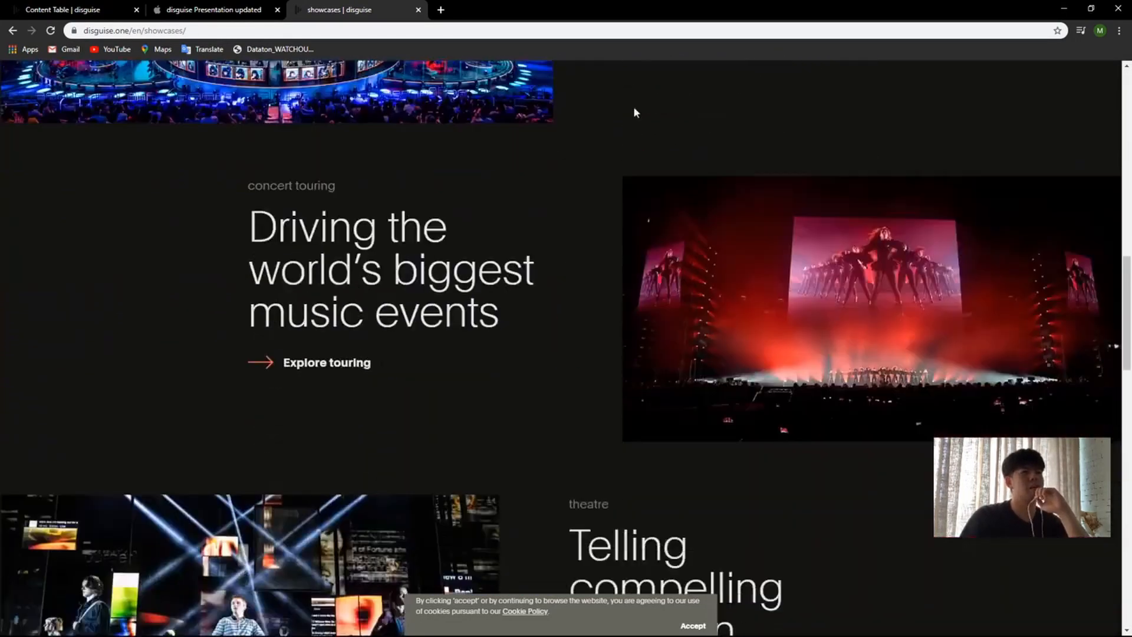
scroll(843, 285, down, 9)
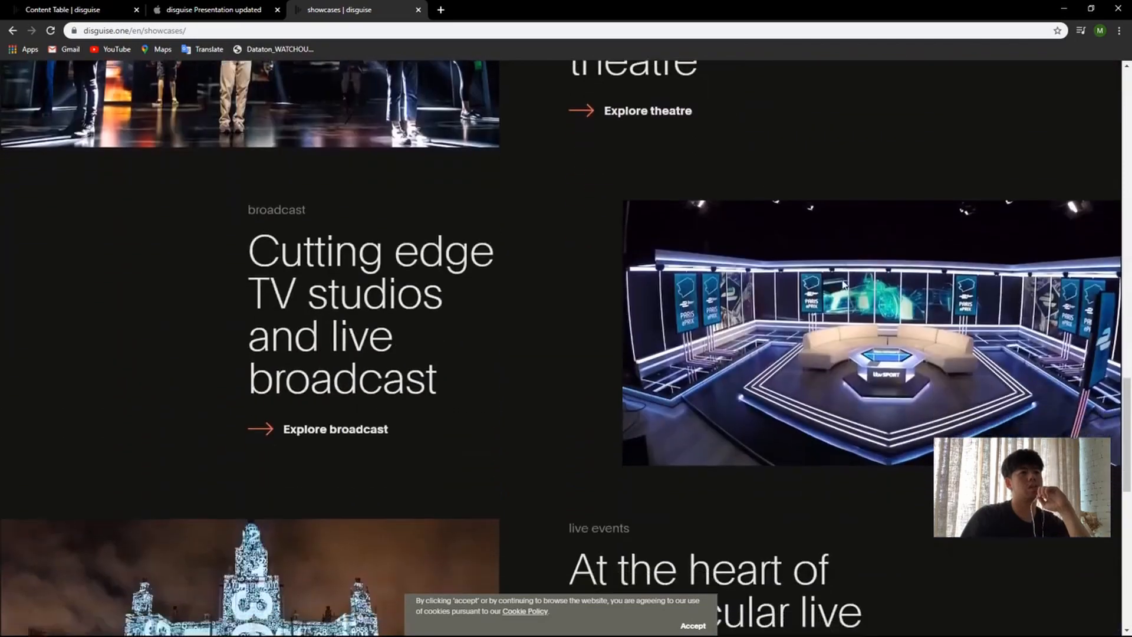
scroll(843, 284, down, 4)
key(Home)
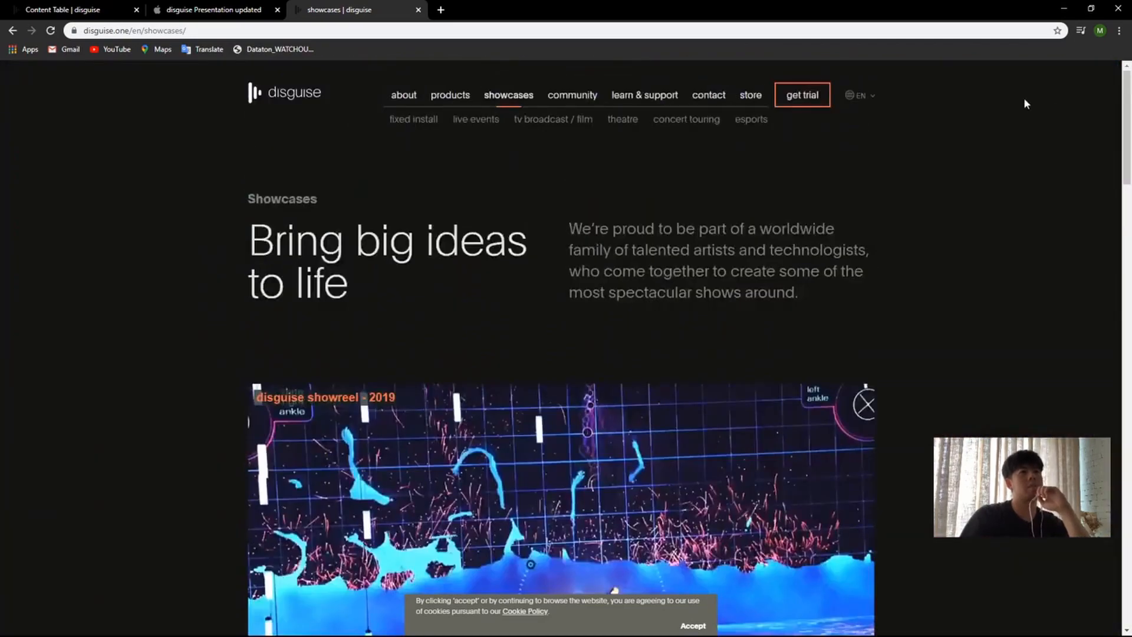
Step: Open the learn & support page and review its training resources and the Choose your pathway section
click(656, 101)
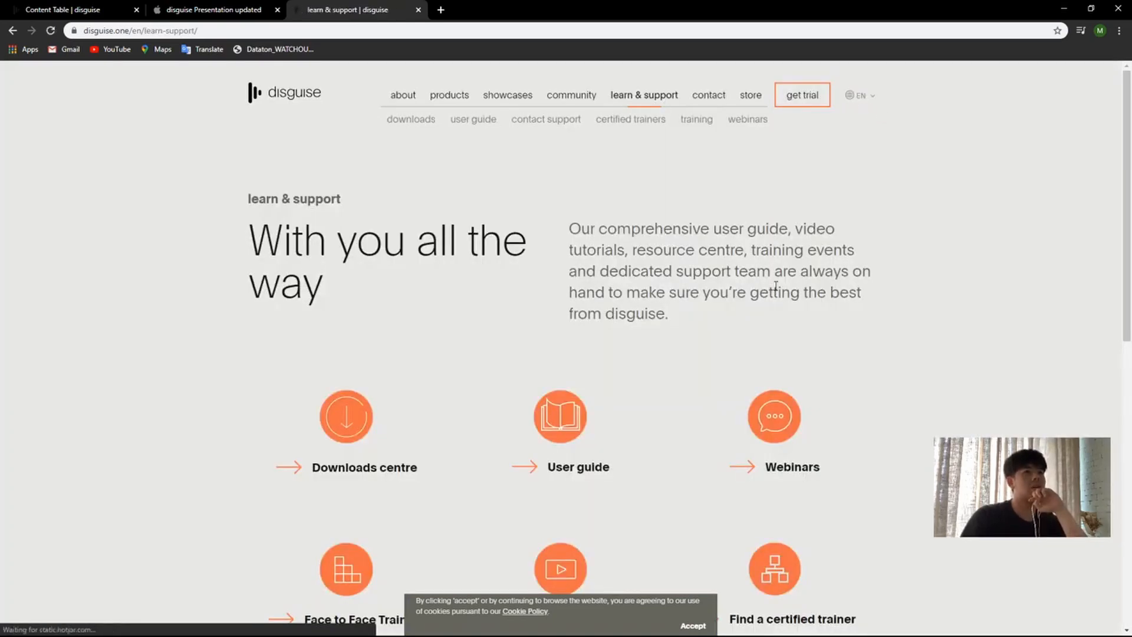
scroll(662, 266, down, 5)
scroll(691, 297, down, 3)
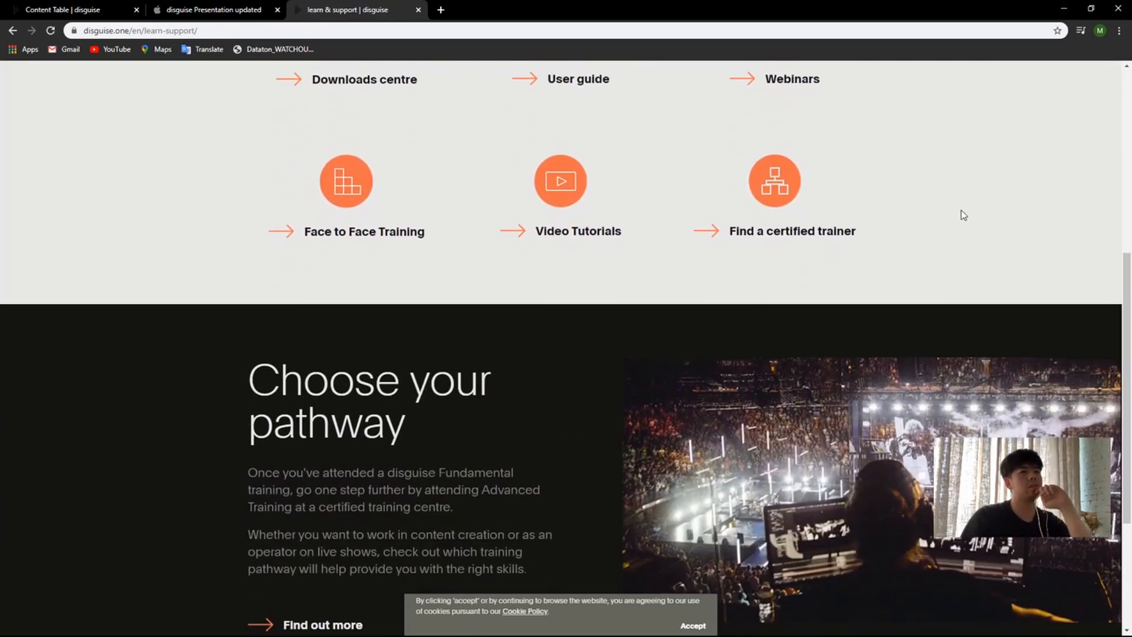
scroll(726, 212, down, 3)
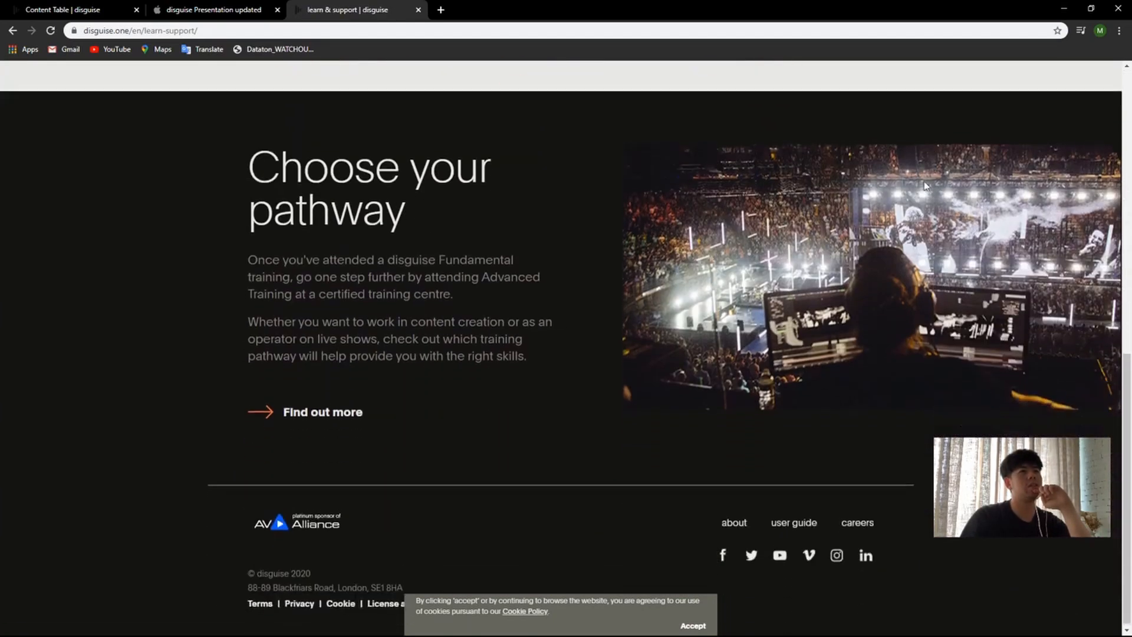
scroll(847, 87, up, 5)
scroll(885, 265, down, 3)
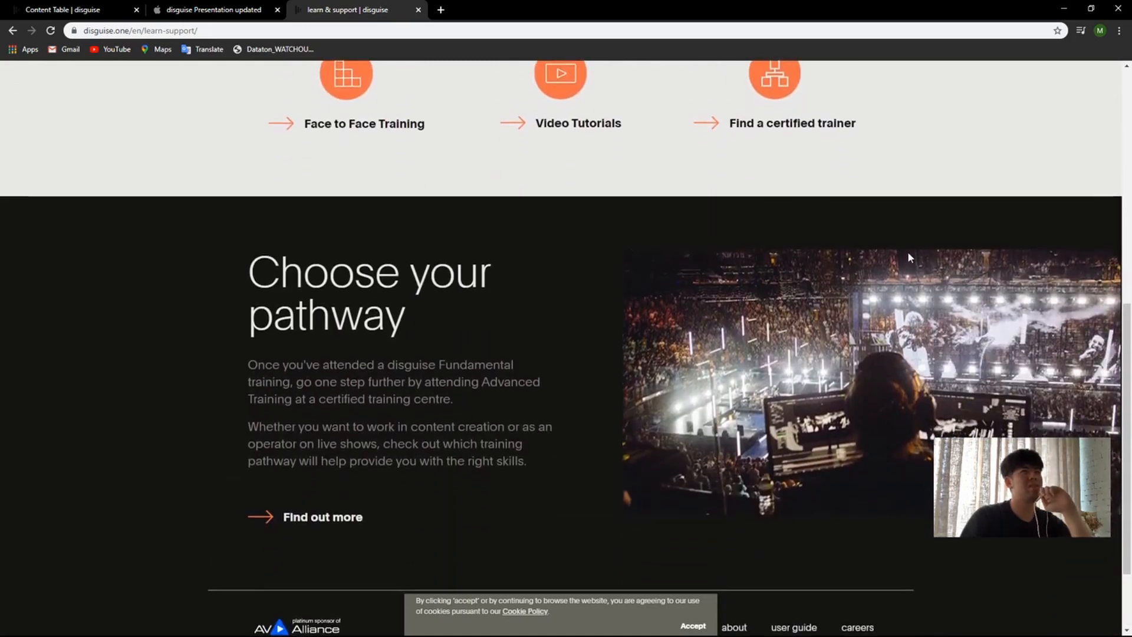
scroll(874, 210, up, 2)
scroll(522, 289, down, 4)
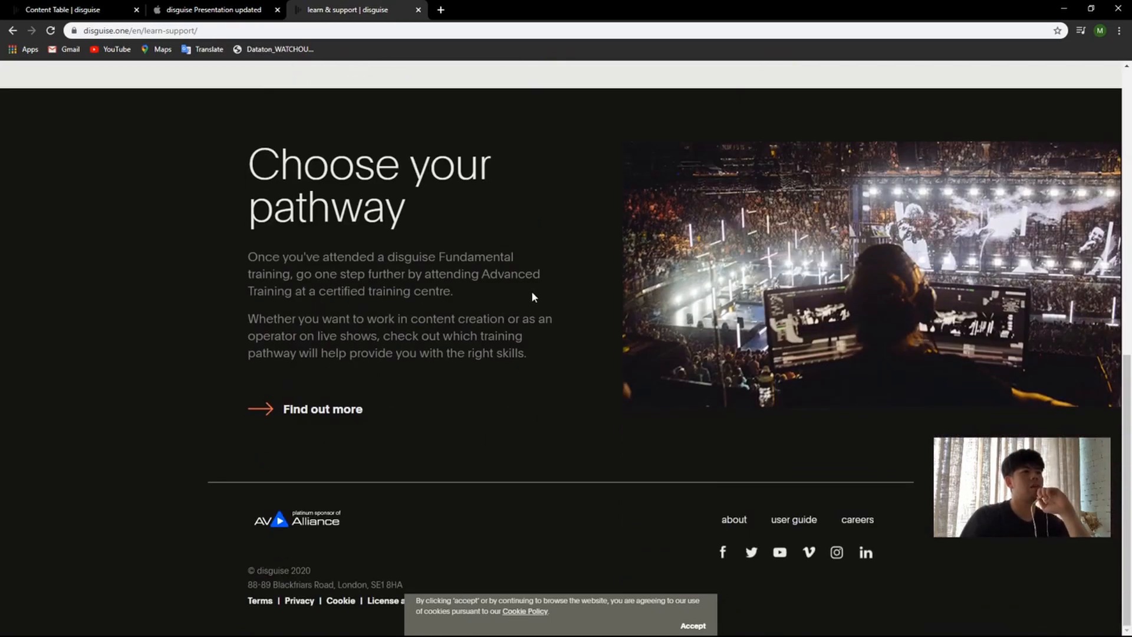
scroll(610, 385, up, 10)
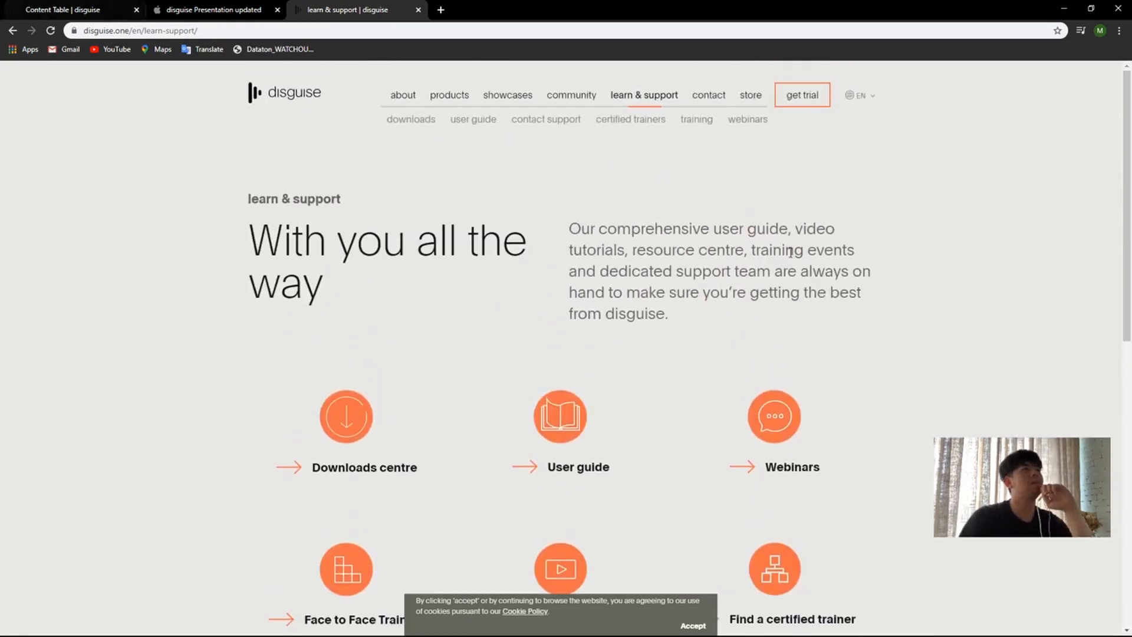
Step: Open the Software collection in the disguise store and look over the Designer and USB Key products
click(745, 97)
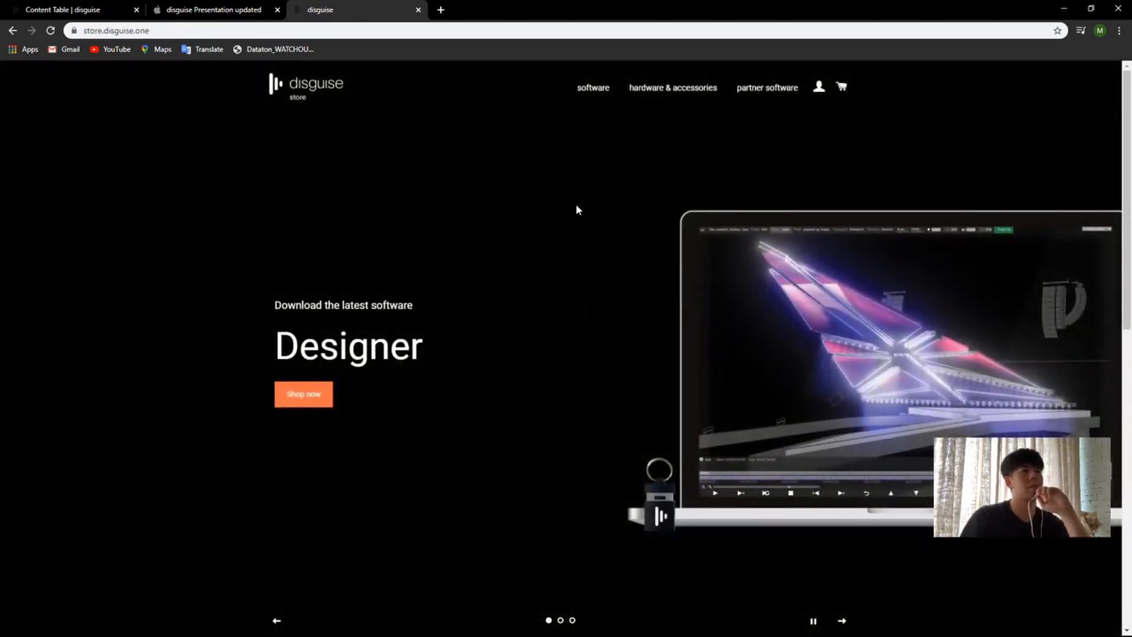
scroll(578, 210, down, 10)
scroll(413, 307, up, 3)
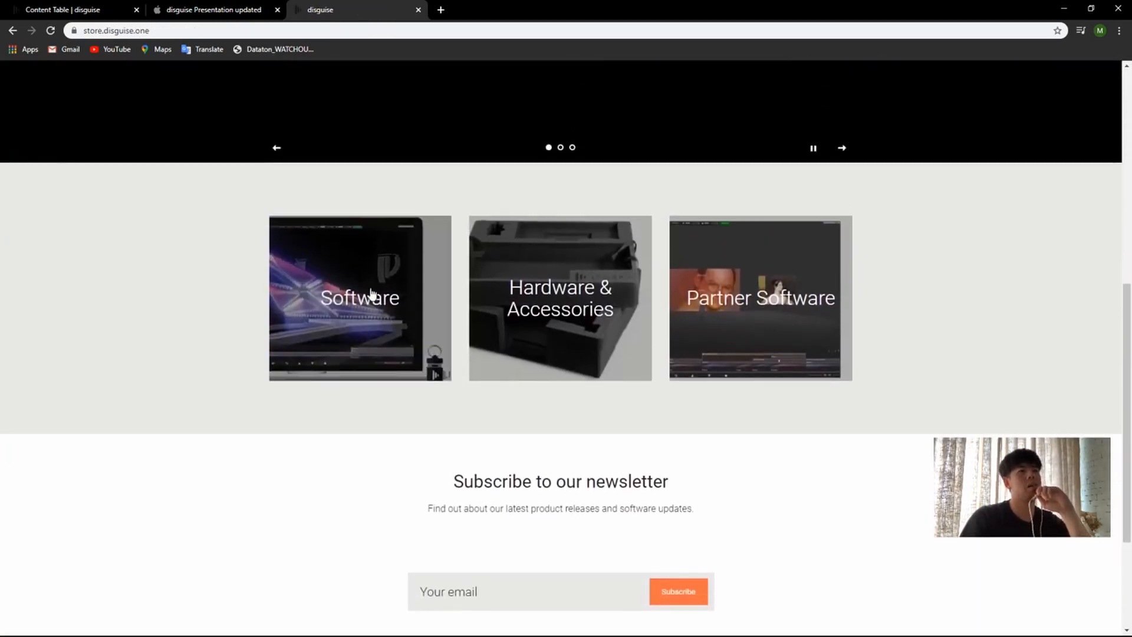
click(372, 302)
scroll(1049, 290, down, 2)
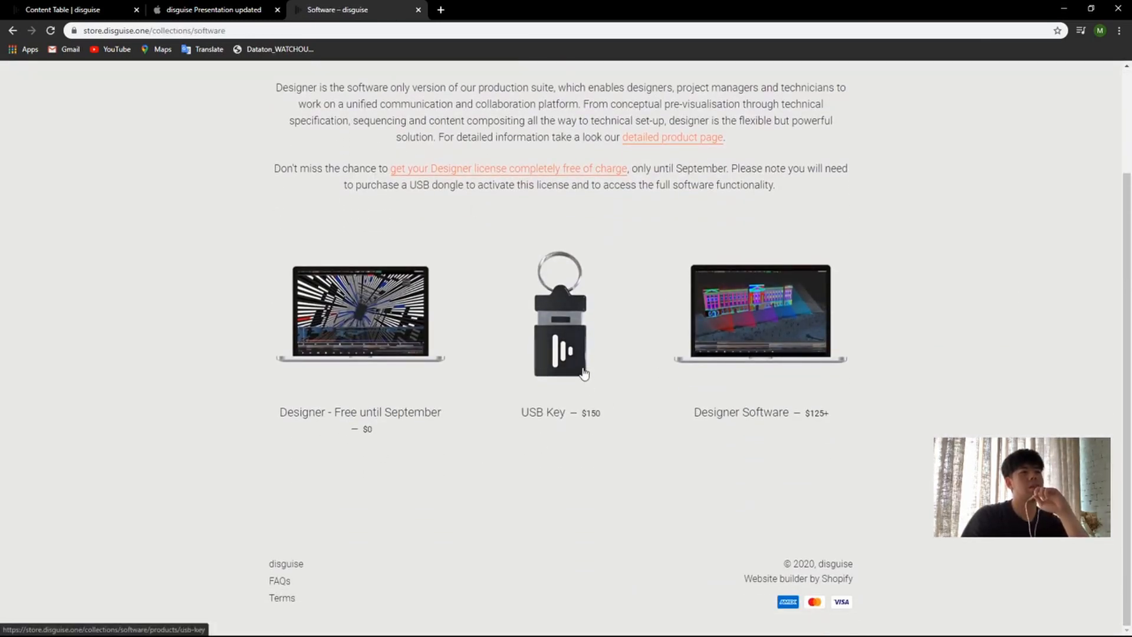
scroll(608, 330, up, 1)
scroll(607, 366, down, 1)
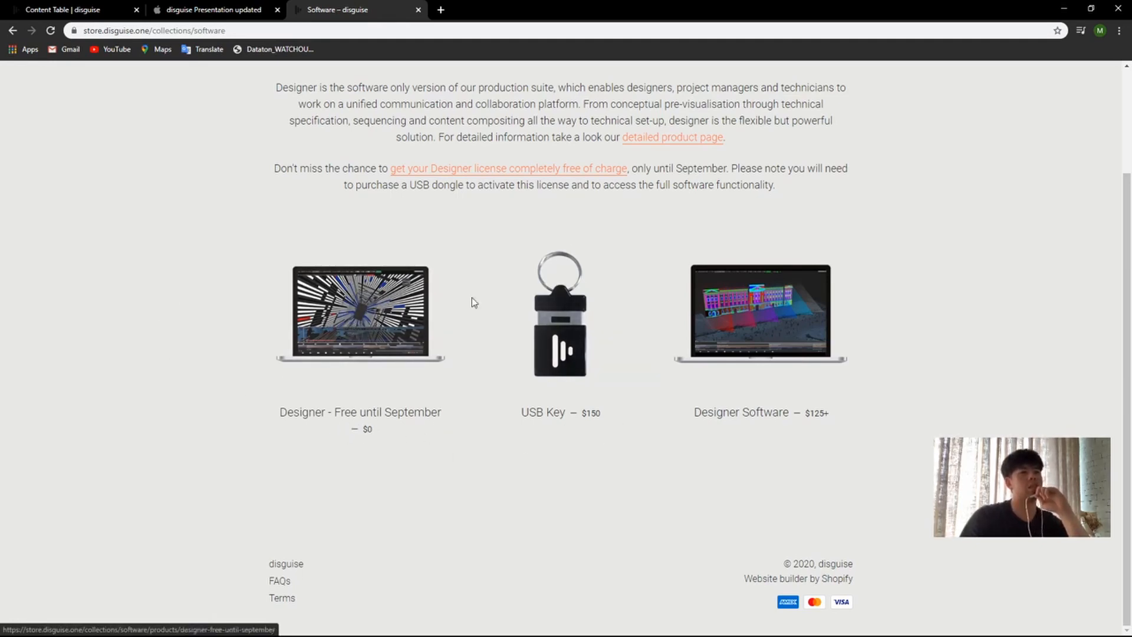
Step: Open the USB Key product page and read its purchase details
click(573, 354)
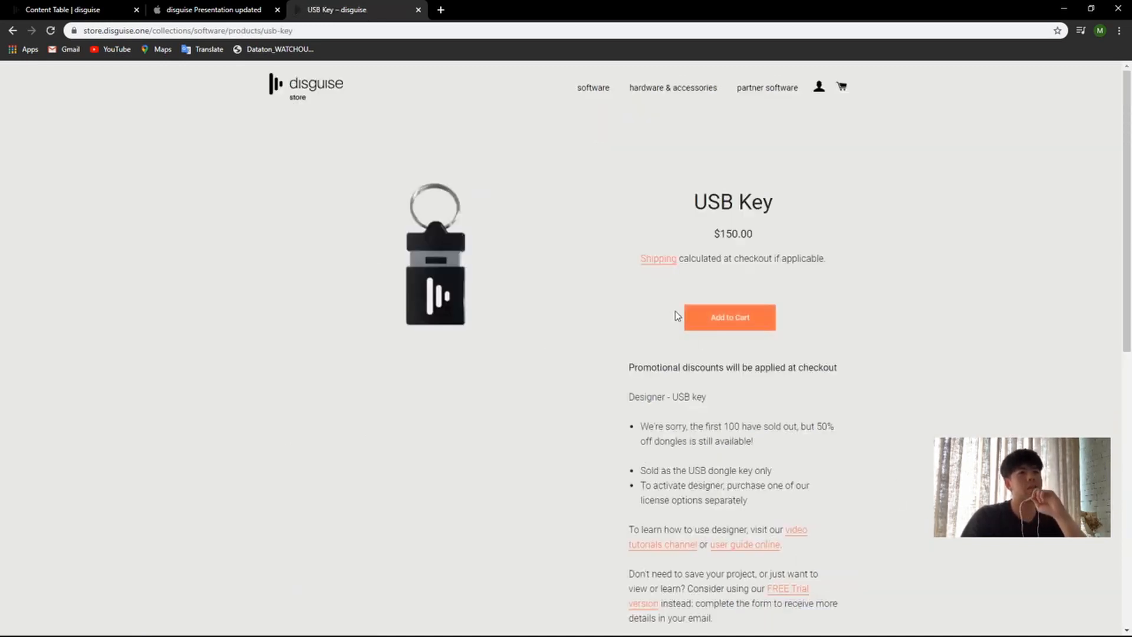
scroll(826, 397, down, 4)
scroll(850, 397, up, 1)
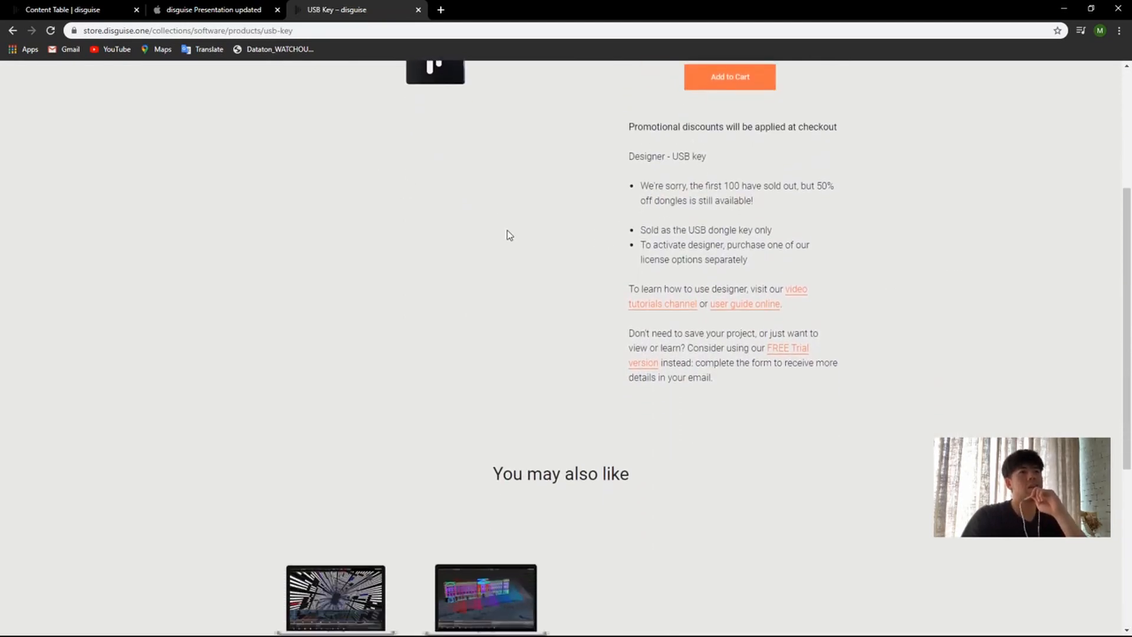
scroll(505, 232, up, 3)
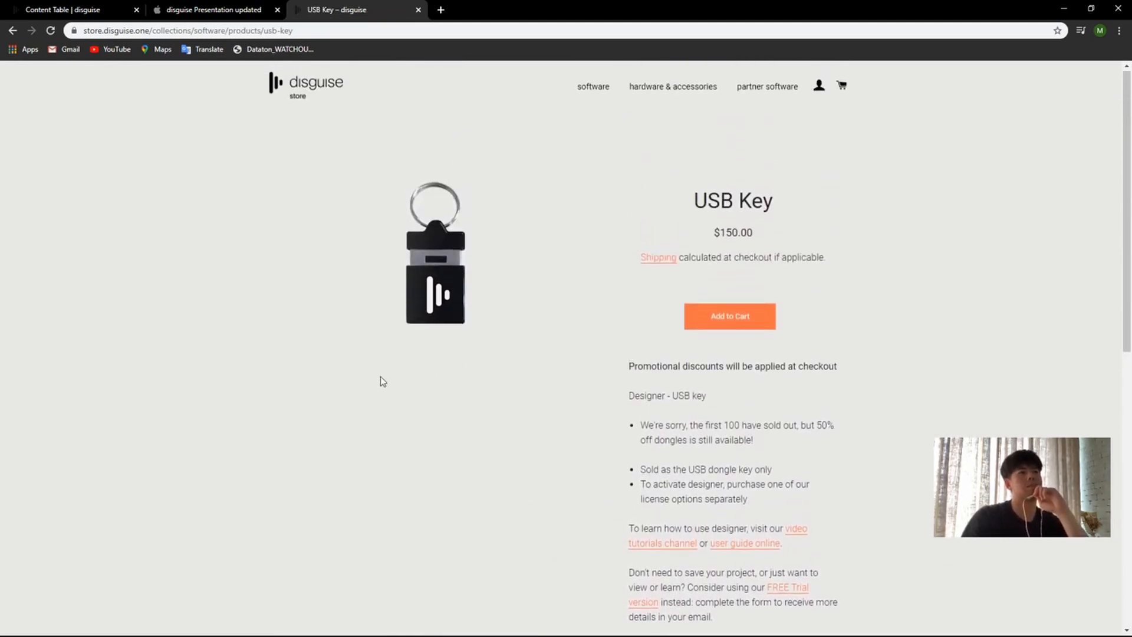
Step: Open the Designer Software product page and compare prices across the licence lengths, ending with 1 month selected and its price pointed out
key(alt+Left)
click(756, 314)
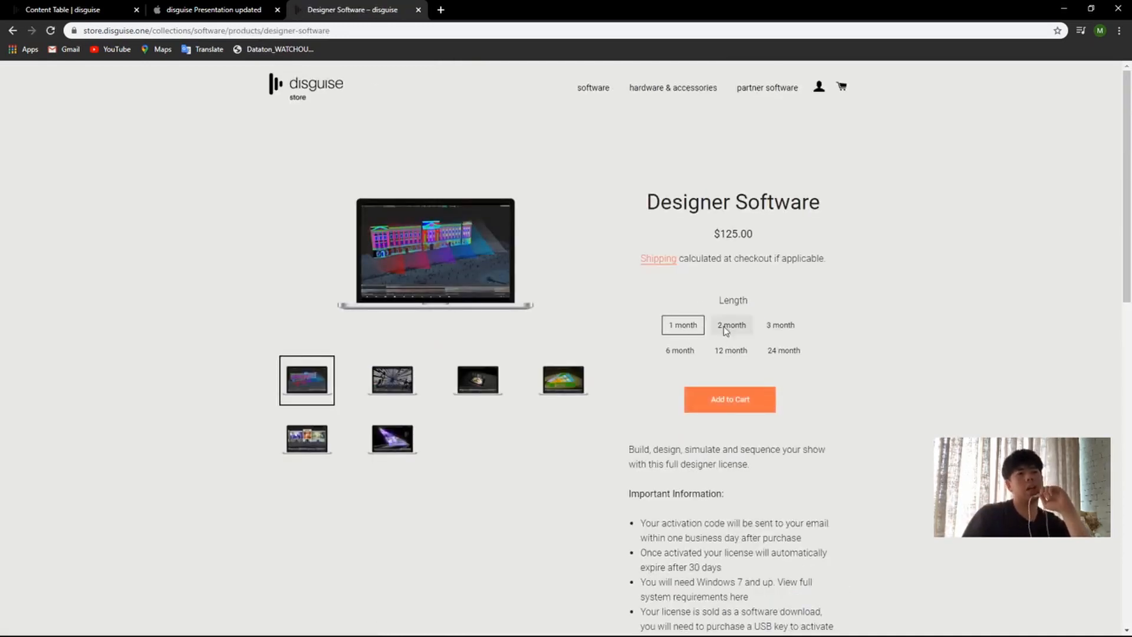
click(731, 326)
click(781, 325)
click(680, 350)
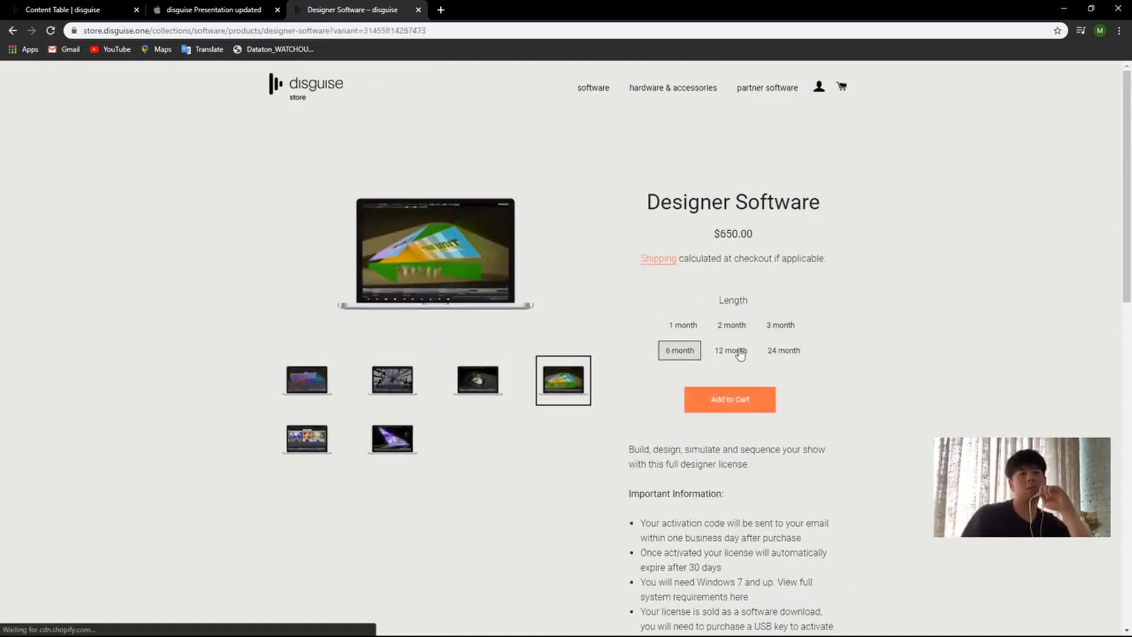
click(740, 352)
click(783, 350)
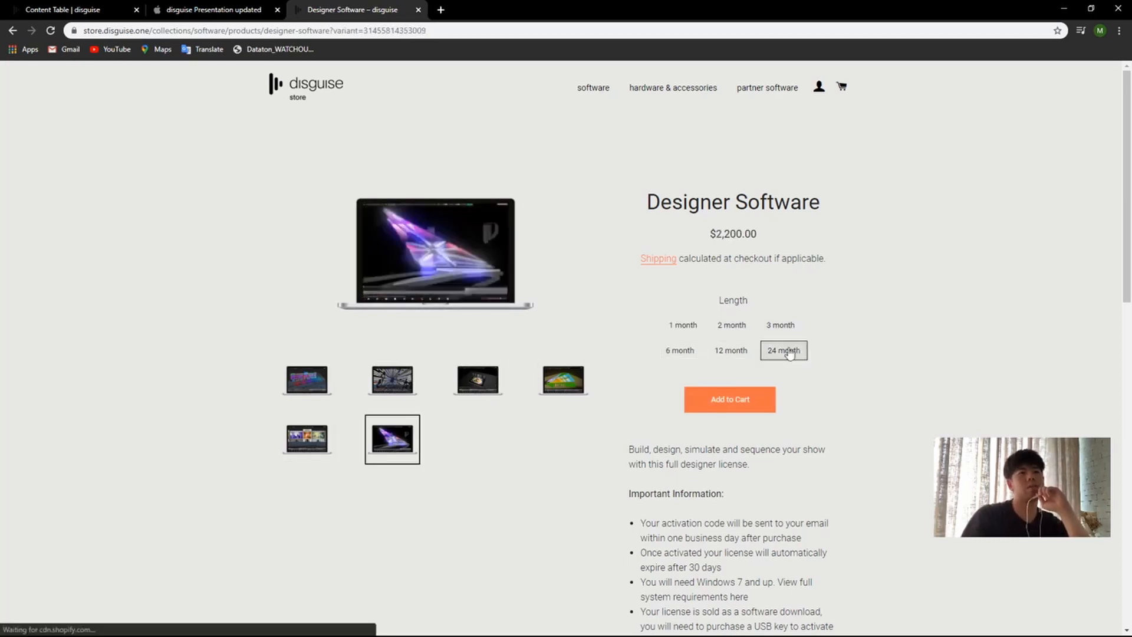
click(683, 325)
click(781, 326)
click(683, 325)
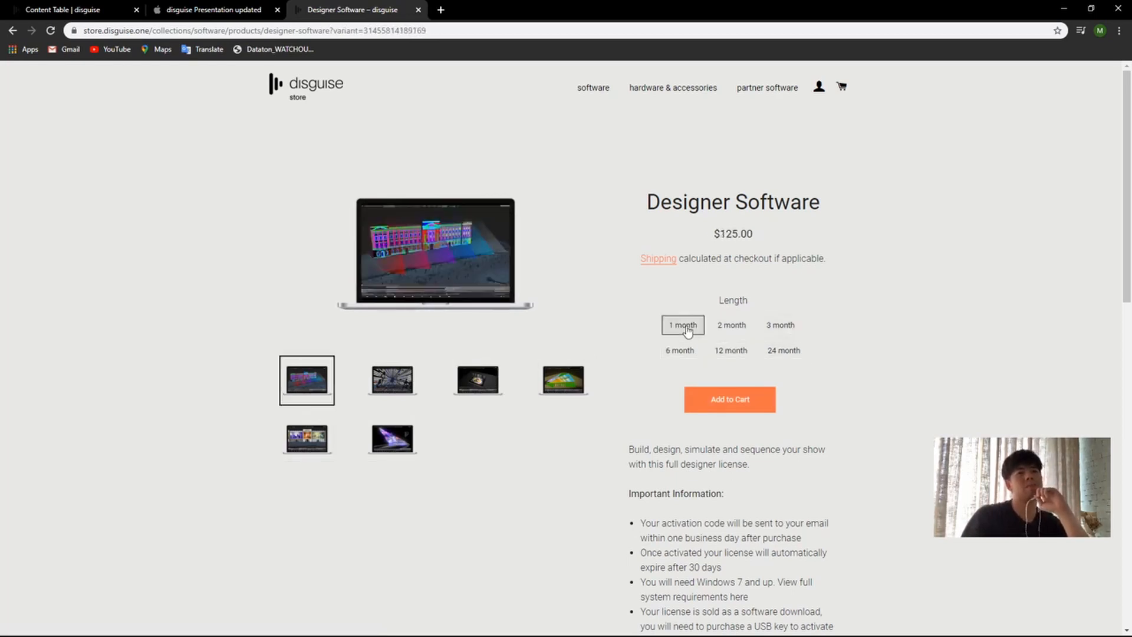
drag(713, 235, 765, 239)
click(737, 246)
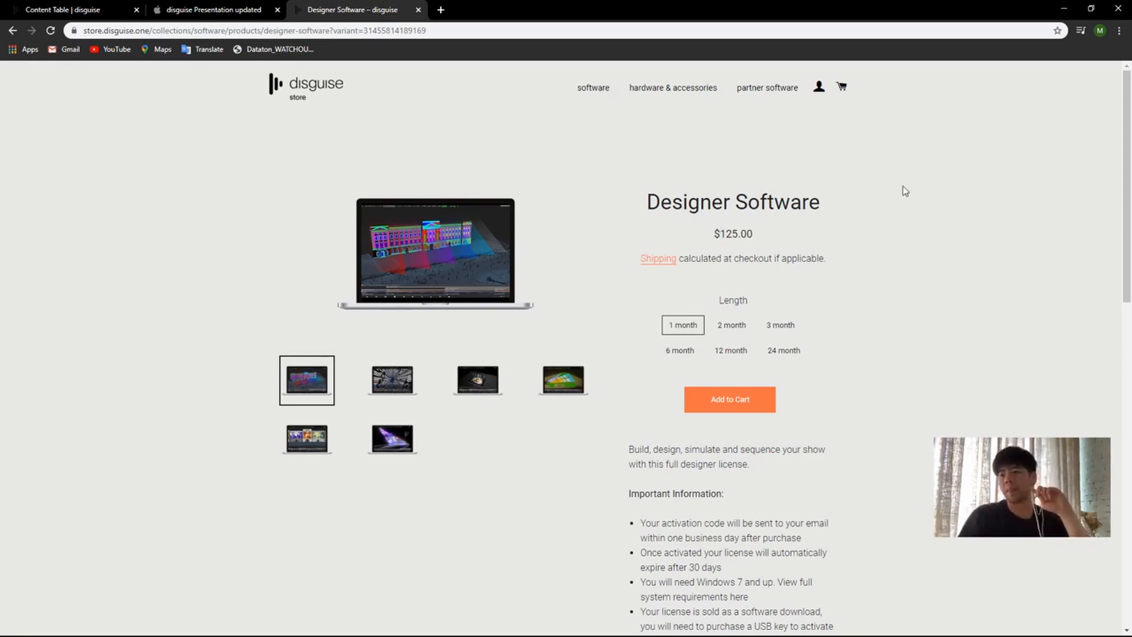
Step: Return to the Content Table help page and go from there to the disguise online help home page
click(74, 10)
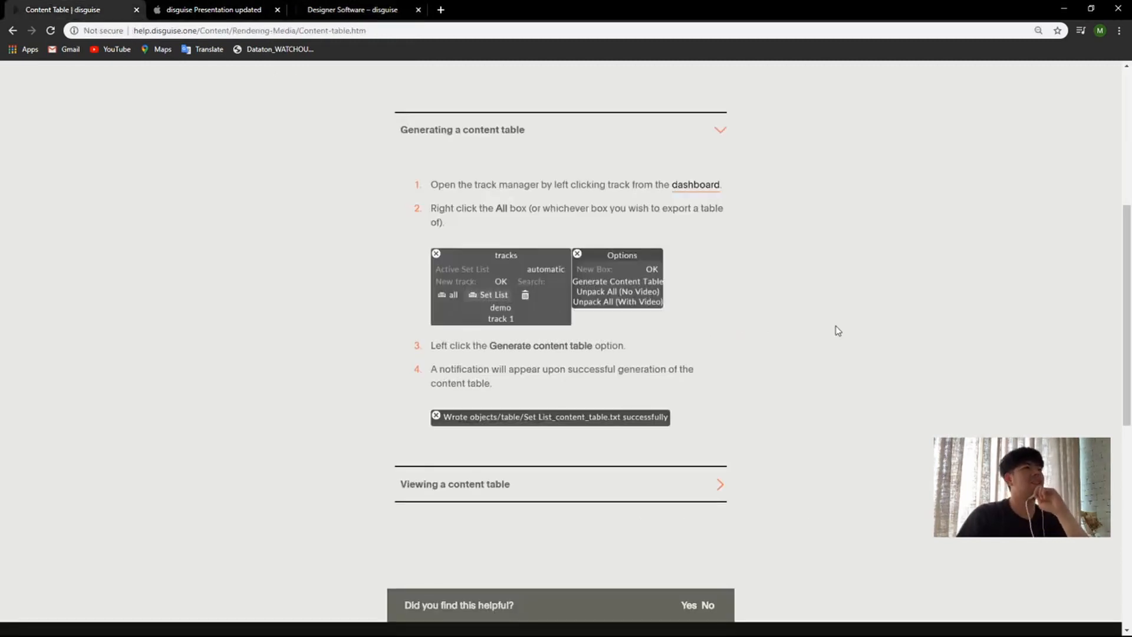
scroll(844, 349, up, 6)
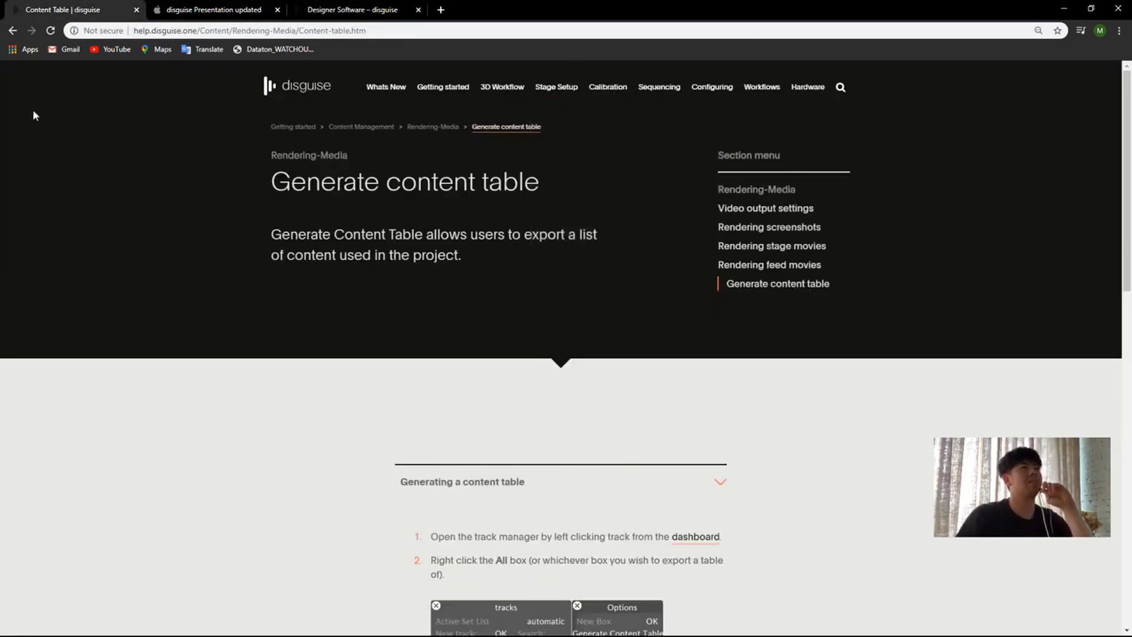
click(241, 28)
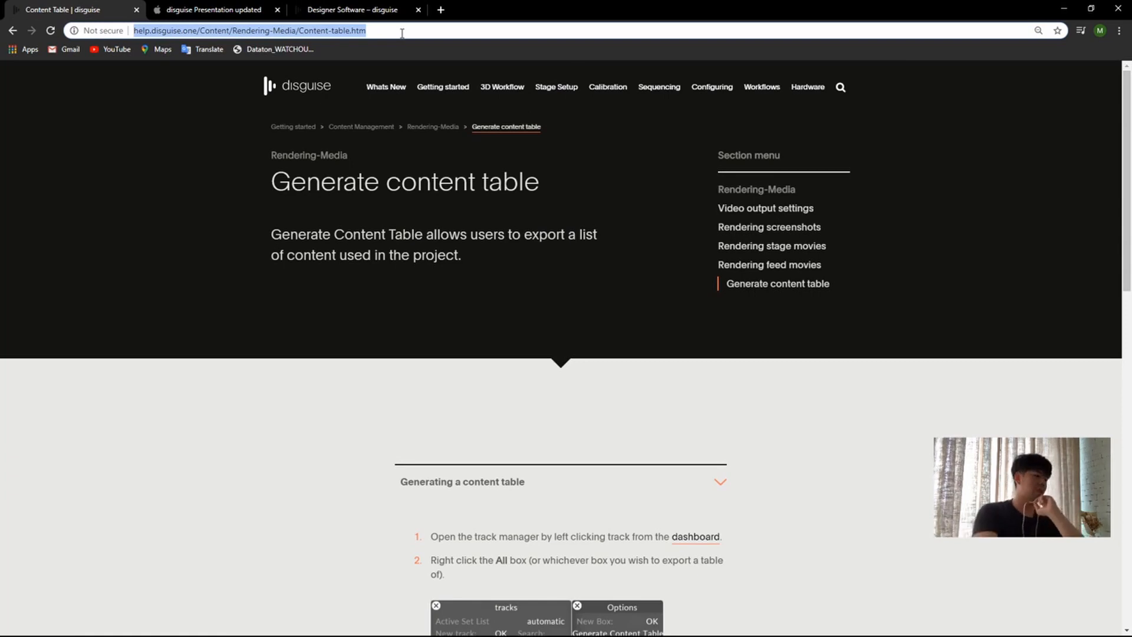
text(help.disguise.one)
key(Return)
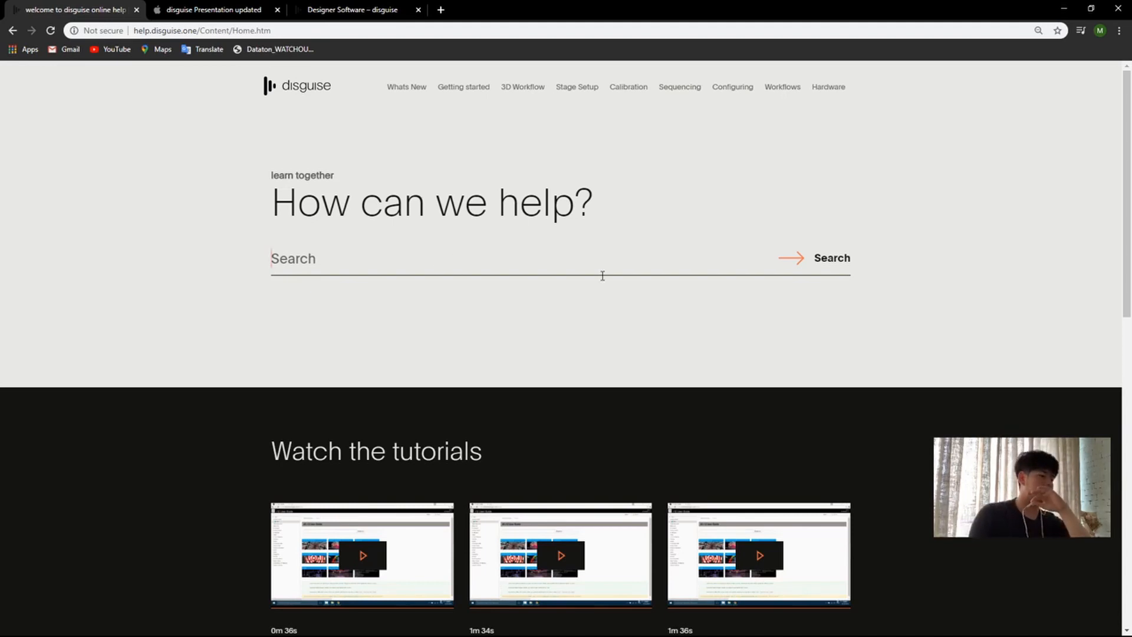
Step: Search the disguise online help for "support file"
text(suppo)
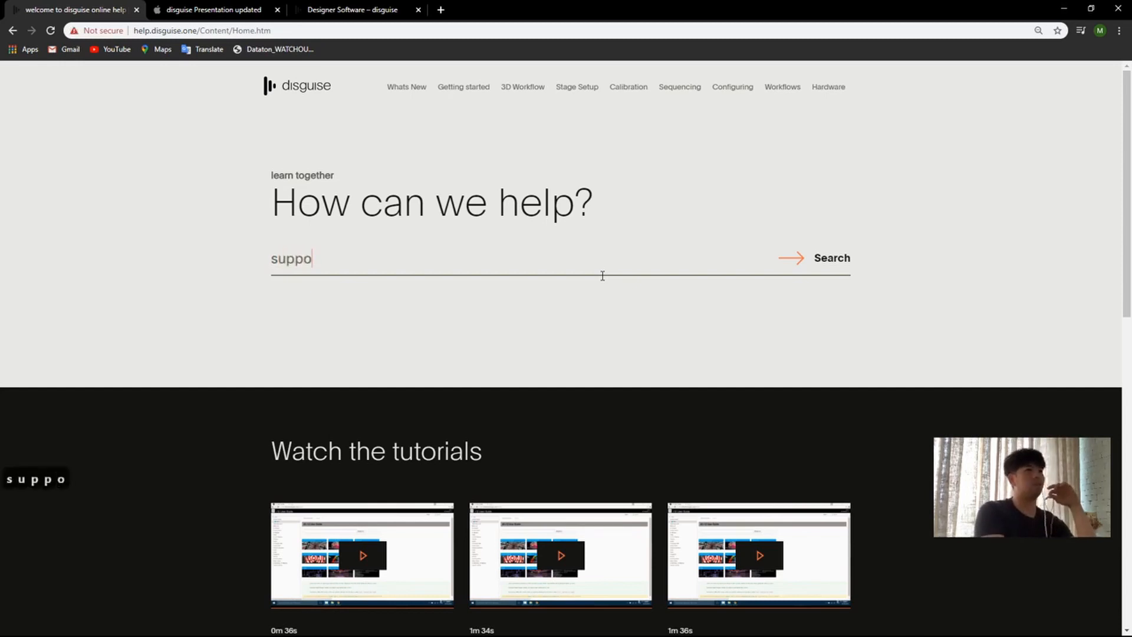
text(rt files)
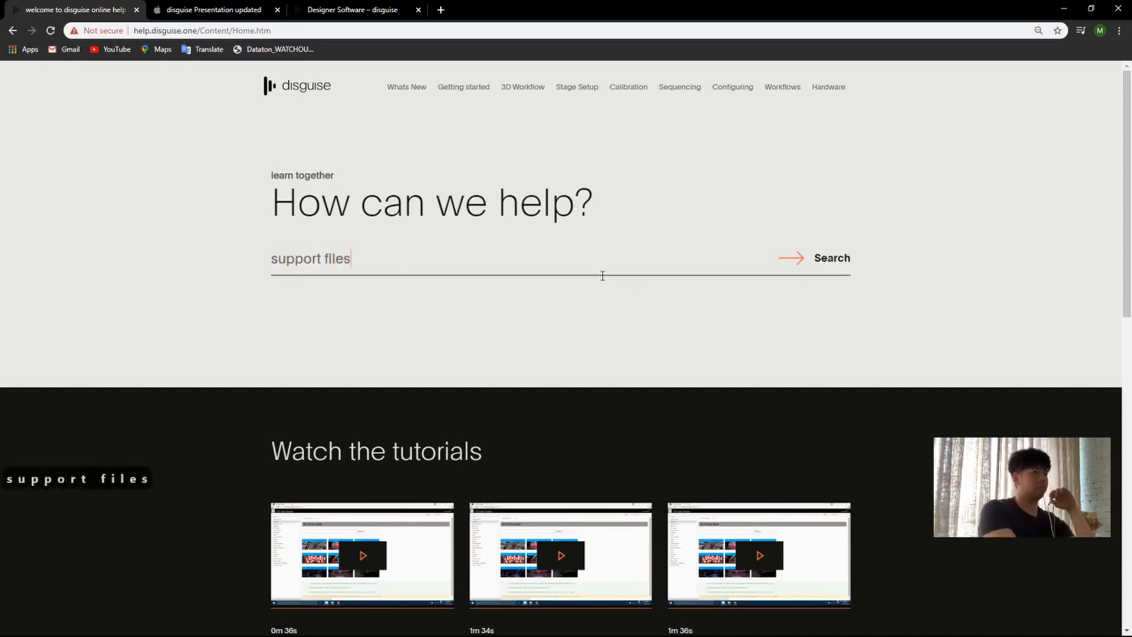
key(BackSpace)
key(Return)
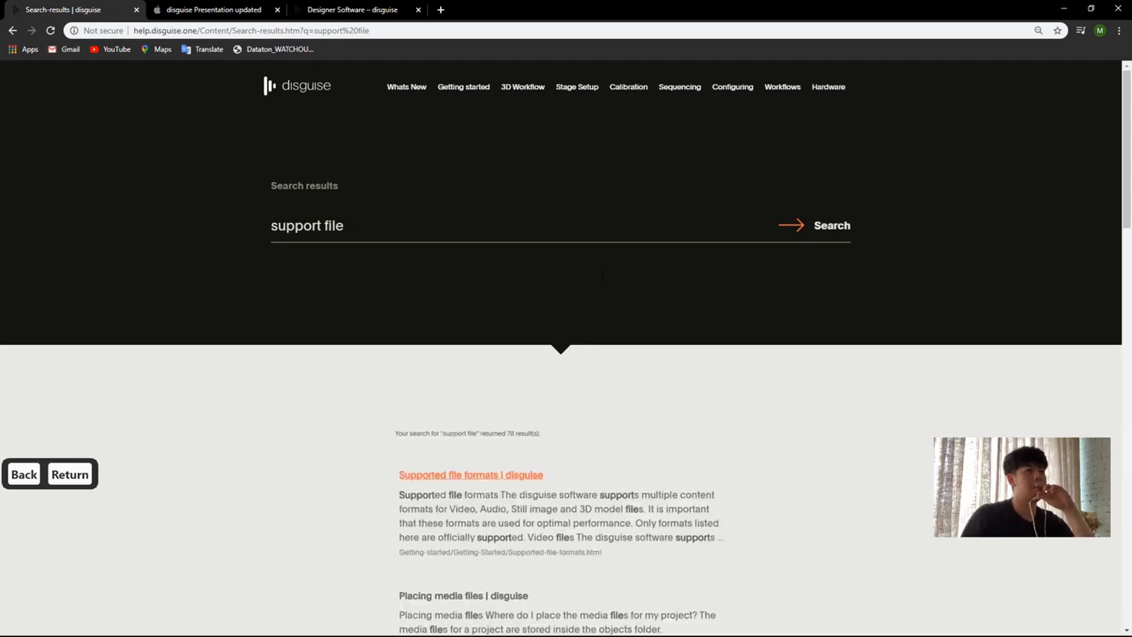
Step: Look through the search results and open the "Supported file formats" article
scroll(726, 348, down, 2)
scroll(716, 273, down, 2)
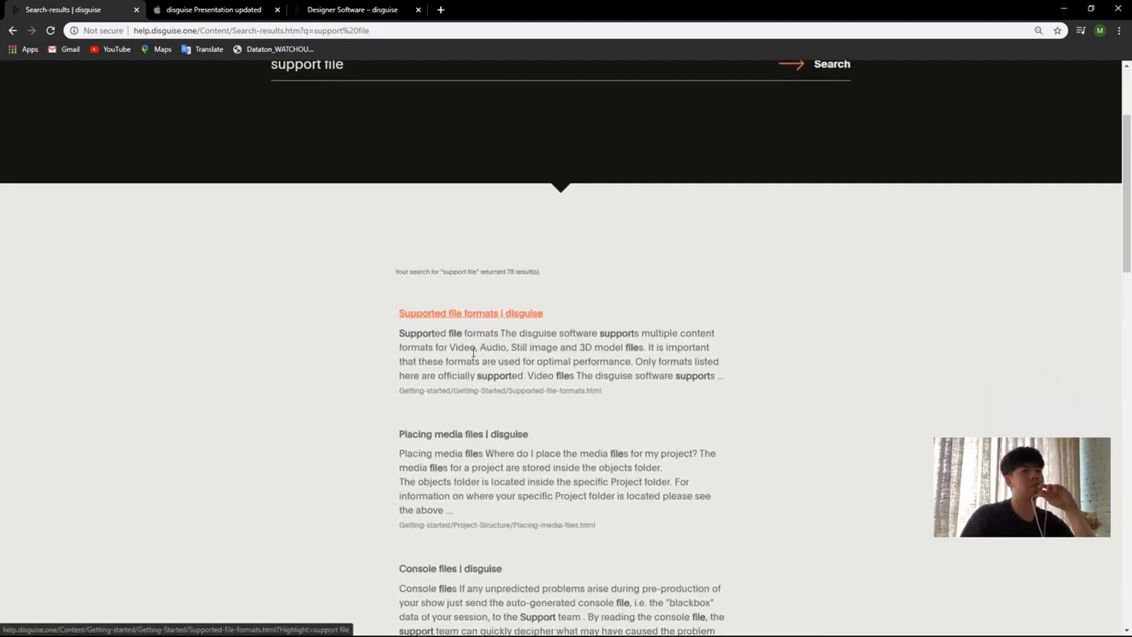
scroll(698, 287, down, 4)
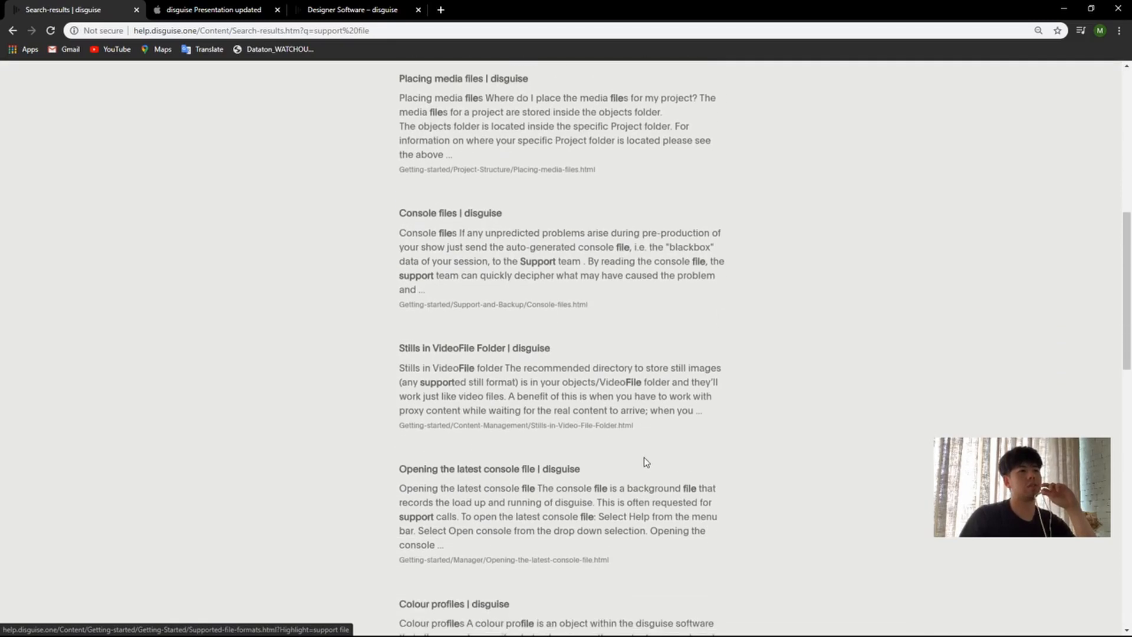
scroll(902, 389, up, 5)
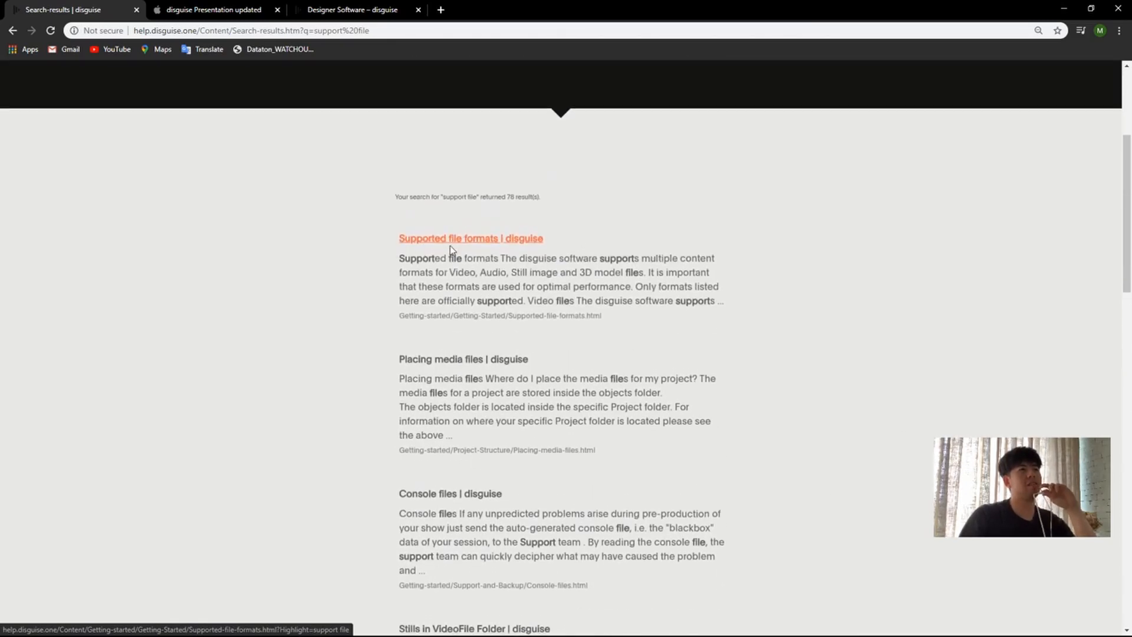
click(466, 237)
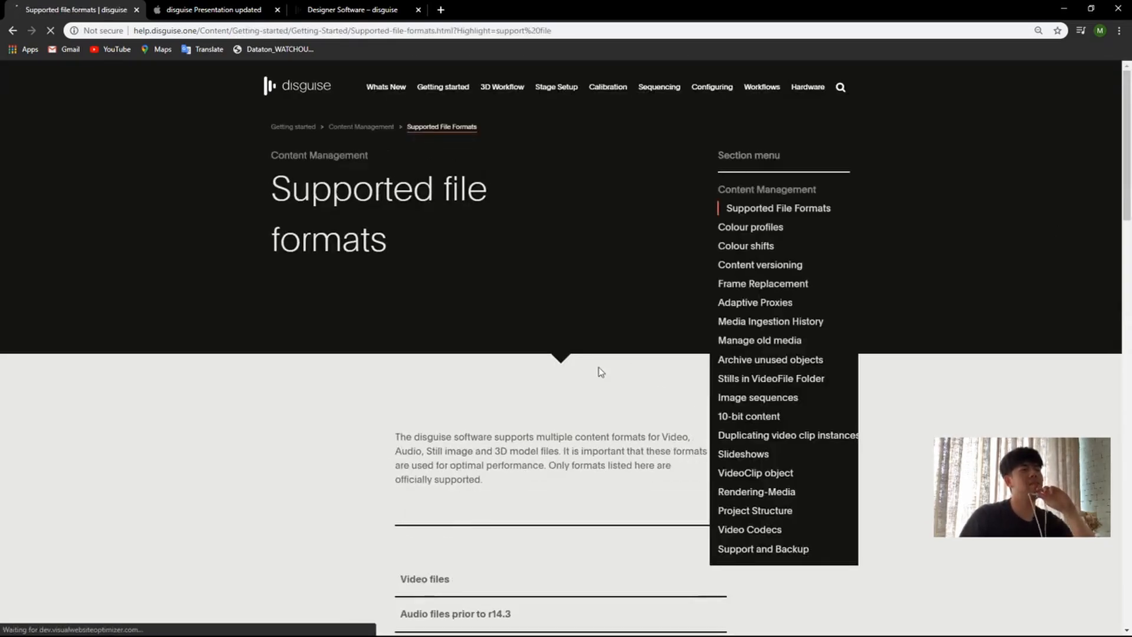
Step: Read the Video files section, covering the supported codecs and the maximum resolutions of video files and still images
scroll(554, 355, down, 5)
scroll(951, 375, down, 4)
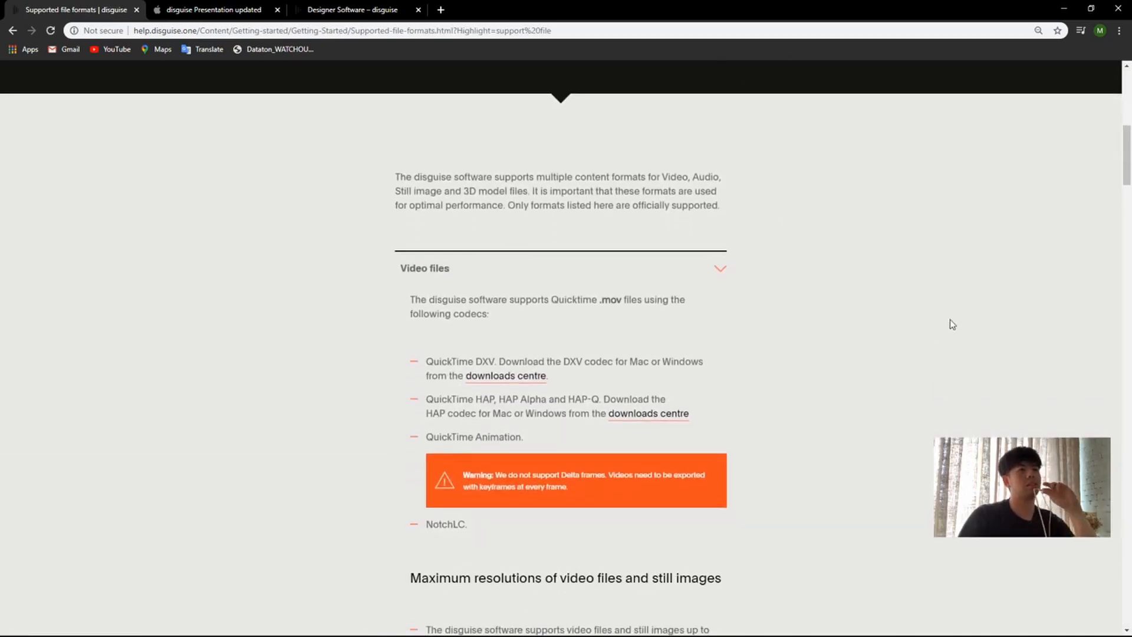
scroll(884, 318, down, 5)
scroll(887, 269, up, 2)
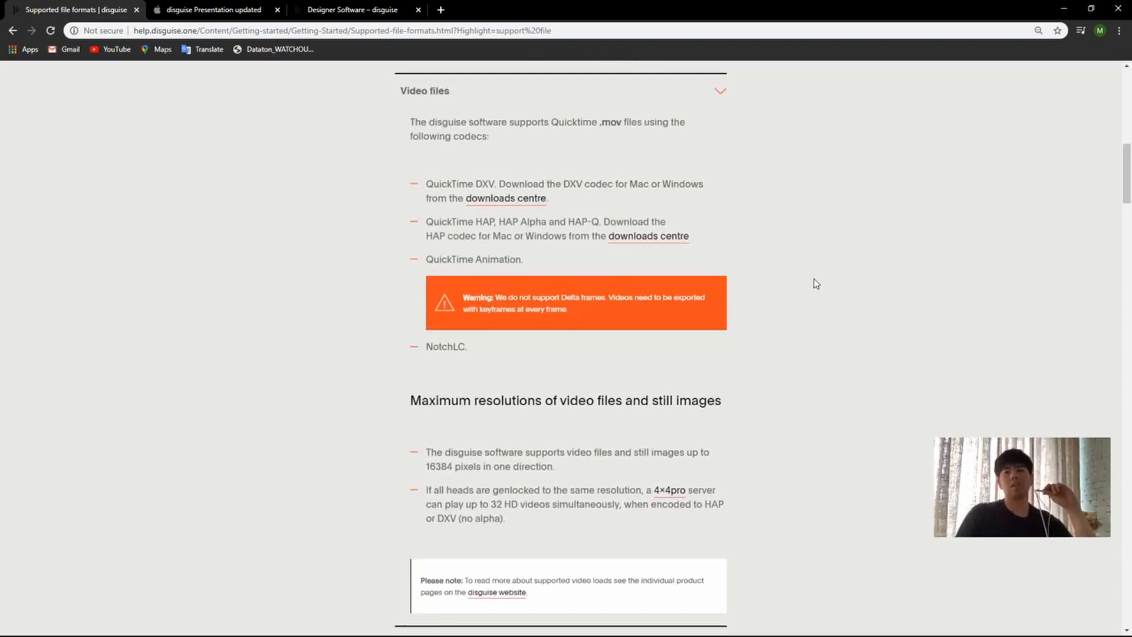
scroll(814, 278, up, 1)
scroll(849, 221, up, 1)
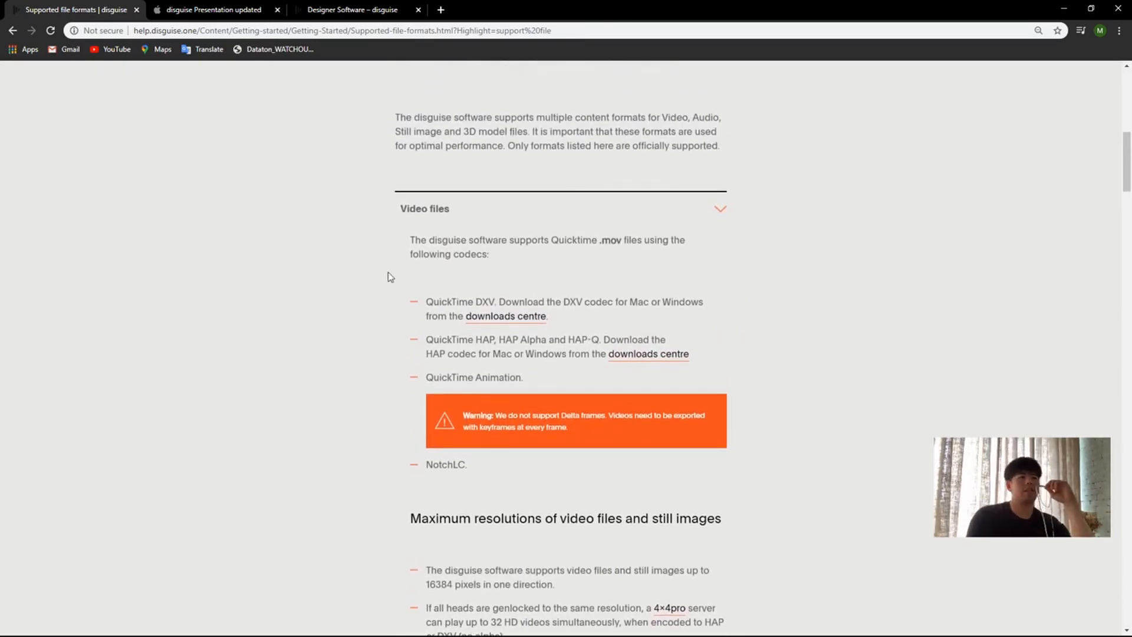
Step: Highlight the QuickTime .mov format and the DXV and HAP codec entries in the Video files section one after another
drag(412, 240, 617, 242)
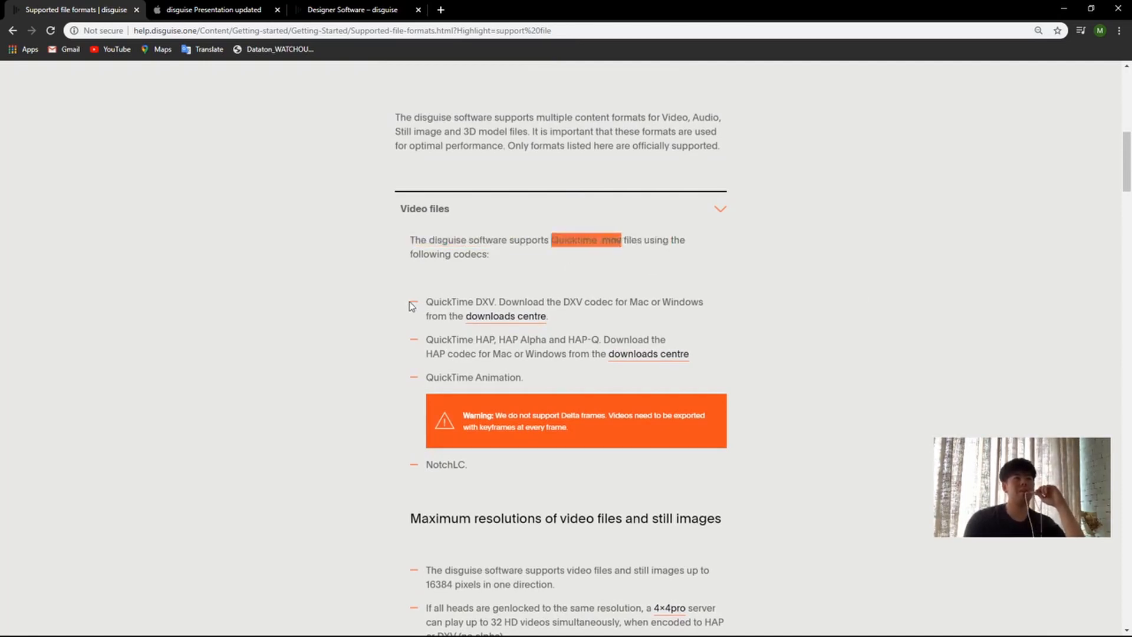
drag(426, 303, 494, 302)
click(446, 302)
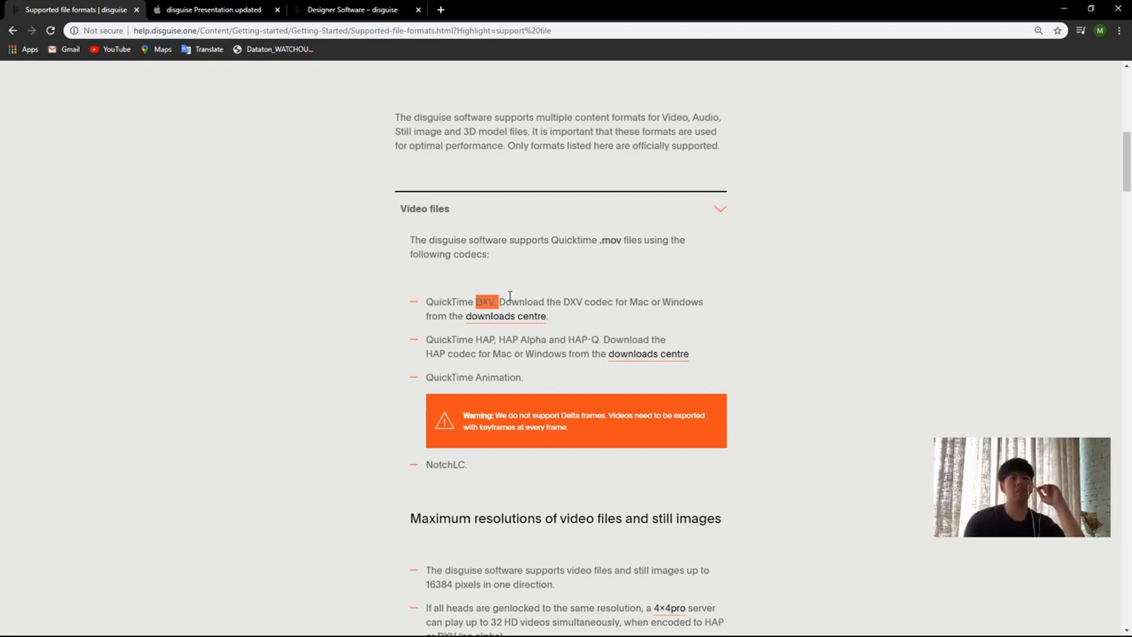
drag(520, 296, 609, 300)
click(615, 302)
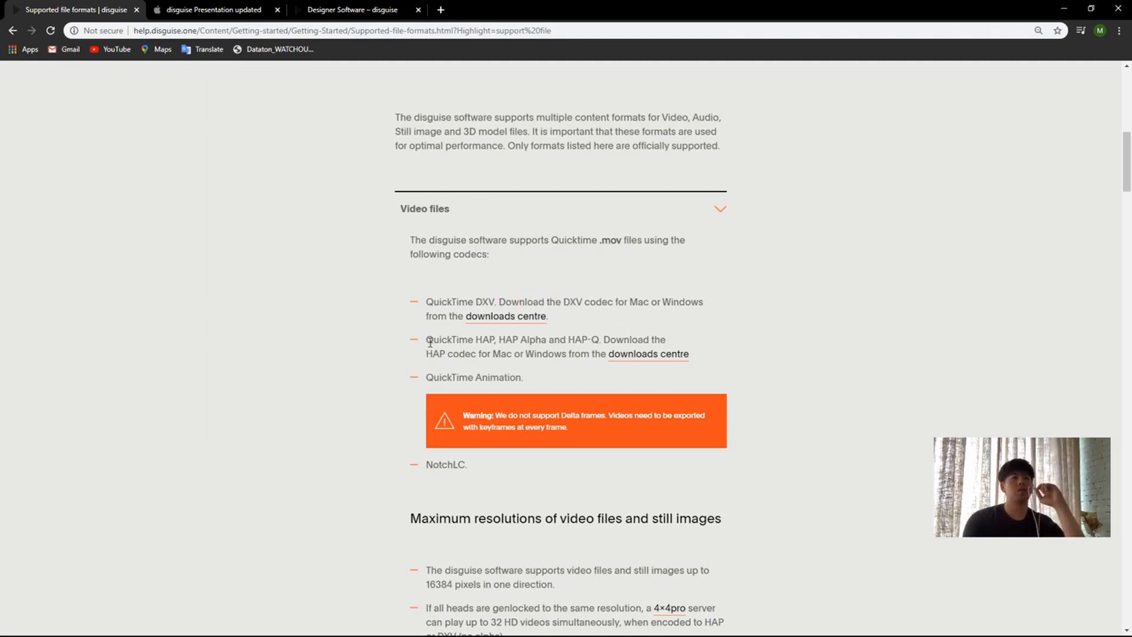
drag(427, 341, 622, 343)
click(471, 348)
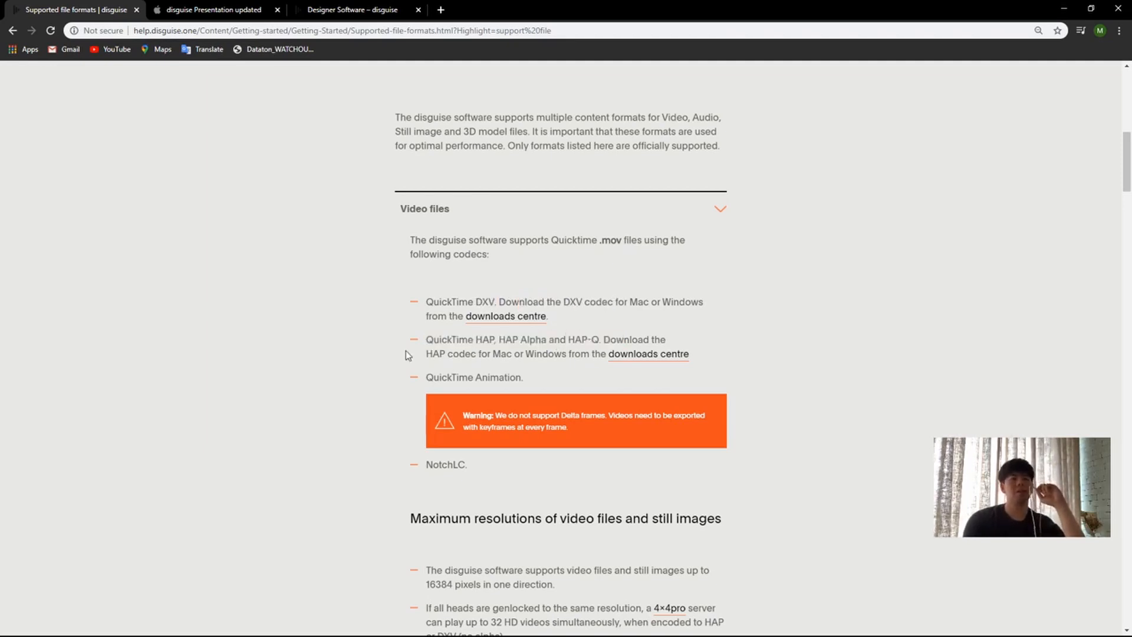
Step: Highlight the QuickTime Animation and NotchLC entries in the list of supported video codecs
drag(429, 379, 528, 384)
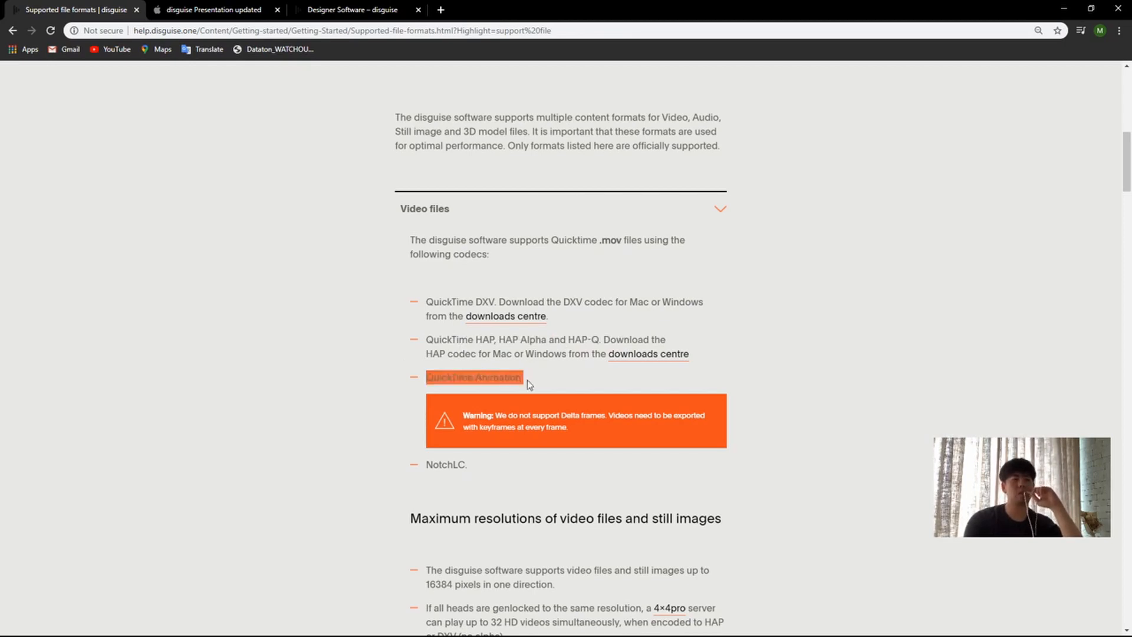
click(570, 383)
scroll(479, 482, down, 1)
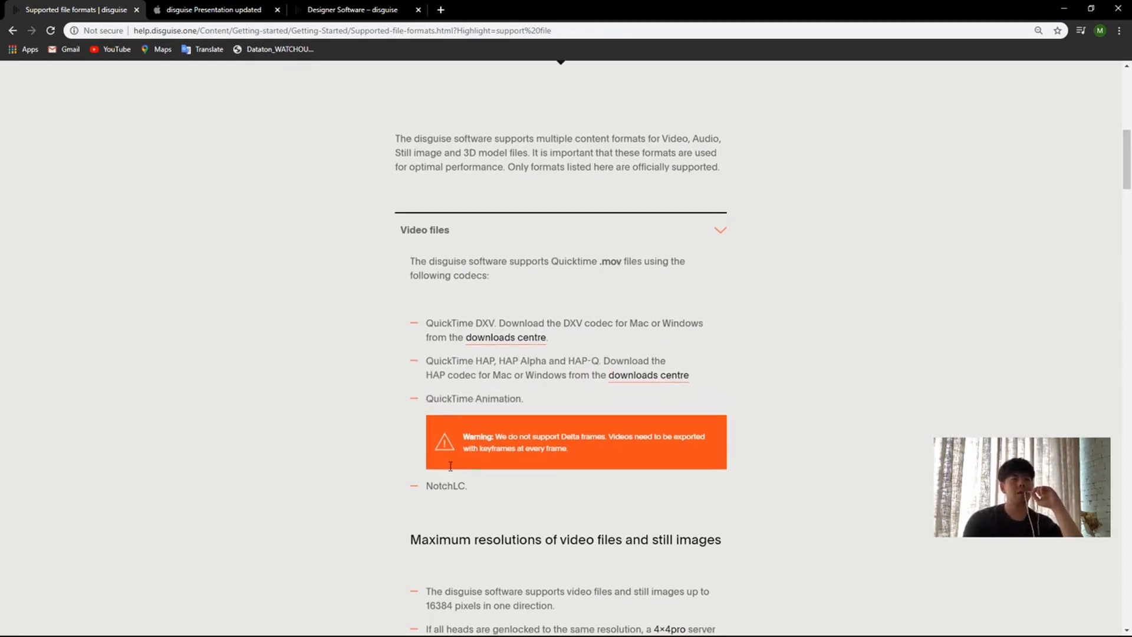
drag(426, 408, 464, 410)
click(432, 406)
click(470, 411)
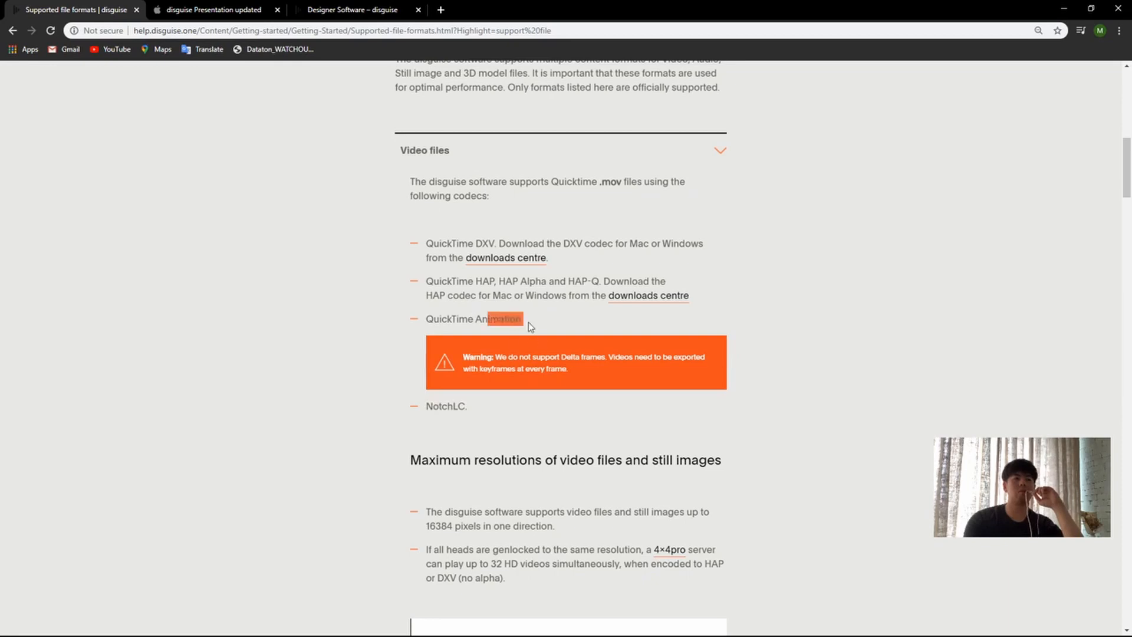
click(480, 319)
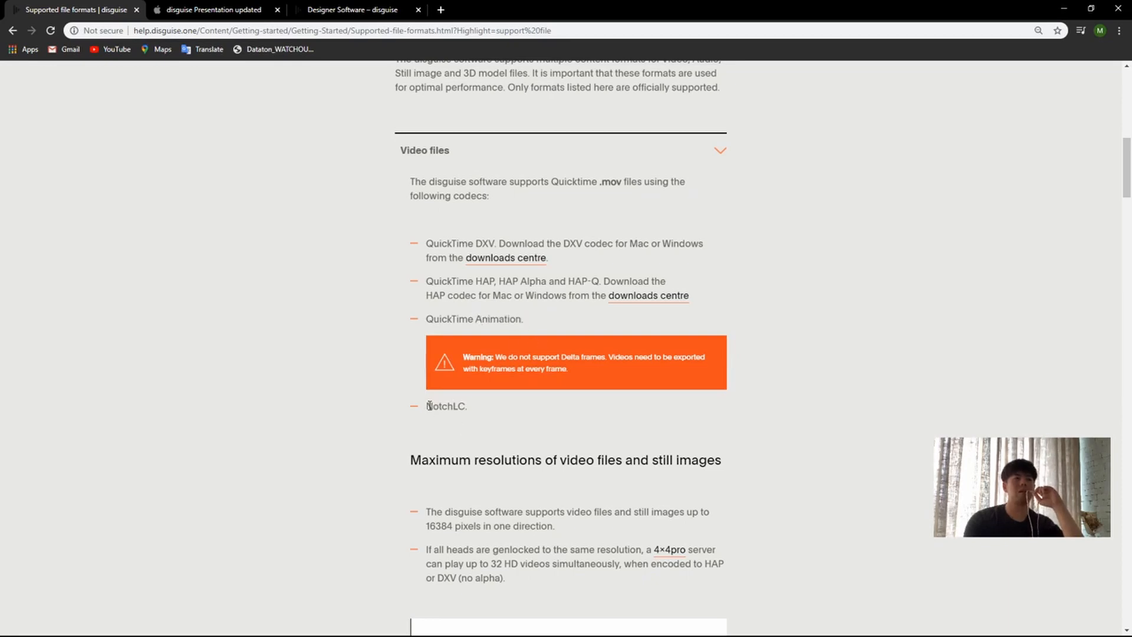
drag(428, 407, 467, 406)
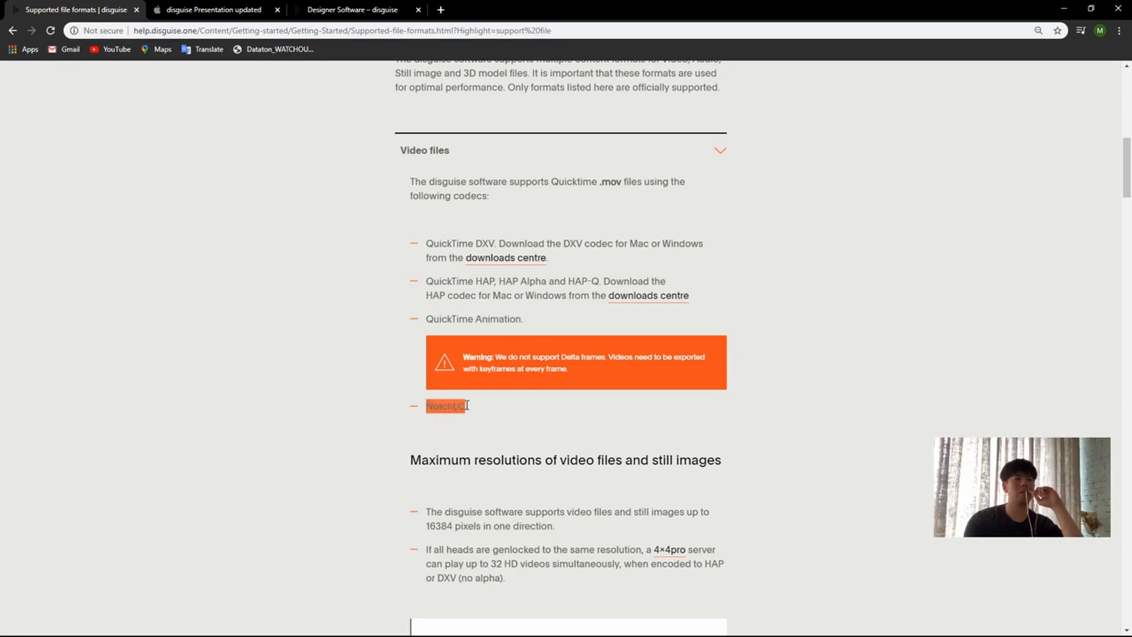
click(497, 404)
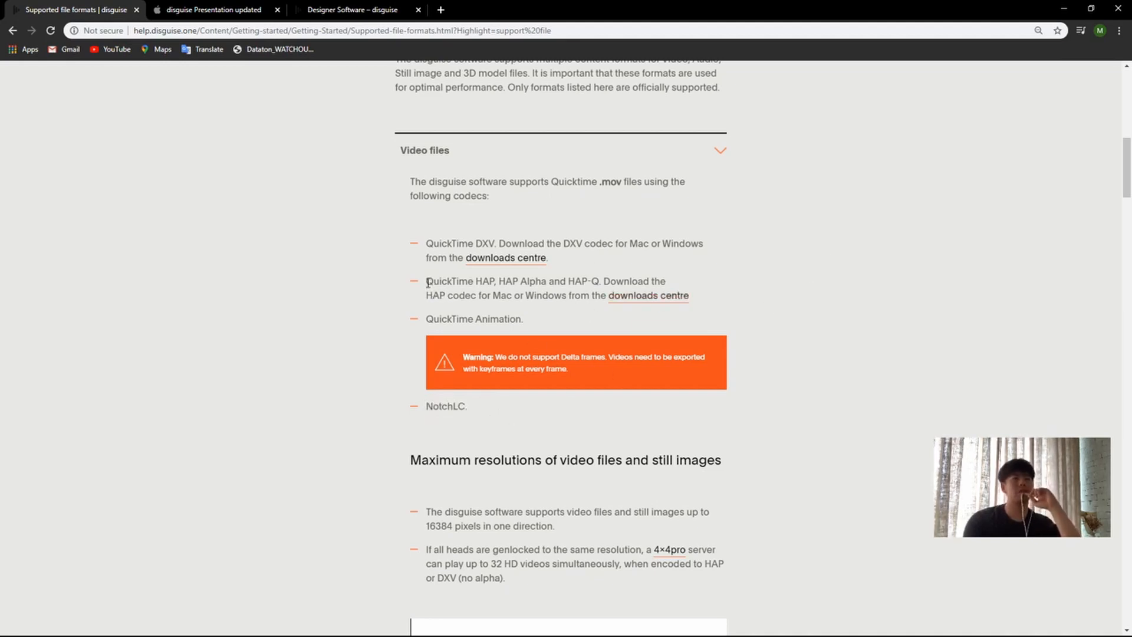
Step: Open the HAP entry's downloads centre link in a new browser tab and show the Content tools and codecs resources there
drag(428, 282, 506, 294)
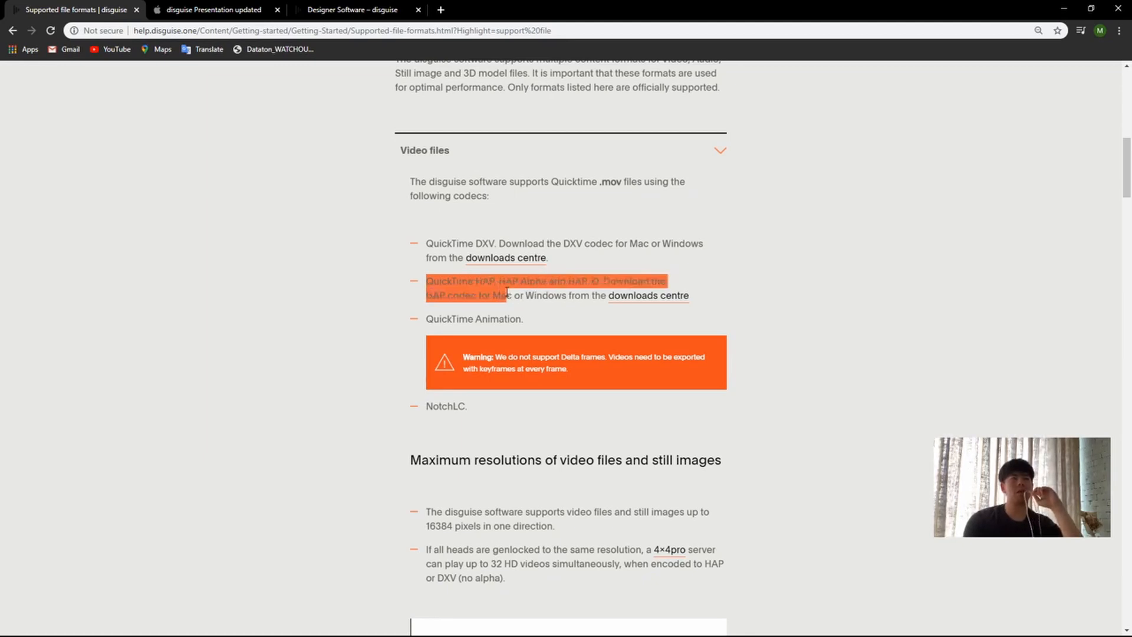
right_click(656, 302)
click(710, 310)
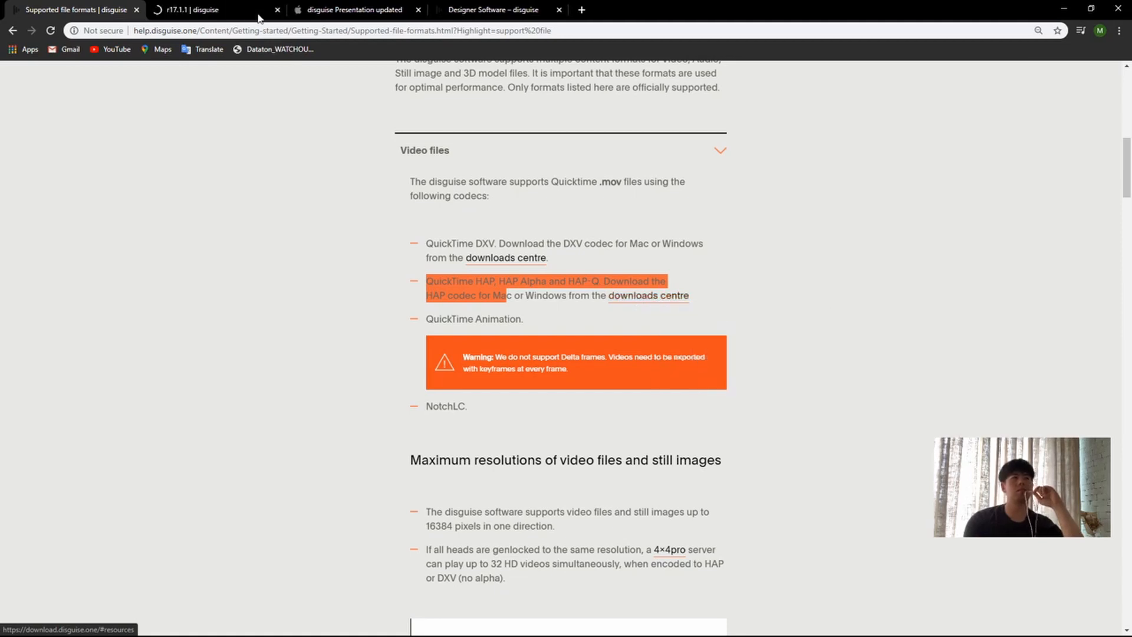
click(257, 17)
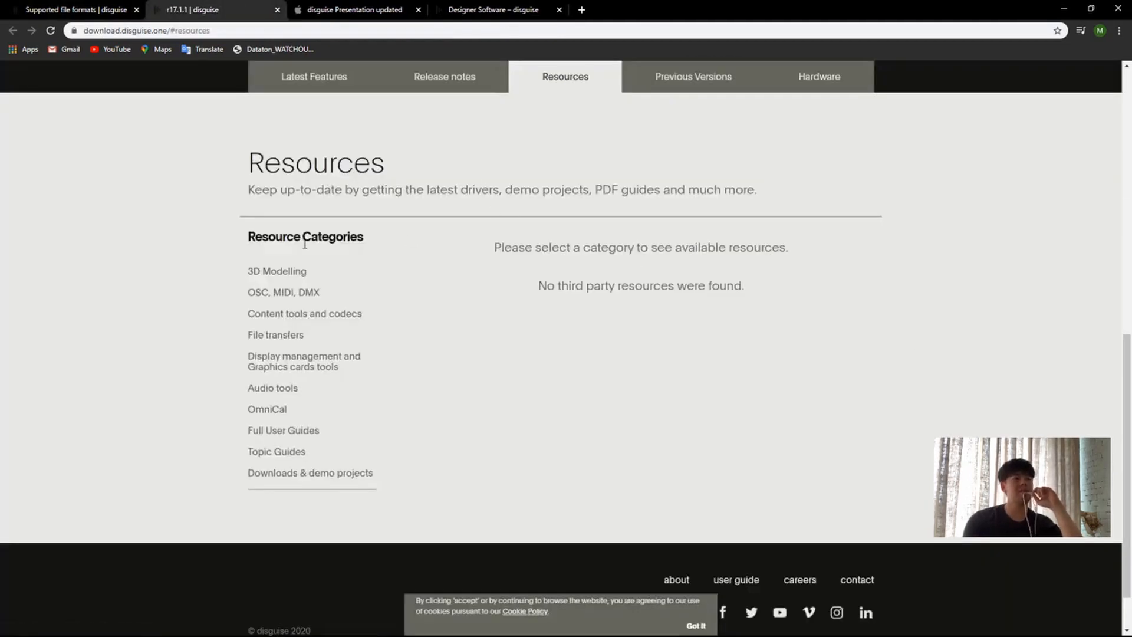
click(271, 314)
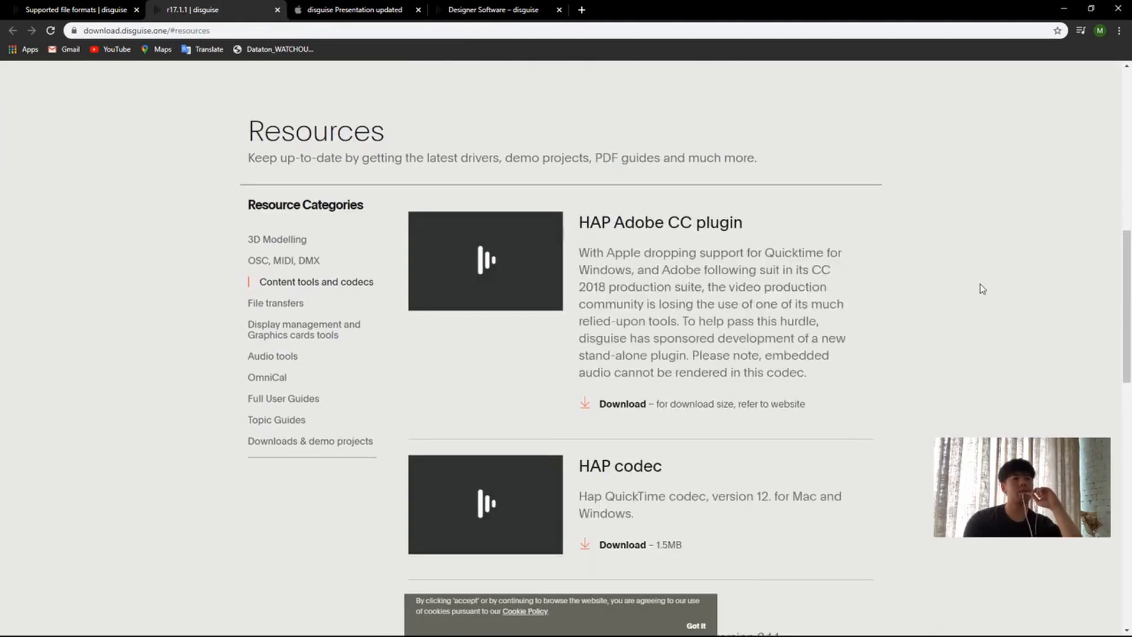
Step: Review the Content tools and codecs downloads, from the HAP and DXV codecs and MPEG streamclip down to AfterCodecs
scroll(809, 264, down, 8)
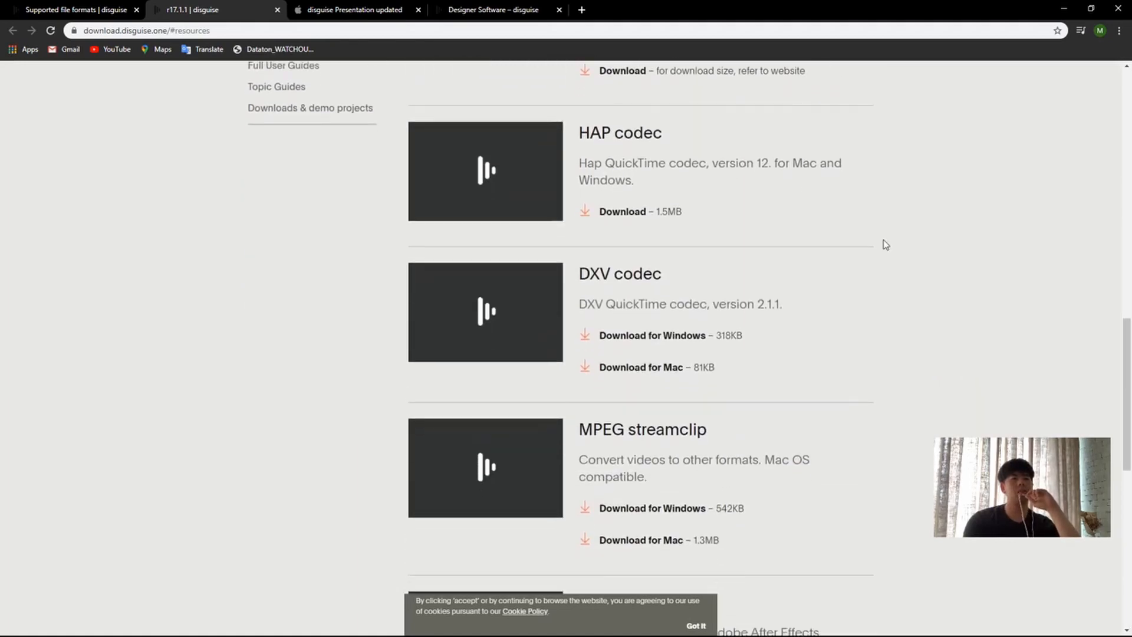
scroll(834, 314, down, 4)
scroll(836, 321, up, 6)
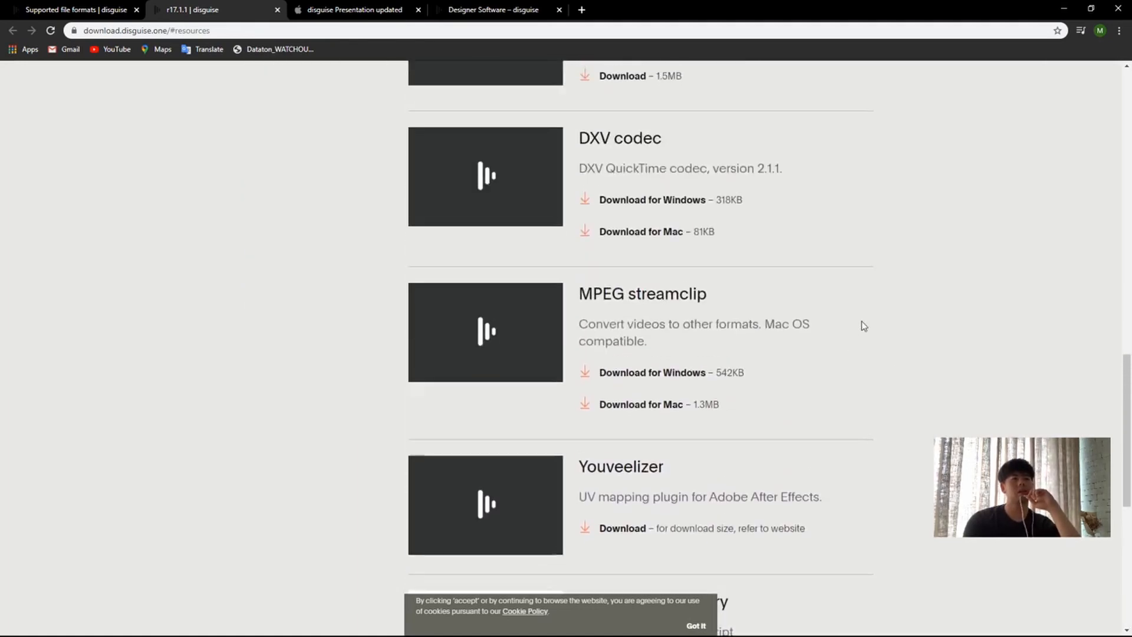
scroll(877, 321, up, 1)
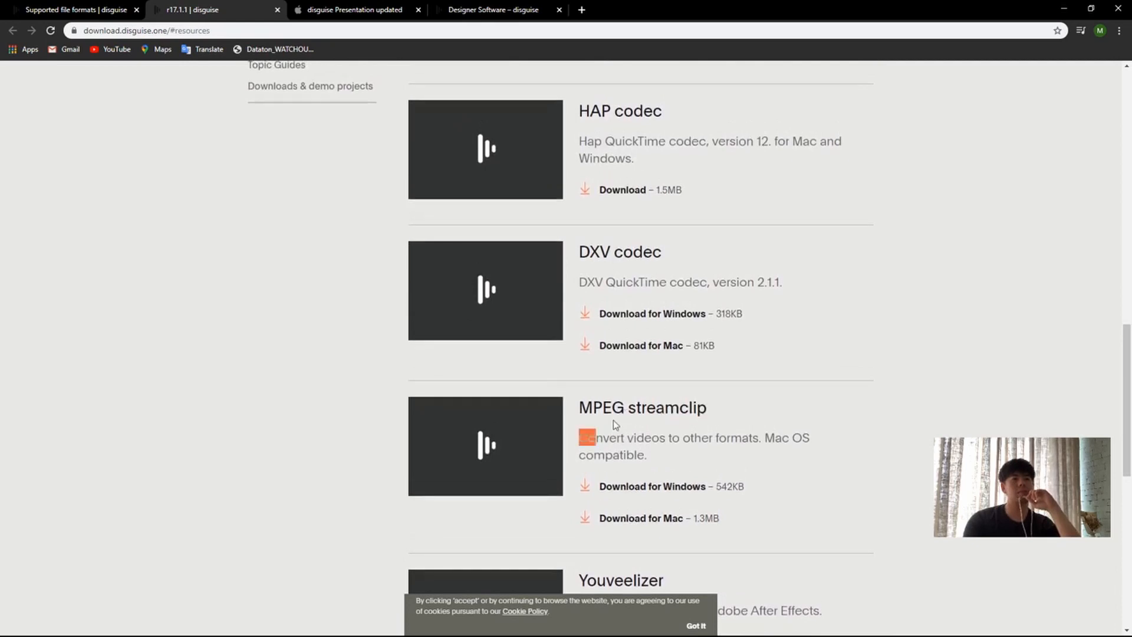
mouse_move(745, 410)
mouse_down()
mouse_move(556, 413)
mouse_move(759, 409)
mouse_up()
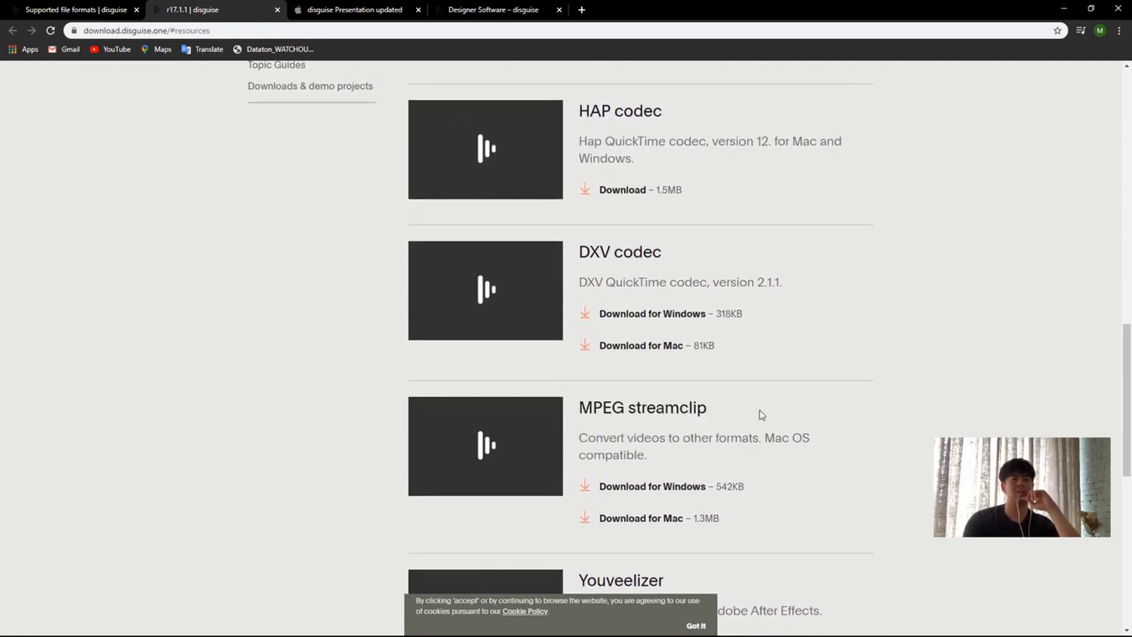
scroll(777, 406, down, 6)
scroll(755, 399, up, 5)
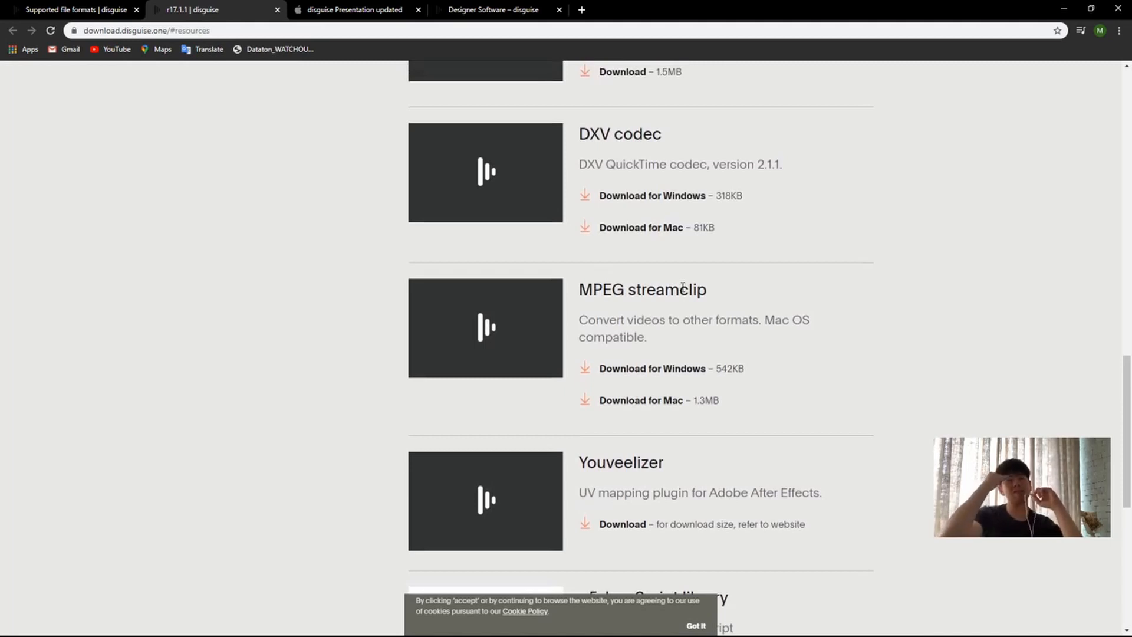
scroll(769, 366, down, 1)
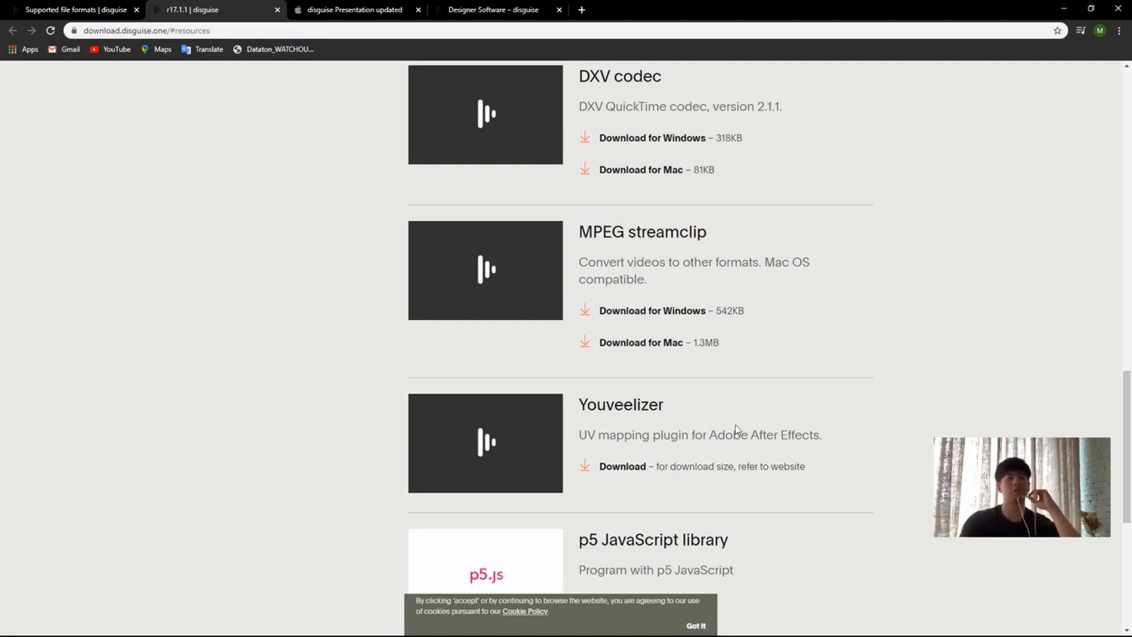
scroll(849, 387, down, 1)
scroll(943, 382, down, 6)
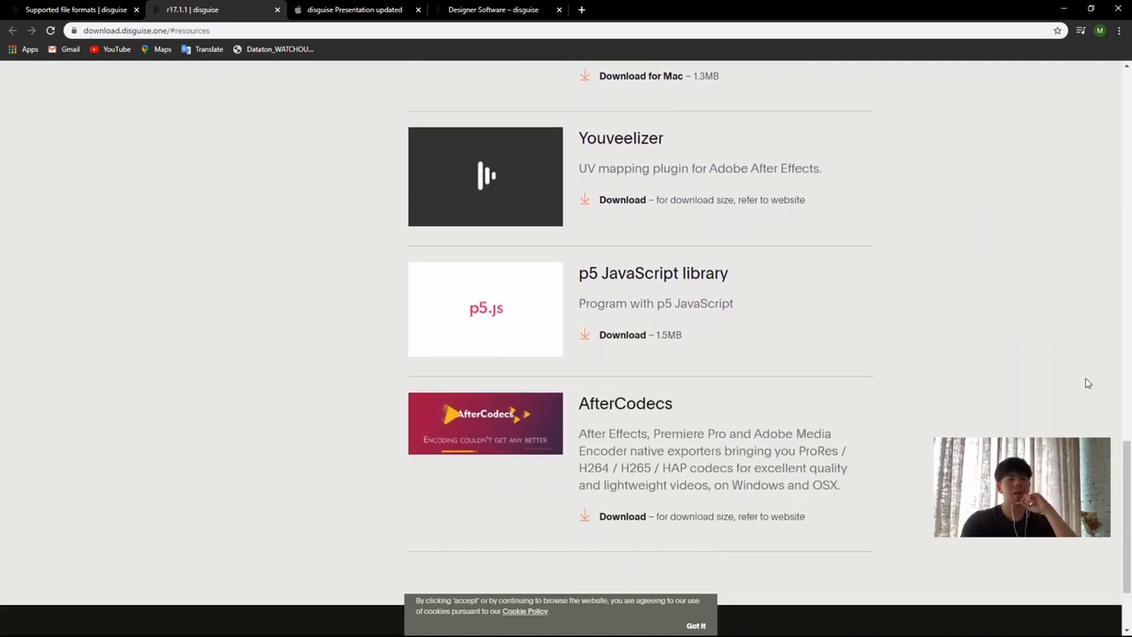
scroll(884, 377, up, 15)
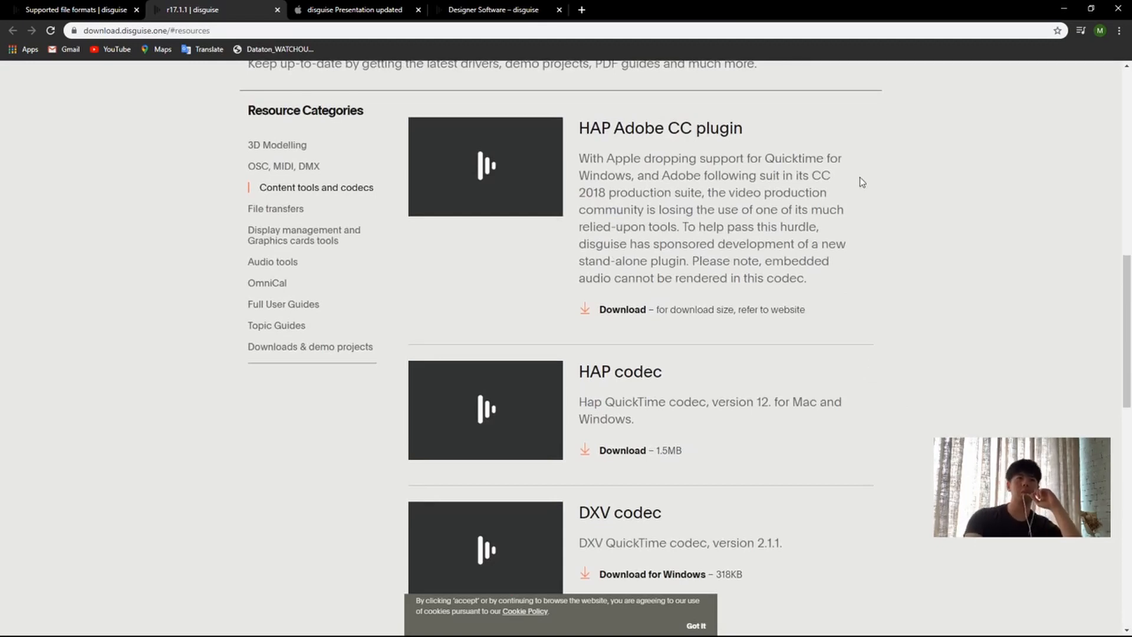
Step: Read the HAP Adobe CC plugin description, highlighting its passages on dropped QuickTime support and the stand-alone plugin
drag(729, 260, 725, 244)
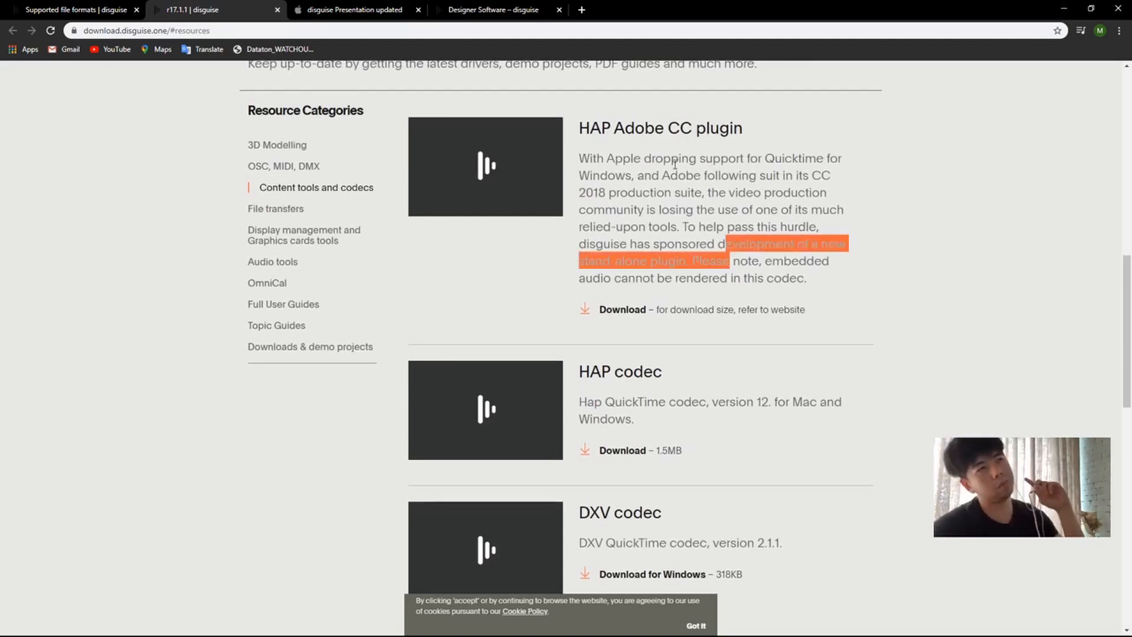
click(578, 133)
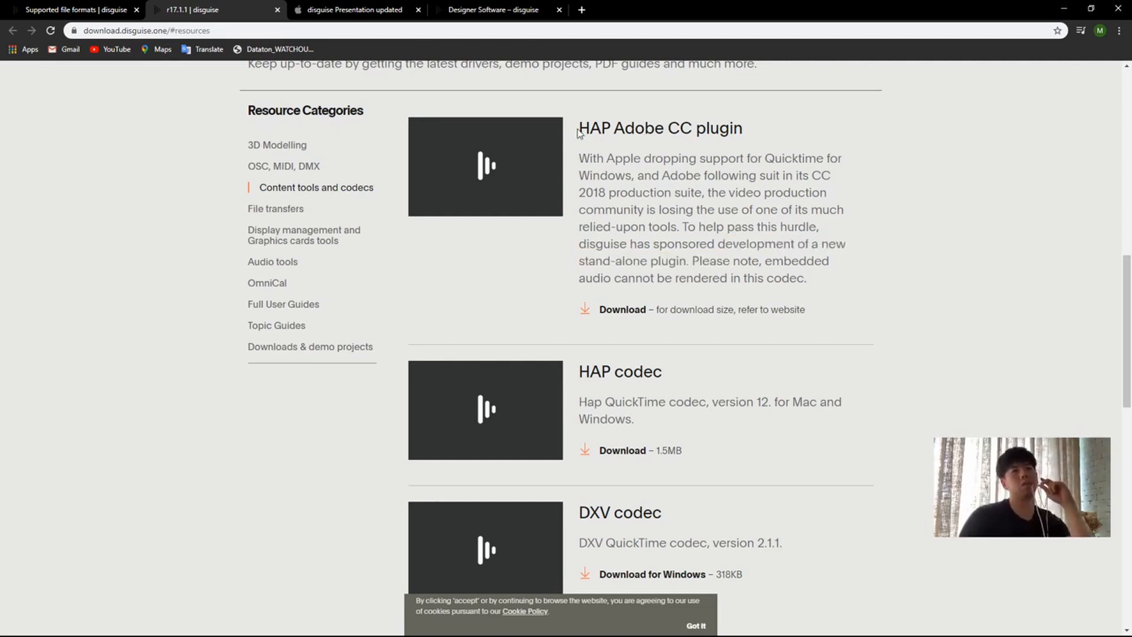
drag(578, 133, 907, 180)
click(599, 187)
drag(589, 142, 934, 199)
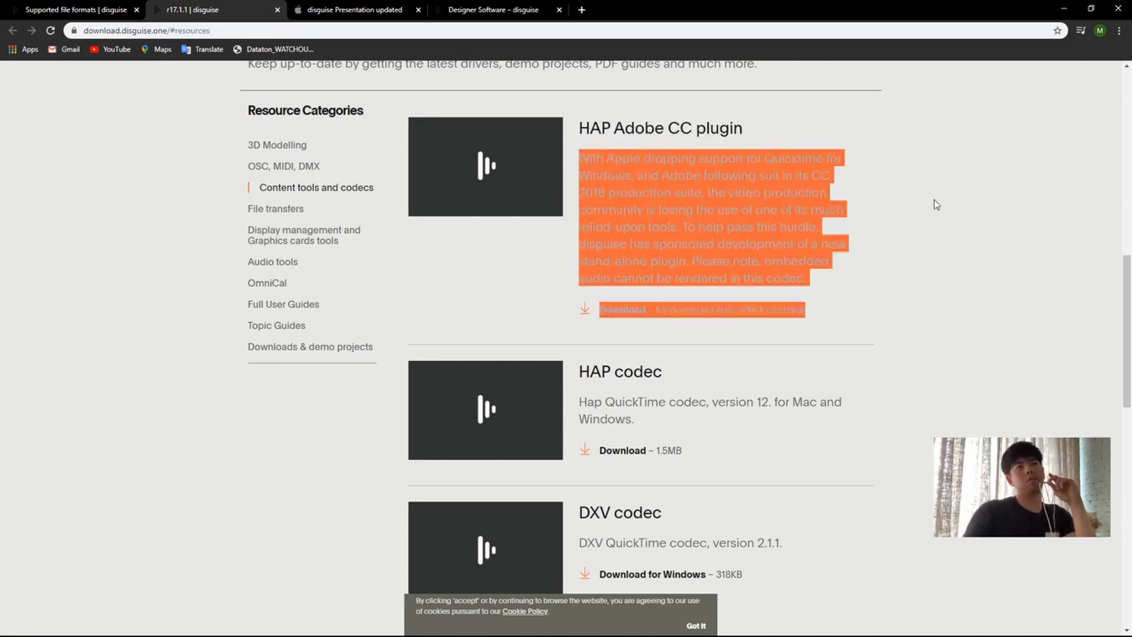
click(786, 280)
drag(652, 213, 800, 260)
click(621, 192)
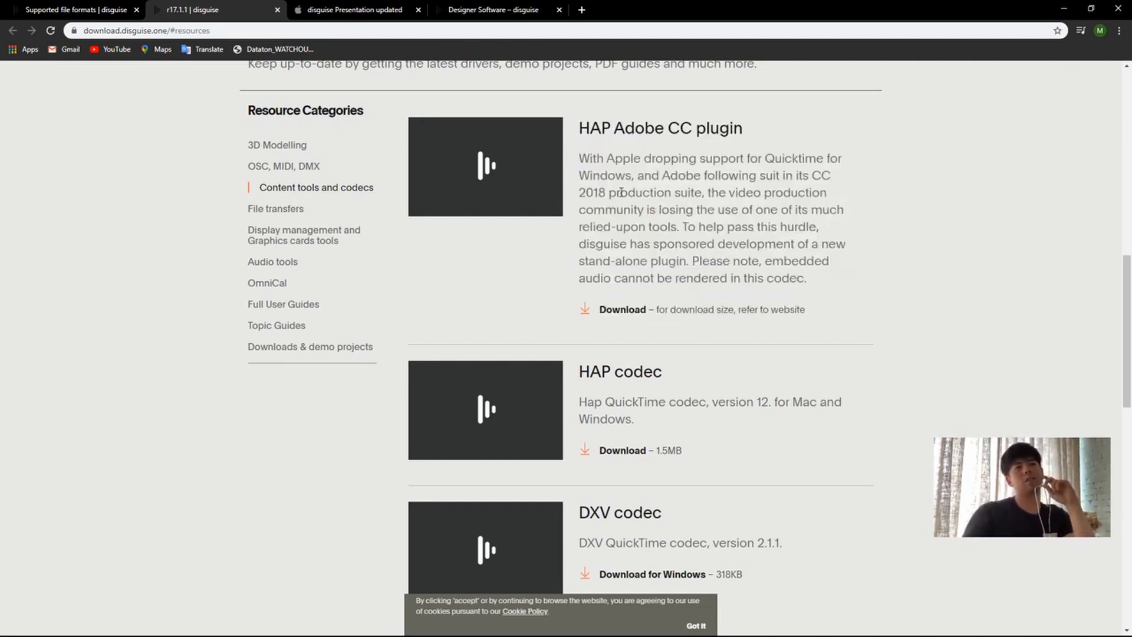
drag(582, 154, 824, 258)
click(823, 257)
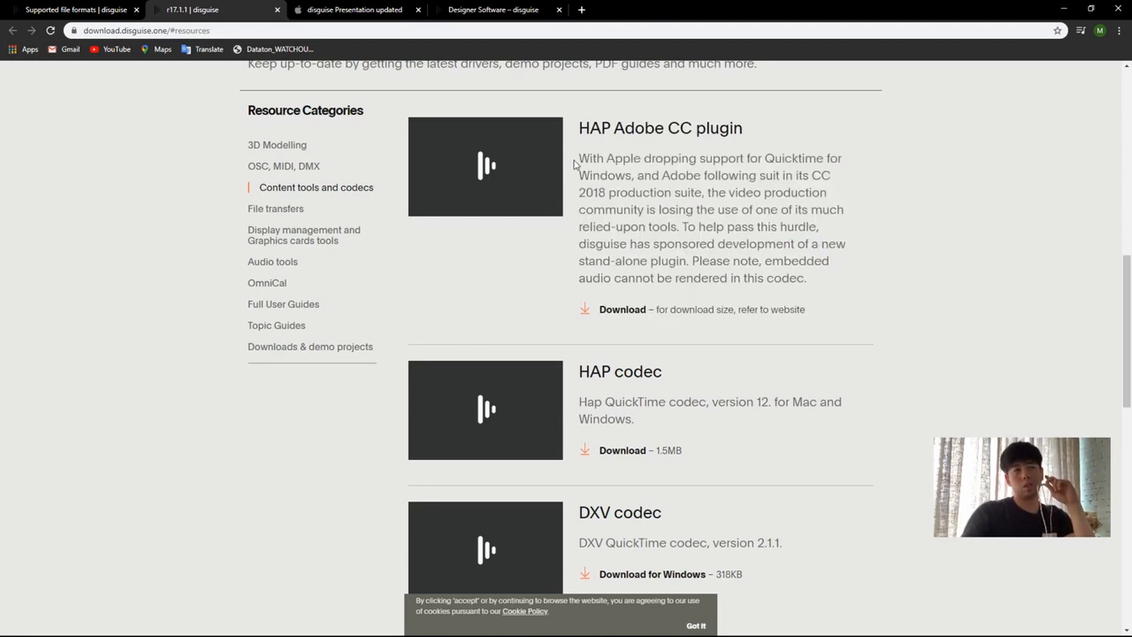
drag(576, 156, 821, 228)
click(584, 129)
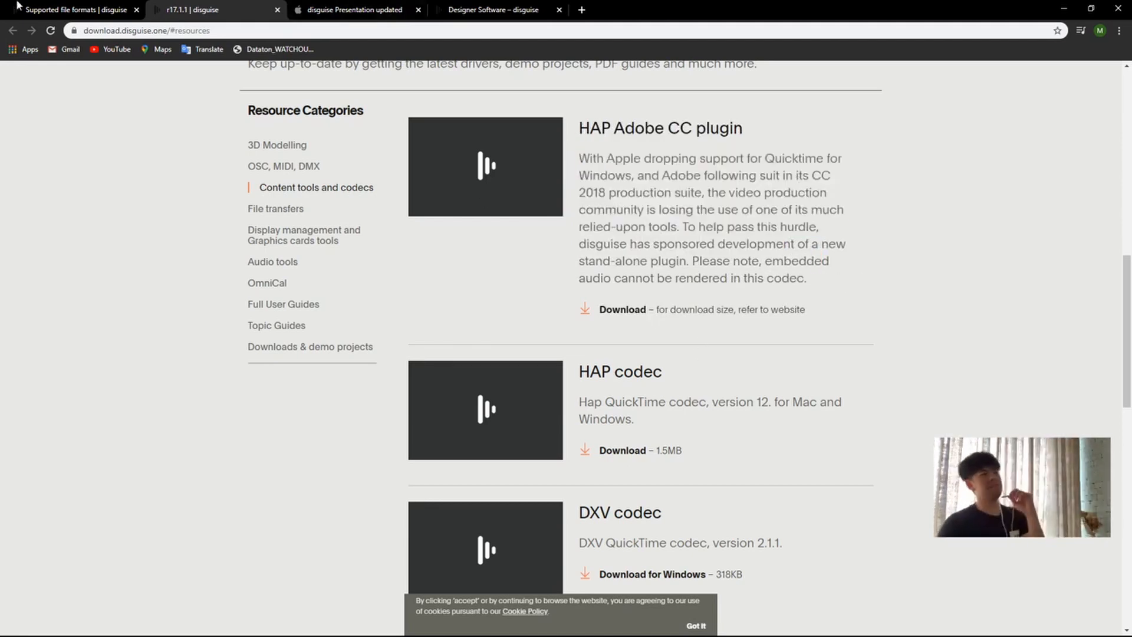
Step: Return to the Supported file formats page and highlight the maximum pixel resolution statement for video files and still images
click(111, 6)
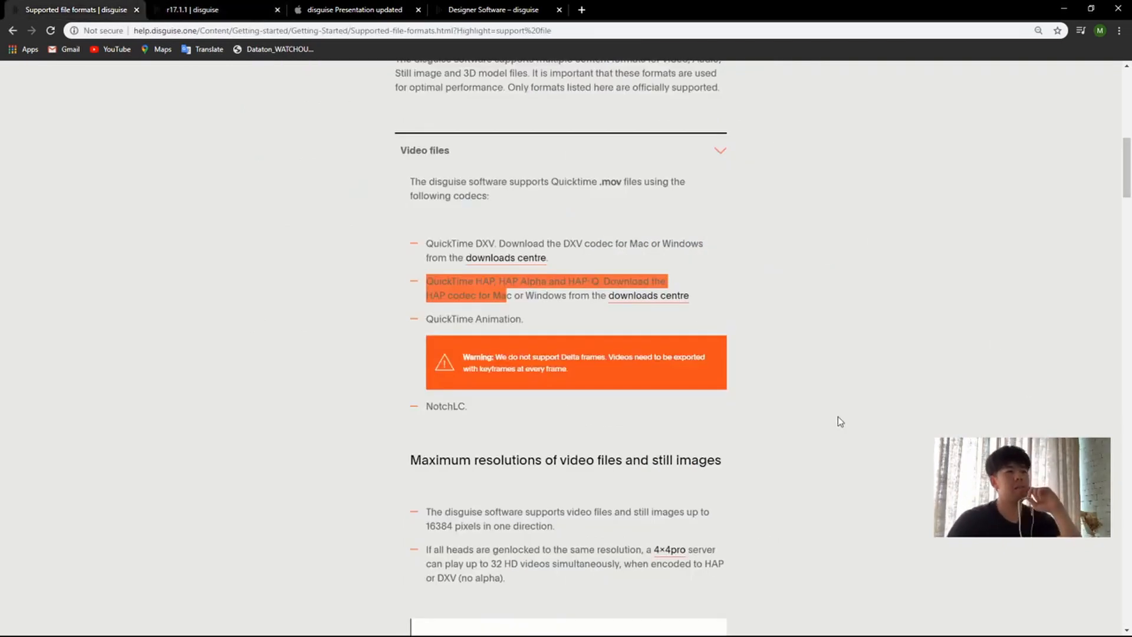
scroll(836, 413, down, 3)
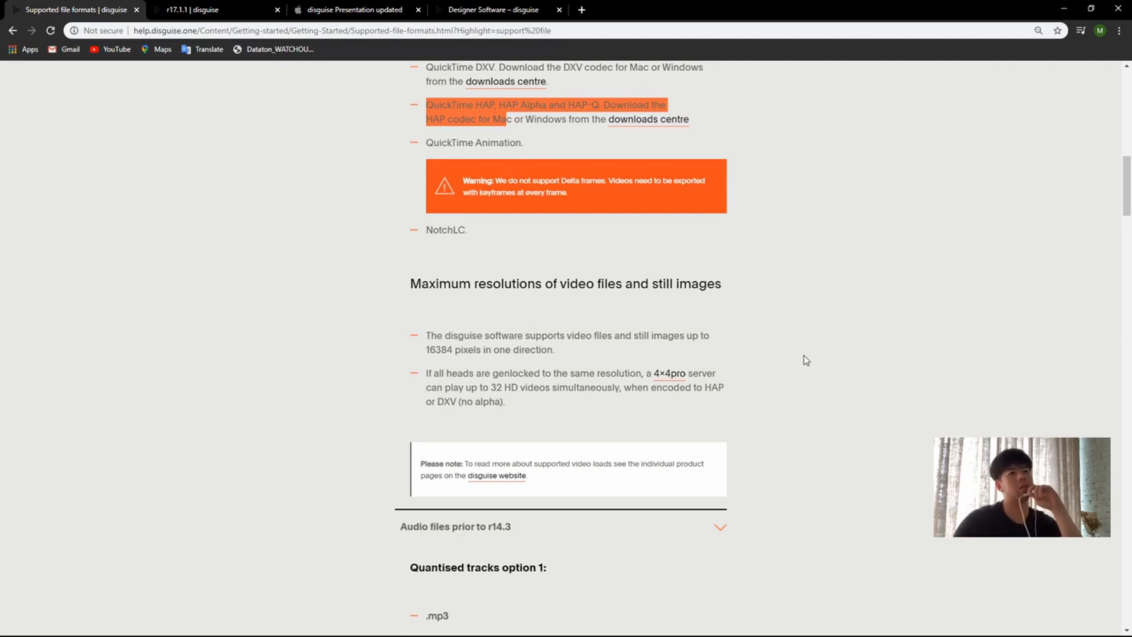
scroll(371, 278, down, 1)
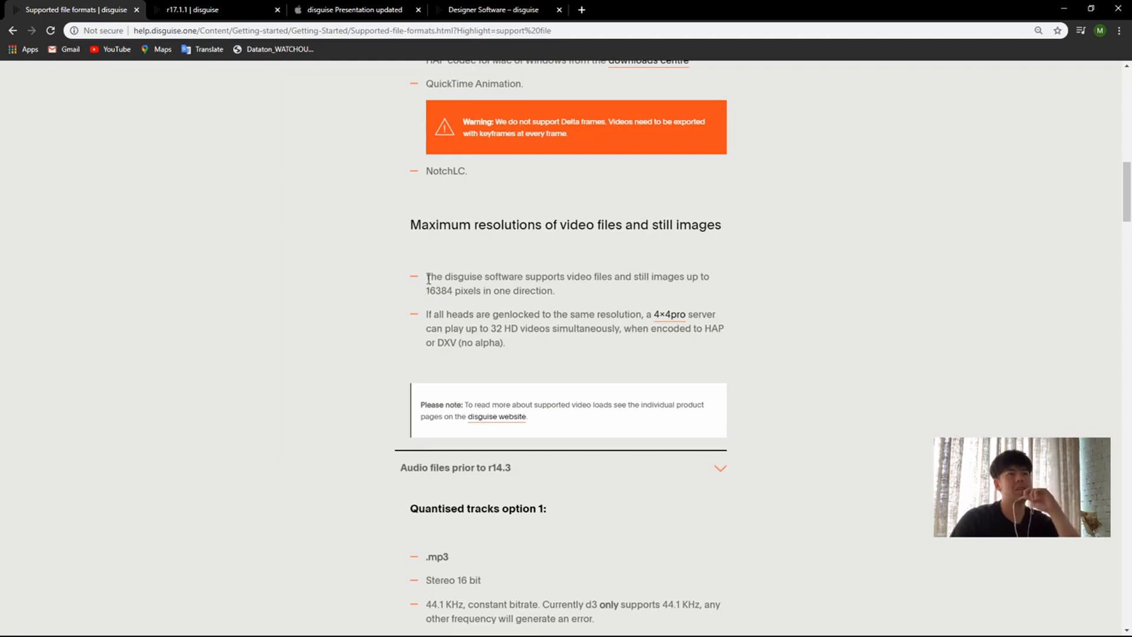
drag(429, 279, 502, 278)
click(590, 280)
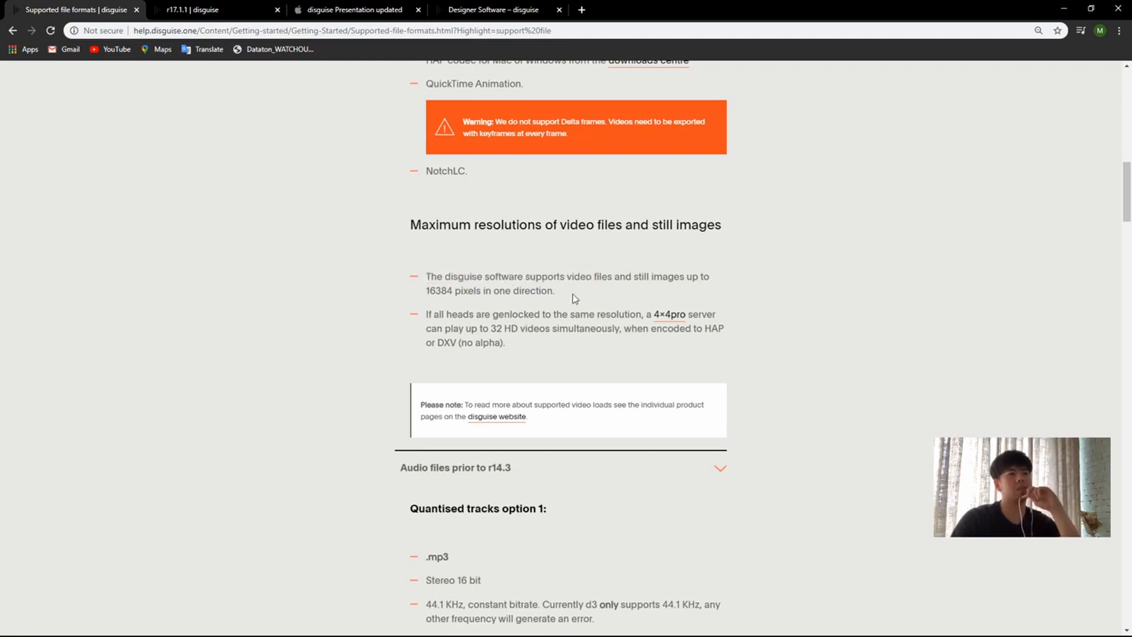
drag(426, 293, 563, 294)
click(562, 294)
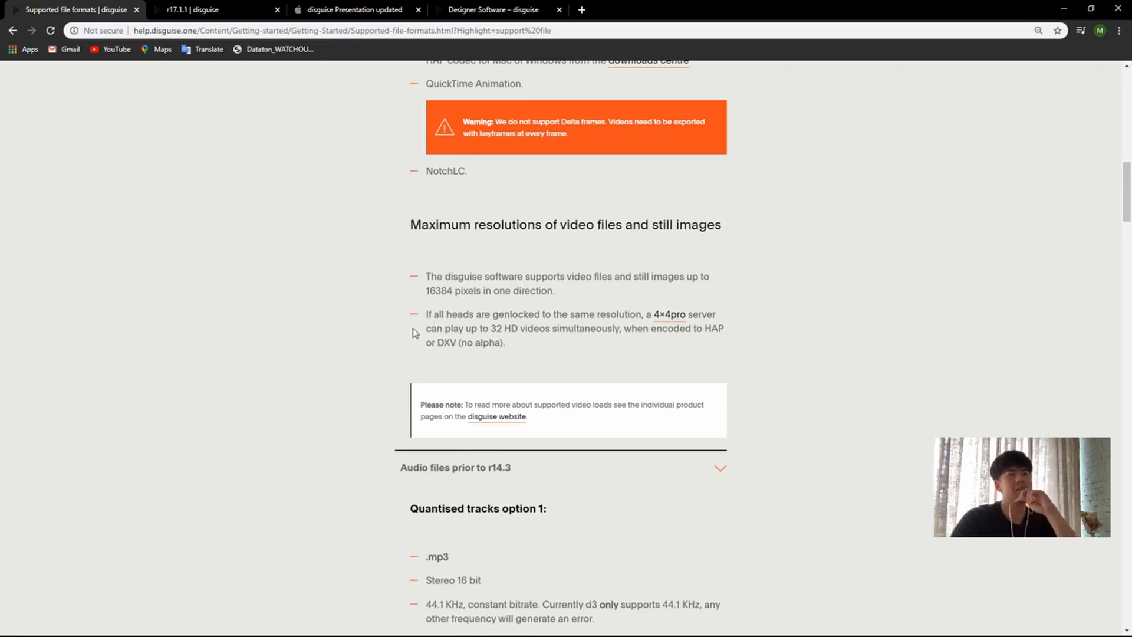
Step: Highlight the passage on genlocked heads and simultaneous HD video playback on a 4x4pro server
drag(431, 315, 573, 317)
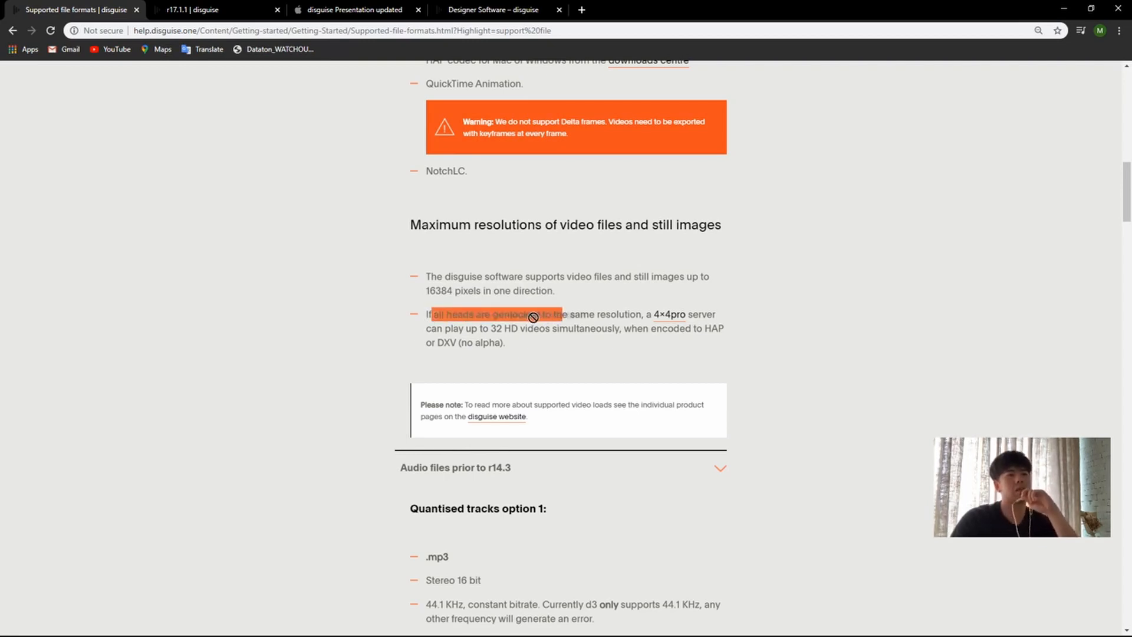
click(595, 318)
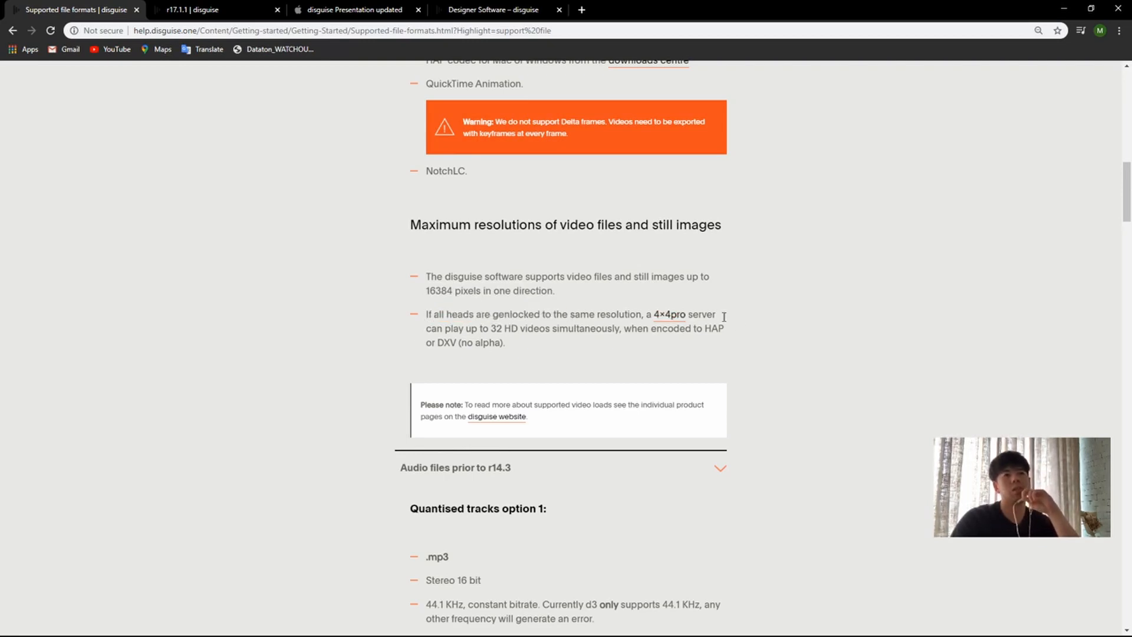
drag(426, 328, 639, 336)
click(495, 329)
click(622, 347)
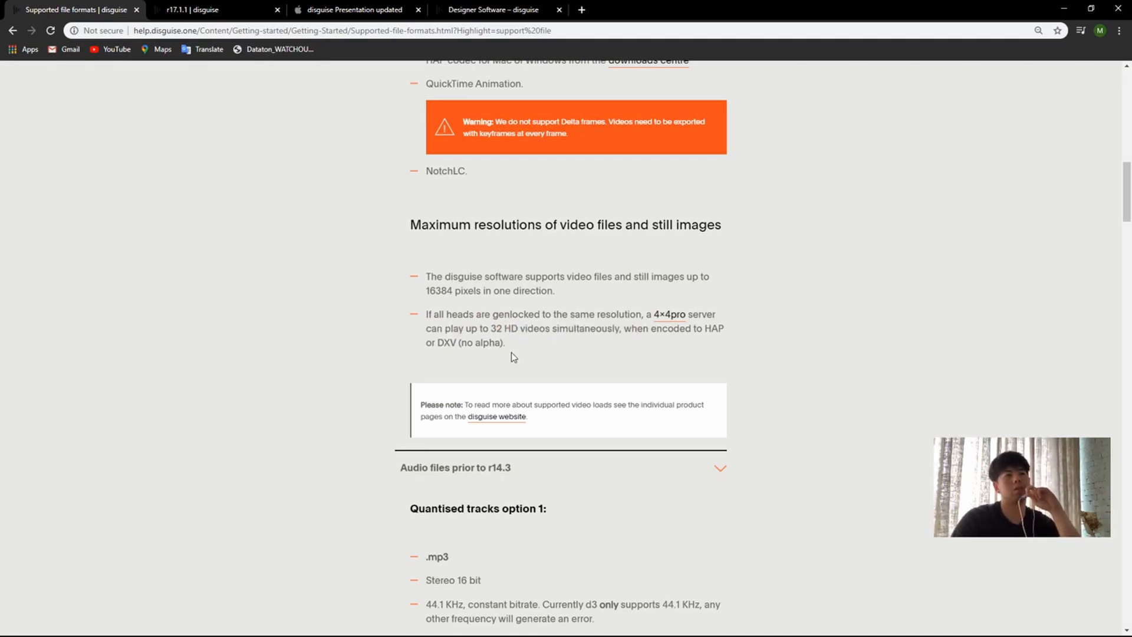
Step: Collapse the audio sections prior to r14.3 and after r14.4, leaving Audio files after r15.2 and Still images expanded
scroll(504, 310, down, 1)
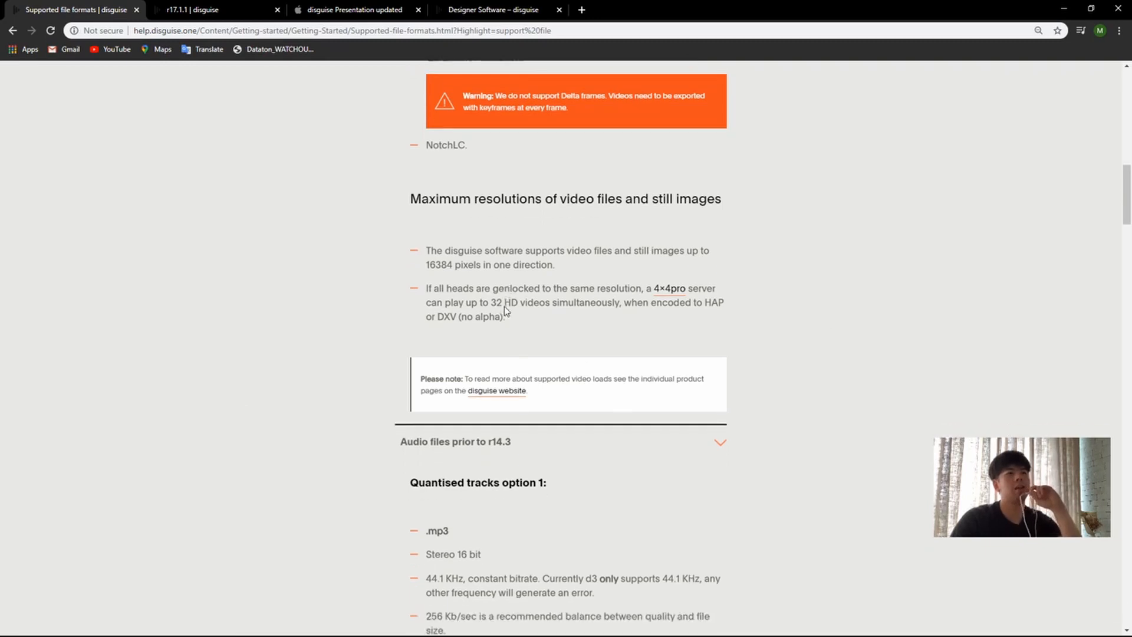
scroll(504, 311, down, 2)
scroll(564, 247, down, 3)
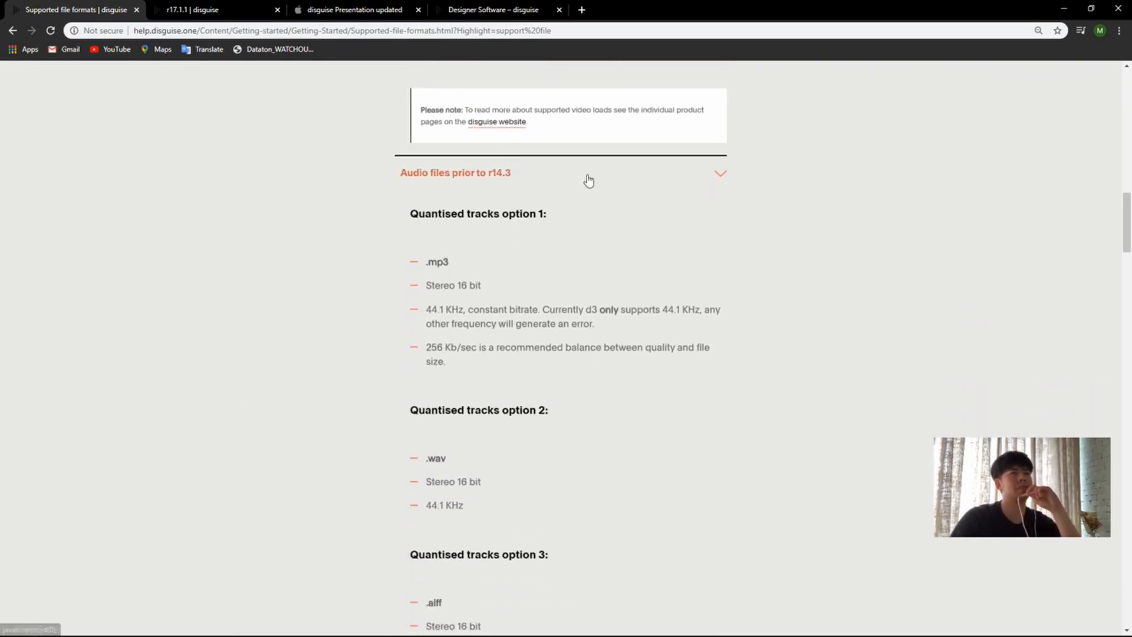
click(640, 171)
click(598, 221)
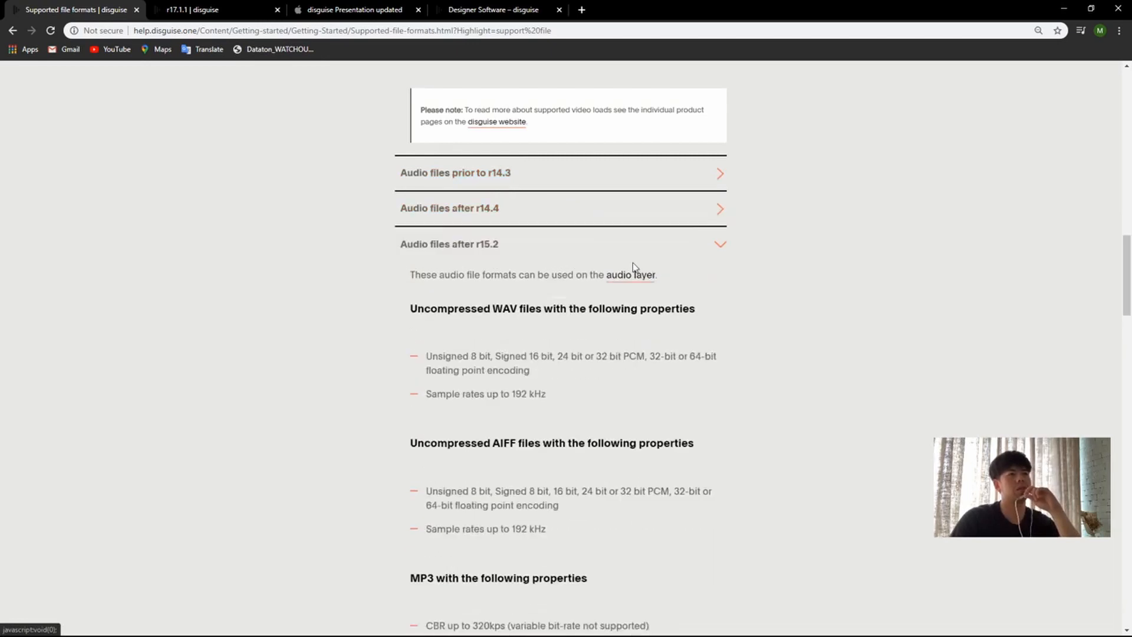
click(618, 258)
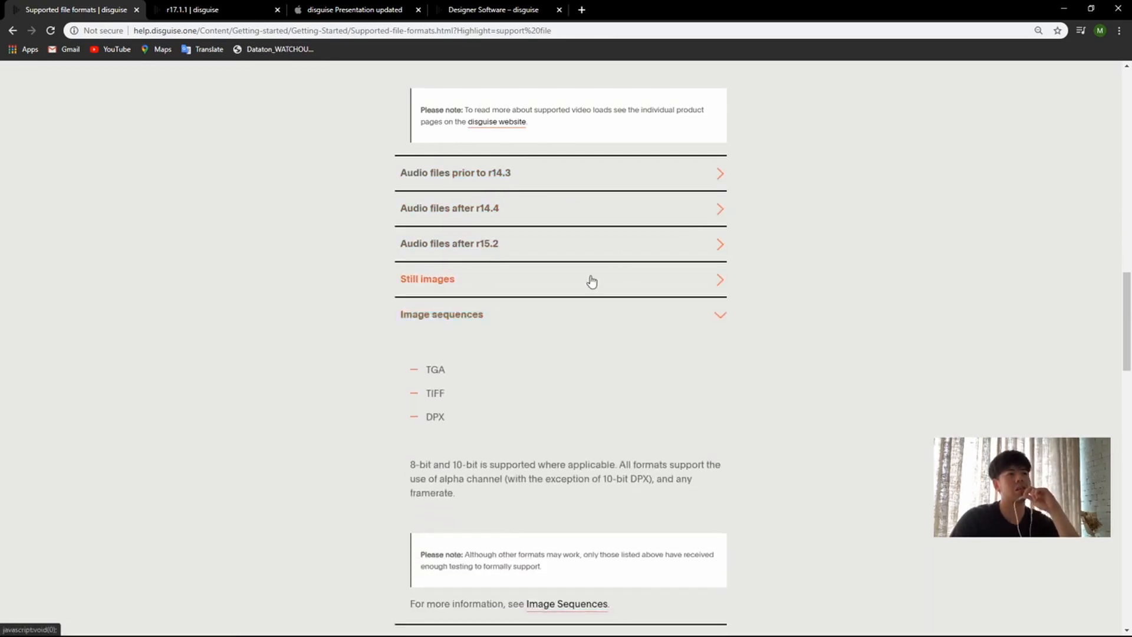
click(587, 280)
click(543, 258)
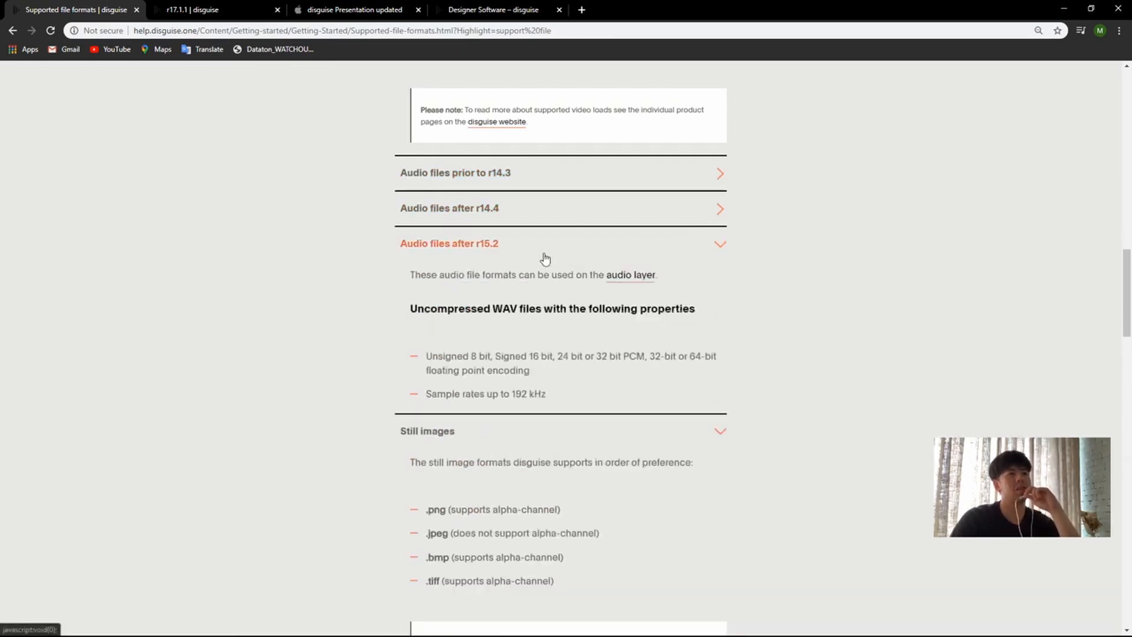
Step: Read the uncompressed WAV properties under Audio files after r15.2, highlighting the WAV heading and its sample rate line
scroll(496, 258, down, 1)
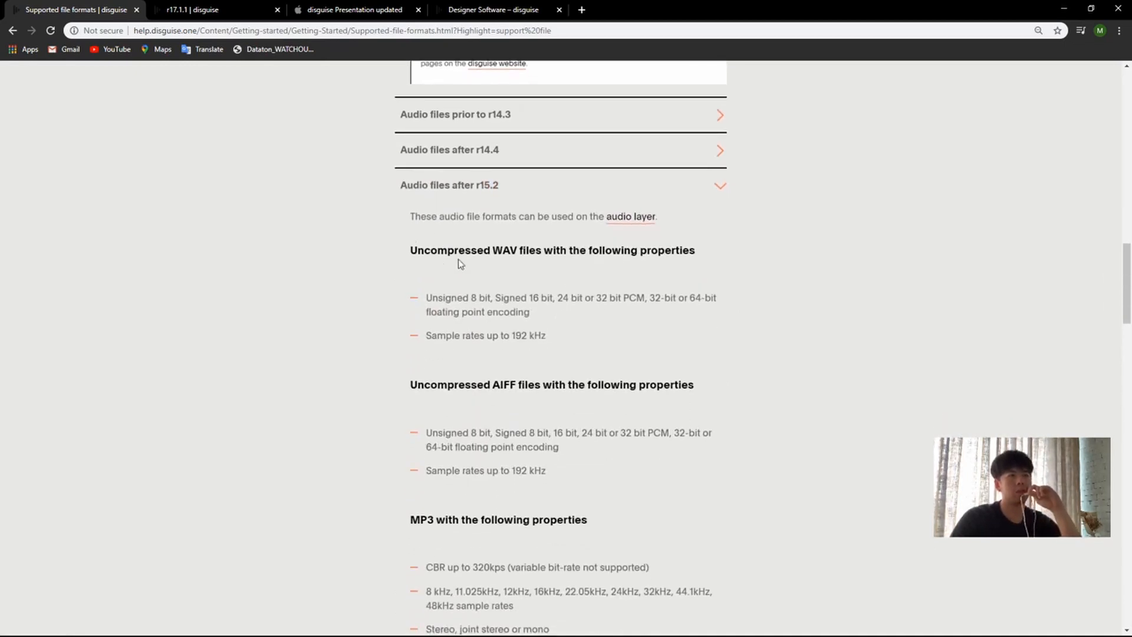
drag(437, 252, 699, 252)
click(430, 225)
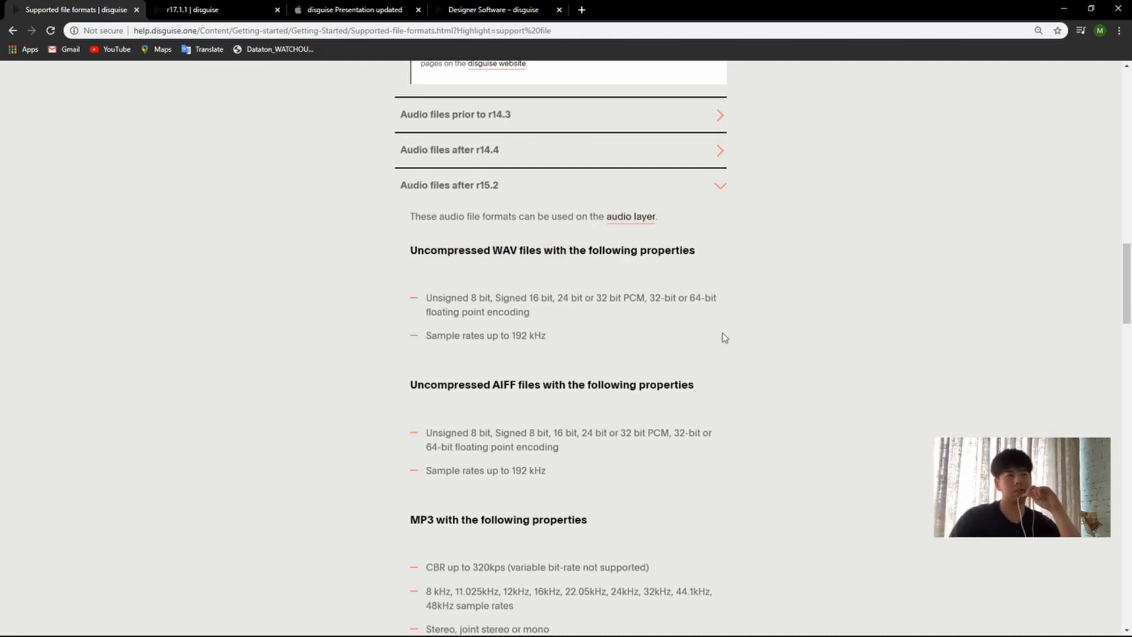
scroll(428, 313, up, 1)
scroll(413, 171, down, 3)
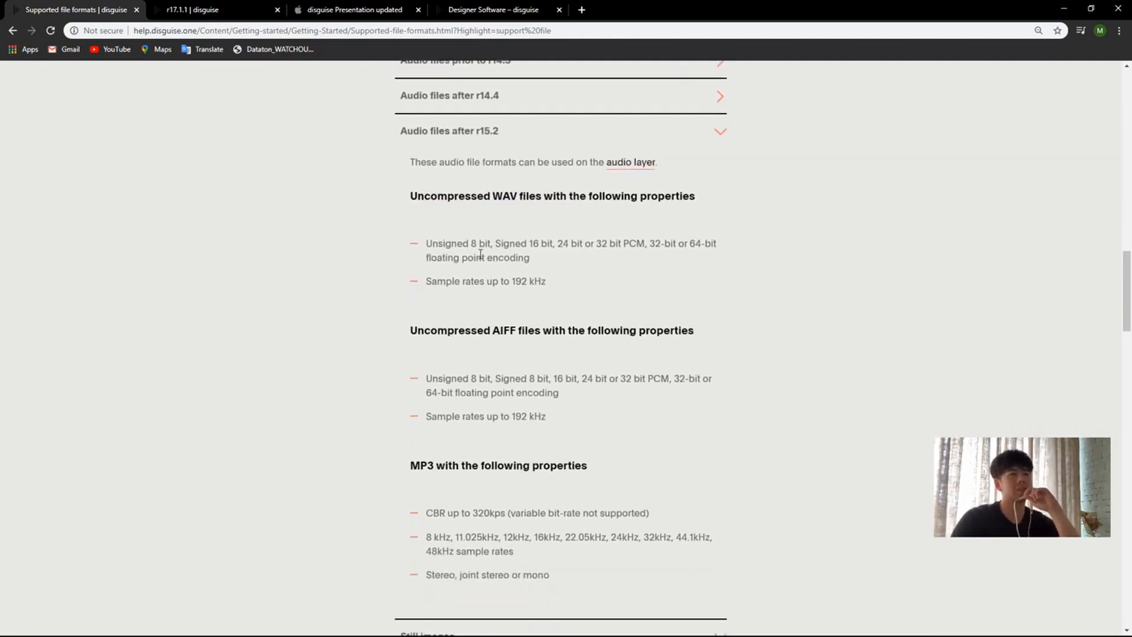
drag(413, 135, 696, 135)
click(698, 148)
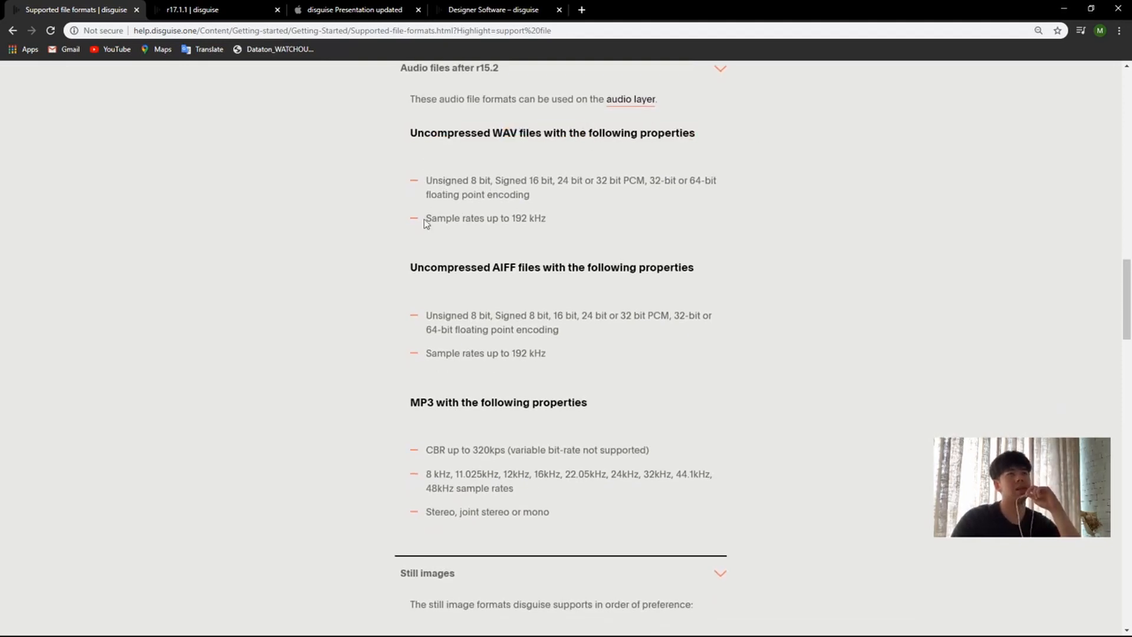
drag(426, 219, 546, 219)
click(702, 250)
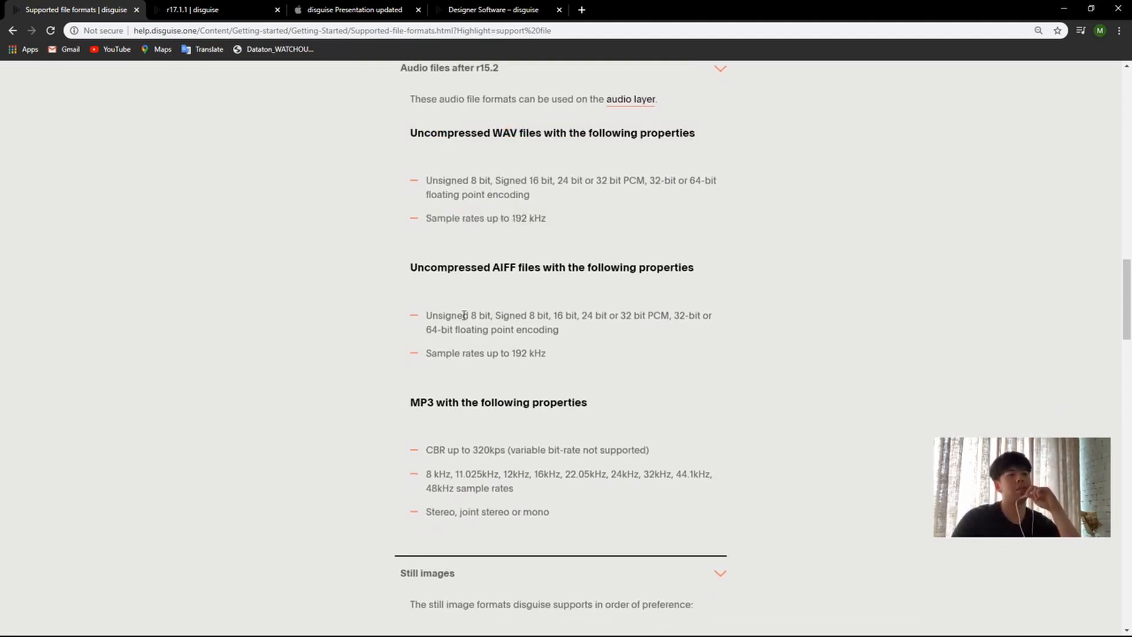
Step: Highlight the sample rate lines of the uncompressed AIFF and MP3 audio formats
drag(458, 355, 574, 358)
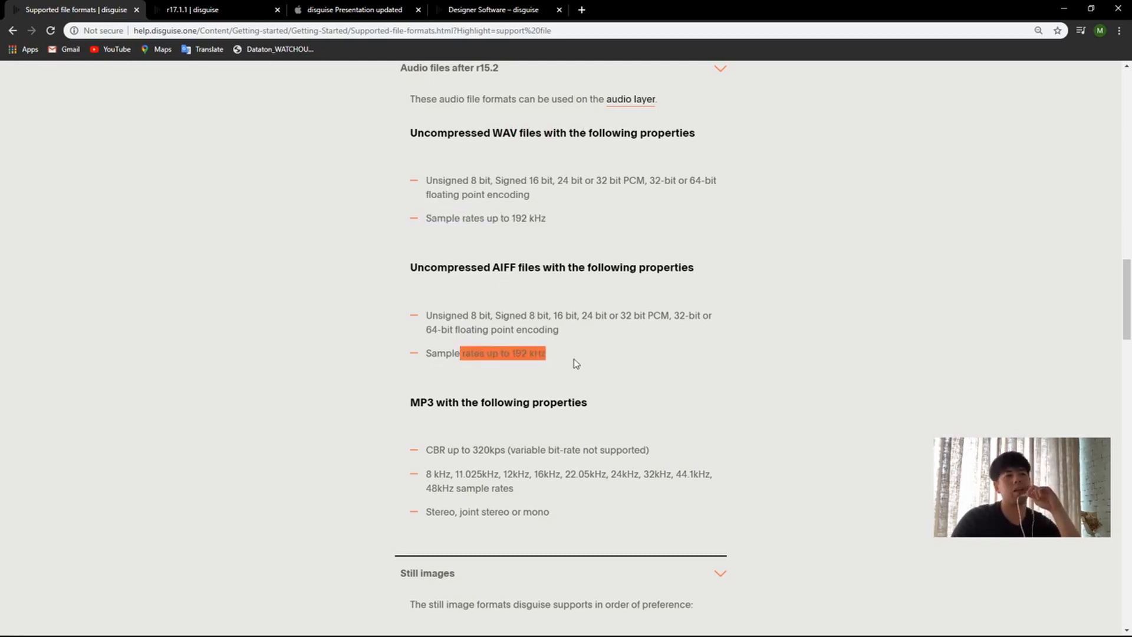
click(642, 428)
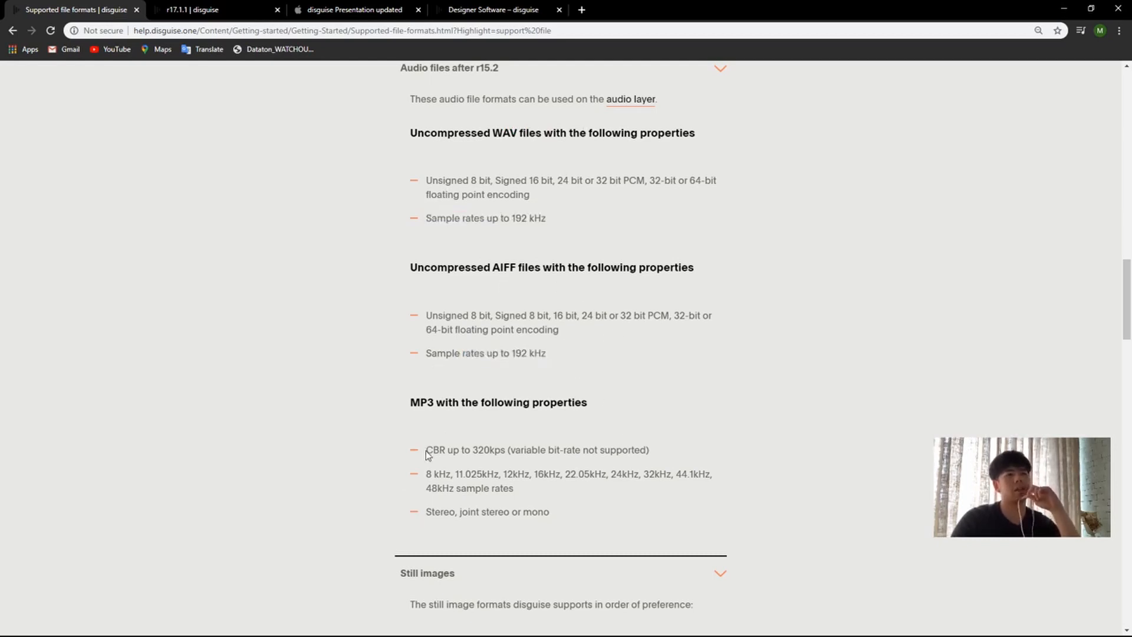
drag(431, 483, 674, 487)
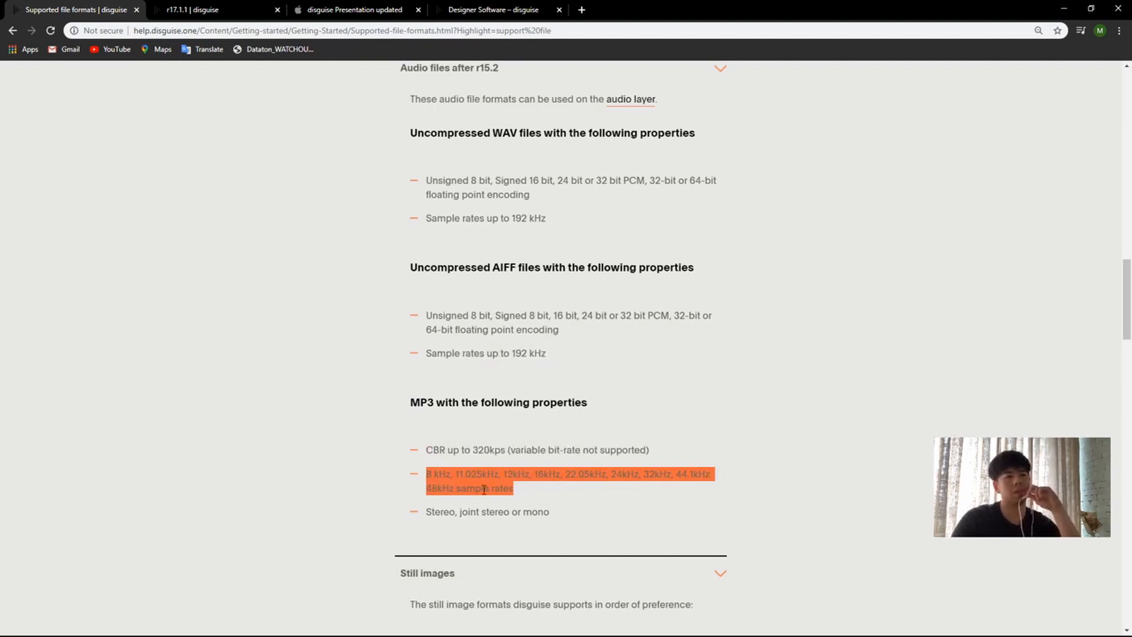
click(431, 493)
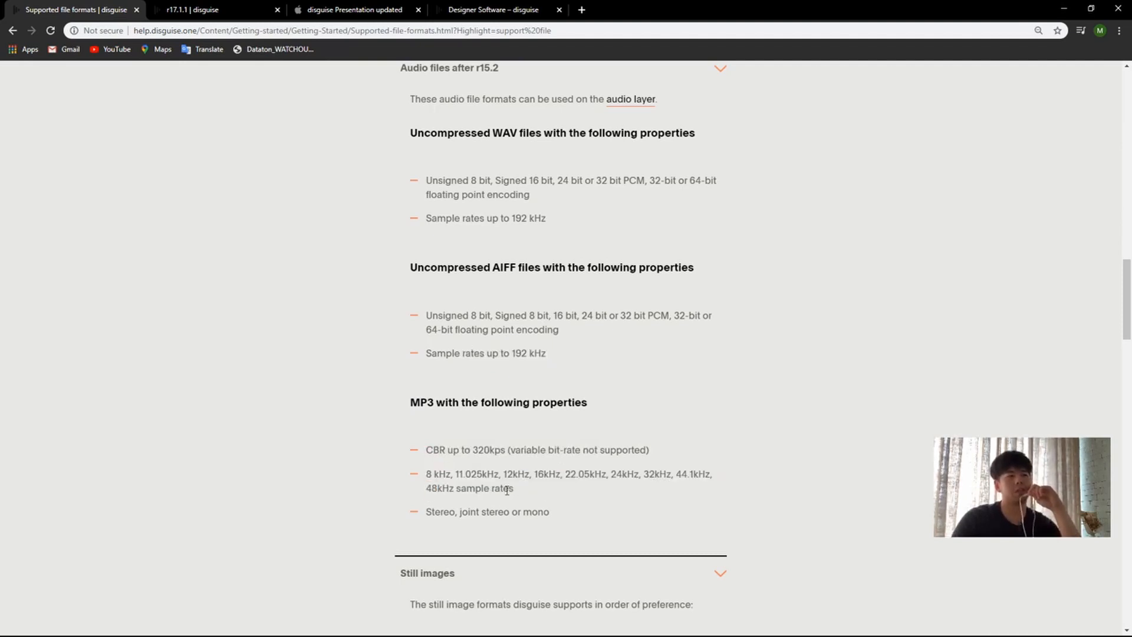
Step: Collapse the Audio files after r15.2 section and show the Still images formats
scroll(586, 489, down, 4)
scroll(600, 413, up, 8)
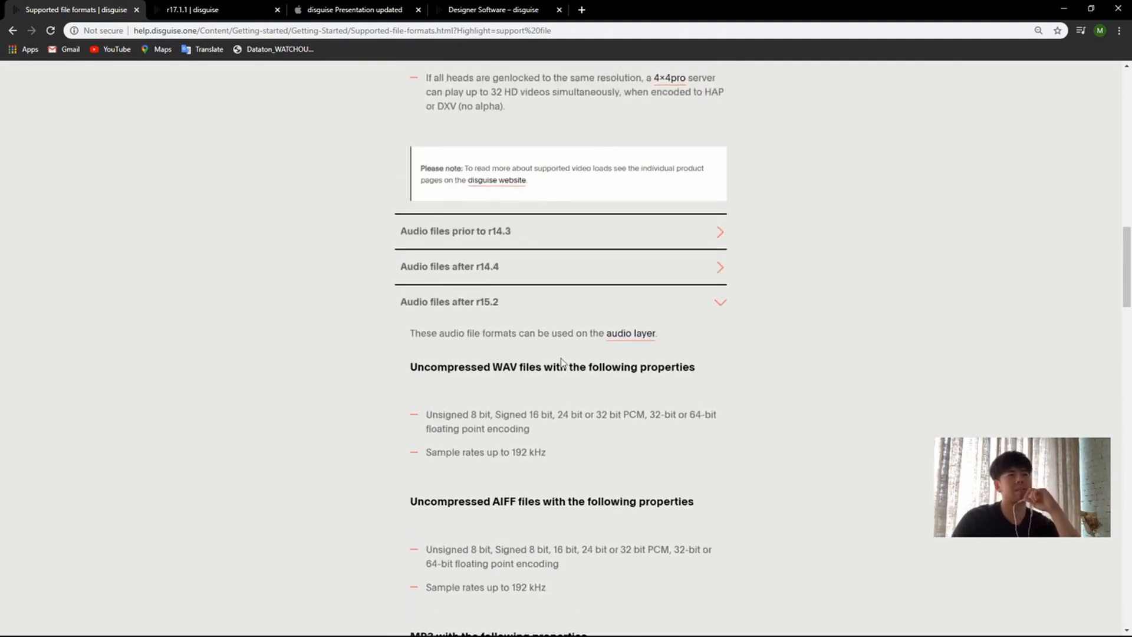
click(498, 304)
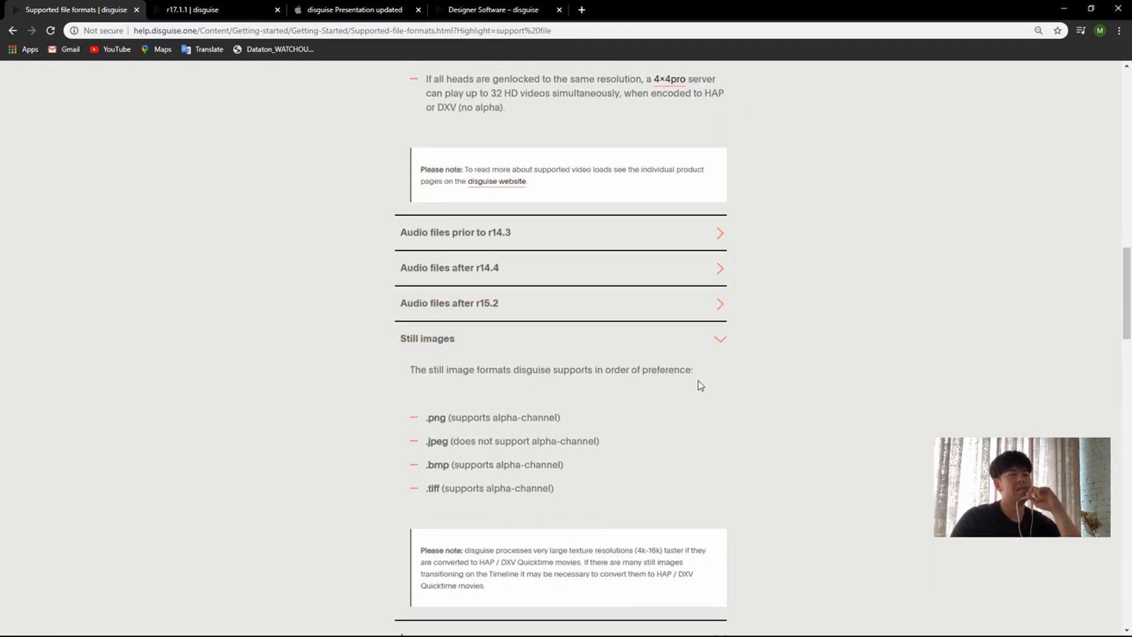
scroll(569, 406, down, 1)
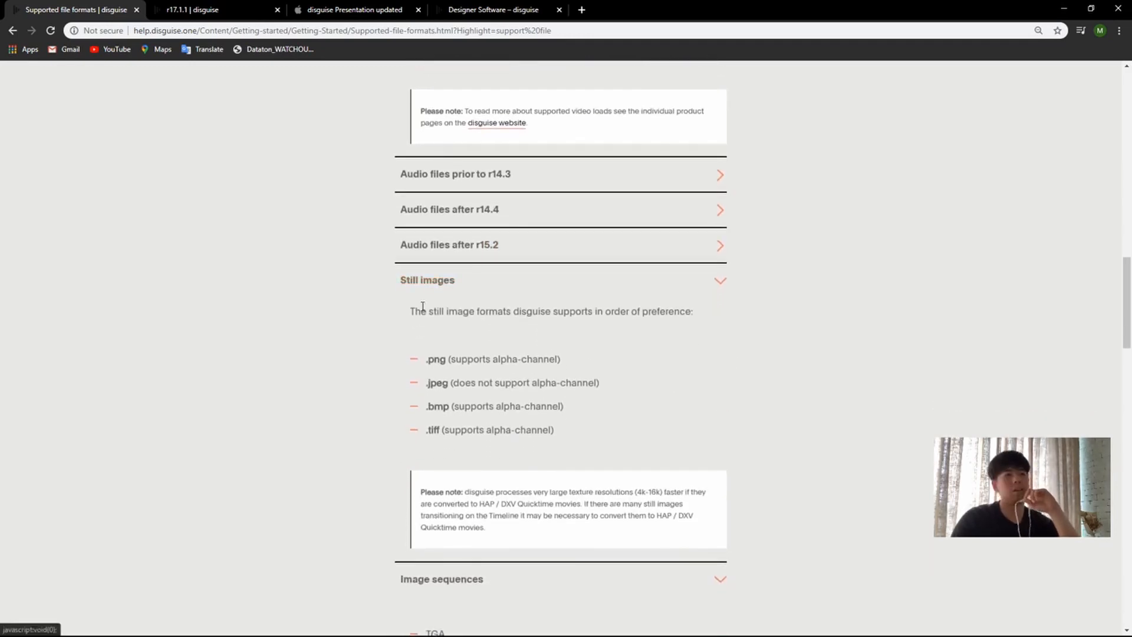
Step: Highlight the .png, .jpeg, .bmp and .tiff entries in the list of supported still image formats
drag(425, 361, 562, 366)
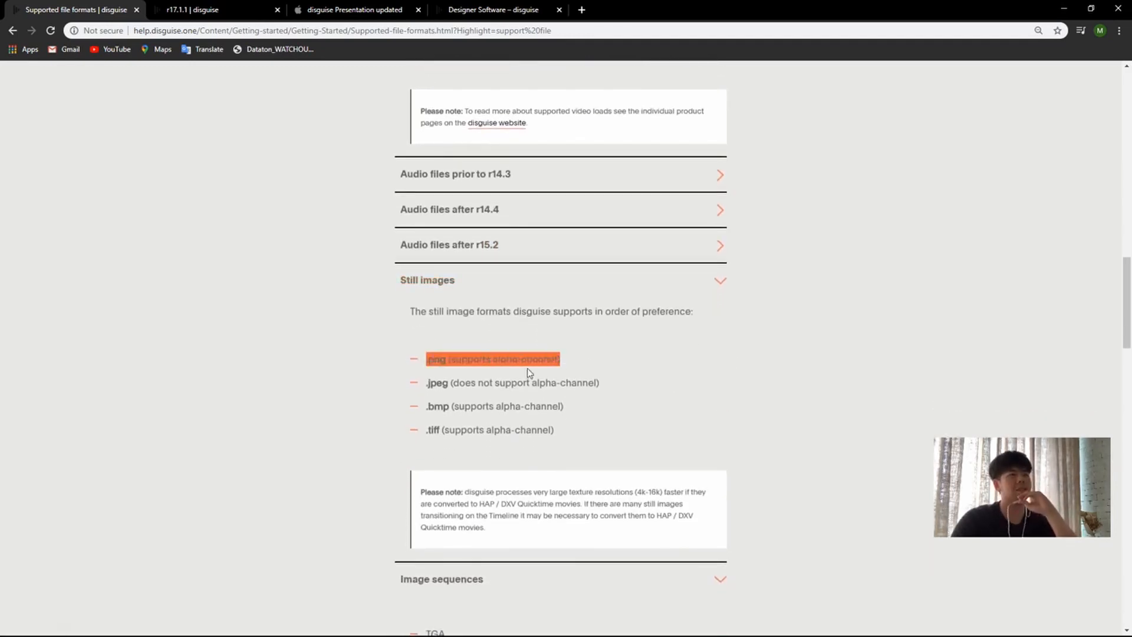
drag(426, 385, 601, 386)
drag(434, 408, 564, 411)
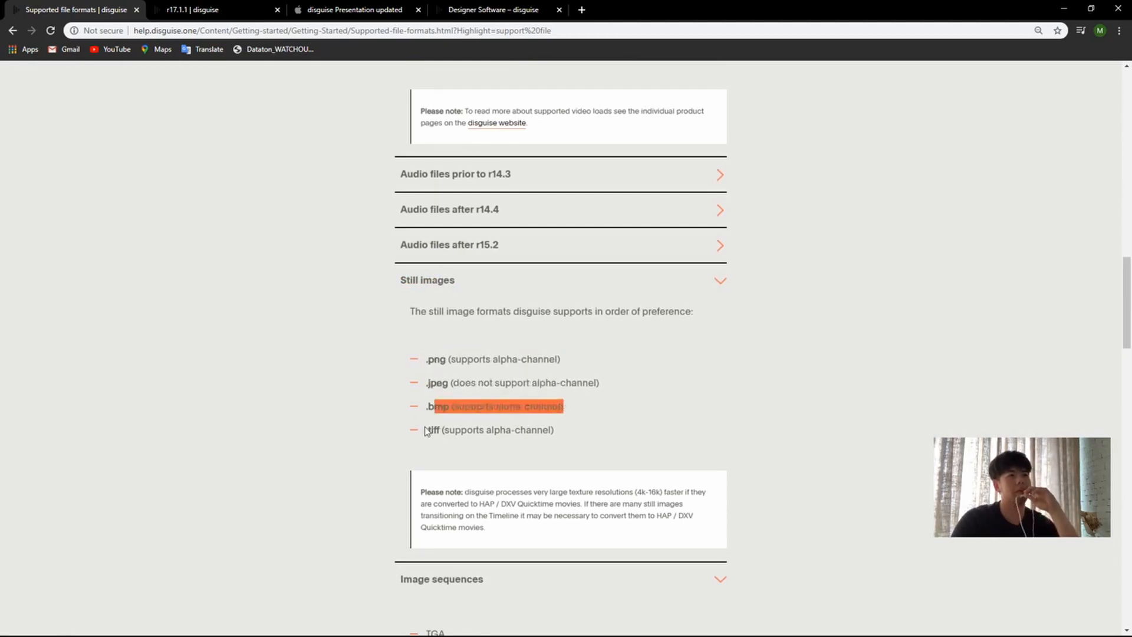
drag(425, 430, 622, 434)
click(422, 379)
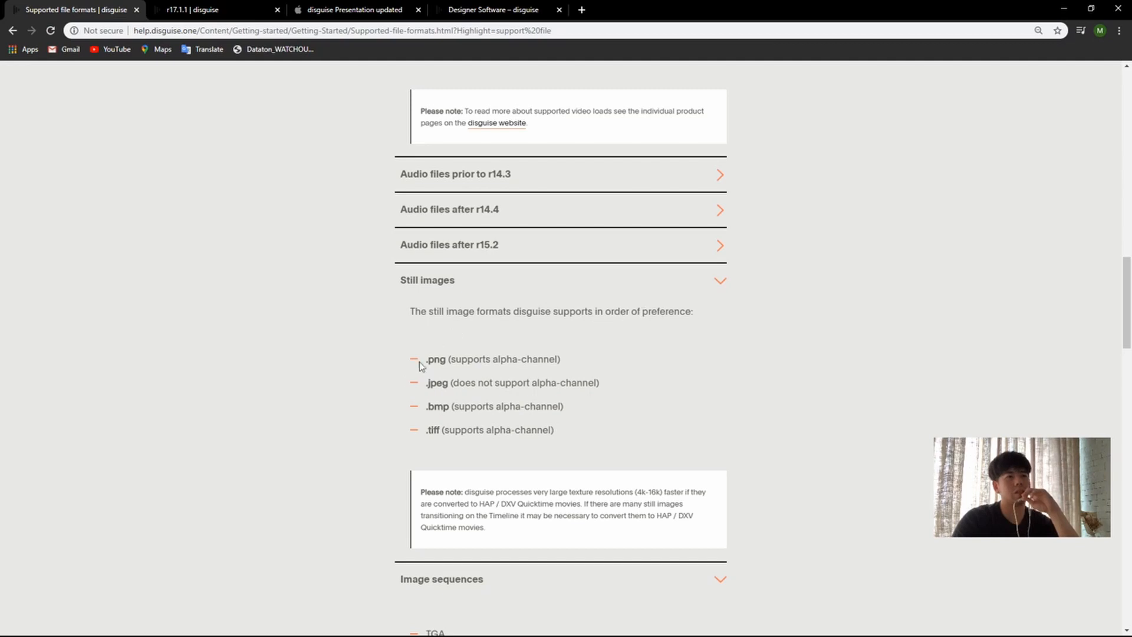
drag(427, 360, 564, 360)
drag(464, 382, 434, 432)
Step: Look over the Still images and Image sequences formats, highlighting the .png entry and its alpha-channel support
scroll(631, 387, down, 4)
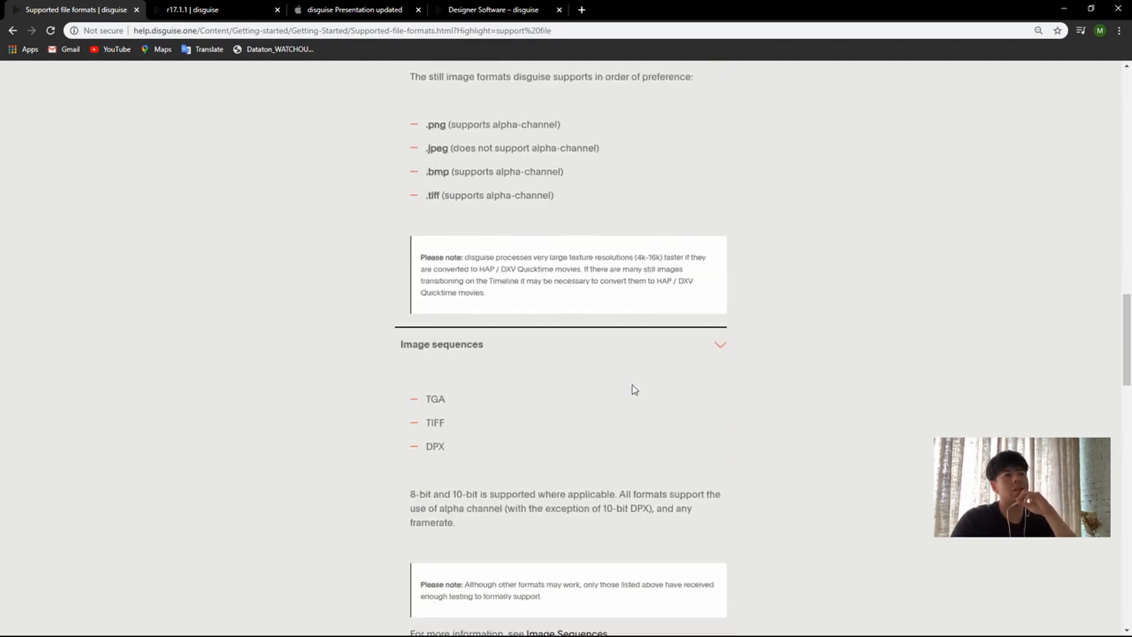
scroll(673, 392, up, 5)
scroll(678, 448, down, 4)
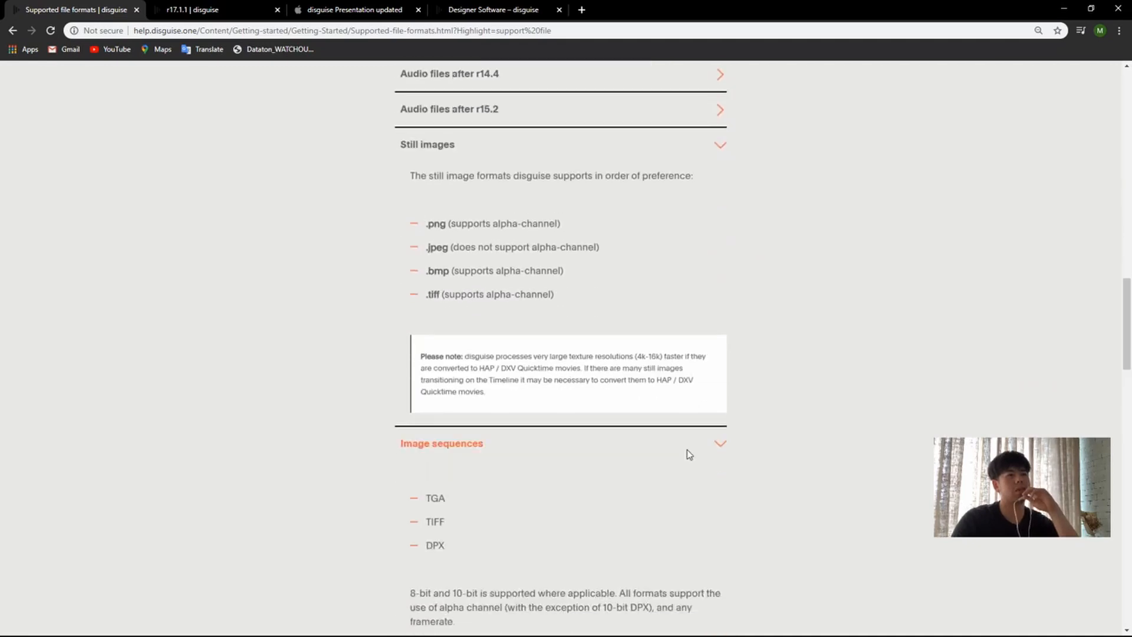
scroll(501, 247, up, 1)
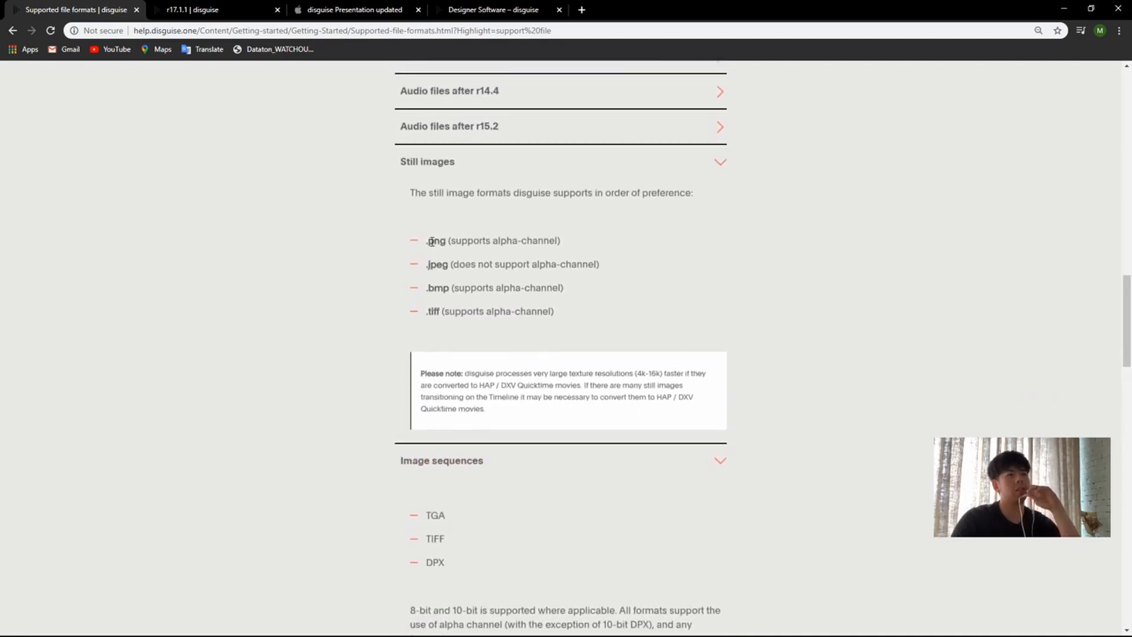
drag(428, 241, 583, 246)
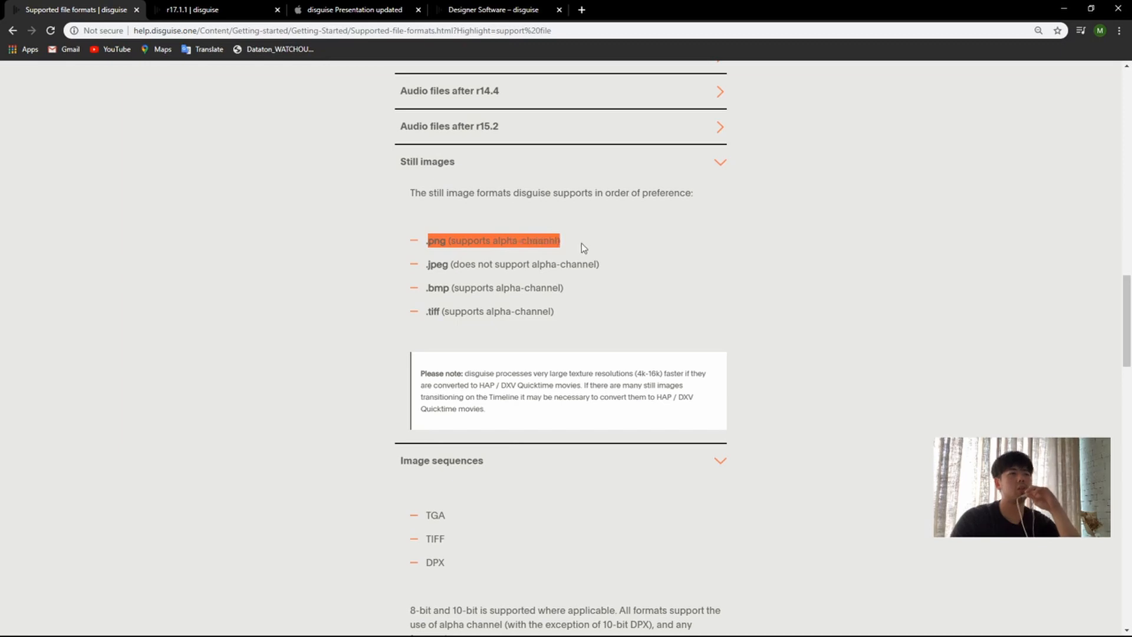
click(611, 284)
scroll(606, 274, up, 1)
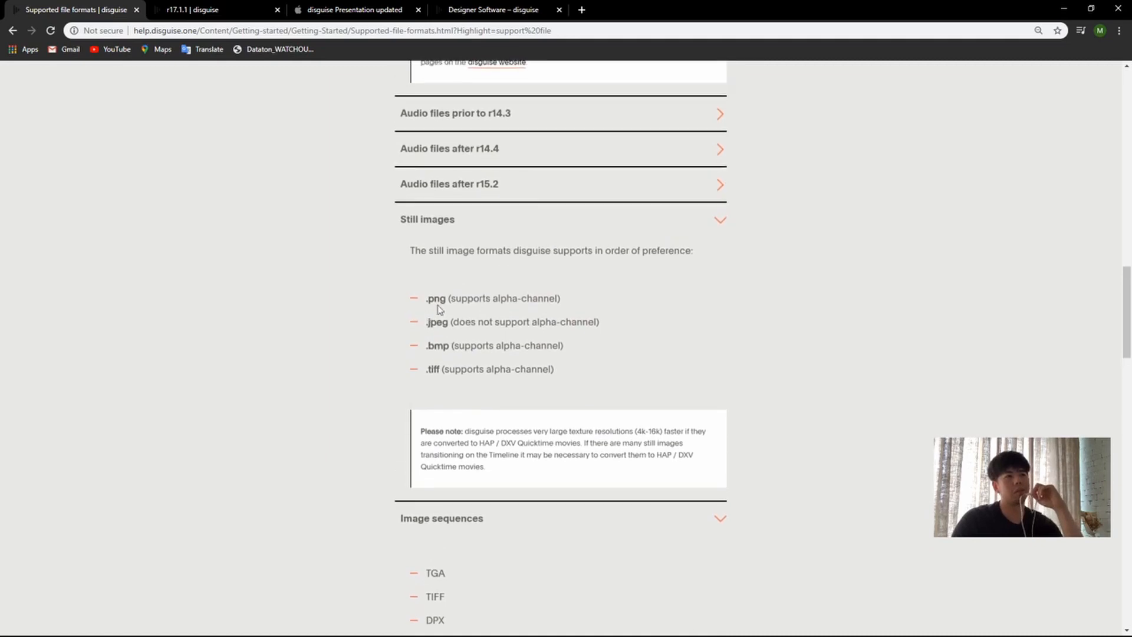
drag(428, 300, 571, 308)
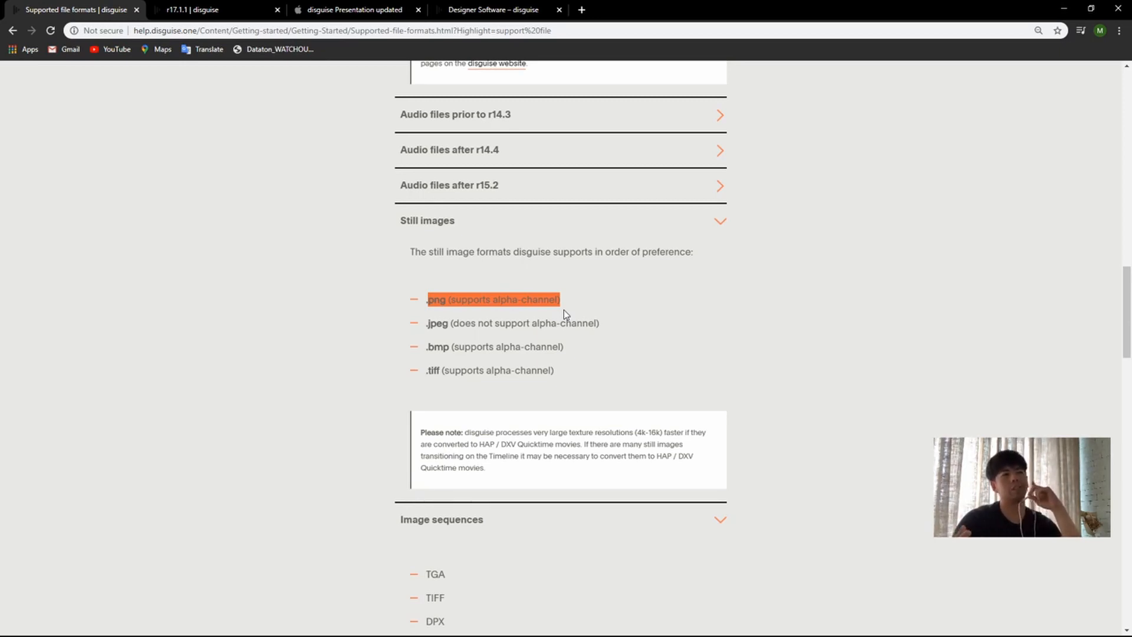
click(564, 310)
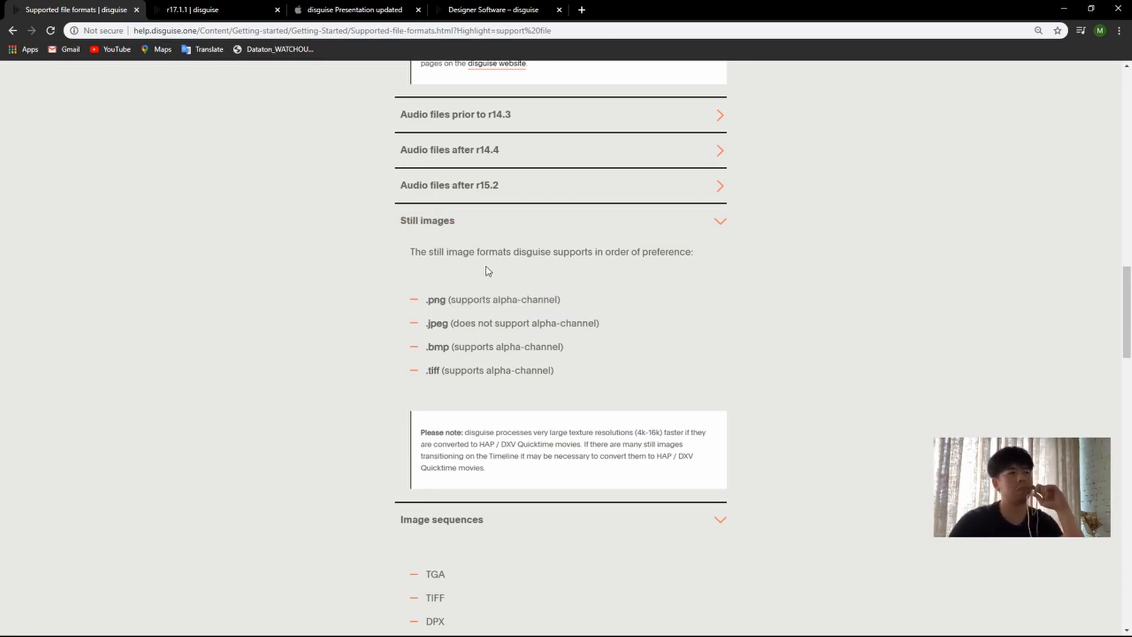
Step: Review the Image sequences formats, highlighting the DPX entry and the paragraph on 8-bit, 10-bit and alpha channel support
scroll(531, 294, down, 4)
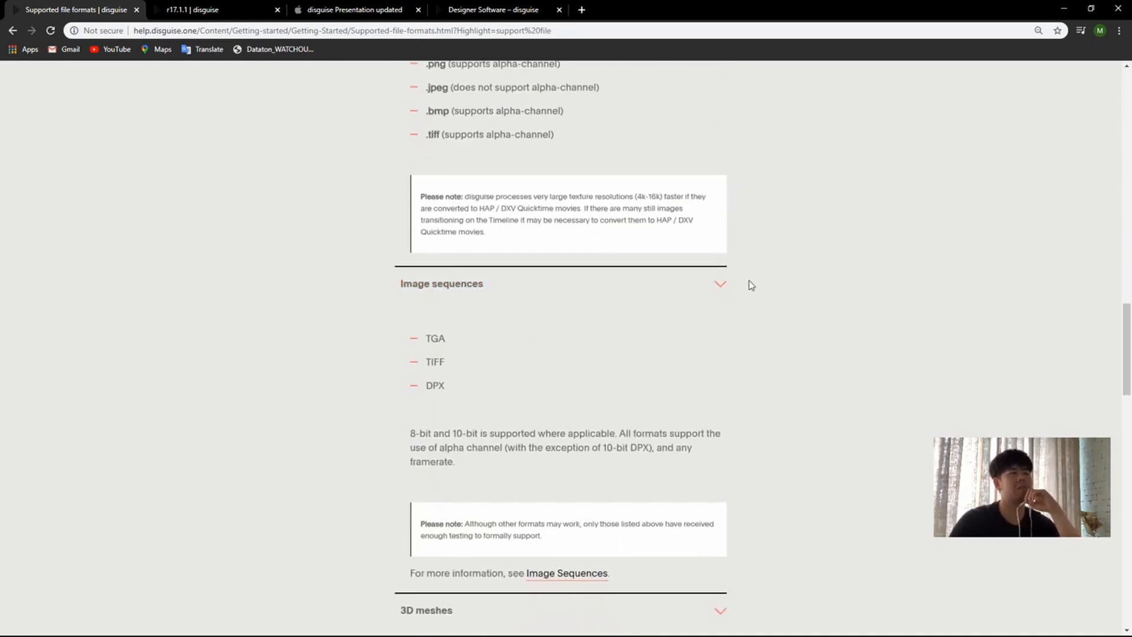
scroll(766, 330, down, 2)
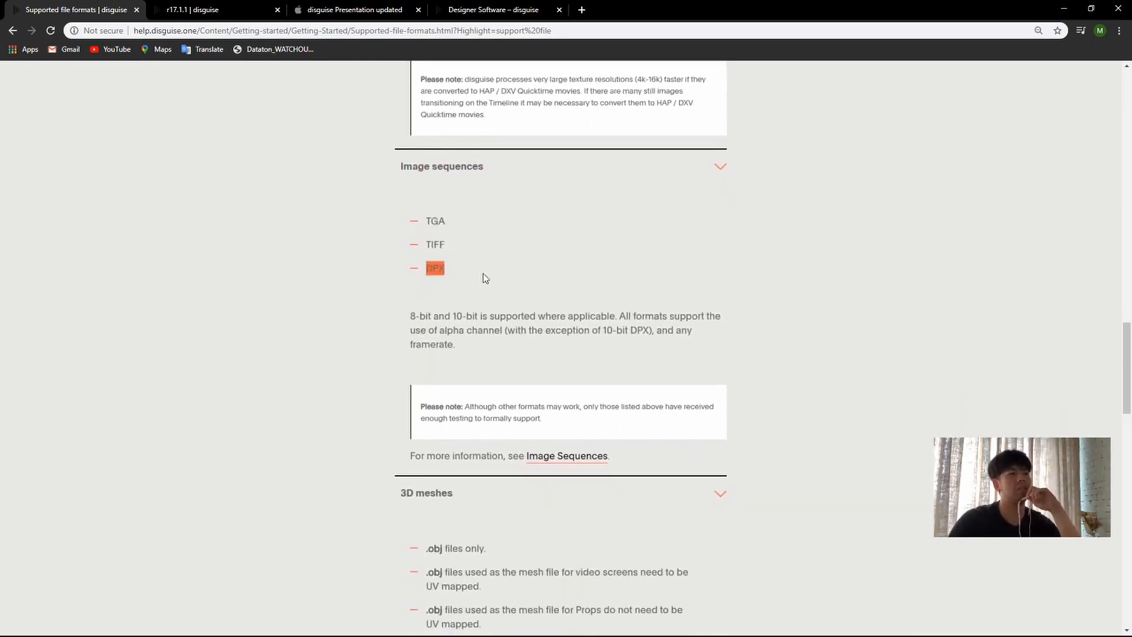
scroll(531, 313, down, 1)
drag(406, 270, 559, 289)
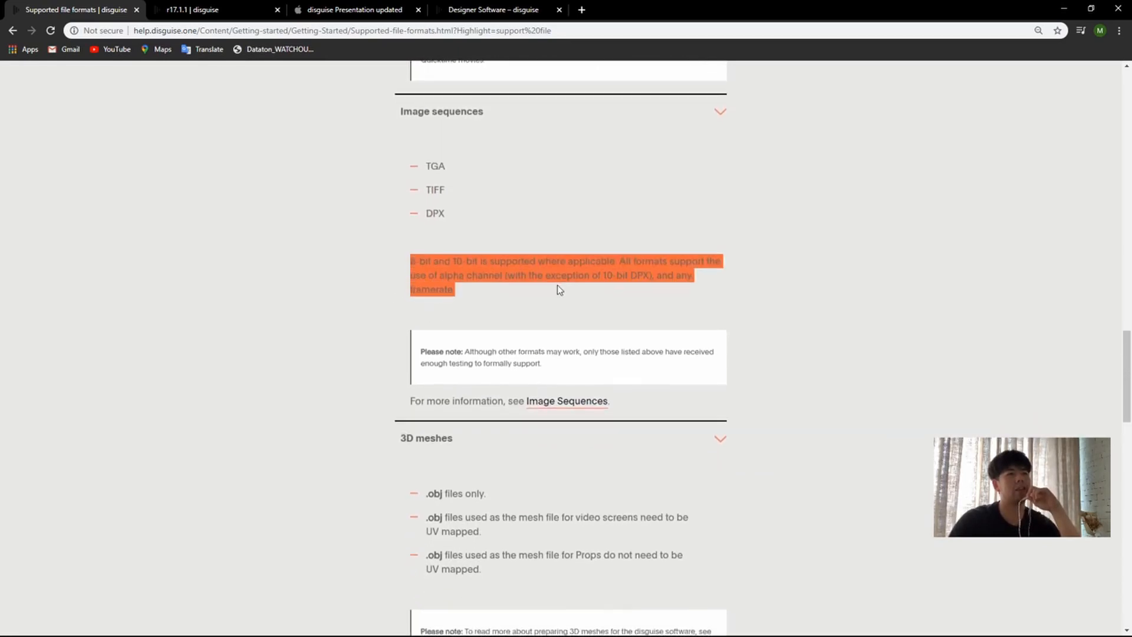
click(558, 285)
Step: Highlight the 3D meshes lines on .obj-only support and the UV mapping requirement for video screen meshes
scroll(882, 324, down, 4)
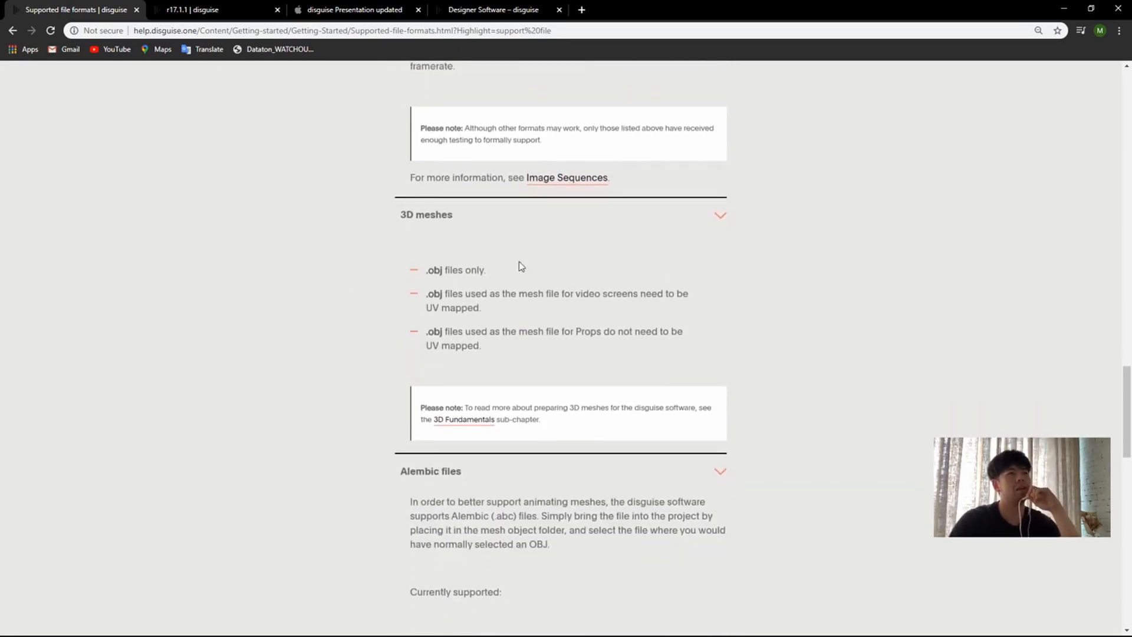
scroll(448, 236, up, 1)
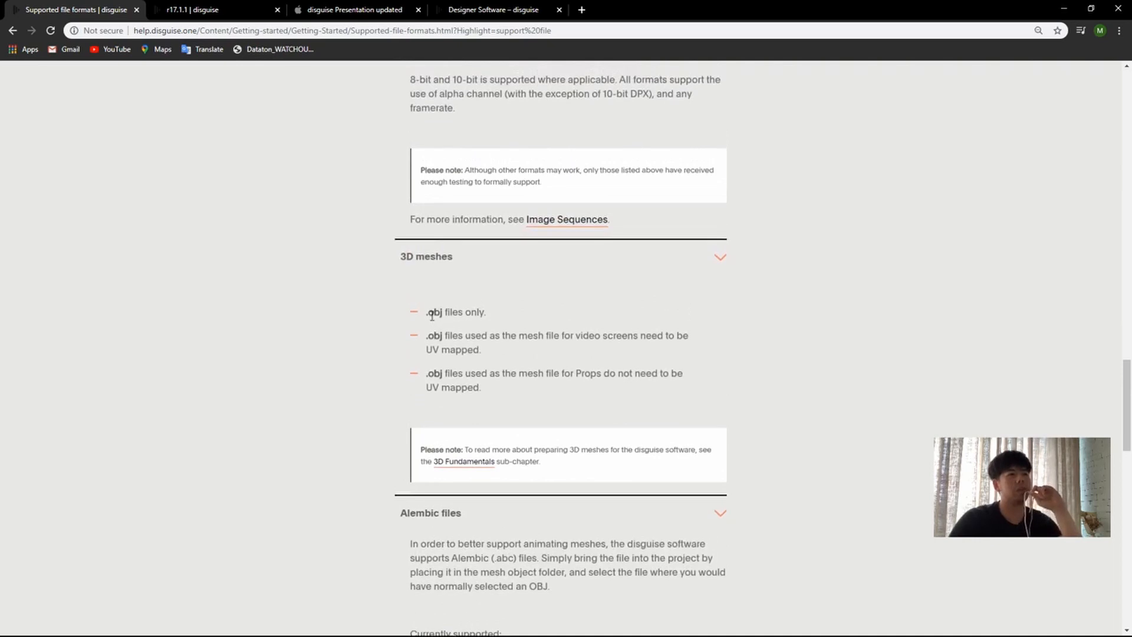
drag(428, 314, 487, 314)
drag(427, 335, 520, 336)
click(673, 350)
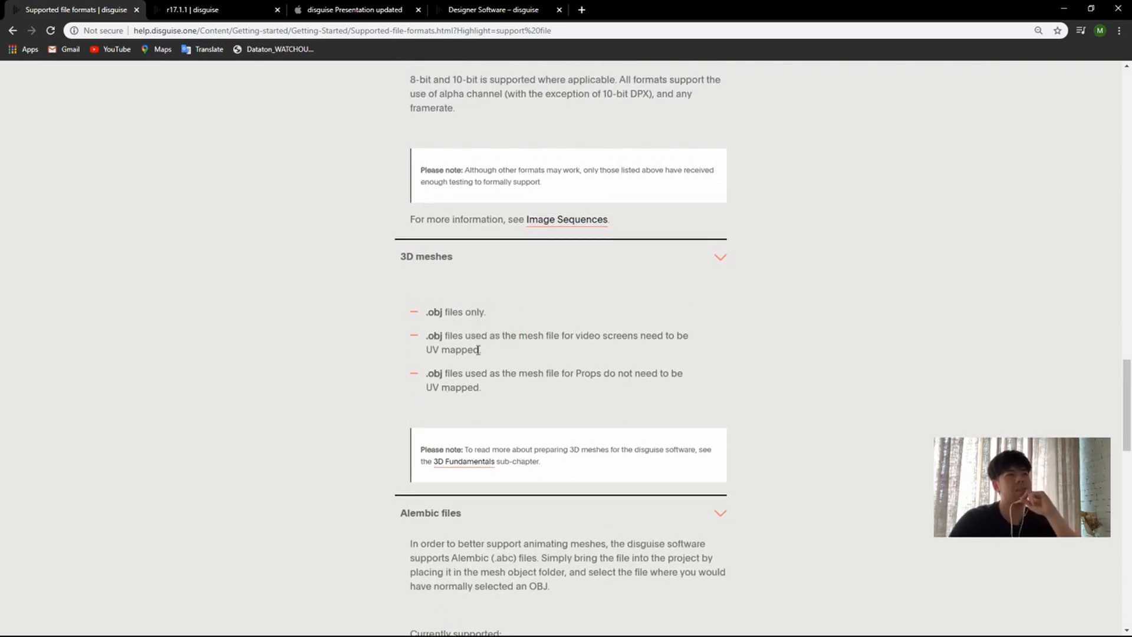
drag(428, 336, 522, 359)
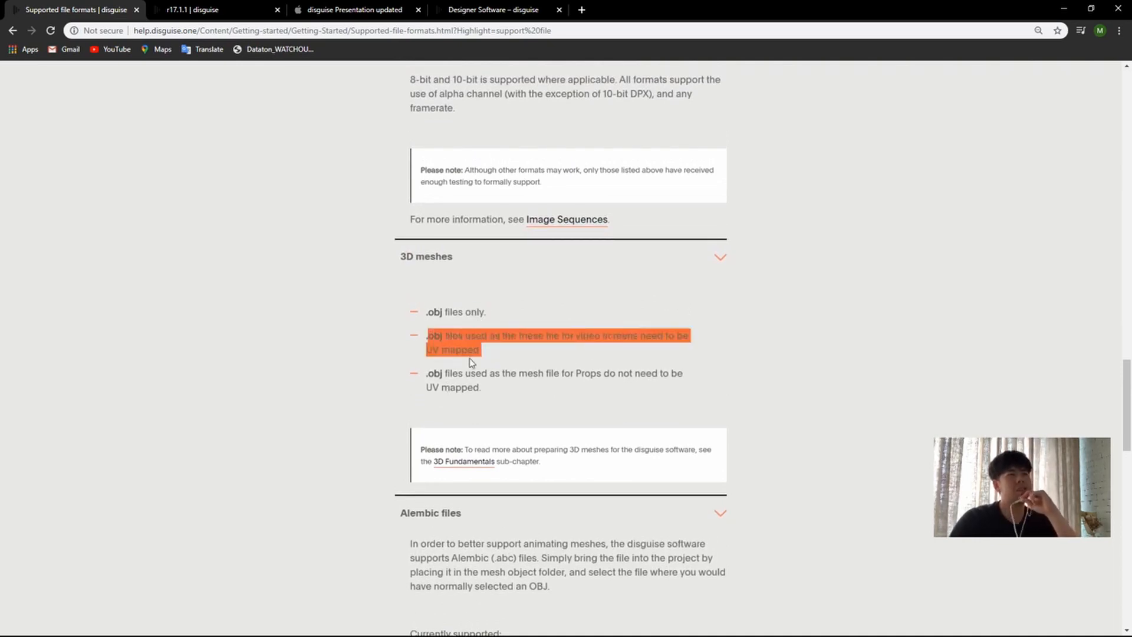
click(465, 358)
drag(429, 338, 509, 347)
click(508, 347)
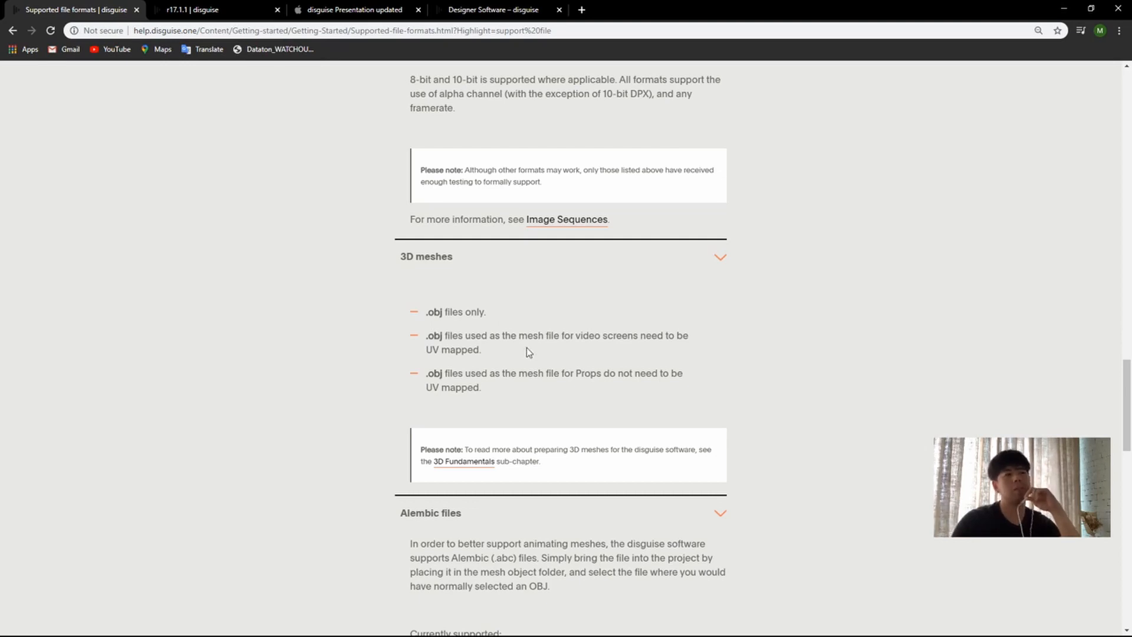
drag(471, 336, 487, 341)
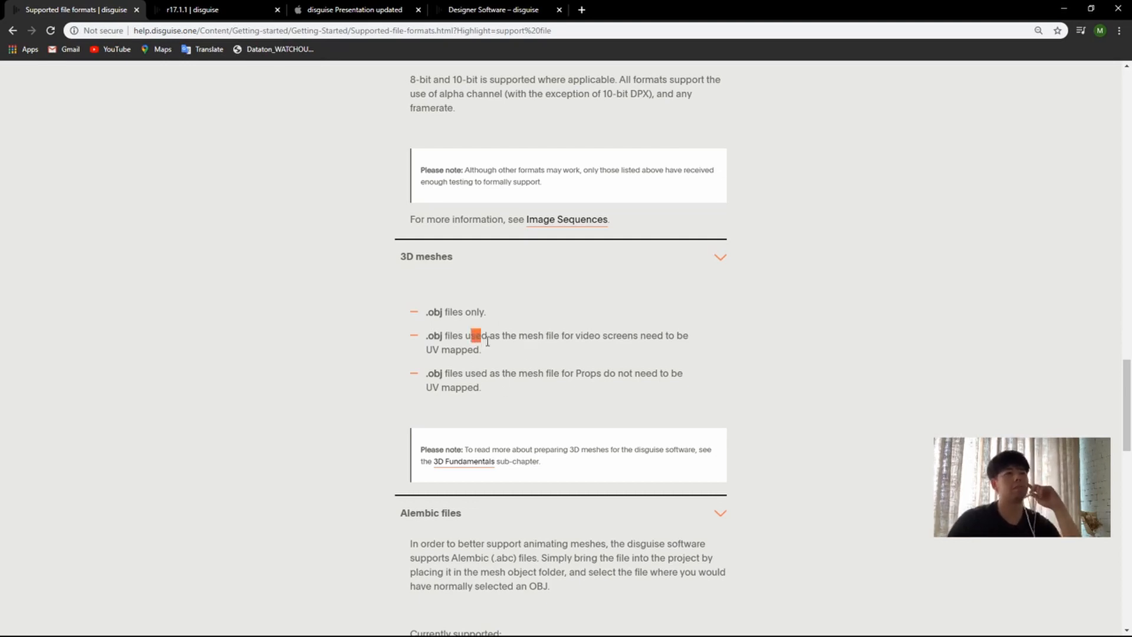
click(488, 340)
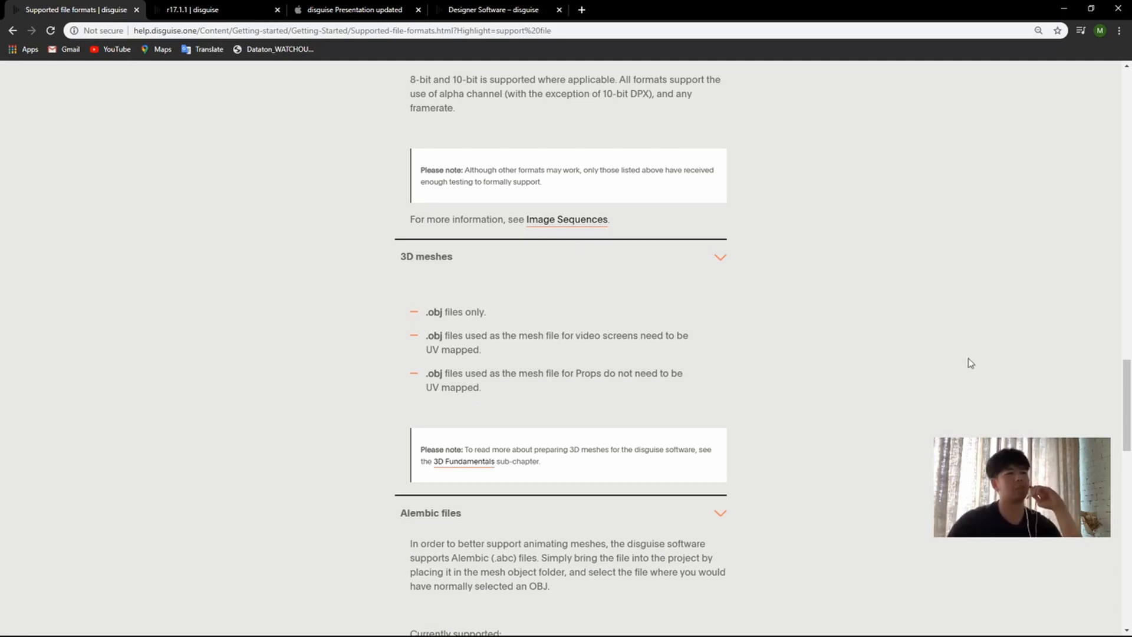
Step: Review the Alembic files section, including its supported and unsupported items and the introductory paragraph on animating meshes
scroll(831, 386, down, 5)
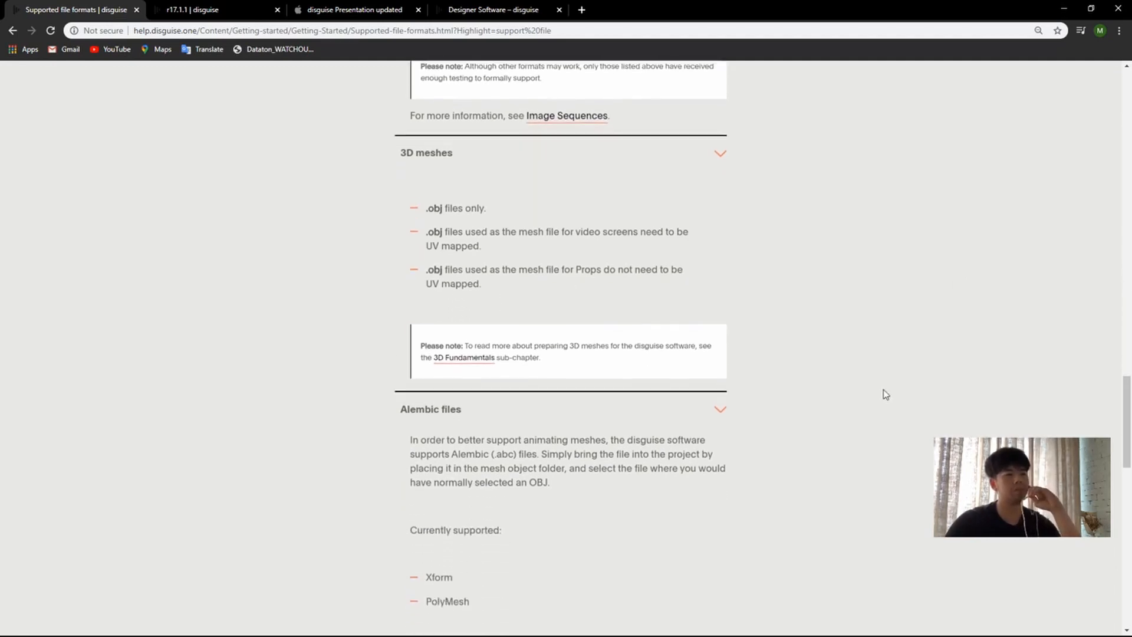
scroll(718, 295, down, 7)
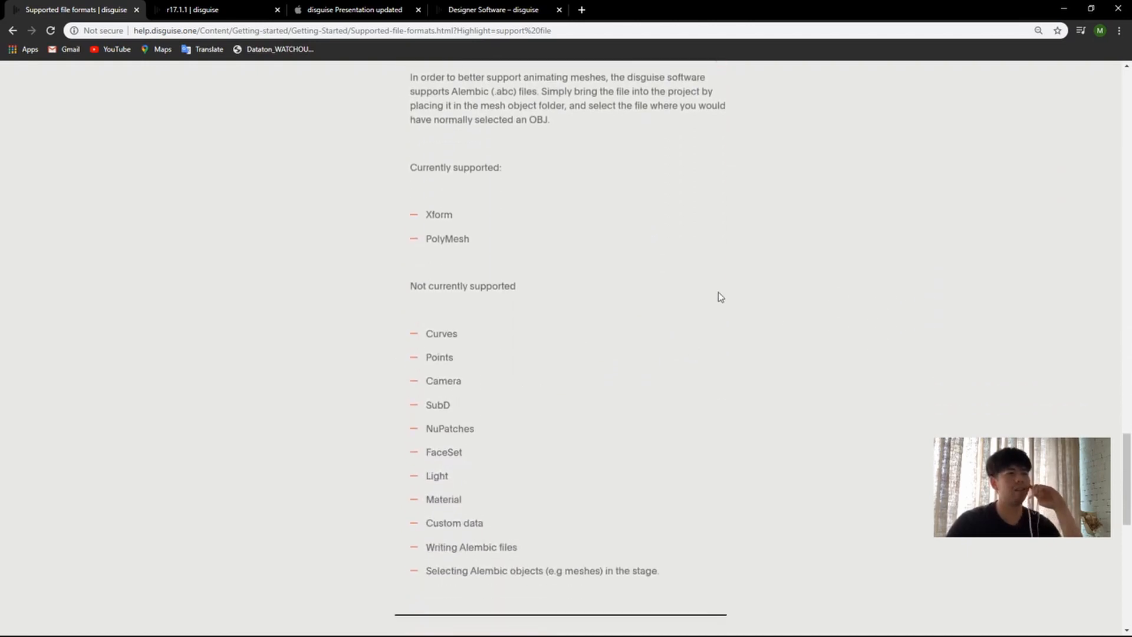
scroll(681, 302, up, 6)
drag(424, 186, 666, 206)
drag(672, 218, 669, 219)
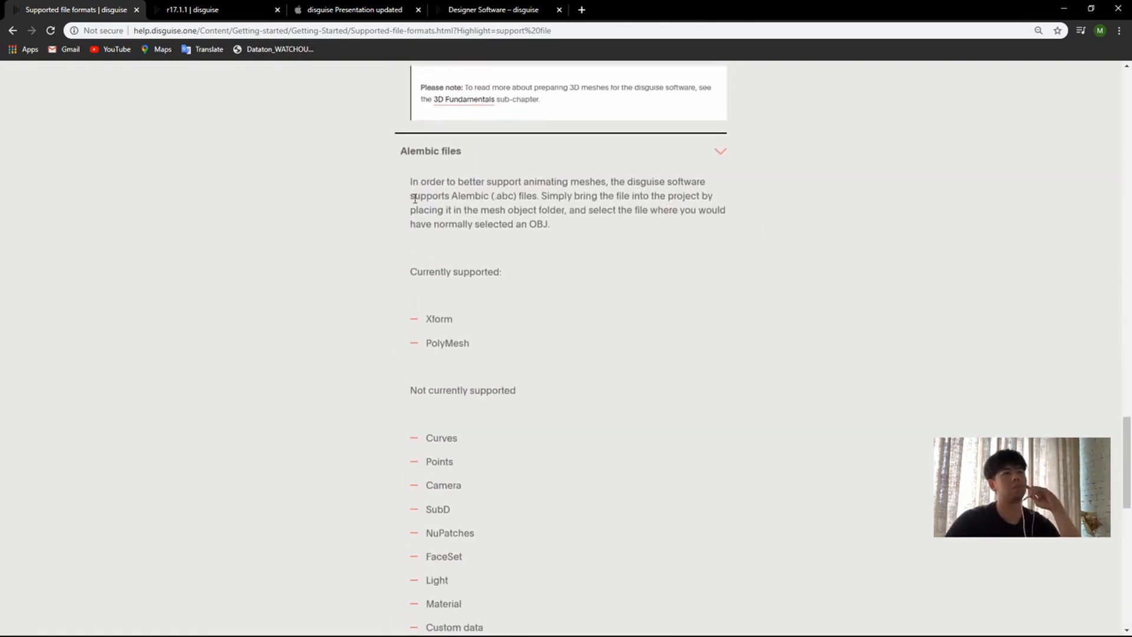
Step: Collapse the Alembic files, 3D meshes and Image sequences sections of the supported file formats page
scroll(937, 246, up, 1)
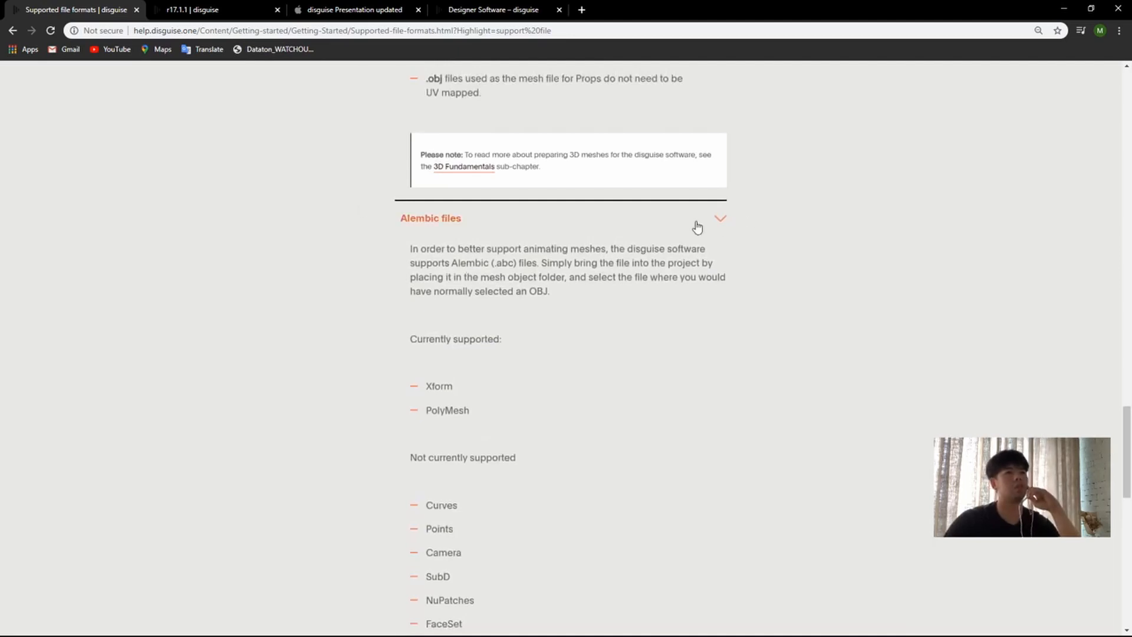
click(720, 219)
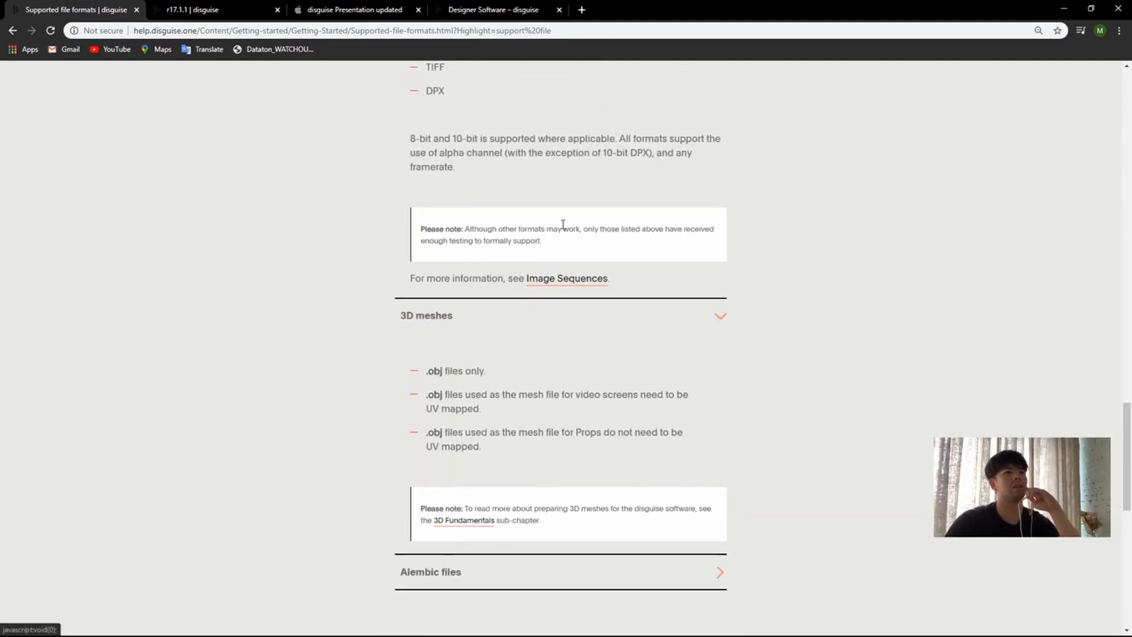
scroll(713, 516, up, 3)
click(714, 500)
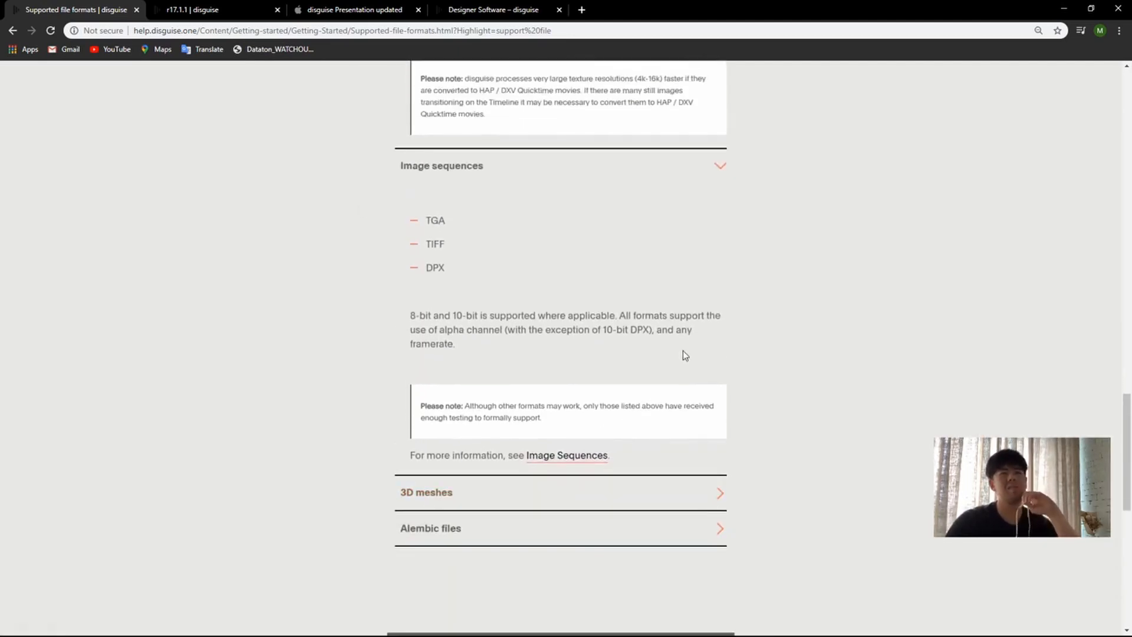
click(692, 167)
scroll(740, 270, up, 3)
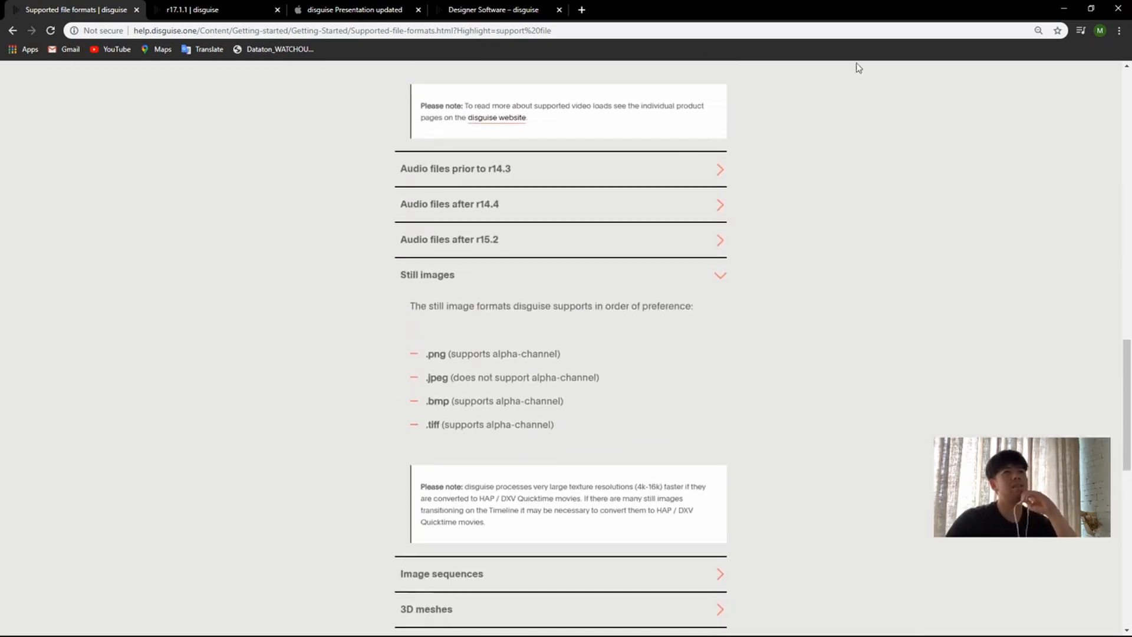
scroll(834, 281, up, 5)
Step: Switch to the disguise r17.1.1 download page and load the download.disguise.one home page
click(210, 8)
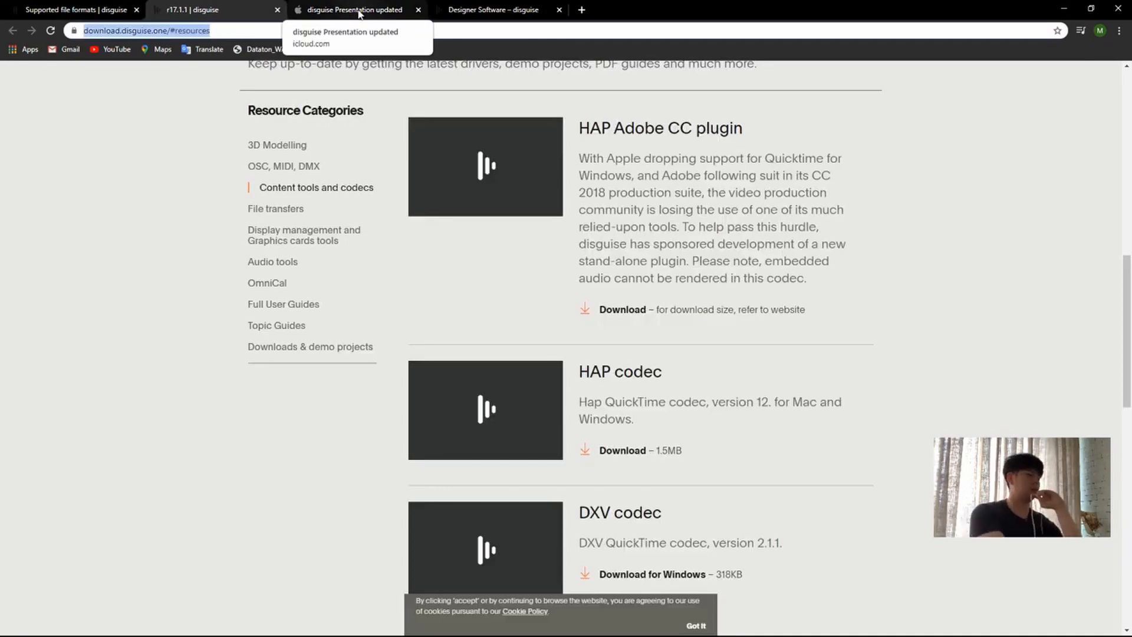
text(dow)
key(Return)
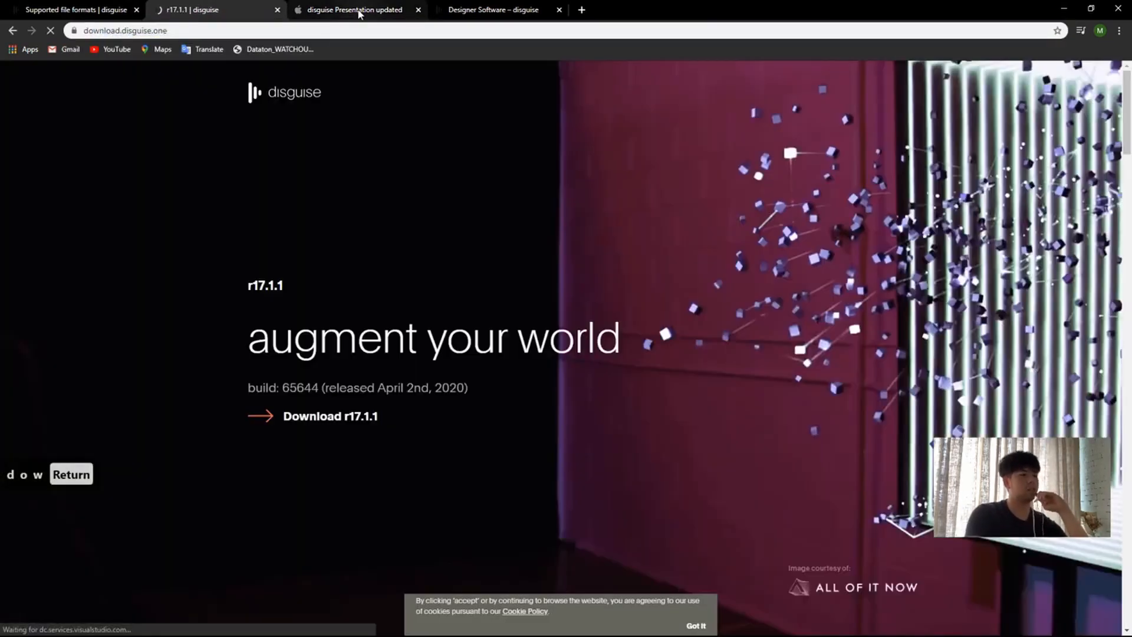
click(66, 31)
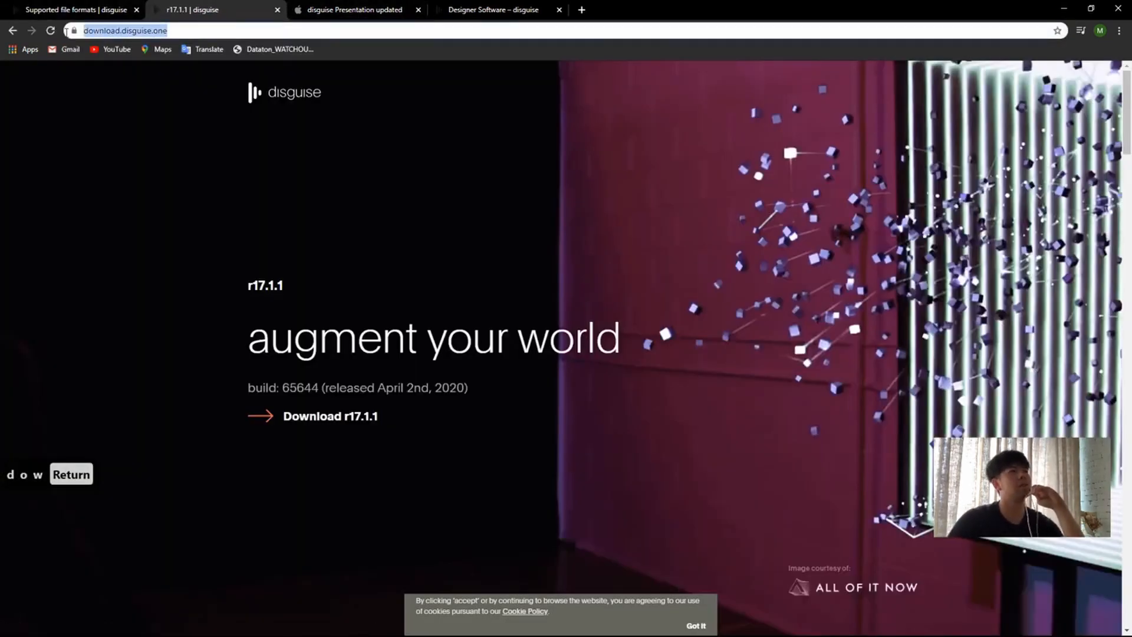
click(533, 286)
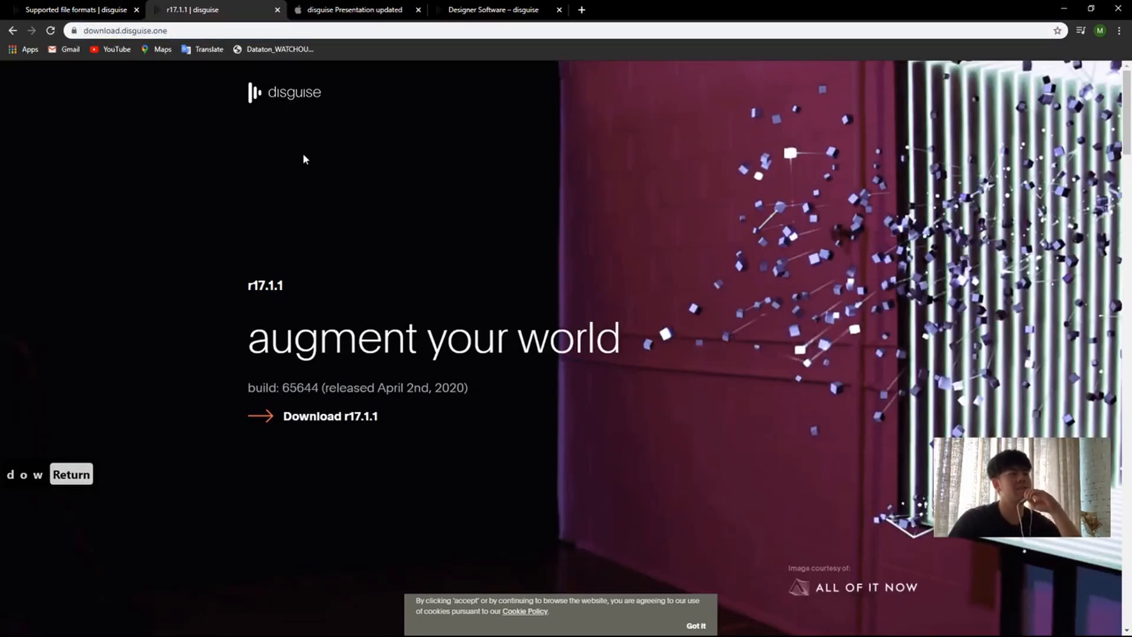
Step: Highlight the build number and release date of r17.1.1 on the download page
scroll(303, 158, down, 2)
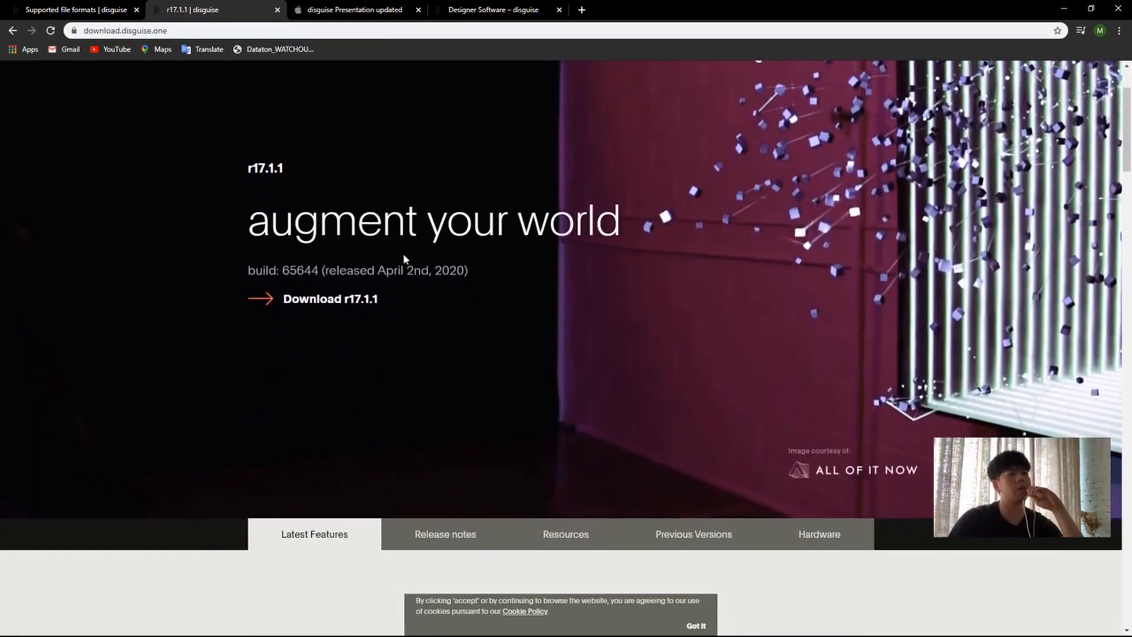
drag(306, 271, 368, 271)
drag(442, 271, 457, 271)
click(453, 330)
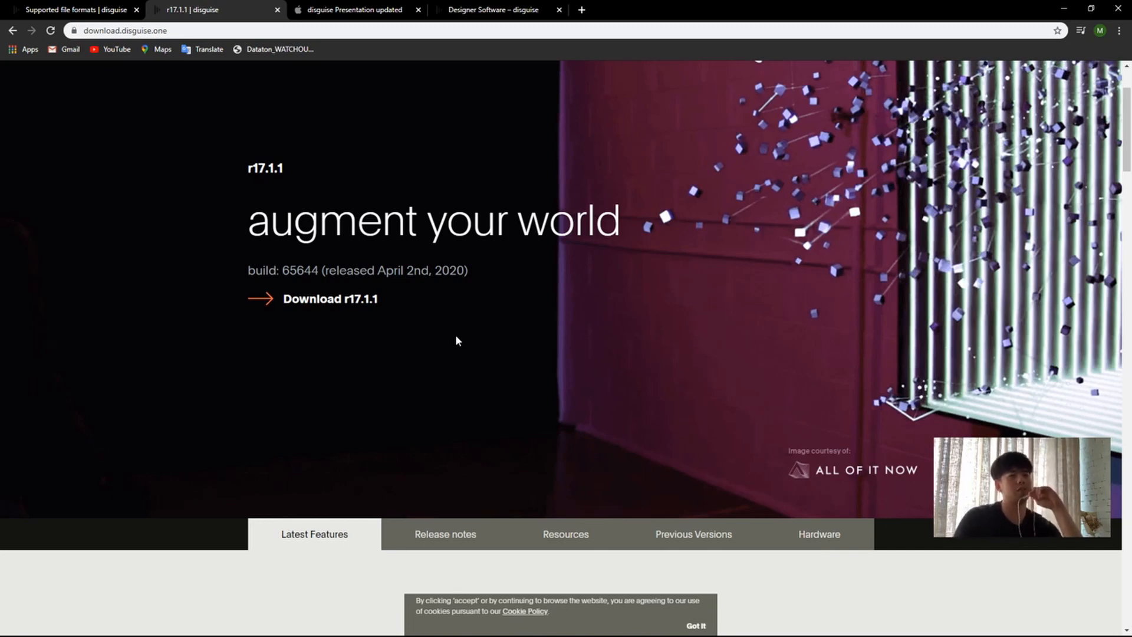
Step: Look over the latest r17.1 features, including the intro video, What's new, AR workflow and test pattern sections
scroll(457, 341, down, 10)
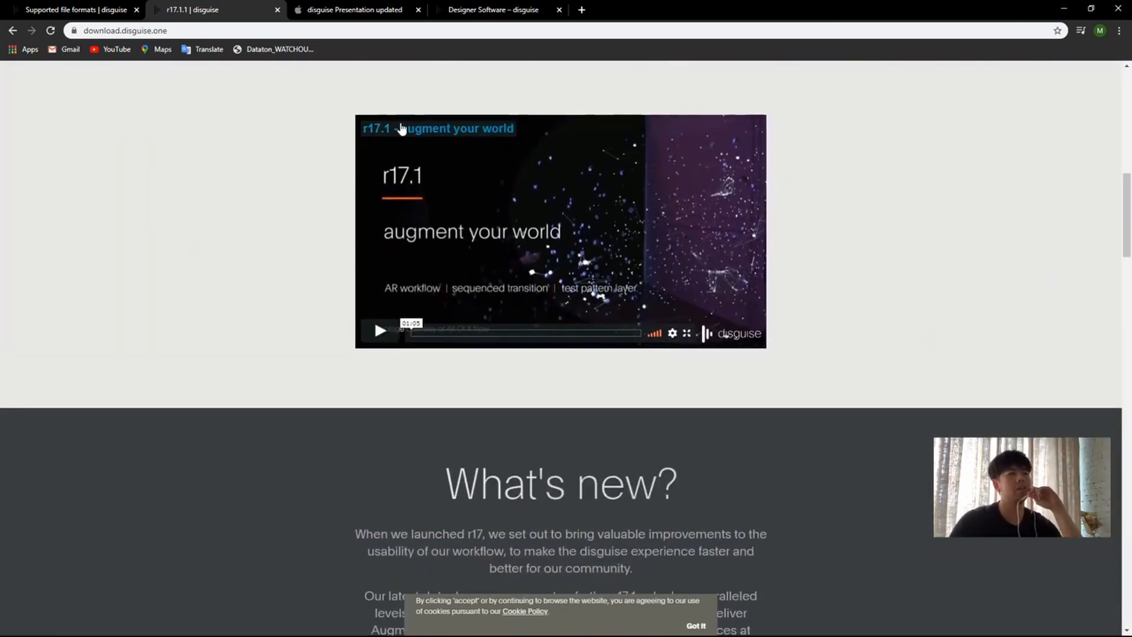
scroll(831, 277, up, 3)
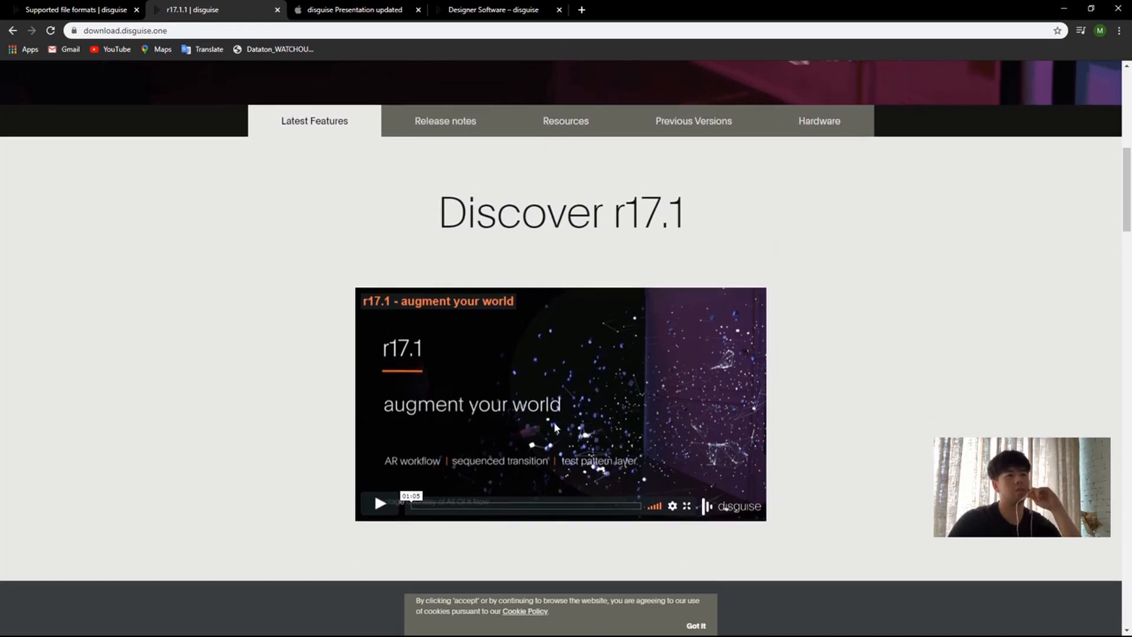
scroll(872, 394, down, 13)
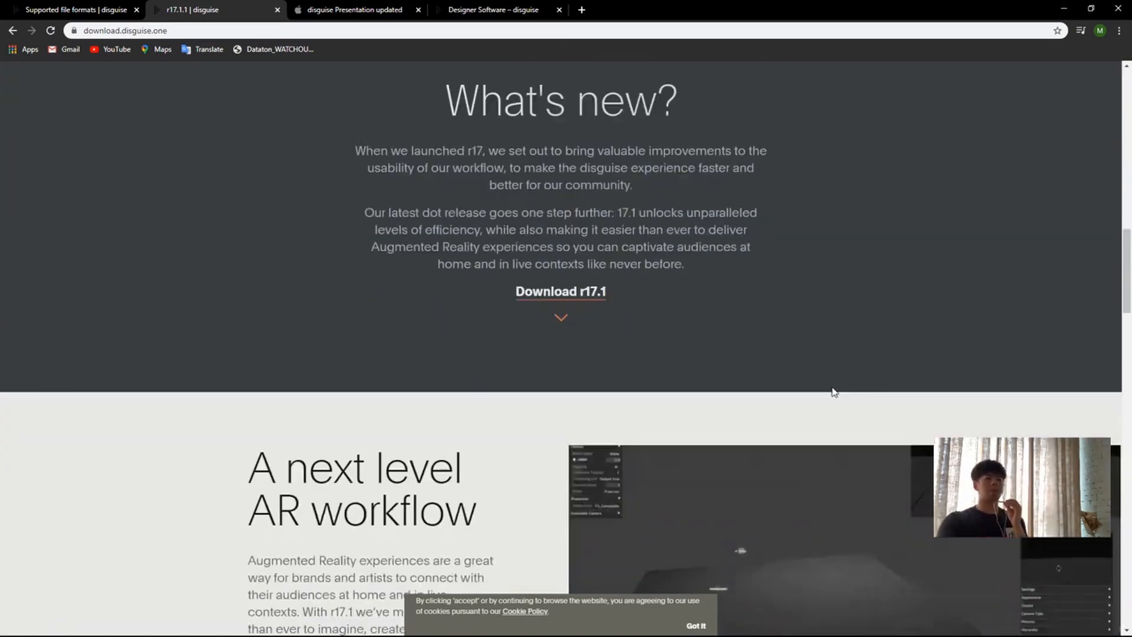
scroll(476, 299, down, 12)
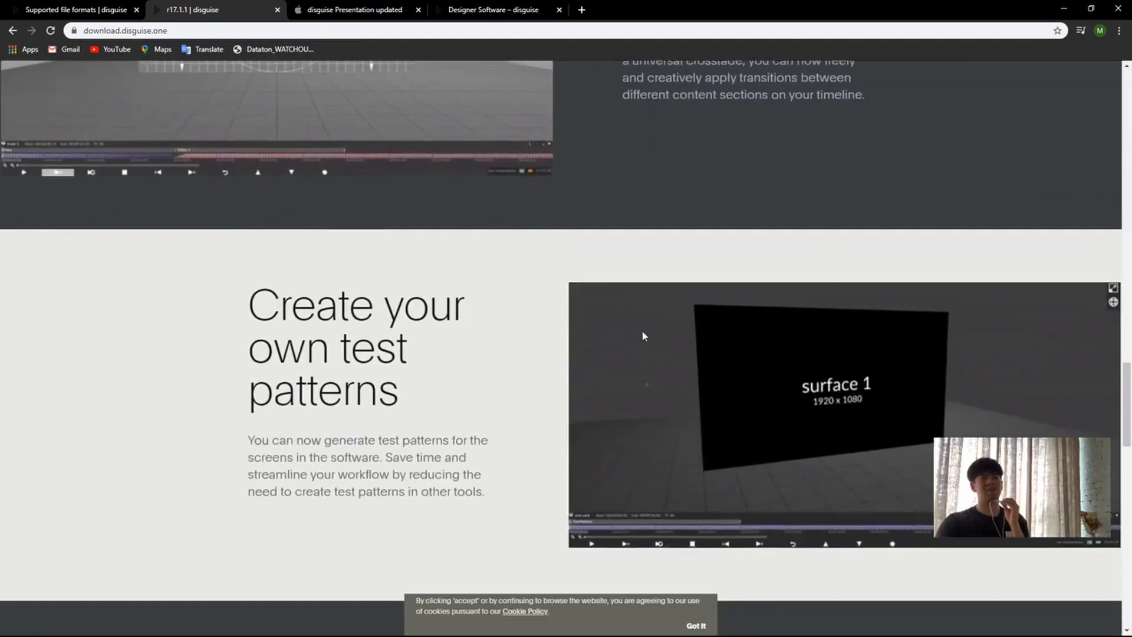
scroll(442, 230, up, 20)
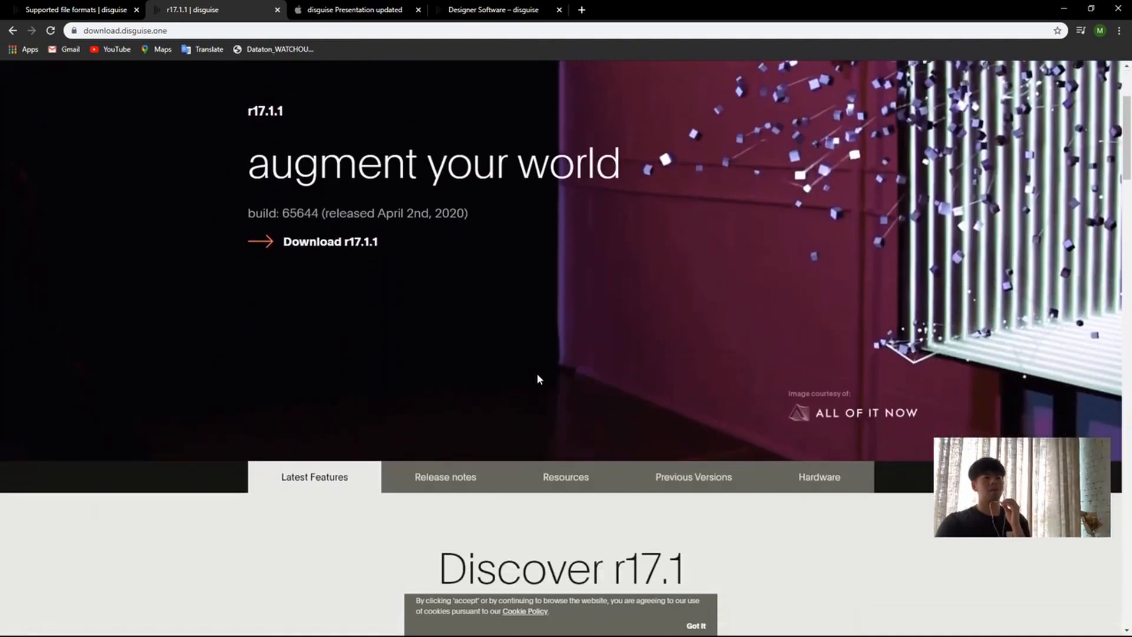
Step: Open the release notes for r17.1.1 and view the Bugs and Technical Advisories entries
scroll(536, 379, down, 2)
click(445, 386)
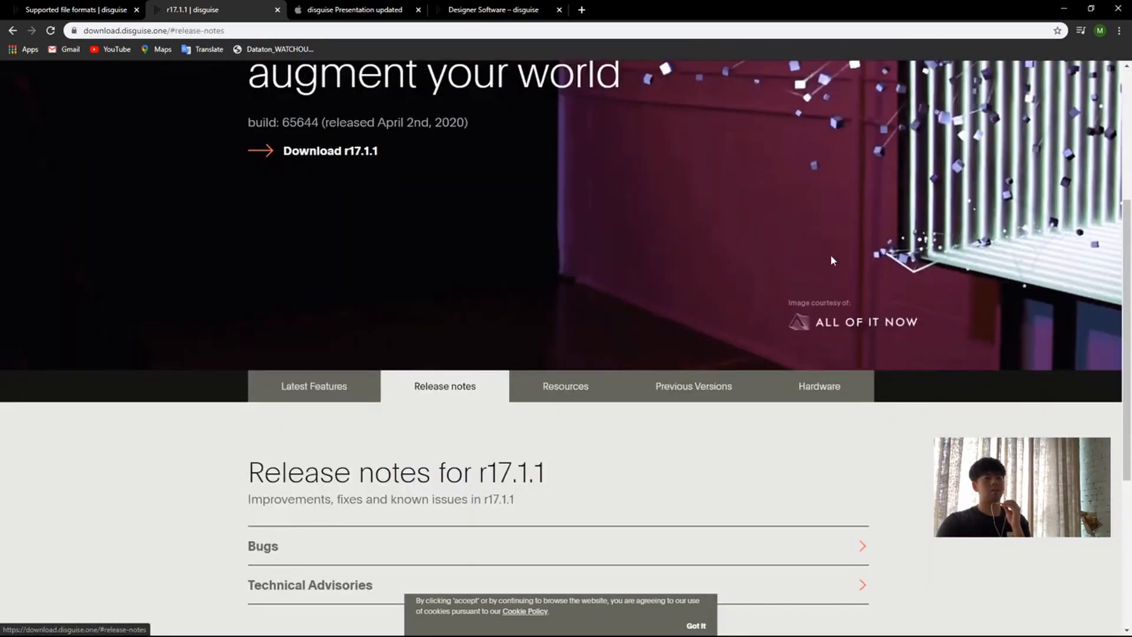
scroll(485, 411, down, 3)
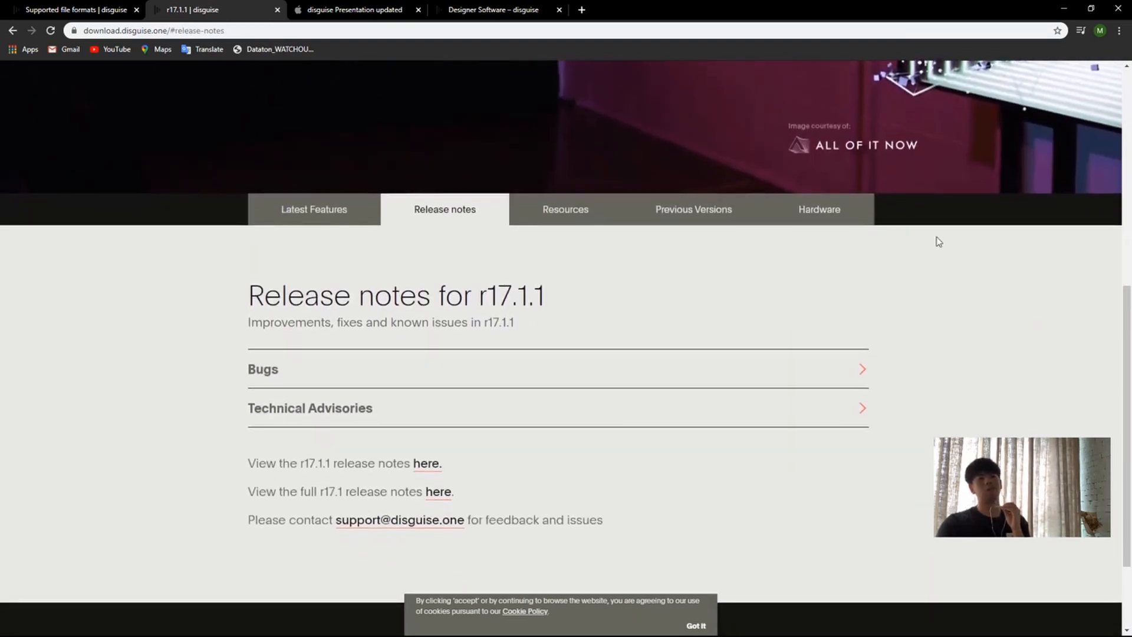
Step: Open the Resources section and look through the 3D Modelling downloads
click(546, 218)
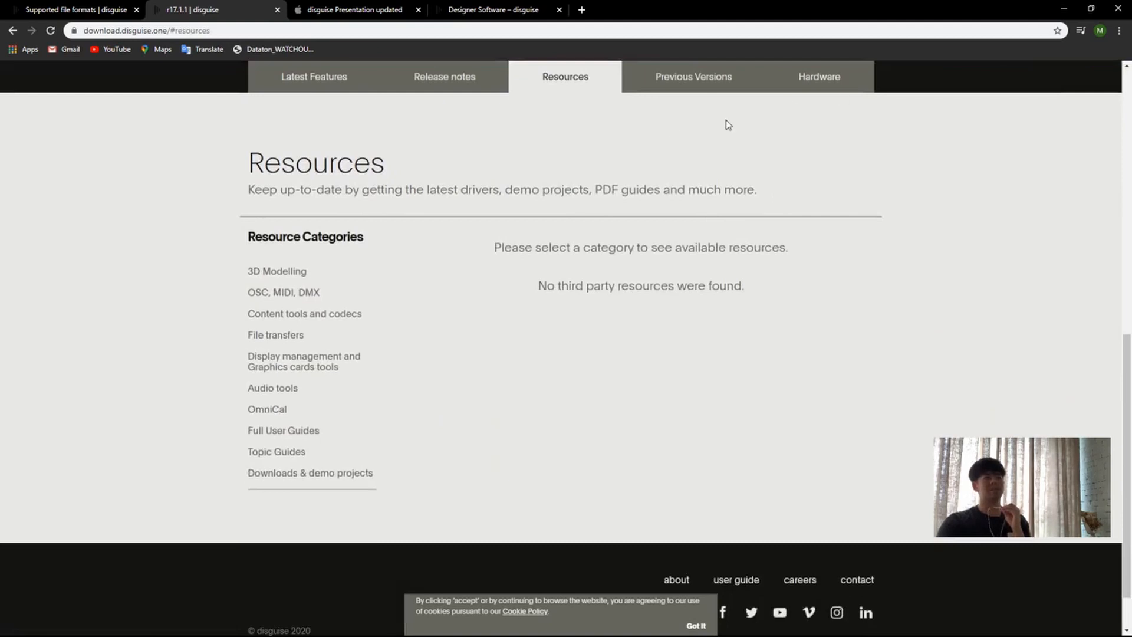
click(290, 271)
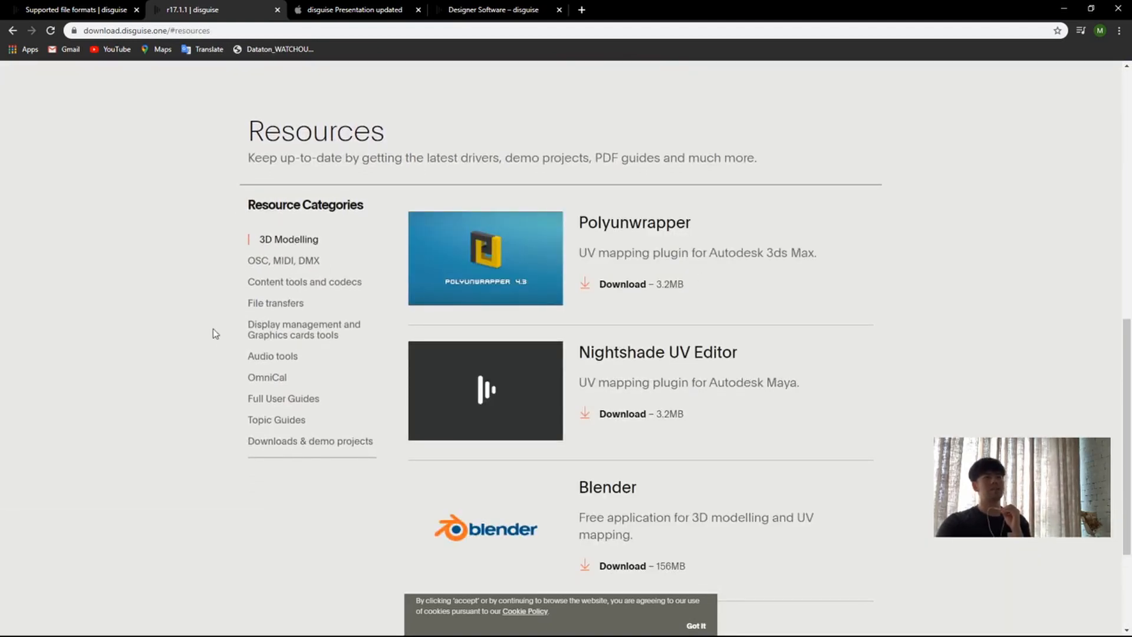
scroll(678, 301, down, 3)
scroll(442, 310, up, 2)
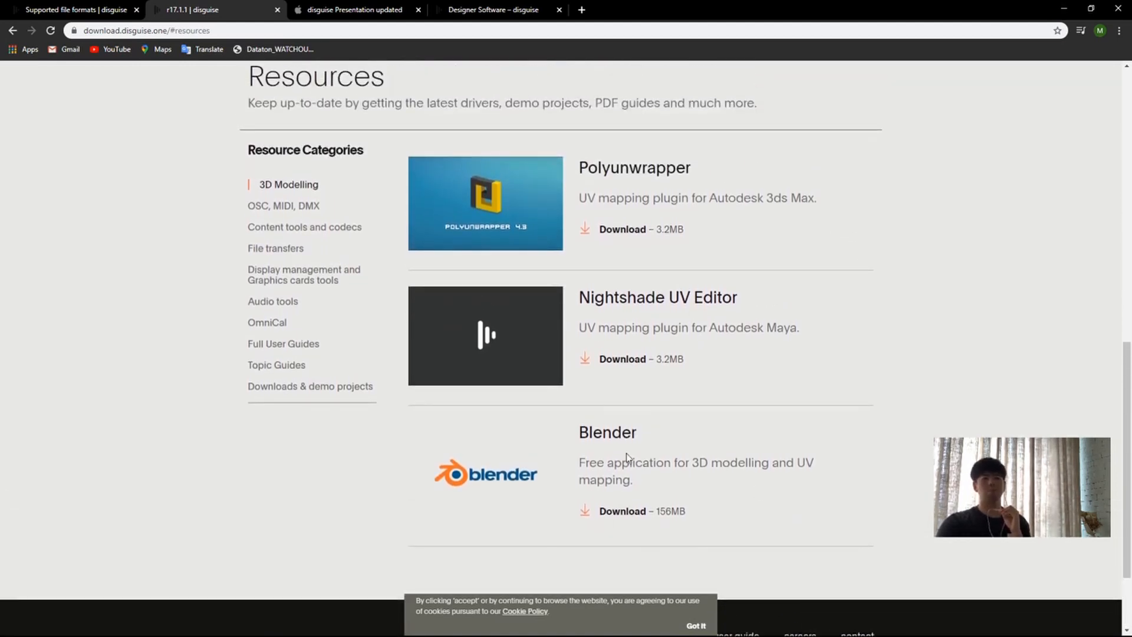
Step: Open the OSC, MIDI, DMX resources and look through the listed layouts, editors and console profiles
click(285, 206)
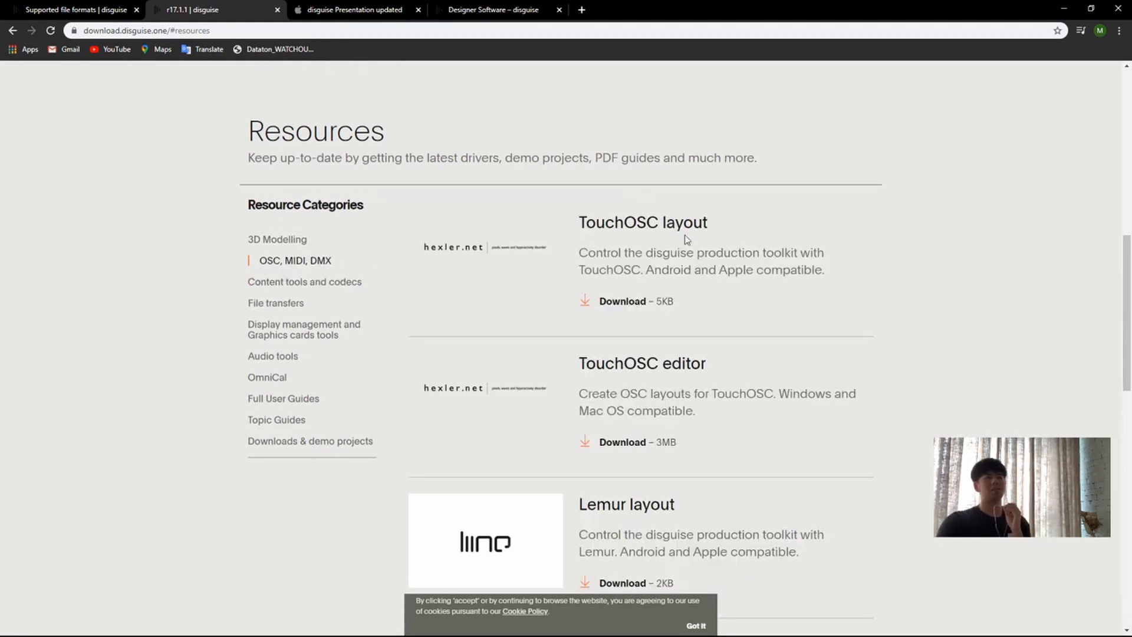
scroll(684, 325, down, 7)
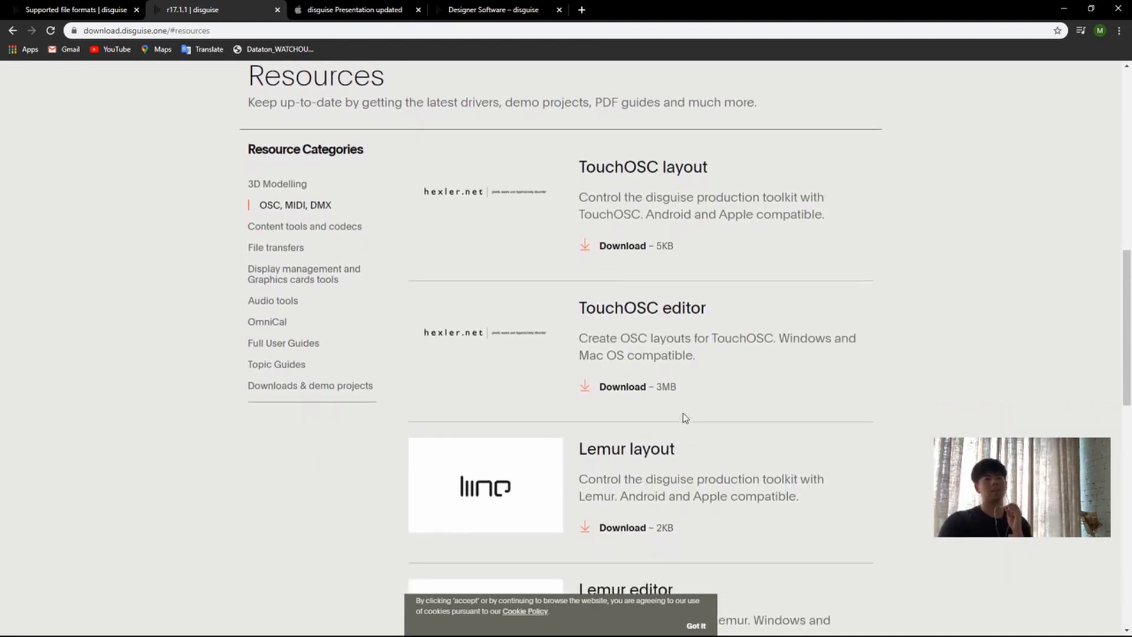
scroll(731, 318, down, 8)
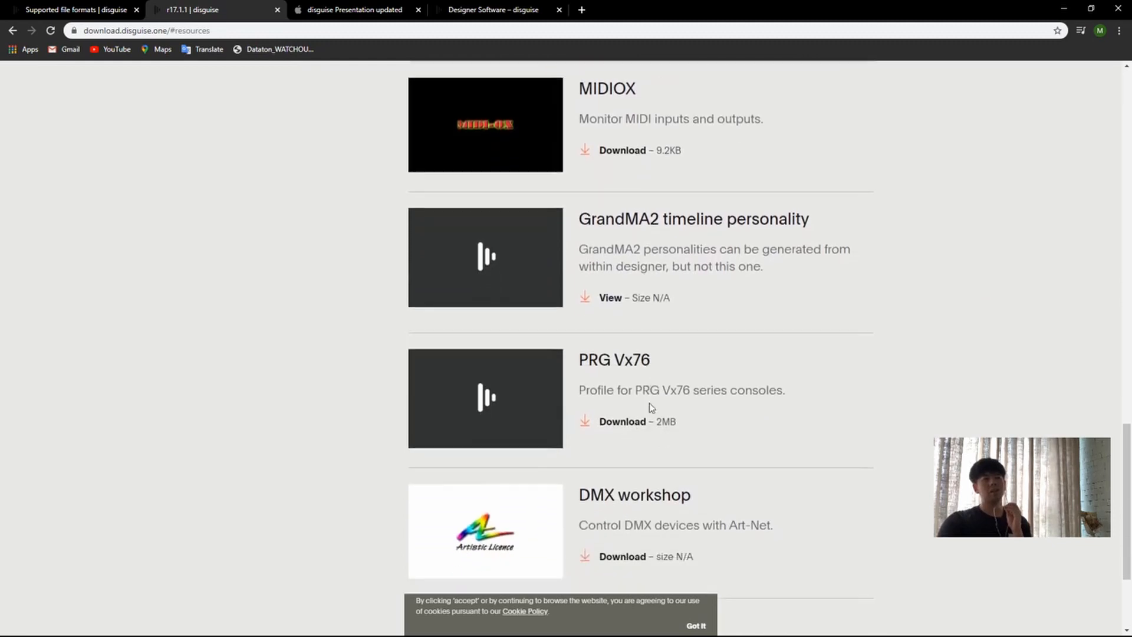
scroll(729, 372, up, 2)
scroll(727, 370, up, 1)
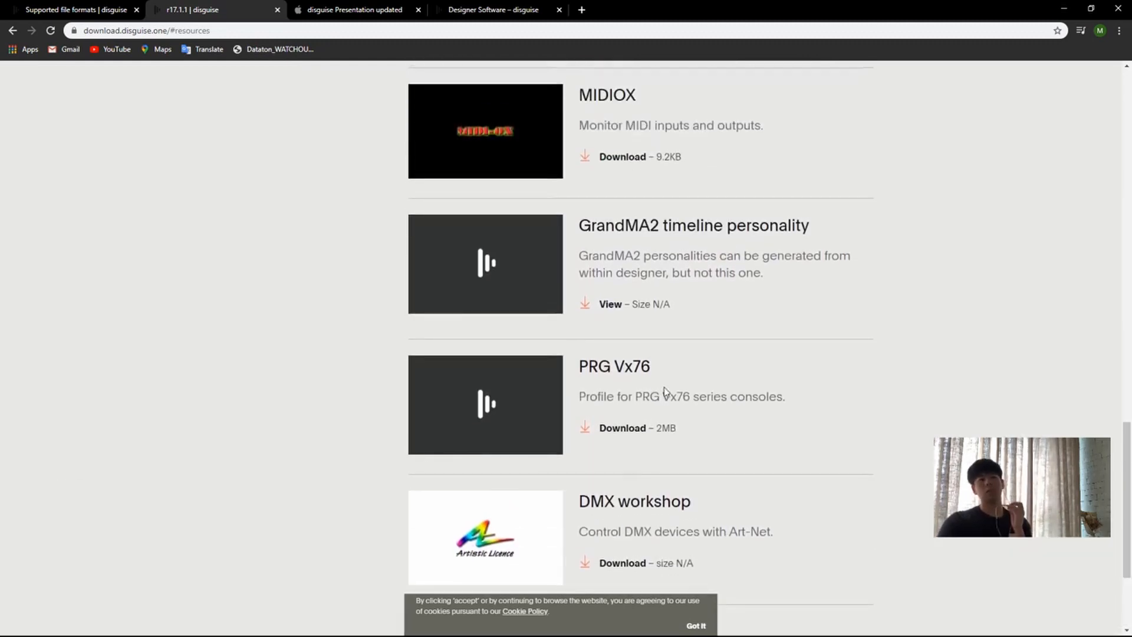
scroll(647, 418, up, 11)
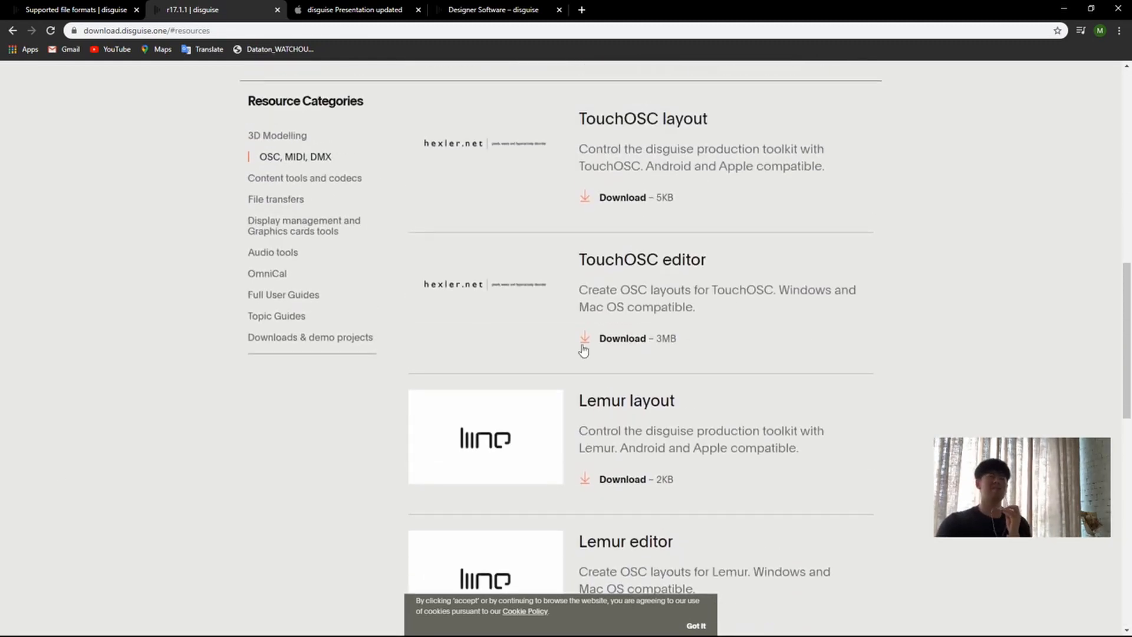
Step: View the Content tools and codecs resources, followed by the File transfers resources
scroll(454, 302, up, 1)
click(316, 255)
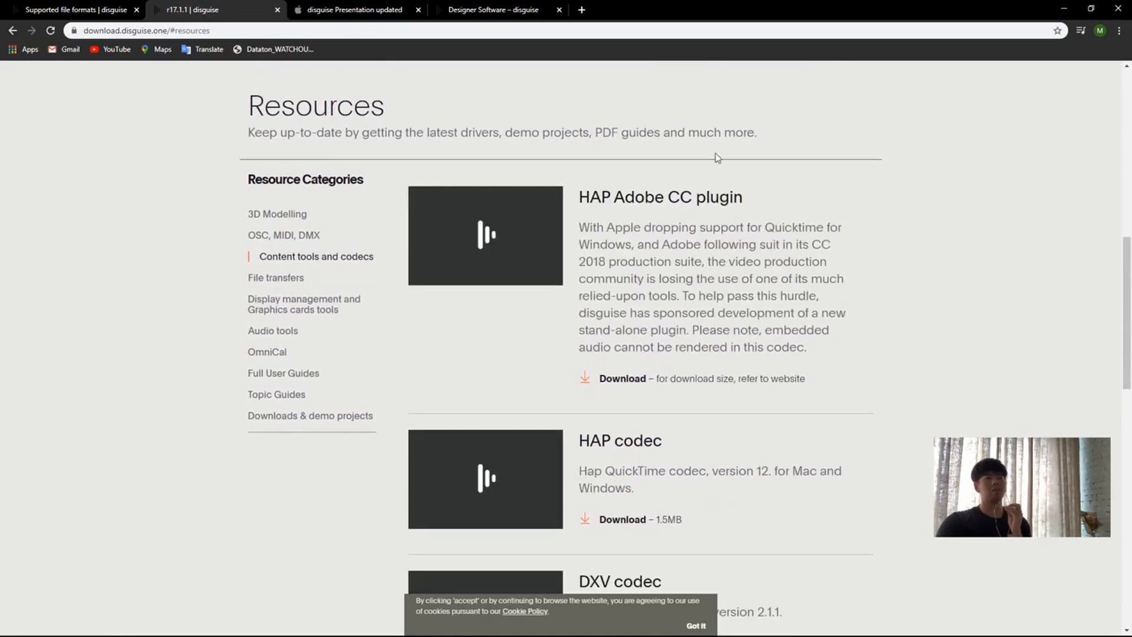
click(275, 277)
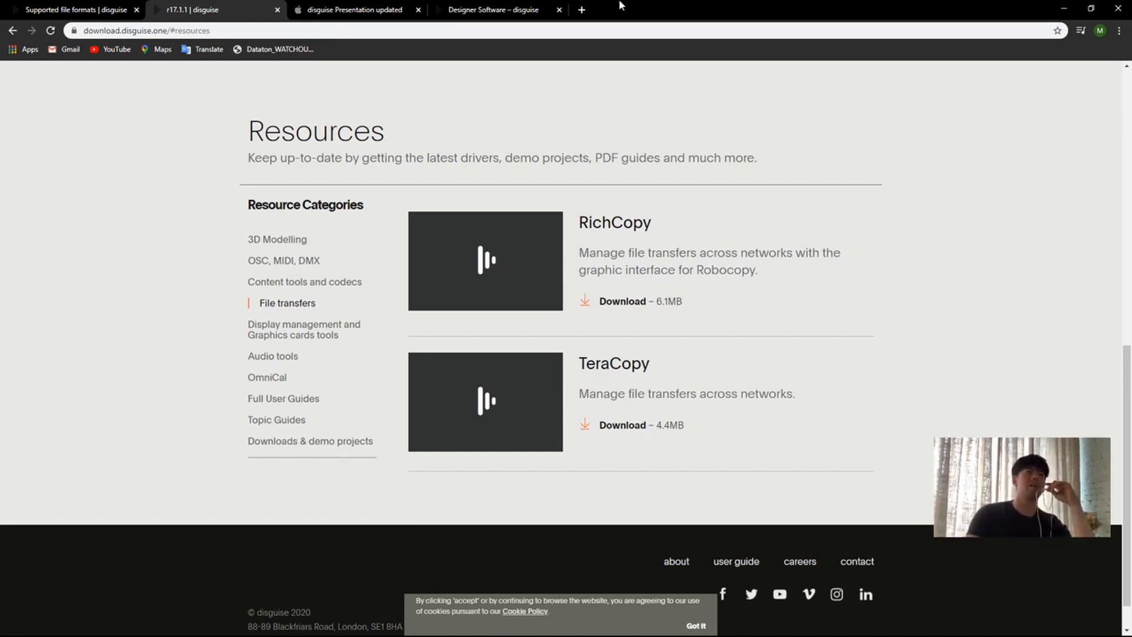
Step: Search the web for "free file sync" in a new browser tab and open the FreeFileSync website
click(581, 10)
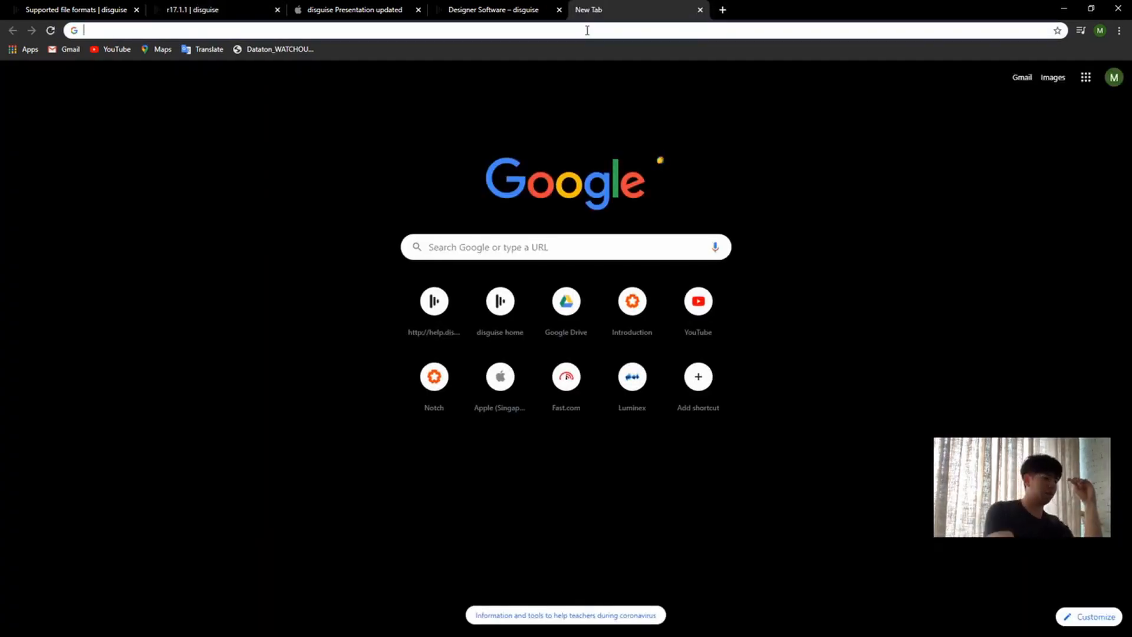
text(frre)
key(BackSpace)
key(BackSpace)
key(BackSpace)
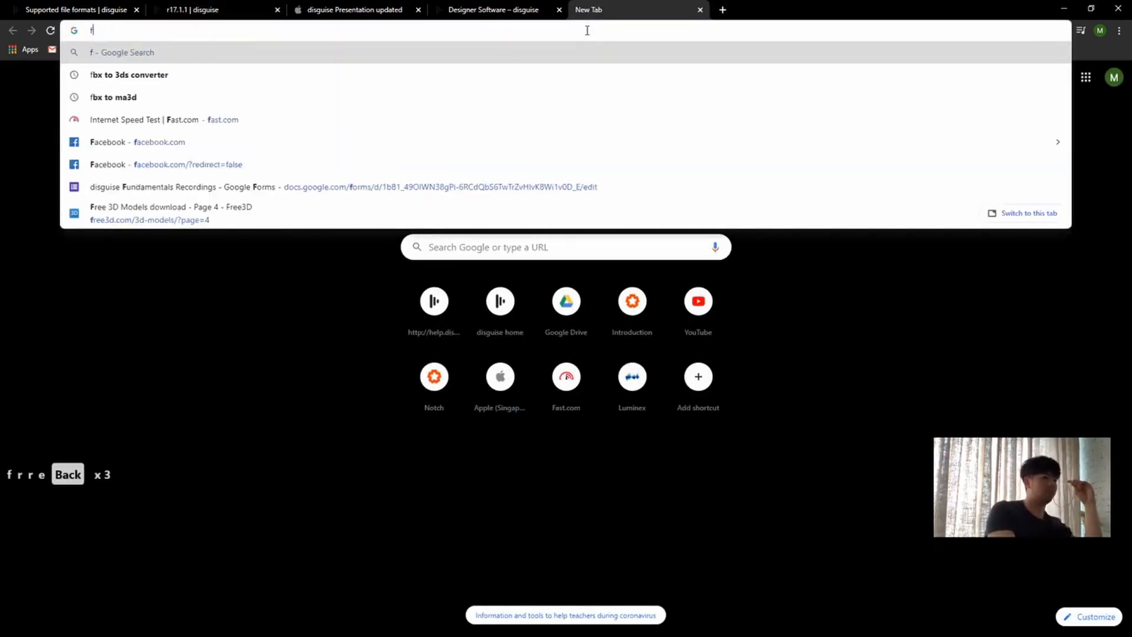
text(ree file )
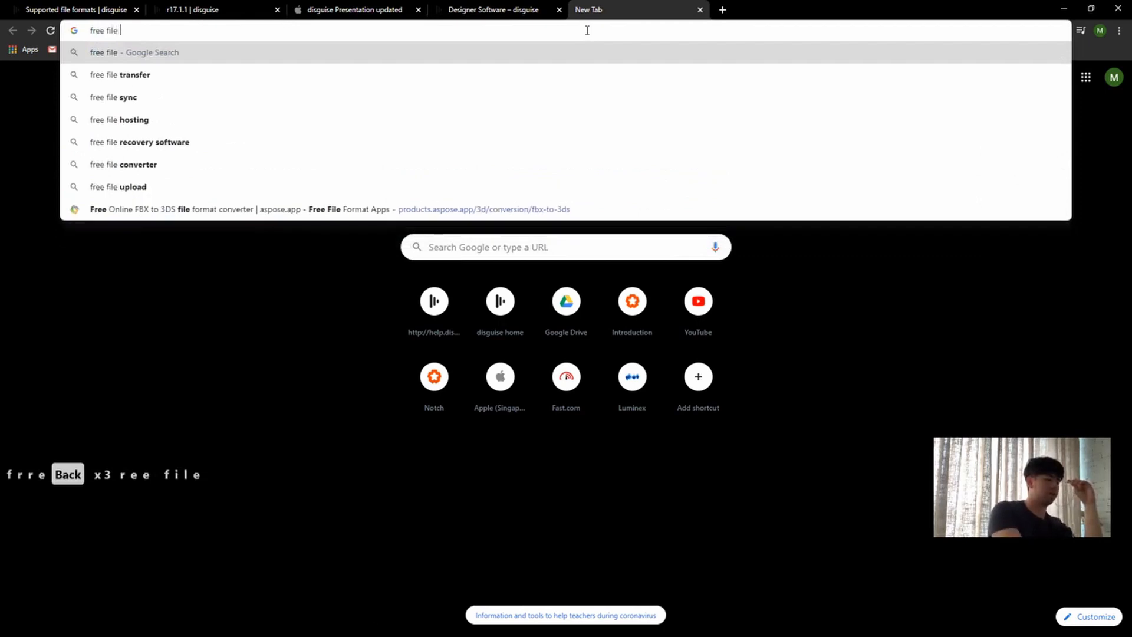
text(sync4)
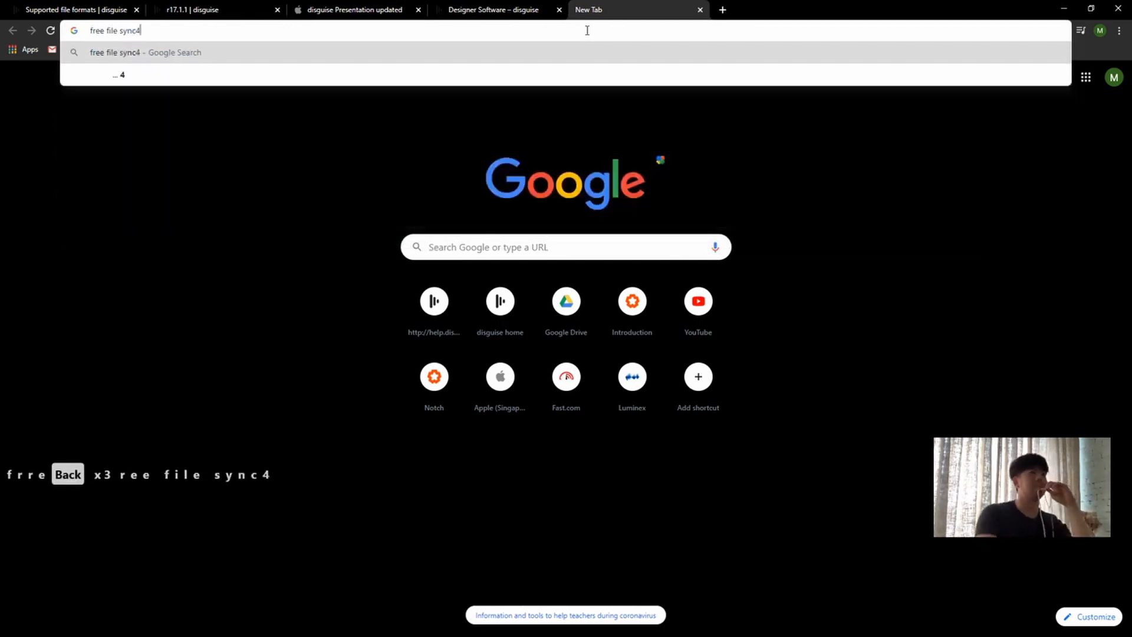
key(BackSpace)
key(Return)
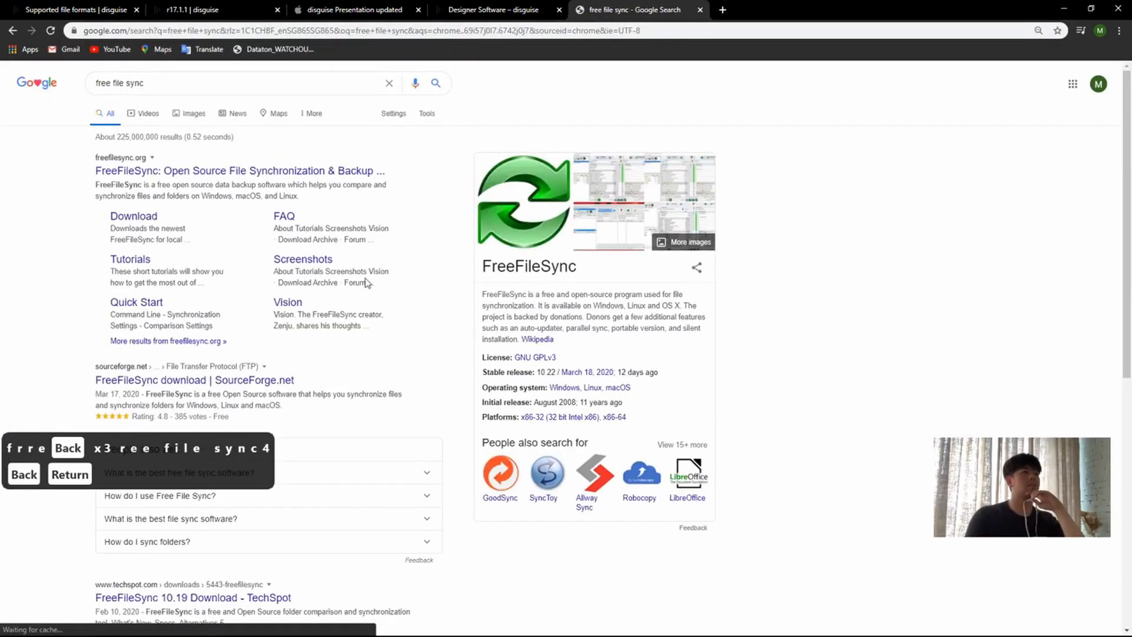
click(277, 173)
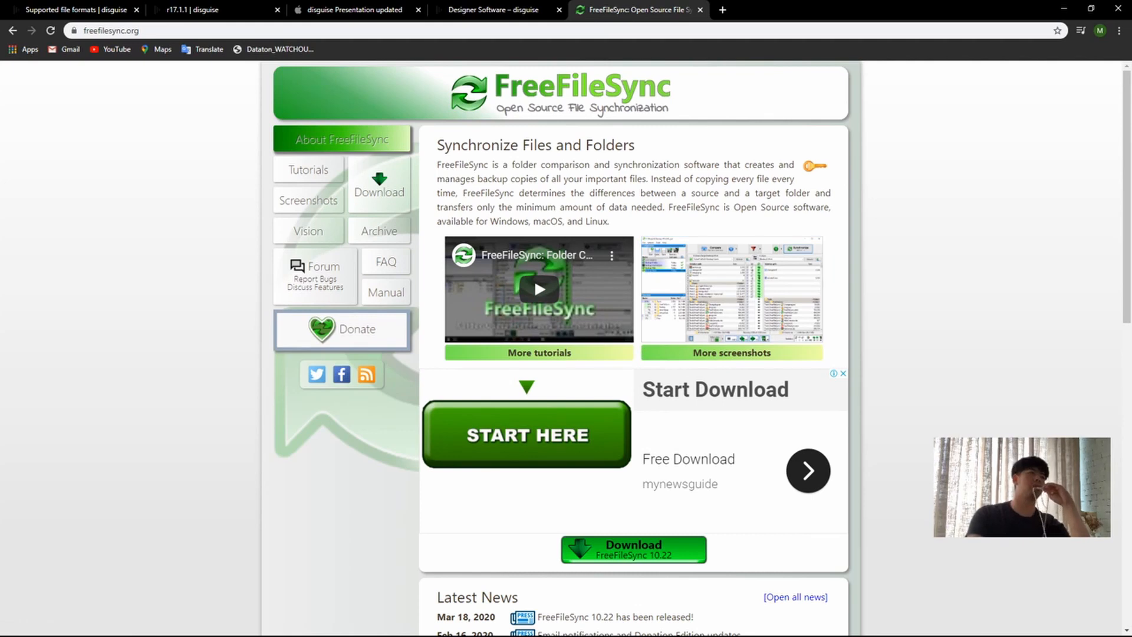
Step: Return to the r17.1.1 resources and view the Display management and Graphics cards tools, Audio tools and OmniCal categories
click(199, 11)
click(330, 332)
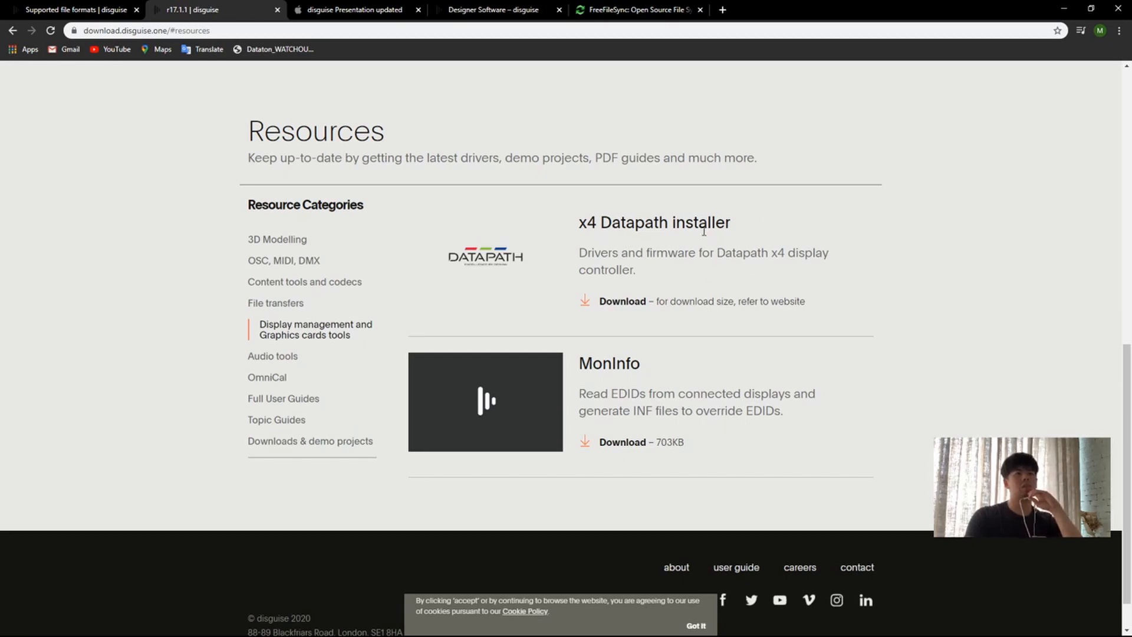
click(286, 357)
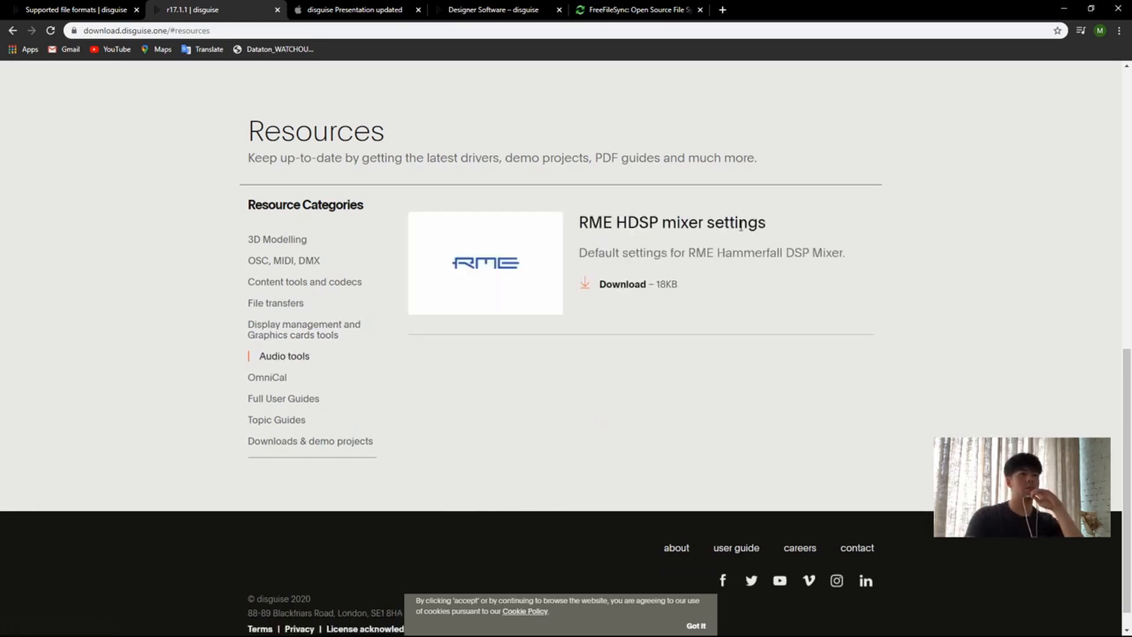
click(268, 375)
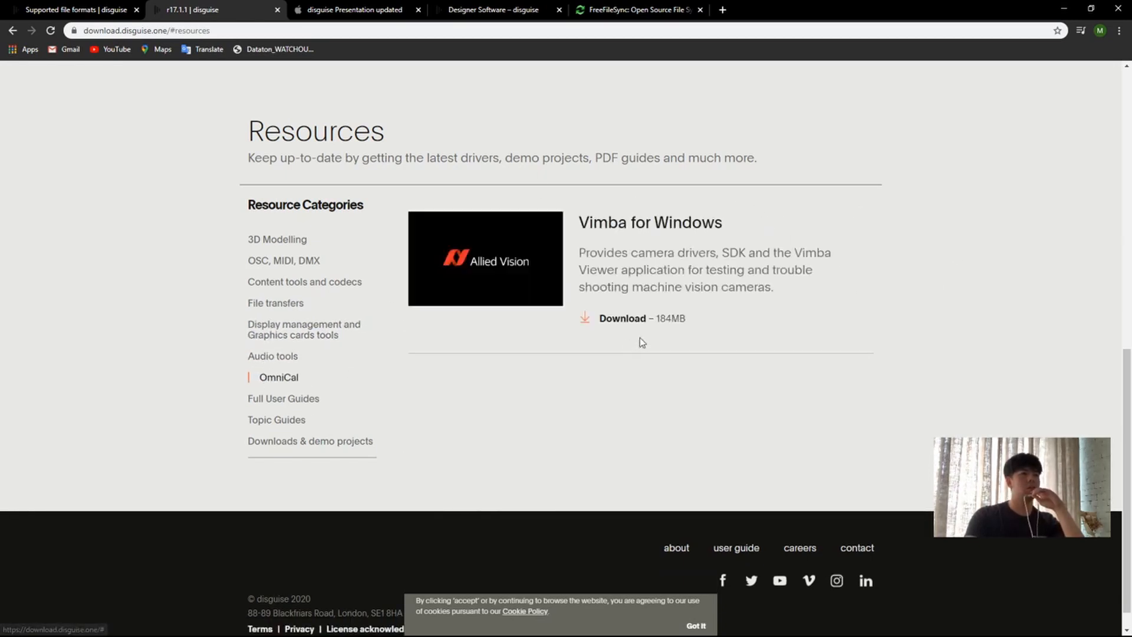
Step: Open the Full User Guides category and look over the PDF user guides
click(302, 403)
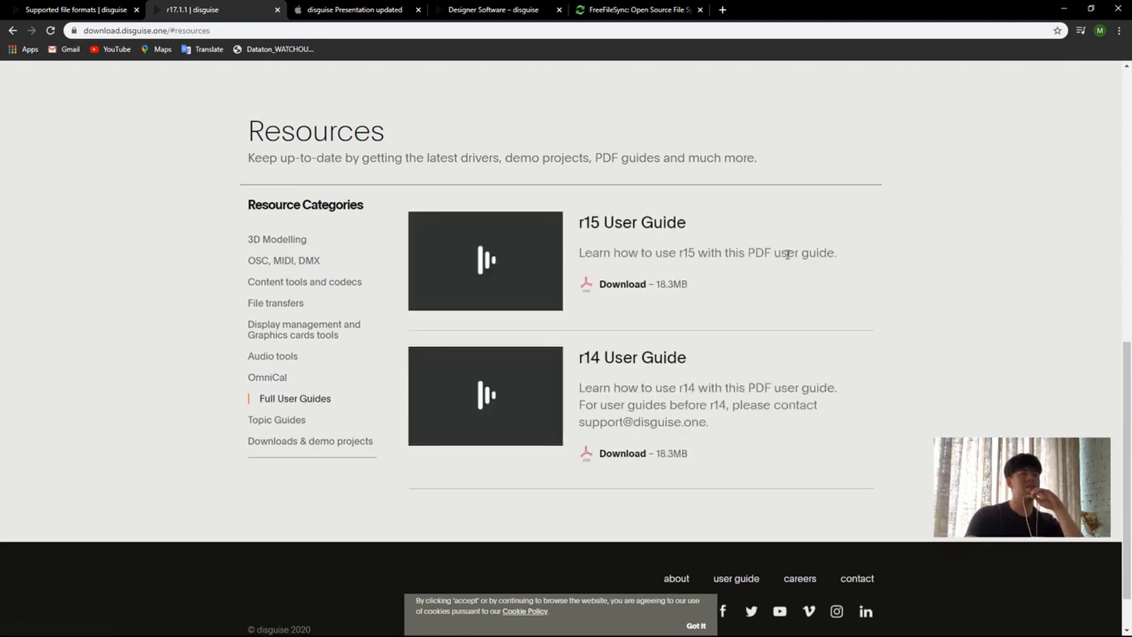
scroll(793, 277, down, 1)
scroll(797, 293, up, 4)
scroll(739, 373, down, 3)
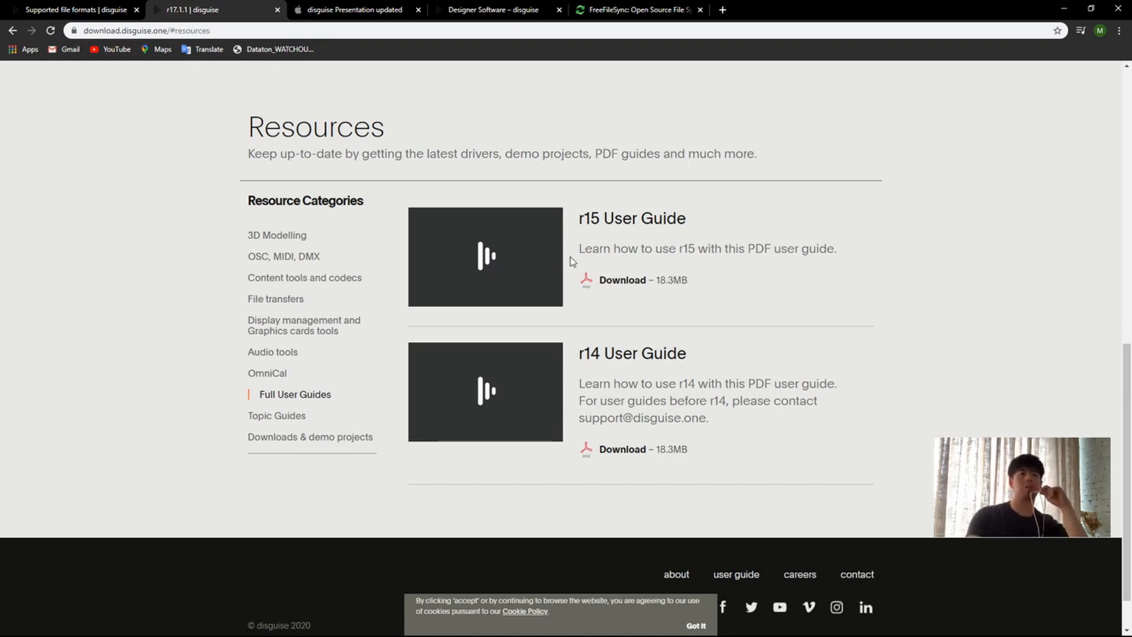
Step: Open the Topic Guides category and look through the guides down to the end of the list
click(265, 417)
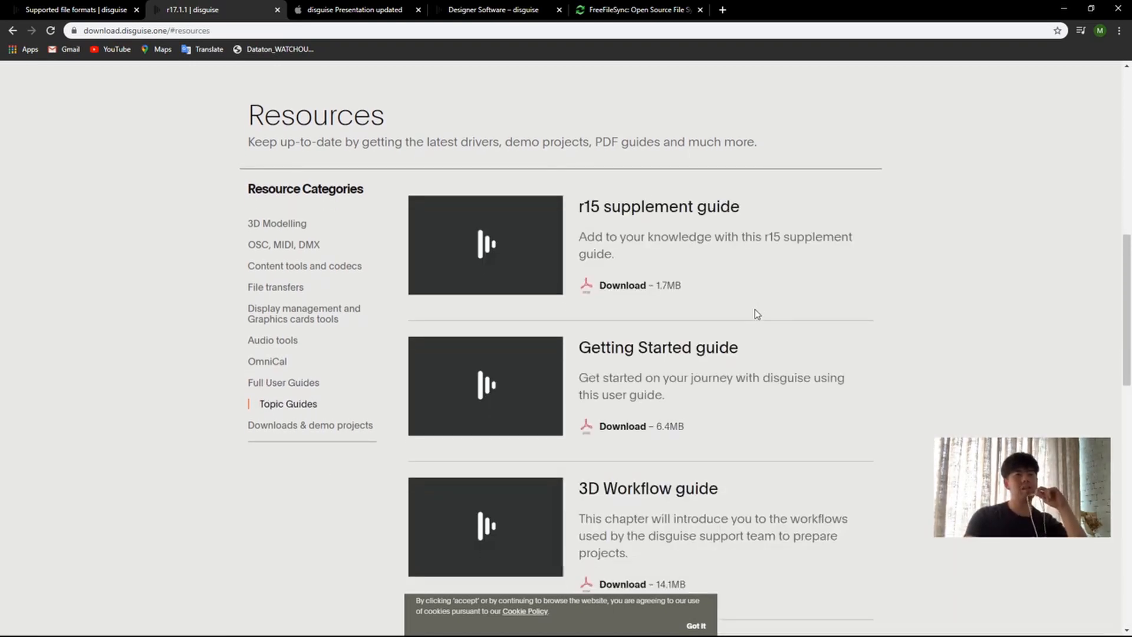
scroll(778, 316, down, 9)
scroll(615, 273, down, 7)
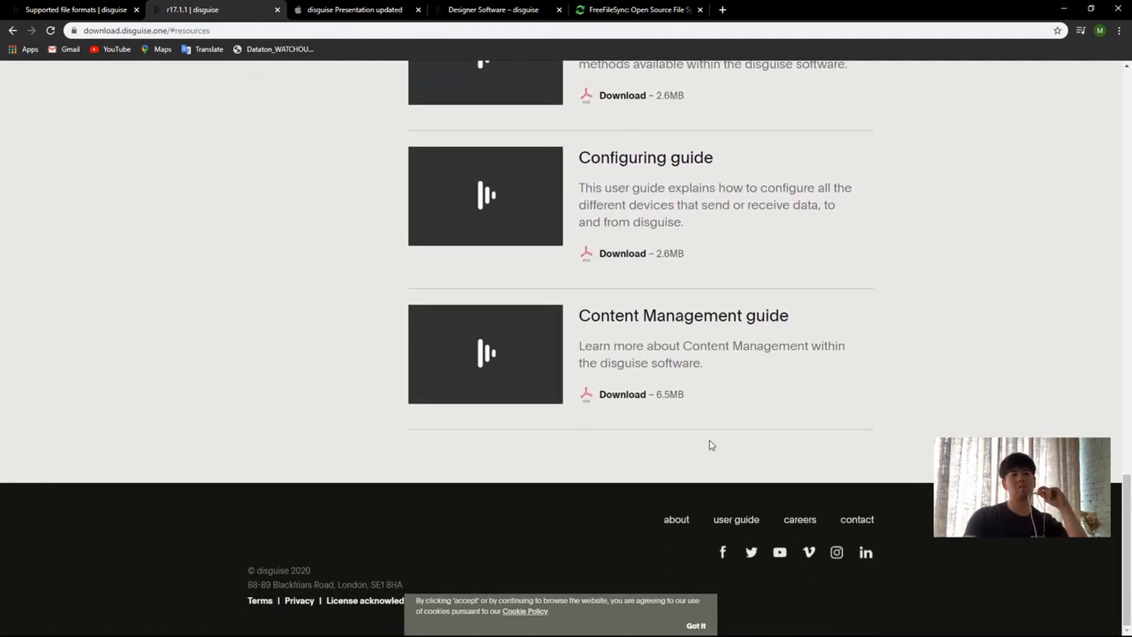
Step: Look through the Downloads & demo projects resources, highlighting part of the Media pack description
scroll(692, 377, up, 16)
click(325, 409)
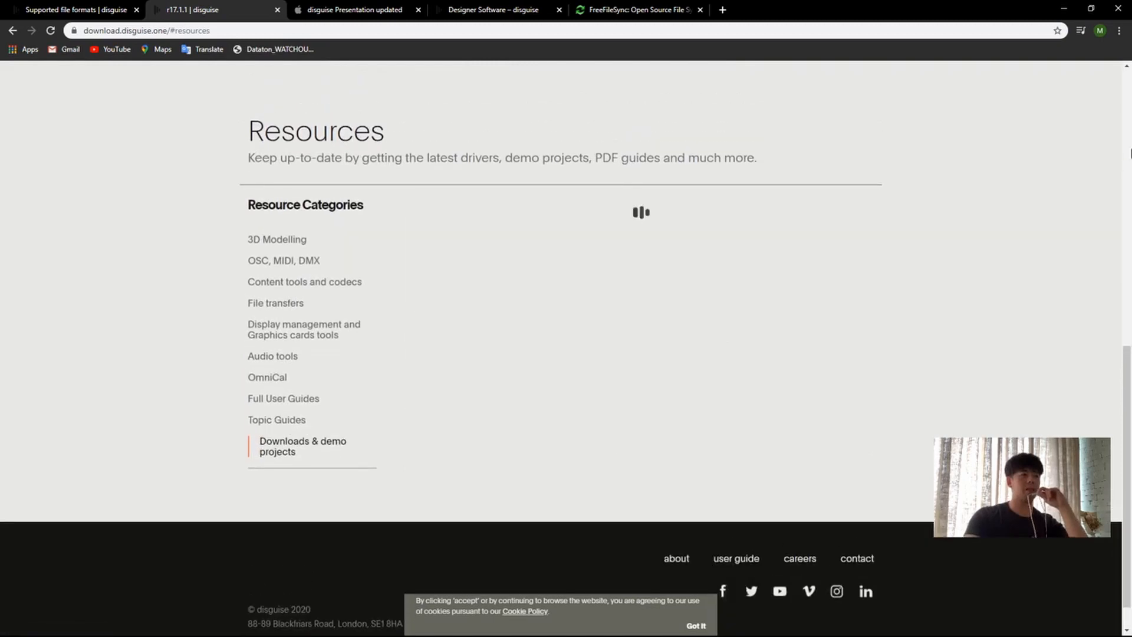
scroll(593, 140, down, 1)
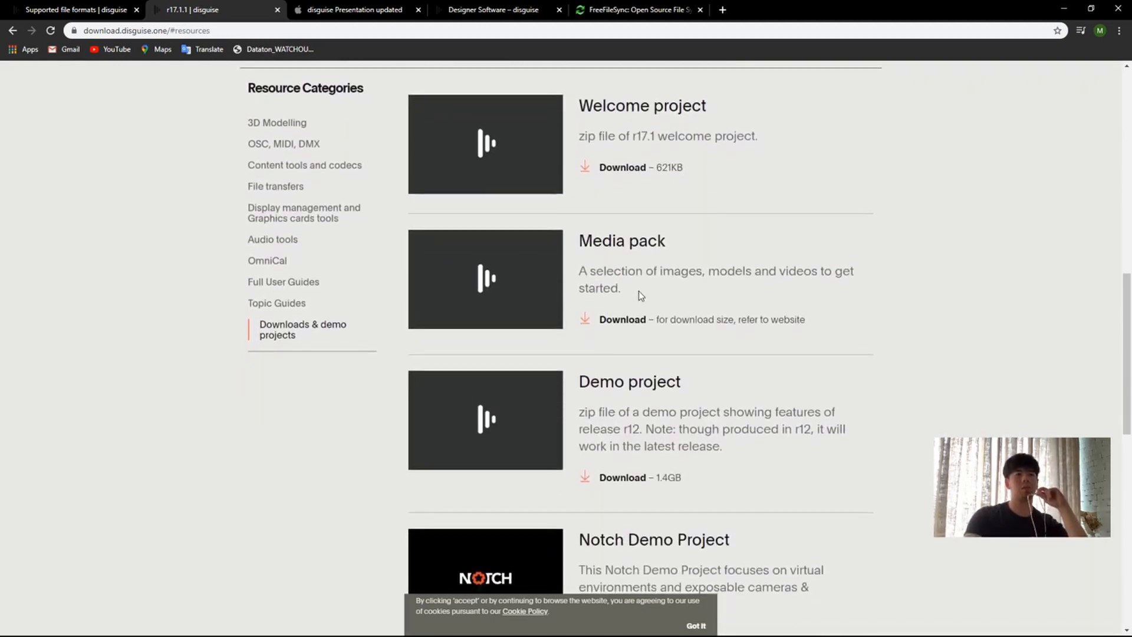
drag(577, 278, 840, 334)
click(838, 336)
scroll(811, 346, down, 10)
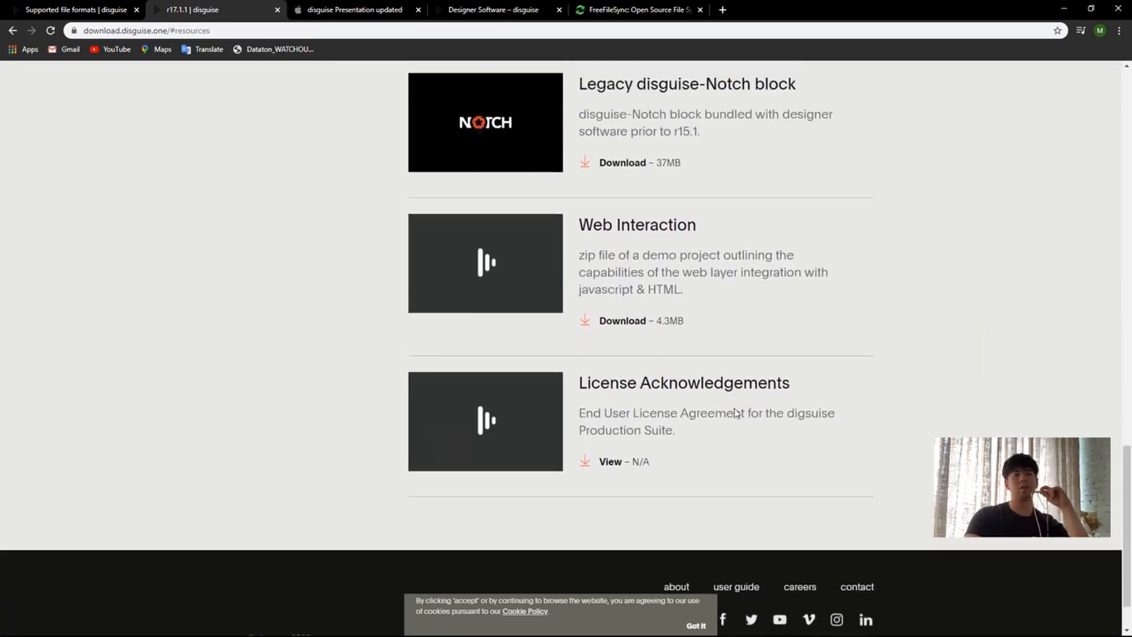
scroll(727, 354, up, 15)
scroll(625, 428, down, 3)
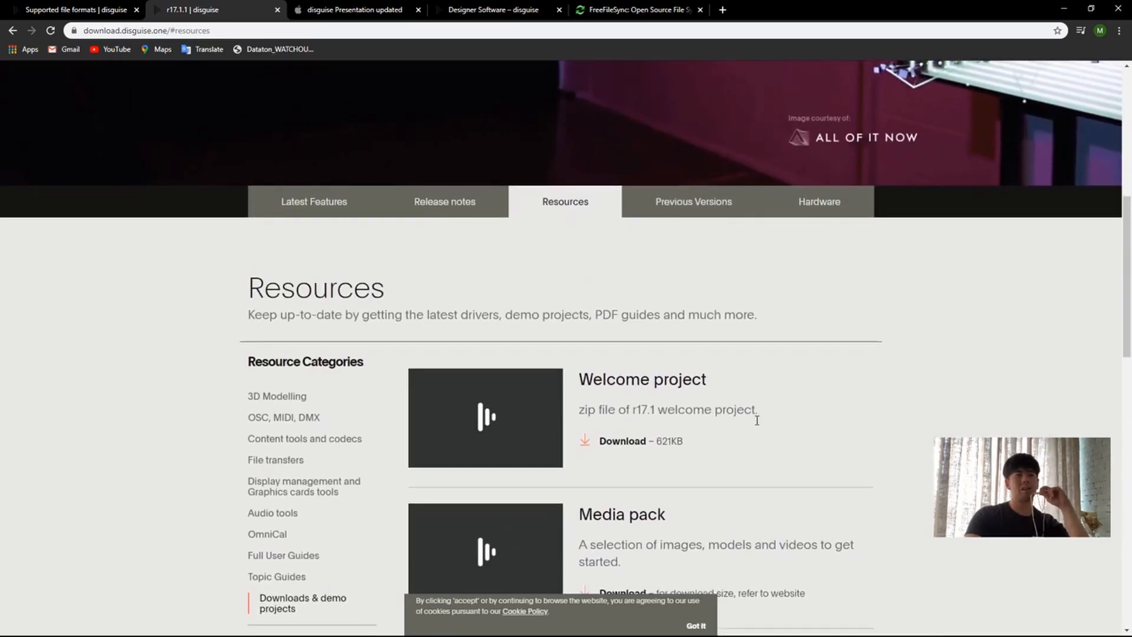
drag(594, 375, 708, 377)
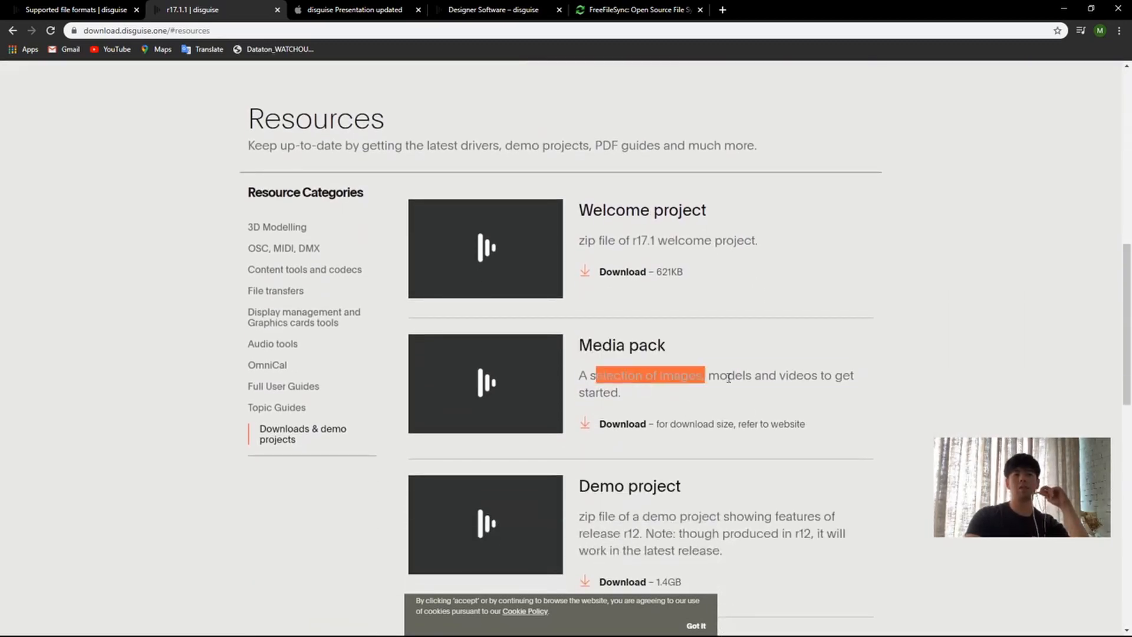
scroll(857, 444, down, 3)
click(891, 363)
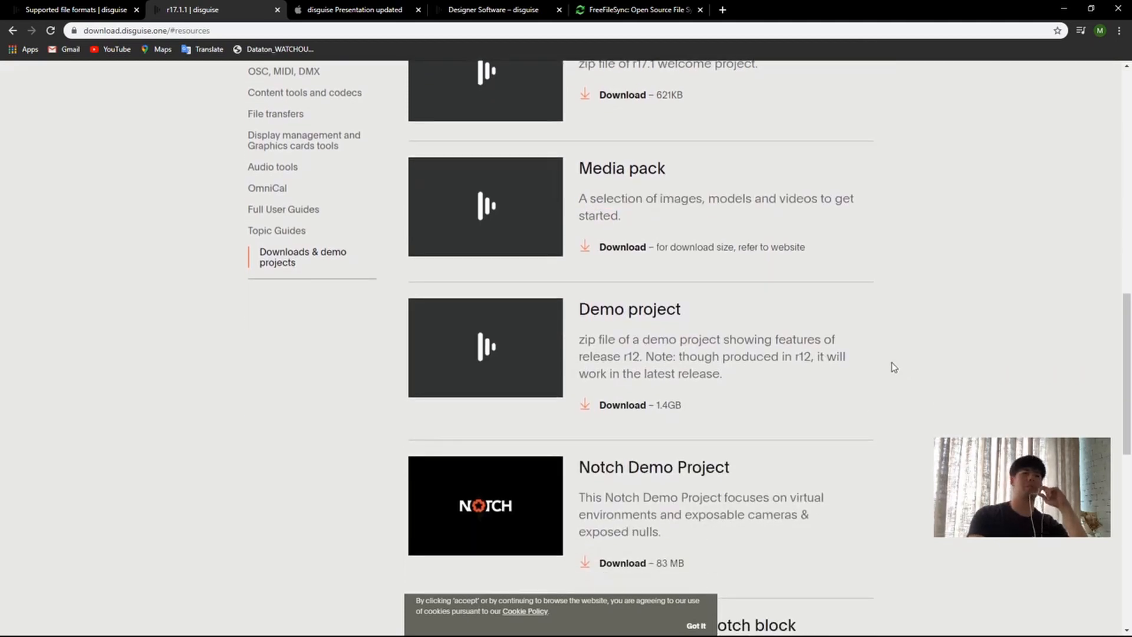
Step: Return to the Supported file formats help page and look over the Stage Setup and Calibration help topics
click(77, 10)
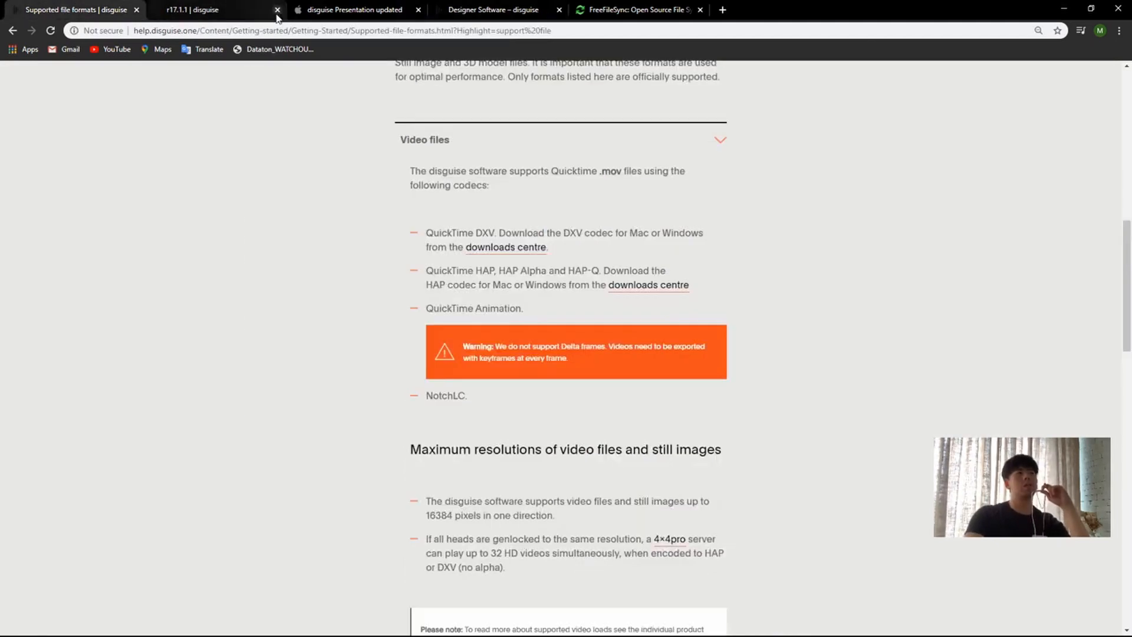
click(200, 9)
click(399, 18)
click(76, 10)
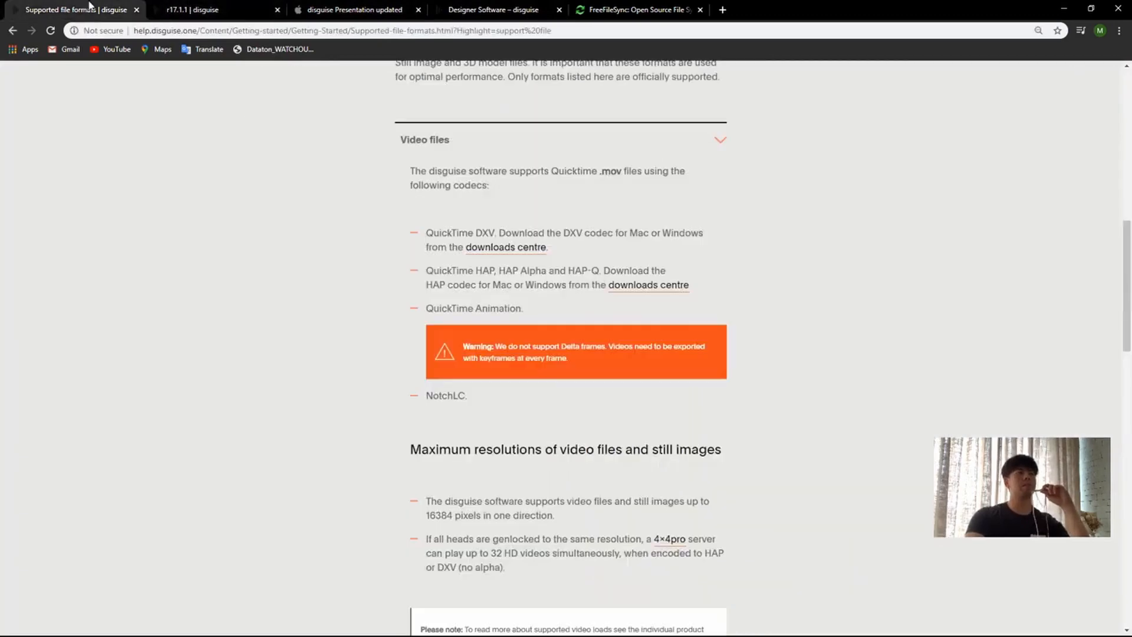
scroll(646, 275, up, 10)
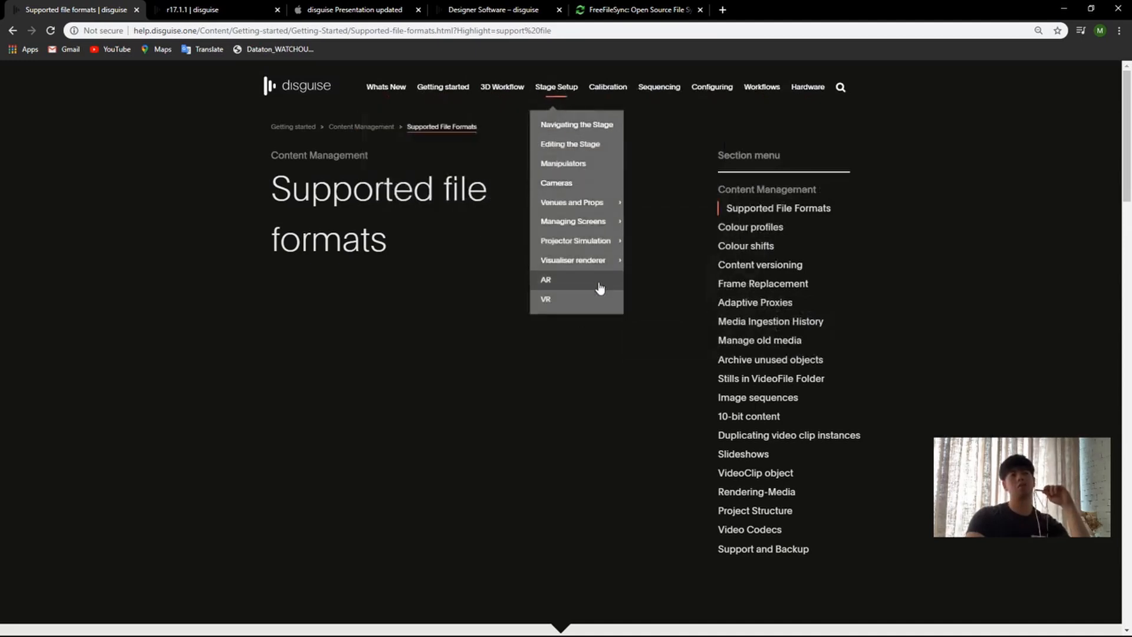
mouse_move(595, 251)
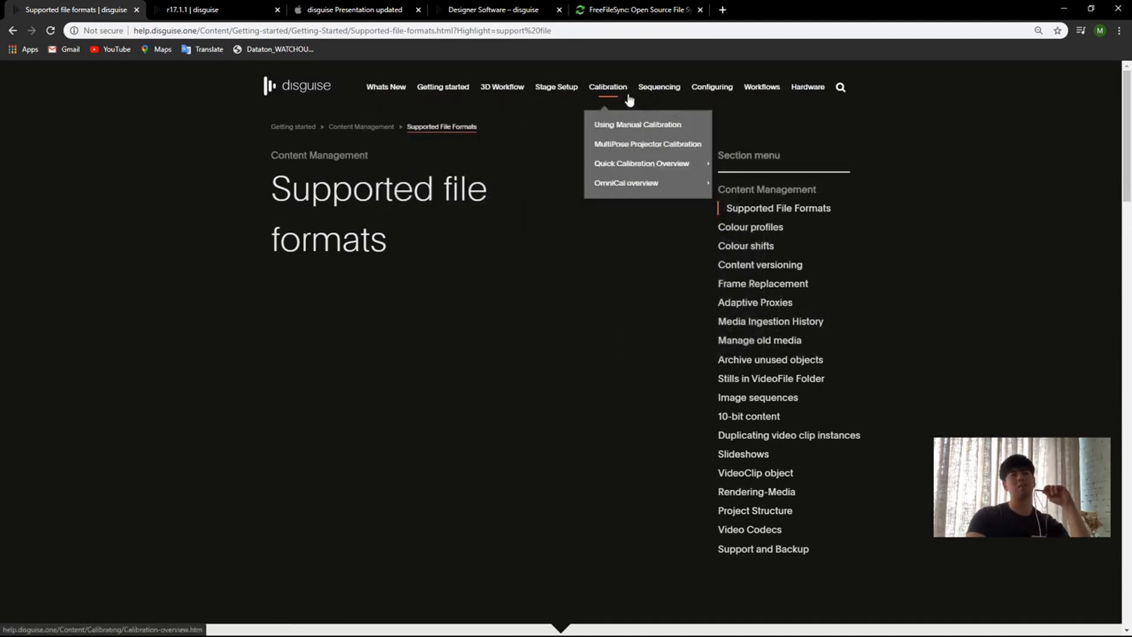
mouse_move(646, 157)
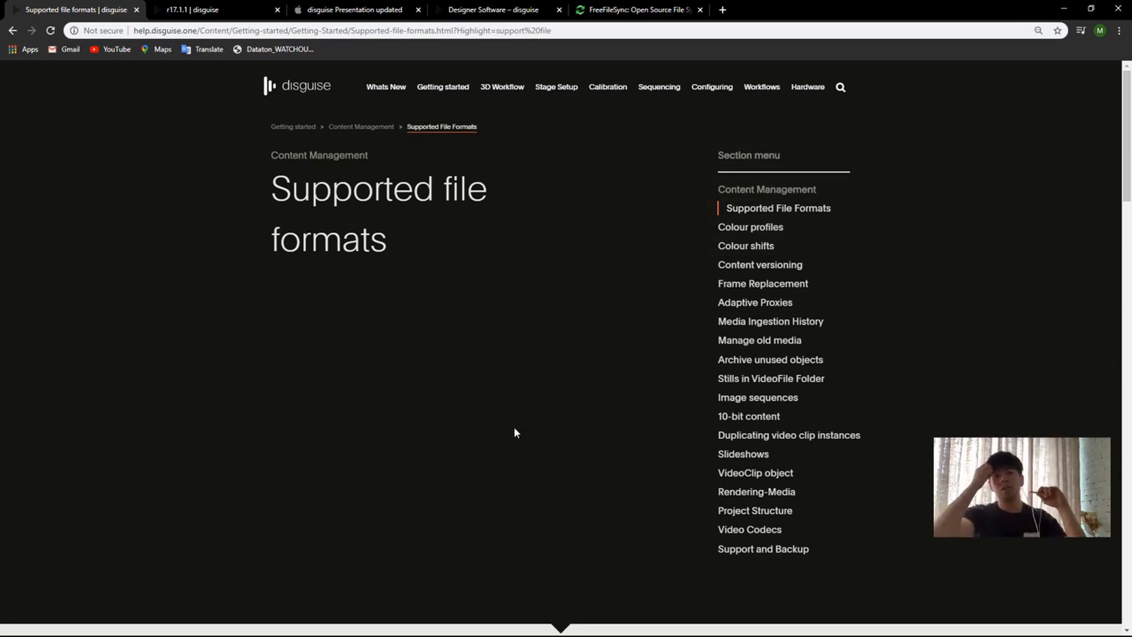
Step: Minimise the browser, refresh the desktop, and switch d3manager's projects location to the disguise Training folder
click(1065, 9)
right_click(468, 92)
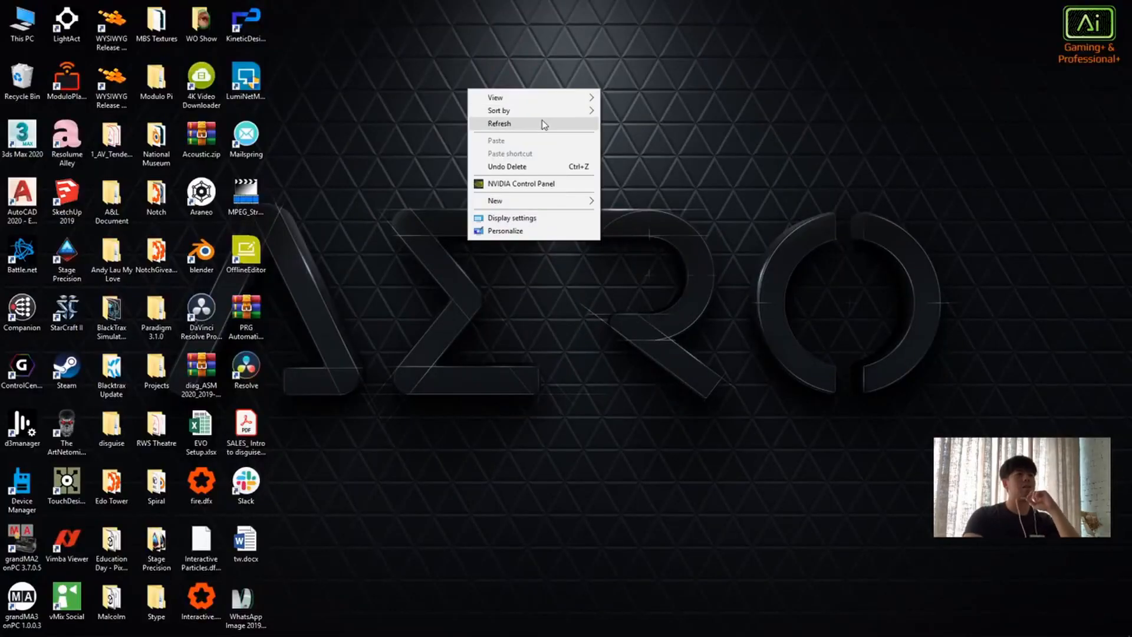
click(543, 120)
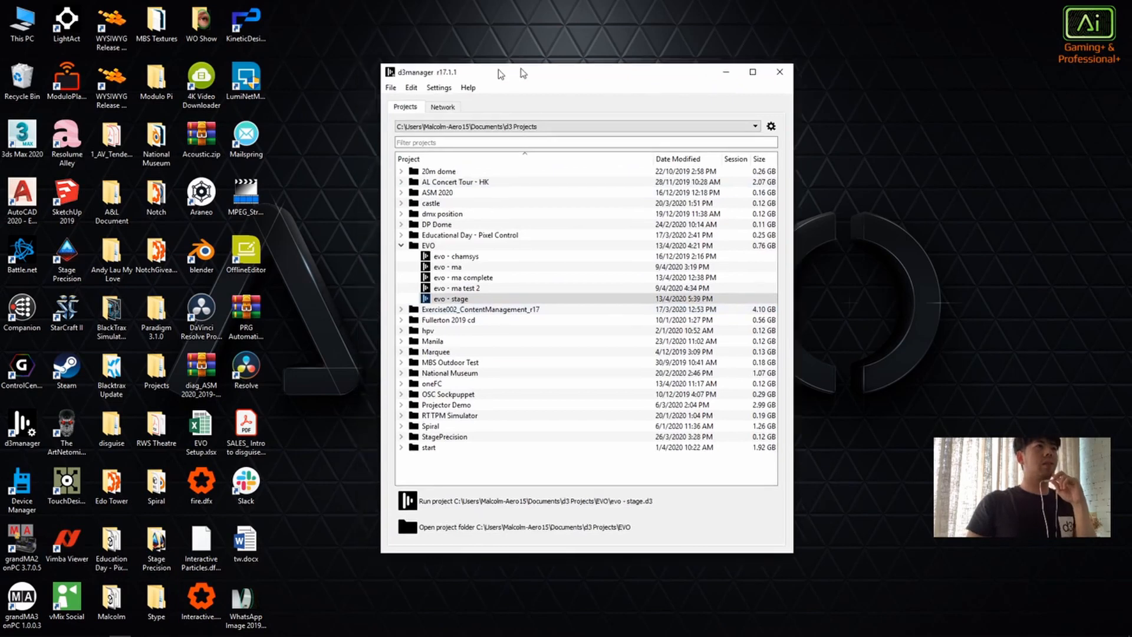
click(593, 123)
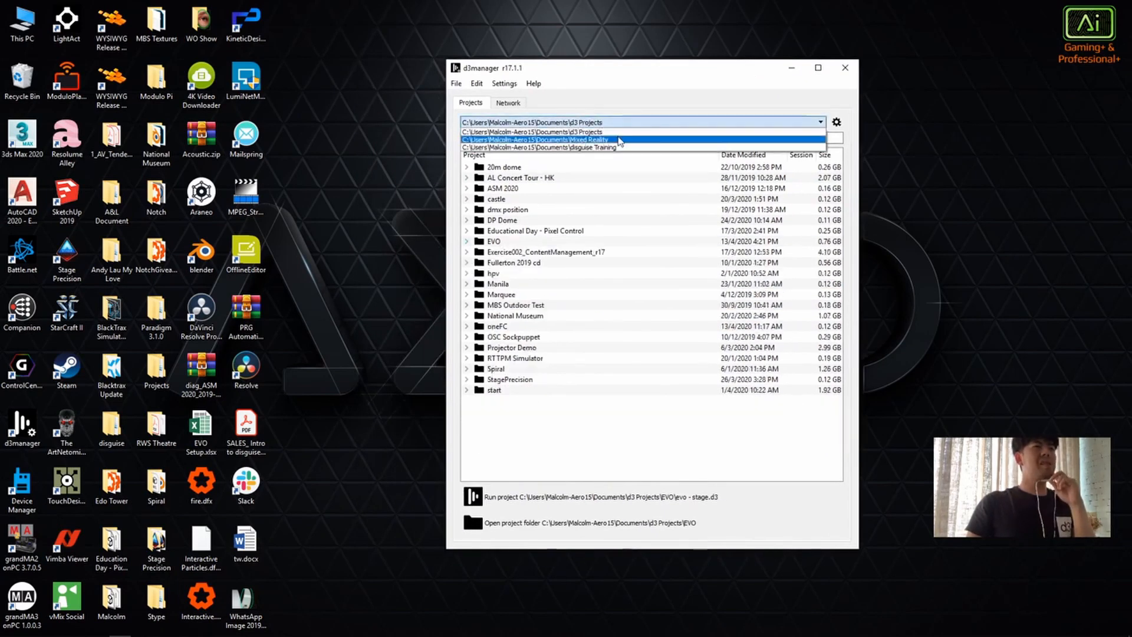
click(616, 142)
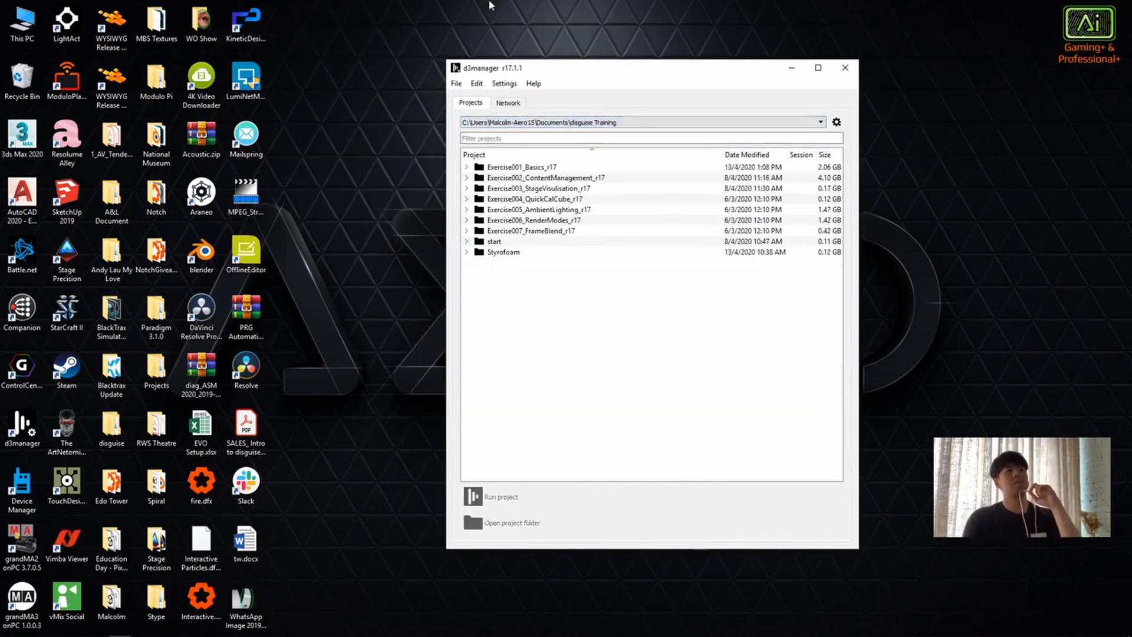
Step: Switch to File Explorer's Fundamental Training Media Pack R17 folder, look inside d3 Media and go back to the pack folder
mouse_move(394, 19)
mouse_down()
mouse_move(393, 32)
mouse_move(761, 35)
mouse_move(625, 44)
mouse_up()
click(600, 71)
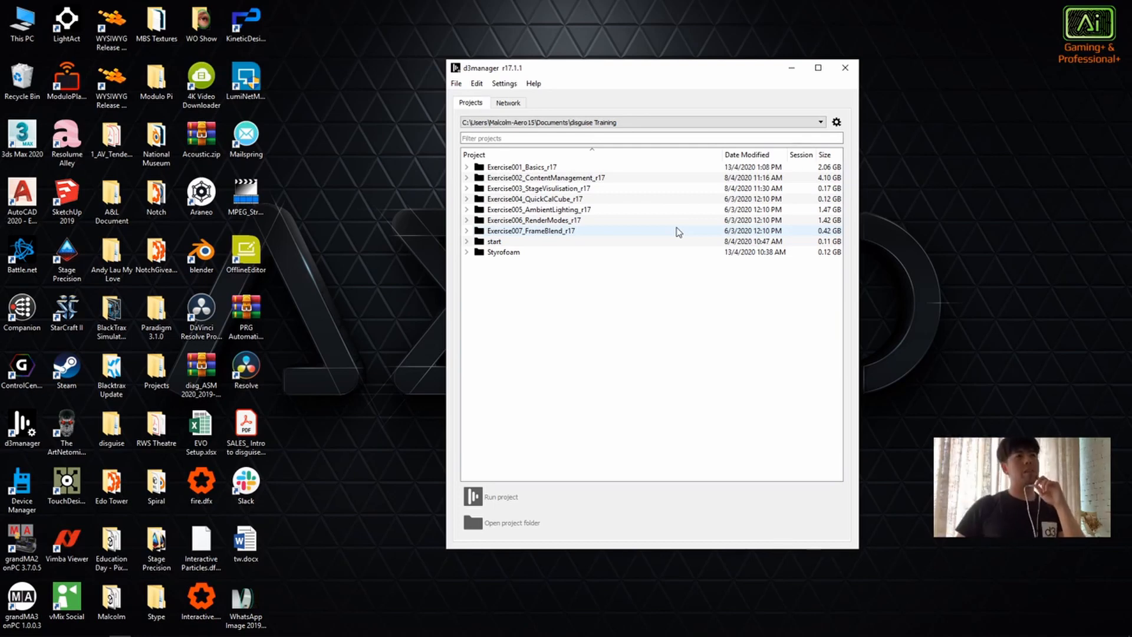
click(55, 628)
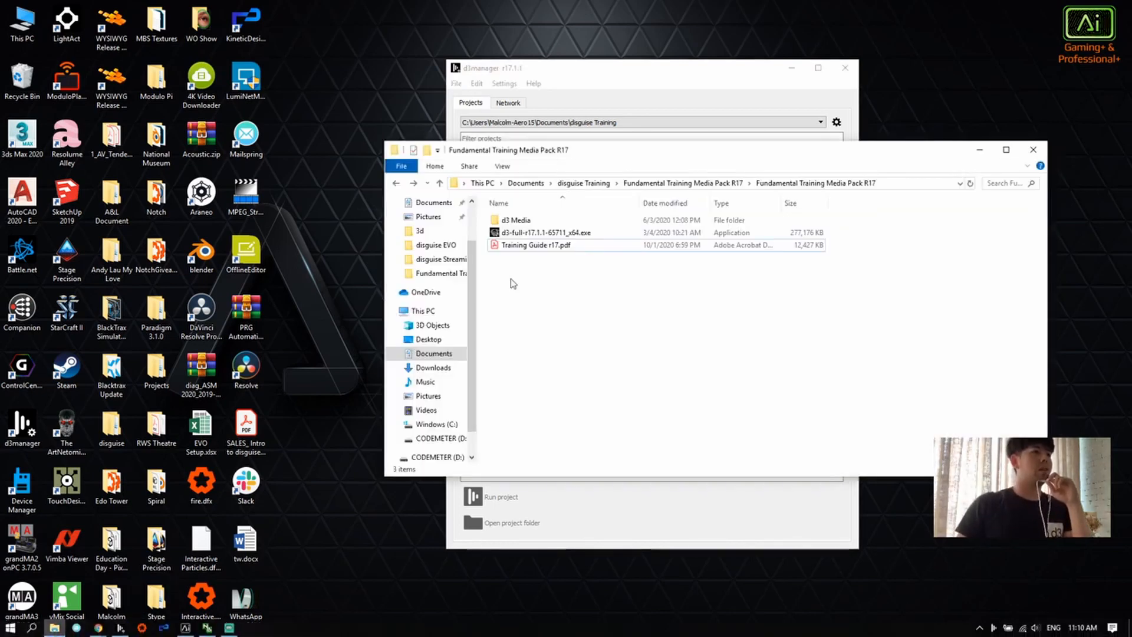
drag(625, 167, 355, 260)
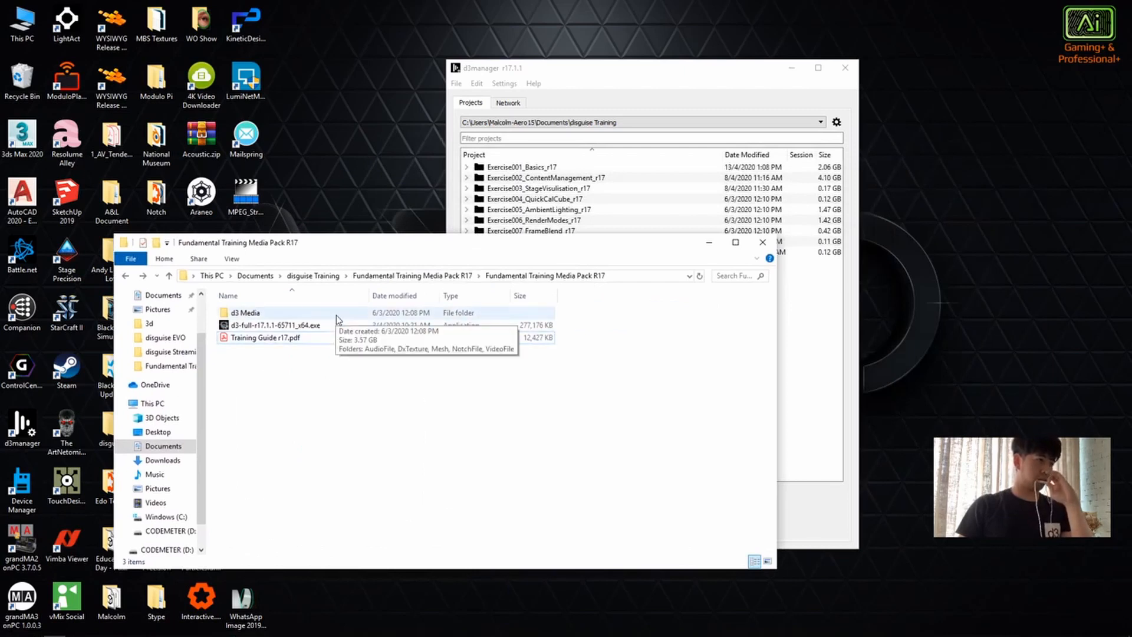
double_click(339, 316)
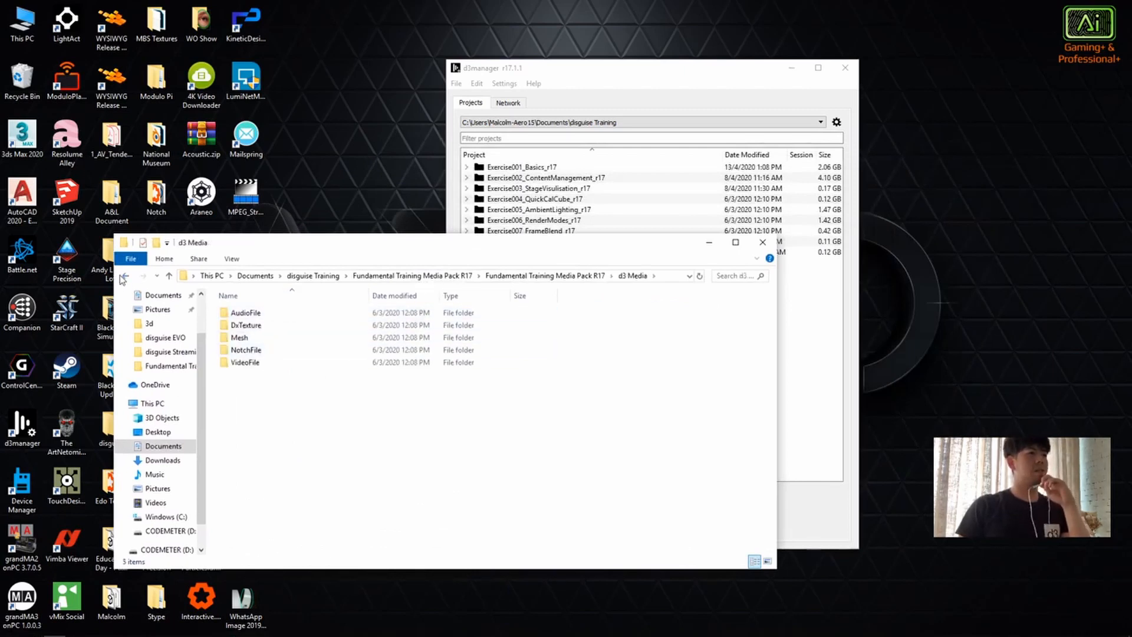
key(alt+Left)
click(398, 425)
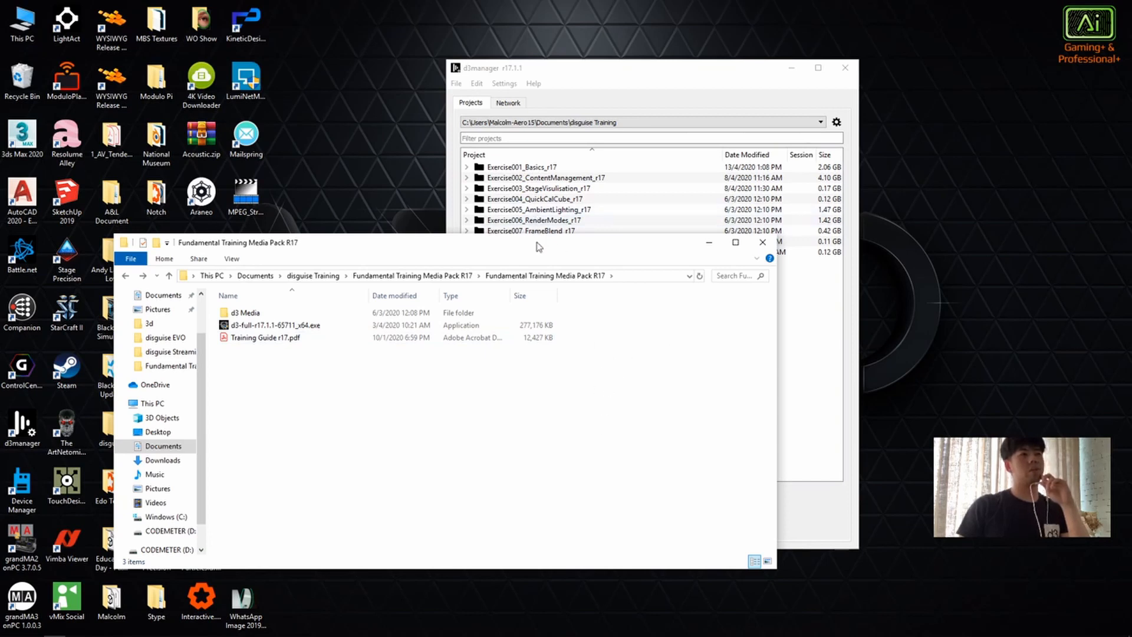
drag(538, 244, 568, 262)
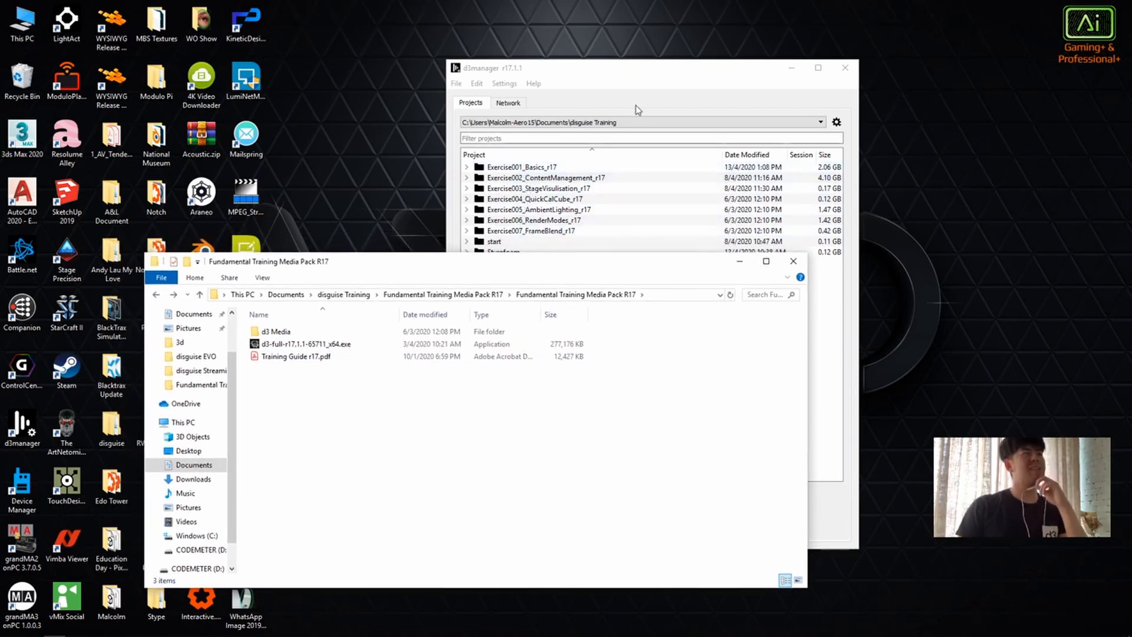
Step: Expand and select the Exercise001_Basics_r17 project in d3manager and glance at the network view before going back to the projects
click(466, 168)
drag(597, 72, 668, 46)
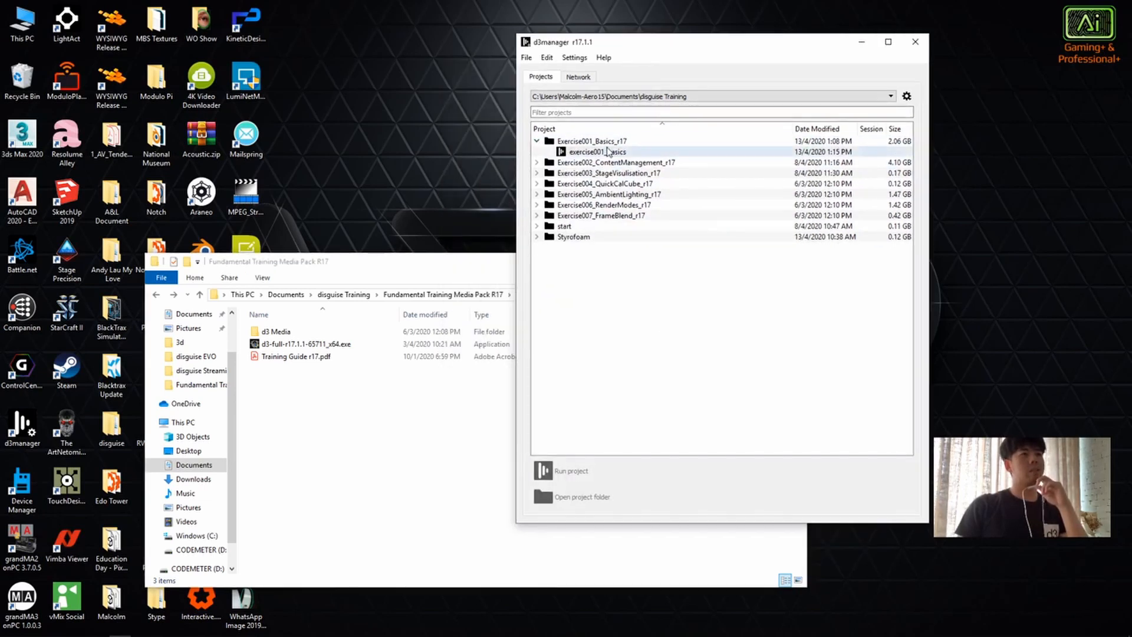
click(613, 142)
click(577, 77)
click(540, 77)
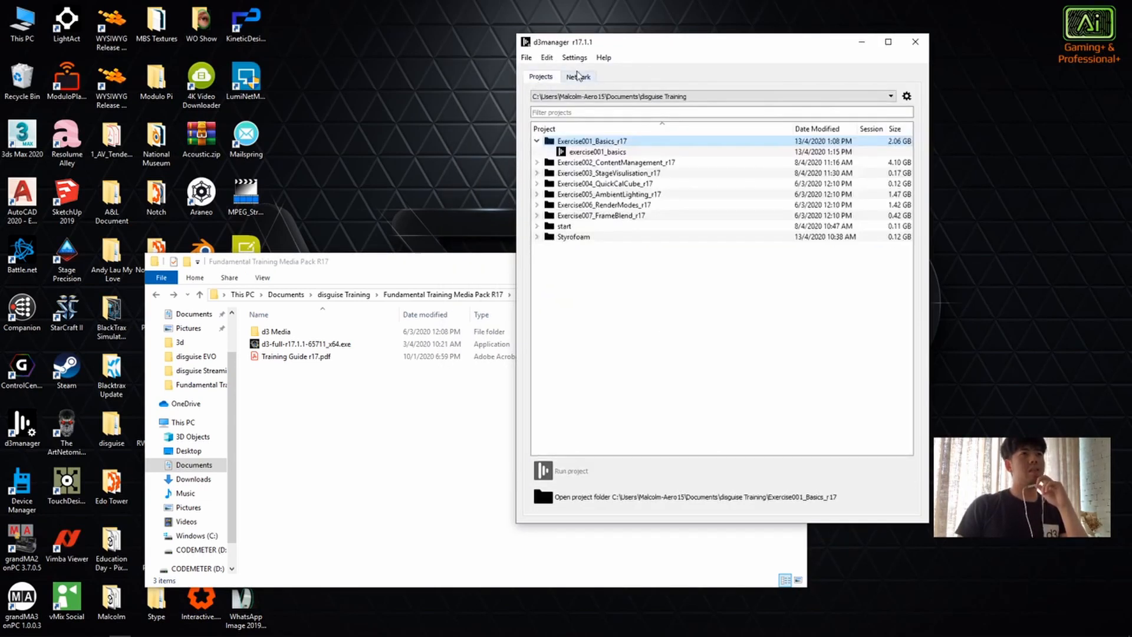
Step: Open the Advanced Machine Settings and examine the general options and the Graphics options
click(574, 58)
click(574, 58)
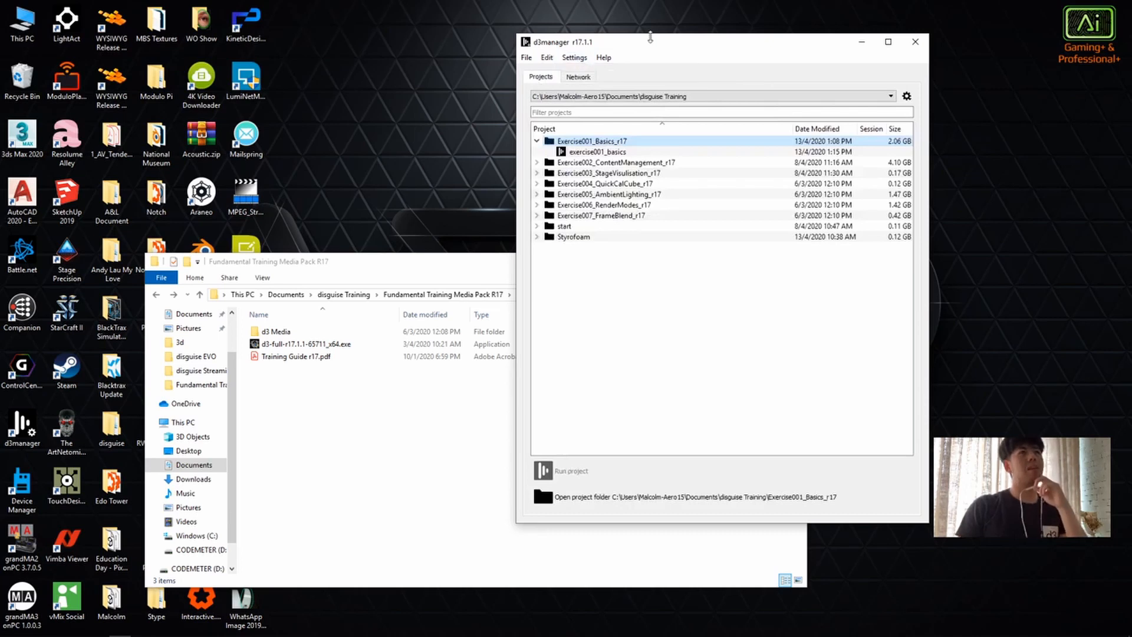
click(574, 58)
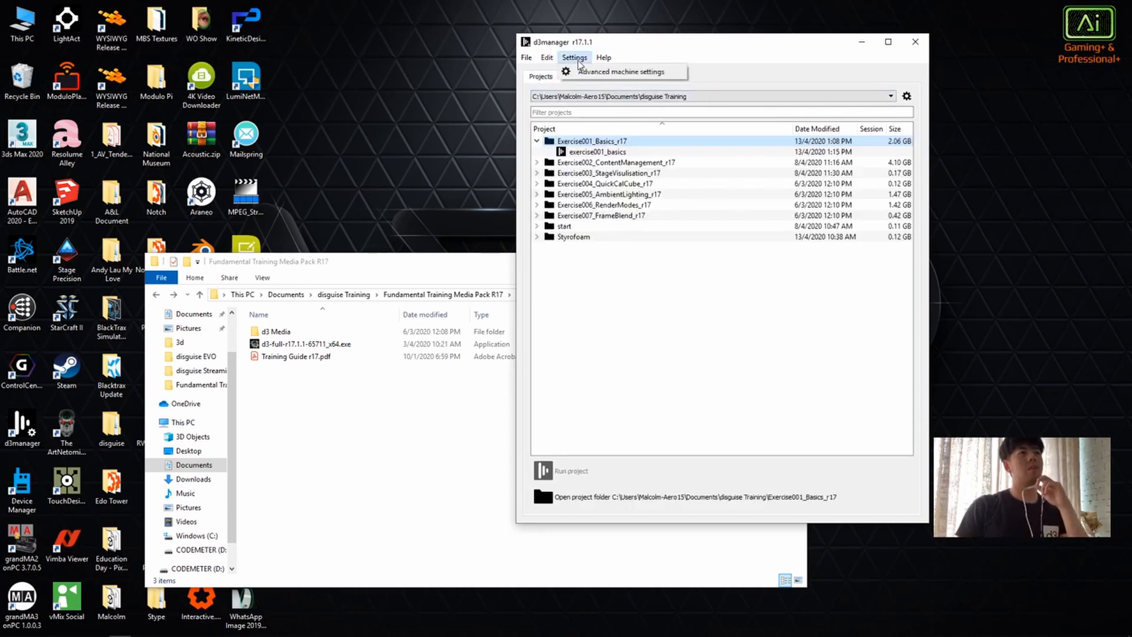
click(583, 71)
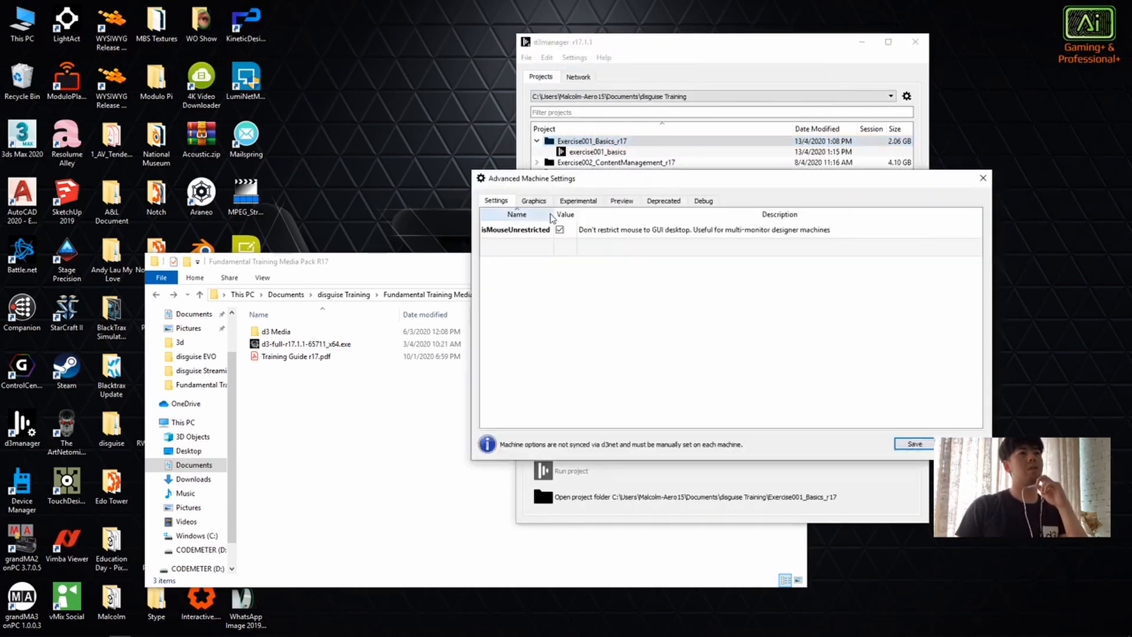
click(534, 201)
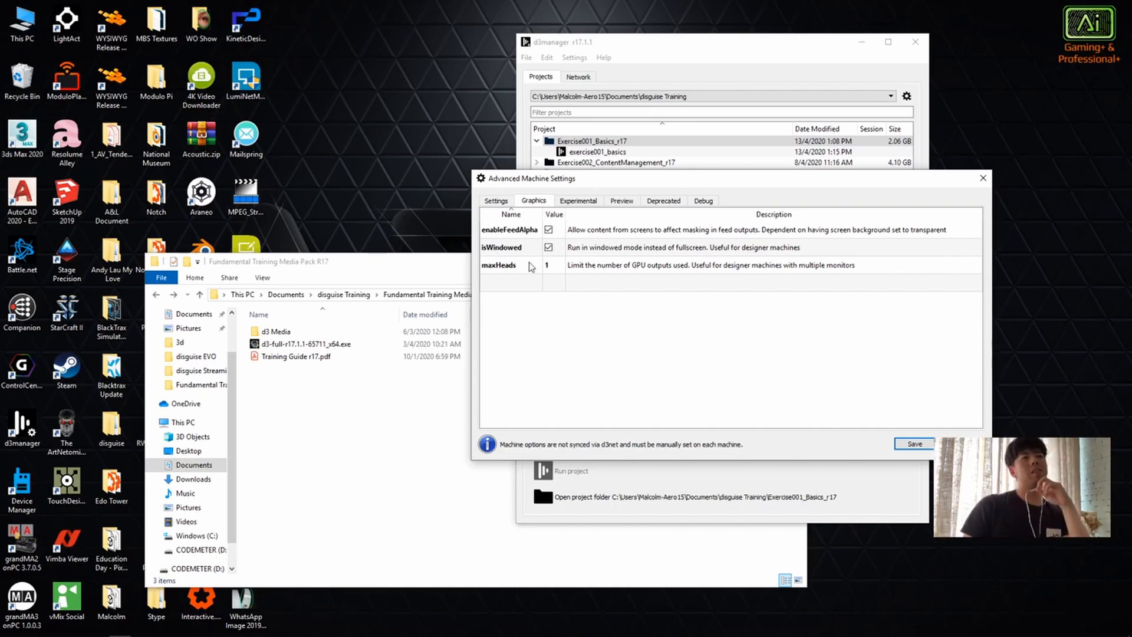
Step: Try to add an option named isw to the general machine settings and clear the entry
click(496, 202)
click(515, 248)
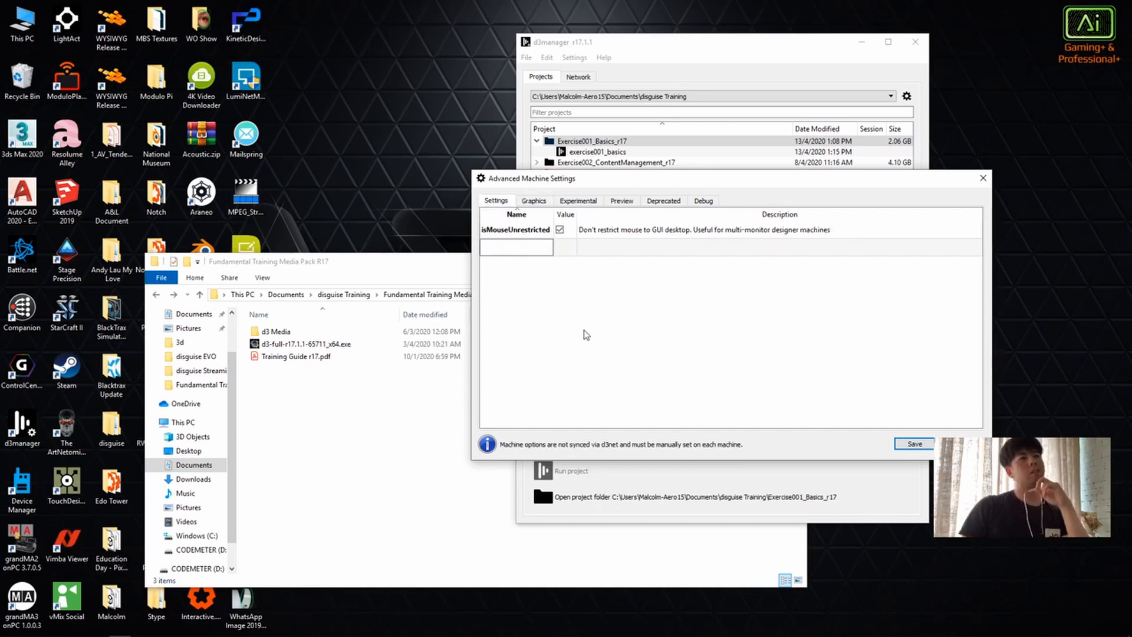
text(isw)
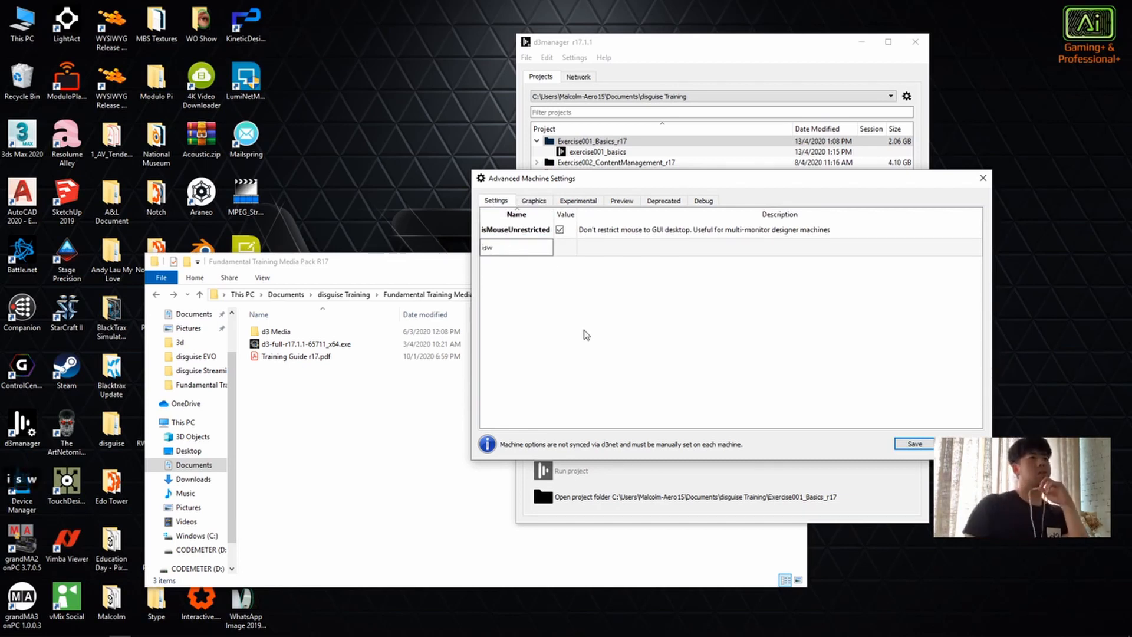
key(Tab)
double_click(531, 249)
key(BackSpace)
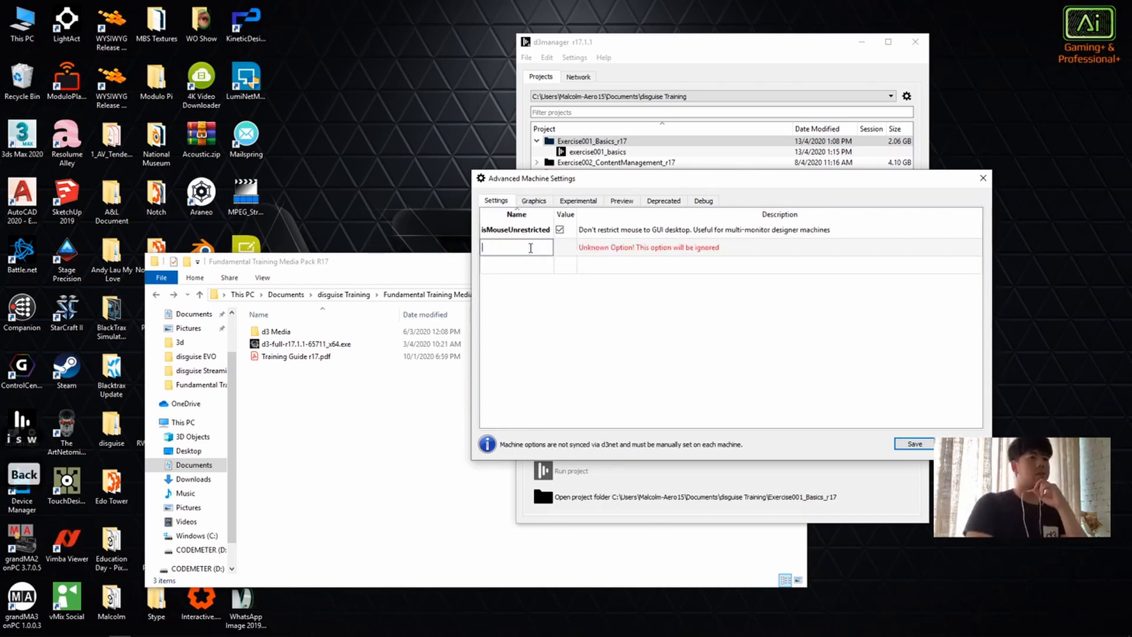
key(Return)
Step: Review the Graphics machine options, save the Advanced Machine Settings and reposition the d3manager window
click(540, 201)
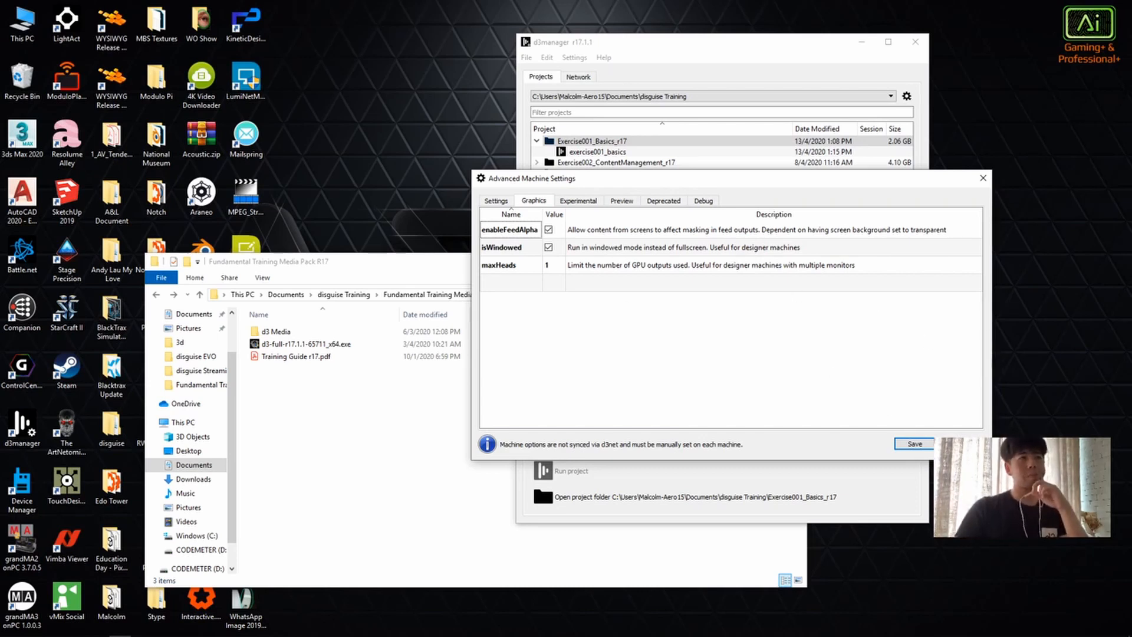
click(914, 443)
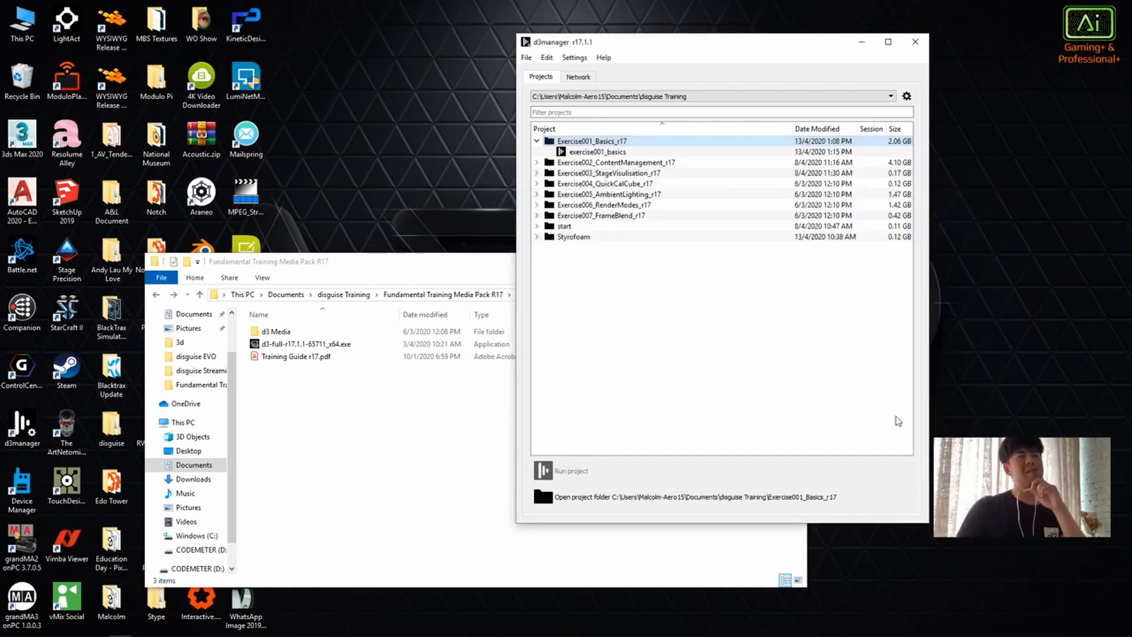
drag(673, 52, 553, 116)
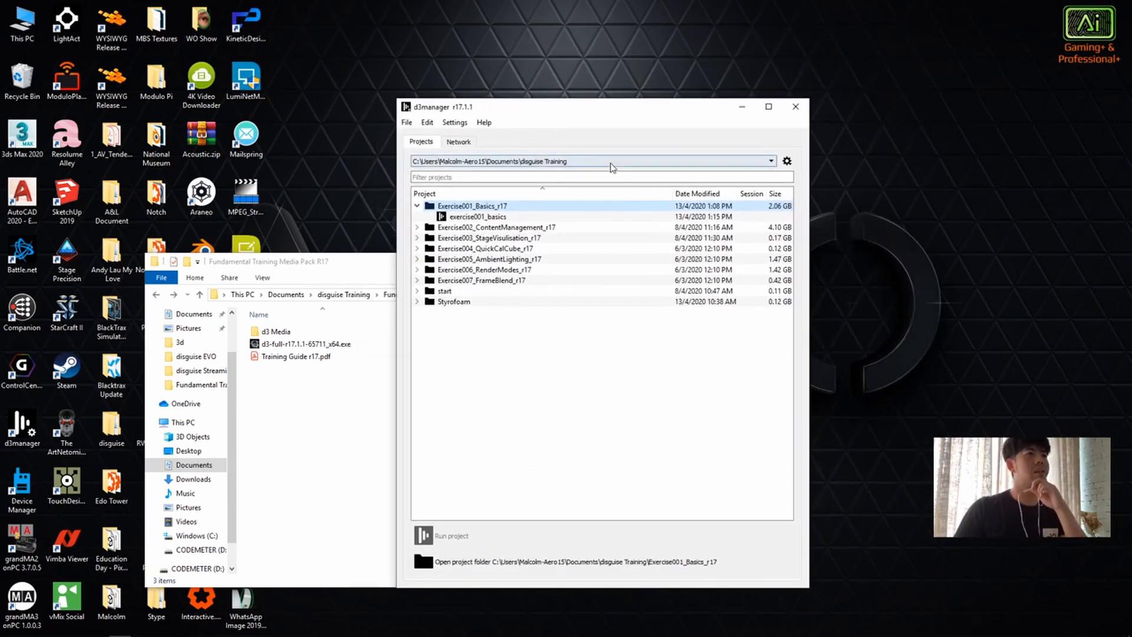
drag(465, 112, 516, 99)
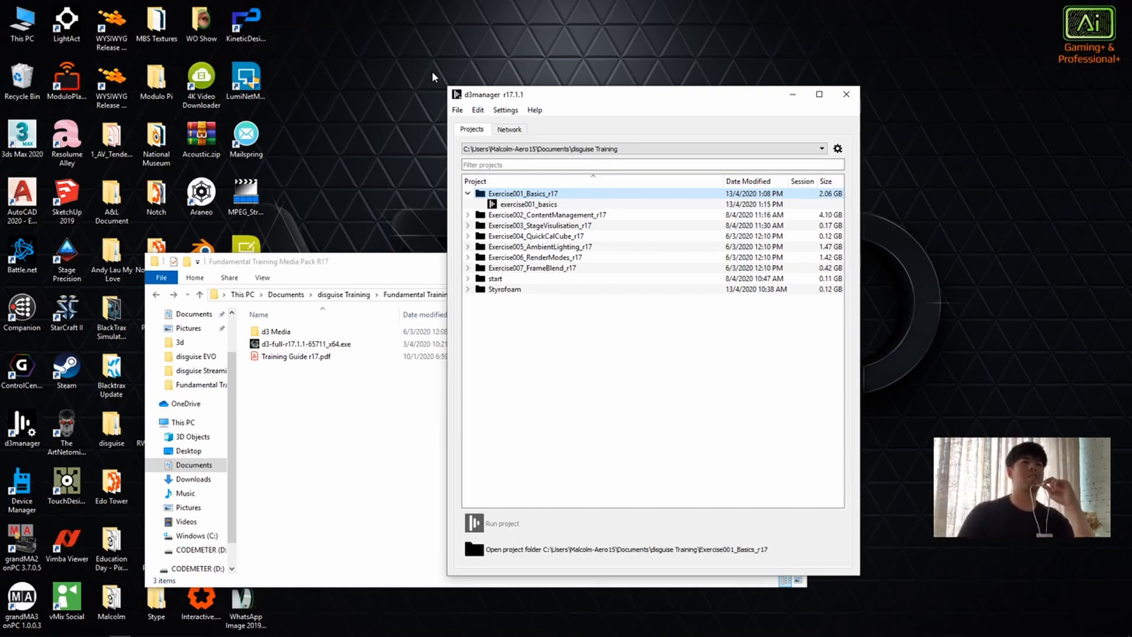
drag(513, 98, 530, 99)
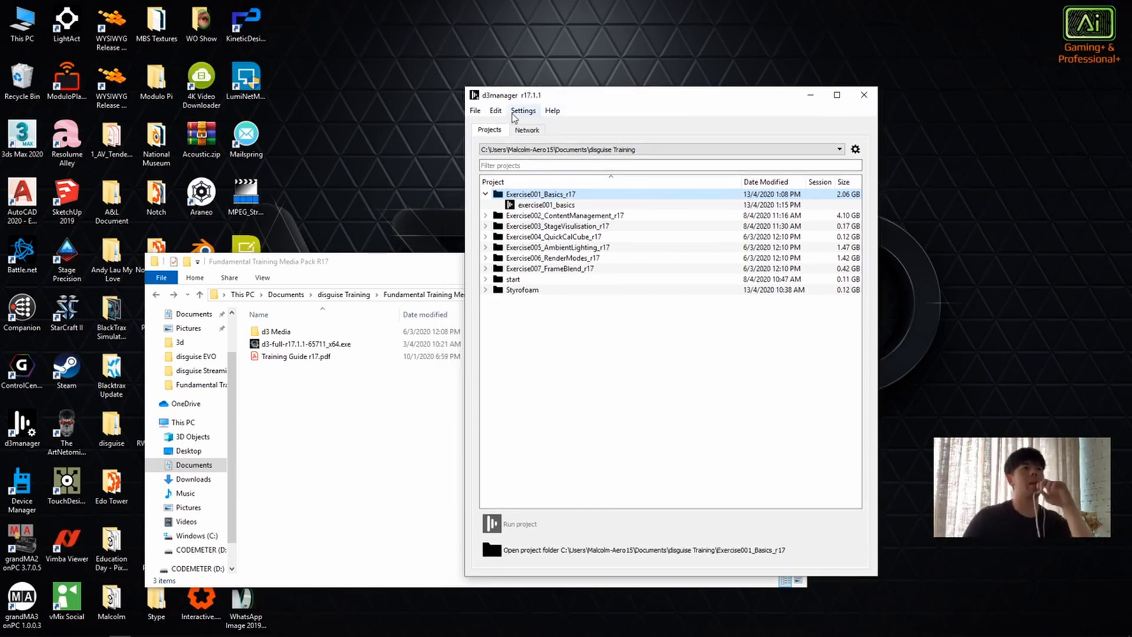
Step: Glance at the network view, return to the projects and collapse Exercise001_Basics_r17
click(526, 130)
click(492, 130)
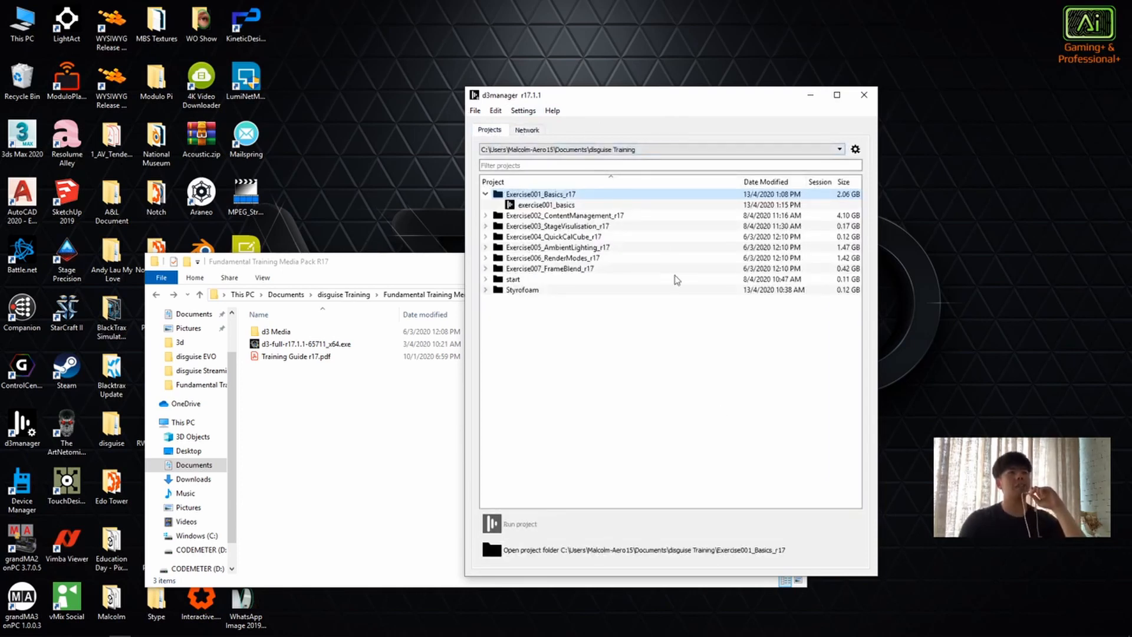
click(486, 194)
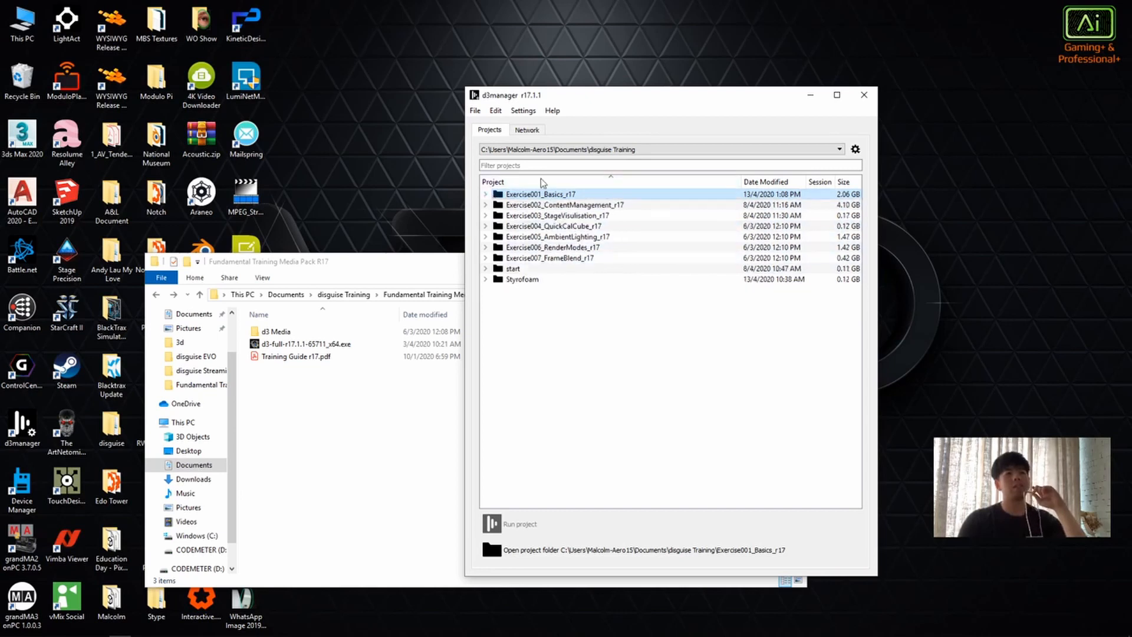
Step: Check the available project locations, keep disguise Training, and browse d3 Projects as a folder to add without adding it
click(790, 149)
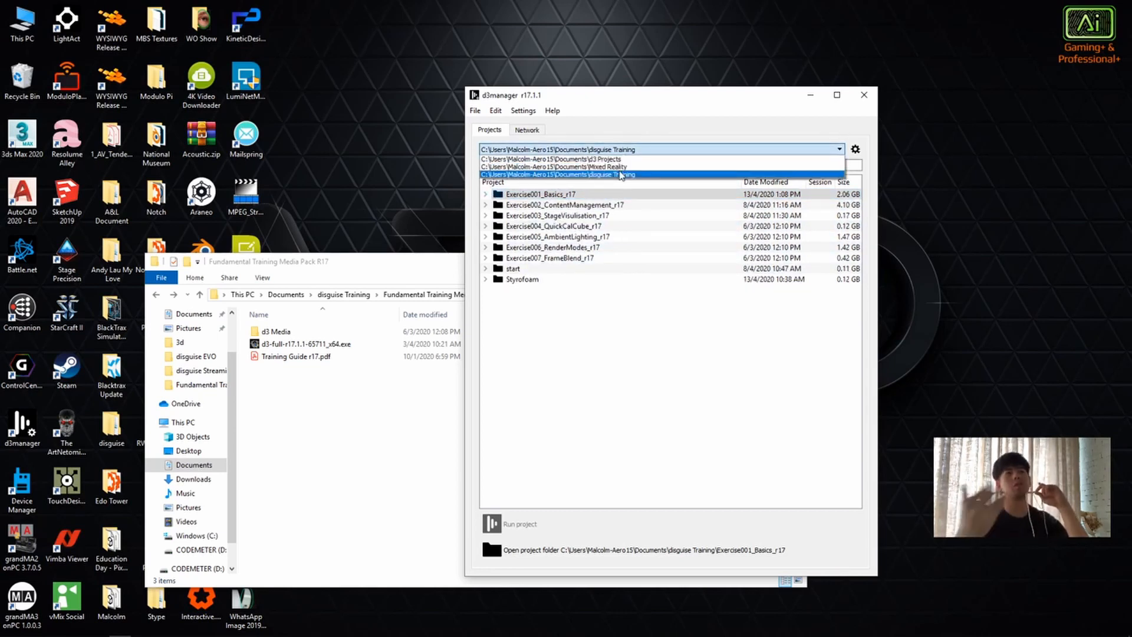
click(620, 175)
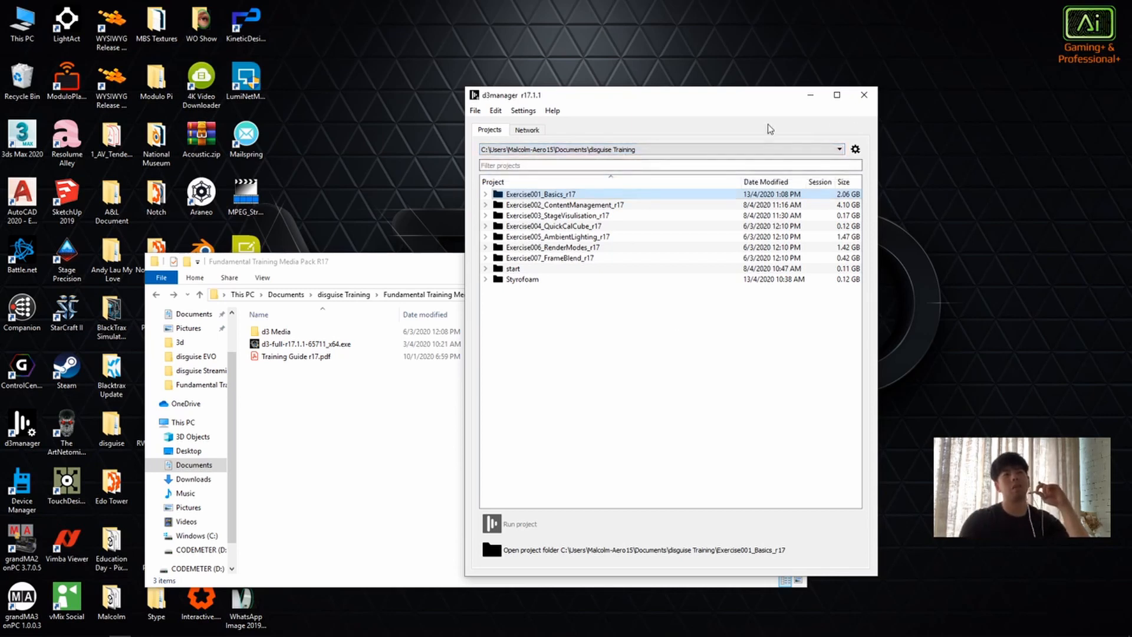
click(856, 149)
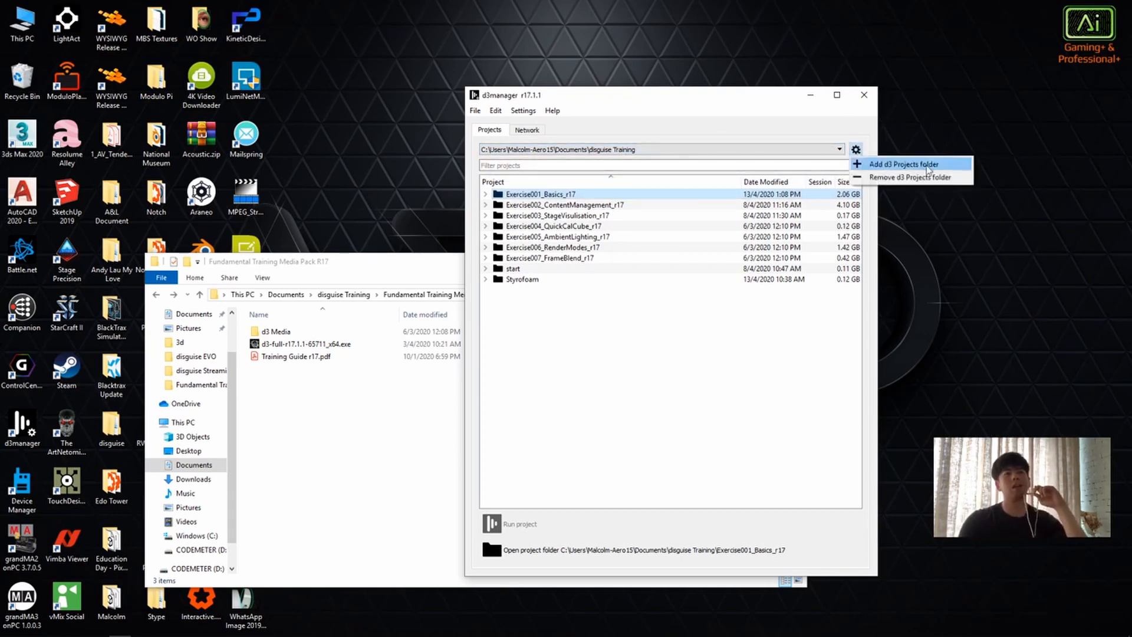
click(927, 165)
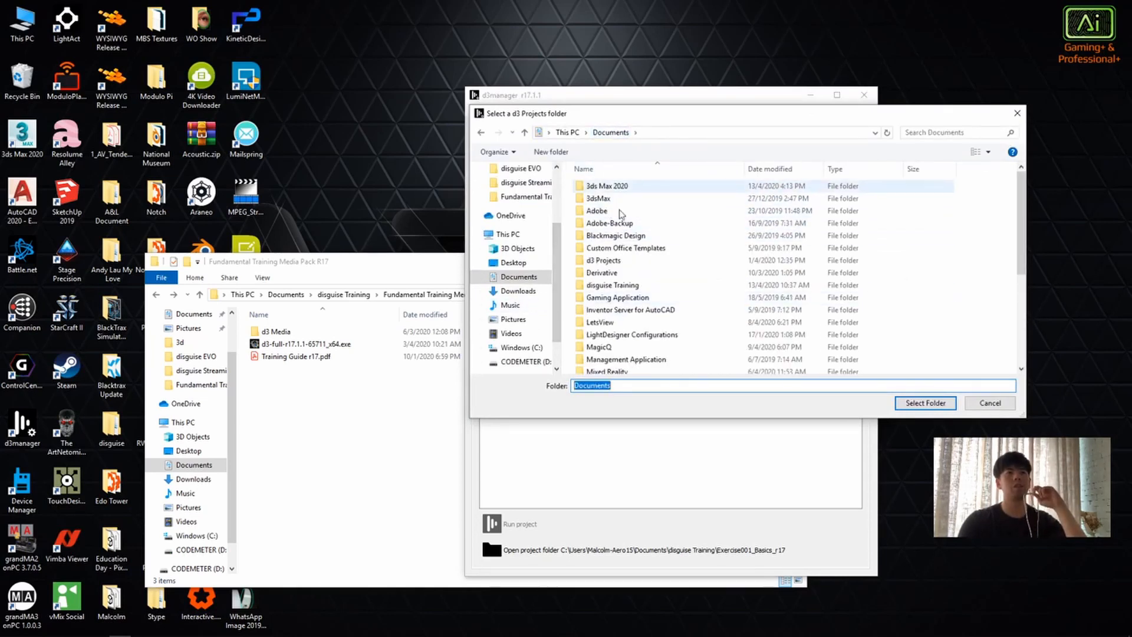
double_click(632, 262)
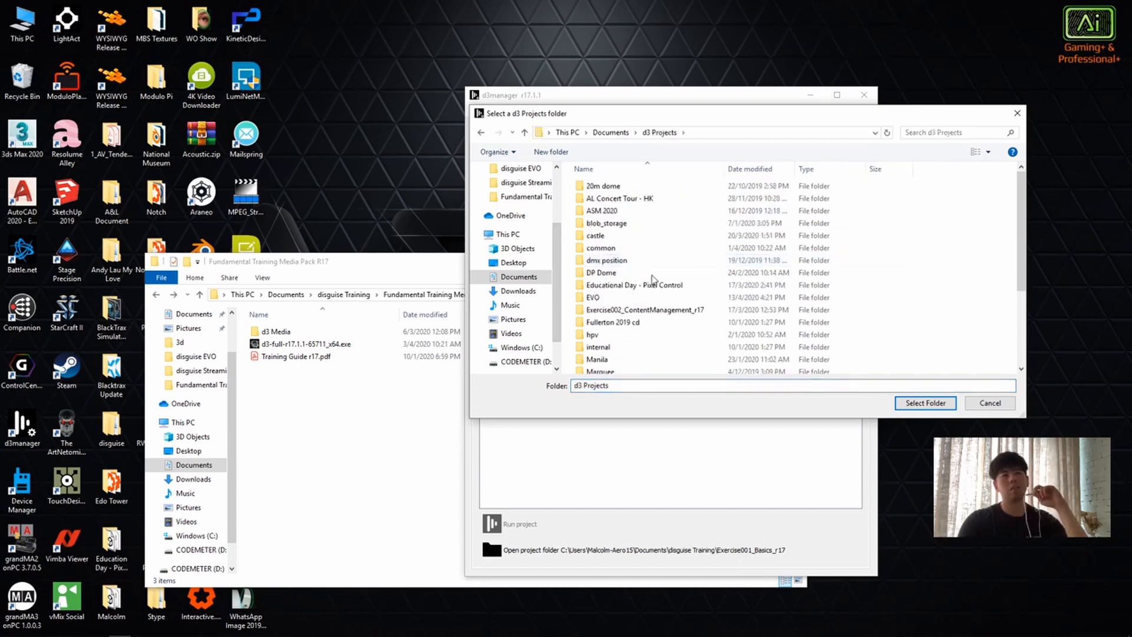
click(993, 402)
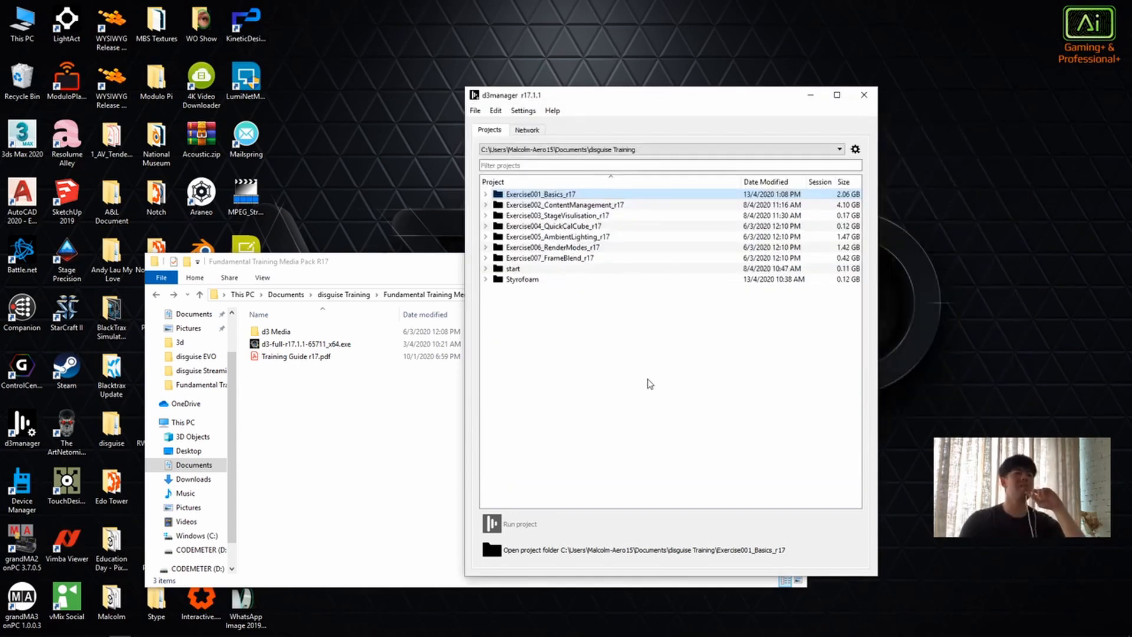
Step: Create a new project named "training day 1" in the disguise Training location and collapse its entry in the project list
click(475, 112)
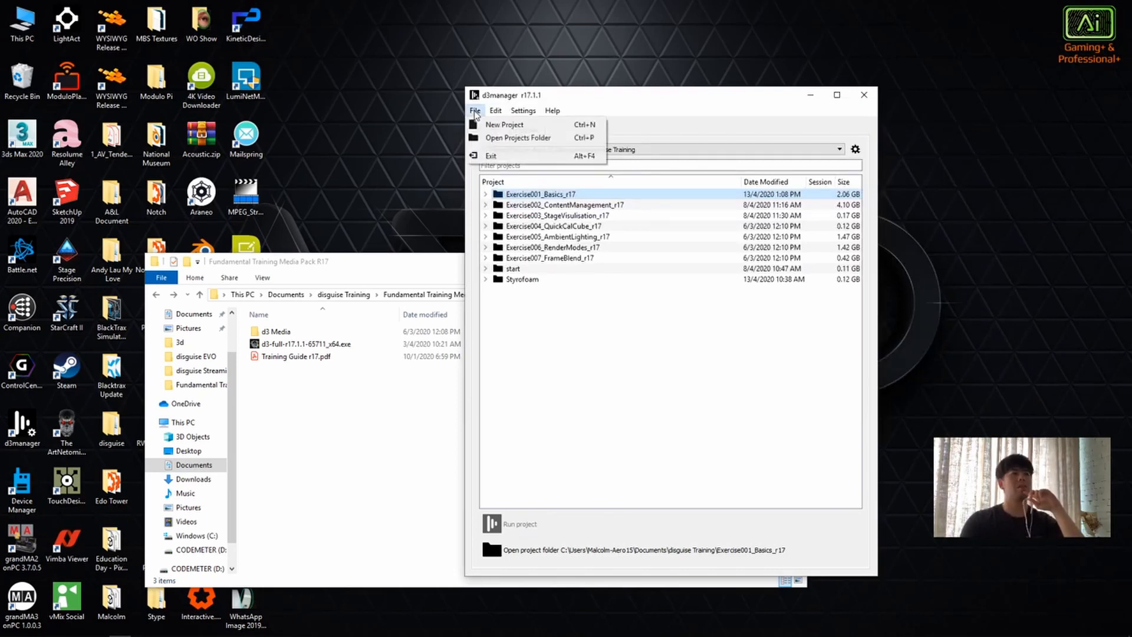
click(657, 110)
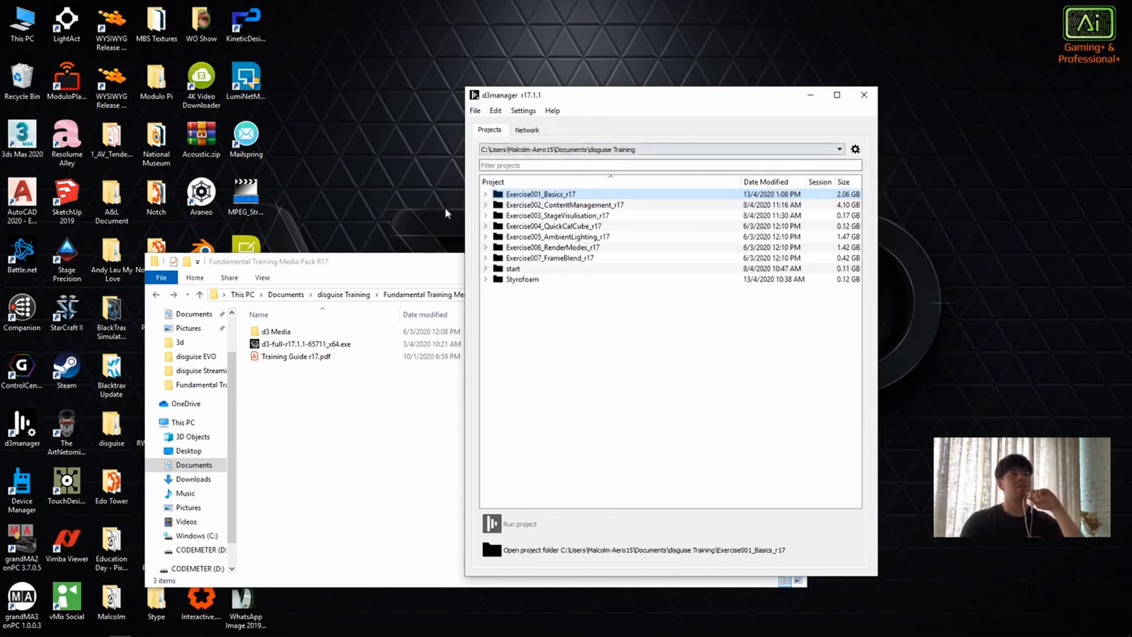
click(475, 111)
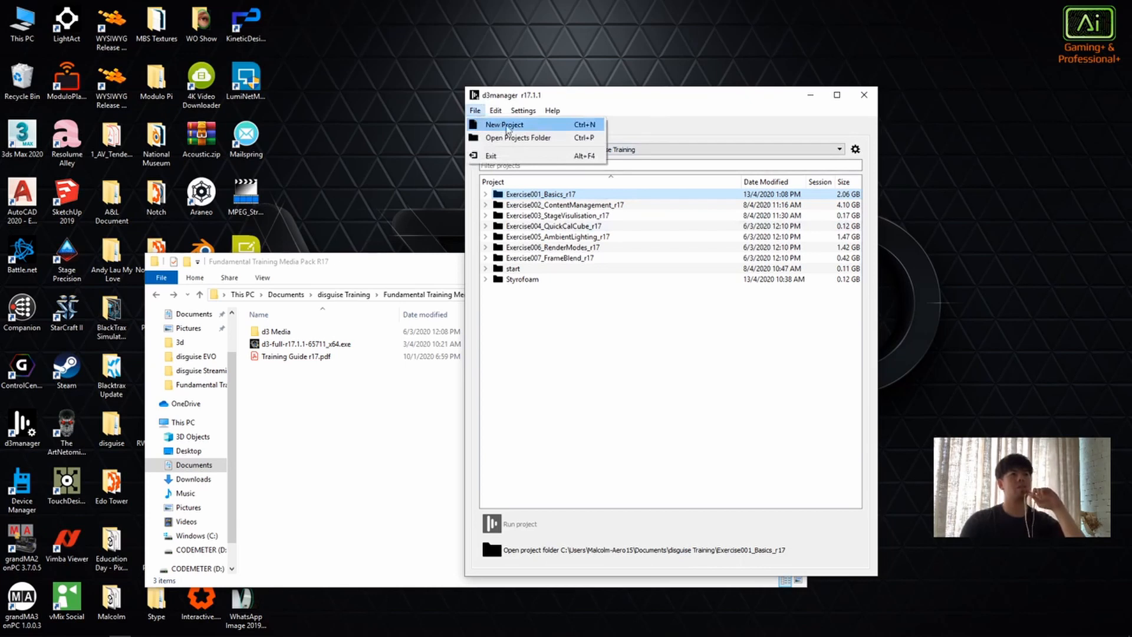
click(529, 126)
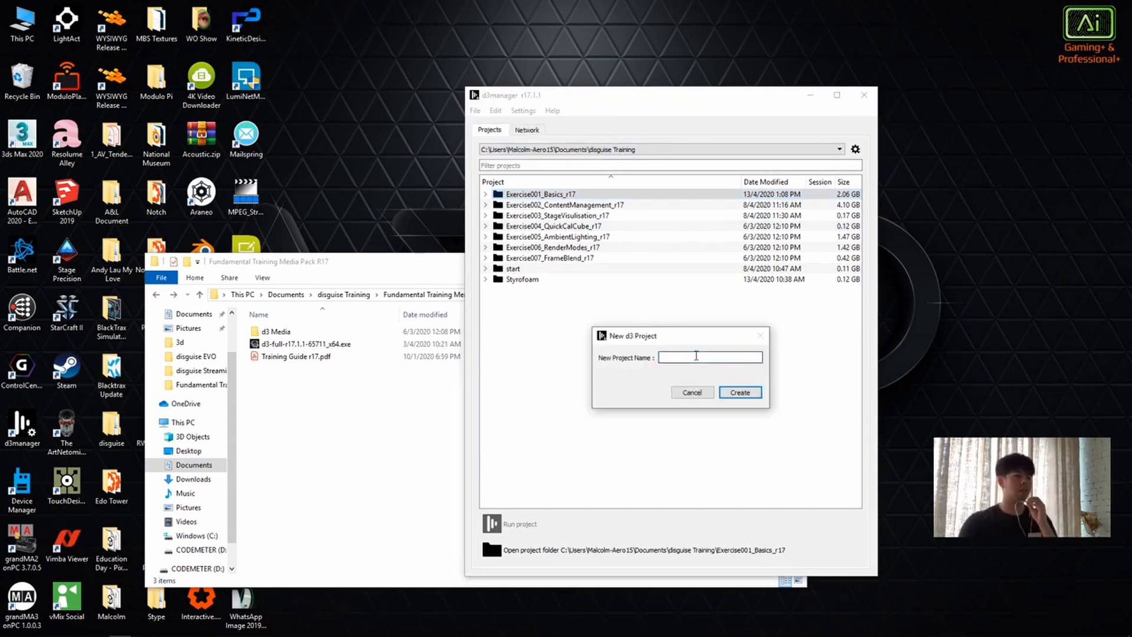
text(training da)
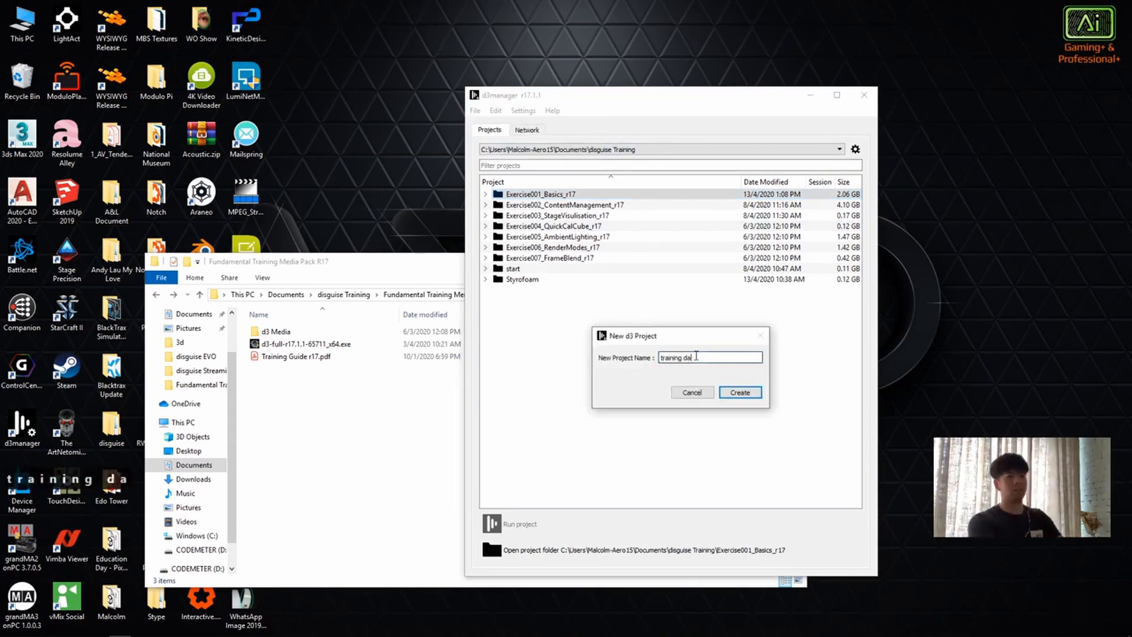
text(y 1)
key(Return)
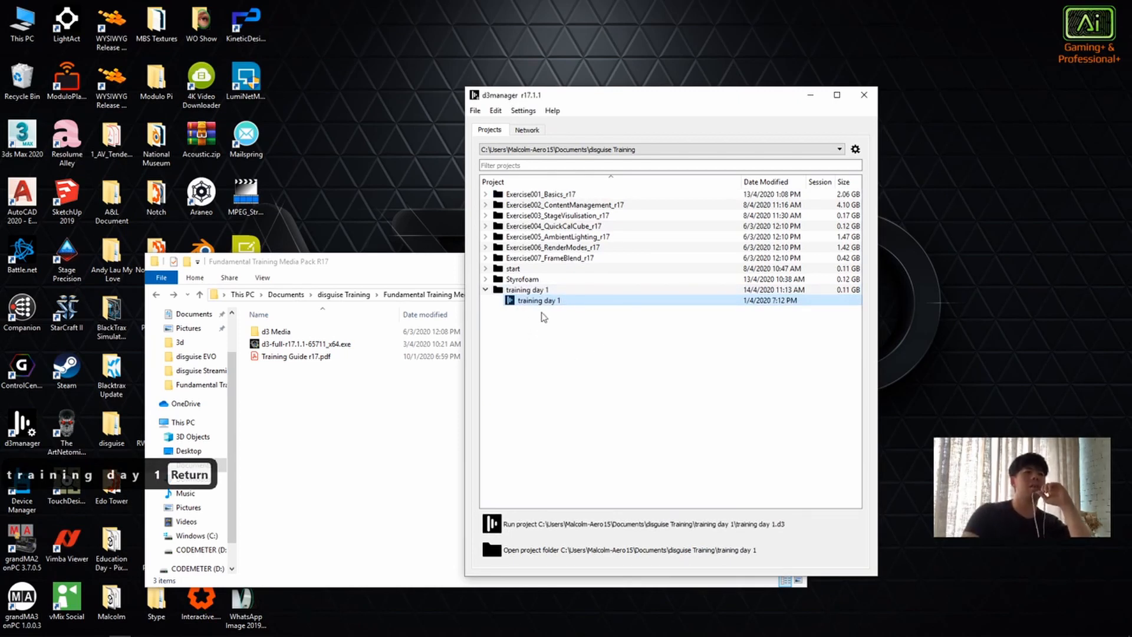
click(485, 290)
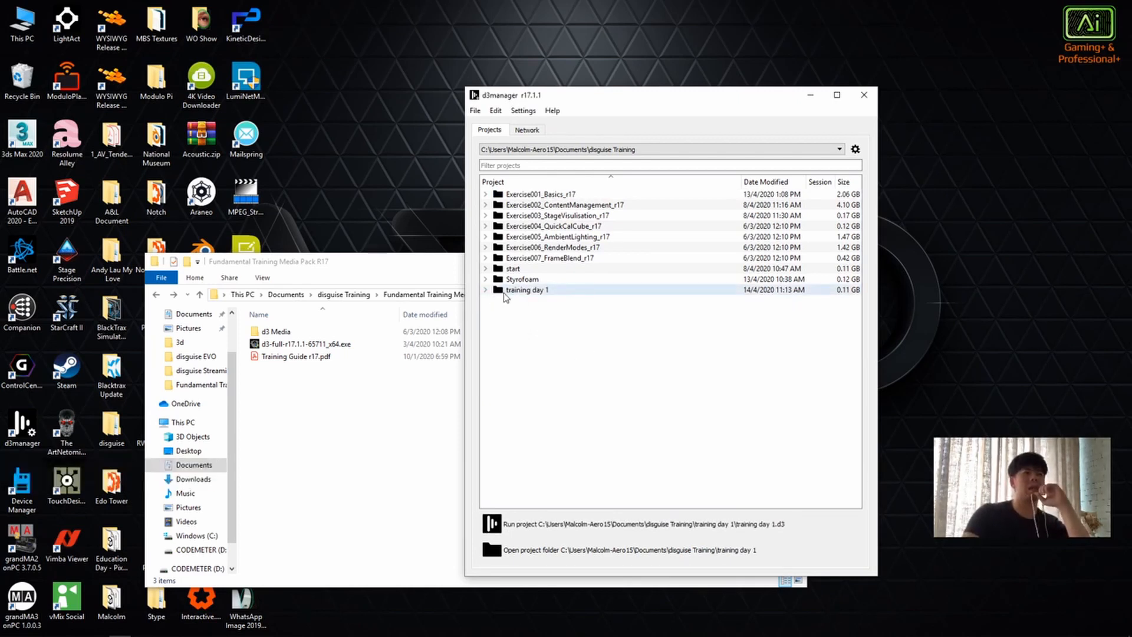
click(485, 194)
click(485, 194)
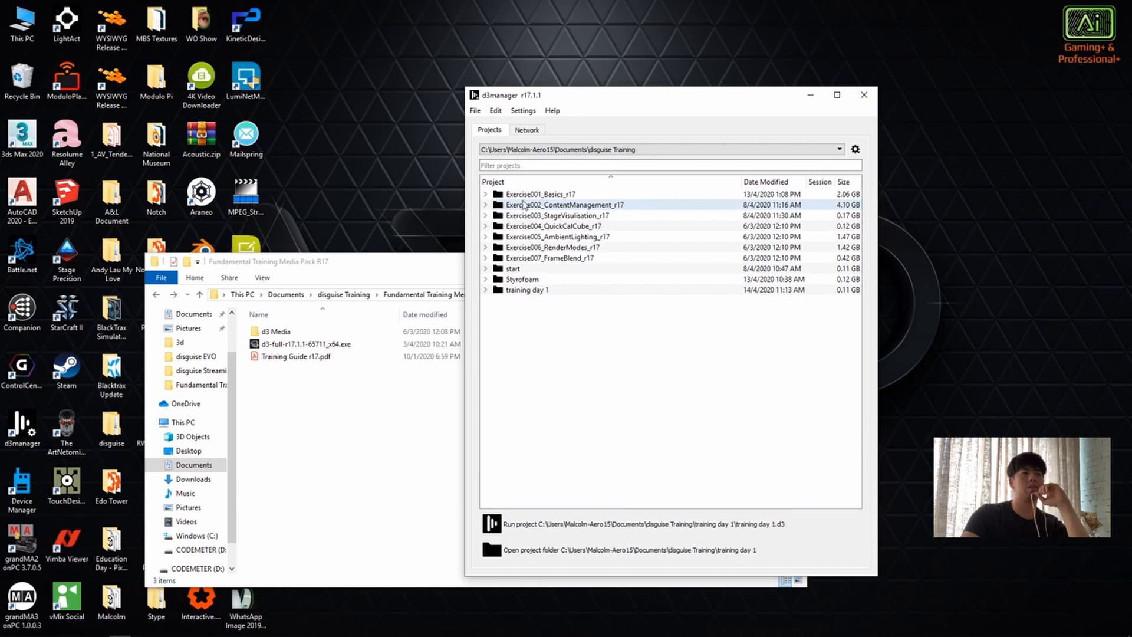
click(485, 290)
click(485, 290)
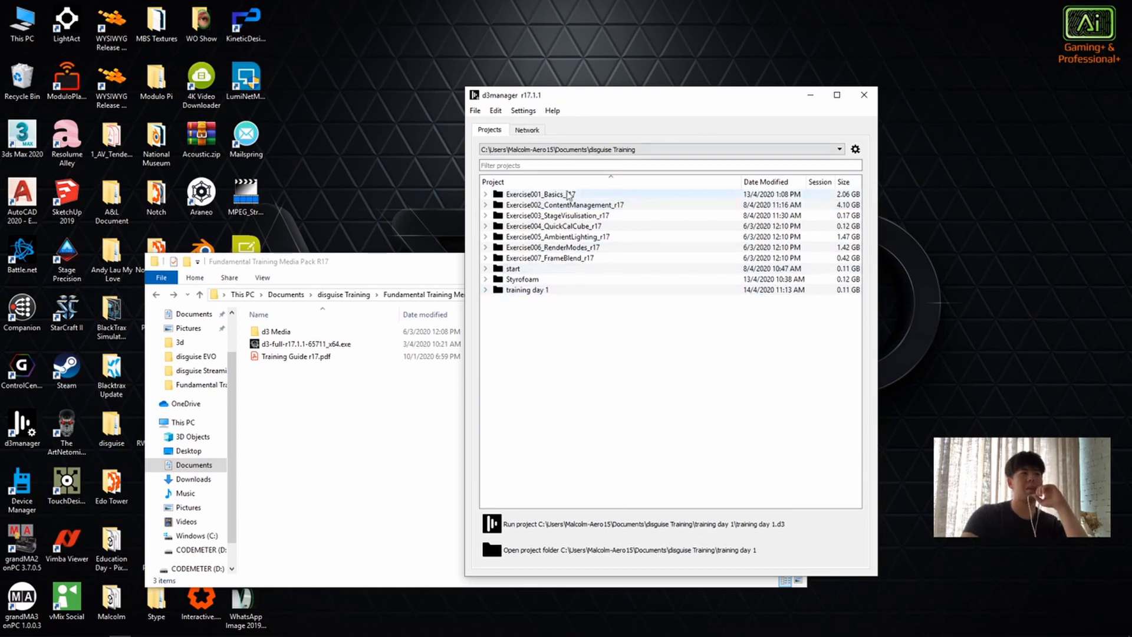
Step: Open the disguise Training projects folder from d3manager, look over its contents and close it
click(476, 111)
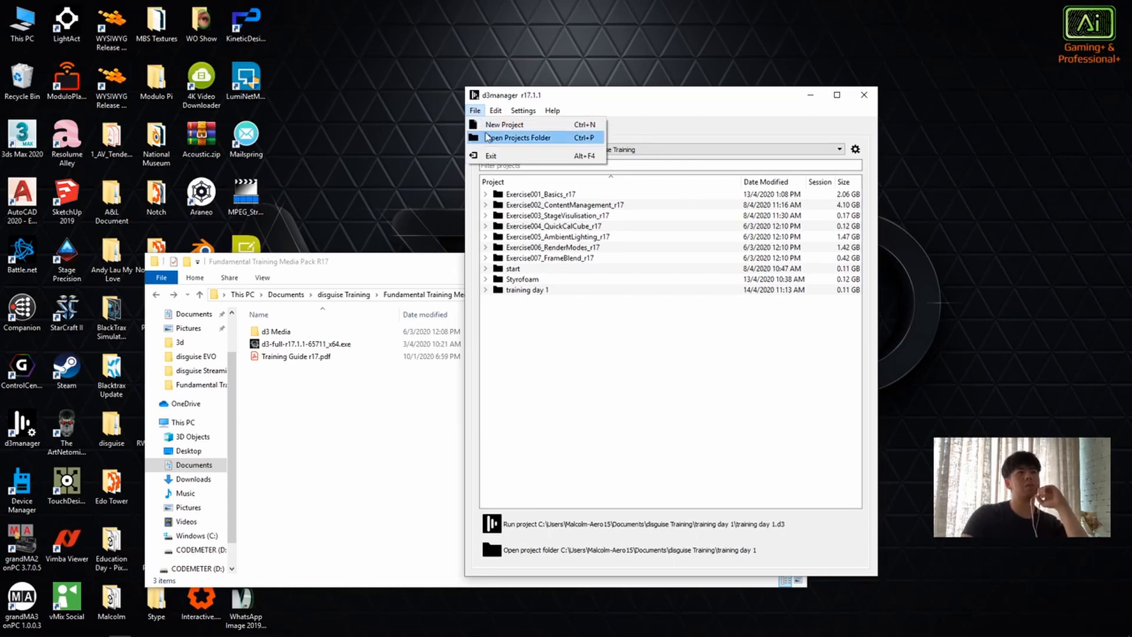
click(487, 137)
drag(474, 200, 691, 224)
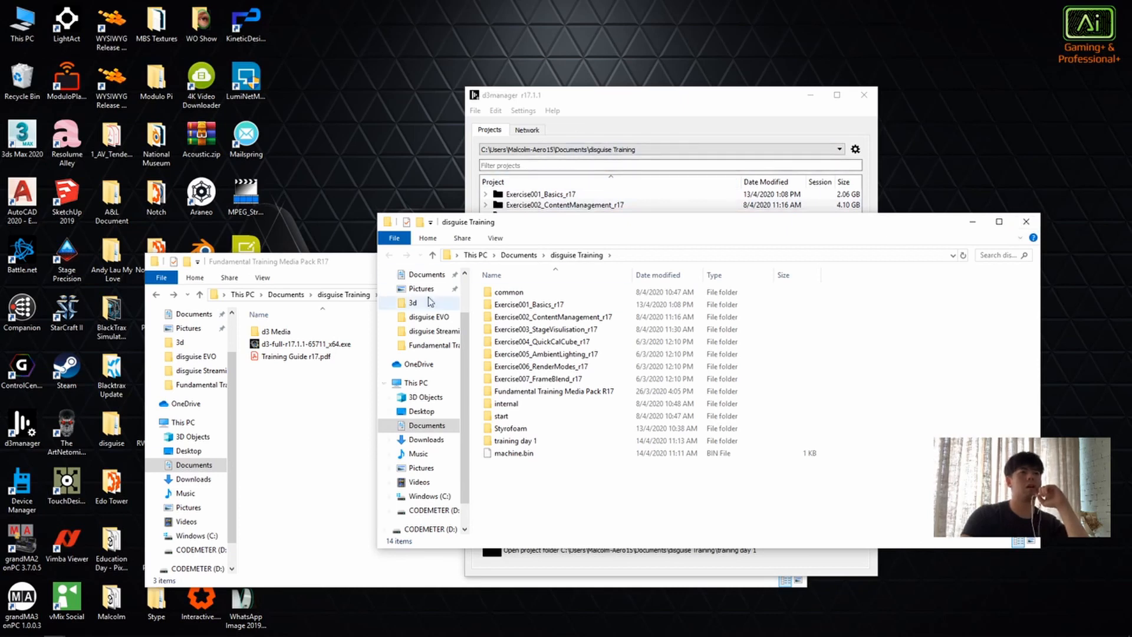
click(1024, 221)
Step: Move the d3manager window clear of the media pack folder and select the training day 1 project
drag(625, 95, 687, 53)
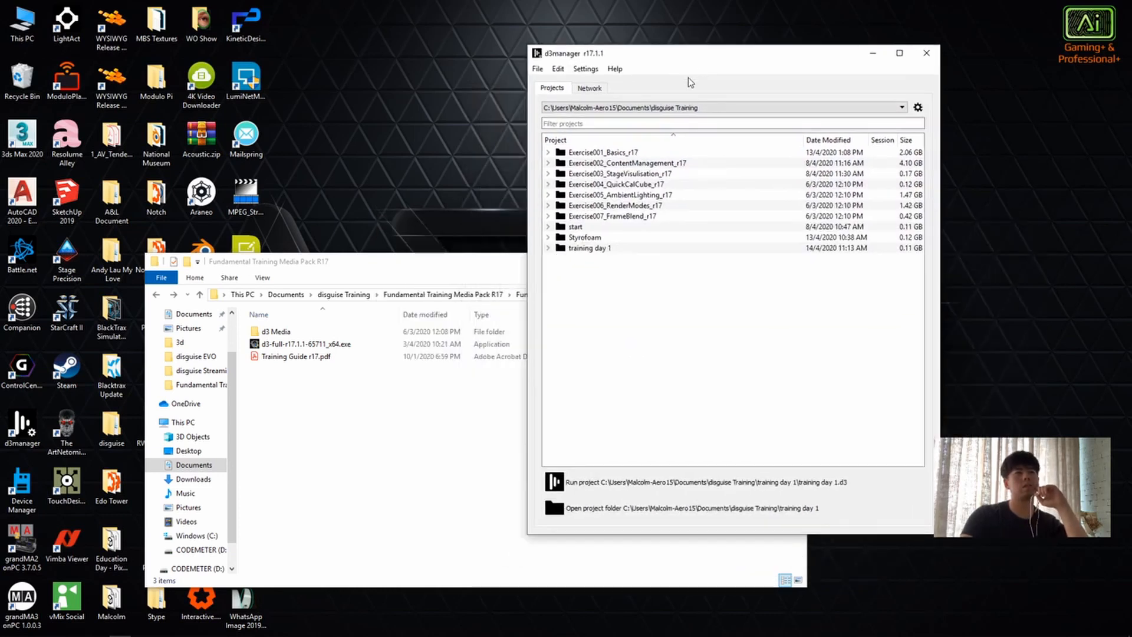
click(634, 248)
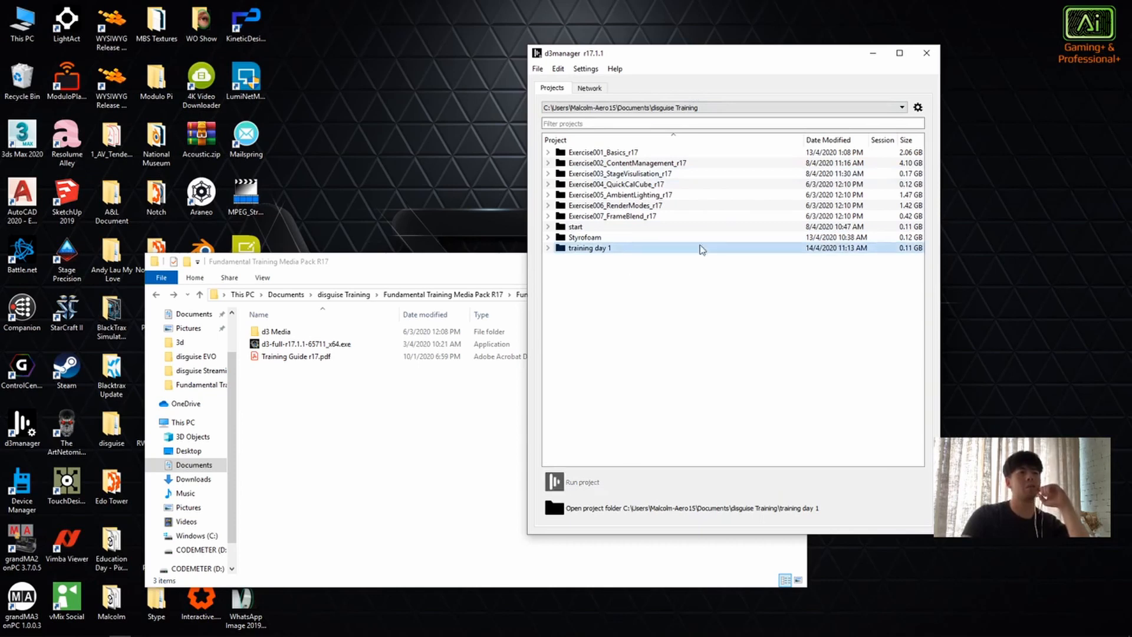
Step: Browse the media pack to d3 Media > VideoFile > videos and move that folder window aside to uncover the project list
double_click(286, 332)
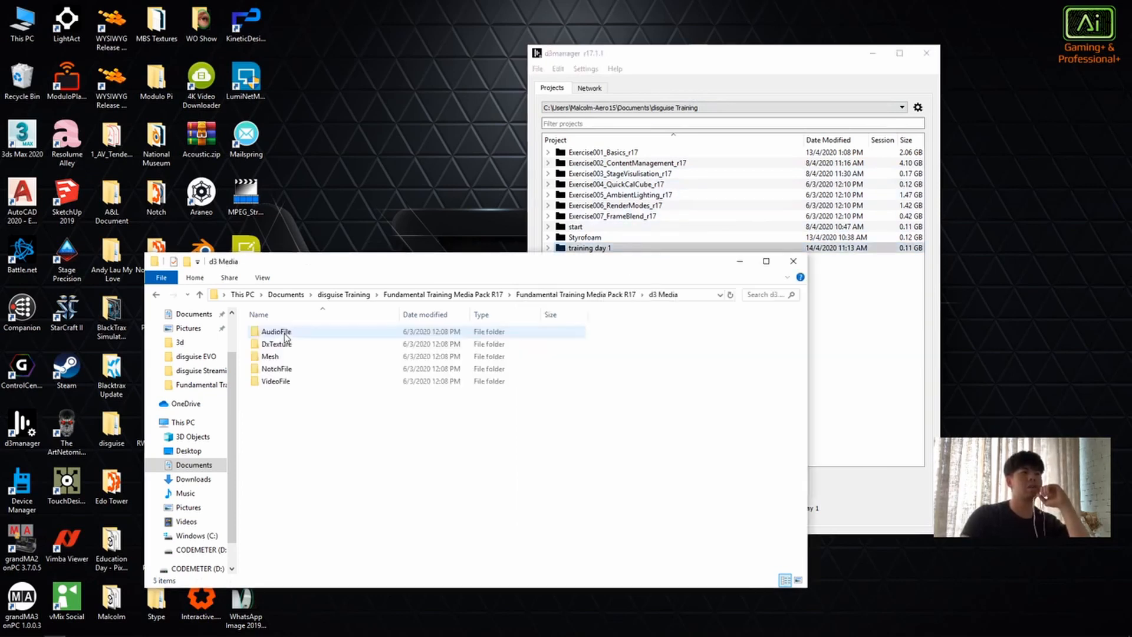
double_click(298, 381)
drag(421, 504, 328, 415)
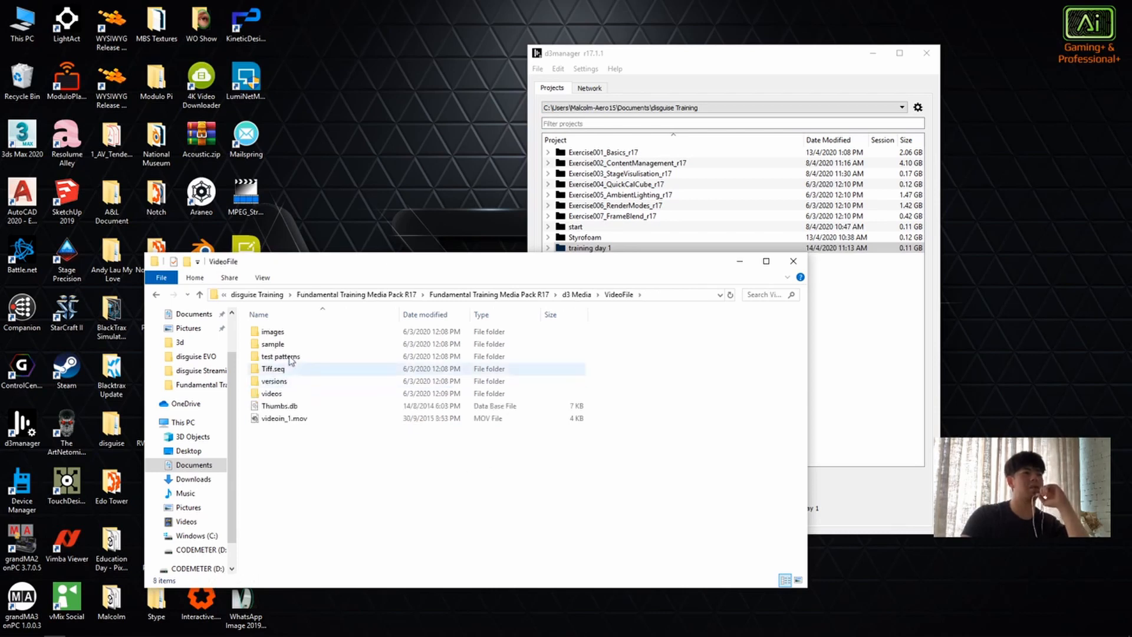
click(306, 381)
double_click(276, 393)
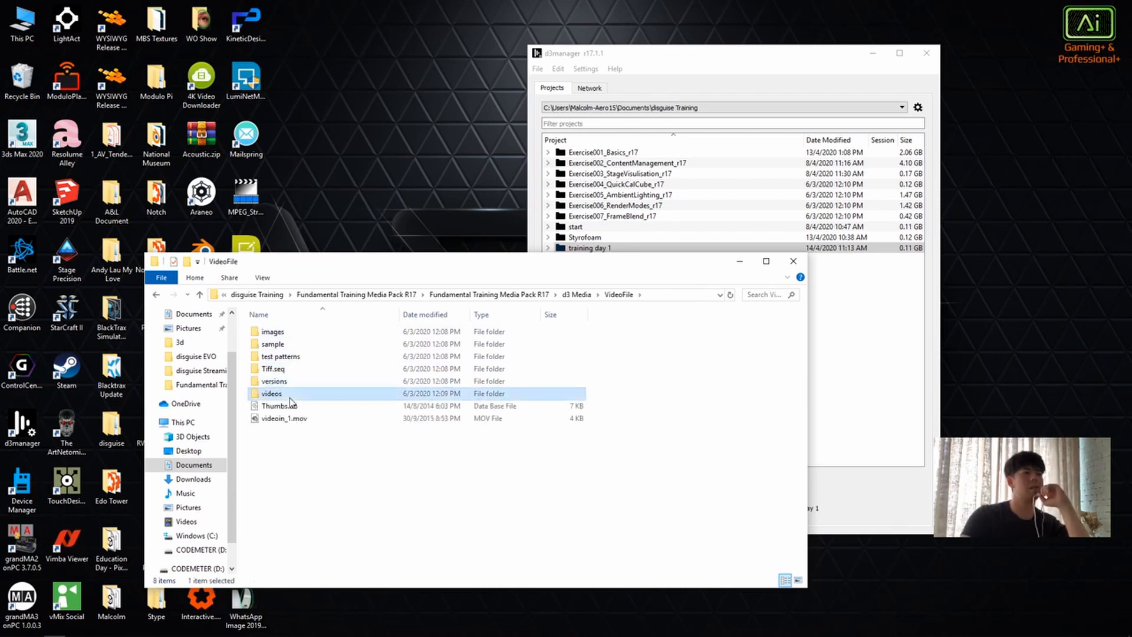
drag(666, 458, 312, 334)
click(493, 439)
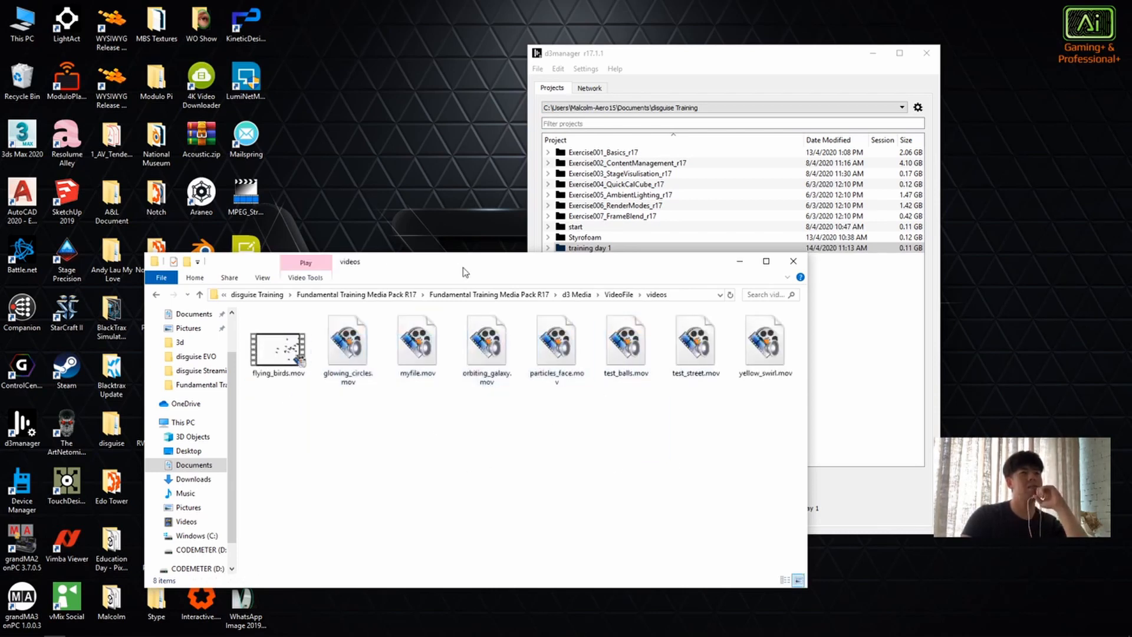
drag(462, 266, 271, 224)
Step: Open the training day 1 project folder from d3manager and place its window beside the media pack's videos folder
click(845, 366)
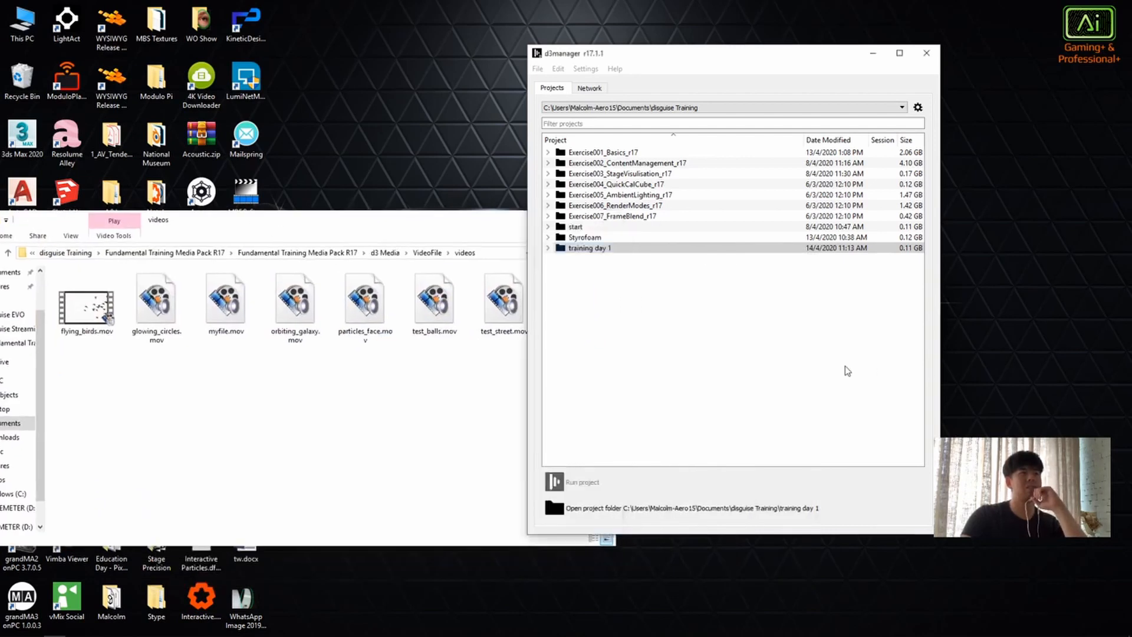
click(548, 247)
click(548, 248)
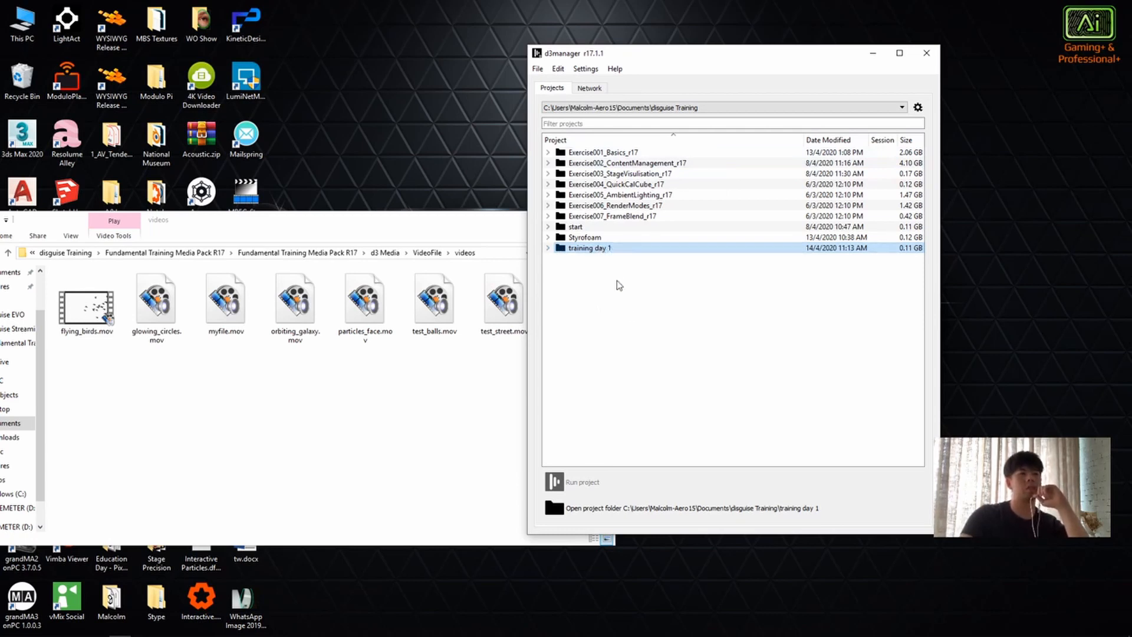
click(600, 510)
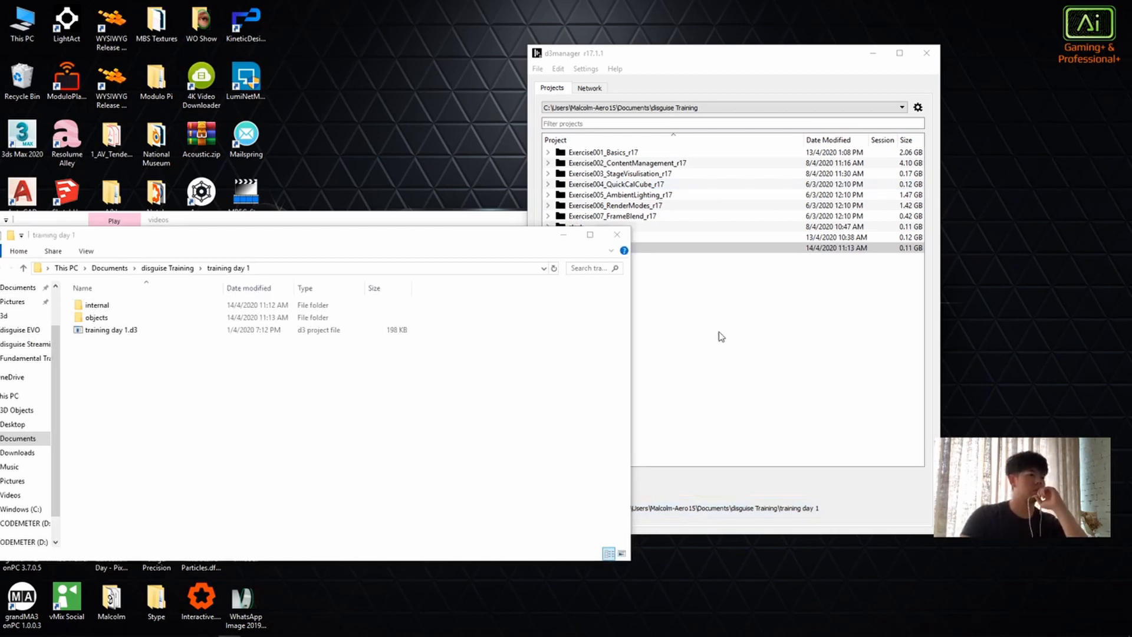
click(749, 390)
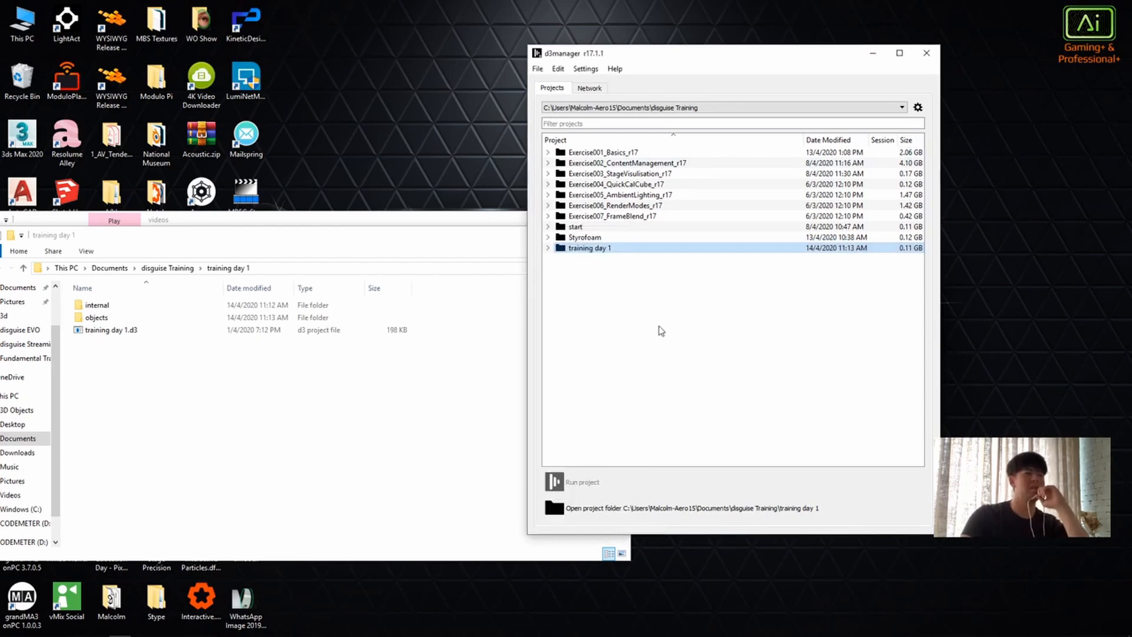
drag(325, 240, 827, 141)
mouse_move(688, 138)
mouse_down()
mouse_move(563, 149)
mouse_move(677, 149)
mouse_up()
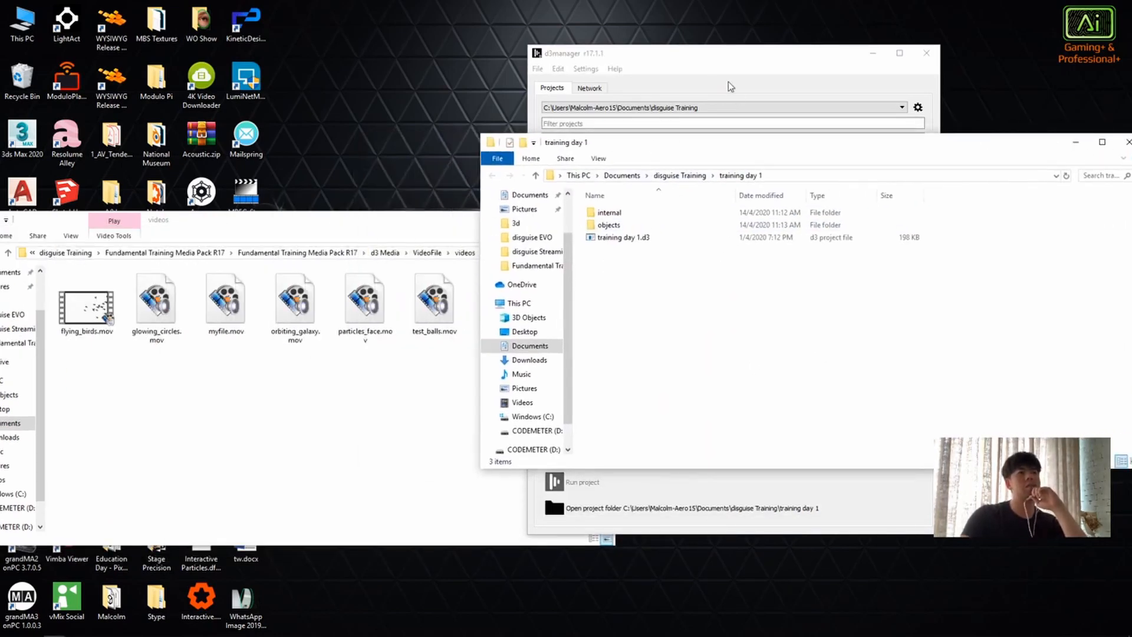
Step: Open the project's objects folder, inspect the AudioFile subfolder and return to objects
double_click(609, 224)
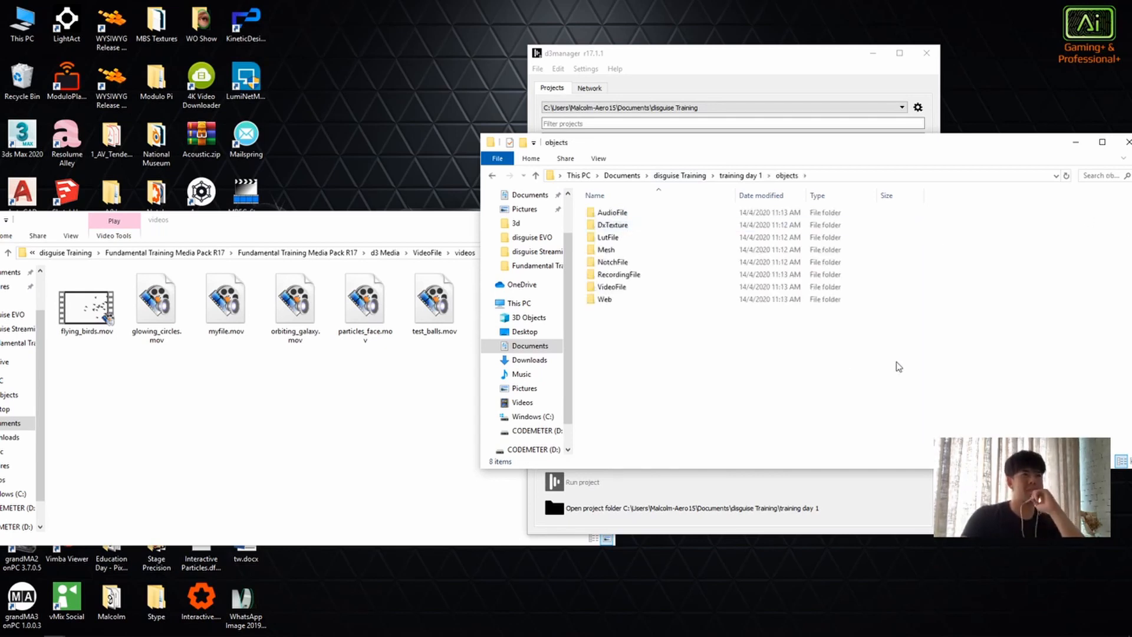
click(651, 224)
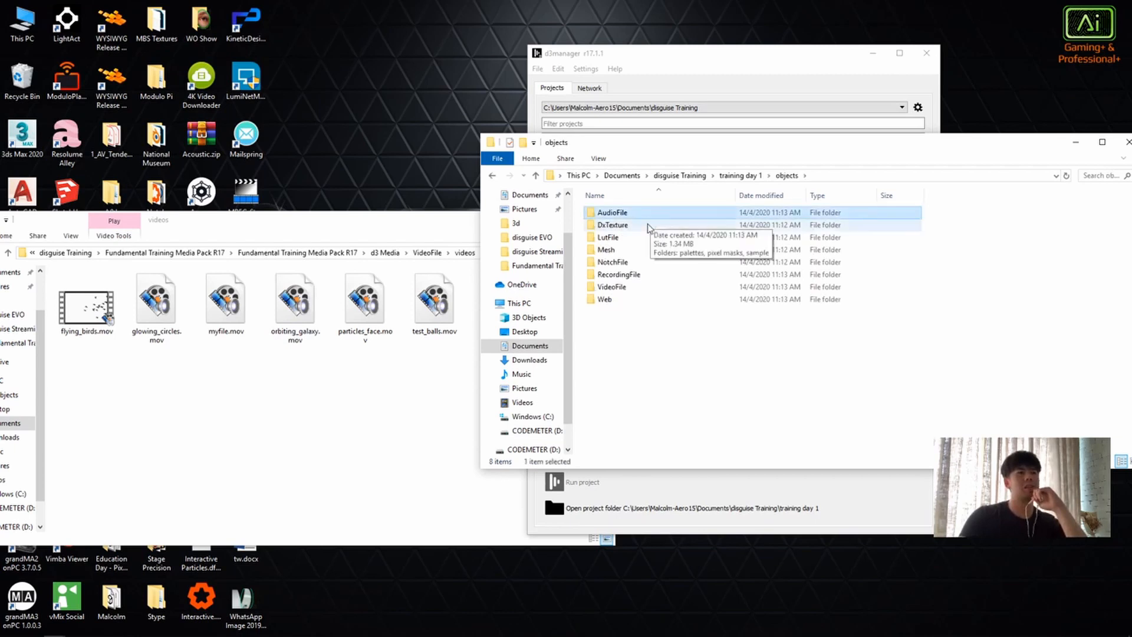
click(663, 213)
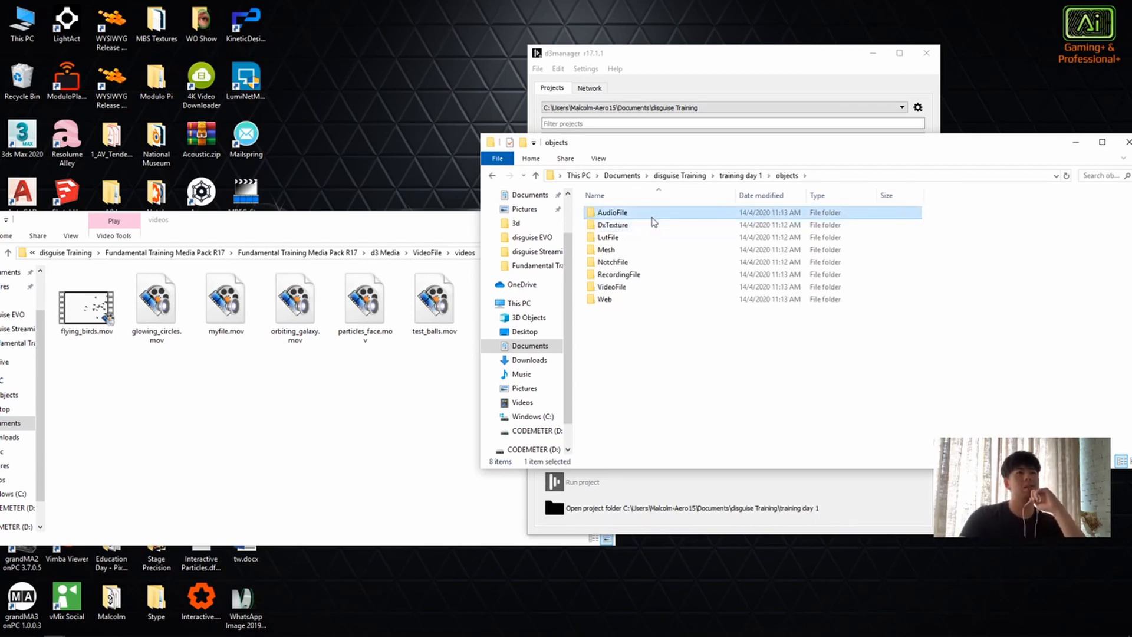
double_click(654, 215)
drag(894, 326, 715, 279)
drag(594, 257, 855, 371)
drag(667, 269, 910, 412)
drag(672, 235, 905, 374)
drag(687, 274, 1018, 399)
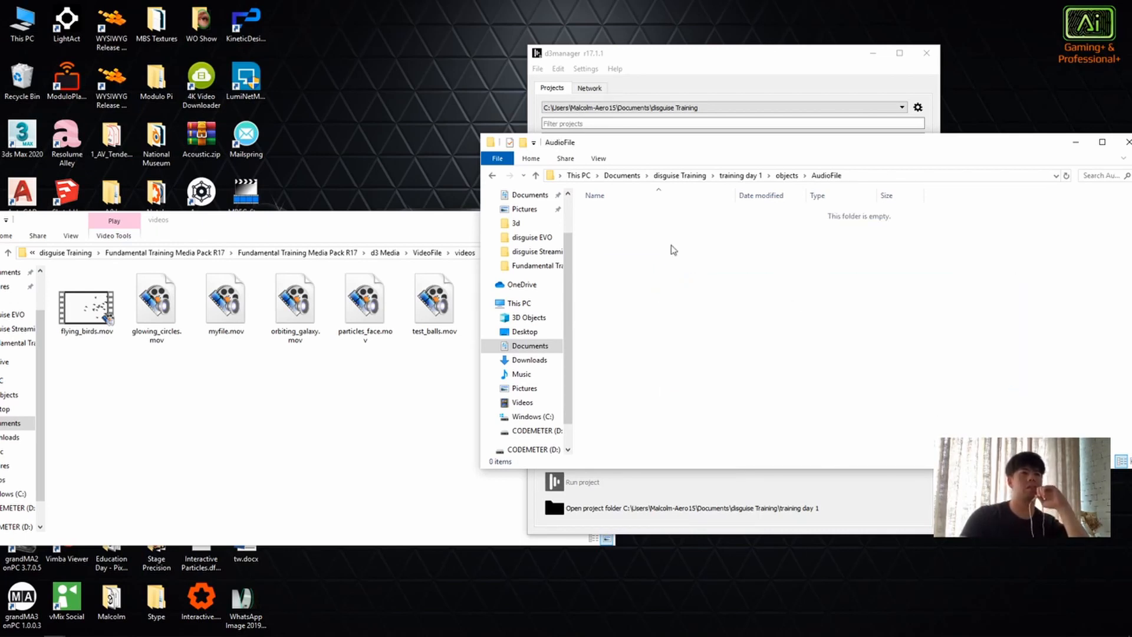
drag(646, 239, 854, 397)
drag(715, 249, 1038, 376)
drag(619, 248, 974, 290)
drag(629, 227, 686, 321)
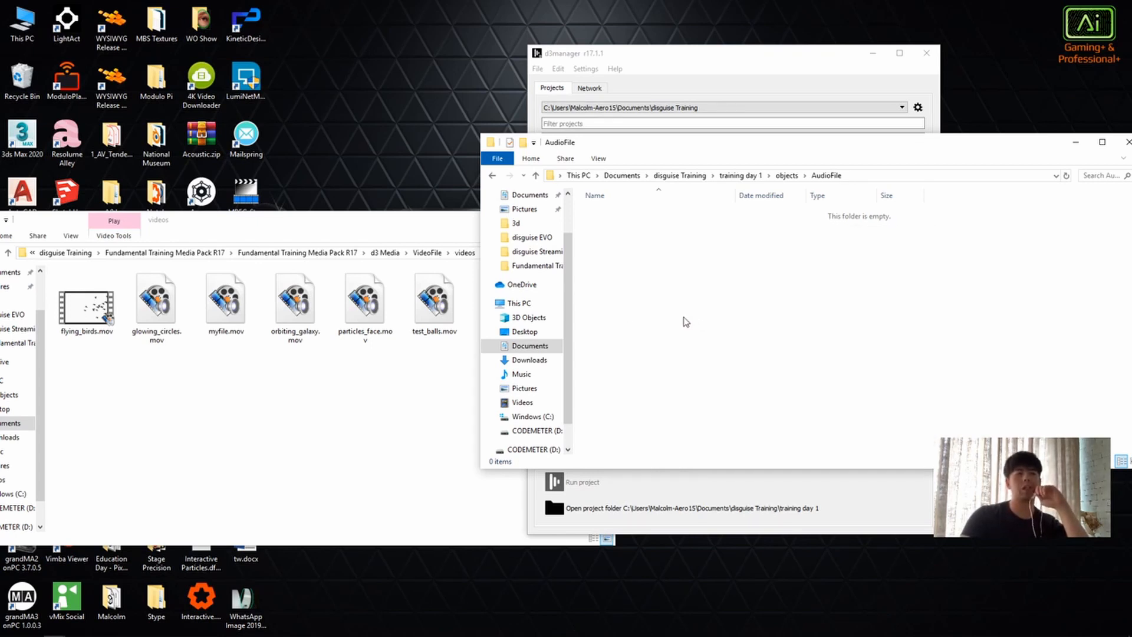
key(BackSpace)
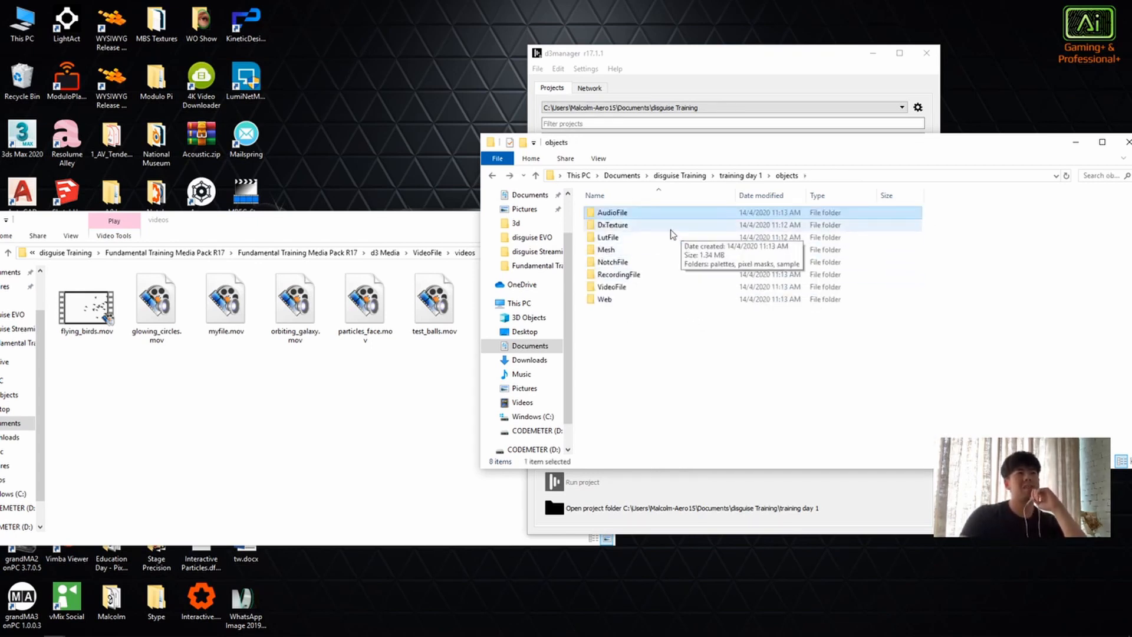
Step: Inspect the sample images inside the DxTexture folder and return to the objects folder
double_click(619, 225)
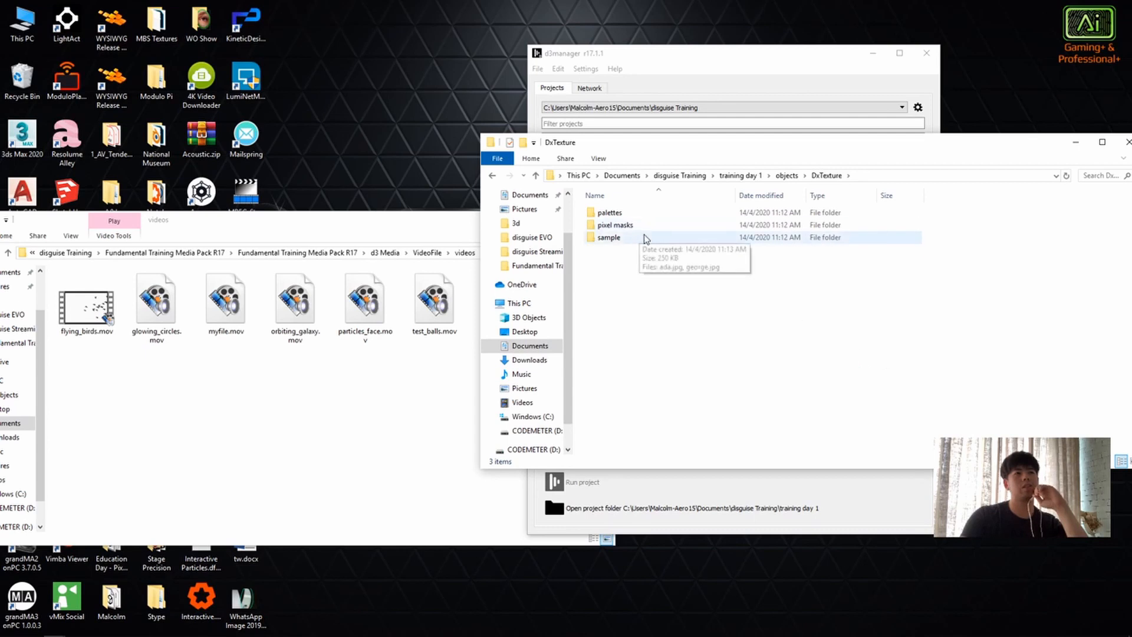
double_click(613, 238)
drag(854, 373, 753, 329)
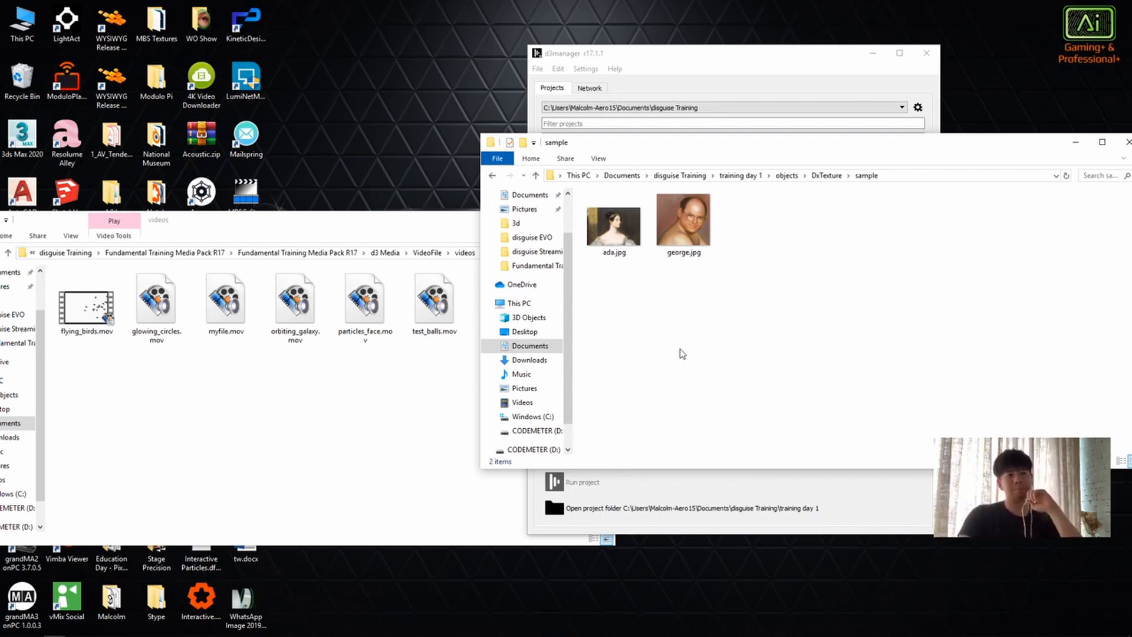
key(alt+Left)
key(alt+Left)
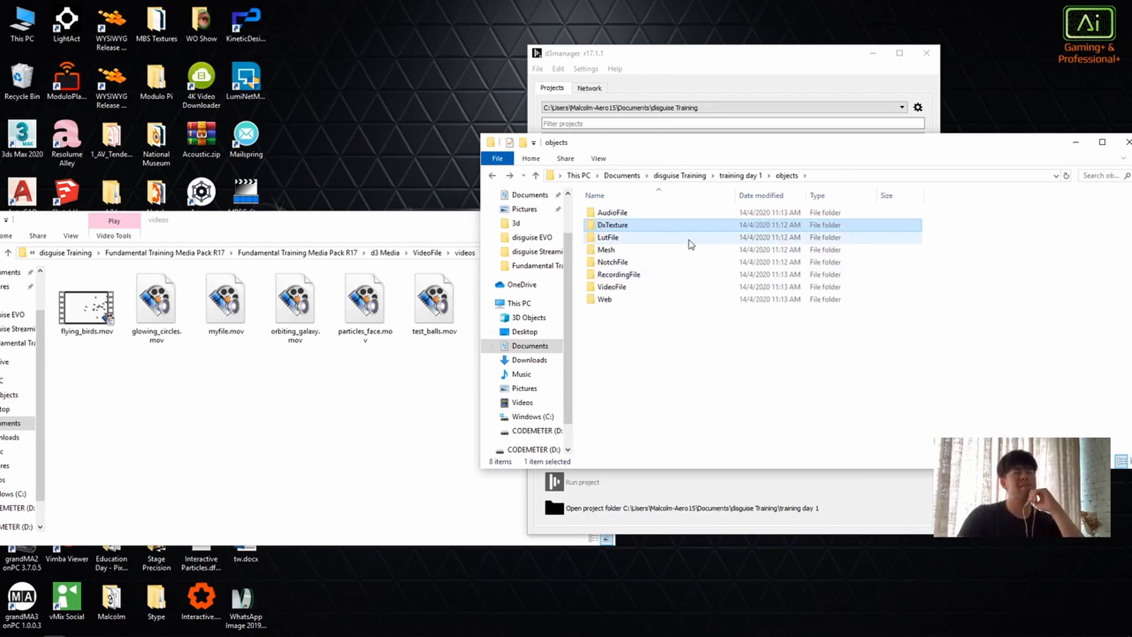
Step: Examine the Sample LUTs inside the LutFile folder and return to the objects folder
double_click(636, 239)
double_click(642, 215)
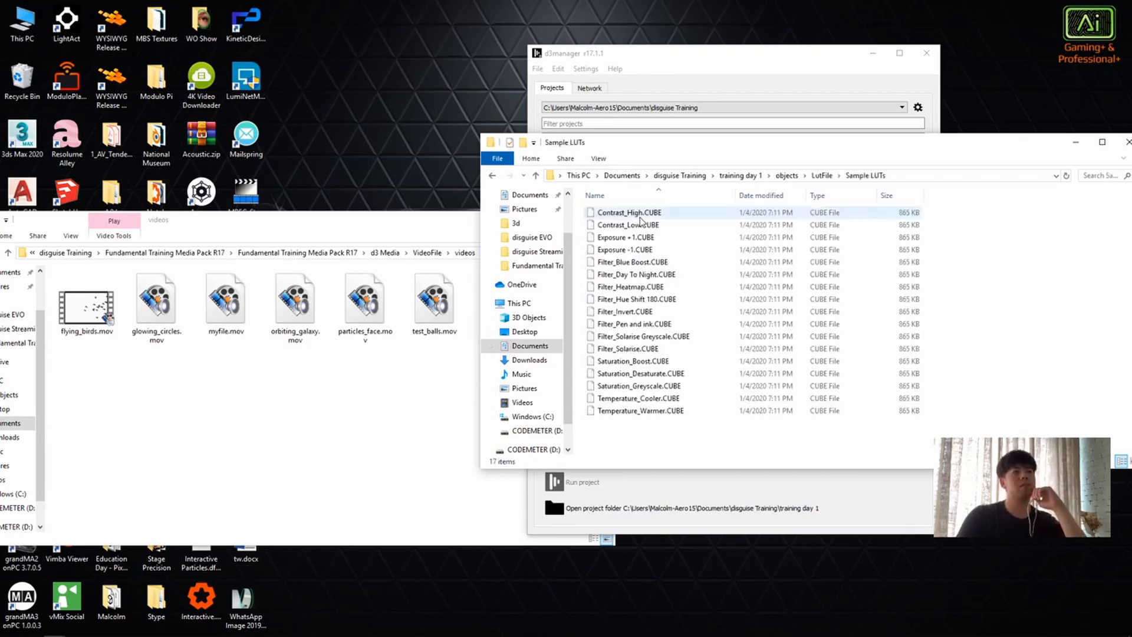
drag(687, 452, 656, 437)
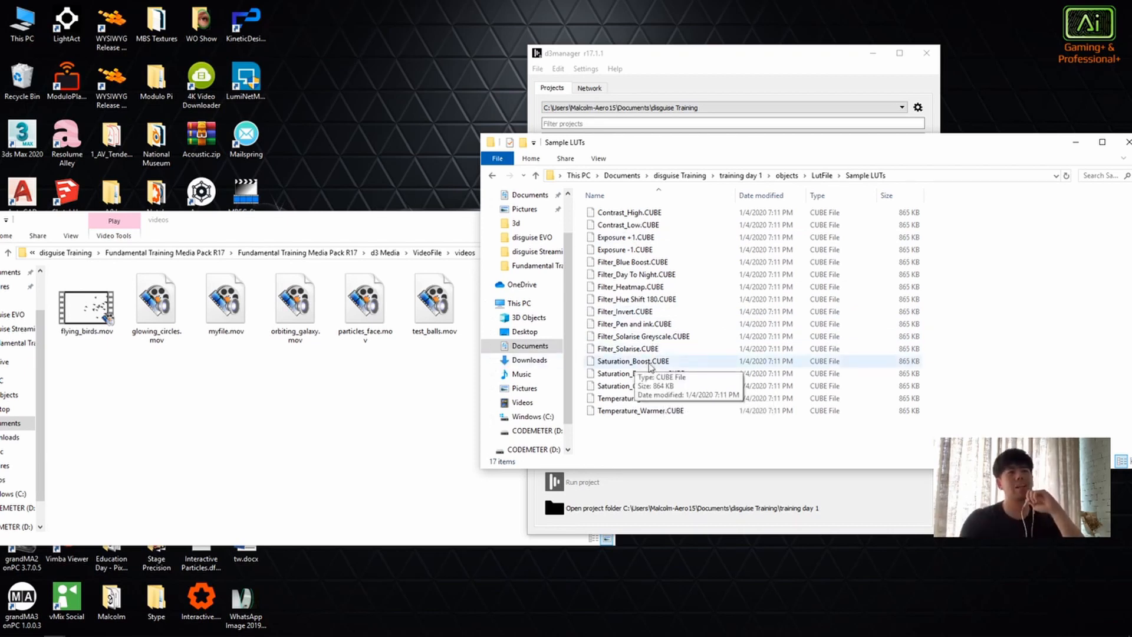
key(alt+Left)
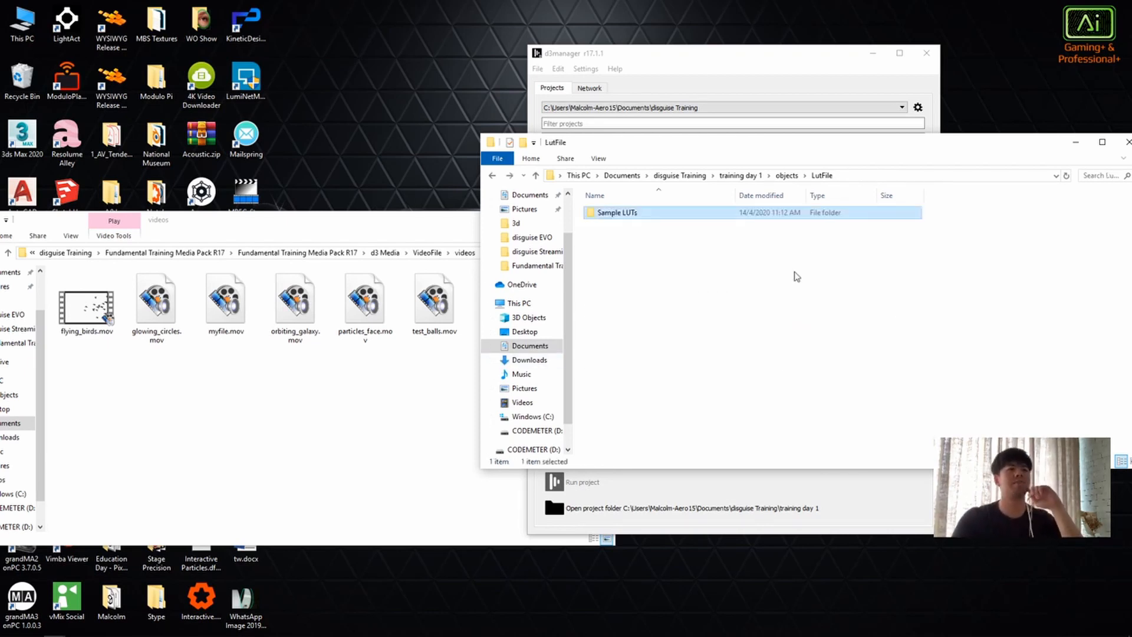
key(alt+Left)
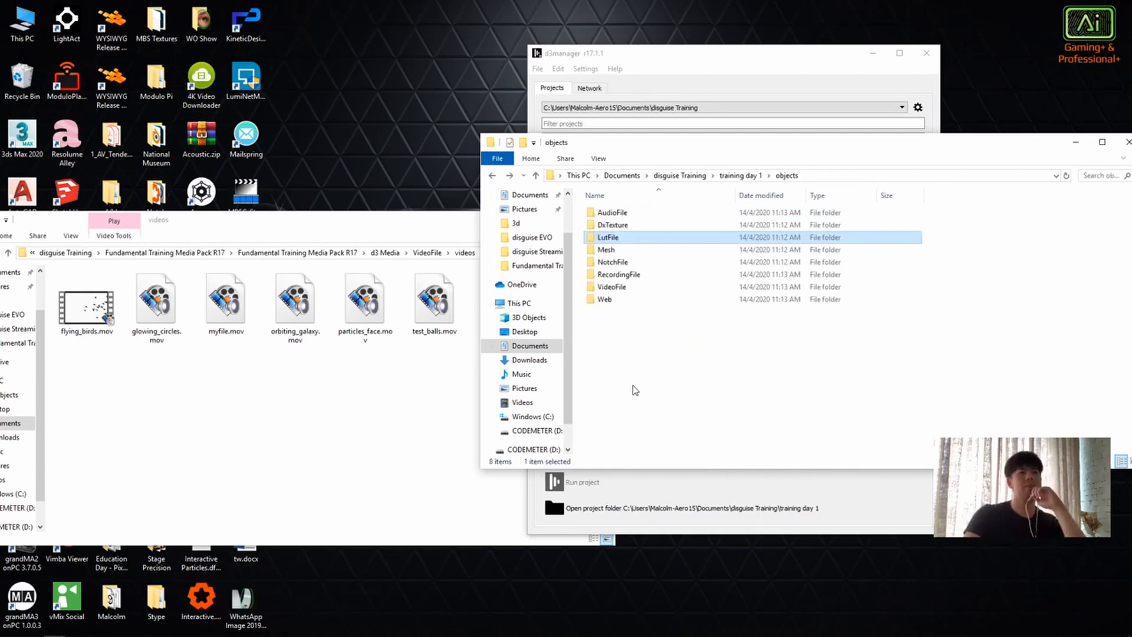
Step: Examine the OBJ models in the Mesh folder and return to the objects folder
double_click(642, 250)
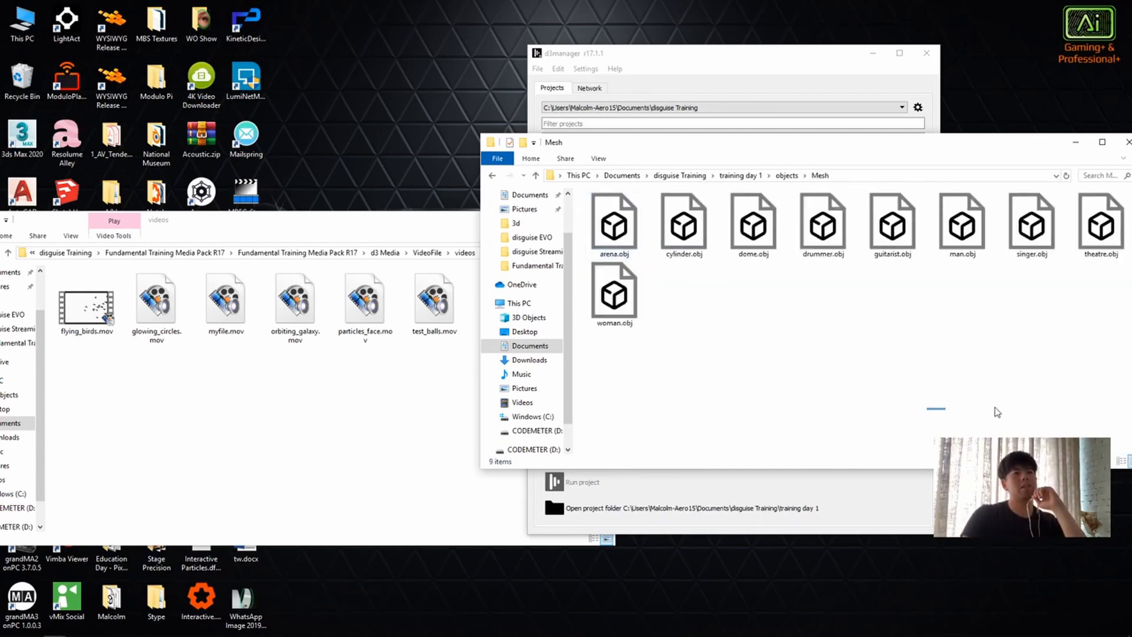
drag(1103, 358, 740, 362)
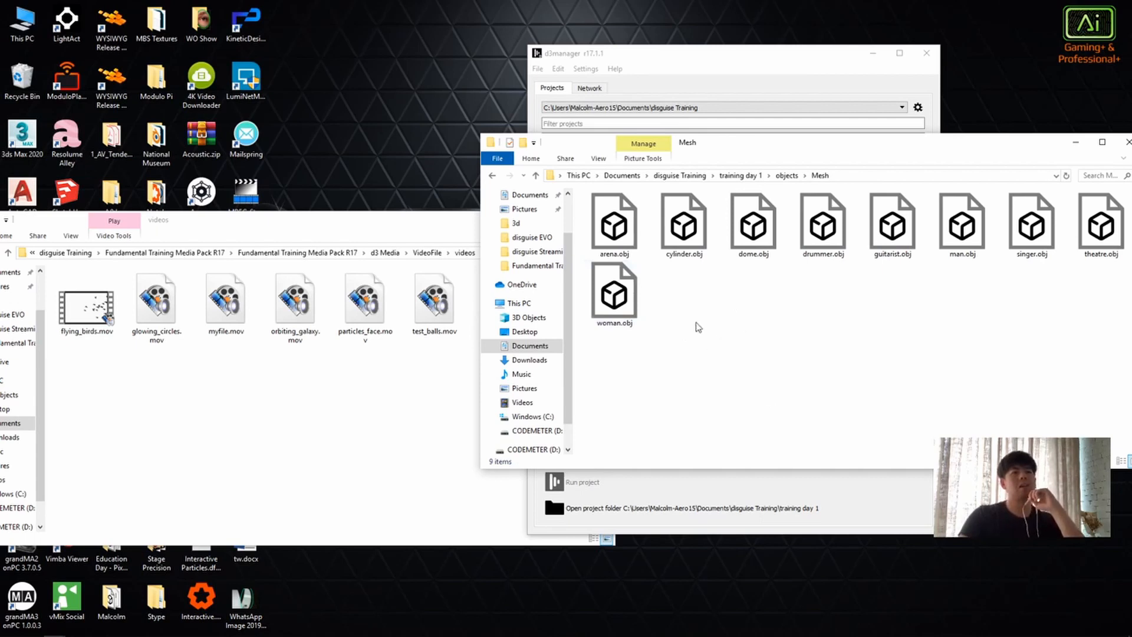
right_click(706, 305)
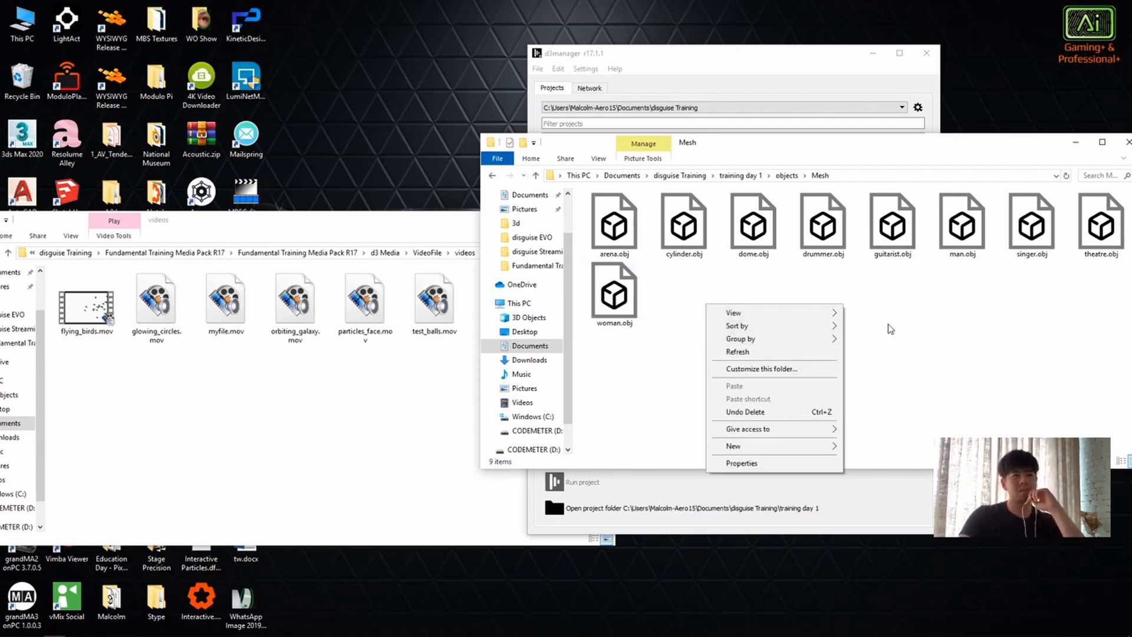
click(955, 318)
right_click(684, 322)
click(744, 308)
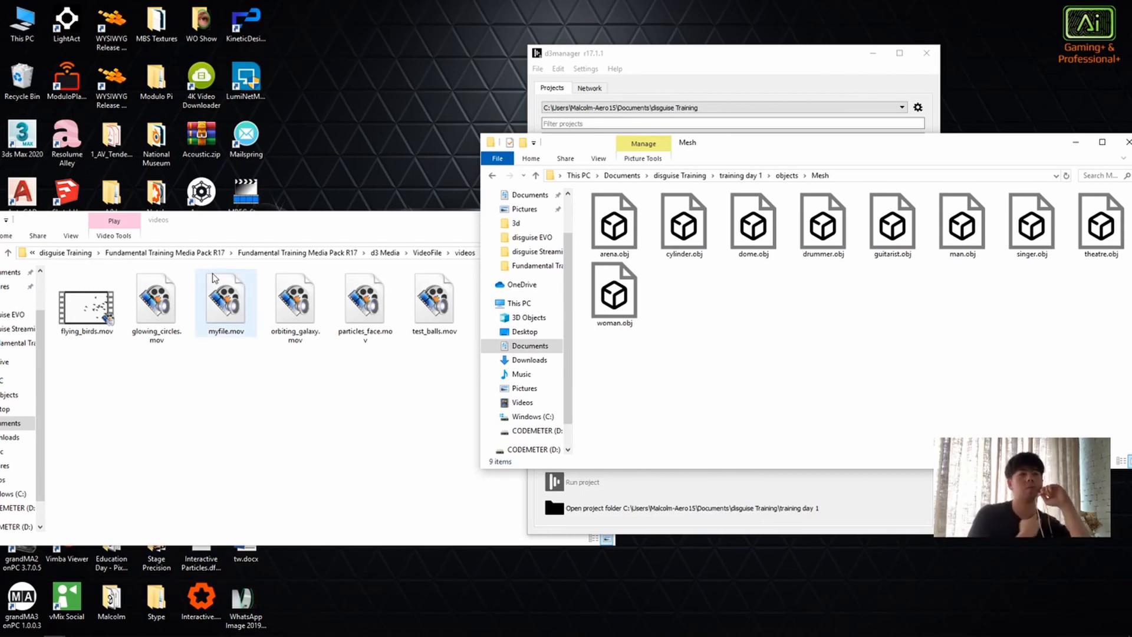
key(alt+Left)
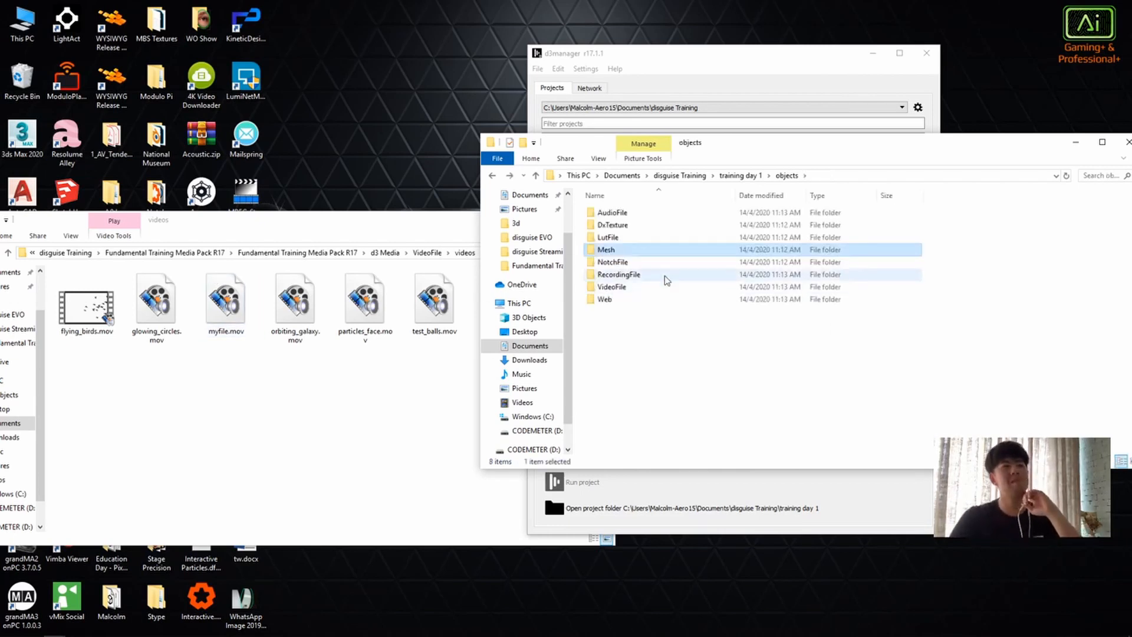
Step: Open the NotchFile folder and examine its contents
double_click(655, 261)
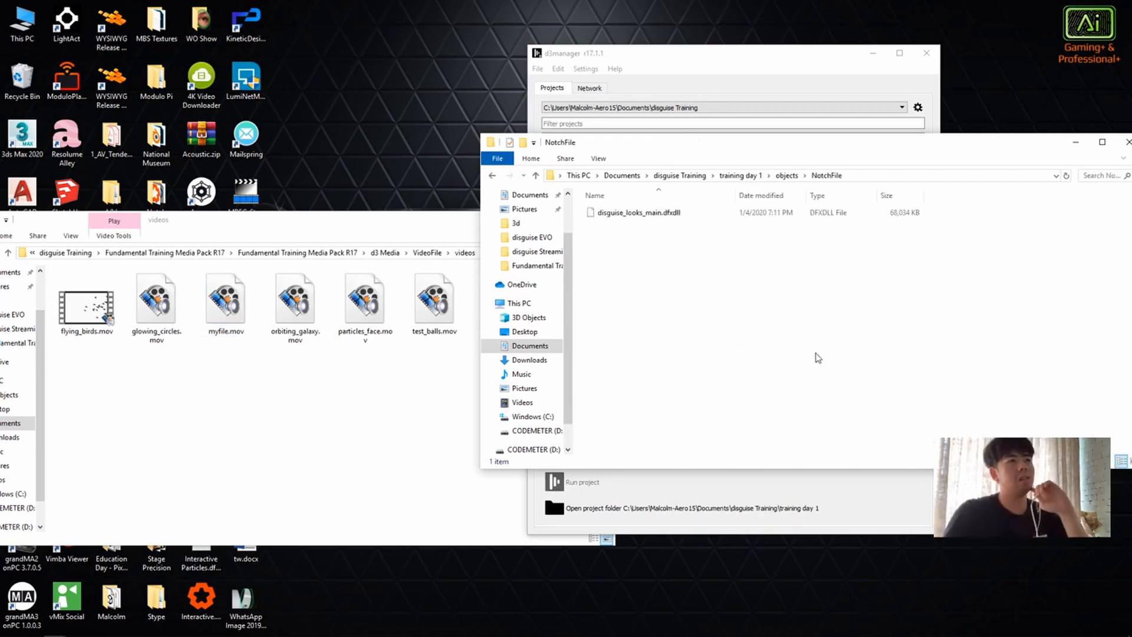
drag(844, 360, 788, 396)
mouse_move(693, 281)
mouse_down()
mouse_move(630, 212)
mouse_move(696, 266)
mouse_up()
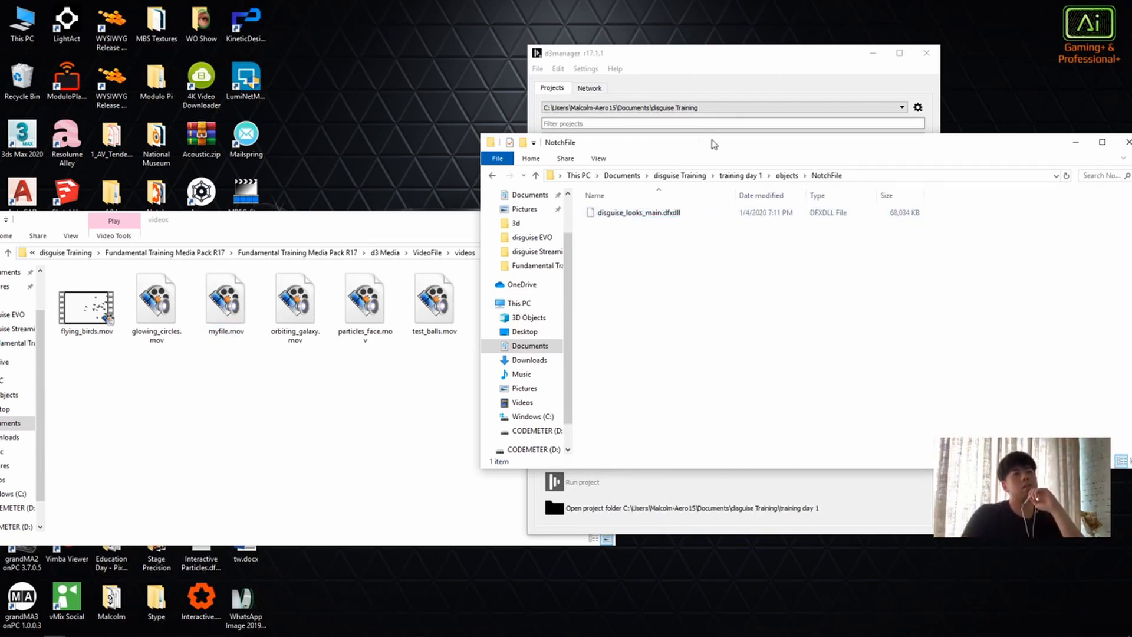
Step: Check the RecordingFile folder in the project's objects folder, and open the VideoFile folder beside the media pack's videos
drag(713, 145, 569, 108)
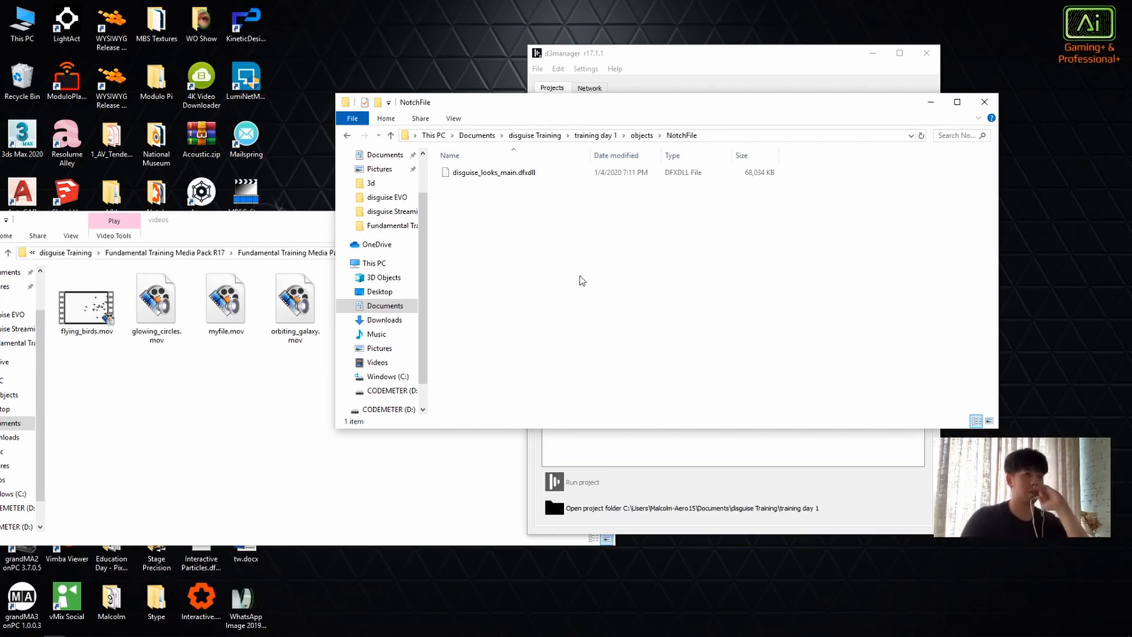
key(BackSpace)
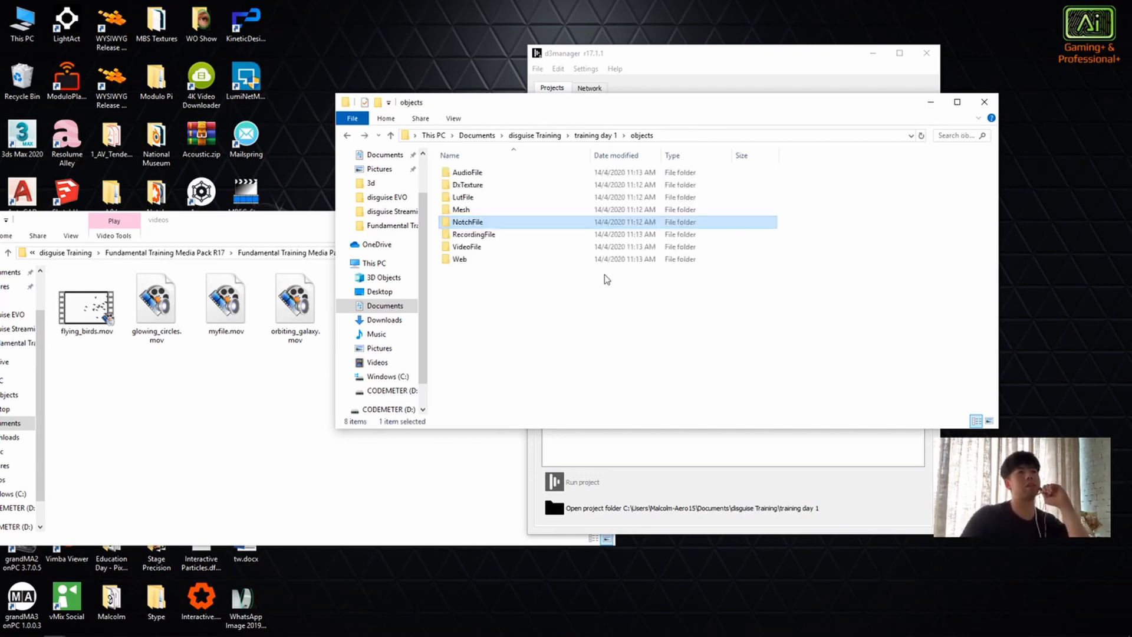
double_click(527, 246)
key(BackSpace)
double_click(508, 232)
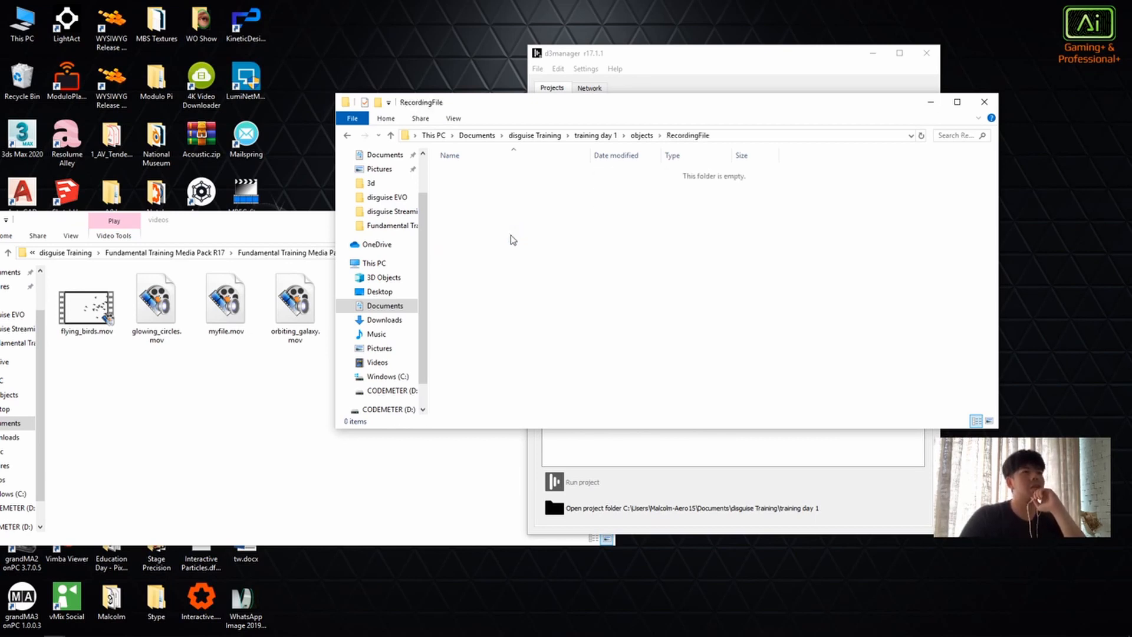
key(BackSpace)
double_click(494, 247)
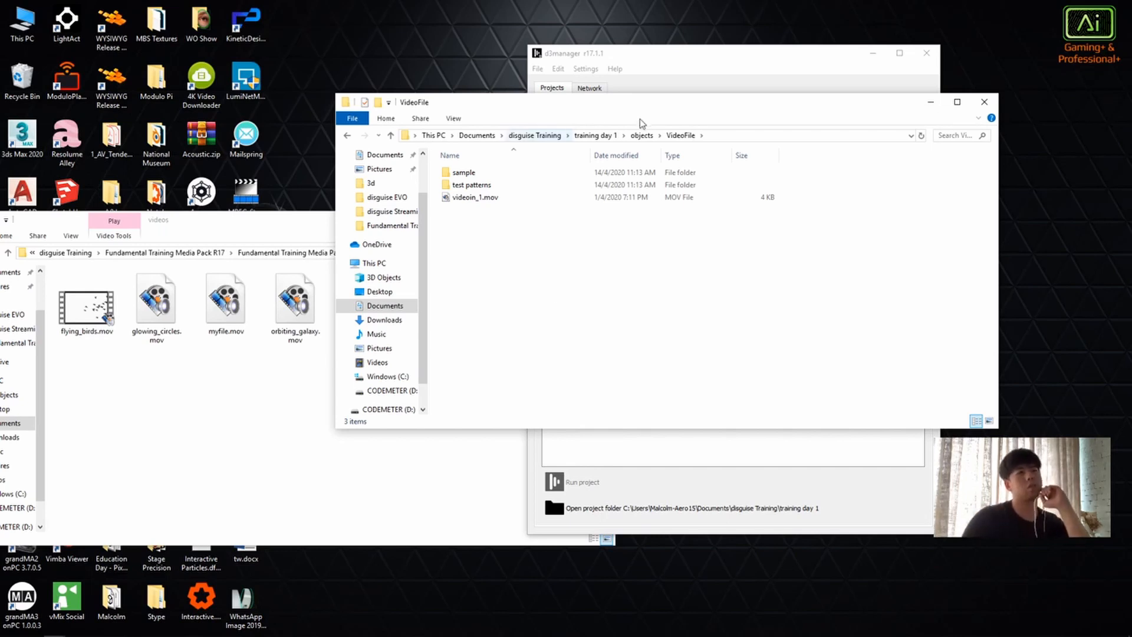
drag(646, 109, 765, 118)
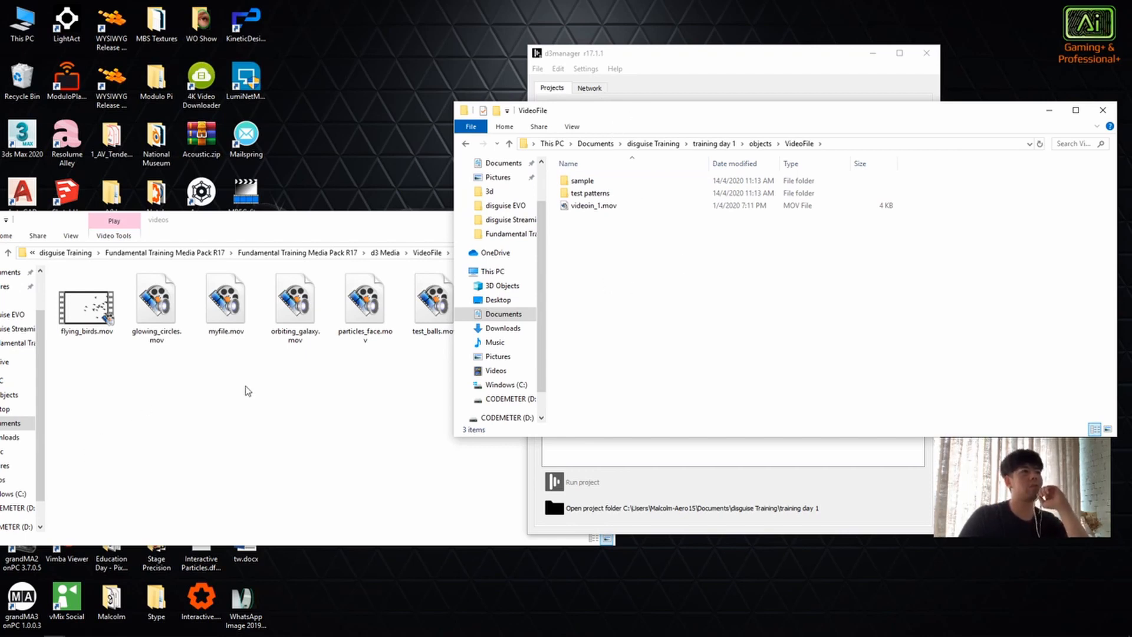
Step: Try moving all the clips from the media pack's videos folder into the project's VideoFile folder, and undo the move
click(217, 429)
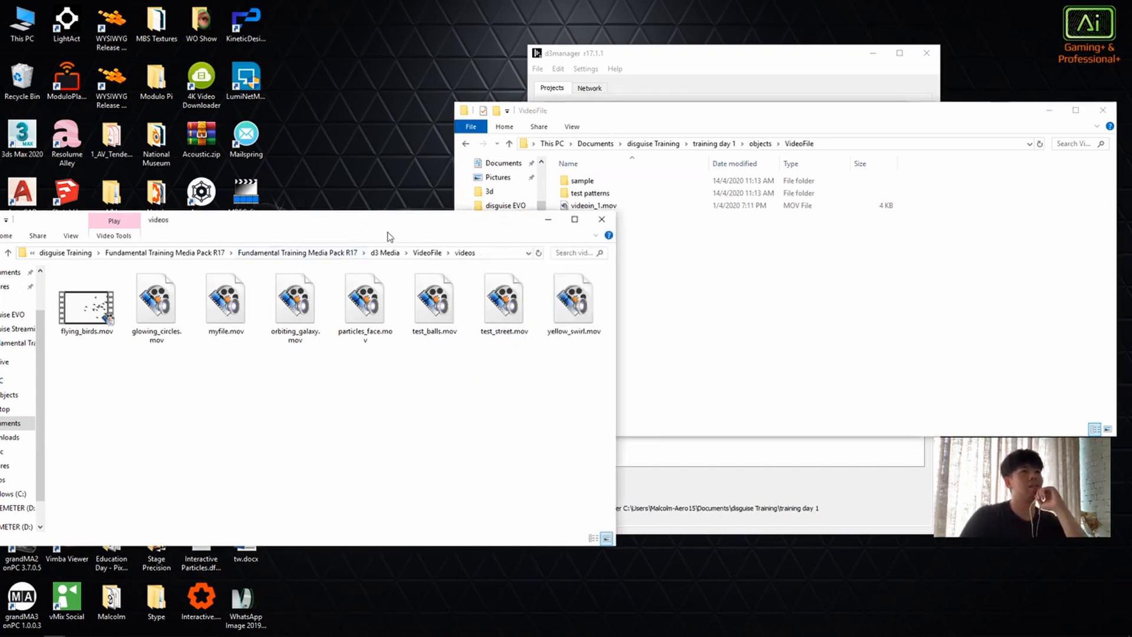
drag(572, 421, 779, 316)
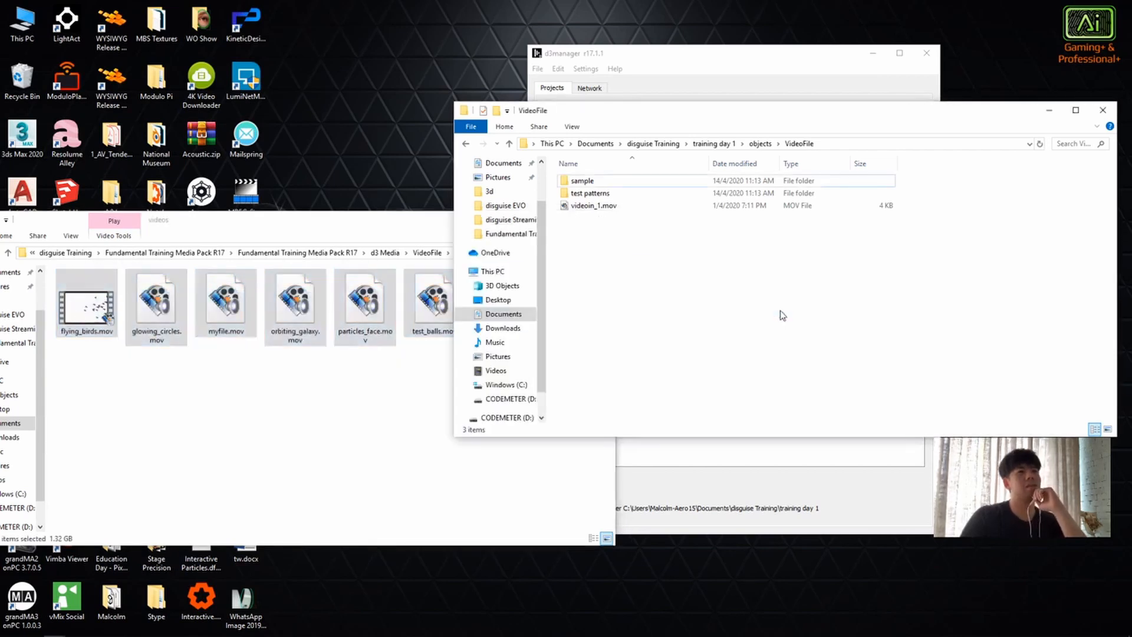
click(643, 361)
click(179, 371)
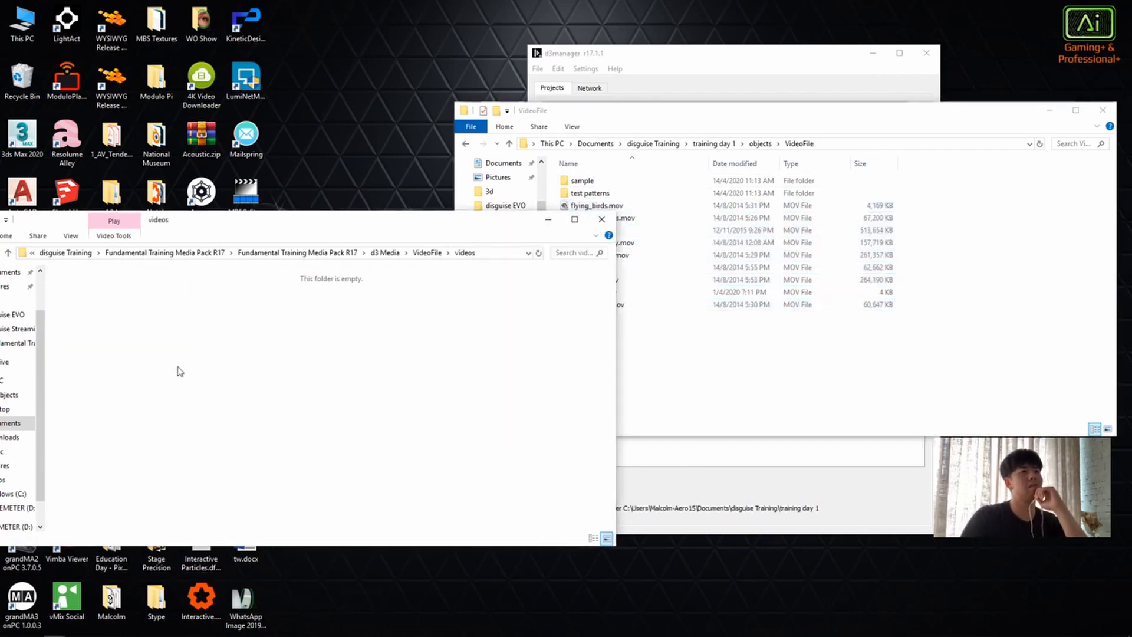
key(alt+Left)
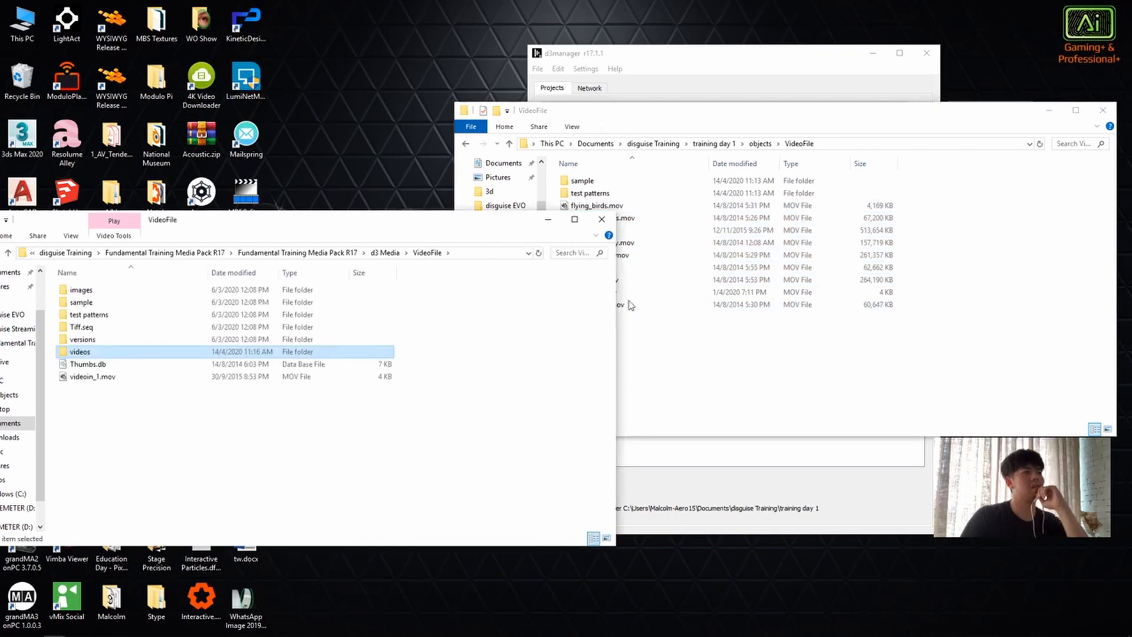
double_click(92, 353)
click(783, 370)
mouse_move(606, 328)
mouse_down()
mouse_move(589, 209)
mouse_move(602, 327)
mouse_up()
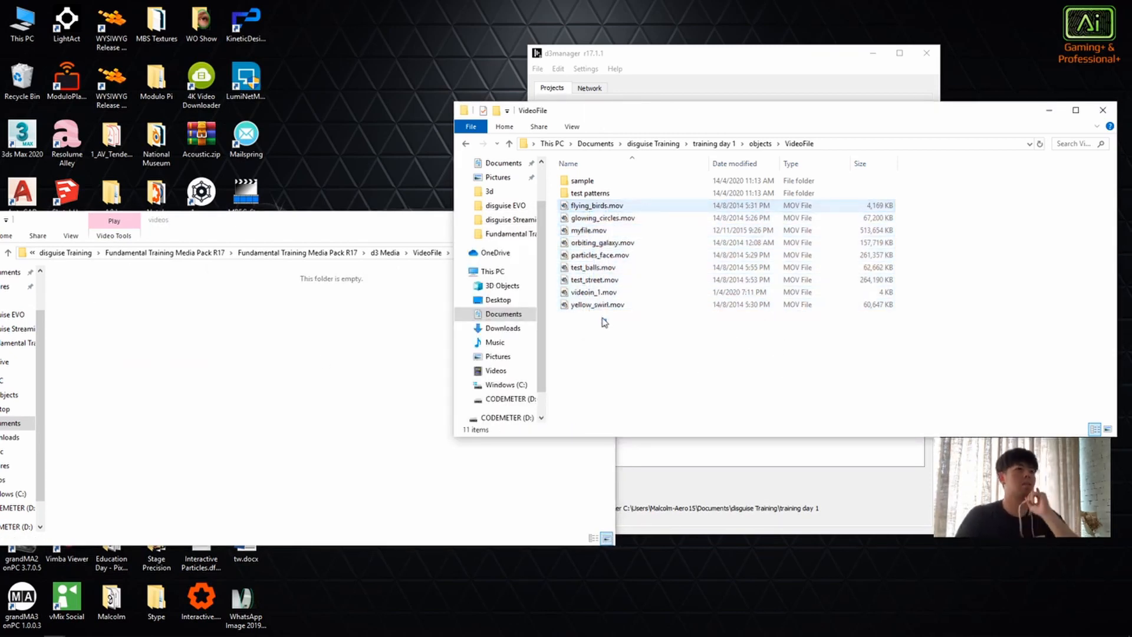
key(ctrl+z)
click(393, 358)
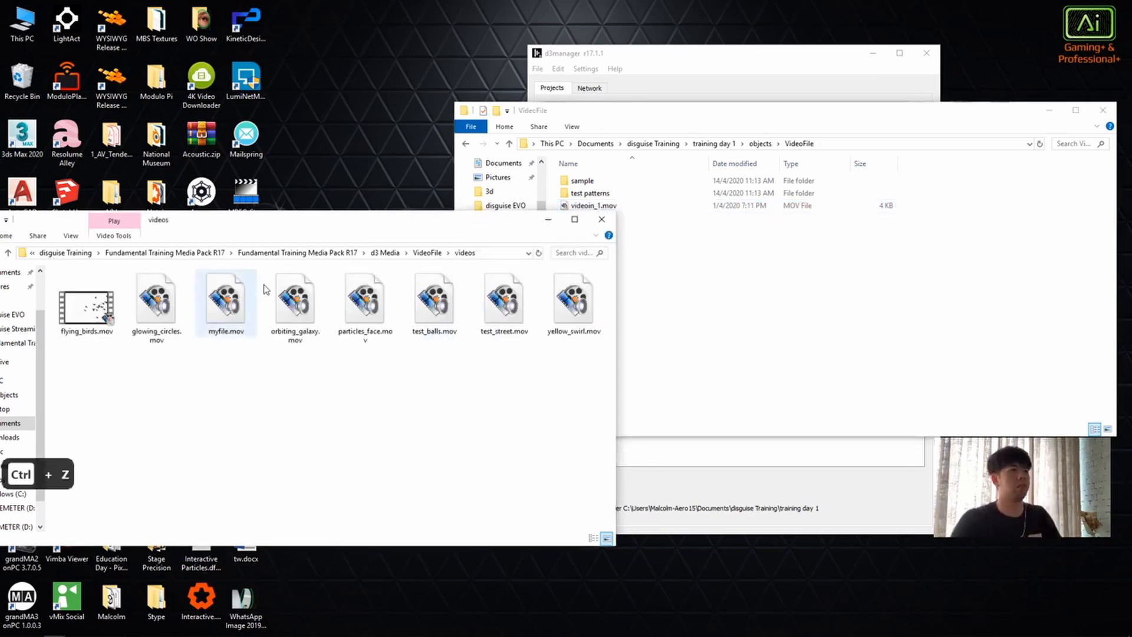
Step: Copy the images, sample, test patterns, Tiff.seq, versions and videos folders from the media pack into the project's VideoFile folder, replacing duplicate files
key(alt+Left)
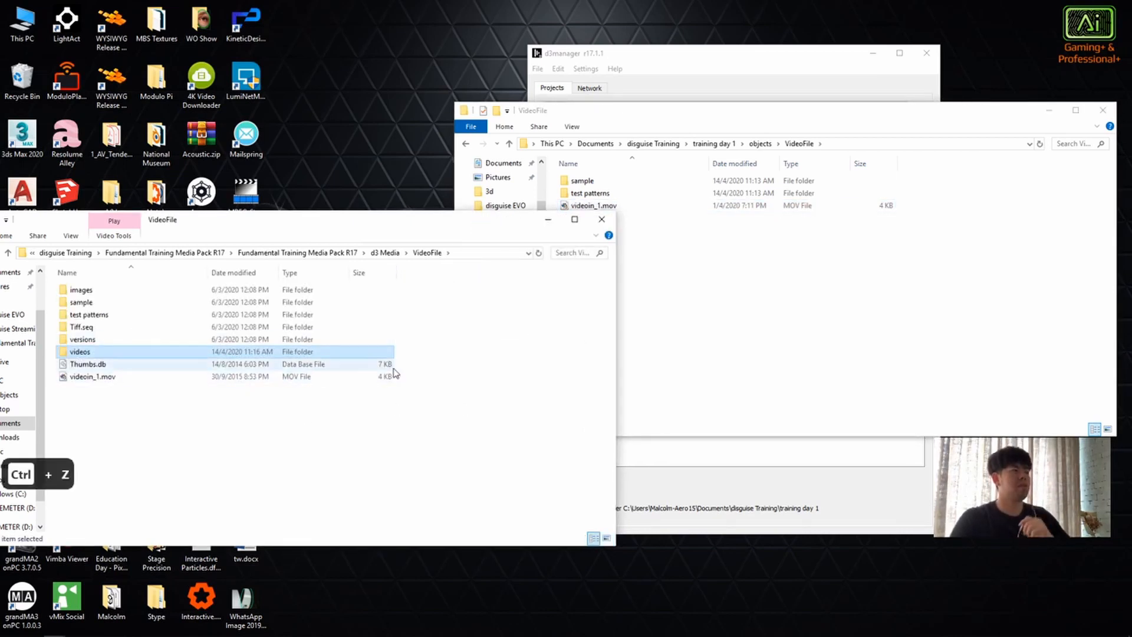
drag(434, 286, 129, 355)
right_click(129, 355)
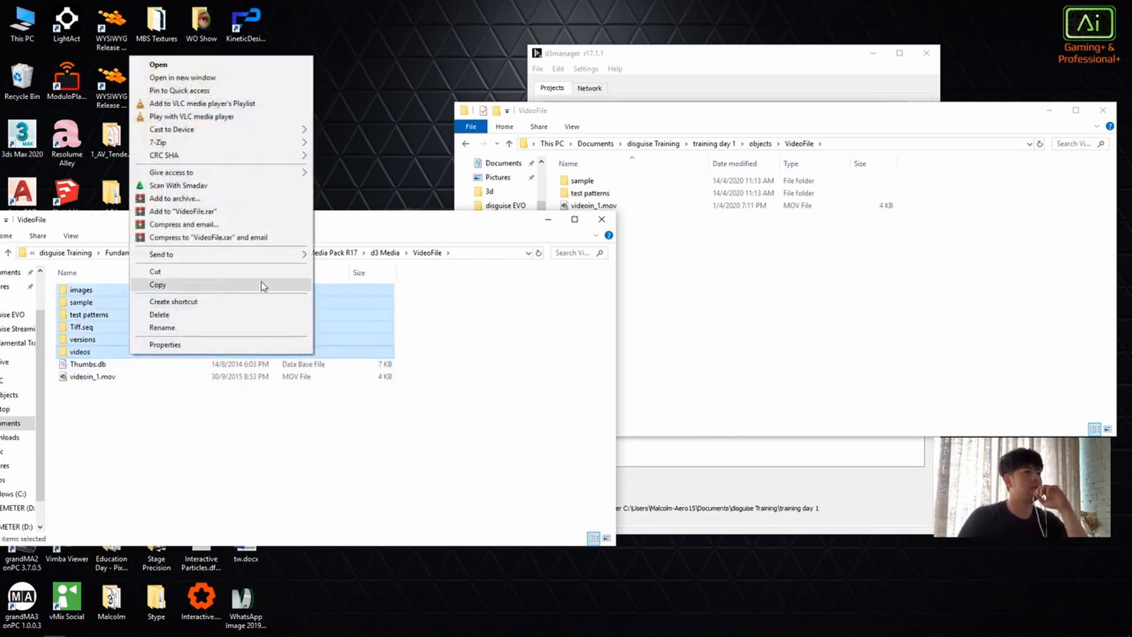
click(498, 321)
drag(401, 293, 201, 330)
right_click(201, 329)
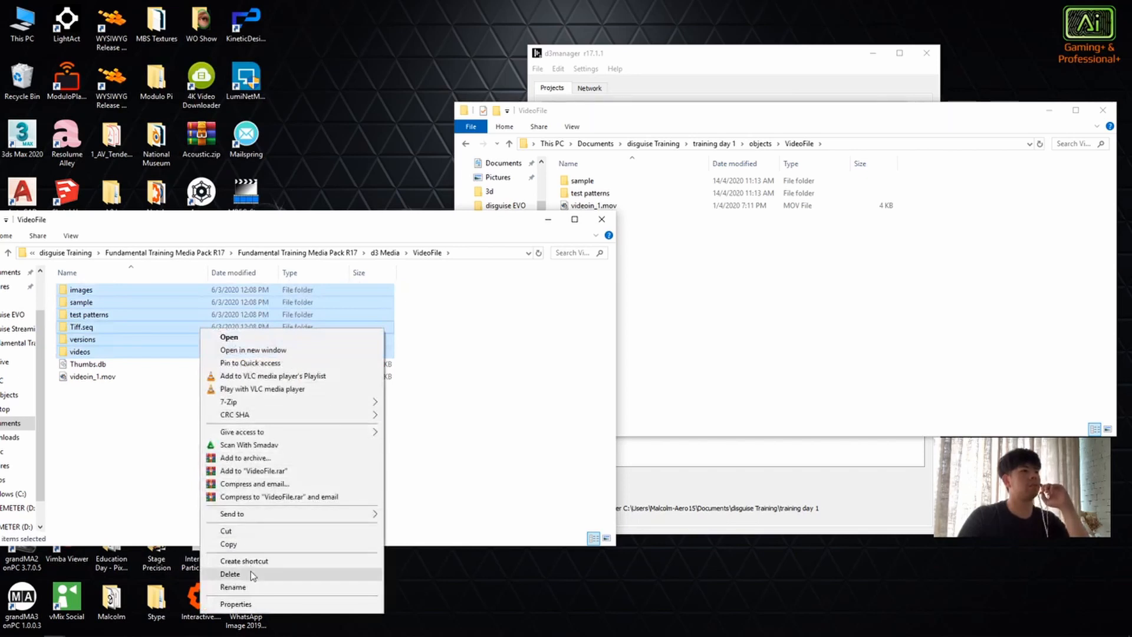
click(277, 543)
click(688, 273)
right_click(688, 273)
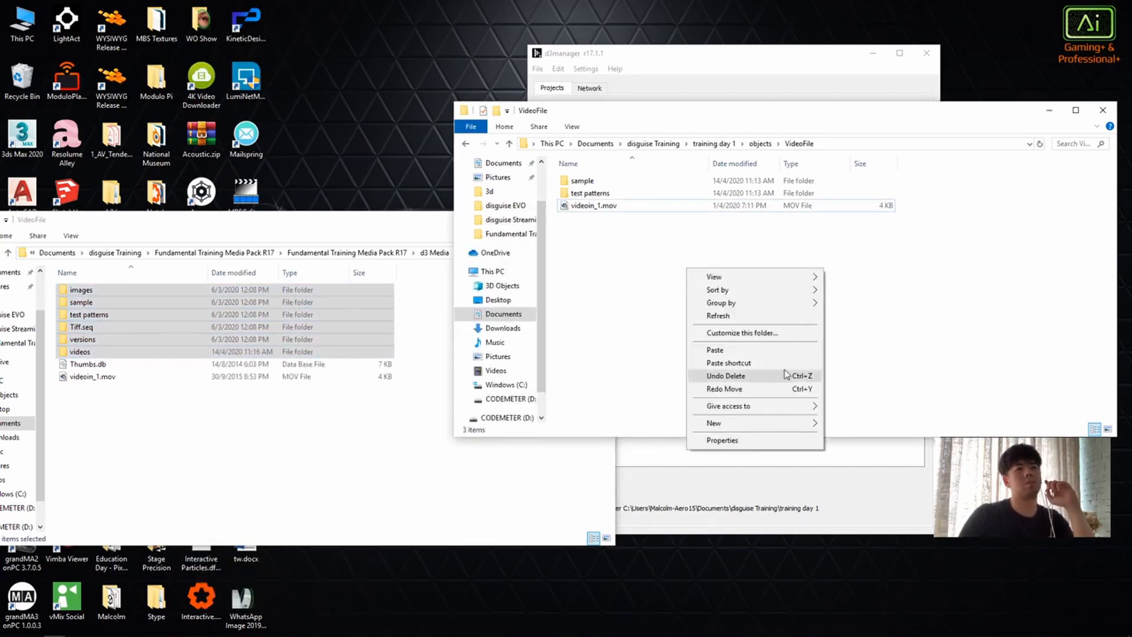
click(780, 349)
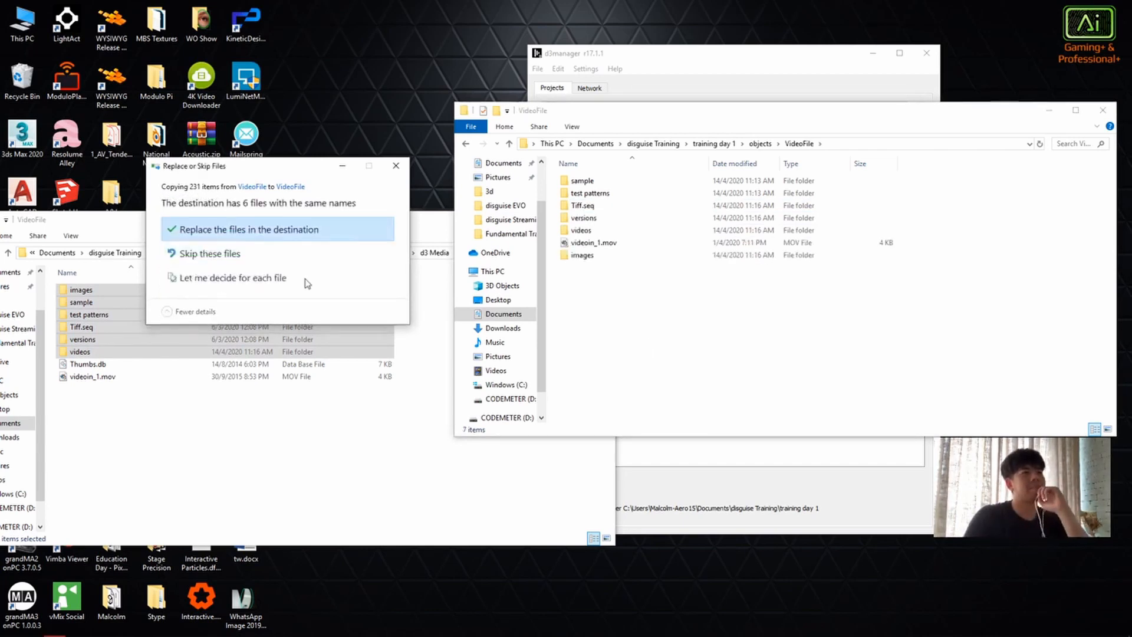
click(334, 231)
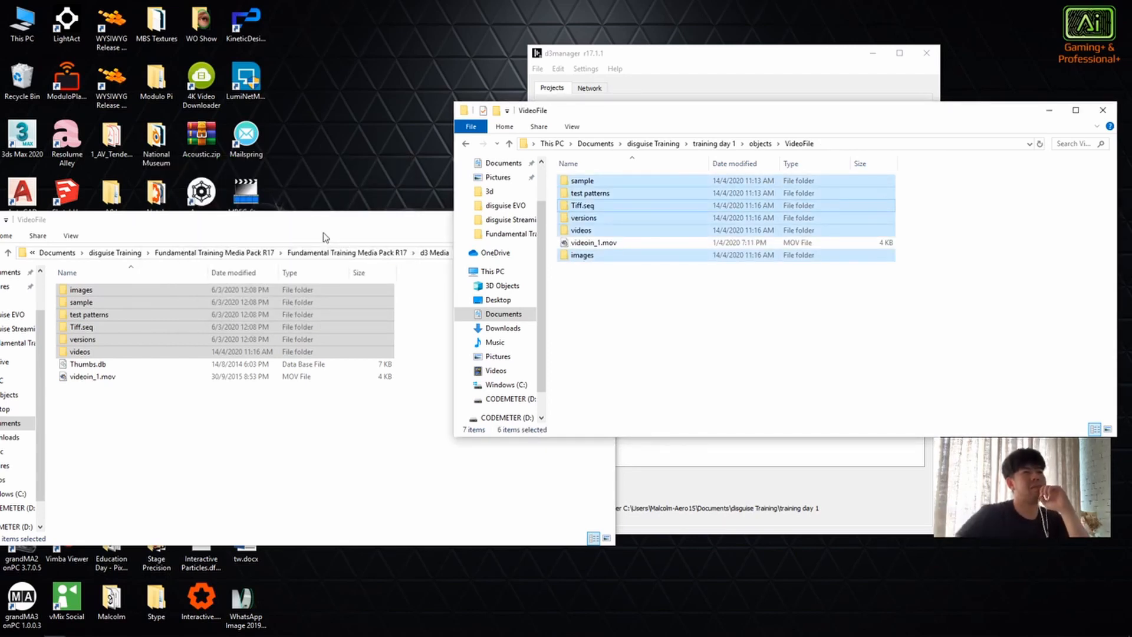
click(690, 366)
Step: Return the project window to the objects folder and copy every OBJ file in the media pack's Mesh folder
key(BackSpace)
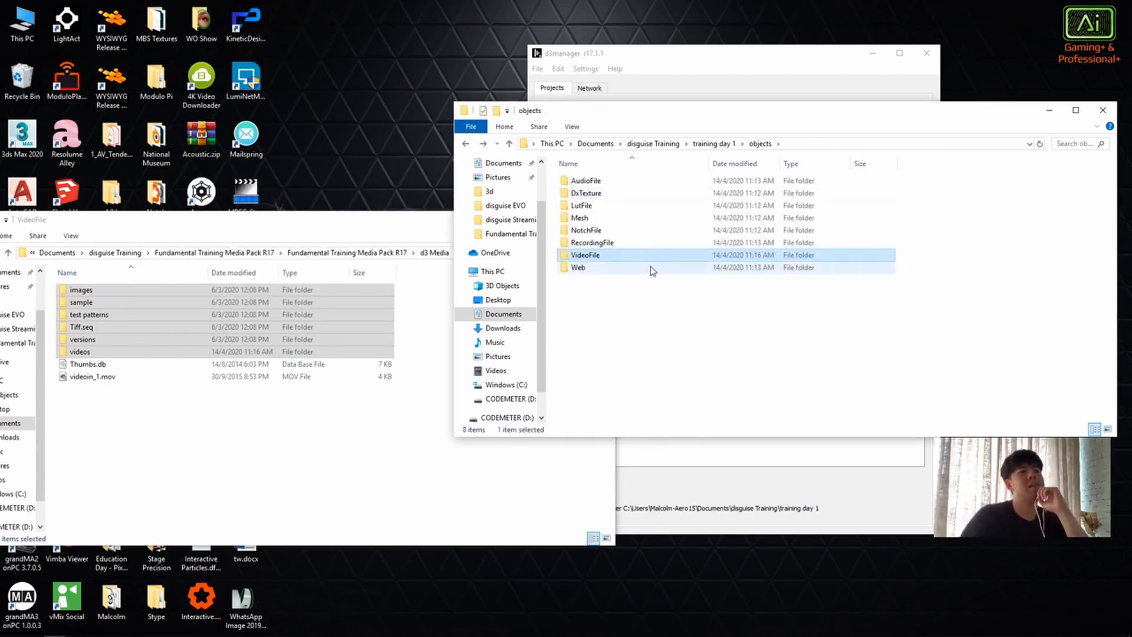
click(271, 475)
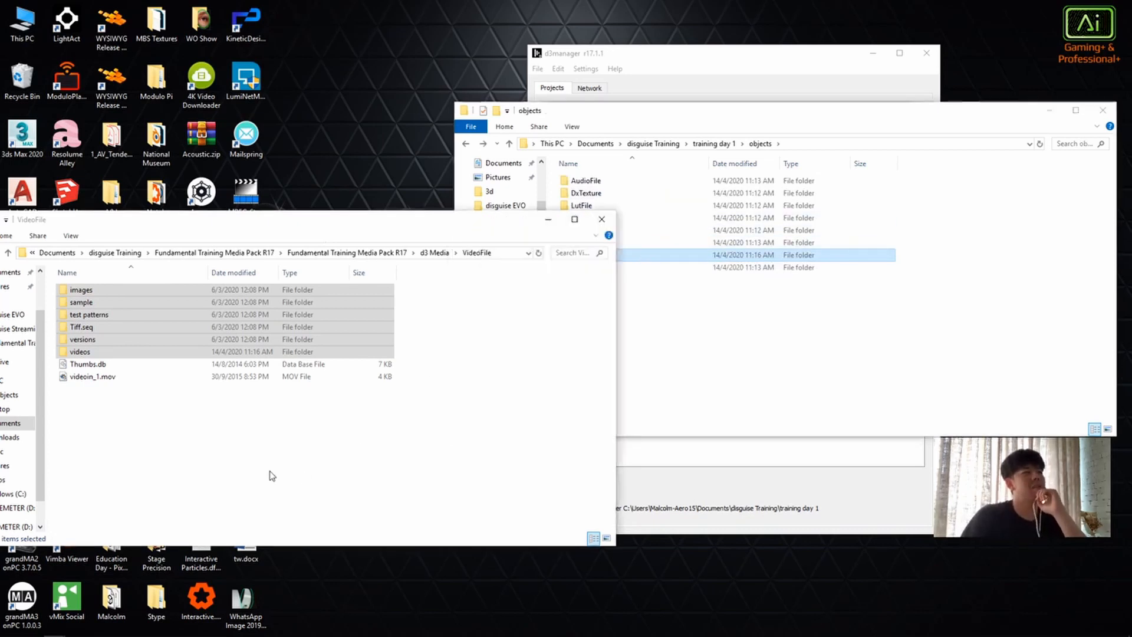
key(BackSpace)
double_click(139, 317)
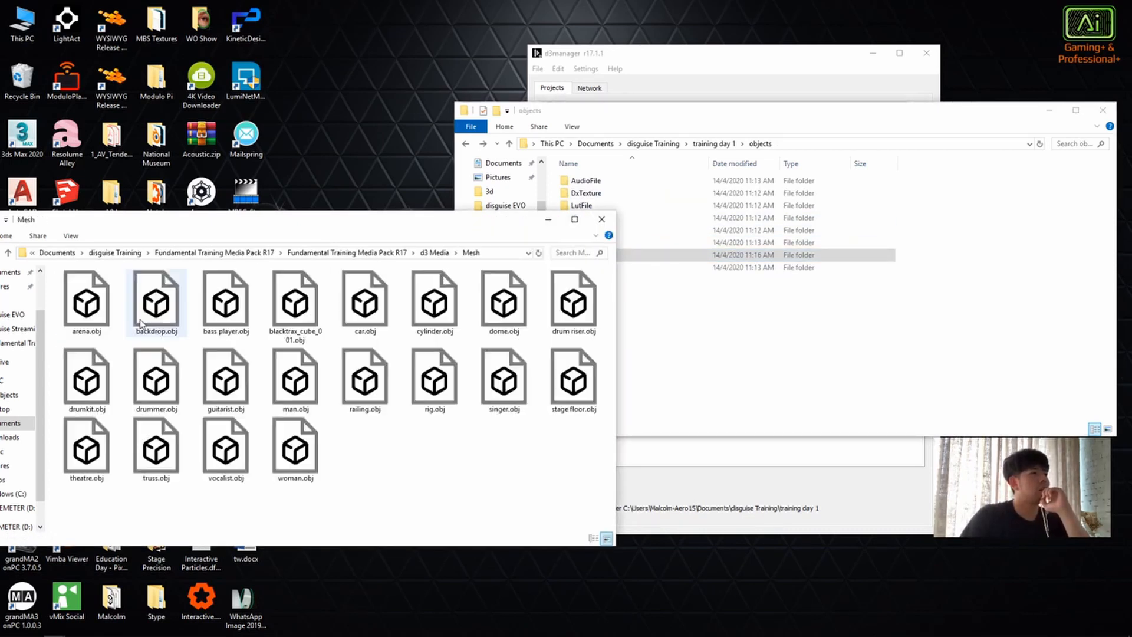
drag(593, 505, 59, 272)
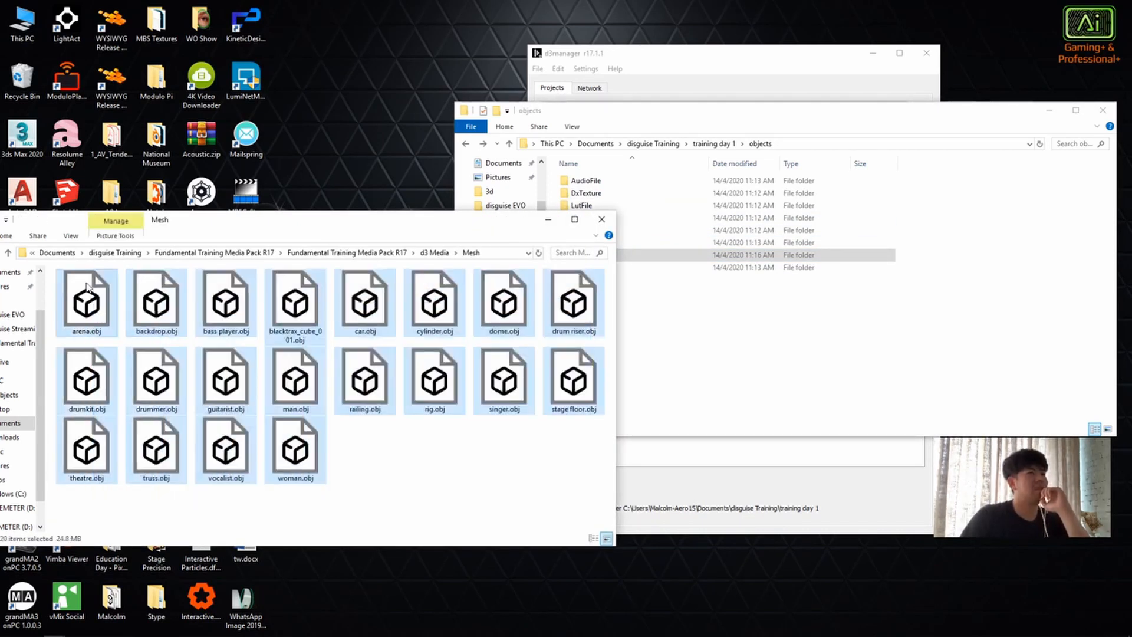
right_click(86, 301)
click(185, 489)
Step: Paste the copied OBJ models into the project's Mesh folder, skipping files with the same names
click(765, 336)
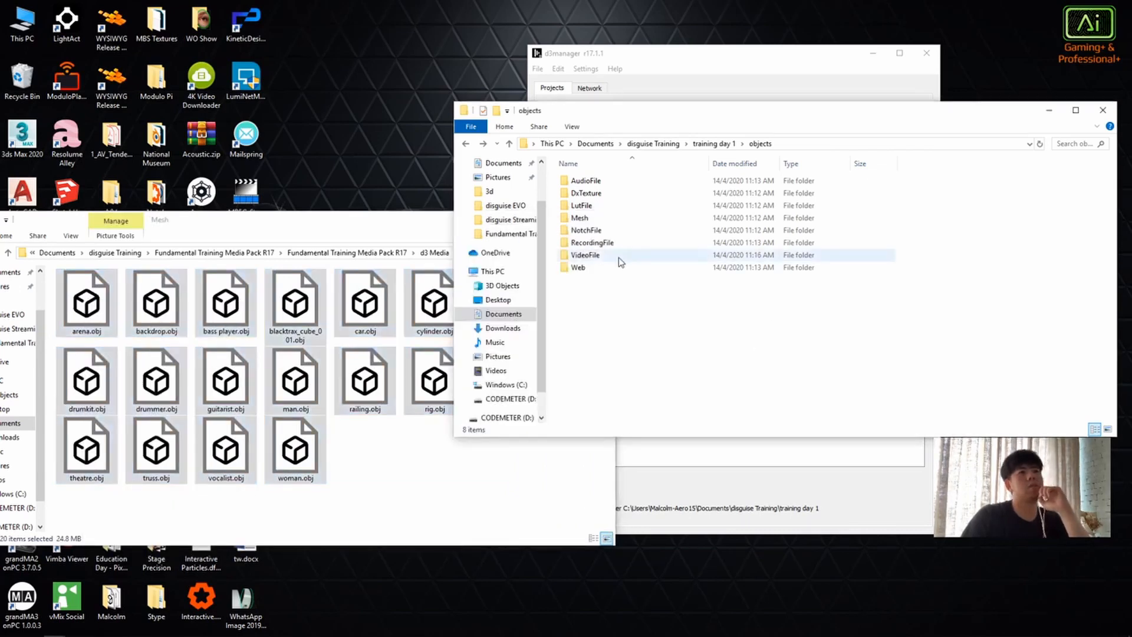
double_click(619, 218)
right_click(670, 297)
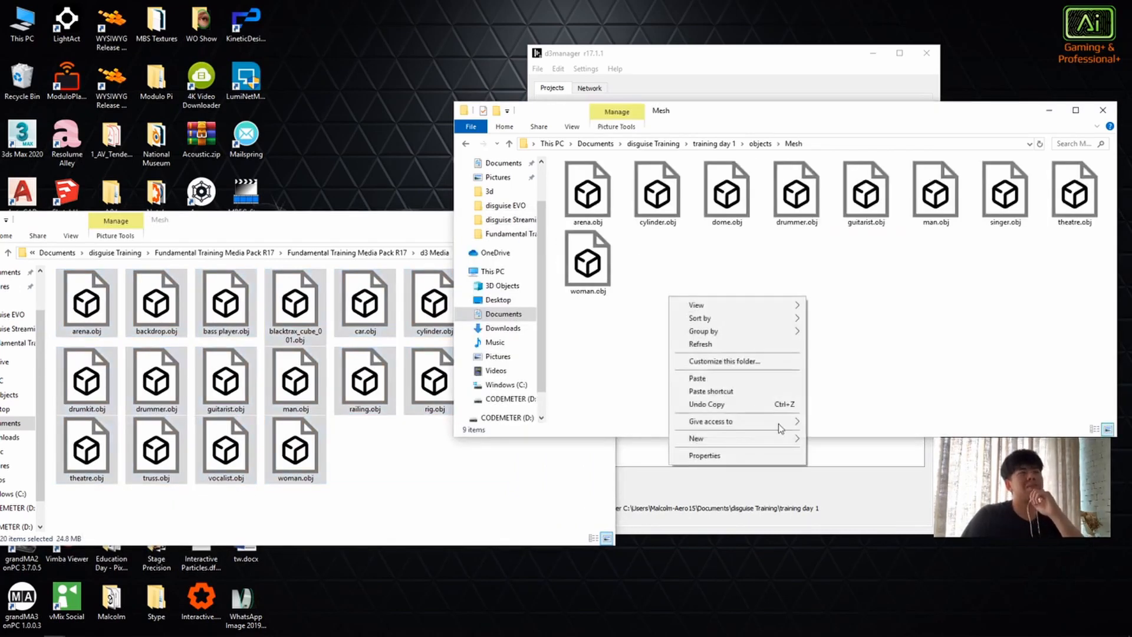
click(742, 382)
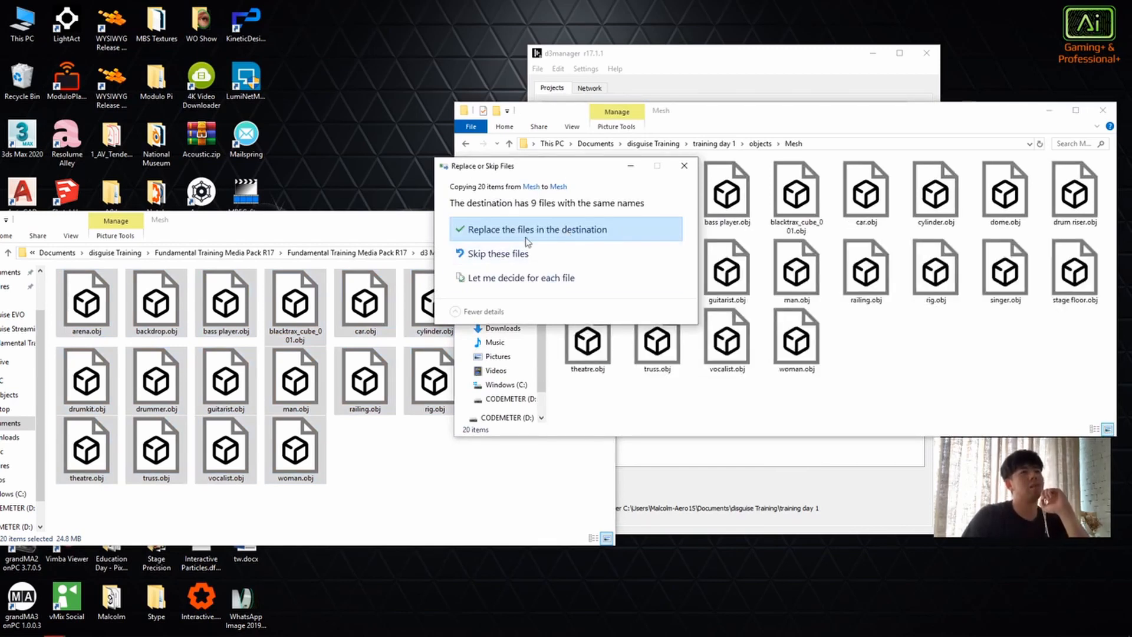
drag(576, 172, 467, 176)
click(453, 259)
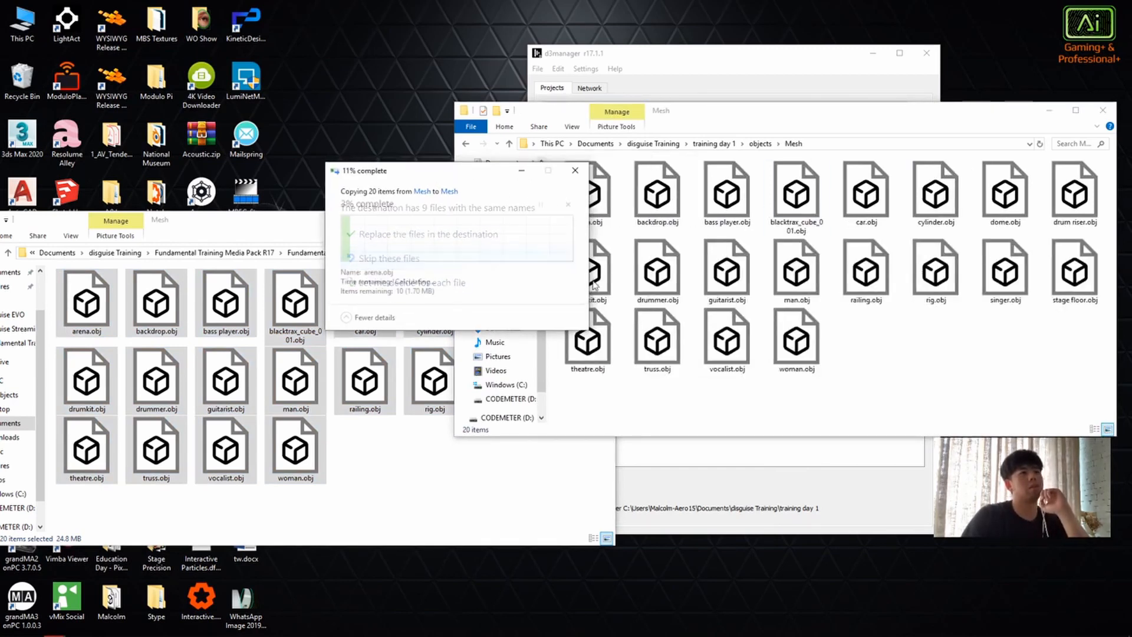
click(879, 370)
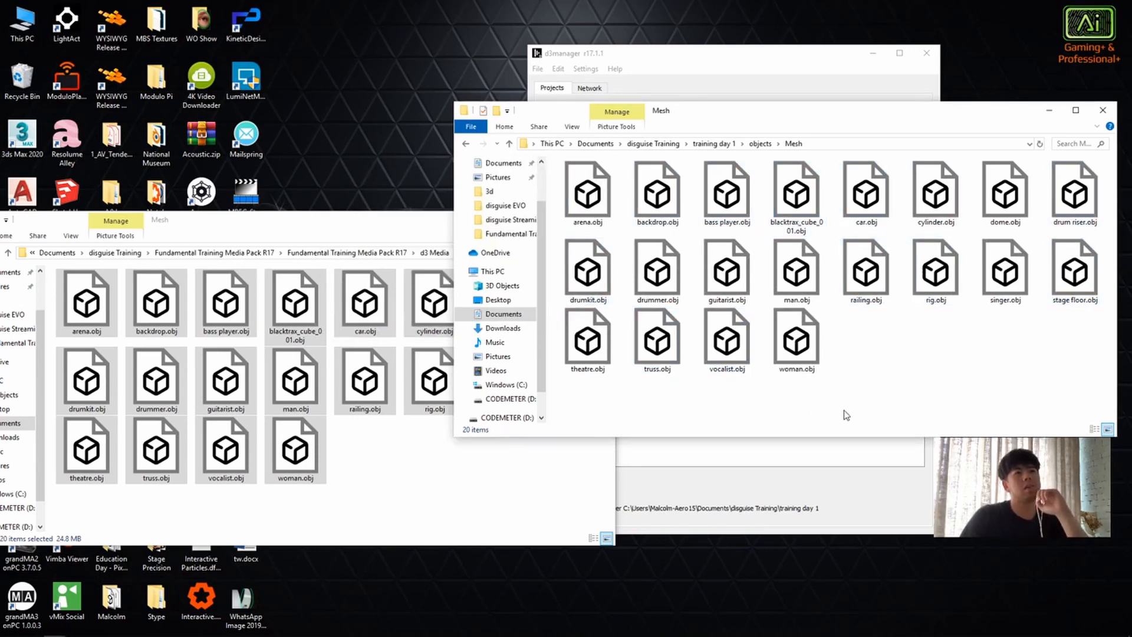
Step: Create a new folder named Props inside the project's Mesh folder
drag(808, 122, 683, 120)
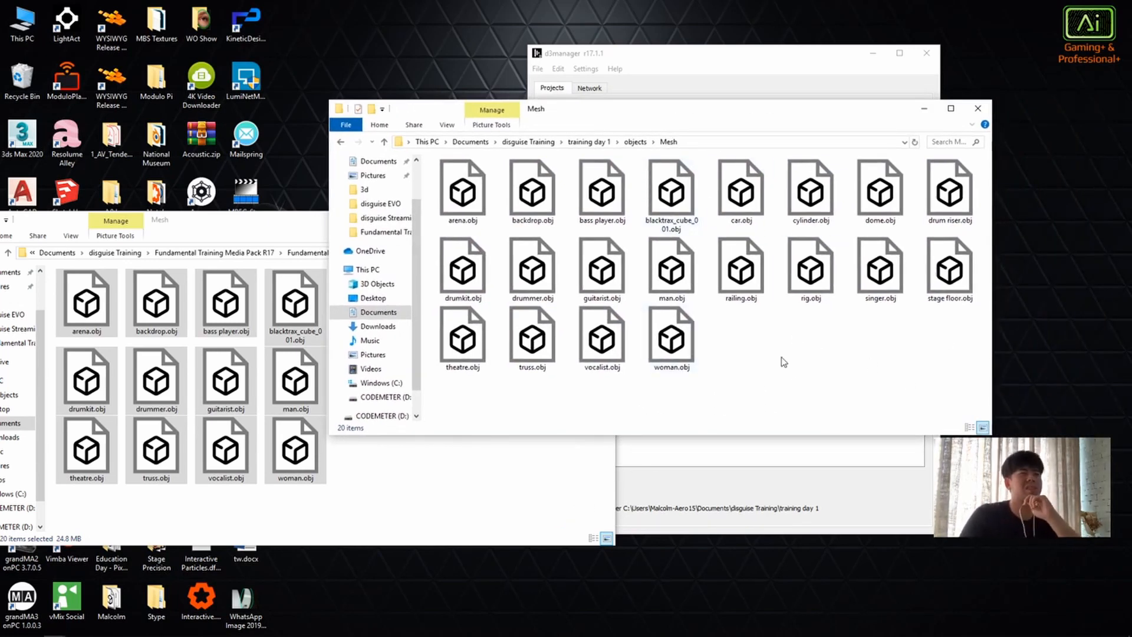
right_click(720, 345)
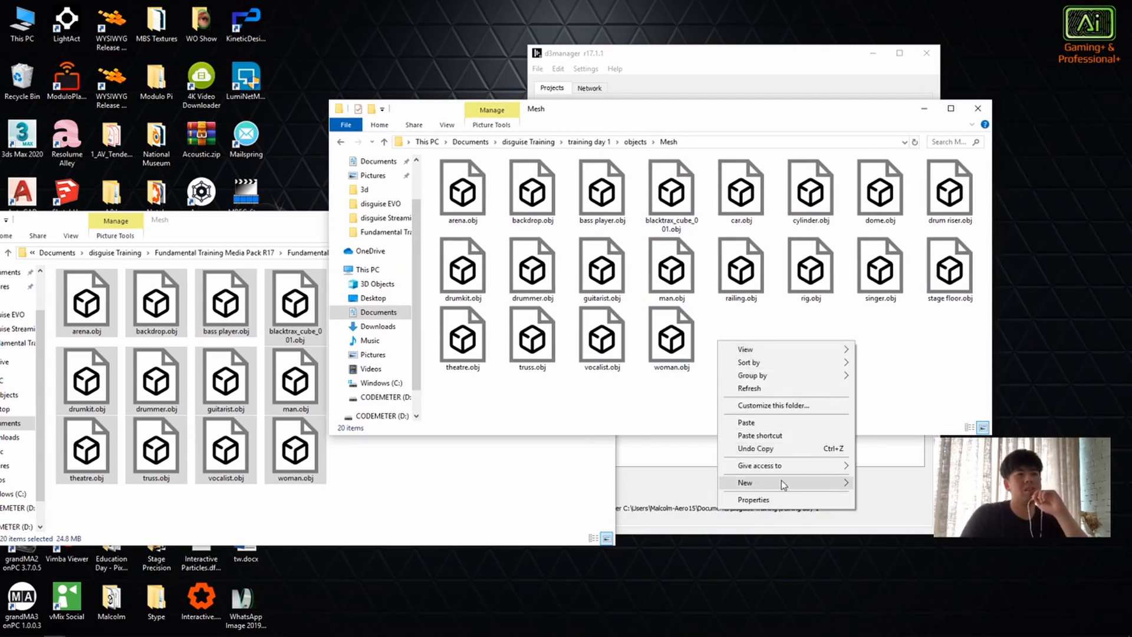
mouse_move(816, 484)
click(882, 282)
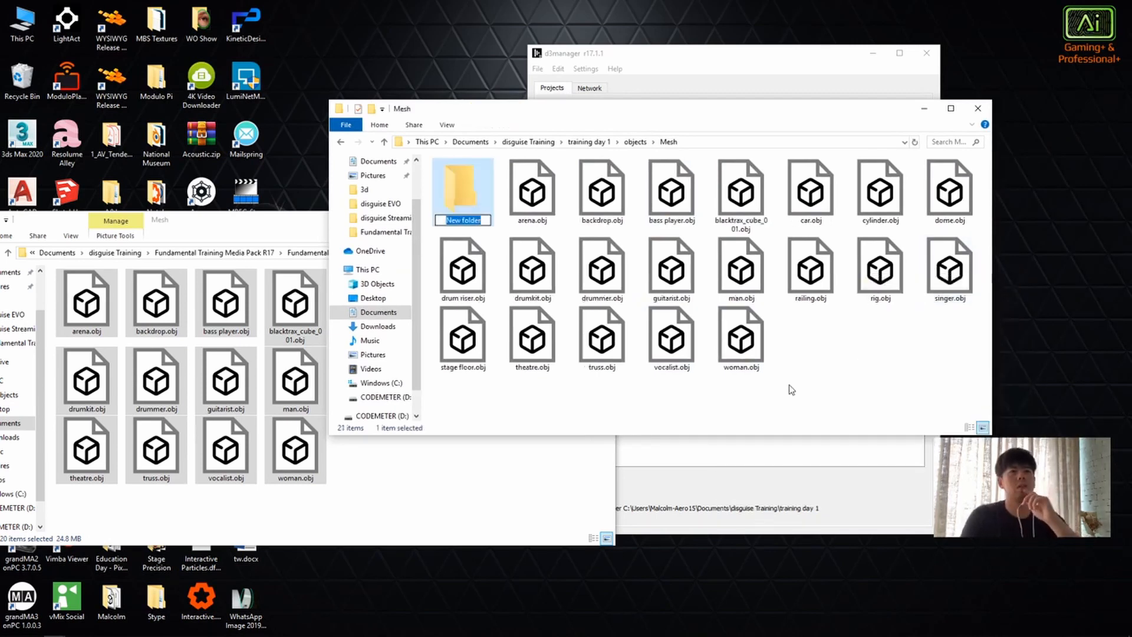
text(P)
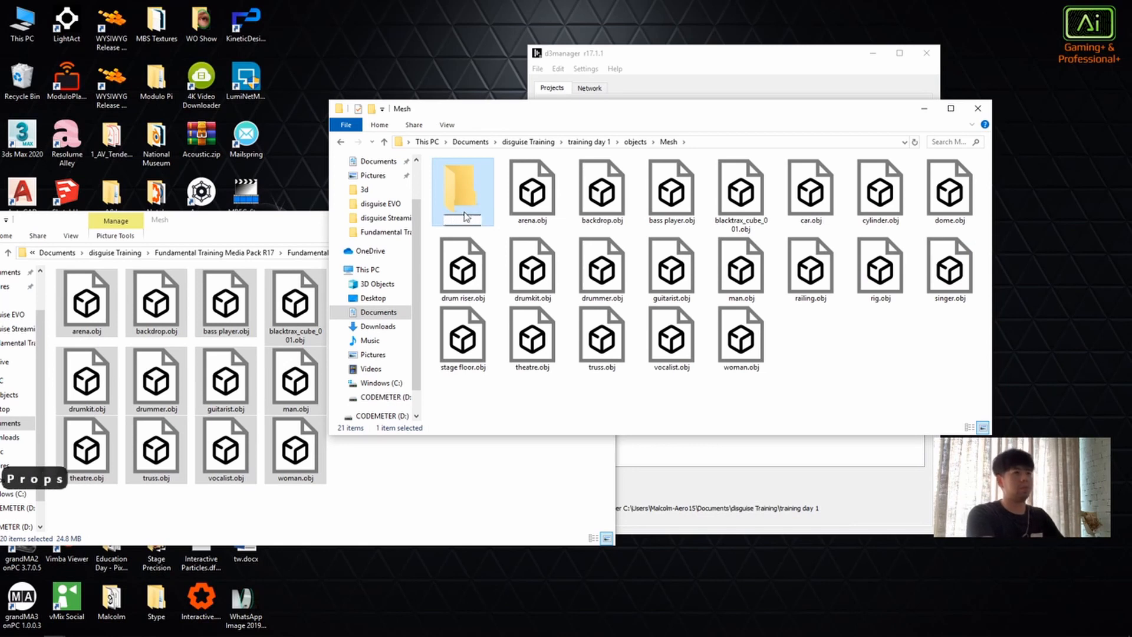
text(rops)
key(Return)
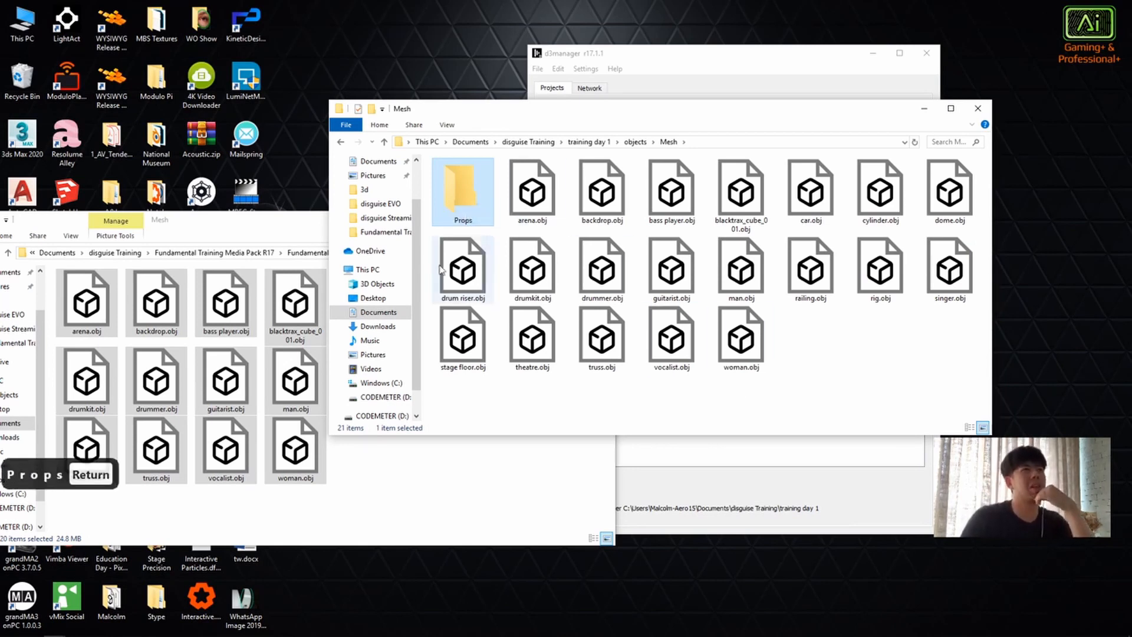
Step: Move the arena, backdrop, bass player, dome, drum riser, stage floor, truss and theatre OBJ files into the Props folder
drag(531, 194, 471, 200)
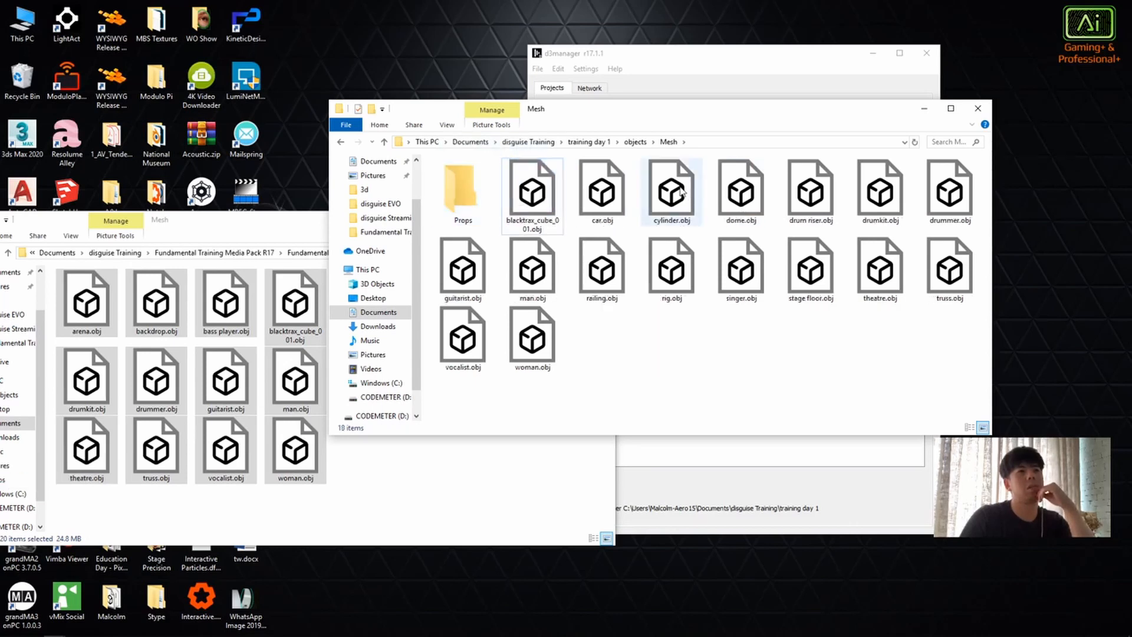
drag(828, 191, 448, 210)
drag(758, 190, 463, 195)
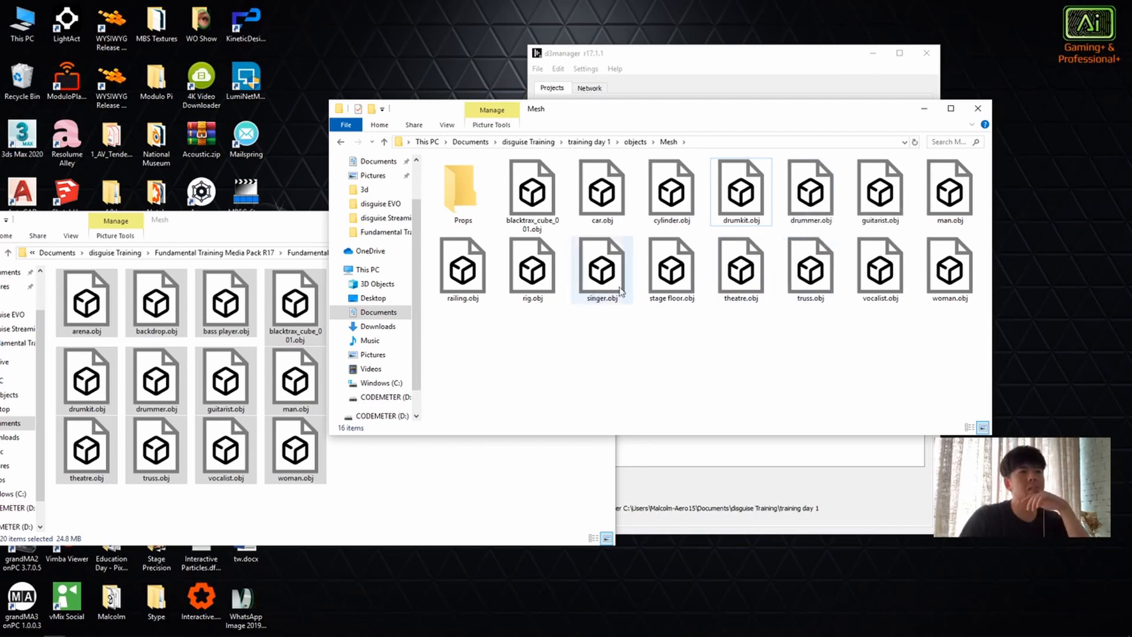
drag(672, 266, 463, 192)
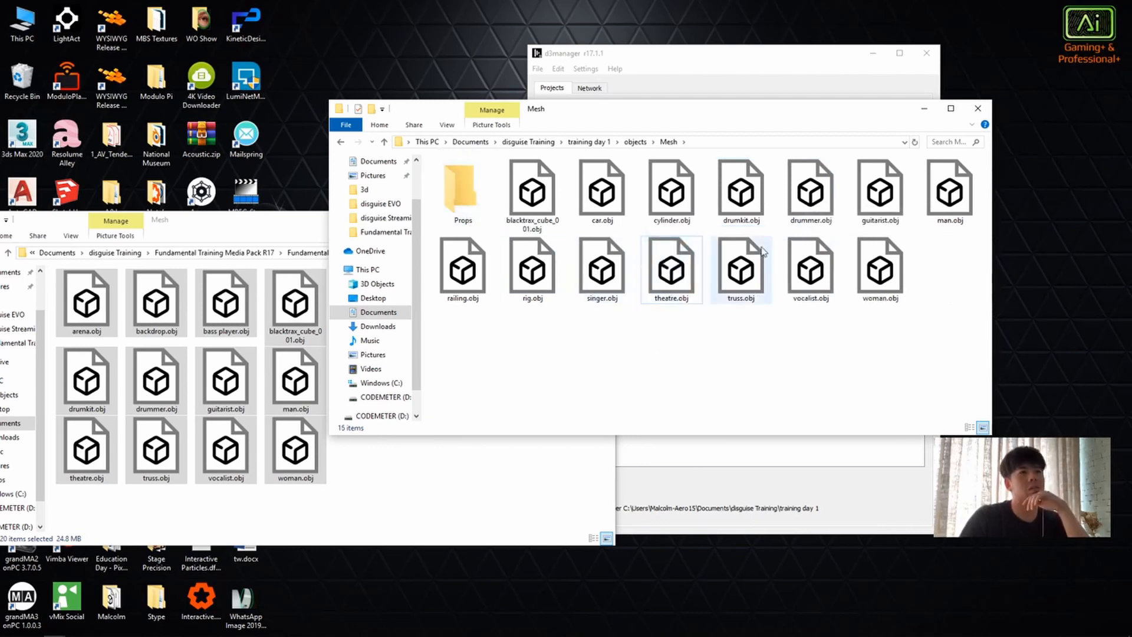
drag(759, 284, 463, 189)
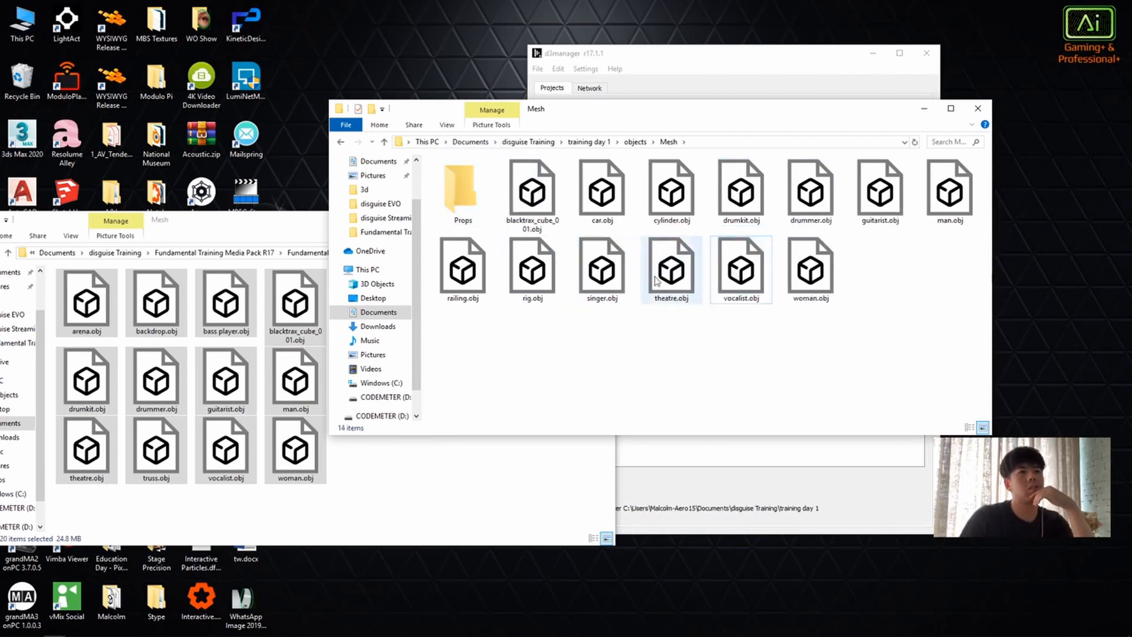
drag(674, 281, 462, 188)
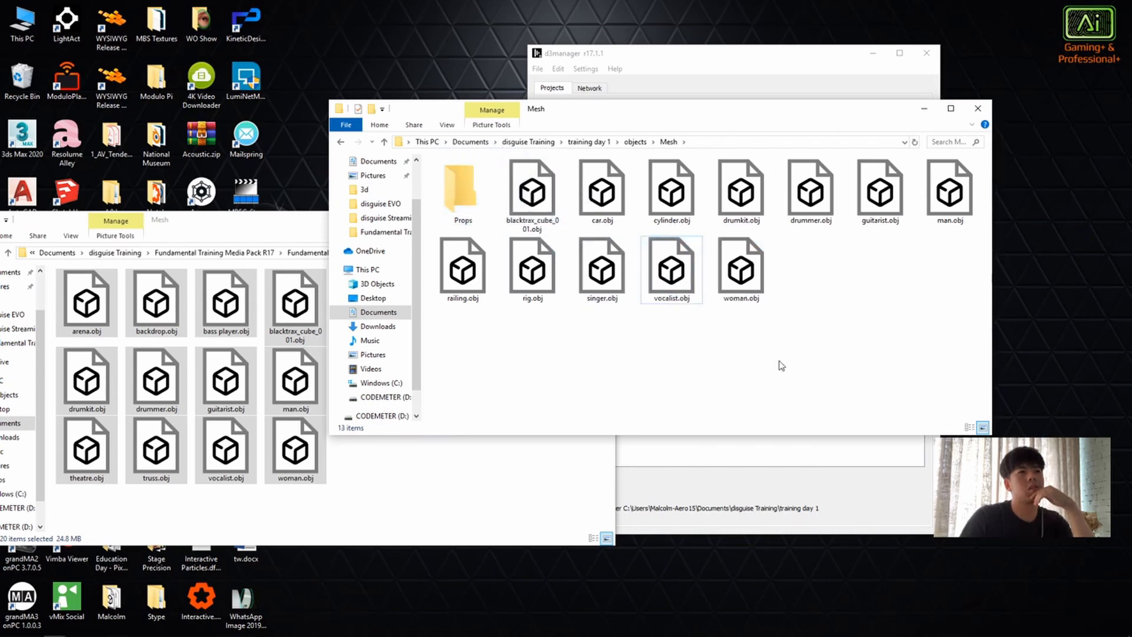
Step: Create a new folder named People inside the project's Mesh folder
right_click(811, 322)
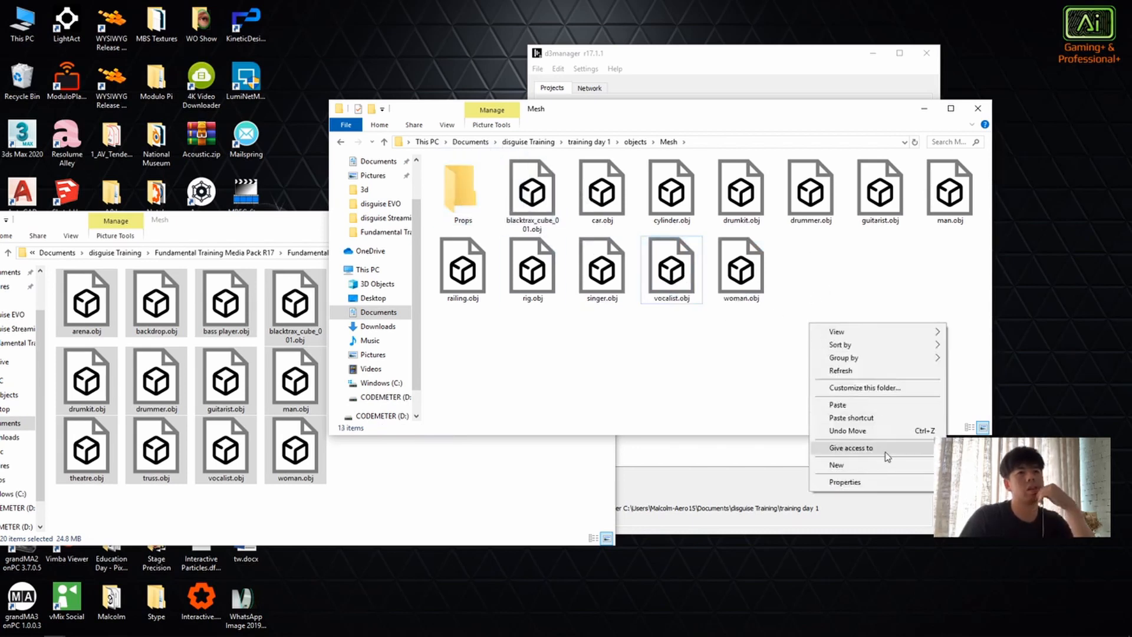
mouse_move(873, 465)
click(996, 265)
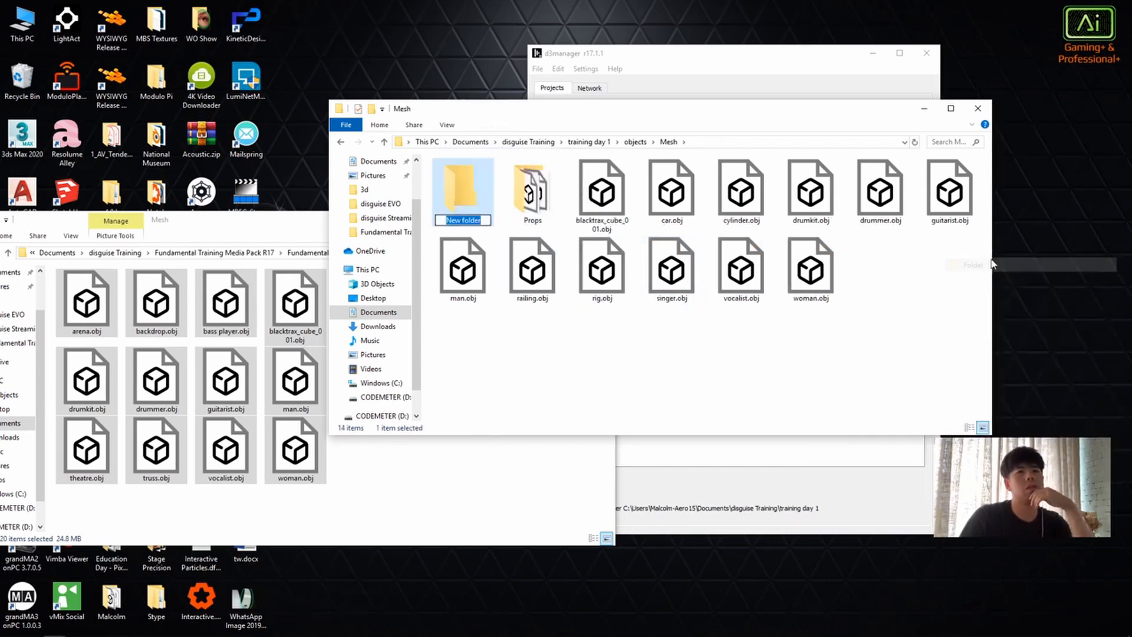
text(People)
key(Return)
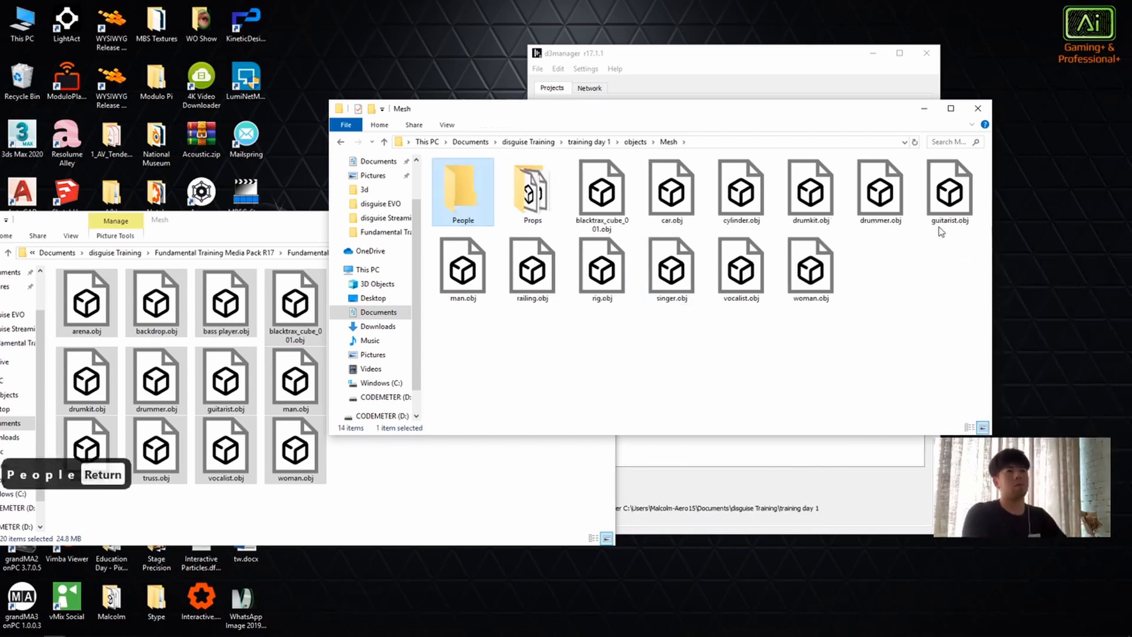
Step: Move the drummer, guitarist, woman, vocalist, singer and man OBJ files into the People folder
click(879, 192)
ctrl+click(949, 192)
ctrl+click(807, 280)
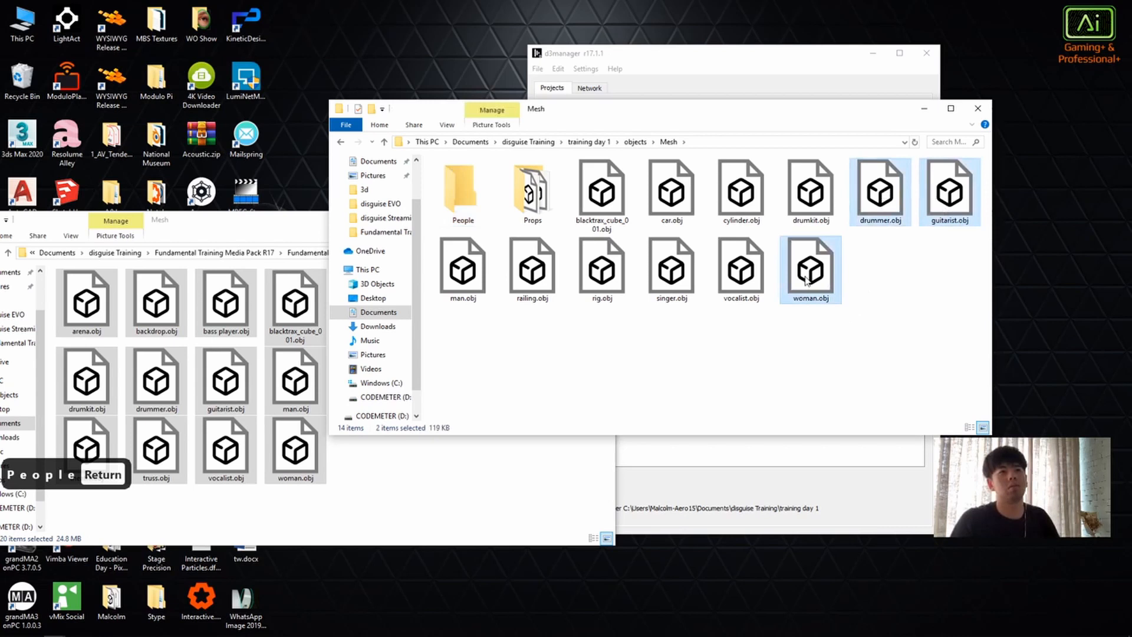
ctrl+click(735, 271)
ctrl+click(672, 278)
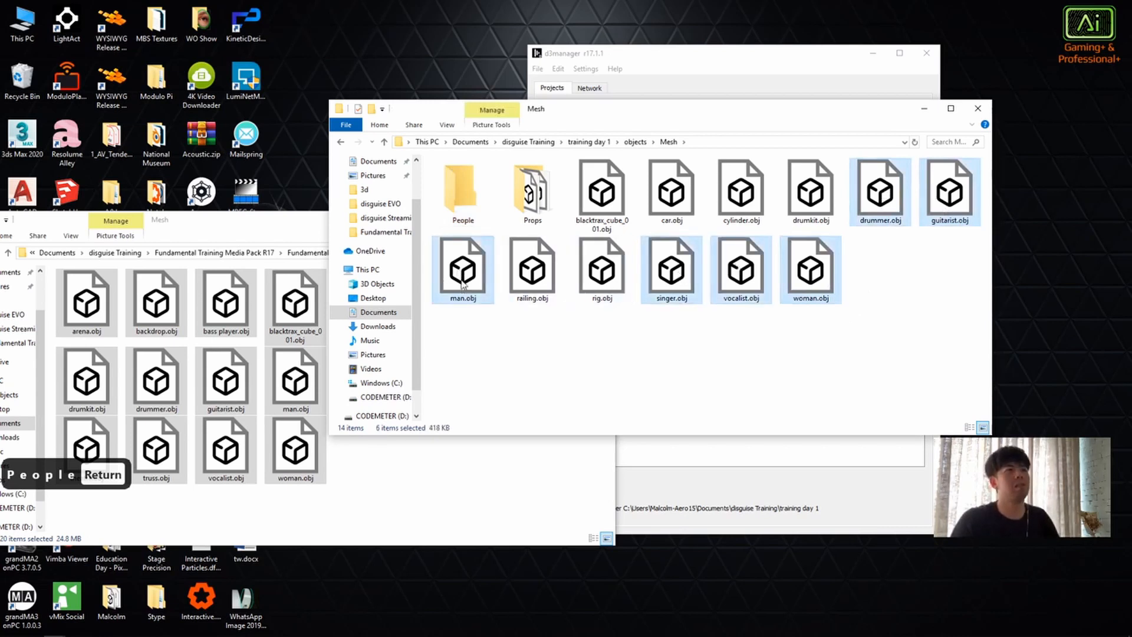
drag(462, 284, 461, 194)
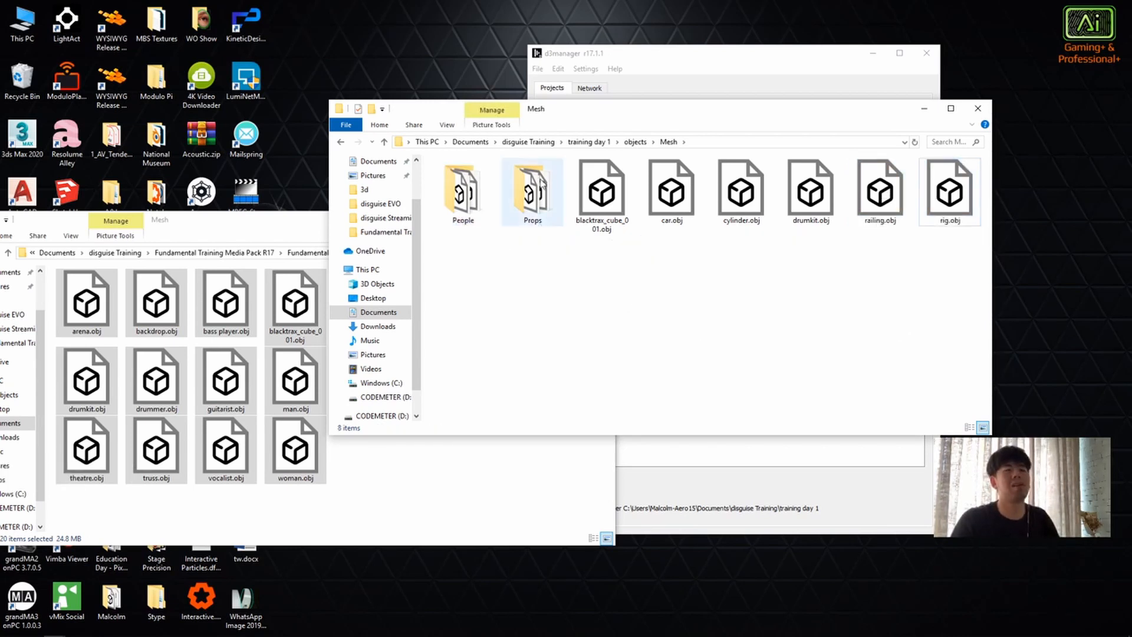
Step: Check the Props folder and move the drumkit, railing and rig OBJ files into it
double_click(541, 185)
click(341, 142)
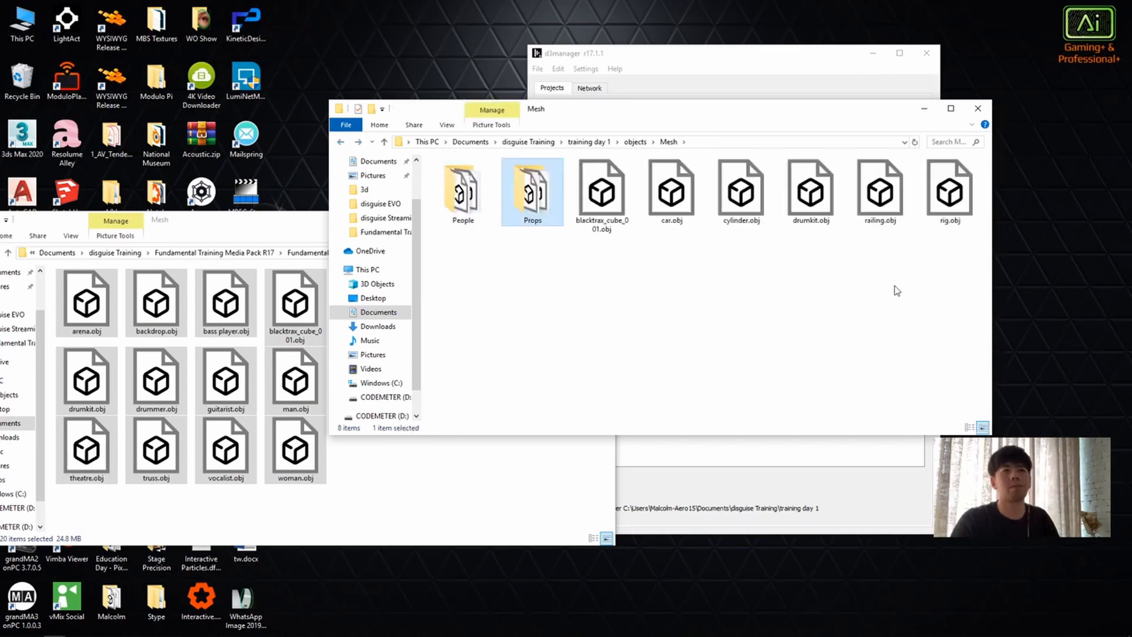
click(819, 205)
drag(921, 277, 533, 190)
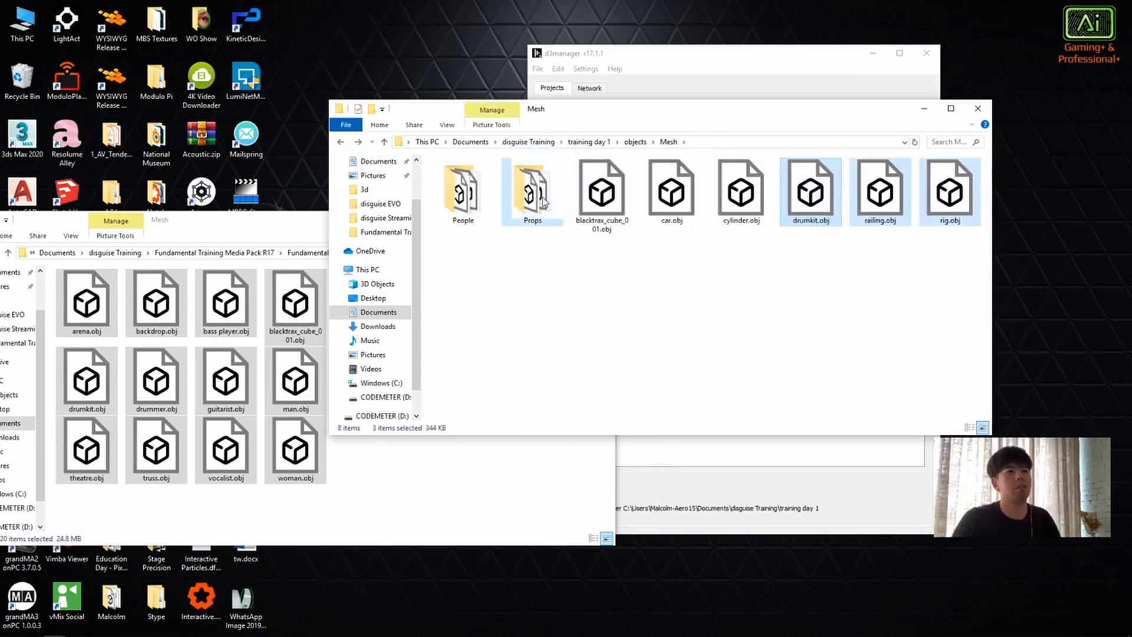
Step: Copy massive_attack_teardrop.mp3 from the media pack's AudioFile folder into the training day 1 project's AudioFile folder
key(alt+Left)
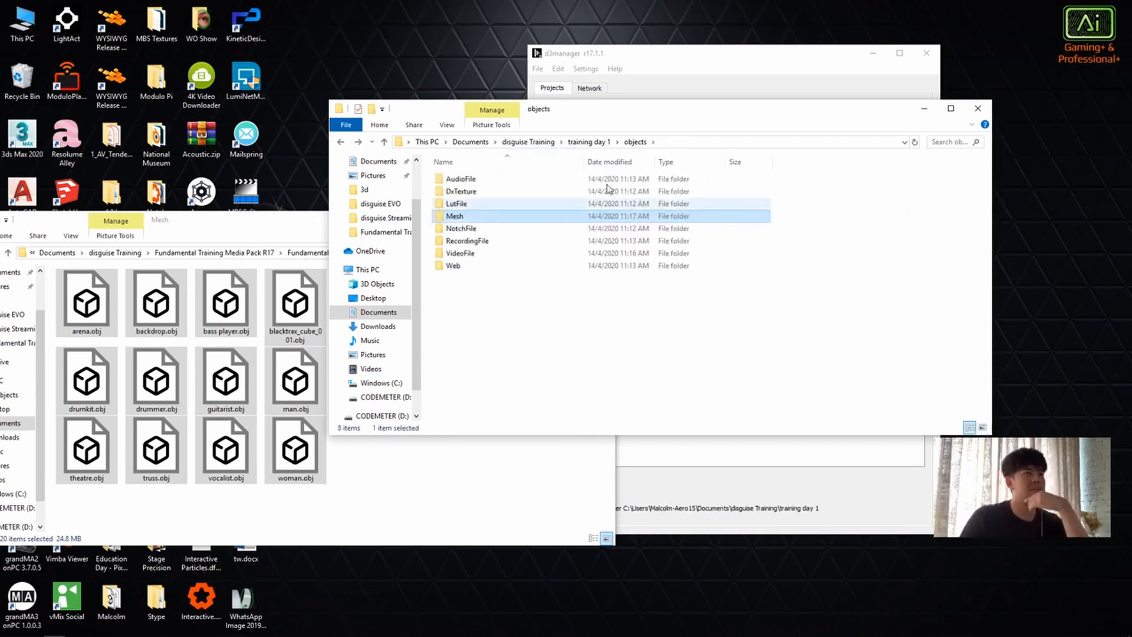
click(389, 453)
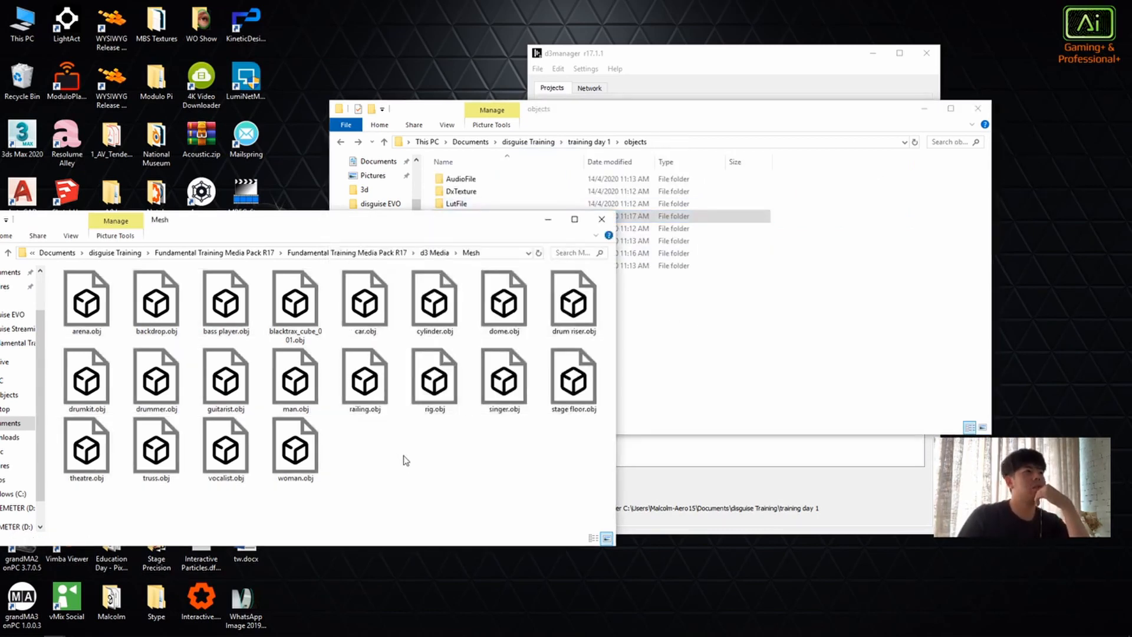
key(alt+Left)
double_click(141, 295)
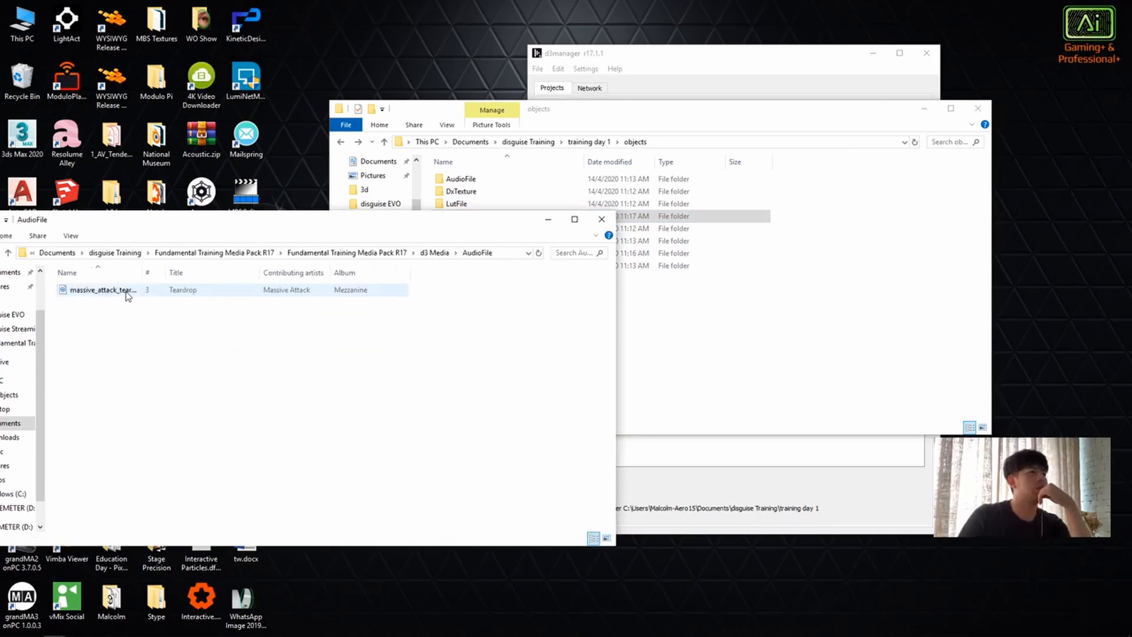
click(127, 293)
double_click(461, 178)
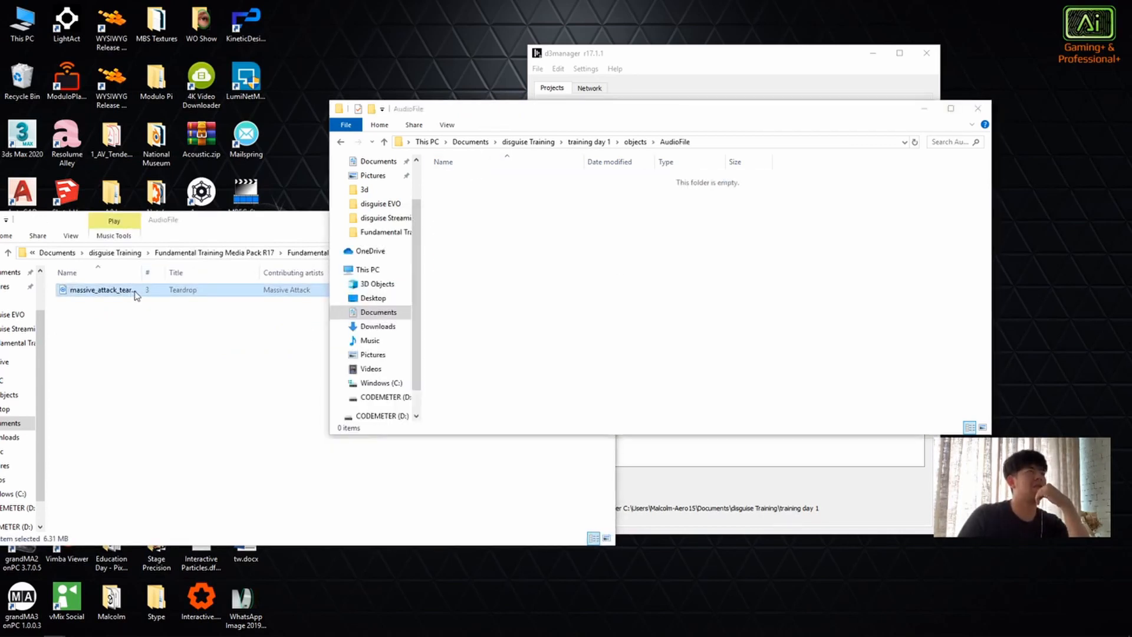
drag(135, 295, 101, 298)
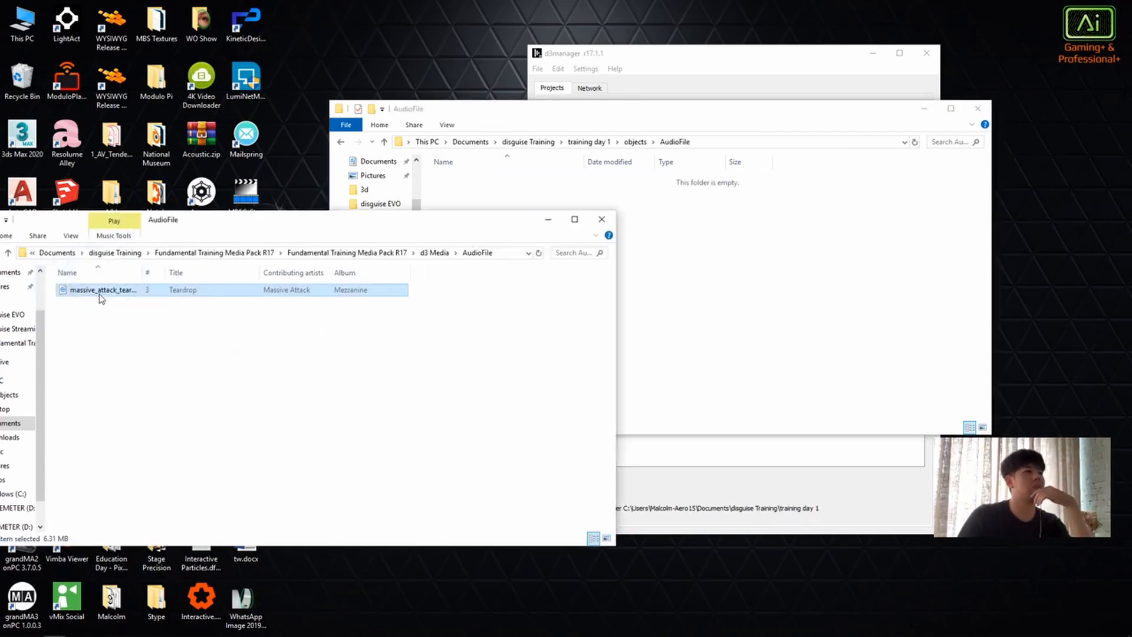
key(ctrl+c)
click(662, 303)
key(ctrl+v)
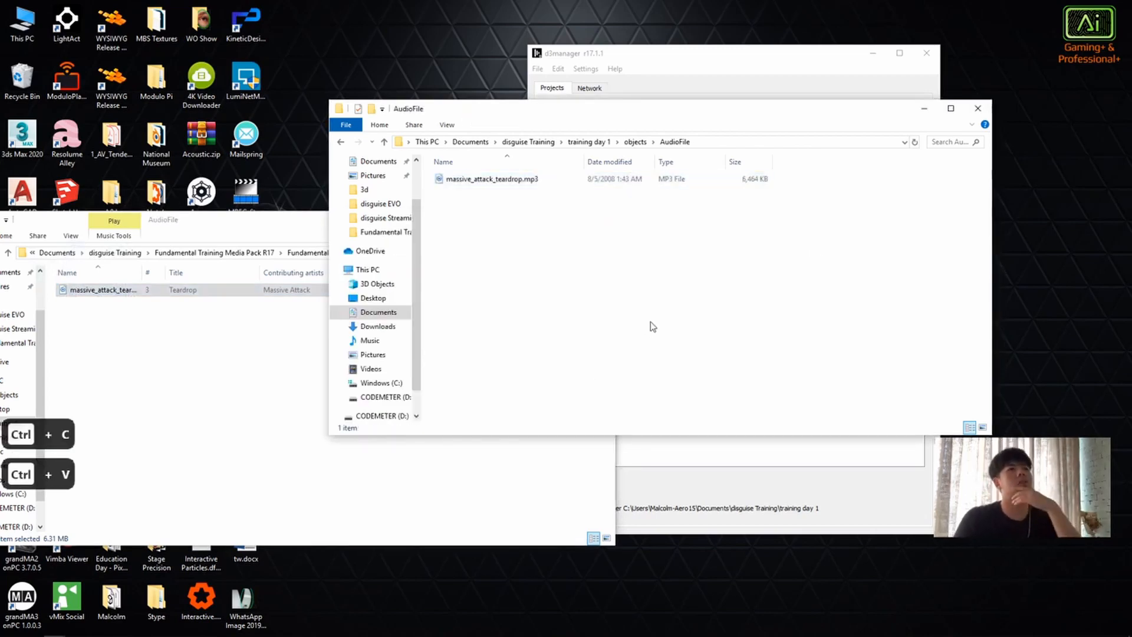
Step: Close the media pack window and return the project window to the objects folder
drag(487, 110, 359, 210)
click(380, 225)
click(601, 221)
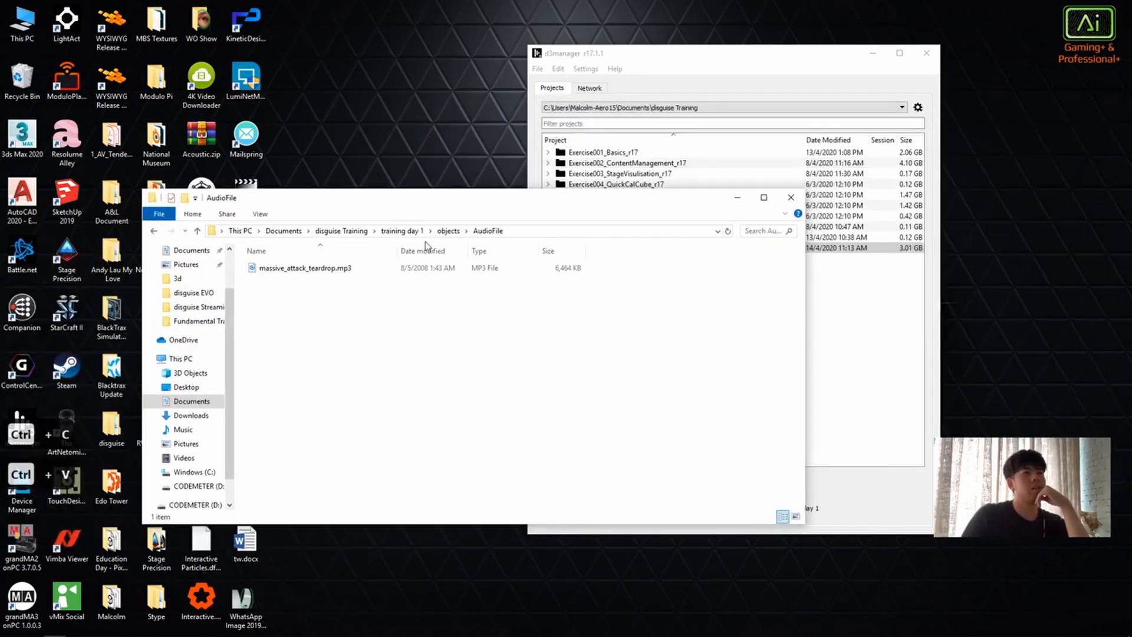
click(449, 231)
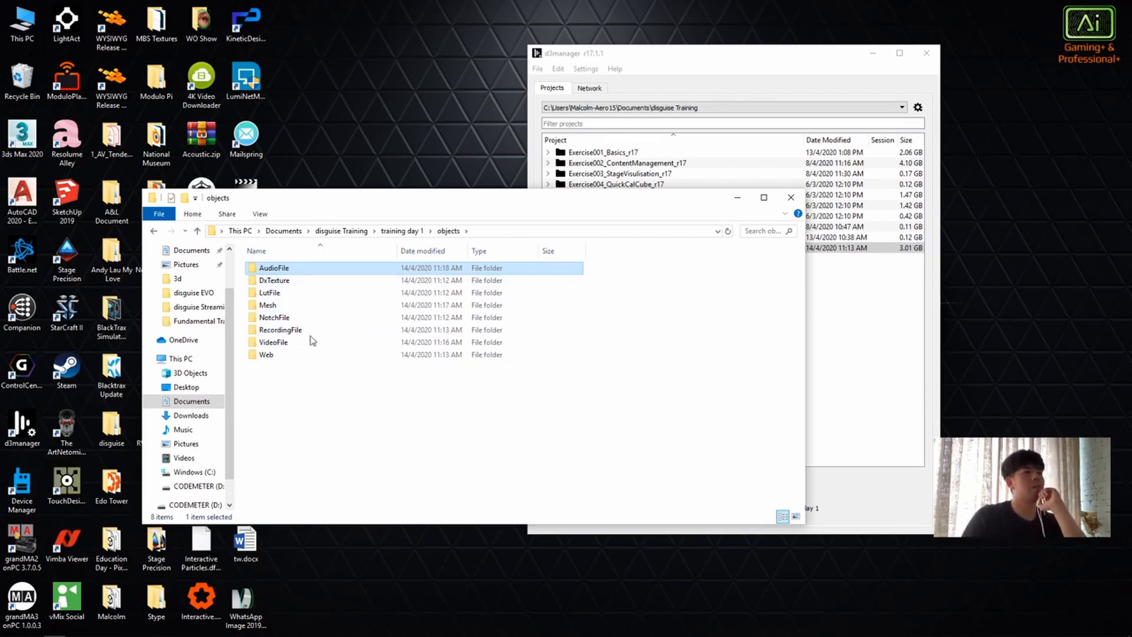
Step: Move the objects folder window clear of the d3manager project list, select training day 1 and close the folder window
drag(571, 435, 407, 262)
drag(505, 201, 263, 224)
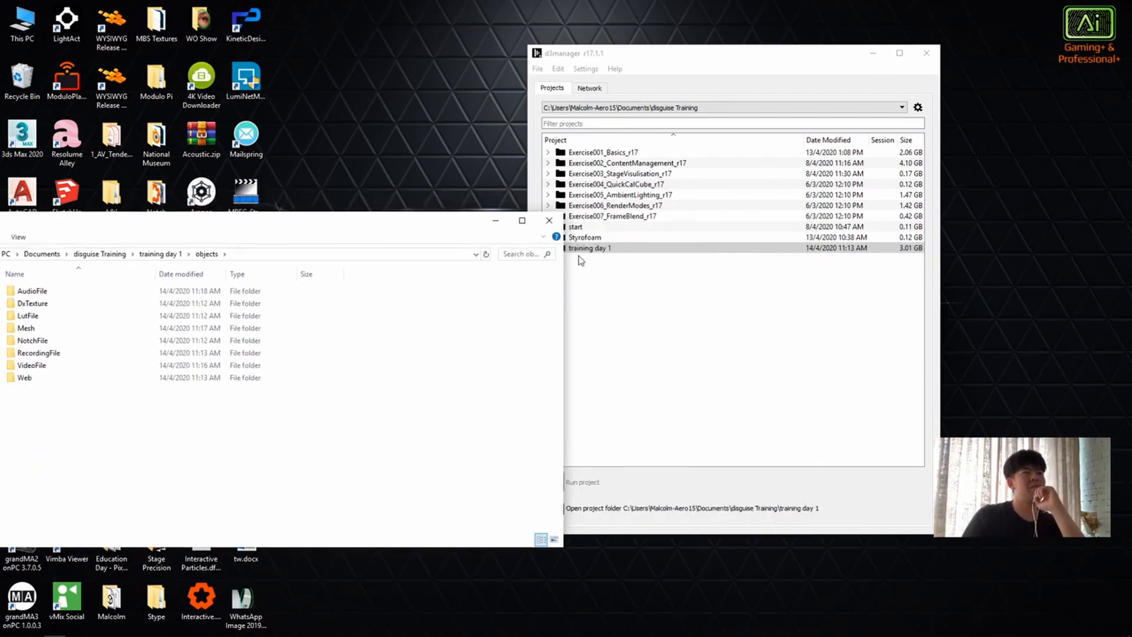
drag(455, 219, 398, 210)
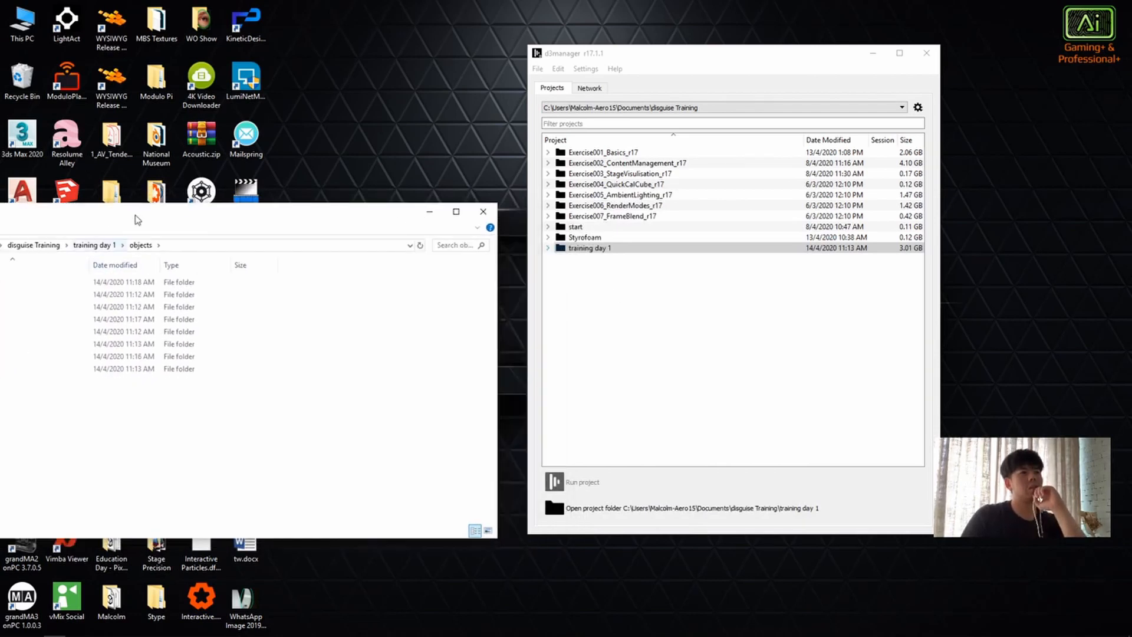
drag(134, 214, 207, 191)
drag(408, 190, 281, 190)
click(597, 248)
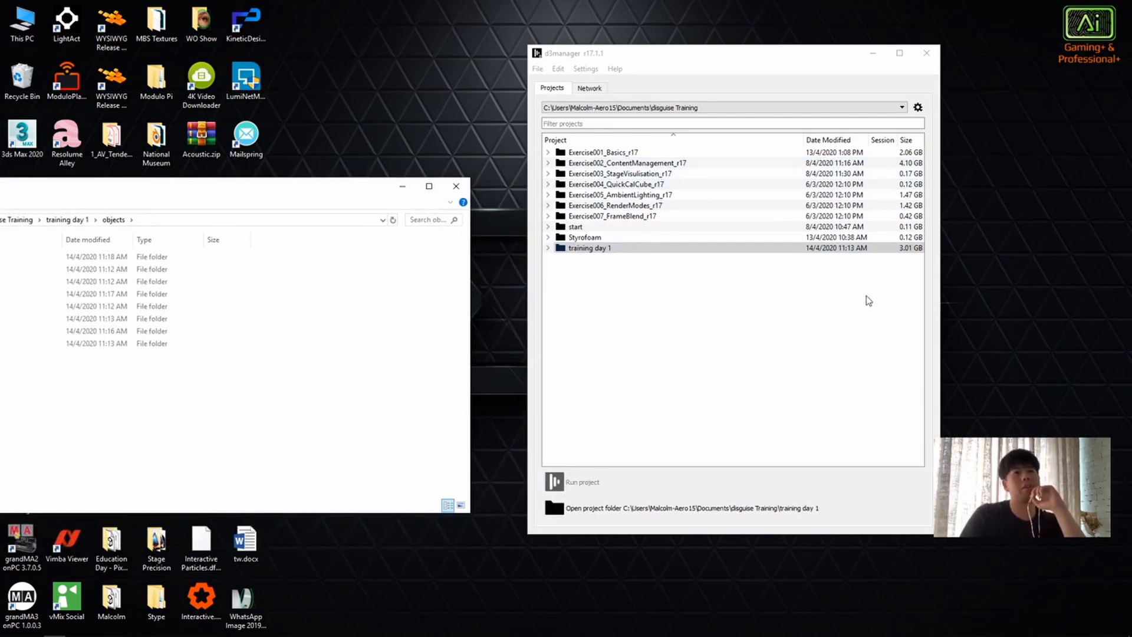
click(454, 188)
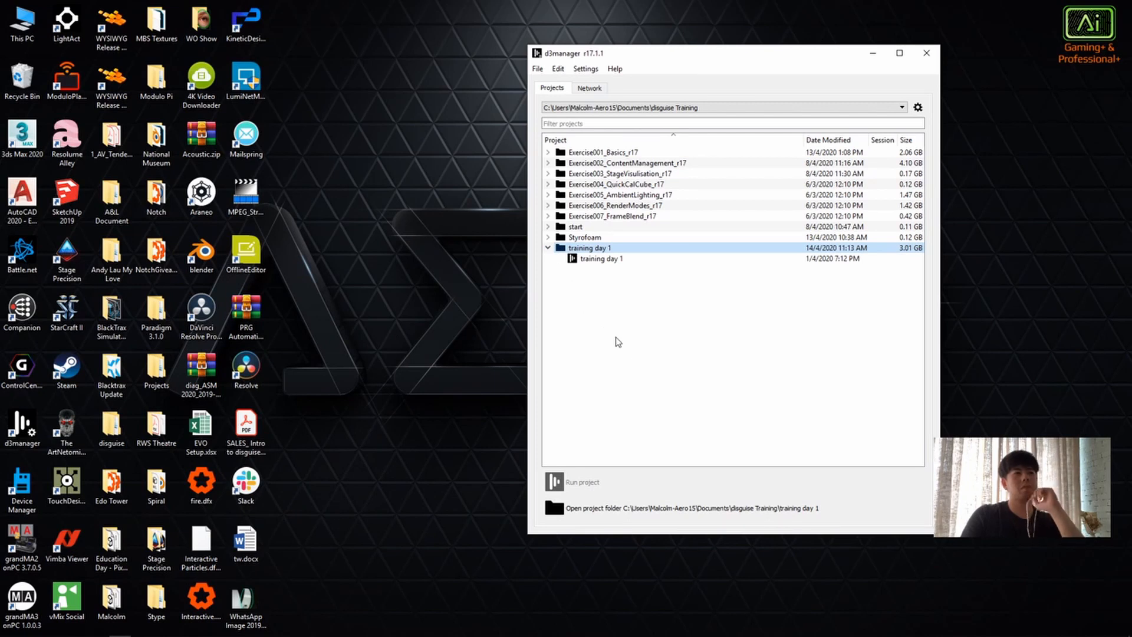
Step: Expand Exercise001_Basics_r17 in the d3manager project list and select its exercise001_basics project
click(547, 153)
click(638, 162)
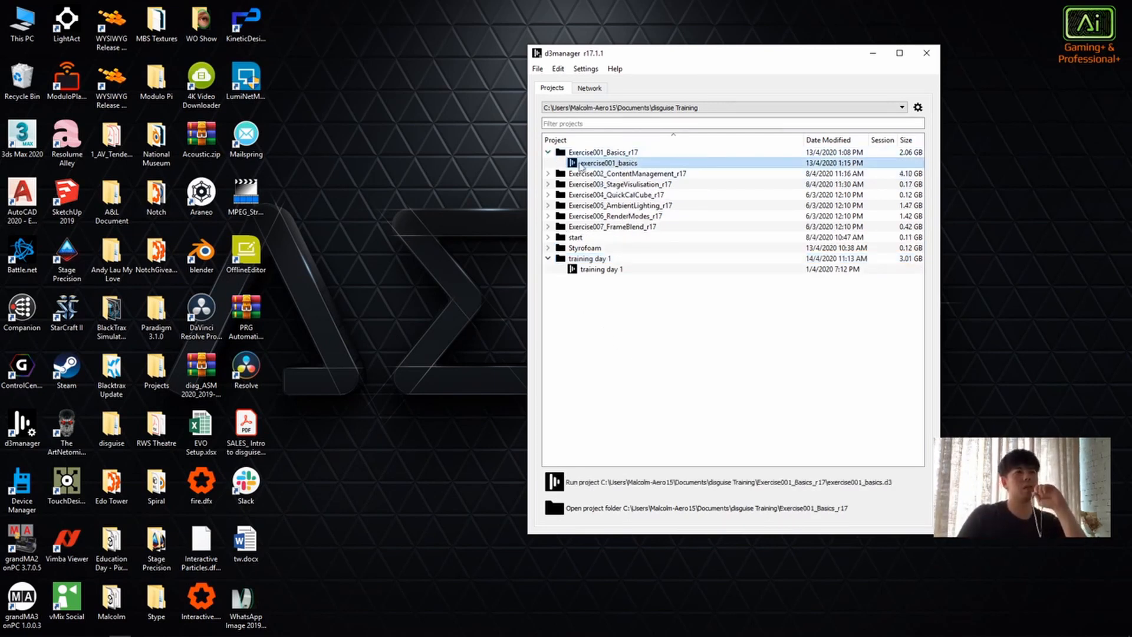
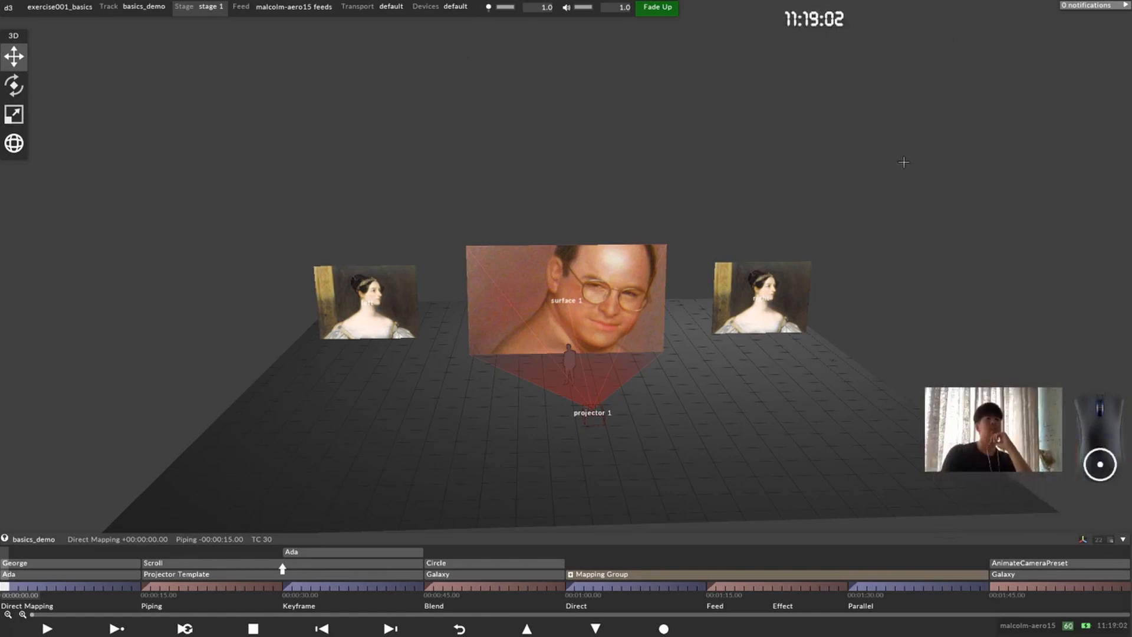
Step: Examine the stage 1 visualisation from several angles and distances, covering the three screens and projector 1
drag(753, 243, 623, 289)
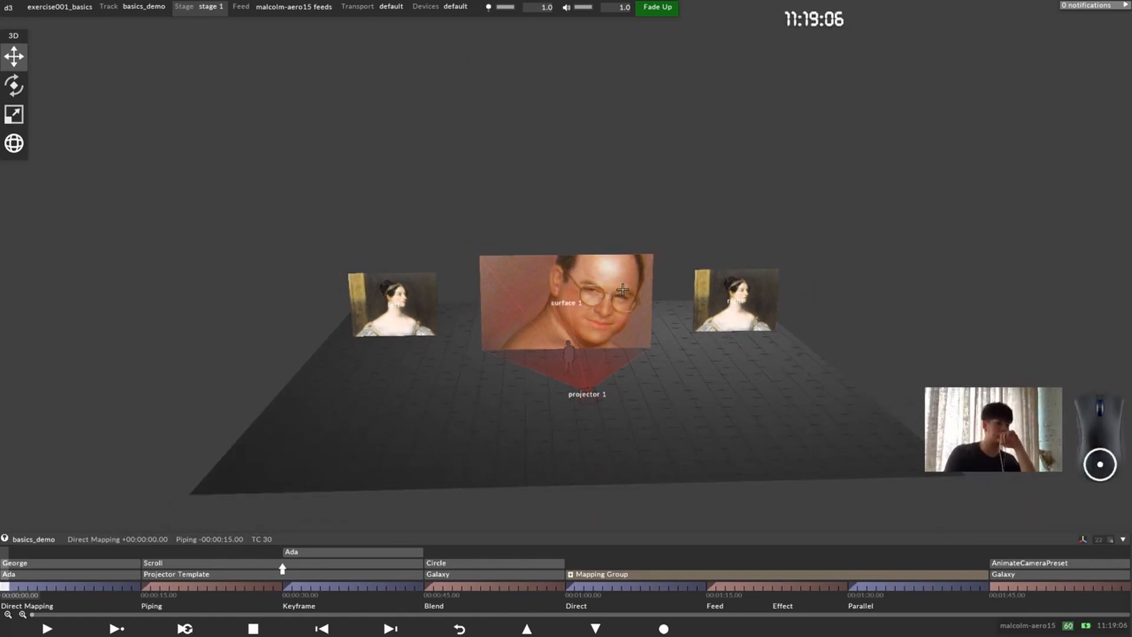
scroll(595, 313, up, 4)
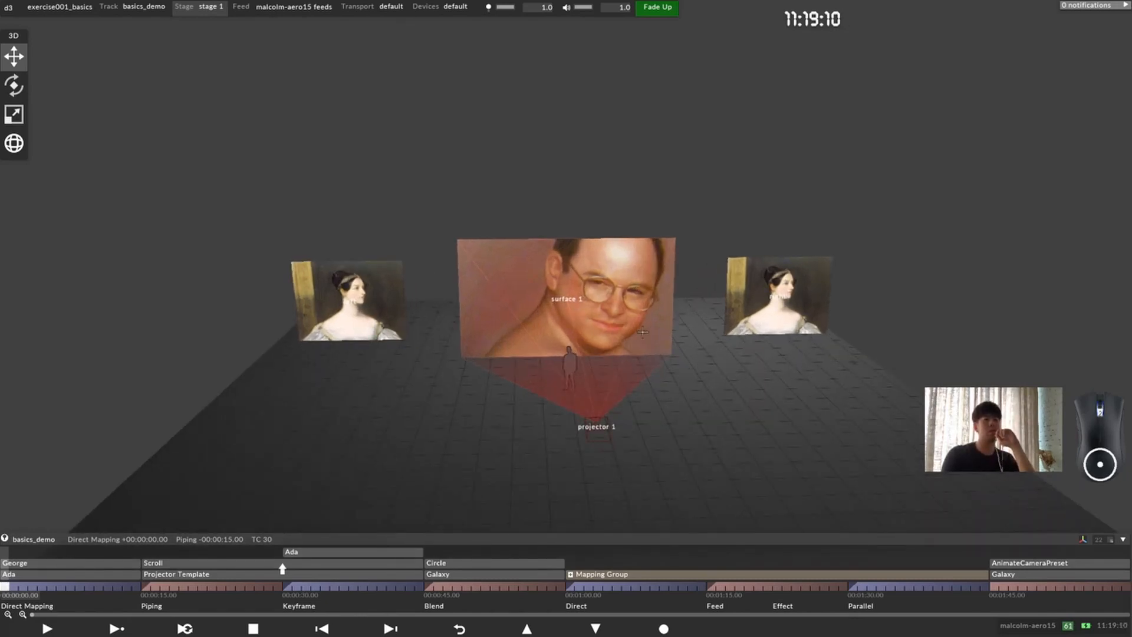
scroll(642, 332, down, 1)
middle_drag(594, 333, 562, 318)
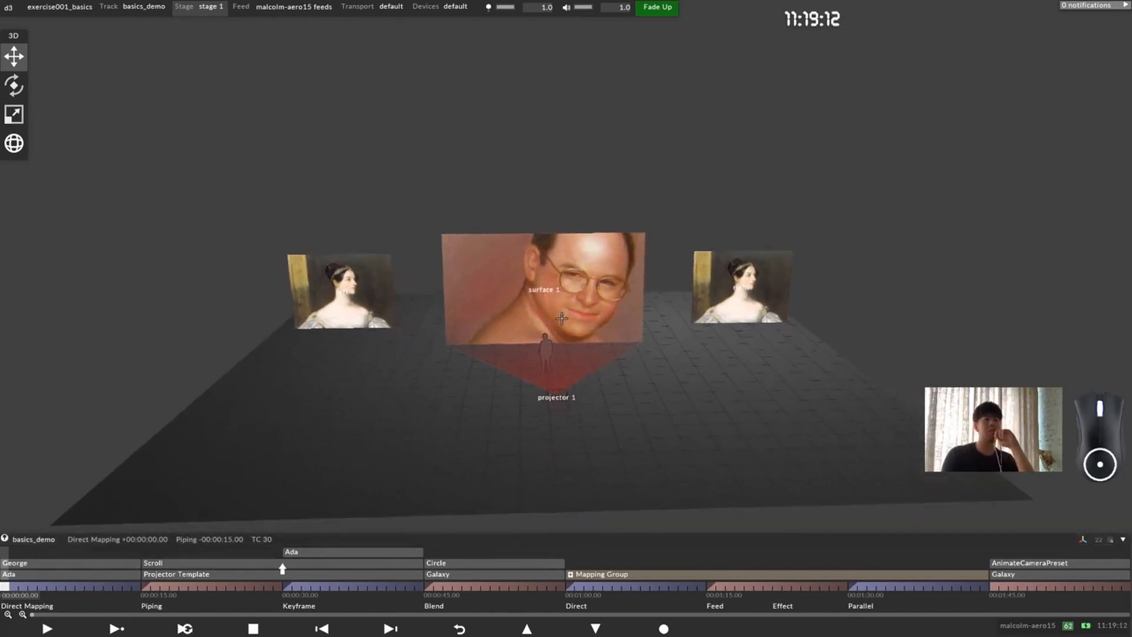
middle_drag(636, 390, 659, 392)
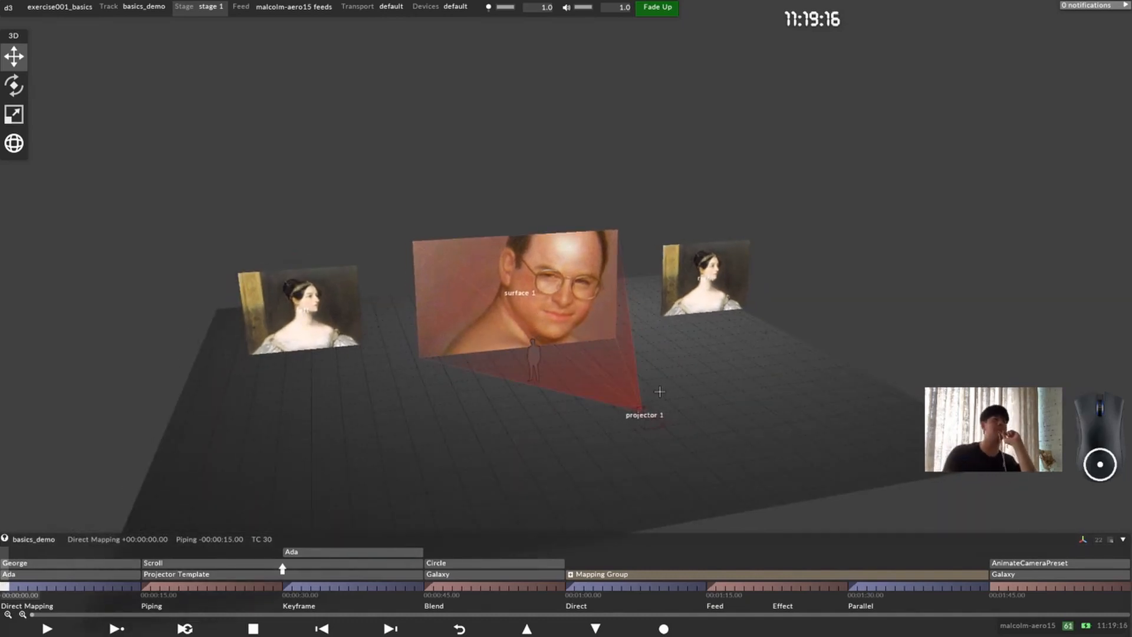
middle_drag(467, 364, 486, 386)
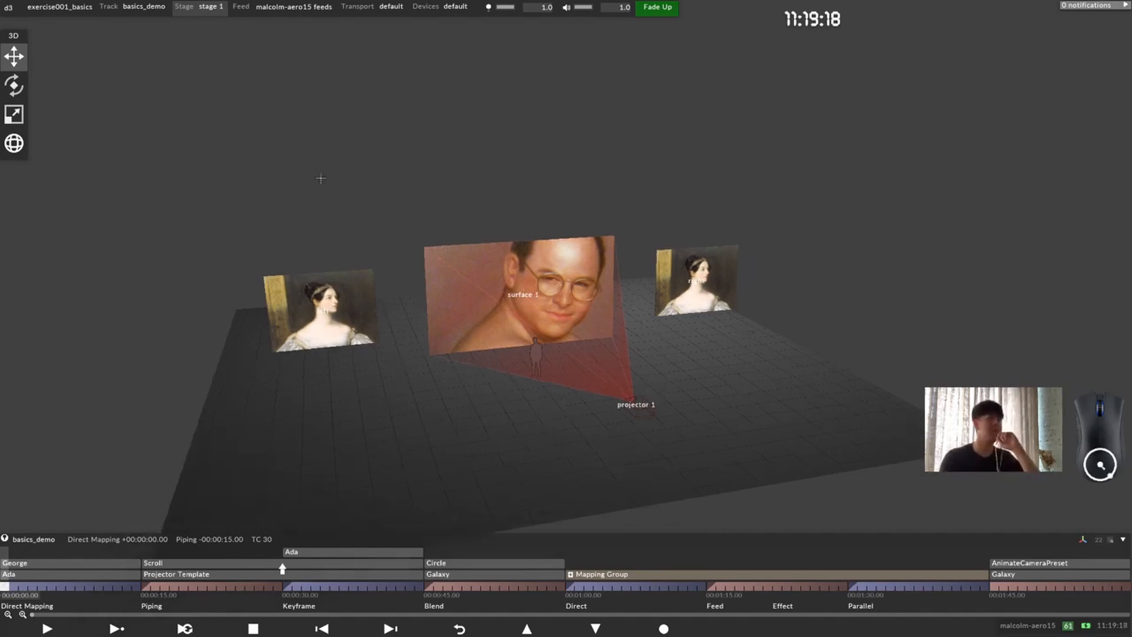
scroll(572, 338, down, 3)
scroll(566, 335, up, 3)
middle_drag(536, 330, 529, 254)
drag(529, 254, 549, 253)
scroll(552, 239, up, 2)
middle_drag(555, 331, 571, 387)
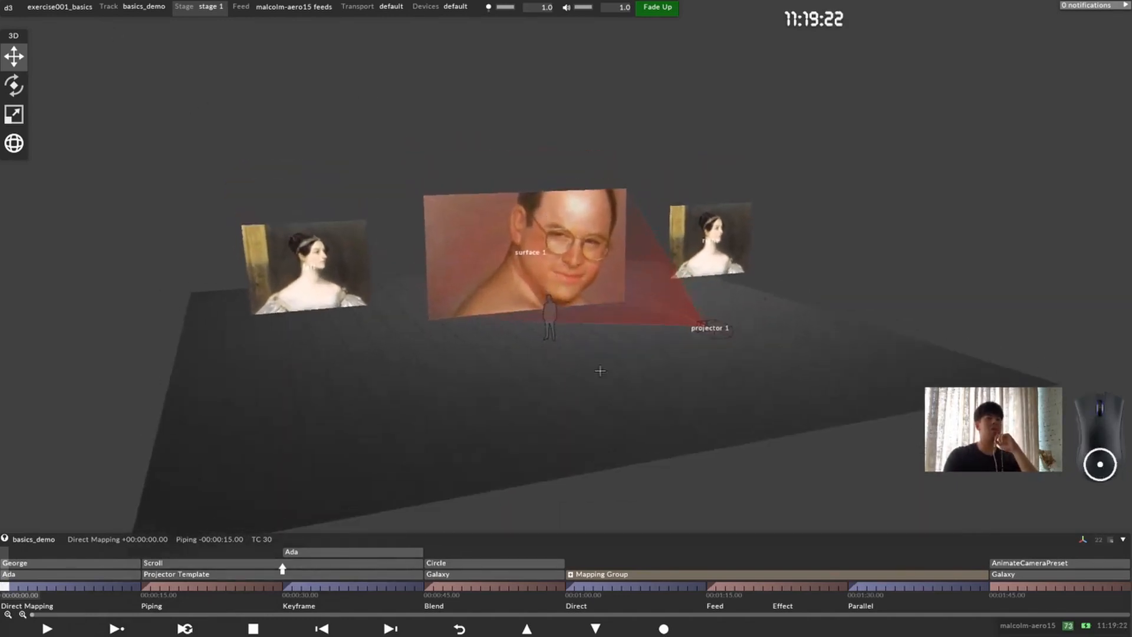
Step: Play the basics_demo track and jump playback to the Piping and Keyframe sections
key(space)
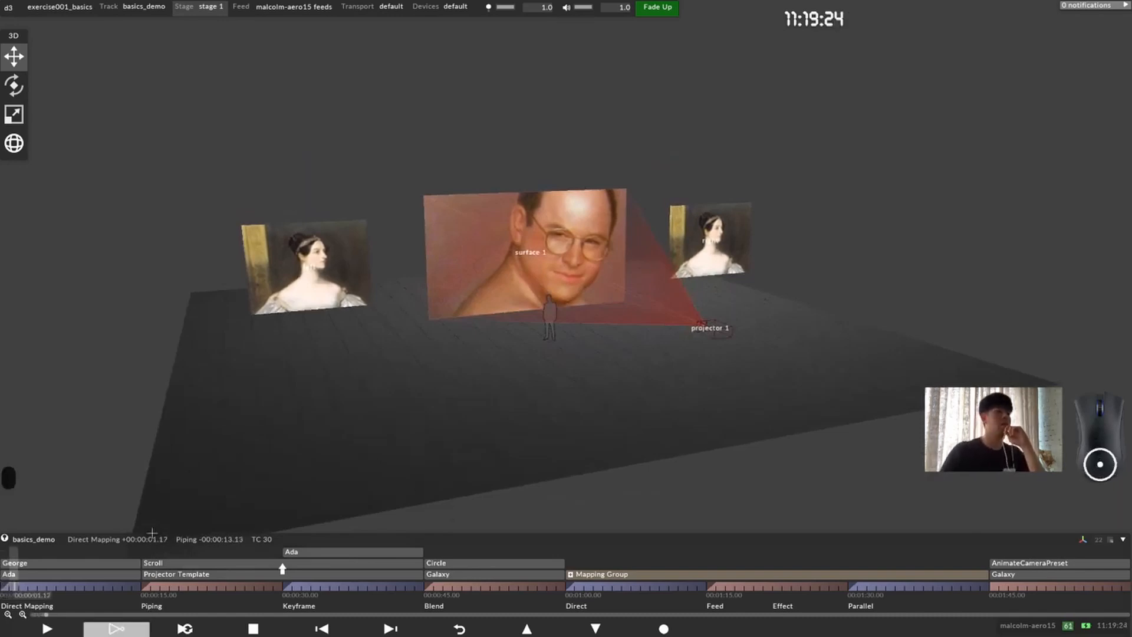
click(157, 586)
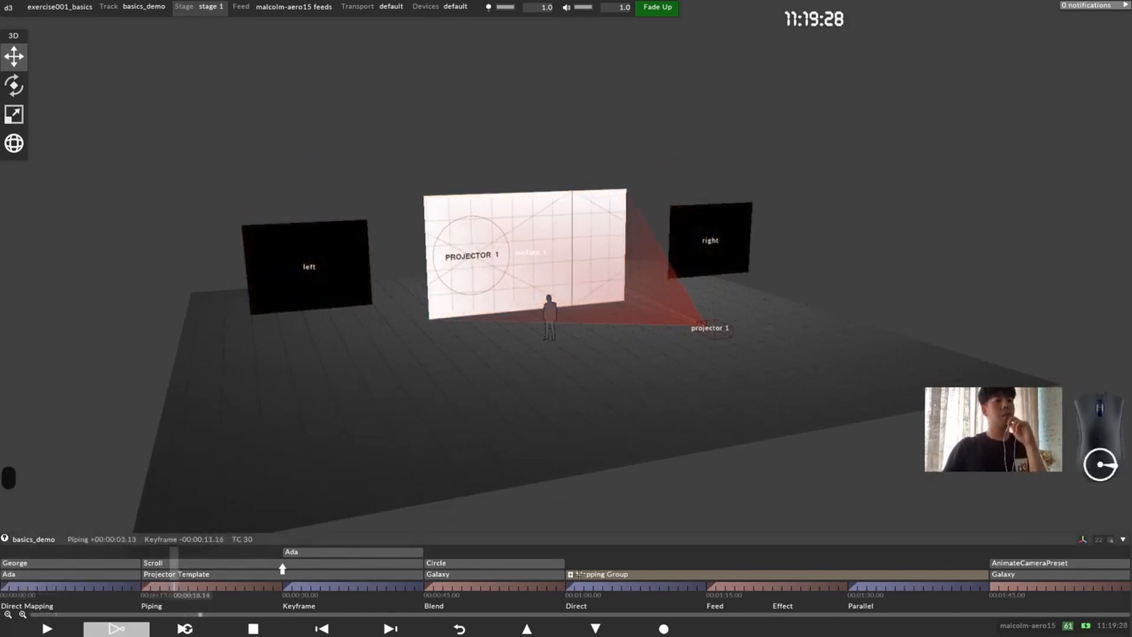
click(287, 587)
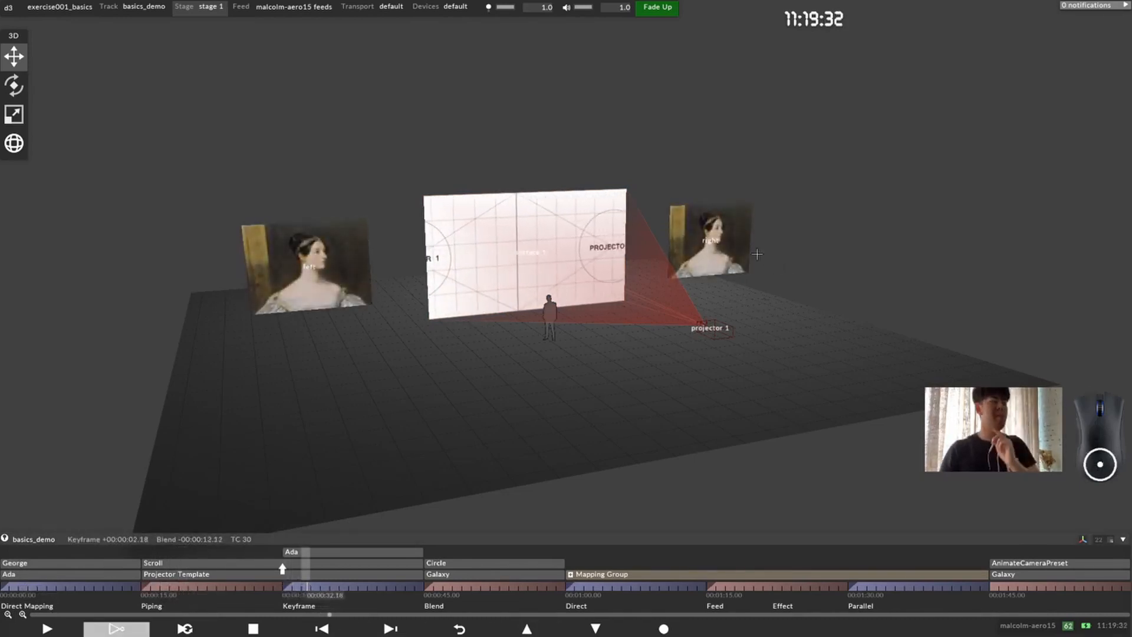
Step: Open the cue list, place it beside the stage screens and fire the Blend, Direct, Feed and Parallel cues in turn
key(ctrl+g)
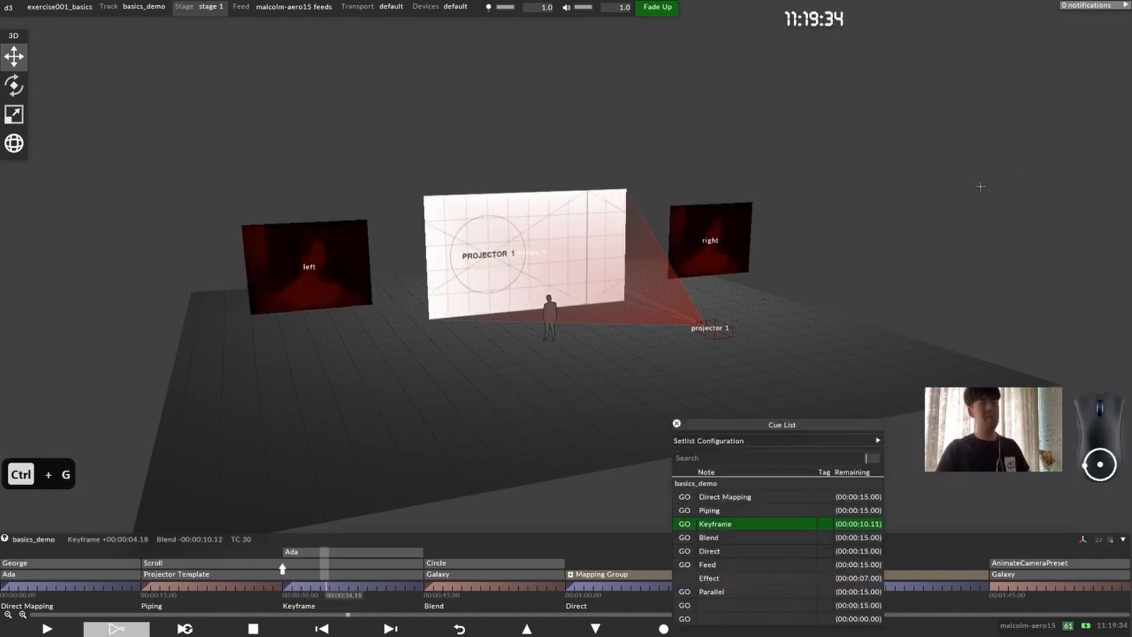
drag(778, 424, 871, 135)
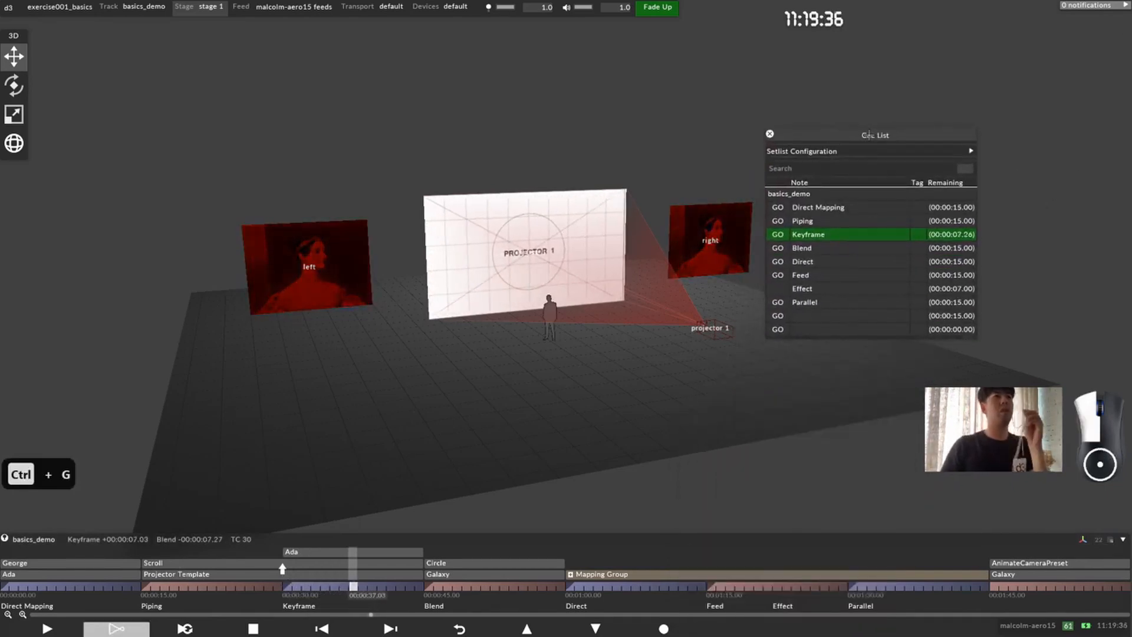
click(784, 248)
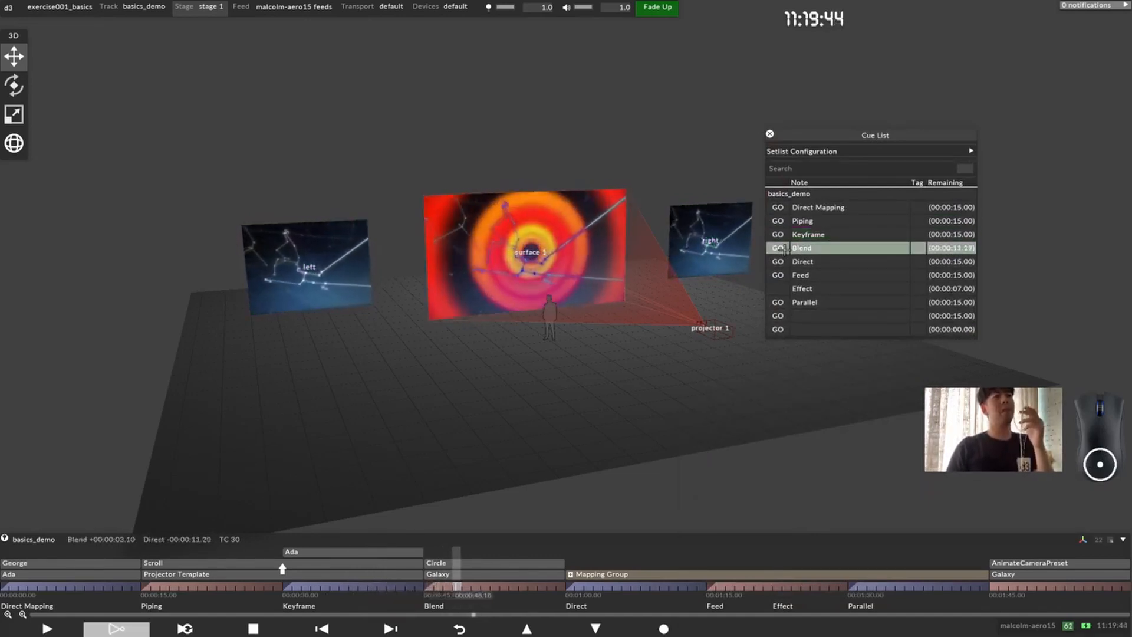
click(778, 261)
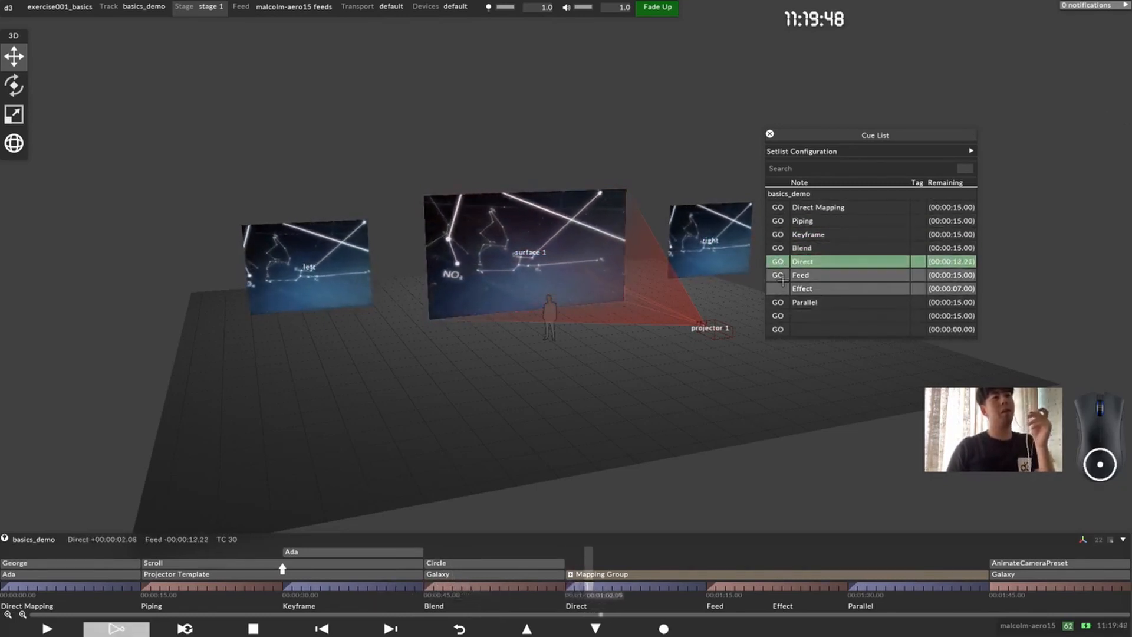
click(779, 275)
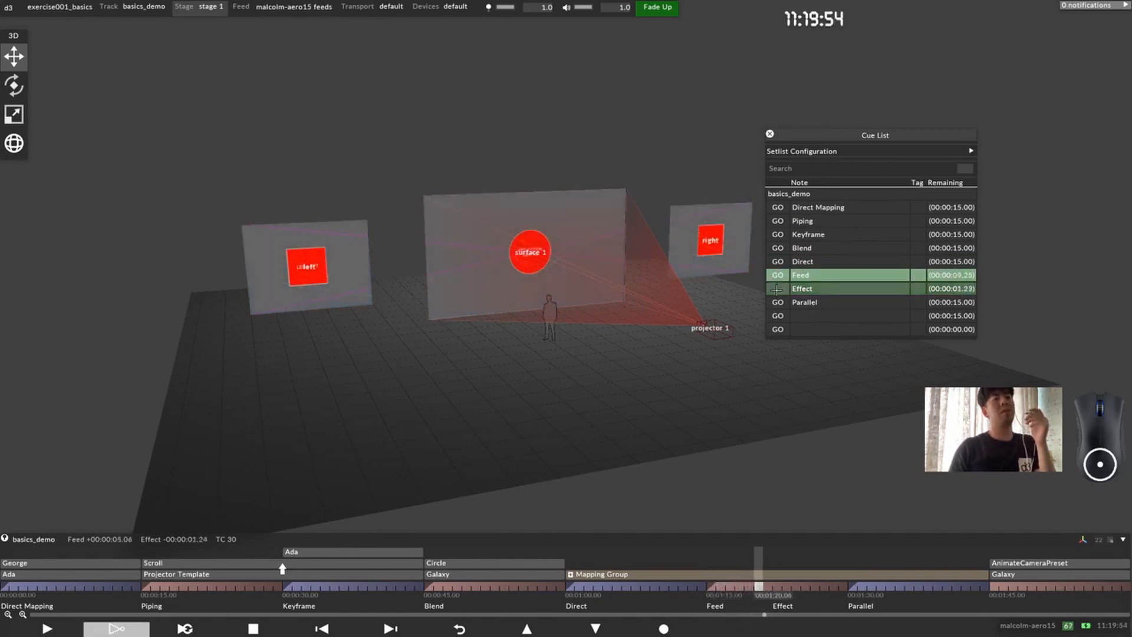
click(777, 288)
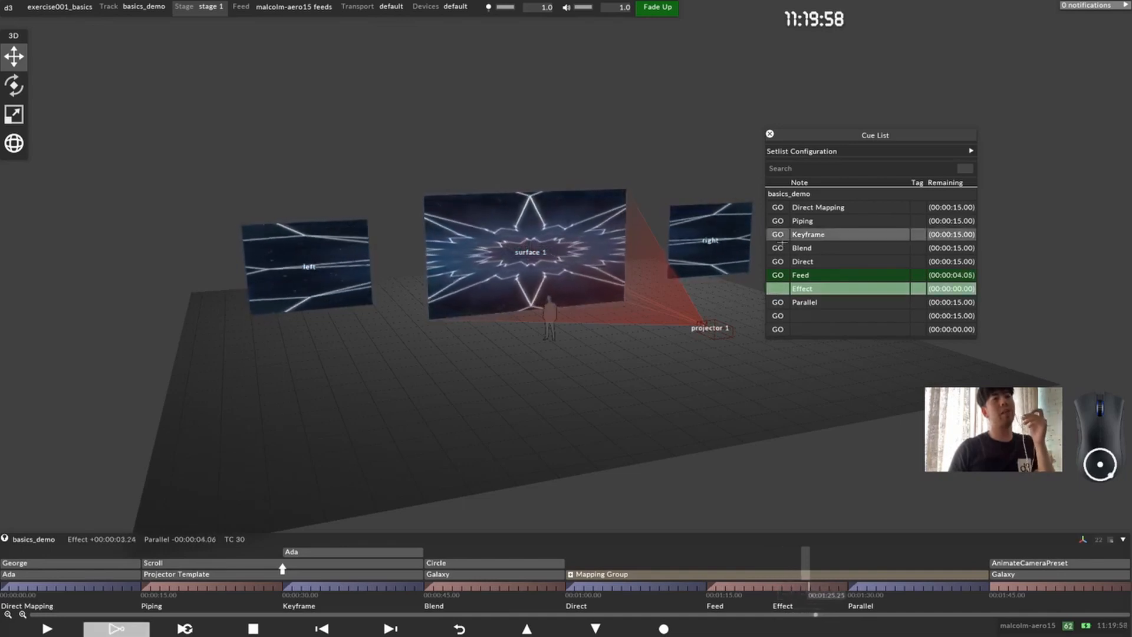
click(778, 302)
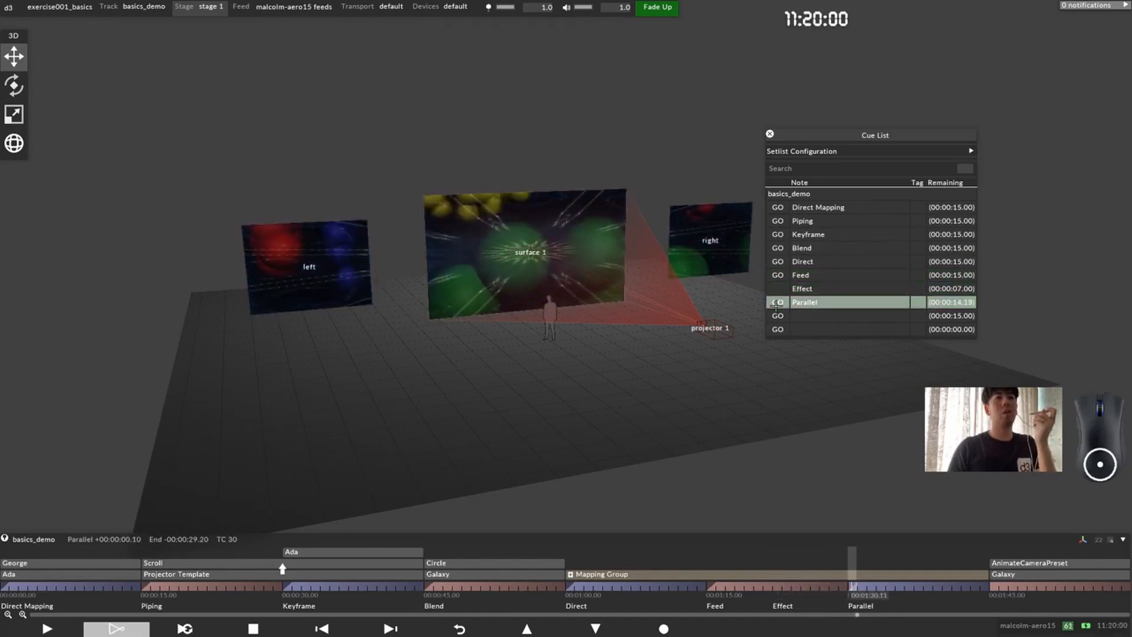
Step: Watch the Parallel section on the stage screens from the front and halt playback
drag(642, 254, 545, 248)
scroll(544, 249, down, 3)
middle_drag(545, 248, 420, 324)
scroll(444, 321, up, 3)
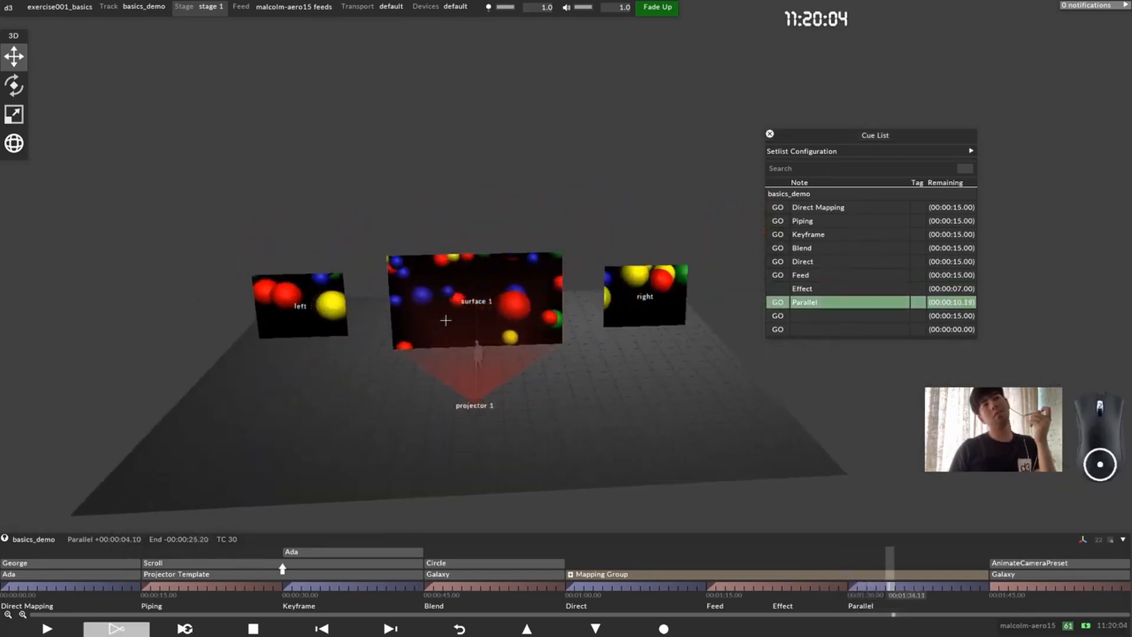
scroll(514, 326, up, 2)
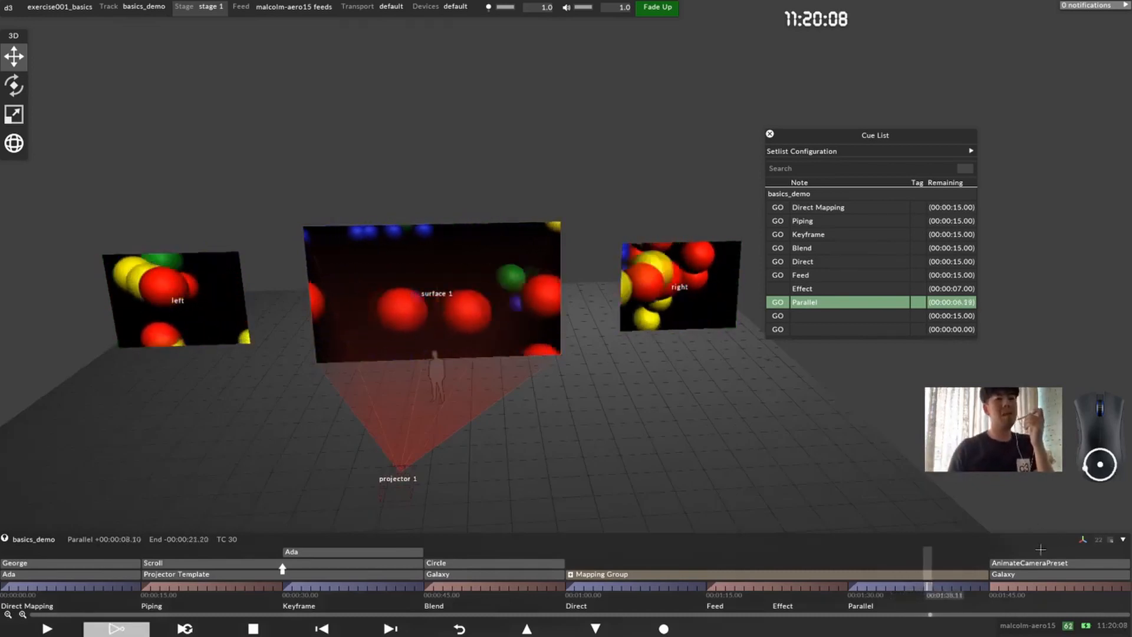
key(space)
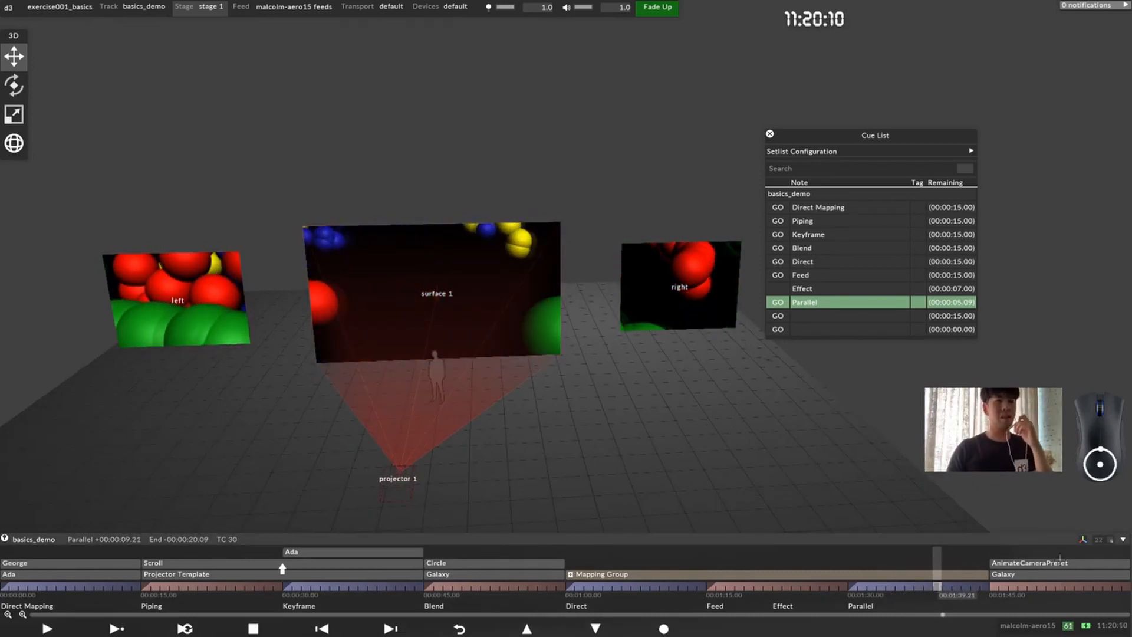
Step: Move the AnimateCameraPreset layer to the start of the Direct section and play that section to preview it
drag(1056, 559, 574, 592)
click(573, 592)
click(47, 628)
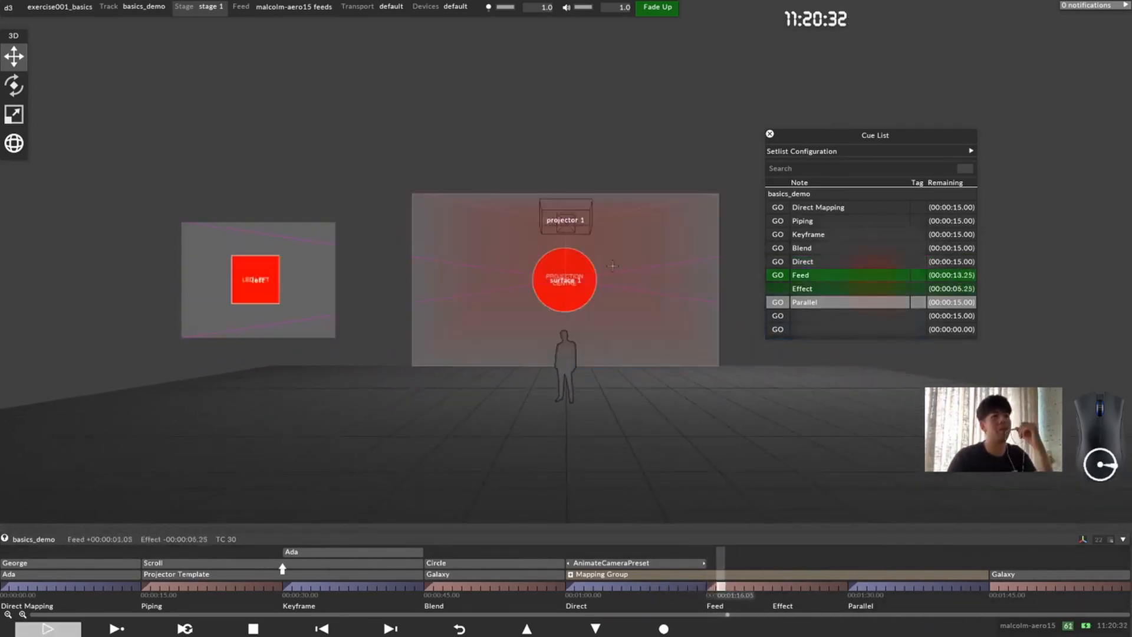
click(632, 585)
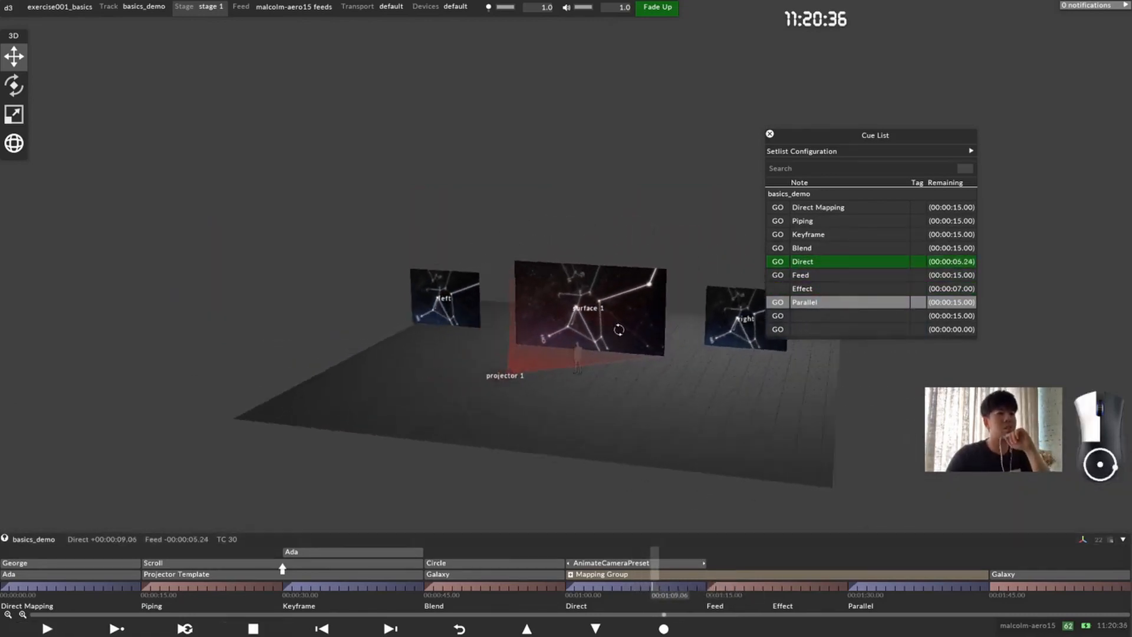
Step: Examine the content on the stage screens in the Direct and Blend sections from the front, side and different distances
scroll(618, 327, up, 7)
drag(618, 328, 634, 325)
middle_drag(634, 326, 581, 318)
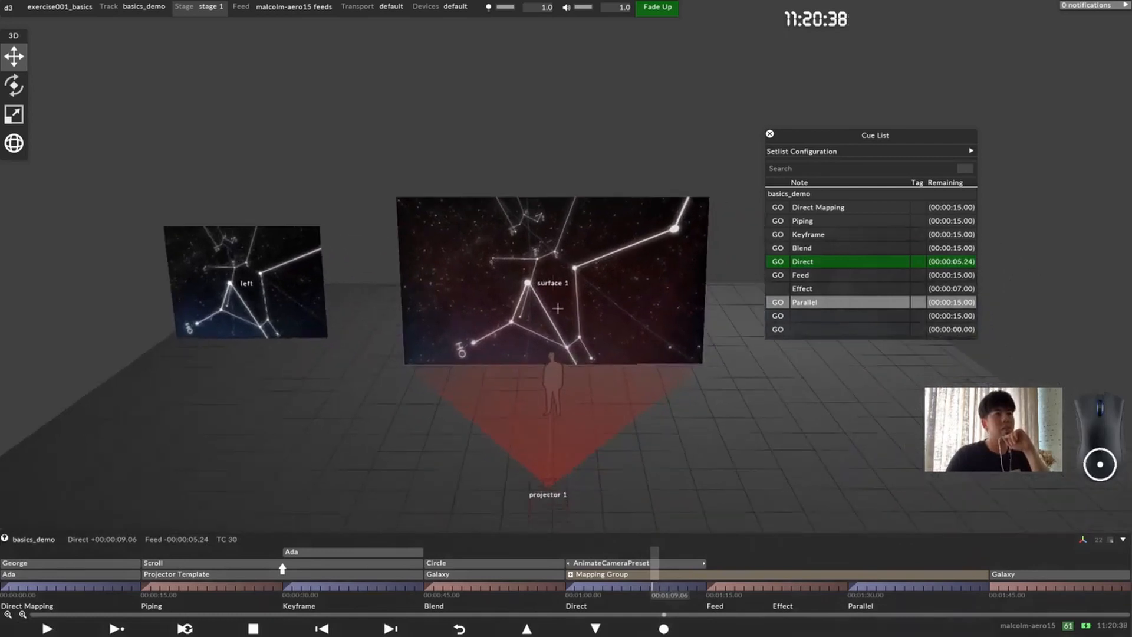
scroll(582, 317, up, 1)
scroll(590, 319, down, 1)
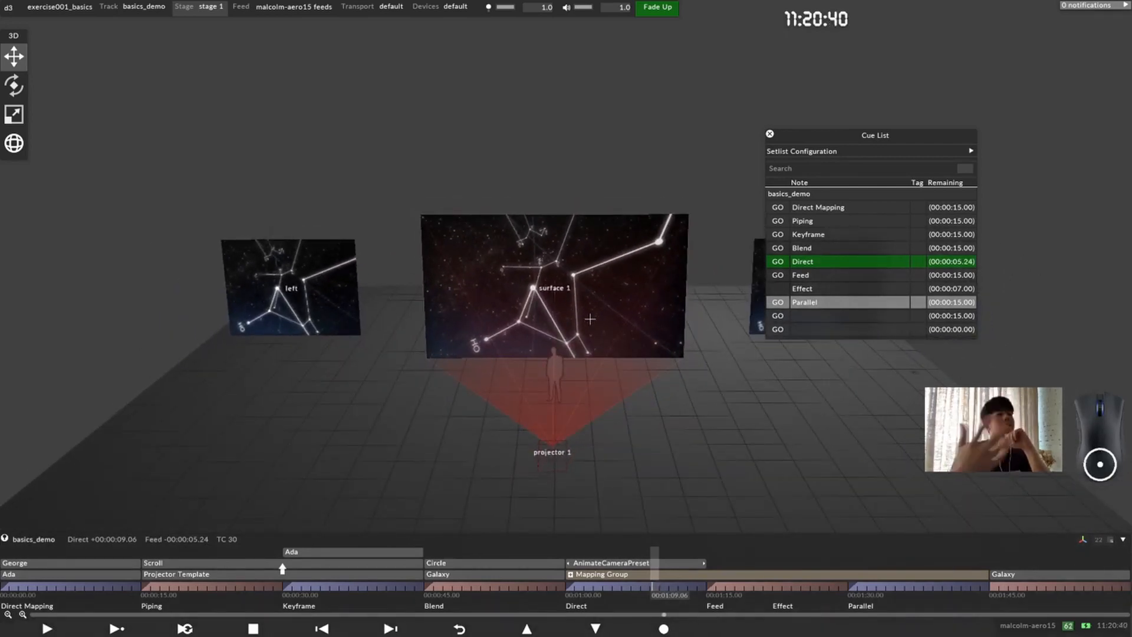
middle_drag(590, 319, 493, 303)
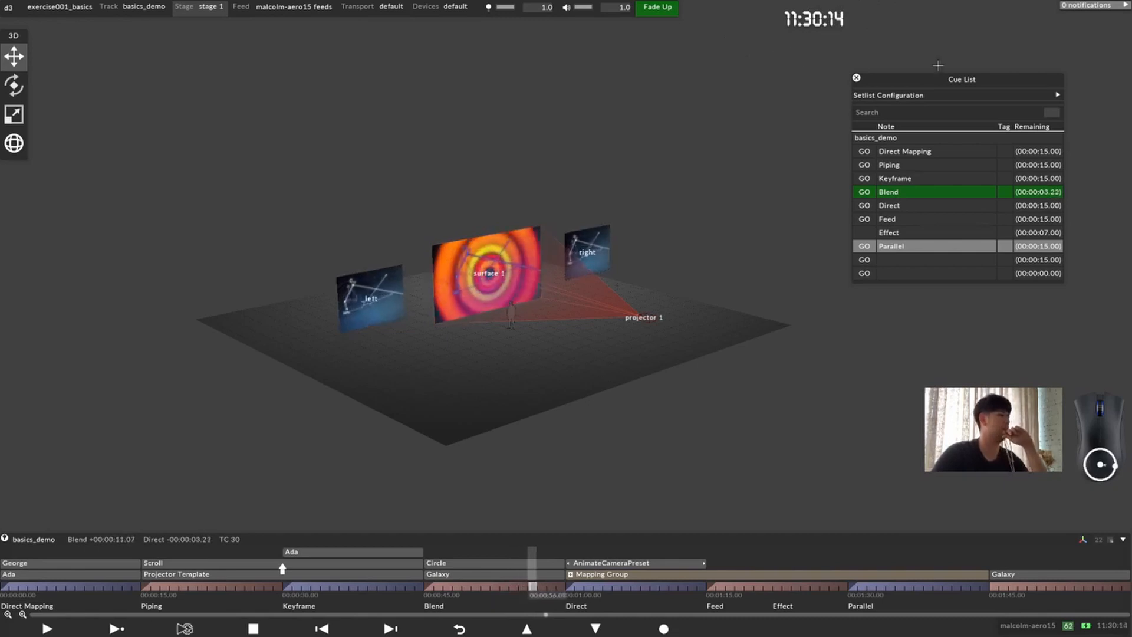
drag(613, 195, 513, 186)
scroll(513, 186, up, 3)
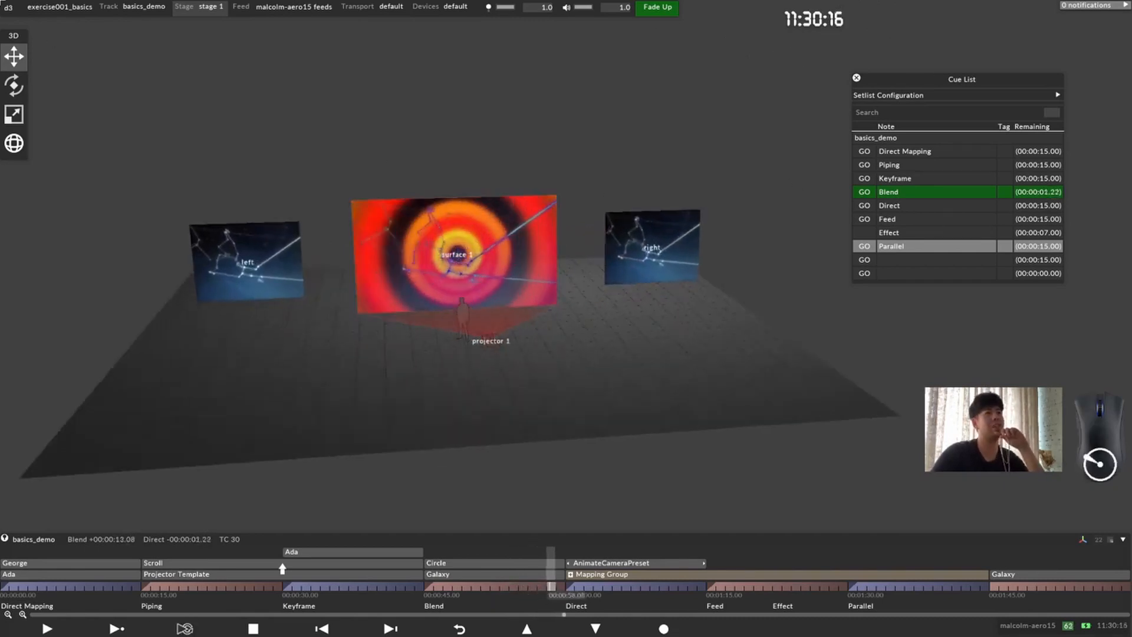
Step: Leave the exercise001_basics project and move the d3manager window to the middle of the desktop
click(11, 8)
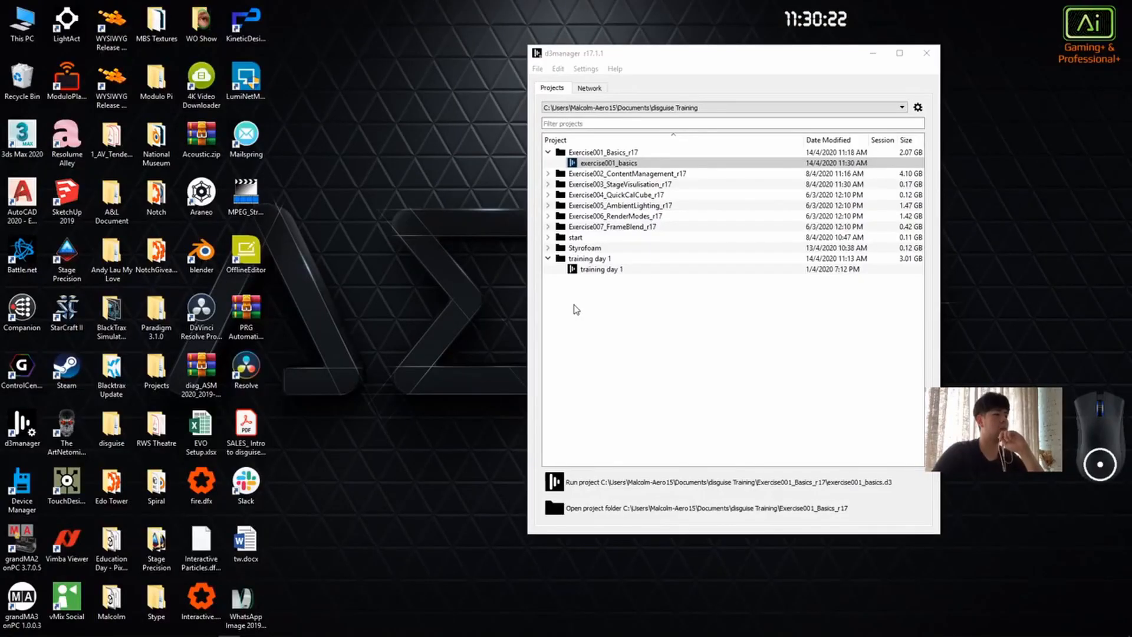
drag(678, 56, 524, 58)
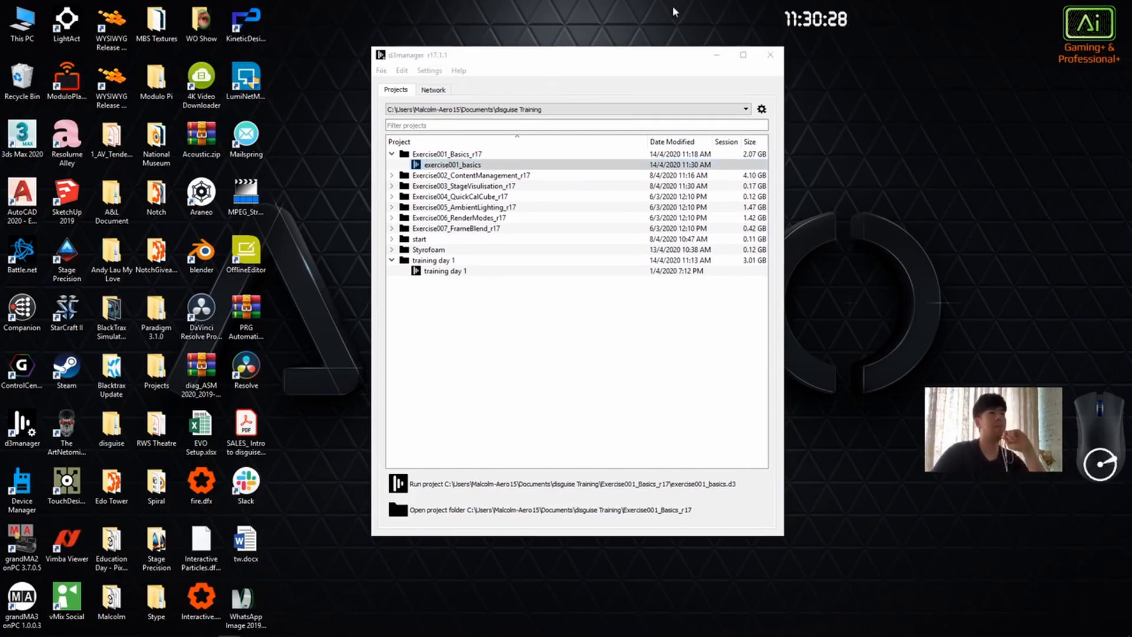
drag(580, 47, 610, 40)
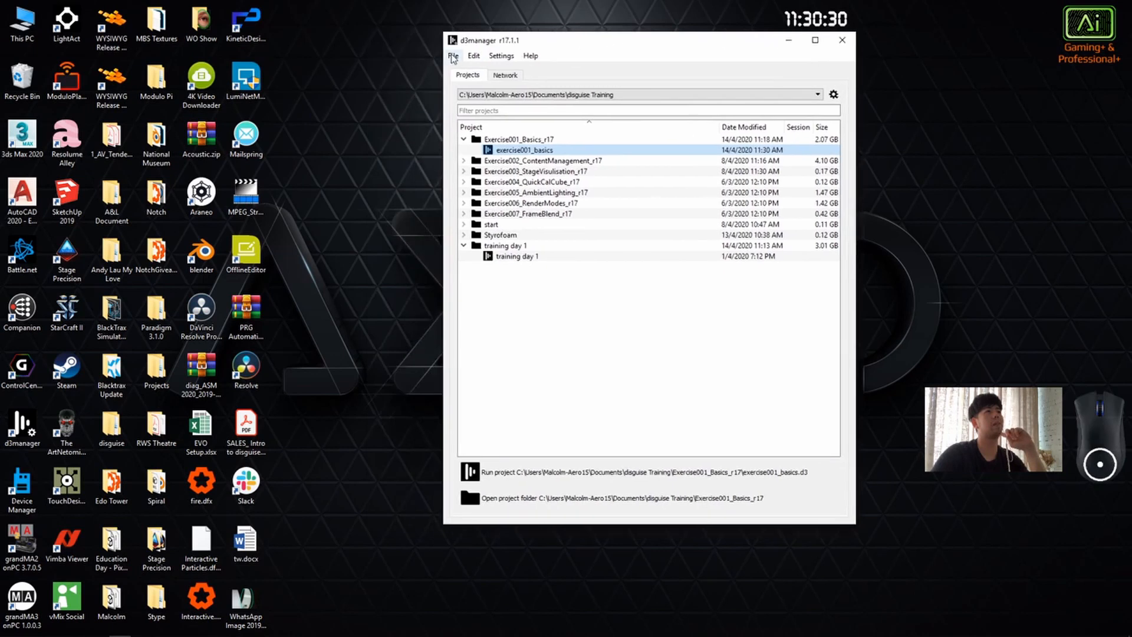
Step: Review d3manager's menu commands, open the d3manager online help in the browser and minimise the browser
click(453, 56)
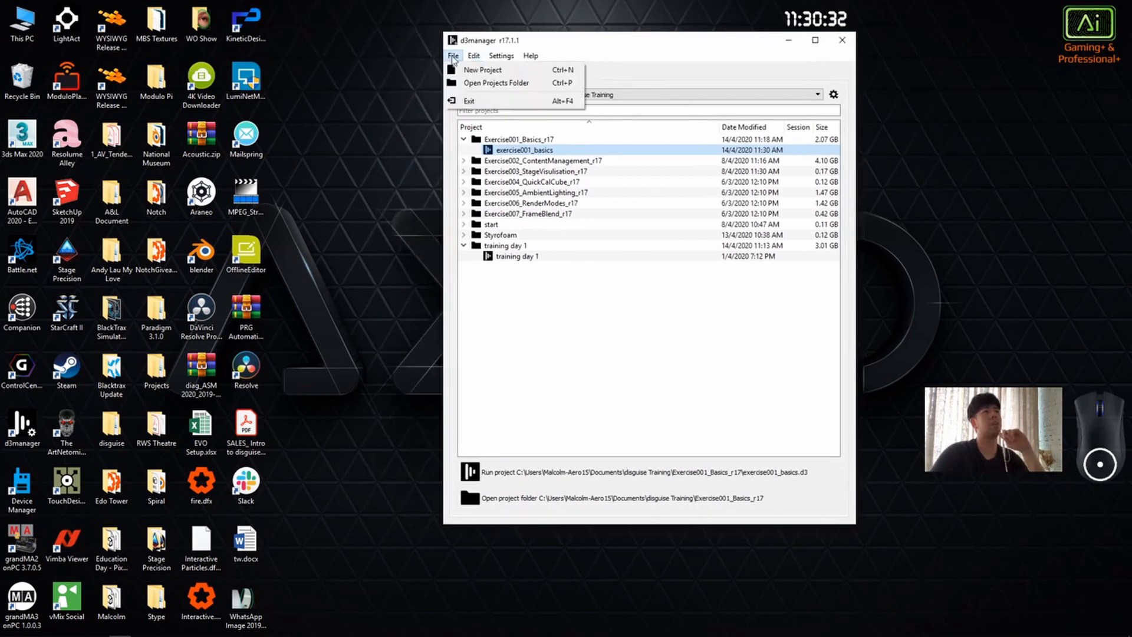
mouse_move(478, 54)
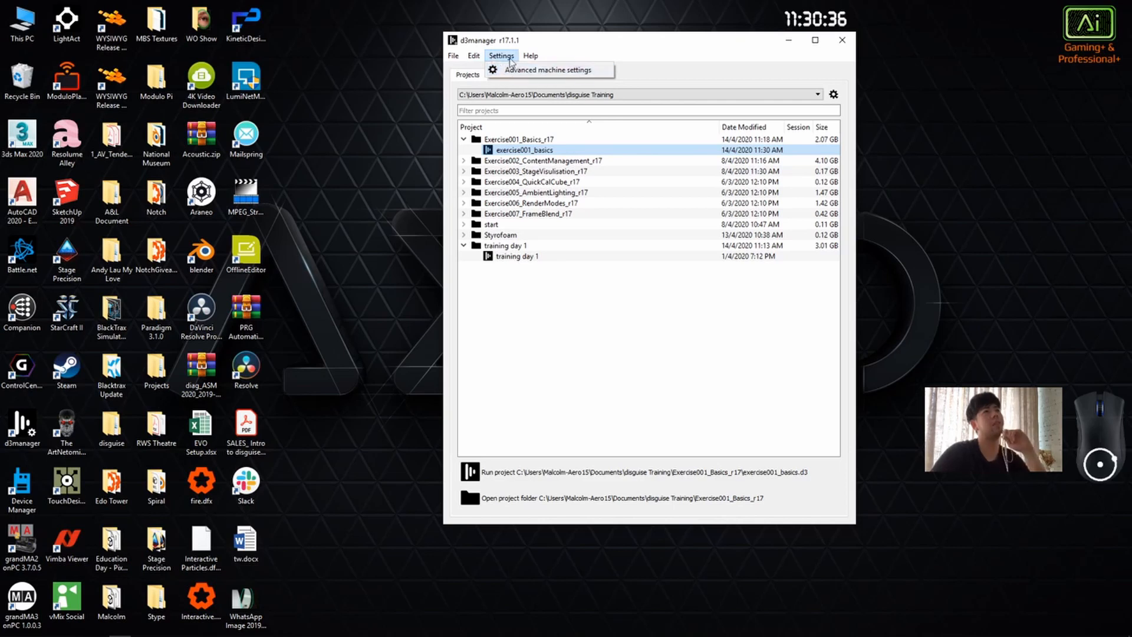
mouse_move(533, 57)
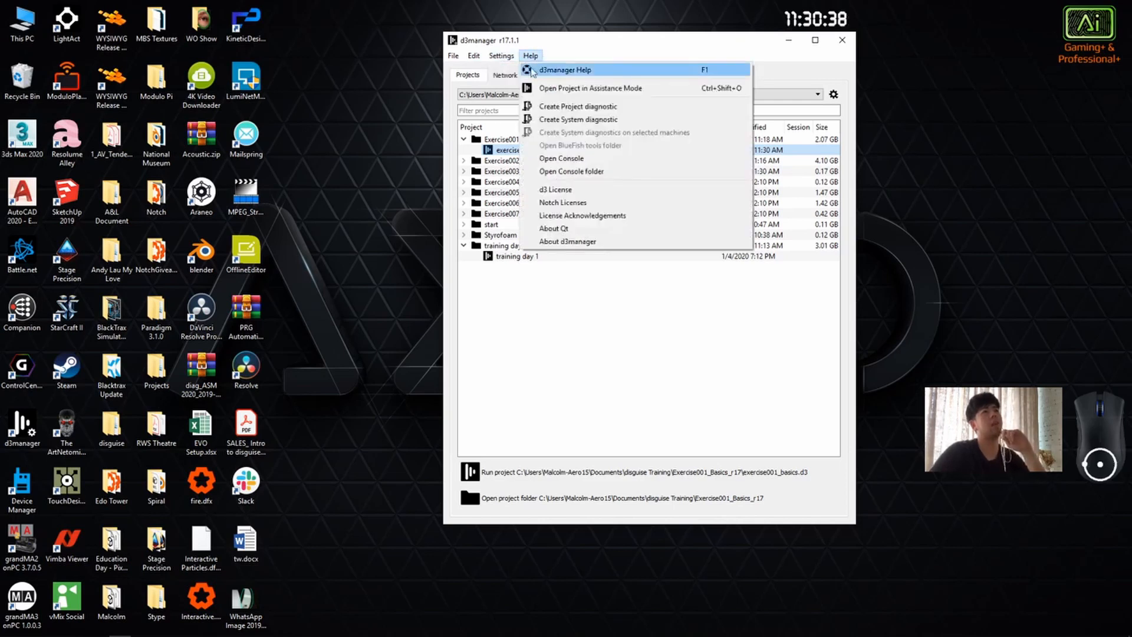
click(594, 72)
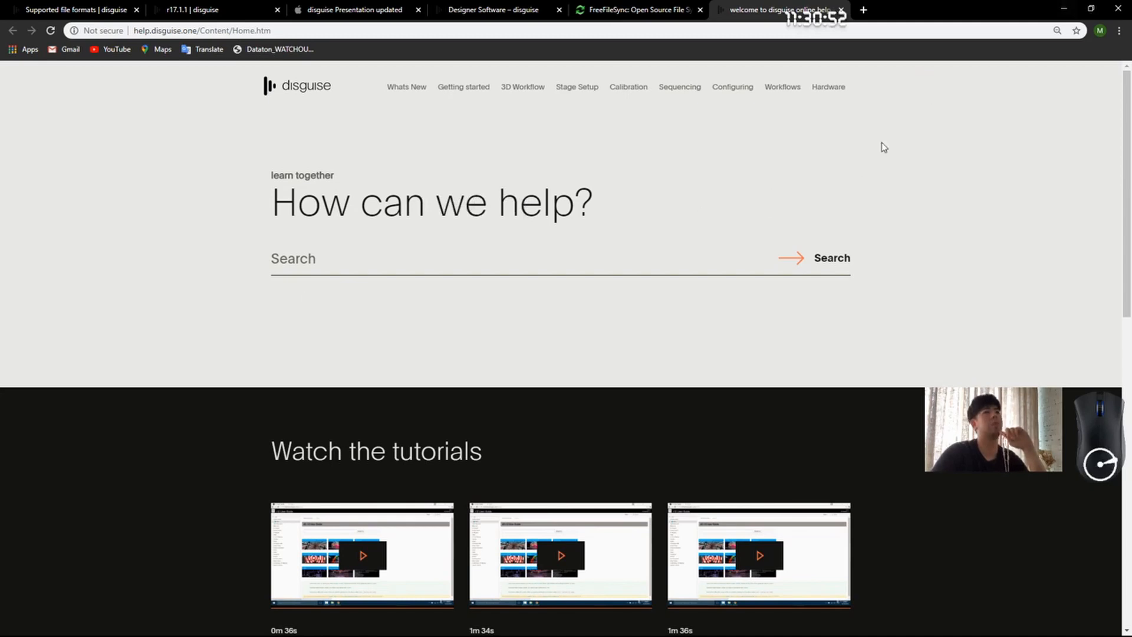
click(1064, 8)
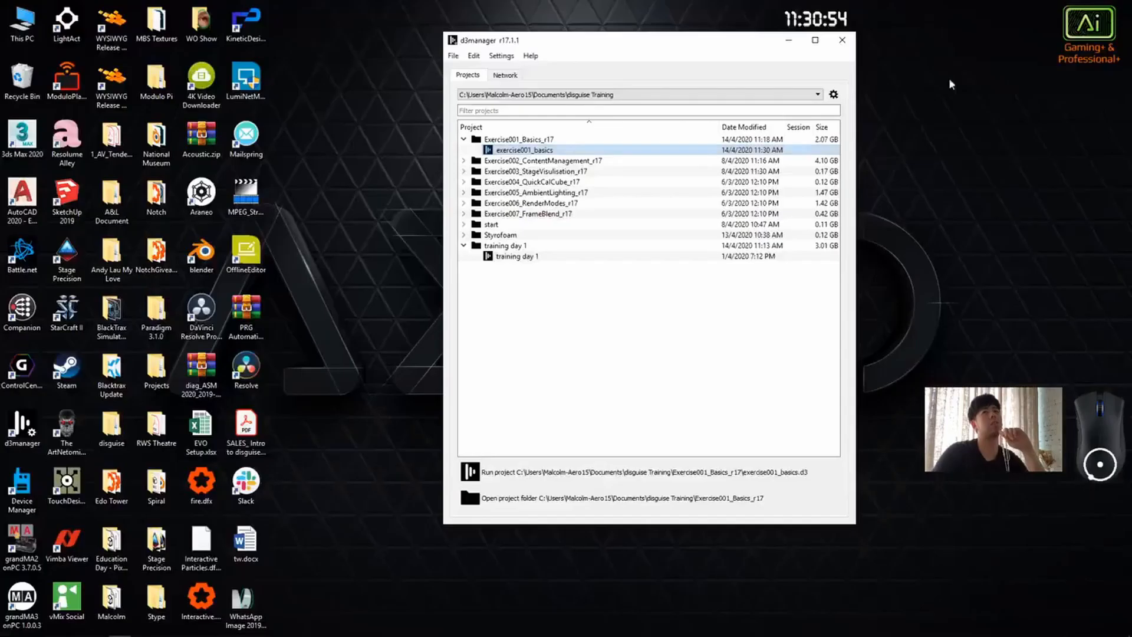
Step: Check the help commands again and open the advanced machine settings of d3manager
click(531, 56)
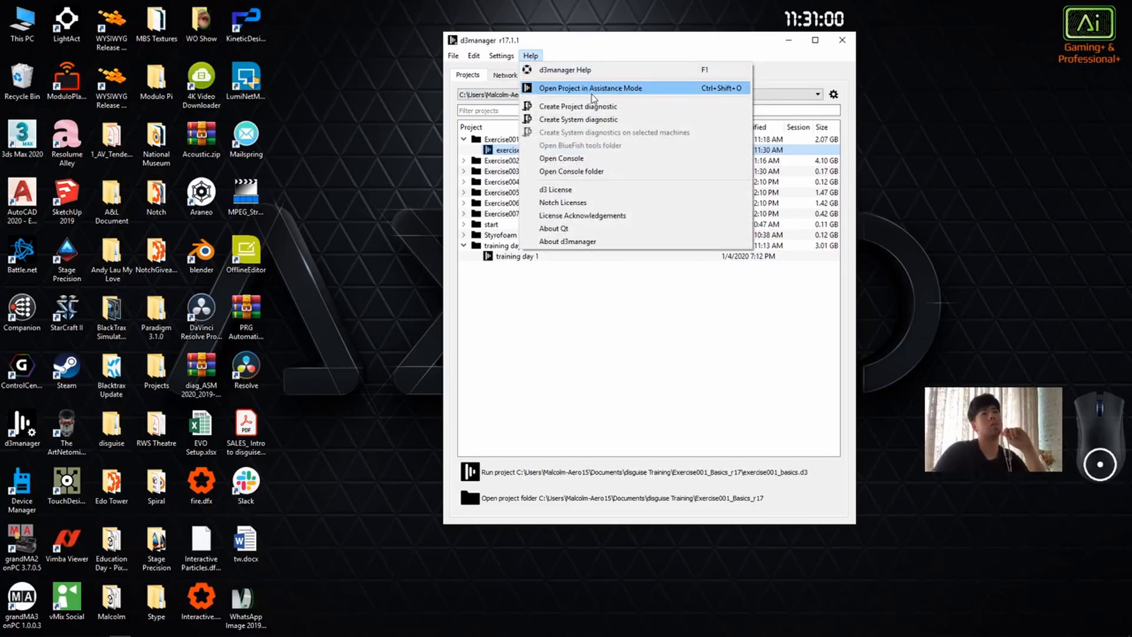
click(531, 56)
click(501, 55)
click(505, 72)
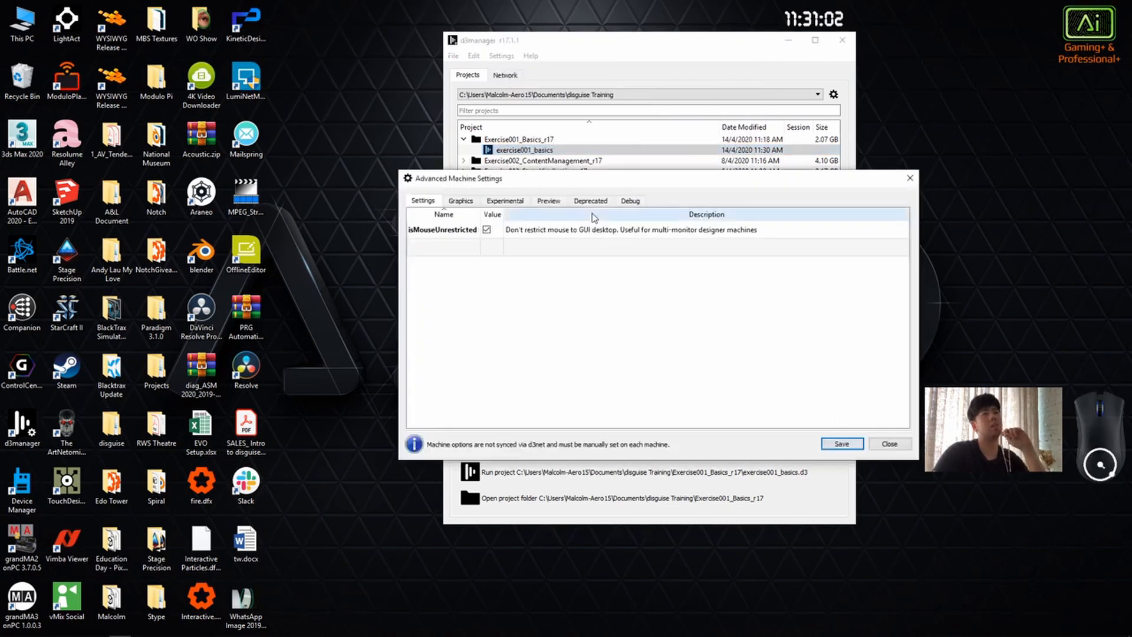
Step: Review the Graphics options in the advanced machine settings, including isWindowed, and close the settings without saving
click(460, 201)
click(411, 253)
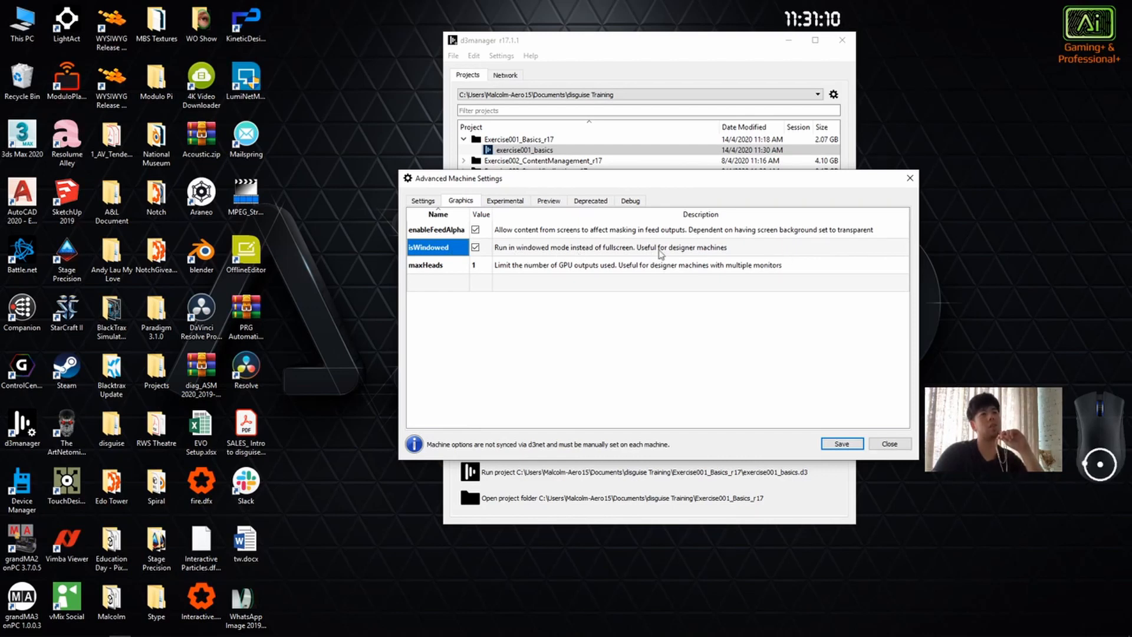
click(889, 446)
Step: Check the d3 license details and the d3manager version information, closing each information window
click(531, 56)
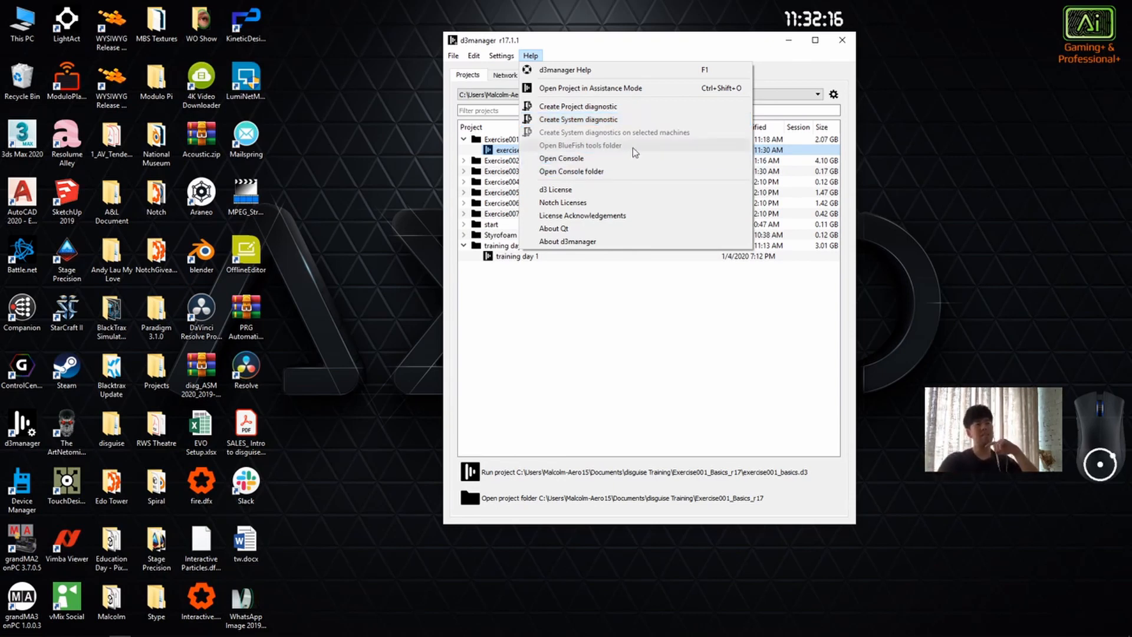
click(651, 190)
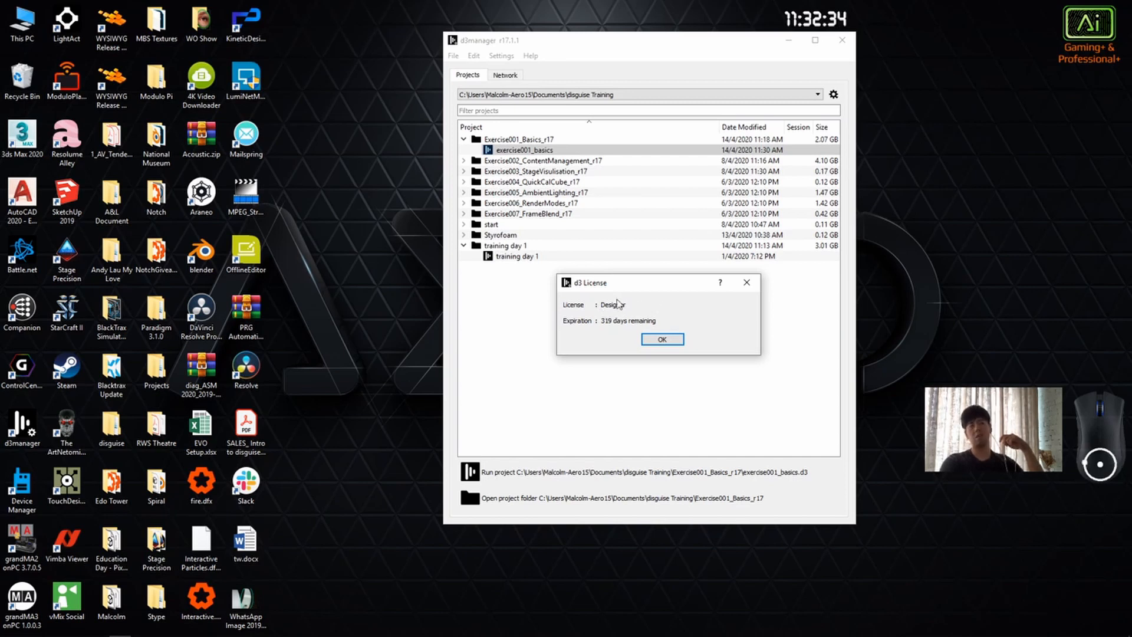
click(674, 342)
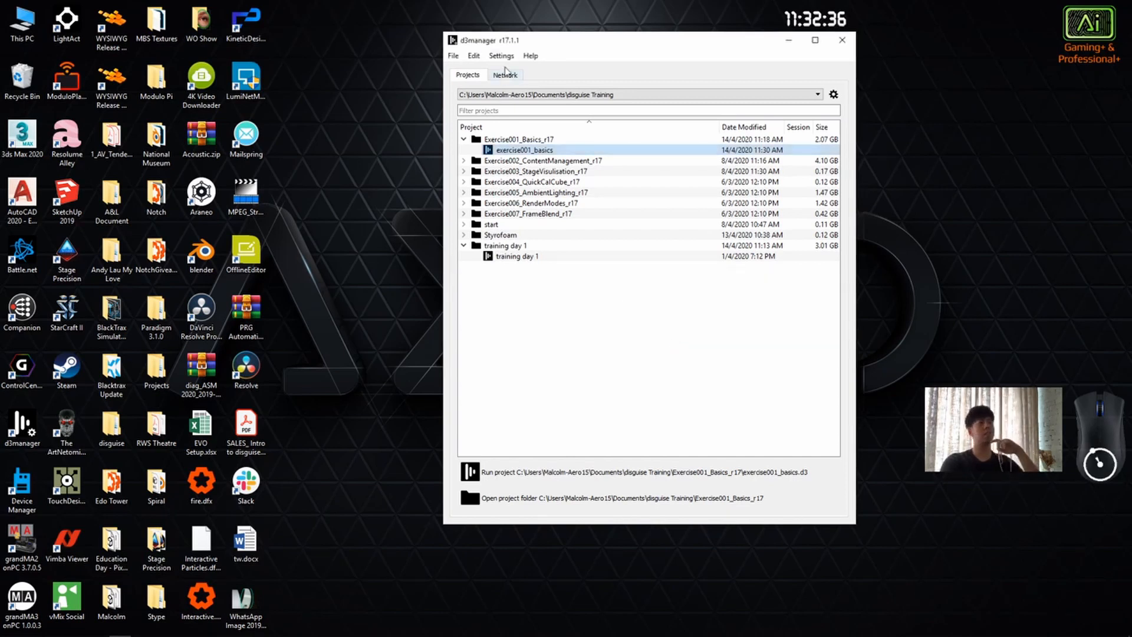
click(530, 55)
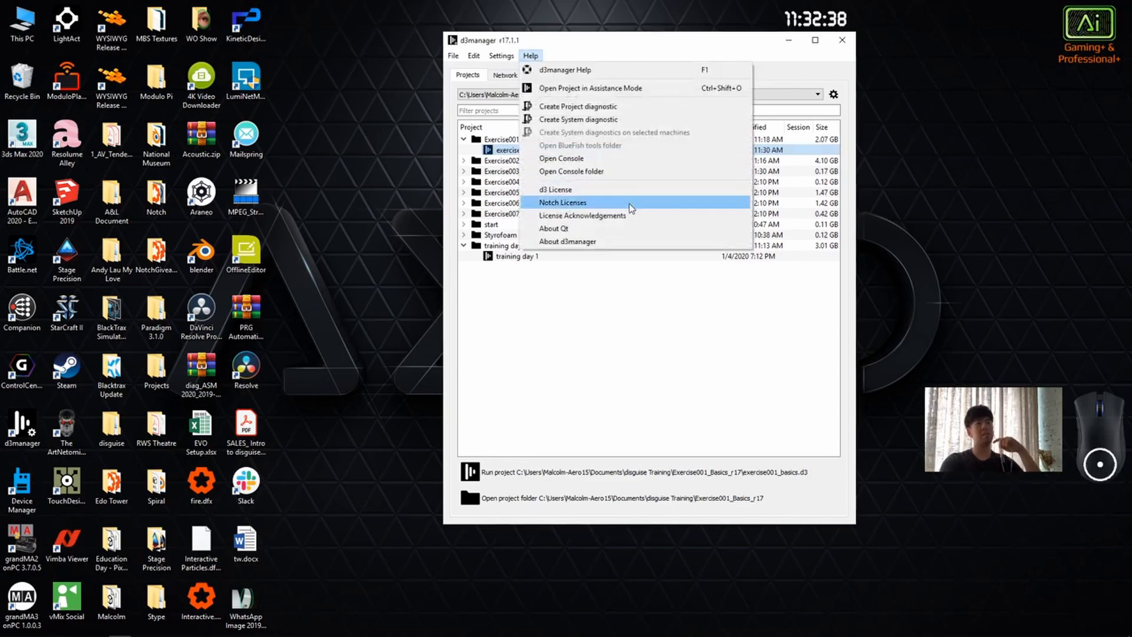
click(623, 243)
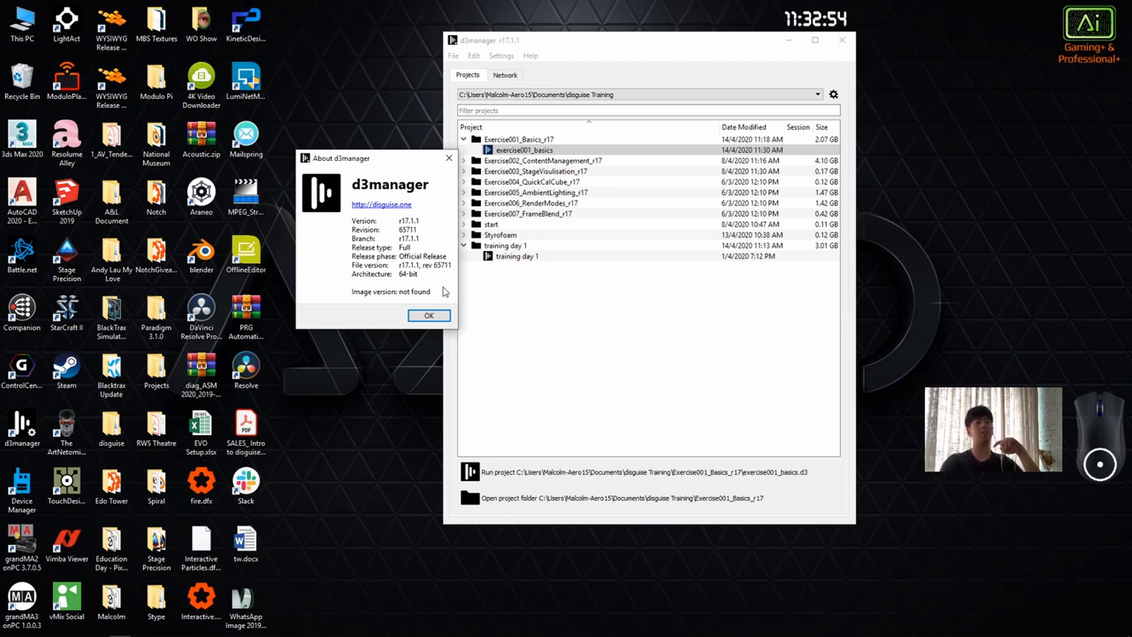
click(429, 315)
Step: Examine the networked machine list and the available network adapters in d3manager, keeping the adapter selection at Any
drag(571, 40, 573, 78)
click(625, 94)
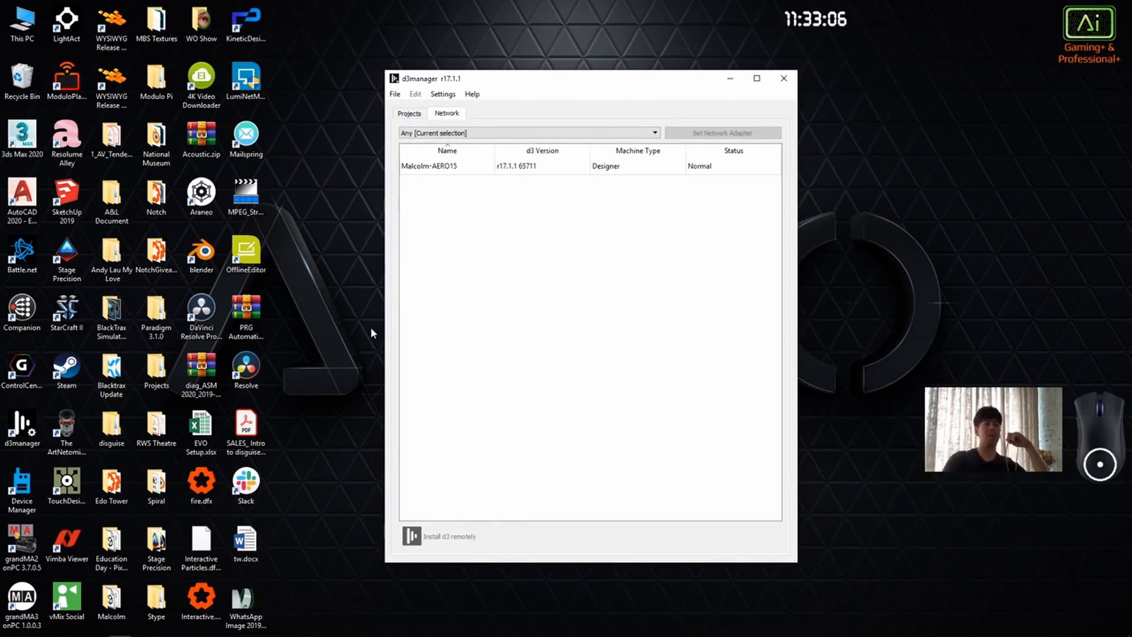
double_click(649, 169)
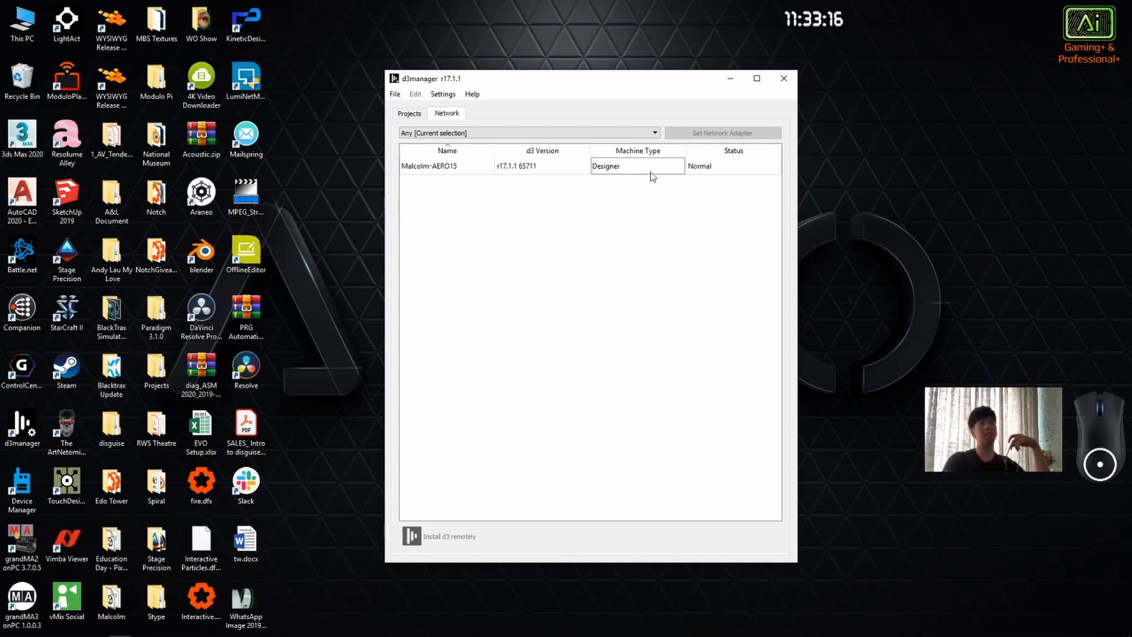
drag(530, 112, 644, 75)
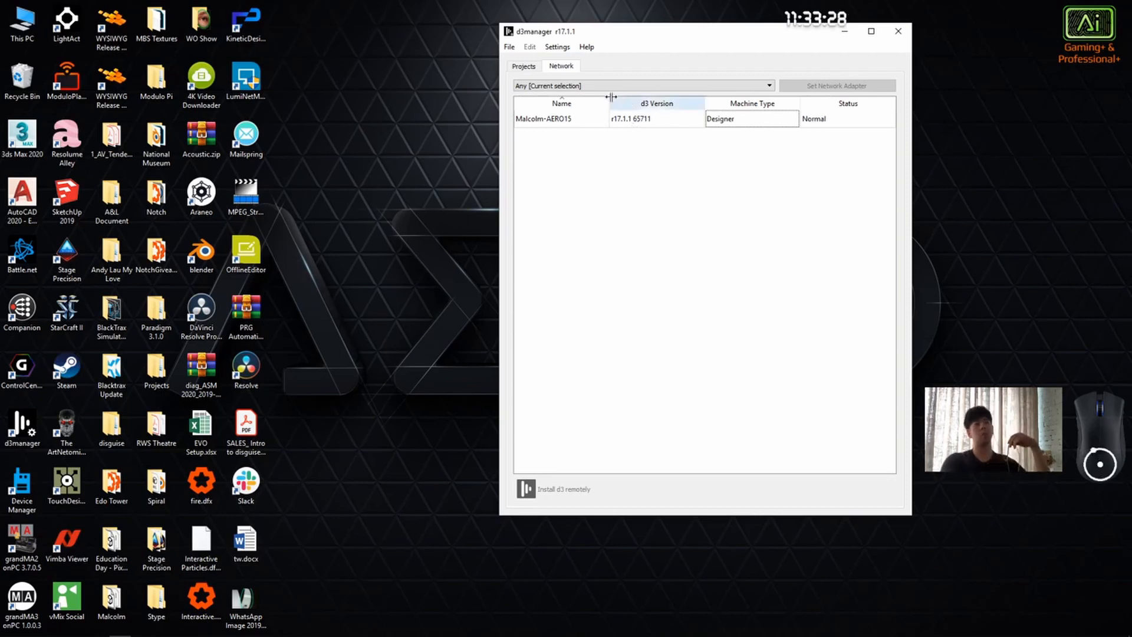
click(572, 86)
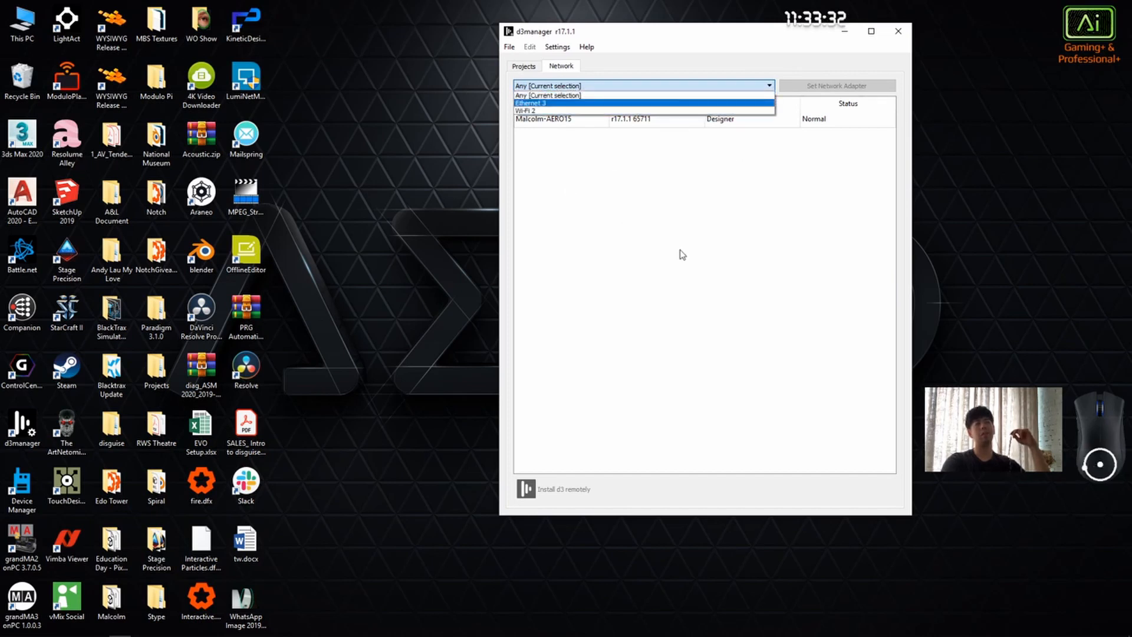
click(669, 215)
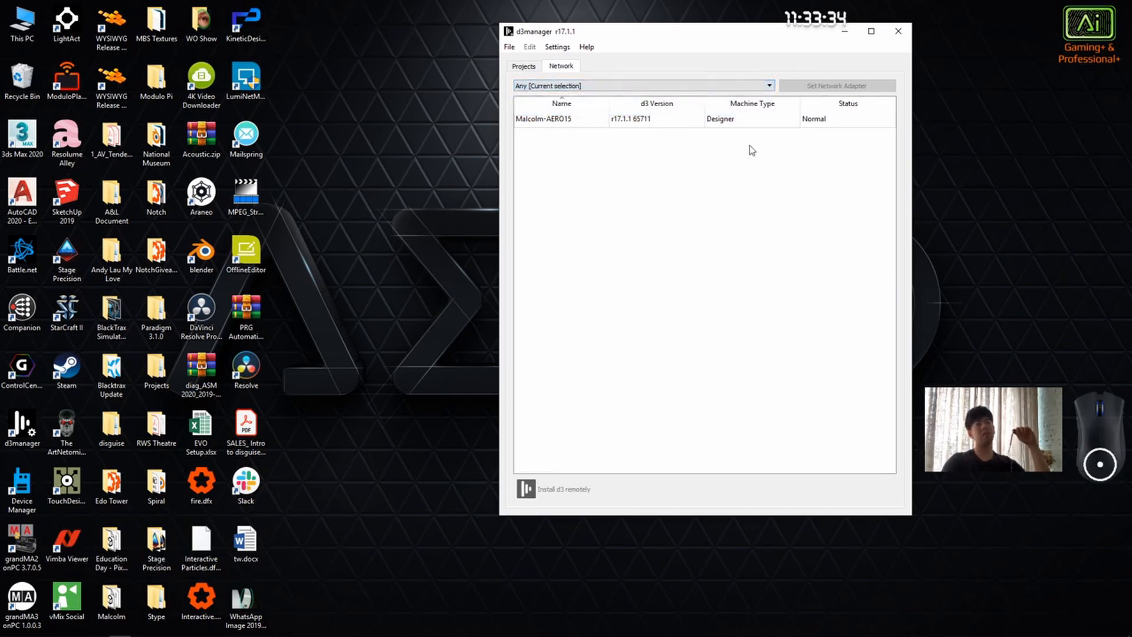
click(642, 87)
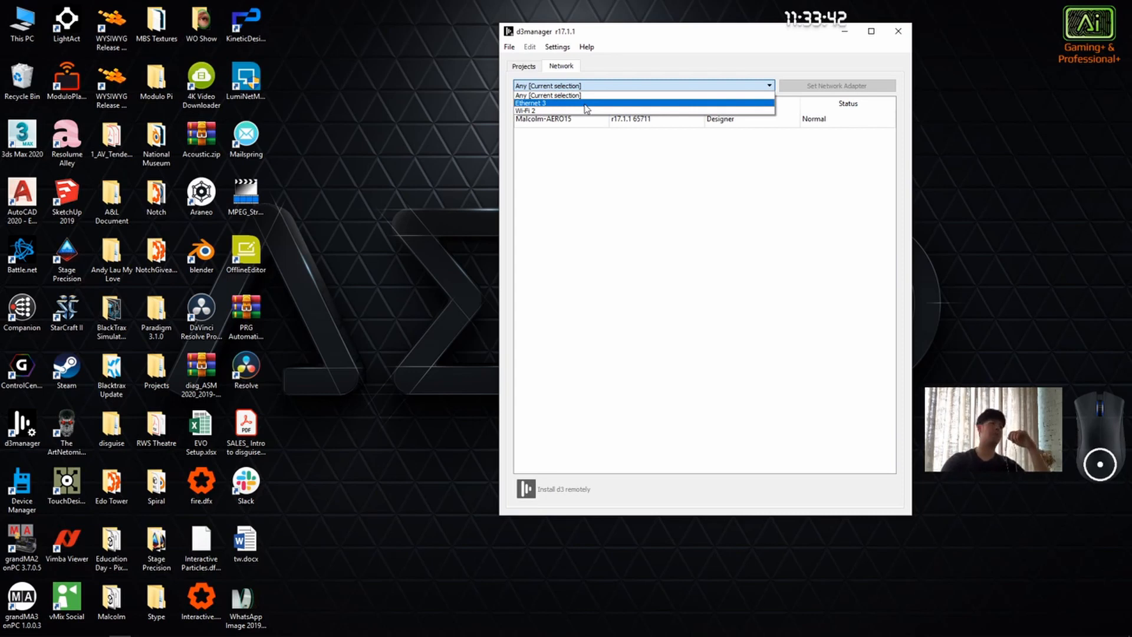
click(626, 211)
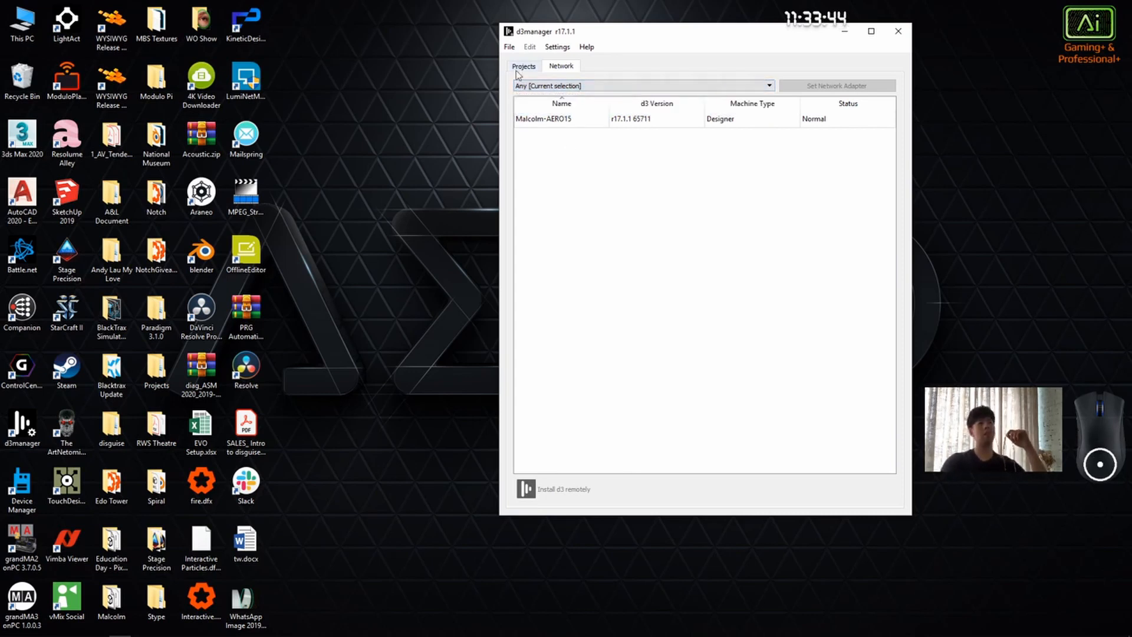
Step: Return to the project list, collapse the Exercise001_Basics_r17 folder and launch the training day 1 project
click(519, 69)
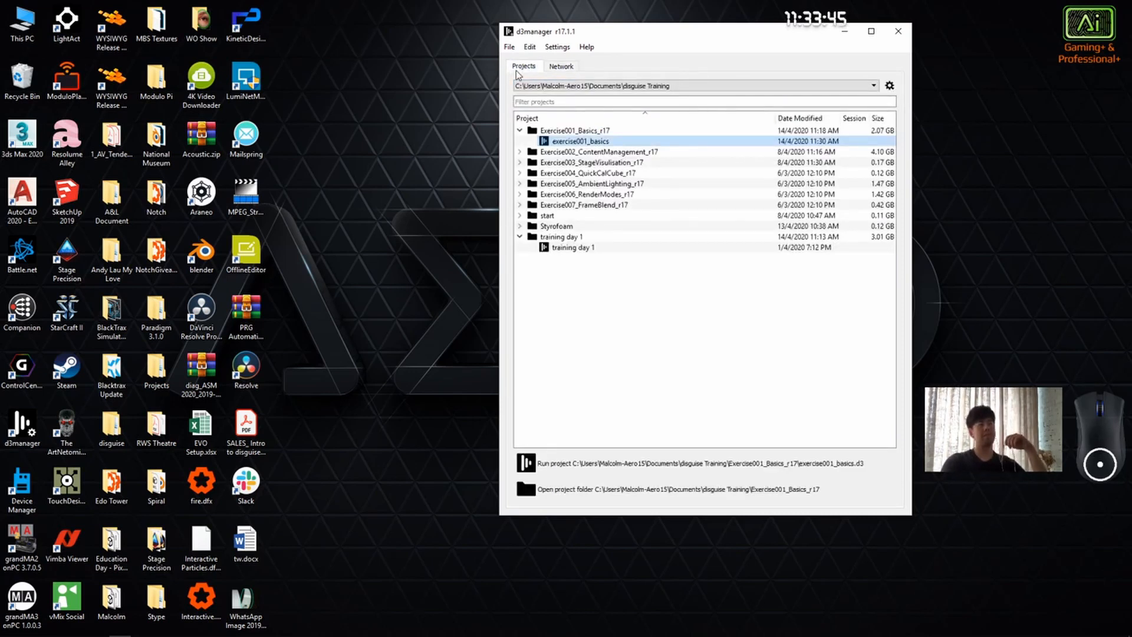
click(520, 131)
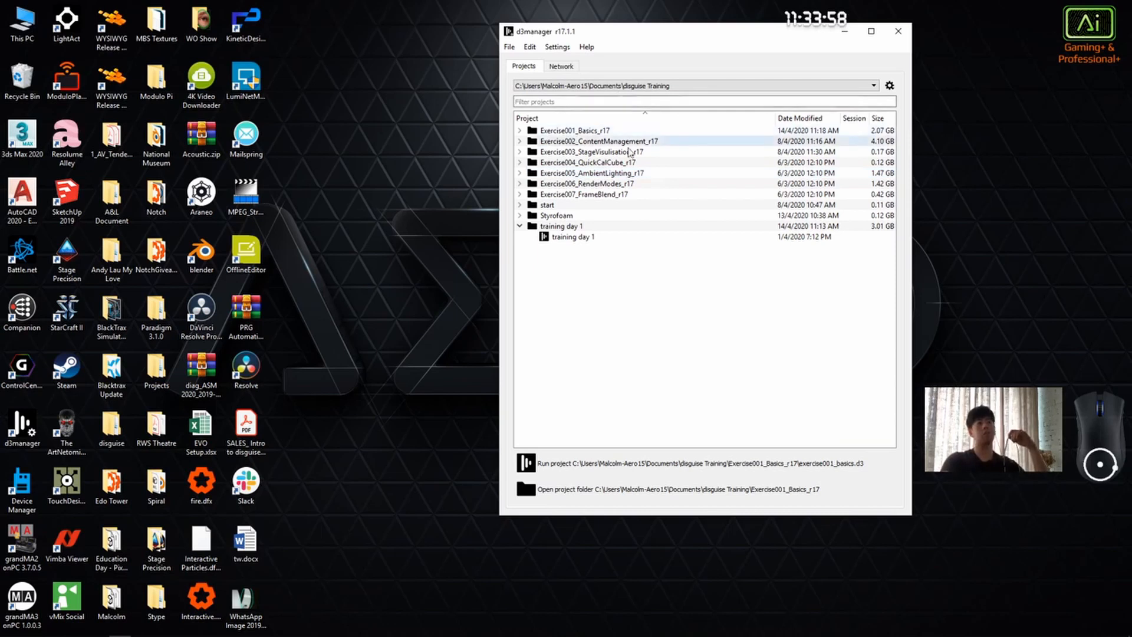
double_click(588, 237)
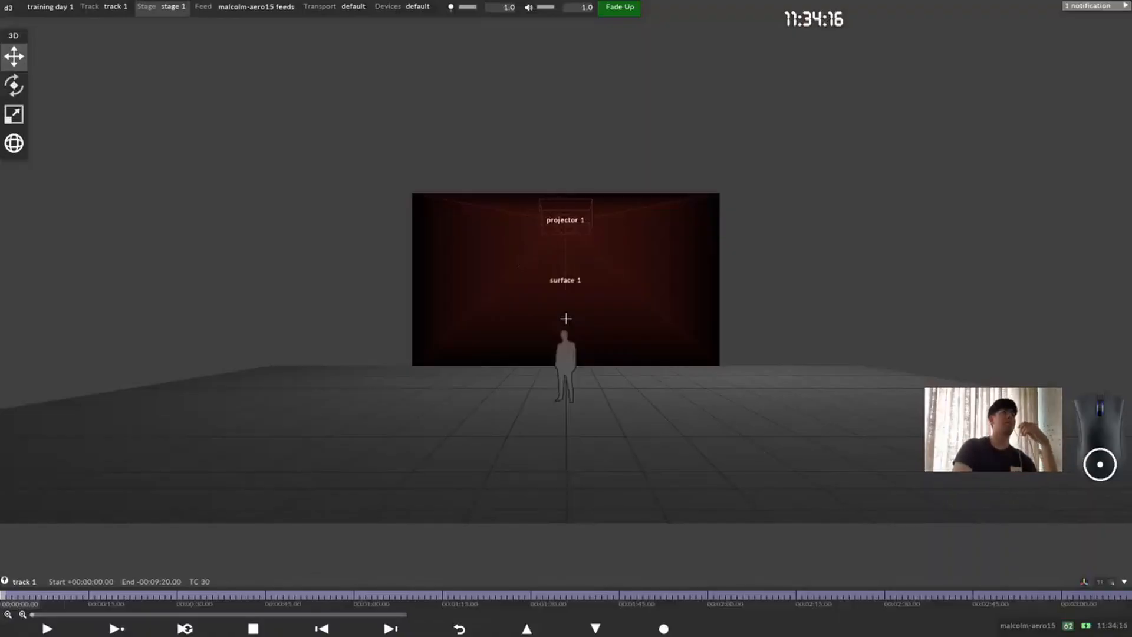
Step: Read the Video File Import Error notification and close its details
click(1095, 4)
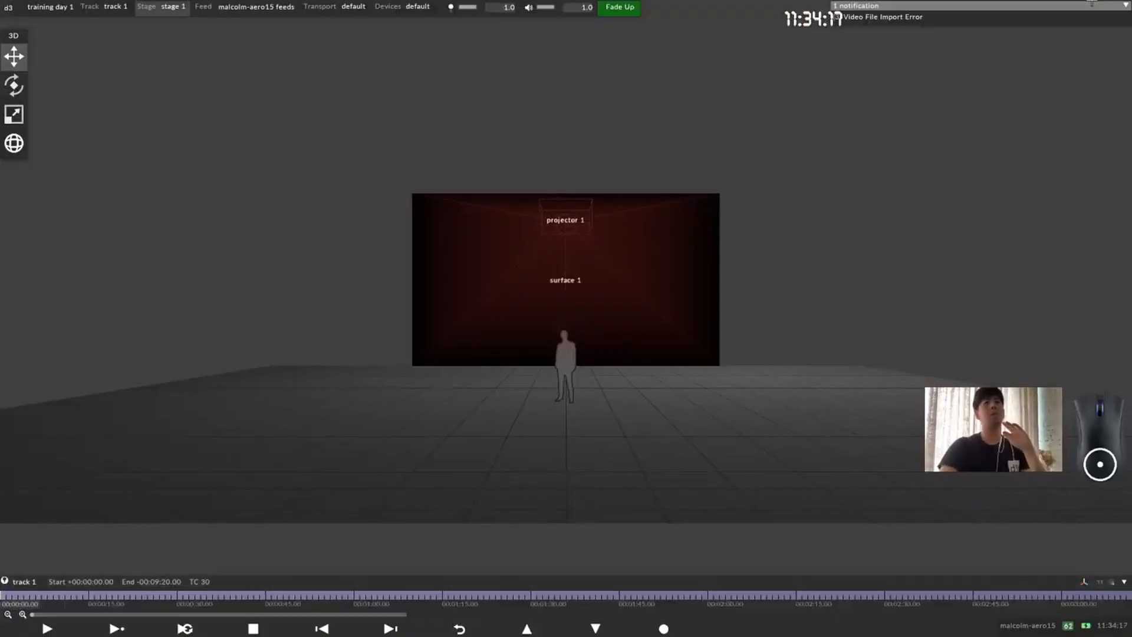
click(942, 24)
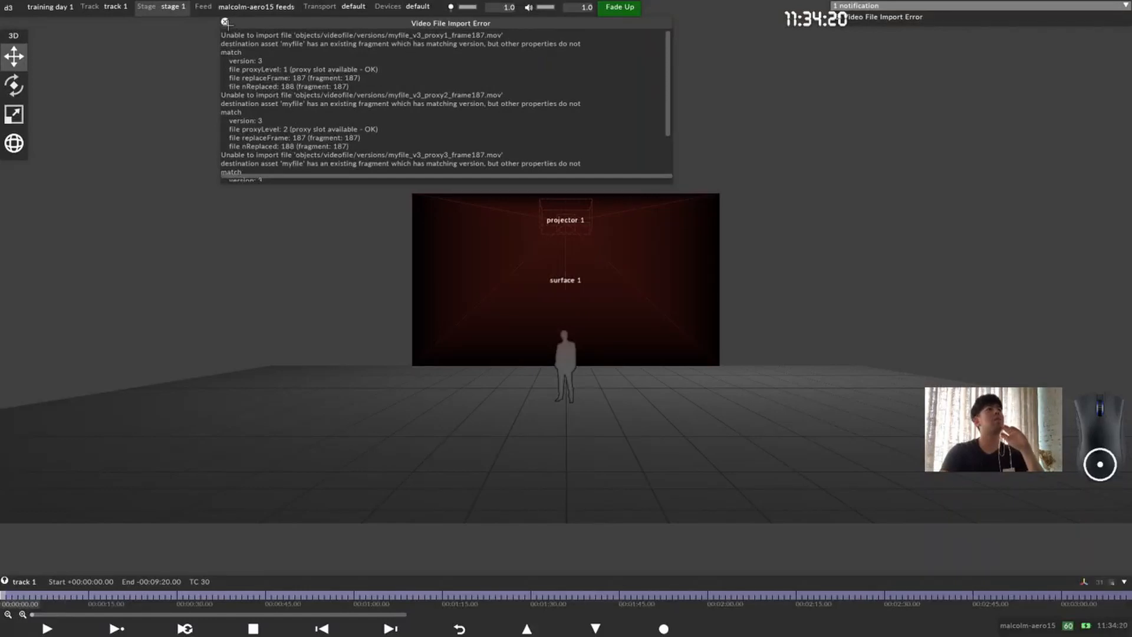
click(225, 22)
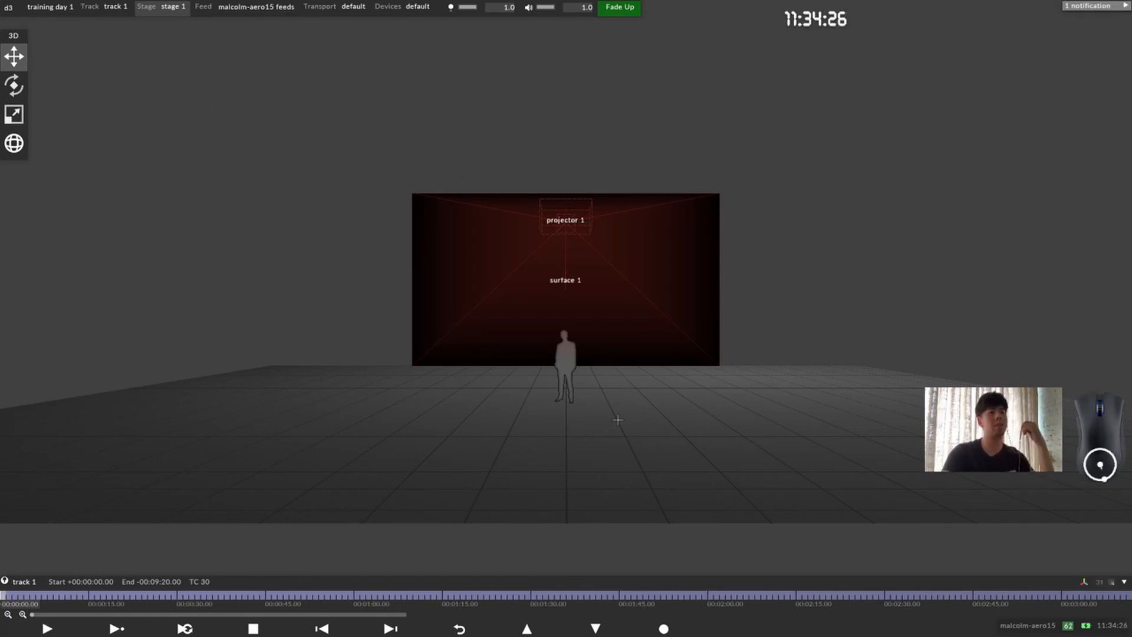
click(560, 349)
click(617, 319)
click(841, 284)
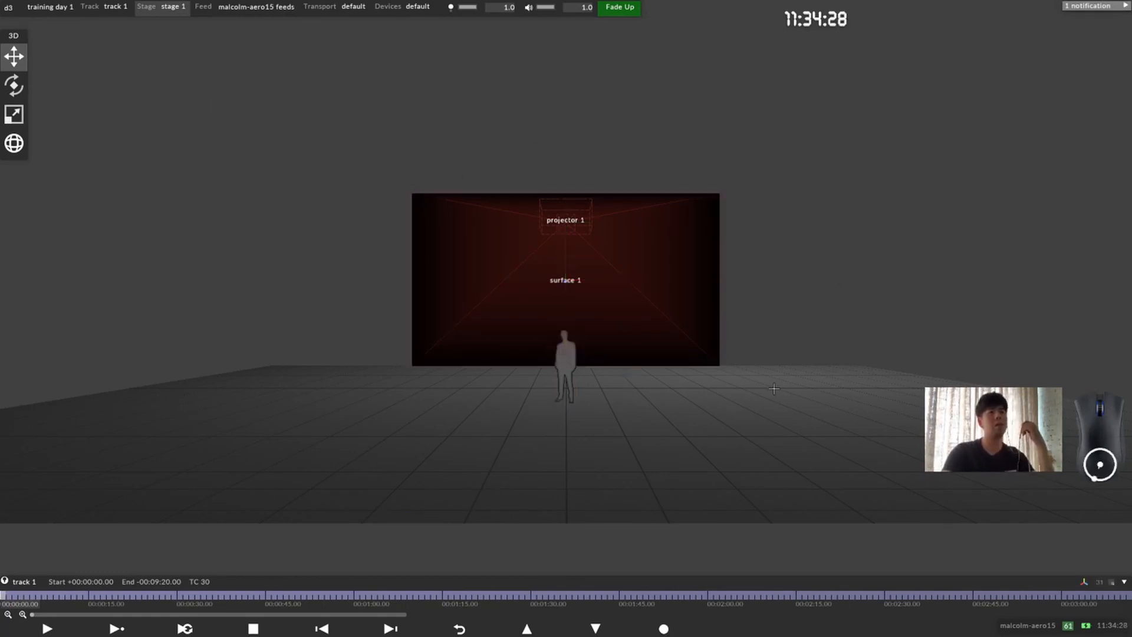
click(619, 325)
click(601, 417)
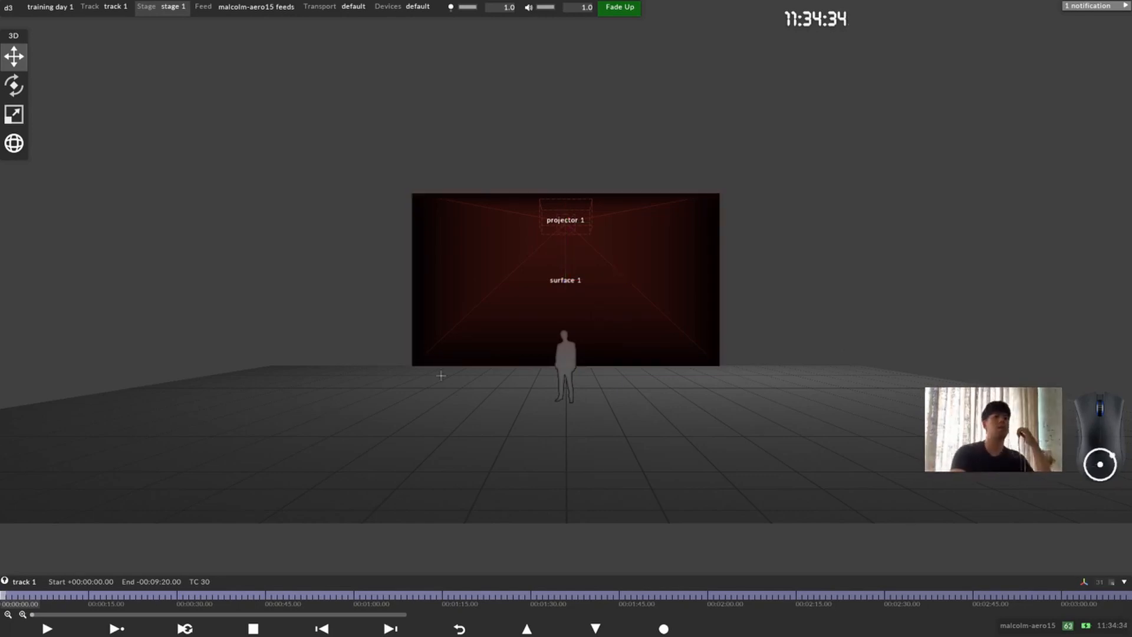
Step: Orbit the stage to examine surface 1 and the projector 1 beam from a raised side angle
click(567, 366)
drag(568, 366, 617, 299)
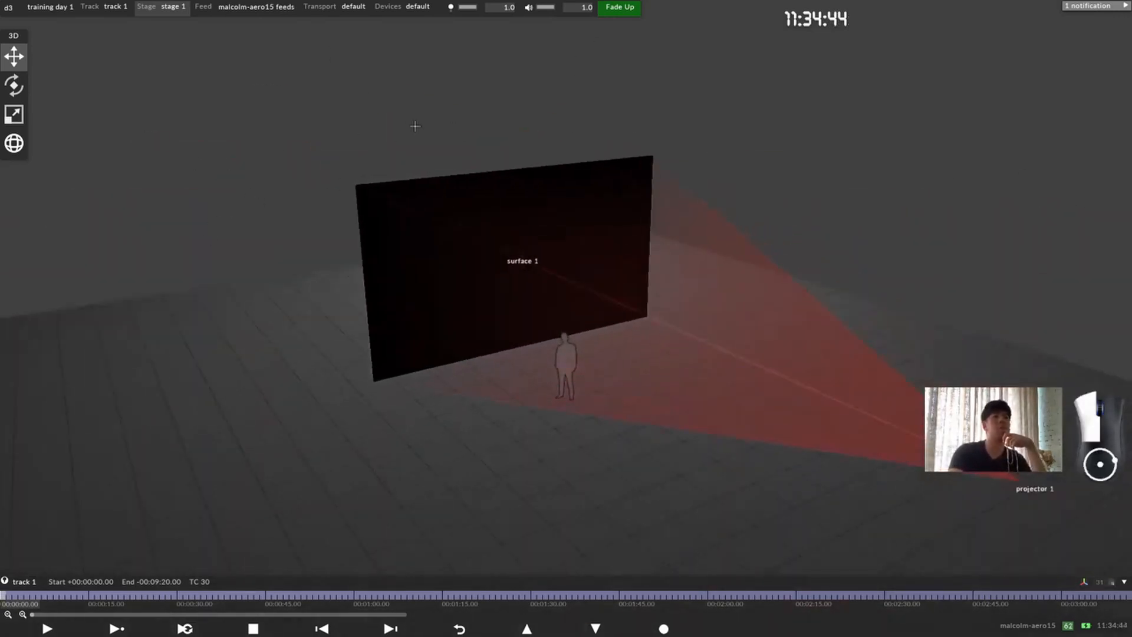
click(205, 182)
click(195, 173)
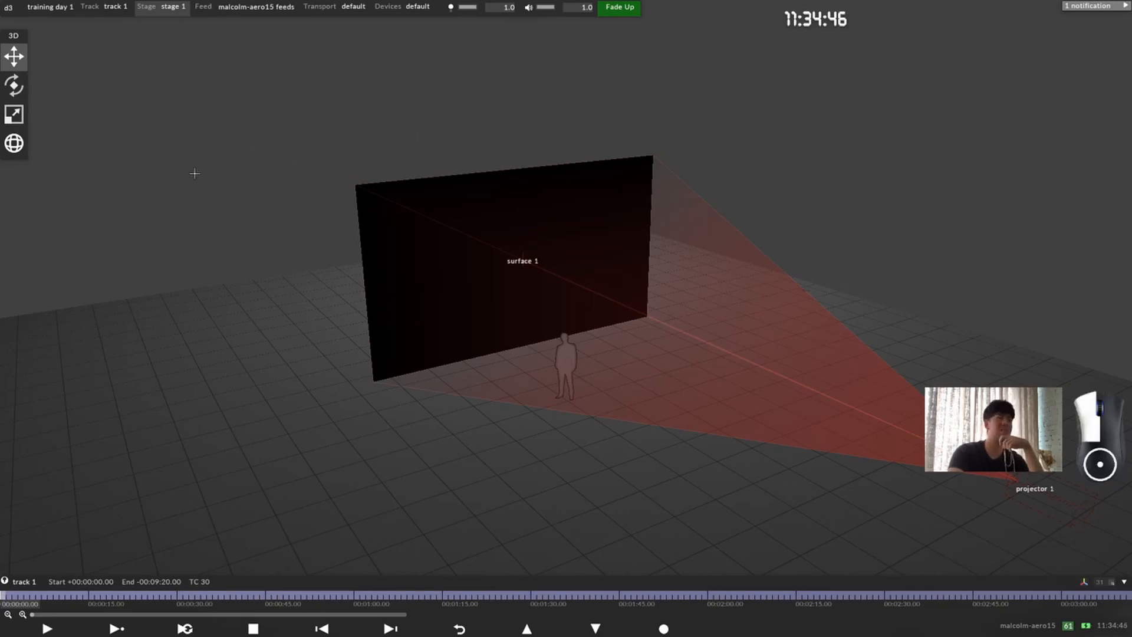
click(140, 191)
click(344, 166)
click(228, 188)
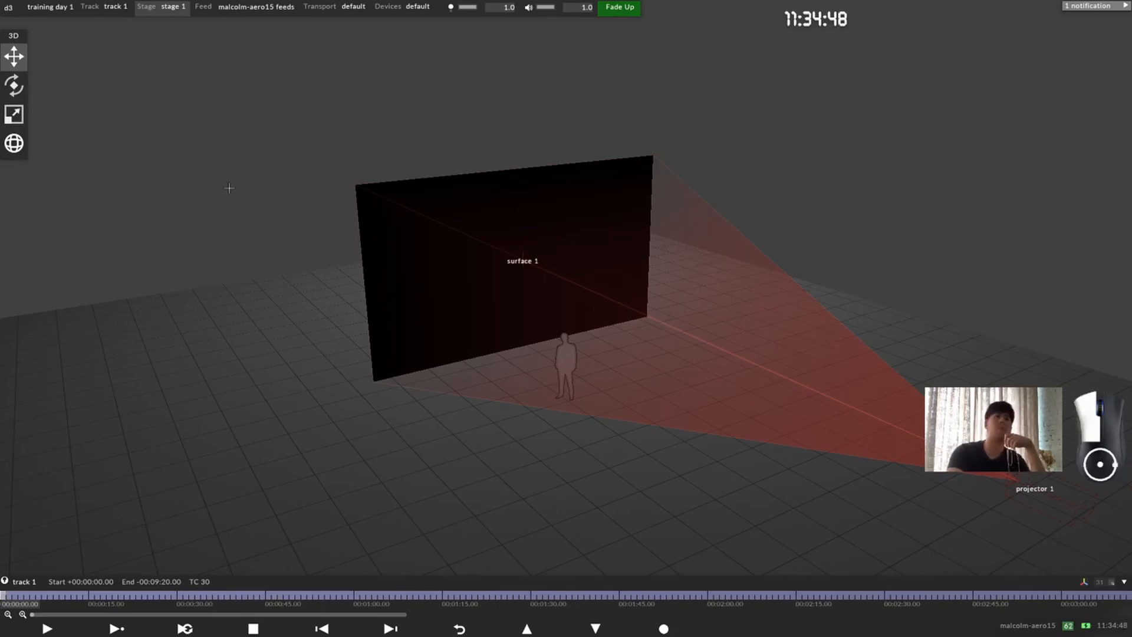
click(338, 187)
click(298, 164)
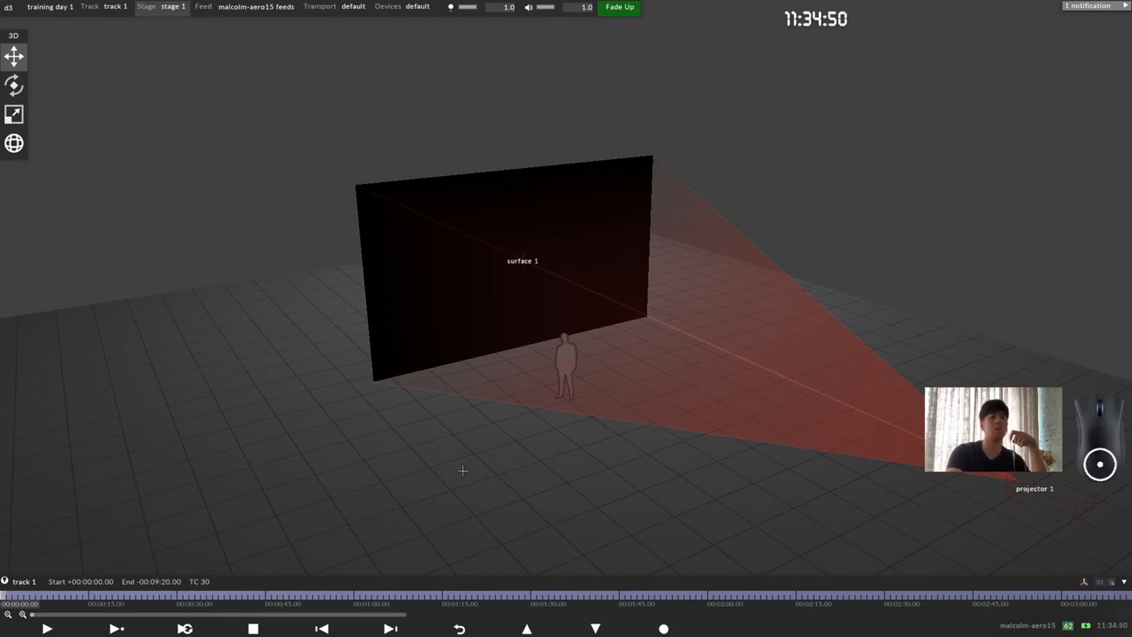
Step: Pan, zoom and orbit around the stage to inspect surface 1 and projector 1 from near and far, and reset the camera to its default front view
drag(463, 470, 147, 326)
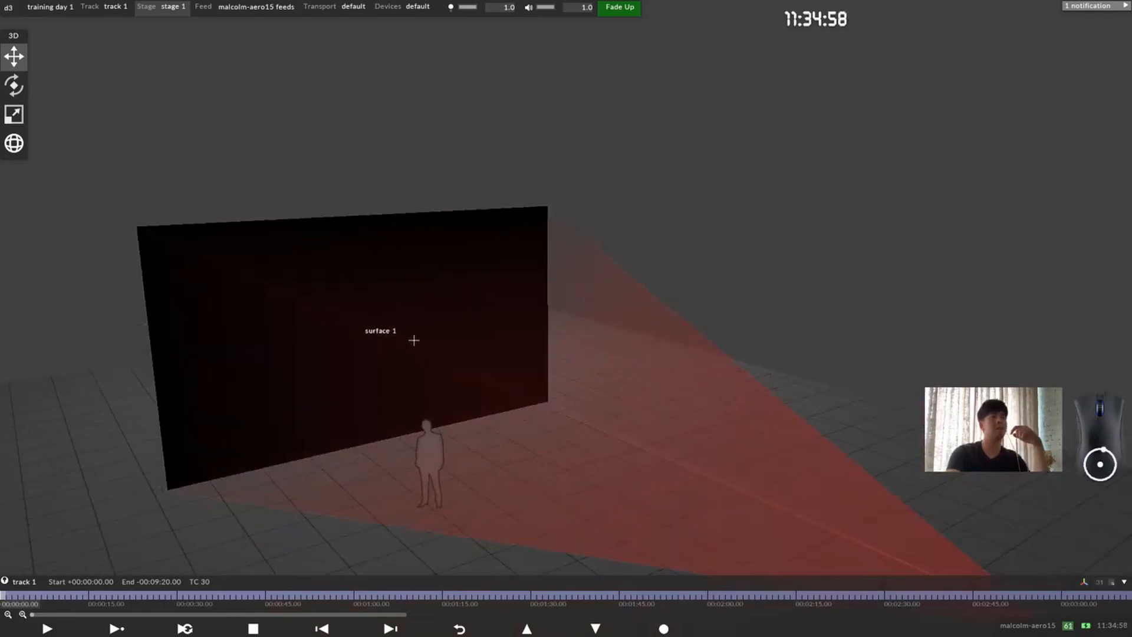
scroll(413, 340, down, 6)
scroll(419, 348, up, 10)
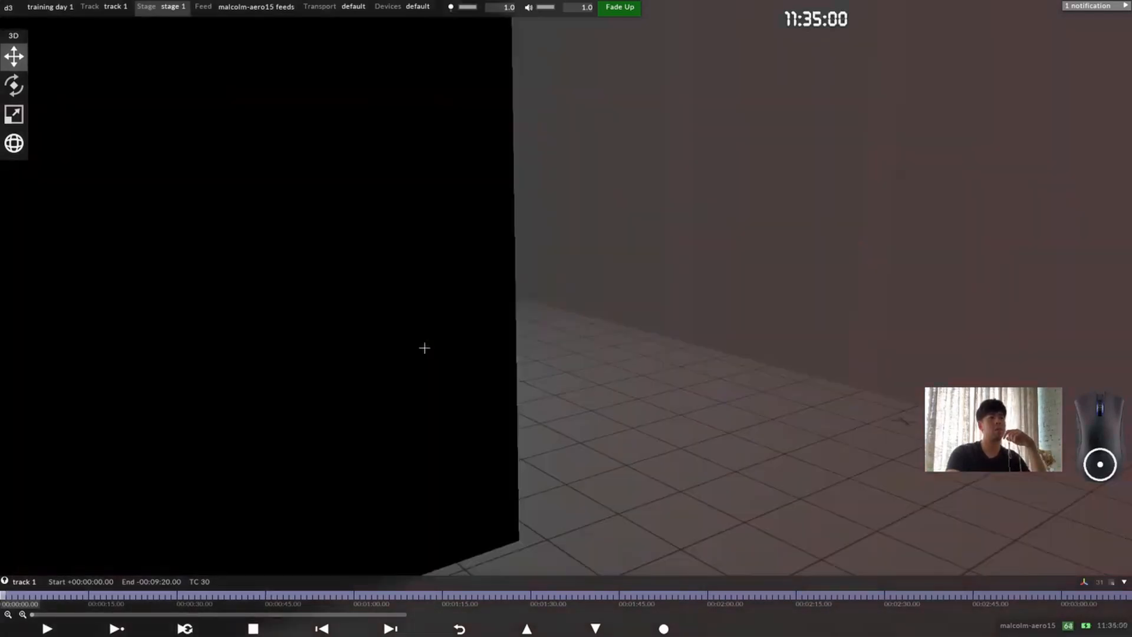
scroll(425, 342, down, 6)
scroll(424, 337, down, 5)
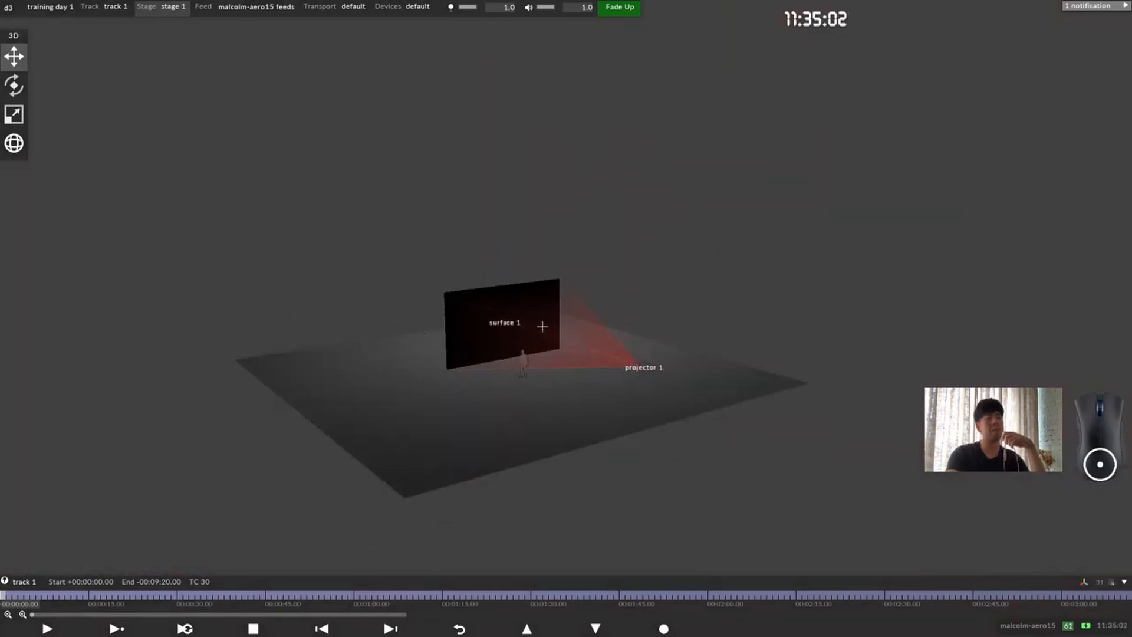
middle_drag(524, 311, 434, 336)
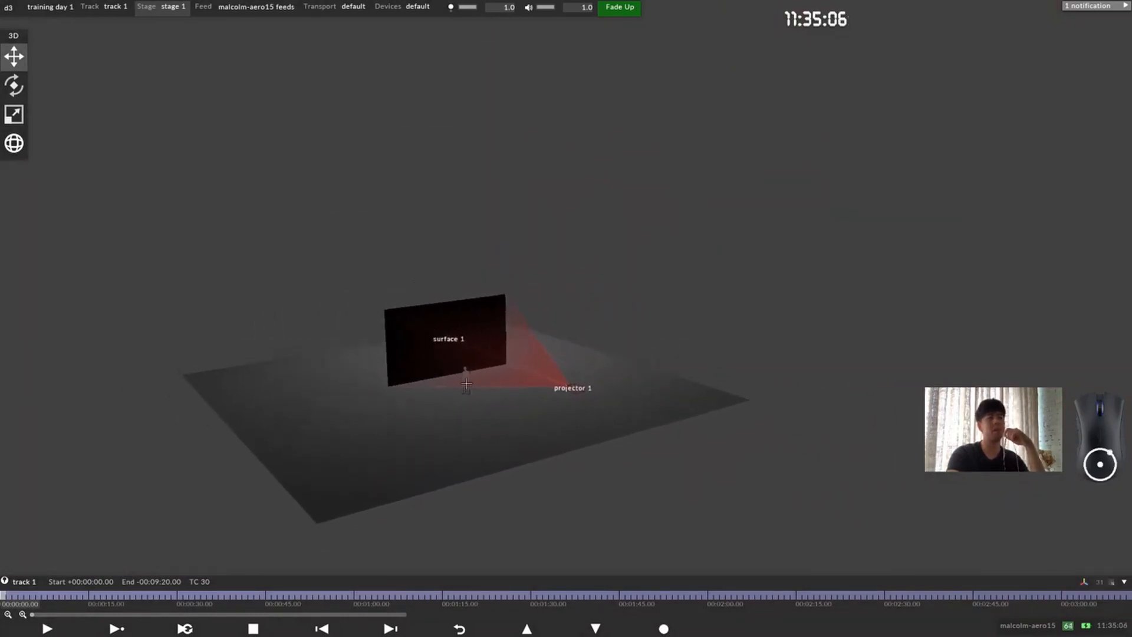
right_drag(447, 348, 549, 440)
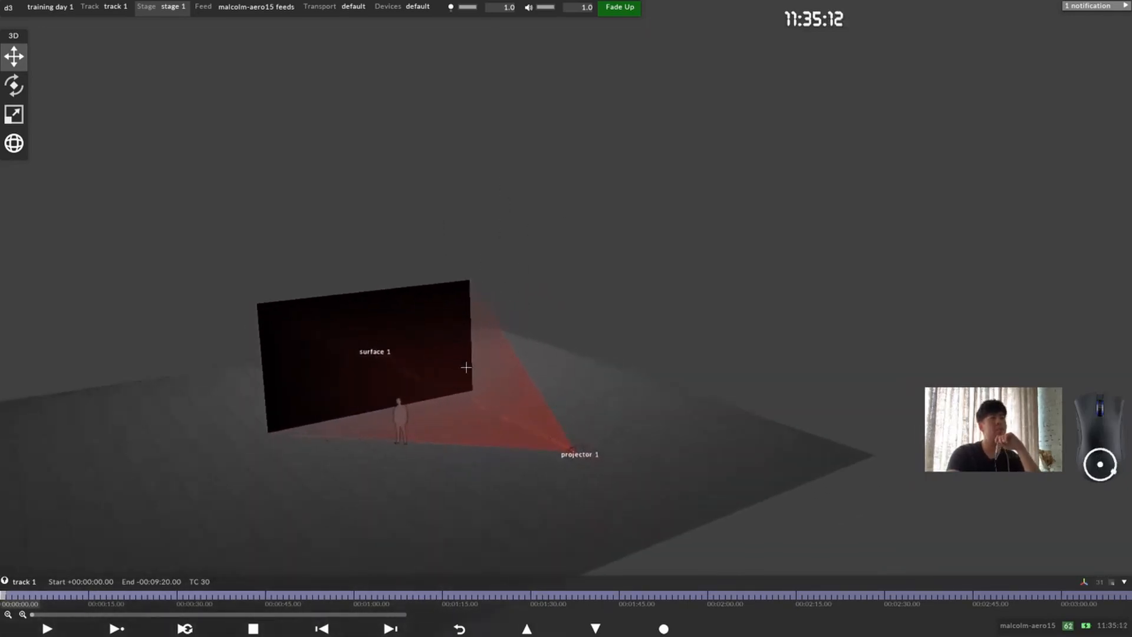
drag(446, 353, 419, 251)
scroll(419, 252, down, 5)
drag(580, 328, 490, 523)
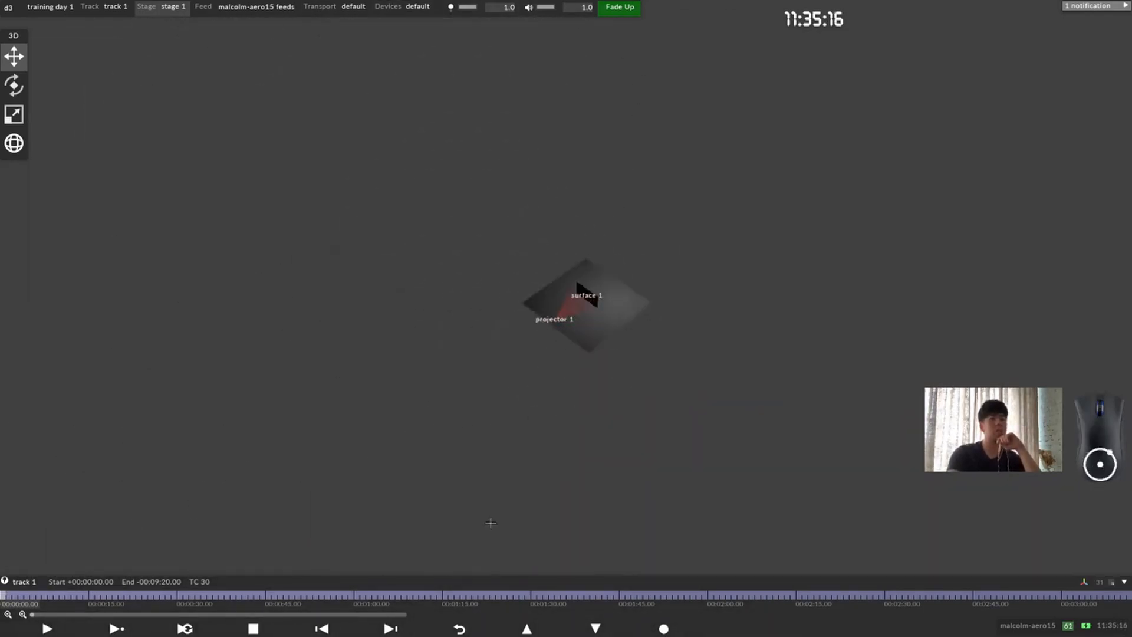
scroll(490, 422, down, 4)
drag(491, 423, 754, 511)
drag(588, 330, 717, 380)
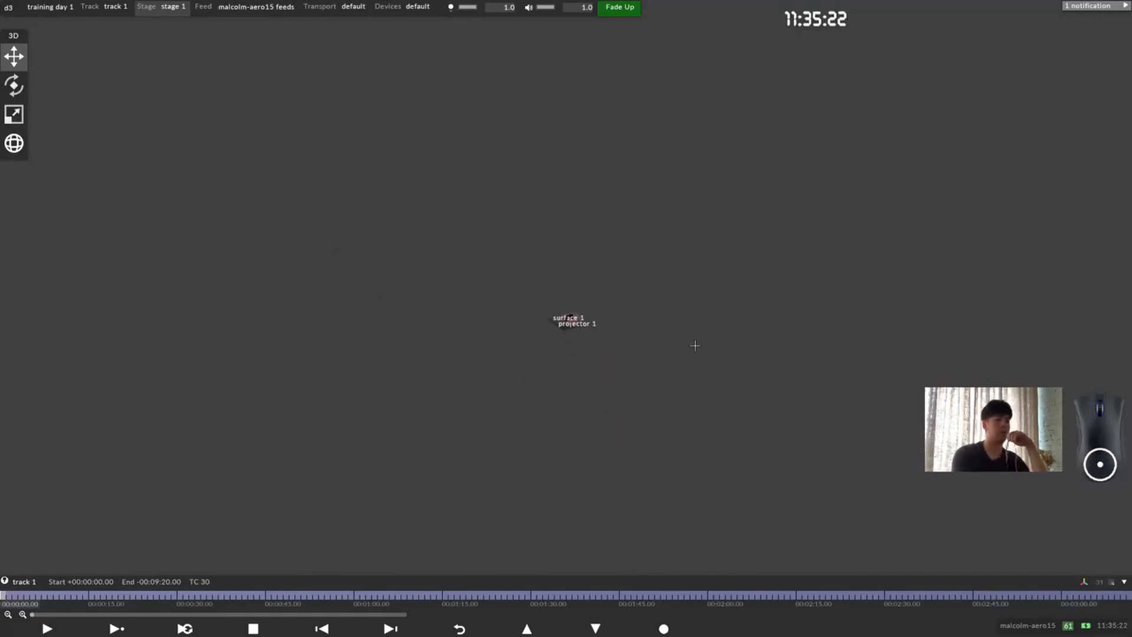
key(F12)
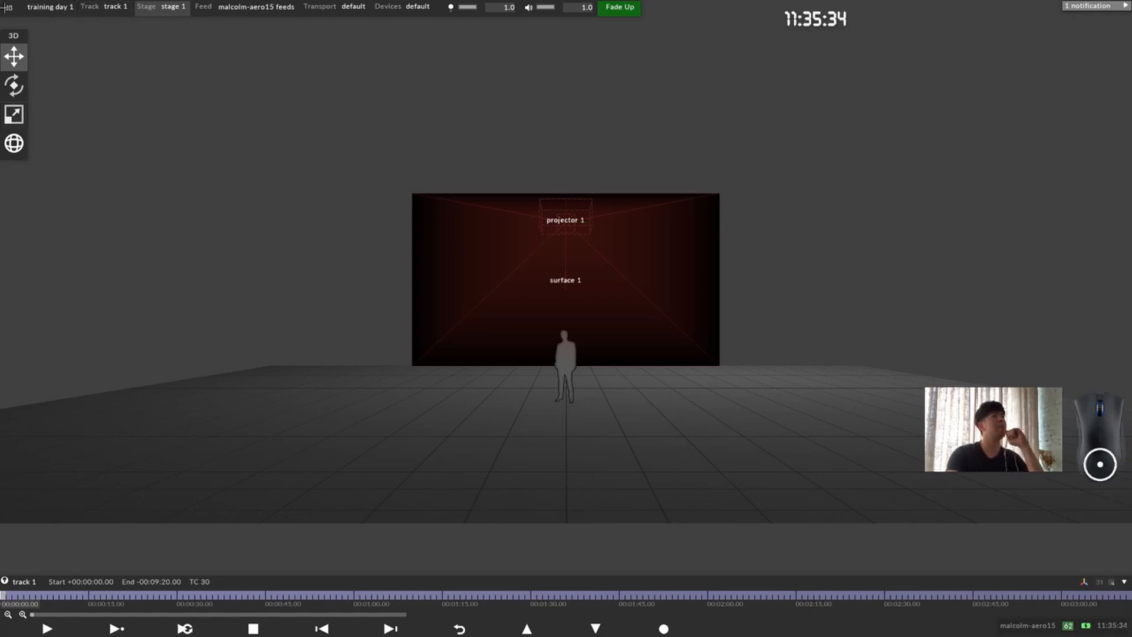
Step: Open the D3State options and move their window away from the screen corner into the stage area
click(8, 8)
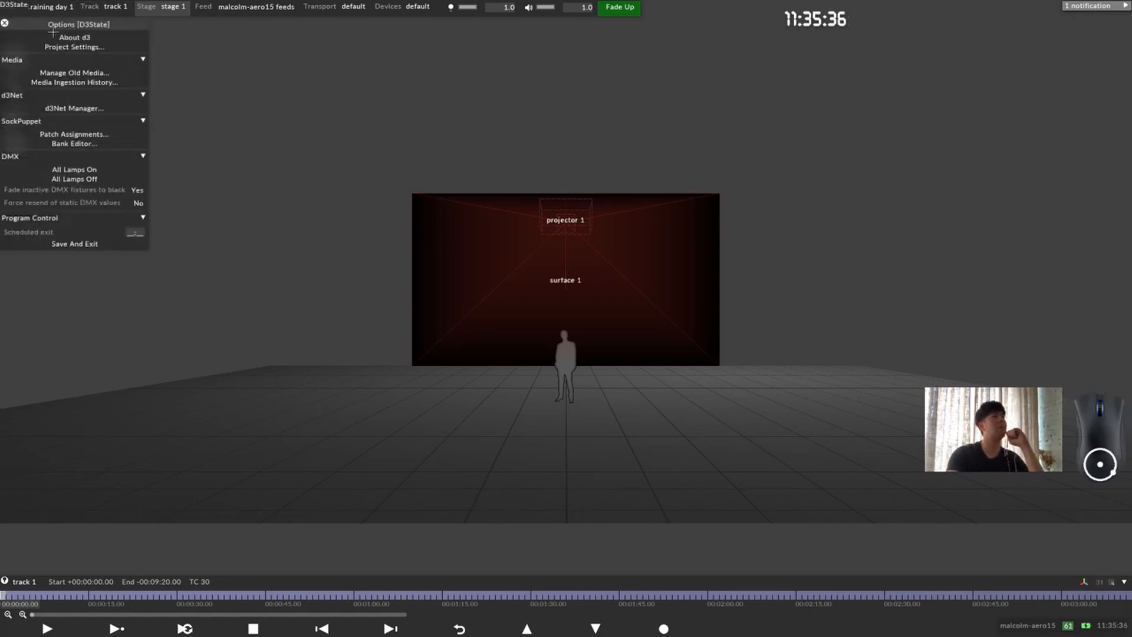
drag(76, 23, 286, 108)
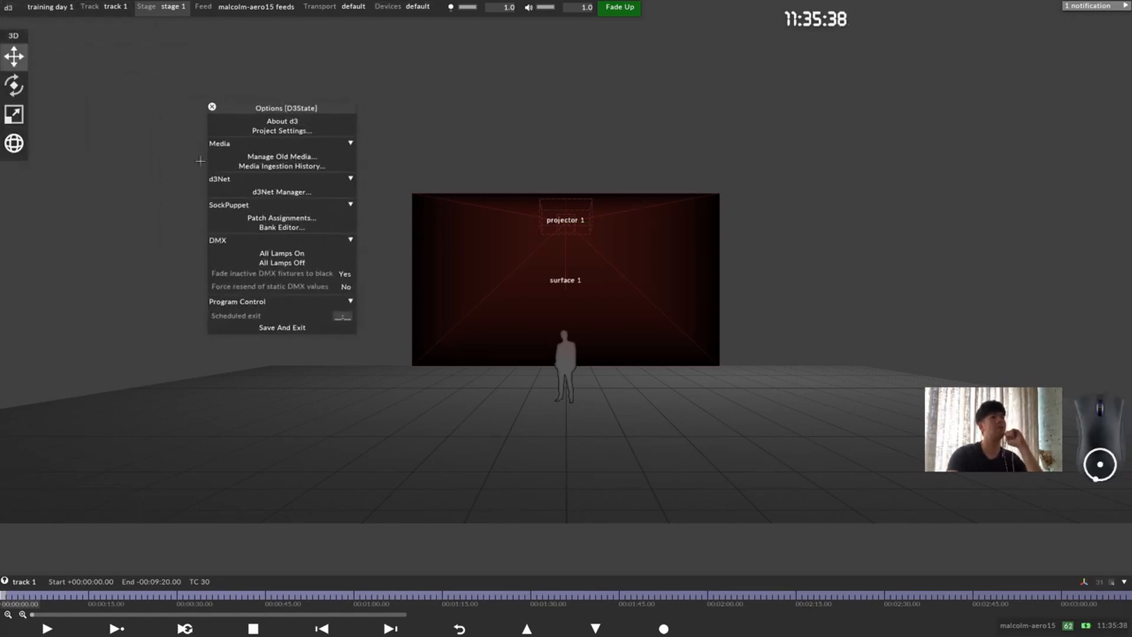
Step: Review the About d3 details, expand the Notch Licenses to read their status, and close the window
click(300, 117)
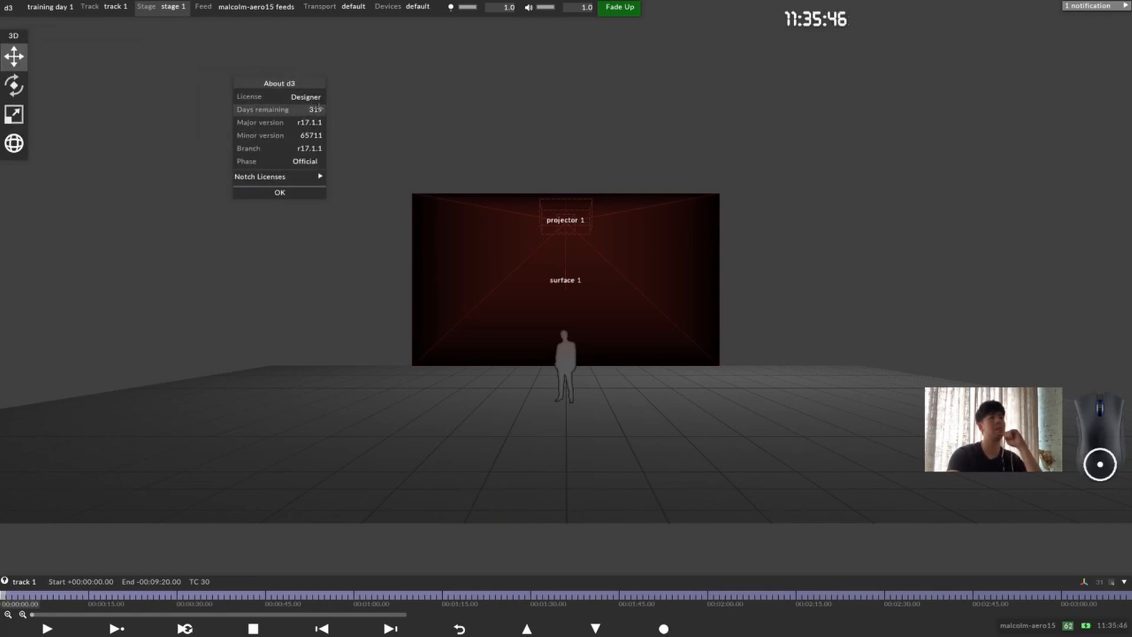
click(310, 174)
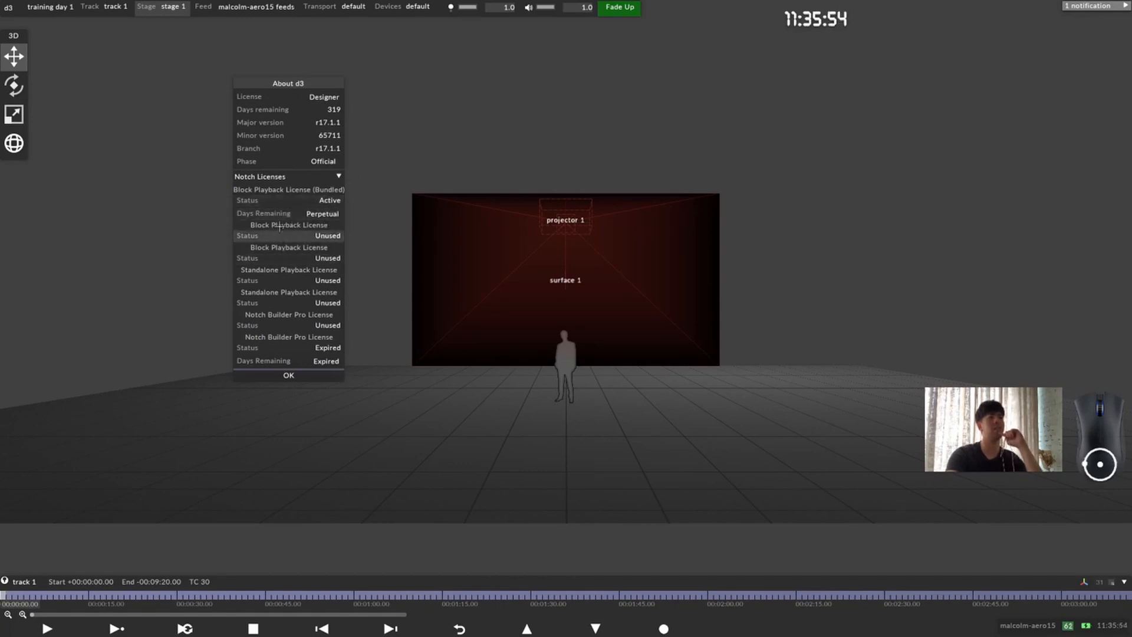
click(320, 376)
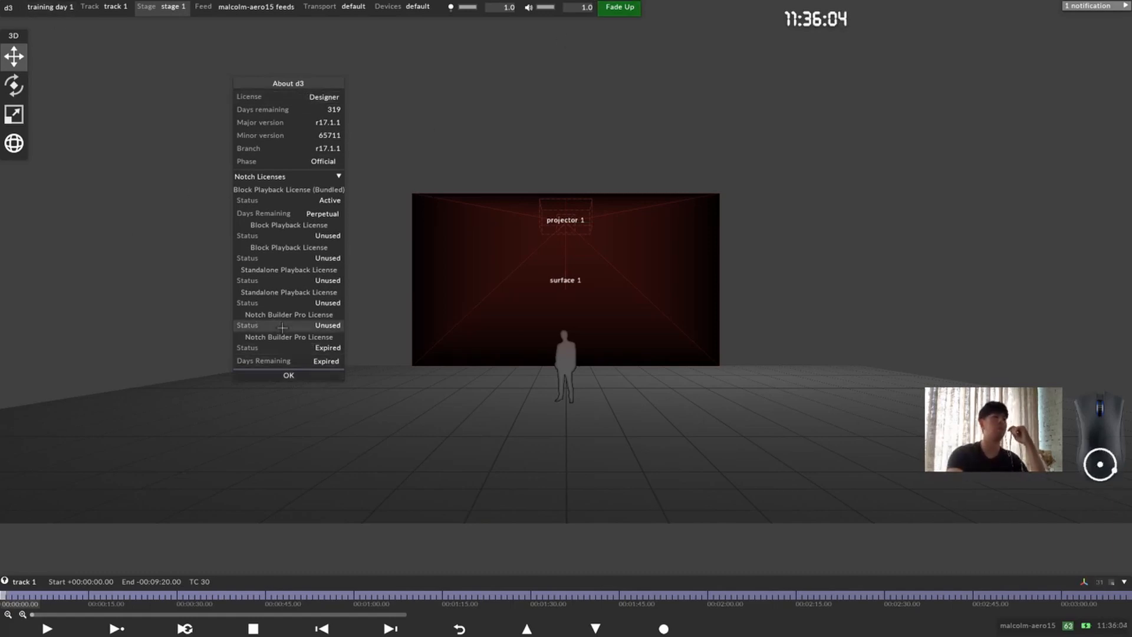
click(292, 374)
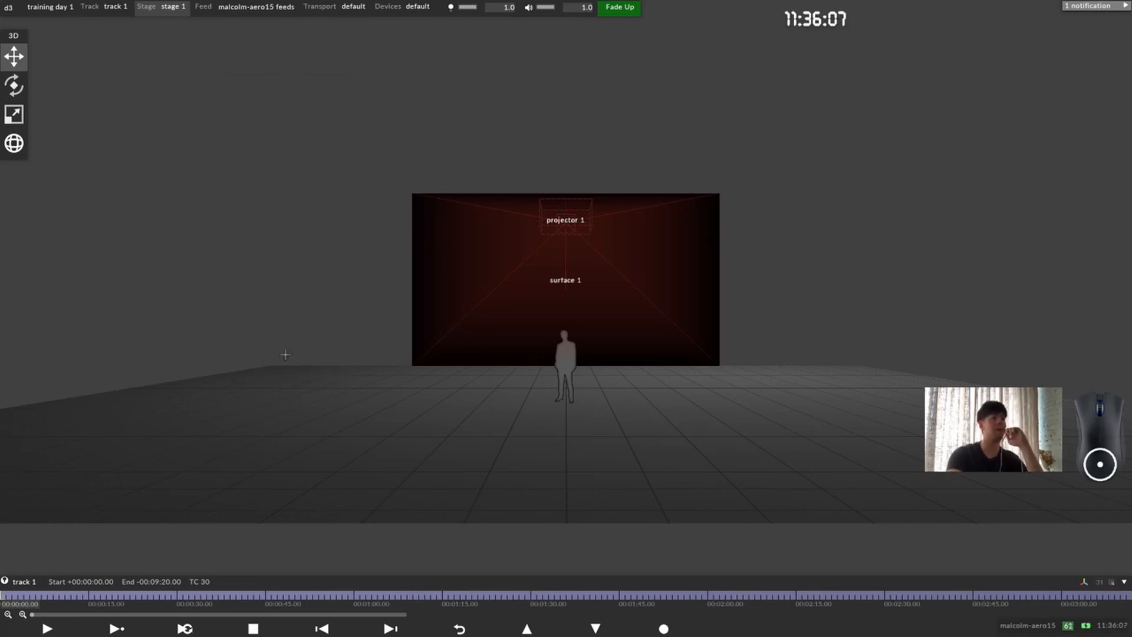
Step: Open the Project Settings from the d3 options and move their window towards the centre of the stage
click(9, 7)
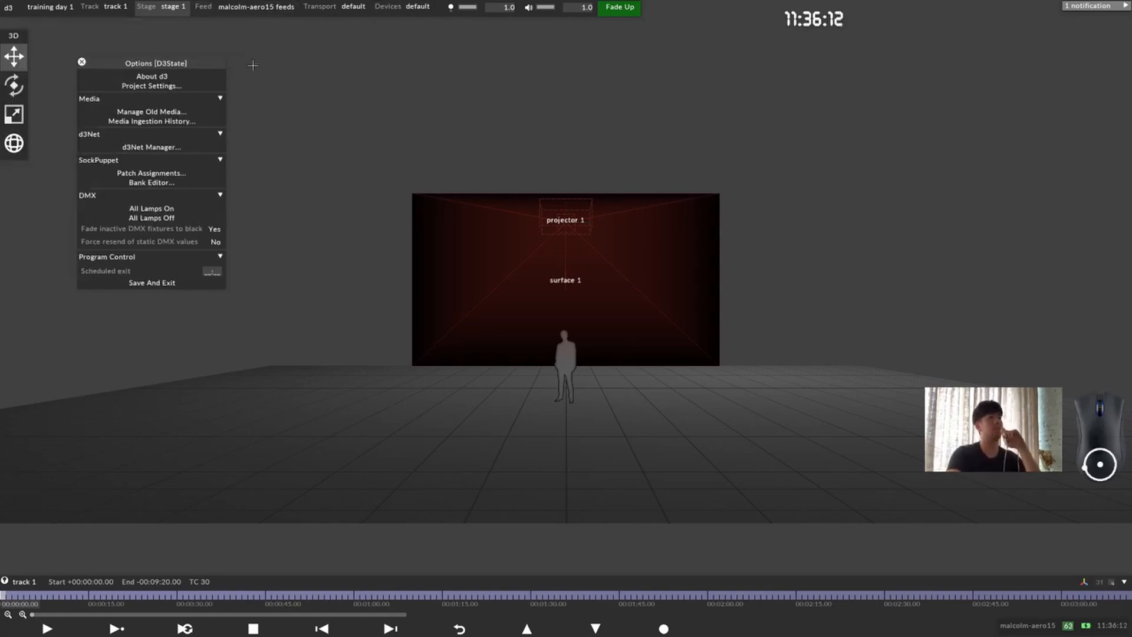
click(177, 86)
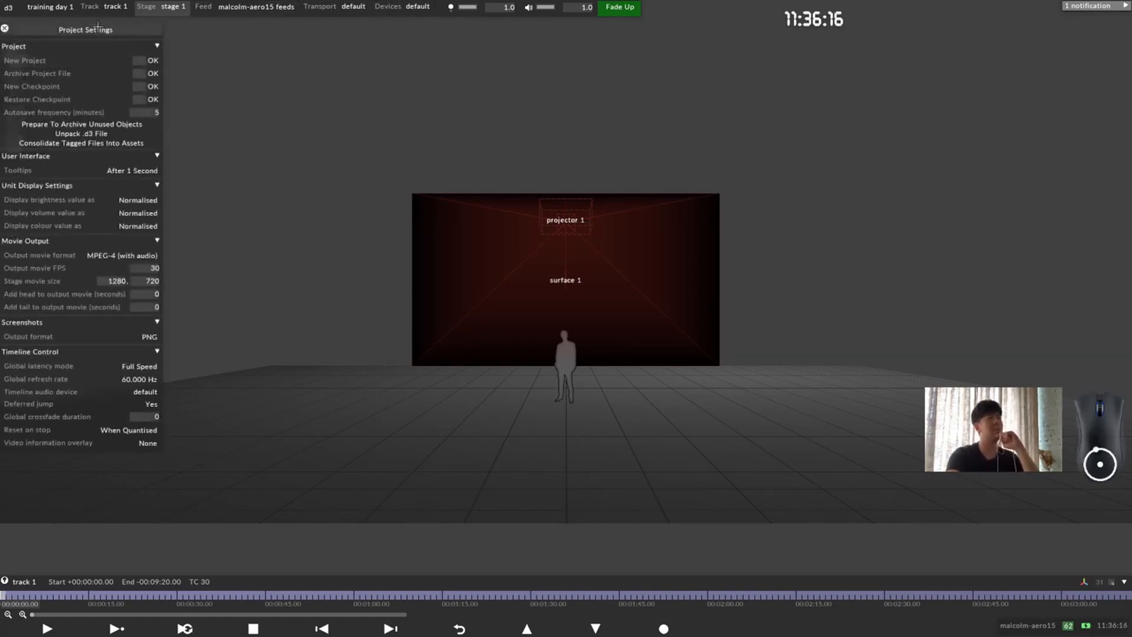
drag(97, 26, 501, 29)
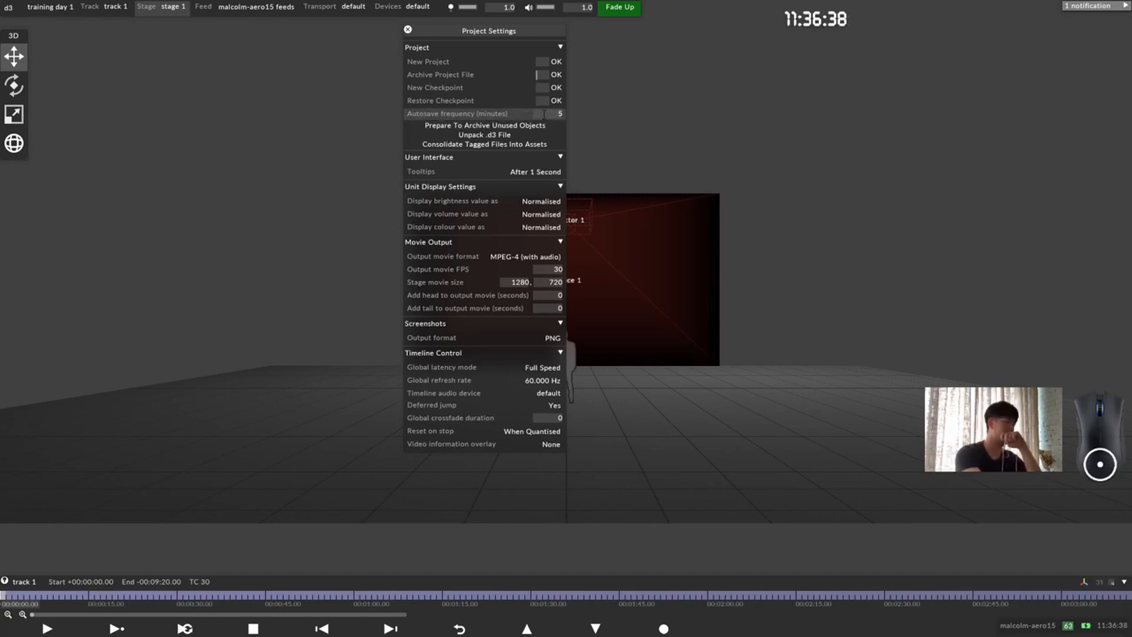
Step: Switch to d3manager, open the training day 1 project's history folder, widen its Name column to read the saved versions, and return to the stage
key(alt+Tab)
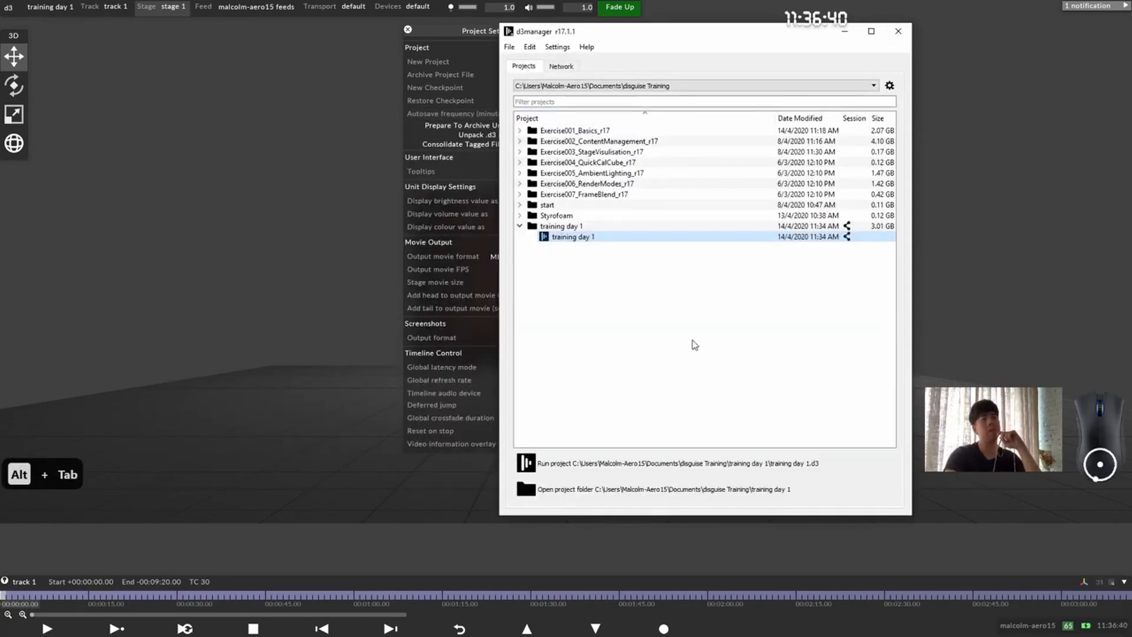
click(631, 489)
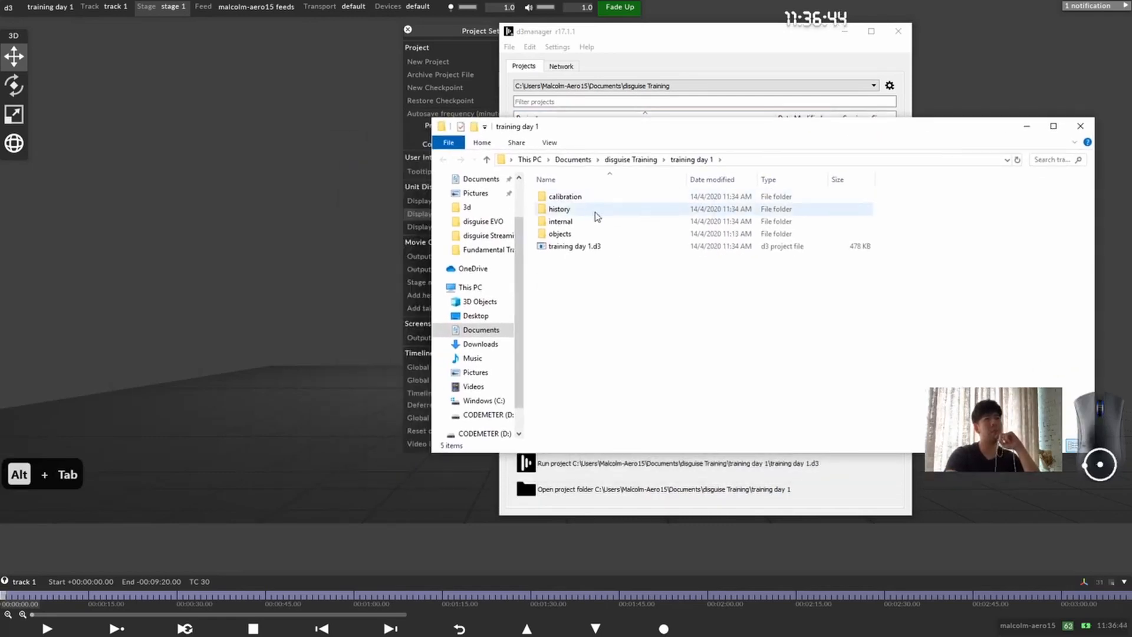
double_click(596, 211)
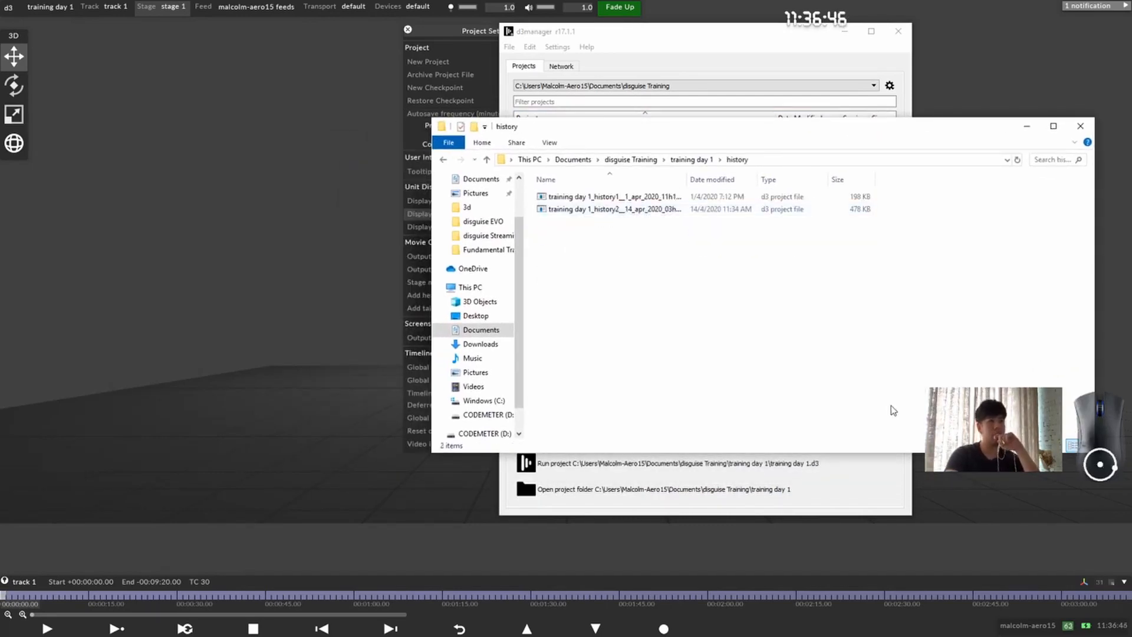
drag(687, 181, 806, 184)
drag(814, 354, 666, 234)
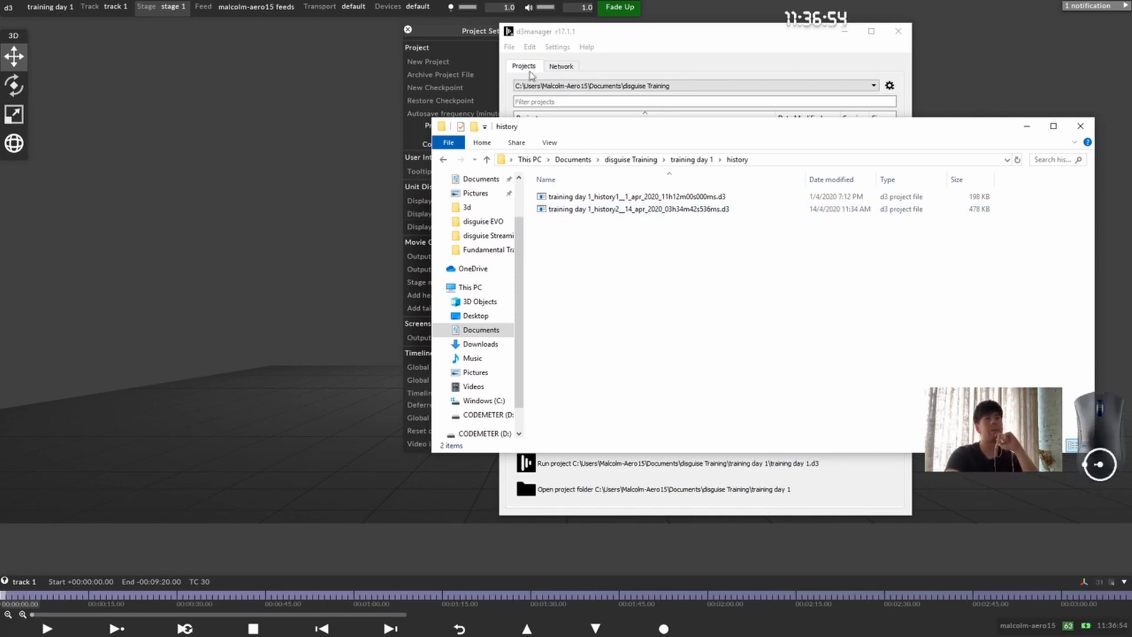
click(454, 39)
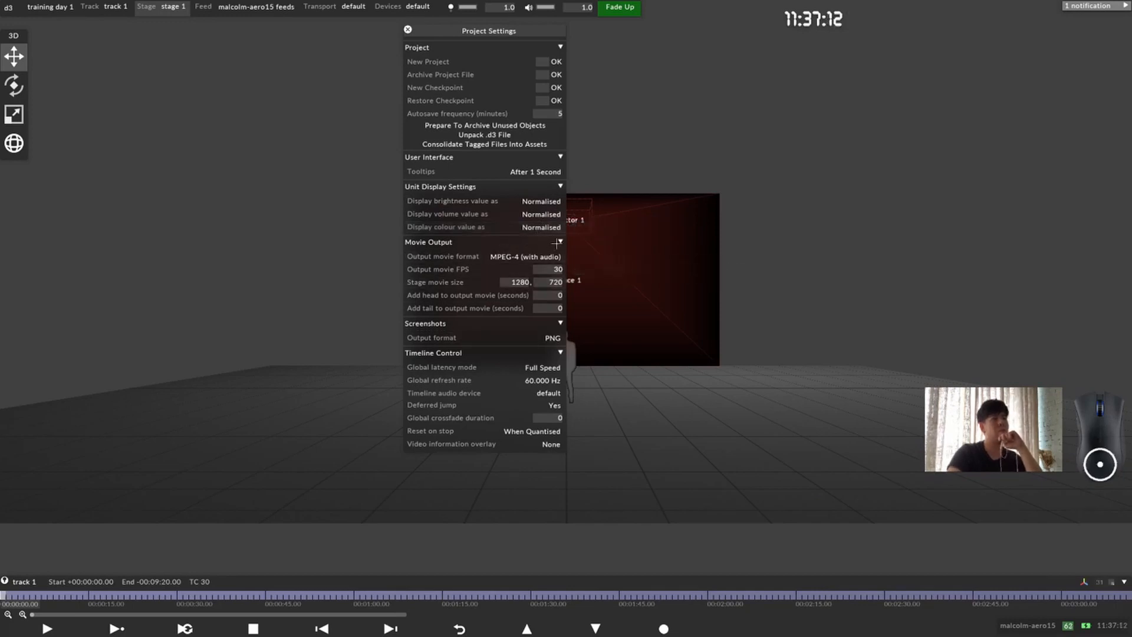
Step: Reposition the Project Settings window, then examine the Timeline Control section and its global refresh rate choices without changing them
drag(490, 28, 432, 11)
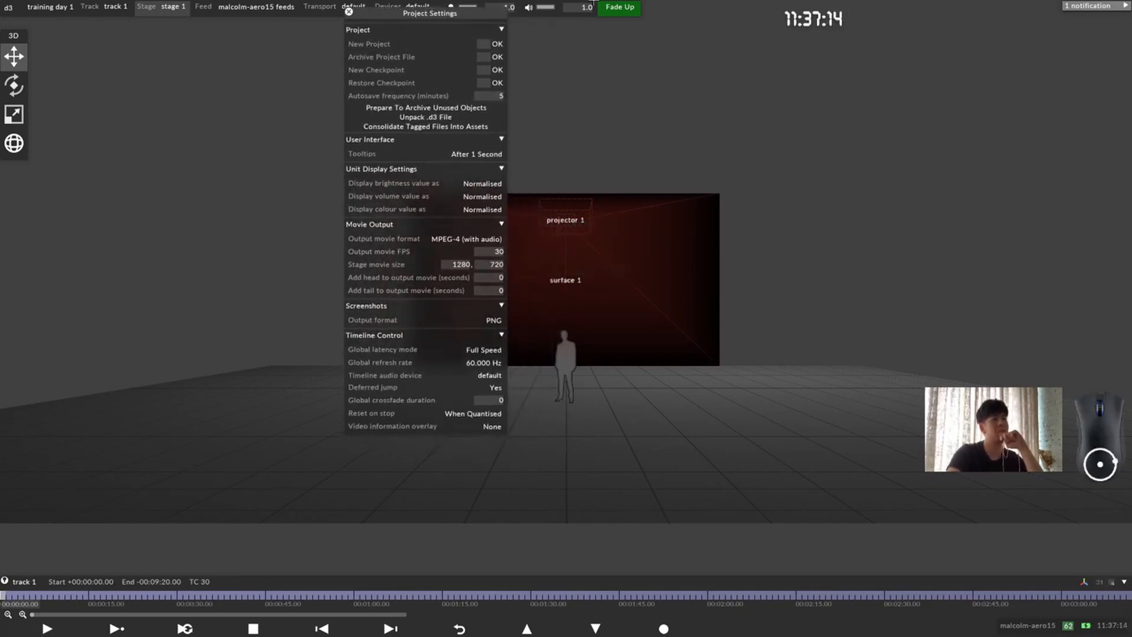
click(494, 337)
click(494, 337)
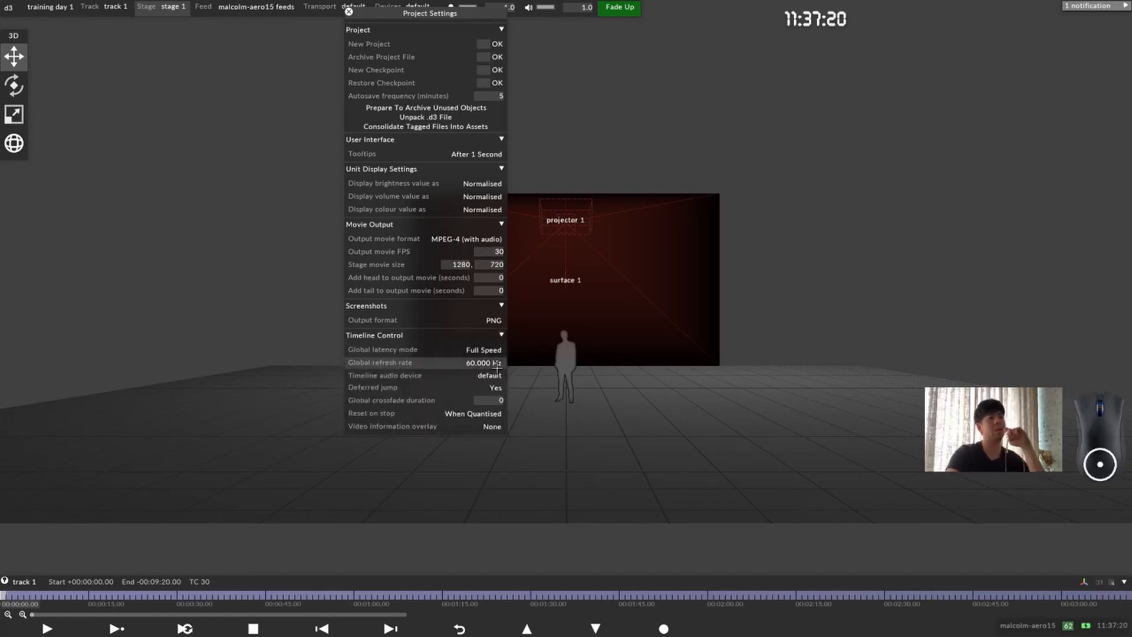
click(480, 367)
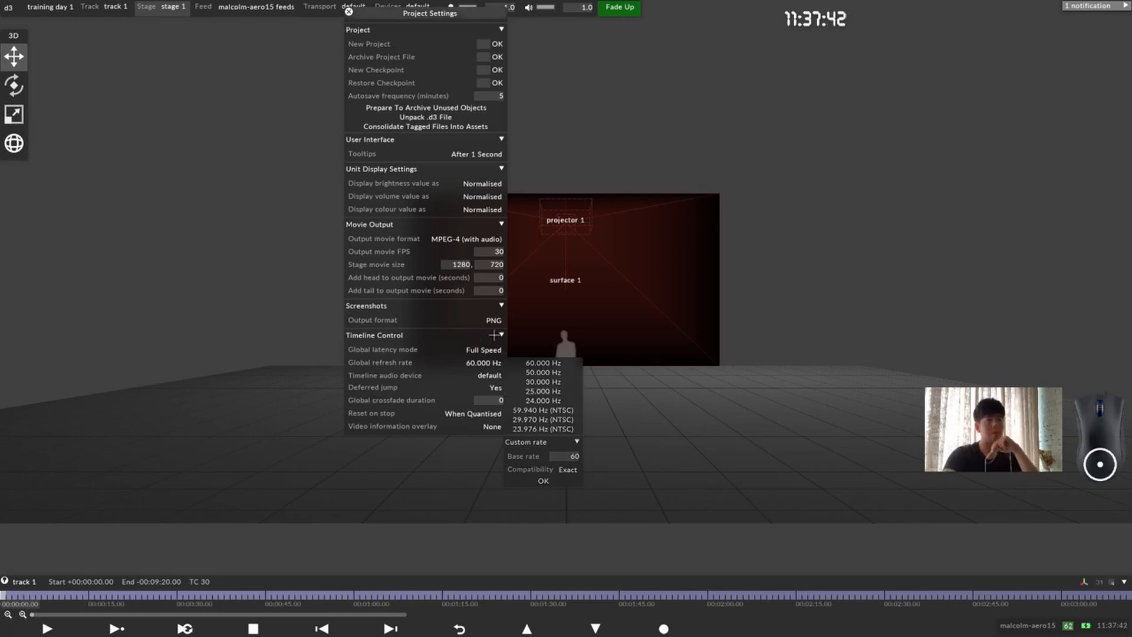
click(498, 335)
click(498, 335)
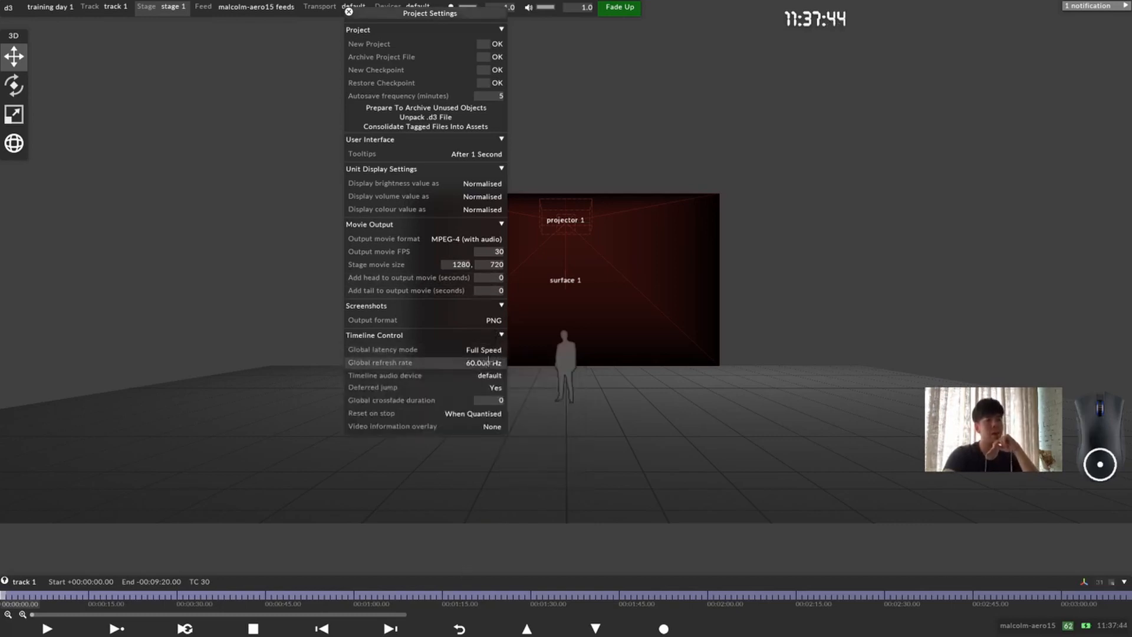
Step: Slide the timeline sideways so the beginning of track 1 sits near the middle of the stage view
drag(453, 522, 485, 526)
drag(478, 590, 1025, 583)
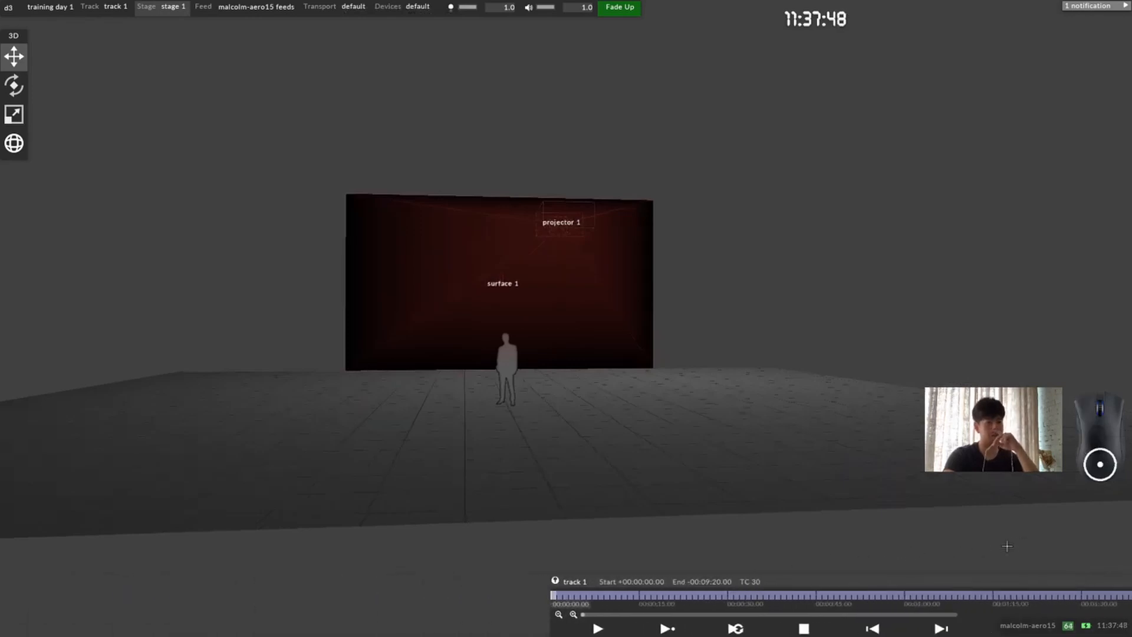
drag(637, 580, 566, 580)
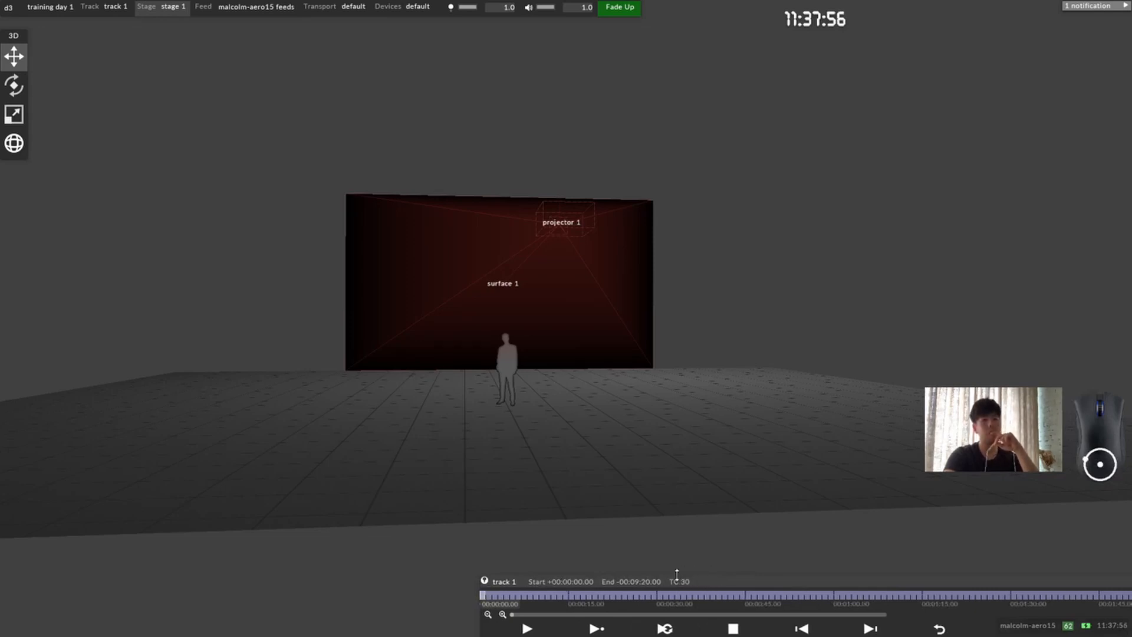
Step: Reopen the Project Settings and set the global refresh rate to 50.000 Hz
click(50, 7)
click(73, 48)
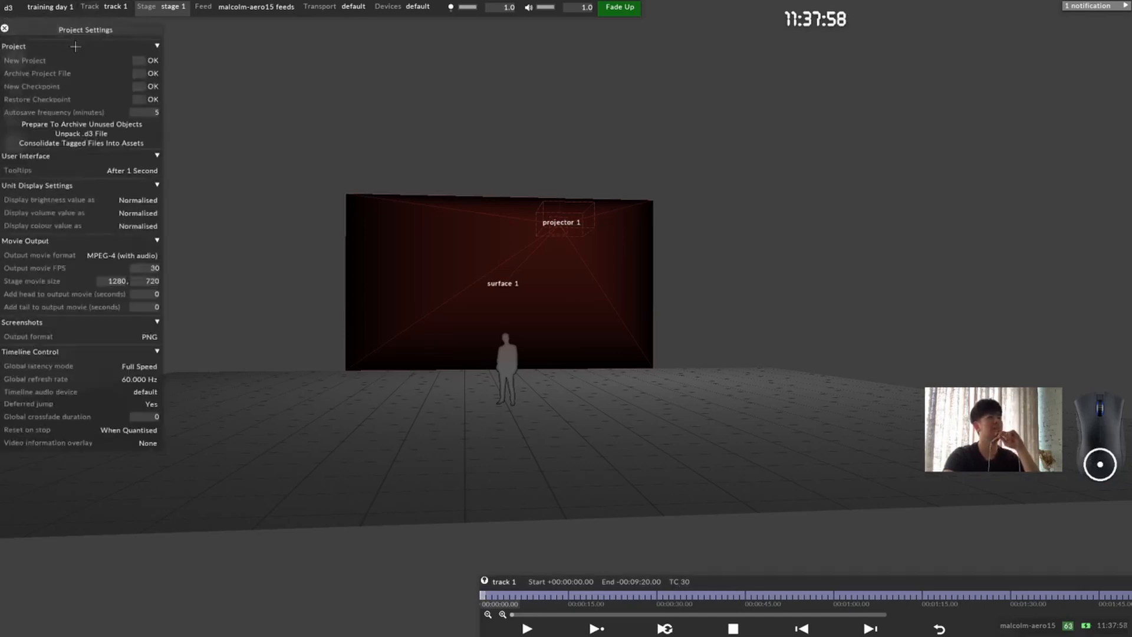
drag(106, 30, 291, 14)
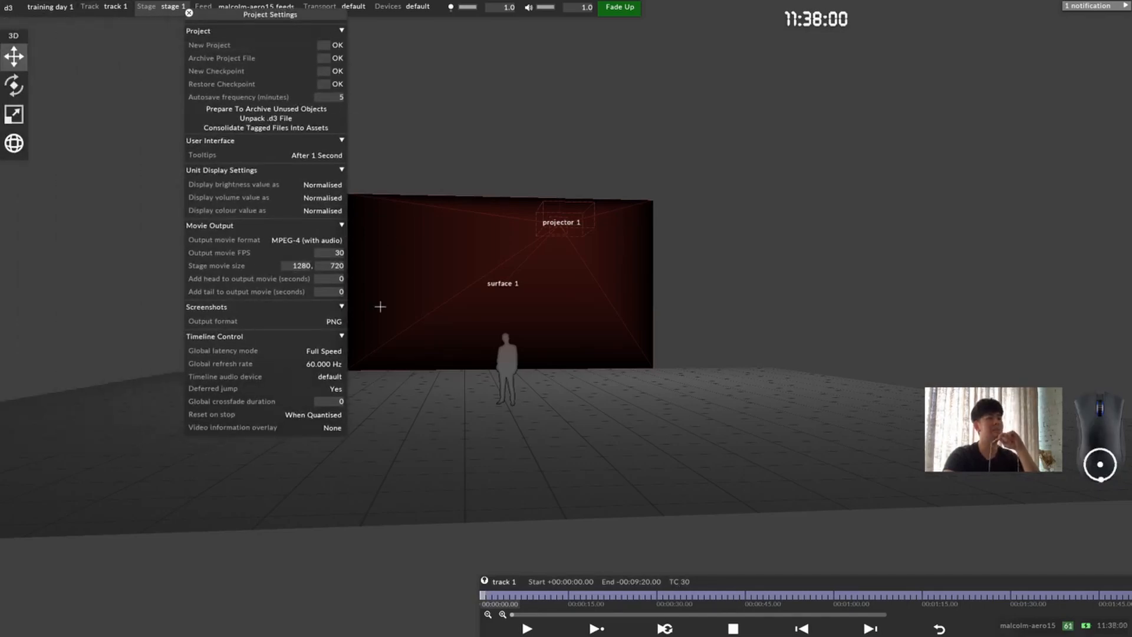
click(326, 364)
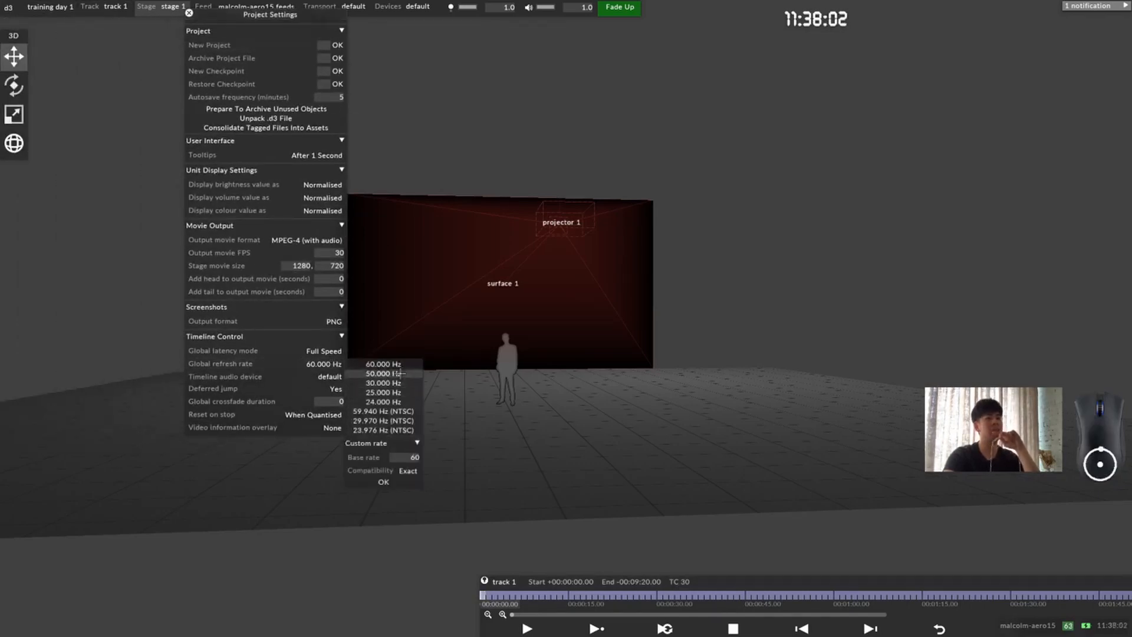
click(384, 373)
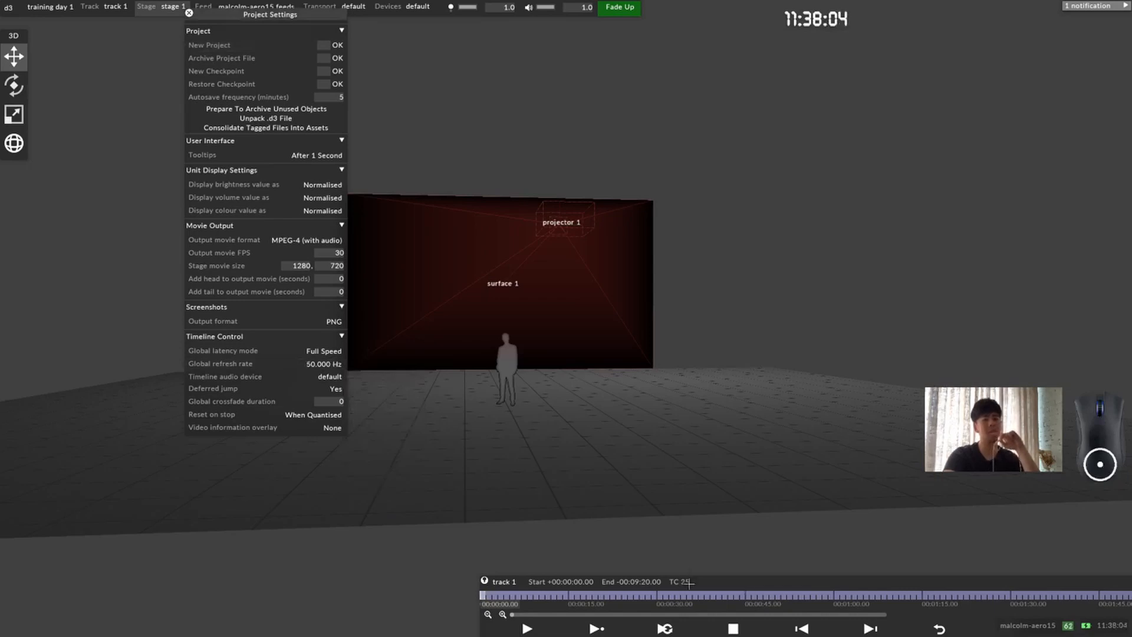
Step: Magnify the timeline to individual frames and scrub the playhead through the first second of track 1
click(489, 597)
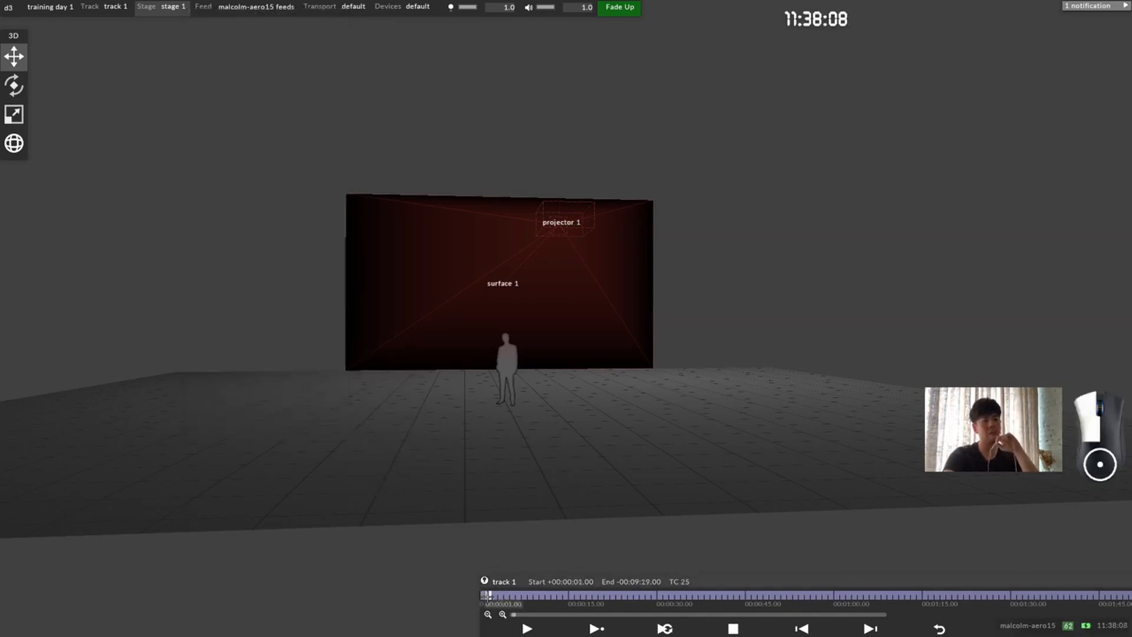
click(503, 615)
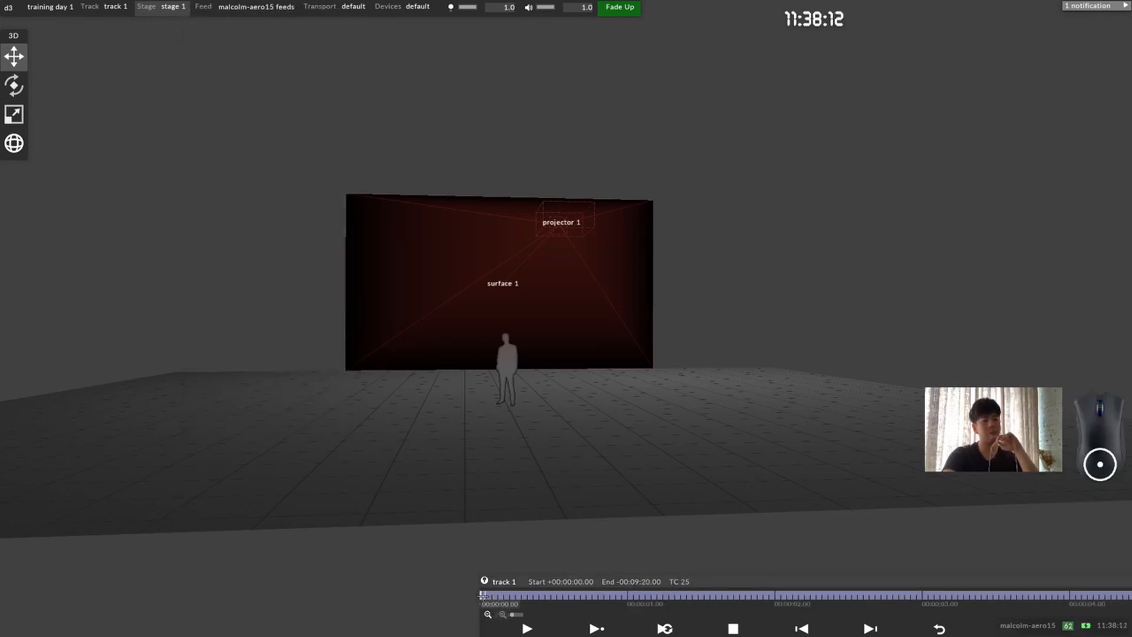
drag(483, 594, 629, 594)
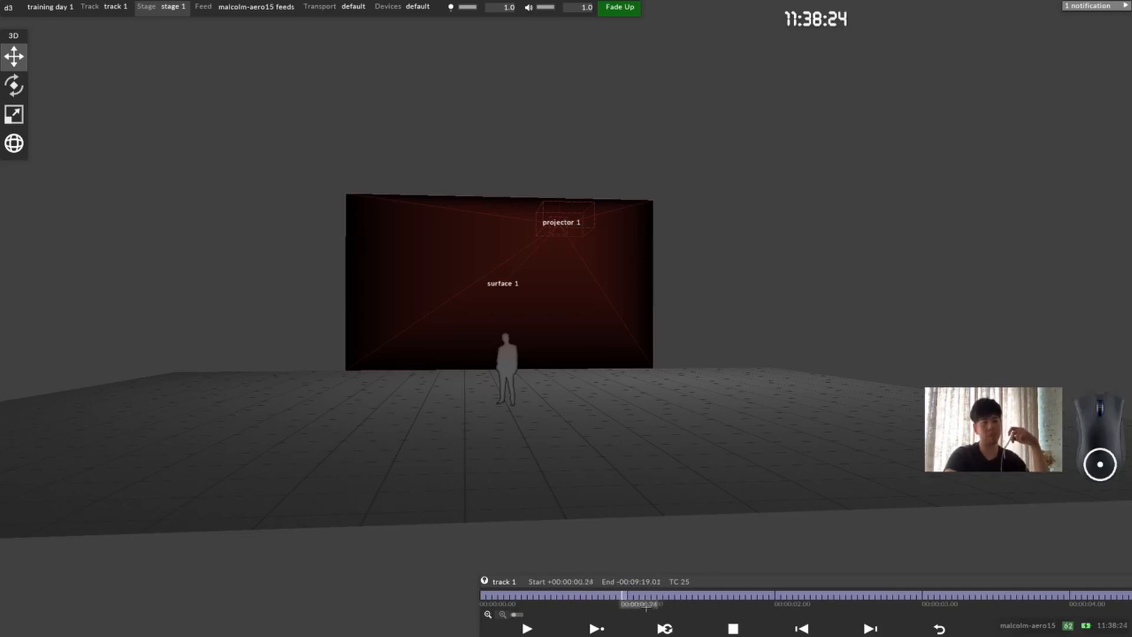
Step: Reopen the Project Settings and set the global refresh rate to 60.000 Hz
click(8, 7)
click(36, 41)
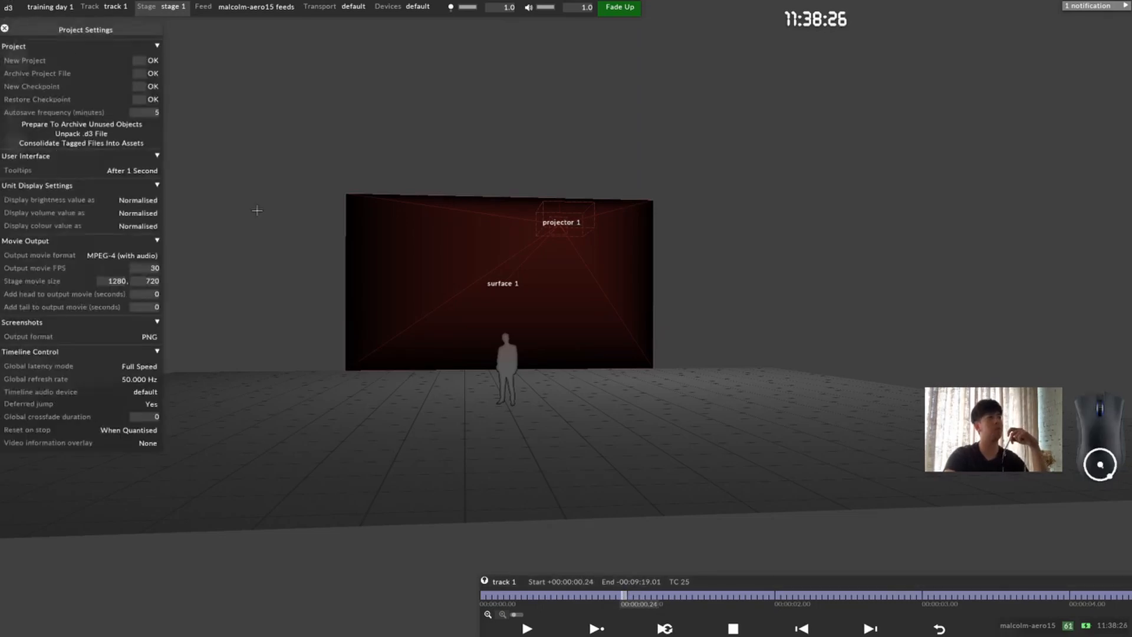
click(141, 379)
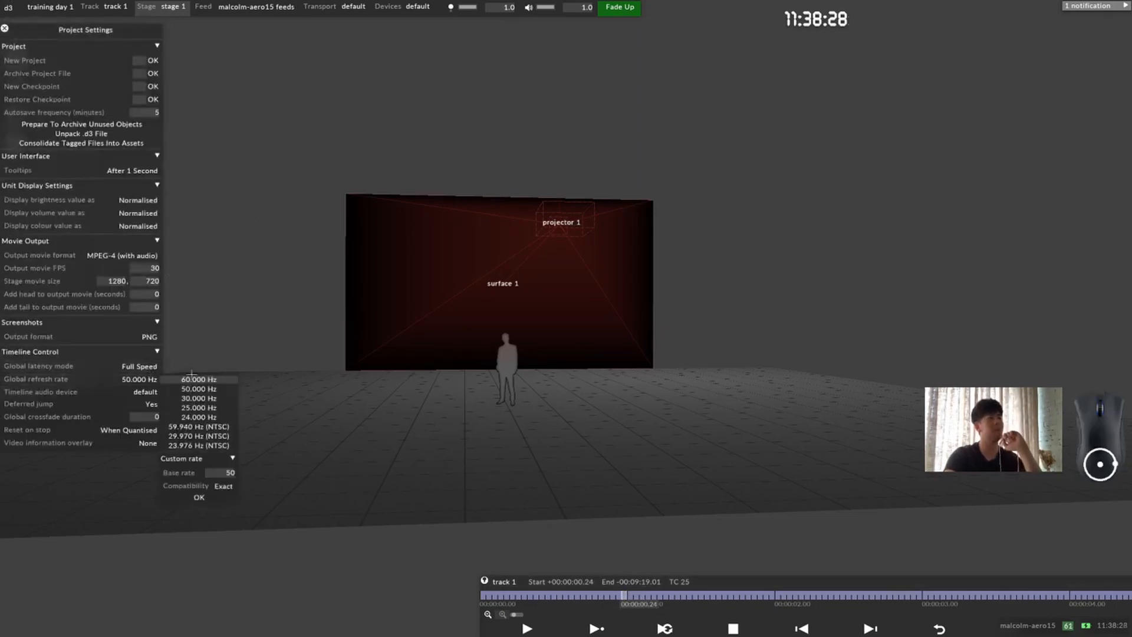
click(203, 379)
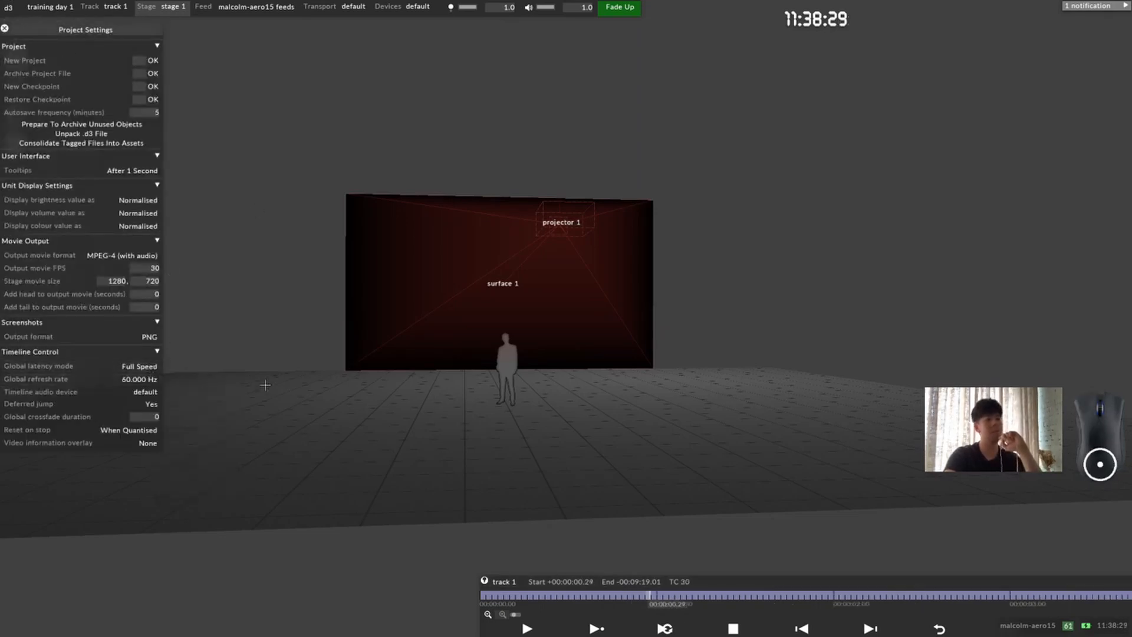
Step: Scrub the playhead through the first second of track 1 back to 00:00:00.02, and restore the wider timeline scale
click(660, 595)
drag(660, 595, 573, 583)
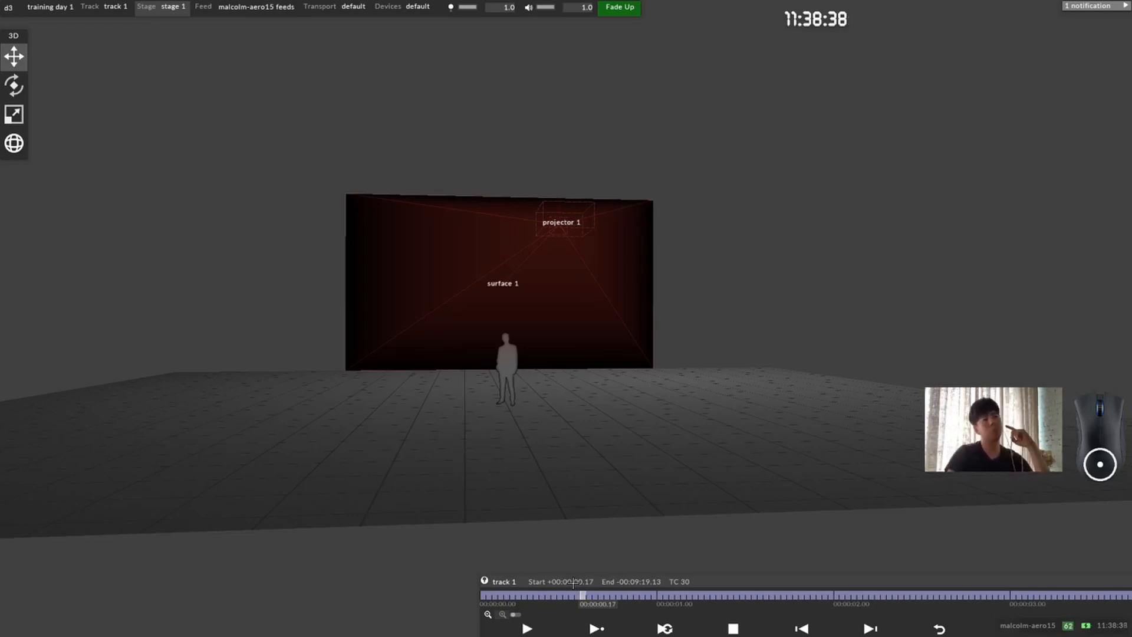
drag(566, 594, 495, 595)
click(487, 617)
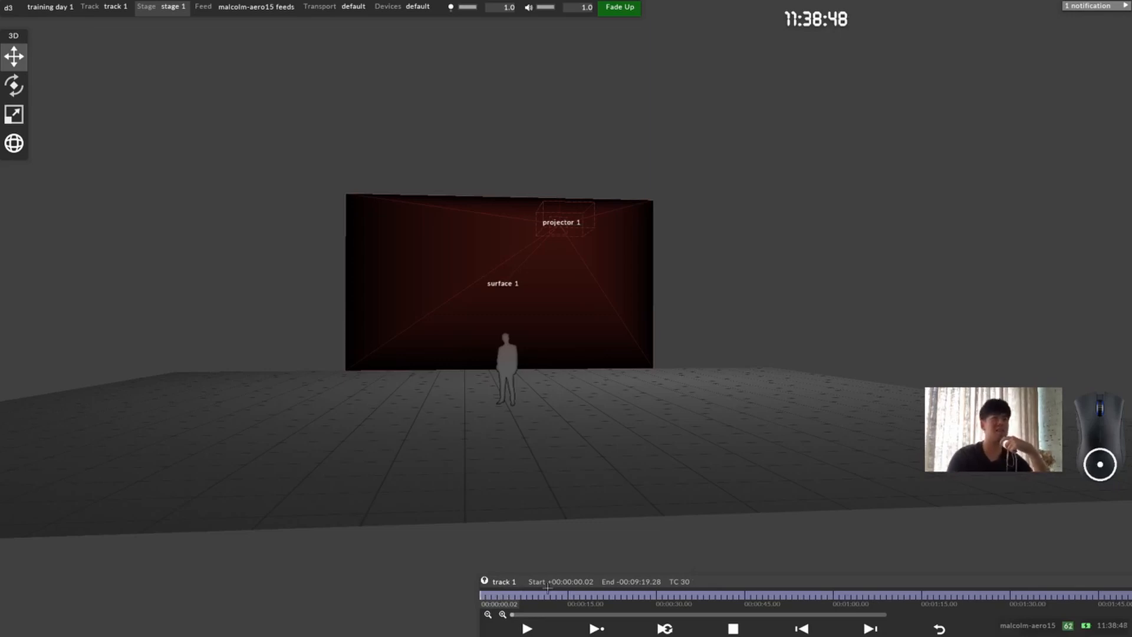
Step: Shift the timeline back and forth, and return the beginning of track 1 to the edge of the window
drag(738, 585, 254, 581)
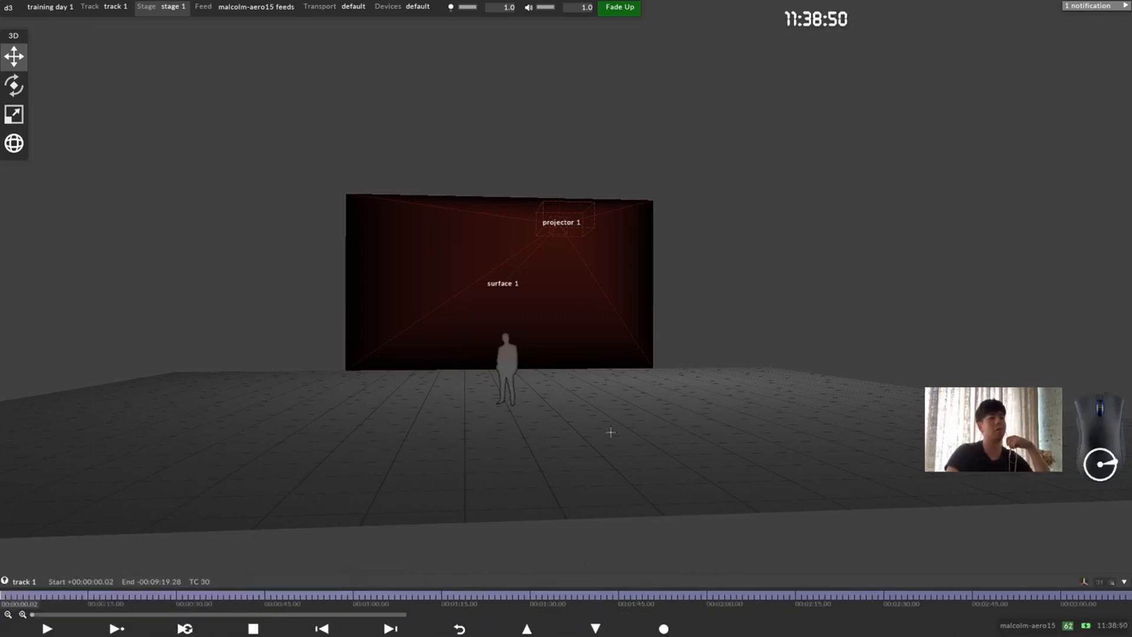
drag(623, 580, 915, 571)
drag(899, 582, 634, 582)
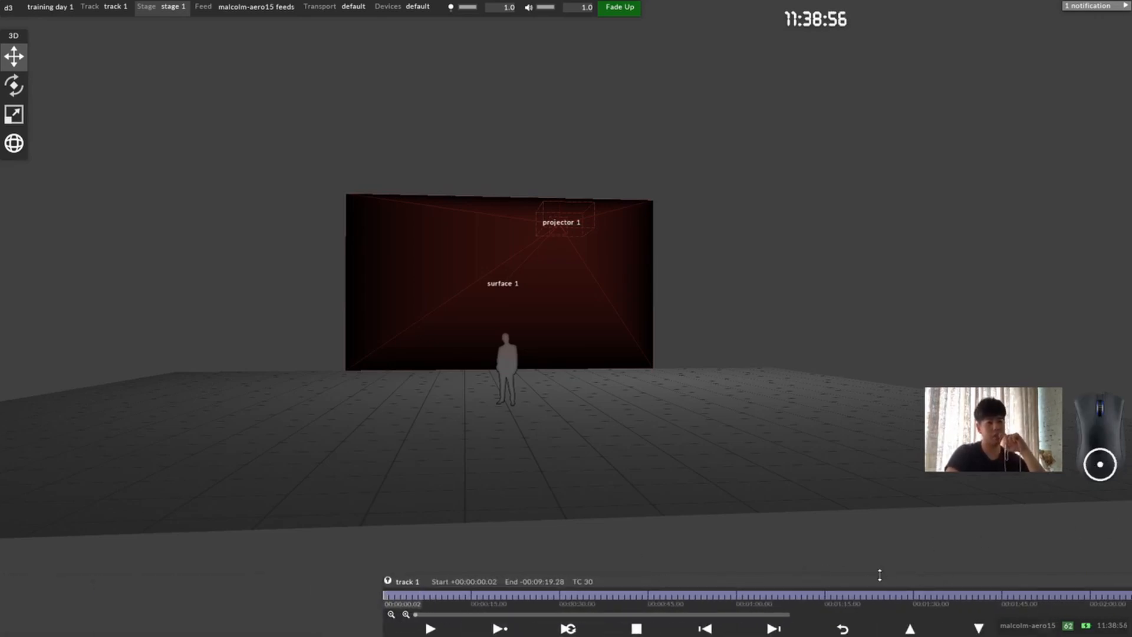
drag(880, 575, 870, 579)
drag(587, 583, 226, 582)
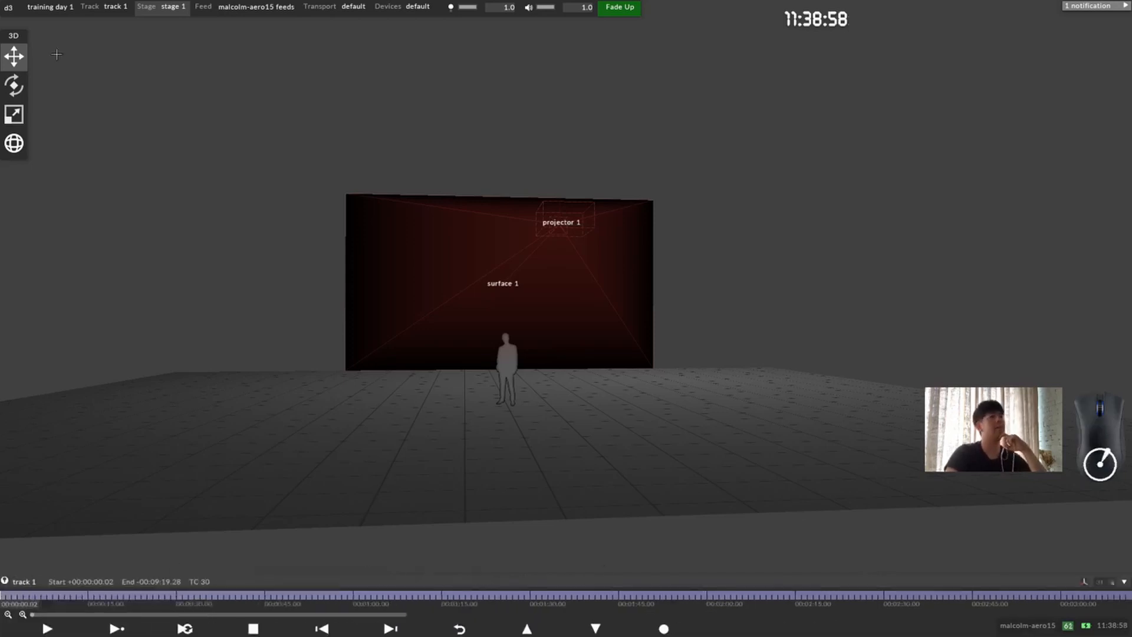
Step: Reopen the Project Settings and bring up the available global refresh rates
click(9, 8)
click(69, 47)
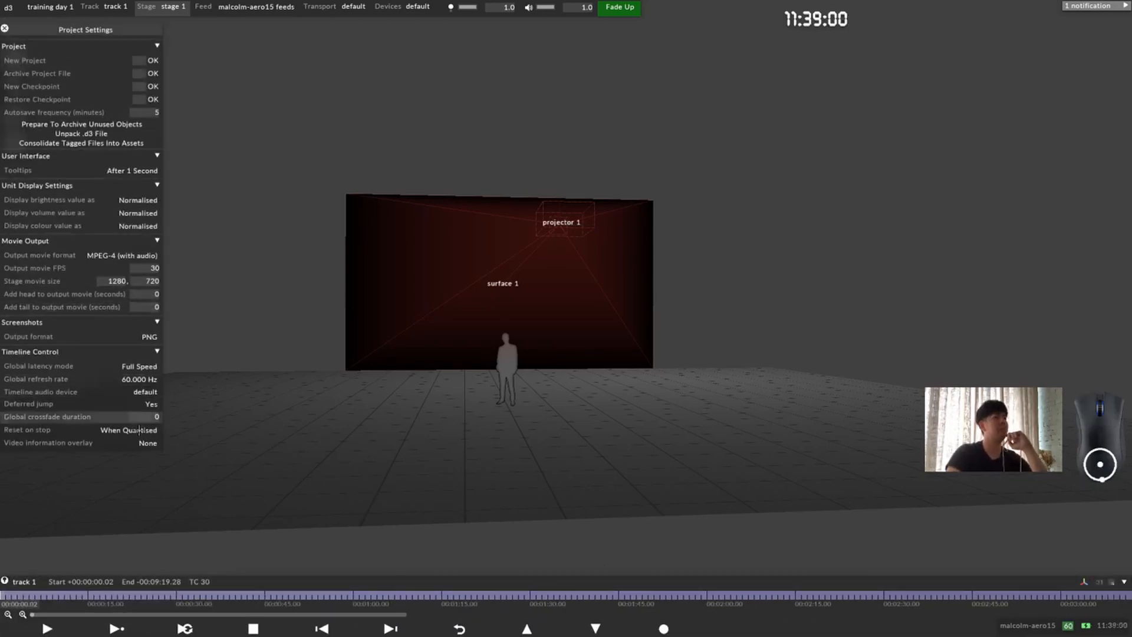
click(148, 379)
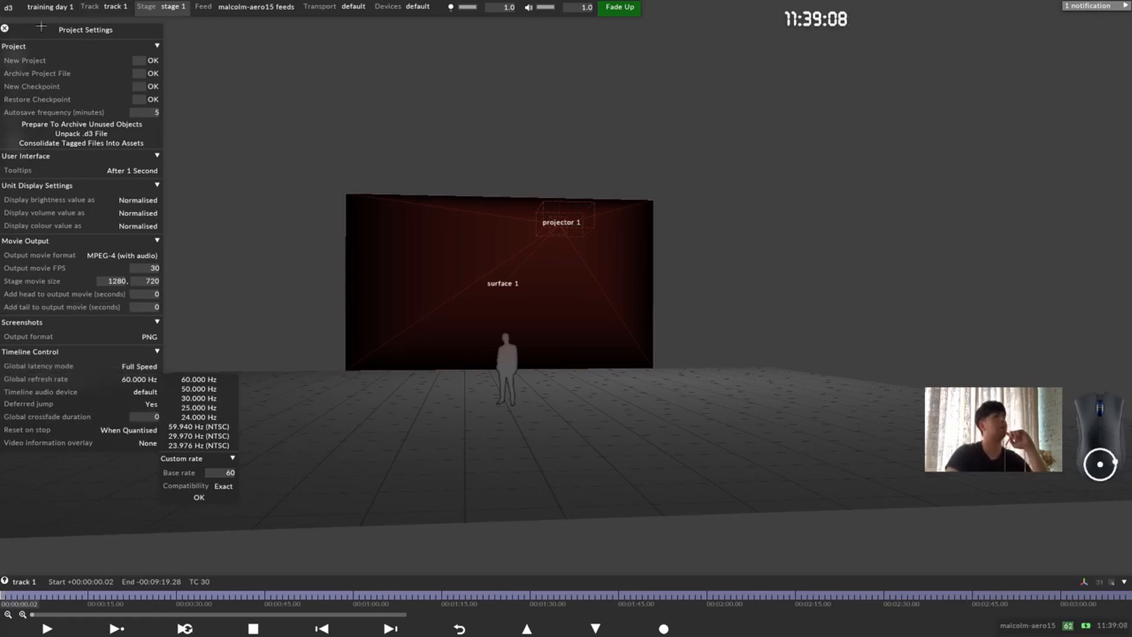
Step: Close the Project Settings and move the floating 3D tool palette slightly inward from the edge
click(5, 28)
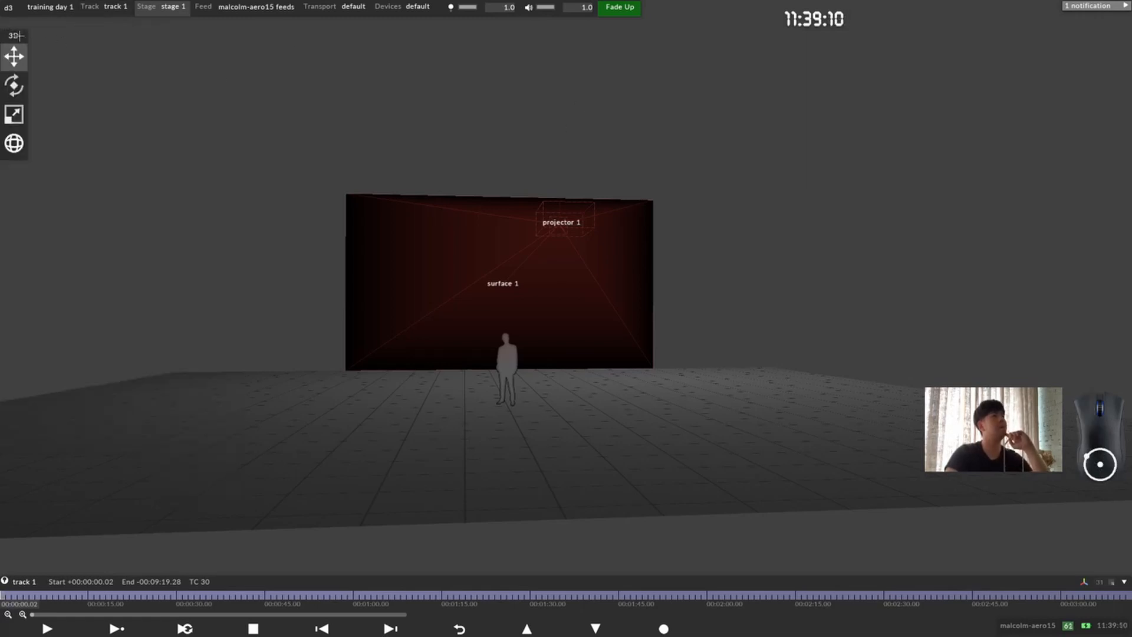
mouse_move(66, 34)
drag(72, 35, 44, 43)
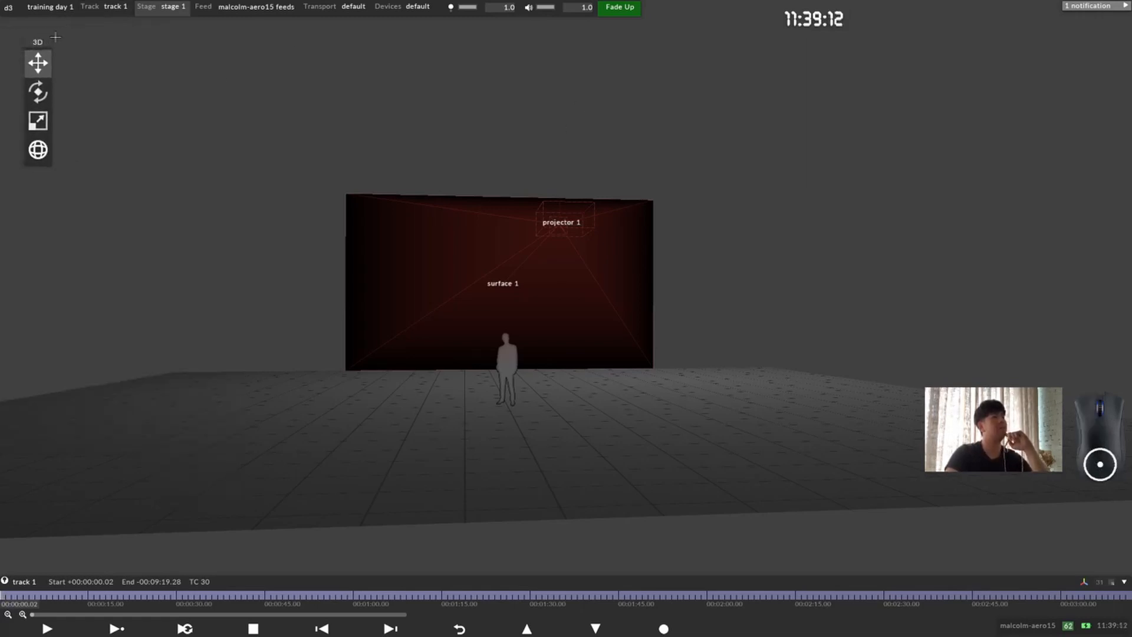
Step: Look through the settings of track 1 and of stage 1, and close both editors
right_click(112, 6)
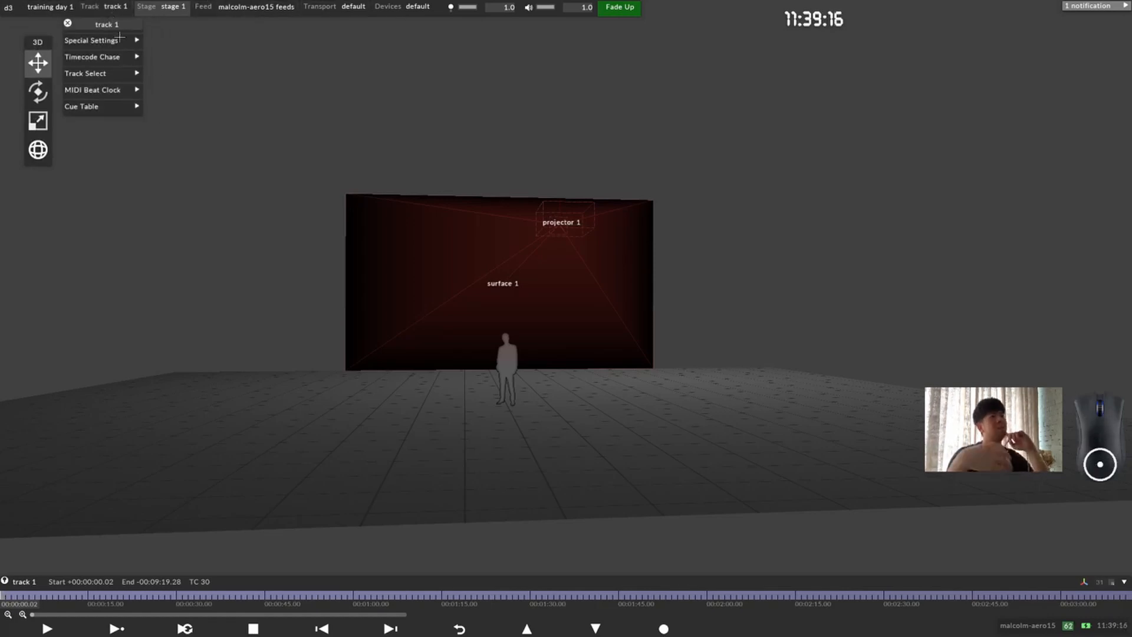
drag(113, 29, 212, 104)
click(166, 98)
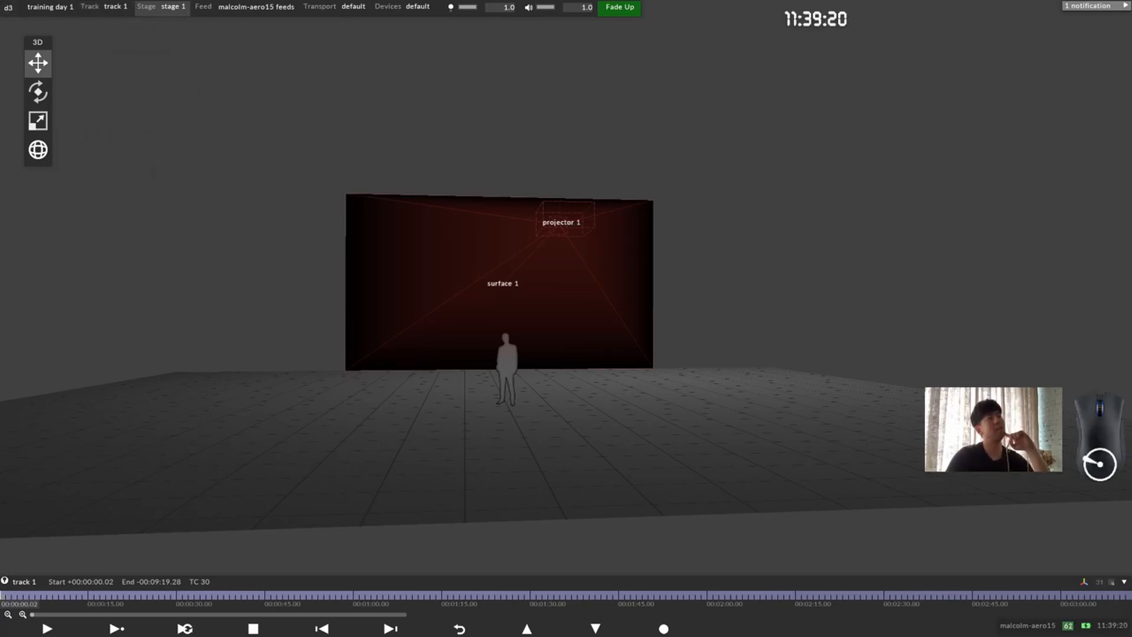
right_click(153, 7)
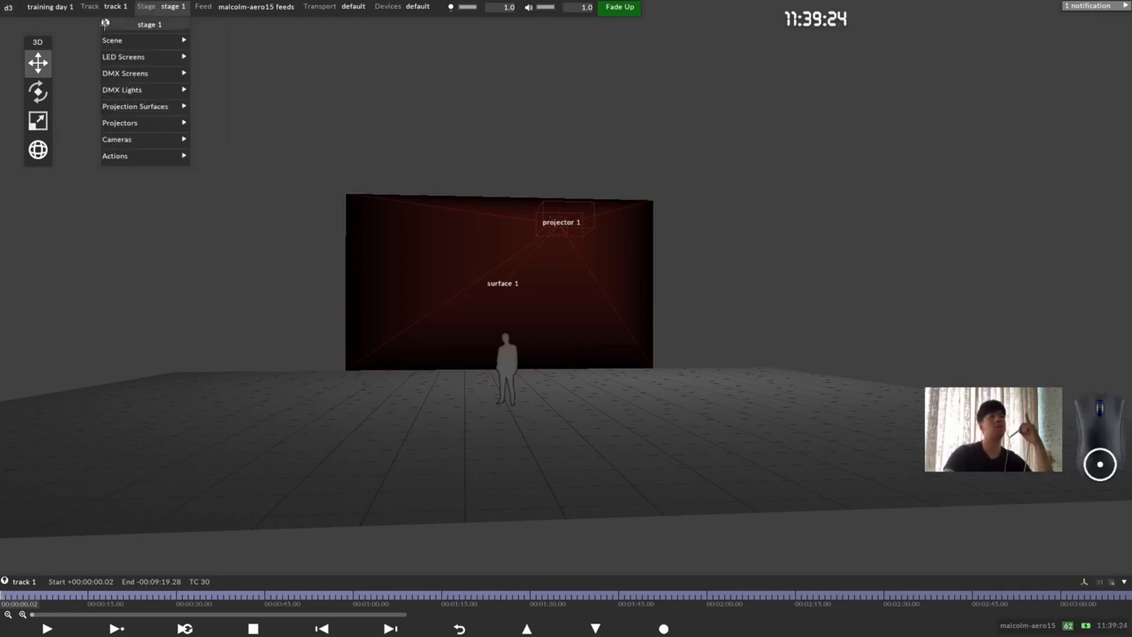
click(108, 25)
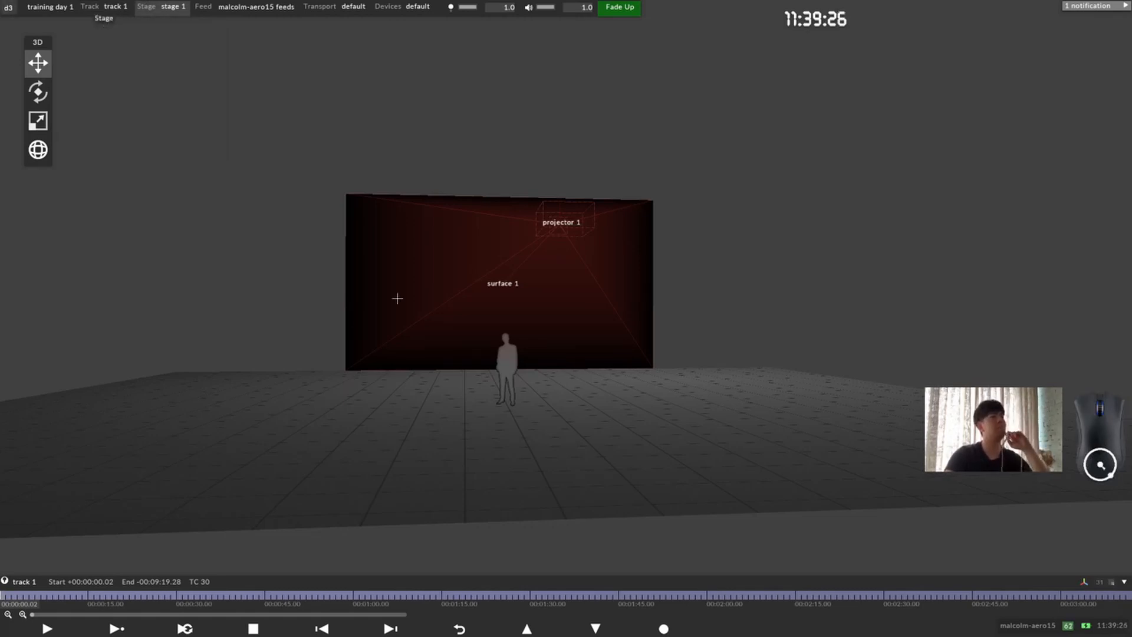
Step: Shift the timeline so the beginning of track 1 sits away from the window edge, and put the playhead at 00:00:00.00
drag(781, 584, 533, 575)
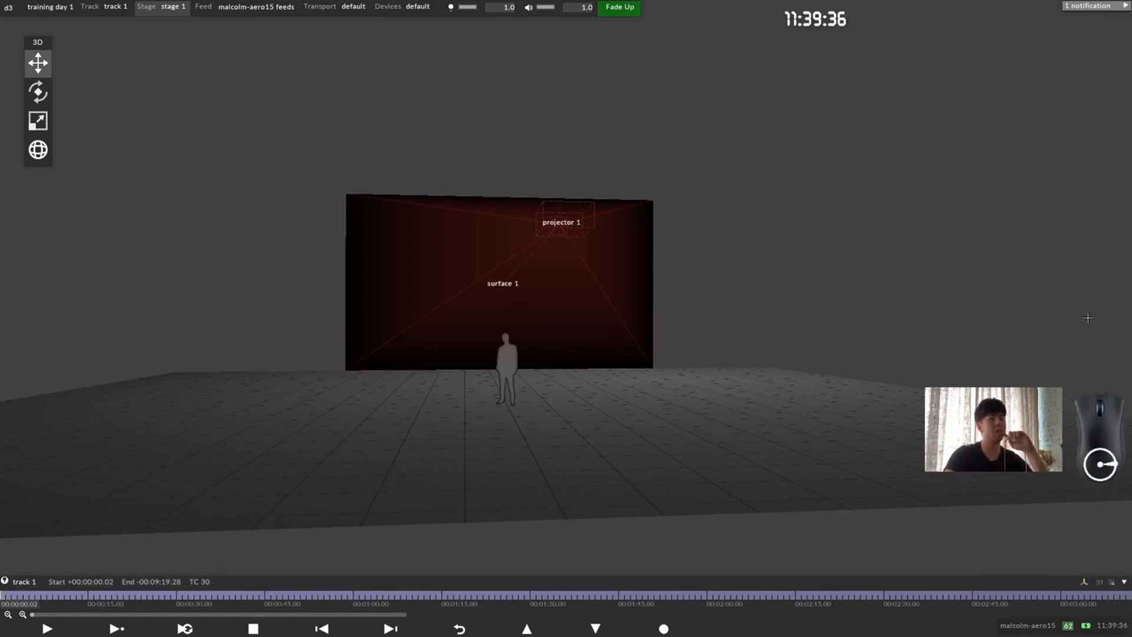
drag(241, 583, 527, 554)
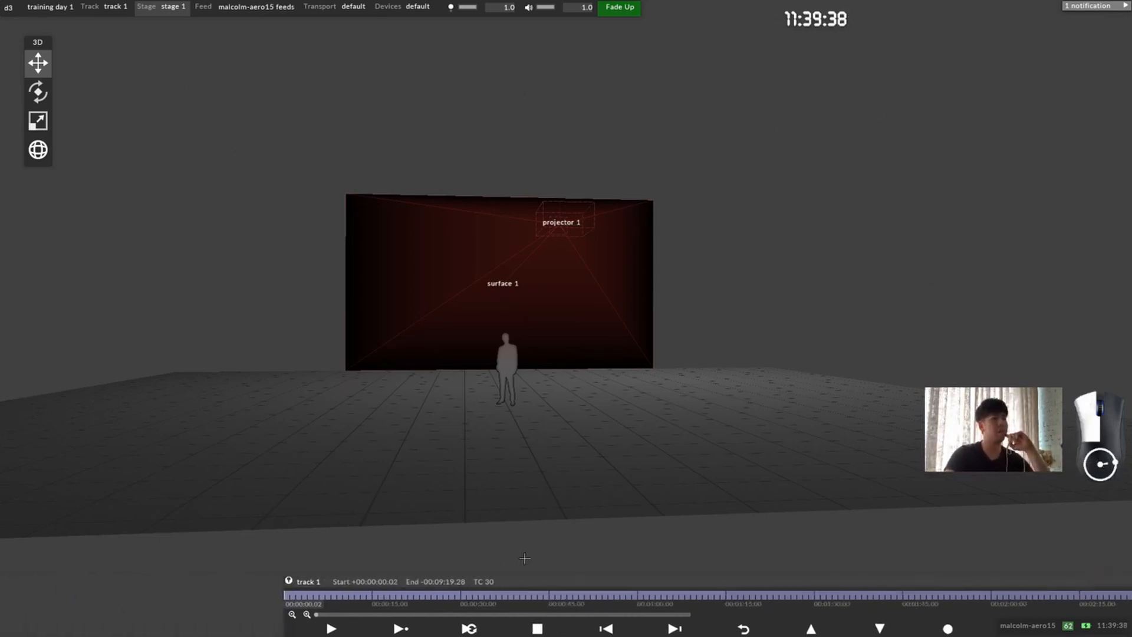
drag(319, 597, 286, 601)
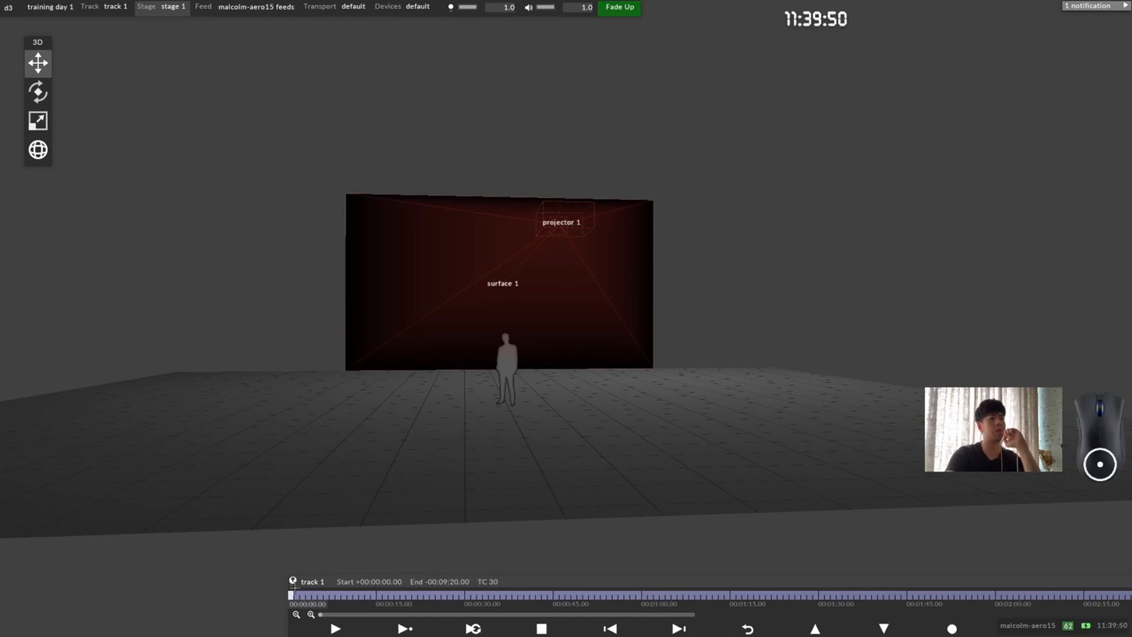
Step: Add a new layer of type Video named video 1 at the start of track 1
right_click(290, 595)
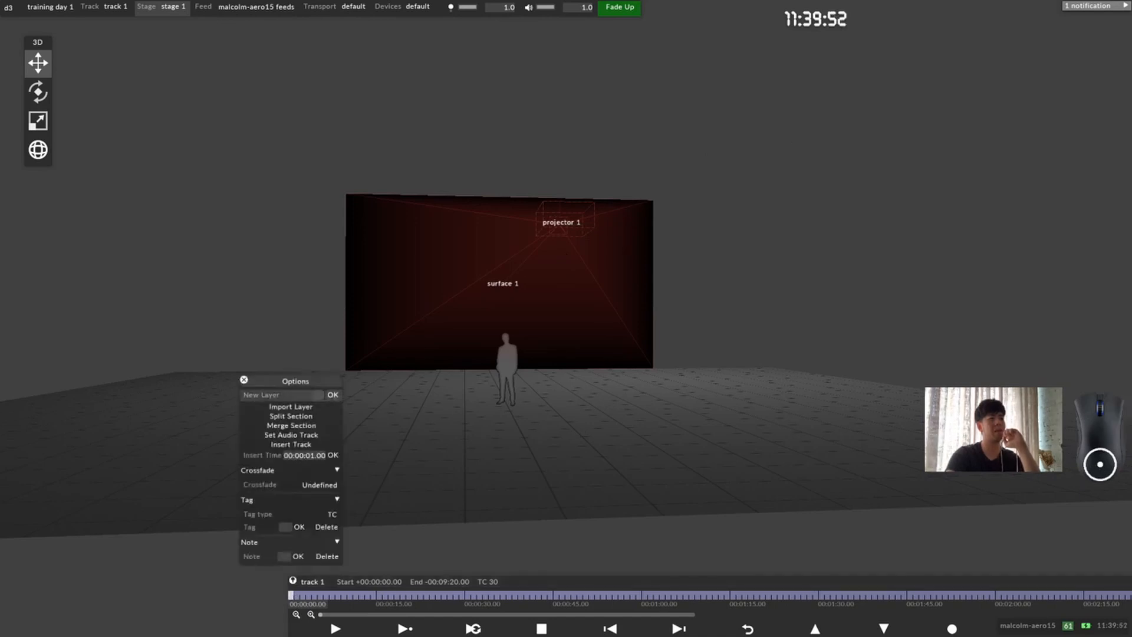
click(317, 396)
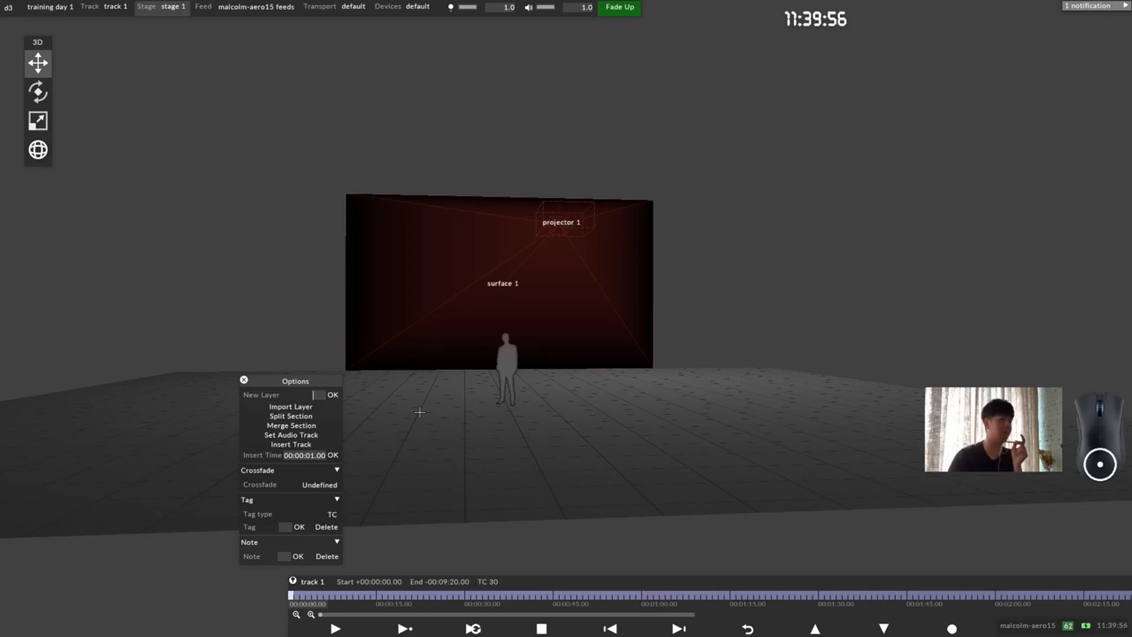
text(video 1)
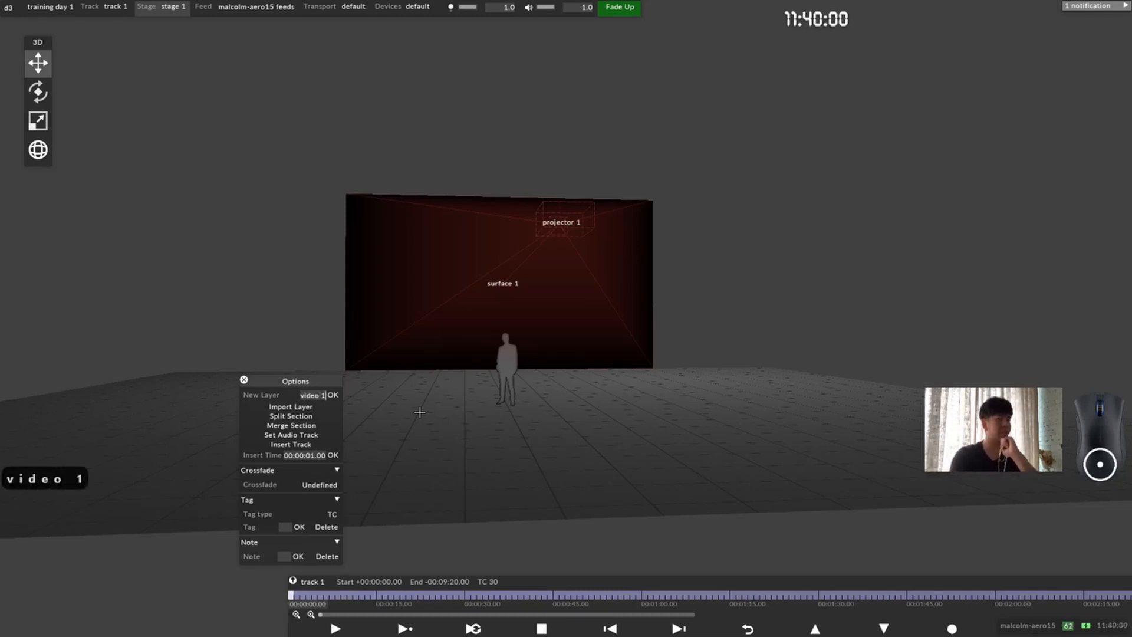
key(Return)
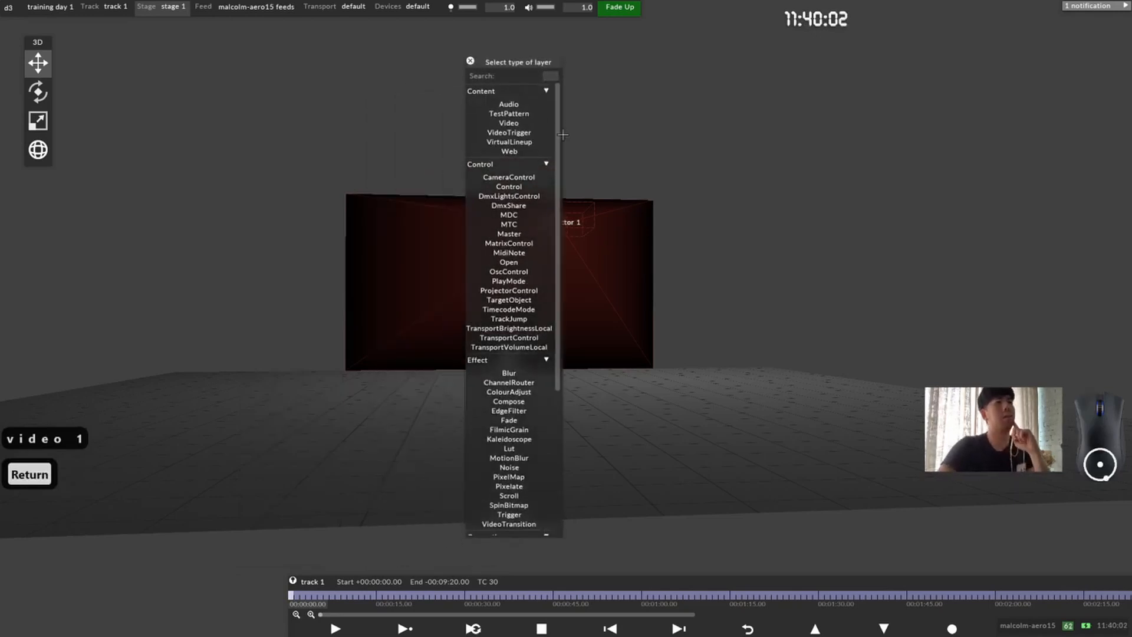
scroll(535, 211, down, 5)
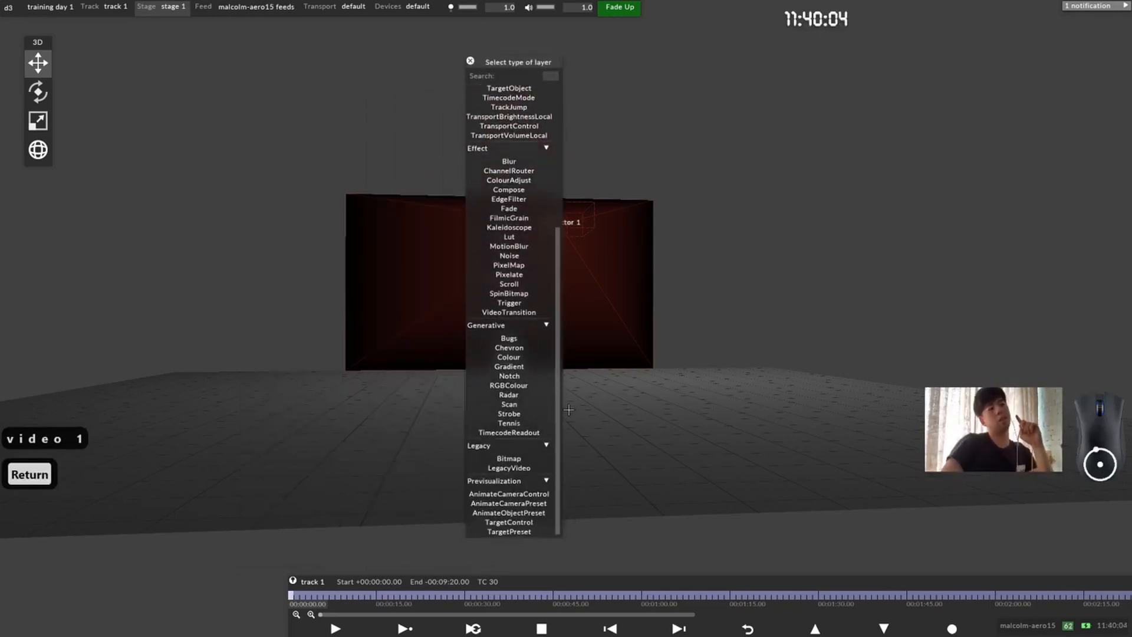
drag(558, 404, 592, 94)
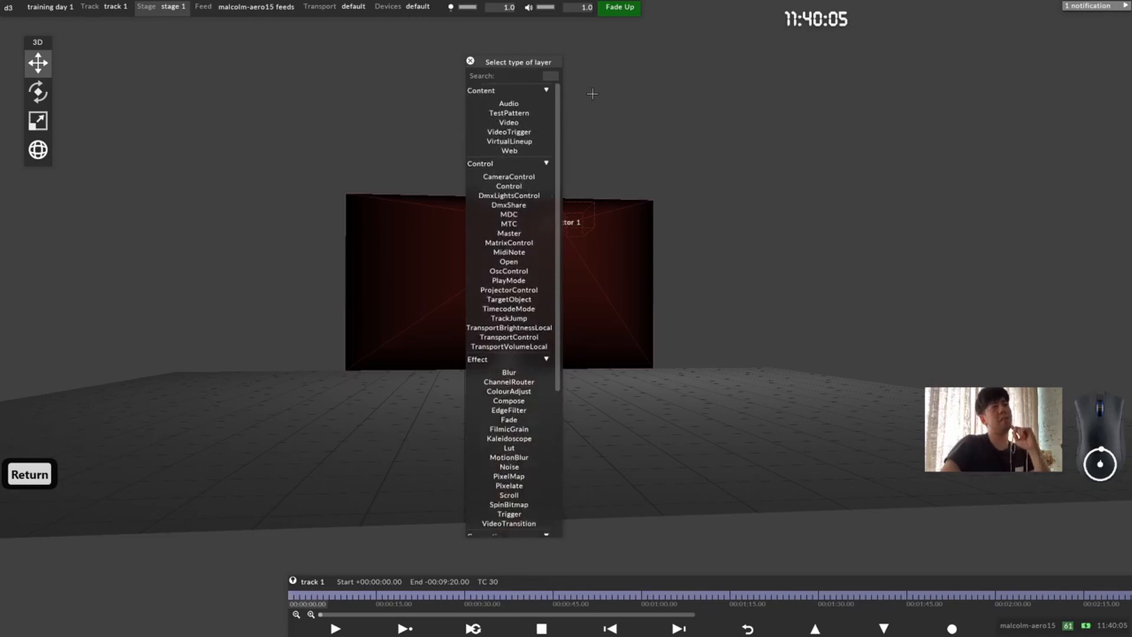
click(533, 122)
Step: Assign ada.jpg as the media of the video 1 layer and view it projected on surface 1 from the side
drag(58, 23, 696, 189)
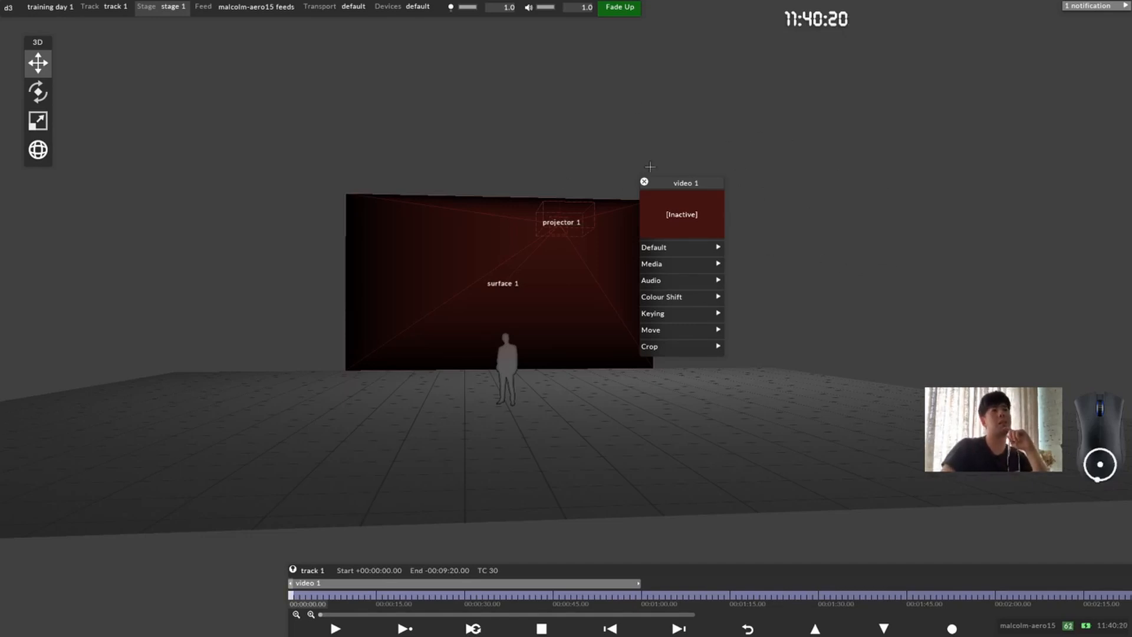
drag(684, 183, 669, 94)
click(660, 188)
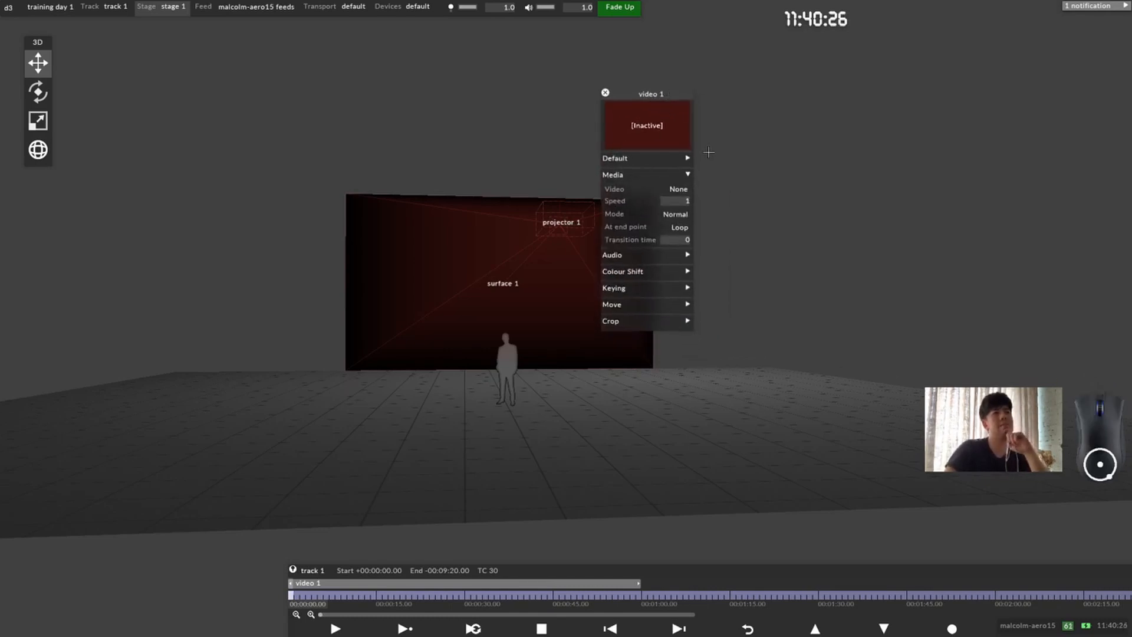
click(687, 189)
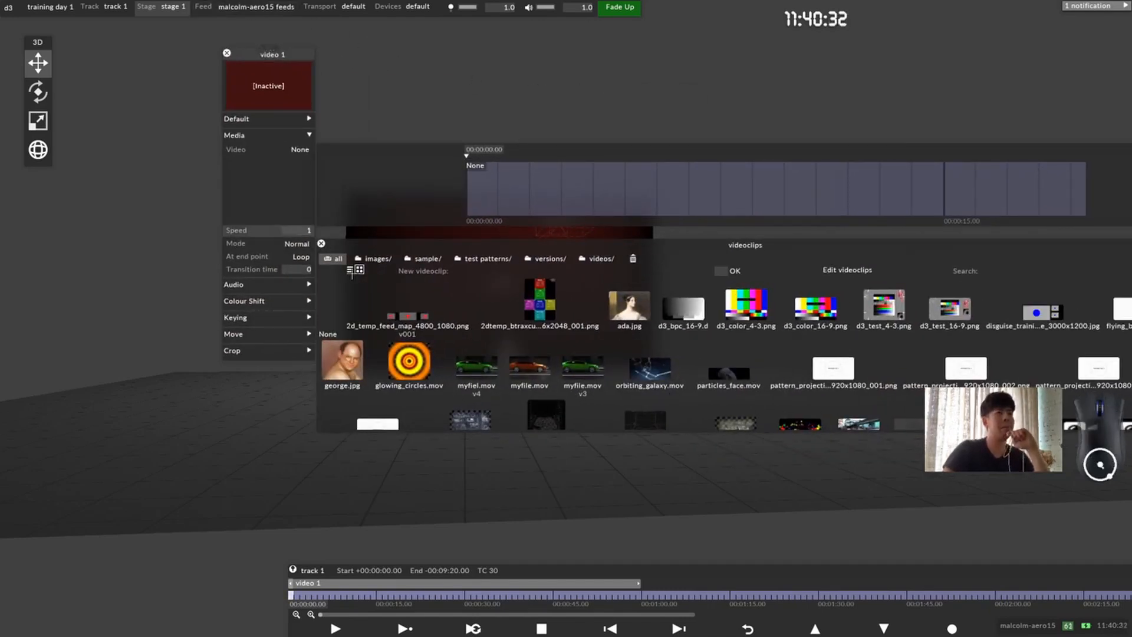
click(629, 306)
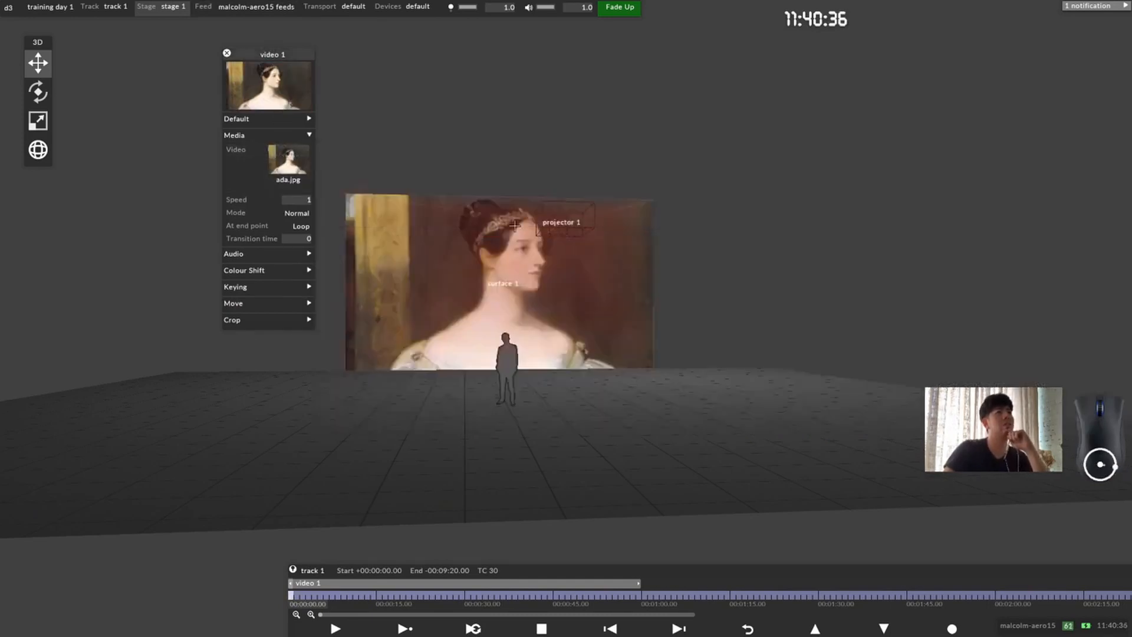
drag(454, 254, 561, 245)
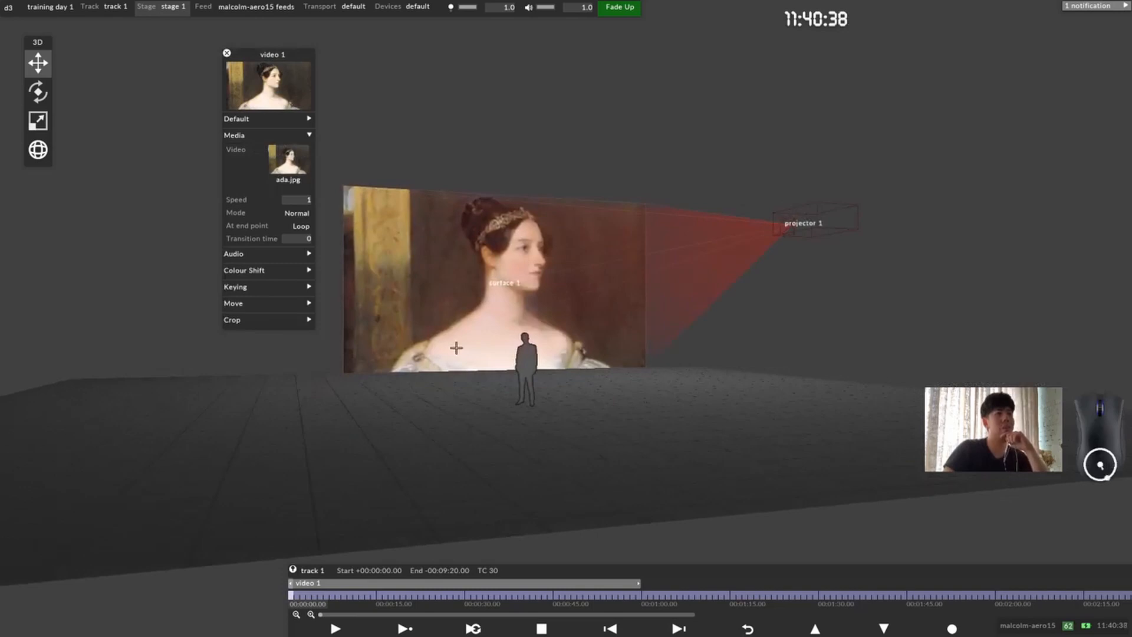
drag(275, 63, 310, 90)
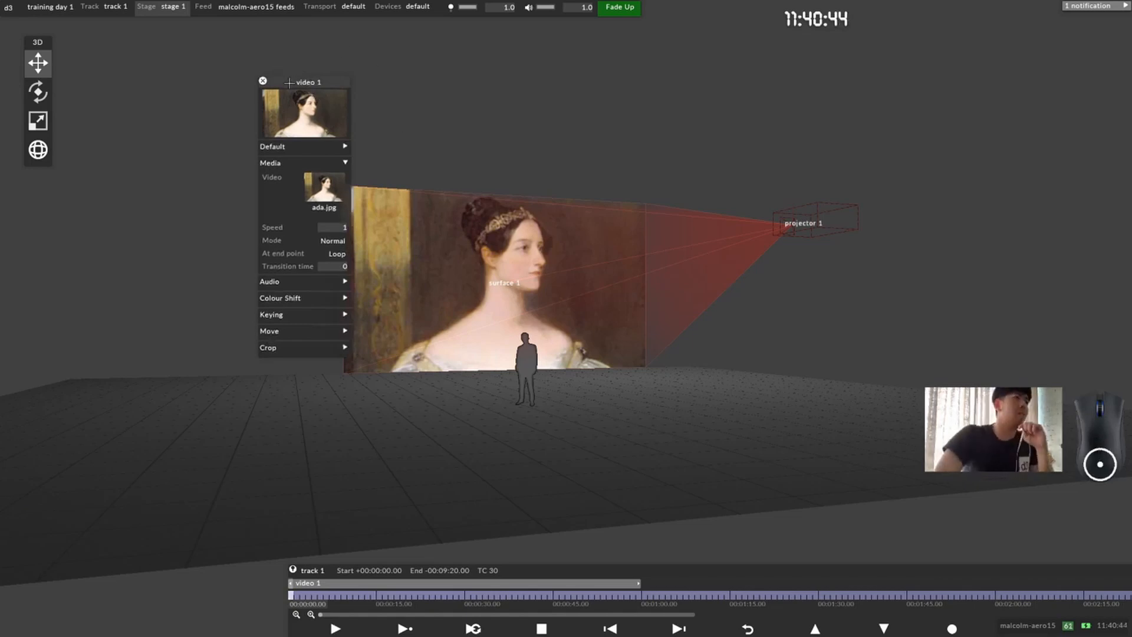
drag(518, 246, 512, 275)
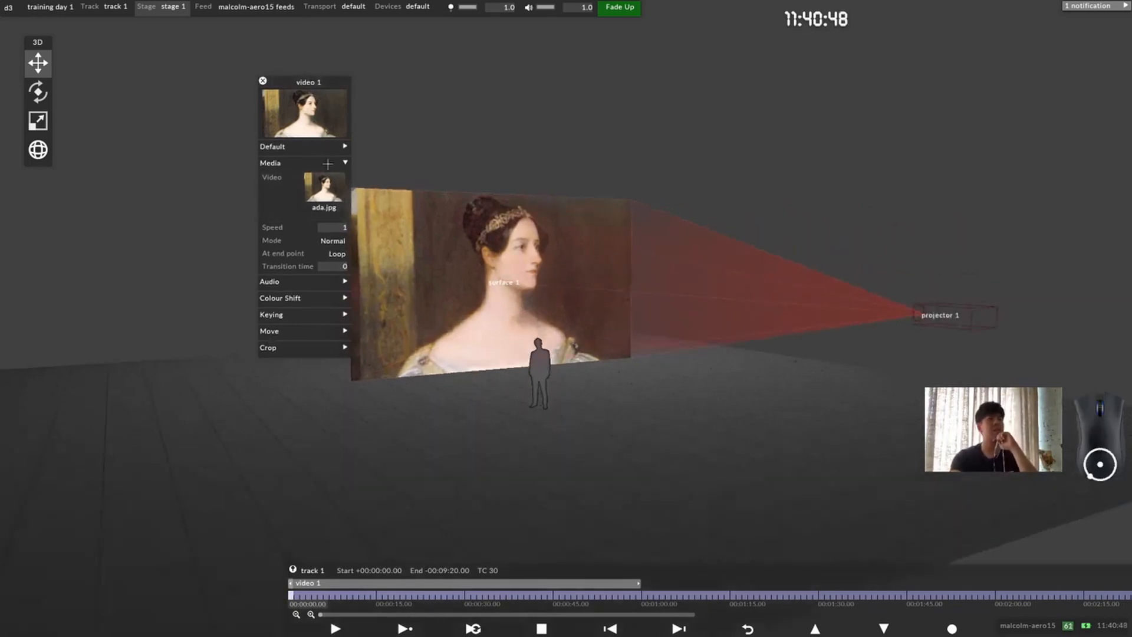
Step: Clear the media of the video 1 layer, and briefly view the layer's Default settings
click(325, 187)
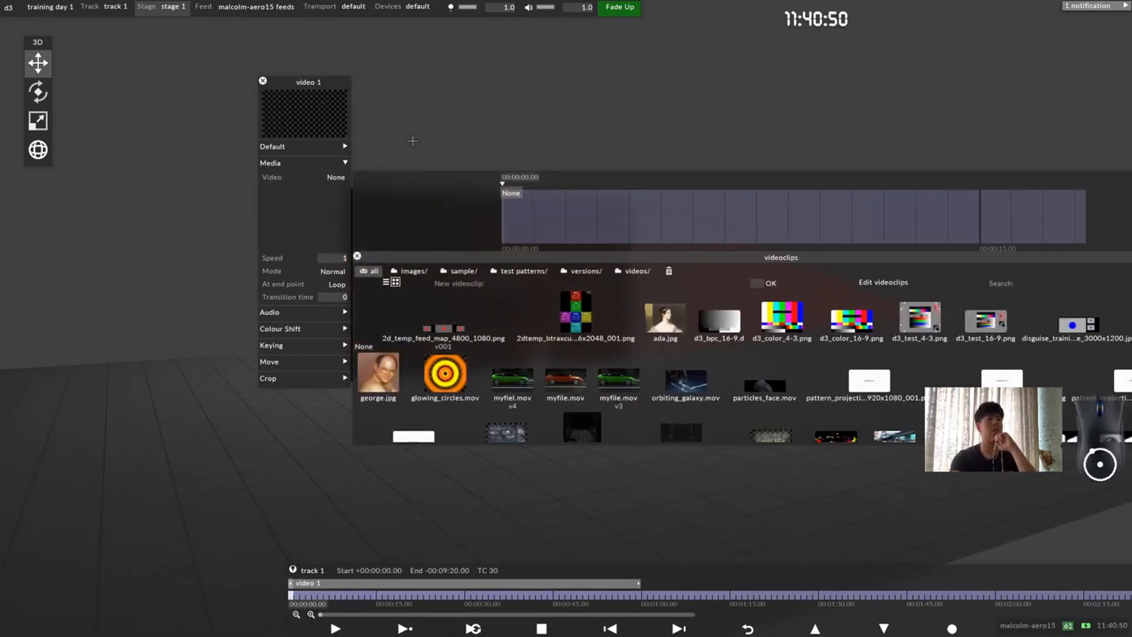
click(365, 111)
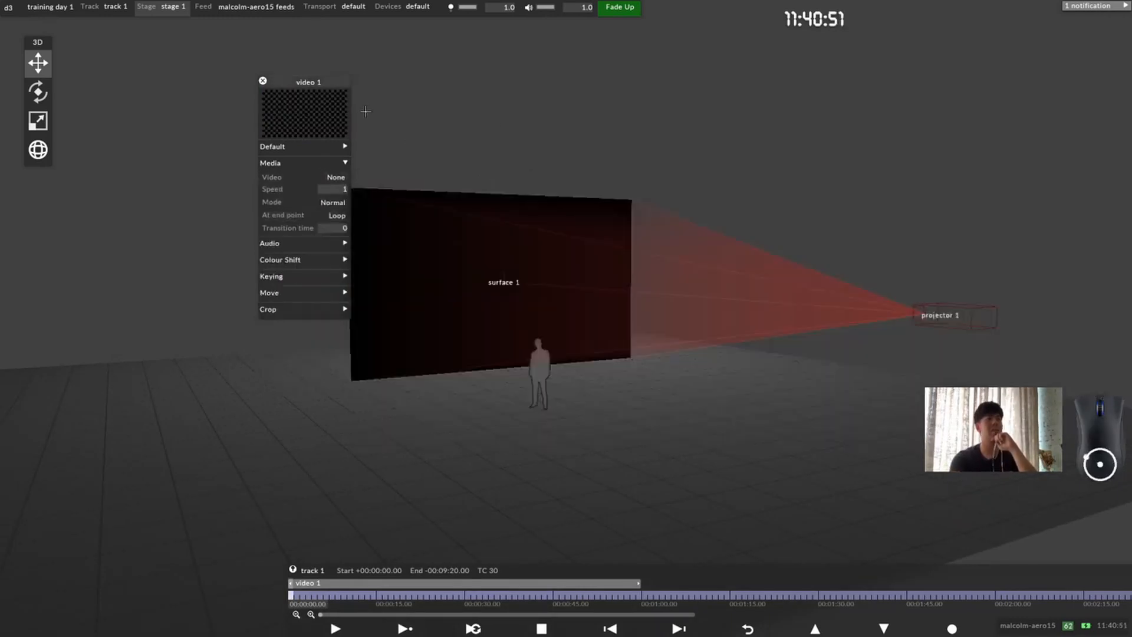
click(332, 177)
click(343, 154)
click(343, 148)
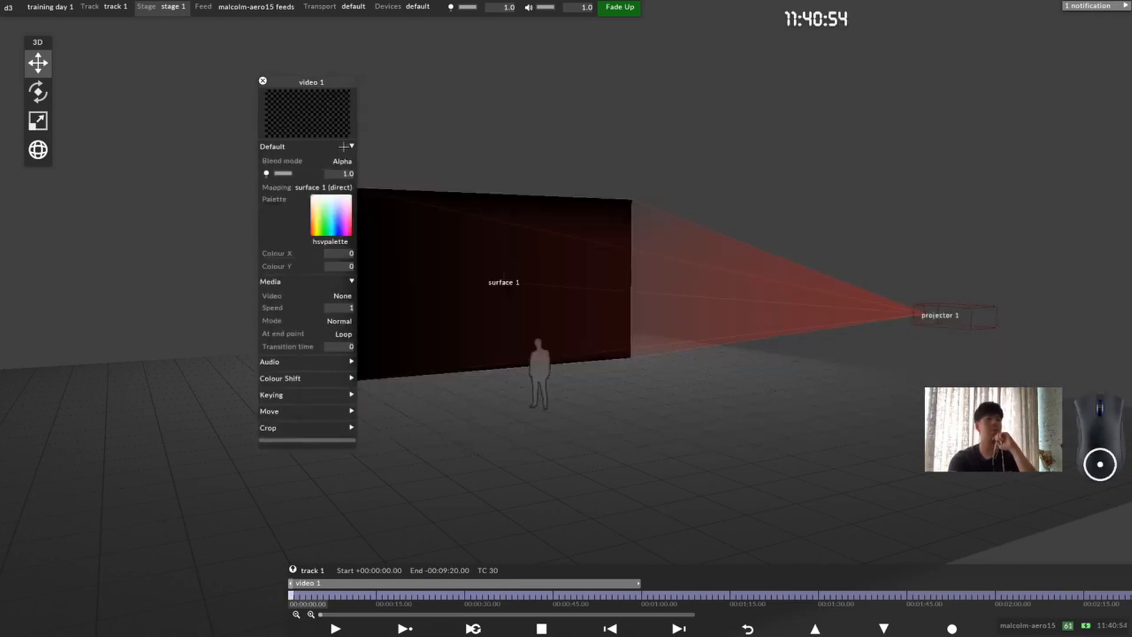
click(343, 147)
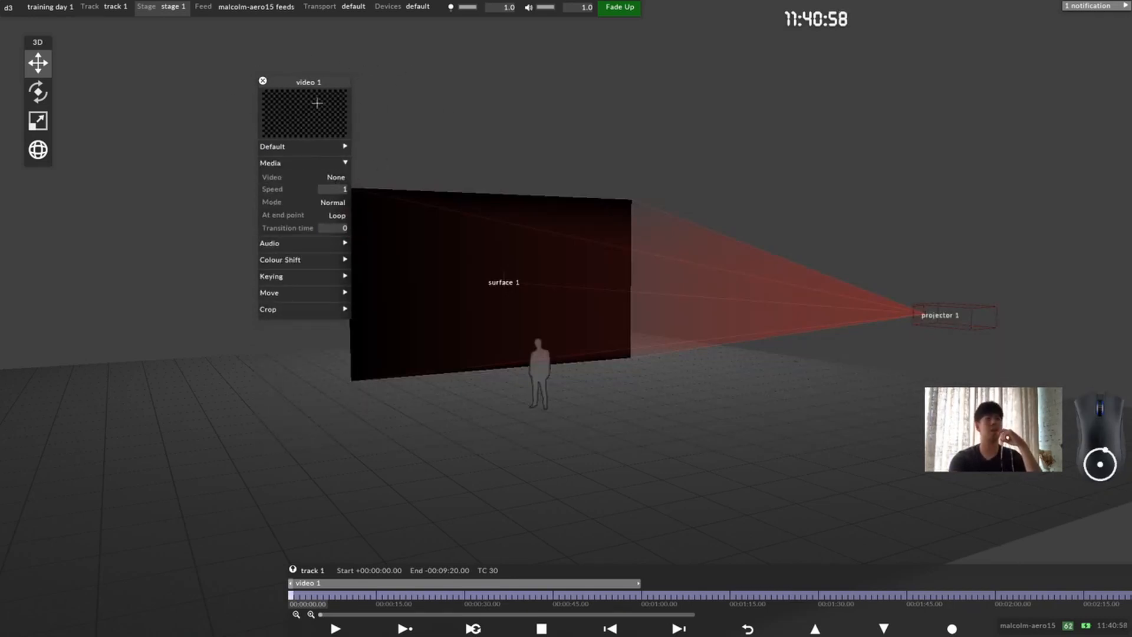
Step: Assign ada.jpg to the video 1 layer again, inspect its projection on surface 1, and close the layer settings
drag(322, 85, 284, 149)
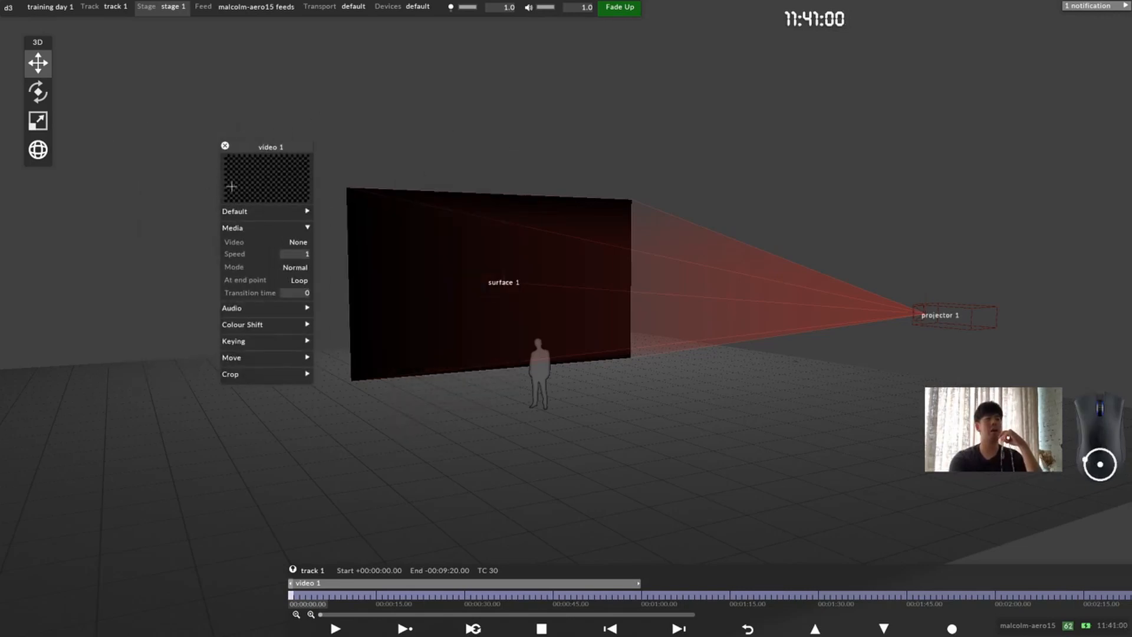
click(297, 242)
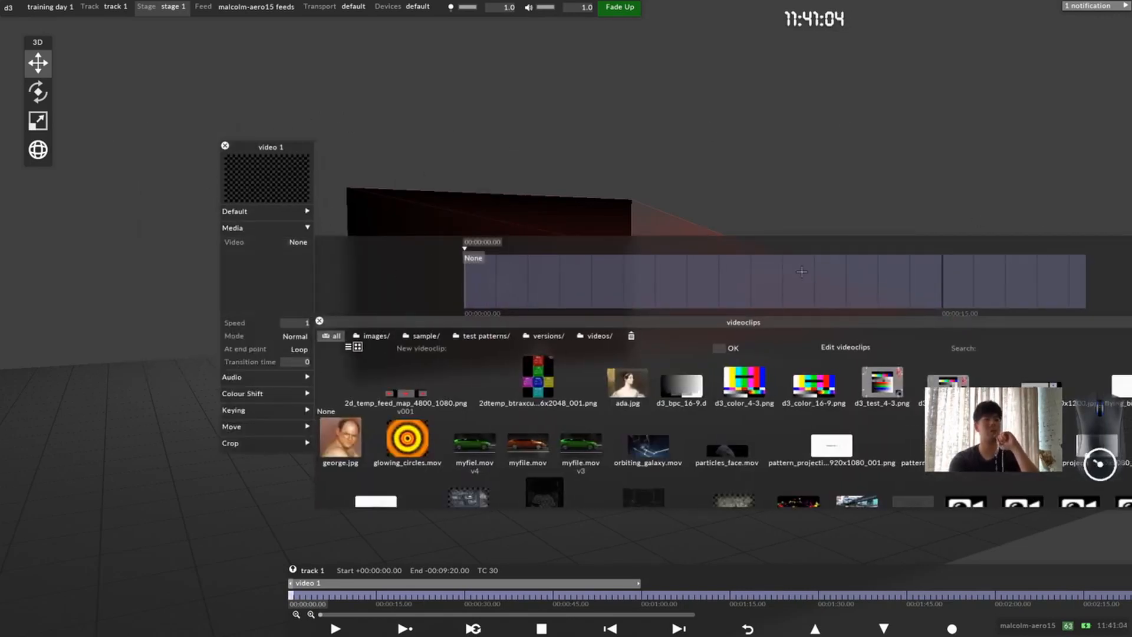
click(626, 400)
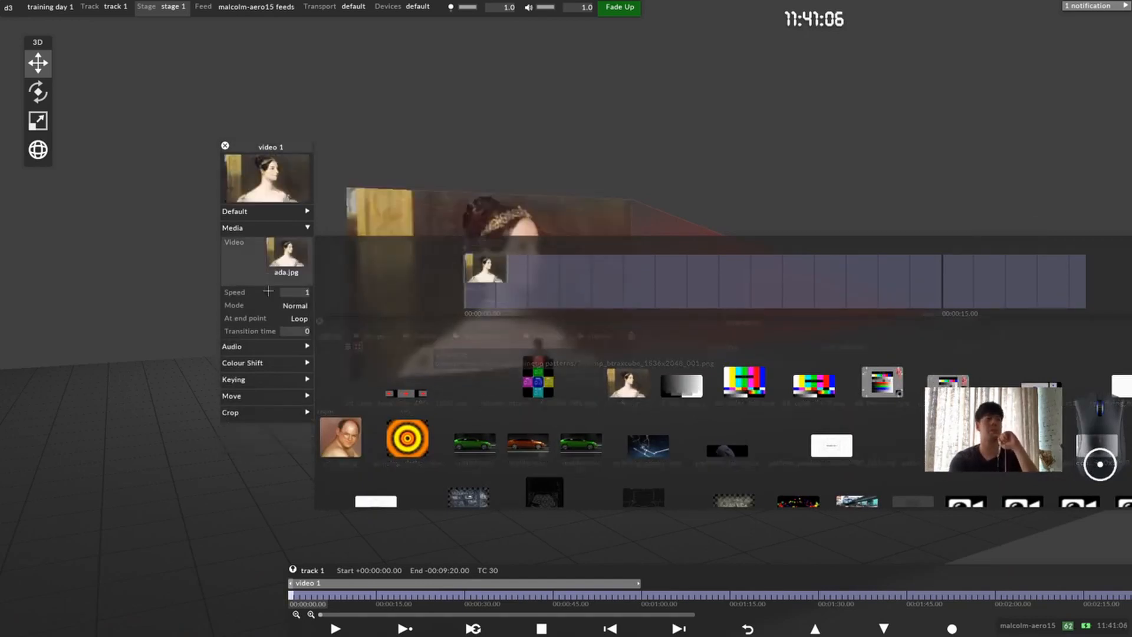
scroll(513, 262, up, 2)
scroll(518, 268, down, 3)
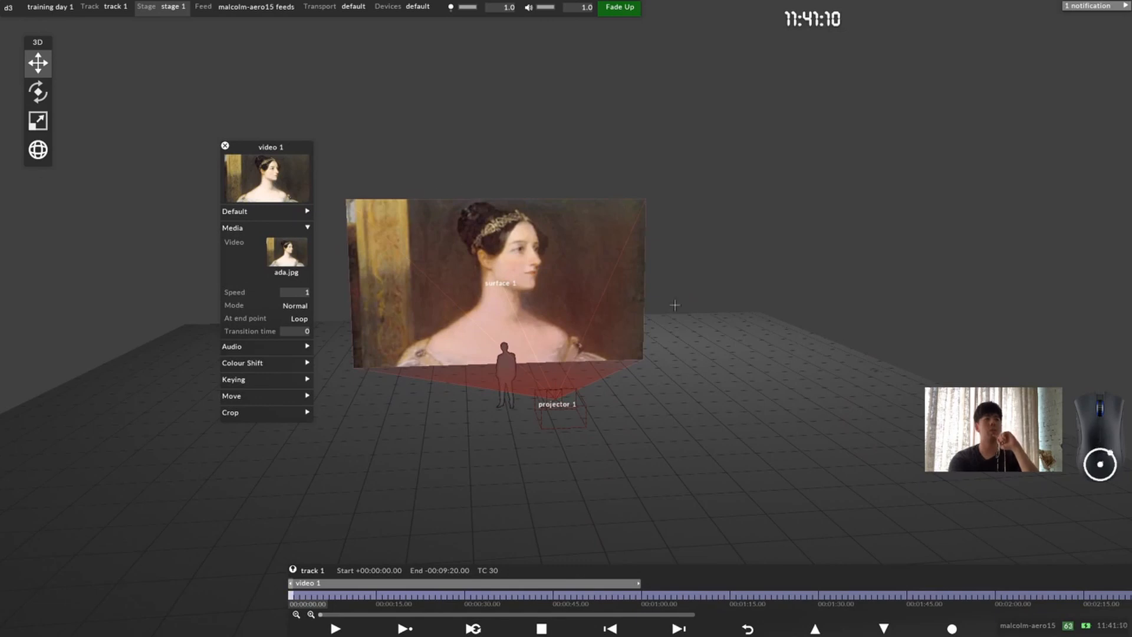
drag(543, 319, 571, 269)
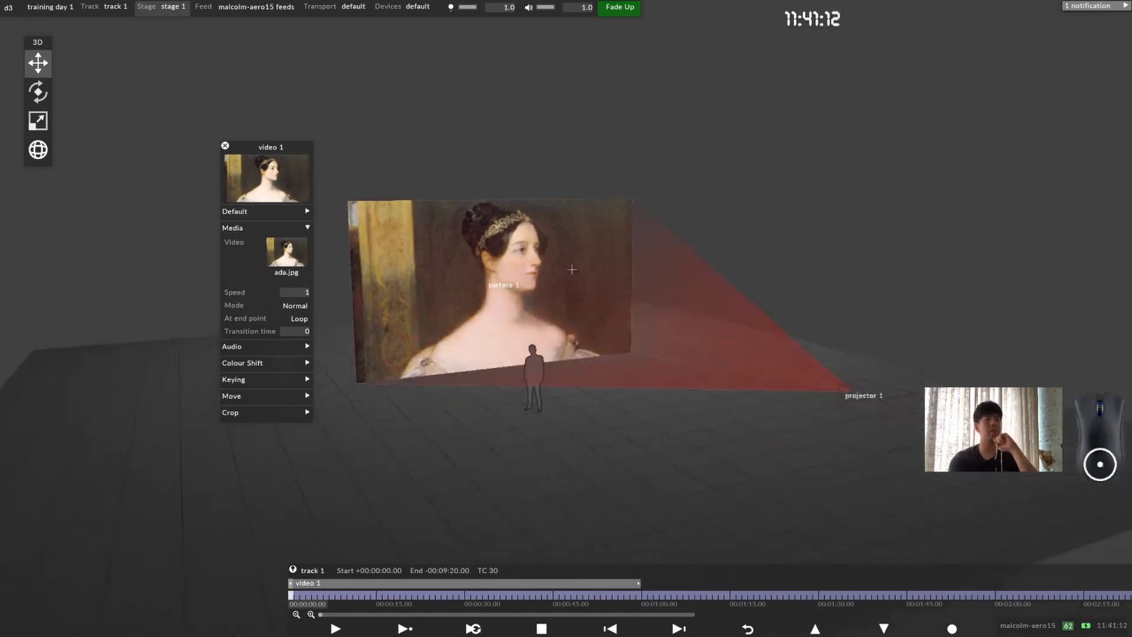
scroll(547, 320, down, 3)
drag(547, 320, 602, 287)
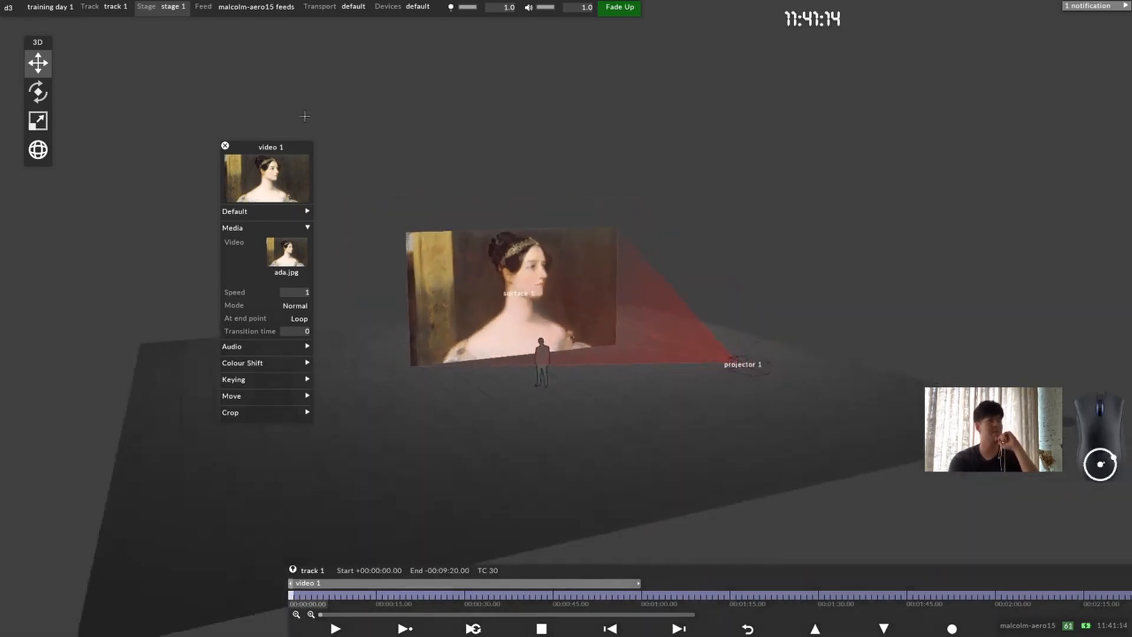
click(226, 147)
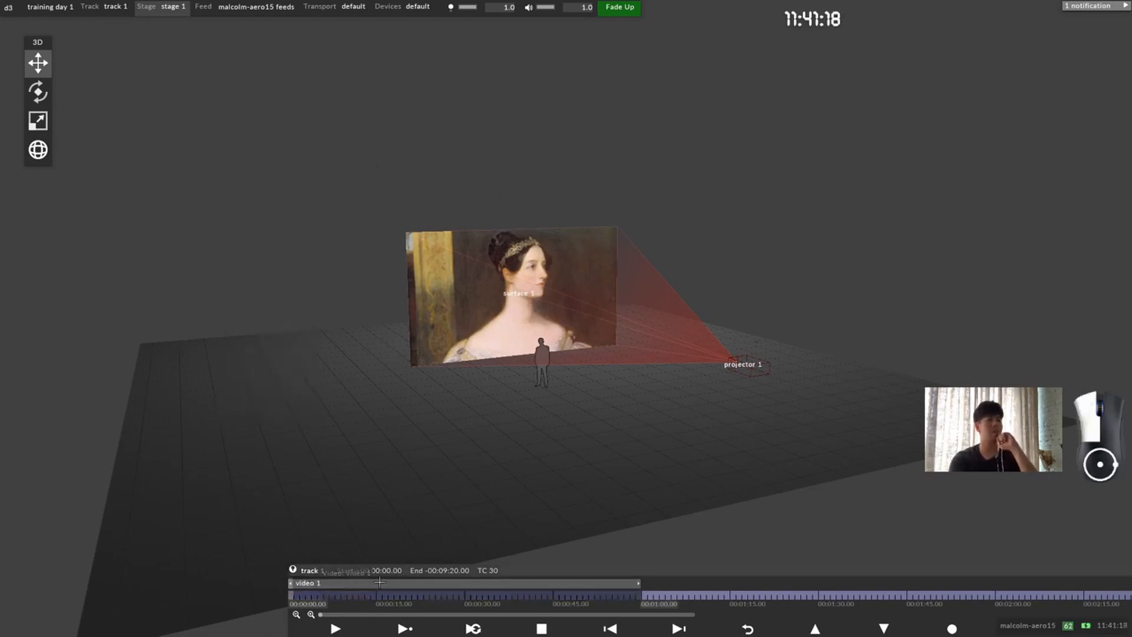
Step: Slide the video 1 layer along track 1 and back to the track's start, and return the timeline to the window edge
drag(549, 583, 585, 583)
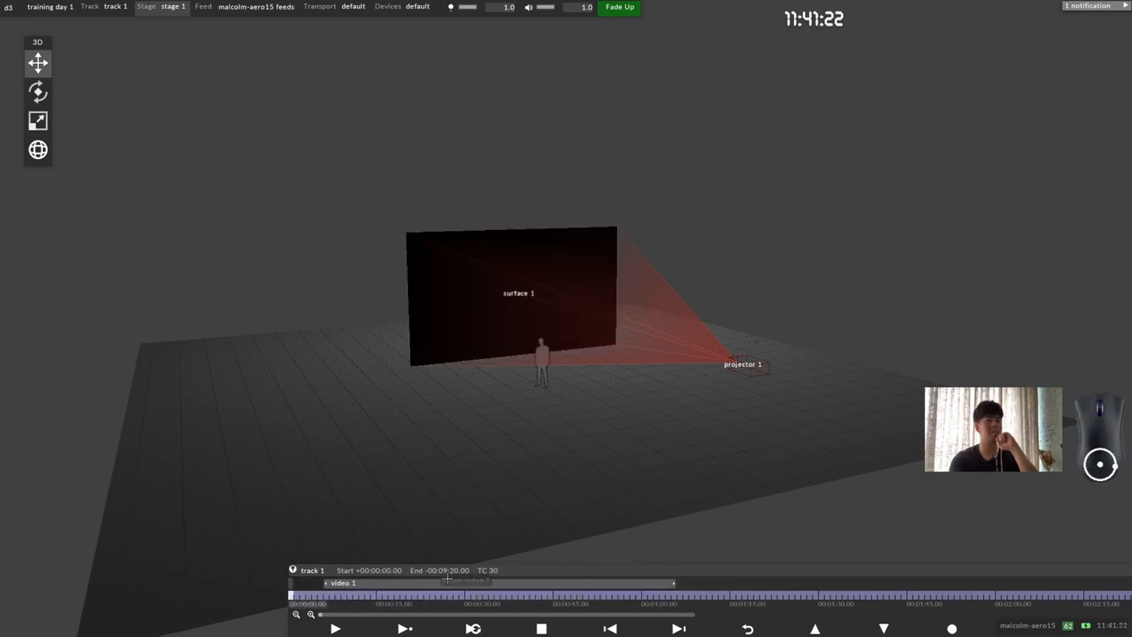
drag(336, 594, 37, 584)
click(329, 583)
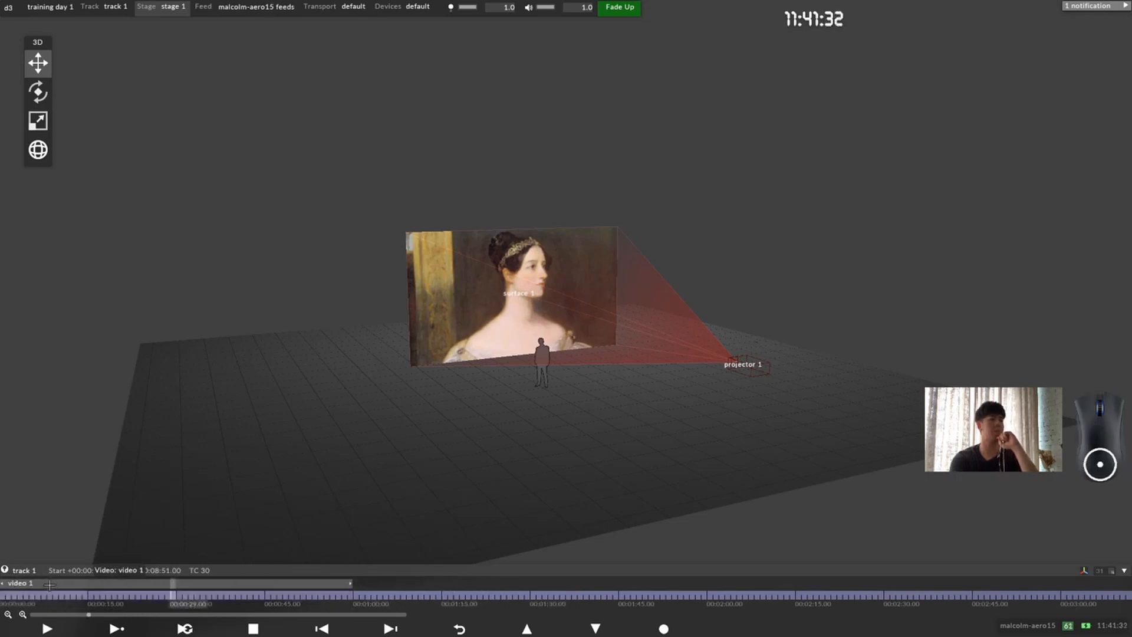
Step: Shorten the video 1 layer so it ends at 00:00:15.00 on track 1, and rename it as ada
drag(173, 596, 214, 592)
drag(351, 582, 2, 595)
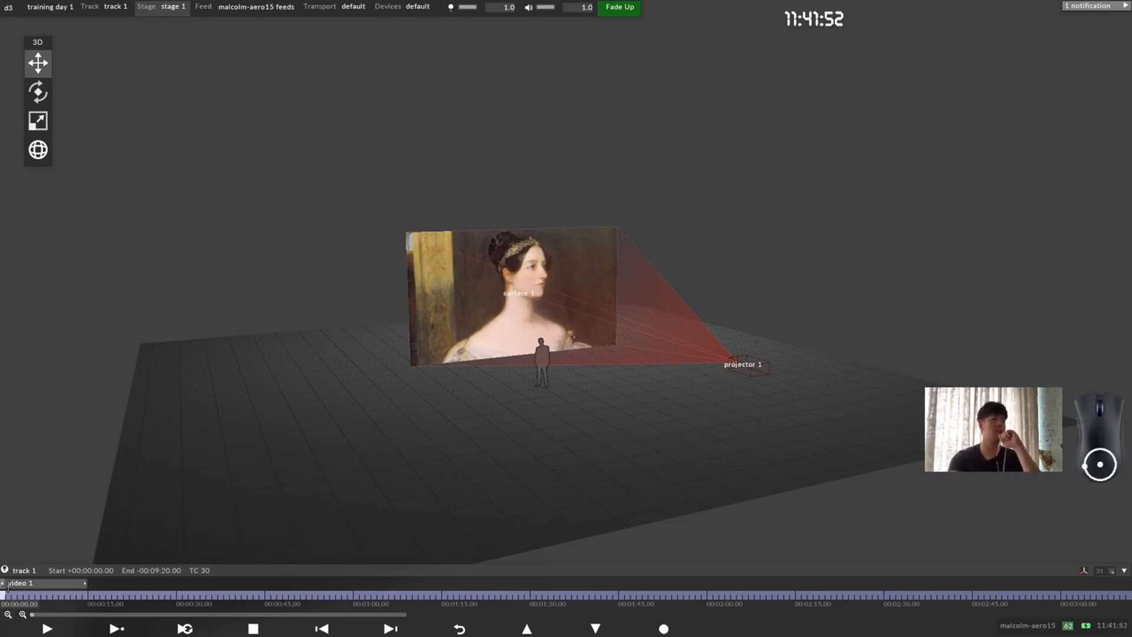
right_click(39, 583)
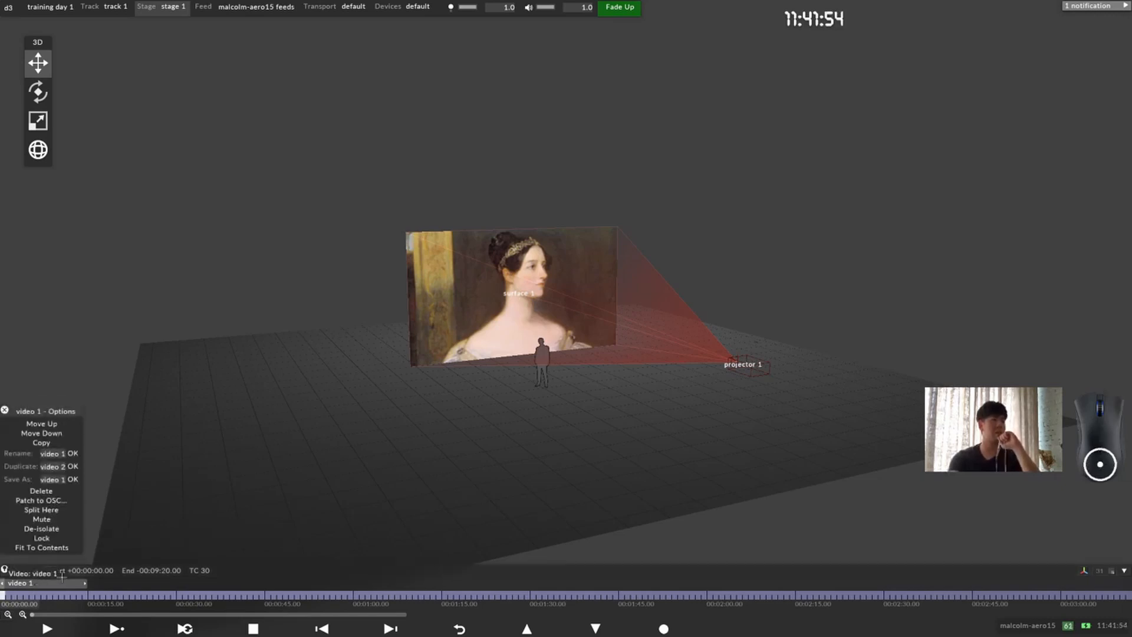
drag(59, 414, 236, 335)
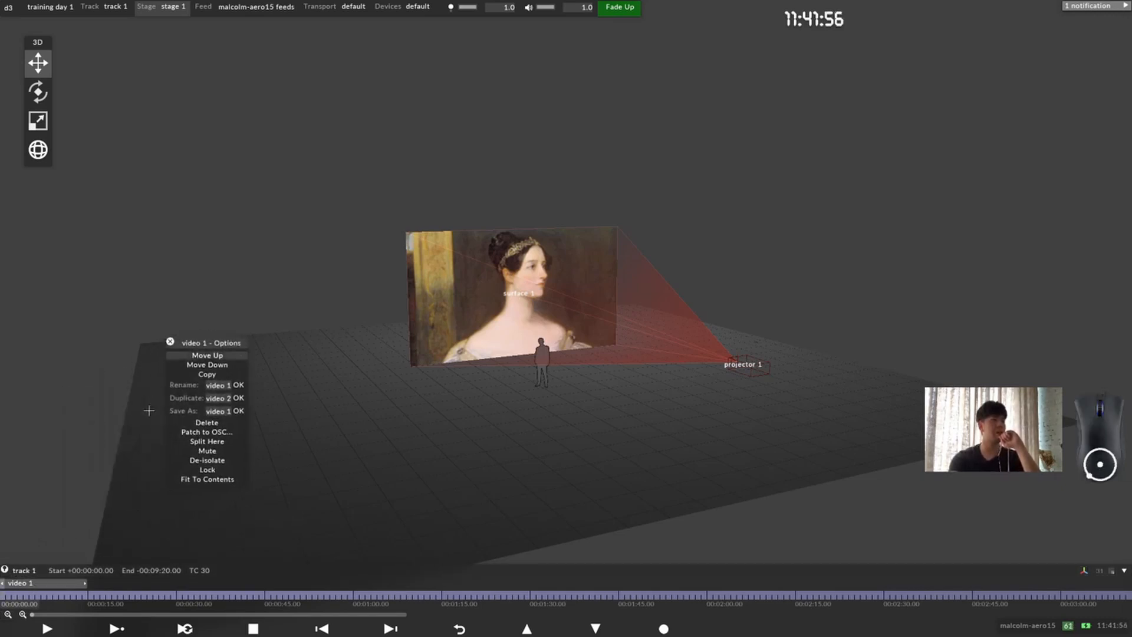
click(226, 386)
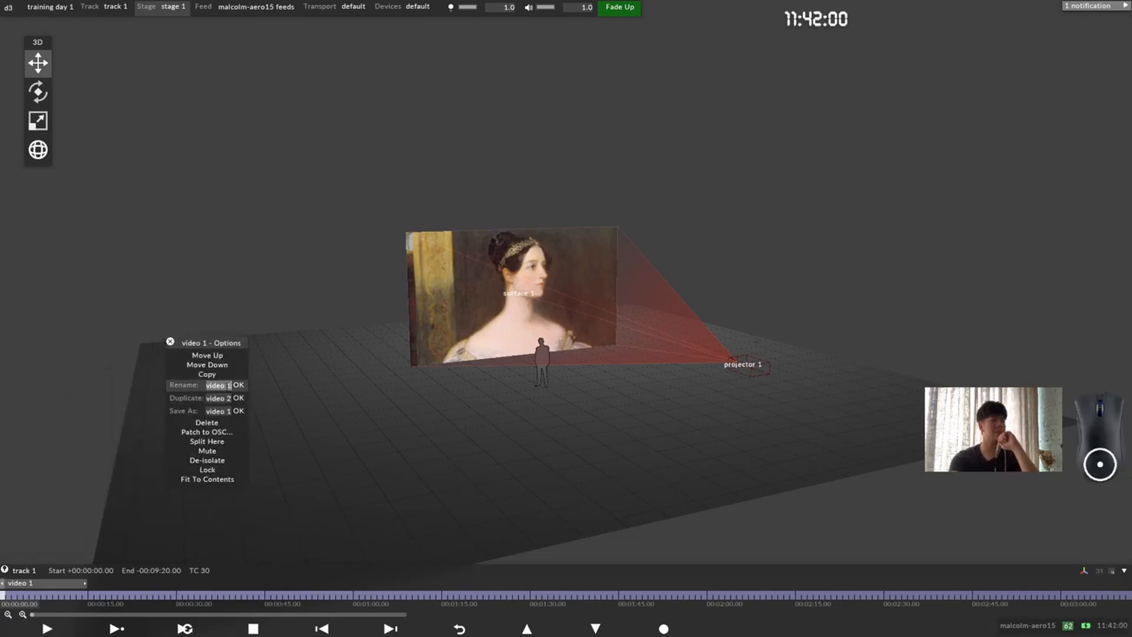
text(ada)
key(Return)
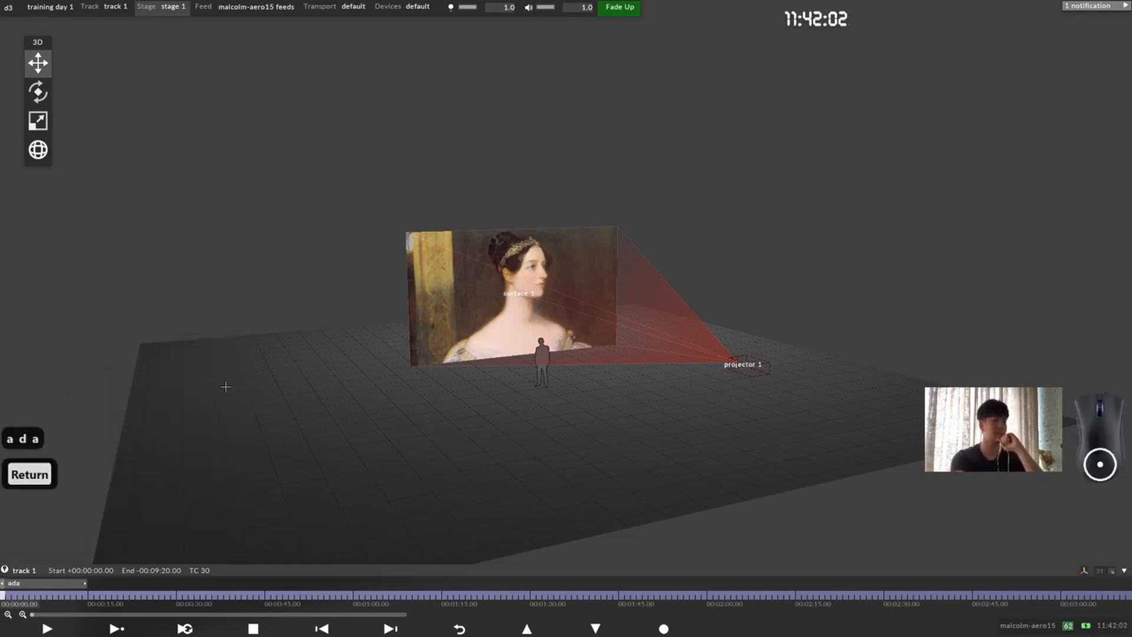
Step: Delete the ada layer through its options and undo the deletion
right_click(35, 585)
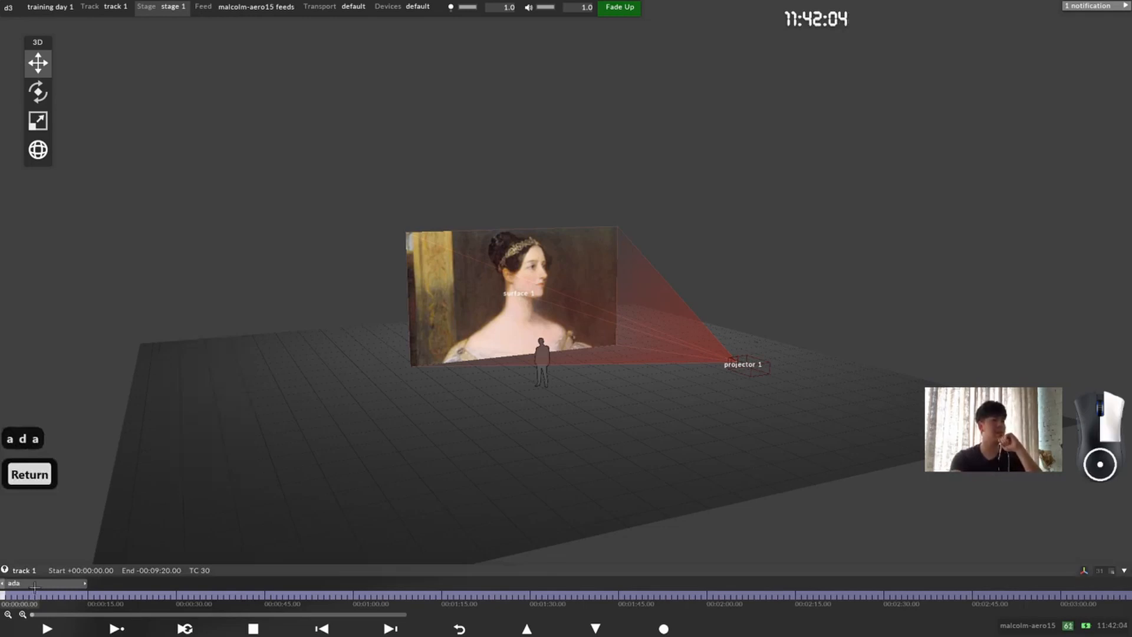
drag(52, 408, 327, 305)
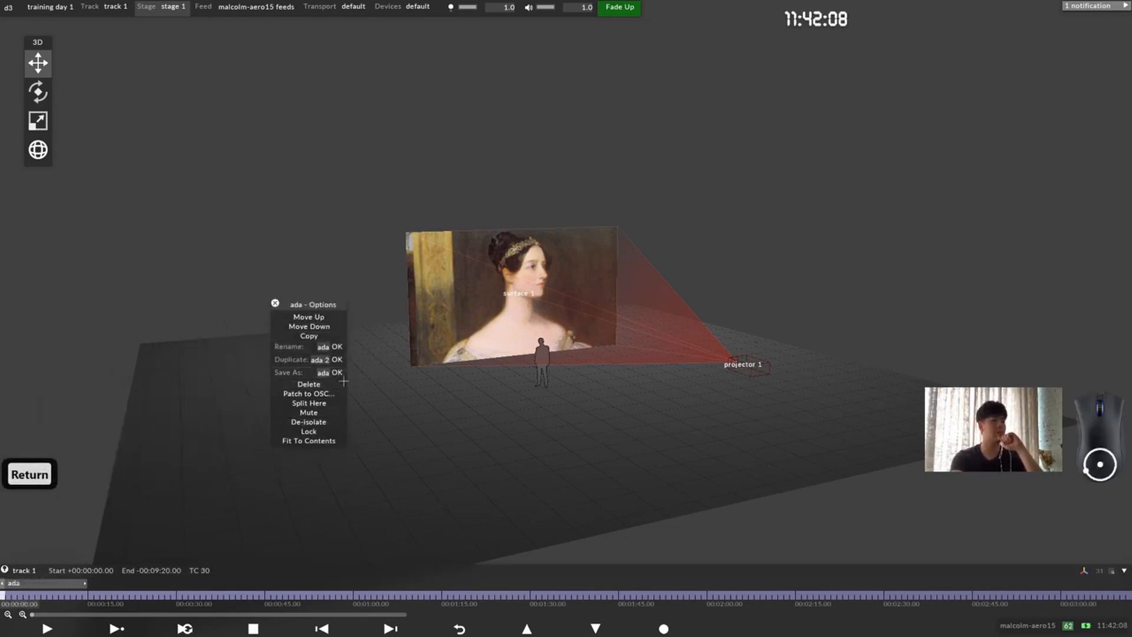
click(309, 384)
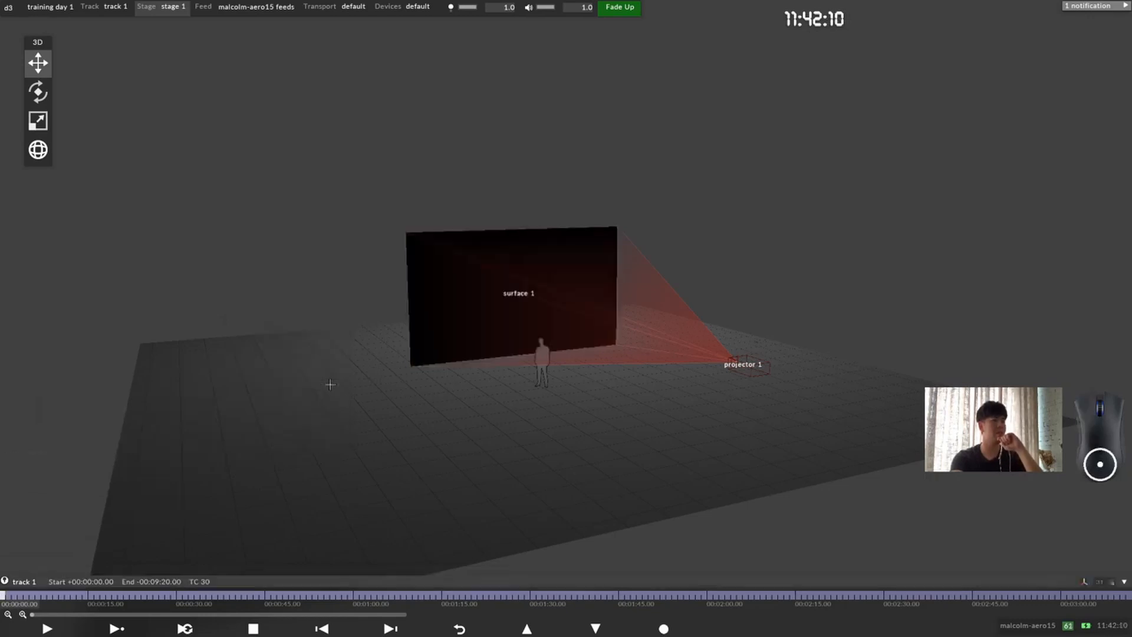
key(ctrl+z)
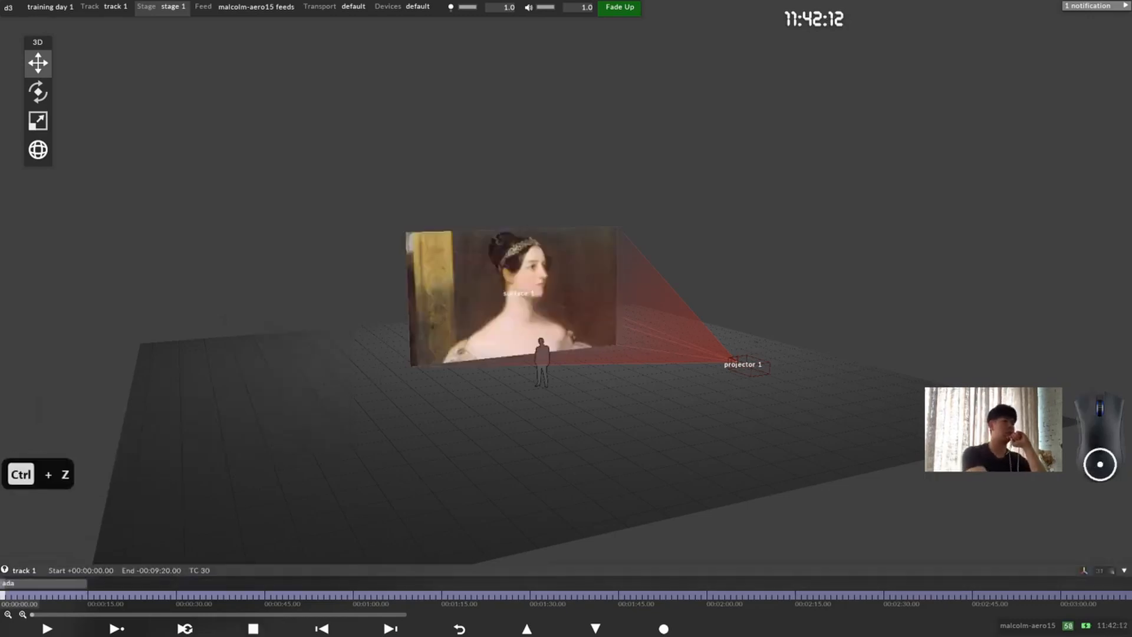
Step: Delete the ada layer from track 1, and briefly view the track's options at the start of the timeline
click(55, 581)
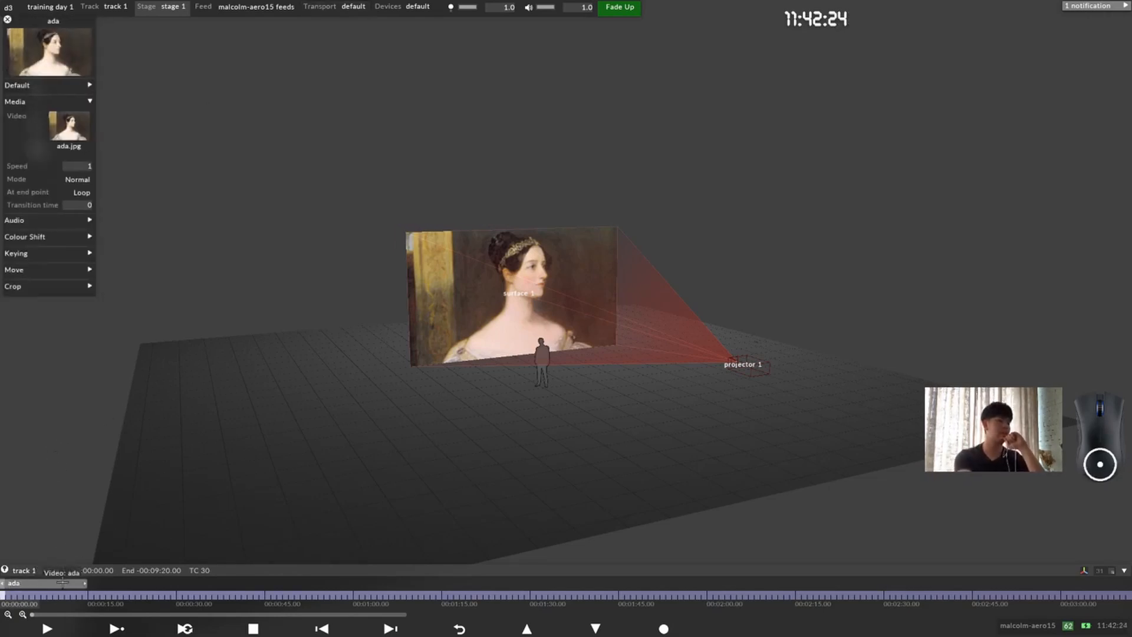
key(Delete)
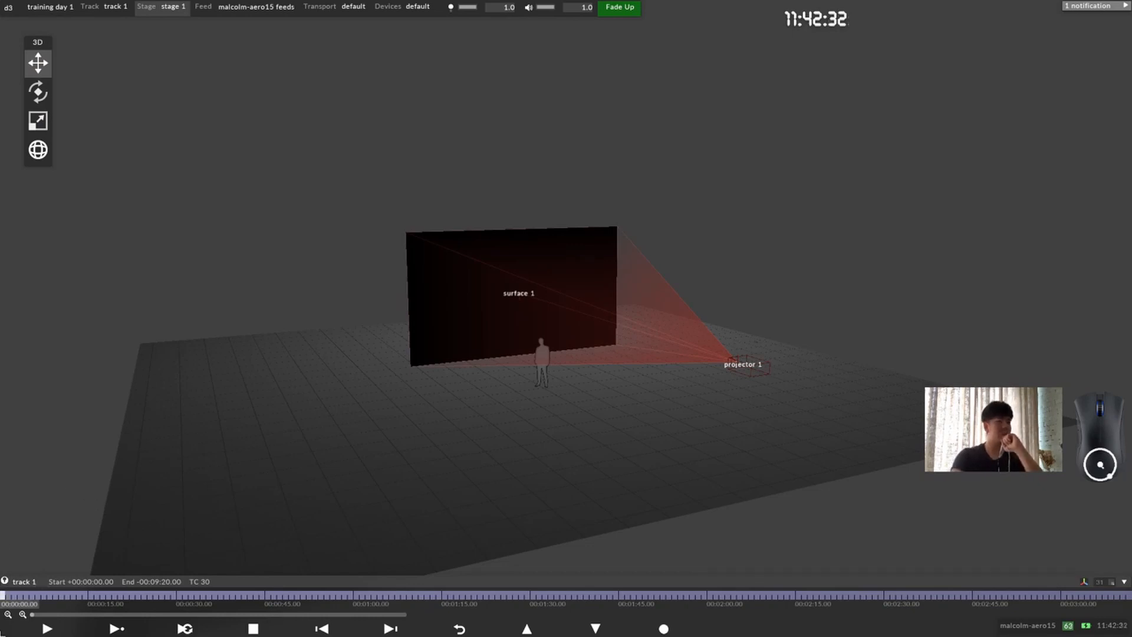
right_click(4, 596)
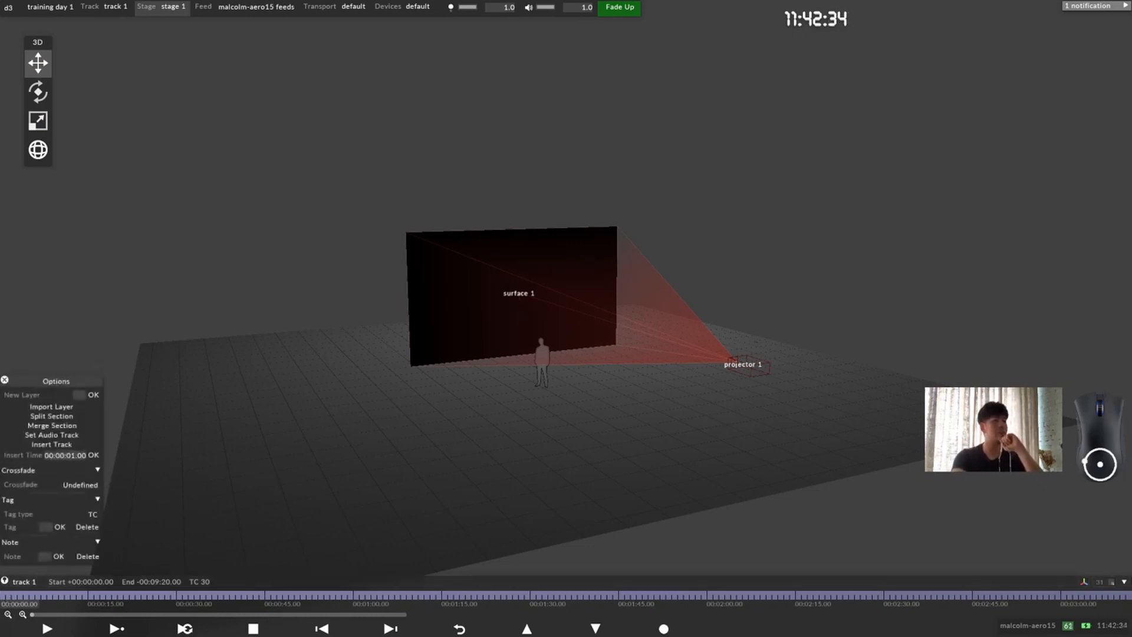
click(3, 382)
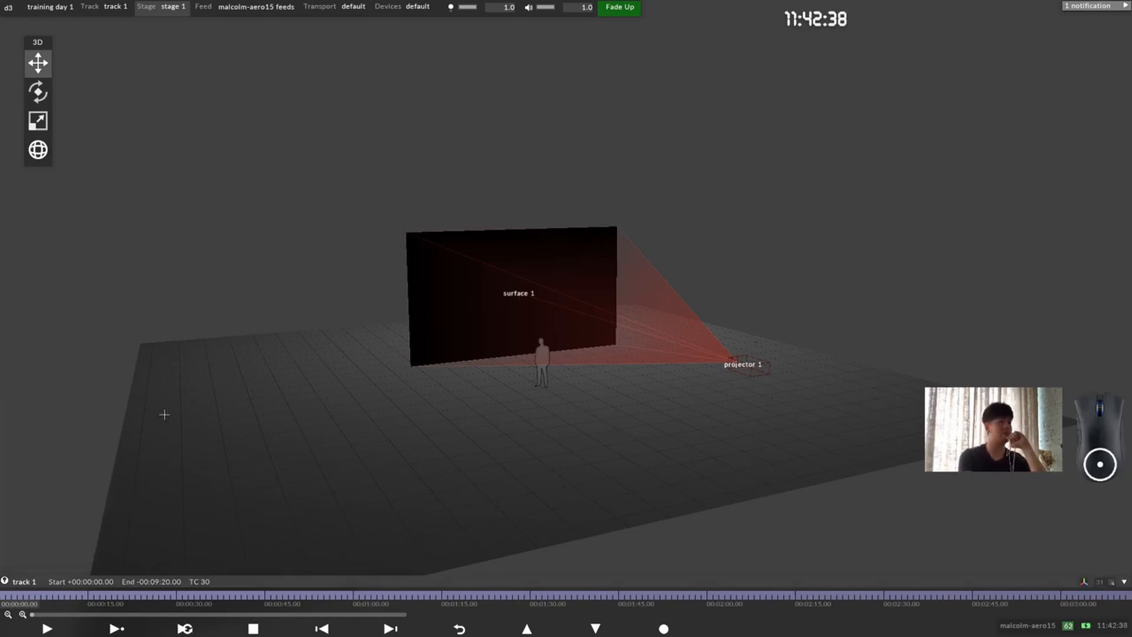
Step: Add a new layer at the start of track 1, searching the layer types for "vi" and choosing Video
key(ctrl+l)
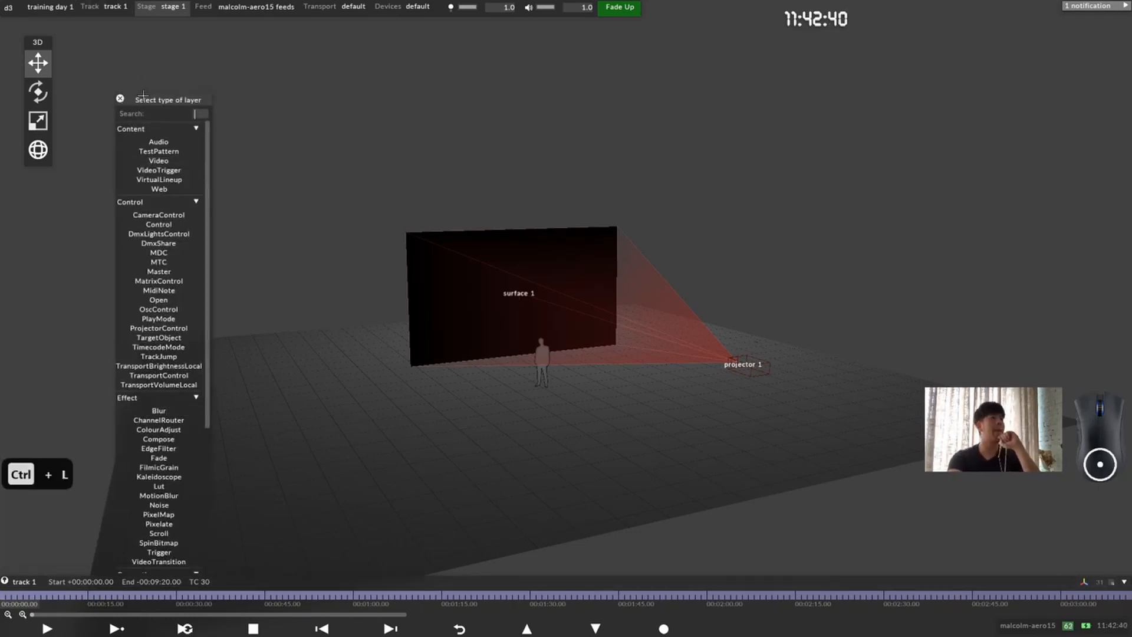
drag(143, 94, 210, 62)
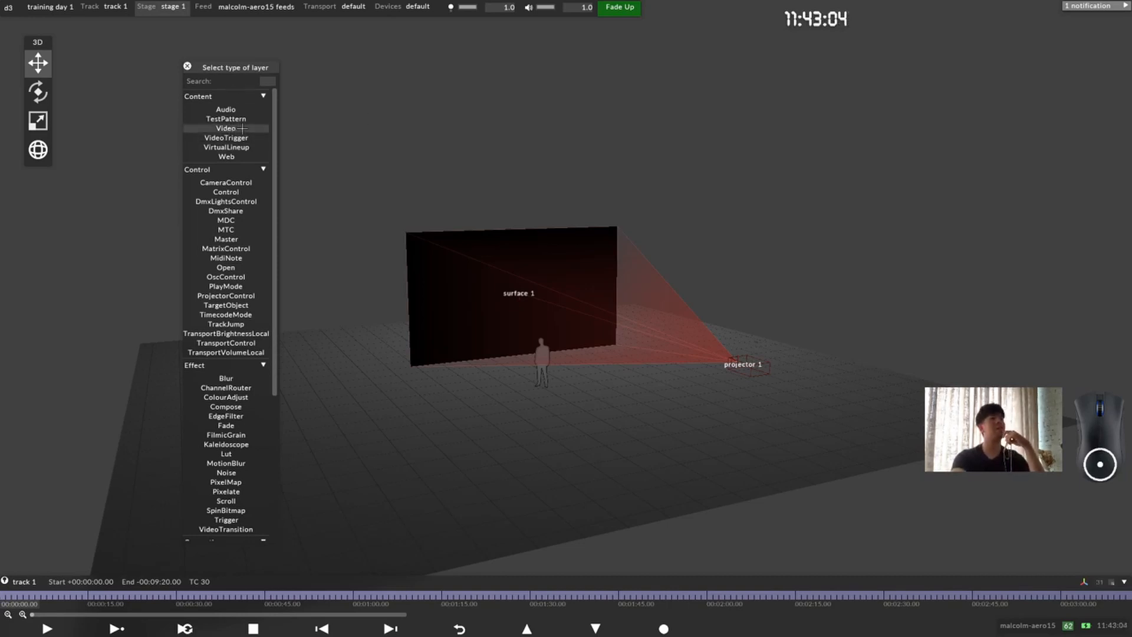
scroll(266, 83, down, 7)
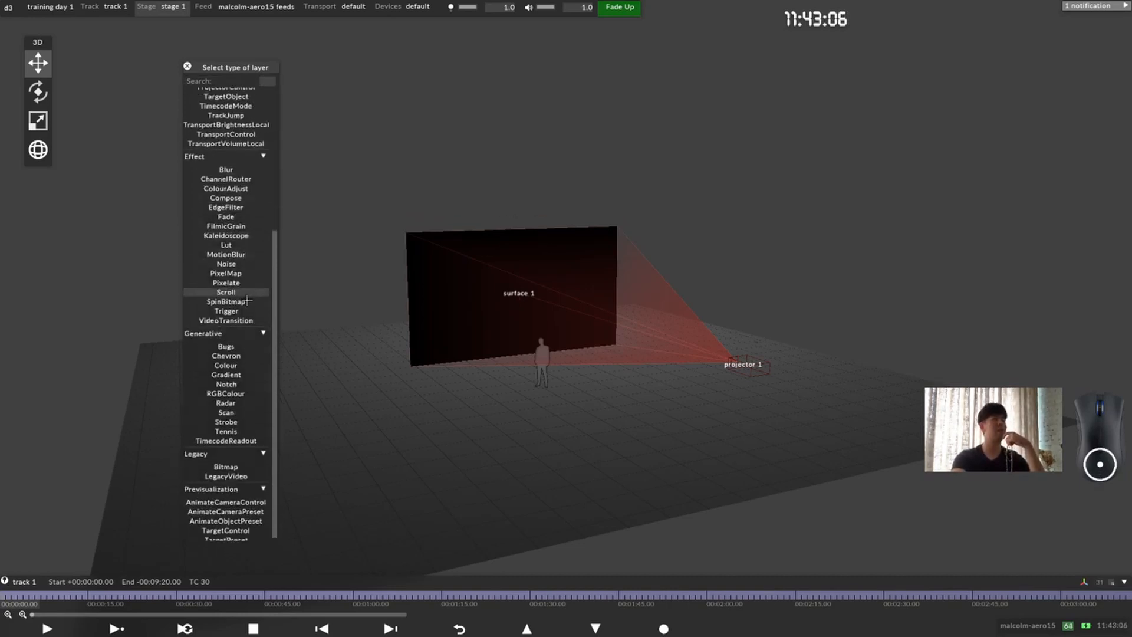
scroll(266, 82, up, 6)
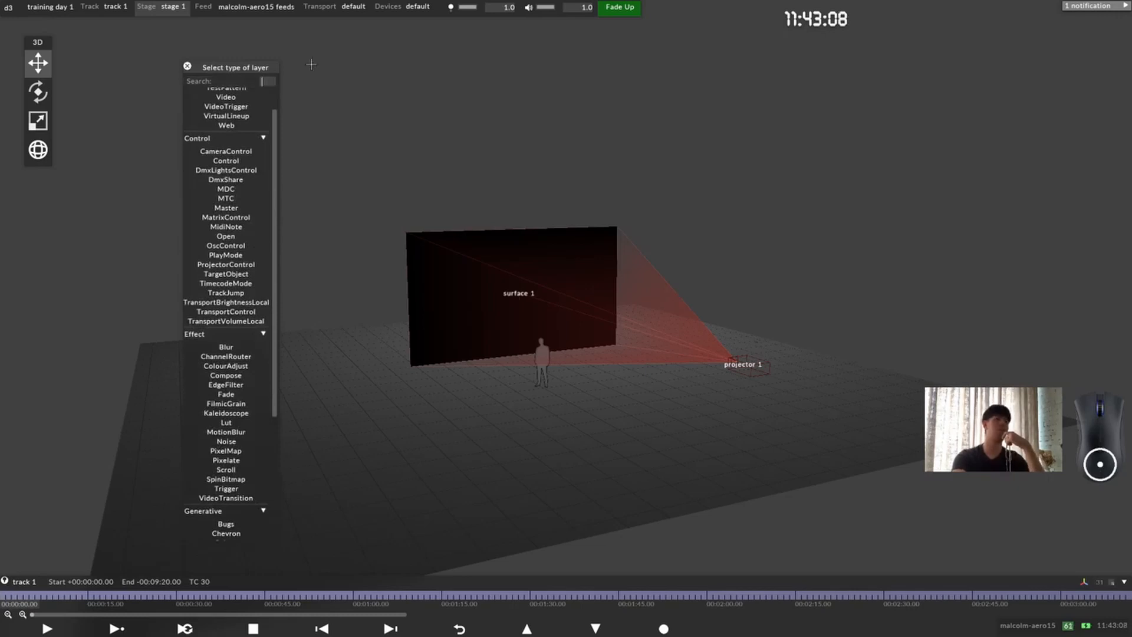
text(vi)
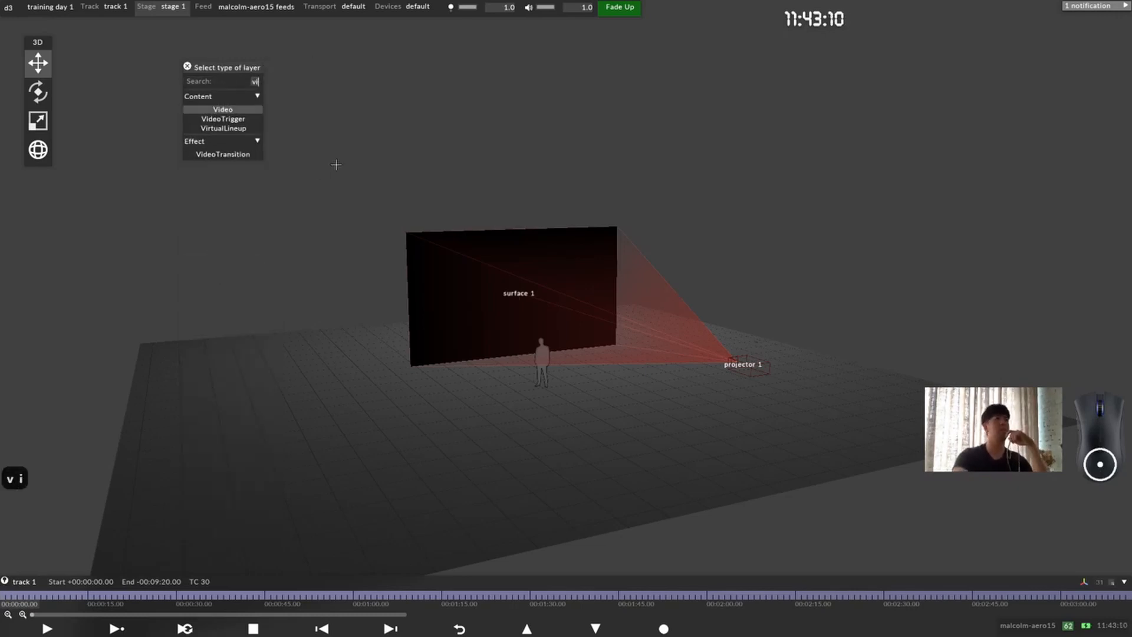
click(233, 109)
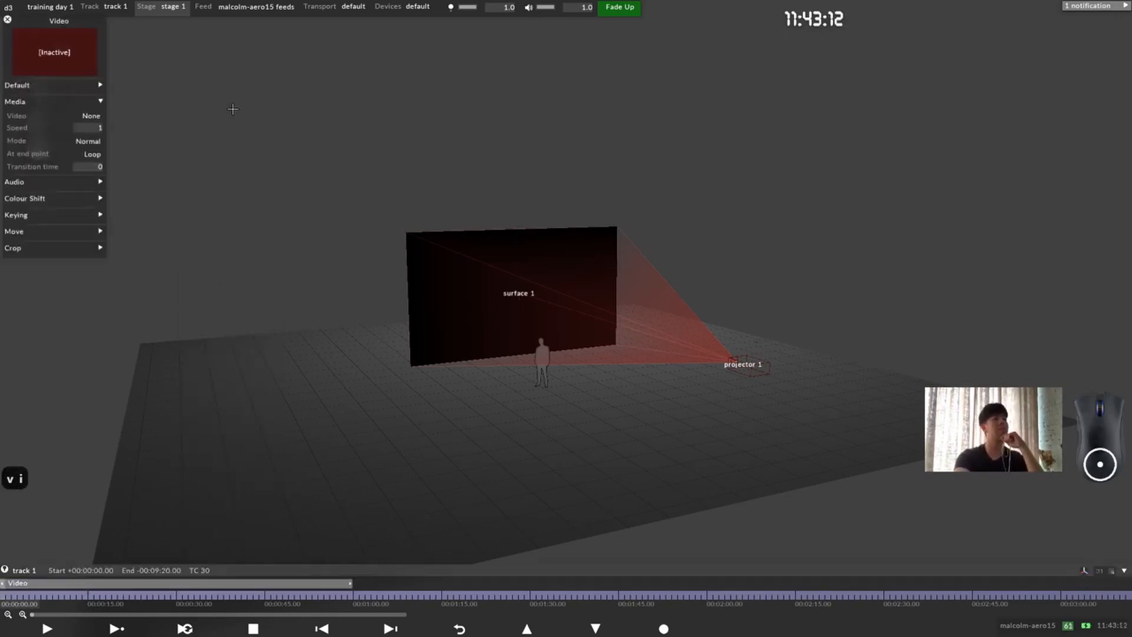
Step: Assign george.jpg as the media of the new Video layer and close the layer settings
drag(52, 21, 286, 175)
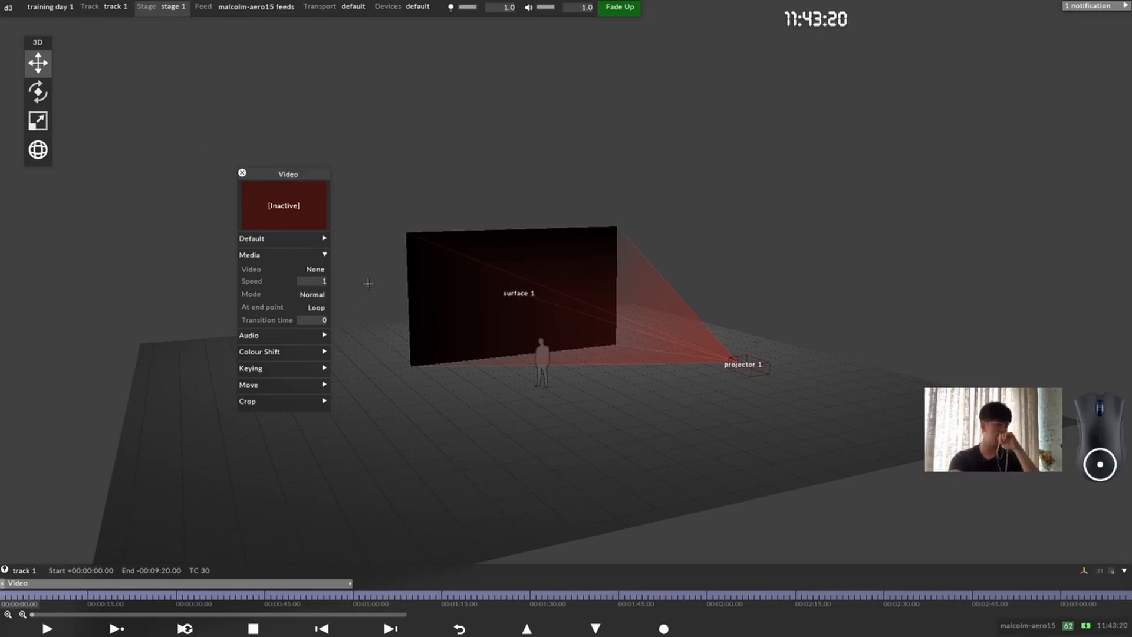
click(317, 269)
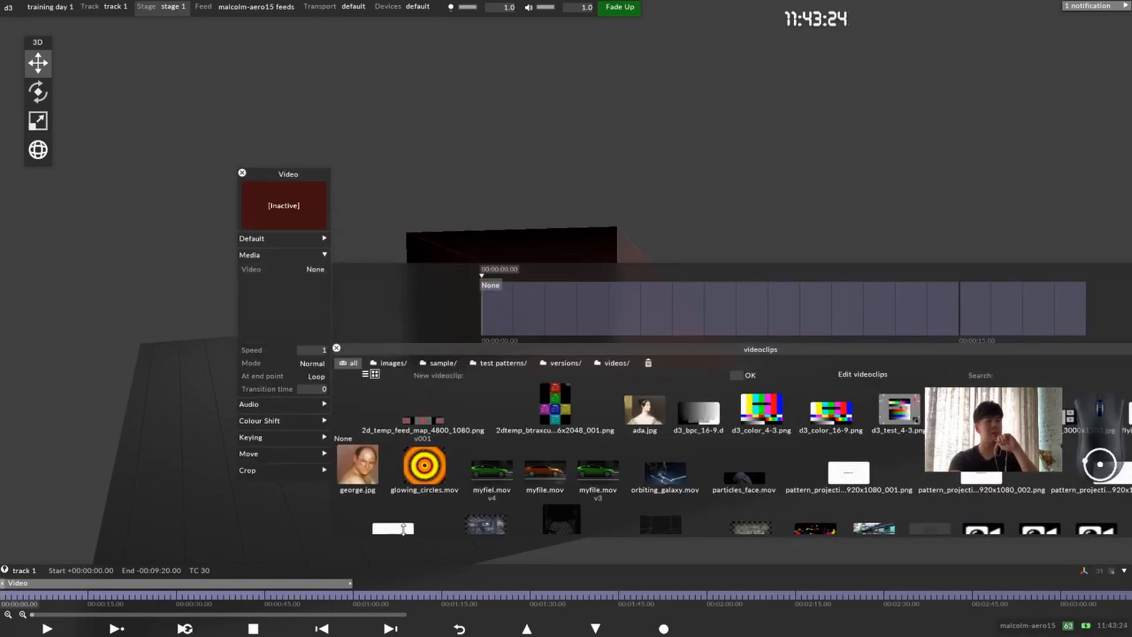
click(357, 466)
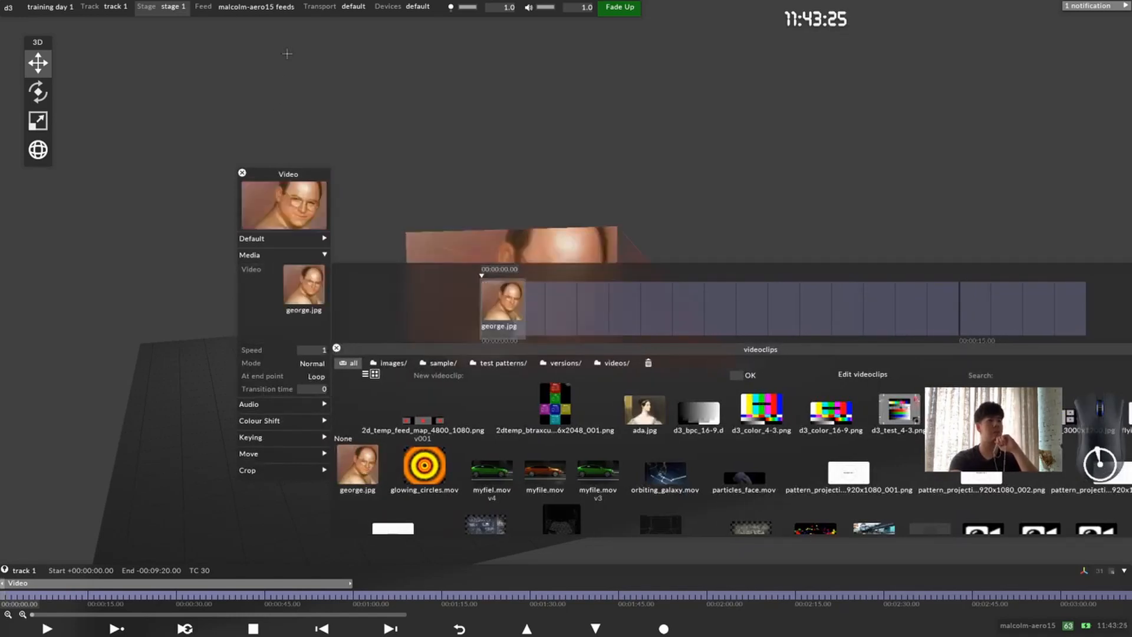
click(242, 173)
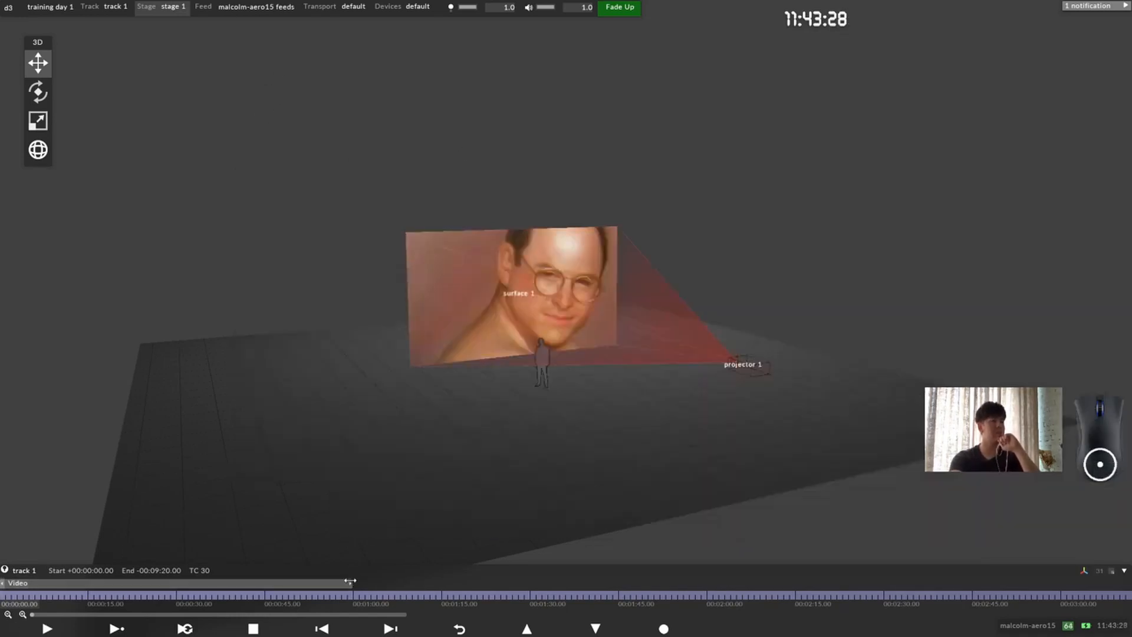
Step: Shorten the Video layer so it ends at 00:00:15.00 on track 1, and rename it as George
drag(348, 582, 81, 590)
right_click(47, 585)
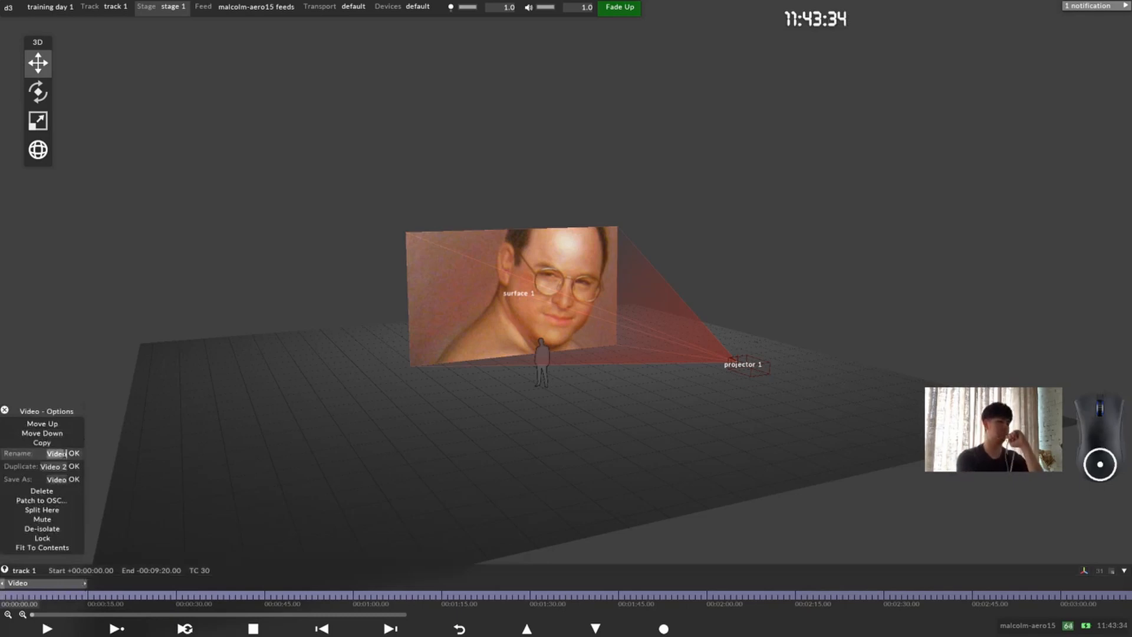
text(George)
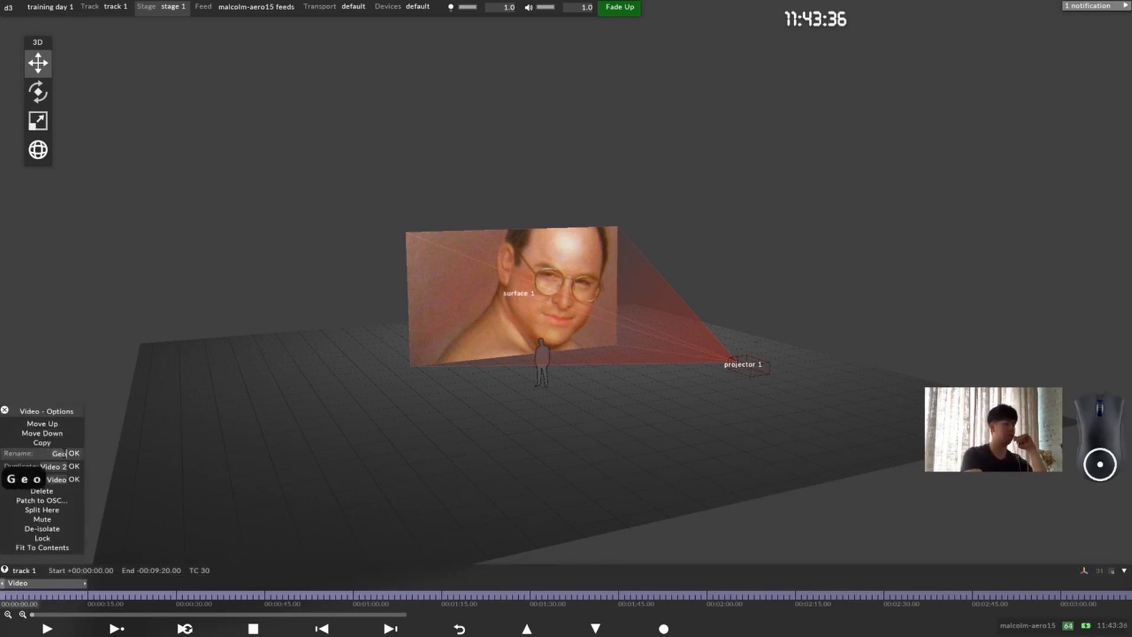
click(74, 453)
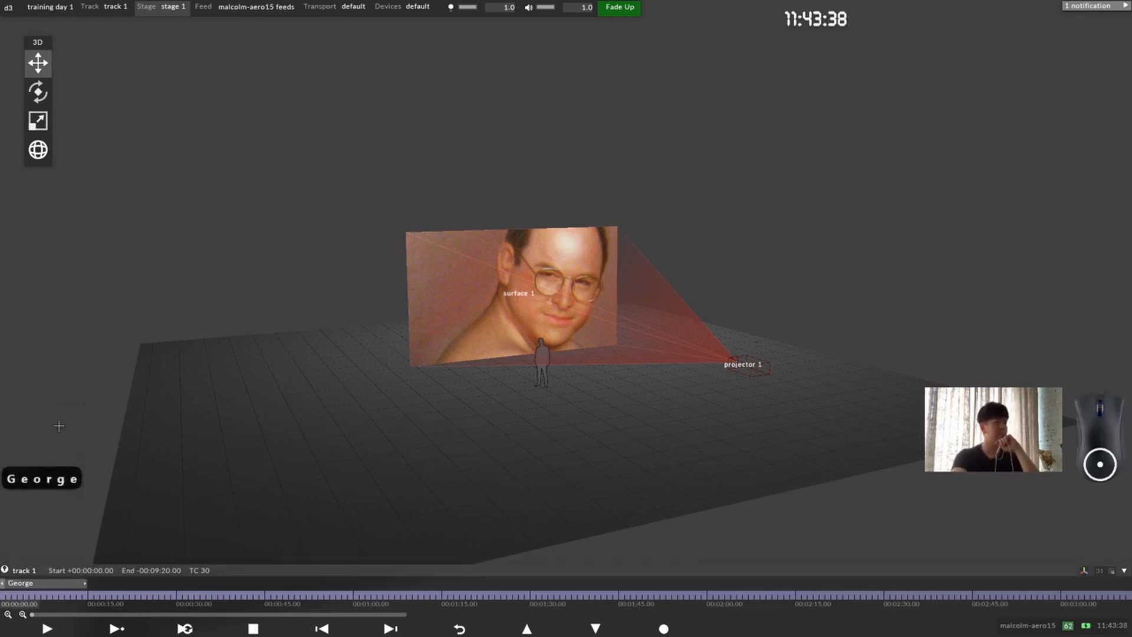
Step: Replace the media of the George layer with orbiting_galaxy.mov and close the layer settings
drag(559, 281, 569, 248)
scroll(570, 248, up, 2)
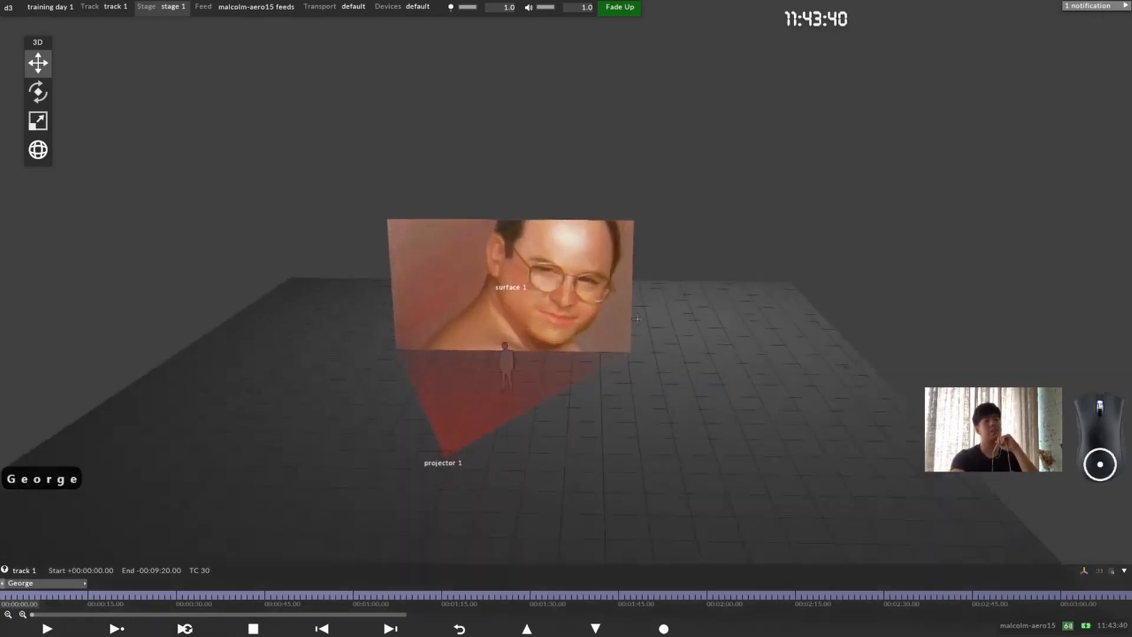
drag(521, 296, 570, 274)
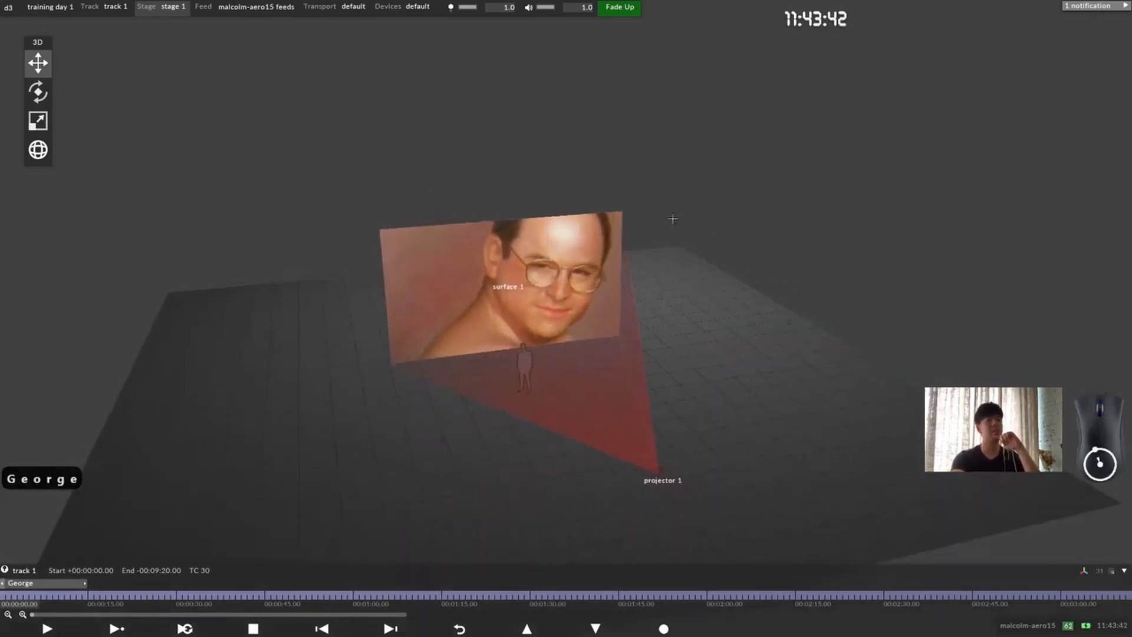
right_click(41, 582)
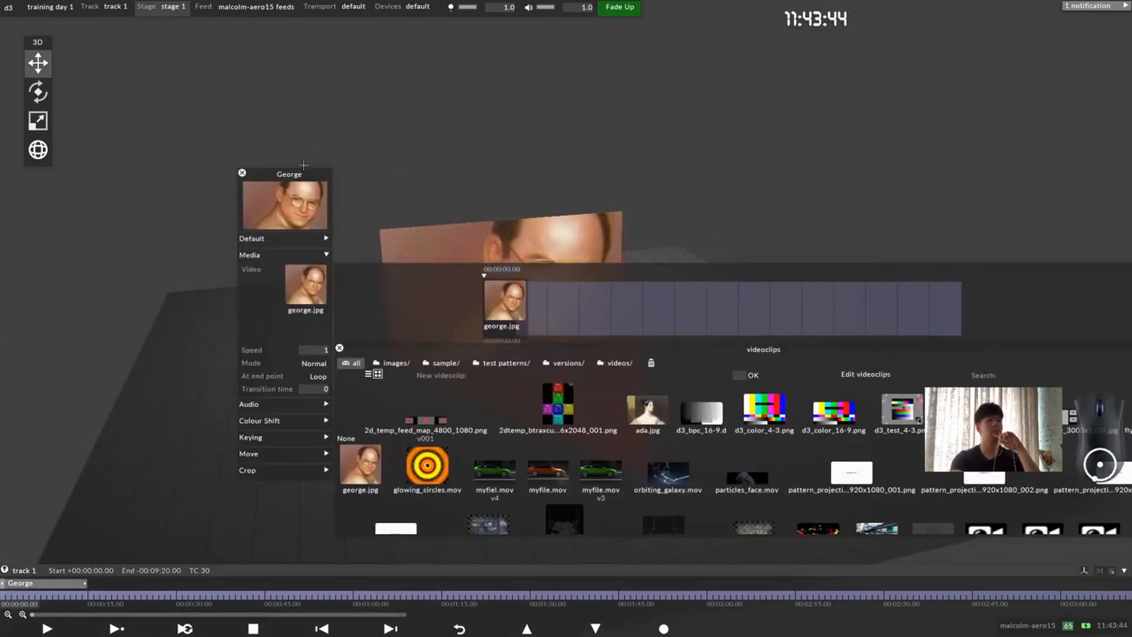
drag(292, 175, 228, 107)
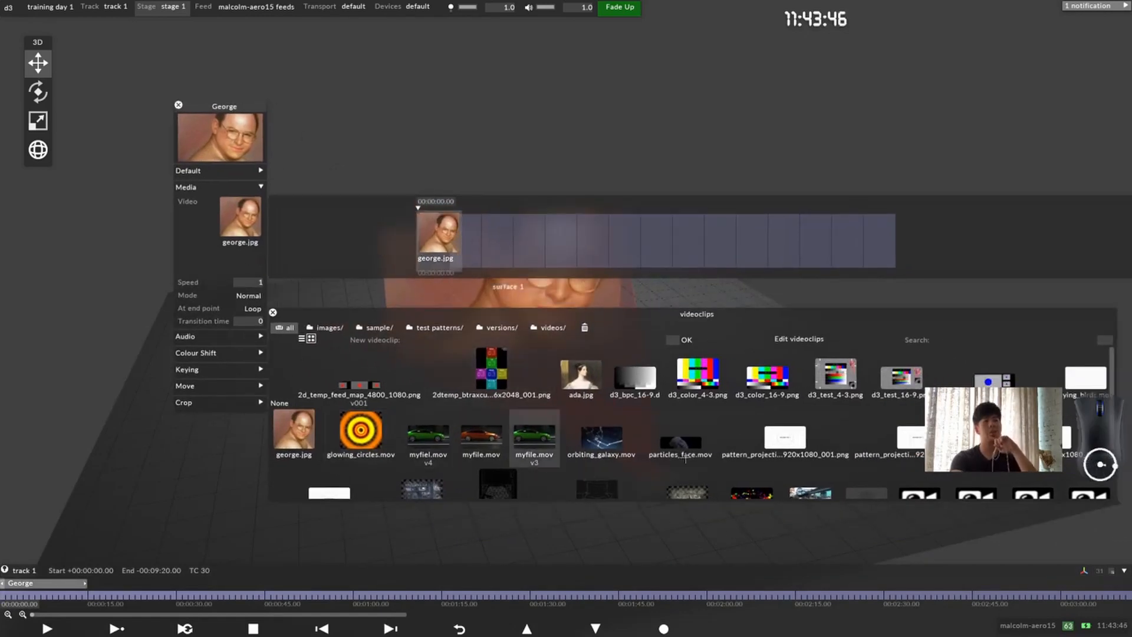
click(601, 439)
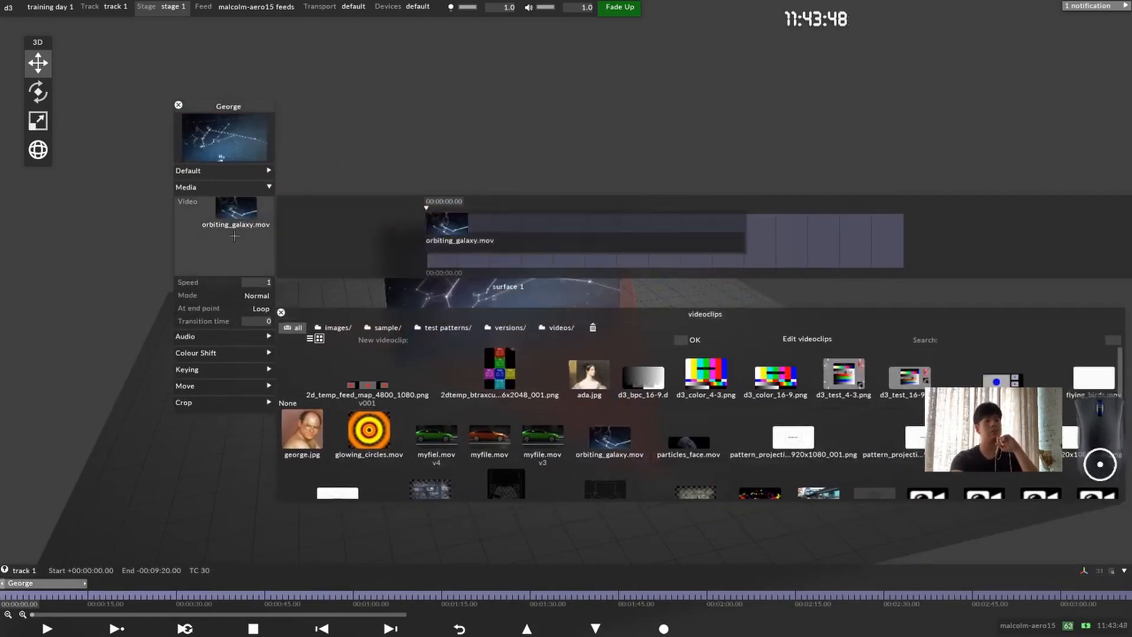
click(758, 177)
drag(195, 105, 255, 98)
click(238, 98)
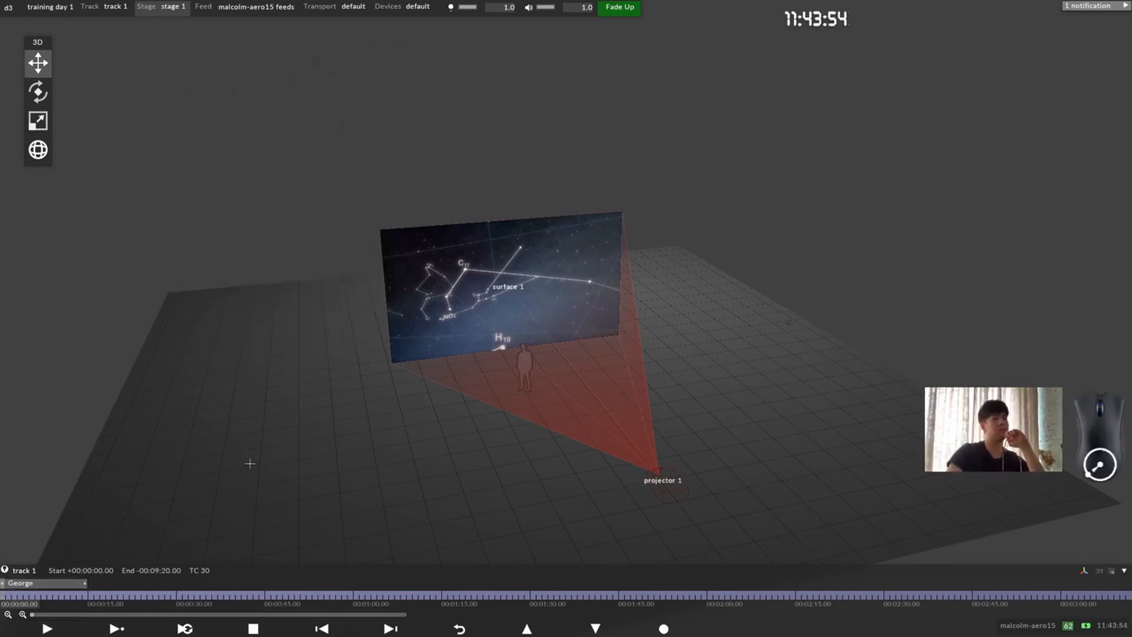
Step: Play track 1 from the start with the stage camera reset to its front view, and stop playback at about 30 seconds
click(47, 629)
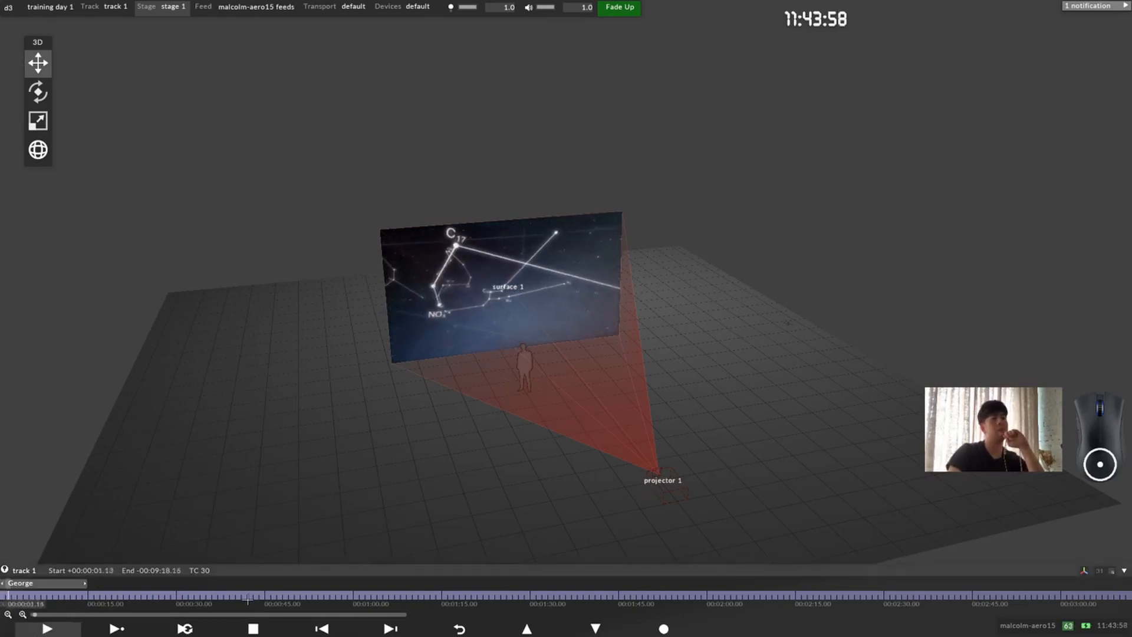
key(F12)
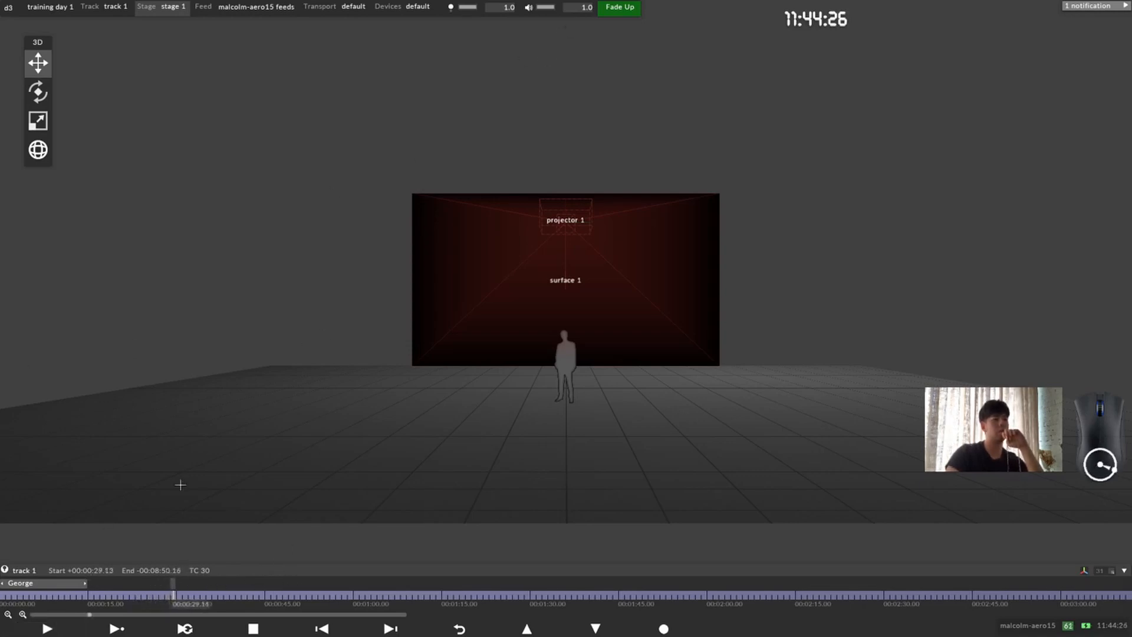
click(253, 629)
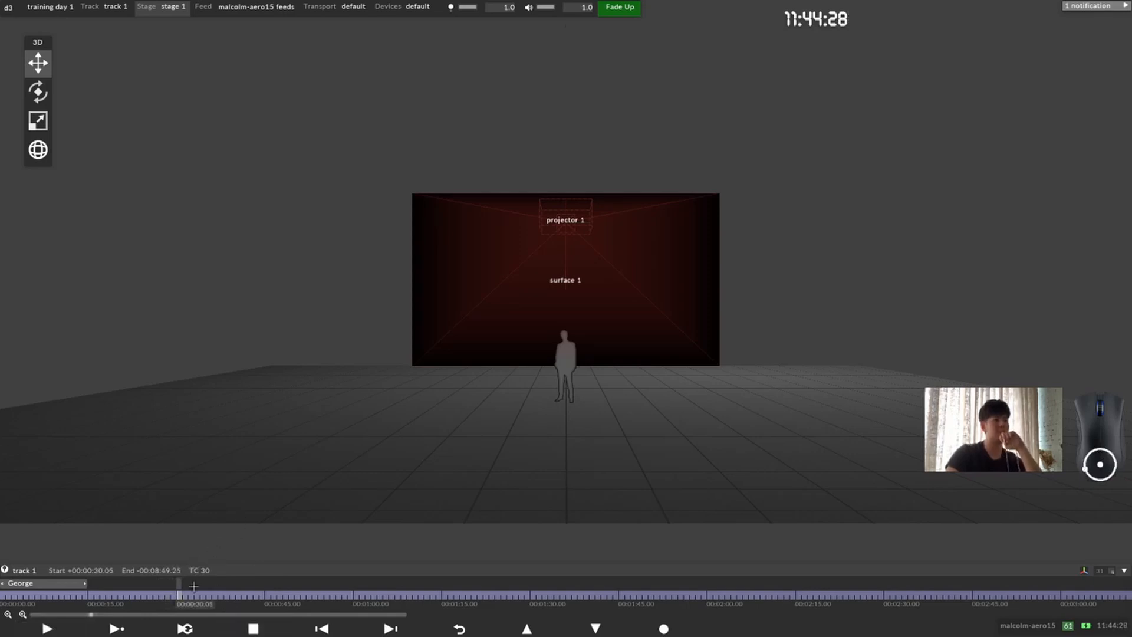
Step: Return the playhead to the start of track 1 and replace the George layer's media with george.jpg, closing its settings
drag(178, 596, 2, 592)
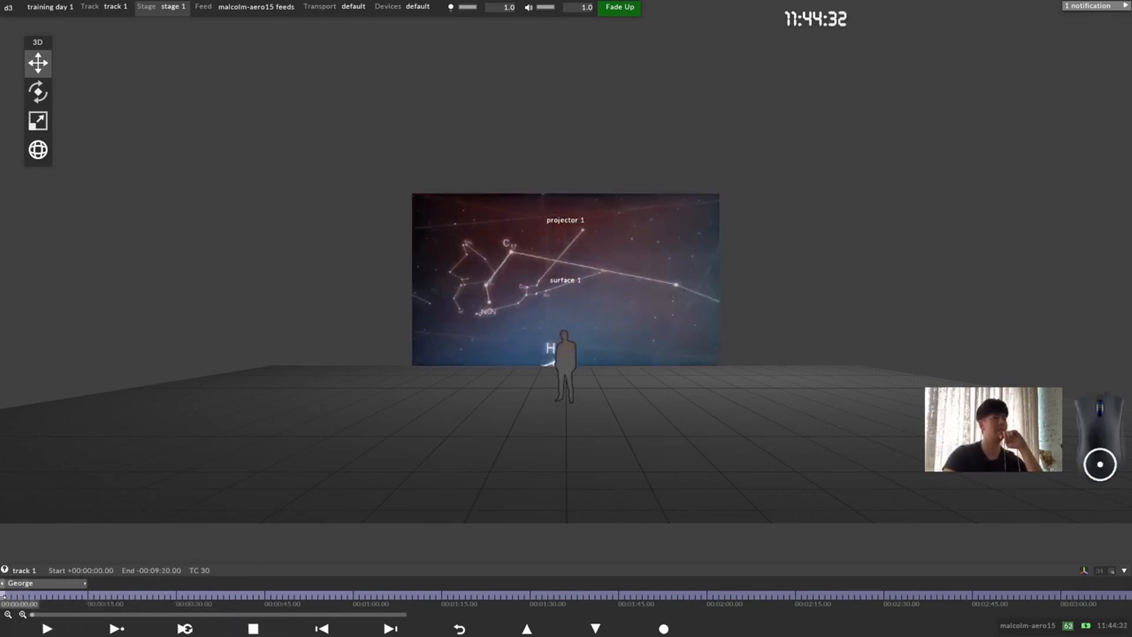
click(24, 583)
click(303, 199)
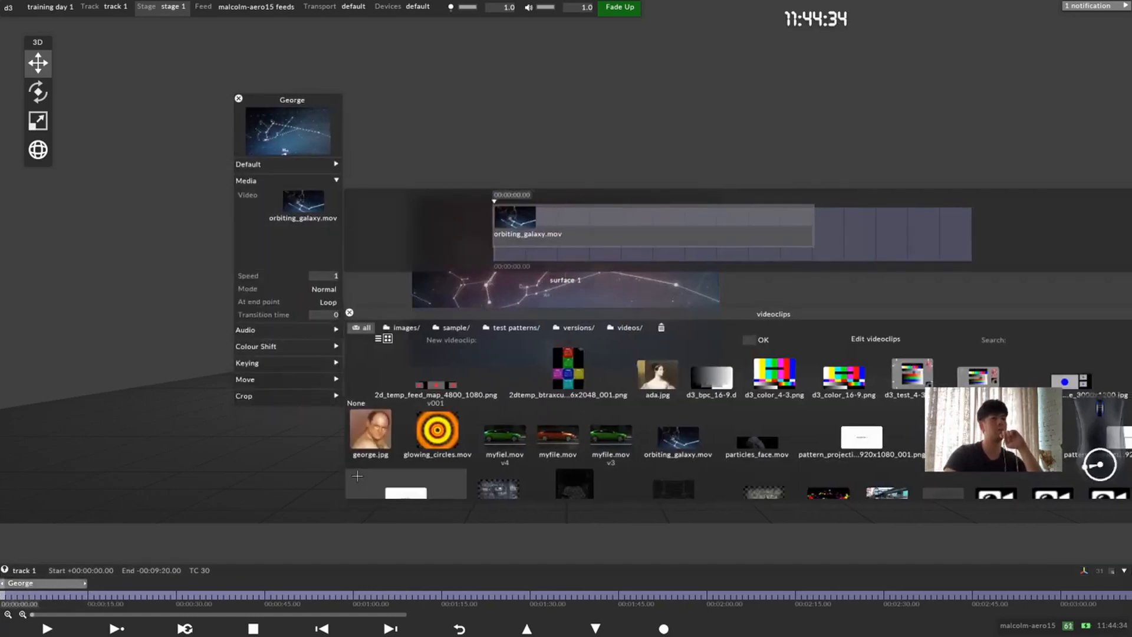
click(373, 431)
click(238, 99)
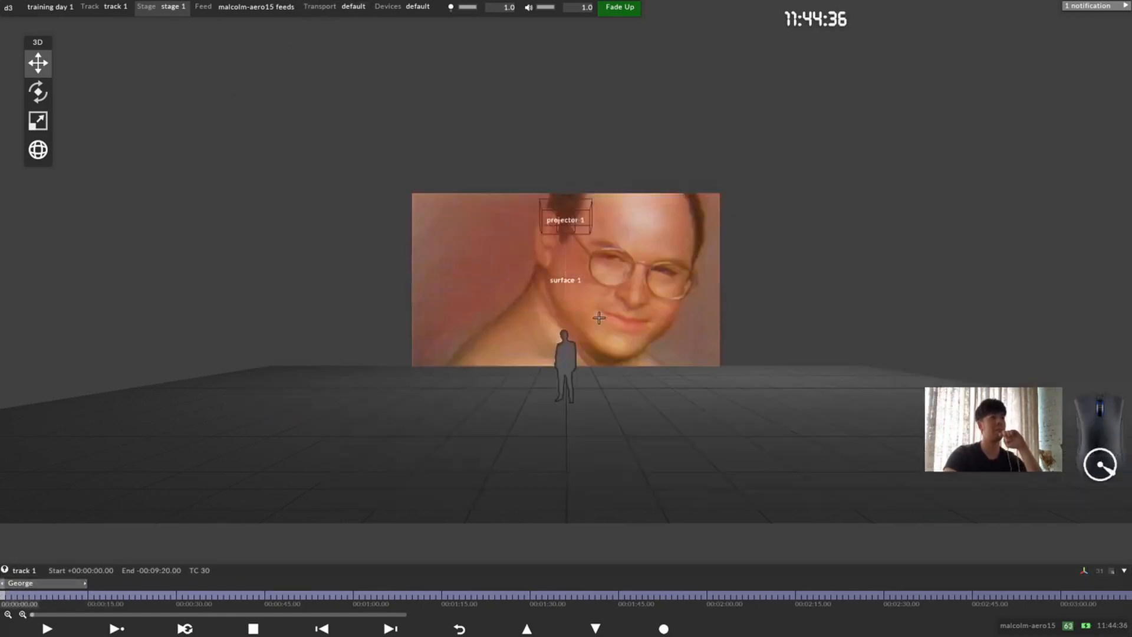
Step: Reposition the floating 3D transform tools into the corner of the stage view, directly beneath the main bar
drag(600, 318, 640, 330)
scroll(574, 265, up, 1)
middle_drag(575, 265, 419, 354)
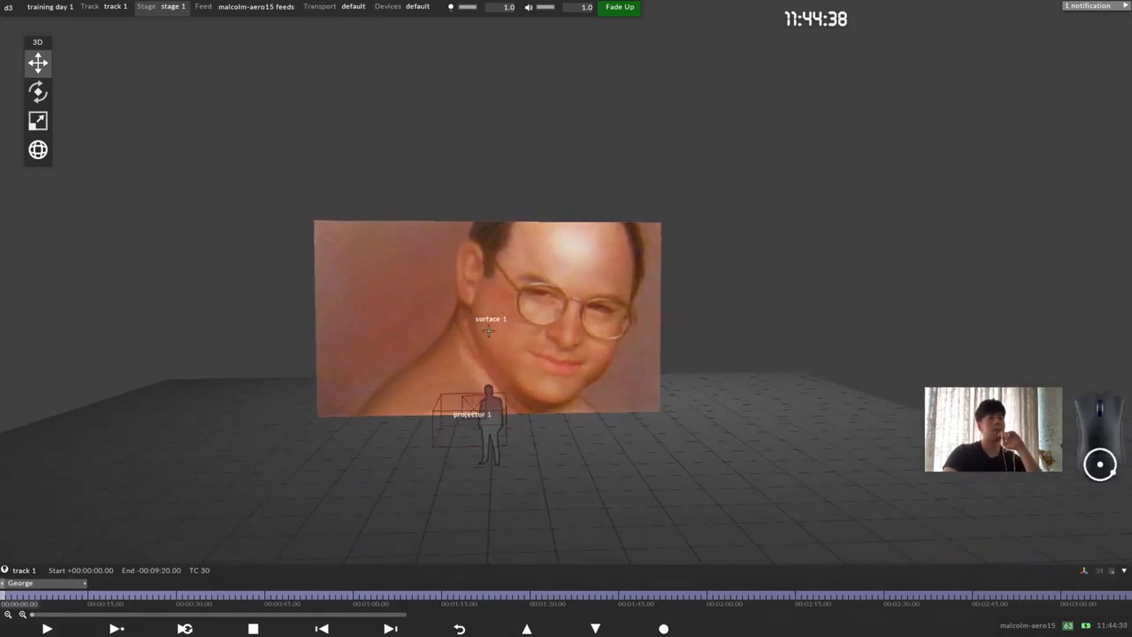
scroll(495, 340, up, 2)
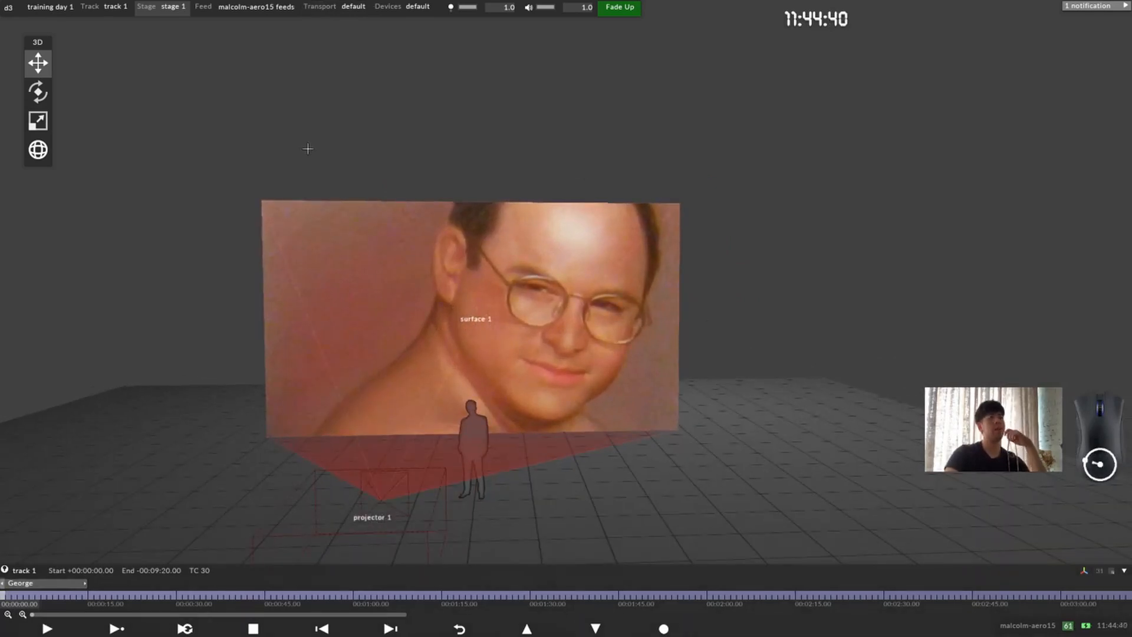
drag(41, 45, 137, 96)
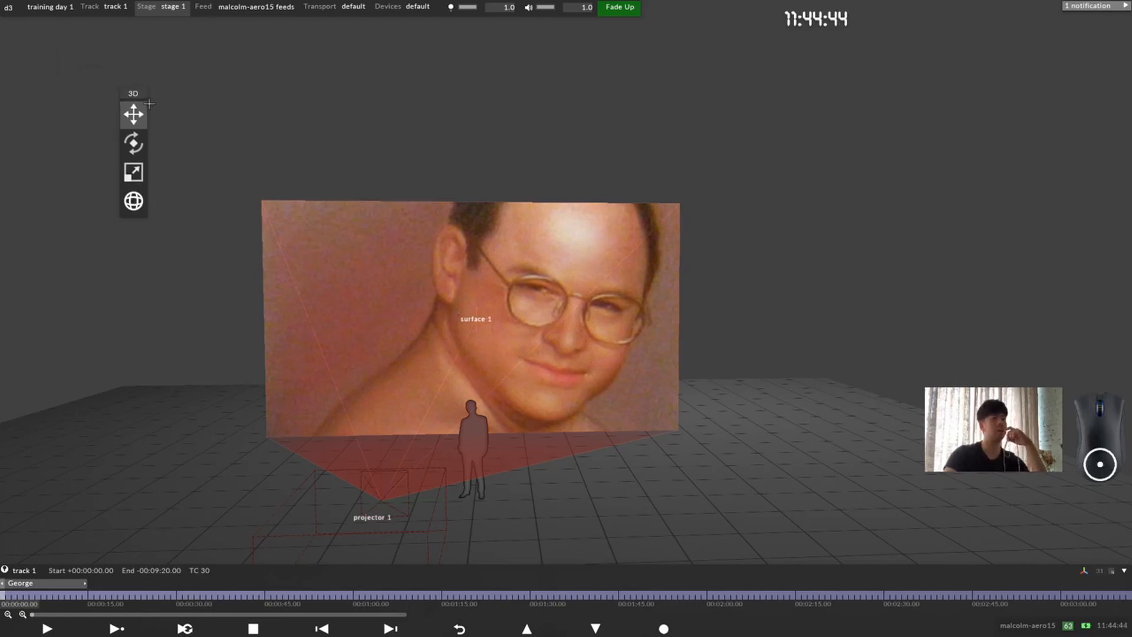
drag(147, 92, 32, 24)
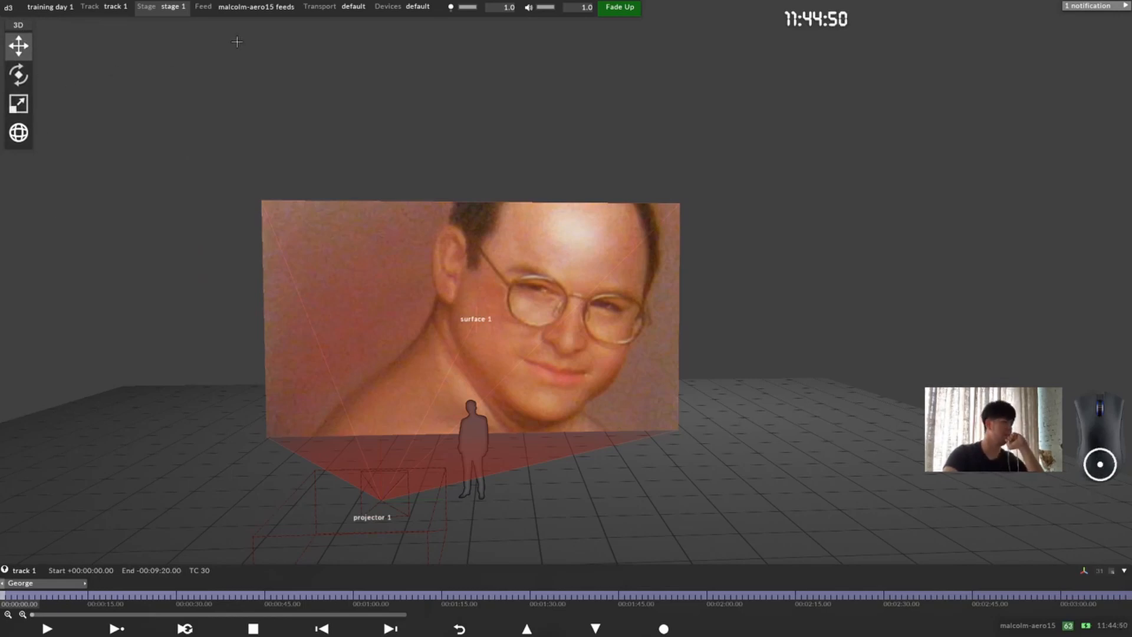
Step: Open the scene settings of stage 1 and set the floor size to 20 by 20 metres
click(168, 7)
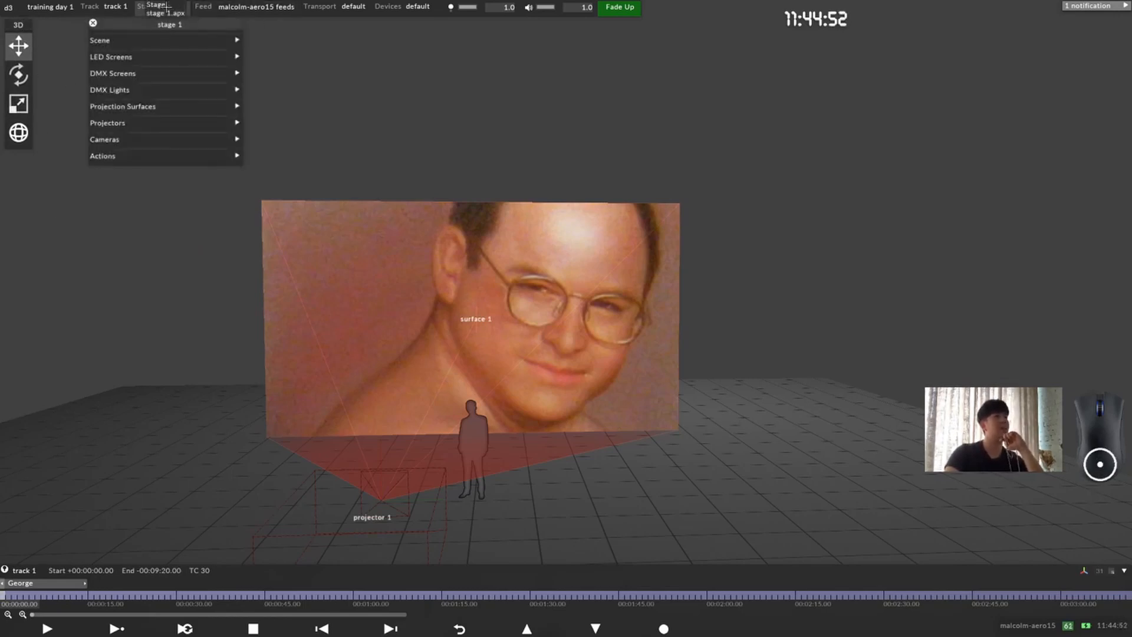
drag(150, 24, 223, 139)
click(227, 227)
scroll(546, 403, down, 7)
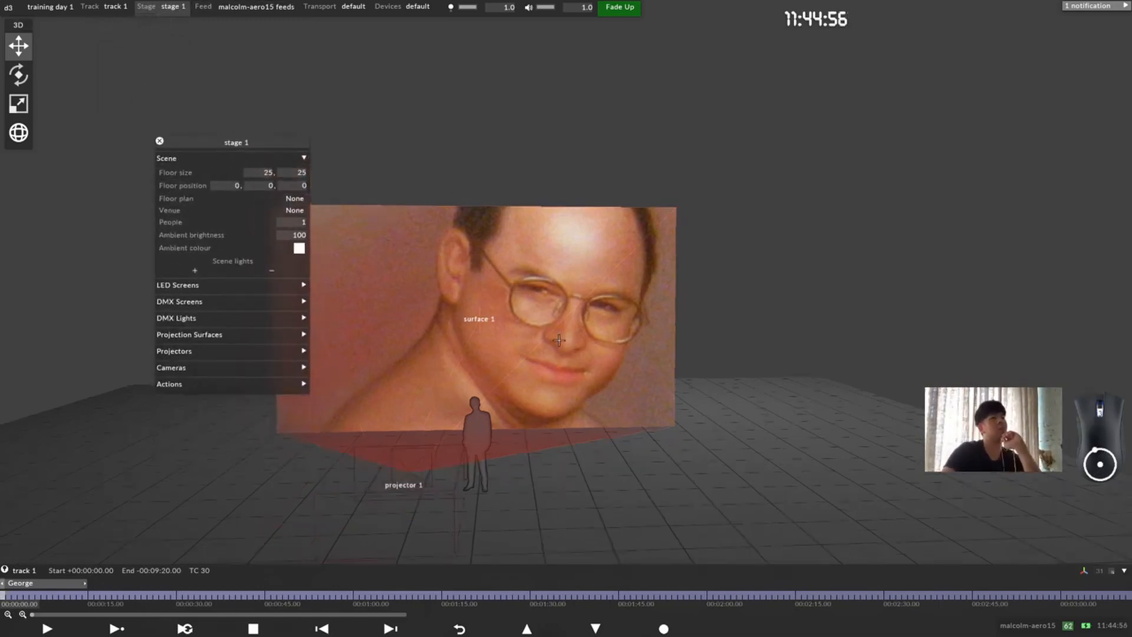
scroll(554, 406, up, 3)
drag(561, 406, 550, 285)
drag(524, 432, 442, 345)
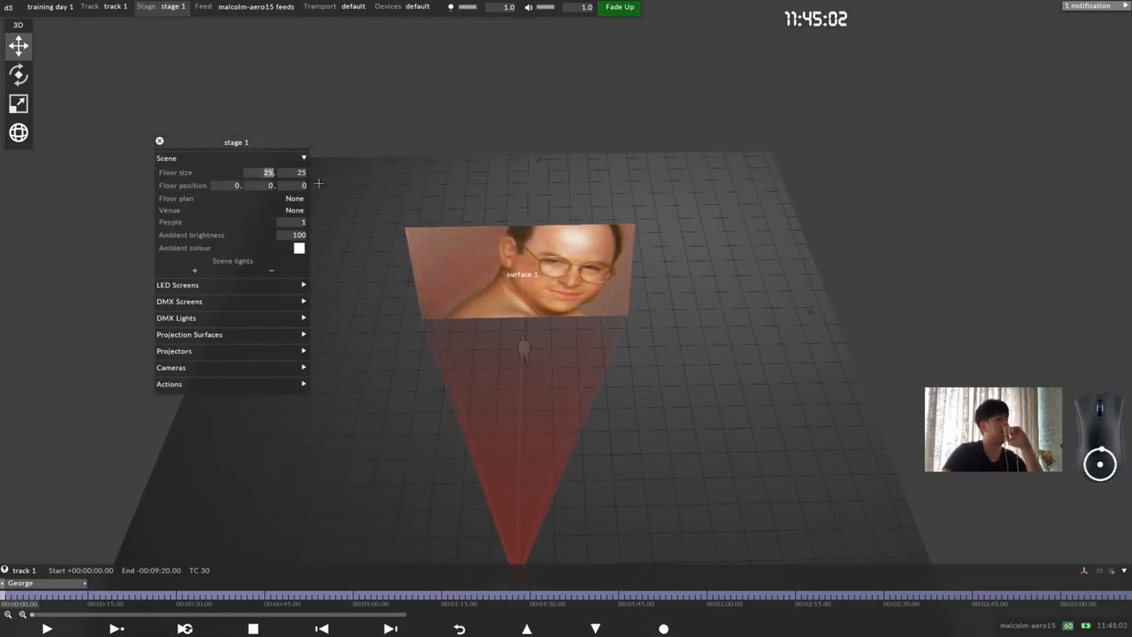
click(299, 176)
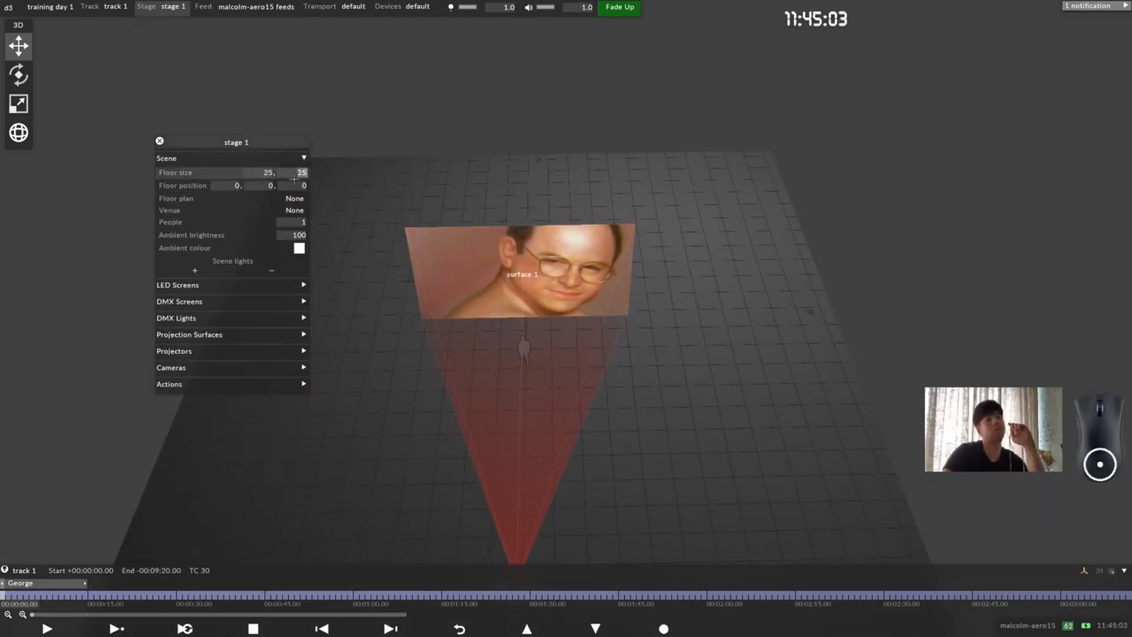
click(255, 172)
text(20)
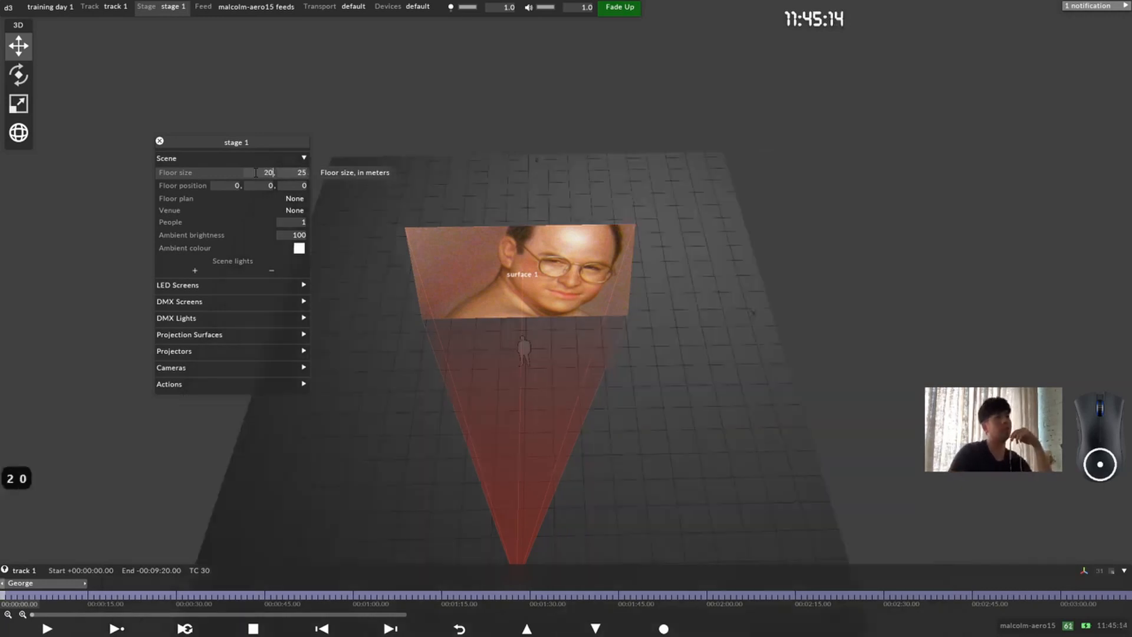
click(300, 172)
text(20)
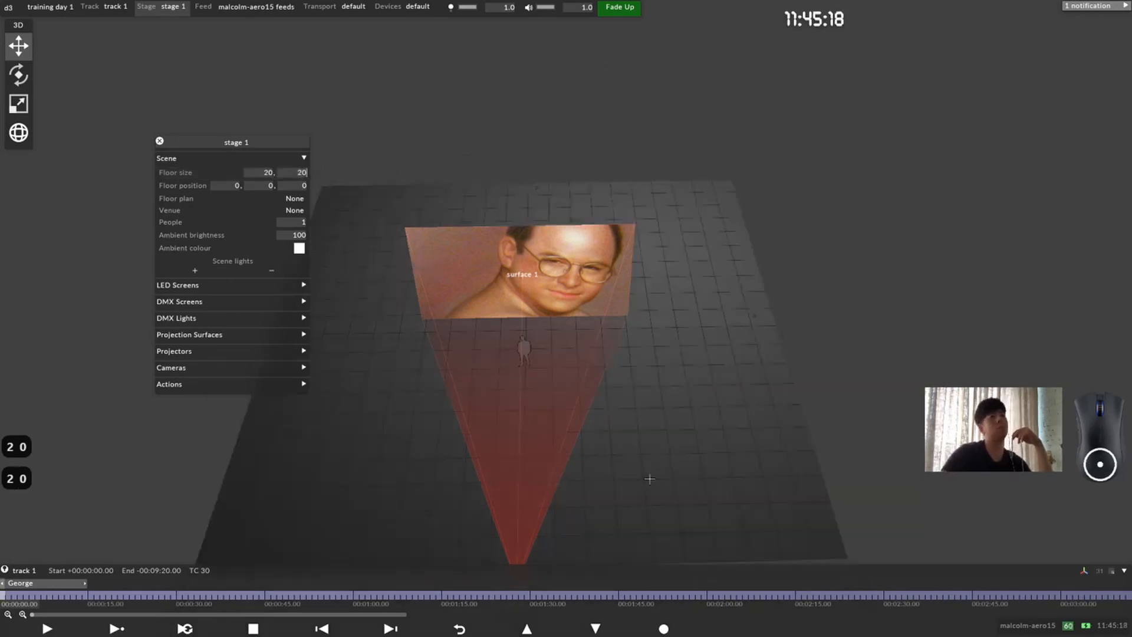
Step: Add a new LED screen named led left to stage 1
drag(176, 141, 185, 61)
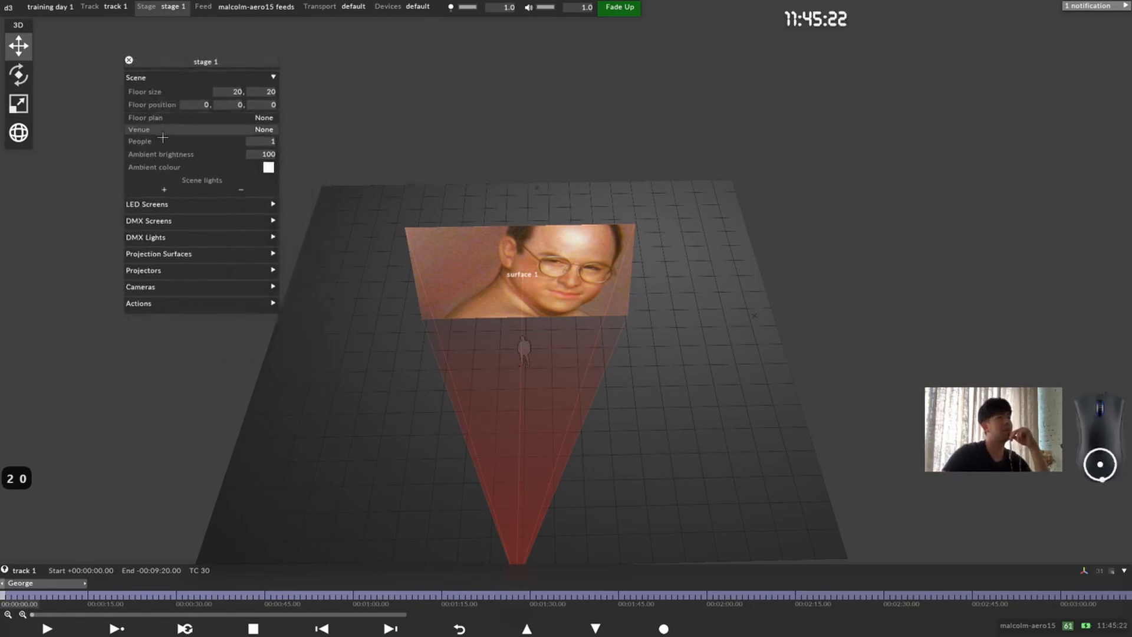
click(206, 205)
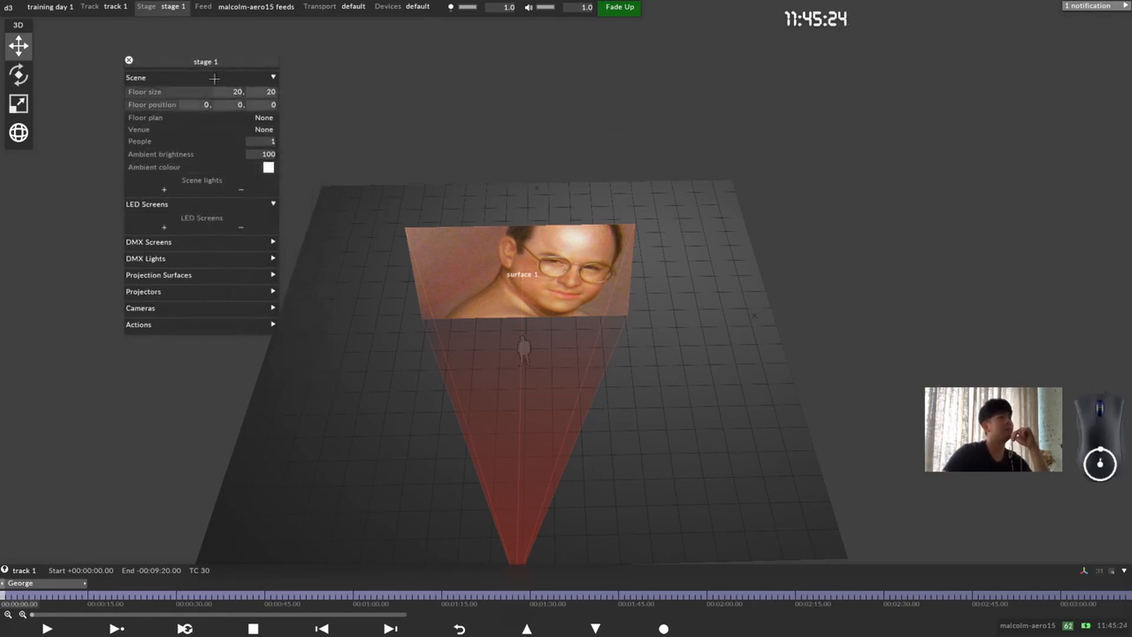
drag(206, 63, 207, 64)
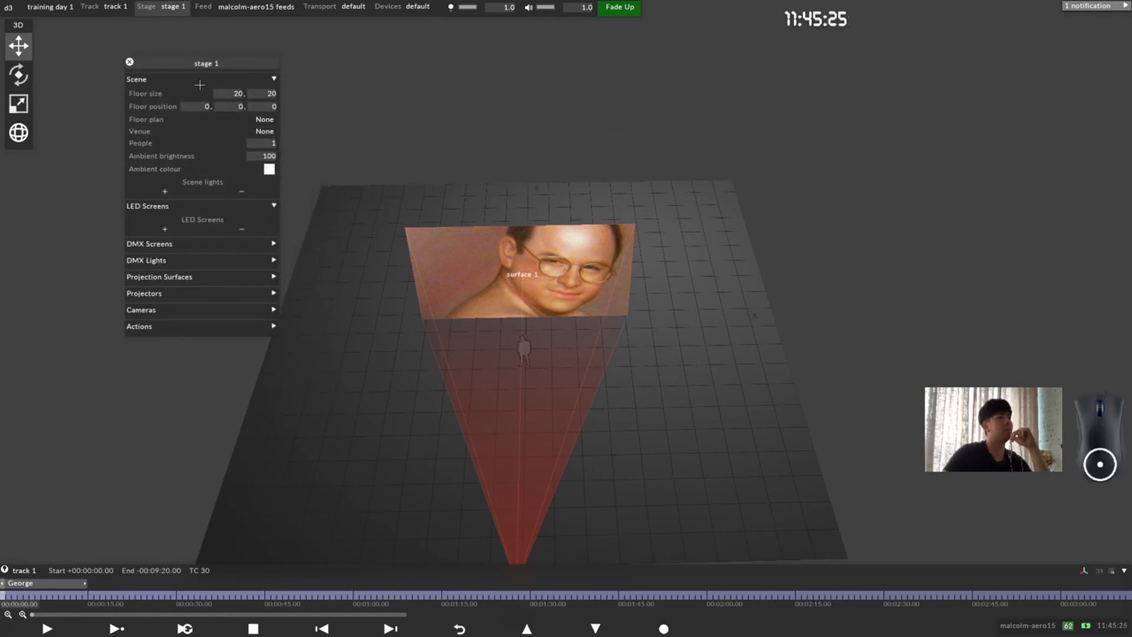
click(169, 228)
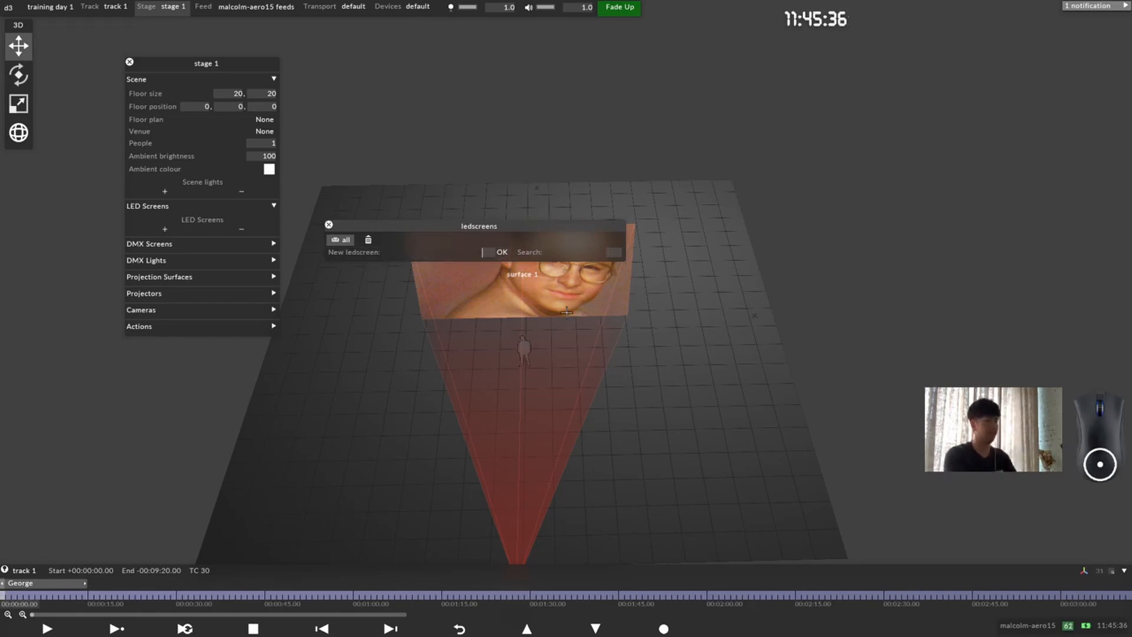
text(led left)
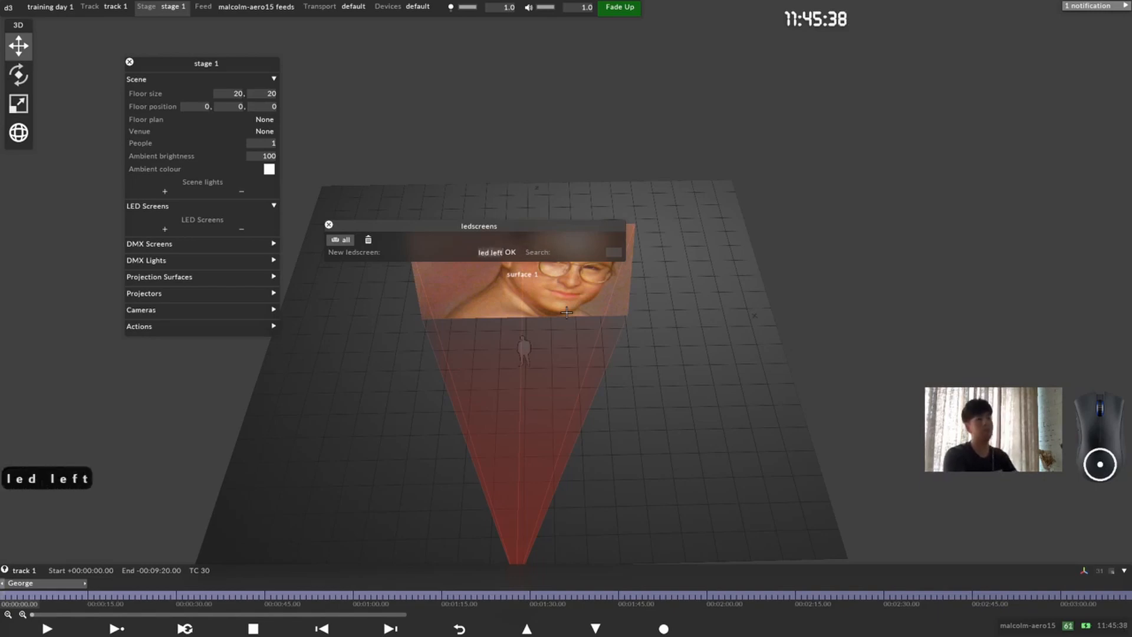
key(Return)
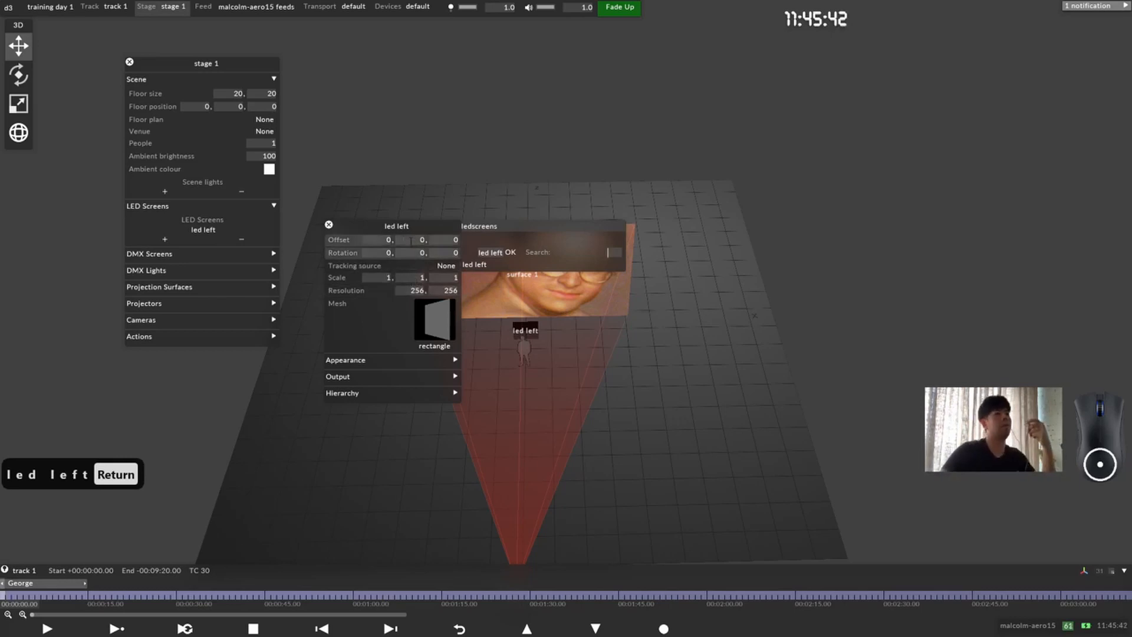
Step: Move the open settings windows clear of the new LED screen, view it on the stage, and close them
drag(369, 226, 769, 236)
drag(440, 227, 226, 372)
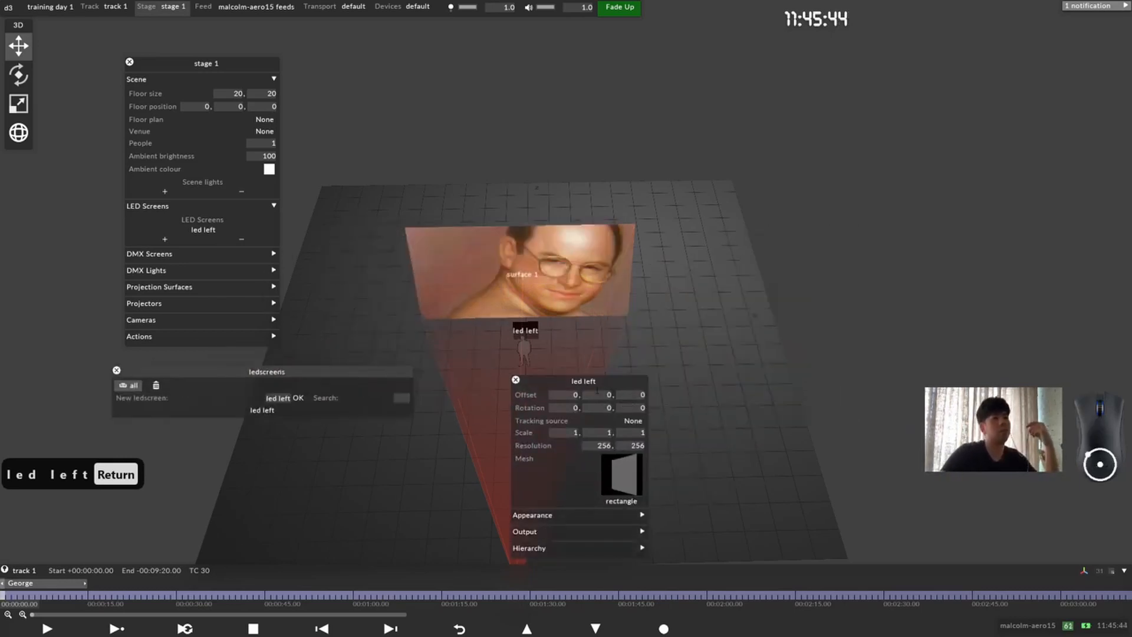
drag(554, 381, 722, 218)
drag(531, 301, 518, 373)
scroll(517, 372, up, 6)
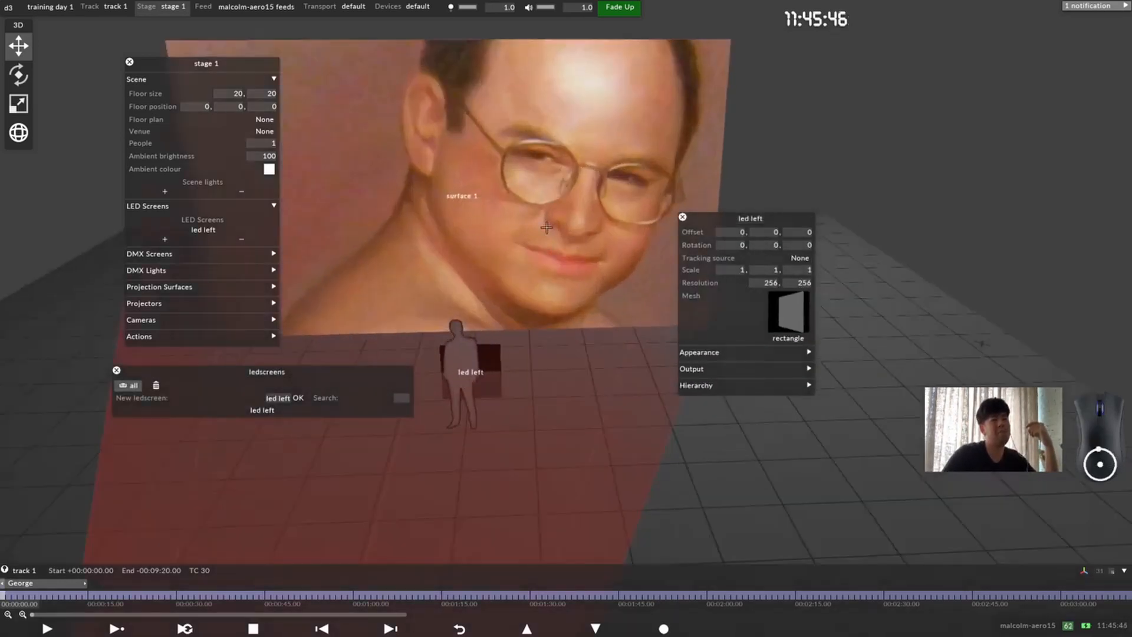
middle_drag(517, 373, 516, 433)
scroll(590, 330, down, 1)
scroll(612, 307, down, 1)
drag(669, 285, 613, 281)
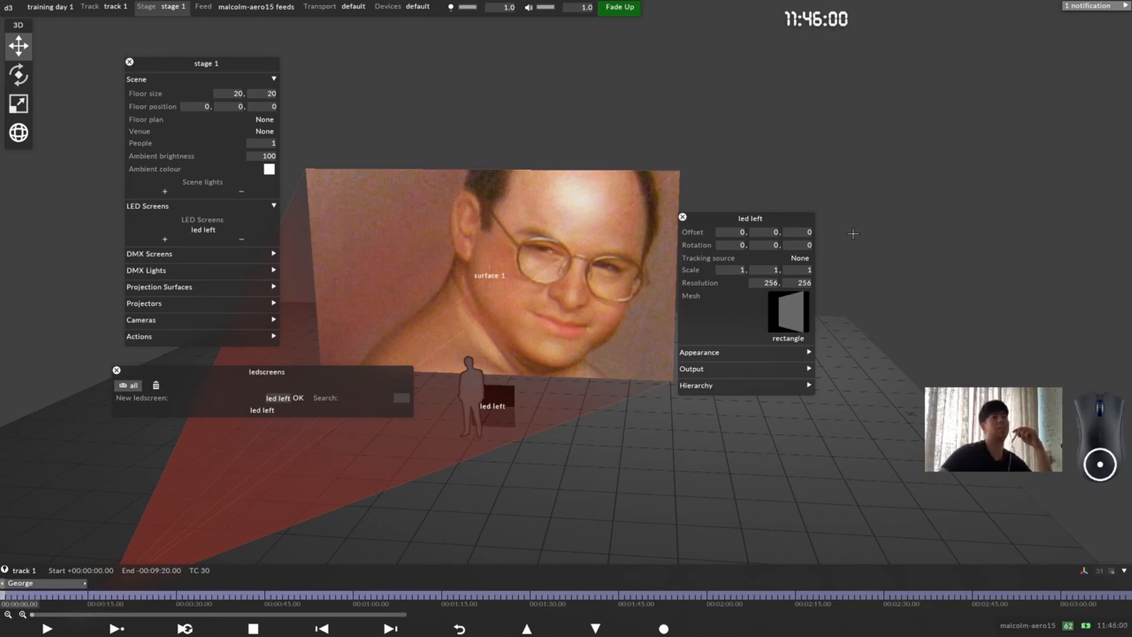
drag(746, 219, 789, 208)
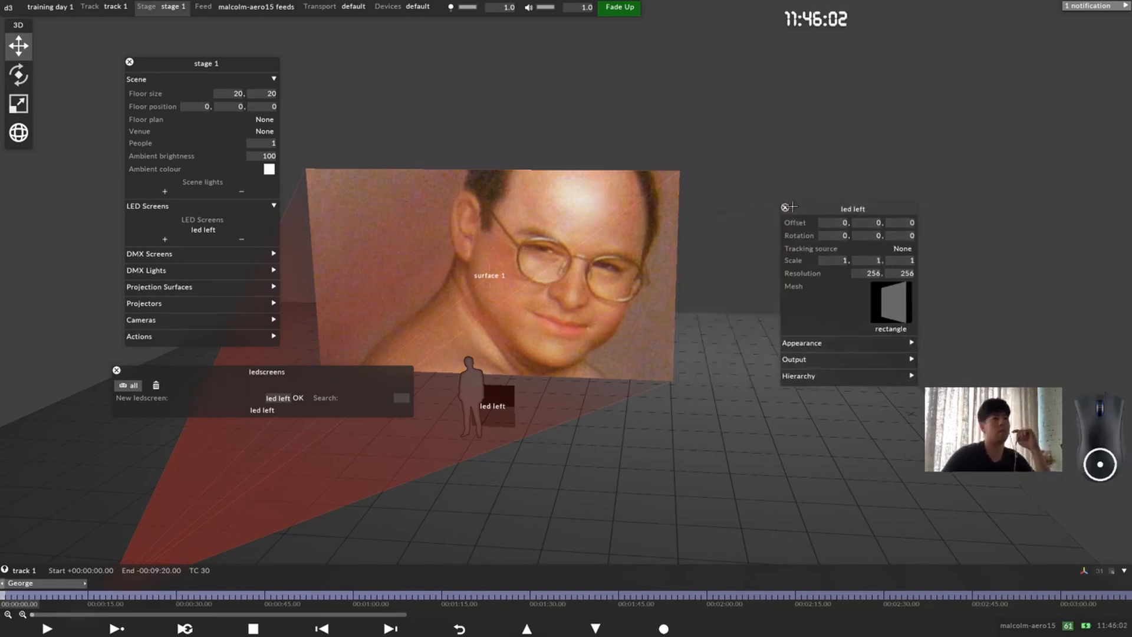
click(785, 207)
click(129, 62)
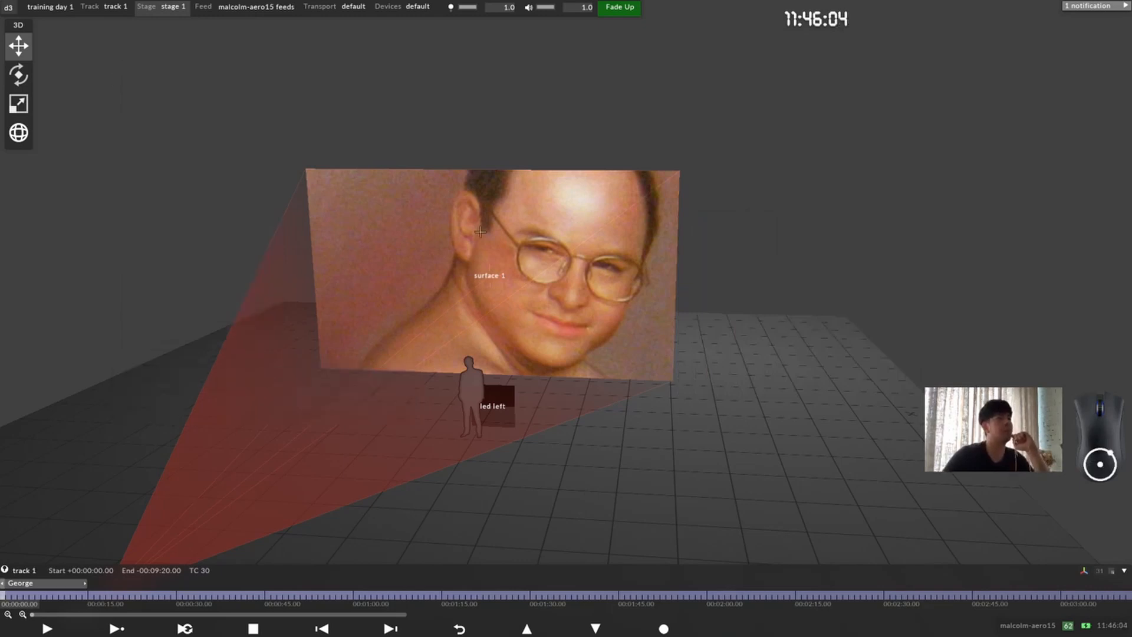
Step: Open the settings of the led left screen from the stage and examine its scale values
drag(480, 232, 504, 226)
scroll(504, 226, up, 3)
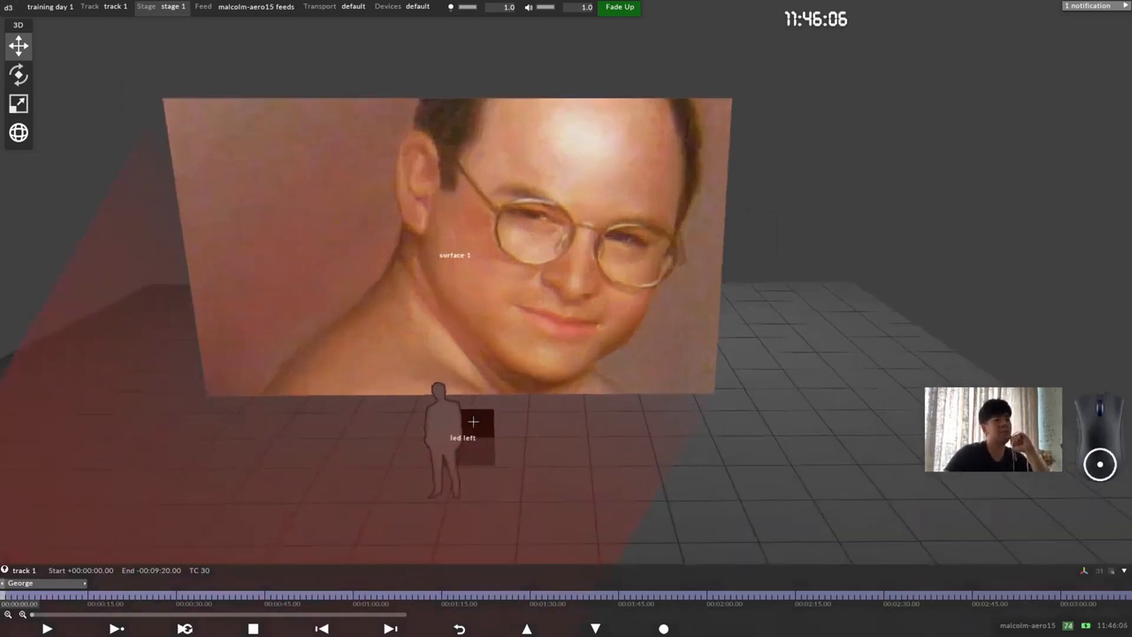
drag(474, 421, 503, 482)
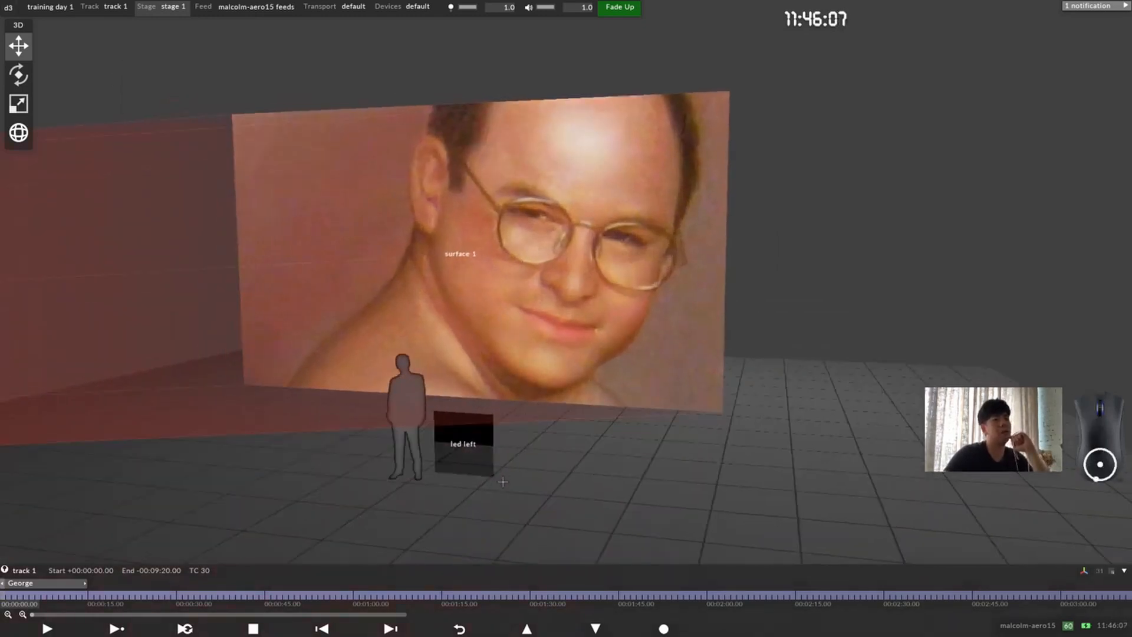
click(463, 438)
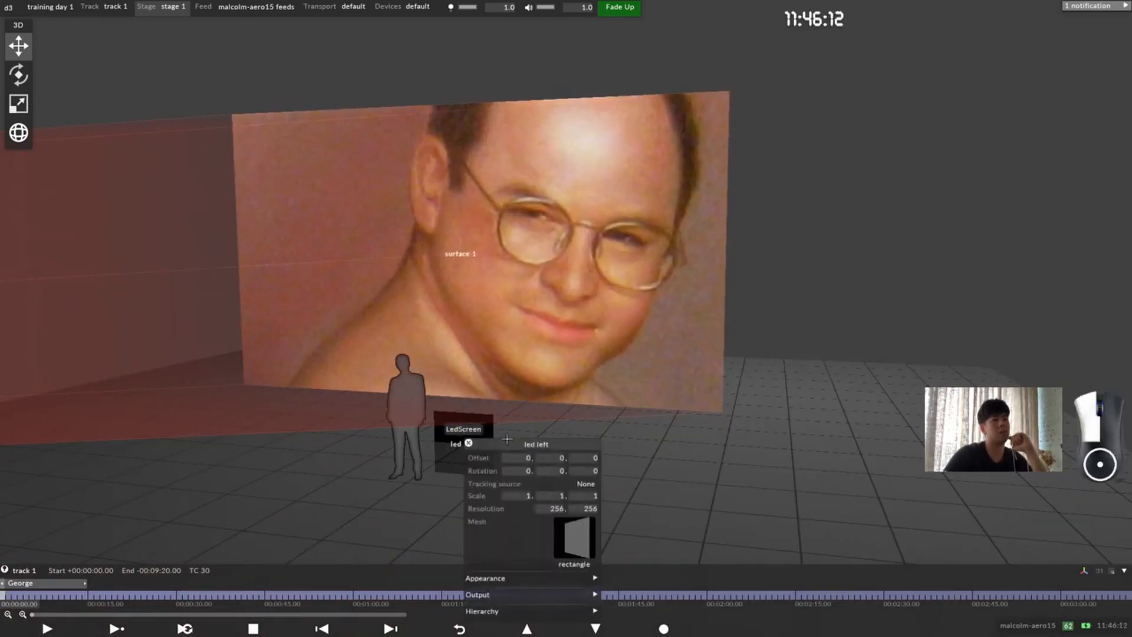
drag(500, 442, 633, 302)
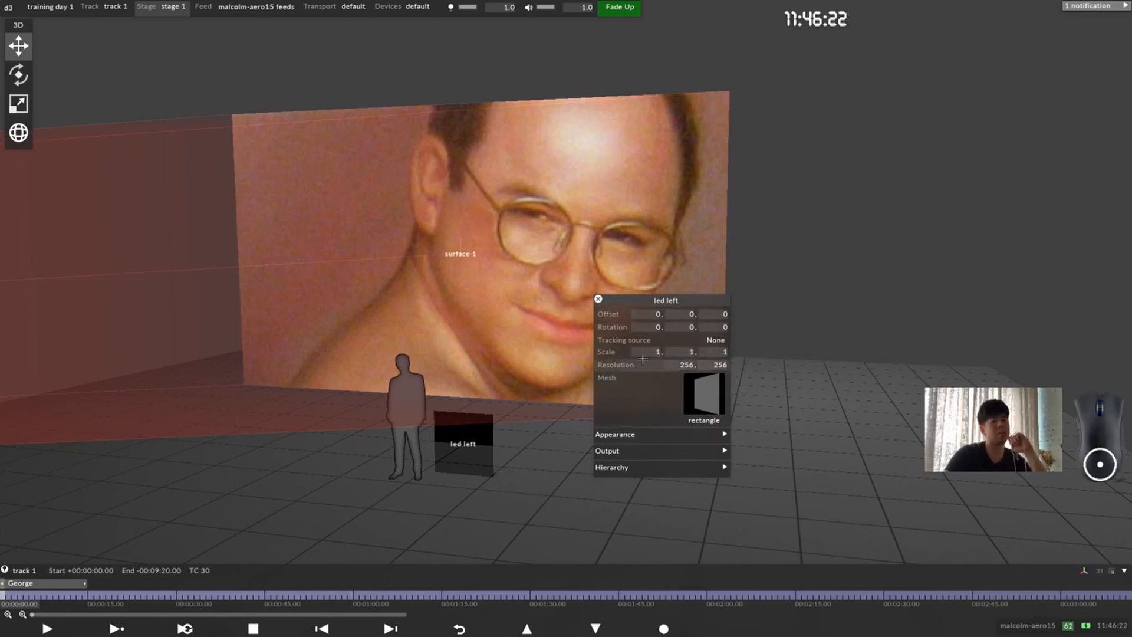
key(Tab)
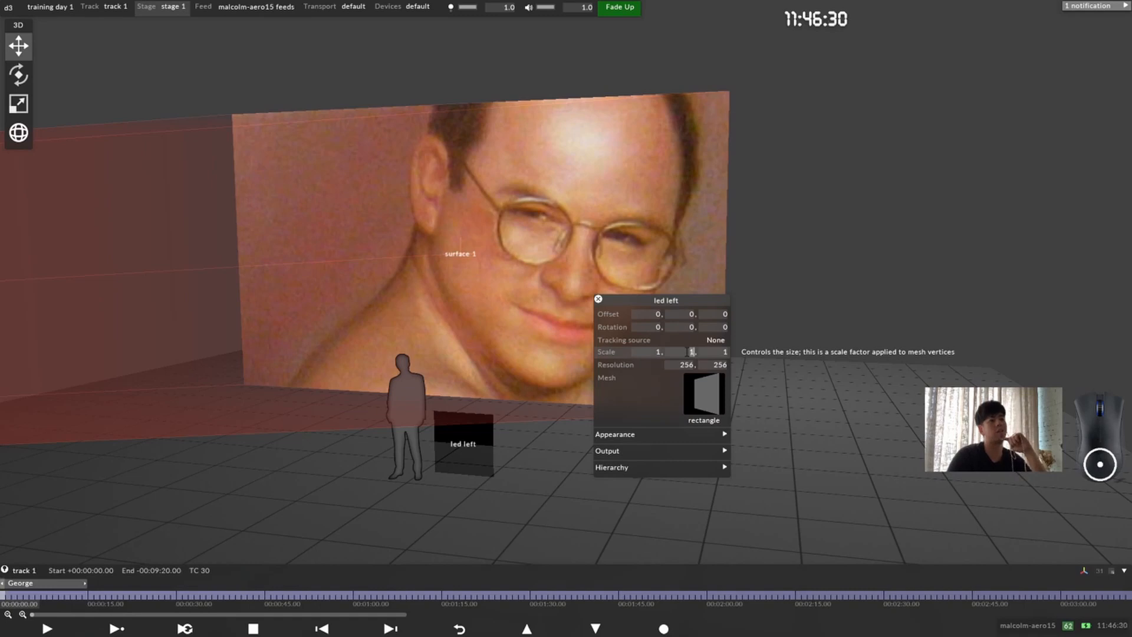
click(641, 352)
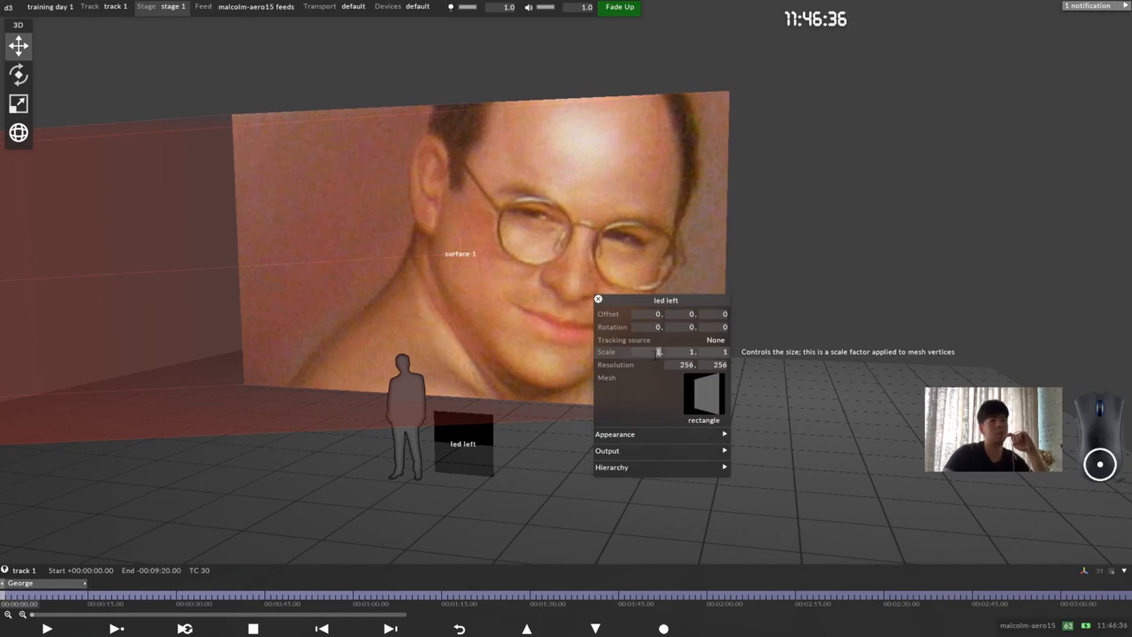
Step: Move the led left settings clear of the projection surface and set the screen's X offset to -1.5
drag(678, 300, 799, 273)
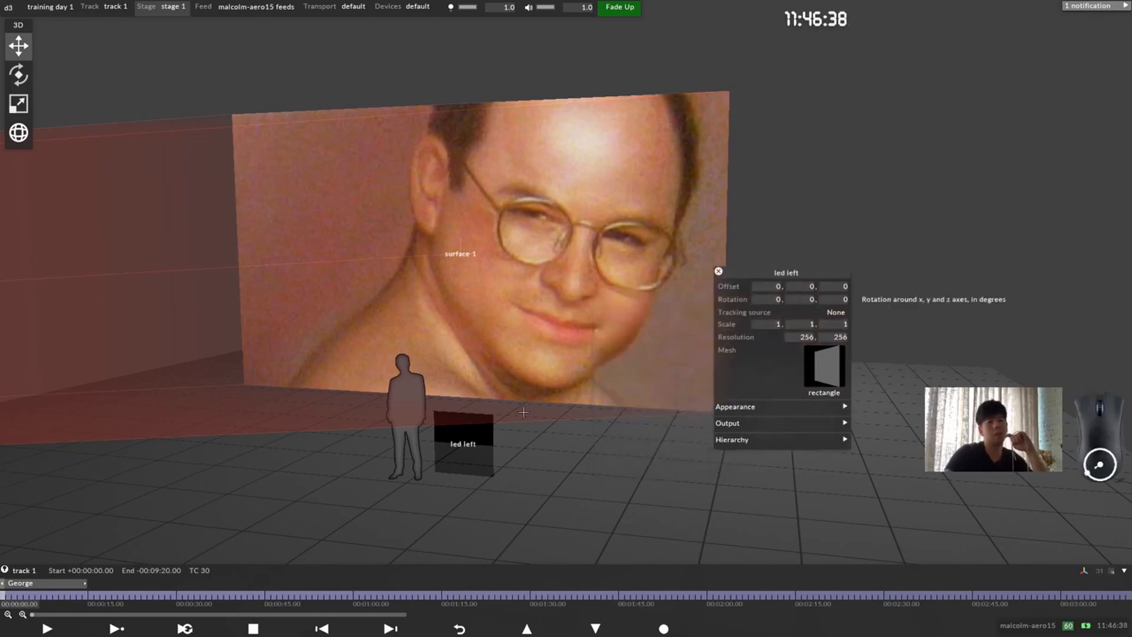
drag(510, 338, 531, 337)
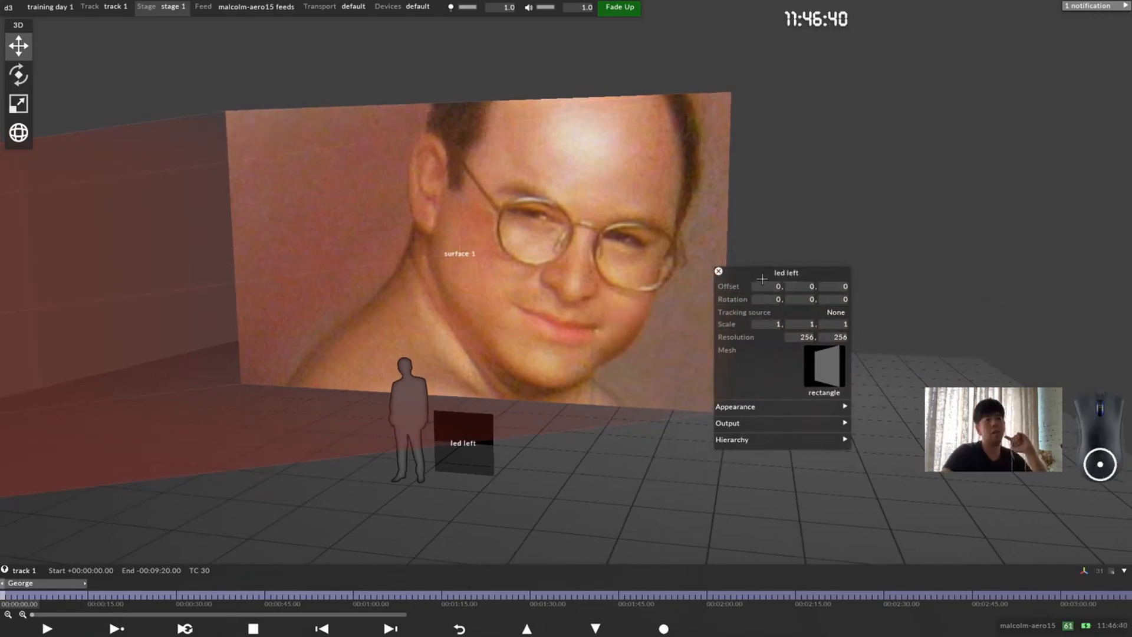
drag(764, 275, 752, 274)
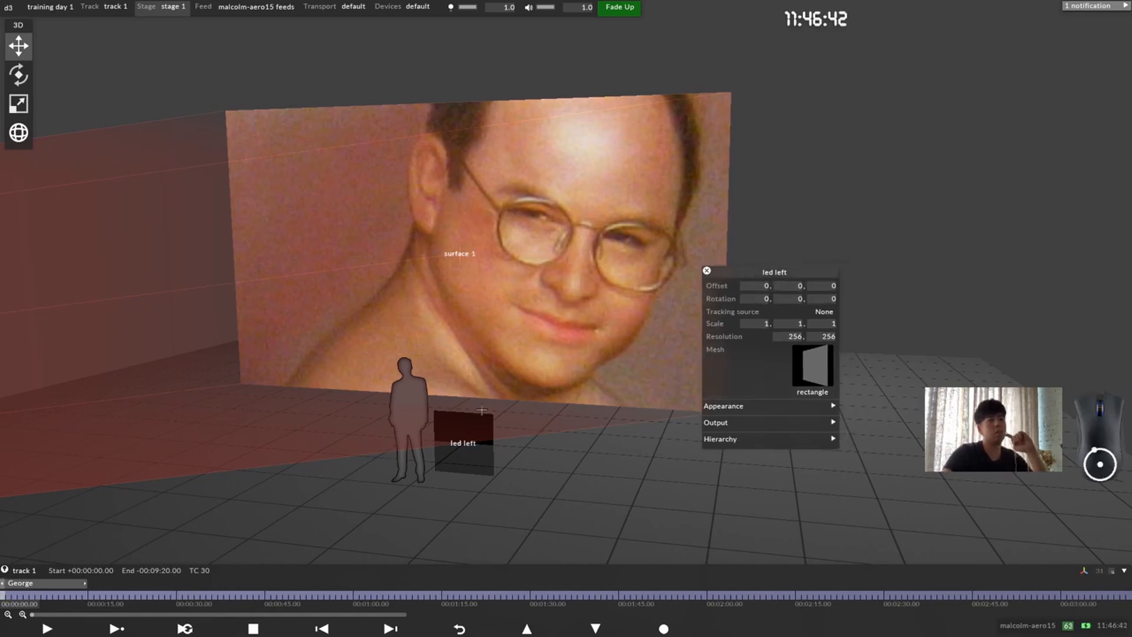
click(761, 287)
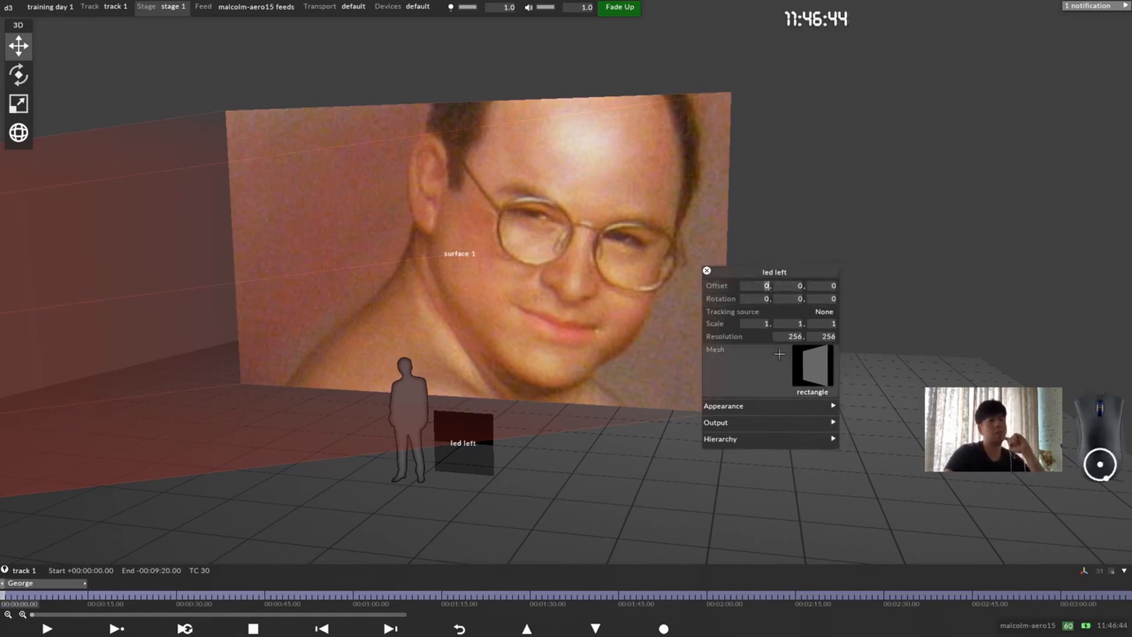
scroll(775, 357, up, 8)
scroll(775, 356, down, 19)
scroll(775, 356, down, 4)
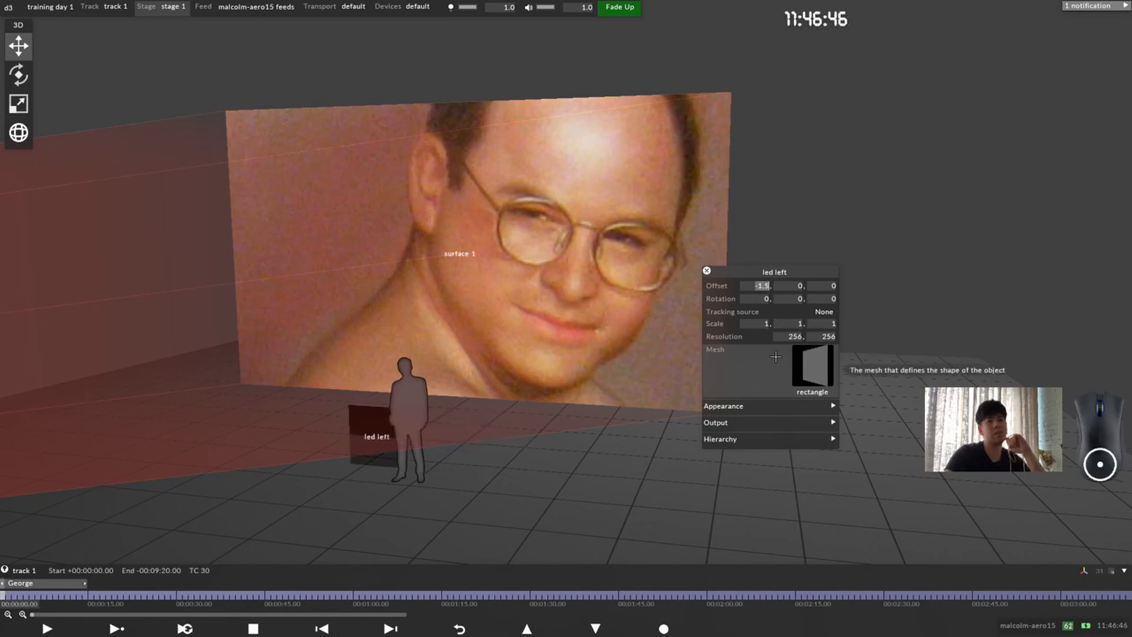
Step: Set the led left screen's X offset to -3.8 and reposition its settings window
scroll(775, 356, down, 20)
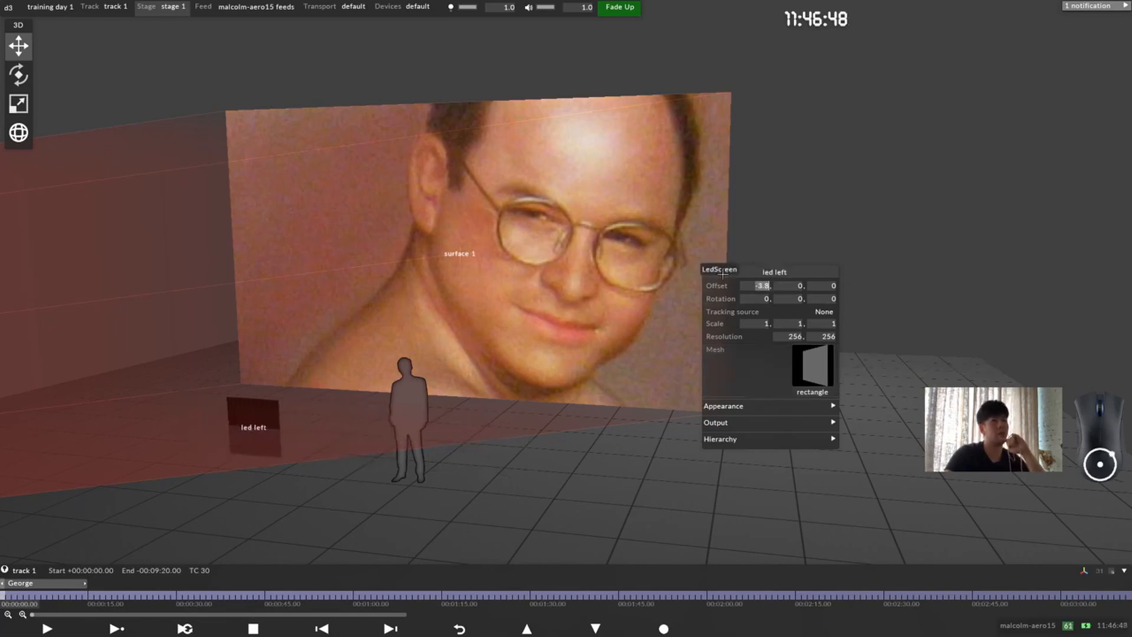
drag(723, 273, 746, 210)
Step: Move the led left screen in the stage view to an X offset of about -7.79 and a Y offset of about 3.35
click(258, 424)
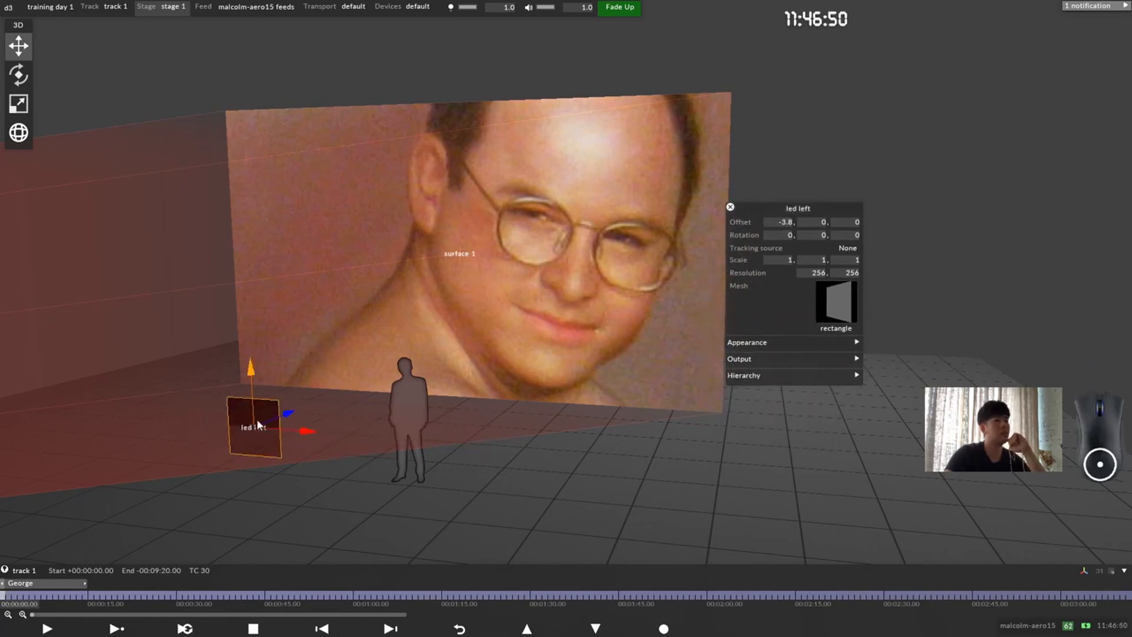
drag(350, 357, 396, 335)
middle_drag(396, 335, 580, 266)
scroll(364, 412, up, 4)
middle_drag(363, 412, 560, 330)
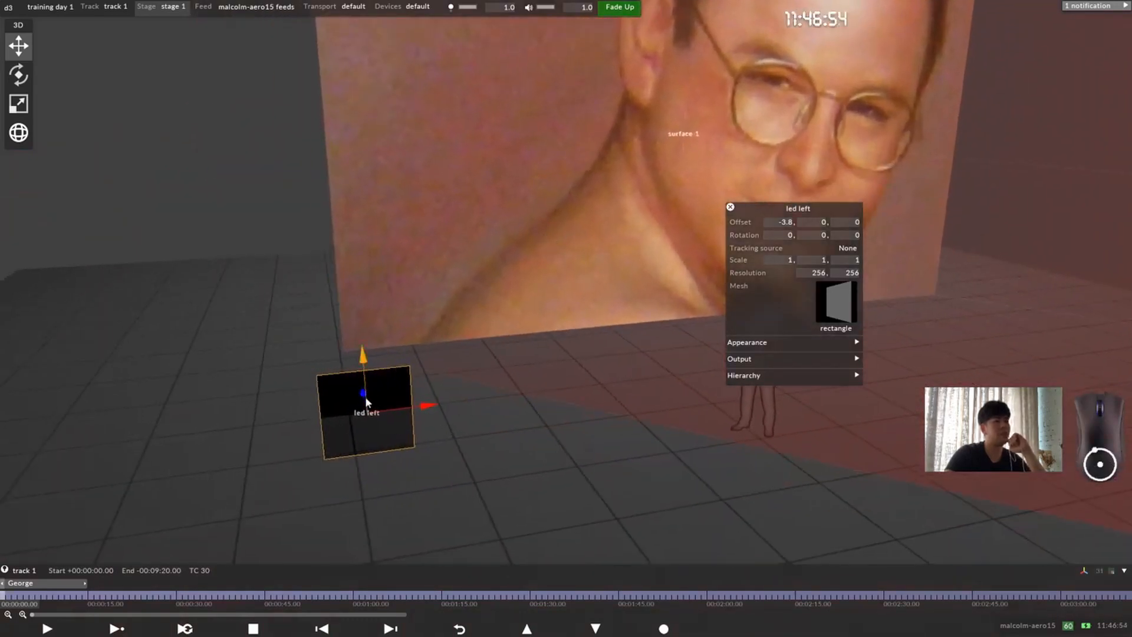
drag(420, 407, 141, 446)
middle_drag(146, 447, 584, 408)
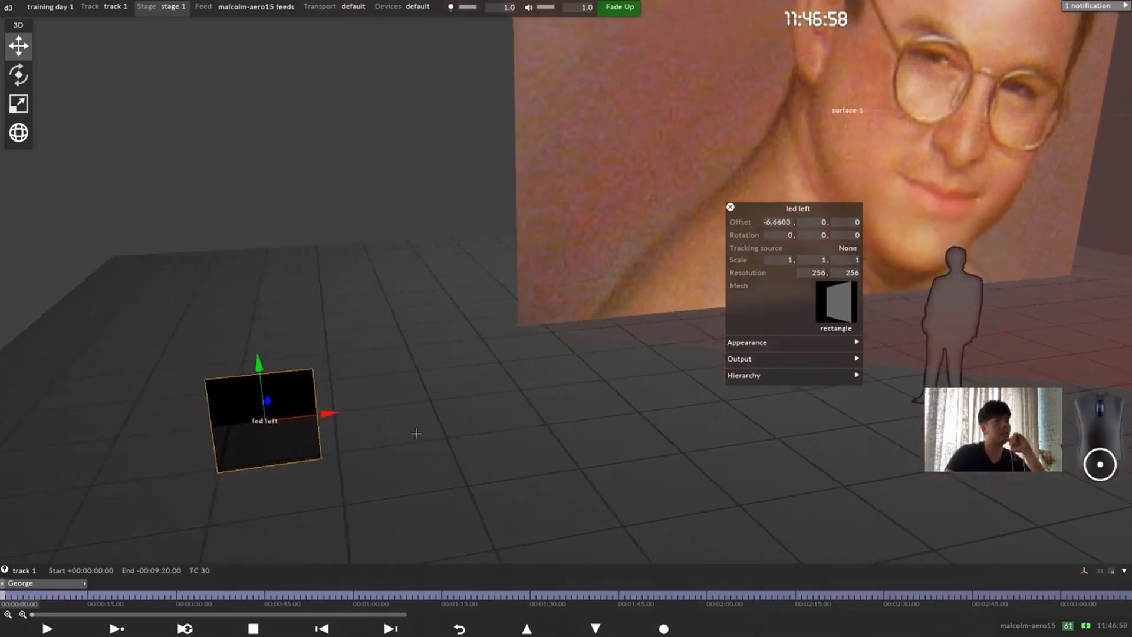
scroll(416, 433, down, 2)
drag(358, 362, 277, 212)
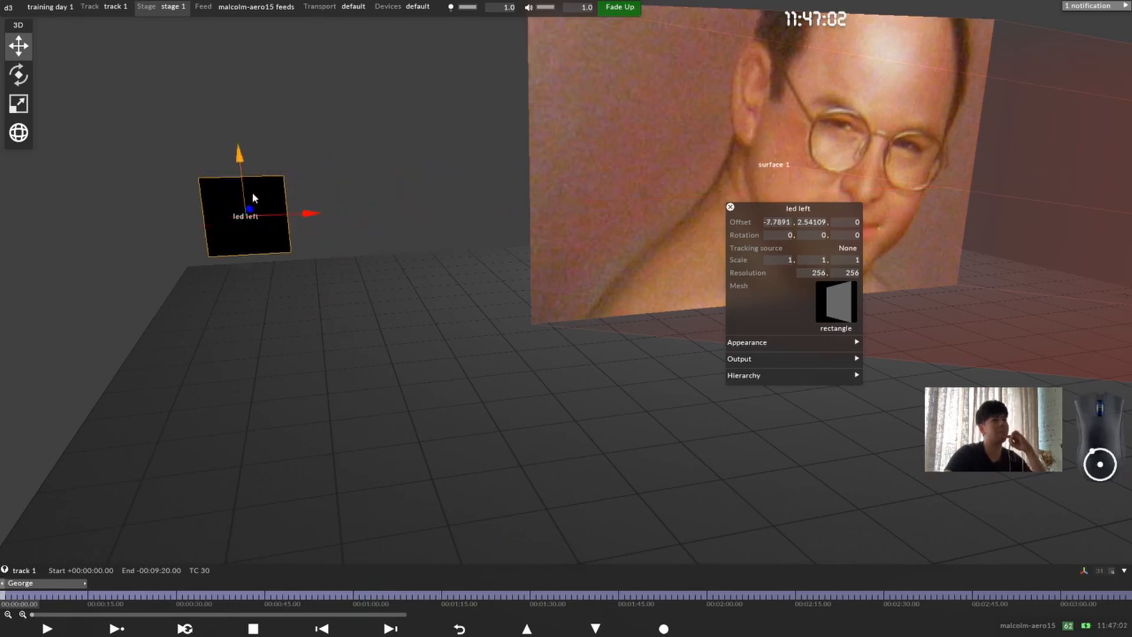
drag(240, 171, 232, 108)
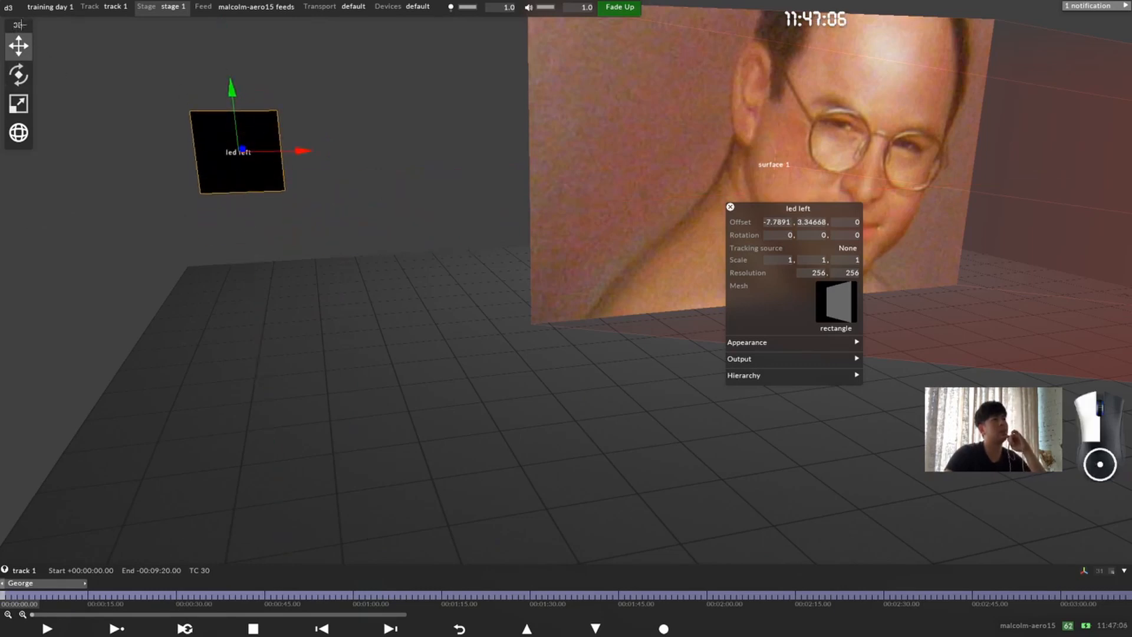
Step: Reposition the transform toolbar and rotate the led left screen freehand to about 46.1° around Y and 28.6° around Z
drag(19, 24, 54, 50)
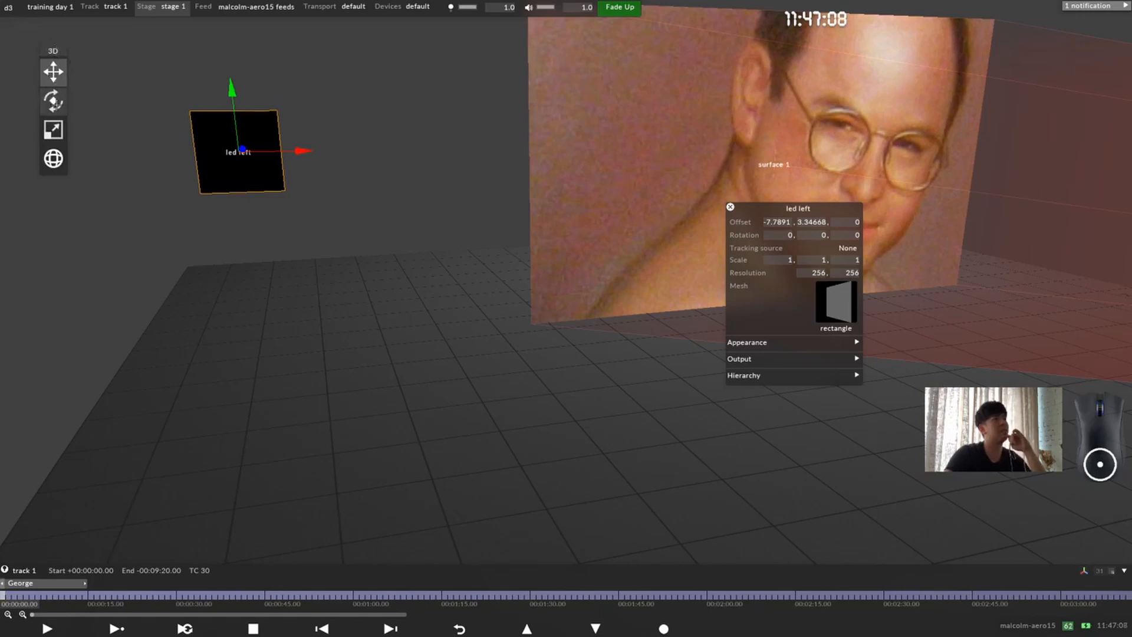
click(55, 104)
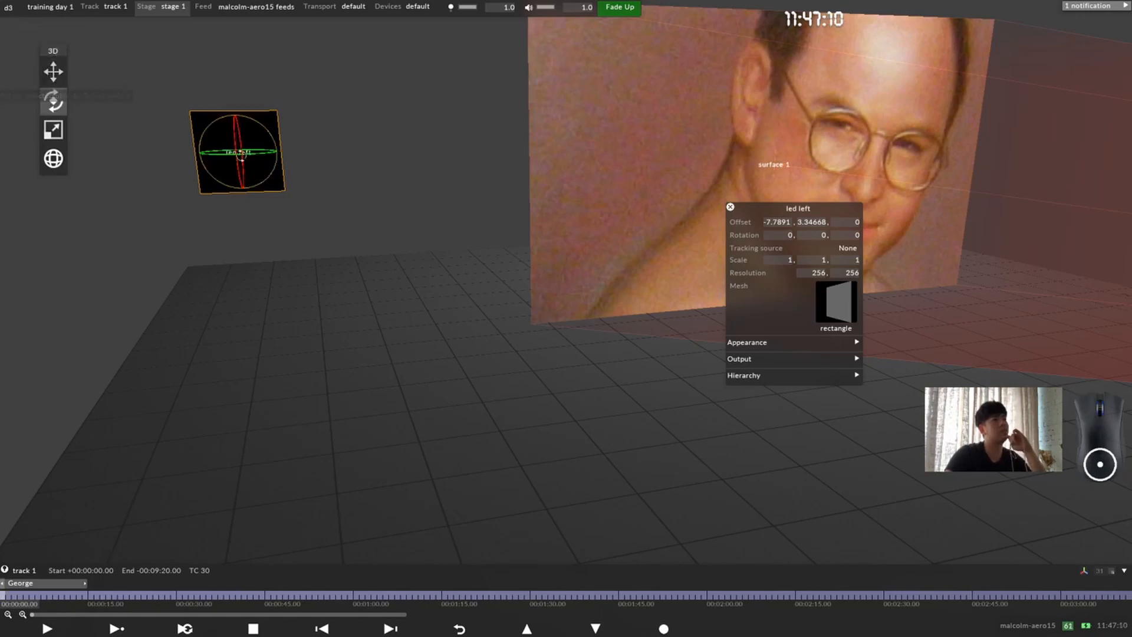
drag(556, 188, 650, 177)
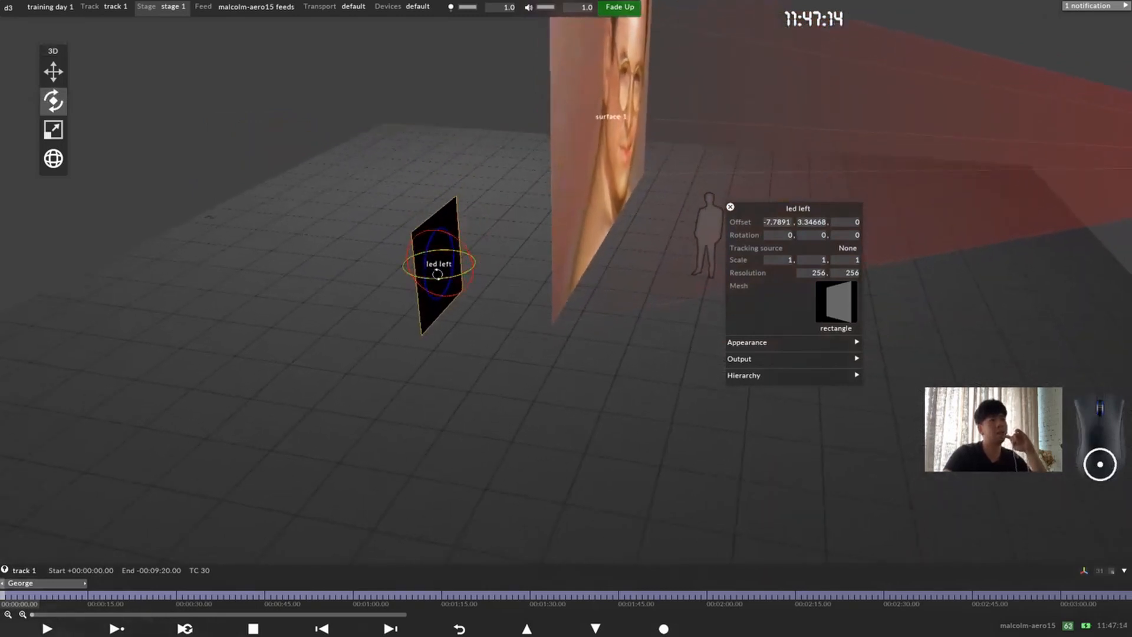
drag(450, 276, 412, 268)
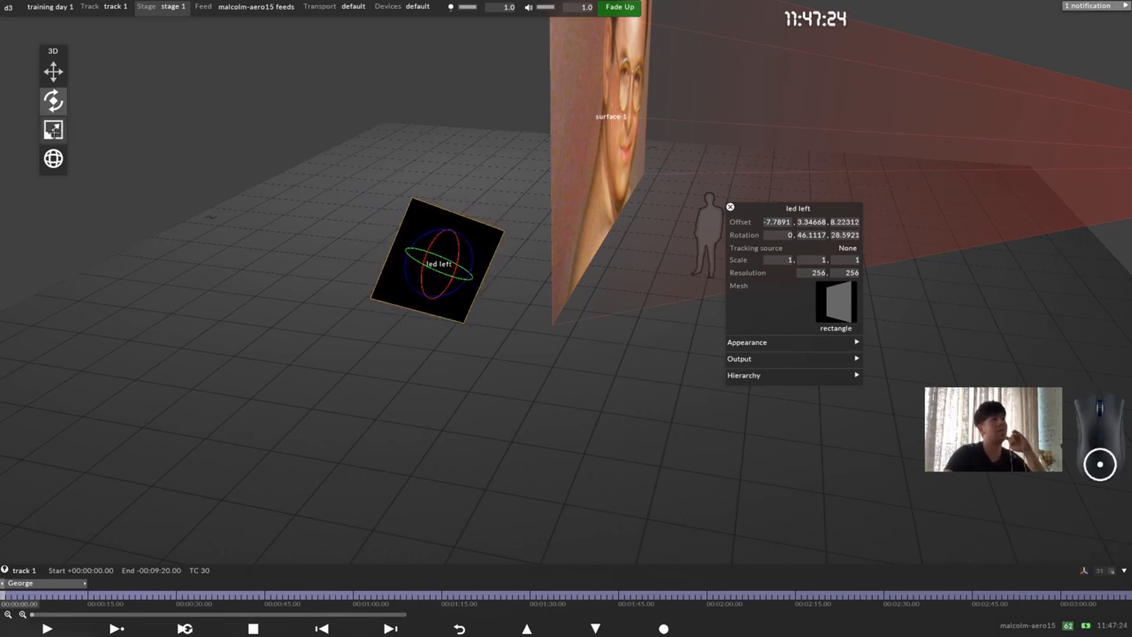
Step: Scale the led left screen freehand with the Scale tool to about 2.65 in X and 2.27 in Y
click(53, 129)
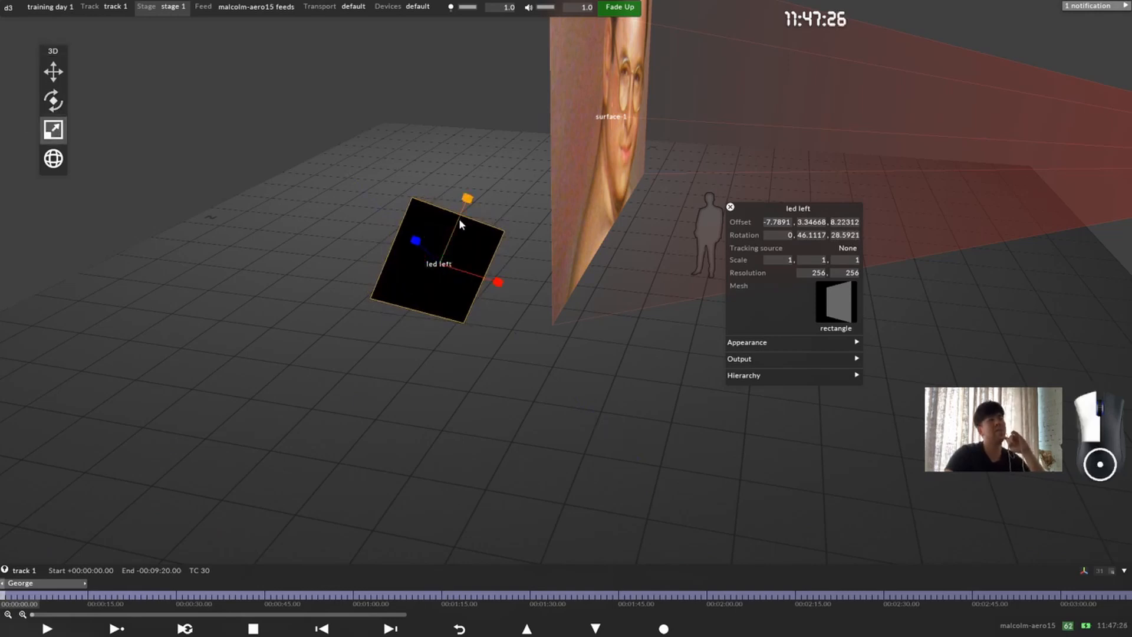
drag(462, 216, 467, 189)
drag(497, 281, 578, 295)
mouse_move(467, 198)
mouse_down()
mouse_move(480, 193)
mouse_move(459, 227)
mouse_move(457, 215)
mouse_up()
middle_drag(553, 210, 474, 323)
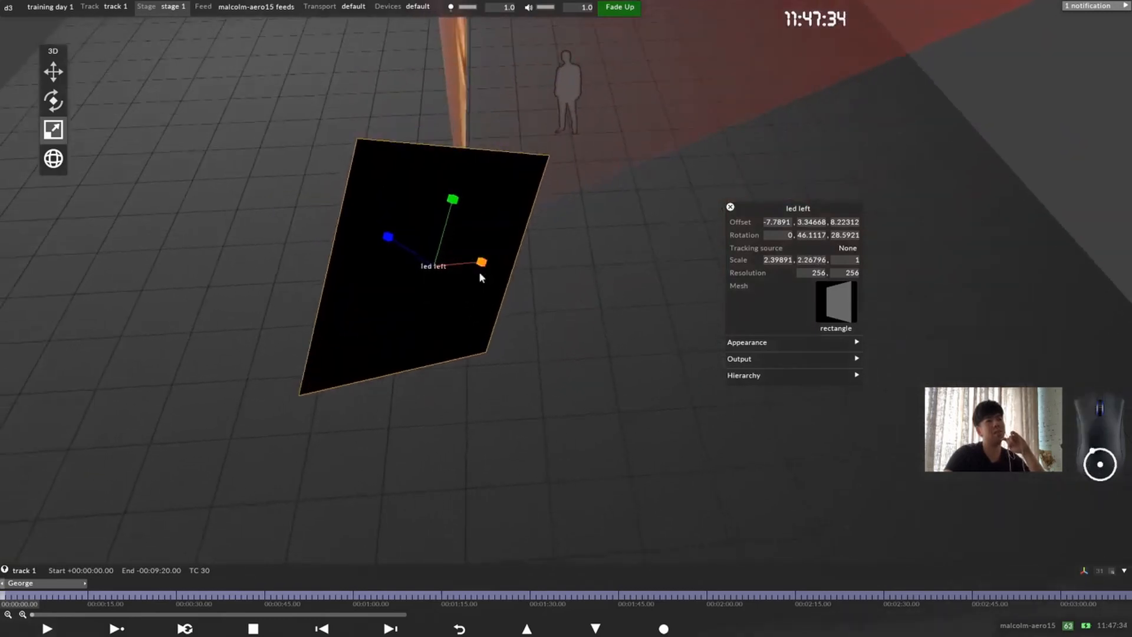
scroll(472, 261, down, 2)
drag(517, 244, 500, 227)
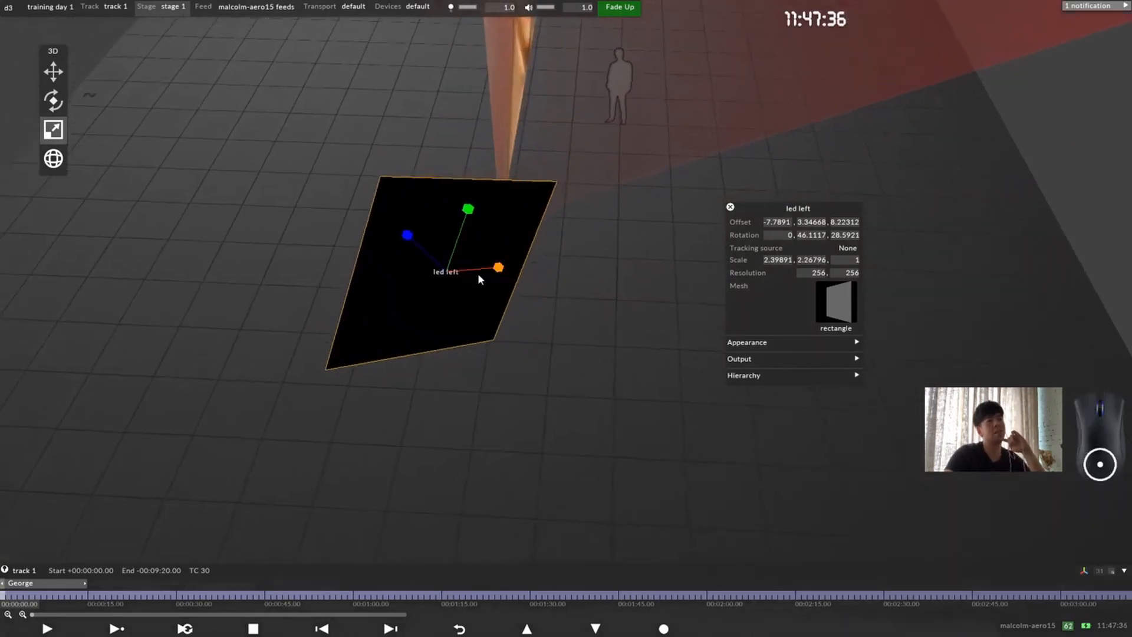
drag(494, 269, 518, 270)
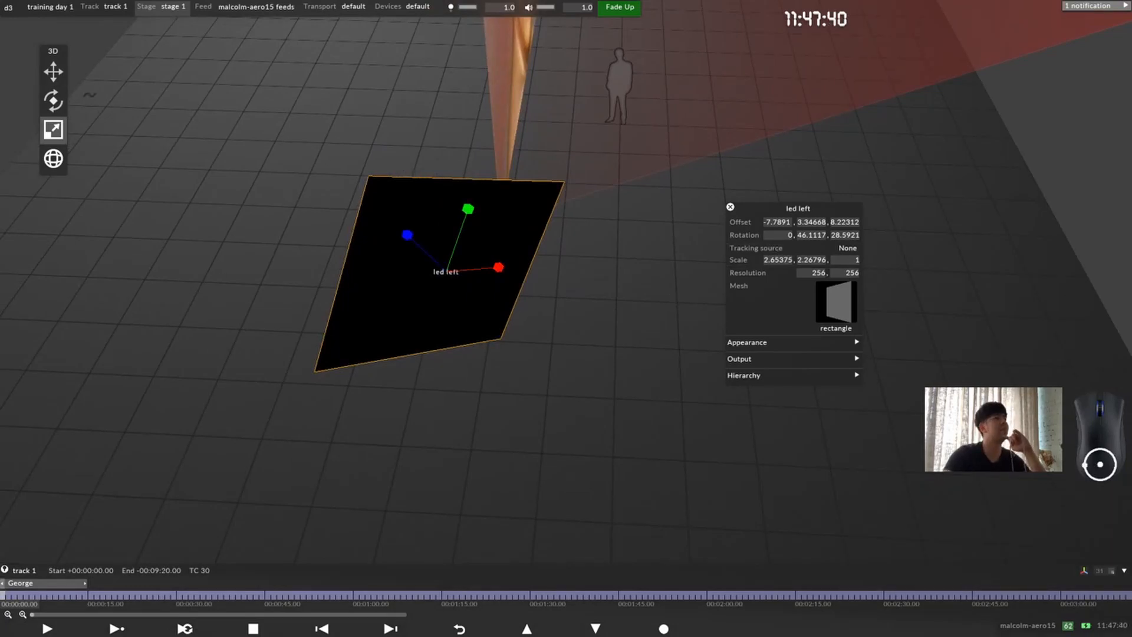
Step: Translate the led left screen slightly in local space, and in global space move it along X to about -7.99
click(54, 158)
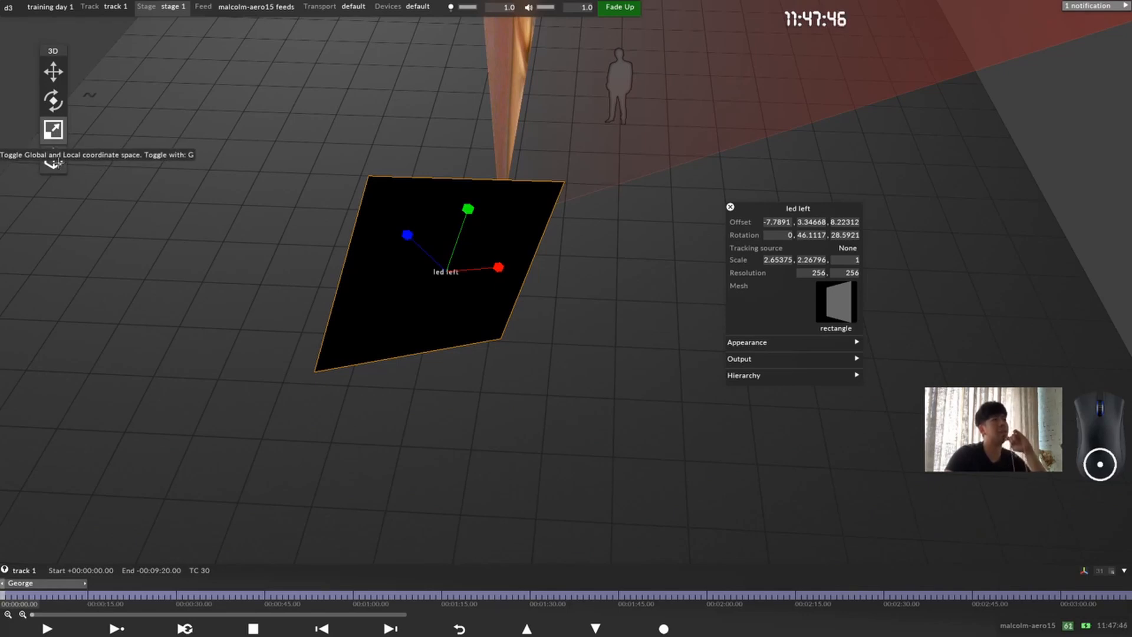
click(58, 162)
click(58, 155)
click(53, 72)
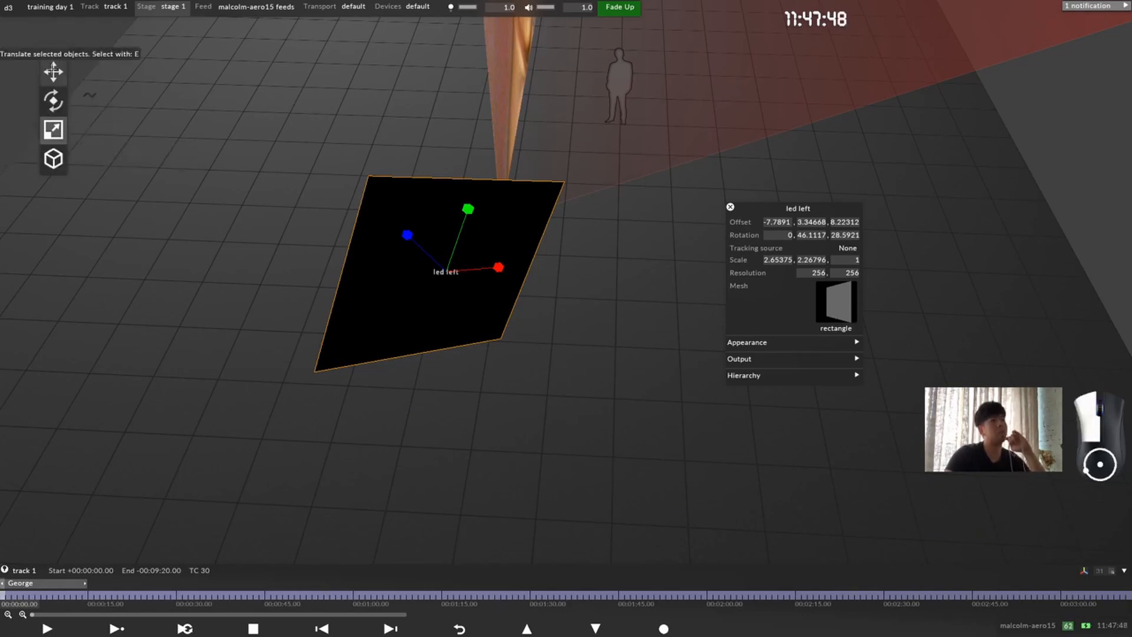
drag(506, 311, 338, 190)
click(65, 165)
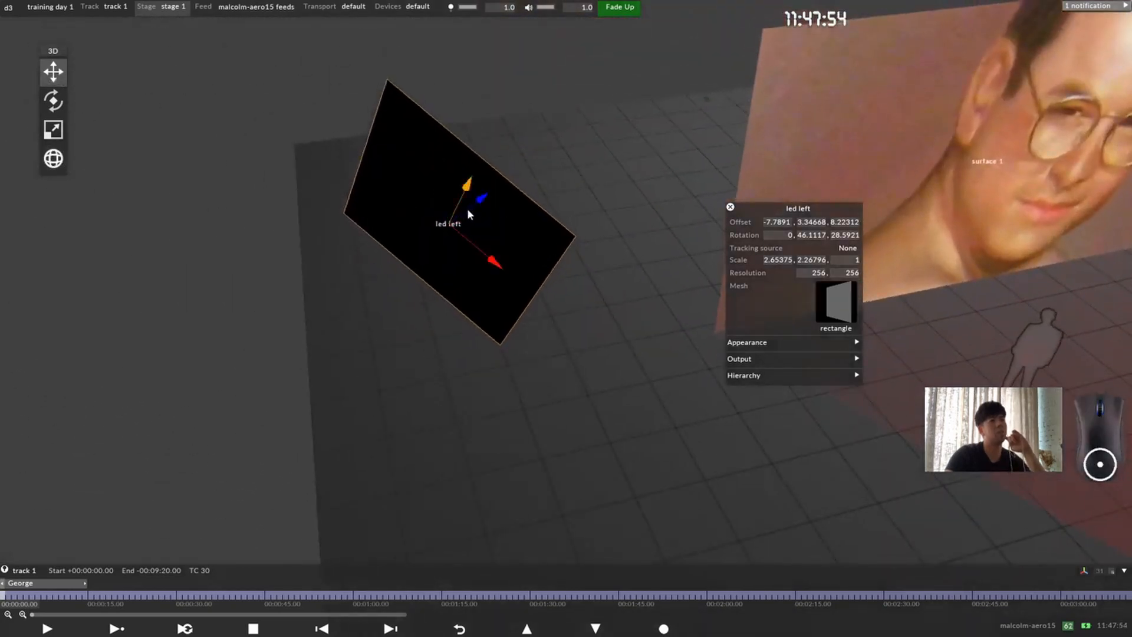
drag(470, 210, 455, 150)
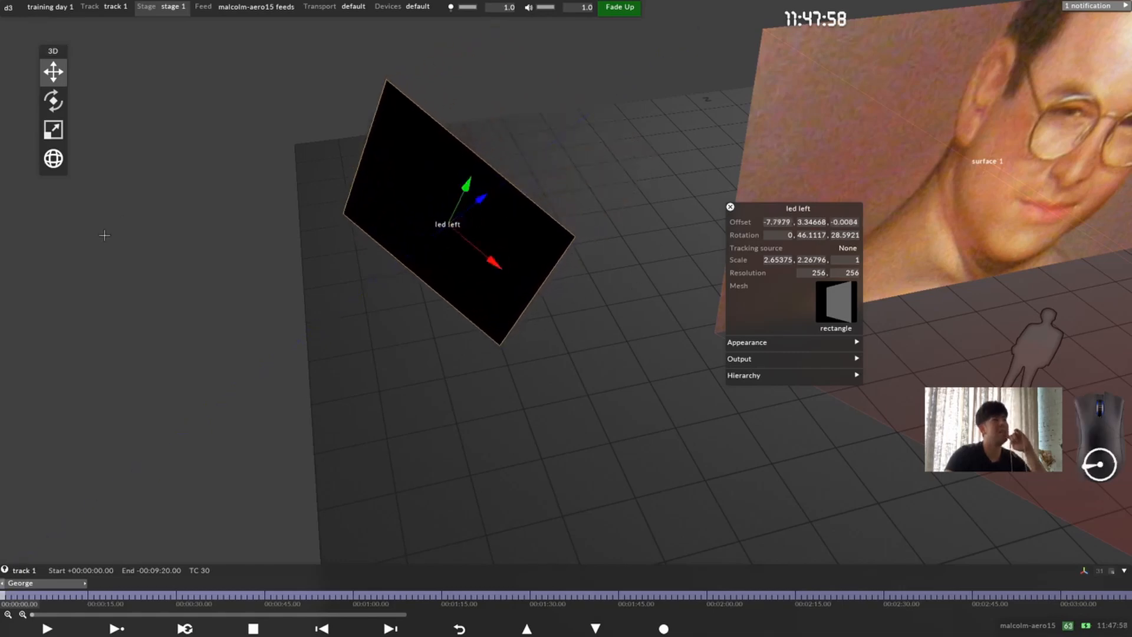
click(56, 162)
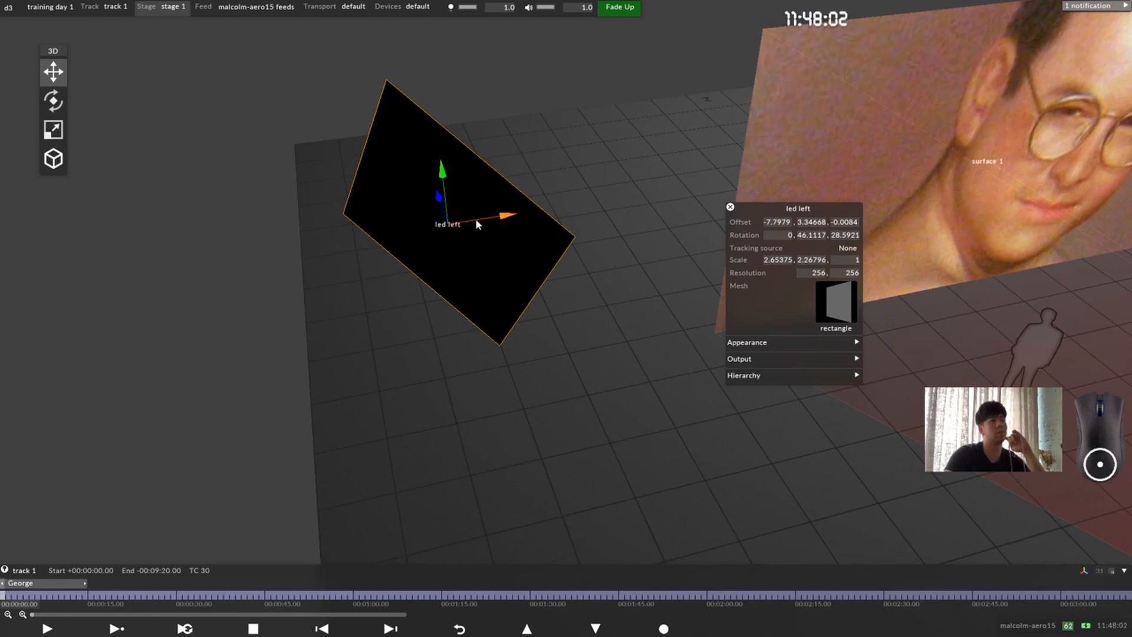
mouse_move(476, 223)
mouse_down()
mouse_move(551, 210)
mouse_move(422, 216)
mouse_move(463, 225)
mouse_up()
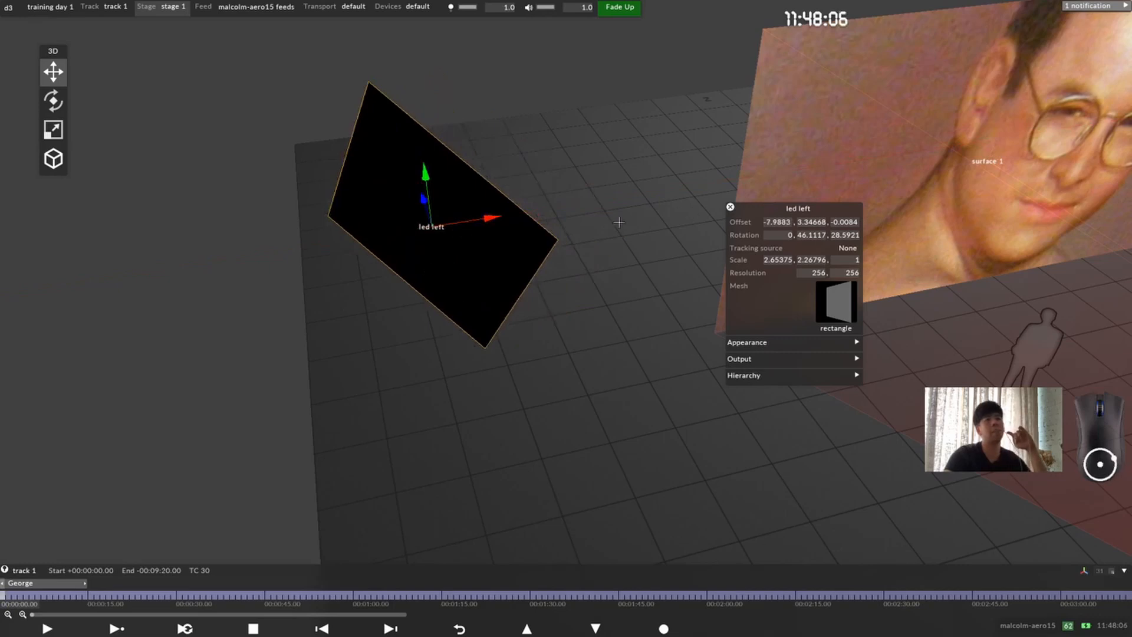
Step: Move the led left settings beside the screen and set its Y and Z rotation to 0
drag(786, 204, 636, 173)
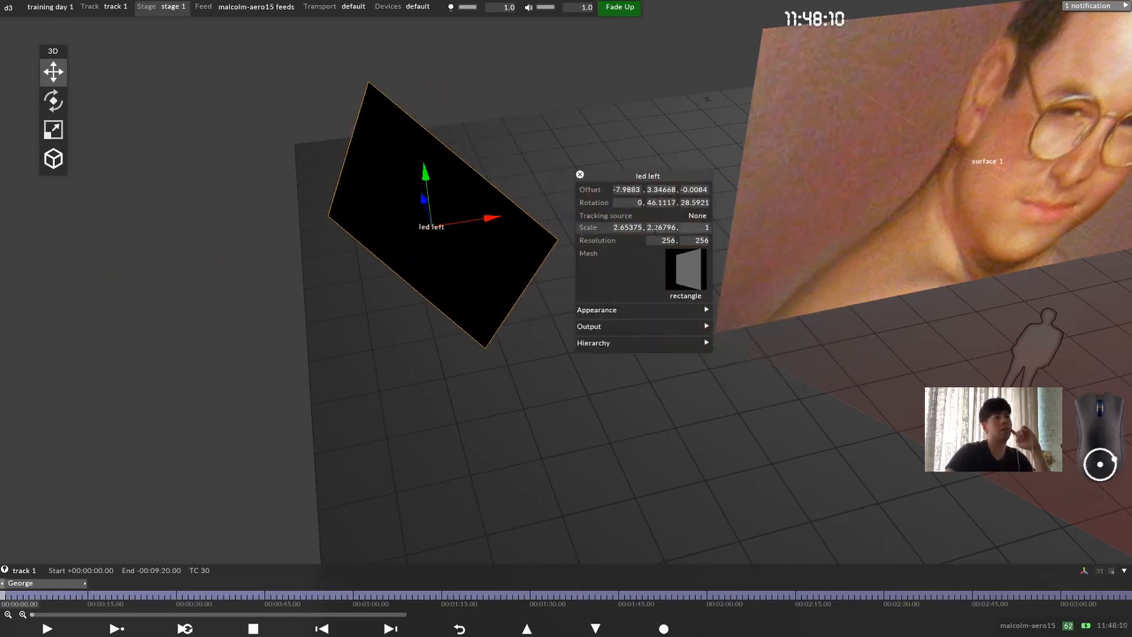
click(666, 202)
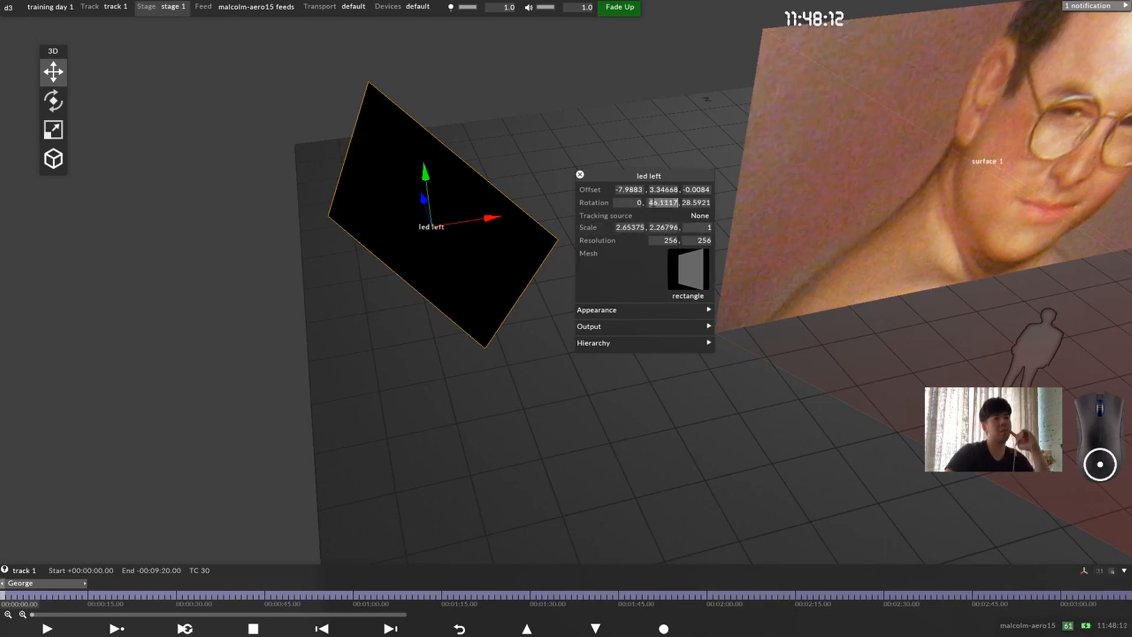
text(0)
click(694, 203)
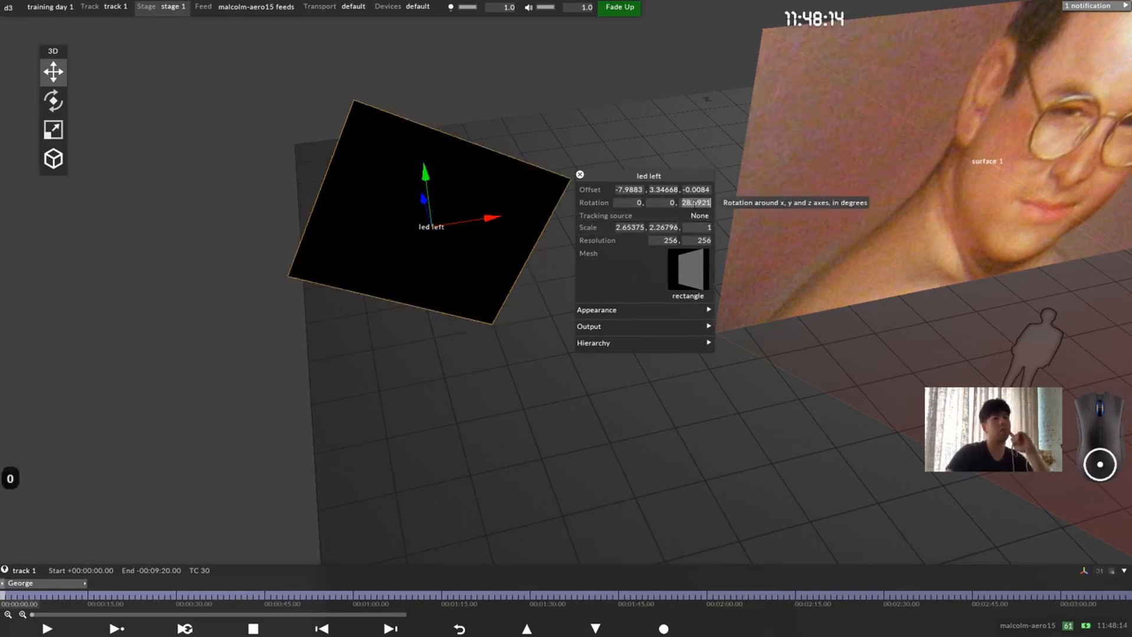
text(0)
Step: Set the led left screen's scale to 4 in X and 3 in Y
click(641, 227)
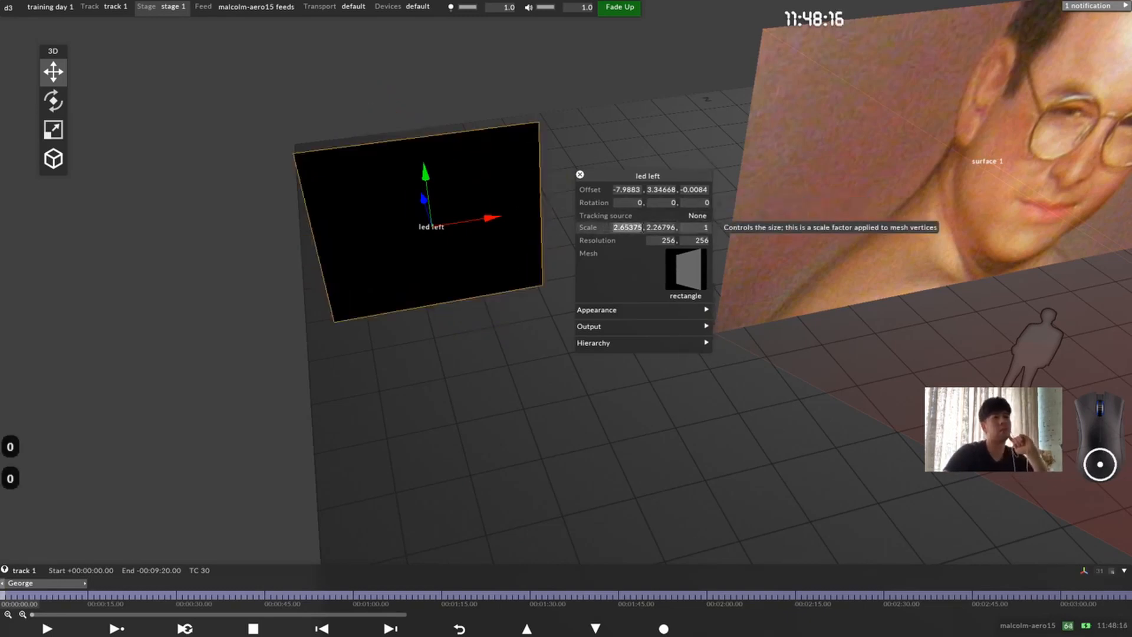
text(4)
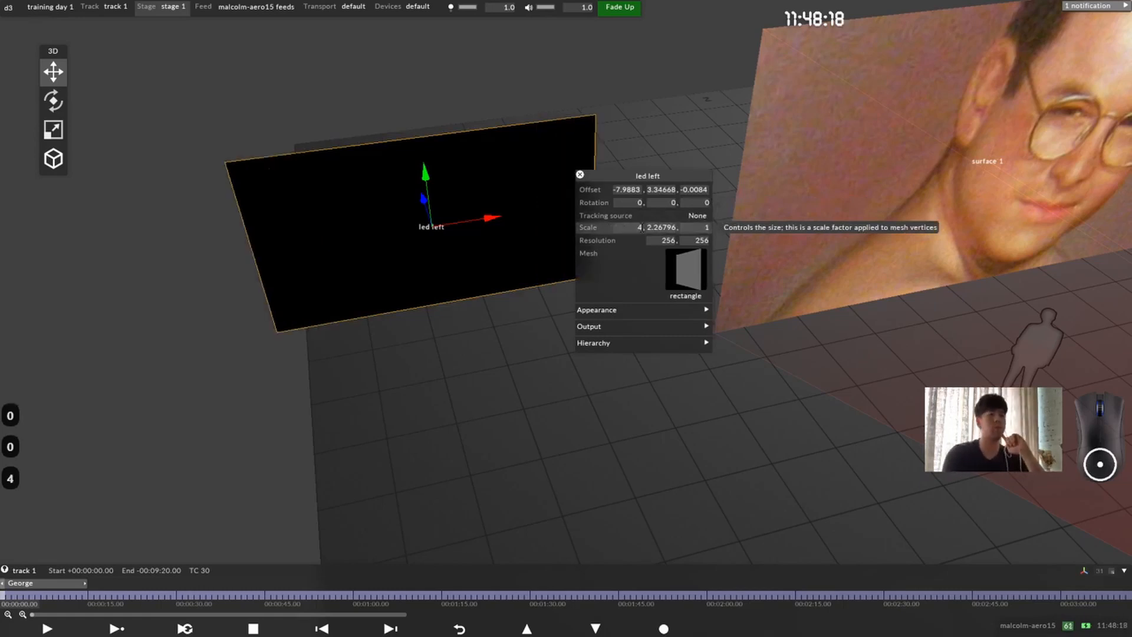
click(659, 228)
text(3)
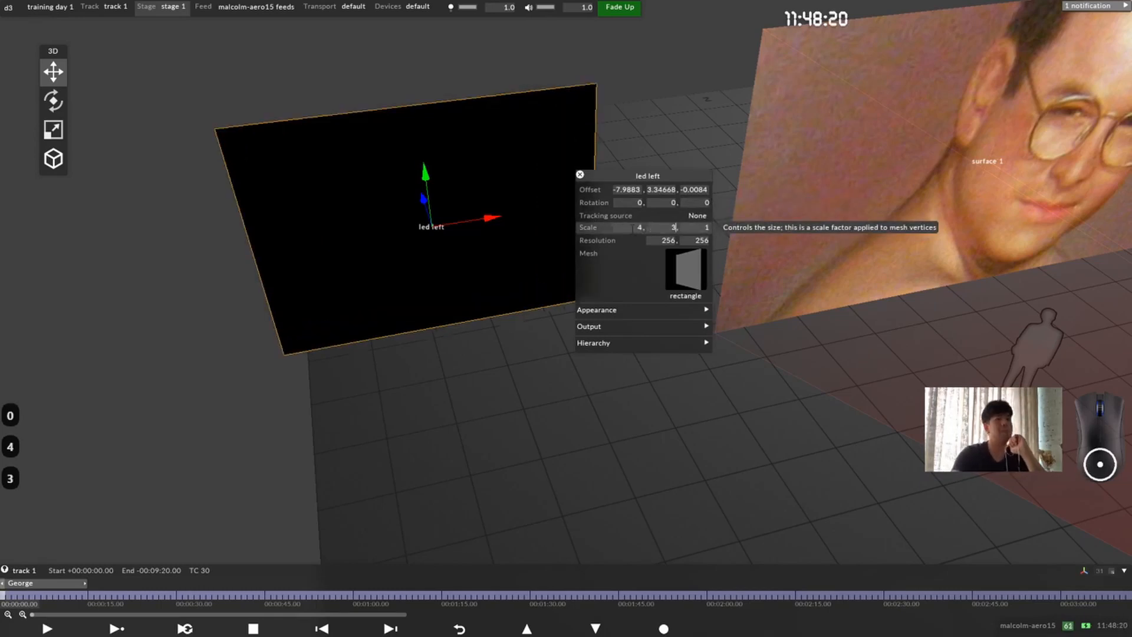
Step: Set the led left screen's X offset to -7
drag(825, 265, 1002, 186)
middle_drag(1002, 186, 812, 219)
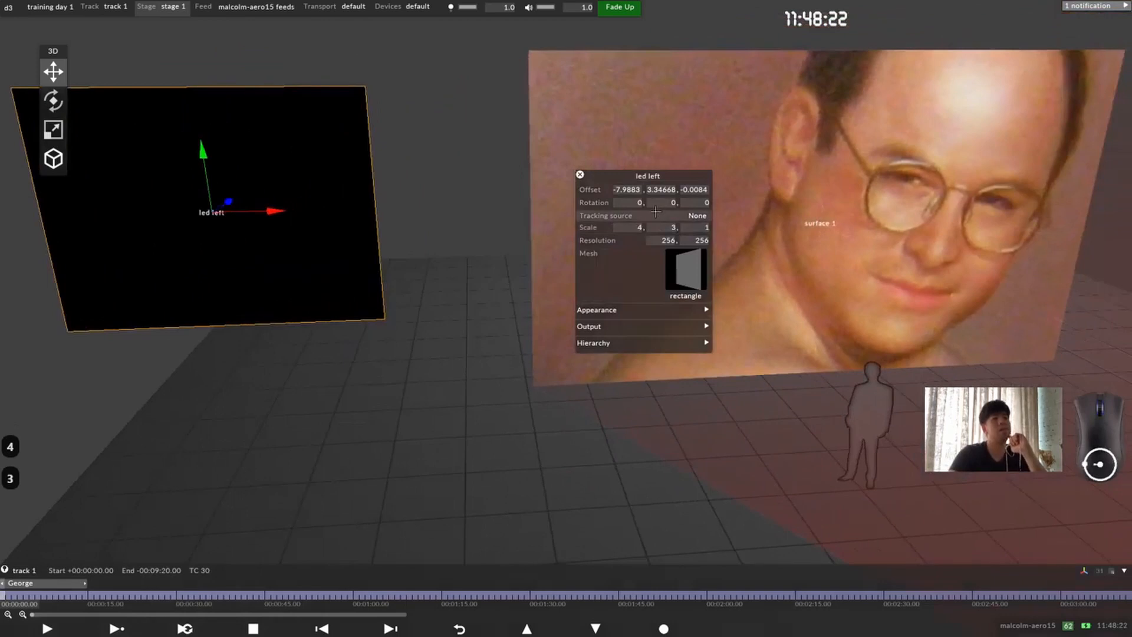
click(629, 190)
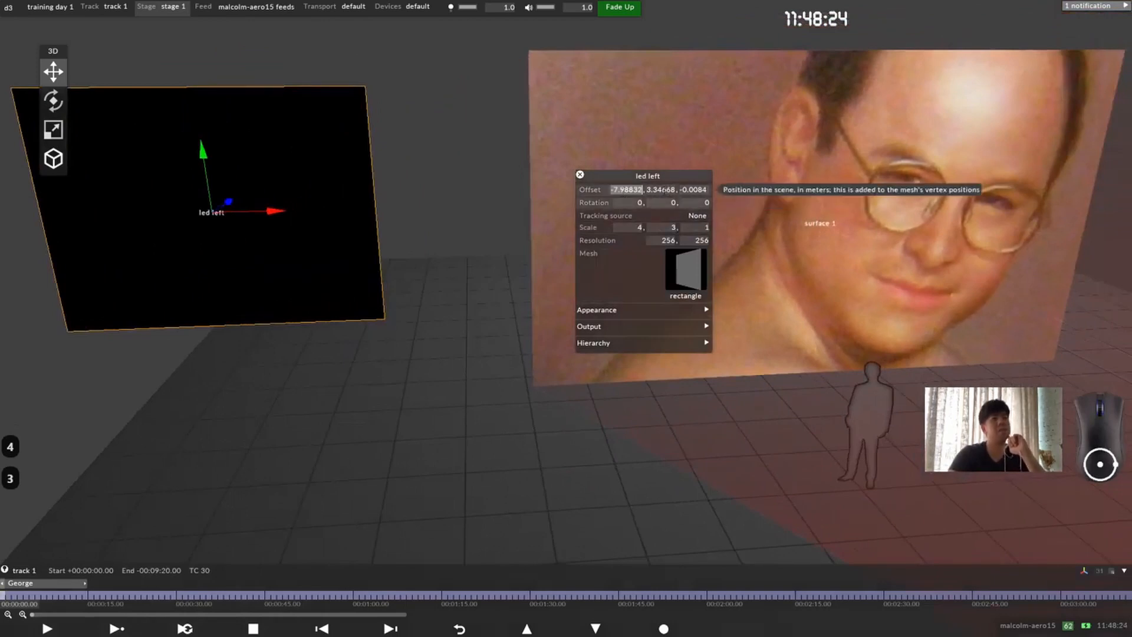
text(-7)
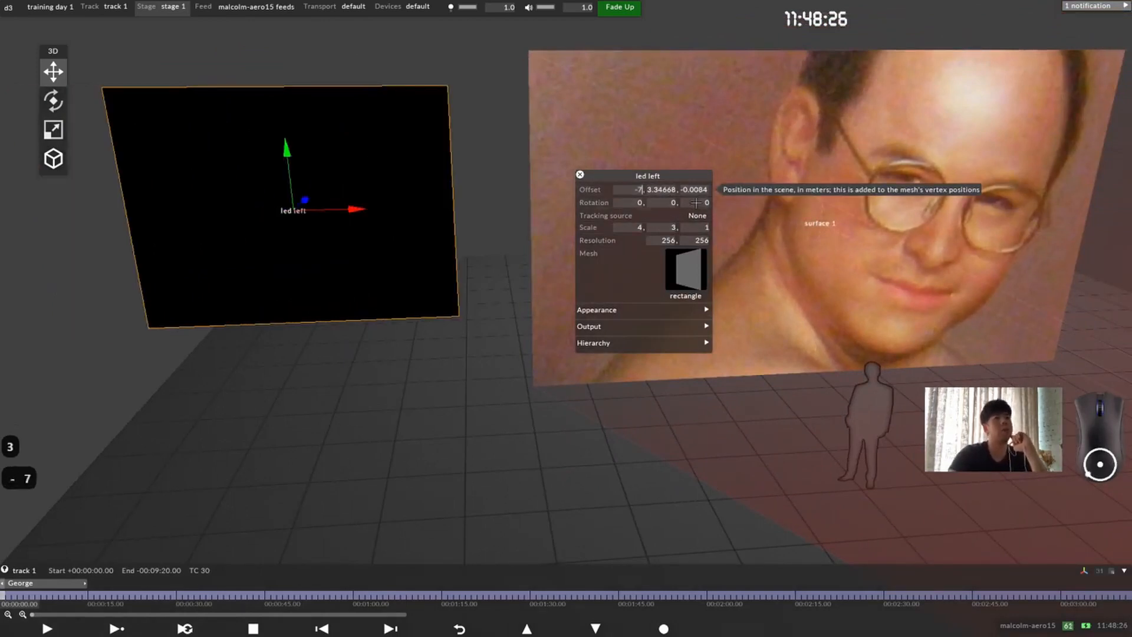
Step: Adjust the led left screen's height in the stage view to a Y offset of about 3.05
drag(287, 174, 322, 202)
drag(288, 169, 278, 203)
drag(783, 131, 795, 89)
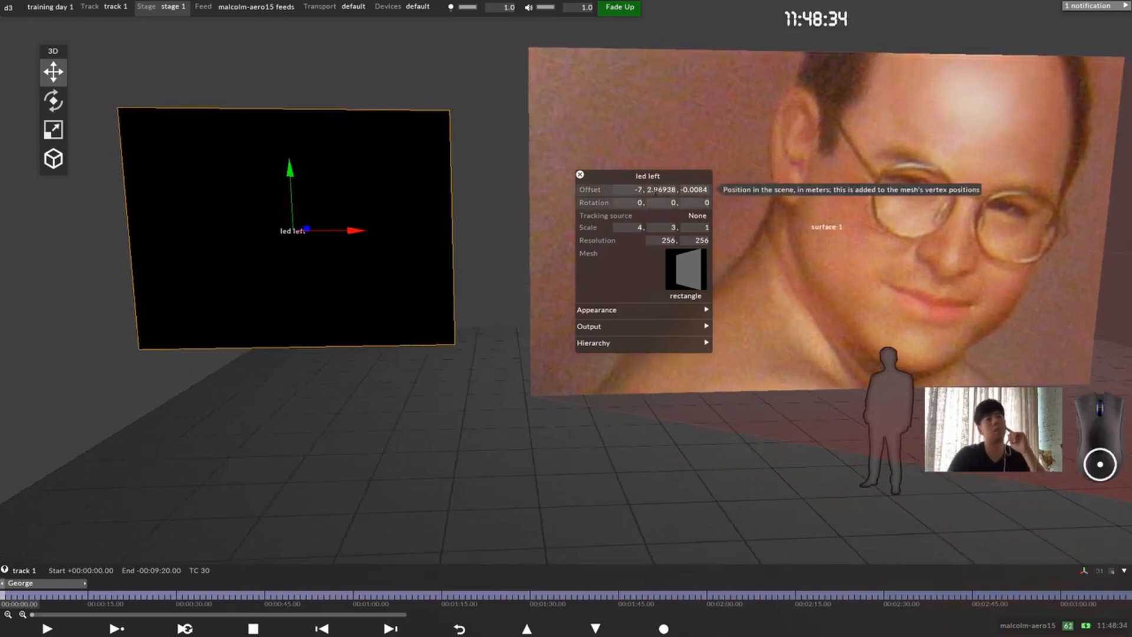
drag(293, 188, 290, 173)
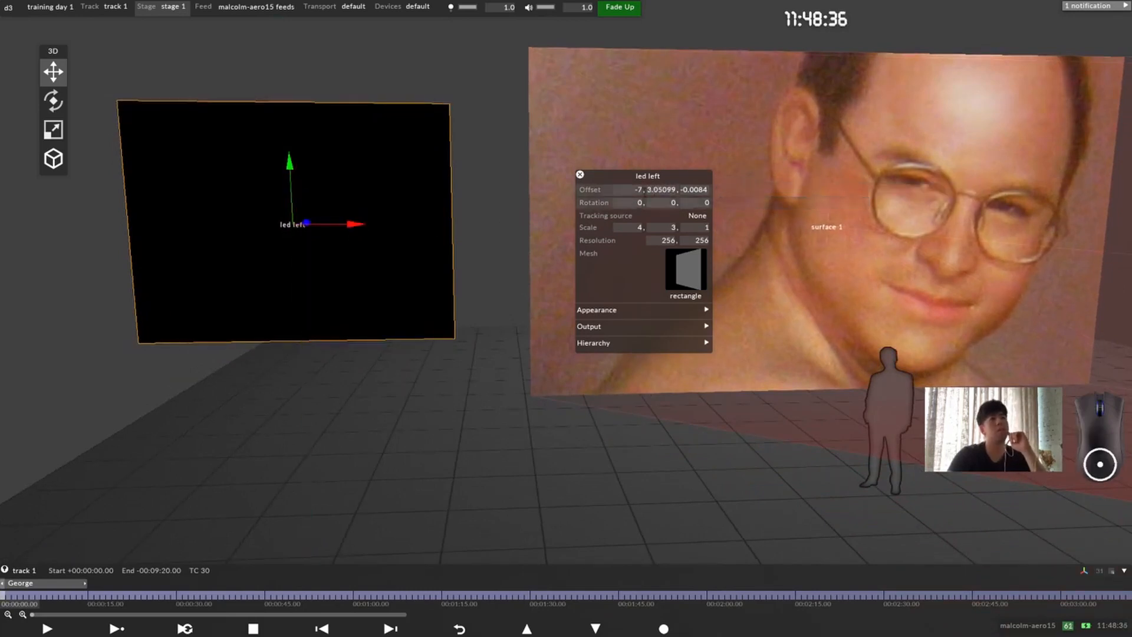
Step: Set the led left screen's Y offset to 3 and Z offset to 0, and view it beside the projection surface
click(665, 190)
text(3)
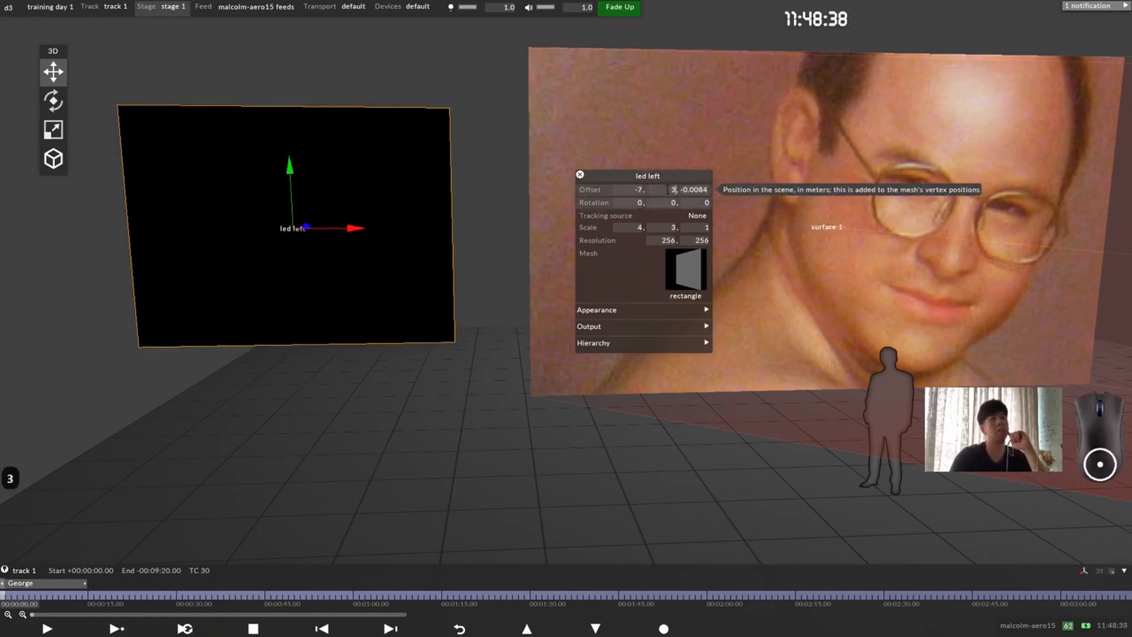
click(704, 190)
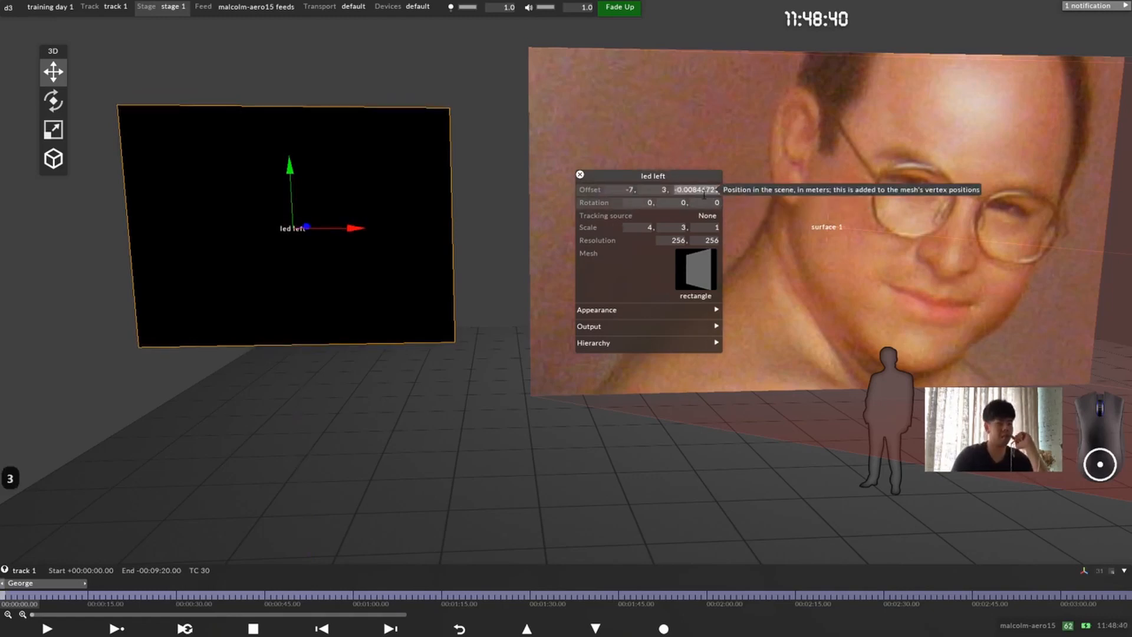
text(0)
key(Return)
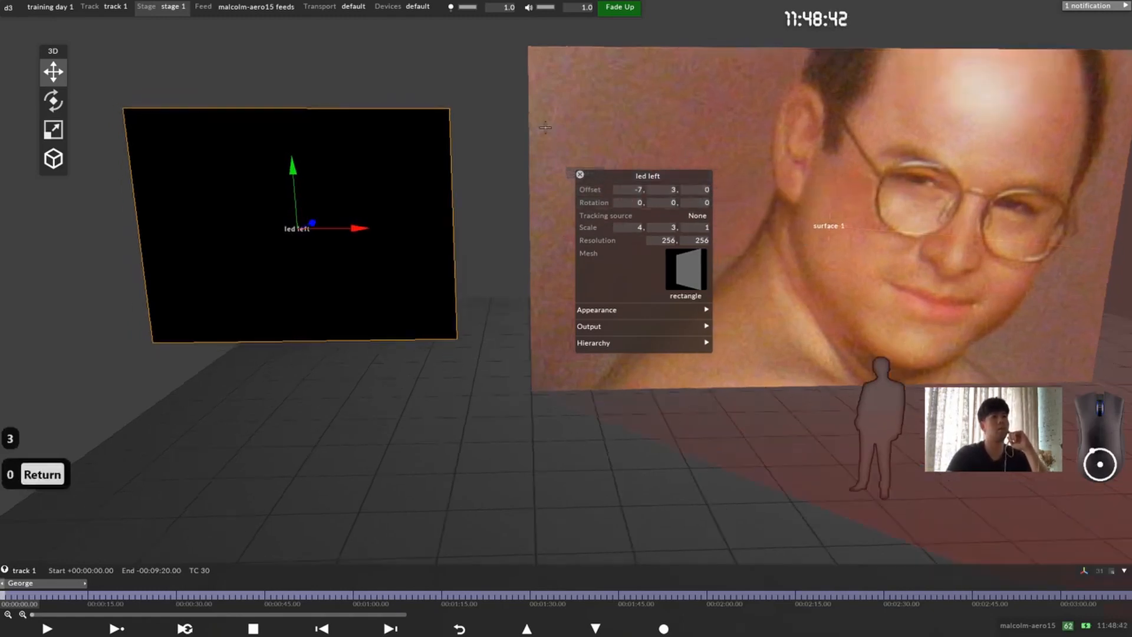
scroll(546, 134, down, 5)
middle_drag(543, 216, 338, 221)
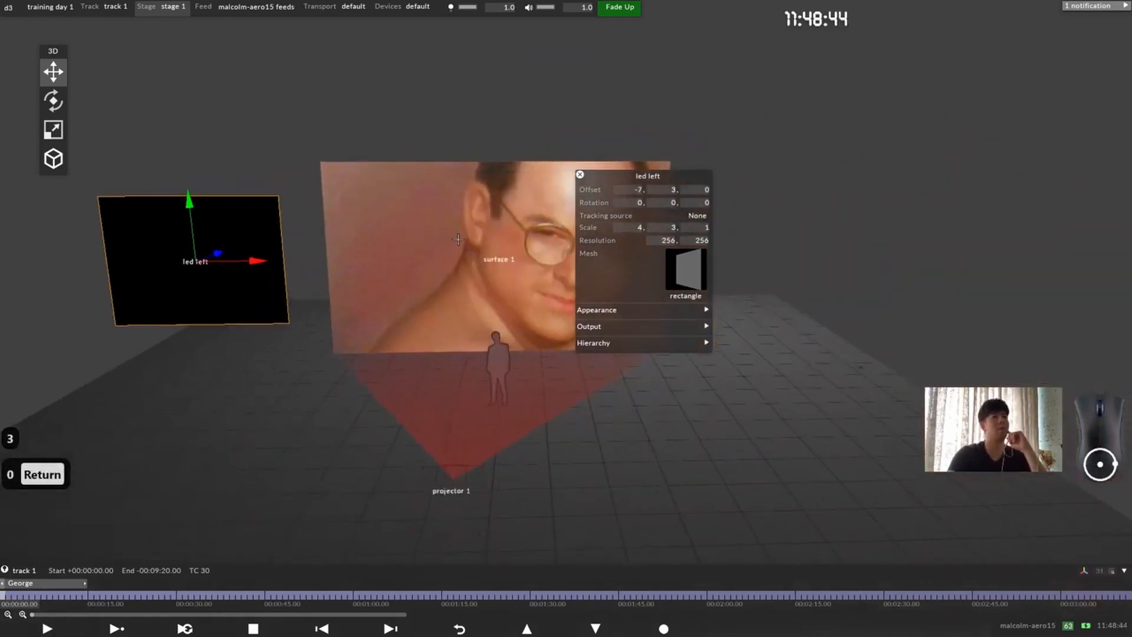
Step: Check the offset, scale and resolution properties of surface 1, and close its editor
click(494, 247)
click(454, 246)
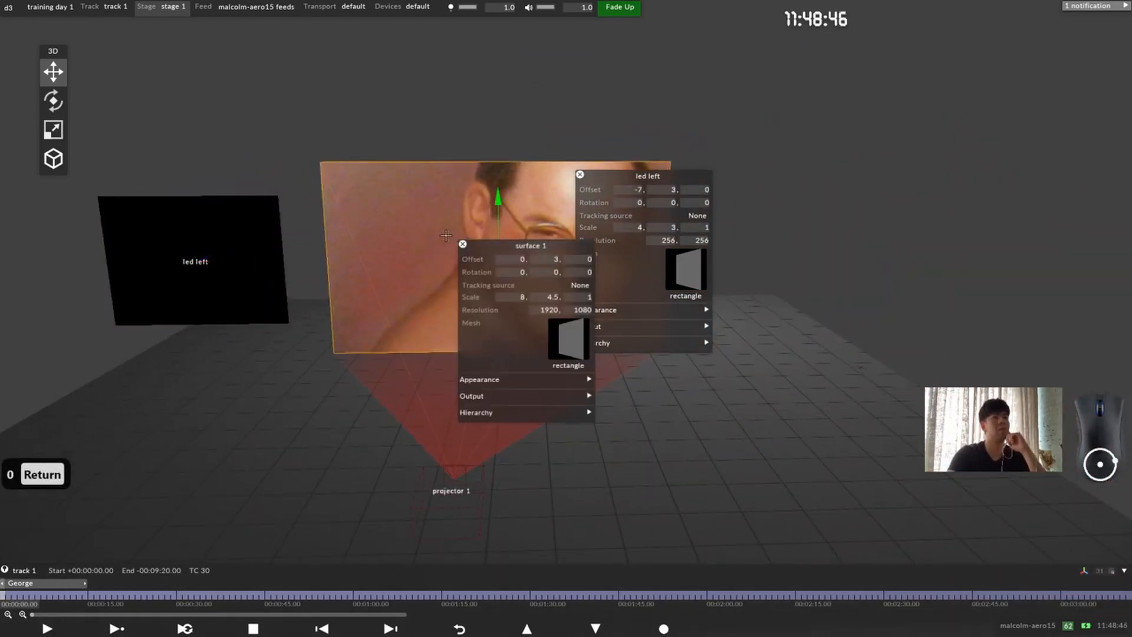
click(463, 244)
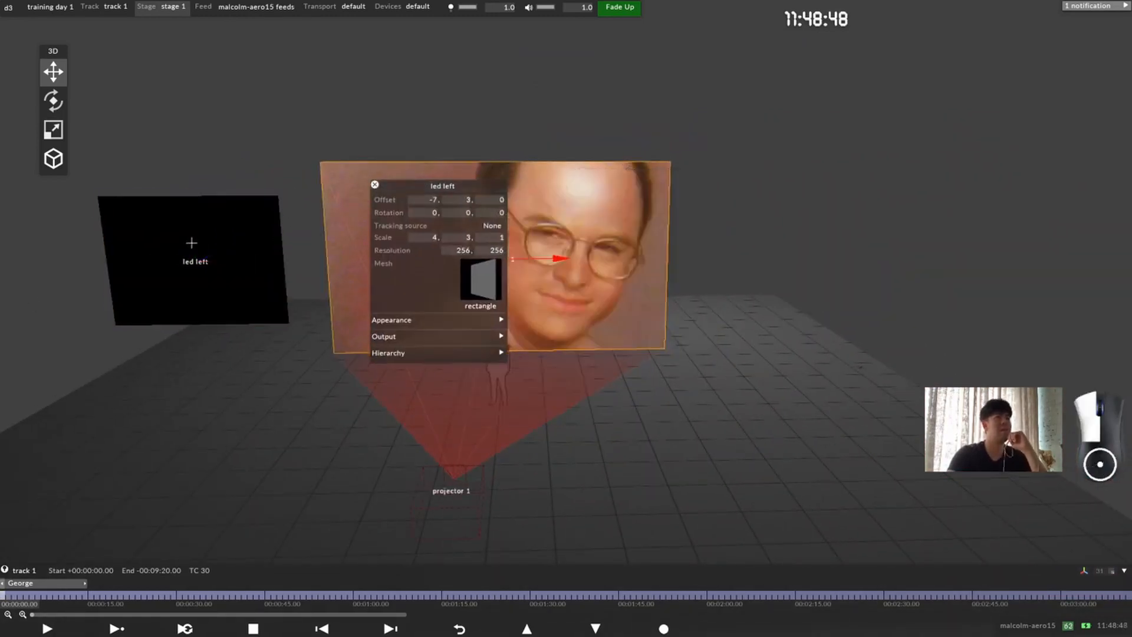
Step: Select the led left screen and place its property editor over the projection surface, keeping both screens in view
click(191, 242)
drag(425, 186, 360, 157)
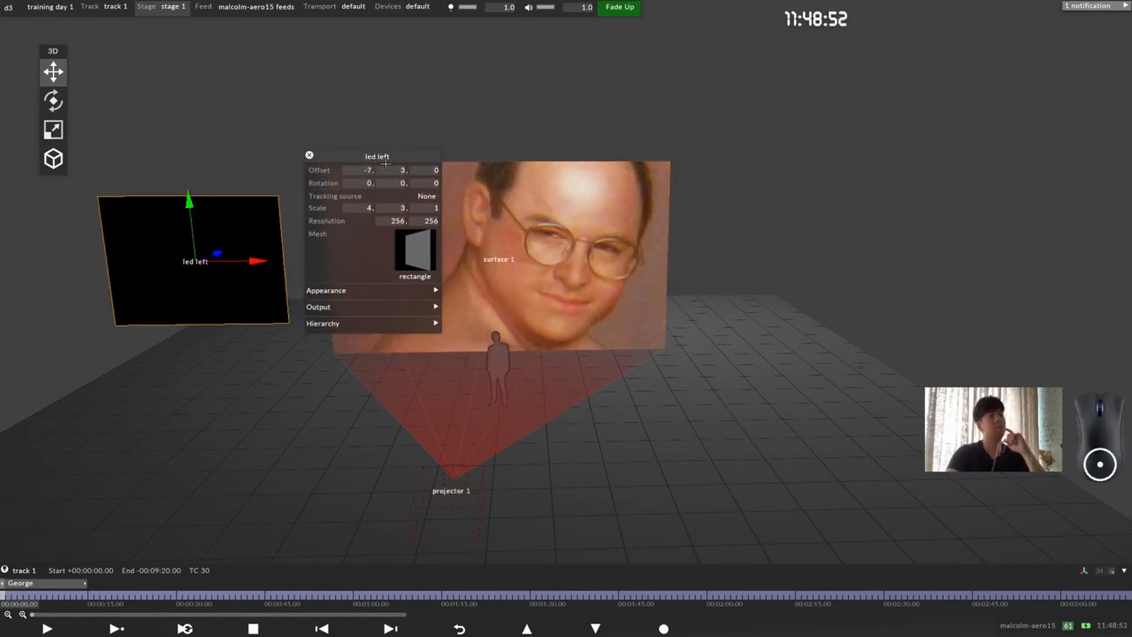
drag(385, 158, 522, 151)
middle_drag(378, 260, 560, 352)
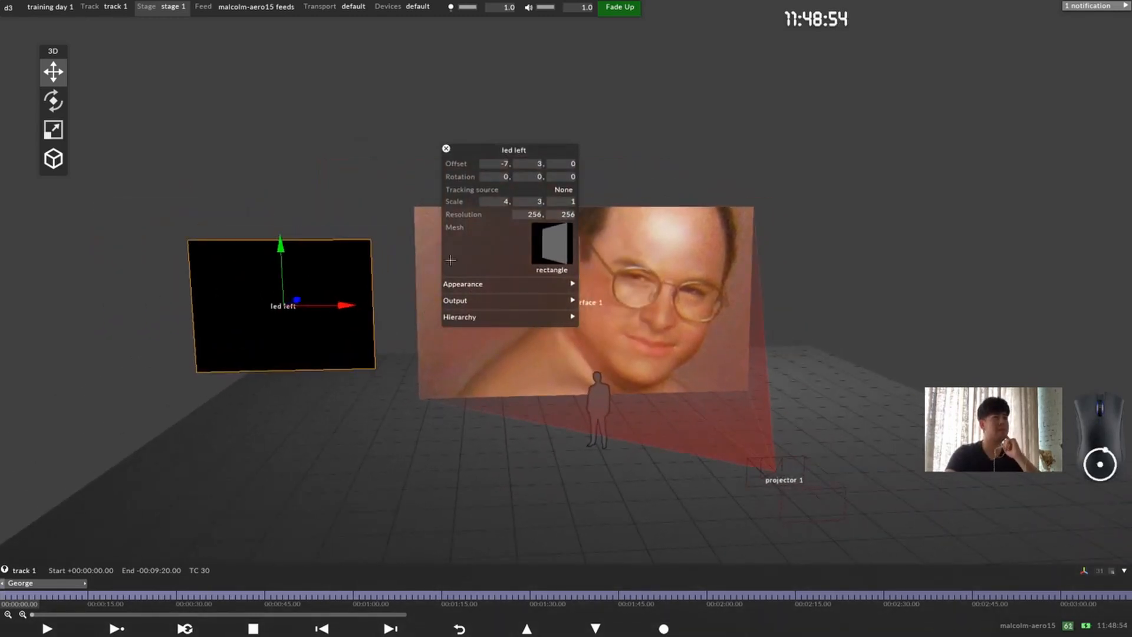
Step: Adjust the led left screen's horizontal resolution to 266 pixels
click(538, 201)
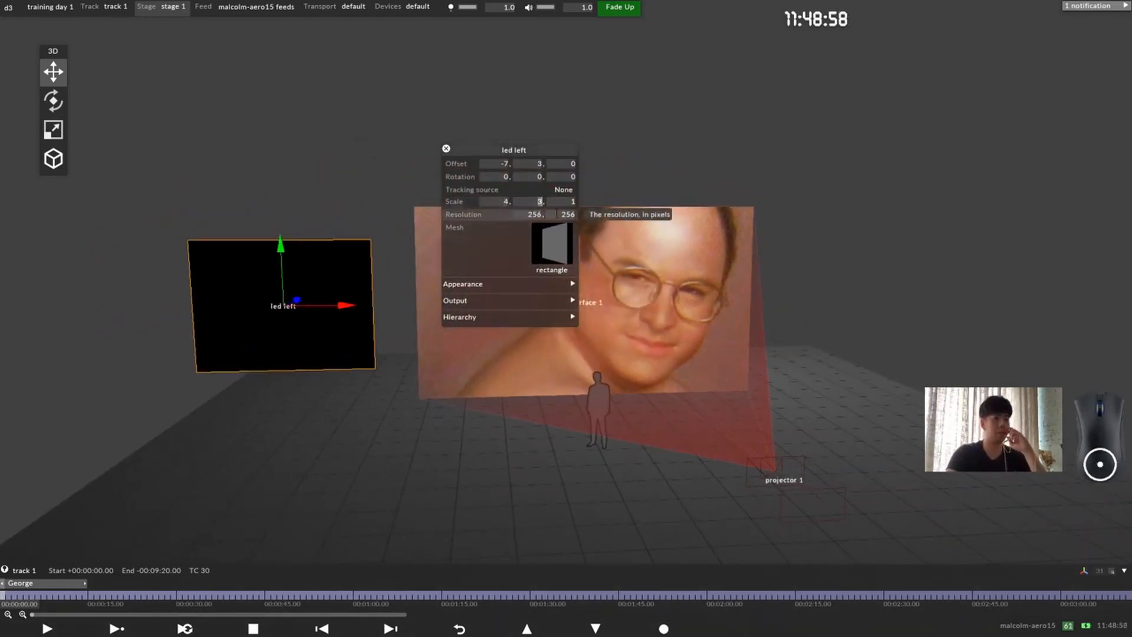
text(263)
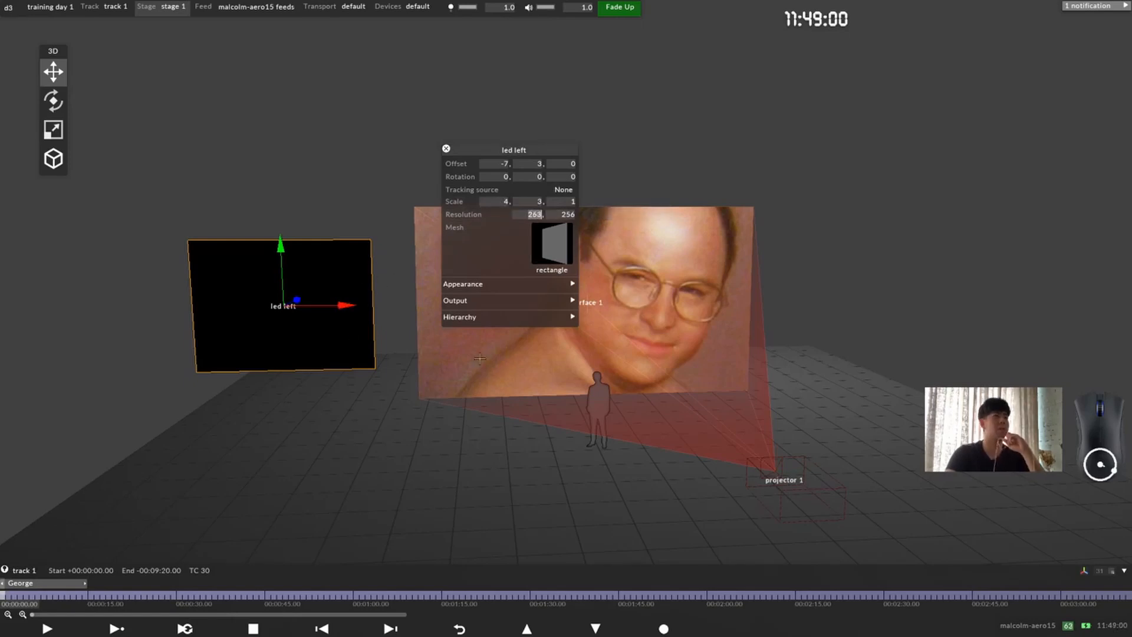
scroll(526, 278, up, 5)
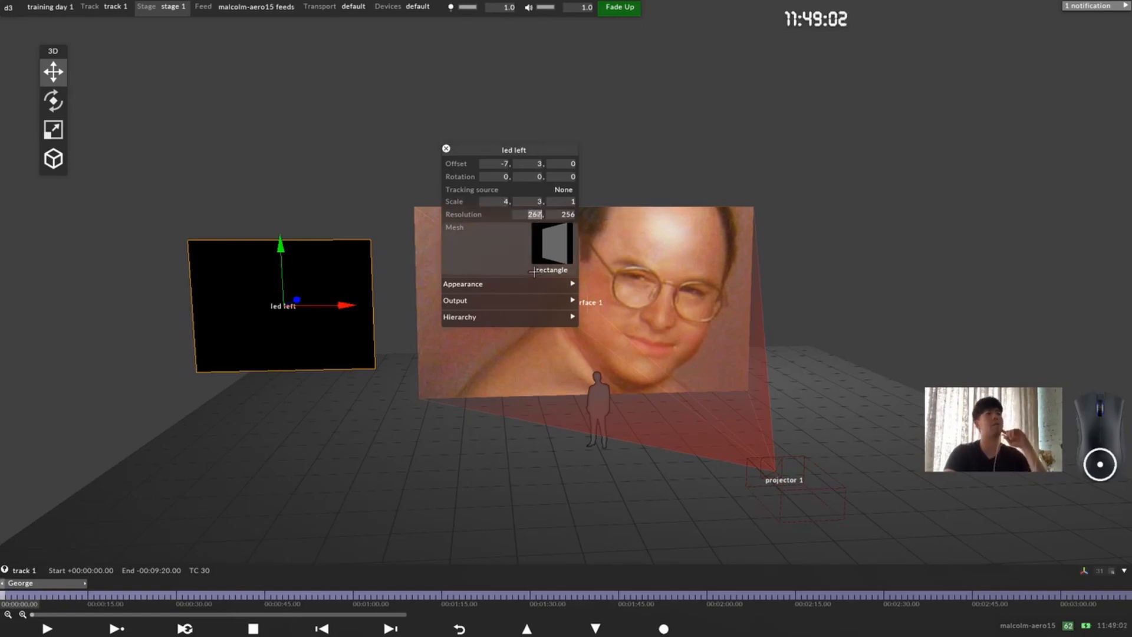
scroll(535, 271, down, 2)
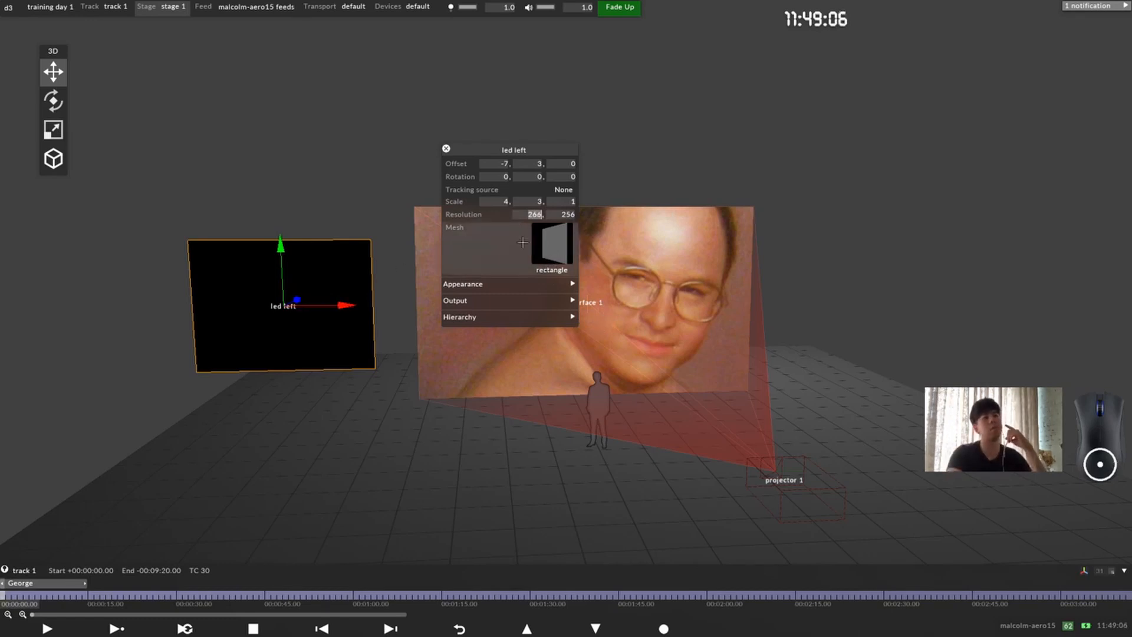
Step: Set the led left screen's horizontal resolution to 128 pixels, viewing both screens closer up
click(648, 352)
scroll(648, 352, up, 3)
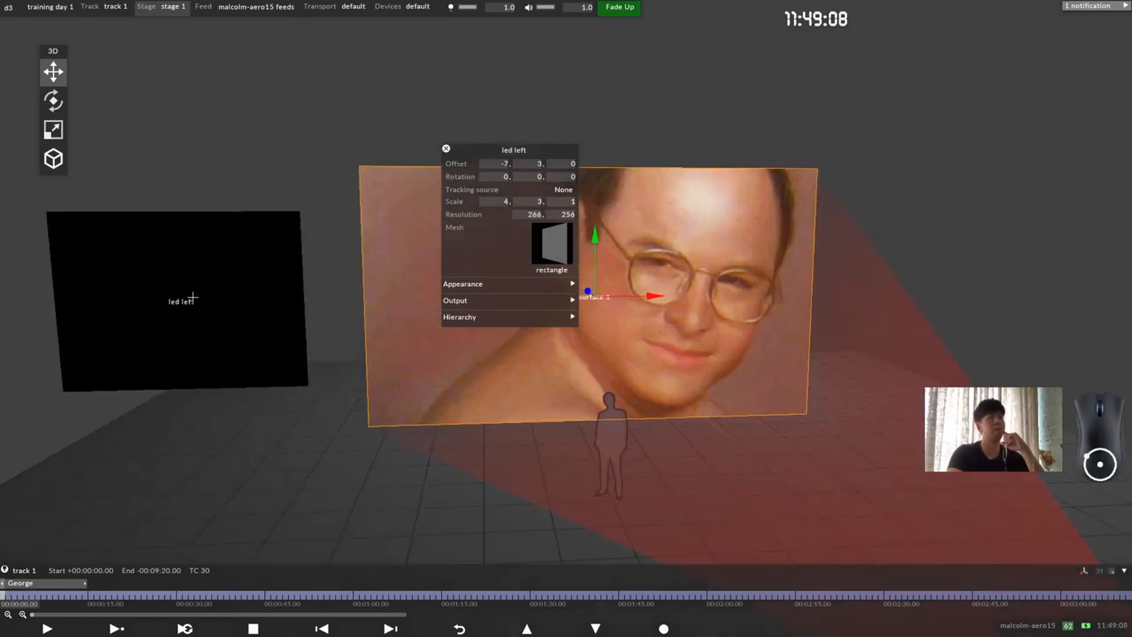
middle_drag(194, 297, 369, 356)
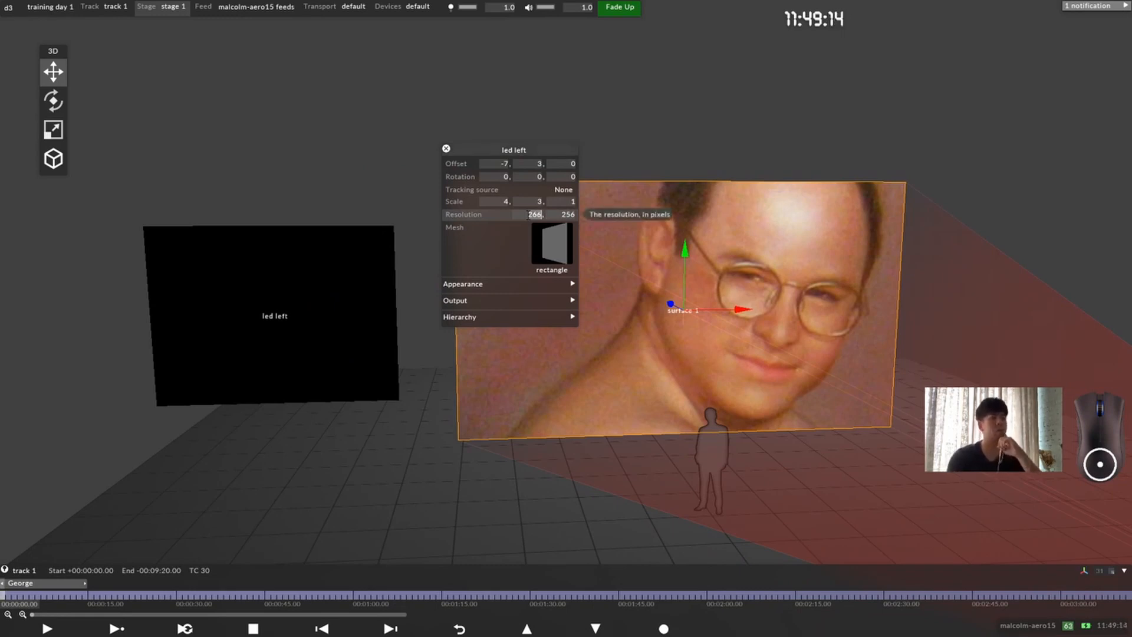
text(12)
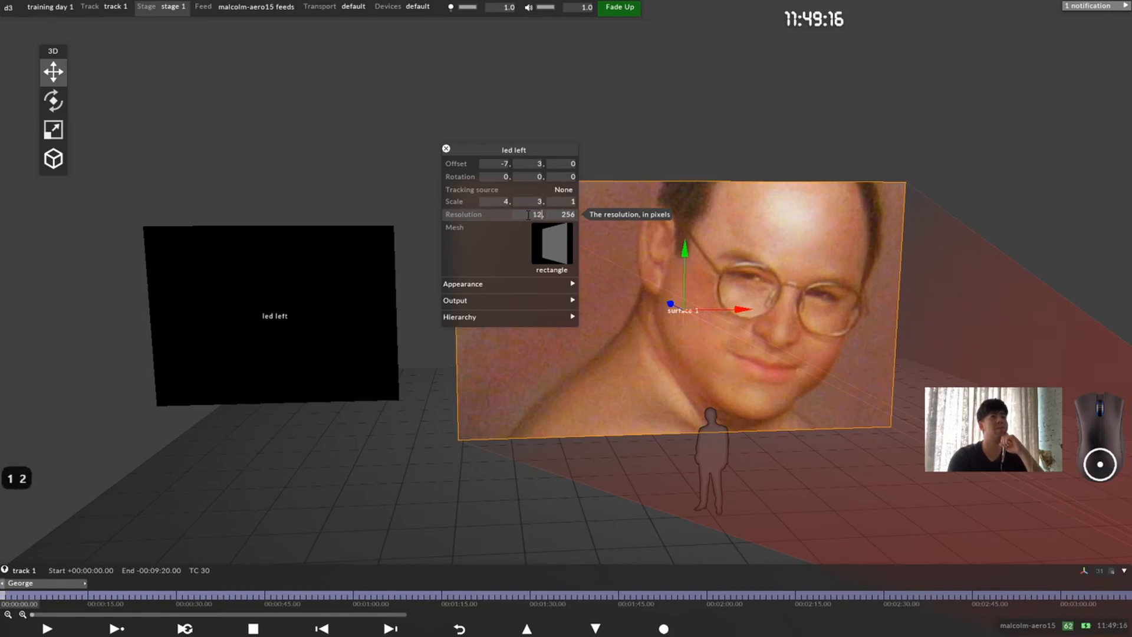
key(Return)
Step: Multiply the led left screen's horizontal resolution by 4 with the expression 128*4
click(528, 215)
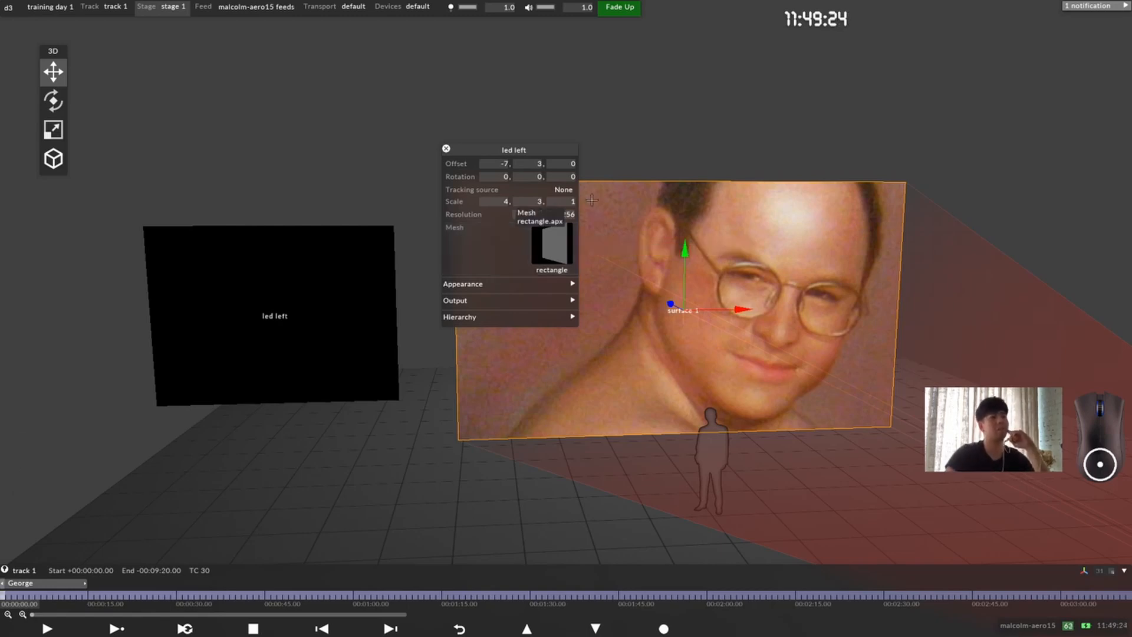
click(540, 215)
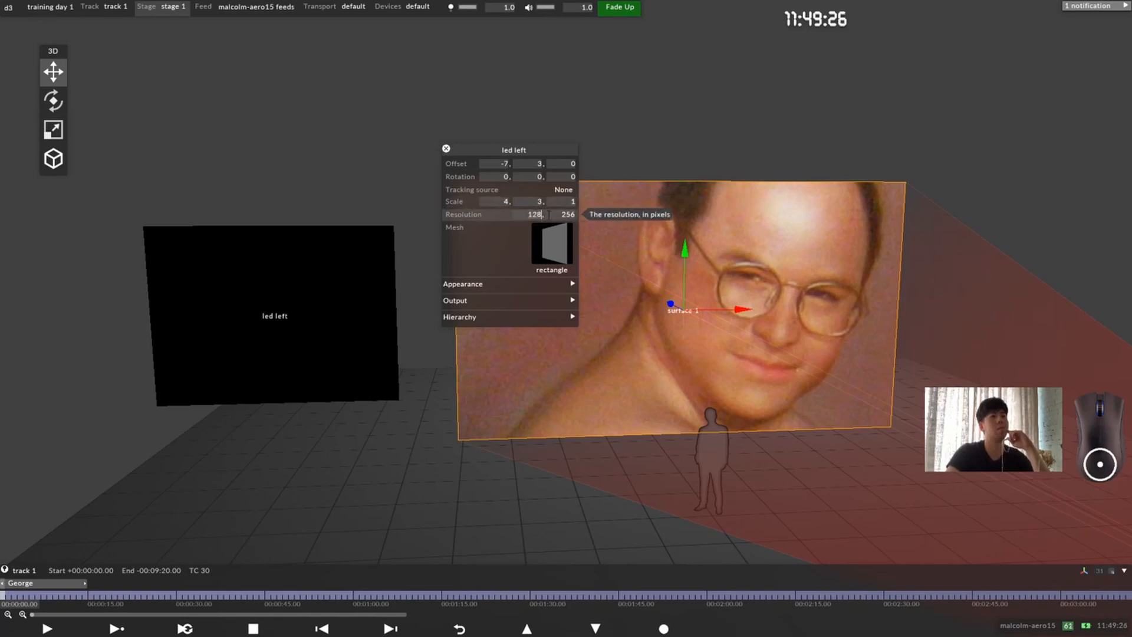
text(*)
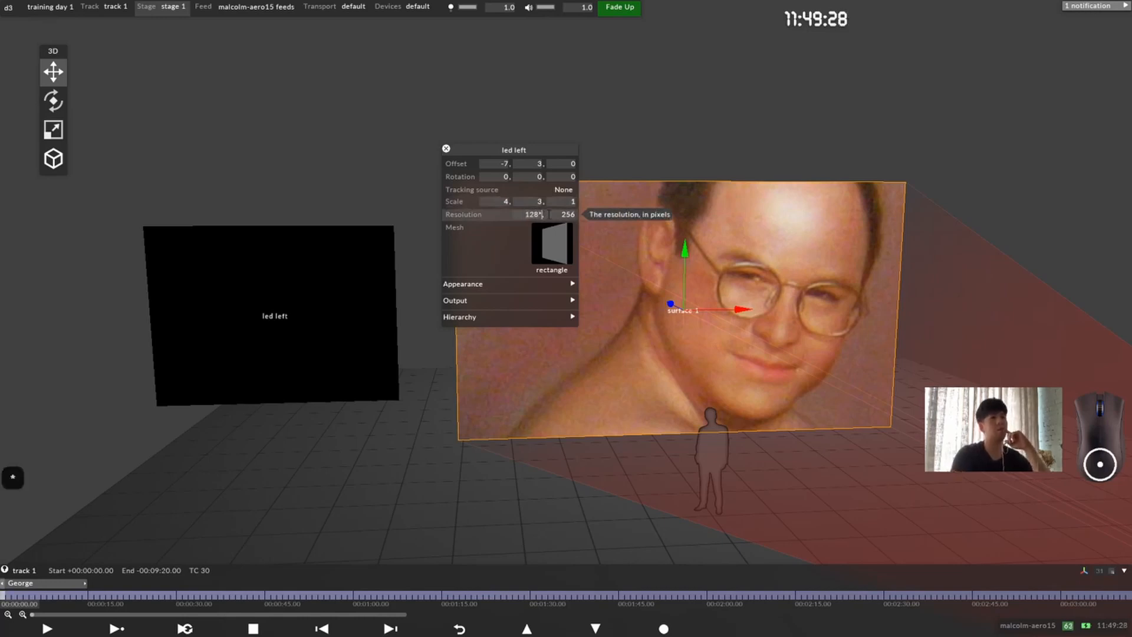
text(4)
key(Return)
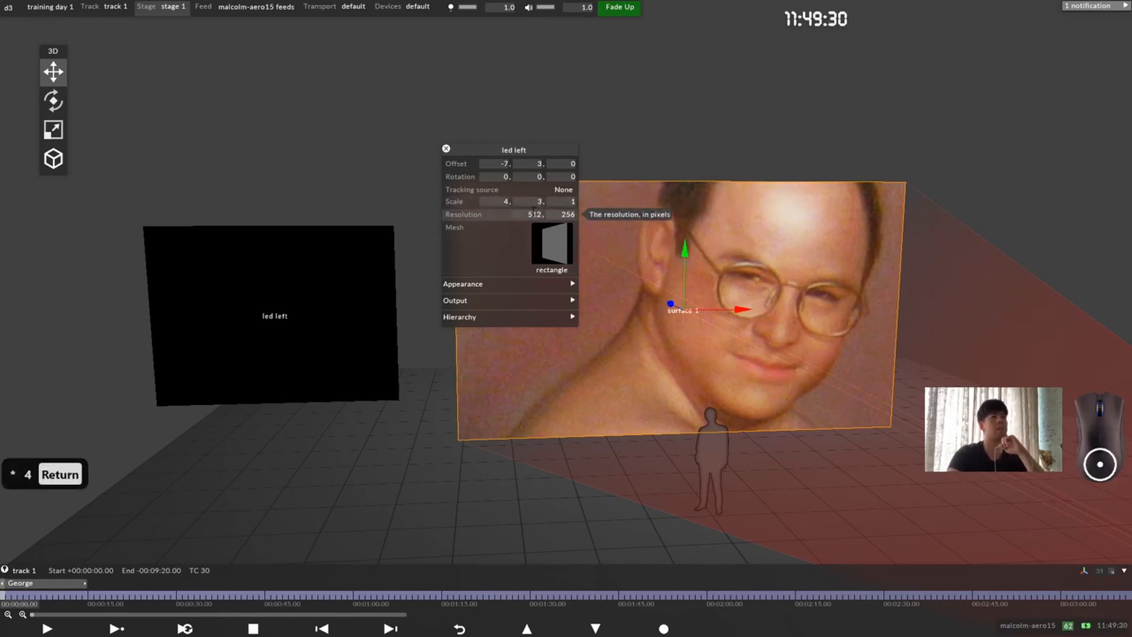
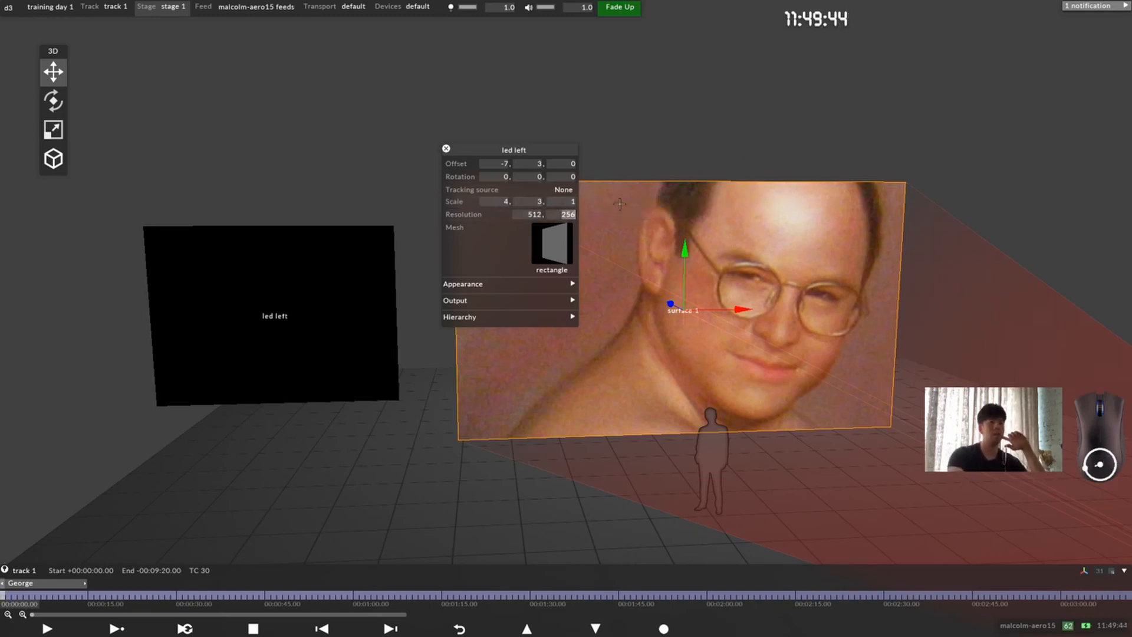
Step: Set the led left screen's vertical resolution with the expression 128*3
text(128)
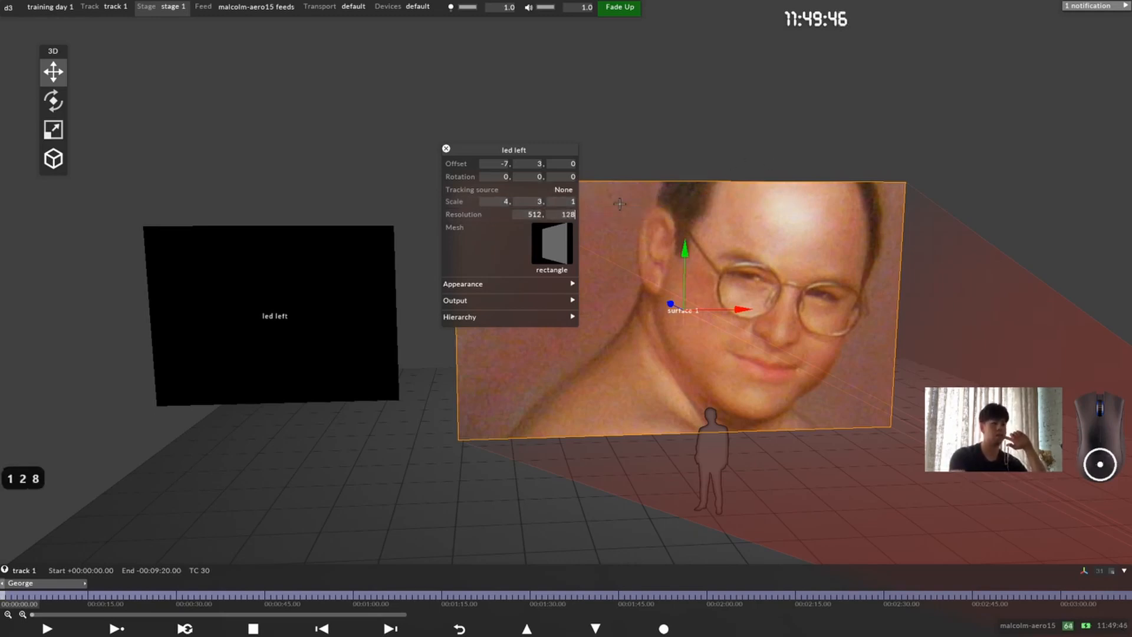
text(*3)
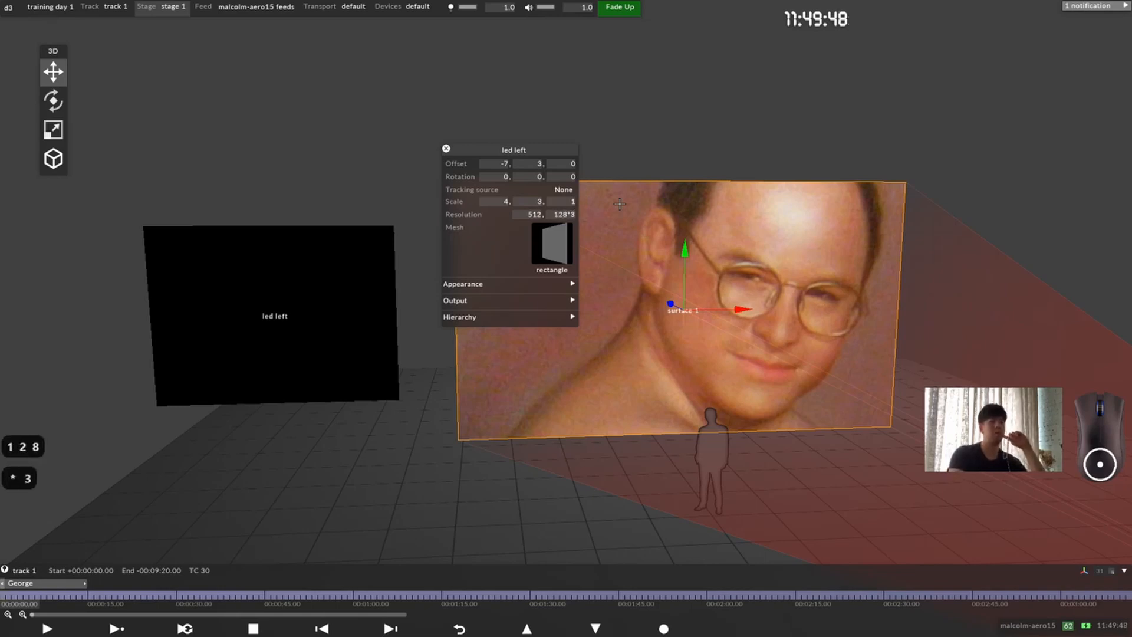
key(Return)
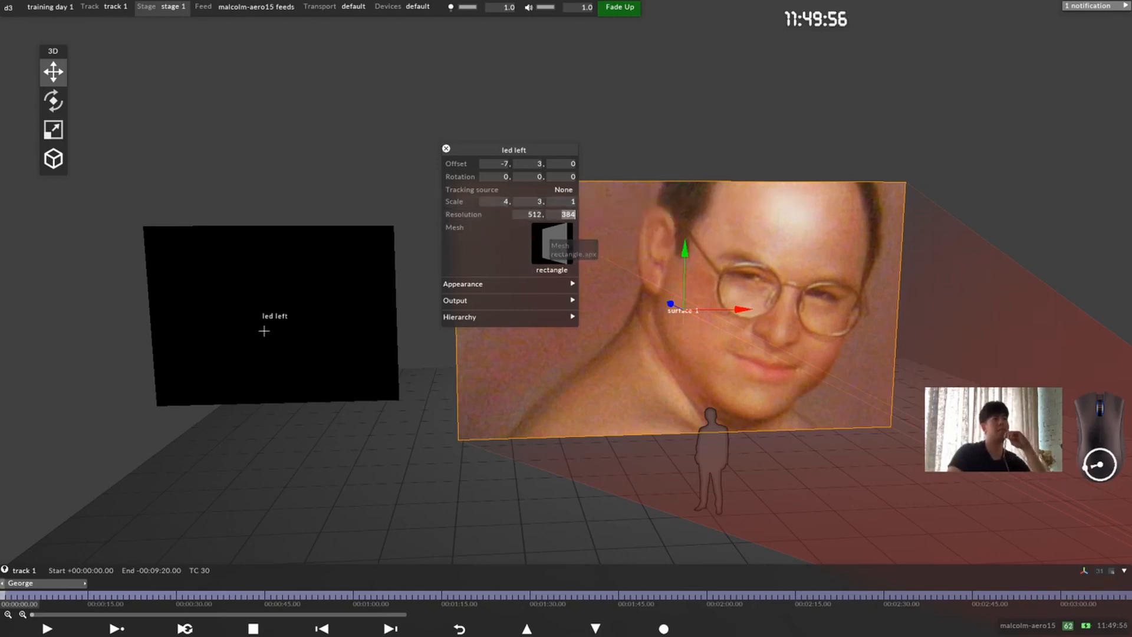
Step: Select the led left screen and look through the meshes available for it
click(260, 352)
drag(485, 152, 548, 139)
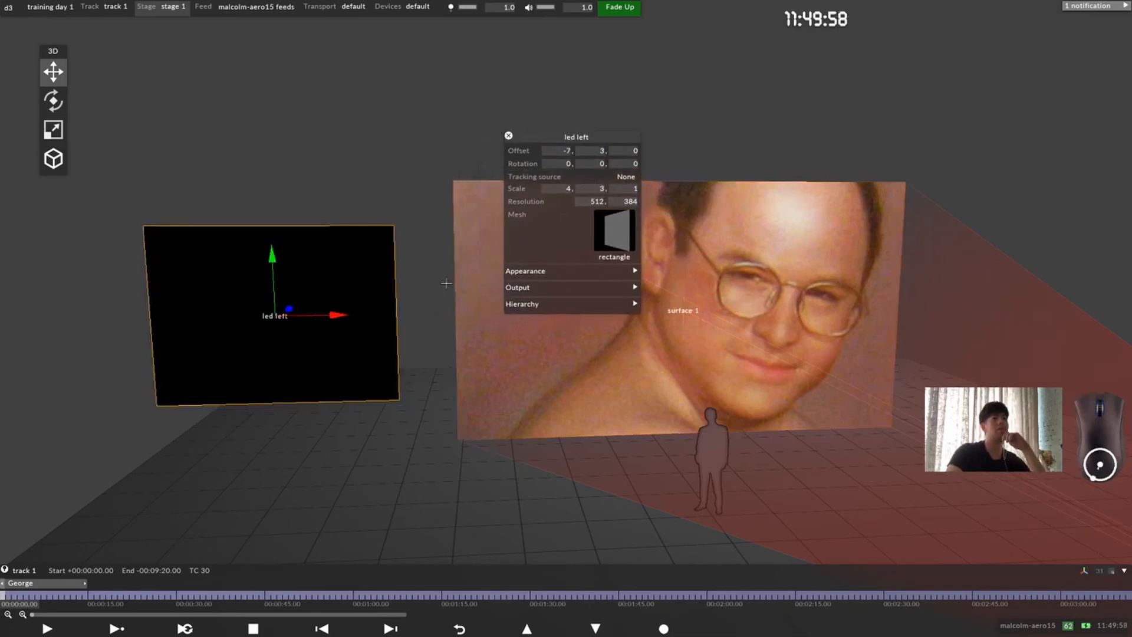
drag(460, 339, 493, 338)
scroll(493, 338, up, 2)
middle_drag(574, 382, 601, 397)
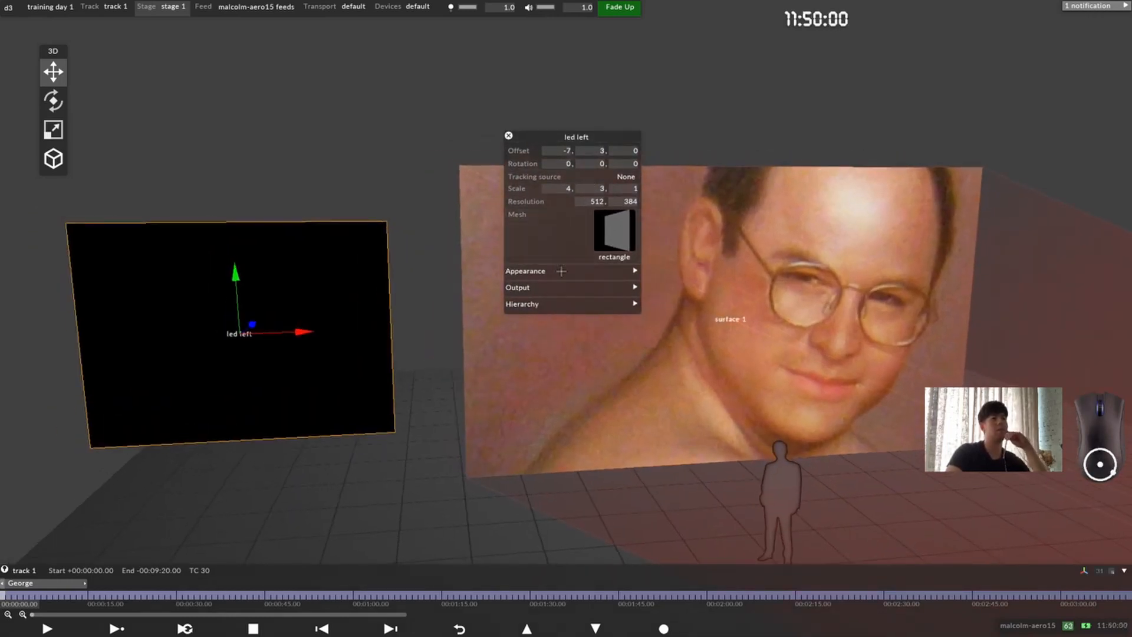
click(597, 236)
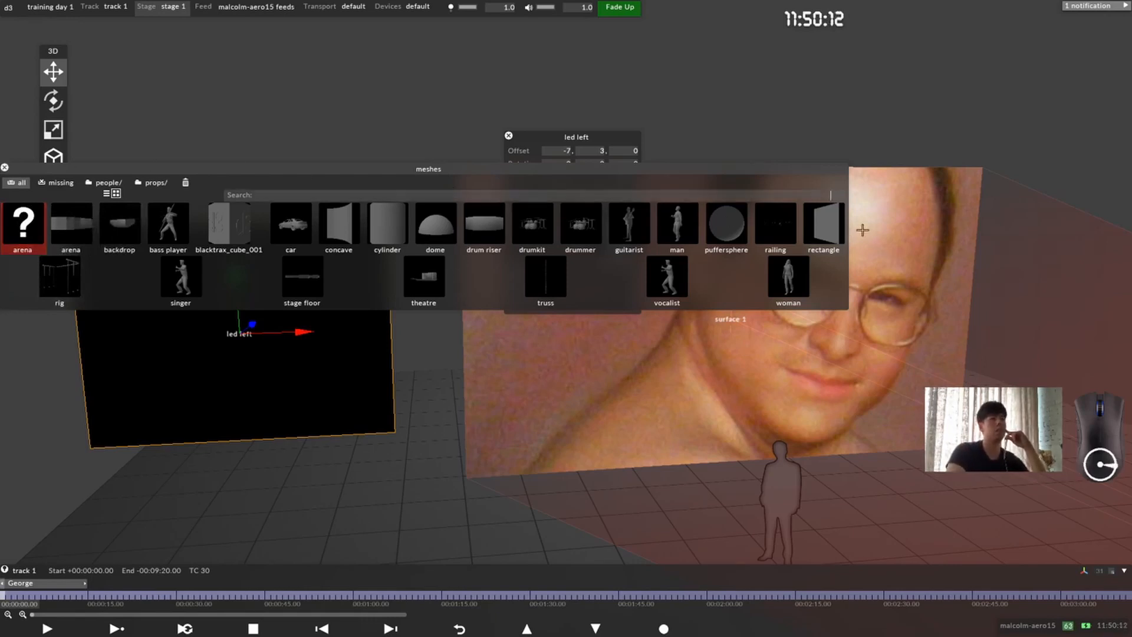
click(858, 260)
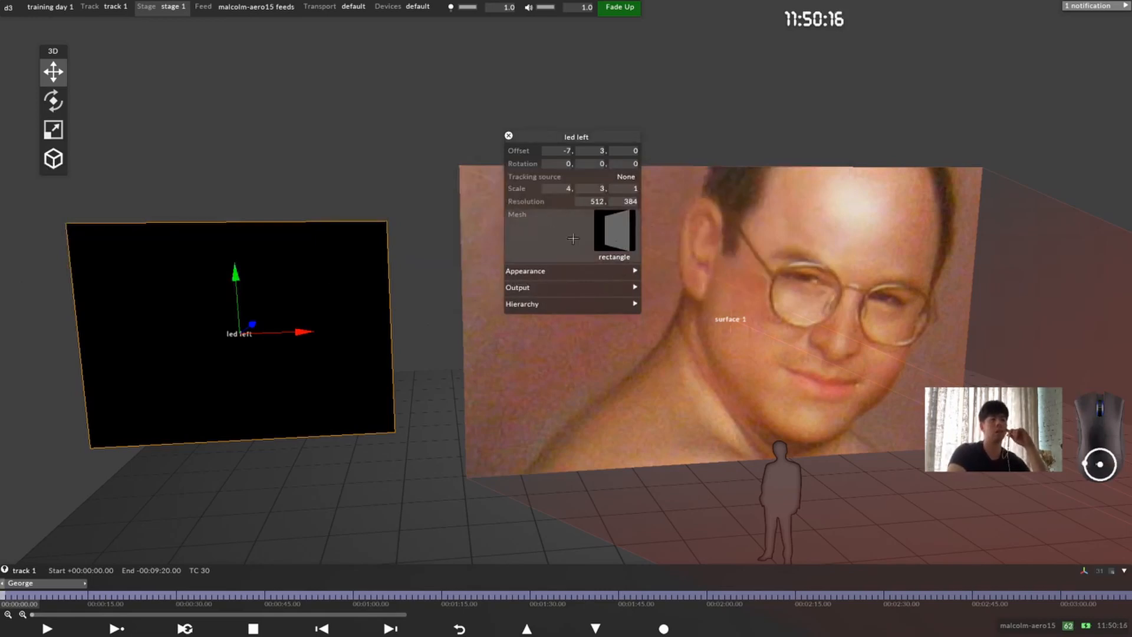
Step: Assign circlemask transparent as the led left screen's pixel mask and move its property editor clear of the screen
click(593, 270)
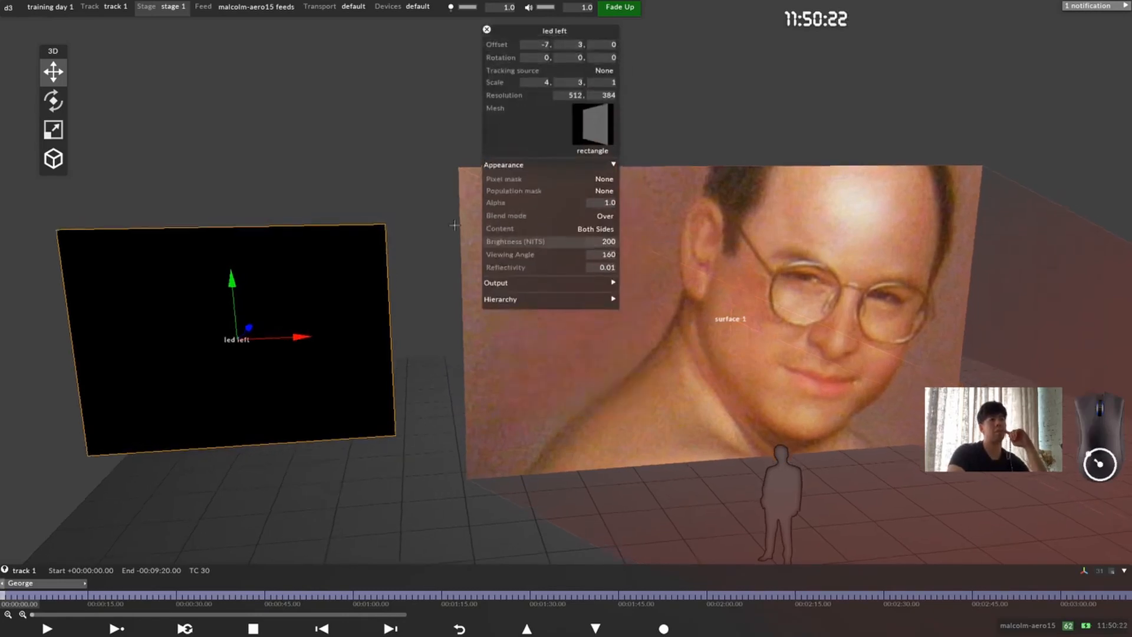
scroll(406, 367, up, 3)
middle_drag(319, 351, 607, 383)
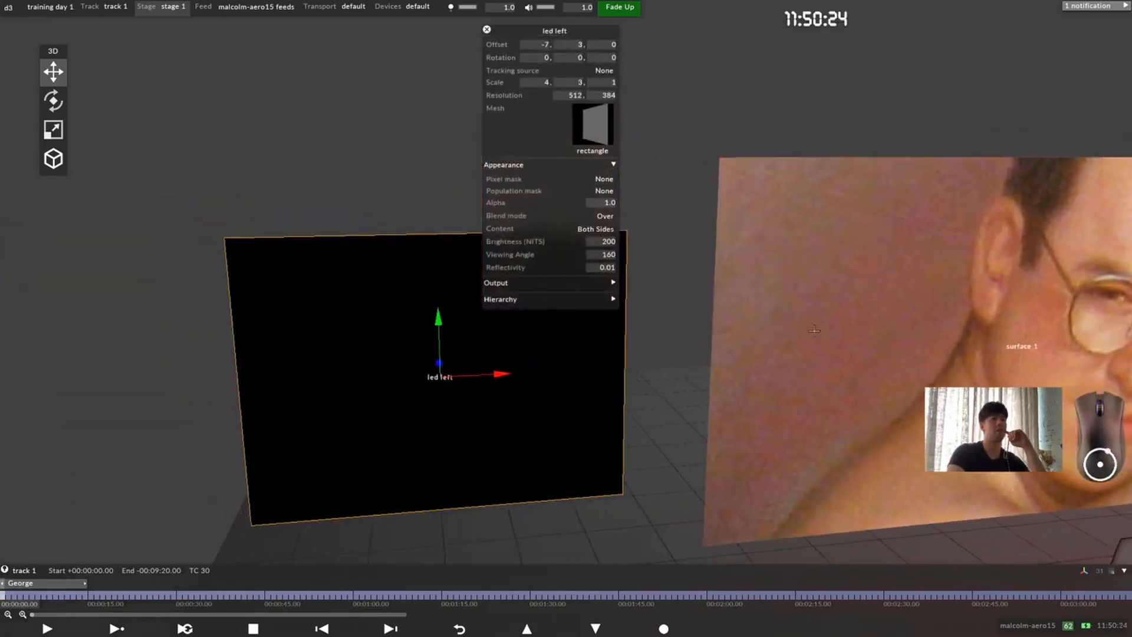
click(606, 180)
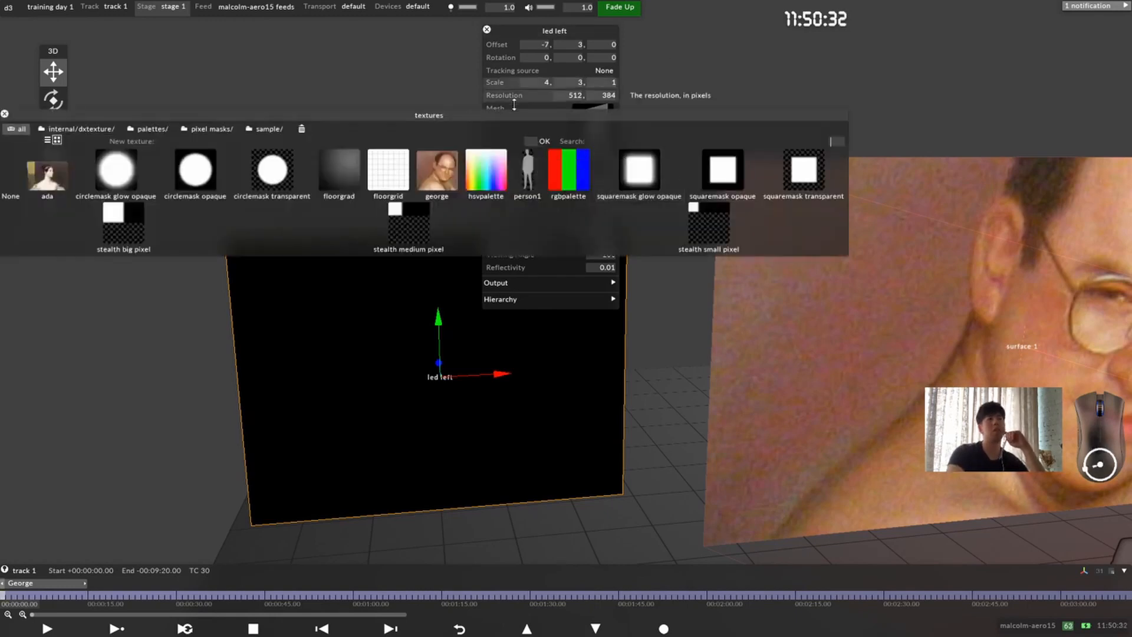
drag(498, 111, 810, 370)
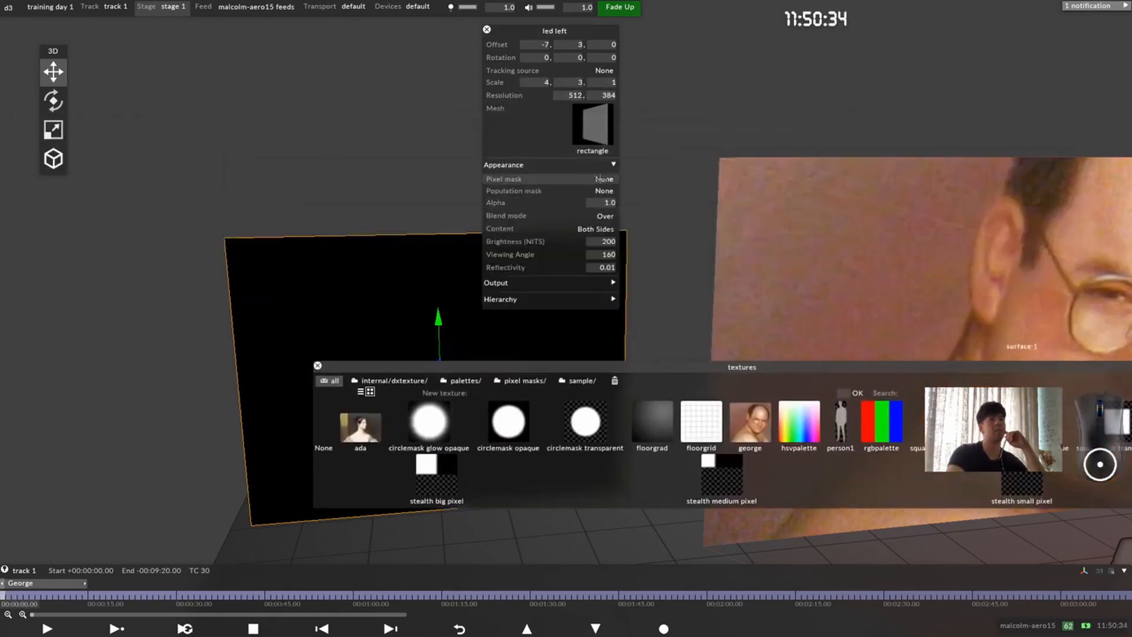
drag(501, 373, 528, 352)
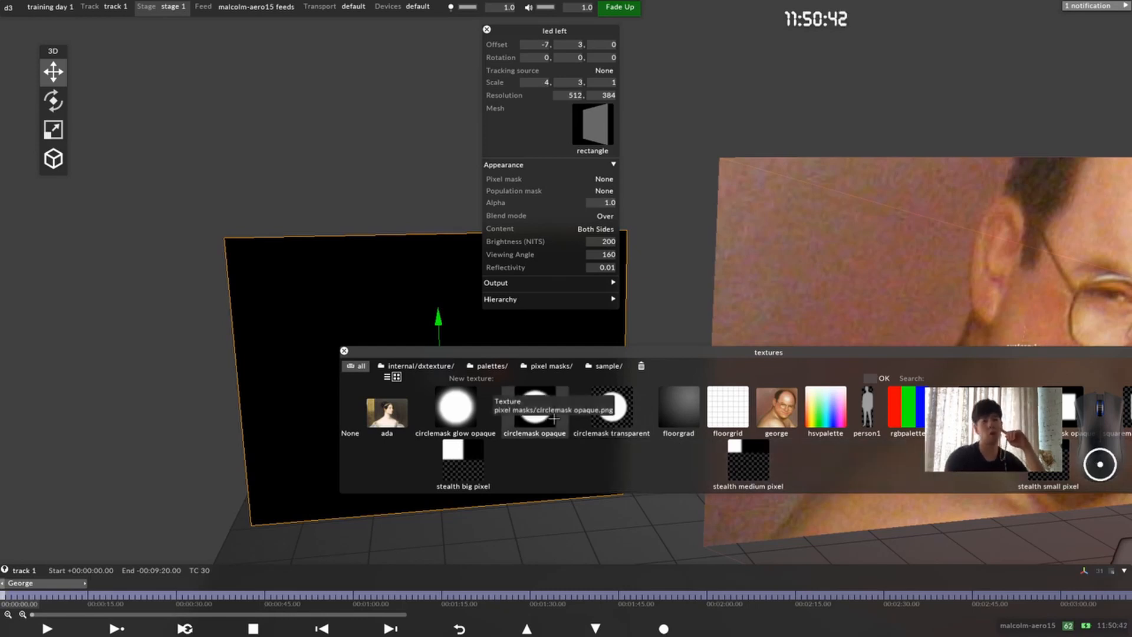
drag(694, 354, 672, 345)
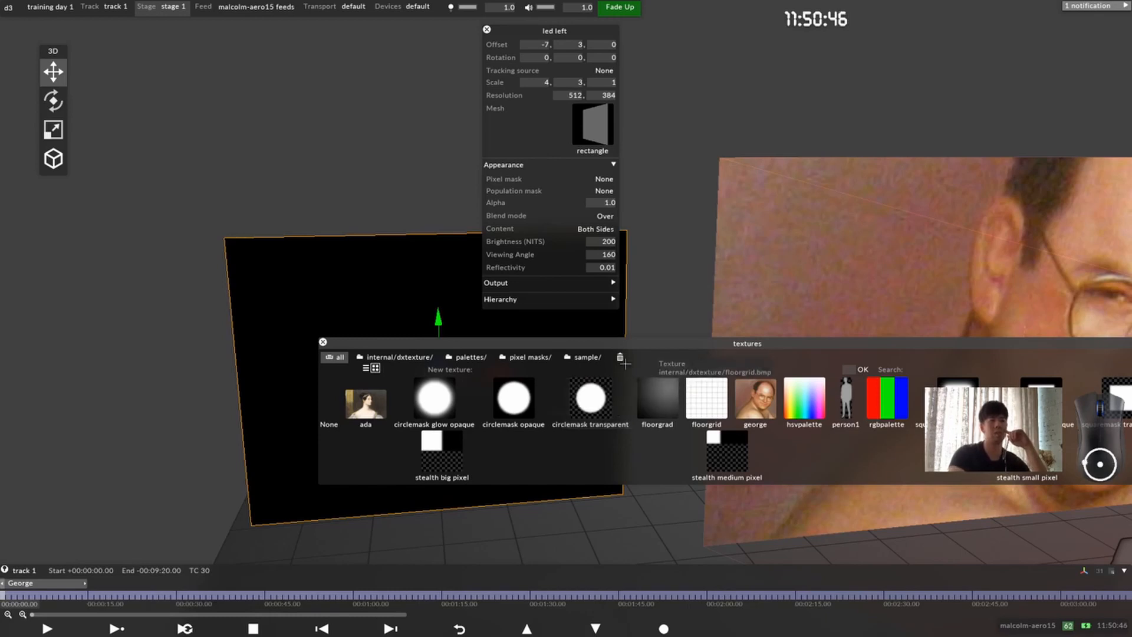
click(590, 401)
drag(567, 30, 792, 56)
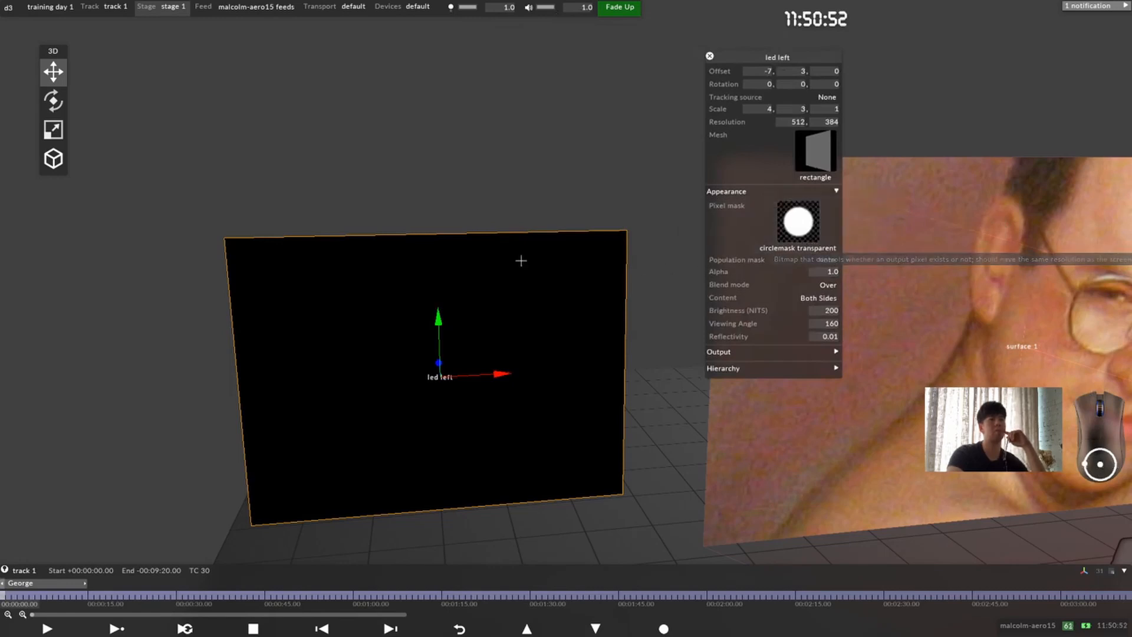
Step: Examine the circular pixel mask on the led left screen from close up and from farther away
drag(558, 341, 543, 379)
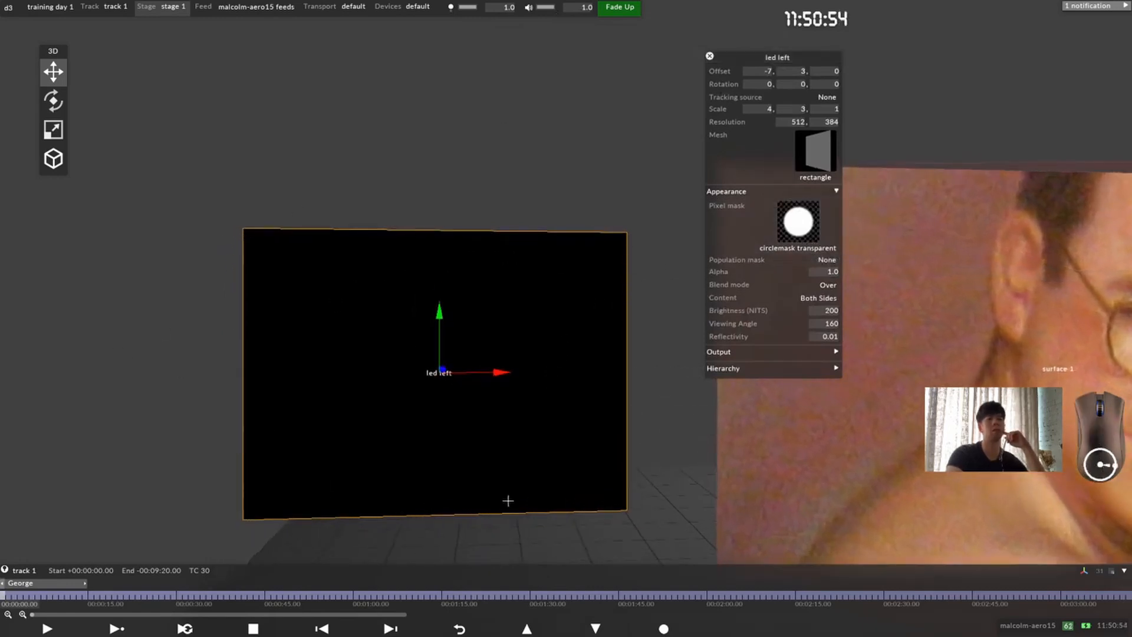
drag(576, 303, 526, 306)
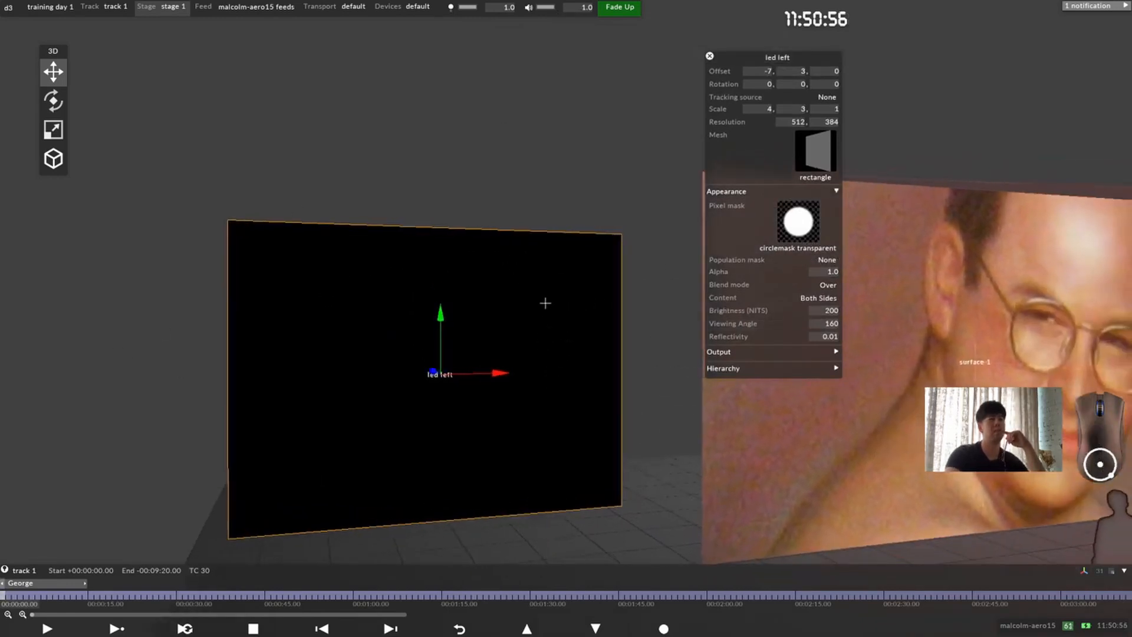
drag(361, 236, 619, 382)
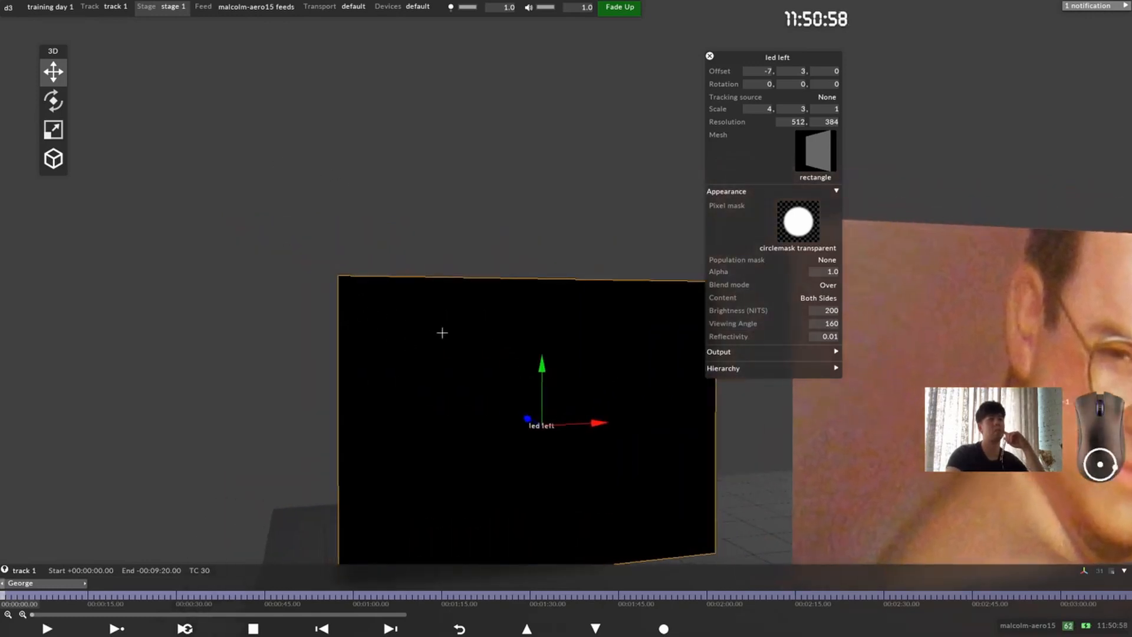
drag(442, 330, 573, 383)
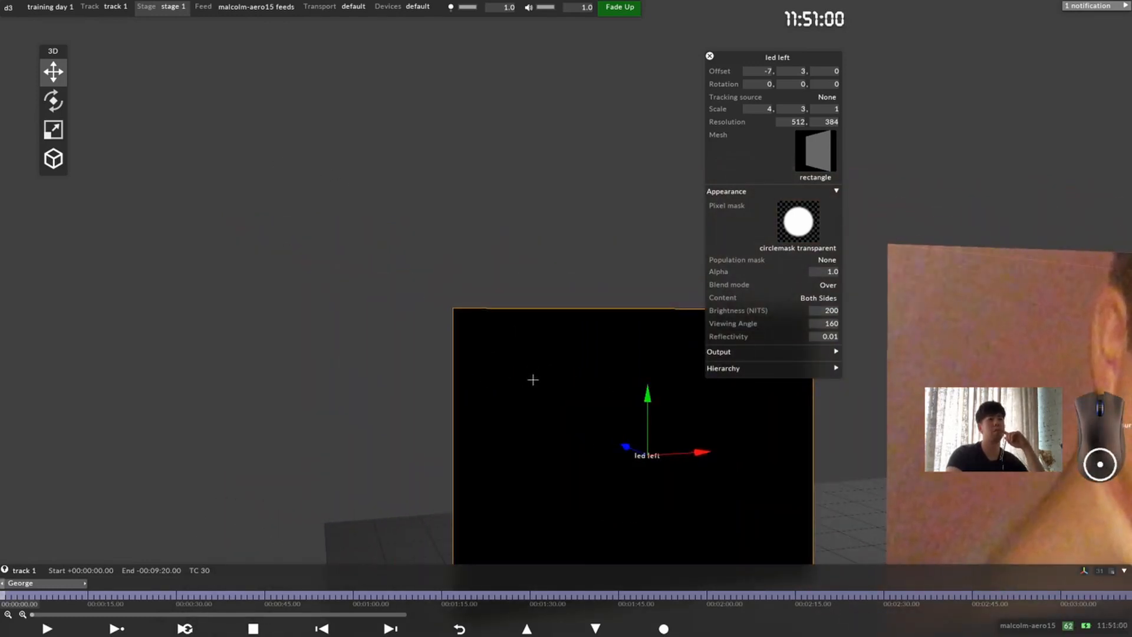
scroll(530, 381, up, 5)
scroll(527, 389, up, 8)
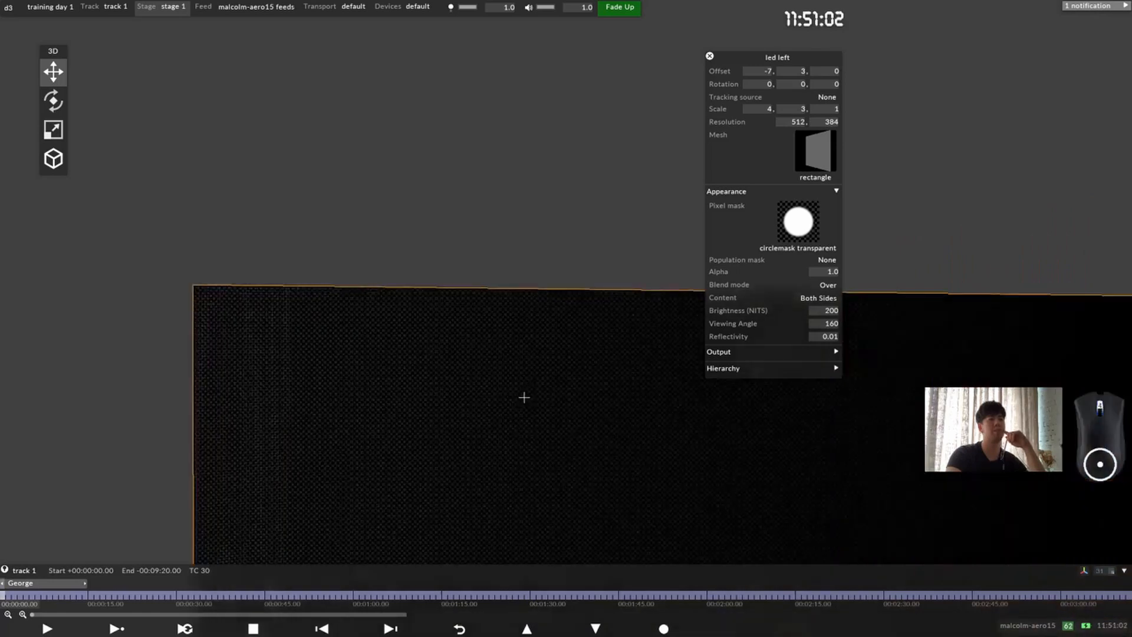
scroll(533, 386, up, 8)
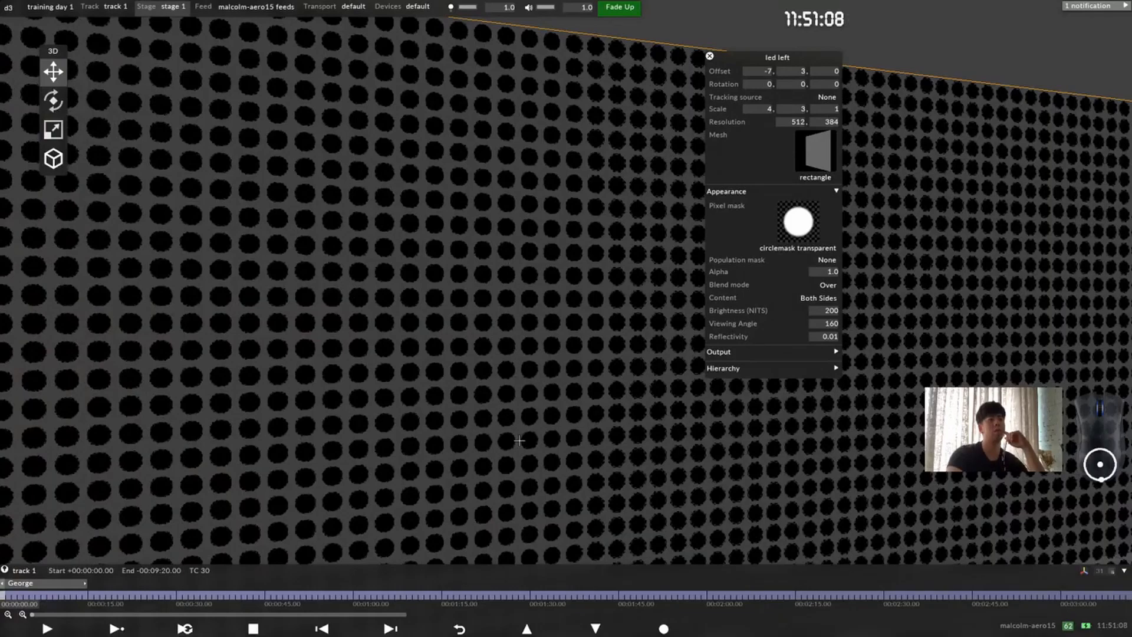
scroll(530, 341, down, 6)
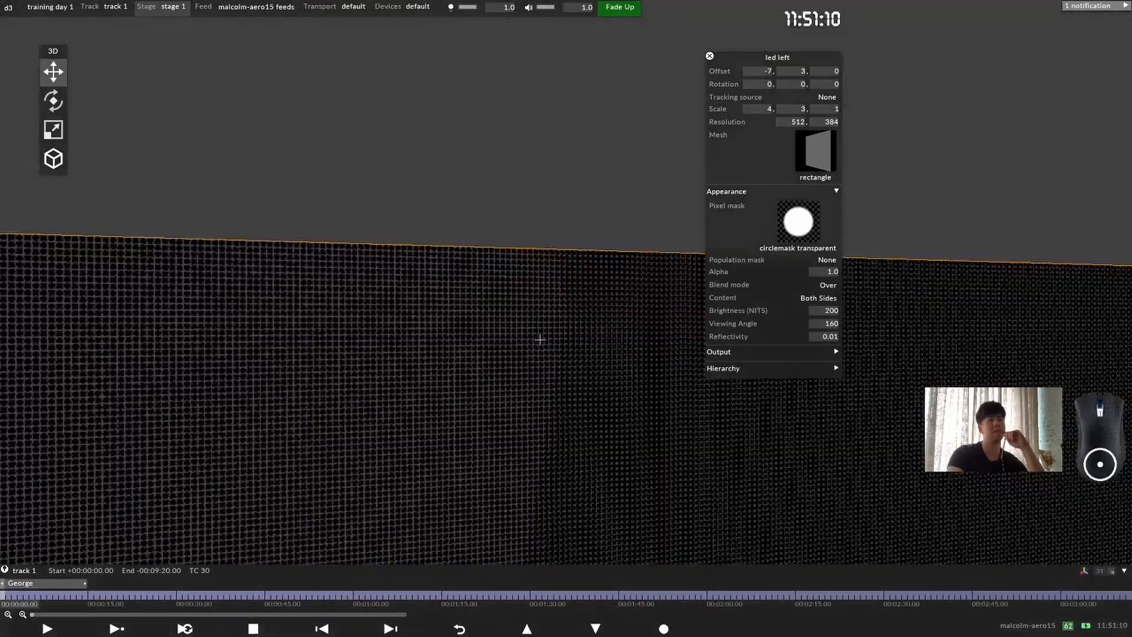
scroll(544, 322, down, 4)
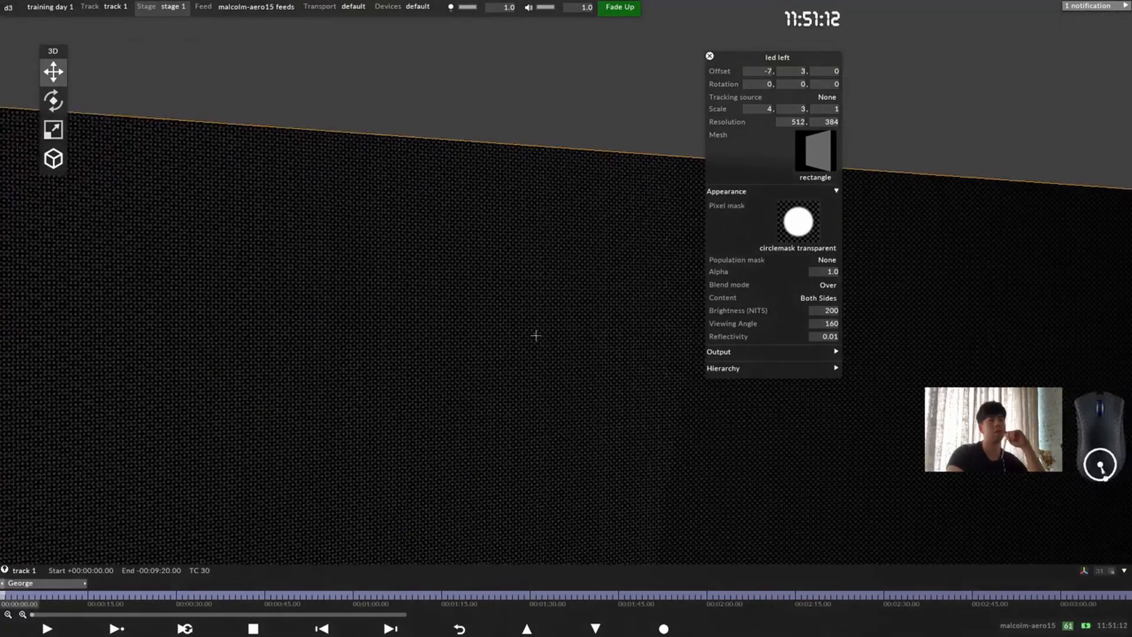
scroll(547, 319, down, 2)
middle_drag(480, 242, 406, 172)
scroll(483, 364, down, 2)
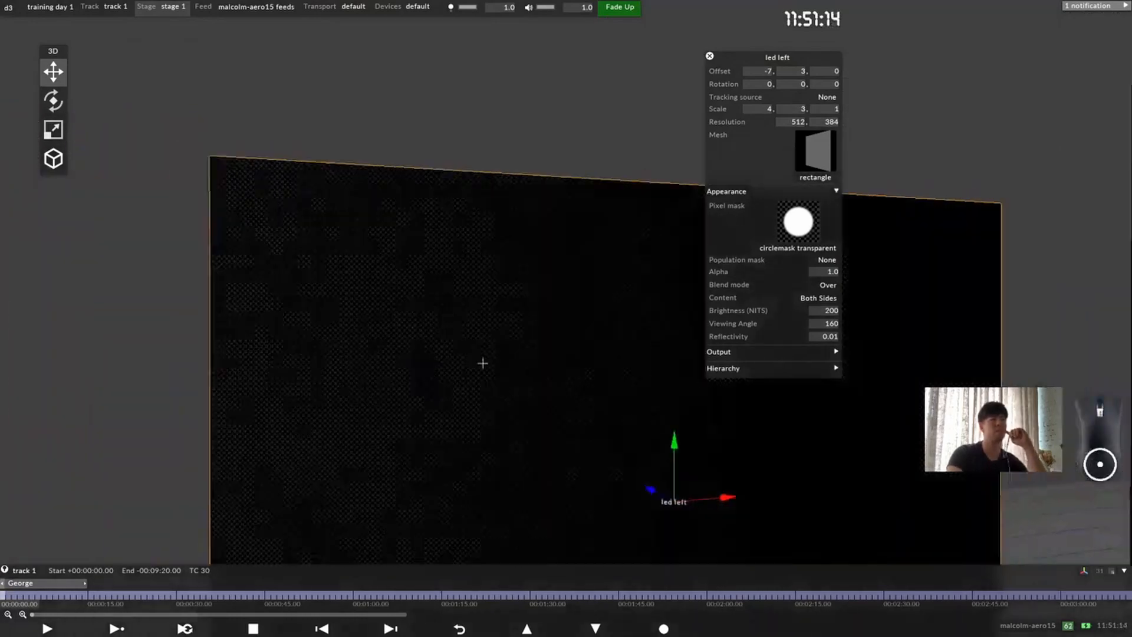
middle_drag(331, 250, 235, 179)
scroll(459, 250, down, 1)
scroll(460, 250, down, 2)
middle_drag(508, 296, 391, 182)
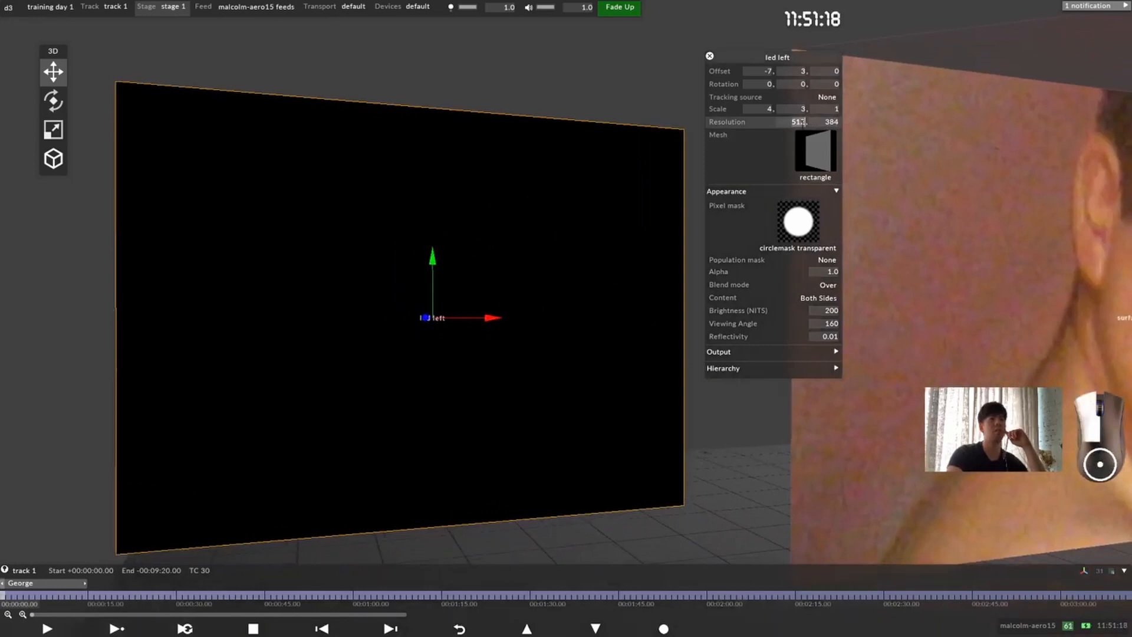
Step: Set the led left screen's resolution to 4 by 4 pixels
click(804, 122)
text(4)
click(832, 120)
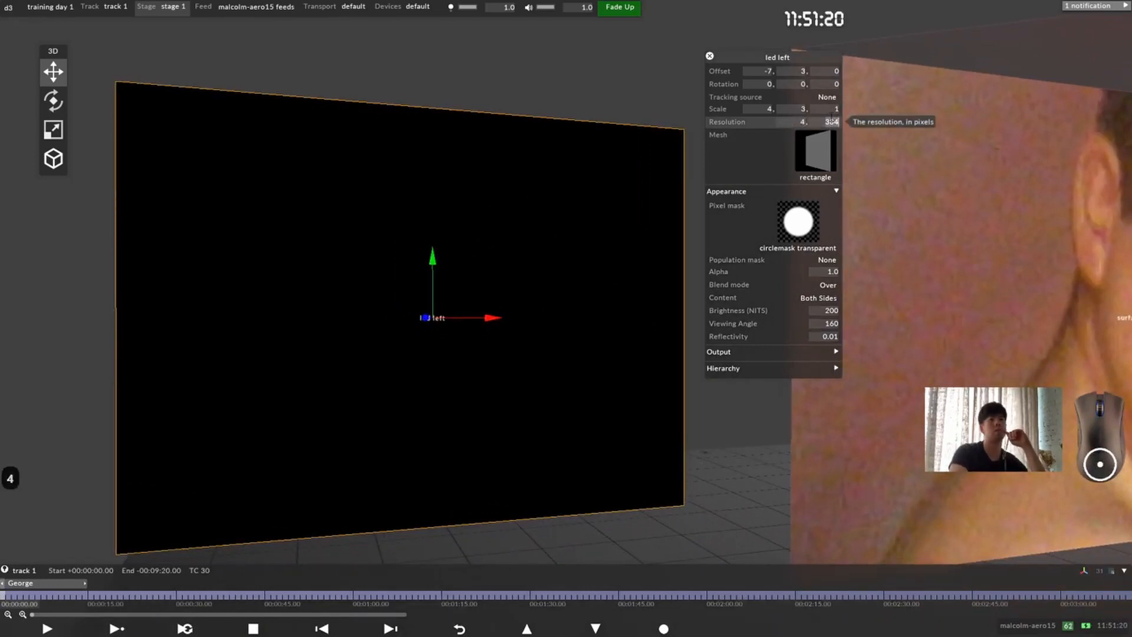
text(4)
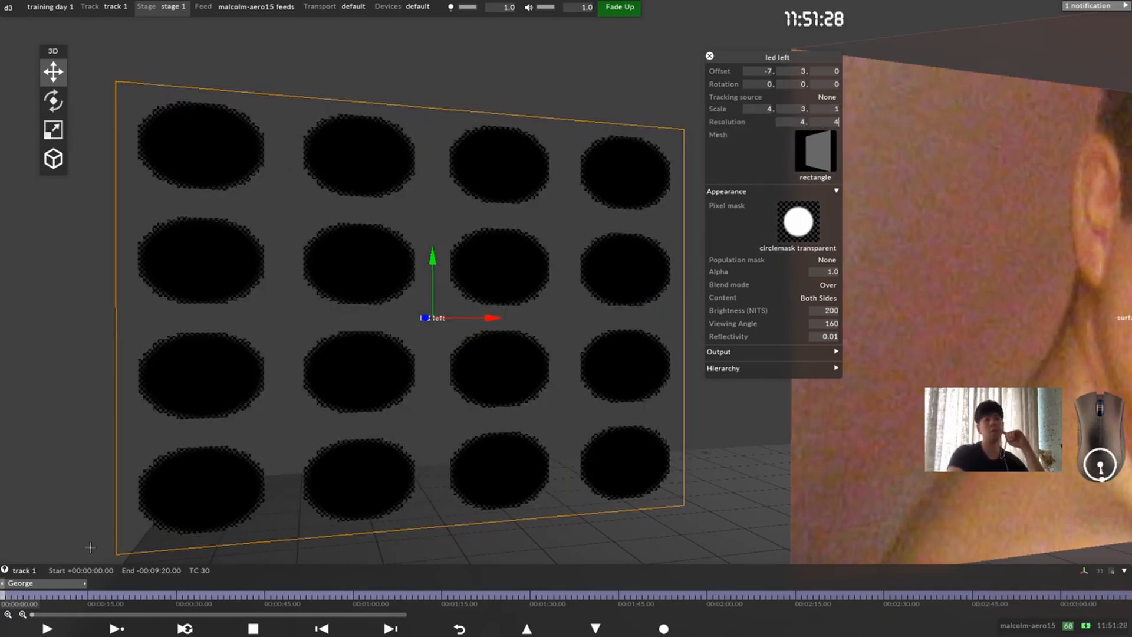
key(Return)
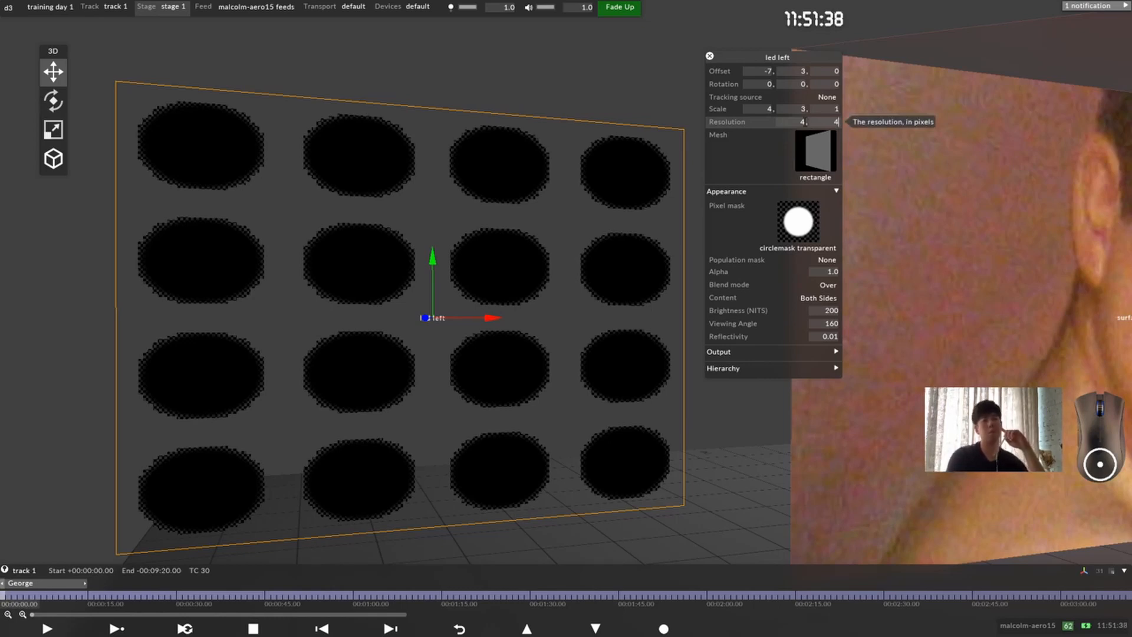
Step: Set the led left screen's vertical resolution to 3 pixels and lower it further to 1 pixel
key(BackSpace)
text(3)
key(Return)
key(Down)
key(Down)
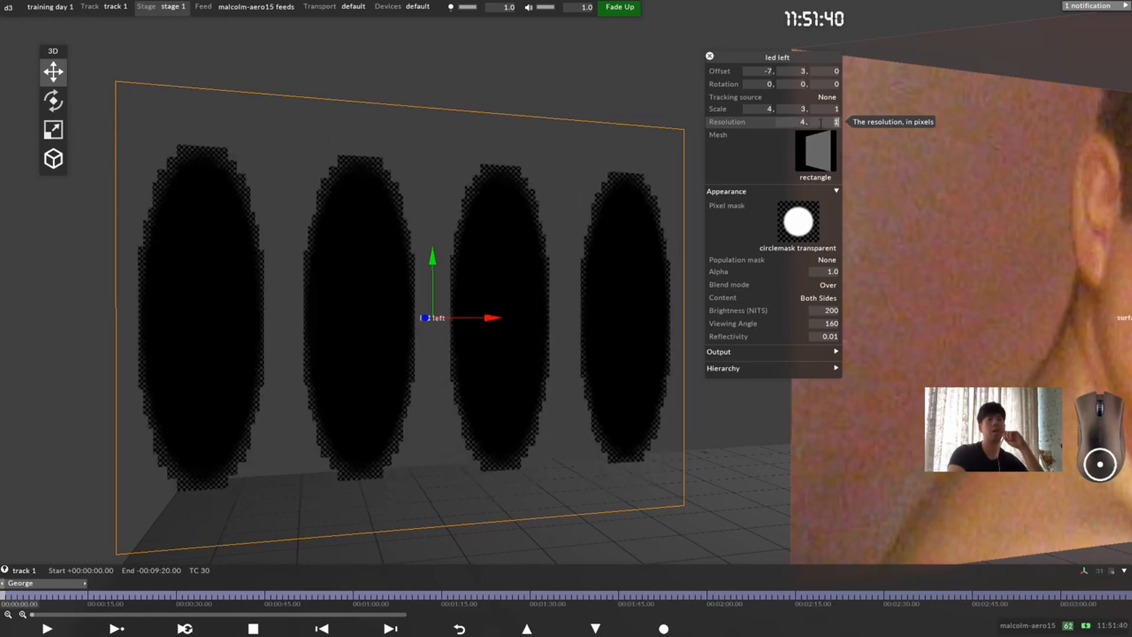
key(Up)
key(Down)
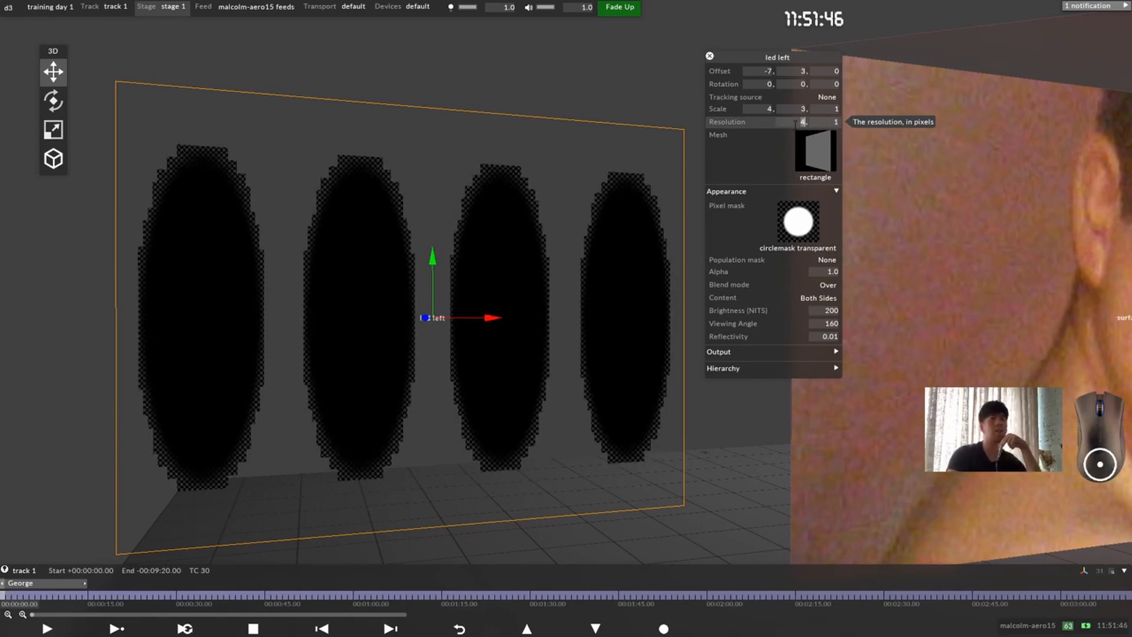
Step: Set the led left screen's resolution to 512 by 384 pixels, keeping its appearance settings expanded
text(512, )
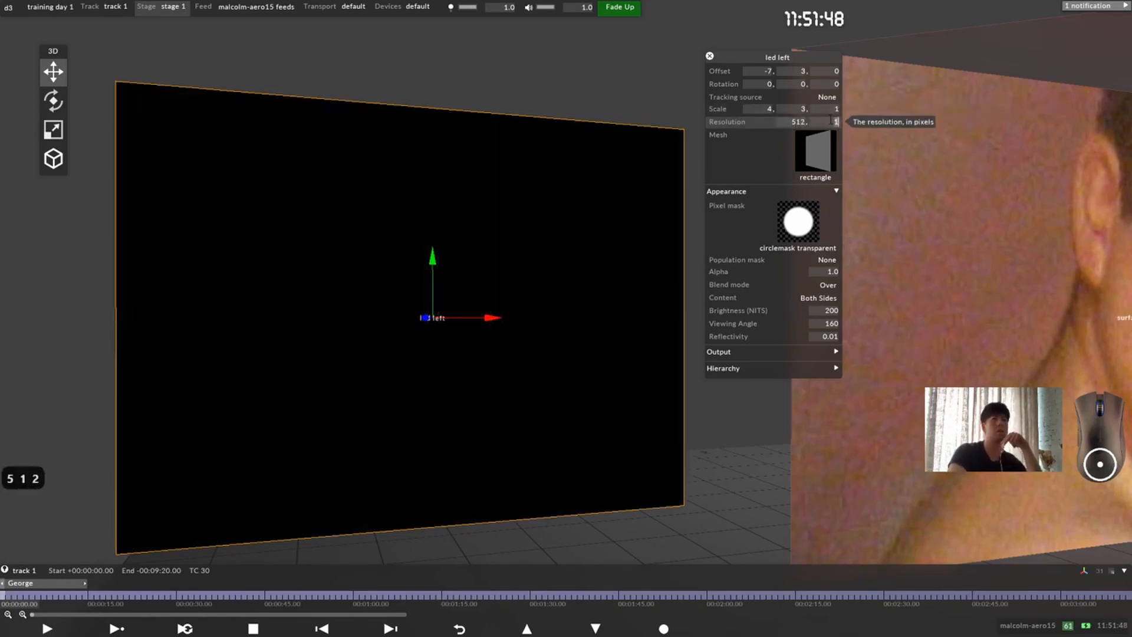
text(384)
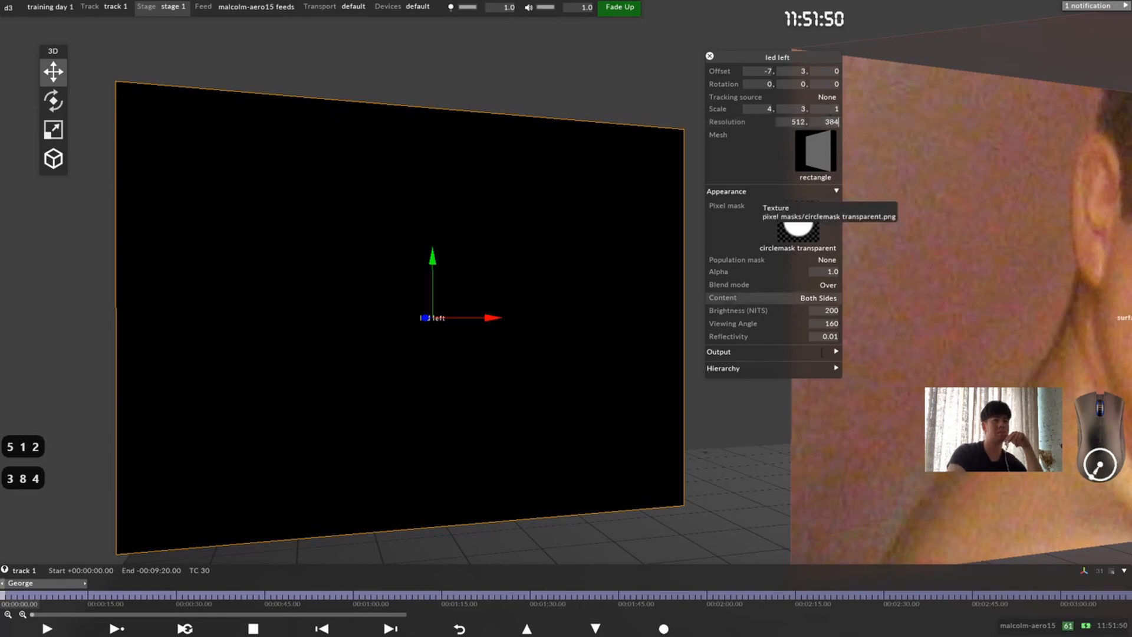
click(796, 196)
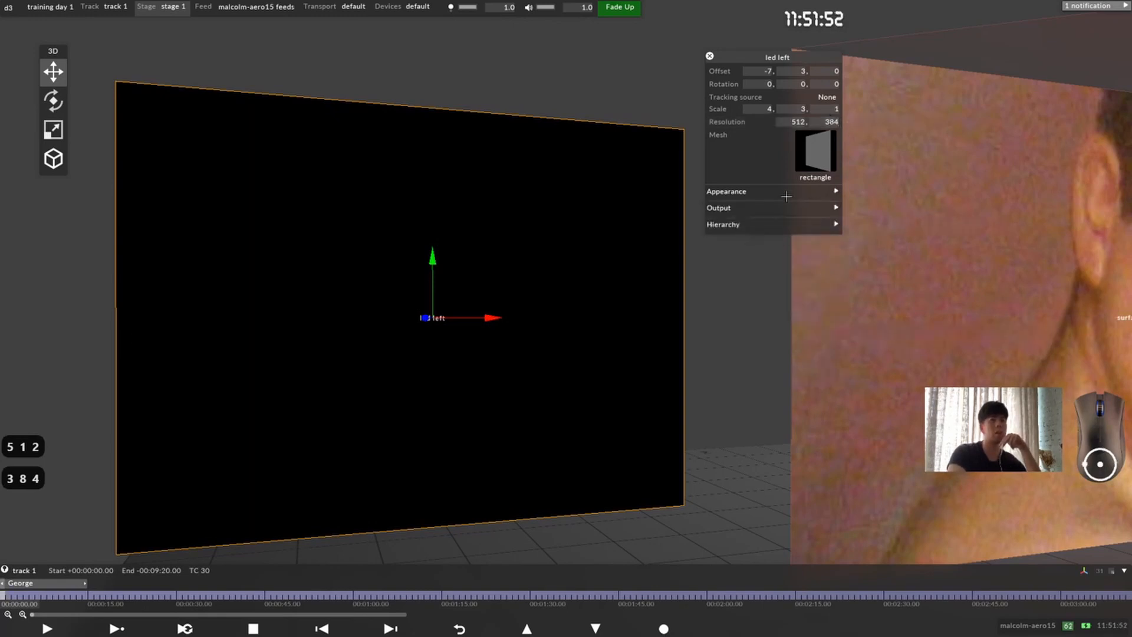
click(796, 195)
Step: Try limiting the led left screen's content to Back Only and return it to Both Sides
drag(477, 347, 513, 295)
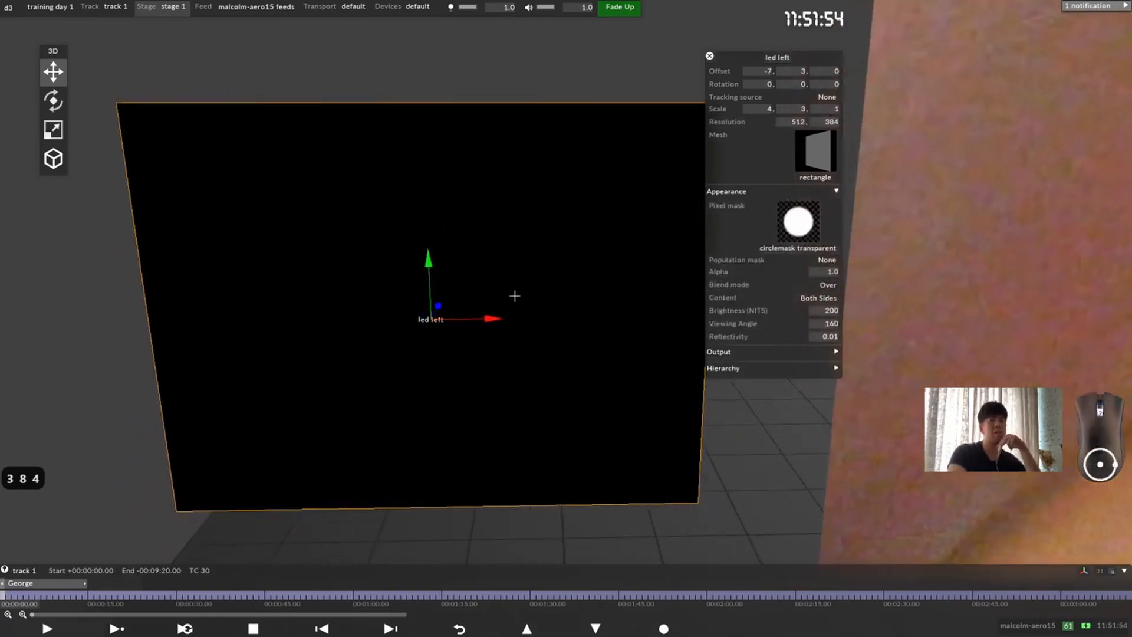
scroll(591, 314, down, 3)
middle_drag(592, 313, 255, 320)
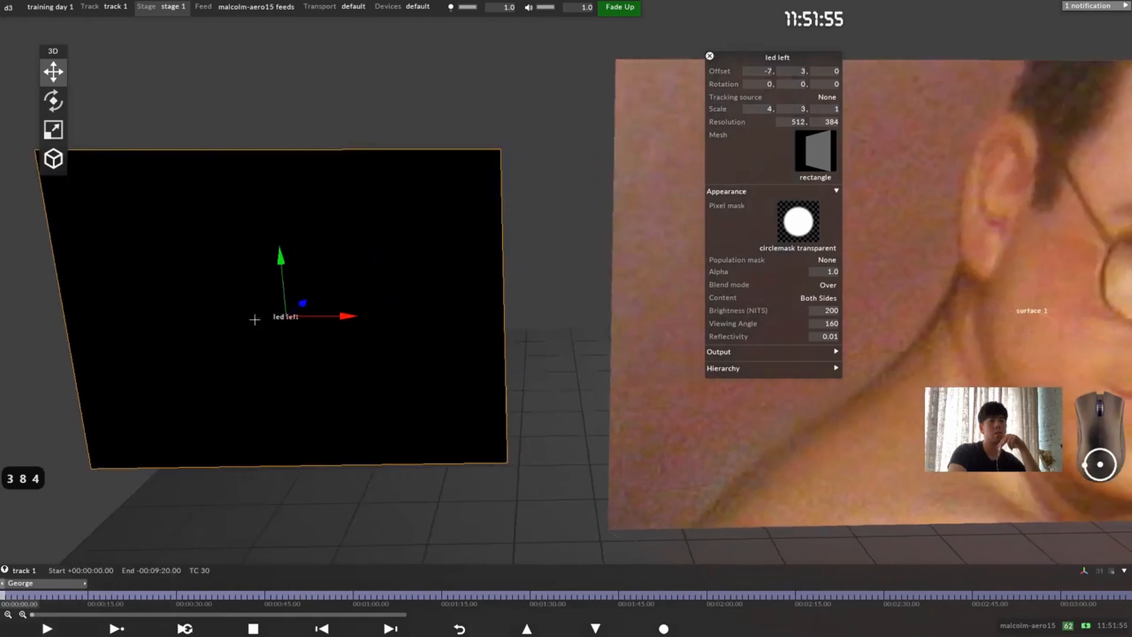
click(832, 298)
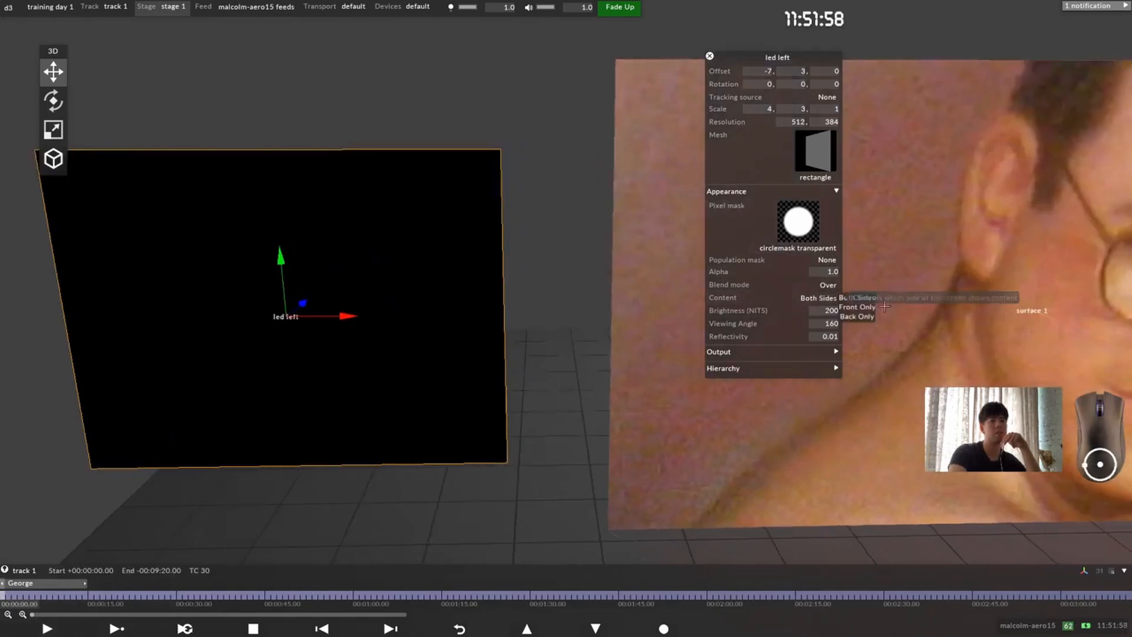
click(857, 317)
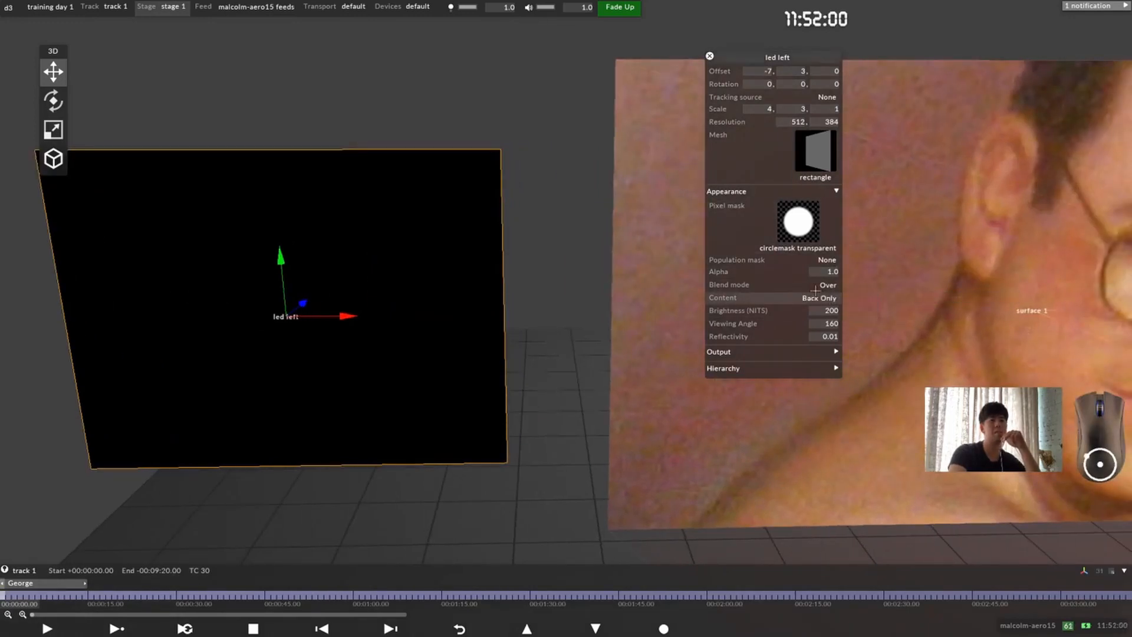
click(857, 298)
Step: Add a Video layer to track 1 and assign the ada.jpg image as its media
drag(469, 256, 480, 321)
scroll(397, 310, down, 3)
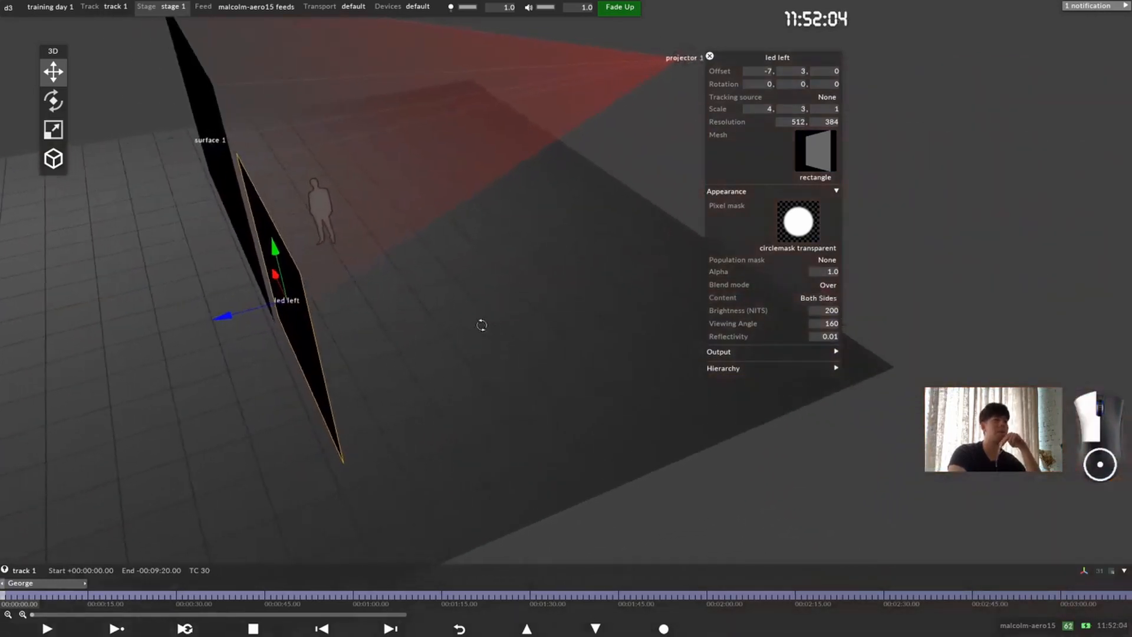
drag(315, 344, 344, 382)
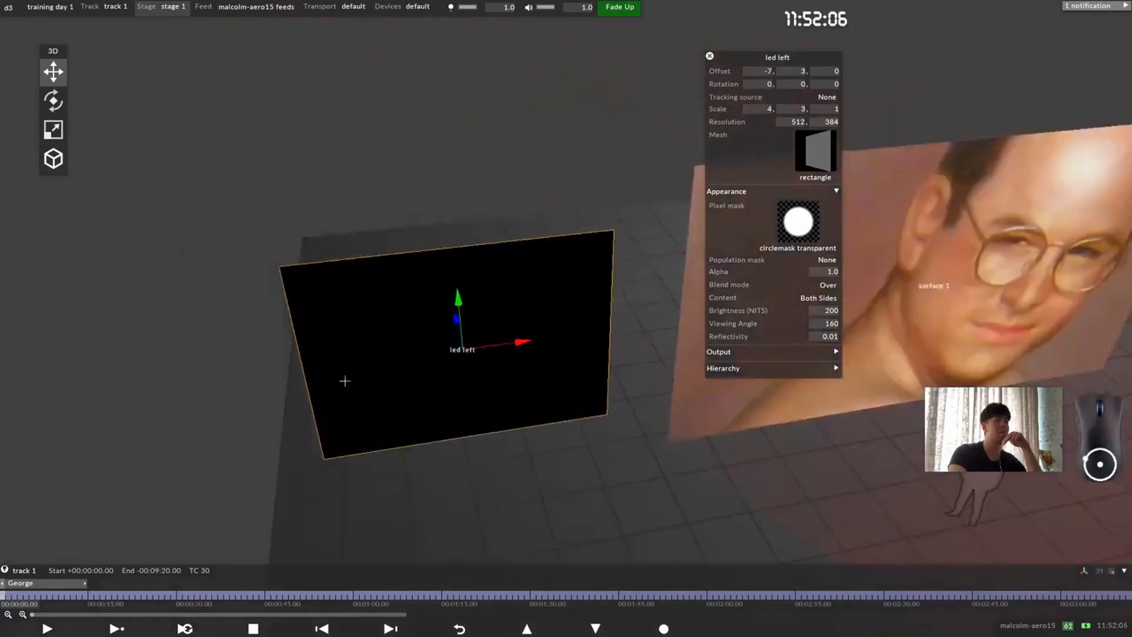
scroll(528, 384, down, 2)
drag(528, 383, 394, 377)
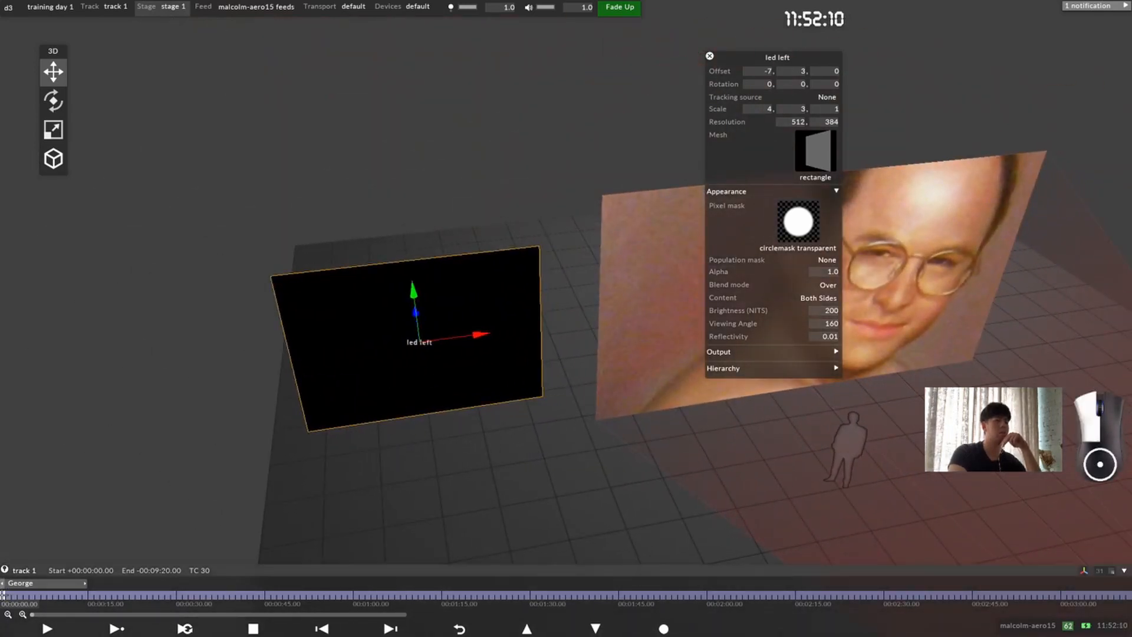
key(ctrl+l)
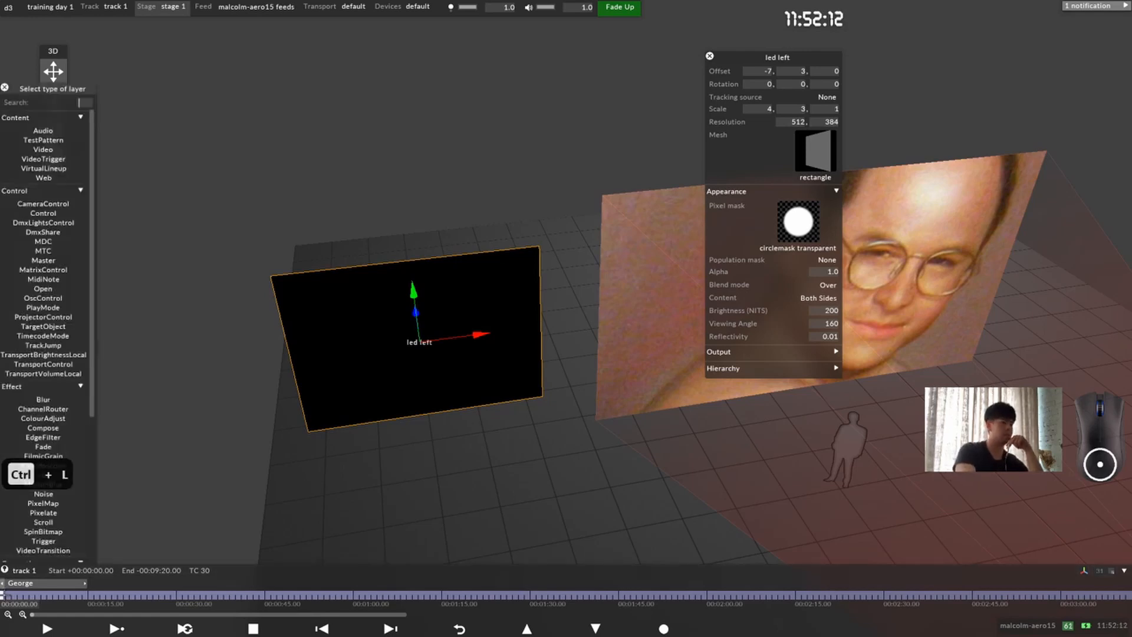
text(vi)
key(Return)
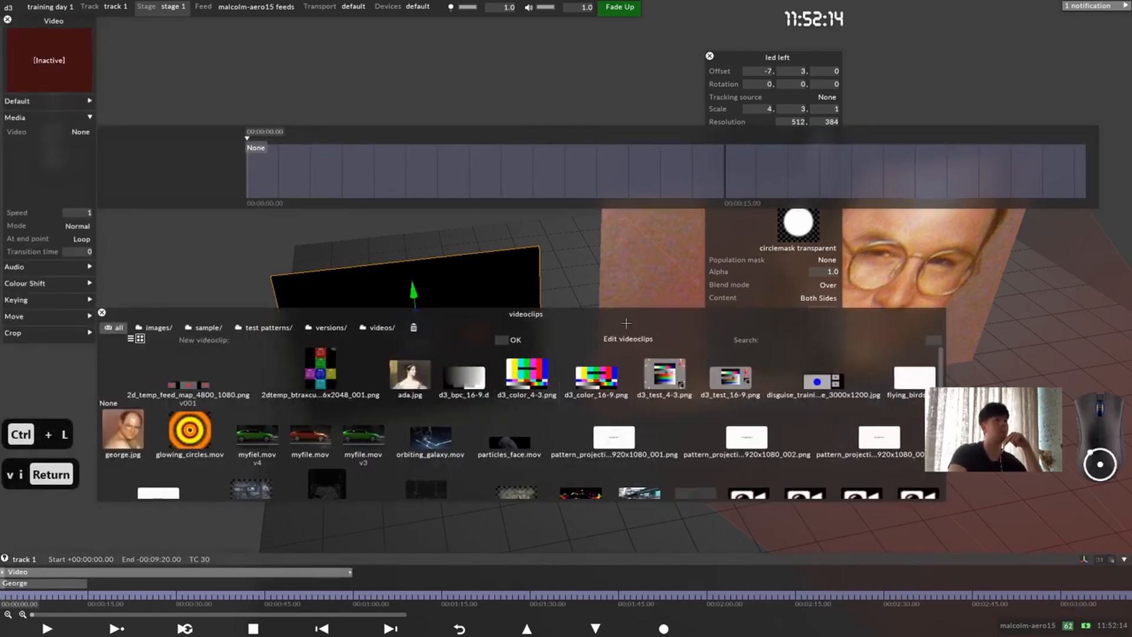
click(412, 378)
click(46, 181)
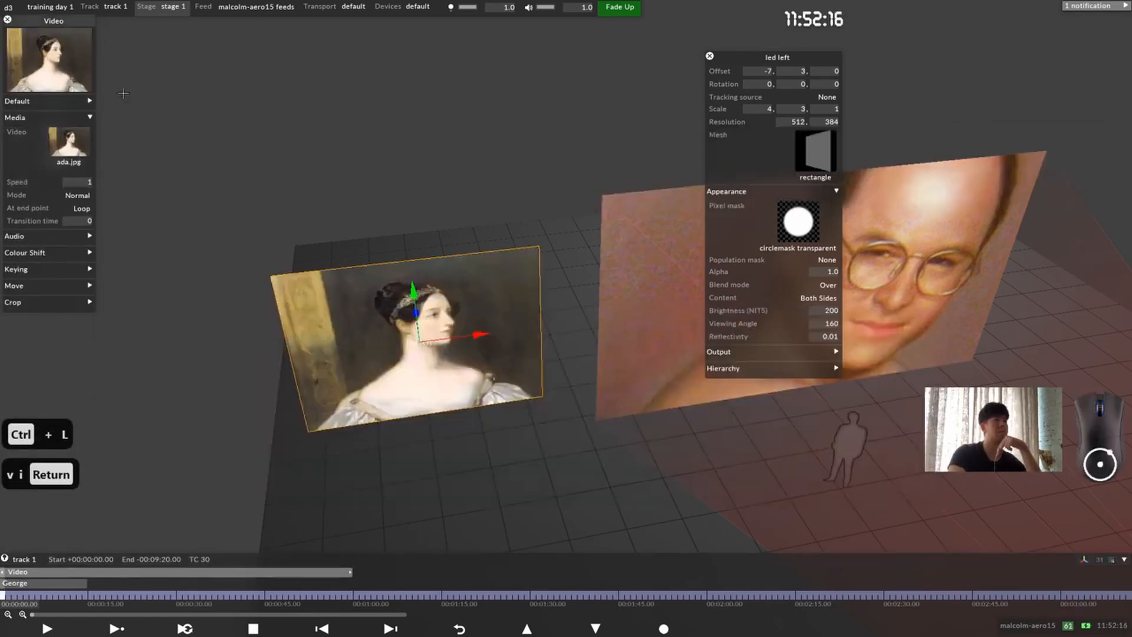
Step: Examine the image on the led left screen from the front, the side and behind
drag(525, 327, 517, 348)
drag(580, 289, 468, 258)
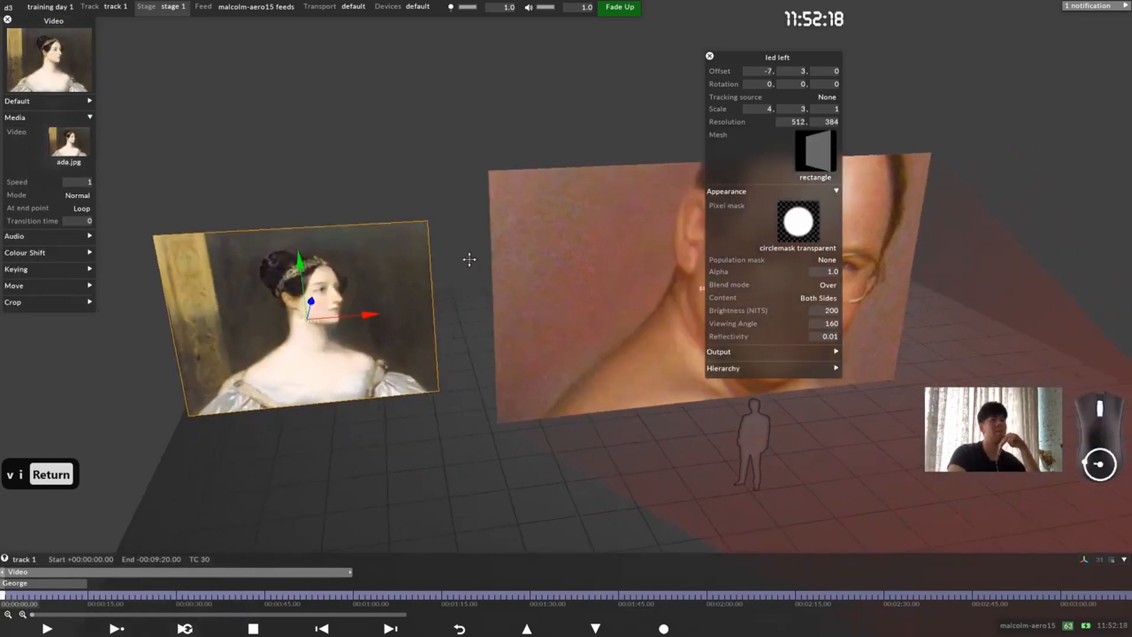
drag(636, 295, 612, 325)
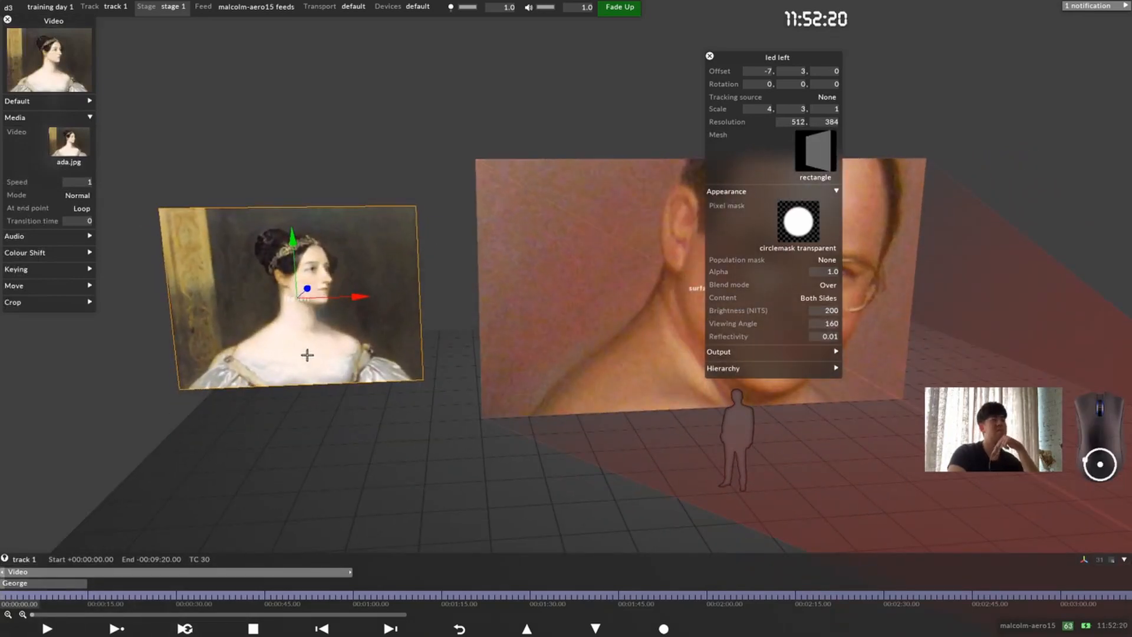
drag(306, 354, 636, 353)
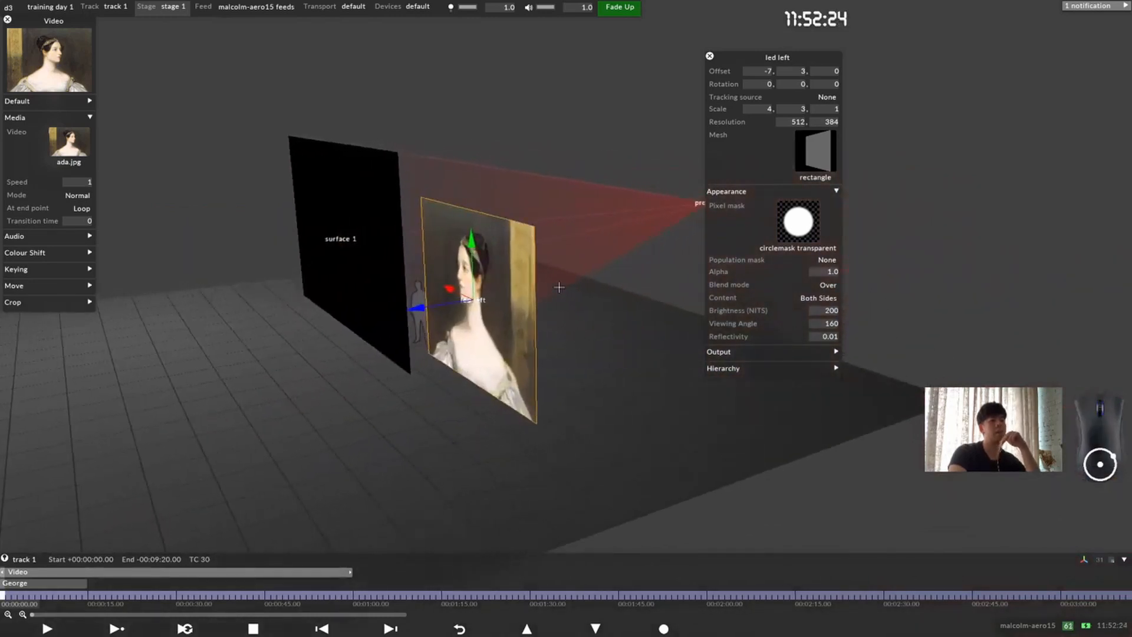
drag(495, 350, 503, 336)
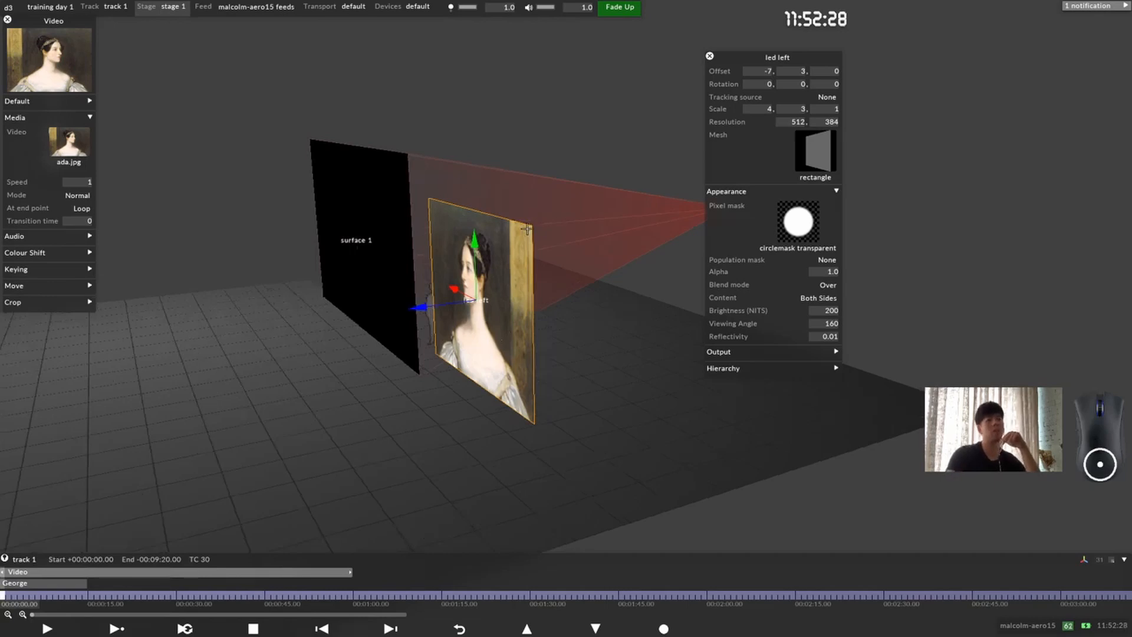
drag(502, 355, 599, 342)
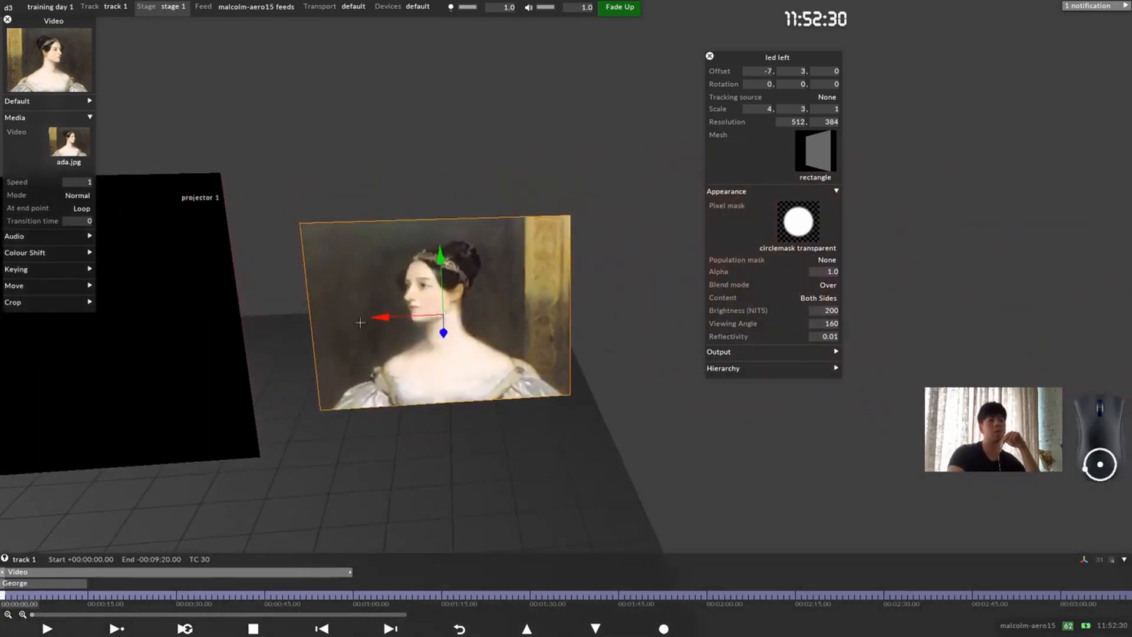
drag(514, 322, 489, 339)
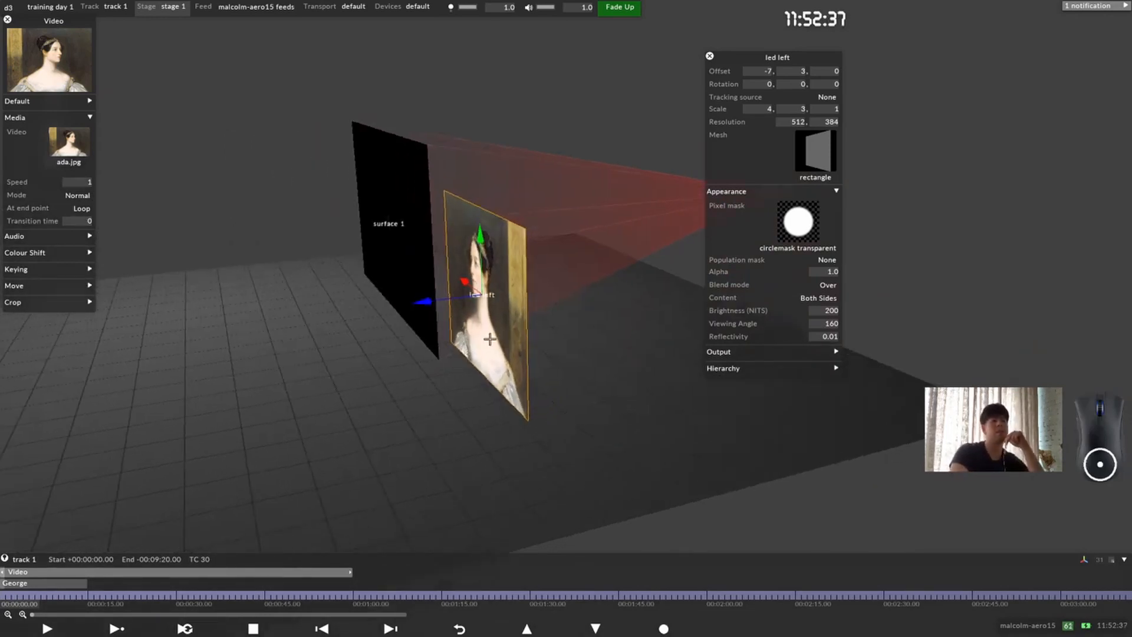
Step: Set the led left screen's content to Front Only and check the screen from its front side
click(837, 298)
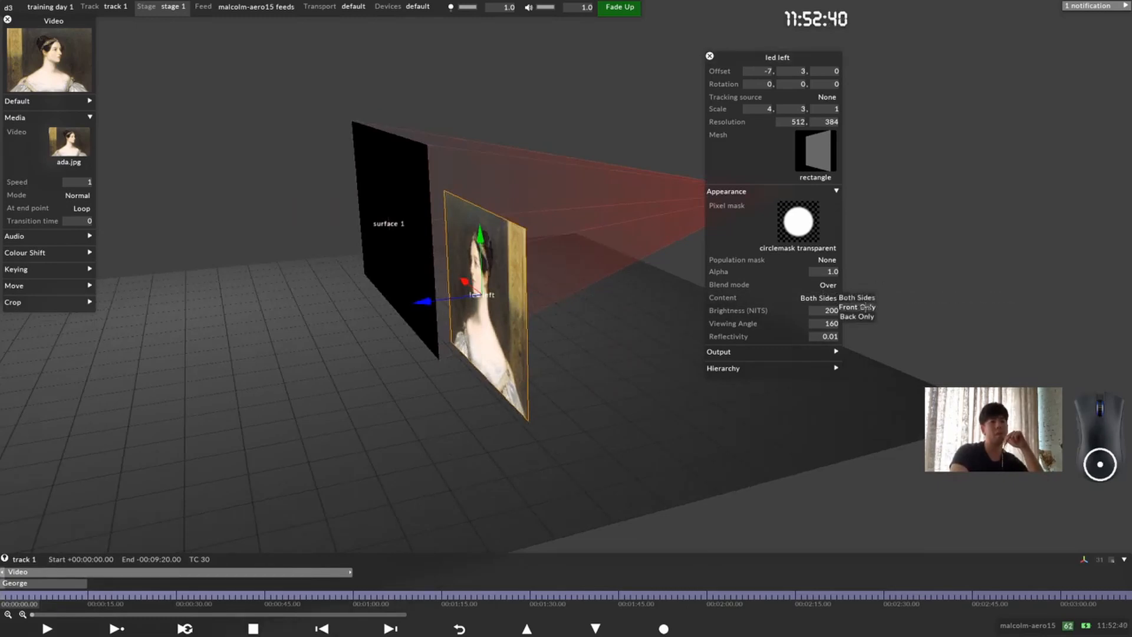
click(865, 307)
drag(410, 367, 575, 358)
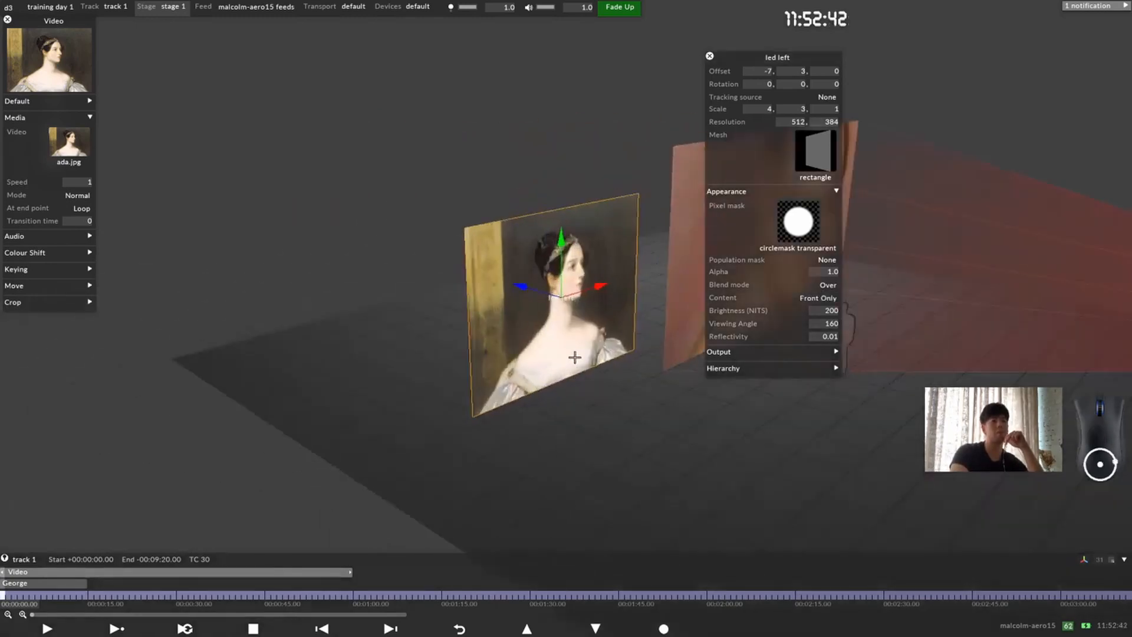
drag(424, 317, 525, 357)
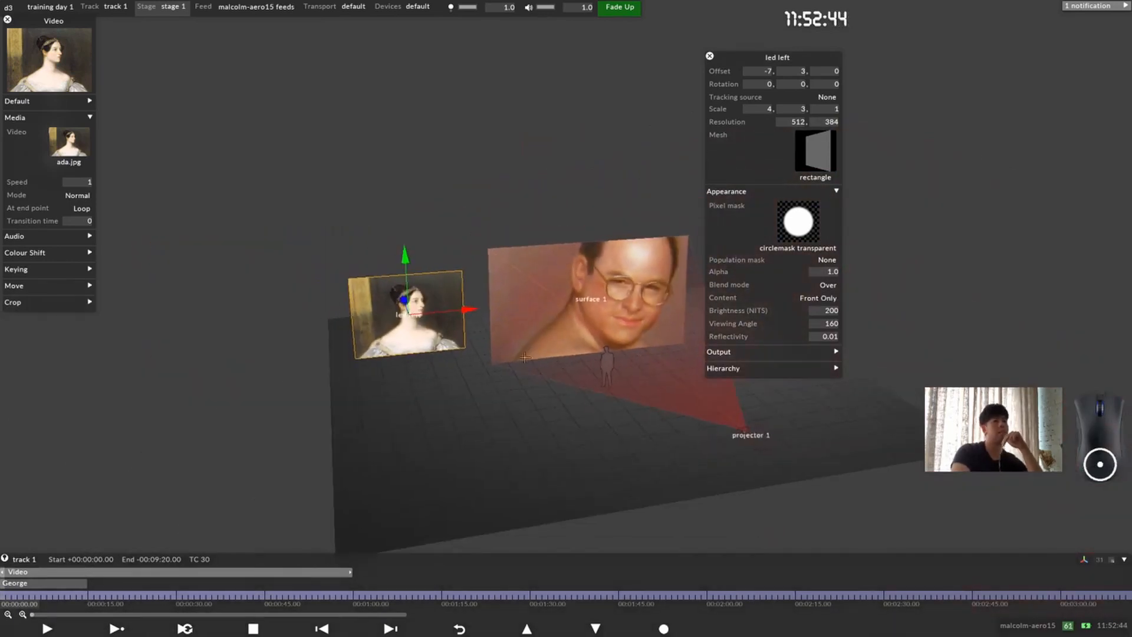
Step: Rename the new Video layer as Ada
right_click(50, 572)
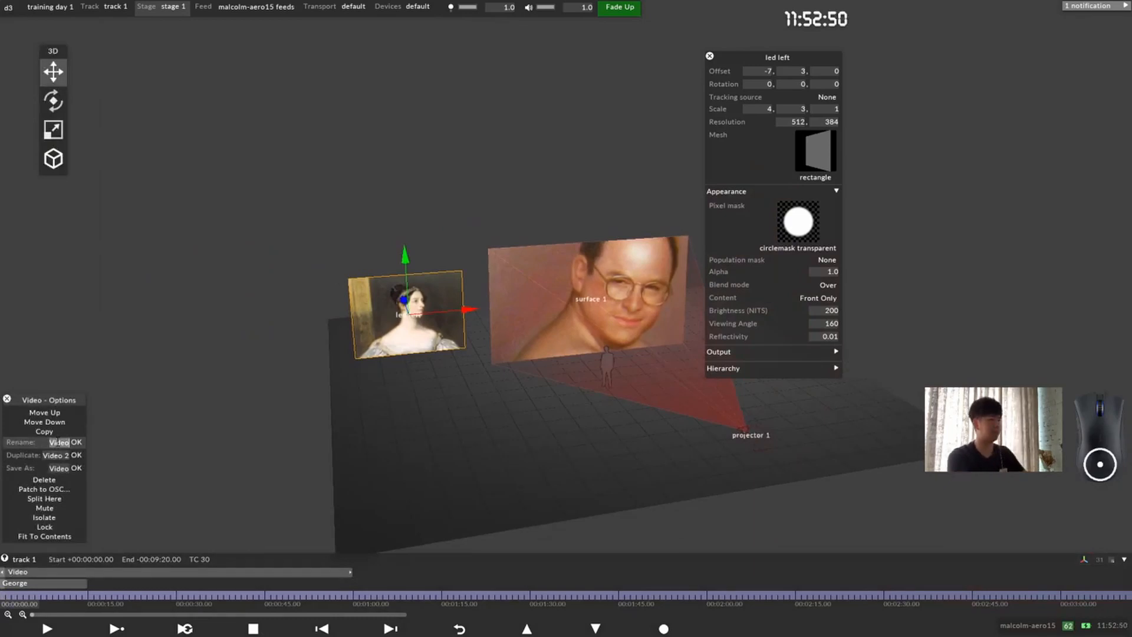
text(Ada)
key(Return)
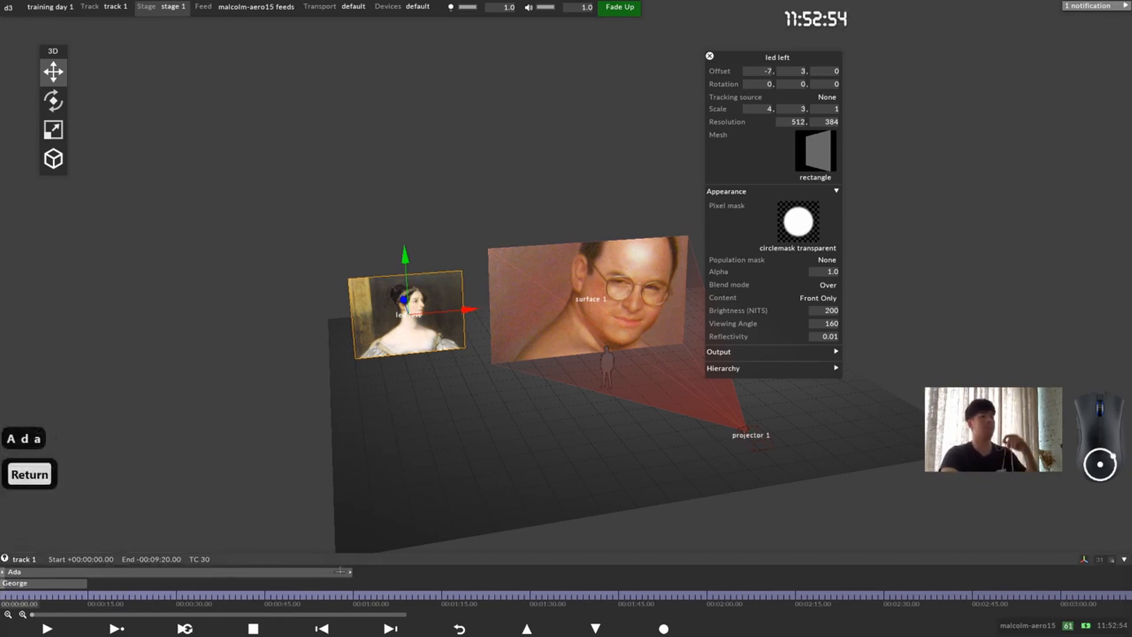
Step: Shorten the Ada layer to end together with the George layer and return the playhead to the track's start
drag(351, 572, 82, 572)
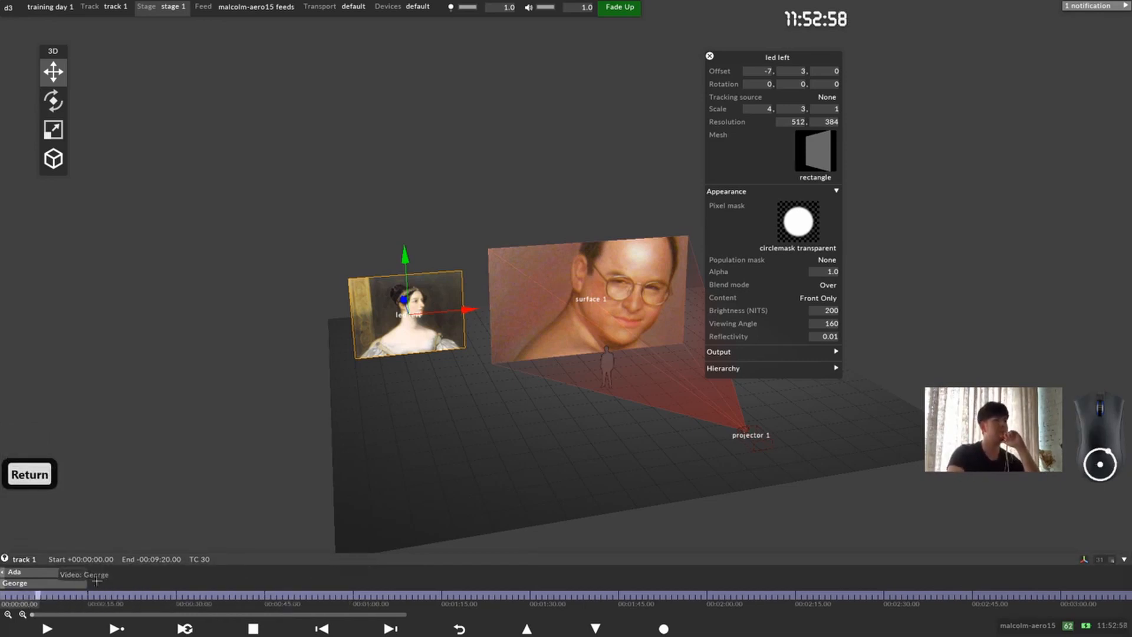
click(504, 375)
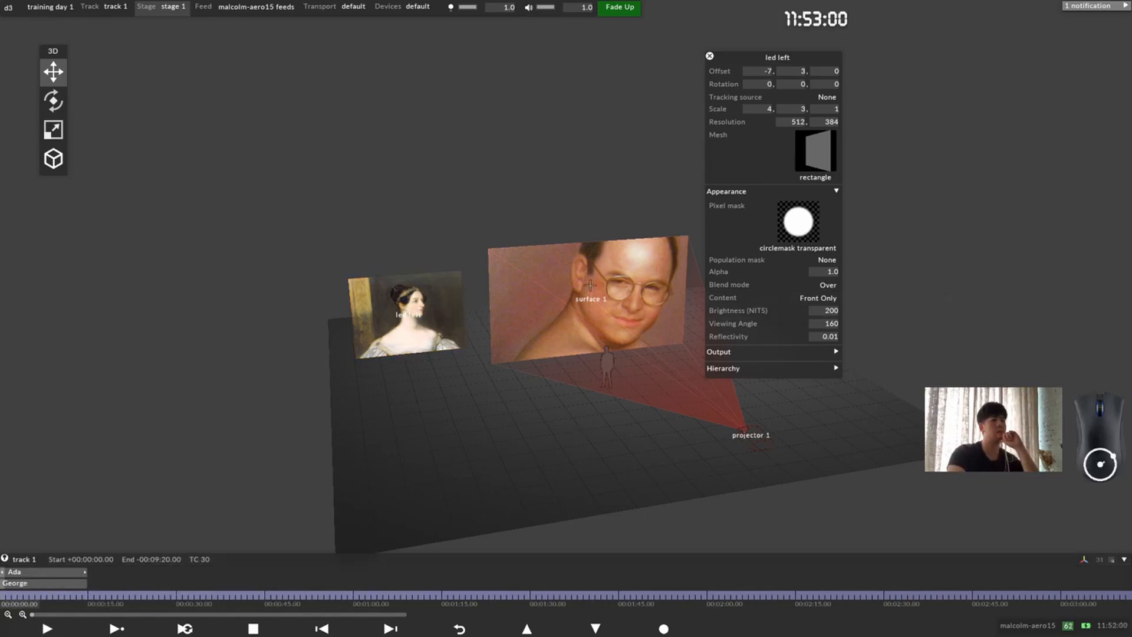
mouse_move(3, 595)
mouse_down()
mouse_move(101, 599)
mouse_move(2, 601)
mouse_up()
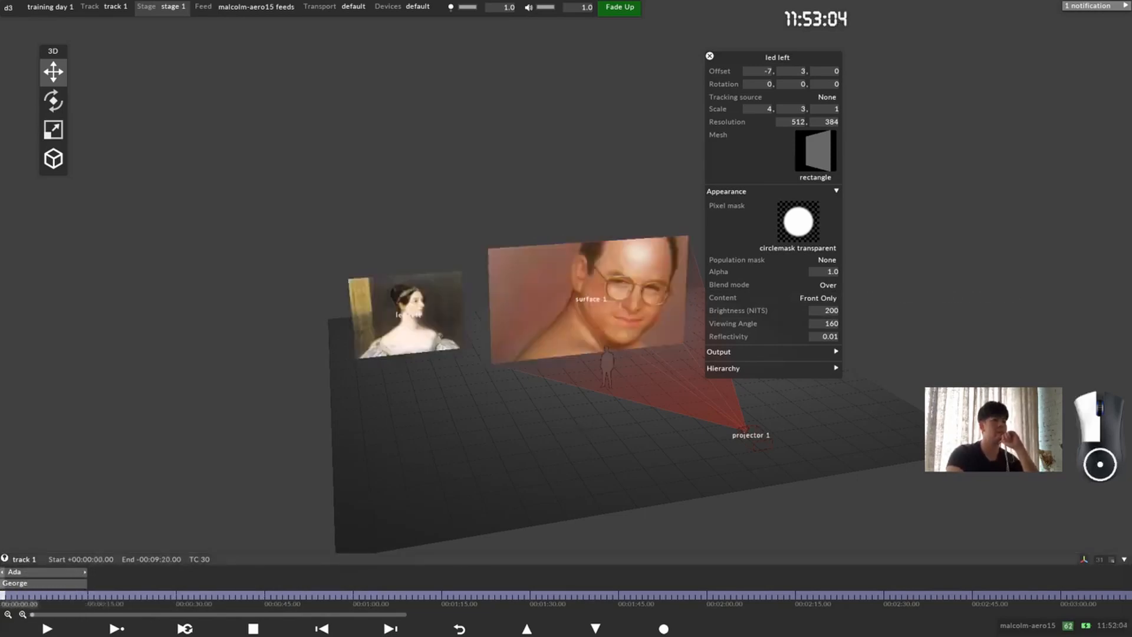
drag(581, 297, 203, 324)
scroll(575, 317, up, 1)
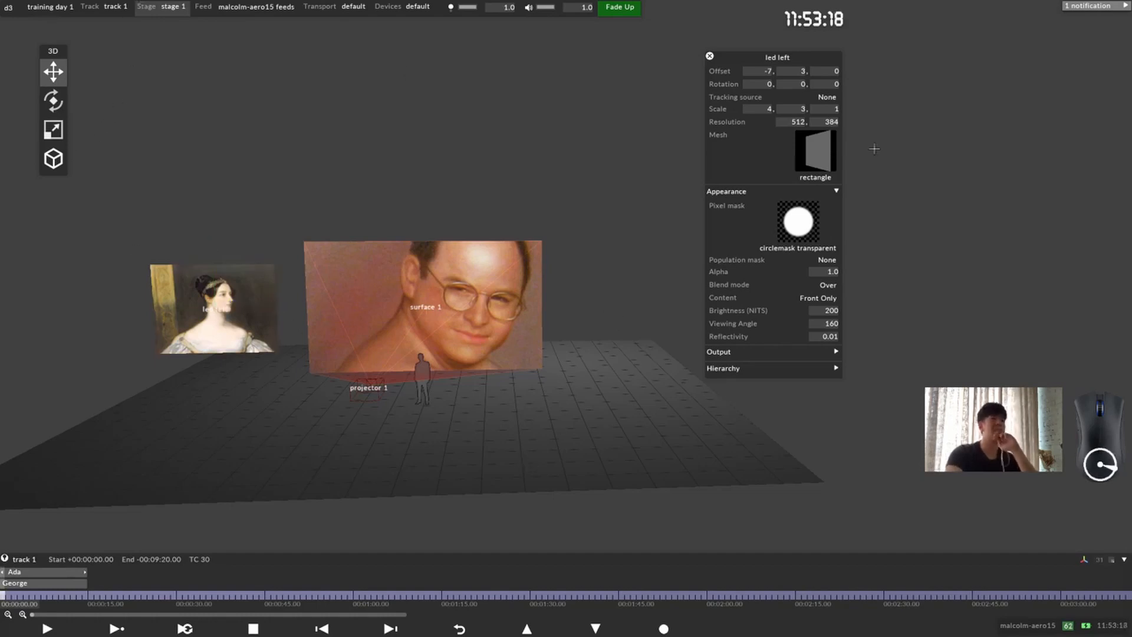
drag(736, 60, 954, 46)
click(171, 5)
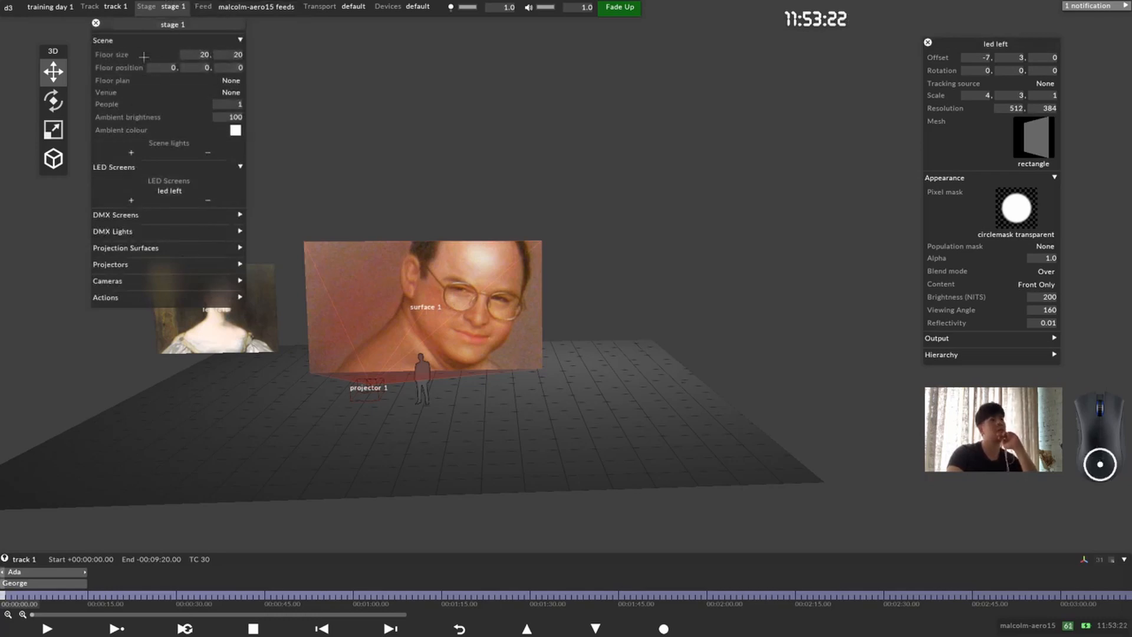
click(139, 201)
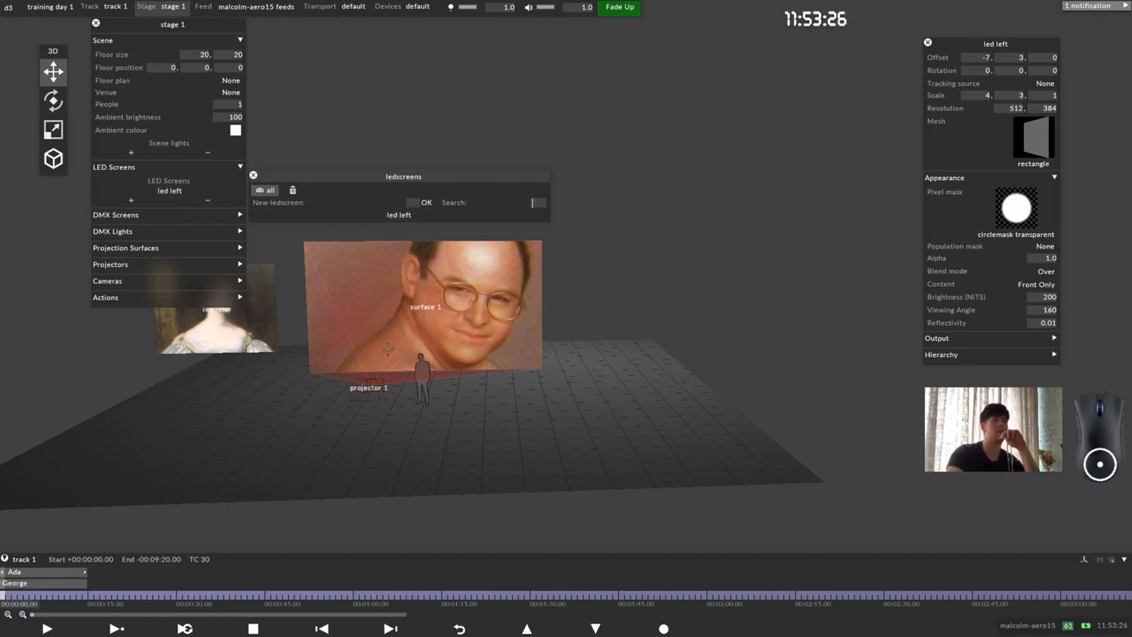
click(254, 175)
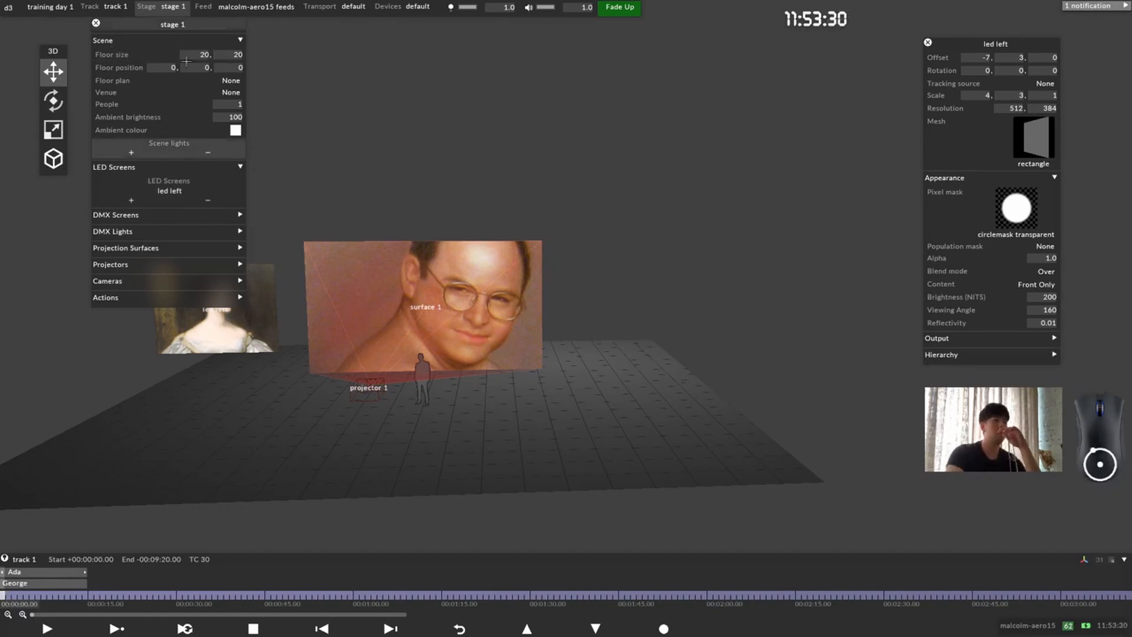
click(96, 24)
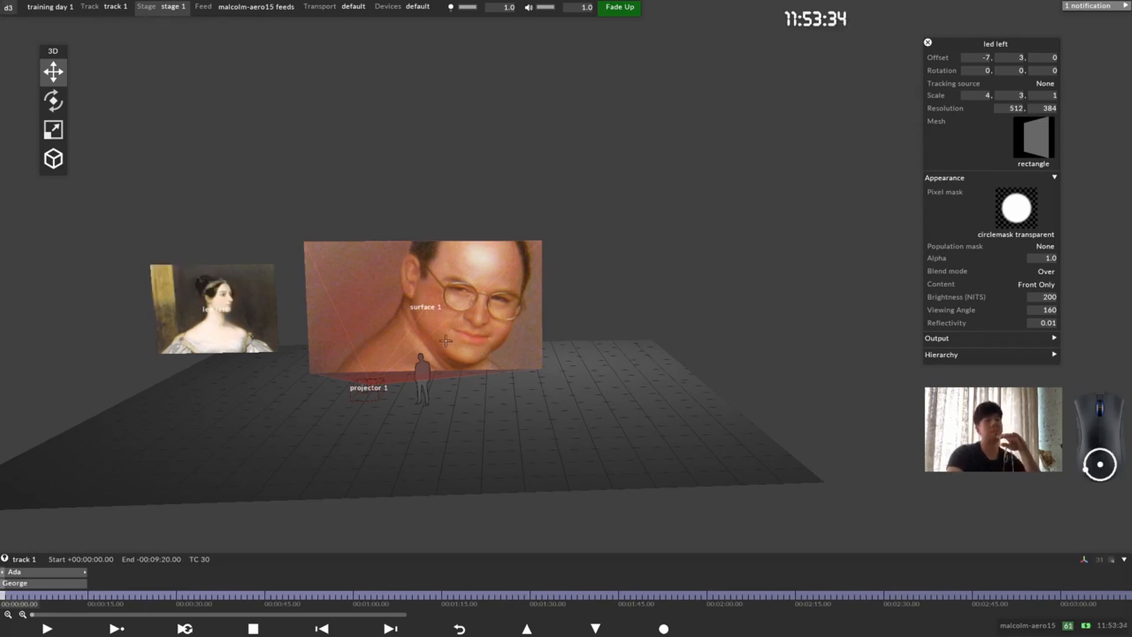
Step: Duplicate the led left screen under the name "led right"
drag(980, 43, 795, 70)
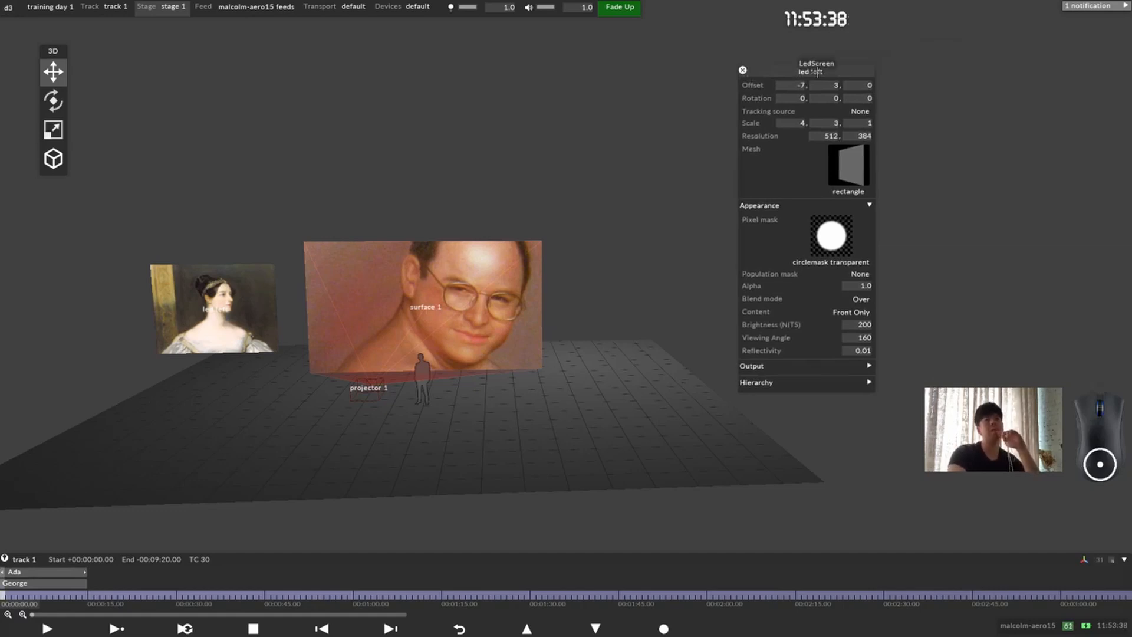
right_click(817, 71)
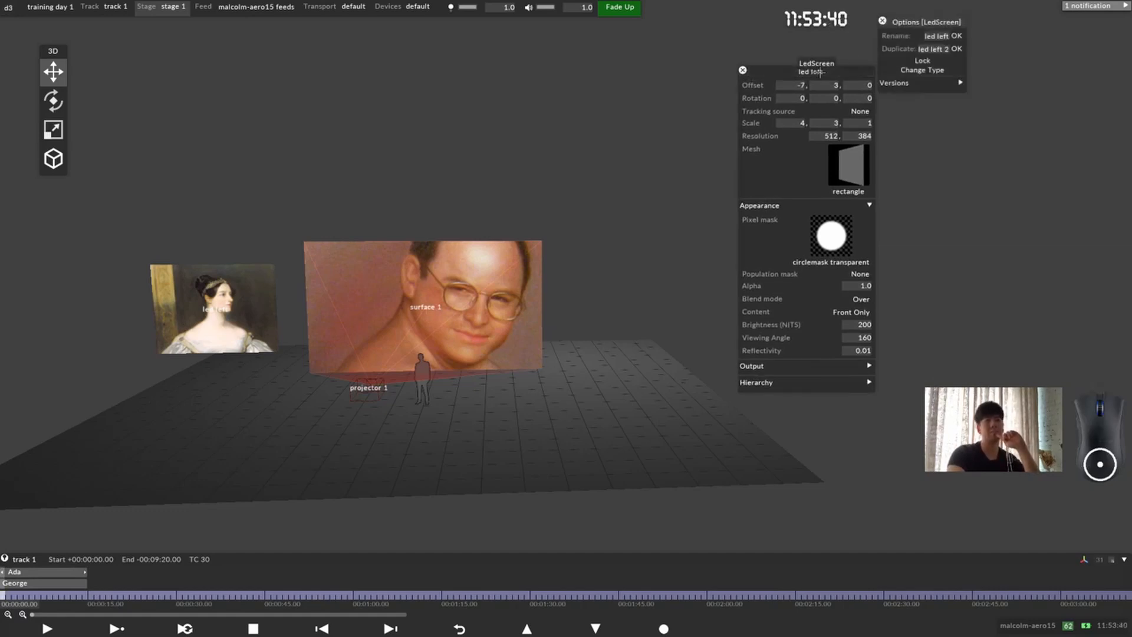
click(934, 49)
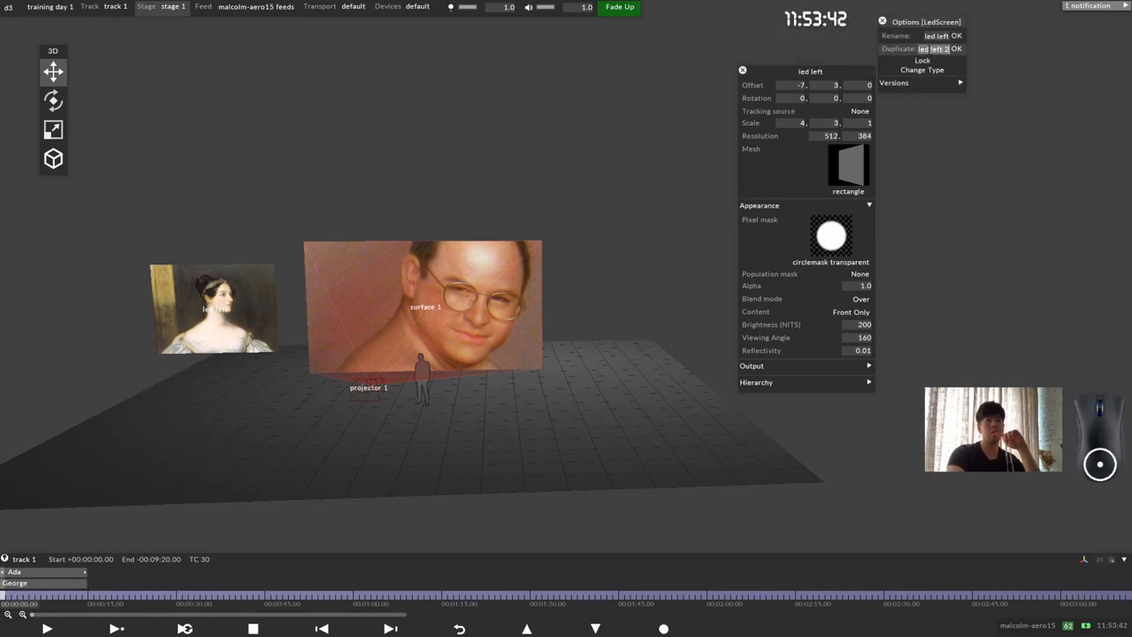
drag(931, 49, 961, 49)
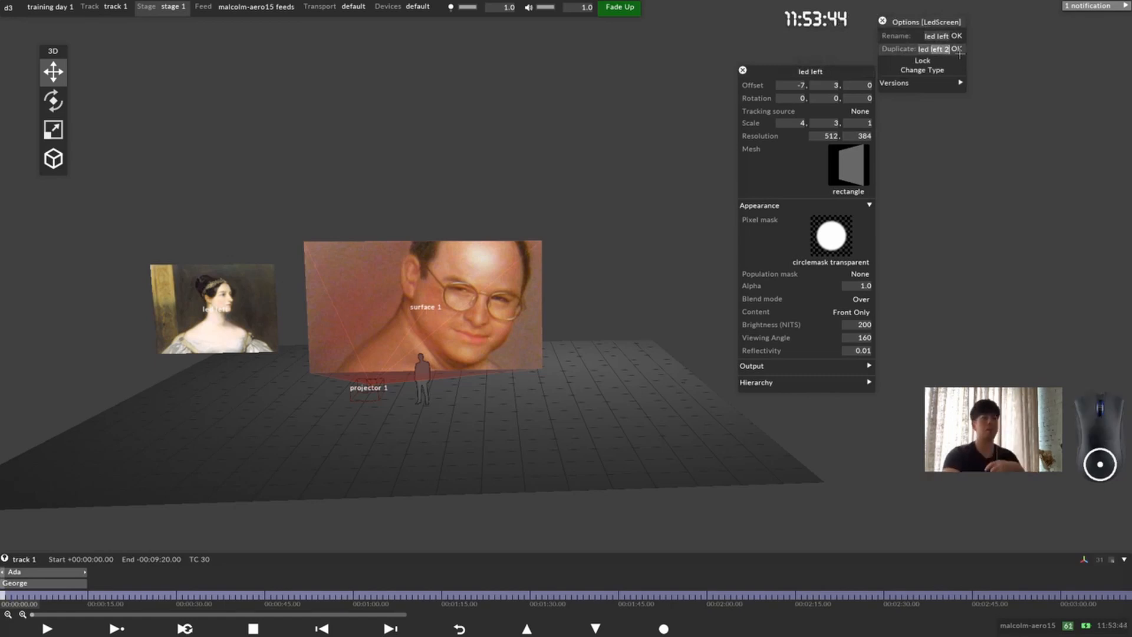
text(right)
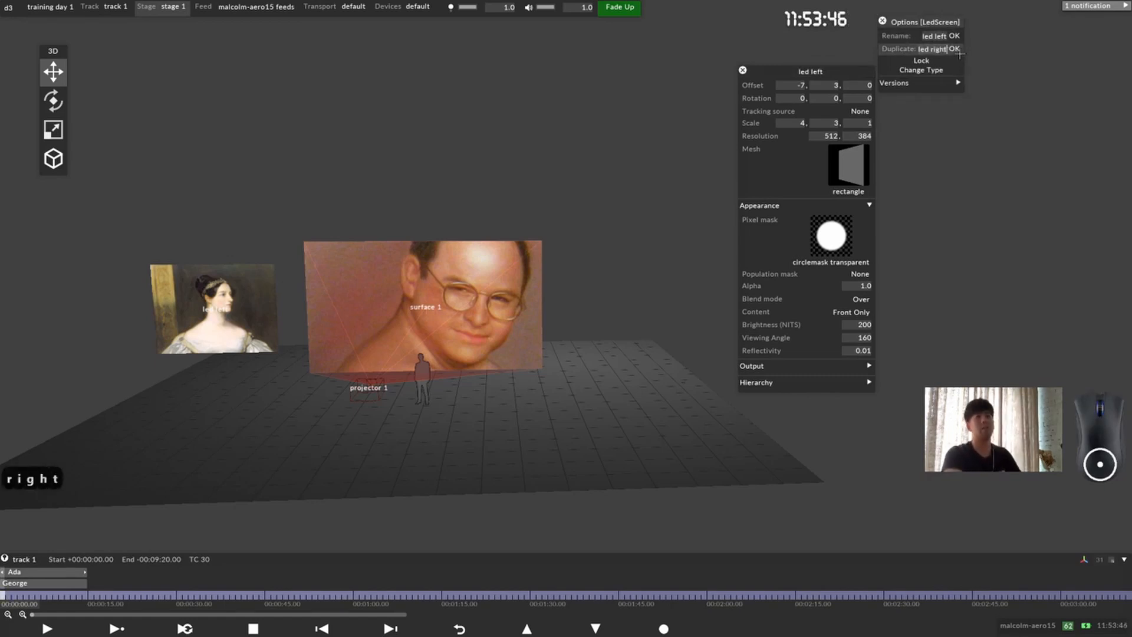
key(Return)
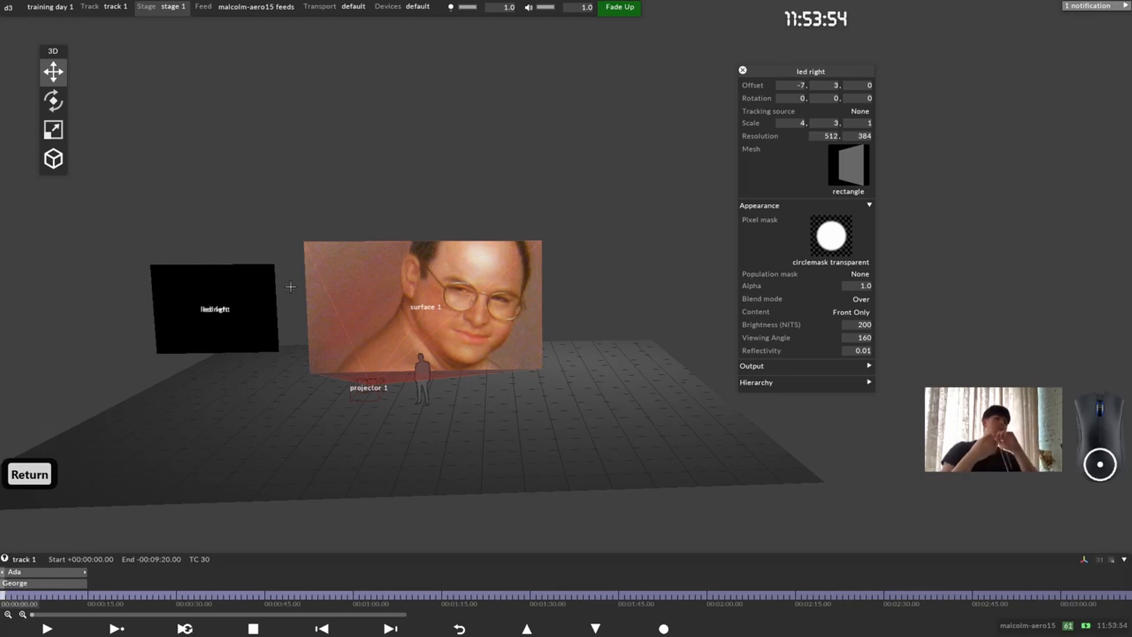
Step: Set the led right screen's X offset to 7 so it stands on the opposite side of surface 1
click(801, 85)
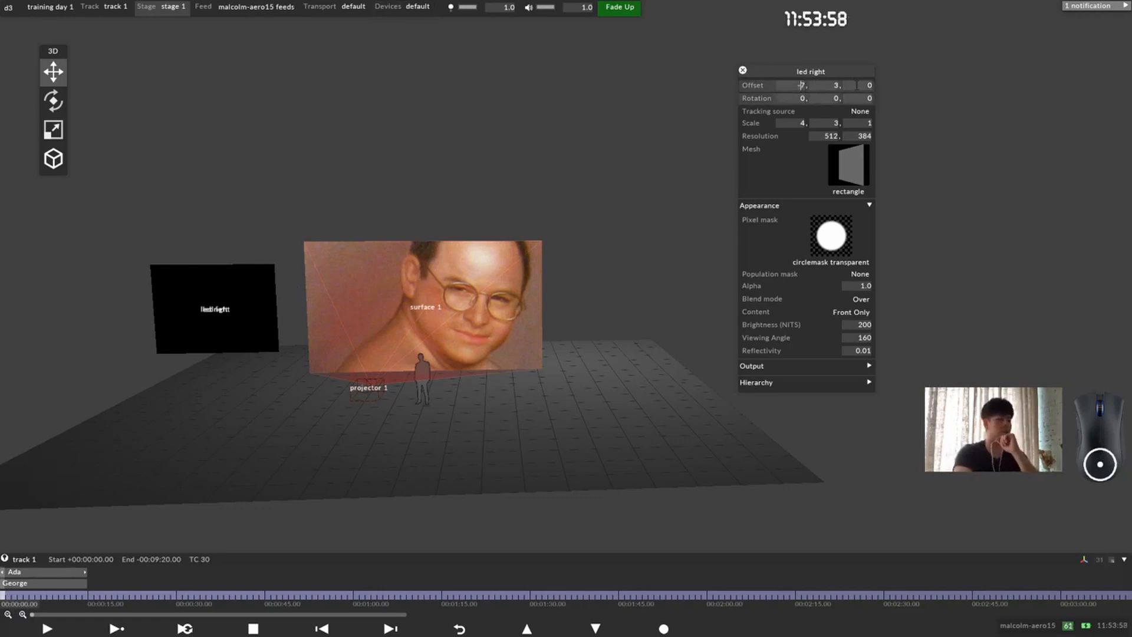
key(BackSpace)
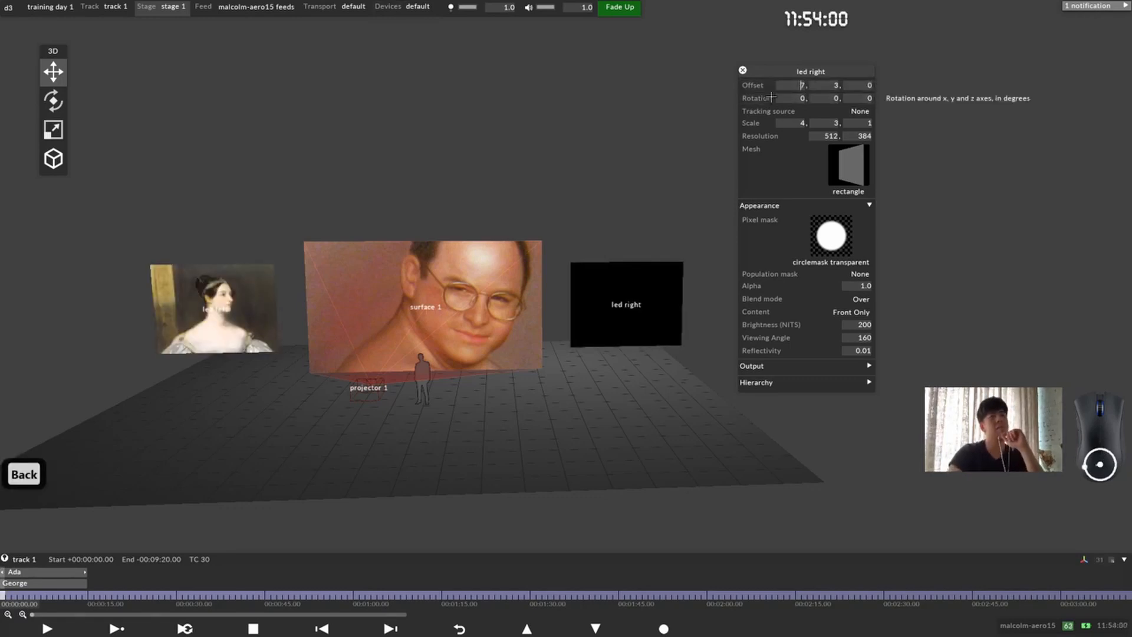
drag(790, 71, 895, 73)
drag(616, 280, 637, 291)
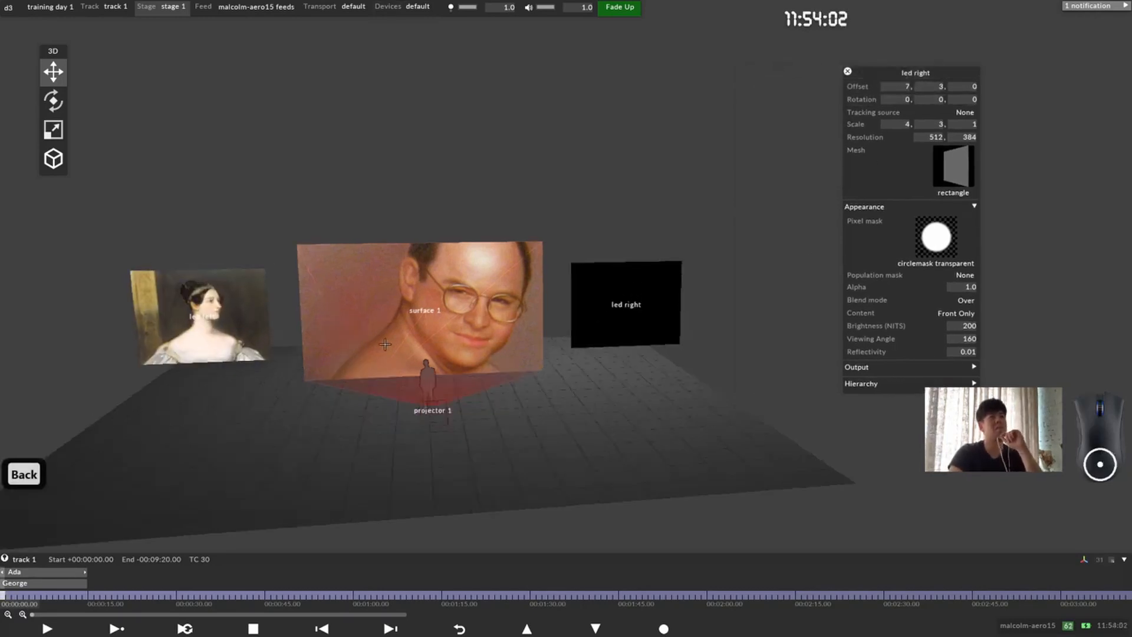
Step: Open the led left screen's properties beside those of led right, compare both screens on the stage, and select led right
click(227, 315)
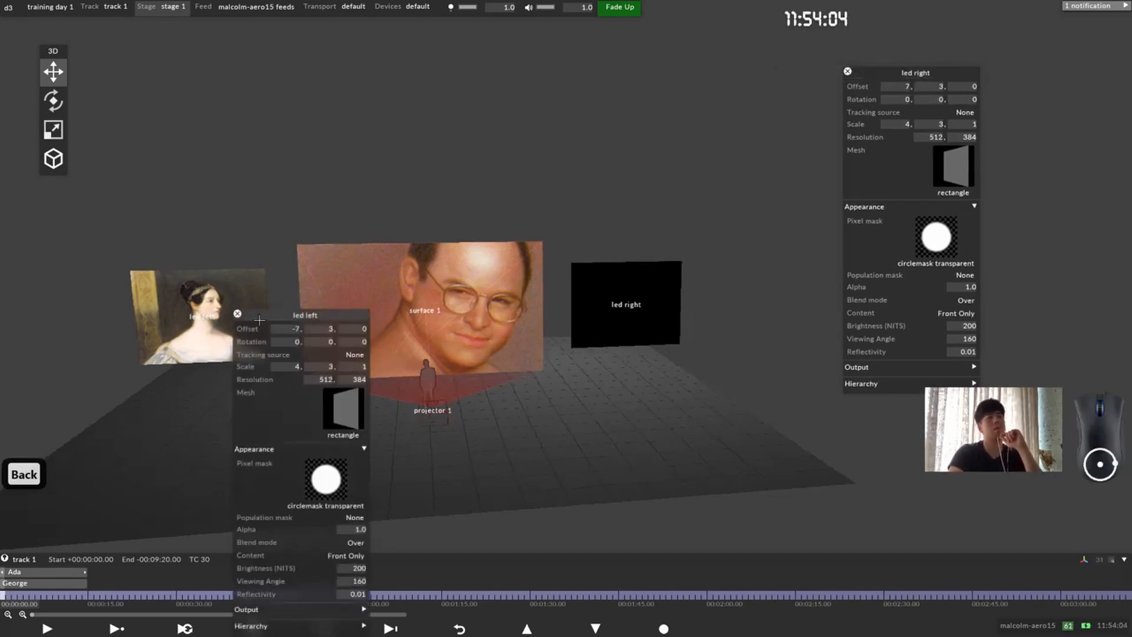
drag(312, 313, 780, 66)
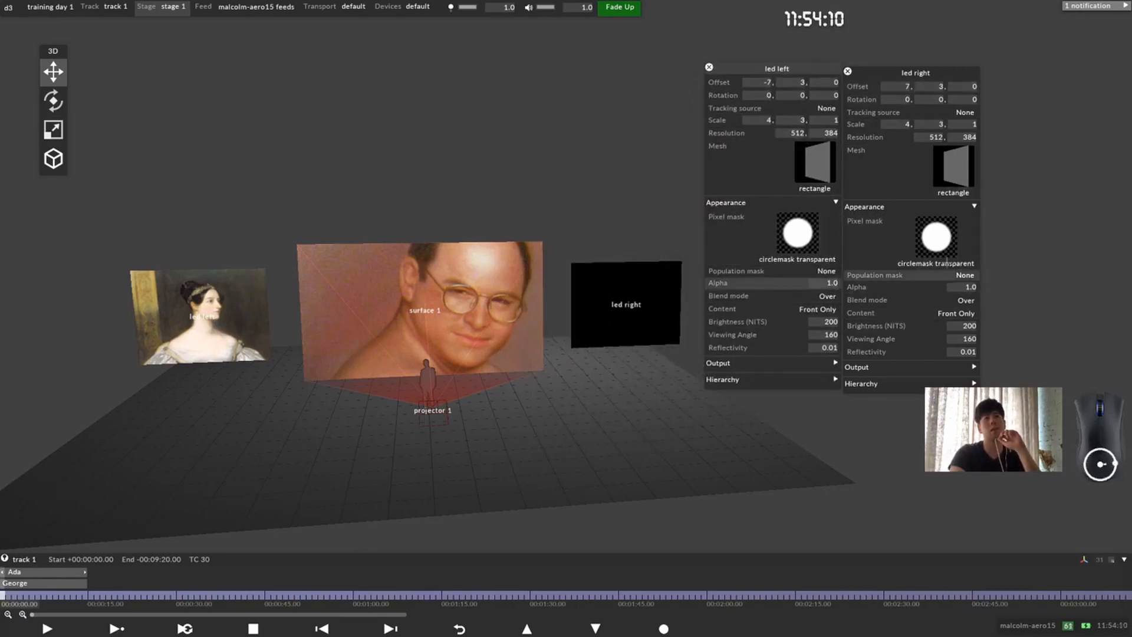
scroll(460, 329, up, 5)
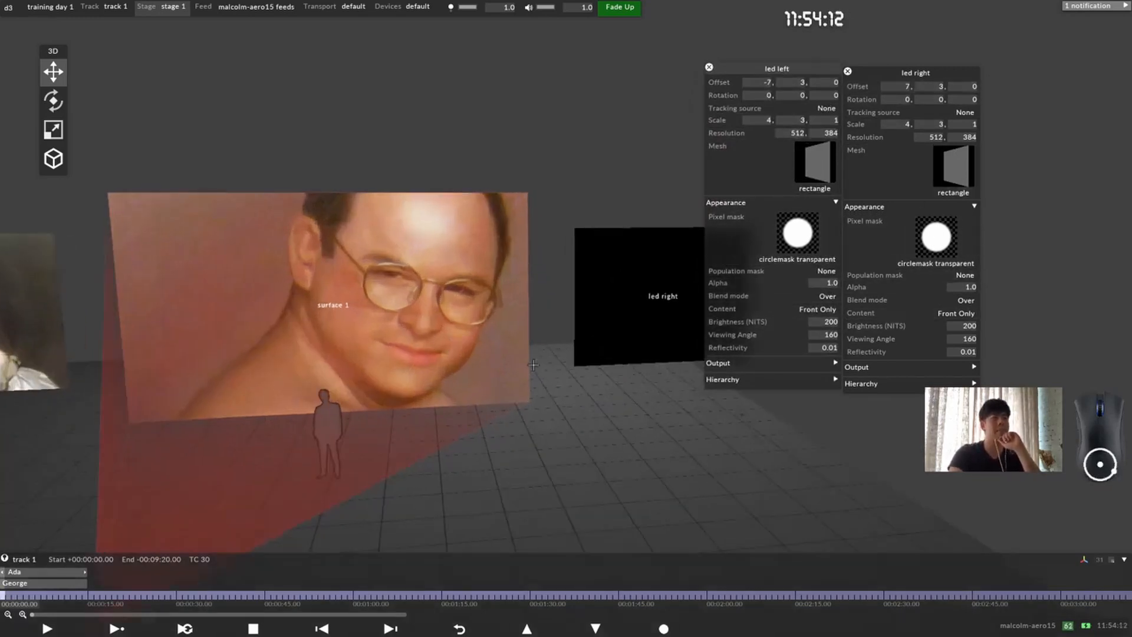
scroll(459, 329, down, 5)
middle_drag(460, 331, 432, 345)
drag(432, 345, 578, 337)
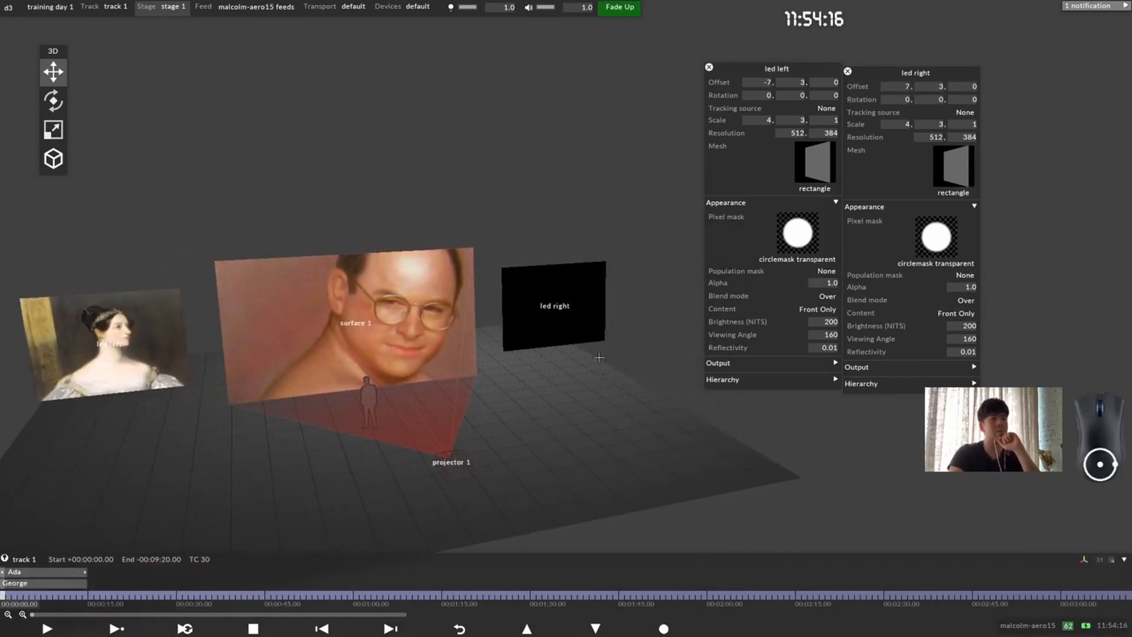
click(579, 320)
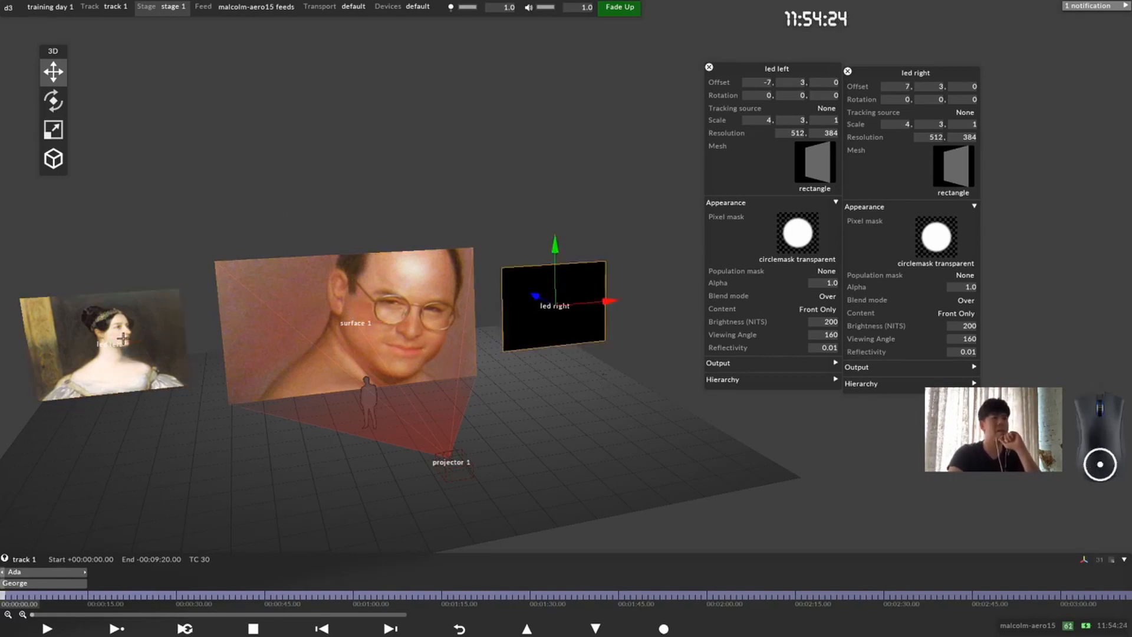
click(544, 314)
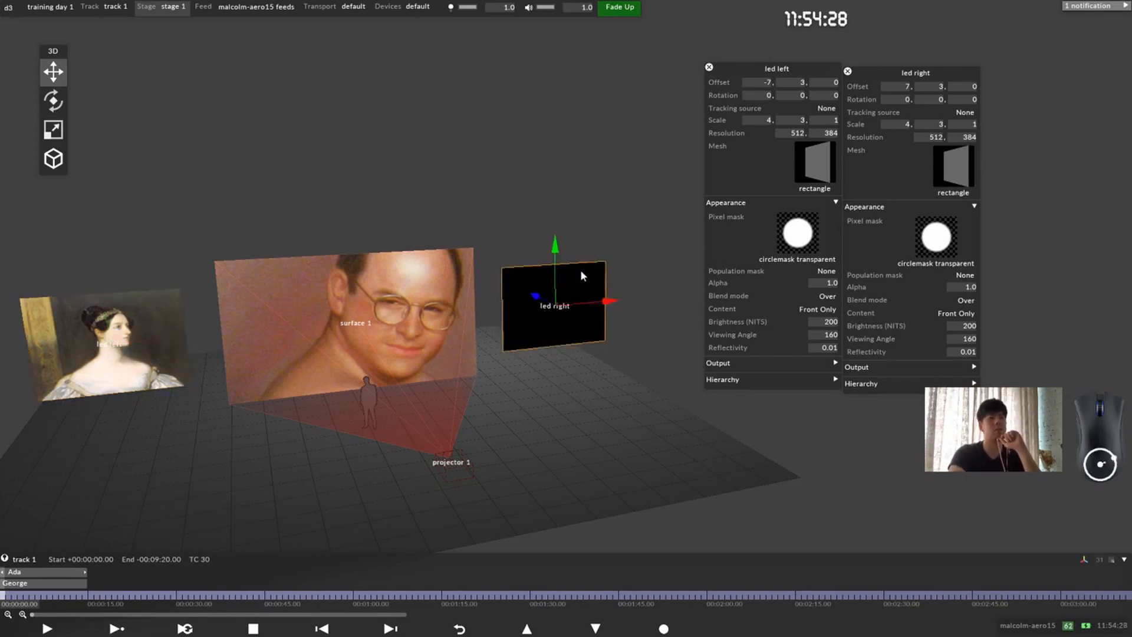
Step: Duplicate the Ada layer as Ada 2 and delete the duplicate
right_click(51, 571)
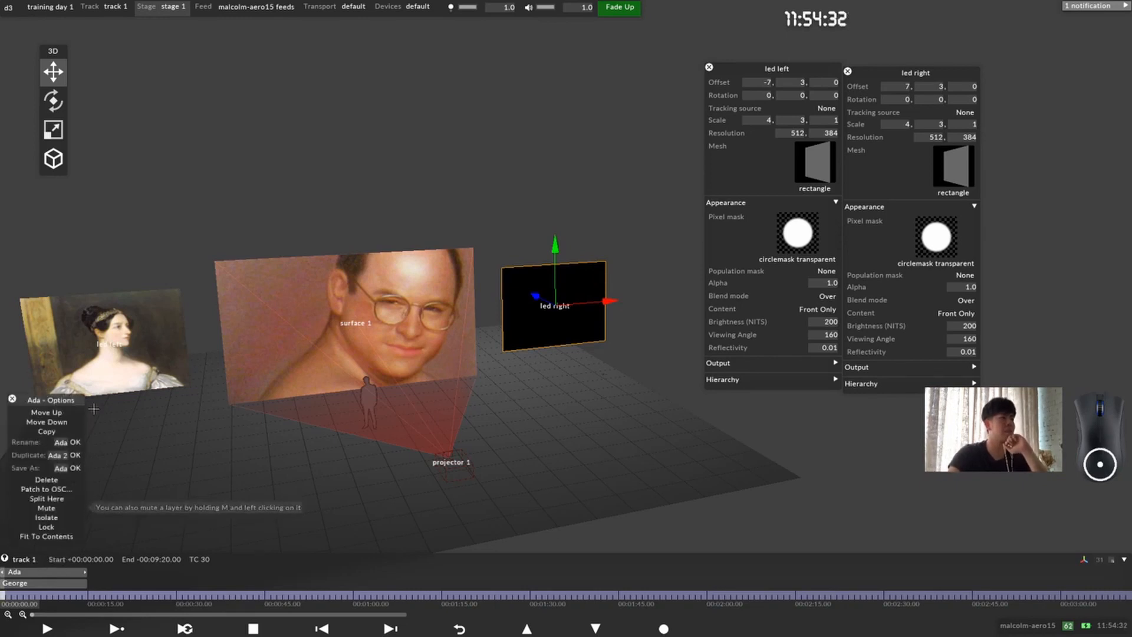
click(78, 454)
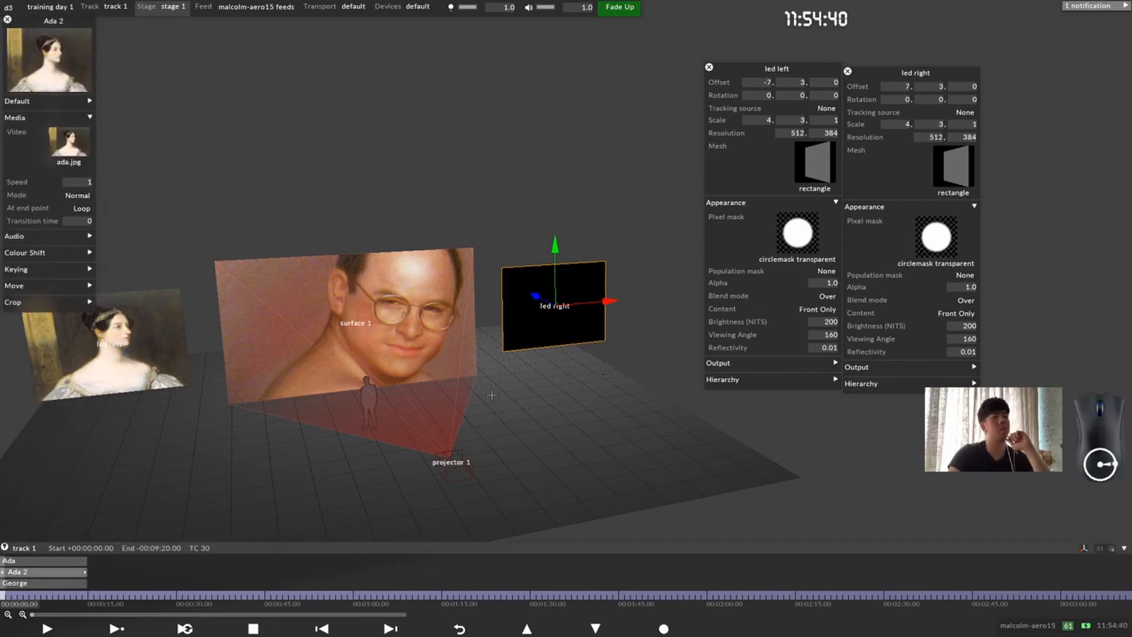
click(40, 570)
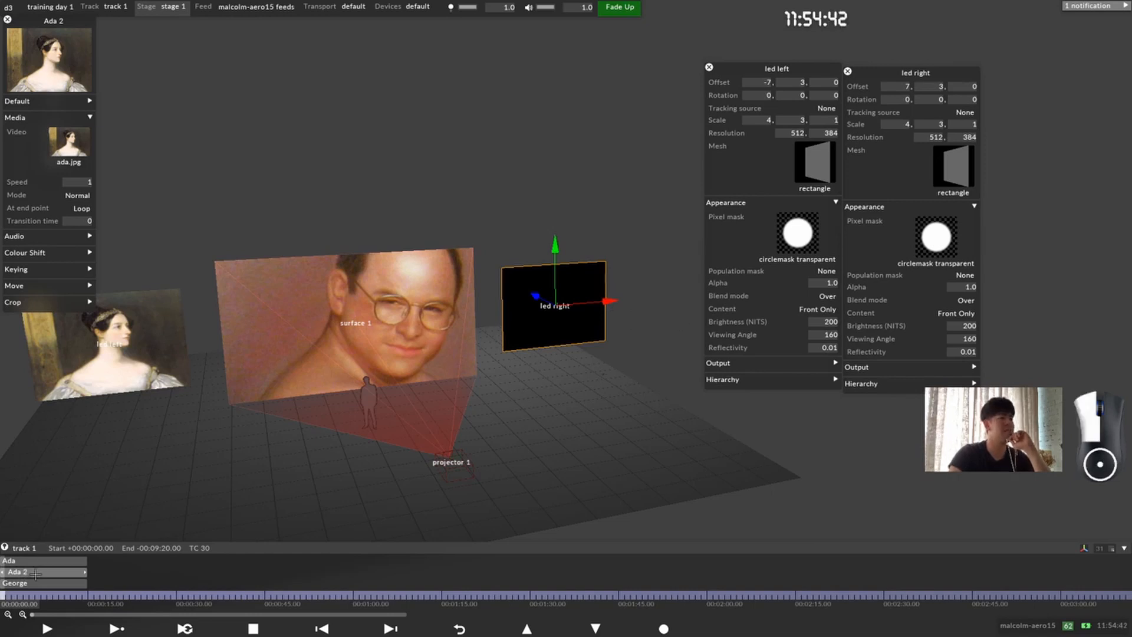
click(40, 571)
right_click(40, 571)
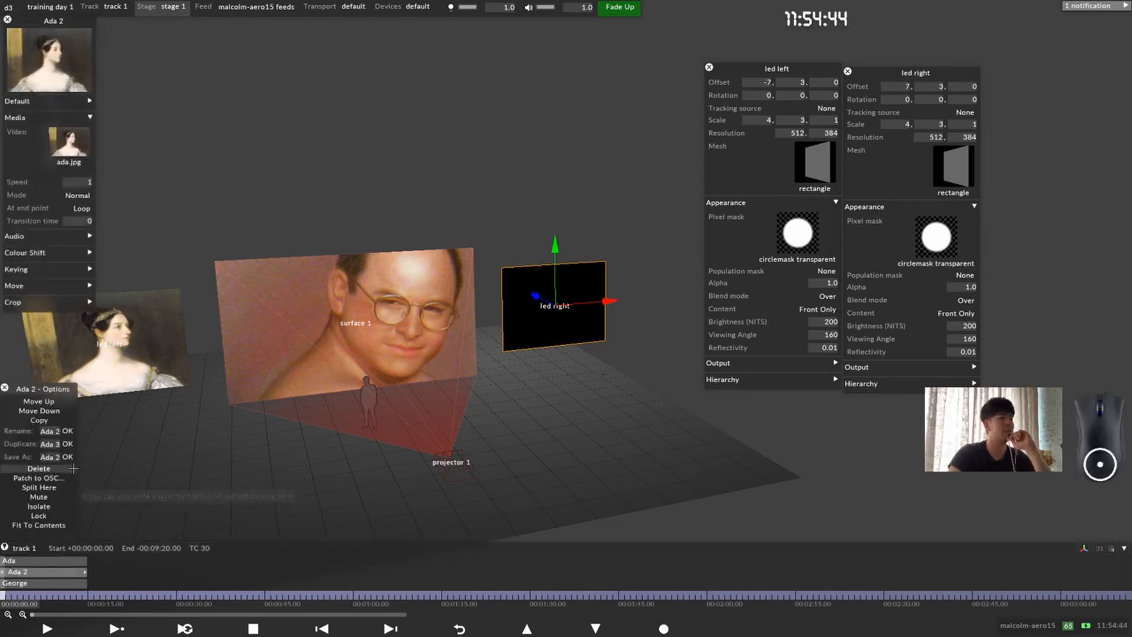
click(39, 468)
Step: Open the Ada layer's Default settings and set its mapping to surface 1 (direct)
click(37, 570)
drag(59, 29, 98, 109)
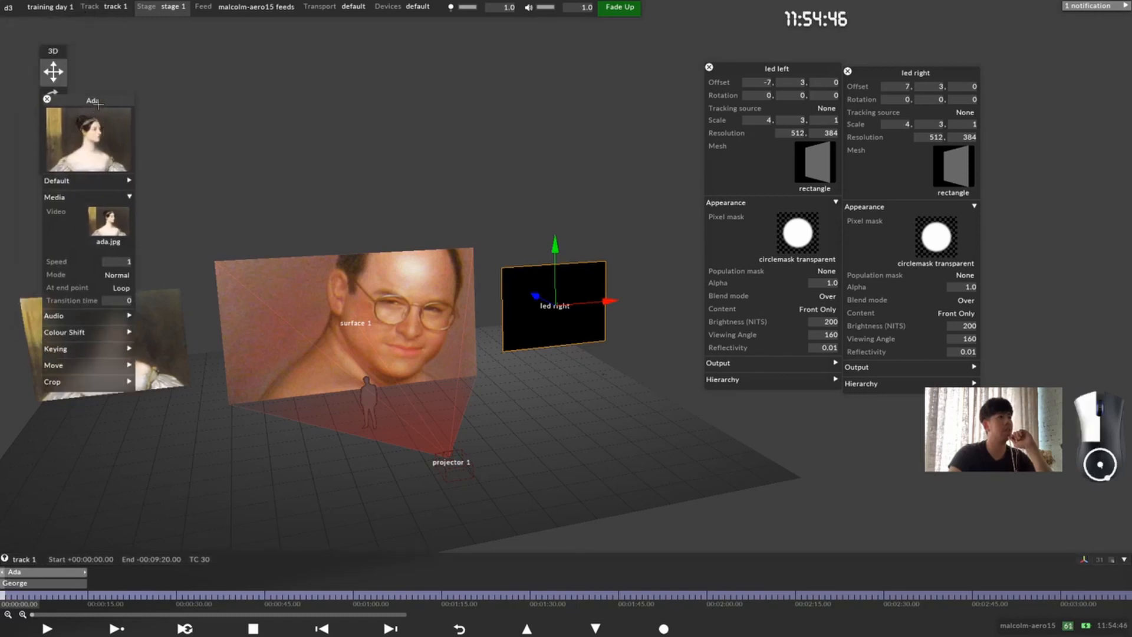
click(101, 190)
click(103, 182)
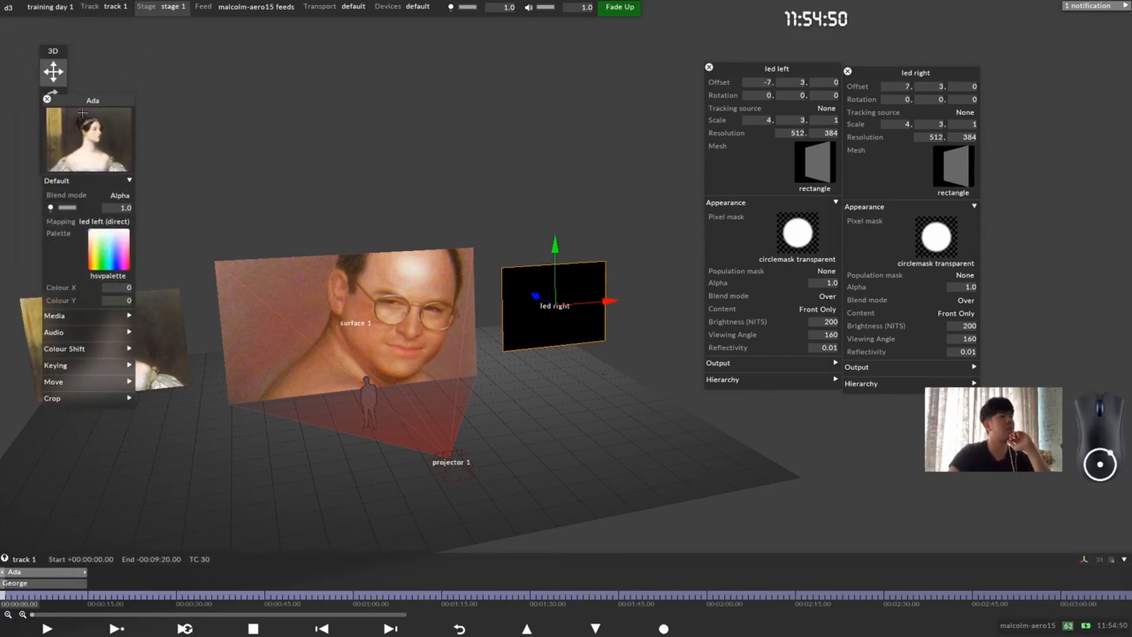
drag(97, 102, 243, 60)
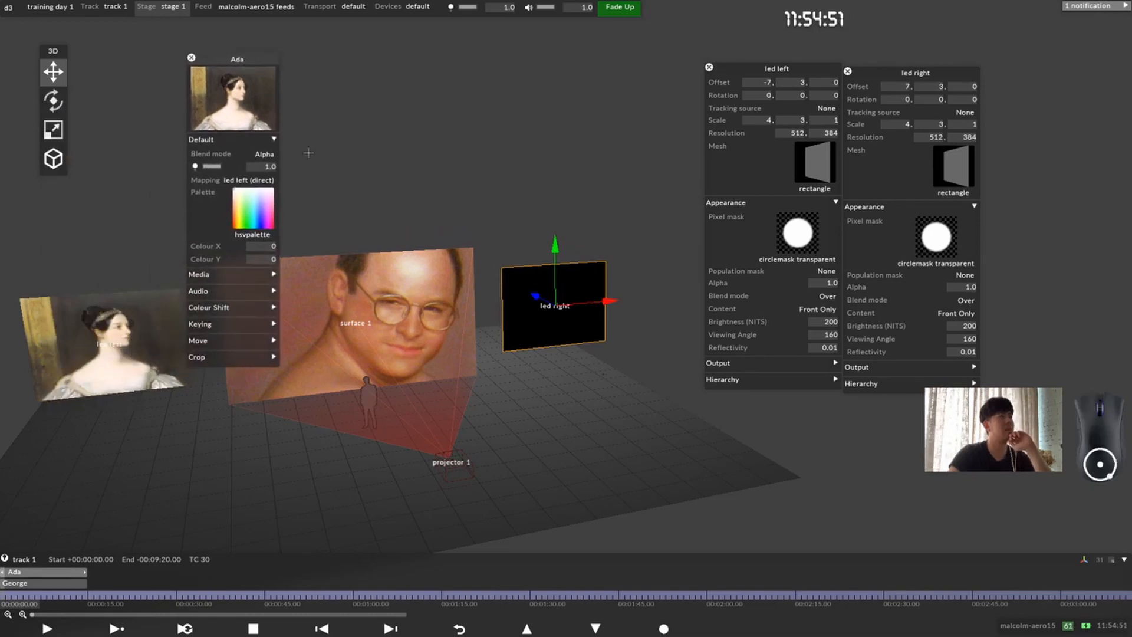
click(251, 180)
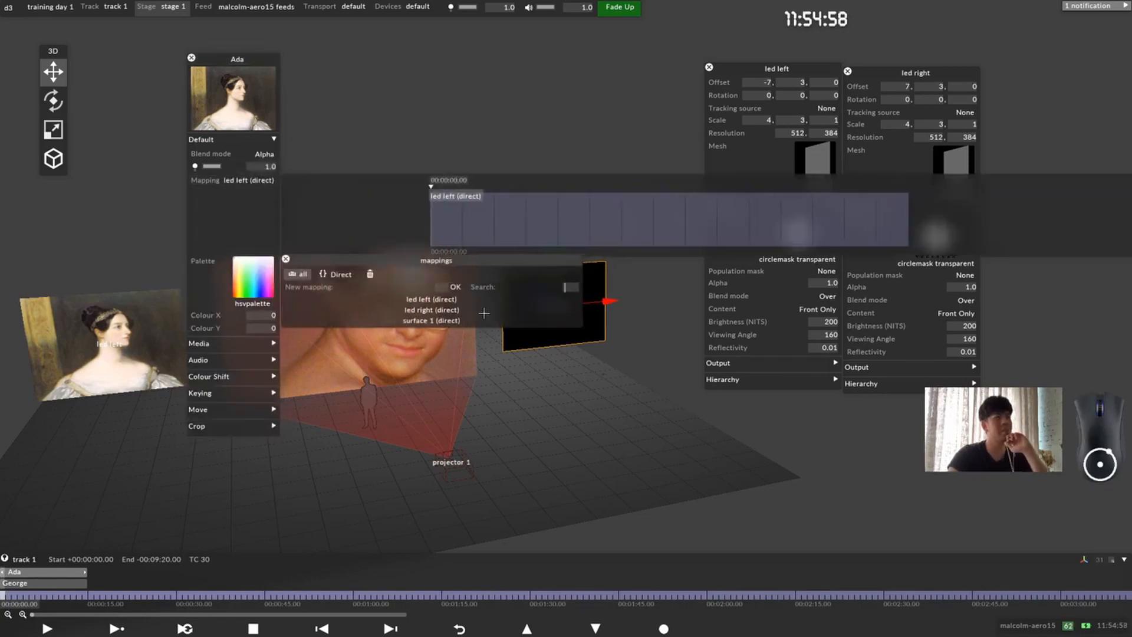
click(456, 321)
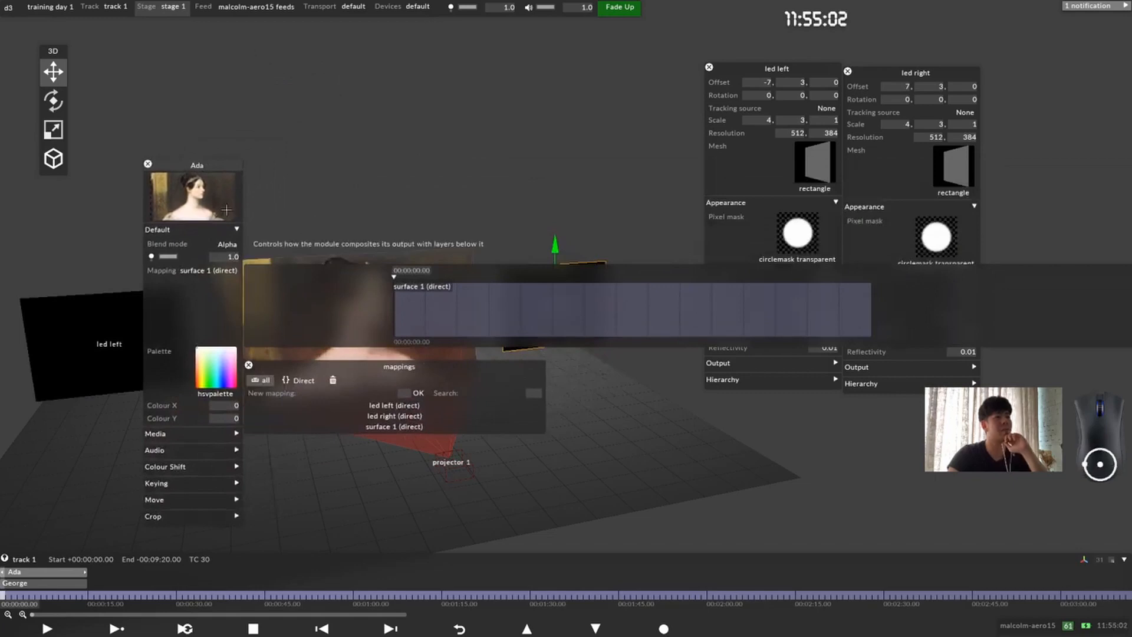
Step: Move the Ada layer's settings out of the way and close the properties of led left and led right to clear the stage view
drag(189, 162, 144, 3)
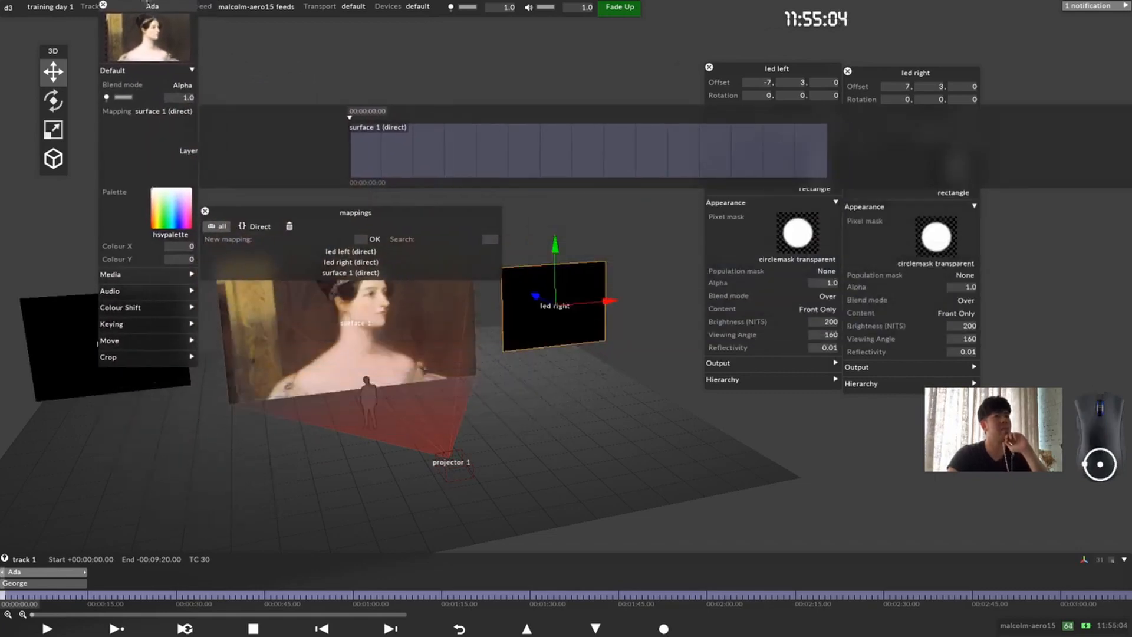
middle_drag(545, 386, 651, 487)
drag(774, 70, 786, 50)
click(721, 47)
click(849, 73)
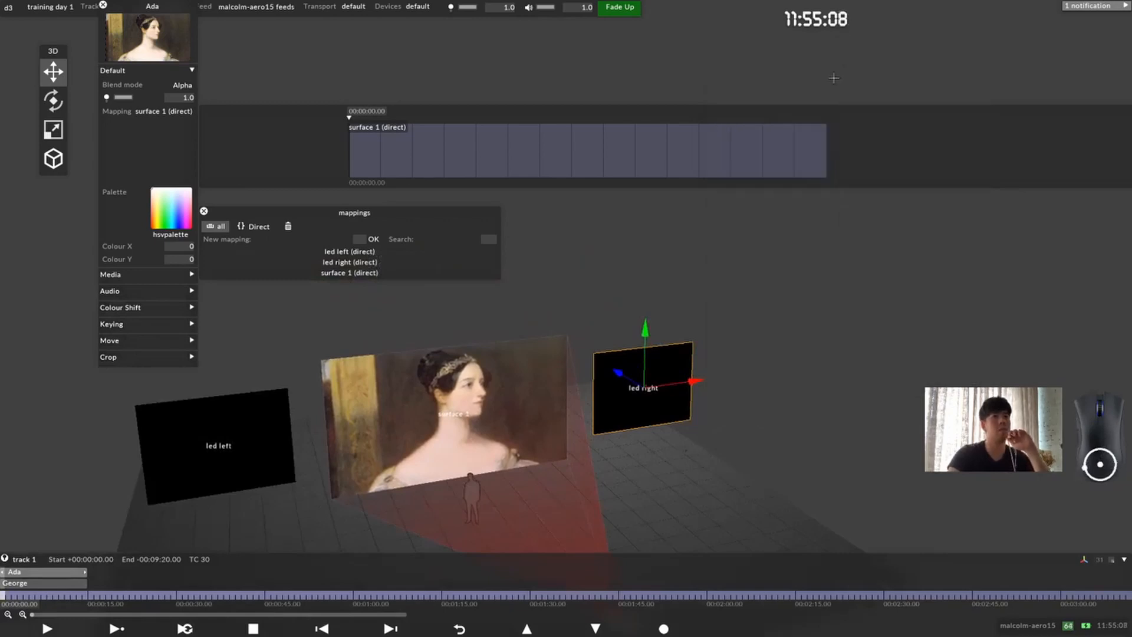
Step: Switch the Ada layer's mapping between led right (direct) and surface 1 (direct), ending on led left (direct)
click(380, 262)
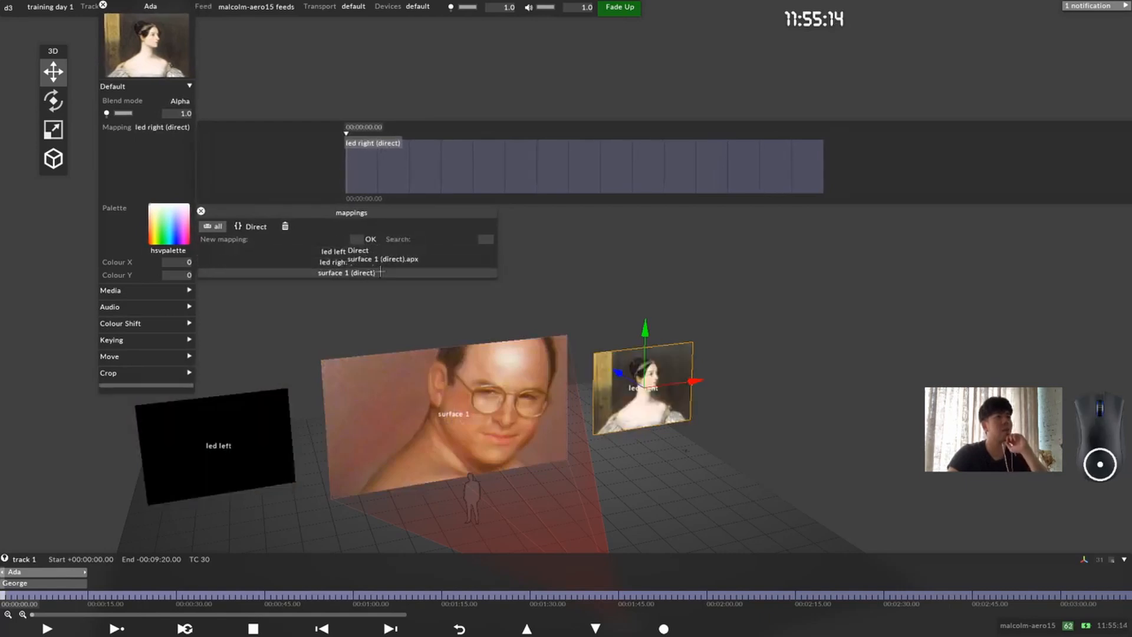
click(384, 253)
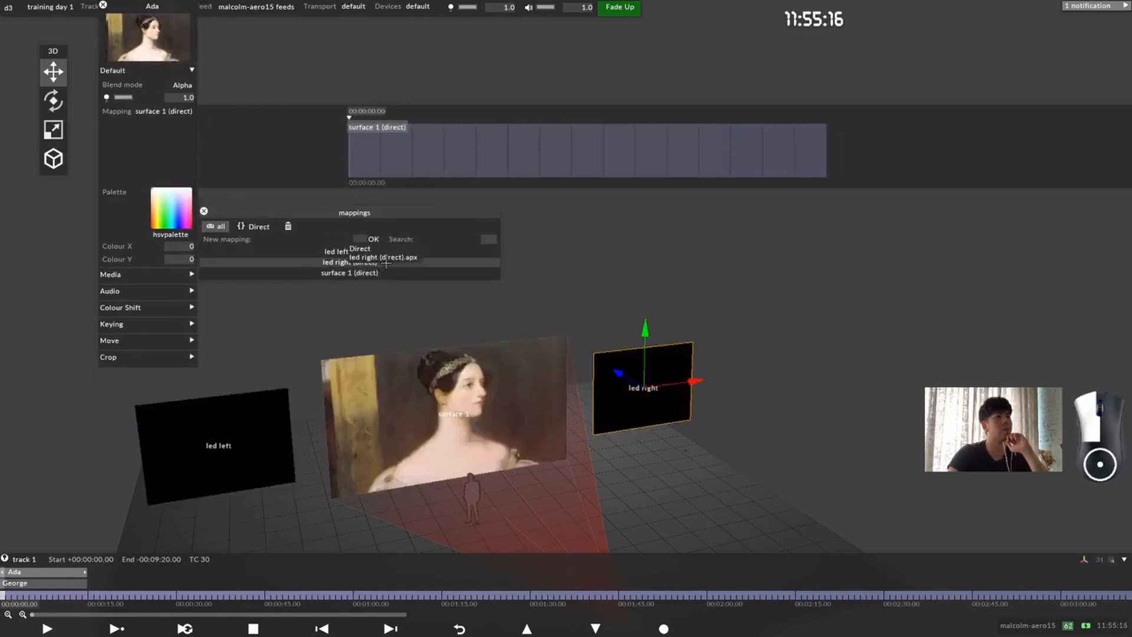
click(384, 274)
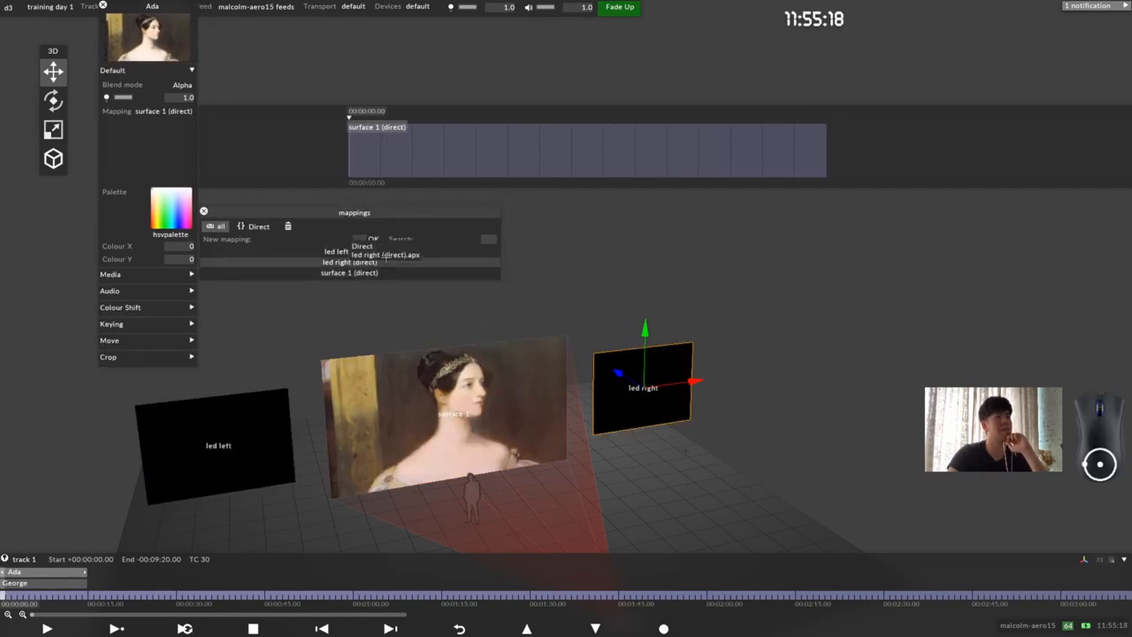
click(378, 253)
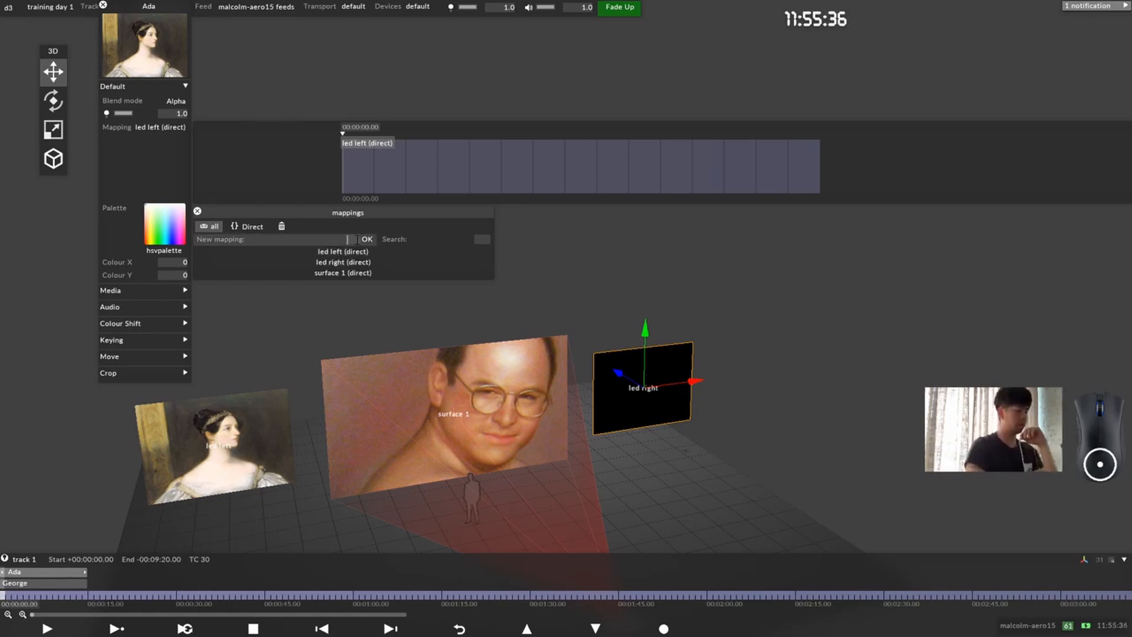
Step: Create a new mapping of type Direct named "direct l+r" for the Ada layer
text(direct)
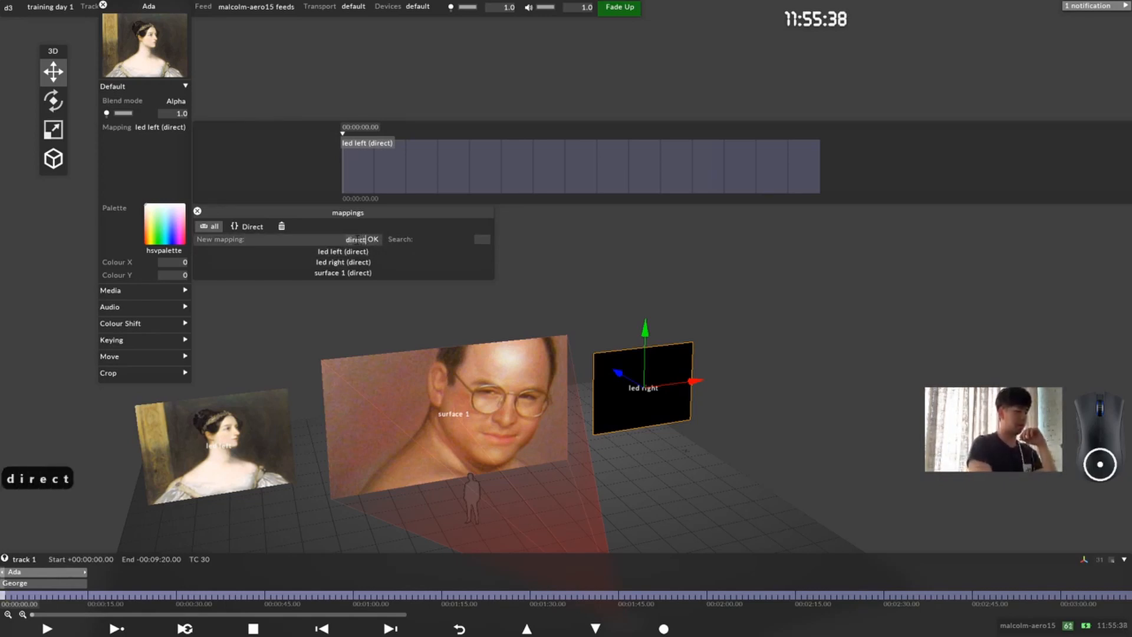
text( lef)
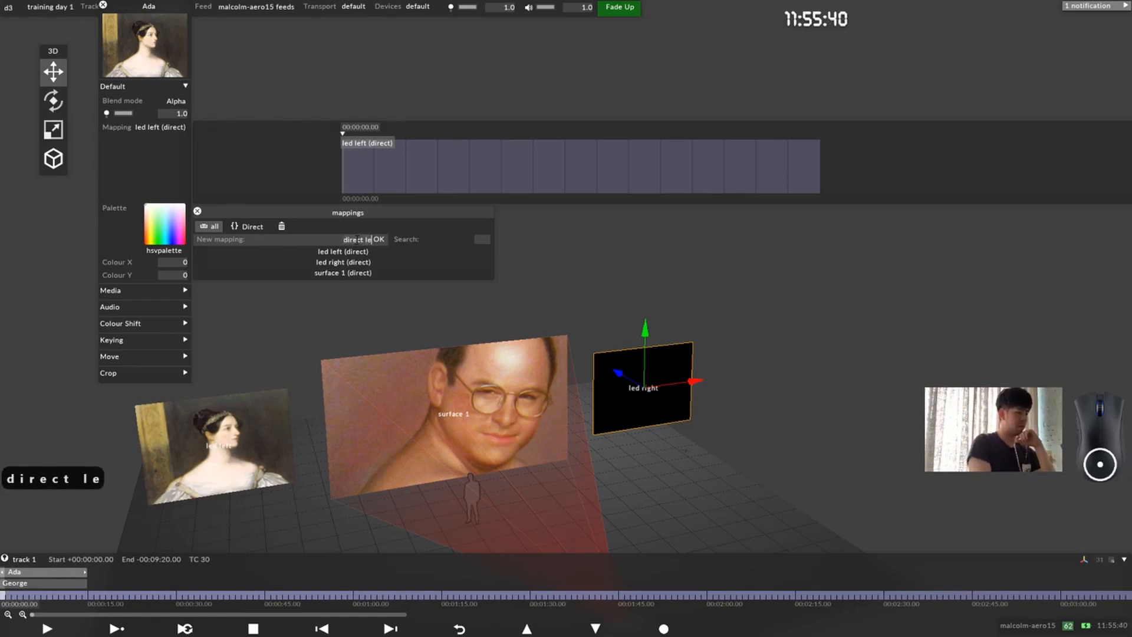
key(BackSpace)
key(BackSpace)
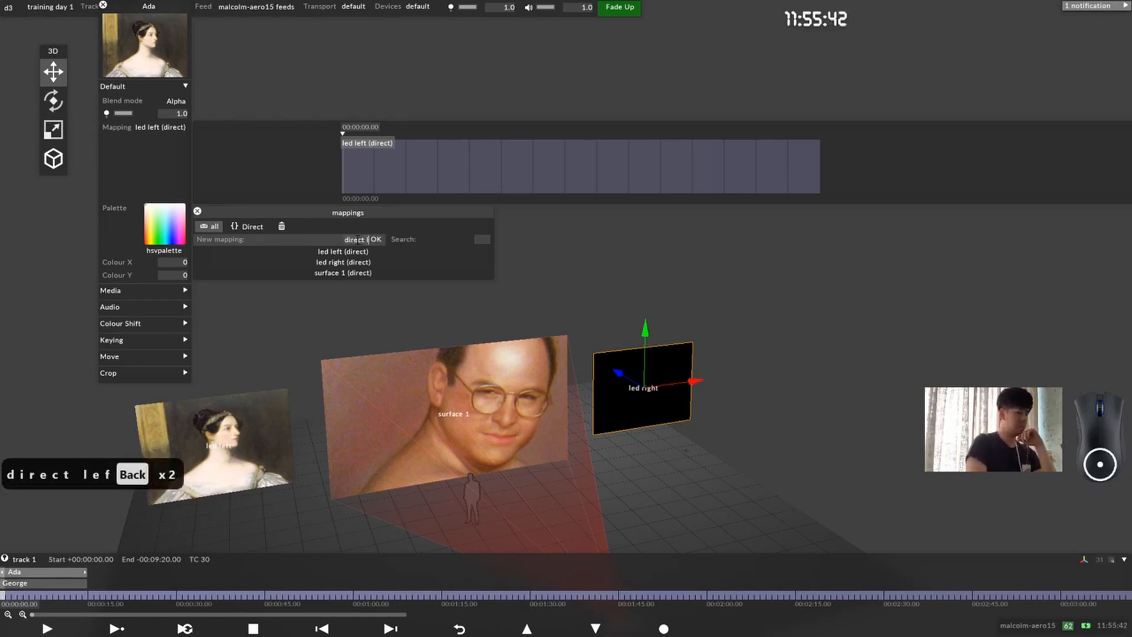
key(Up)
text(=)
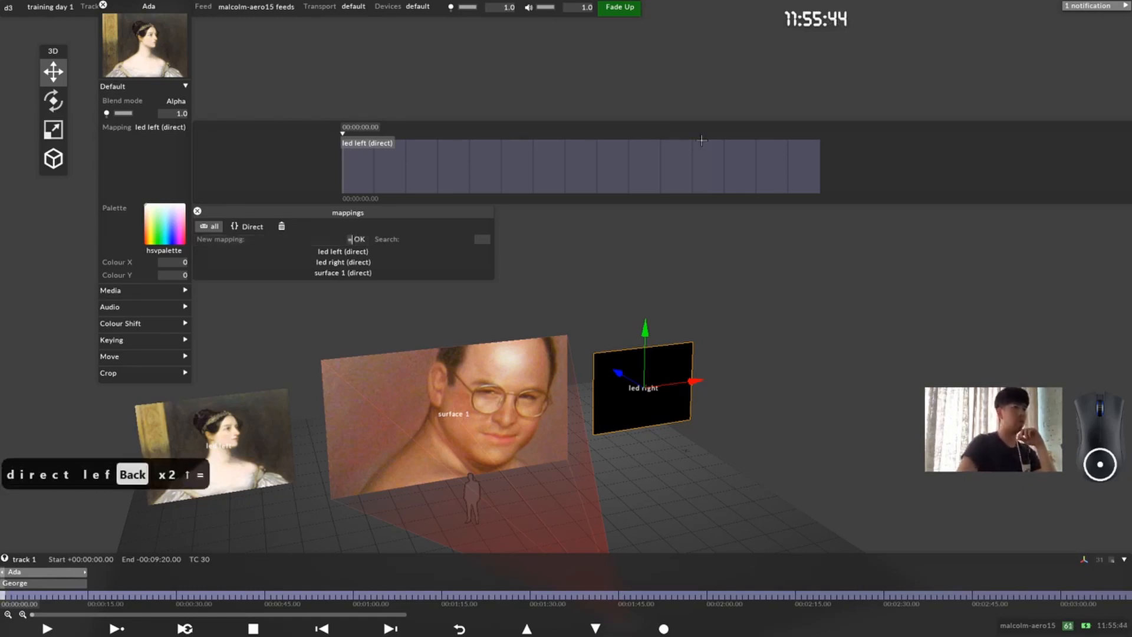
key(BackSpace)
text(direct l)
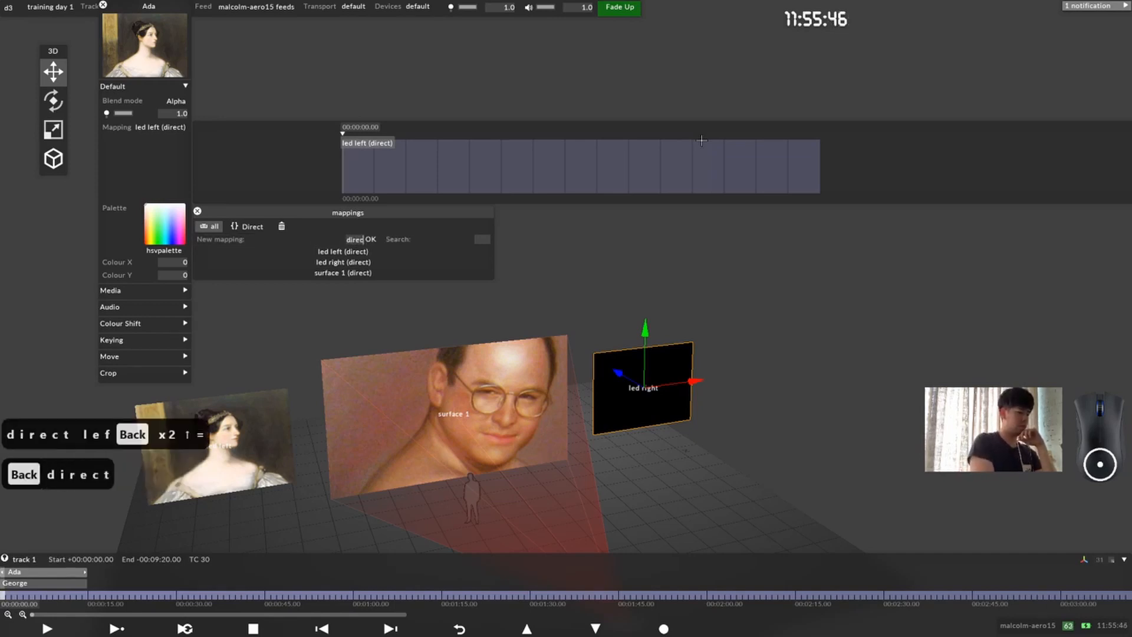
text(+)
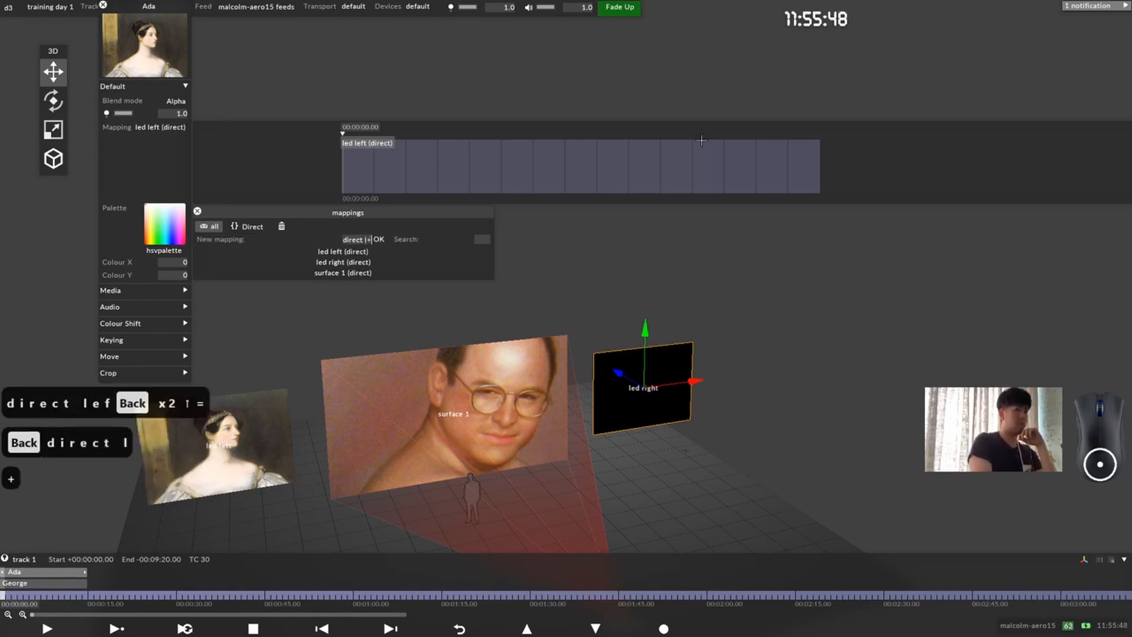
text(r)
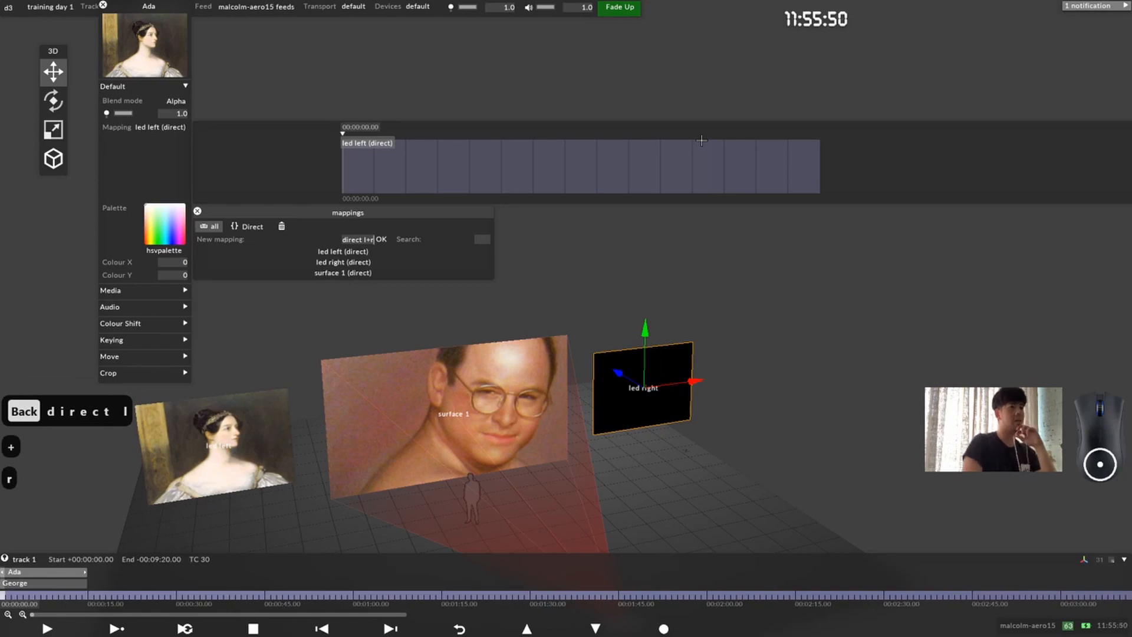
key(Return)
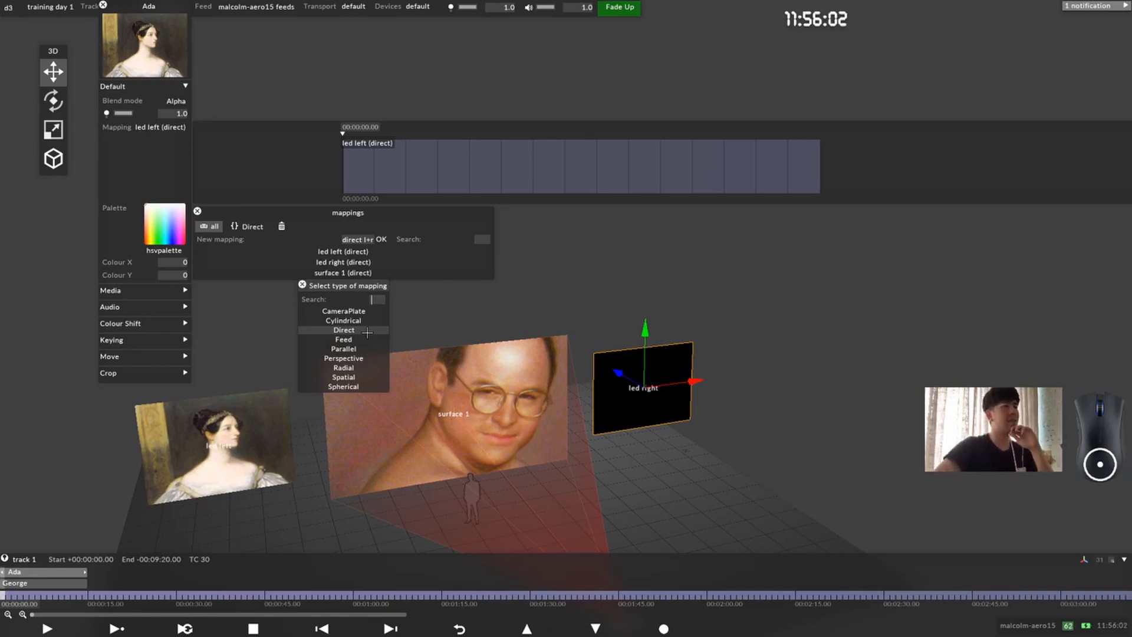
click(367, 331)
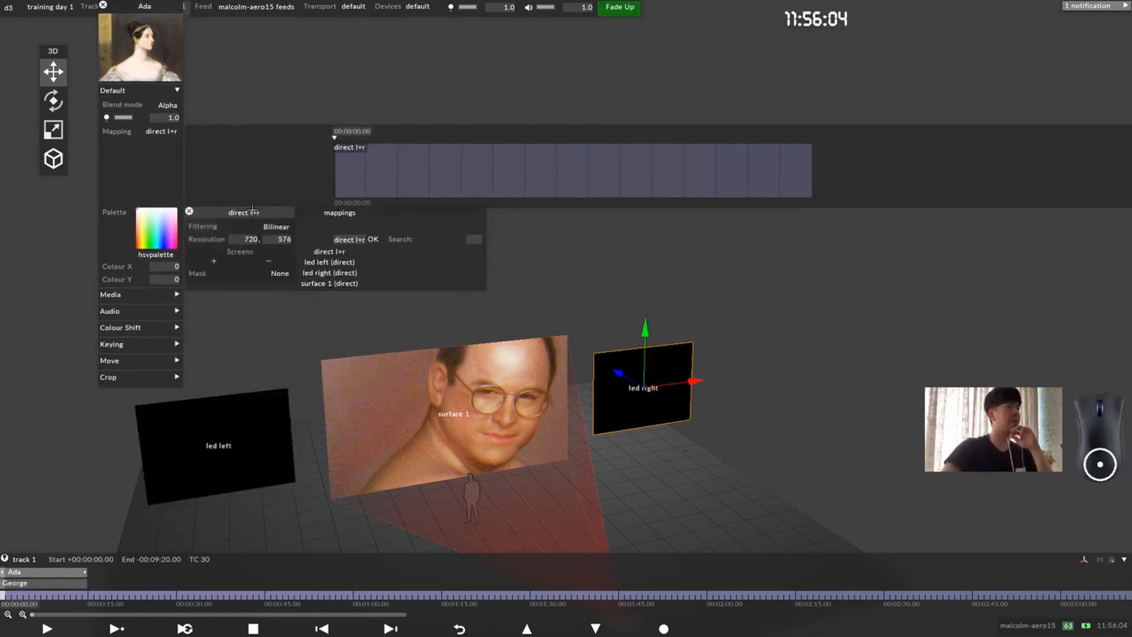
Step: Add led left and led right as the screens of the direct l+r mapping and close the displays list
drag(252, 209, 306, 136)
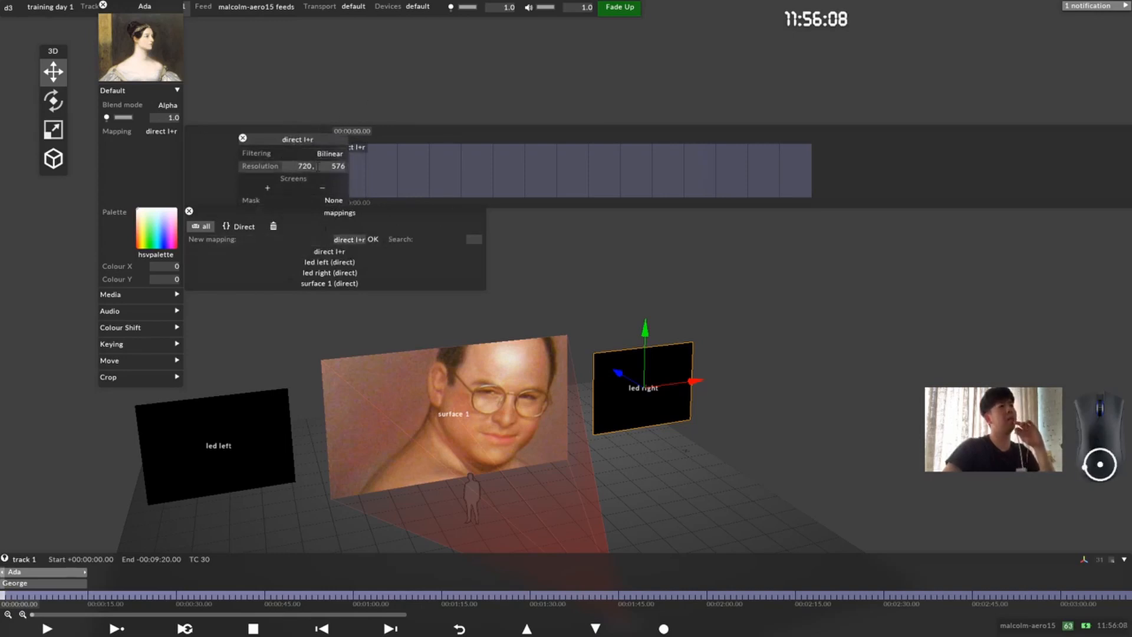
click(275, 188)
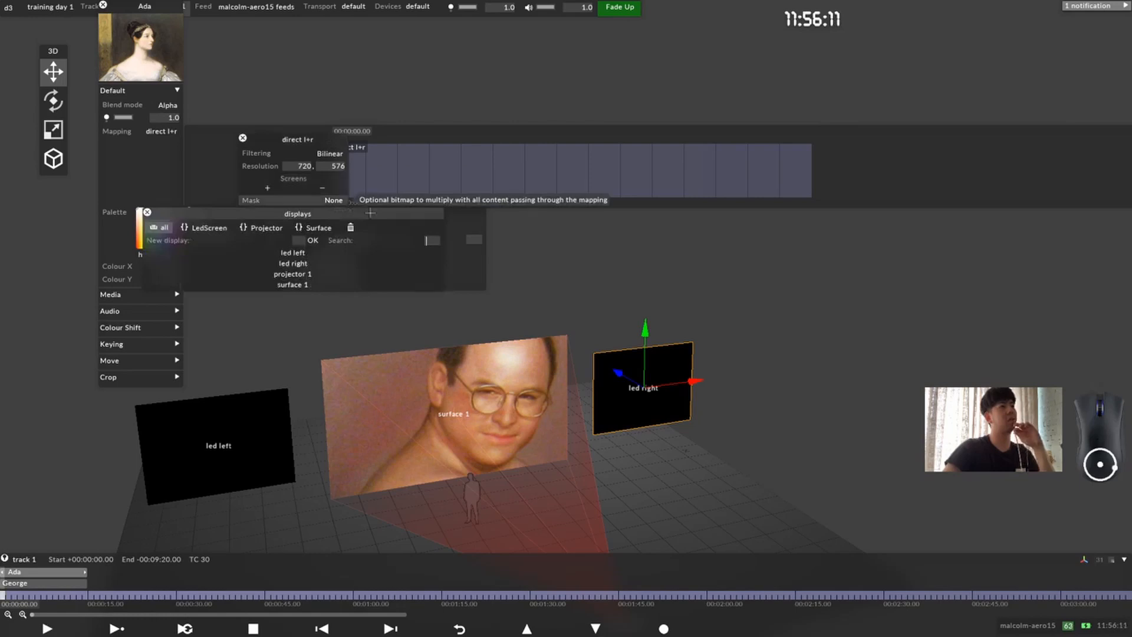
click(335, 254)
click(314, 263)
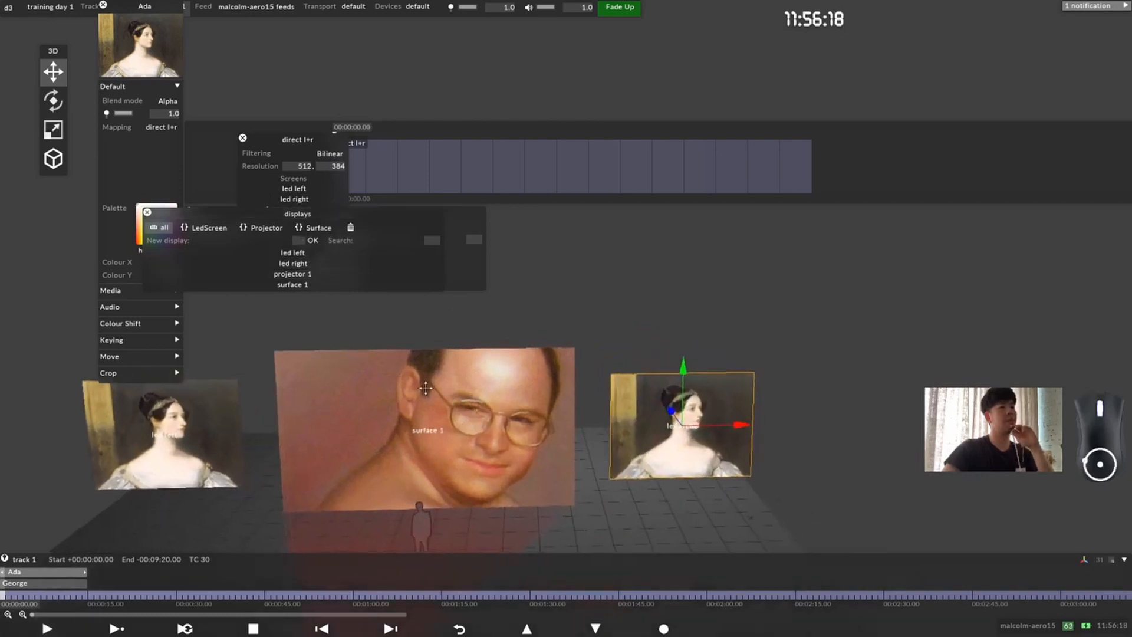
click(147, 211)
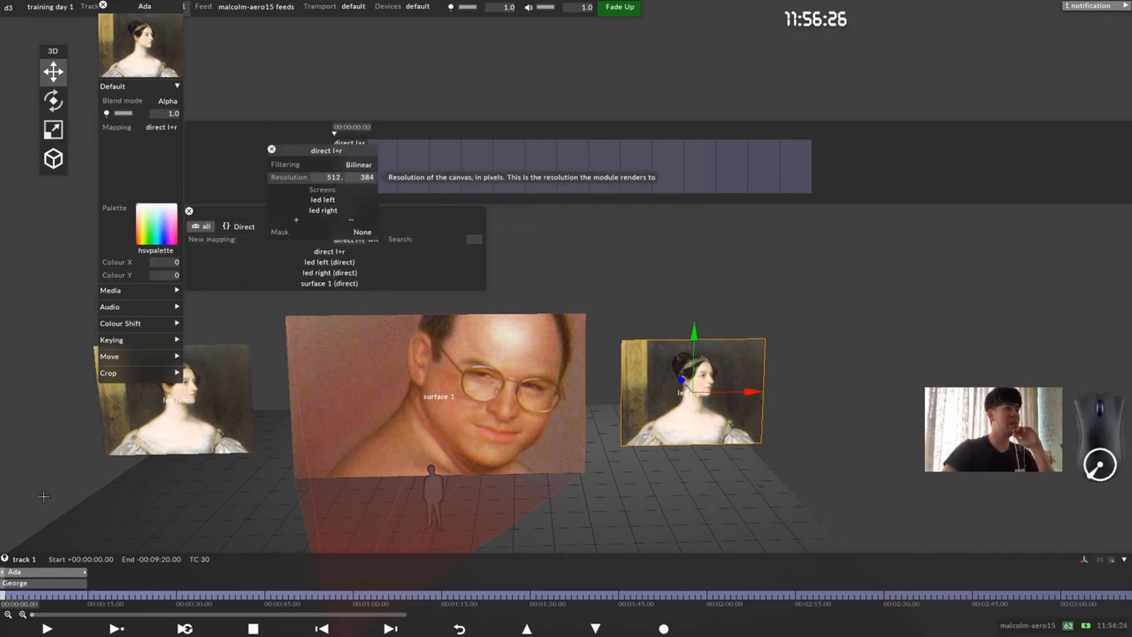
Step: Close the mapping list, expand the Ada layer's Media settings and inspect the properties of ada.jpg
click(151, 190)
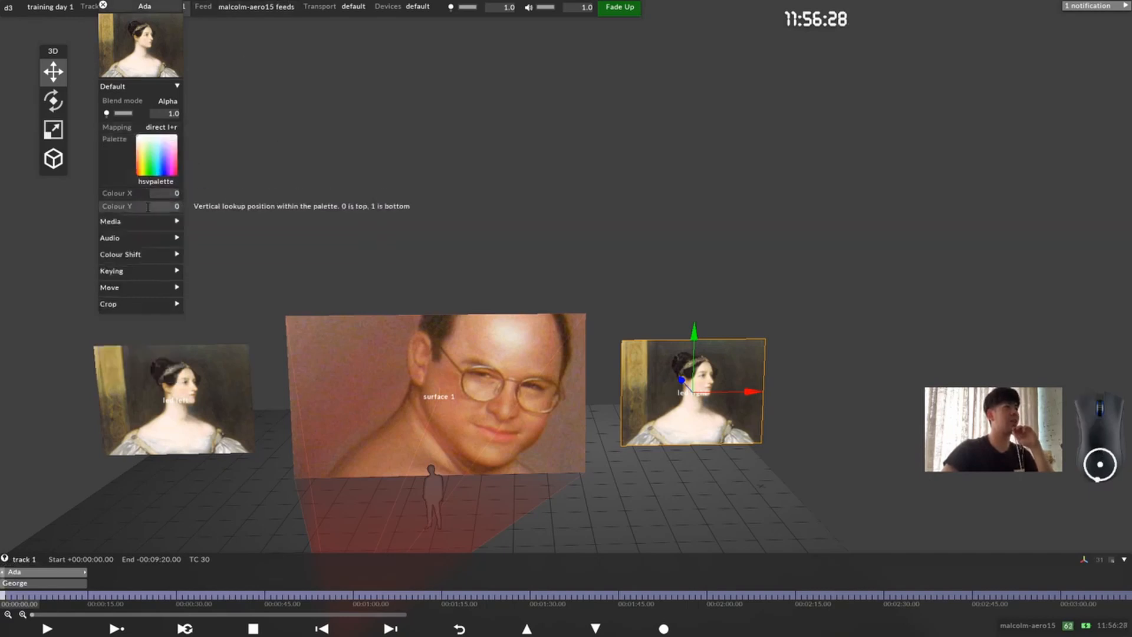
click(154, 221)
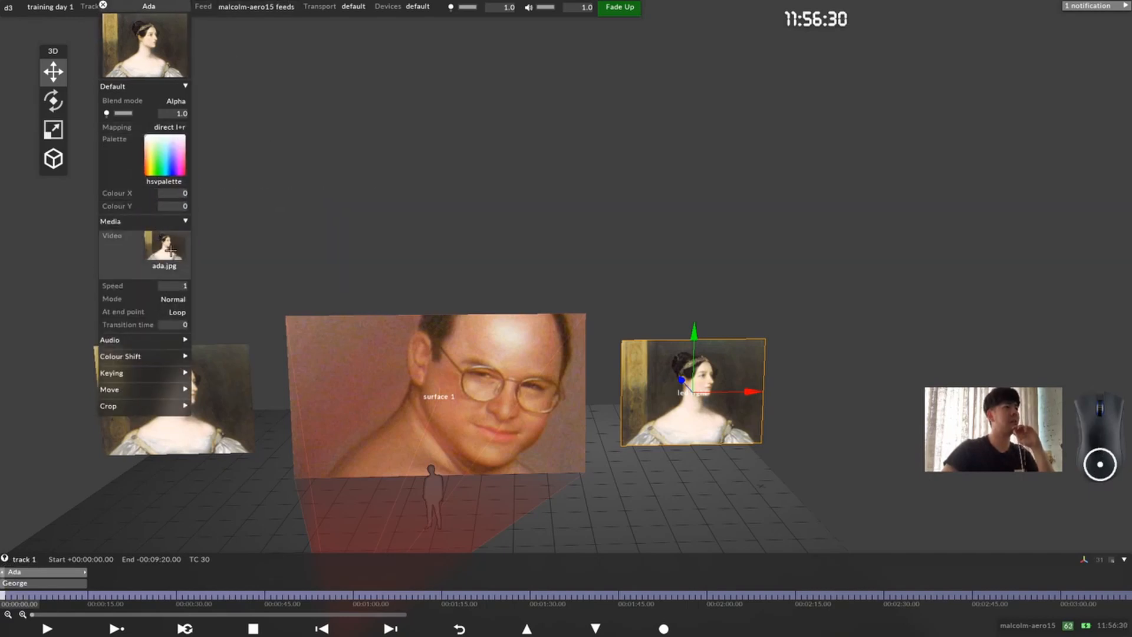
click(171, 251)
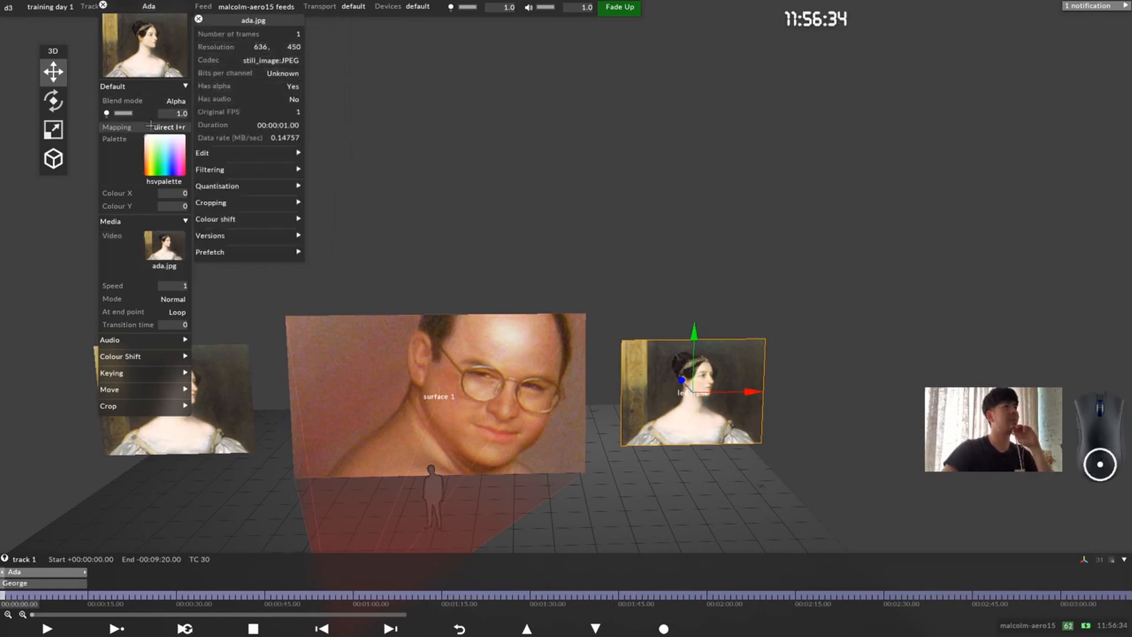
Step: Compare the resolution of the direct l+r mapping with that of led left, and close all open editors
right_click(165, 129)
click(165, 129)
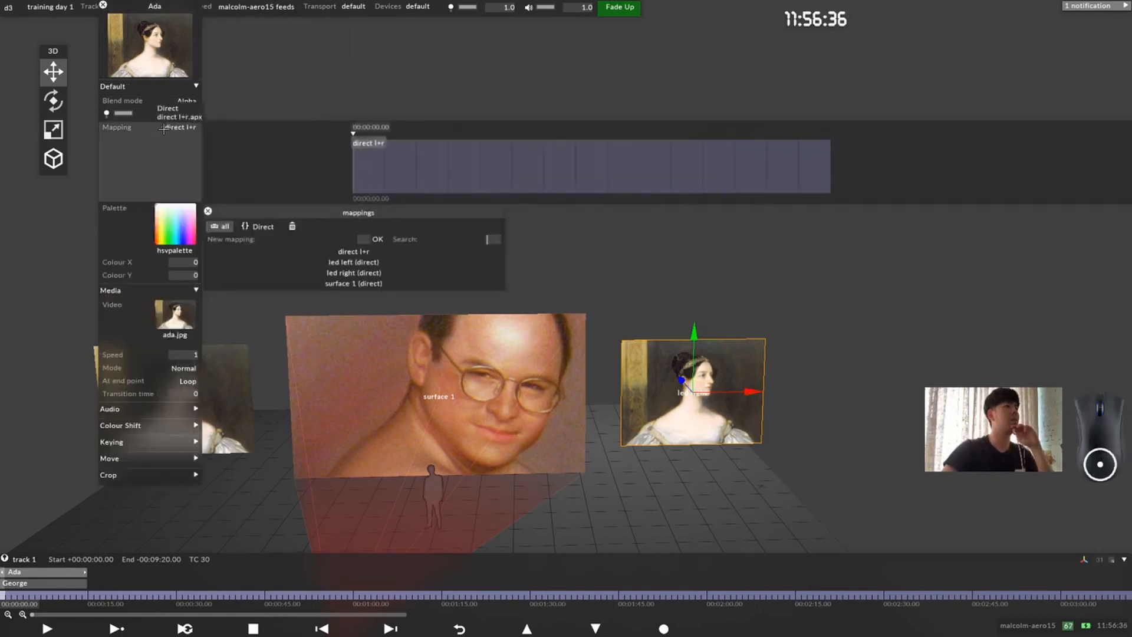
click(177, 129)
click(185, 130)
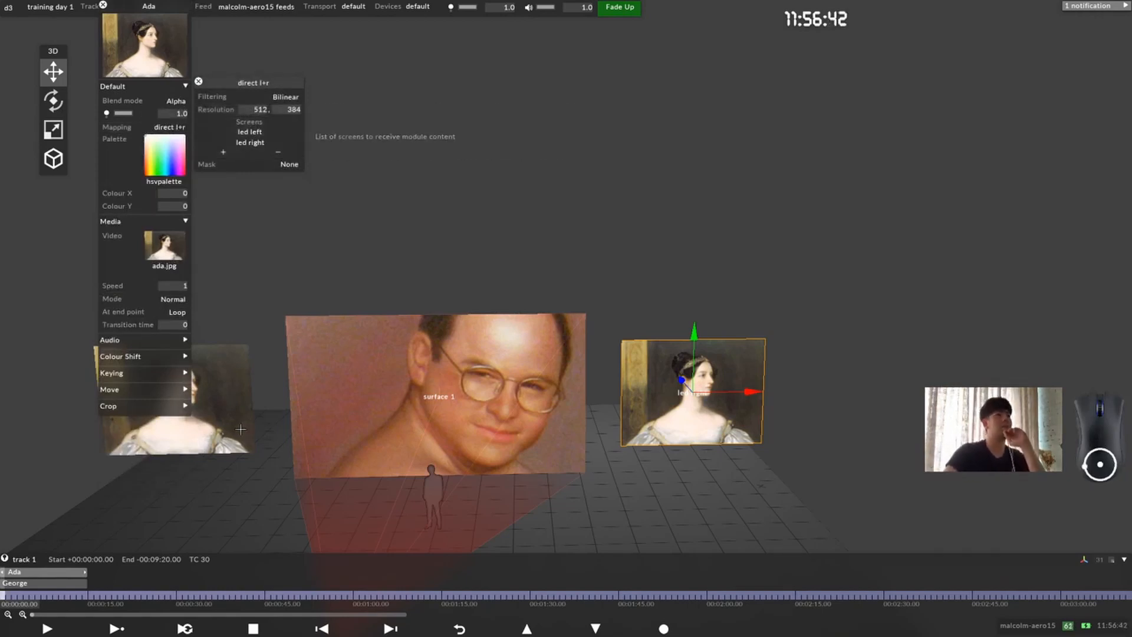
right_click(225, 392)
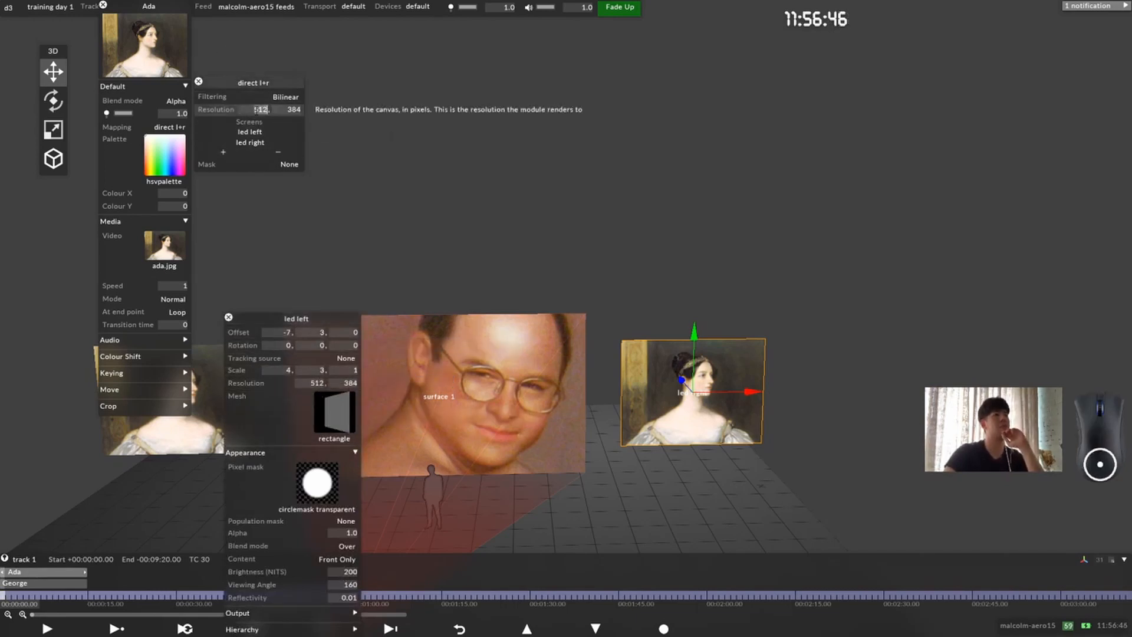
drag(287, 112, 303, 111)
click(291, 111)
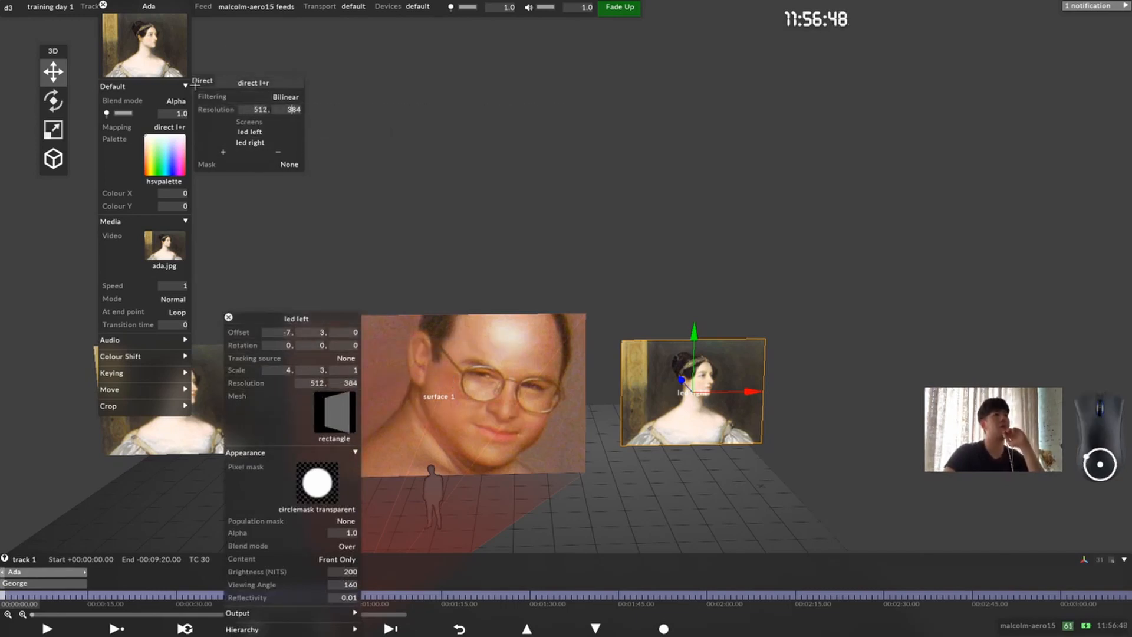
click(200, 82)
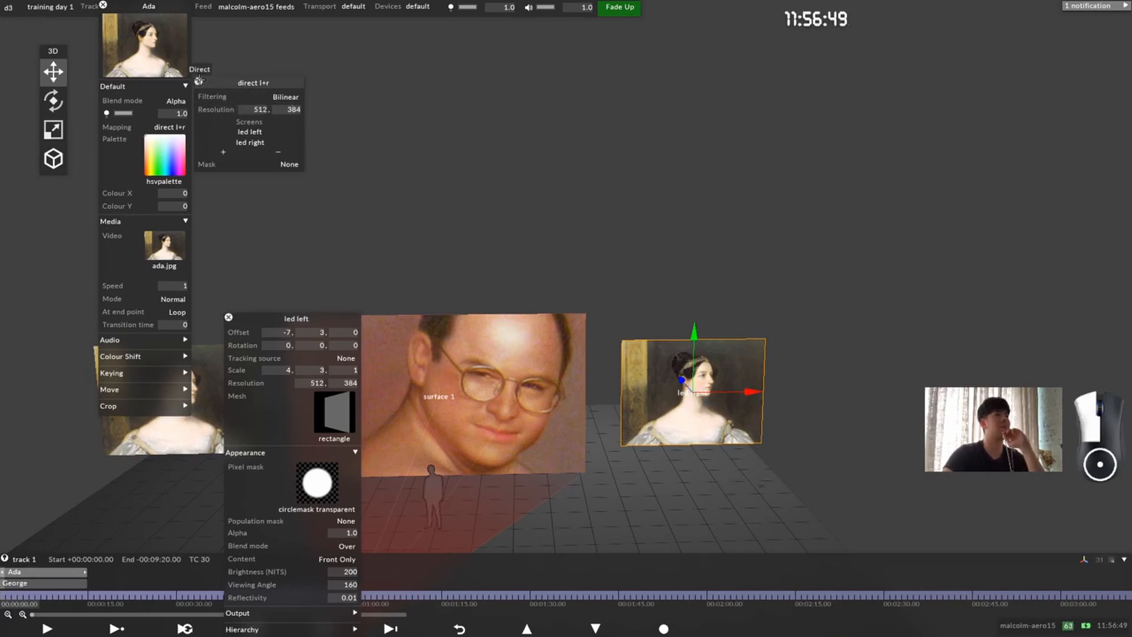
click(228, 317)
click(103, 5)
Step: Examine the content on led left, surface 1 and led right from several angles around the stage
scroll(460, 436, down, 3)
drag(461, 444, 457, 394)
middle_drag(456, 394, 425, 354)
drag(425, 342, 474, 355)
middle_drag(494, 335, 547, 320)
drag(547, 319, 625, 319)
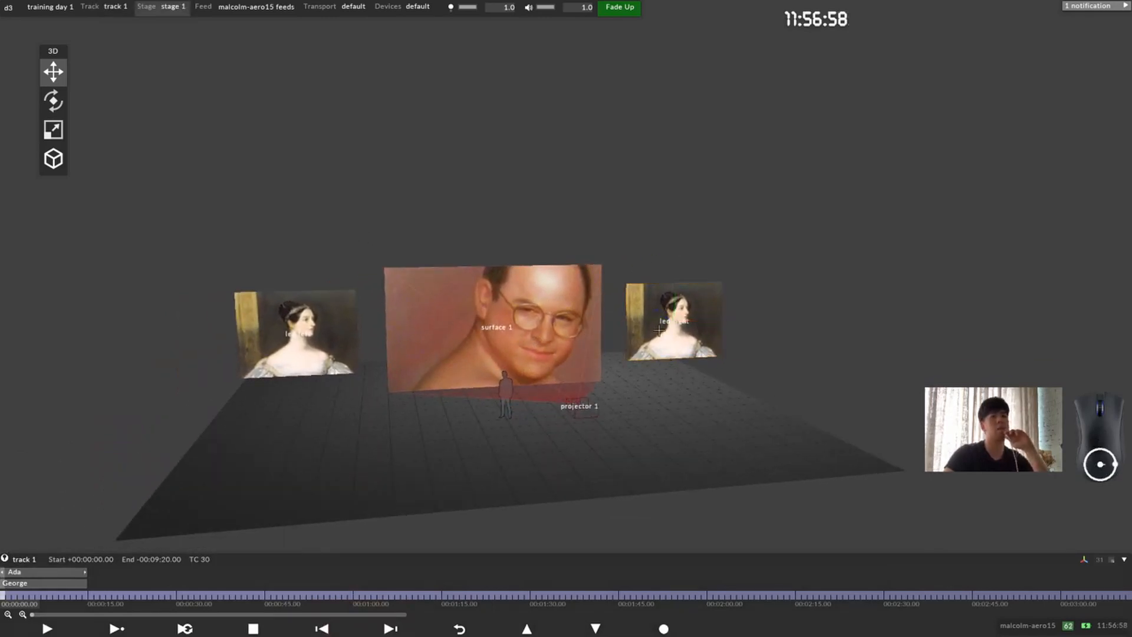
drag(497, 336, 524, 340)
scroll(498, 344, up, 3)
scroll(497, 344, down, 5)
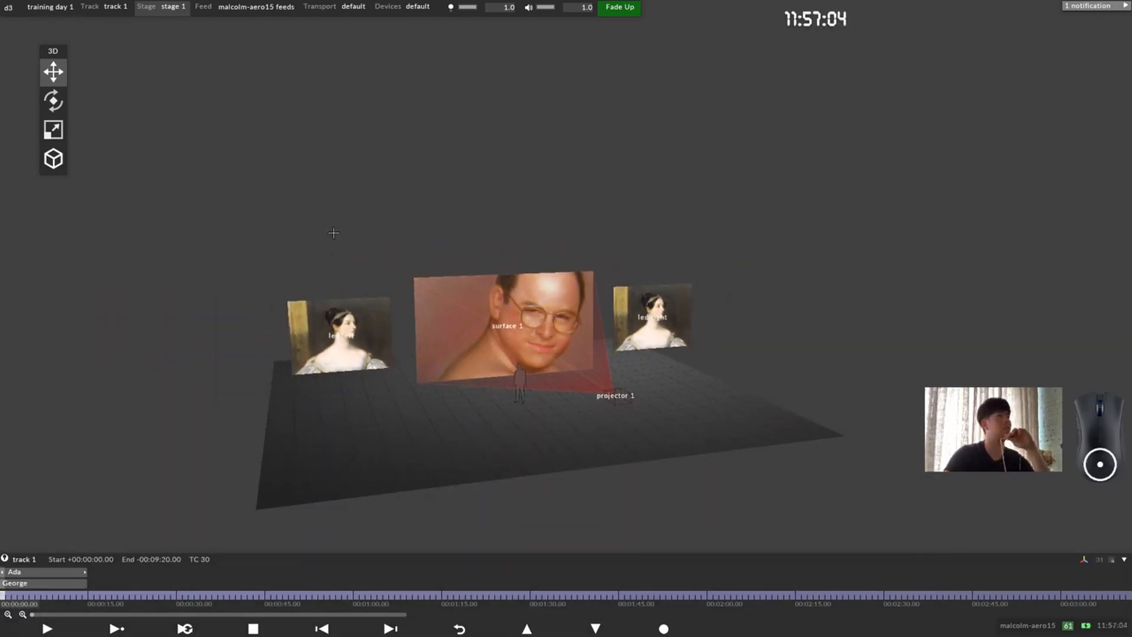
drag(454, 329, 463, 324)
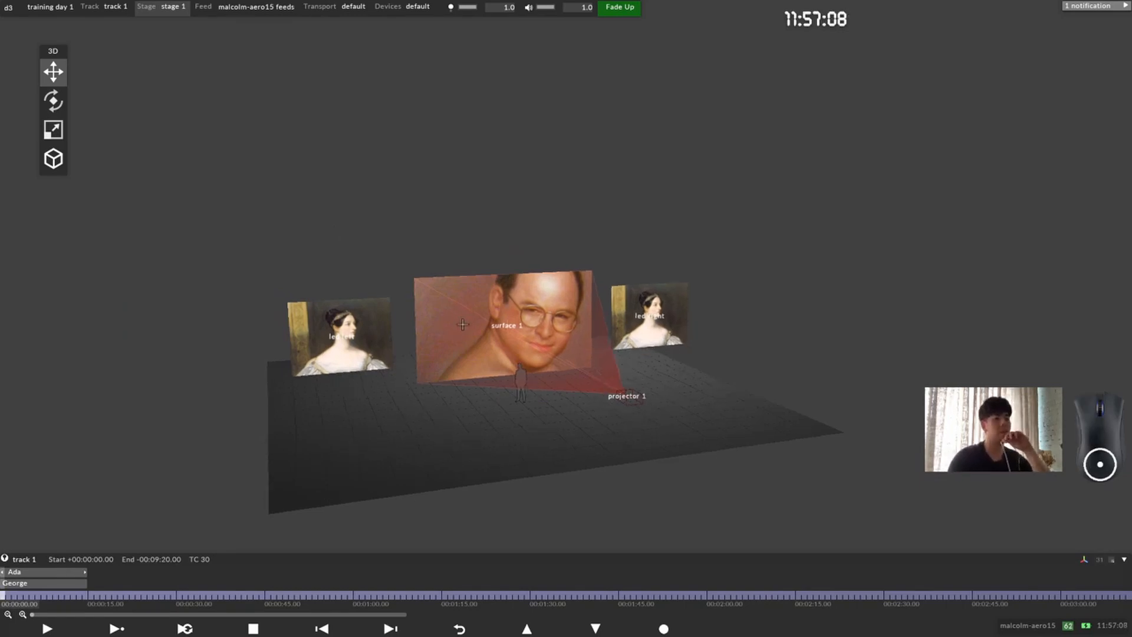
scroll(471, 313, up, 5)
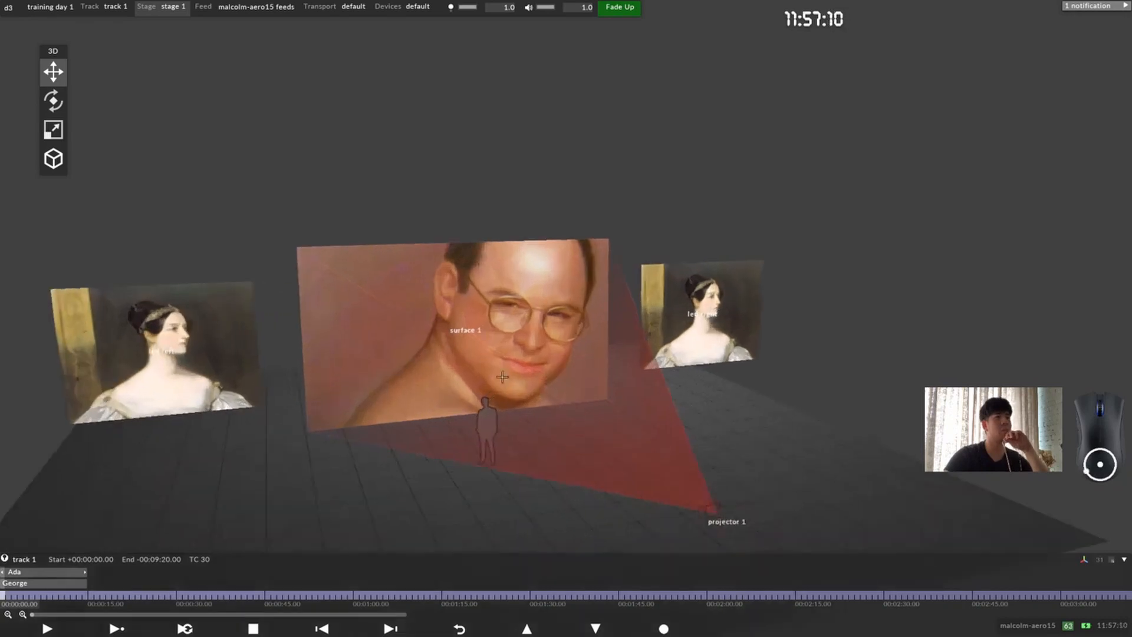
drag(477, 307, 480, 313)
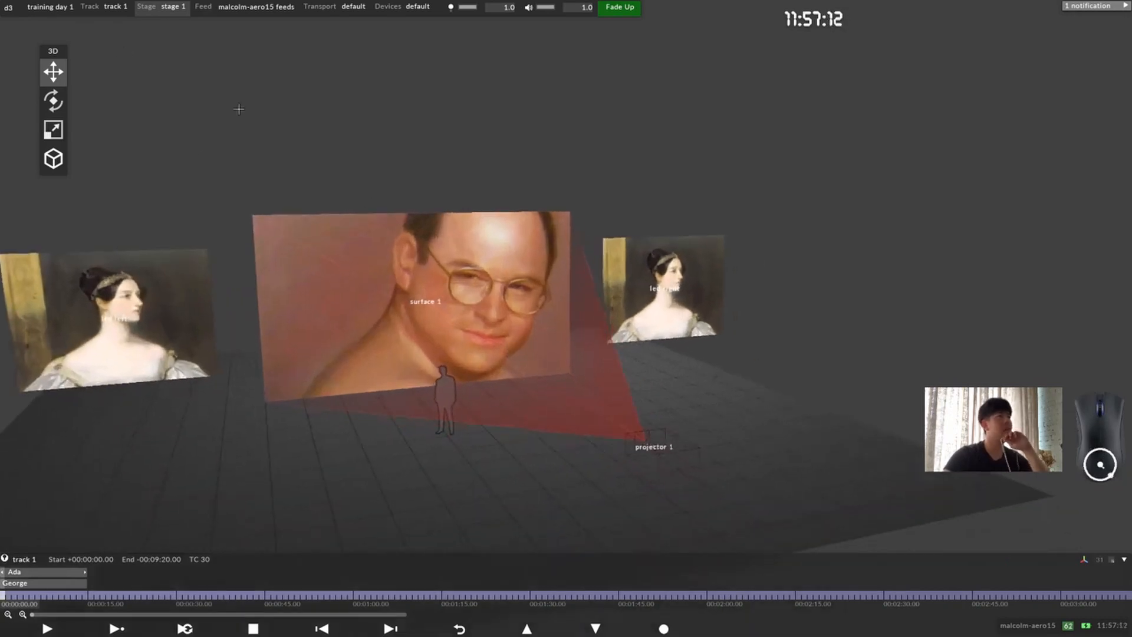
drag(382, 373, 351, 342)
scroll(354, 341, down, 4)
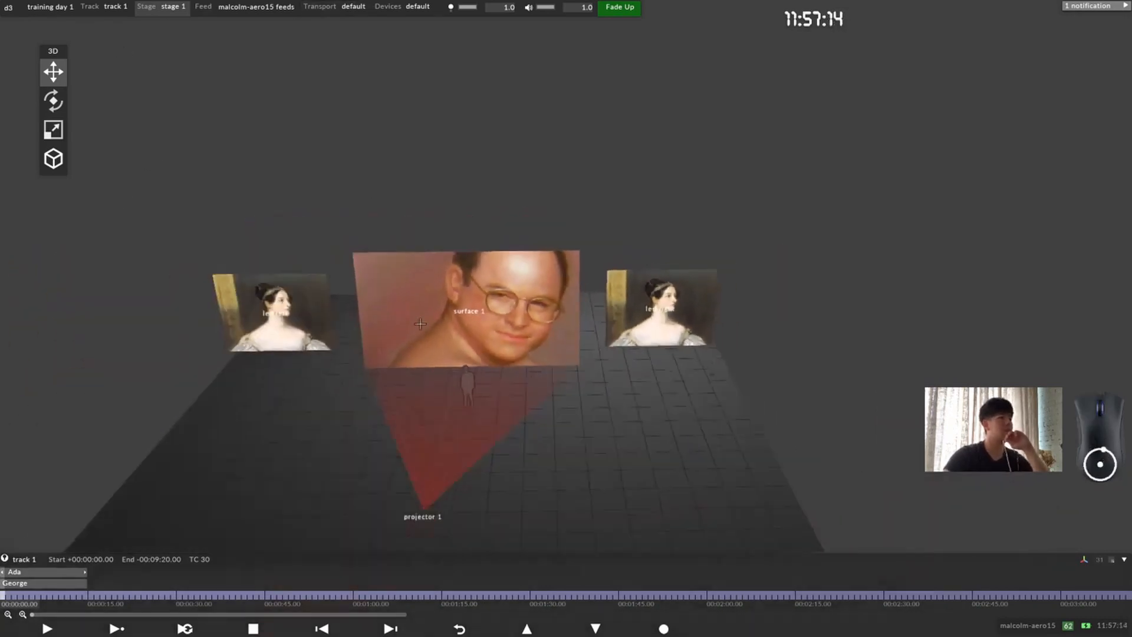
middle_drag(420, 324, 462, 325)
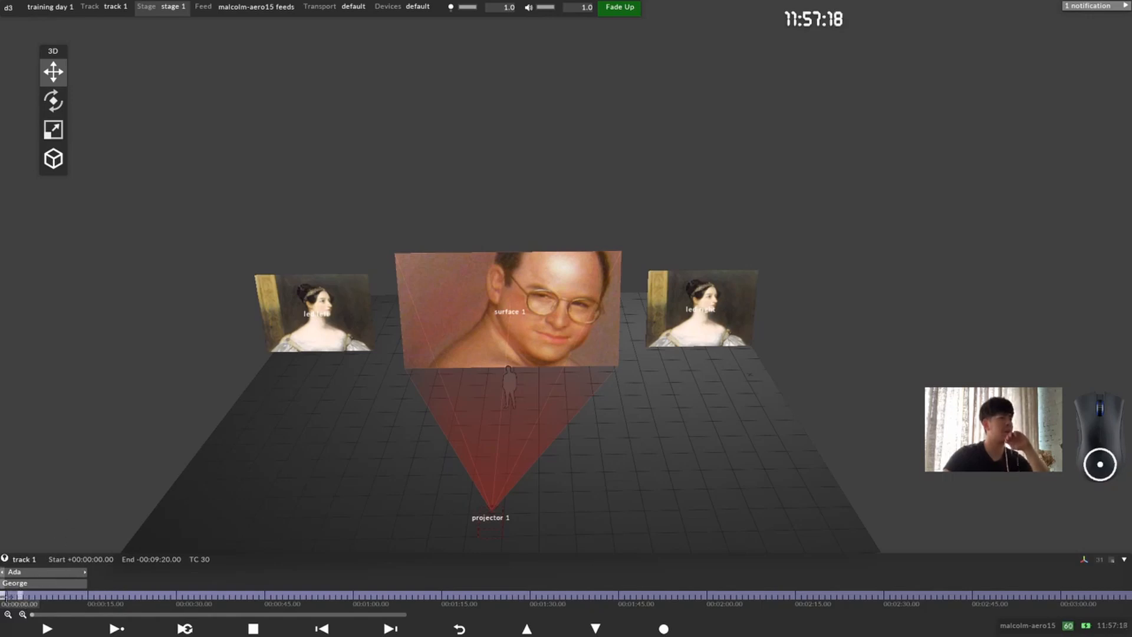
Step: Add a note reading "Direct" at the start of track 1
click(54, 593)
drag(55, 592, 43, 634)
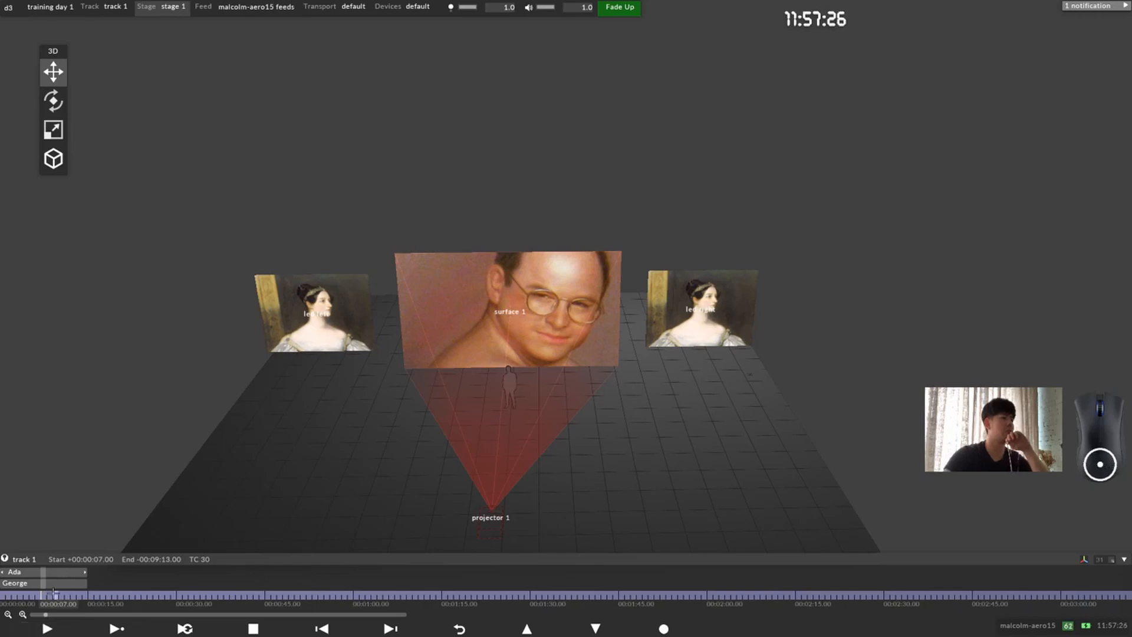
drag(42, 595, 4, 596)
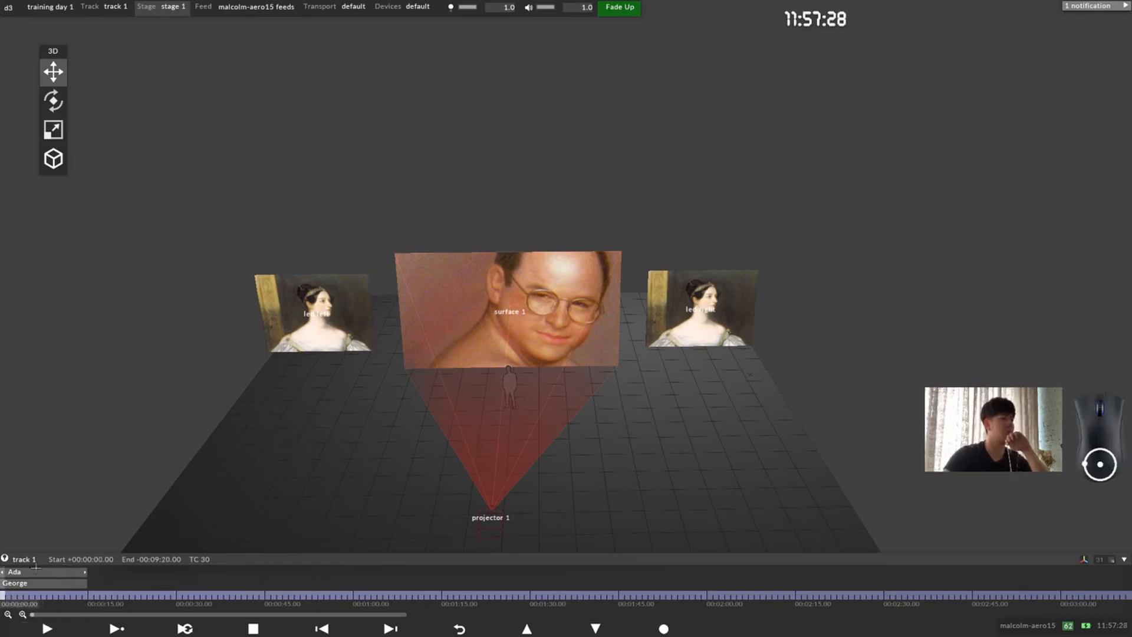
right_click(5, 595)
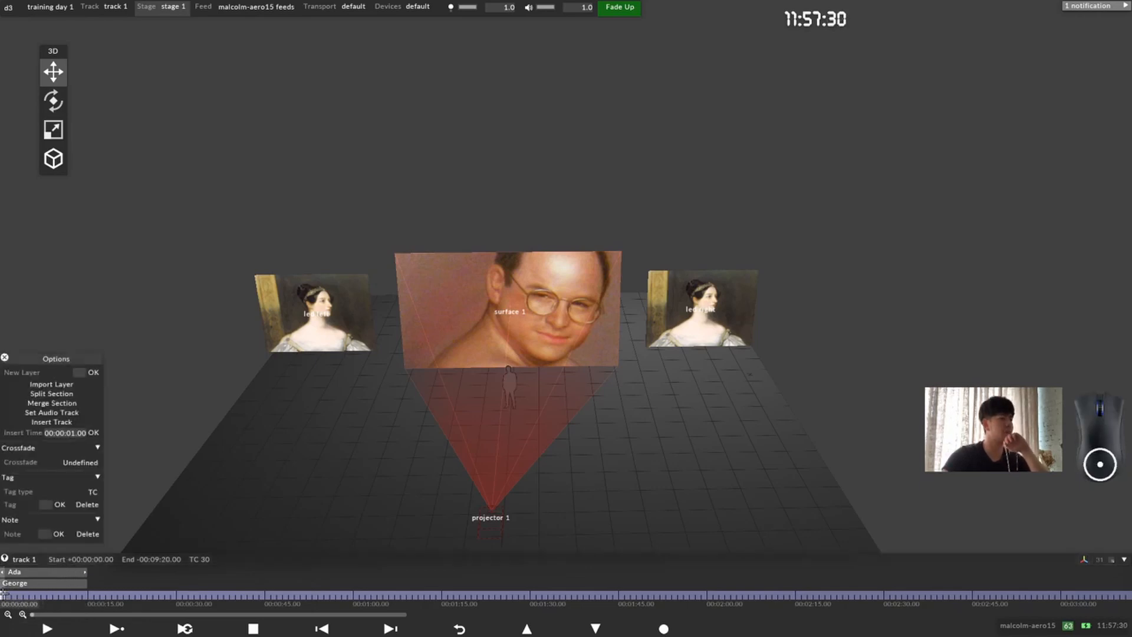
drag(53, 361, 140, 347)
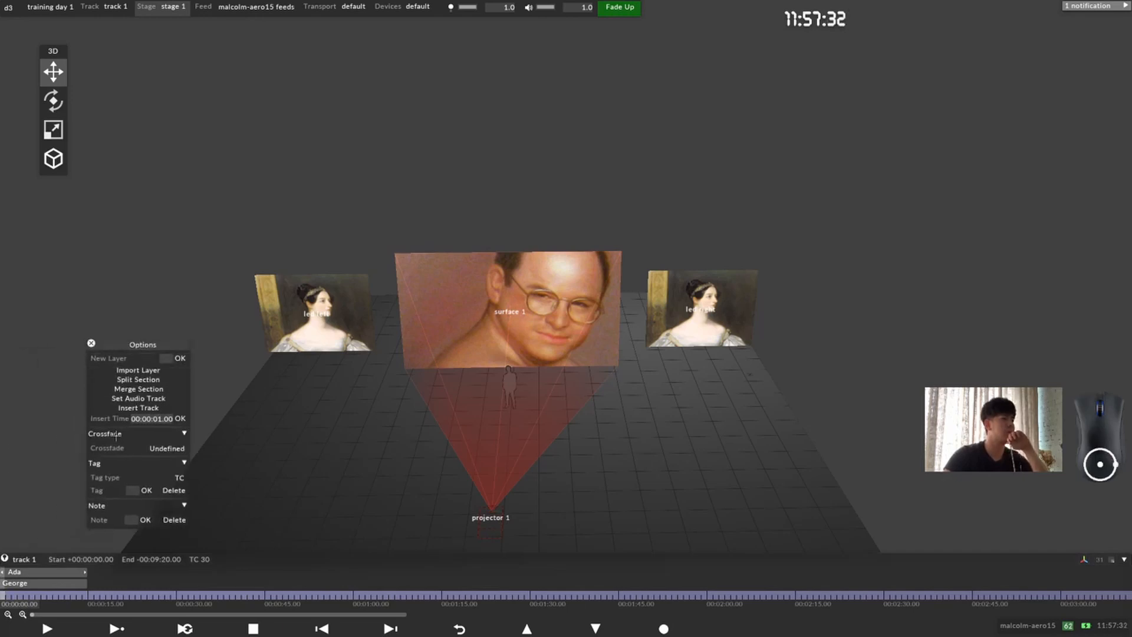
click(135, 523)
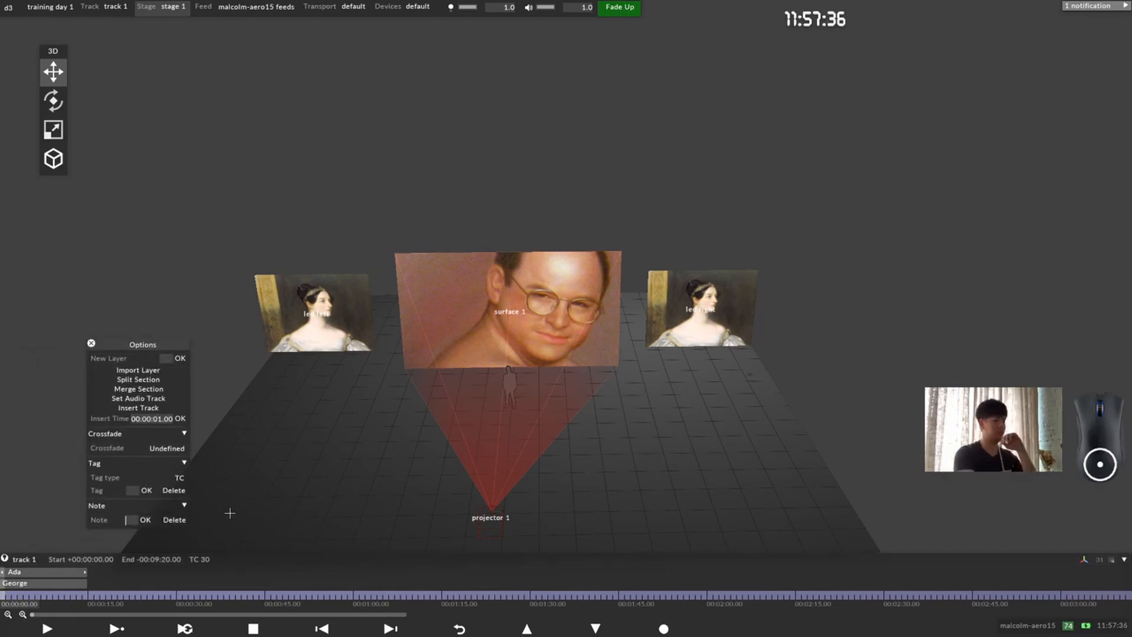
text(direct)
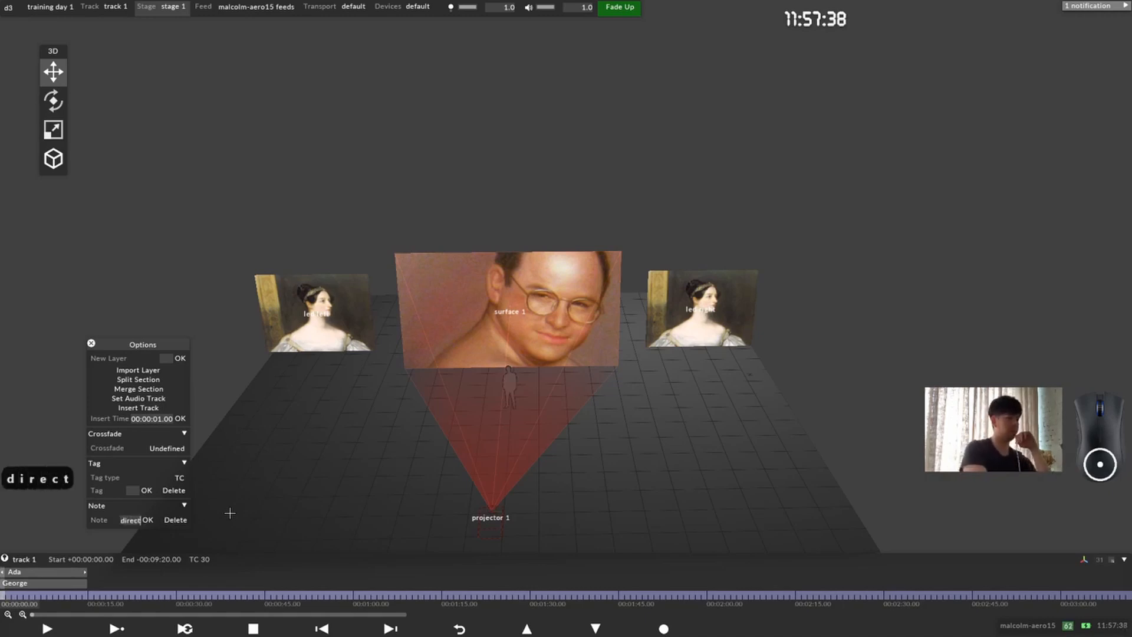
key(BackSpace)
key(BackSpace)
key(BackSpace)
key(BackSpace)
key(BackSpace)
key(BackSpace)
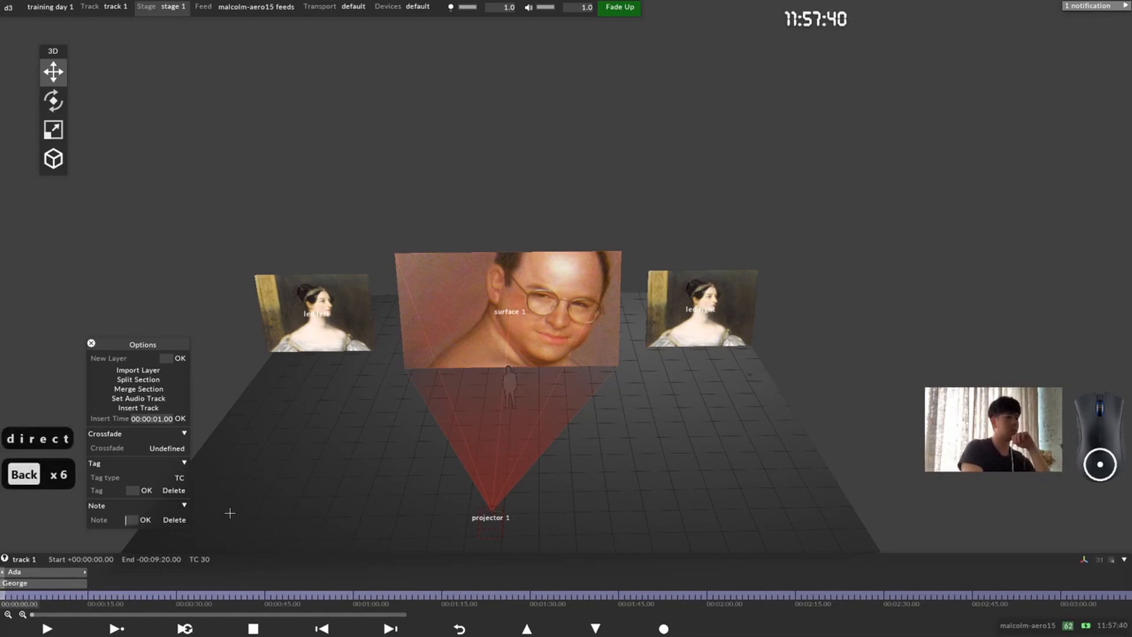
text(Direct)
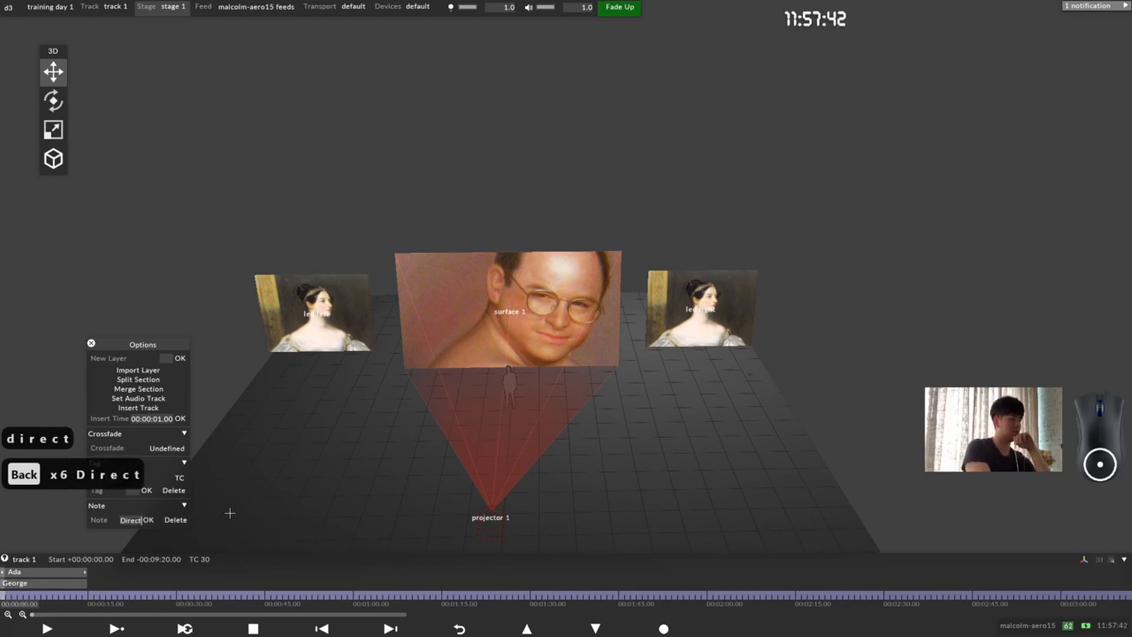
key(Return)
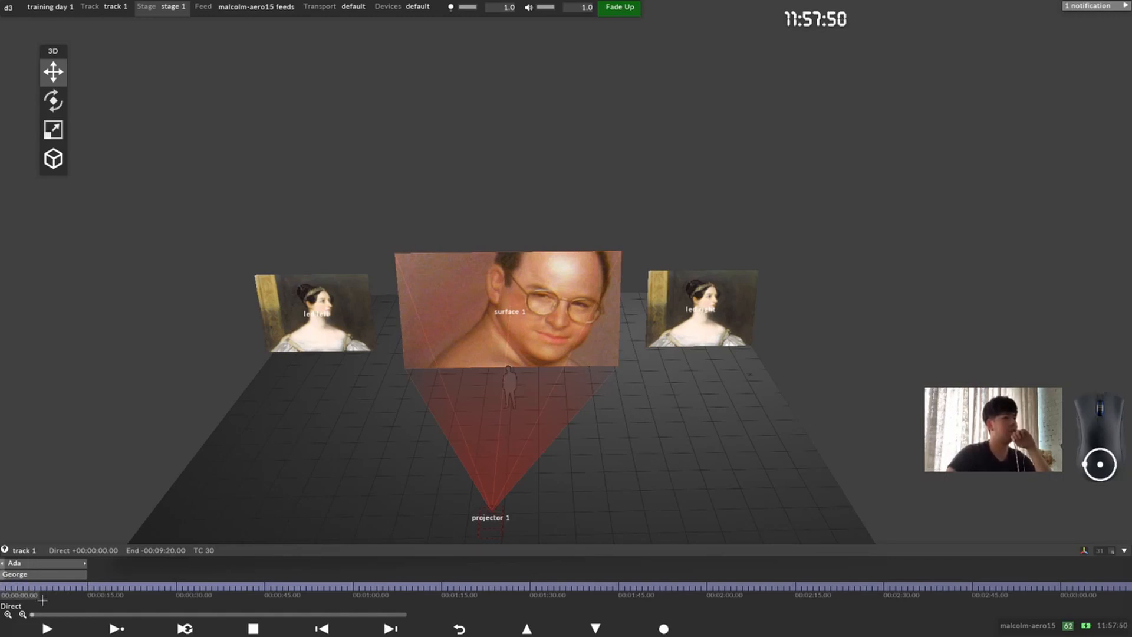
Step: Split the track section at 00:00:15.00, where the Ada and George layers end
drag(7, 588, 90, 586)
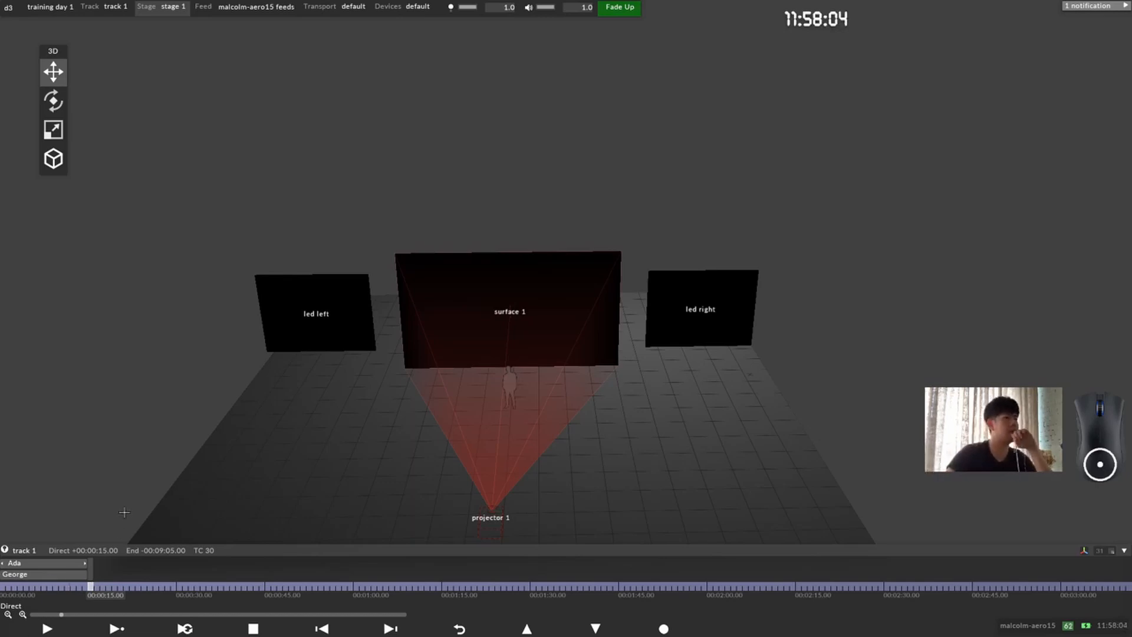
right_click(99, 574)
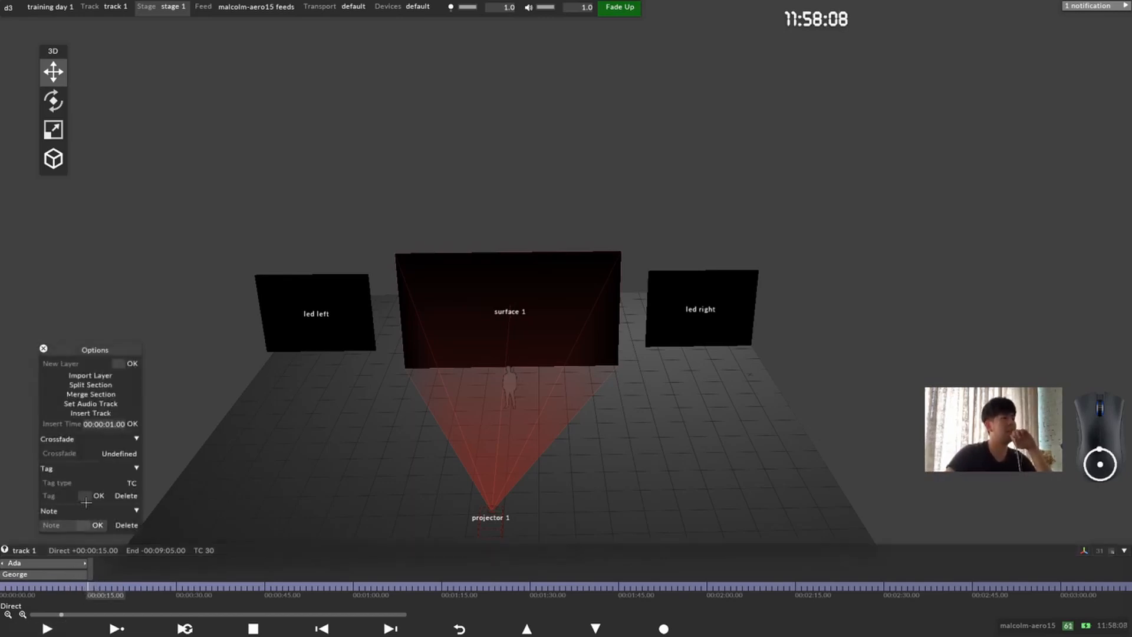
drag(106, 350, 154, 302)
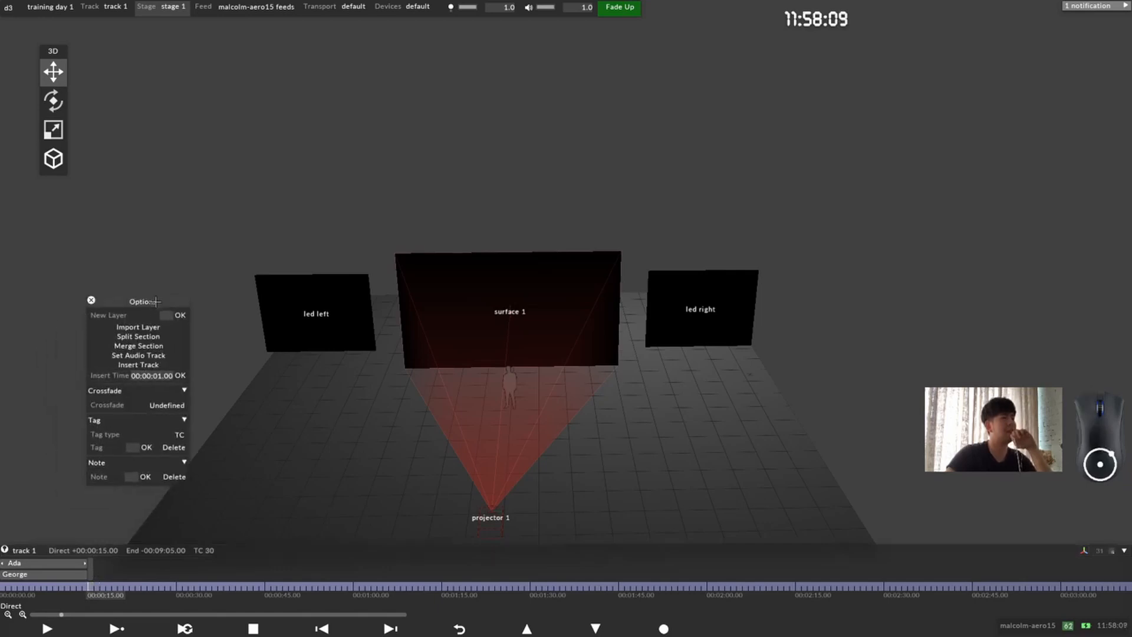
click(174, 336)
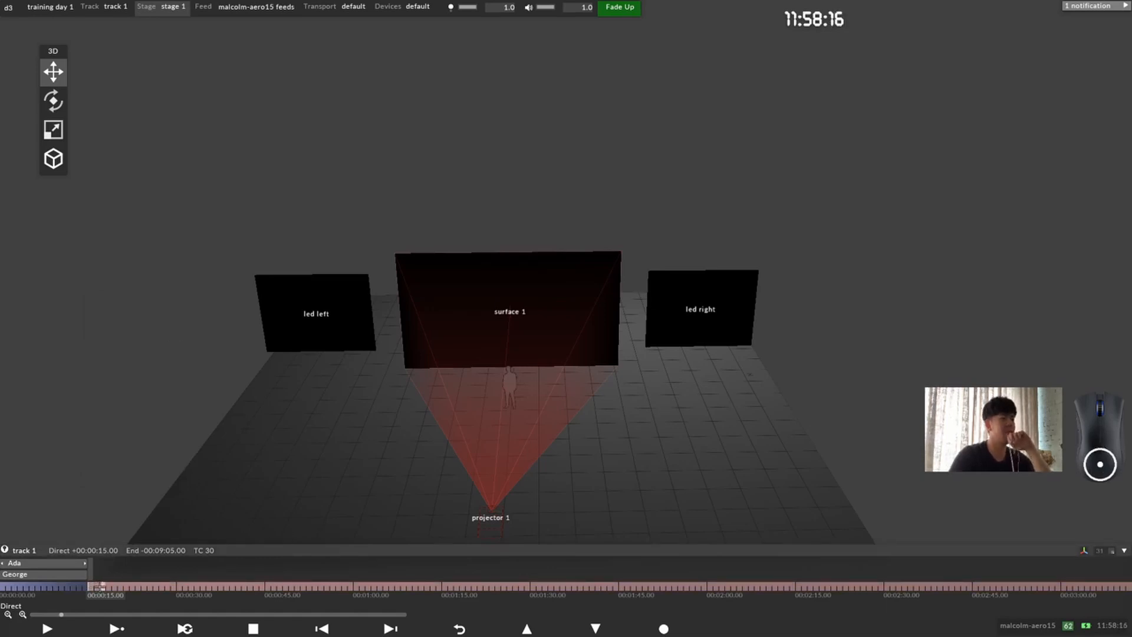
Step: Merge the track section that starts at 00:00:15.00 back into the preceding section
click(178, 586)
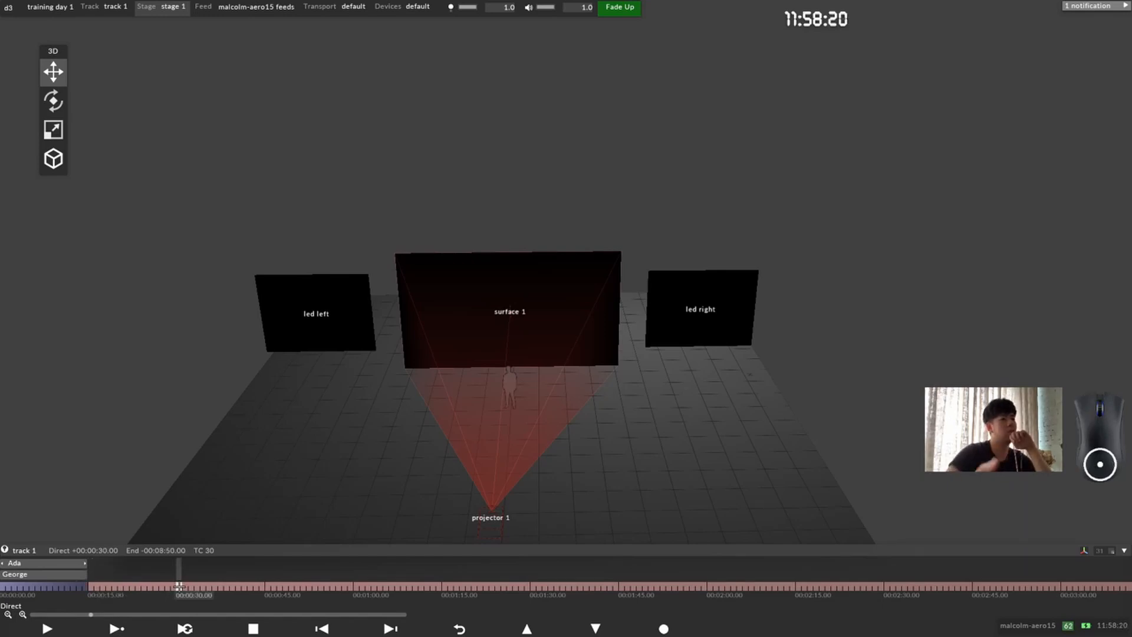
drag(99, 588, 159, 586)
click(93, 587)
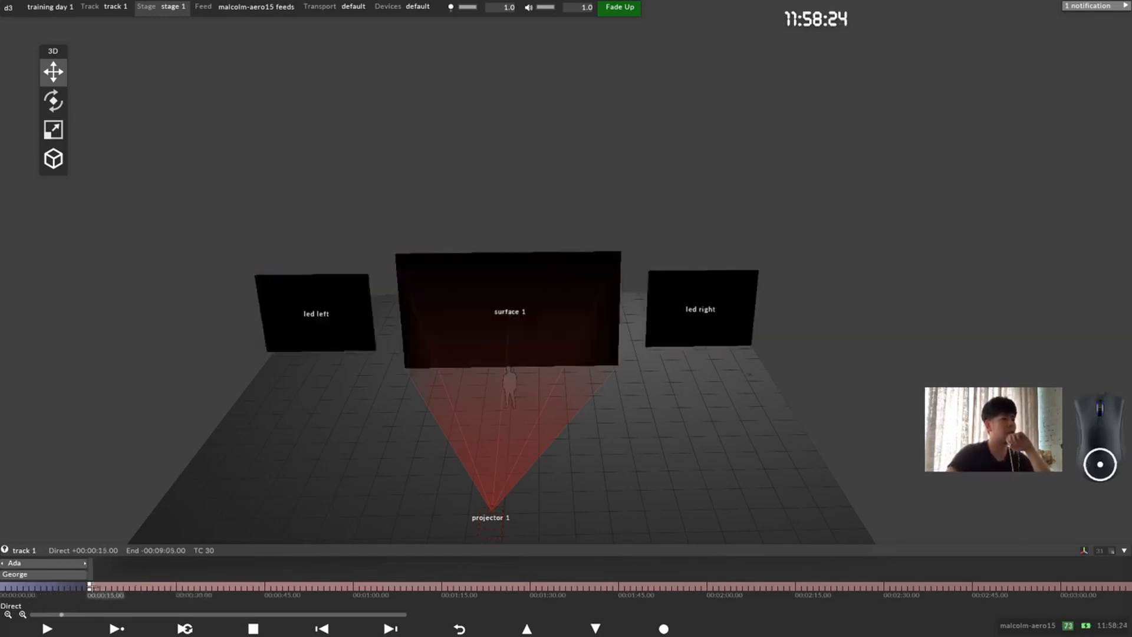
right_click(91, 587)
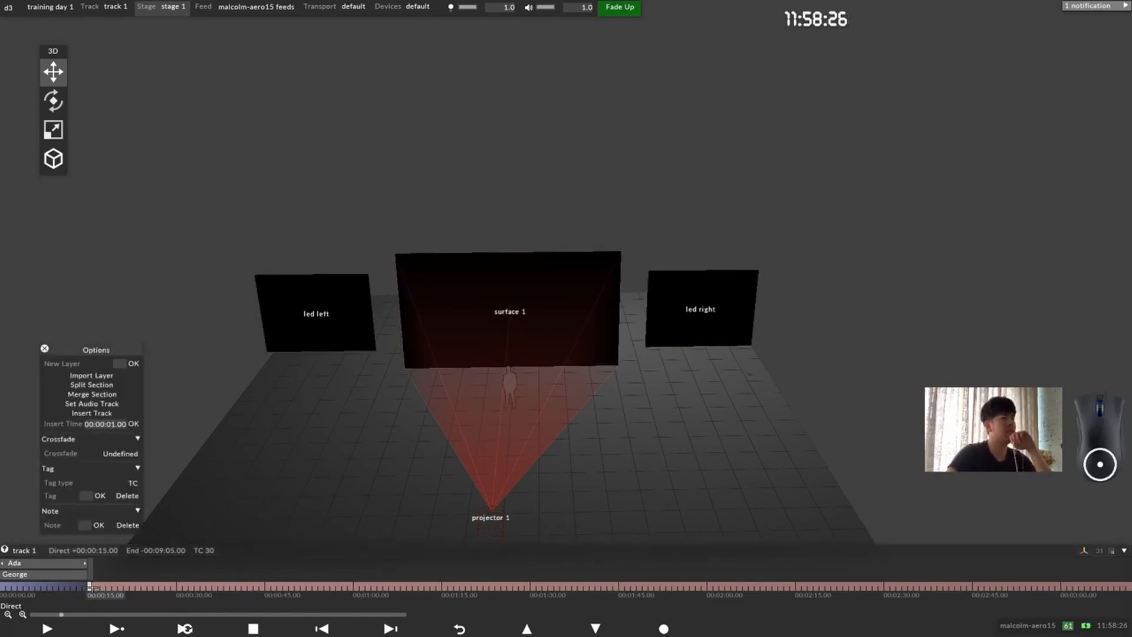
click(130, 395)
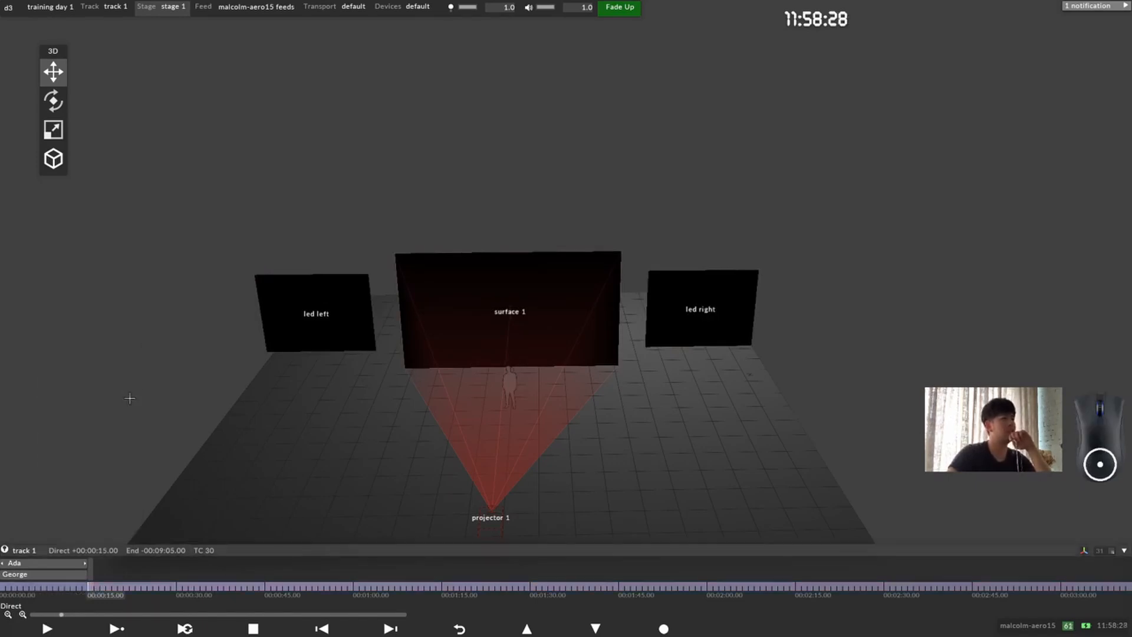
Step: Alternate between splitting and merging the track at 00:00:15.00, leave it split there, and close the options
right_click(94, 583)
key(alt+s)
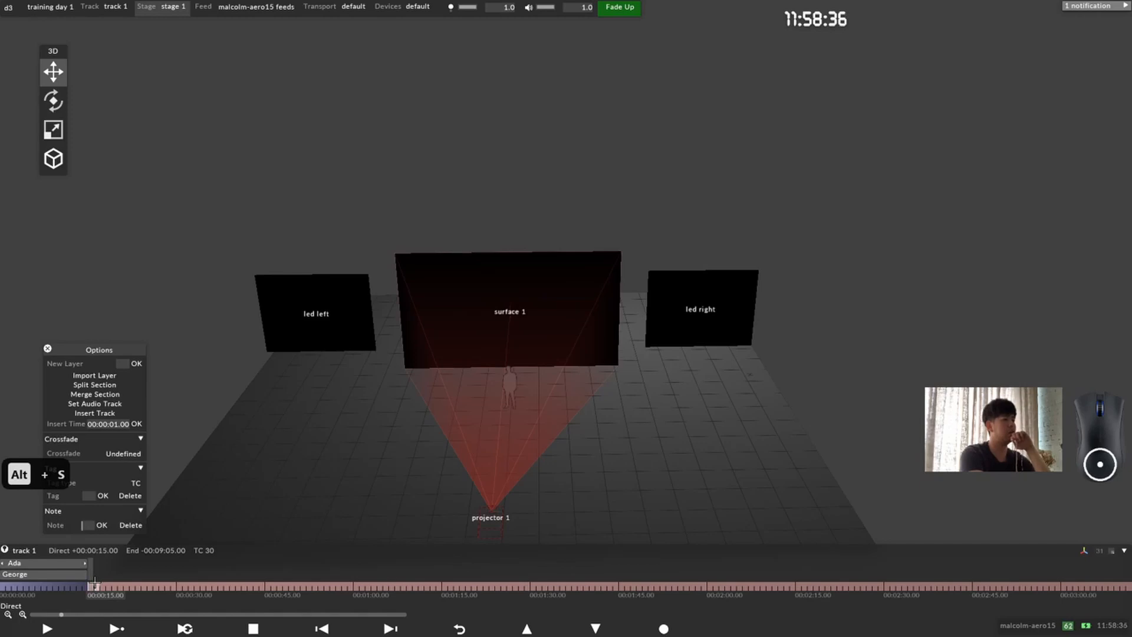
key(alt+m)
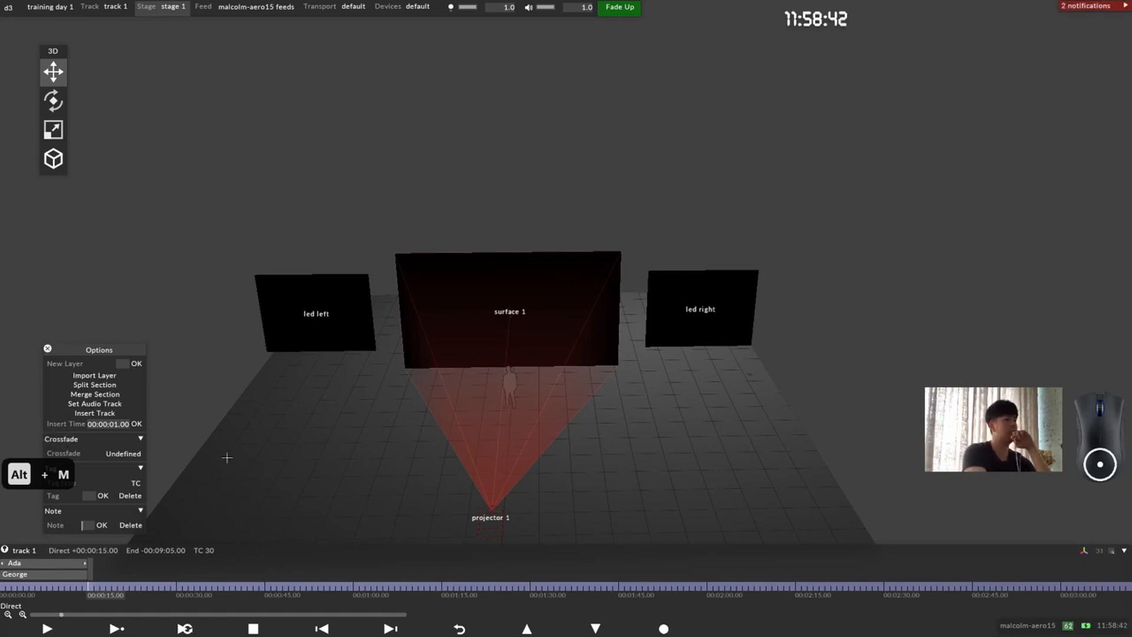
key(alt+s)
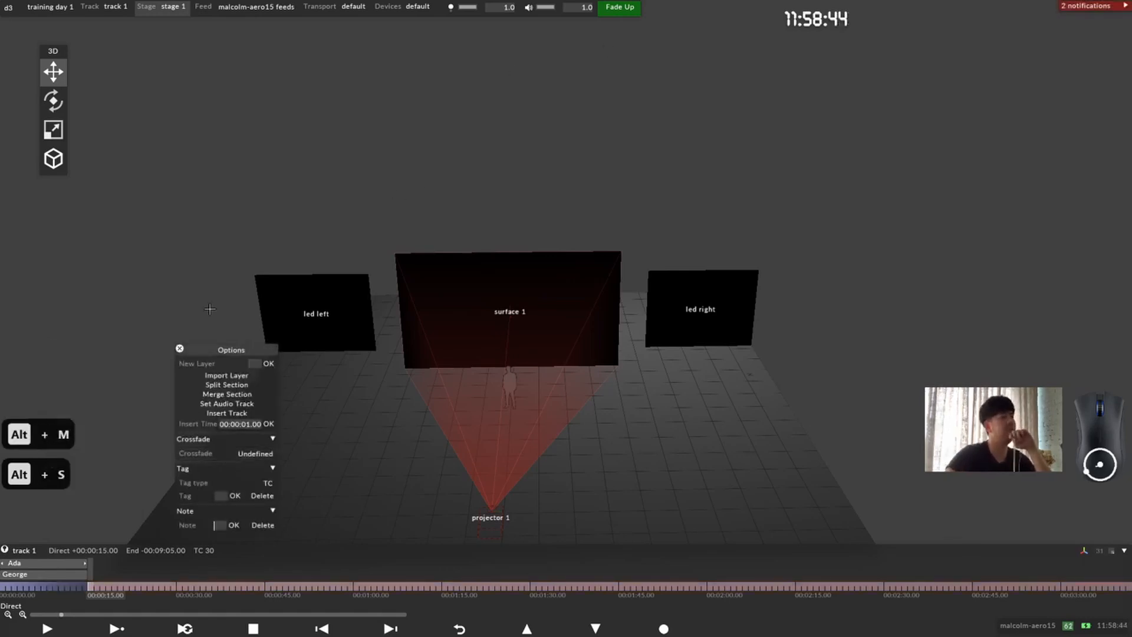
click(180, 349)
Step: Return the stage view to the default camera position and move the 3D toolbar to the edge of the stage view
drag(437, 336, 477, 333)
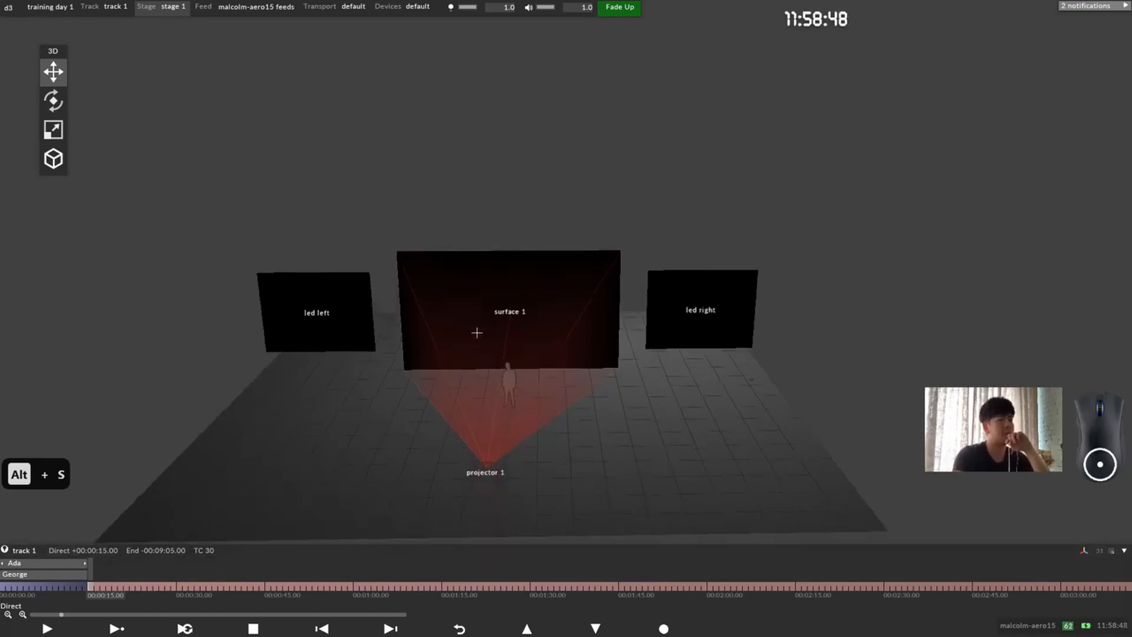
key(F12)
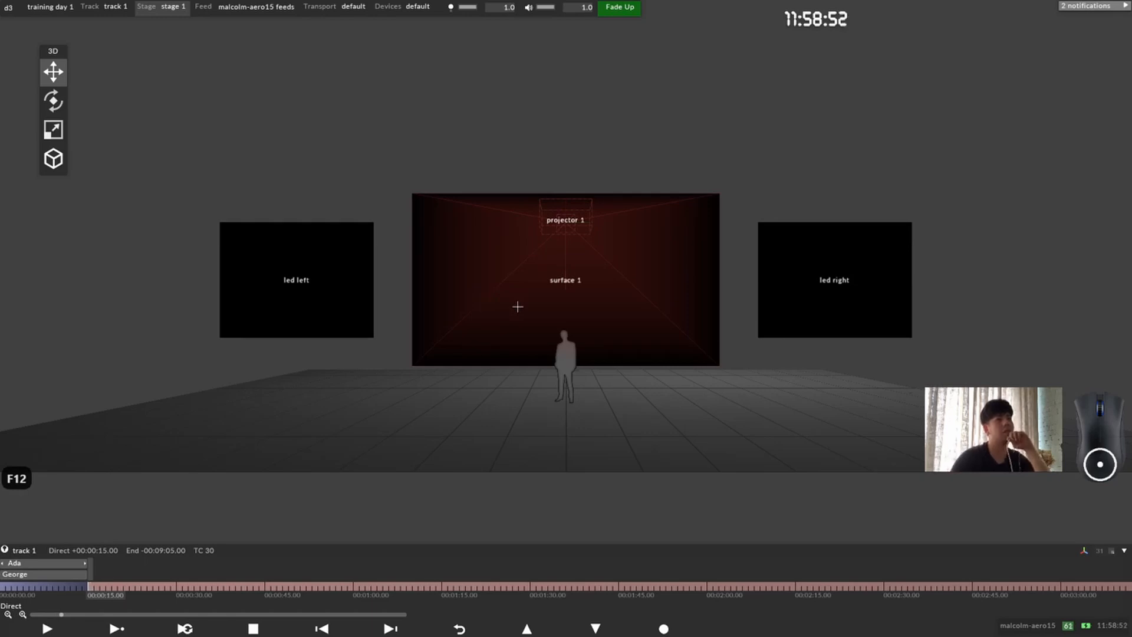
scroll(621, 255, down, 4)
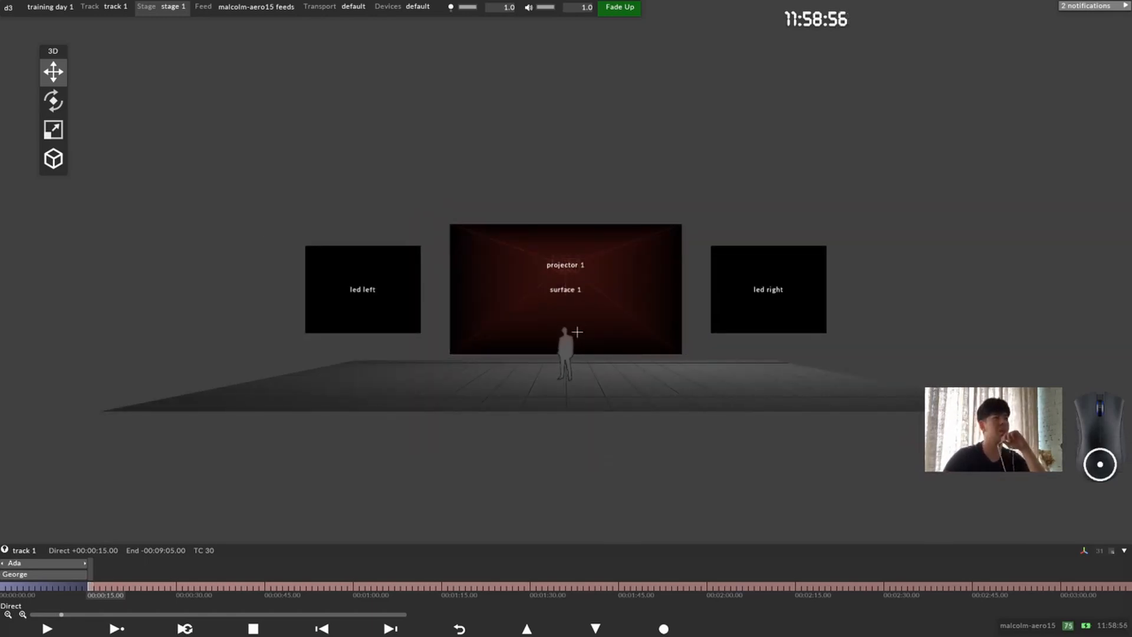
drag(54, 50, 16, 24)
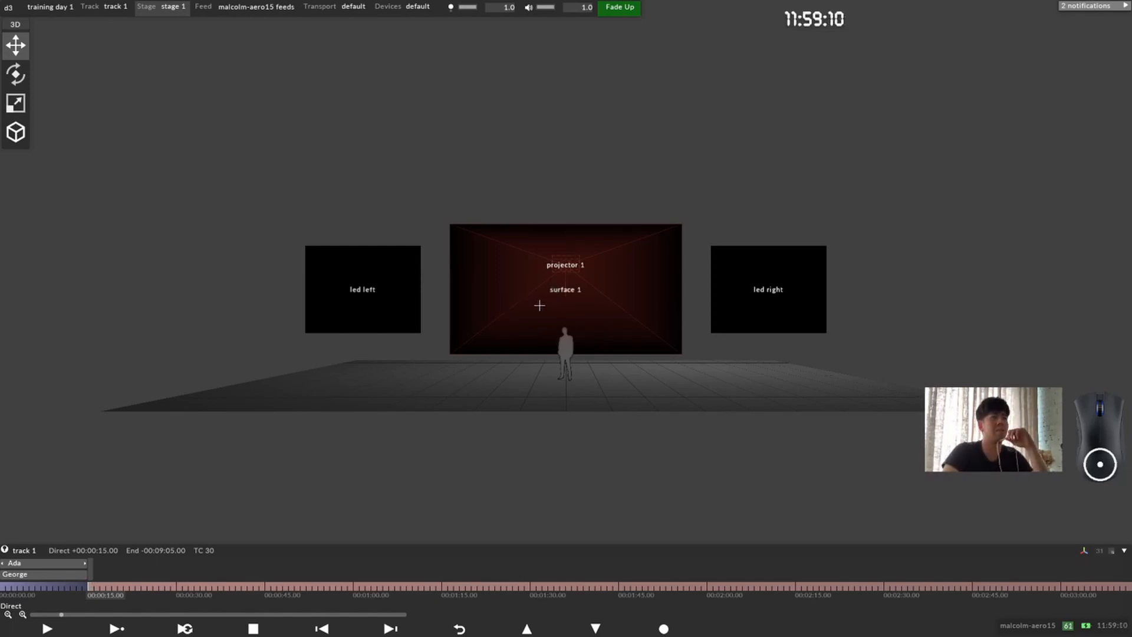
Step: Store camera bookmarks 1, 2 and 3, viewing the stage from the led left side, the front and the led right side
drag(541, 304, 572, 313)
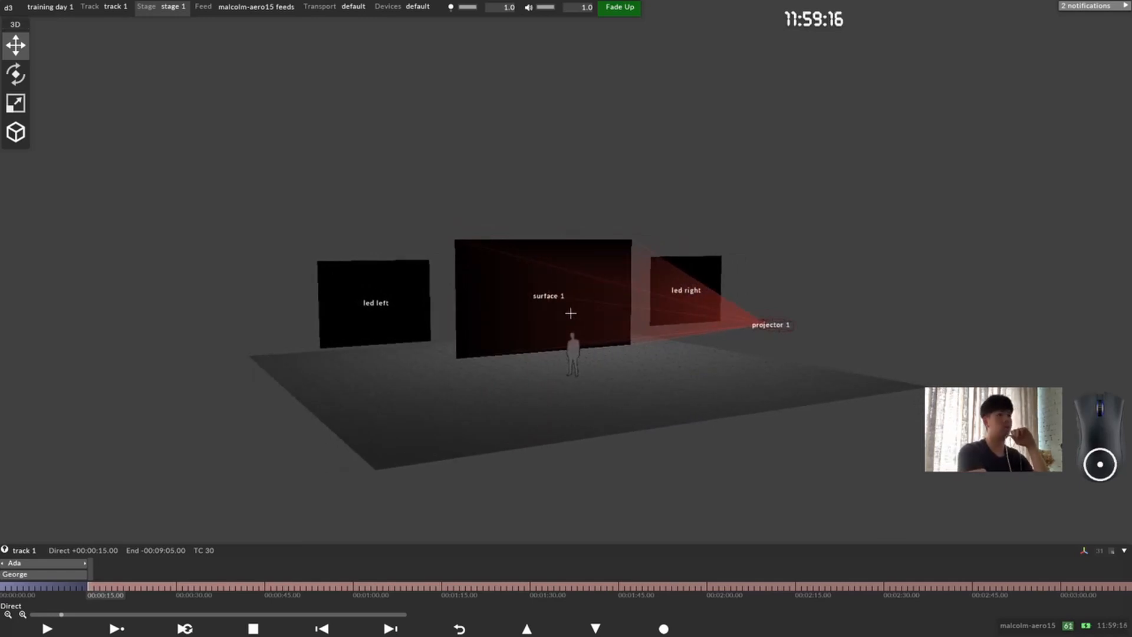
key(alt+F2)
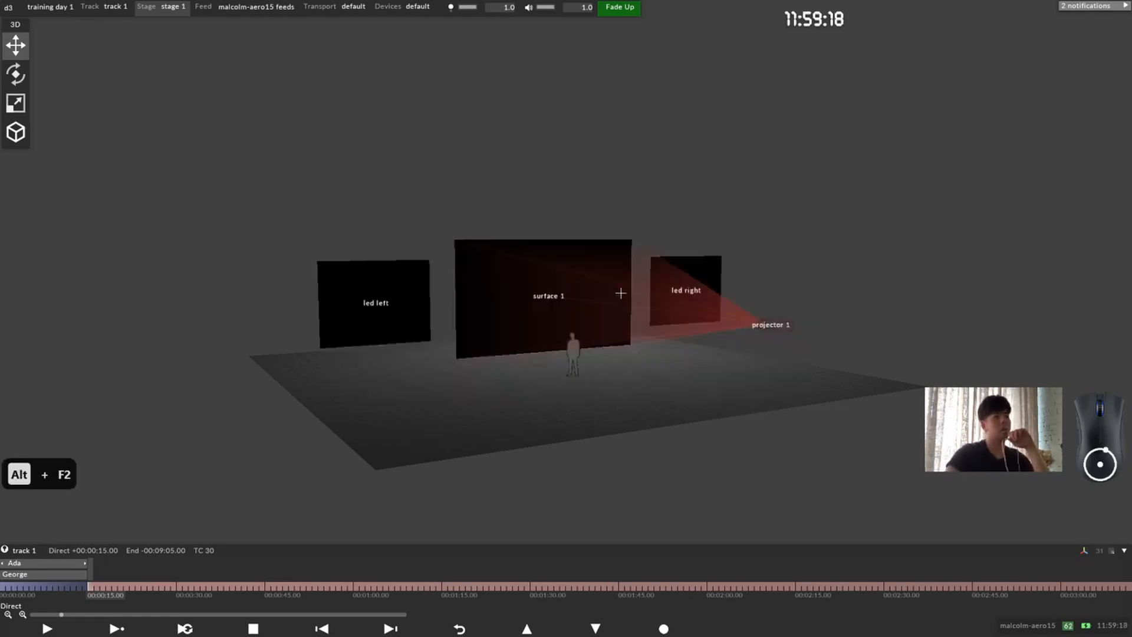
drag(587, 318, 546, 314)
key(alt+F3)
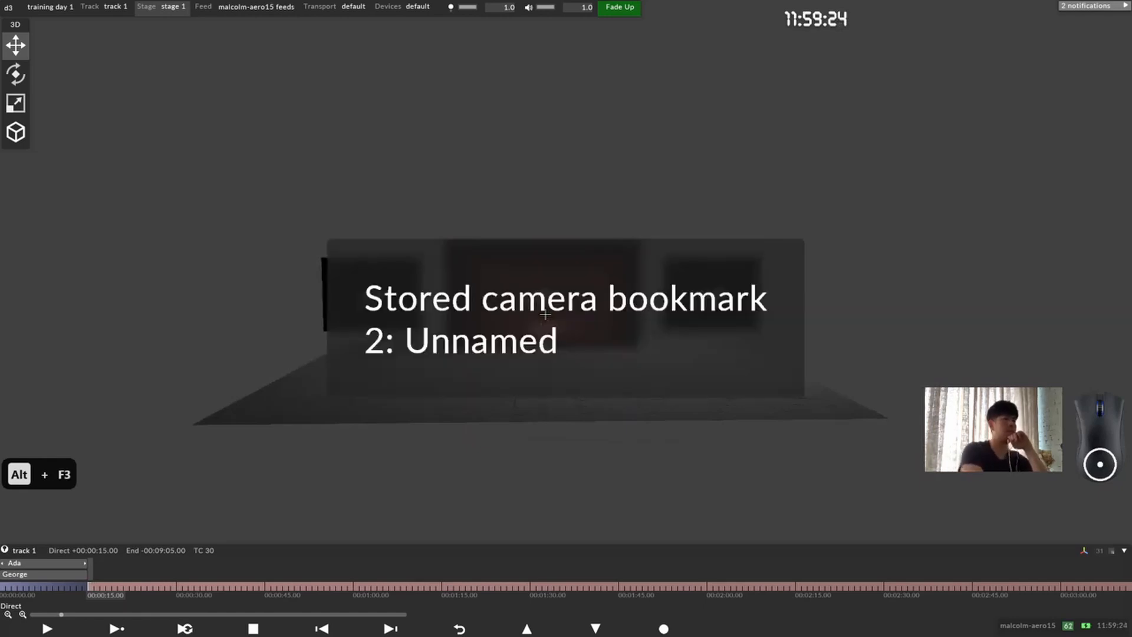
drag(622, 289, 558, 291)
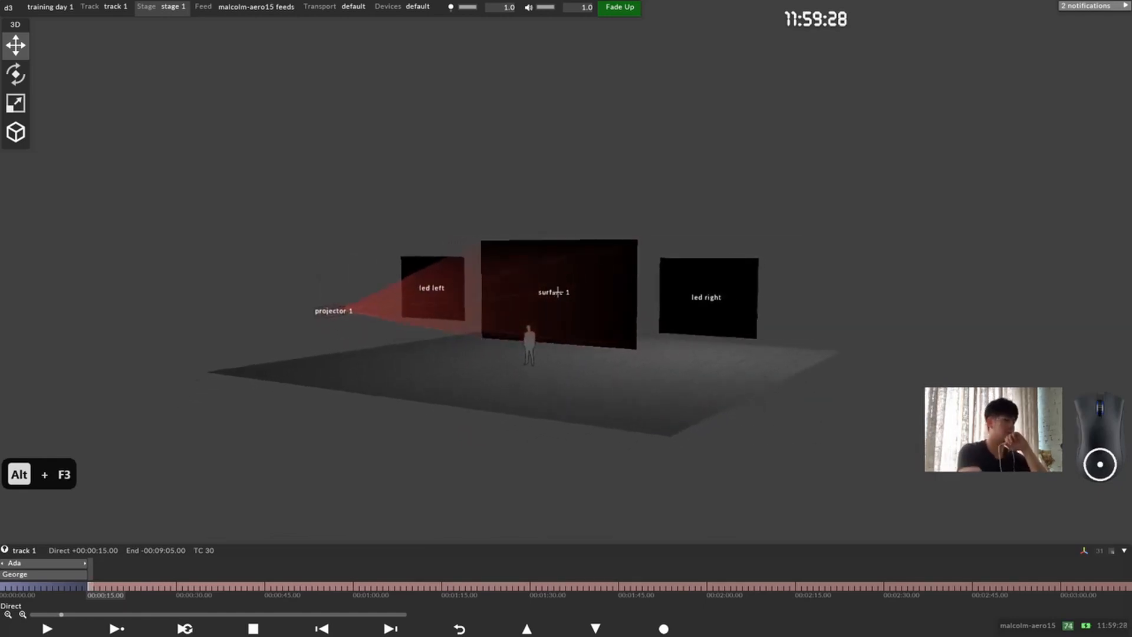
key(alt+F4)
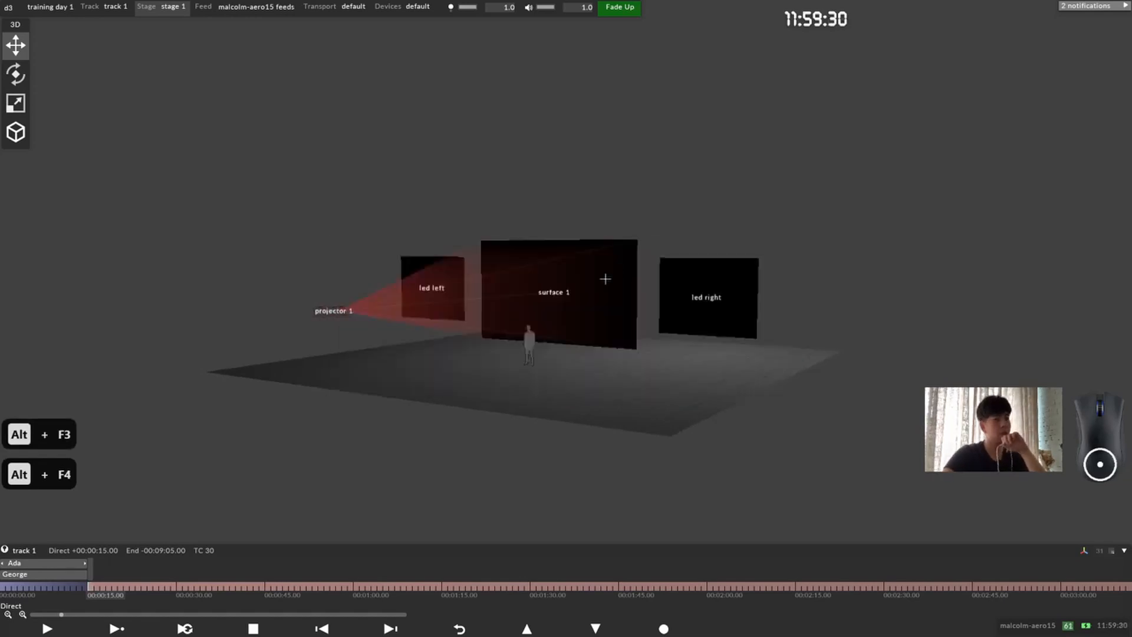
Step: Jump back and forth between camera bookmarks 1, 2 and 3, and return to the default camera position
drag(596, 285, 603, 284)
key(F2)
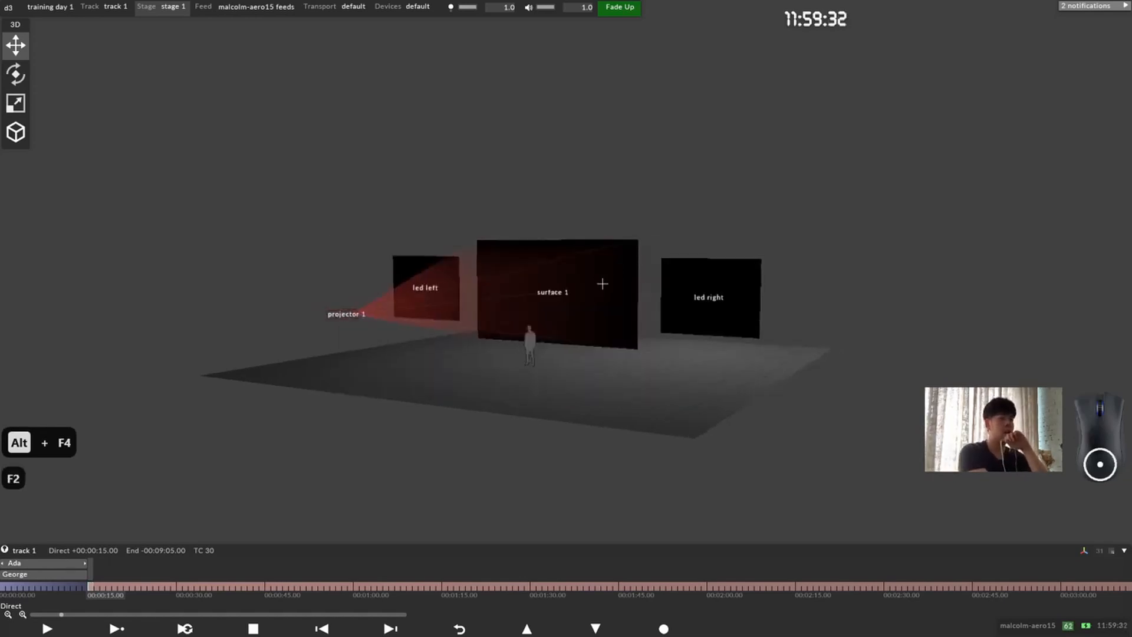
key(F3)
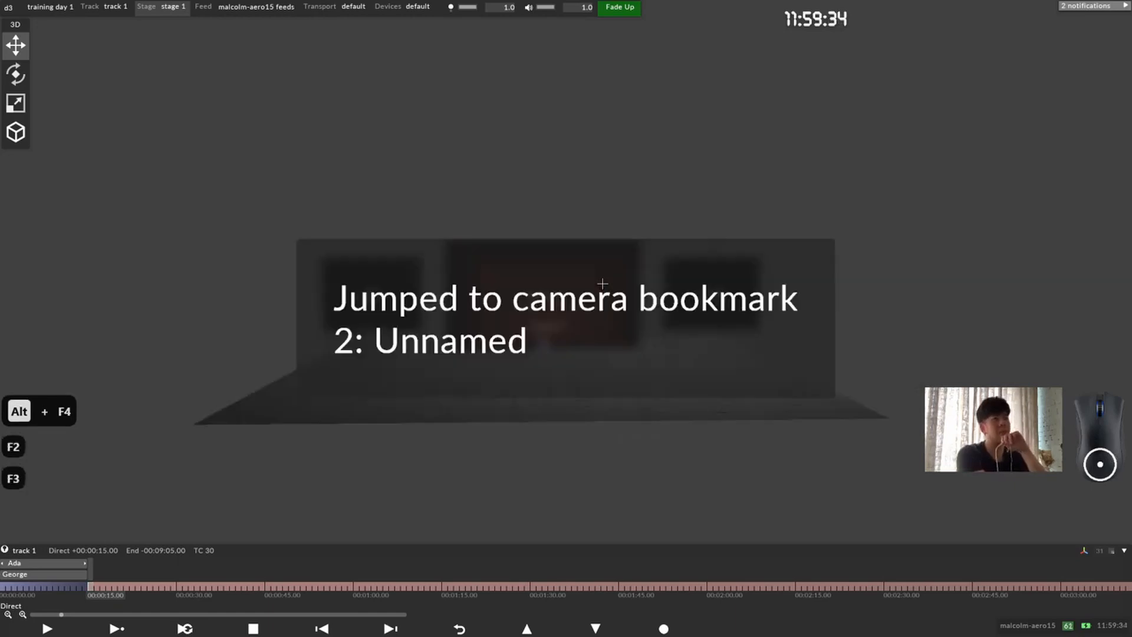
key(F4)
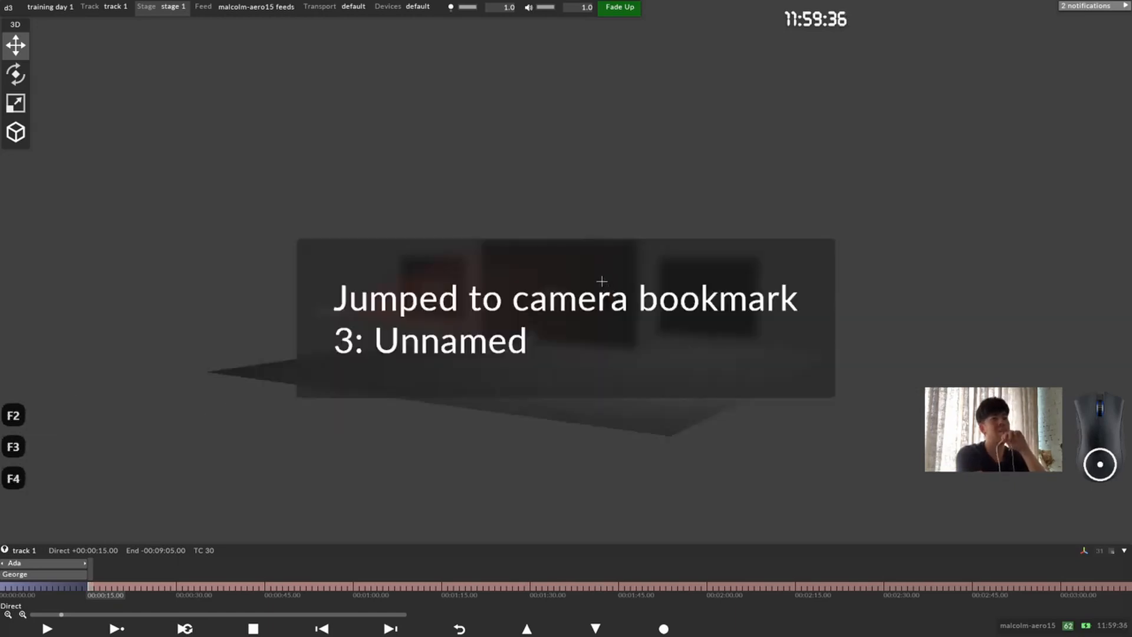
key(F2)
key(F3)
key(F4)
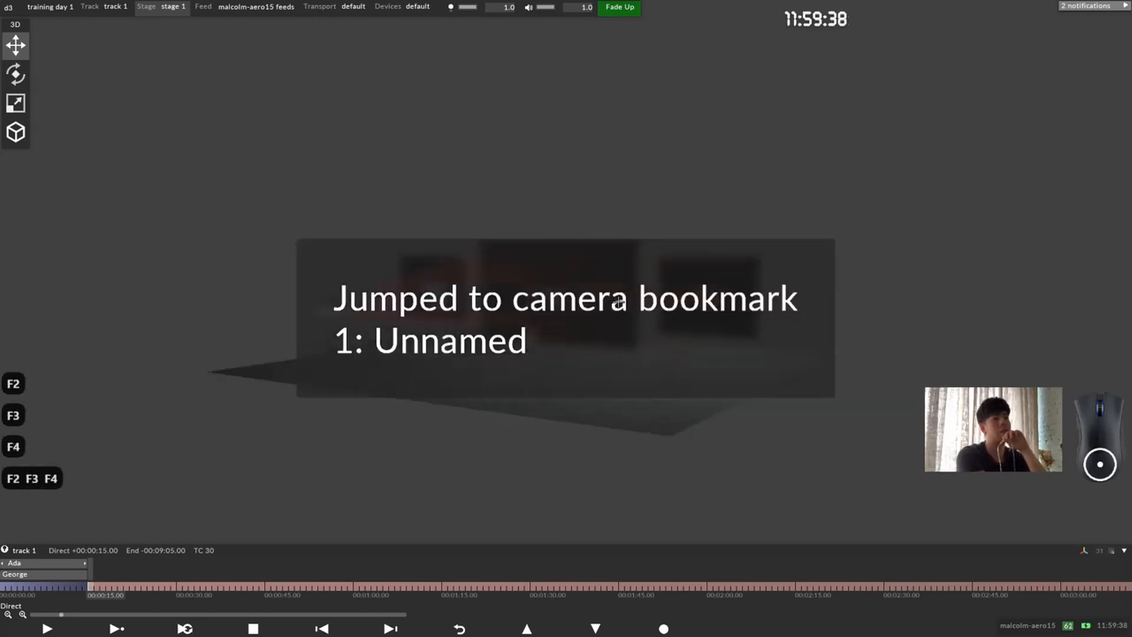
key(F2)
key(F3)
key(F4)
key(F3)
key(F2)
key(F2)
key(F3)
key(F4)
key(F2)
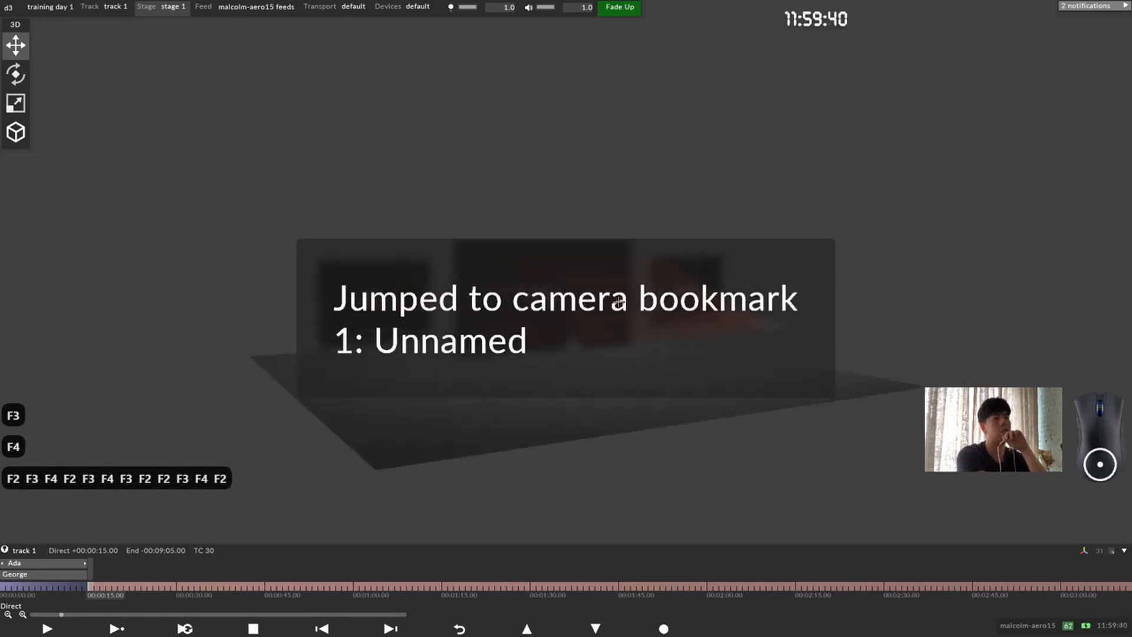
key(F3)
key(F4)
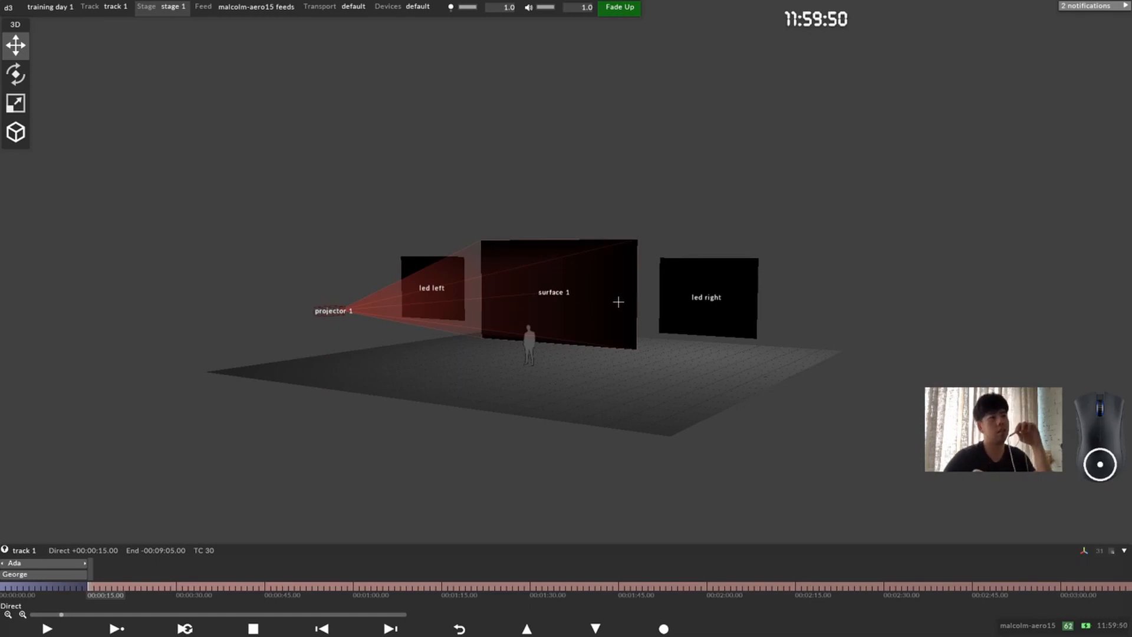
key(F12)
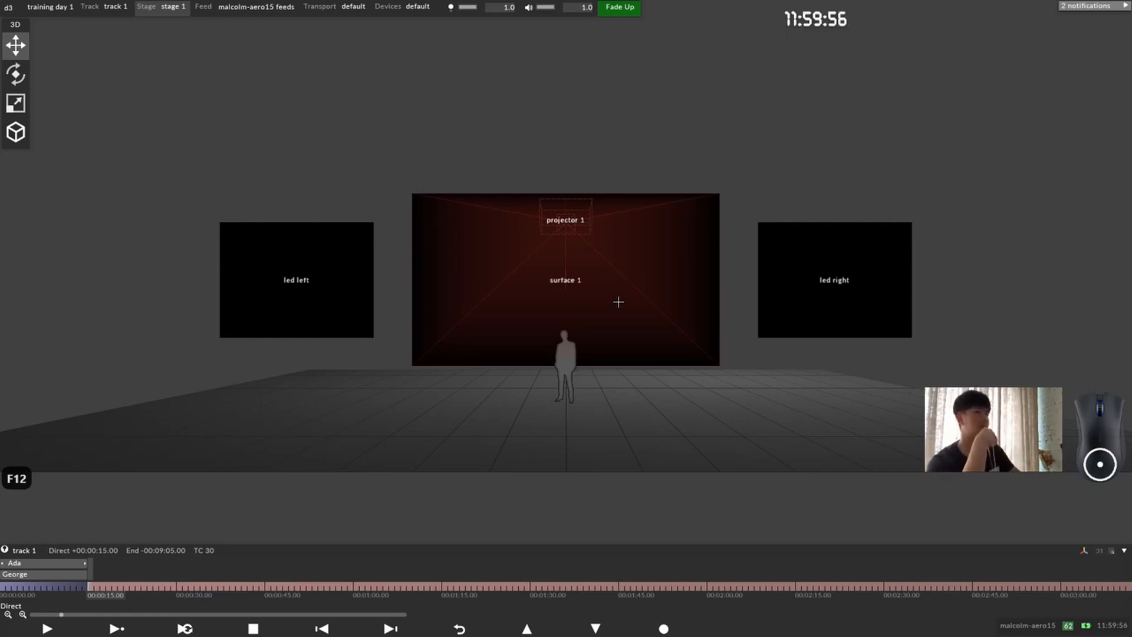
Step: Look through the context-sensitive Shortcuts window, including the camera bookmark and transport shortcuts, and close it
key(F1)
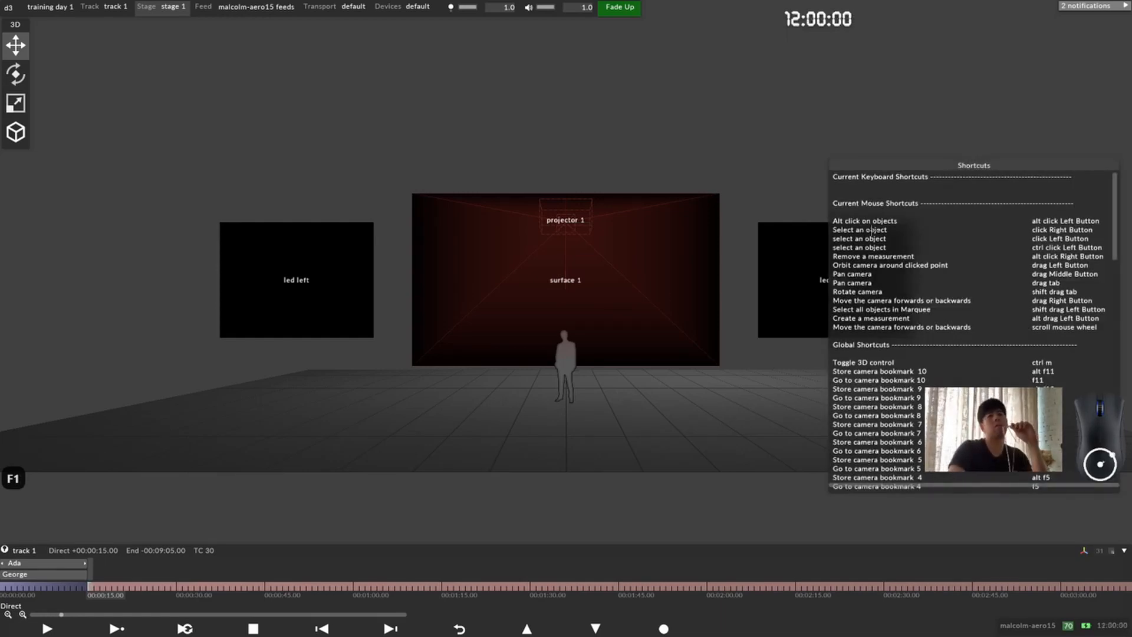
drag(953, 284, 859, 234)
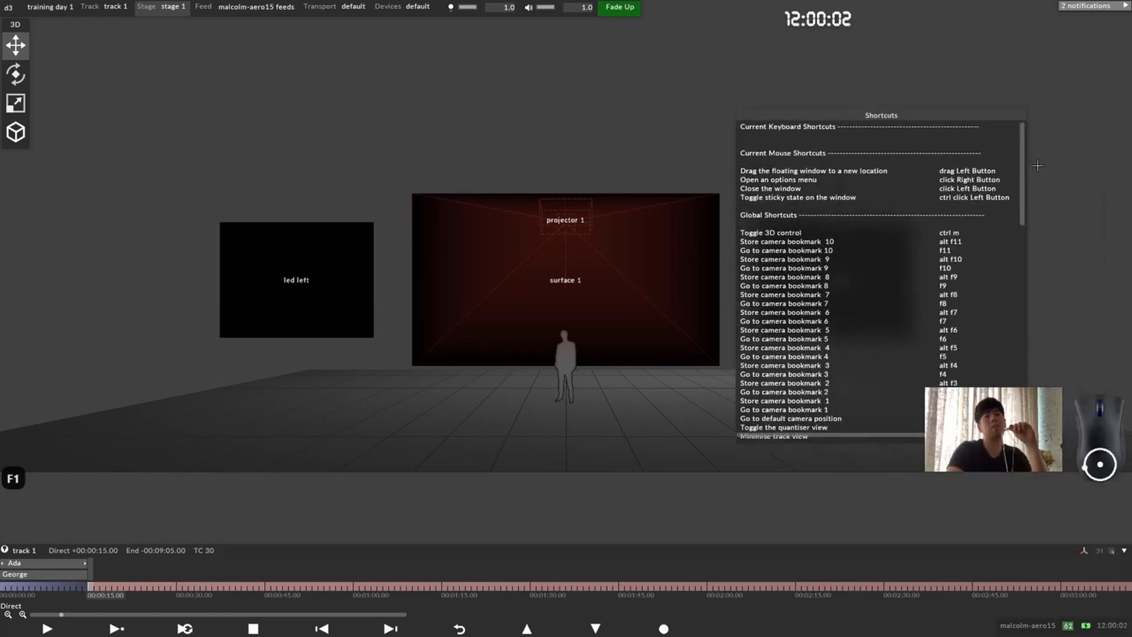
scroll(1039, 236, down, 9)
scroll(1038, 256, down, 7)
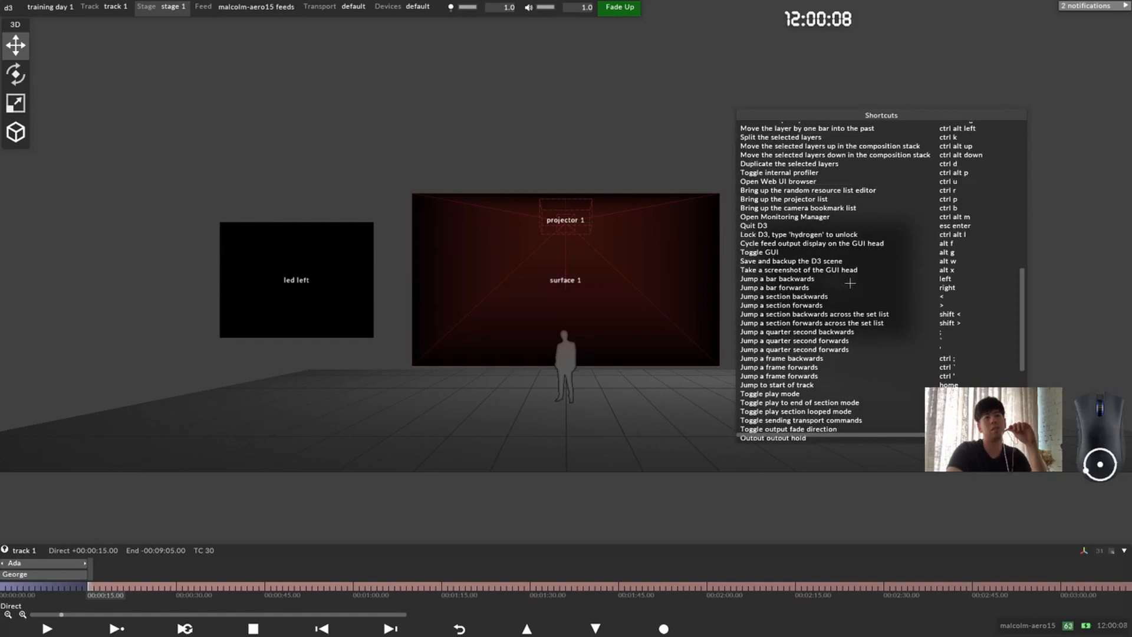
scroll(830, 307, down, 3)
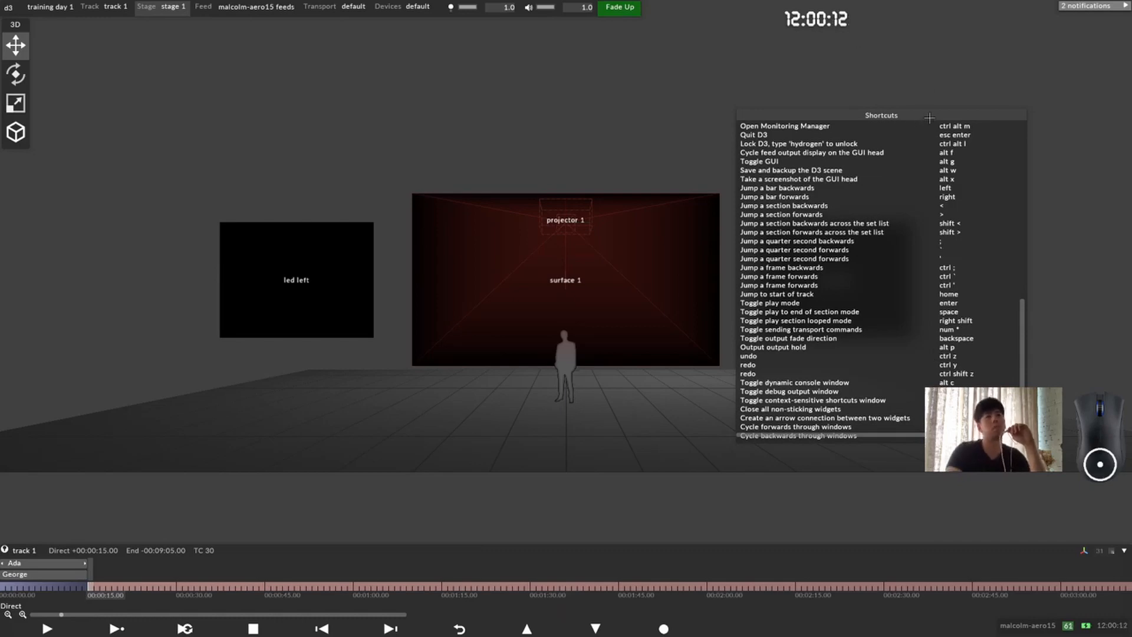
scroll(930, 283, down, 3)
scroll(862, 380, up, 15)
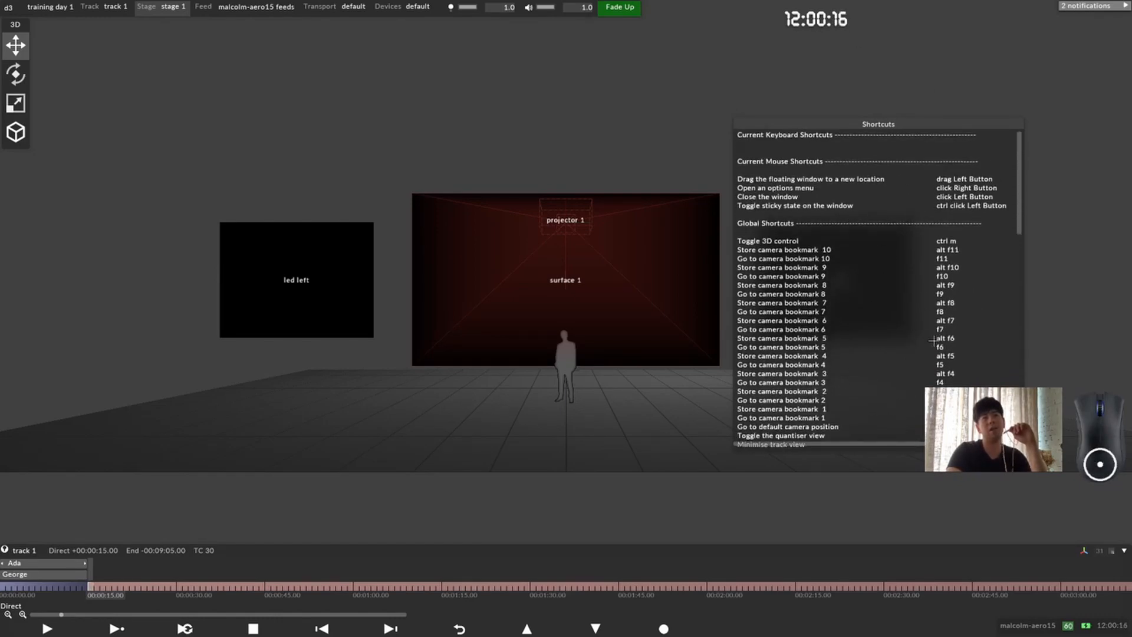
key(F1)
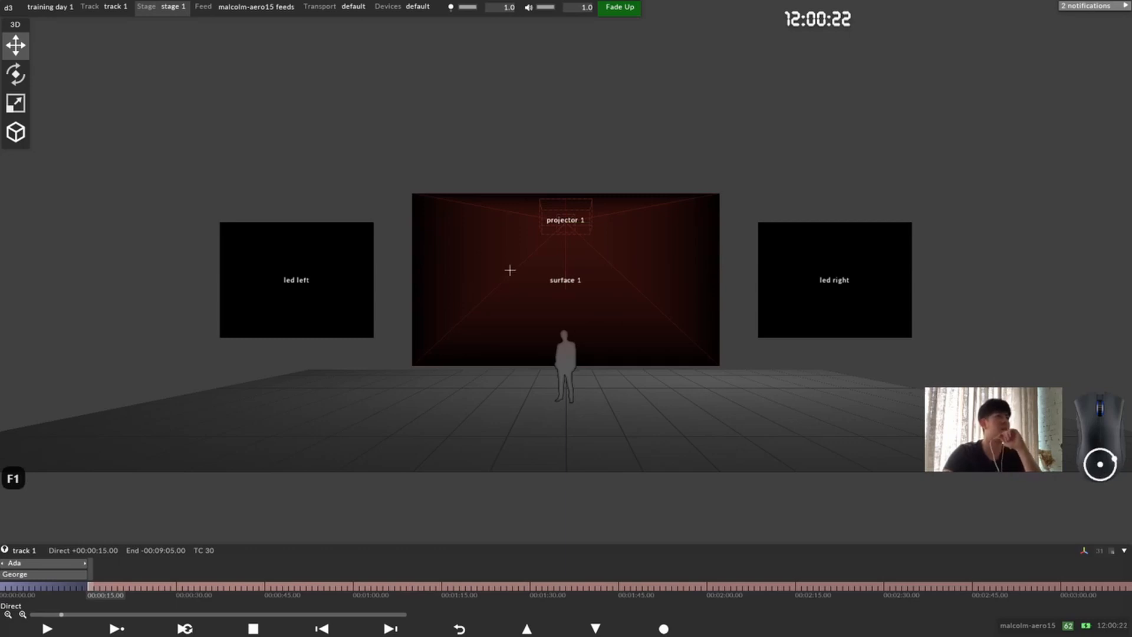
Step: Compare the stored views by cycling through camera bookmarks 1 to 3, ending on bookmark 3
key(F2)
key(F3)
key(F3)
key(F4)
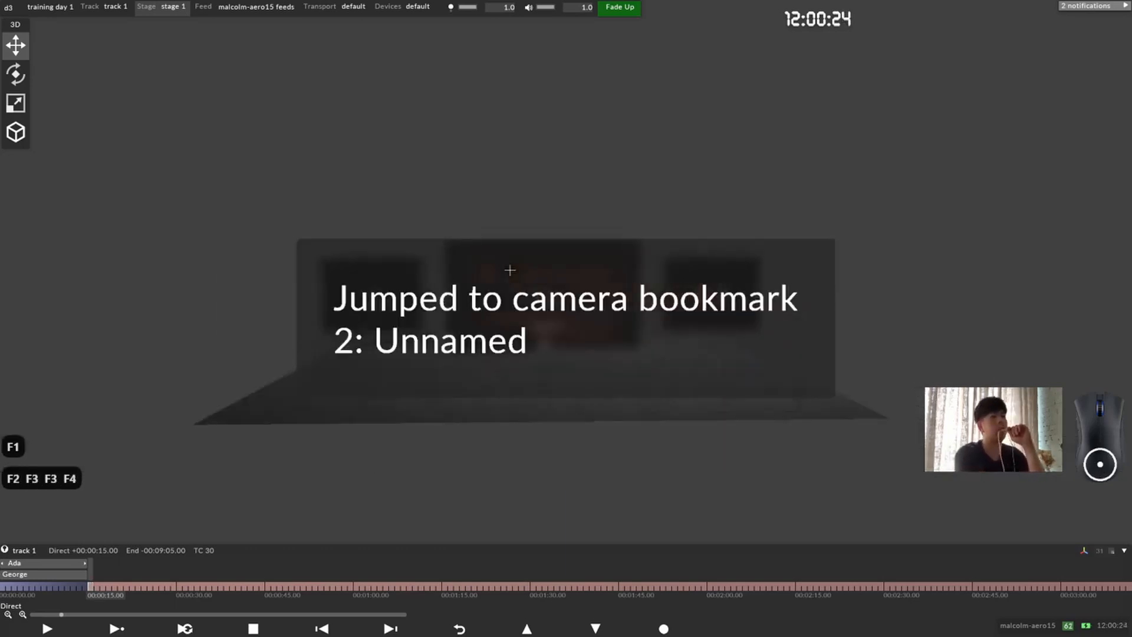
key(F4)
key(F3)
key(F2)
key(F2)
key(F3)
key(F4)
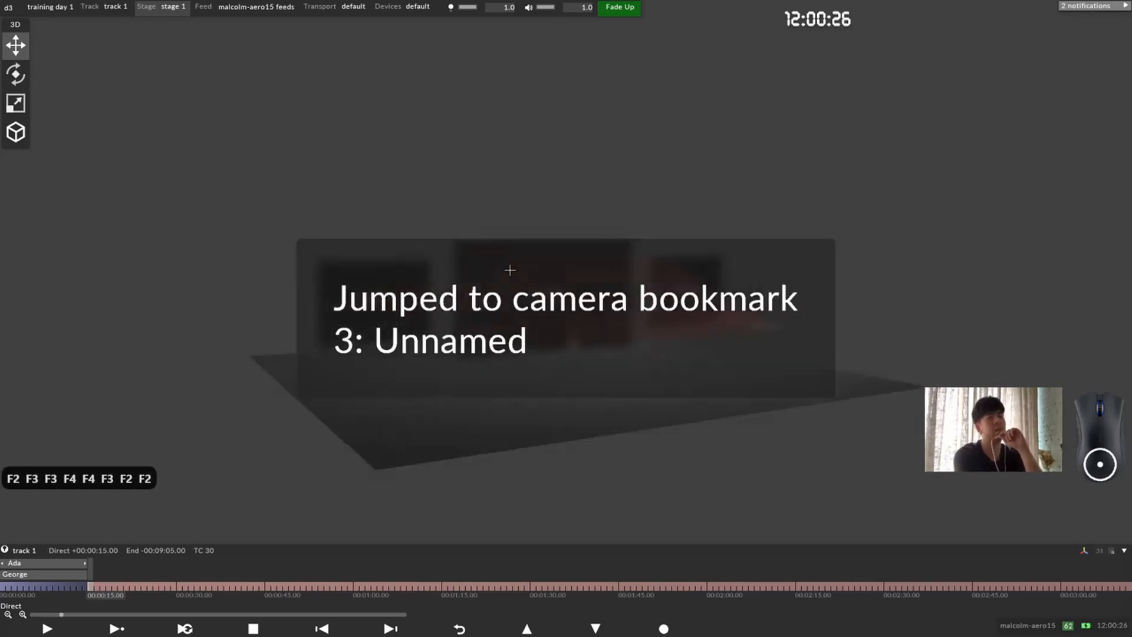
key(F2)
key(F3)
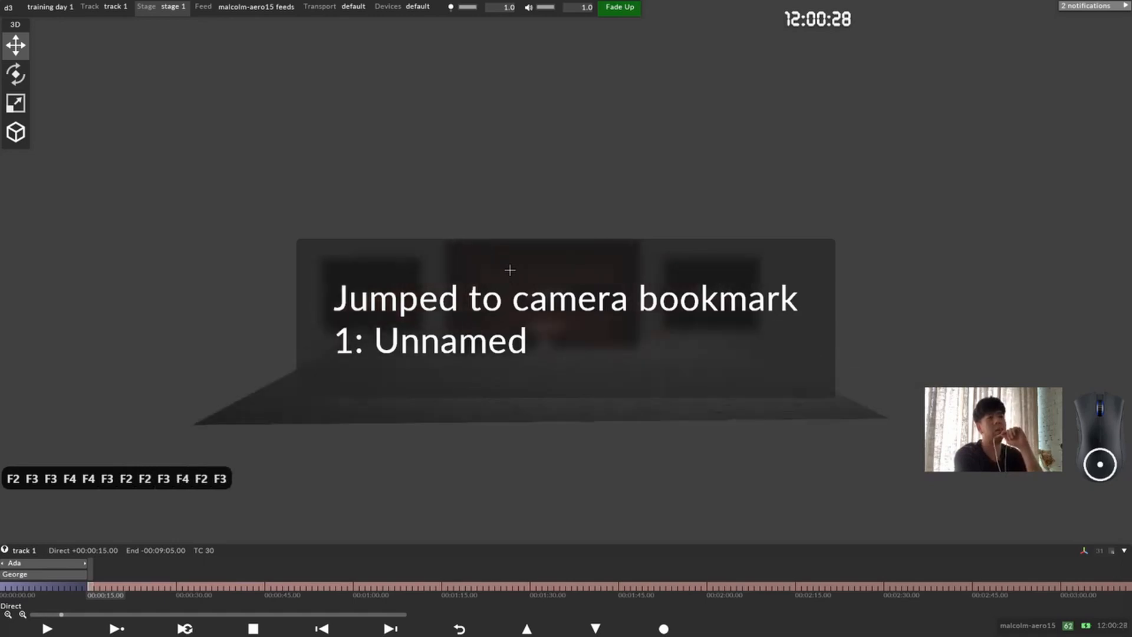
key(F4)
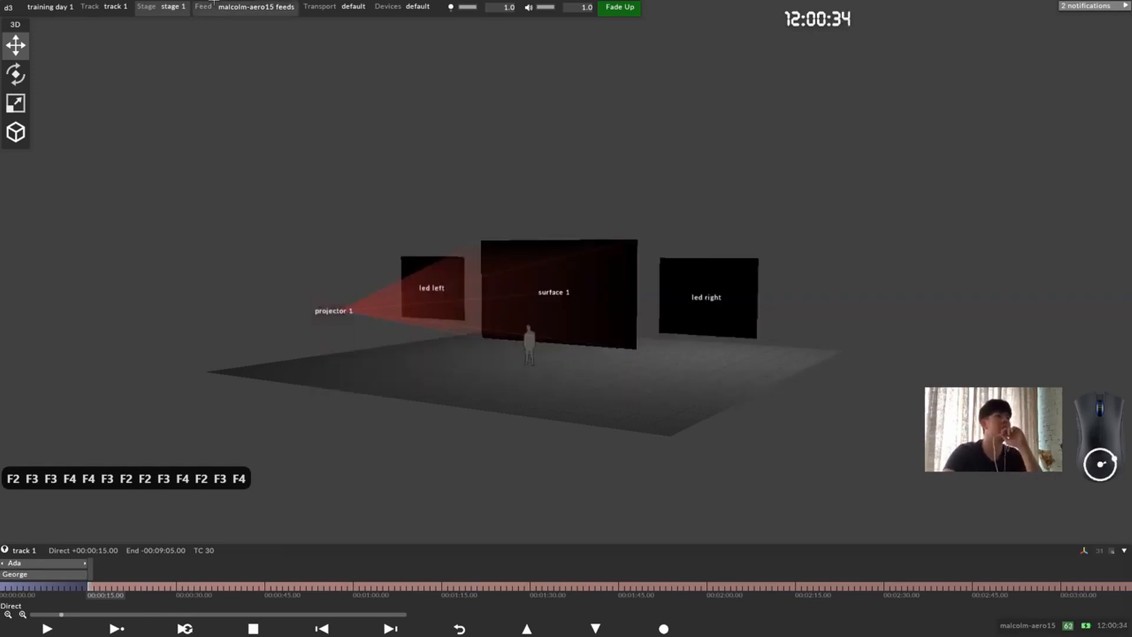
Step: Open the Camera Bookmarks List from the Cameras settings of stage 1 and place it clear of the screens
click(167, 5)
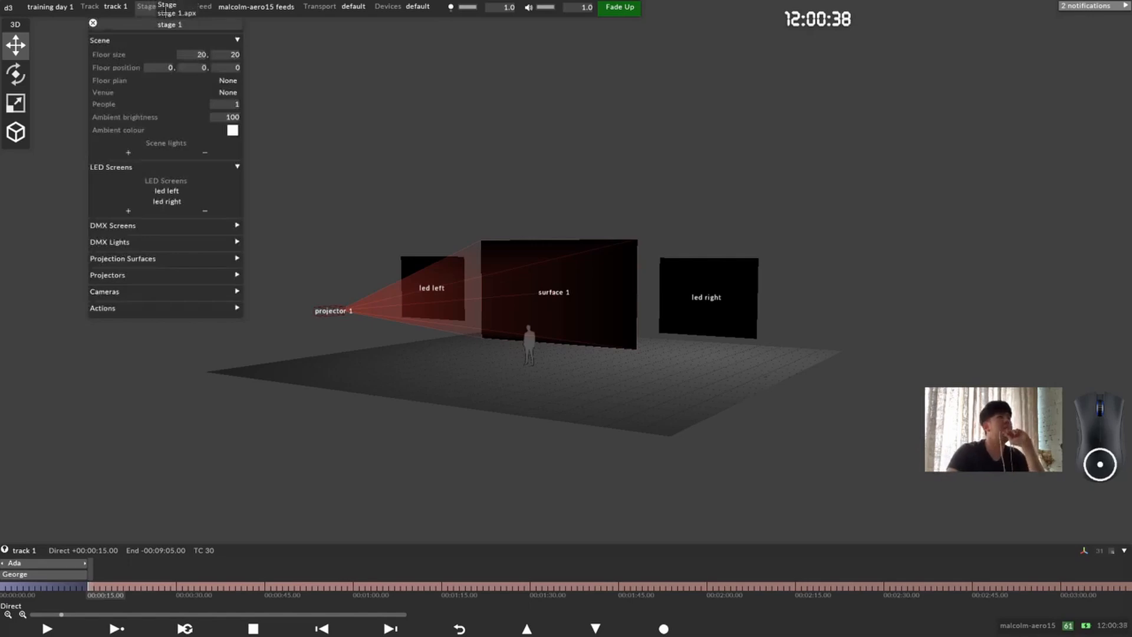
click(158, 291)
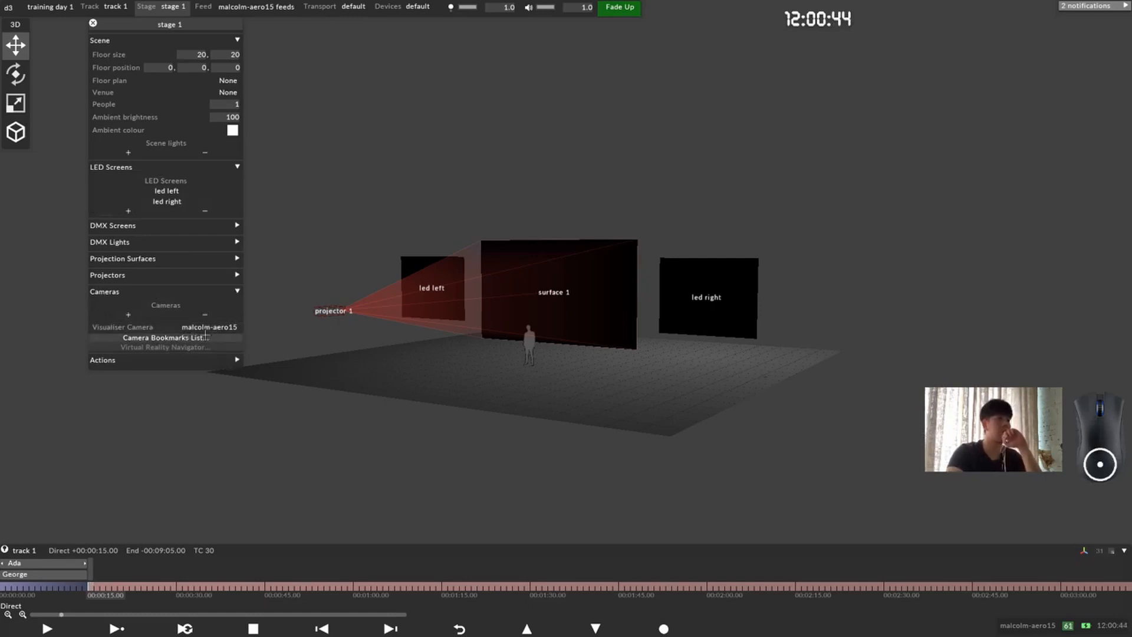
click(206, 336)
drag(288, 21, 598, 87)
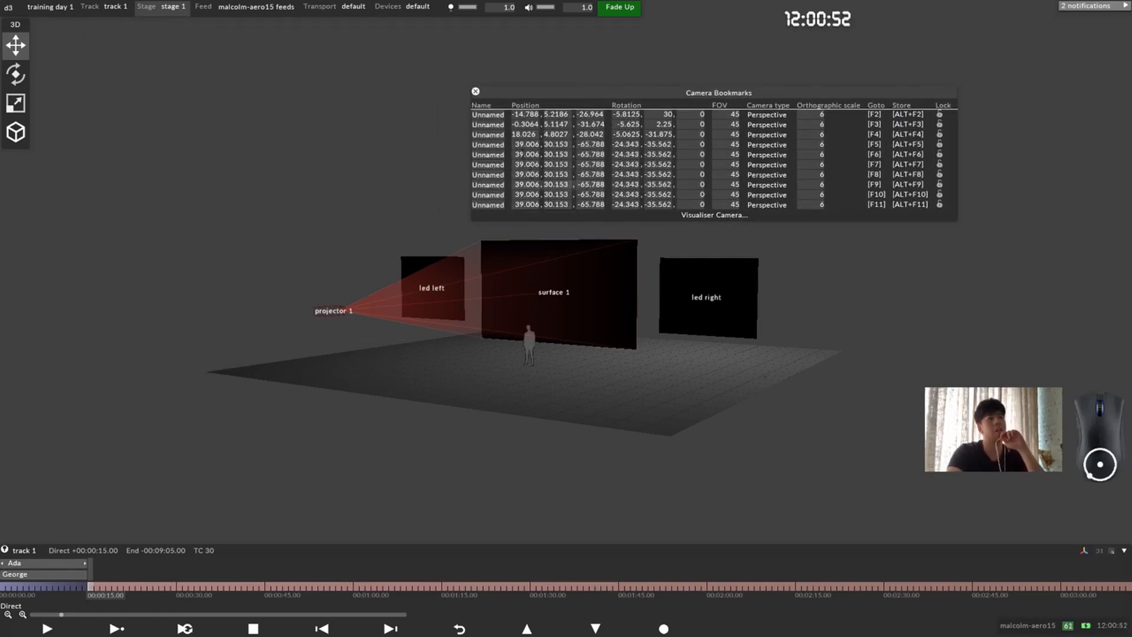
Step: Name camera bookmarks 1, 2 and 3 Left, Center and Right, and close the bookmarks list
click(489, 115)
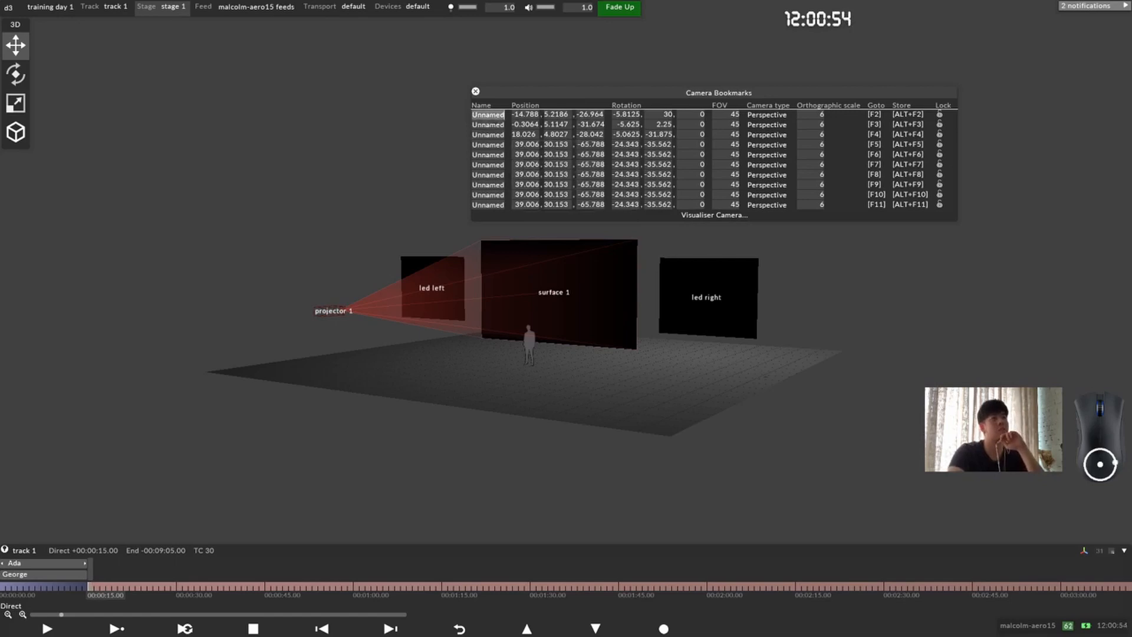
text(Left)
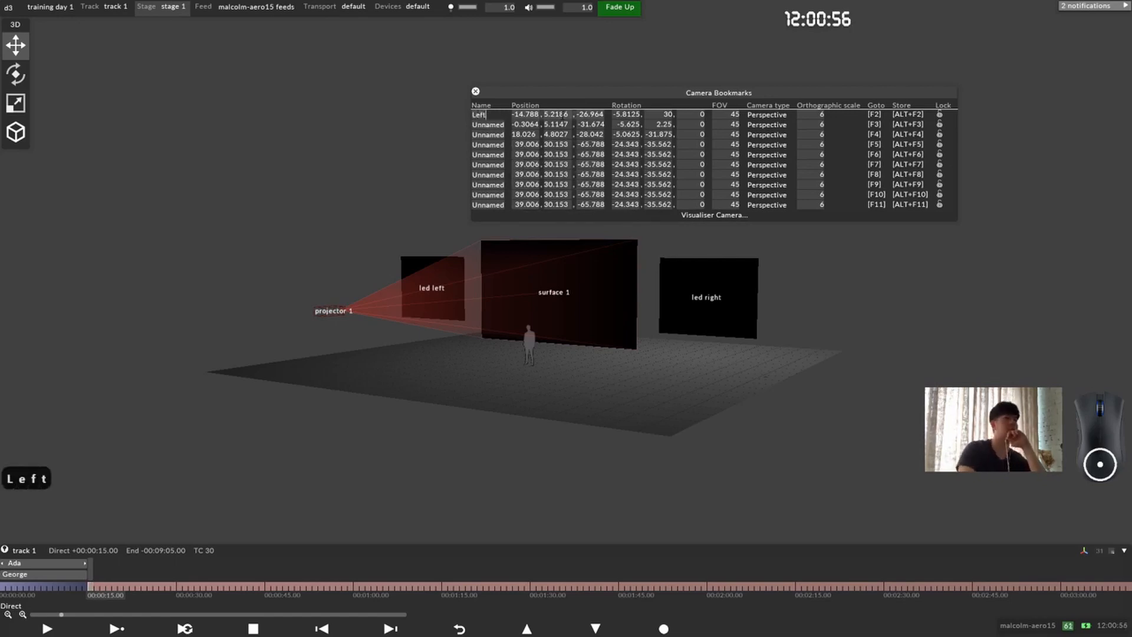
click(502, 125)
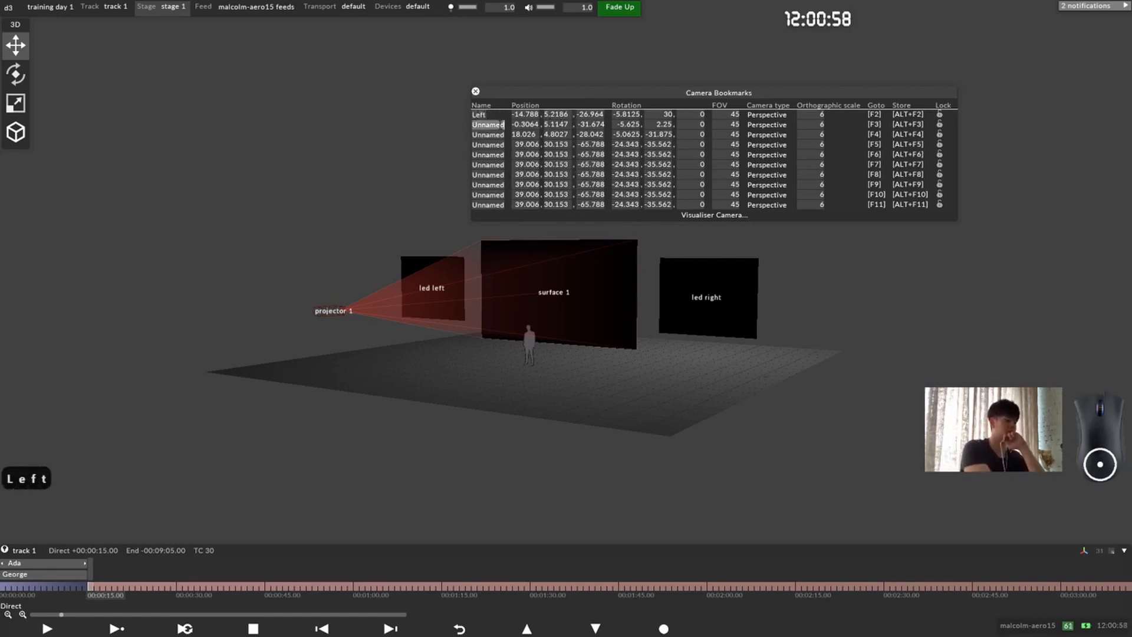
text(Cetner)
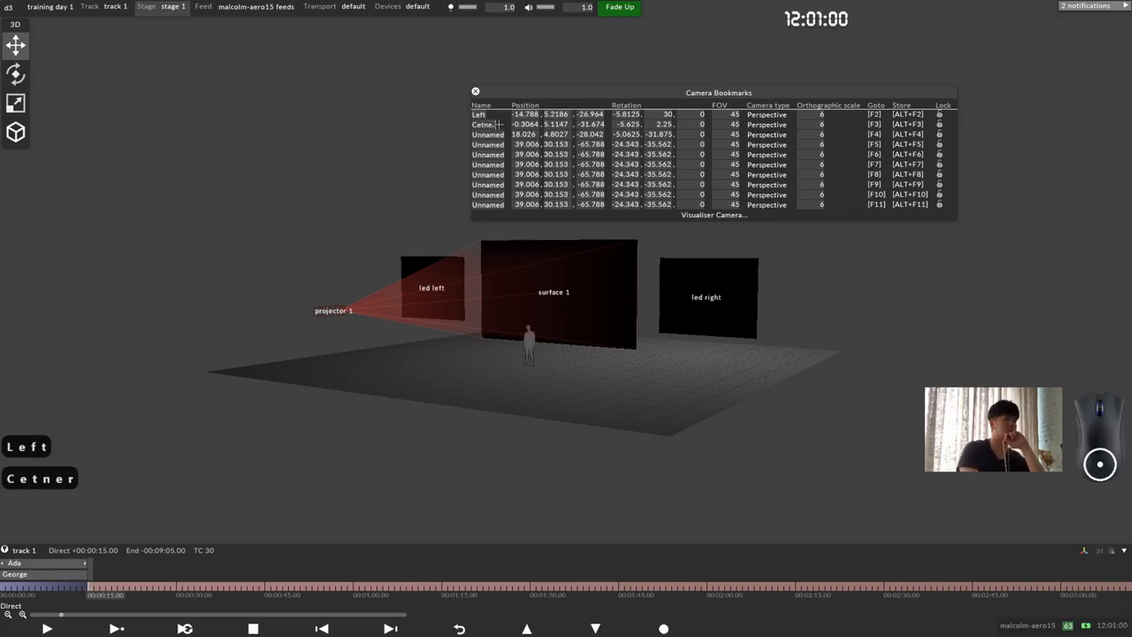
key(Return)
key(BackSpace)
key(BackSpace)
key(BackSpace)
key(BackSpace)
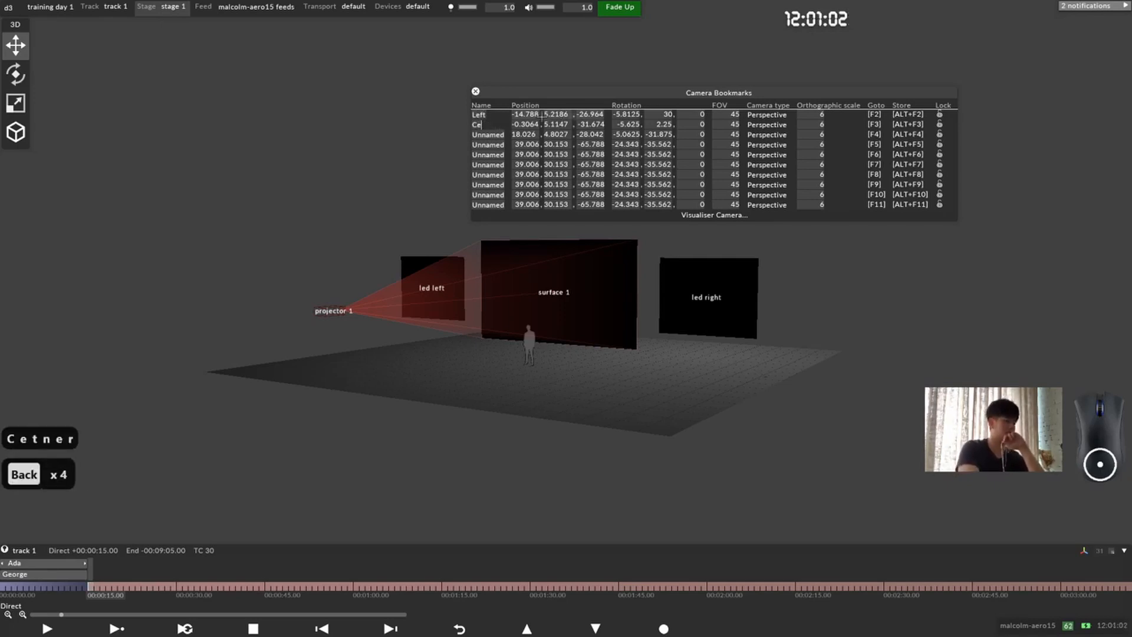
text(nter)
click(500, 134)
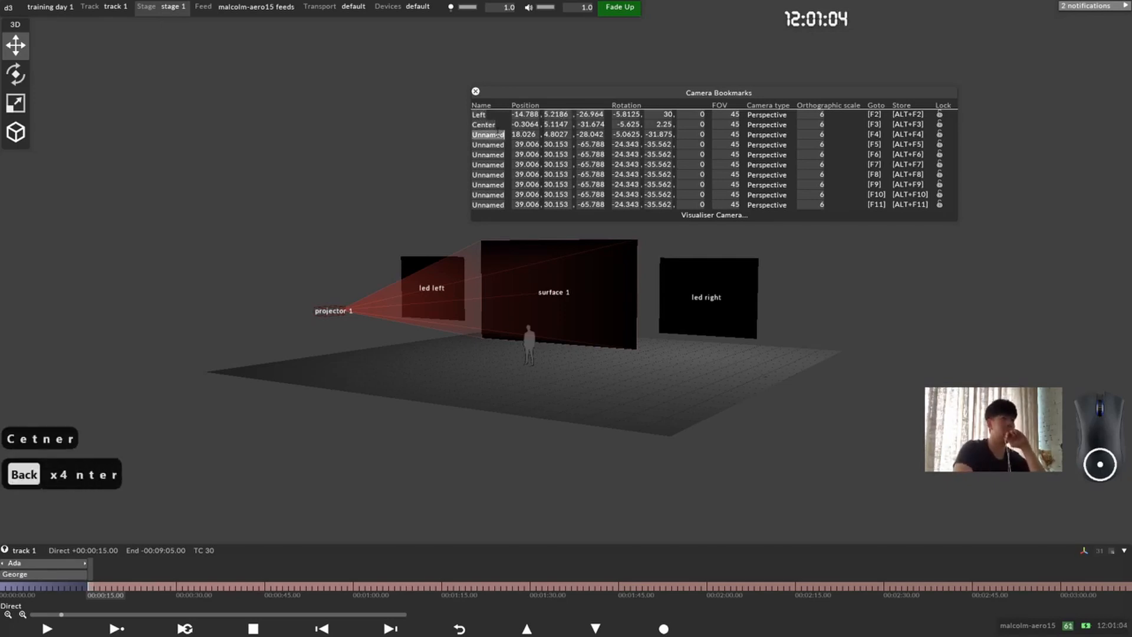
text(Right)
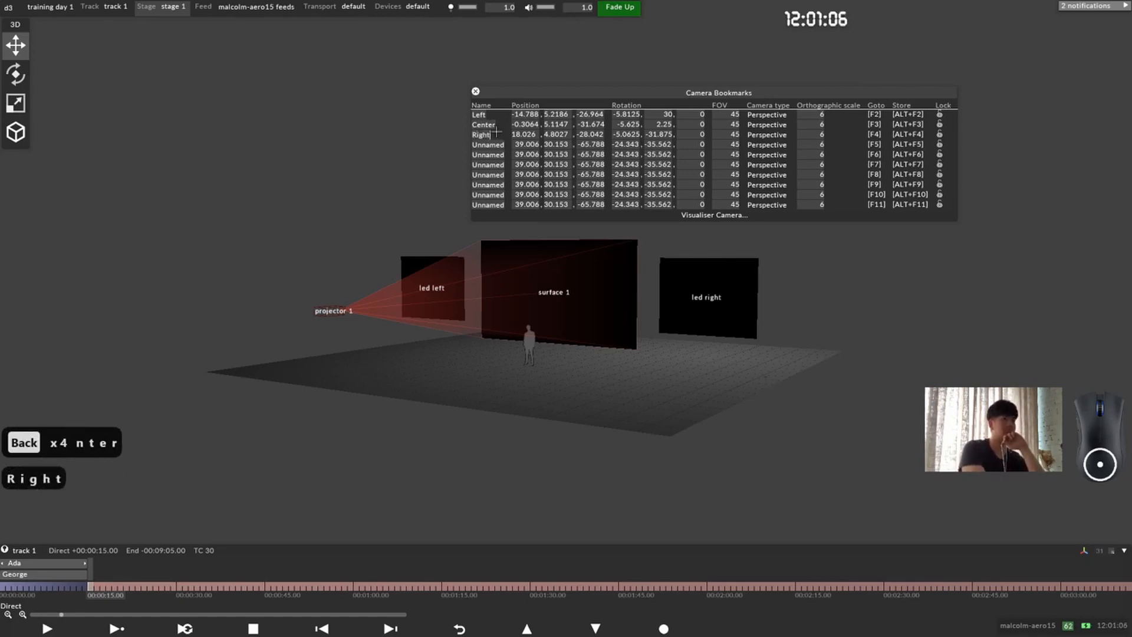
key(Return)
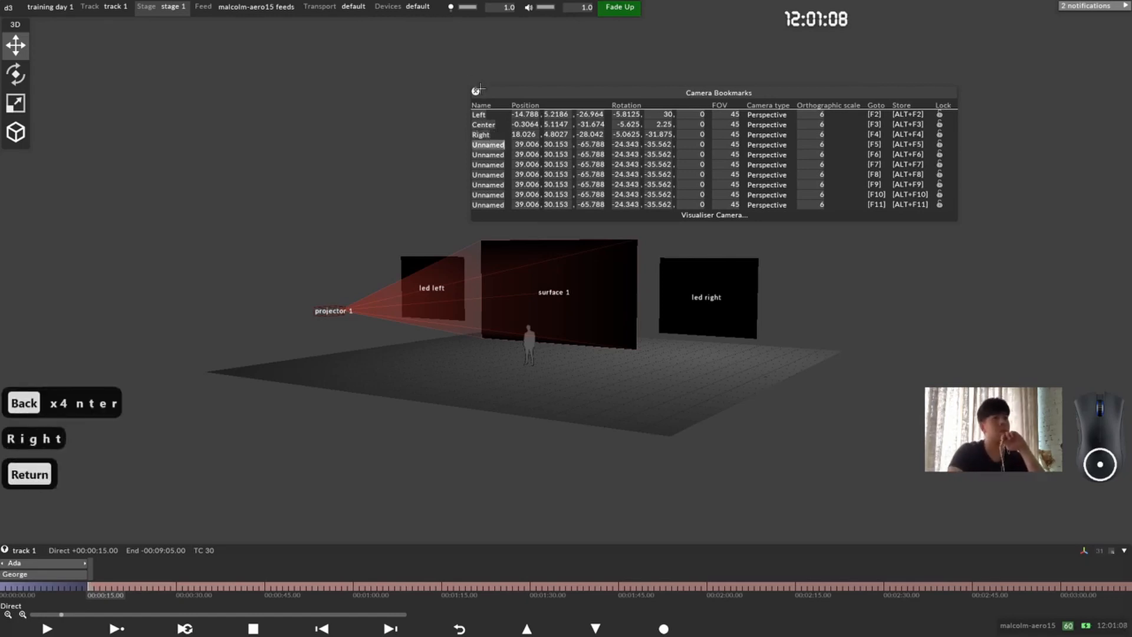
click(475, 90)
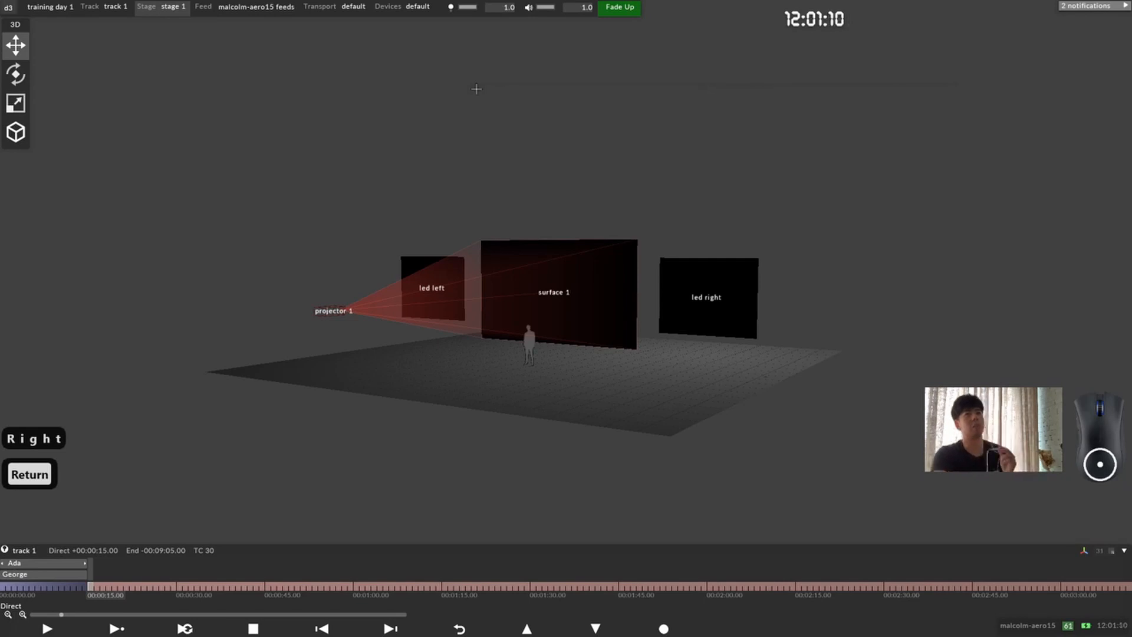
Step: Jump through the named camera bookmarks Left, Center and Right in order
key(F2)
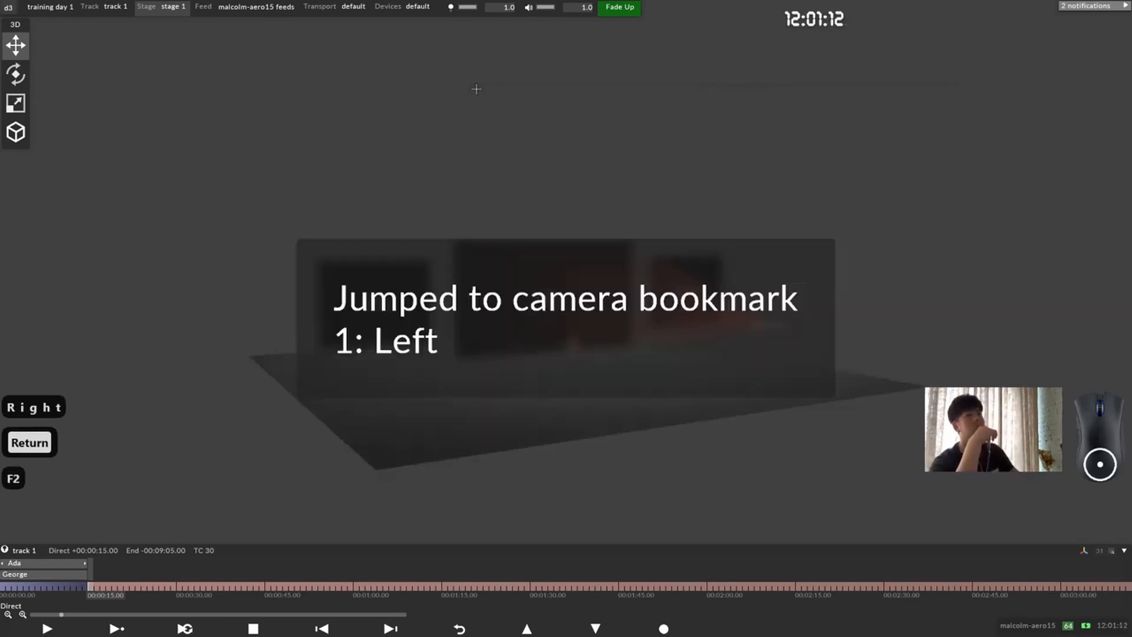
key(F3)
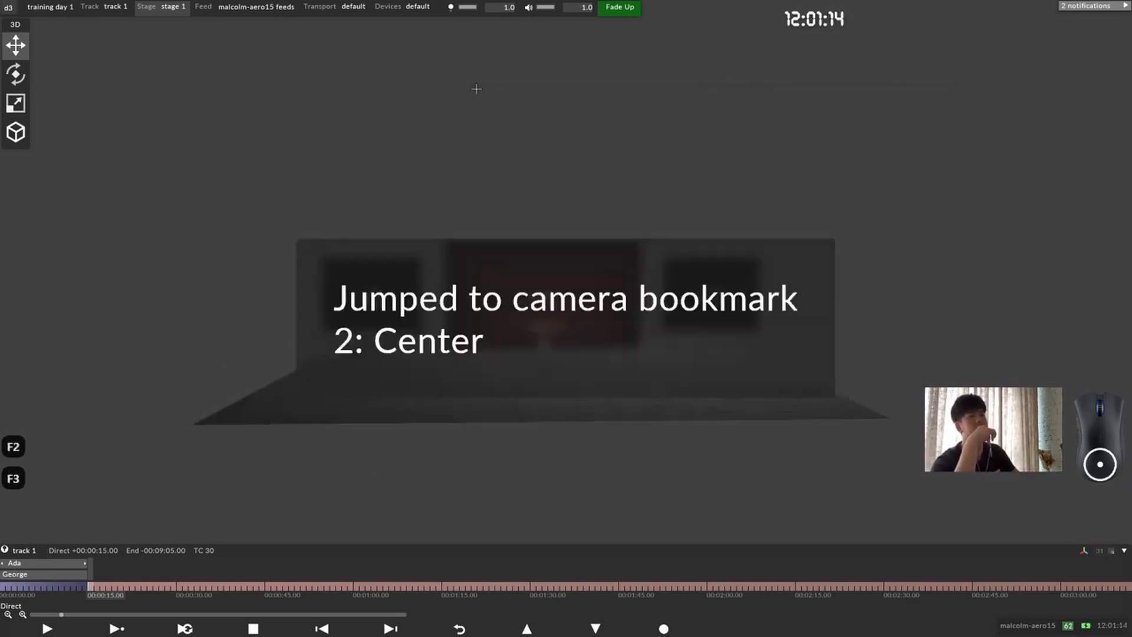
key(F4)
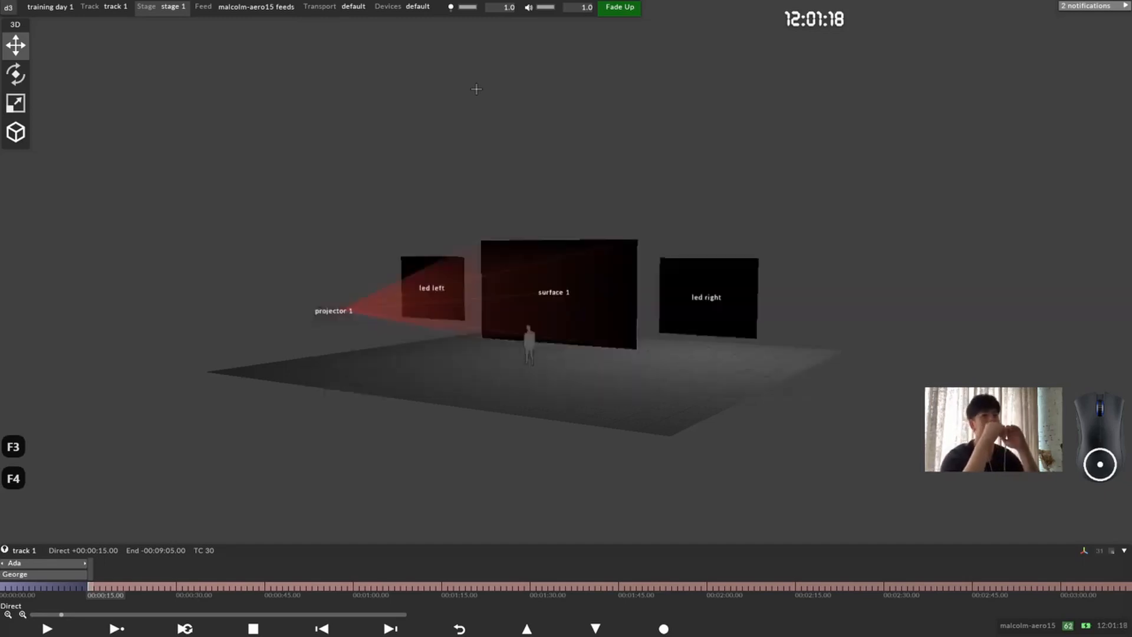
Step: Add a TestPattern layer to track 1 at 00:00:15.00
scroll(544, 277, up, 5)
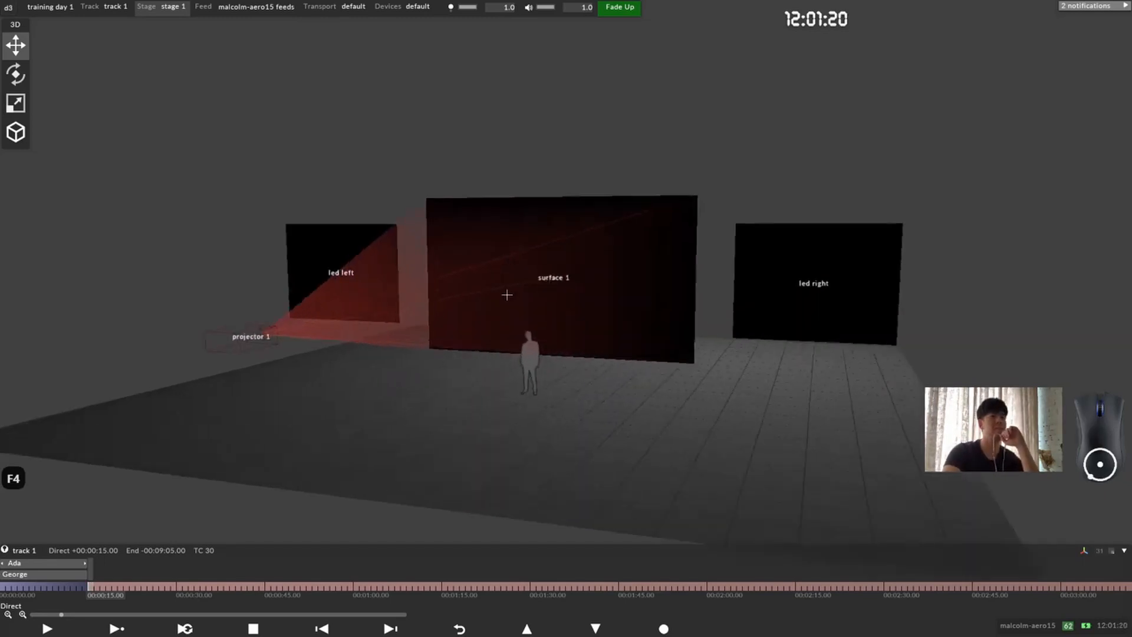
drag(501, 253, 602, 286)
scroll(495, 275, up, 2)
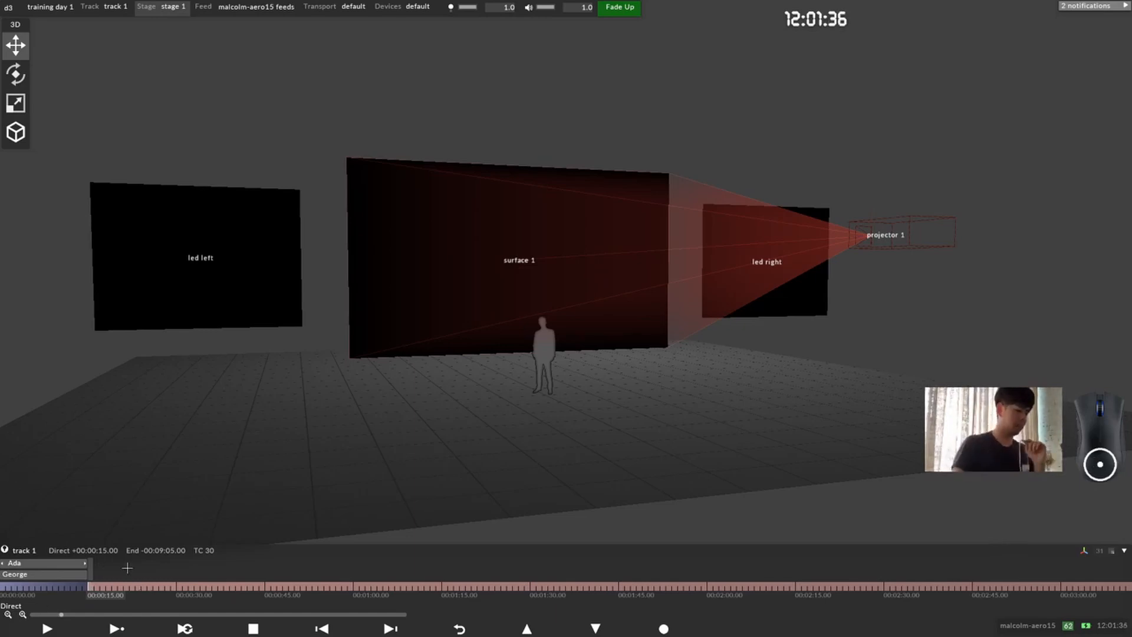
key(ctrl+l)
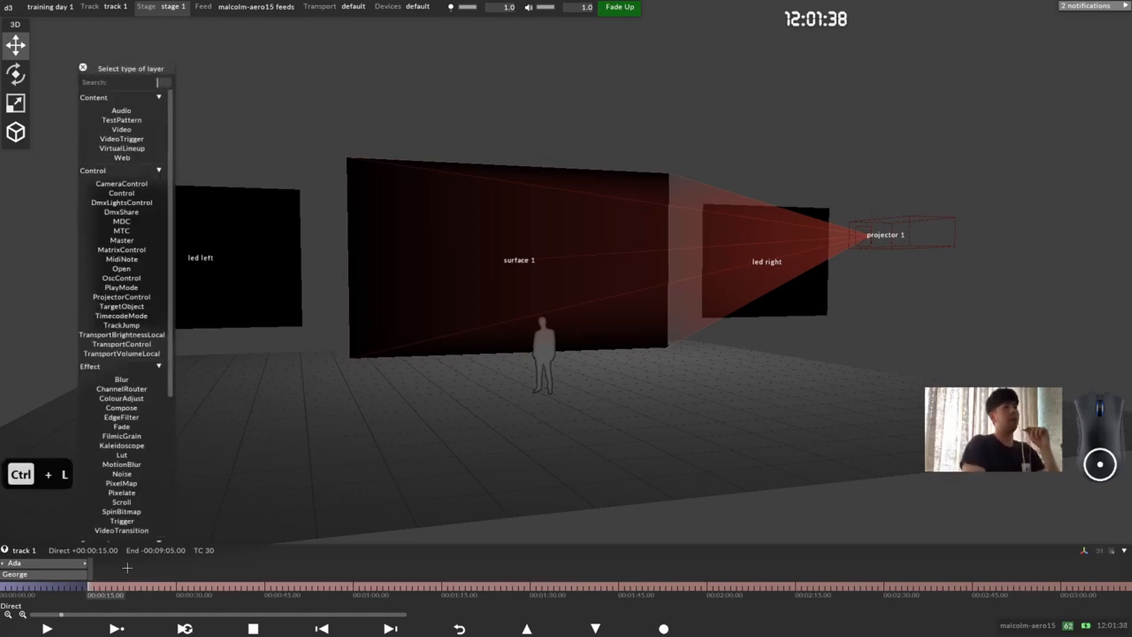
drag(135, 71, 236, 57)
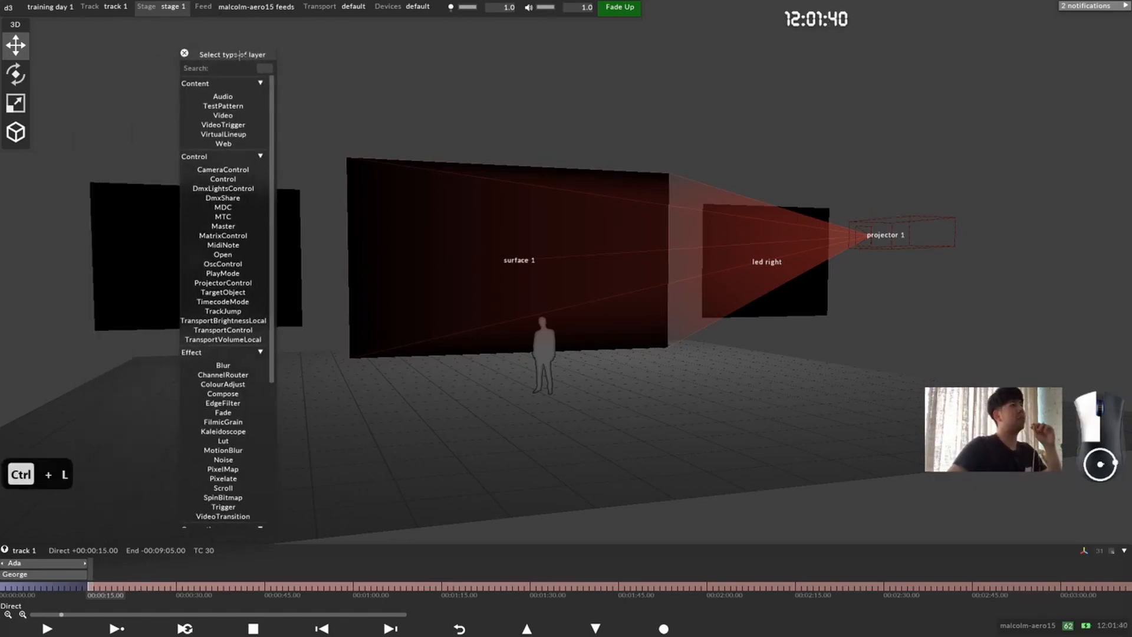
click(241, 106)
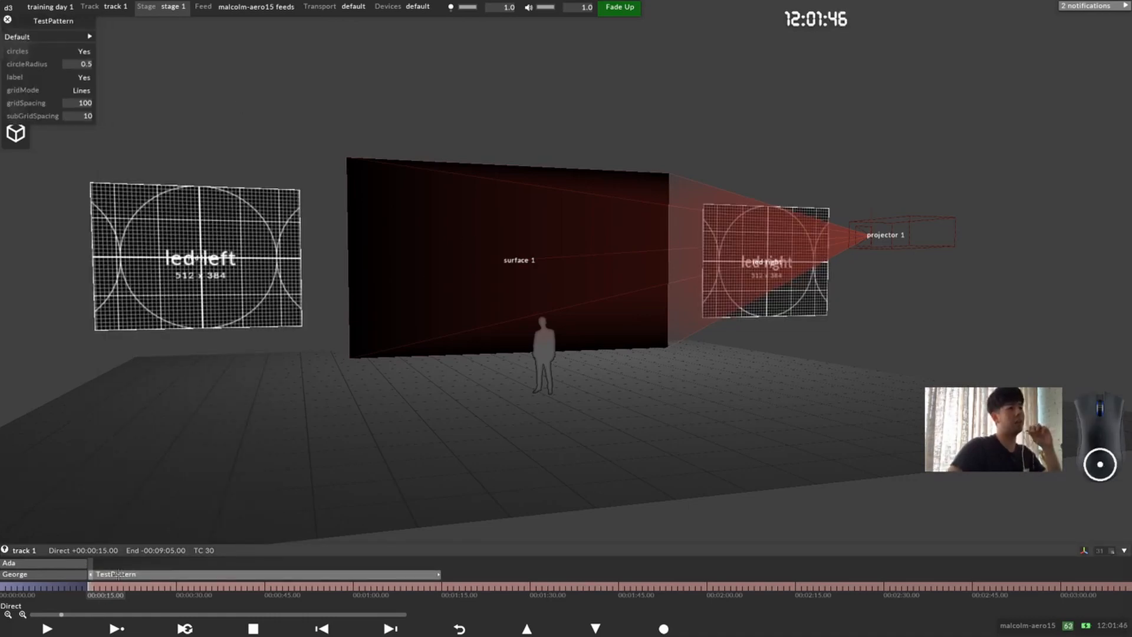
Step: Expand the TestPattern layer's Default properties and set its mapping to surface 1 (direct)
click(71, 37)
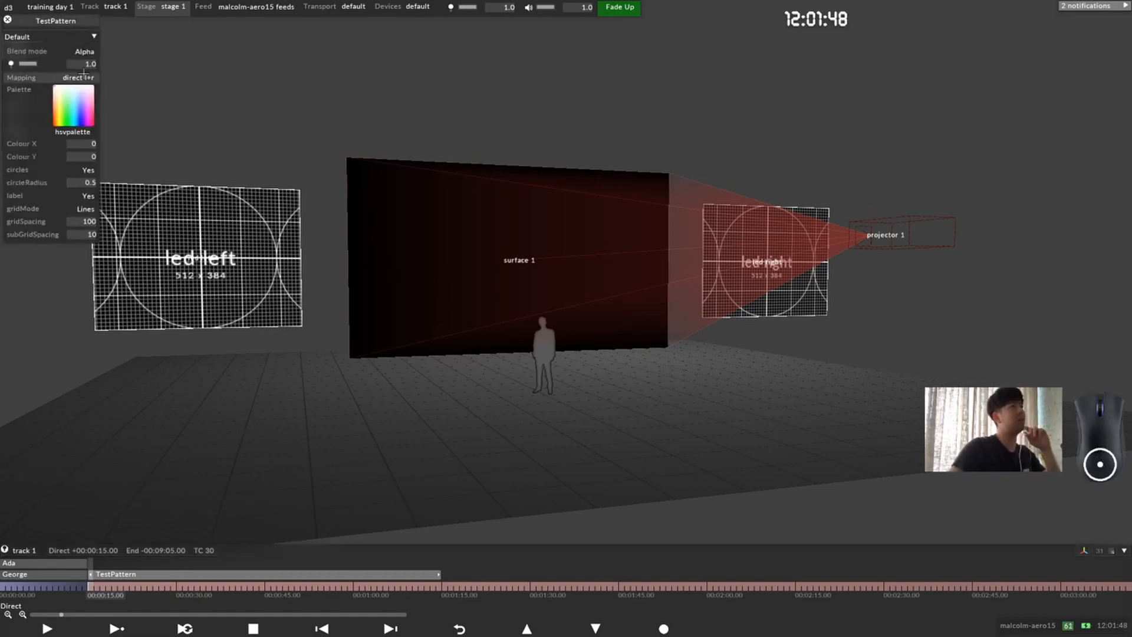
click(75, 77)
click(264, 284)
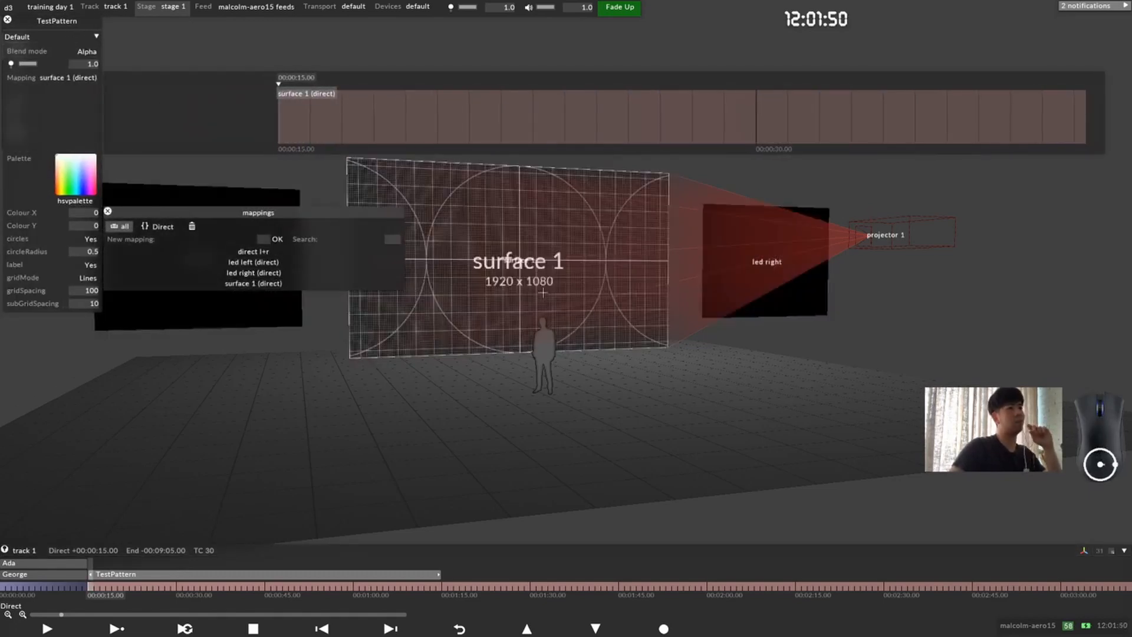
click(53, 125)
Step: Open the settings and options of surface 1, and rename the surface as projection
scroll(617, 296, up, 3)
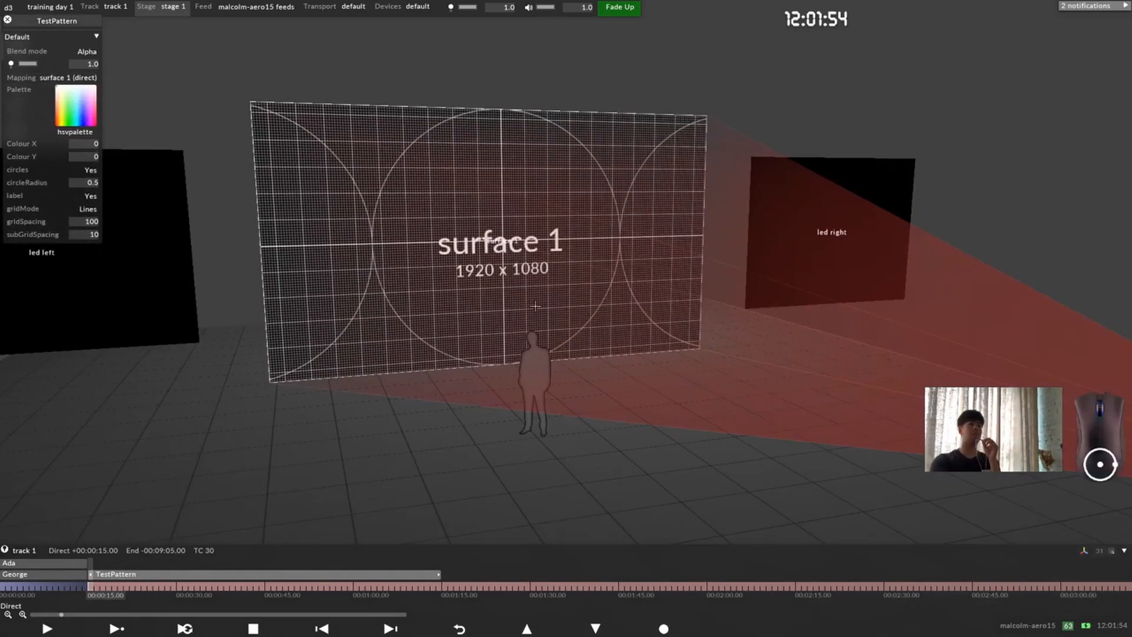
middle_drag(616, 295, 657, 321)
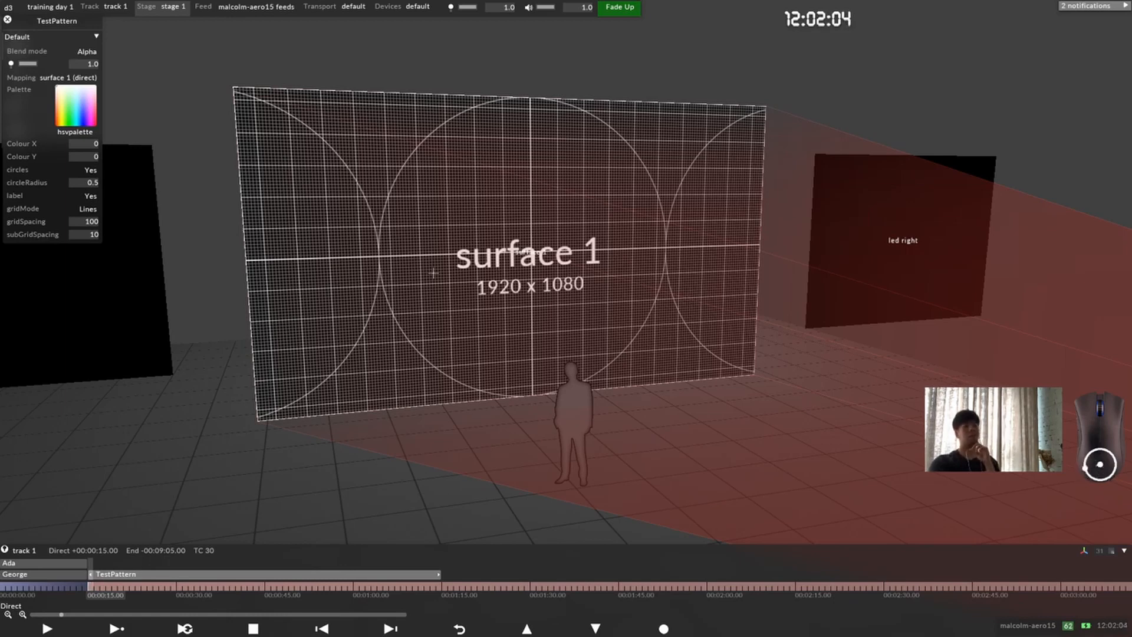
right_click(479, 194)
drag(512, 198, 823, 234)
right_click(543, 198)
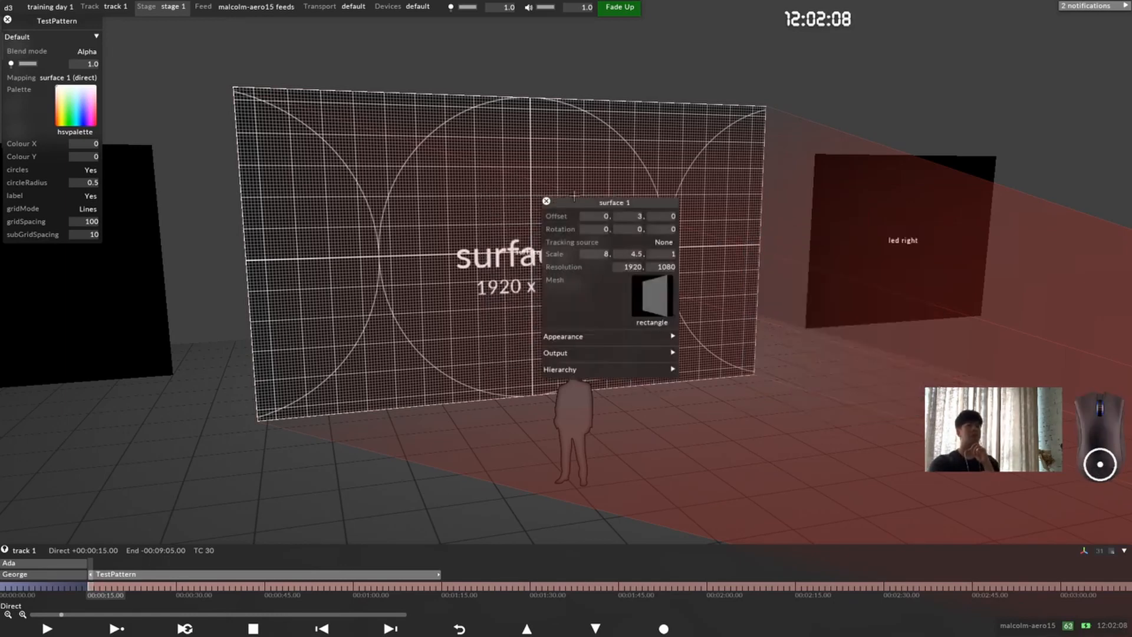
drag(573, 200, 753, 228)
right_click(782, 229)
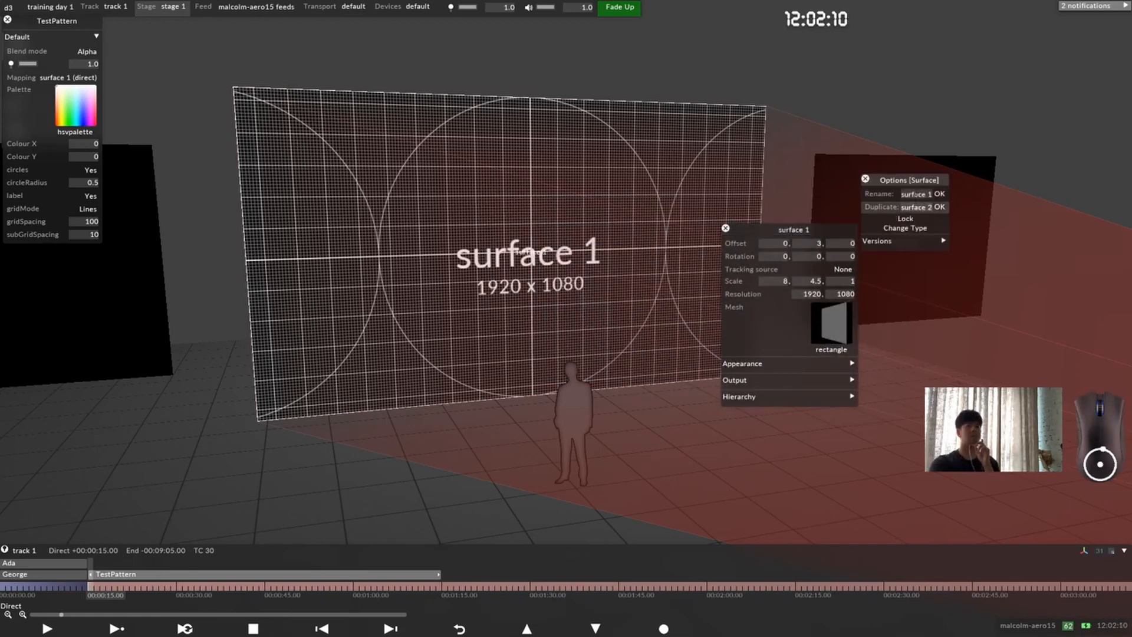
click(917, 194)
text(projection)
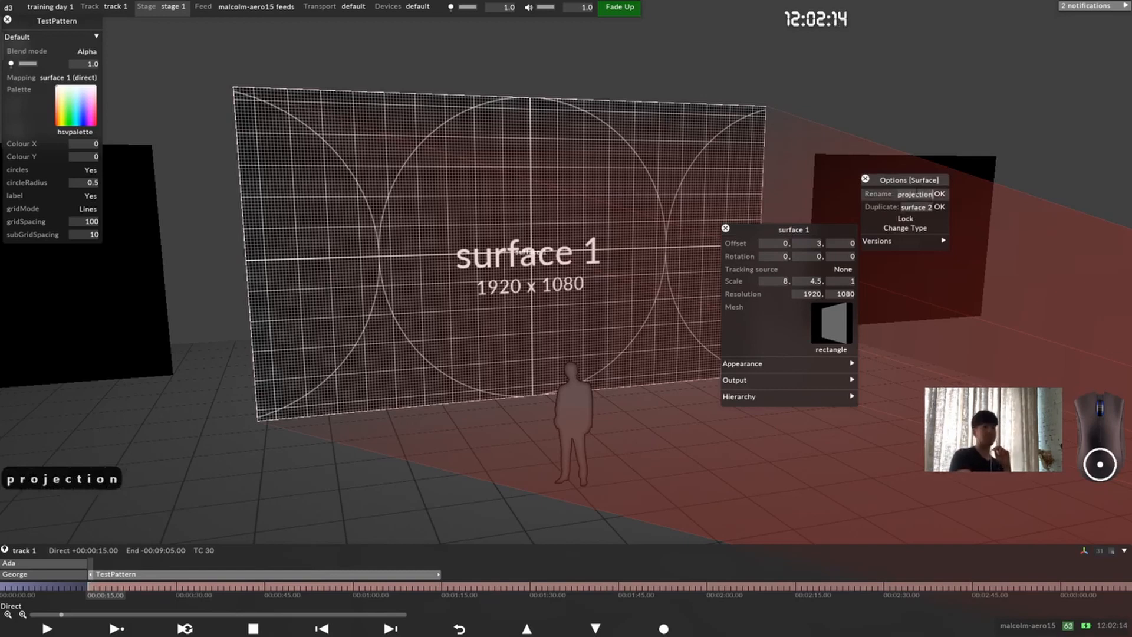
key(Return)
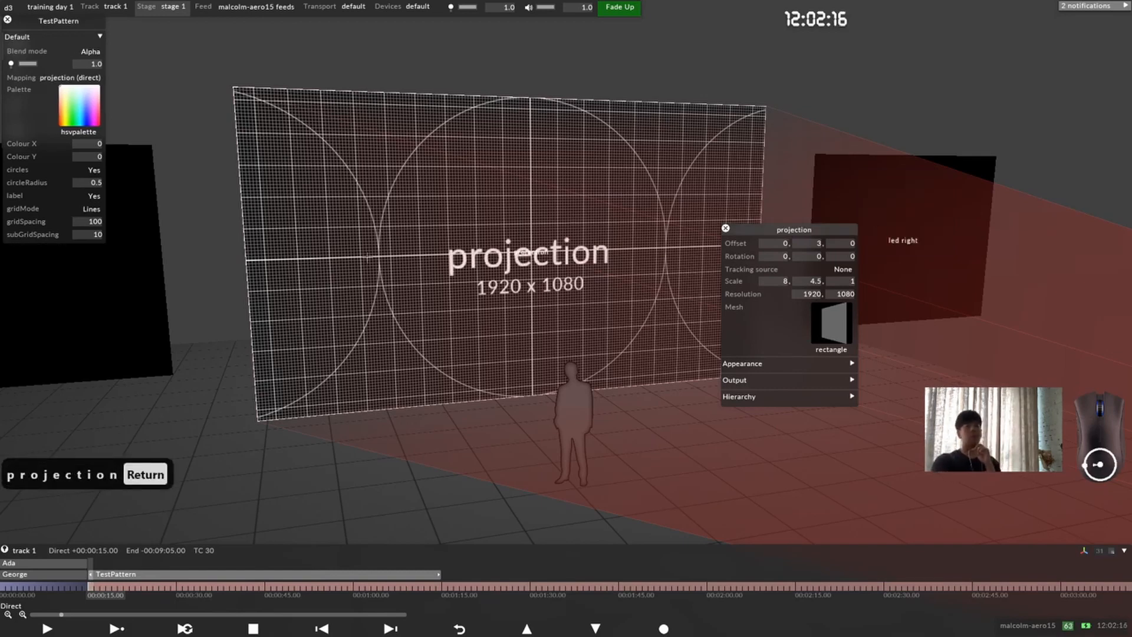
Step: Try lowering the projection surface's horizontal resolution to 1914, restore it to 1920, and close the surface settings
click(813, 294)
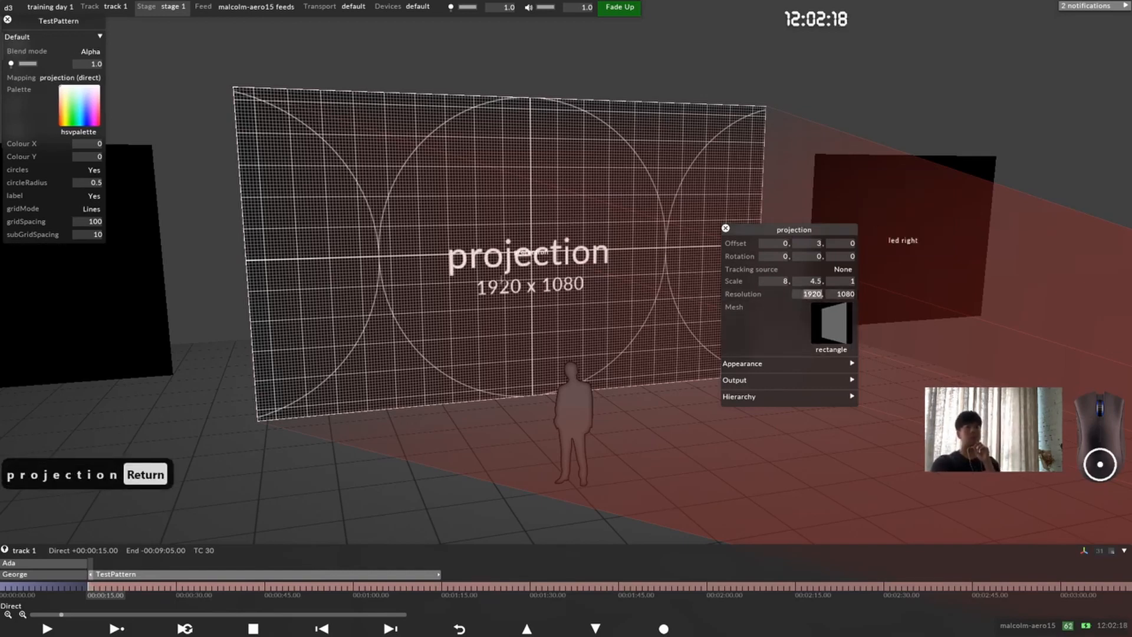
scroll(852, 285, down, 1)
scroll(907, 296, down, 6)
scroll(899, 303, up, 2)
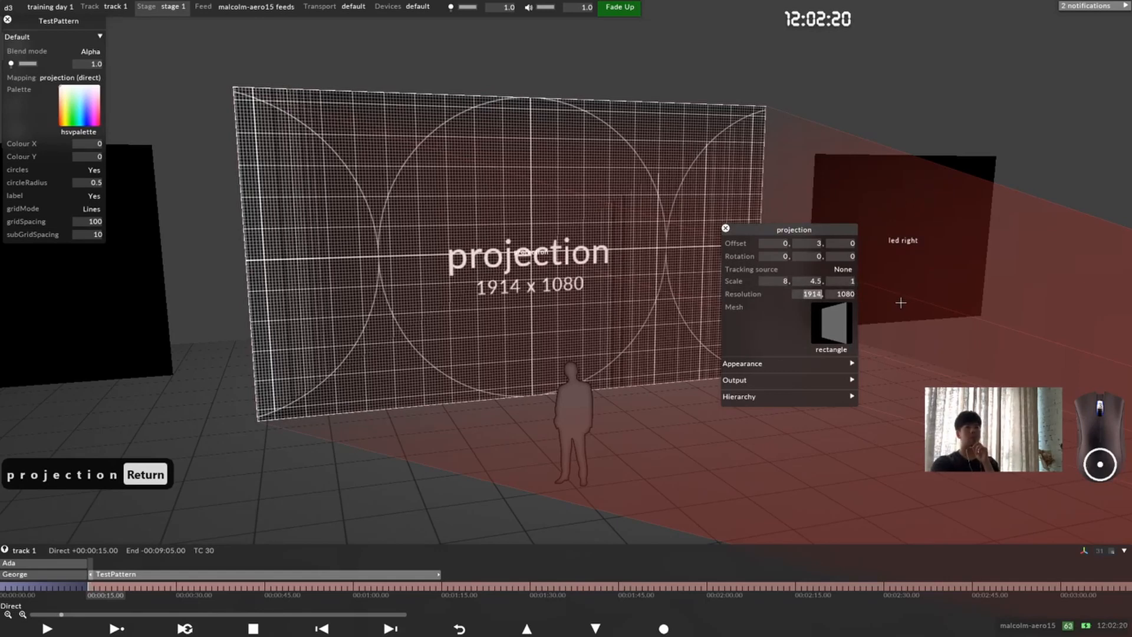
scroll(899, 303, up, 4)
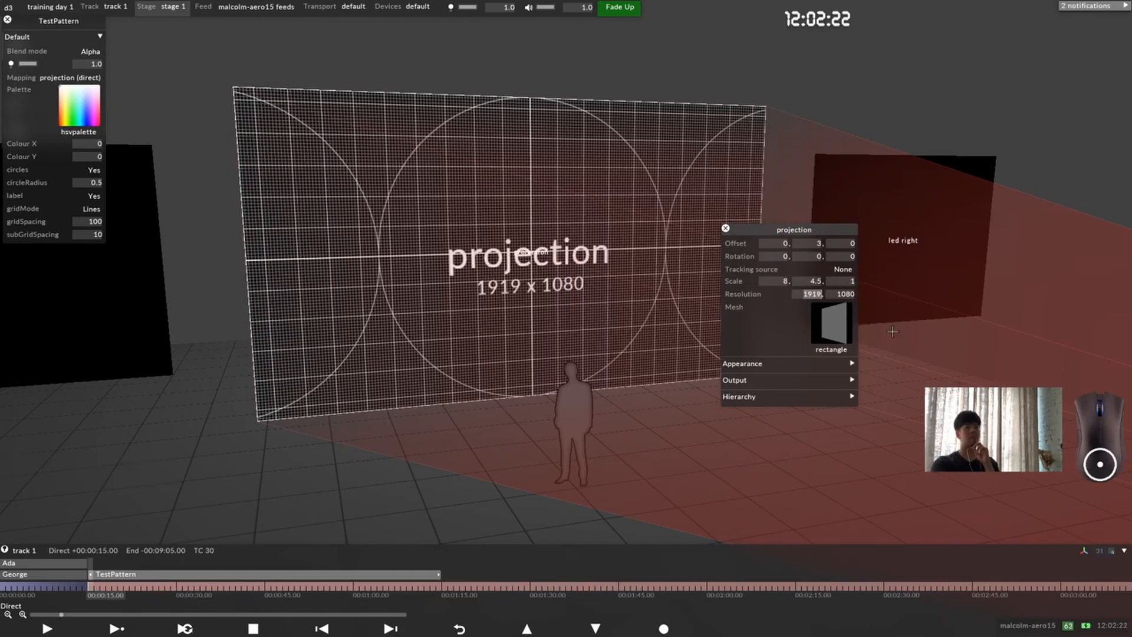
drag(441, 339, 504, 338)
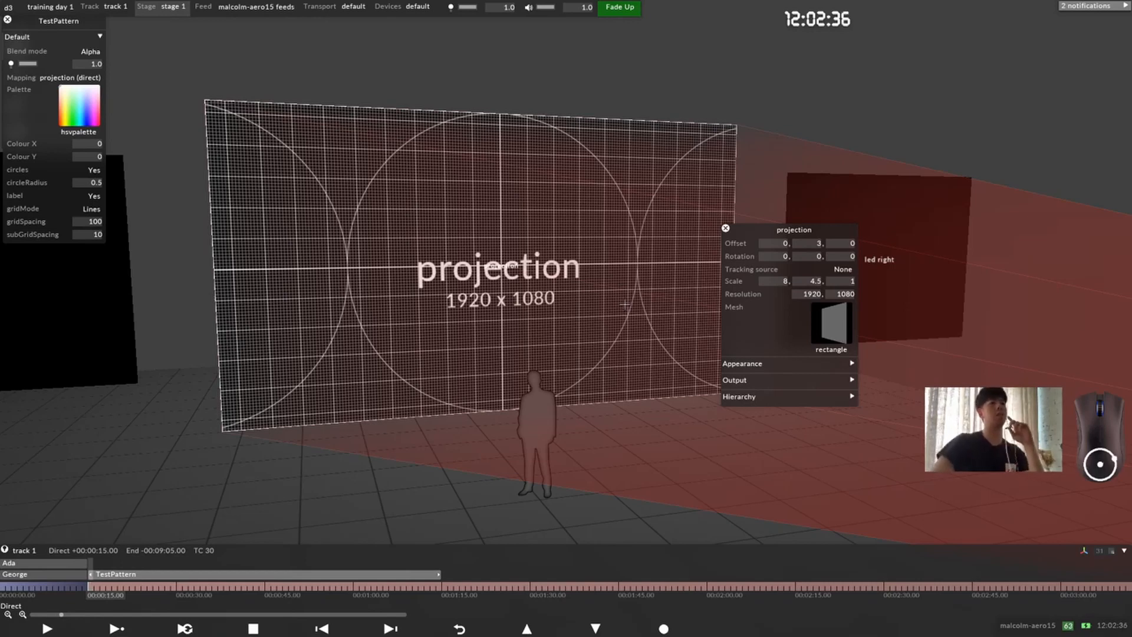
click(725, 228)
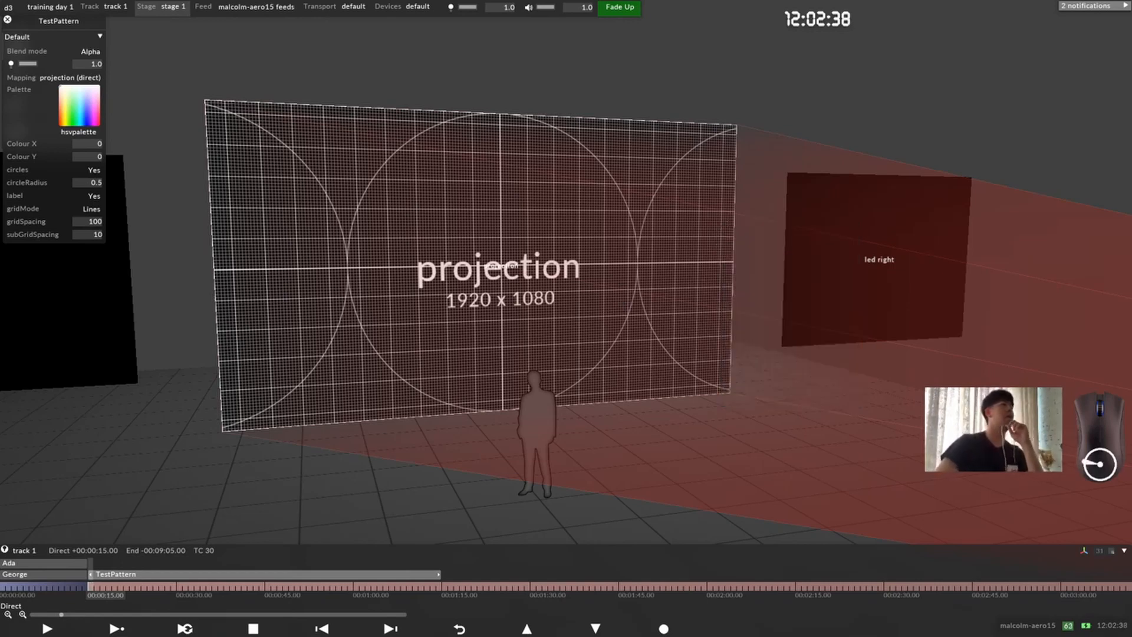
Step: Try setting the TestPattern layer's circles option to No, and restore it to Yes
drag(35, 19, 136, 155)
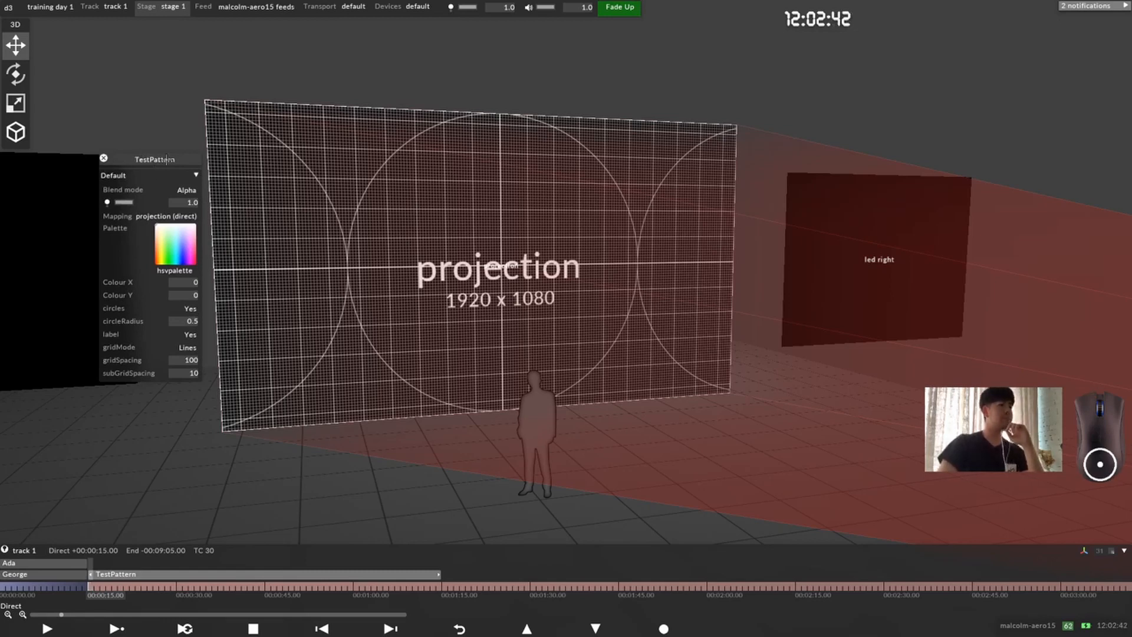
drag(167, 159, 143, 157)
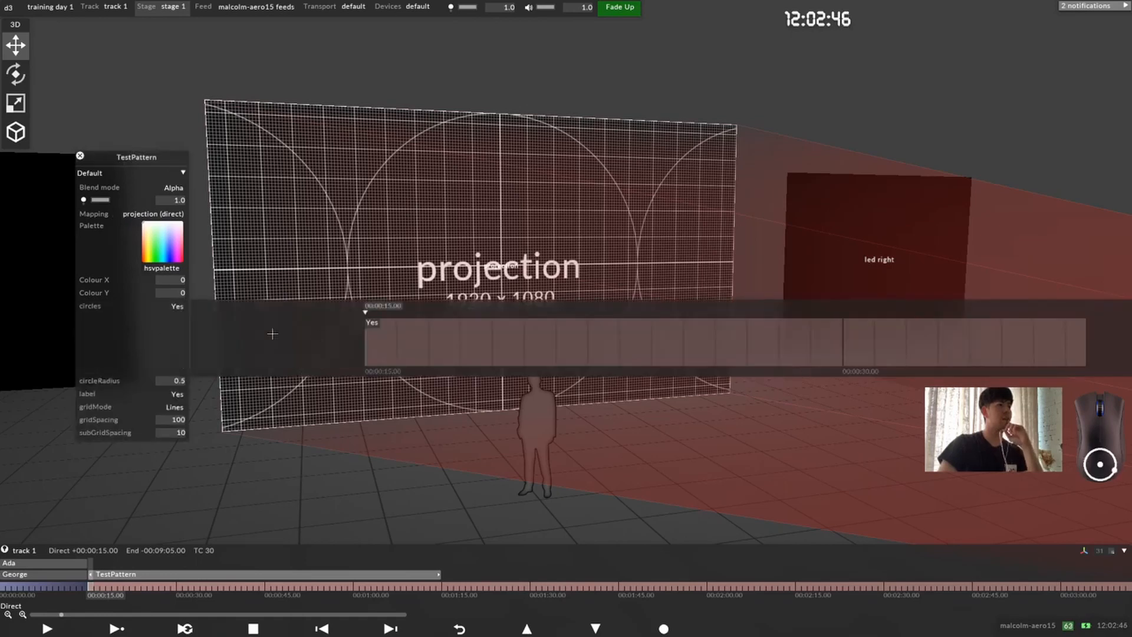
click(175, 305)
click(366, 323)
click(374, 322)
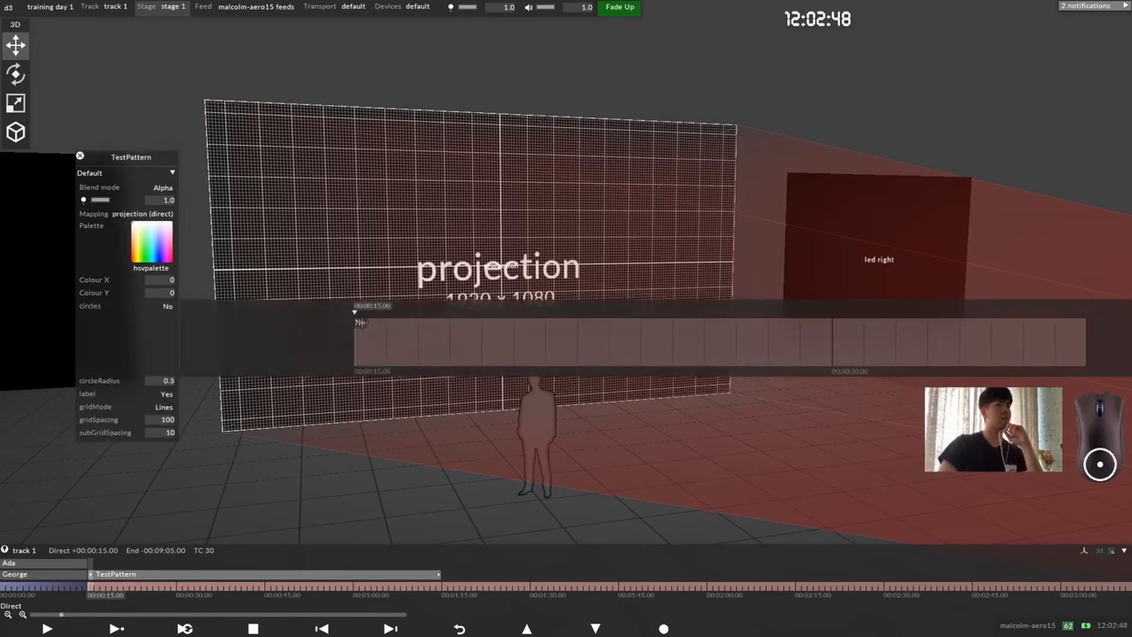
click(371, 331)
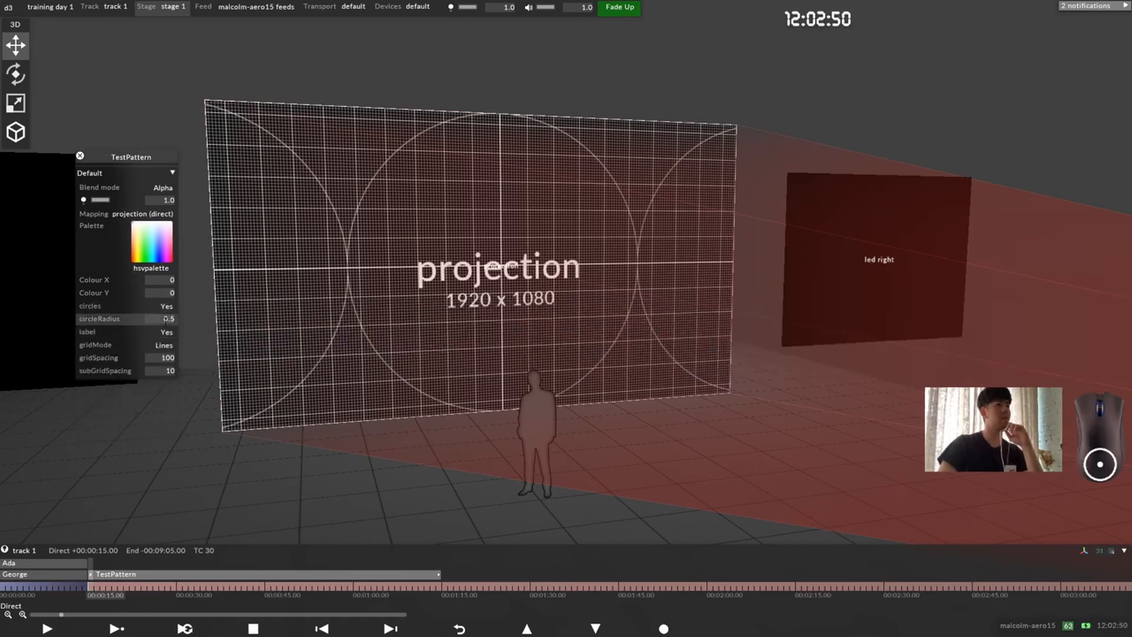
Step: Try lower circleRadius values on the test pattern, and restore the radius to 0.5
scroll(466, 239, down, 20)
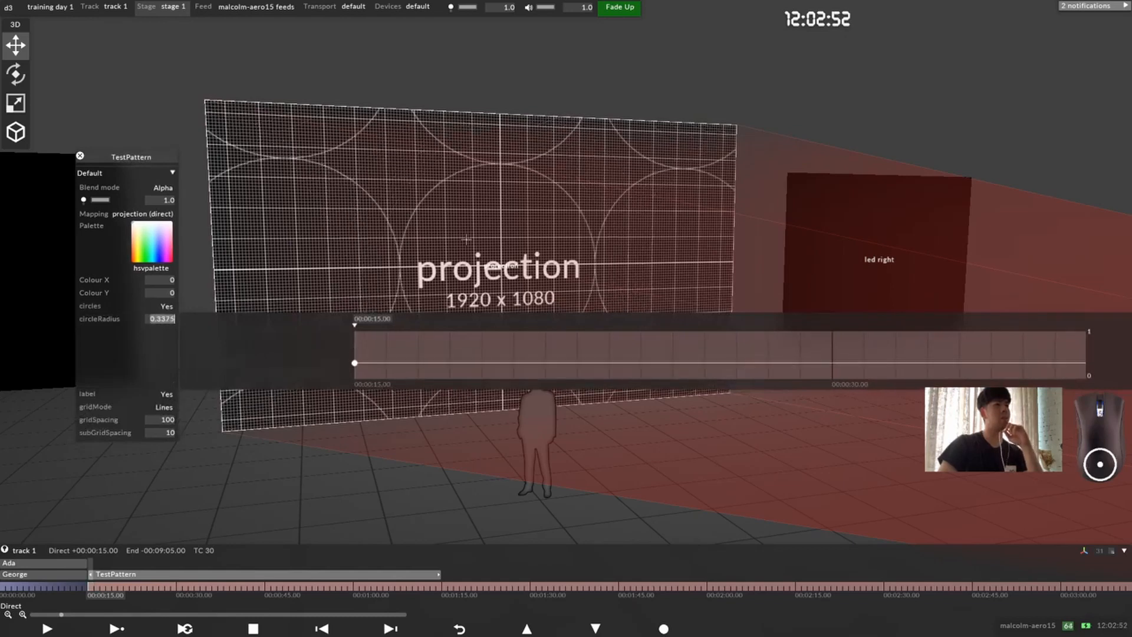
scroll(466, 240, down, 5)
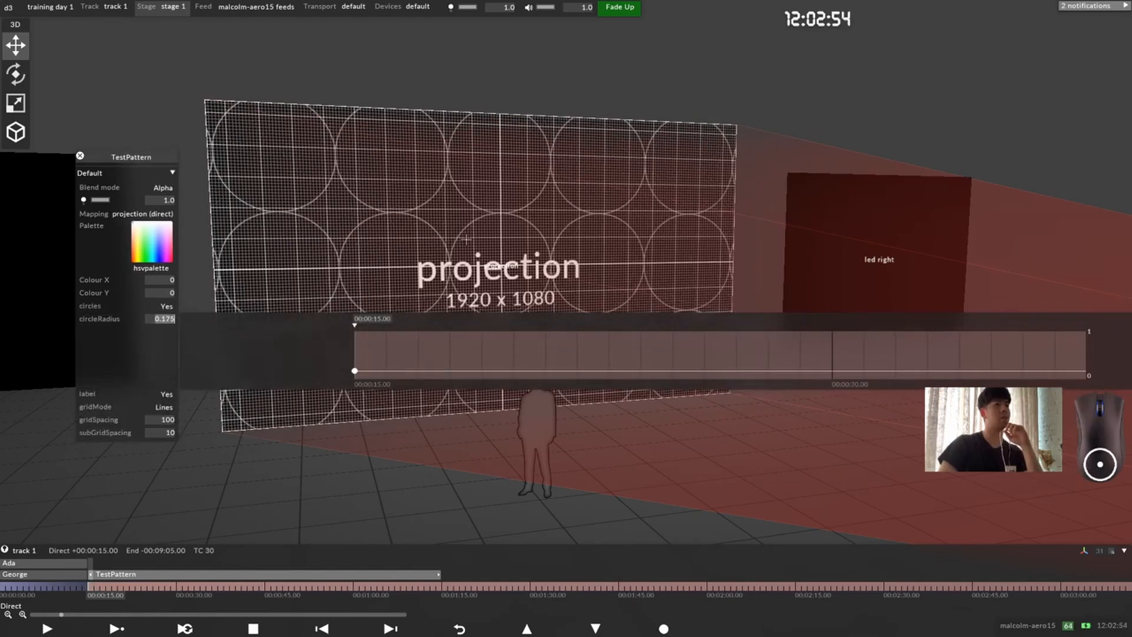
scroll(466, 239, down, 1)
scroll(465, 239, up, 11)
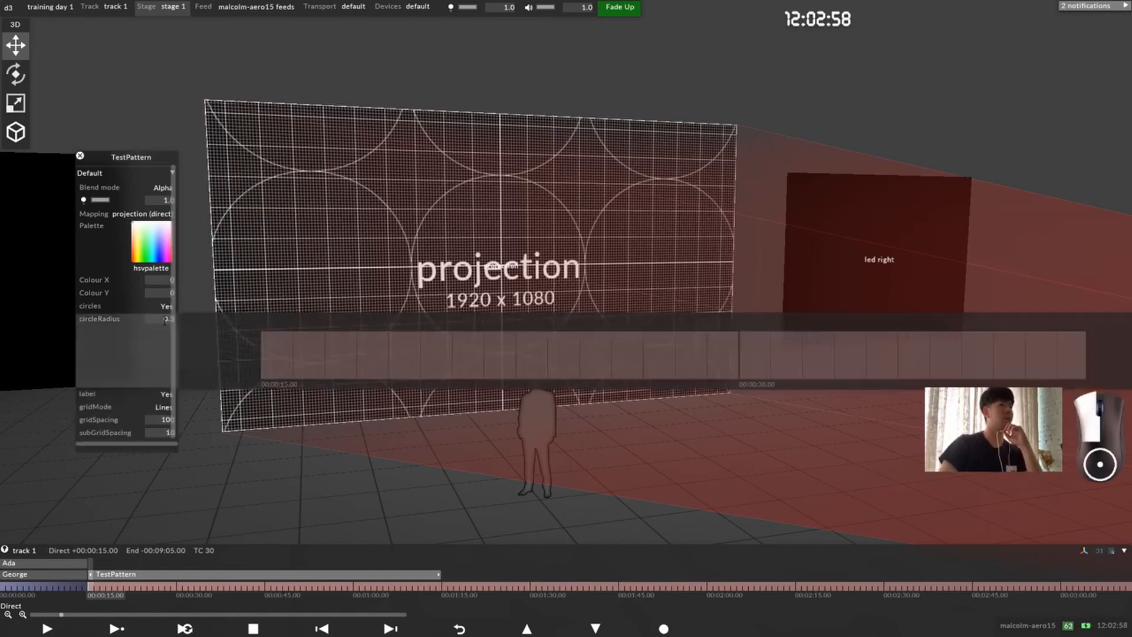
scroll(411, 234, up, 5)
scroll(410, 234, up, 11)
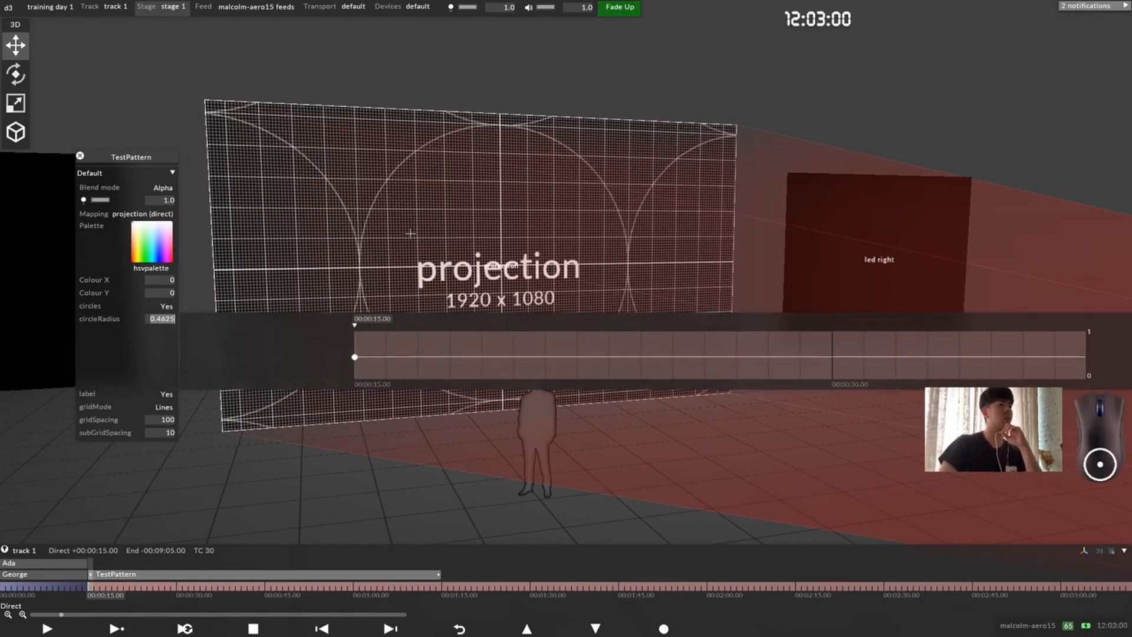
click(137, 358)
Step: Try toggling the test pattern's label and setting gridMode to Off, restoring them to Yes and Lines
click(160, 329)
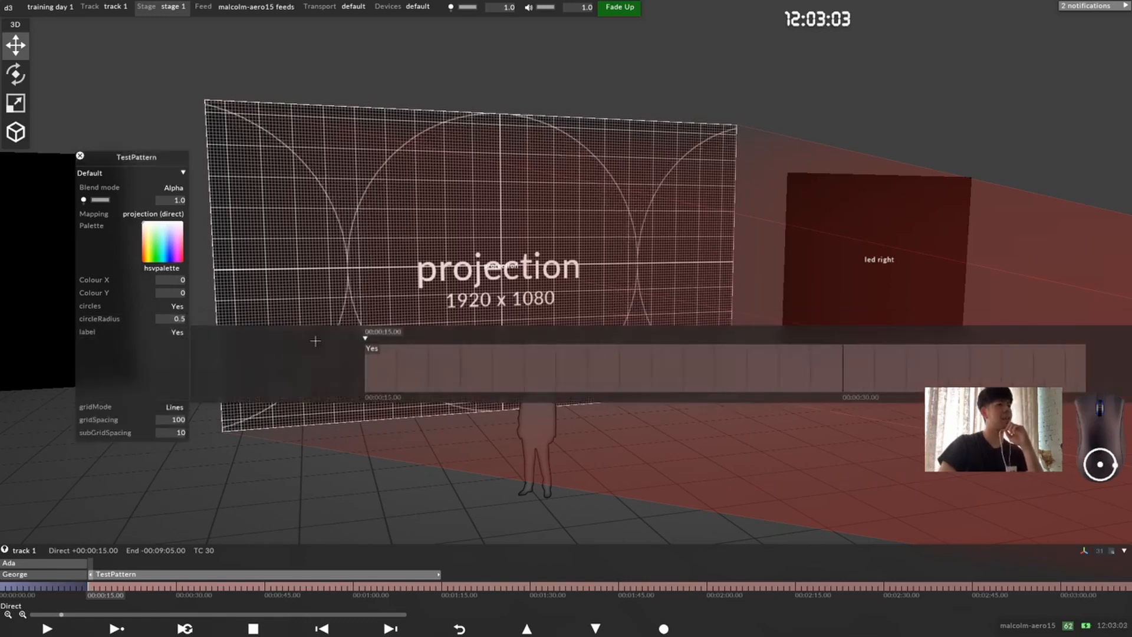
click(373, 347)
click(372, 358)
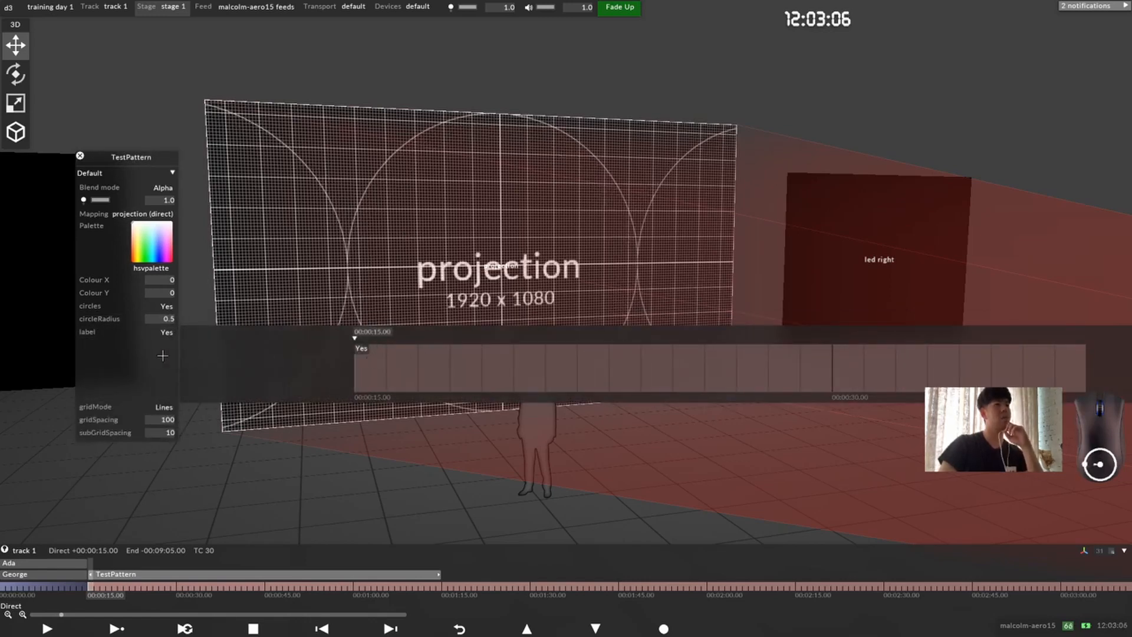
click(163, 355)
click(165, 346)
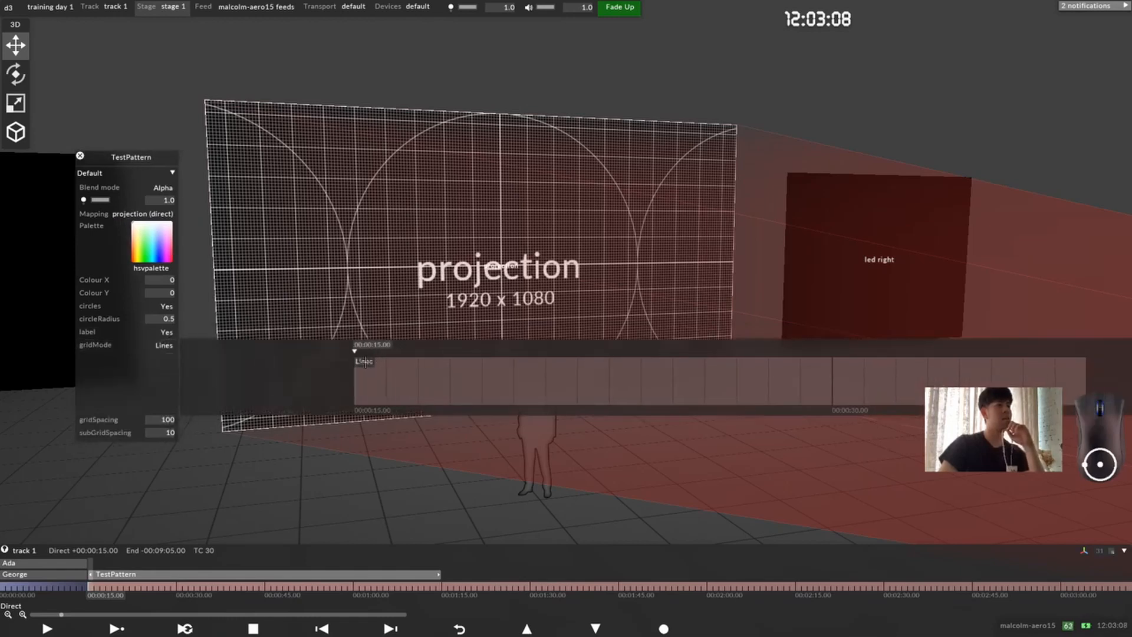
click(383, 362)
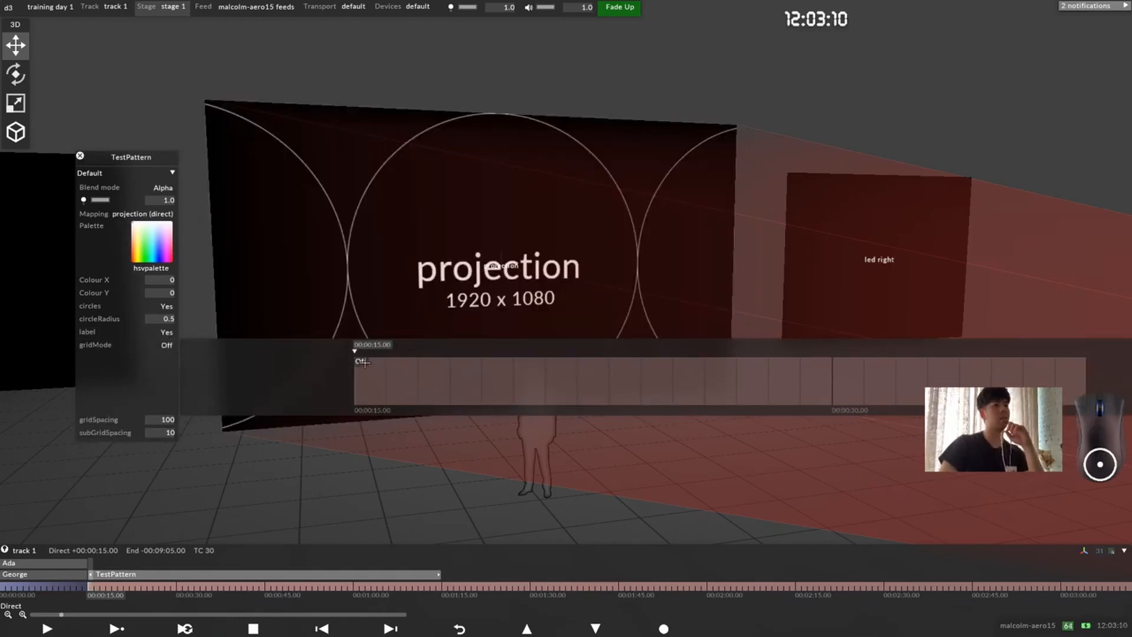
click(377, 370)
click(109, 347)
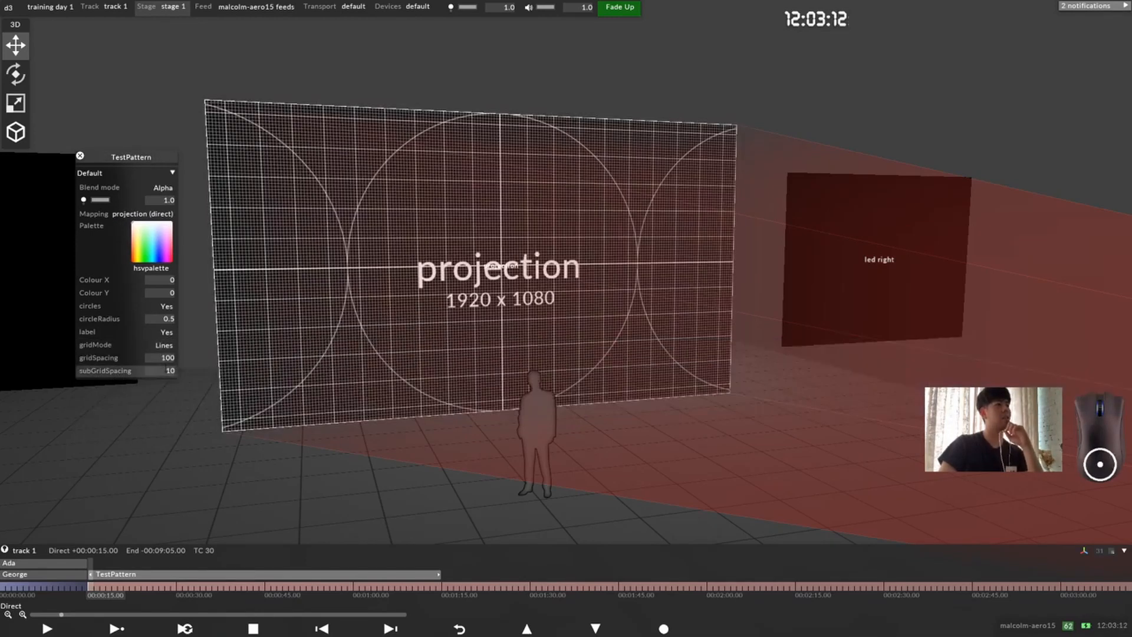
Step: Set the test pattern's gridSpacing to 120
click(109, 358)
scroll(519, 284, down, 5)
scroll(520, 285, up, 15)
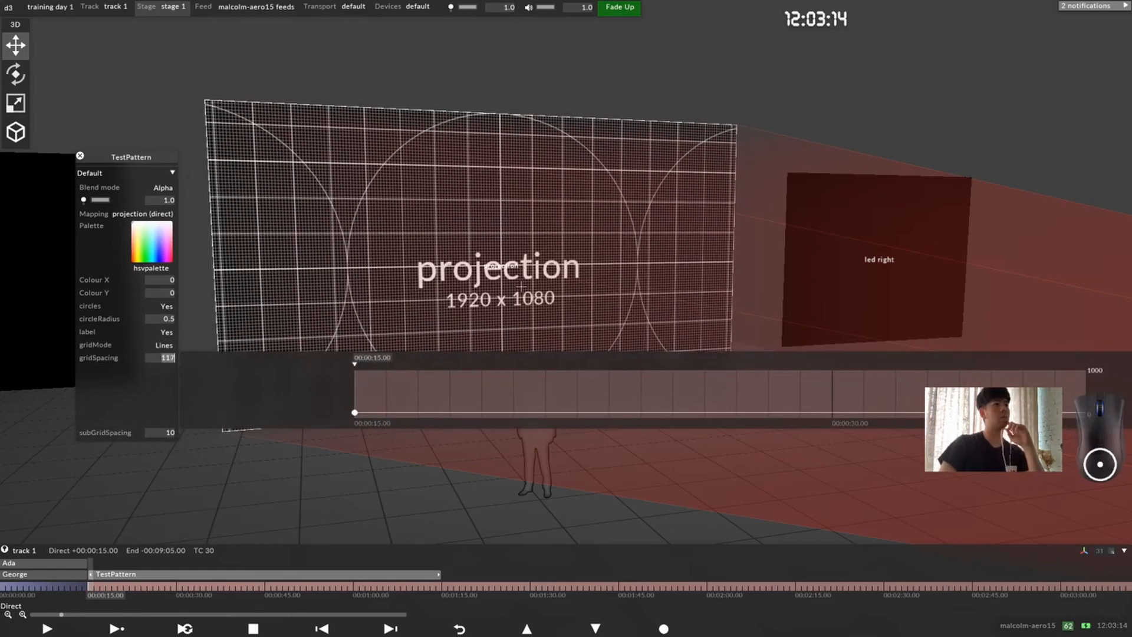
scroll(519, 284, down, 5)
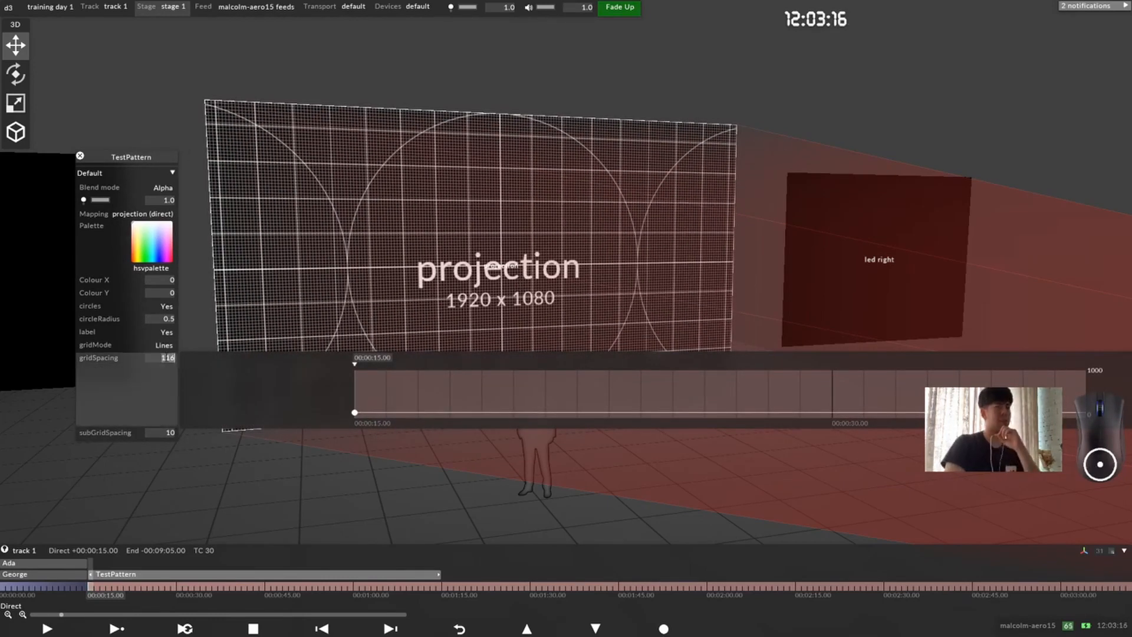
text(120)
key(Return)
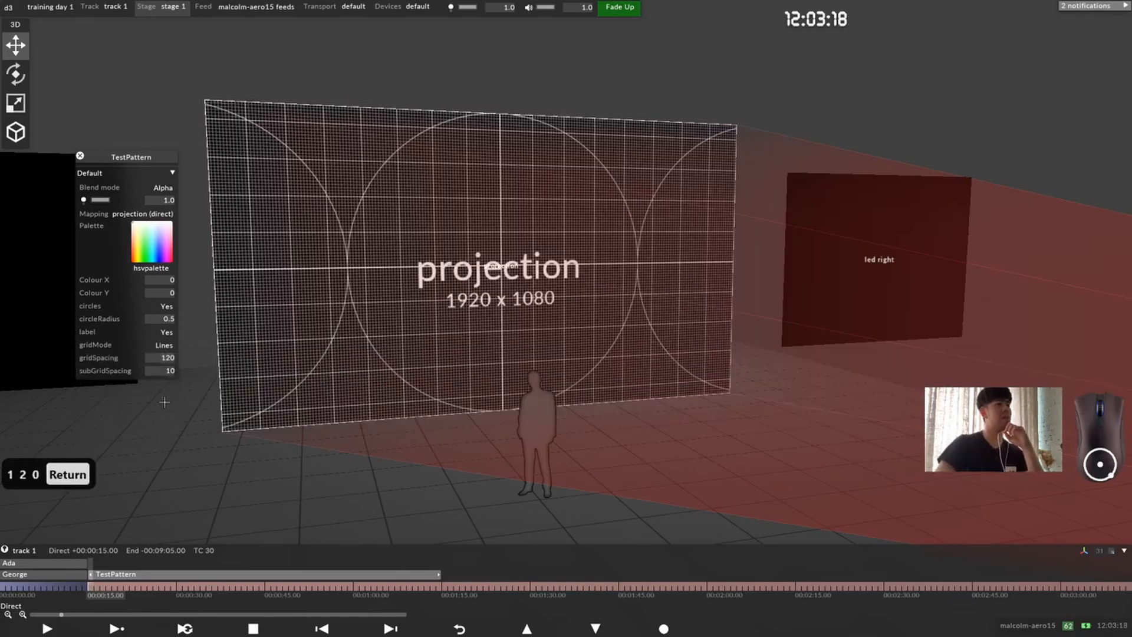
Step: Try a subGridSpacing of 0 on the test pattern, set it to 60, and close the TestPattern properties
click(122, 371)
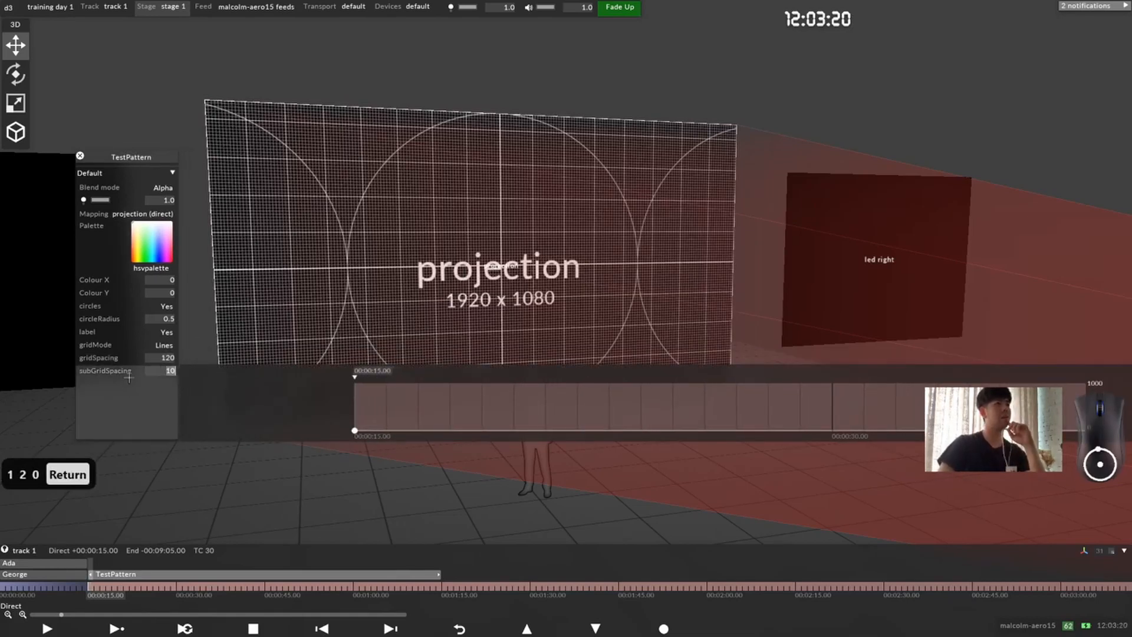
text(0)
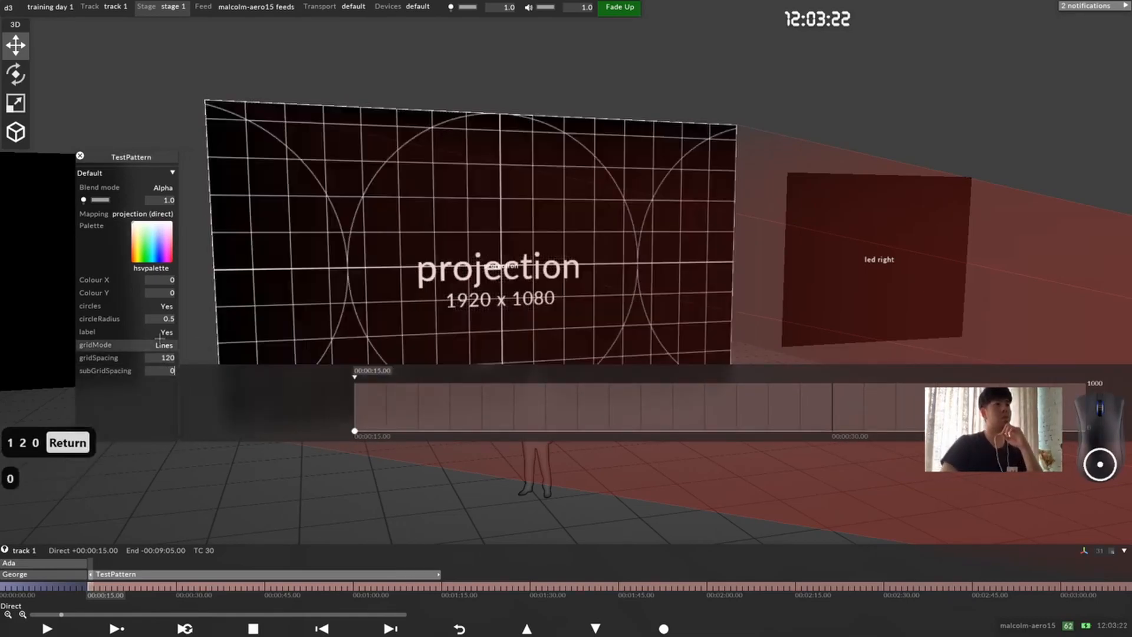
drag(529, 332, 476, 279)
scroll(476, 279, up, 2)
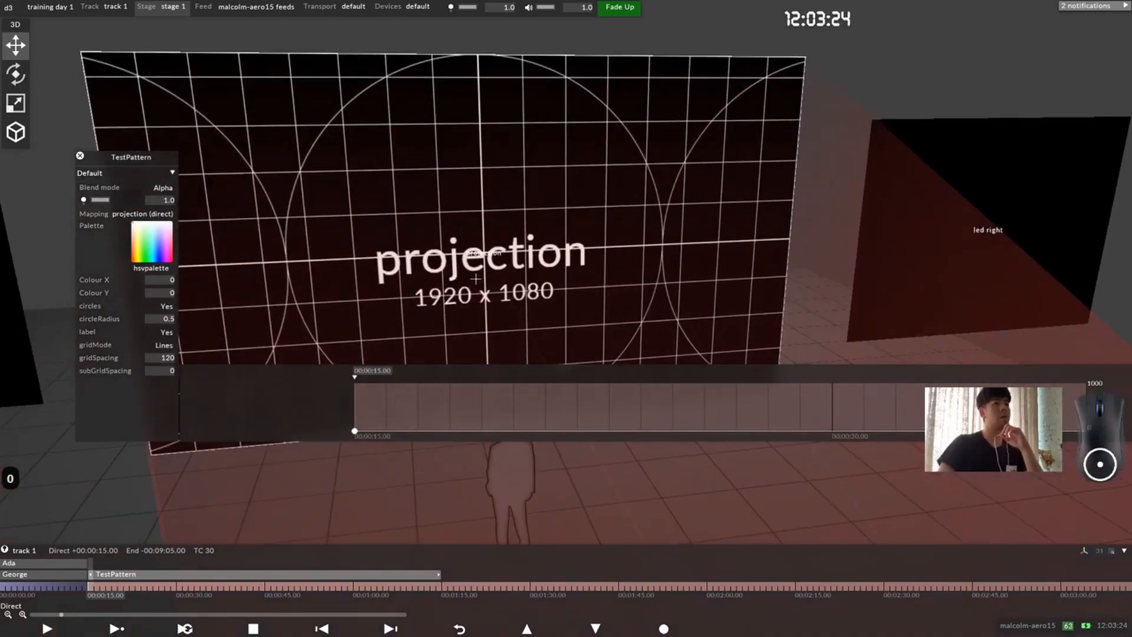
scroll(279, 371, up, 19)
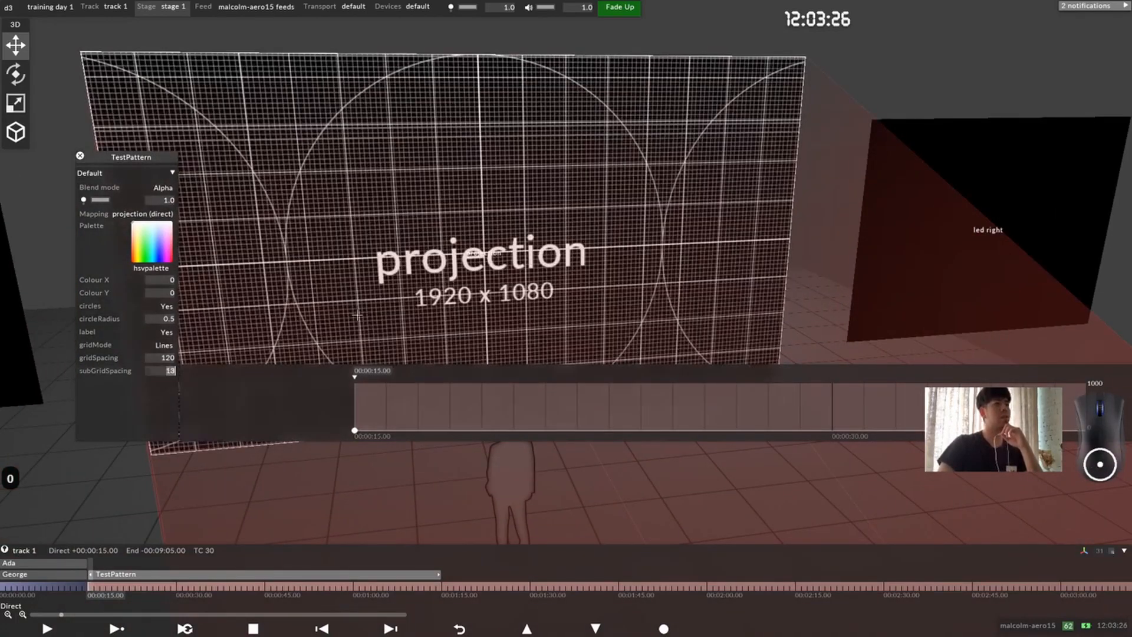
scroll(279, 371, up, 15)
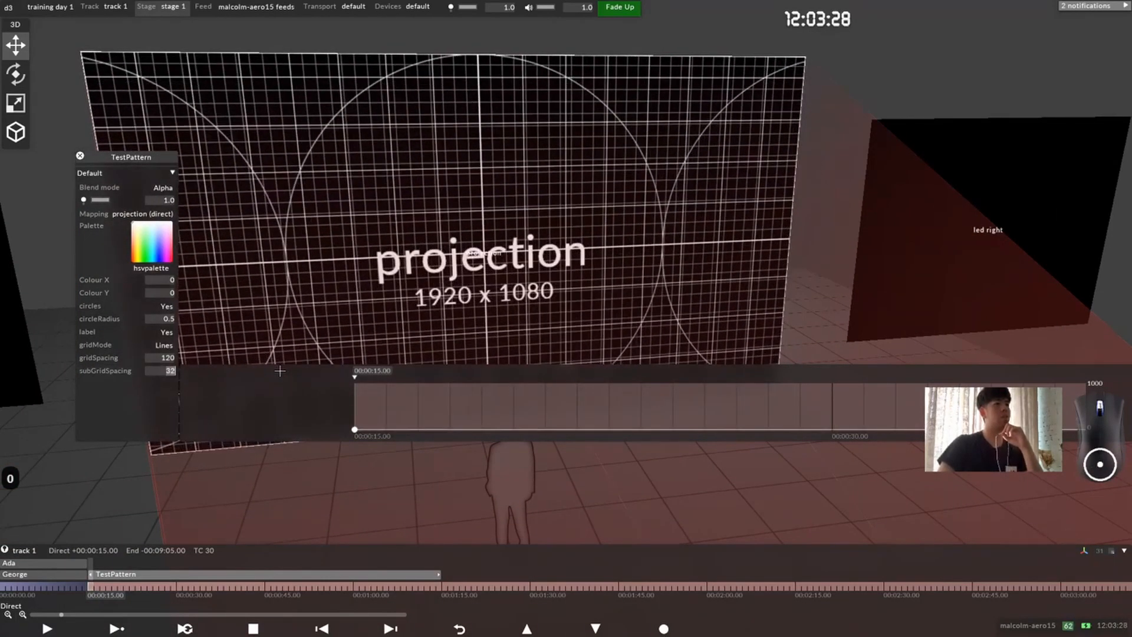
text(60)
key(Return)
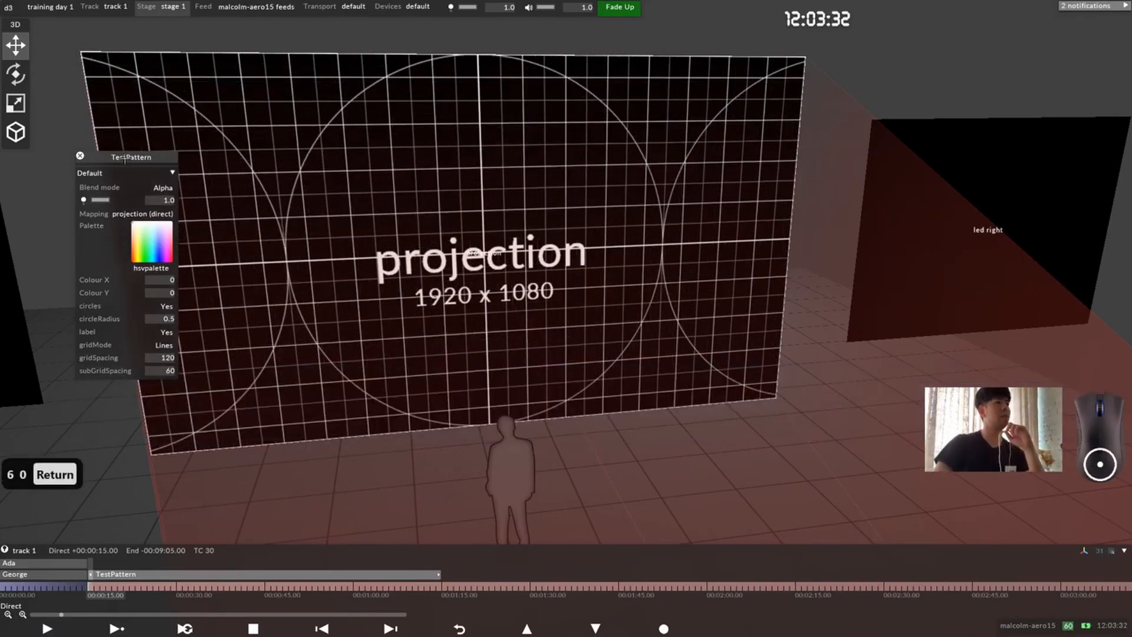
drag(110, 164, 237, 189)
click(207, 180)
Step: Add a Scroll effect layer to track 1 at 00:00:15.00
scroll(400, 284, down, 5)
drag(374, 265, 472, 290)
scroll(487, 324, up, 2)
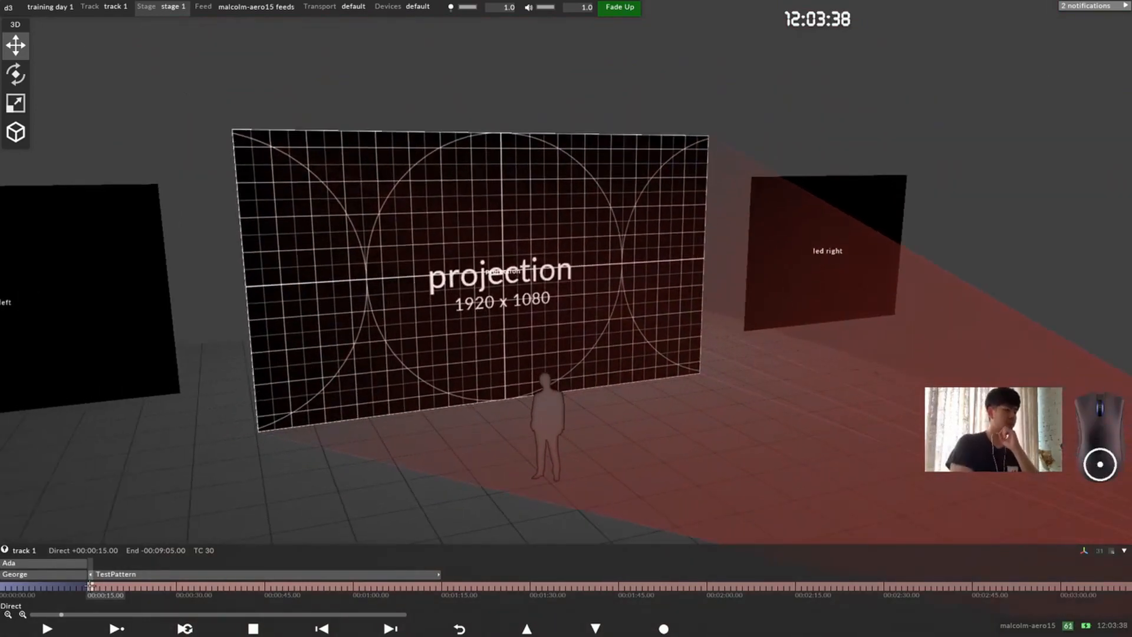
key(ctrl+l)
text(sr)
key(BackSpace)
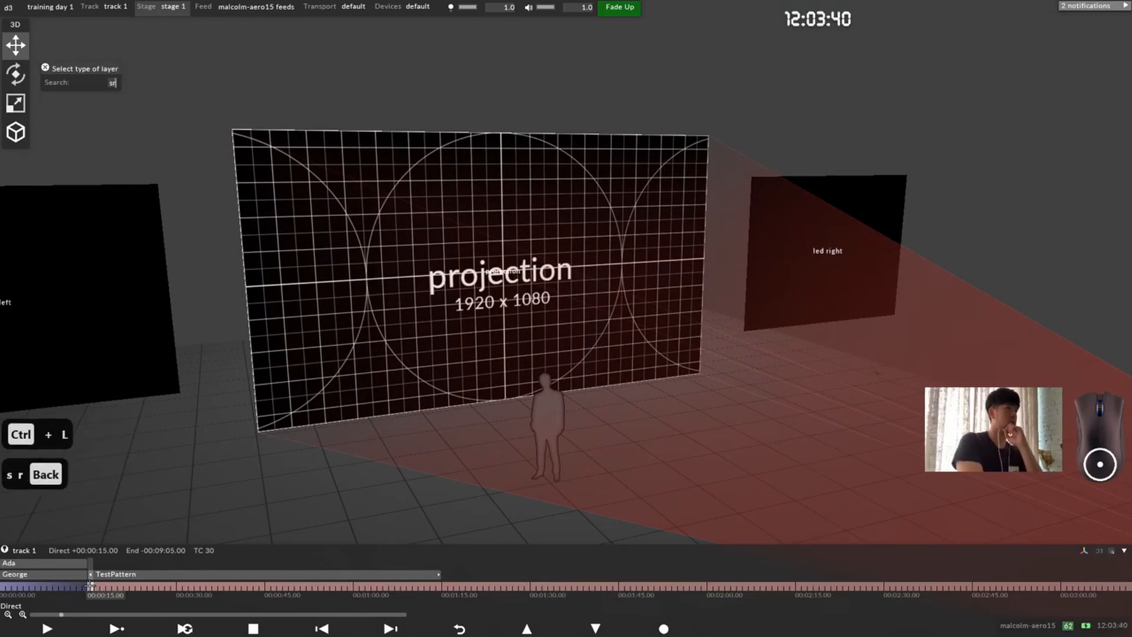
text(cr)
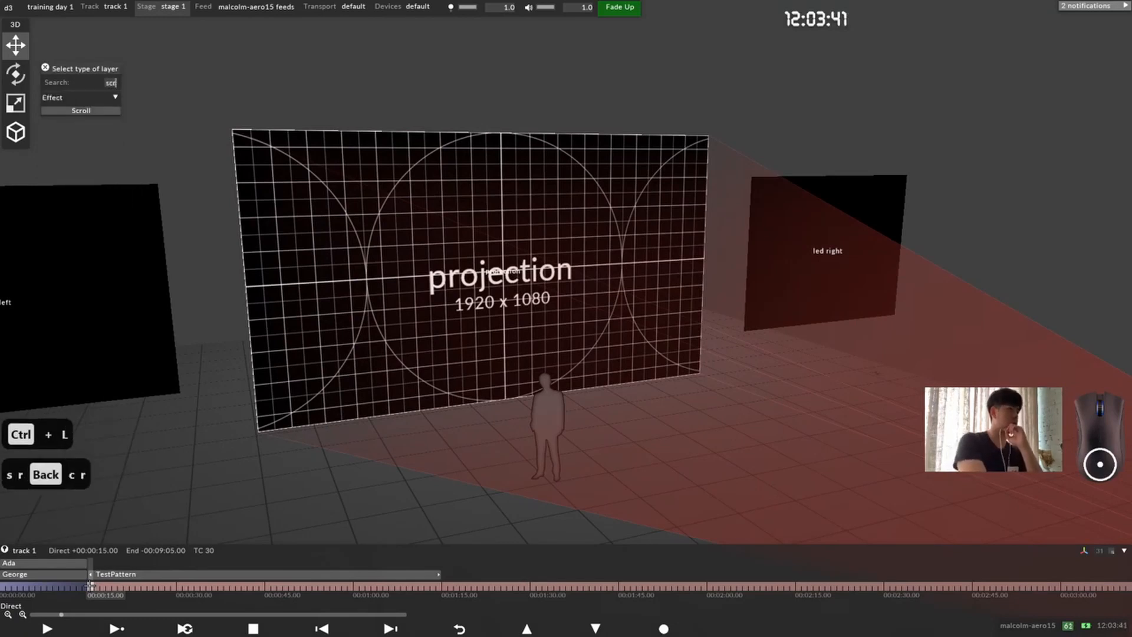
click(88, 108)
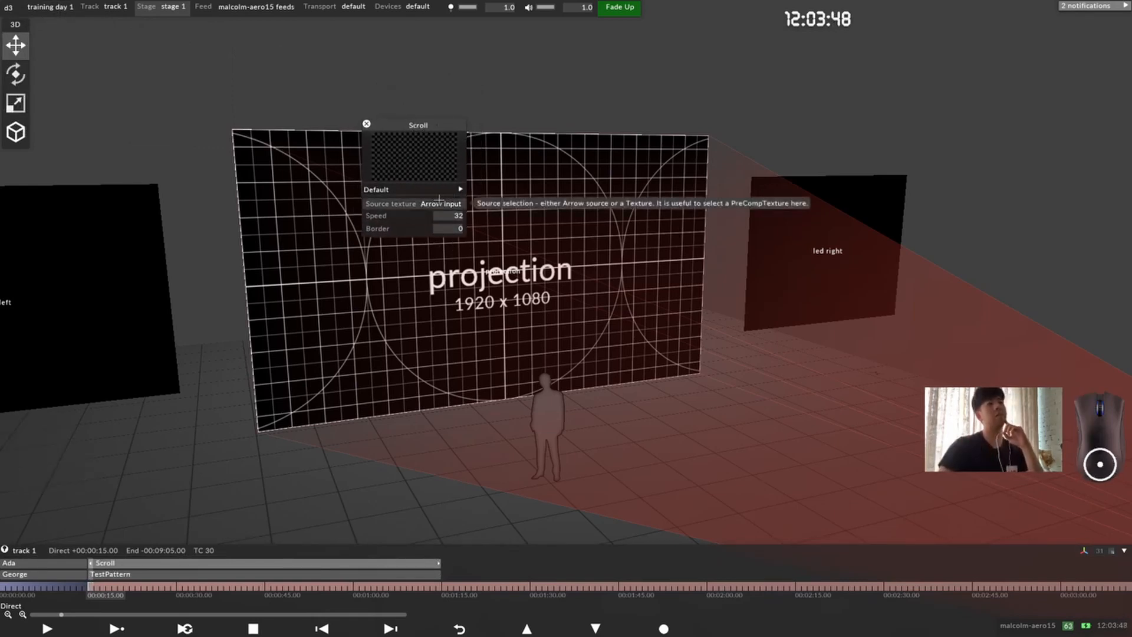
Step: Try the circlemask transparent texture as the Scroll layer's source texture, and restore it to Arrow input
drag(423, 120, 286, 111)
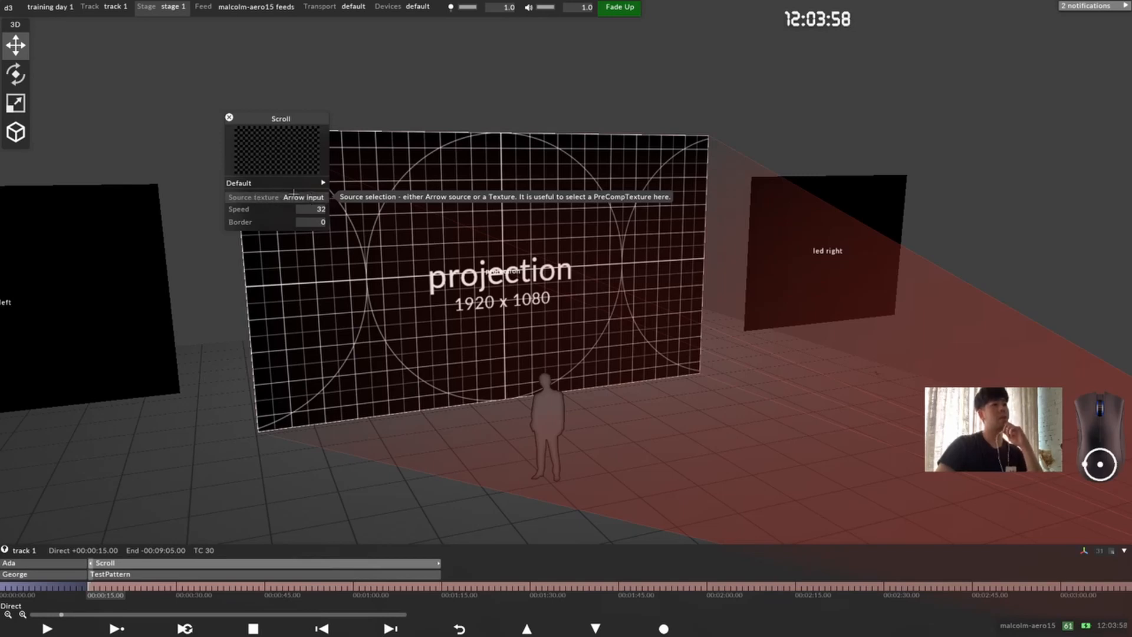
click(302, 199)
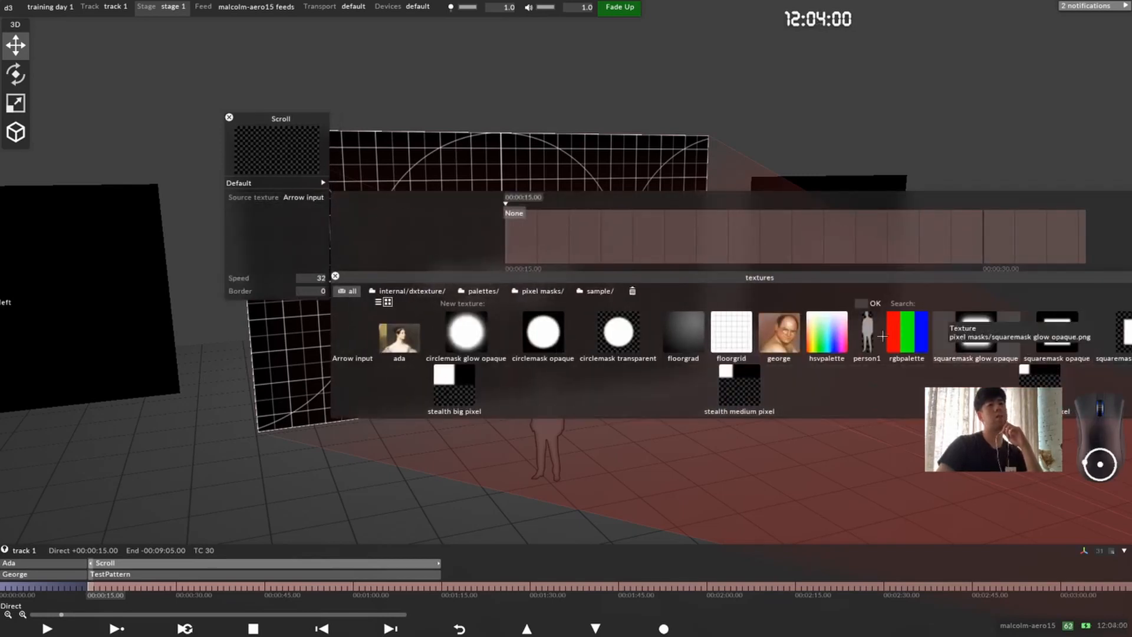
click(614, 332)
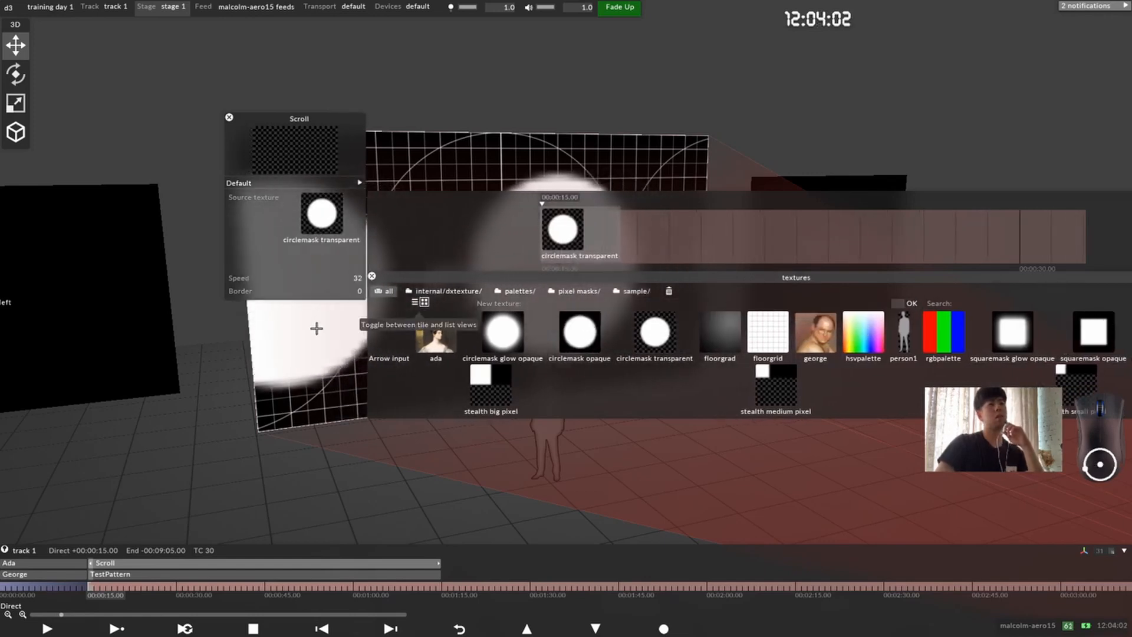
click(384, 348)
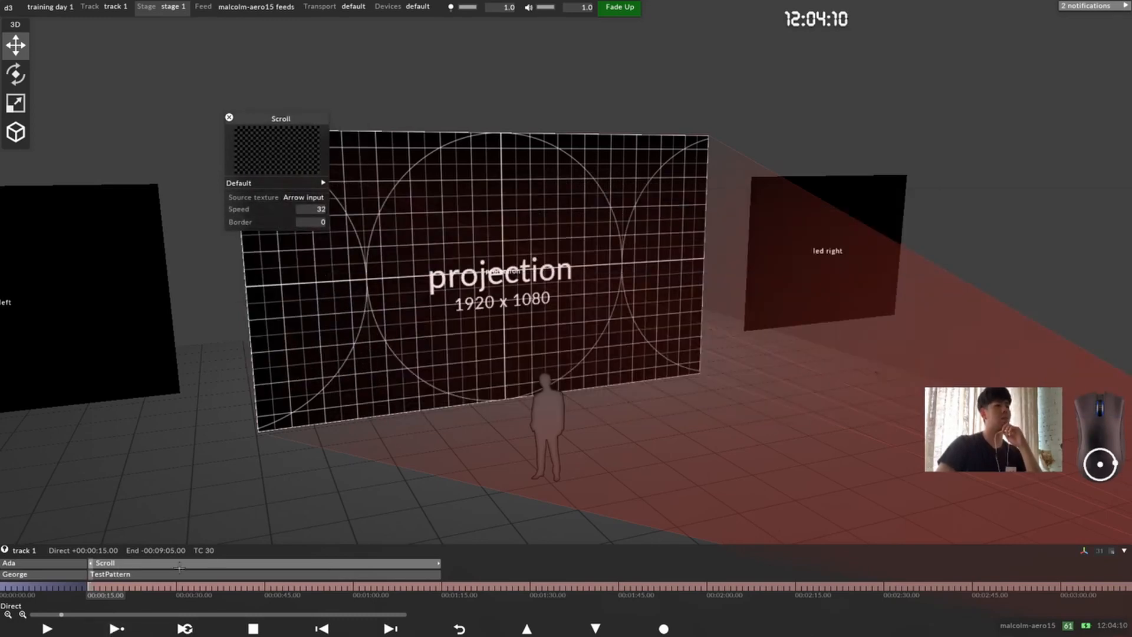
Step: Connect the TestPattern layer to the Scroll layer above it with an arrow, so it feeds the effect
drag(208, 579, 213, 571)
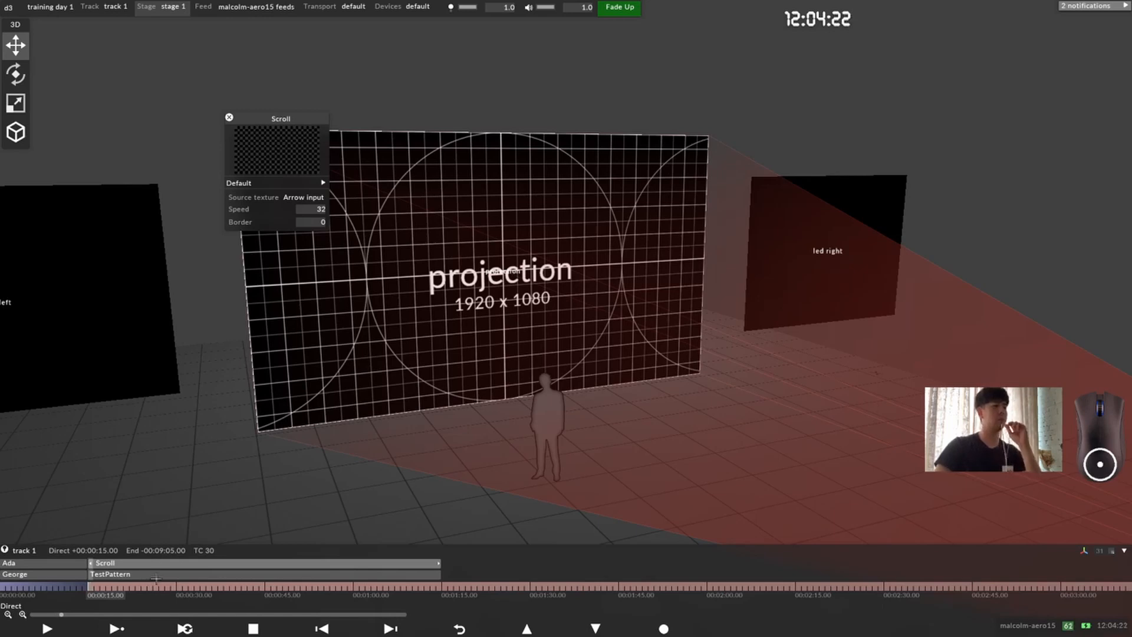
drag(523, 222, 596, 272)
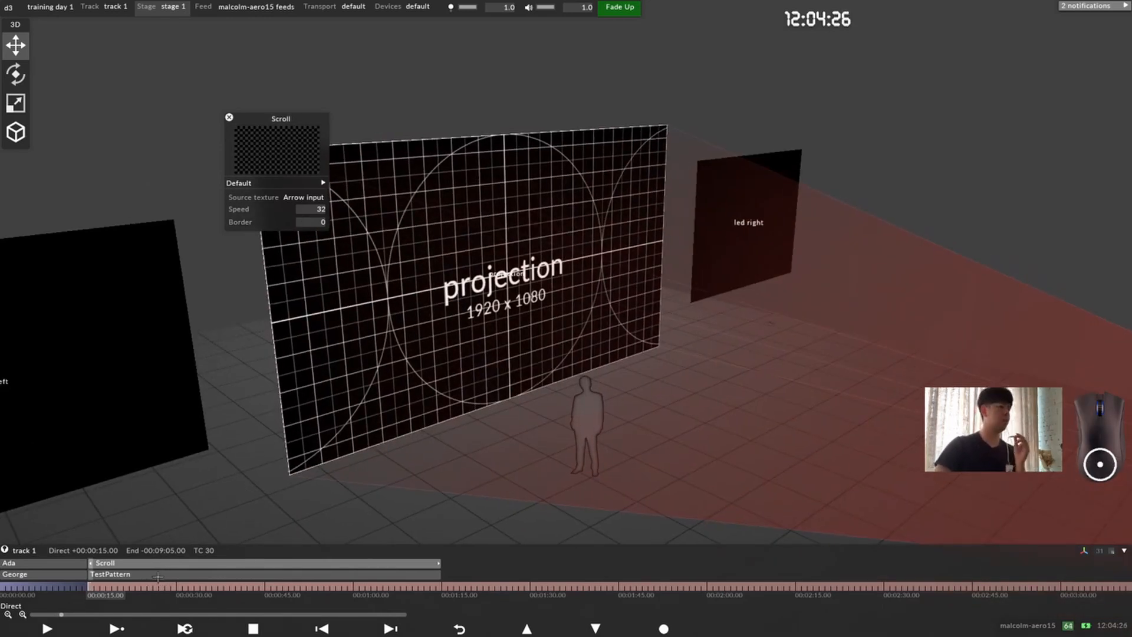
alt+drag(160, 574, 163, 566)
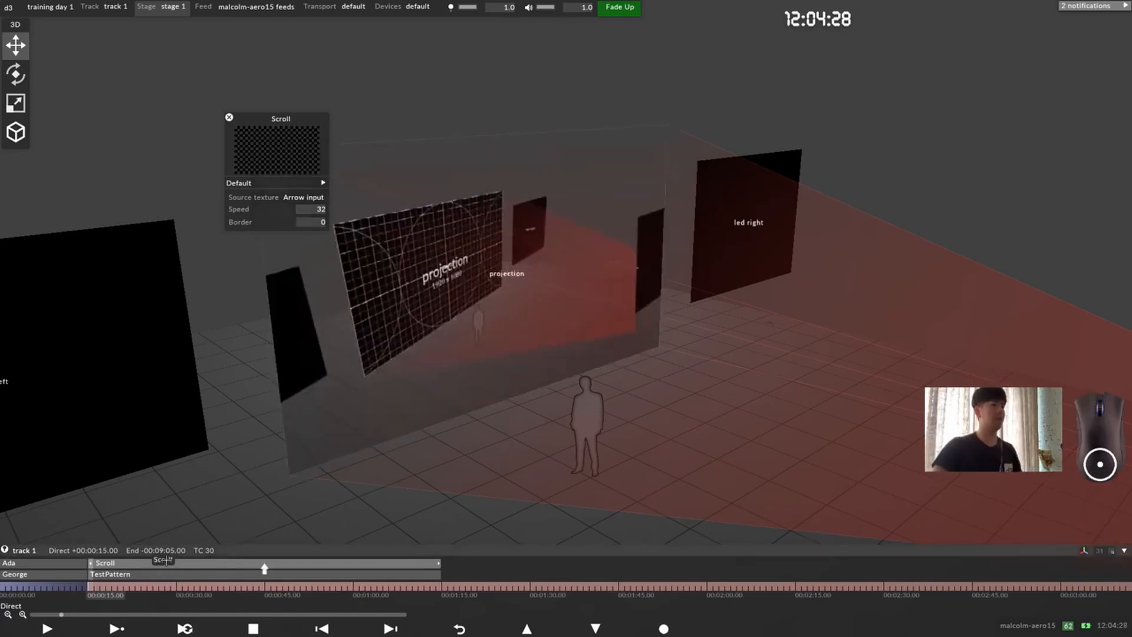
drag(286, 501, 450, 416)
Step: Open the TestPattern layer's properties and move the editor clear of the projection surface
click(165, 574)
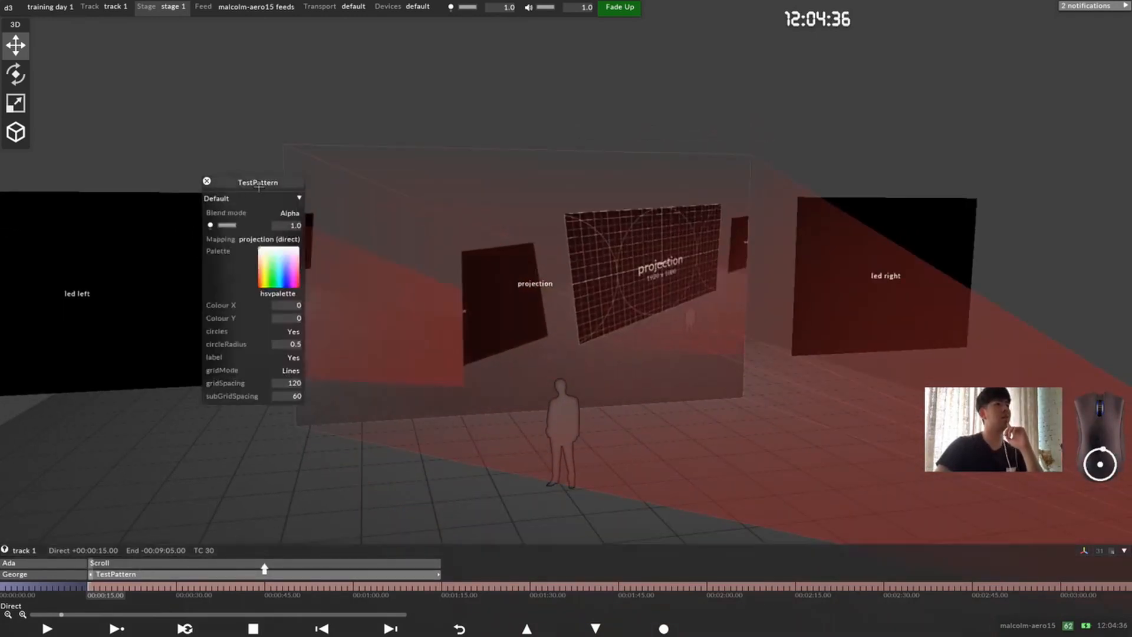
drag(260, 188, 145, 170)
drag(586, 308, 672, 283)
scroll(648, 292, down, 3)
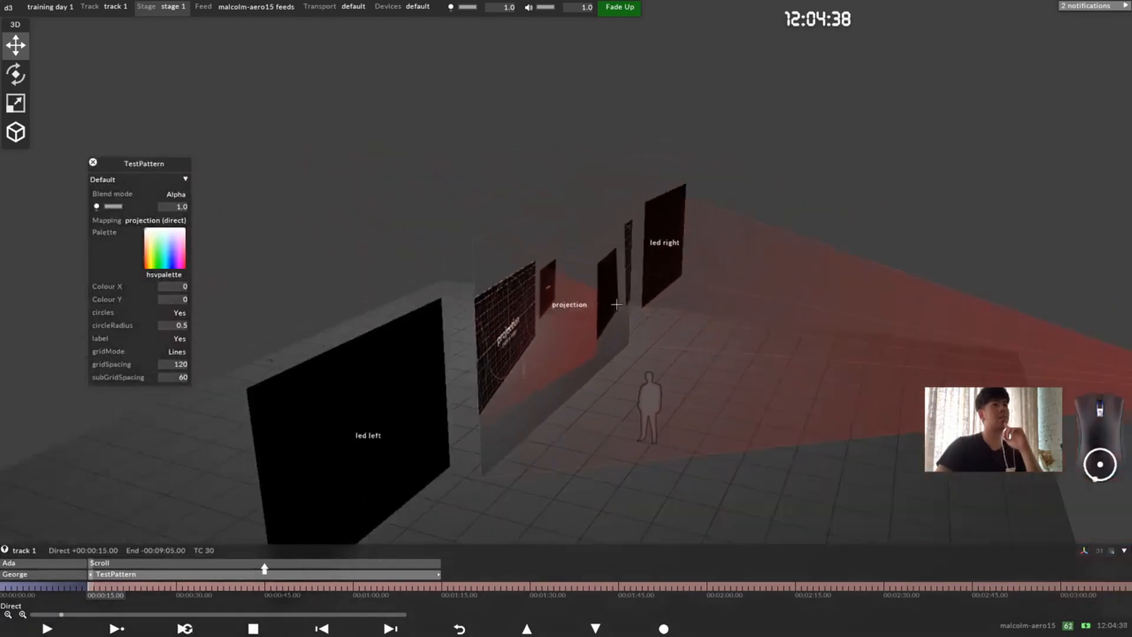
Step: Delete the TestPattern layer from track 1, keeping the Scroll effect layer
drag(590, 325, 547, 299)
scroll(519, 303, down, 2)
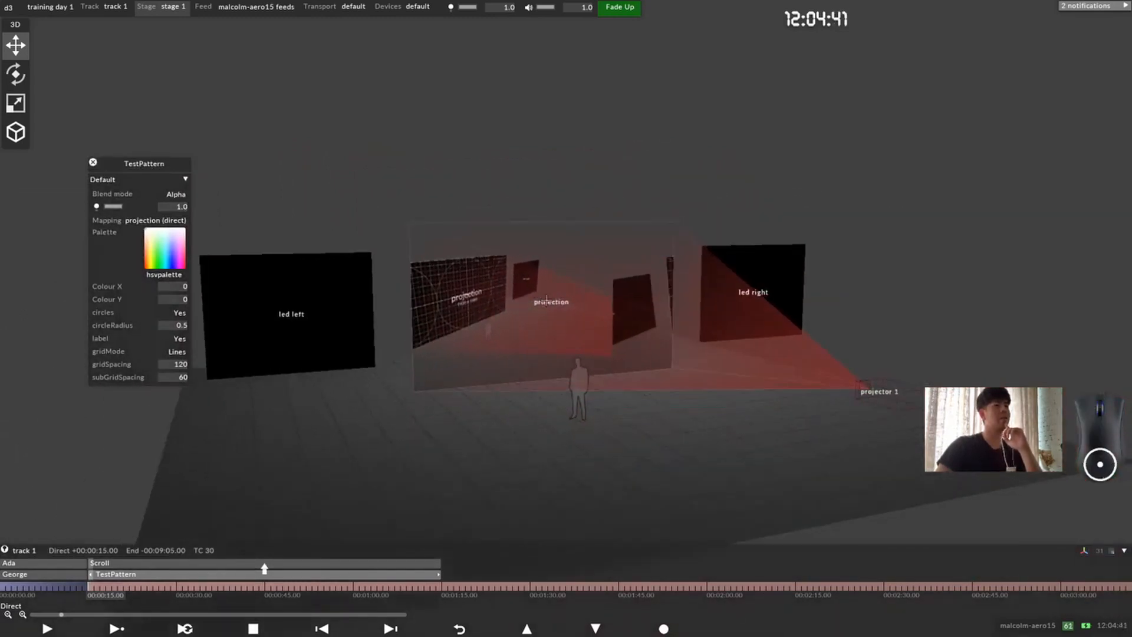
click(223, 566)
click(223, 575)
click(223, 568)
click(223, 574)
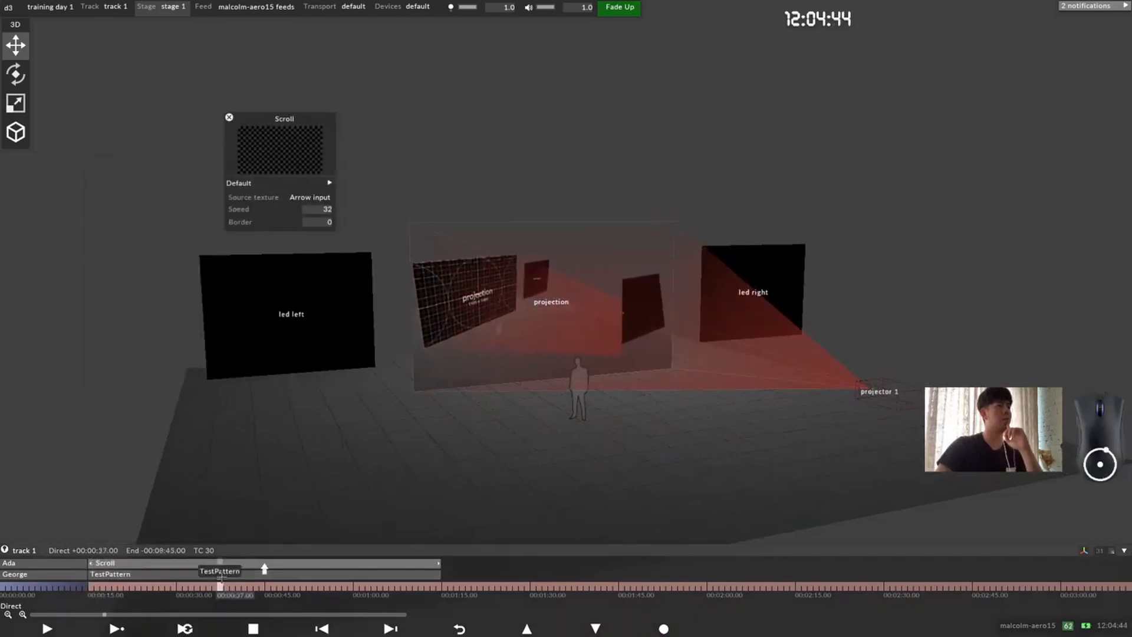
click(223, 574)
right_click(223, 574)
click(227, 482)
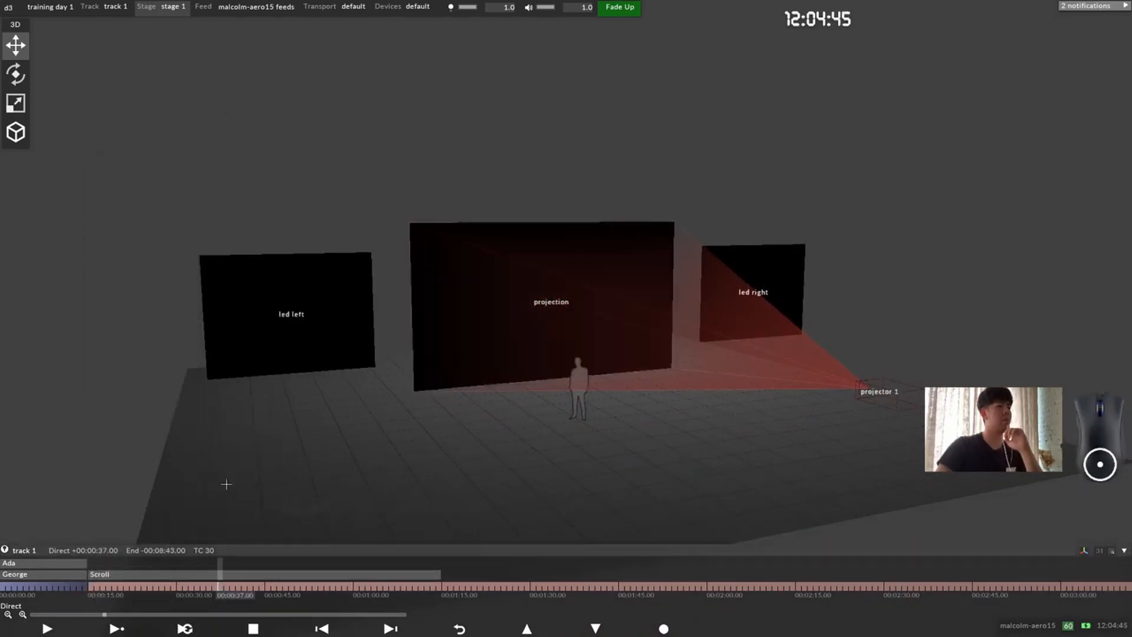
Step: Add a Video layer to track 1 at 00:00:15.00
click(105, 586)
key(ctrl+l)
text(vi)
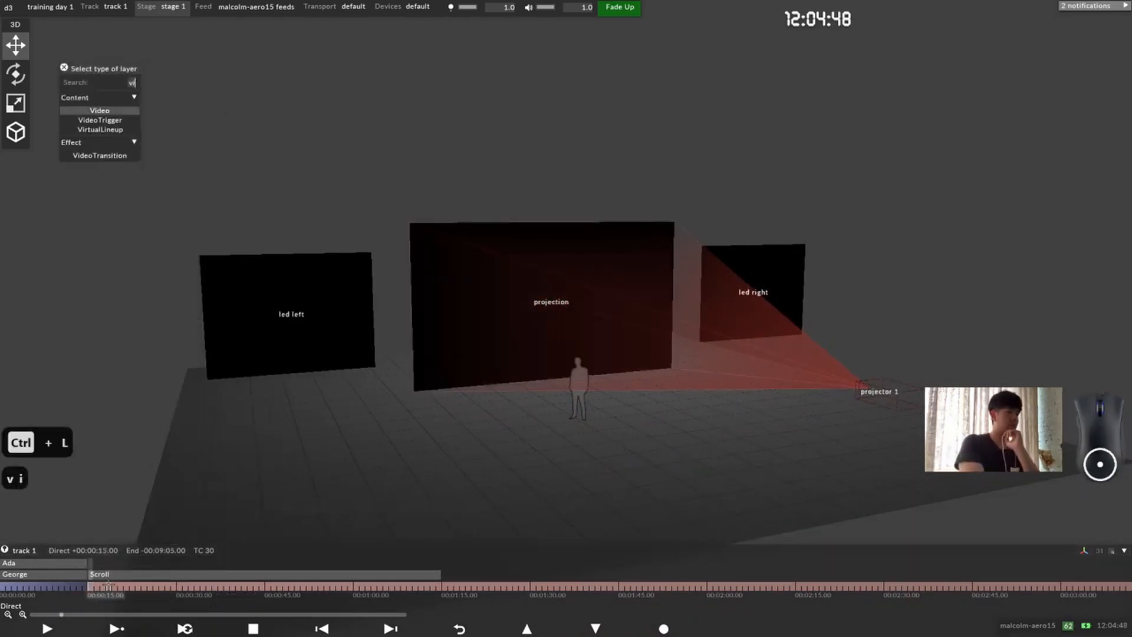
key(Return)
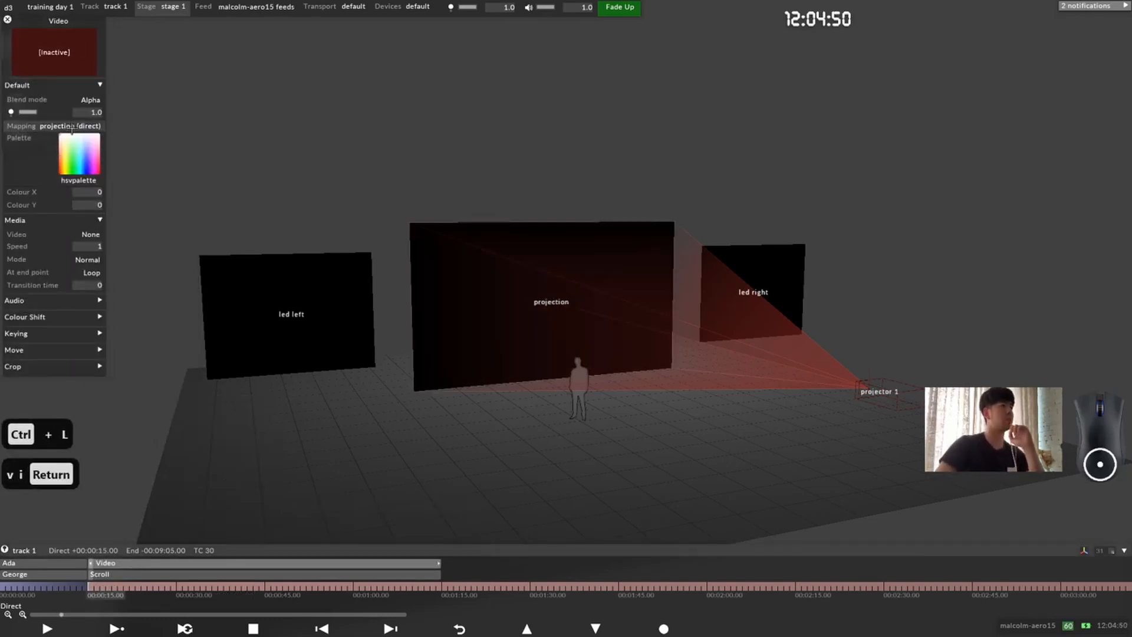
Step: Assign the d3_test_16-9.png clip to the Video layer, close its editor and view the projection surface from the front
click(90, 234)
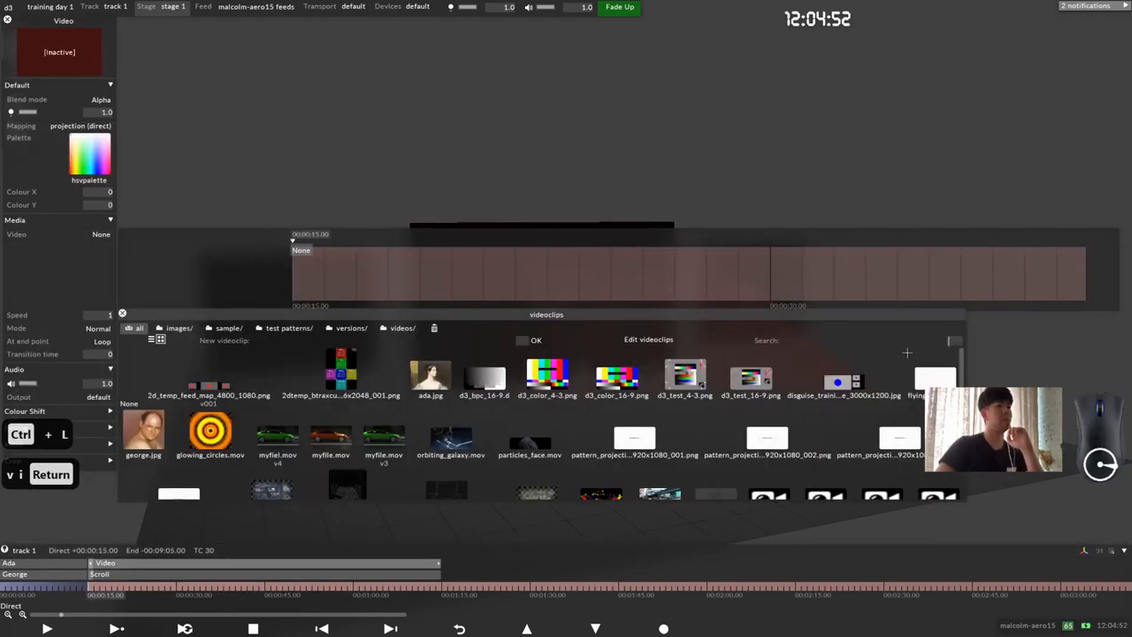
click(740, 378)
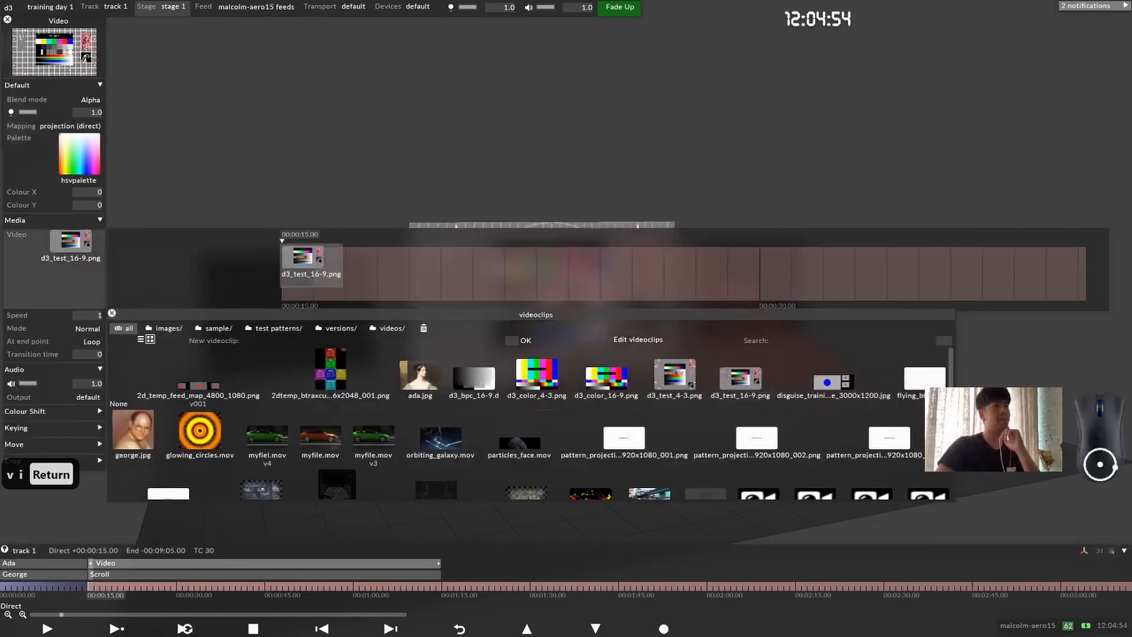
click(57, 264)
click(381, 462)
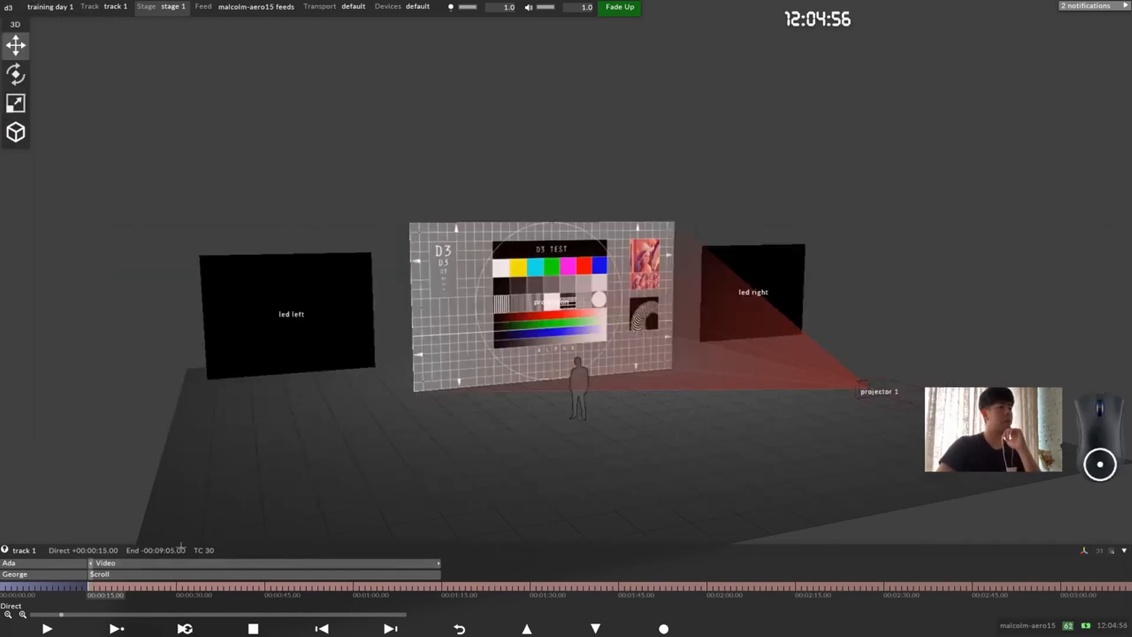
drag(204, 519, 145, 472)
scroll(144, 471, up, 3)
middle_drag(144, 472, 118, 473)
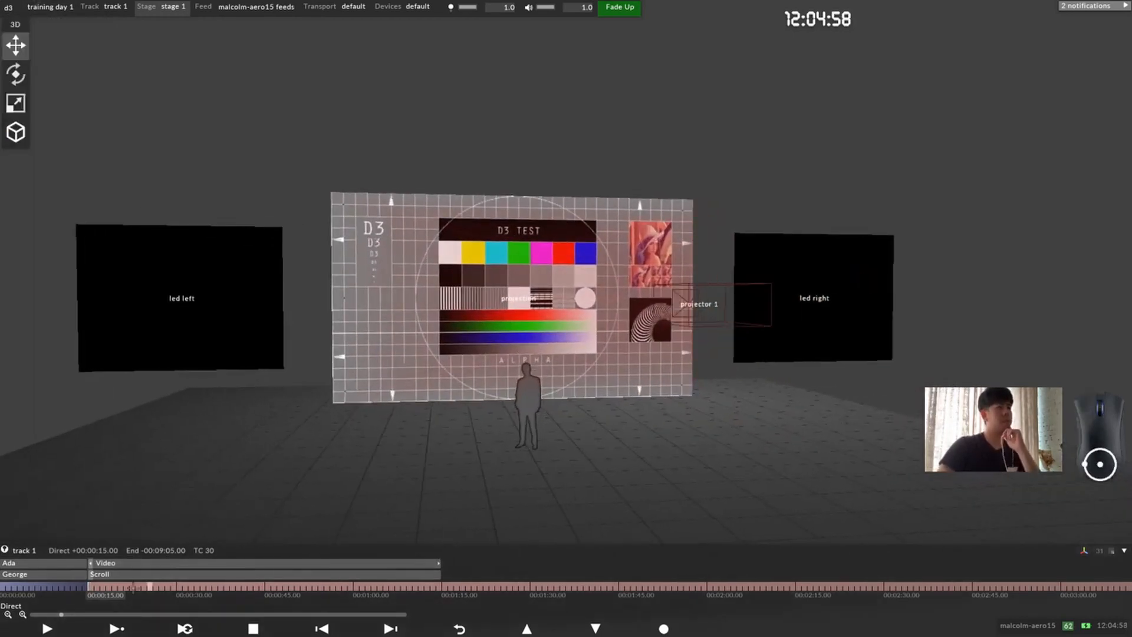
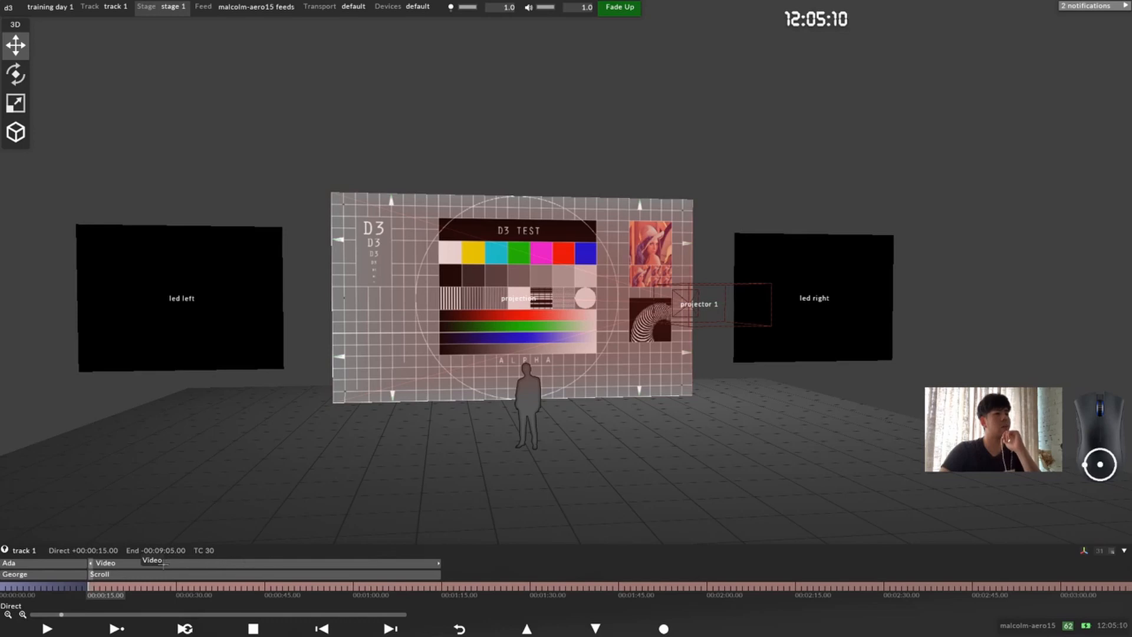
Step: Move the Video layer down so it sits below the Scroll layer on track 1
click(173, 561)
click(177, 562)
click(182, 562)
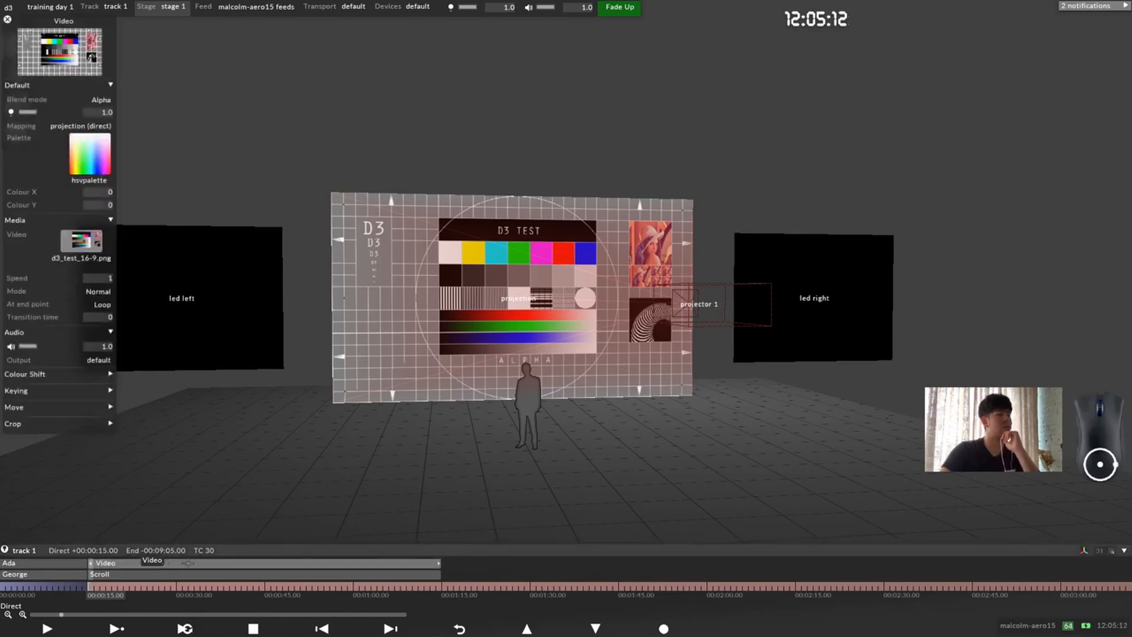
click(187, 562)
click(187, 562)
click(188, 563)
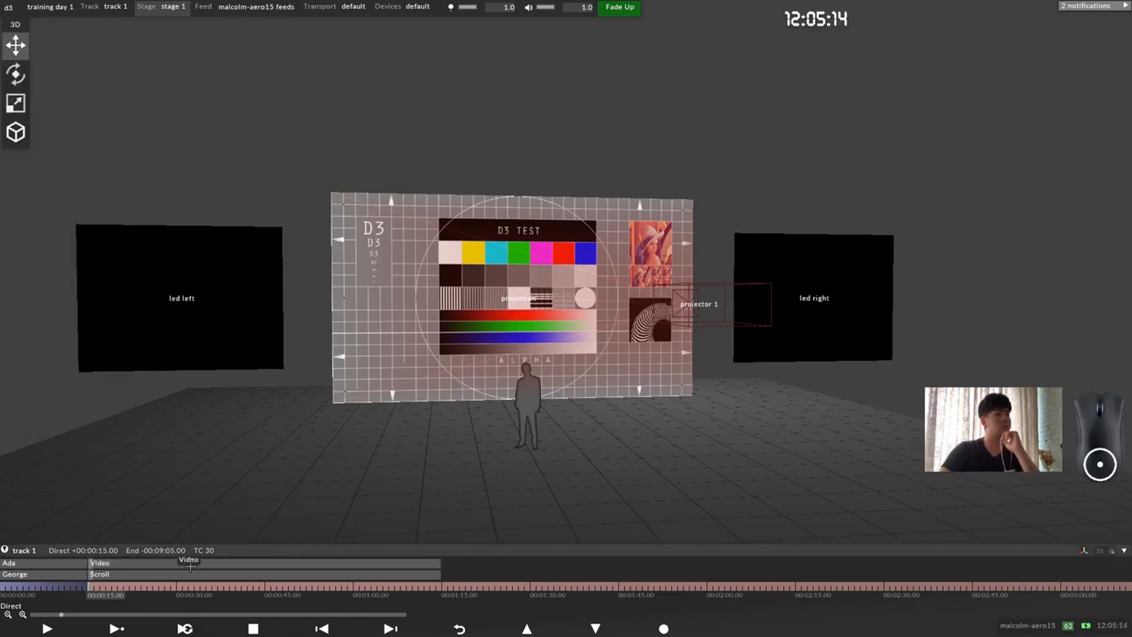
right_click(190, 564)
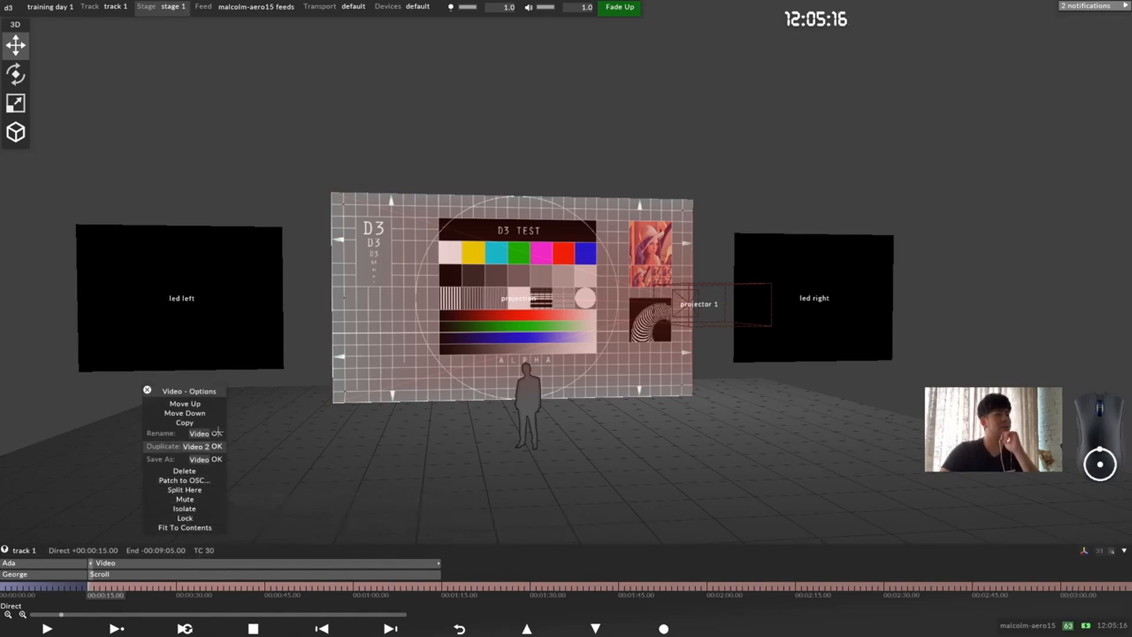
click(209, 412)
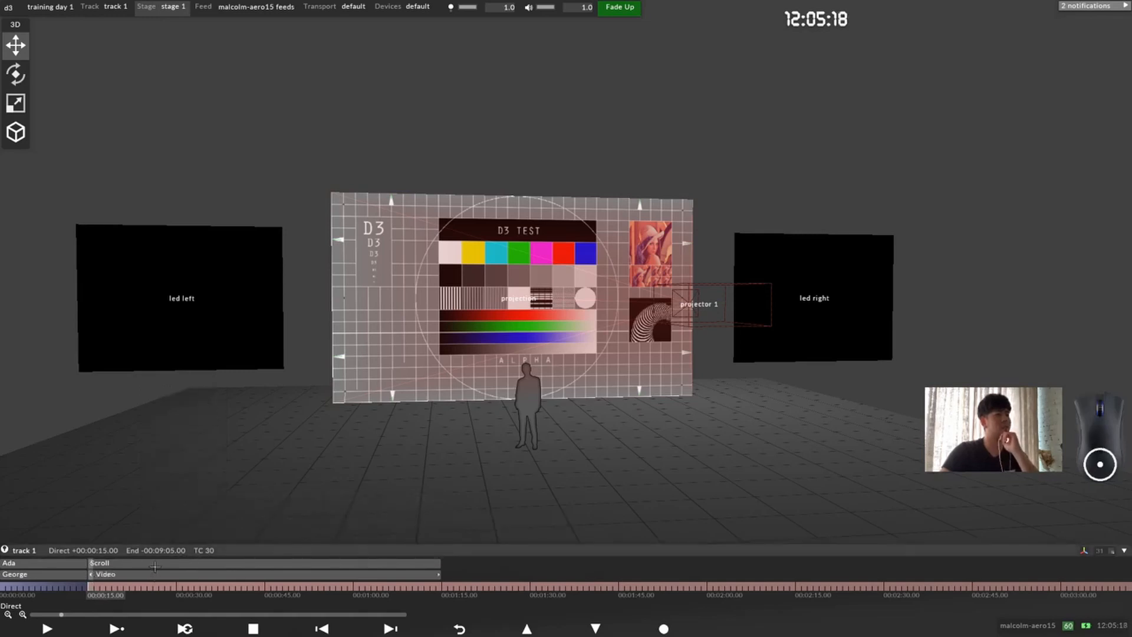
Step: Open the Scroll layer's settings and connect the Video layer to it with an arrow as its source
click(155, 564)
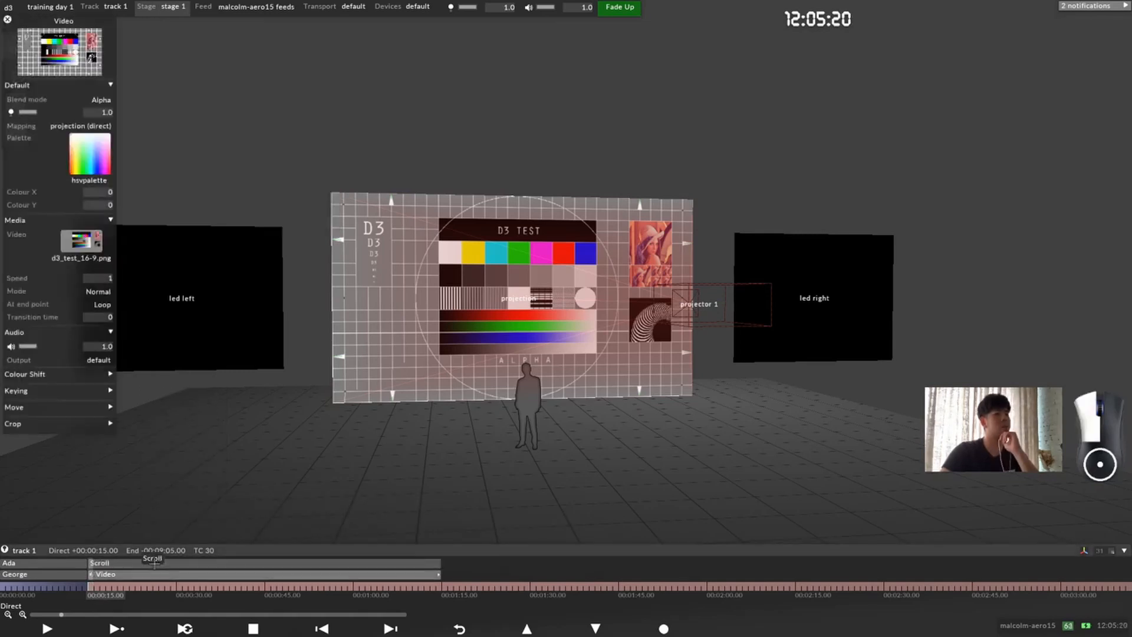
click(155, 564)
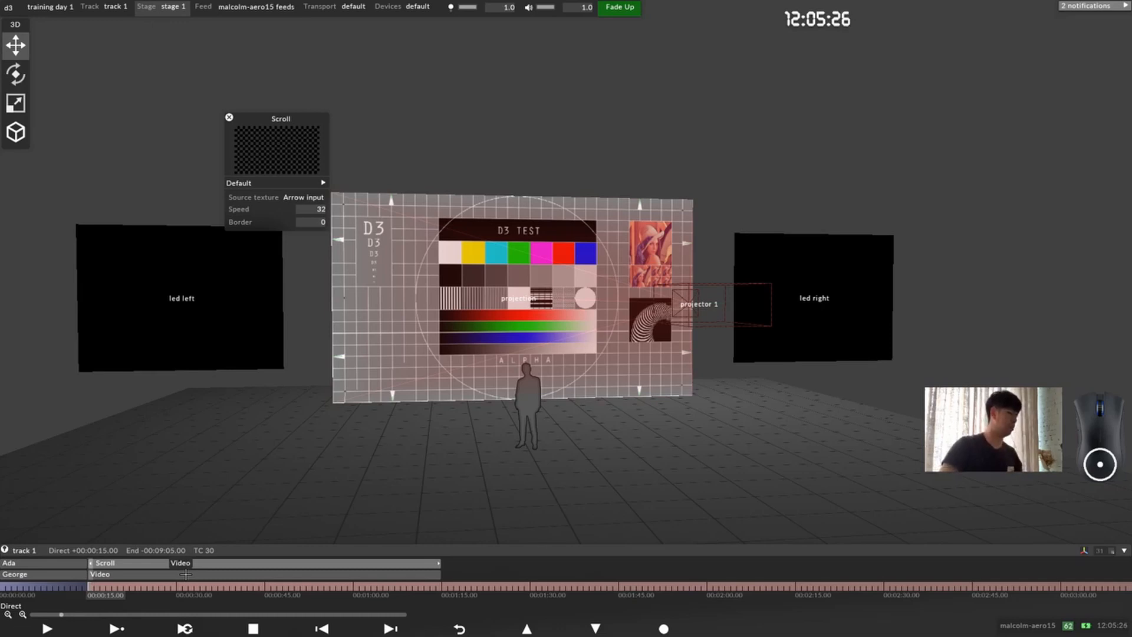
alt+drag(186, 573, 187, 563)
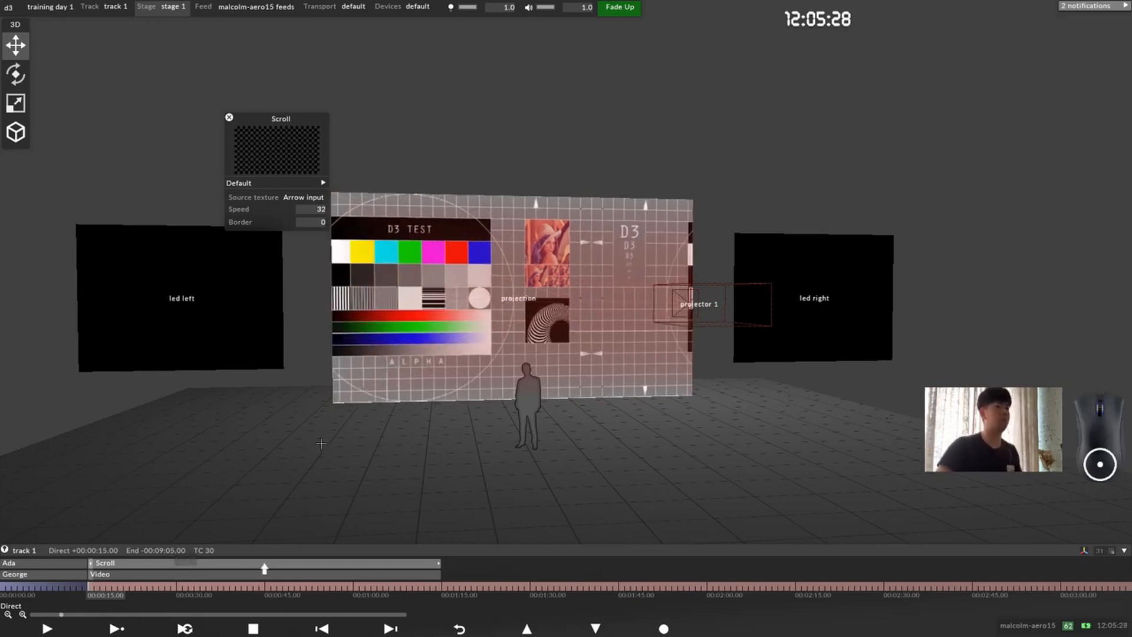
Step: Expand the Scroll layer's default properties and set its scroll speed to 19
drag(530, 283, 543, 353)
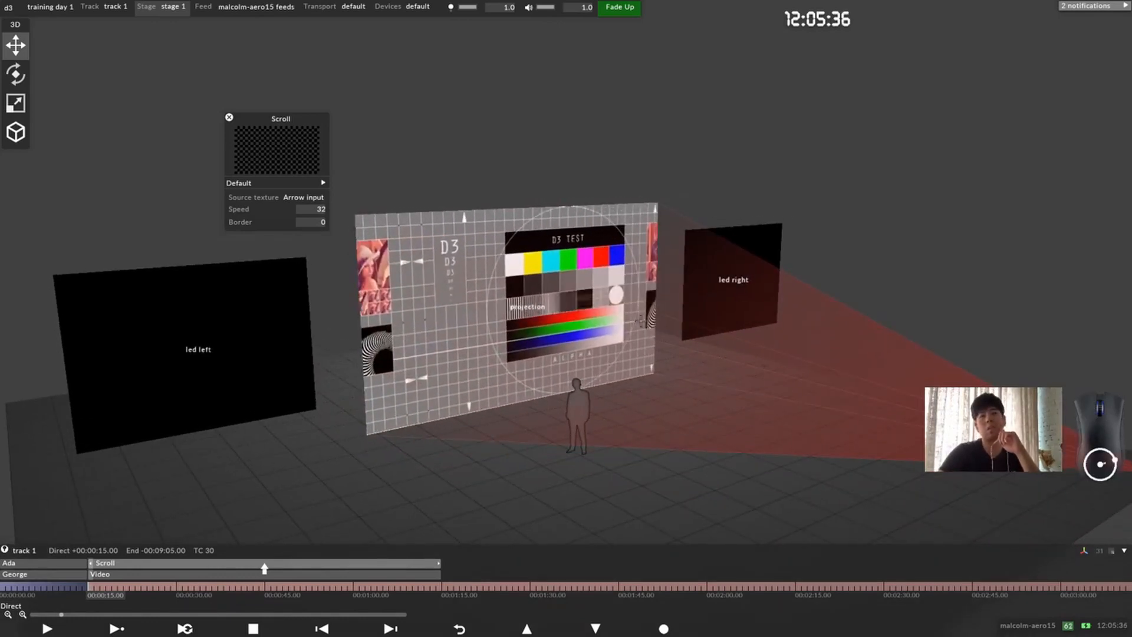
scroll(550, 325, down, 1)
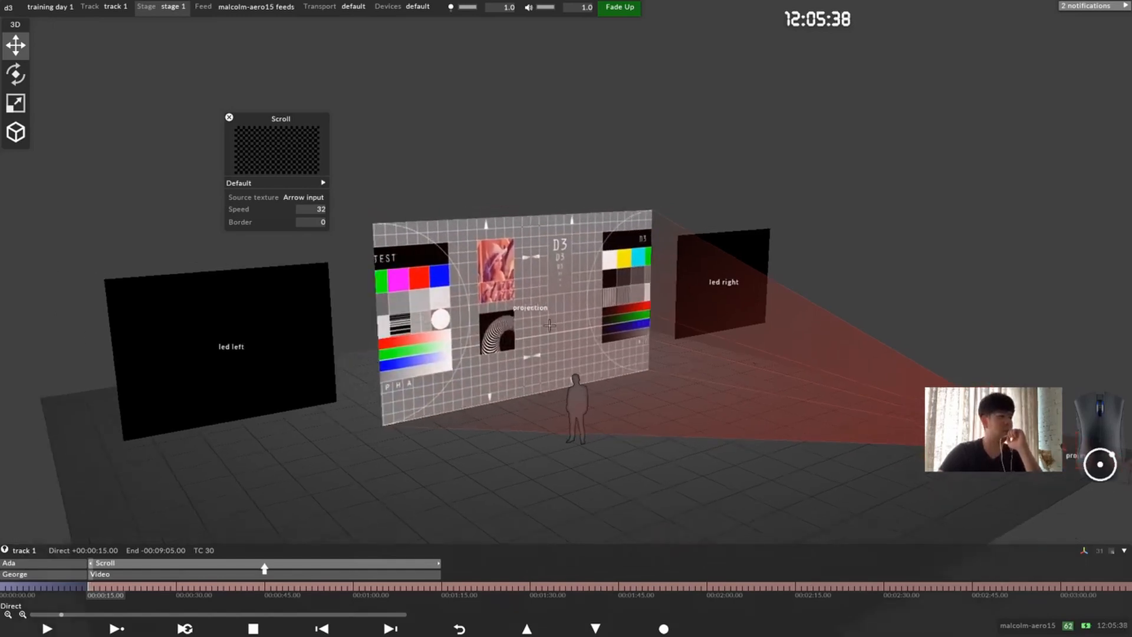
drag(549, 326, 579, 328)
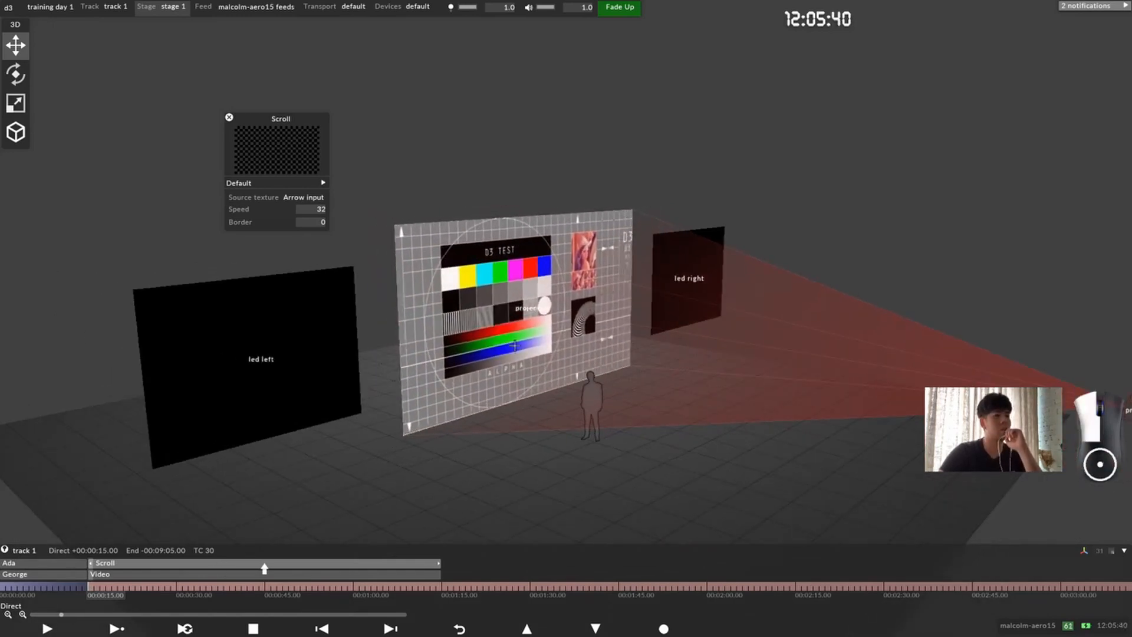
drag(515, 345, 397, 334)
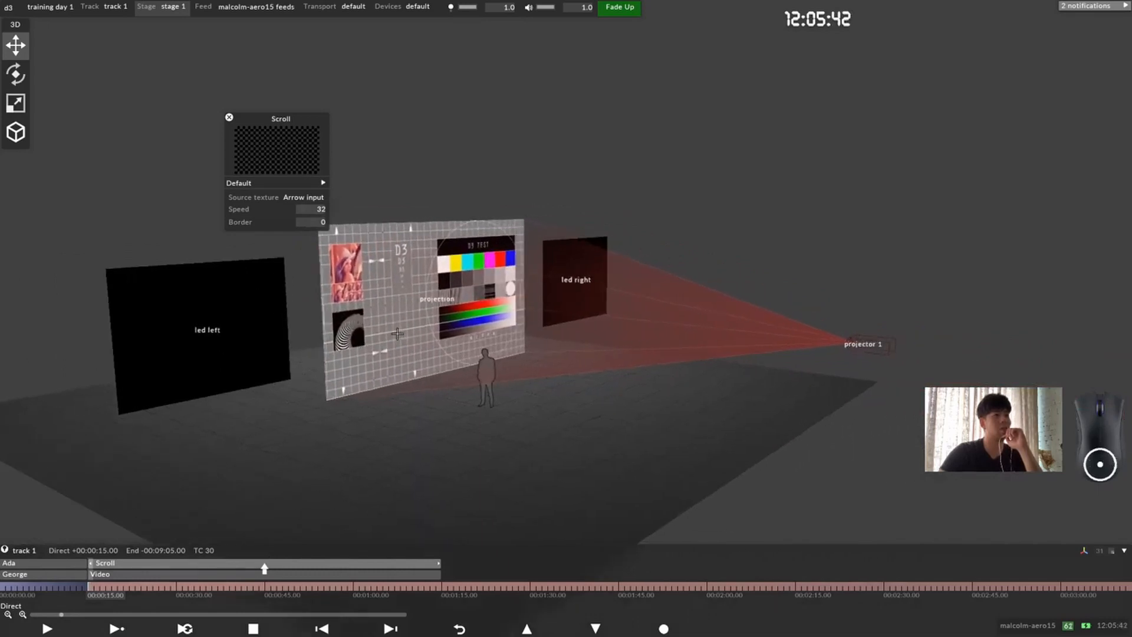
click(301, 181)
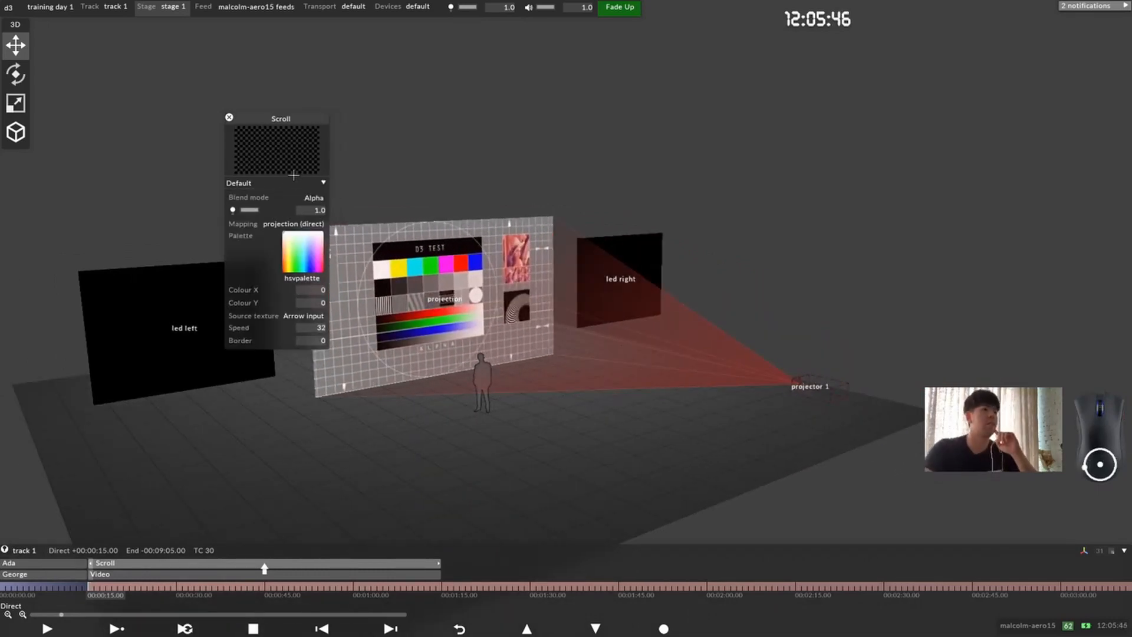
drag(276, 118, 242, 89)
click(227, 297)
scroll(292, 194, down, 20)
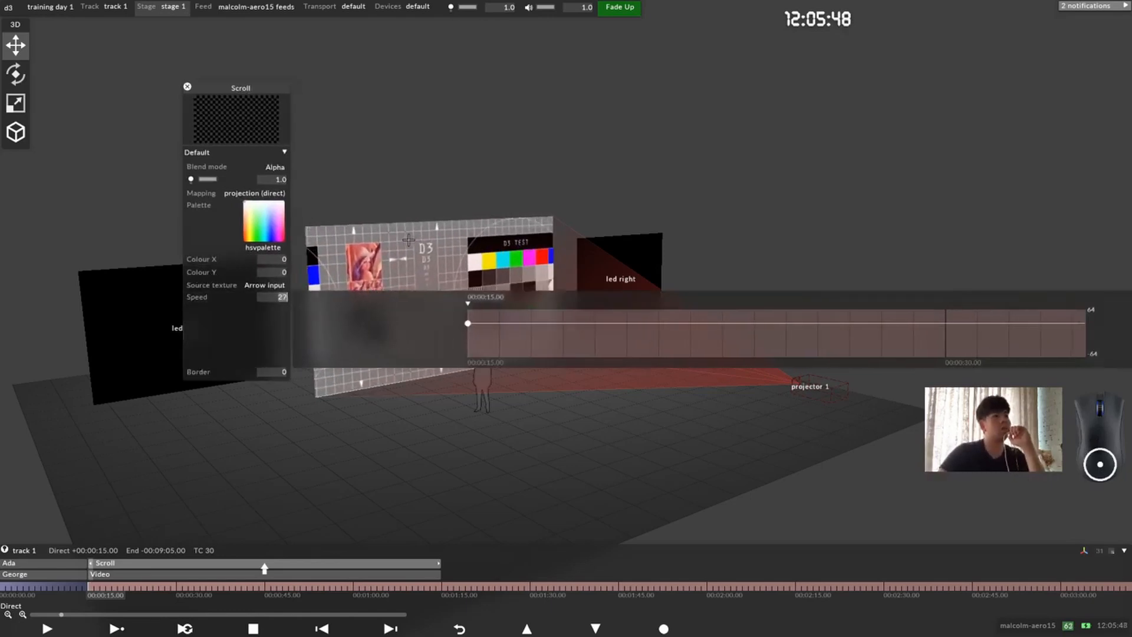
scroll(269, 297, down, 6)
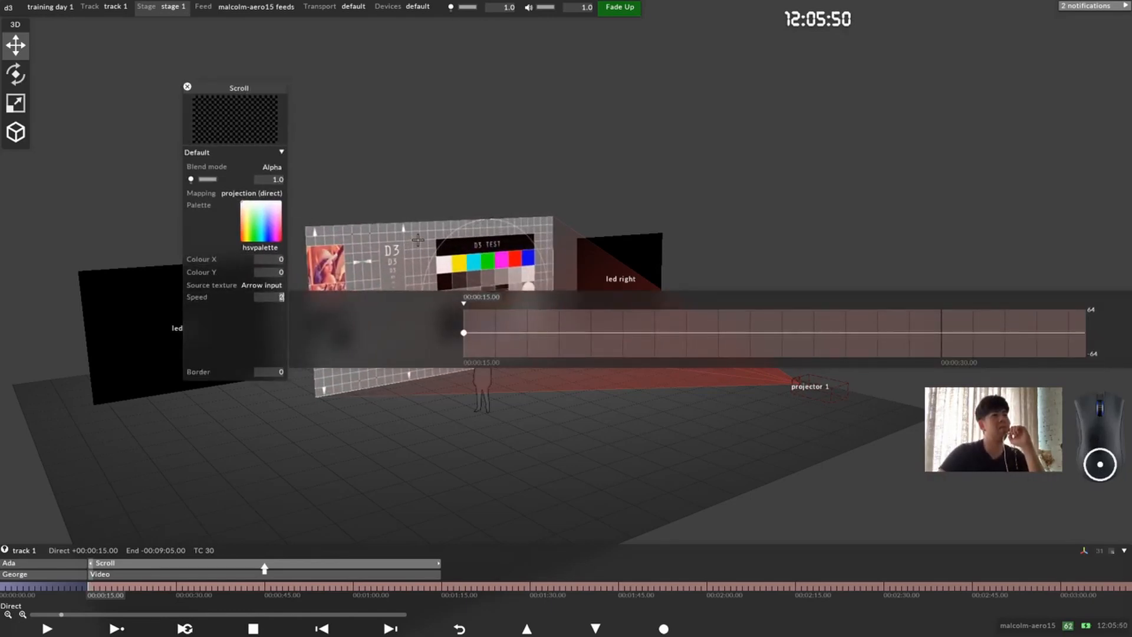
scroll(418, 240, up, 14)
click(227, 297)
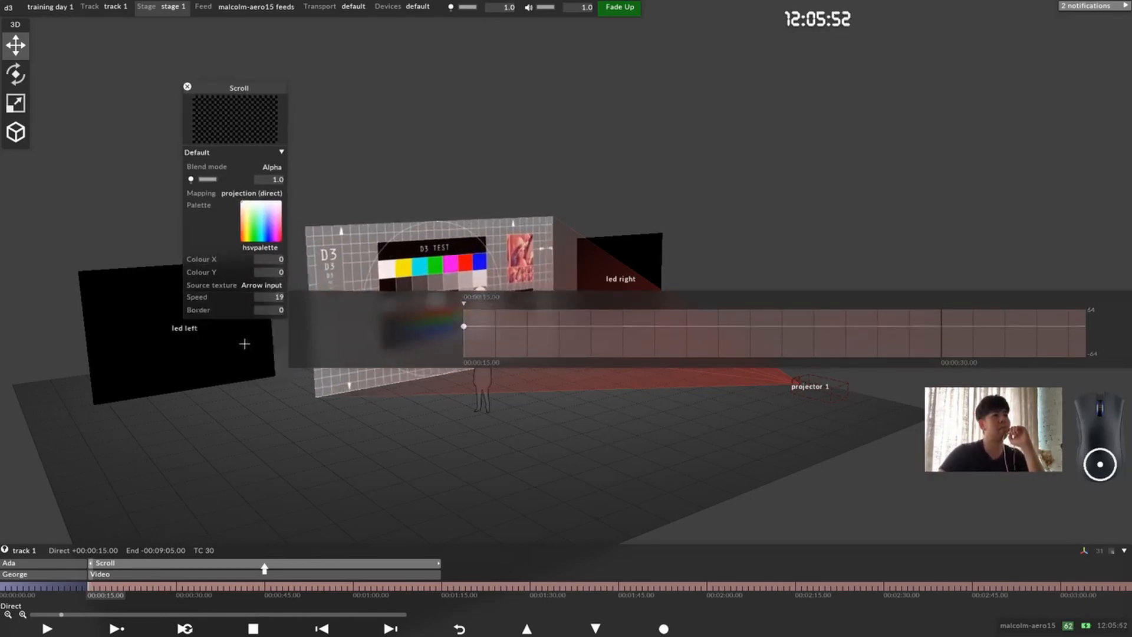
Step: Try a border of 17 on the Scroll layer, reset it to 0 and close the layer's settings
click(276, 313)
scroll(277, 314, up, 20)
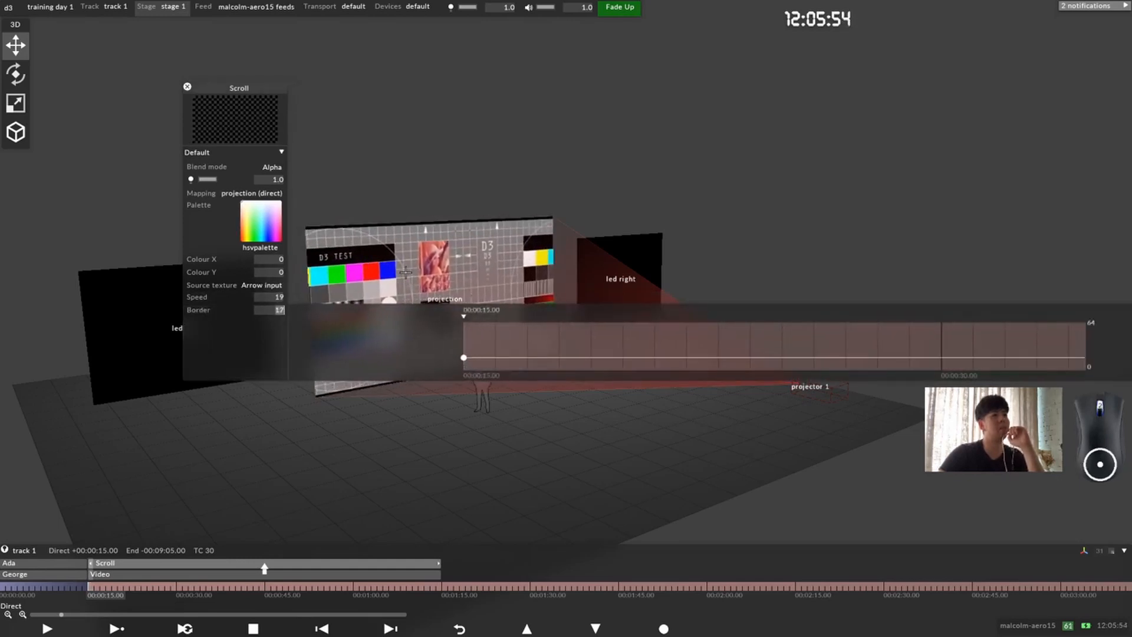
drag(460, 280, 245, 361)
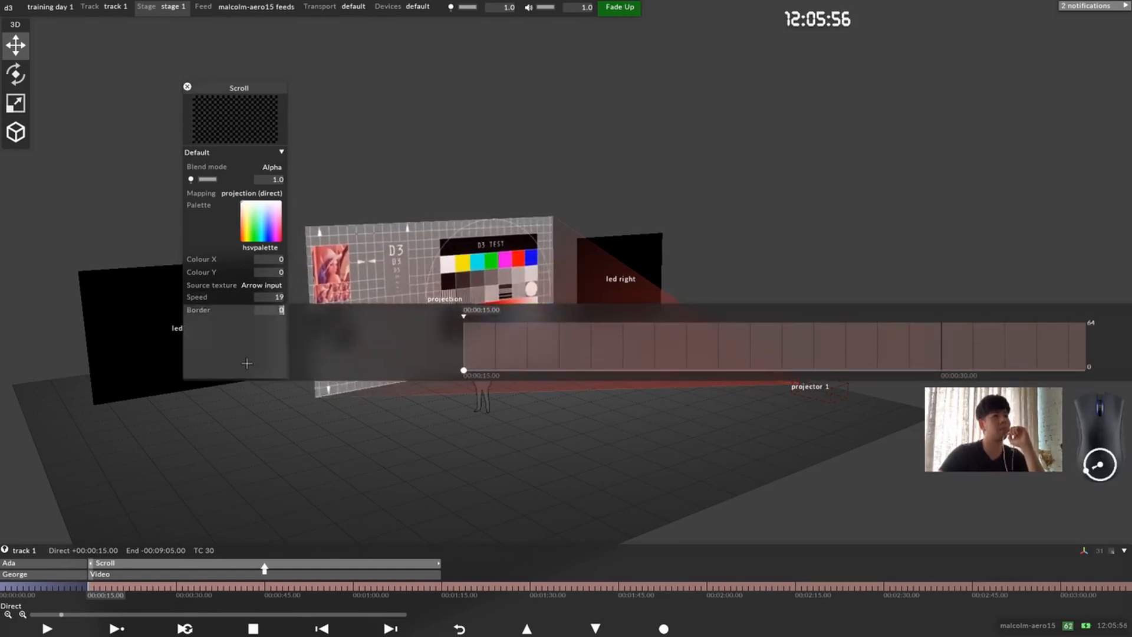
drag(254, 90, 211, 88)
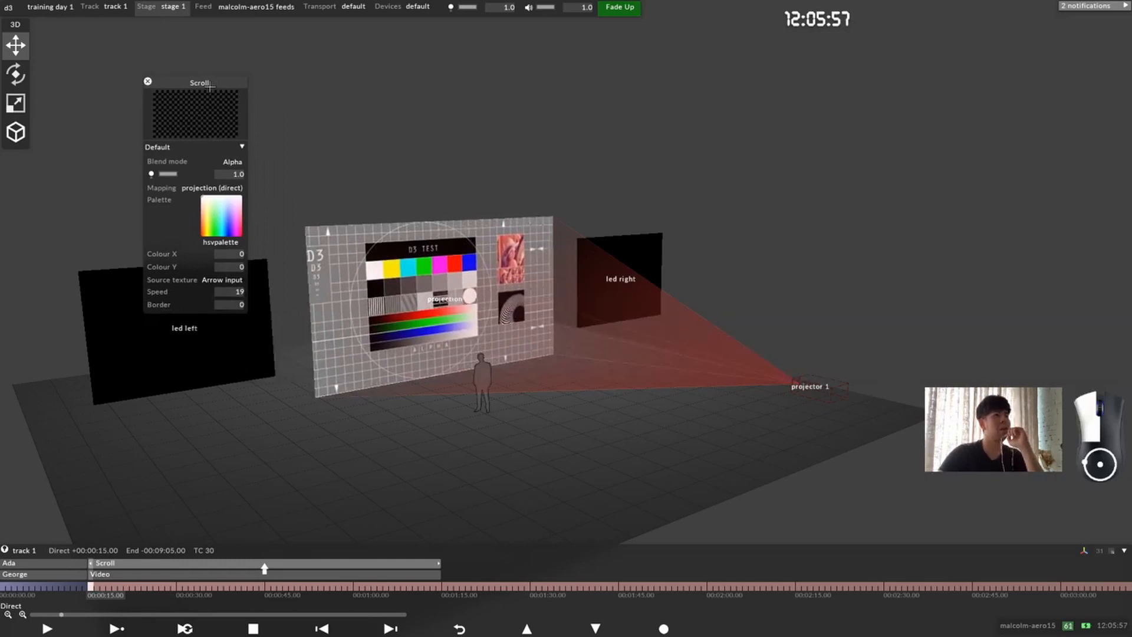
click(144, 87)
Step: Replace the Video layer's media with d3_color_16-9.png, collapse its media properties and close the layer's settings
click(144, 573)
click(70, 240)
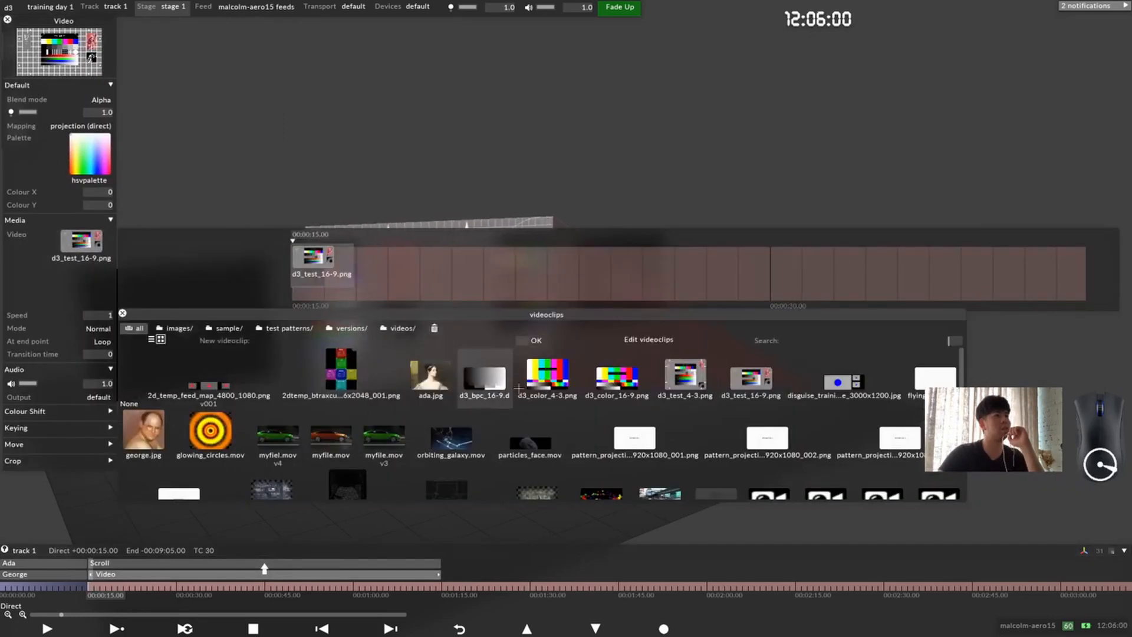
click(598, 383)
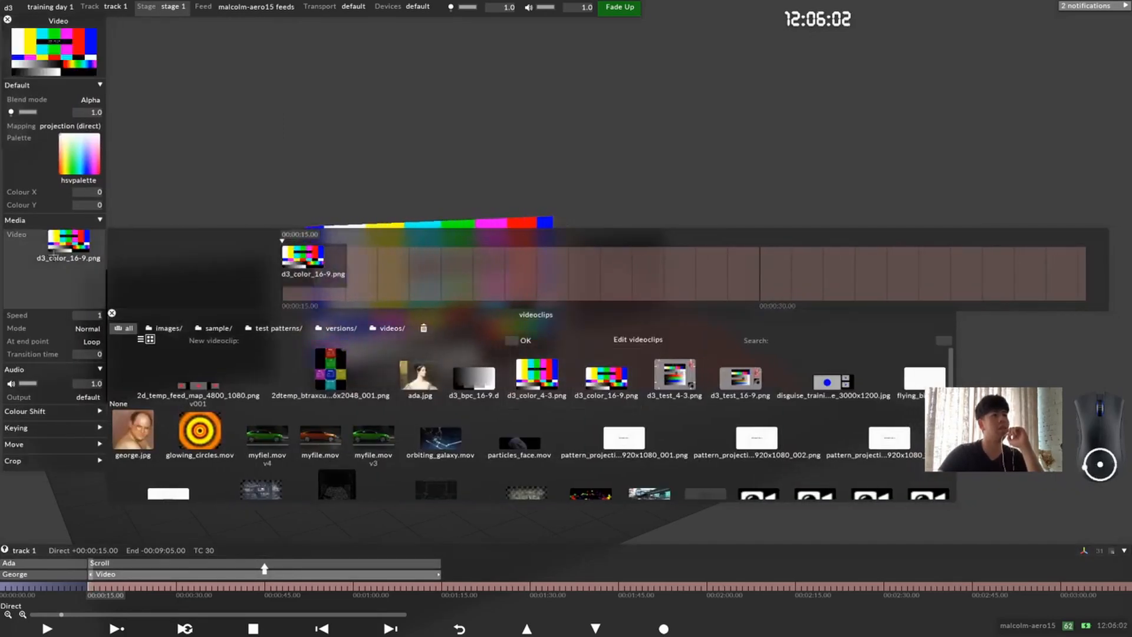
click(49, 252)
drag(546, 323, 473, 314)
scroll(472, 319, up, 6)
middle_drag(473, 318, 639, 326)
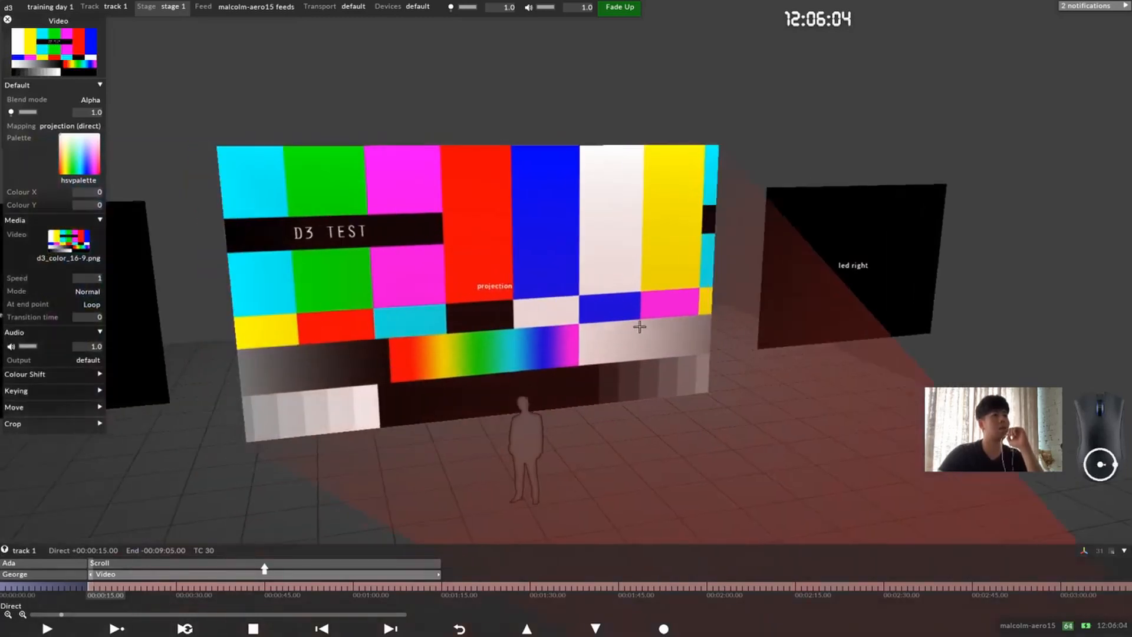
scroll(591, 330, down, 1)
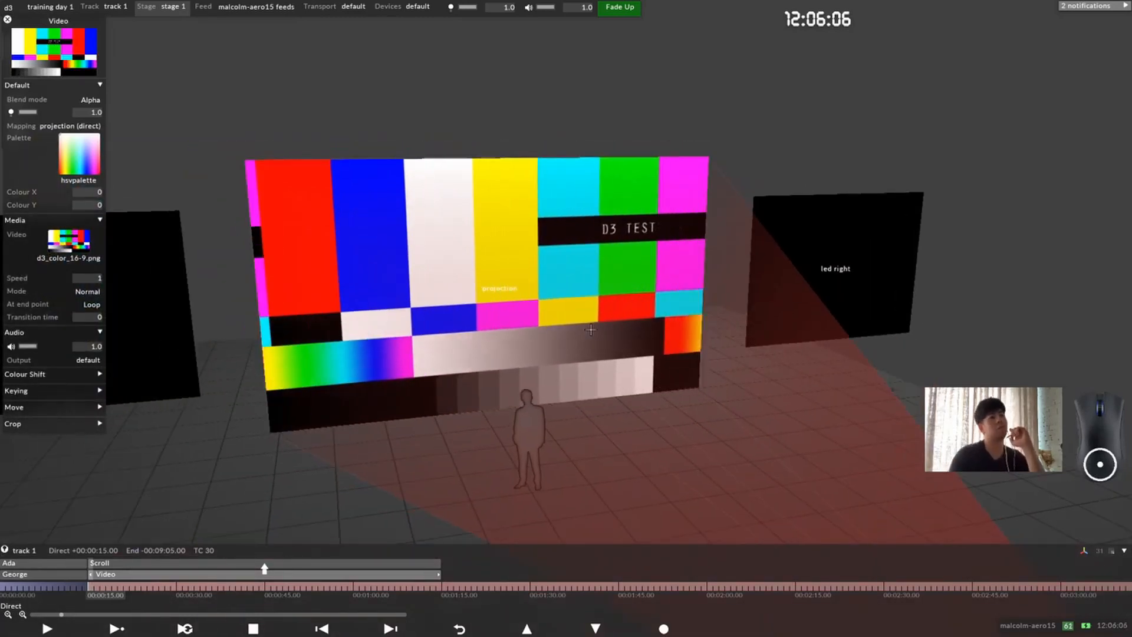
click(17, 220)
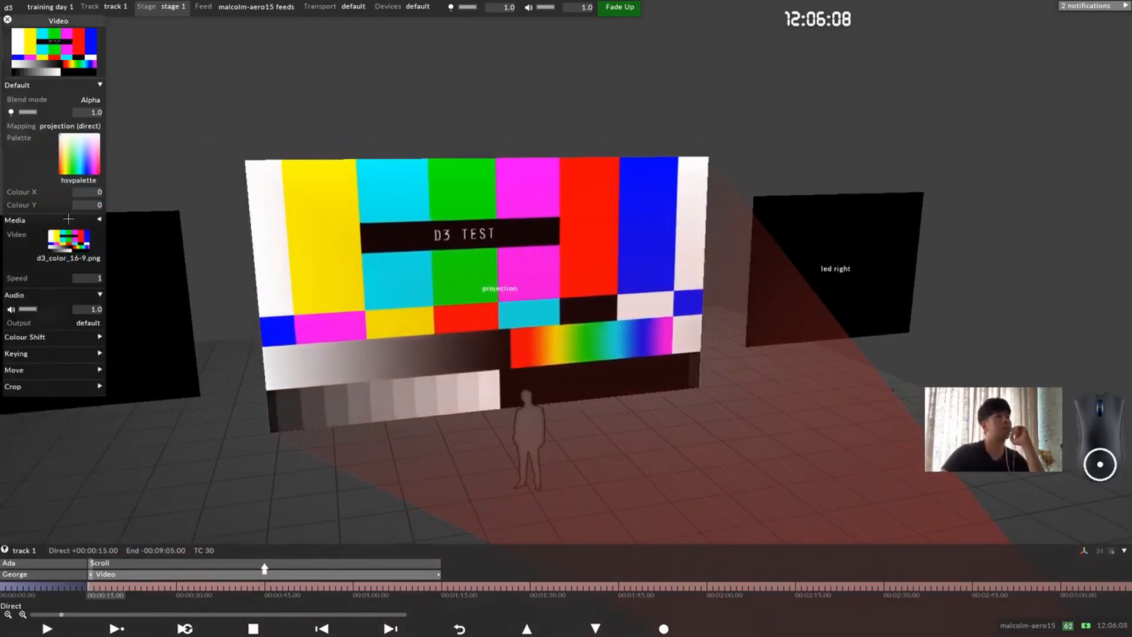
drag(27, 20, 142, 98)
click(123, 98)
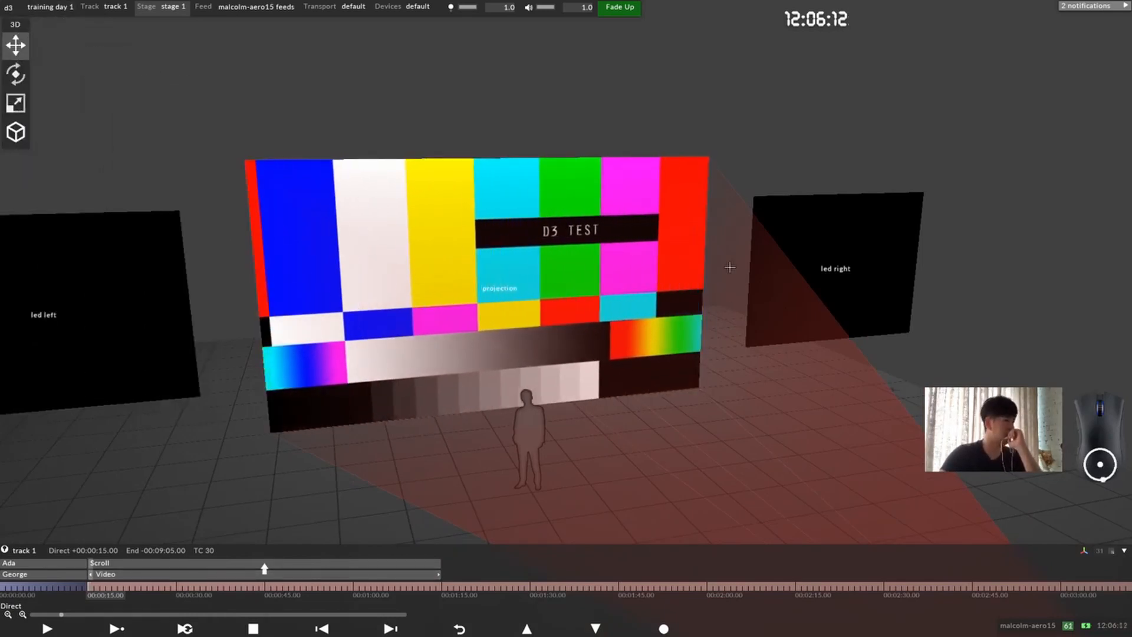
Step: Examine the scrolling colour bars on the projection surface from several angles and check the Scroll layer's settings
drag(606, 282, 592, 273)
scroll(591, 273, down, 6)
right_drag(567, 313, 541, 290)
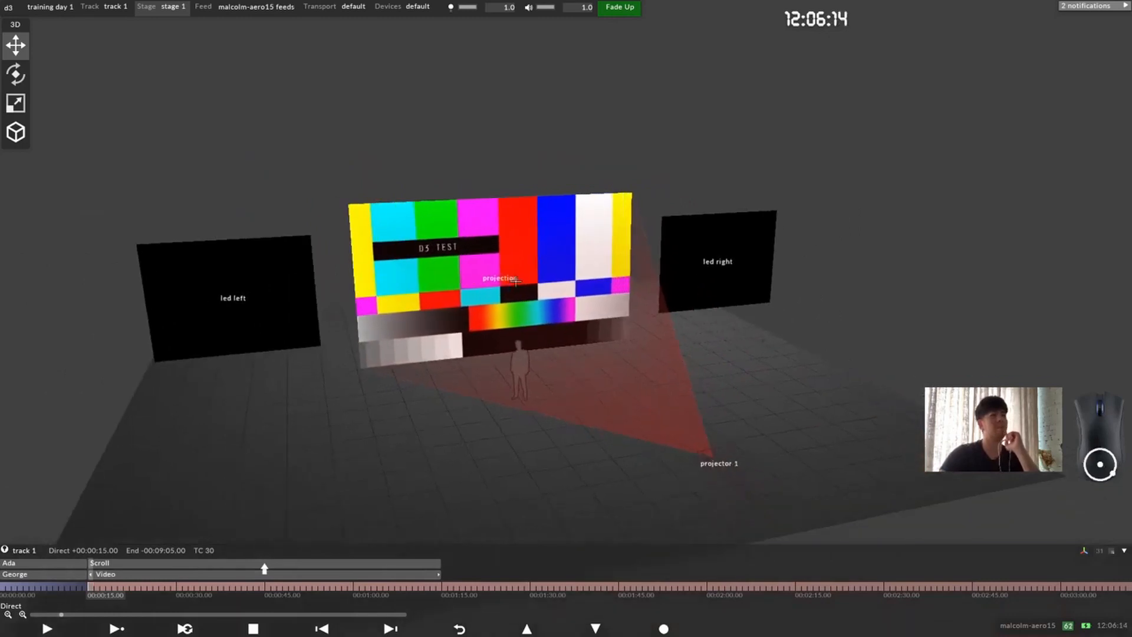
drag(541, 290, 519, 295)
middle_drag(513, 260, 470, 258)
drag(470, 258, 433, 247)
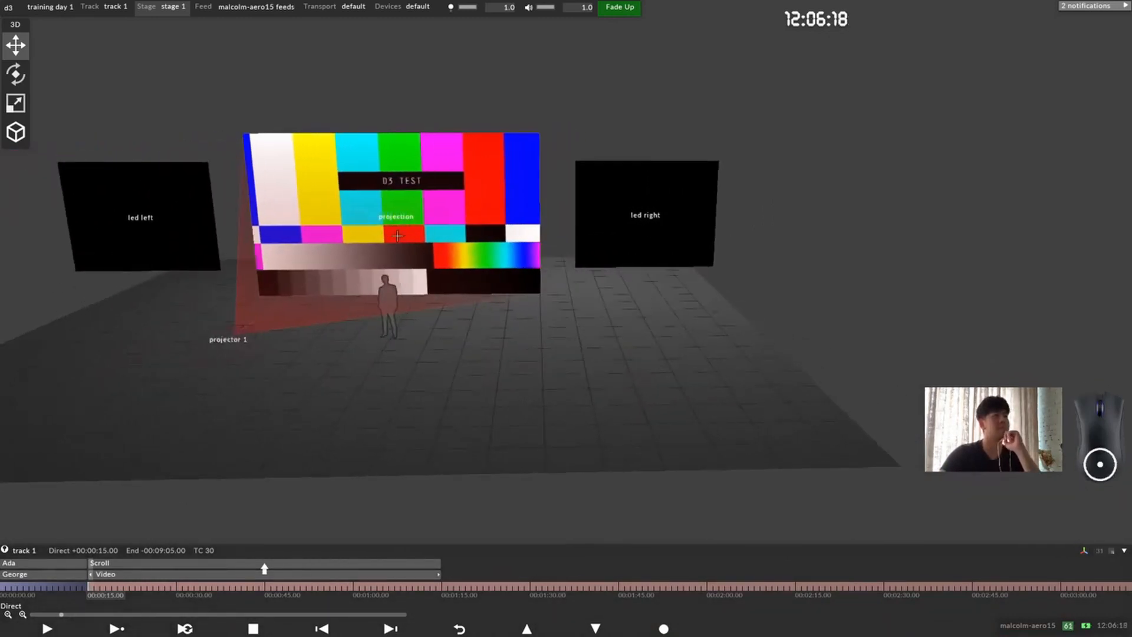
middle_drag(433, 247, 460, 252)
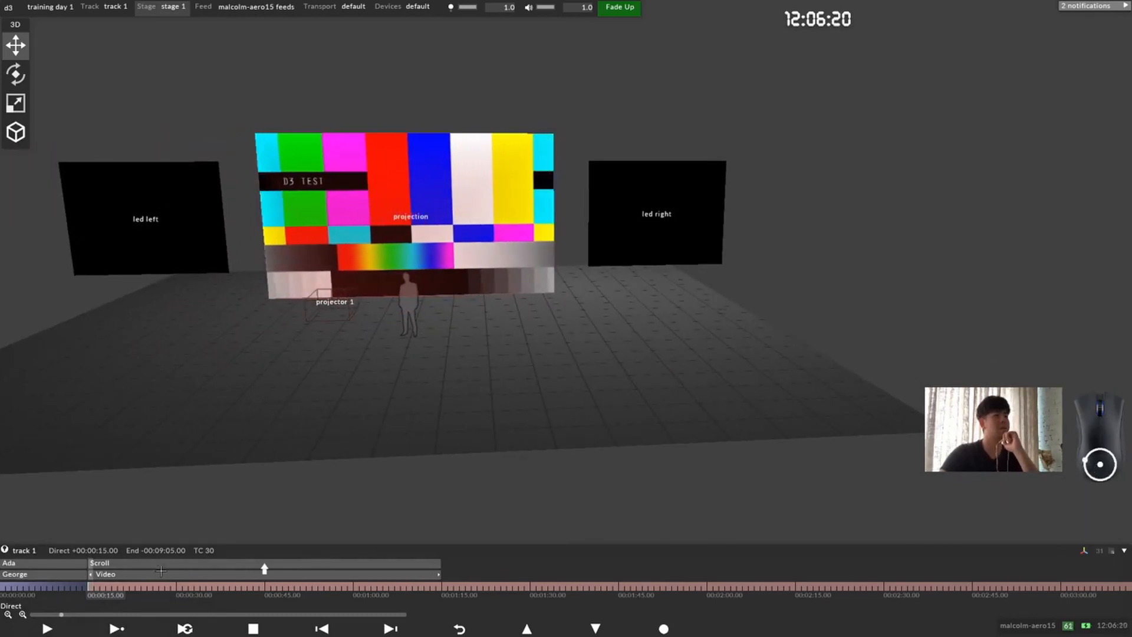
click(161, 584)
click(91, 585)
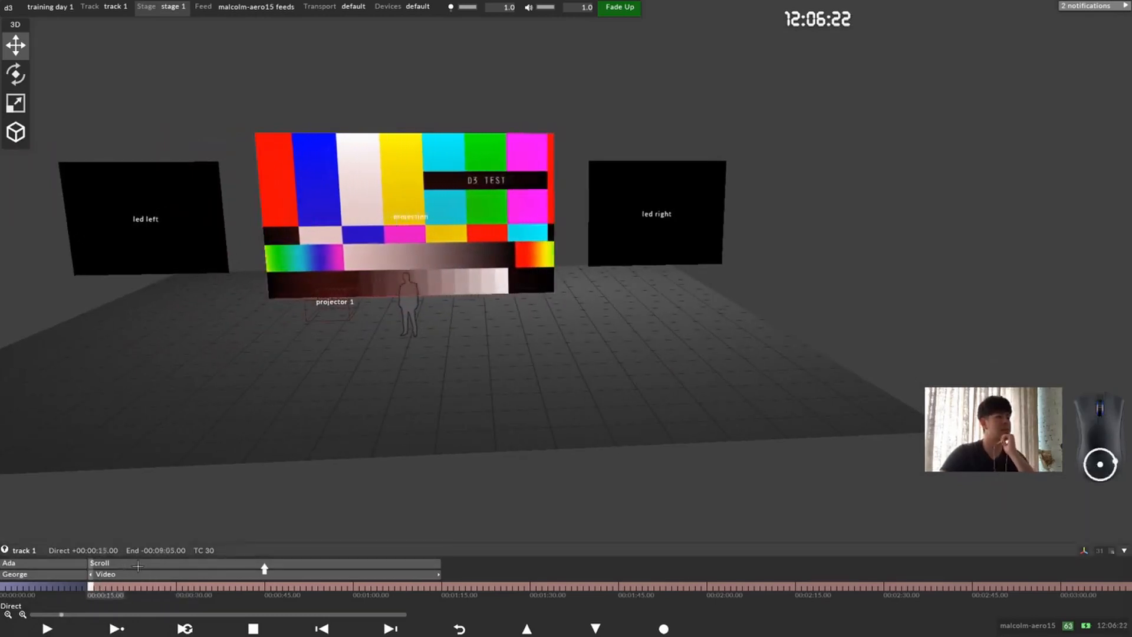
click(100, 565)
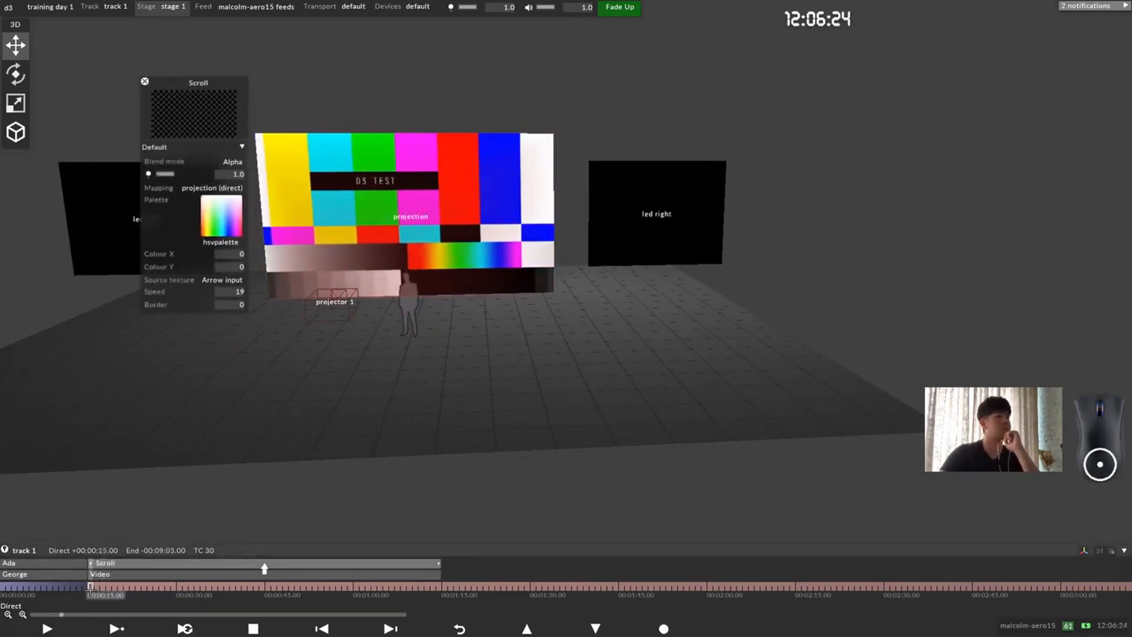
click(145, 82)
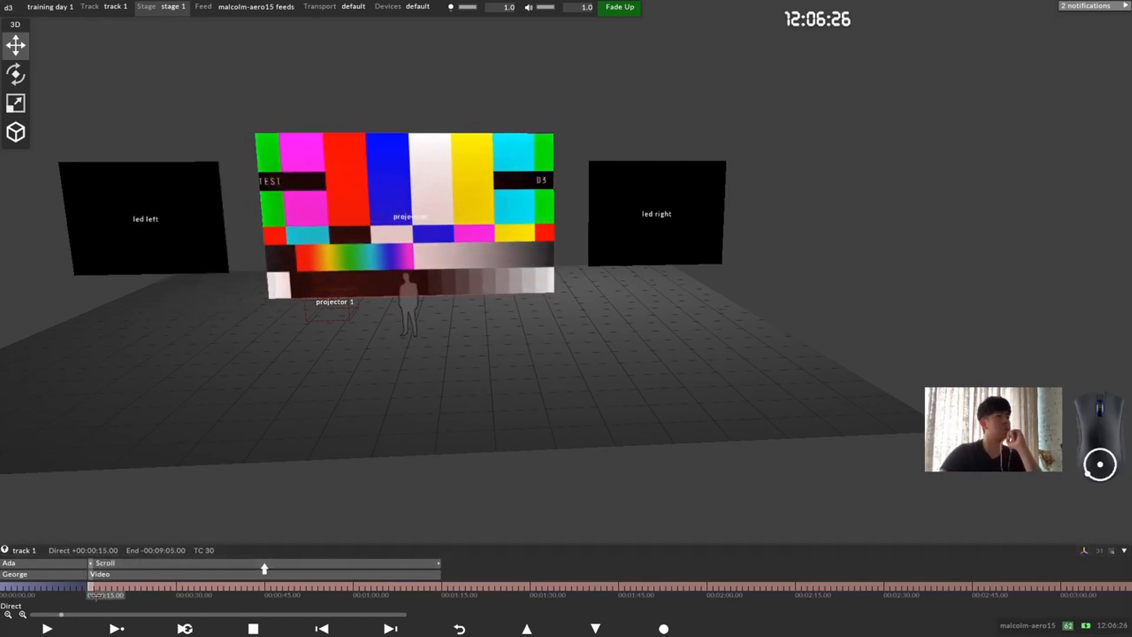
Step: Add a second video layer to track 1 at 00:00:15, above the Scroll layer
drag(105, 554, 151, 558)
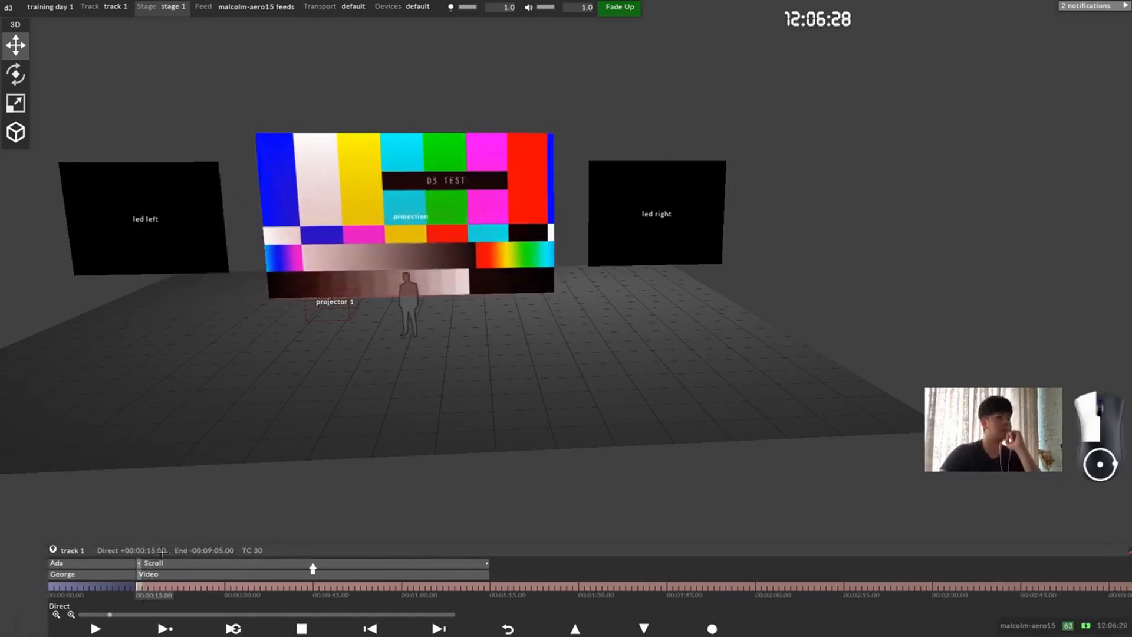
click(135, 583)
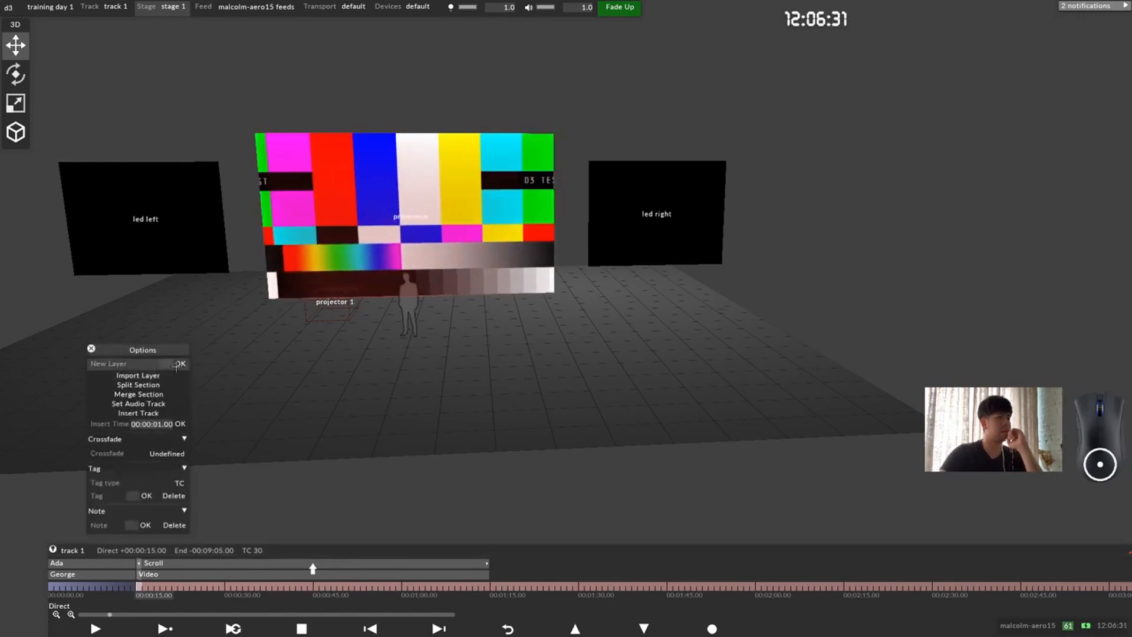
click(177, 366)
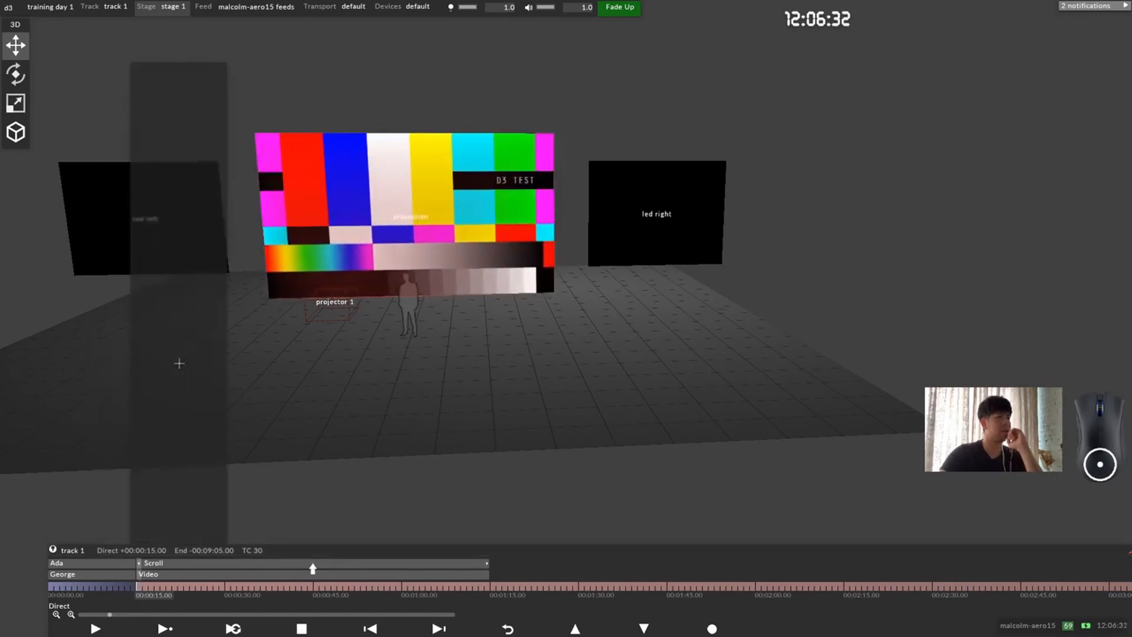
click(177, 131)
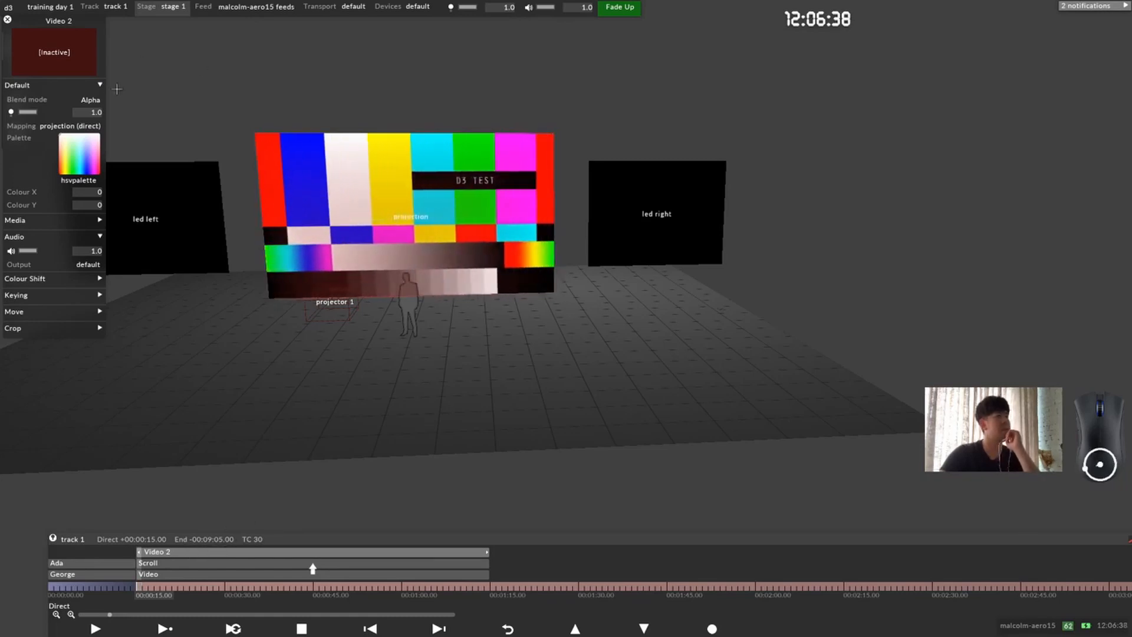
Step: Assign orbiting_galaxy.mov as the Video 2 layer's media and move its settings window slightly aside
click(95, 220)
click(94, 236)
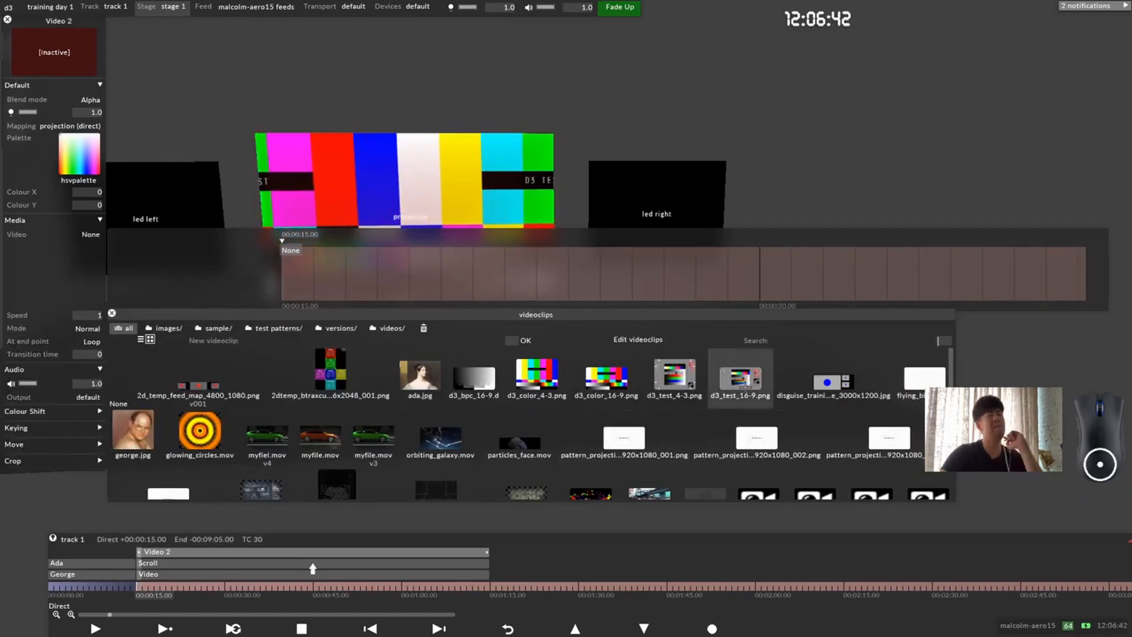
click(441, 440)
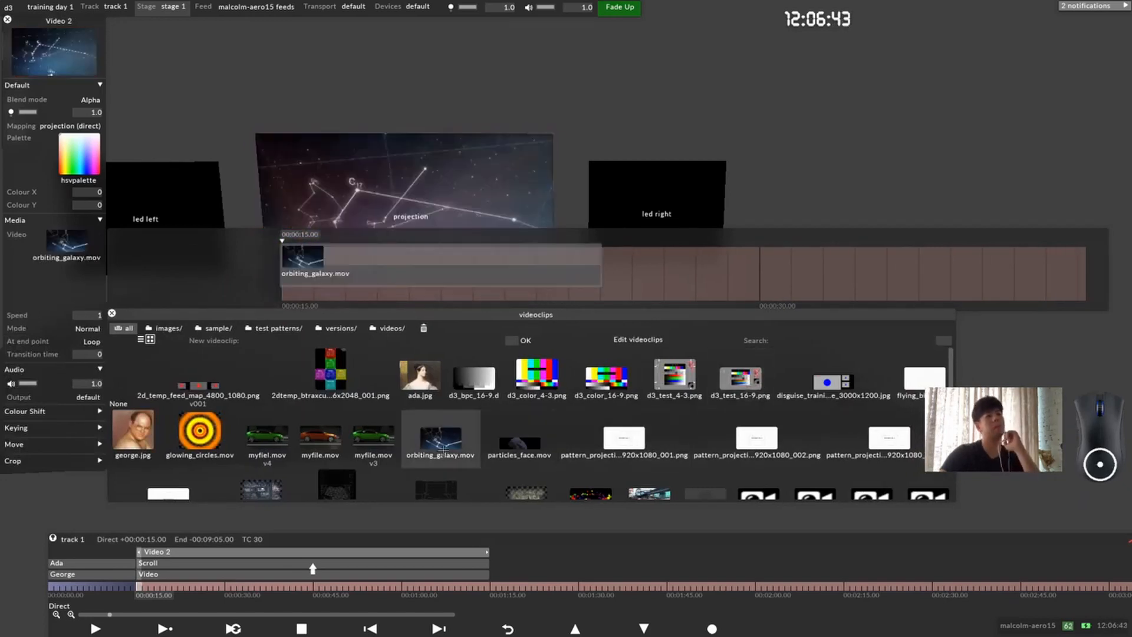
click(65, 278)
drag(29, 22, 62, 20)
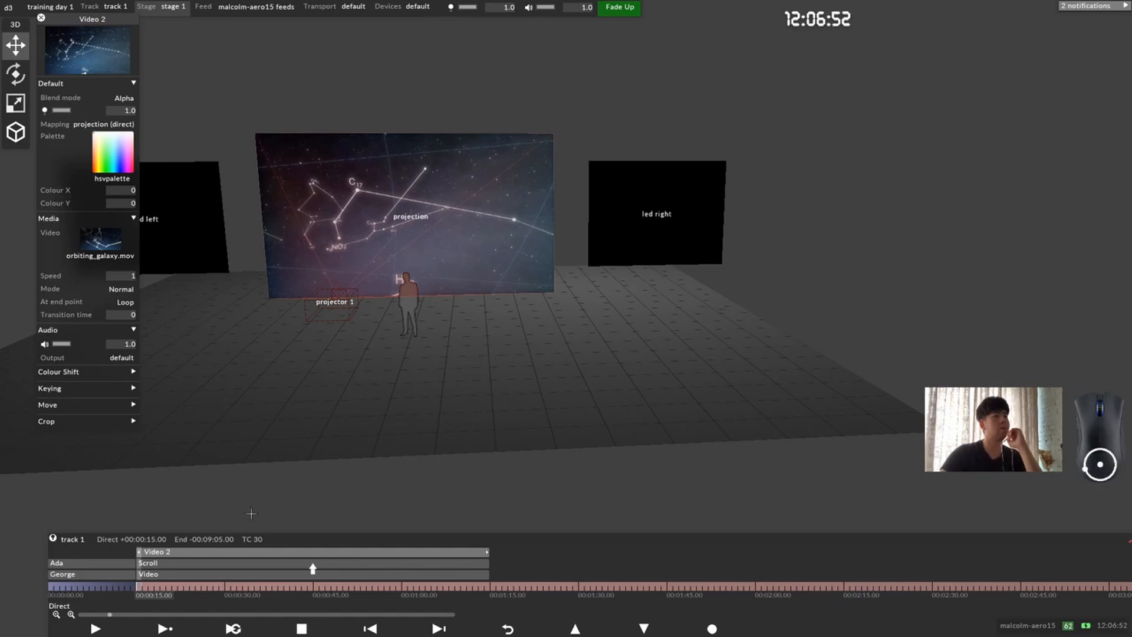
Step: Compare the settings of the Video and Video 2 layers, closing the Video layer's settings after each check
click(177, 573)
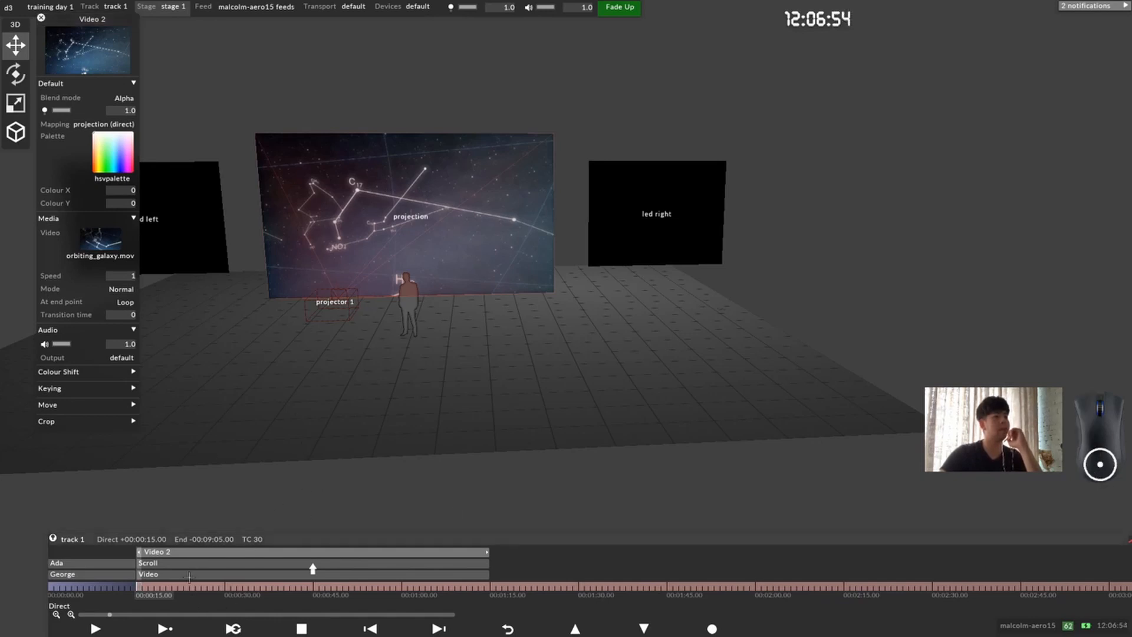
drag(154, 94, 247, 93)
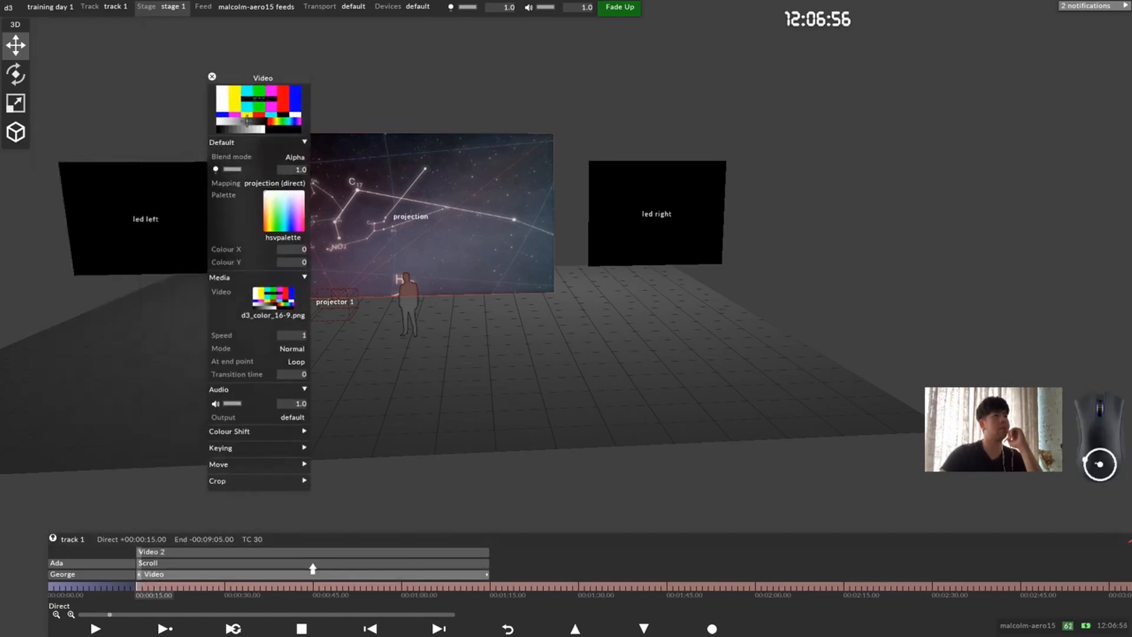
click(211, 77)
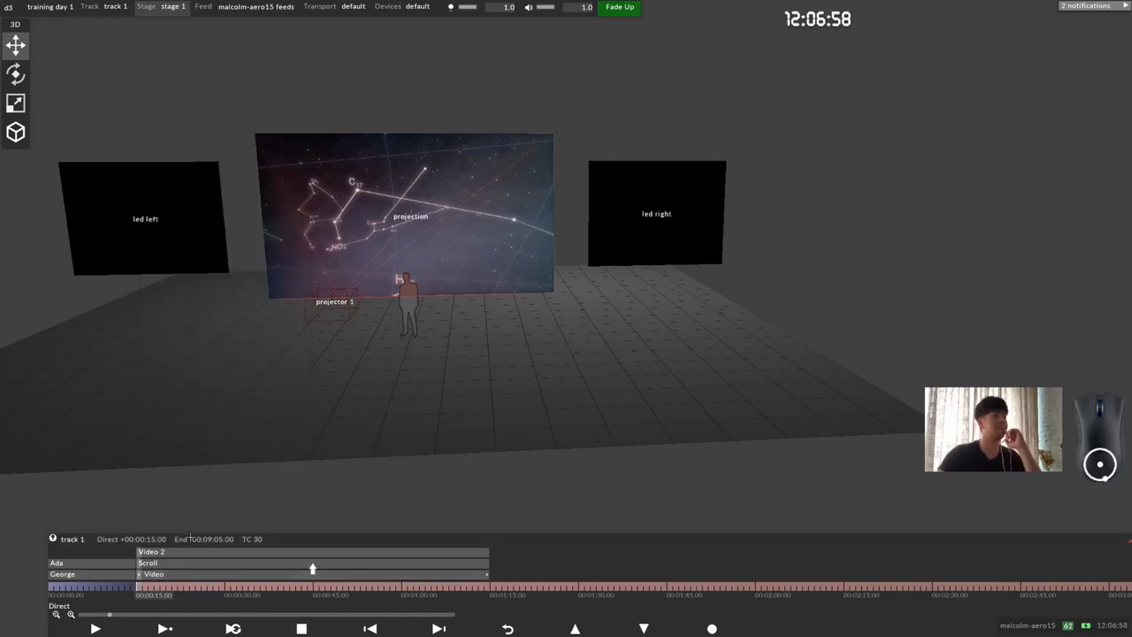
click(186, 549)
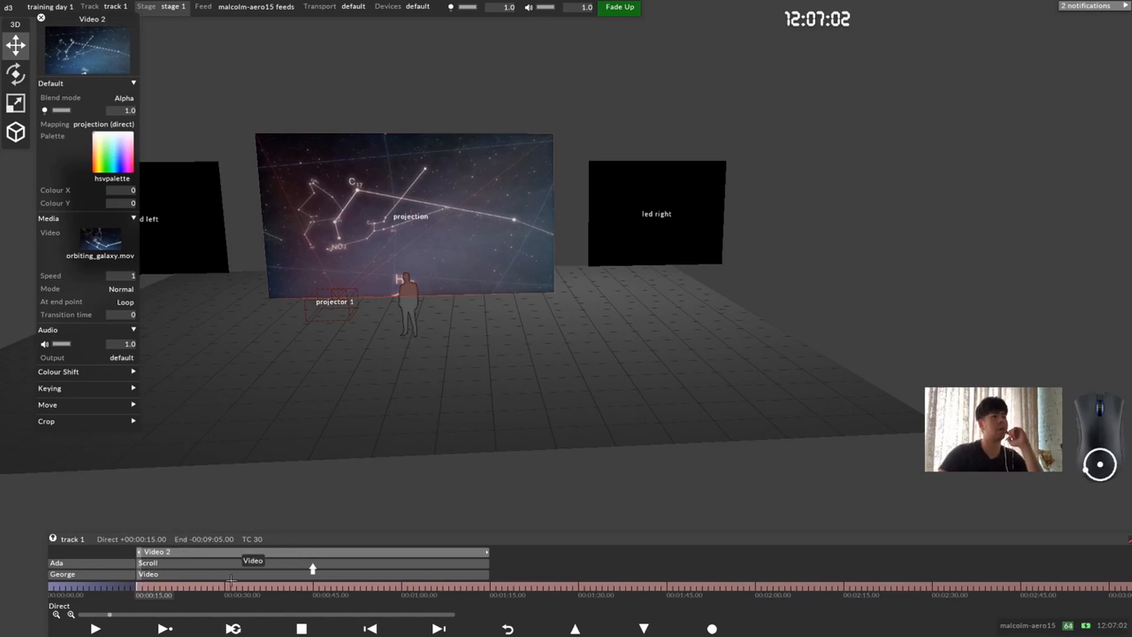
click(267, 575)
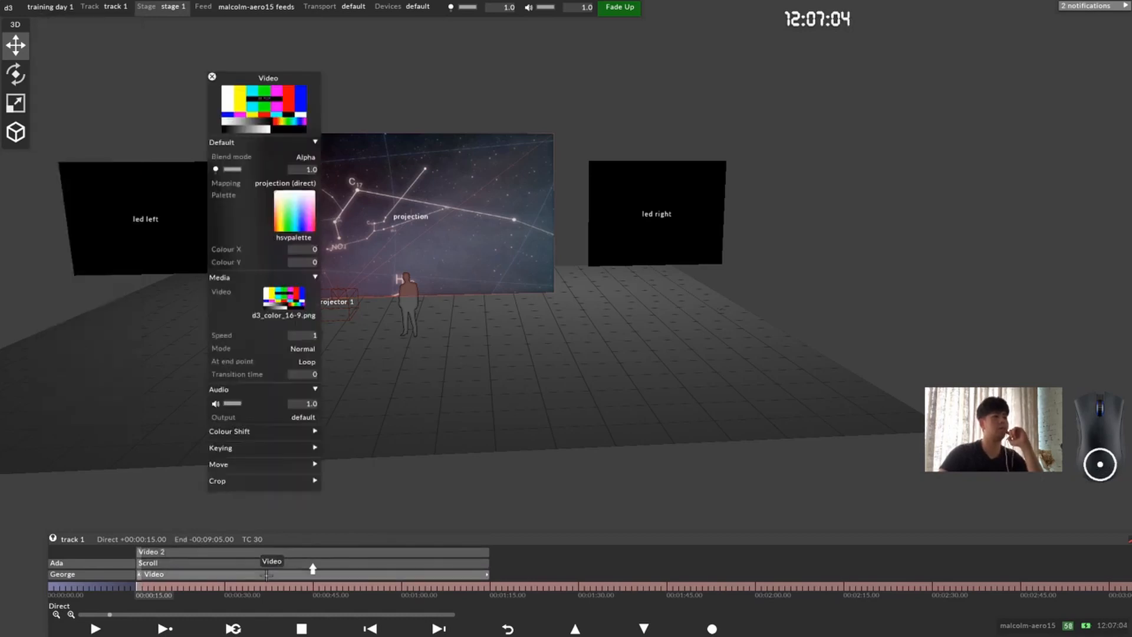
click(211, 77)
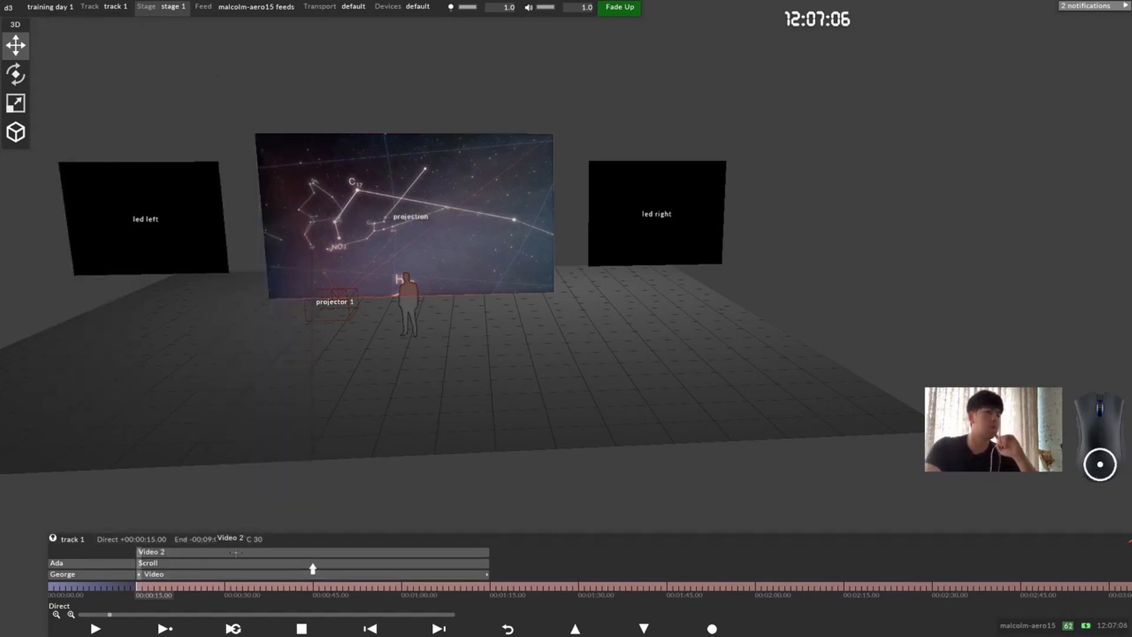
Step: Move the Video 2 layer down one place in track 1, between the Scroll and Video layers
click(246, 552)
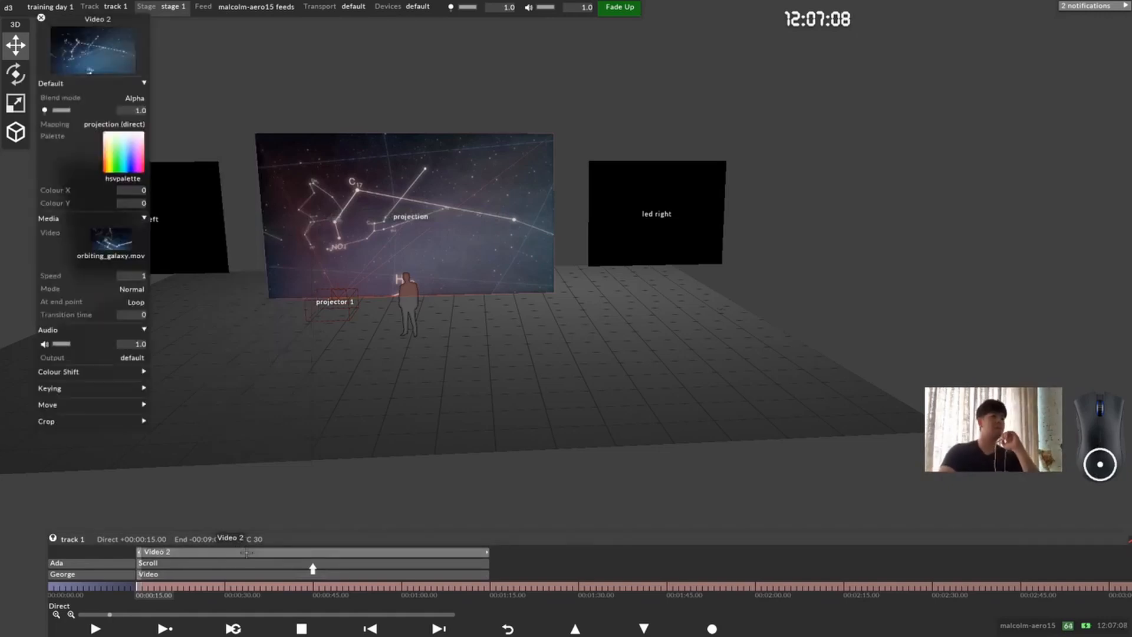
right_click(245, 552)
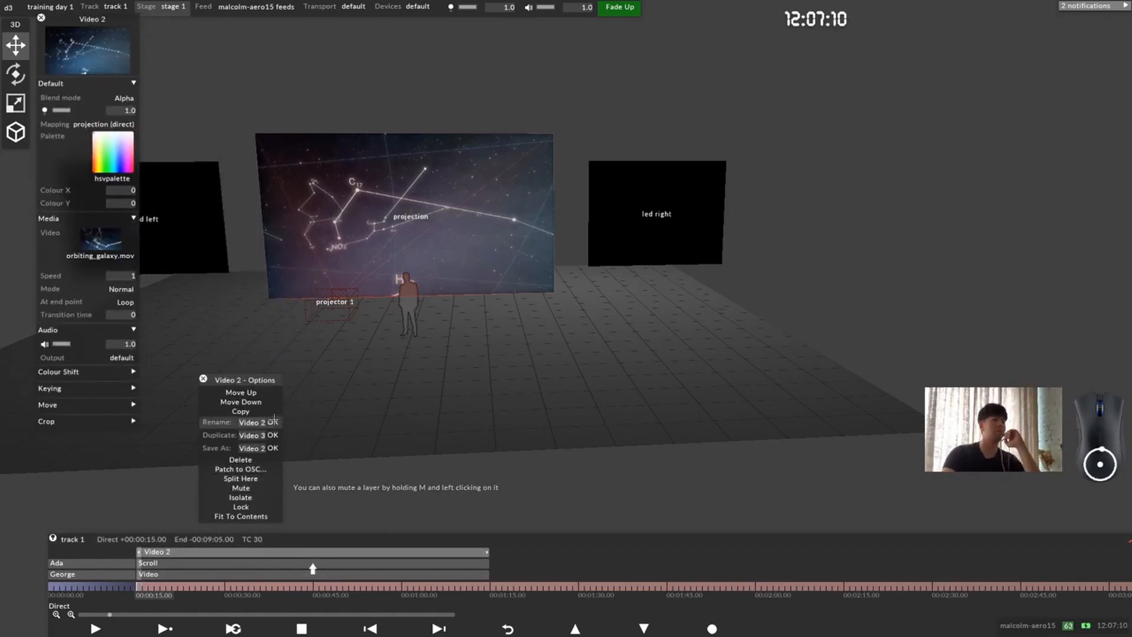
click(270, 400)
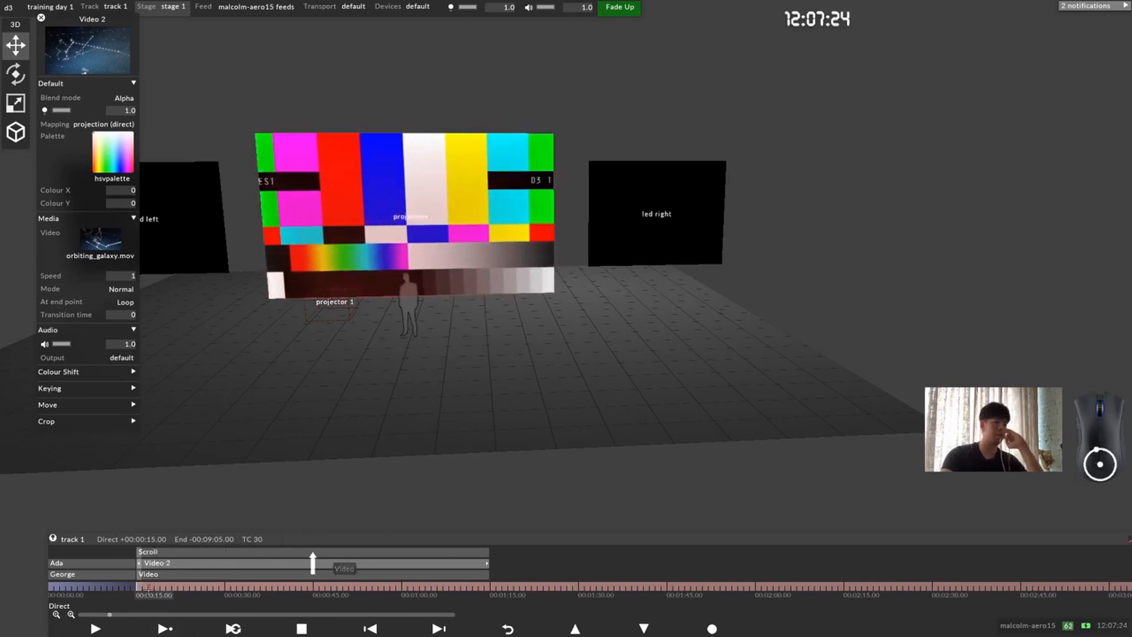
Step: Check the settings of the Scroll, Video and Video 2 layers against the arrow connection and the projection surface
click(168, 552)
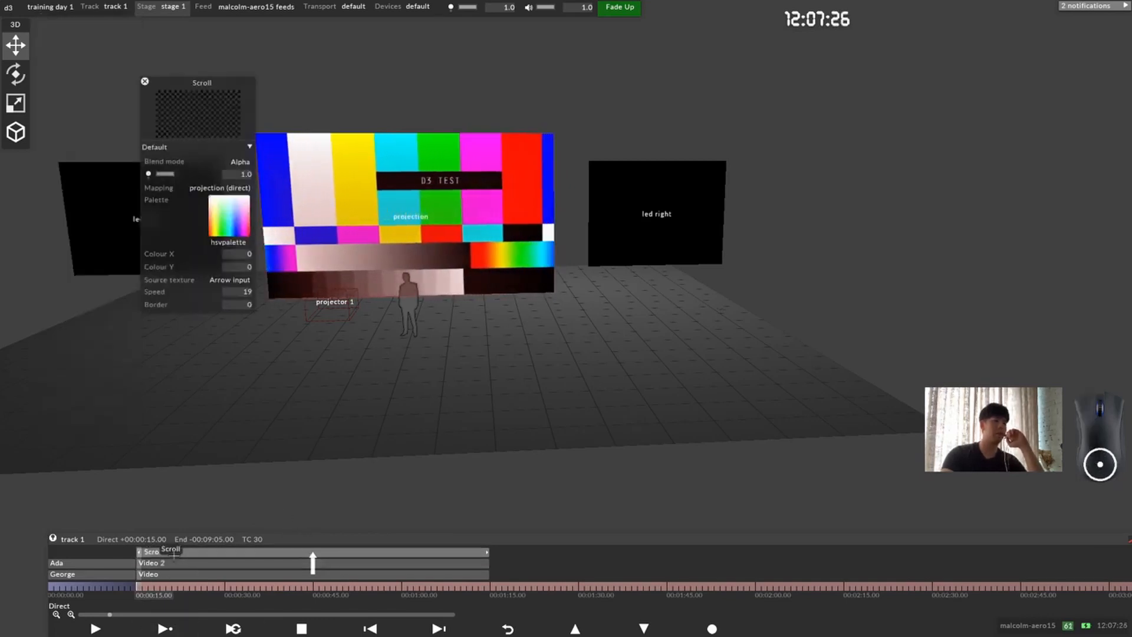
click(183, 570)
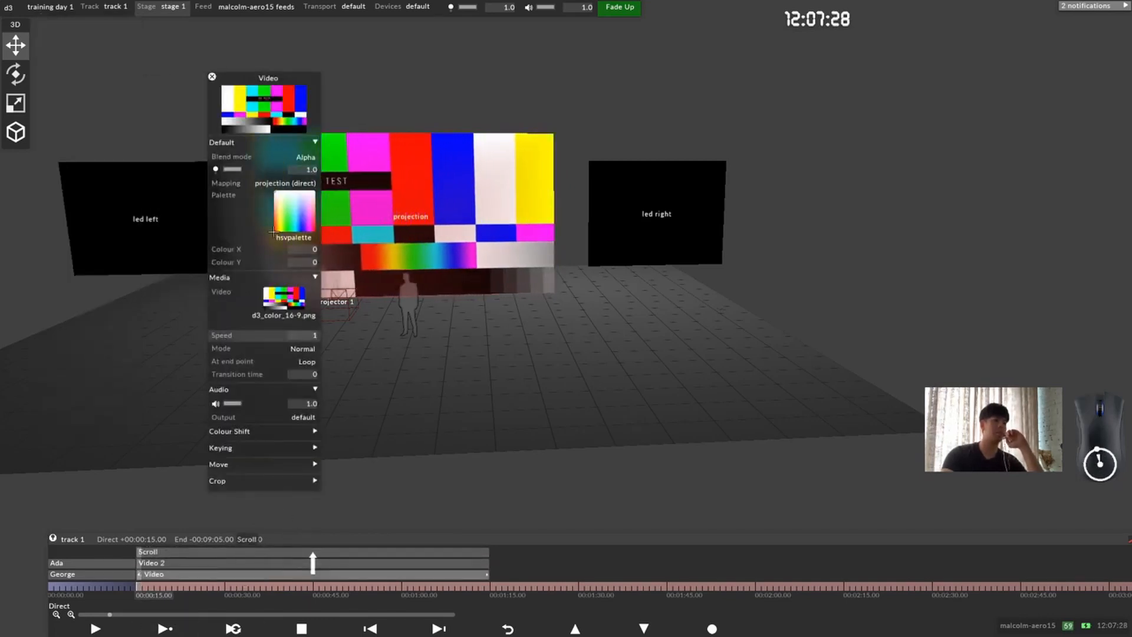
drag(257, 77, 150, 78)
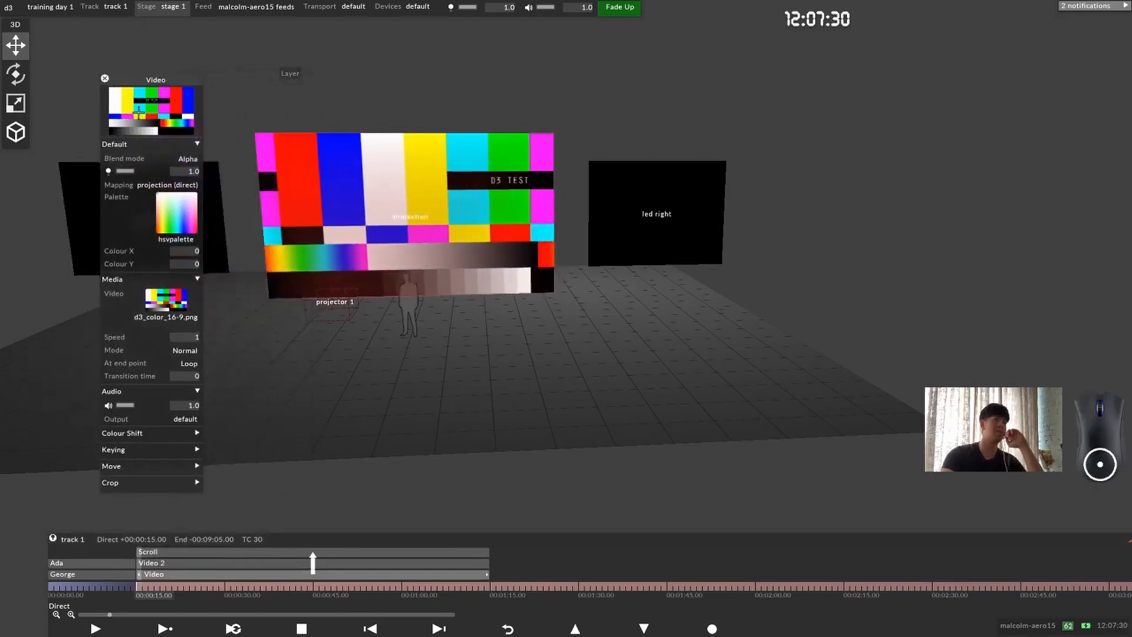
click(182, 548)
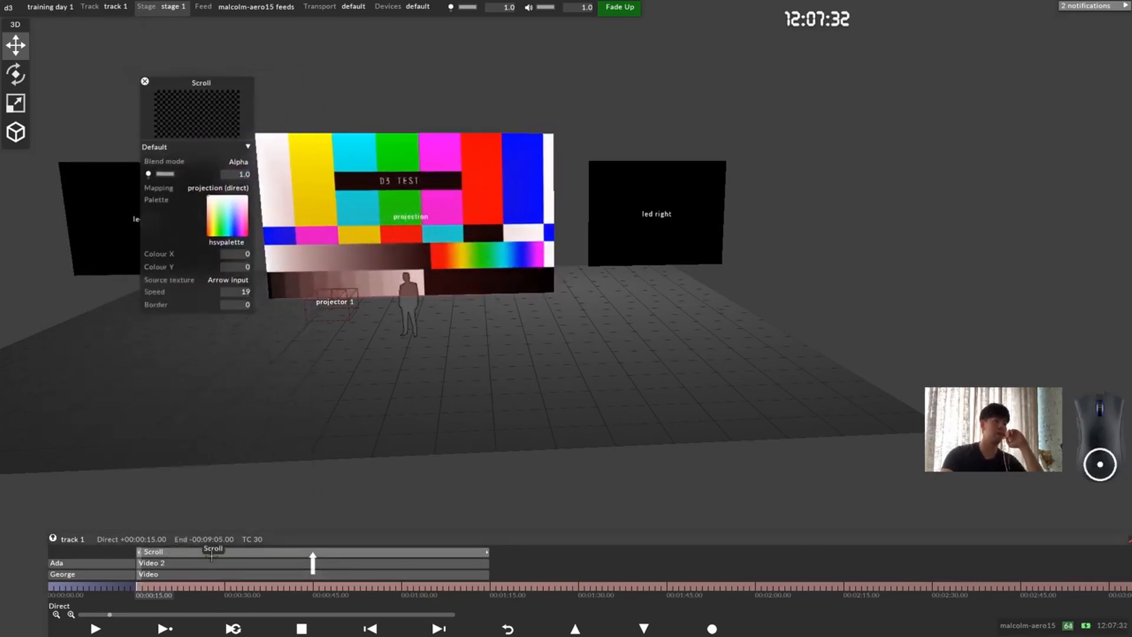
click(193, 564)
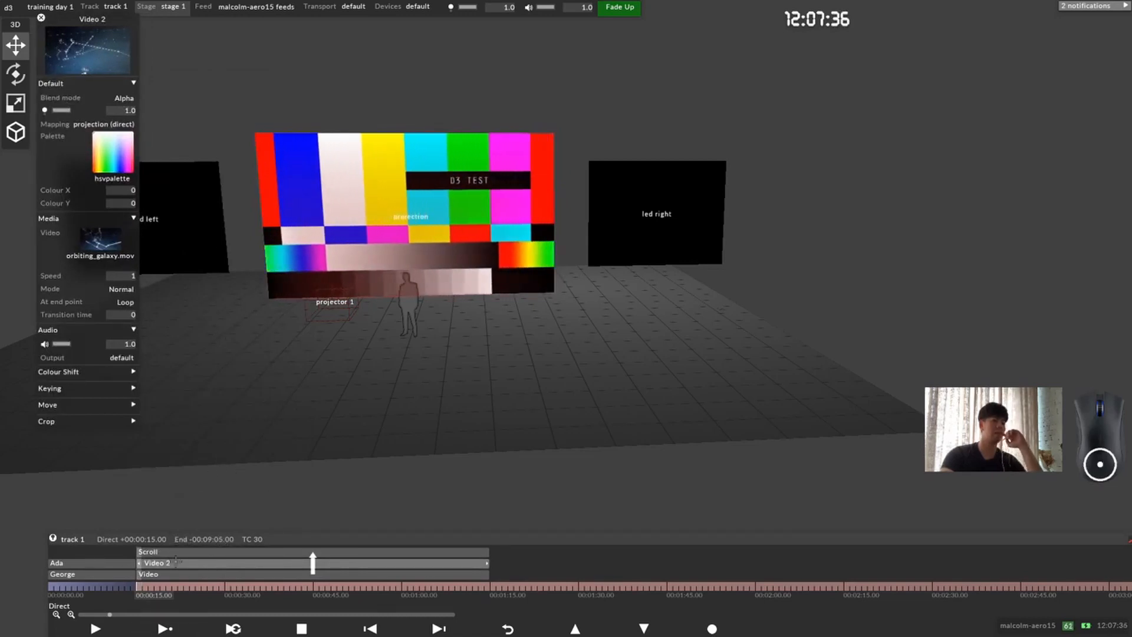
click(174, 554)
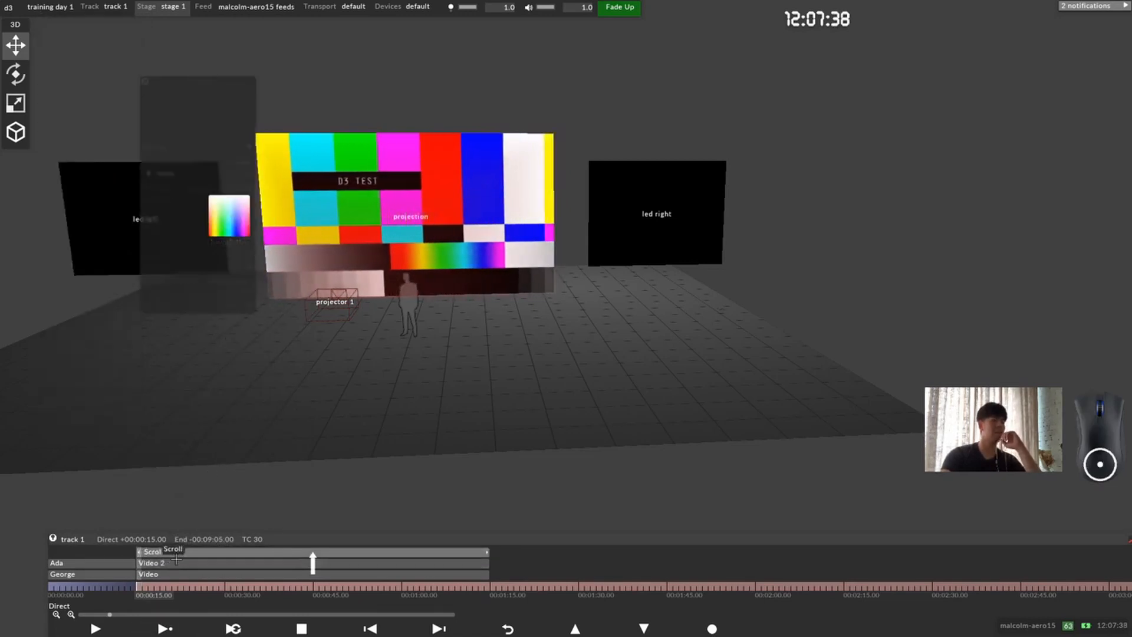
Step: Delete the Video 2 layer from track 1
click(173, 563)
right_click(171, 563)
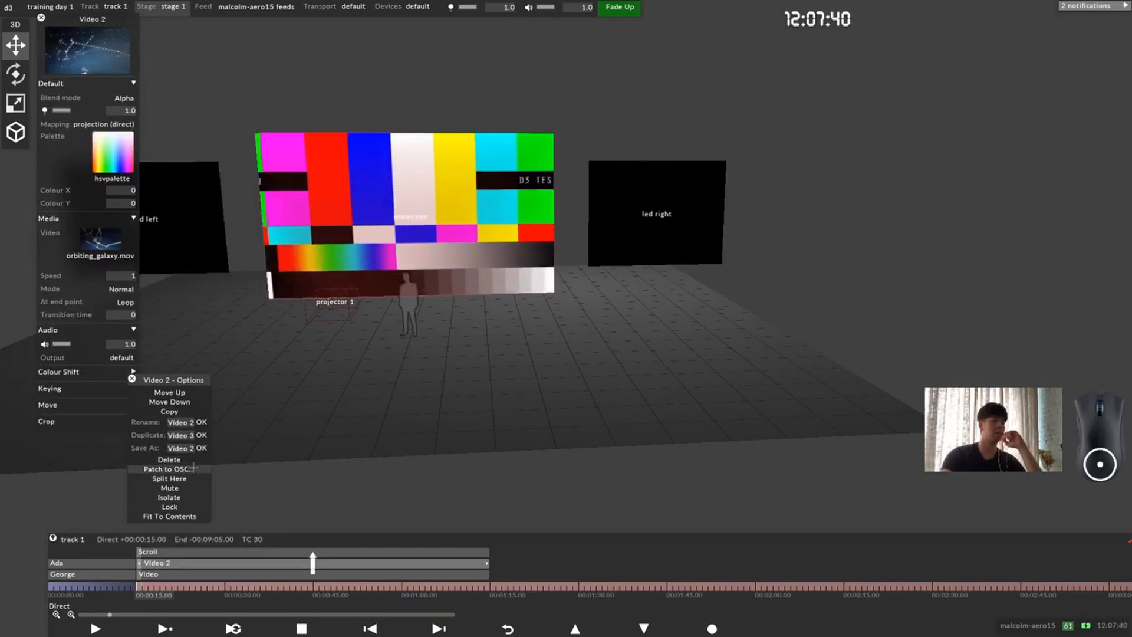
click(194, 459)
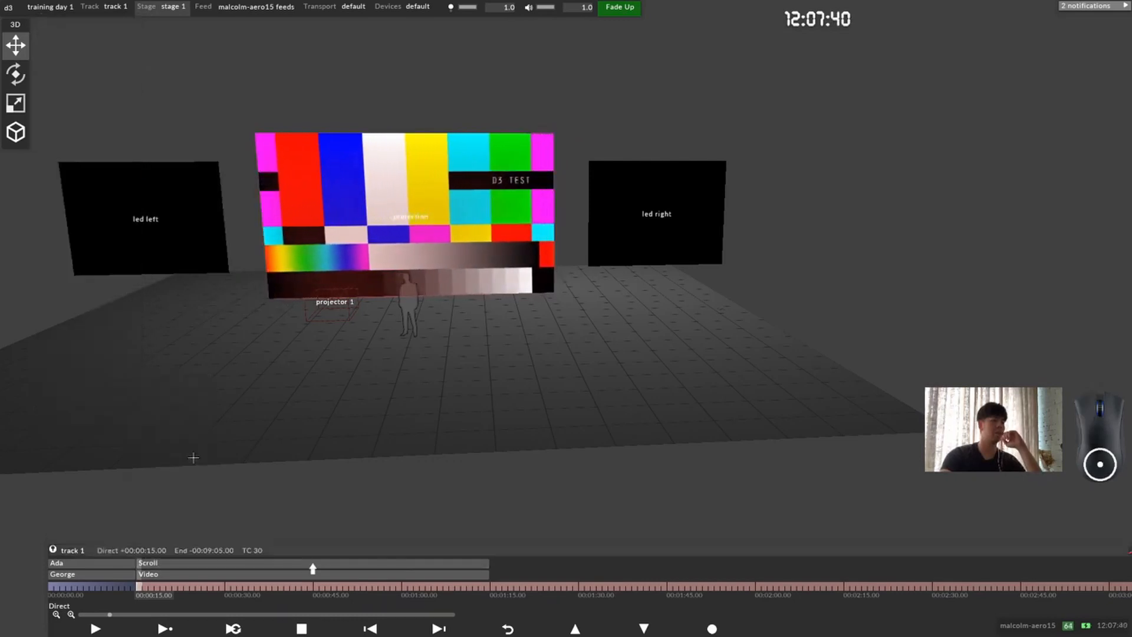
Step: Add the note "Piping" to track 1 at 00:00:15
right_click(140, 588)
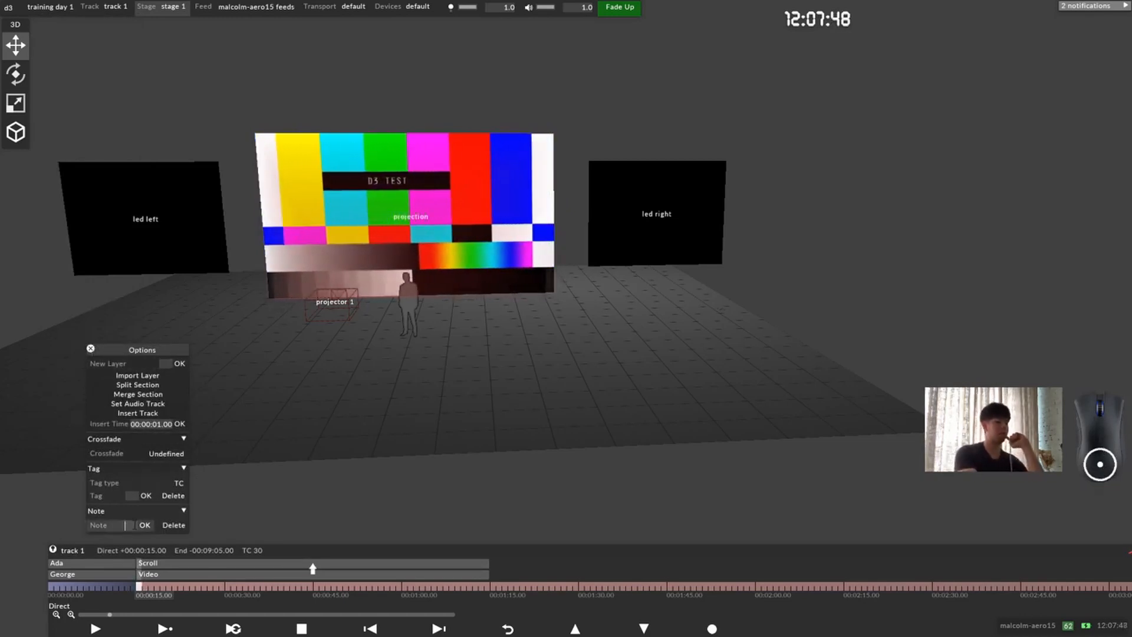
text(Piping)
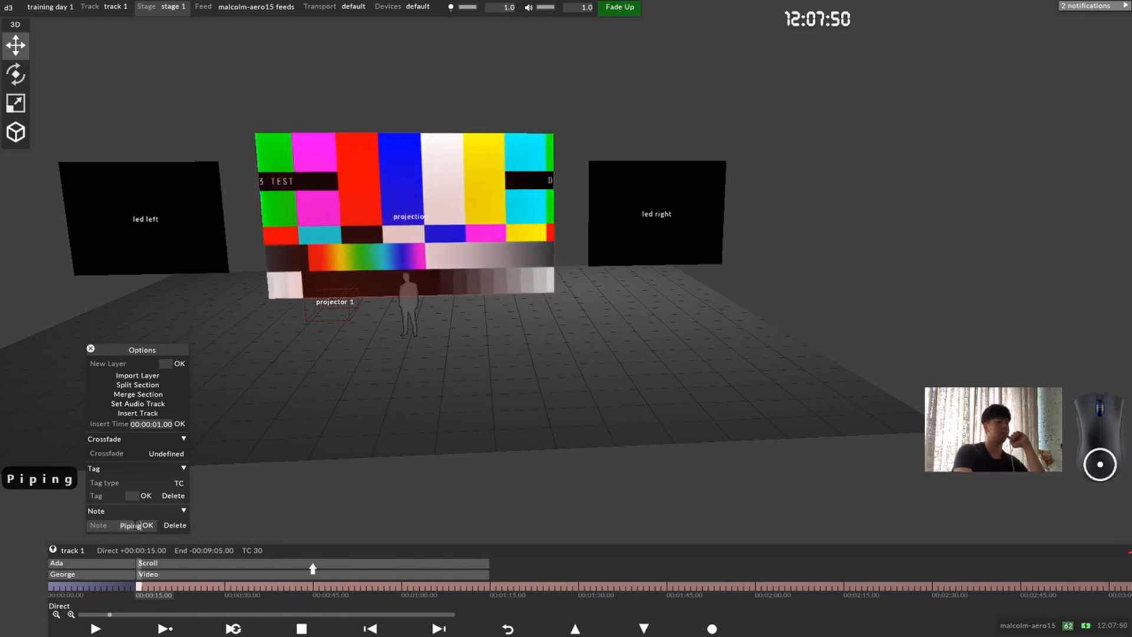
key(Return)
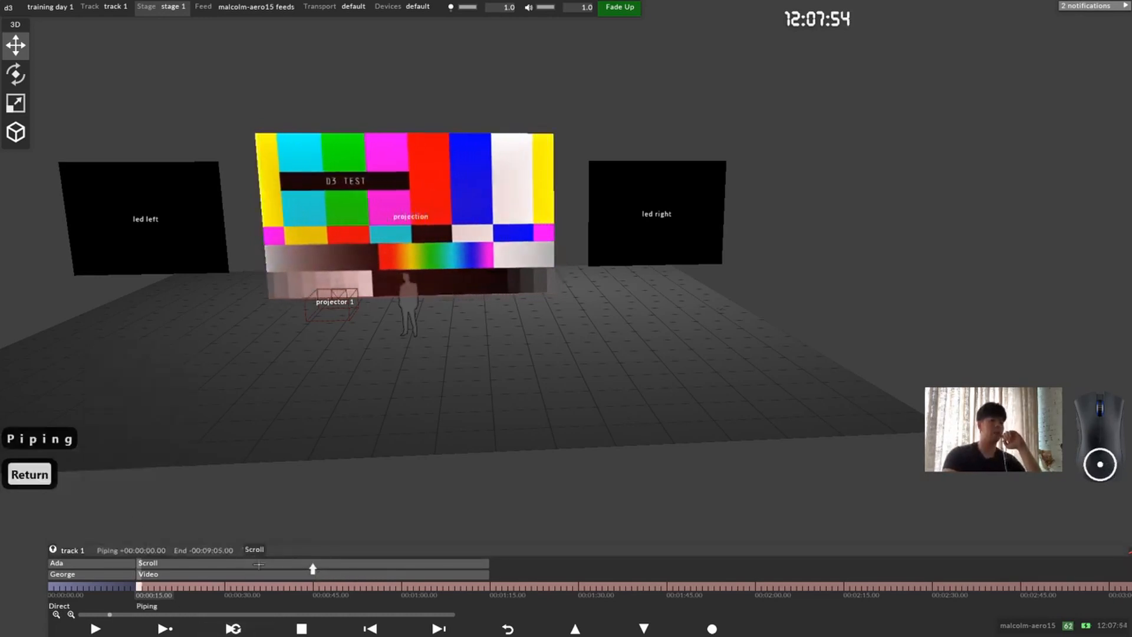
Step: Shorten the Scroll and Video layers to end at 00:00:30 and place the playhead there
drag(473, 565, 223, 562)
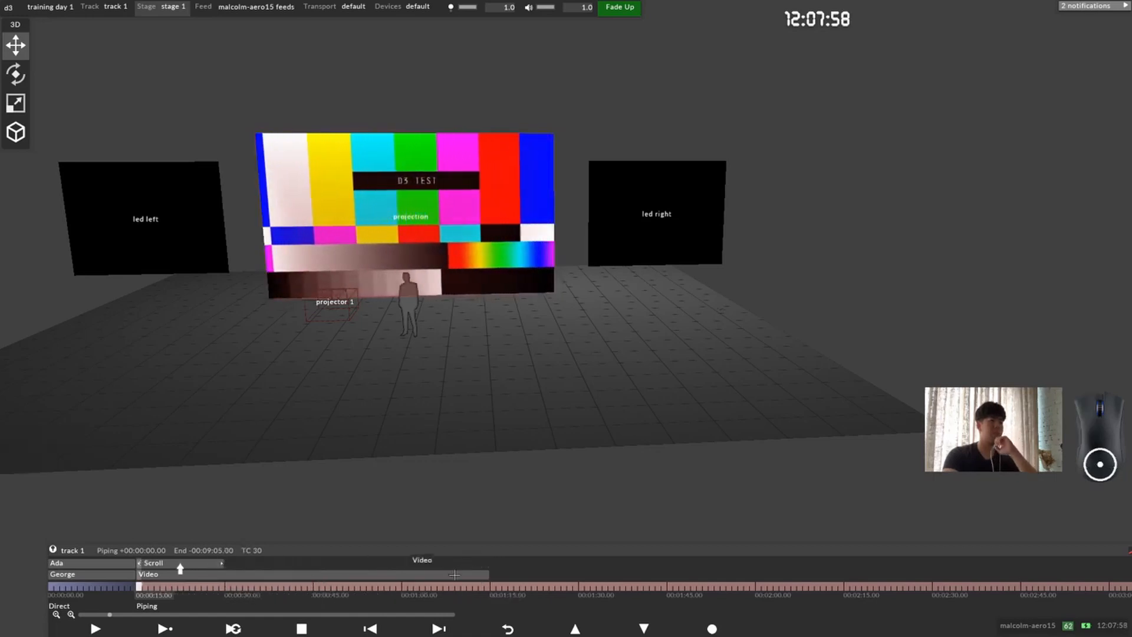
drag(485, 571, 225, 586)
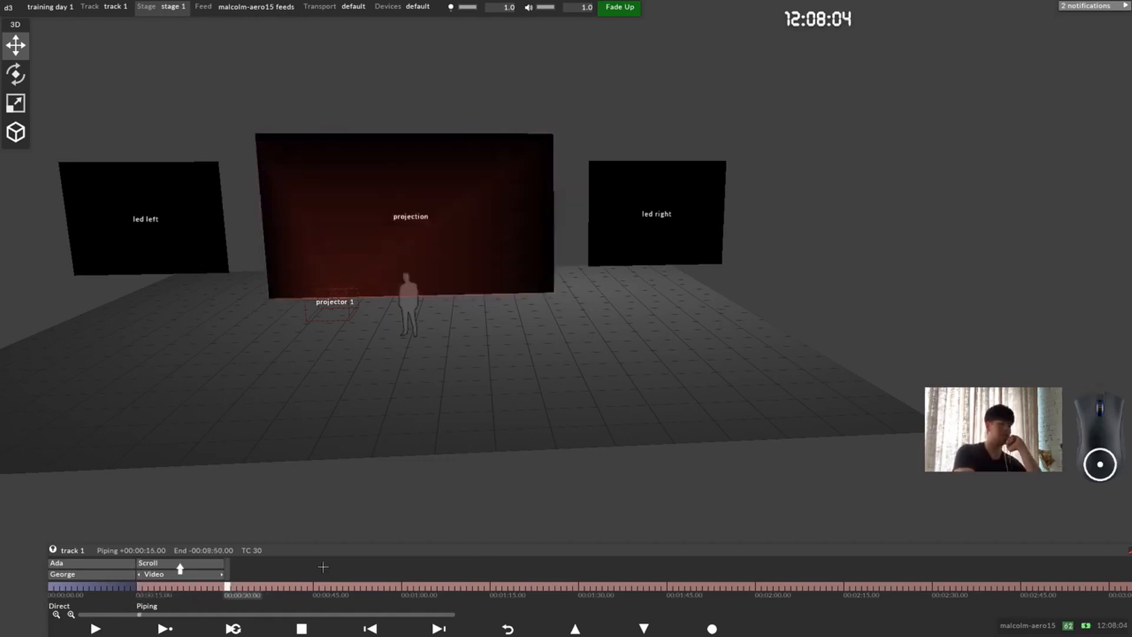
Step: Add an RGBColour layer to track 1 at 00:00:30
key(ctrl+l)
text(colo)
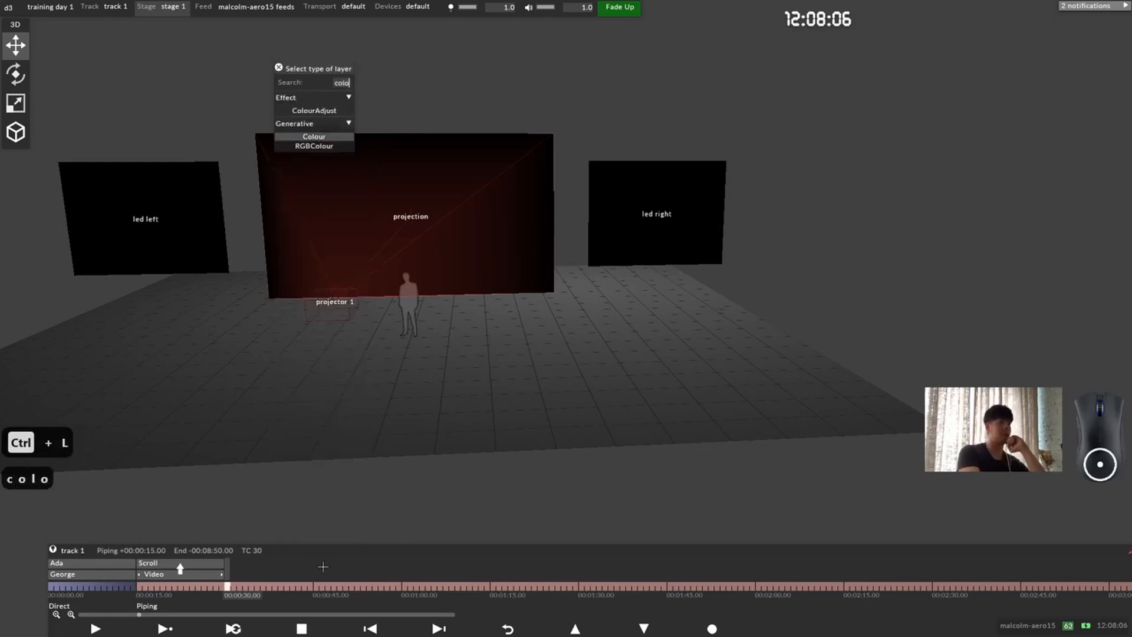
click(329, 145)
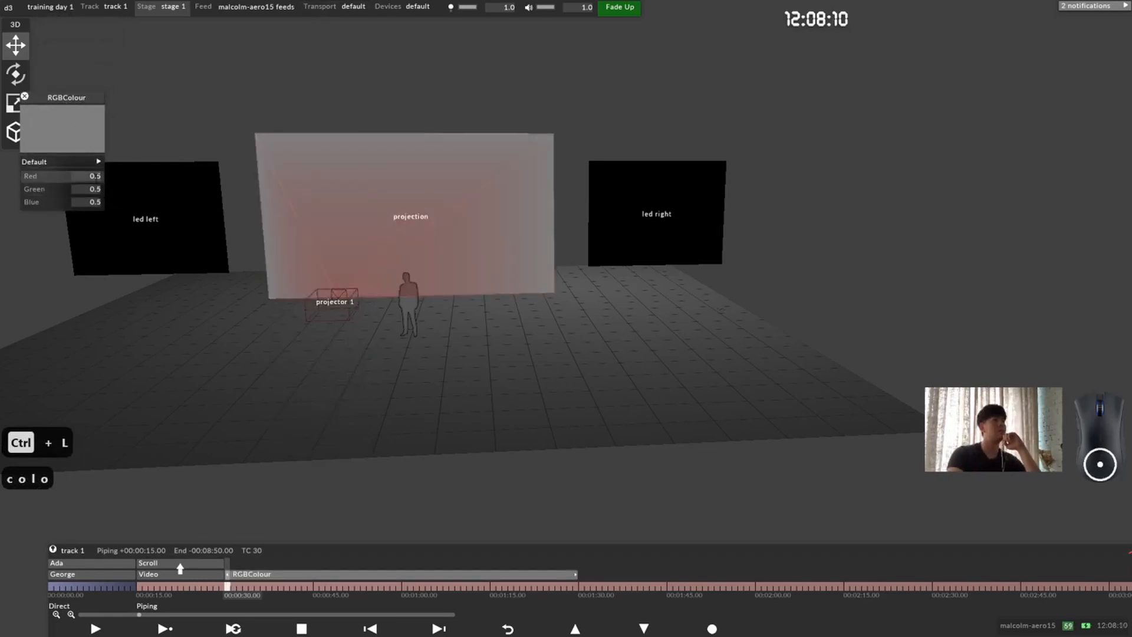
Step: Set the RGBColour layer's red to 1, green to 0 and blue to 0
click(86, 176)
text(1)
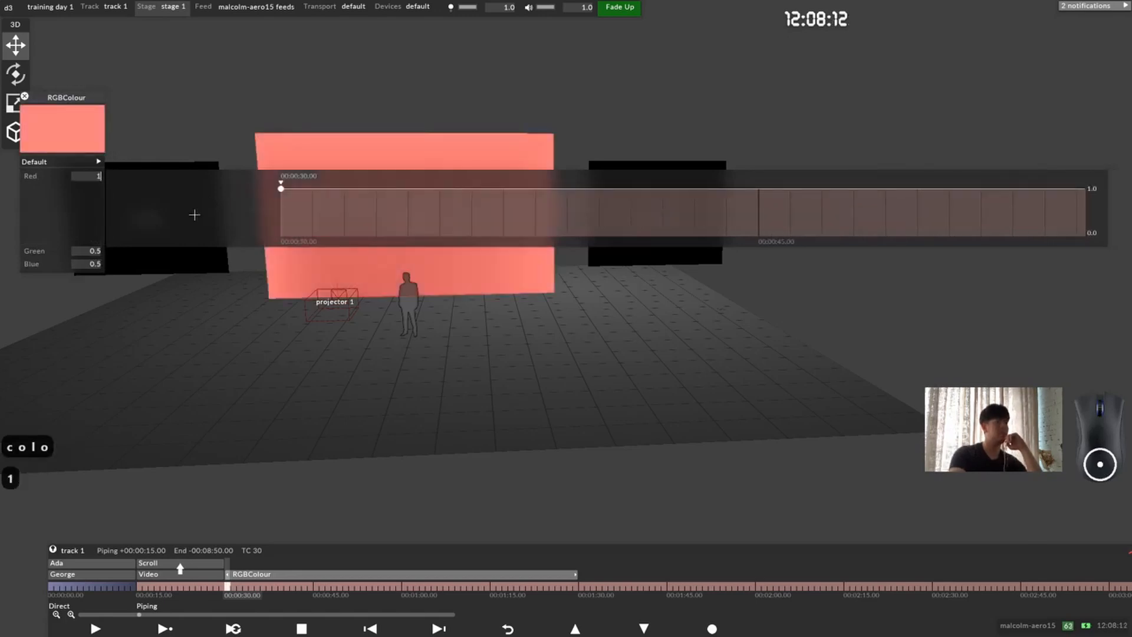
click(88, 250)
text(0)
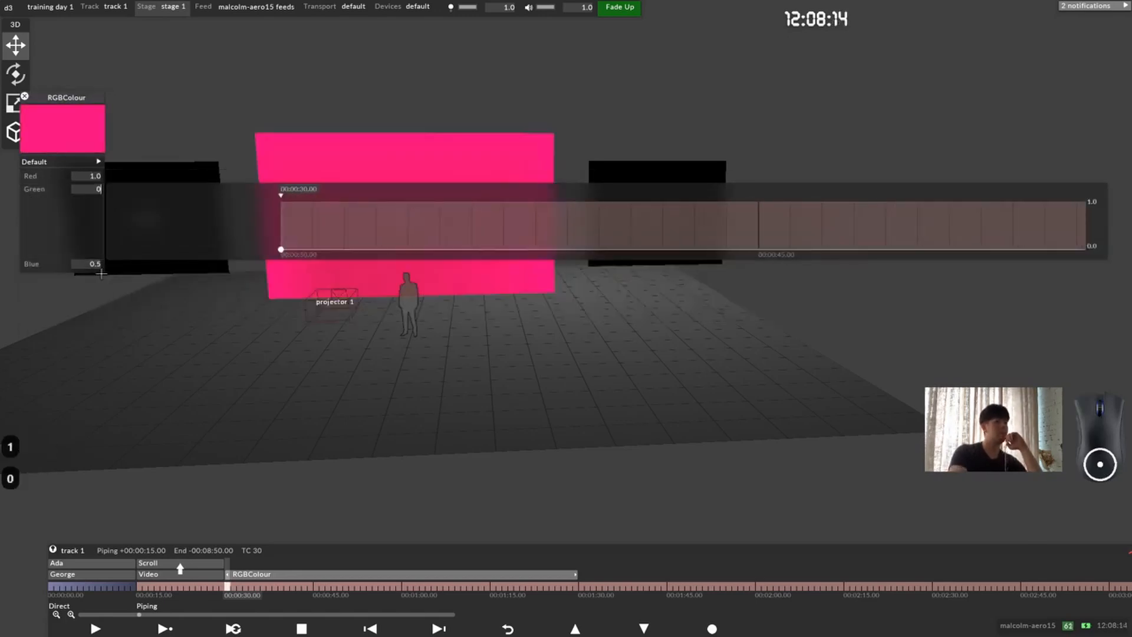
click(94, 265)
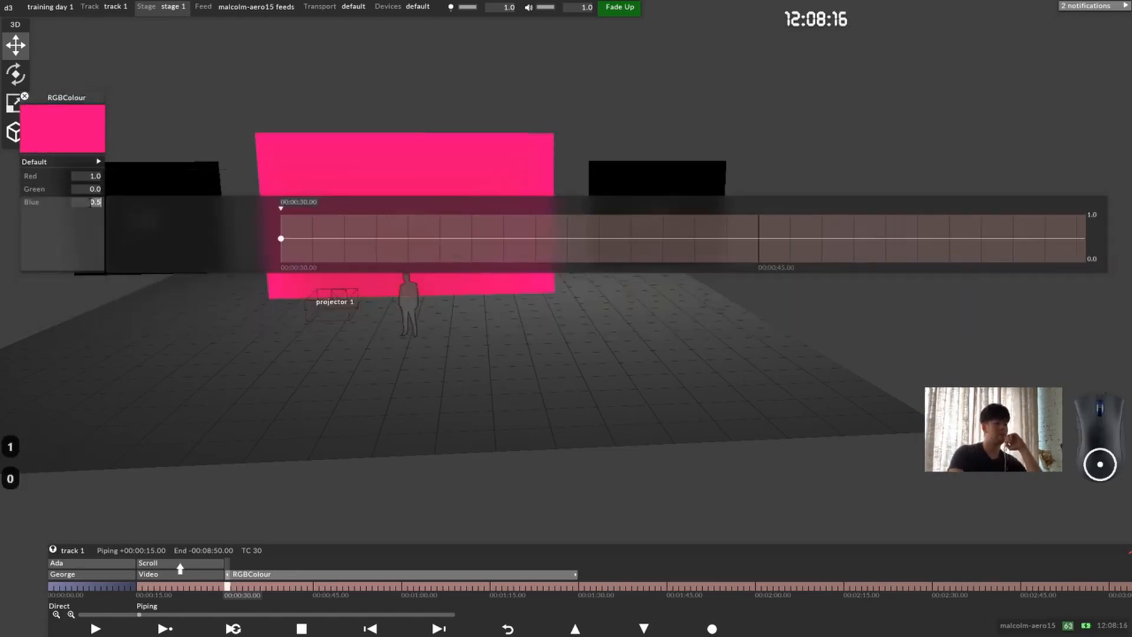
text(0)
key(Return)
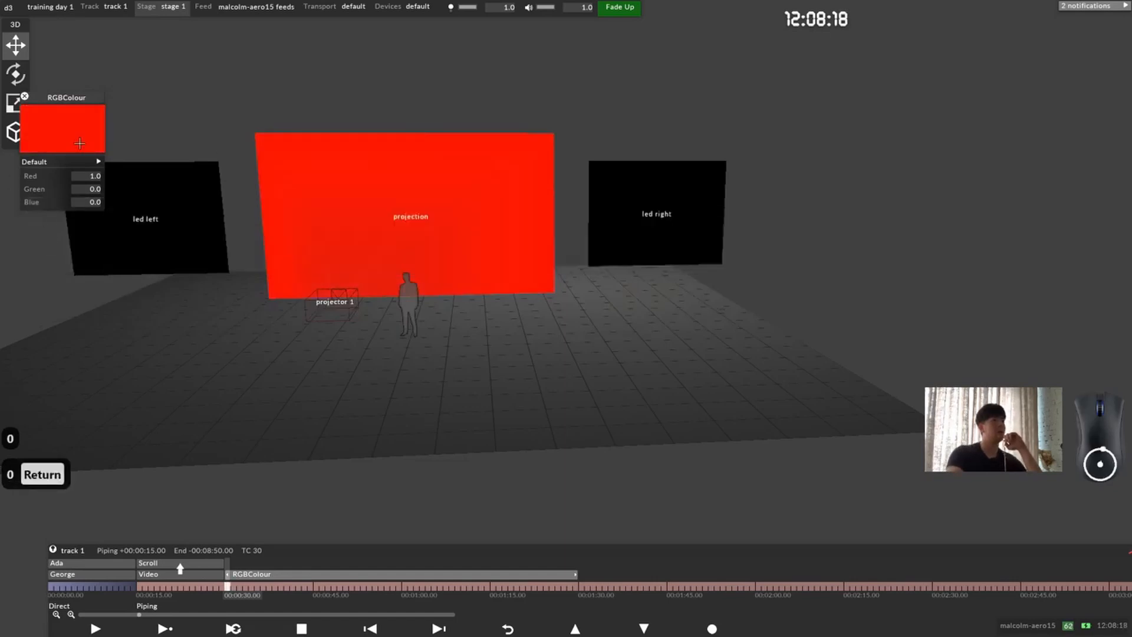
Step: Rename the RGBColour layer as Red
right_click(267, 570)
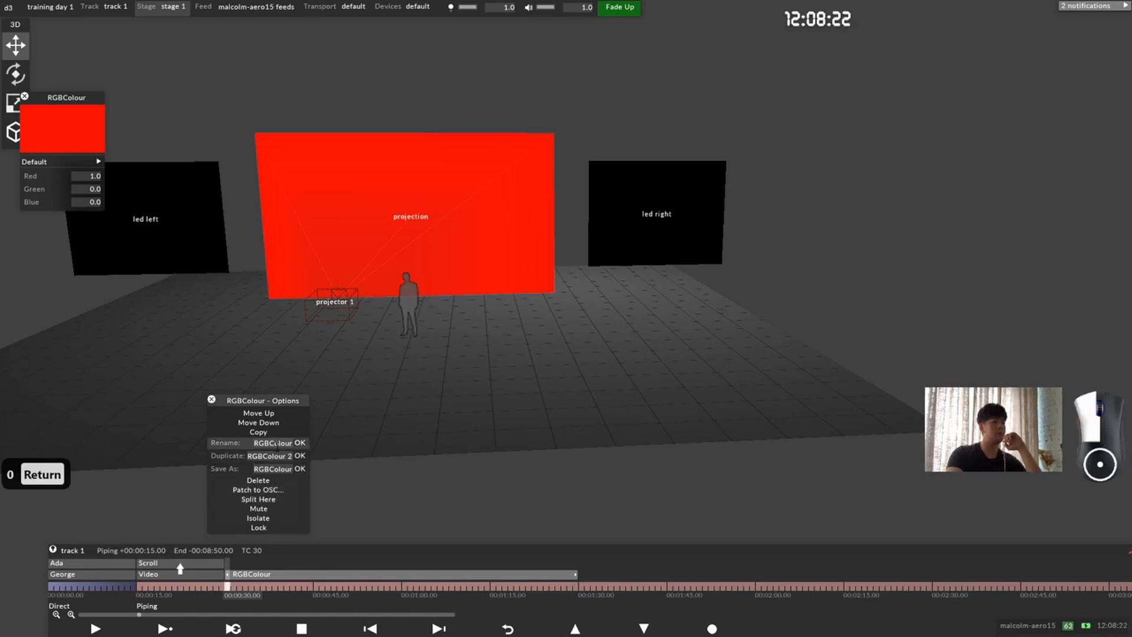
click(283, 443)
text(Red)
key(Return)
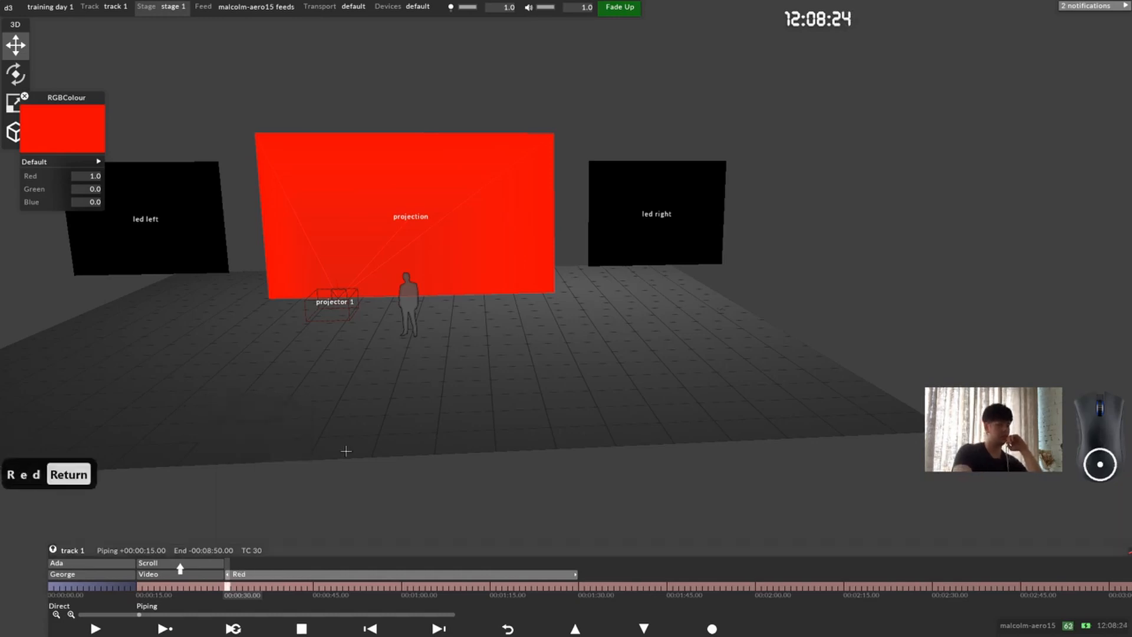
Step: Duplicate the Red layer on track 1 and name the copy Green
right_click(248, 573)
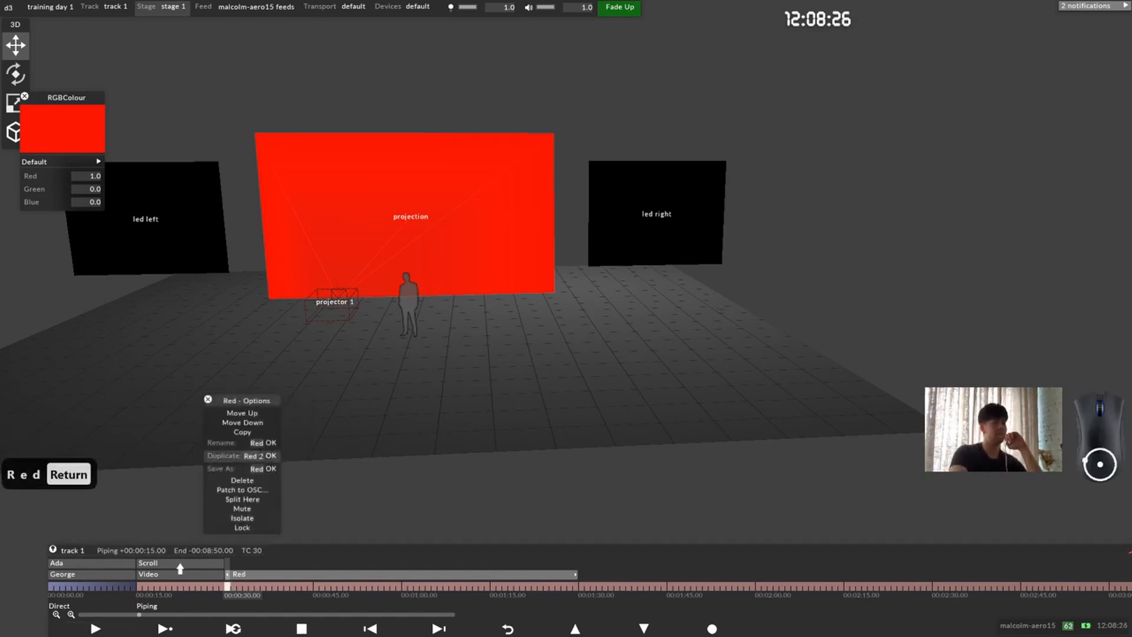
text(Green)
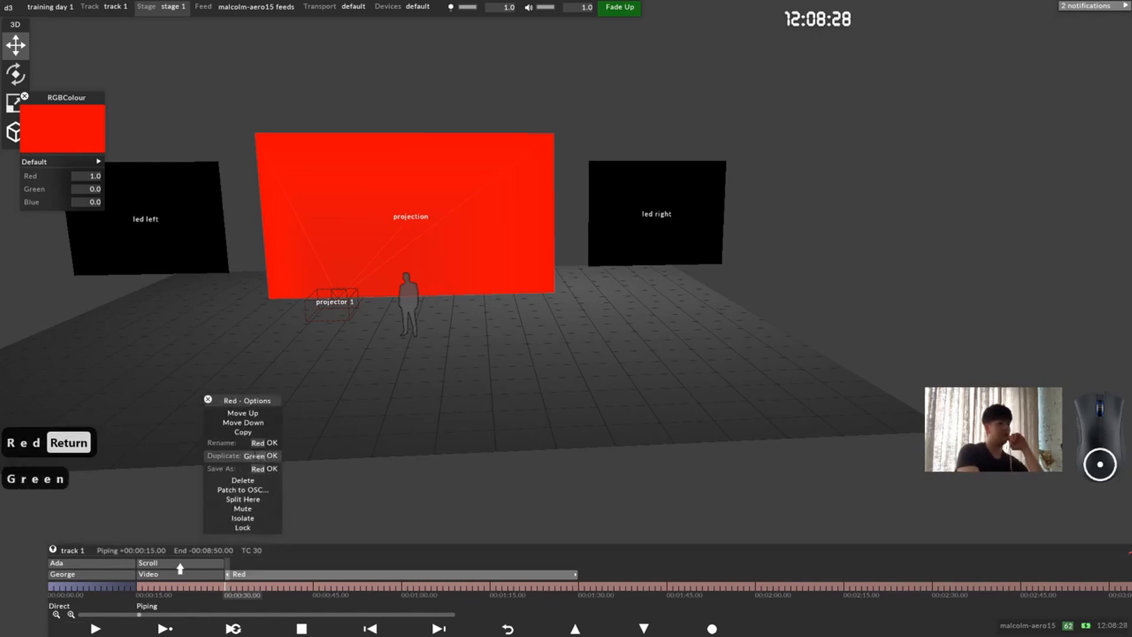
key(Return)
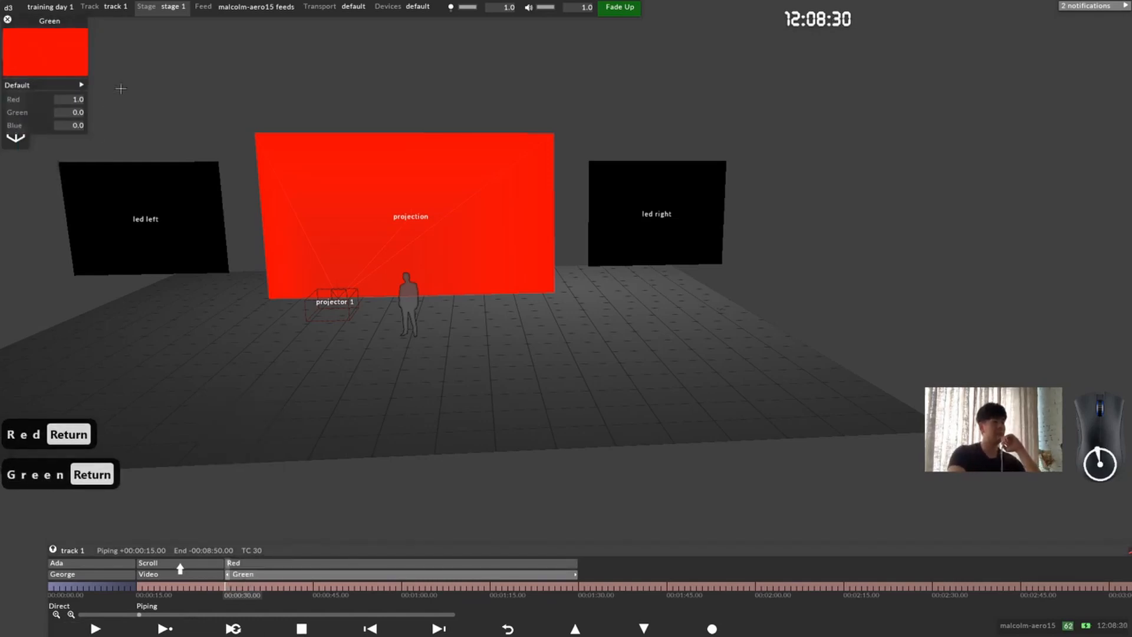
Step: Set the Green layer's red to 0 and green to 1, and close its settings
click(73, 99)
text(0)
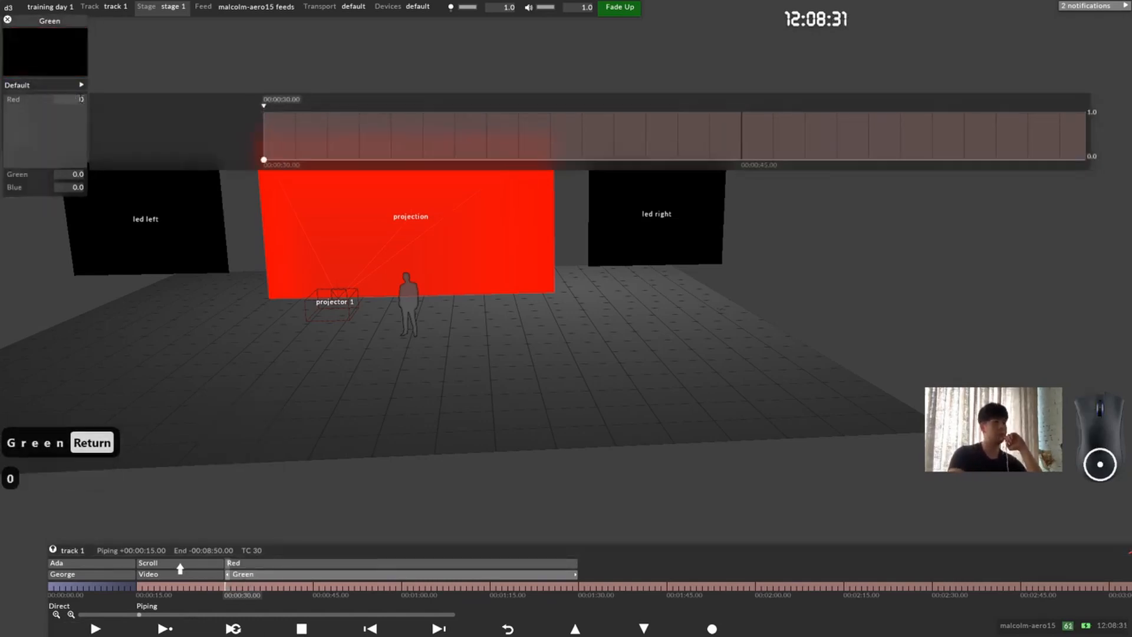
click(85, 172)
text(1)
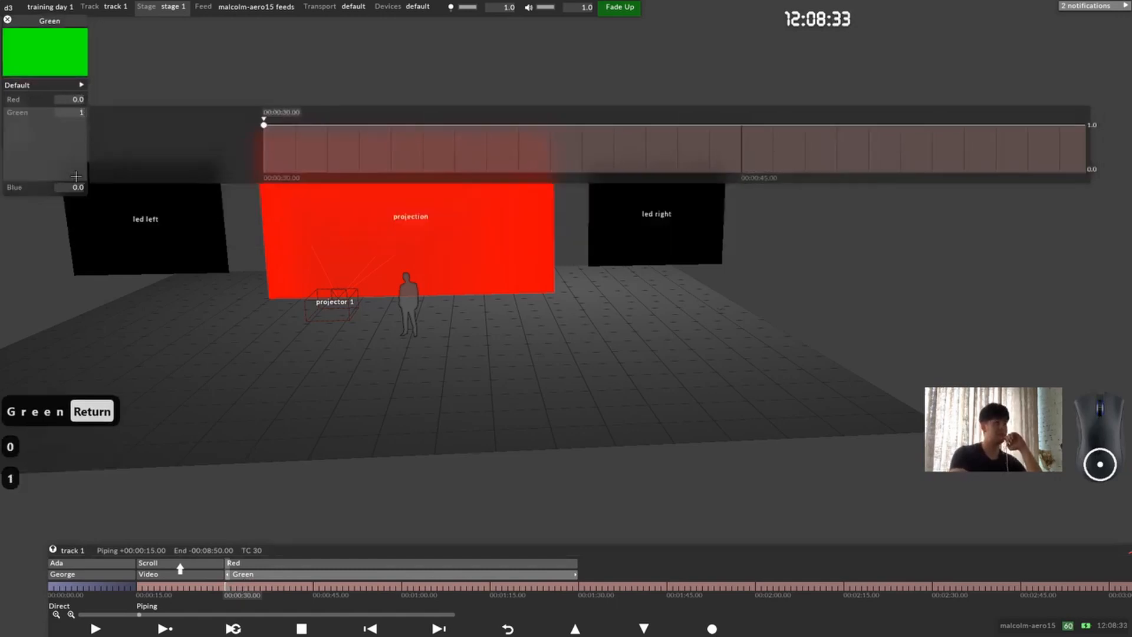
click(46, 170)
click(7, 20)
Step: Duplicate the Green layer on track 1 and name the copy Blue
right_click(242, 574)
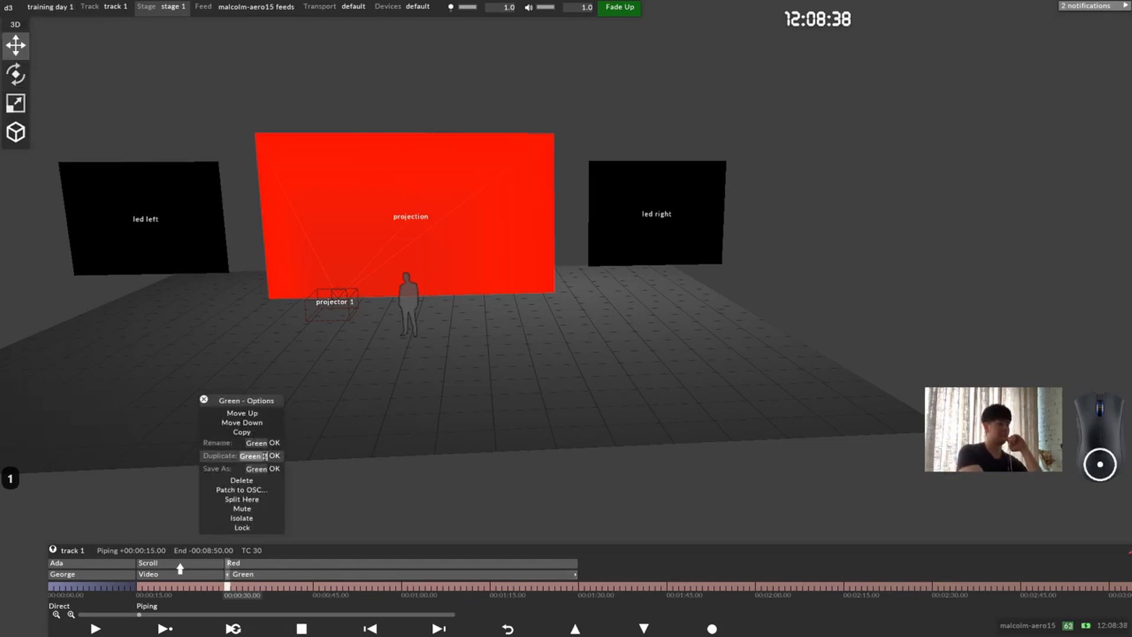
click(265, 456)
text(B)
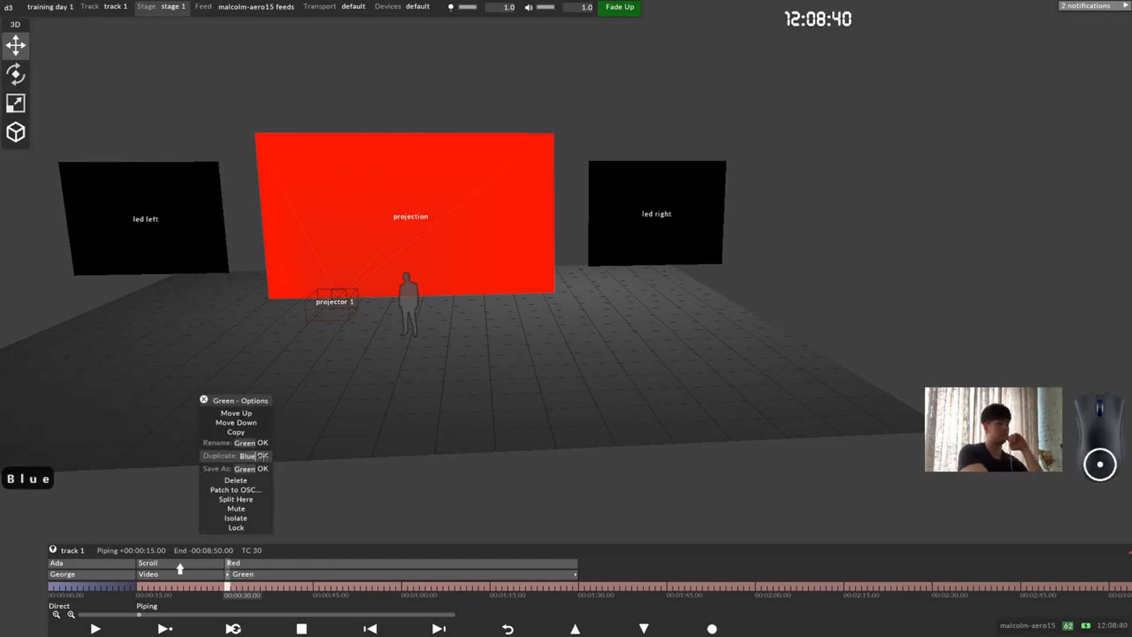
text(lue)
key(Return)
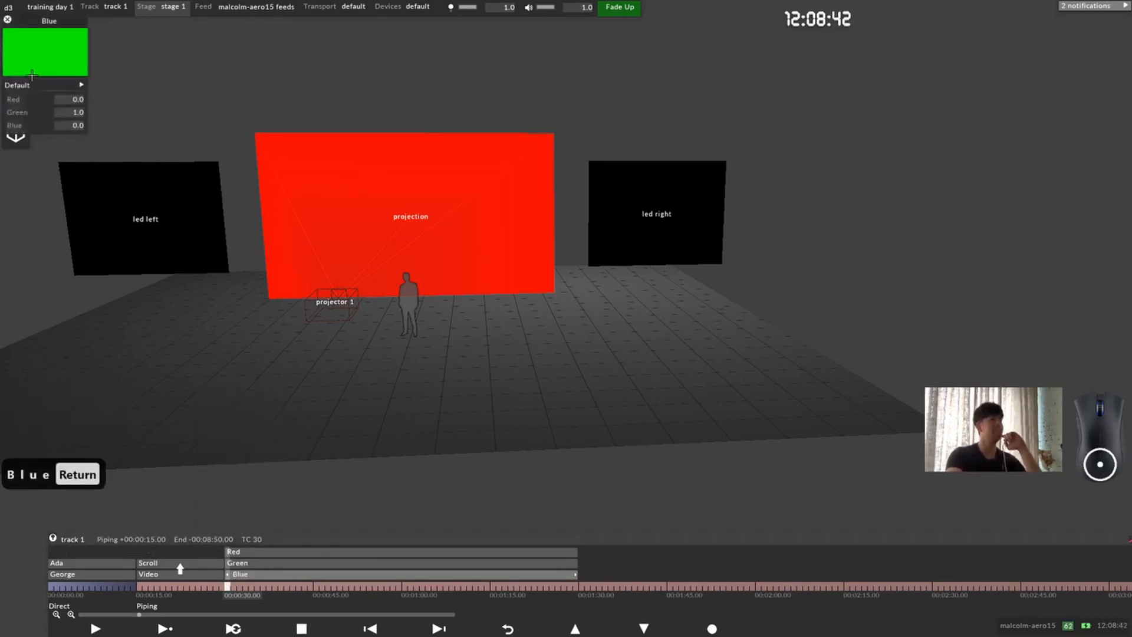
Step: Set the Blue layer's green to 0 and blue to 1, and close its settings
click(79, 112)
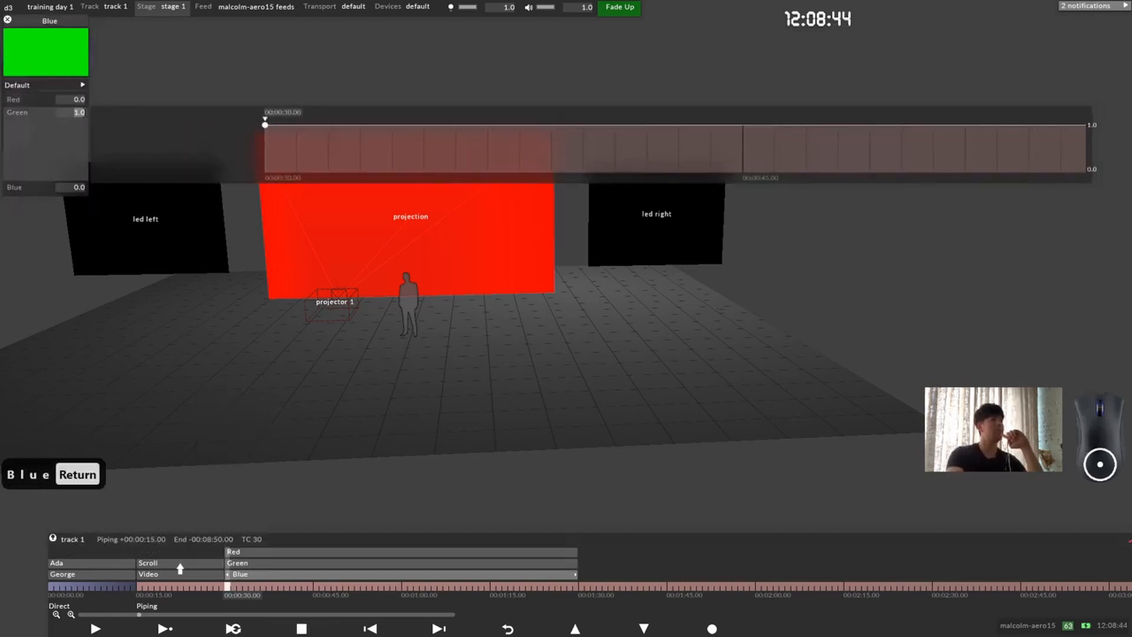
text(0)
click(66, 186)
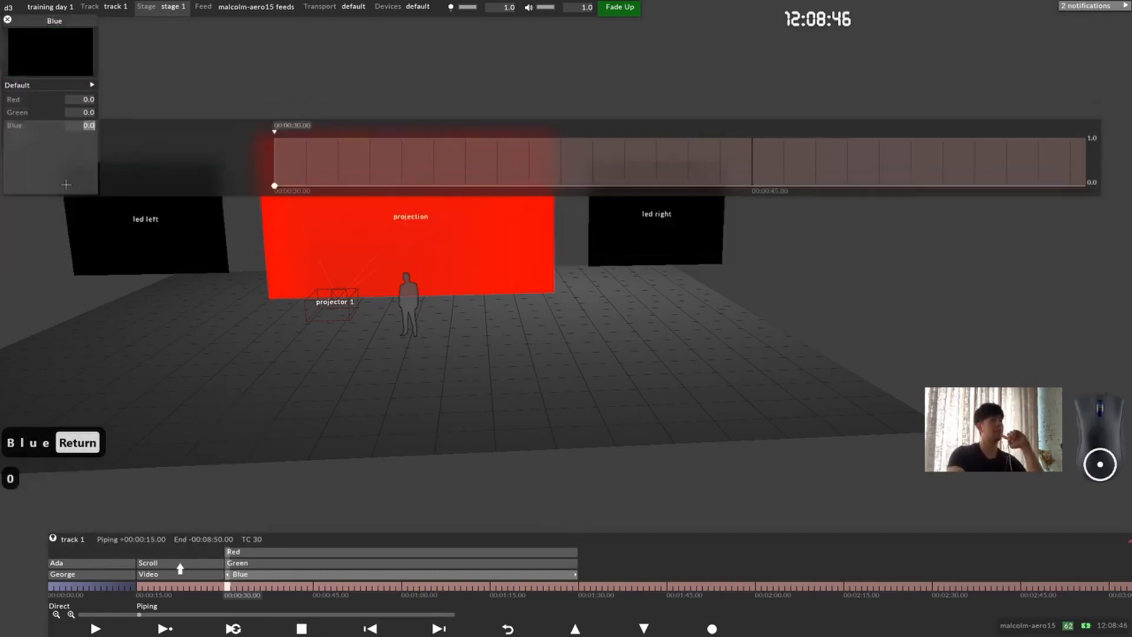
text(1)
key(Return)
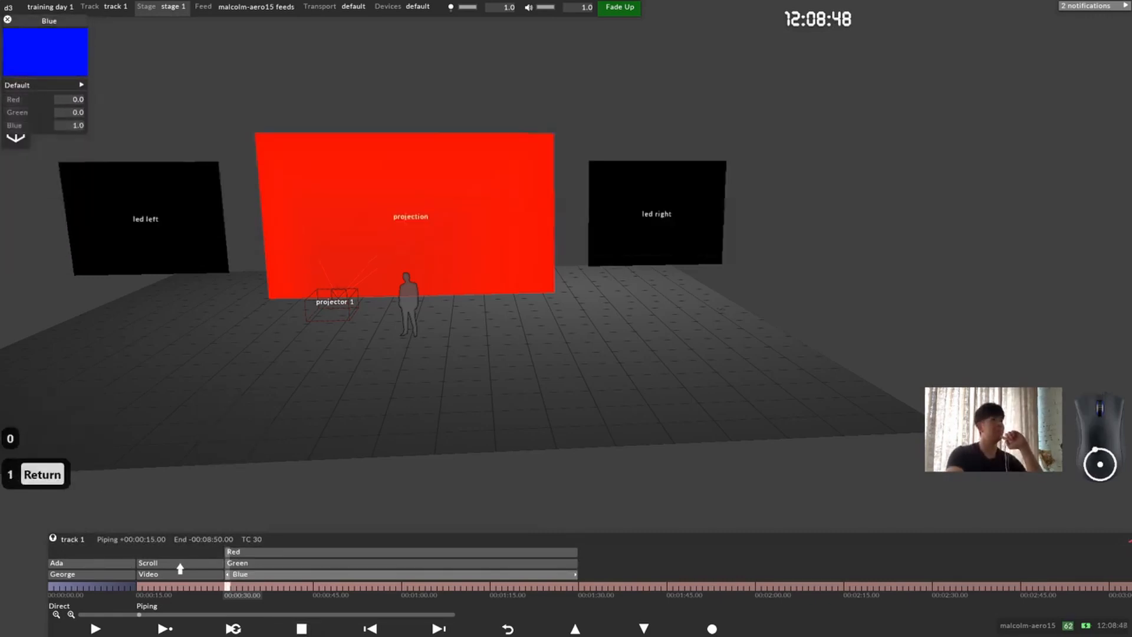
click(8, 19)
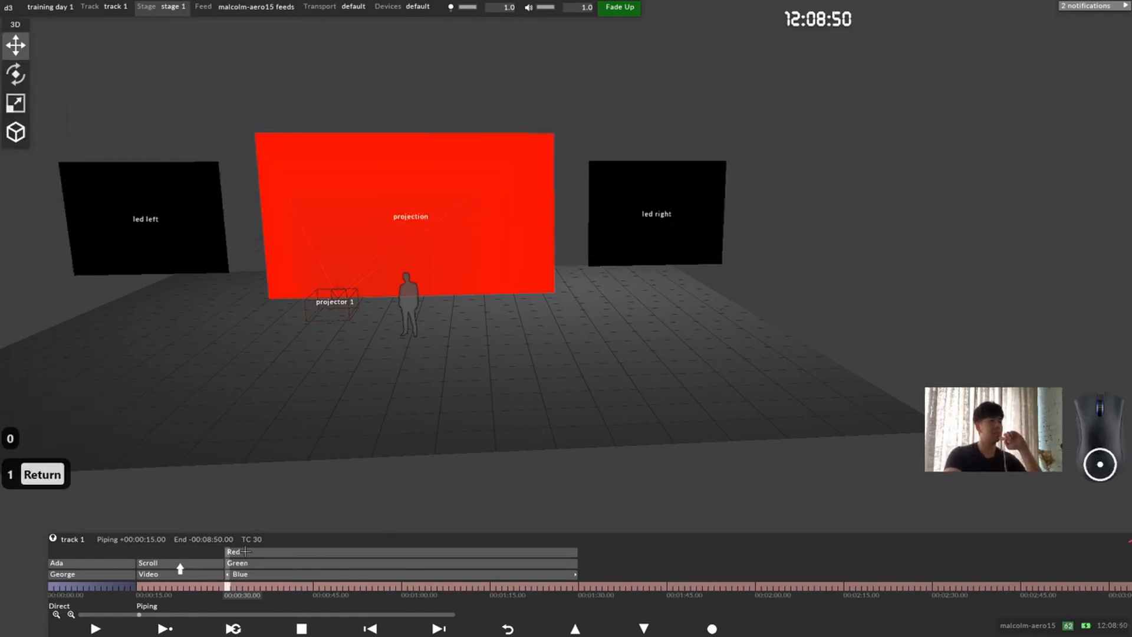
Step: Check the colour settings of the Blue, Green and Red layers one after another
click(240, 573)
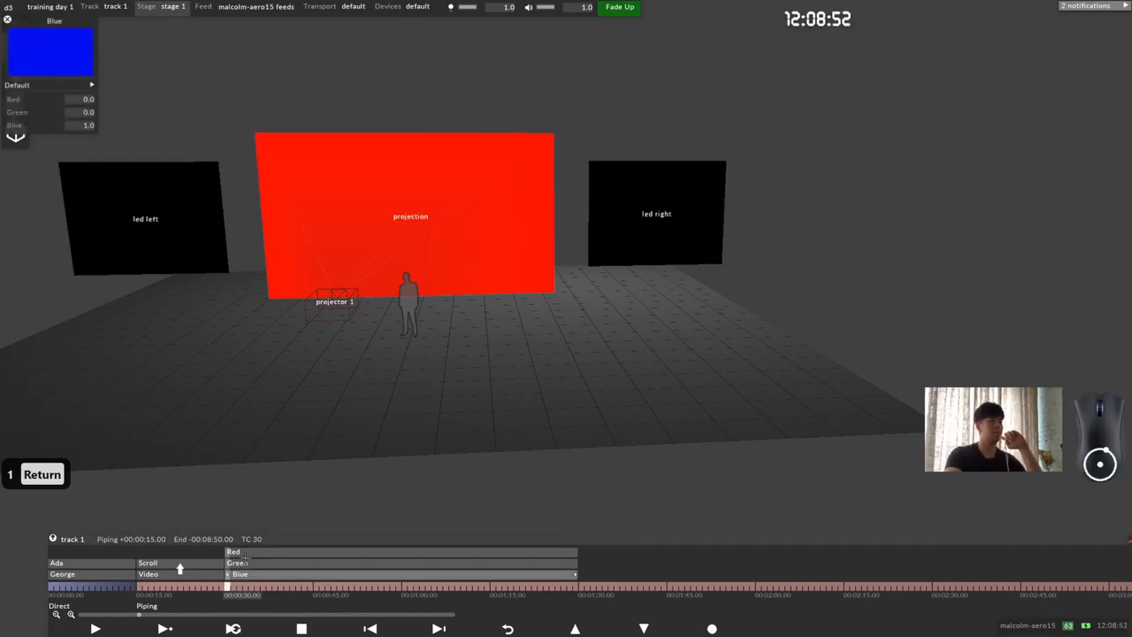
click(240, 552)
click(244, 563)
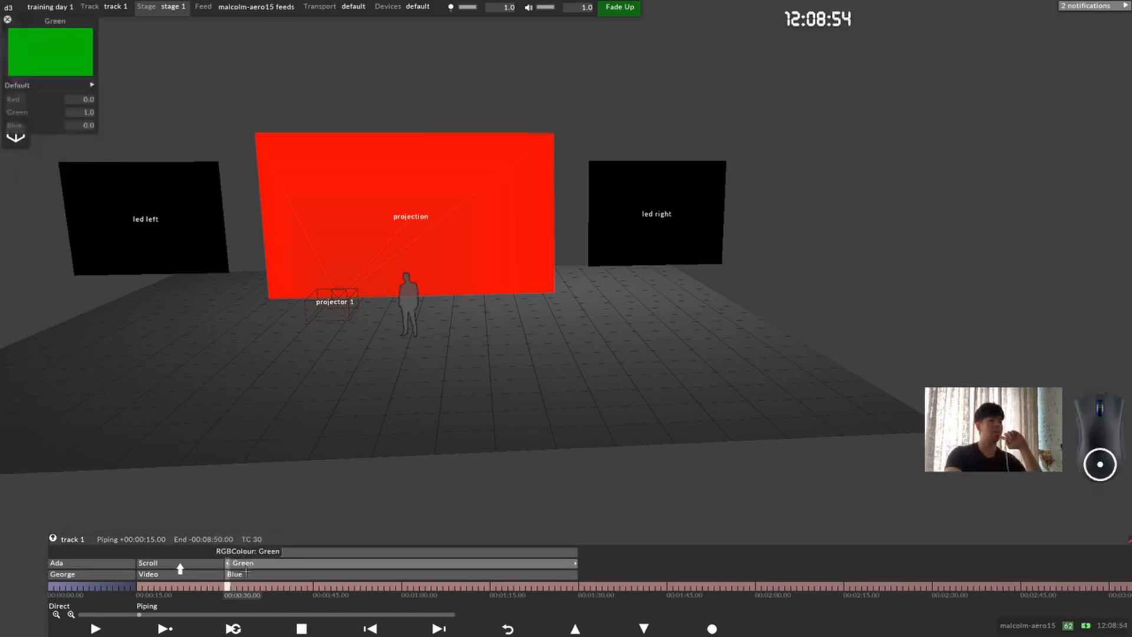
click(248, 554)
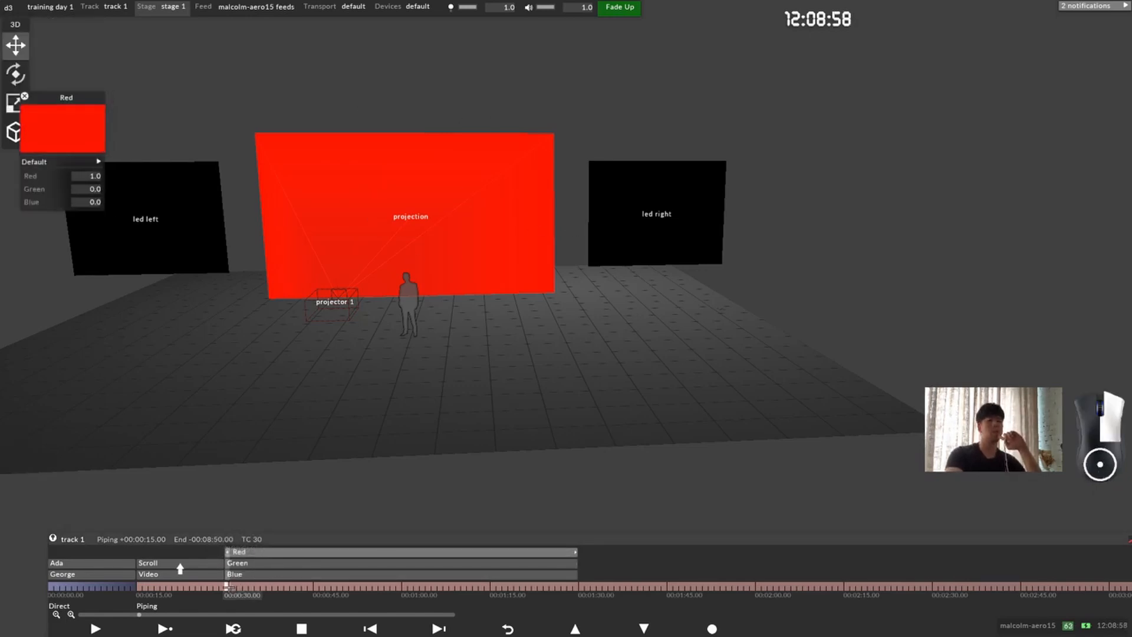
Step: Add a Compose layer above the Red layer at 00:00:30
right_click(227, 586)
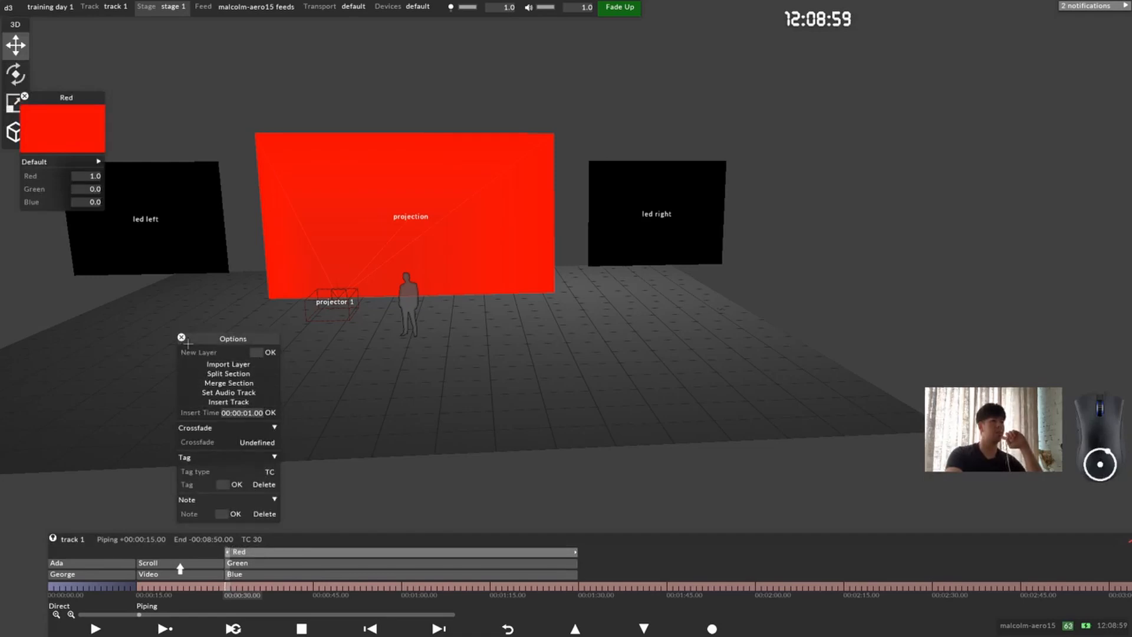
click(182, 338)
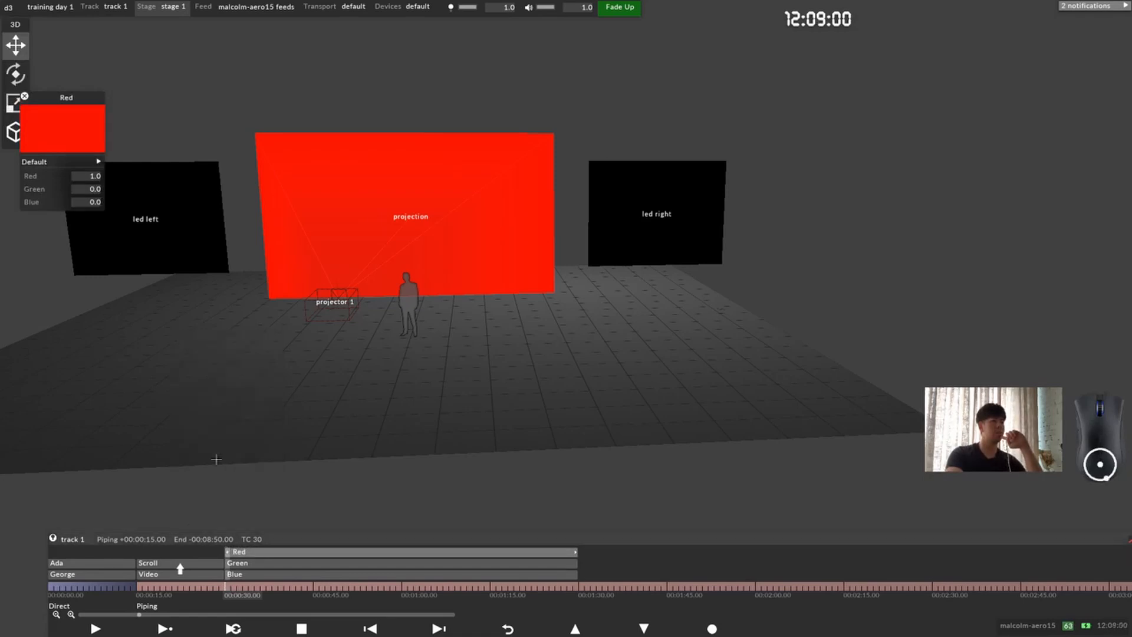
key(ctrl+l)
text(comp)
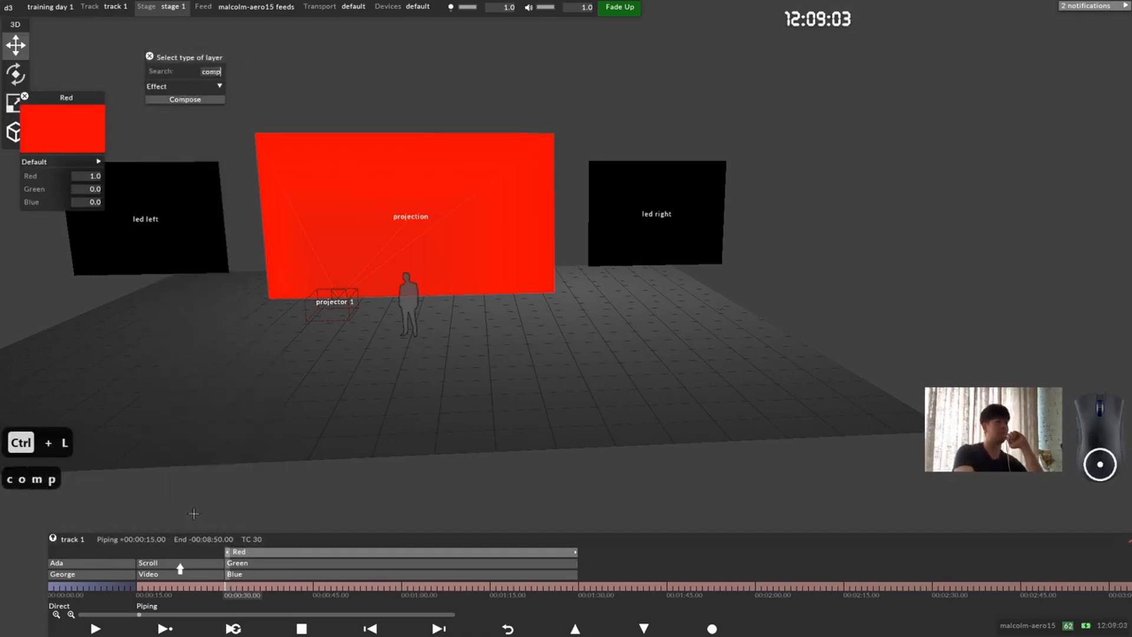
key(Return)
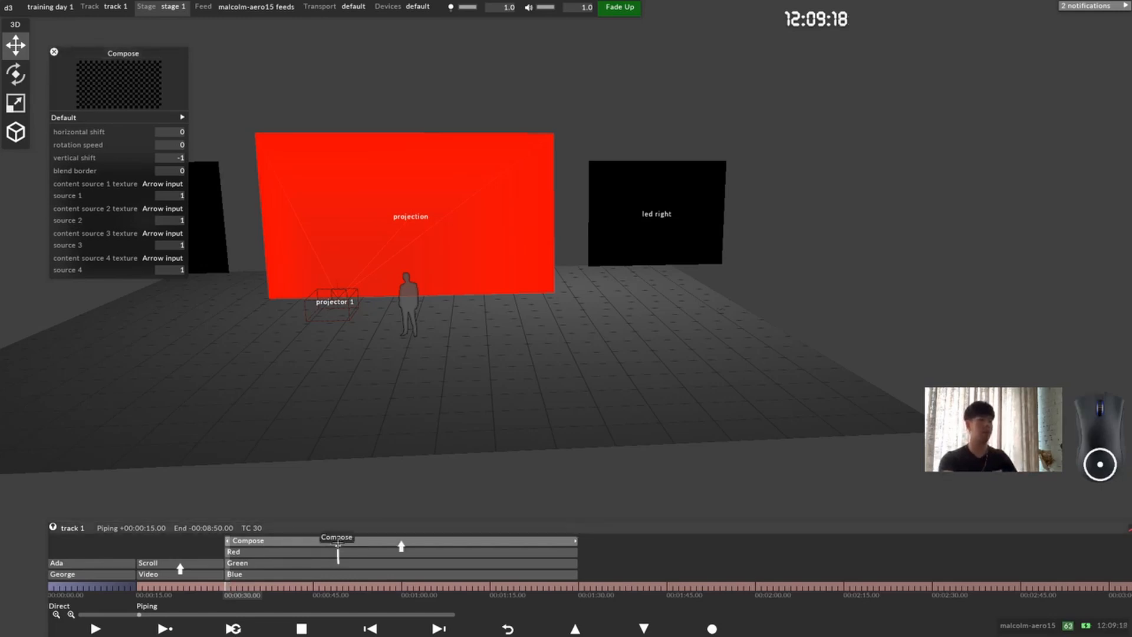
Step: Arrow the Red, Green and Blue layers into the Compose layer and set its source 4 to 0
alt+drag(337, 544, 341, 543)
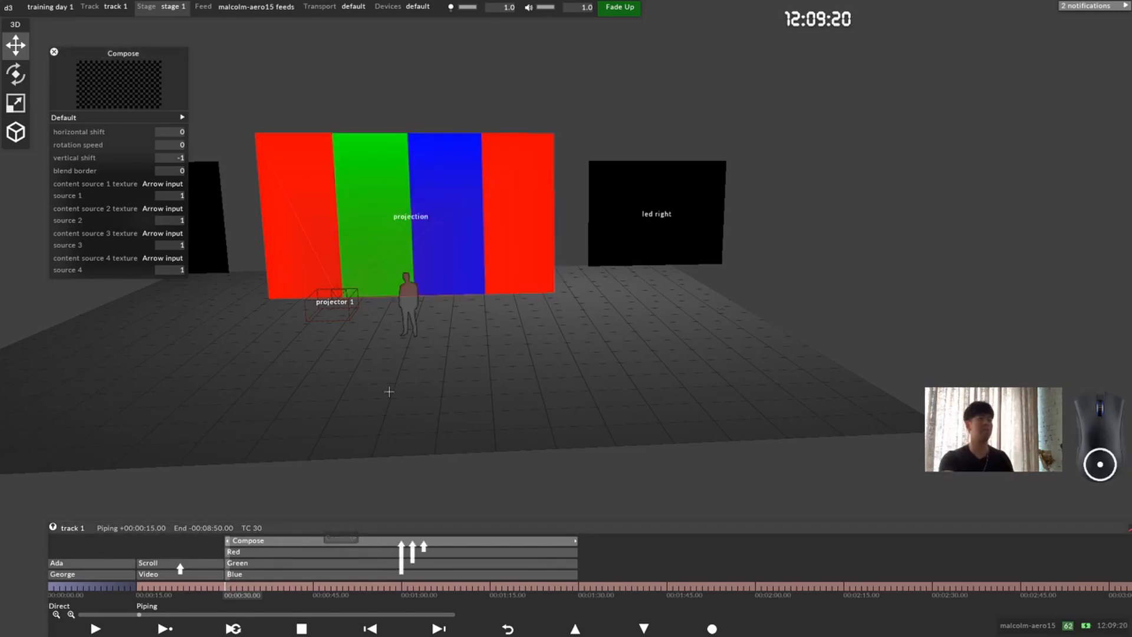
scroll(375, 279, up, 1)
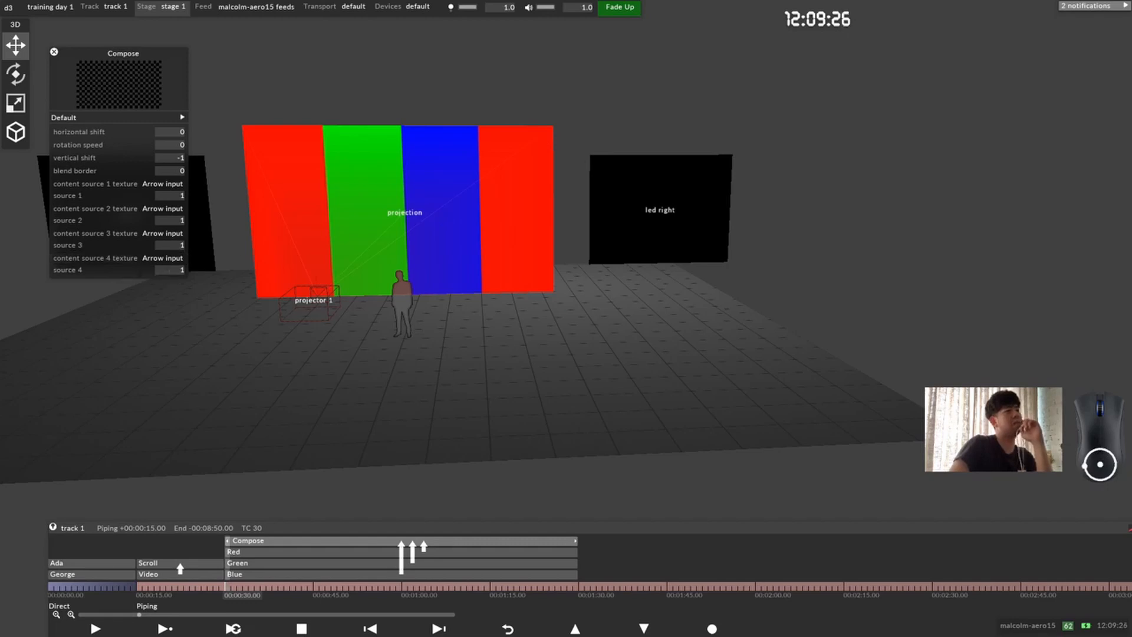
click(166, 269)
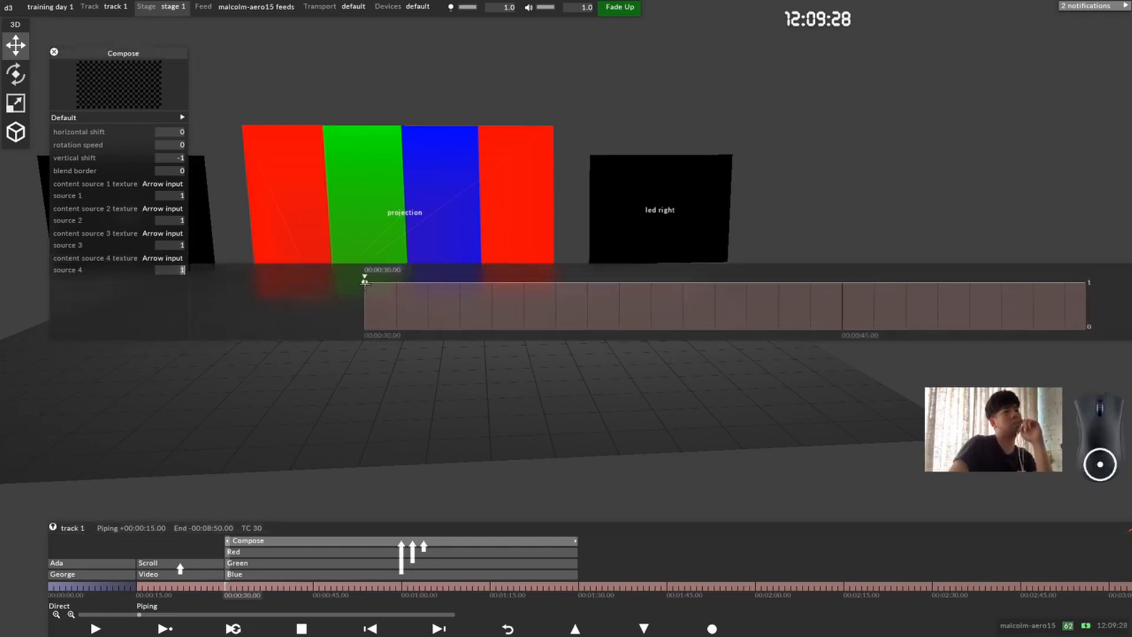
drag(365, 281, 366, 326)
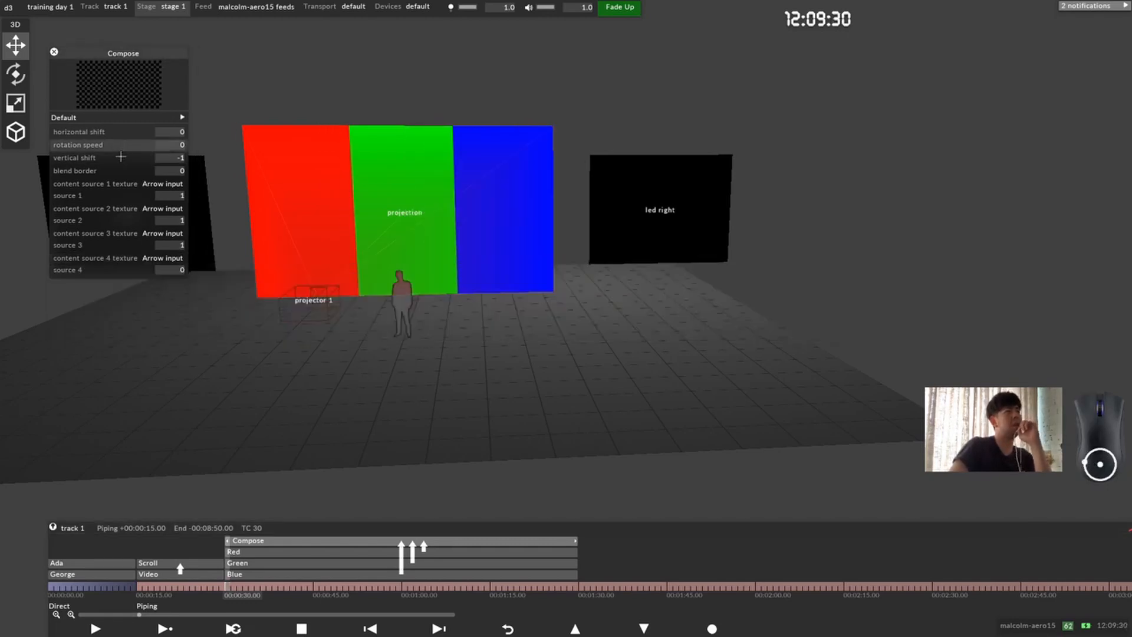
Step: Try different horizontal shift values on the Compose layer and reset the shift to 0
click(168, 133)
scroll(271, 221, up, 20)
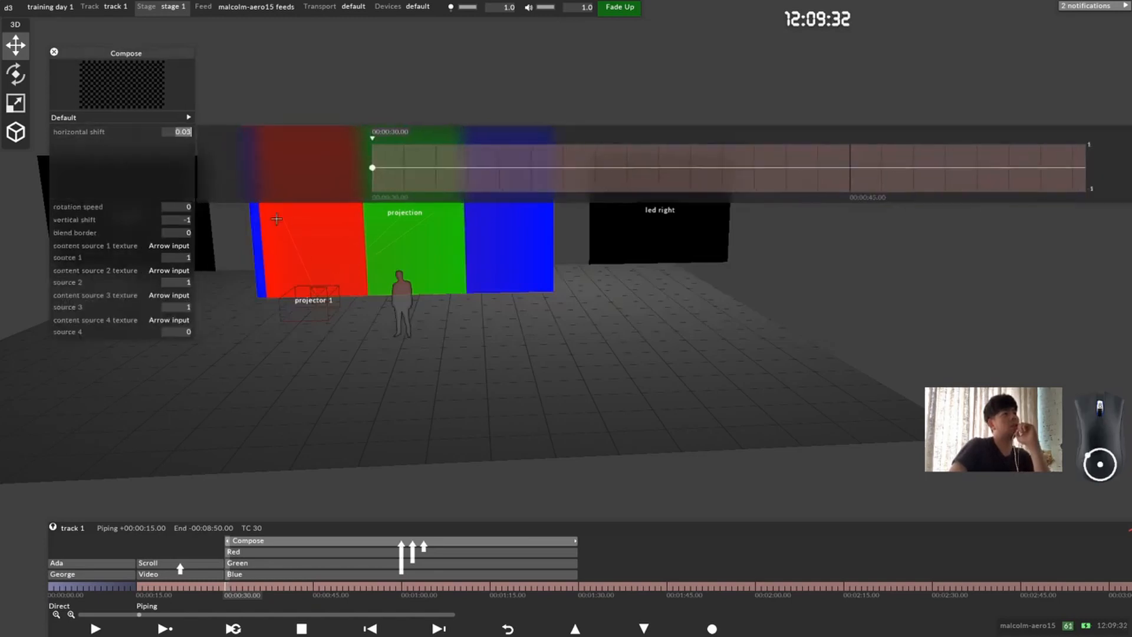
scroll(266, 224, down, 10)
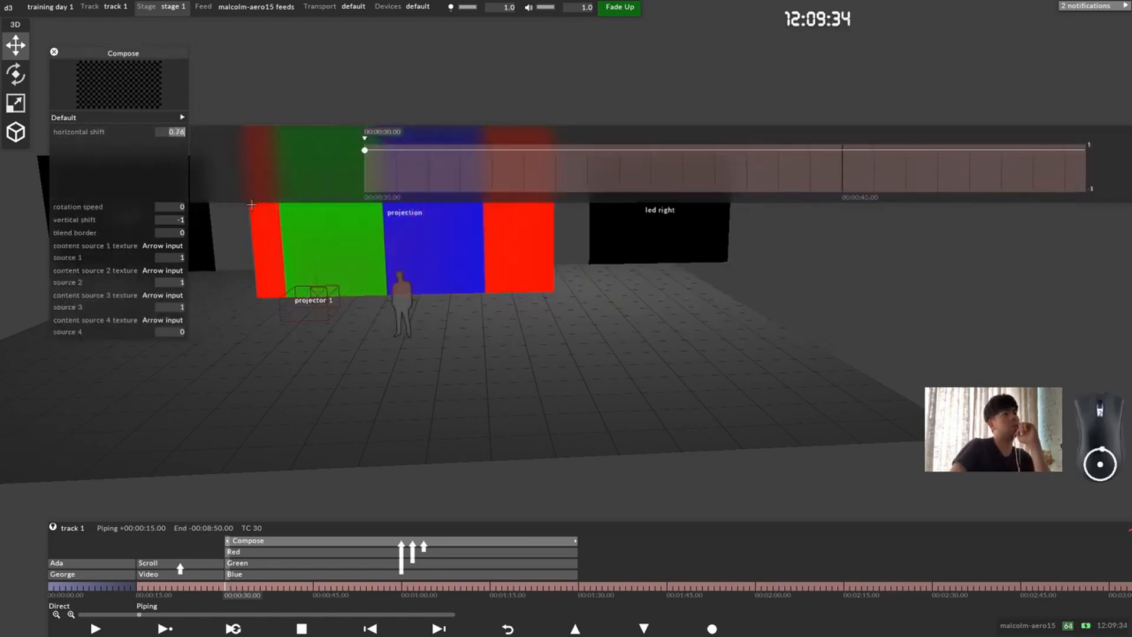
text(0)
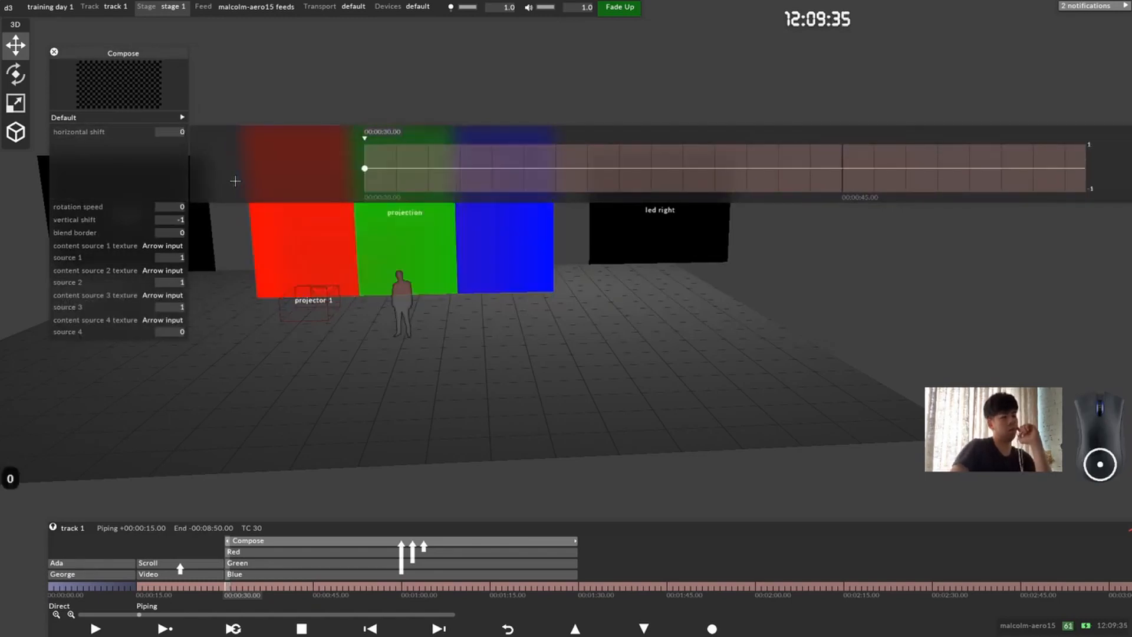
click(114, 165)
Step: Set the Compose layer's rotation speed to 60
click(114, 146)
scroll(421, 302, up, 20)
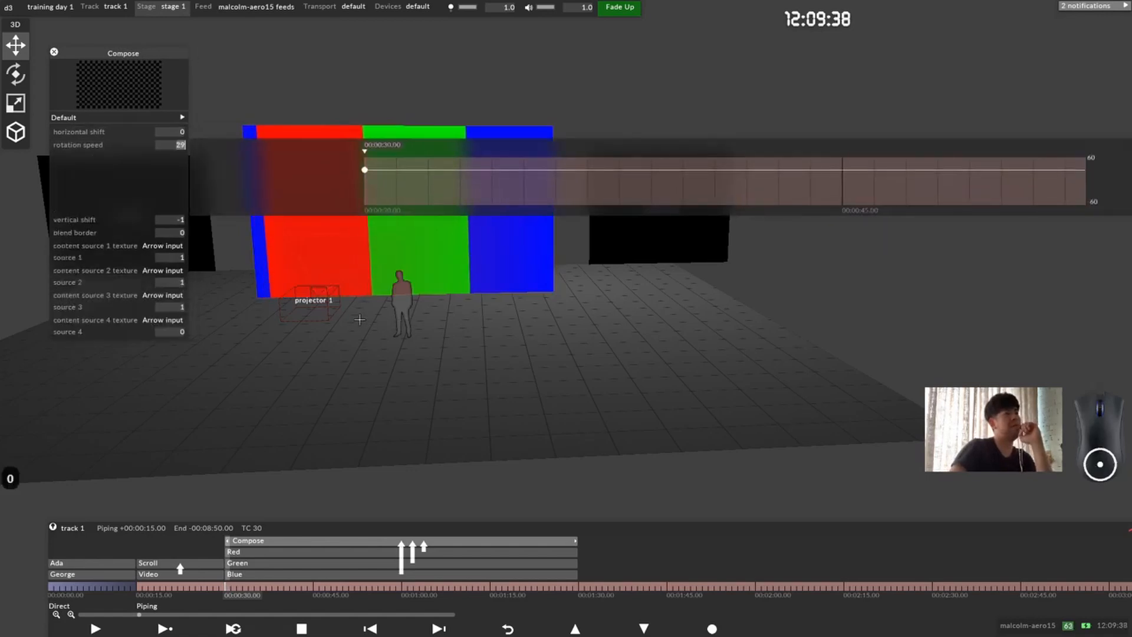
scroll(339, 325, up, 11)
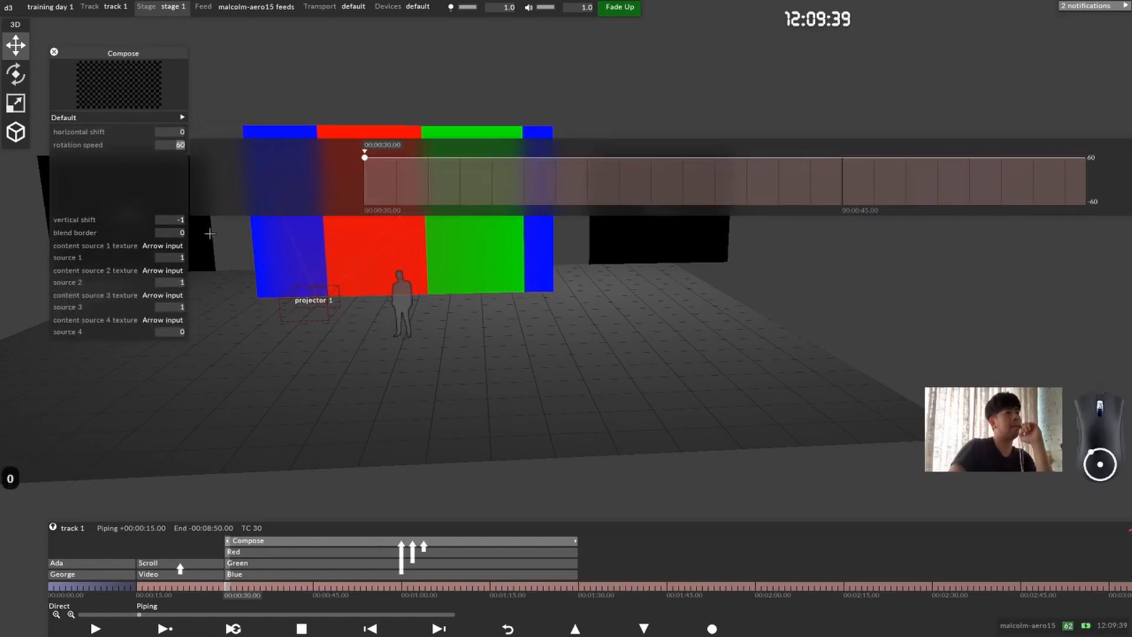
click(136, 177)
Step: Set the Compose layer's blend border to 1 and close its settings
click(171, 171)
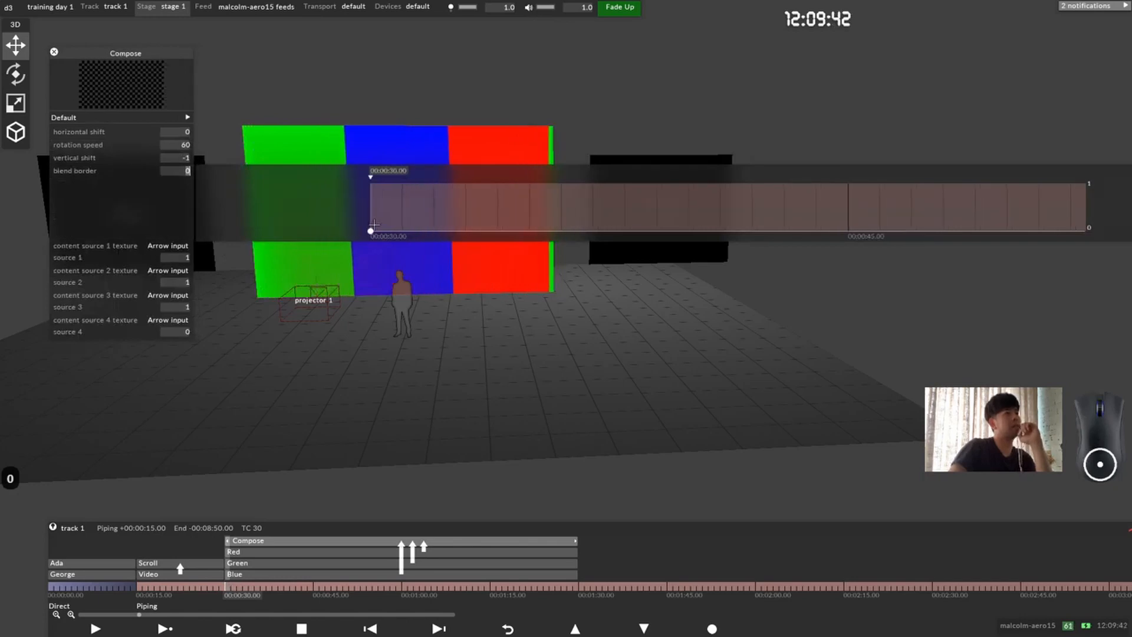
scroll(353, 205, up, 10)
drag(354, 204, 352, 171)
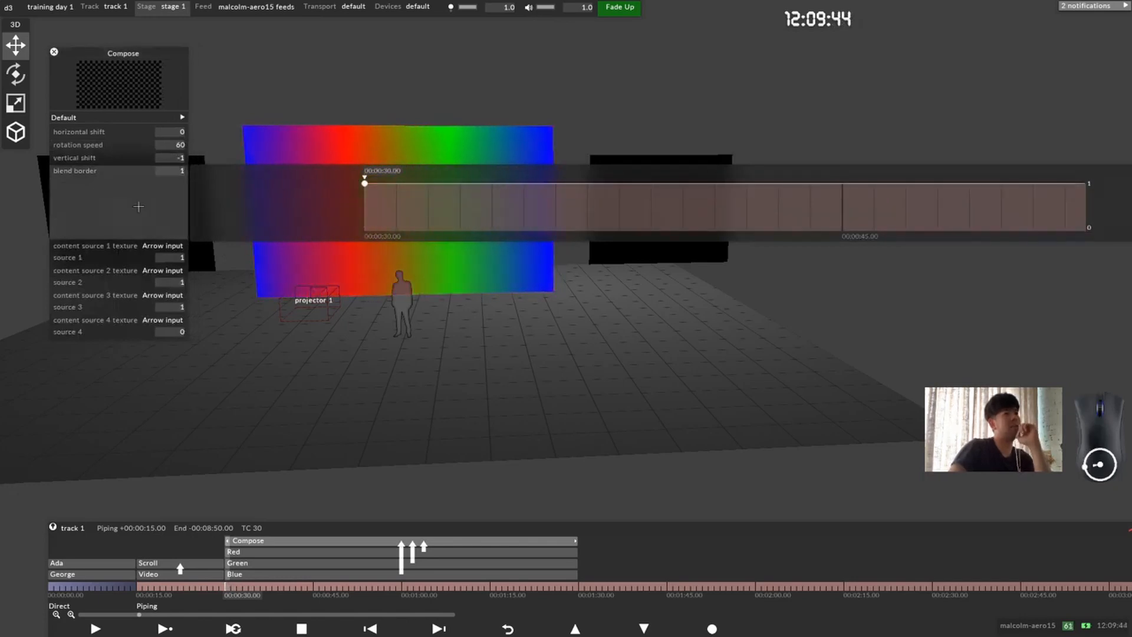
click(139, 205)
drag(447, 180, 451, 225)
right_drag(451, 225, 574, 347)
scroll(574, 346, up, 1)
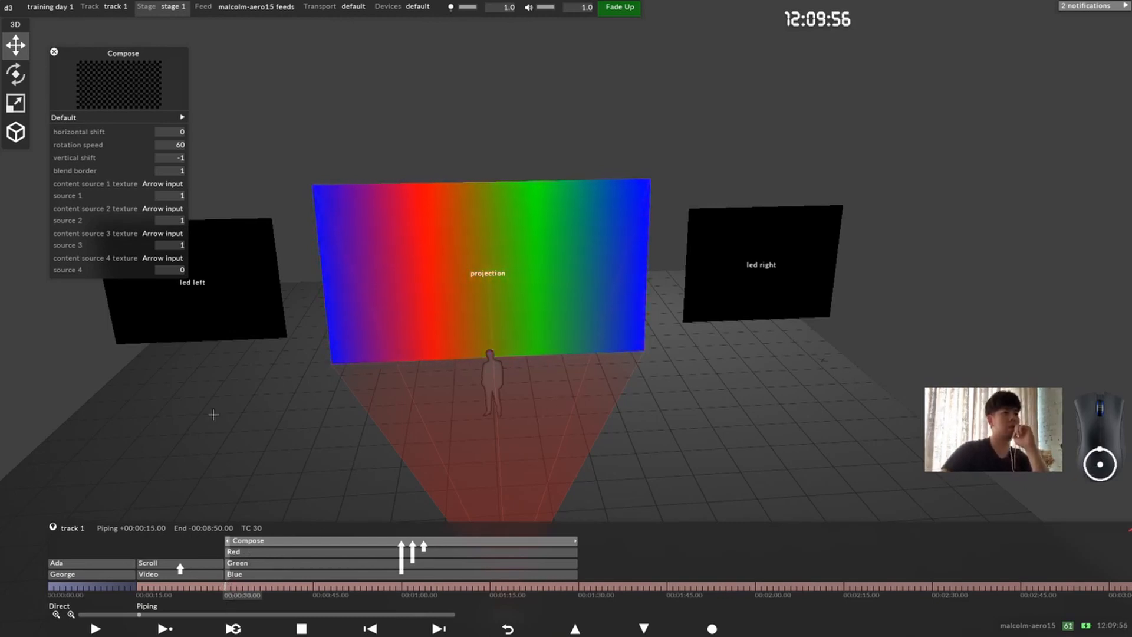
click(54, 52)
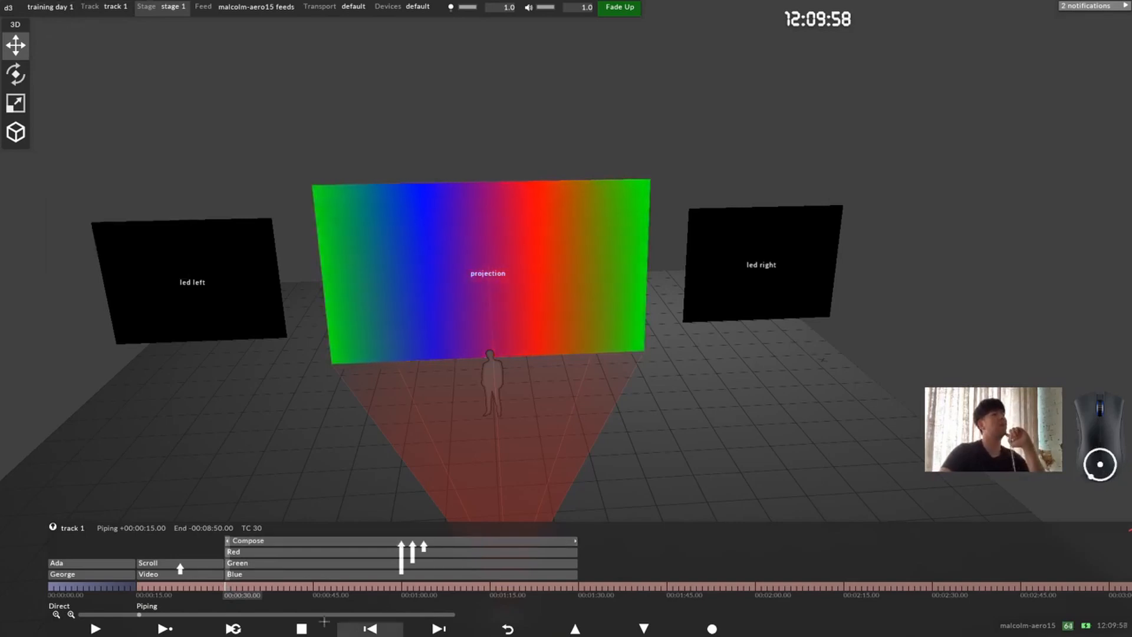
Step: Add the note "piping 2" to the timeline at 00:00:30 and split the section there
right_click(227, 586)
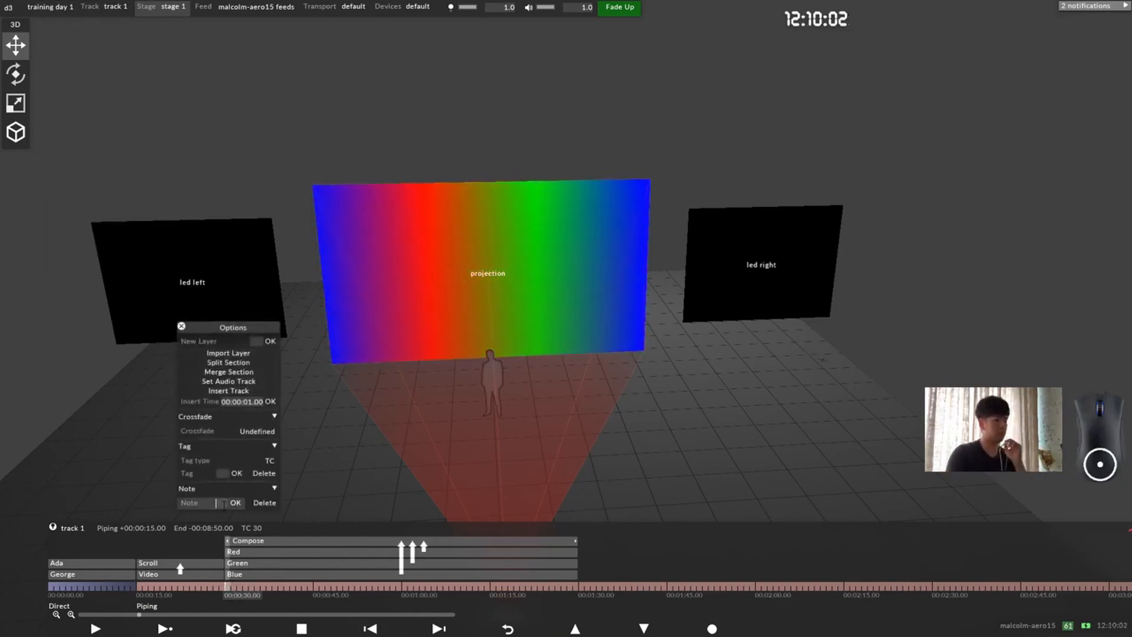
text(piping 2)
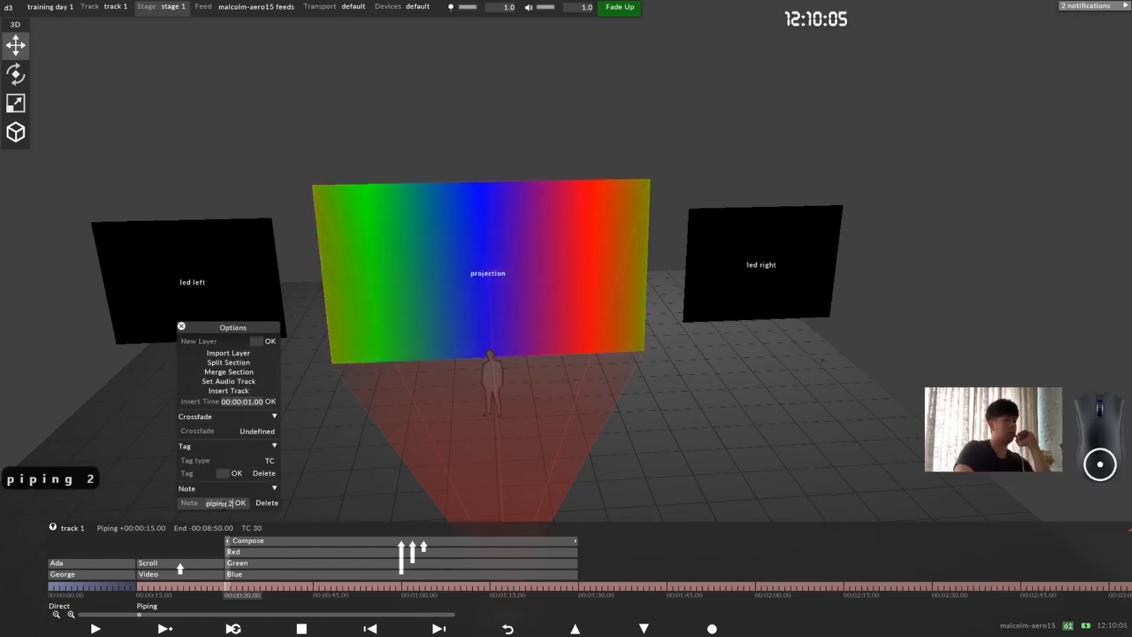
key(Return)
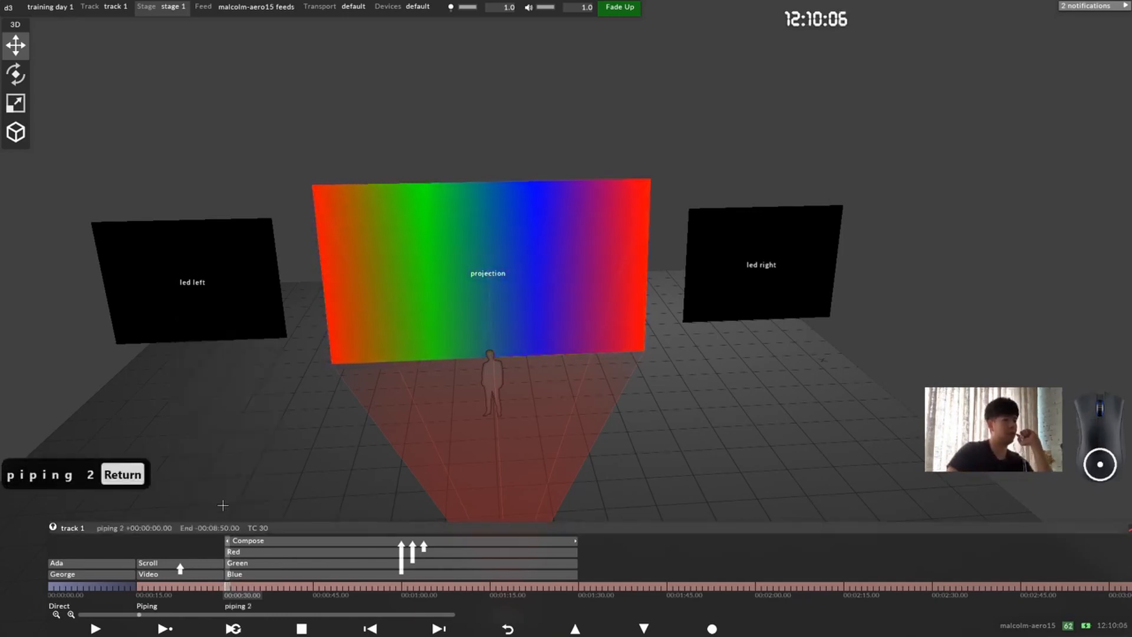
key(alt+s)
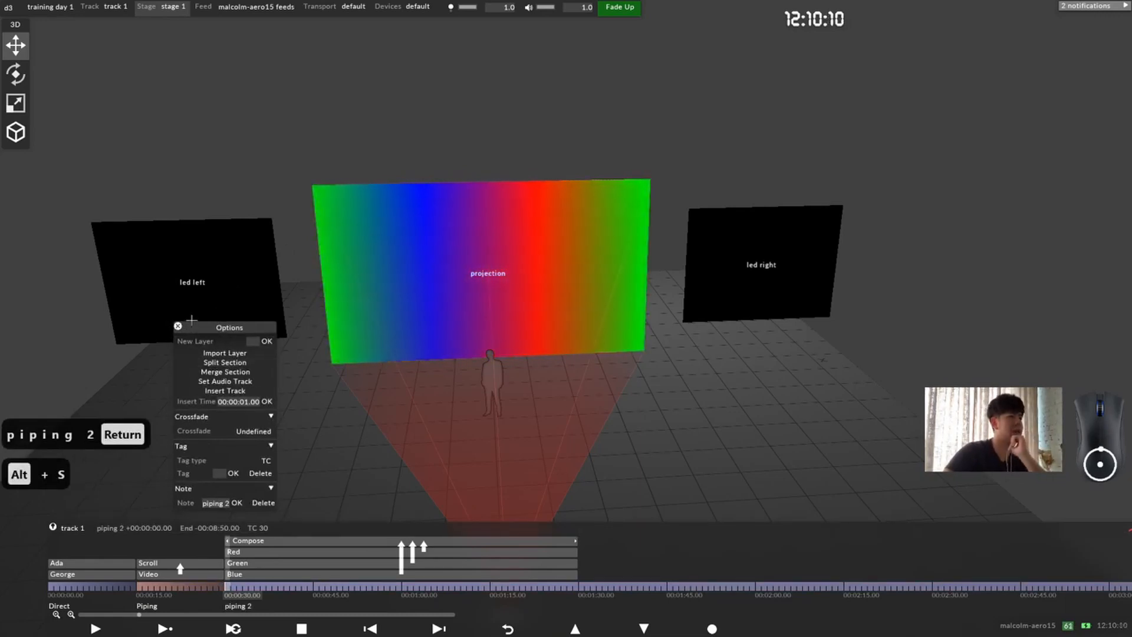
Step: Close the note options and group the Compose, Red, Green and Blue layers under the name "Rainbow"
click(178, 325)
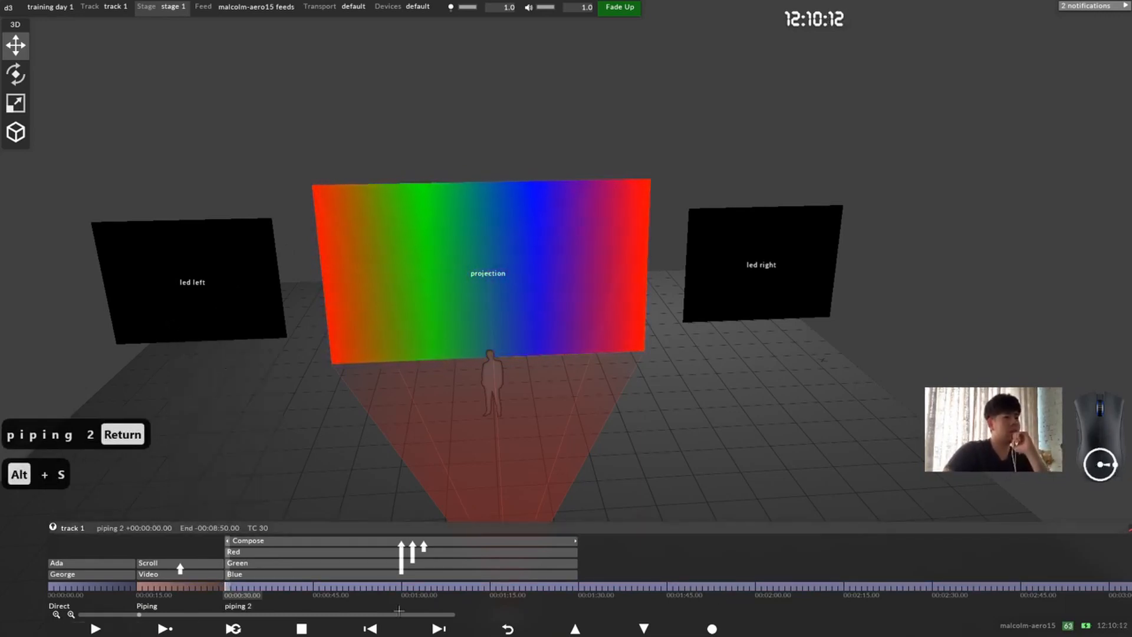
drag(250, 549, 205, 571)
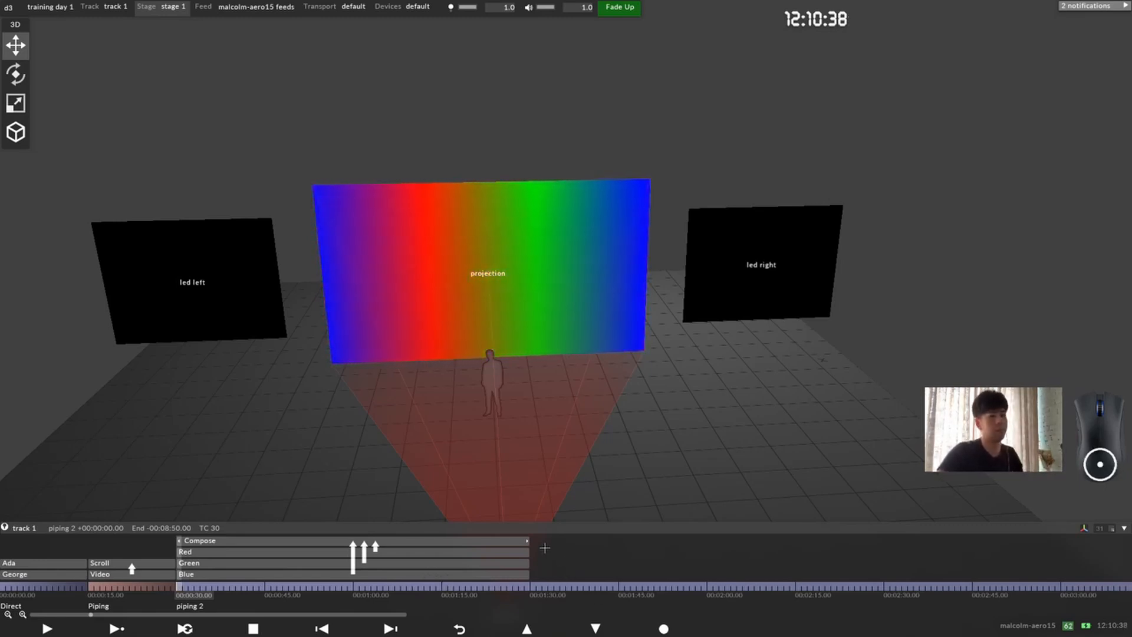
drag(541, 540, 450, 579)
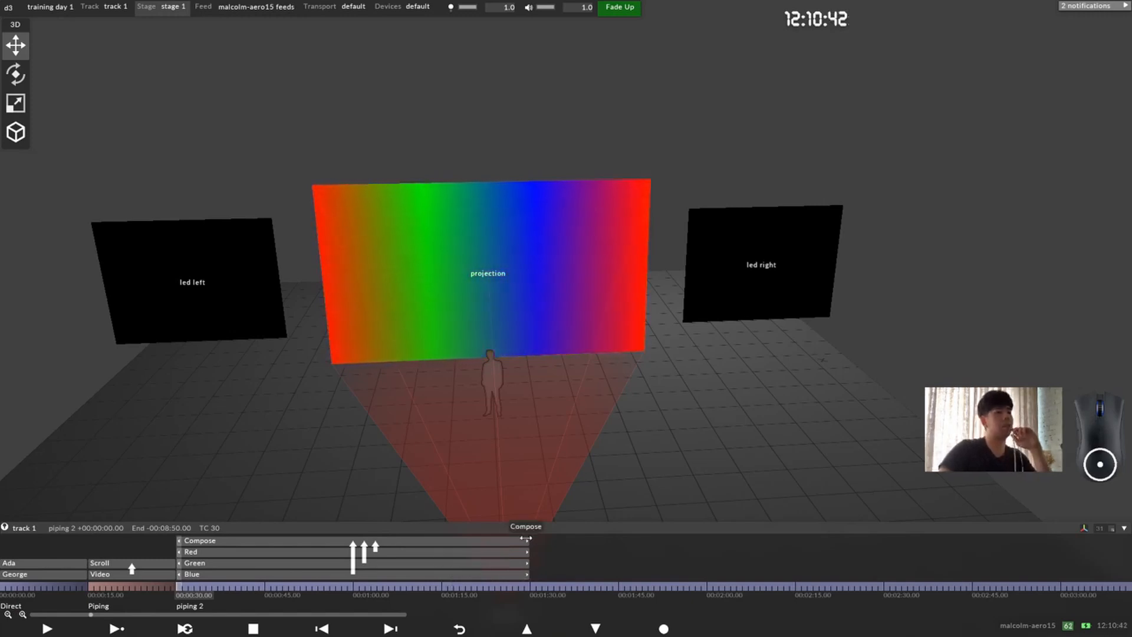
right_click(464, 543)
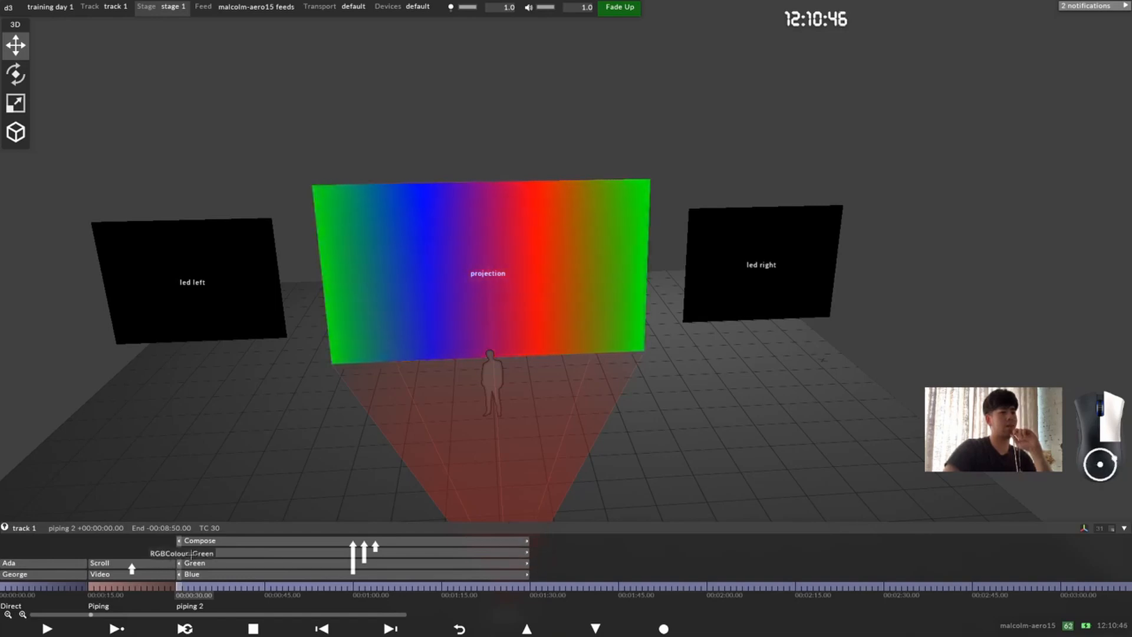
right_click(454, 526)
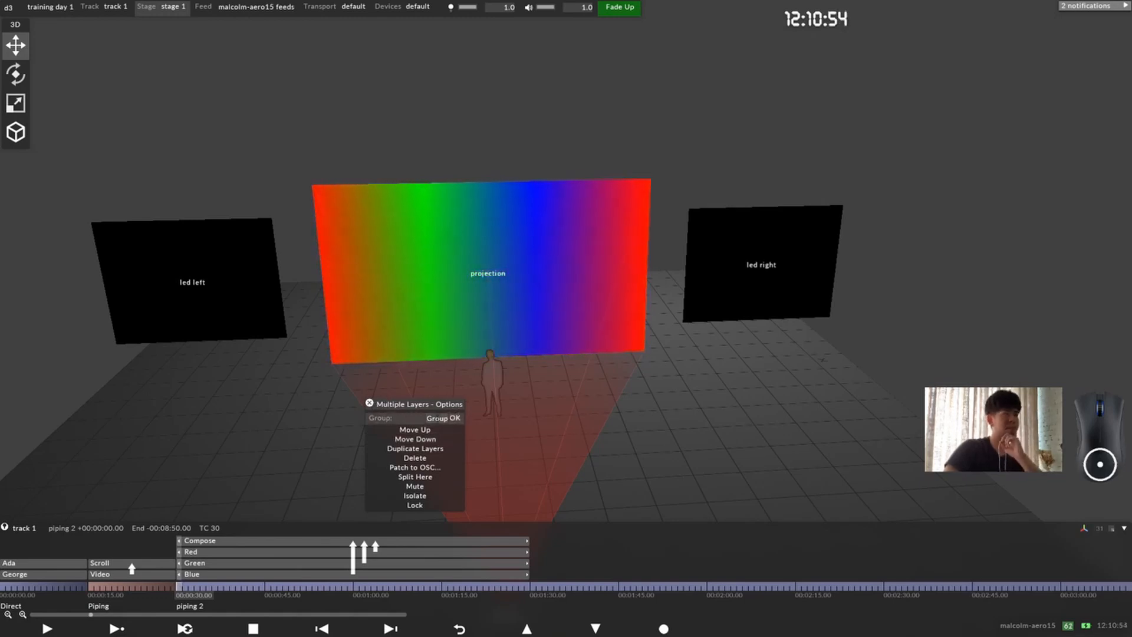
text(Rao)
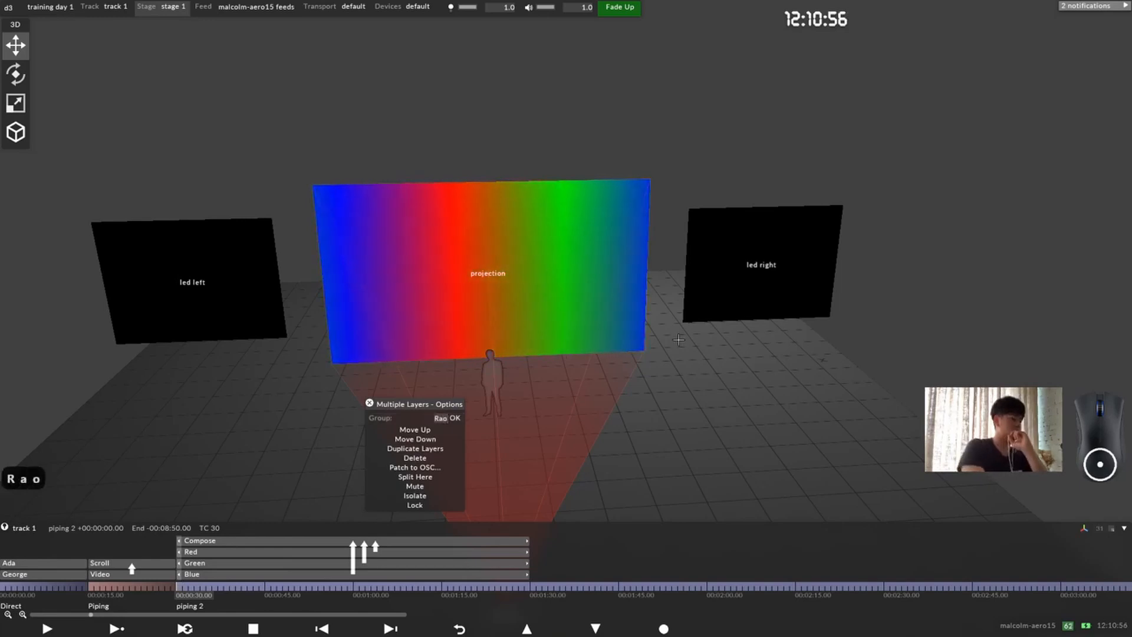
key(BackSpace)
text(inbow)
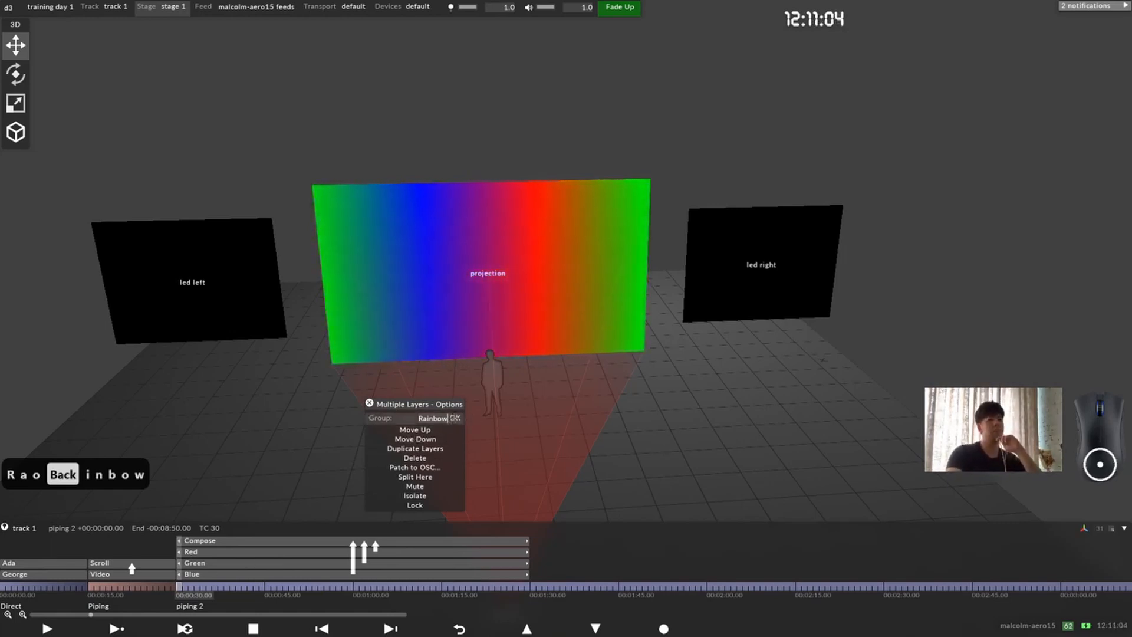
click(455, 417)
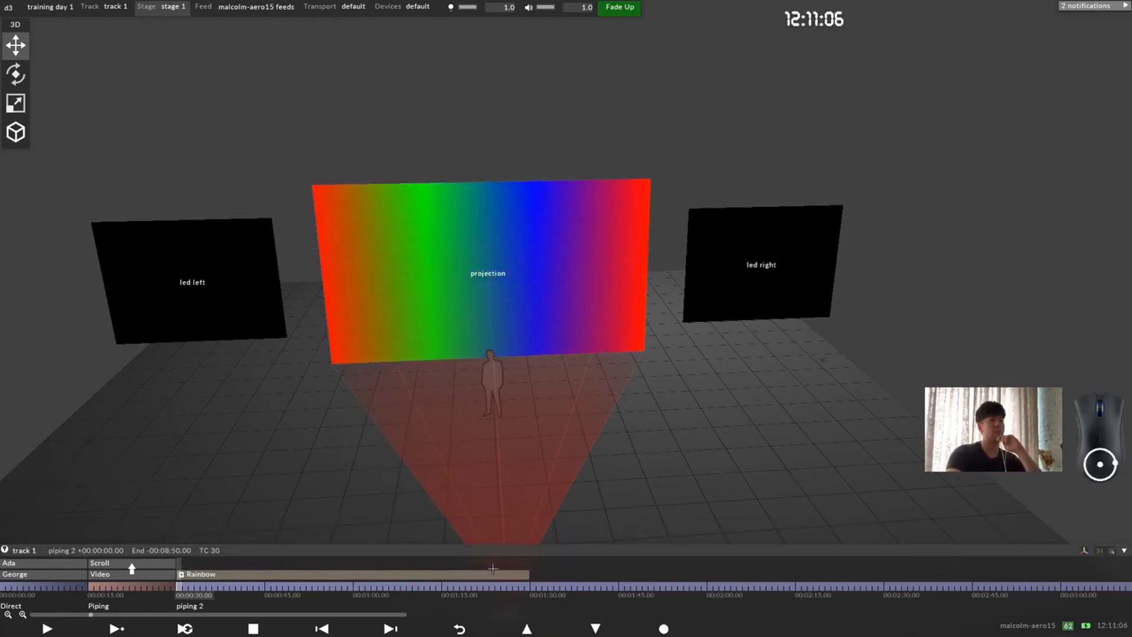
Step: Expand the Rainbow group, shorten it so that it ends at 00:00:45, and collapse it again
mouse_move(179, 574)
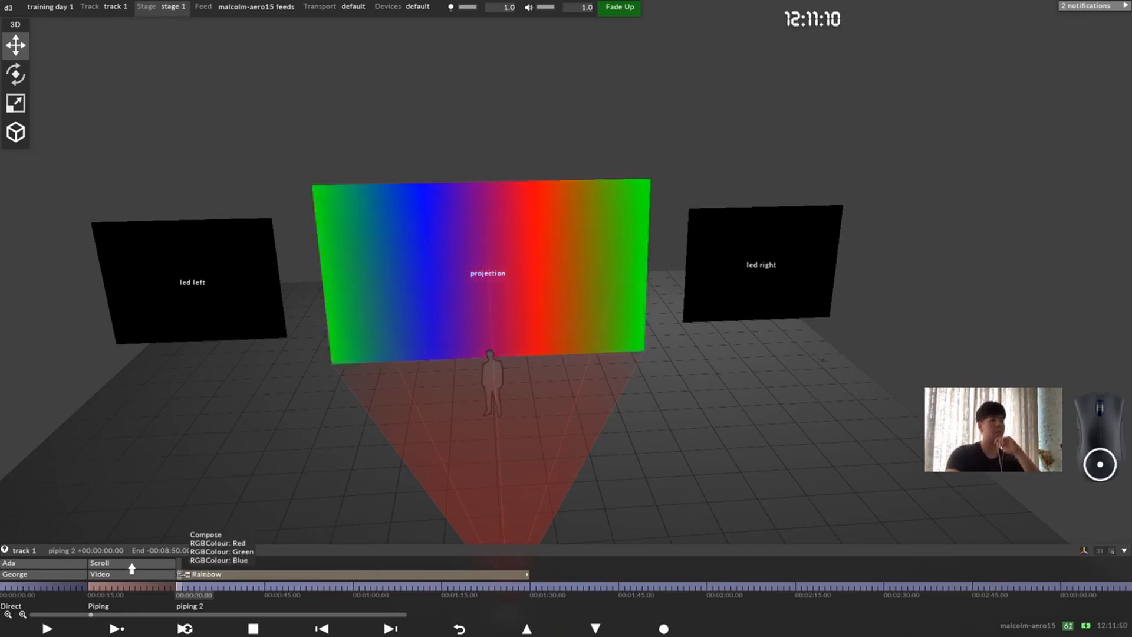
click(178, 574)
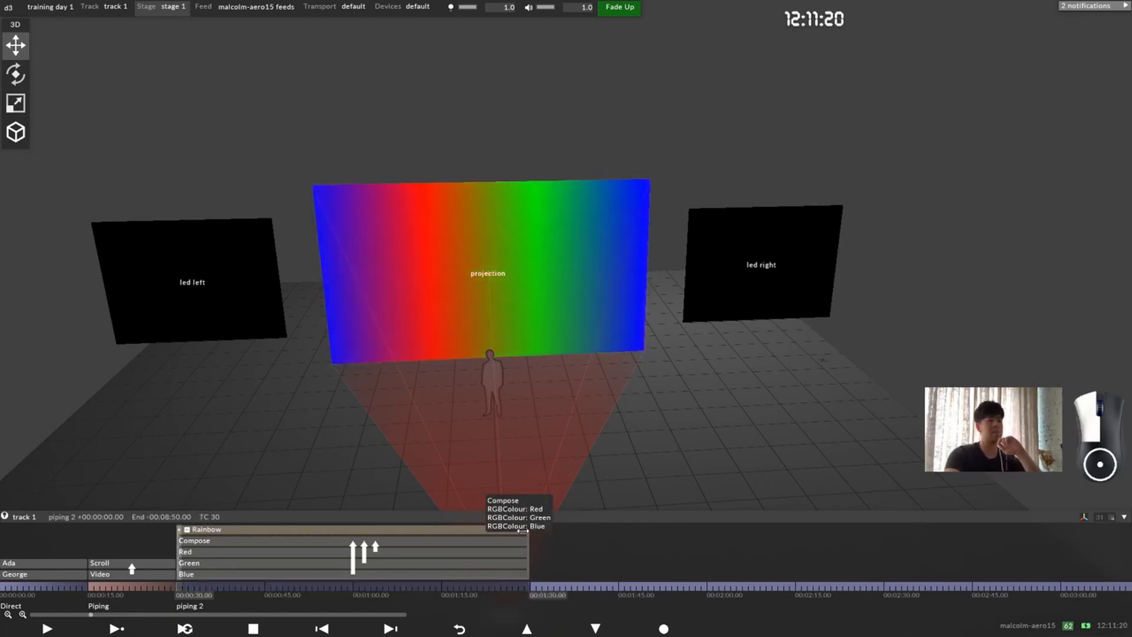
drag(528, 529, 260, 540)
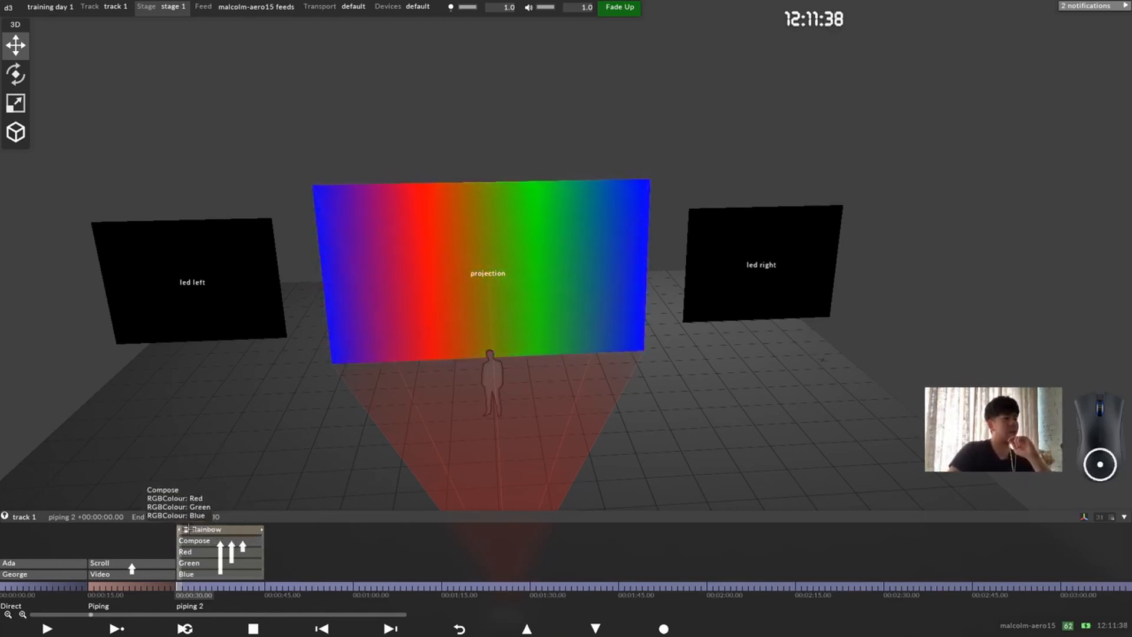
click(188, 529)
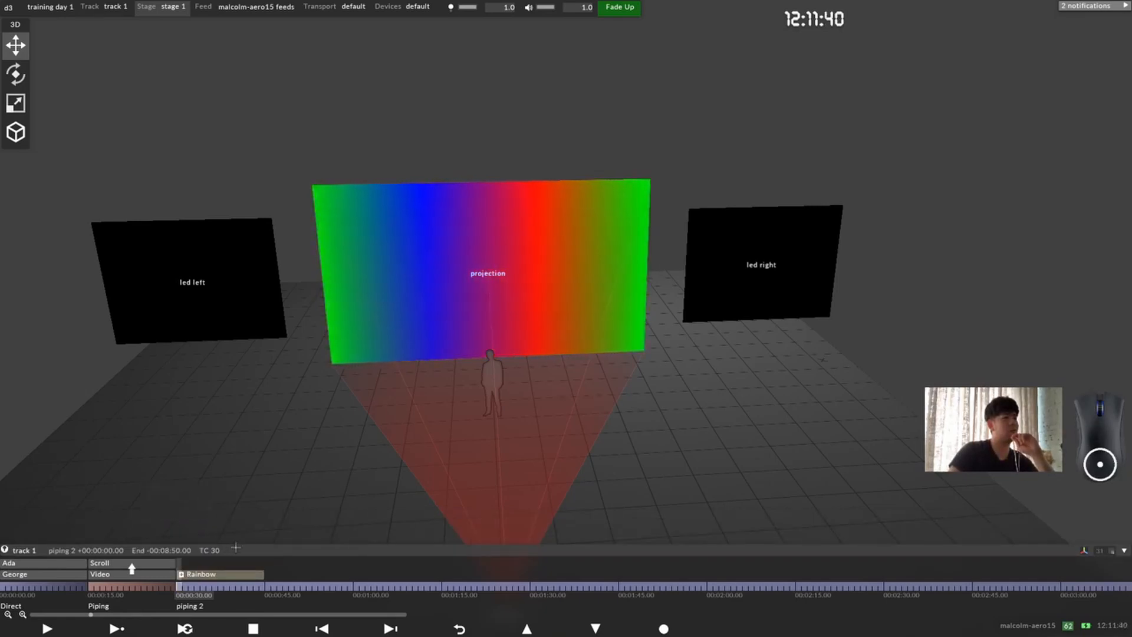
Step: Try a reduced timeline height with the playhead at 00:00:02, and restore the height so all layers show
drag(240, 543, 265, 572)
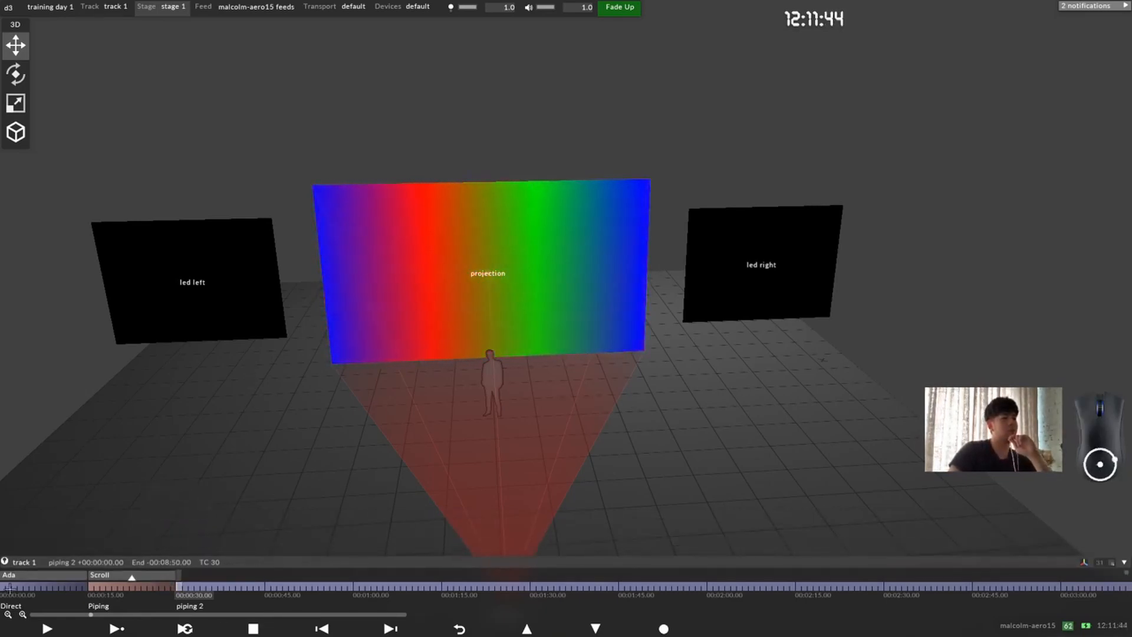
mouse_move(15, 587)
mouse_down()
mouse_move(215, 587)
mouse_move(5, 576)
mouse_up()
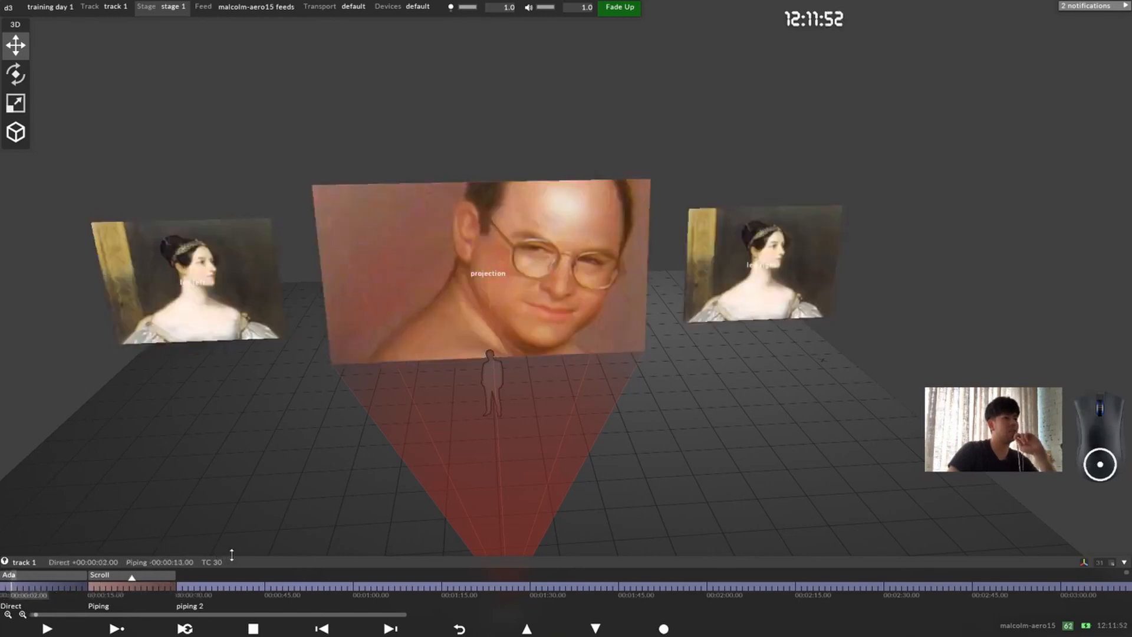
drag(231, 556, 221, 469)
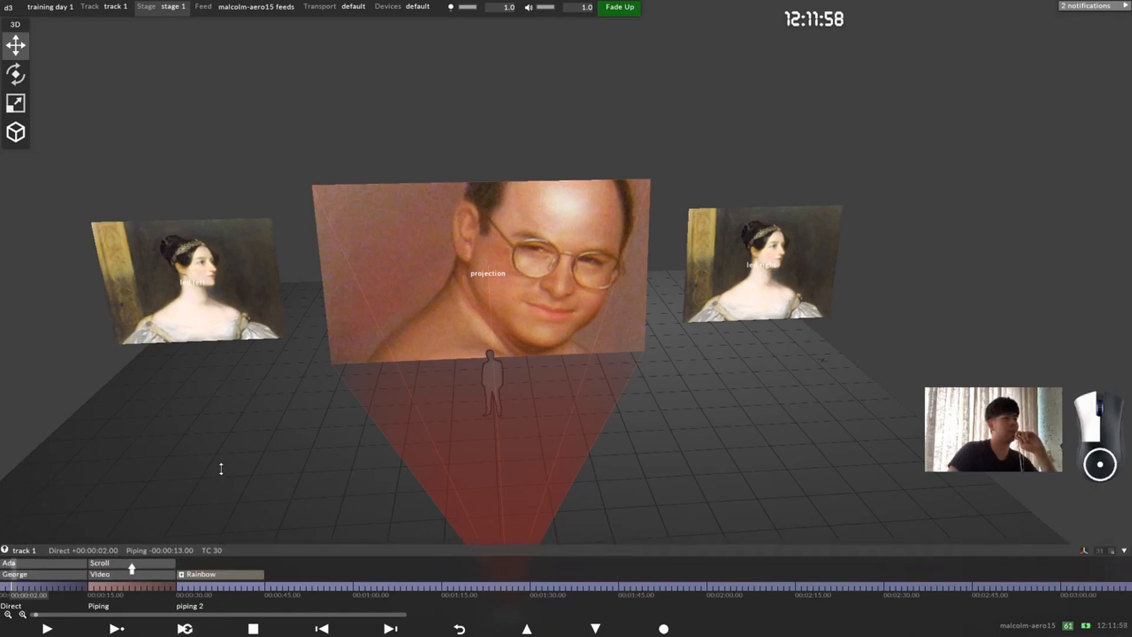
drag(283, 301, 273, 429)
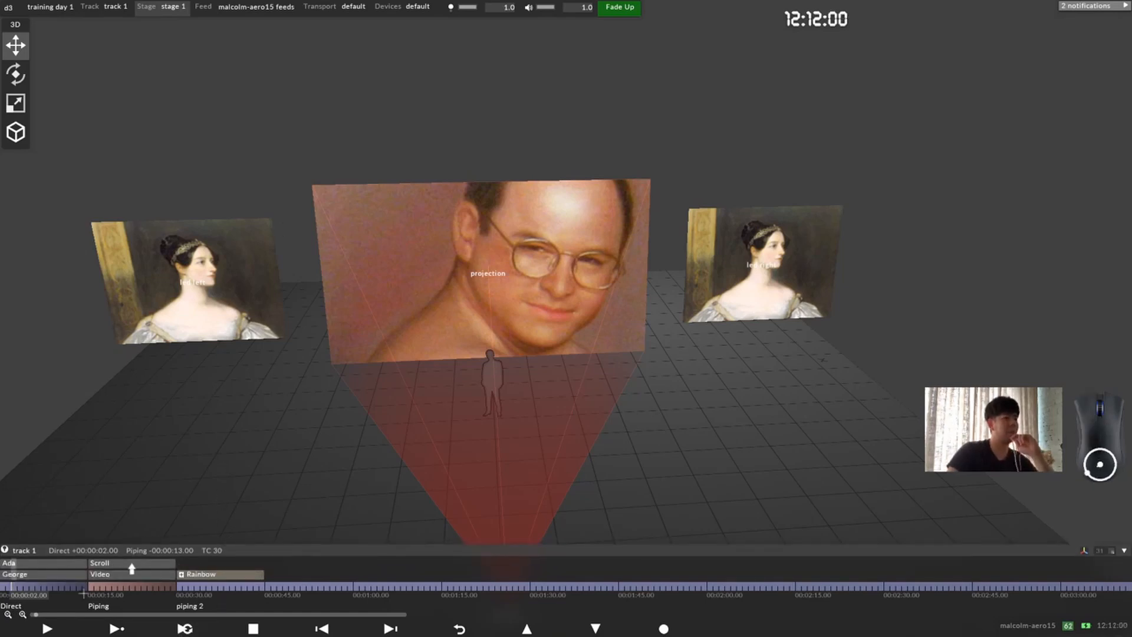
Step: Split the section at 00:00:45, where the Rainbow group ends, and move the playhead back to 00:00:42
drag(54, 588, 269, 587)
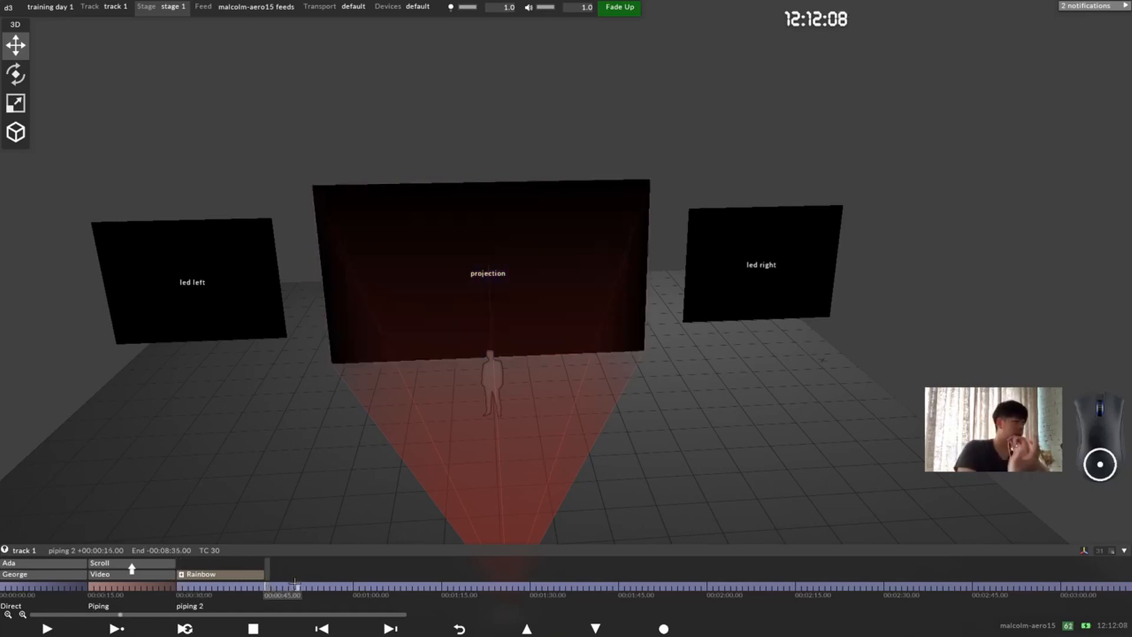
key(alt+s)
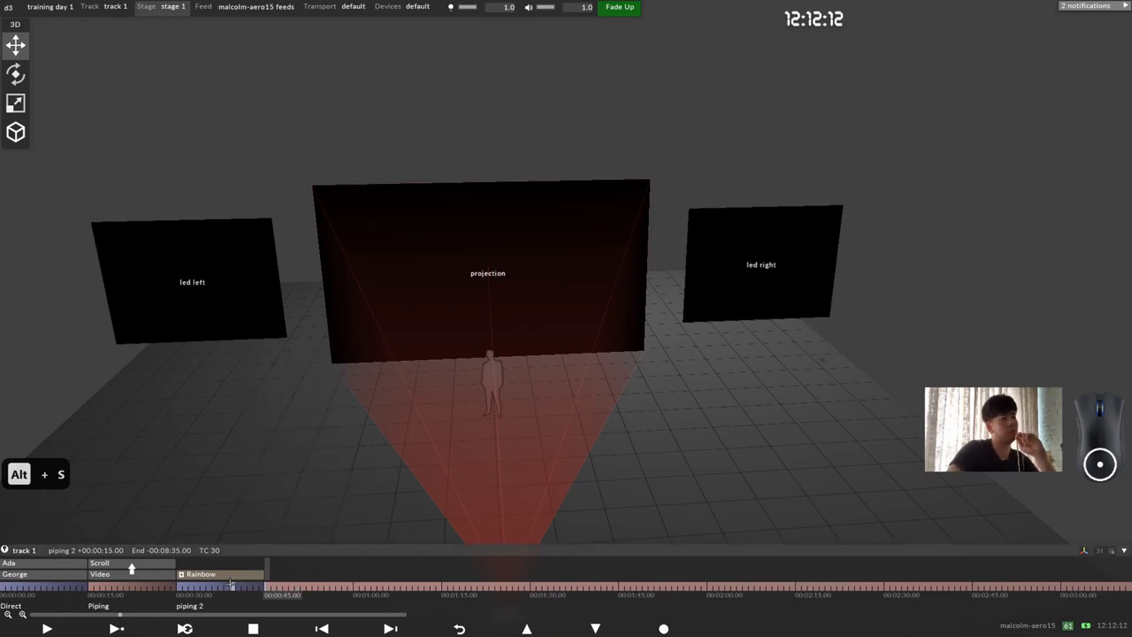
mouse_move(231, 586)
mouse_down()
mouse_move(215, 587)
mouse_move(248, 581)
mouse_up()
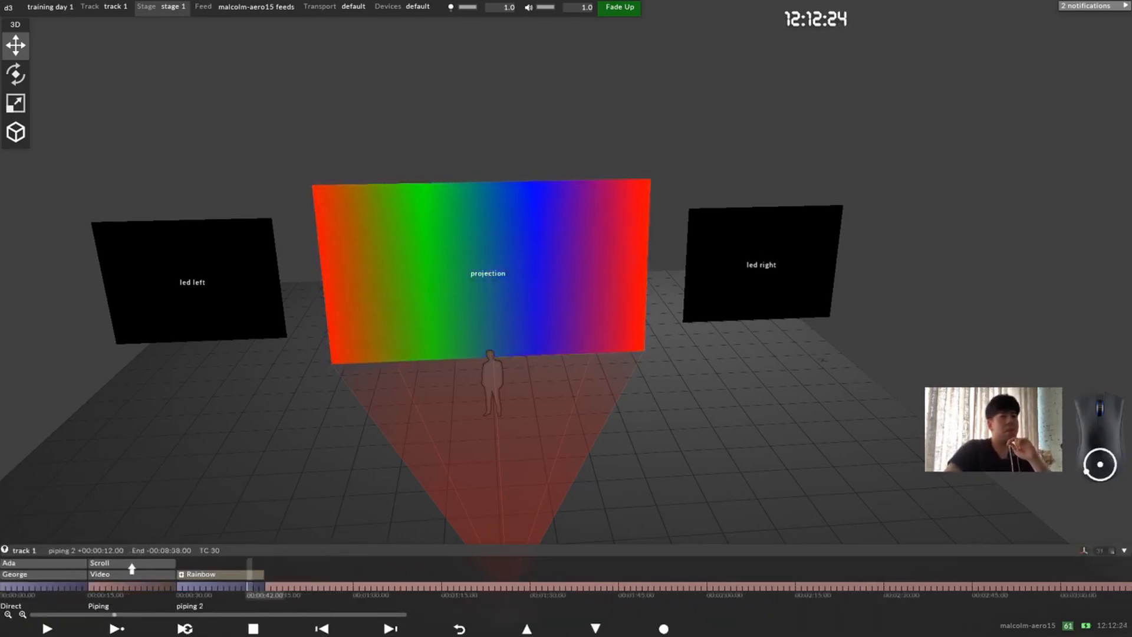
Step: Move the 3D control over the stage and hide it
drag(23, 25, 202, 265)
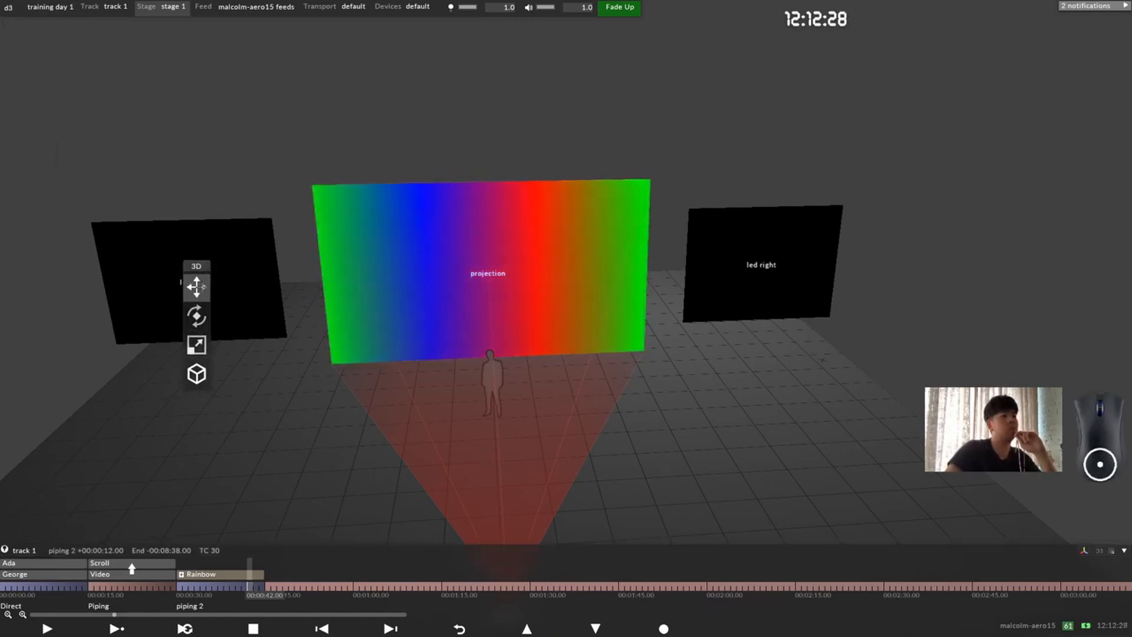
click(1084, 551)
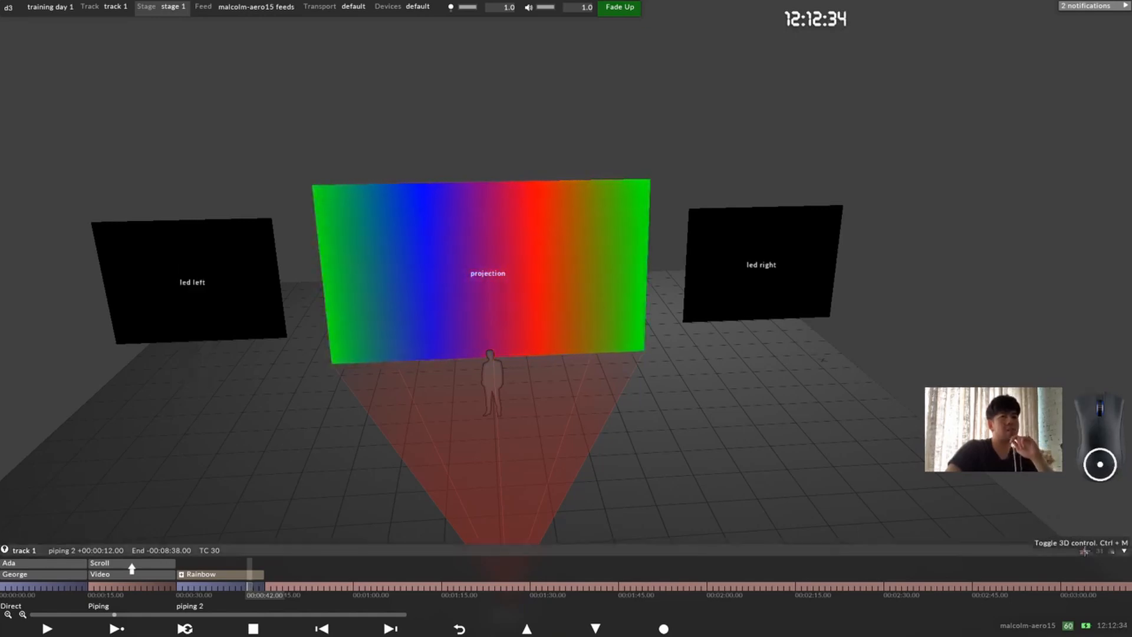
click(637, 466)
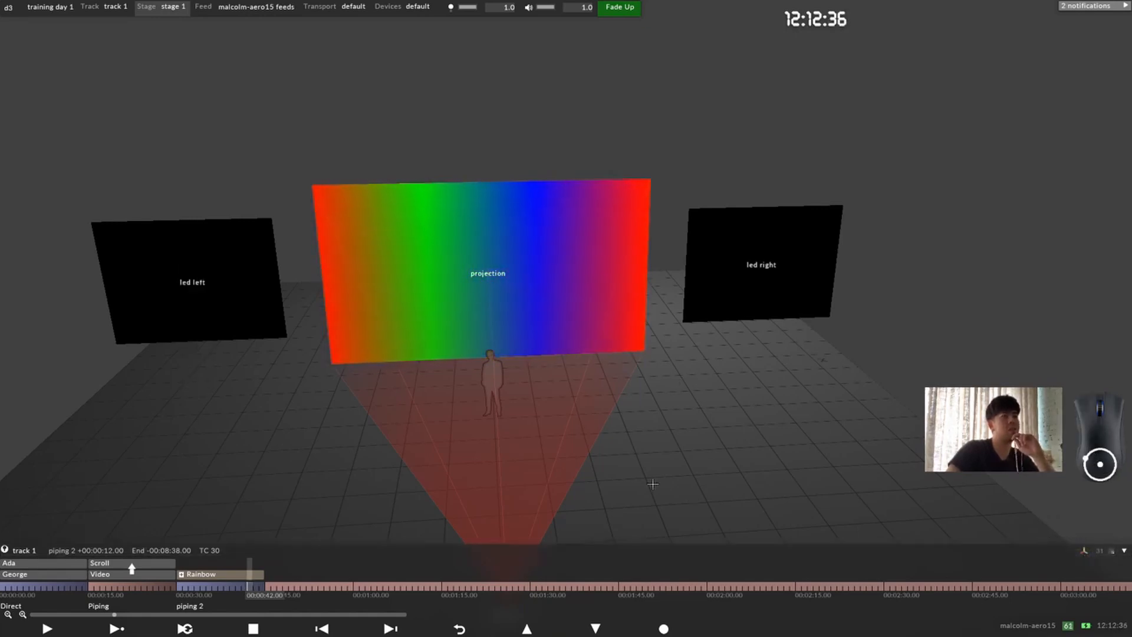
scroll(649, 482, down, 1)
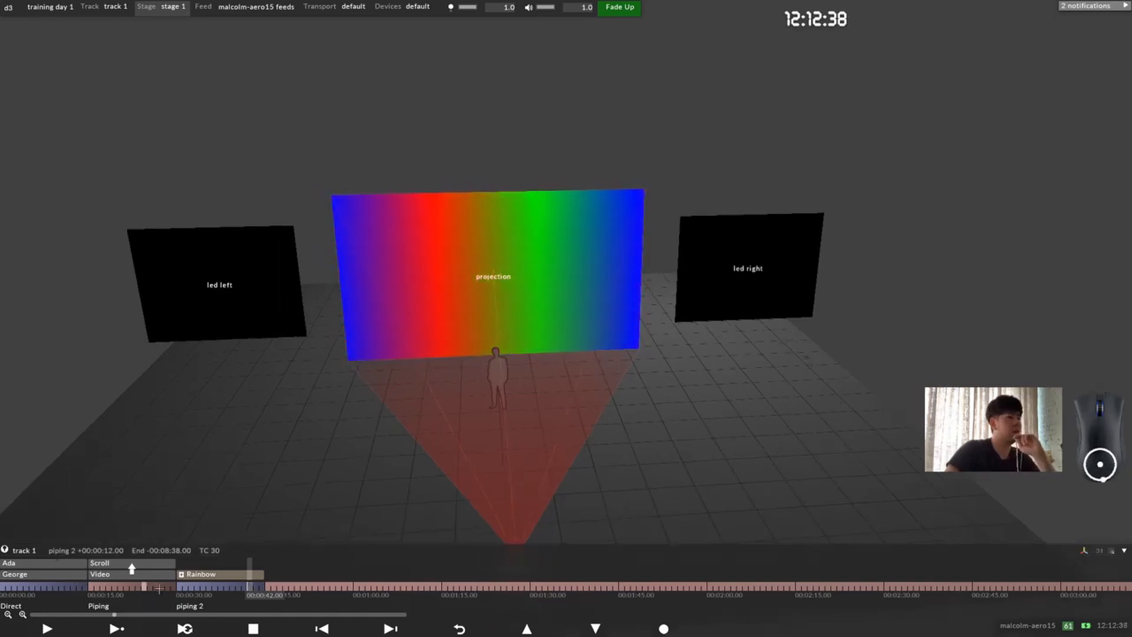
Step: Examine the end of the Rainbow group at several timeline scales and return the playhead to 00:00:33
mouse_move(251, 589)
mouse_down()
mouse_move(180, 588)
mouse_move(259, 587)
mouse_up()
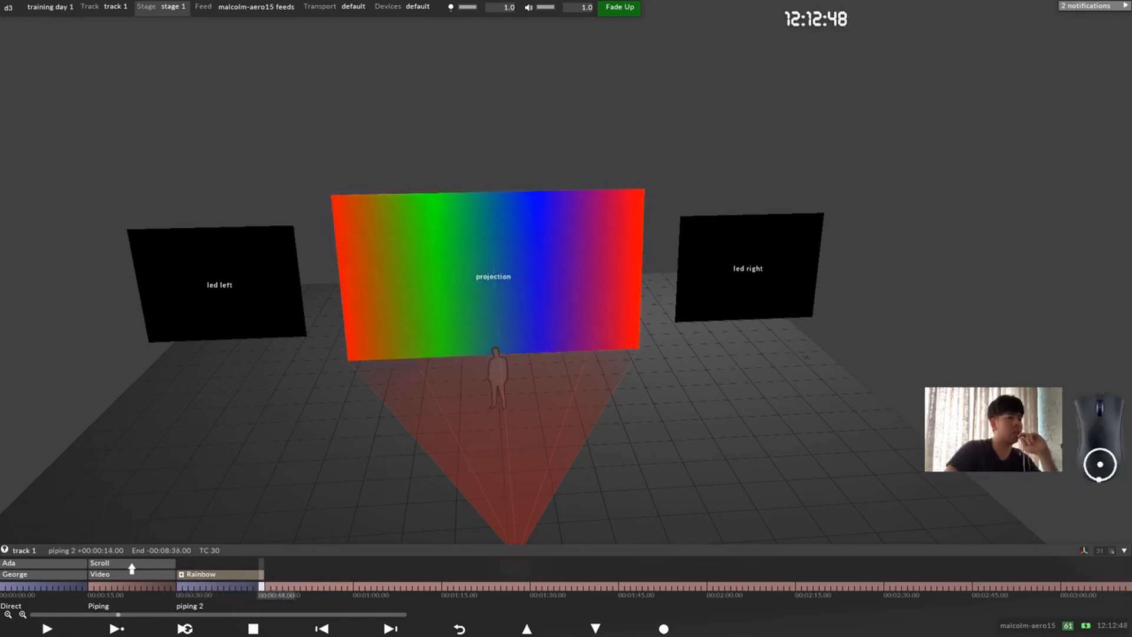
scroll(132, 567, down, 5)
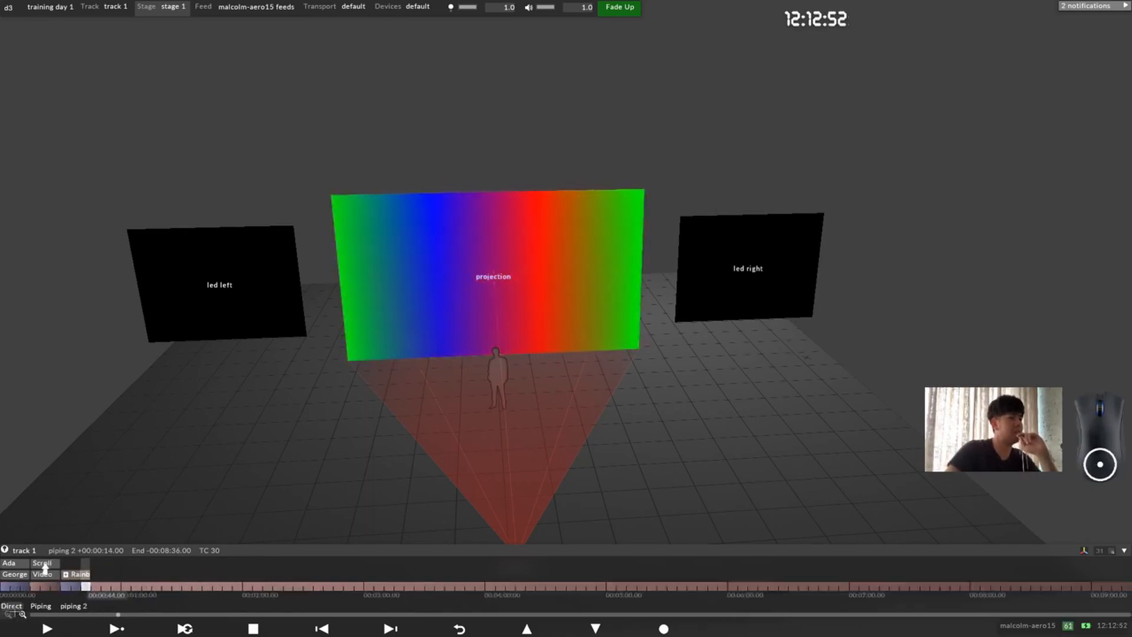
scroll(44, 566, up, 6)
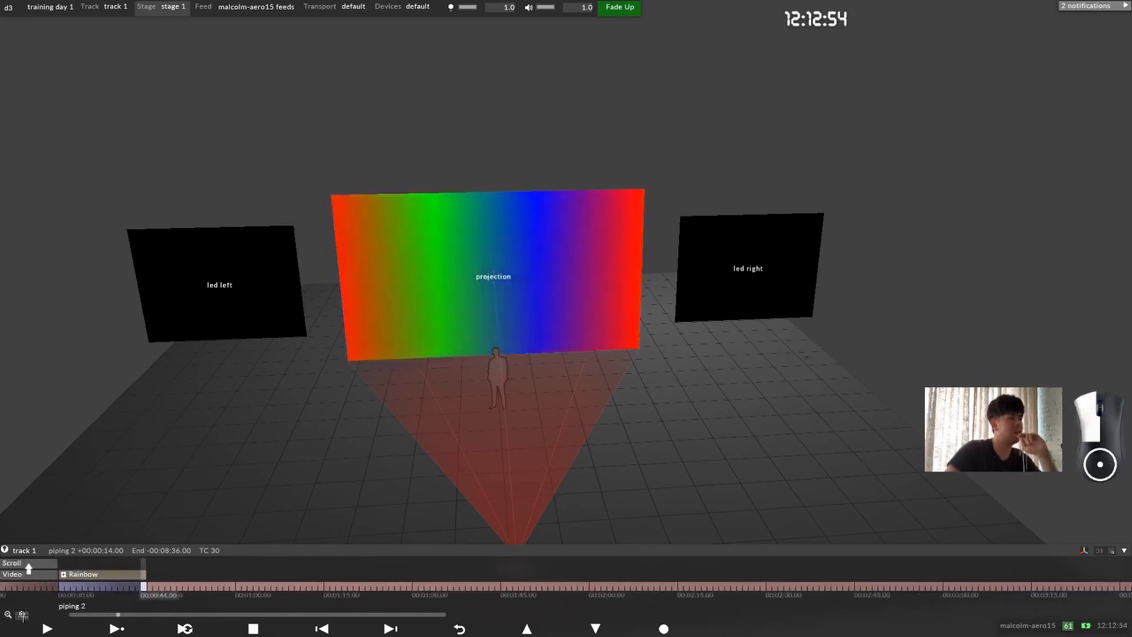
drag(145, 595, 209, 592)
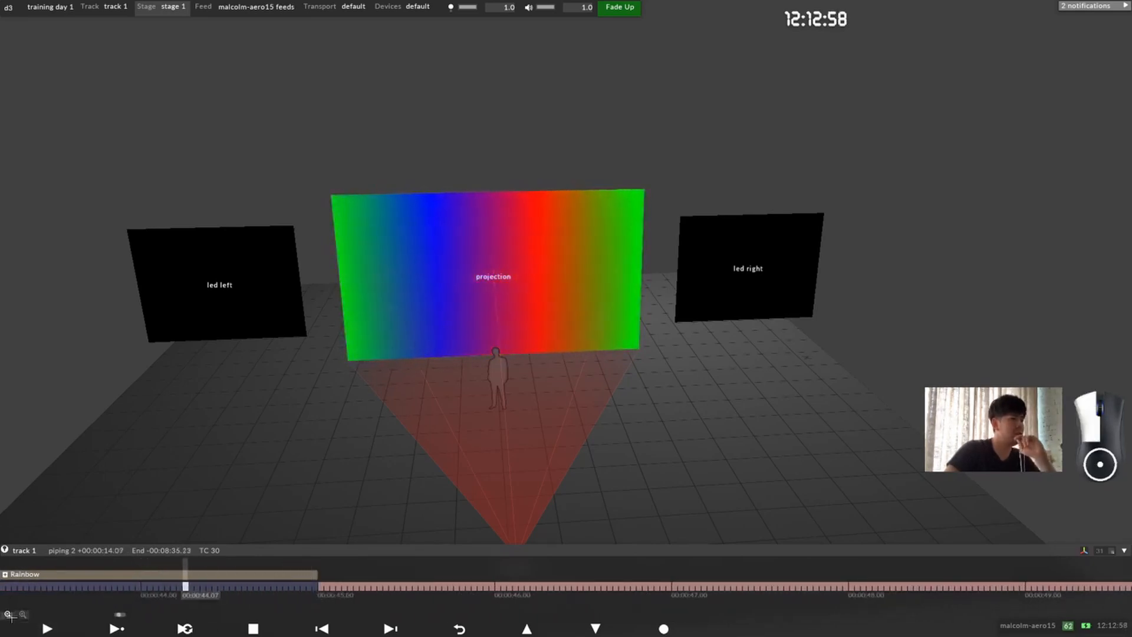
scroll(28, 568, down, 5)
drag(27, 567, 119, 568)
drag(247, 588, 175, 587)
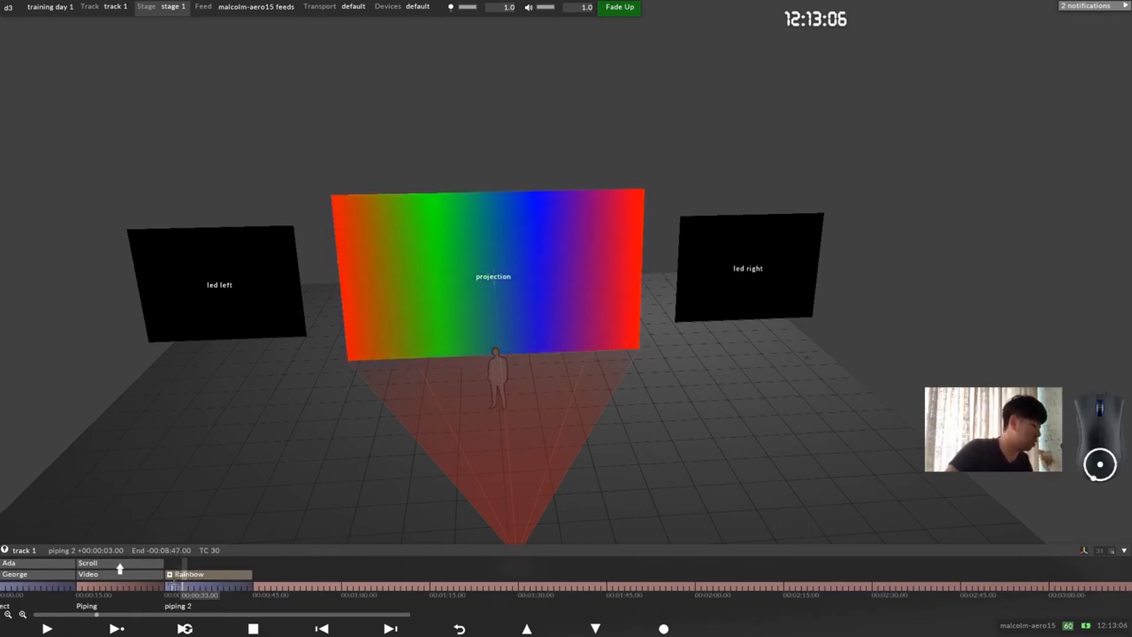
Step: Compare the whole track with the frames around 00:00:33, and move the playhead to 00:00:42
scroll(188, 587, down, 2)
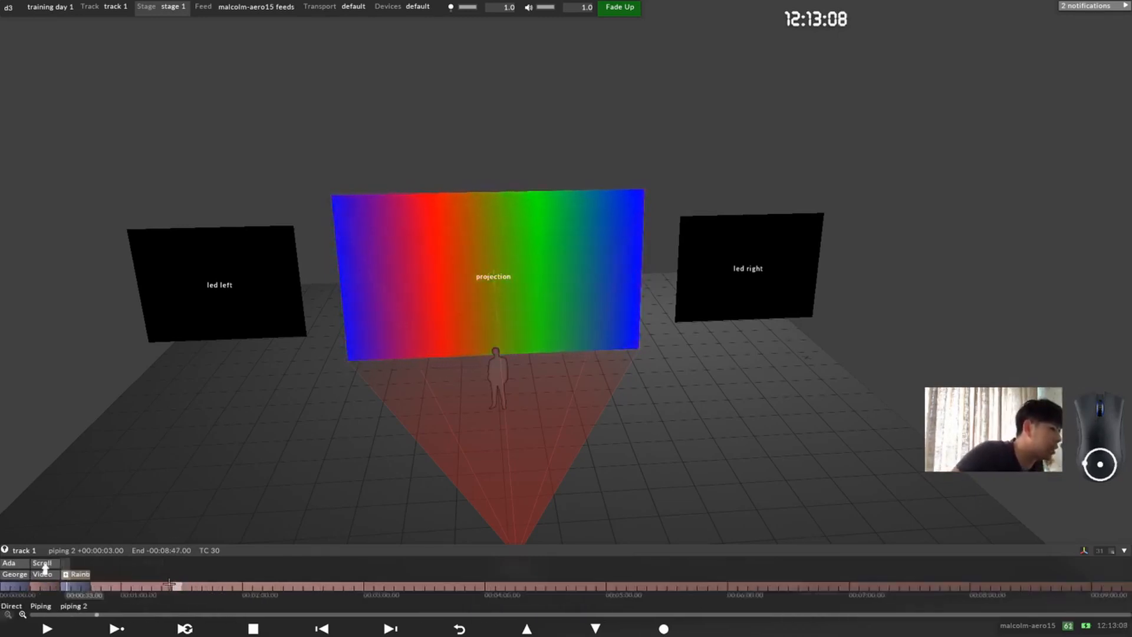
scroll(172, 587, up, 1)
scroll(118, 588, up, 6)
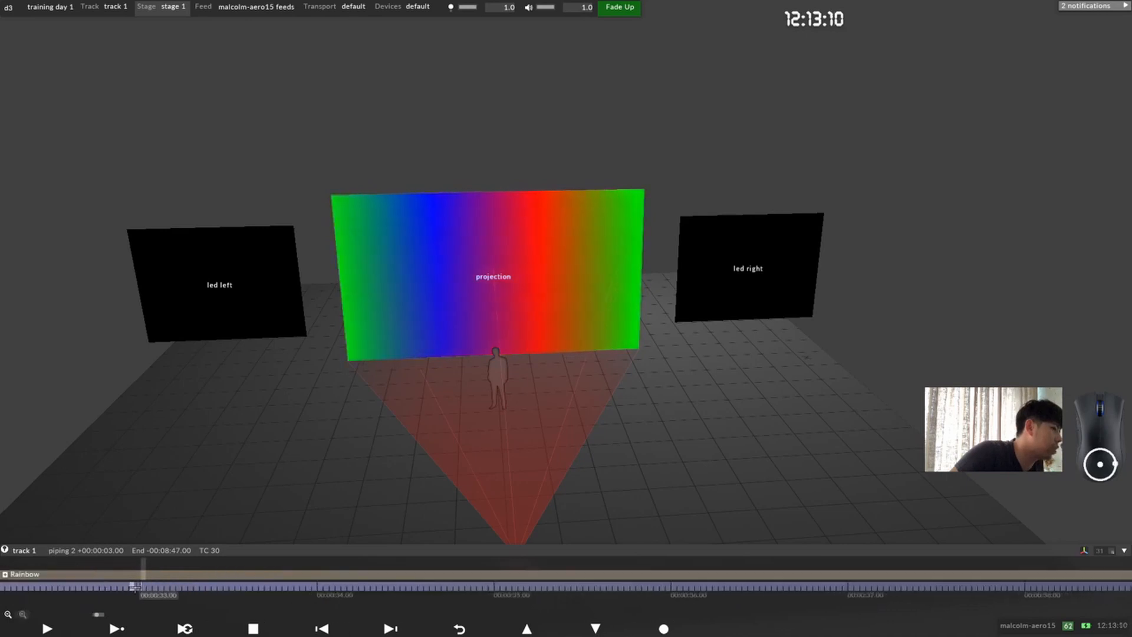
scroll(133, 588, down, 7)
scroll(136, 588, up, 1)
scroll(136, 588, up, 1)
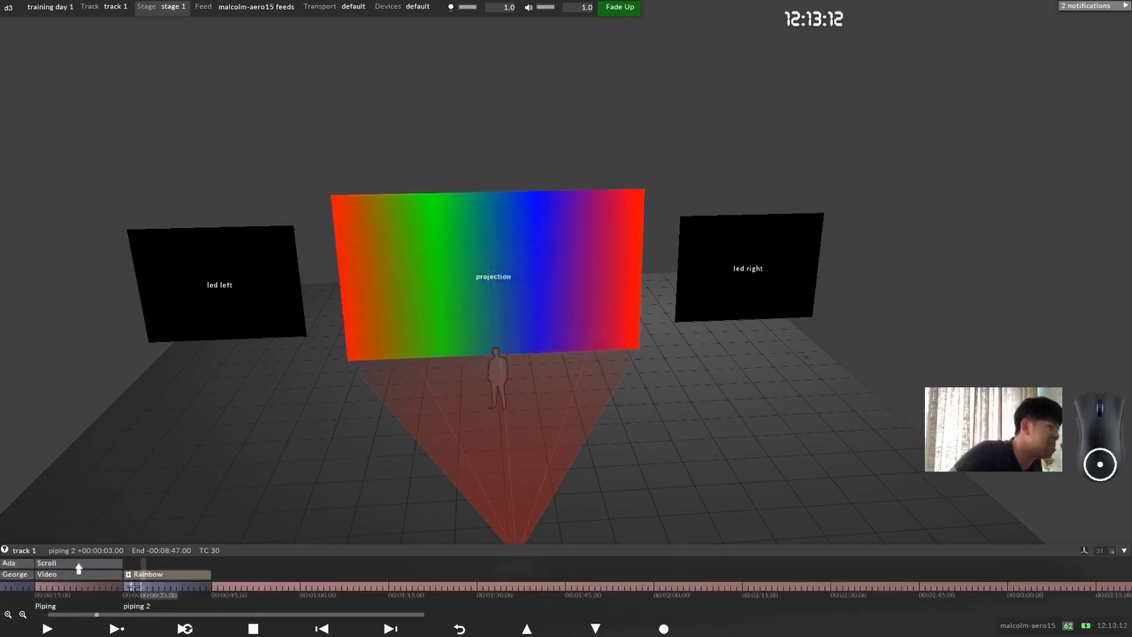
drag(142, 587, 215, 585)
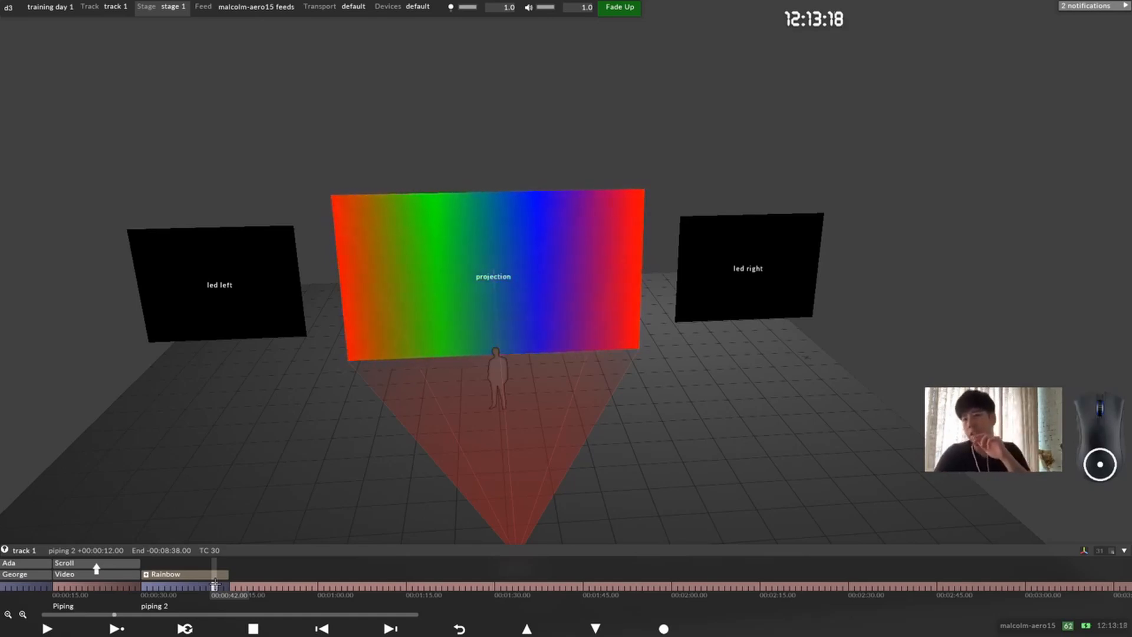
Step: Examine the stage from different sides to see the rainbow on the projection surface and the projector's position
click(488, 285)
scroll(513, 307, down, 5)
drag(487, 285, 560, 337)
scroll(560, 337, up, 3)
middle_drag(522, 295, 417, 316)
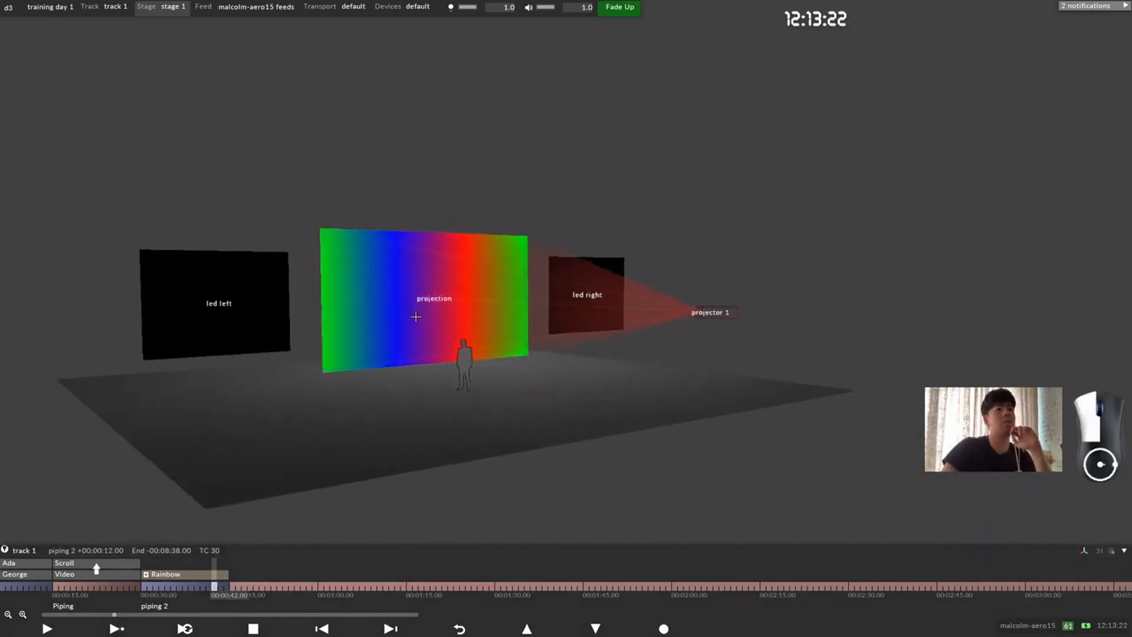
drag(417, 316, 409, 310)
scroll(409, 311, up, 3)
scroll(411, 309, down, 5)
middle_drag(415, 309, 500, 308)
scroll(511, 322, up, 3)
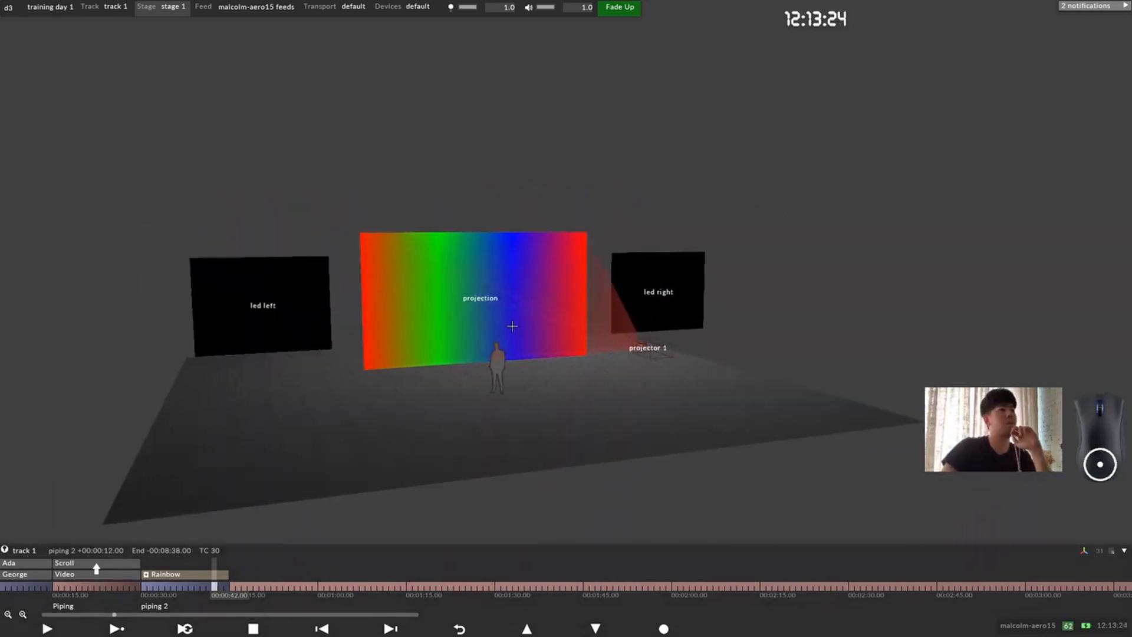
drag(513, 323, 494, 327)
drag(443, 271, 317, 514)
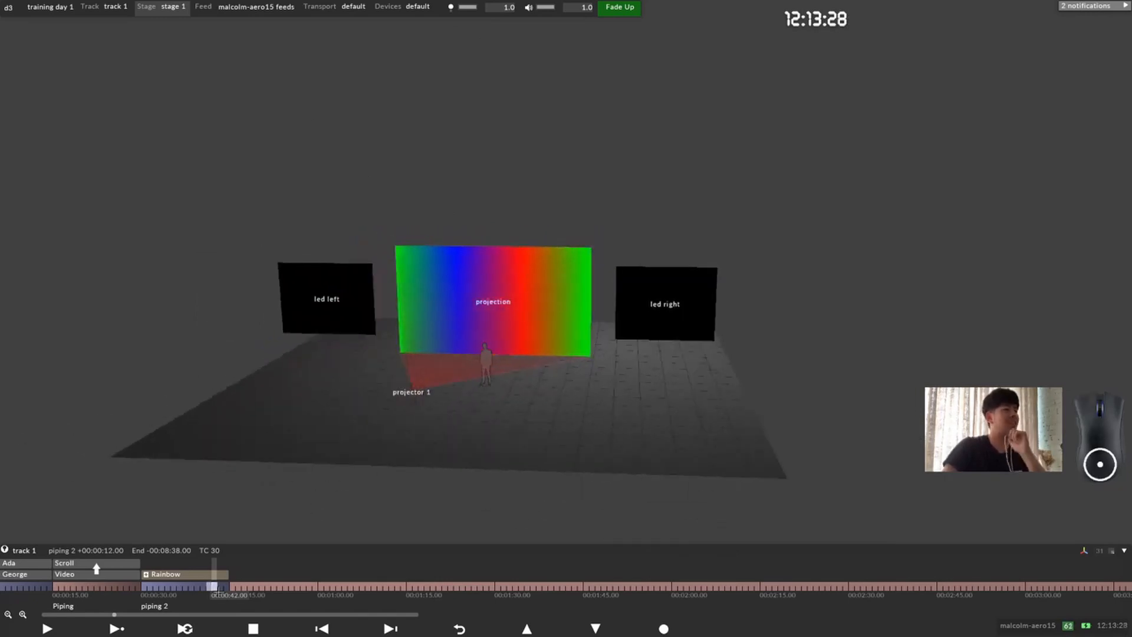
Step: Add a Video layer to the track at 00:00:45, right after the Rainbow group
drag(503, 285, 549, 293)
scroll(549, 294, up, 3)
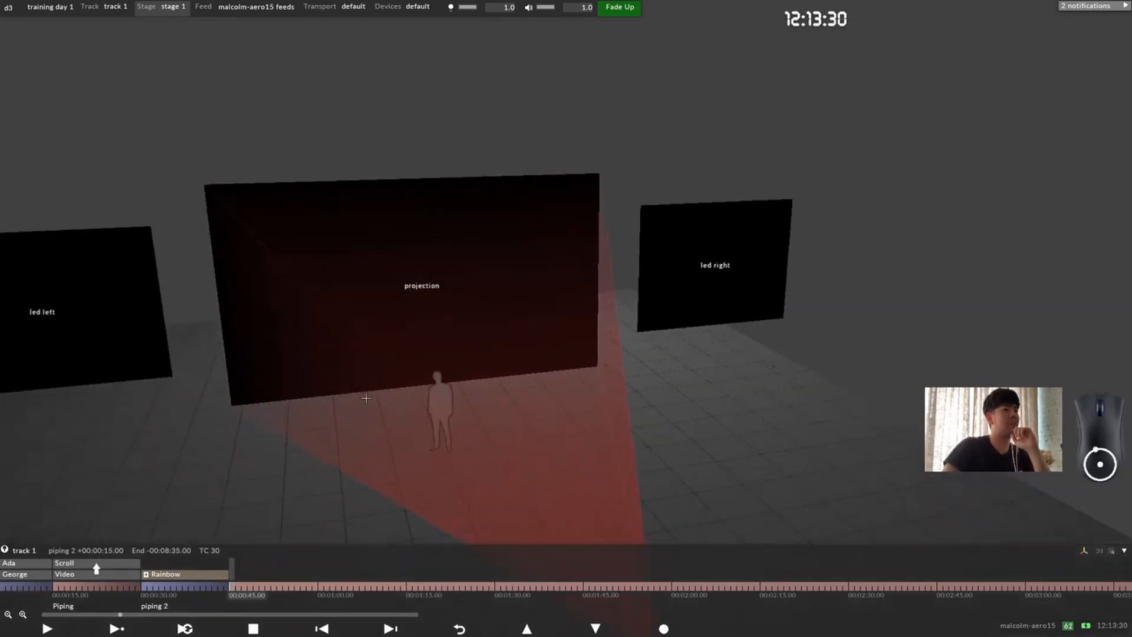
scroll(366, 394, down, 1)
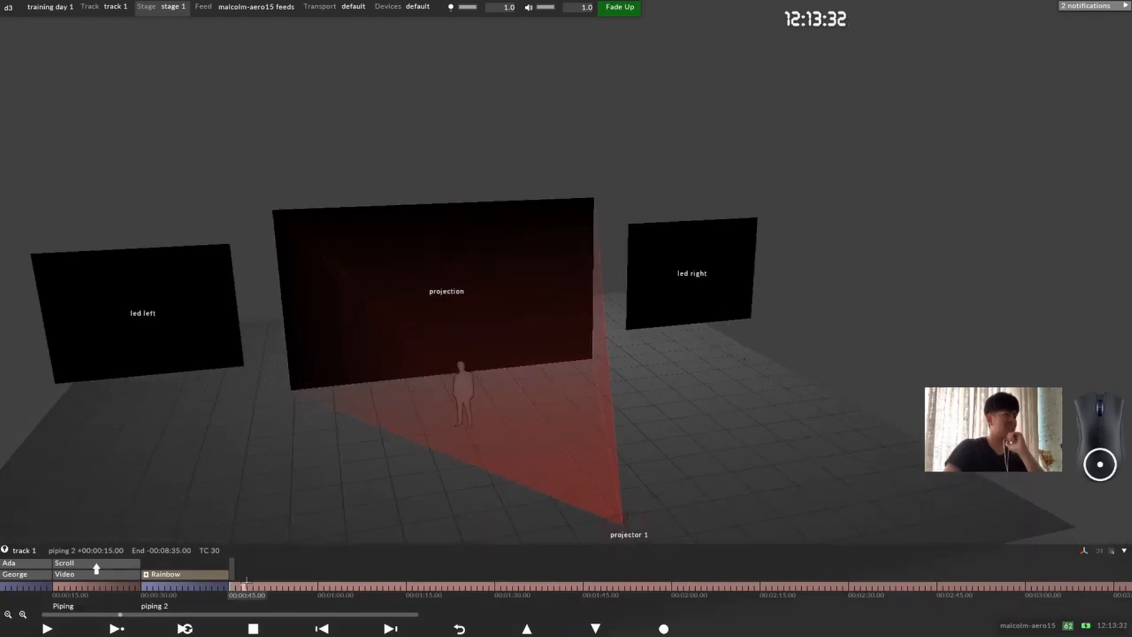
key(ctrl+l)
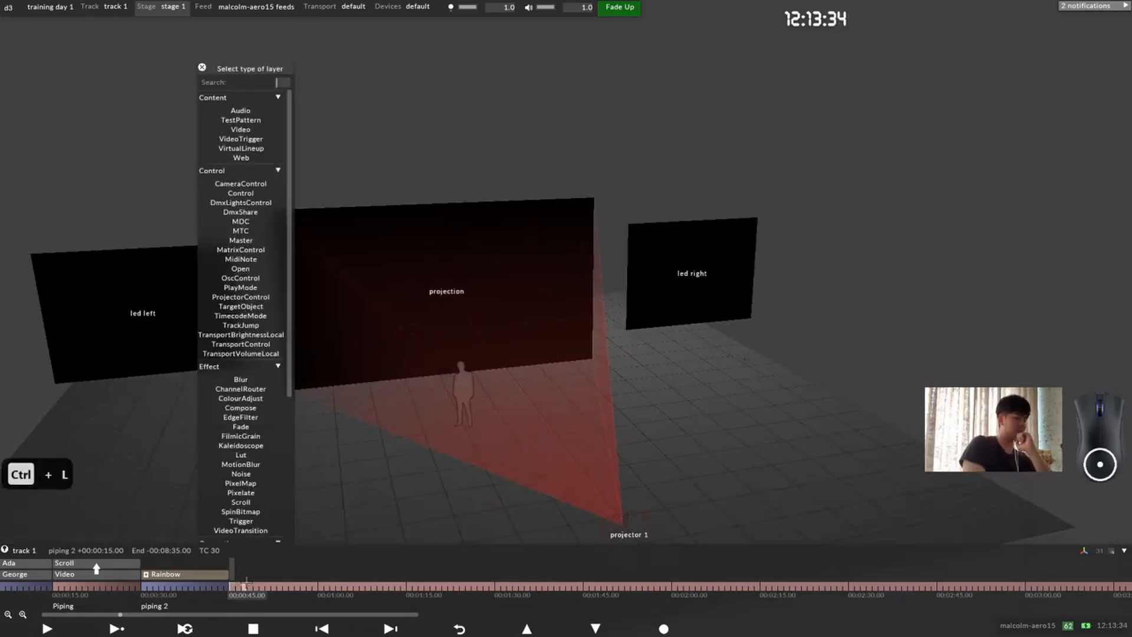
text(vi)
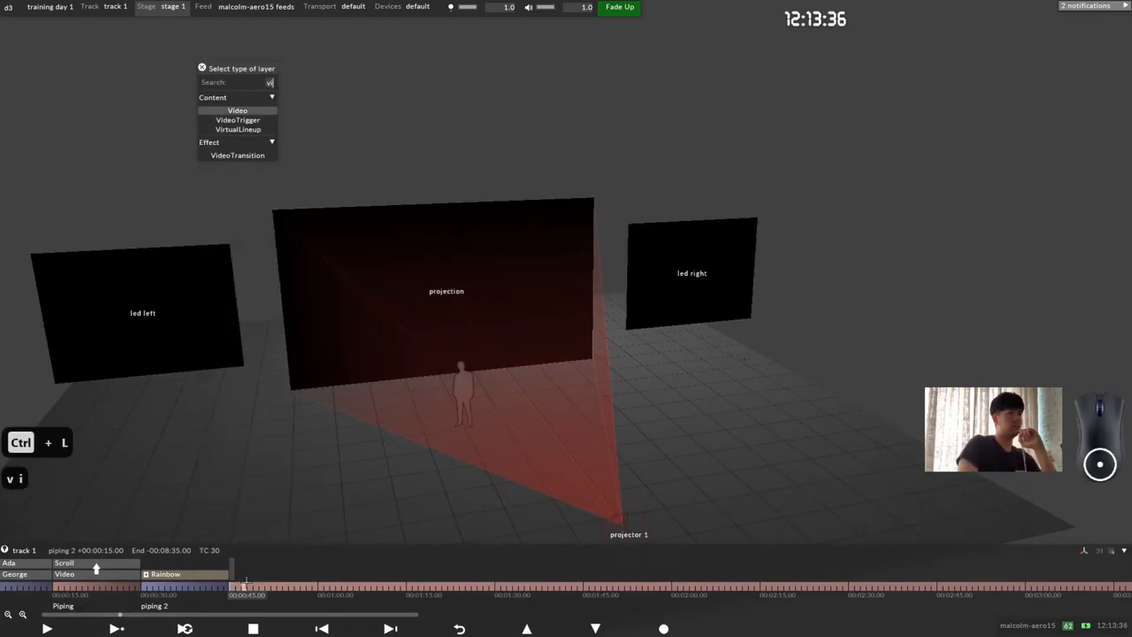
key(Return)
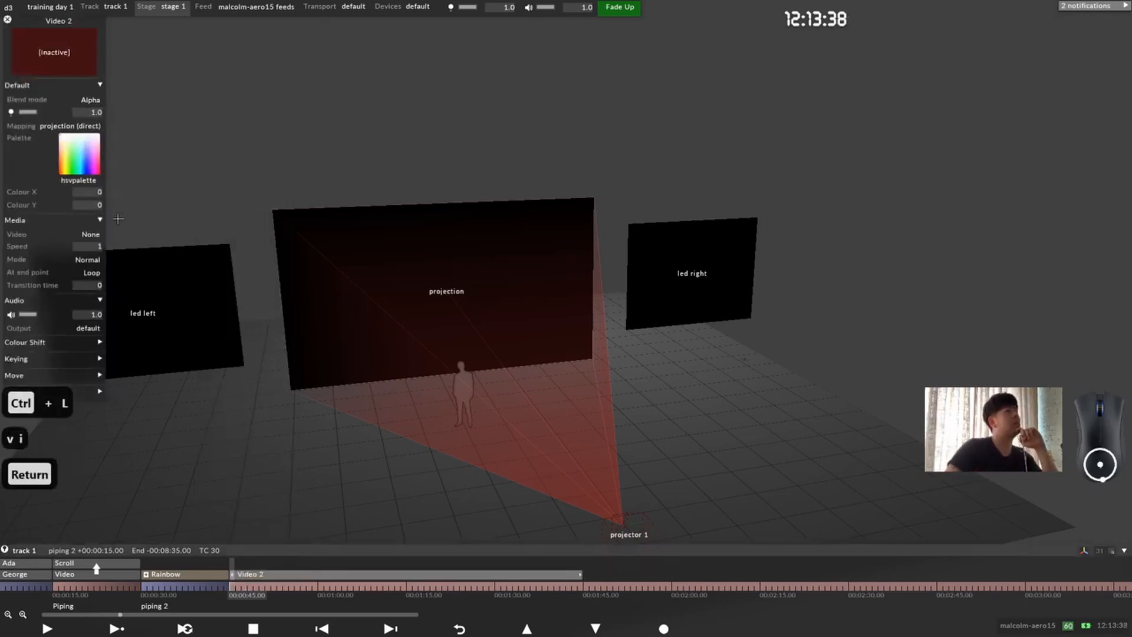
Step: Assign the test_street.mov clip as the media of the new Video layer
drag(59, 32, 108, 34)
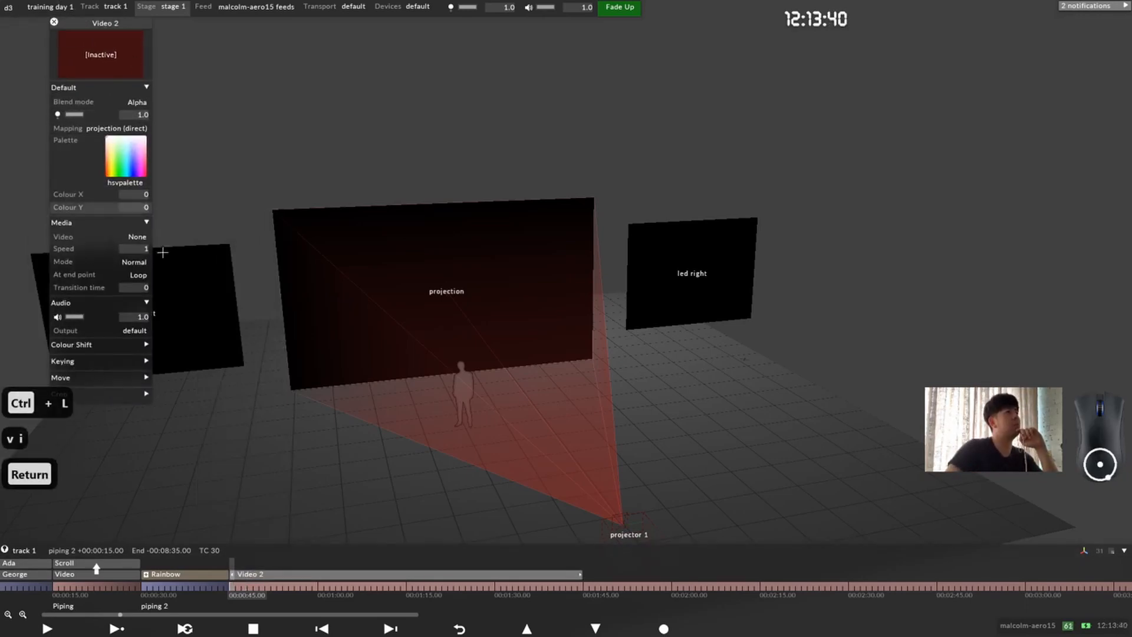
click(147, 237)
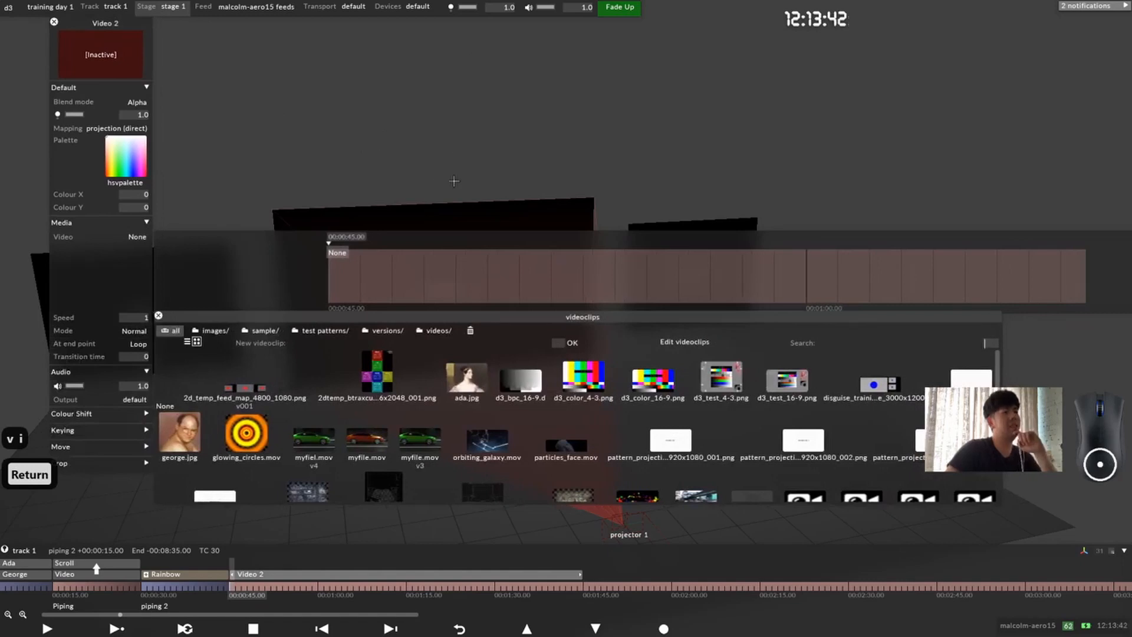
scroll(689, 441, down, 2)
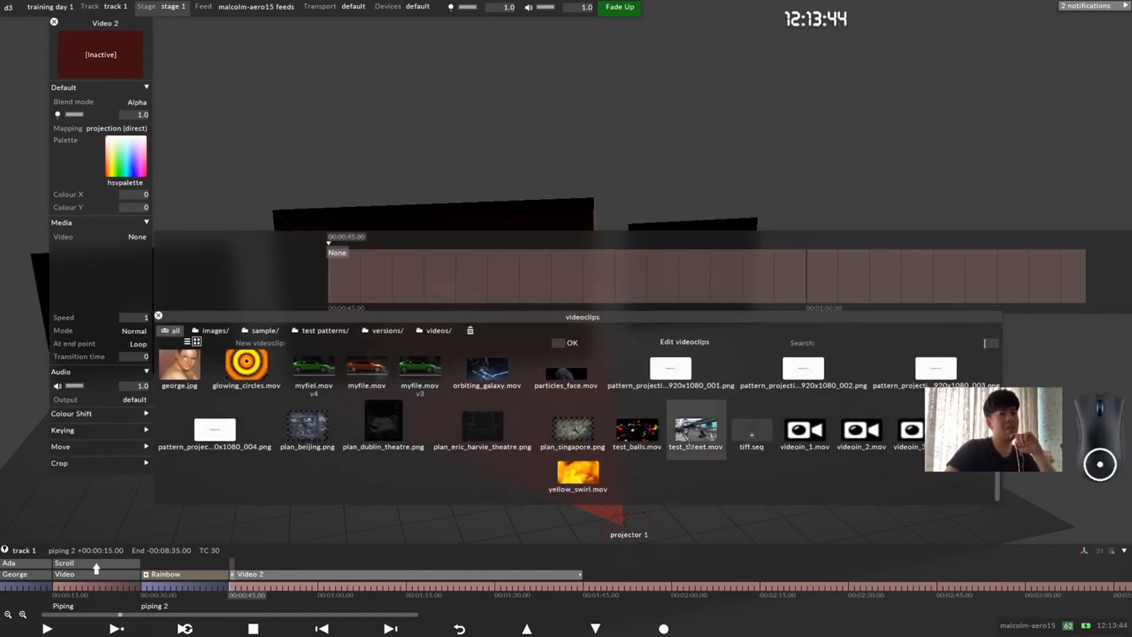
click(689, 441)
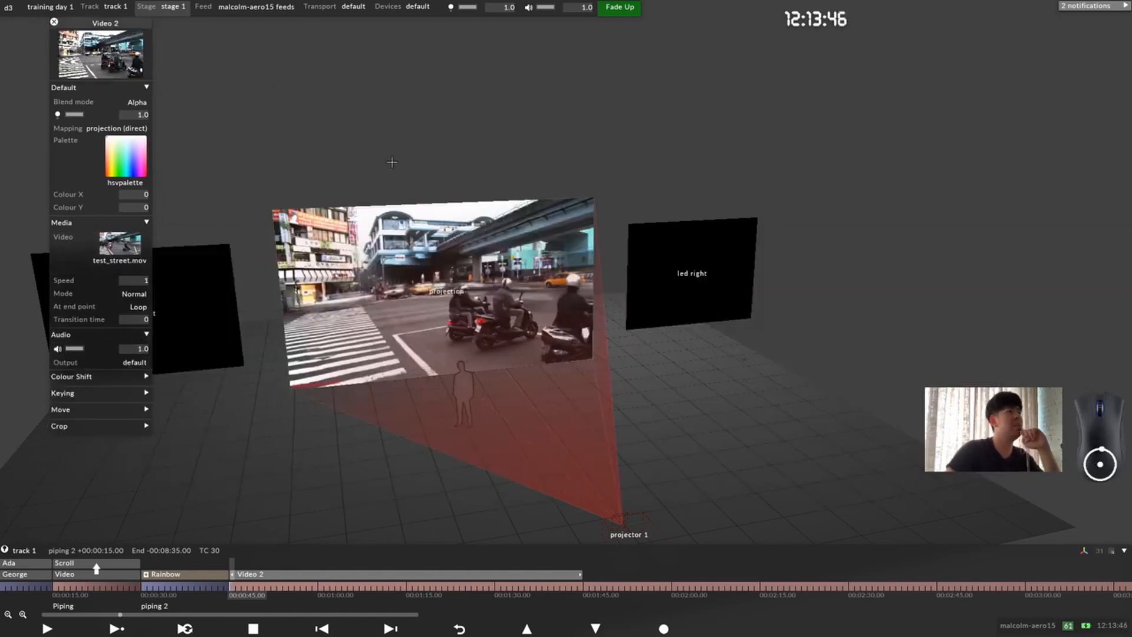
mouse_move(446, 306)
mouse_down()
mouse_move(439, 287)
mouse_move(439, 324)
mouse_up()
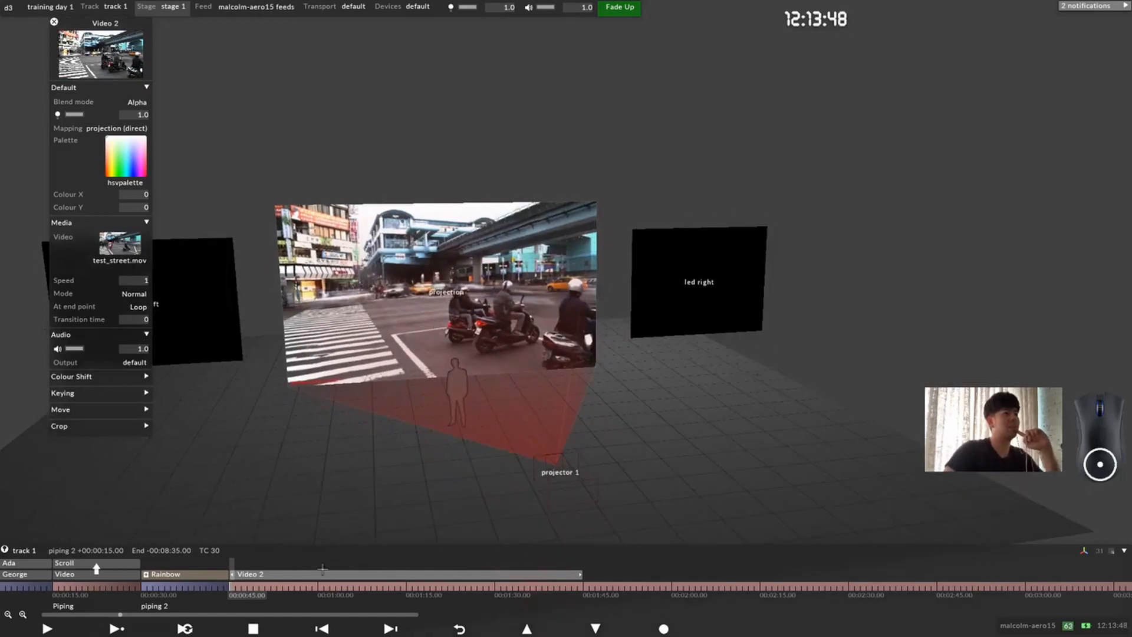
Step: Rename the new video layer as Street
right_click(283, 573)
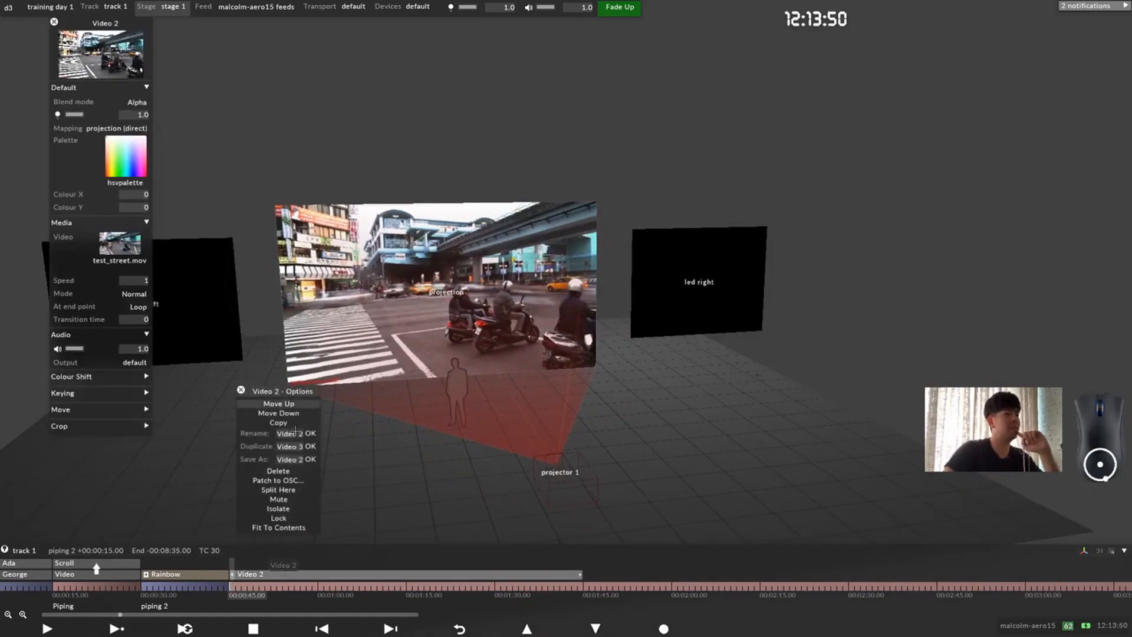
click(294, 434)
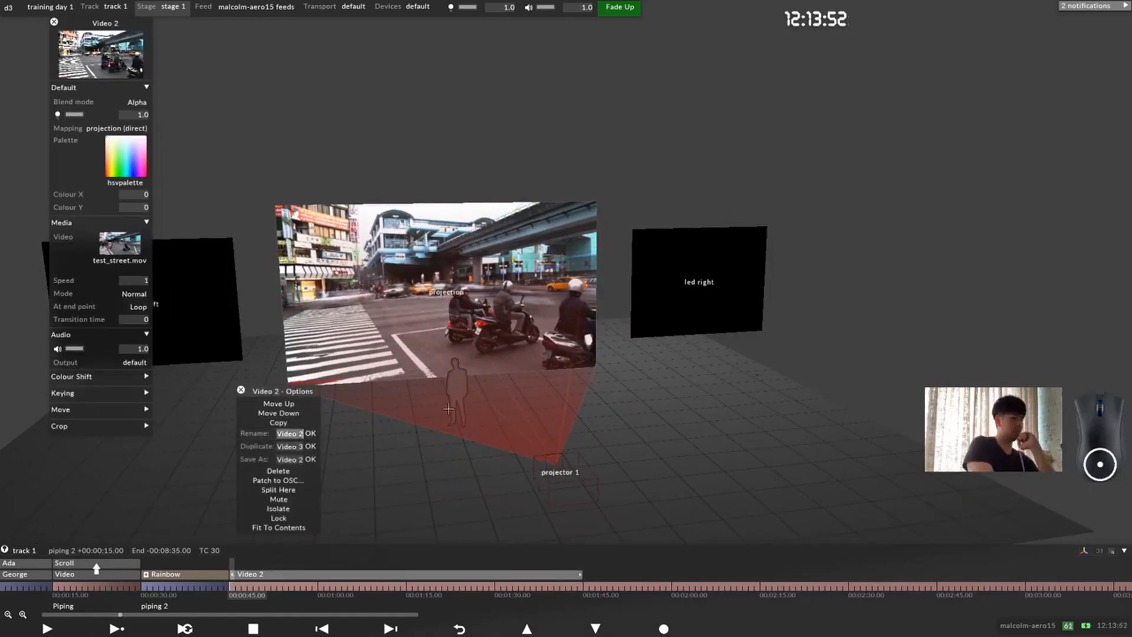
text(Strr)
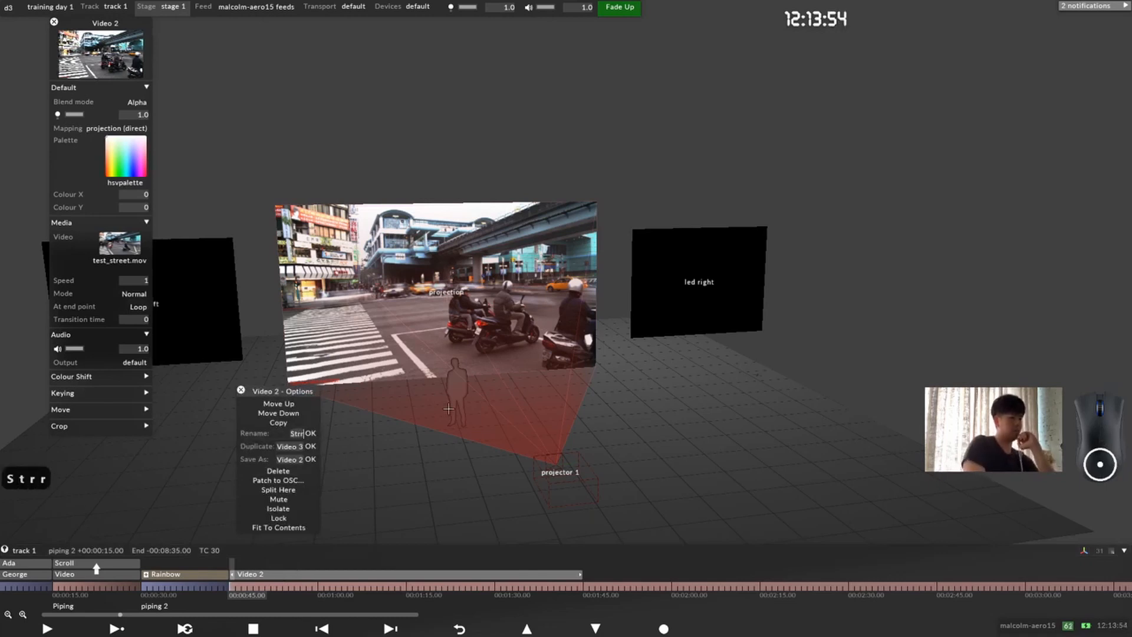
key(BackSpace)
text(eet)
key(Return)
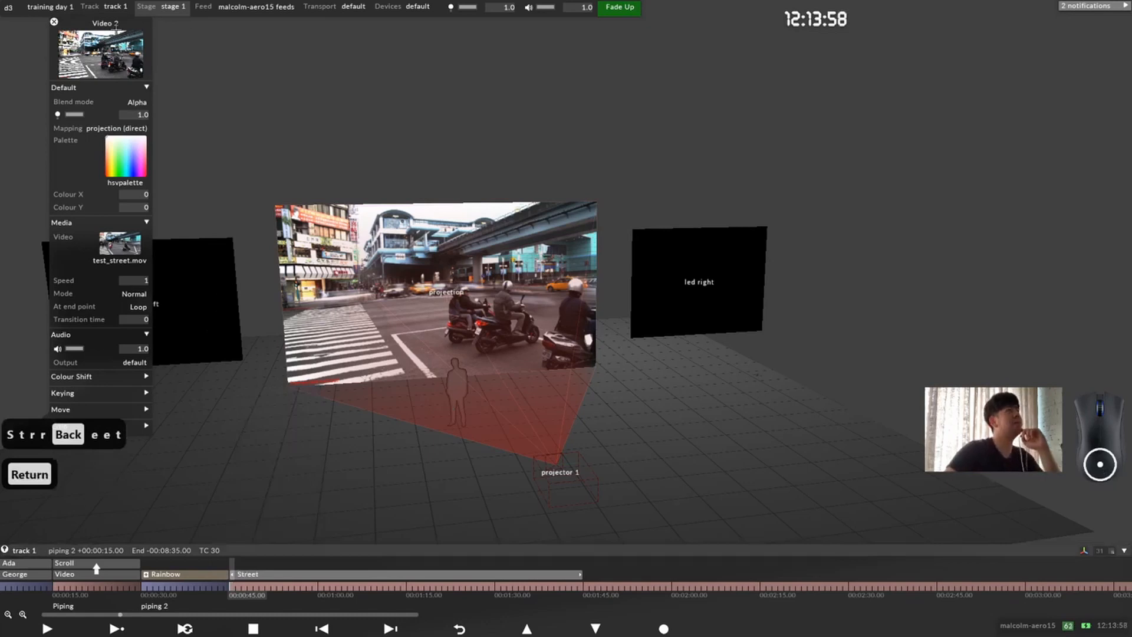
Step: Move the layer's editor aside and examine the street video on the projection surface from different viewpoints
drag(115, 28, 182, 54)
drag(482, 302, 489, 294)
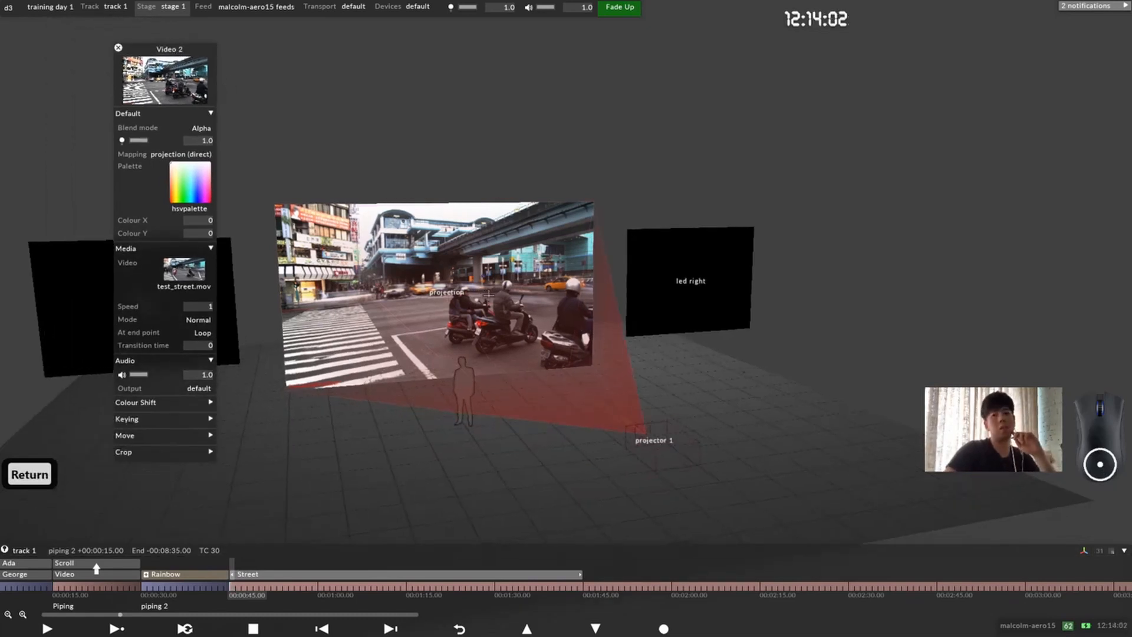
drag(489, 294, 455, 298)
right_drag(455, 298, 455, 268)
middle_drag(455, 268, 527, 254)
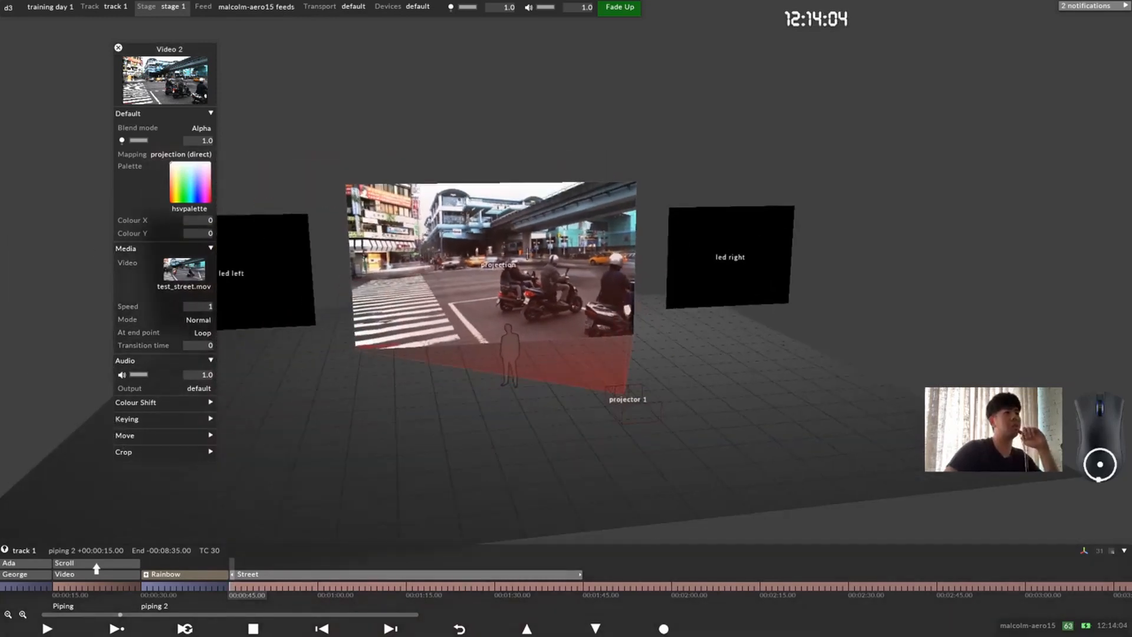
drag(528, 253, 518, 256)
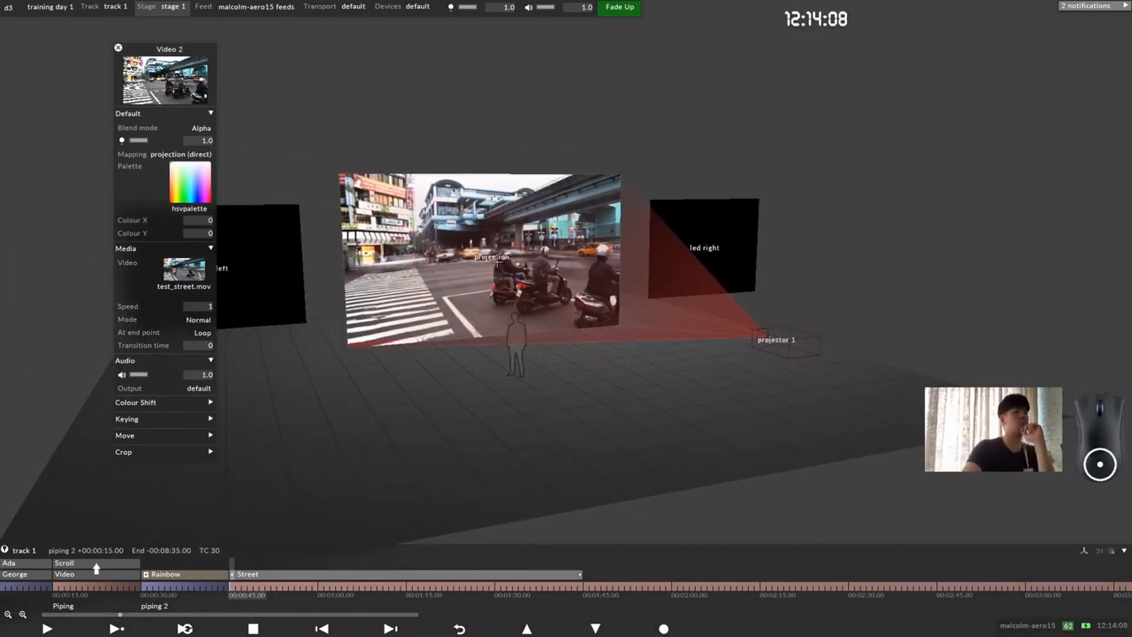
drag(486, 315, 544, 315)
Step: Scrub the playhead over the Street layer, and open the clip details of test_street.mov to check its properties and duration
drag(230, 592, 298, 584)
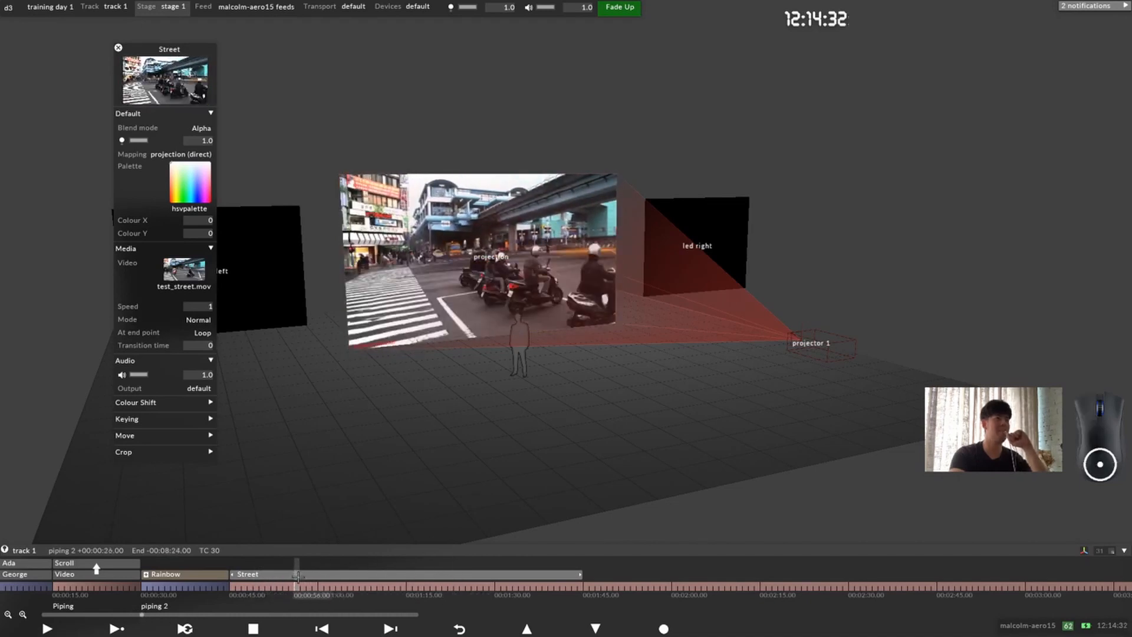
click(244, 586)
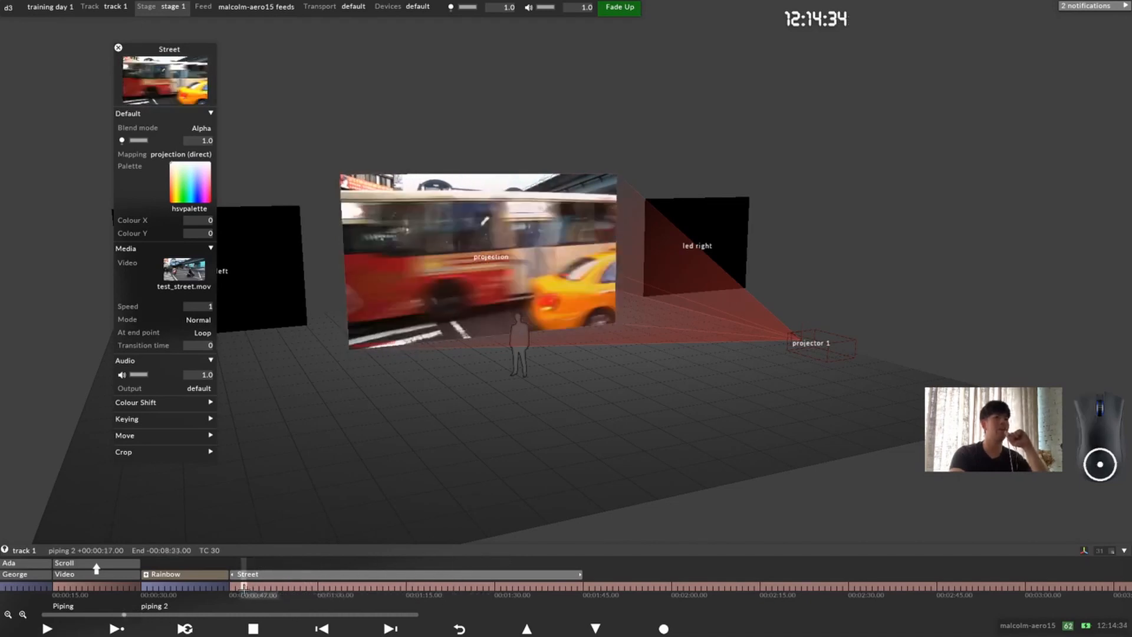
click(187, 270)
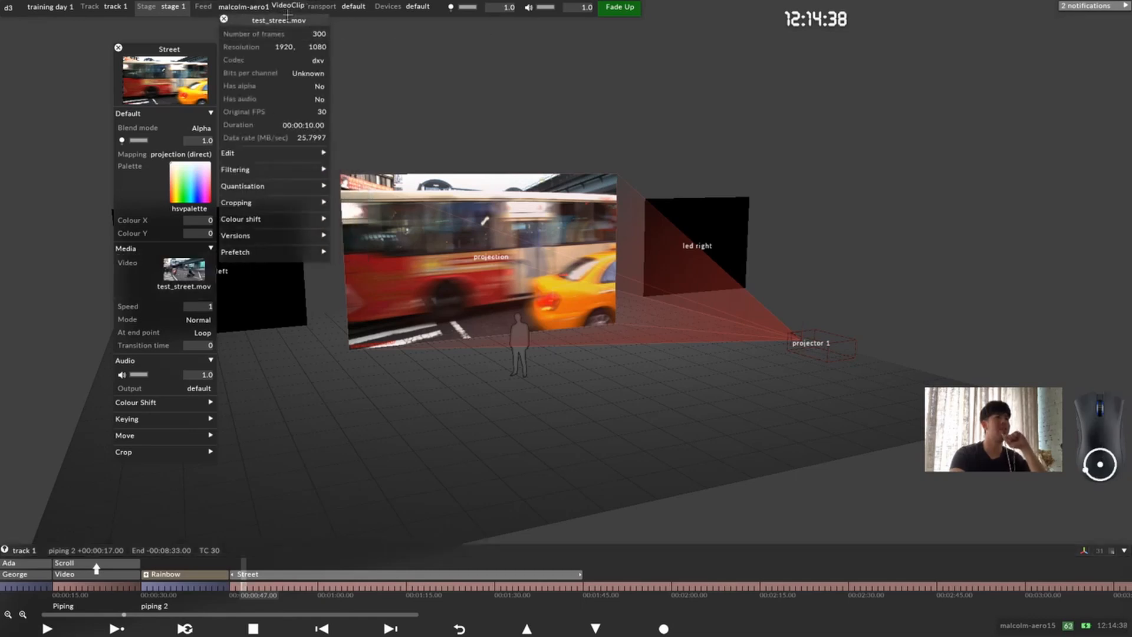
drag(281, 19, 317, 66)
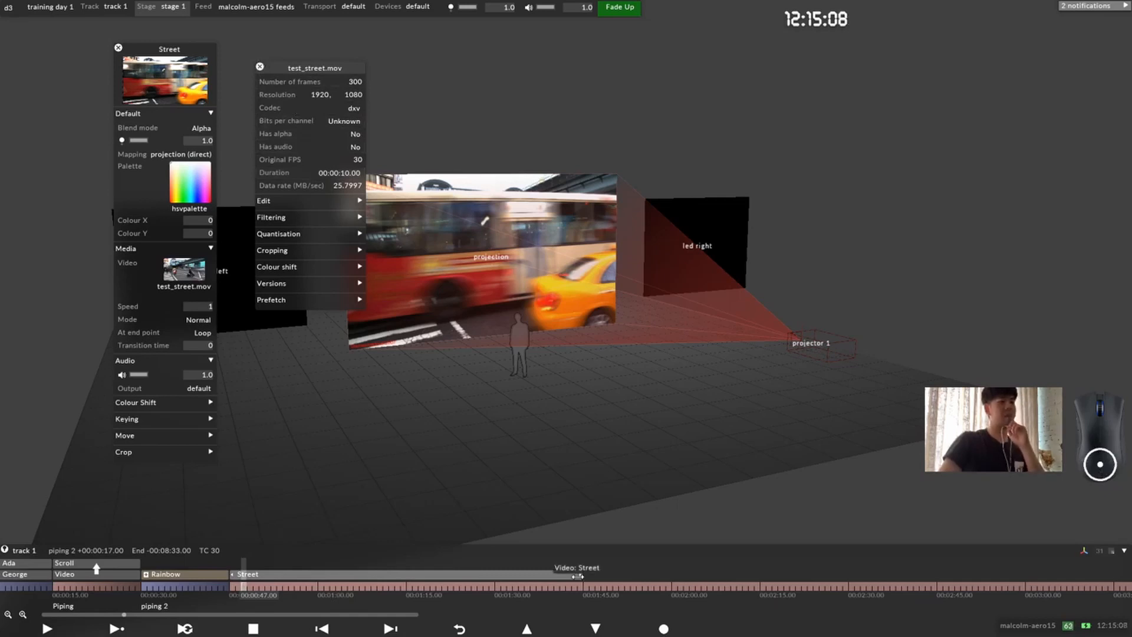
Step: Shorten the Street layer on the timeline and fit it to its contents
drag(577, 576, 517, 580)
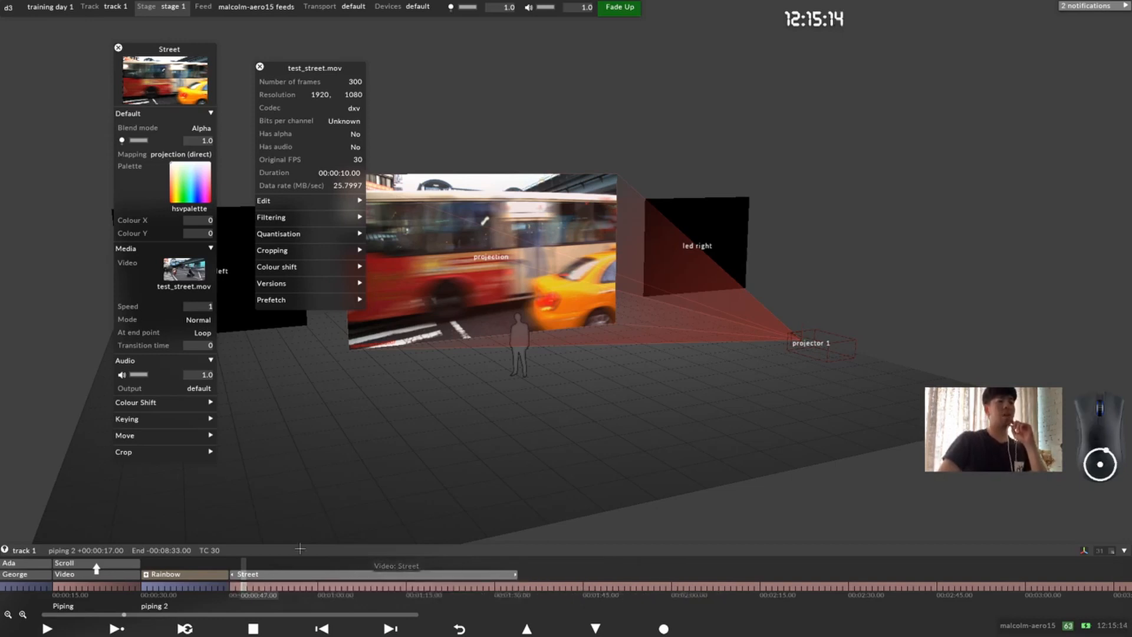
right_click(290, 574)
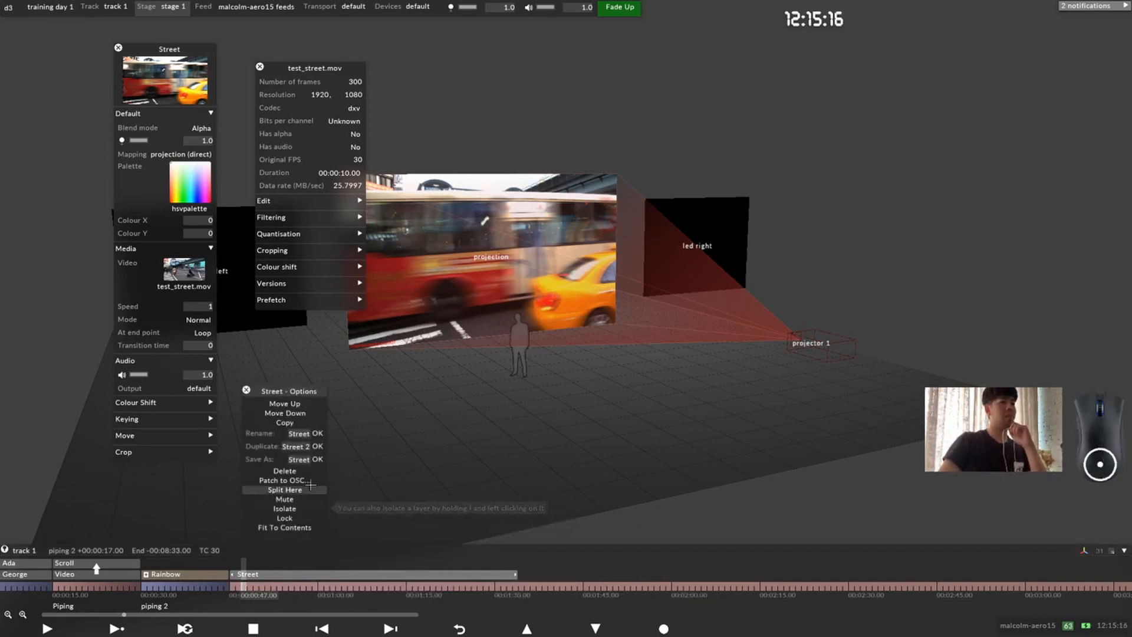
click(295, 525)
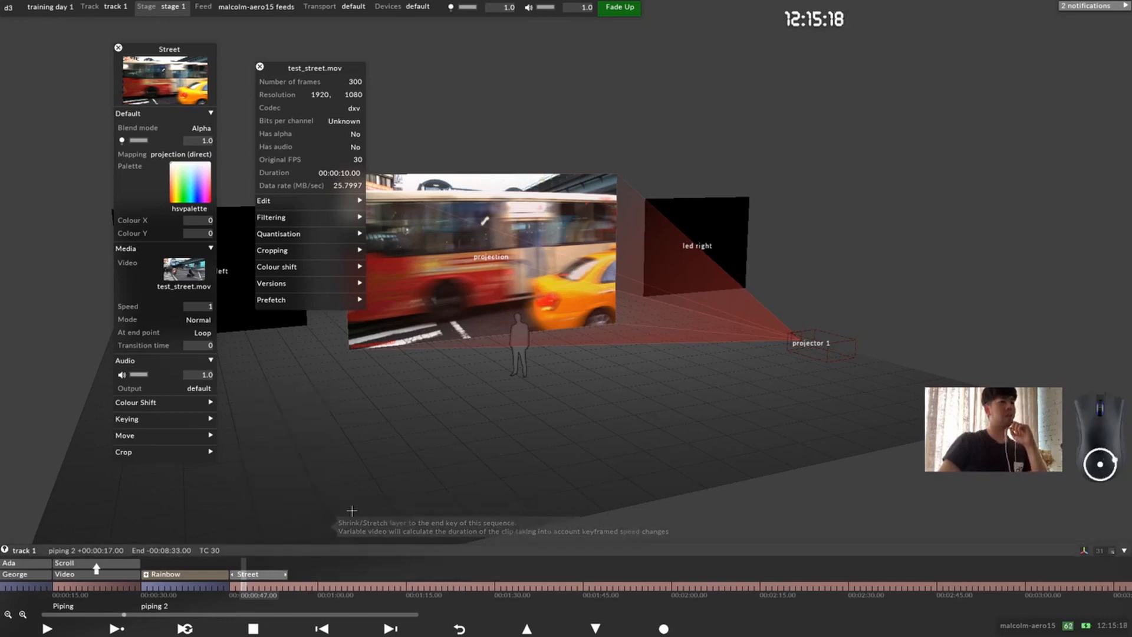
Step: Check the first and later frames of the Street layer, close the clip details, and extend the layer's end to 00:01:00
click(263, 586)
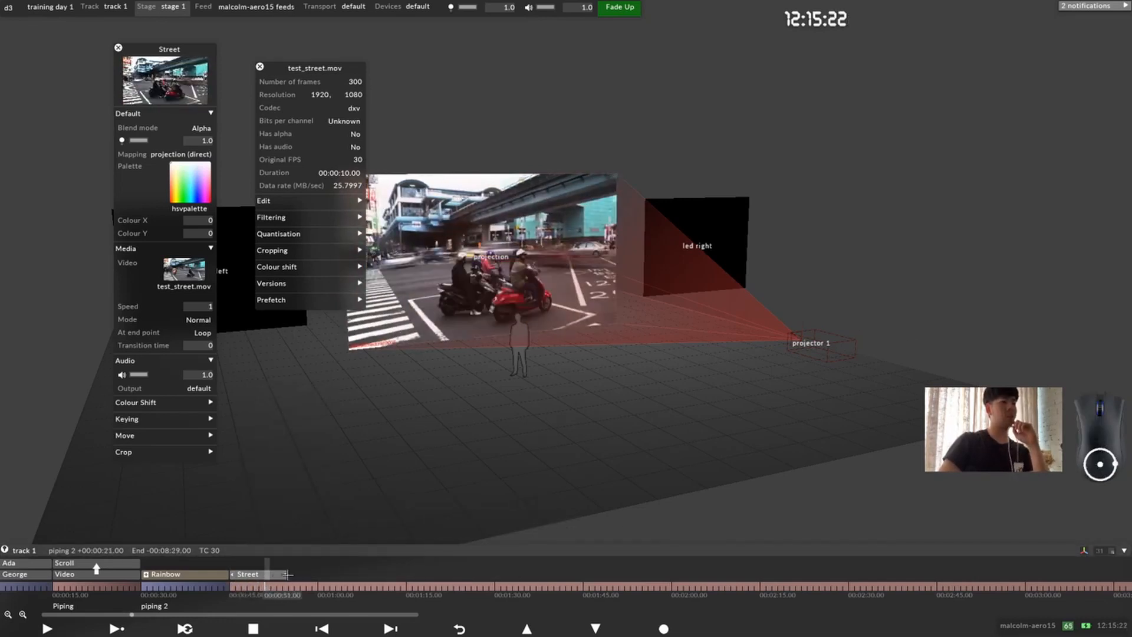
click(232, 586)
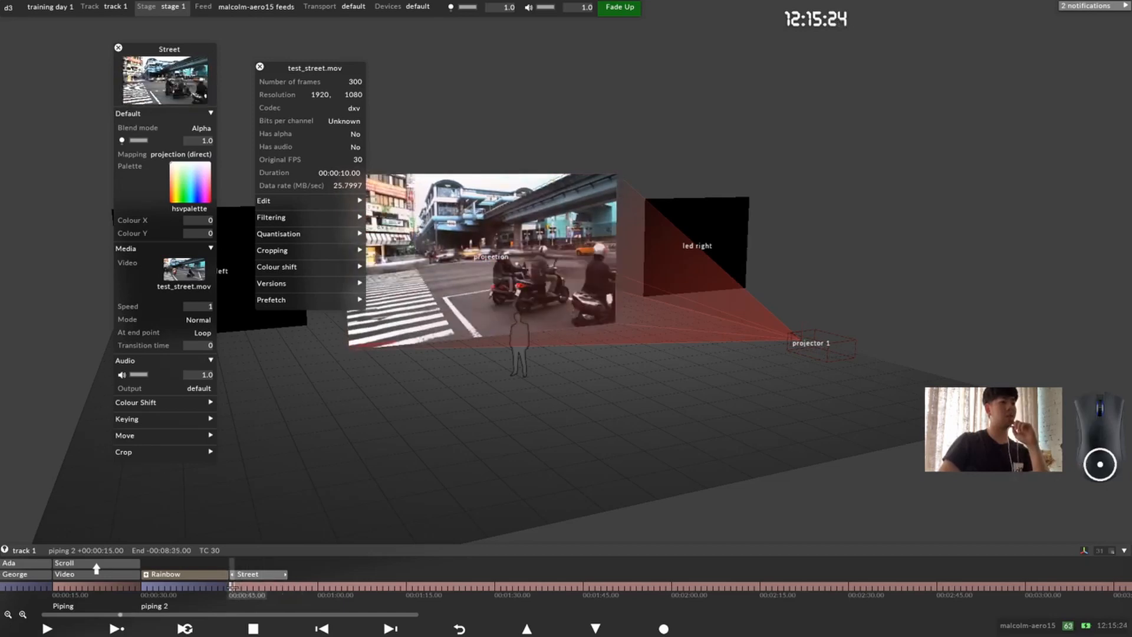
mouse_move(280, 586)
mouse_down()
mouse_move(290, 586)
mouse_move(281, 586)
mouse_up()
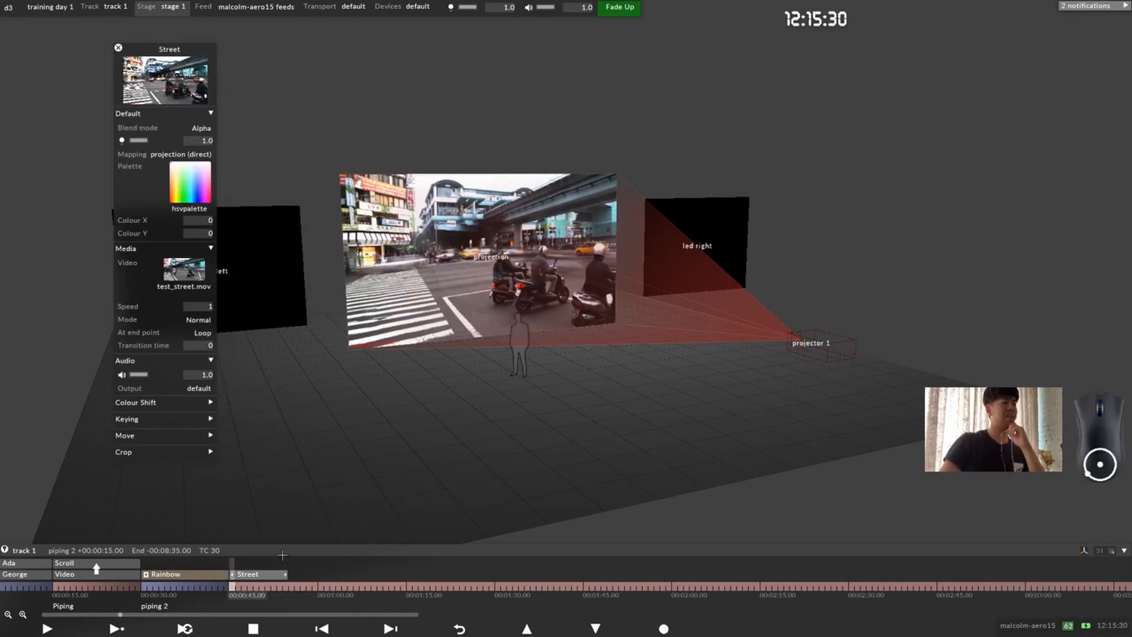
drag(286, 573, 312, 573)
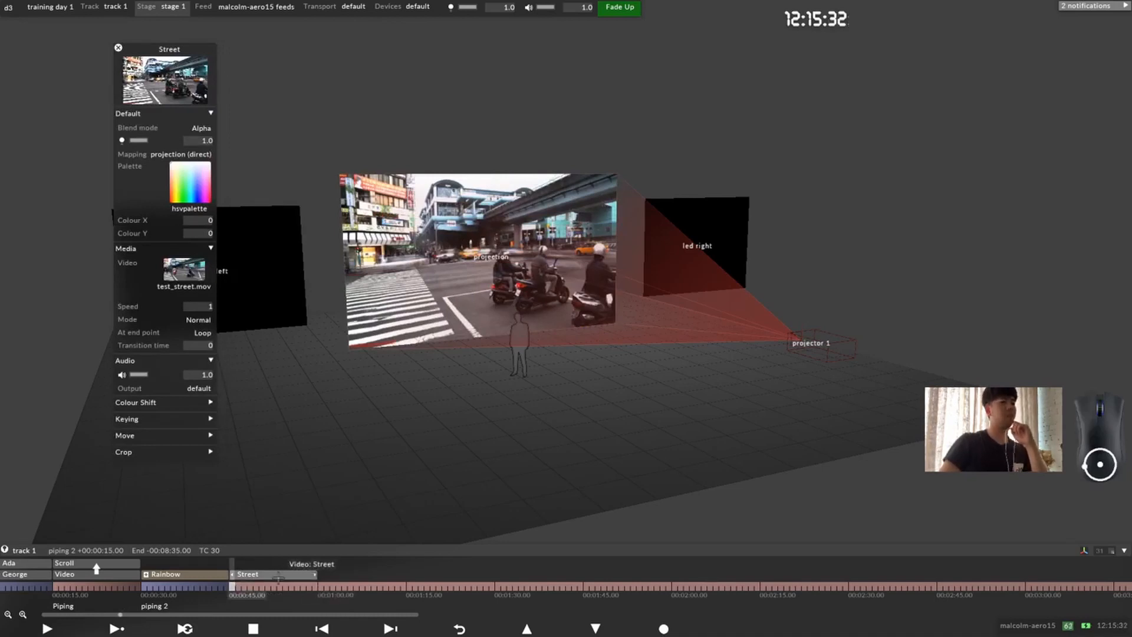
Step: Split the track section at 00:01:00 and return the playhead to 00:00:45
click(261, 586)
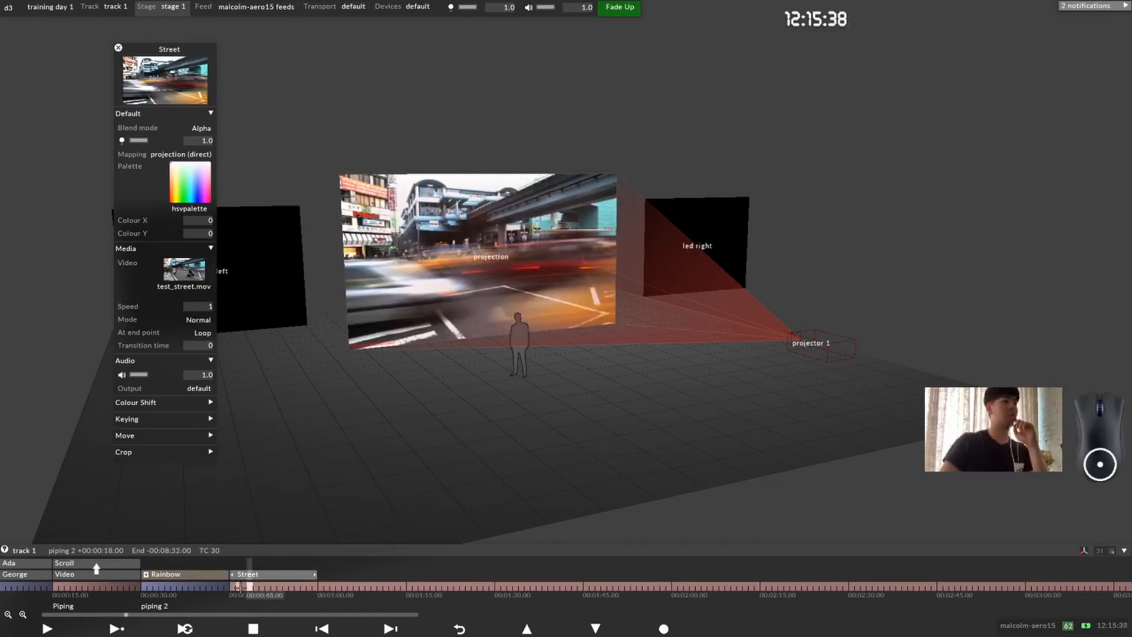
drag(241, 587, 320, 586)
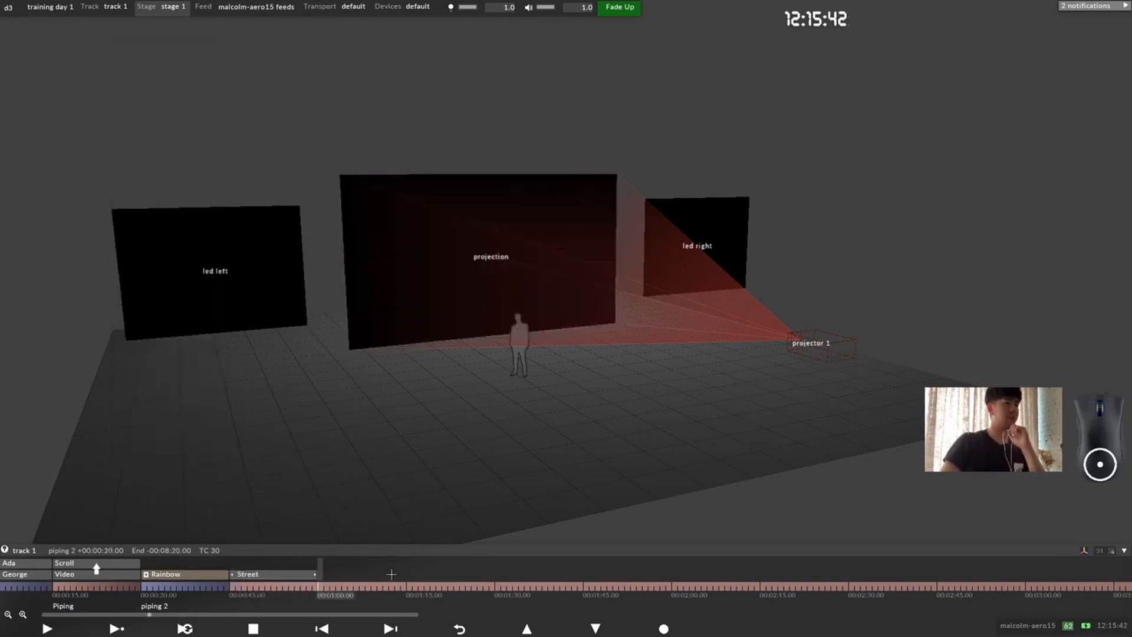
key(alt+s)
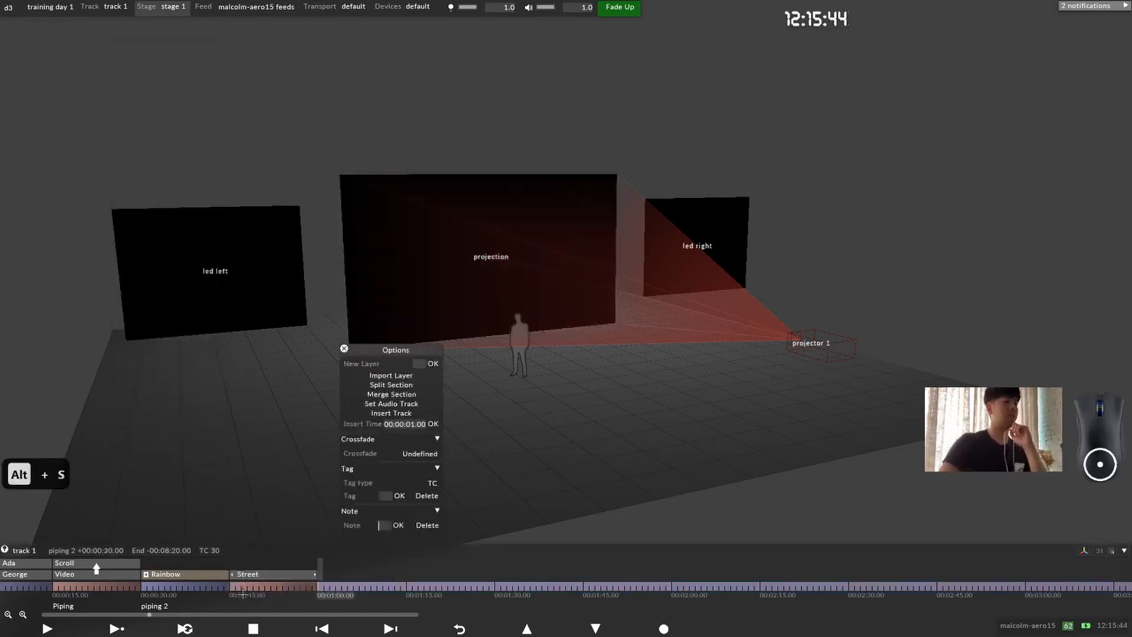
click(250, 587)
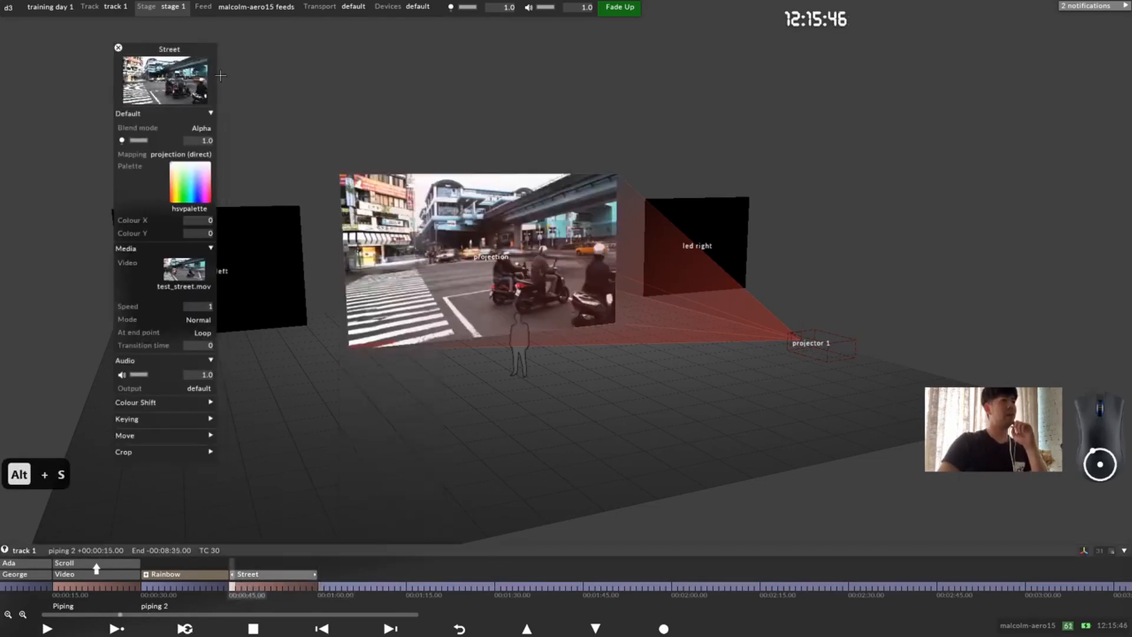
Step: Reposition the Street layer's editor and view the keyframe timeline of its video parameter, closing it again
drag(183, 49, 154, 78)
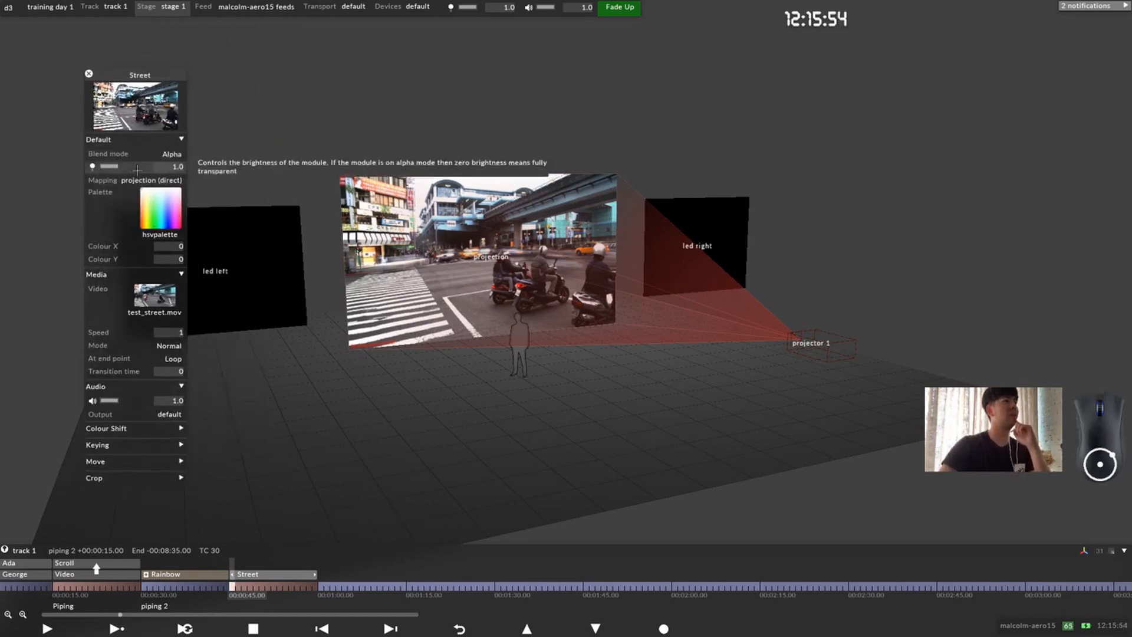
drag(140, 75, 177, 74)
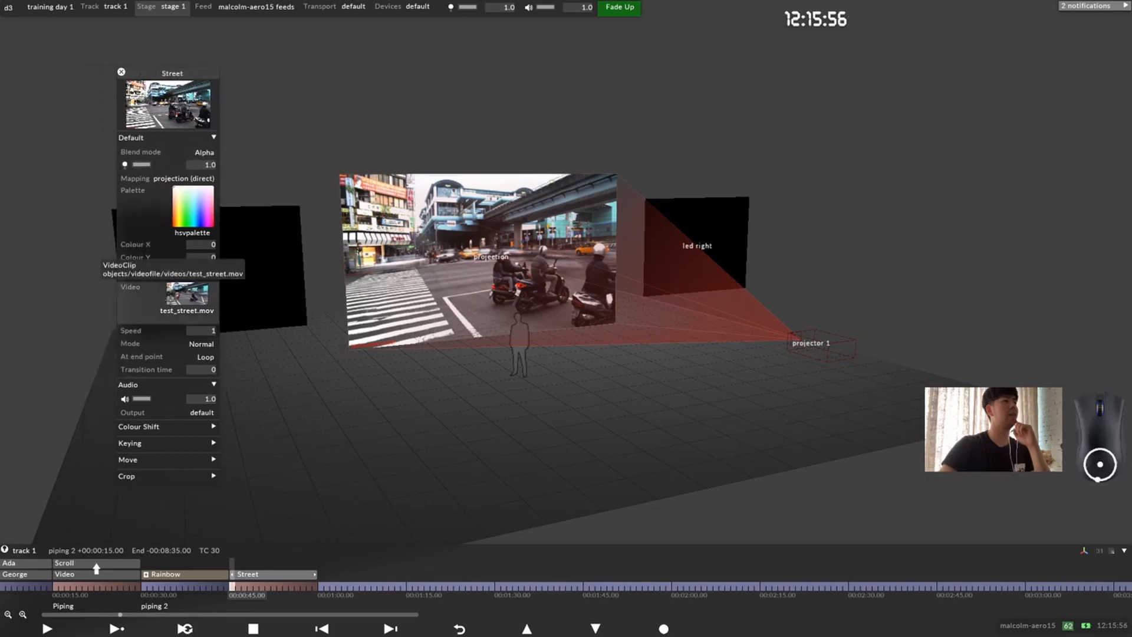
click(180, 295)
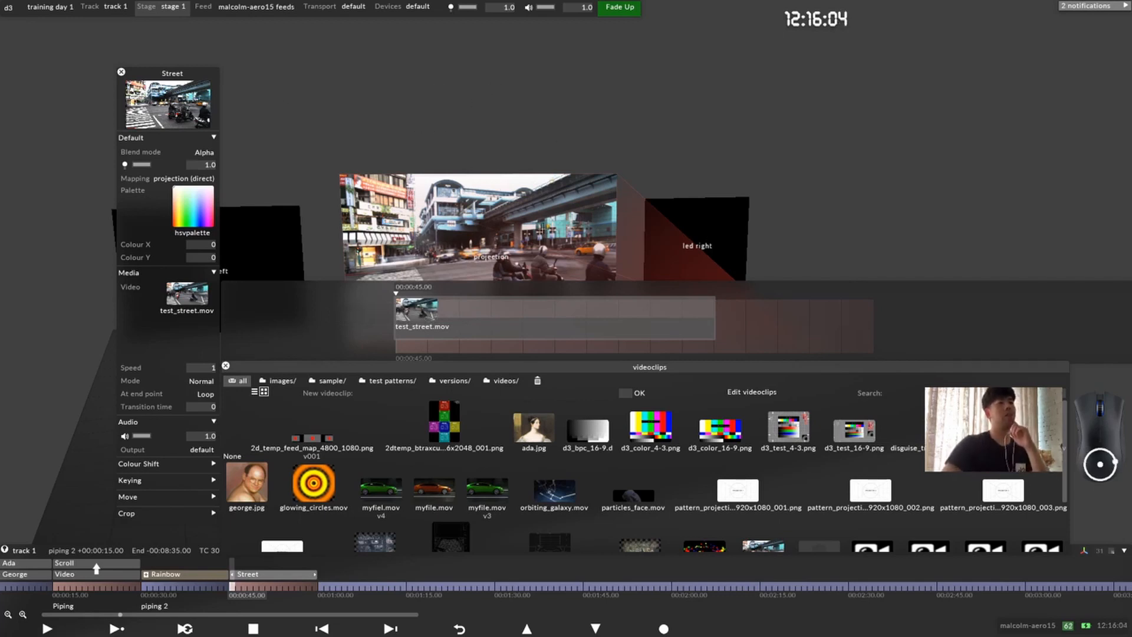
click(132, 288)
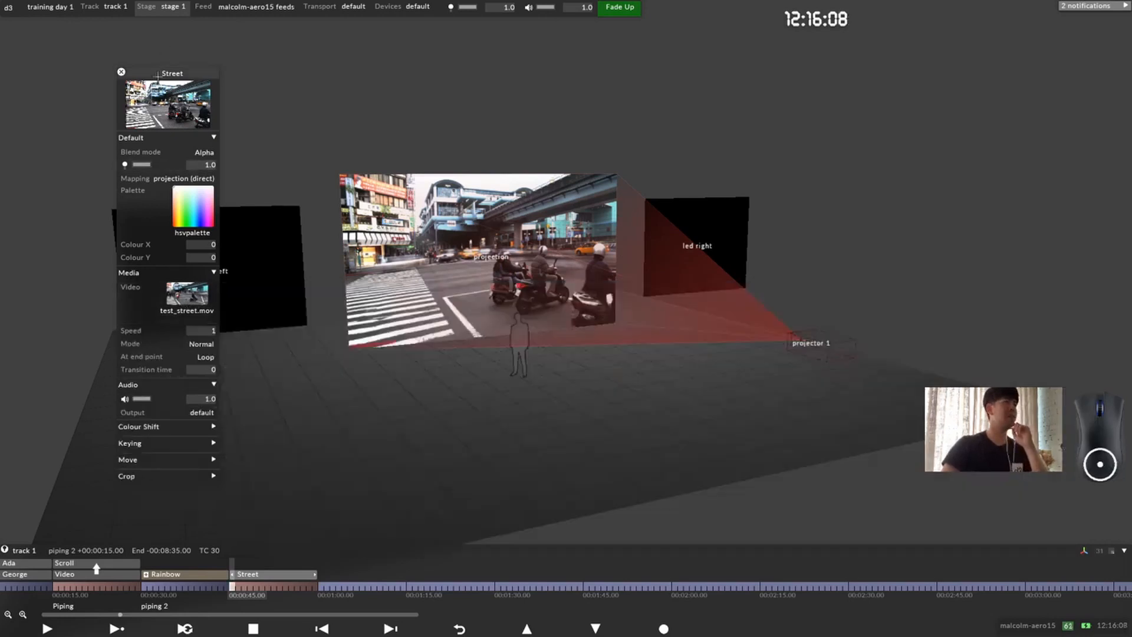
Step: View the Street layer's brightness and mapping timelines one at a time, leaving only the video parameter's timeline expanded without its clip list
click(177, 165)
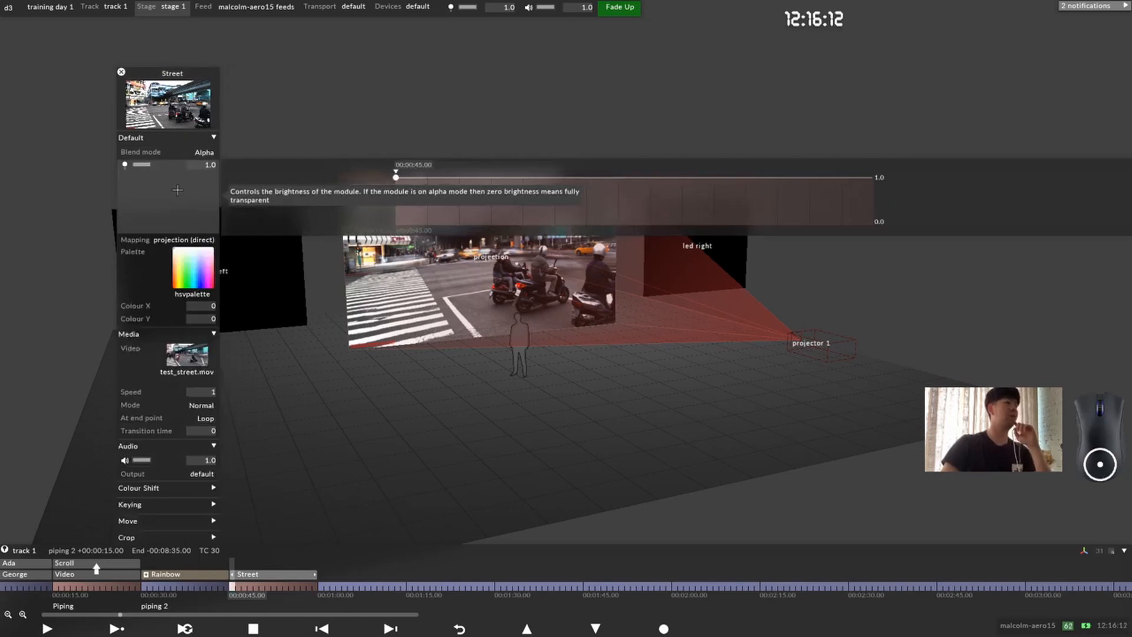
click(164, 242)
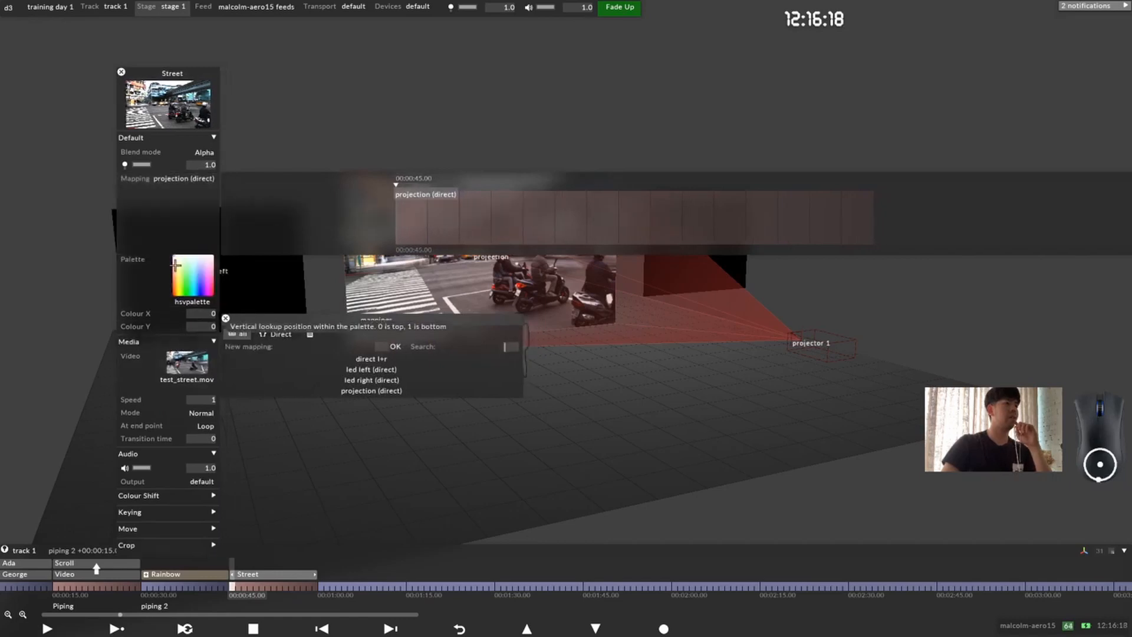
click(171, 369)
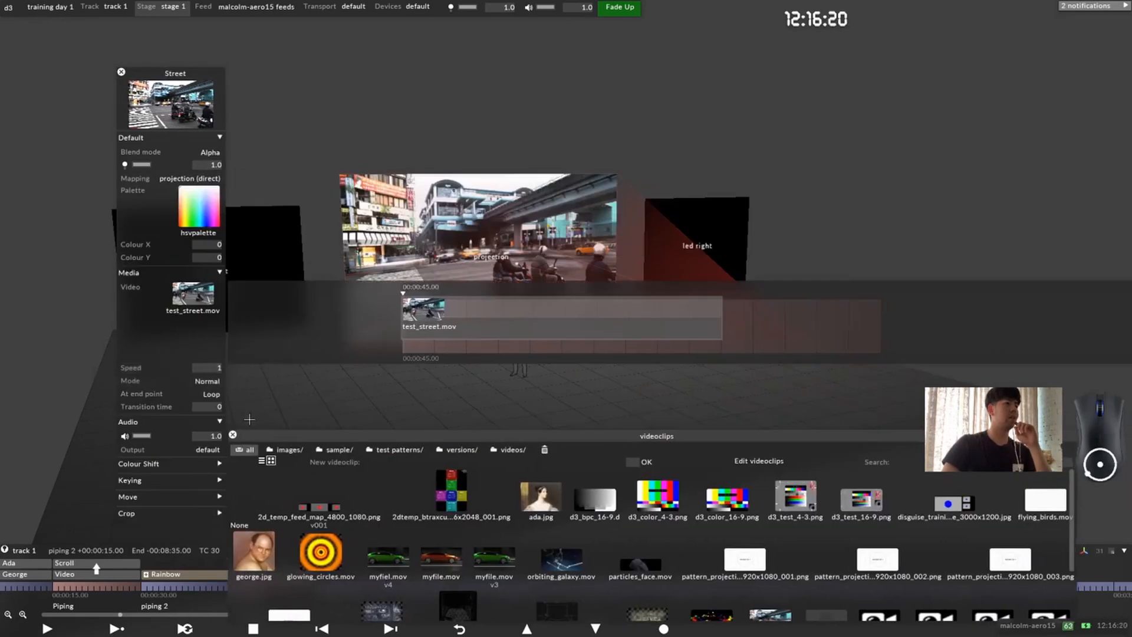
click(226, 434)
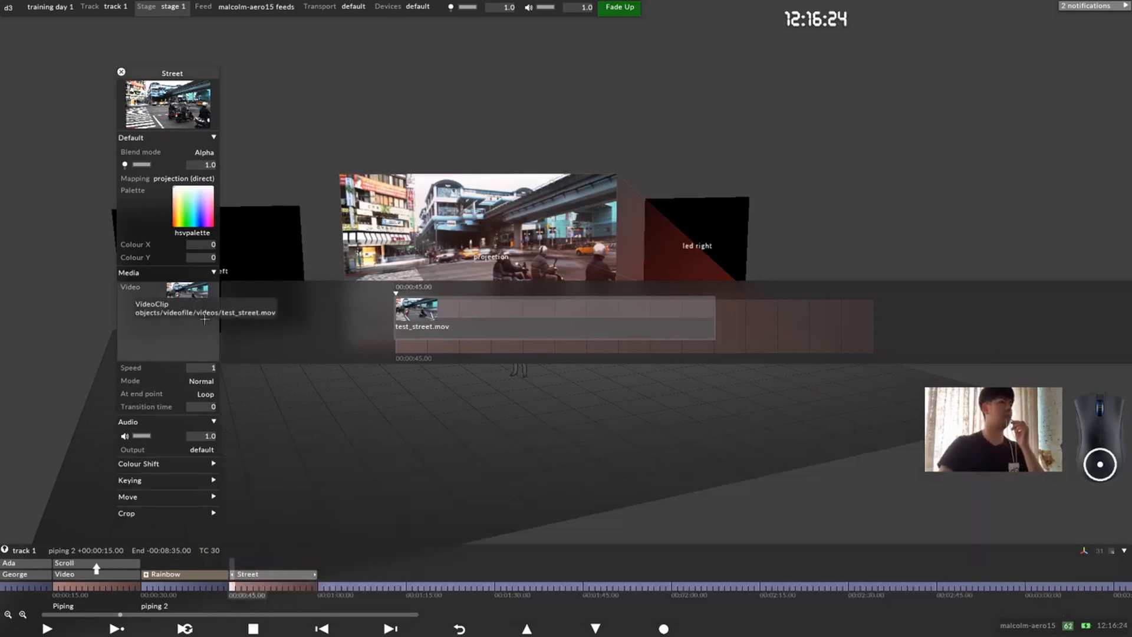
Step: View the blend mode and brightness timelines together and check the options offered by the Alpha blend mode keyframe
click(161, 164)
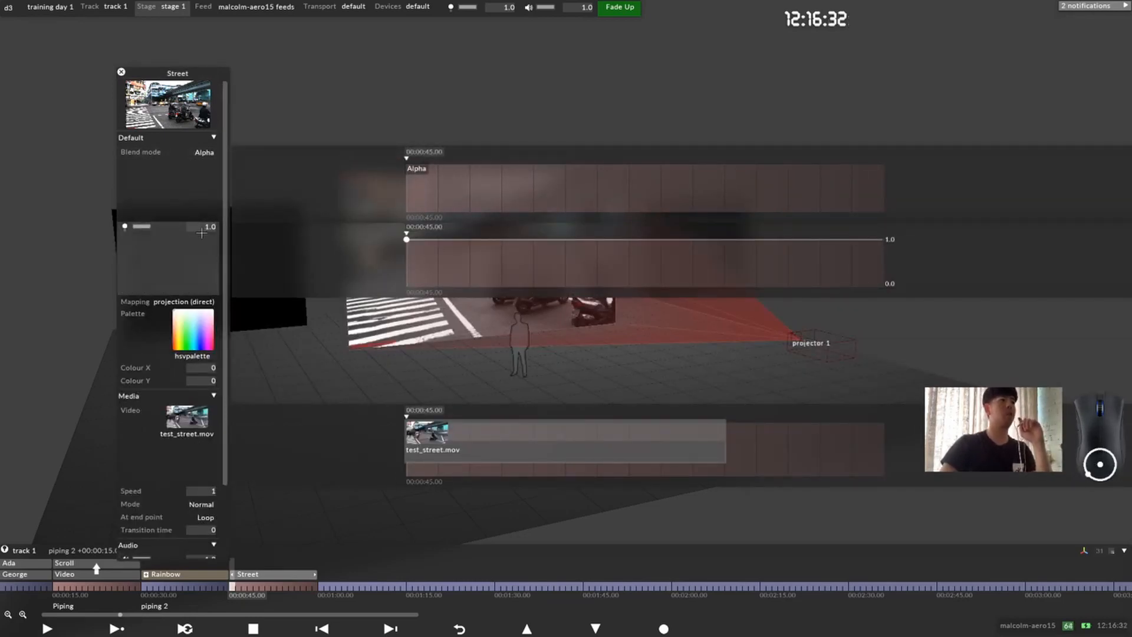
click(418, 169)
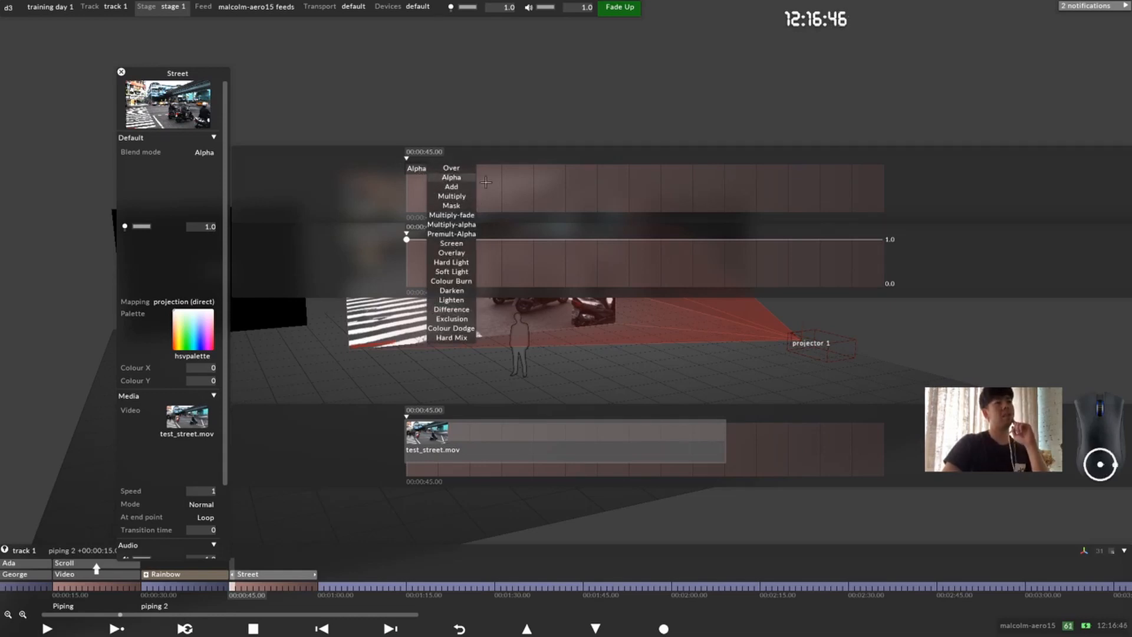
click(185, 171)
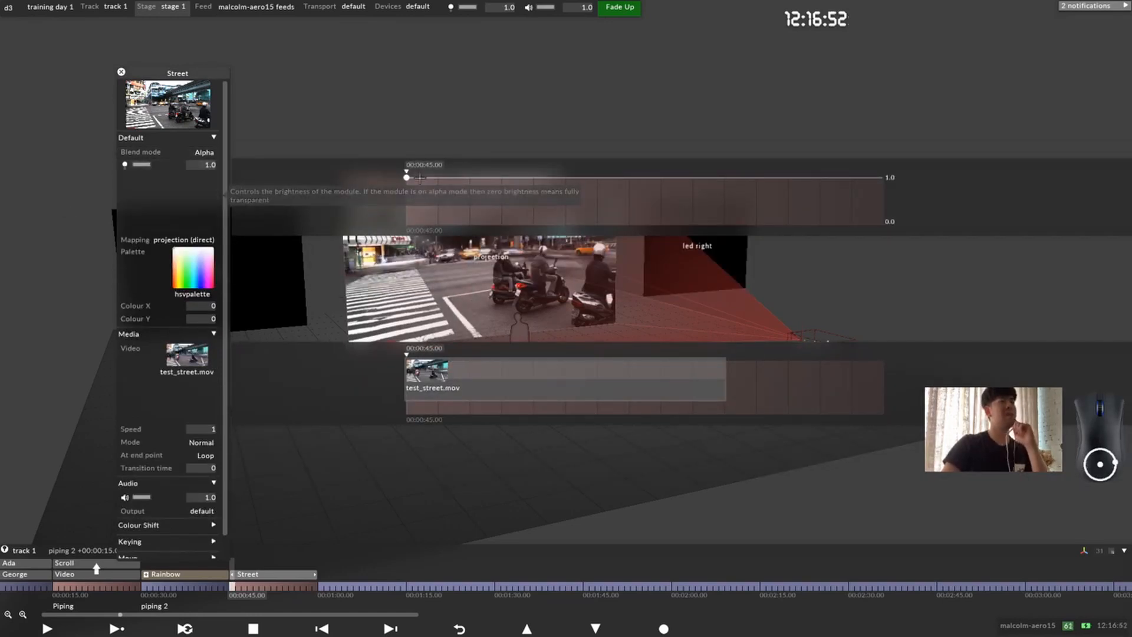
drag(406, 177, 347, 92)
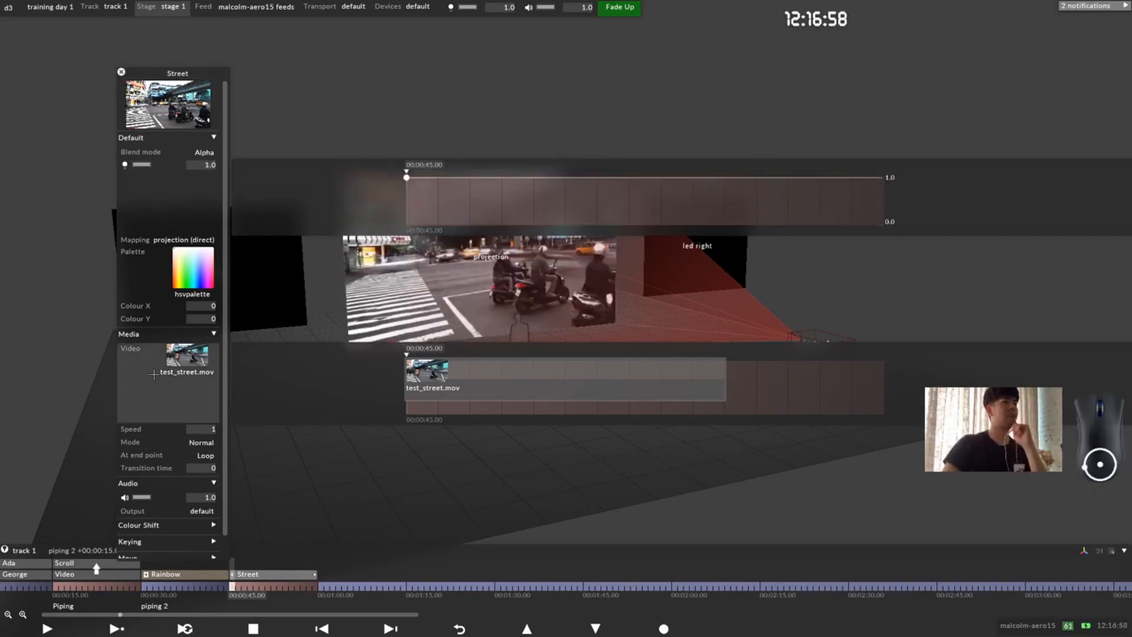
Step: Try a 2dtemp_btraxcube image keyframe at 00:00:50.07 on the Street layer's video parameter and delete it, returning to 00:00:45
click(420, 383)
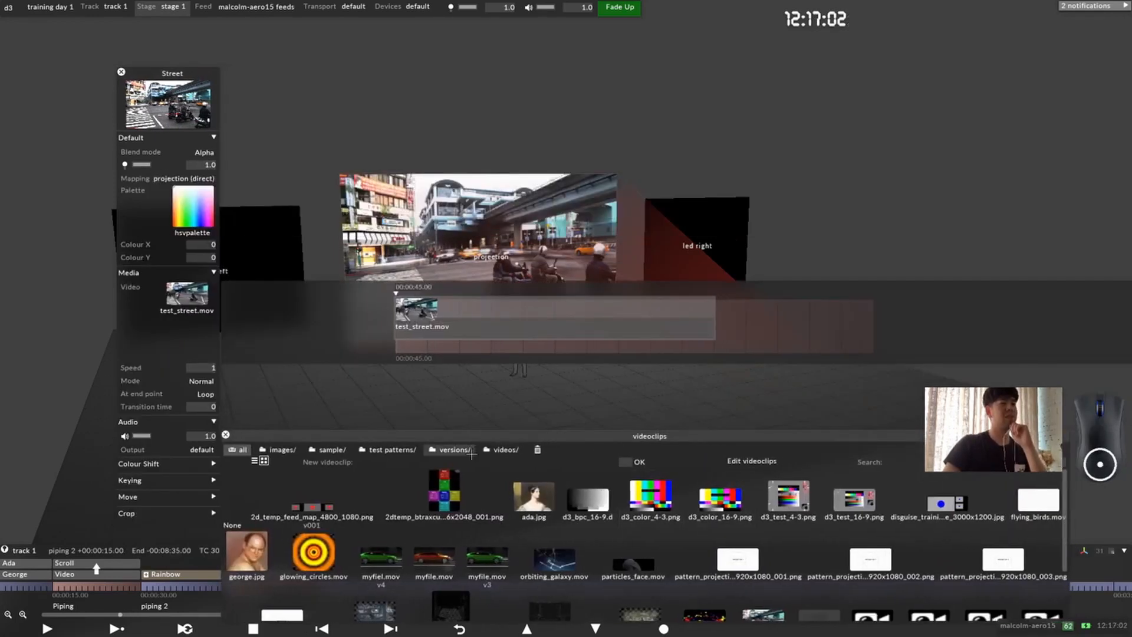
drag(444, 492, 619, 334)
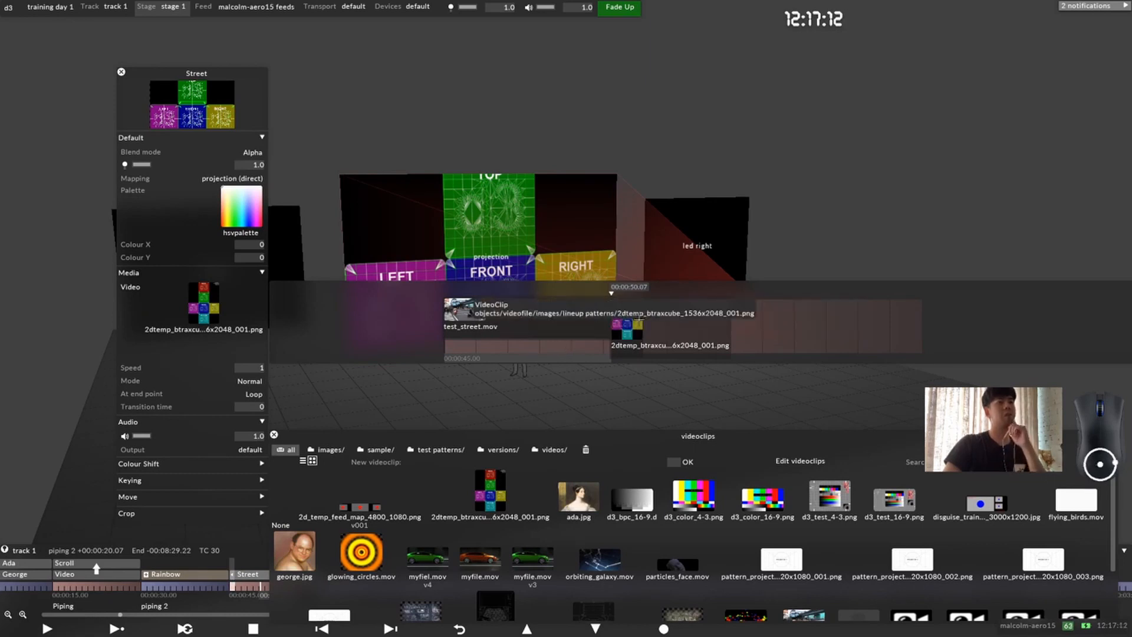
key(Delete)
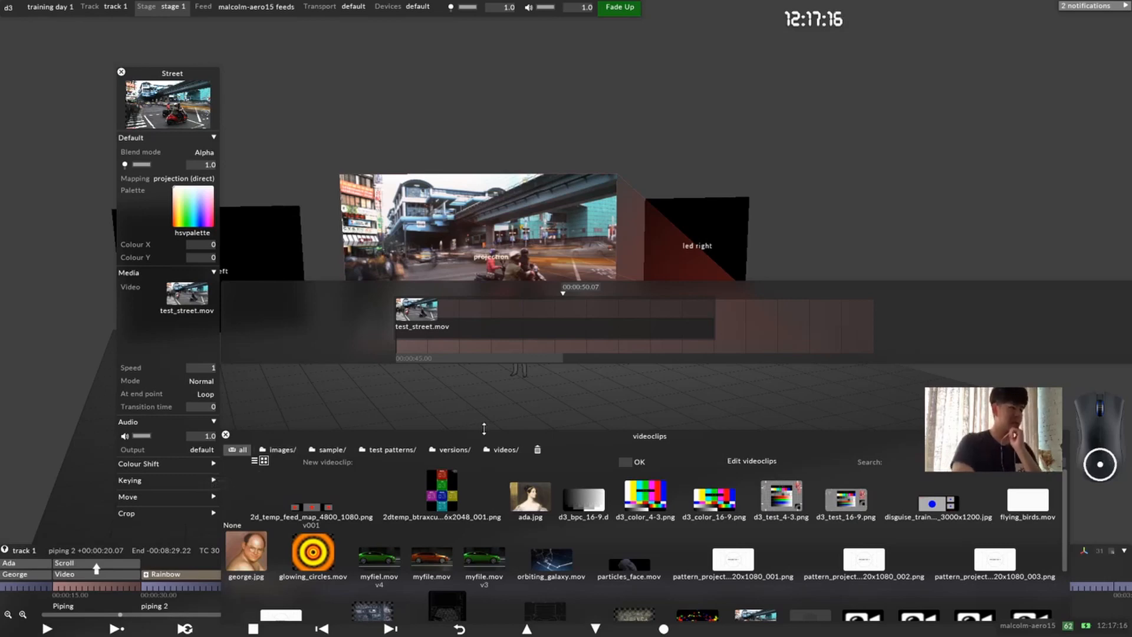
key(comma)
key(period)
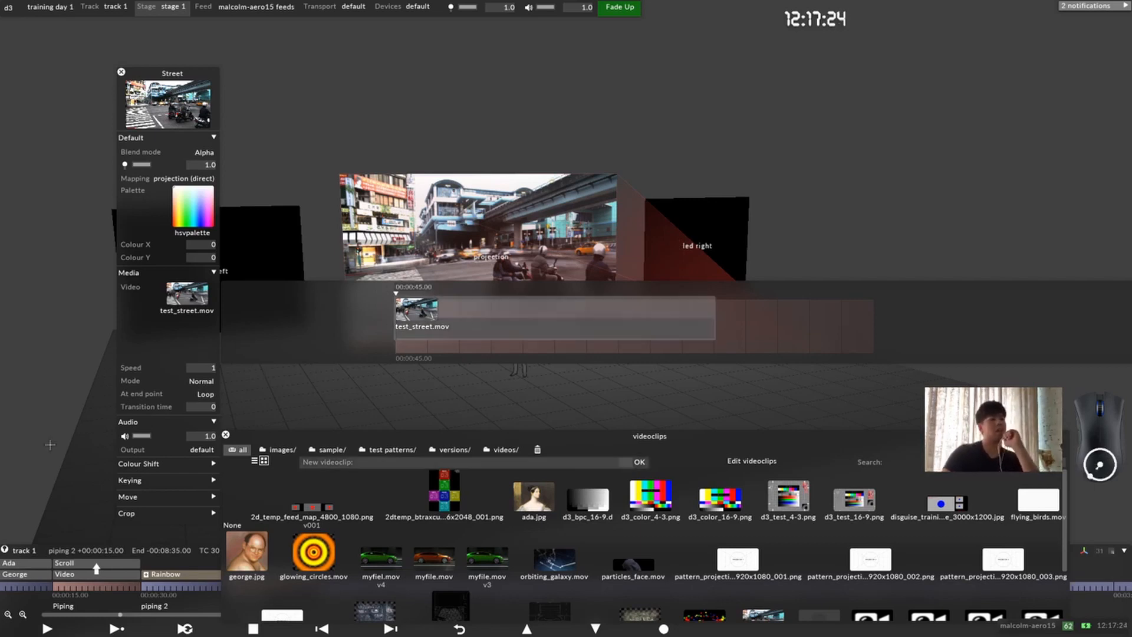
Step: Delete the test_street.mov keyframe at 00:00:45 and assign test_street.mov to the Street layer's video at 00:00:52
click(226, 434)
key(Delete)
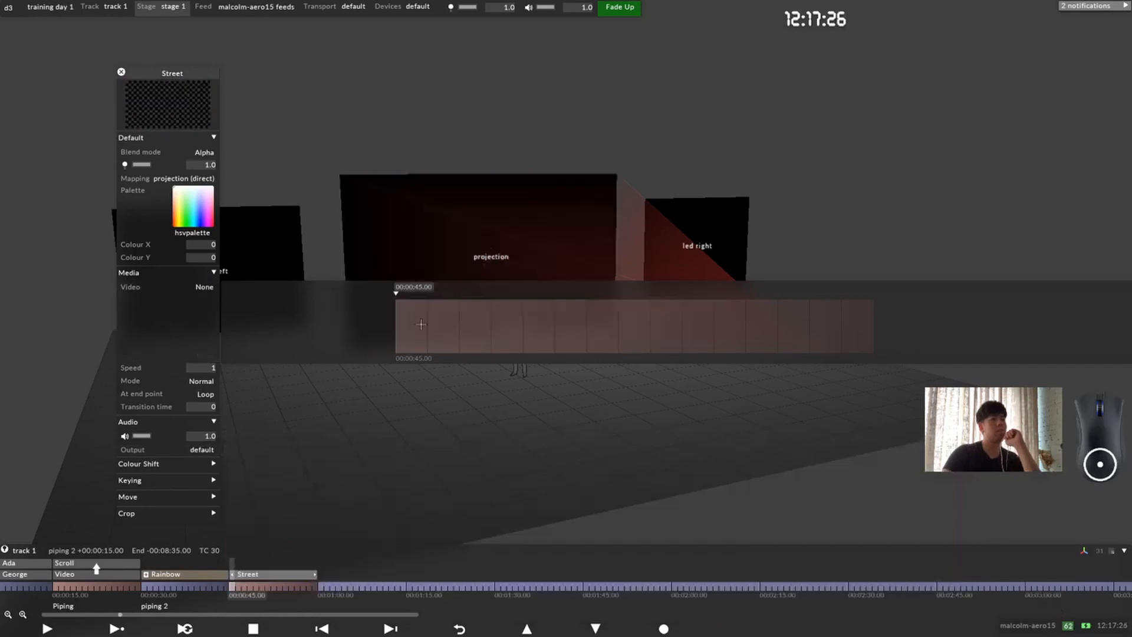
click(273, 588)
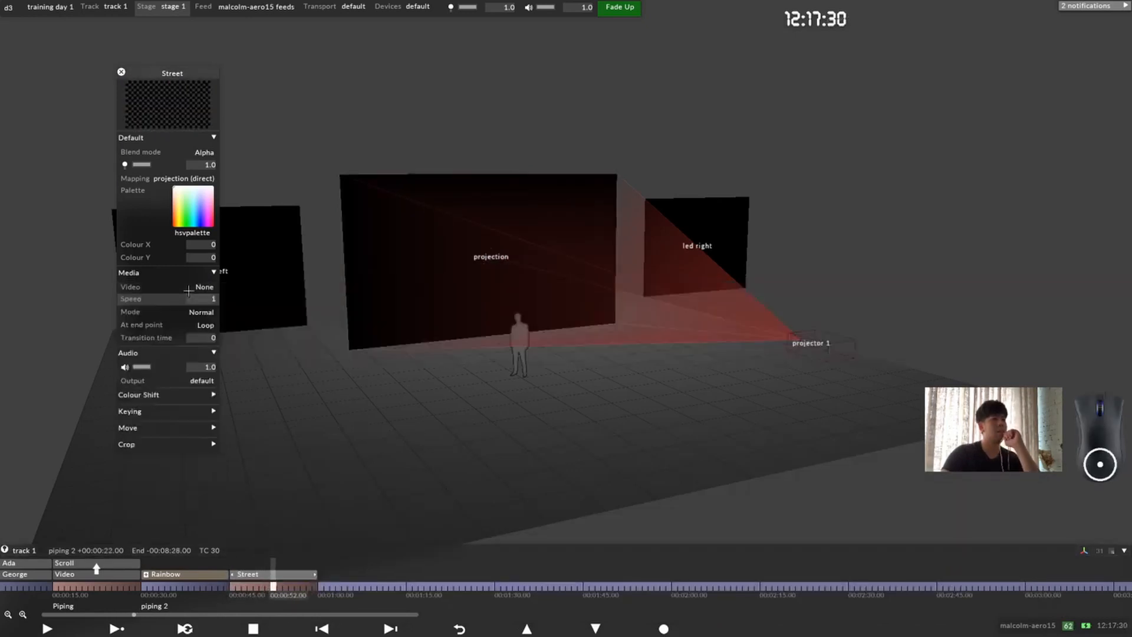
click(176, 311)
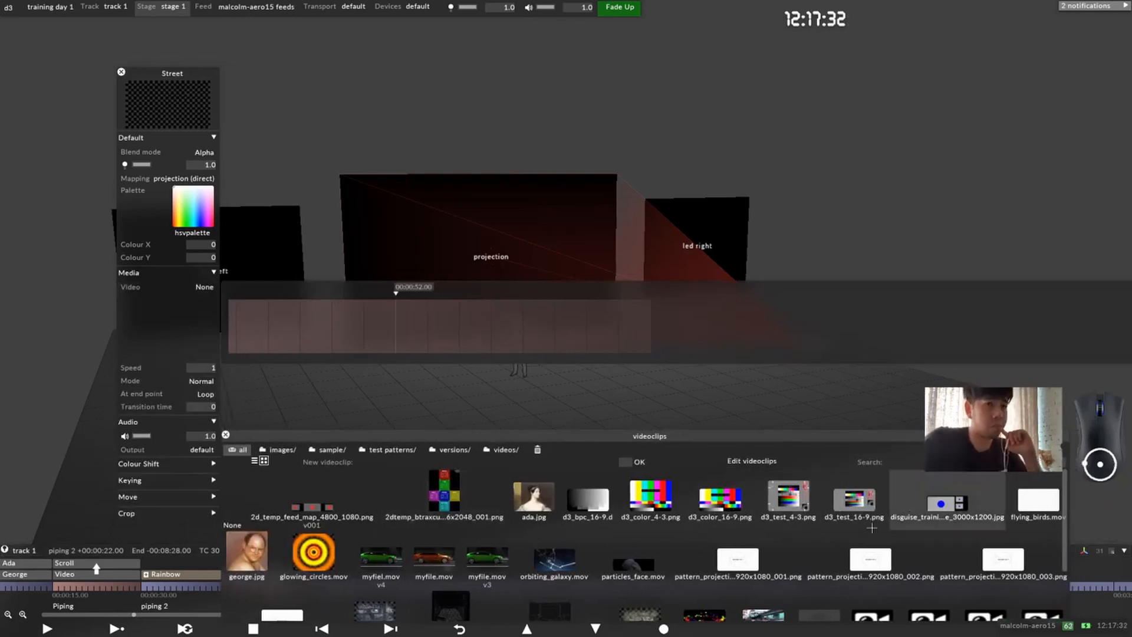
scroll(768, 485, down, 1)
click(763, 548)
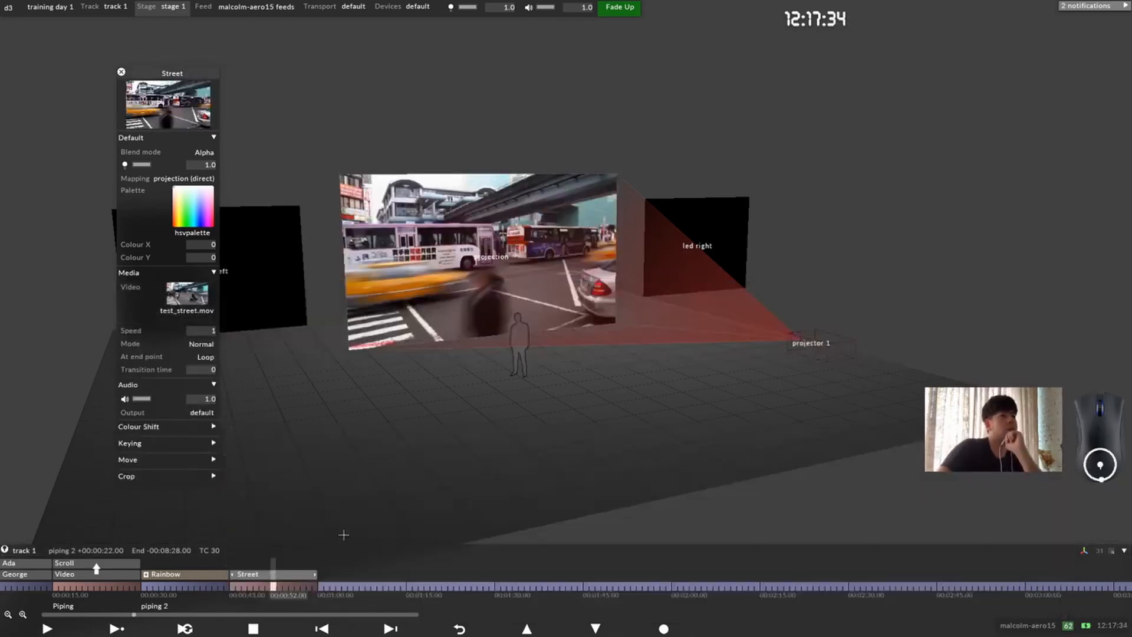
Step: Check the Street layer's output at 00:00:46 and 00:00:45, and view its video keyframes again
click(234, 587)
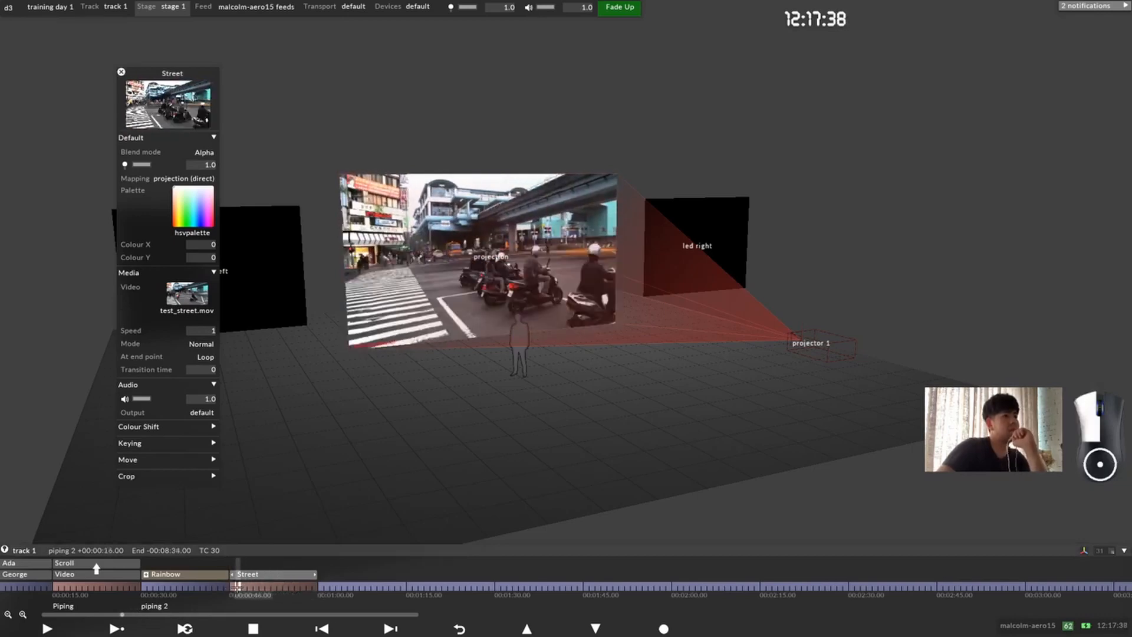
click(249, 574)
click(242, 587)
click(232, 587)
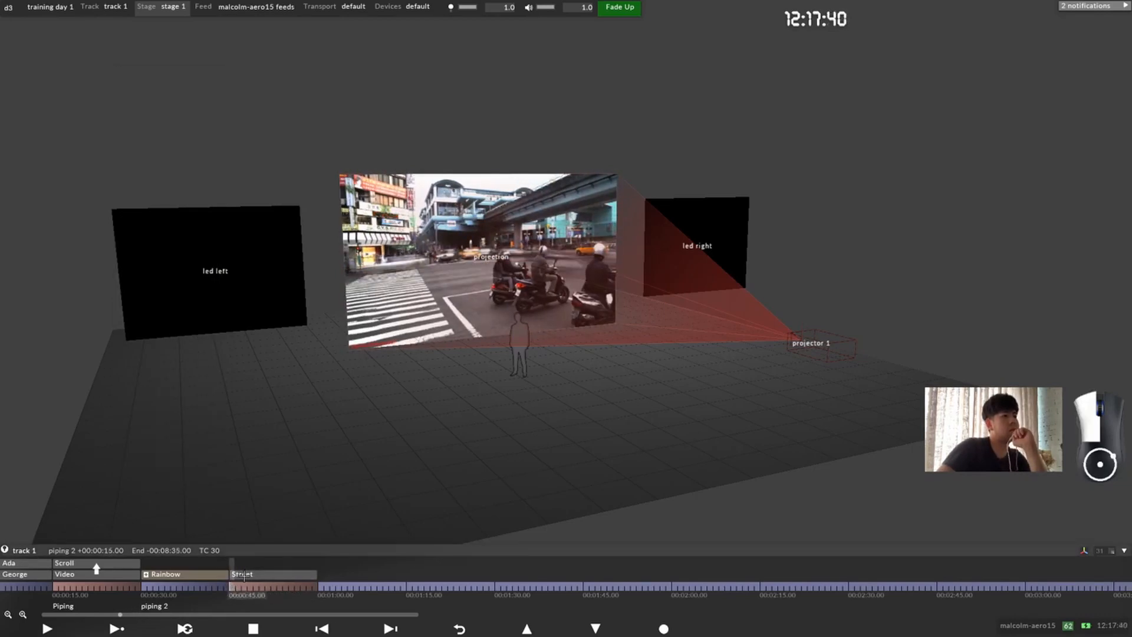
click(244, 576)
click(161, 300)
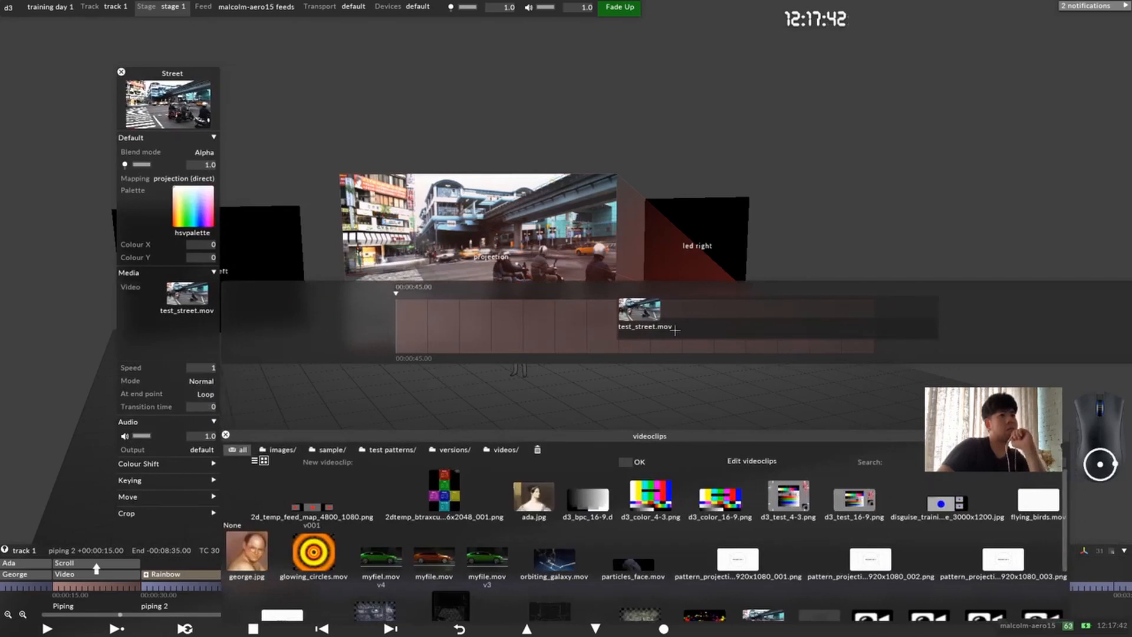
Step: Delete the test_street.mov keyframe at 00:00:52, and try a d3_test_16-9.png keyframe at 00:00:49.15 before removing it
click(646, 327)
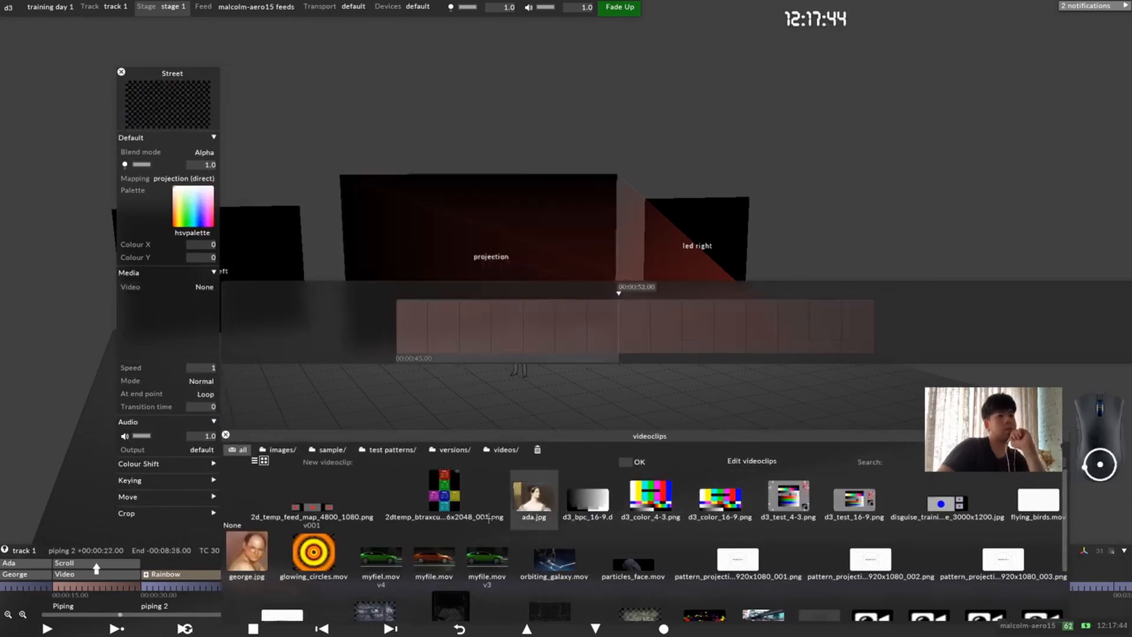
drag(855, 499, 568, 327)
click(569, 327)
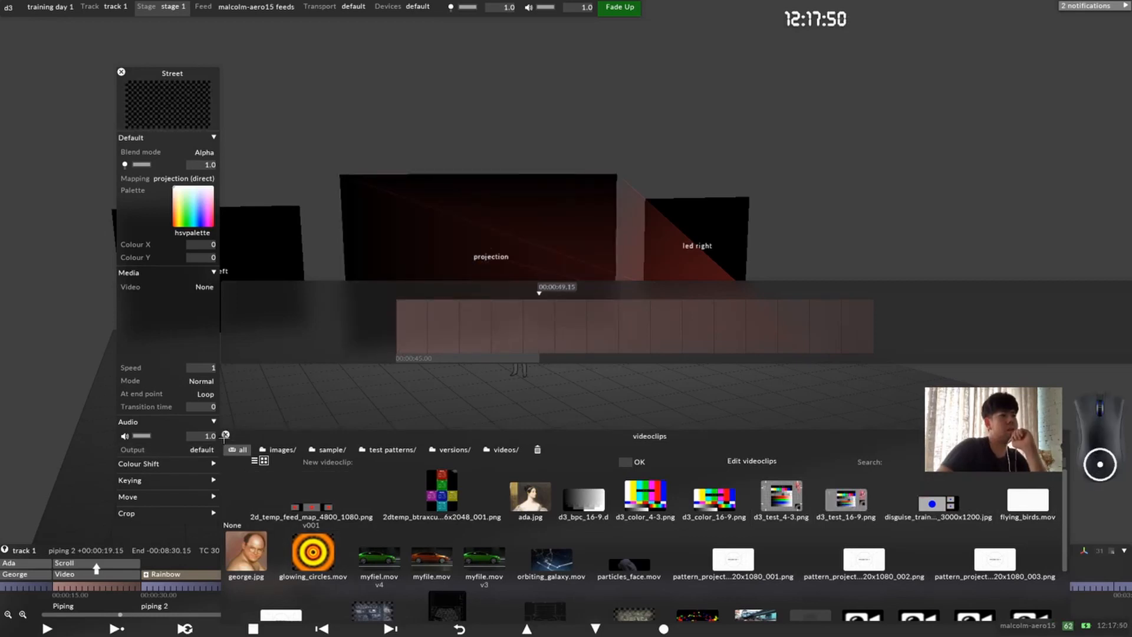
Step: Set the Street layer's video to glowing_circles.mov with a keyframe at 00:00:45 and close the clip list
drag(267, 437, 266, 389)
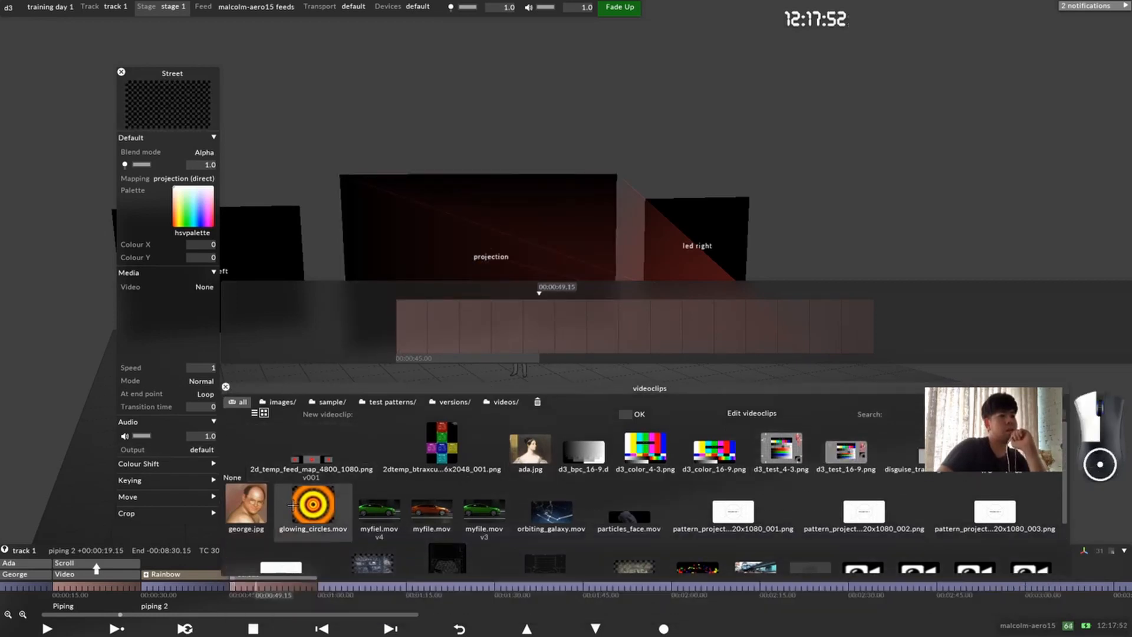
drag(293, 504, 417, 318)
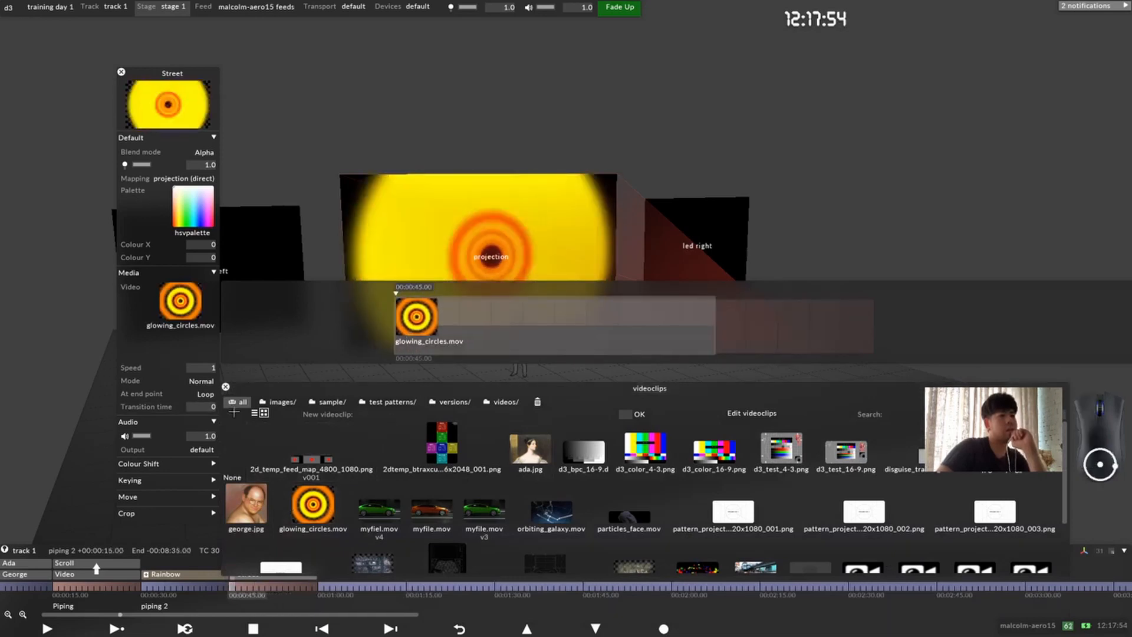
click(226, 387)
Step: Add an ada.jpg keyframe to the Street layer's video at 00:00:53 and check the output at 00:00:49
drag(253, 586, 281, 584)
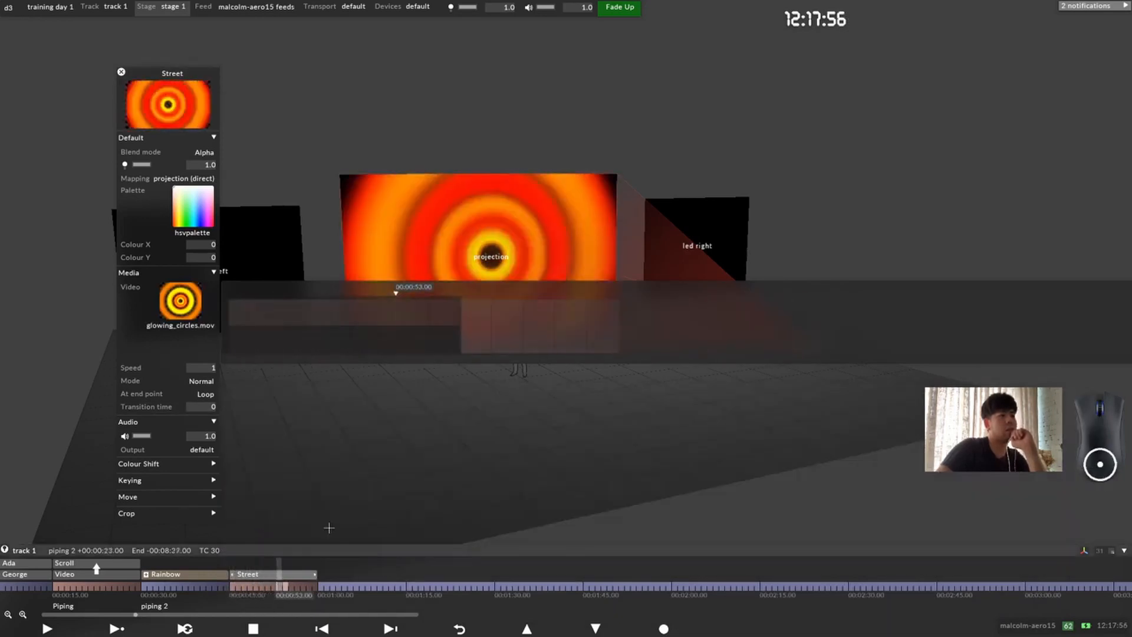
click(183, 307)
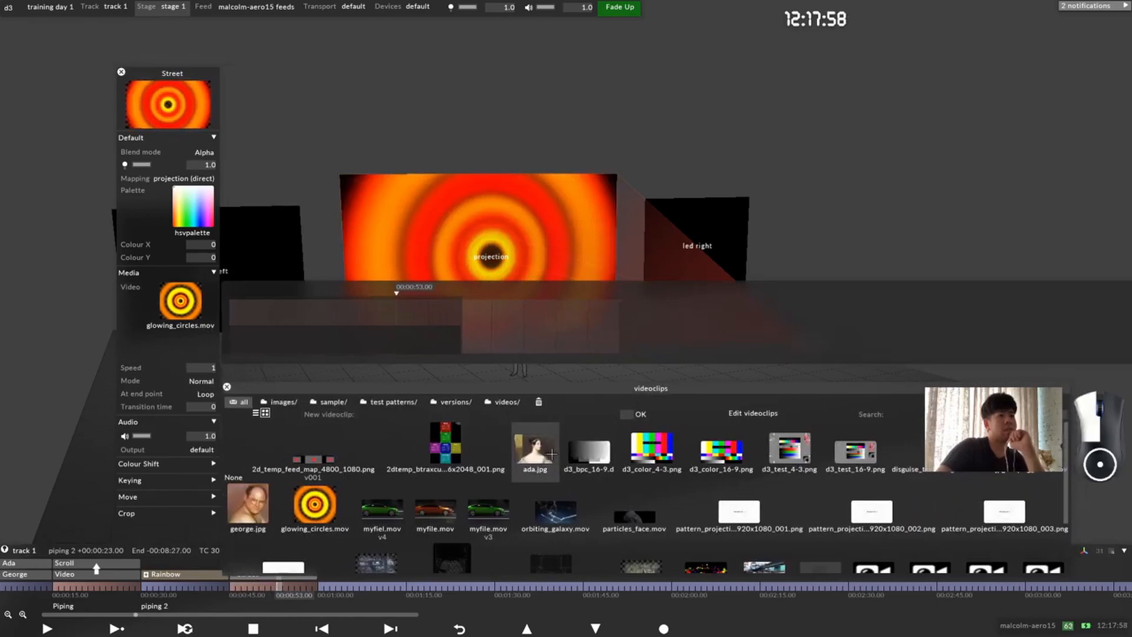
click(533, 451)
click(183, 346)
drag(279, 585, 255, 587)
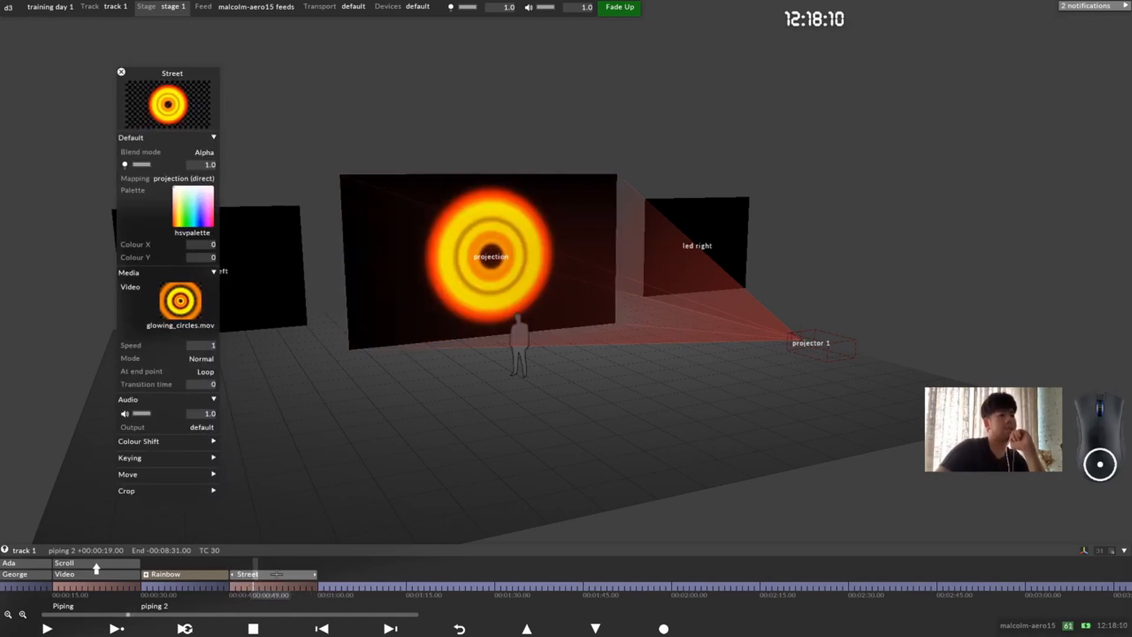
Step: Reopen the Street layer's video timeline and delete the ada.jpg keyframe at 00:00:53
click(273, 574)
click(273, 574)
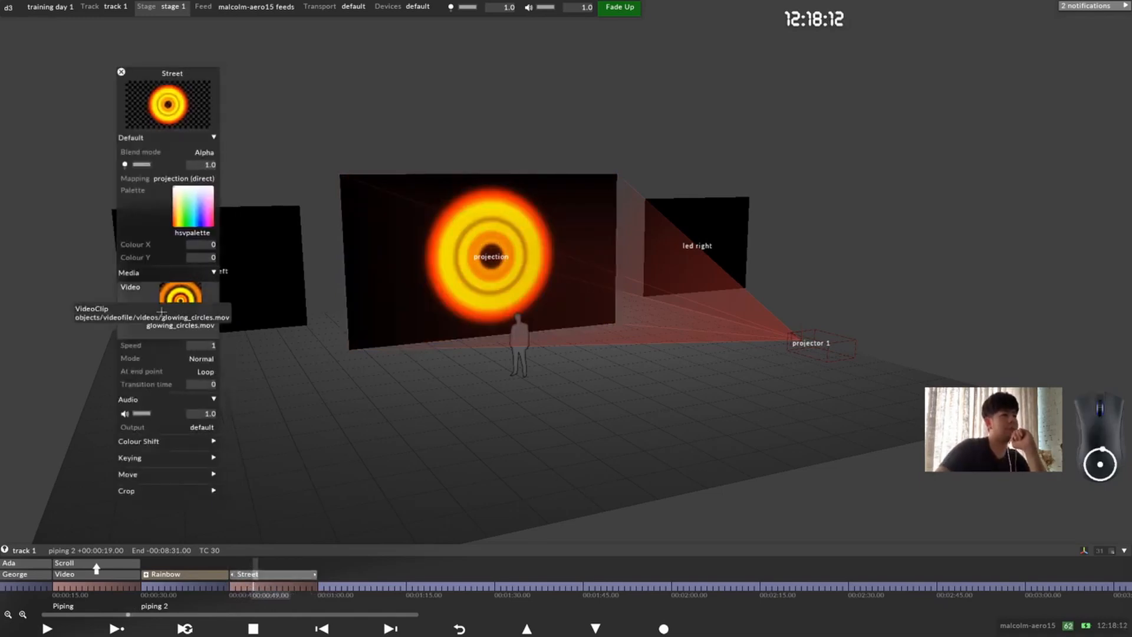
click(159, 313)
click(537, 325)
key(Delete)
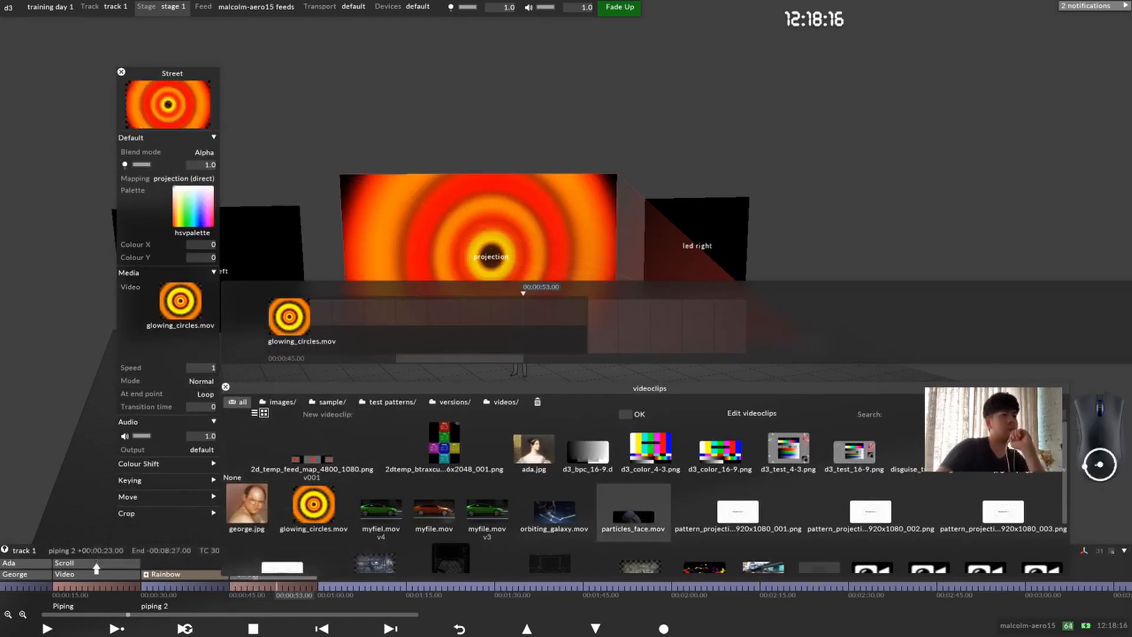
Step: Return the playhead to 00:00:45 and set the Street layer's video there to test_street.mov
click(236, 587)
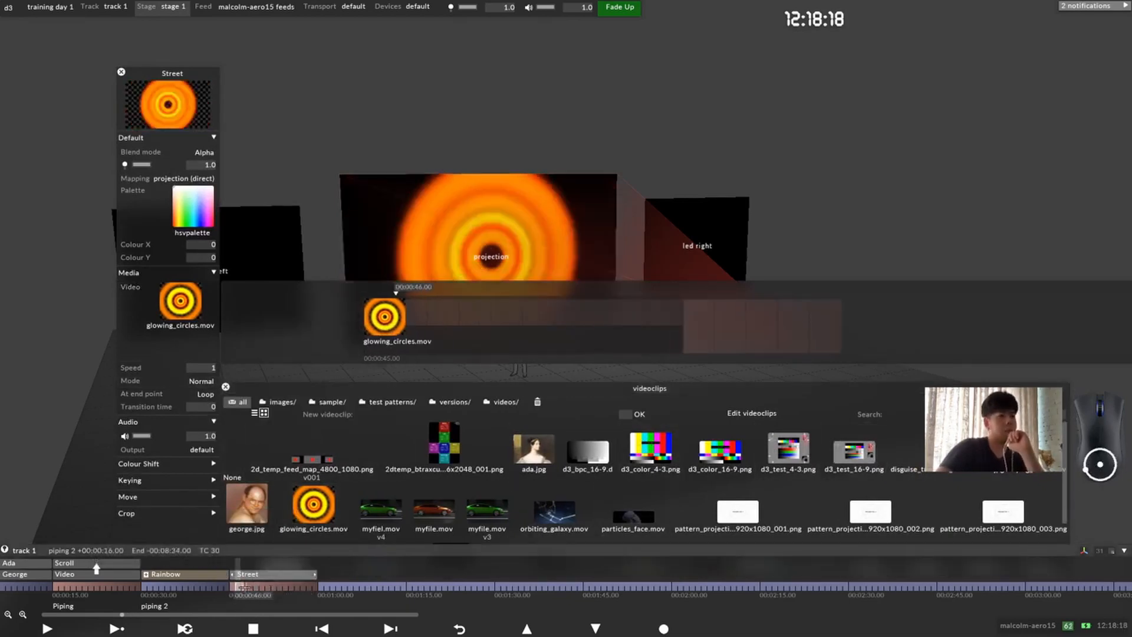
drag(237, 587, 230, 587)
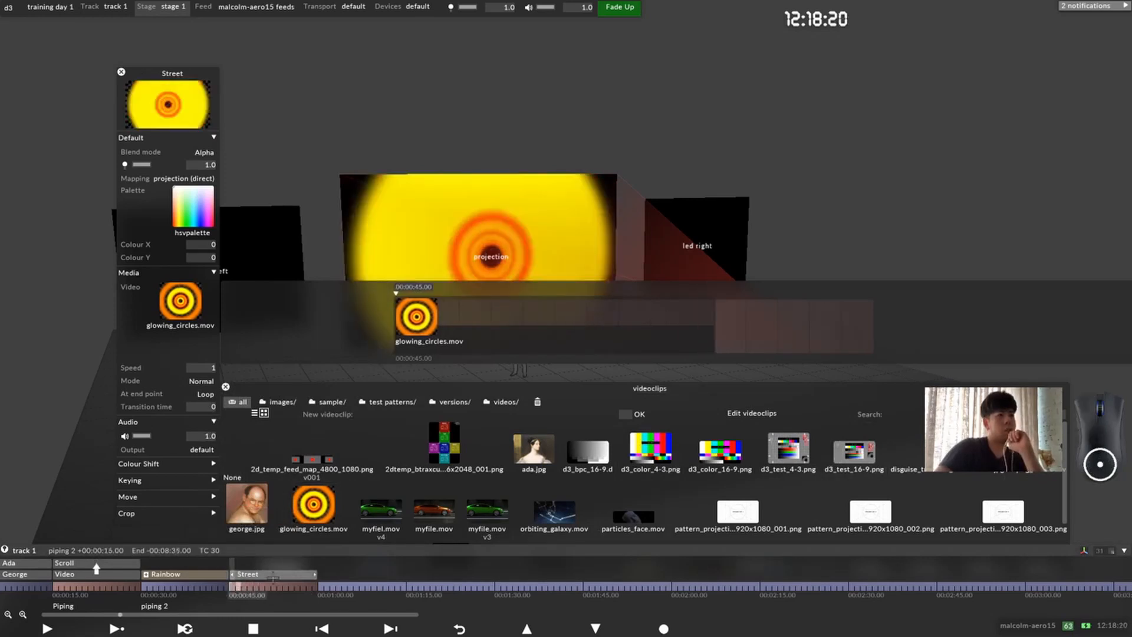
scroll(788, 451, down, 2)
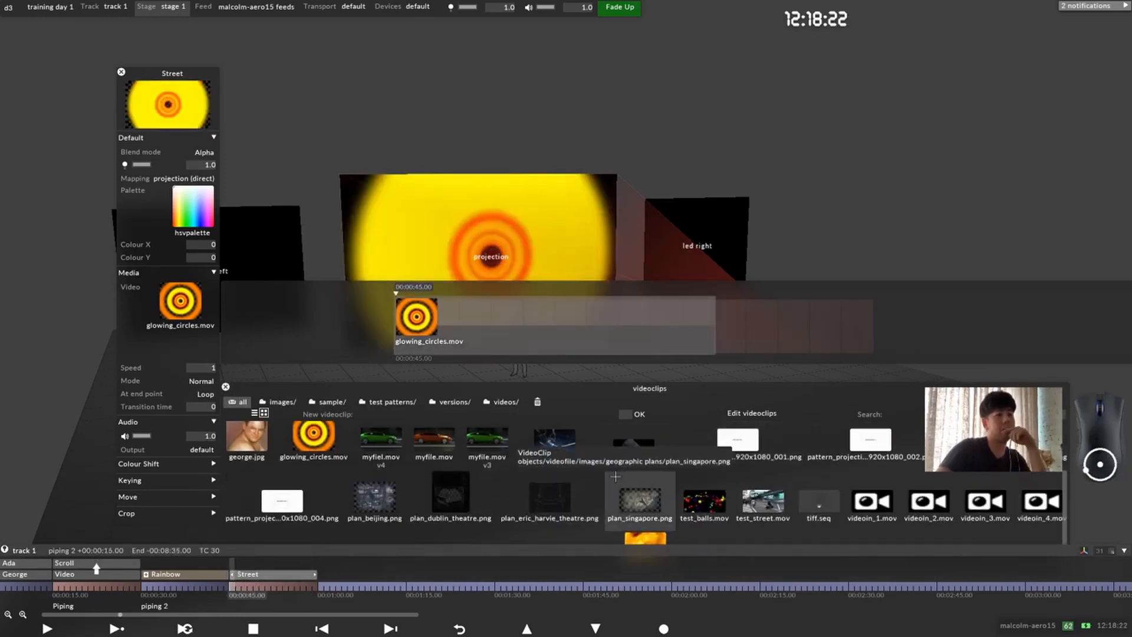
click(763, 505)
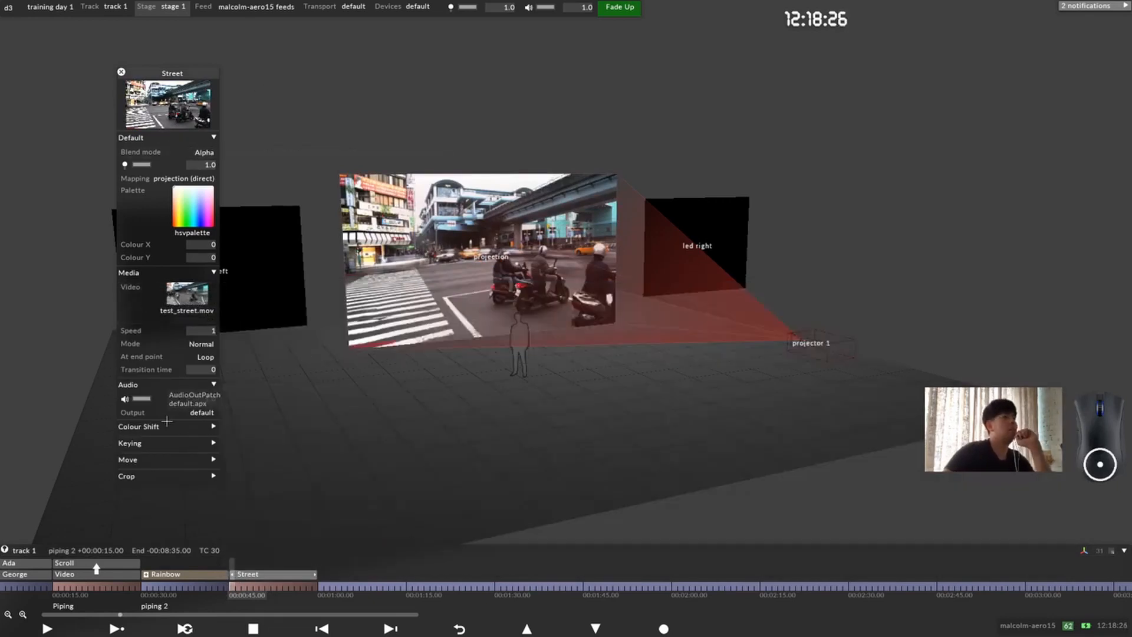
Step: Examine the Street layer's Colour Shift, Keying and Move parameter groups, collapsing each one after viewing it
click(168, 422)
scroll(194, 428, down, 3)
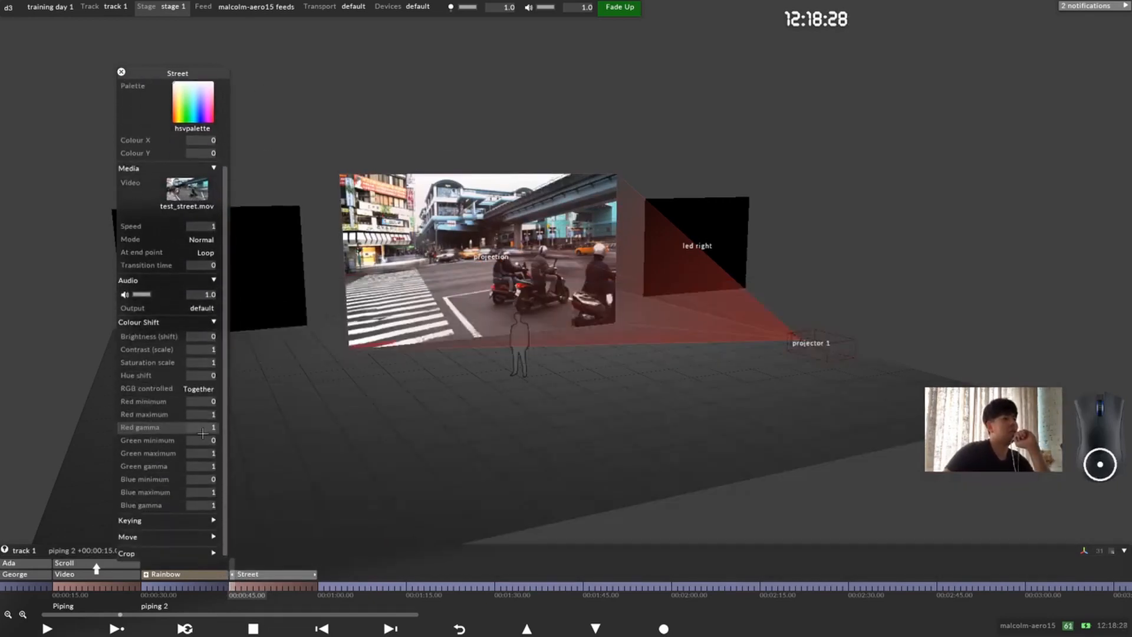
click(159, 322)
click(165, 425)
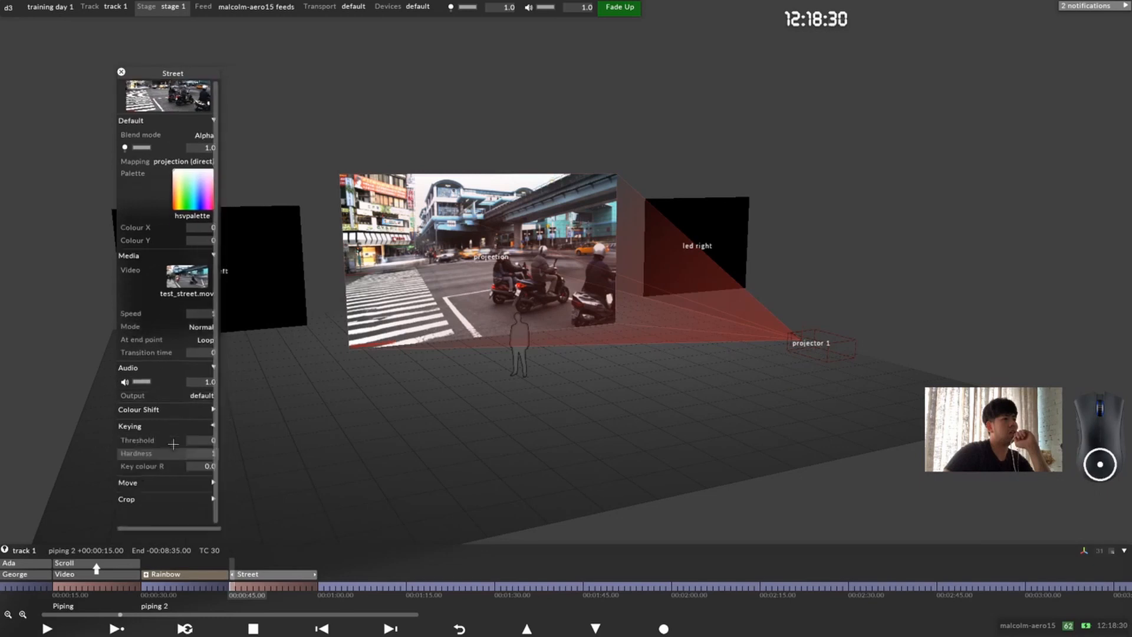
click(182, 441)
click(160, 463)
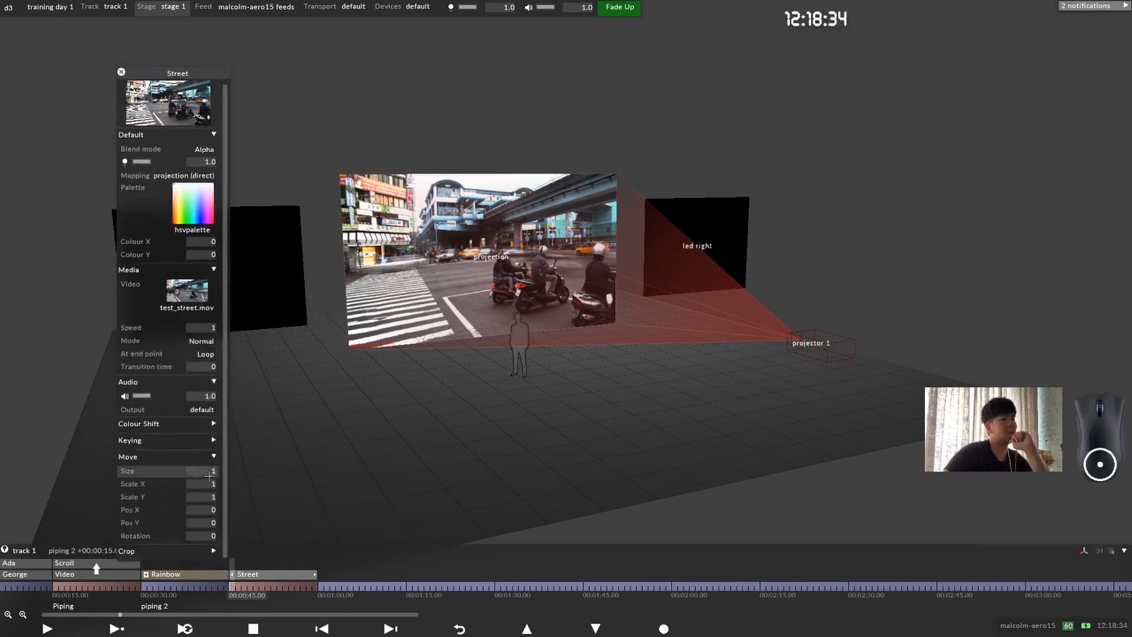
click(195, 455)
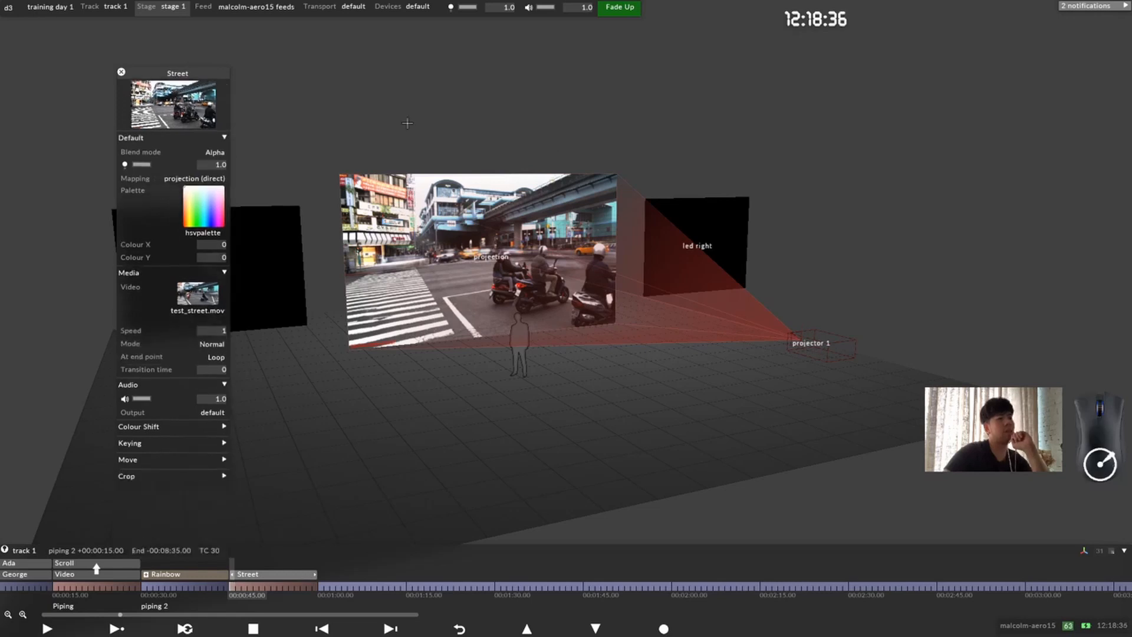
Step: Move the Street layer editor aside to make room and open the Project Settings
drag(180, 74, 87, 38)
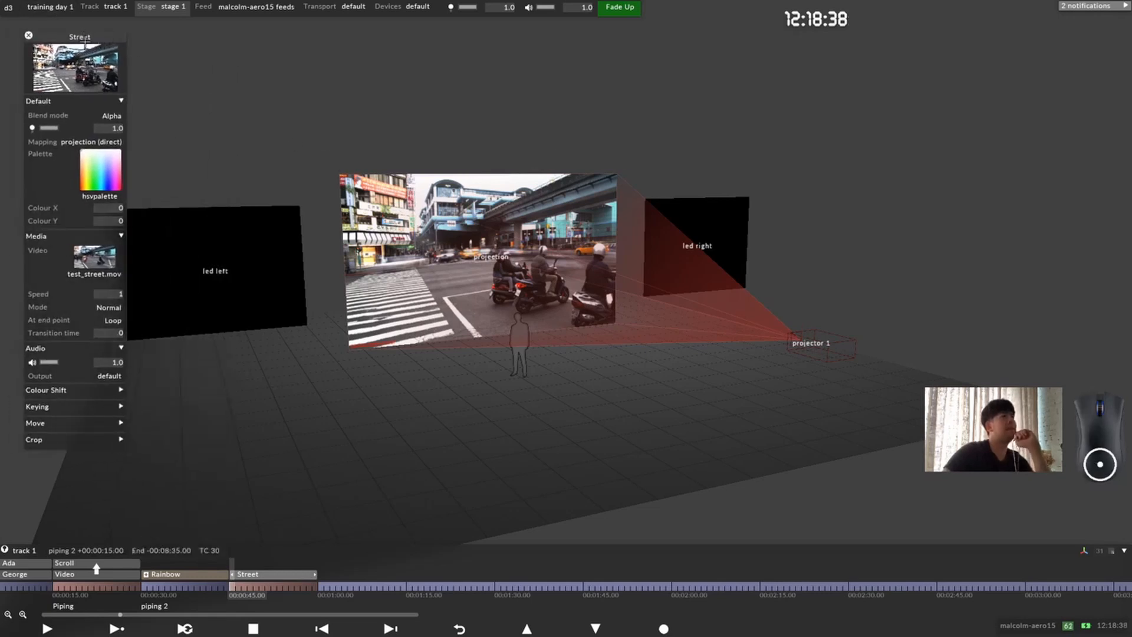
drag(54, 127, 115, 131)
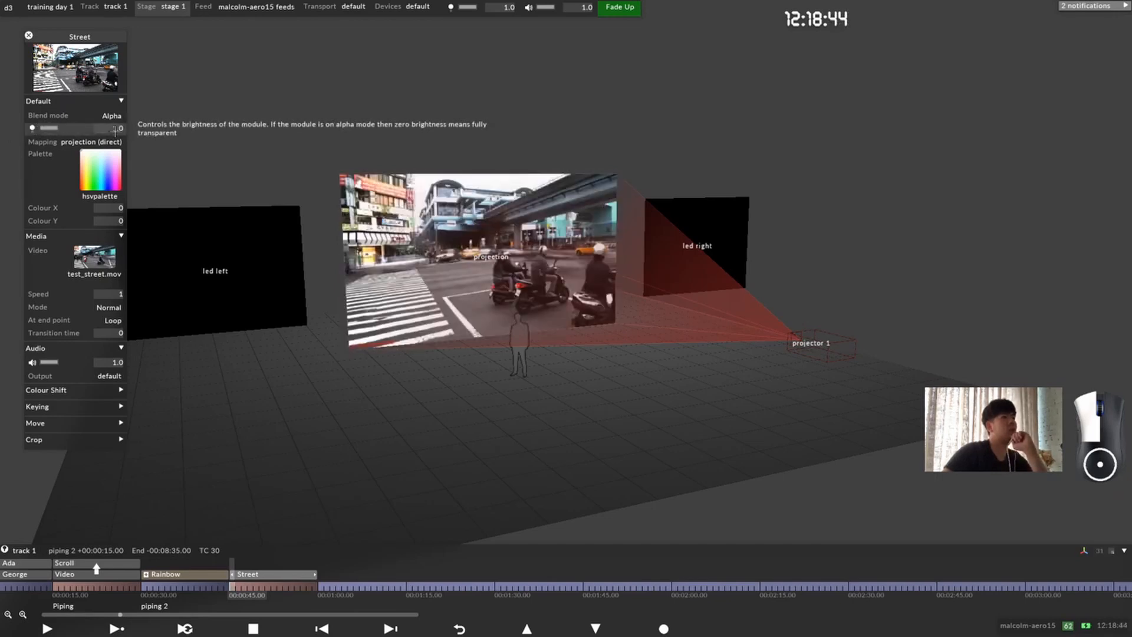
drag(79, 35, 191, 38)
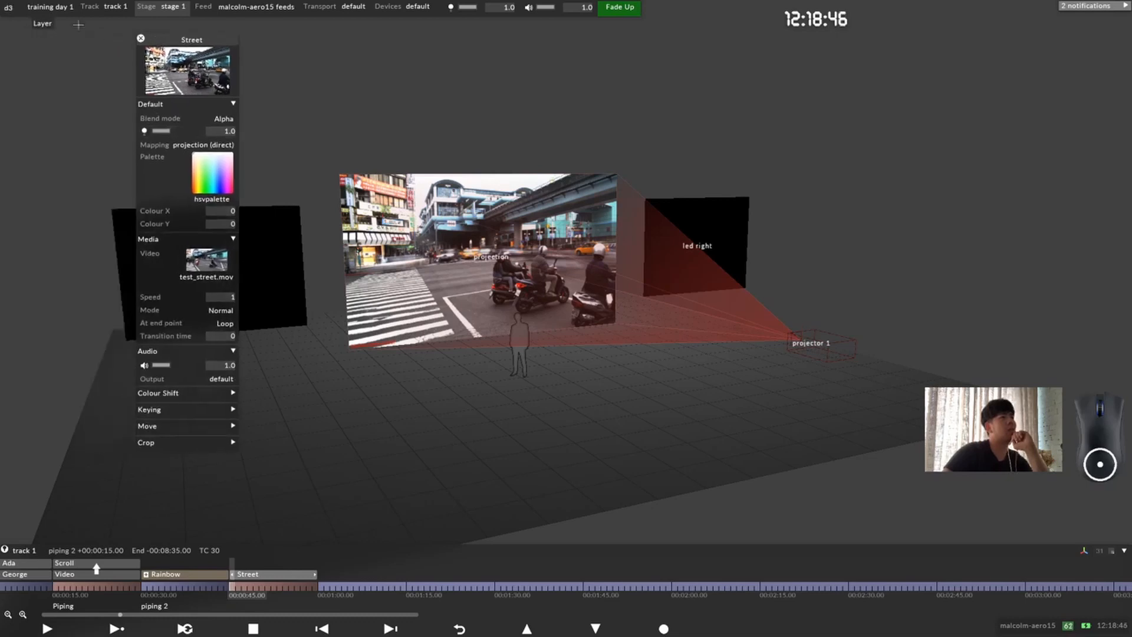
click(10, 7)
drag(50, 22, 49, 54)
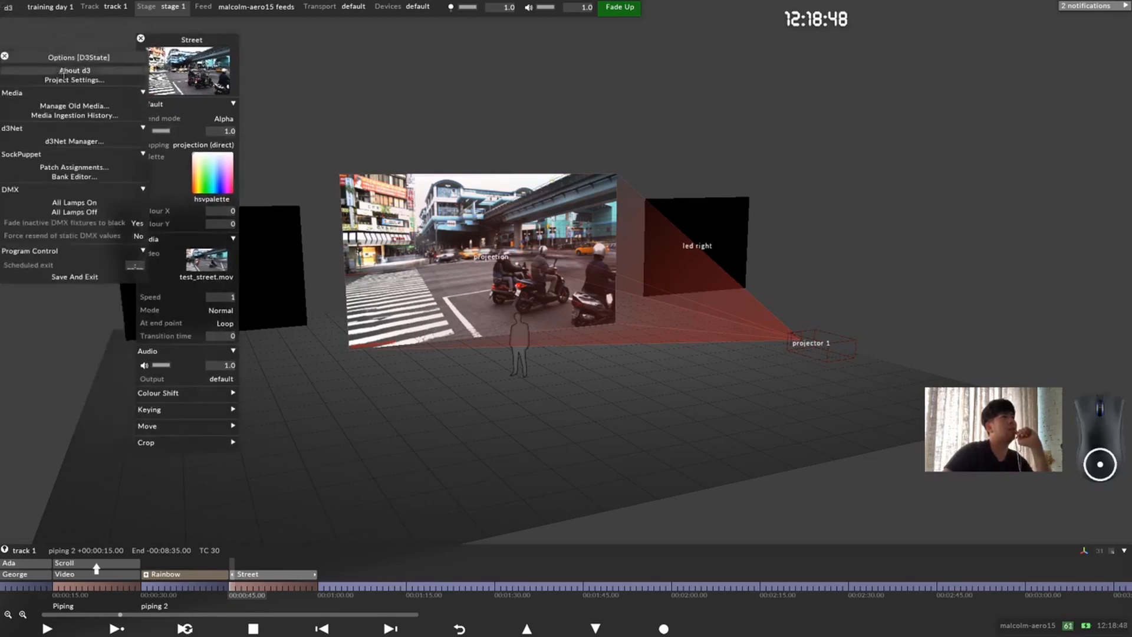
click(64, 79)
drag(197, 40, 276, 37)
click(10, 7)
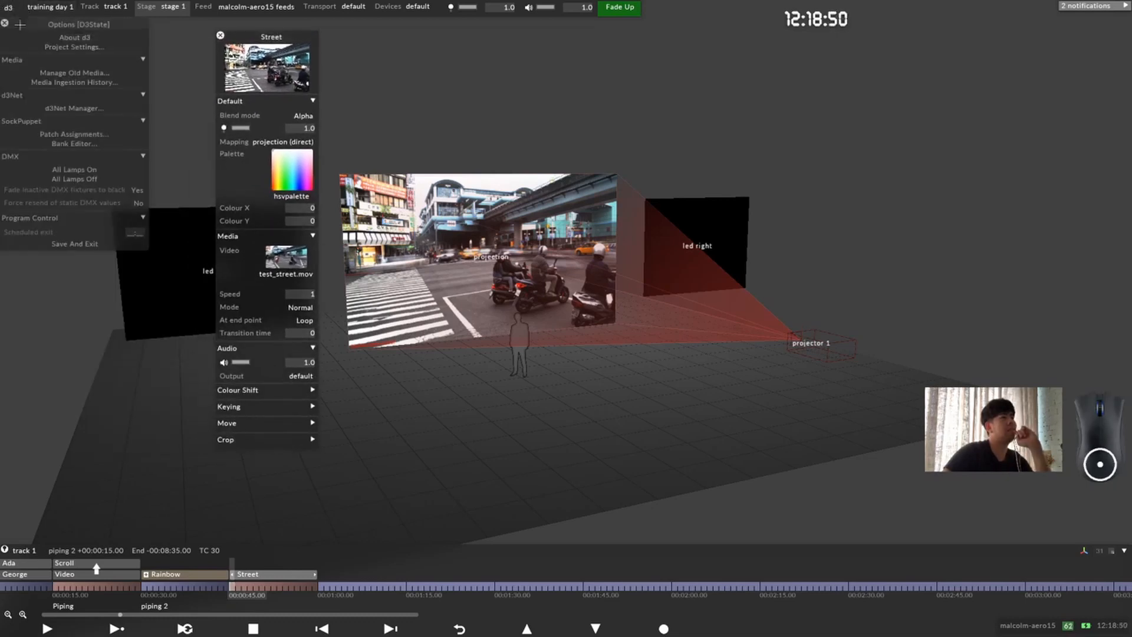
click(65, 47)
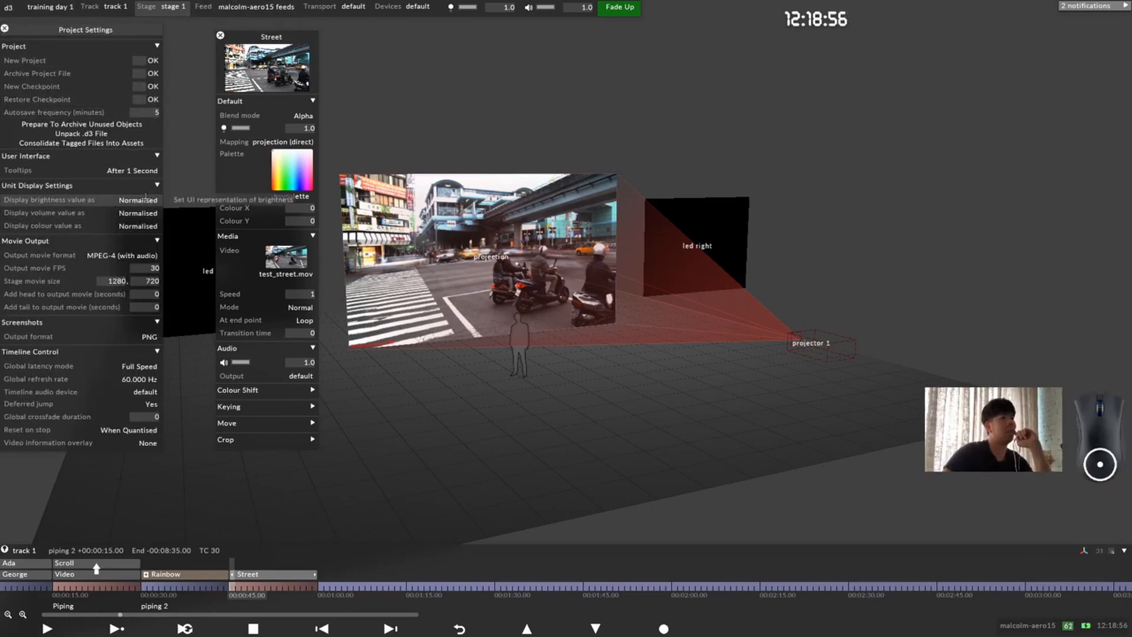
Step: Open the keyframe timeline of the Street layer's brightness
click(302, 128)
scroll(364, 153, down, 3)
scroll(365, 153, up, 3)
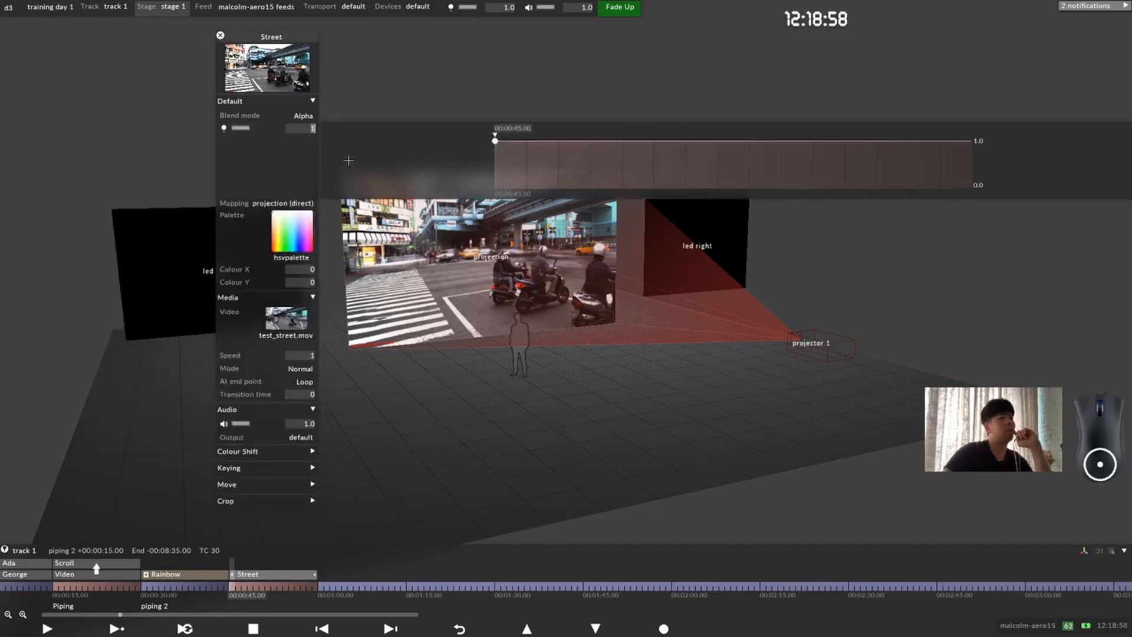
Step: Try Percentage as the brightness display unit in Project Settings, and settle on 8-Bit
click(50, 7)
click(76, 47)
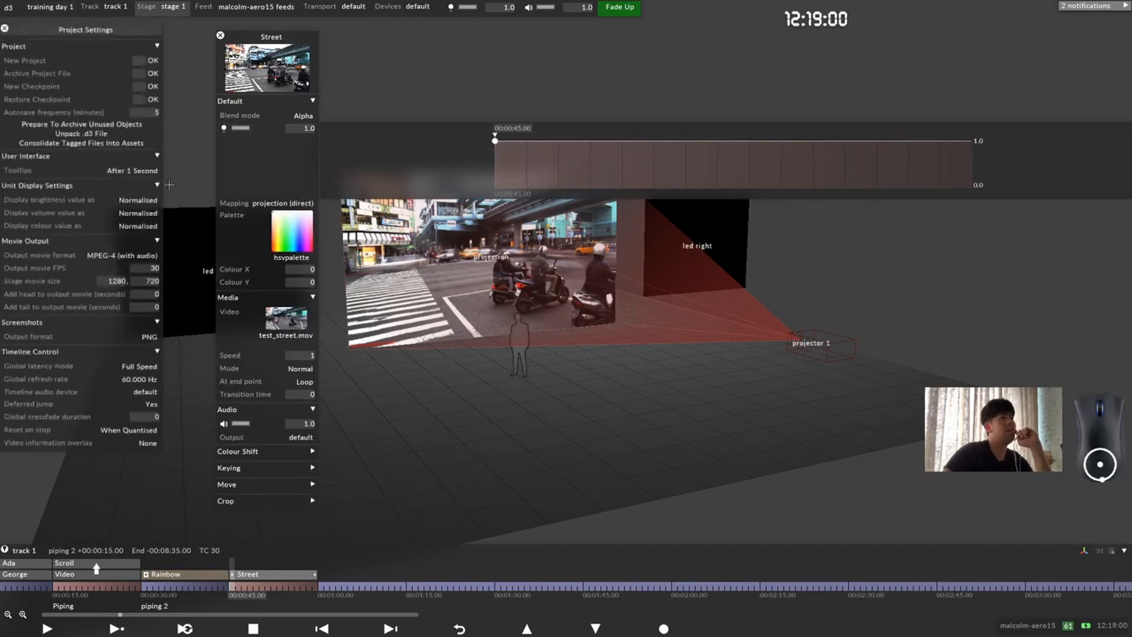
click(154, 200)
click(178, 210)
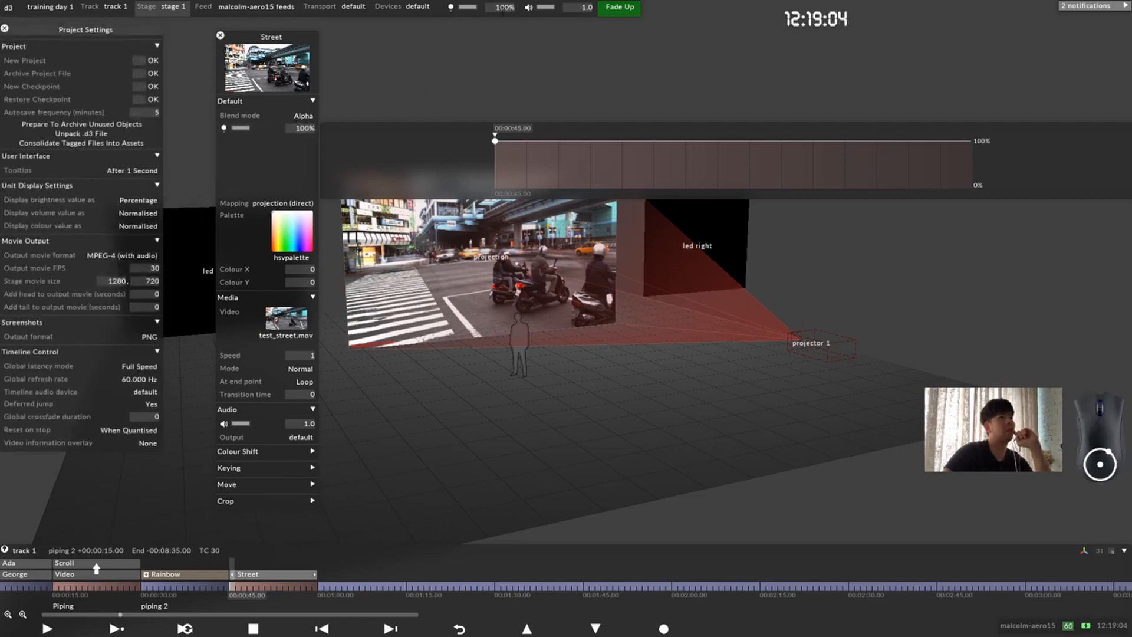
click(146, 200)
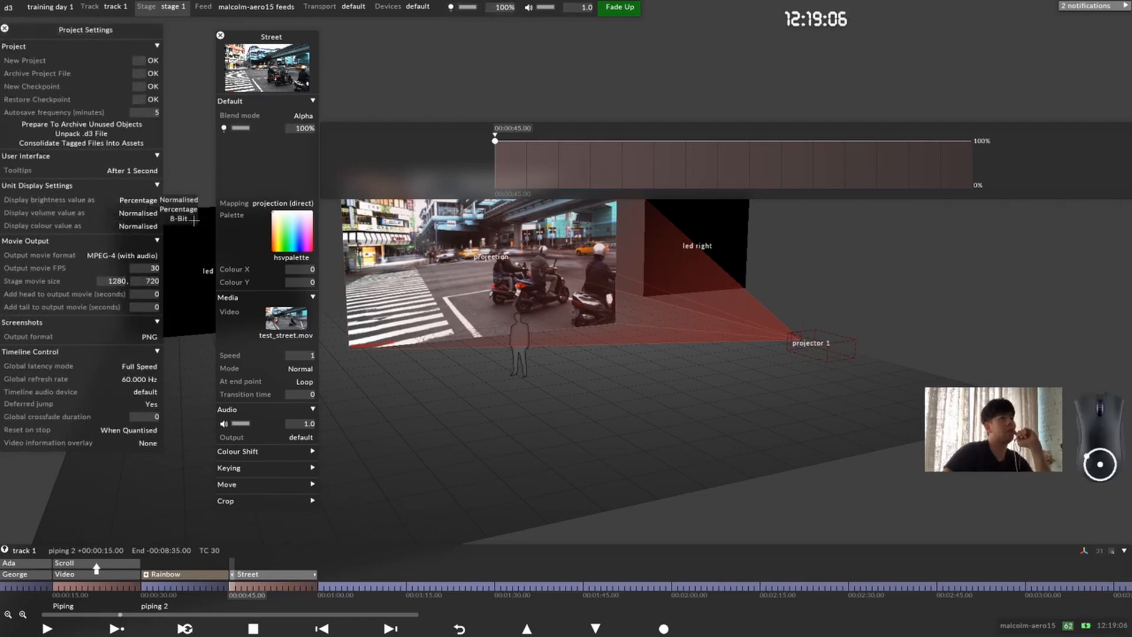
click(185, 220)
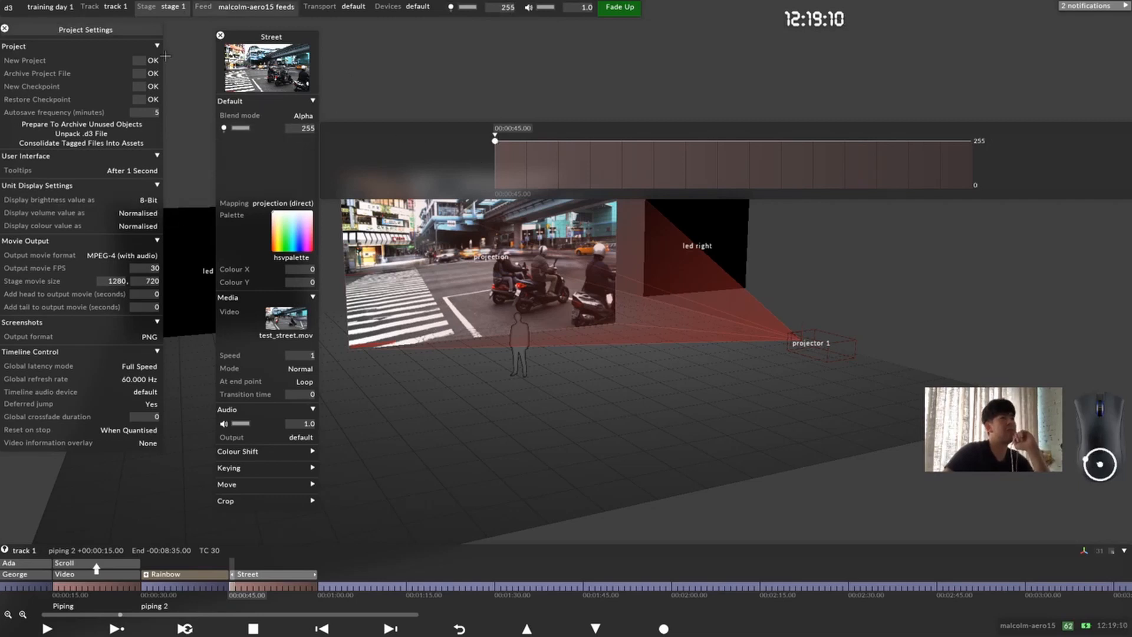
Step: Set the volume display unit to Percentage after trying 8-Bit, and set the colour display unit to Percentage
click(134, 213)
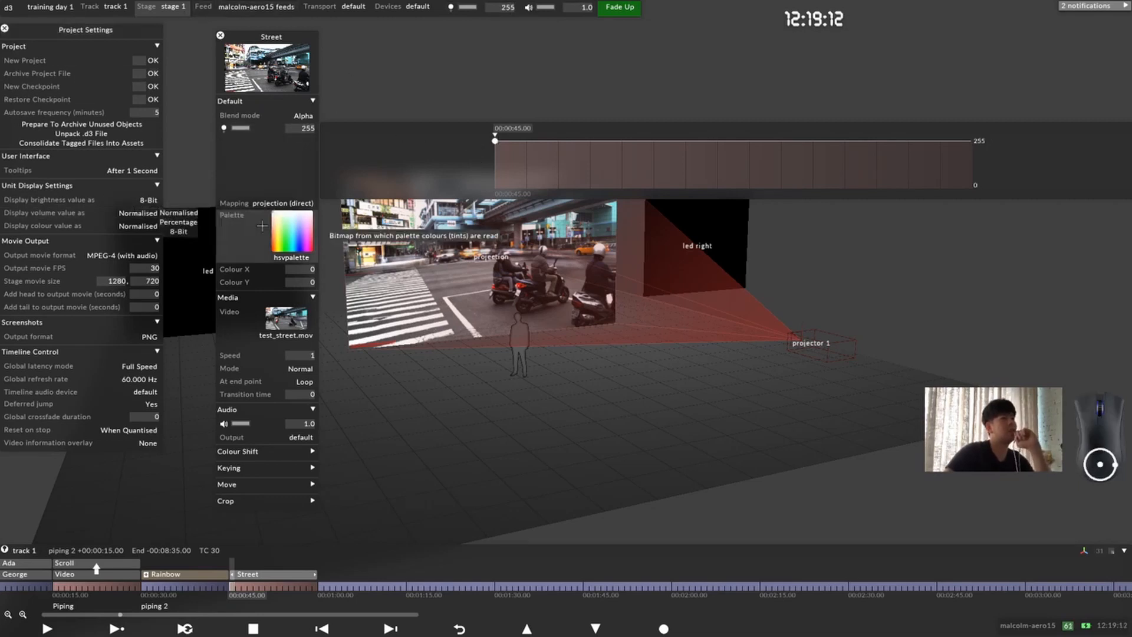
click(178, 221)
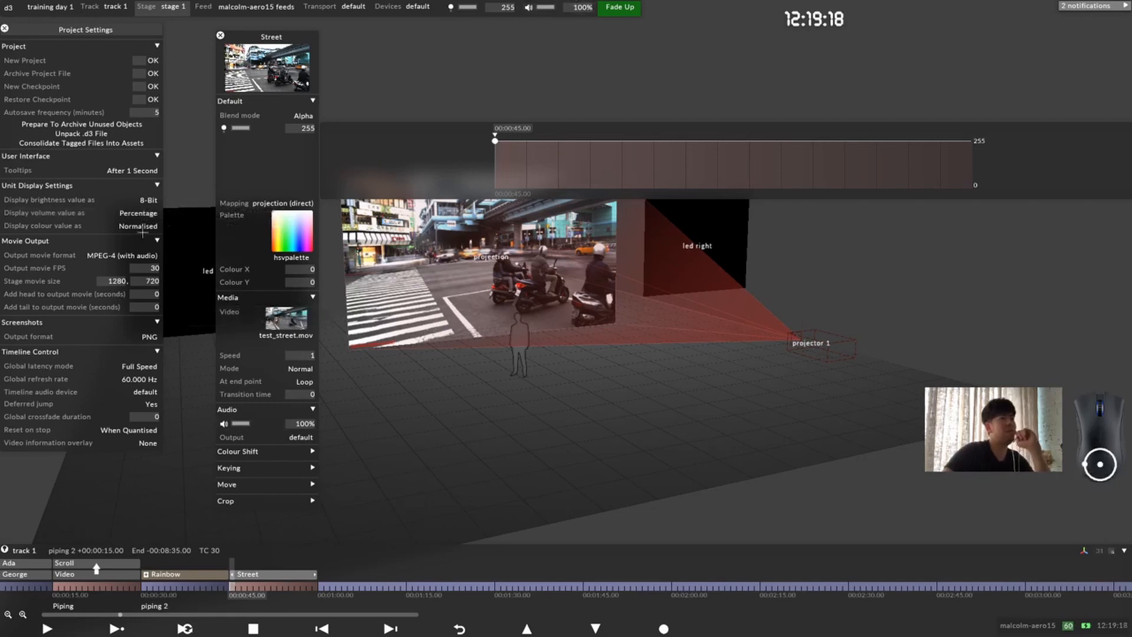
click(141, 213)
click(178, 212)
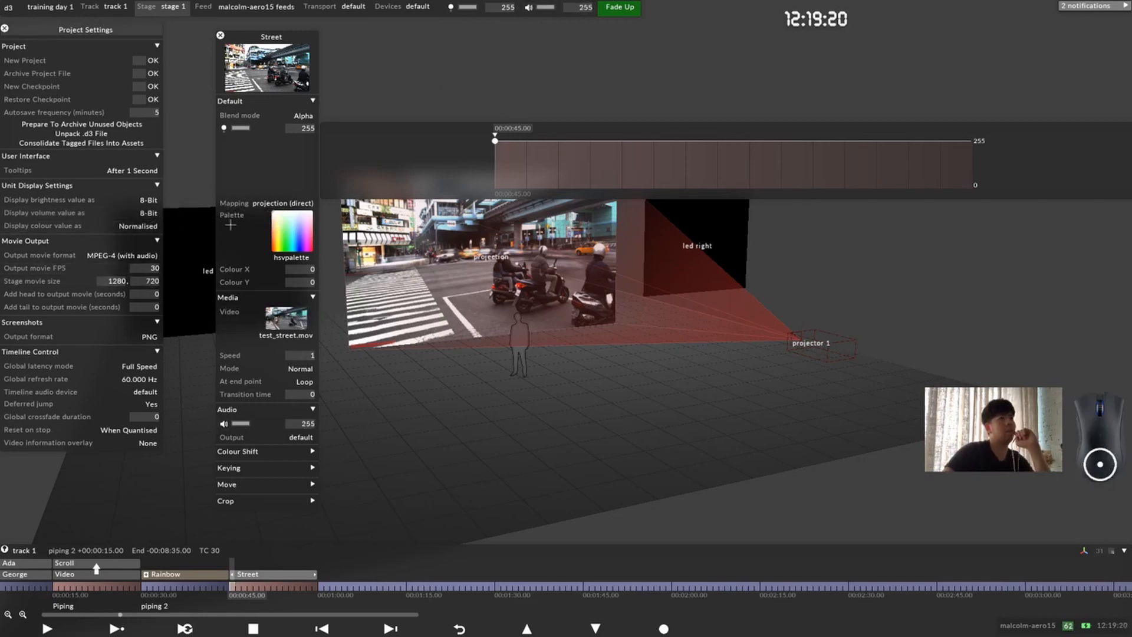
click(150, 213)
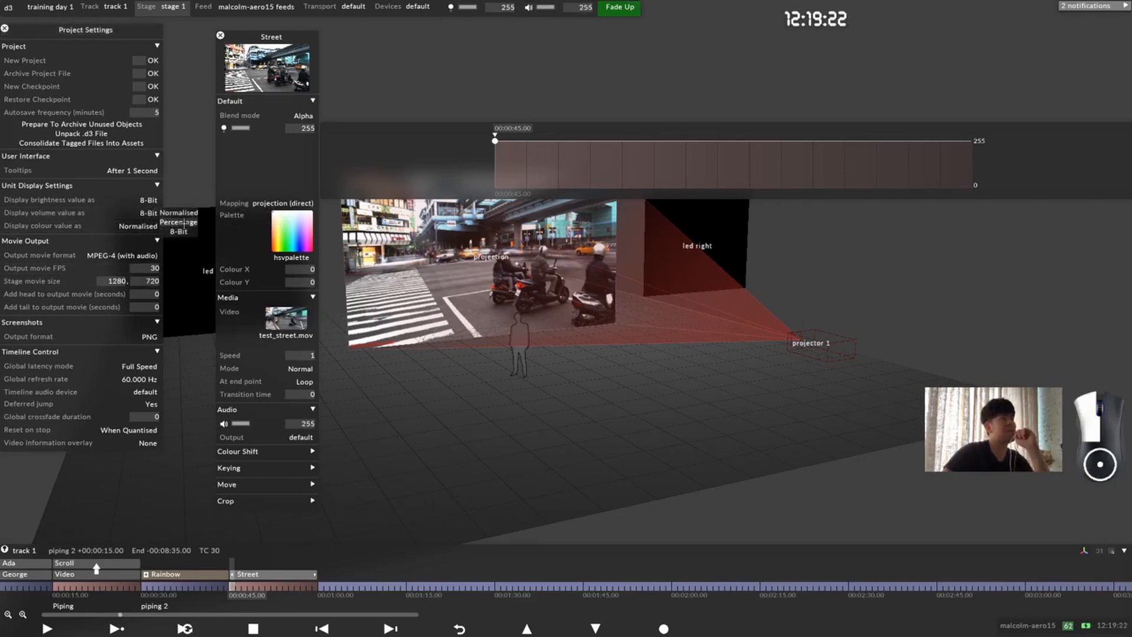
click(180, 226)
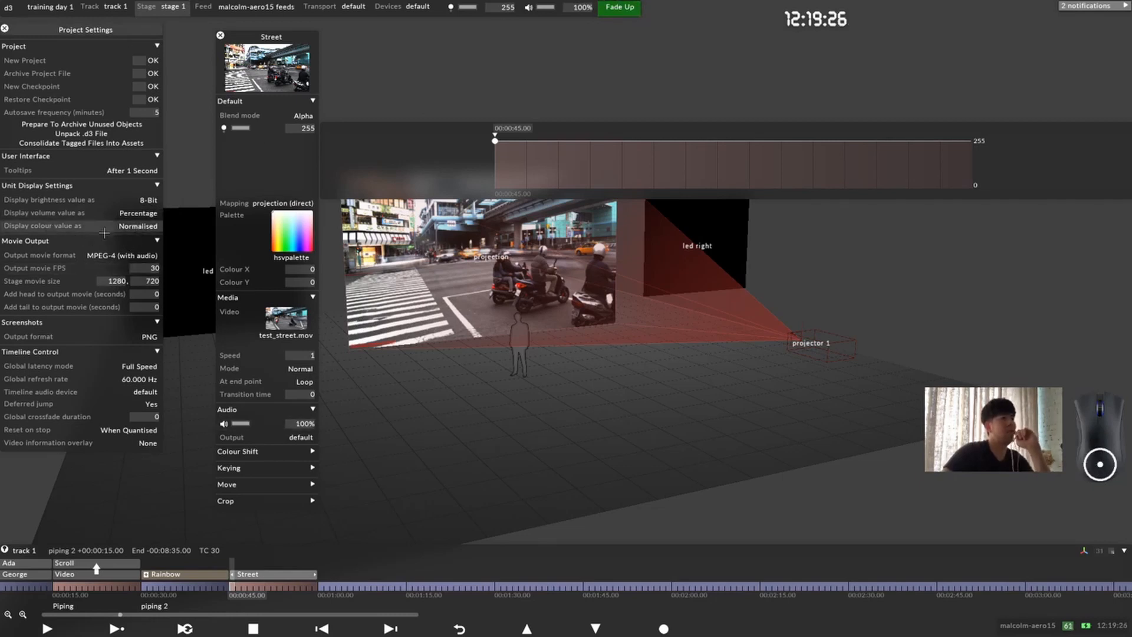
click(143, 226)
click(178, 242)
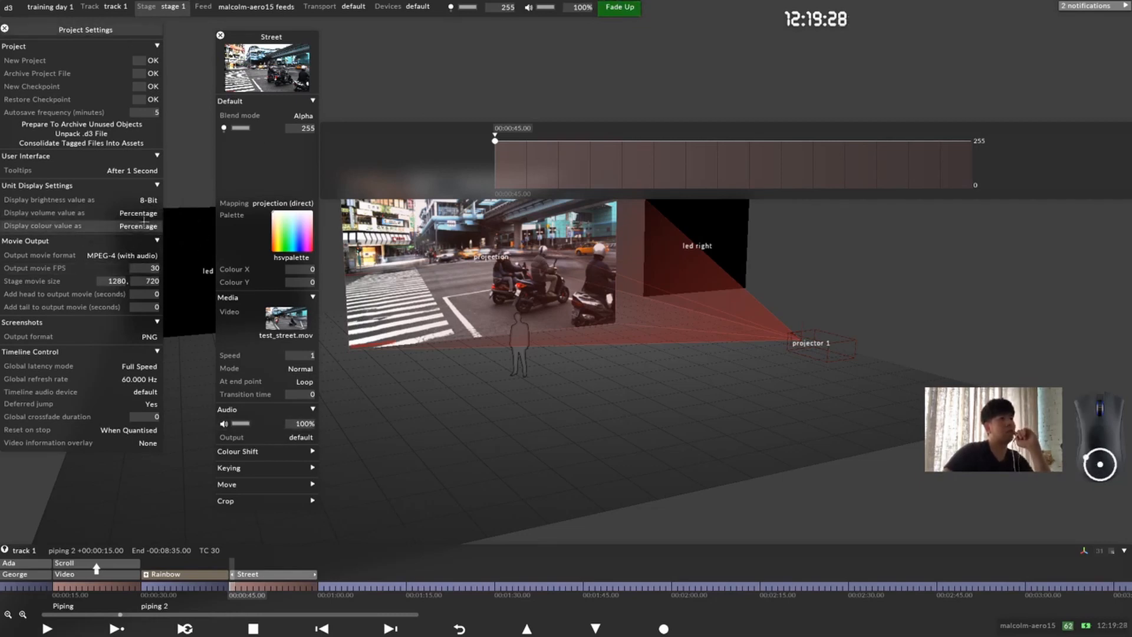
Step: Try a violet-blue tint on the Street layer with the palette picker, and restore Colour X and Colour Y to 0
click(292, 234)
click(785, 368)
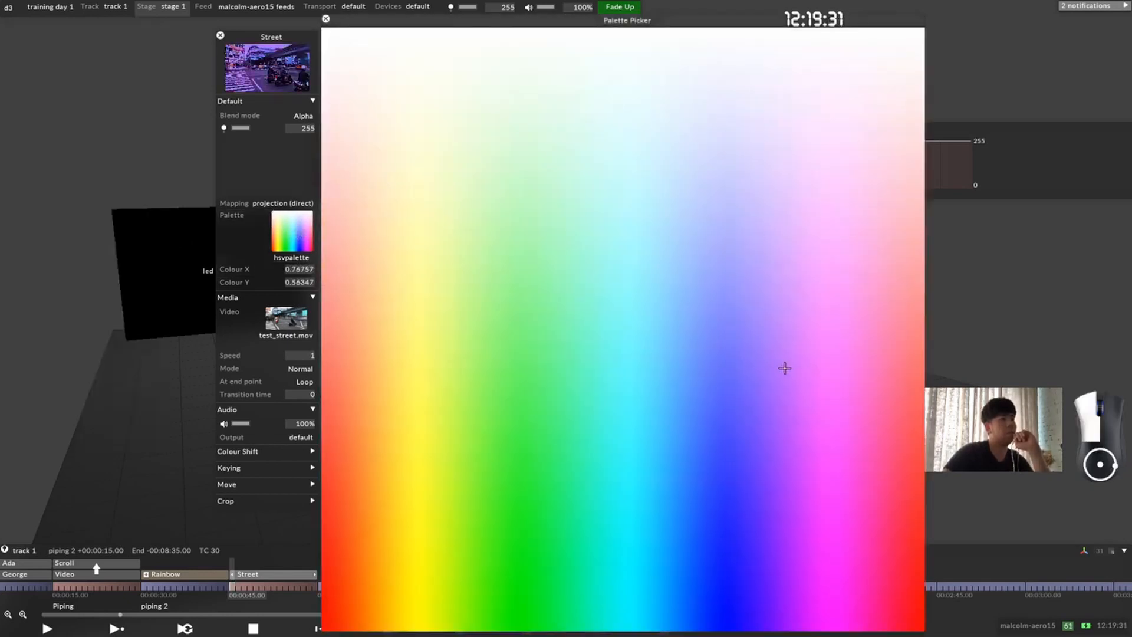
drag(386, 242, 320, 19)
click(326, 19)
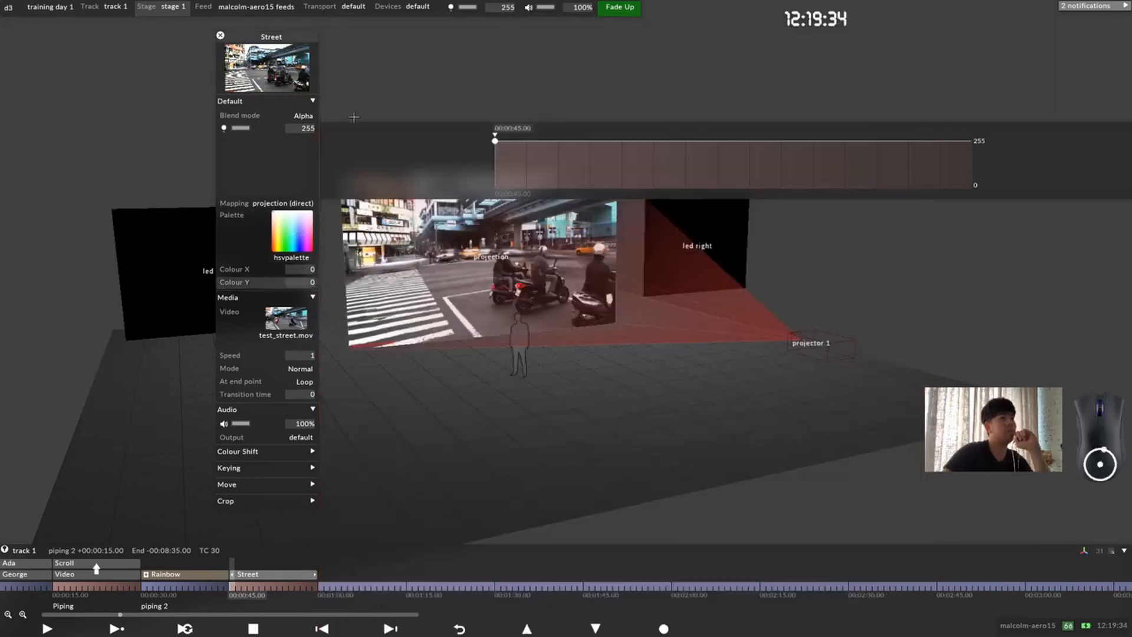
Step: Expand the Street layer's Keying parameters and switch the project's colour display unit to Normalised
click(289, 469)
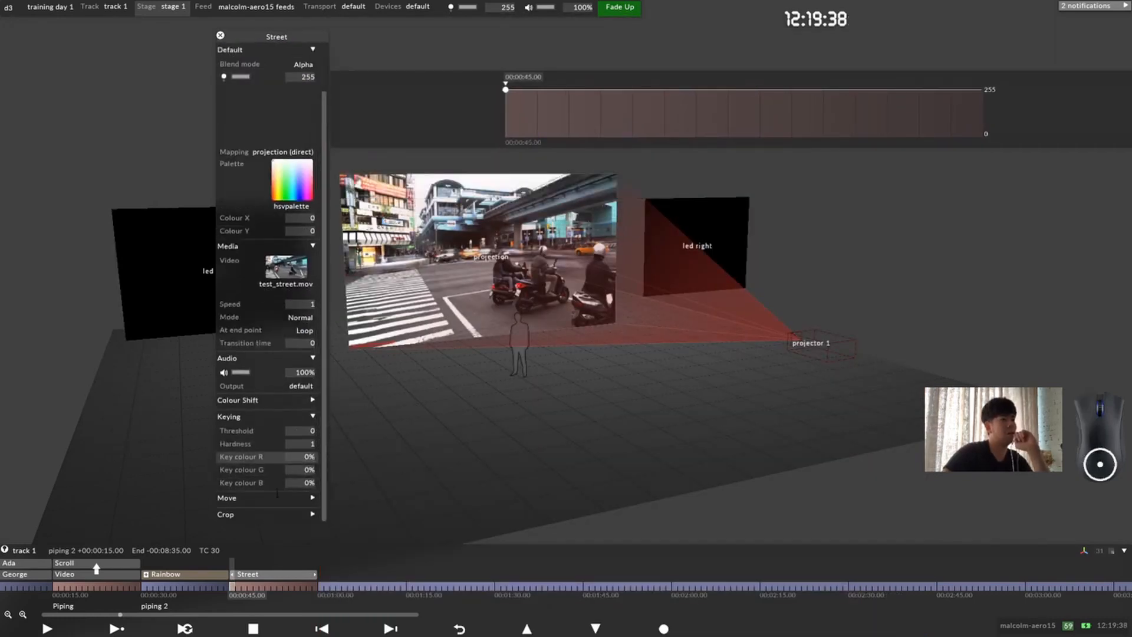
right_click(9, 8)
click(88, 47)
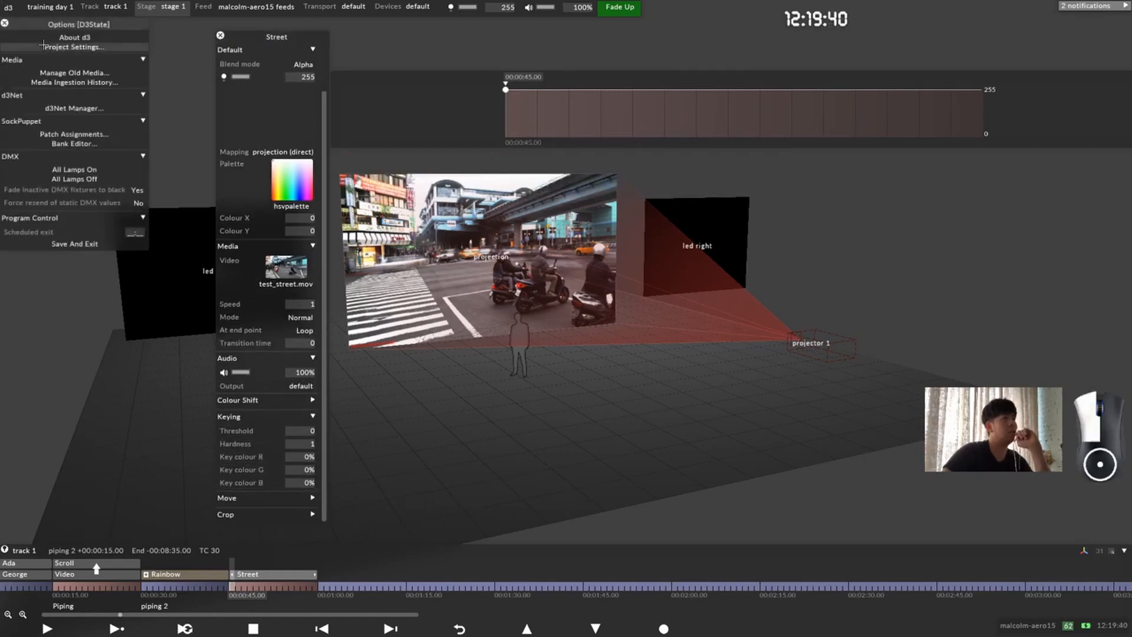
click(144, 226)
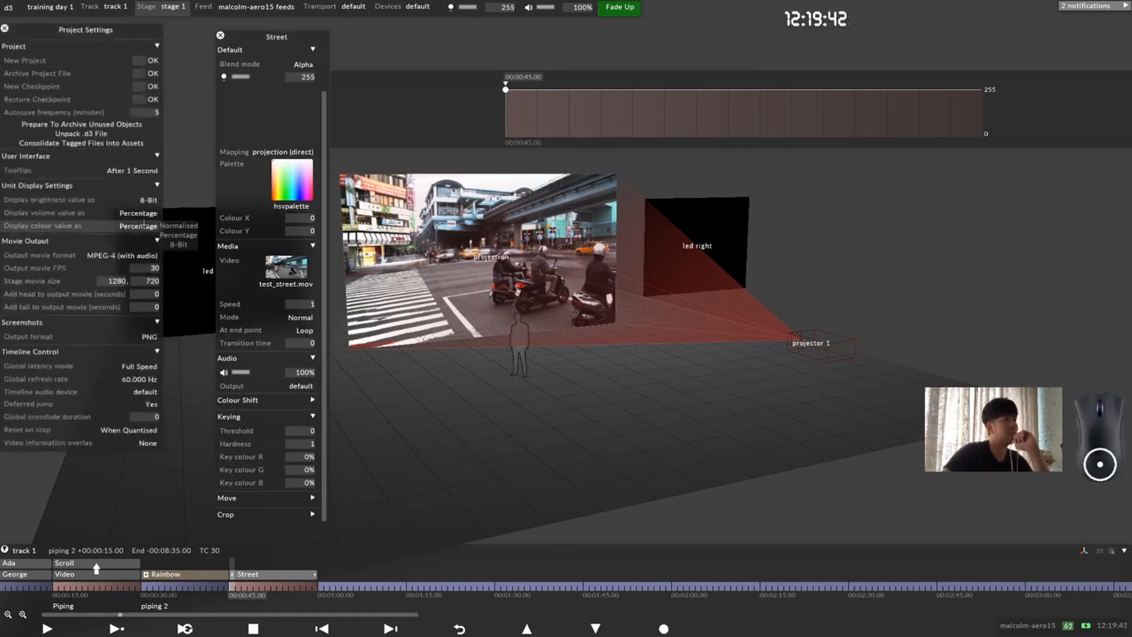
click(177, 226)
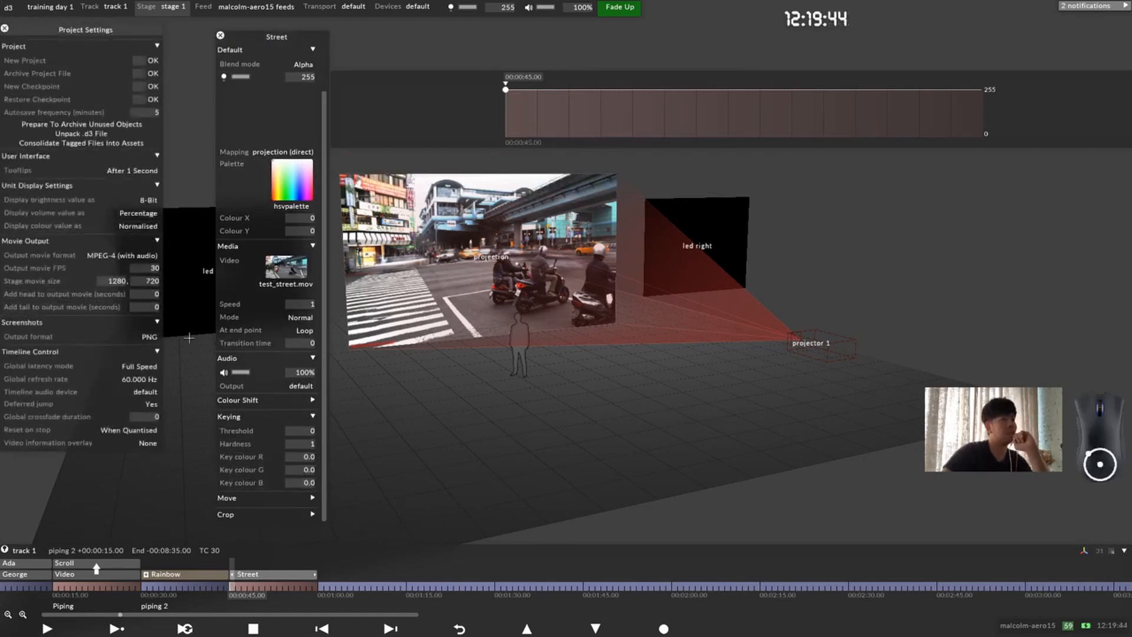
Step: Set the colour display unit to 8-Bit and close the Project Settings
click(155, 227)
click(179, 244)
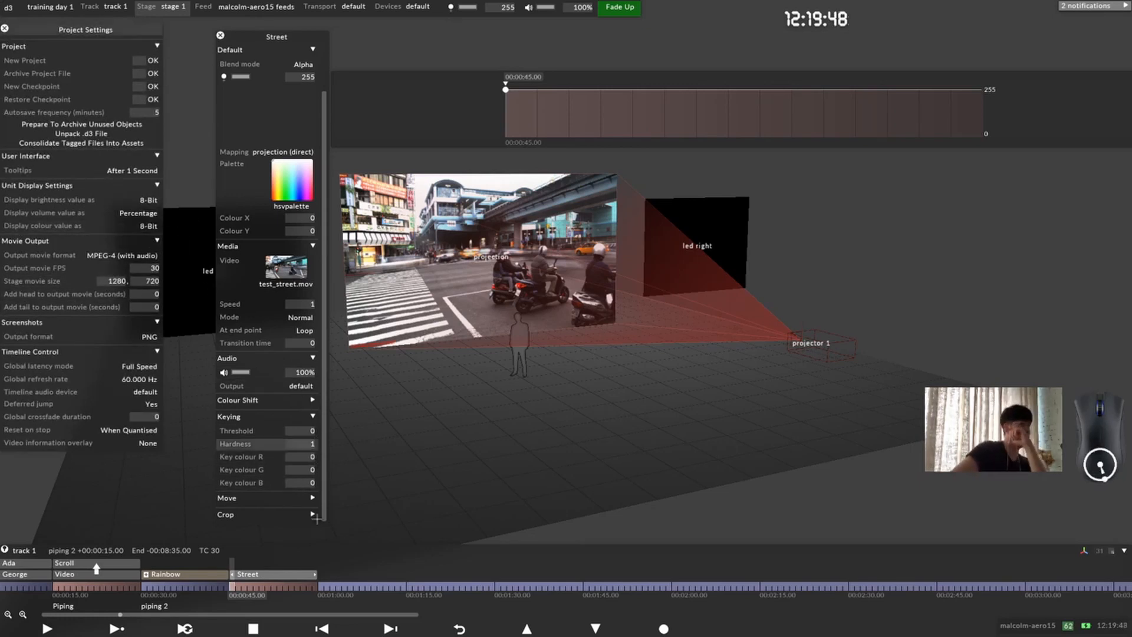
click(150, 225)
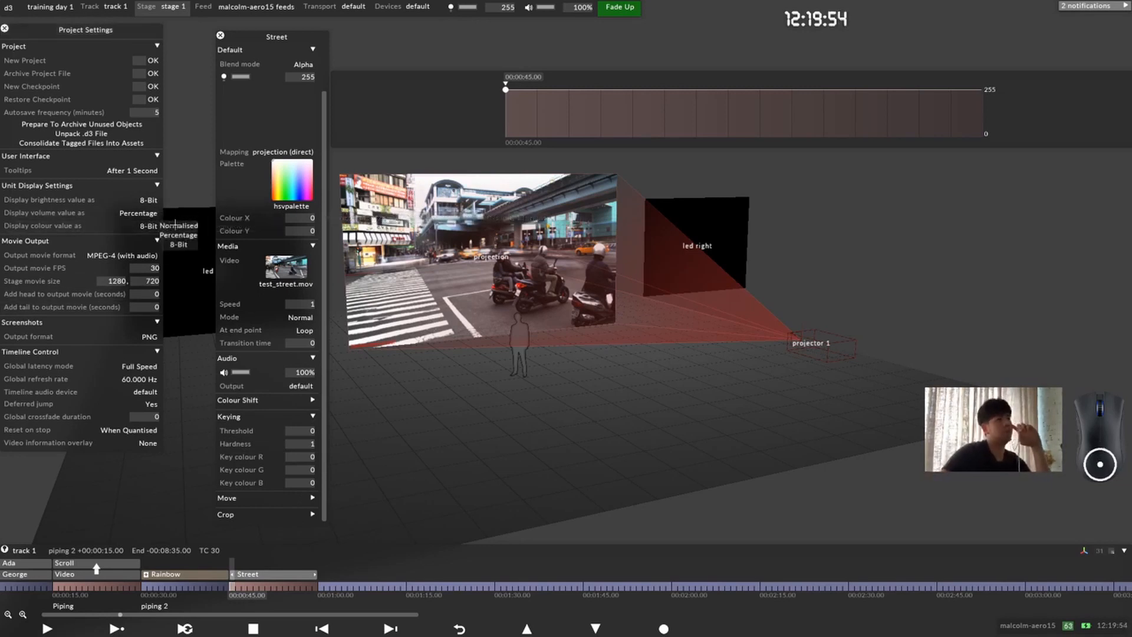
click(178, 244)
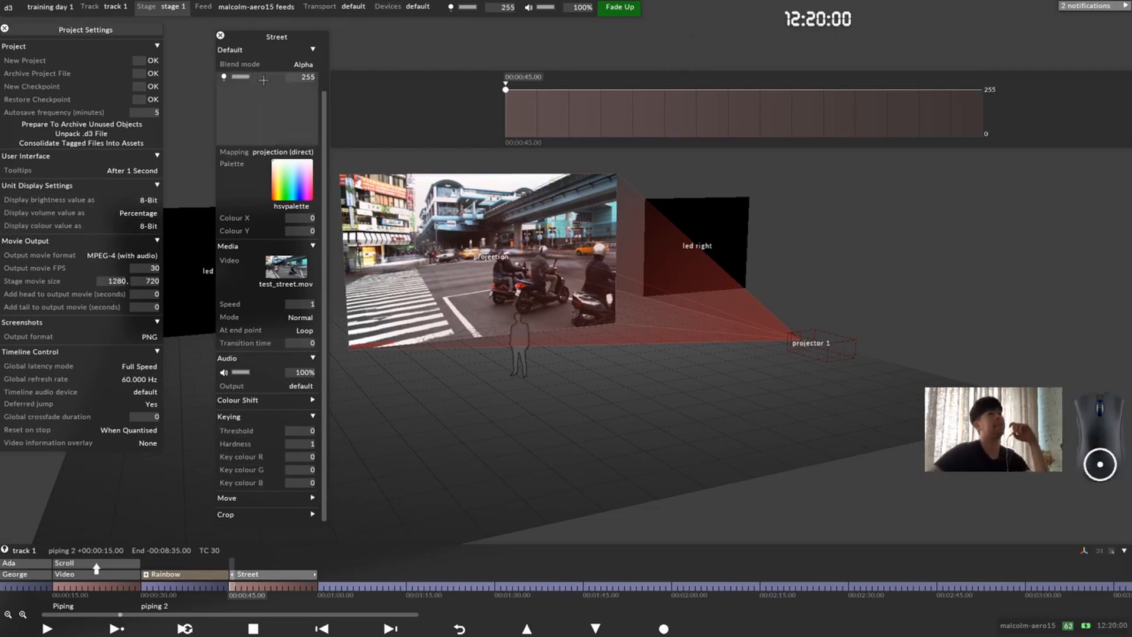
click(5, 28)
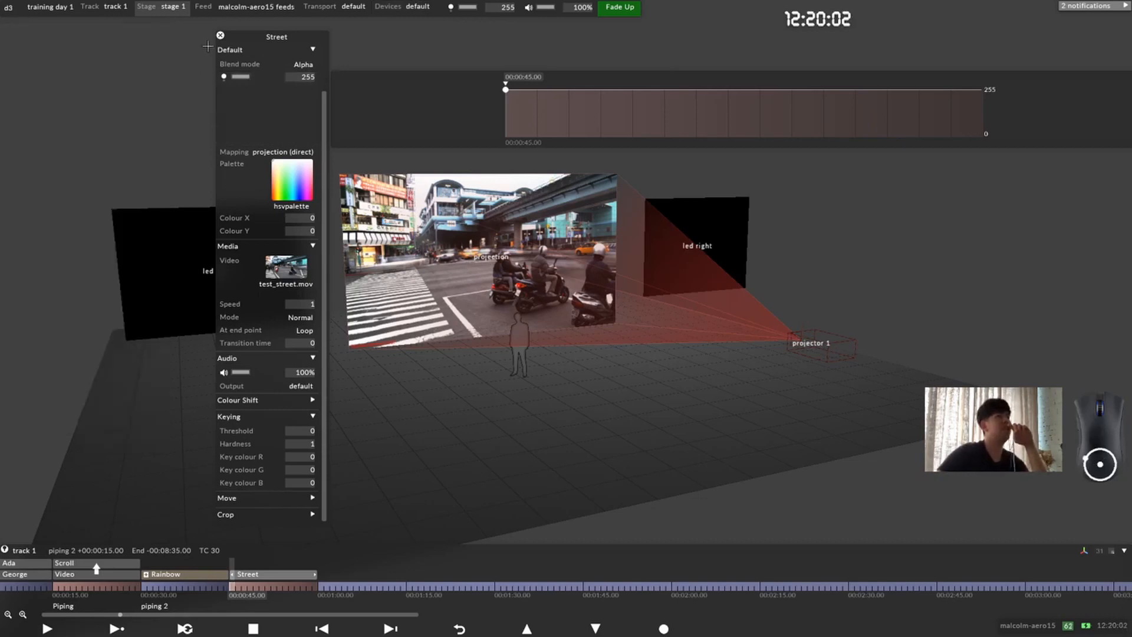
Step: Close the Street layer's editor and create an RGBColour layer at 00:00:45.00 on the track
click(221, 35)
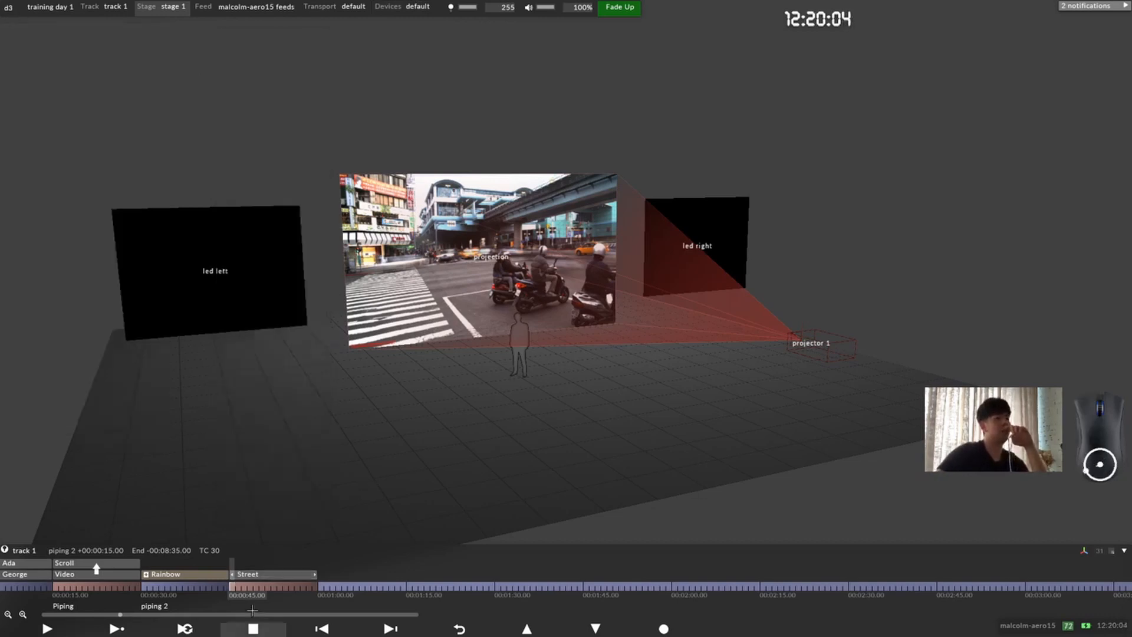
mouse_move(244, 586)
mouse_down()
mouse_move(324, 585)
mouse_move(232, 585)
mouse_up()
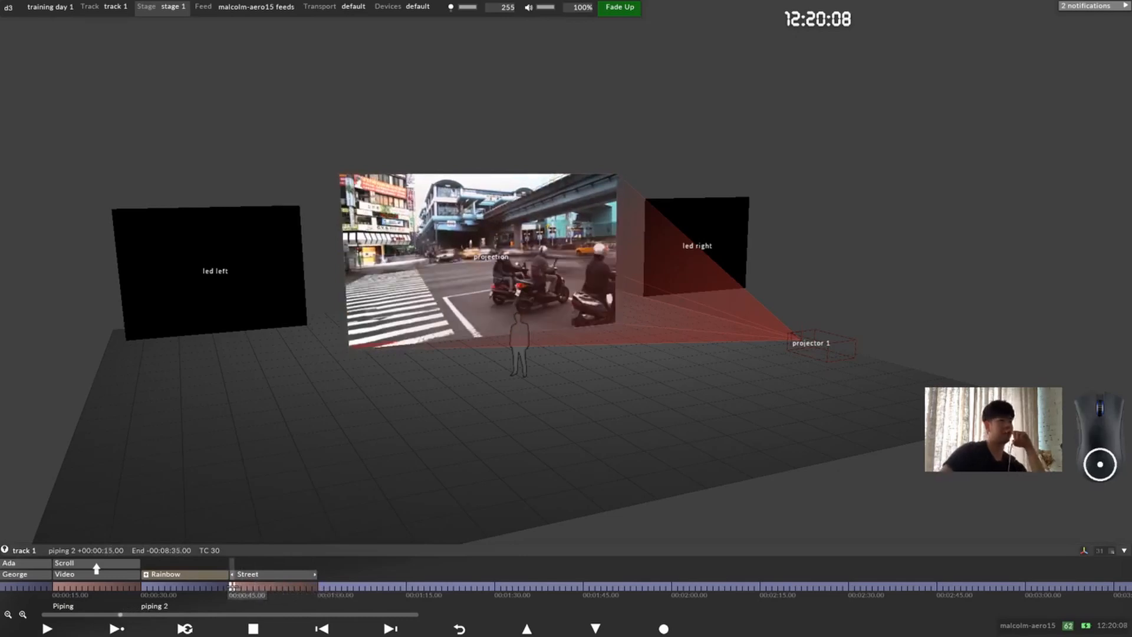
right_click(232, 586)
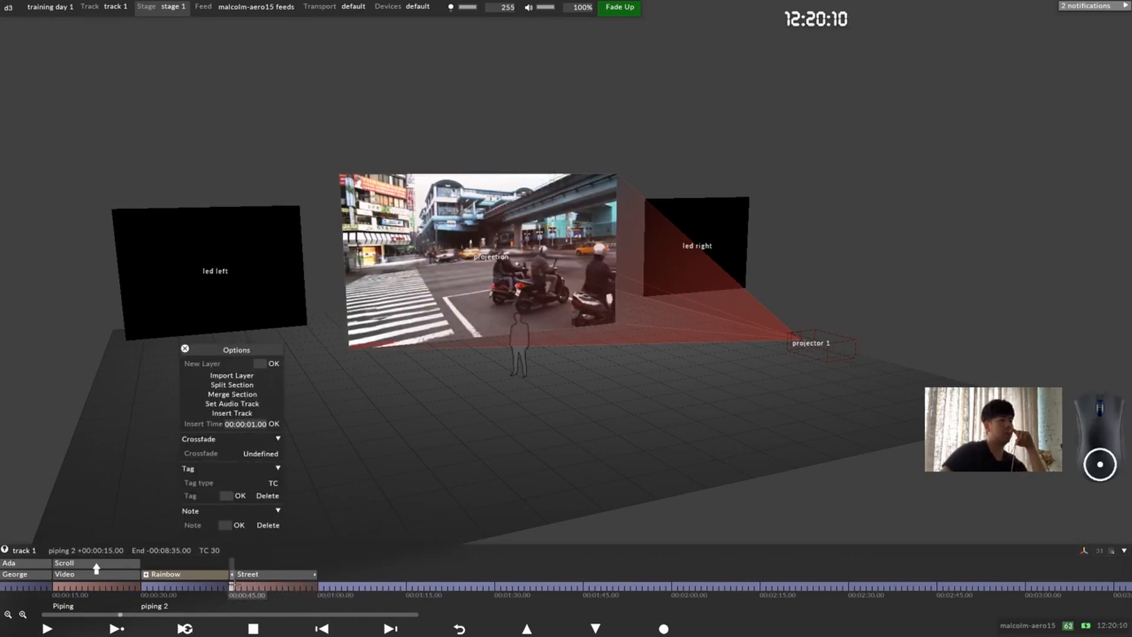
key(Escape)
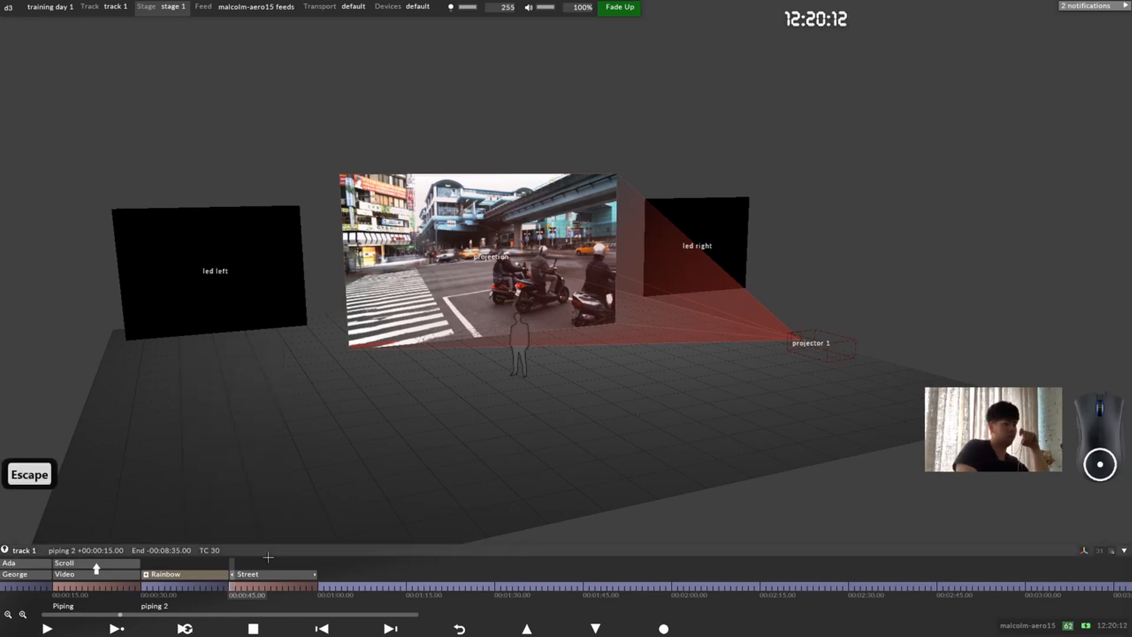
key(ctrl+l)
text(colo)
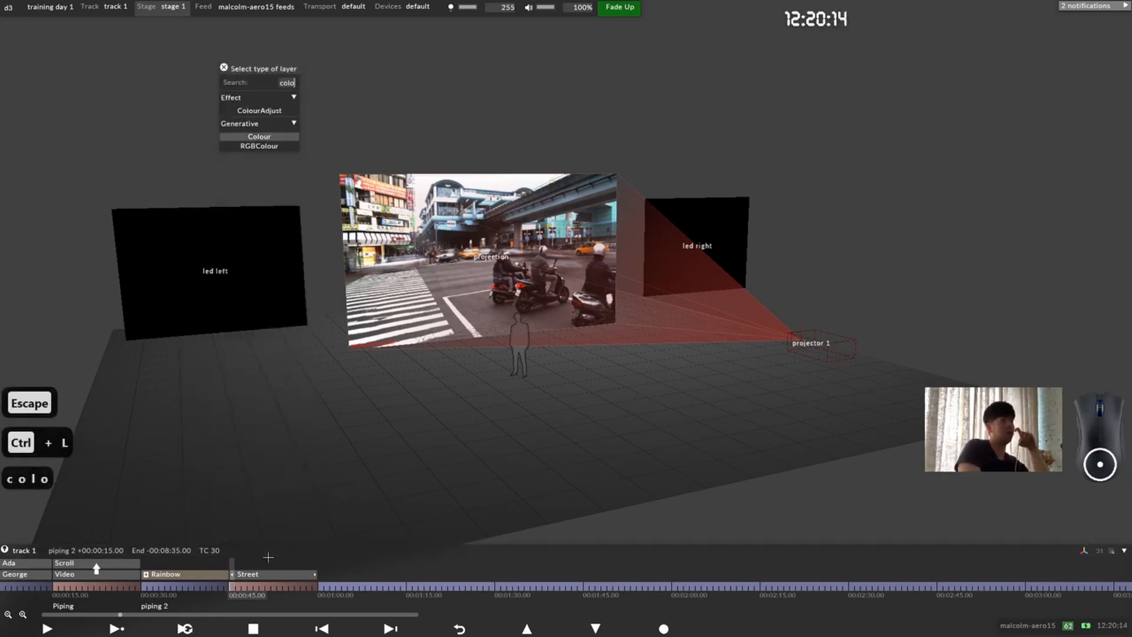
click(274, 145)
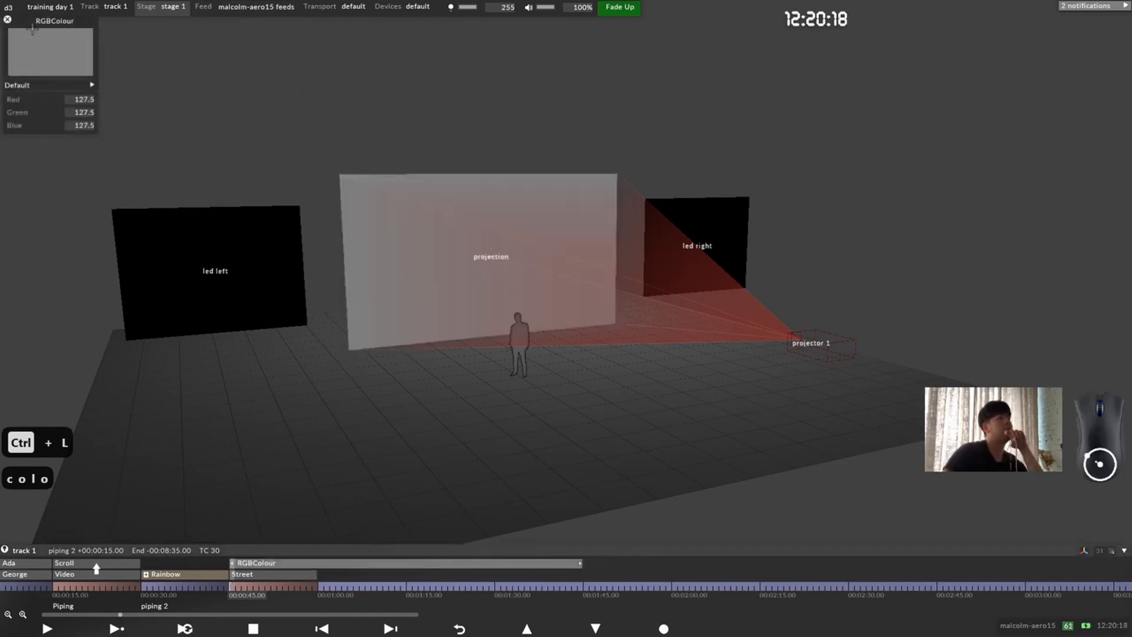
Step: Set the Red, Green and Blue values of the RGBColour layer to 0
click(75, 87)
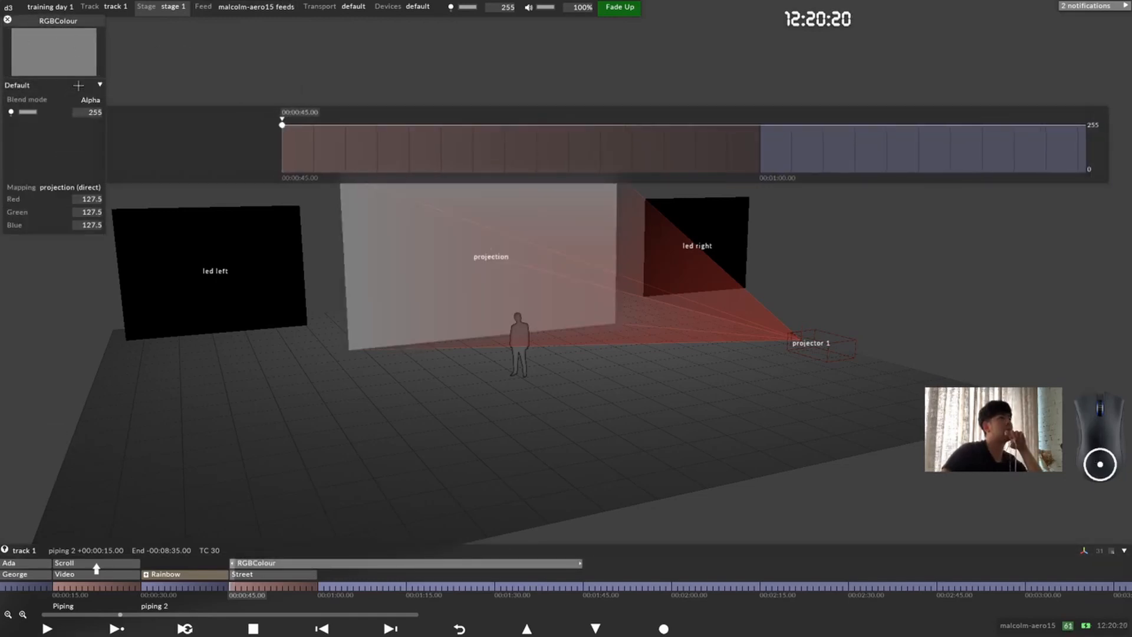
click(75, 87)
click(76, 99)
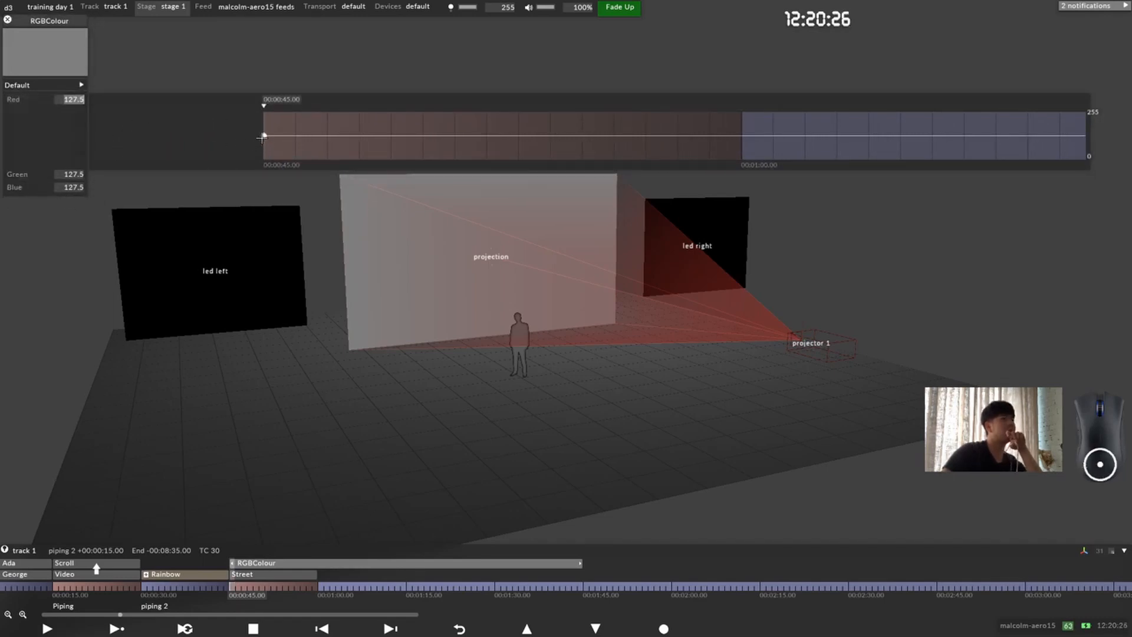
drag(263, 136, 248, 201)
click(28, 174)
click(29, 188)
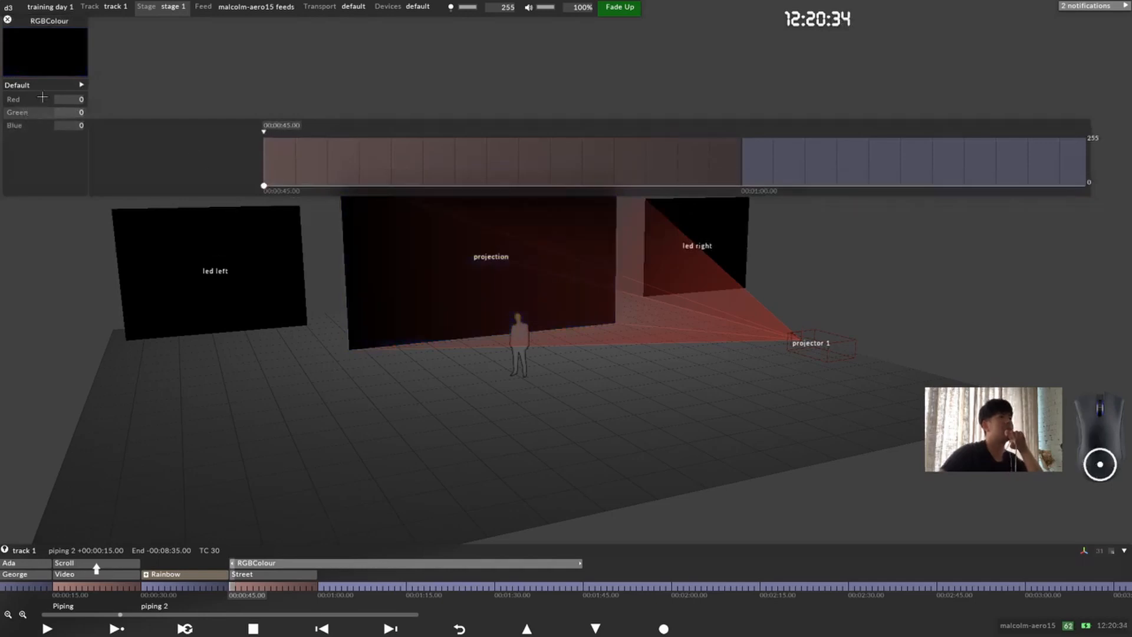
Step: Expand the RGBColour layer's Default parameters and set Red to 255
click(81, 85)
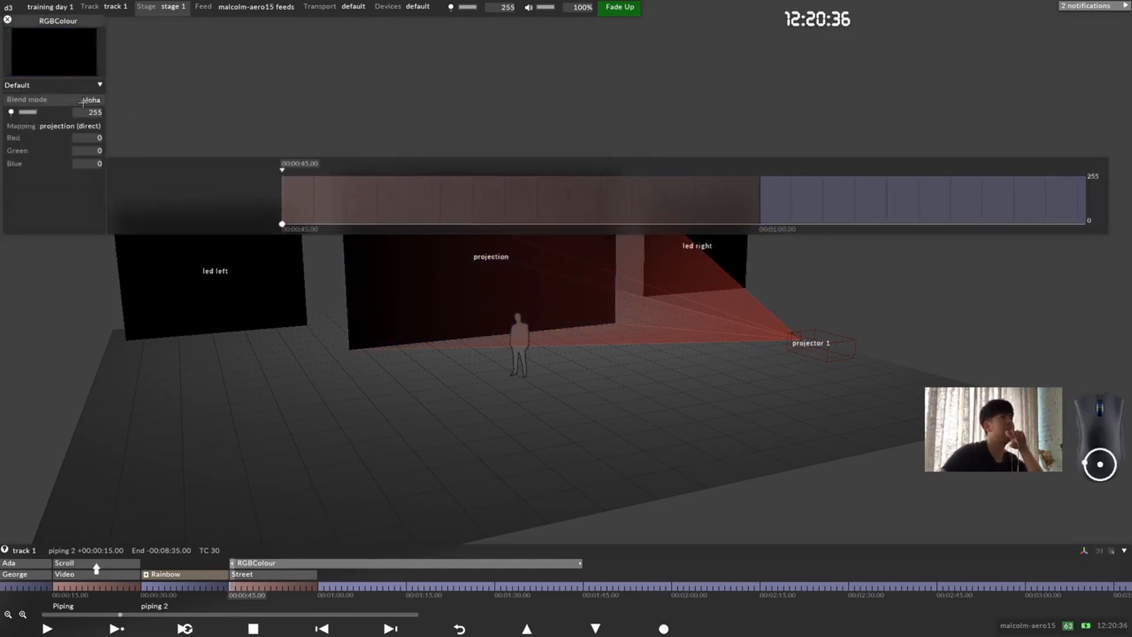
drag(422, 353, 460, 354)
middle_drag(436, 365, 333, 483)
middle_drag(479, 280, 466, 368)
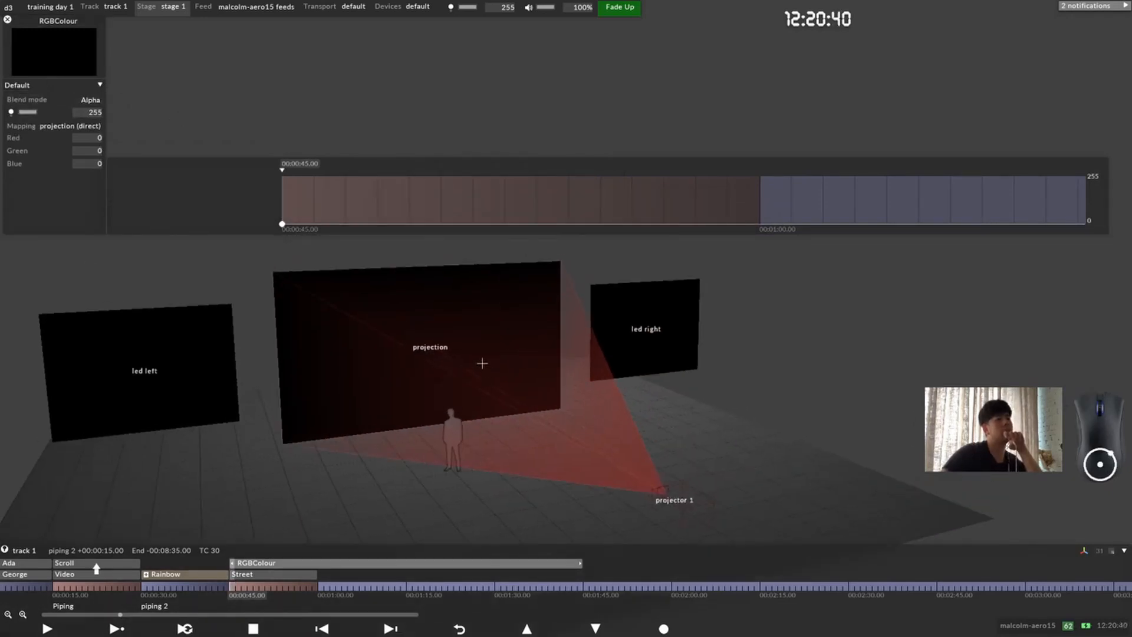
click(43, 139)
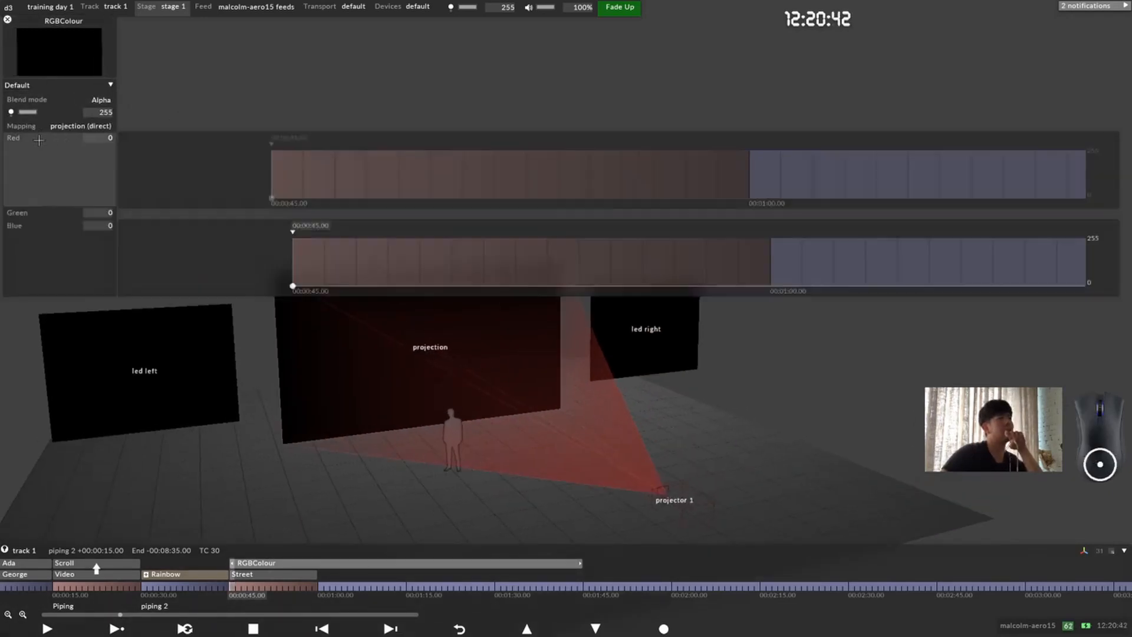
drag(281, 199, 281, 150)
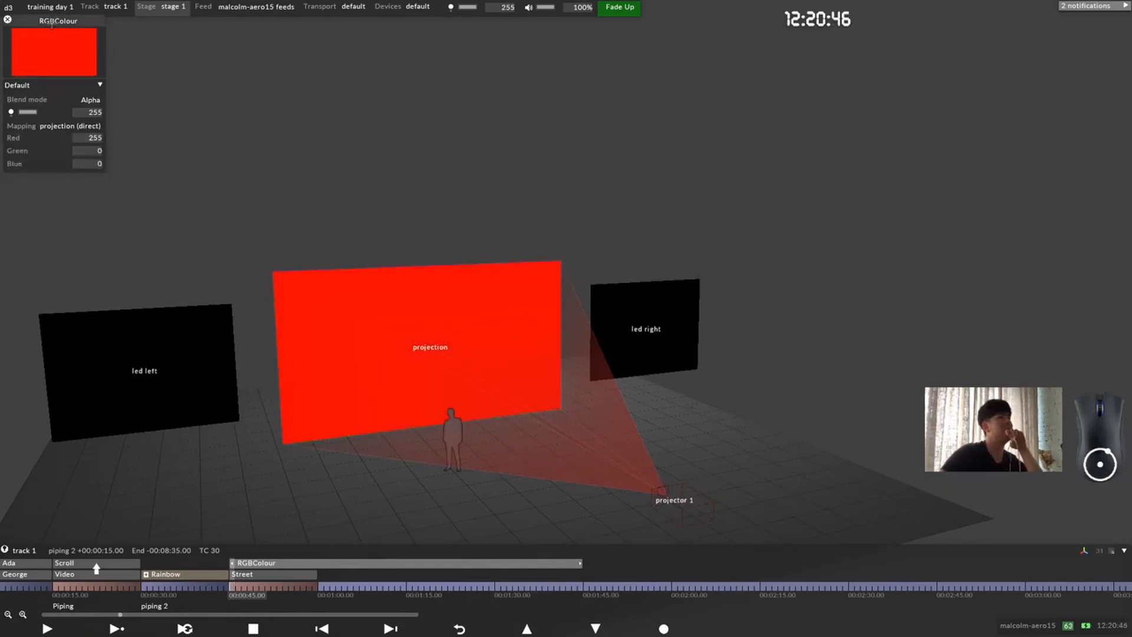
Step: Keyframe a brightness pulse on the RGBColour layer: 0 at 00:00:45.00, 255 at 00:00:46.00 and 0 at 00:00:47.00
drag(52, 22, 69, 114)
click(44, 205)
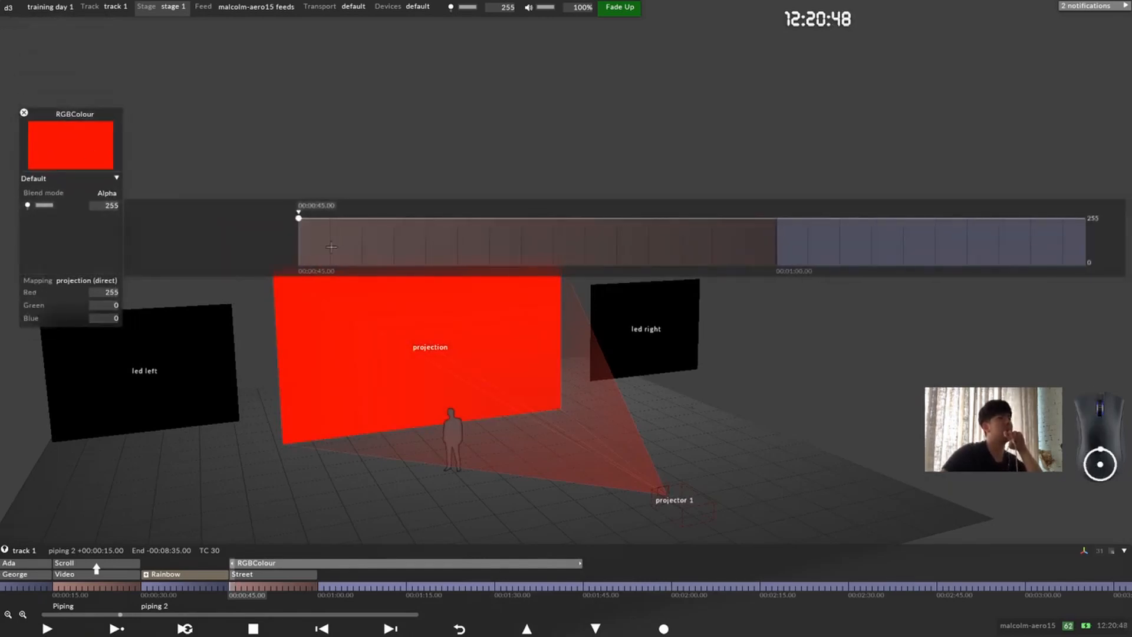
drag(299, 218, 299, 266)
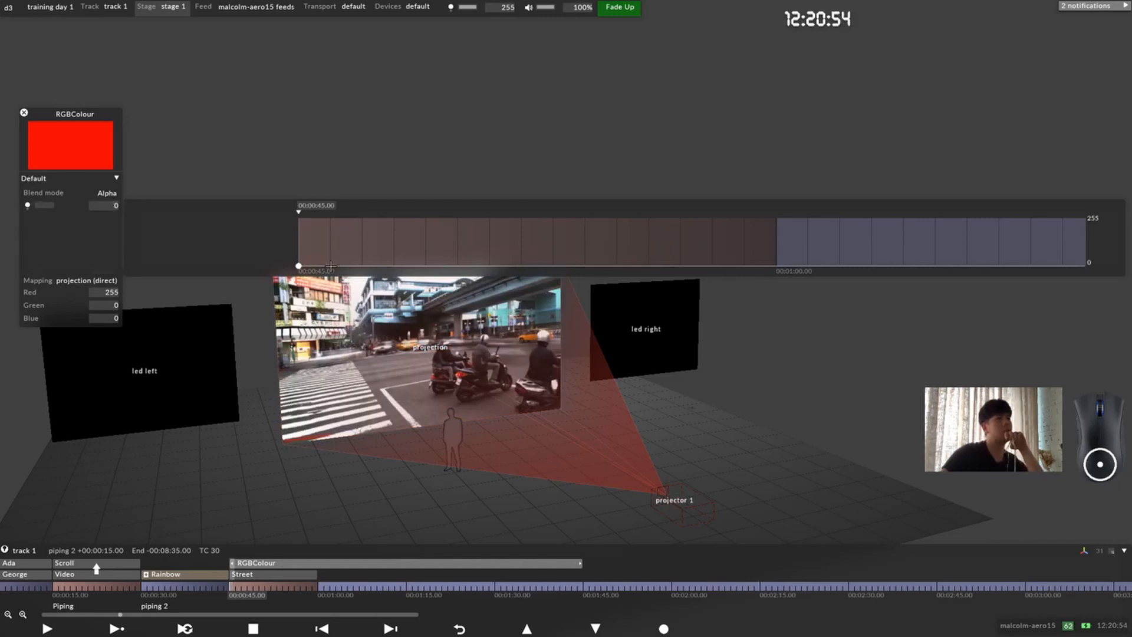
drag(330, 266, 367, 268)
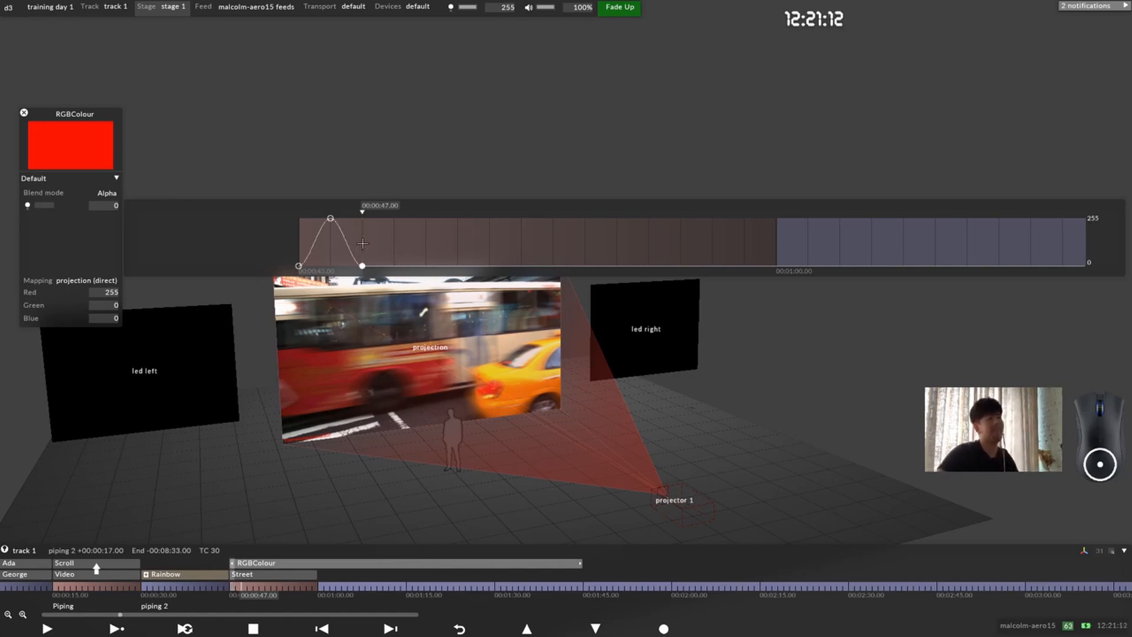
Step: Select the brightness keyframes from 00:00:45.00 to 00:00:47.00 and repeat them to the end of the section
drag(363, 244, 284, 243)
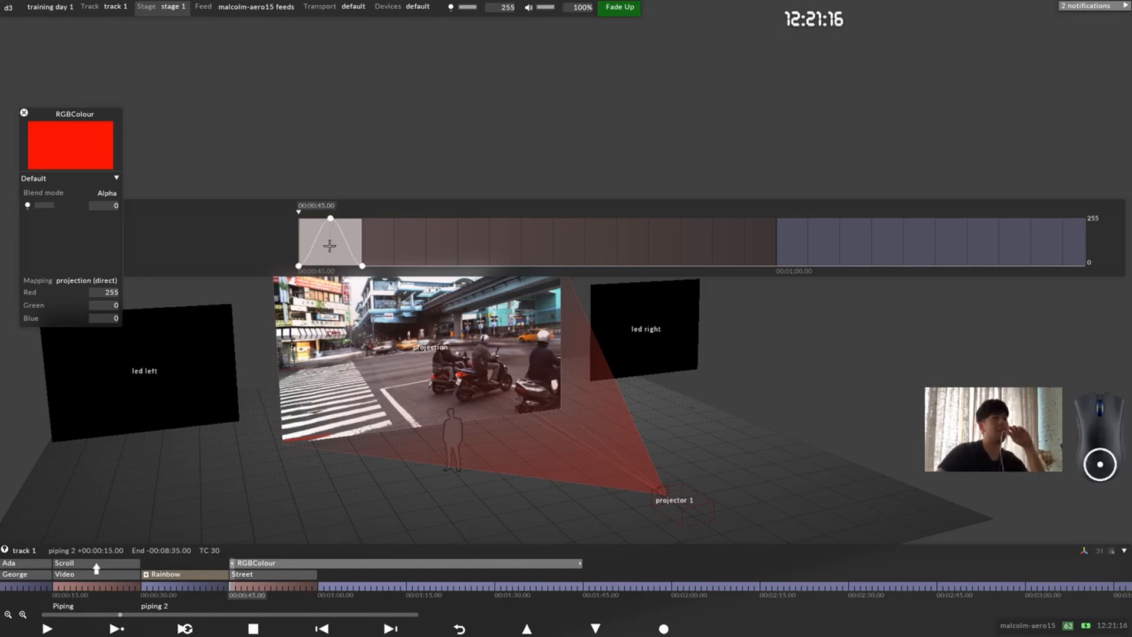
right_click(329, 245)
drag(430, 182, 555, 109)
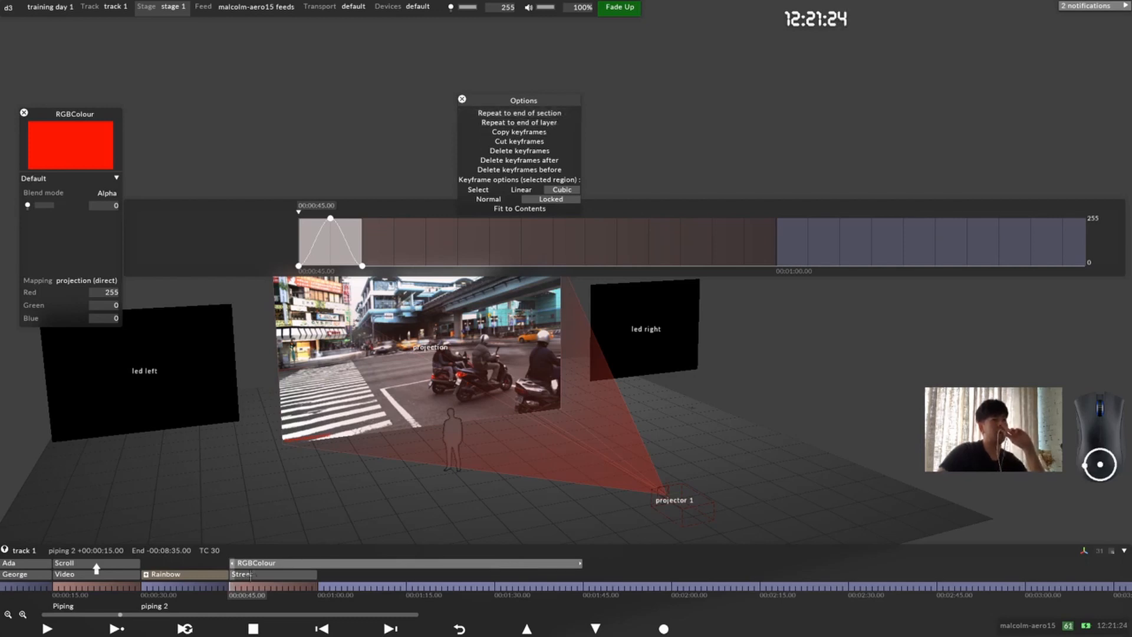
drag(230, 586, 307, 586)
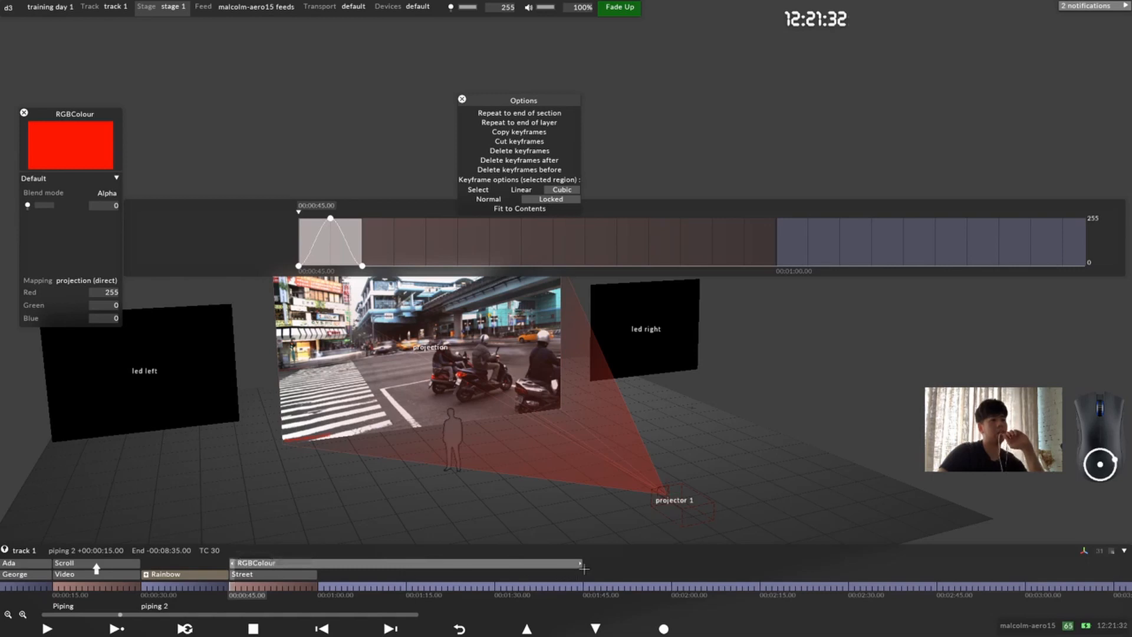
click(568, 113)
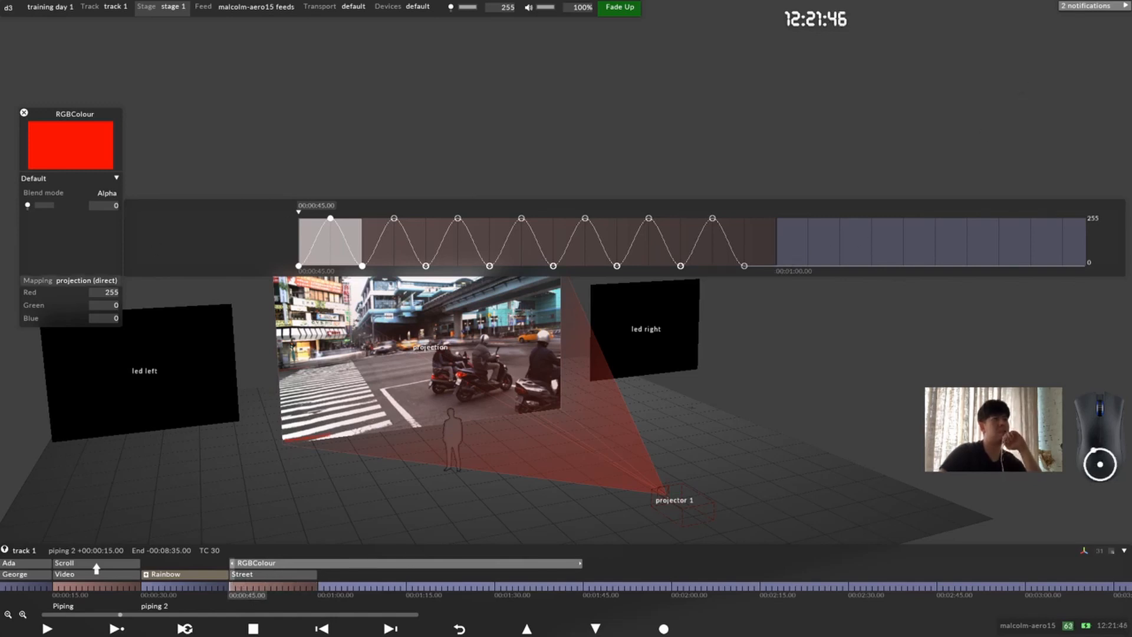
Step: Try Linear interpolation on the first brightness pulse's keyframes, and set them to Select
right_click(336, 243)
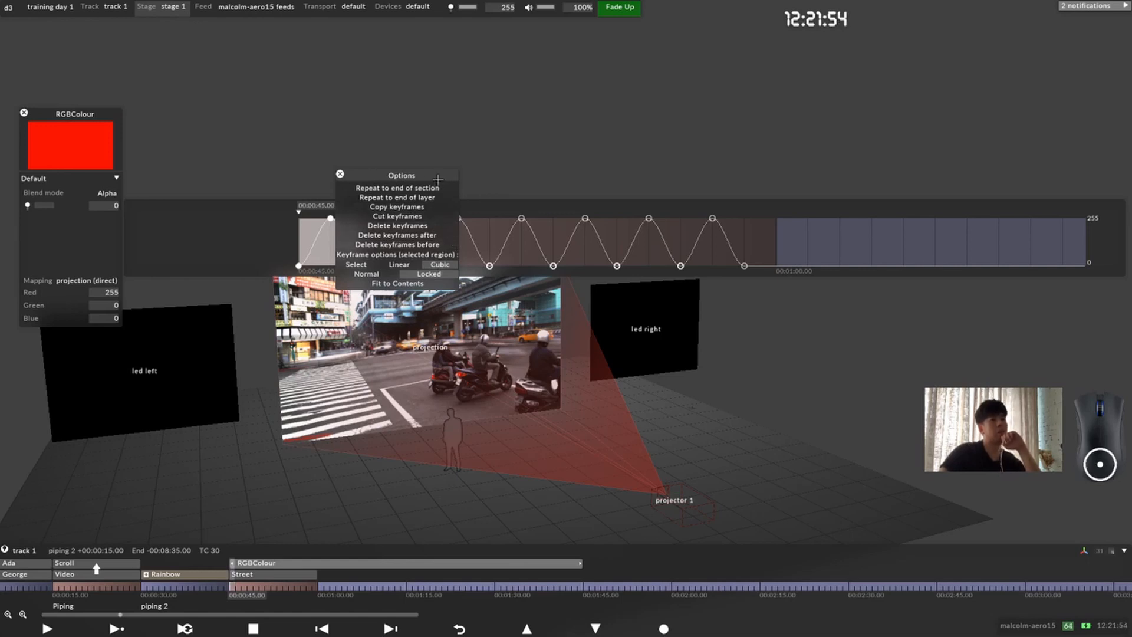
drag(397, 176, 529, 161)
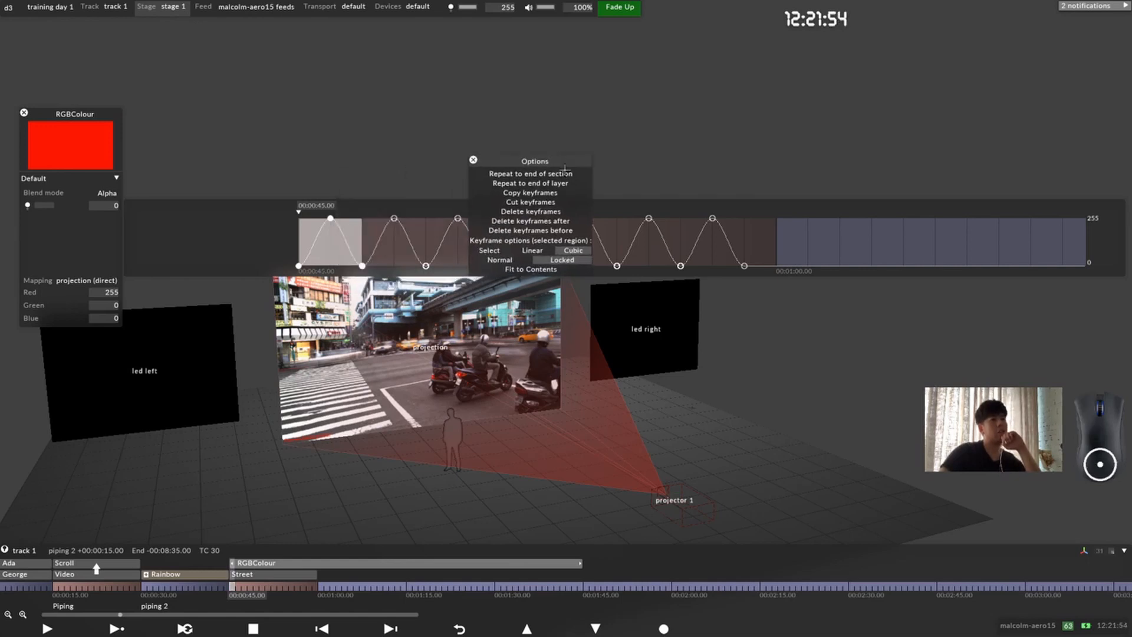
click(533, 250)
right_click(343, 252)
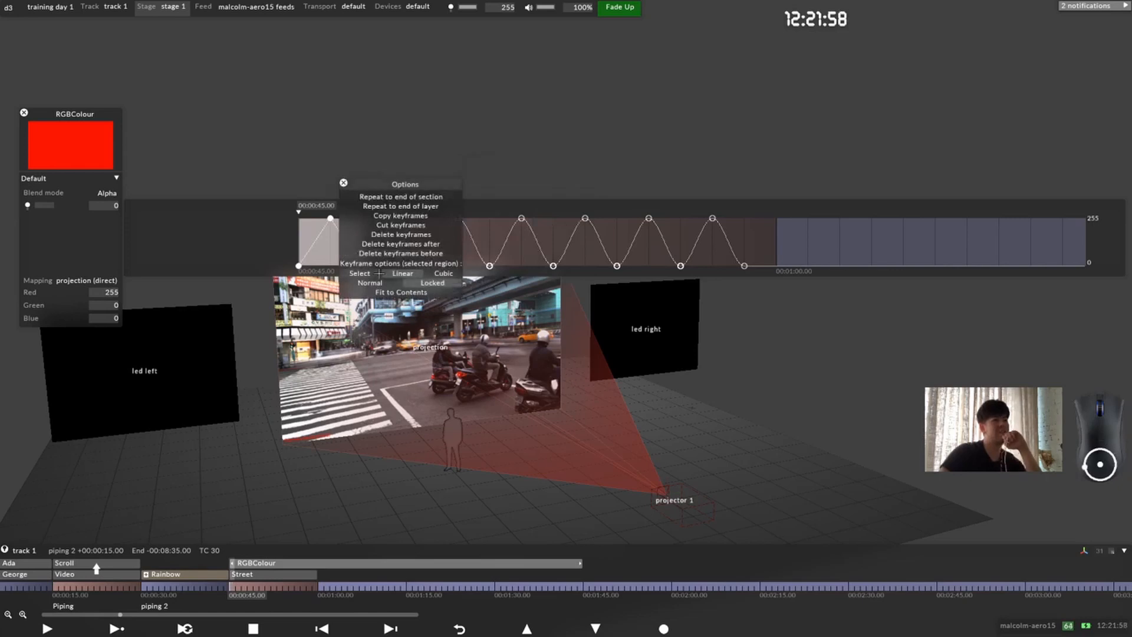
click(360, 273)
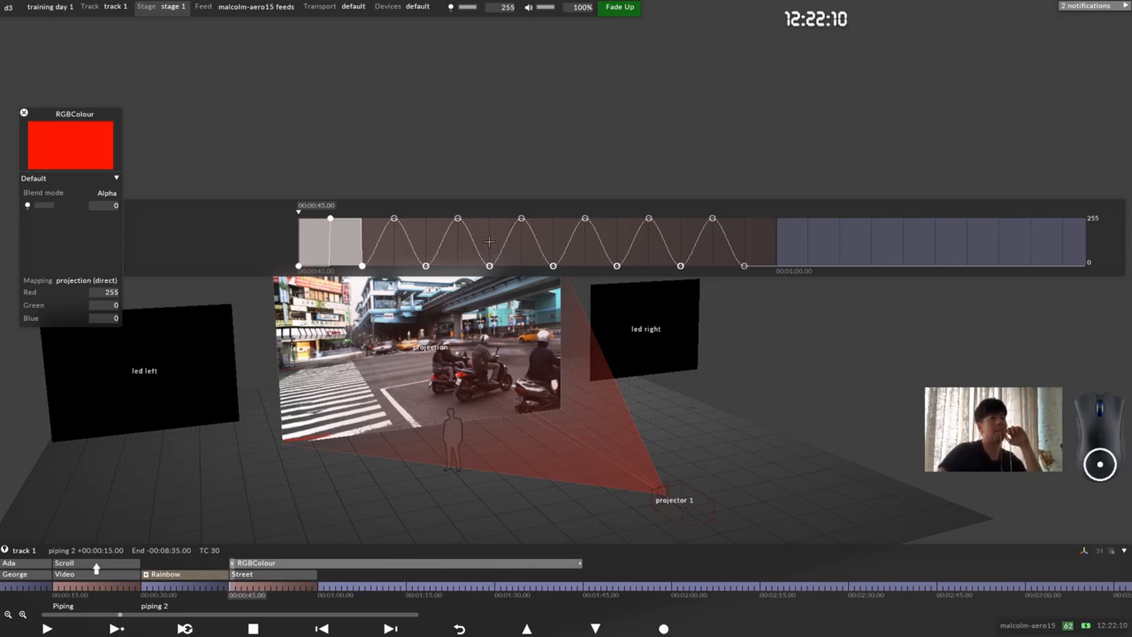
Step: Set the brightness keyframes between 00:00:51.00 and 00:00:53.00 to Linear interpolation
drag(489, 242, 550, 244)
right_click(527, 243)
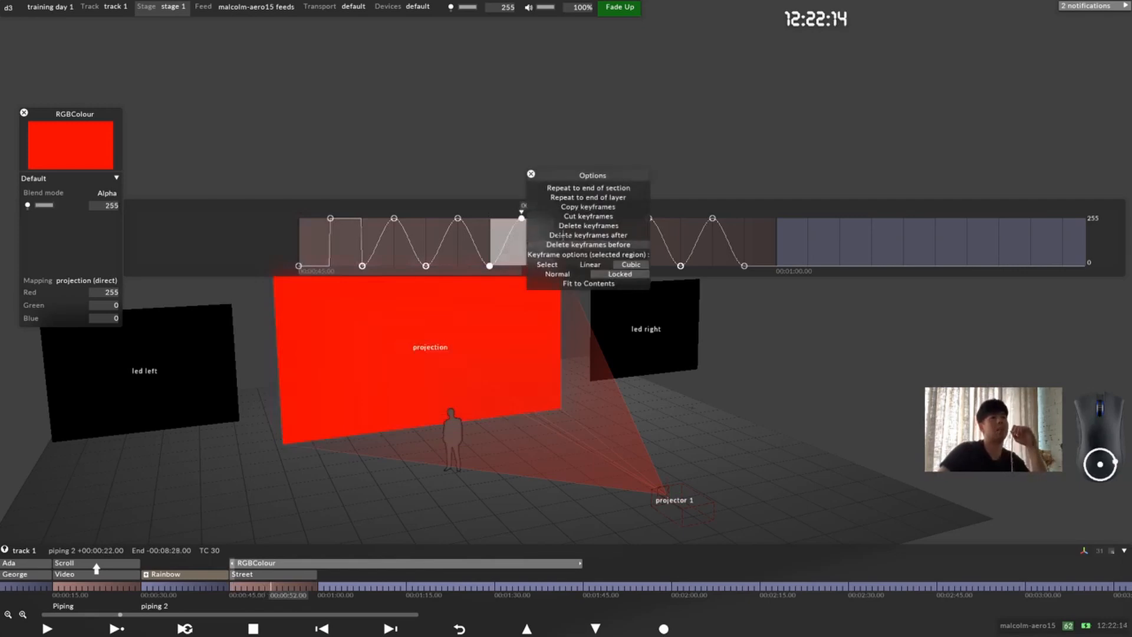
click(598, 266)
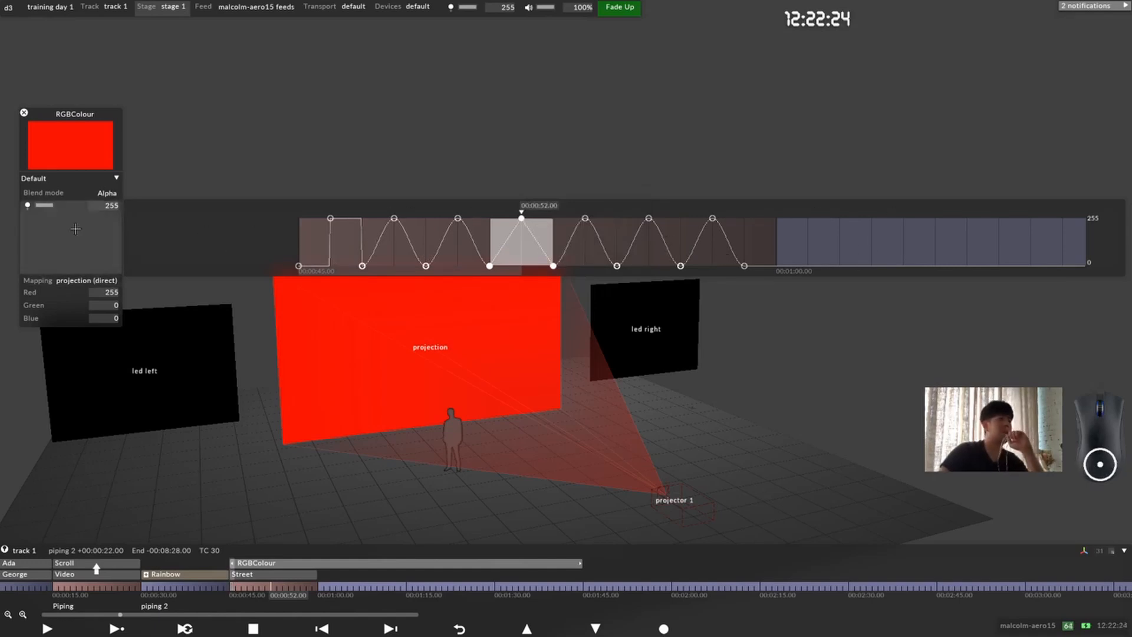
click(68, 292)
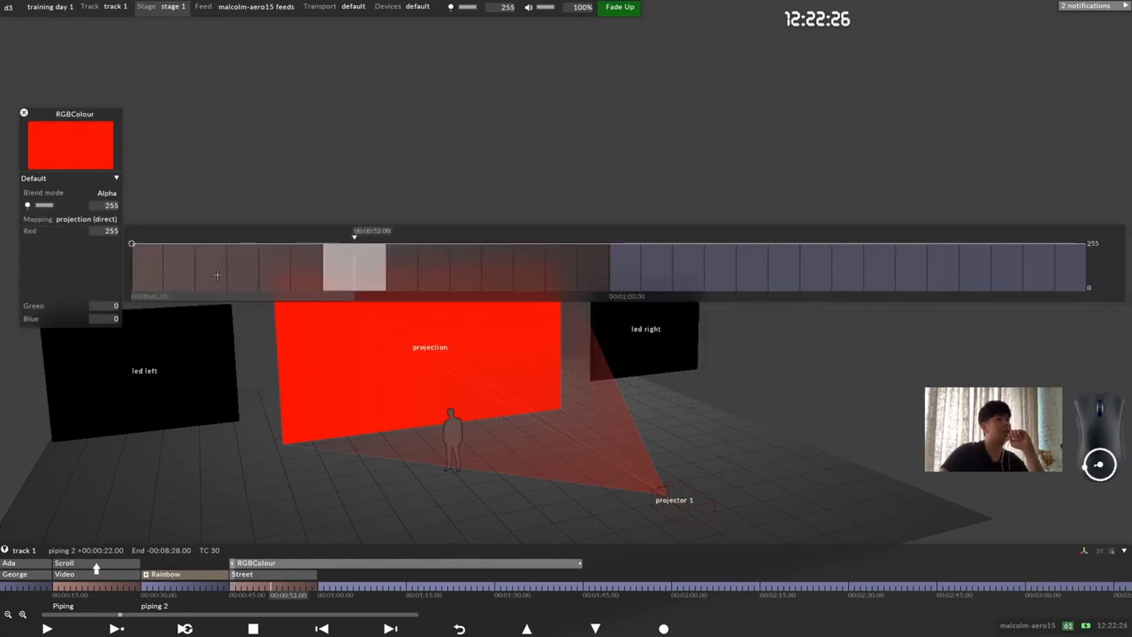
click(104, 251)
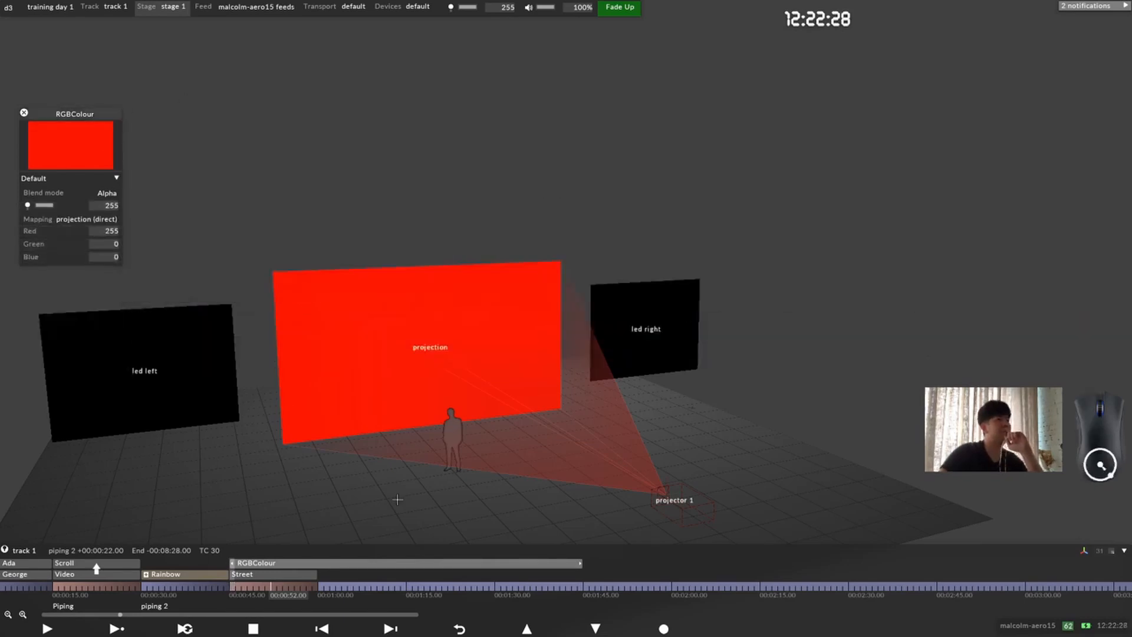
drag(234, 585, 273, 585)
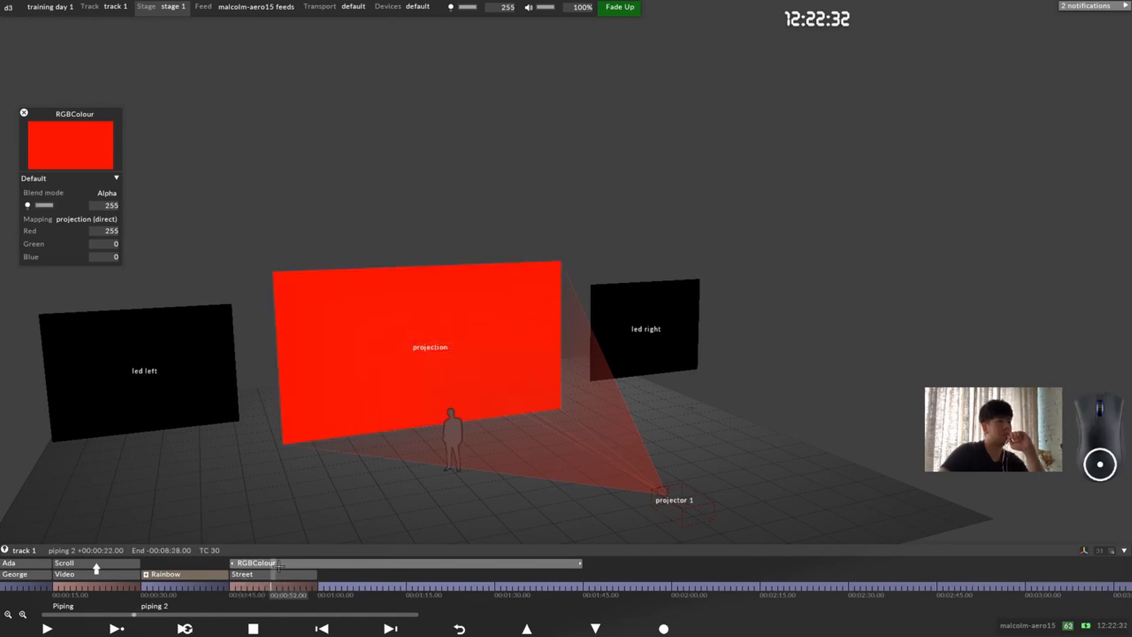
Step: Open the RGBColour layer's blend mode keyframes and try Over and Alpha at 00:00:51.00
click(51, 193)
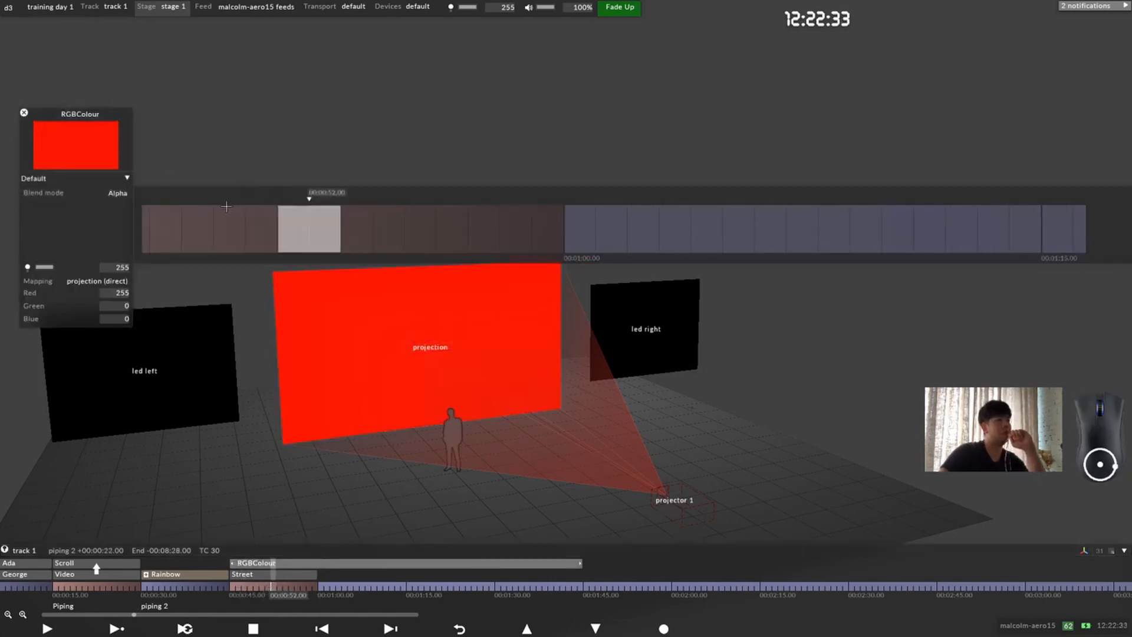
click(288, 217)
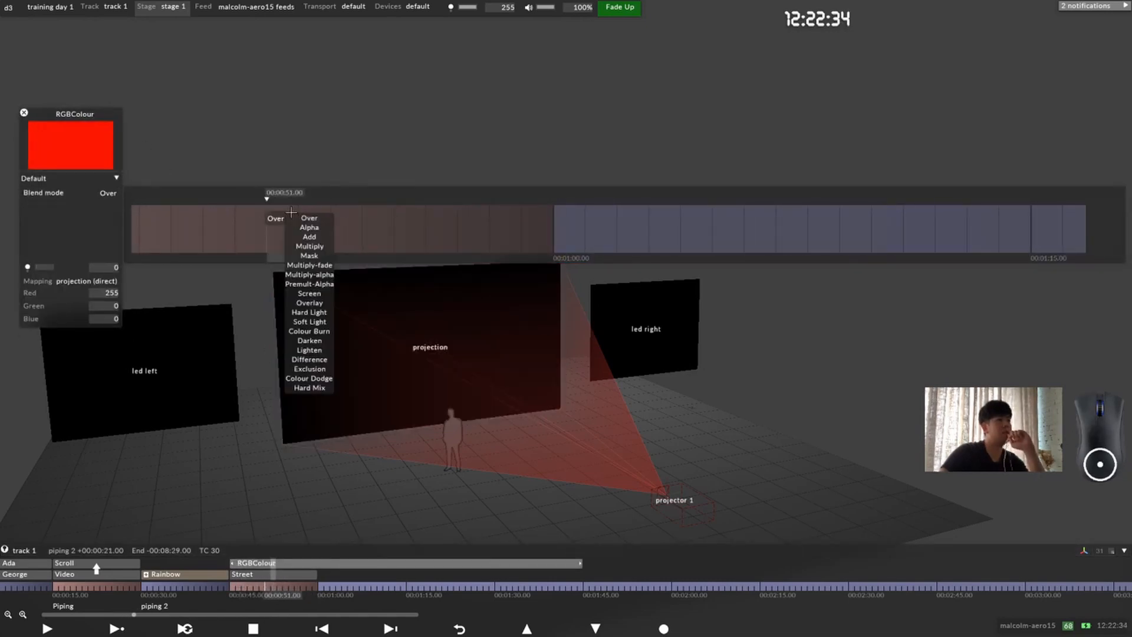
click(321, 229)
click(276, 219)
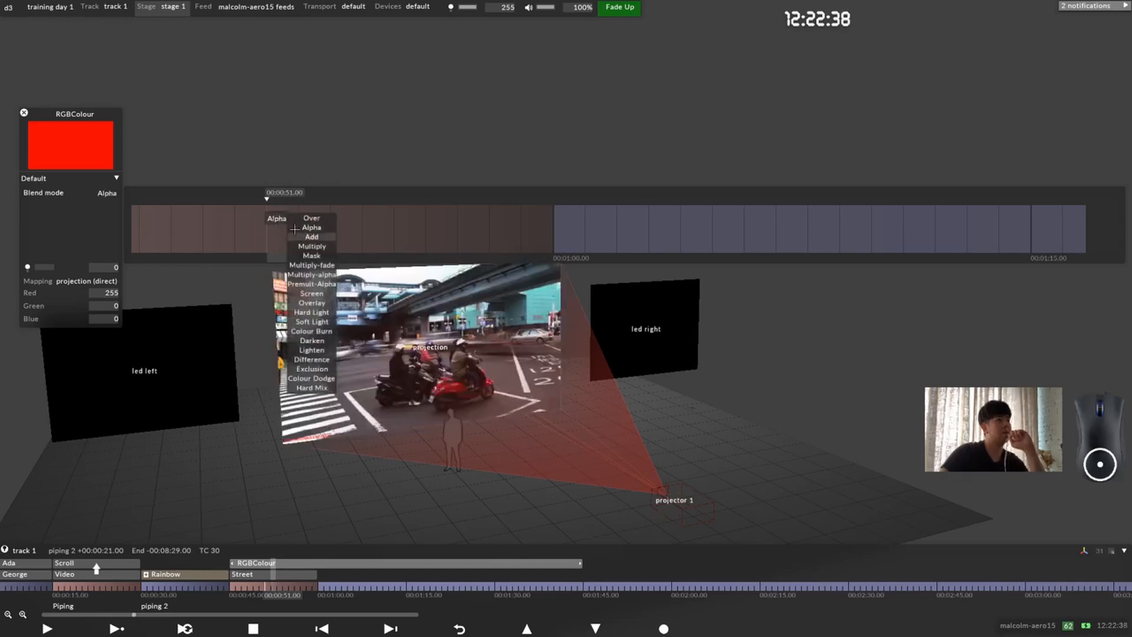
click(305, 220)
Step: Set the RGBColour layer's blend mode to Multiply at 00:00:52.00 after trying Add
click(305, 221)
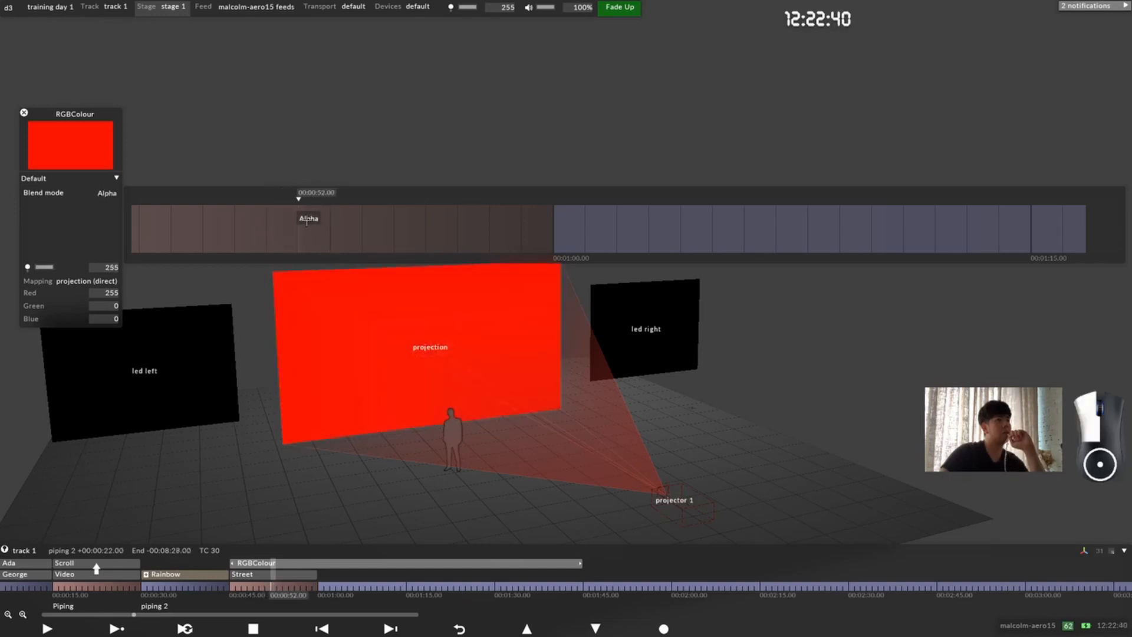
click(338, 236)
click(305, 218)
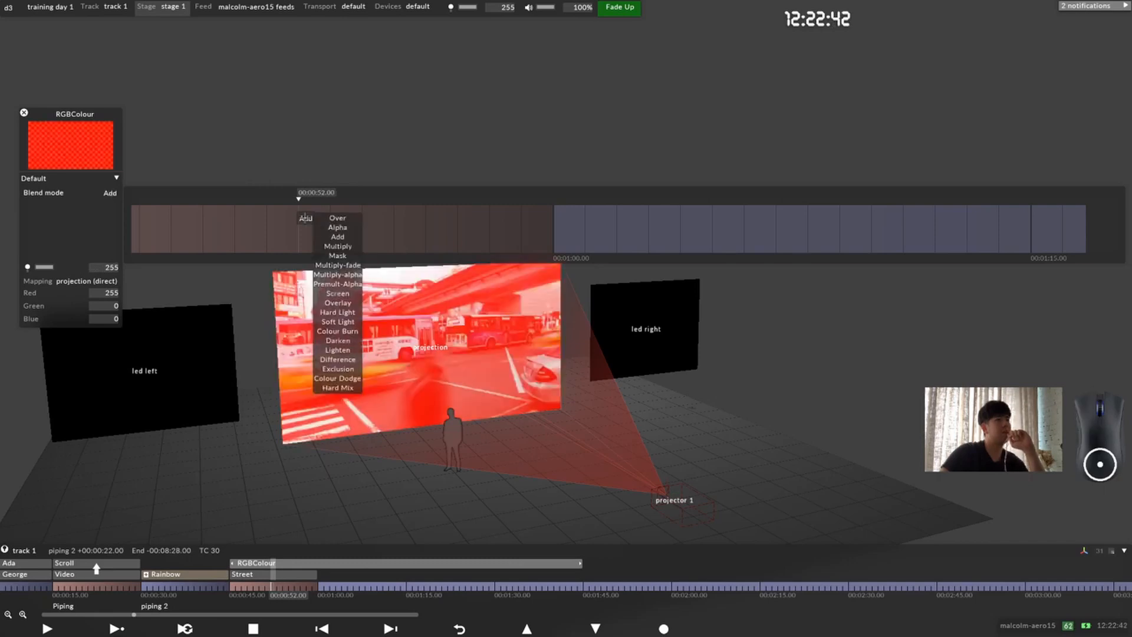
click(349, 246)
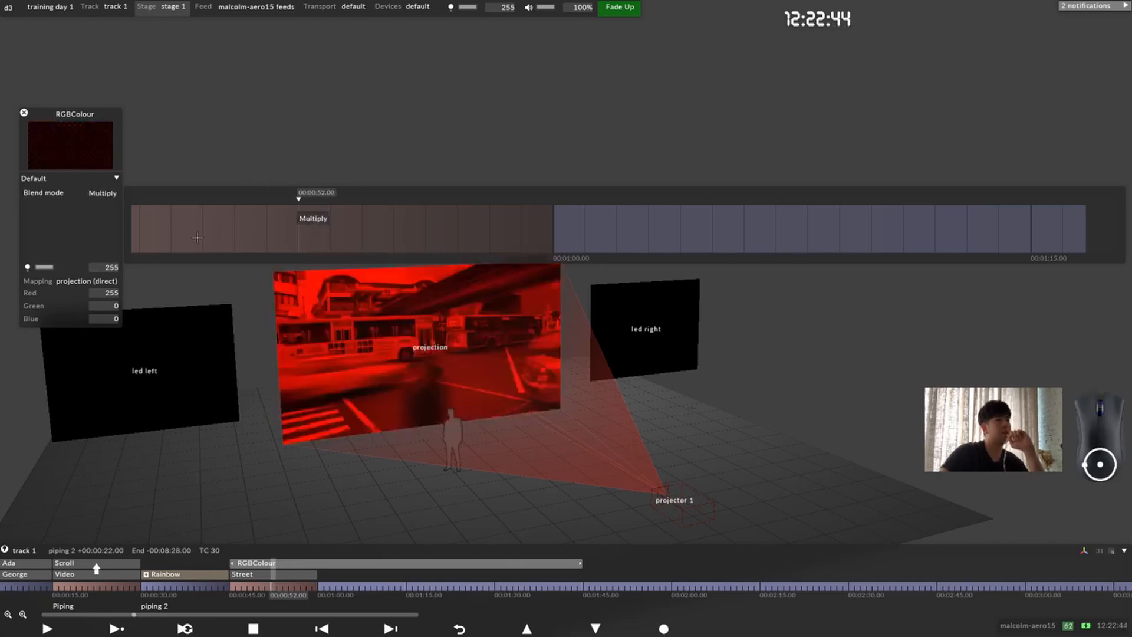
Step: Open the RGBColour layer's Red keyframes and add one that lowers Red to 0 at 00:00:49.00
click(83, 217)
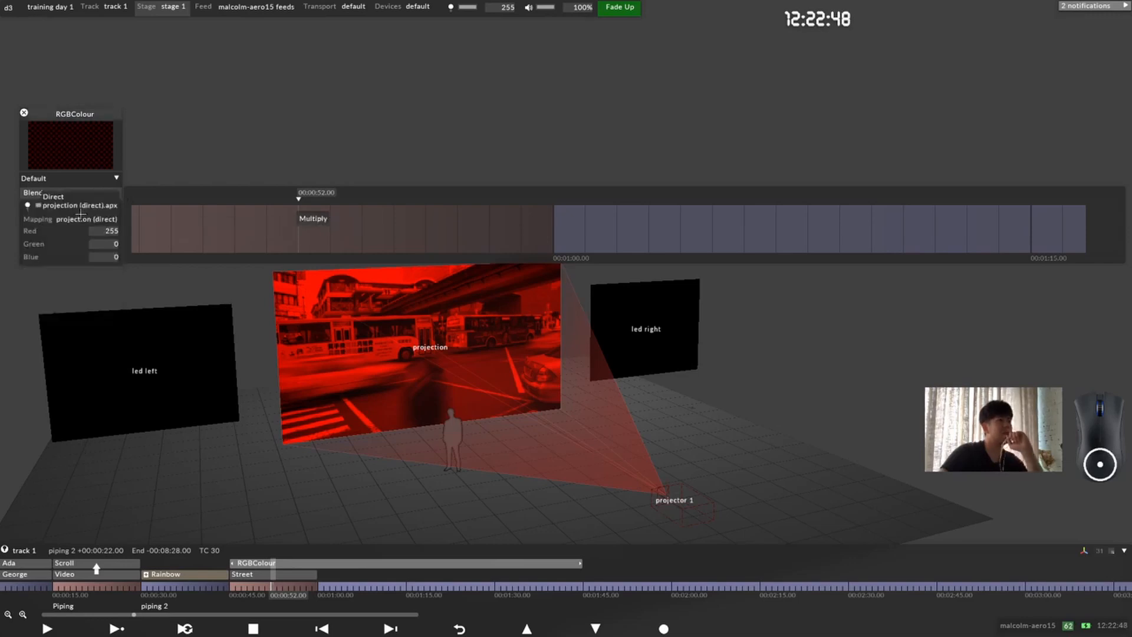
click(43, 231)
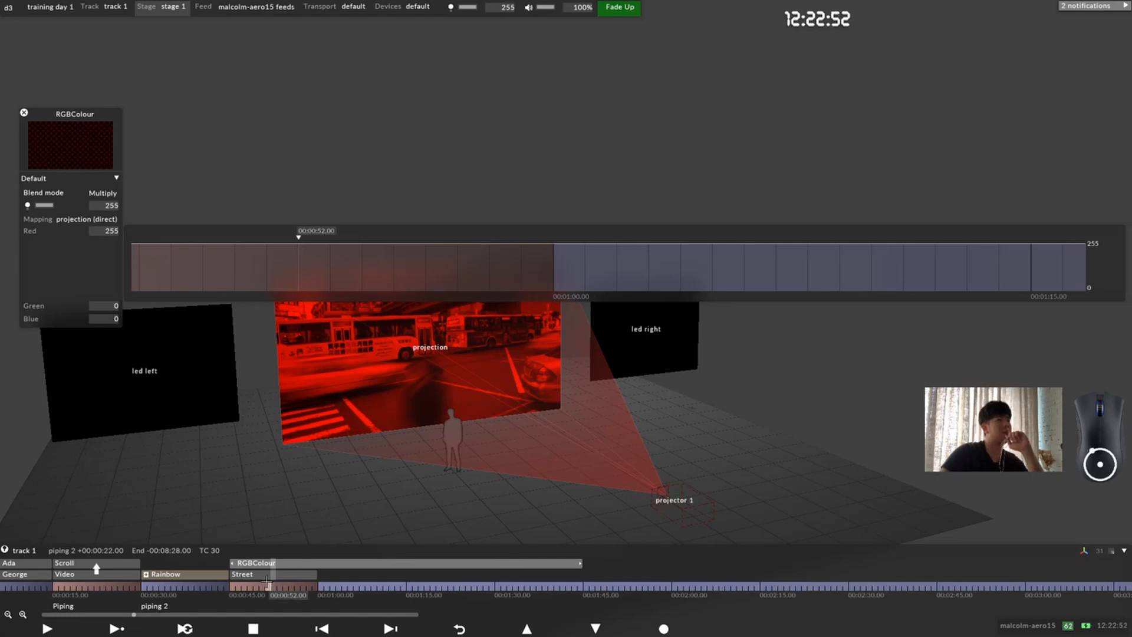
drag(268, 586, 253, 587)
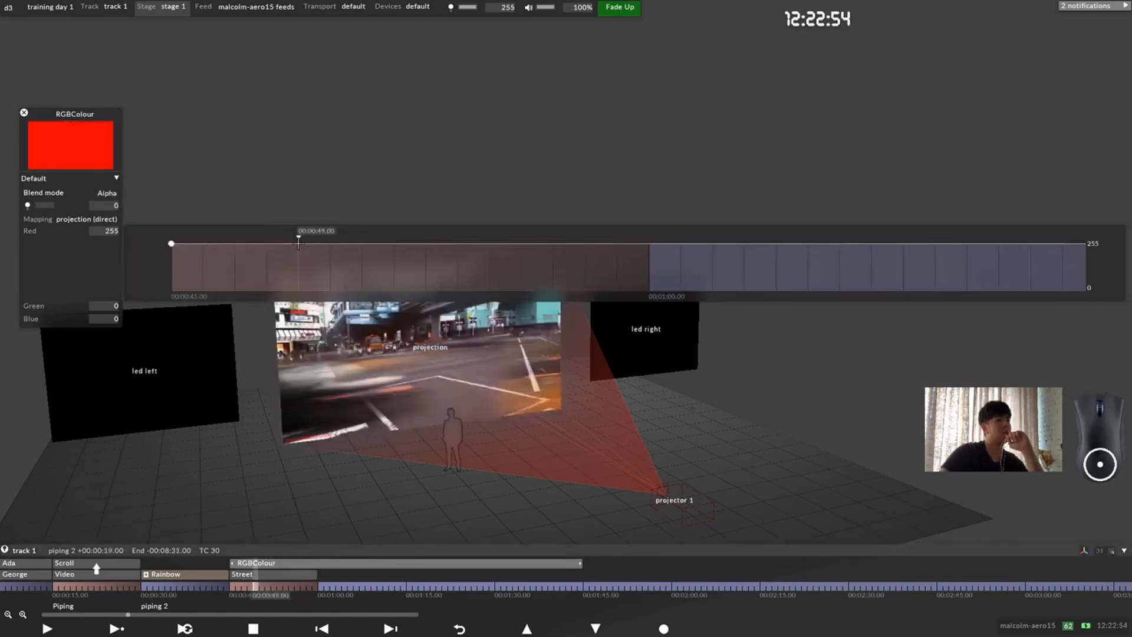
drag(298, 242, 299, 291)
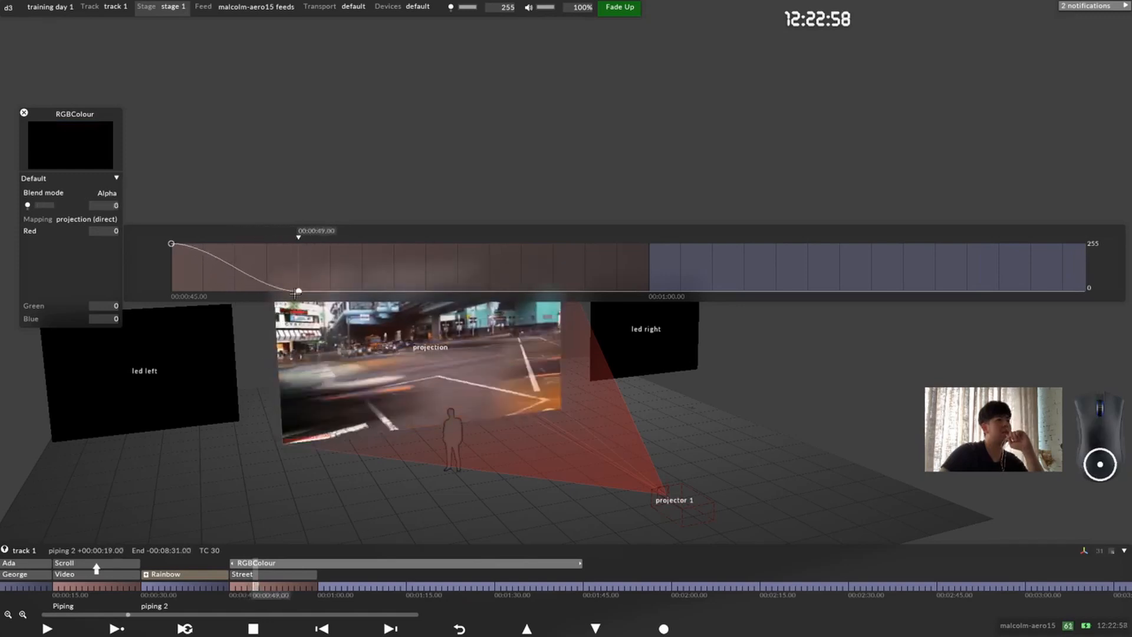
Step: Keyframe the RGBColour layer's Green value to rise from 0 at 00:00:49.00 to 255 at 00:00:53.00
click(86, 306)
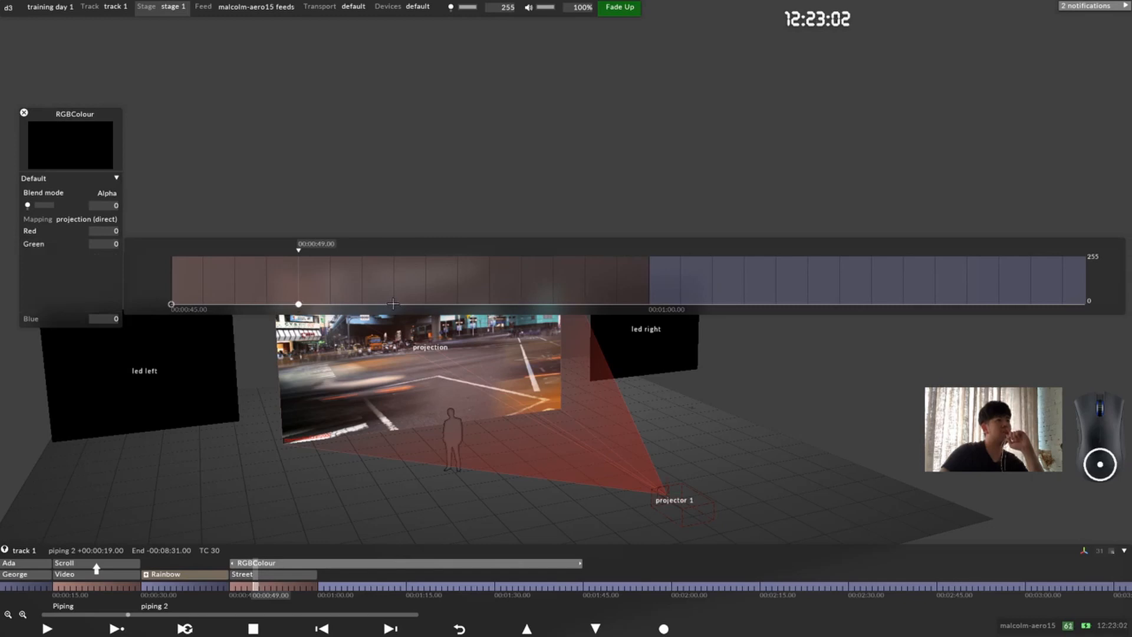
drag(422, 305, 422, 257)
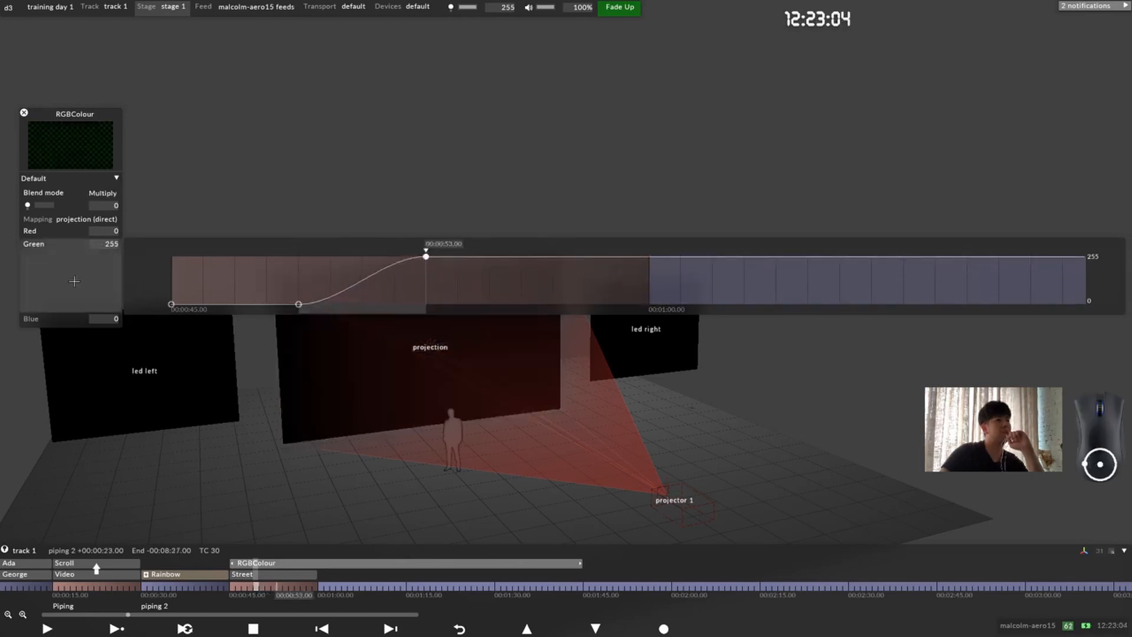
click(85, 274)
Step: Keyframe the RGBColour layer's Blue value to rise from 00:00:53.00 to 255 at 00:00:57.00 and return to 0 at 00:01:00.00
click(58, 258)
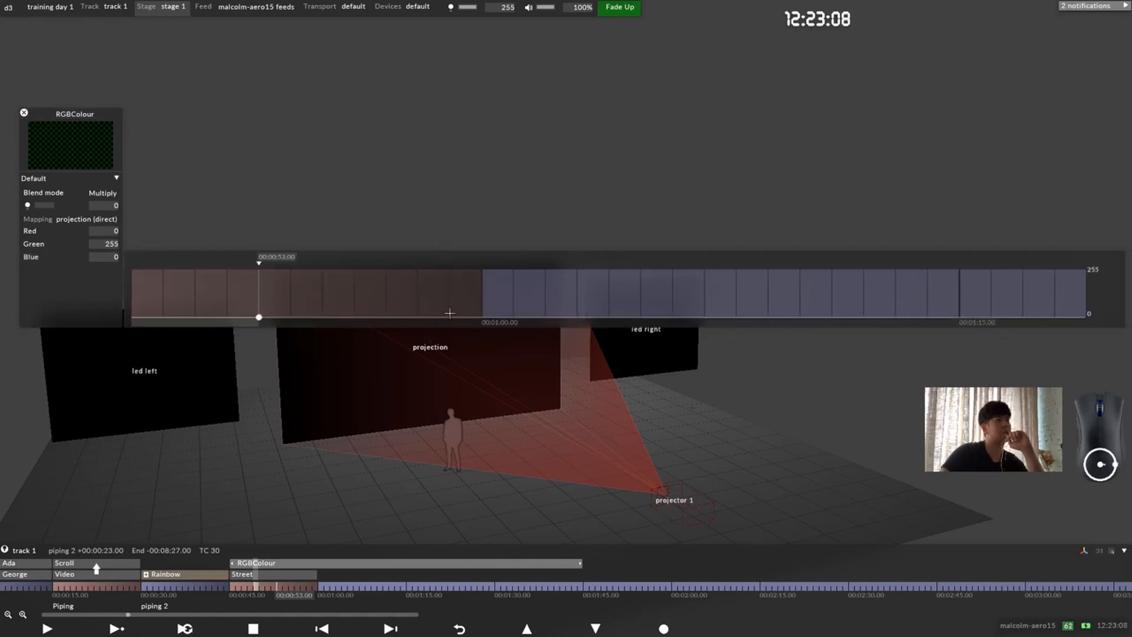
drag(478, 317, 480, 267)
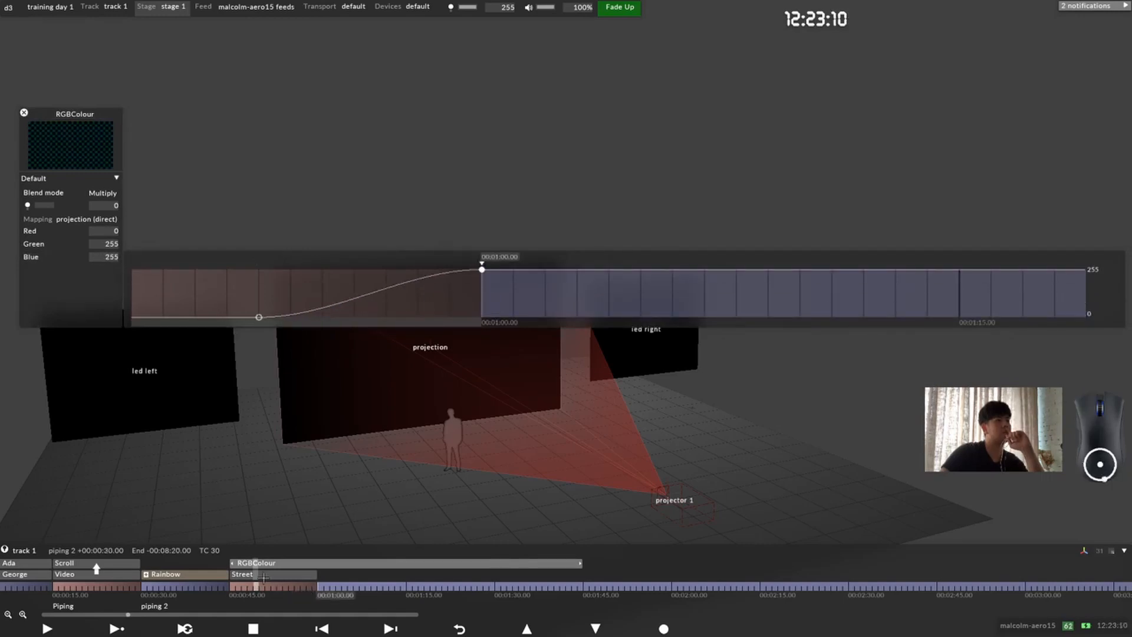
drag(371, 291, 387, 269)
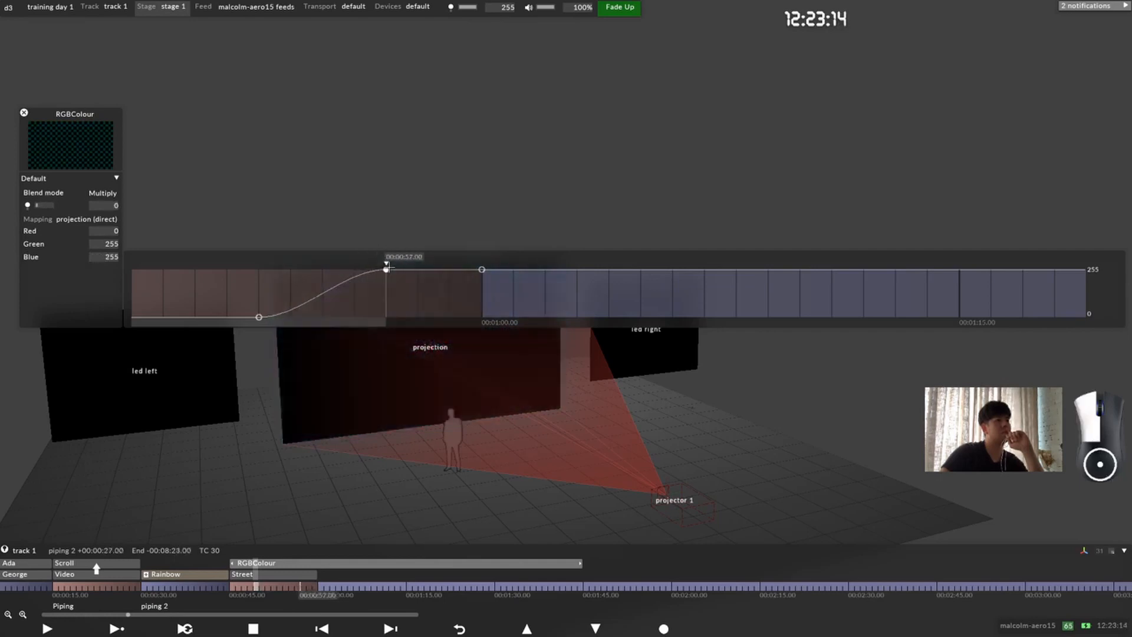
drag(482, 270, 450, 351)
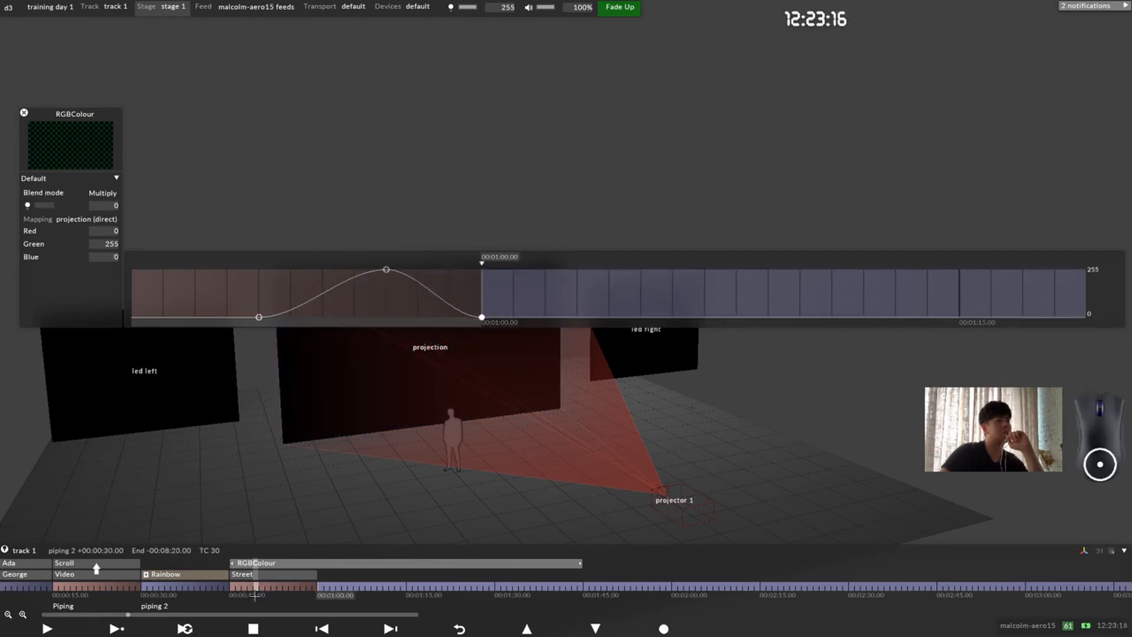
Step: Add a Green keyframe that drops the value to 0 at 00:00:56.00, and collapse the Green keyframes
click(34, 244)
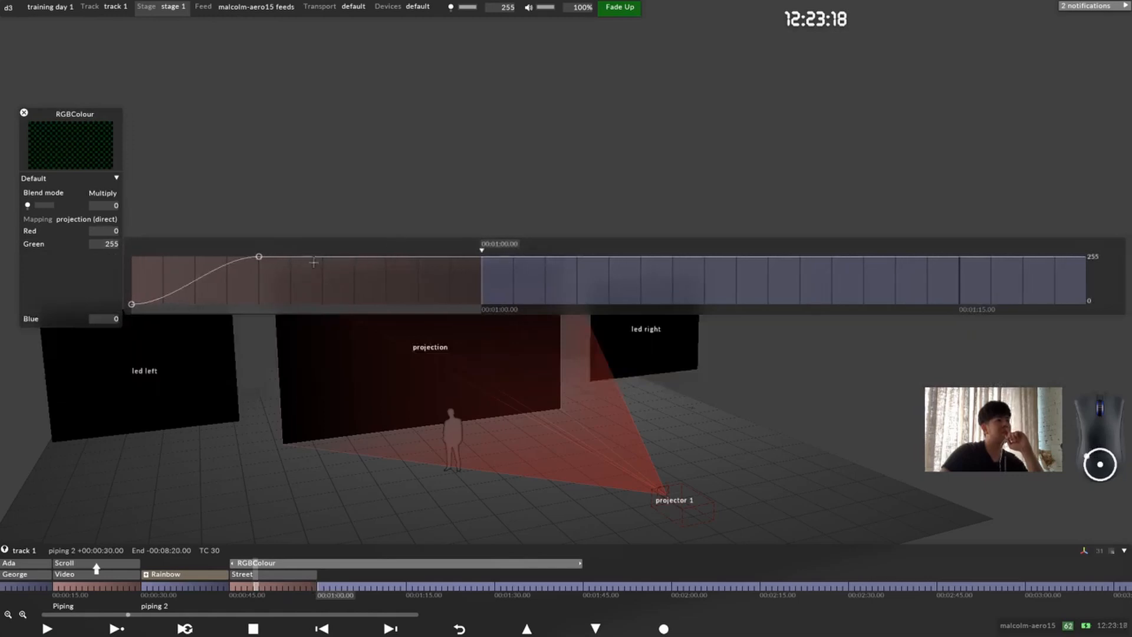
drag(354, 258, 354, 304)
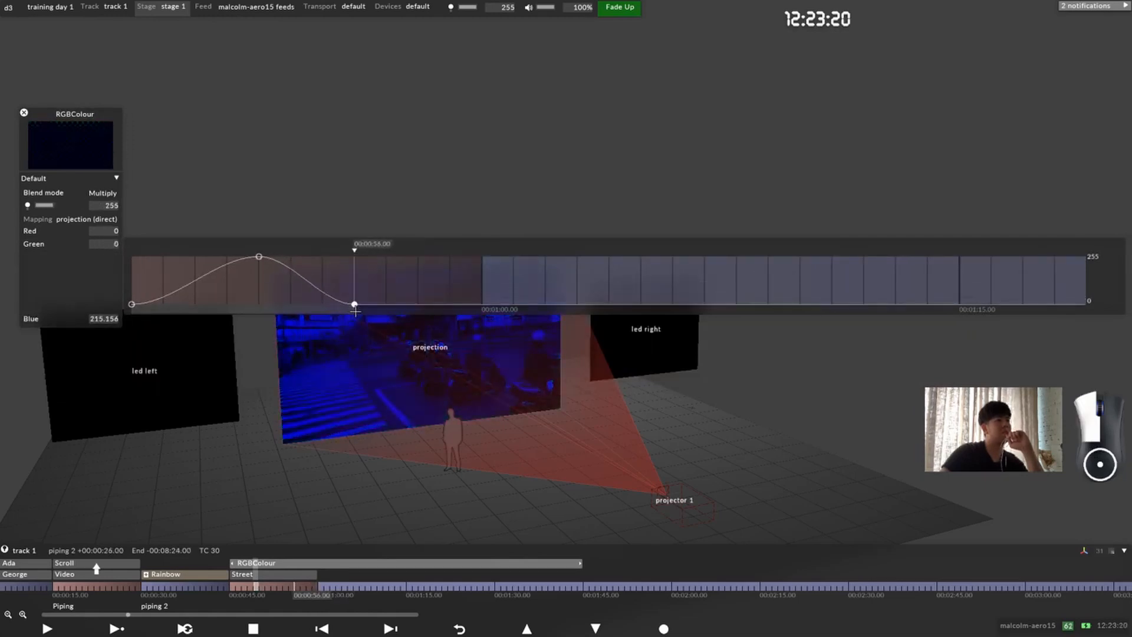
click(54, 254)
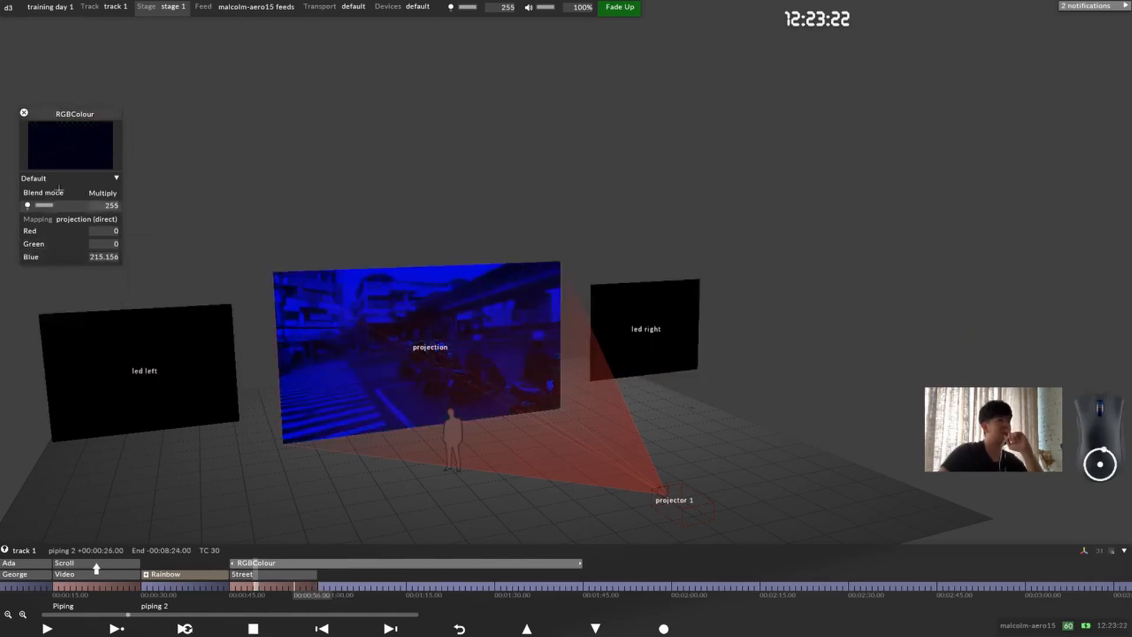
Step: Close the RGBColour layer's editor and play the track from 00:00:45.00 to review the colour changes
click(23, 113)
click(232, 586)
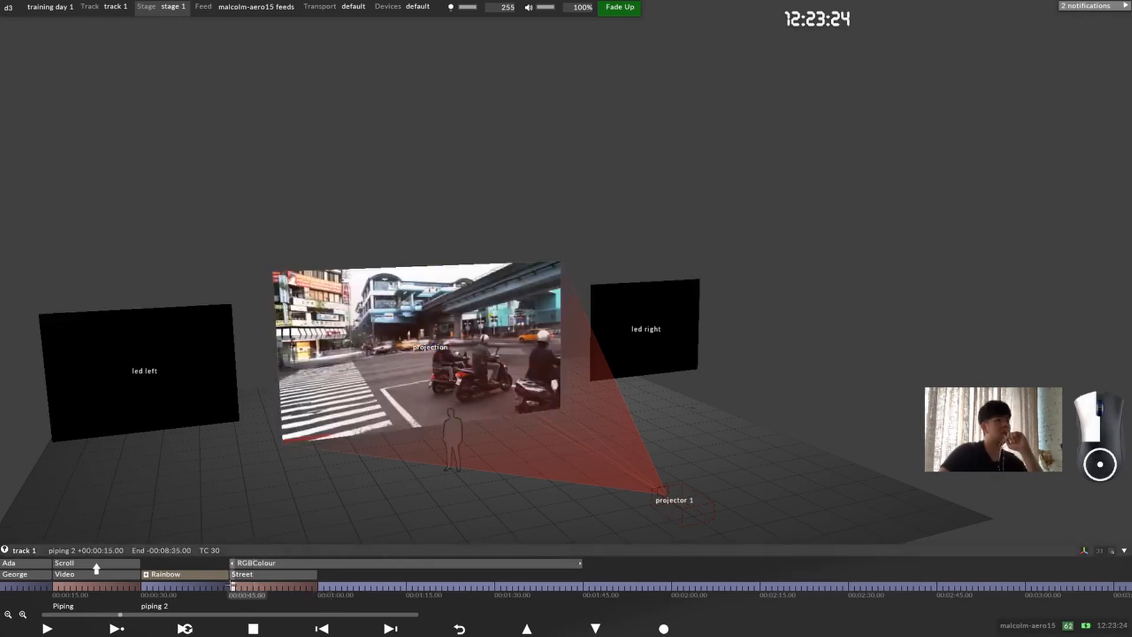
click(46, 629)
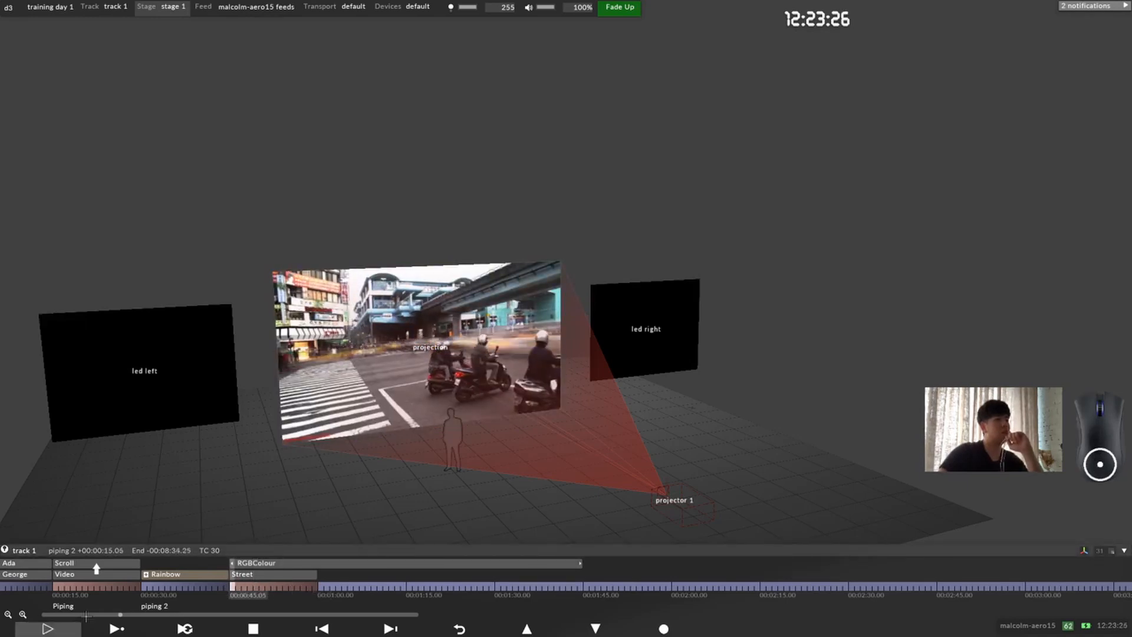
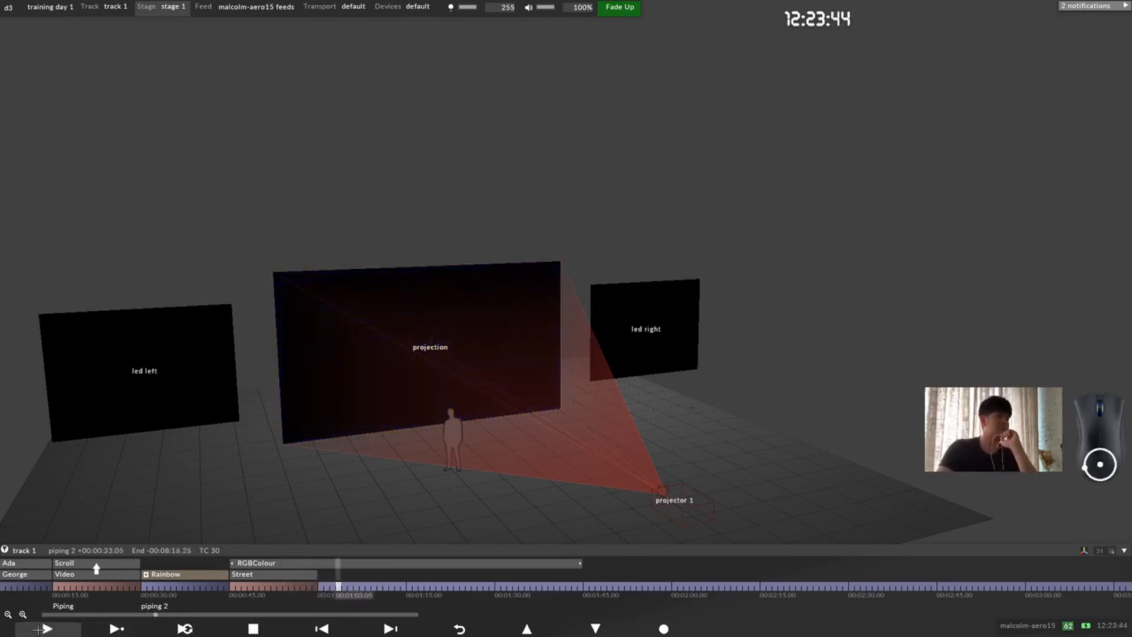
Step: Stop playback, return the playhead to 00:00:45.00 and play the Street and RGBColour section again
click(253, 628)
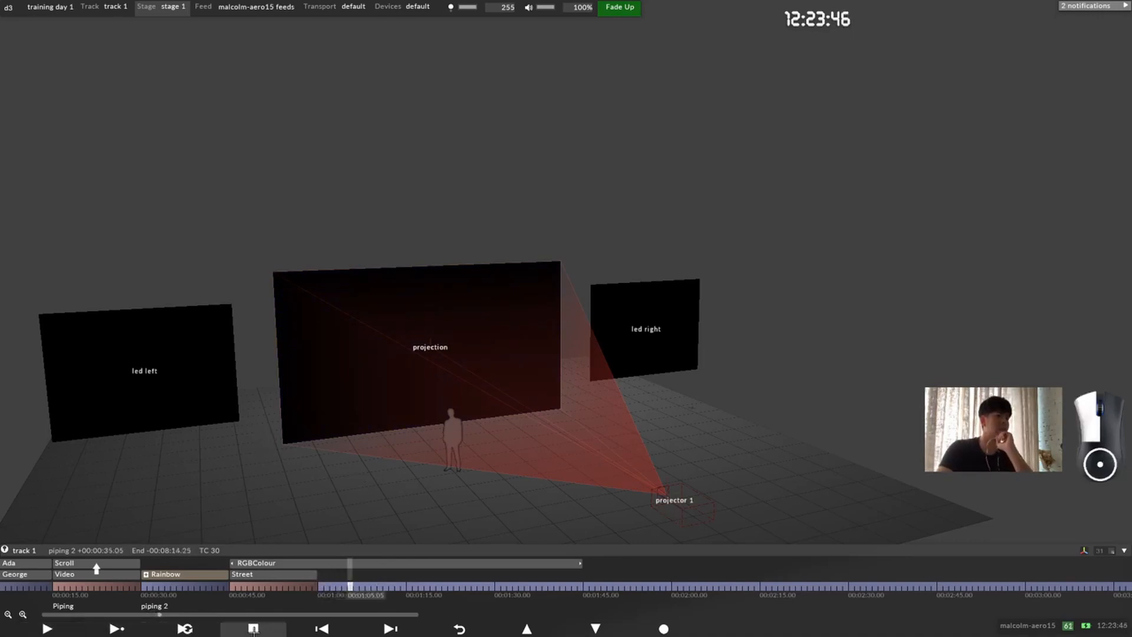
click(244, 587)
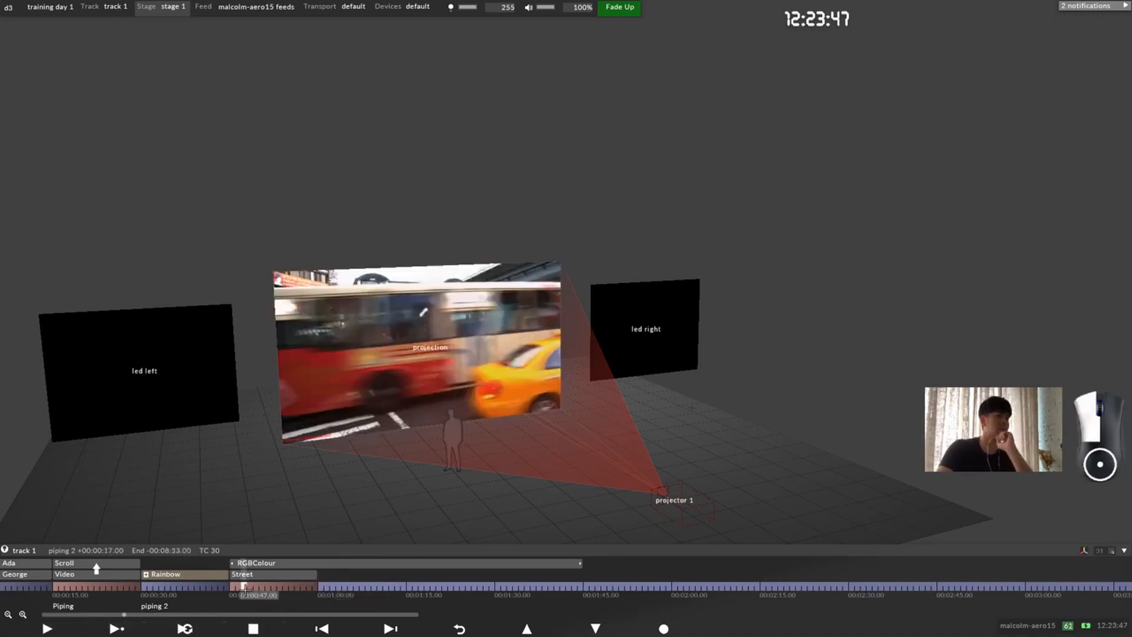
click(99, 623)
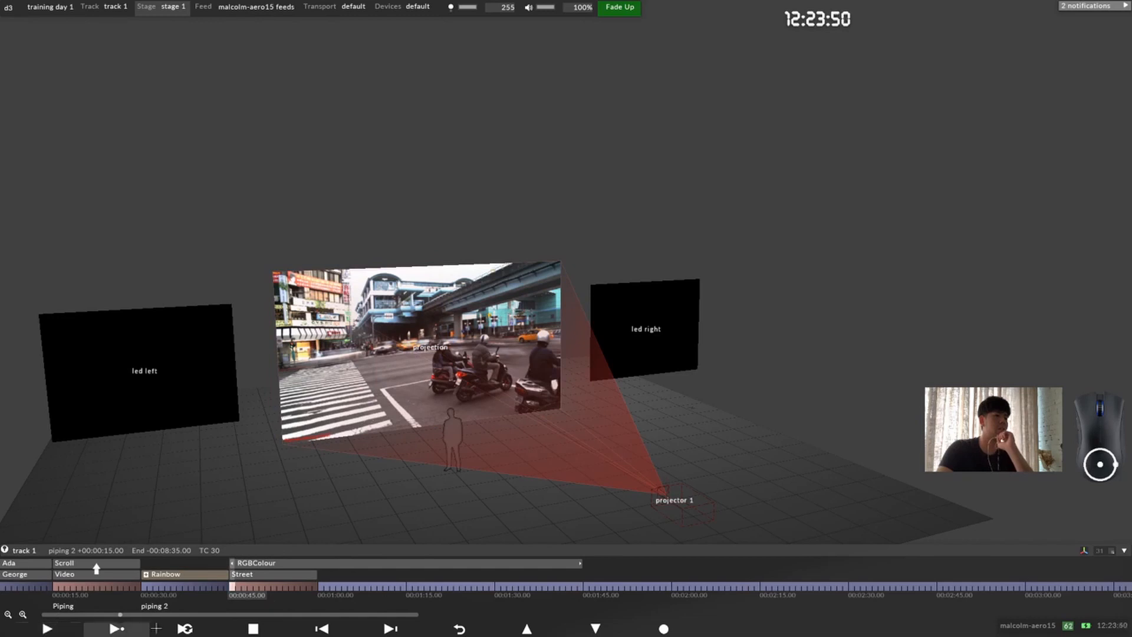
drag(99, 618, 87, 620)
click(47, 628)
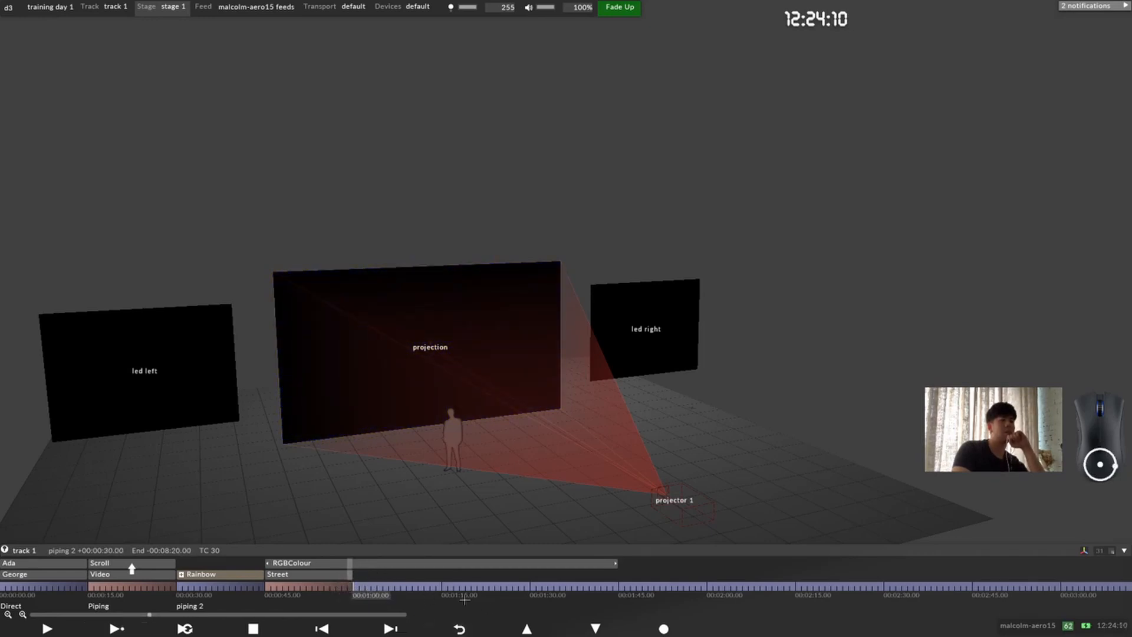
Step: Open the Street layer's editor, examine its brightness keyframes, collapse them and move the editor aside
click(319, 576)
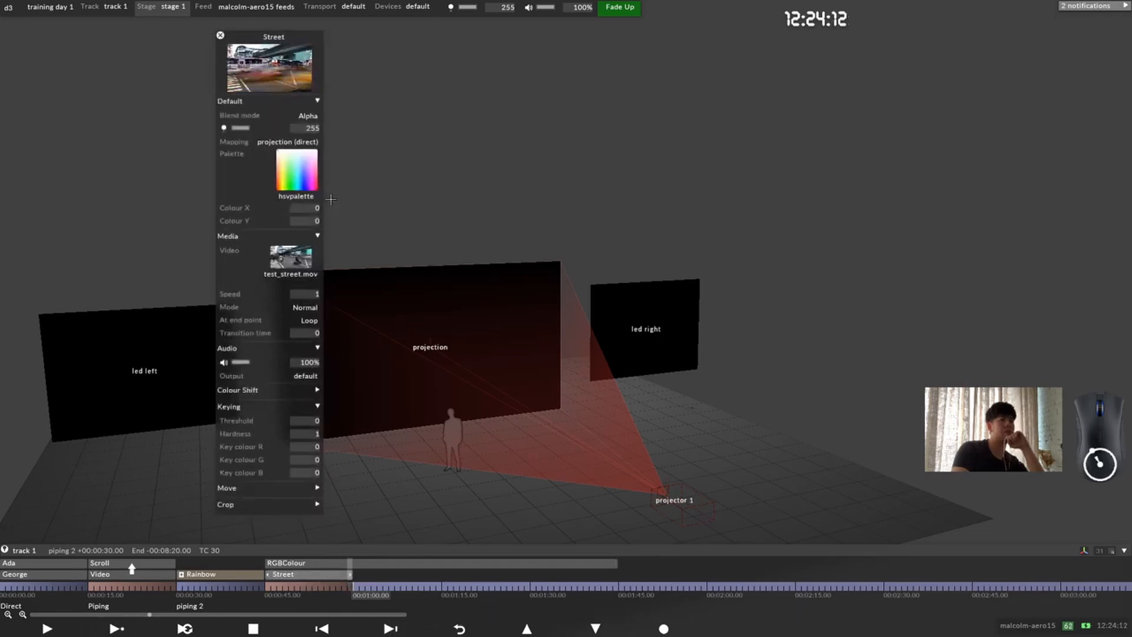
click(260, 130)
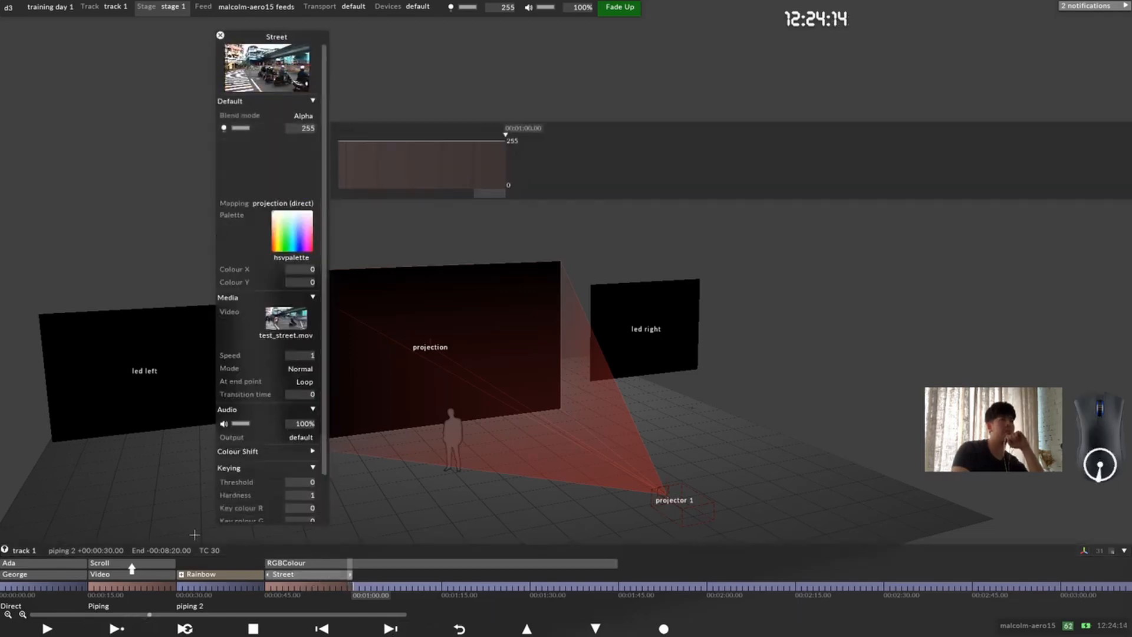
click(283, 147)
click(278, 128)
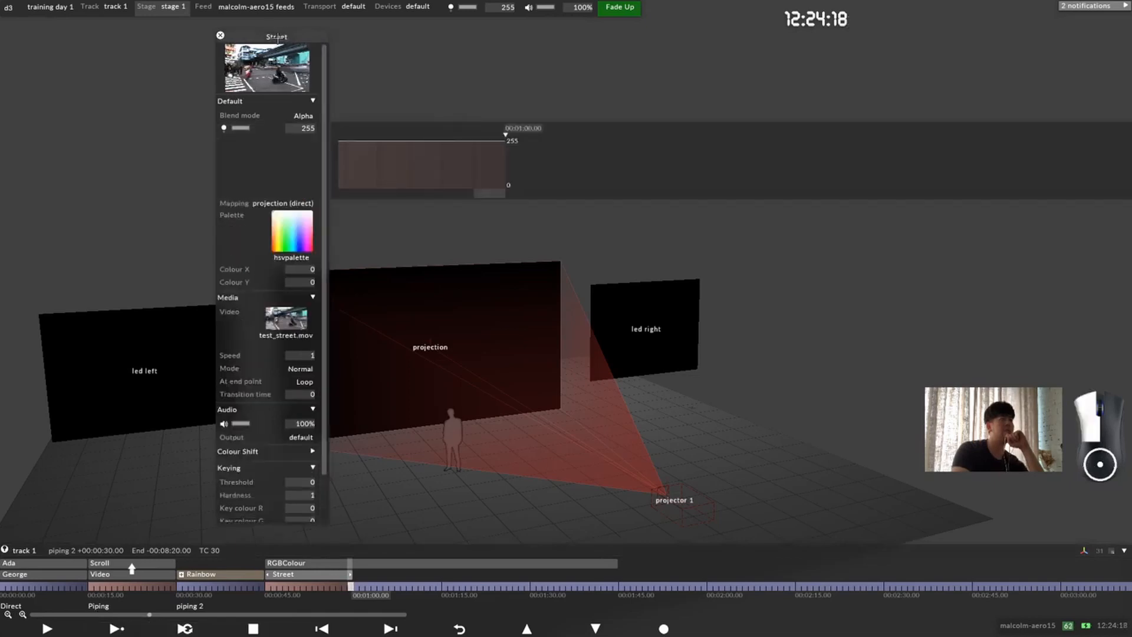
drag(287, 32, 71, 34)
Step: Open the RGBColour layer's editor, examine its brightness keyframes around 00:01:00.00 and collapse them
click(318, 563)
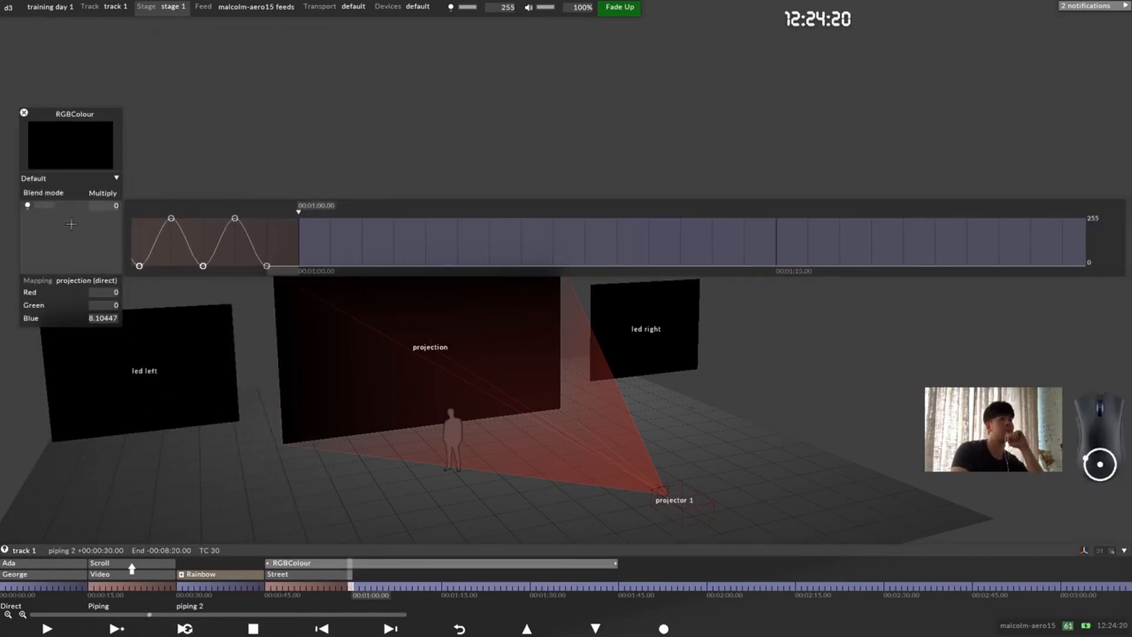
click(77, 210)
click(77, 211)
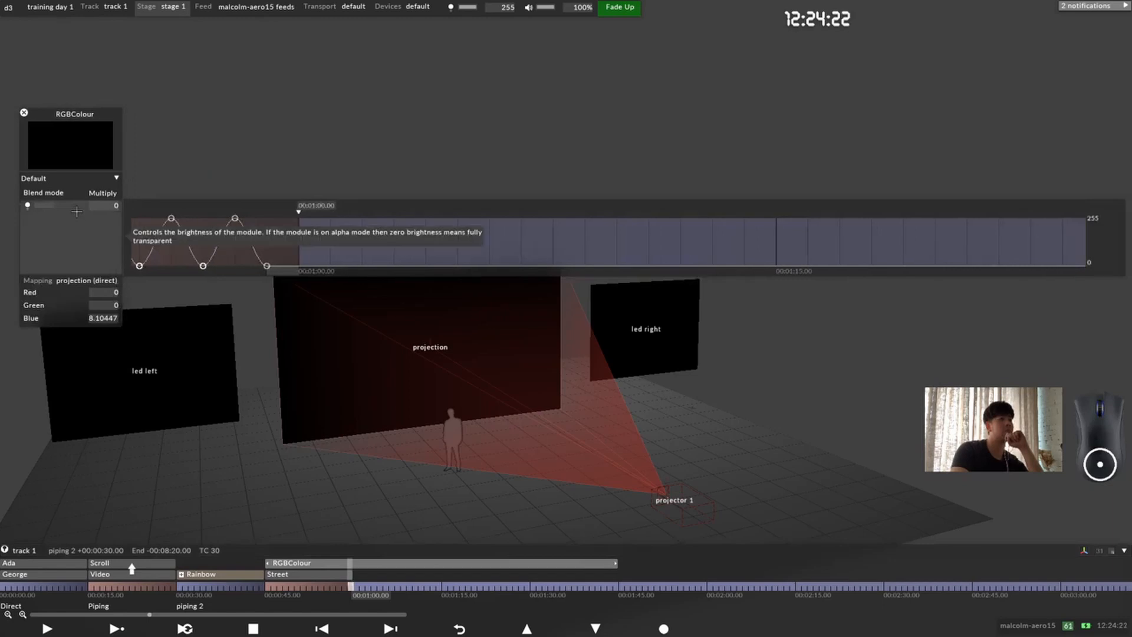
click(77, 211)
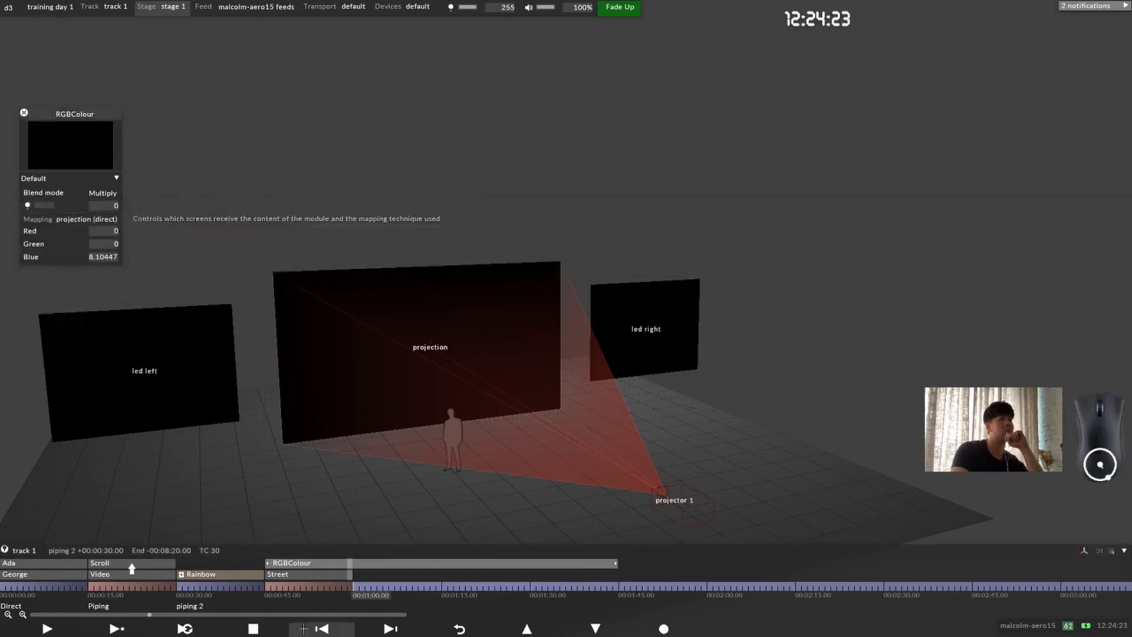
Step: Move the playhead to 00:00:59.00, and mute and un-mute the RGBColour layer to compare the projection output
drag(348, 586, 355, 586)
click(351, 586)
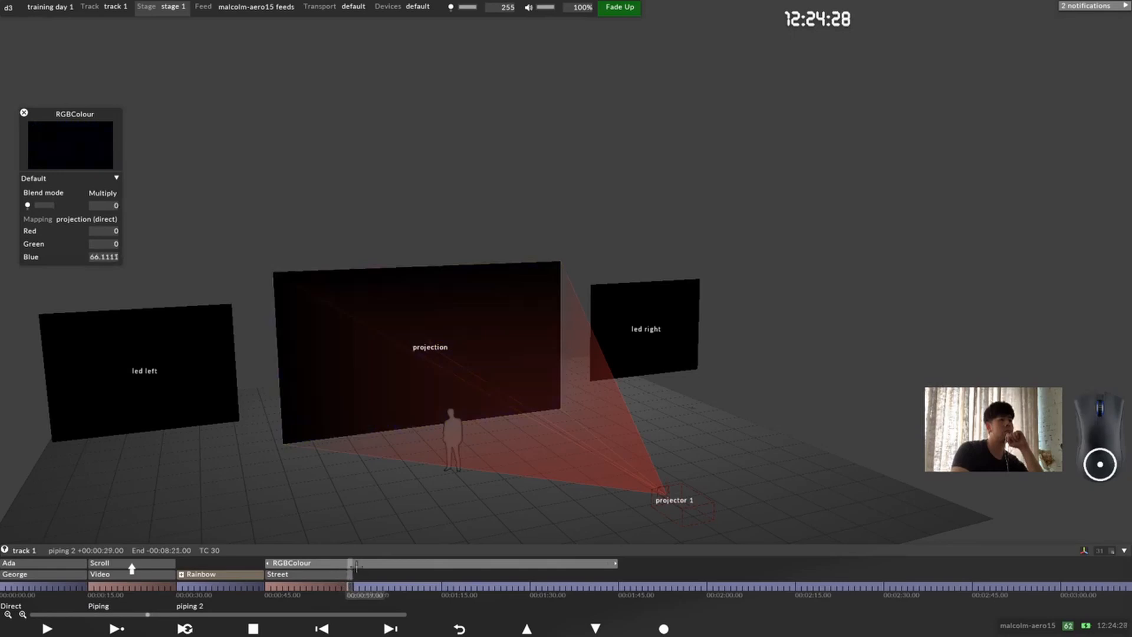
right_click(351, 564)
click(363, 508)
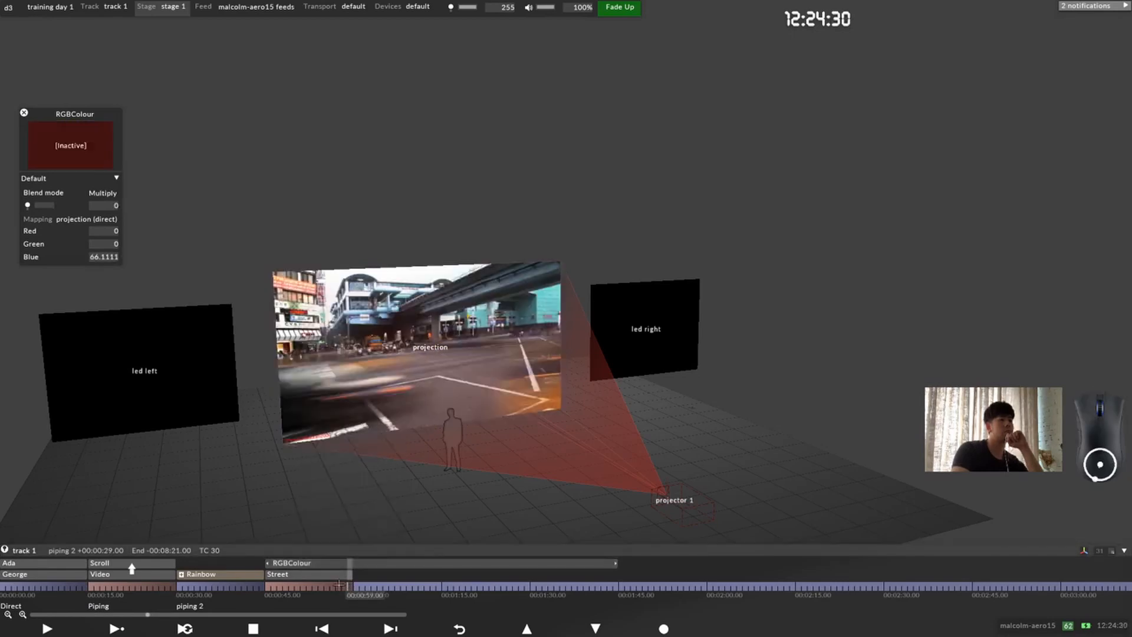
right_click(372, 563)
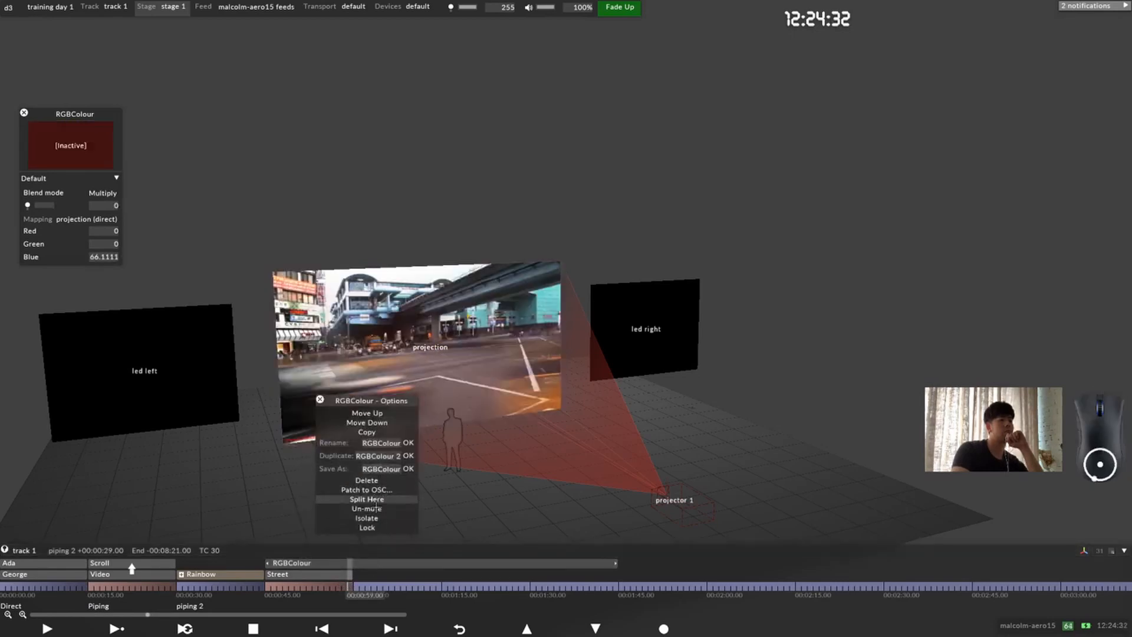
click(376, 509)
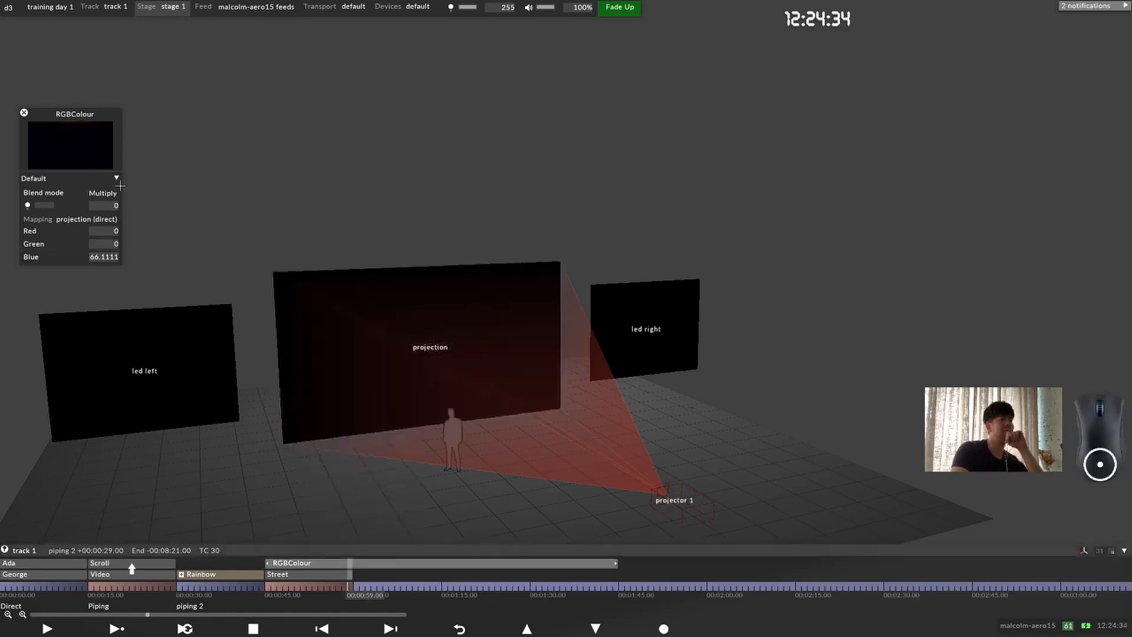
Step: Keyframe the RGBColour layer's blend mode to Alpha at 00:00:59.00, and close the layer's editor
click(43, 193)
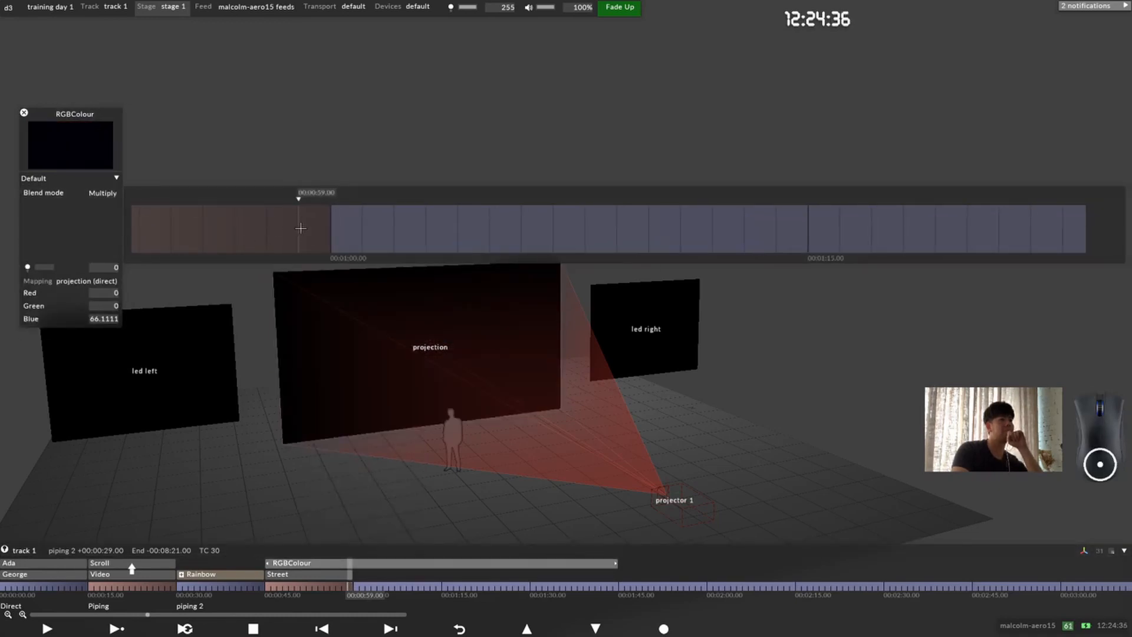
click(301, 228)
click(347, 236)
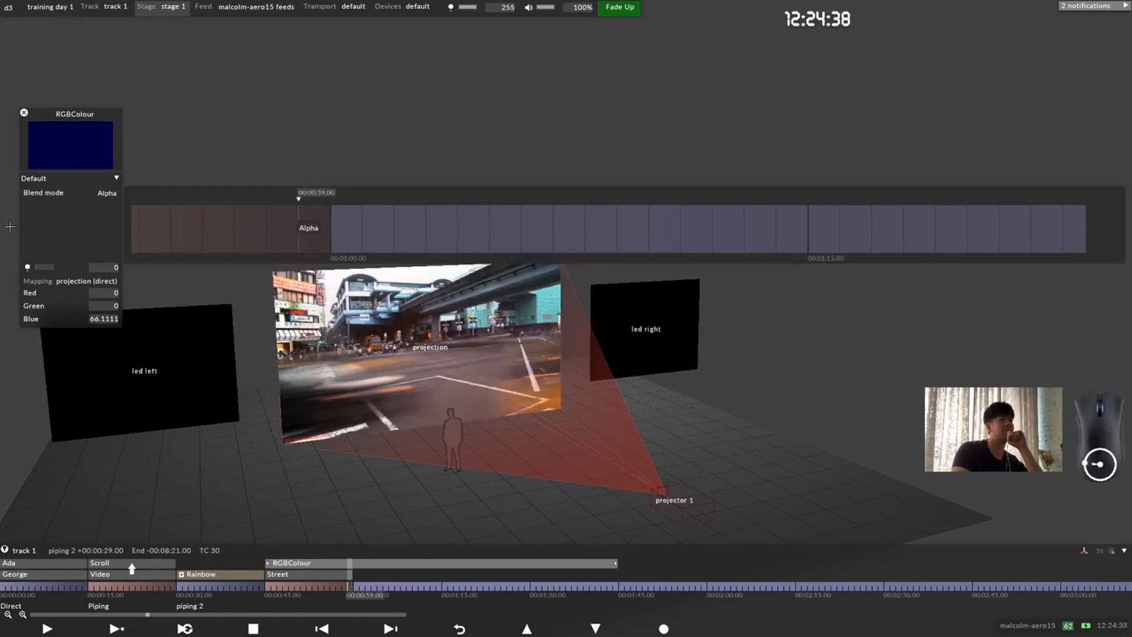
click(60, 192)
click(23, 112)
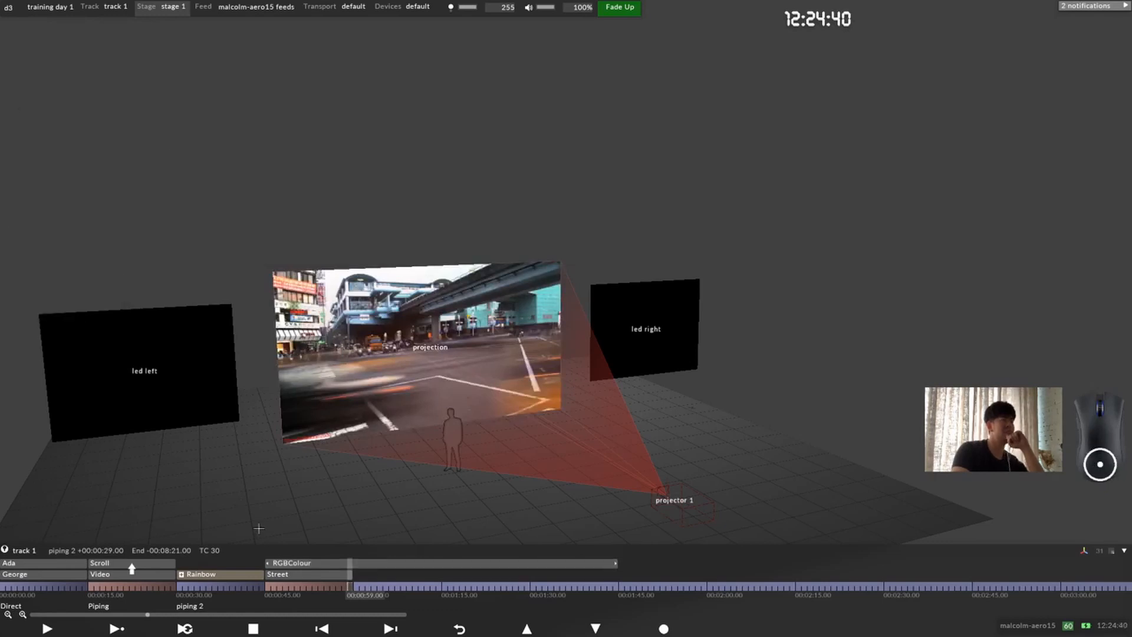
Step: Open the Street layer's editor and play the track past 00:01:00.00 to review the colours, dismissing the Sticky Keys prompt
click(304, 575)
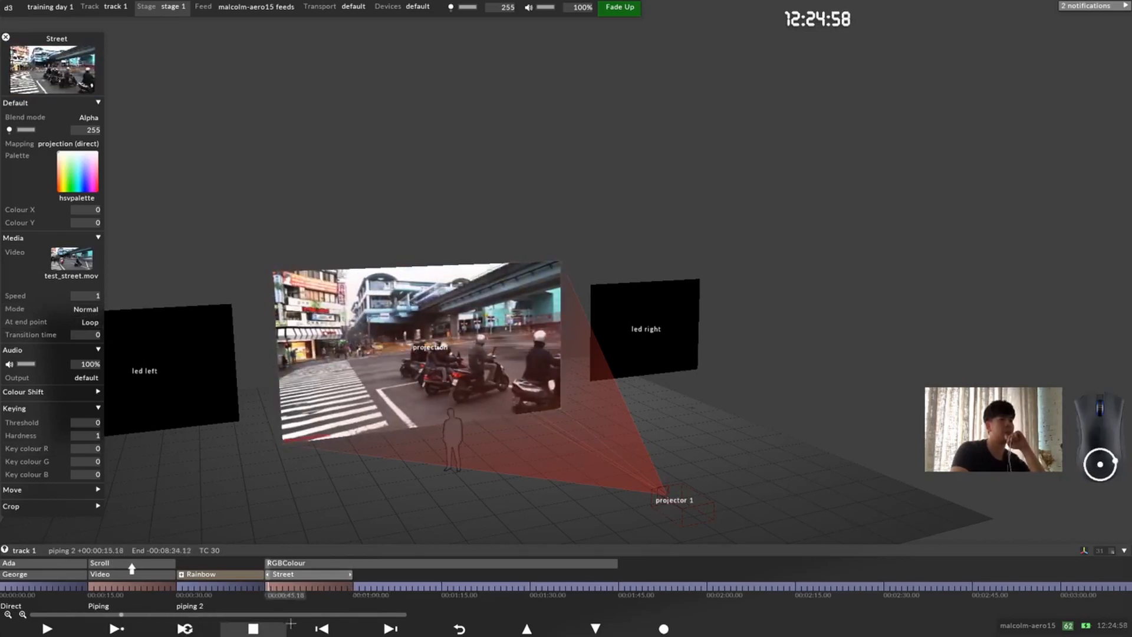
click(276, 586)
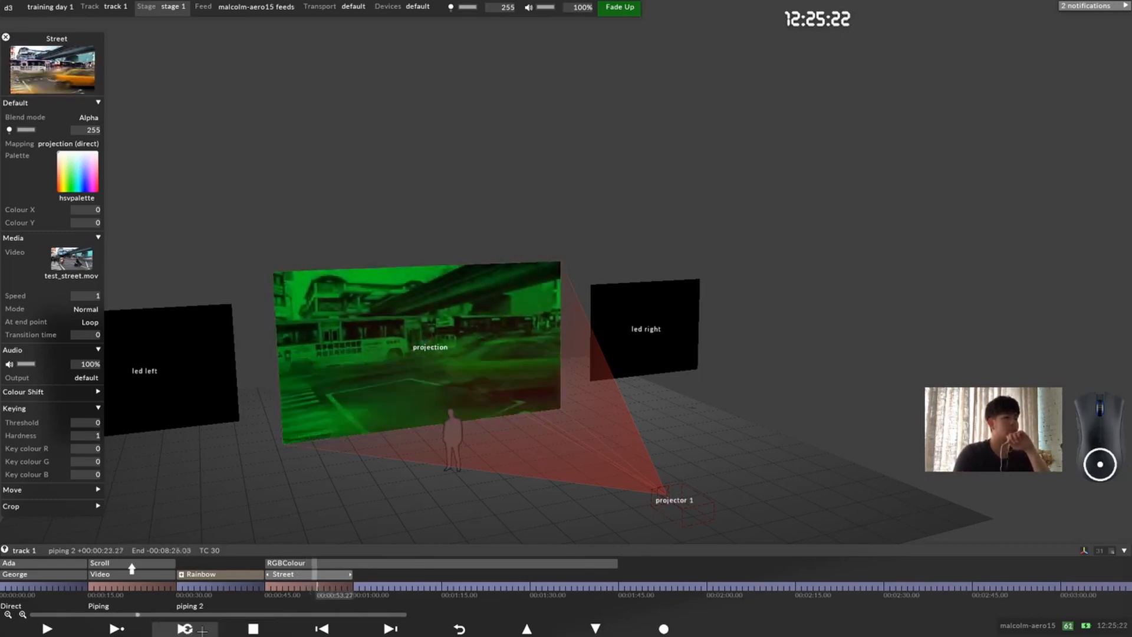
key(shift)
key(shift)
key(shift)
key(shift)
key(shift)
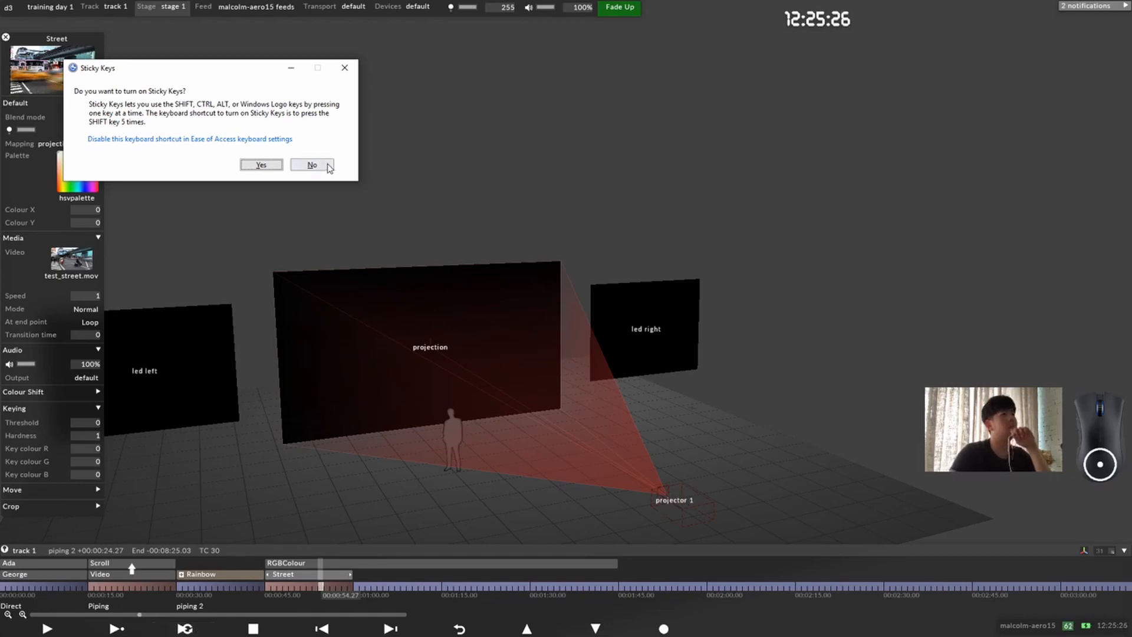
click(344, 68)
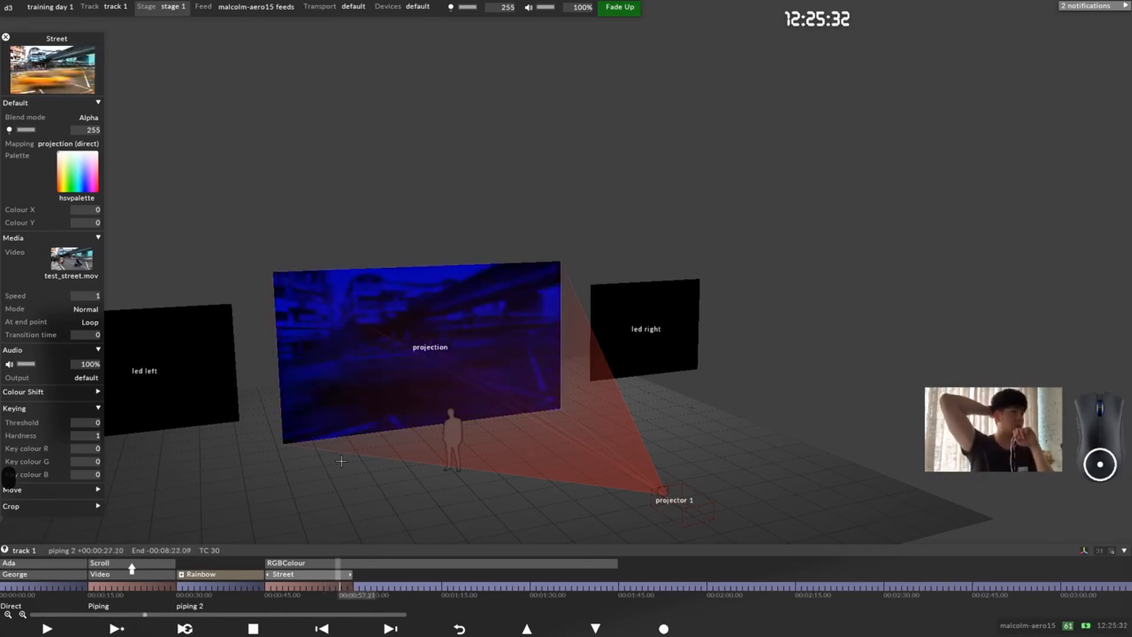
key(space)
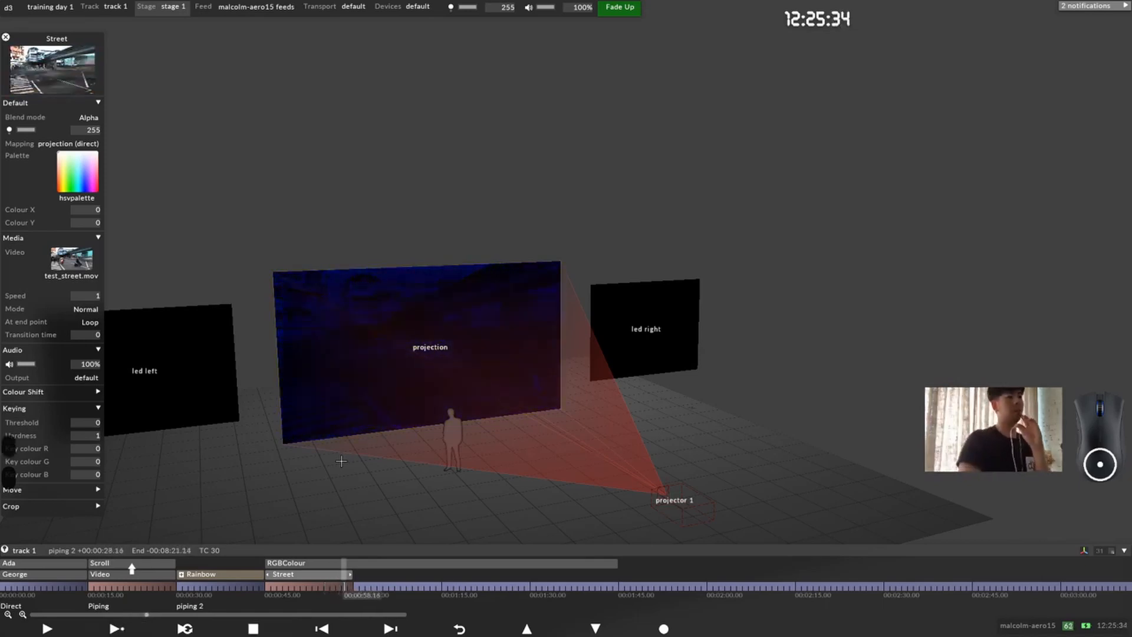
key(Return)
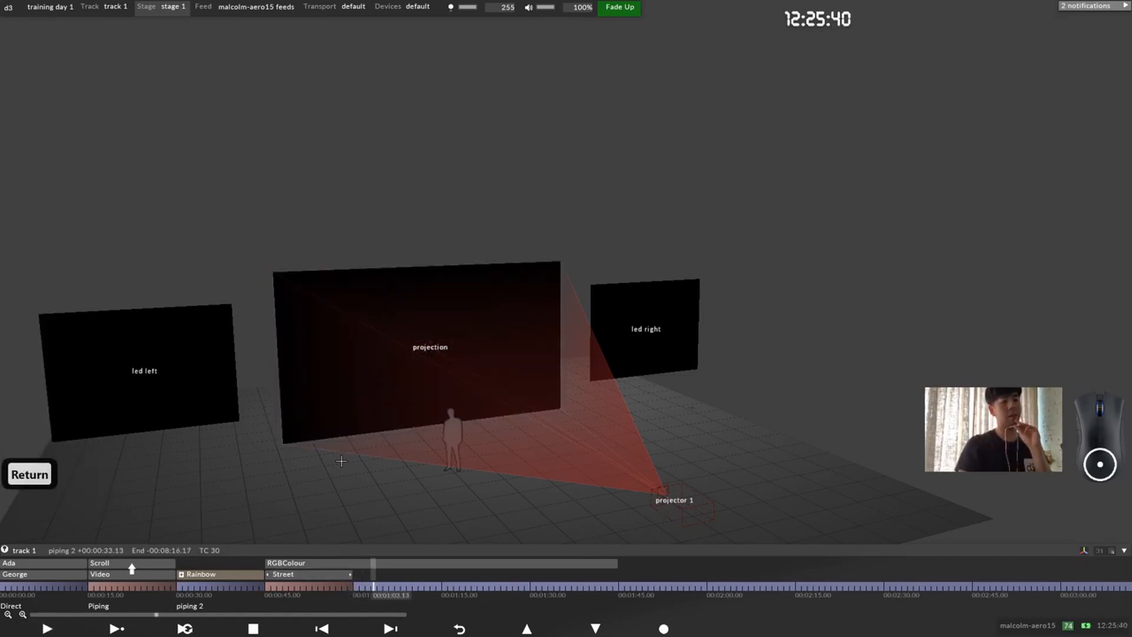
key(Return)
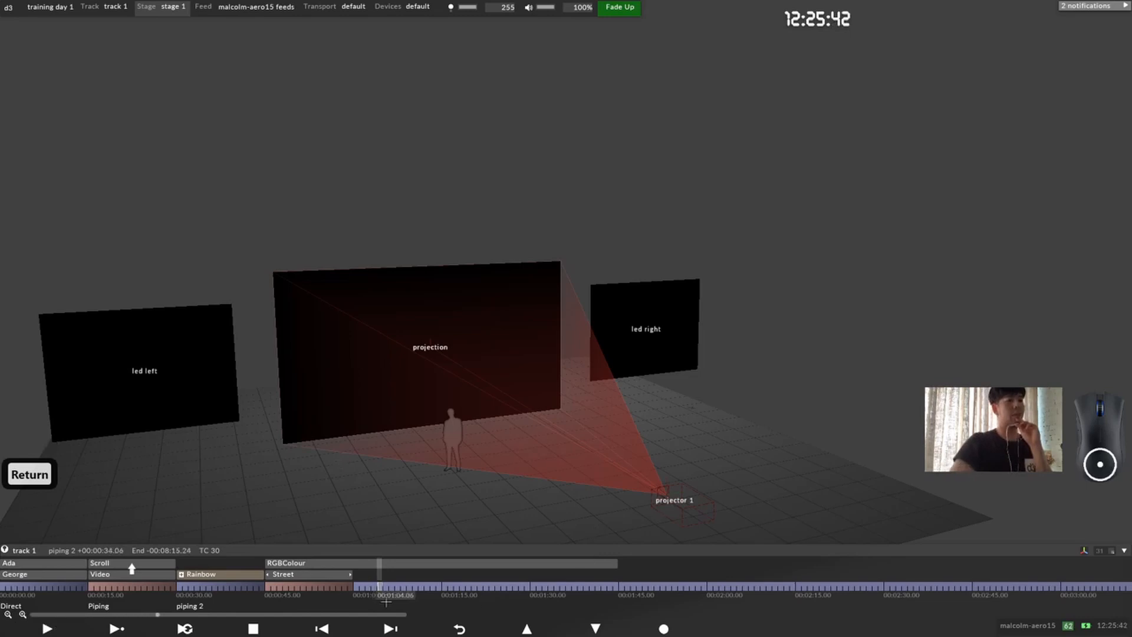
Step: Play the track from 00:00:45.00 past 00:01:00.00 to review the RGBColour changes over the Street video, and stop playback
mouse_move(269, 588)
mouse_down()
mouse_move(286, 590)
mouse_move(265, 590)
mouse_up()
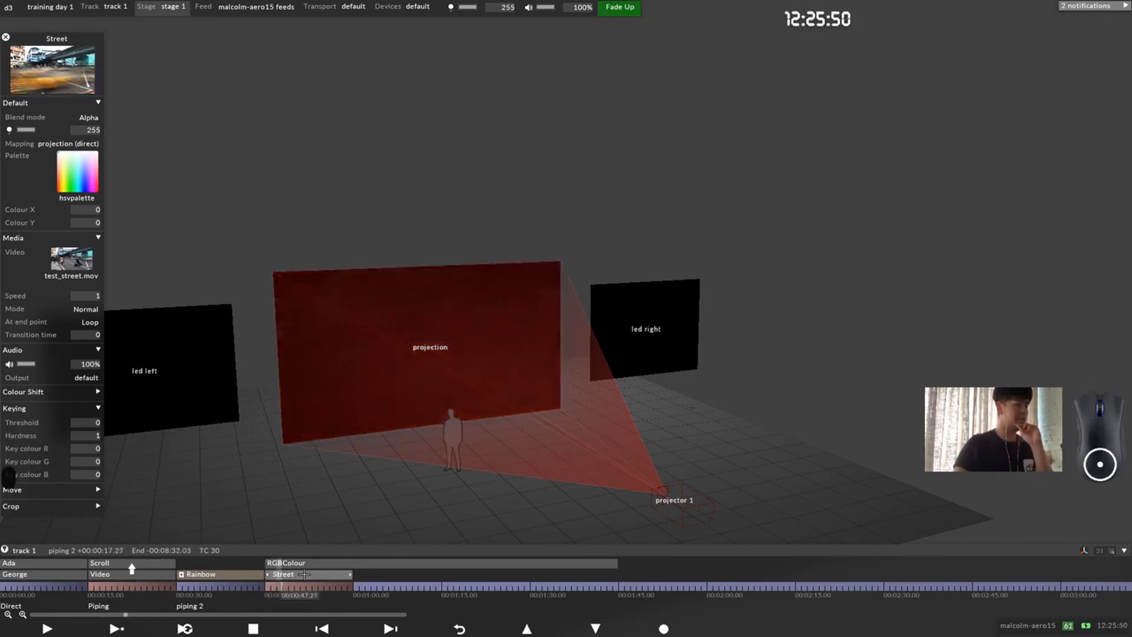
key(Return)
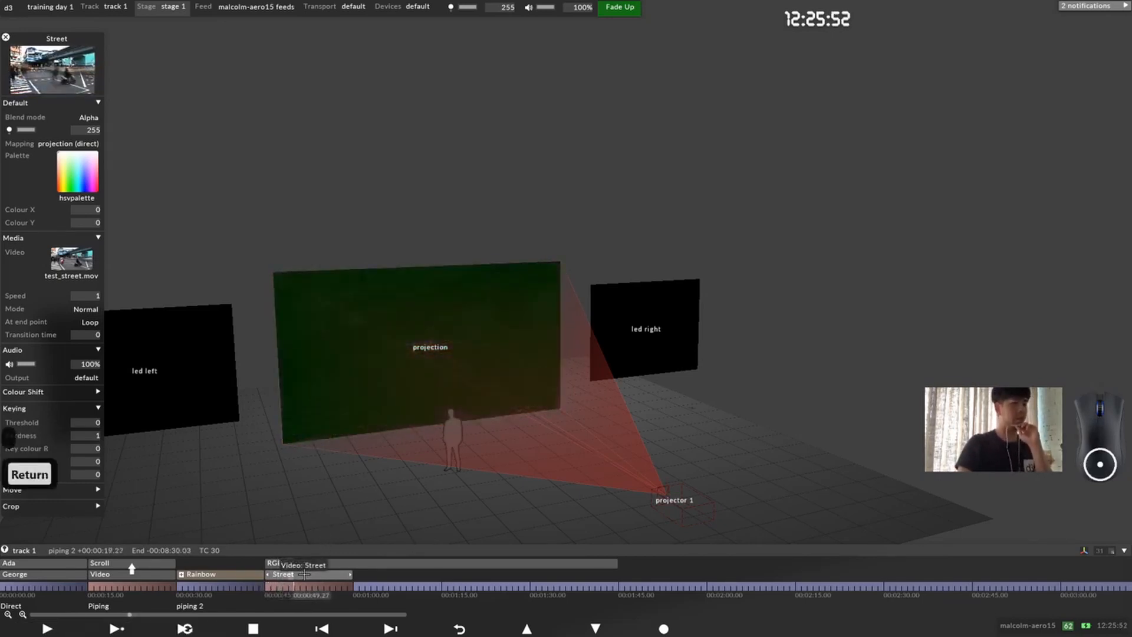
key(Return)
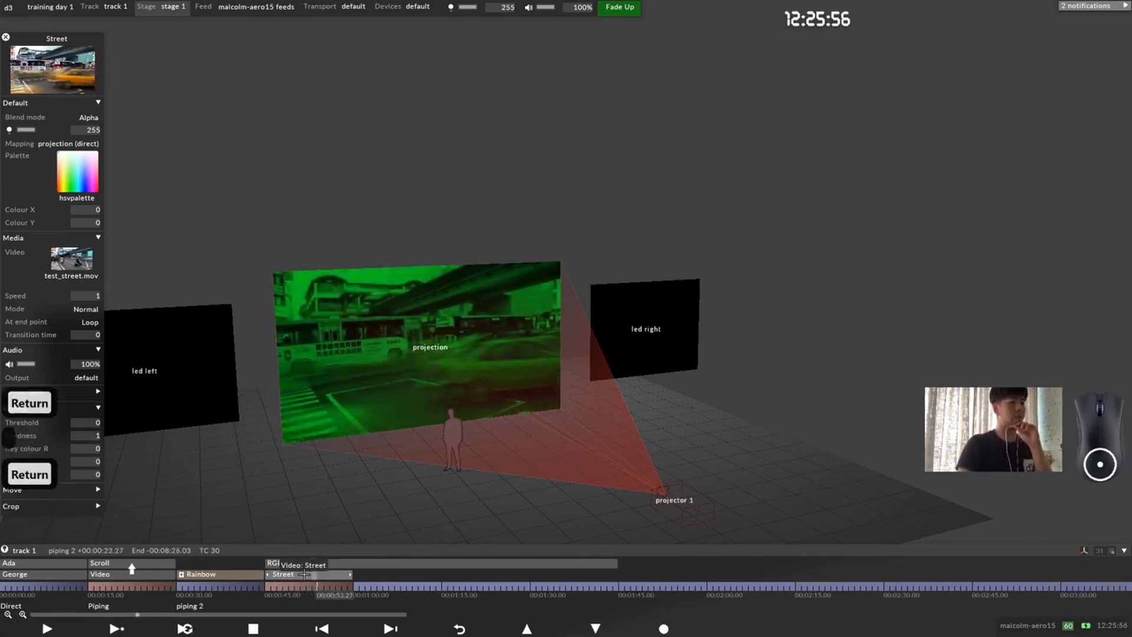
key(Return)
key(Return)
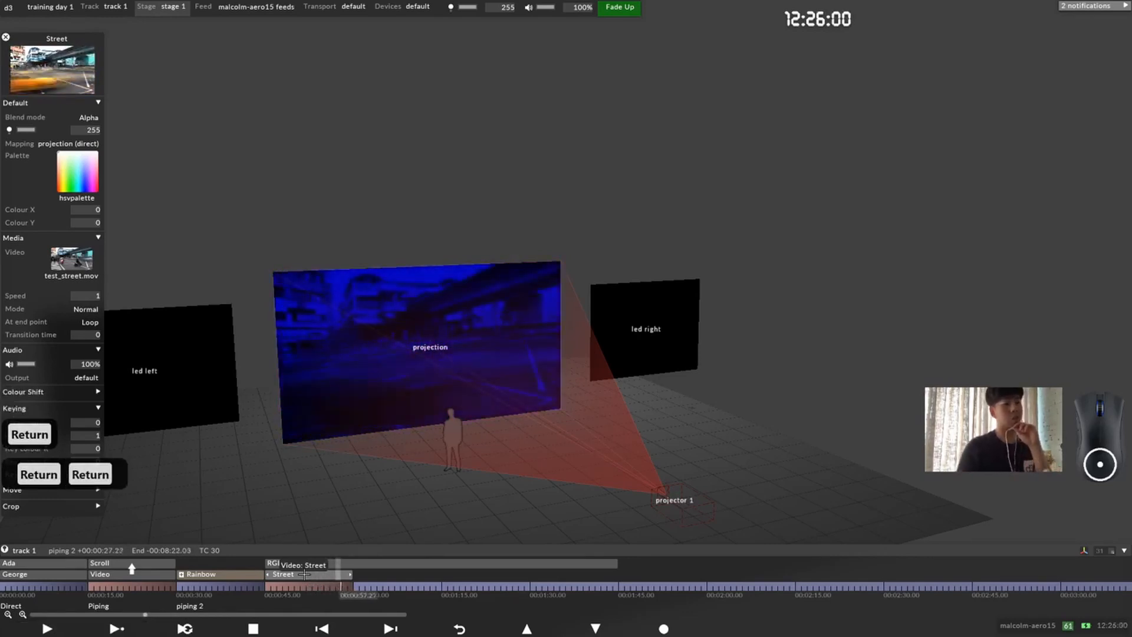
key(Return)
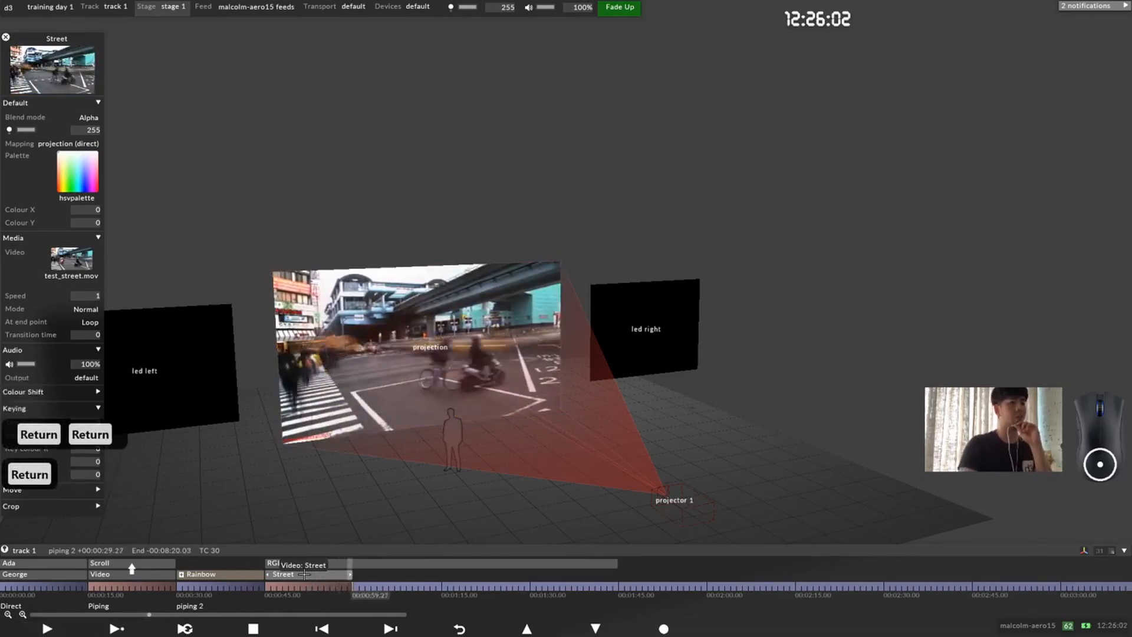
key(Return)
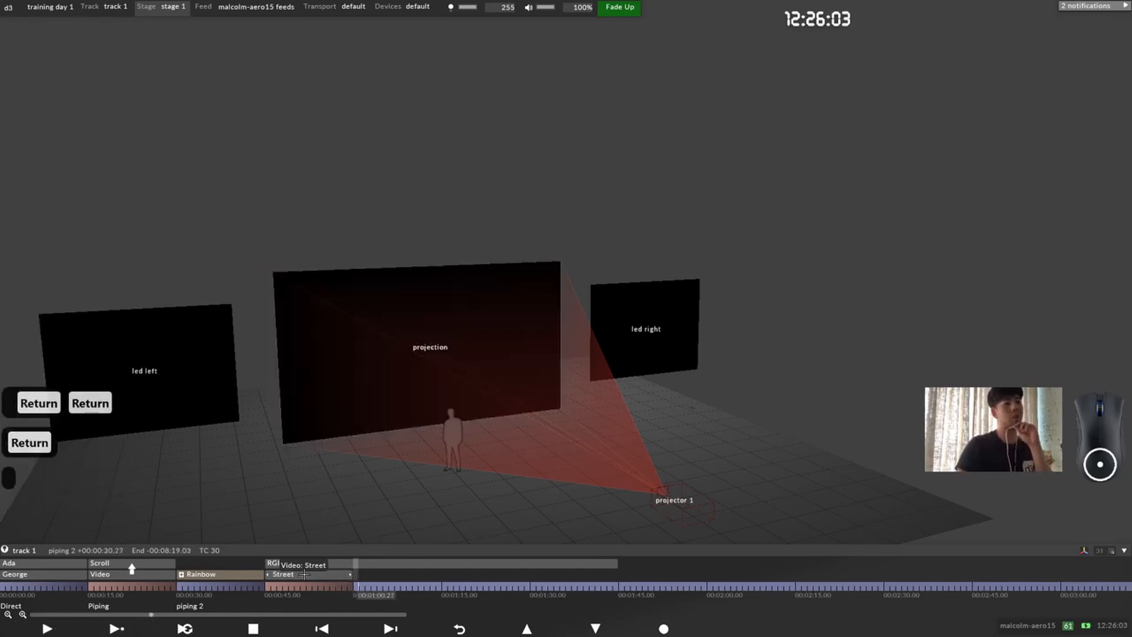
click(333, 589)
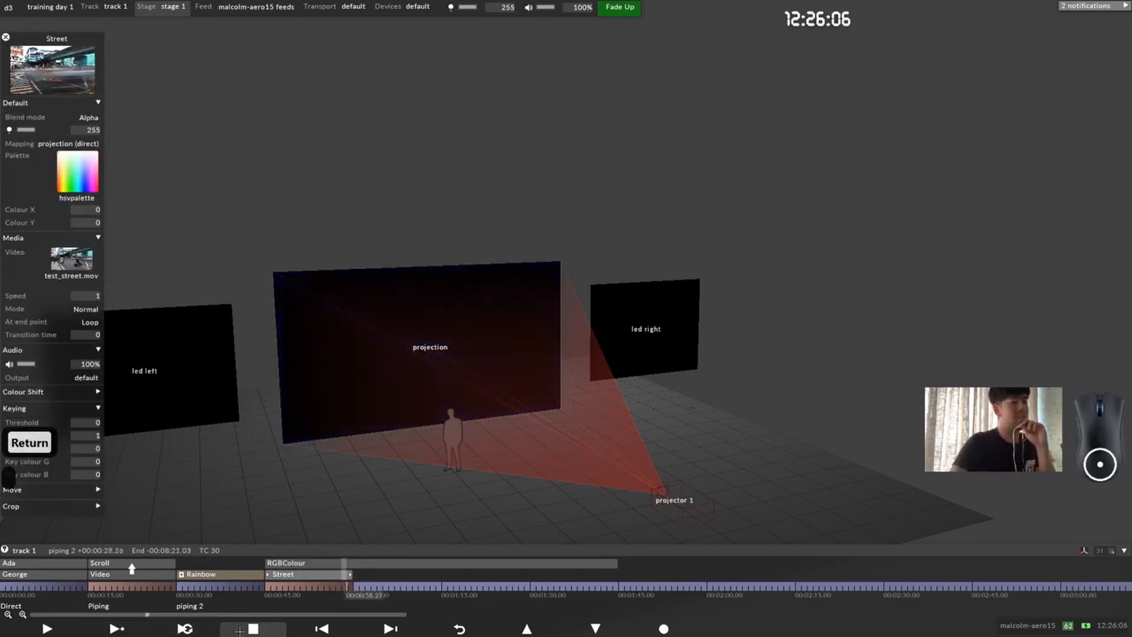
click(253, 628)
Step: Shorten the RGBColour layer to end with the Street layer at 00:01:00.00, and return the playhead to 00:00:45.00
click(315, 587)
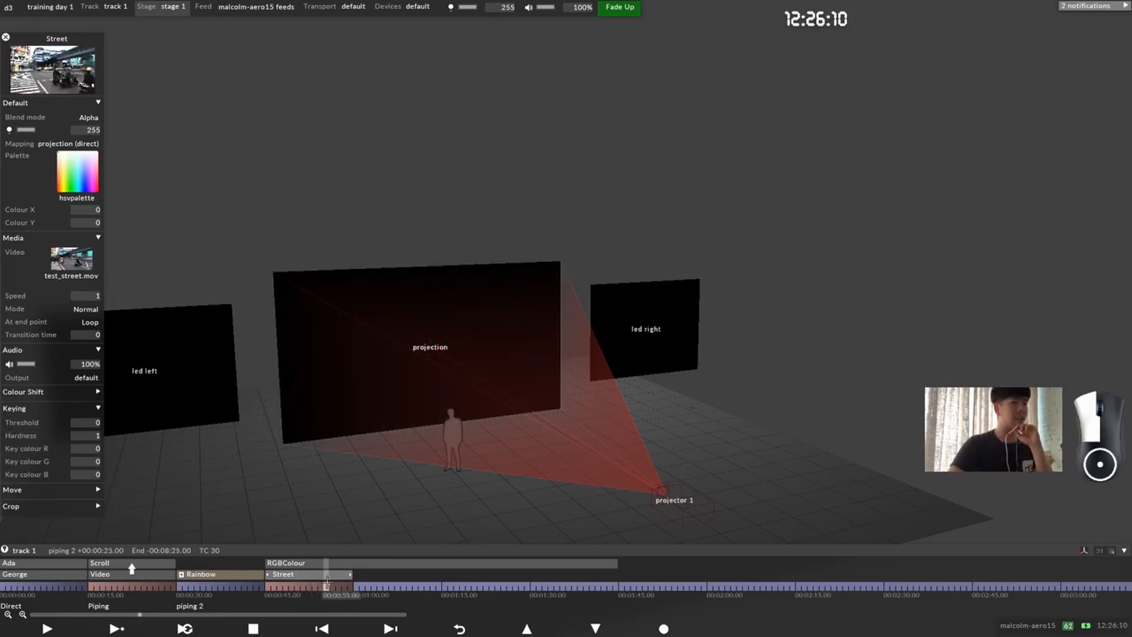
drag(611, 564, 339, 563)
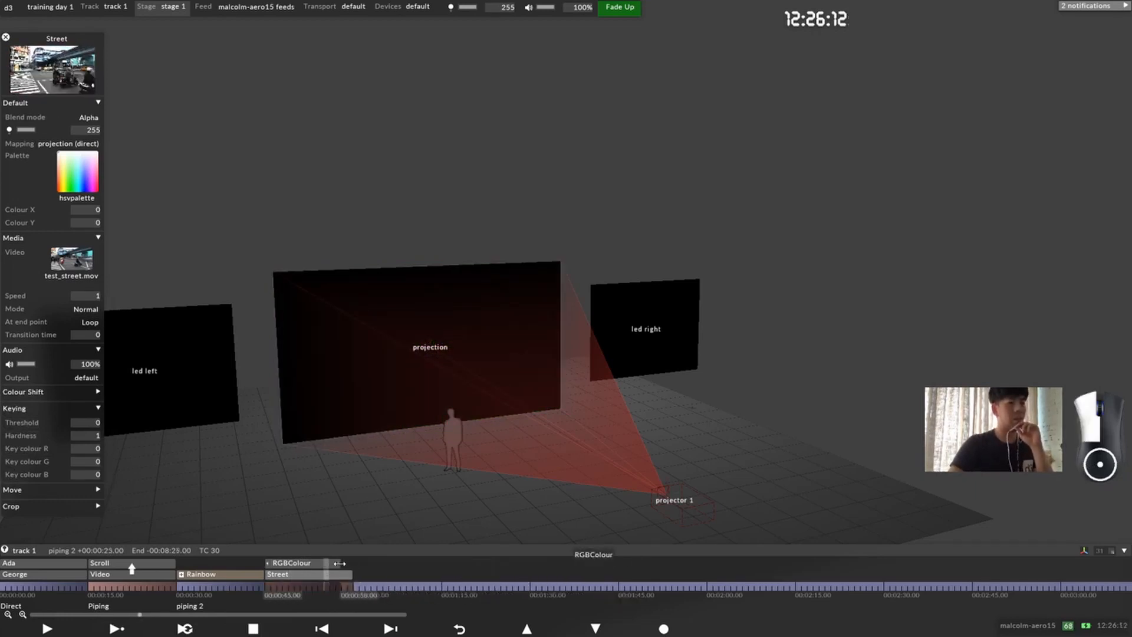
click(269, 587)
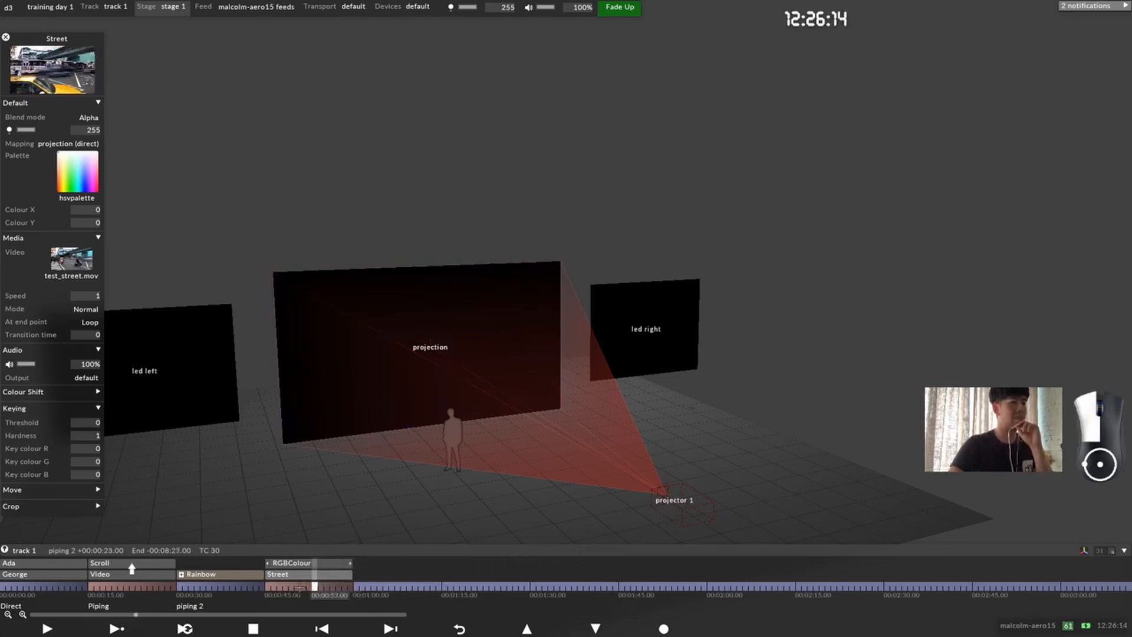
click(269, 587)
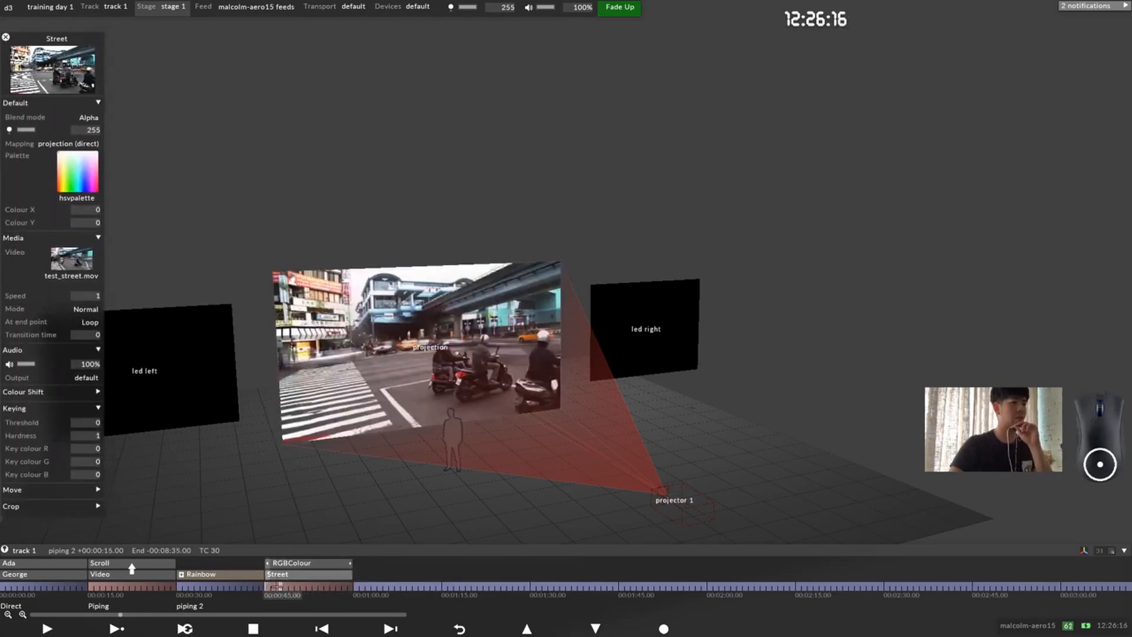
right_click(267, 586)
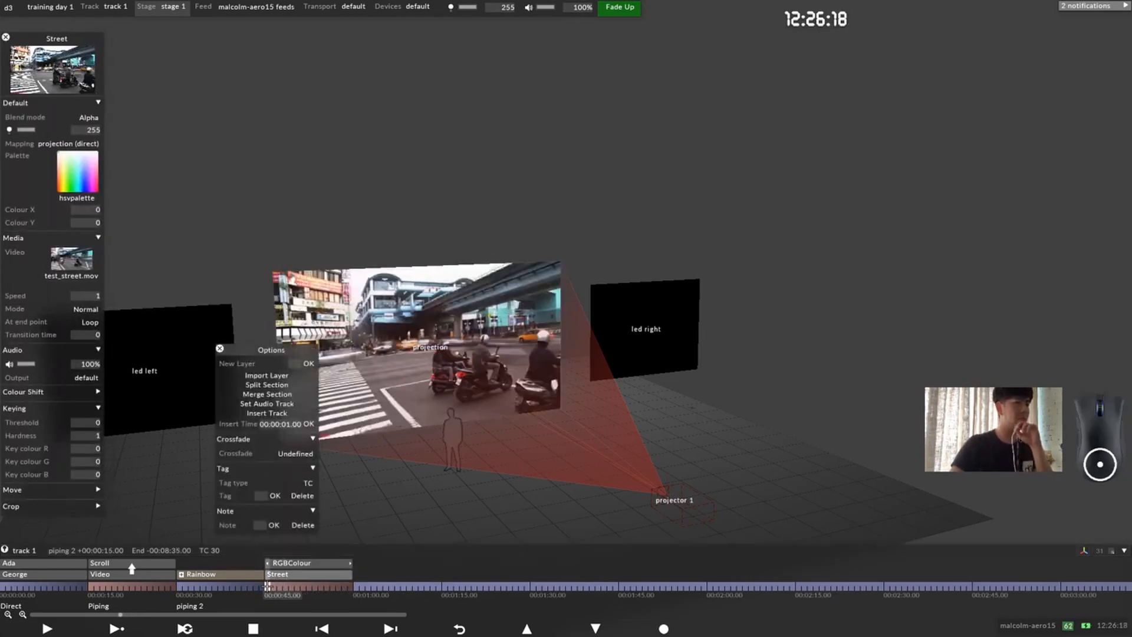
click(262, 524)
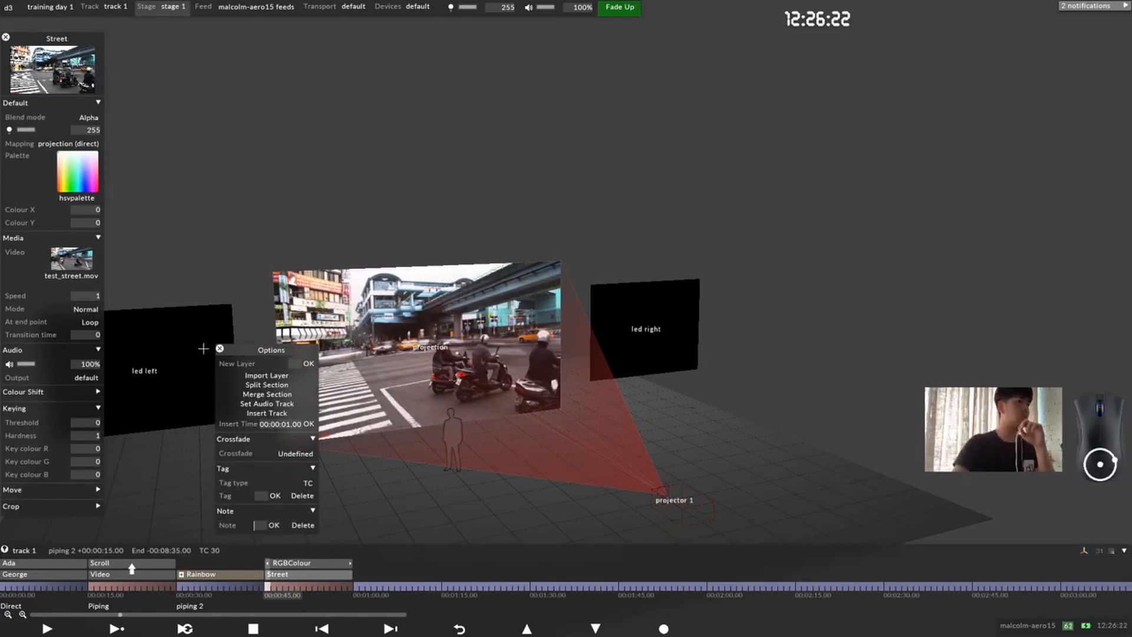
click(220, 348)
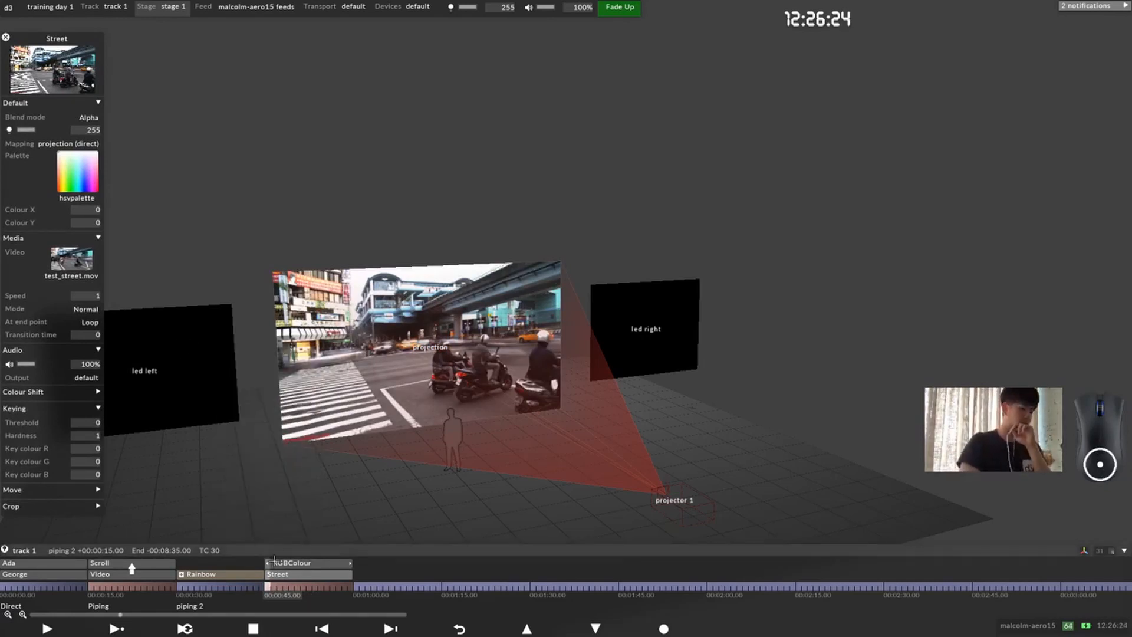
Step: Add the note "Keyframes" to the section starting at 00:00:45.00, and close the Street layer's editor
key(ctrl+n)
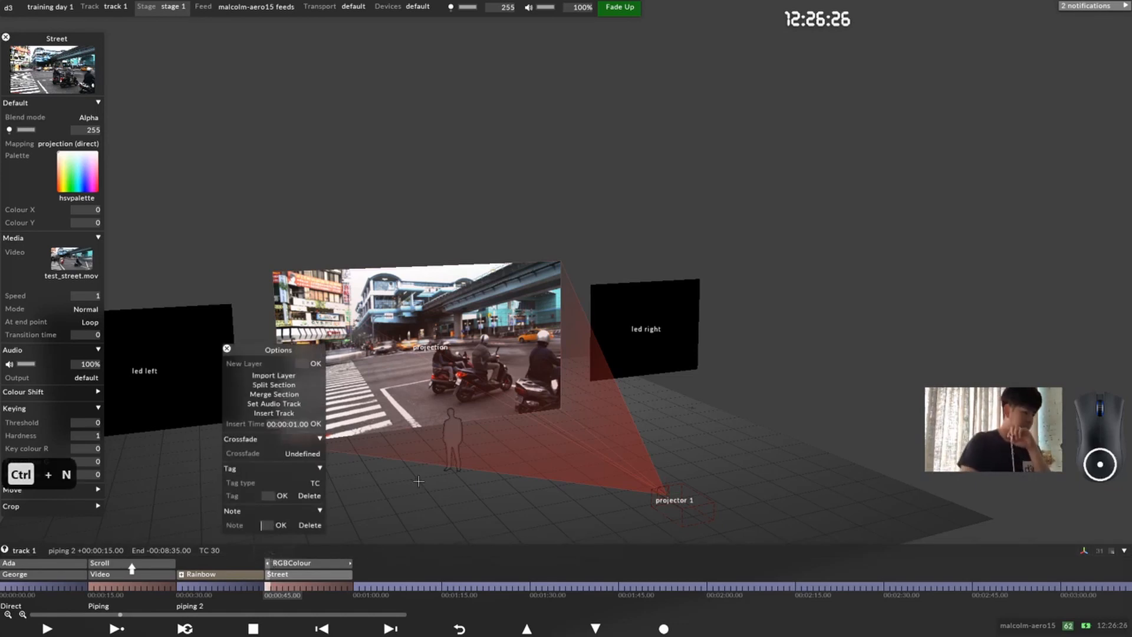
text(K)
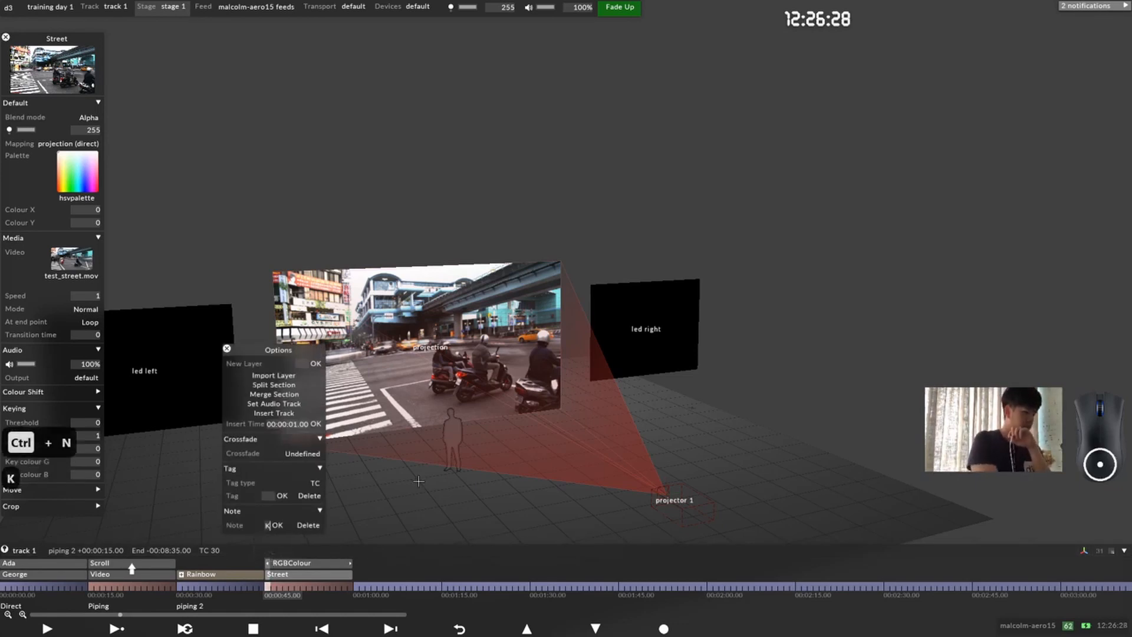
text(eyframes)
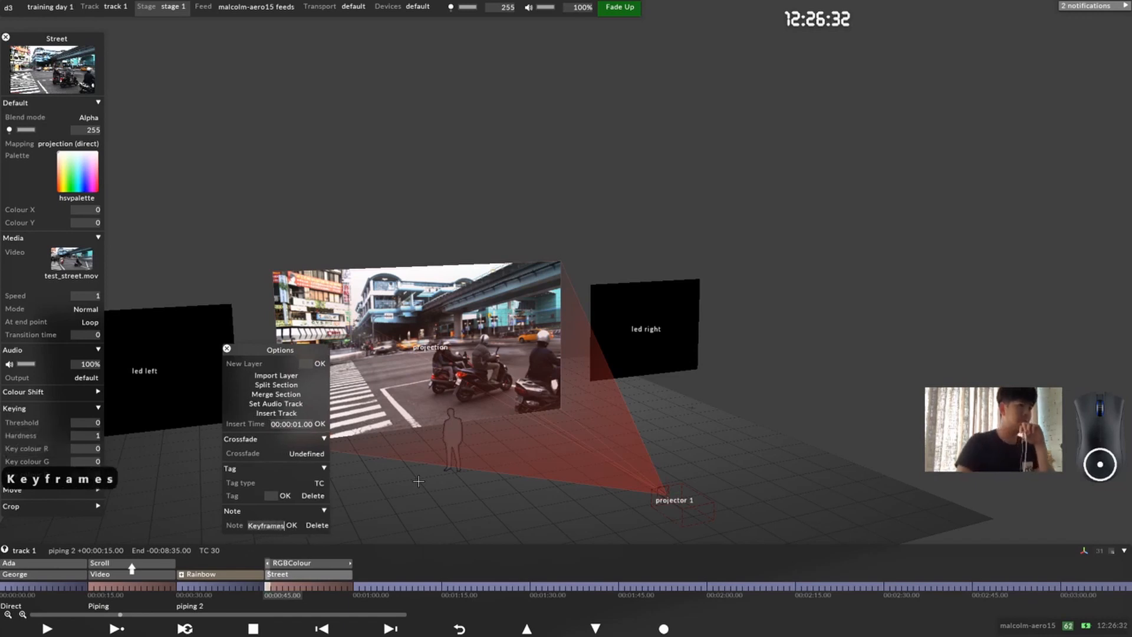
key(Return)
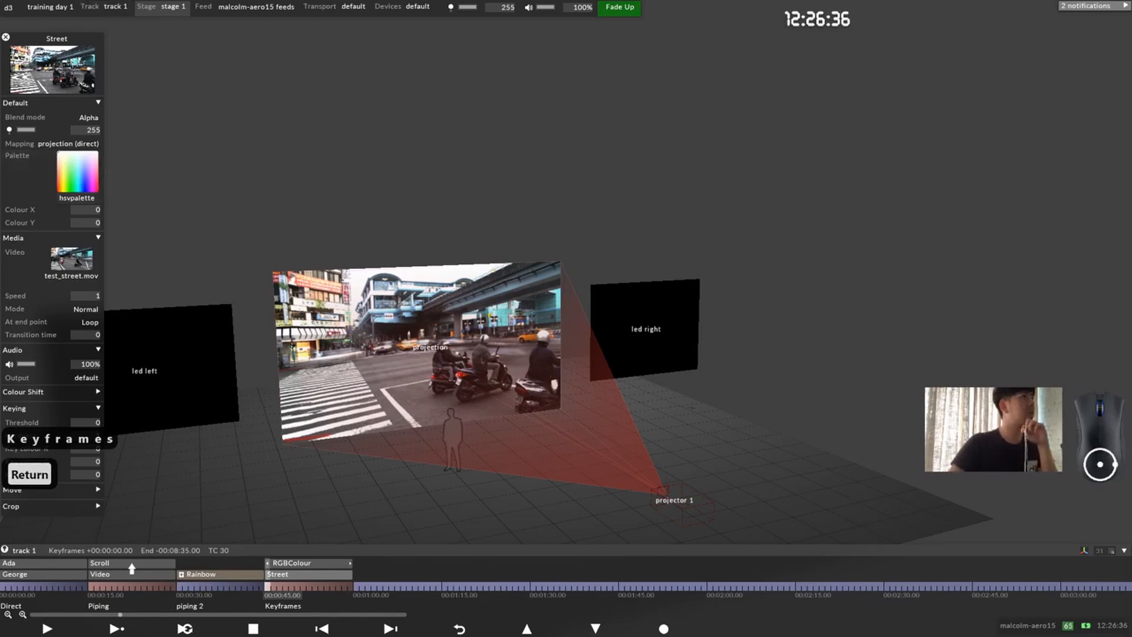
click(6, 37)
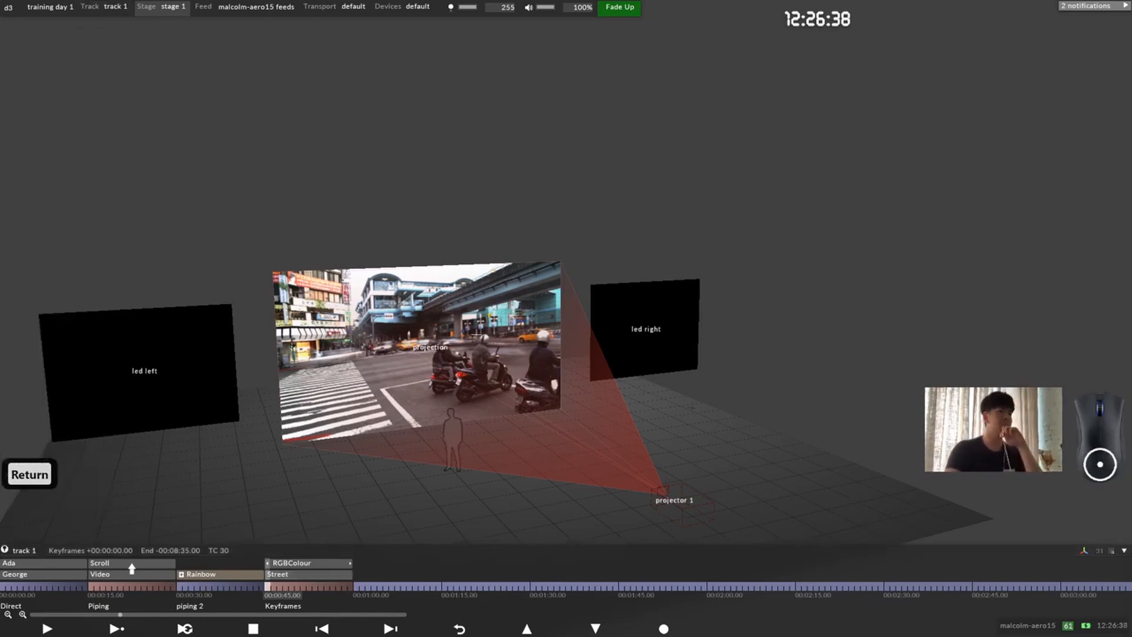
Step: Play the track from 00:00:45.00 and skip back and forth between sections with the transport controls
key(space)
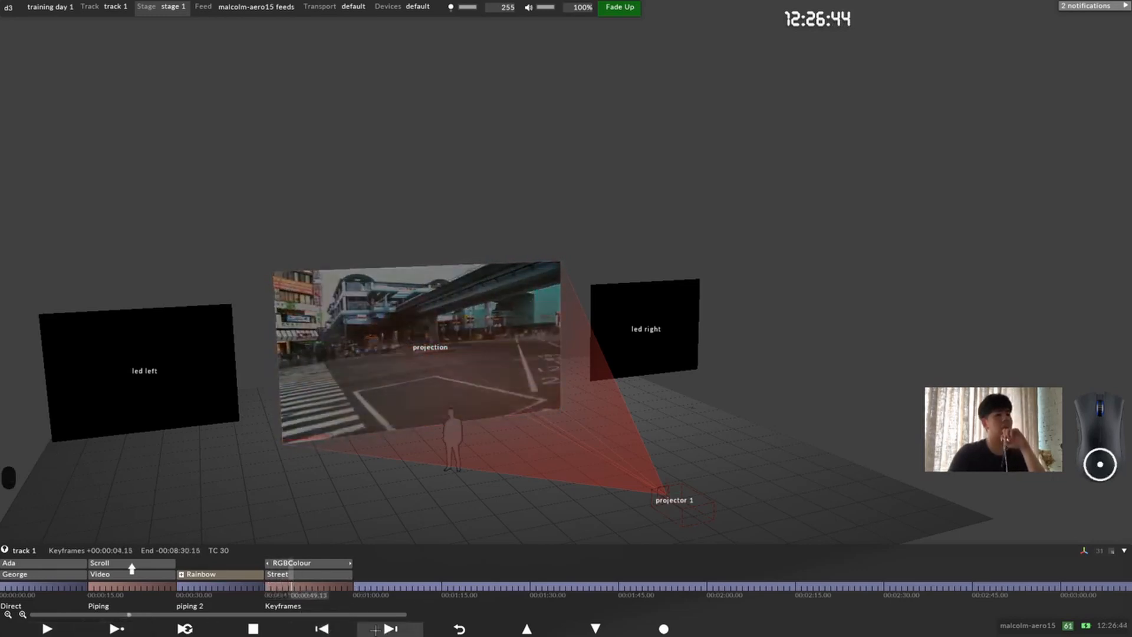
click(322, 630)
click(321, 629)
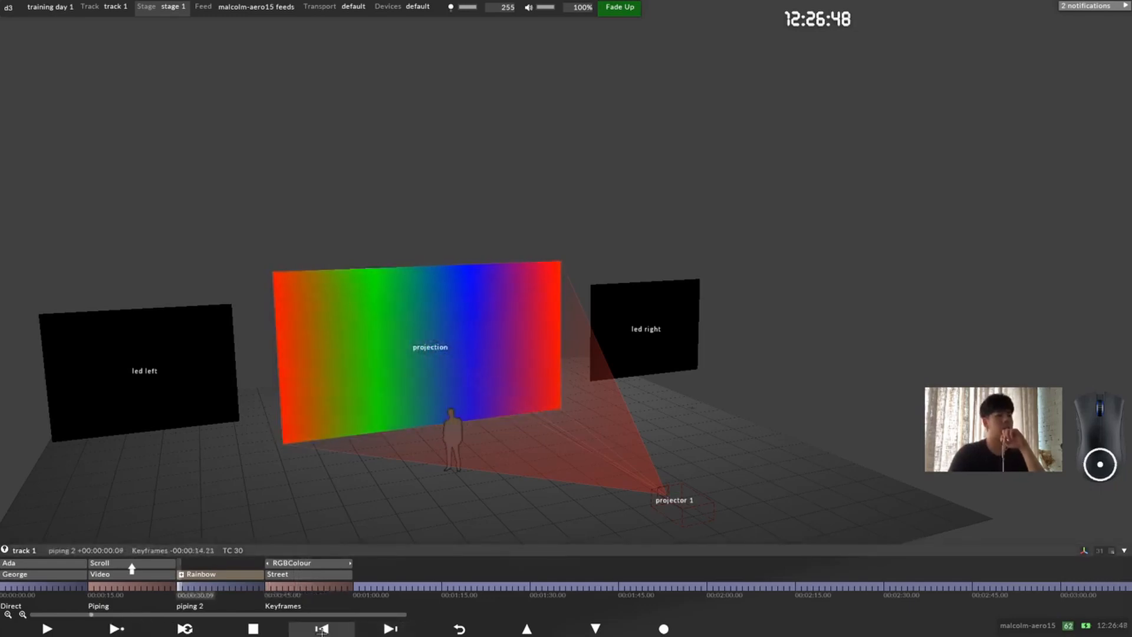
click(322, 629)
click(321, 630)
click(391, 630)
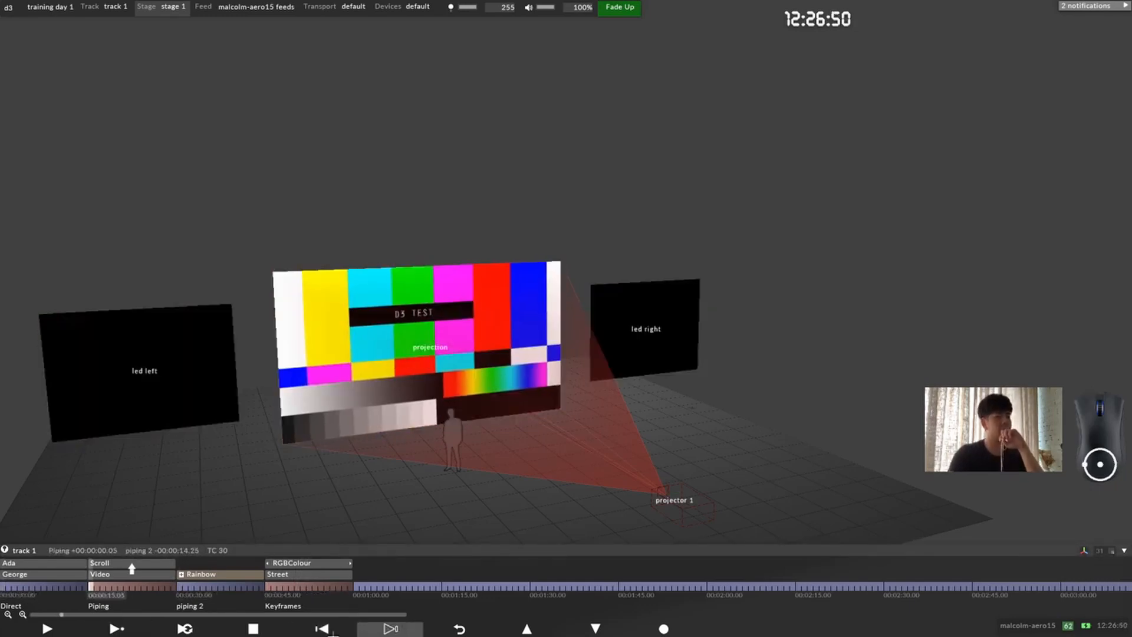
click(322, 630)
click(390, 630)
click(390, 630)
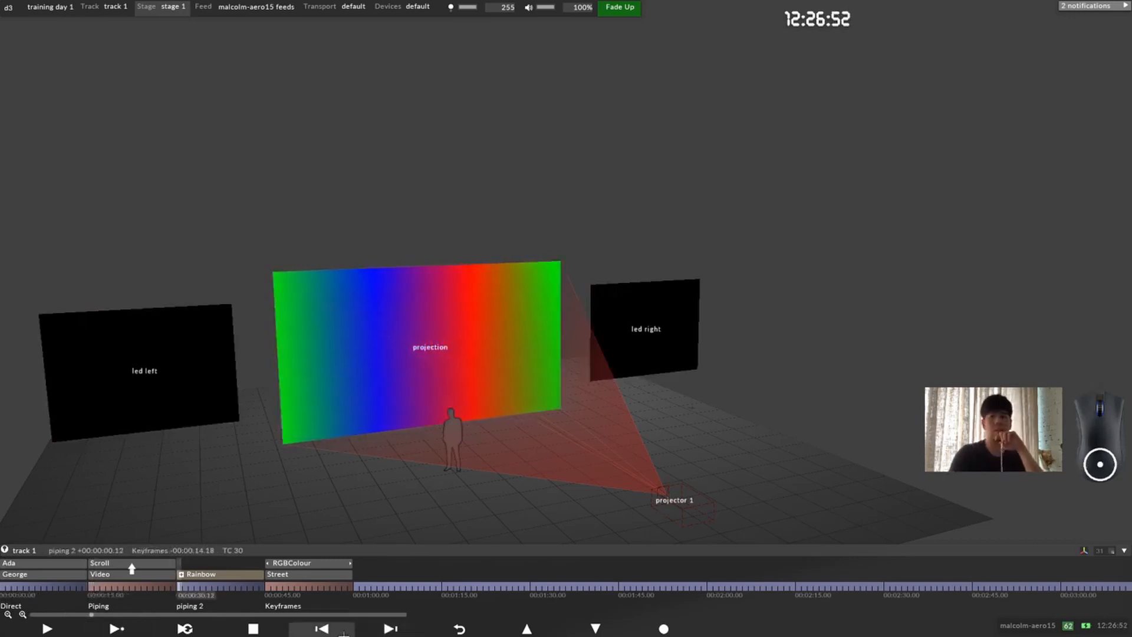
click(322, 630)
click(322, 629)
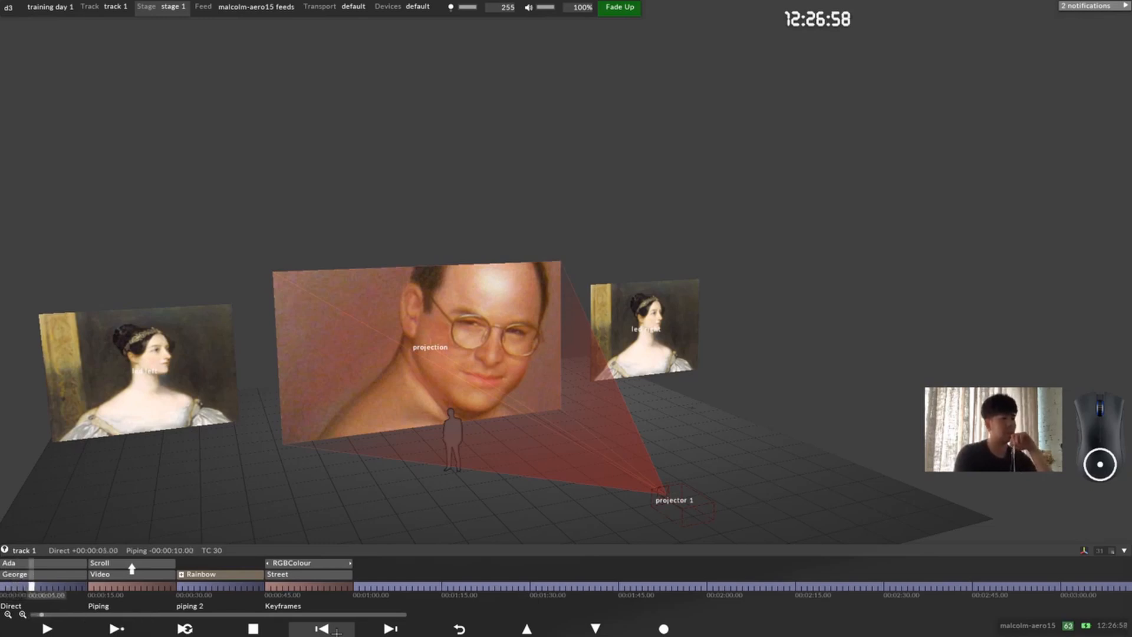
Step: Jump repeatedly between the Direct, Piping, piping 2 and Keyframes sections to preview instant section changes, and stop playback in the Keyframes section
key(period)
key(comma)
key(period)
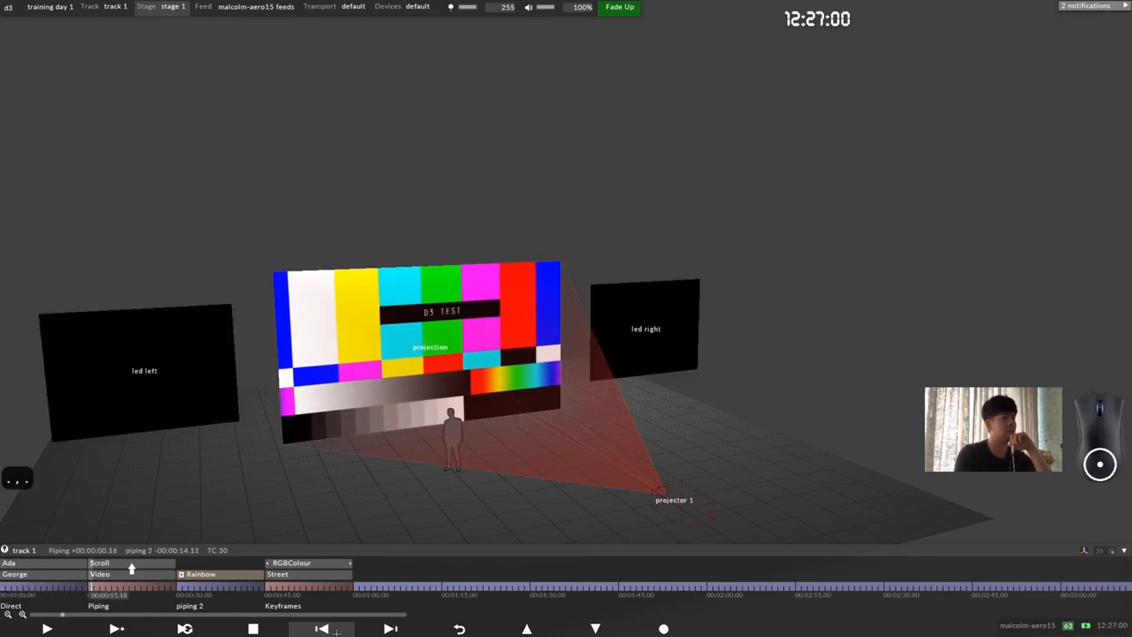
key(comma)
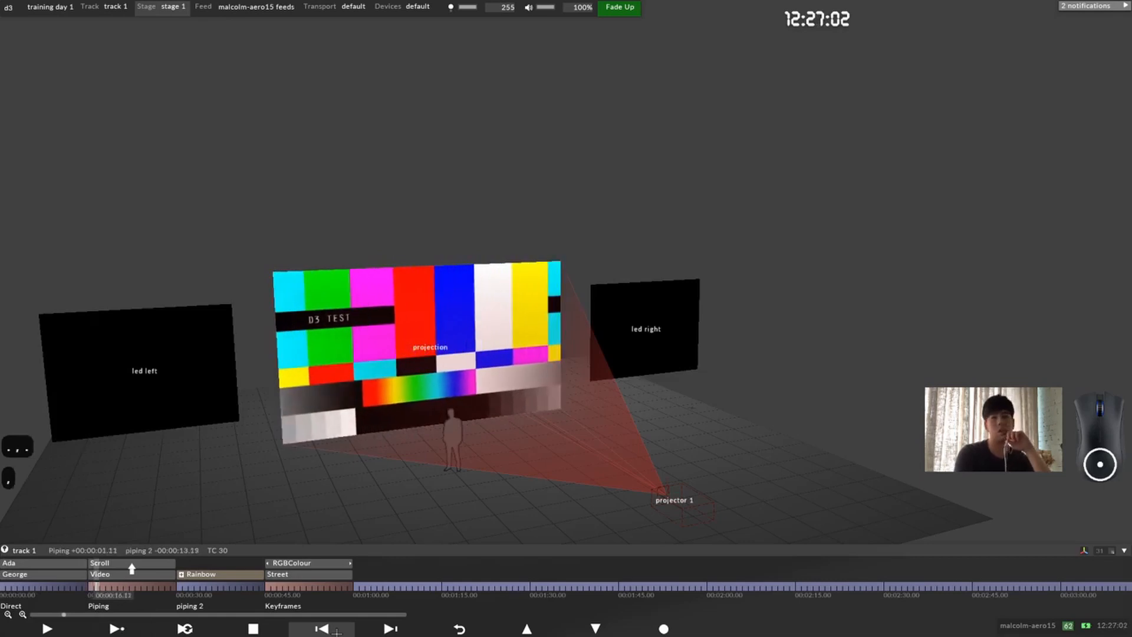
key(period)
key(period)
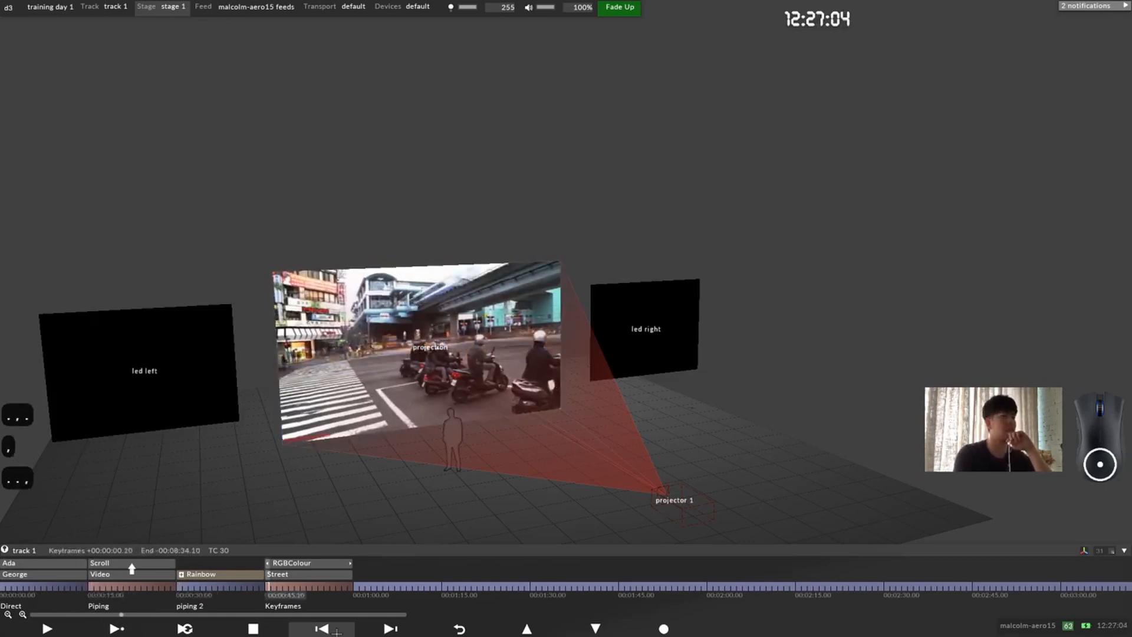
key(comma)
key(comma)
key(period)
key(period)
key(comma)
key(comma)
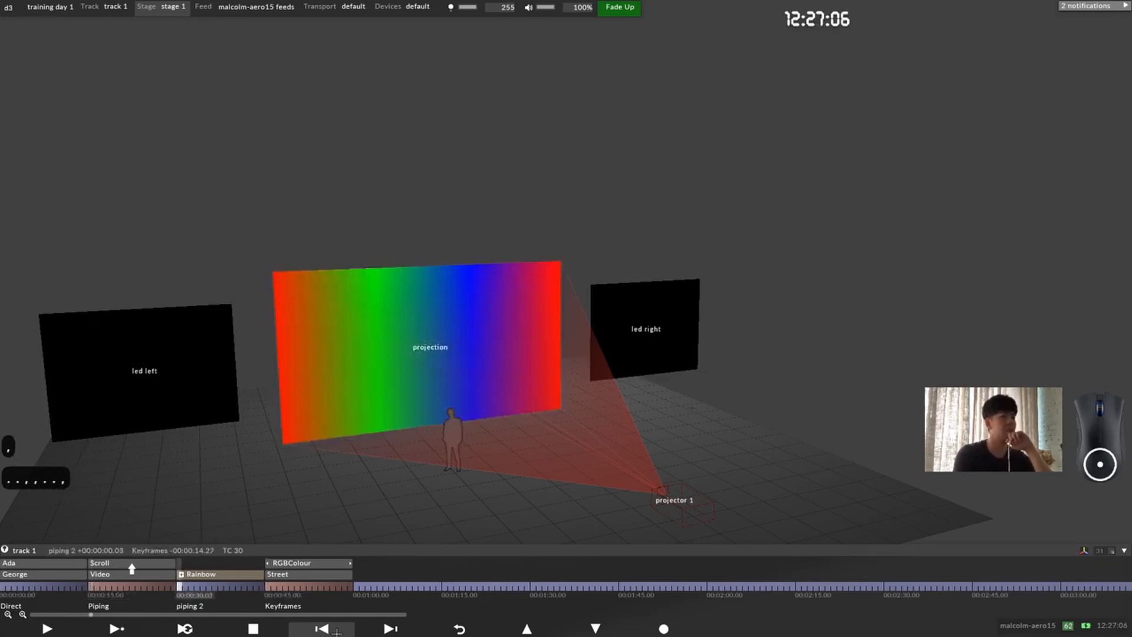
key(period)
key(comma)
key(comma)
key(period)
key(period)
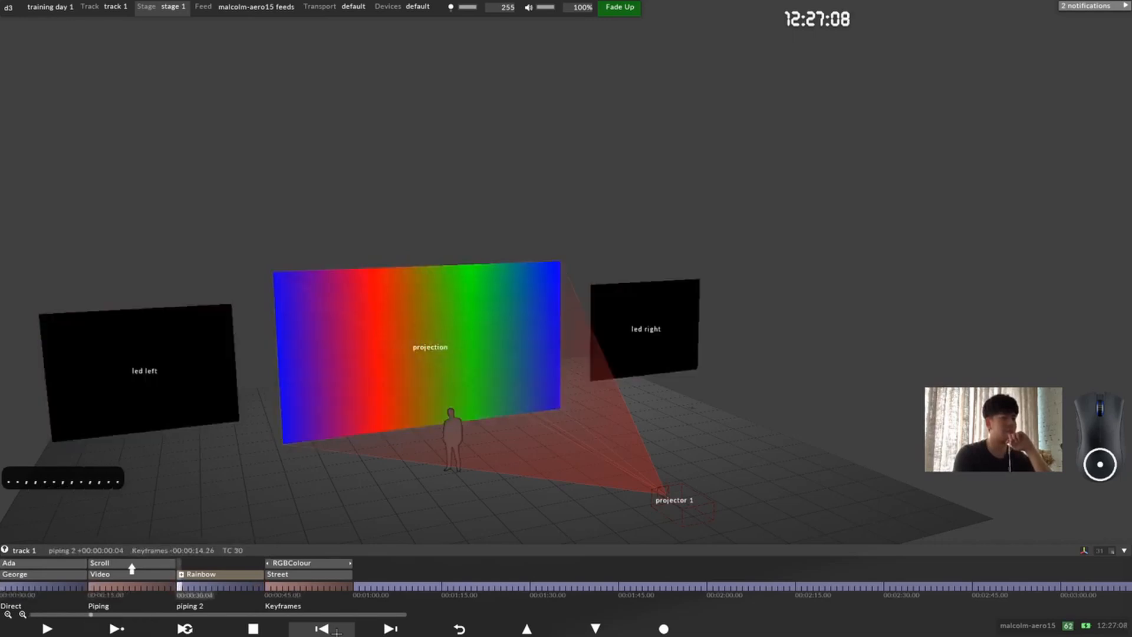
key(period)
key(comma)
key(period)
key(comma)
key(comma)
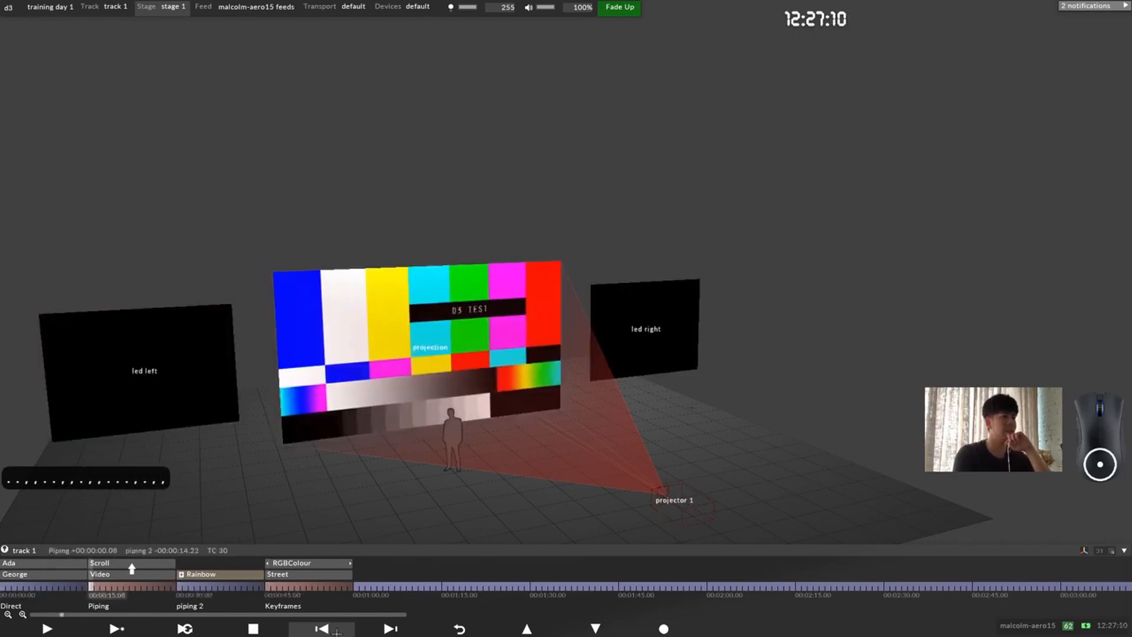
key(period)
key(comma)
key(comma)
key(period)
key(period)
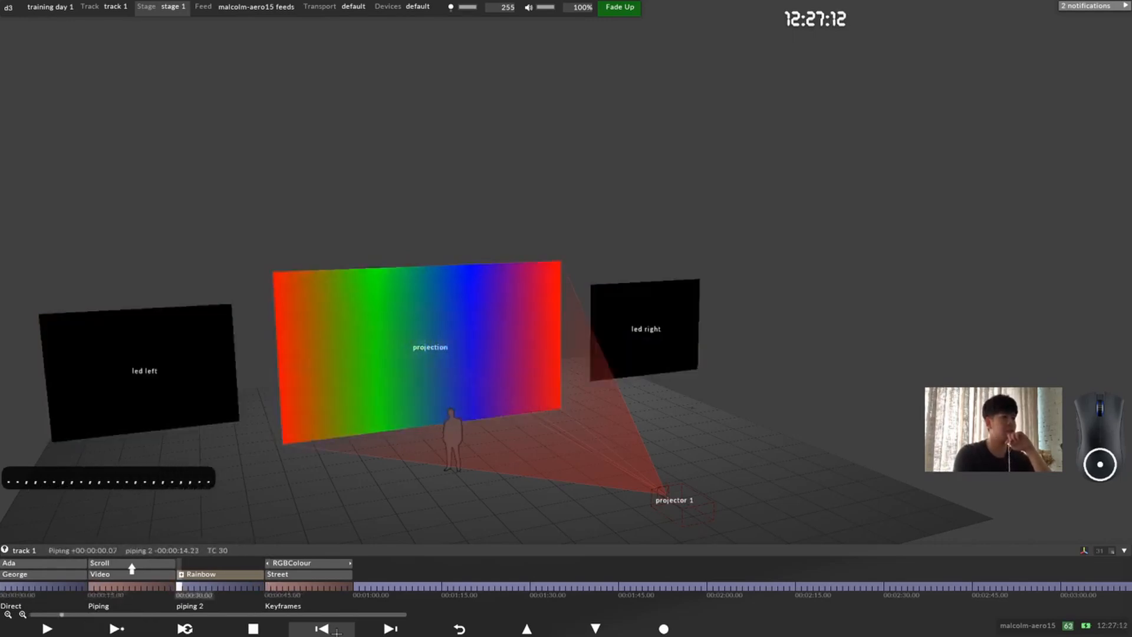
key(comma)
key(period)
key(period)
key(comma)
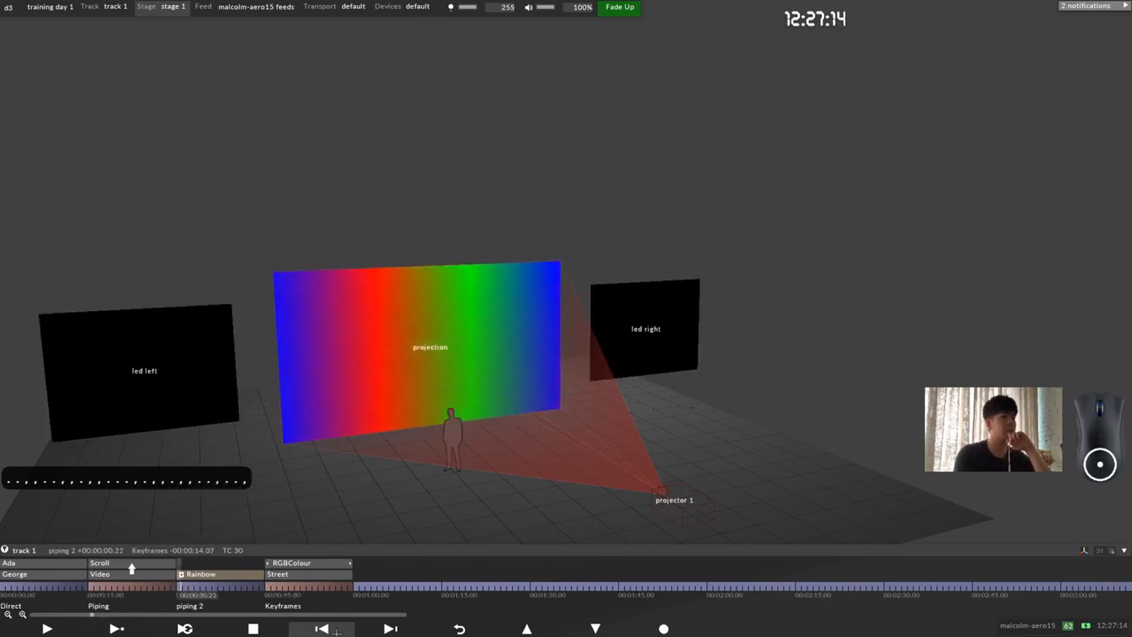
key(period)
key(comma)
key(period)
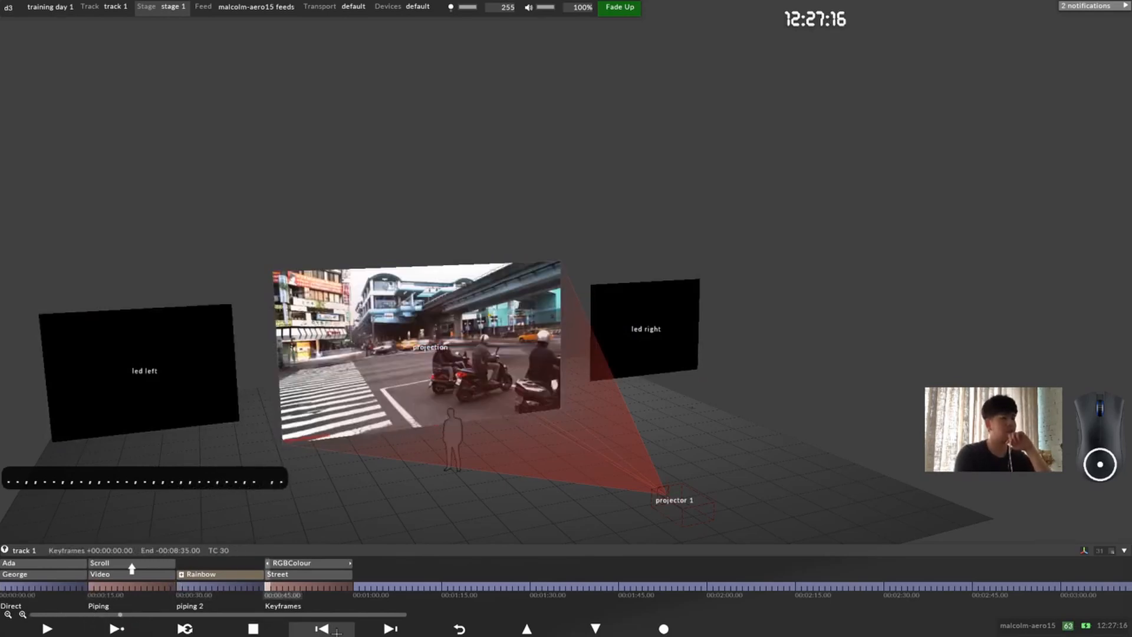
key(period)
key(comma)
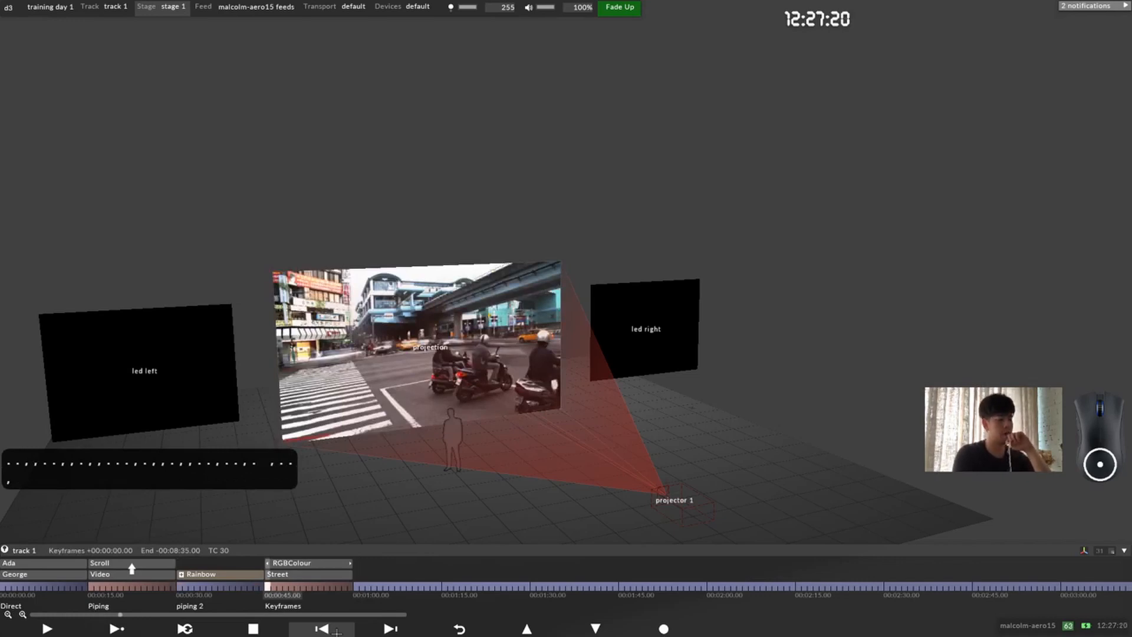
key(comma)
key(period)
key(period)
key(comma)
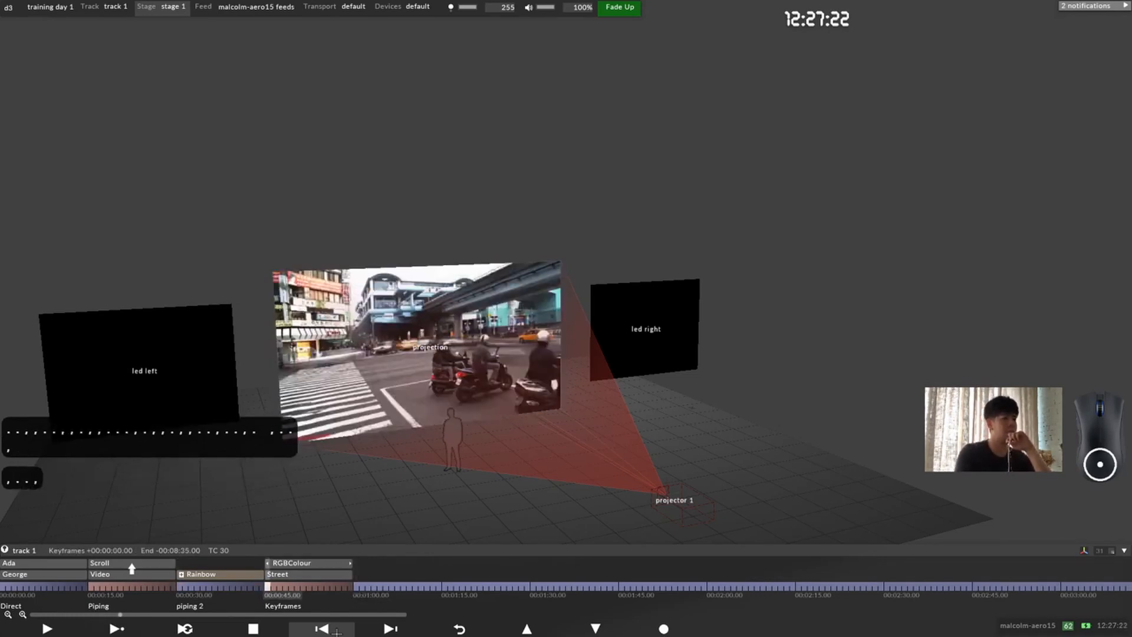
key(comma)
key(period)
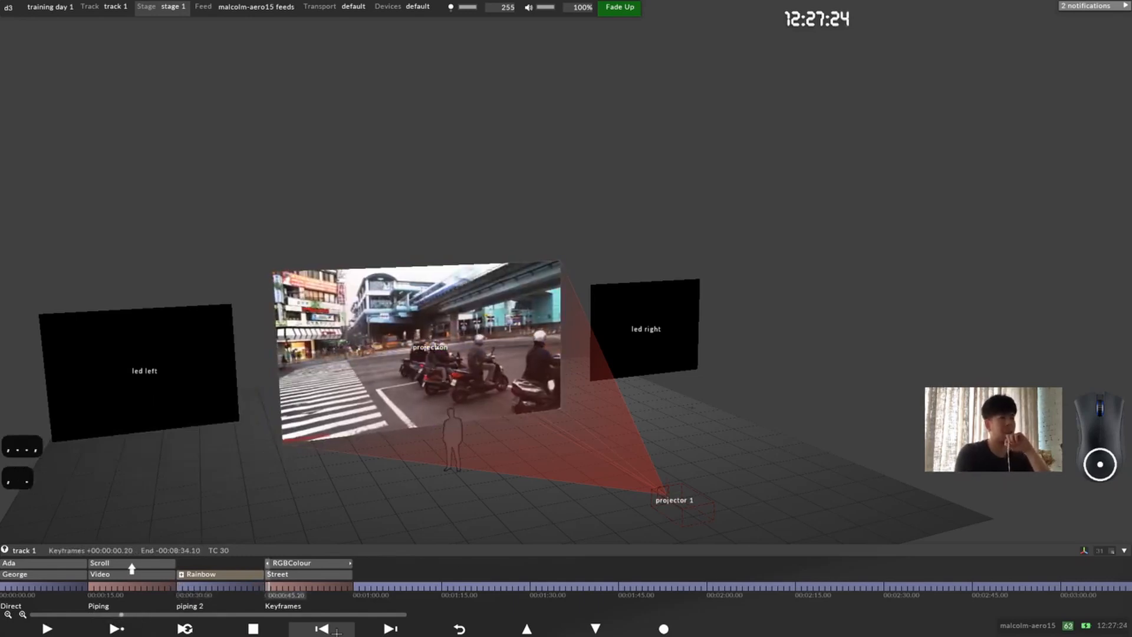
key(comma)
key(comma)
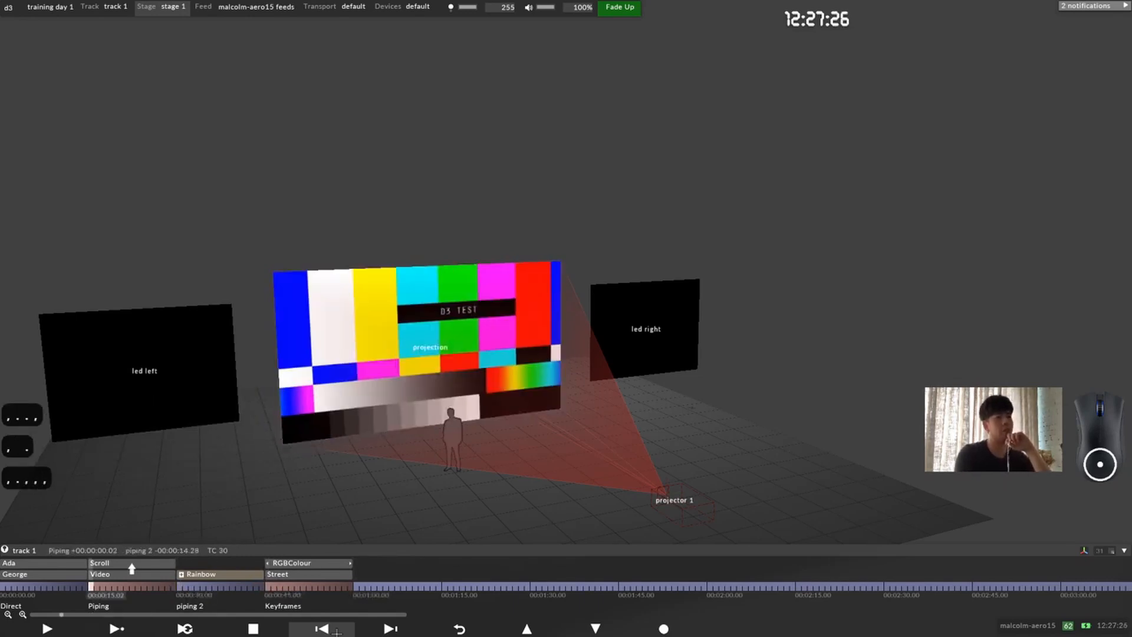
key(comma)
key(period)
key(period)
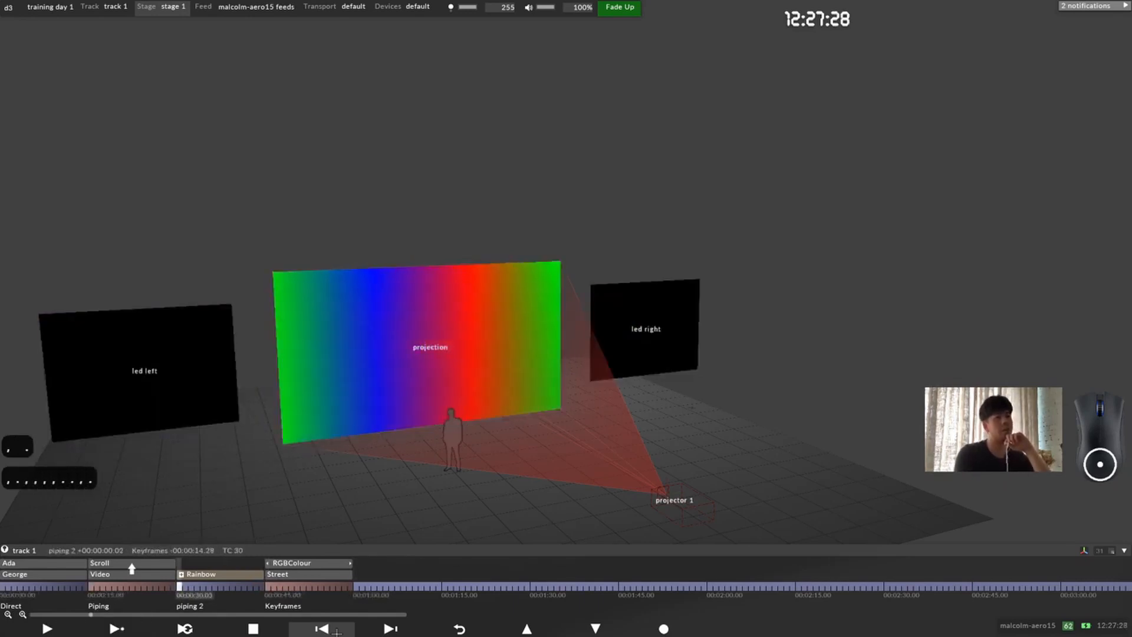
key(period)
key(comma)
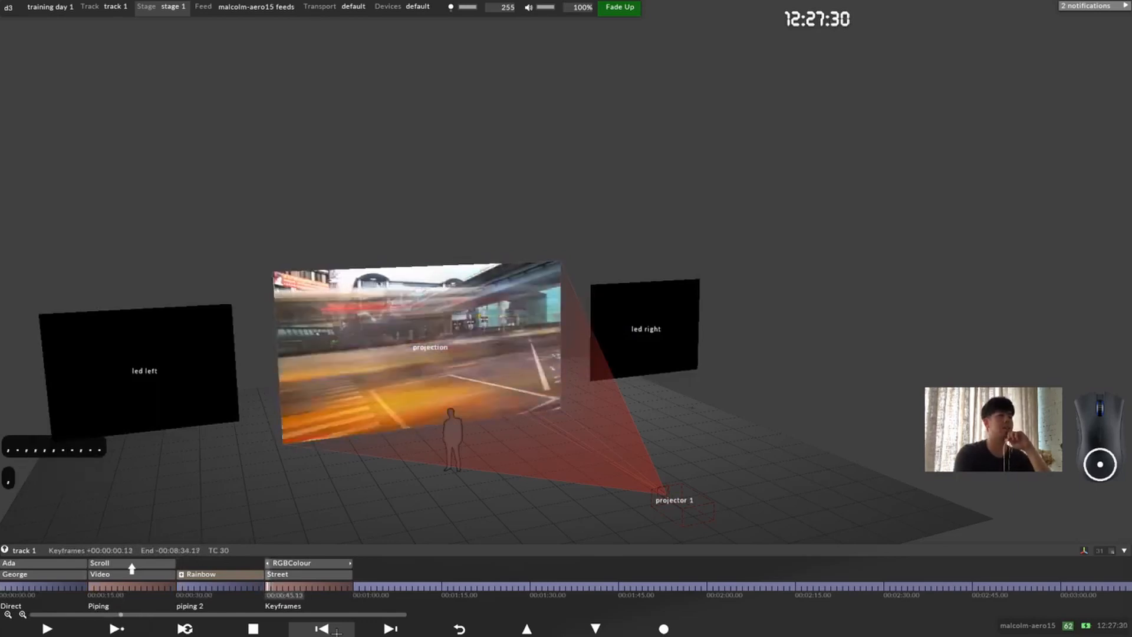
key(space)
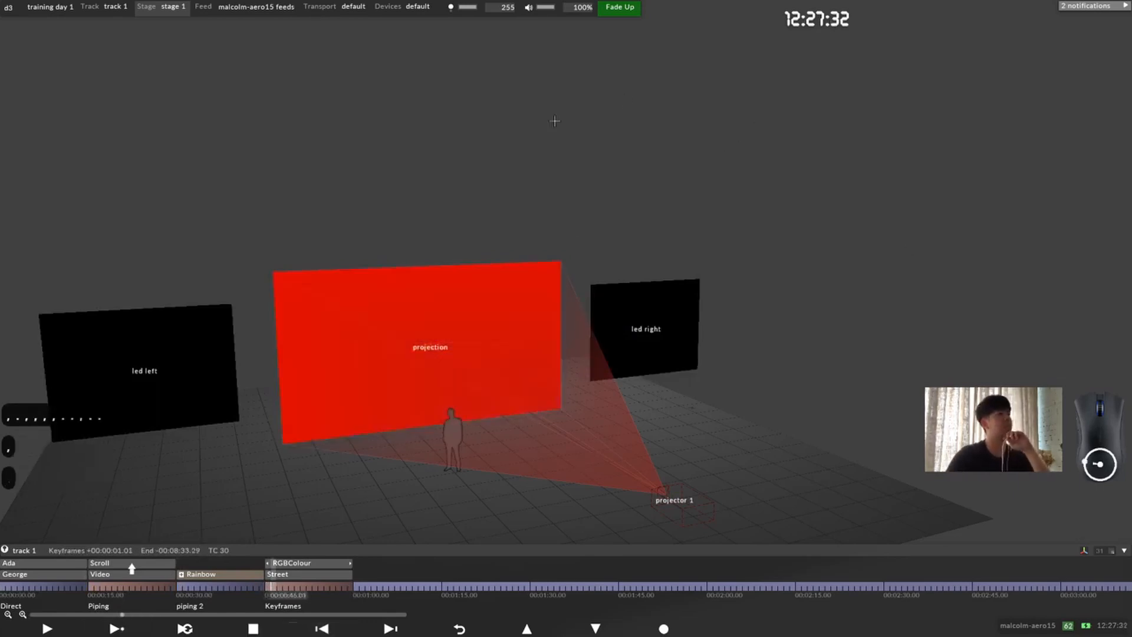
Step: Set the project's global crossfade duration to 1 in the Project Settings
drag(470, 312, 455, 333)
scroll(455, 334, down, 4)
scroll(454, 334, up, 2)
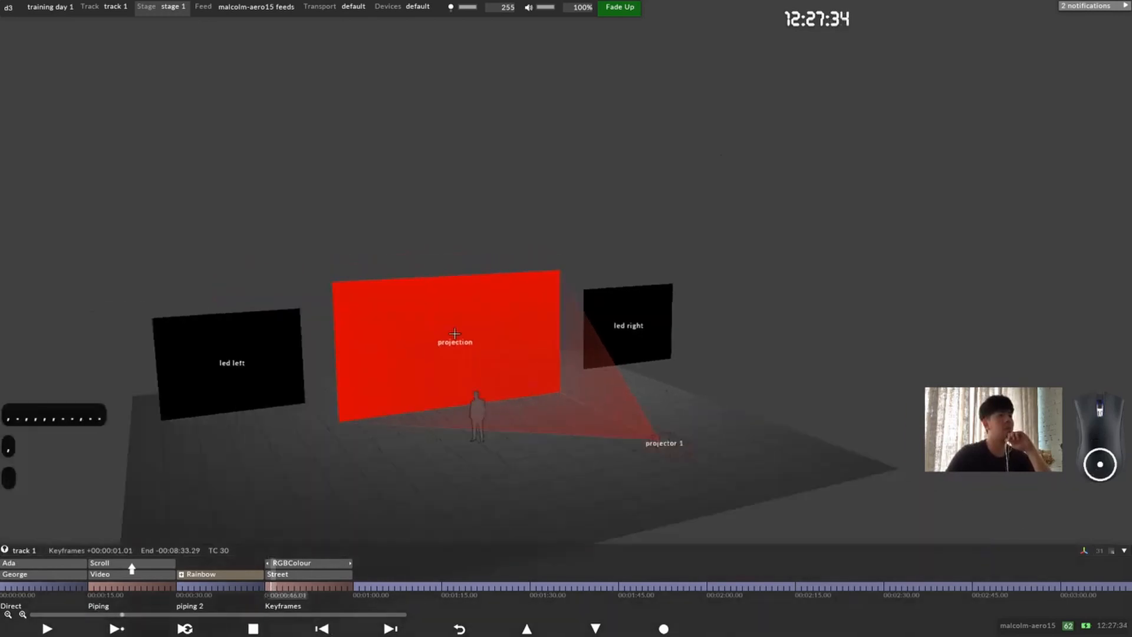
click(8, 10)
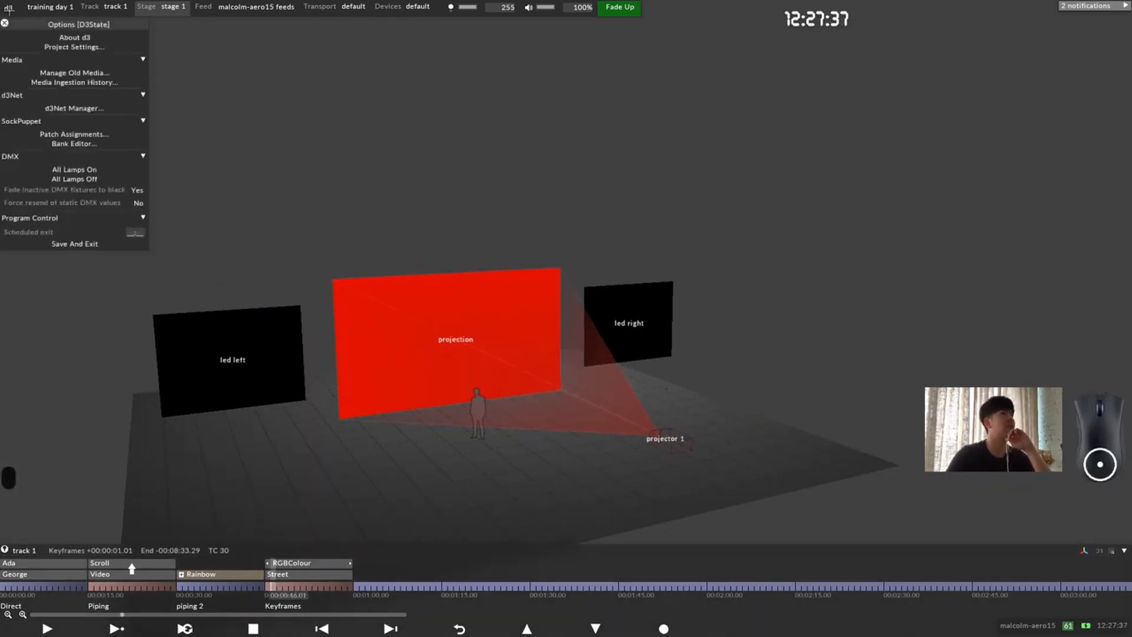
click(97, 47)
drag(95, 37, 109, 39)
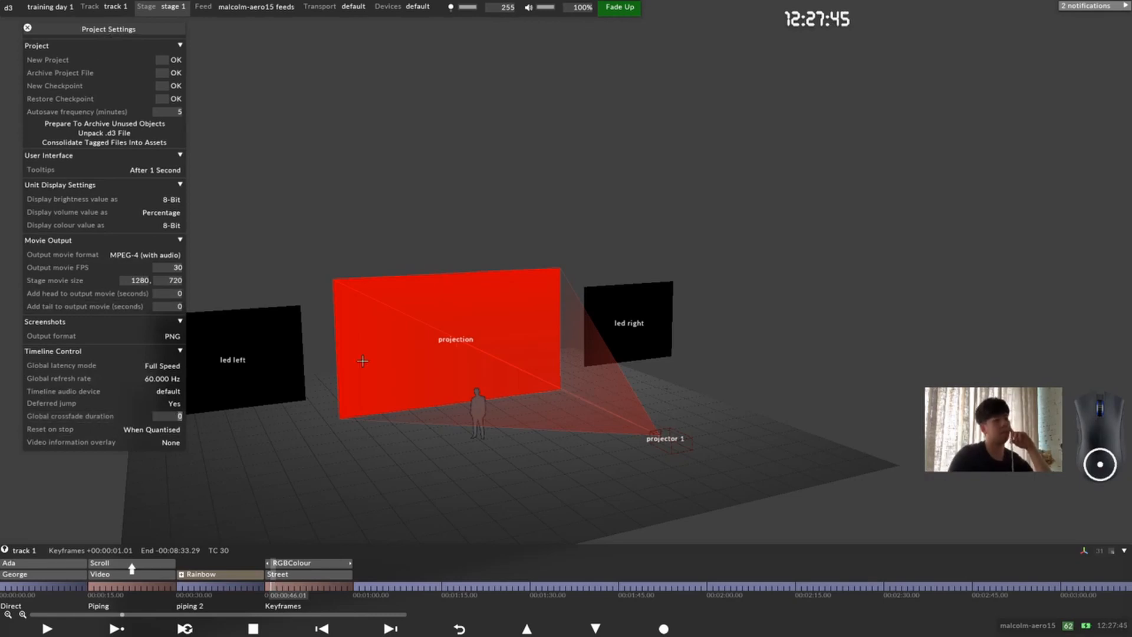
text(1)
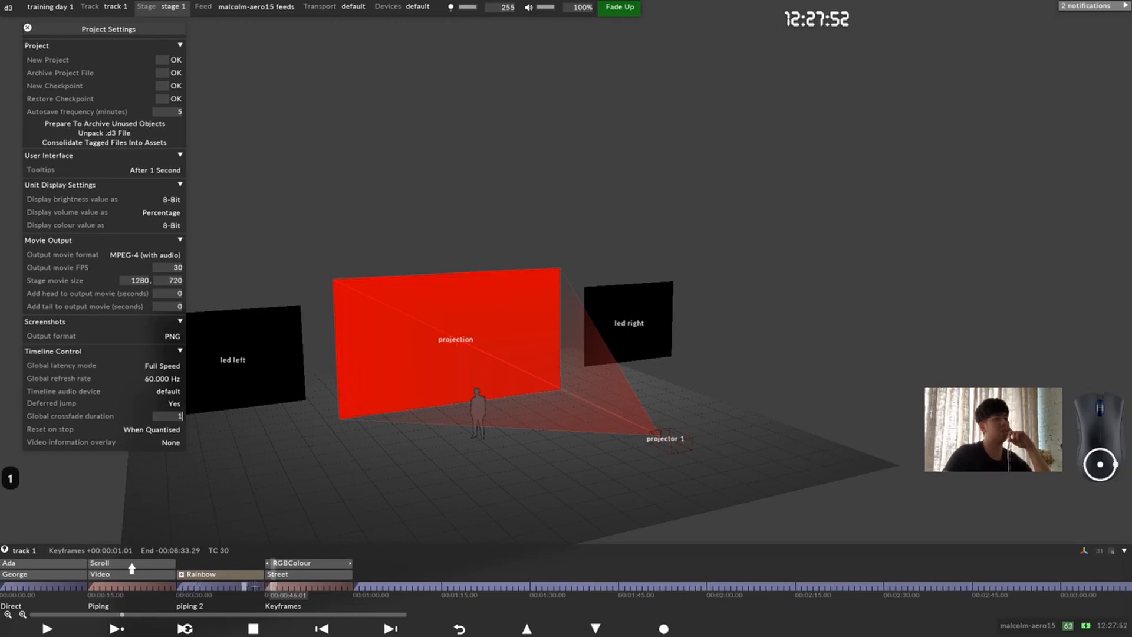
Step: Jump repeatedly between the Direct, Piping, piping 2 and Keyframes sections to preview the crossfade between them
drag(268, 588, 43, 586)
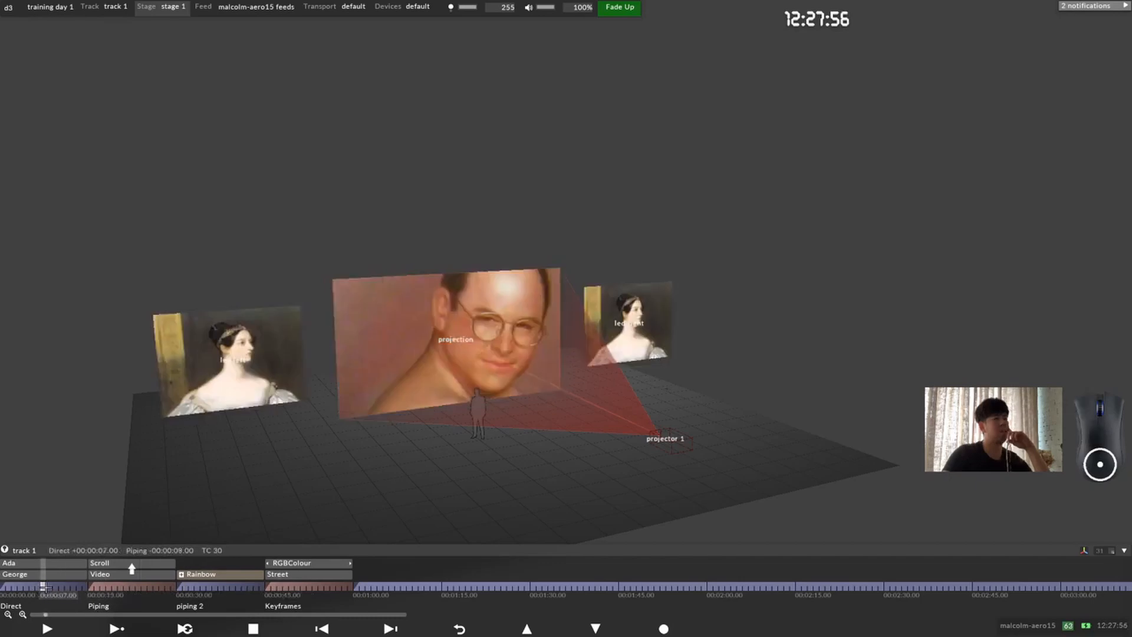
click(132, 588)
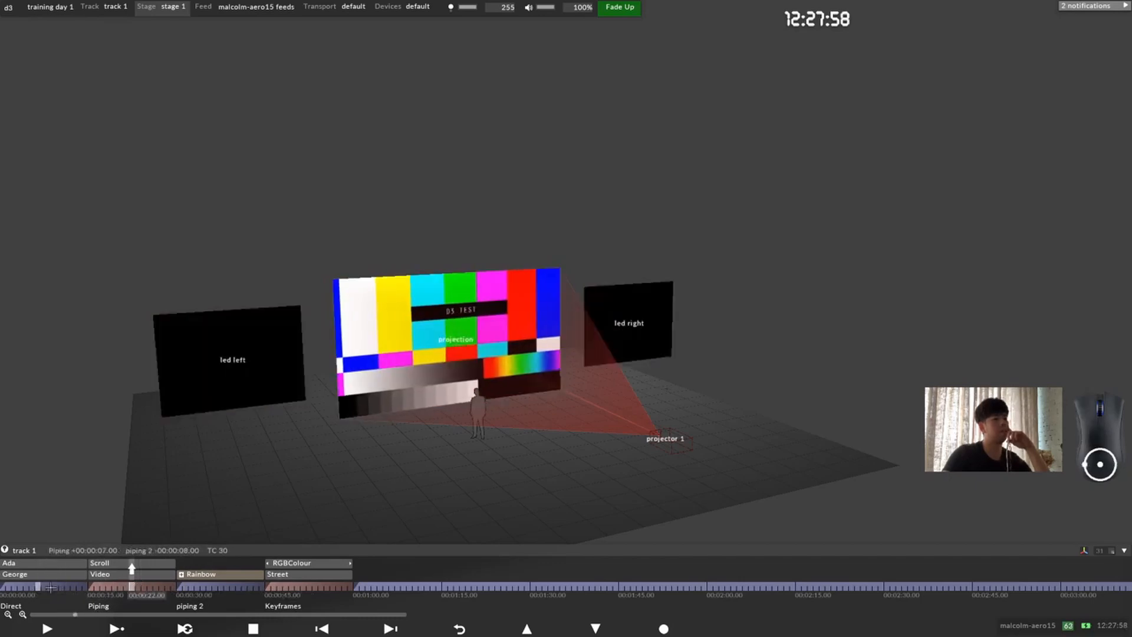
click(72, 587)
click(301, 586)
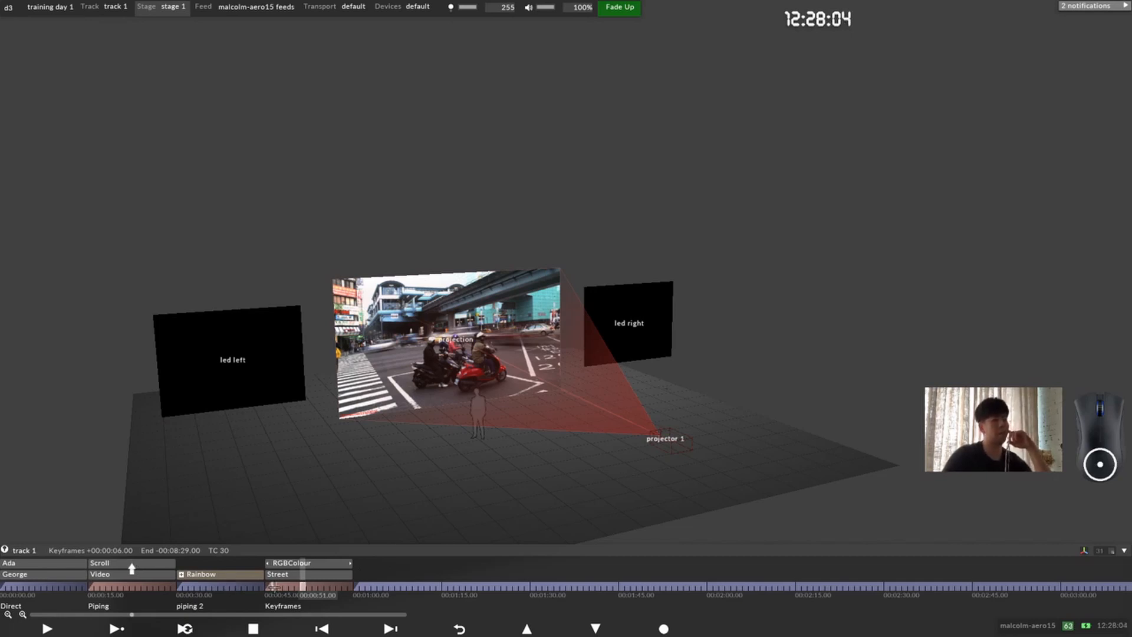
click(227, 587)
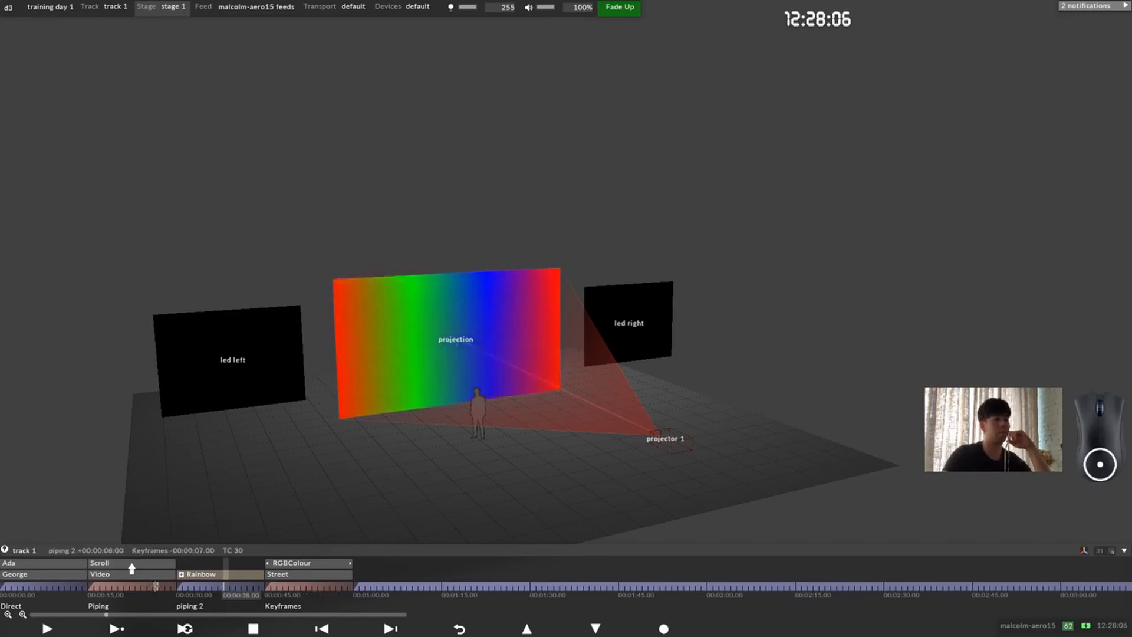
click(154, 587)
click(314, 586)
click(226, 586)
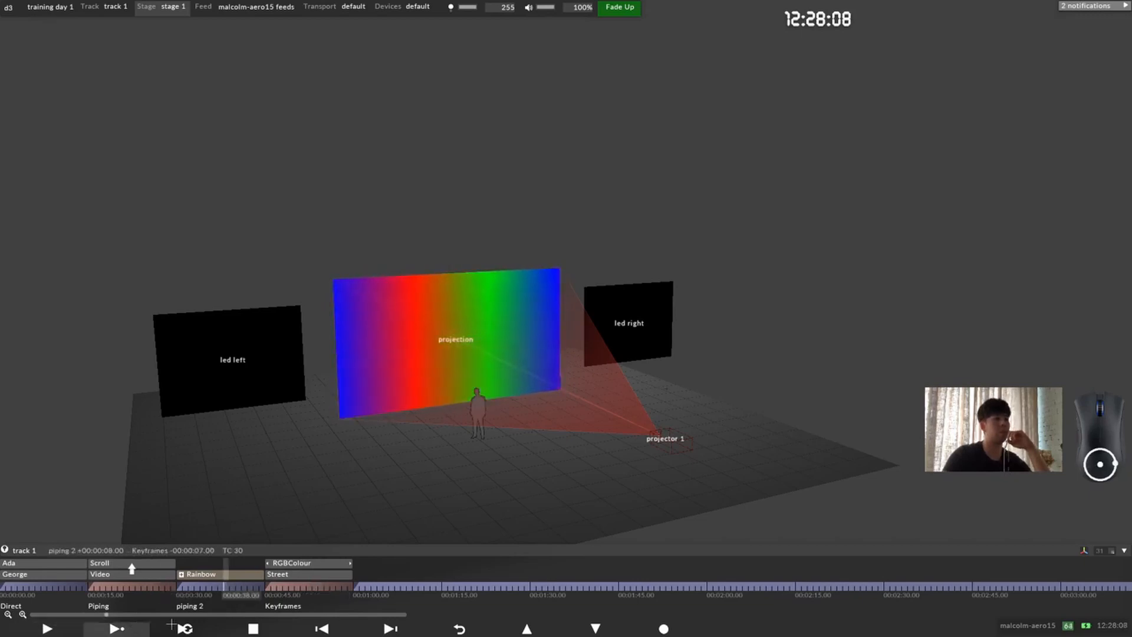
click(297, 586)
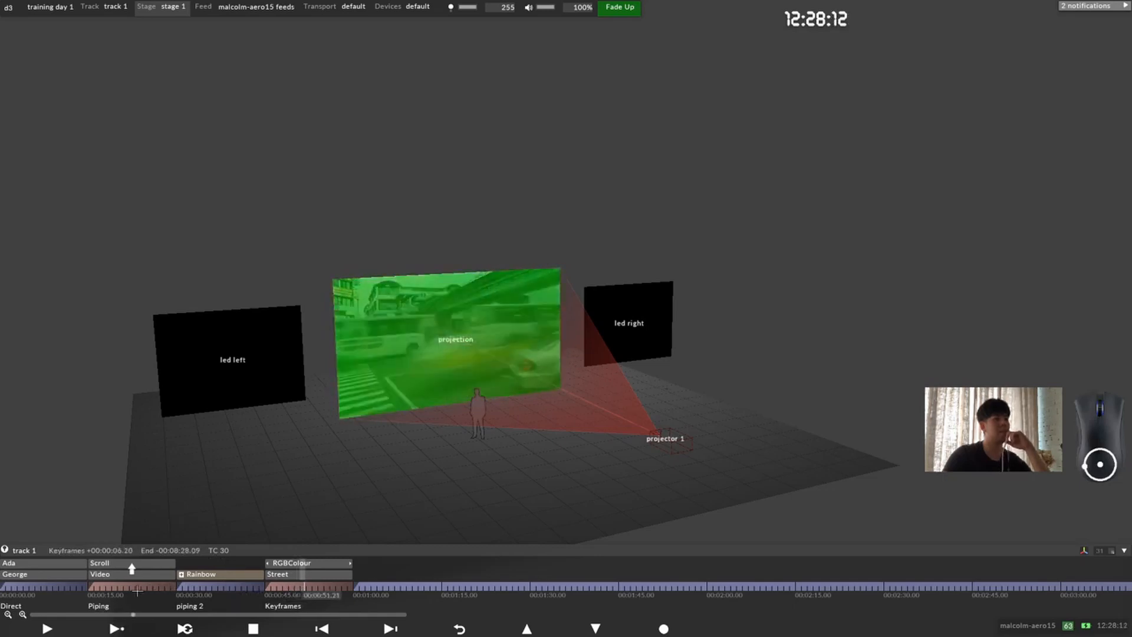
click(138, 587)
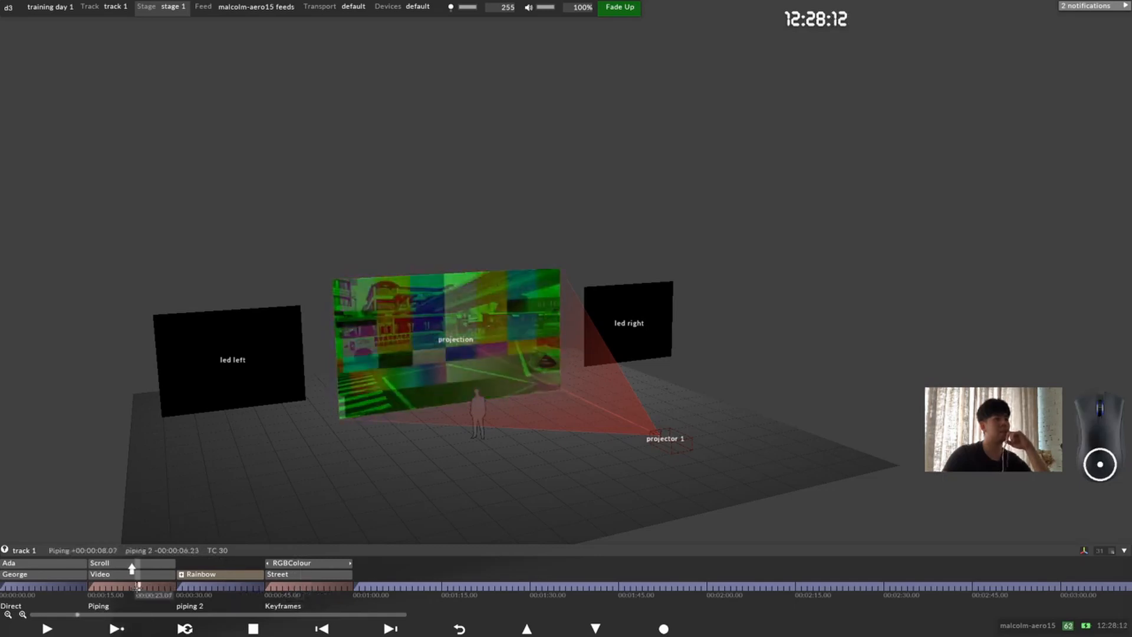
click(33, 586)
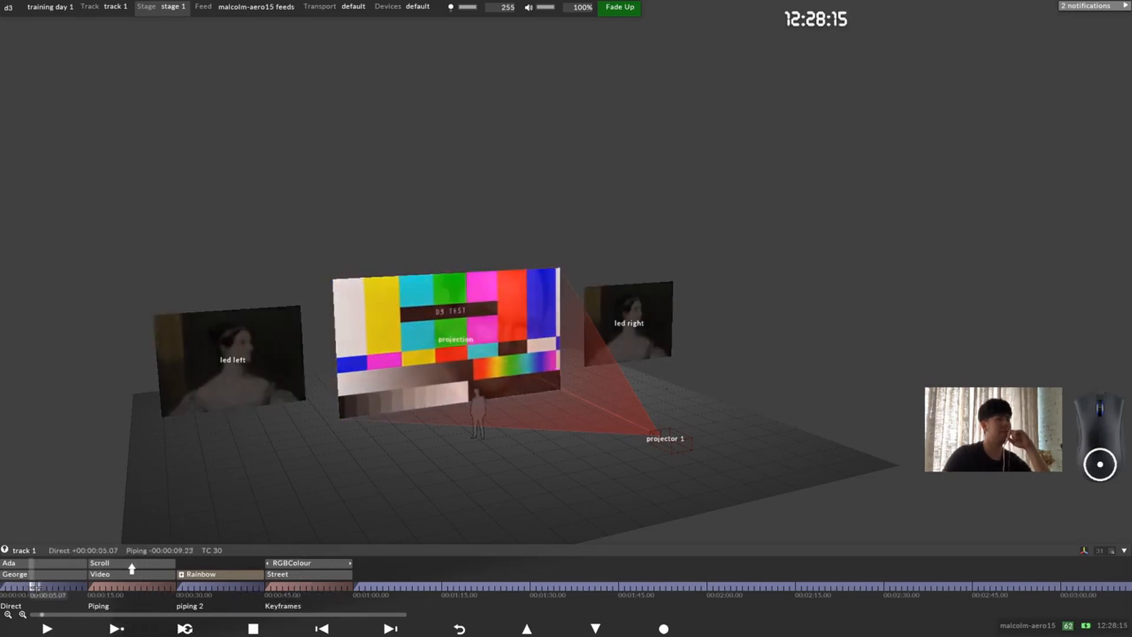
click(285, 587)
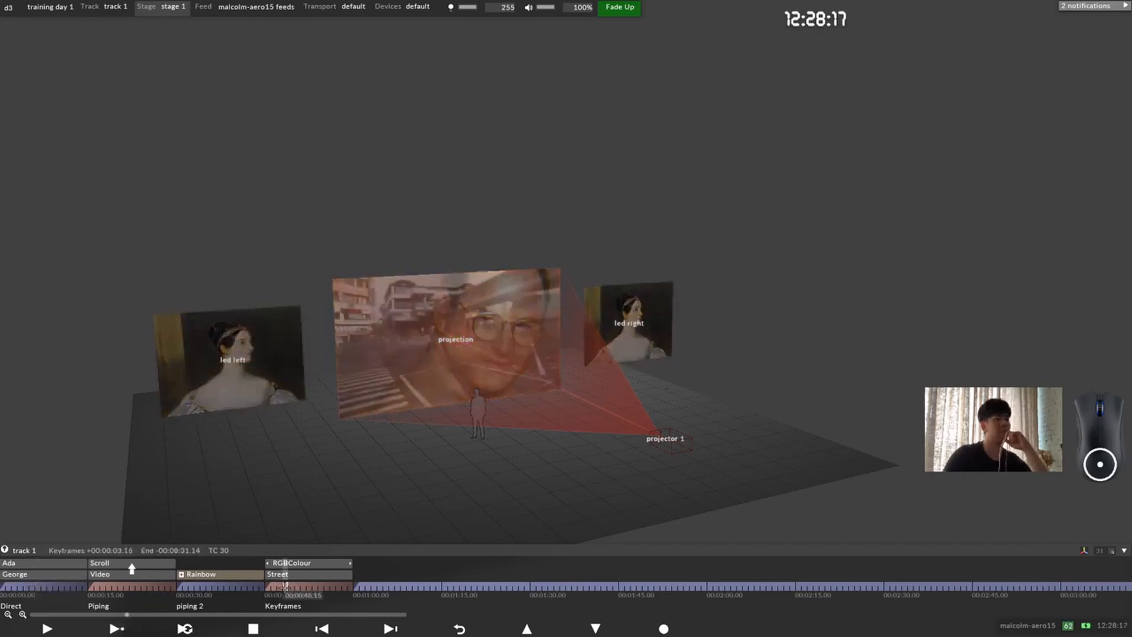
click(214, 587)
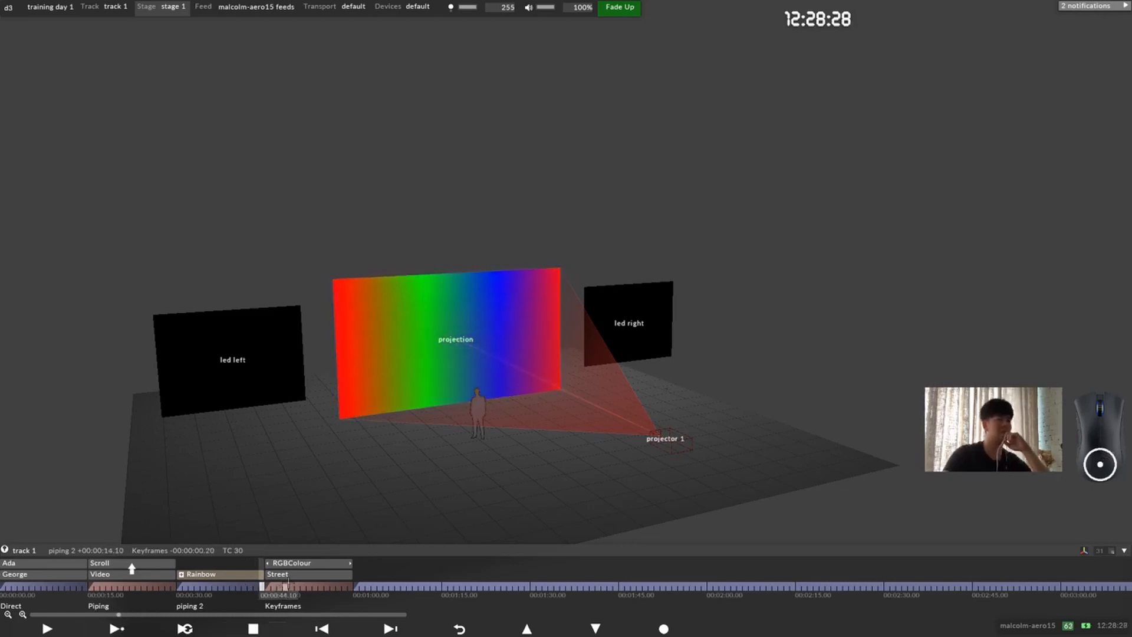
Step: Move the playhead to 00:00:45.00, and open the Street layer's editor with its Keying and Audio groups collapsed
click(272, 586)
mouse_move(273, 586)
mouse_down()
mouse_move(319, 586)
mouse_move(264, 586)
mouse_up()
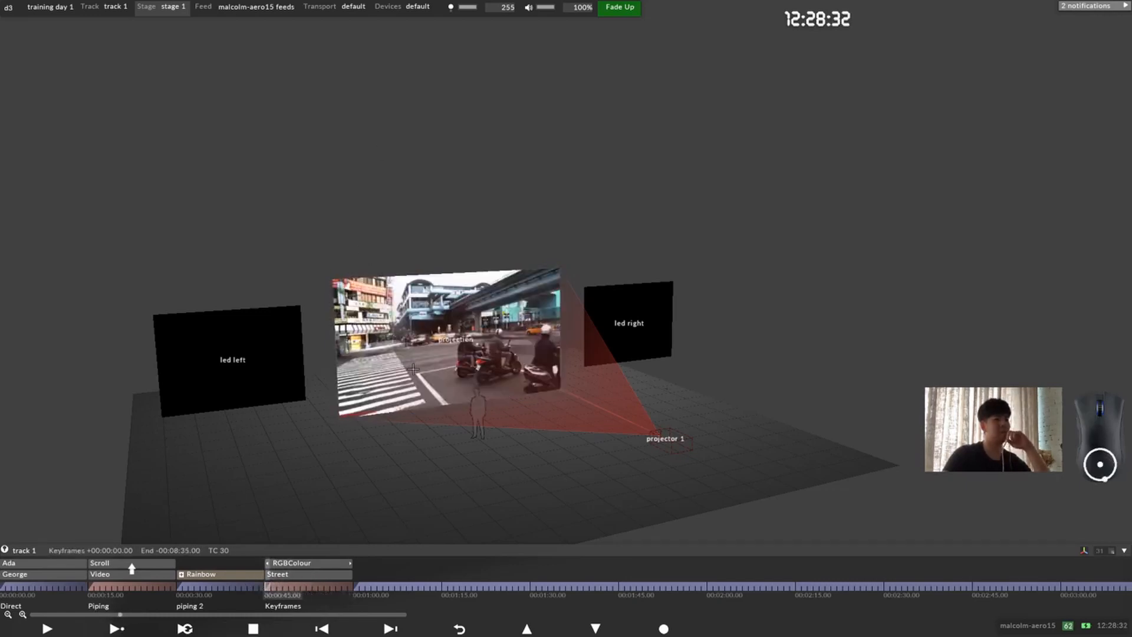
click(287, 574)
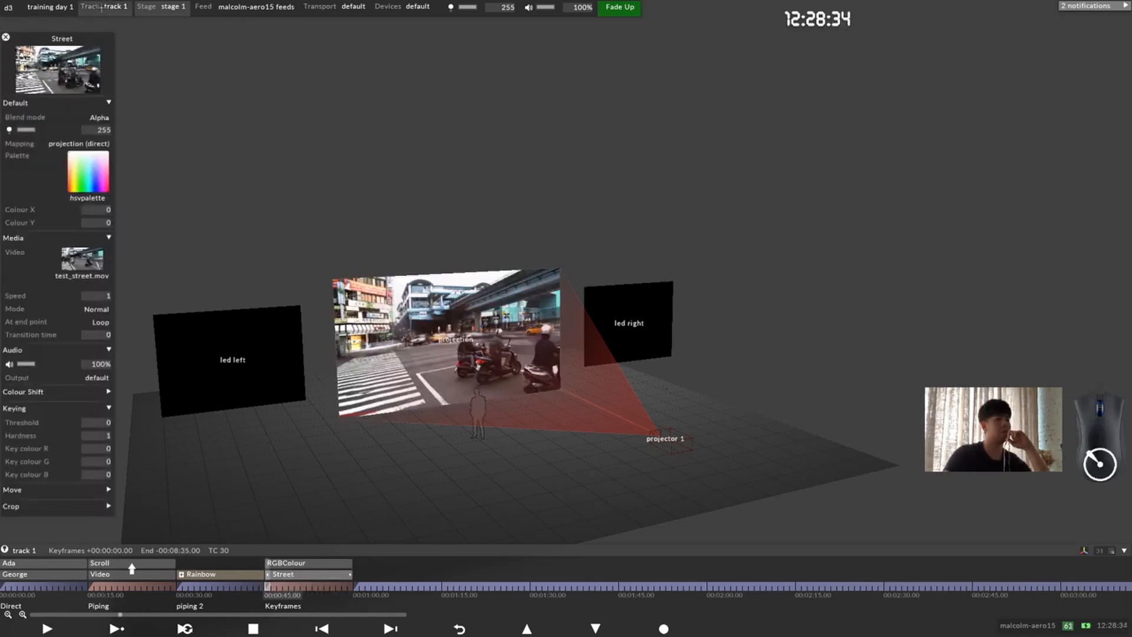
click(89, 406)
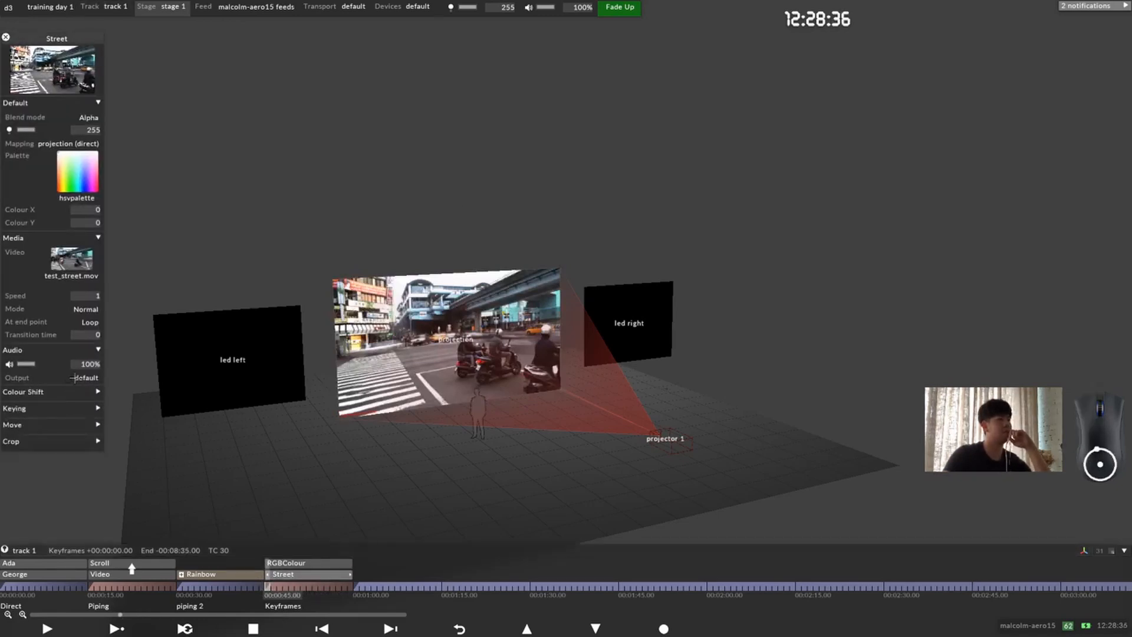
click(98, 350)
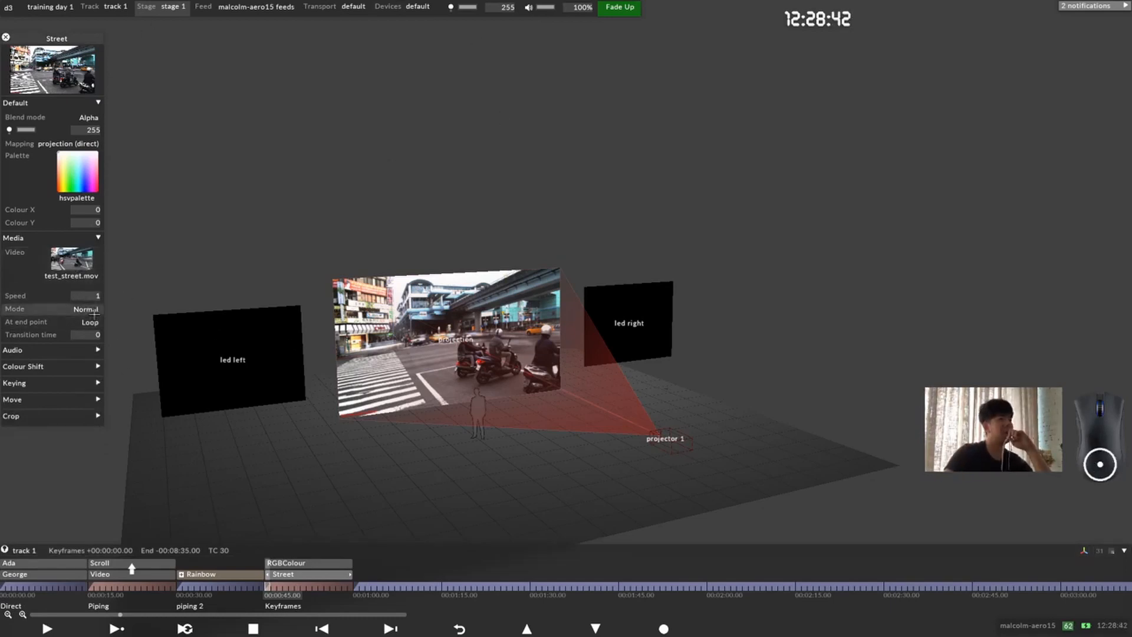
Step: Mute the RGBColour layer in the Keyframes section
right_click(296, 569)
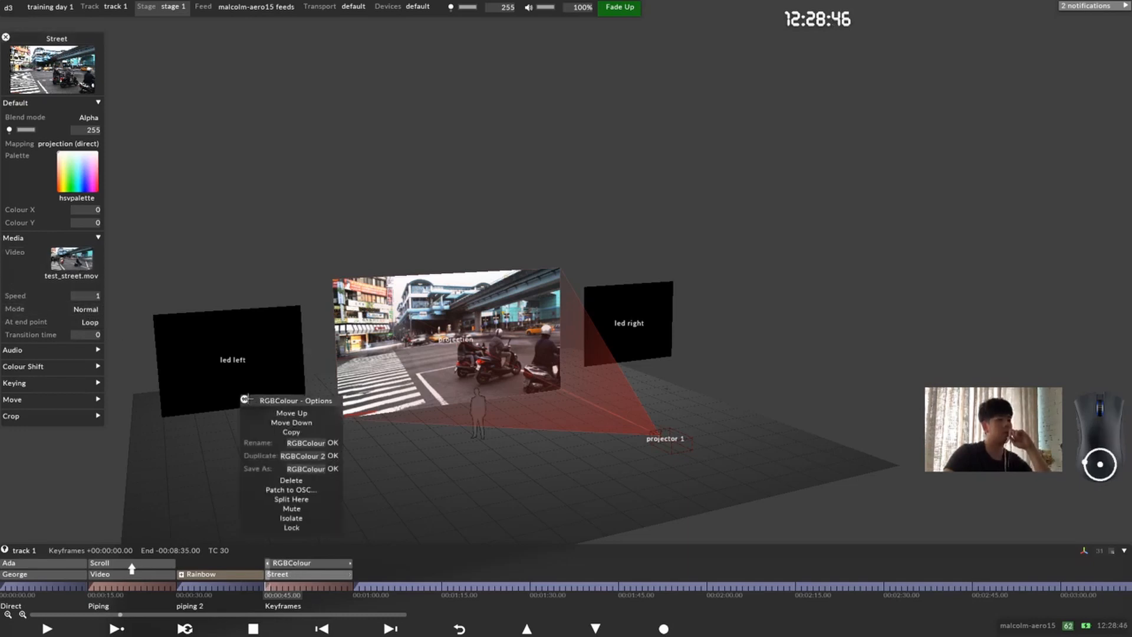
click(244, 399)
right_click(307, 563)
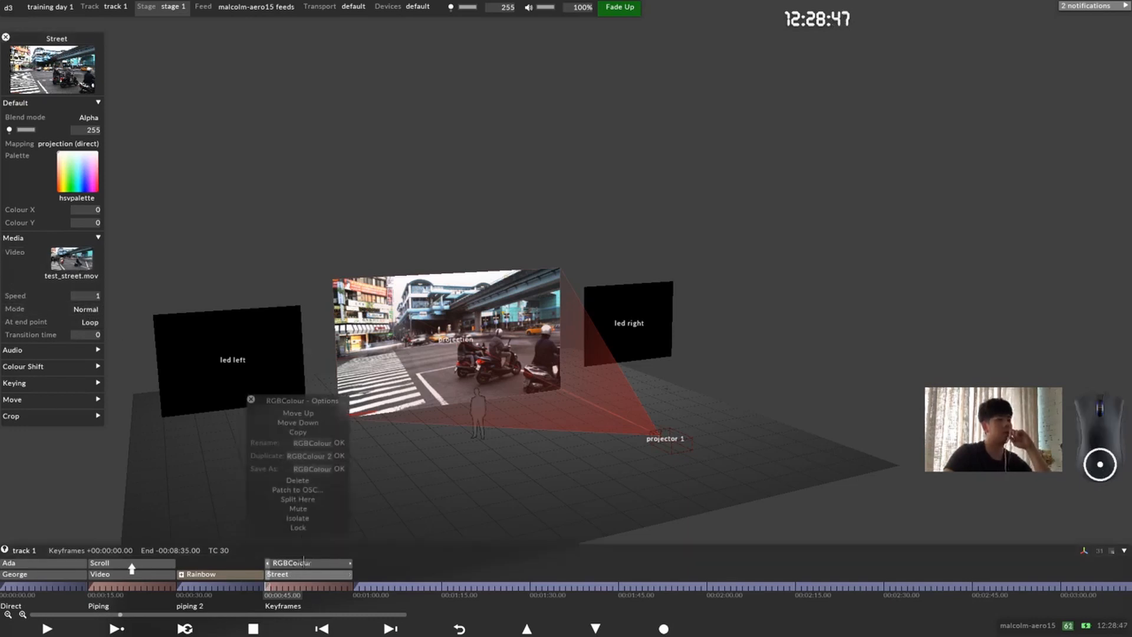
click(330, 511)
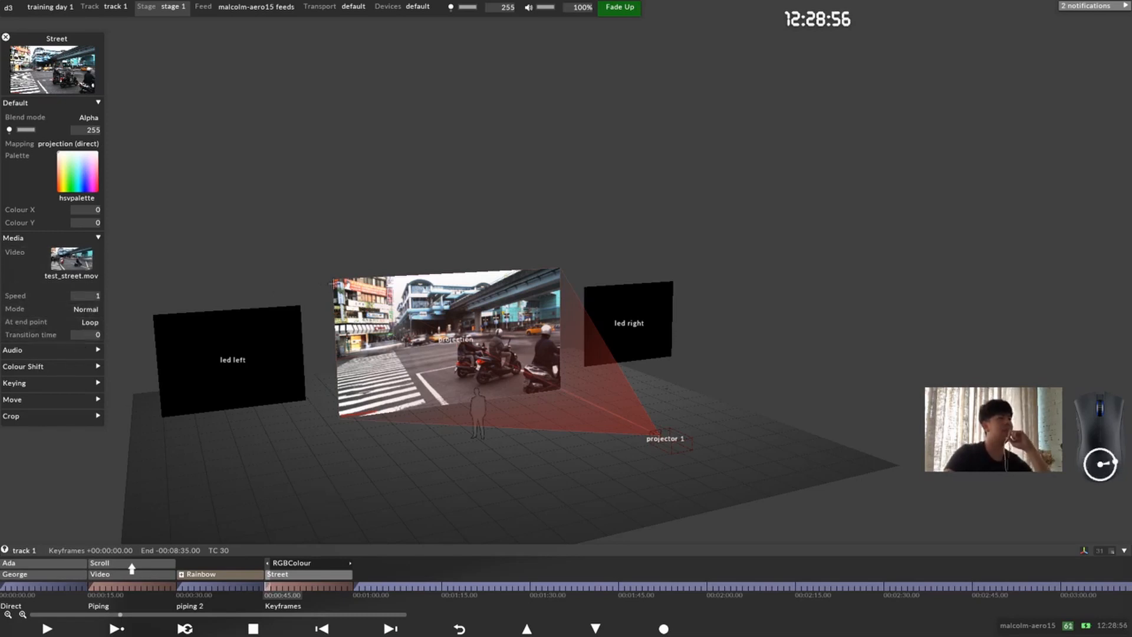
Step: Play the Keyframes section, preview the Street video near and past the section's end, and return to 00:00:45.00
click(117, 628)
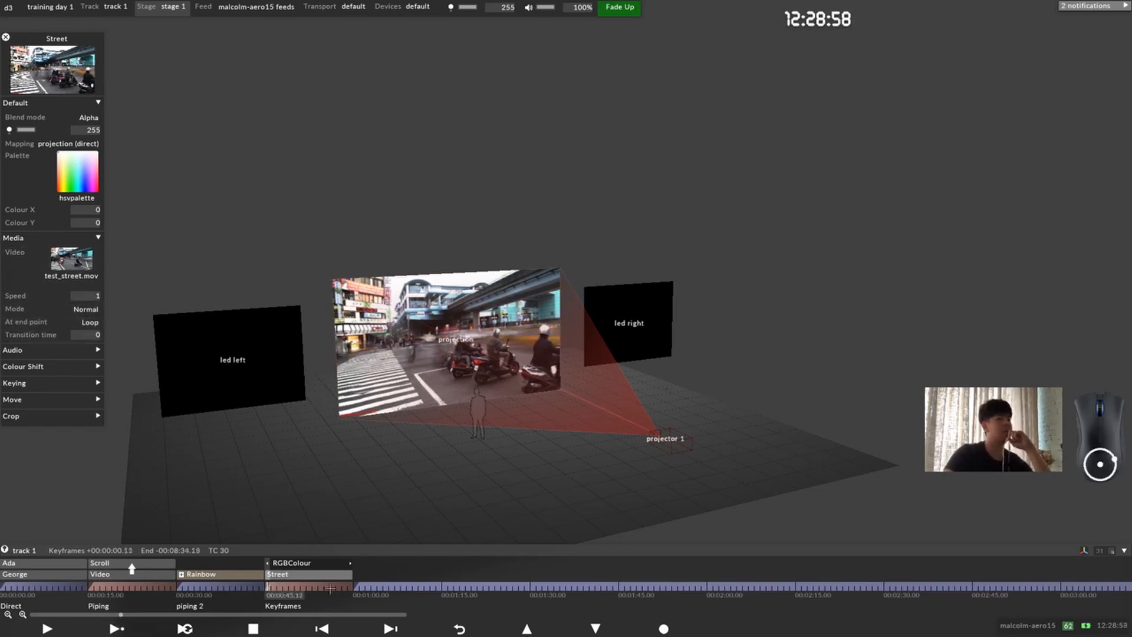
click(343, 586)
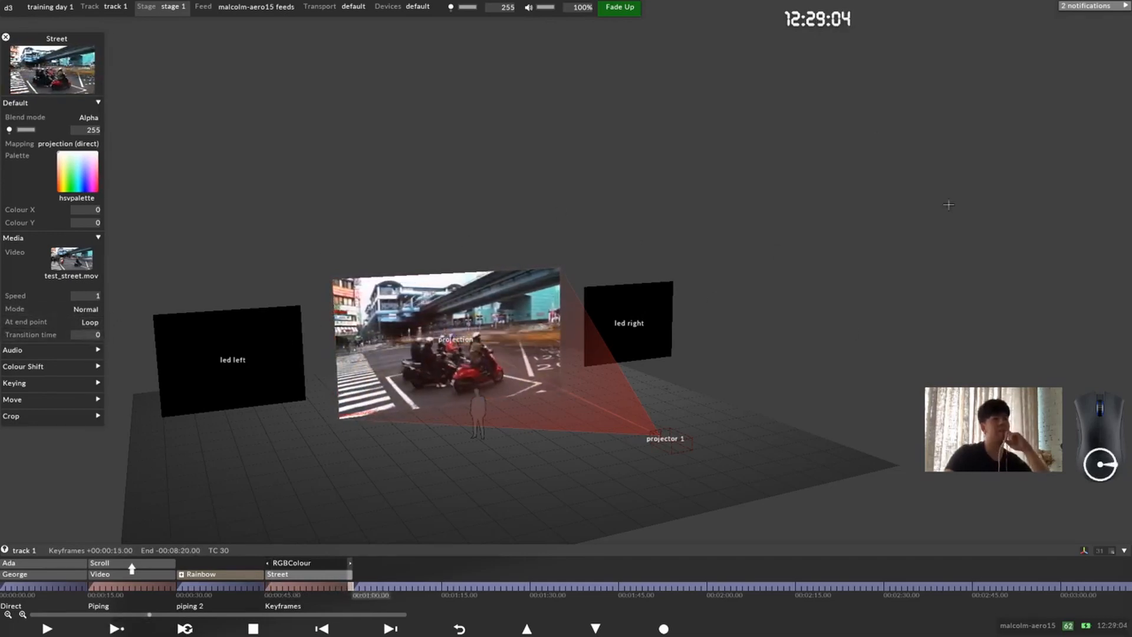
click(379, 586)
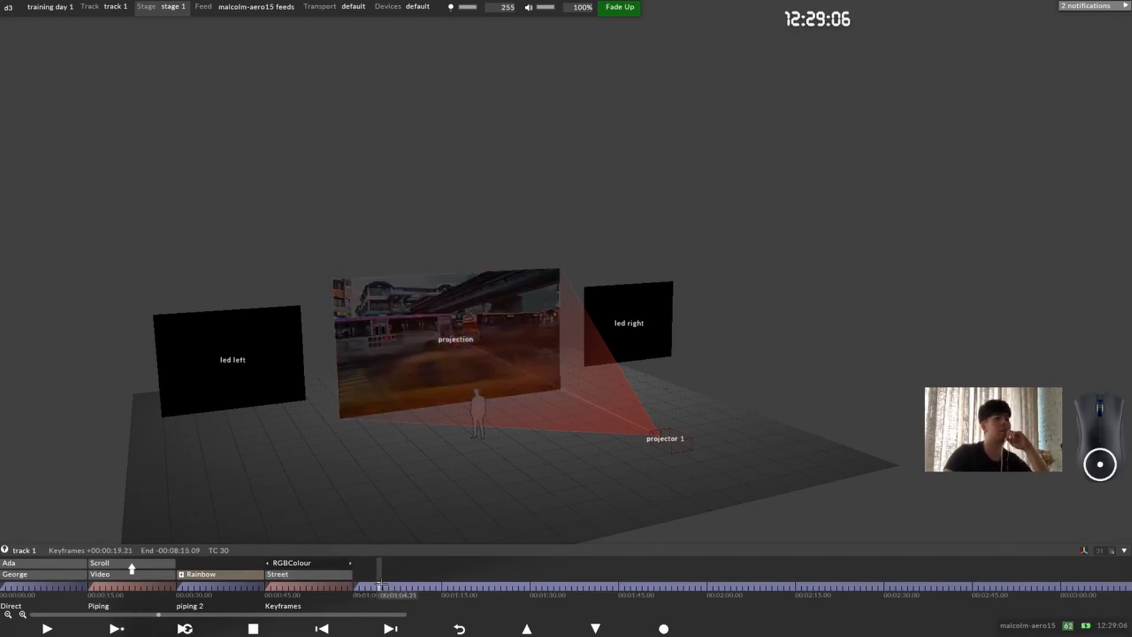
click(267, 572)
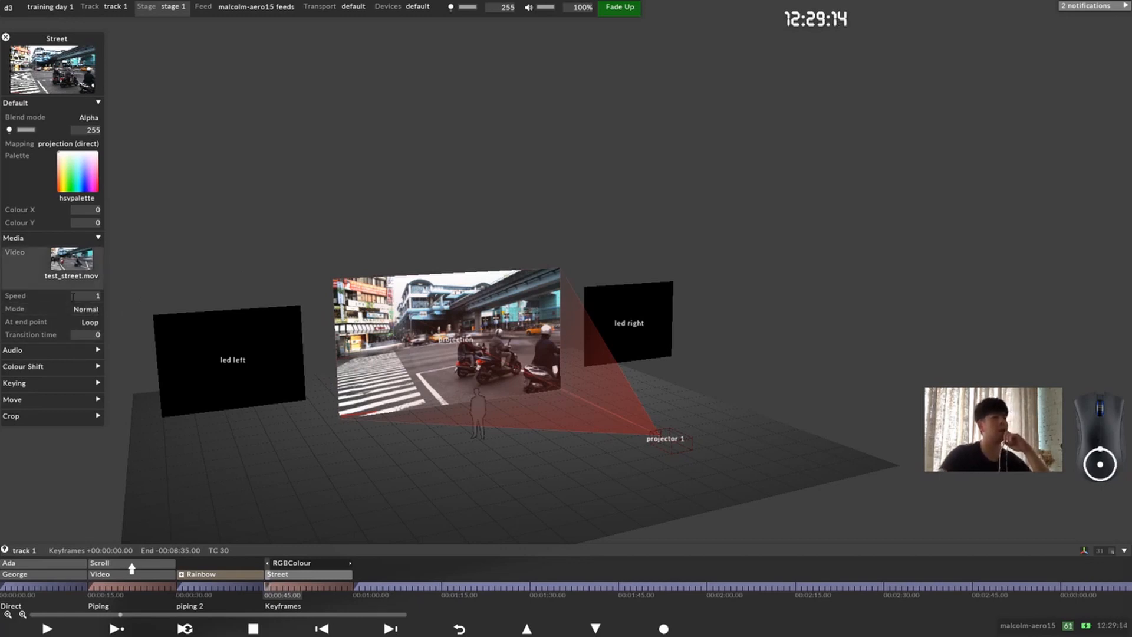
Step: Set the Street layer's end point behaviour to Pause at 00:00:45.00
click(86, 323)
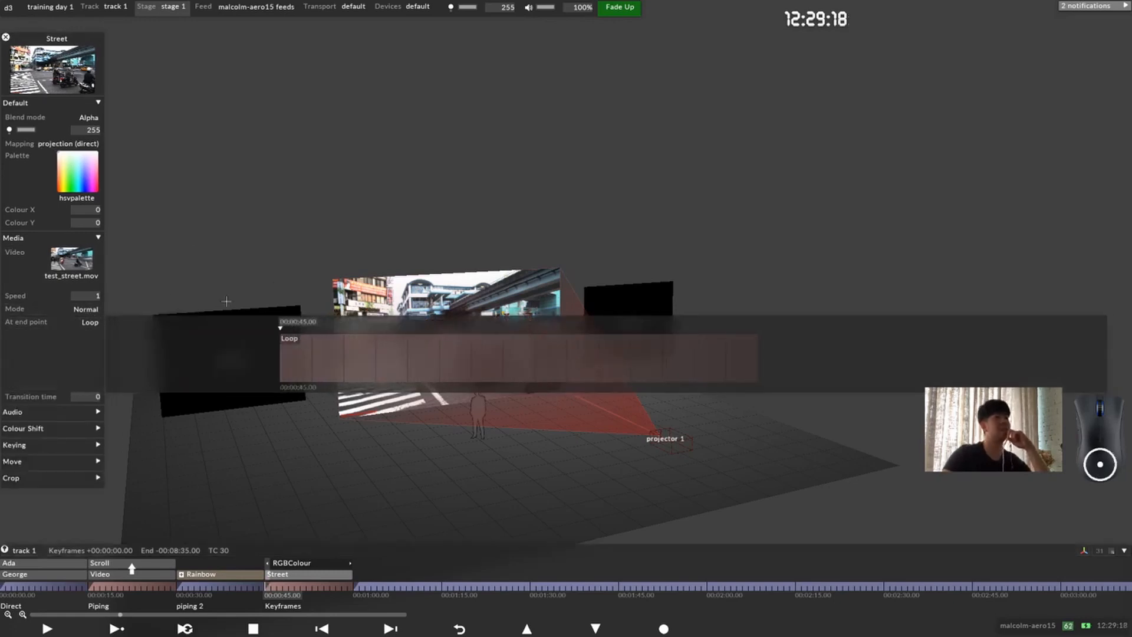
click(294, 338)
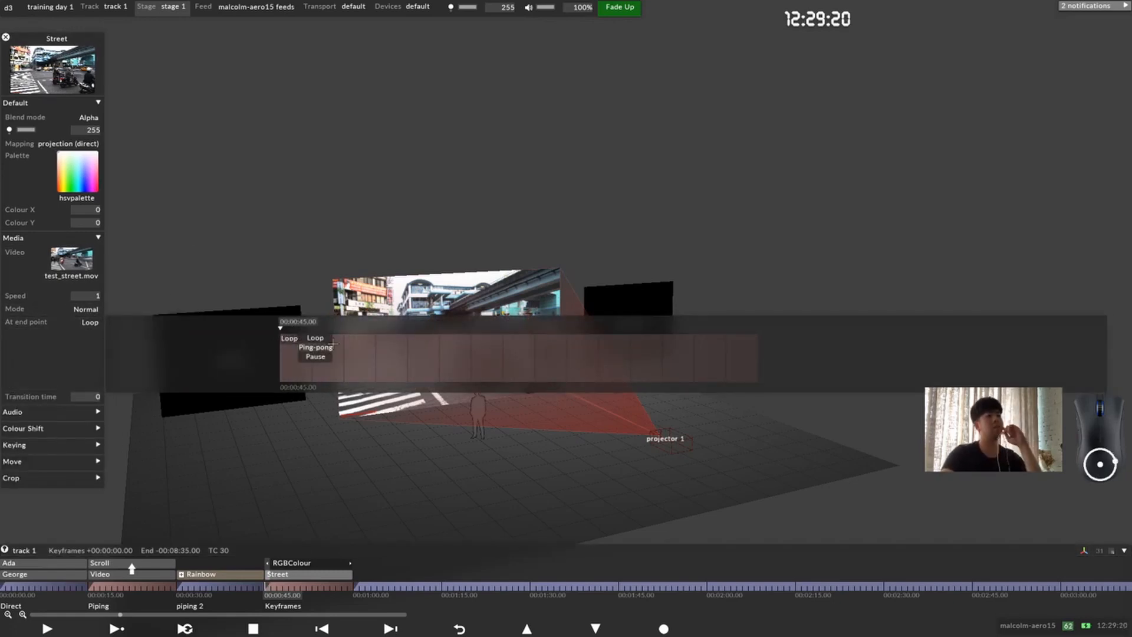
click(315, 357)
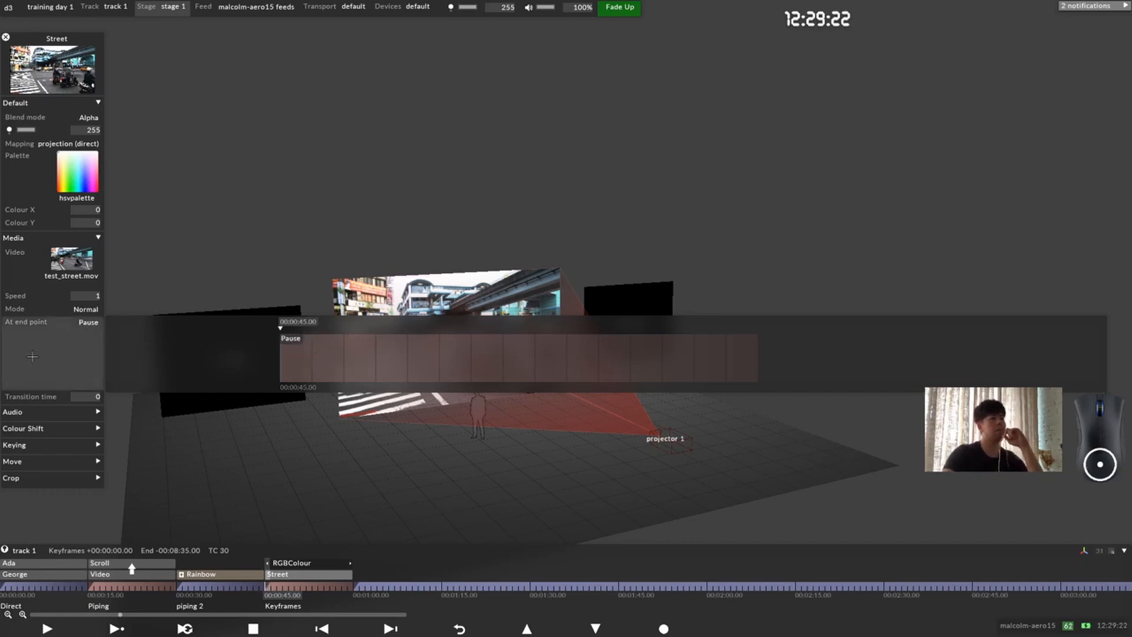
Step: Play the track from 00:00:48.00 to the end of the Keyframes section to preview how the Street video ends
click(285, 587)
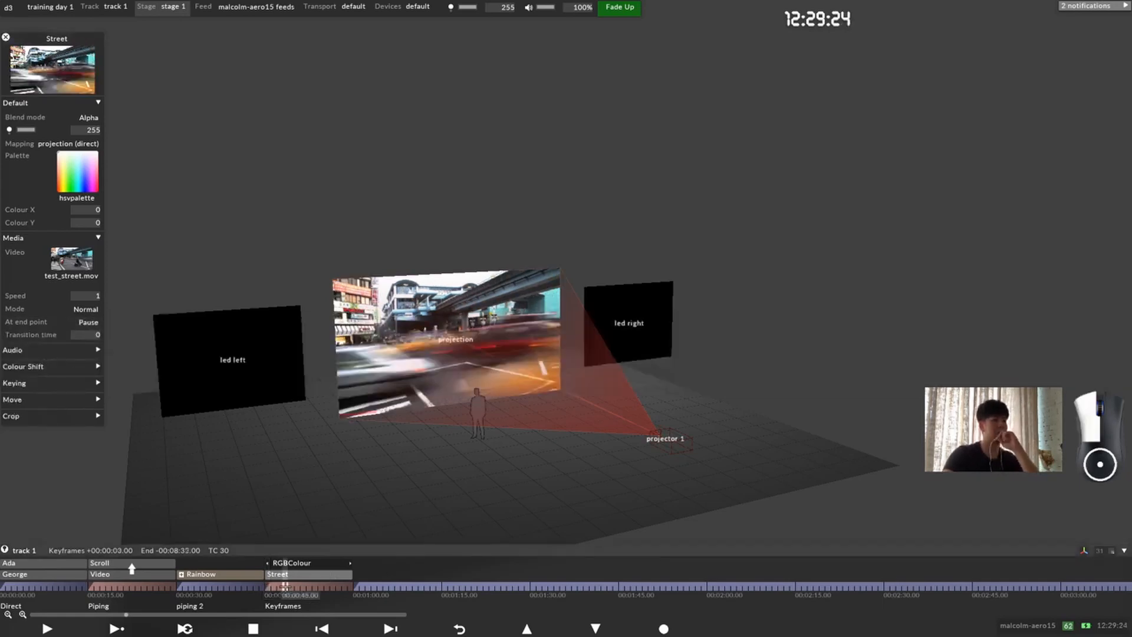
key(space)
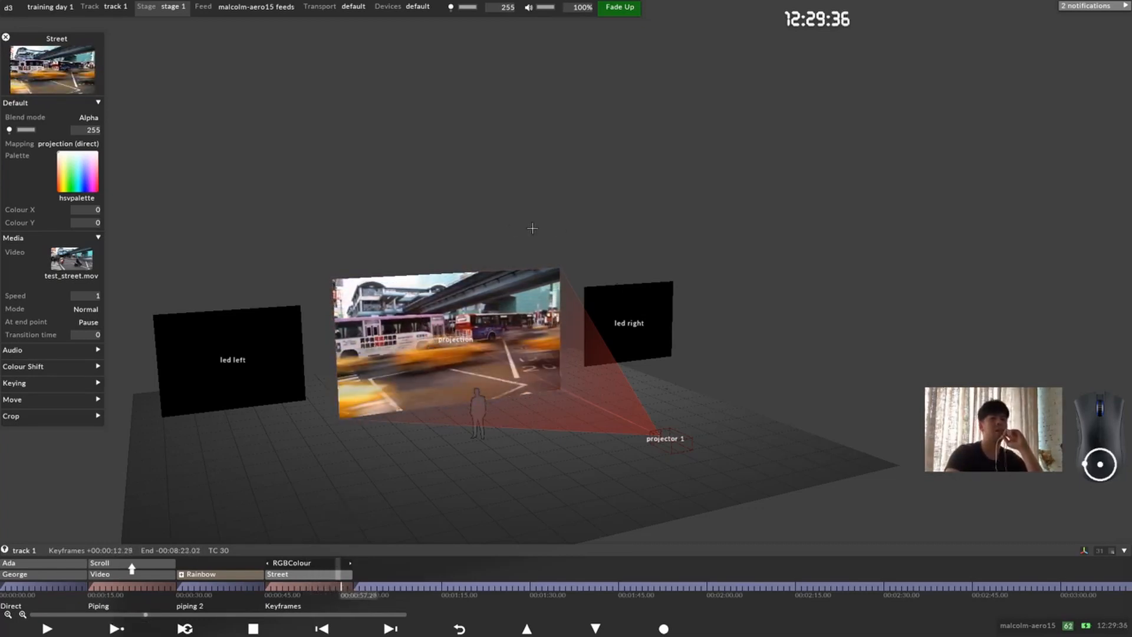
click(312, 576)
click(312, 577)
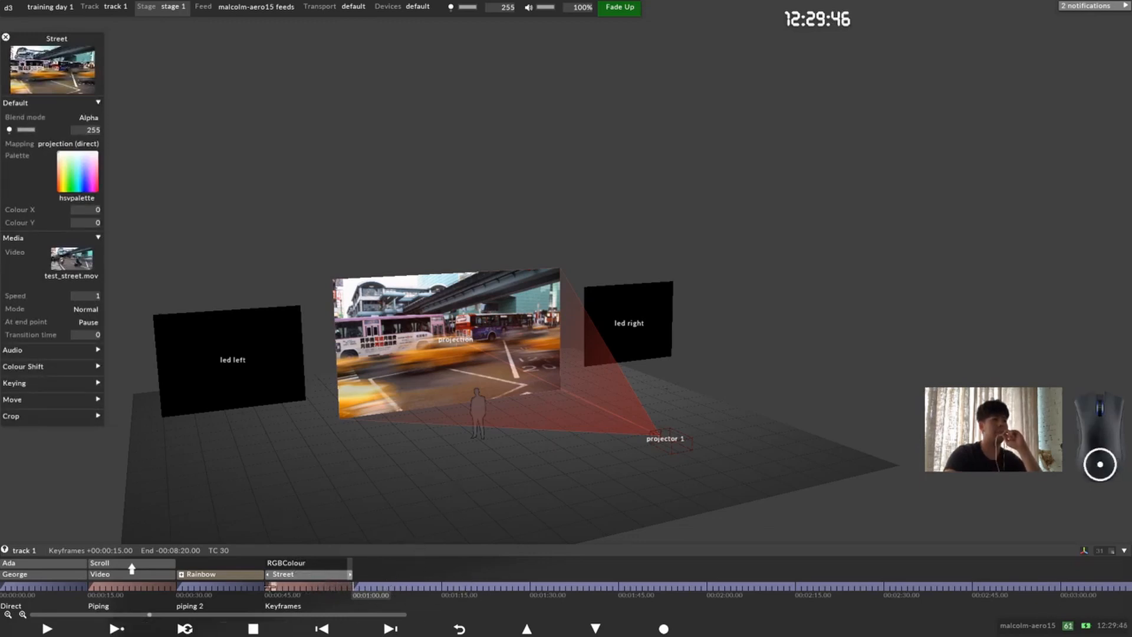
Step: Return the playhead to 00:00:45.00 and set the Street layer's end point behaviour to Loop
click(270, 585)
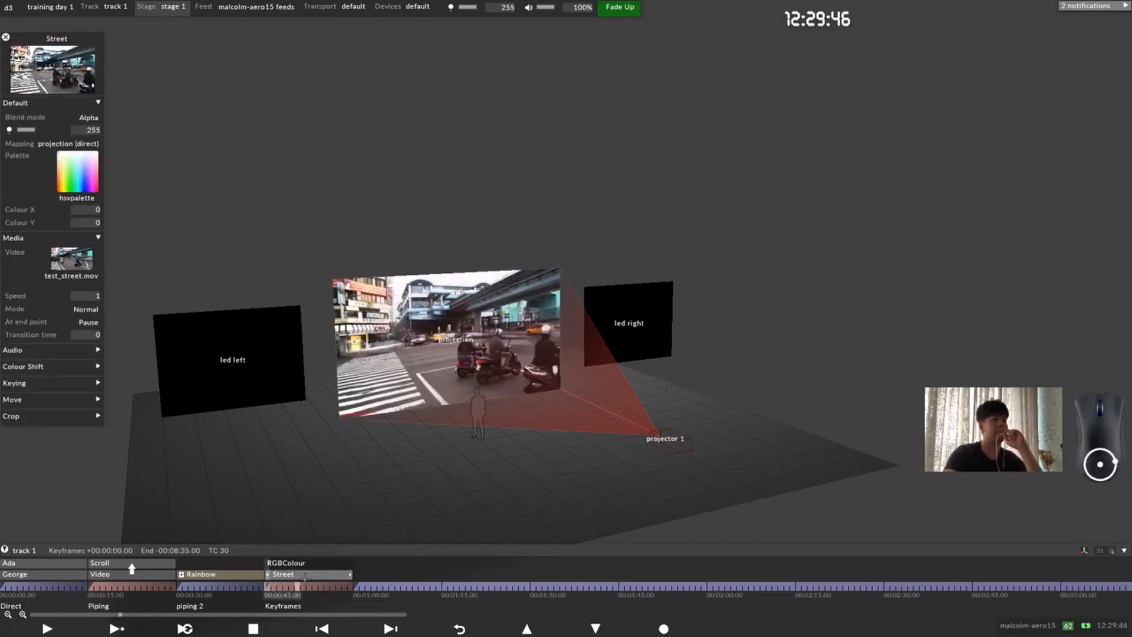
click(89, 322)
click(291, 338)
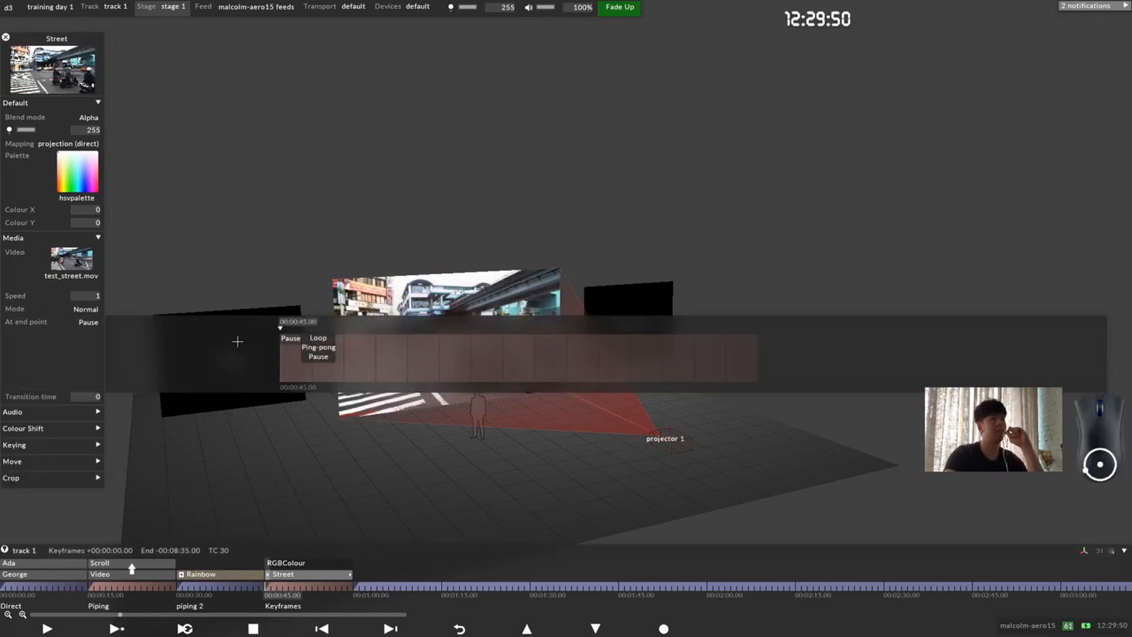
click(318, 337)
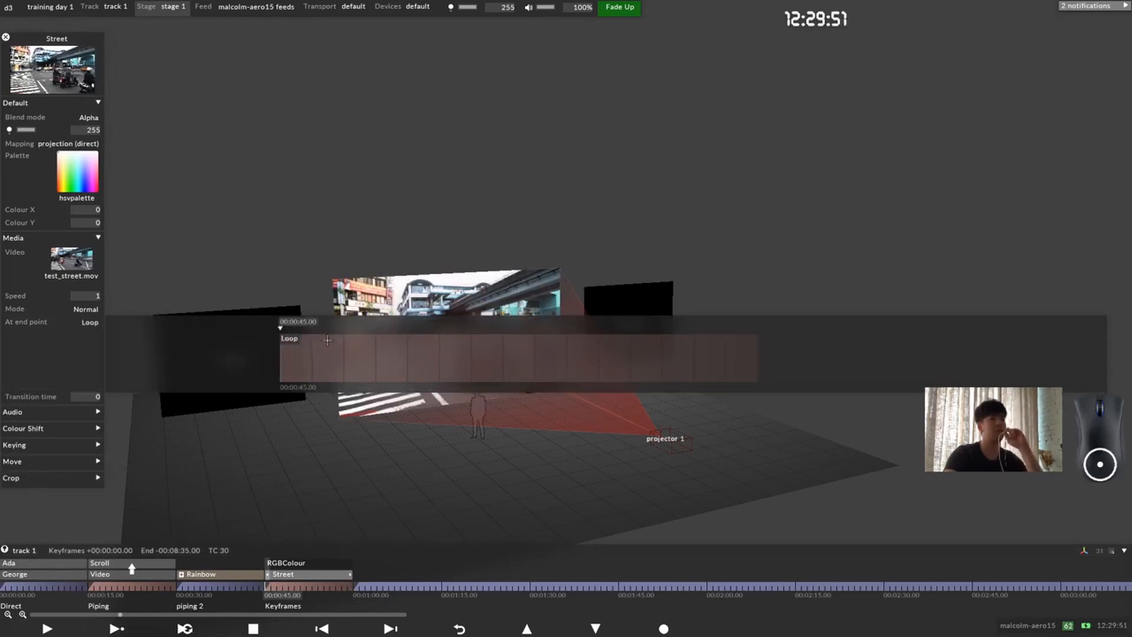
Step: Set the Street layer's playback mode to Locked at 00:00:45.00
click(83, 309)
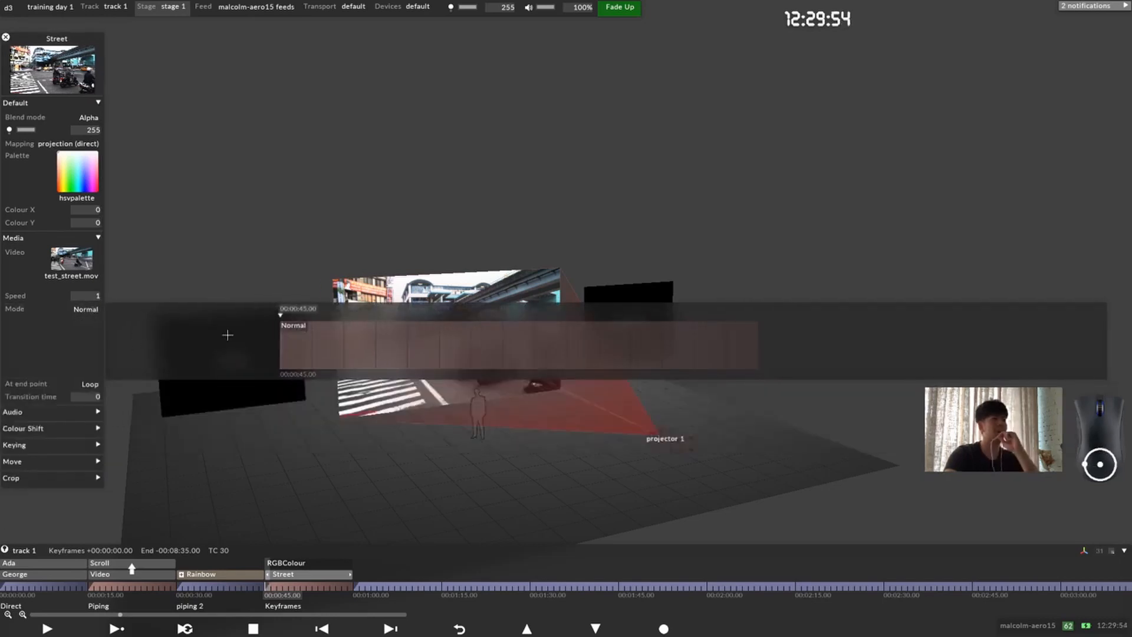
click(289, 326)
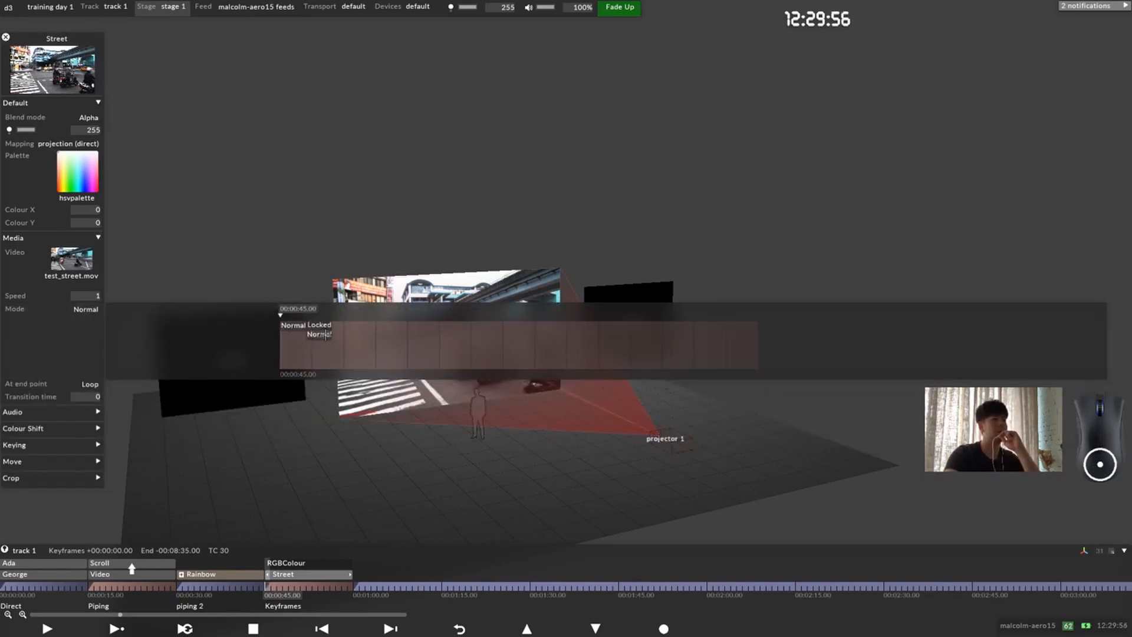
click(326, 326)
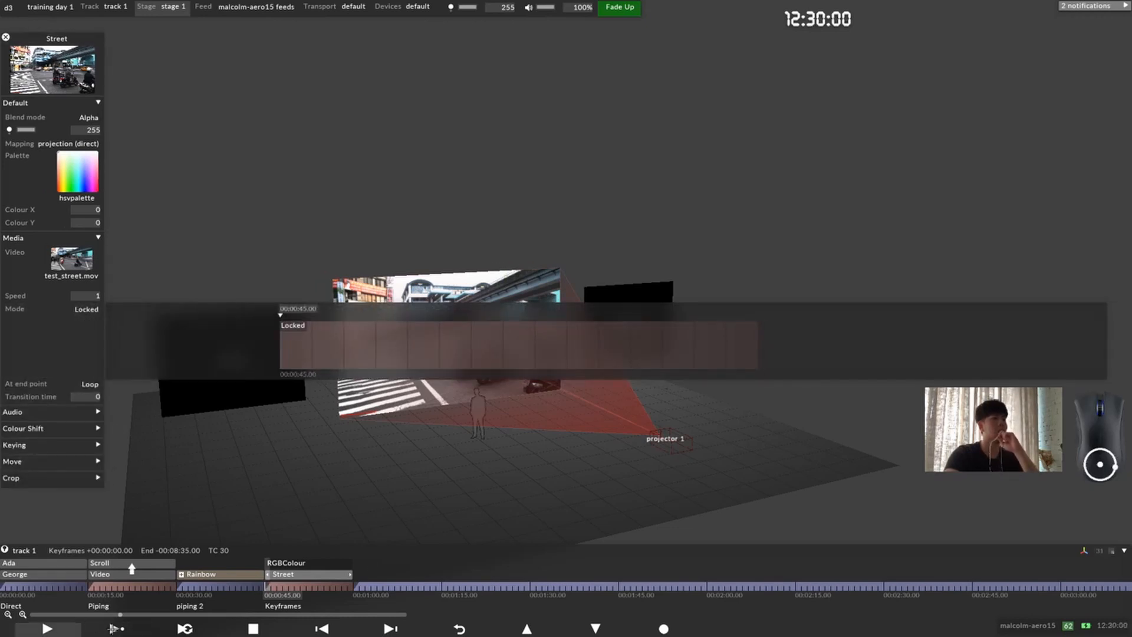
Step: Play the track and jump between points in the Keyframes section to preview the Street video in Locked mode
click(47, 629)
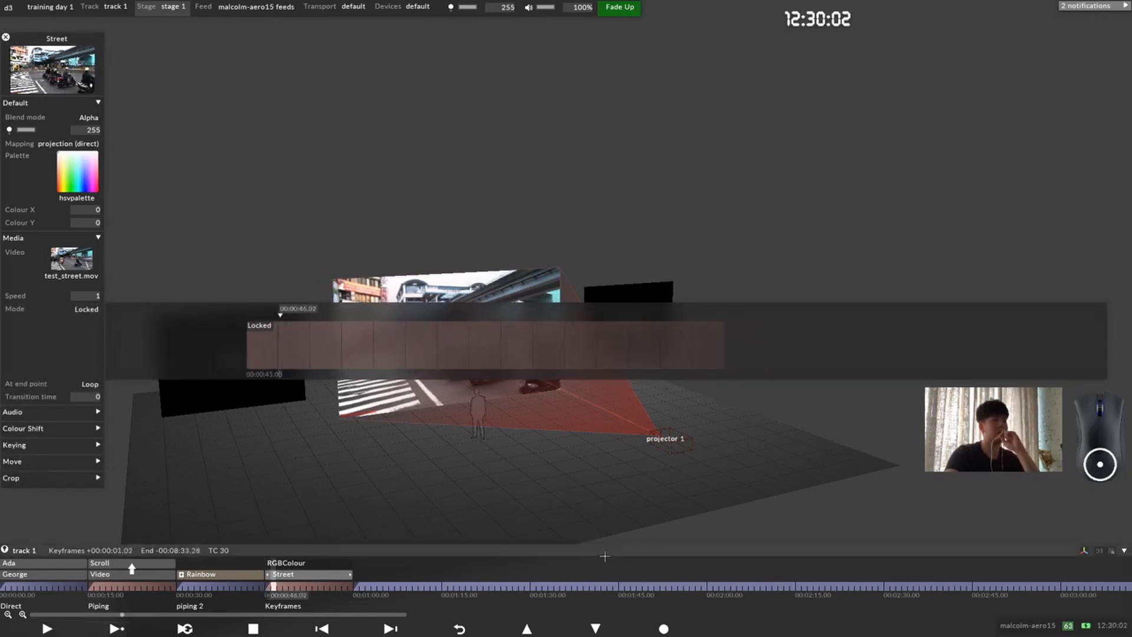
click(59, 352)
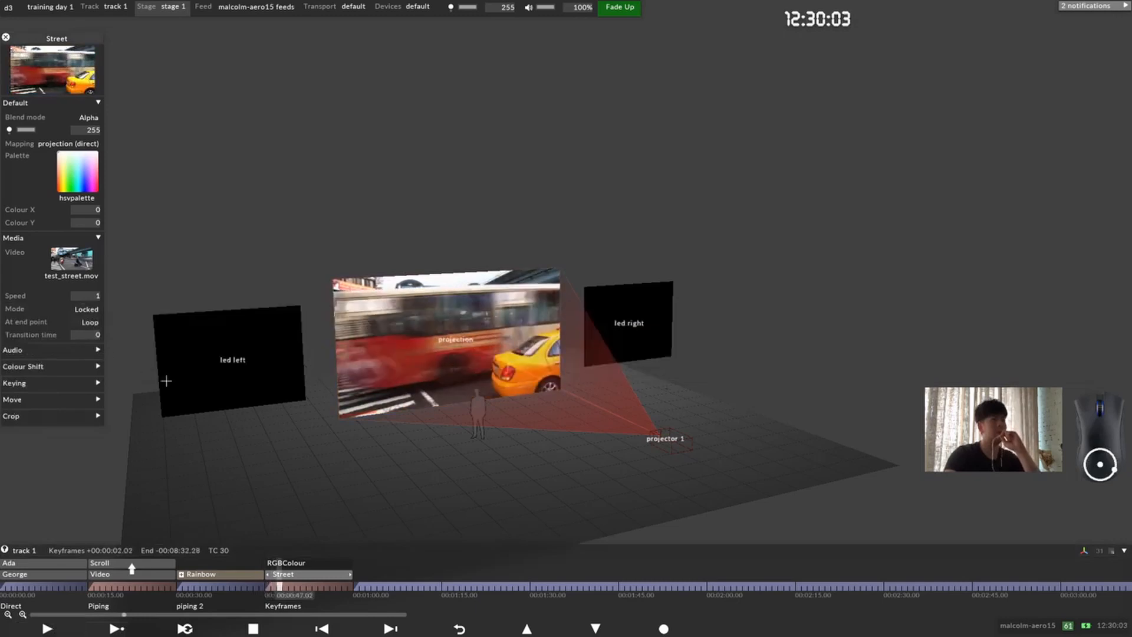
click(324, 589)
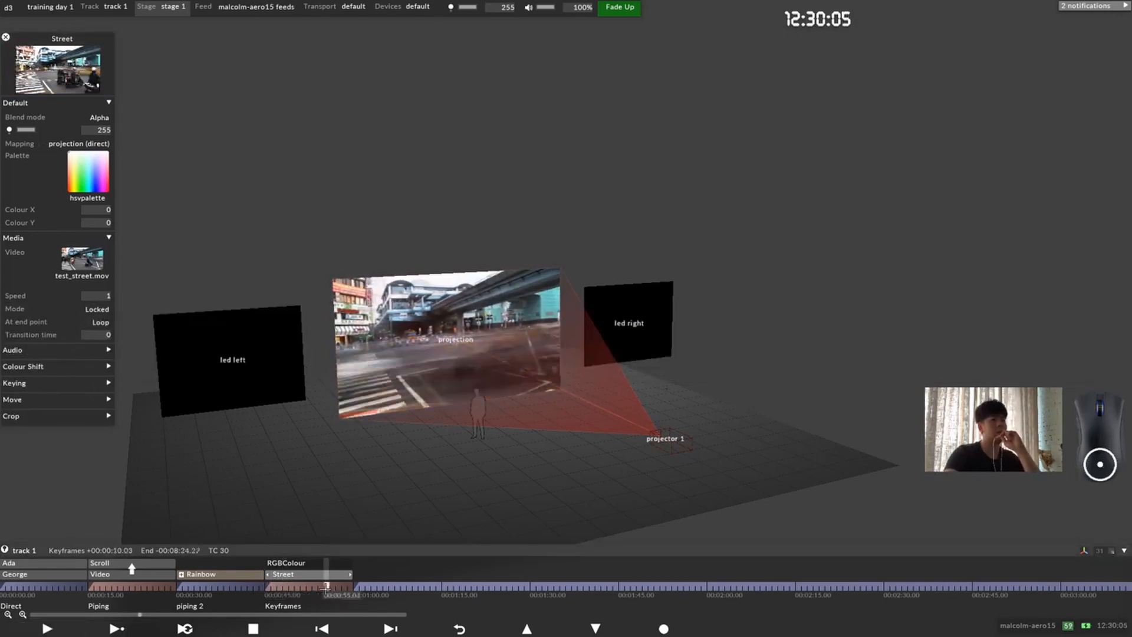
click(285, 588)
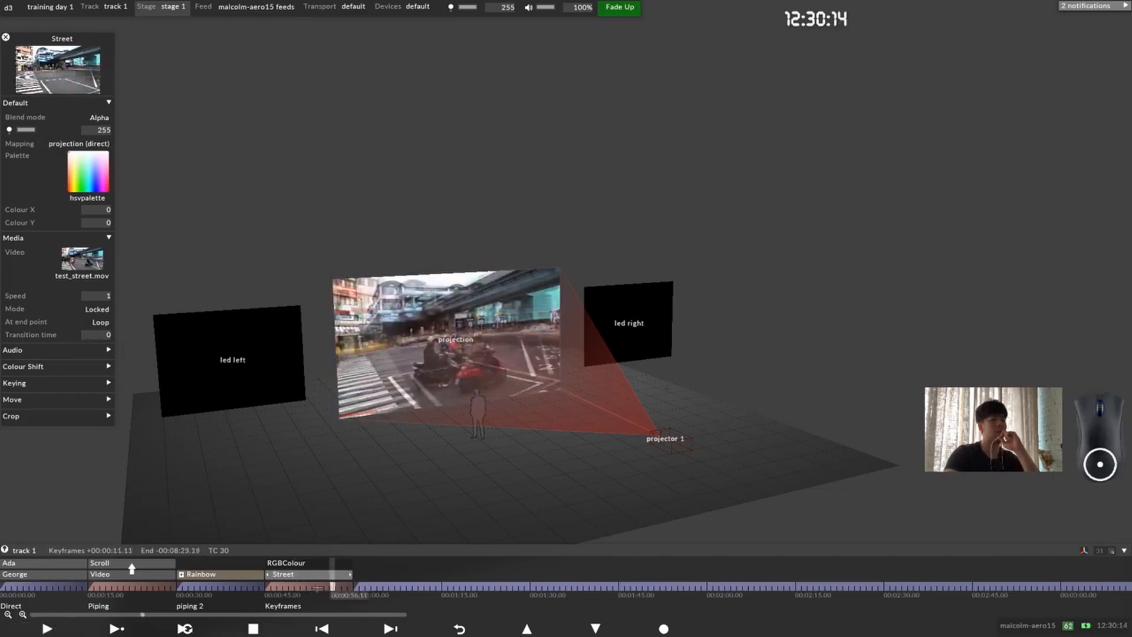
click(296, 588)
click(325, 588)
Step: Return the playhead to 00:00:45.00 and set the Street layer's playback mode to Normal
click(298, 588)
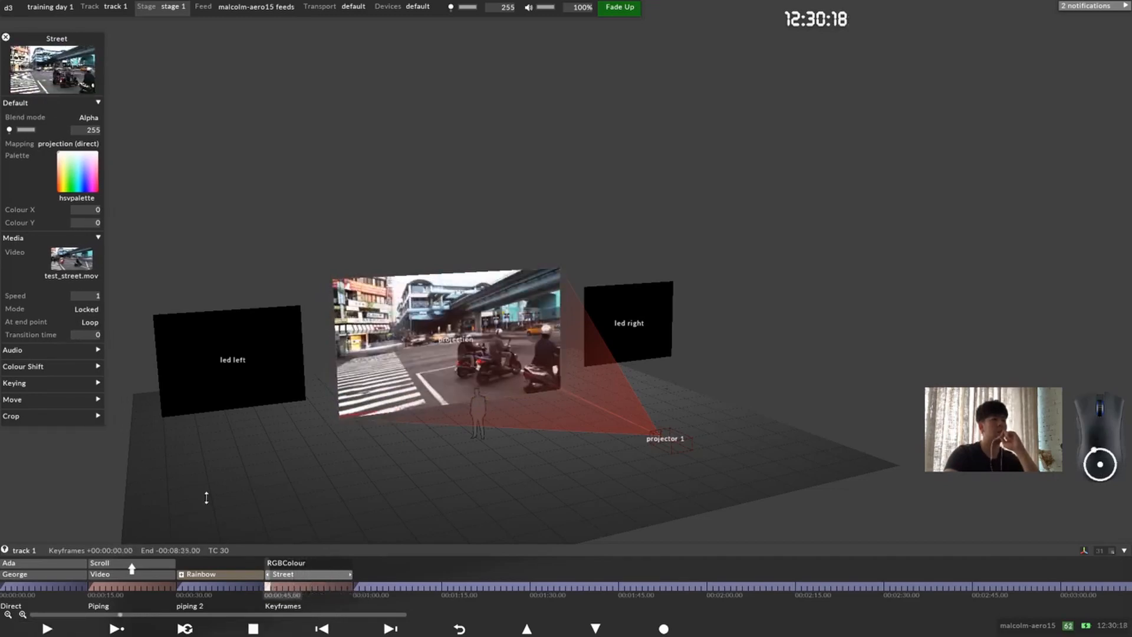
click(18, 309)
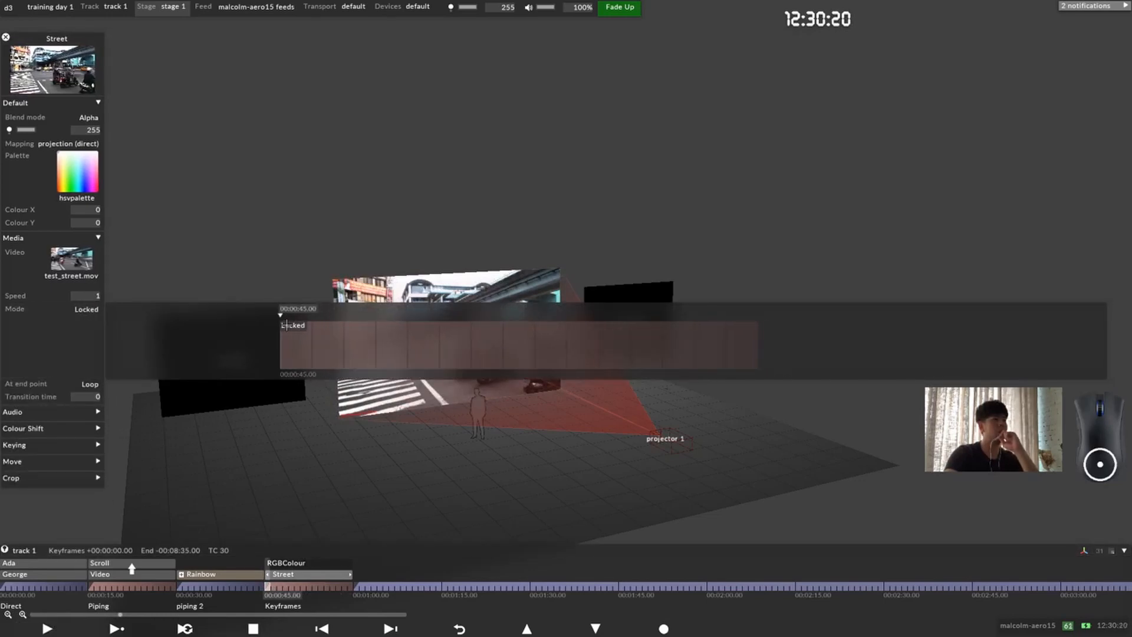
click(318, 335)
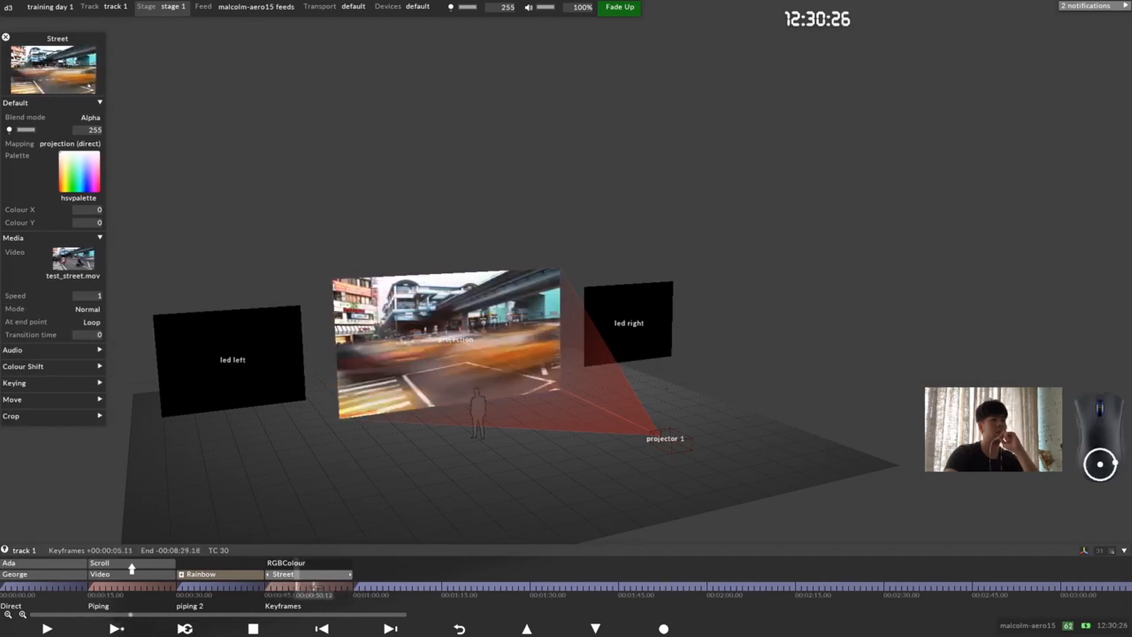
Step: Jump back and forth within the Keyframes section and beyond it to preview the Street video in Normal mode
click(271, 587)
click(321, 587)
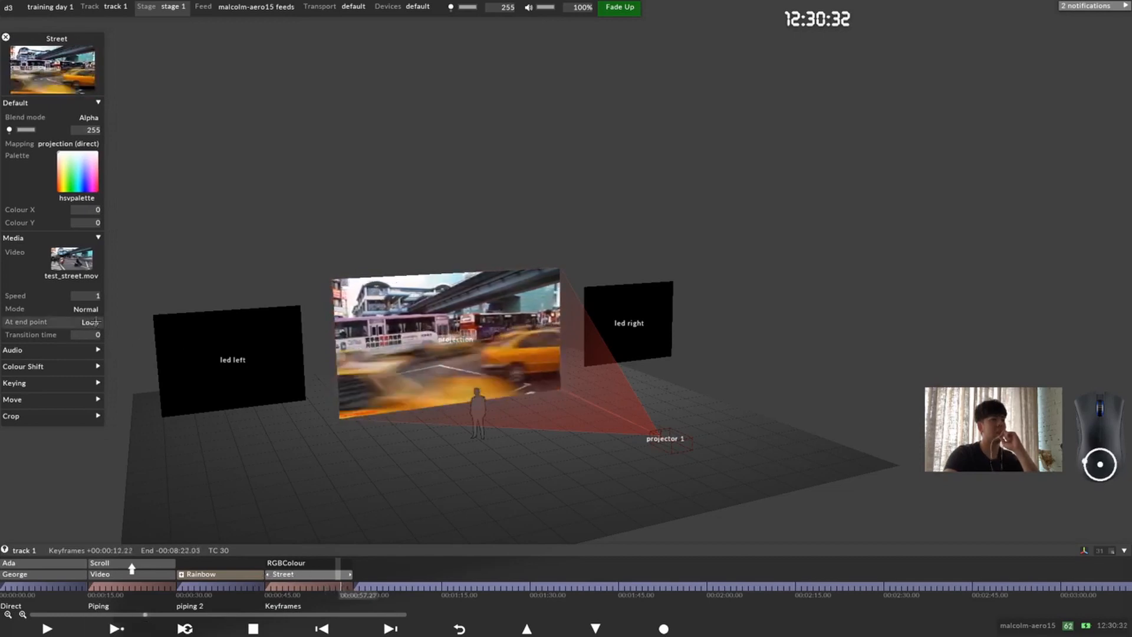
click(291, 587)
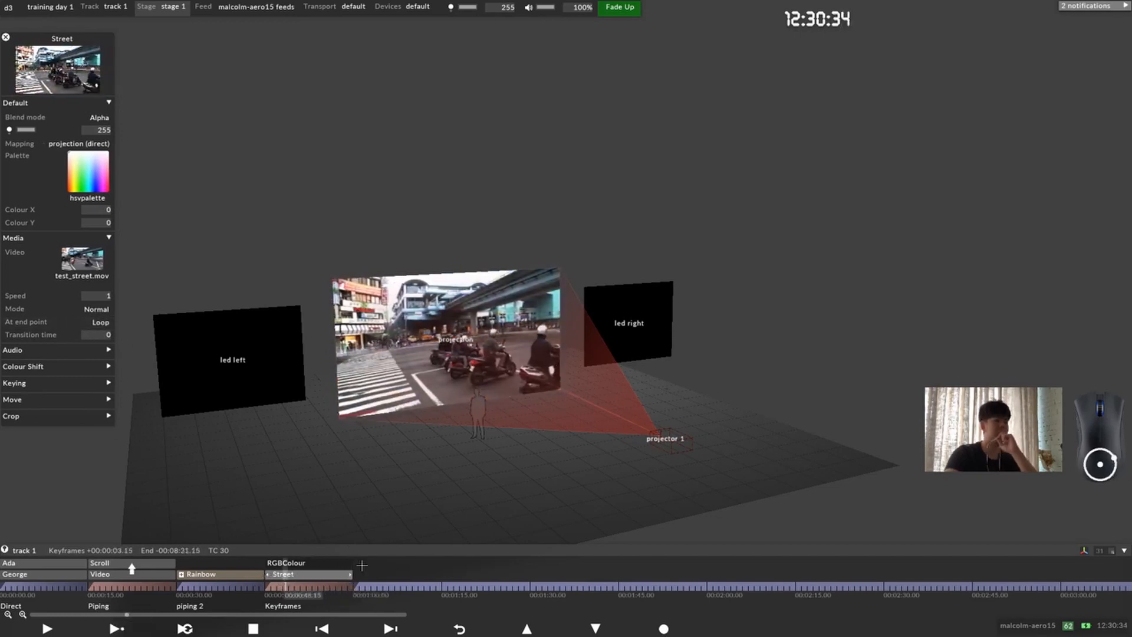
click(332, 587)
click(285, 587)
click(332, 587)
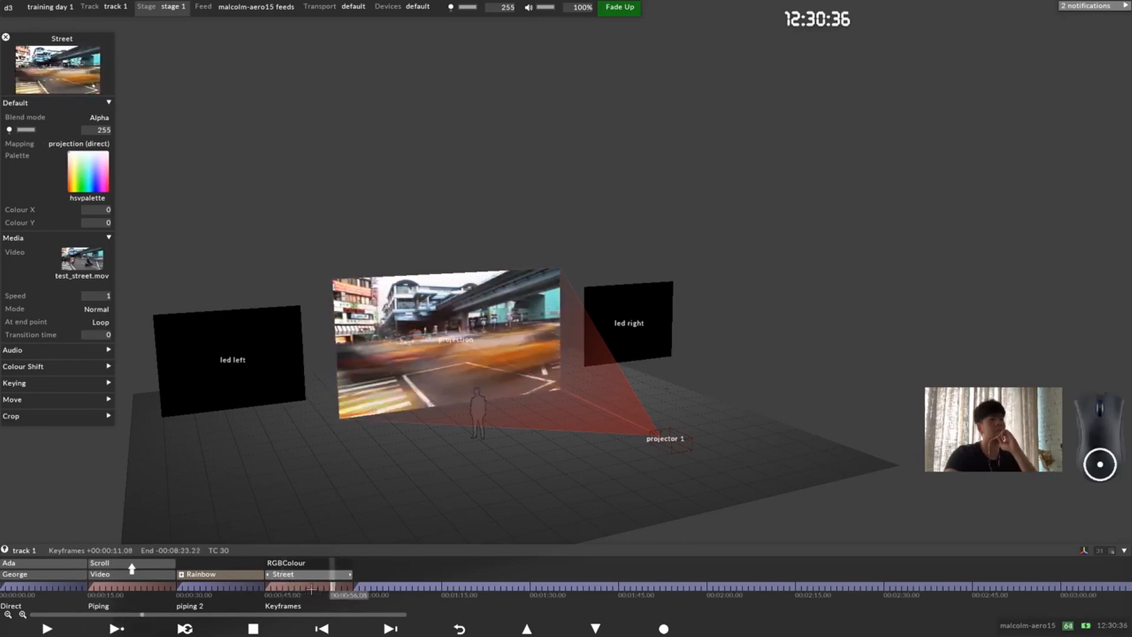
click(294, 587)
click(361, 580)
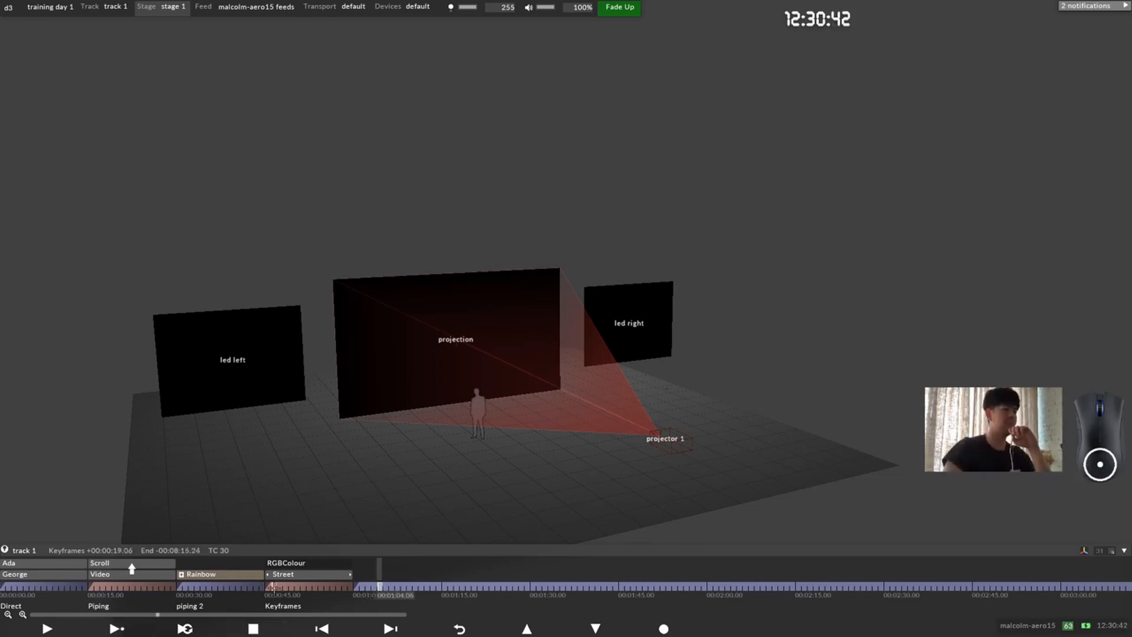
Step: Return the playhead to 00:00:45.00 and set the Street layer's playback mode back to Locked
click(273, 586)
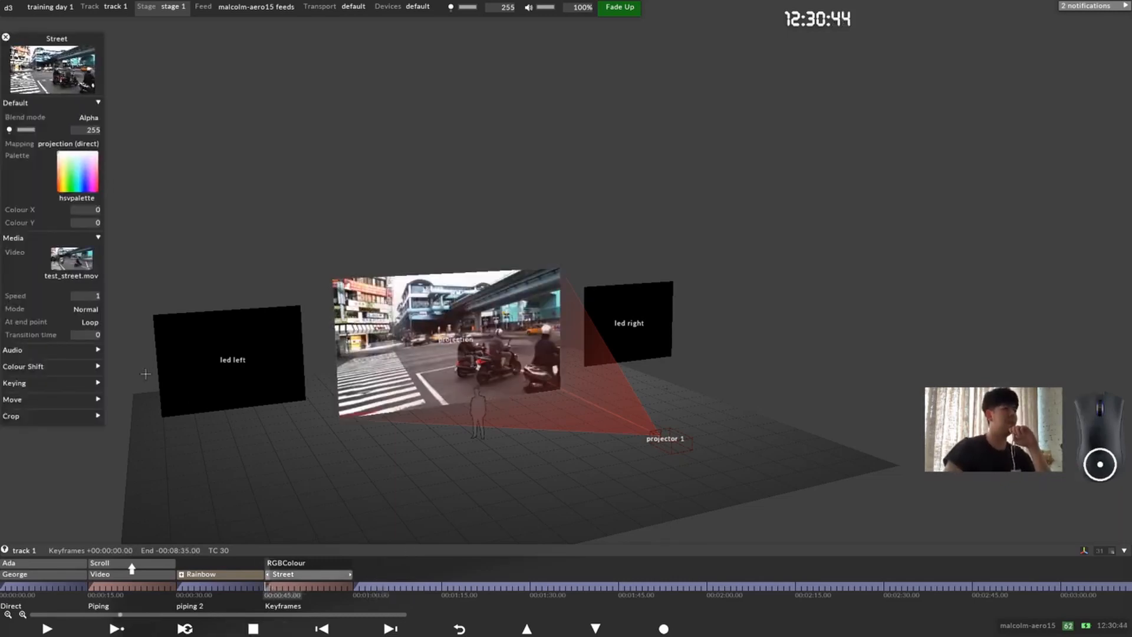
click(18, 309)
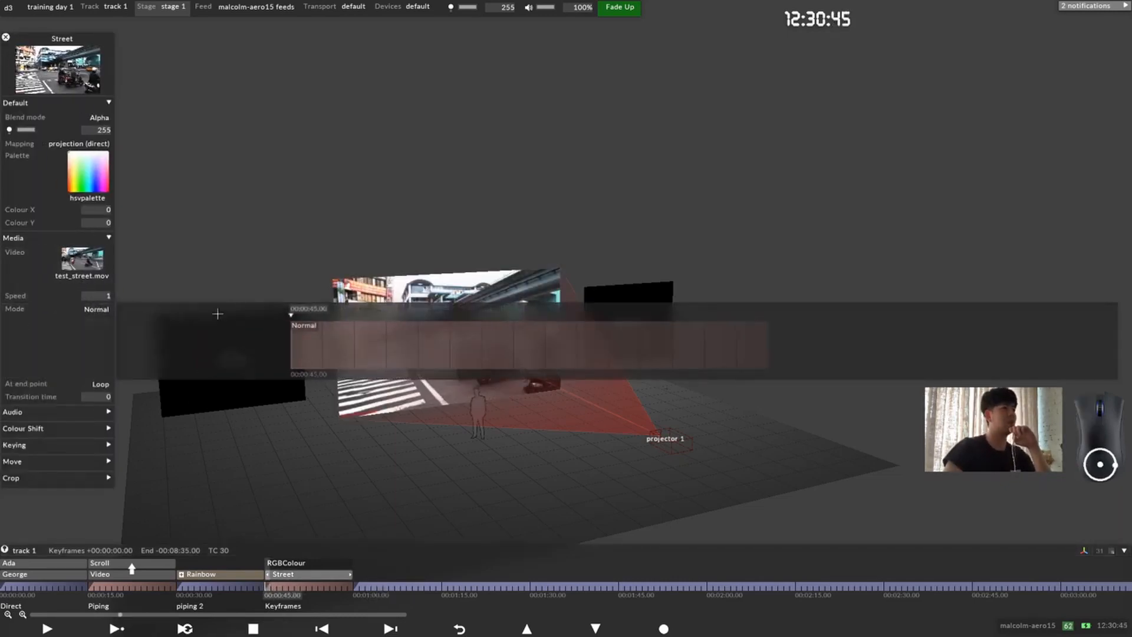
click(318, 325)
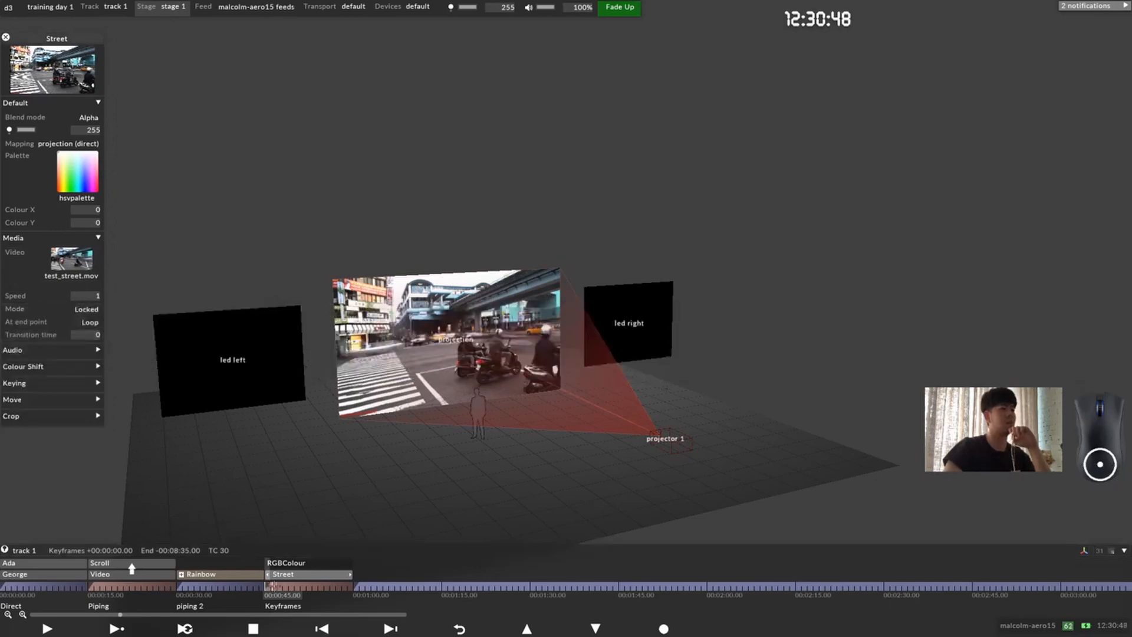
Step: Split the Keyframes section at 00:00:50.00
click(309, 585)
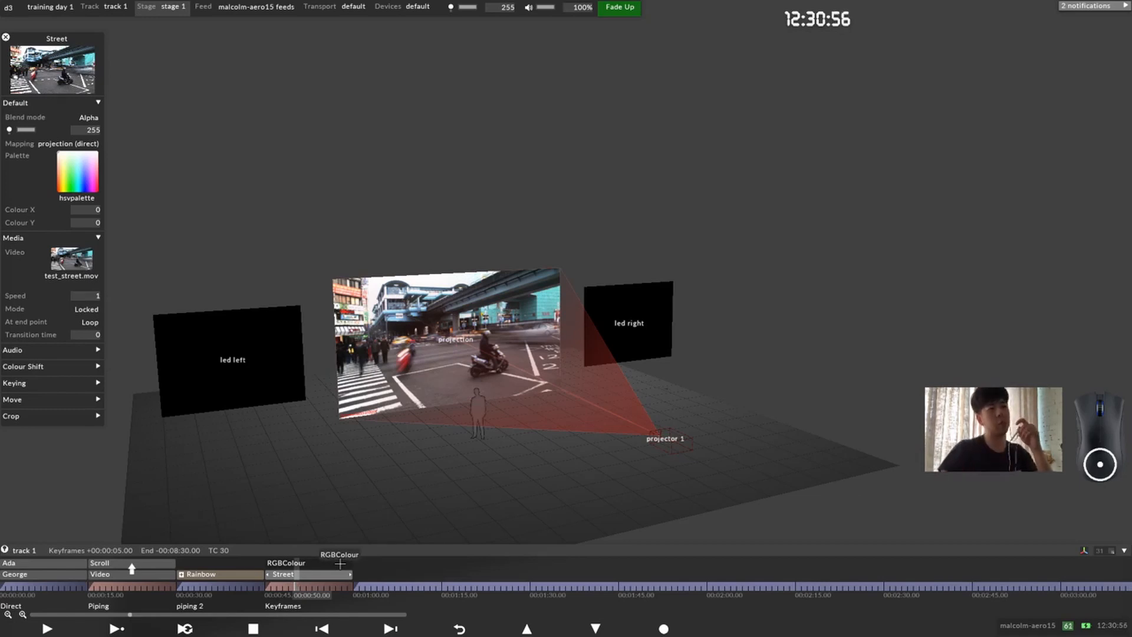
drag(341, 564, 287, 566)
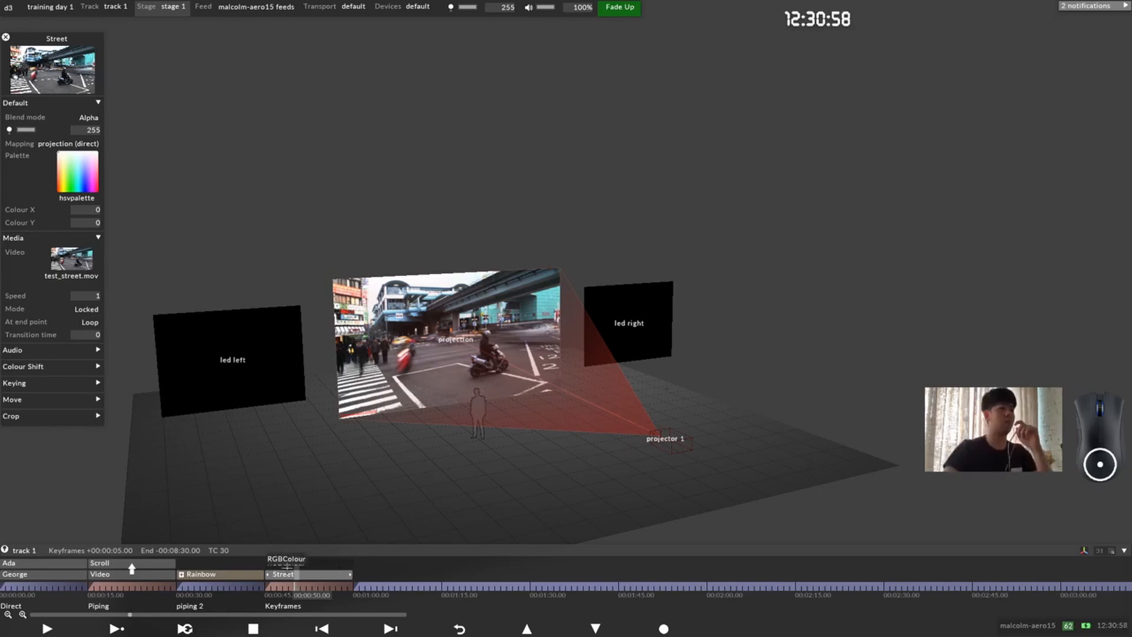
key(alt+s)
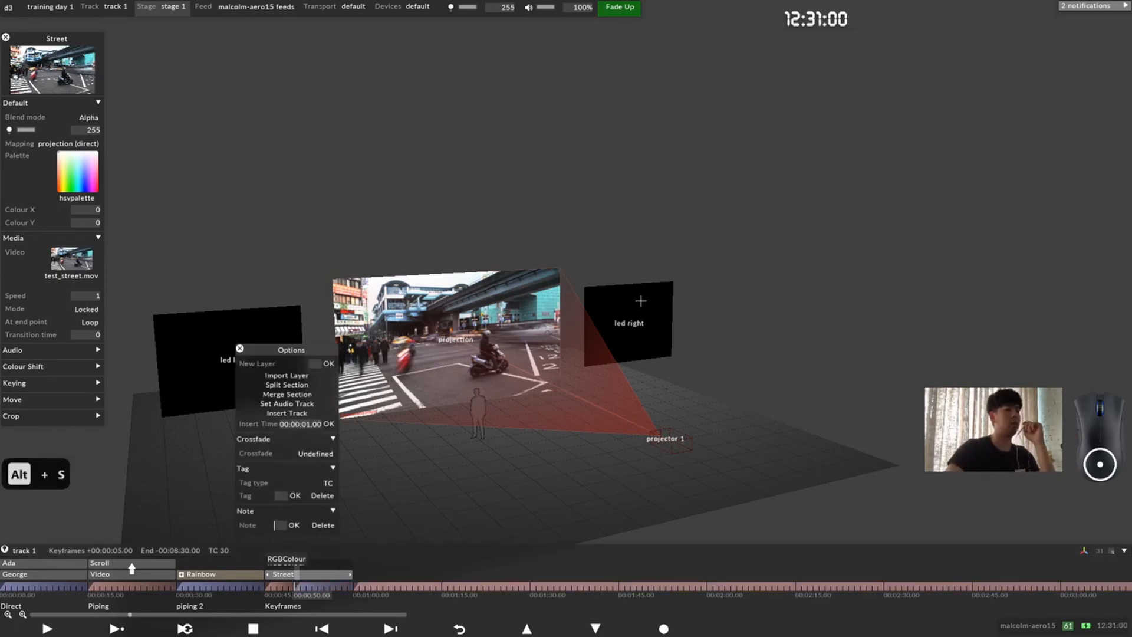
click(241, 352)
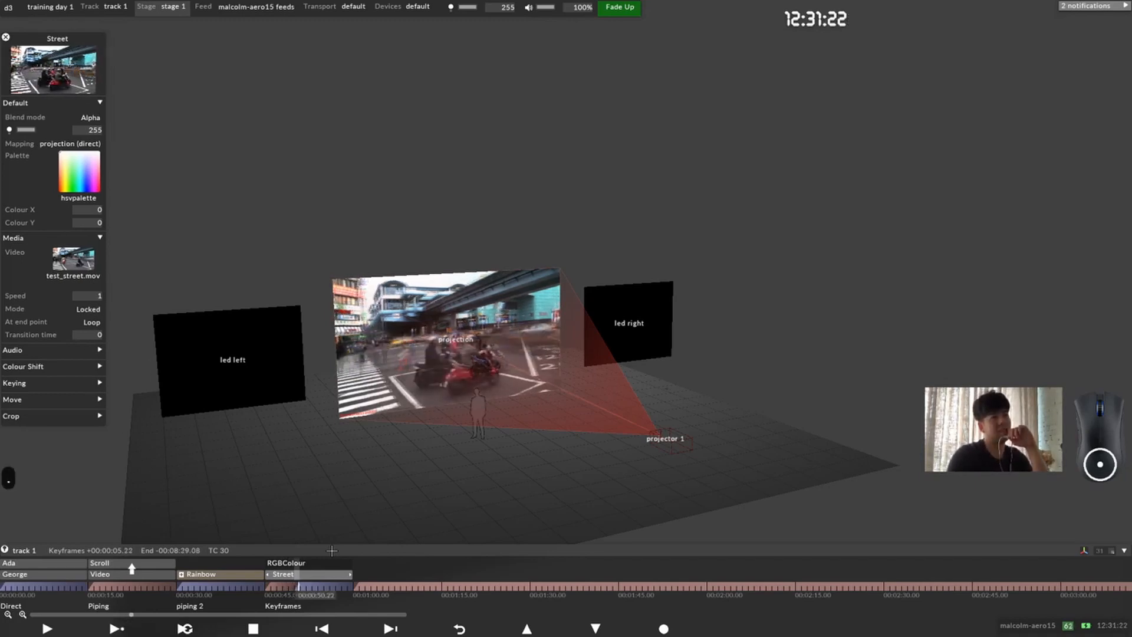
Step: Jump repeatedly back to the section break at 00:00:50.00 and preview how the locked Street video plays from there
key(comma)
key(comma)
key(comma)
key(comma)
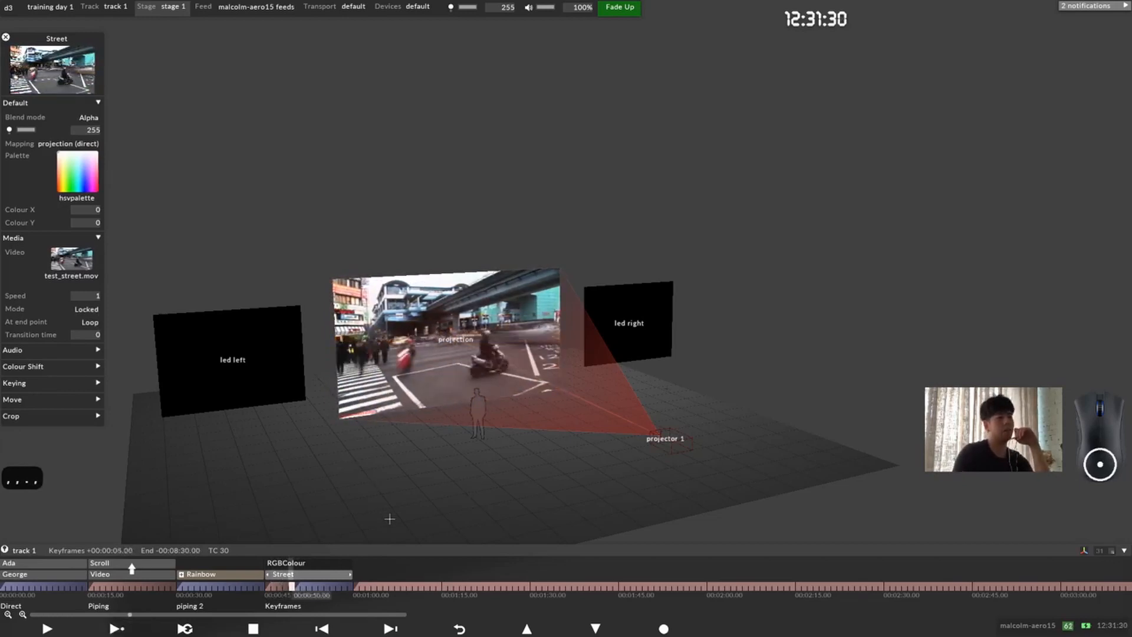
key(Return)
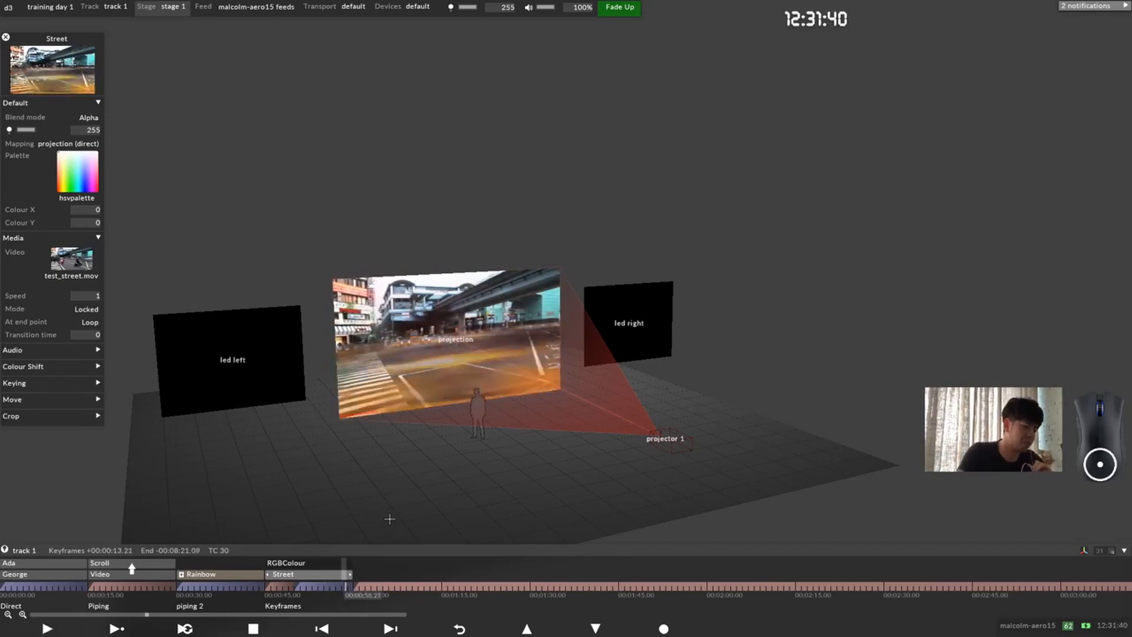
key(Return)
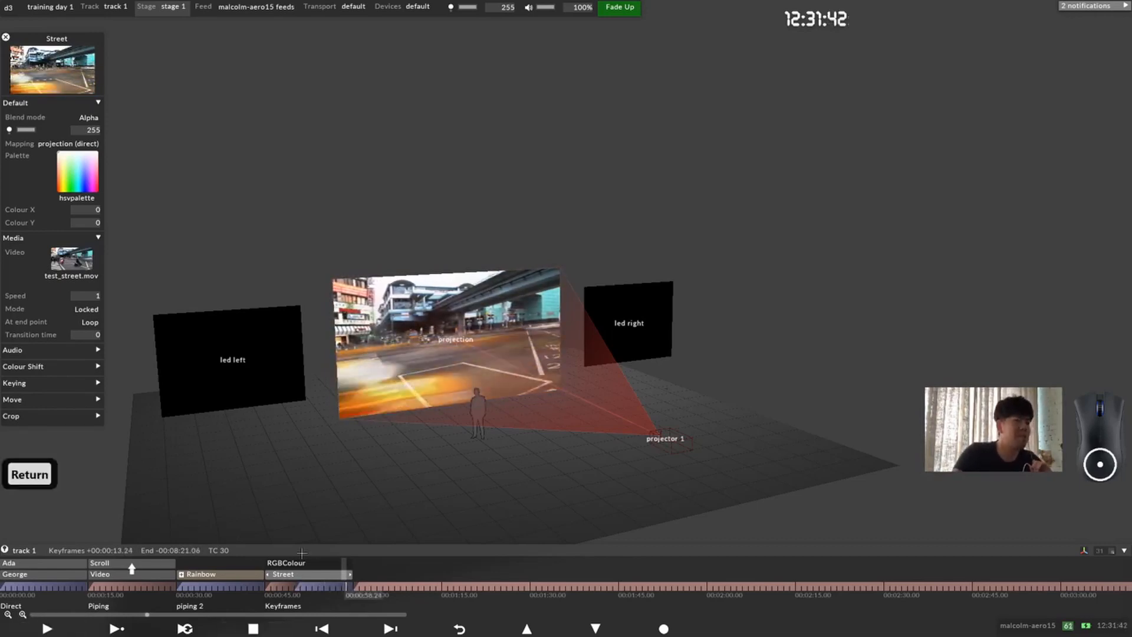
Step: Set the crossfade at the 00:00:50.00 section break to Fade with a value of 3
click(298, 587)
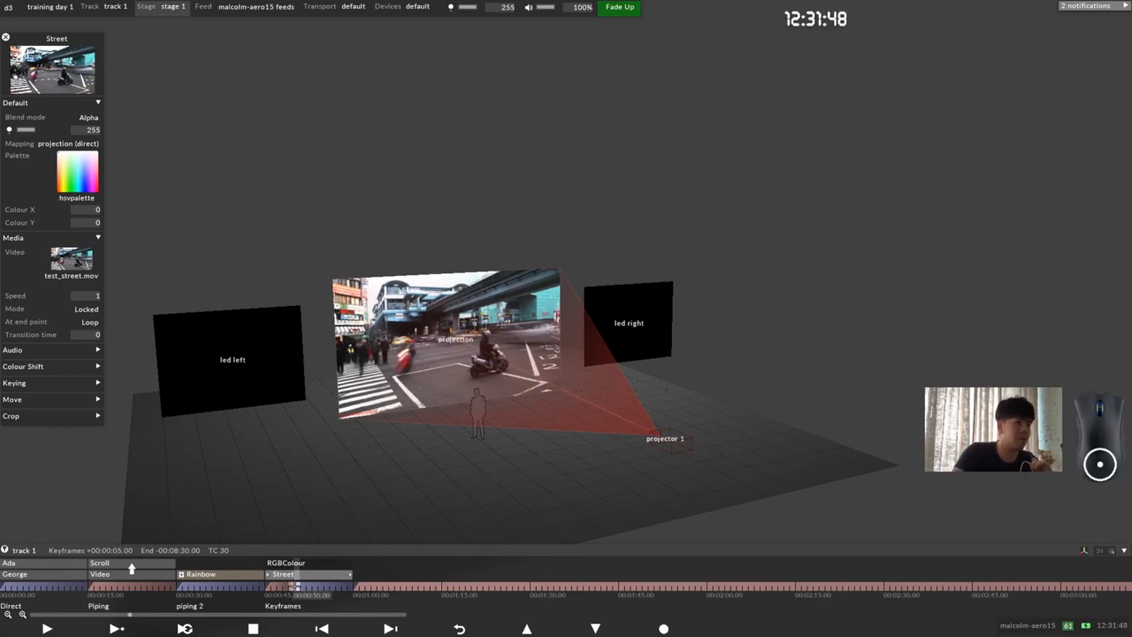
right_click(298, 586)
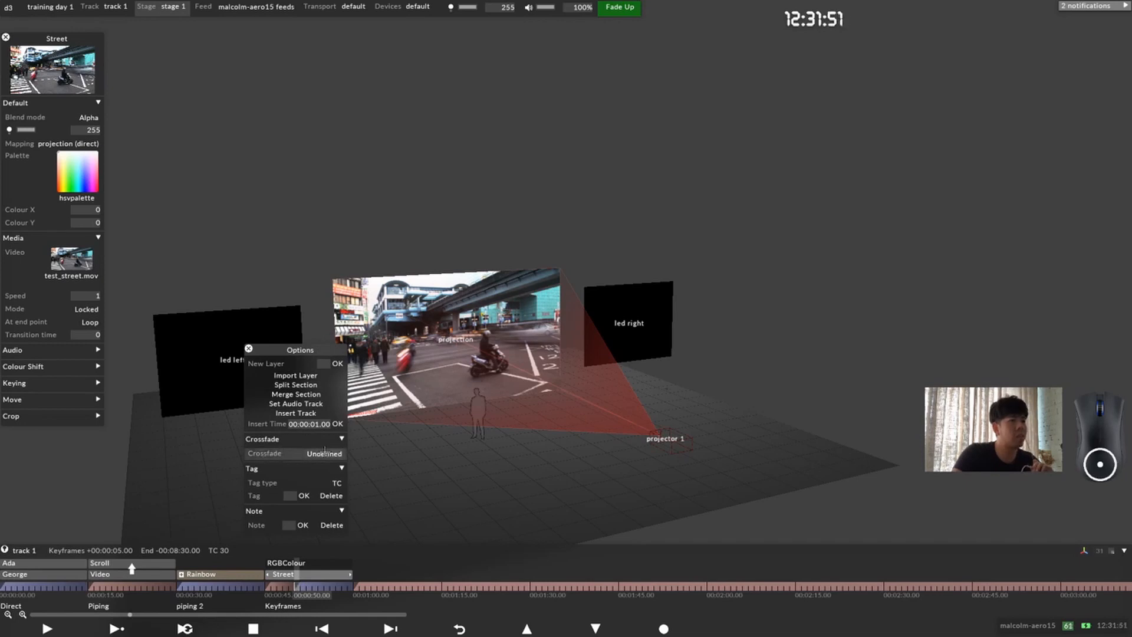
click(325, 452)
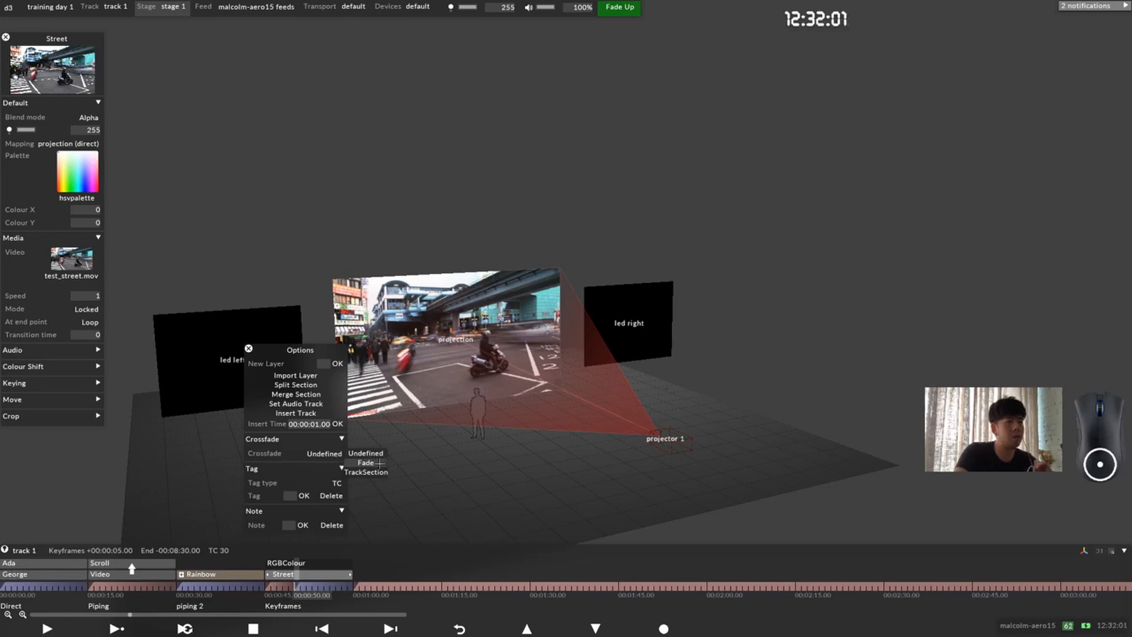
click(380, 463)
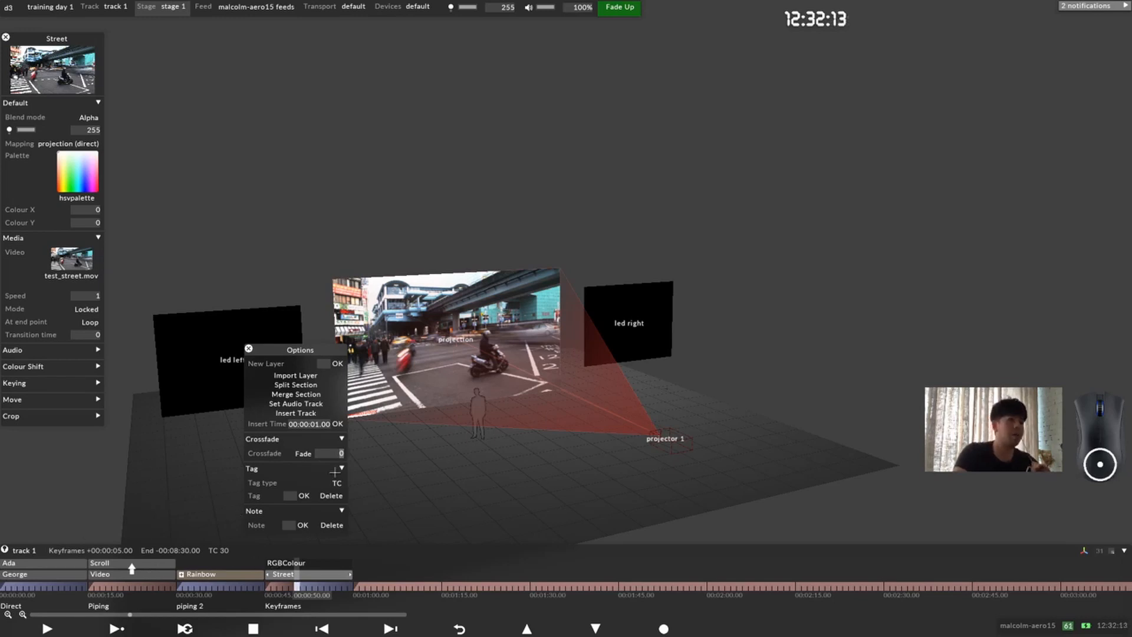
scroll(377, 459, up, 7)
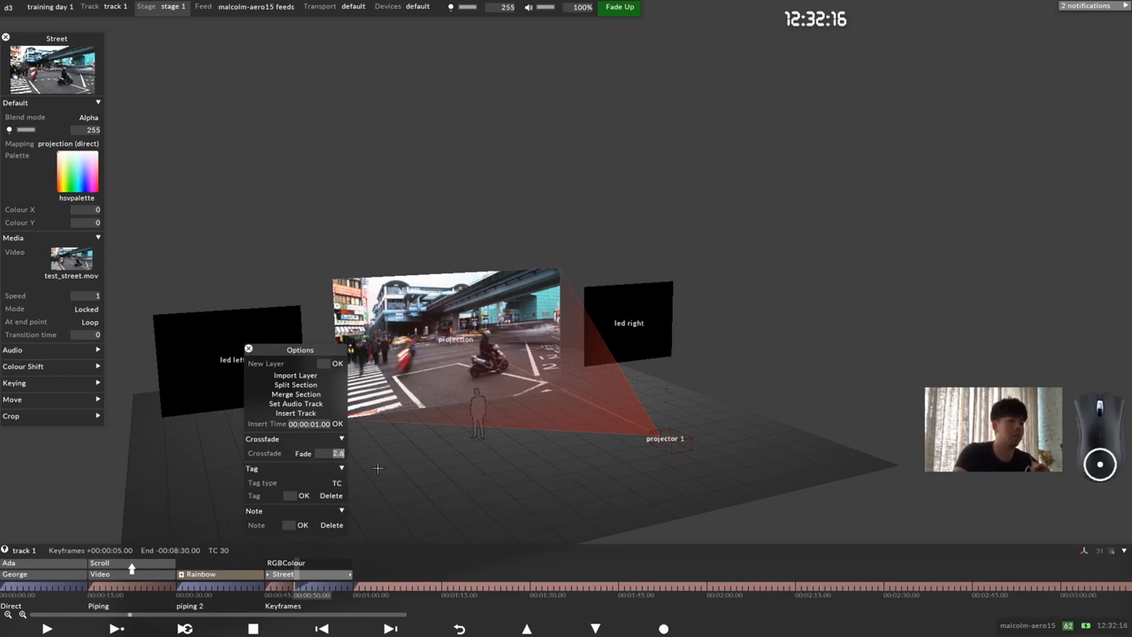
scroll(377, 473, down, 1)
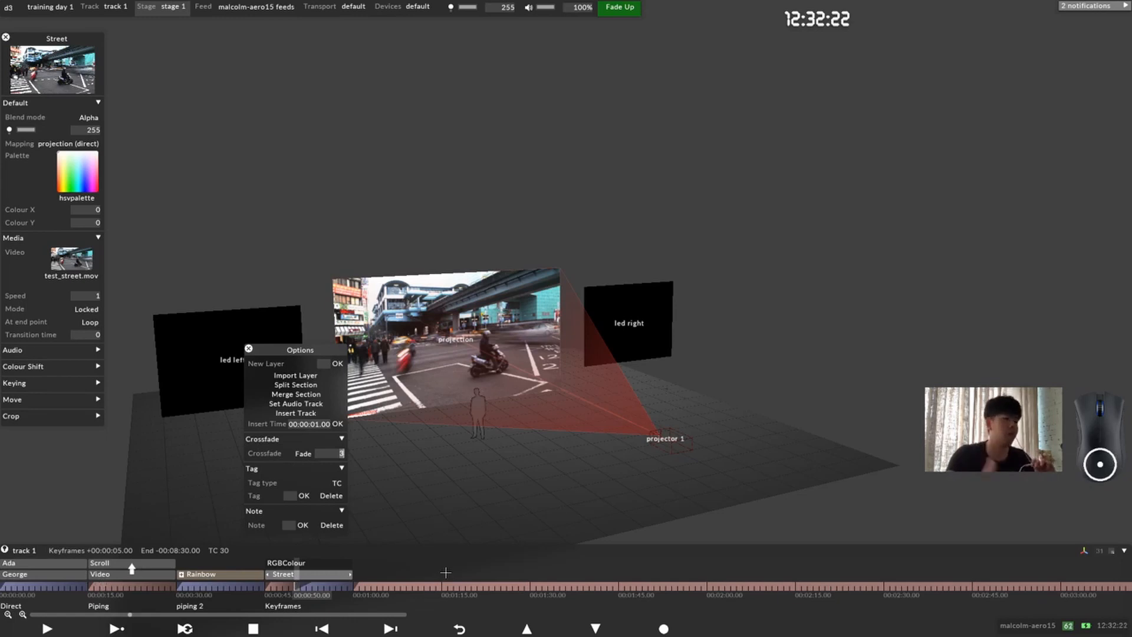
click(248, 349)
Step: Merge the section at 00:00:50.00 back into Keyframes and close the Street layer's editor
right_click(296, 587)
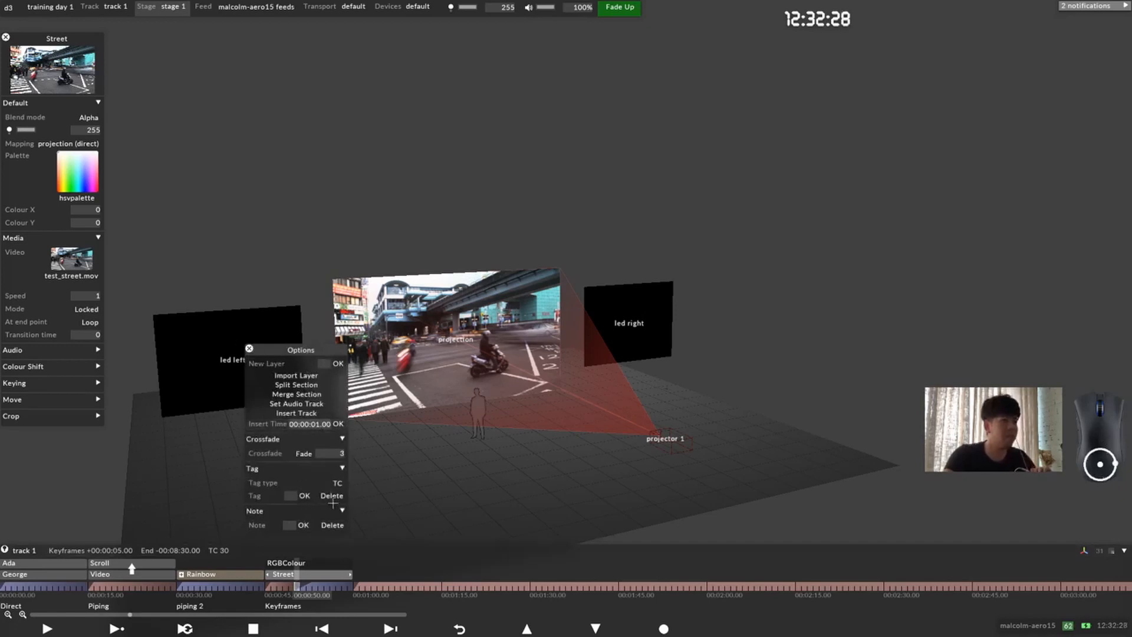
click(317, 397)
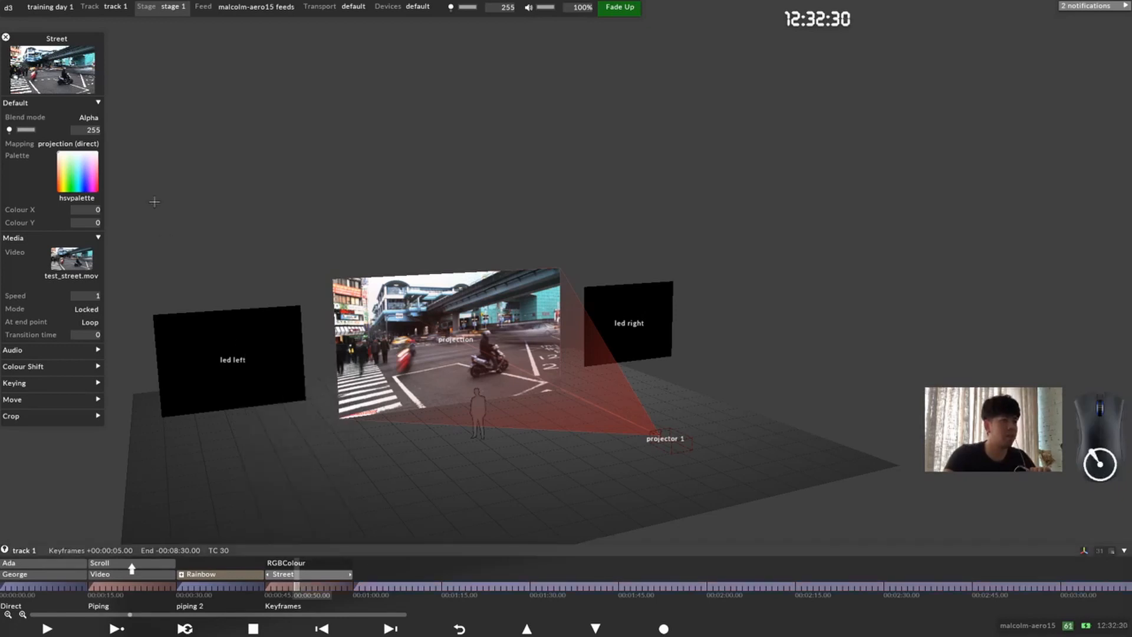
click(6, 37)
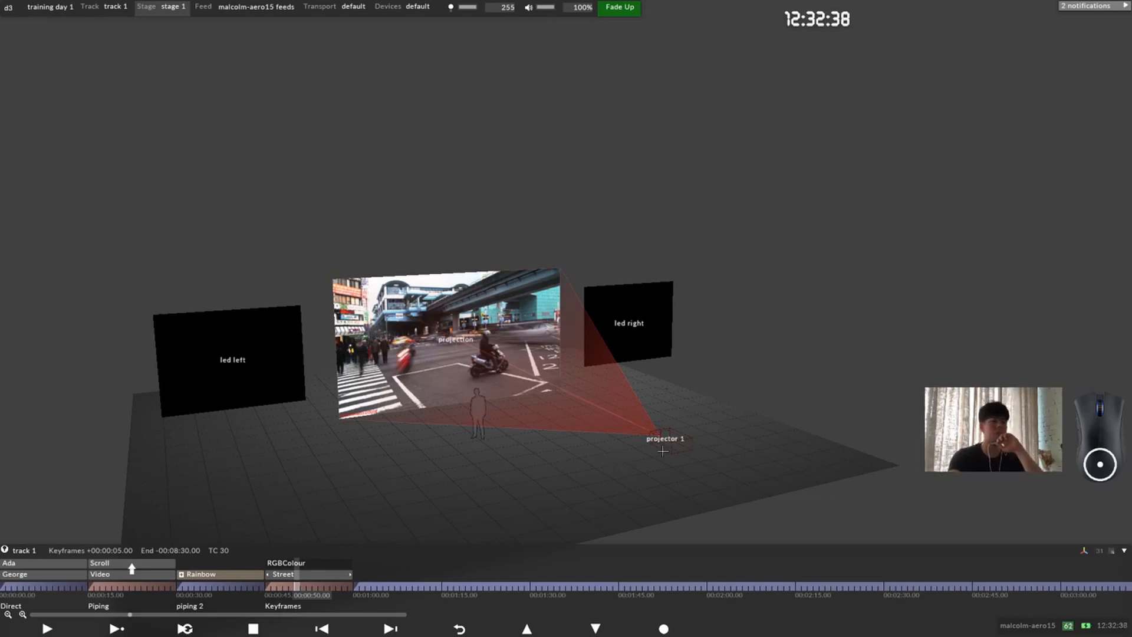
Step: Open the settings of track 1 and look over its rename, duplicate, lock and version options
click(384, 550)
drag(388, 458, 350, 293)
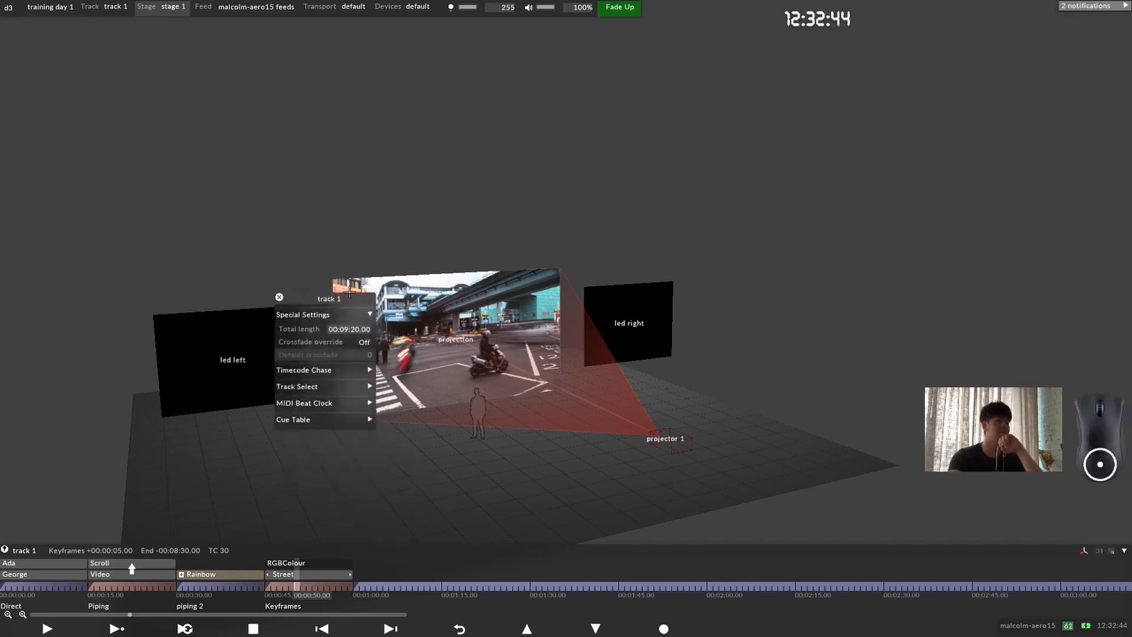
right_click(310, 546)
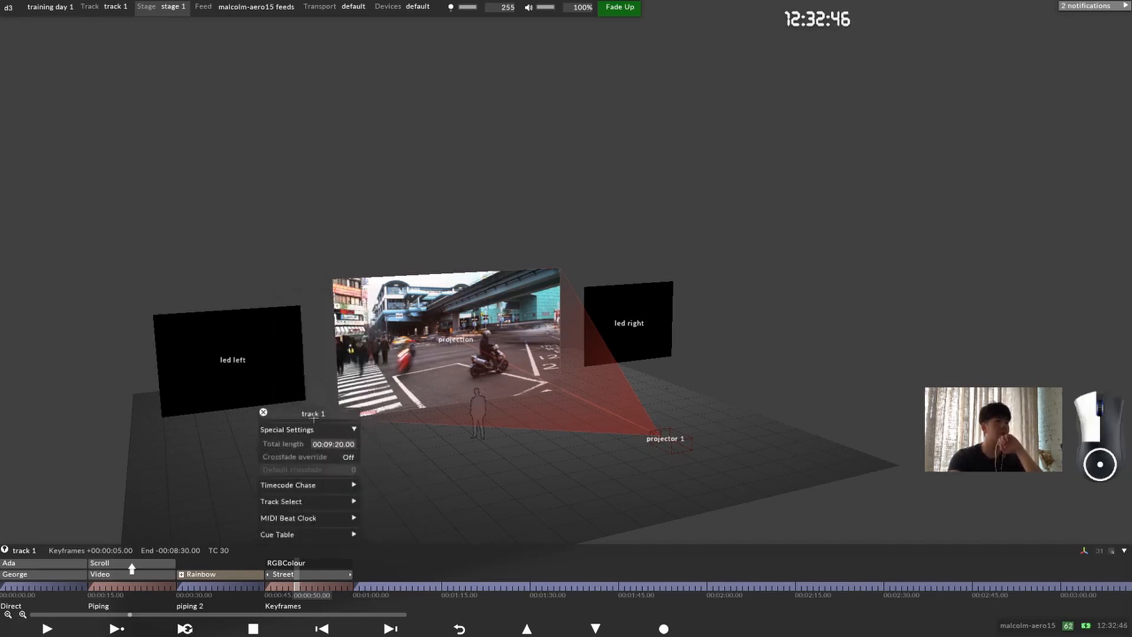
drag(310, 411, 318, 394)
right_click(319, 393)
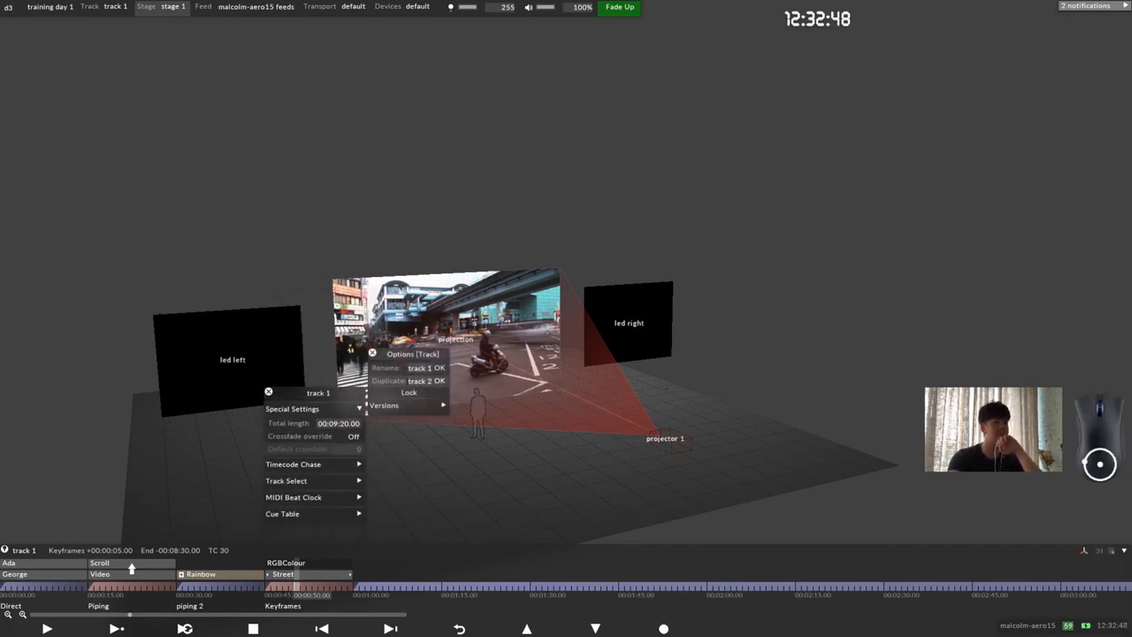
drag(315, 394, 340, 342)
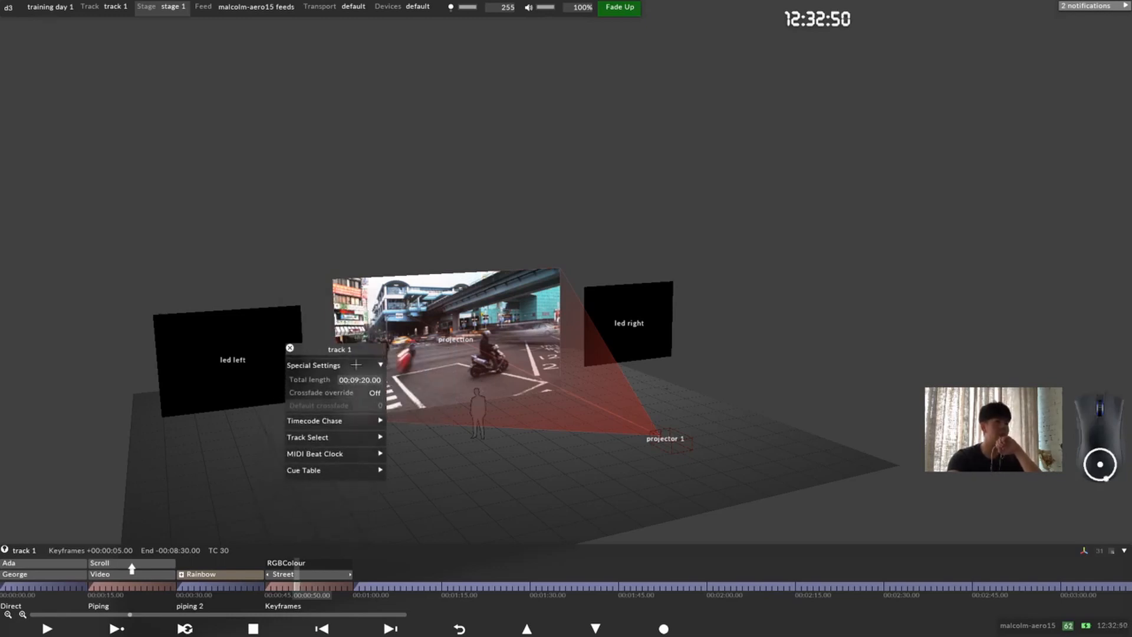
Step: Examine the total length, Timecode Chase, Track Select, MIDI Beat Clock and Cue Table settings of track 1
click(358, 380)
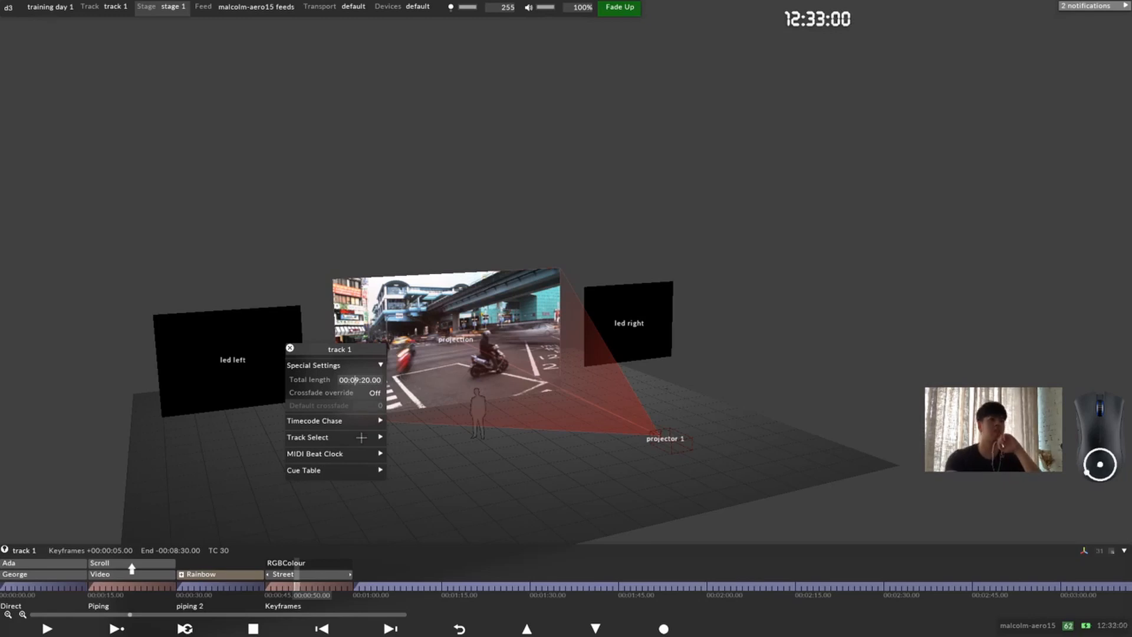
click(348, 417)
click(349, 418)
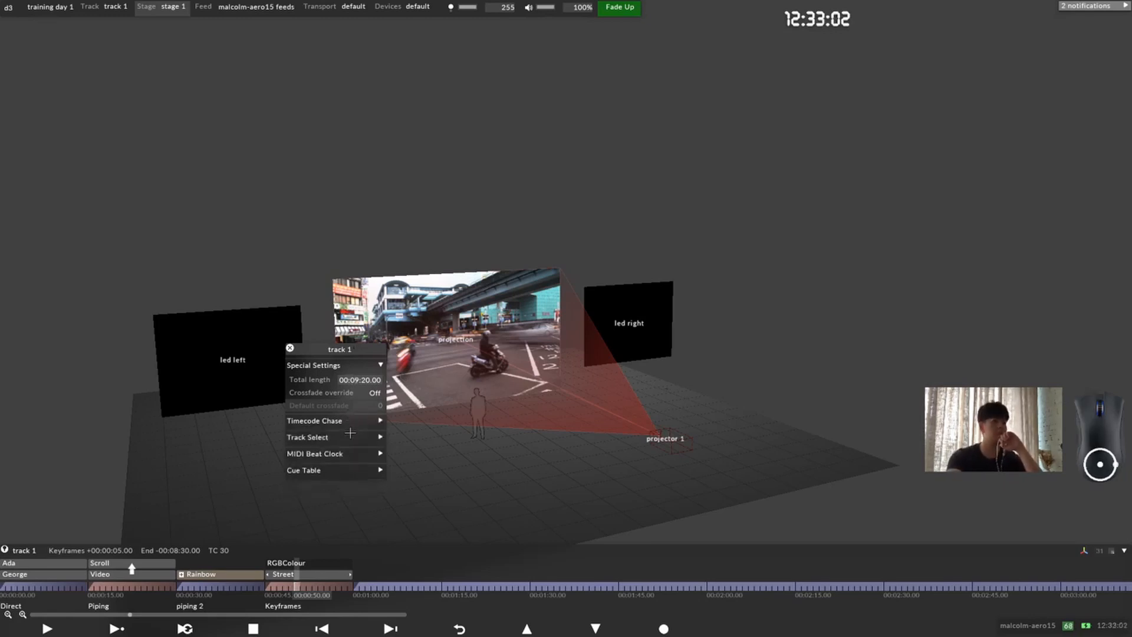
click(349, 436)
click(349, 436)
click(333, 454)
click(333, 453)
click(335, 470)
click(335, 470)
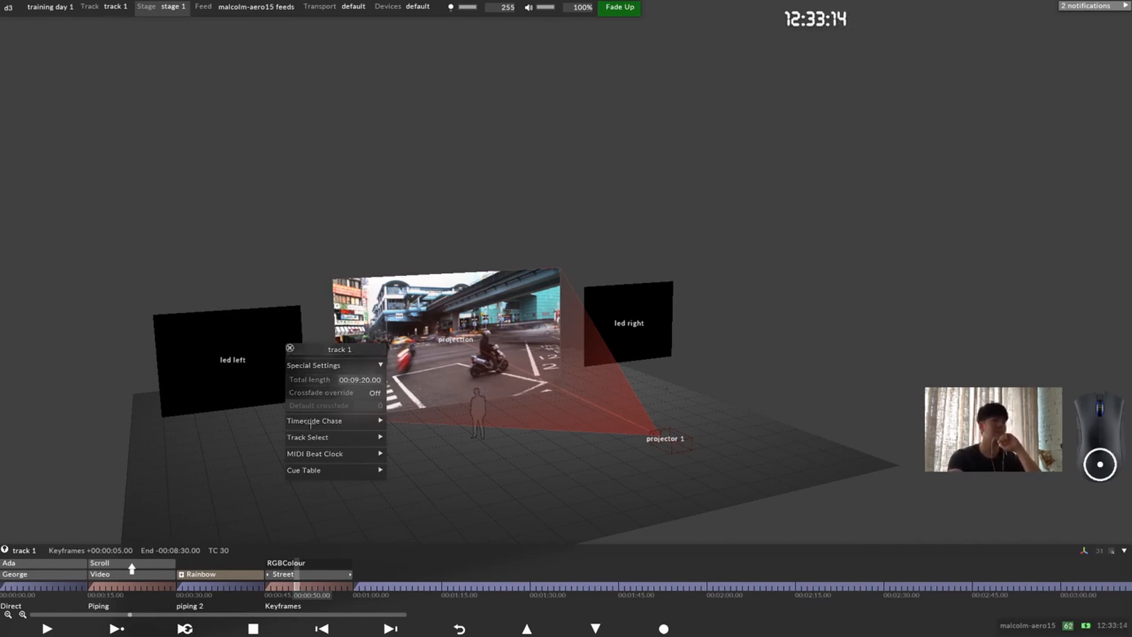
click(290, 348)
Step: Check the crossfade types available for the Keyframes section at 00:00:45.00, leaving it as it is
click(267, 587)
right_click(268, 587)
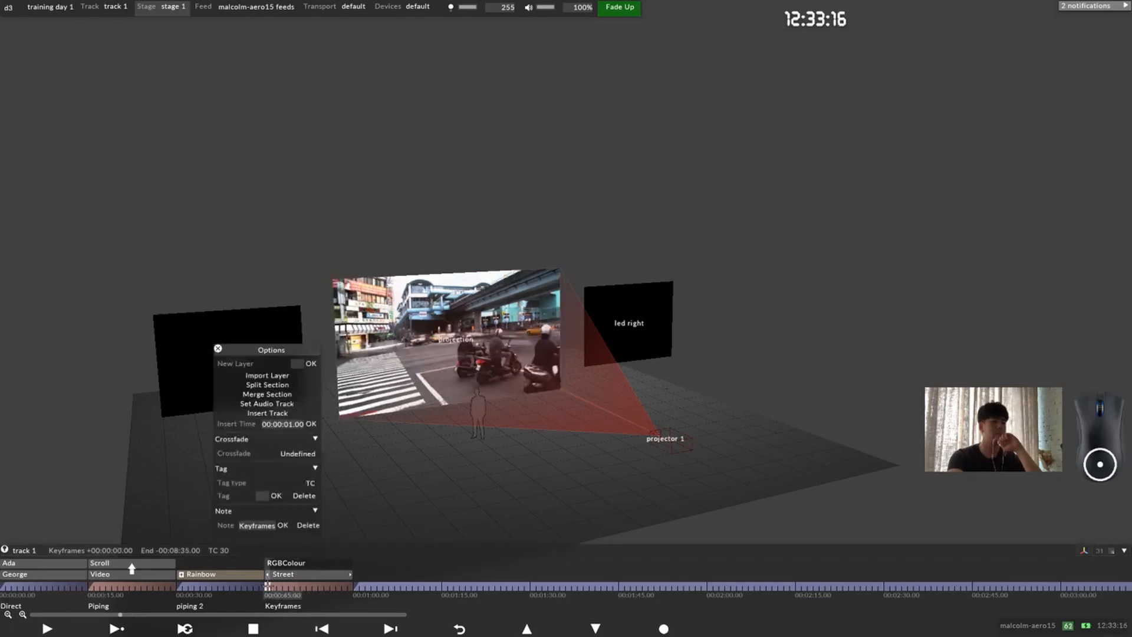
click(306, 453)
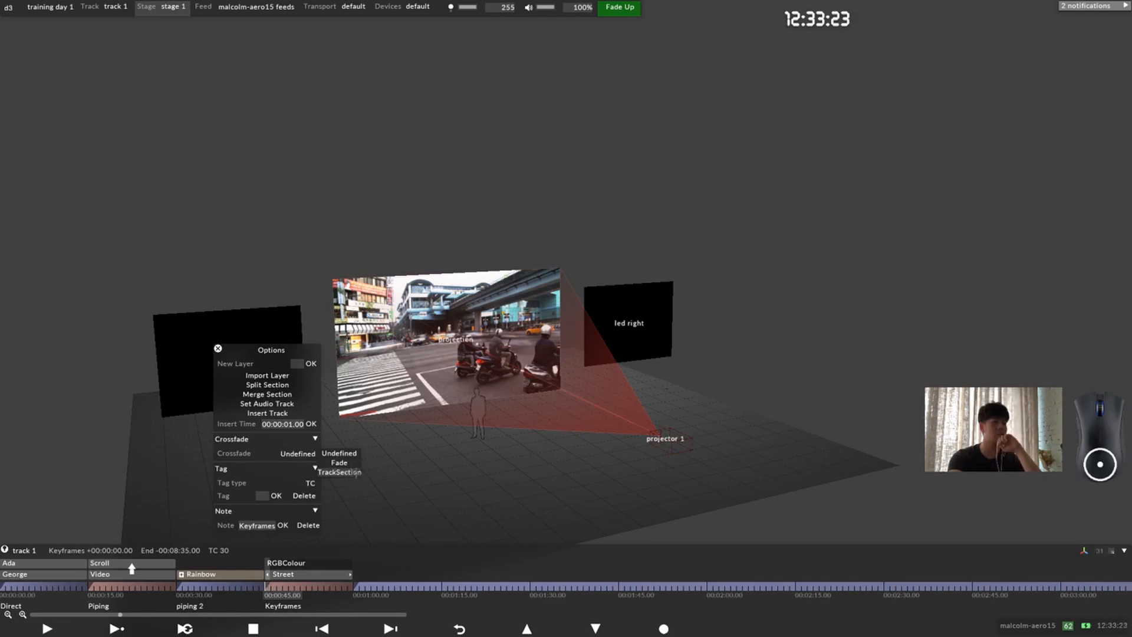
click(218, 349)
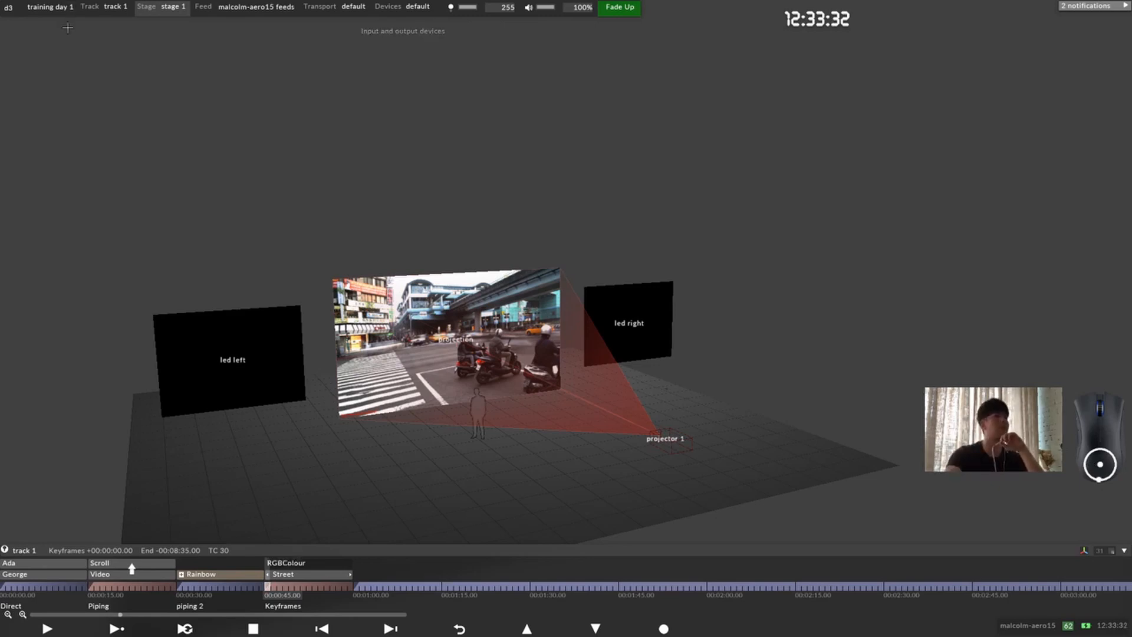
Step: Create a new track named transition
click(113, 10)
drag(145, 50, 368, 159)
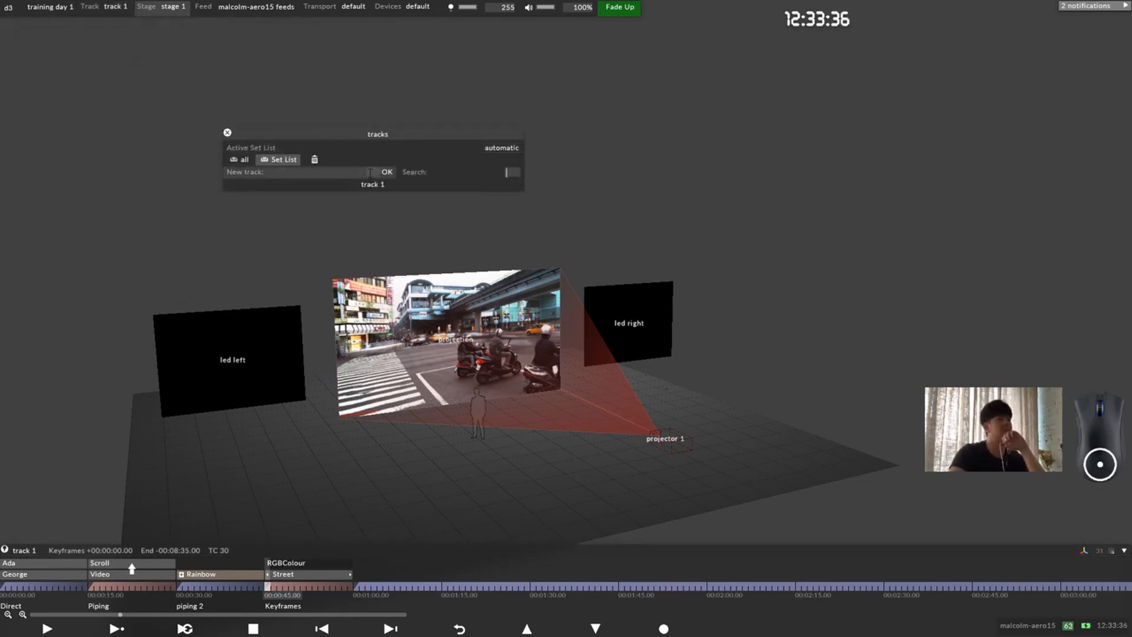
text(tra)
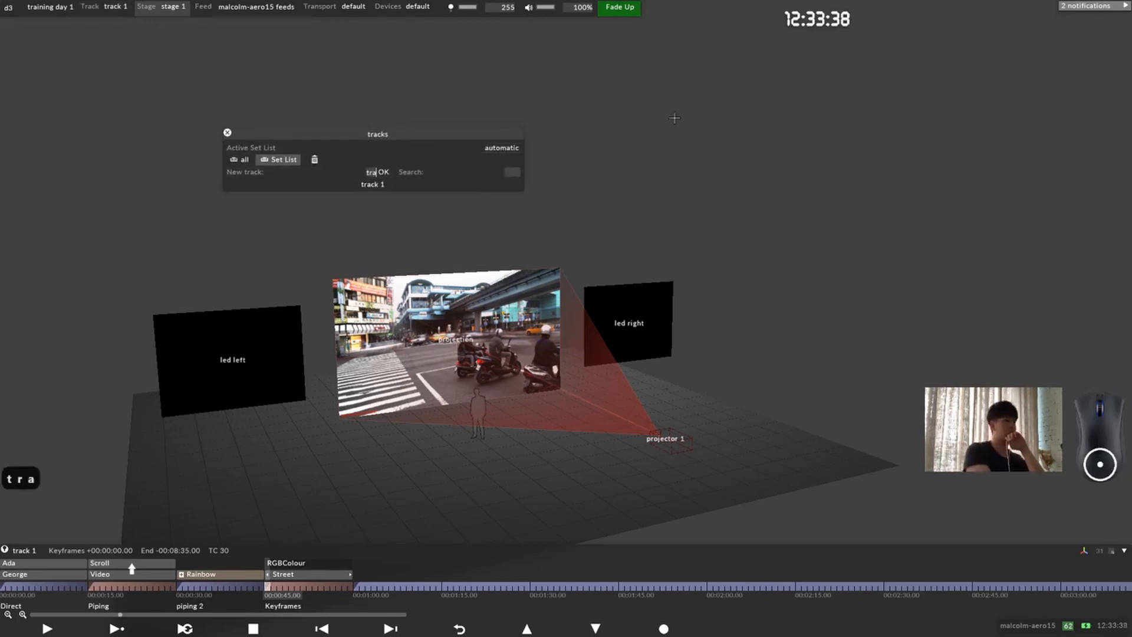
text(nsition)
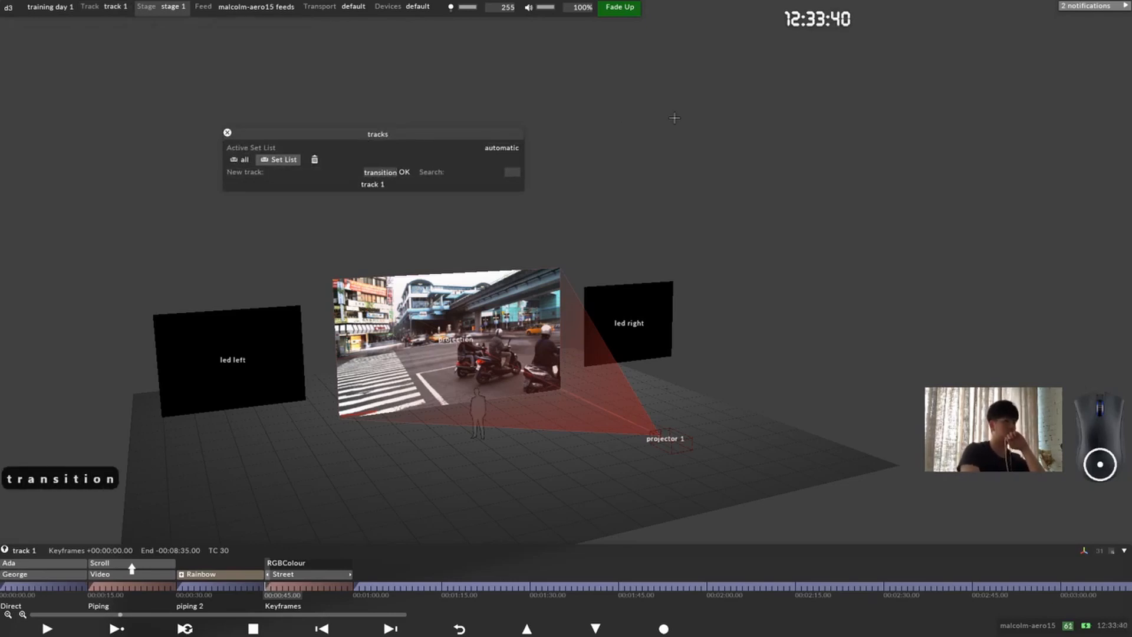
key(Return)
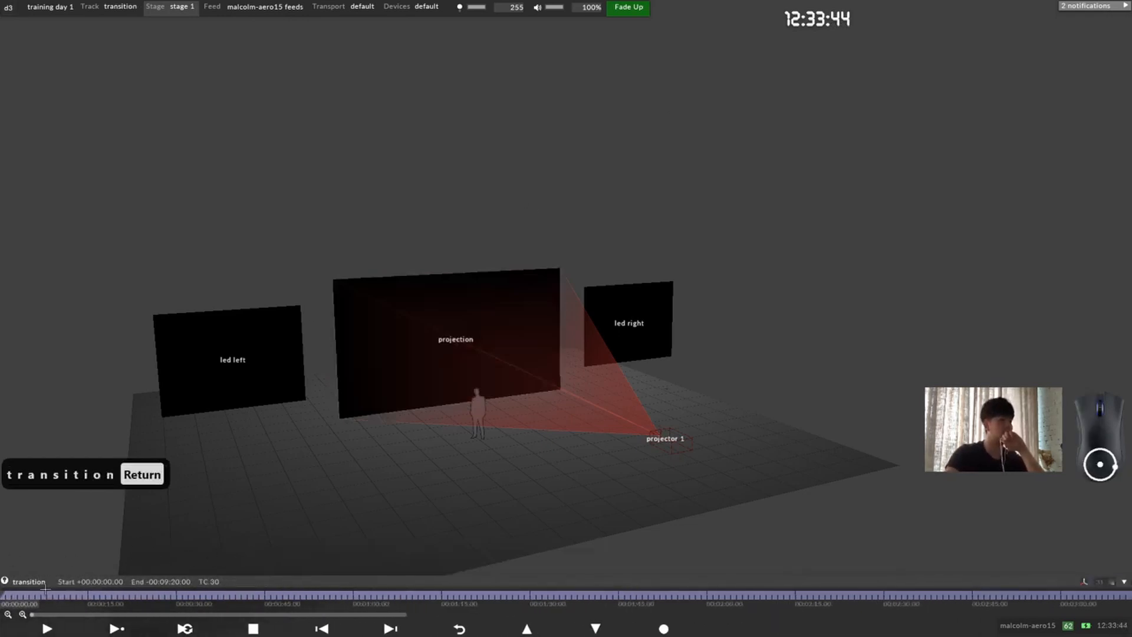
Step: Add a Bitmap layer at the start of the transition track
right_click(3, 595)
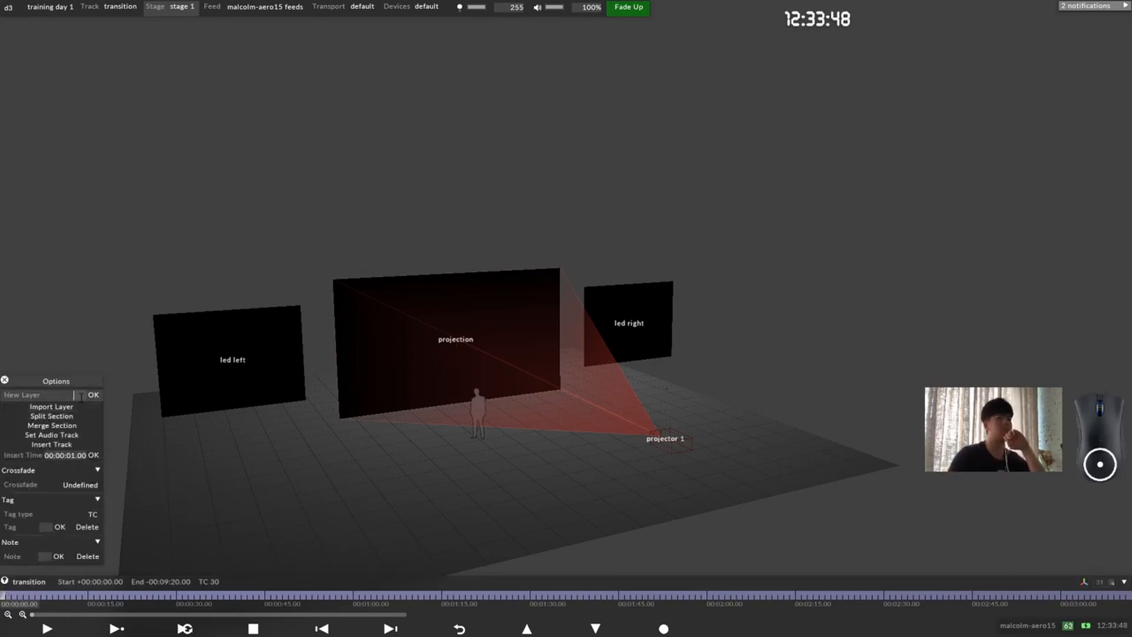
click(5, 379)
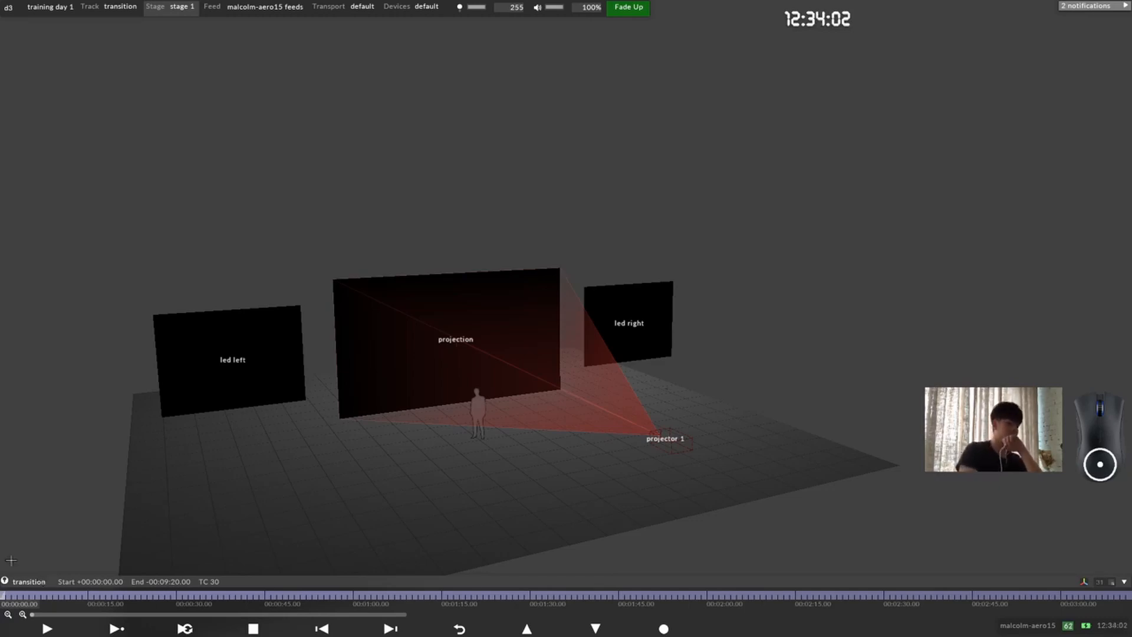
key(ctrl+l)
text(bit)
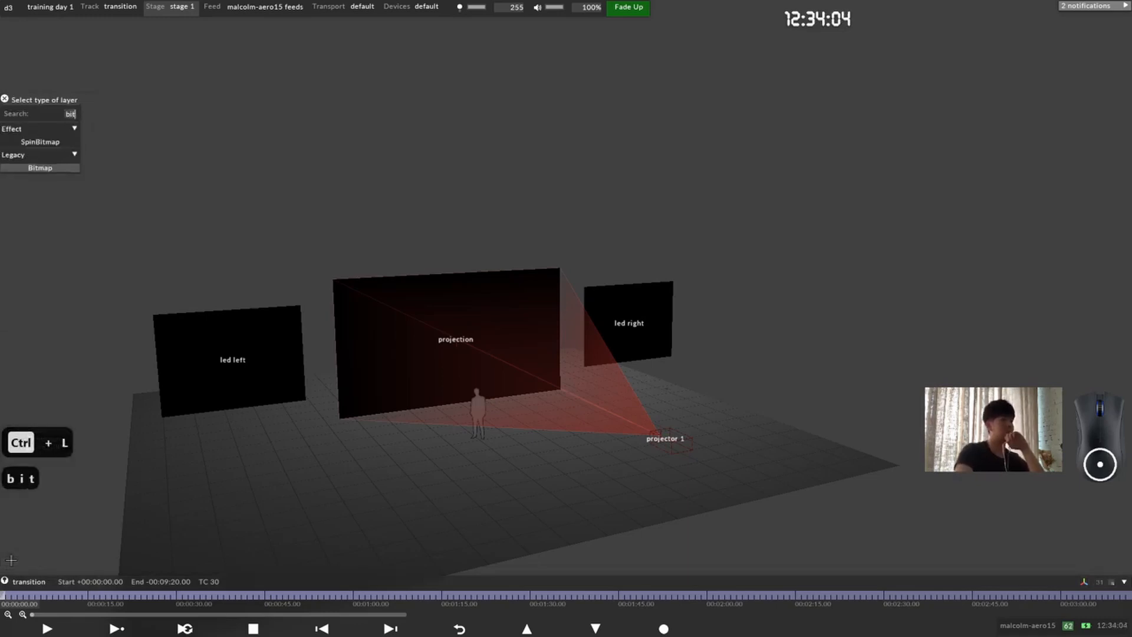
key(Return)
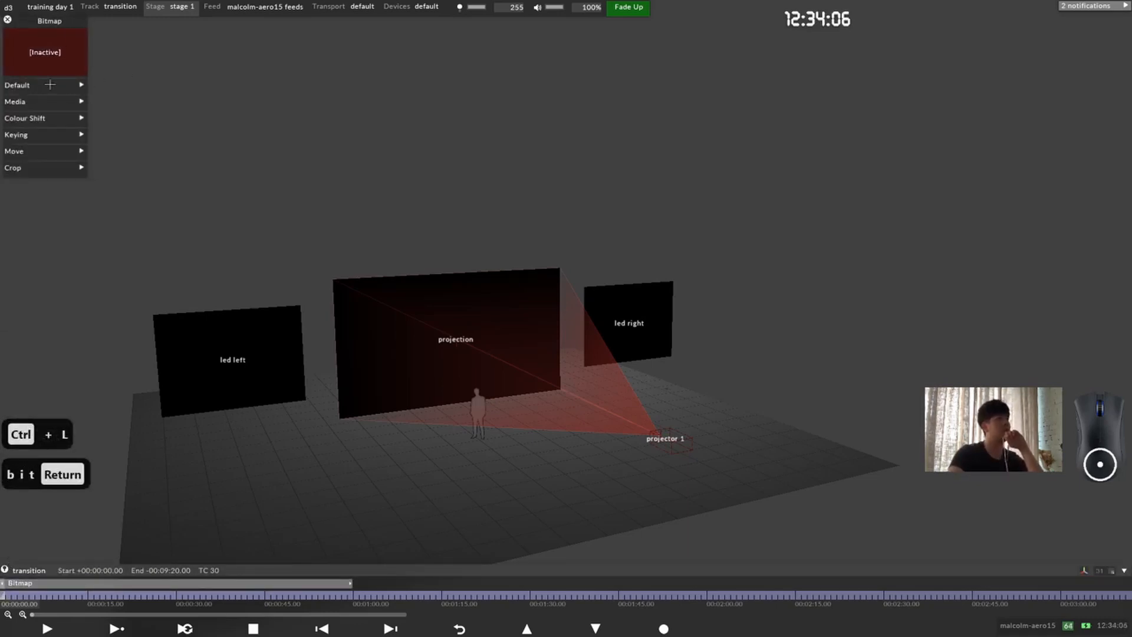
Step: Assign the circlemask transparent texture as the Bitmap layer's media
click(82, 84)
click(88, 86)
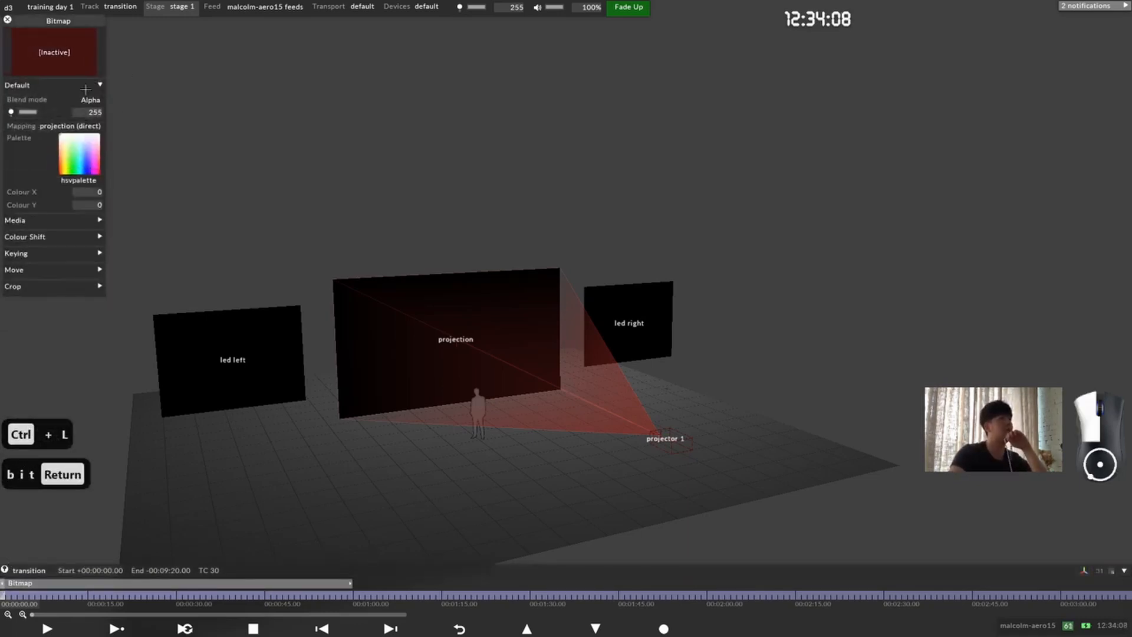
click(58, 102)
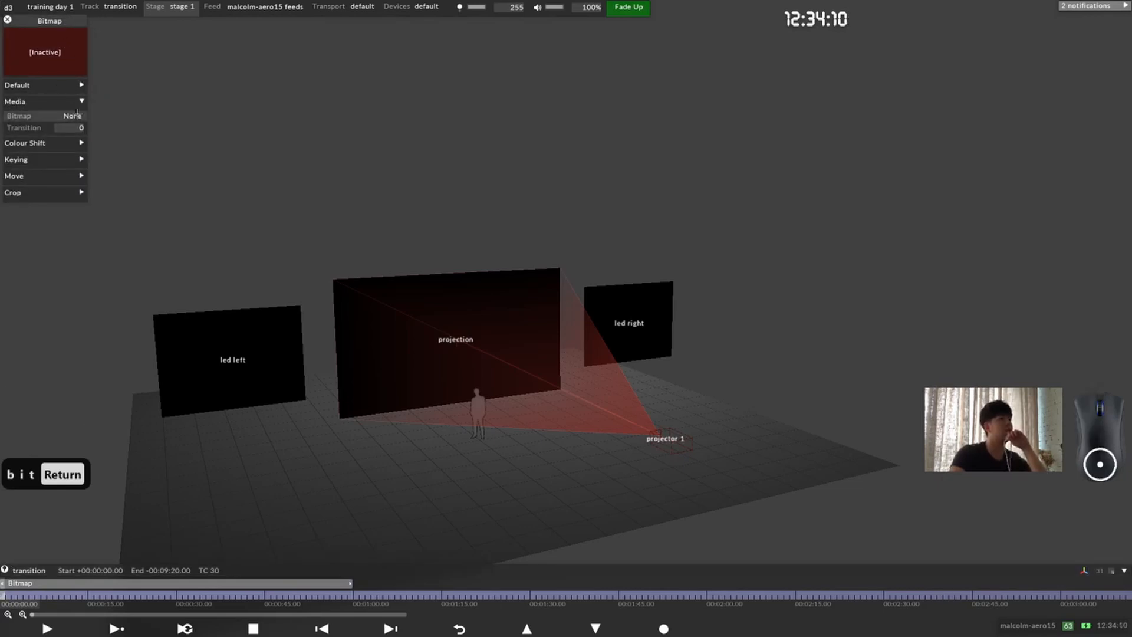
click(79, 116)
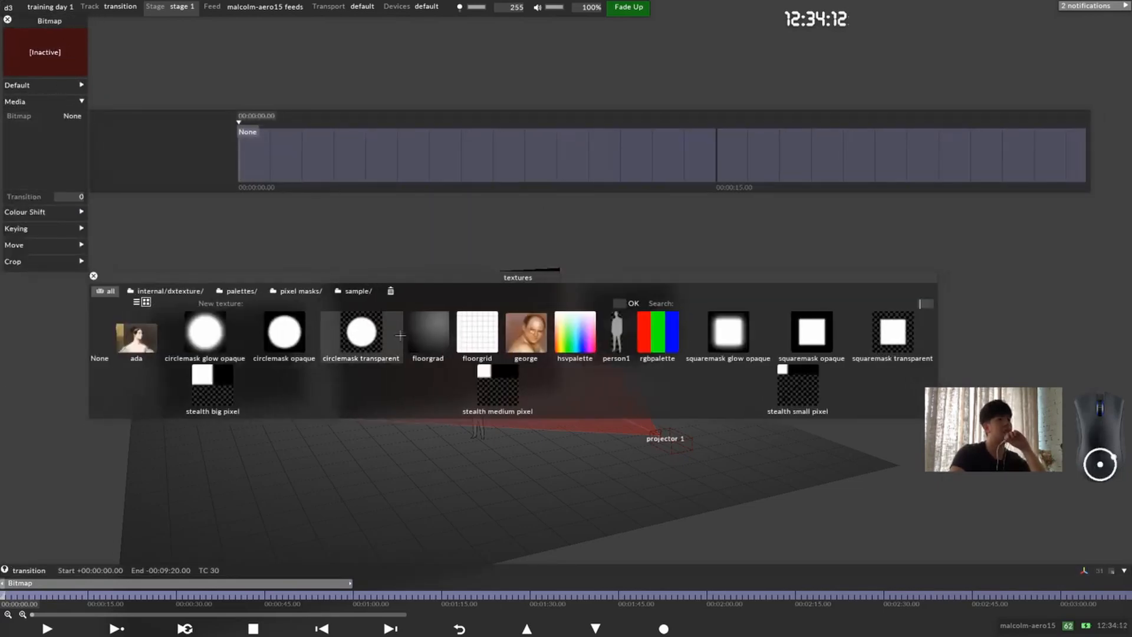
click(378, 342)
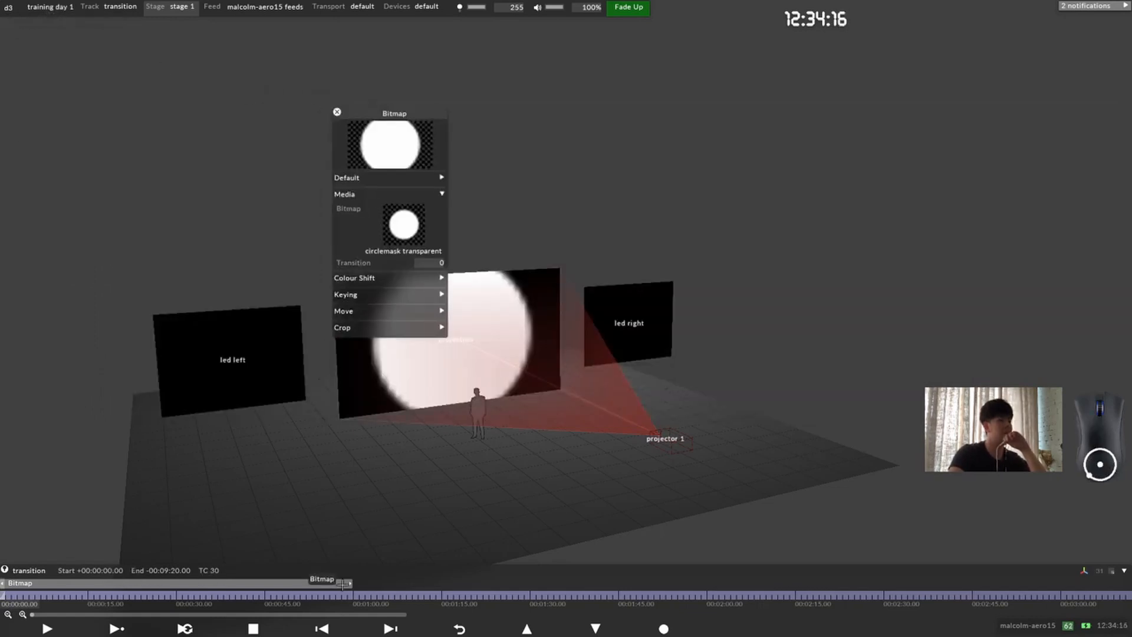
Step: Shorten the Bitmap layer so that it ends at 00:00:01.00
drag(353, 584, 2, 584)
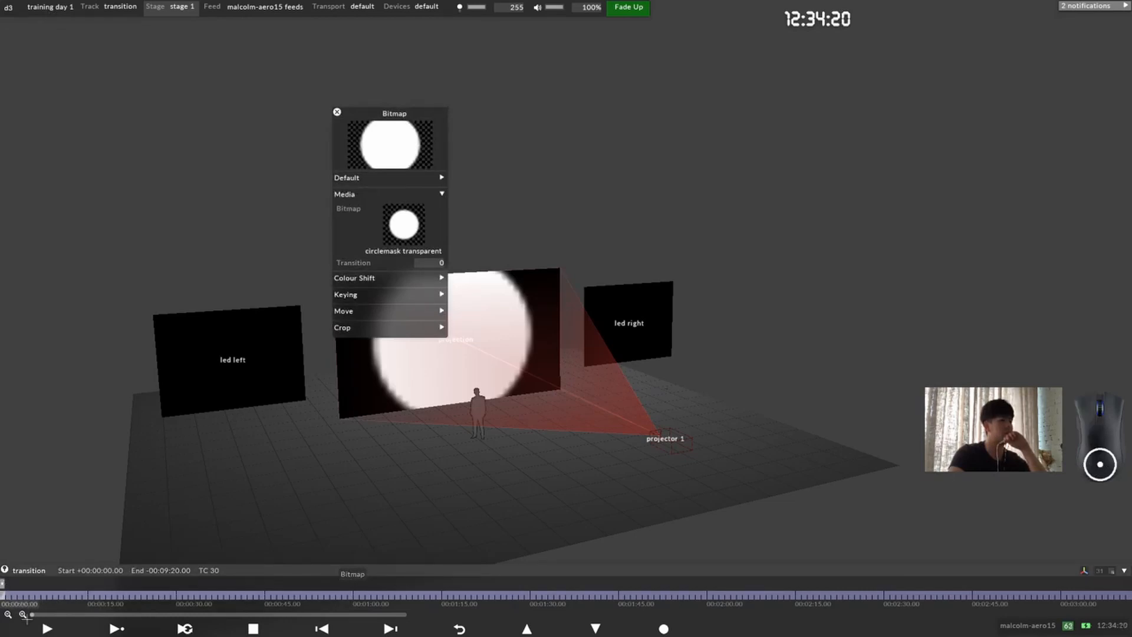
click(23, 613)
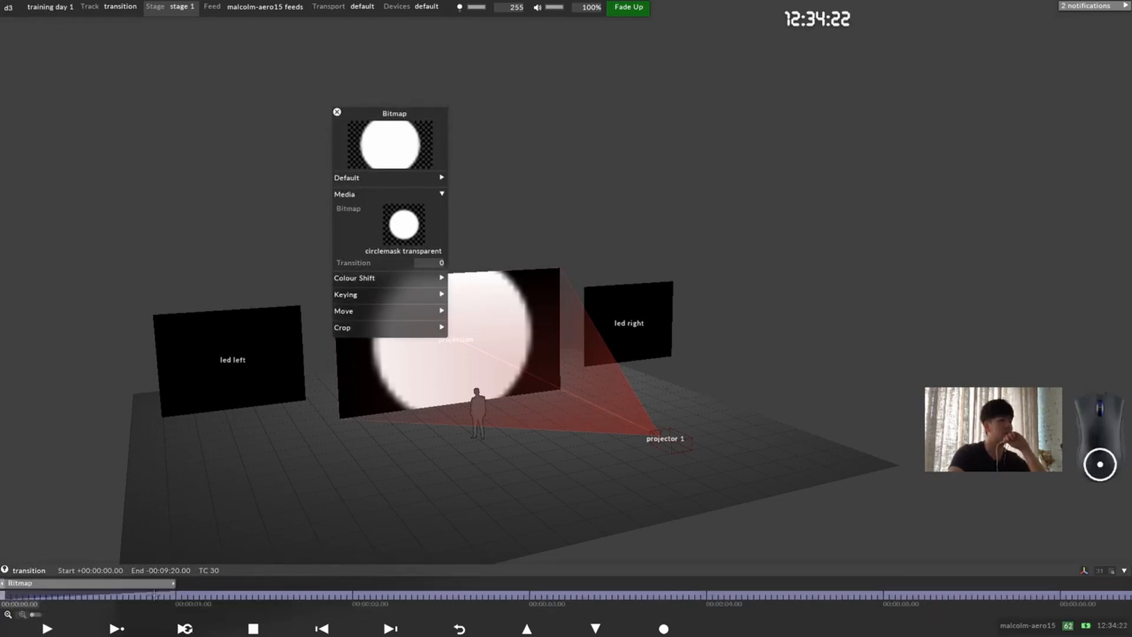
Step: Keyframe the Bitmap layer's size from 0 at 00:00:00.00 to about 1.78 at 00:00:01.00
mouse_move(8, 597)
mouse_down()
mouse_move(36, 596)
mouse_move(1, 596)
mouse_up()
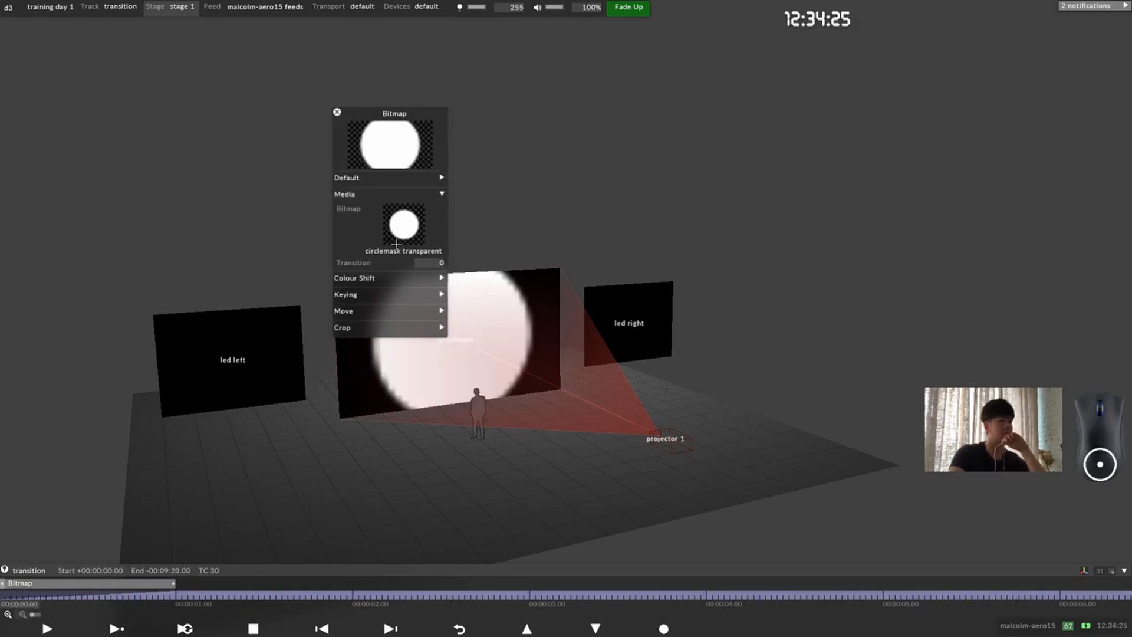
click(399, 309)
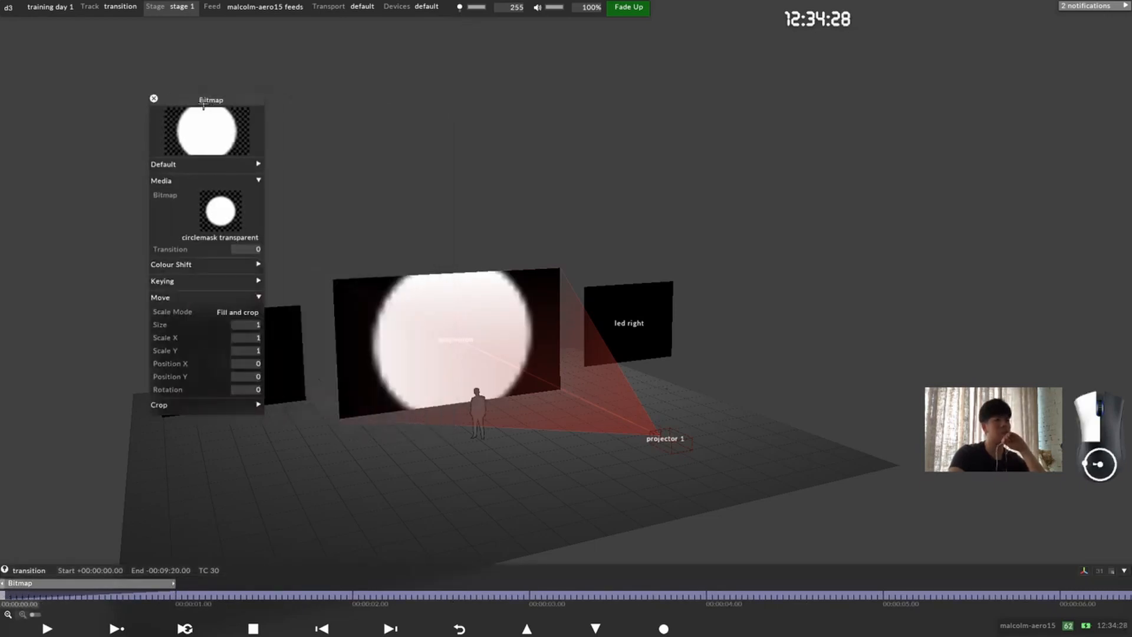
click(206, 325)
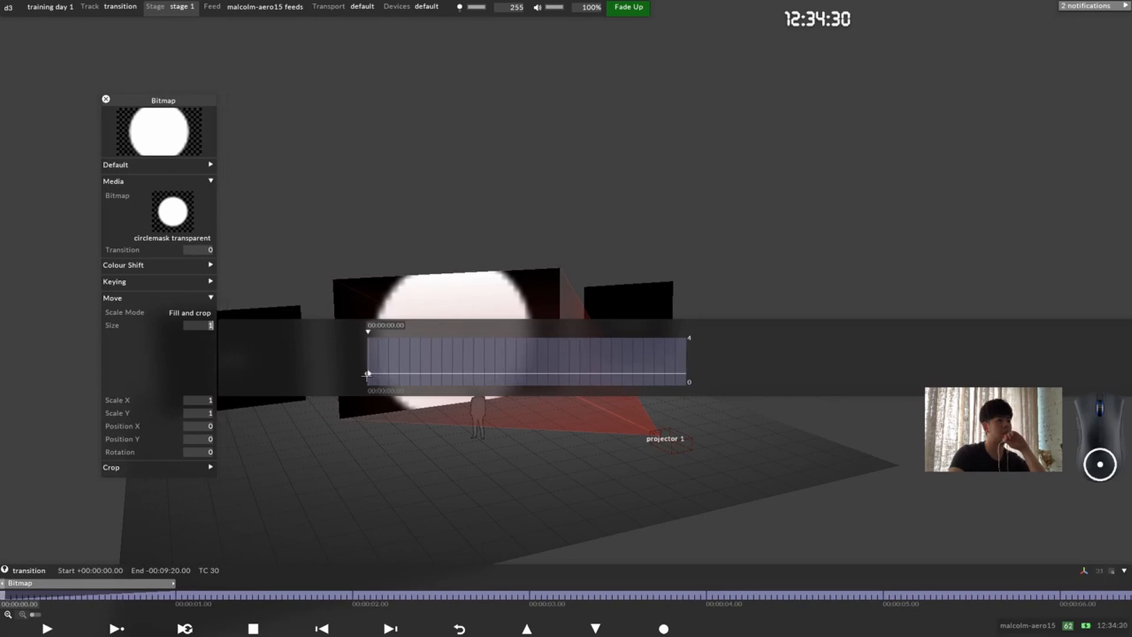
drag(367, 373, 367, 385)
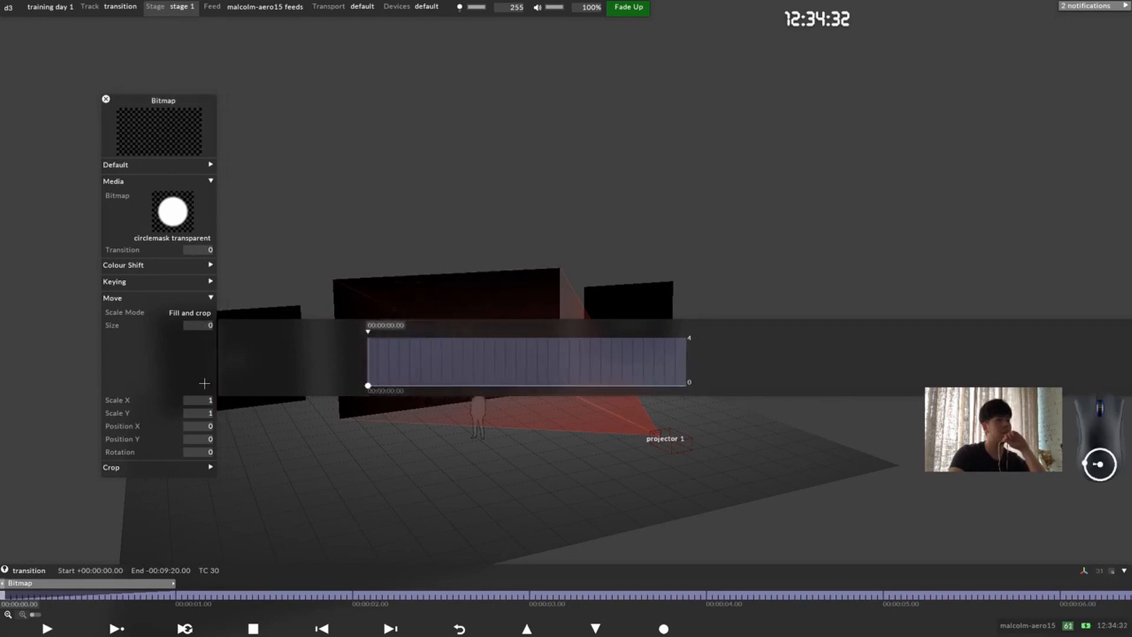
click(173, 596)
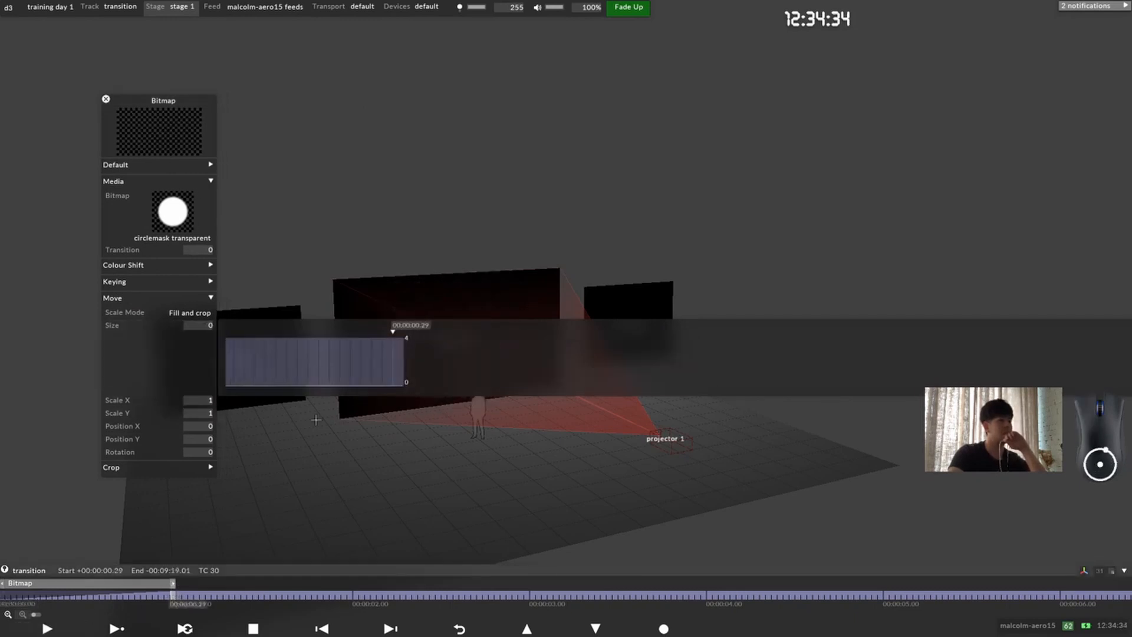
click(403, 381)
mouse_move(403, 381)
mouse_down()
mouse_move(403, 340)
mouse_move(404, 378)
mouse_move(403, 365)
mouse_up()
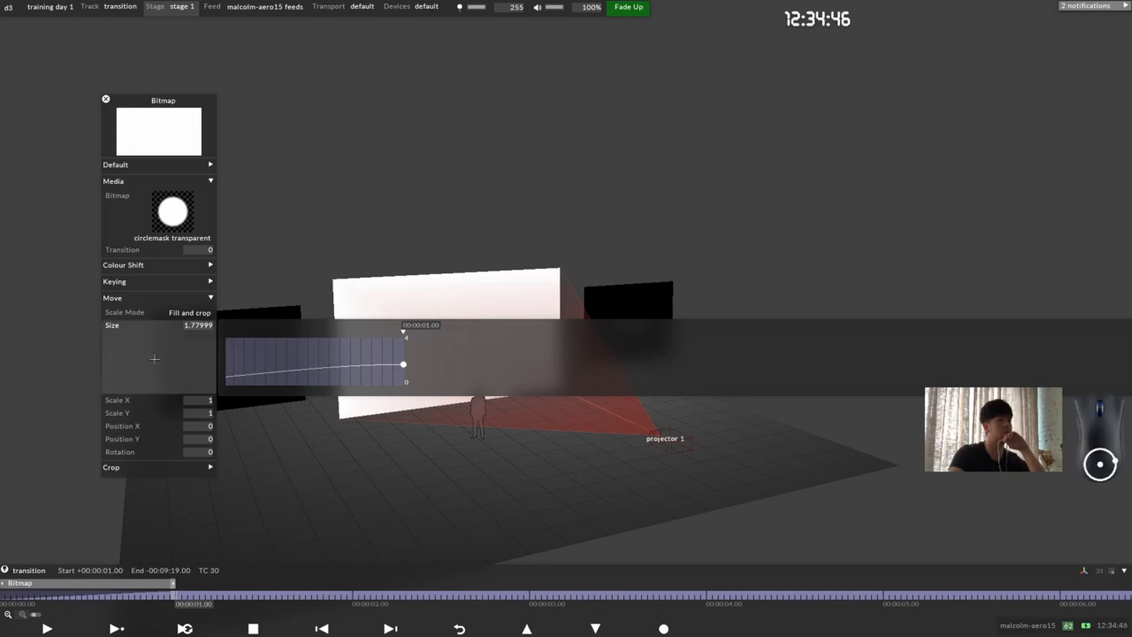
Step: Add the note "Circle in" at the start of the transition track and split the section at 00:00:01.00
click(20, 596)
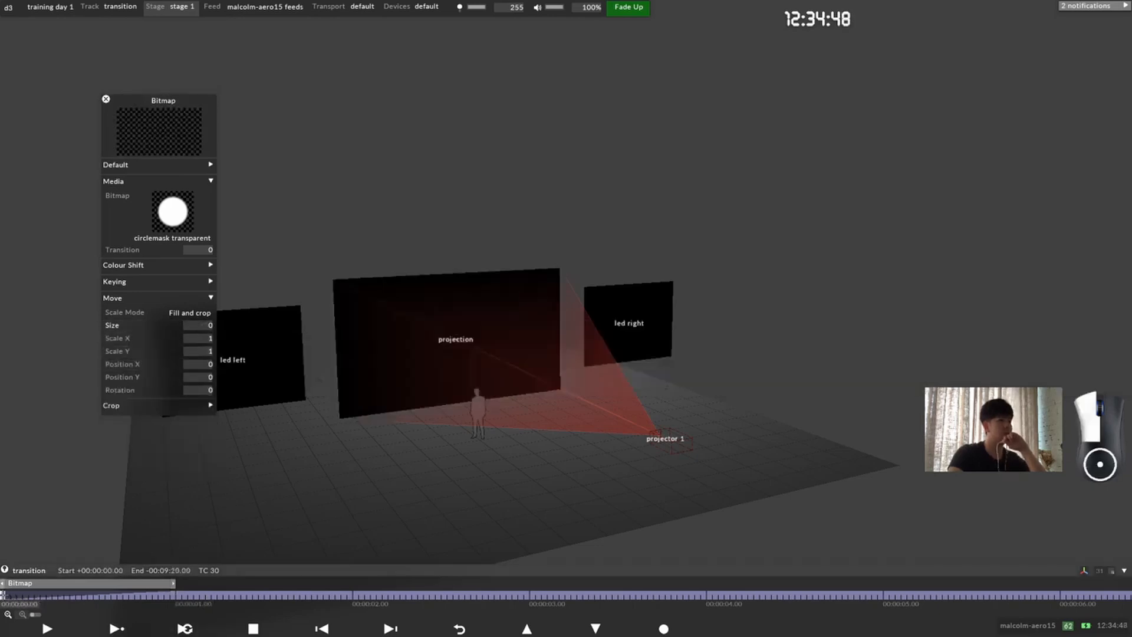
right_click(17, 595)
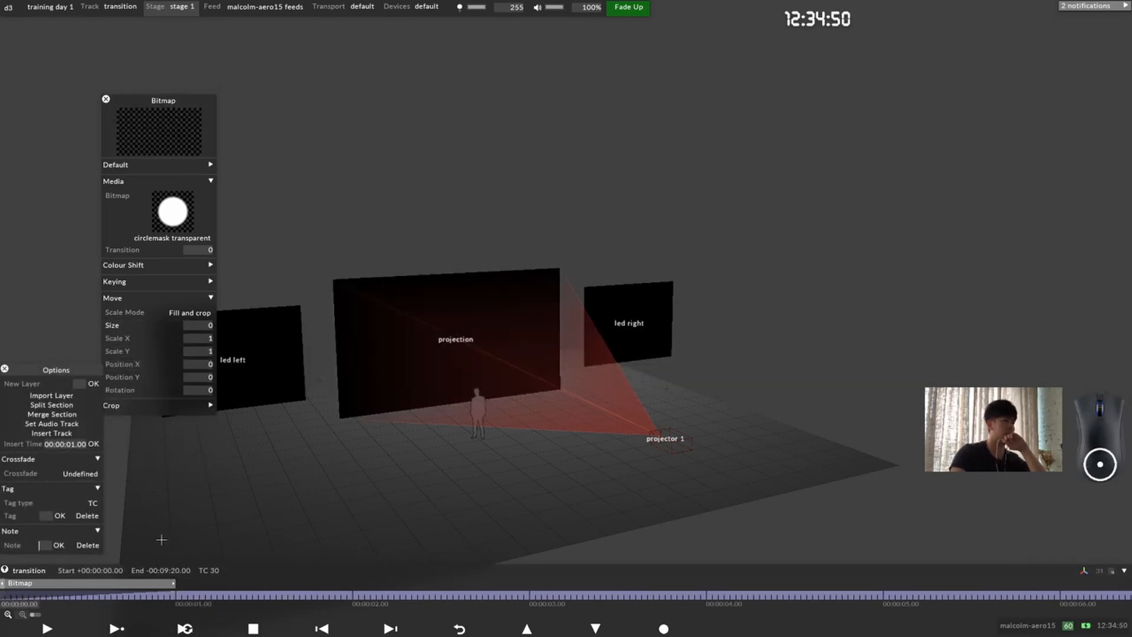
text(circle in)
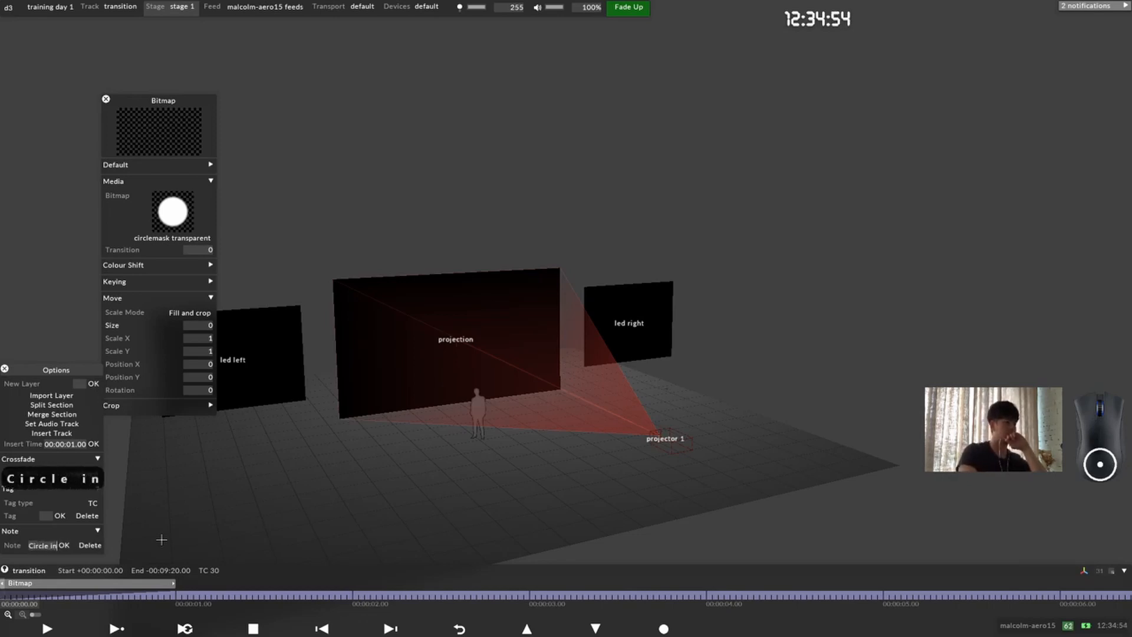
key(Return)
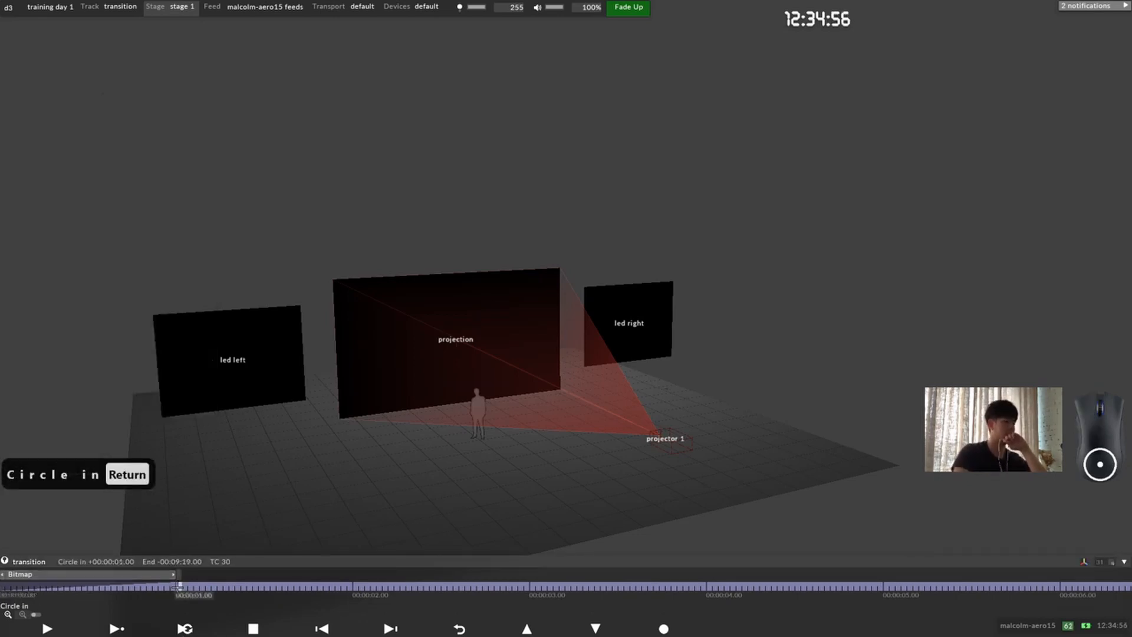
key(alt+s)
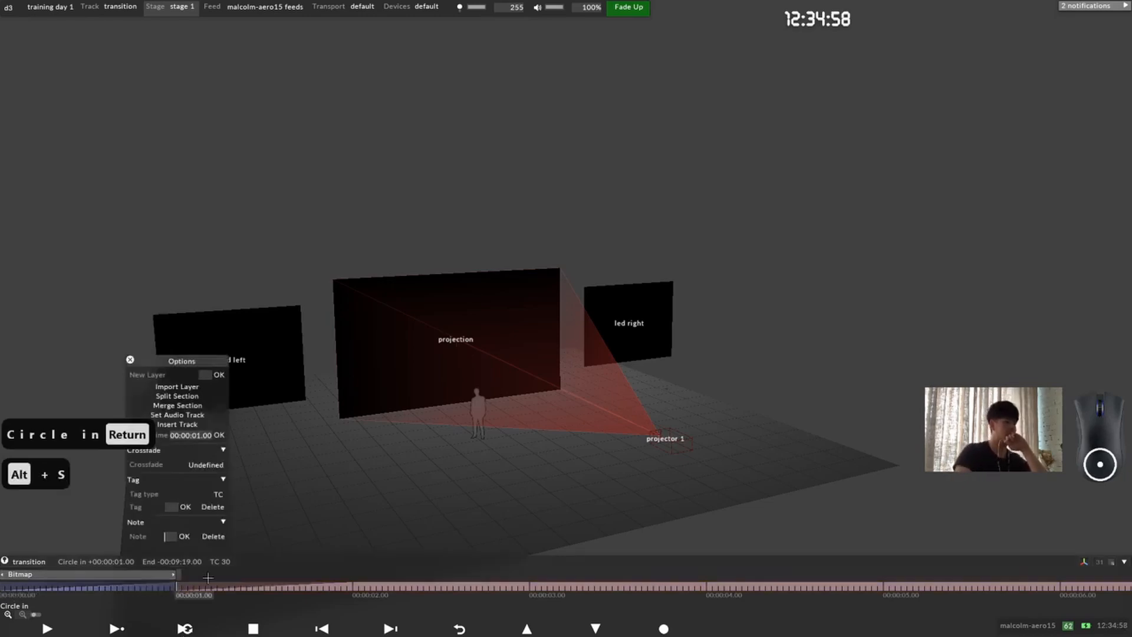
Step: Add the note "Circle out" at the 00:00:01.00 section break of the transition track
text(Cir)
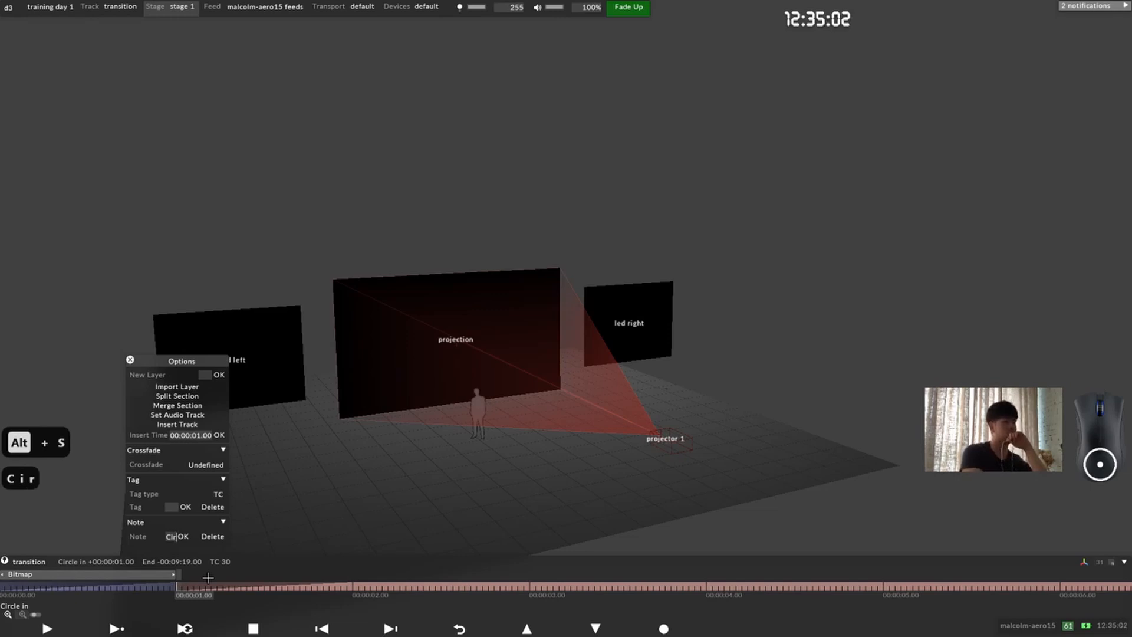
text(cl)
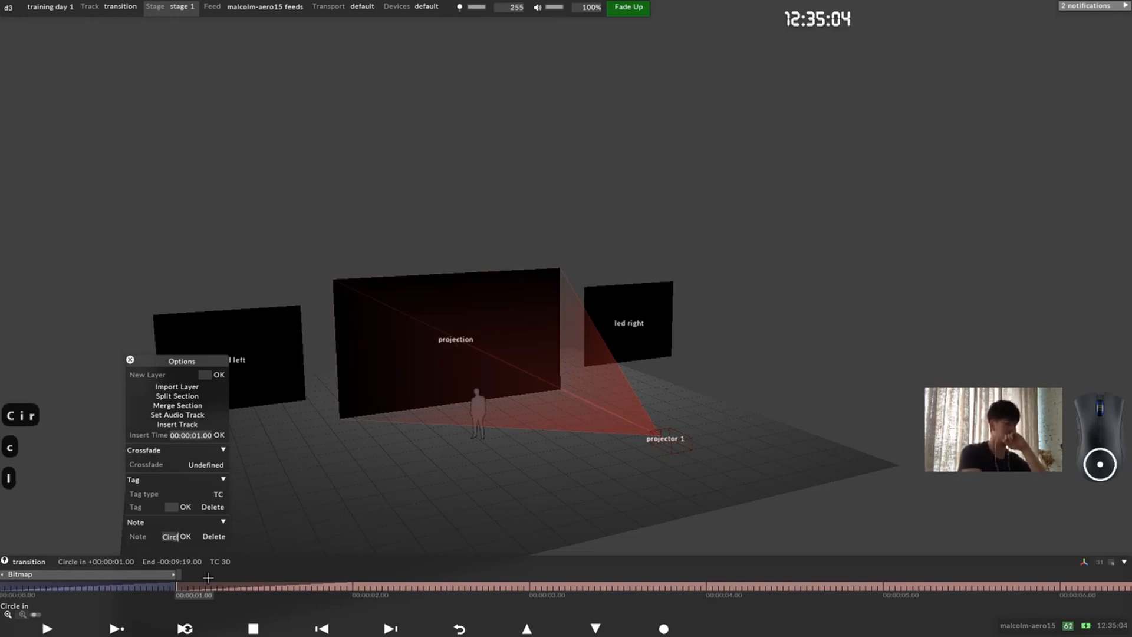
text(e)
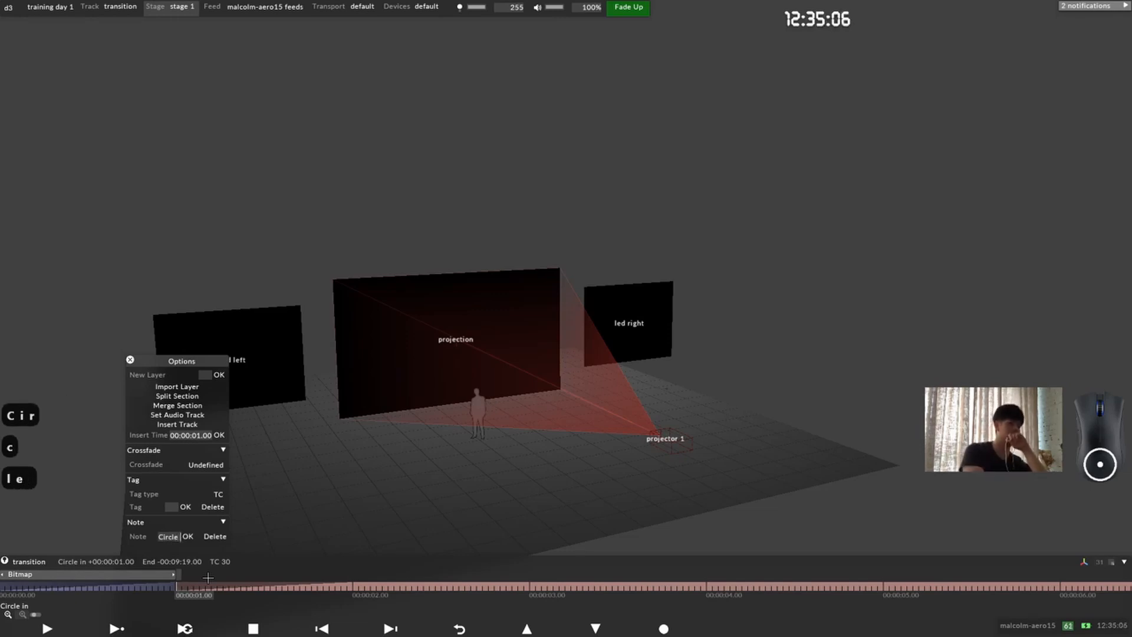
text( out)
key(Return)
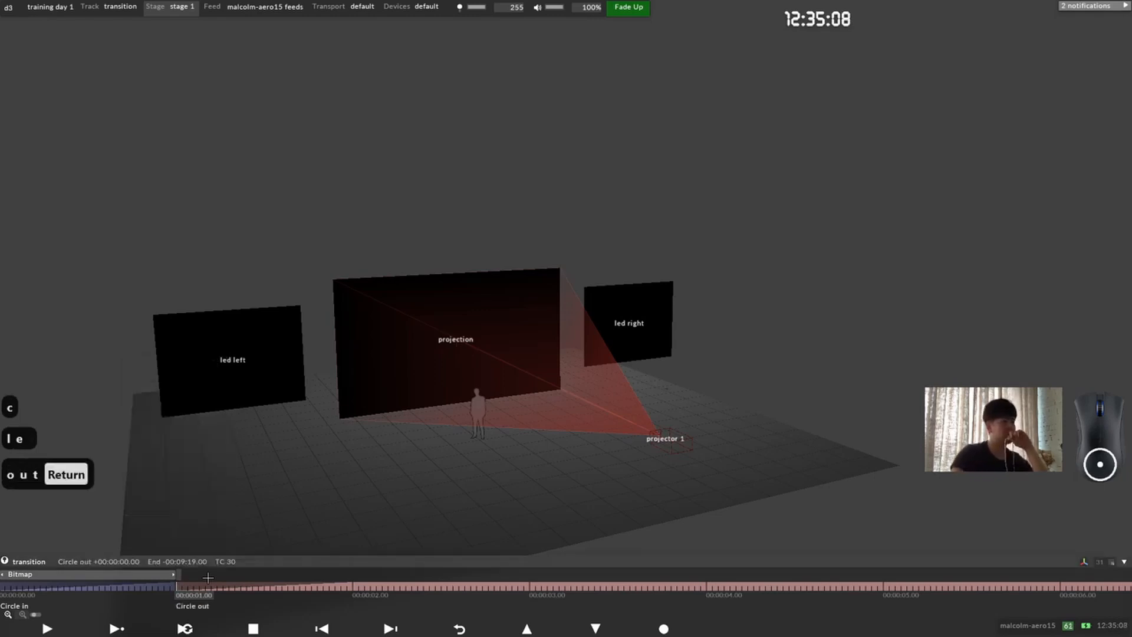
Step: Duplicate the Bitmap layer and move the copy so that it starts at 00:00:01.00, directly after the original
right_click(79, 574)
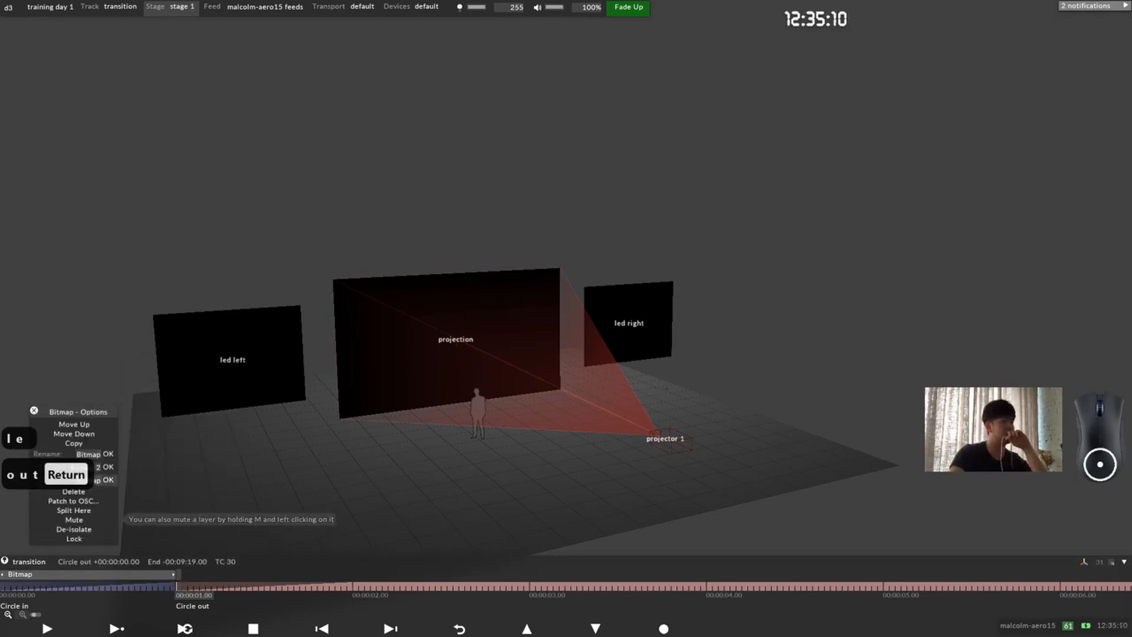
click(94, 524)
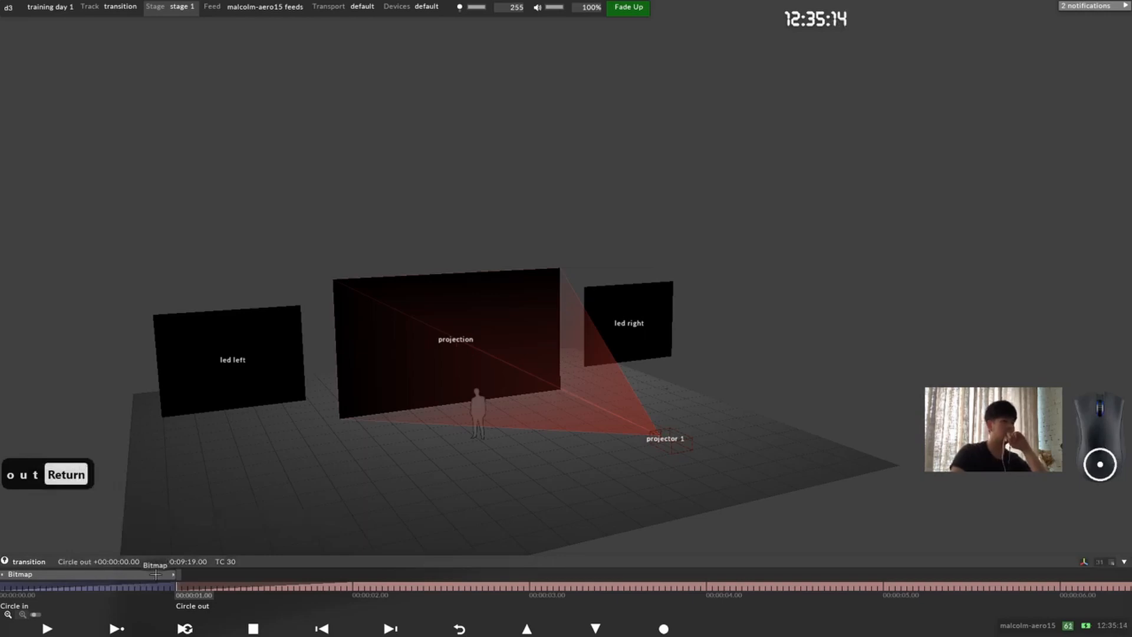
key(ctrl+d)
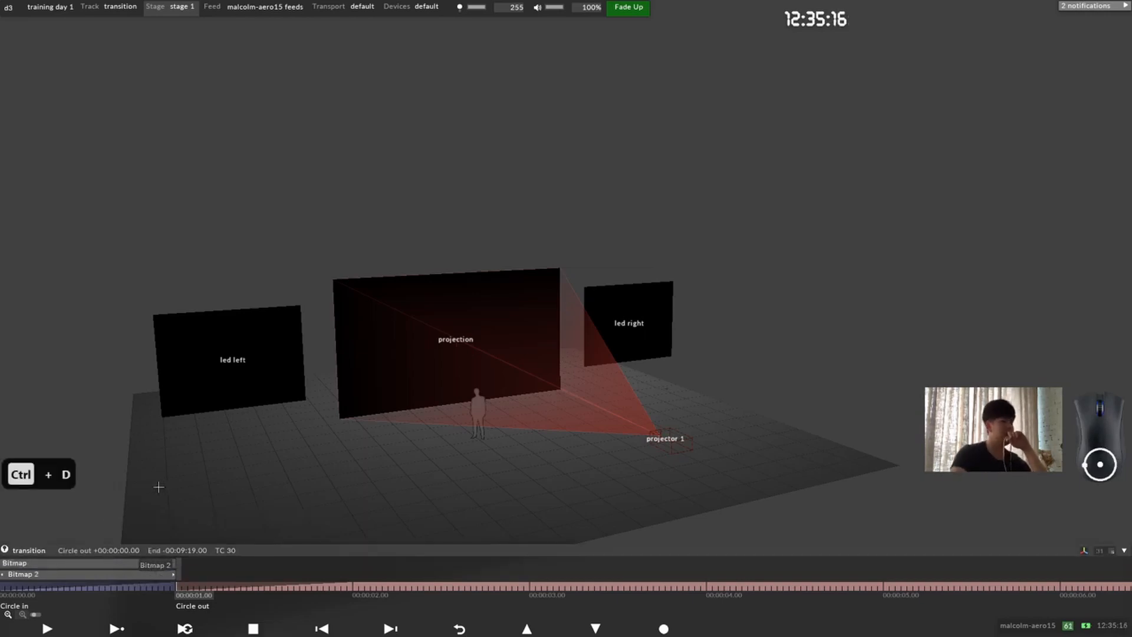
click(214, 571)
drag(214, 571, 289, 563)
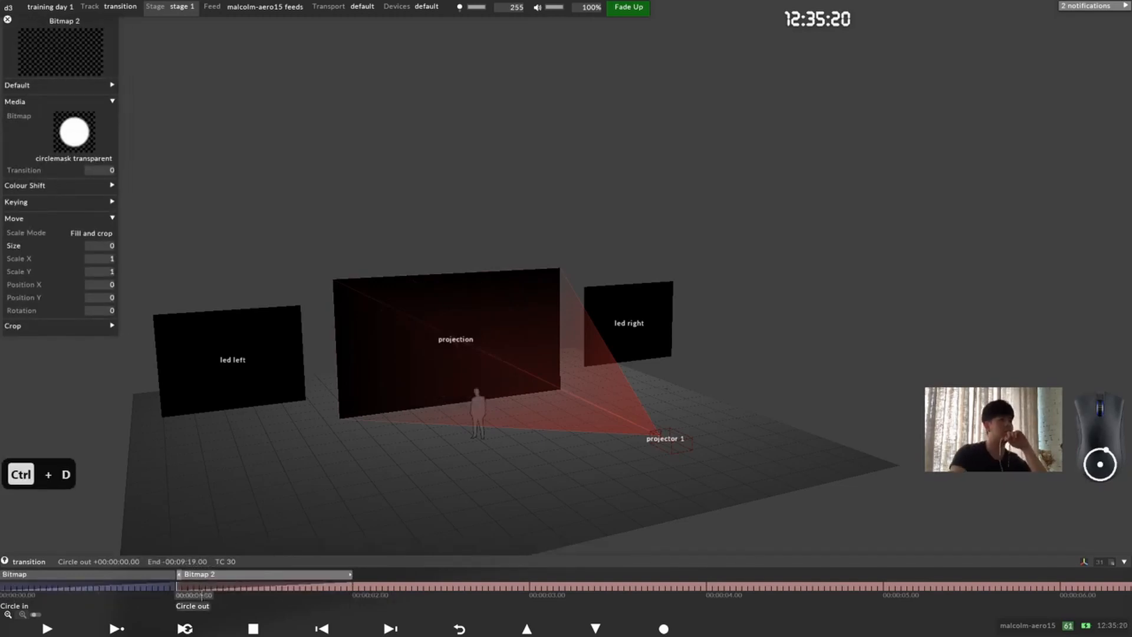
Step: Raise the Bitmap 2 layer's size keyframe at 00:00:01.00 to about 1.83
click(269, 583)
drag(268, 584, 177, 587)
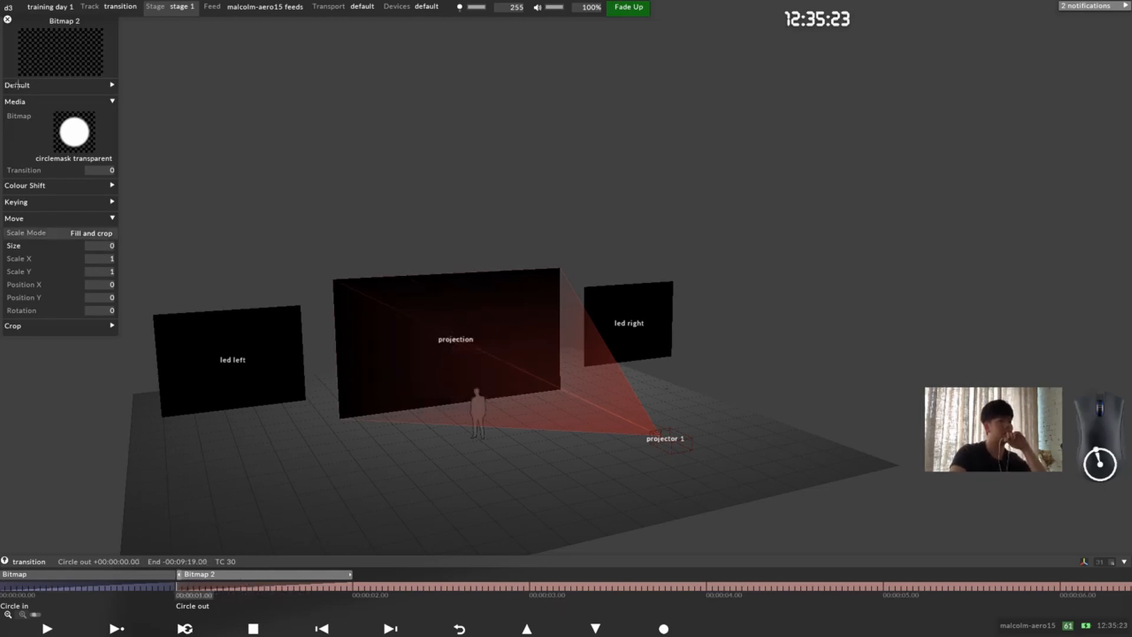
click(64, 247)
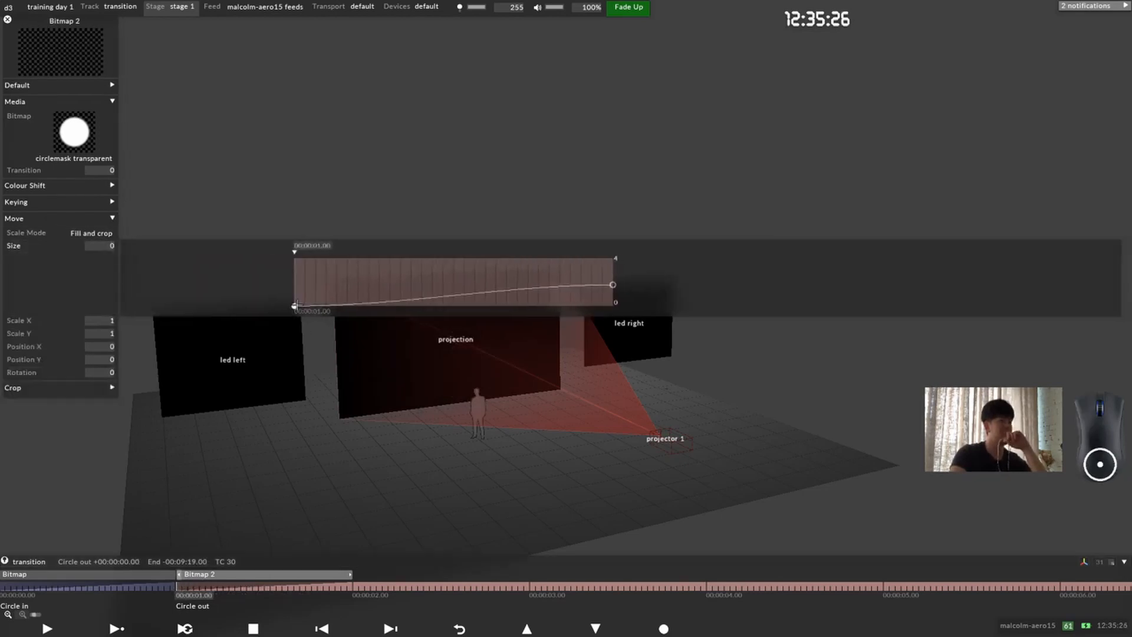
drag(294, 305, 289, 284)
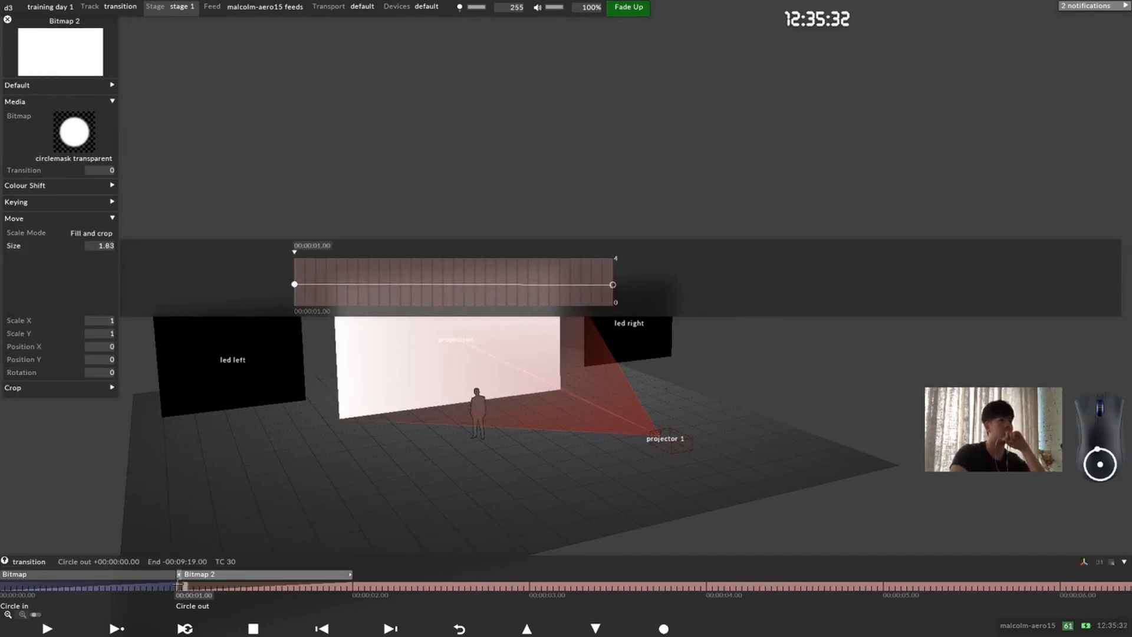
Step: Copy the Bitmap layer's size at 00:00:00.29 and paste it as Bitmap 2's size at 00:00:01.00, 1.7742
drag(175, 586, 170, 586)
click(180, 345)
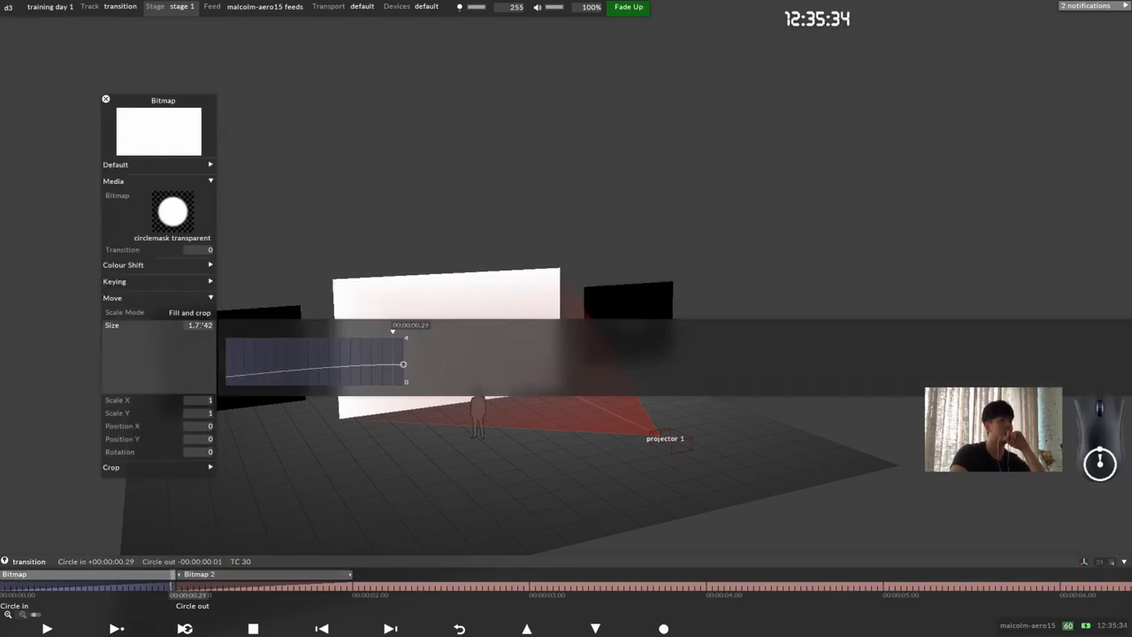
key(ctrl+c)
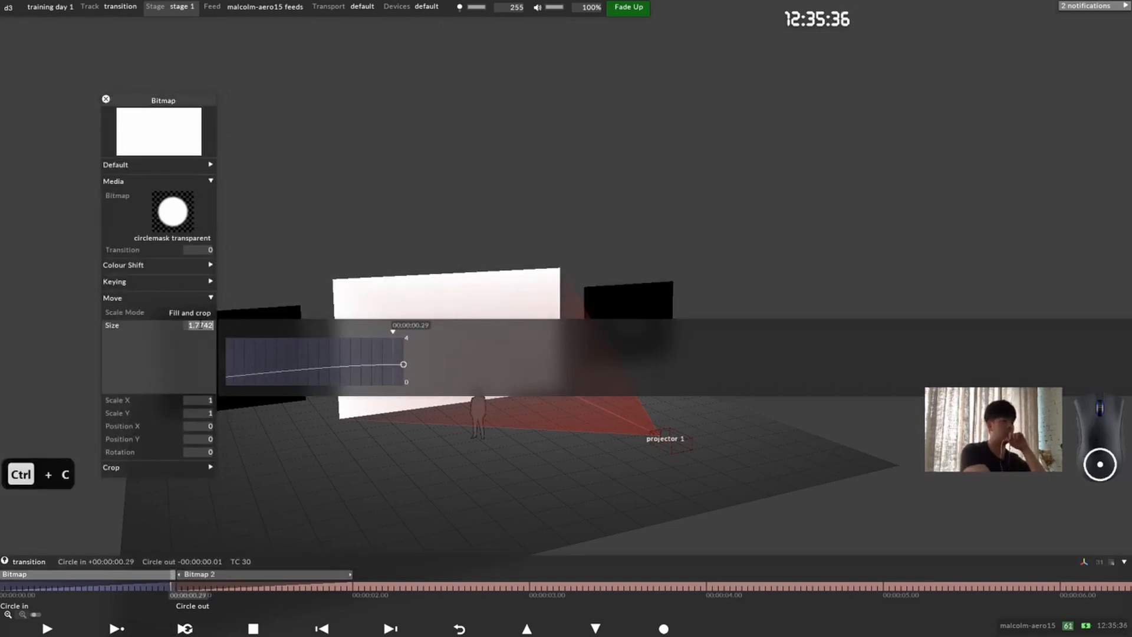
key(Escape)
click(117, 629)
click(200, 574)
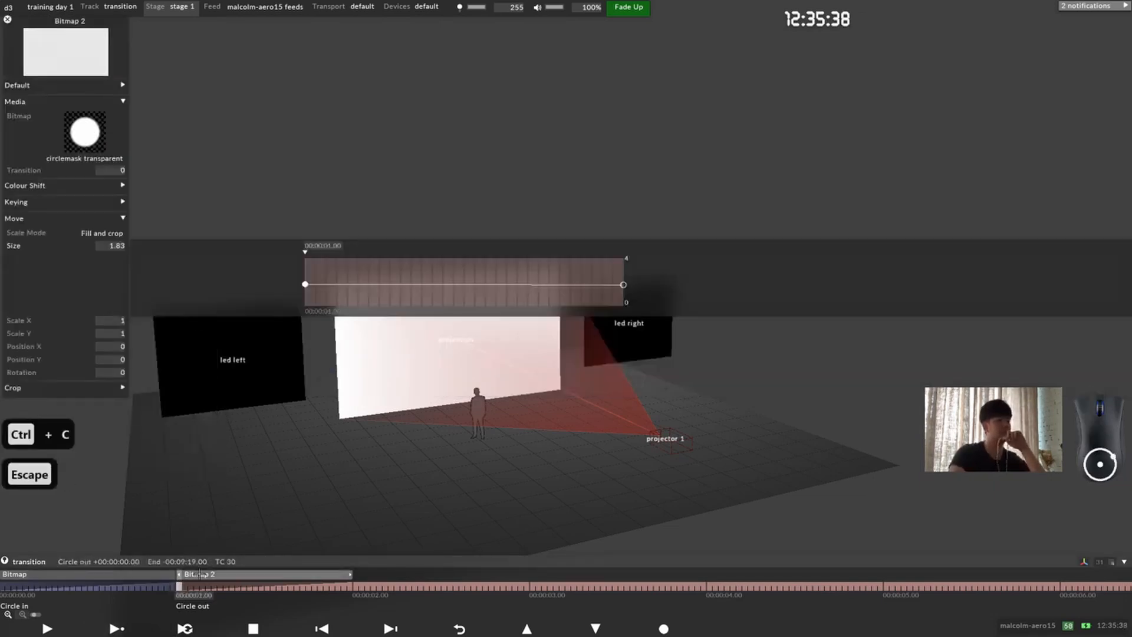
click(201, 575)
click(200, 575)
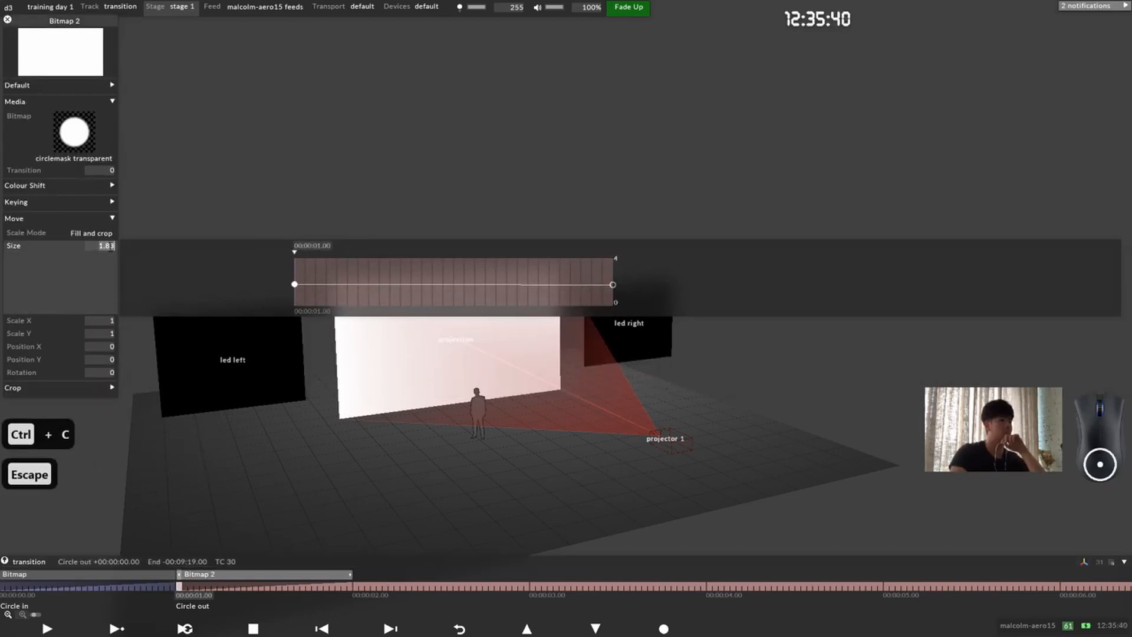
key(ctrl+v)
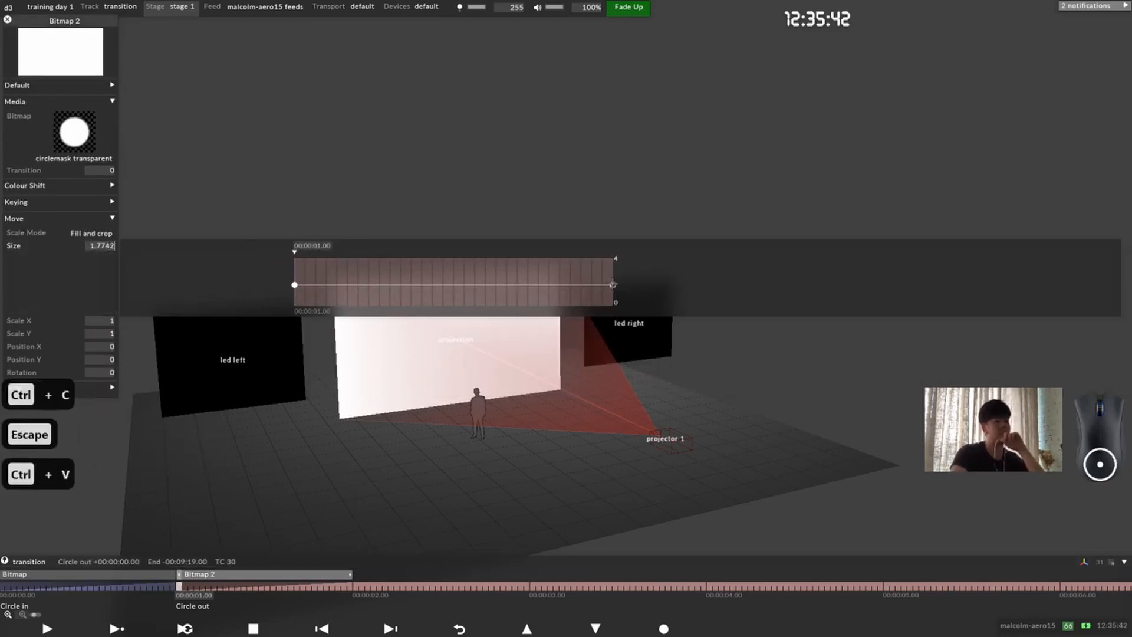
Step: Lower the Bitmap 2 layer's end size keyframe at 00:00:02.00 to about 0 and close its editor
drag(613, 284, 613, 305)
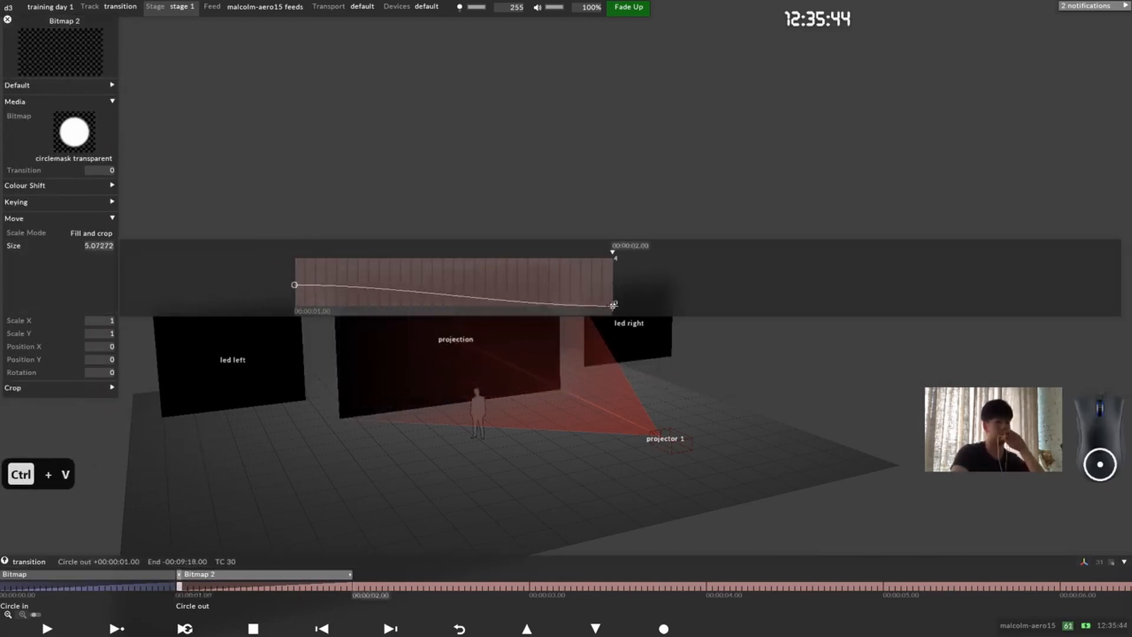
click(72, 272)
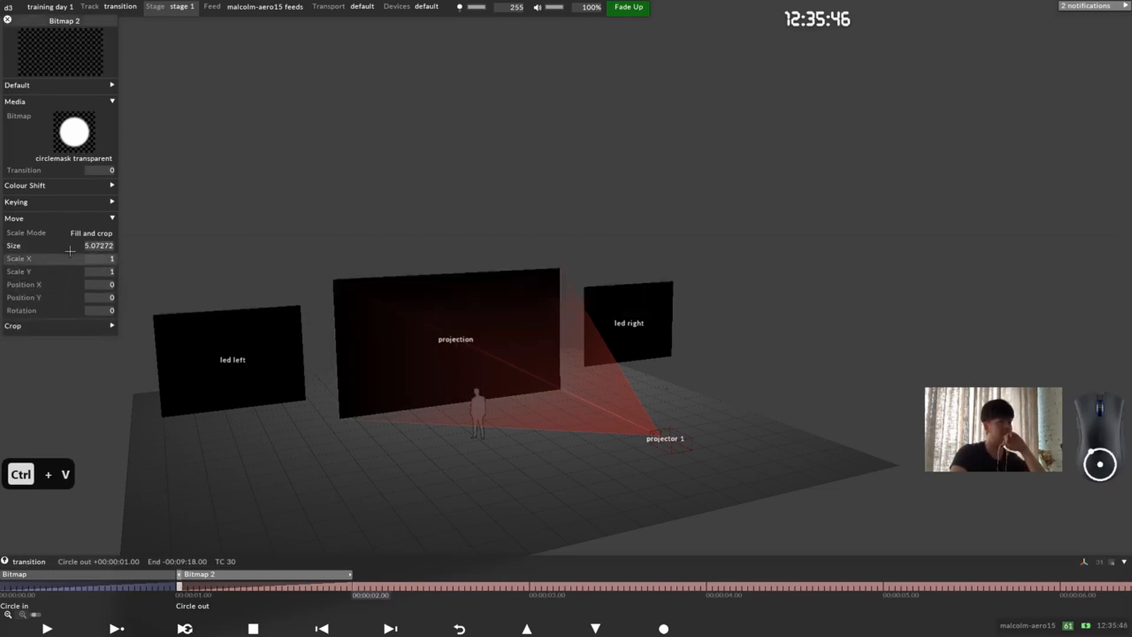
click(83, 249)
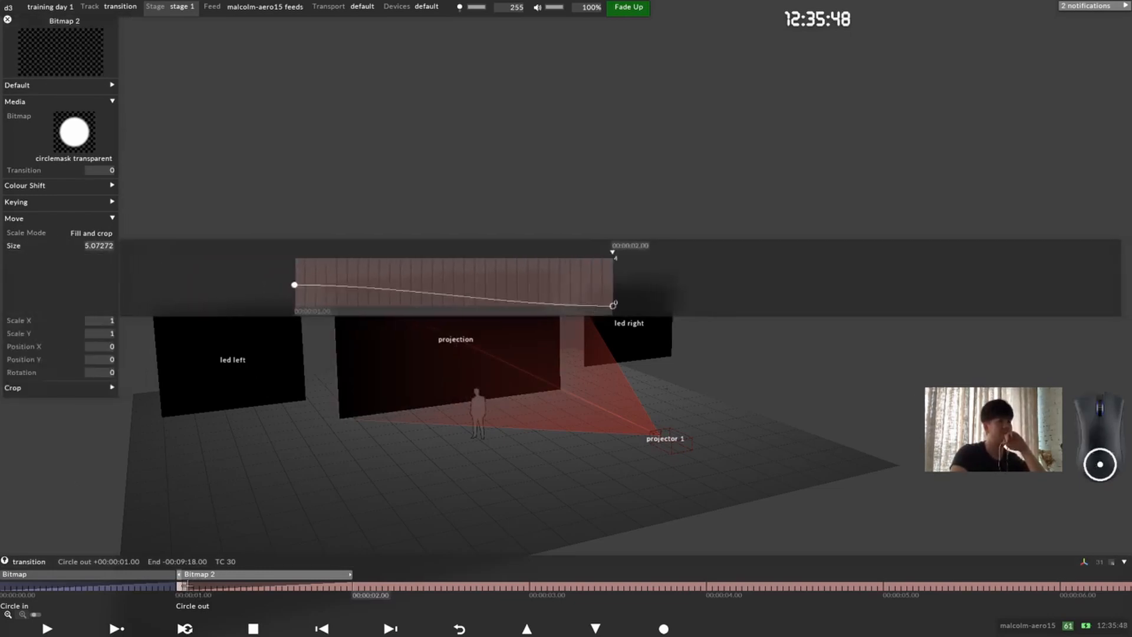
drag(185, 585, 368, 571)
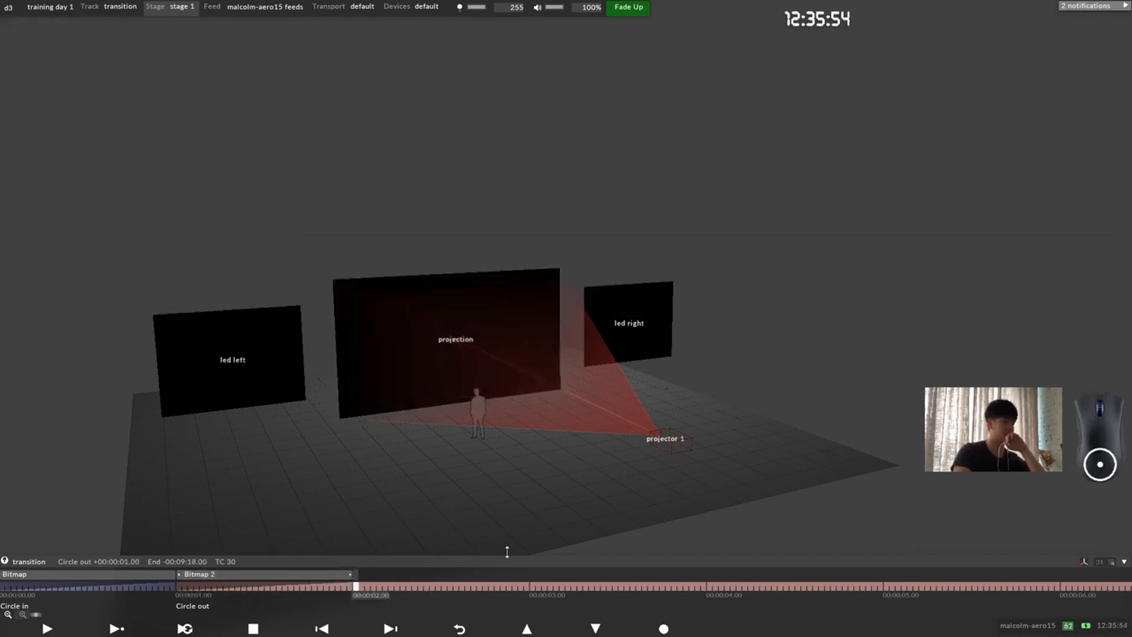
Step: Split the section at 00:00:02.00 and try to add a note starting with "Center on" there
right_click(507, 551)
key(alt+s)
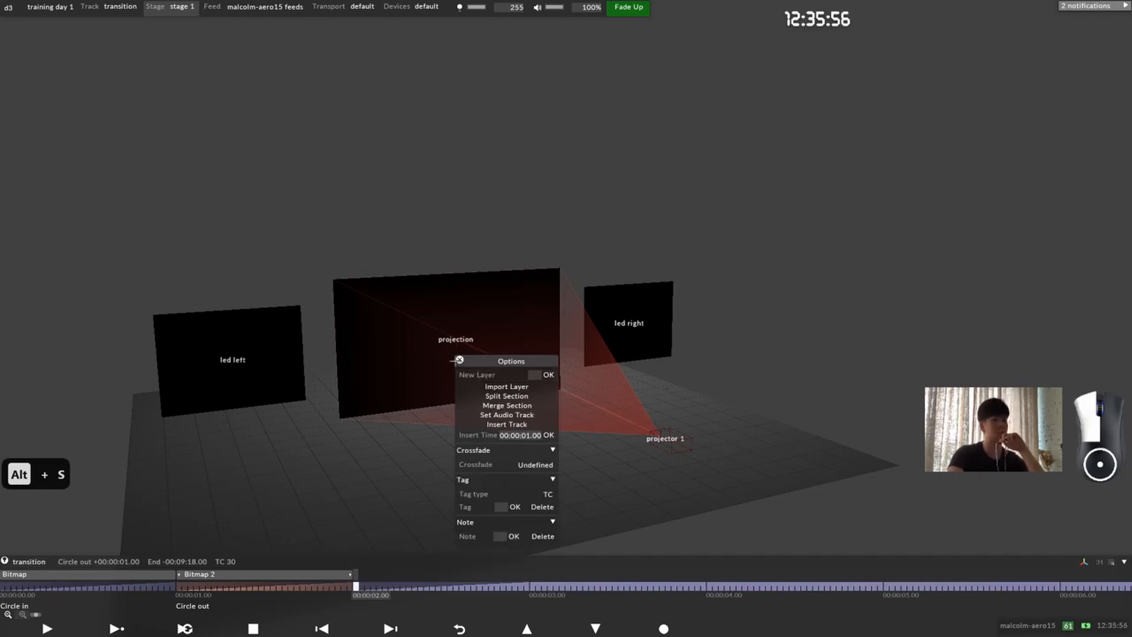
drag(454, 361, 486, 301)
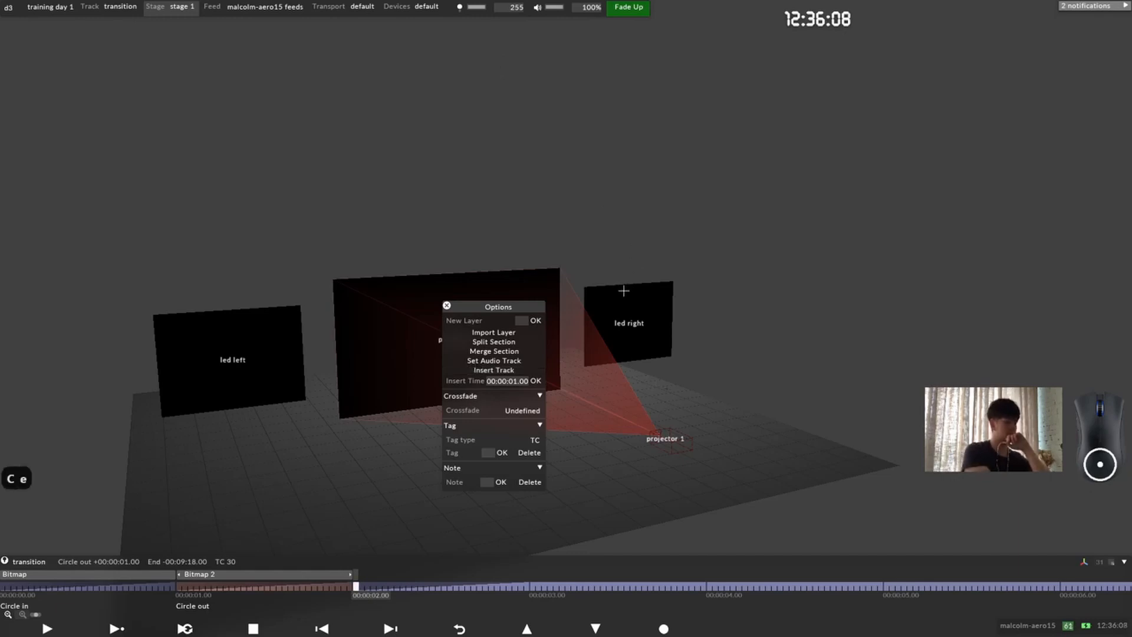
text(ter on)
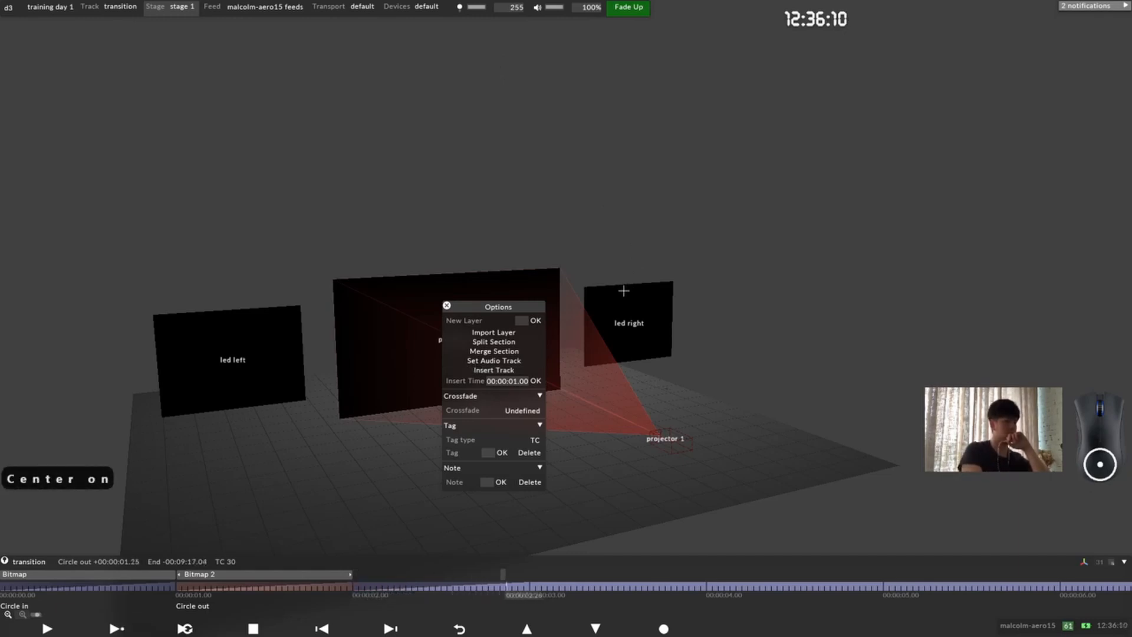
click(356, 587)
key(ctrl+n)
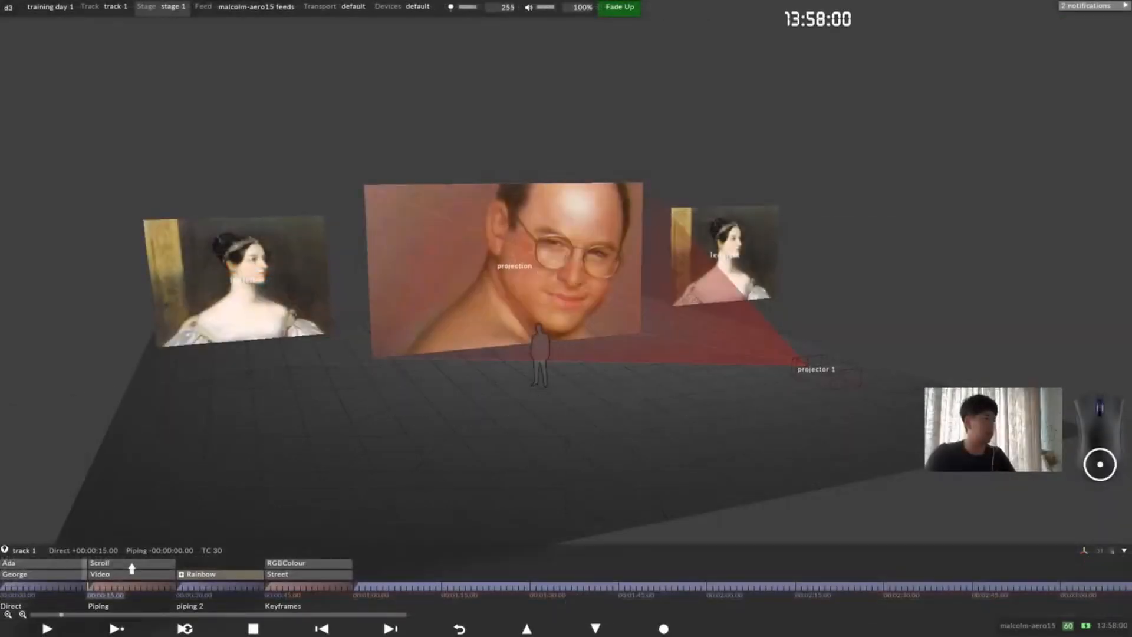
drag(620, 270, 563, 298)
scroll(563, 298, down, 3)
middle_drag(563, 298, 571, 290)
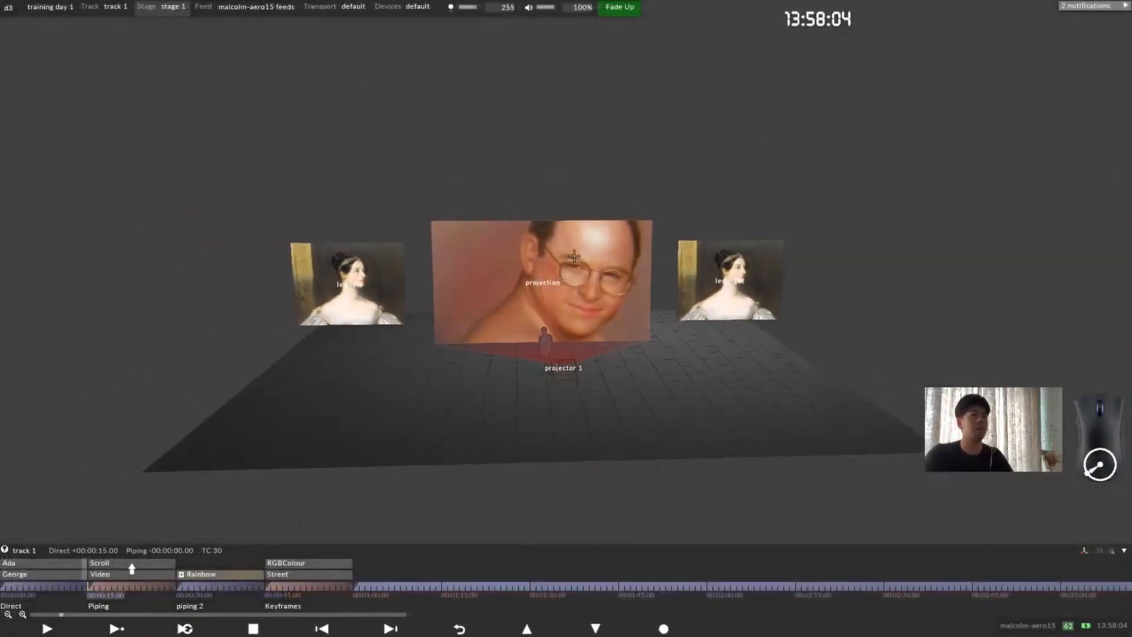
drag(527, 279, 573, 270)
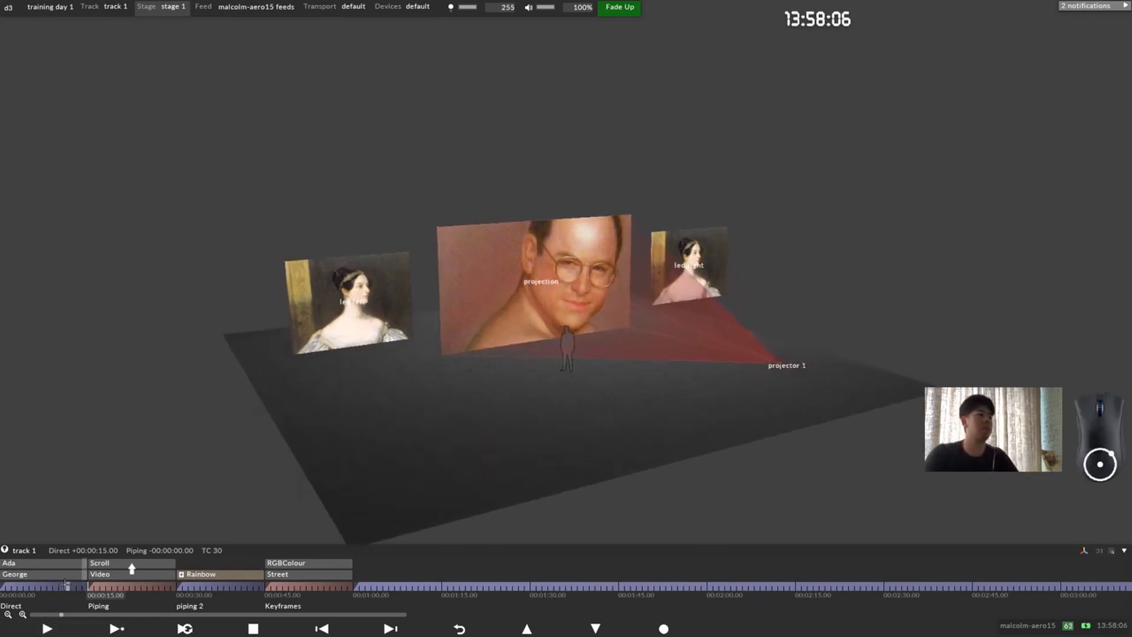
Step: Examine the layers inside the Rainbow group in track 1's piping 2 section and the start of the Keyframes section
drag(65, 584, 193, 586)
click(181, 574)
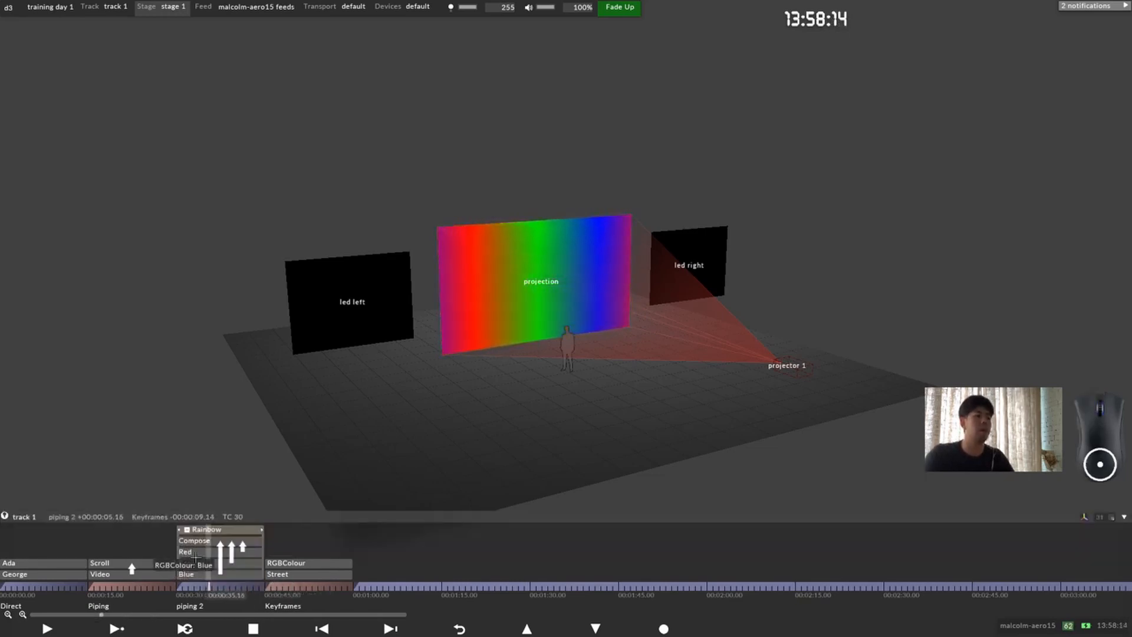
click(187, 531)
key(space)
click(271, 586)
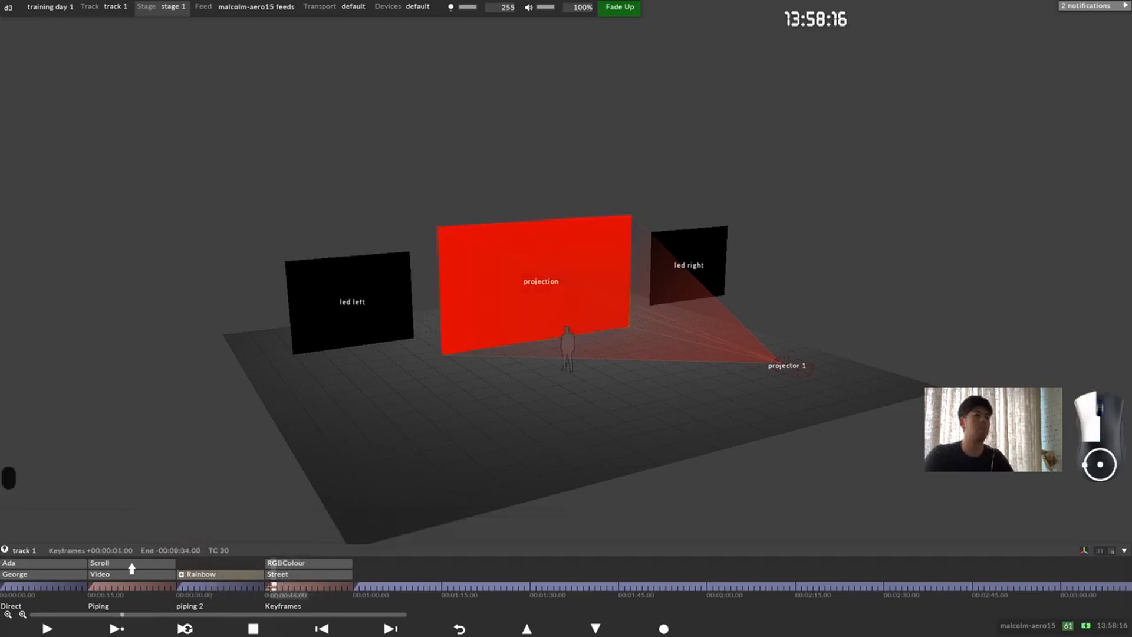
scroll(562, 246, down, 5)
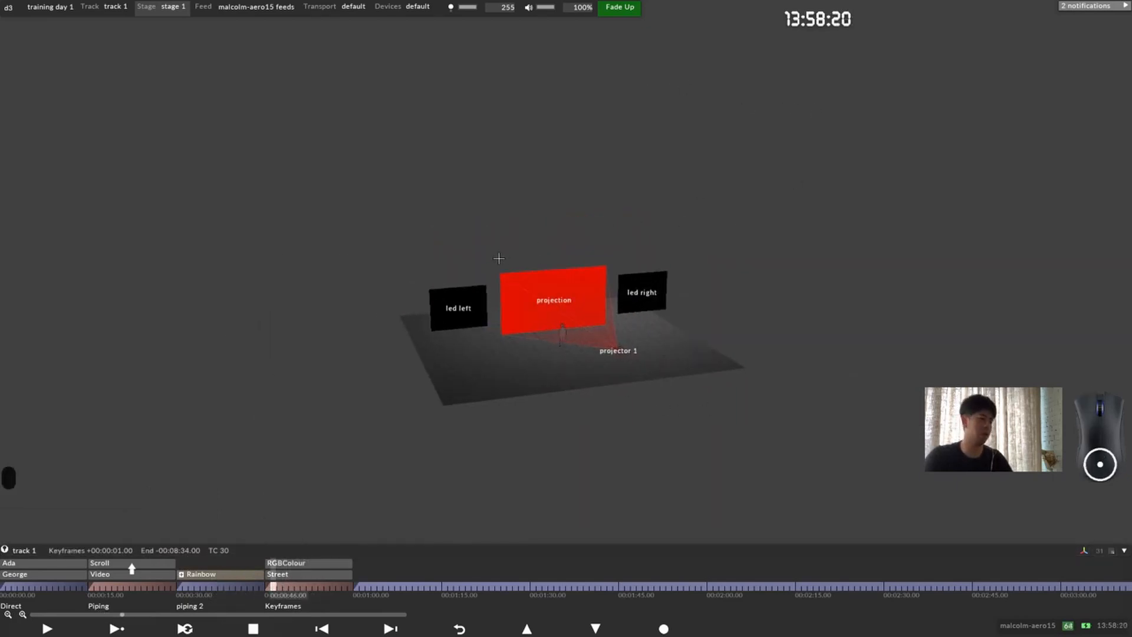
drag(537, 304, 528, 307)
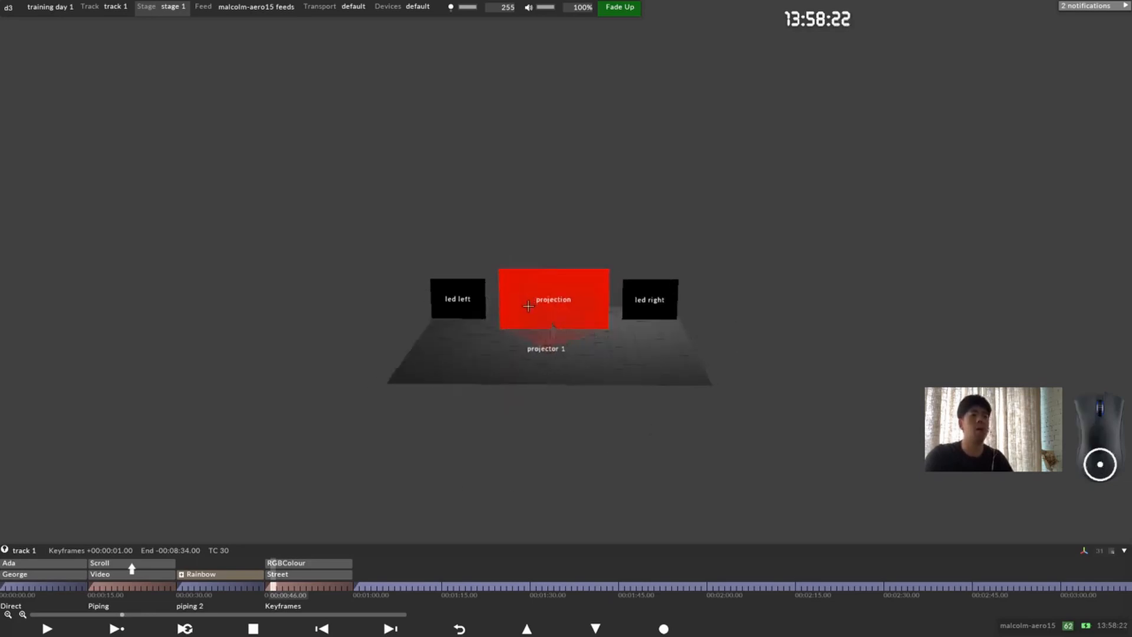
scroll(546, 291, up, 3)
middle_drag(546, 292, 440, 324)
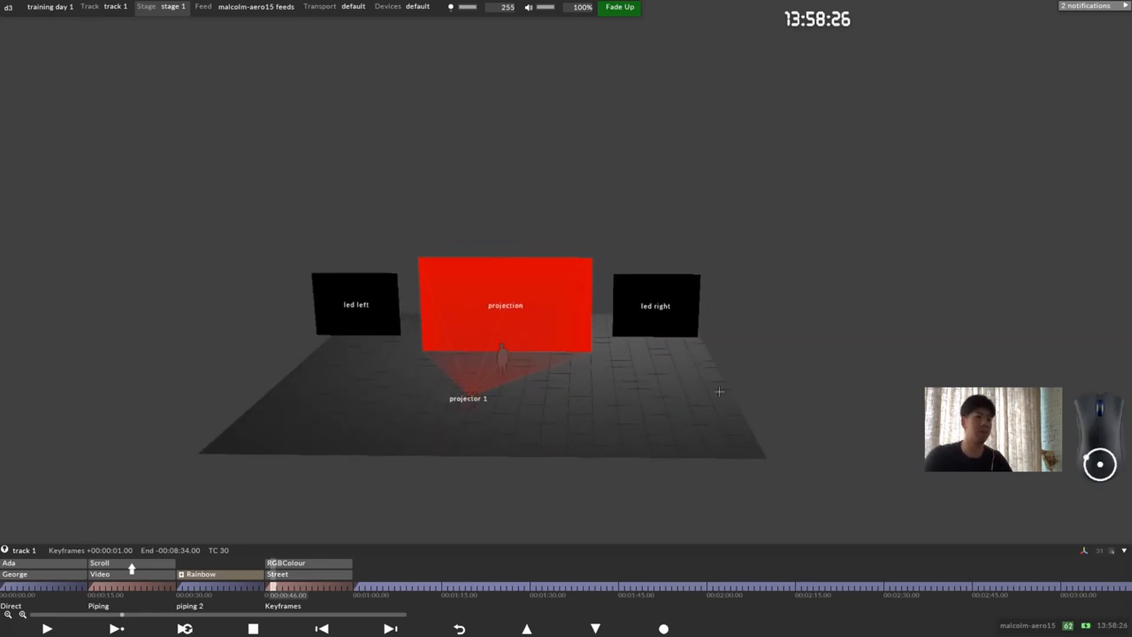
scroll(510, 288, down, 3)
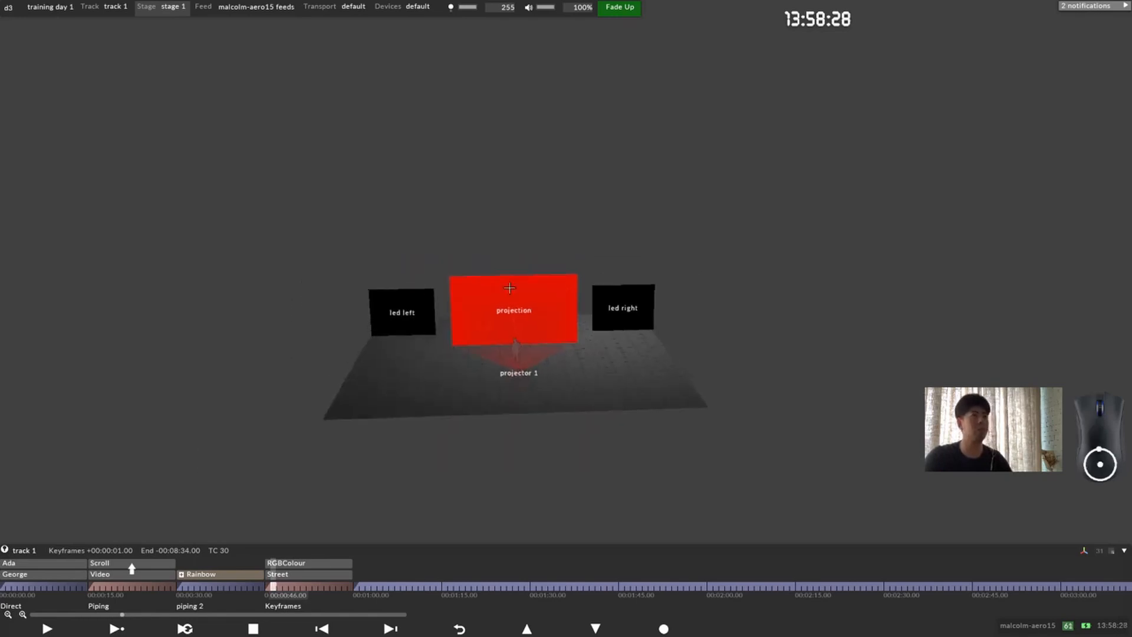
Step: Open stage 1's settings and assign venue 1 as the stage's venue
click(158, 6)
drag(160, 24, 208, 59)
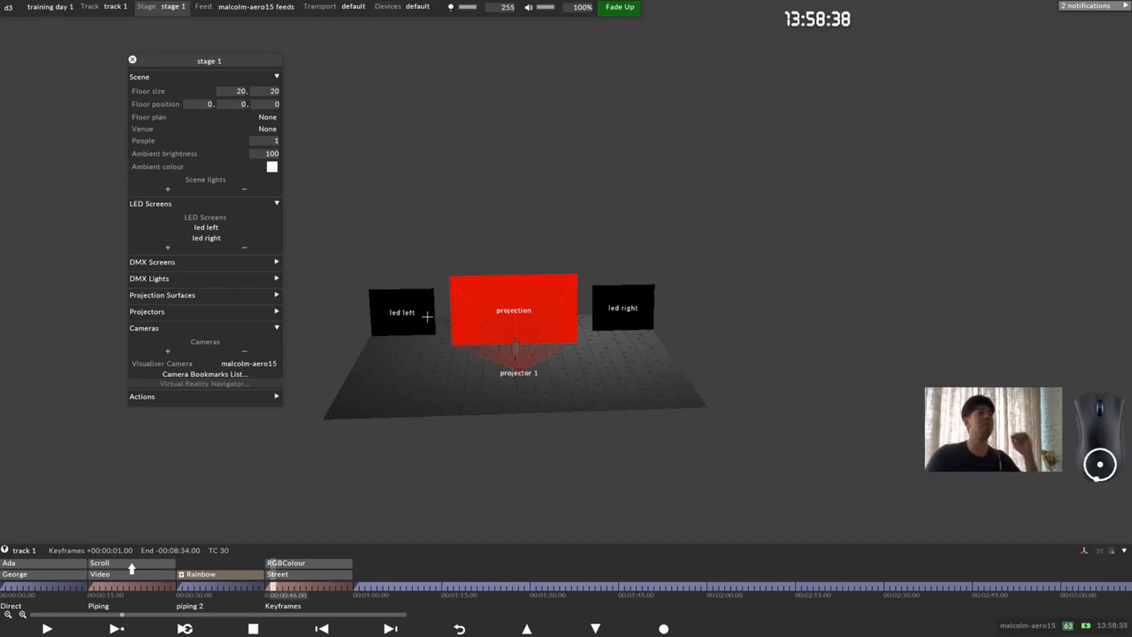
drag(216, 79, 269, 70)
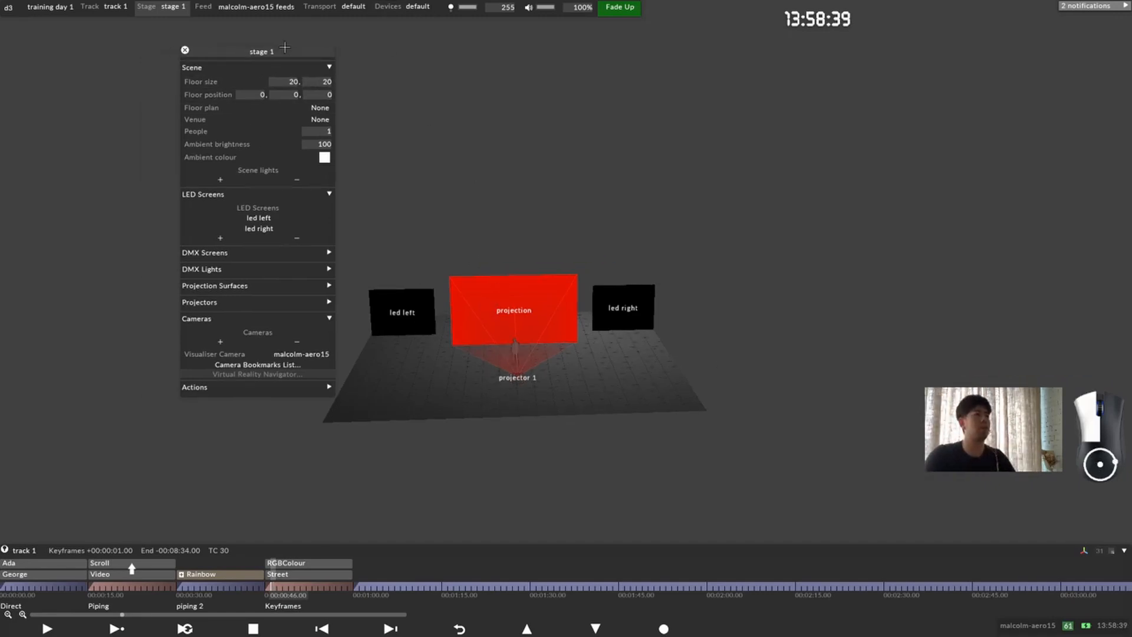
click(311, 121)
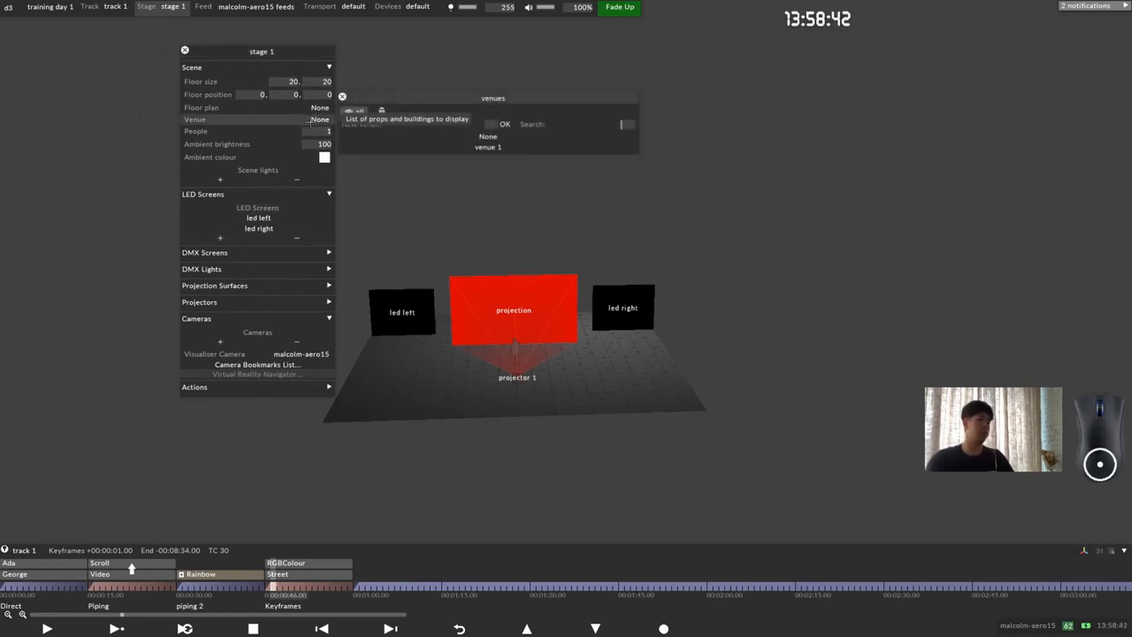
click(454, 149)
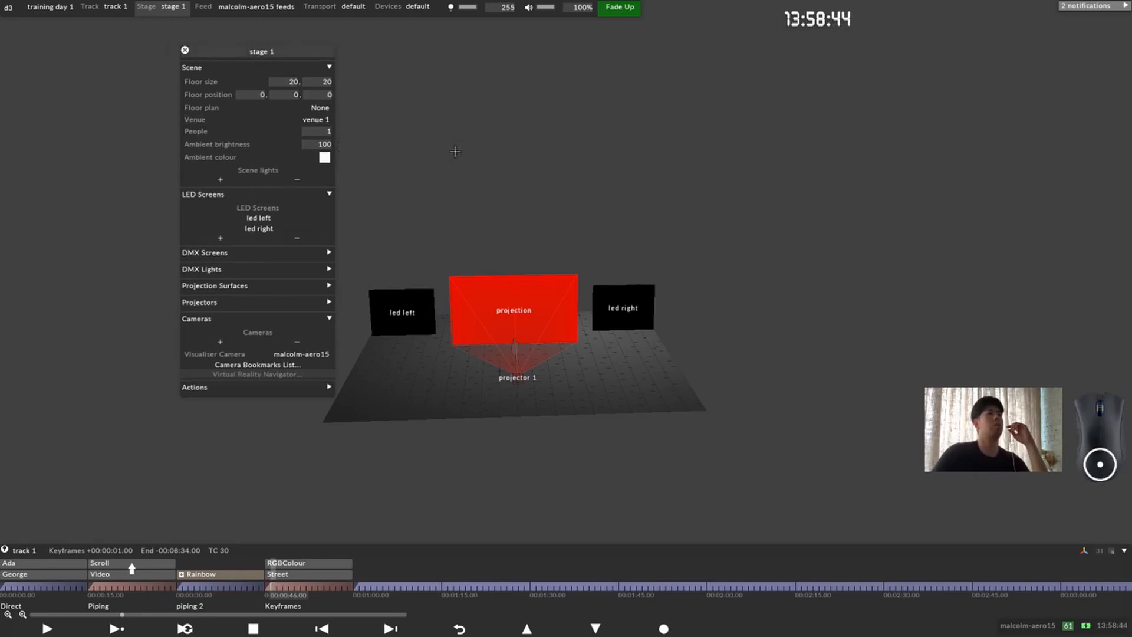
Step: Replace the missing mesh of venue 1's arena prop with props/arena.obj and close the prop's editor
click(309, 119)
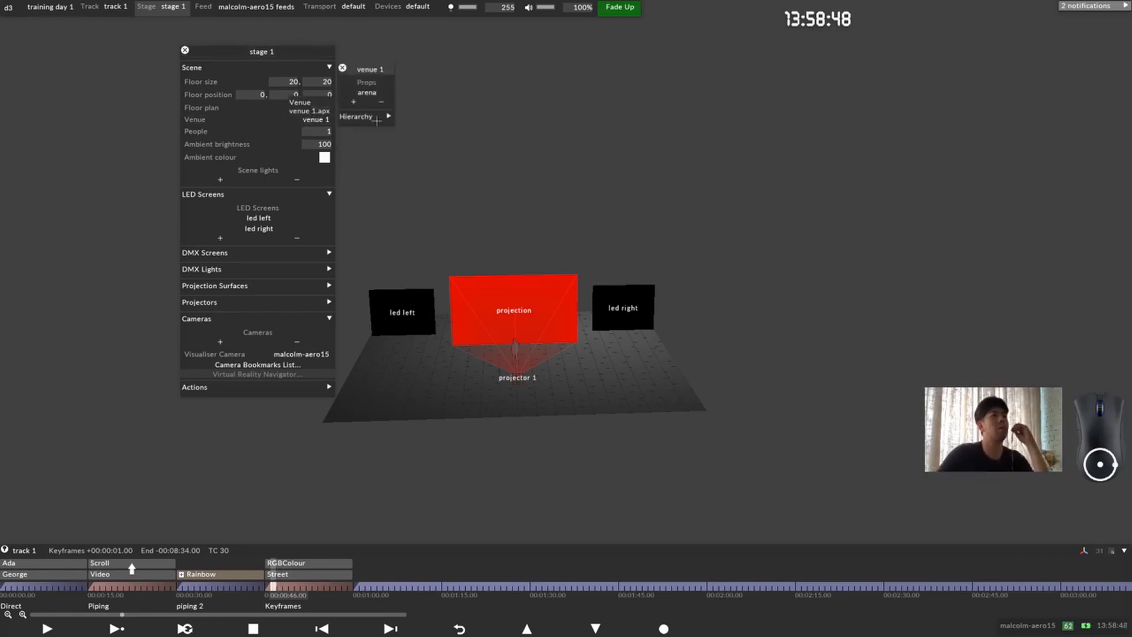
click(367, 92)
click(541, 97)
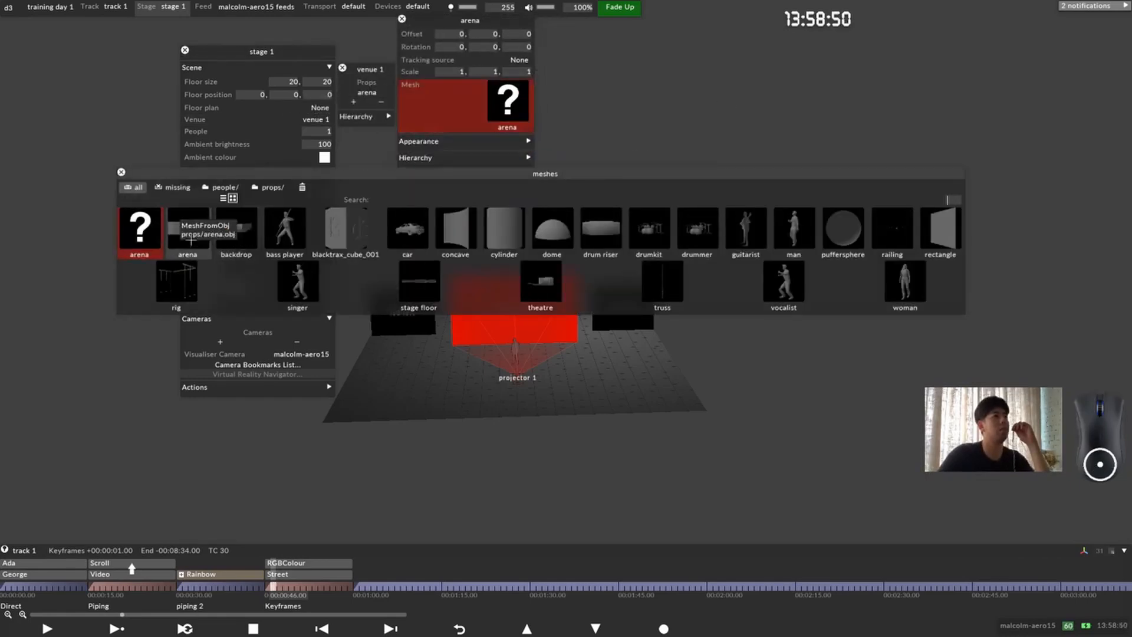
click(164, 220)
click(401, 19)
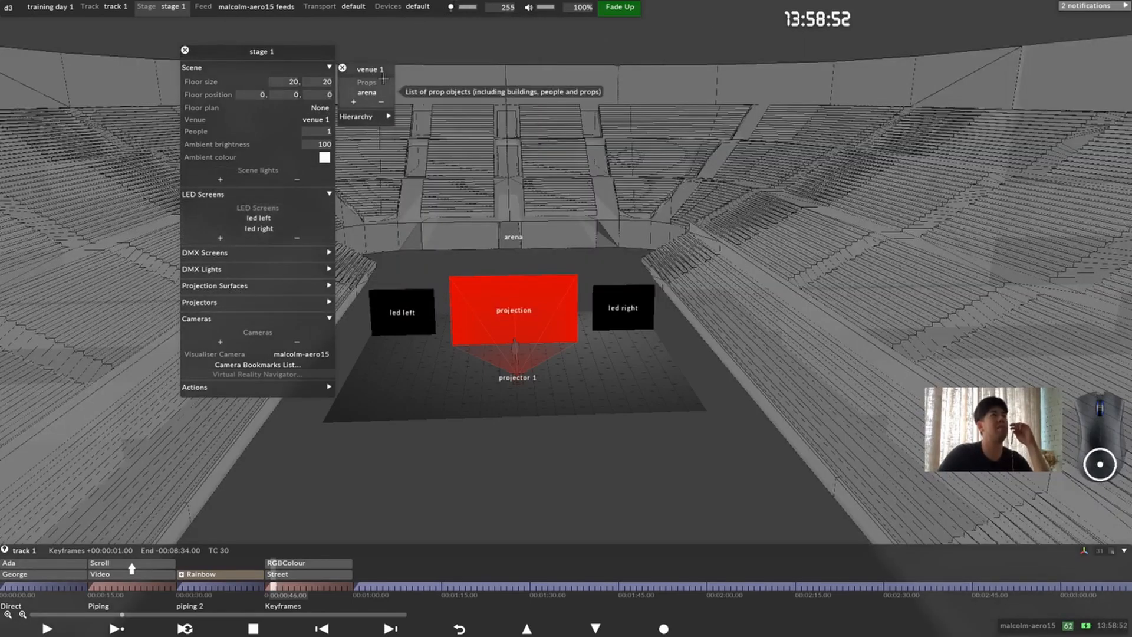
Step: Examine the arena model around the screens from close up, from above and from far outside
drag(523, 306, 530, 288)
scroll(526, 287, up, 1)
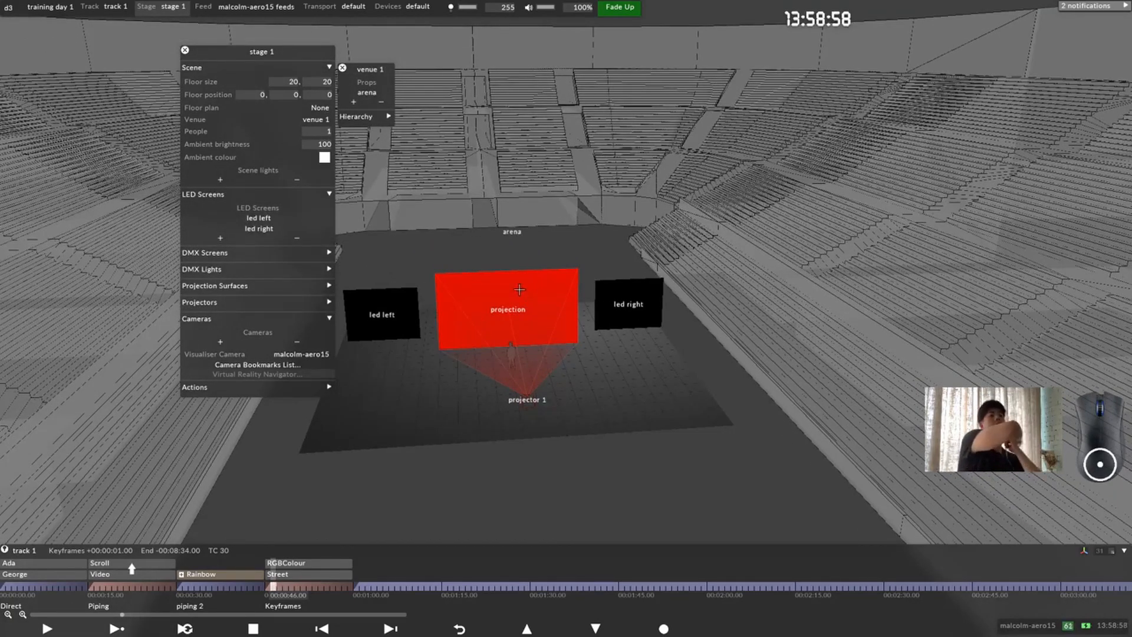
drag(476, 297, 447, 204)
drag(560, 292, 578, 156)
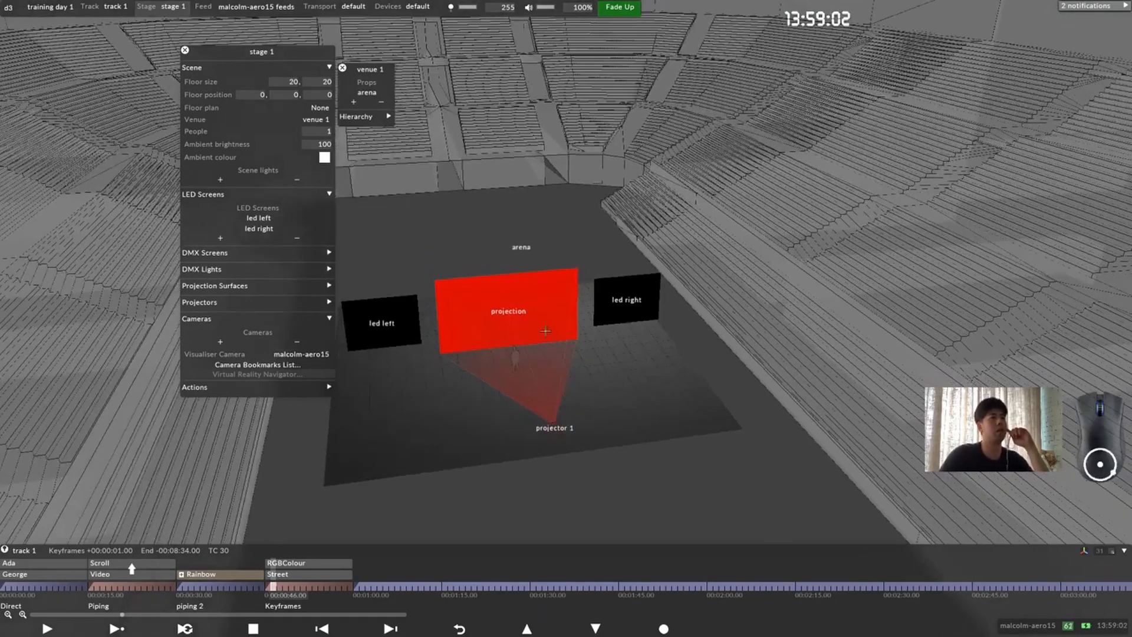
scroll(546, 330, down, 5)
drag(545, 333, 543, 346)
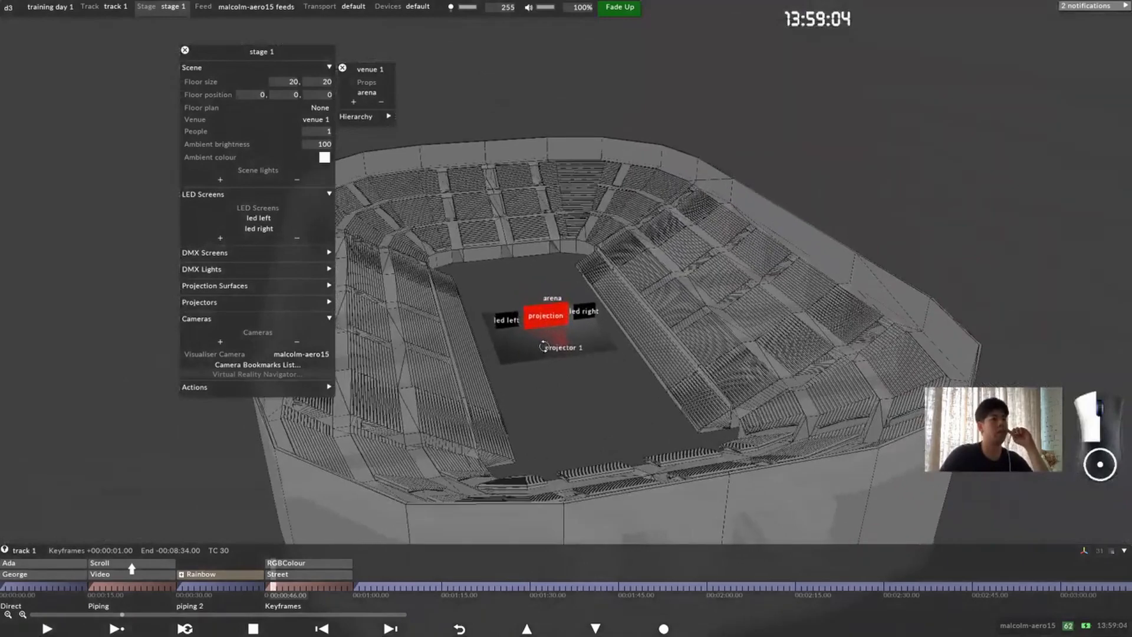
scroll(543, 346, up, 4)
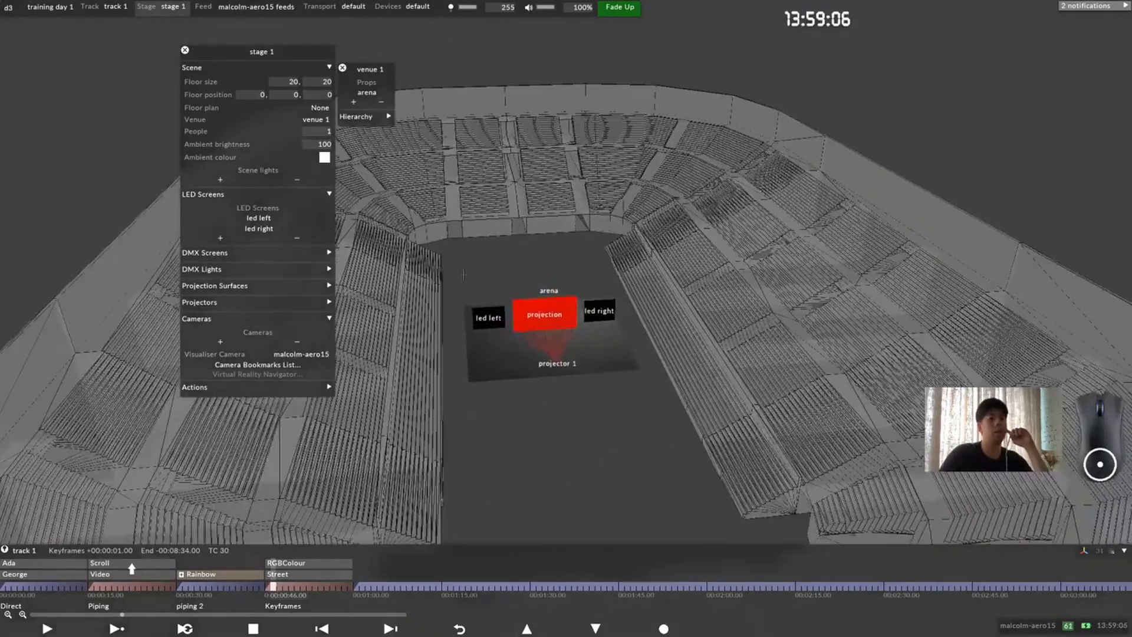
Step: Add a new prop named rig to venue 1
drag(373, 73, 401, 75)
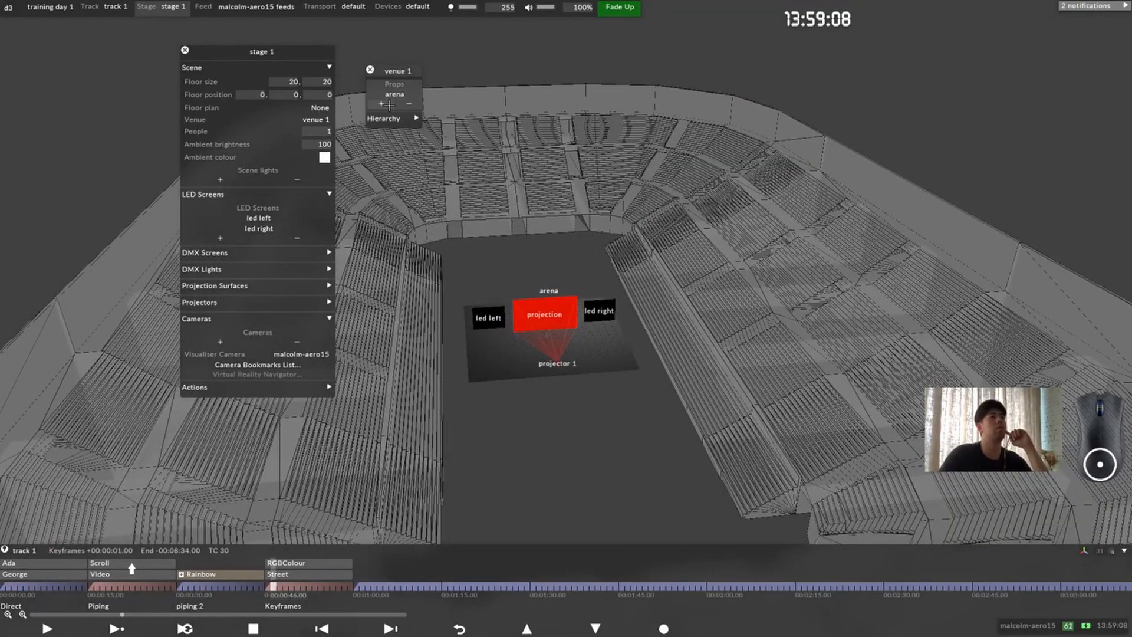
click(381, 104)
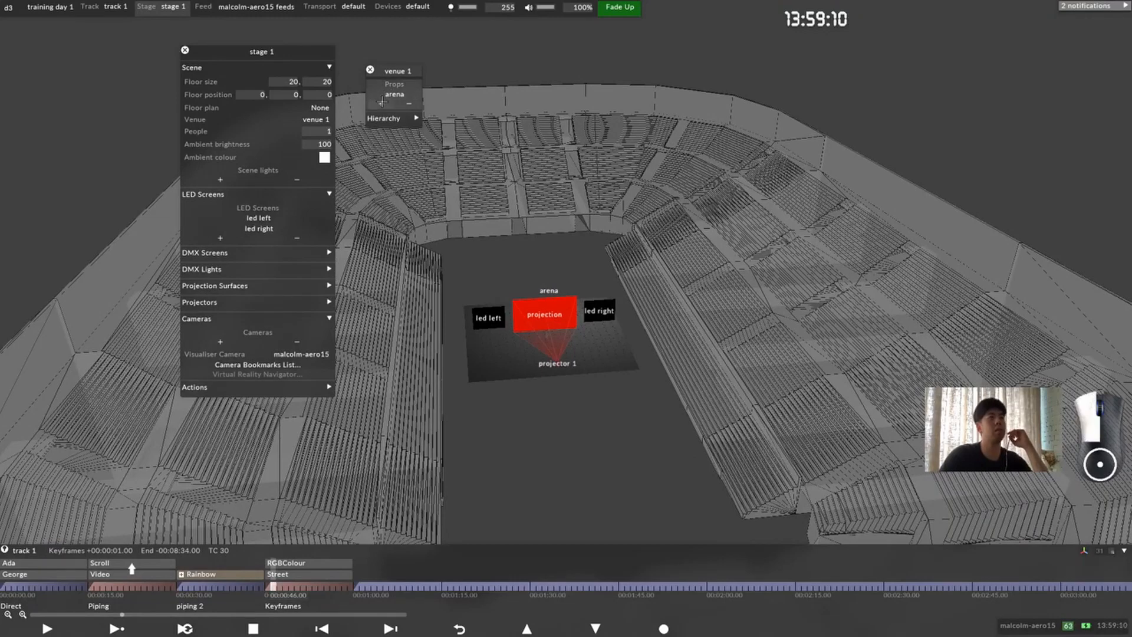
click(569, 108)
text(rig)
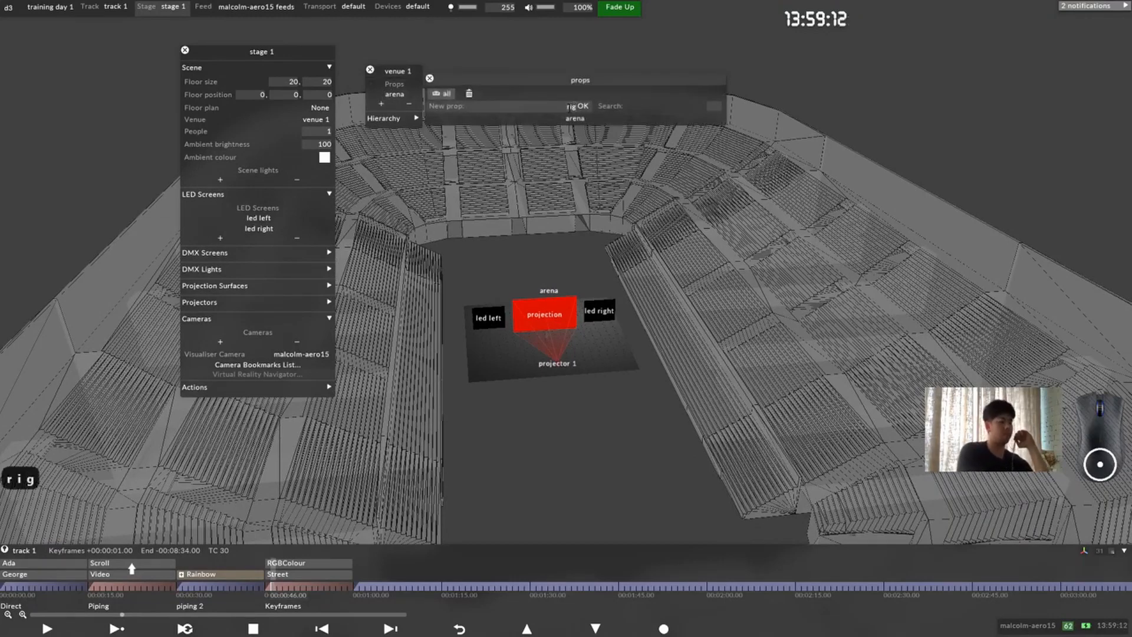
key(Return)
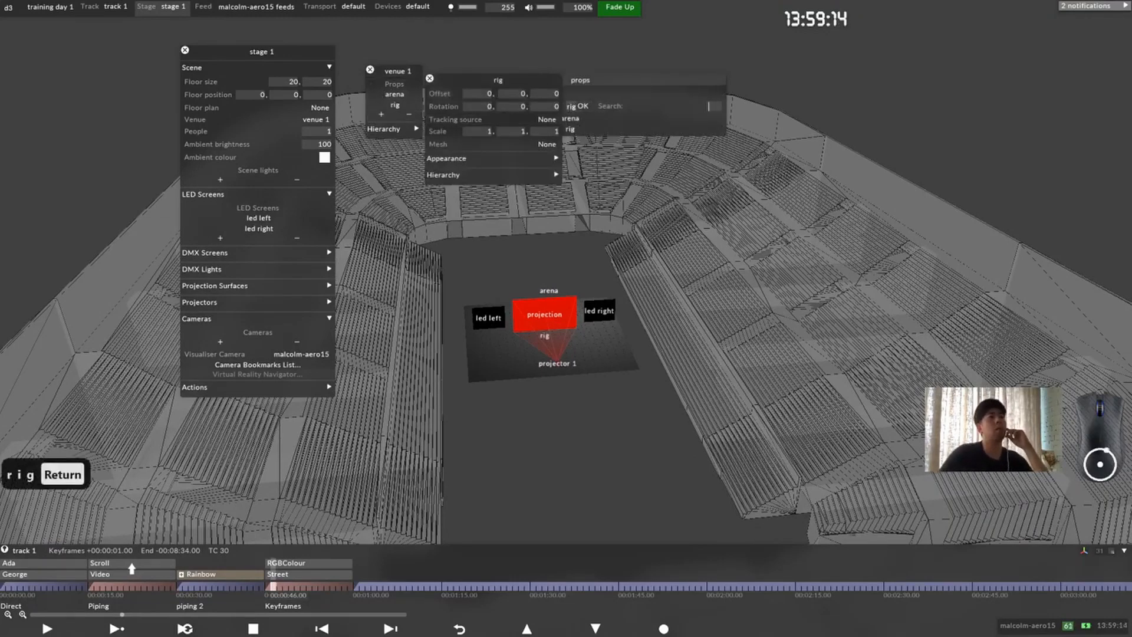
Step: Assign the rig mesh to the new rig prop
drag(501, 80, 522, 186)
scroll(610, 332, up, 2)
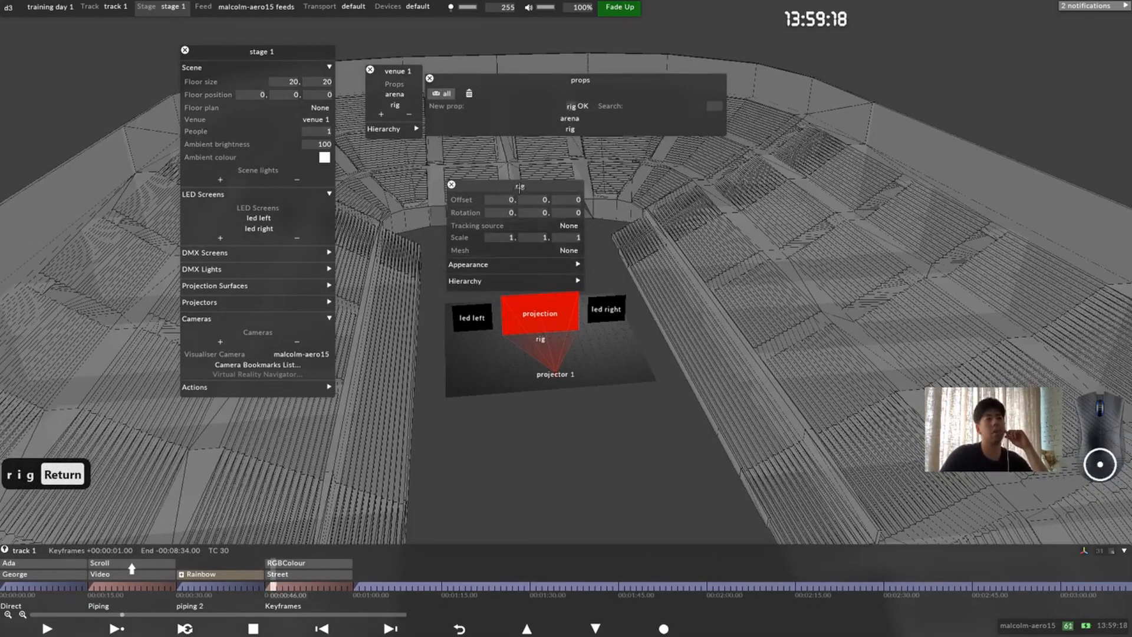
drag(519, 186, 584, 186)
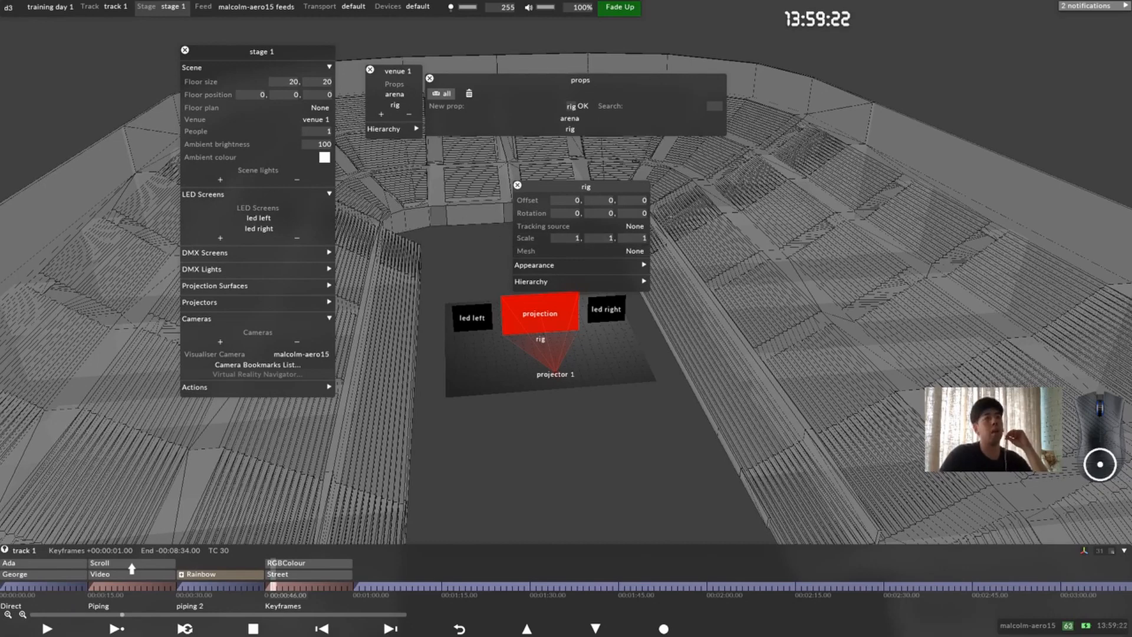
drag(582, 187, 681, 174)
scroll(534, 386, up, 5)
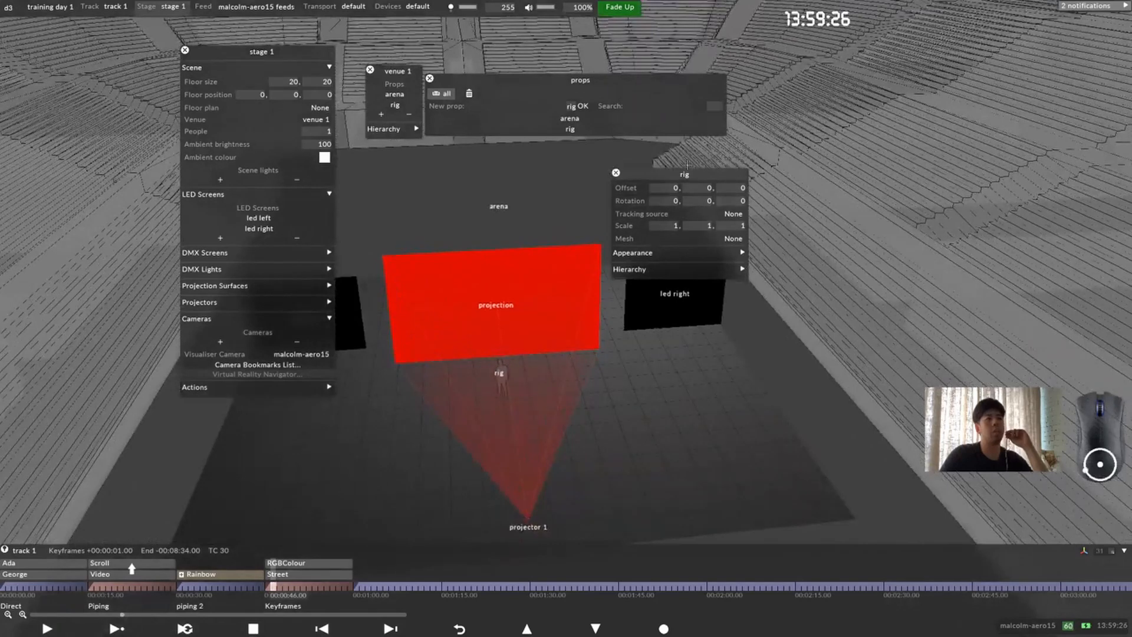
click(732, 238)
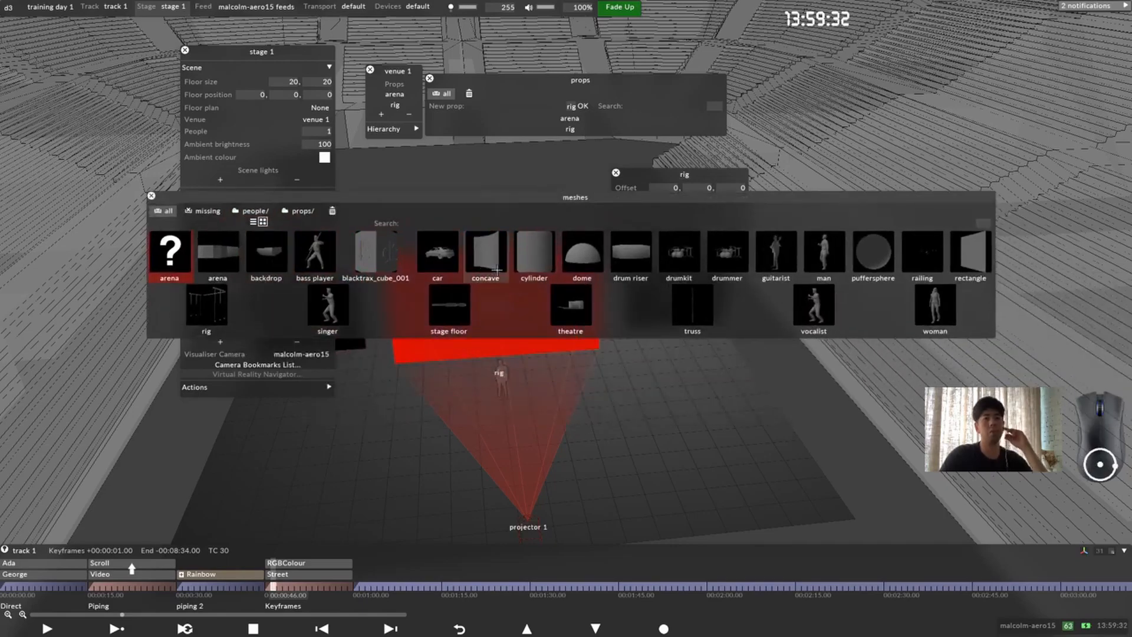
click(221, 314)
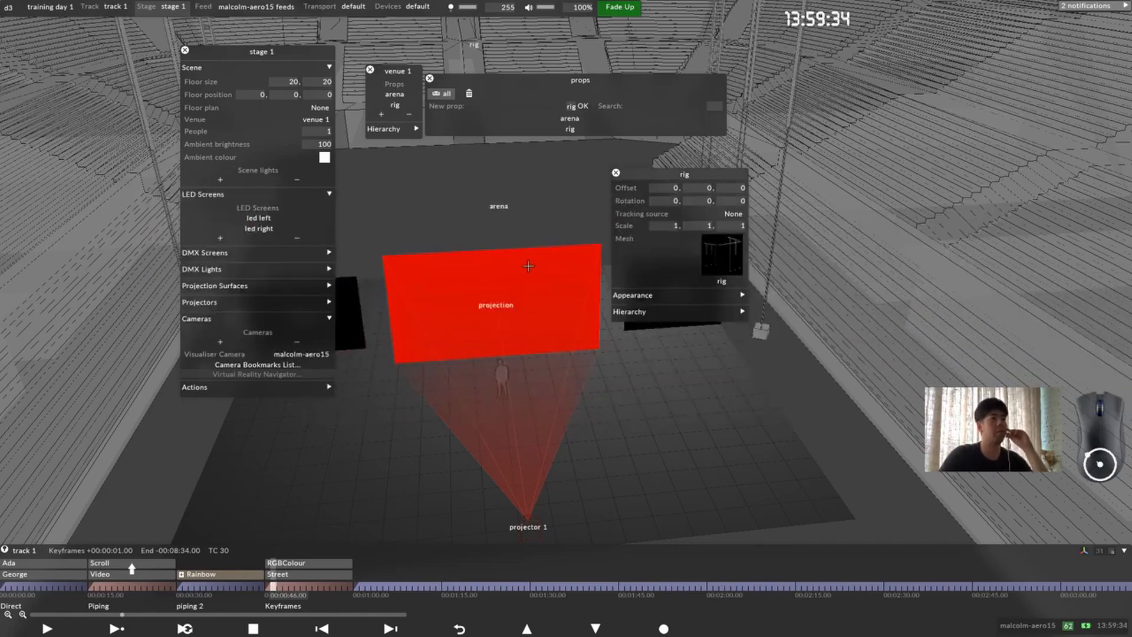
drag(528, 260, 531, 307)
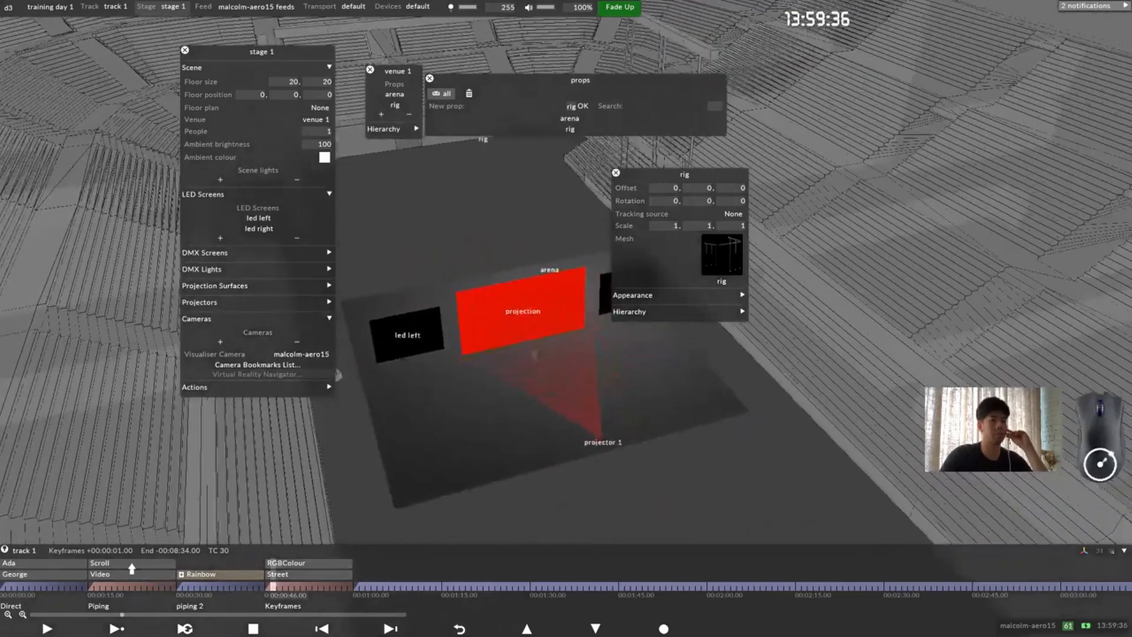
Step: Check the mesh library for further props and add a new prop named "stgae floor" to venue 1
click(721, 255)
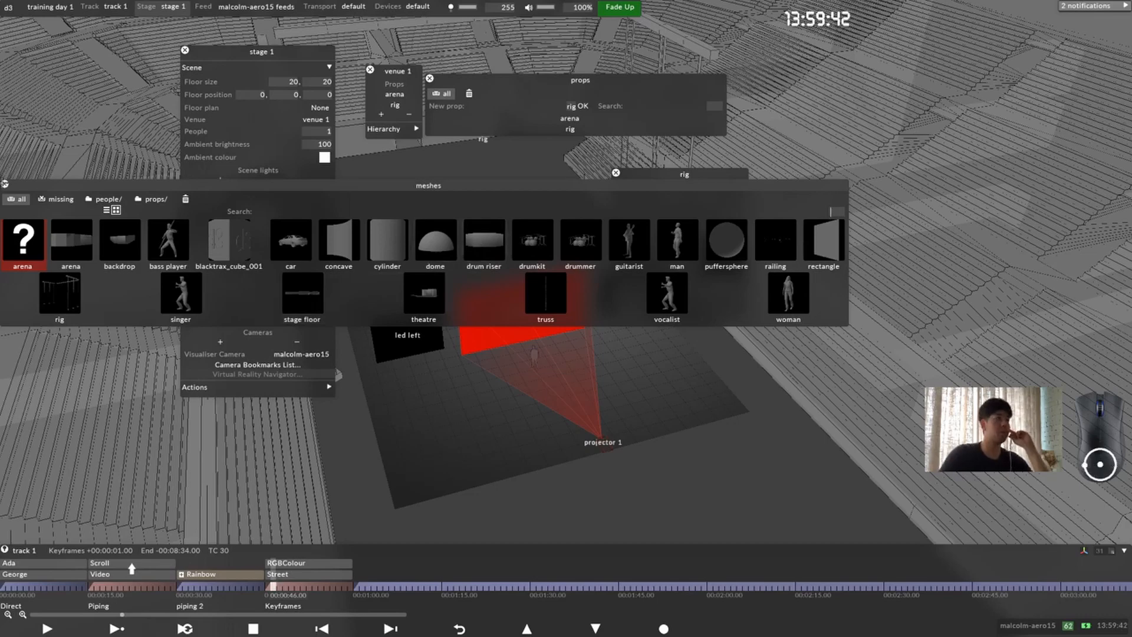
click(4, 184)
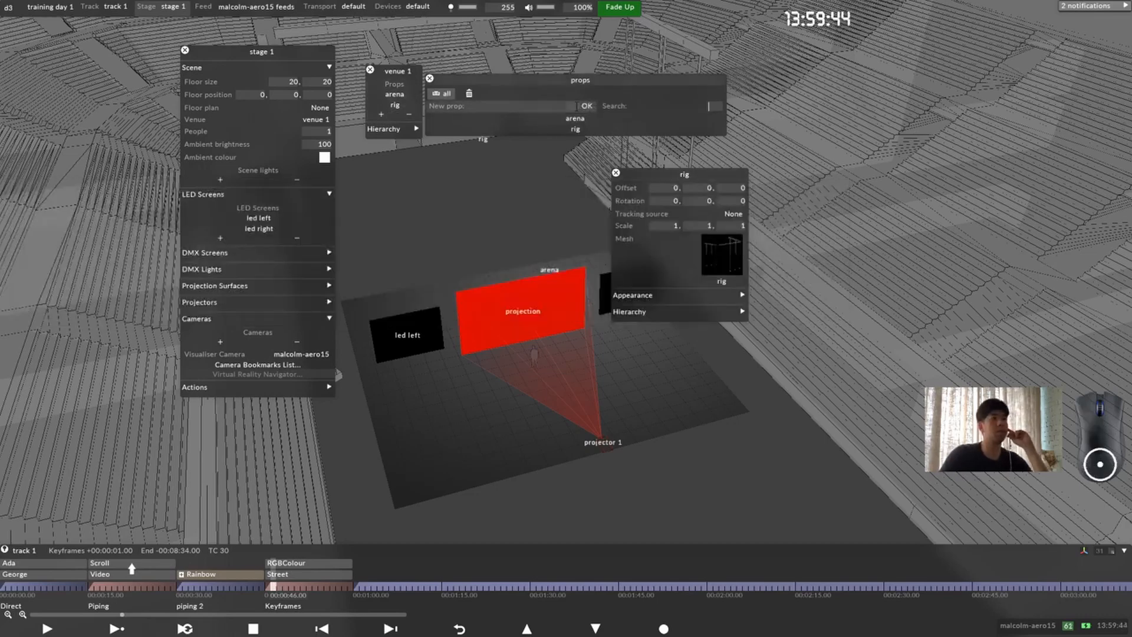
text(stgae)
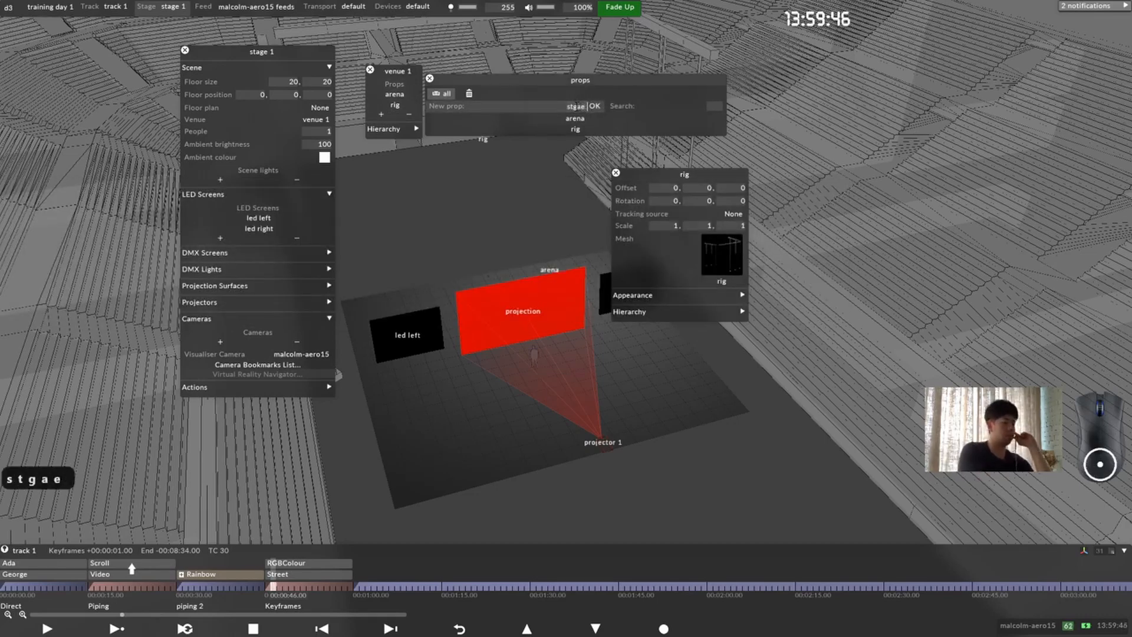
text( floo)
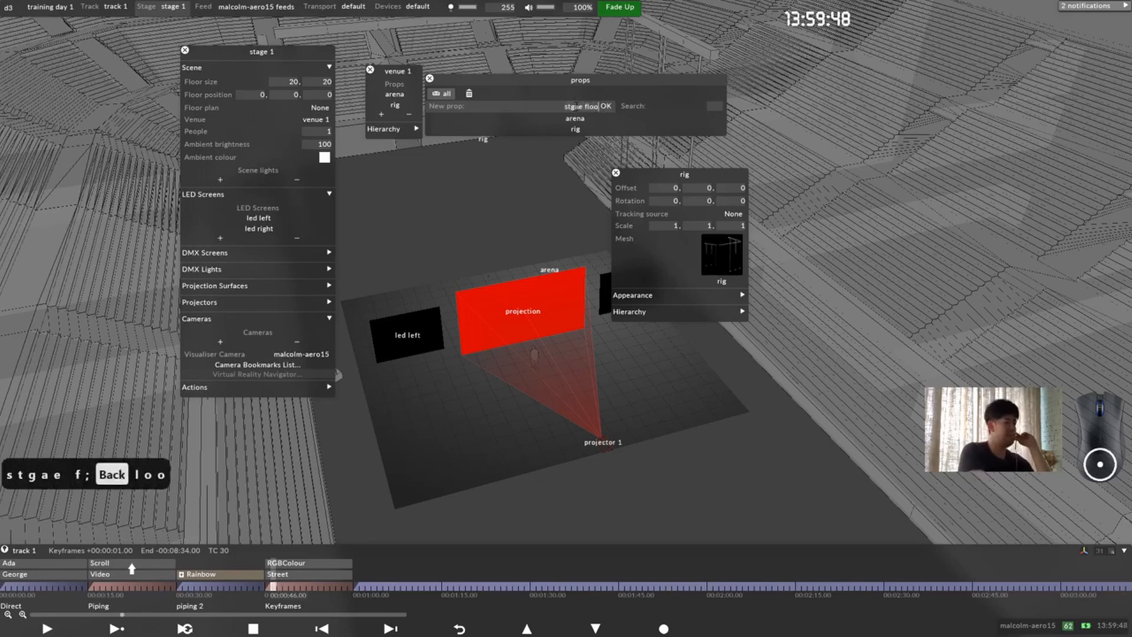
text(r)
key(Return)
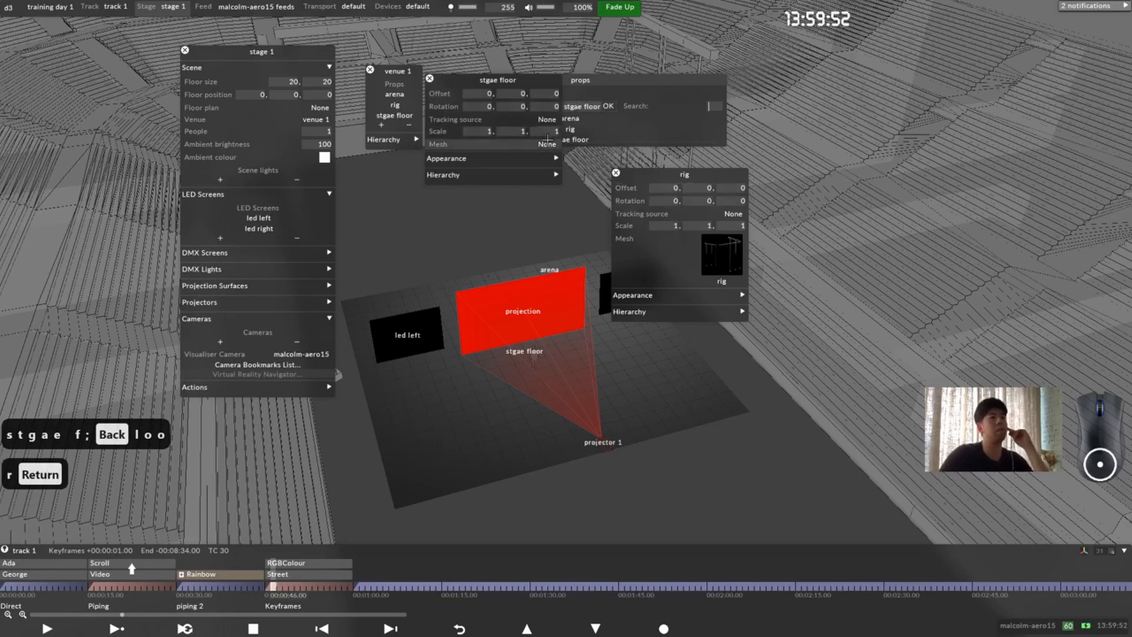
Step: Assign the stage floor mesh to the "stgae floor" prop and close both prop editors
click(519, 144)
click(425, 298)
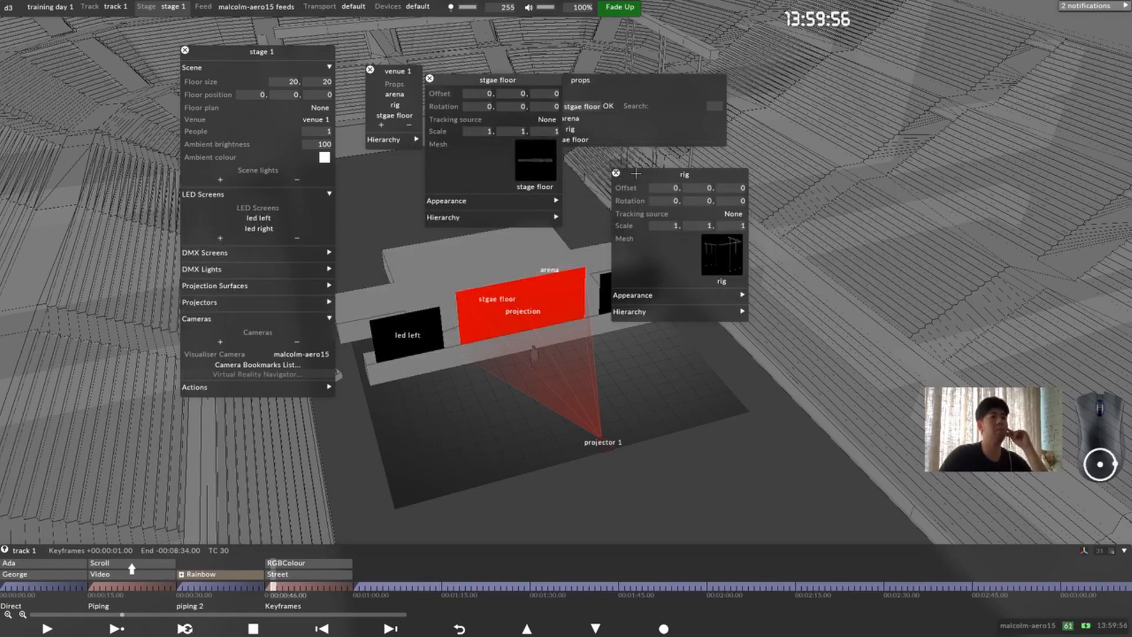
drag(635, 173, 762, 179)
click(742, 179)
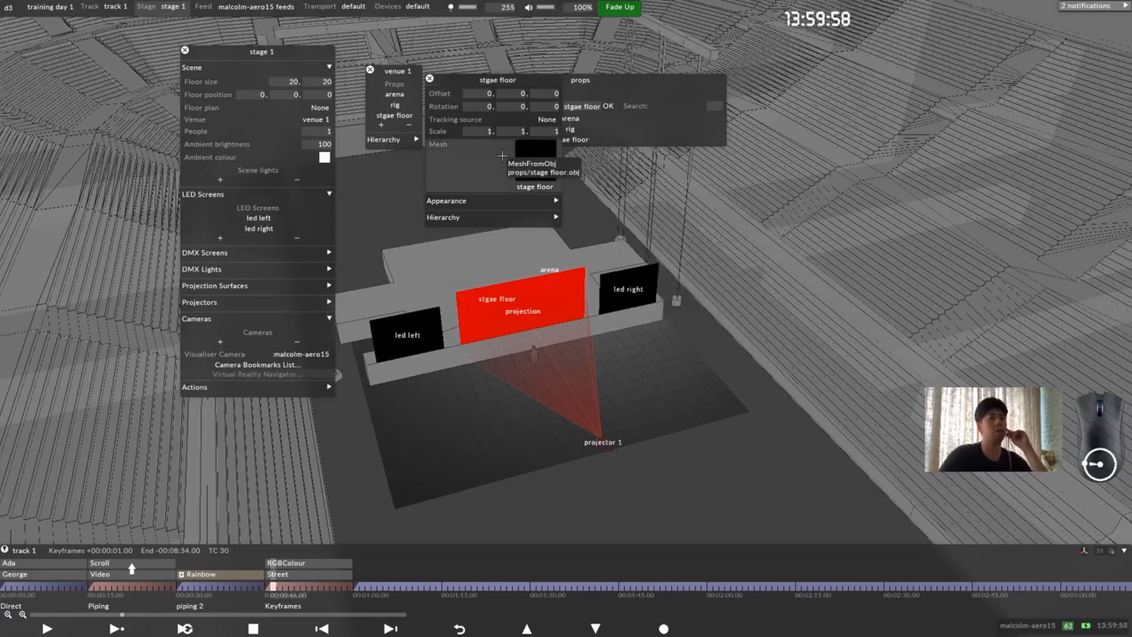
click(430, 79)
Step: Set stage 1's floor size to 30 by 100 metres and inspect the enlarged floor inside the arena
drag(407, 288, 494, 310)
drag(457, 416, 531, 360)
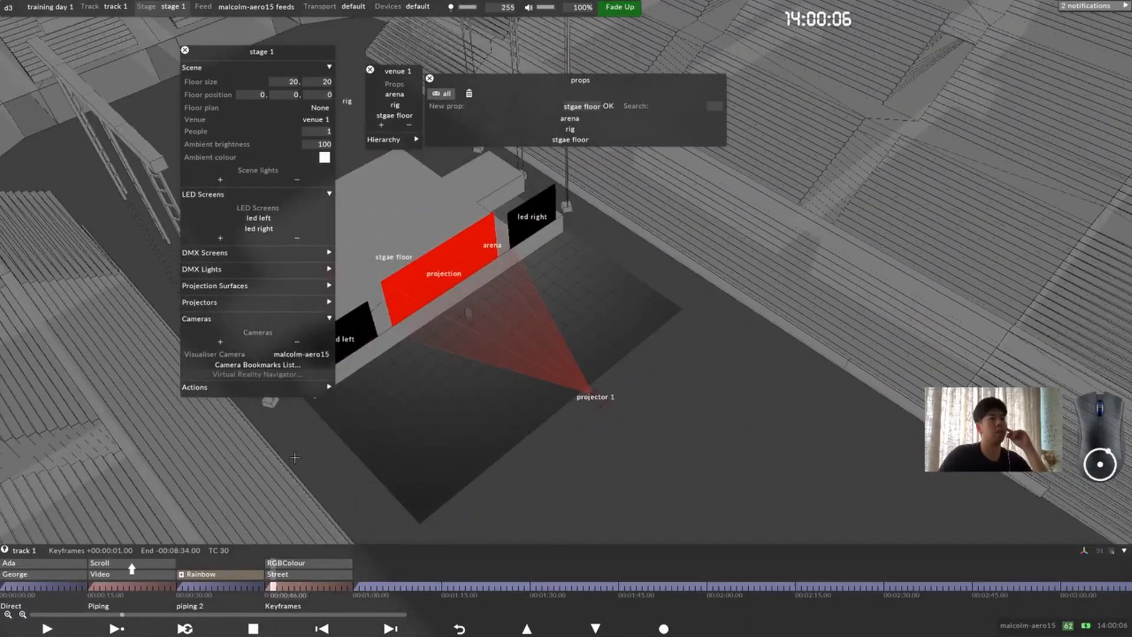
scroll(505, 382, down, 1)
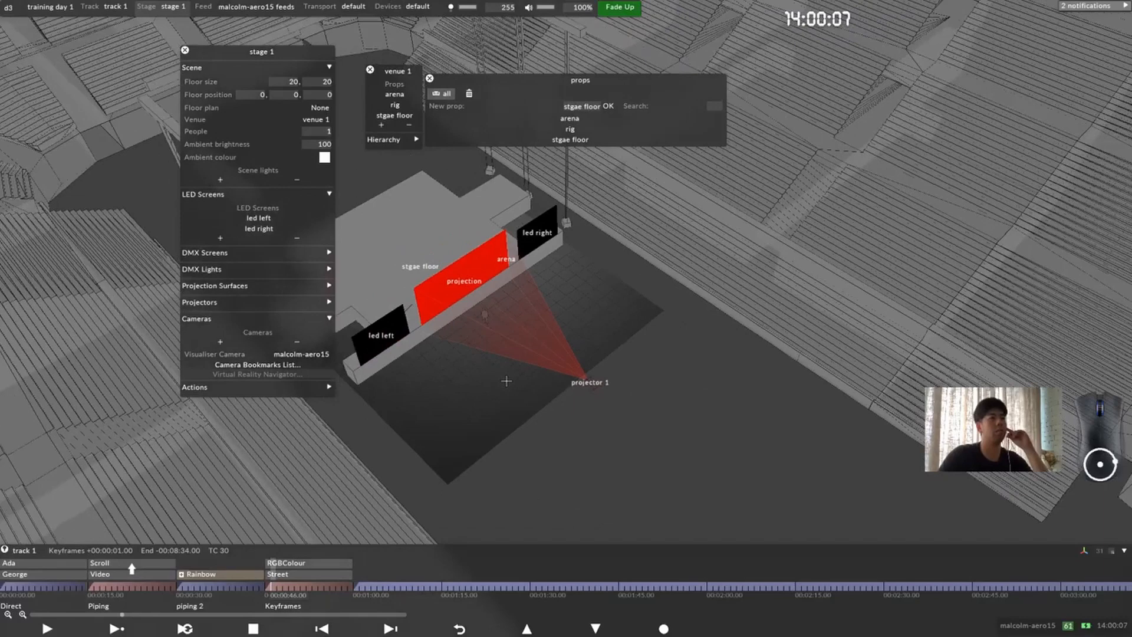
click(295, 83)
text(30)
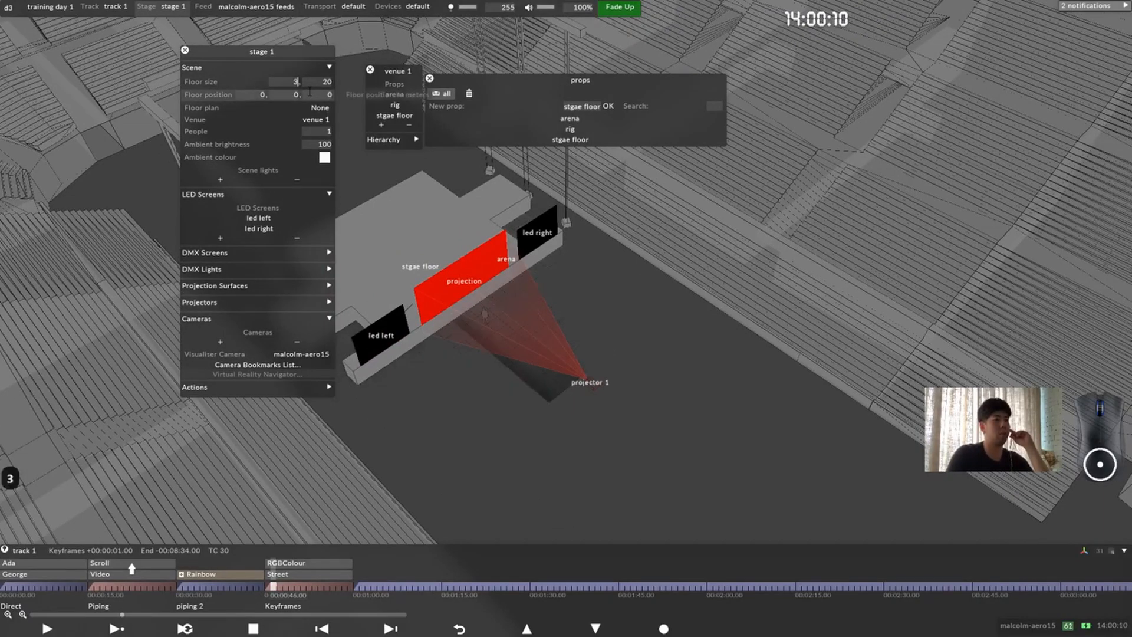
click(319, 82)
text(10)
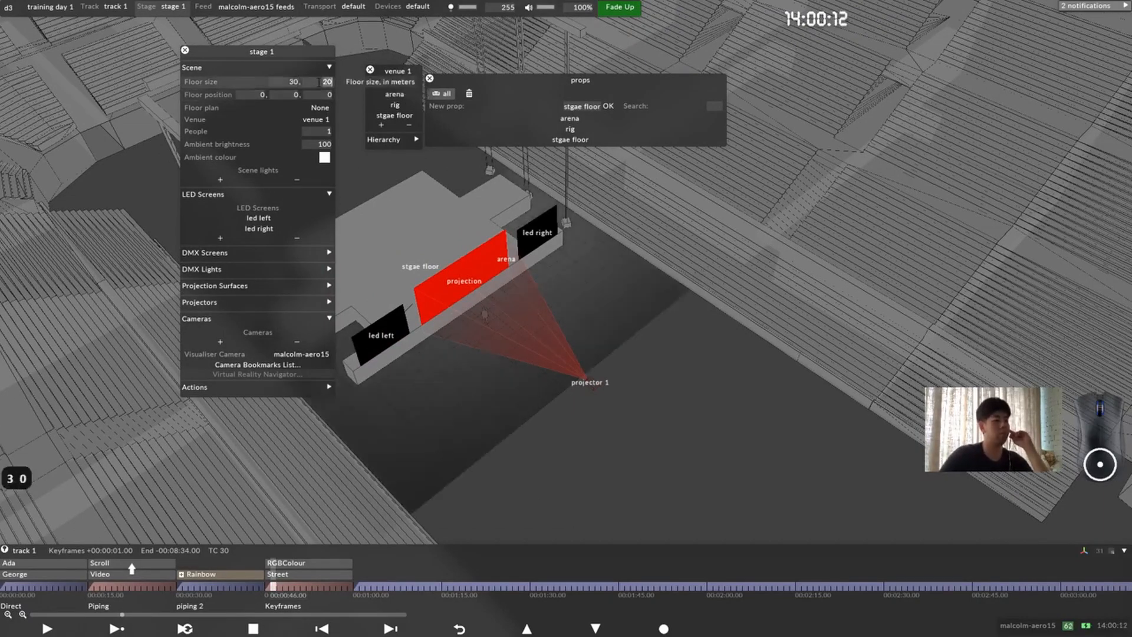
text(0)
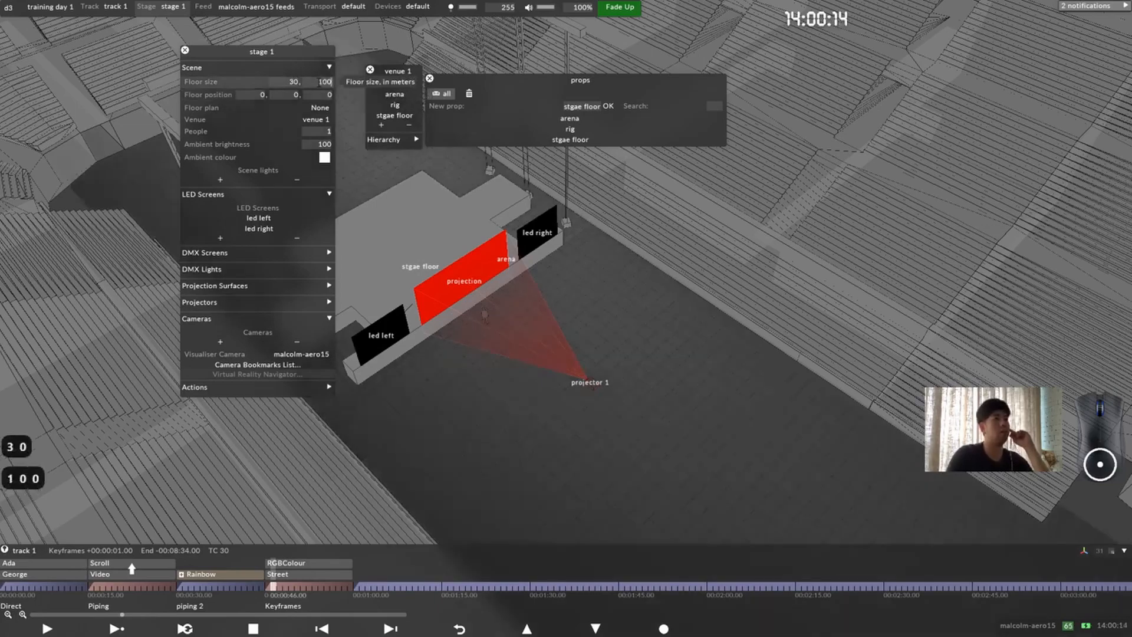
drag(603, 294, 473, 383)
middle_drag(474, 384, 596, 389)
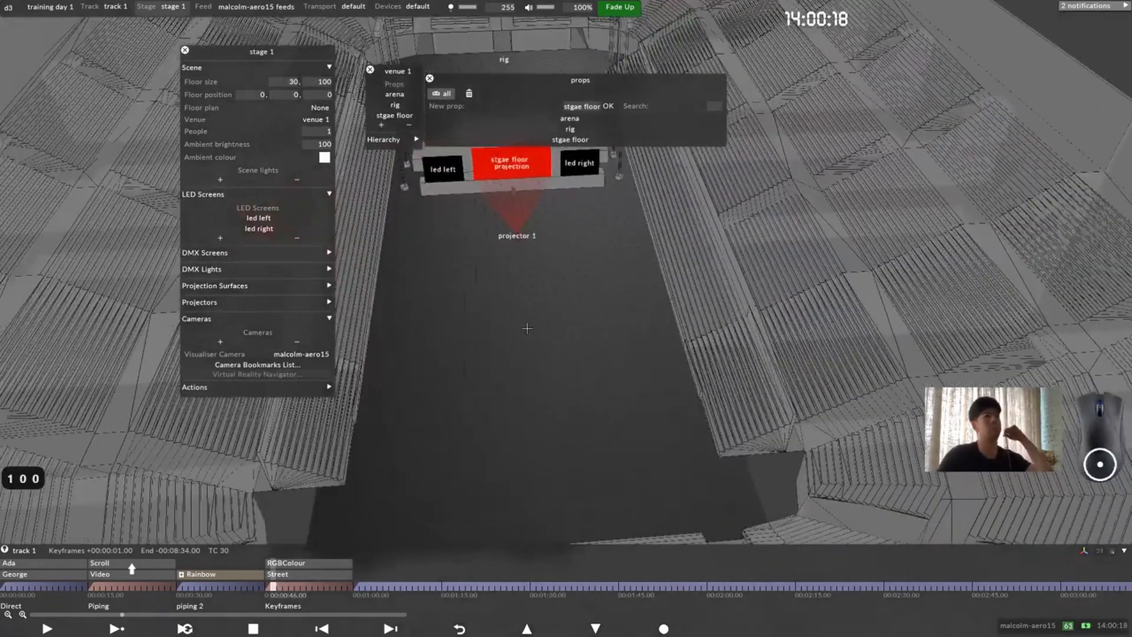
middle_drag(525, 357, 533, 340)
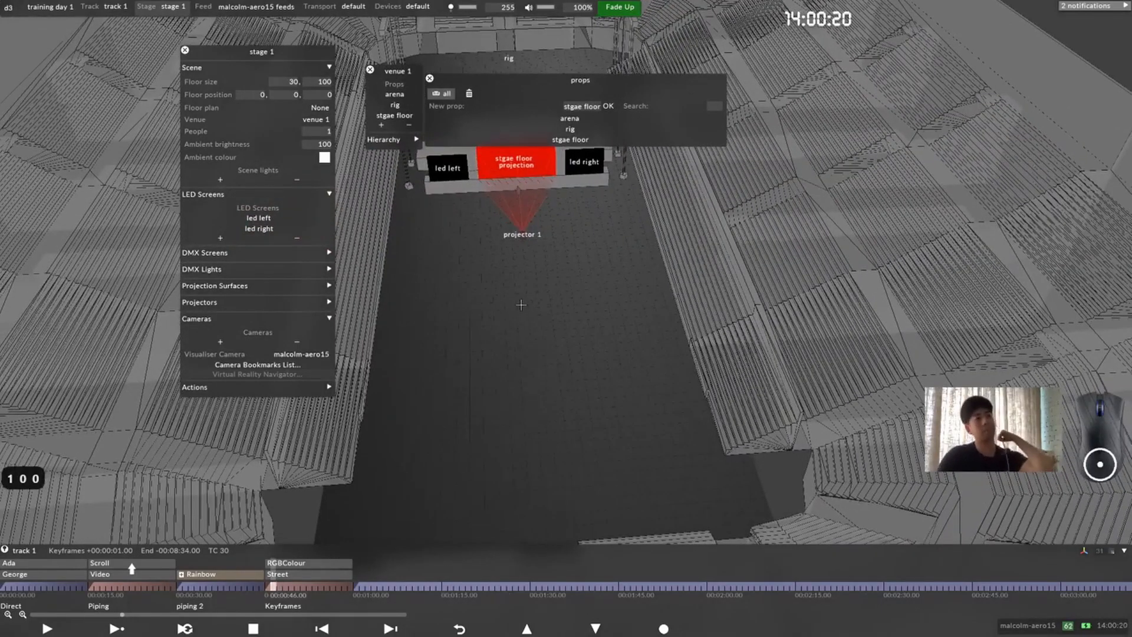
Step: Add a new prop named "drummer" to venue 1
mouse_move(520, 311)
mouse_down()
mouse_move(553, 306)
mouse_move(528, 308)
mouse_up()
scroll(506, 302, up, 3)
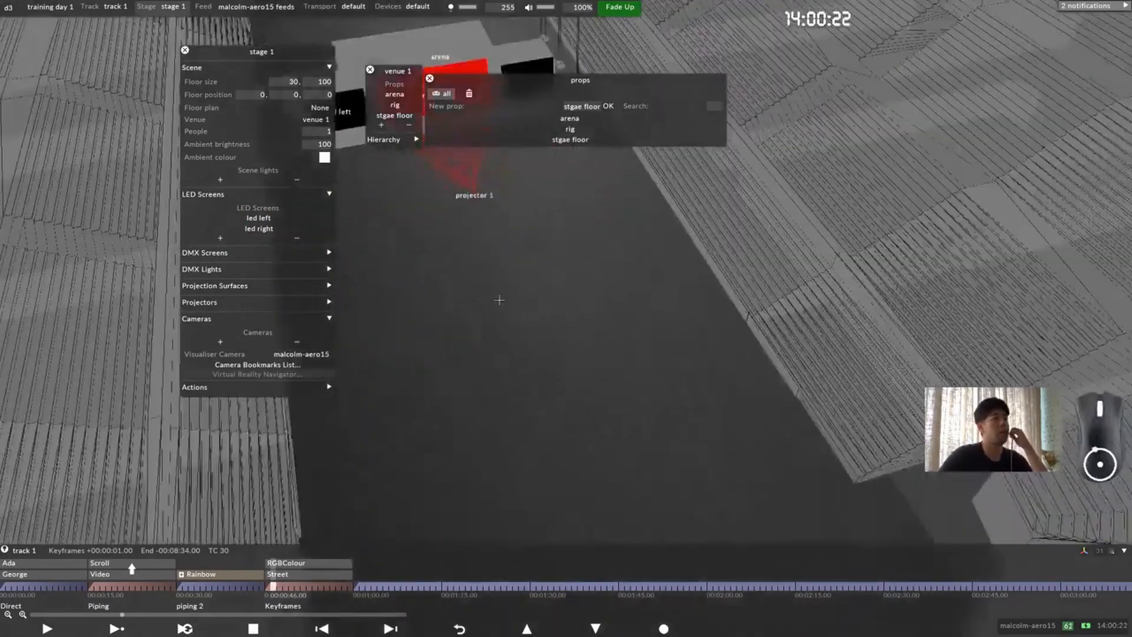
middle_drag(499, 300, 616, 280)
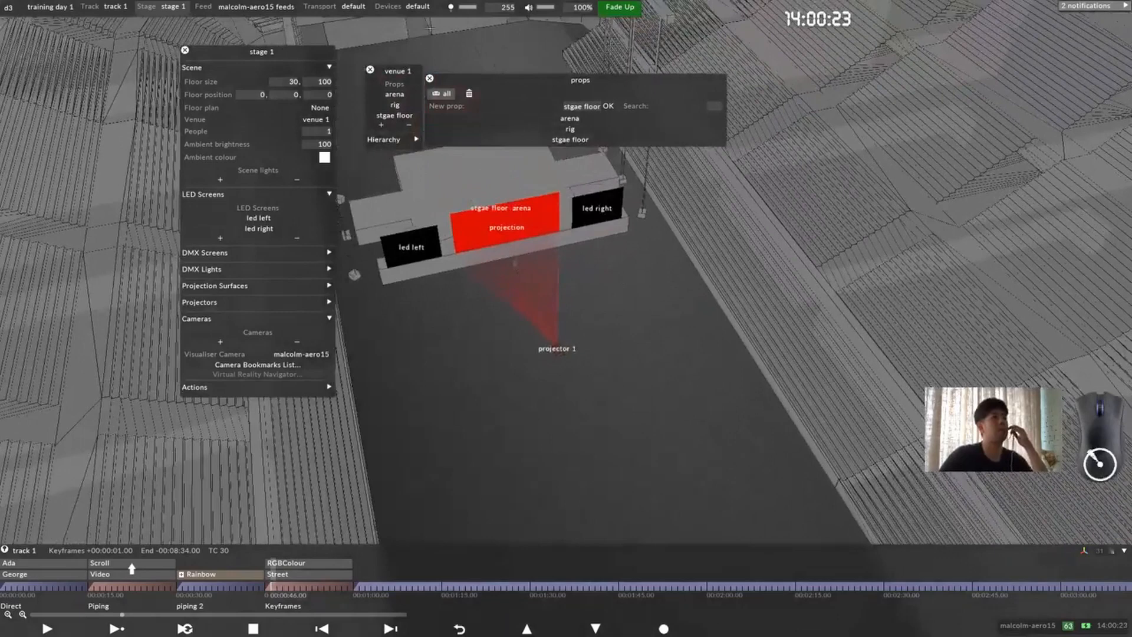
click(430, 79)
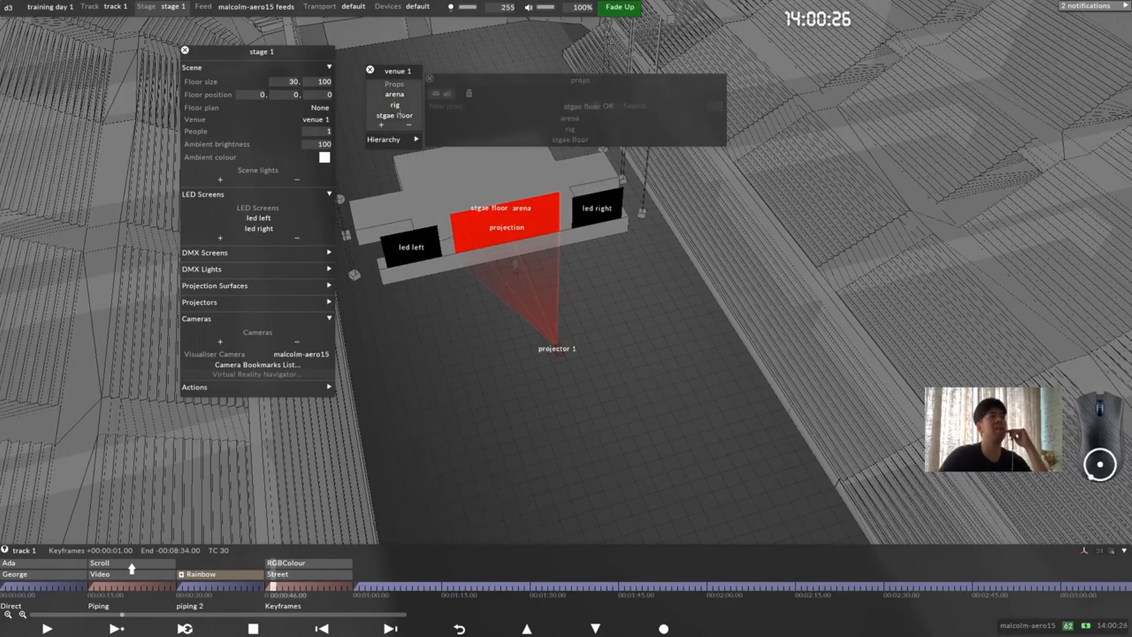
click(381, 125)
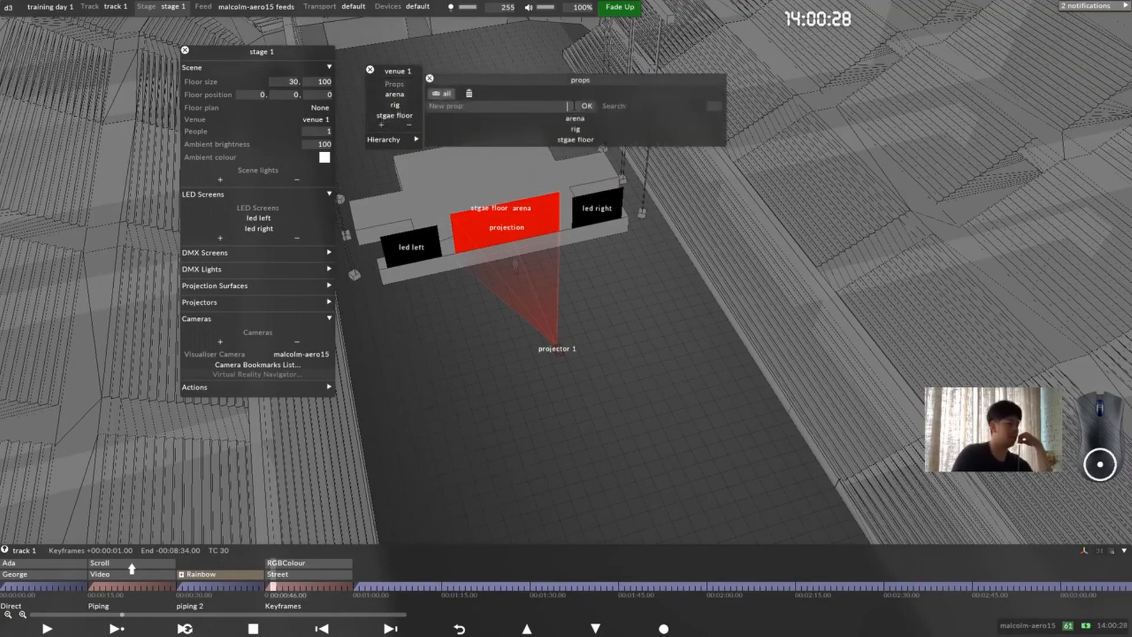
text(drumm)
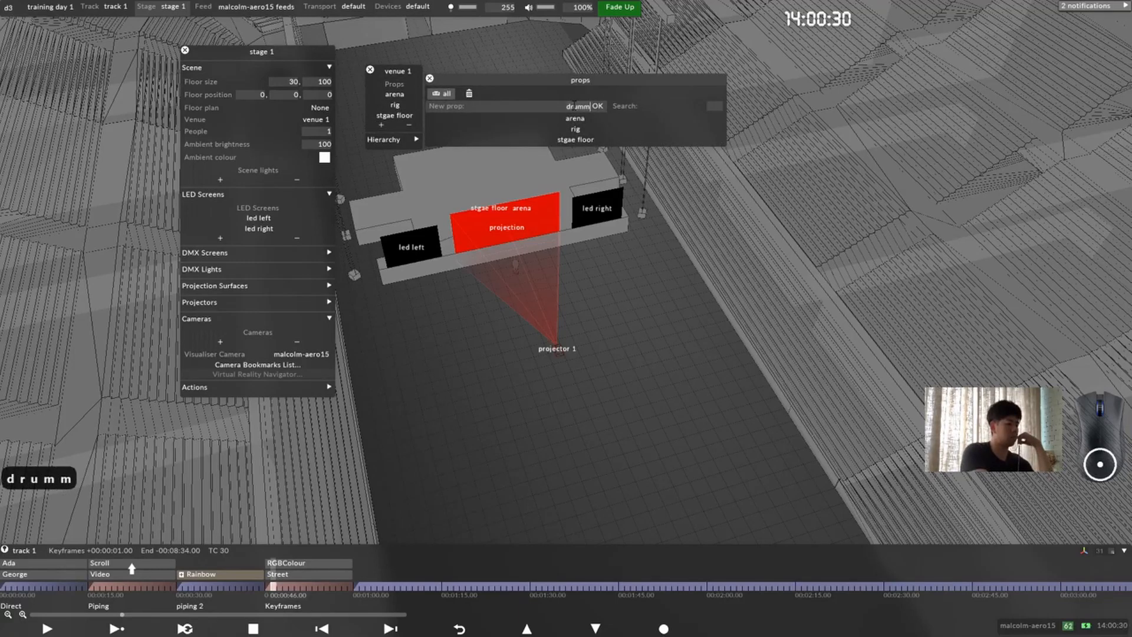
text(er)
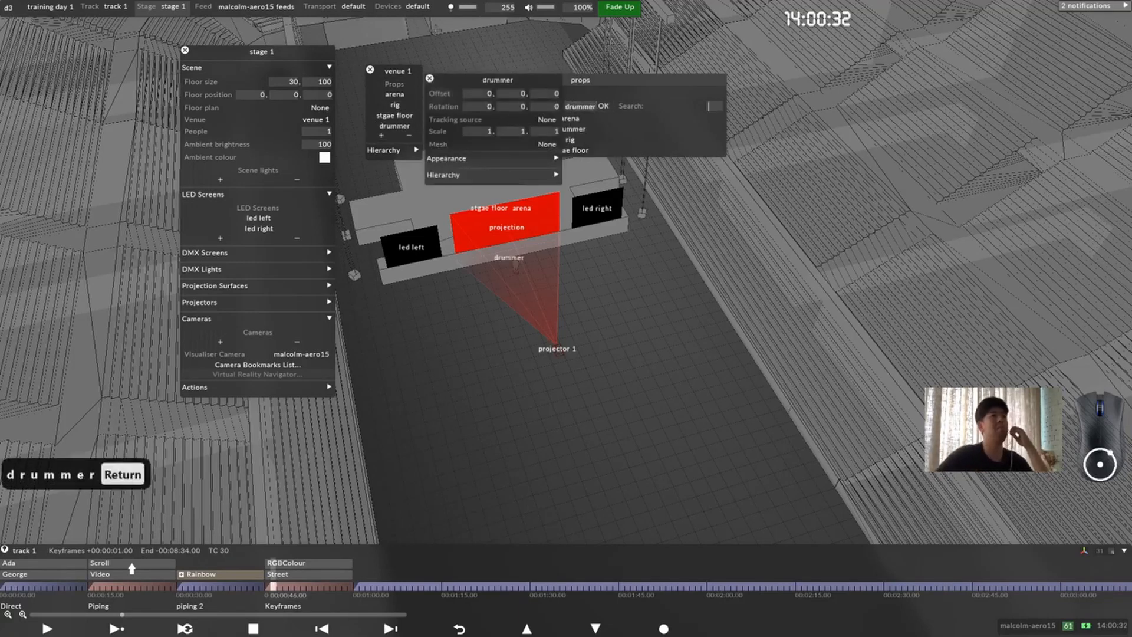
Step: Assign the drummer mesh to the "drummer" prop and inspect its placement near the stage front
click(545, 154)
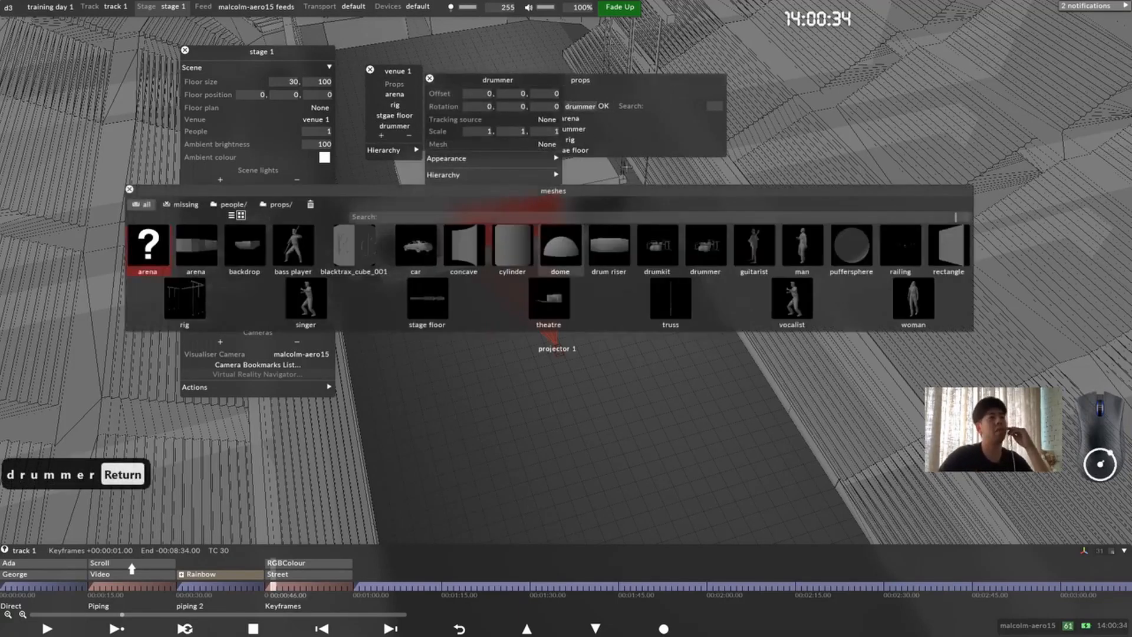
click(709, 250)
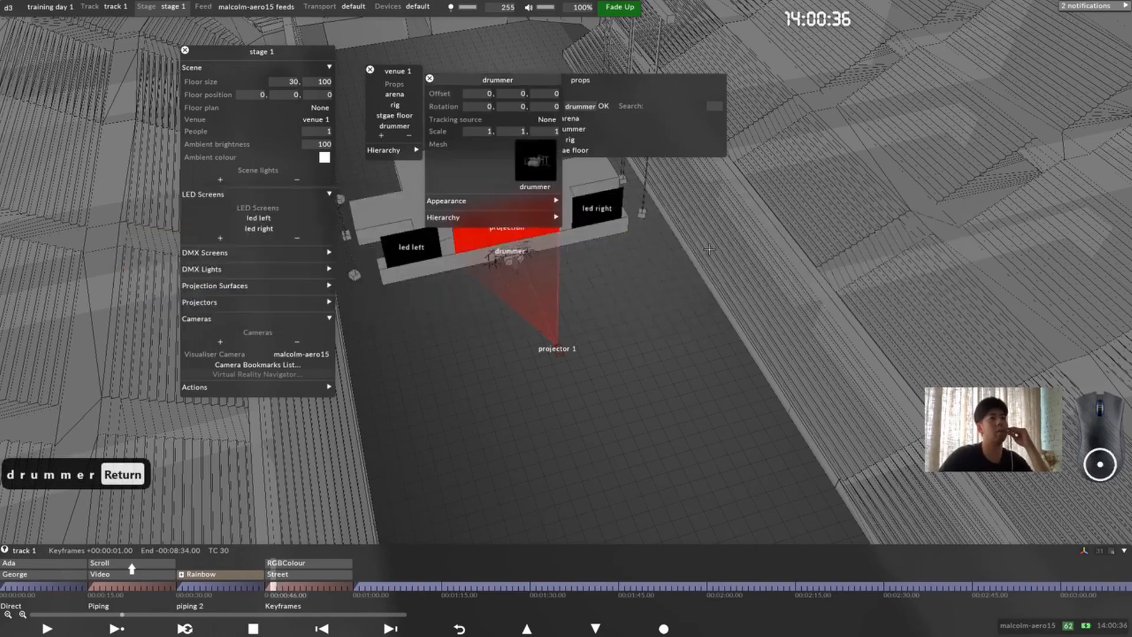
drag(465, 264, 483, 306)
scroll(515, 303, up, 3)
middle_drag(516, 303, 531, 416)
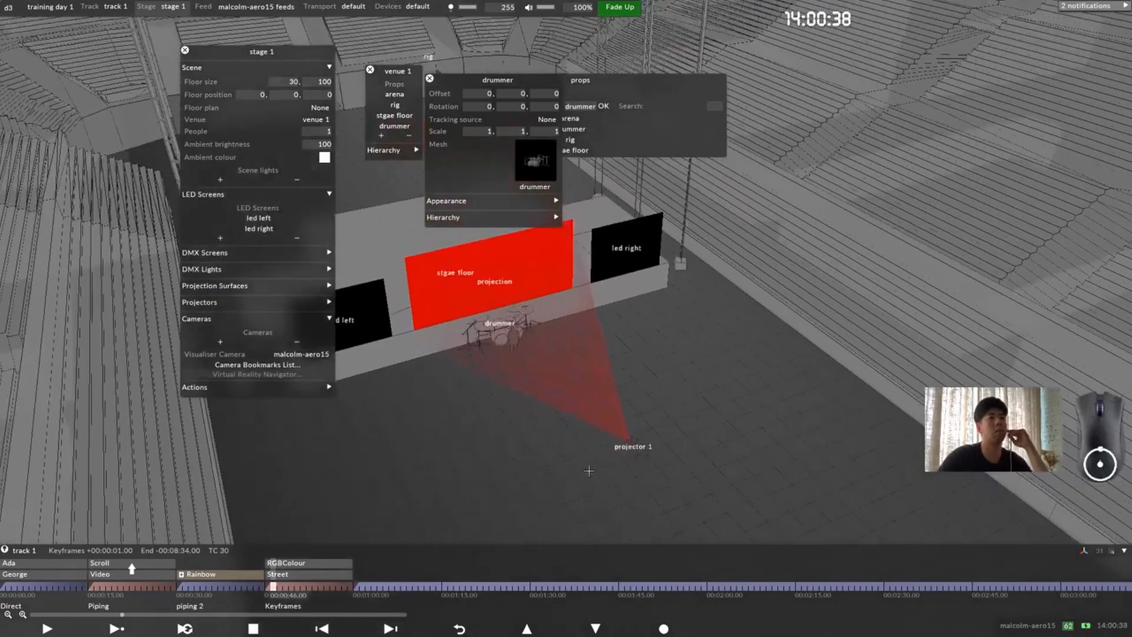
scroll(547, 391, up, 4)
drag(683, 312, 535, 337)
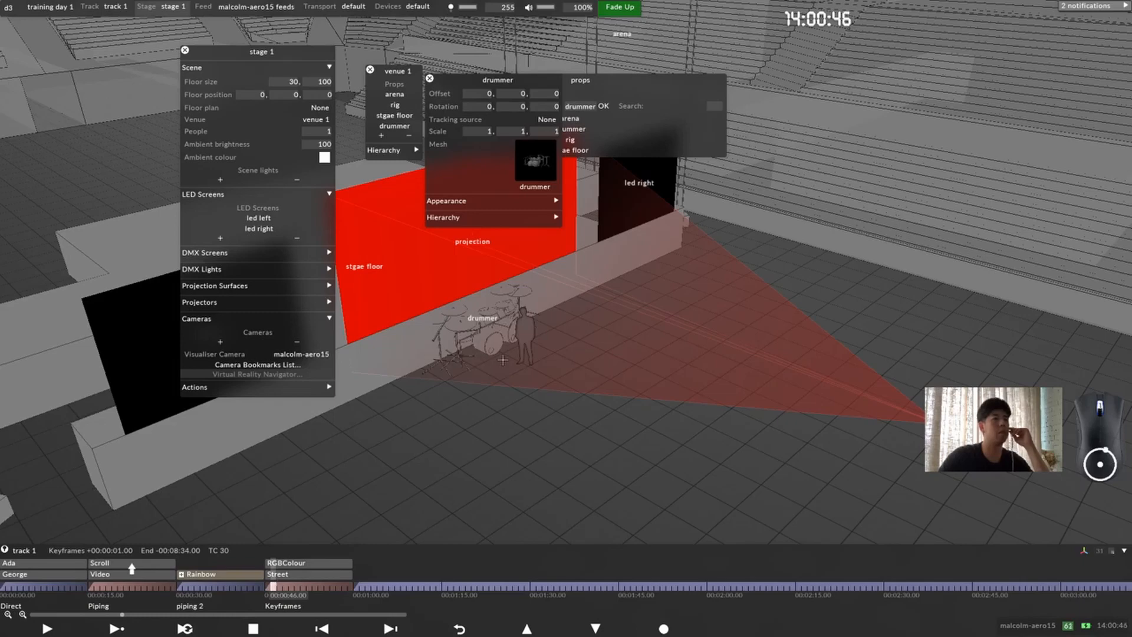
scroll(503, 359, up, 4)
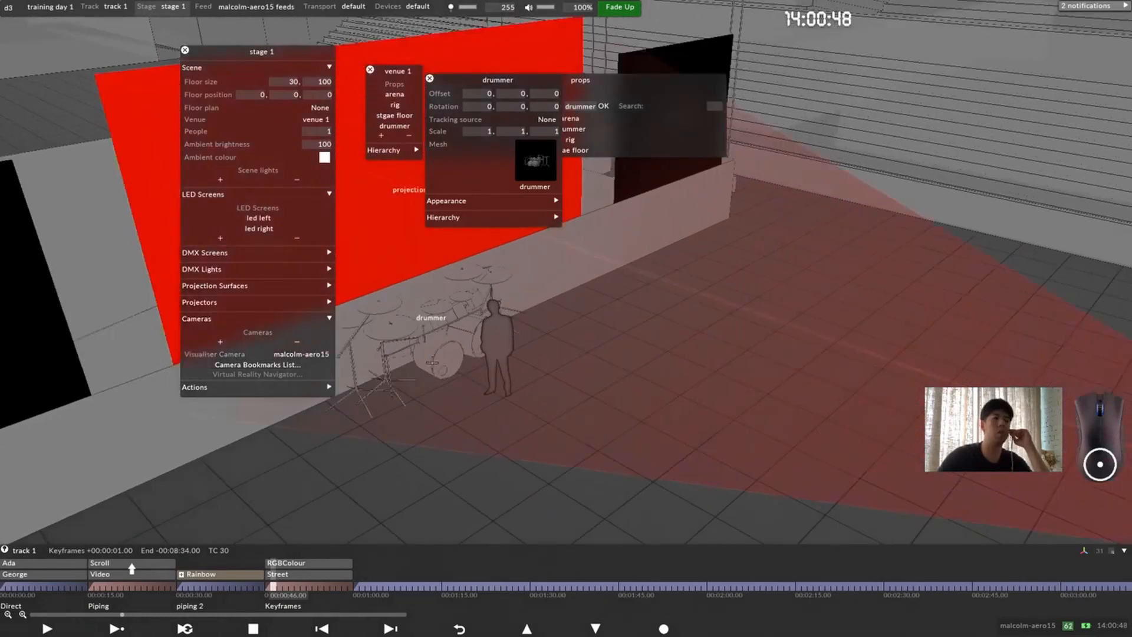
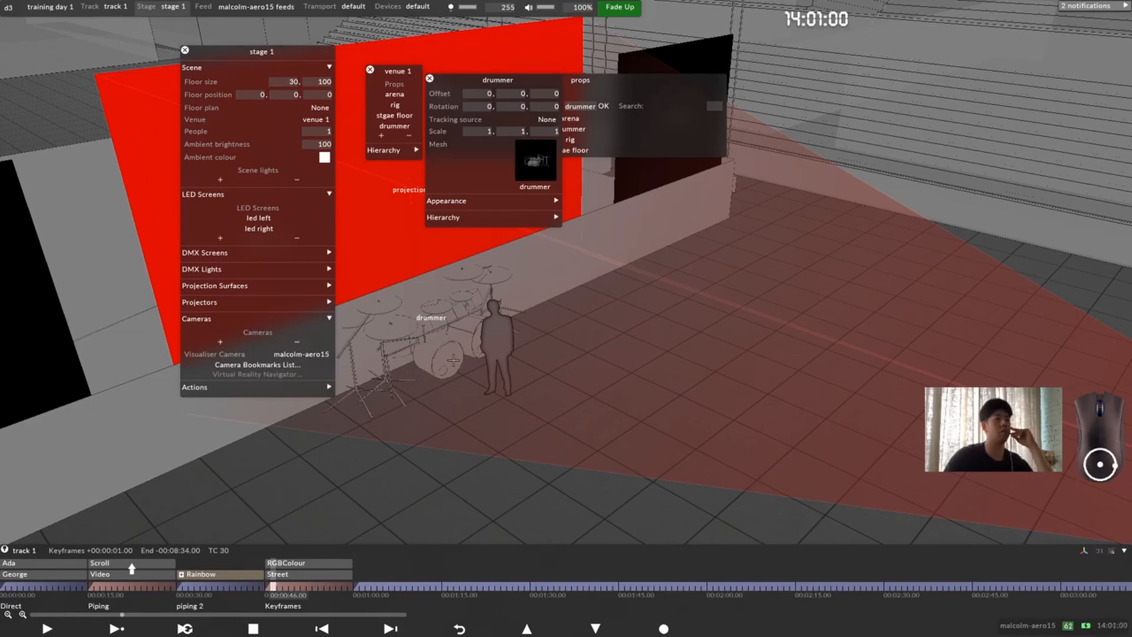
Step: Enable the 3D transform gizmo and move the drummer prop up and back onto the stage, to offsets of about 2.4 and 9.3 m
drag(401, 357, 562, 370)
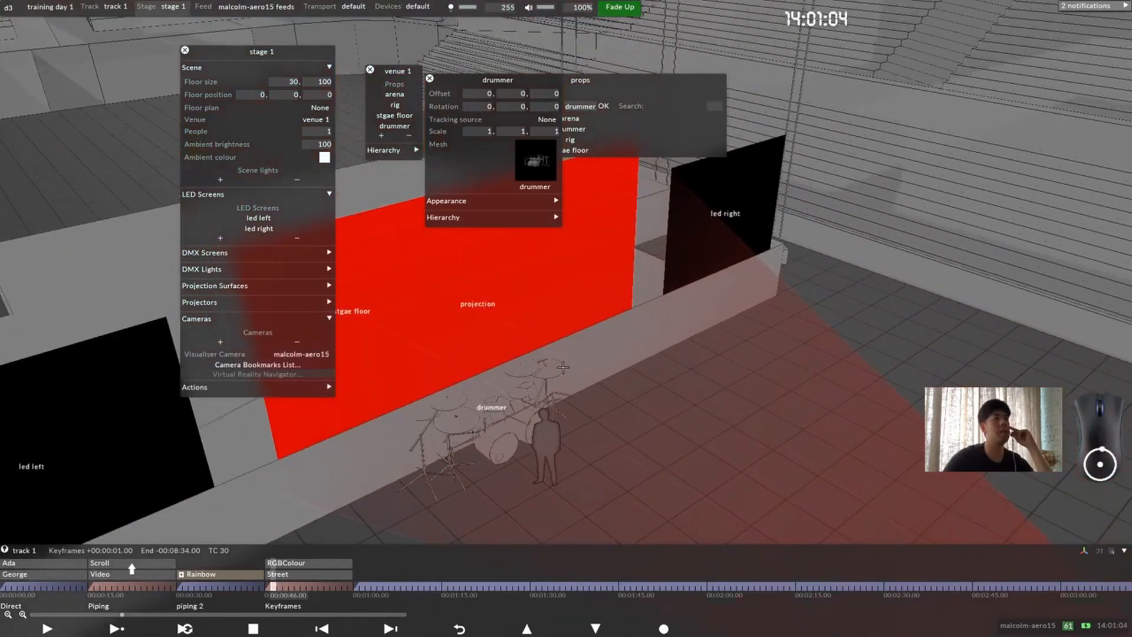
scroll(563, 389, down, 4)
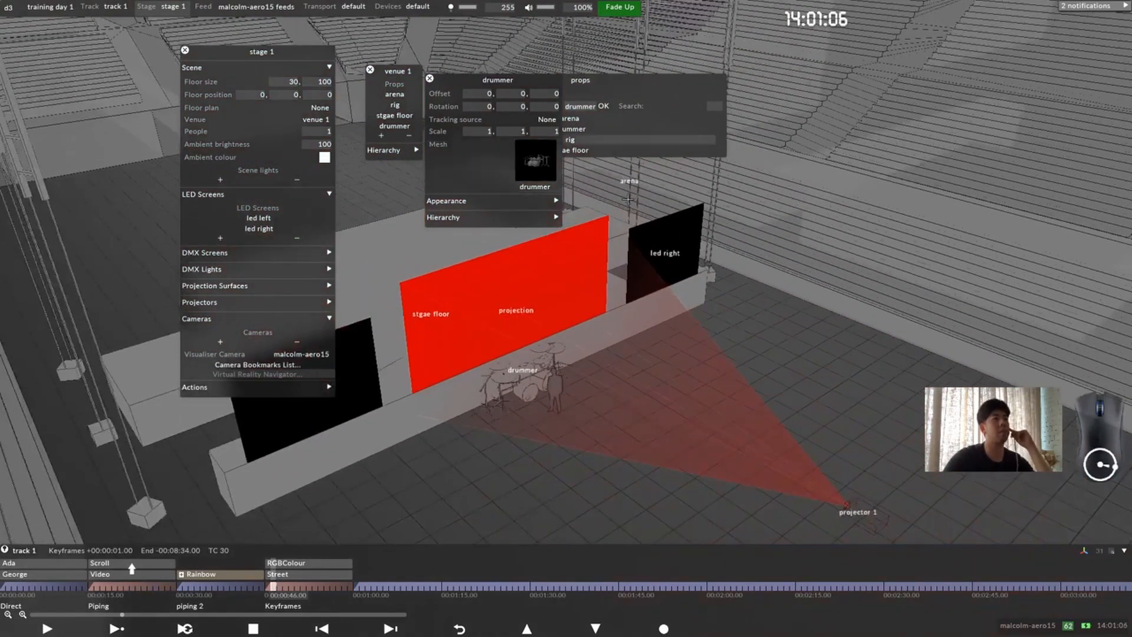
drag(505, 379, 529, 389)
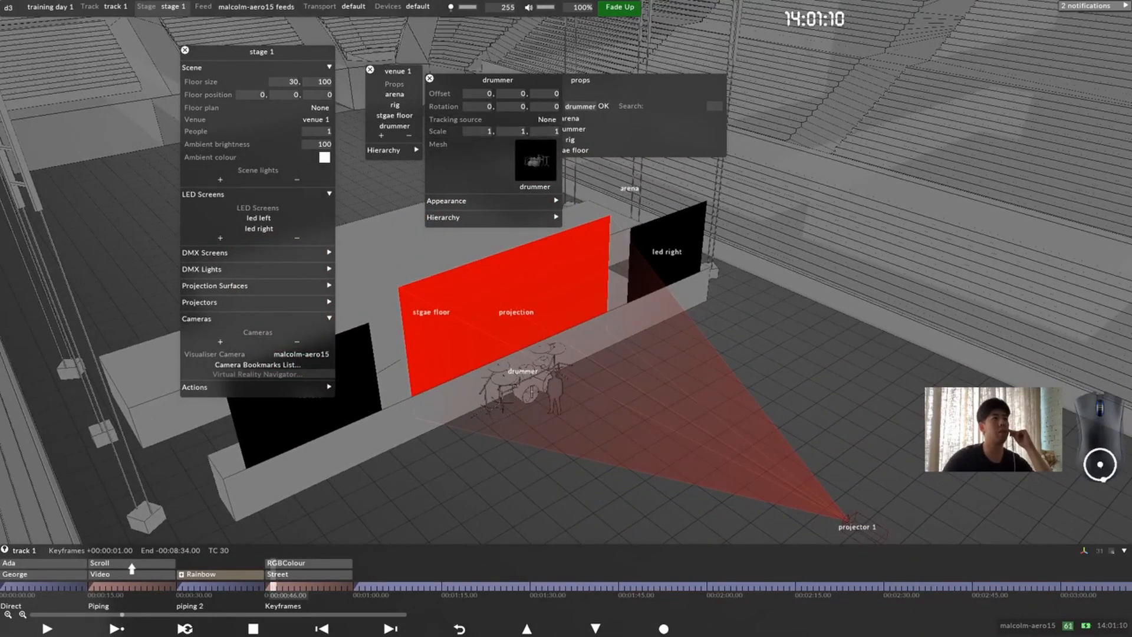
click(1082, 550)
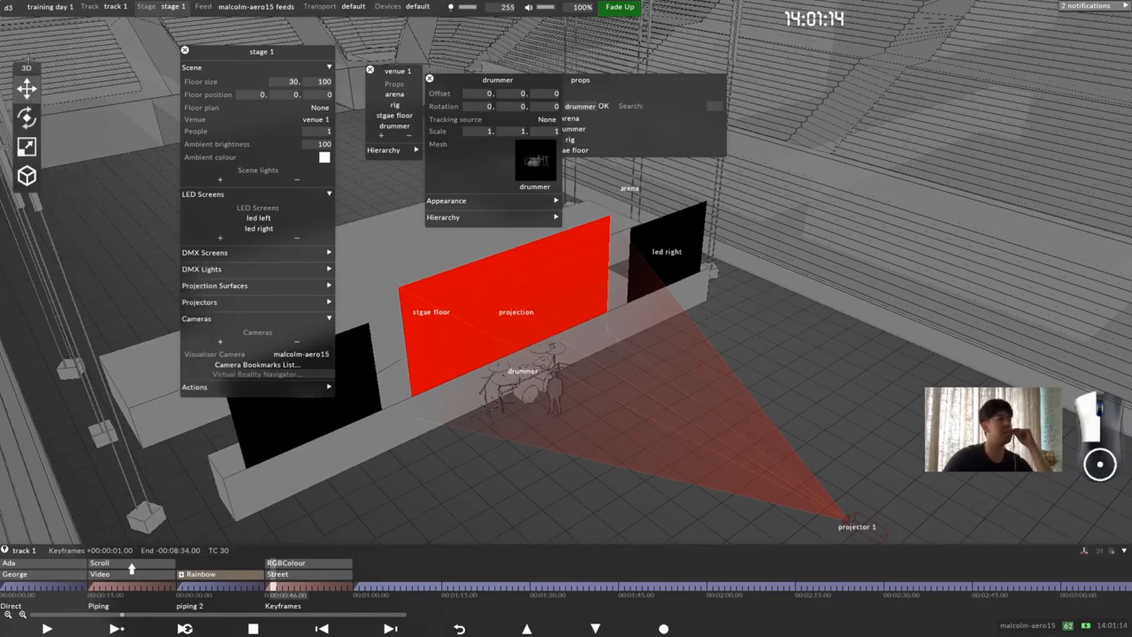
click(529, 382)
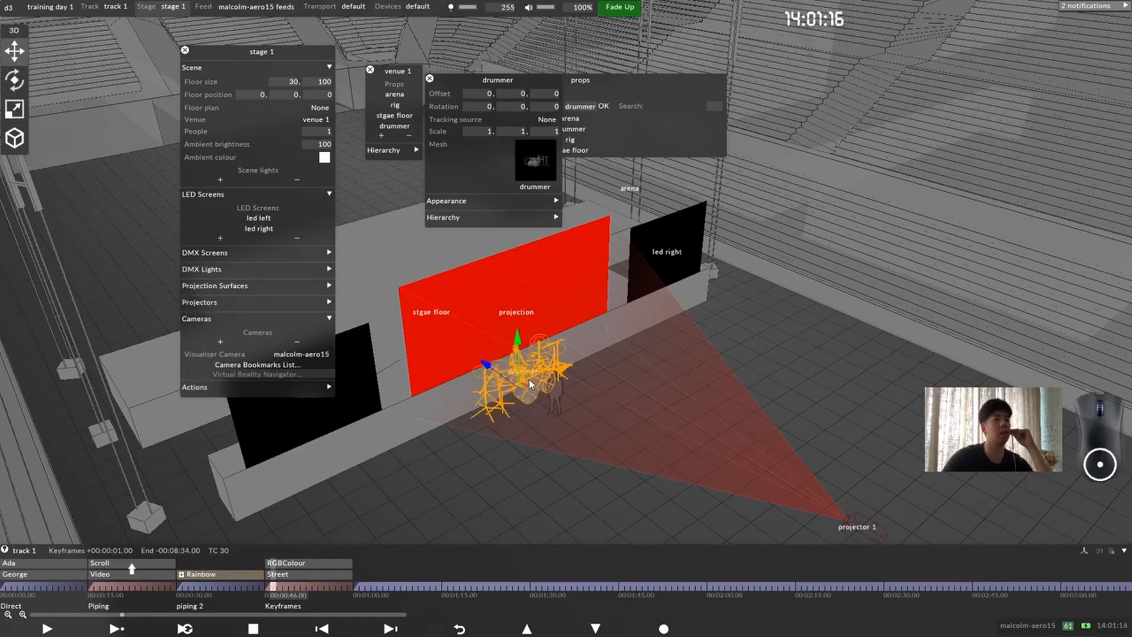
drag(515, 345, 578, 426)
drag(454, 328, 139, 348)
drag(368, 394, 544, 504)
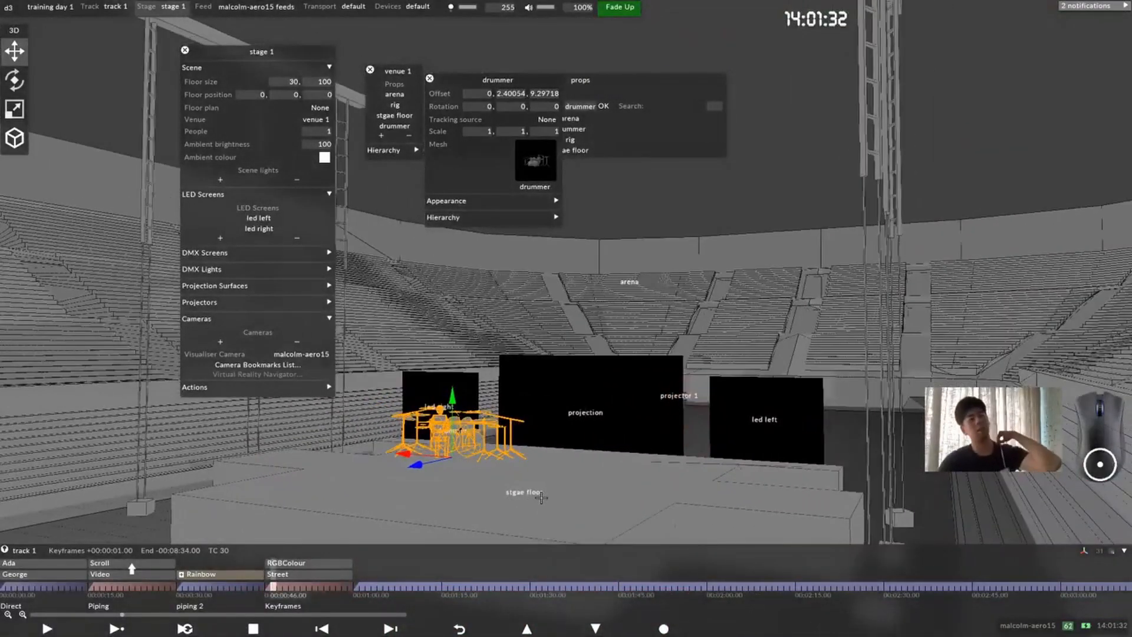
Step: Measure the height of the stage floor along its vertical corner edge
drag(462, 501, 443, 468)
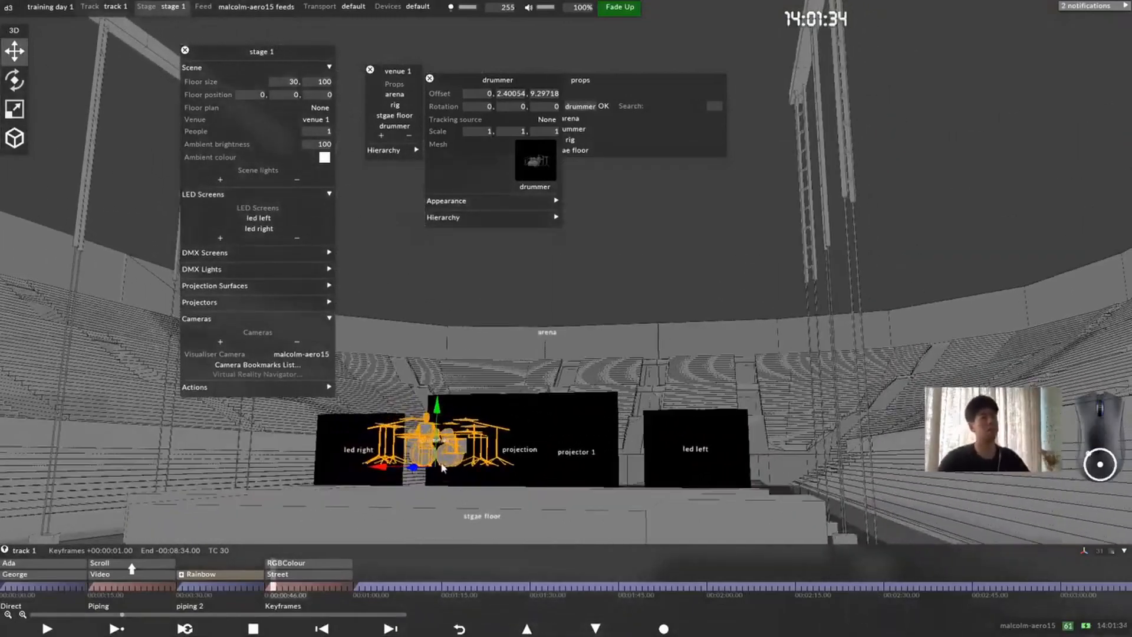
drag(508, 499, 476, 494)
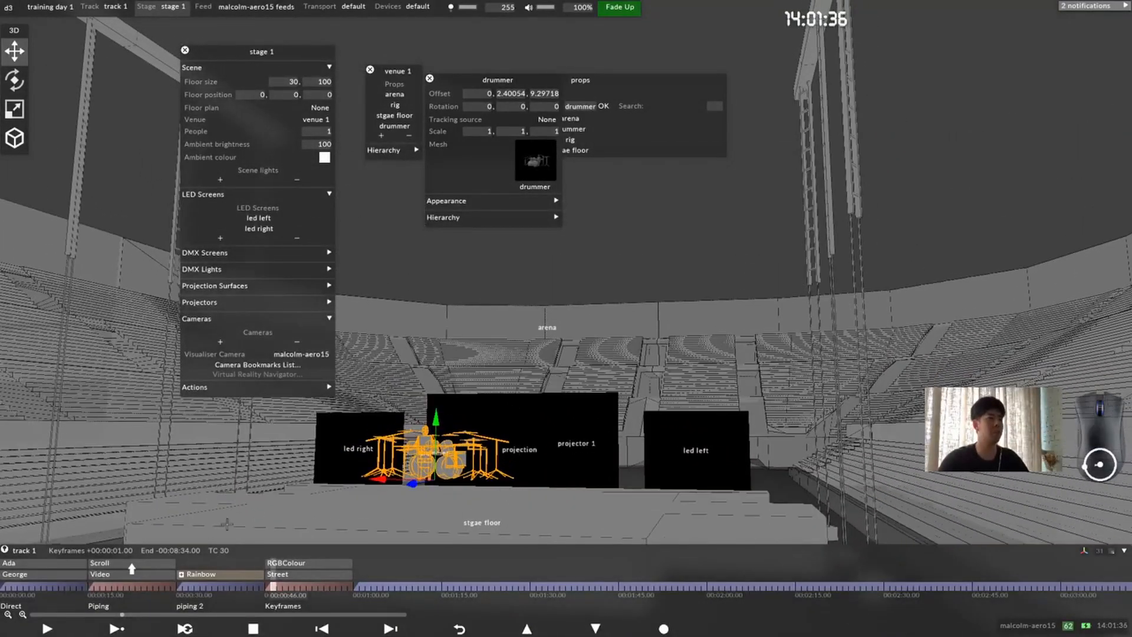
middle_drag(322, 489, 317, 347)
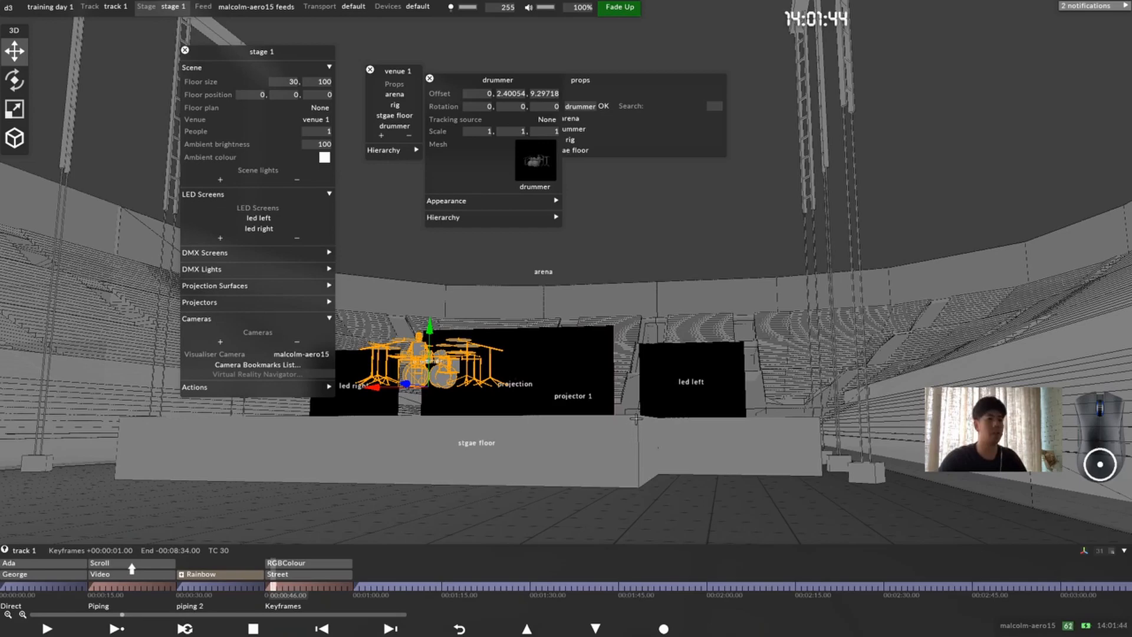
drag(636, 419, 637, 419)
drag(637, 477, 667, 471)
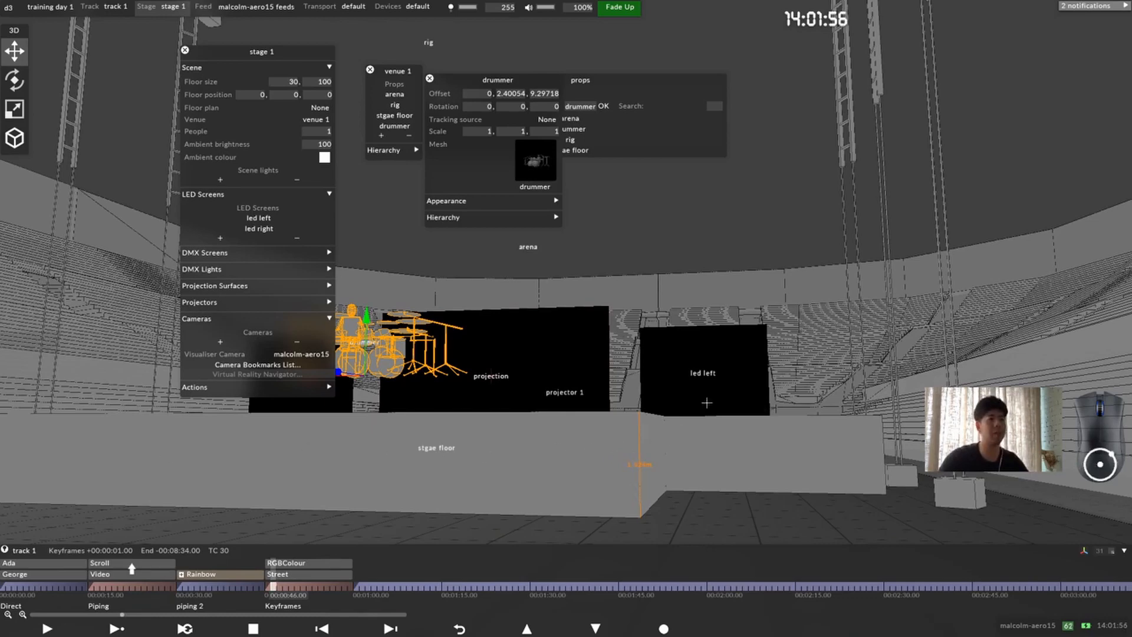
drag(584, 485, 603, 479)
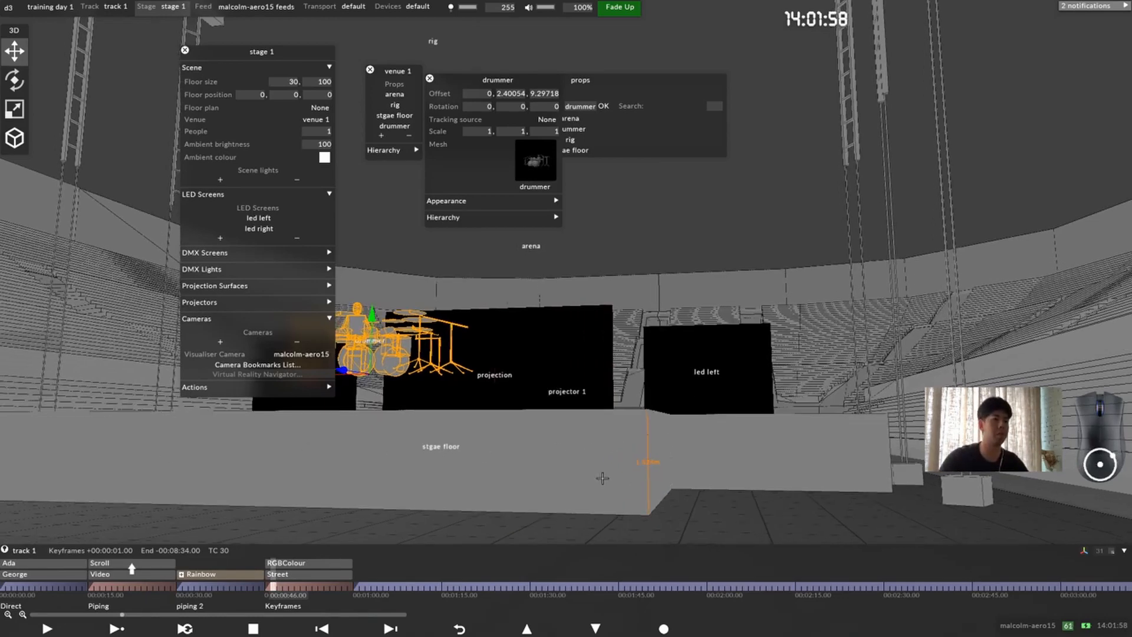
scroll(554, 487, up, 1)
scroll(567, 495, down, 1)
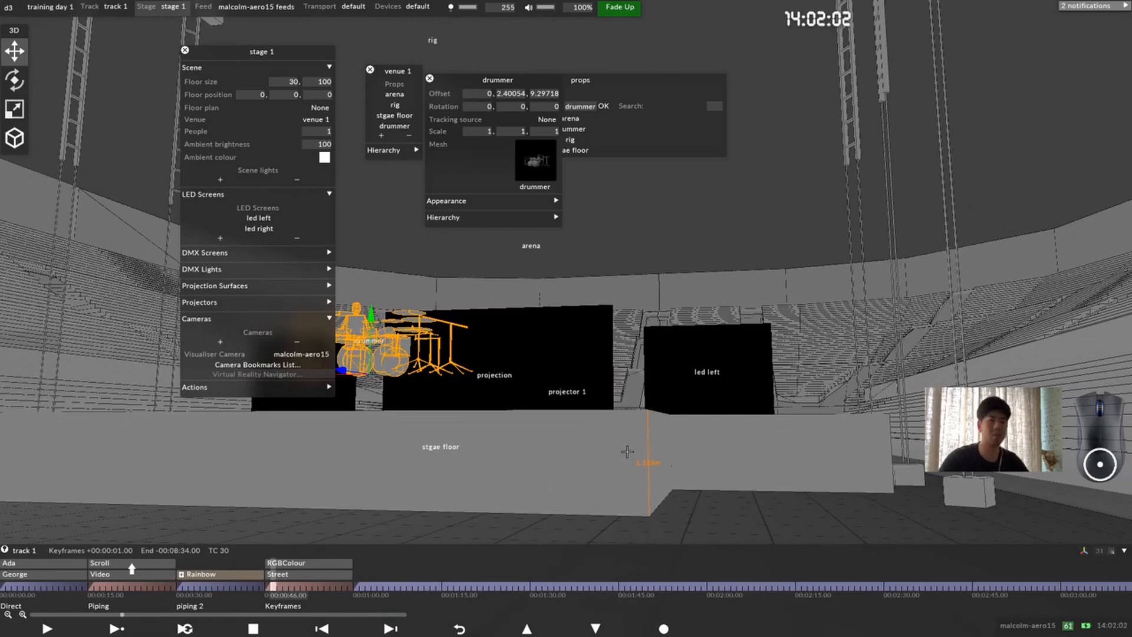
Step: Set the drummer prop's vertical (Y) offset to 1.524 m
drag(475, 453, 646, 443)
click(511, 93)
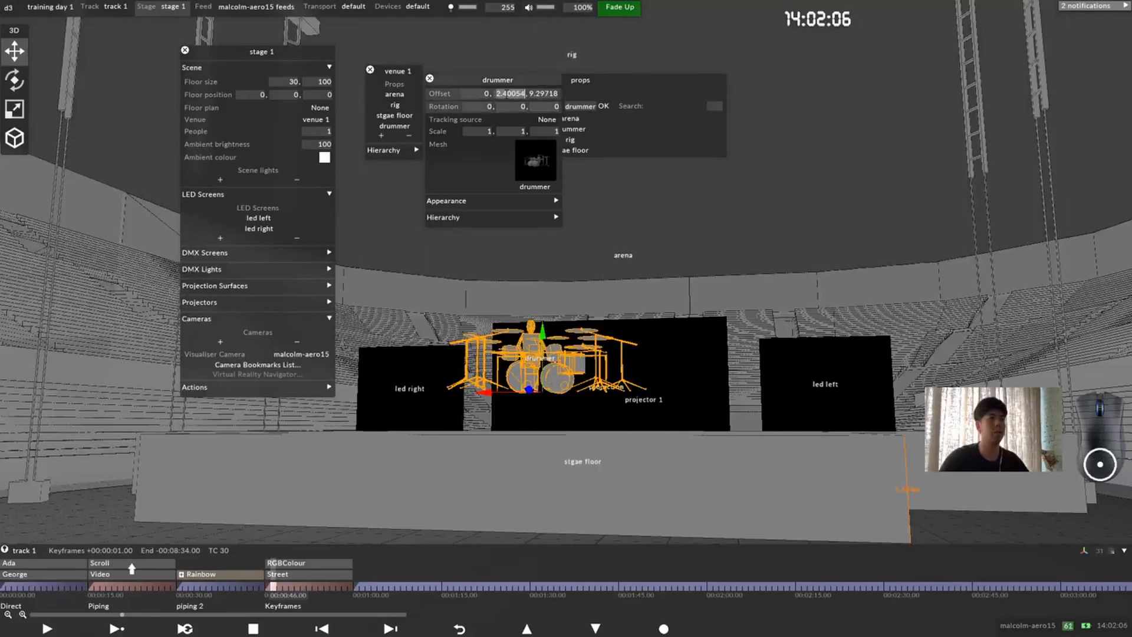
text(1.5)
key(Return)
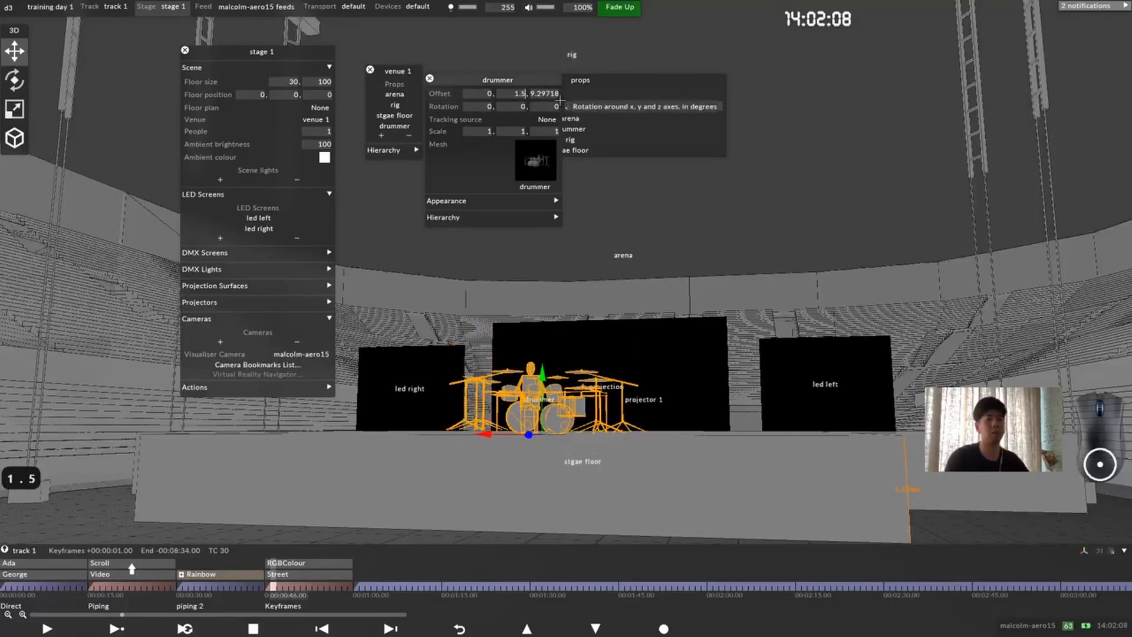
text(24)
key(Return)
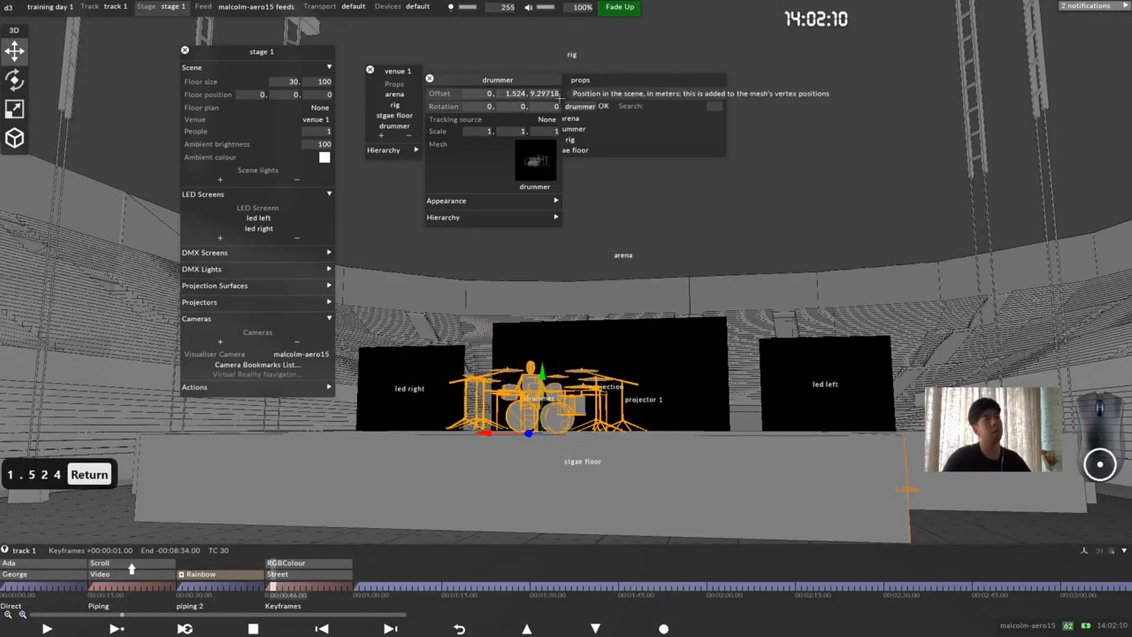
Step: Shift the drummer along the stage depth and set its Z offset to 8.5 m
drag(513, 377, 356, 394)
middle_drag(356, 395, 543, 212)
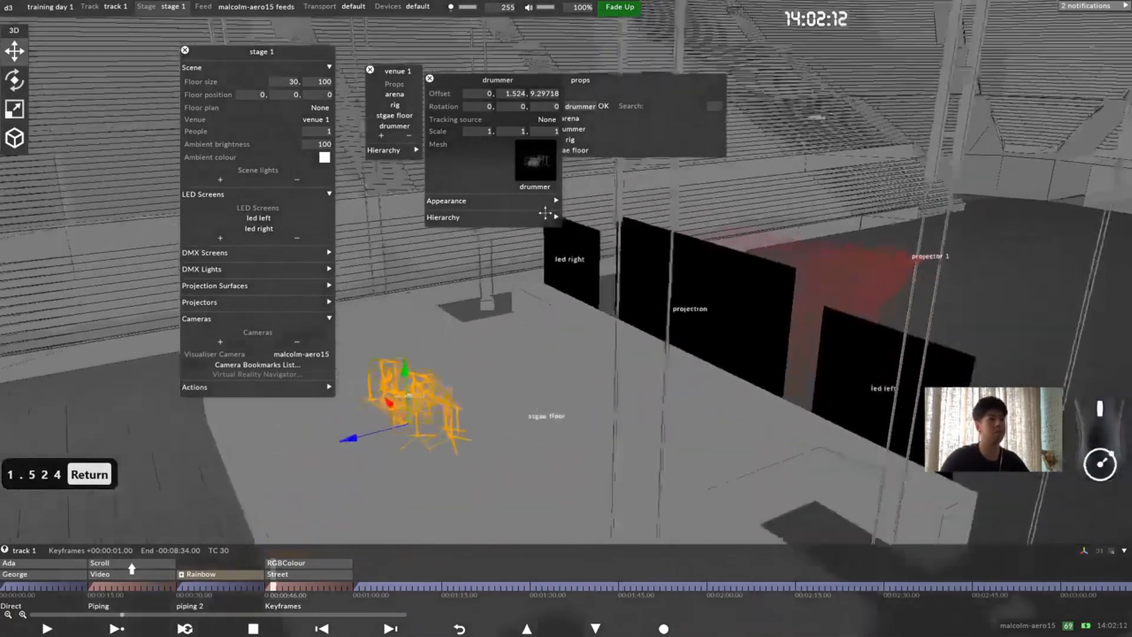
drag(581, 331, 471, 315)
middle_drag(501, 318, 519, 341)
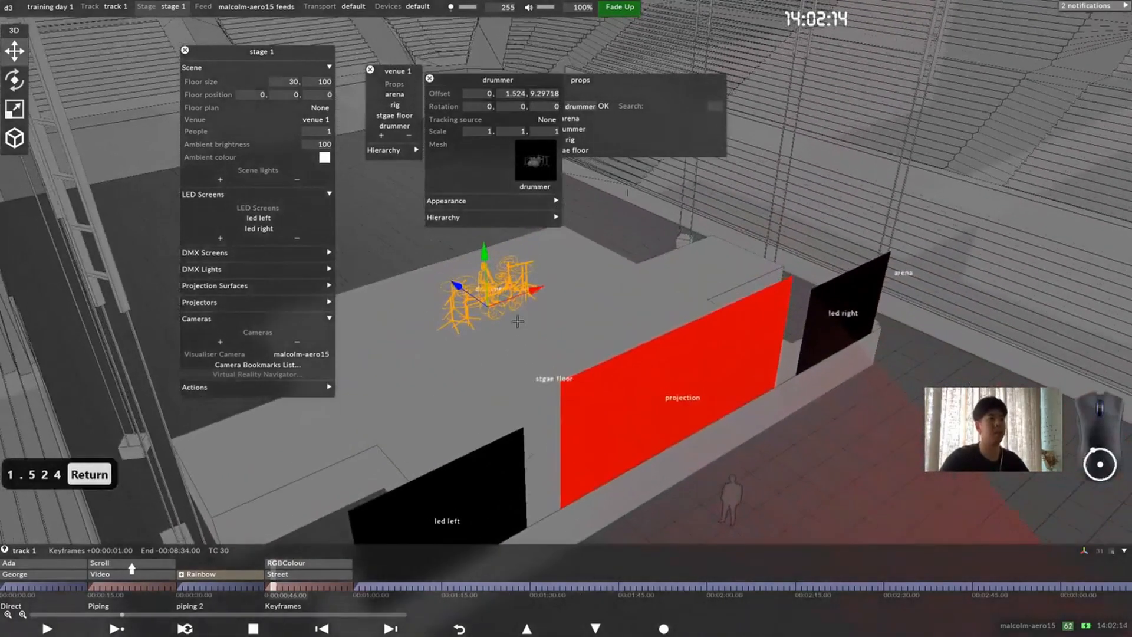
drag(475, 292, 485, 315)
click(543, 95)
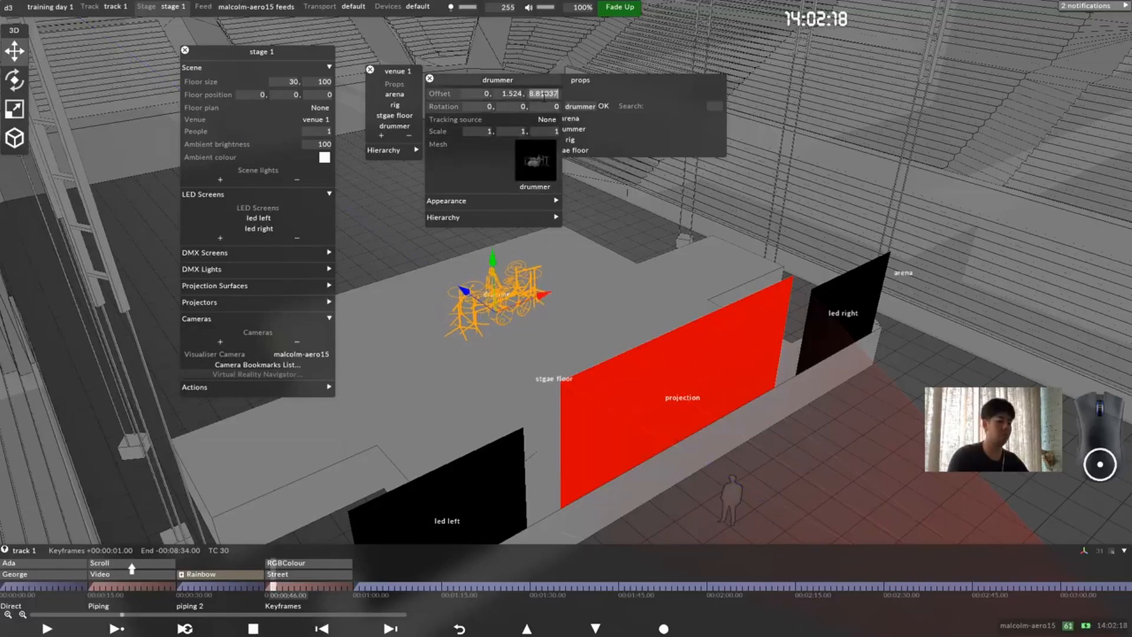
text(8.5)
key(Return)
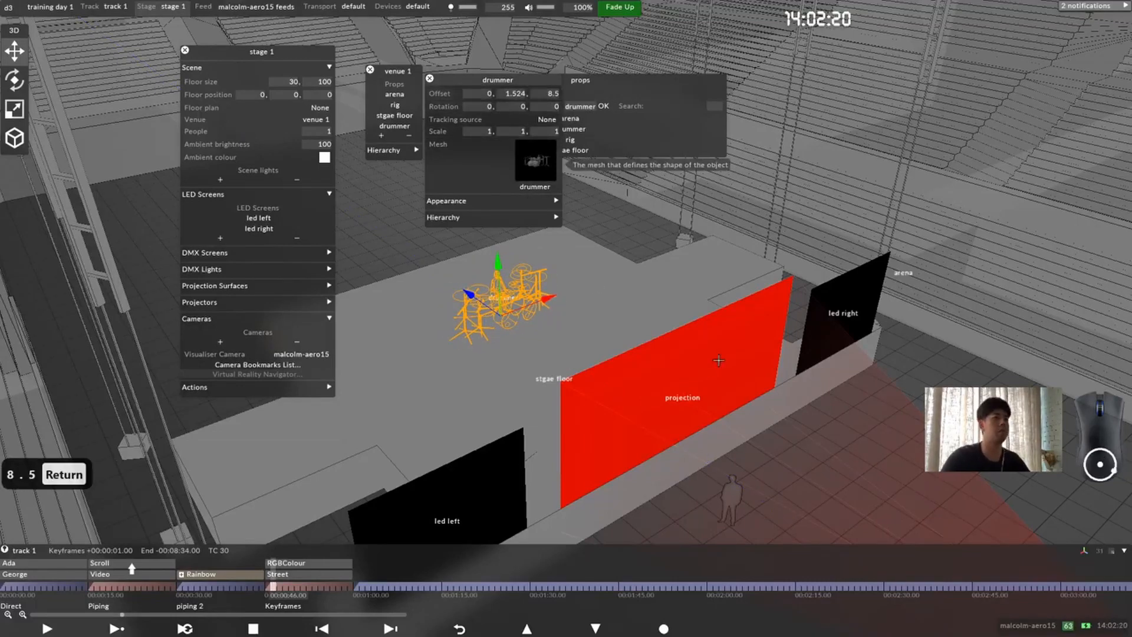
Step: Add a new prop named "singer" to venue 1
drag(637, 336, 568, 323)
scroll(566, 323, down, 4)
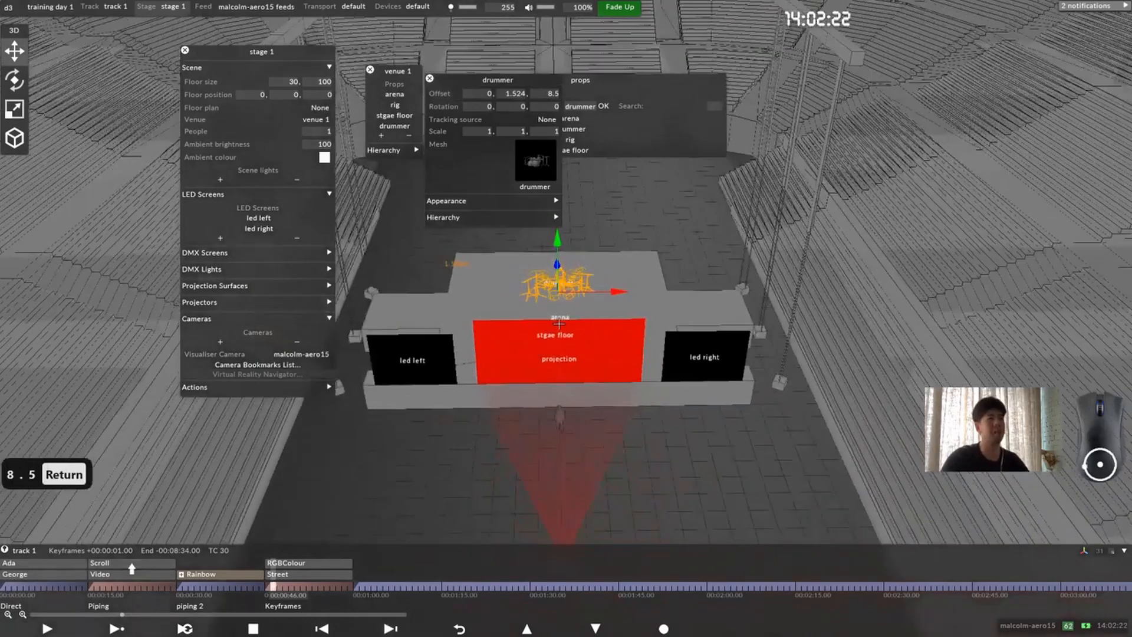
right_drag(558, 323, 583, 349)
drag(584, 349, 568, 330)
click(507, 332)
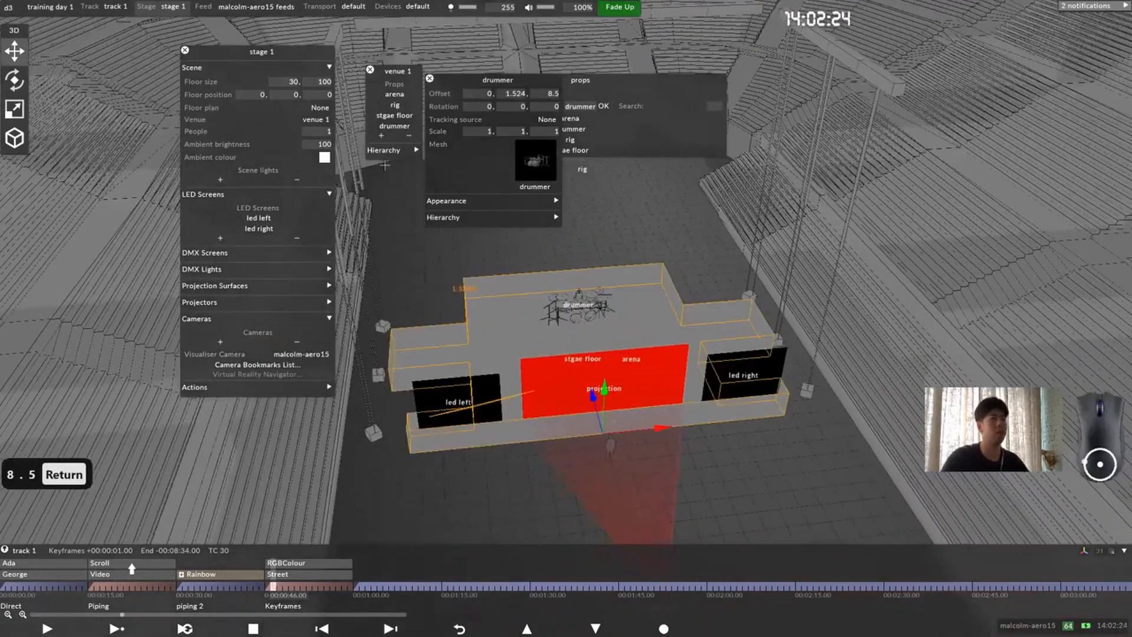
click(576, 107)
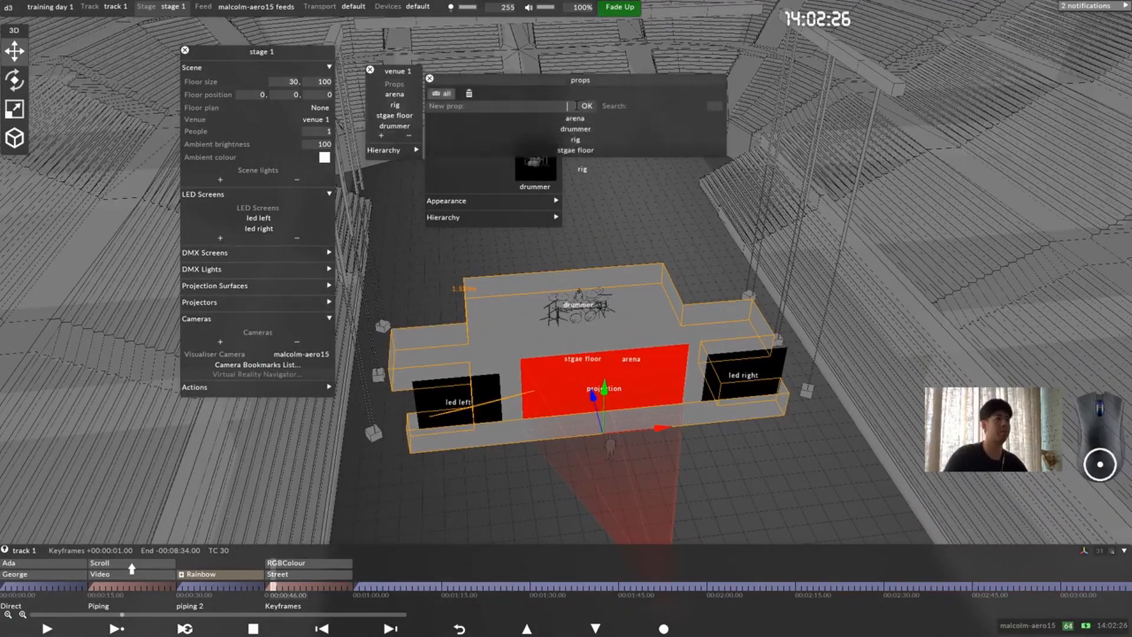
text(singar)
key(BackSpace)
key(BackSpace)
text(er)
key(Return)
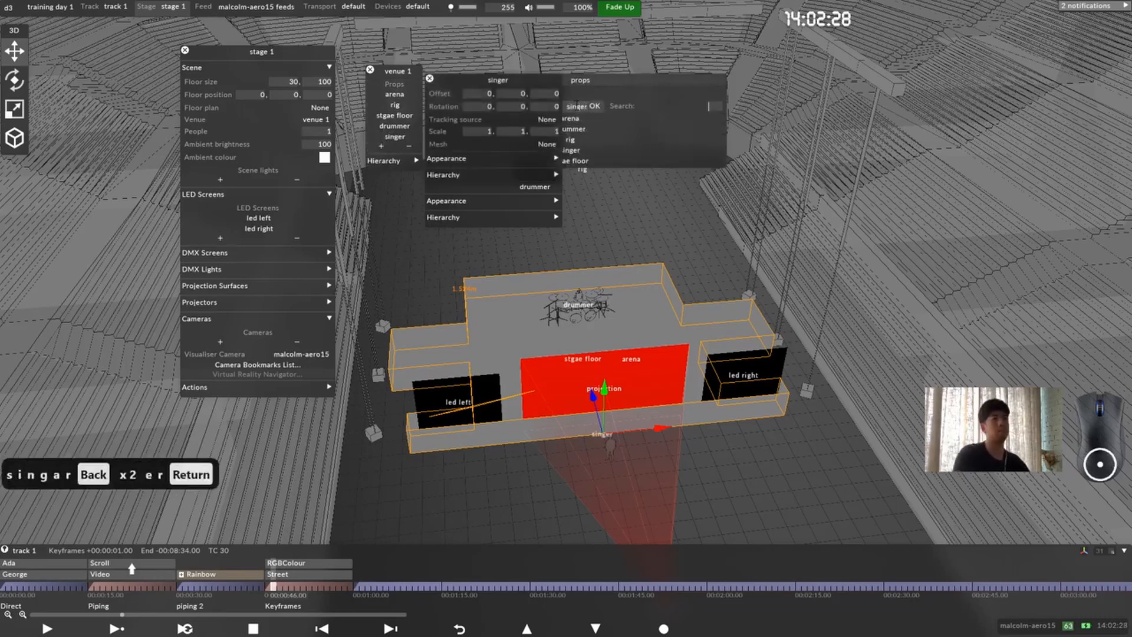
Step: Assign the singer mesh to the "singer" prop and set its vertical (Y) offset to 1.524 m
click(511, 144)
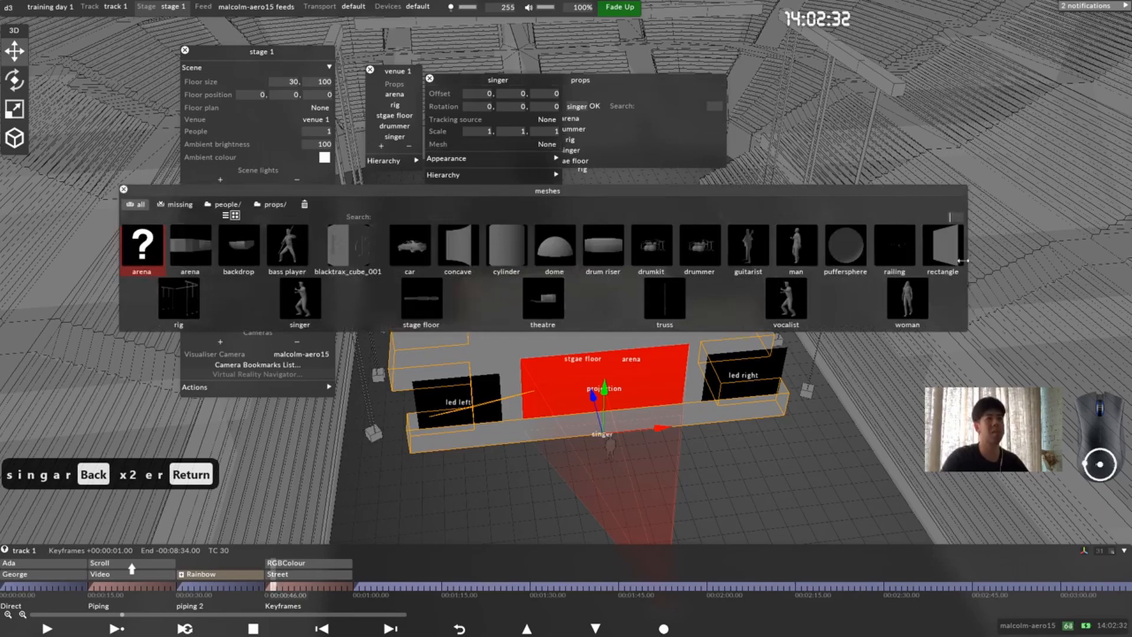
click(299, 301)
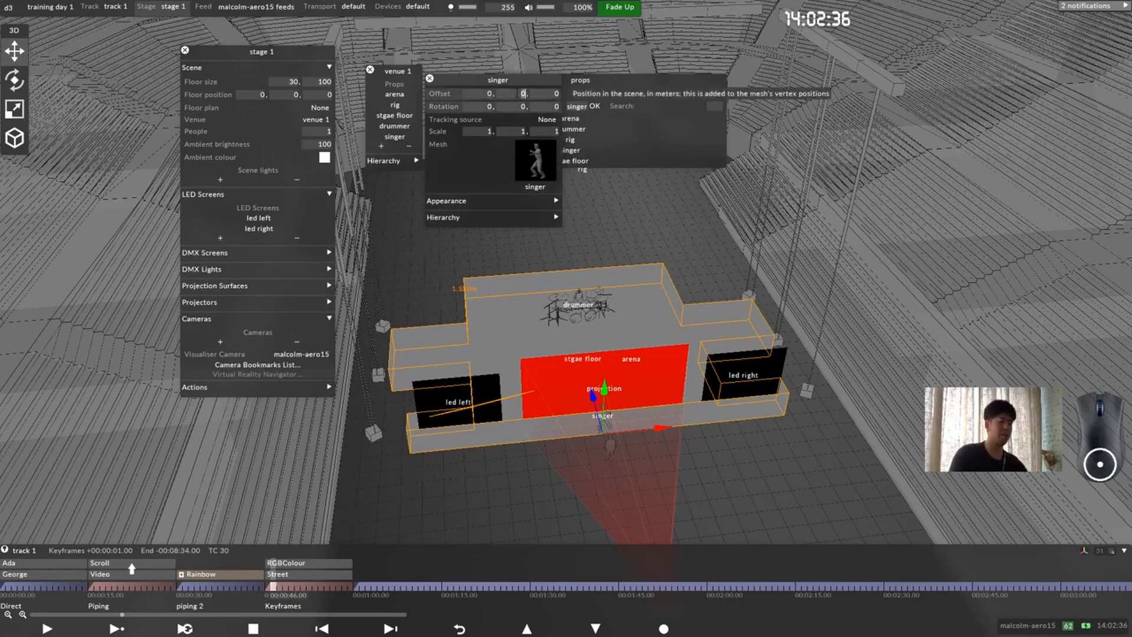
text(1.524)
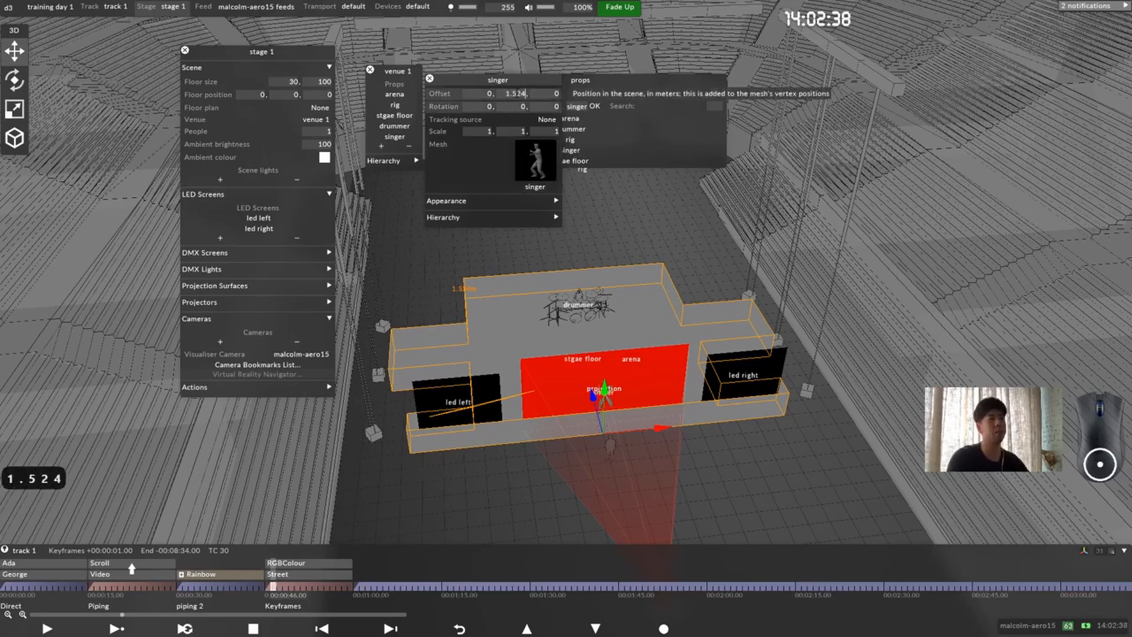
key(Return)
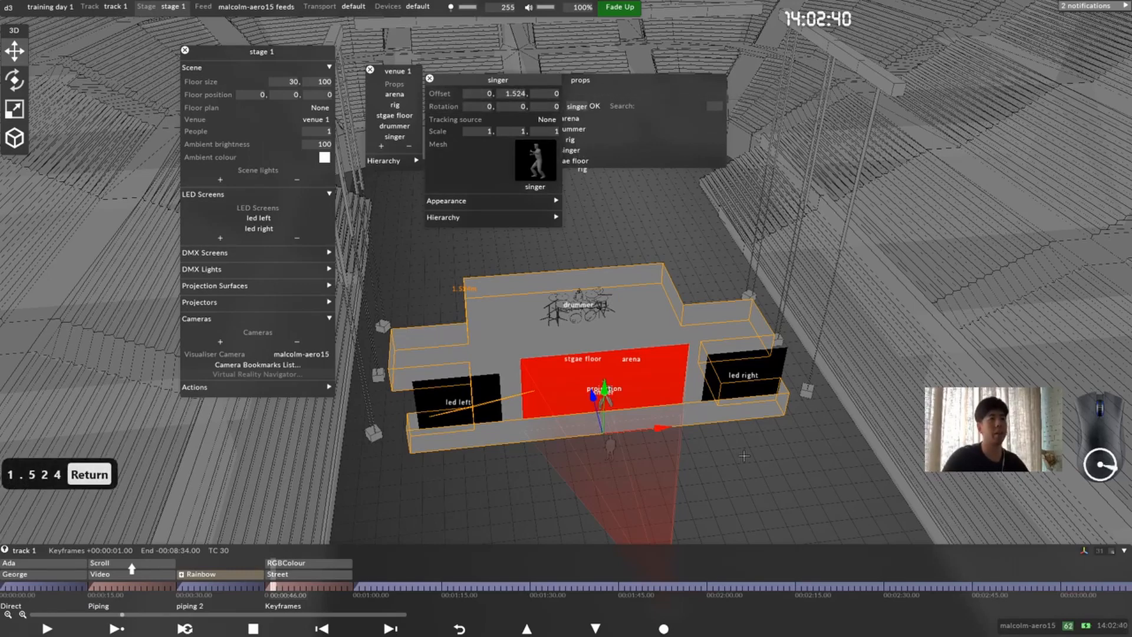
Step: Set the singer's Z offset to 3 m and close the singer prop editor
click(553, 94)
scroll(646, 324, up, 20)
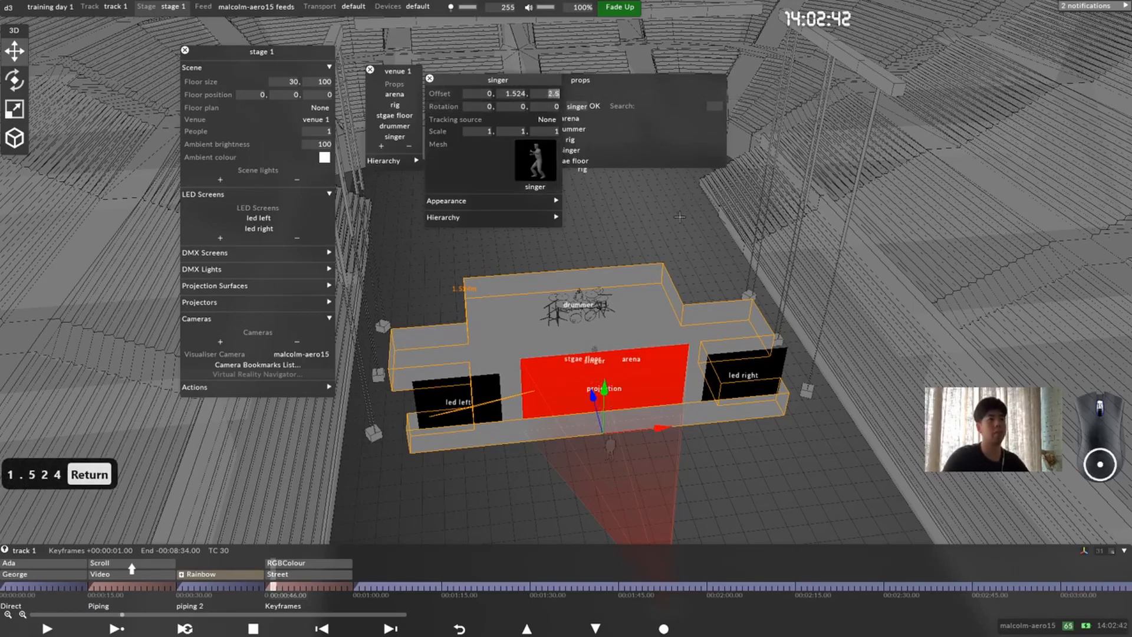
scroll(646, 324, up, 2)
drag(646, 324, 631, 348)
click(553, 94)
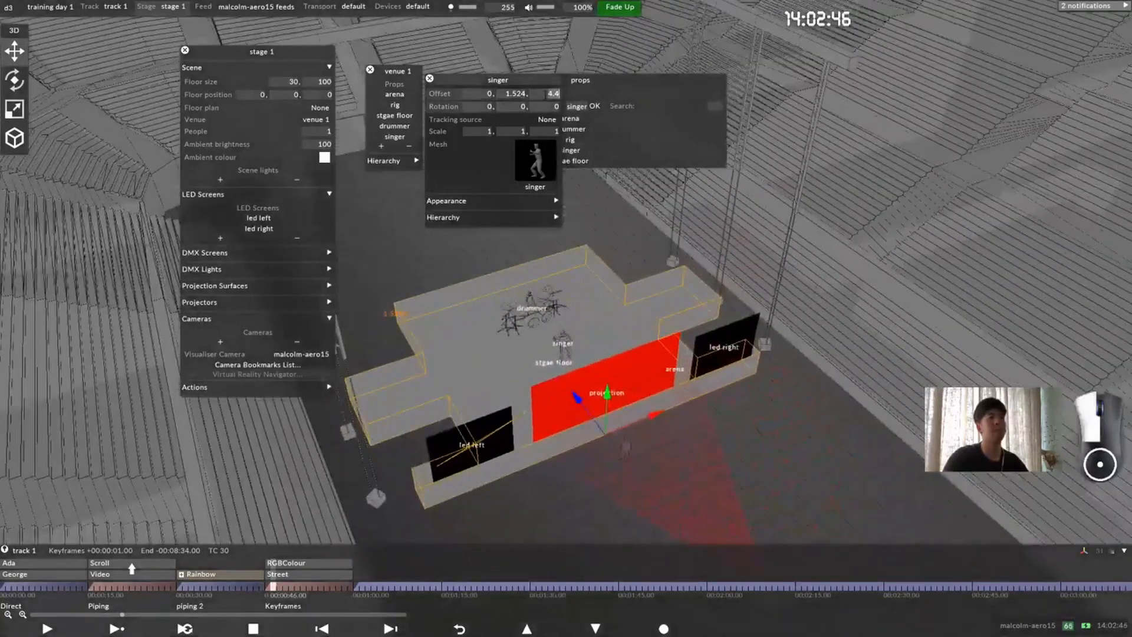
scroll(553, 94, down, 12)
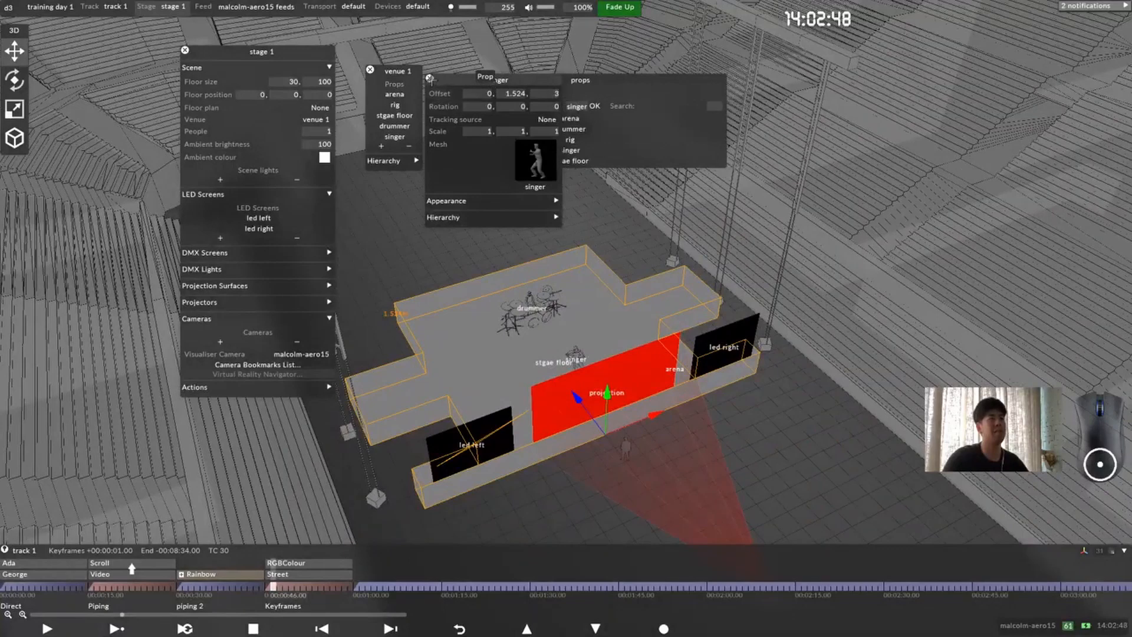
click(429, 78)
Step: Add a new prop named "guitarist" to venue 1 and assign it the guitarist mesh
click(572, 106)
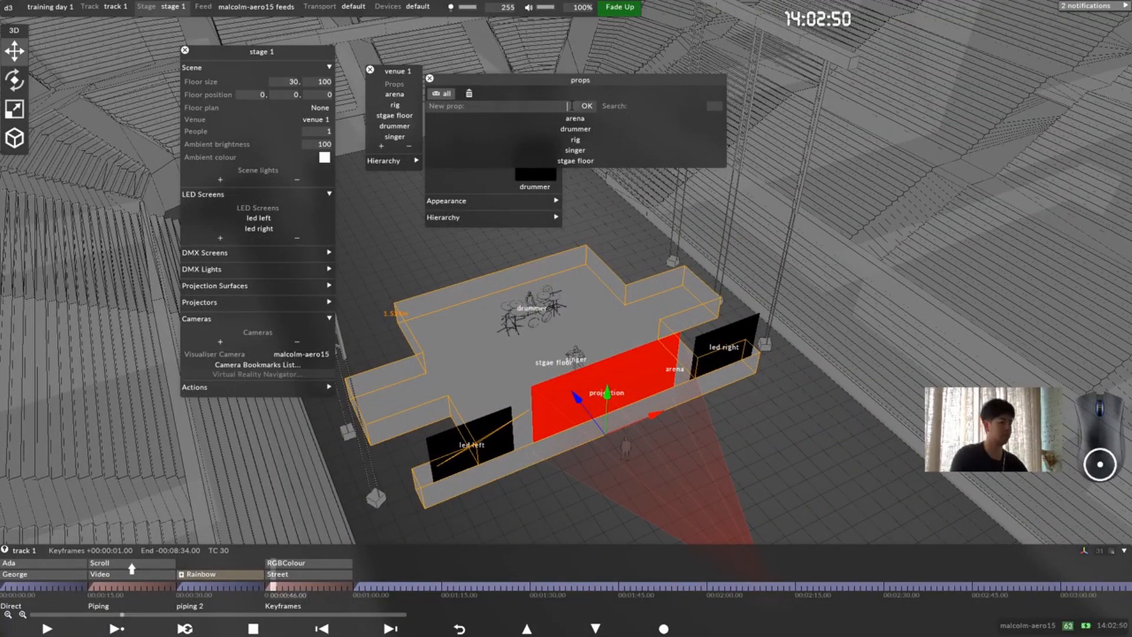
text(guir)
key(BackSpace)
text(atr)
key(BackSpace)
key(BackSpace)
key(BackSpace)
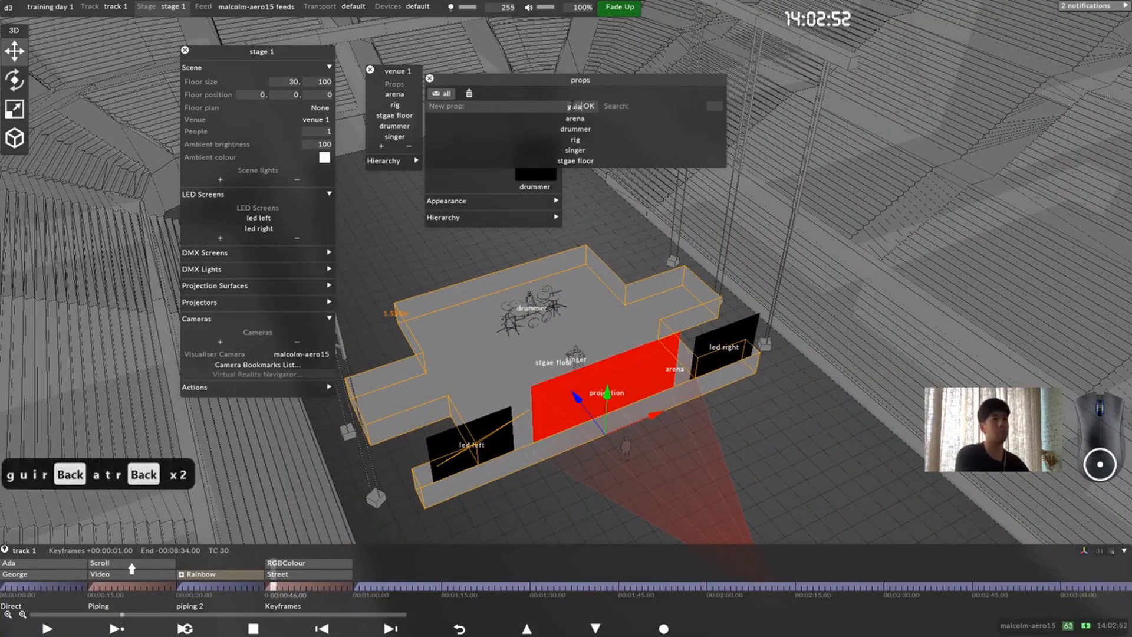
text(tarits)
key(BackSpace)
text(its)
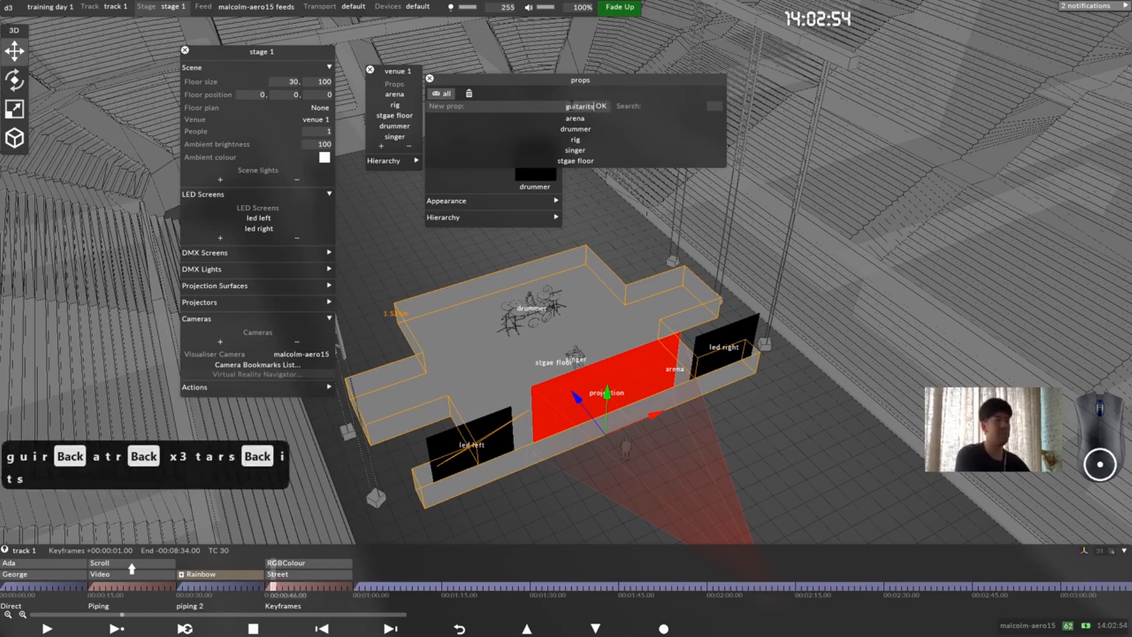
key(BackSpace)
key(BackSpace)
text(st)
key(Return)
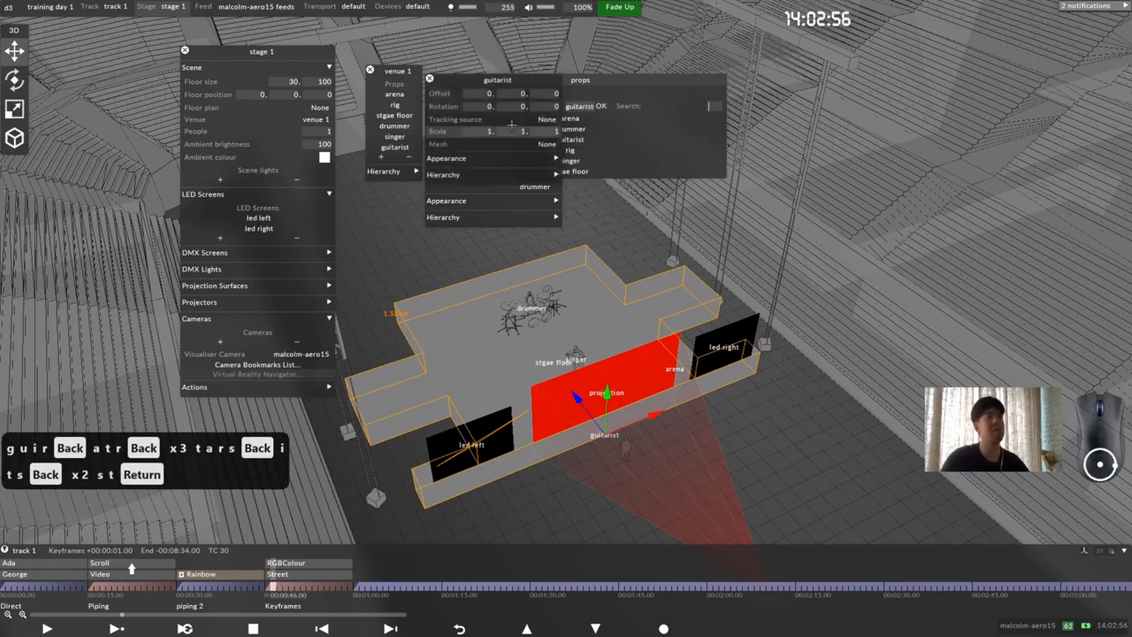
click(537, 147)
click(735, 256)
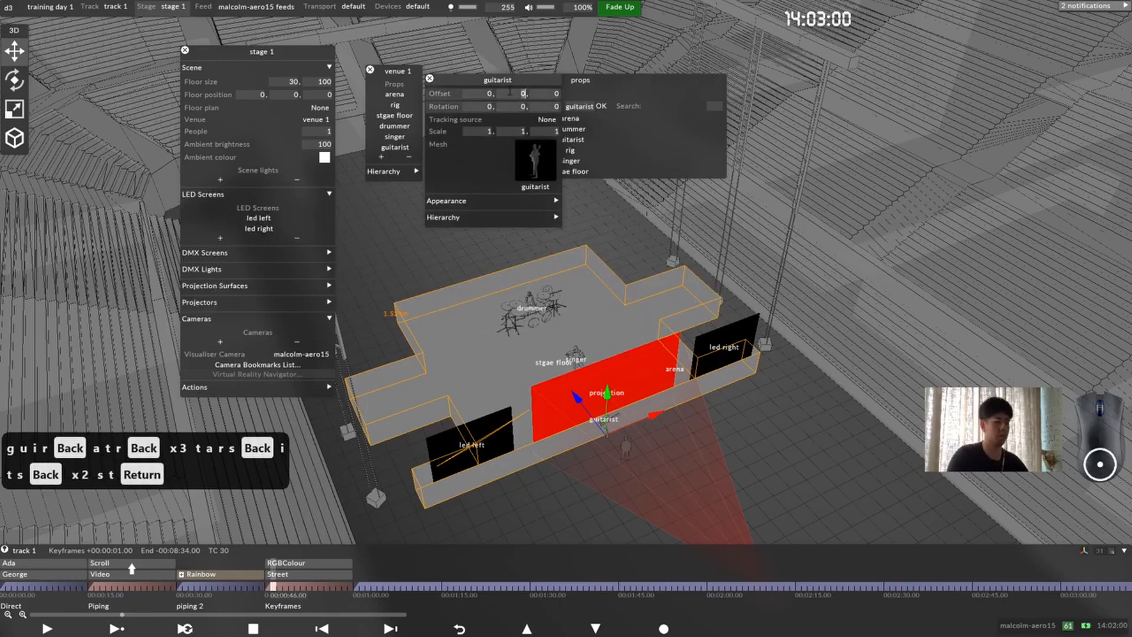
Step: Set the guitarist's vertical (Y) offset to 1.524 m and undo the accidental move of the stage floor
text(1.524)
key(Return)
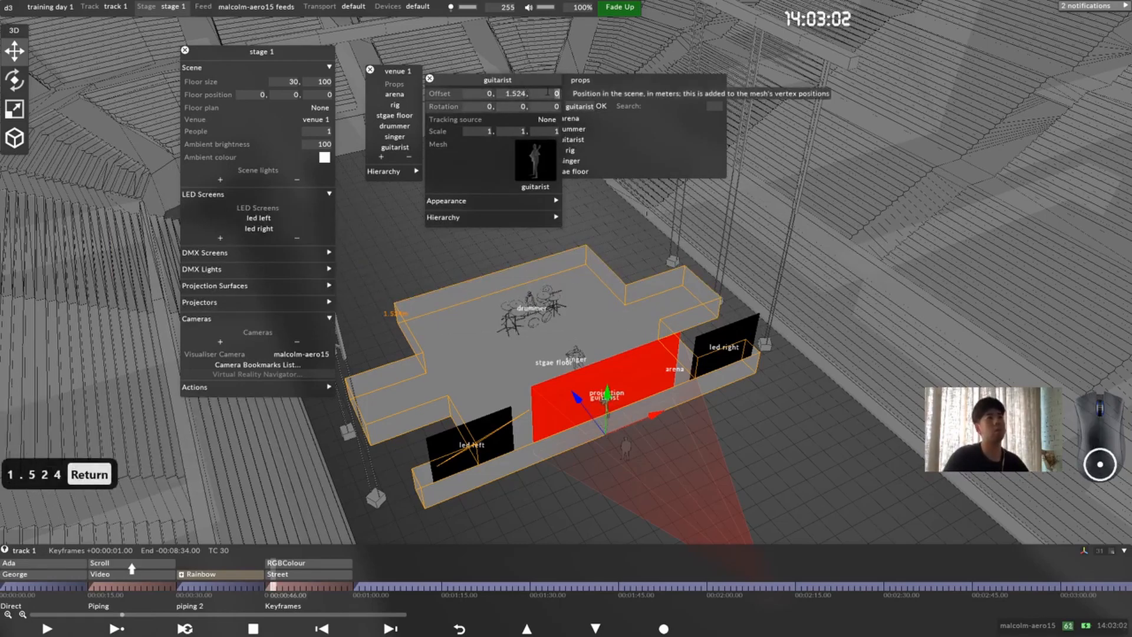
drag(577, 396, 564, 372)
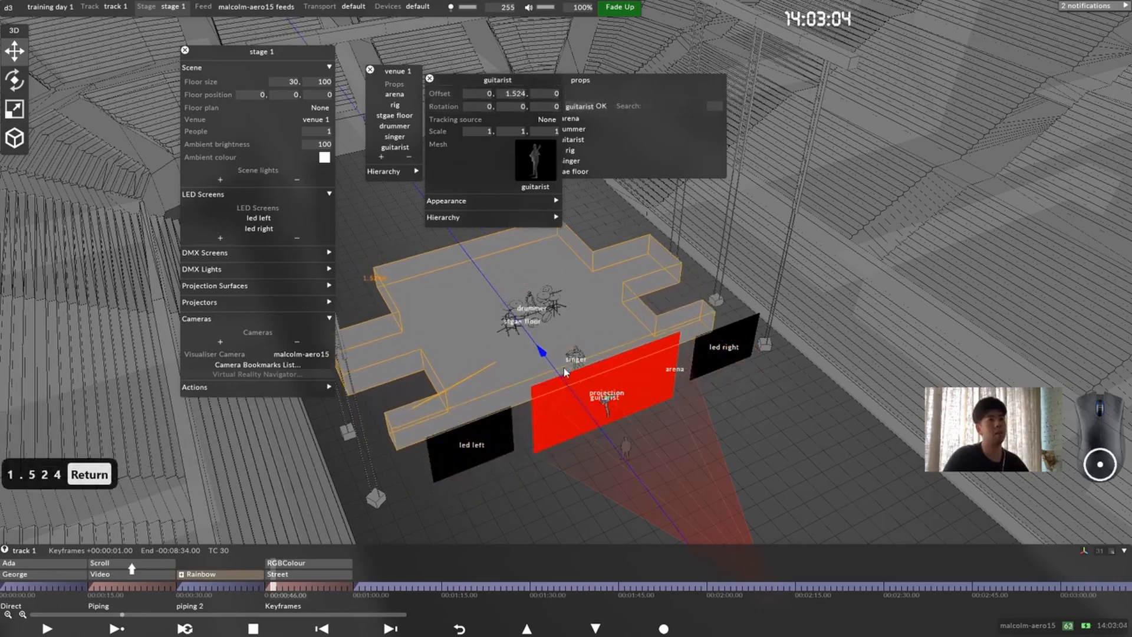
key(ctrl+z)
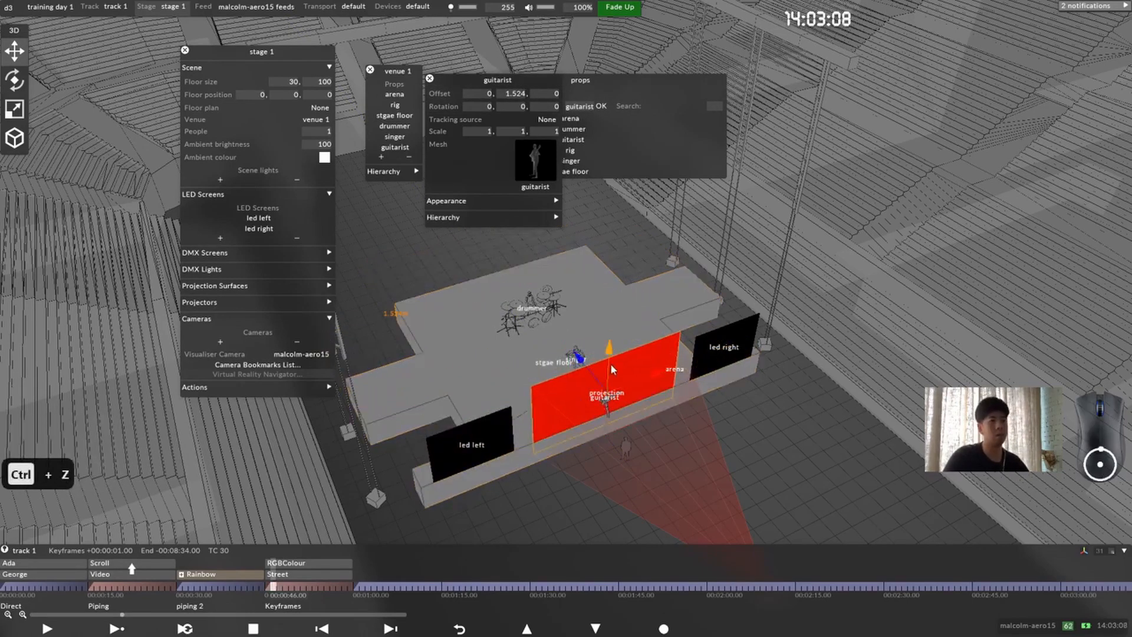
Step: Place the guitarist beside the singer by setting its X offset to -4.6 m and Z offset to 4.7 m
scroll(610, 363, up, 3)
click(553, 94)
text(2.8)
key(Return)
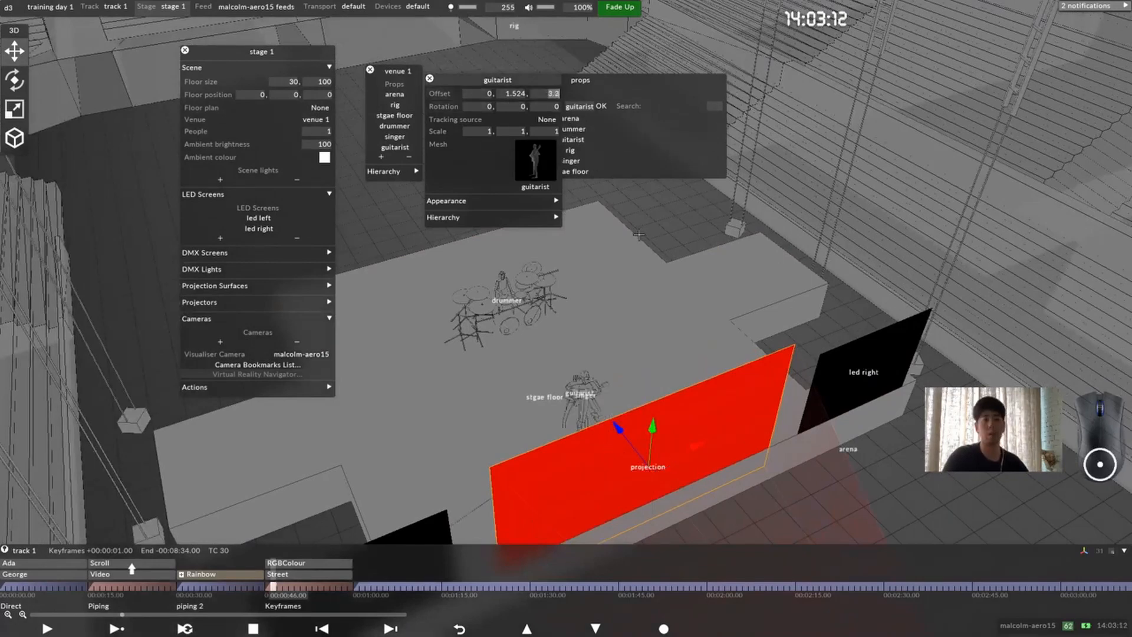
key(ctrl+z)
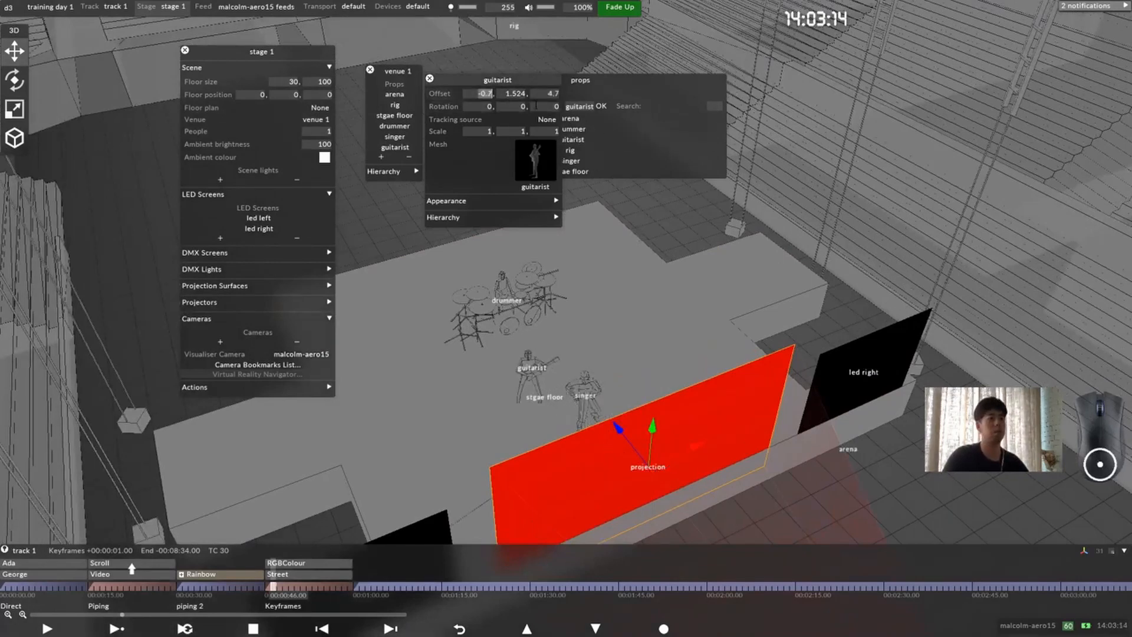
drag(501, 406, 485, 383)
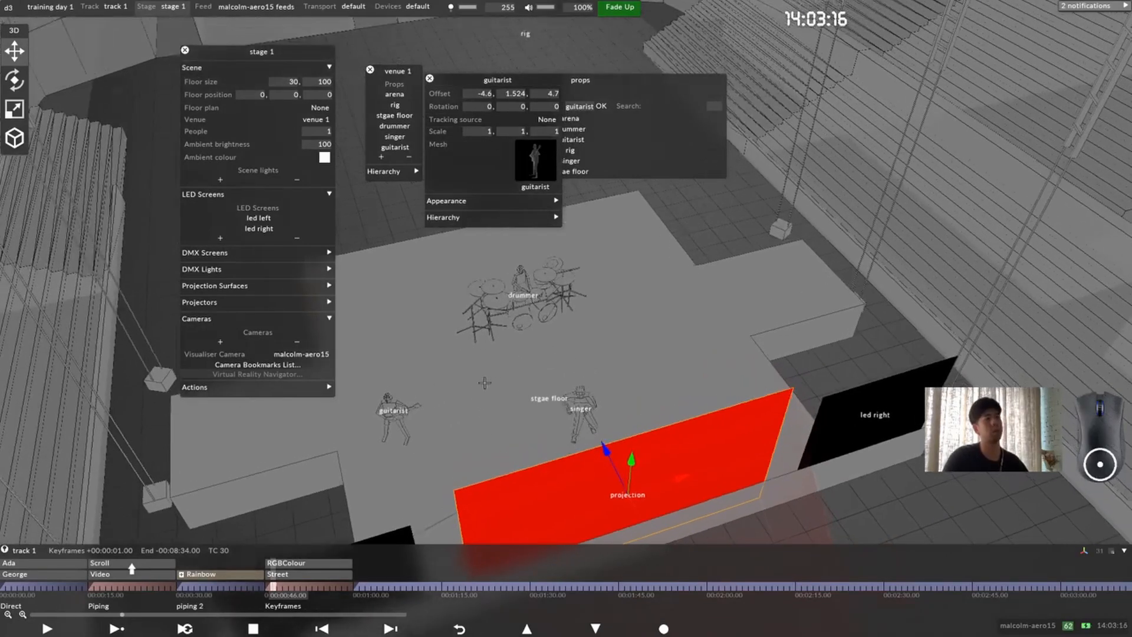
Step: Expand the guitarist prop's appearance settings and move its editor clear of the guitarist
drag(520, 350, 486, 397)
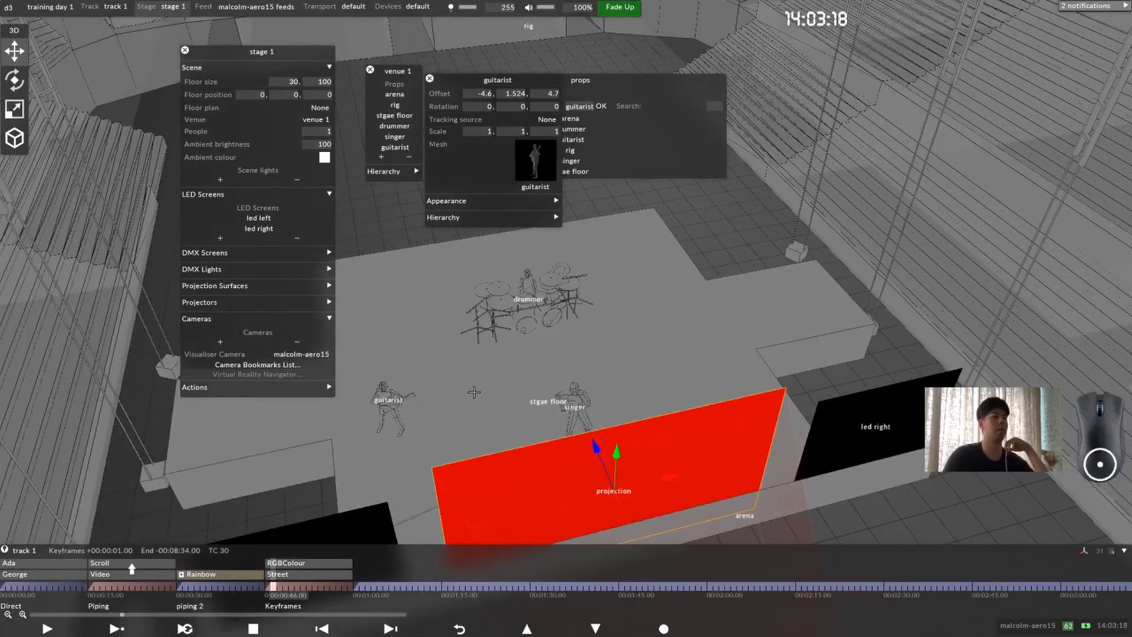
scroll(473, 392, up, 1)
scroll(491, 390, down, 2)
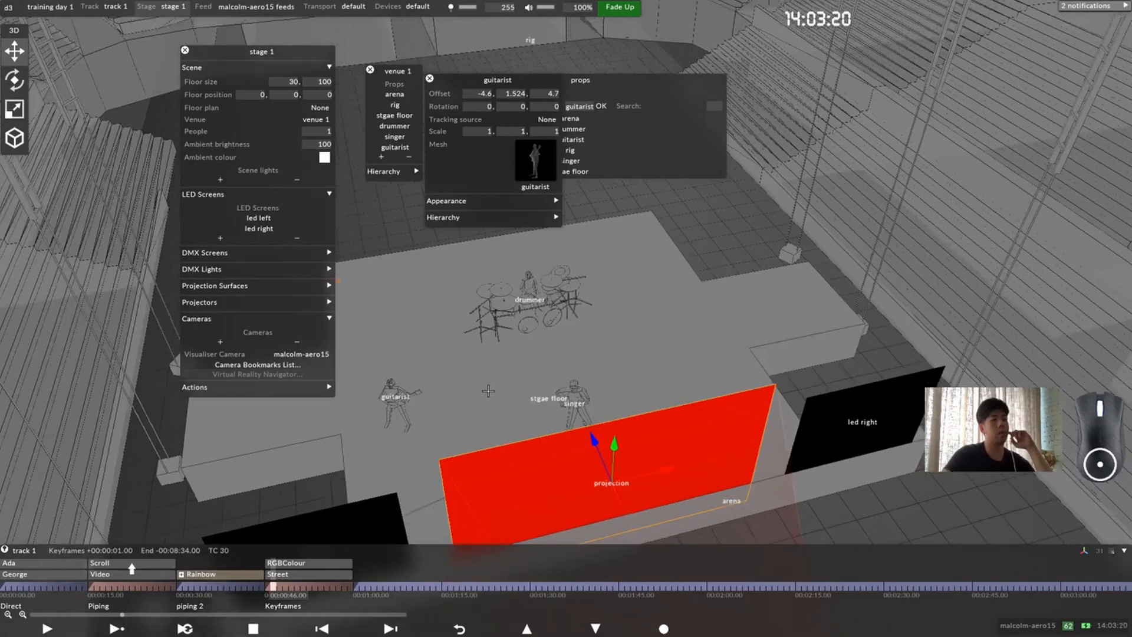
middle_drag(491, 389, 586, 233)
drag(546, 292, 529, 290)
scroll(529, 290, up, 3)
scroll(529, 289, down, 1)
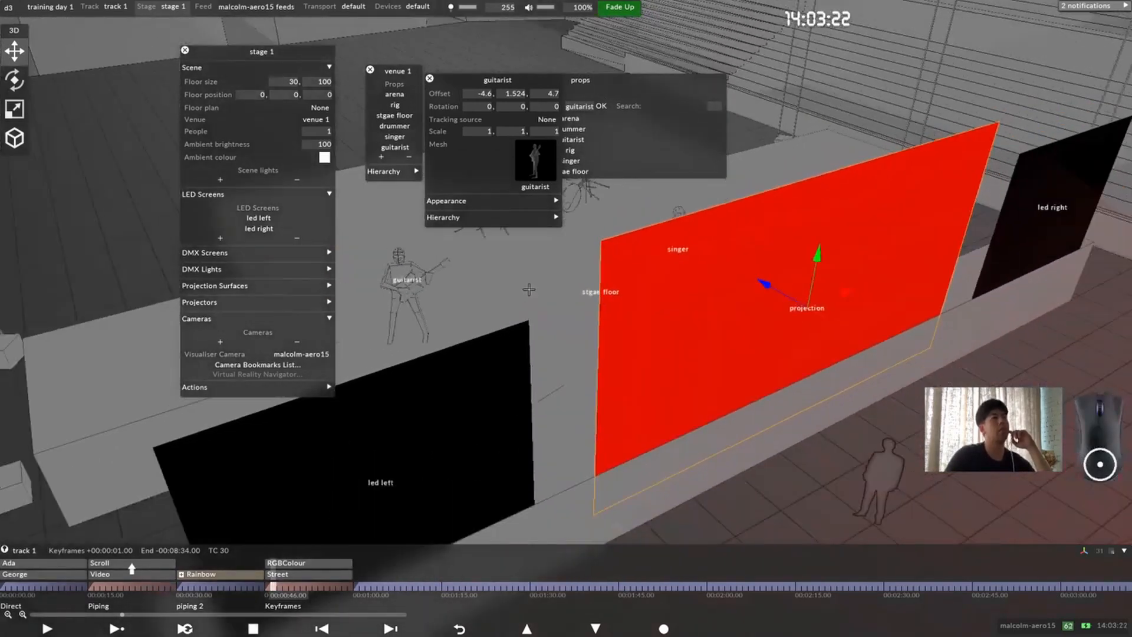
click(480, 204)
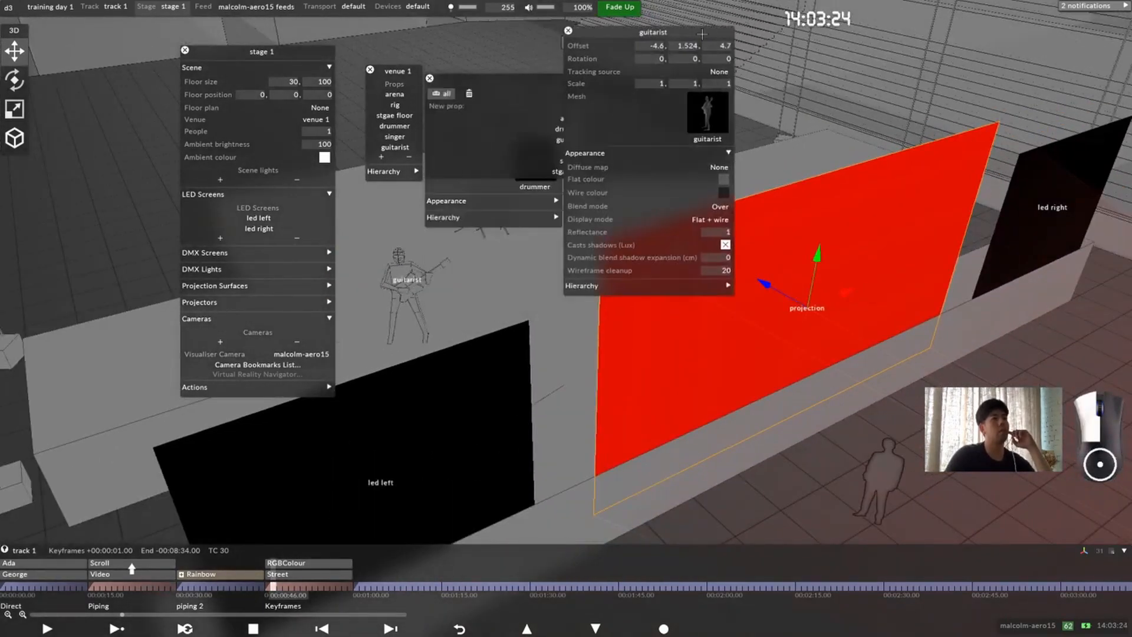
middle_drag(443, 338, 495, 355)
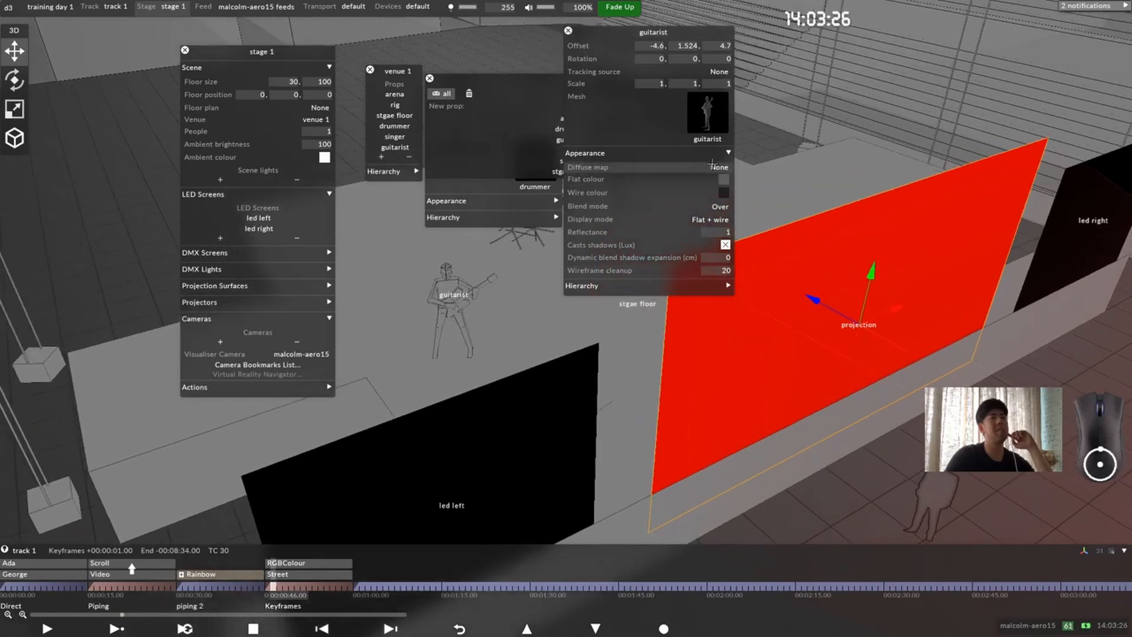
Step: Try magenta as the guitarist's flat colour, settle on light grey (RGB 173, 171, 173), and close the colour picker
click(723, 180)
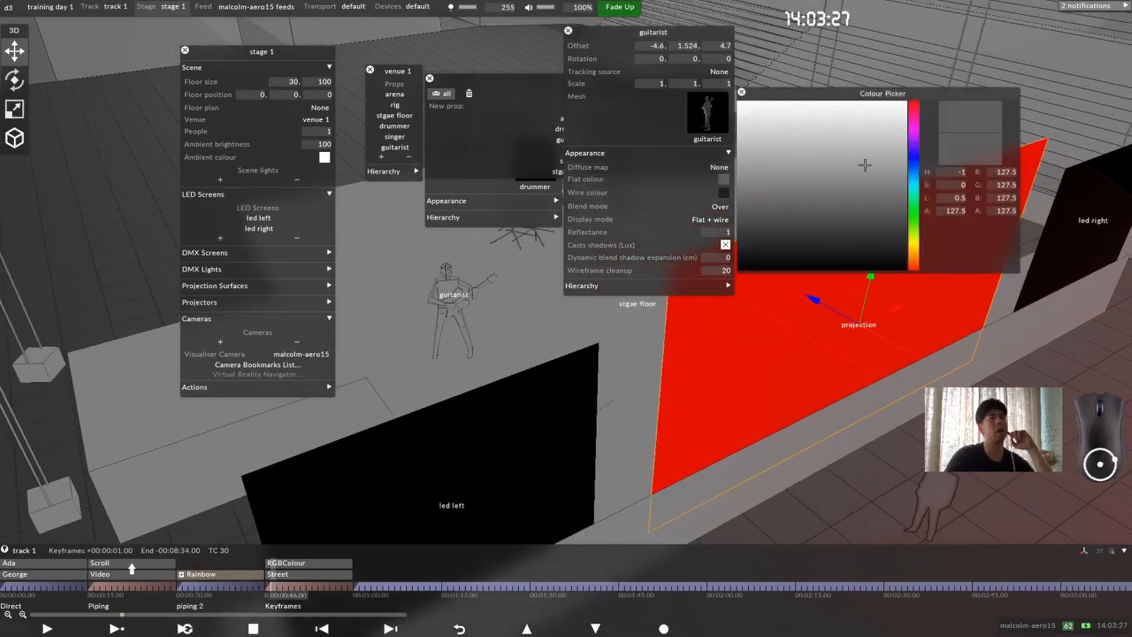
click(916, 118)
click(888, 120)
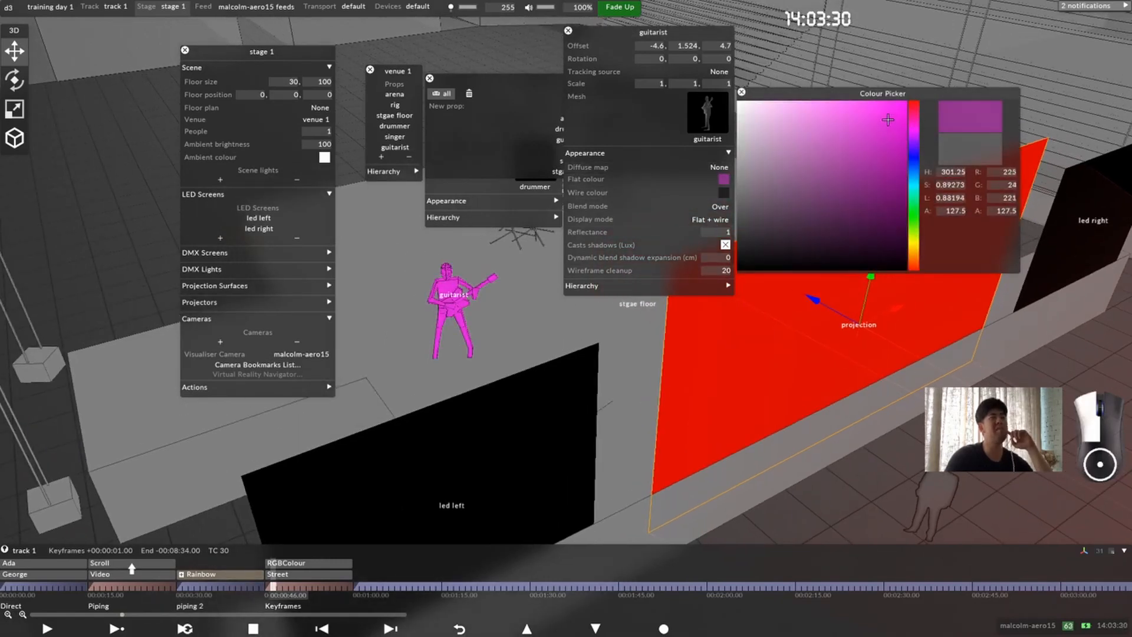
drag(888, 120, 737, 150)
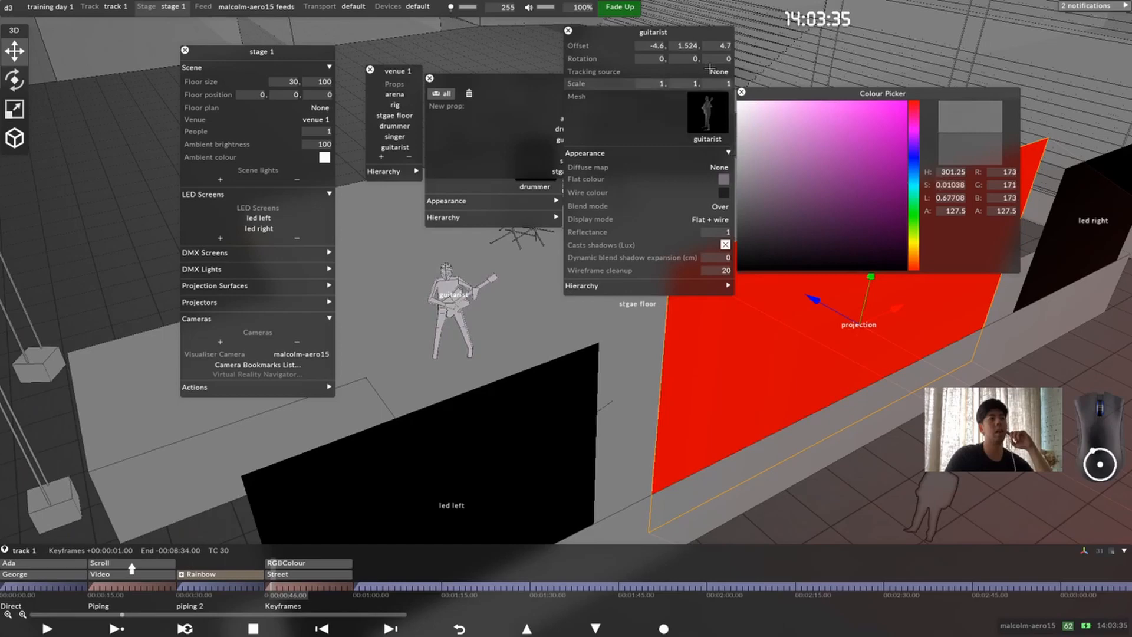
click(742, 91)
Step: Show the textures available for the guitarist's diffuse map and close the list without choosing one
click(719, 167)
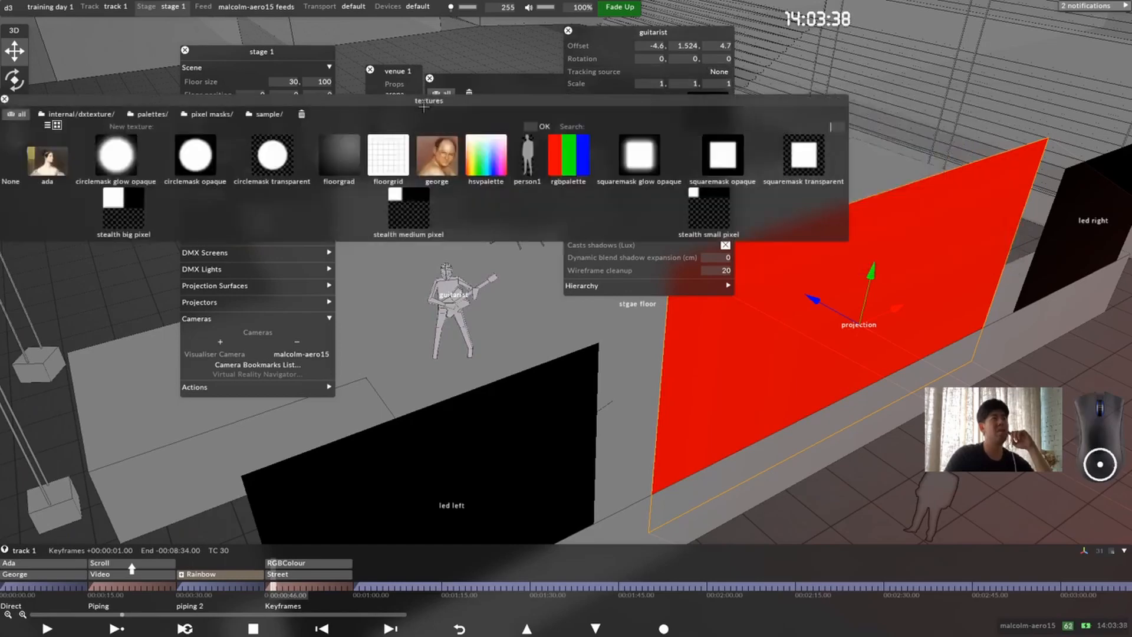
drag(423, 107, 972, 344)
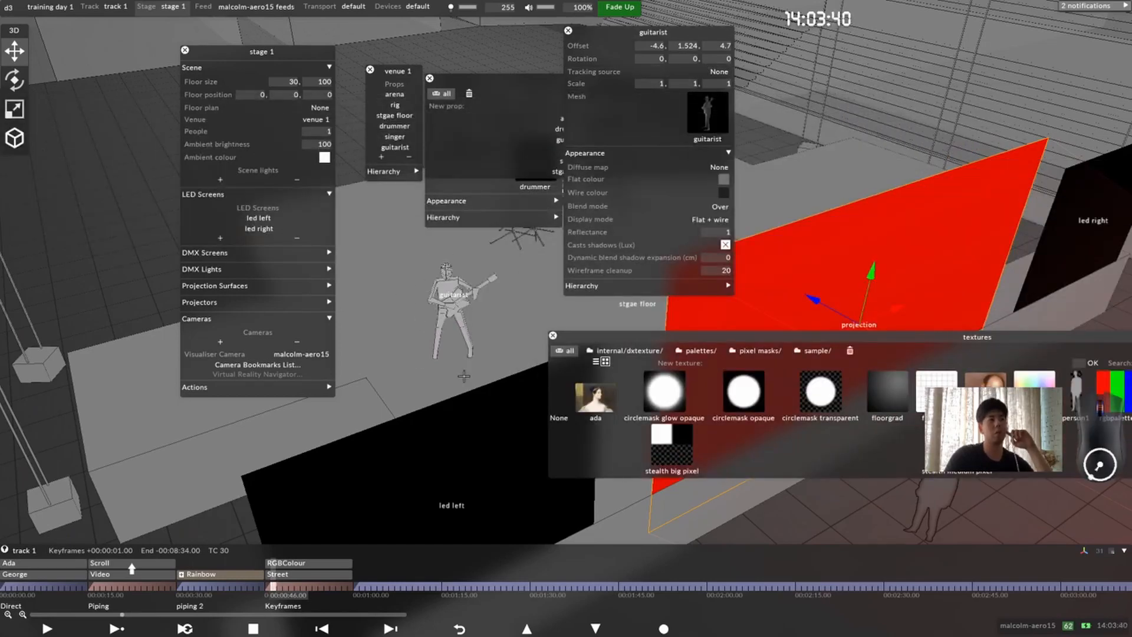
drag(738, 338, 635, 308)
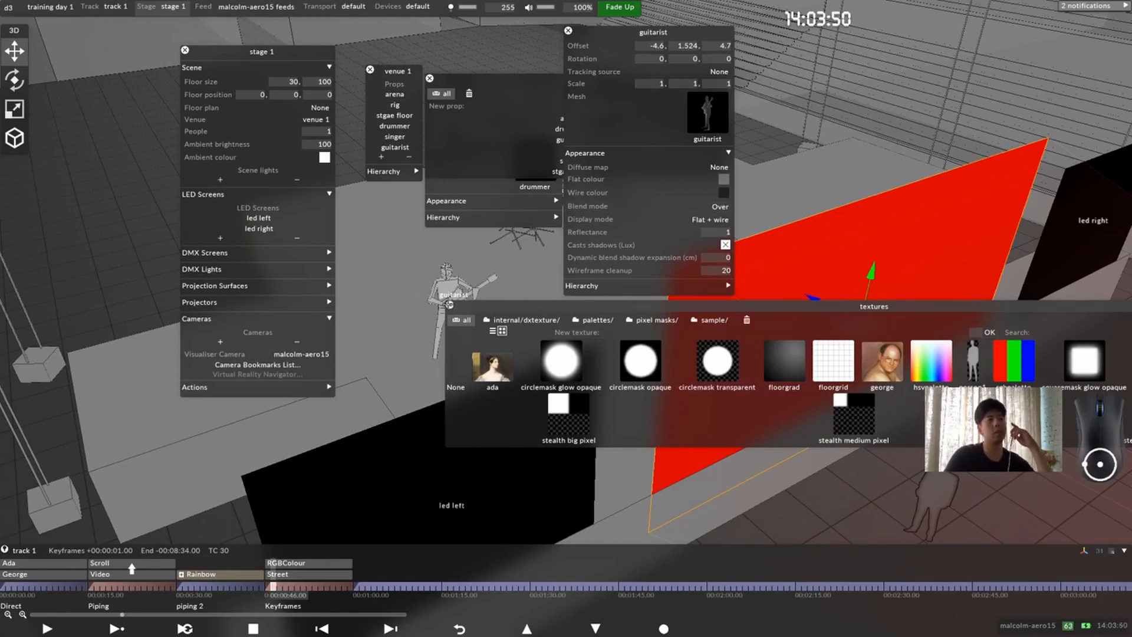
click(449, 305)
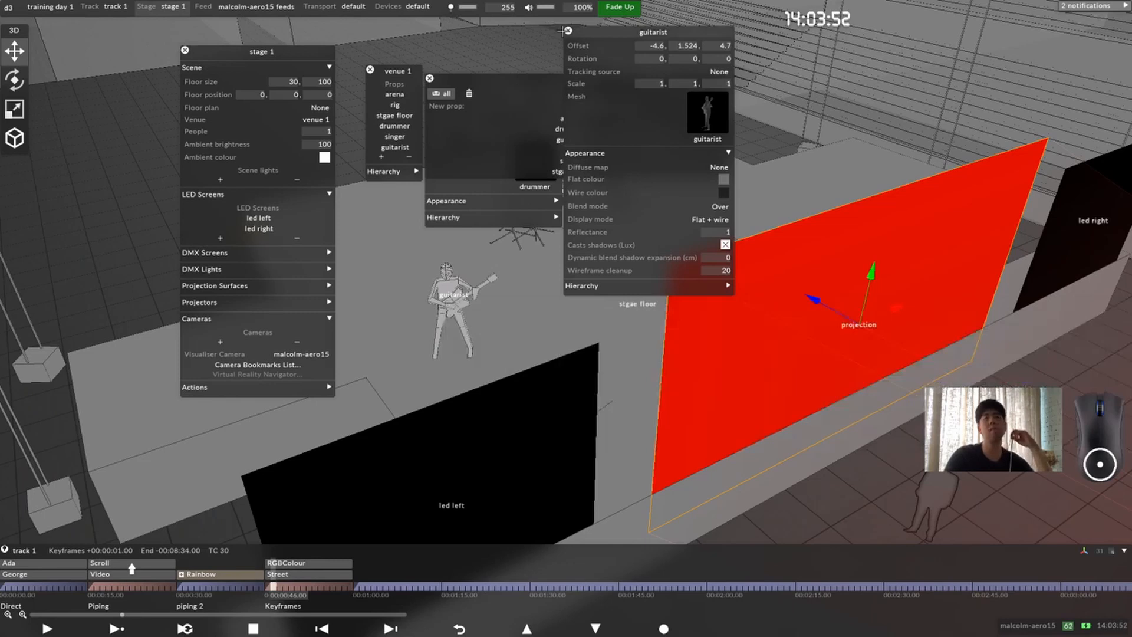
Step: Close the guitarist, props, drummer and venue 1 editors
click(567, 31)
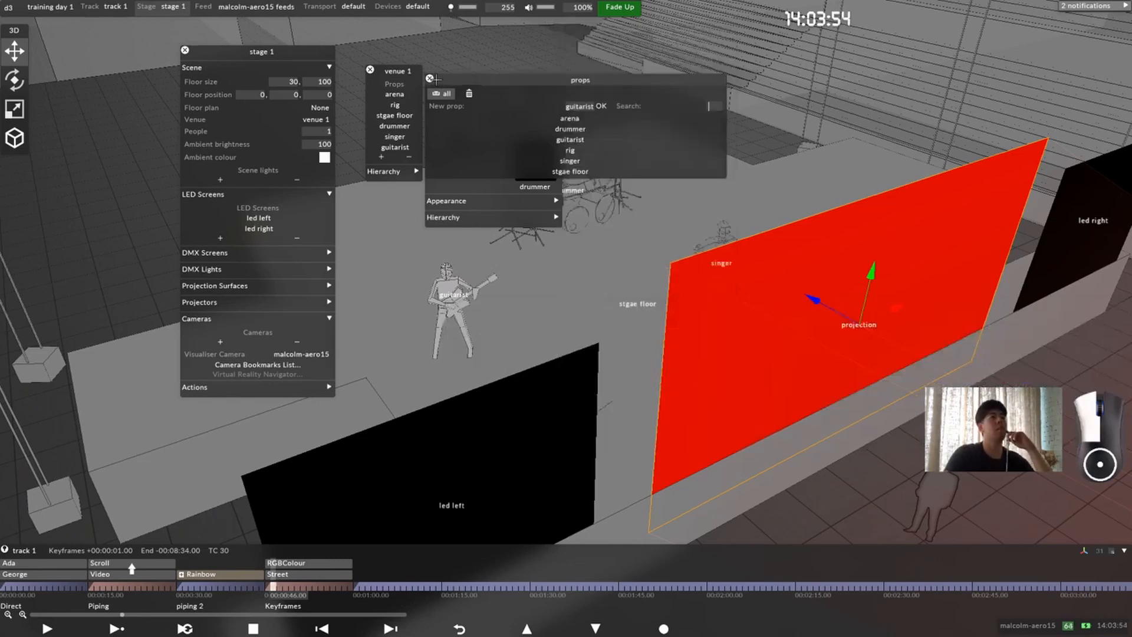
drag(433, 80, 475, 97)
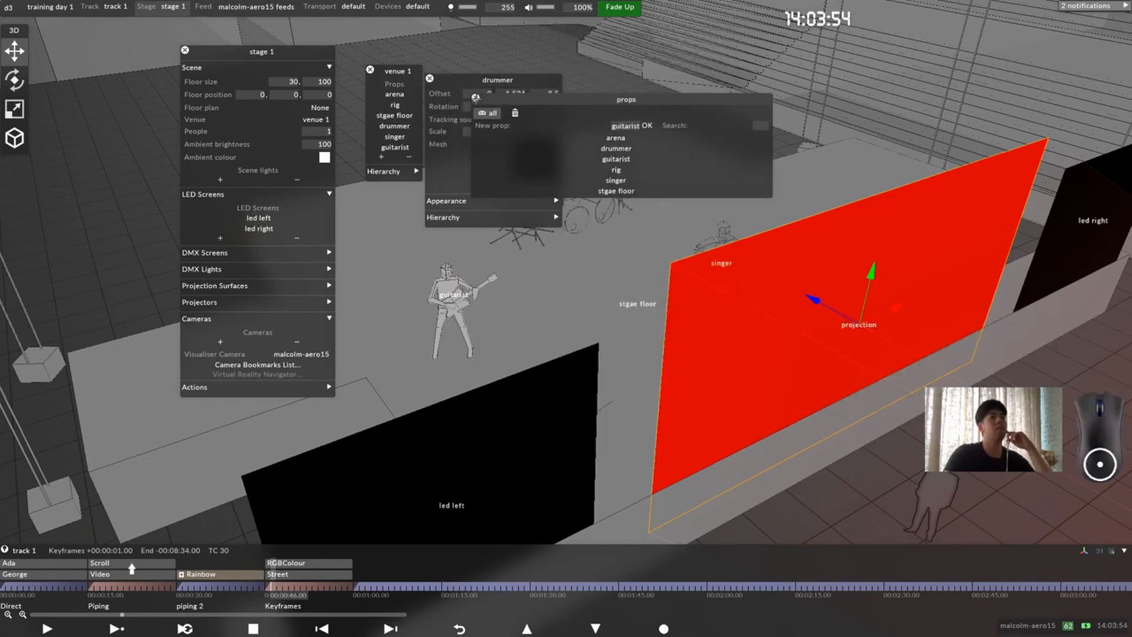
click(430, 78)
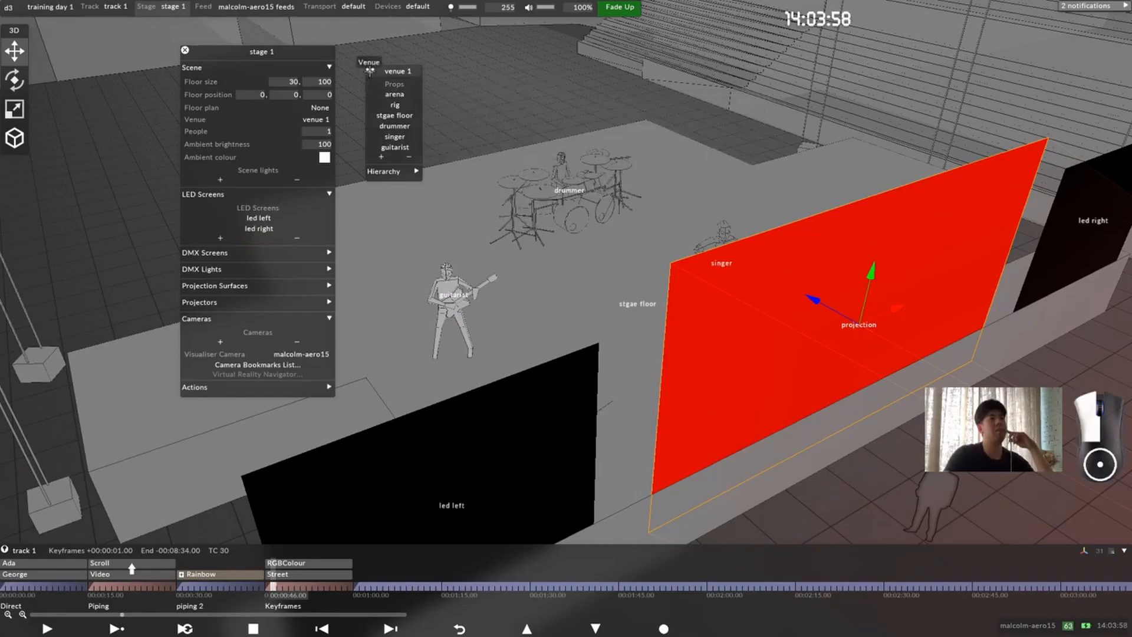
click(369, 70)
Step: Move the projection surface behind the drummer and above the stage, setting its Y offset to 5 m and Z offset to 13 m
drag(590, 236, 498, 278)
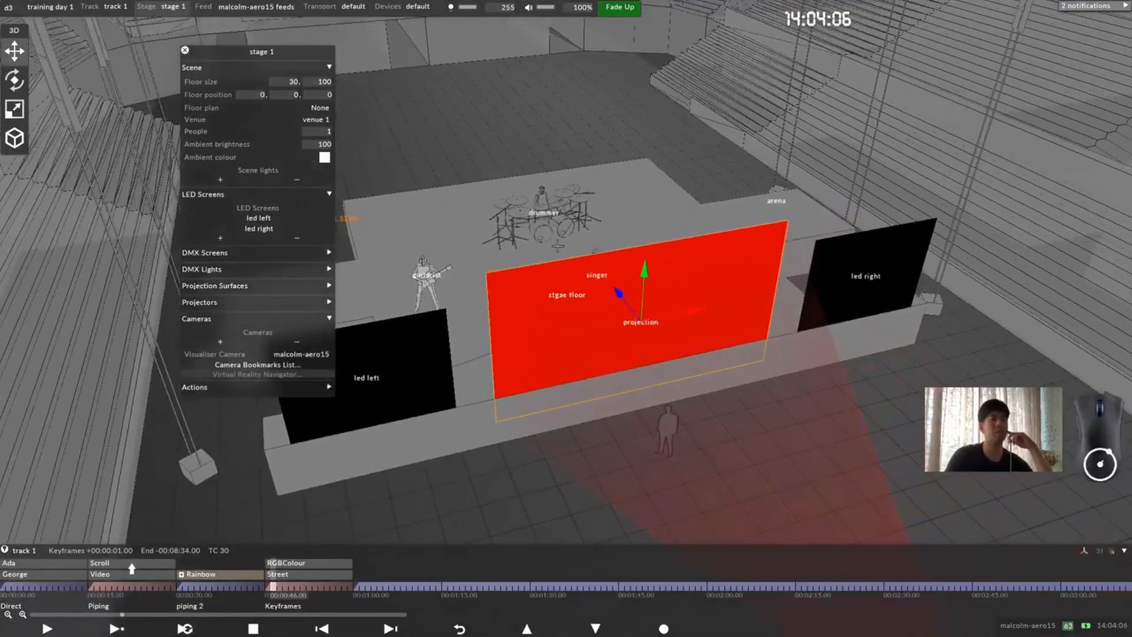
drag(540, 246, 581, 253)
drag(510, 223, 445, 185)
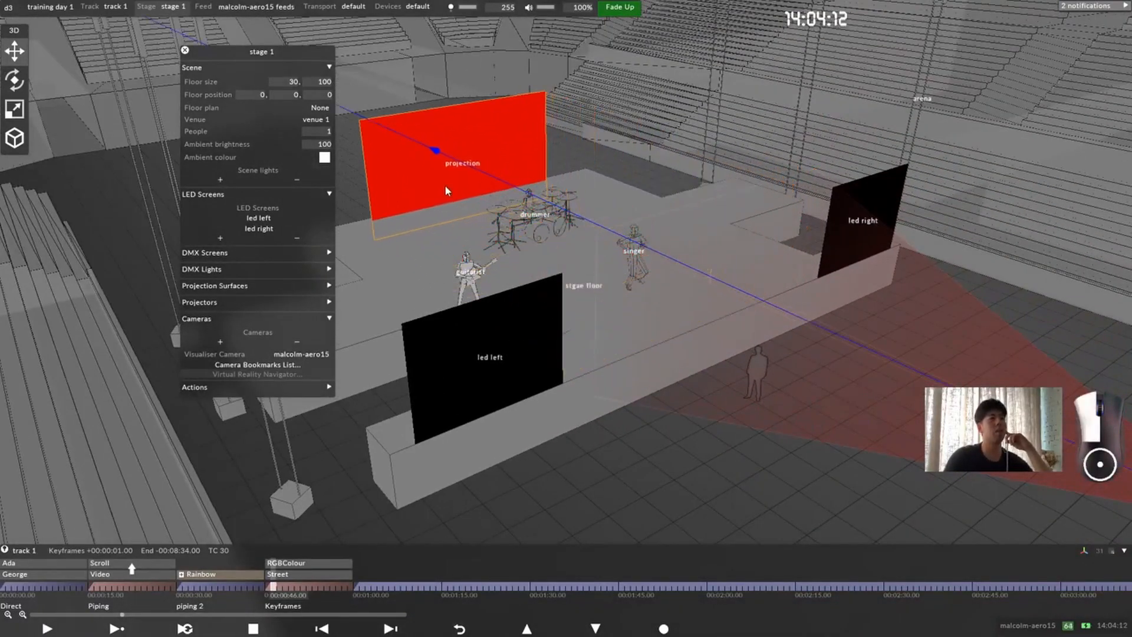
drag(459, 142, 457, 89)
right_click(416, 122)
drag(484, 128, 624, 133)
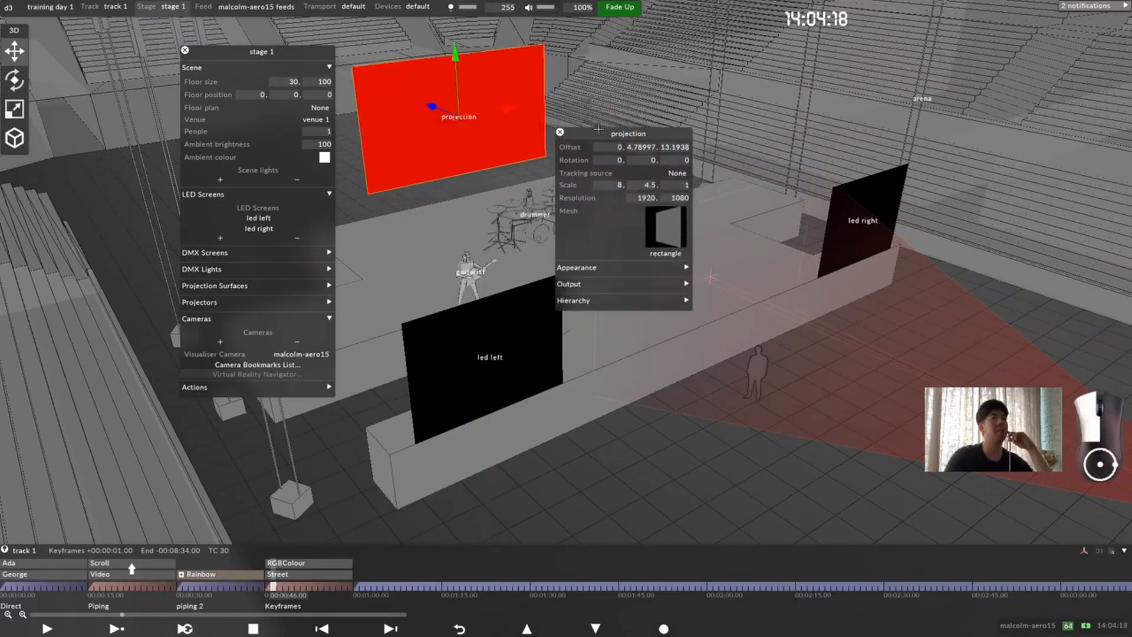
click(655, 148)
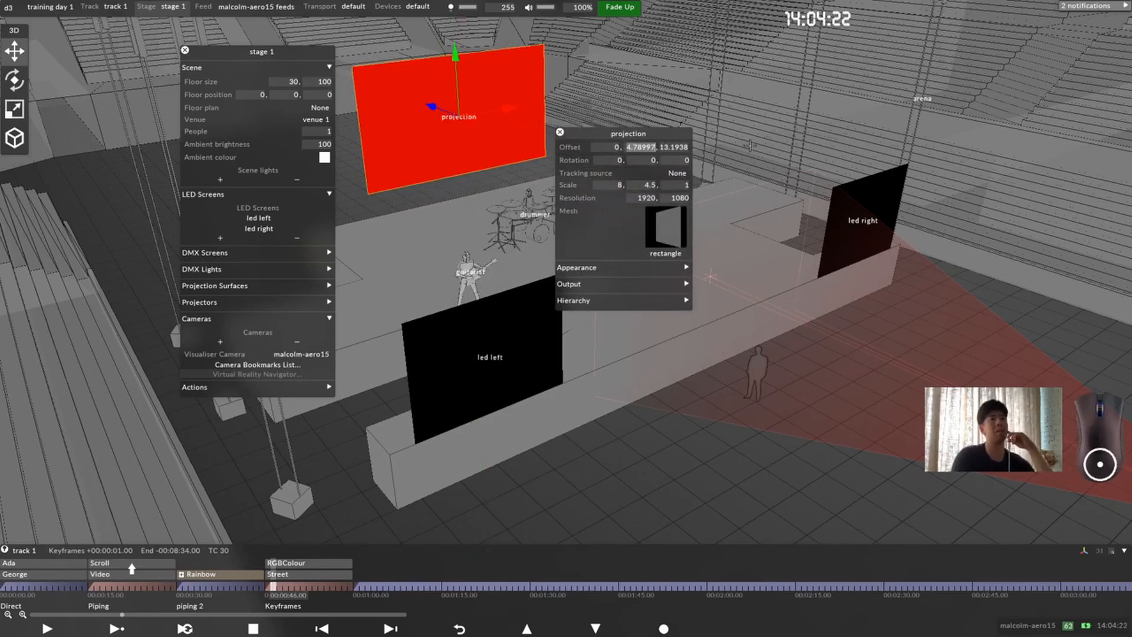
text(5)
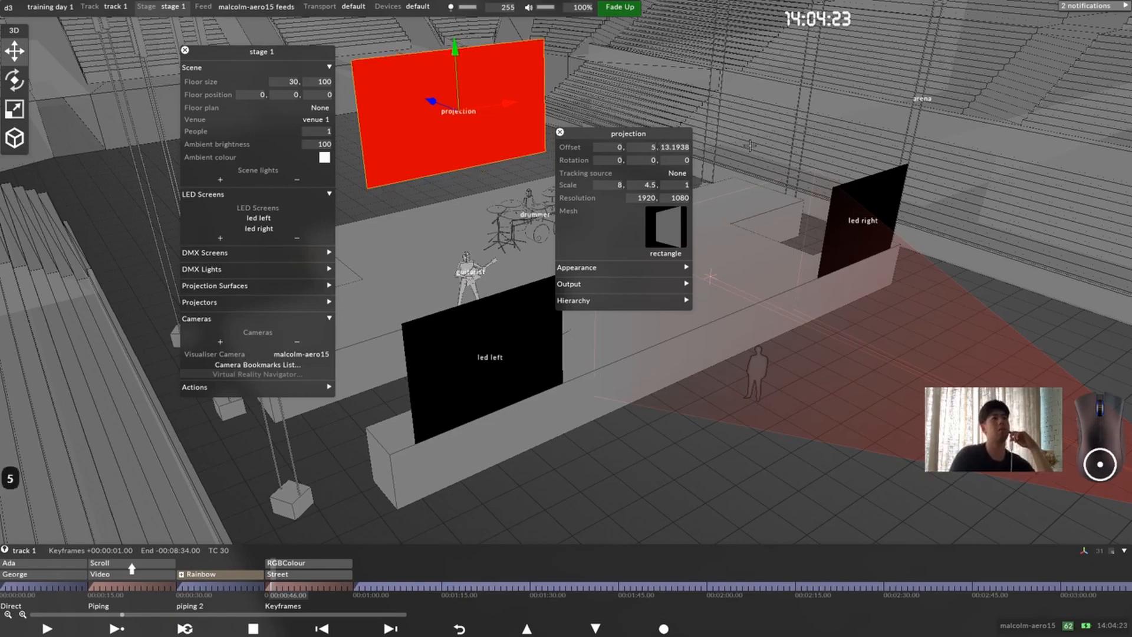
click(685, 147)
text(13)
key(Return)
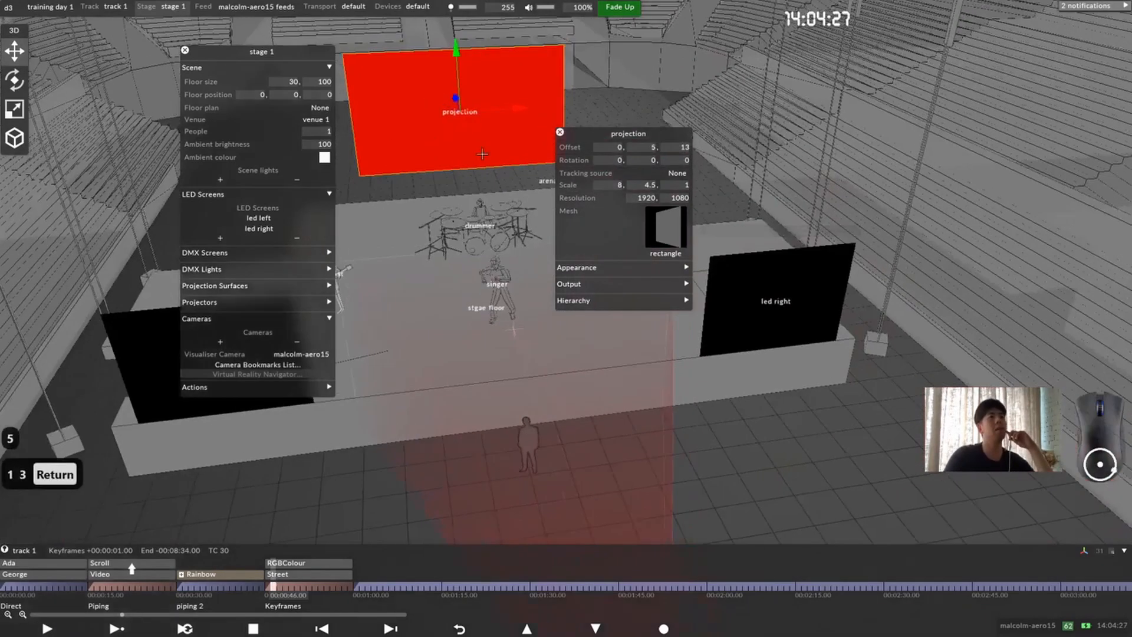
Step: Select the led left screen and move the projection and stage 1 editors clear of the stage
scroll(483, 154, down, 4)
middle_drag(451, 179, 465, 254)
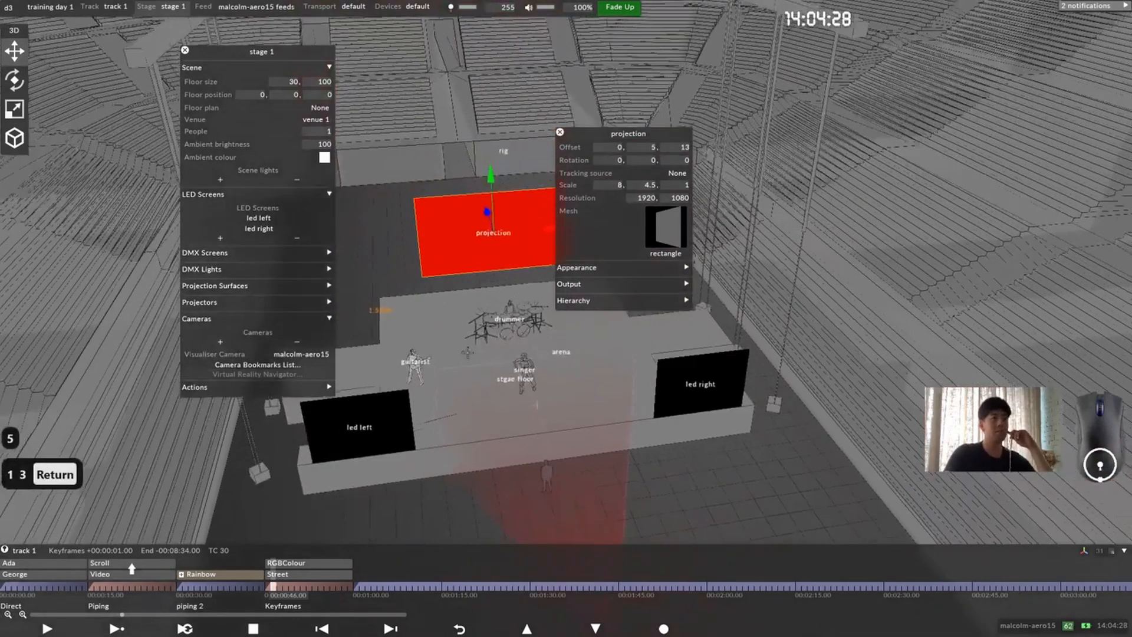
drag(507, 330, 515, 382)
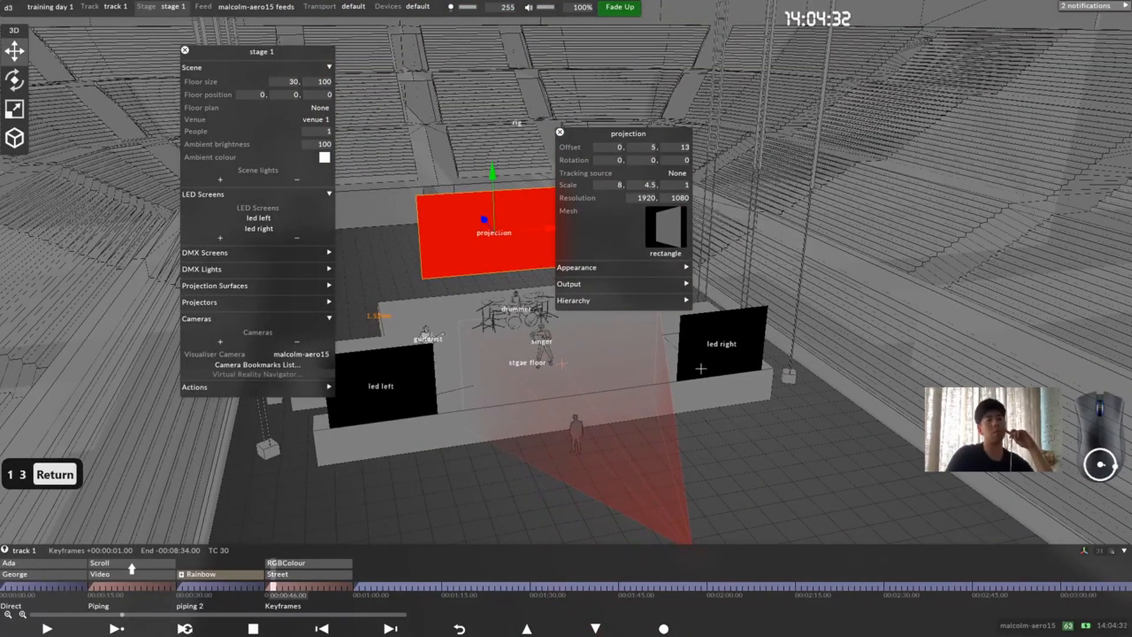
click(406, 391)
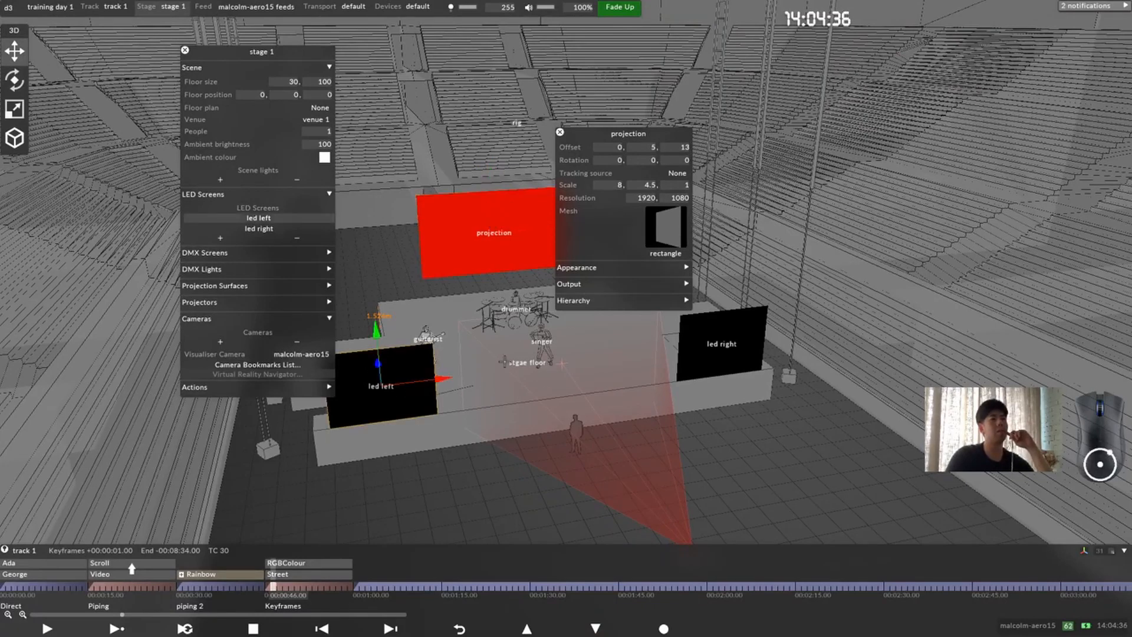
drag(577, 131, 687, 81)
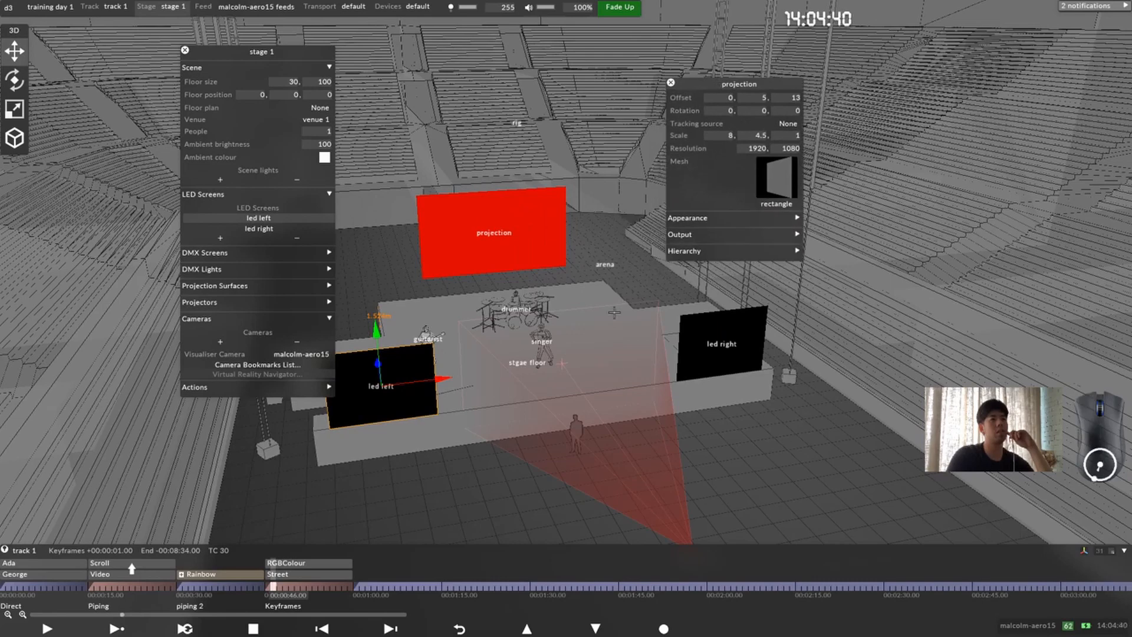
drag(306, 56, 126, 67)
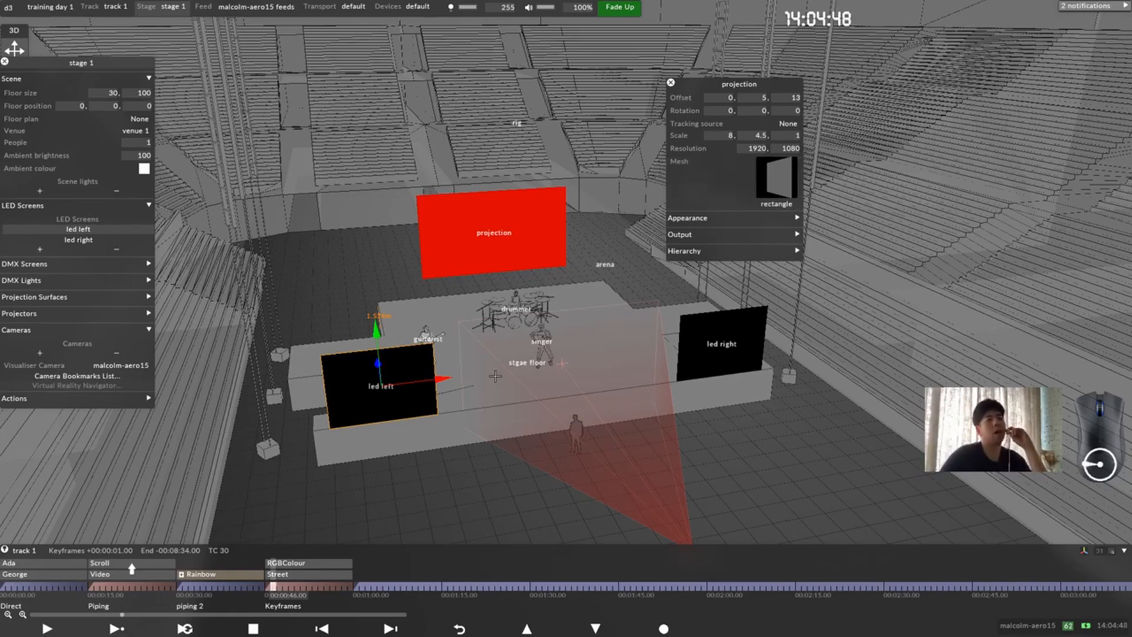
Step: Parent the led left and led right screens to the projection surface by adding both as its children
click(721, 250)
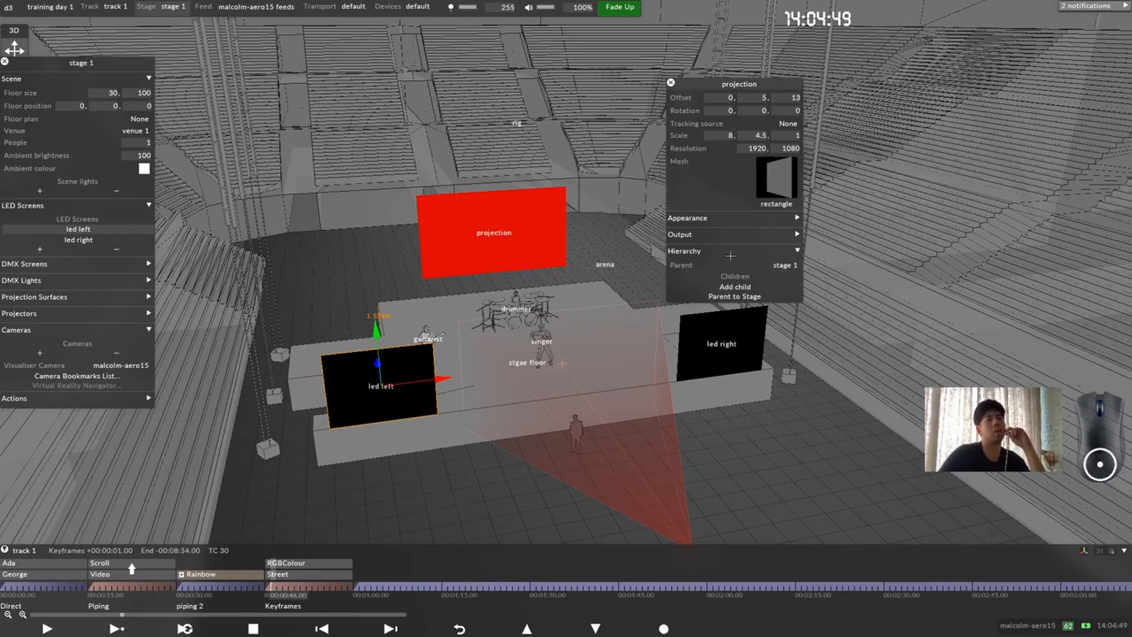
click(754, 286)
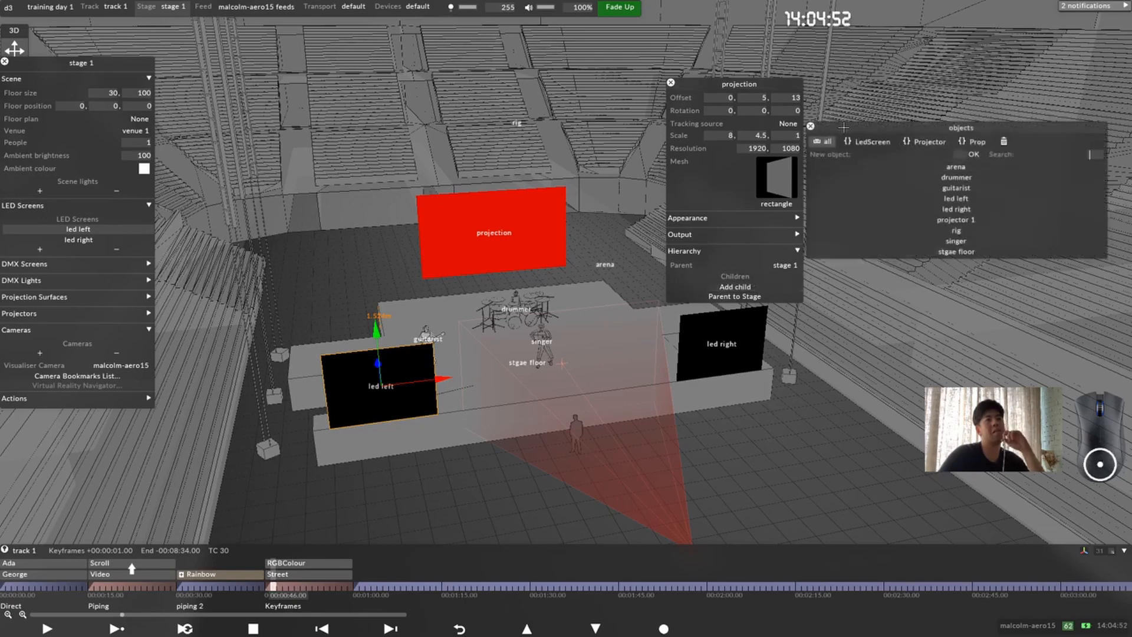
drag(902, 125, 759, 102)
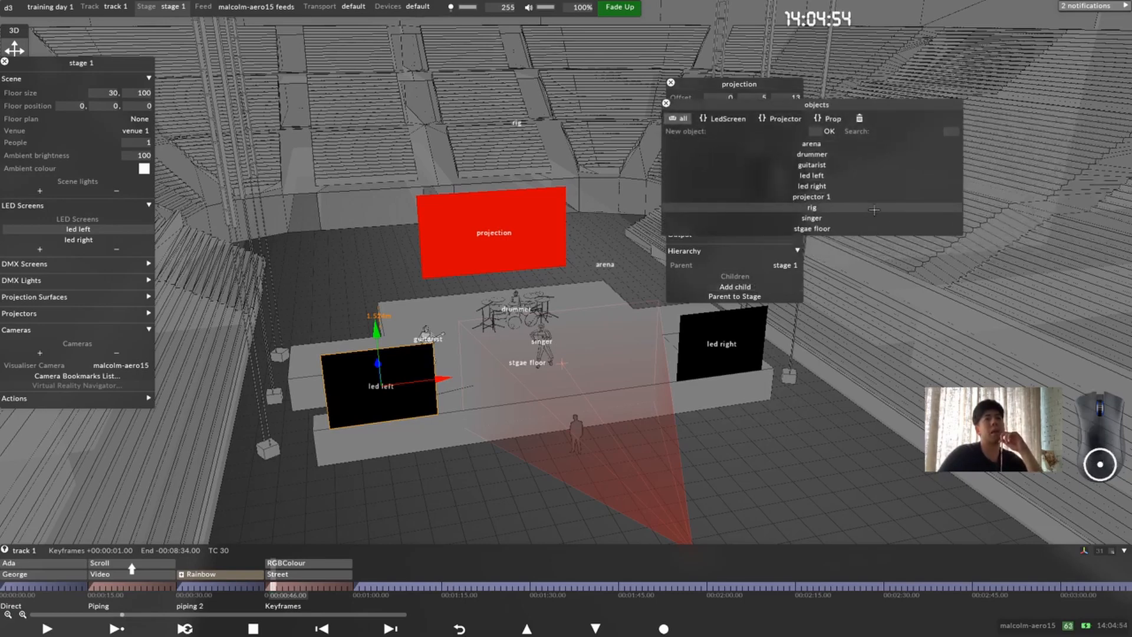
click(875, 176)
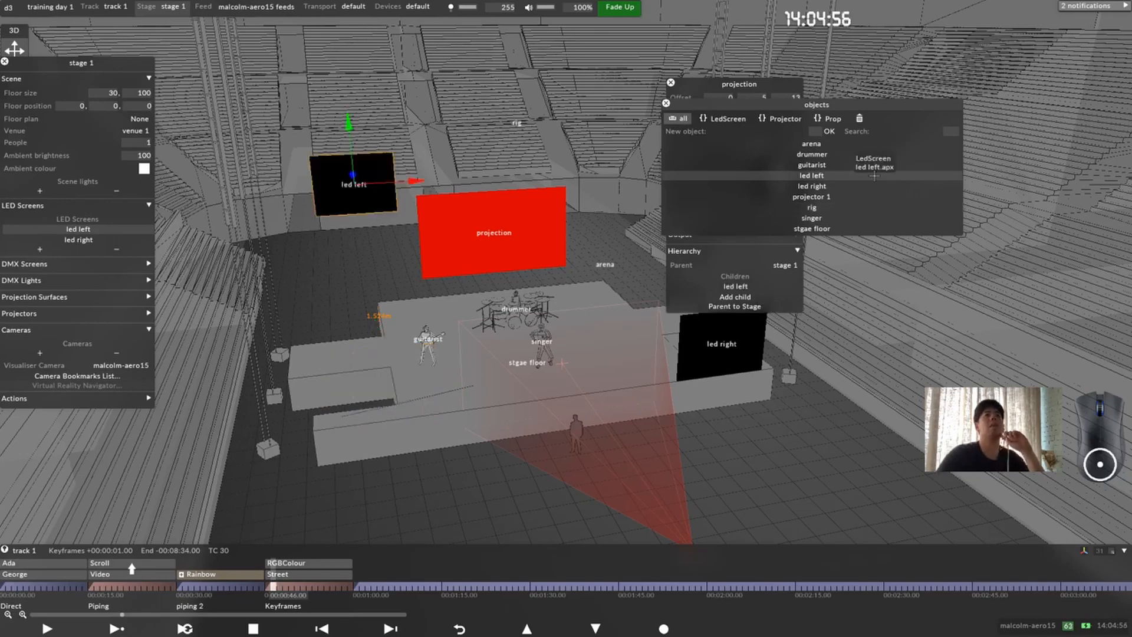
click(867, 186)
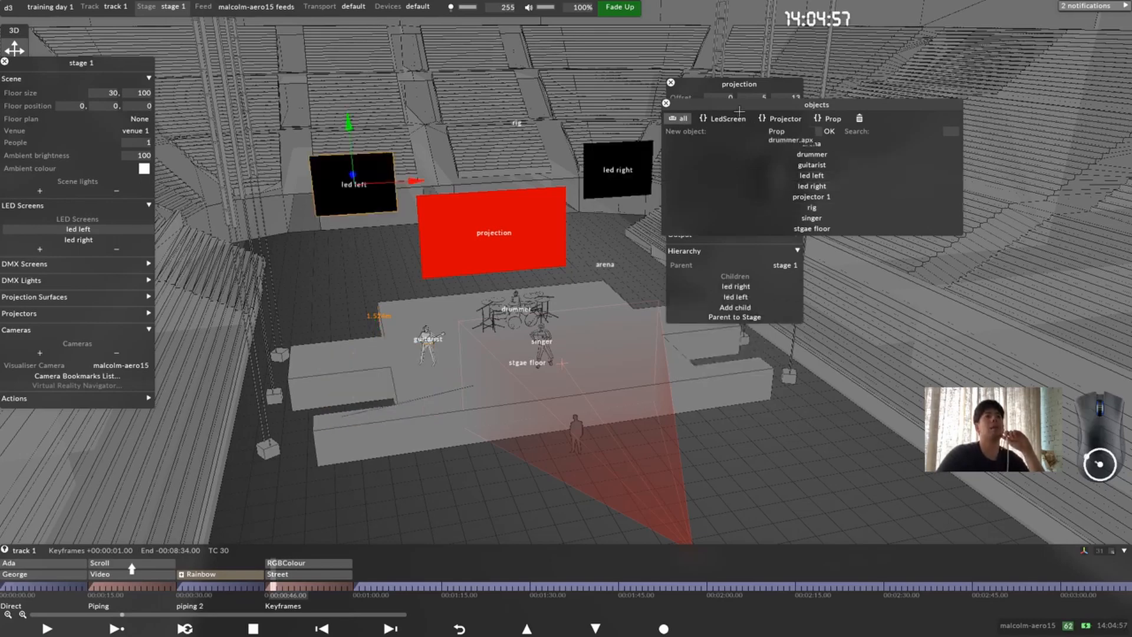
click(666, 103)
Step: Set the led left screen's Y offset to 0 relative to the projection surface
drag(485, 240, 534, 227)
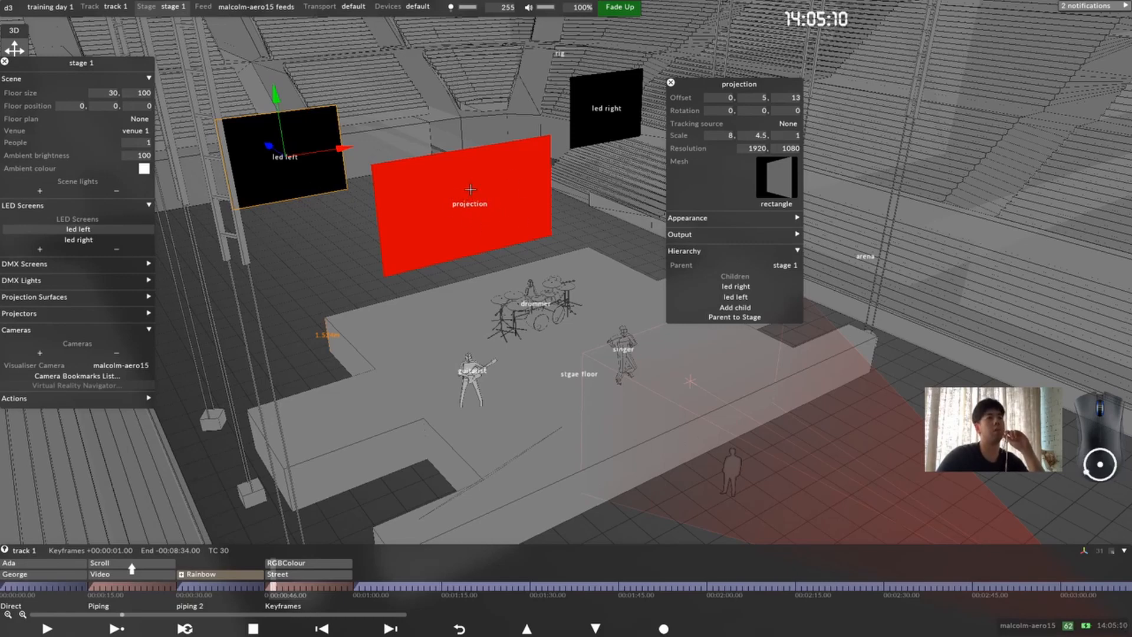
right_click(303, 139)
drag(394, 140, 454, 148)
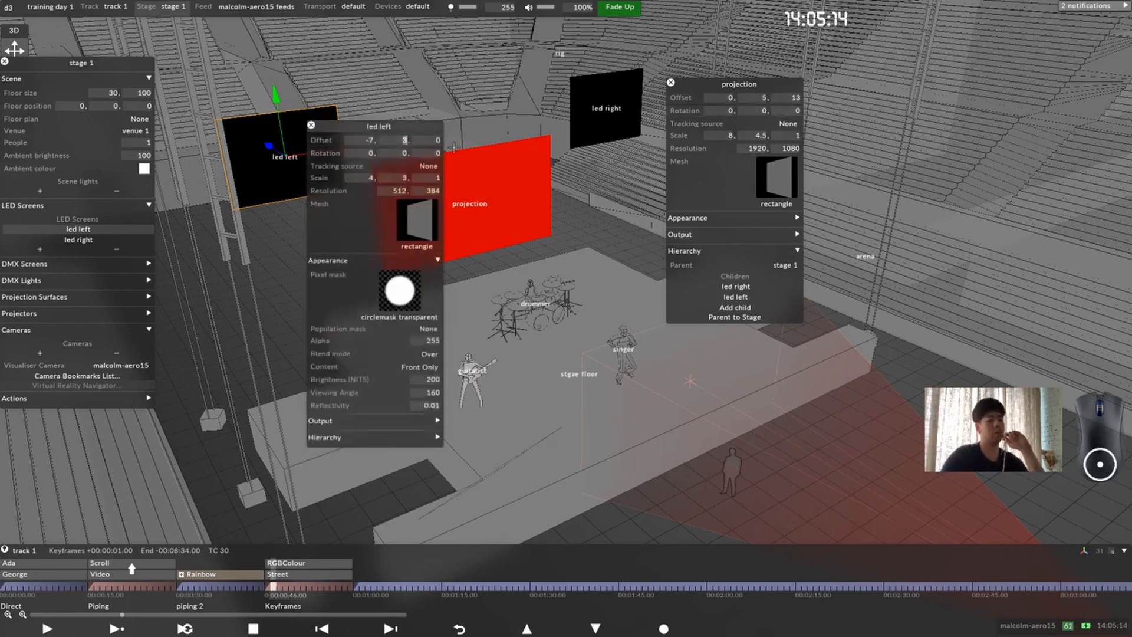
text(0)
key(Return)
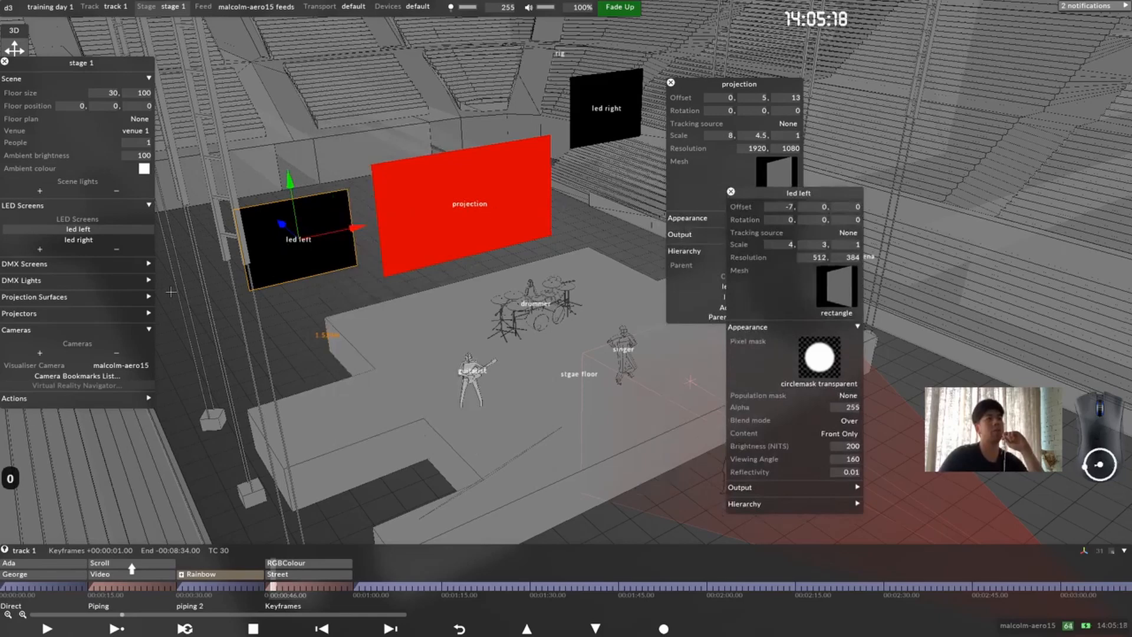
Step: Set the led right screen's Y offset to 0 and close both LED screen editors
drag(491, 224, 474, 226)
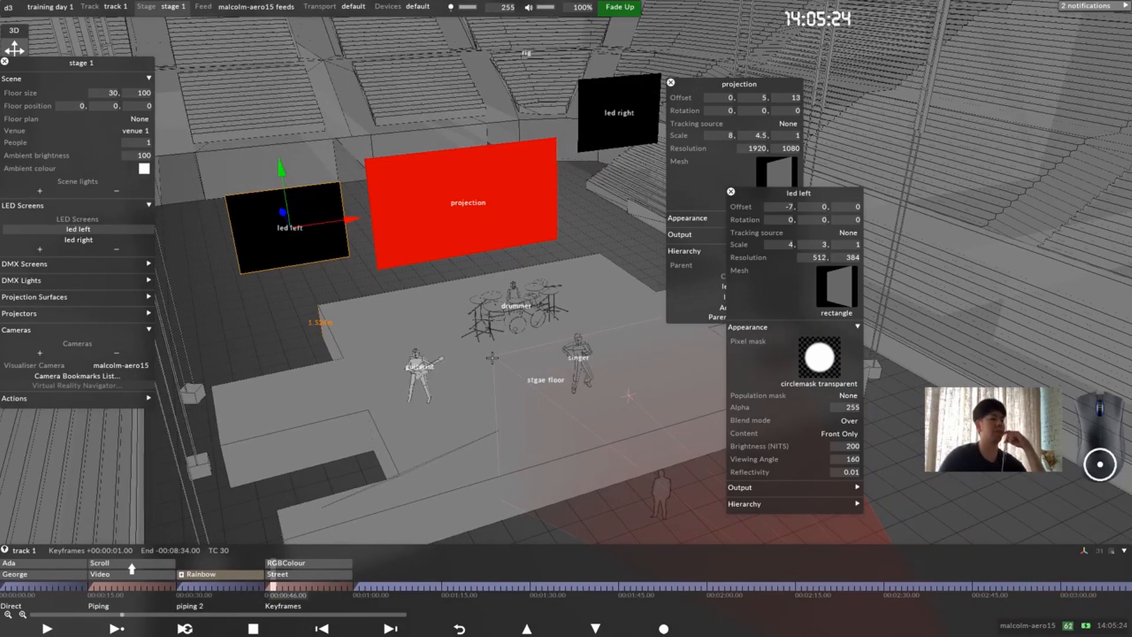
drag(629, 382, 636, 359)
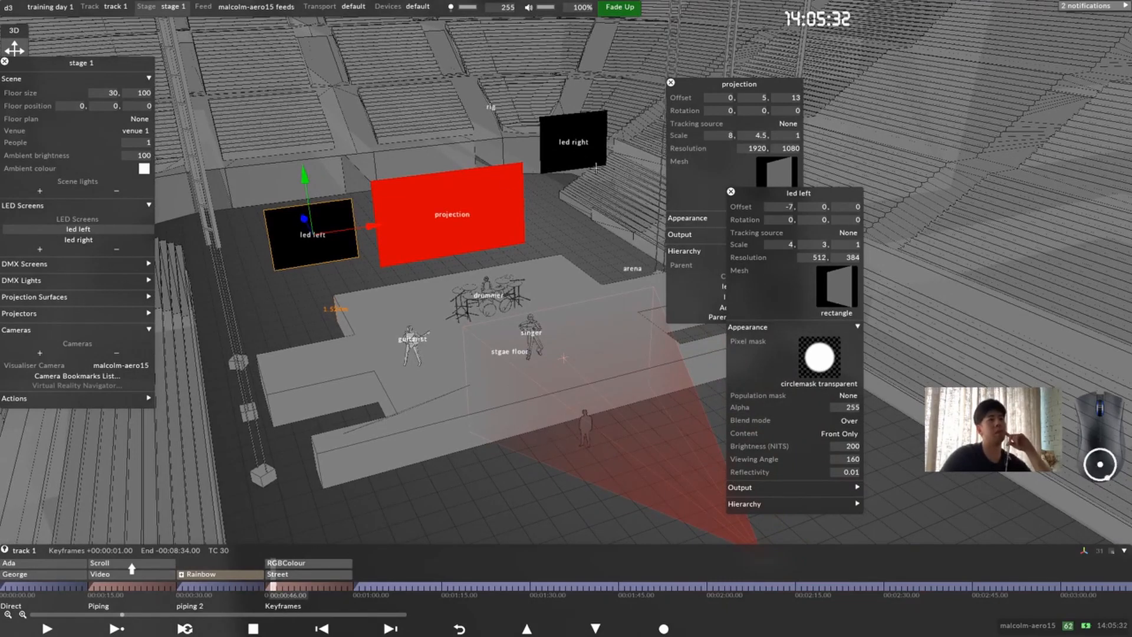
drag(783, 90, 812, 97)
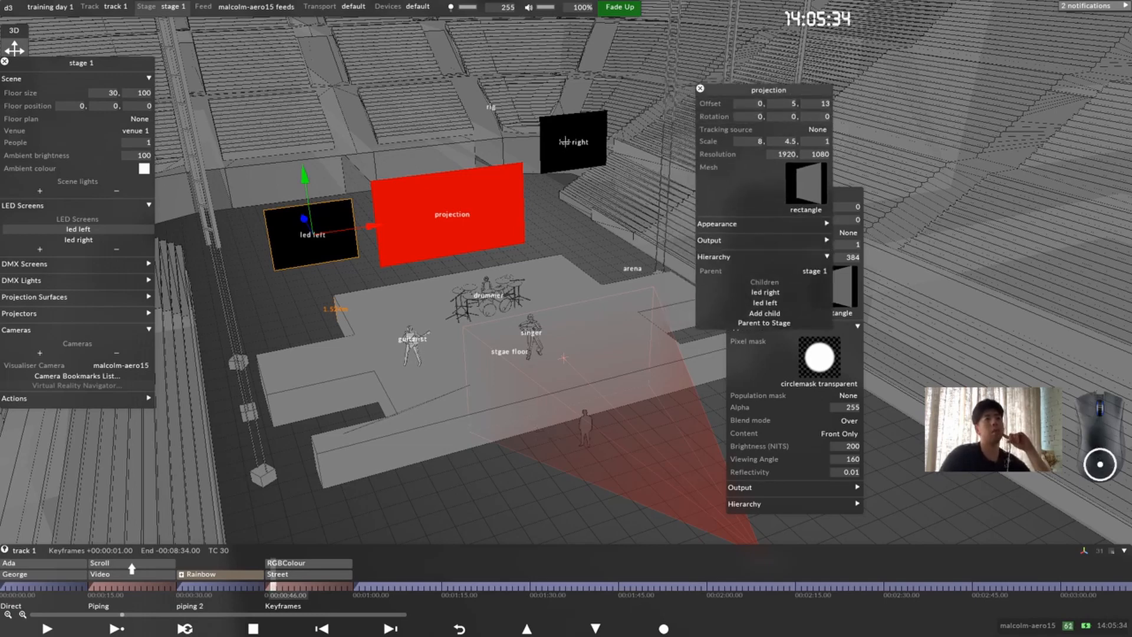
click(586, 135)
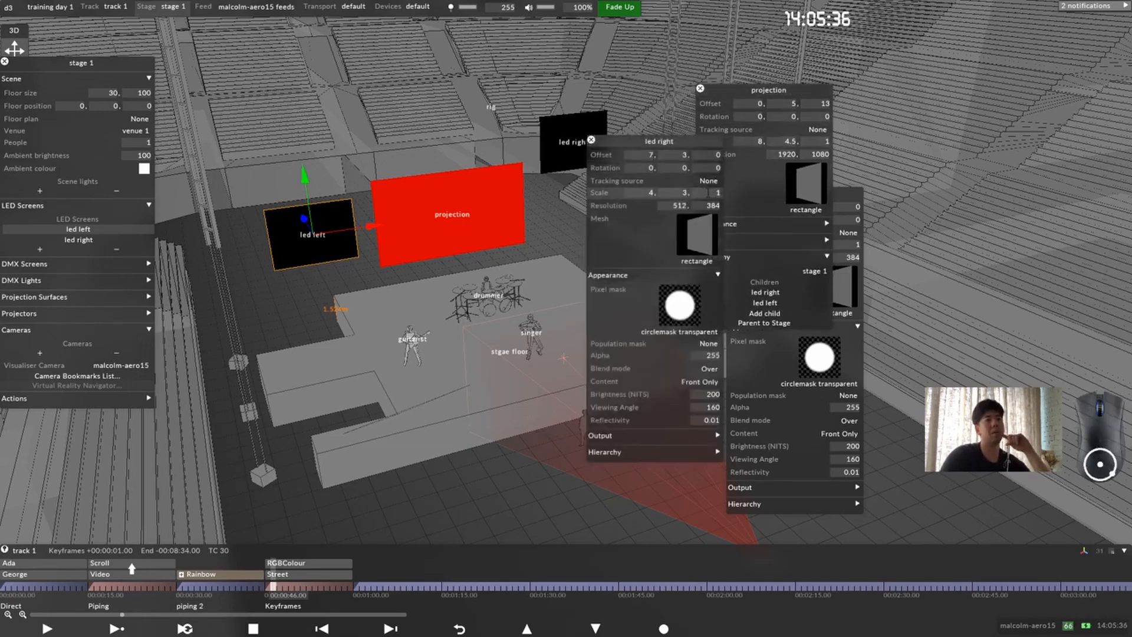
text(0)
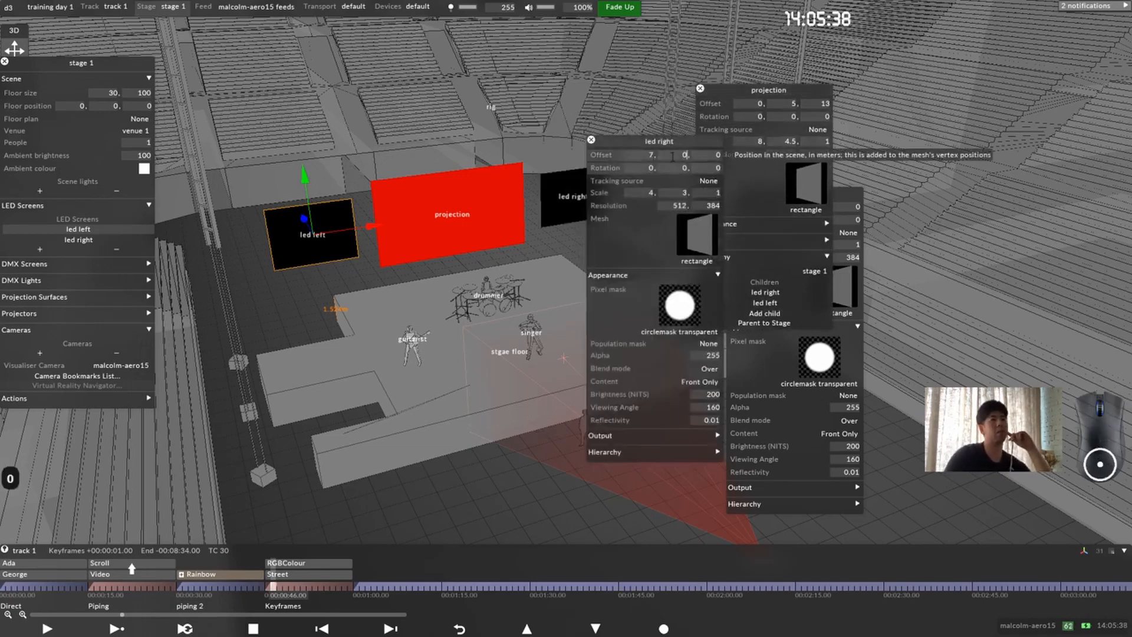
key(Return)
click(590, 139)
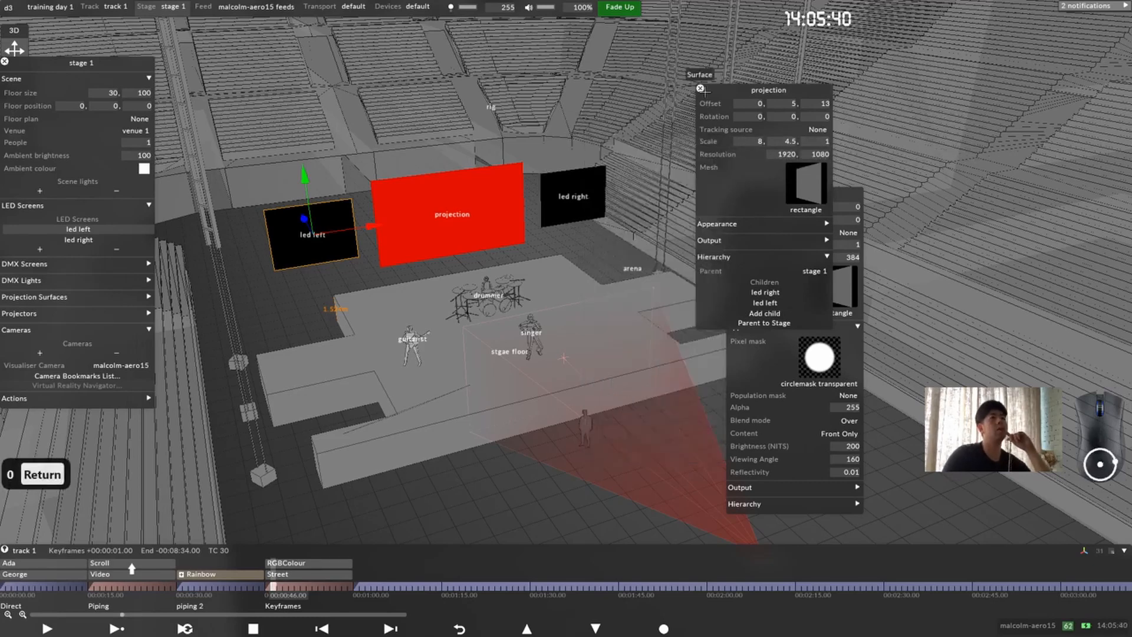
click(730, 191)
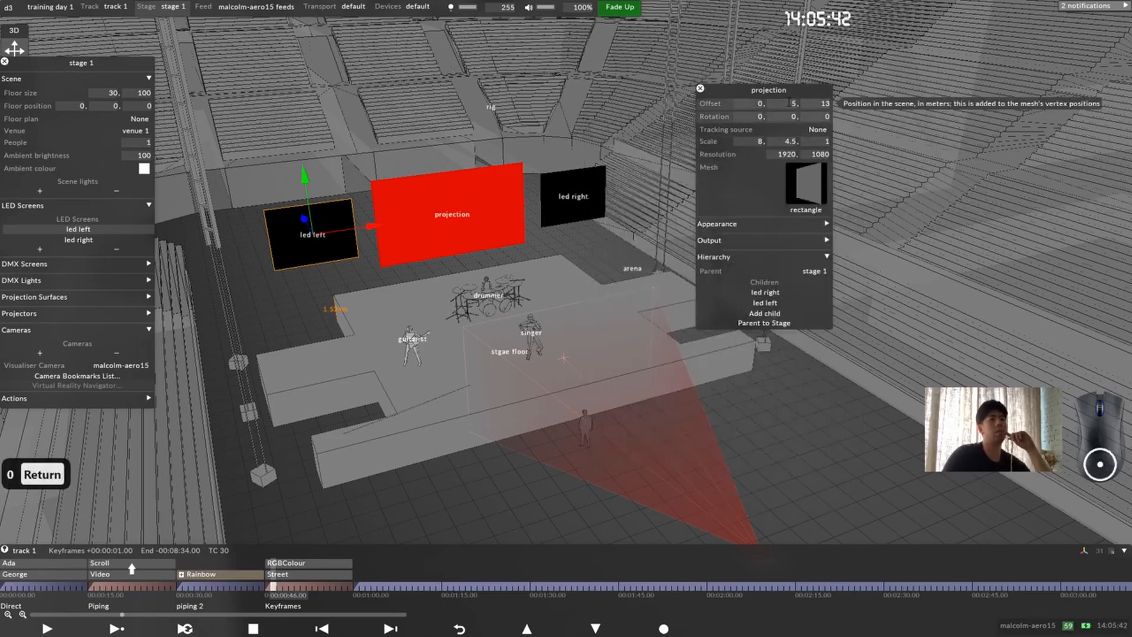
Step: Try raising the projection surface to a Y offset of 6.2 m and rotating it about Y, and restore the offset to 5 m
scroll(722, 209, up, 5)
scroll(723, 209, down, 3)
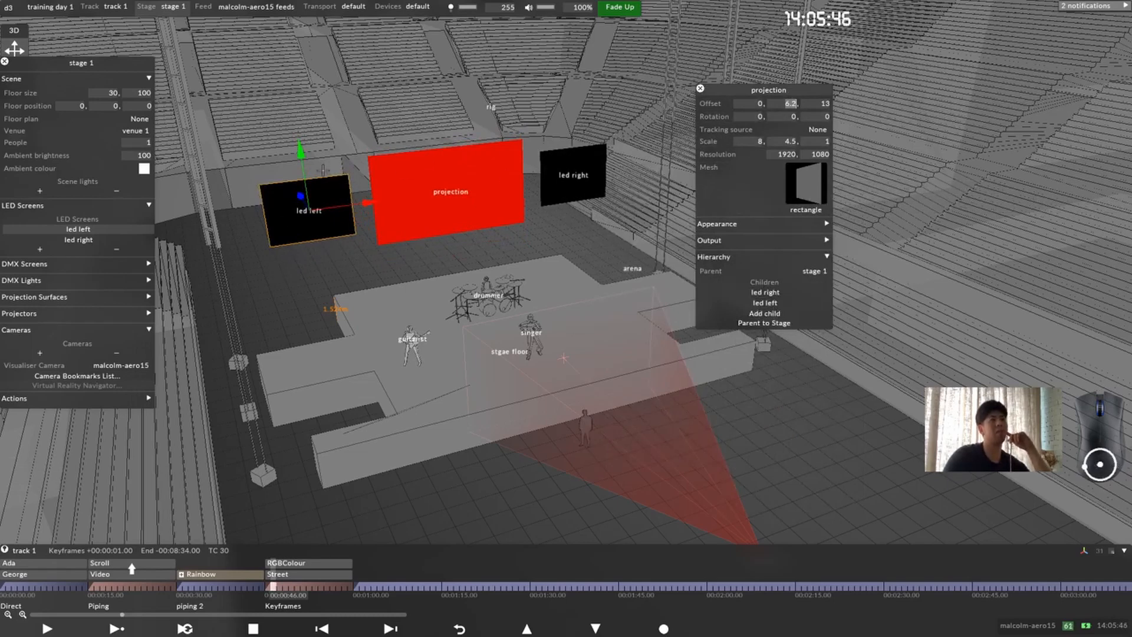
scroll(789, 122, up, 6)
scroll(789, 122, down, 3)
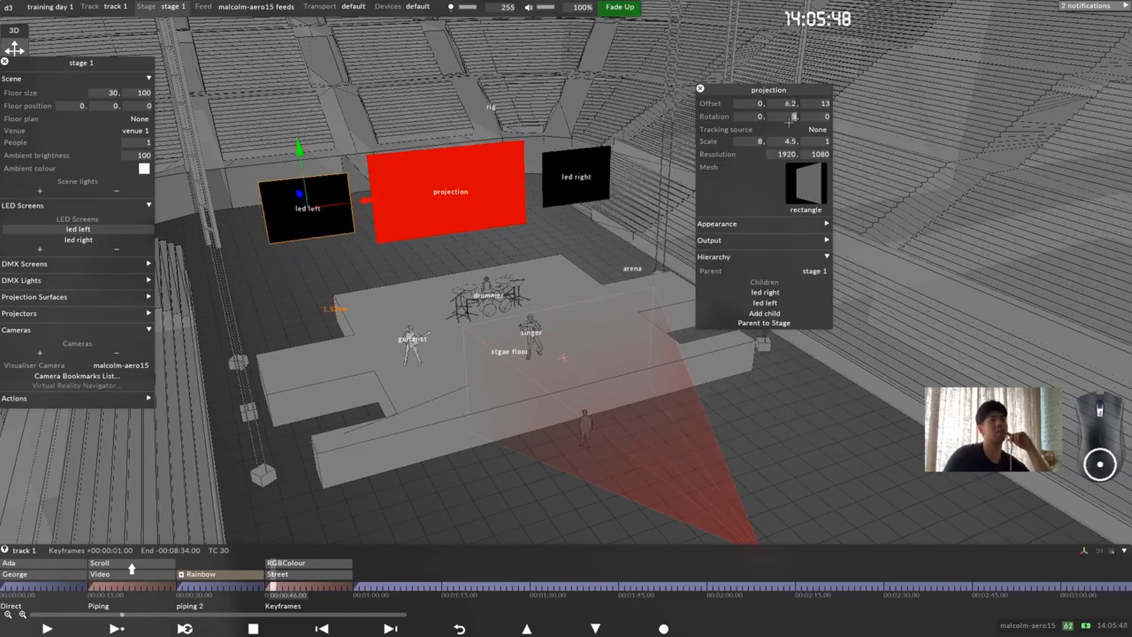
scroll(789, 122, down, 3)
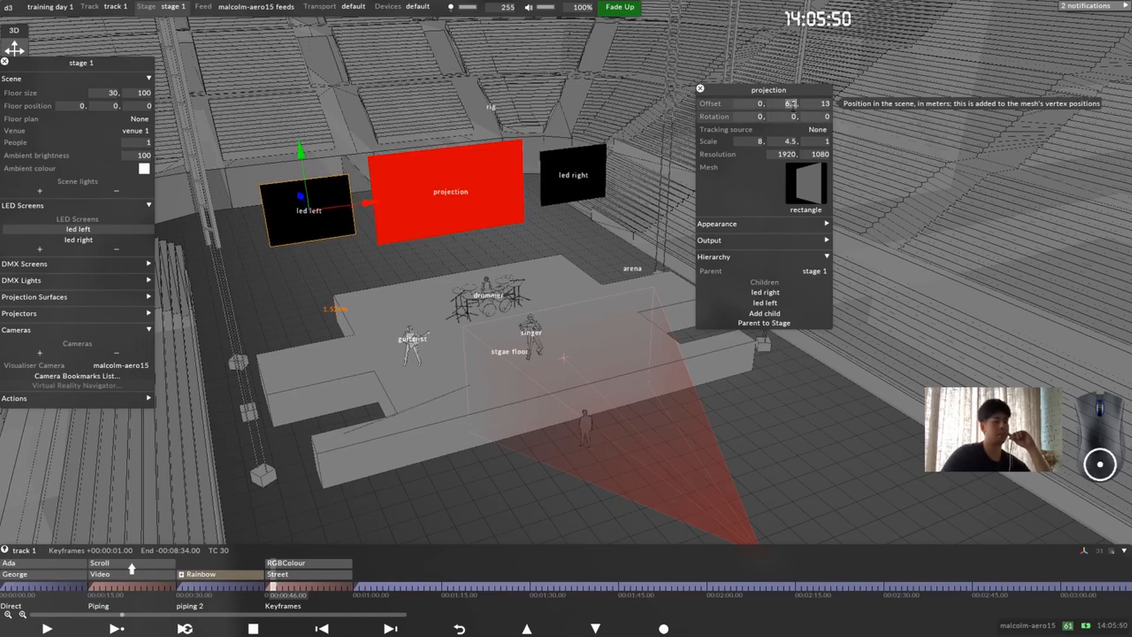
text(5)
key(Return)
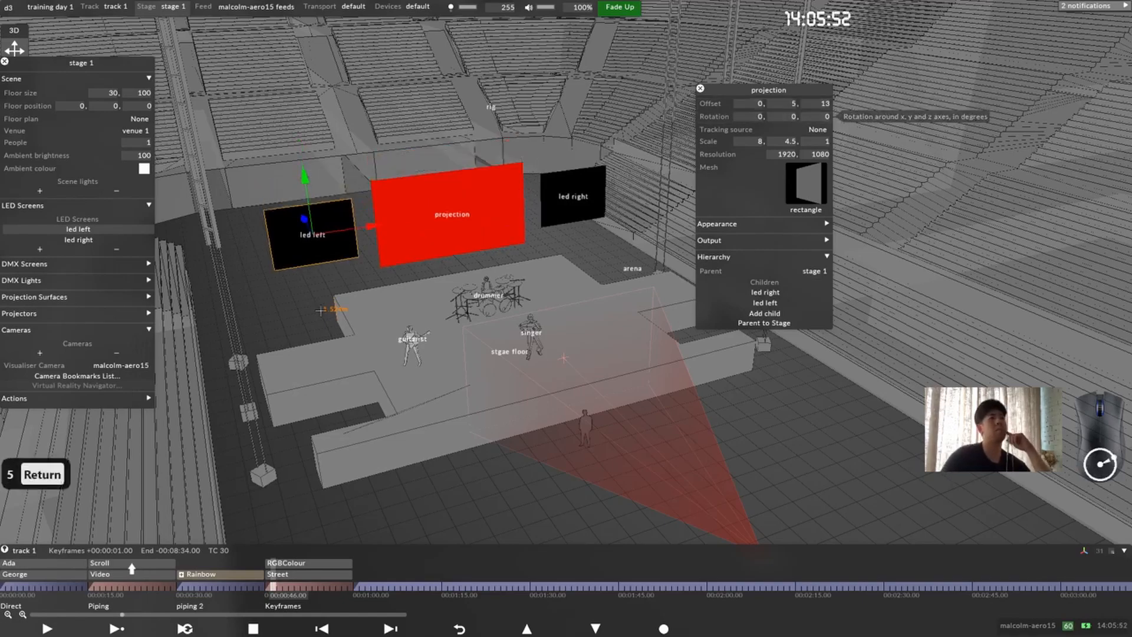
Step: Examine the three screens behind the band from the front of the stage, and close the projection editor
drag(503, 233, 477, 227)
scroll(529, 315, down, 3)
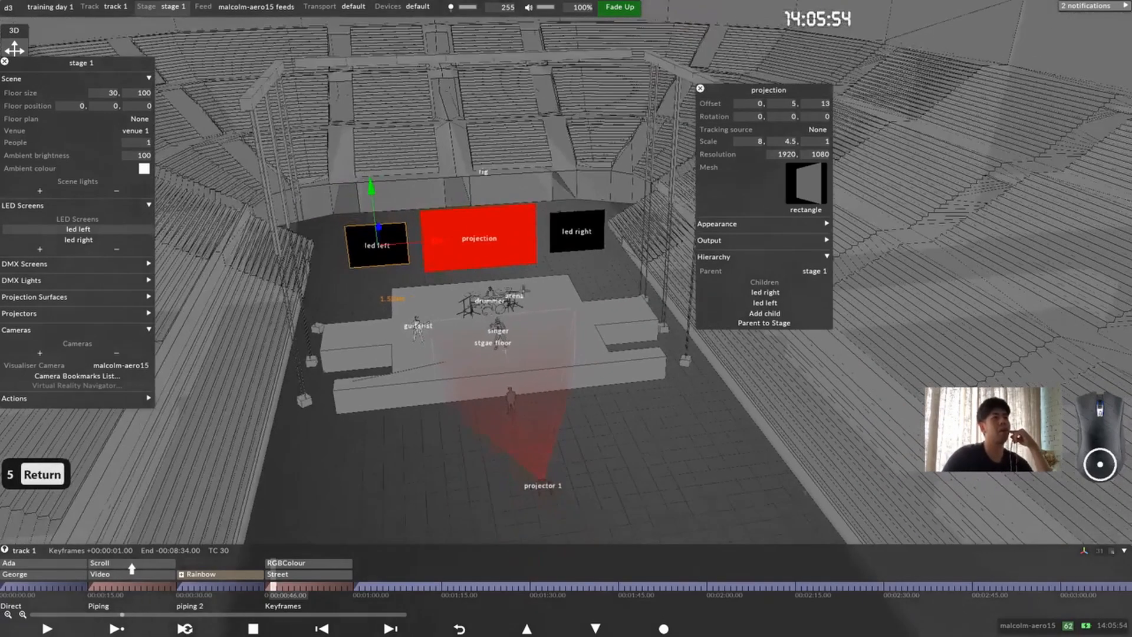
drag(529, 315, 521, 345)
scroll(538, 178, up, 3)
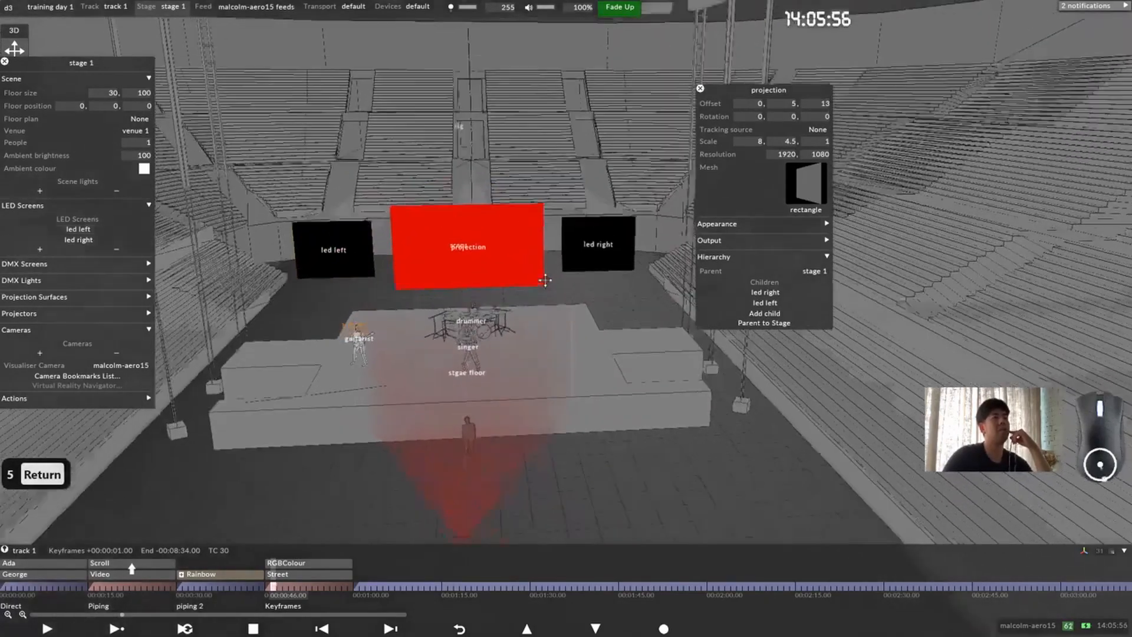
drag(538, 201, 544, 270)
middle_drag(493, 335, 486, 362)
drag(521, 348, 501, 319)
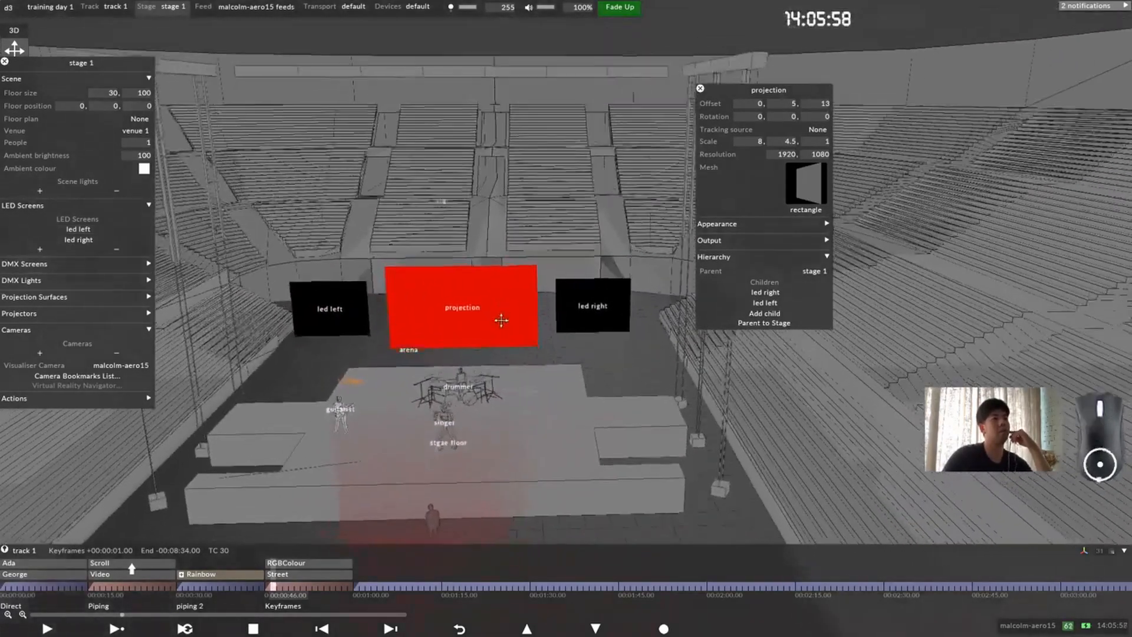
middle_drag(500, 319, 501, 327)
click(701, 88)
scroll(450, 349, up, 5)
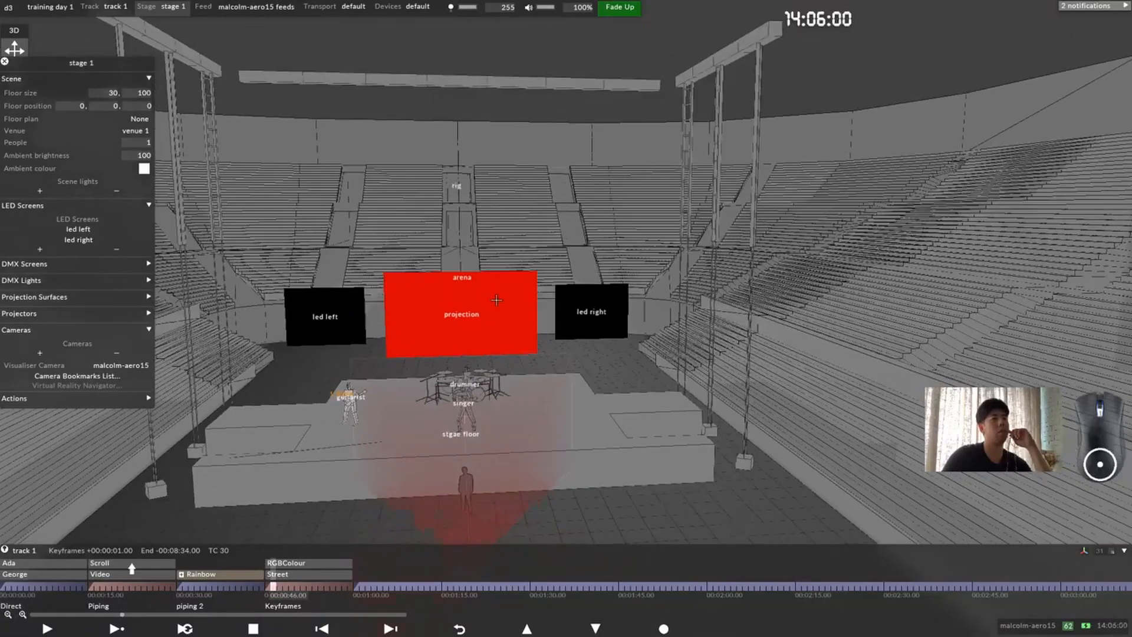
scroll(450, 349, down, 5)
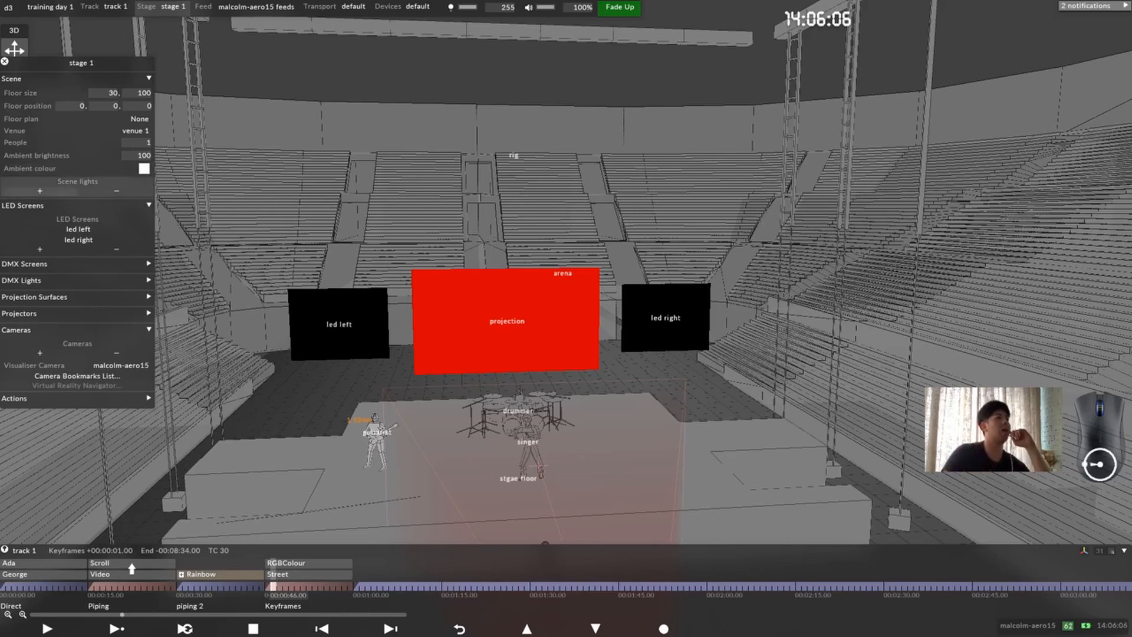
Step: Collapse the stage's LED screens section and create a new DMX screen named "stage left pixels"
click(146, 205)
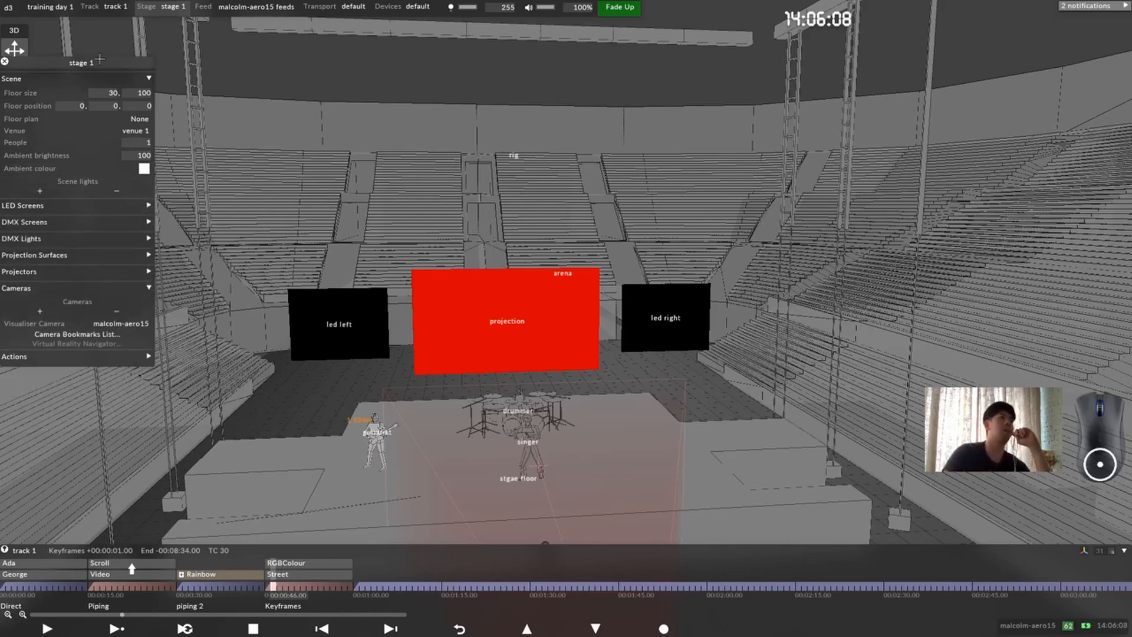
drag(100, 62, 169, 63)
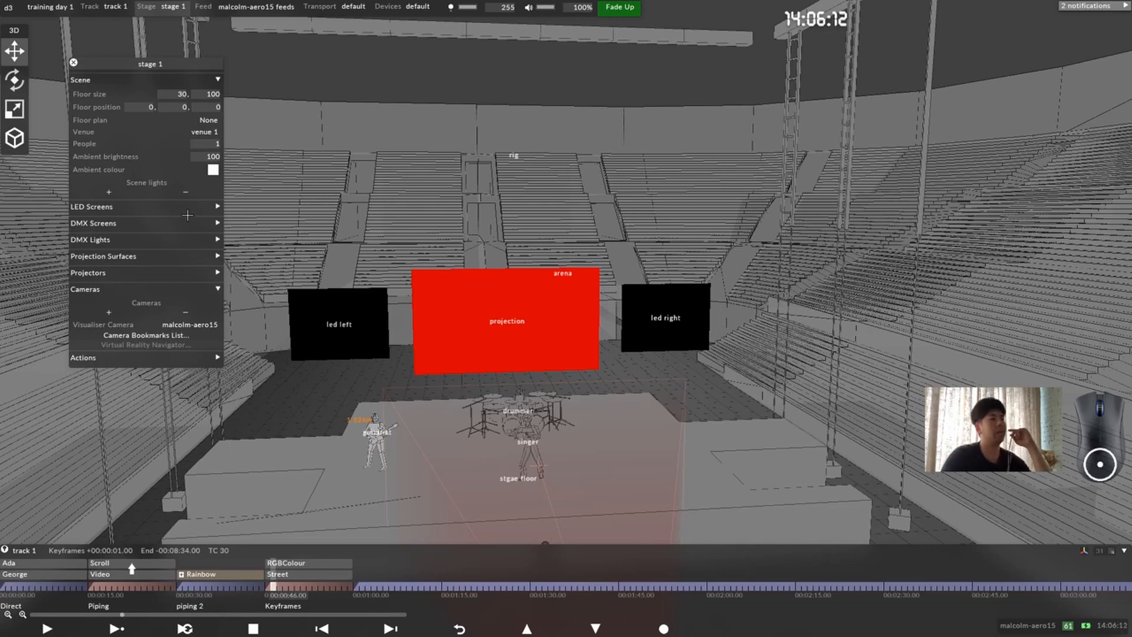
click(171, 224)
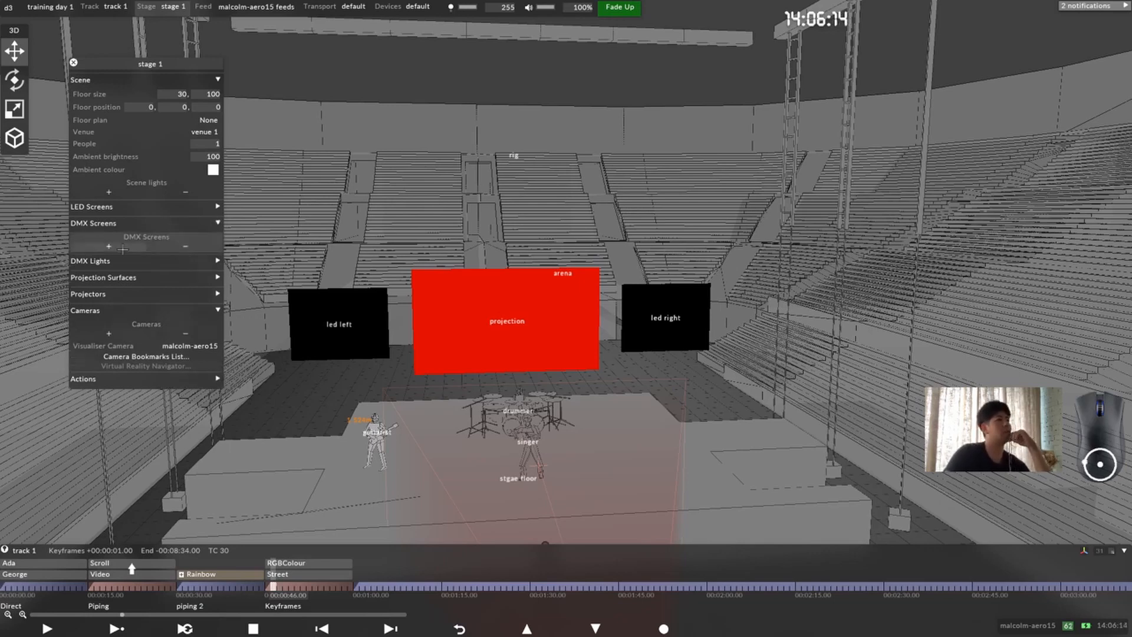
click(110, 247)
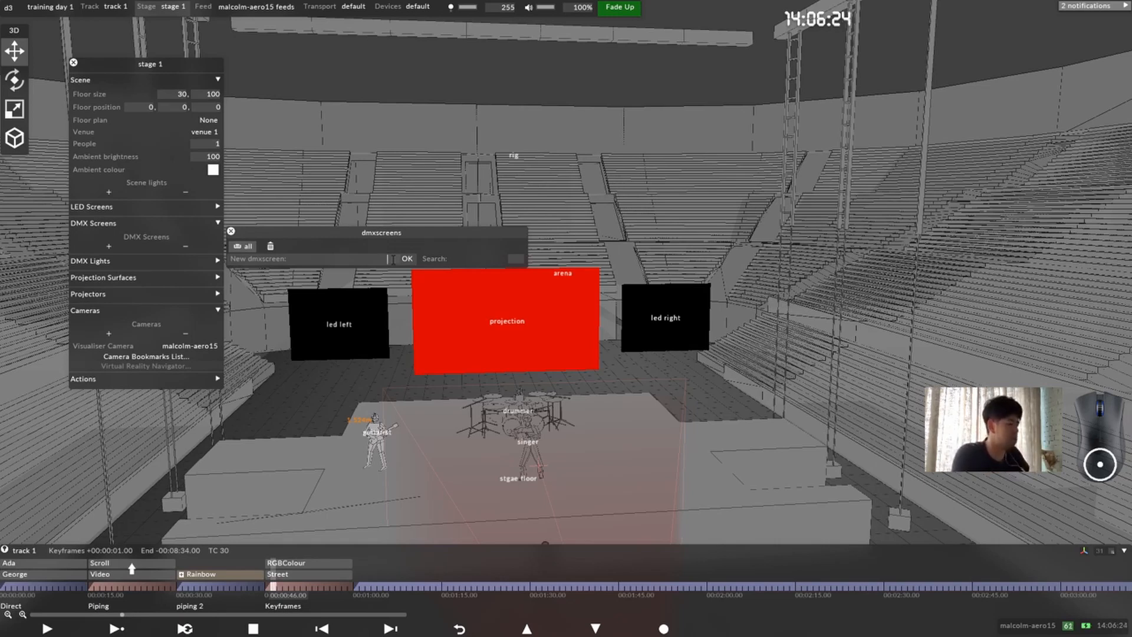
text(stage l)
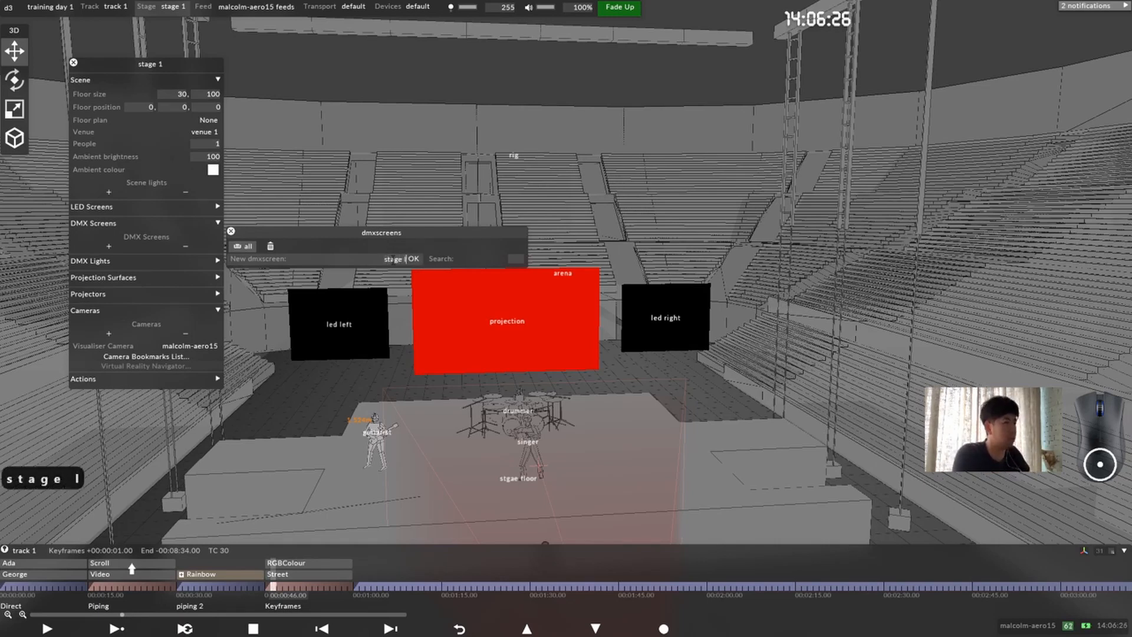
text(eft)
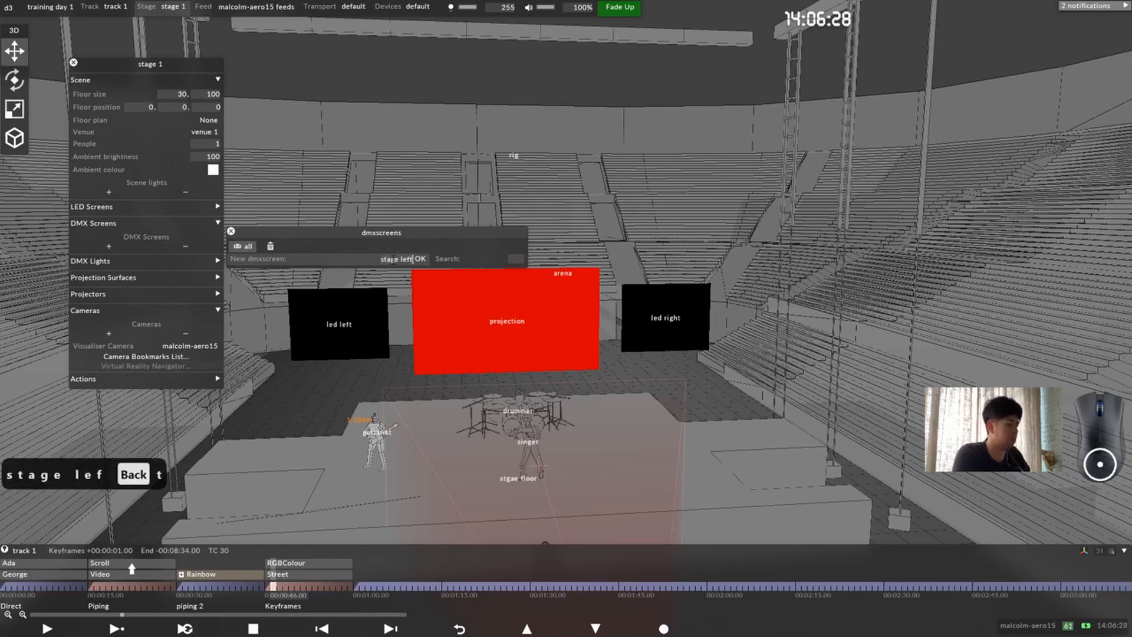
text( lgih)
key(BackSpace)
key(BackSpace)
key(BackSpace)
key(BackSpace)
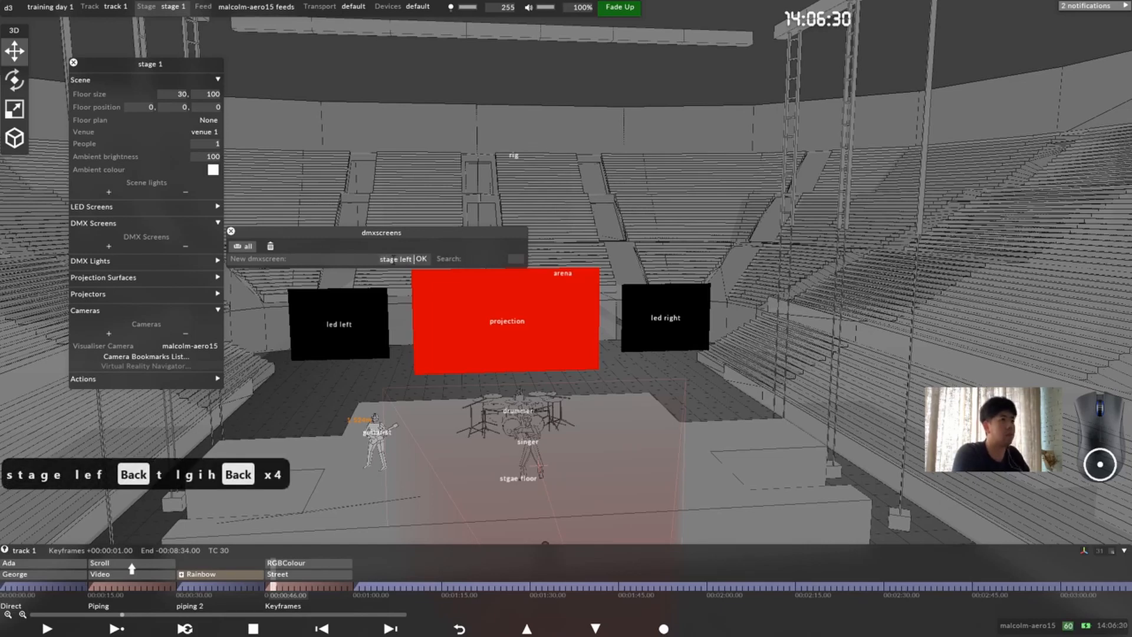
text(pixels)
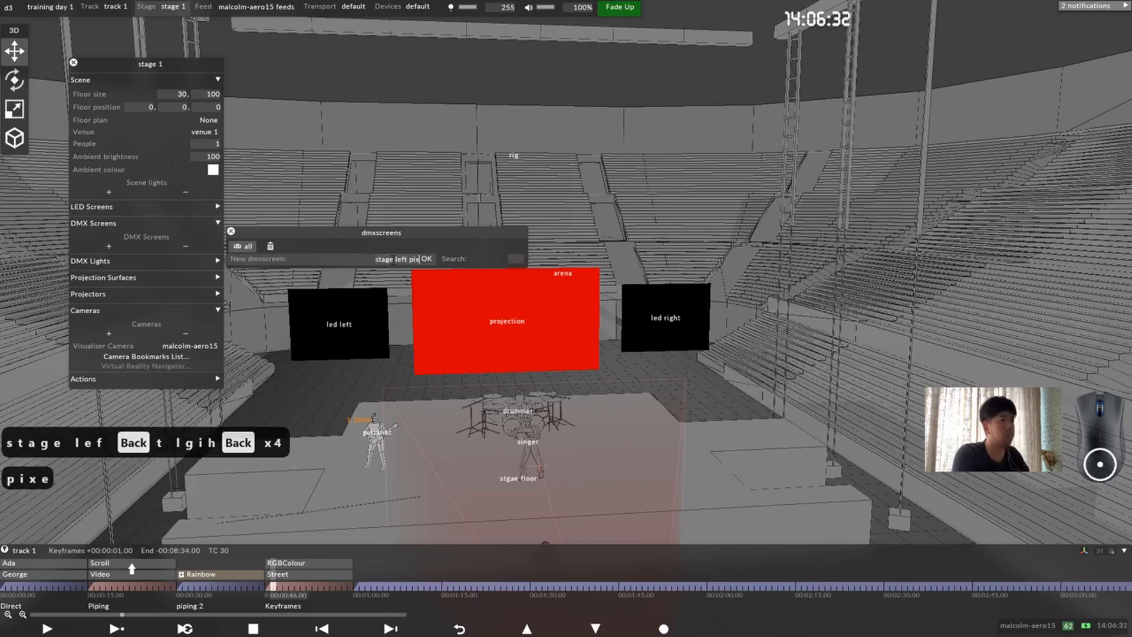
key(Return)
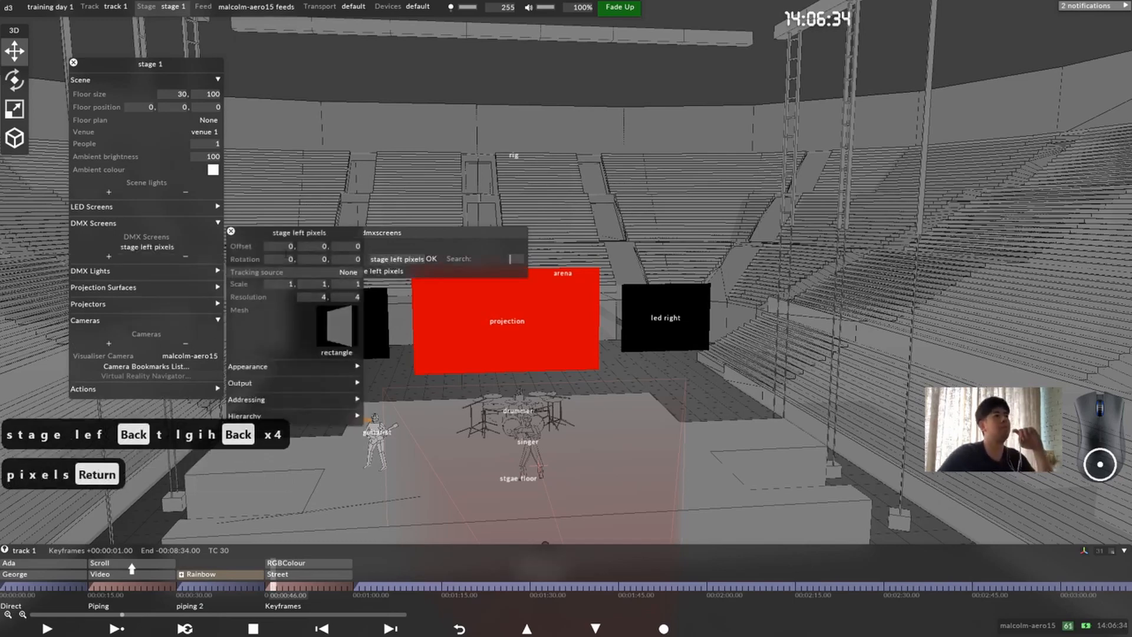
Step: Raise the stage left pixels screen to a Y offset of 7.4 m and bring it into clear view
drag(313, 231, 818, 208)
drag(541, 489, 587, 481)
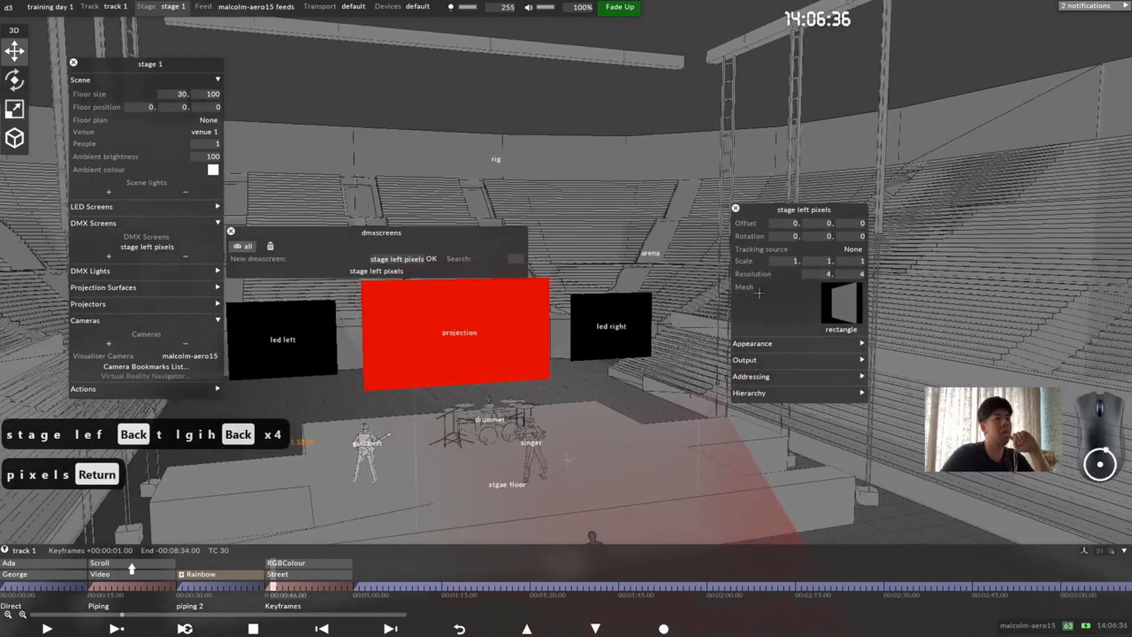
click(827, 224)
scroll(636, 400, up, 18)
scroll(636, 400, up, 20)
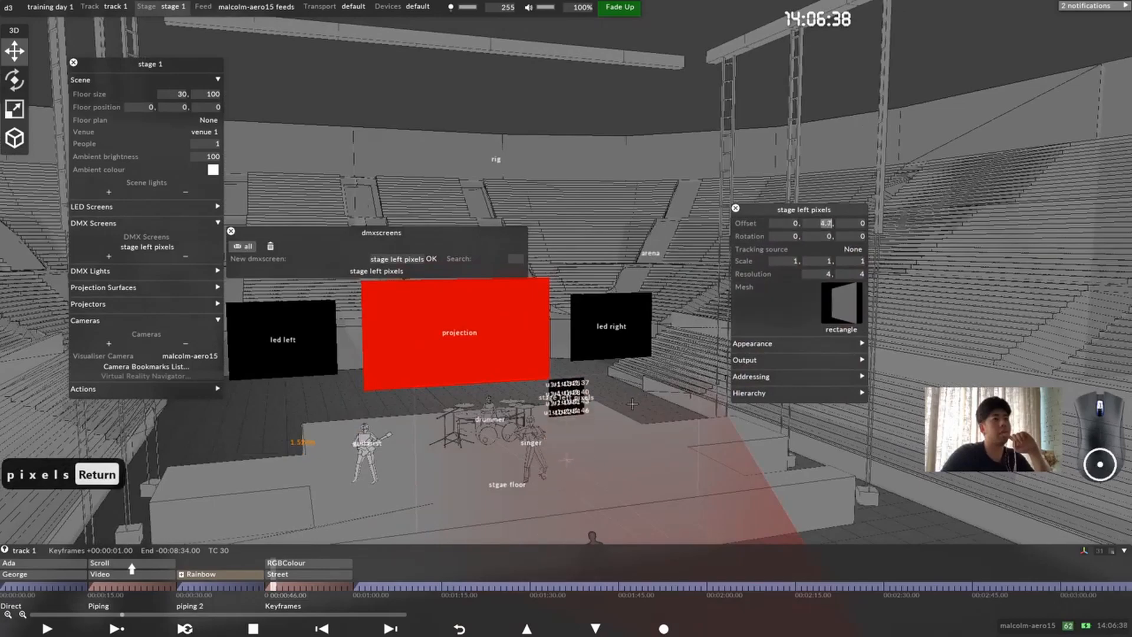
drag(557, 377, 554, 429)
scroll(462, 340, up, 3)
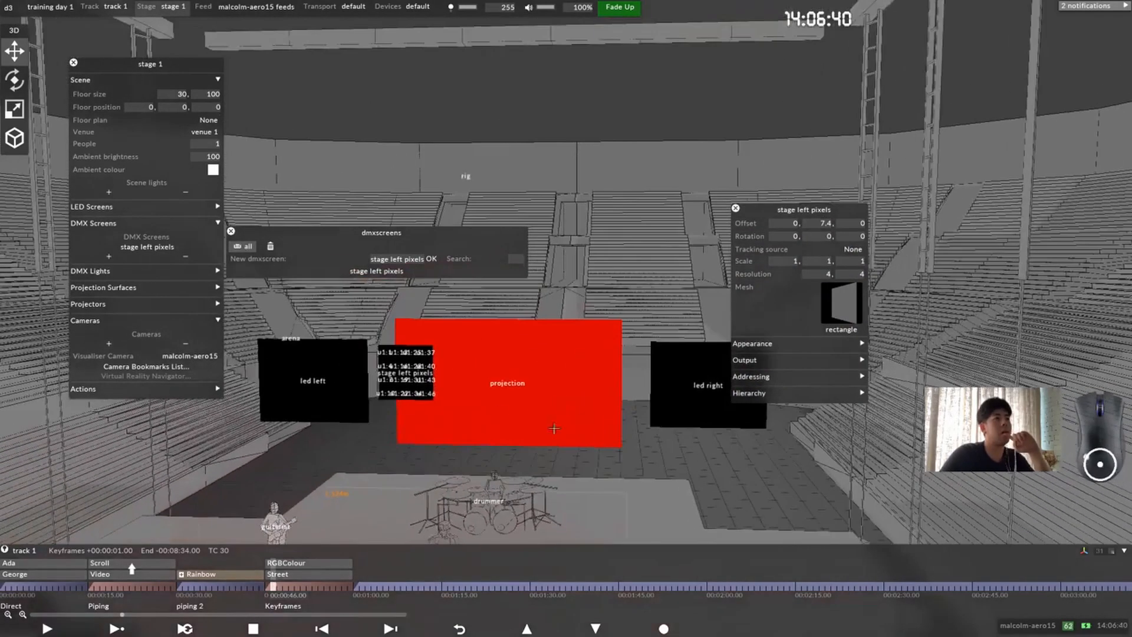
scroll(477, 412, up, 5)
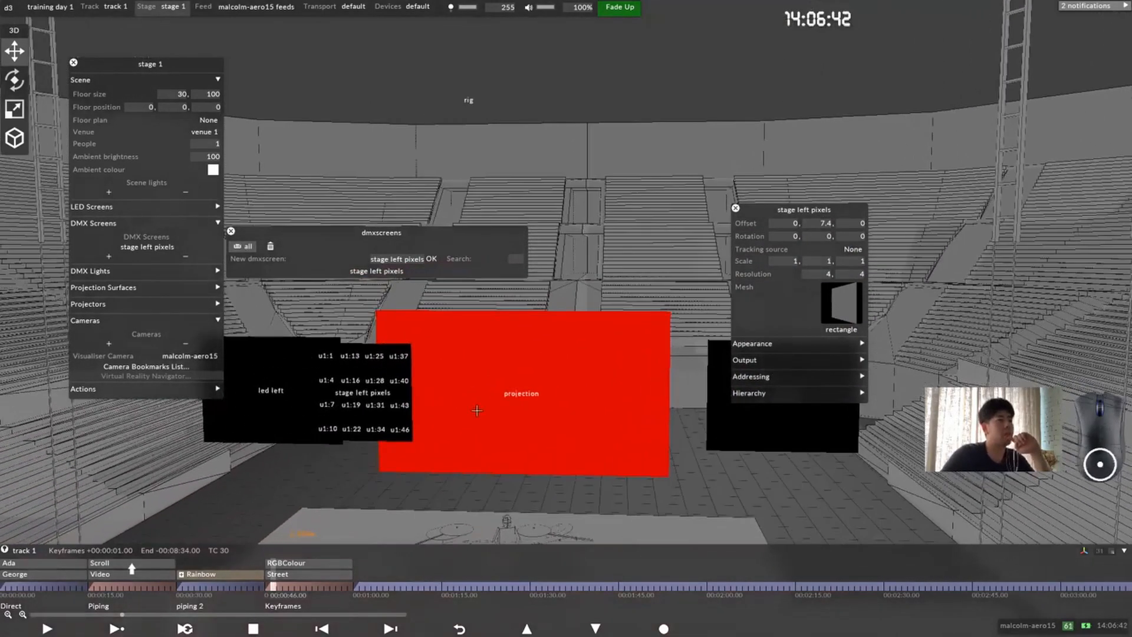
middle_drag(477, 412, 491, 403)
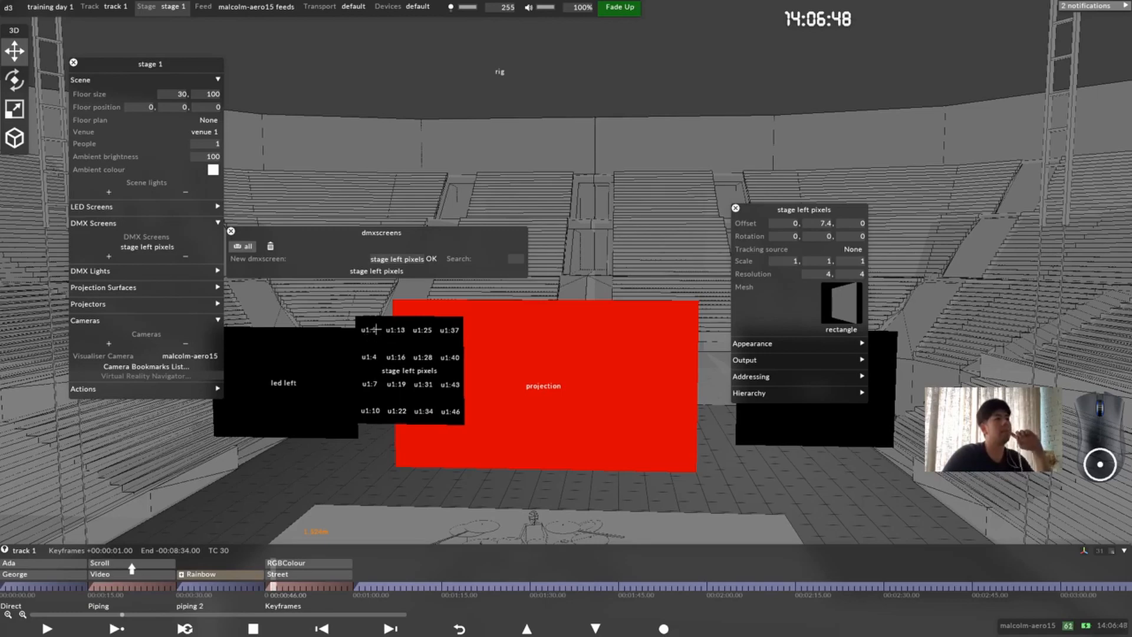
drag(413, 346, 436, 339)
scroll(424, 347, up, 1)
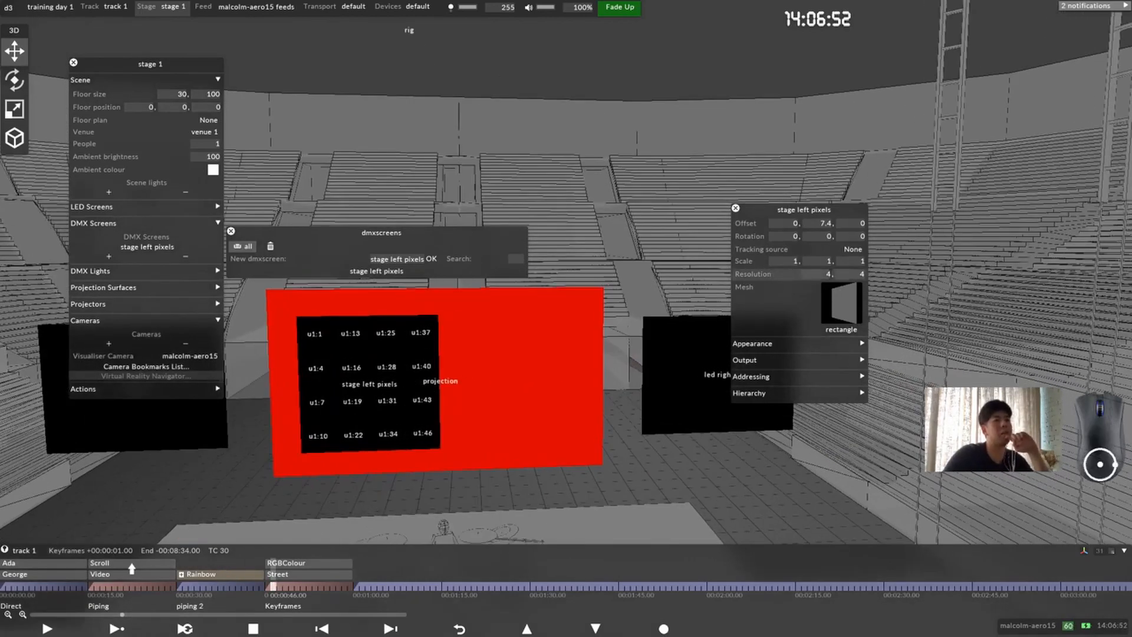
Step: Set the stage left pixels screen's horizontal resolution to 2 pixels and its Y scale to 5
click(817, 275)
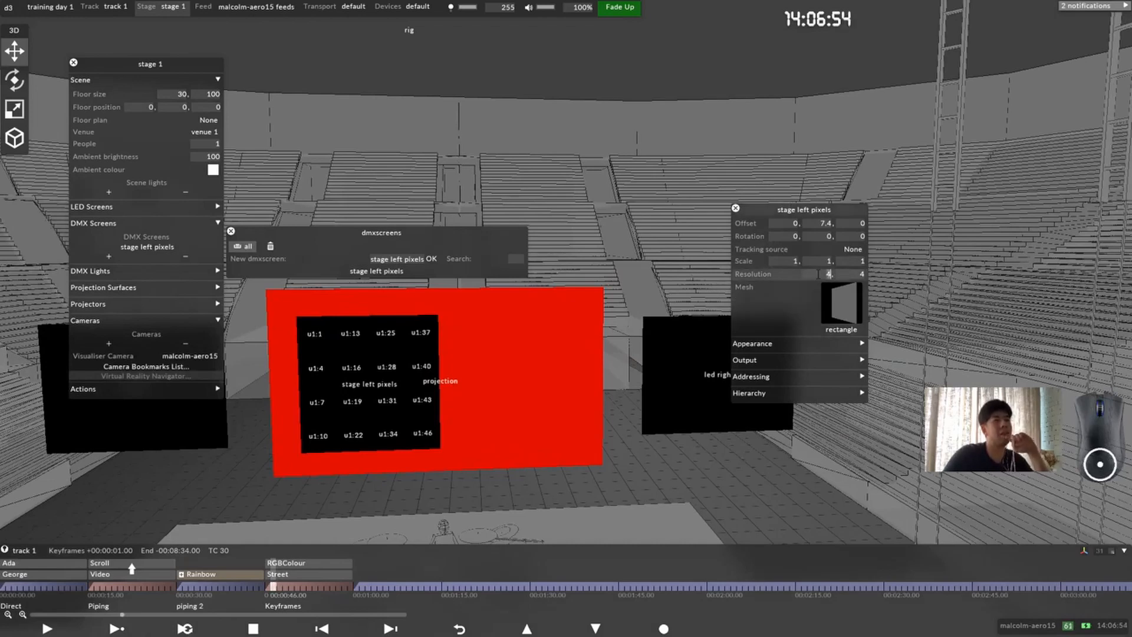
text(2)
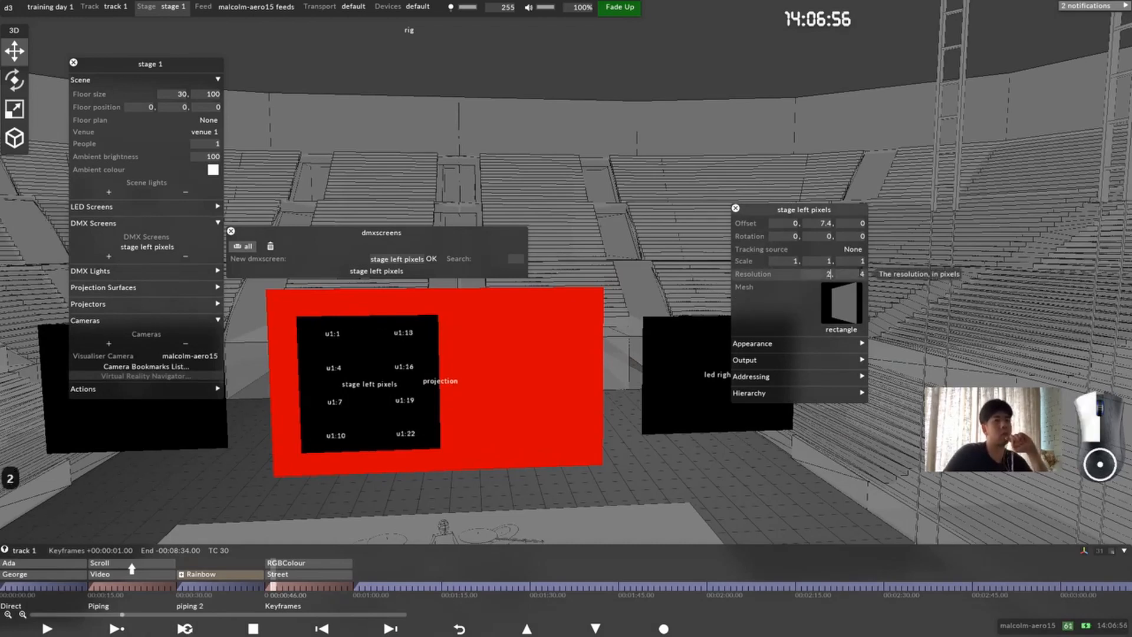
click(787, 262)
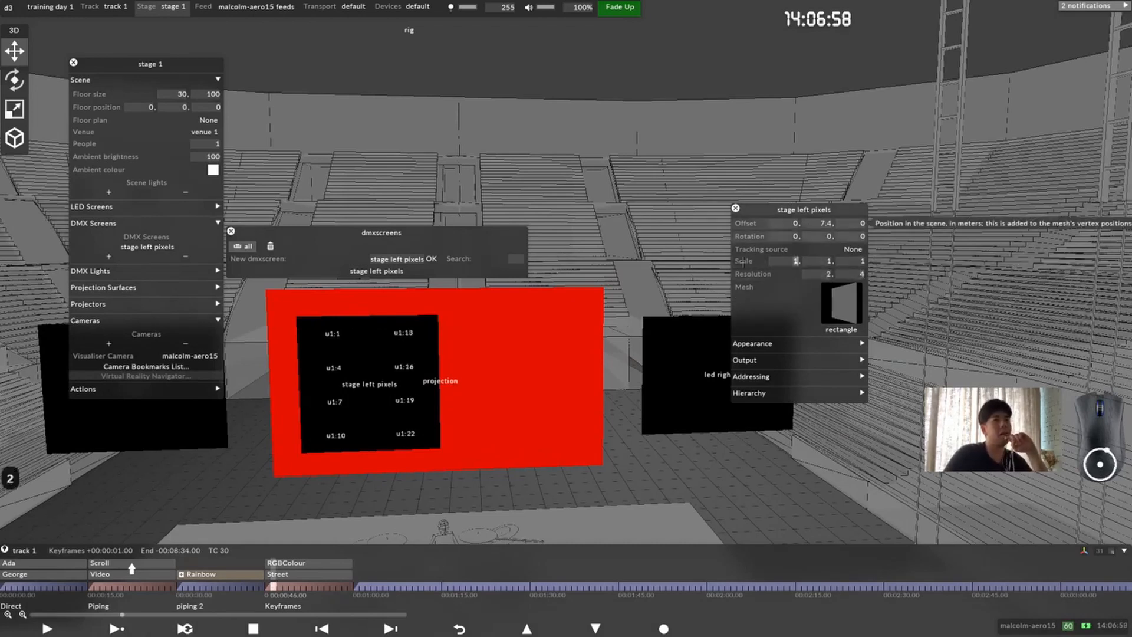
drag(494, 397, 518, 397)
click(792, 263)
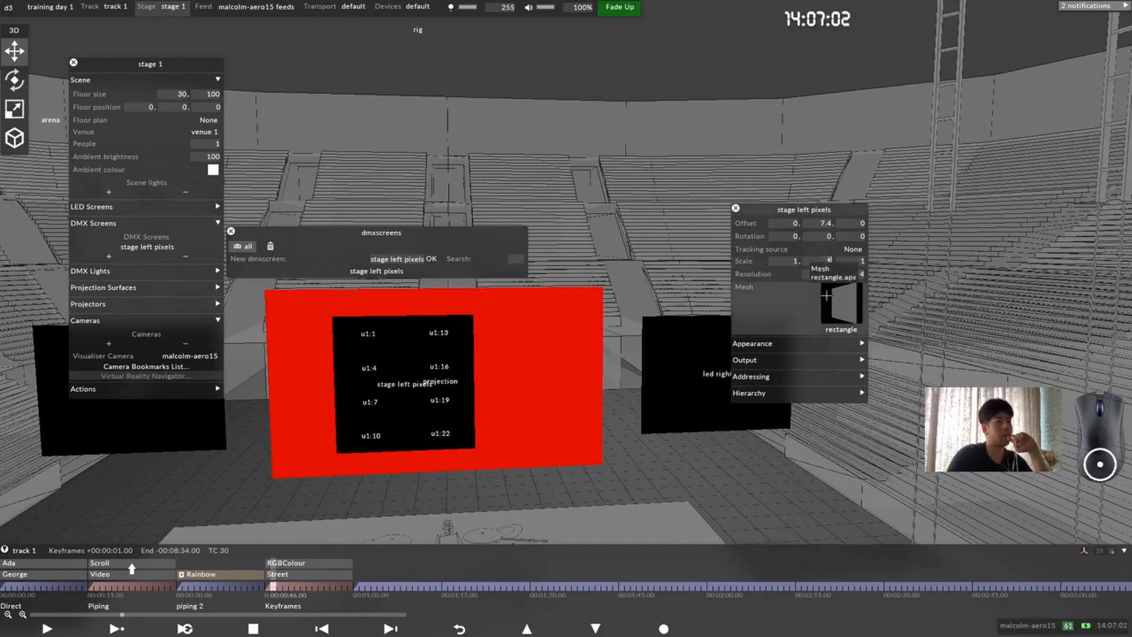
text(5)
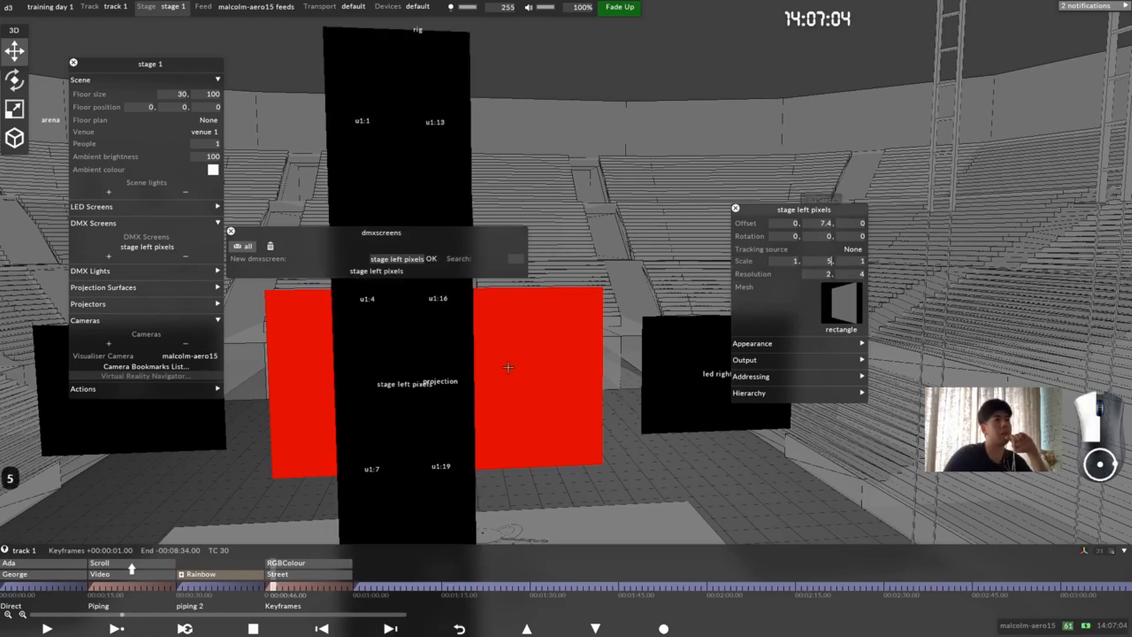
scroll(523, 371, down, 3)
mouse_move(510, 367)
mouse_down()
mouse_move(523, 371)
mouse_move(528, 354)
mouse_up()
scroll(523, 371, down, 5)
right_drag(528, 354, 491, 349)
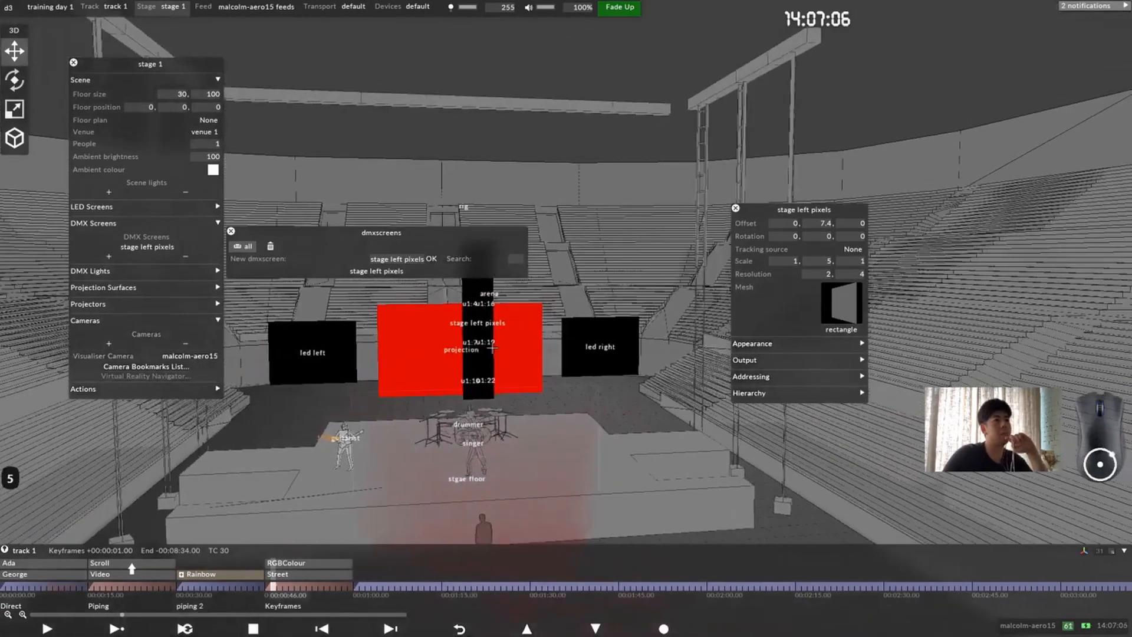
drag(491, 349, 475, 356)
Step: Set the stage left pixels screen's Y offset to 0 and add it as a child of the projection surface
click(819, 223)
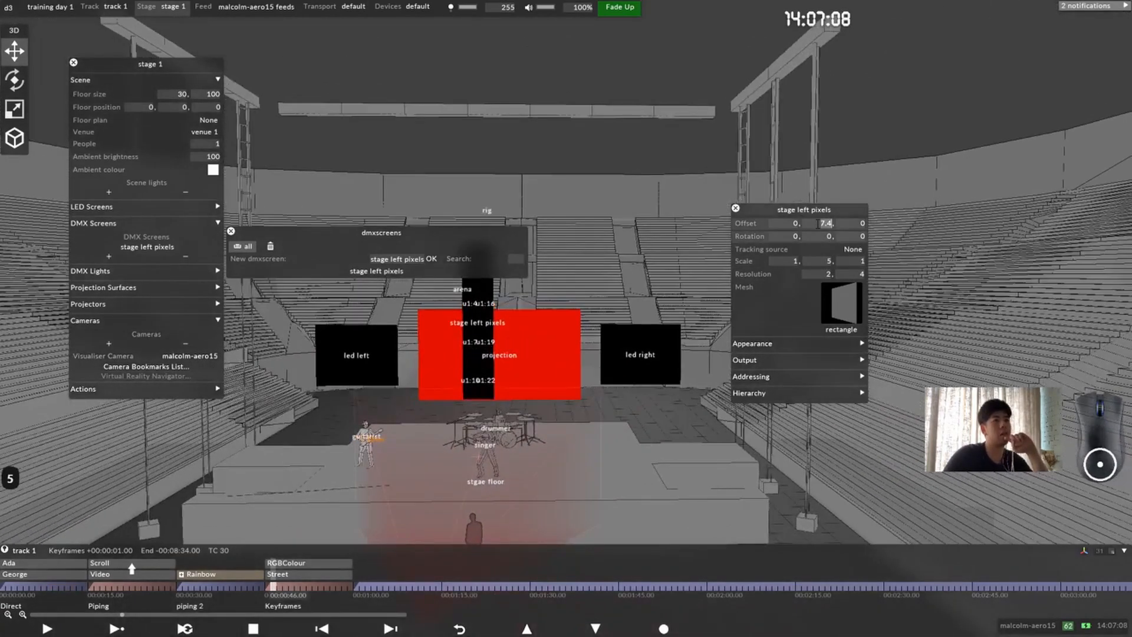
text(0)
key(Return)
click(456, 345)
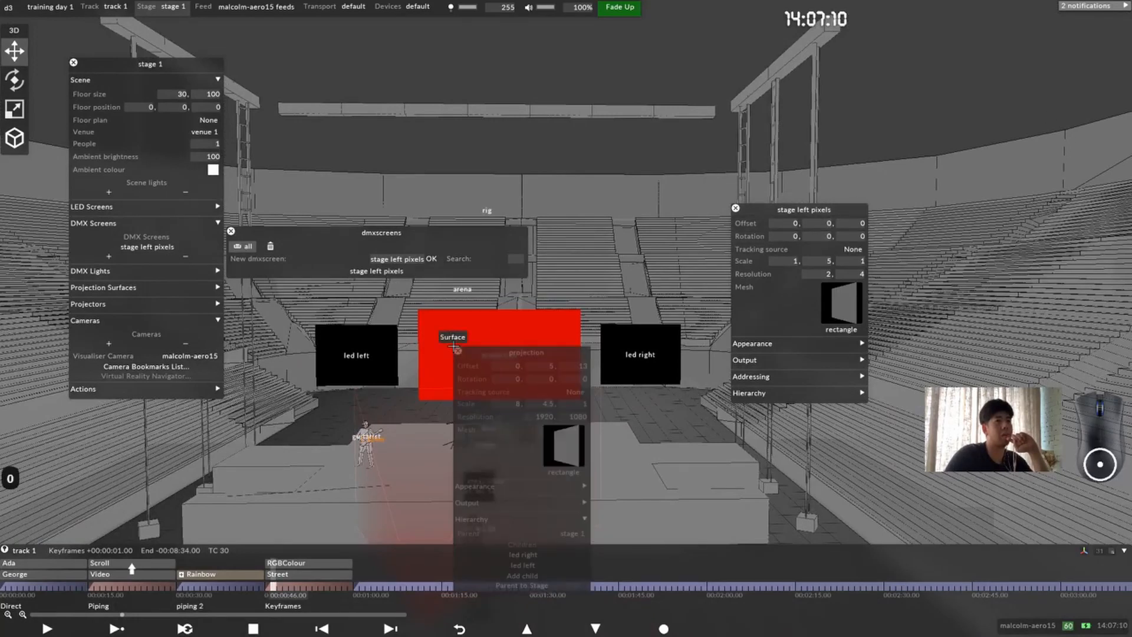
click(538, 576)
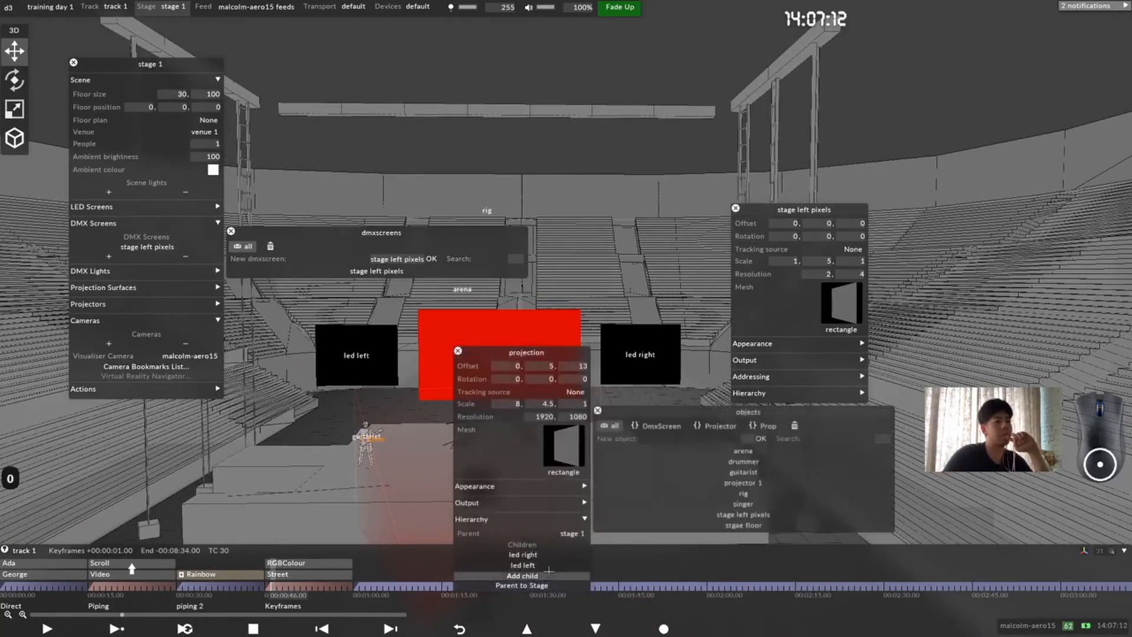
click(789, 516)
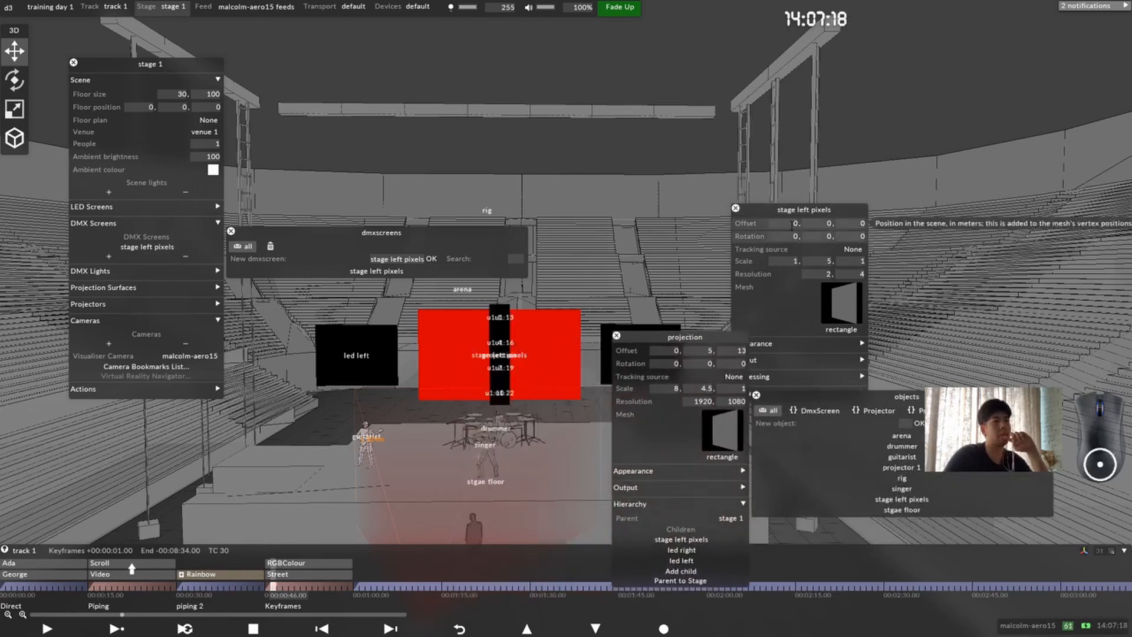
Step: Shift the stage left pixels screen to an X offset of -4.5 m
click(795, 224)
scroll(774, 291, down, 20)
scroll(773, 292, down, 4)
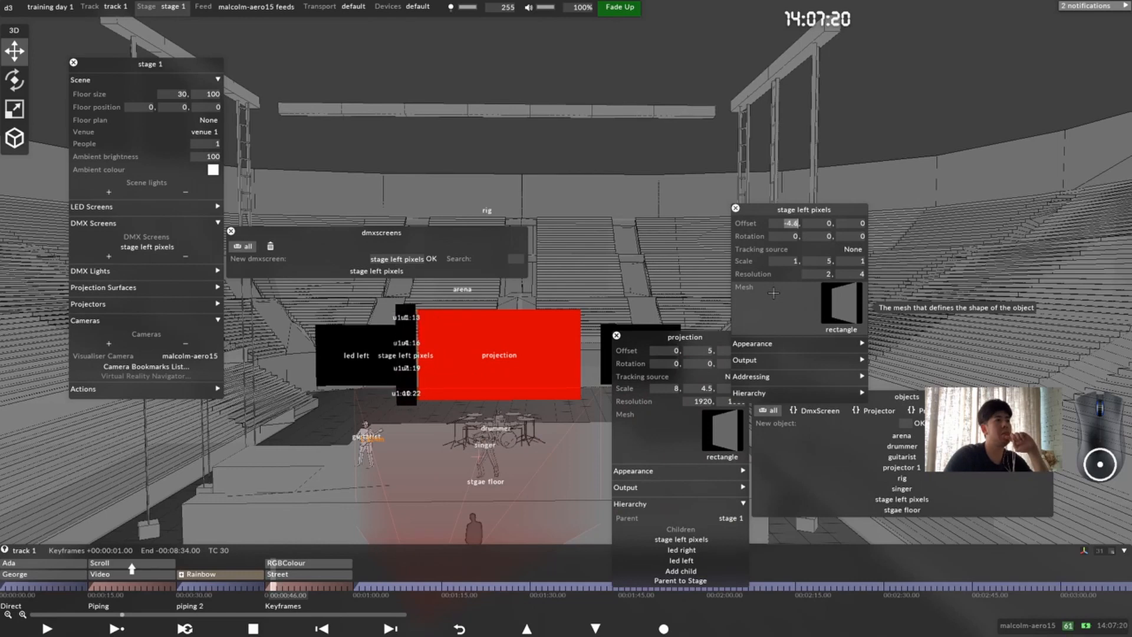
Step: Set the X offset of led left to -8 m and led right to 8 m, and close both editors
click(358, 348)
text(-8)
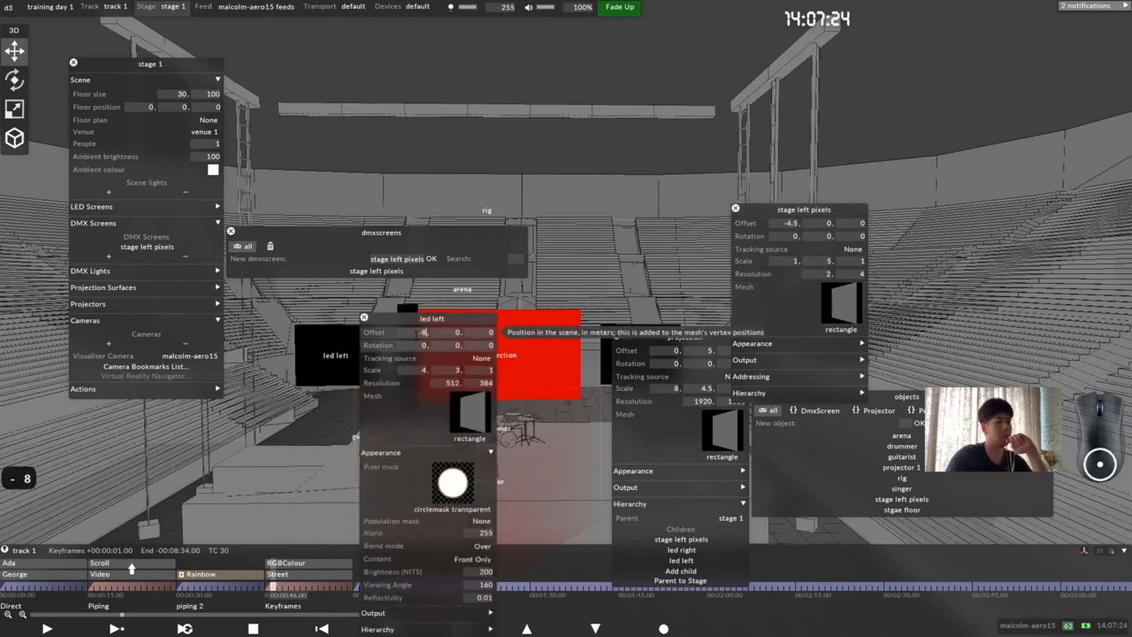
click(607, 342)
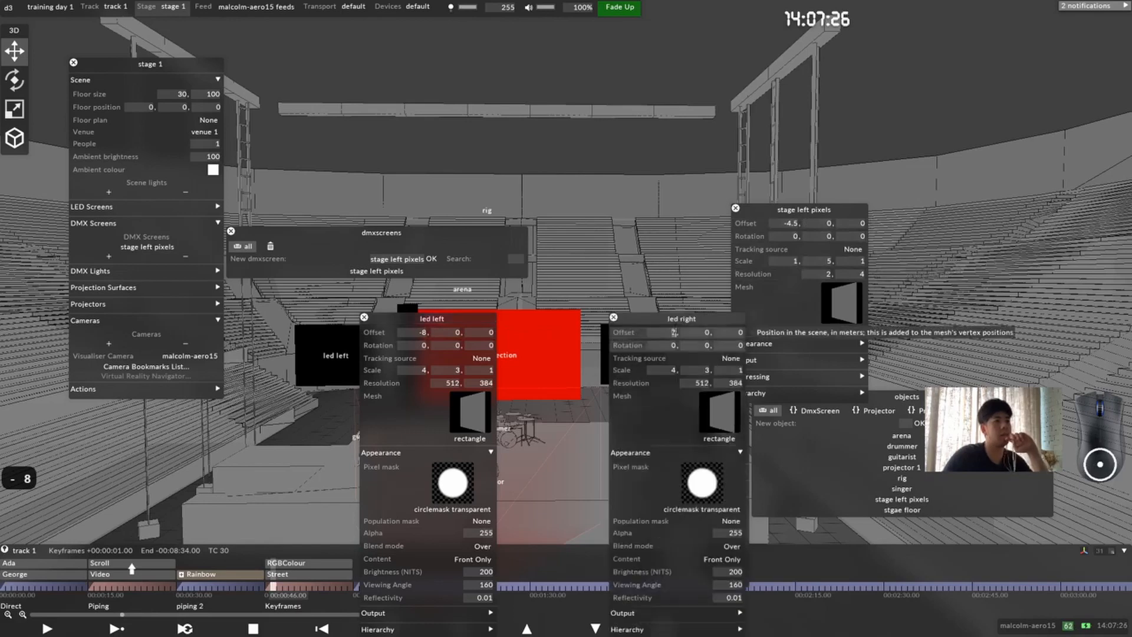
text(8)
click(614, 318)
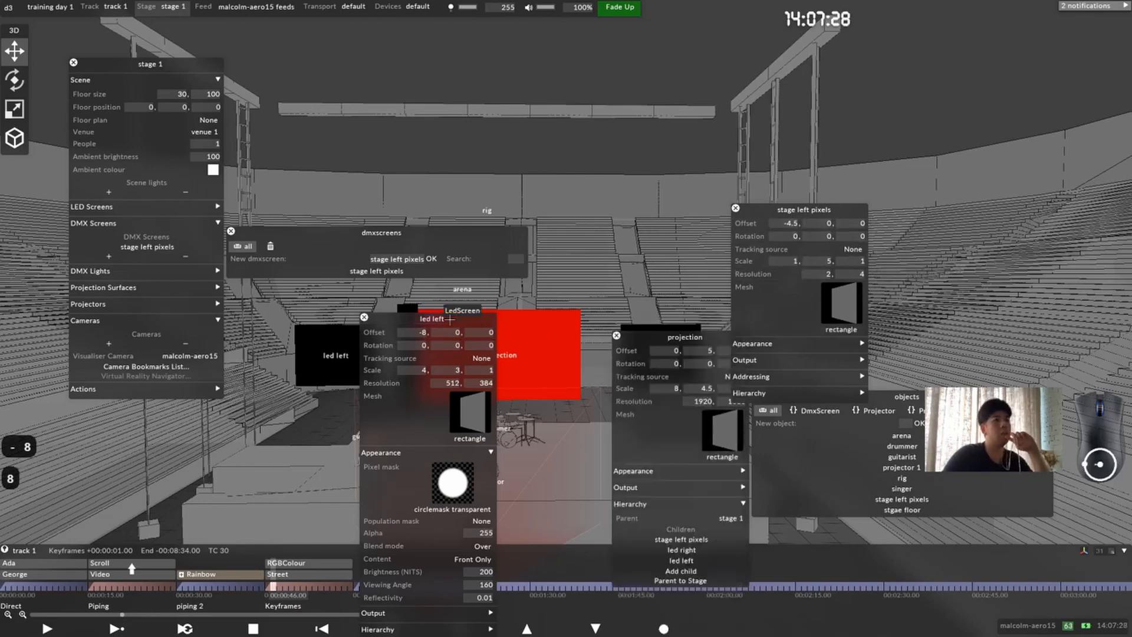
drag(429, 319, 561, 319)
click(497, 318)
Step: Set the stage left pixels screen's X offset to -5 m and close the projection editor
drag(781, 223, 760, 242)
scroll(787, 293, down, 1)
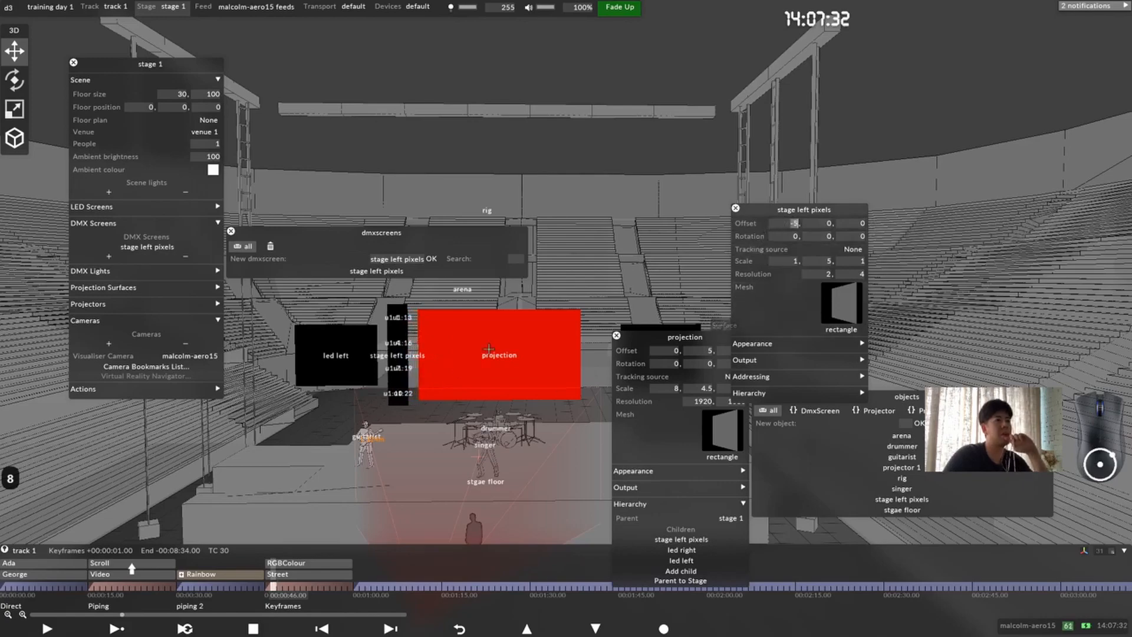
drag(479, 323, 509, 338)
middle_drag(500, 343, 650, 340)
scroll(460, 359, up, 2)
click(618, 336)
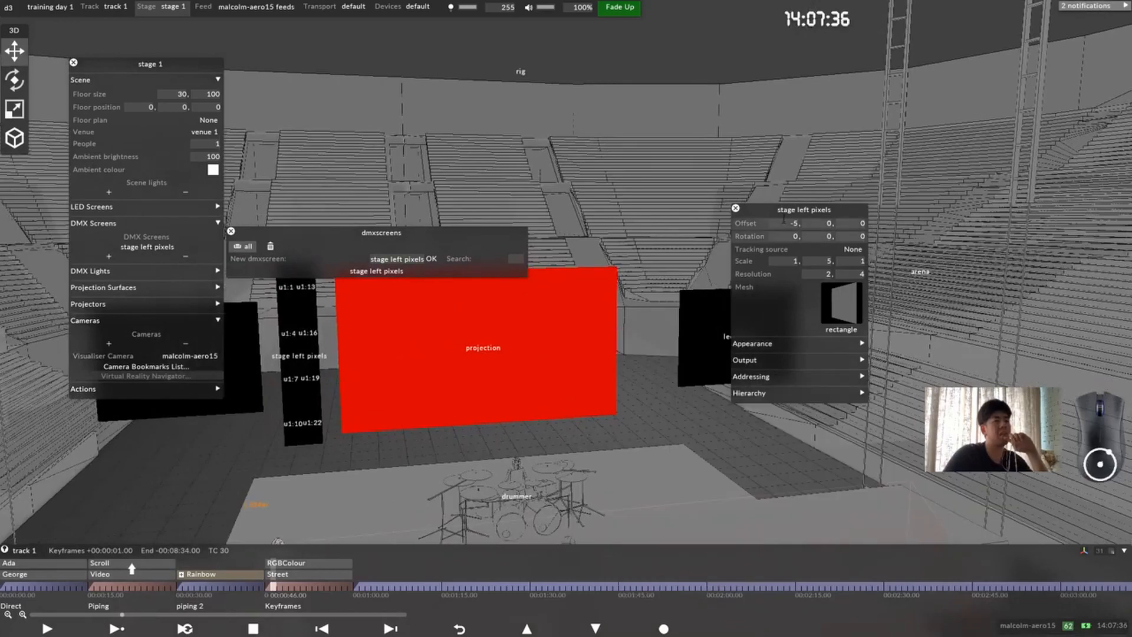
Step: Set the stage left pixels screen's vertical resolution to 10 pixels
drag(770, 210, 562, 236)
middle_drag(361, 361, 496, 396)
scroll(412, 439, up, 3)
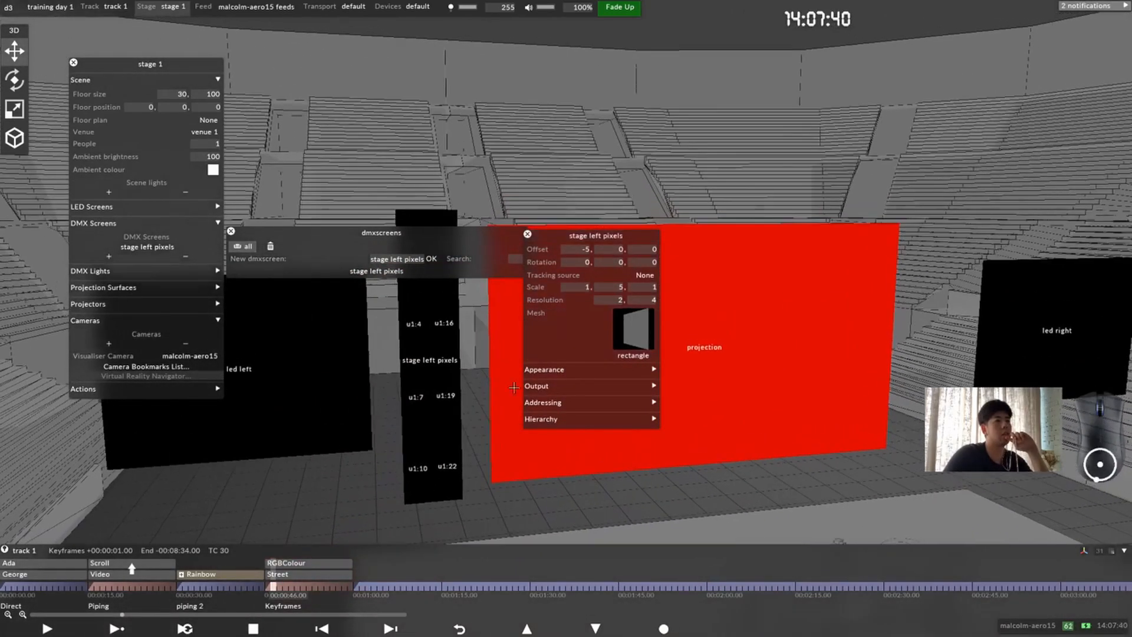
text(10)
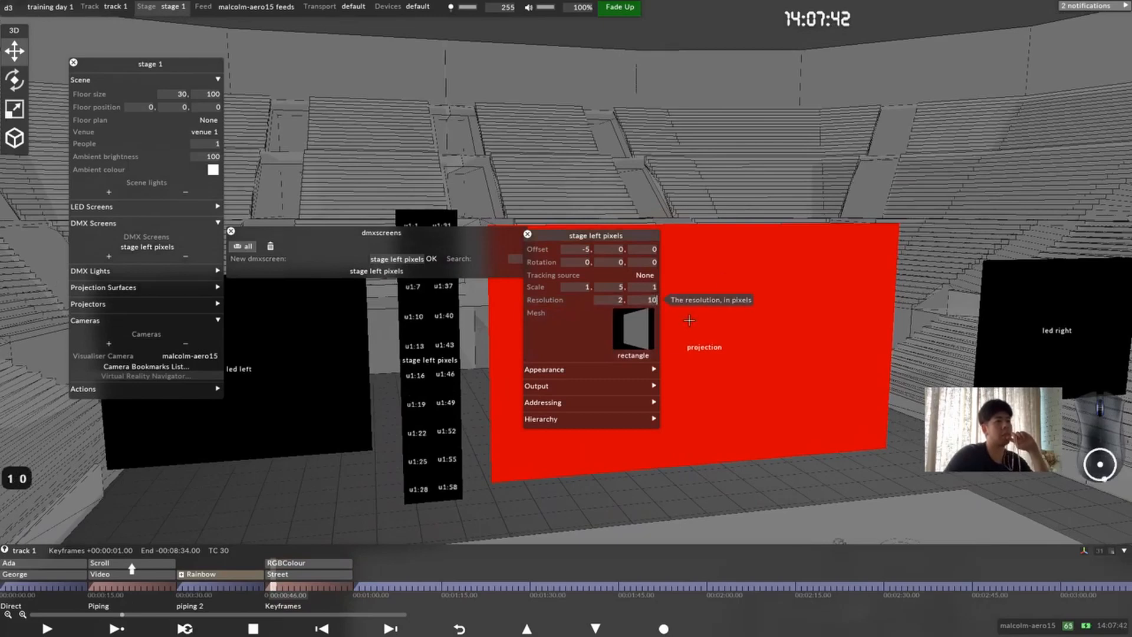
Step: Apply the circlemask transparent pixel mask to the stage left pixels screen and close the DMX screens list
click(607, 377)
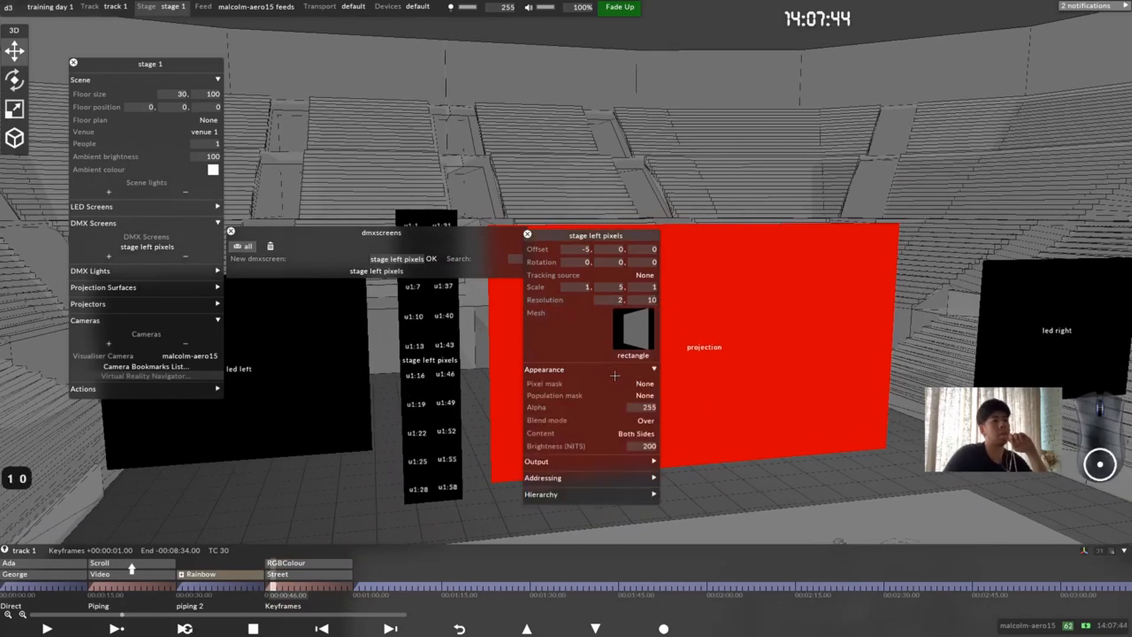
click(643, 383)
click(271, 368)
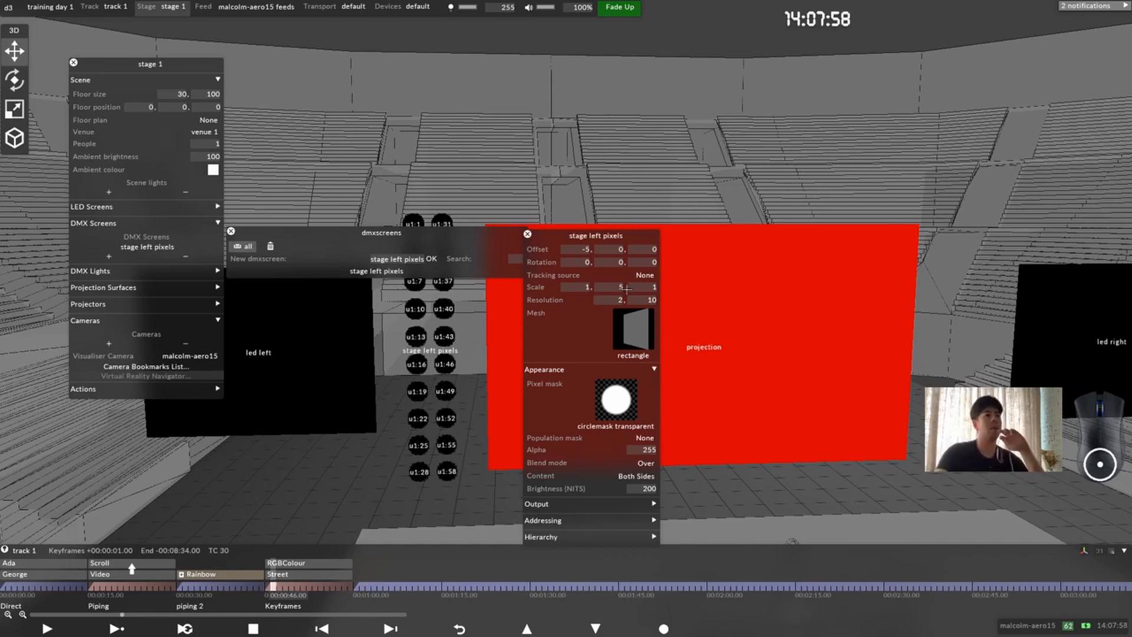
drag(590, 245, 670, 134)
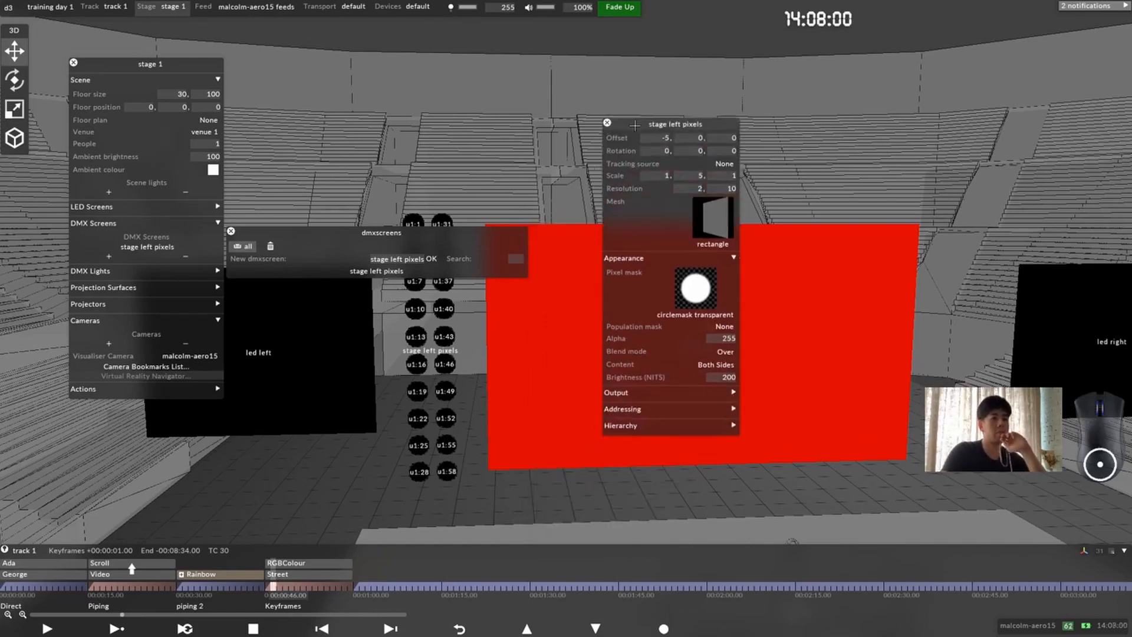
click(230, 231)
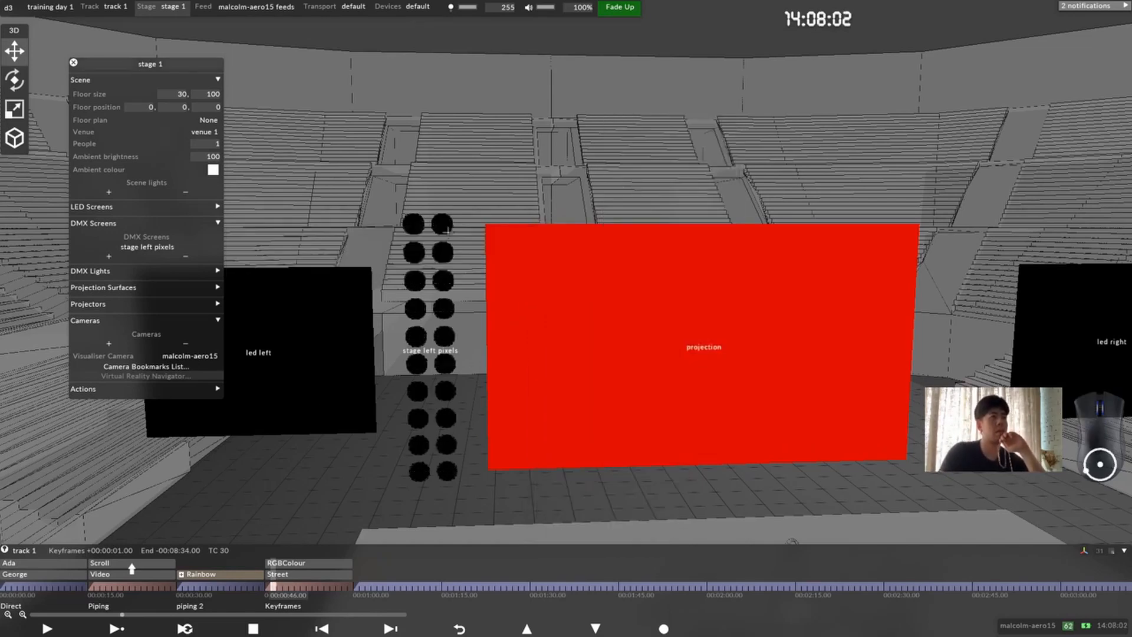
Step: Reopen the stage left pixels editor beside the screen and expand its addressing settings
right_click(448, 247)
drag(509, 259, 608, 78)
scroll(517, 202, up, 3)
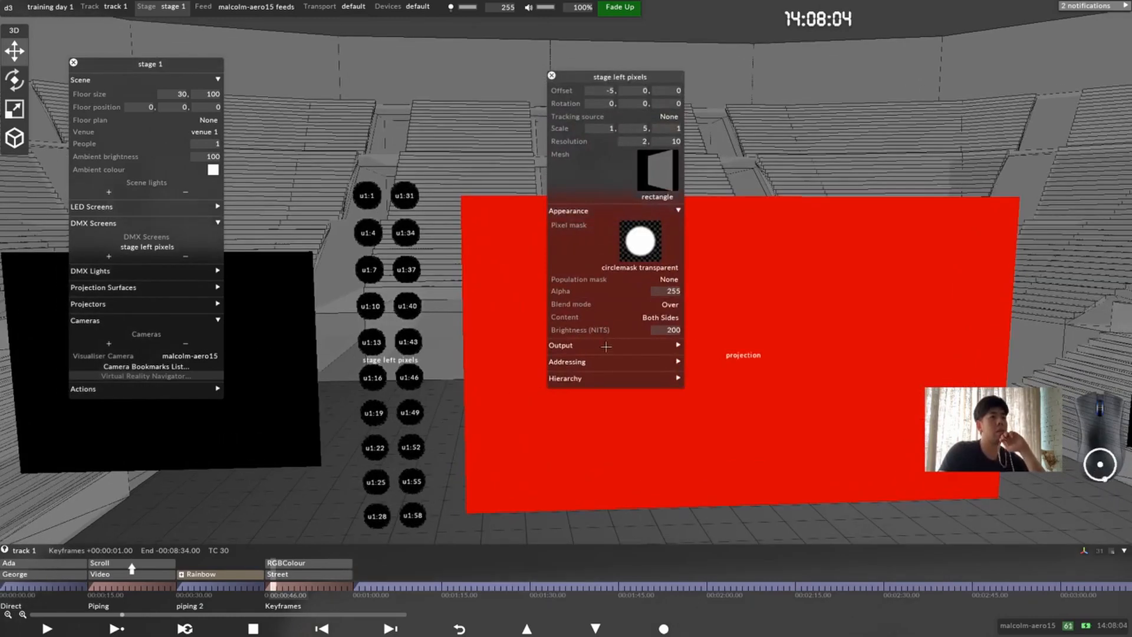
click(607, 347)
click(612, 347)
click(615, 362)
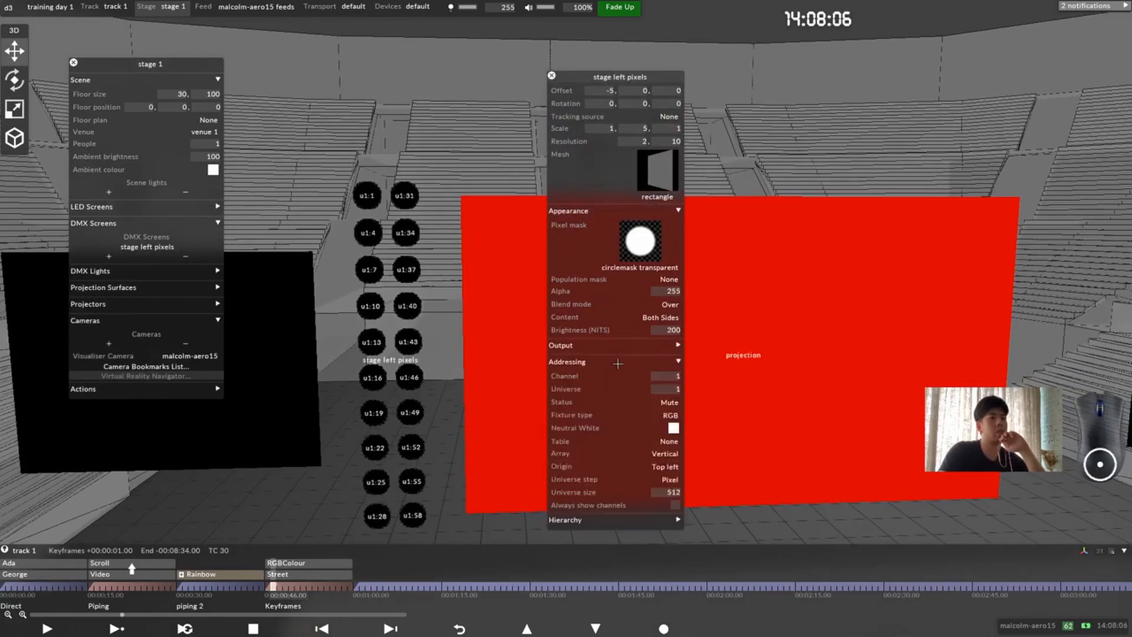
Step: Try raising the stage left pixels screen's DMX start channel to 7, and restore it to 1
click(676, 376)
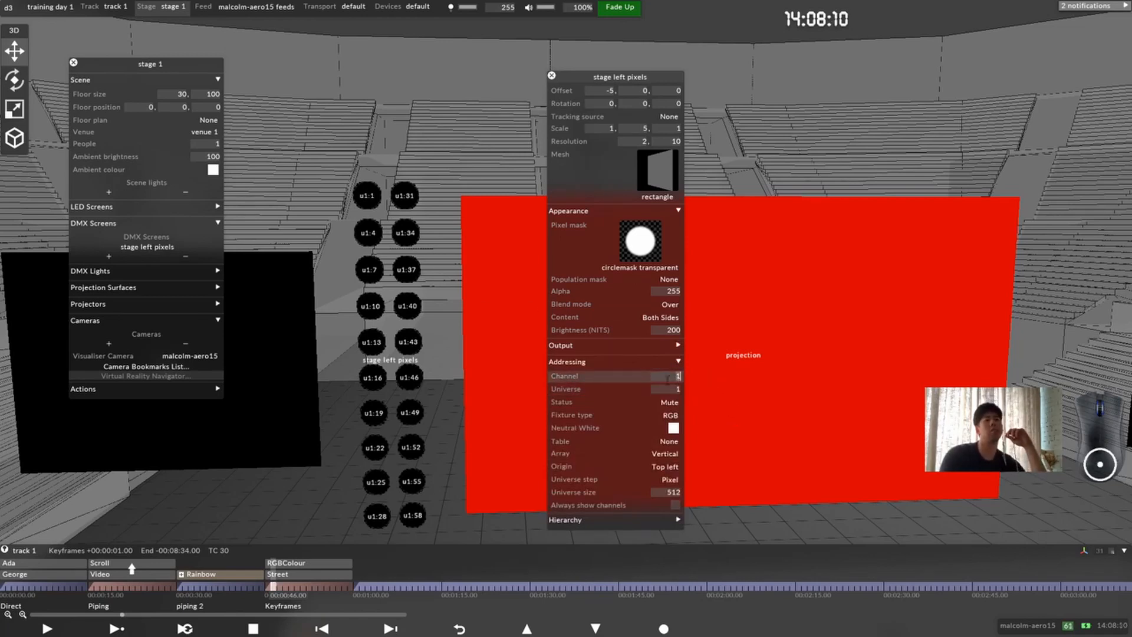
text(4)
key(Up)
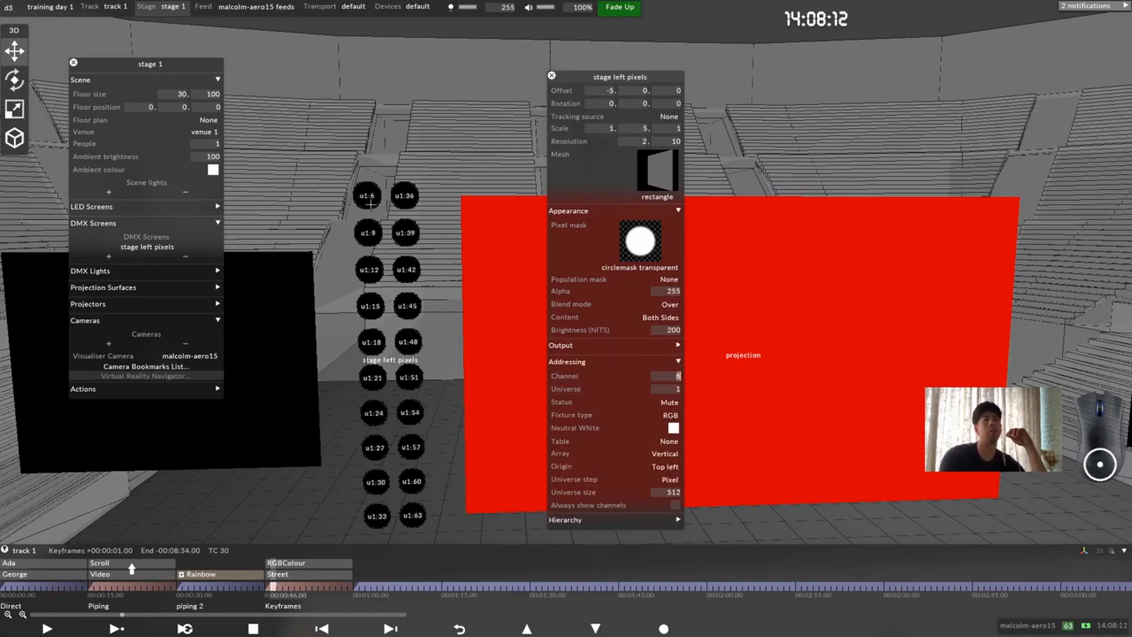
key(Up)
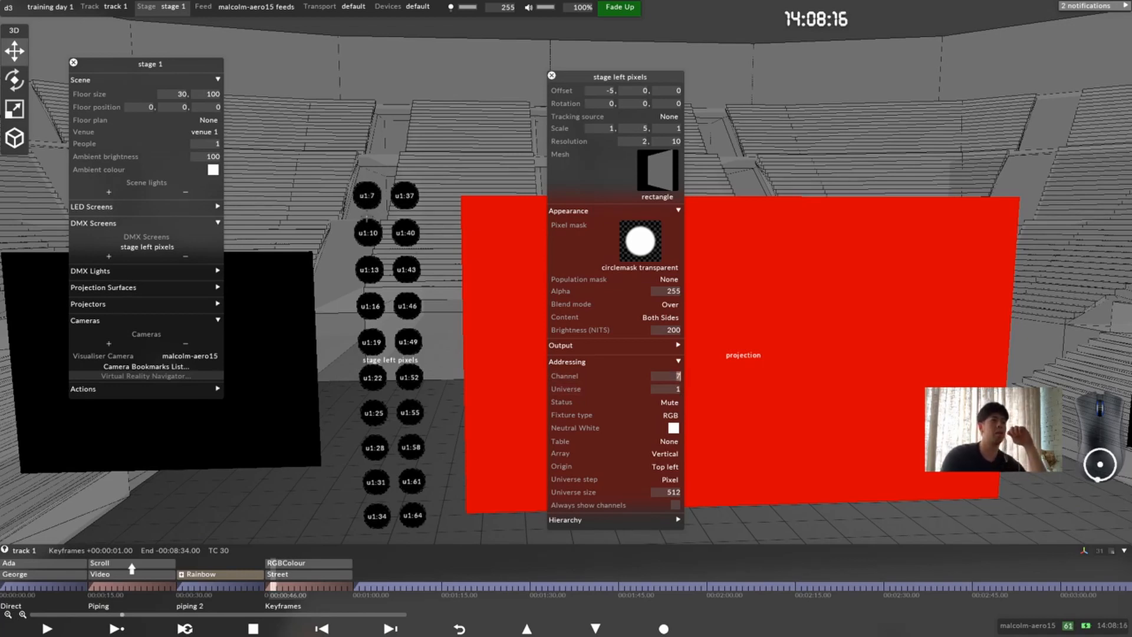
click(676, 376)
text(1)
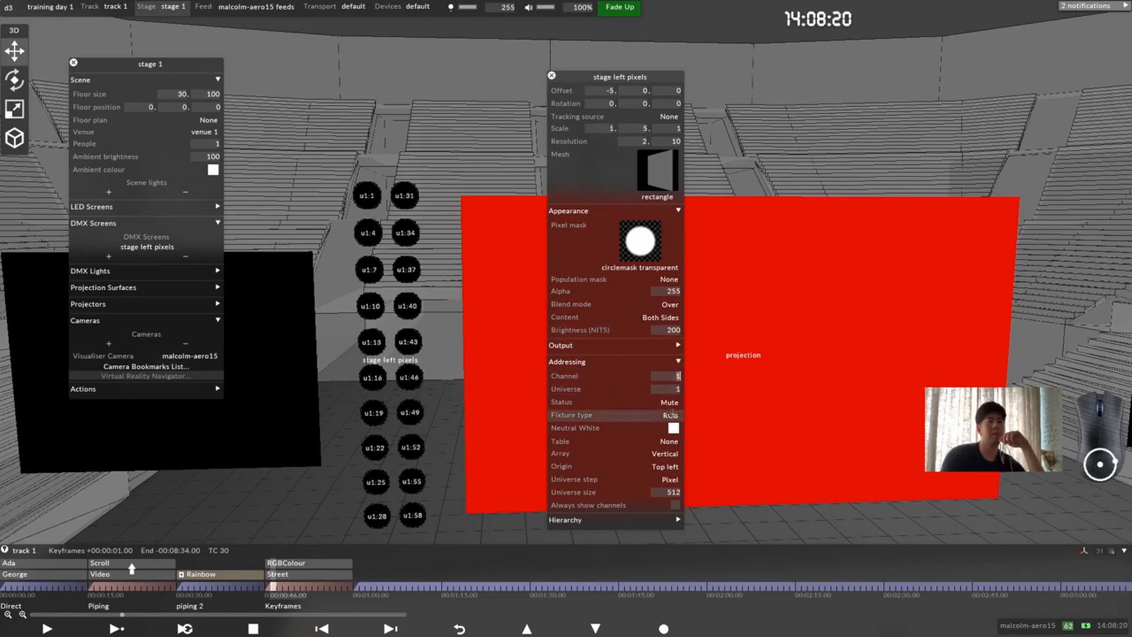
Step: Review the fixture types available for the stage left pixels screen and keep RGB
click(670, 415)
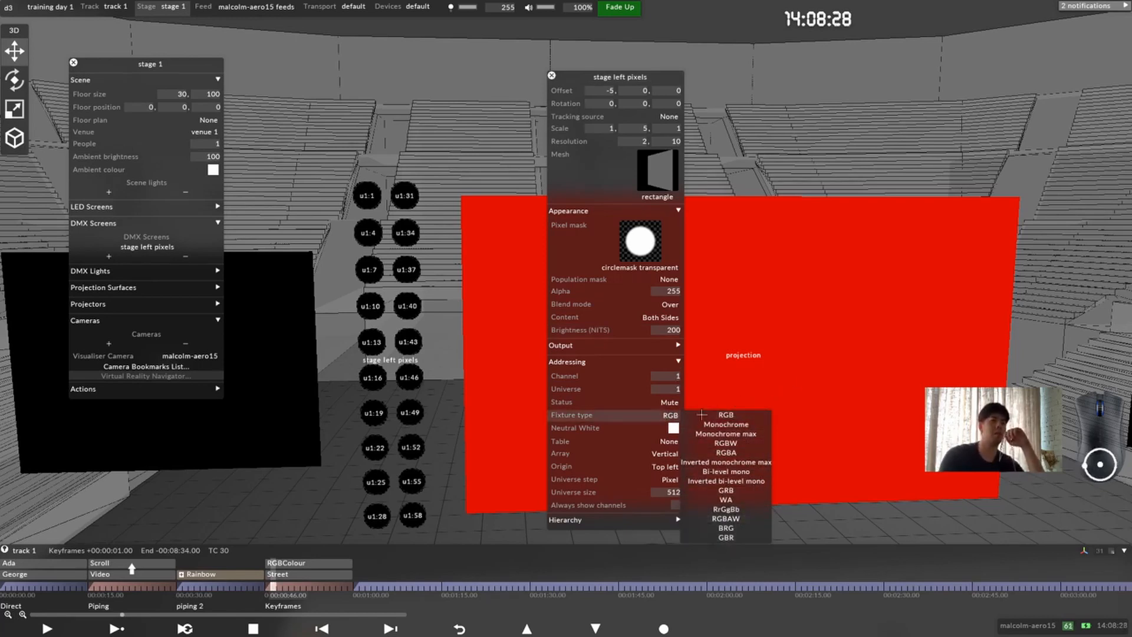
click(736, 416)
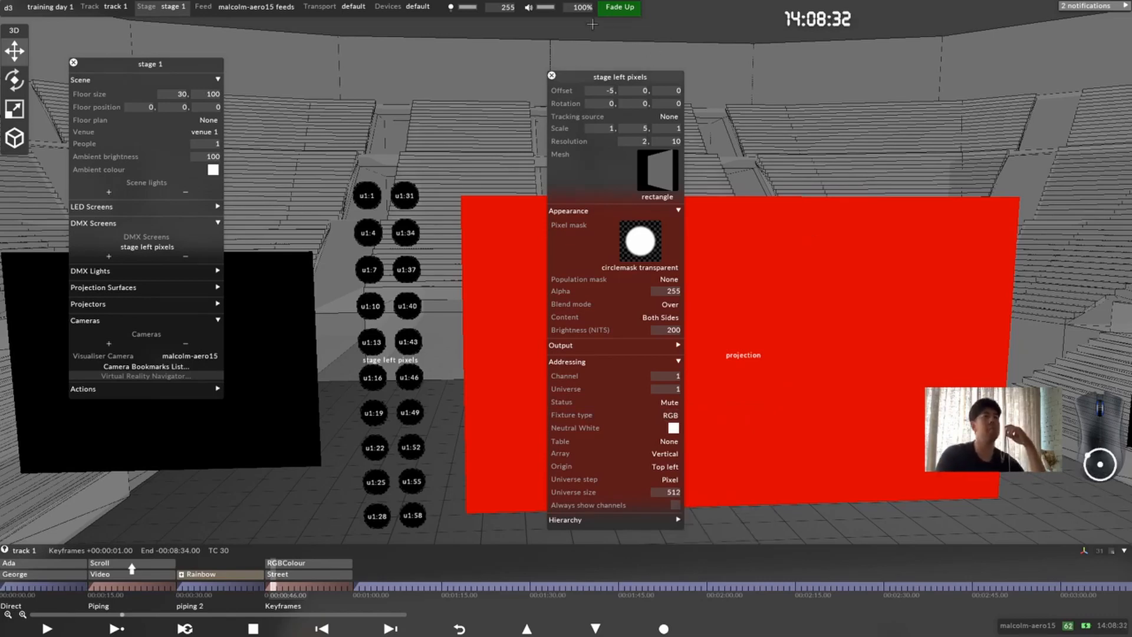
Step: Duplicate the stage left pixels DMX screen under the name "stage right pixels"
drag(501, 257, 493, 287)
scroll(494, 287, down, 3)
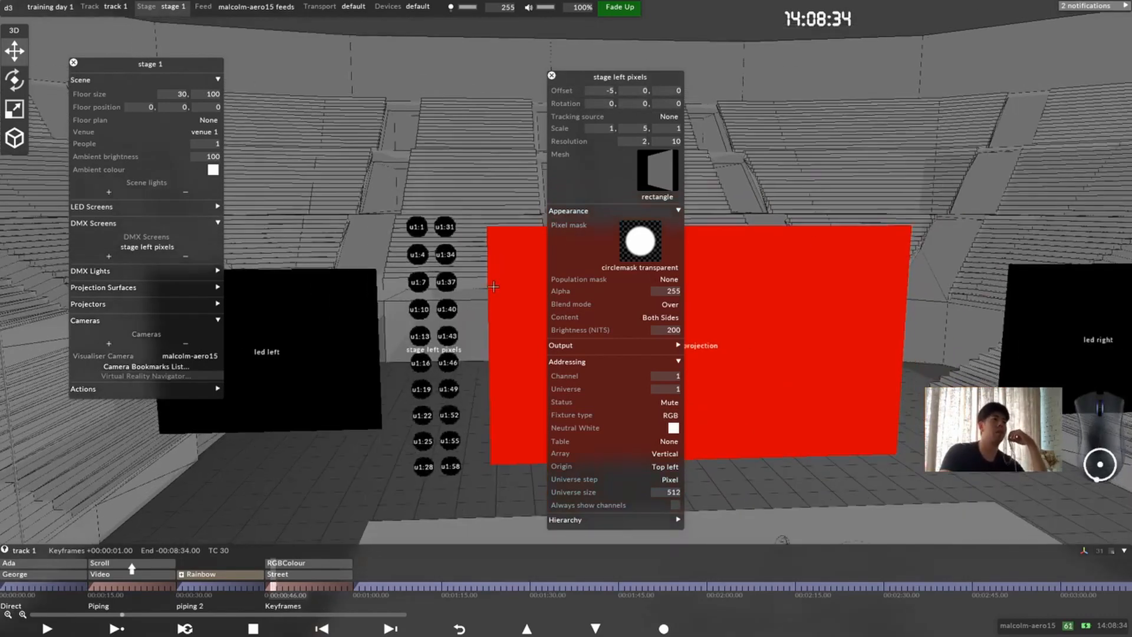
right_click(619, 77)
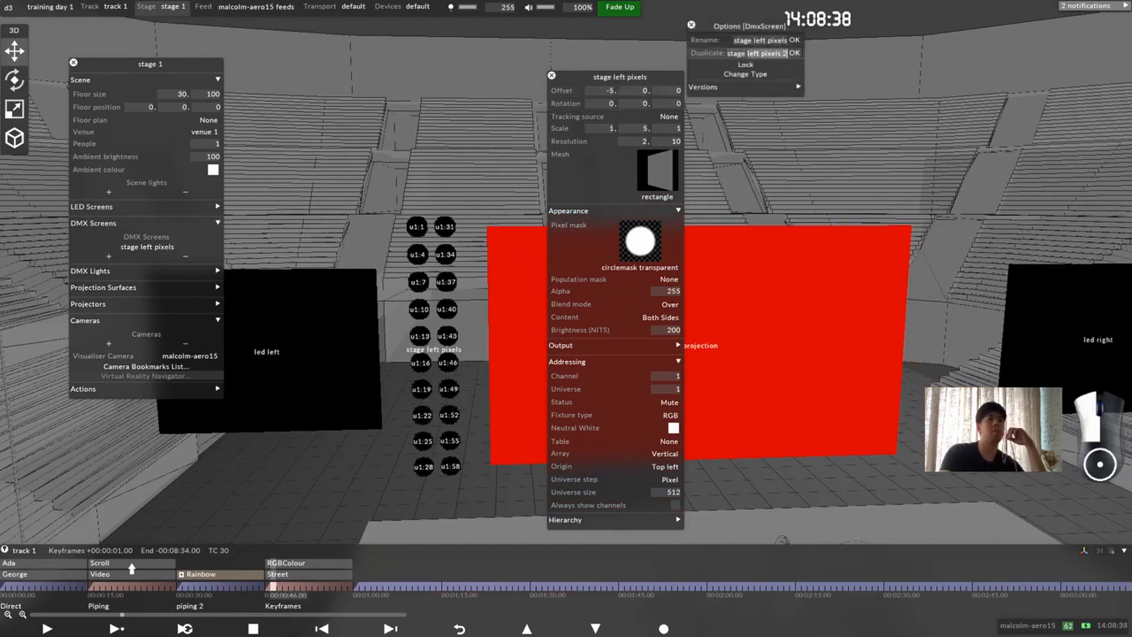
text(right)
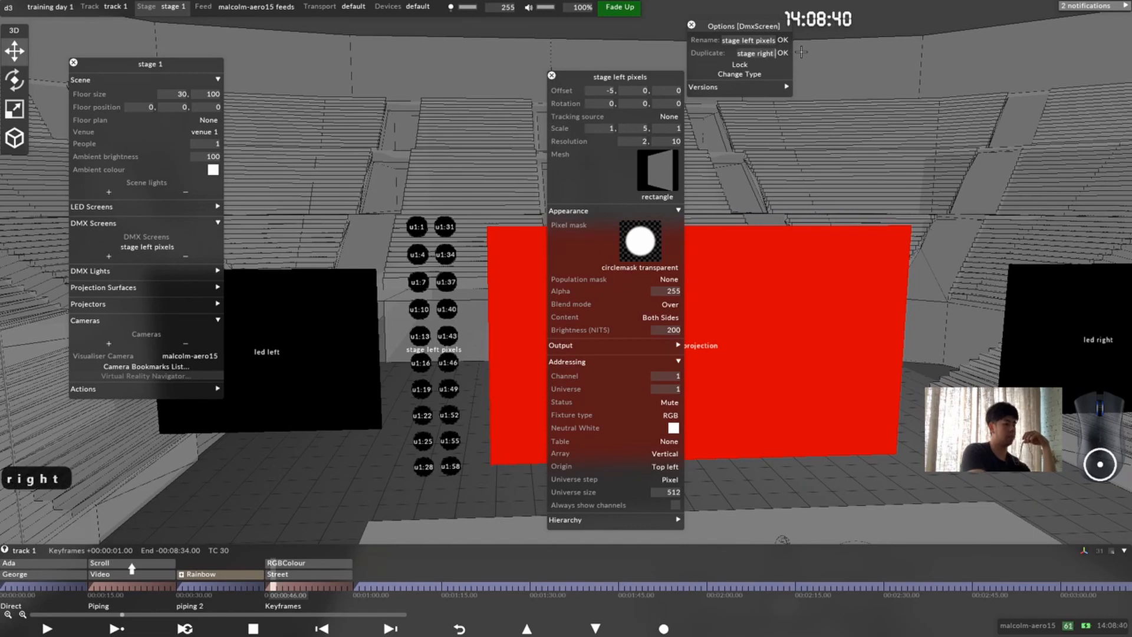
text( pixels)
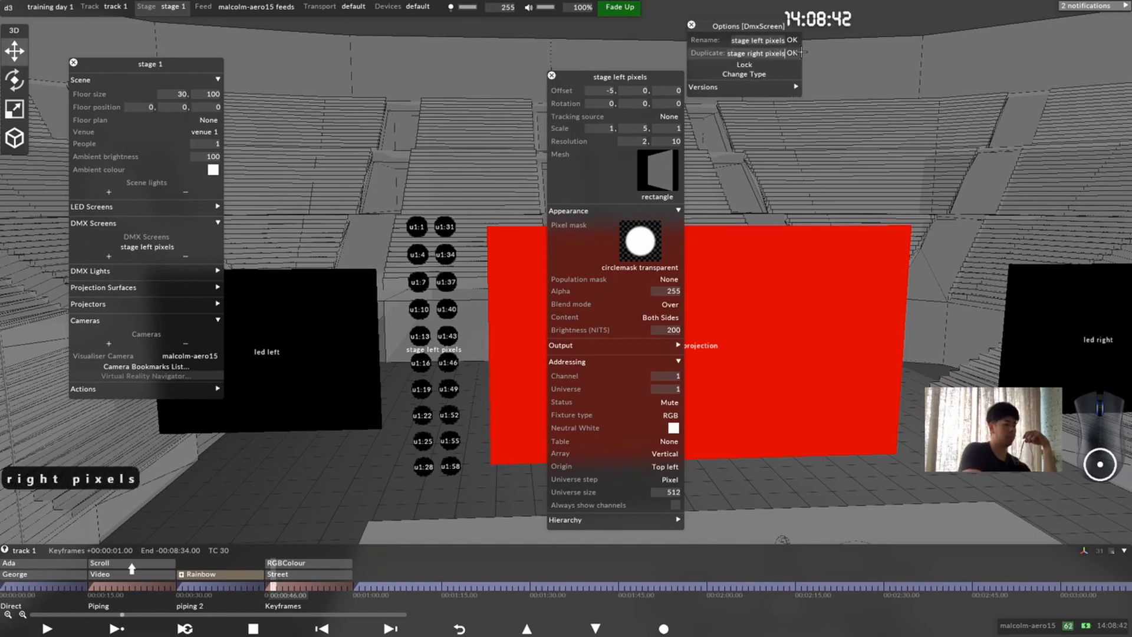
key(Return)
Step: Set the stage right pixels screen's X offset to 5 and close its editor
click(609, 90)
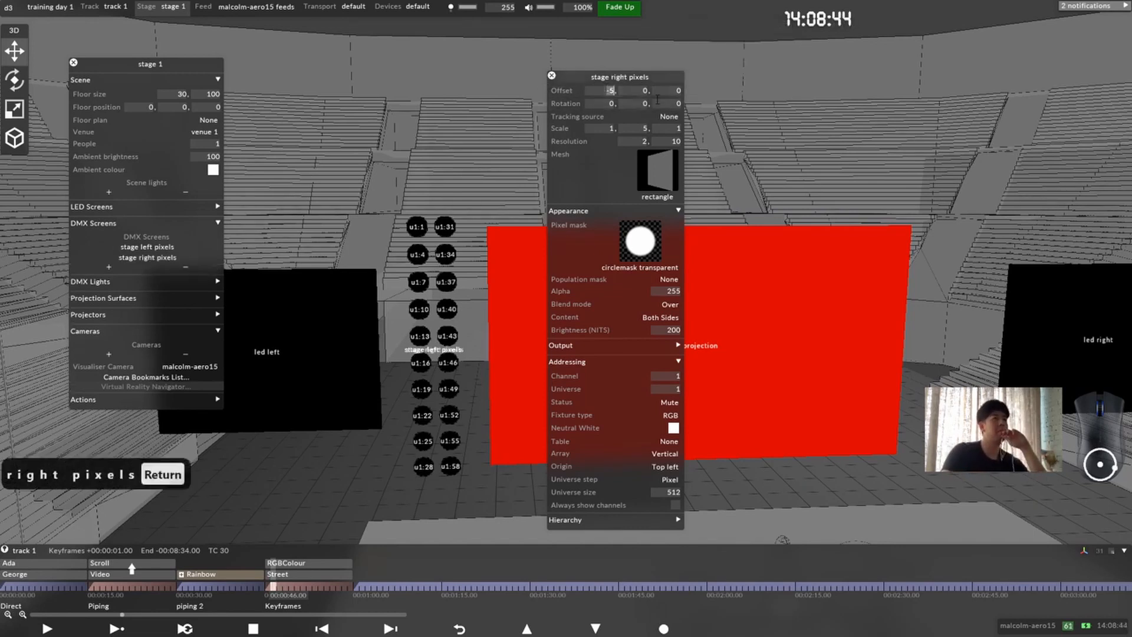
text(5)
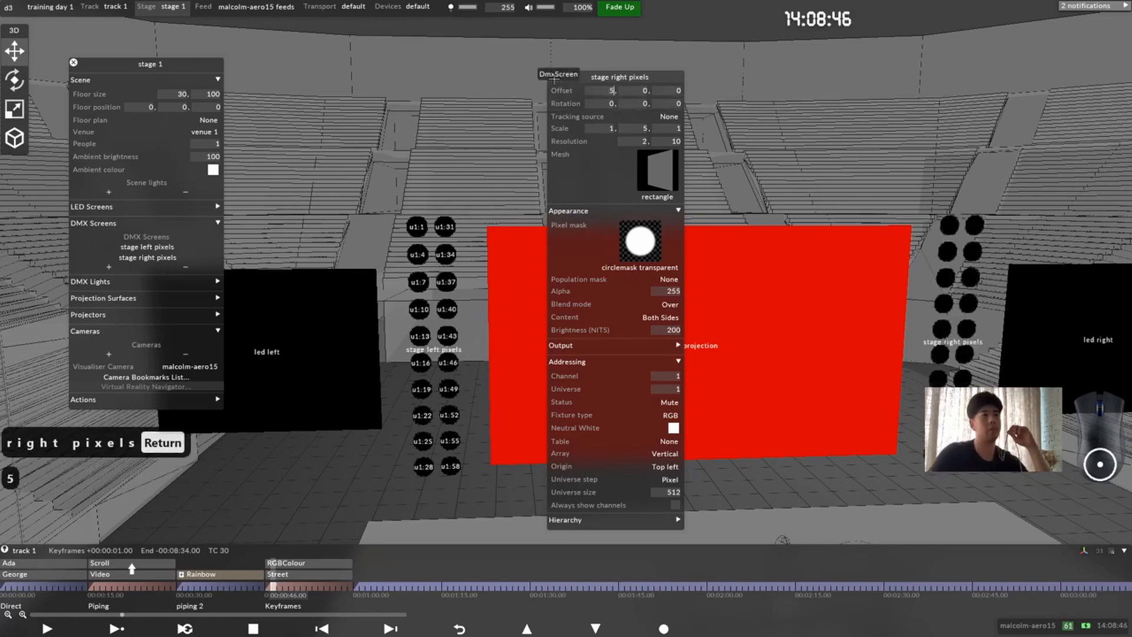
right_click(446, 230)
click(414, 182)
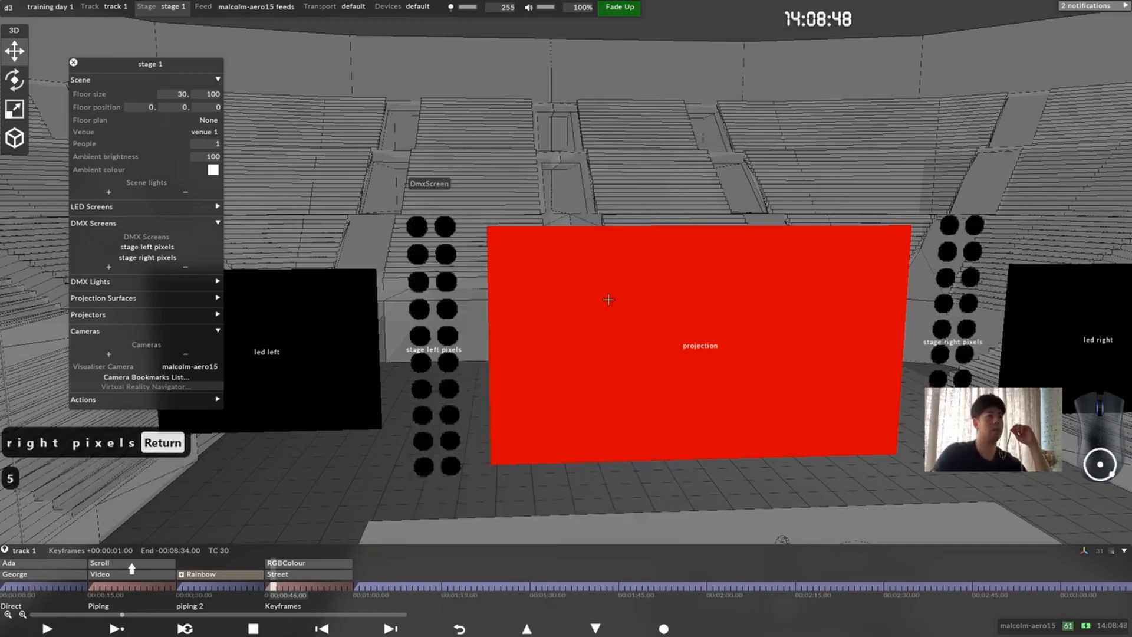
Step: Close the stage 1 editor and examine the complete stage, screens and projector from several angles
click(790, 293)
scroll(791, 293, down, 1)
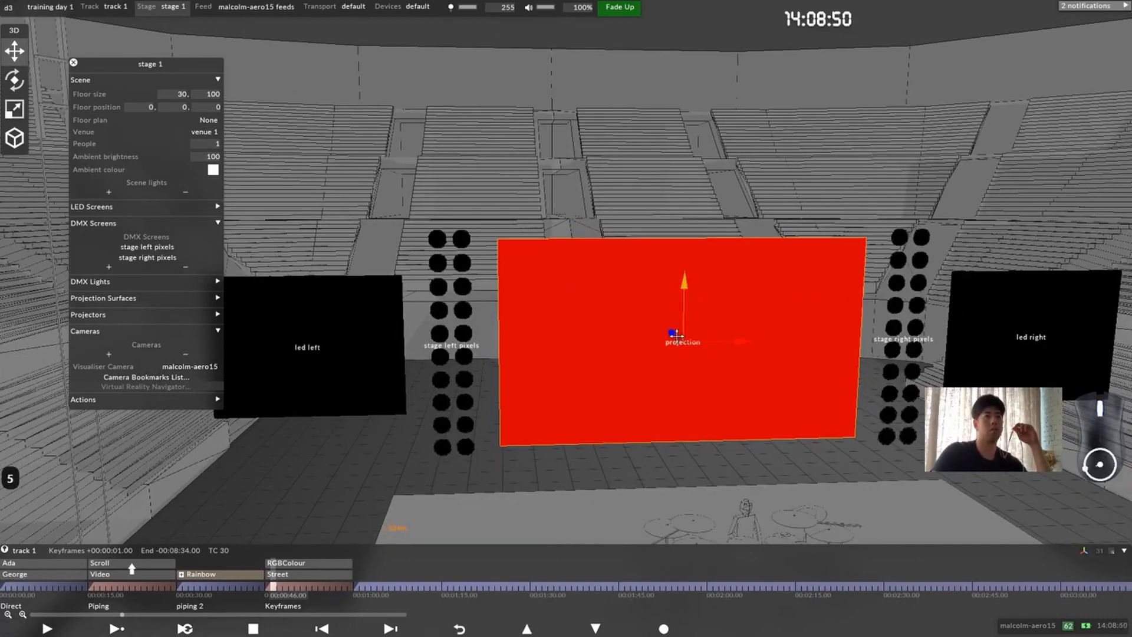
scroll(895, 300, down, 1)
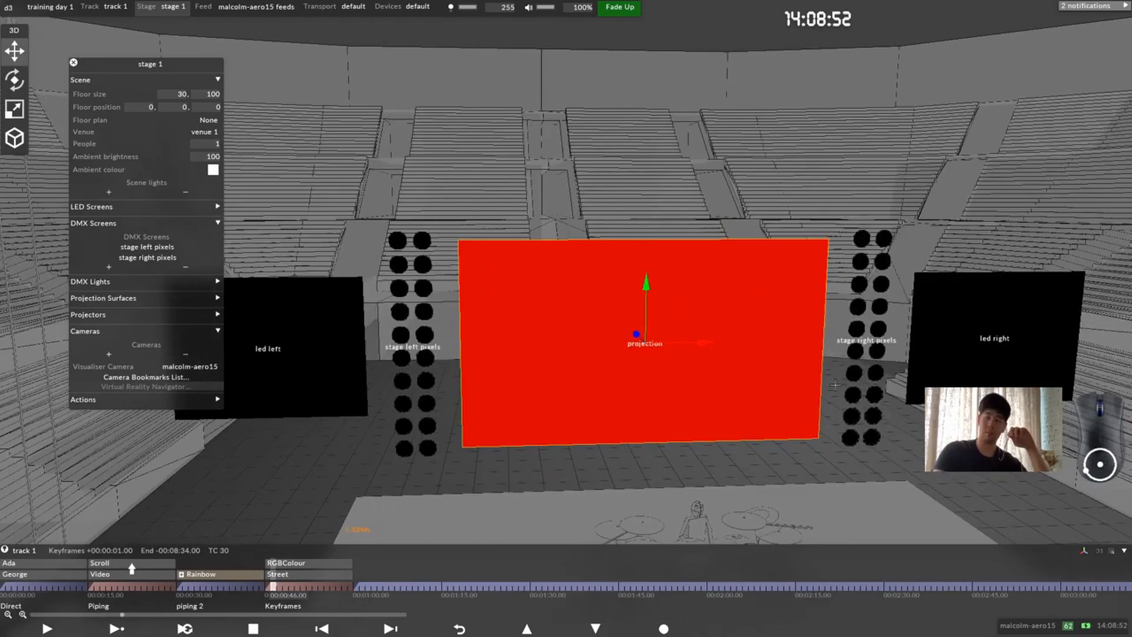
scroll(587, 384, down, 6)
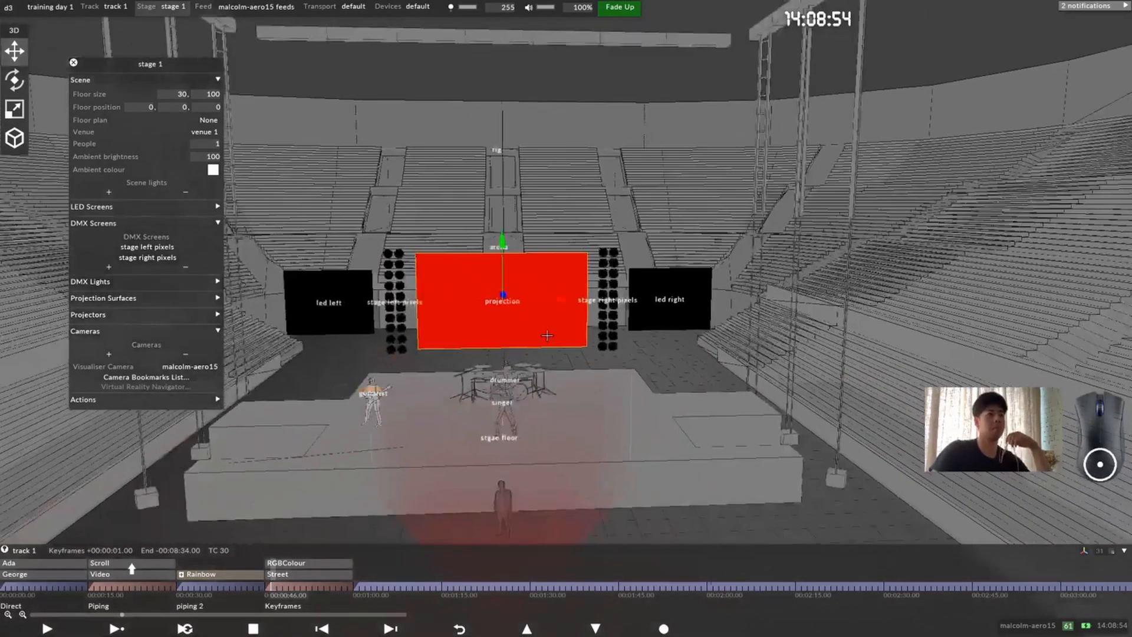
click(73, 62)
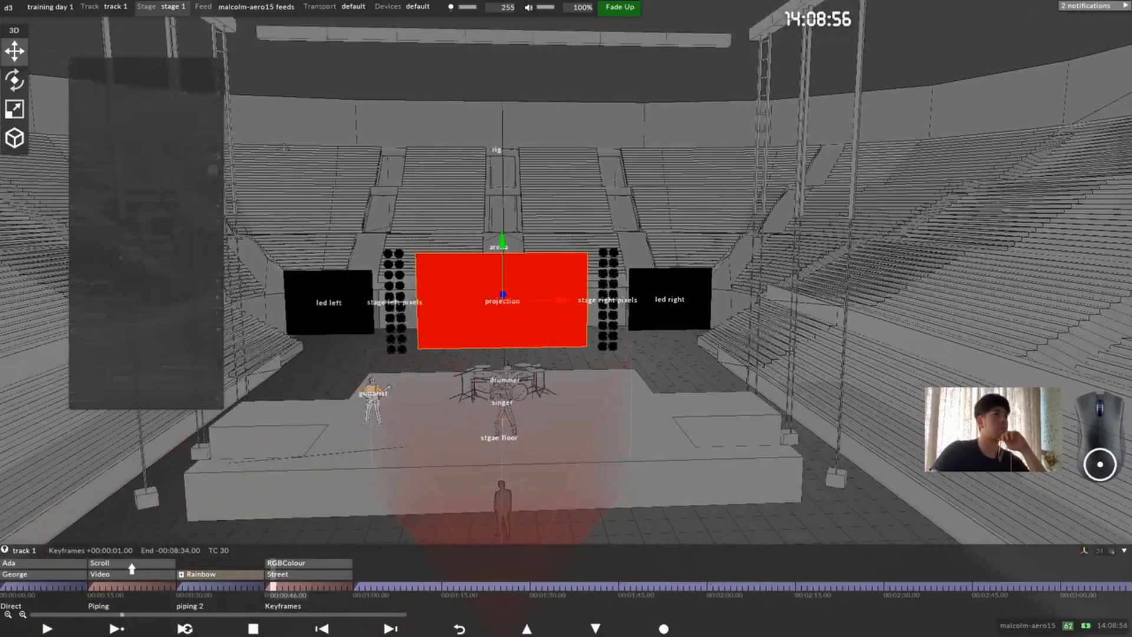
drag(596, 421, 643, 435)
scroll(678, 429, down, 4)
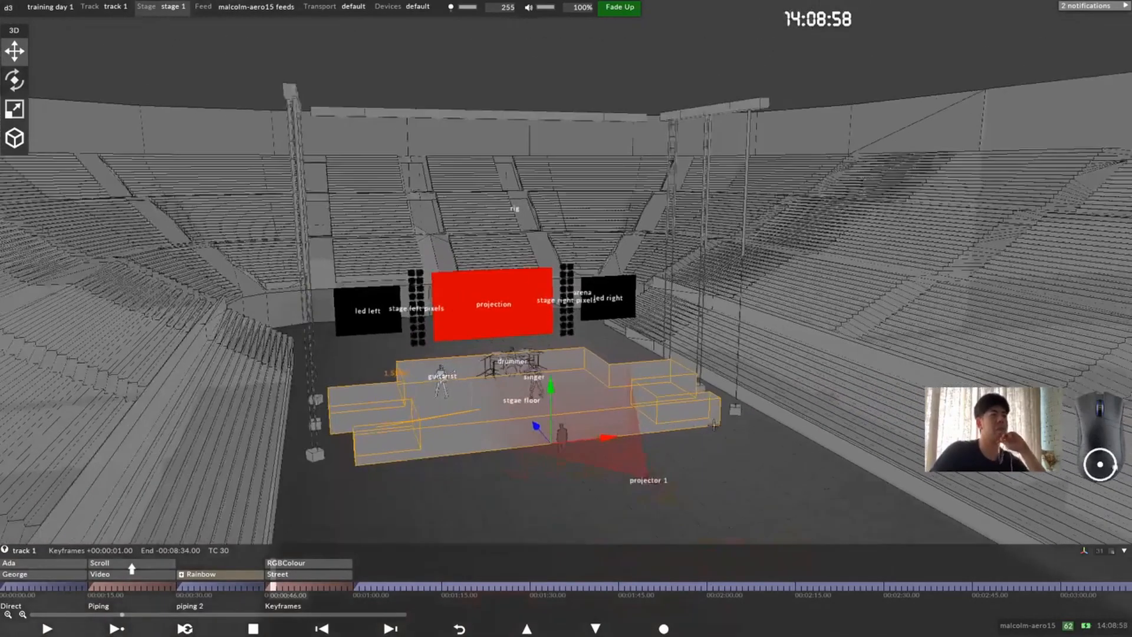
drag(714, 425, 738, 461)
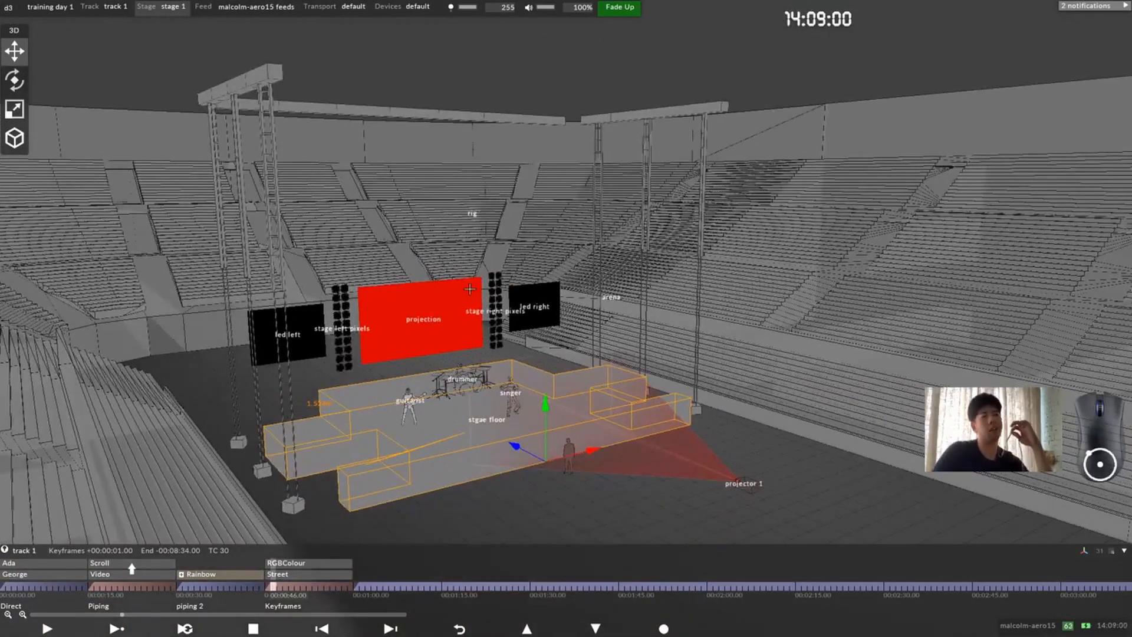
scroll(839, 324, down, 4)
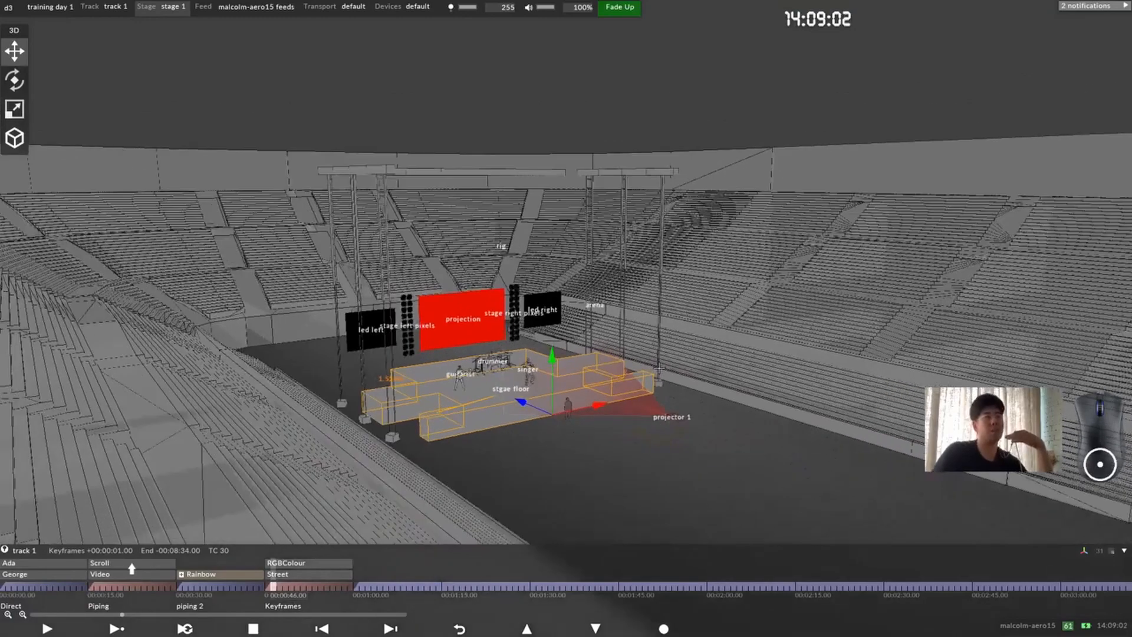
click(701, 441)
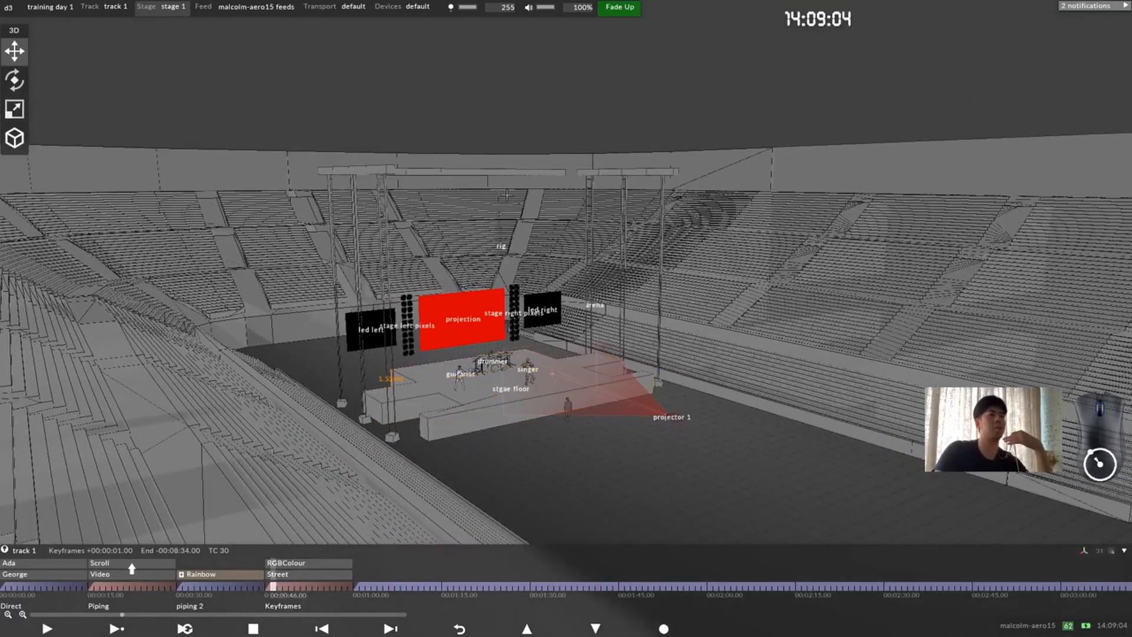
drag(701, 441, 325, 170)
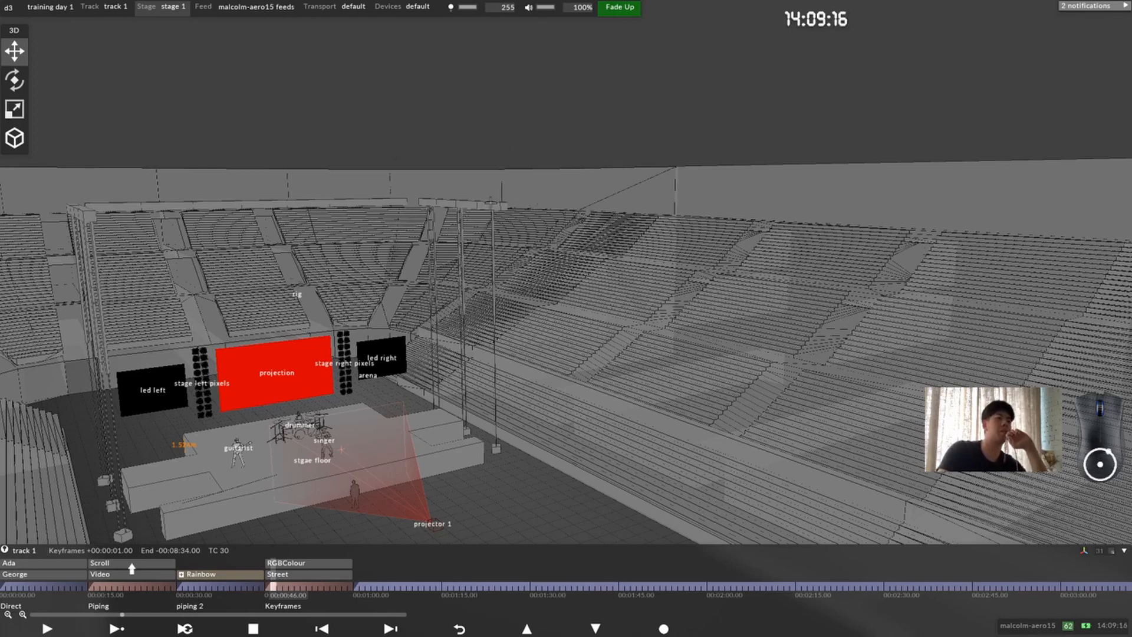
middle_drag(263, 247, 493, 275)
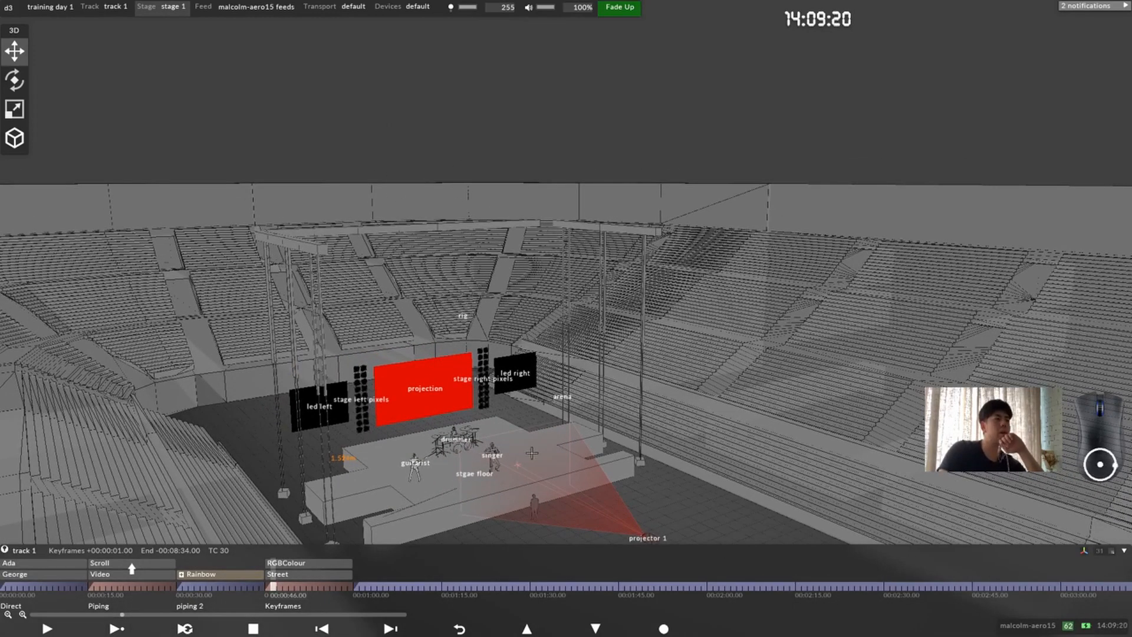
Step: Examine the mesh information of the stage floor prop and close its editors
click(518, 466)
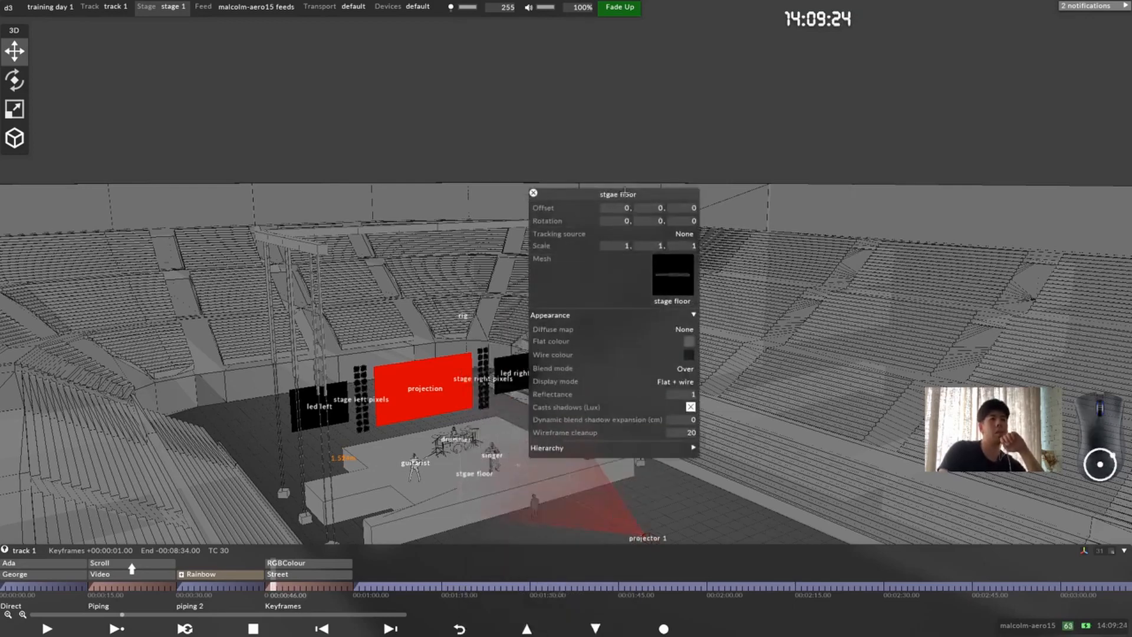
drag(625, 191, 394, 171)
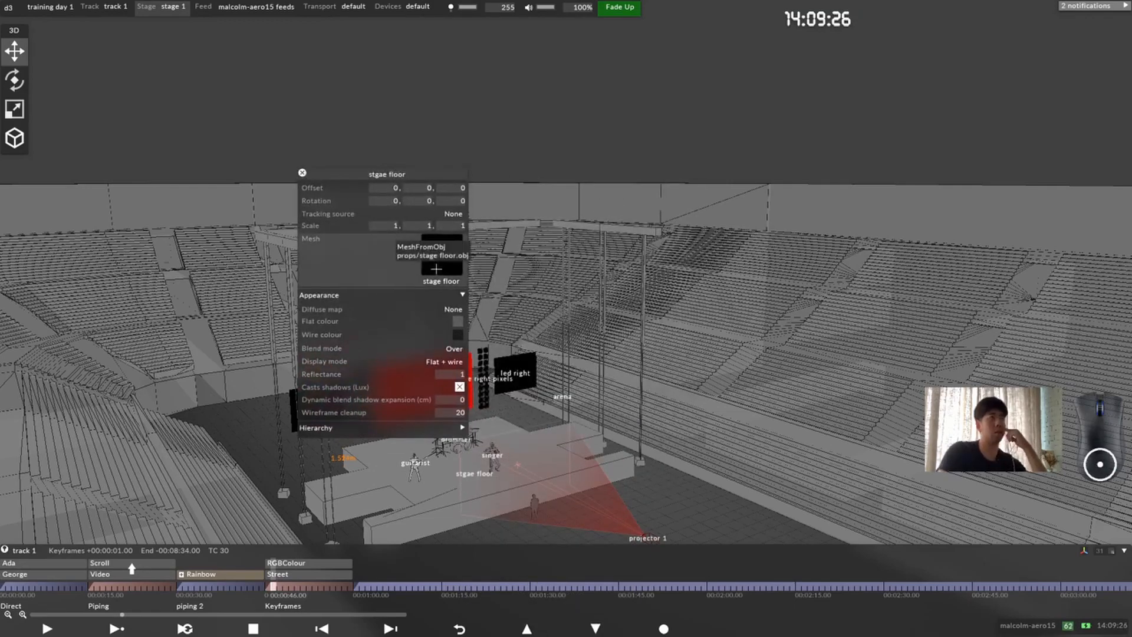
click(434, 275)
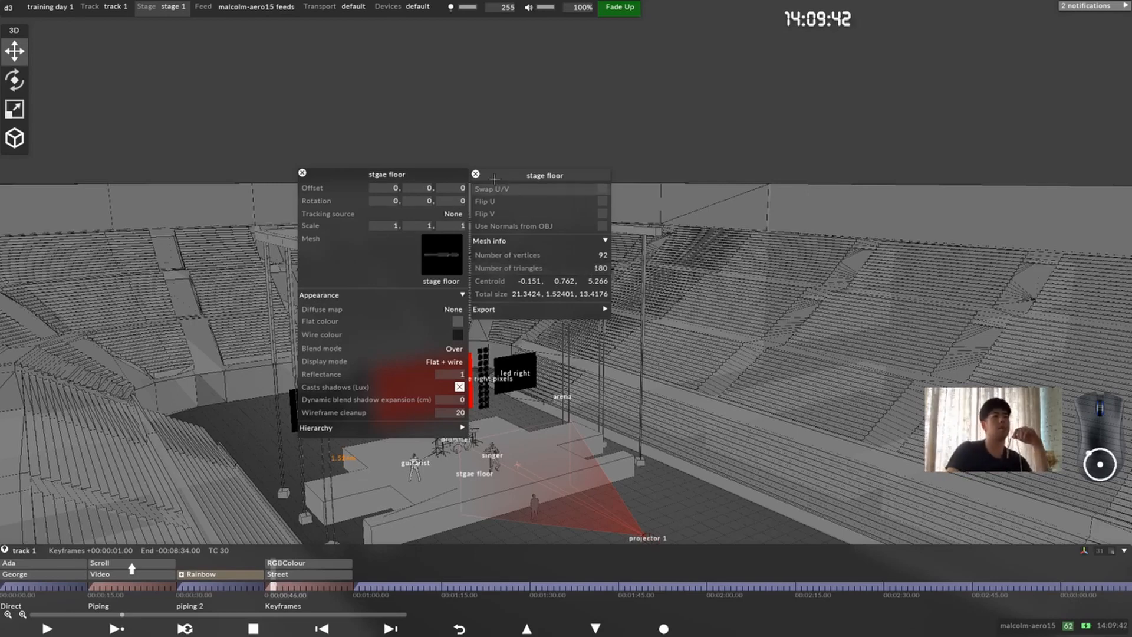
click(475, 173)
click(302, 173)
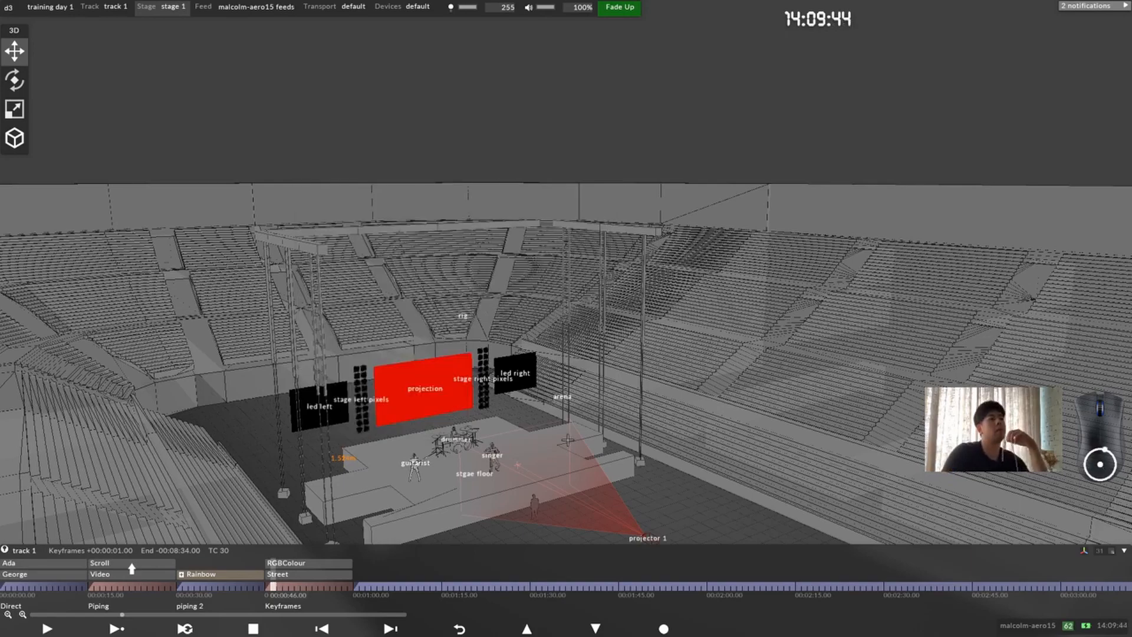
Step: Open the visualiser camera's editor and place it clear of the stage screens
drag(568, 441, 508, 471)
scroll(507, 417, down, 3)
drag(507, 417, 537, 440)
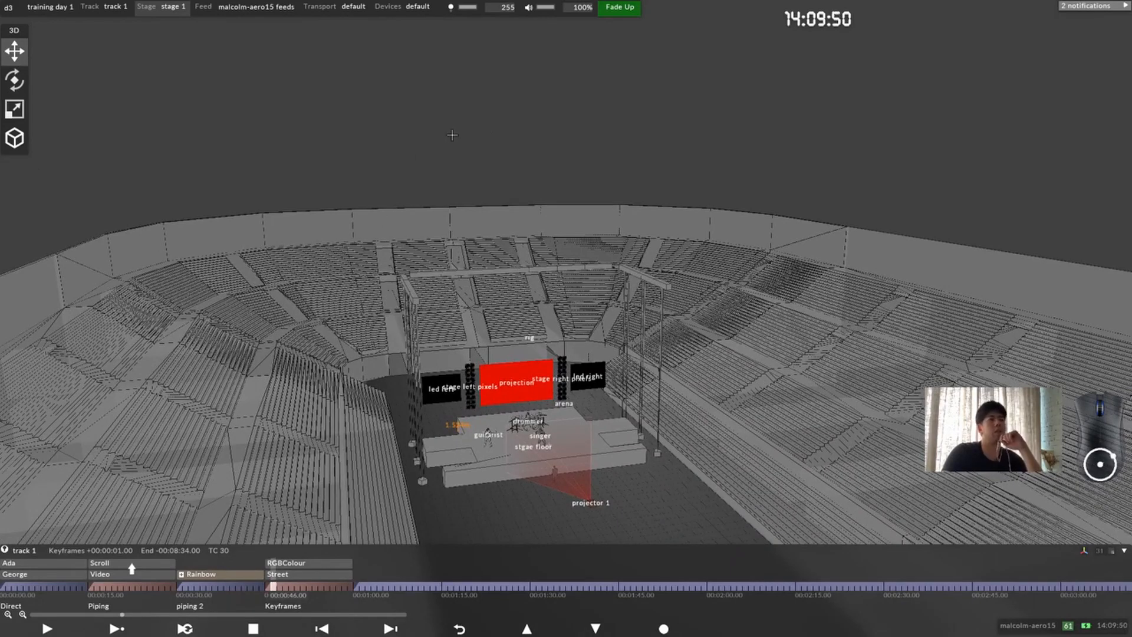
right_click(450, 135)
drag(518, 145, 600, 136)
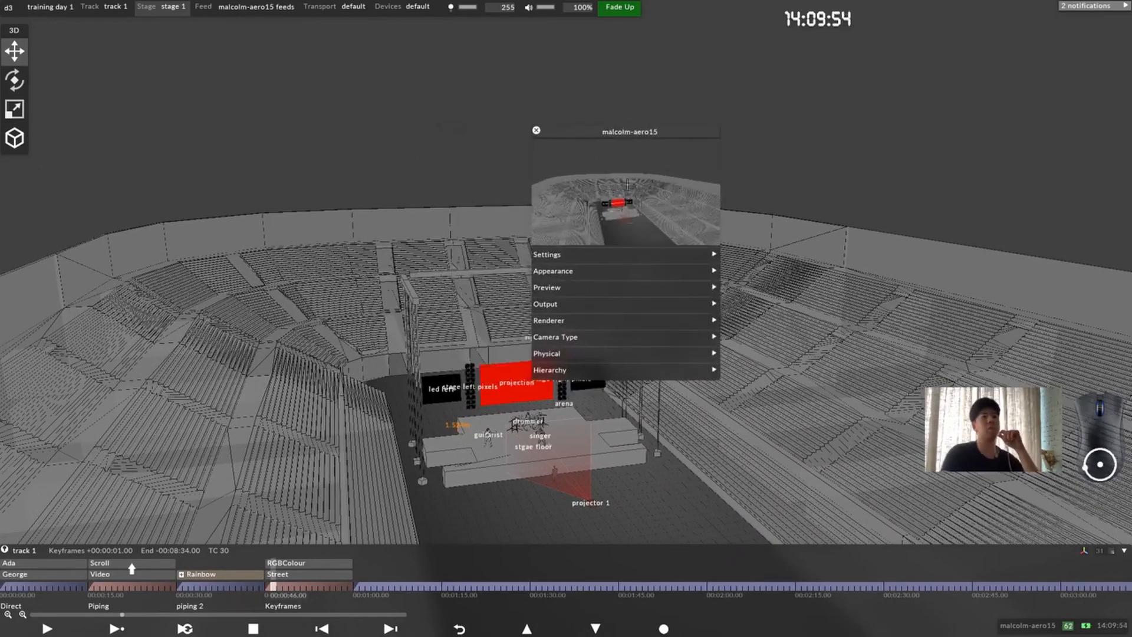
drag(625, 202, 443, 276)
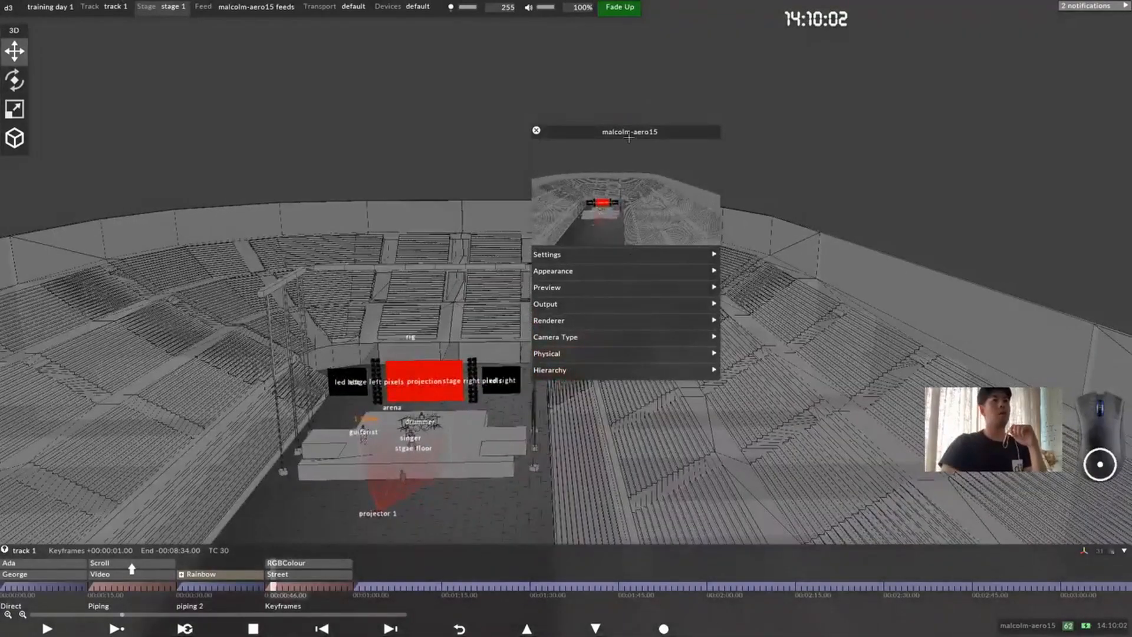
drag(629, 136, 667, 64)
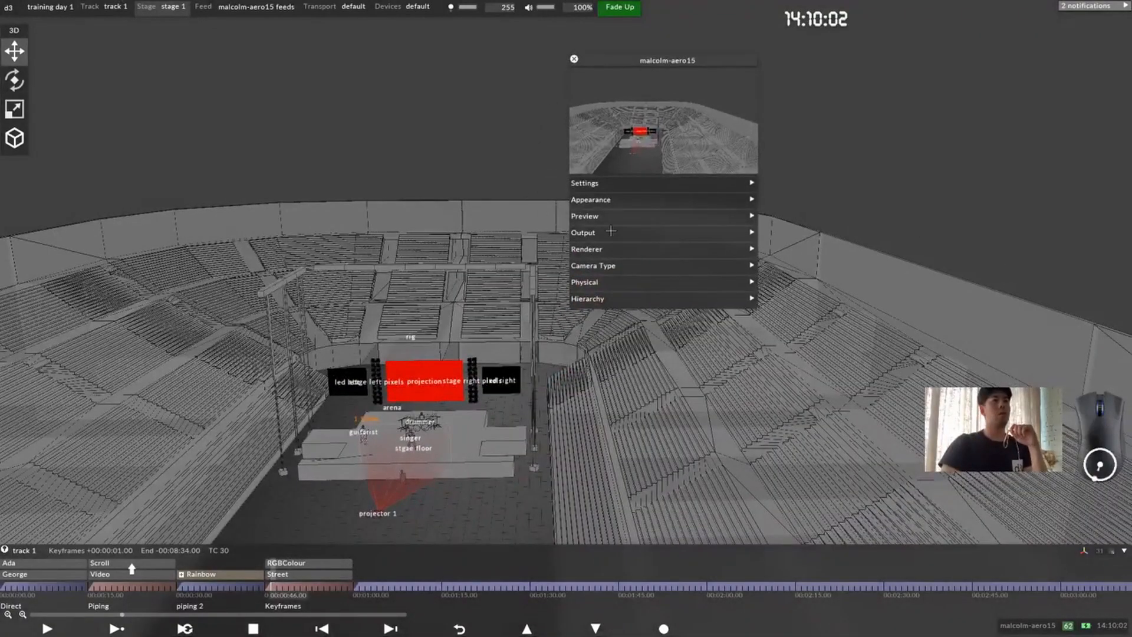
Step: Expand the visualiser camera's Appearance settings and reposition its editor so the stage stays in view
click(638, 216)
click(638, 217)
click(639, 200)
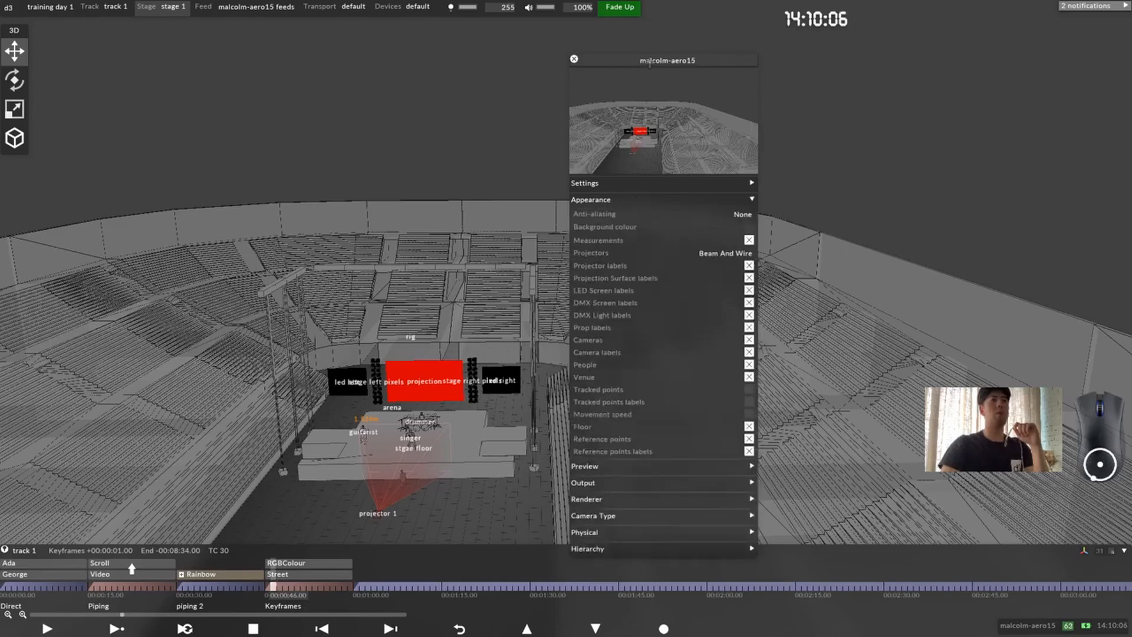
drag(649, 63, 715, 35)
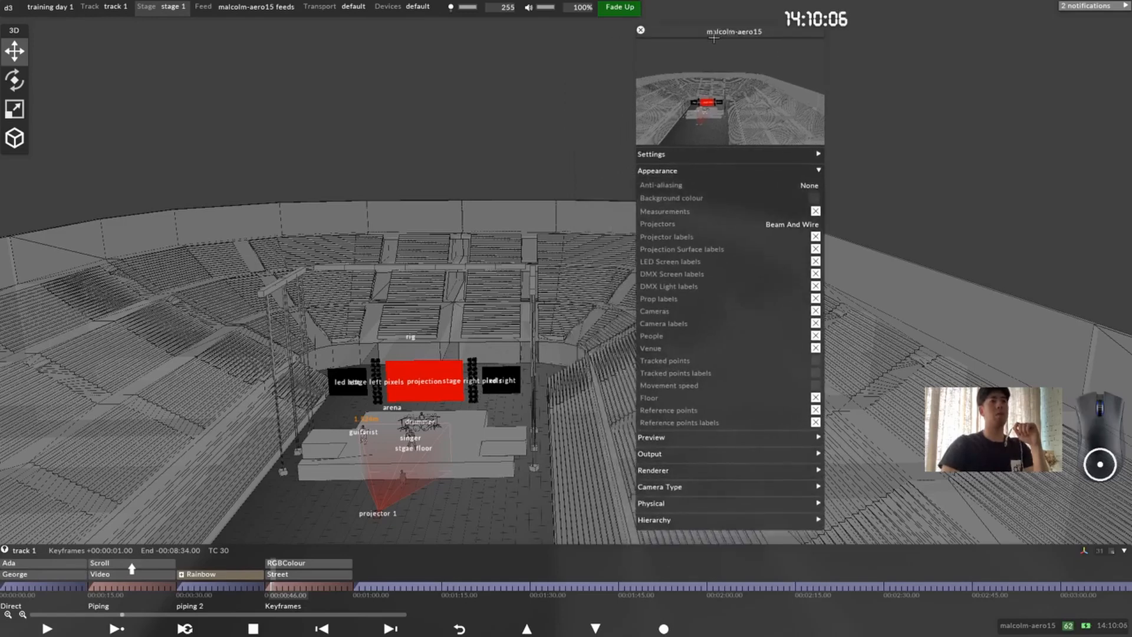
Step: Try setting the visualiser's projector display to Hidden, and restore it to Beam And Wire
click(815, 211)
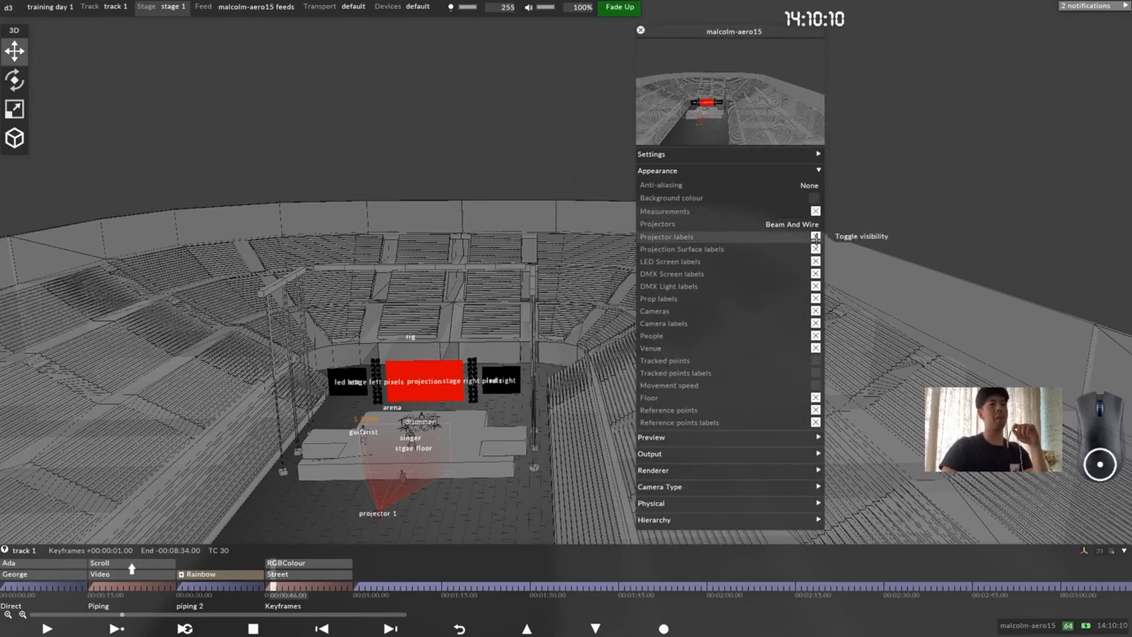
click(820, 225)
click(830, 229)
click(814, 225)
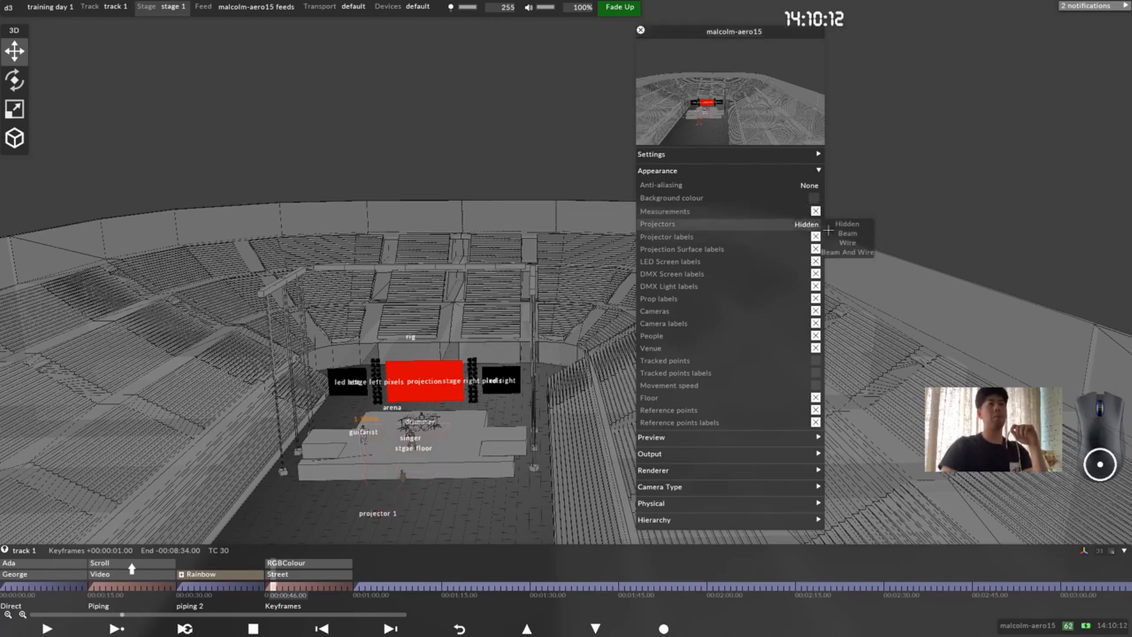
click(849, 251)
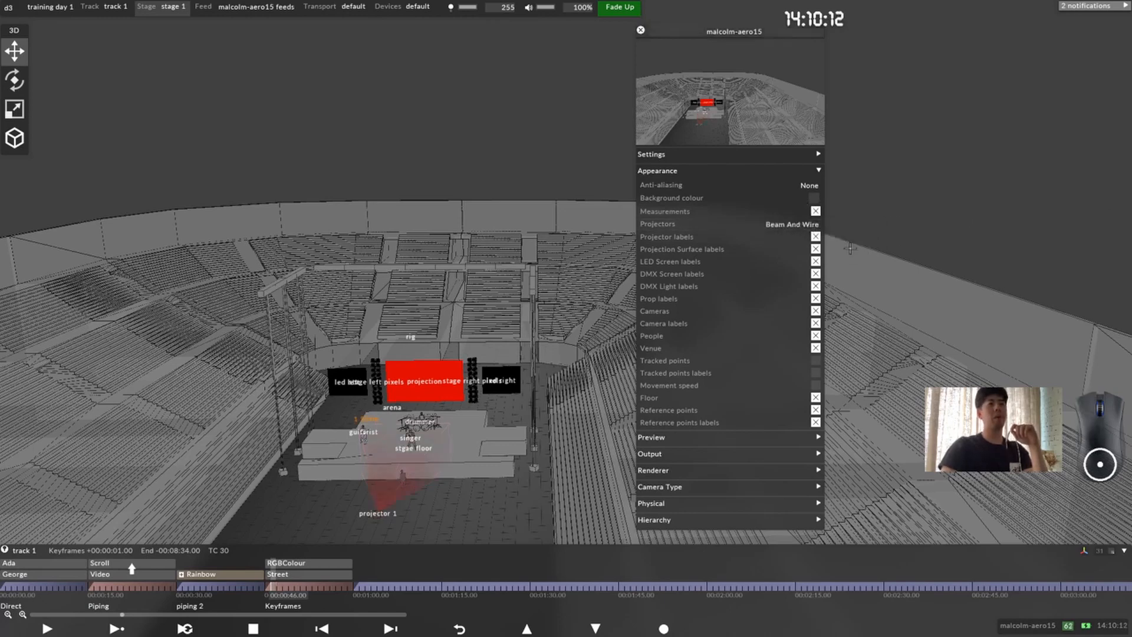
Step: Try toggling the visibility of the projector labels, LED screen labels and venue, and keep them shown
click(815, 237)
click(816, 236)
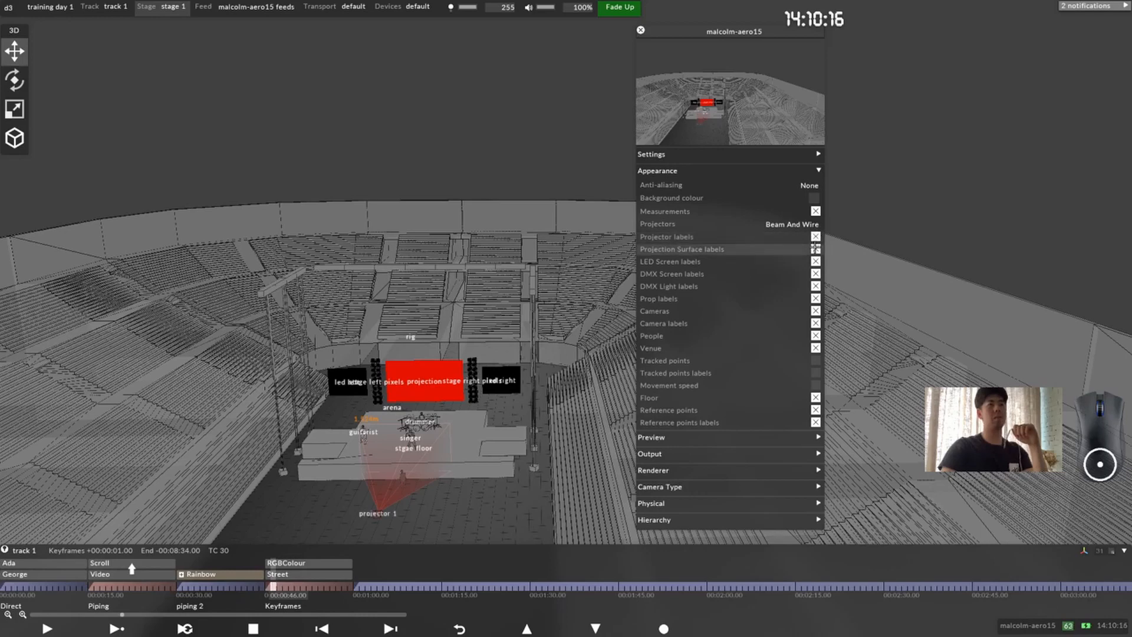
click(815, 261)
click(816, 262)
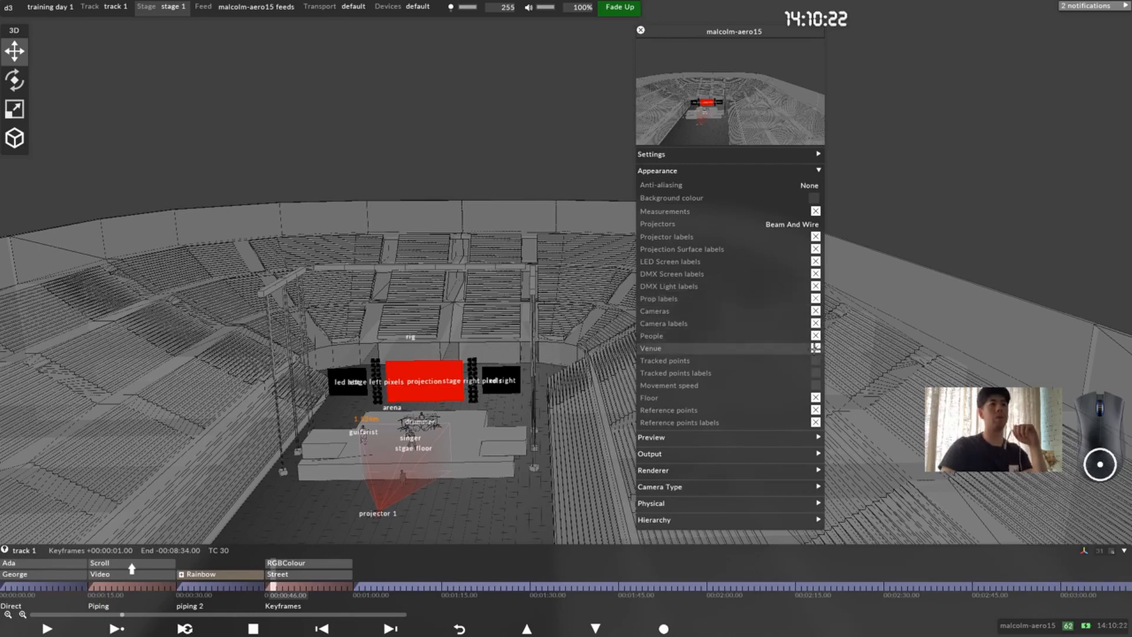
click(816, 348)
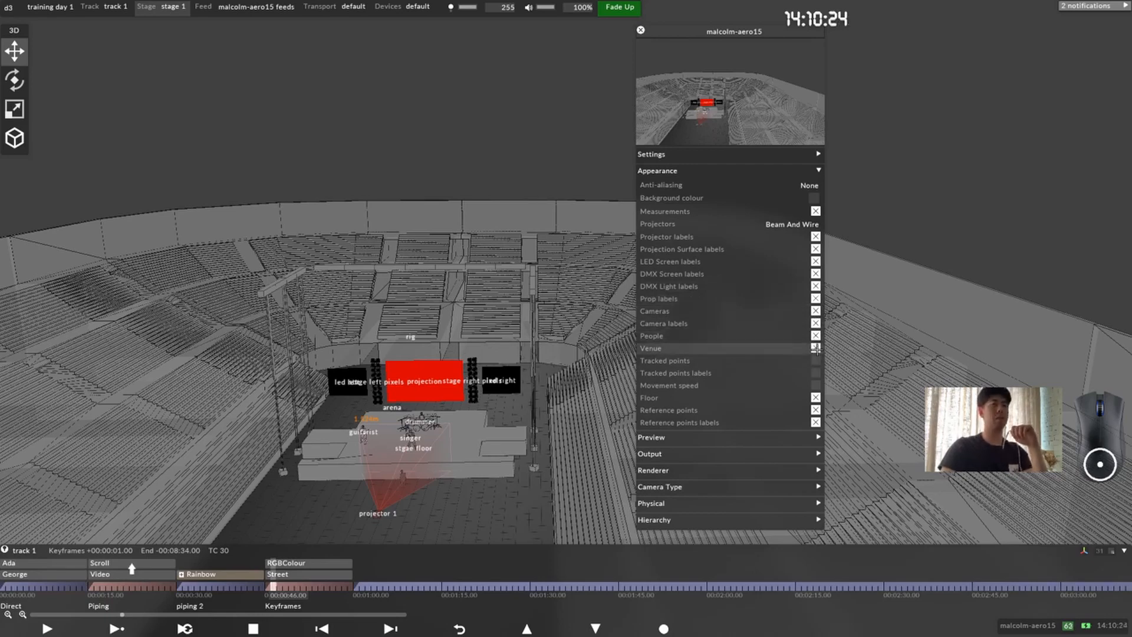
Step: Keep the venue shown, then collapse the Appearance settings and close the visualiser camera's editor
click(815, 348)
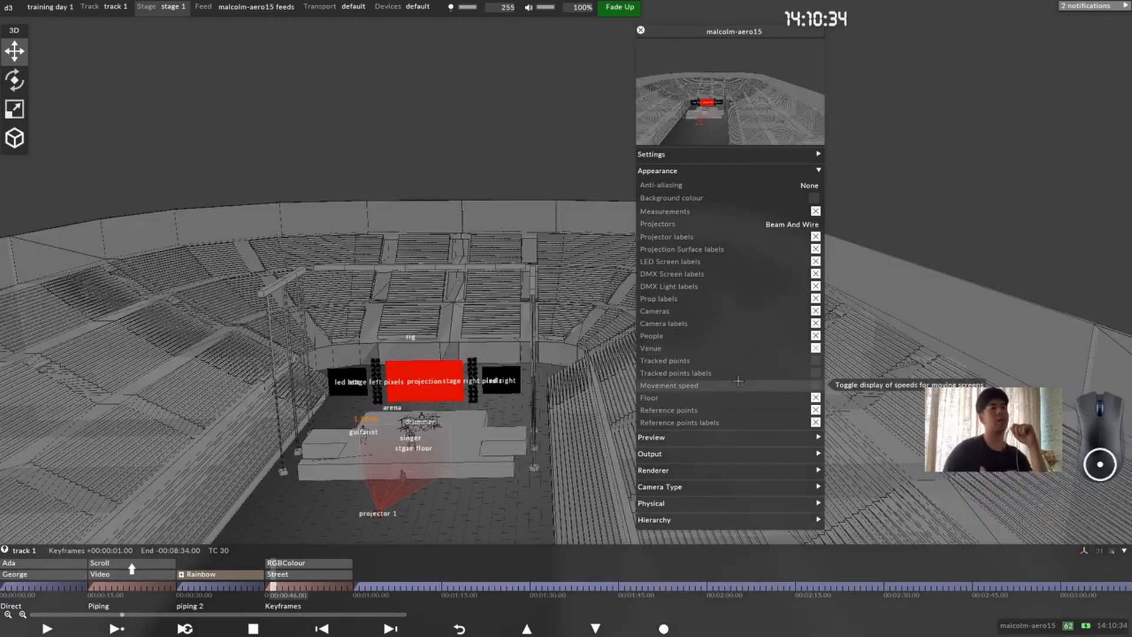
drag(354, 469, 472, 478)
scroll(471, 478, up, 5)
middle_drag(471, 478, 512, 339)
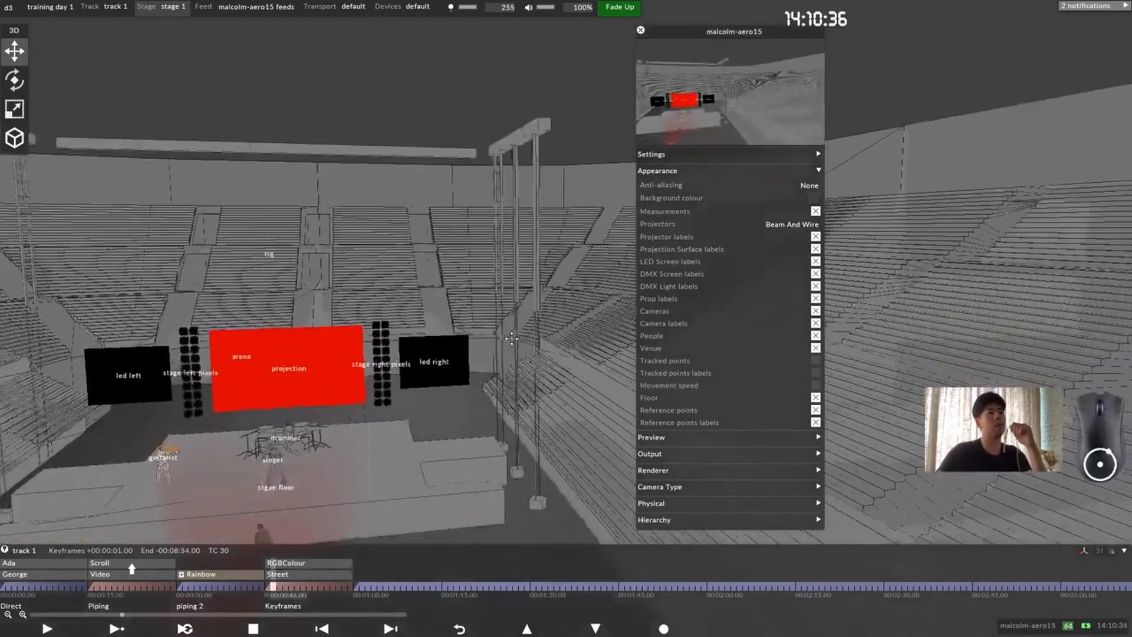
scroll(507, 459, up, 3)
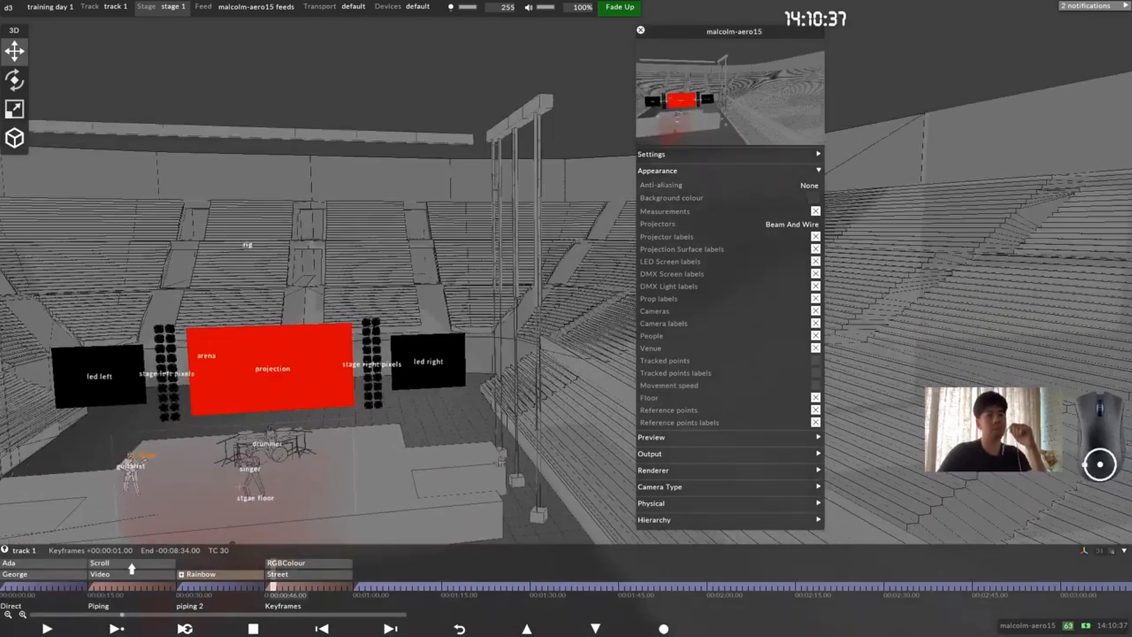
click(814, 171)
click(640, 31)
Step: Frame the whole stage from the front and preview the Rainbow section of the timeline at 00:00:35.00
middle_drag(130, 456, 632, 328)
drag(565, 309, 624, 364)
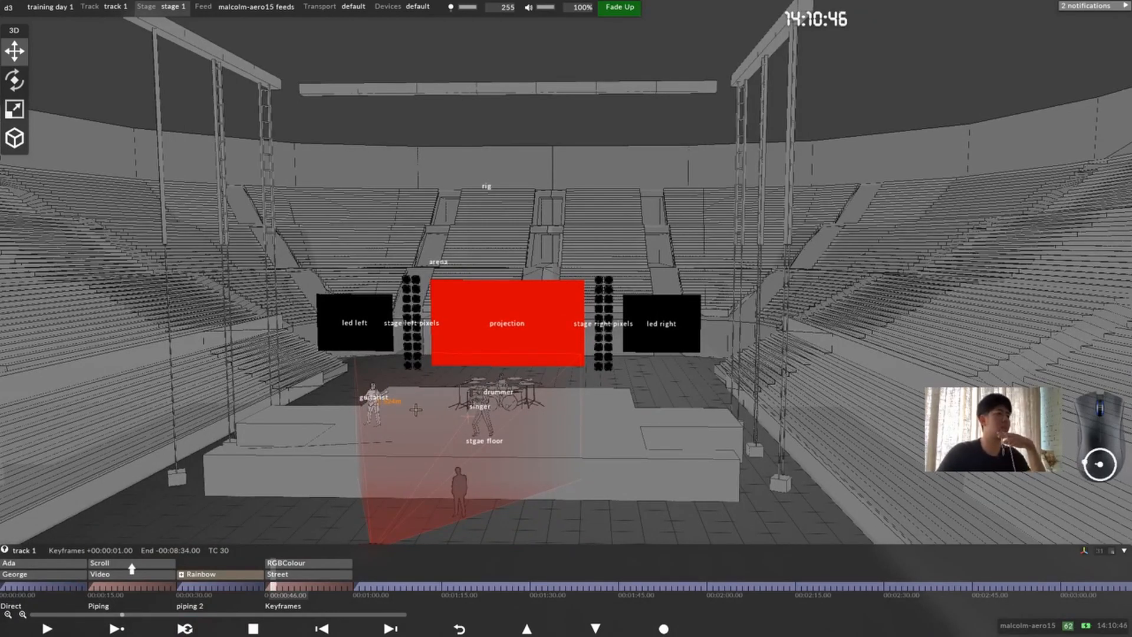
drag(55, 586, 207, 577)
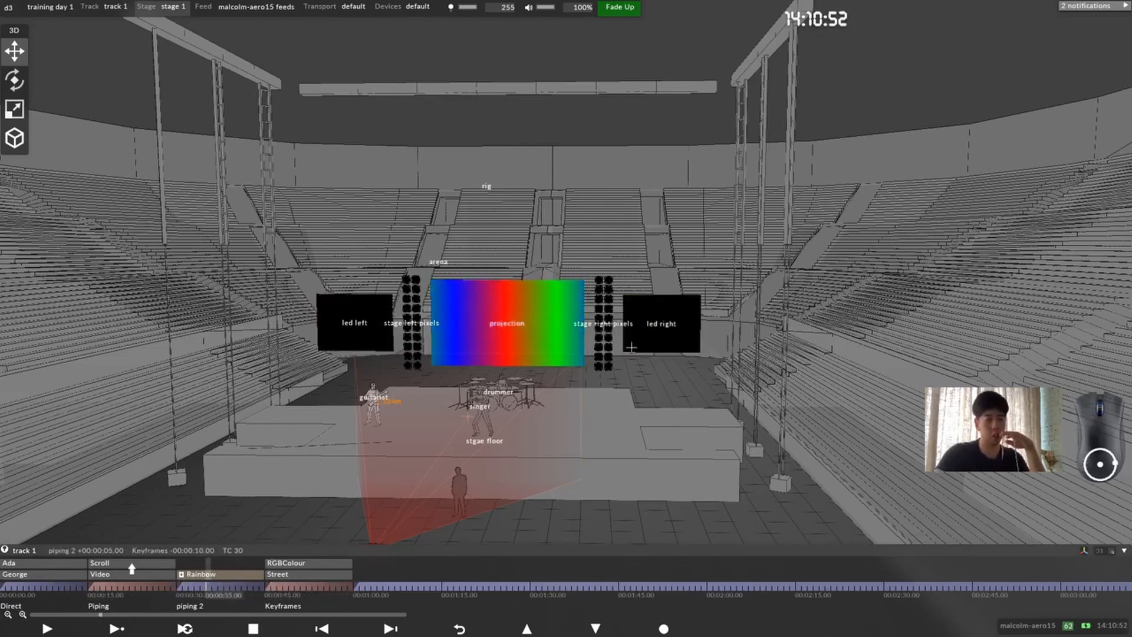
drag(505, 429, 544, 451)
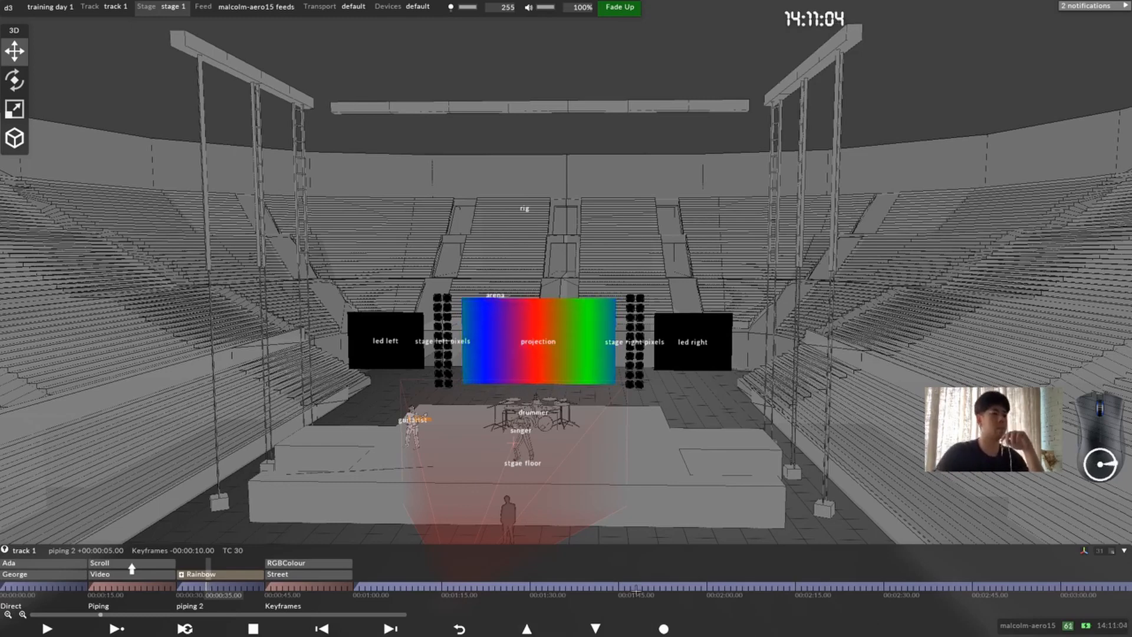
Step: Add a Video layer to the track starting at 00:01:00.00
click(354, 588)
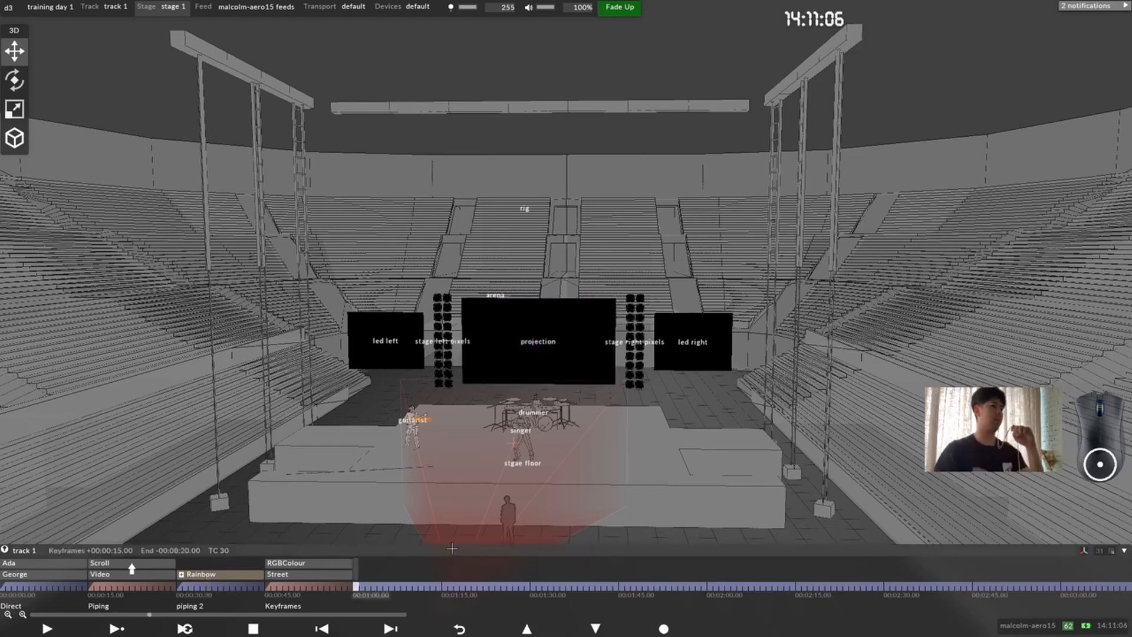
key(ctrl+l)
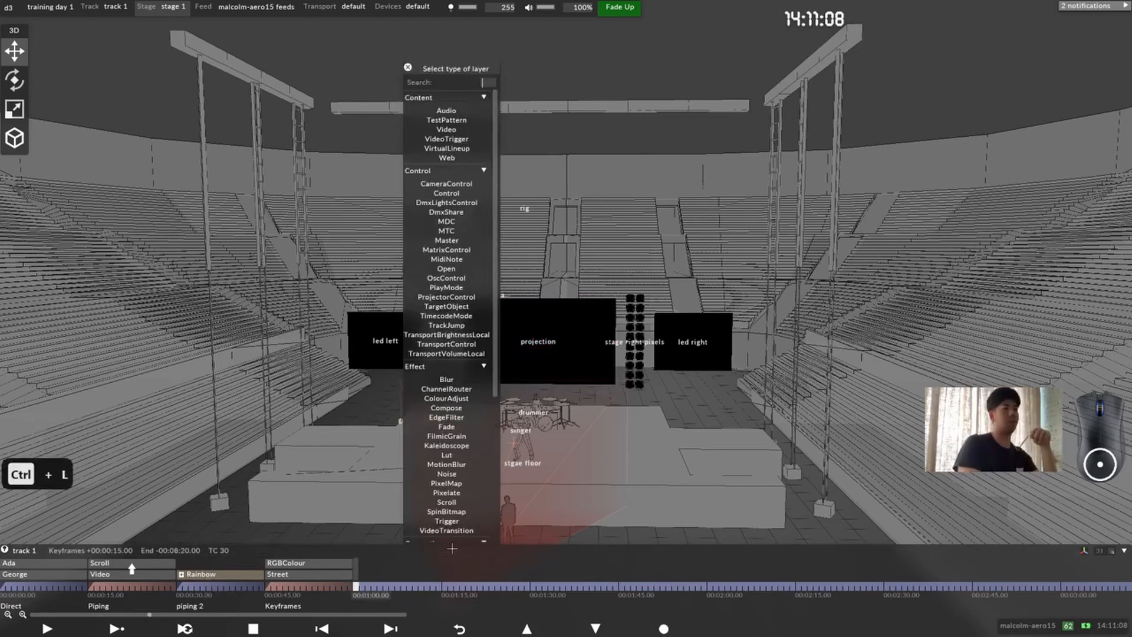
text(vi)
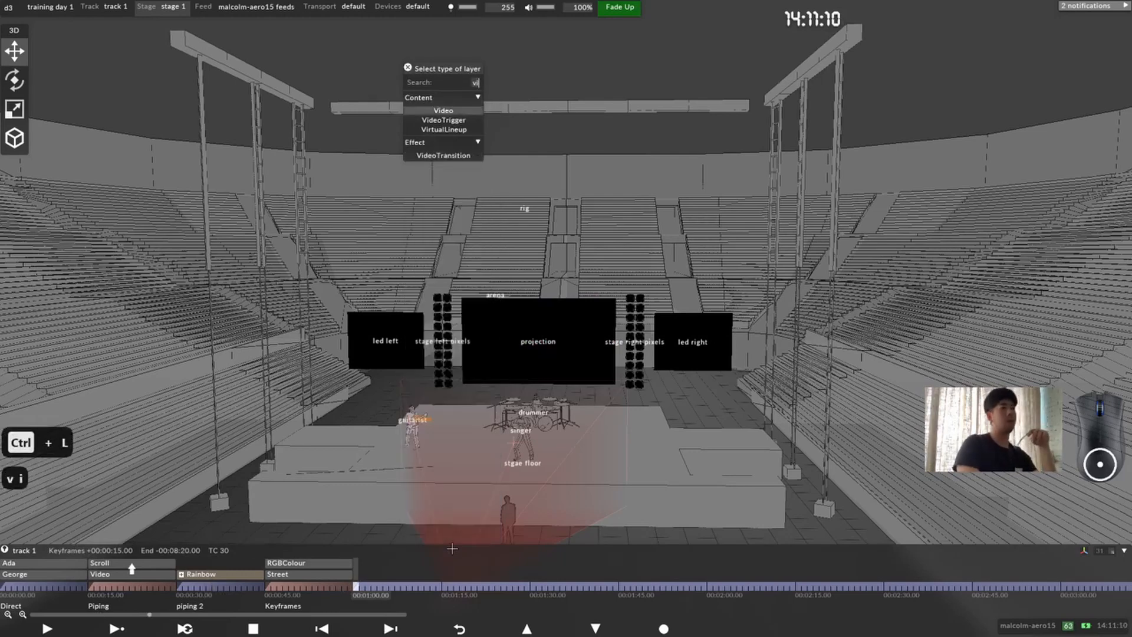
key(Return)
Step: Set the new video layer's mapping to projection (direct)
click(64, 162)
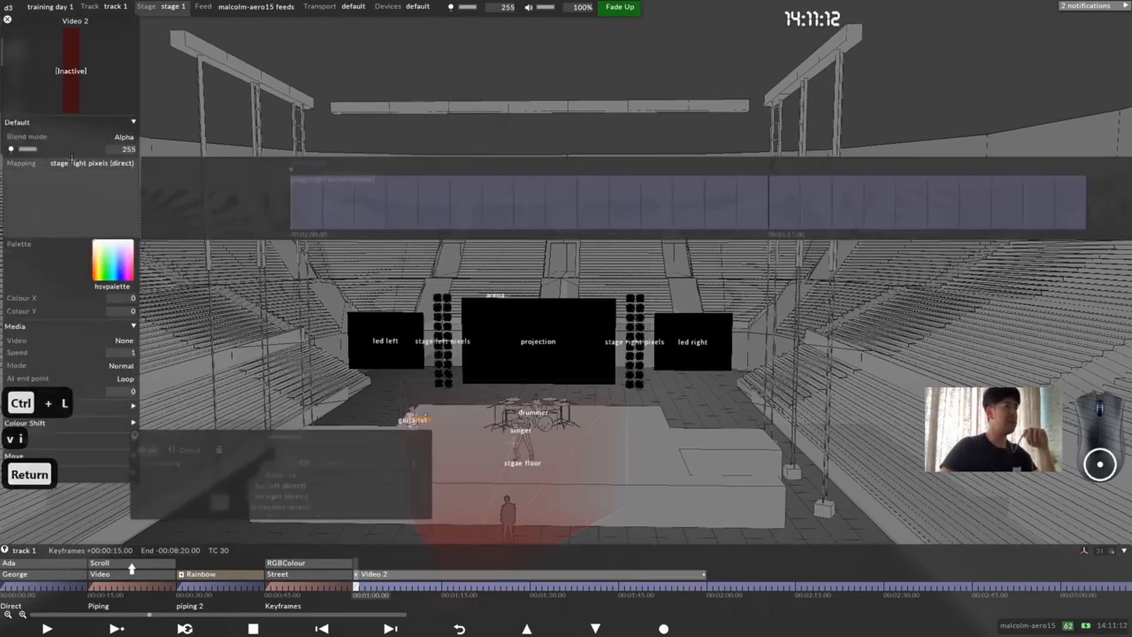
drag(292, 436, 292, 272)
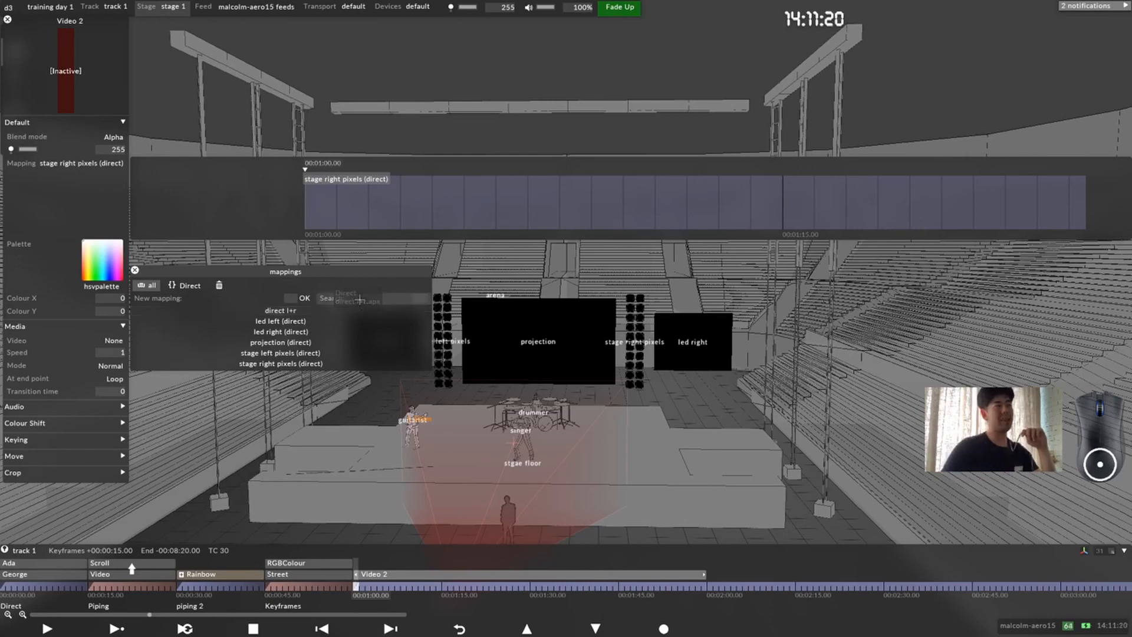
click(342, 343)
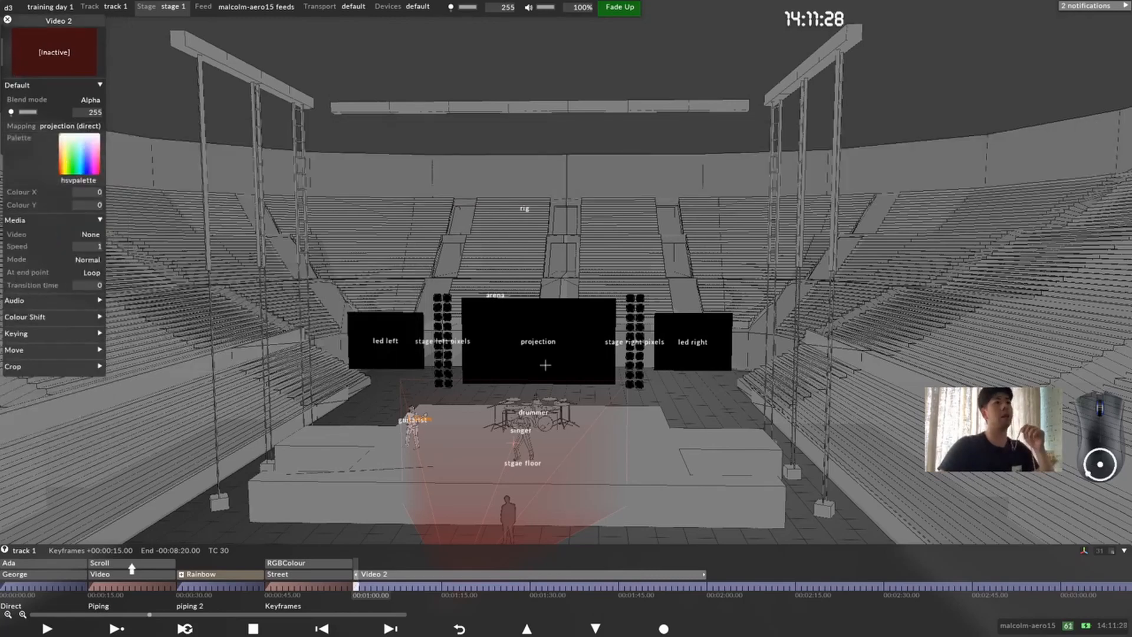
Step: Assign ada.jpg as the video layer's media
scroll(545, 365, up, 3)
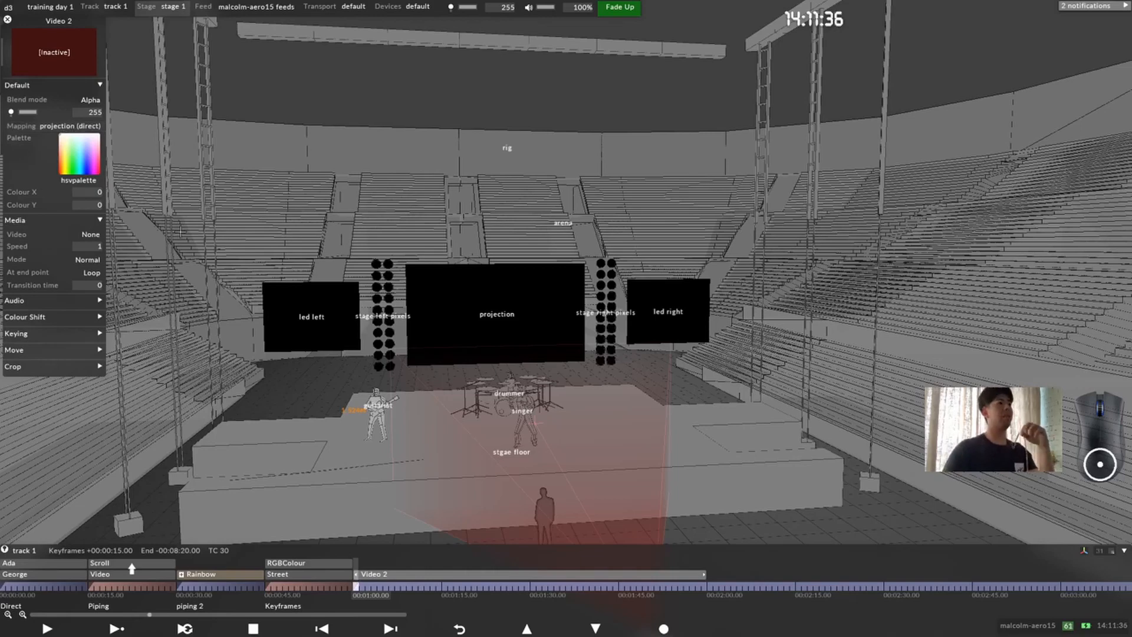
click(83, 234)
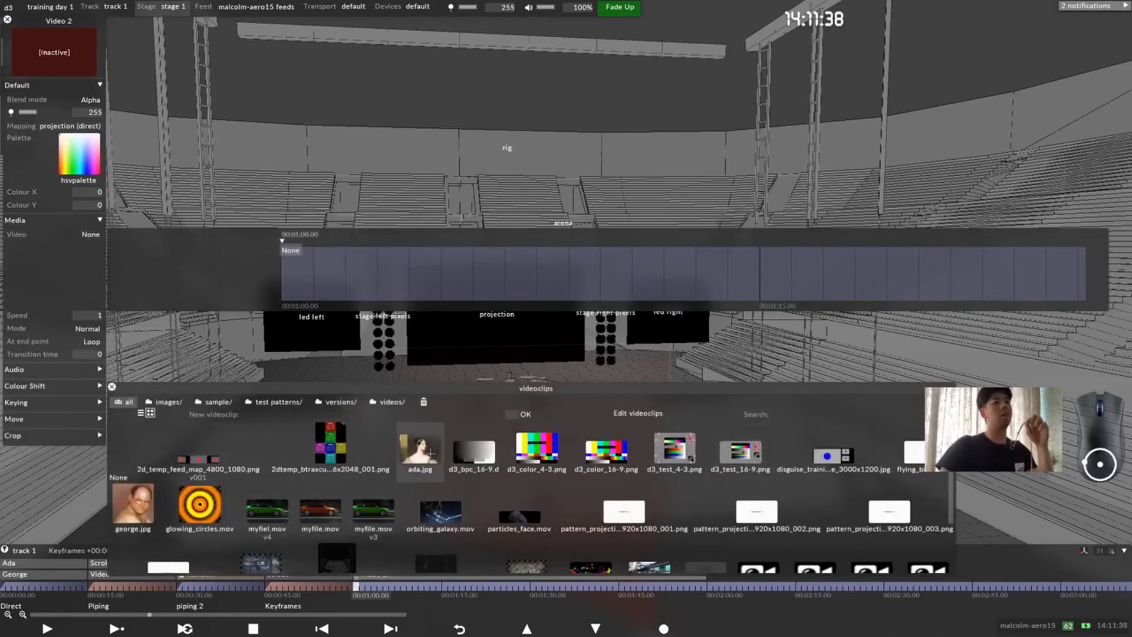
click(431, 453)
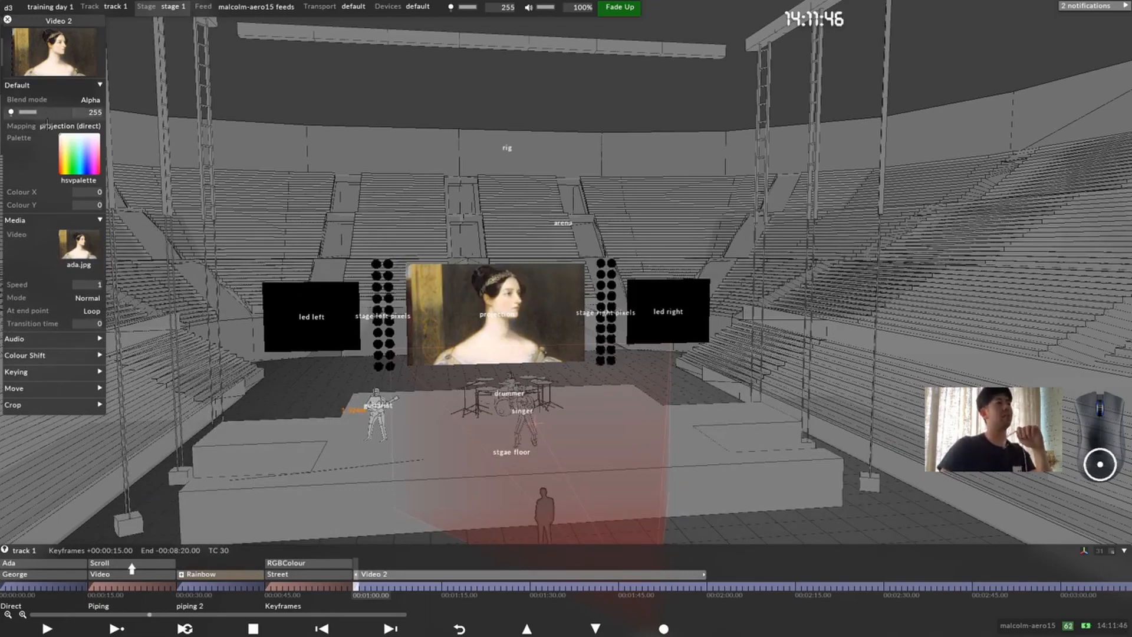
Step: Try mapping the video layer to the LED screens and stage pixels in turn, and restore projection (direct)
click(70, 125)
click(288, 322)
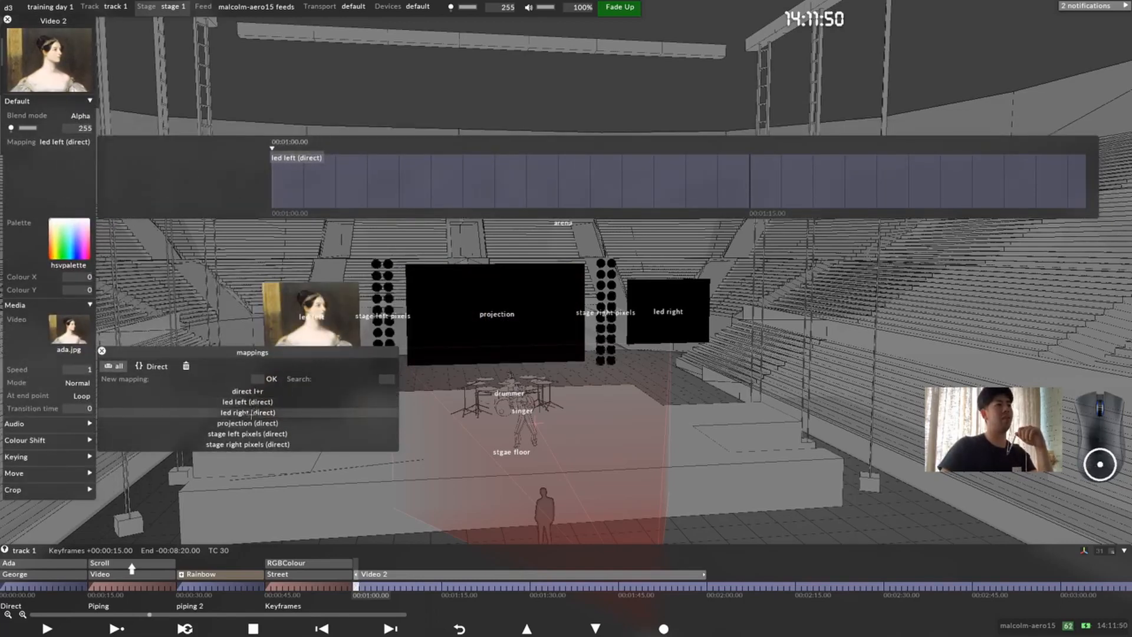
click(249, 413)
click(268, 444)
click(270, 434)
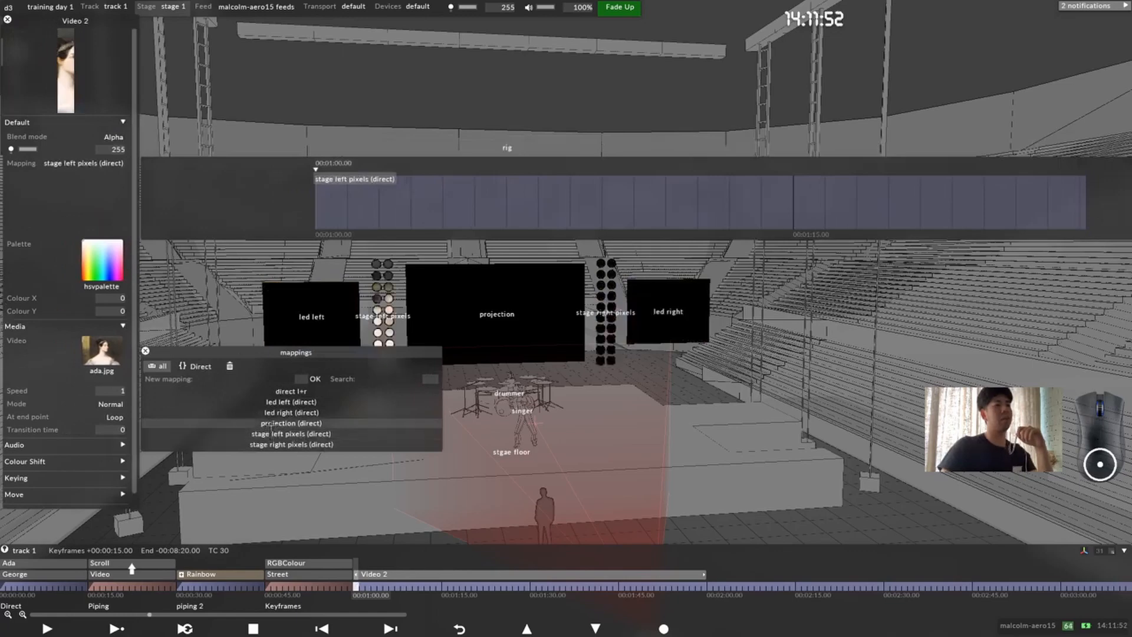
click(271, 422)
click(270, 412)
click(270, 402)
click(270, 413)
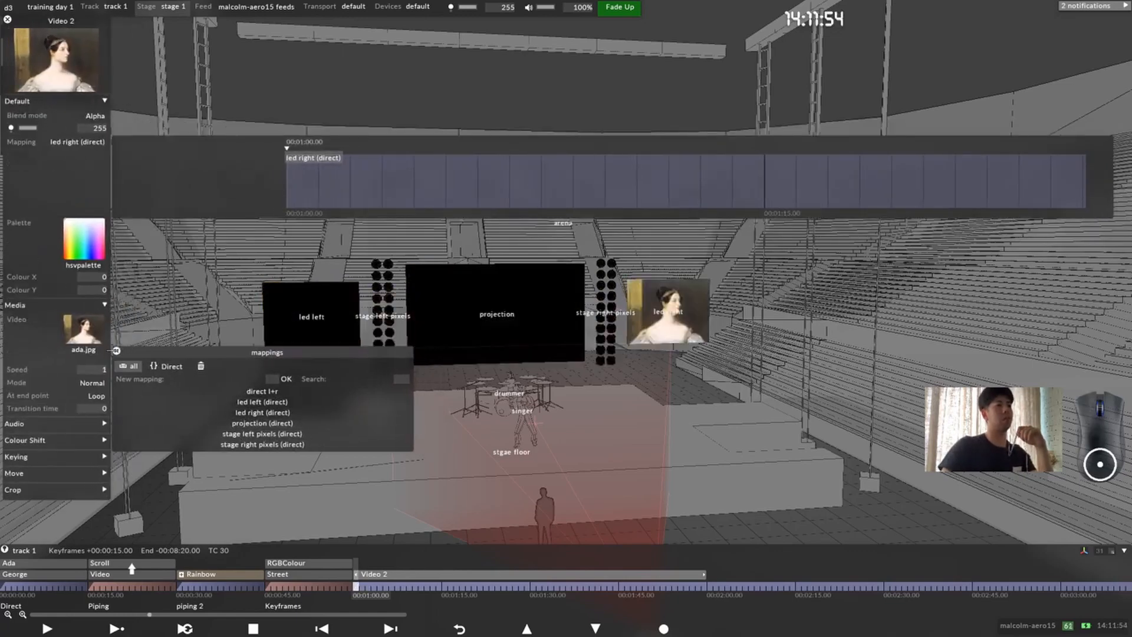
click(261, 423)
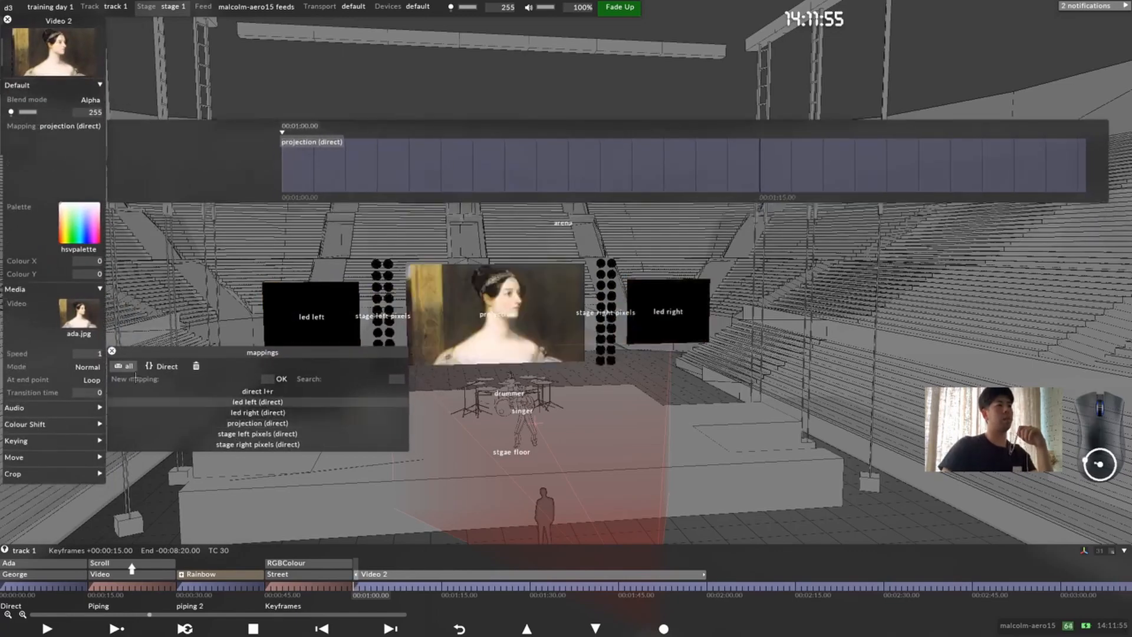
click(112, 351)
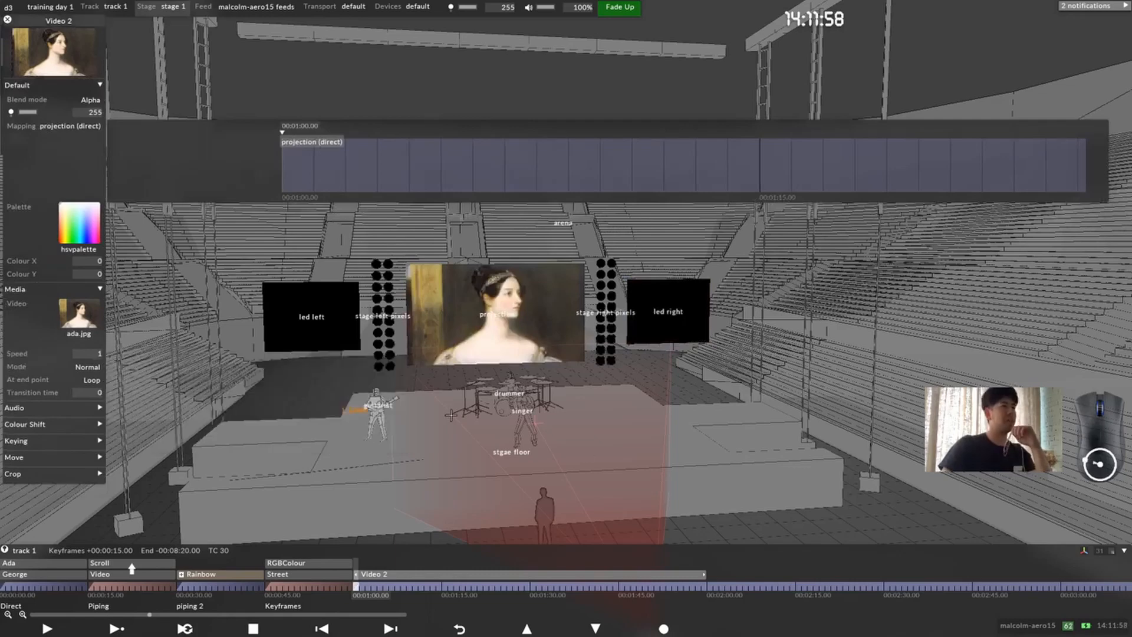
Step: Shorten the Video 2 layer to end at 00:01:15.00 and create a Direct mapping named "all direct" for it
drag(703, 574, 354, 583)
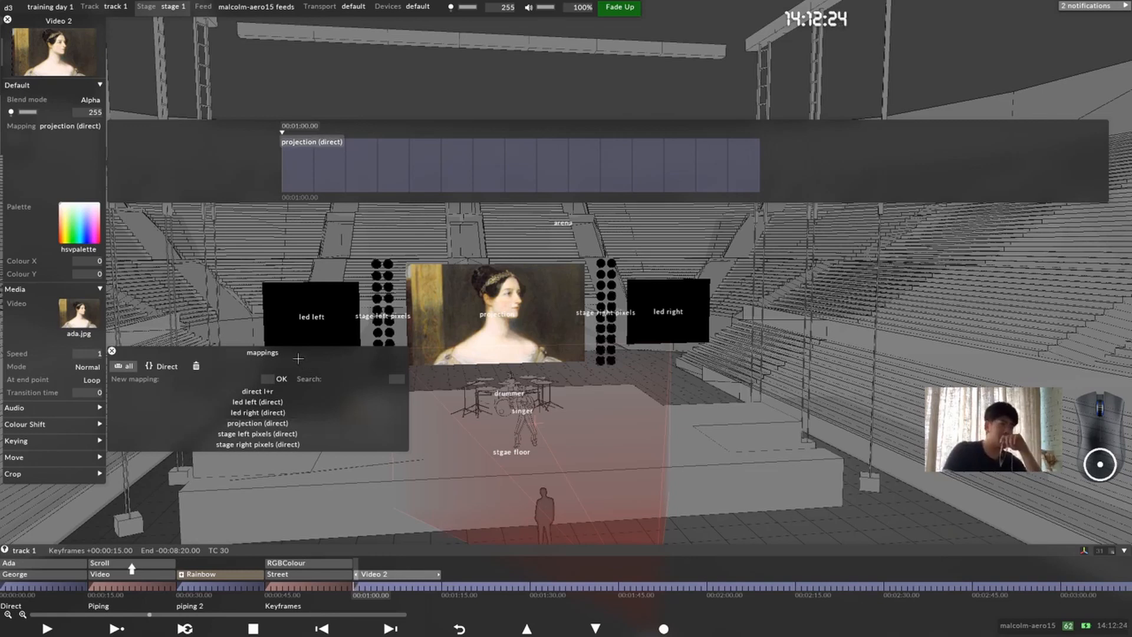
drag(291, 356, 289, 351)
click(284, 374)
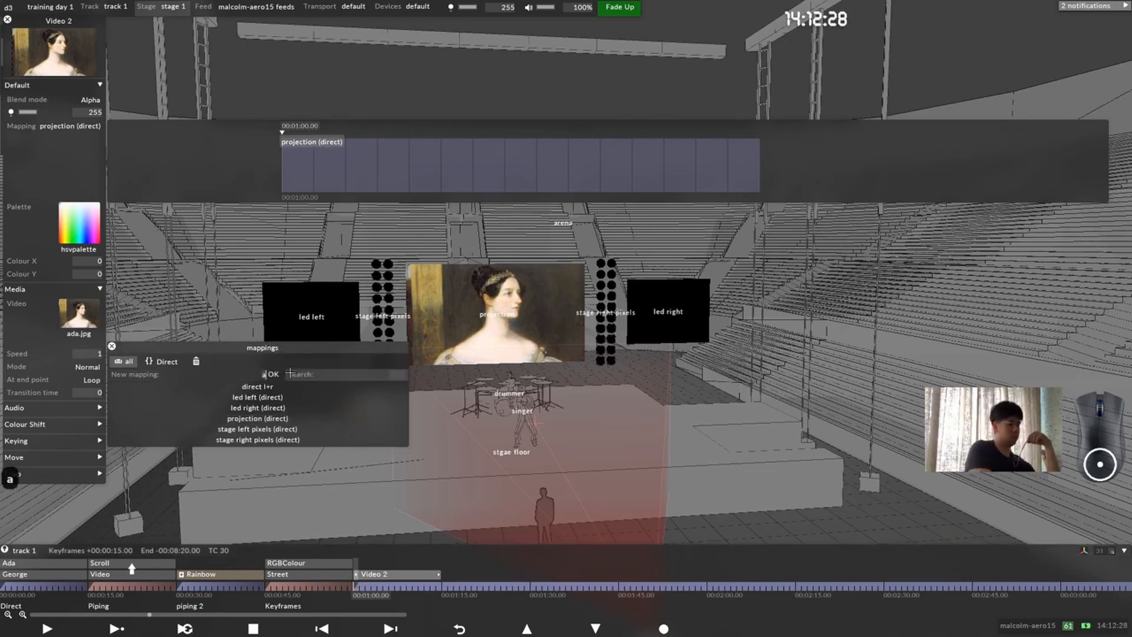
text(all direct)
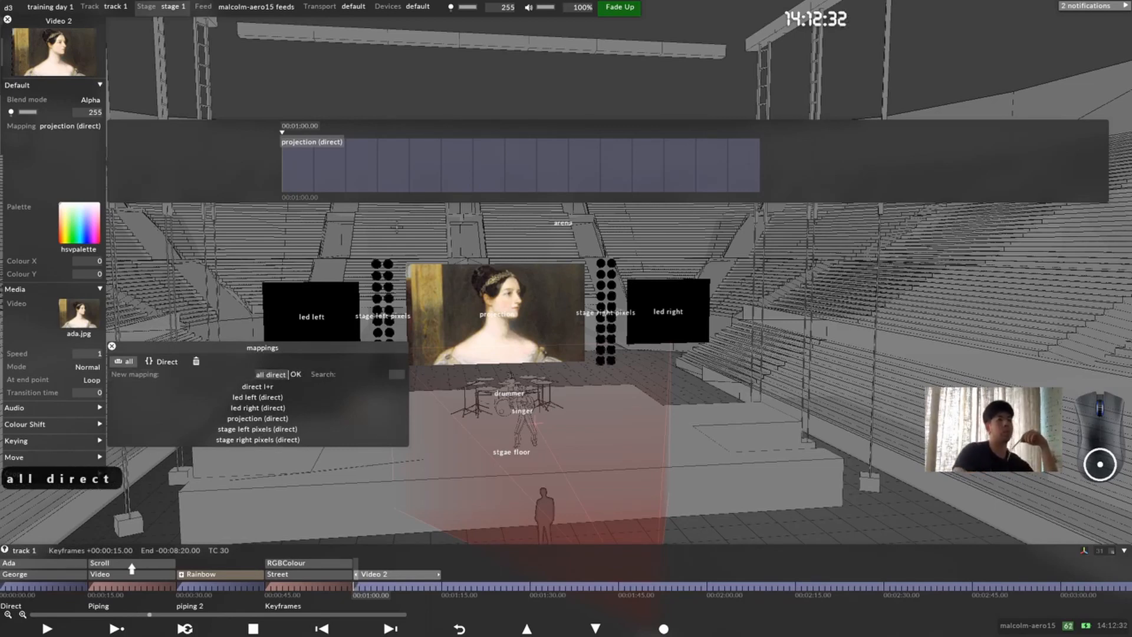
key(BackSpace)
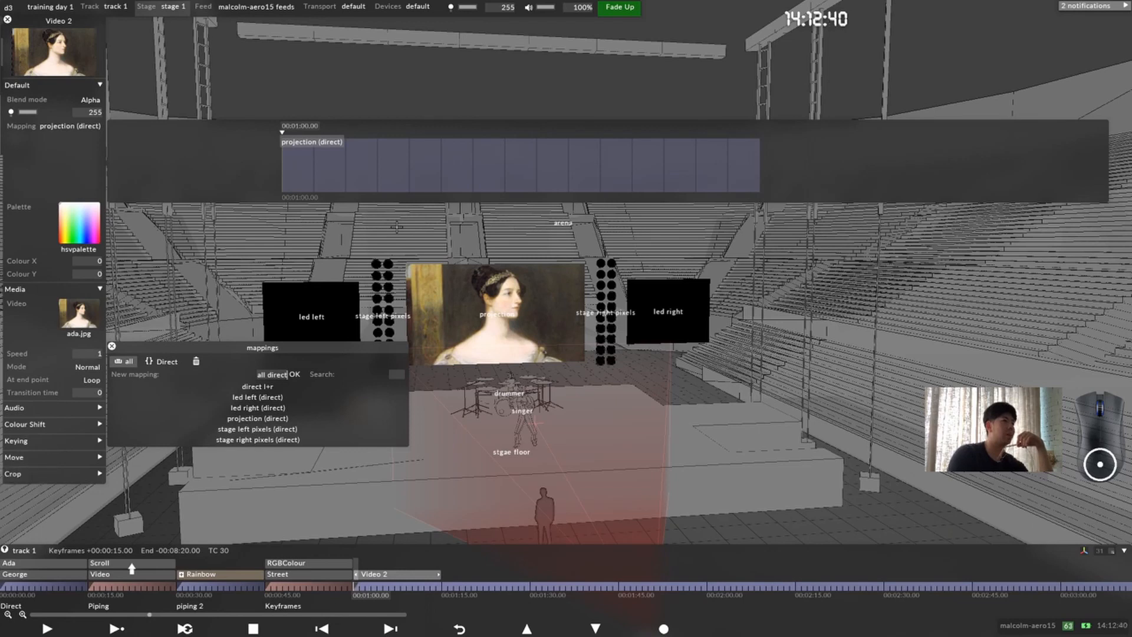
key(Return)
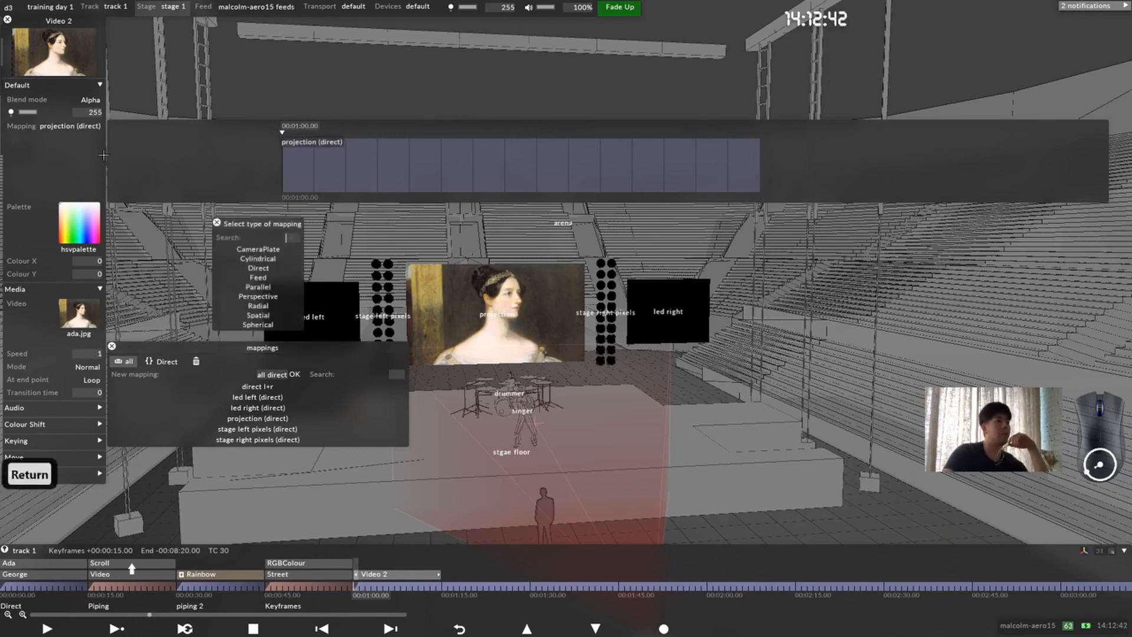
click(258, 267)
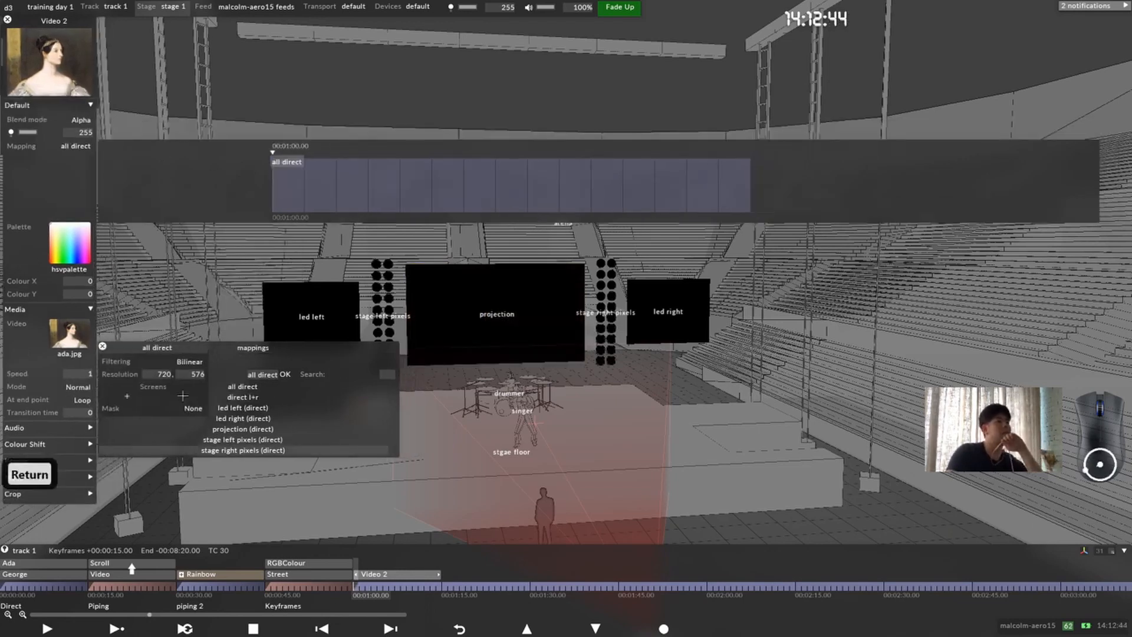
Step: Add projection, led left and led right as screens of the all direct mapping, and move its editor clear of the mappings list
click(126, 396)
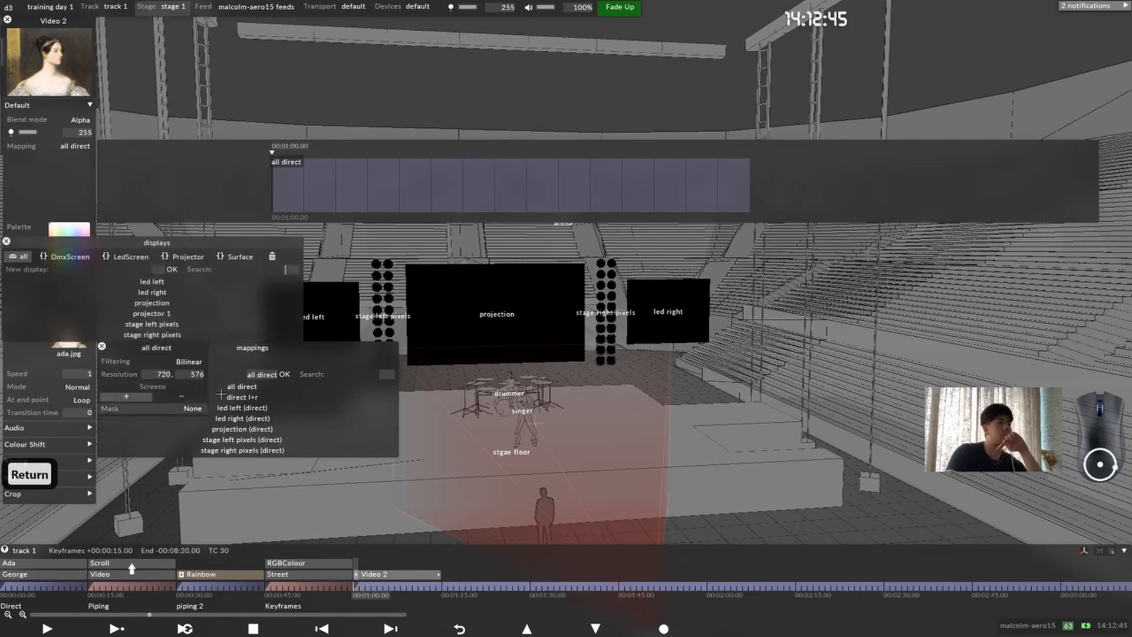
click(196, 302)
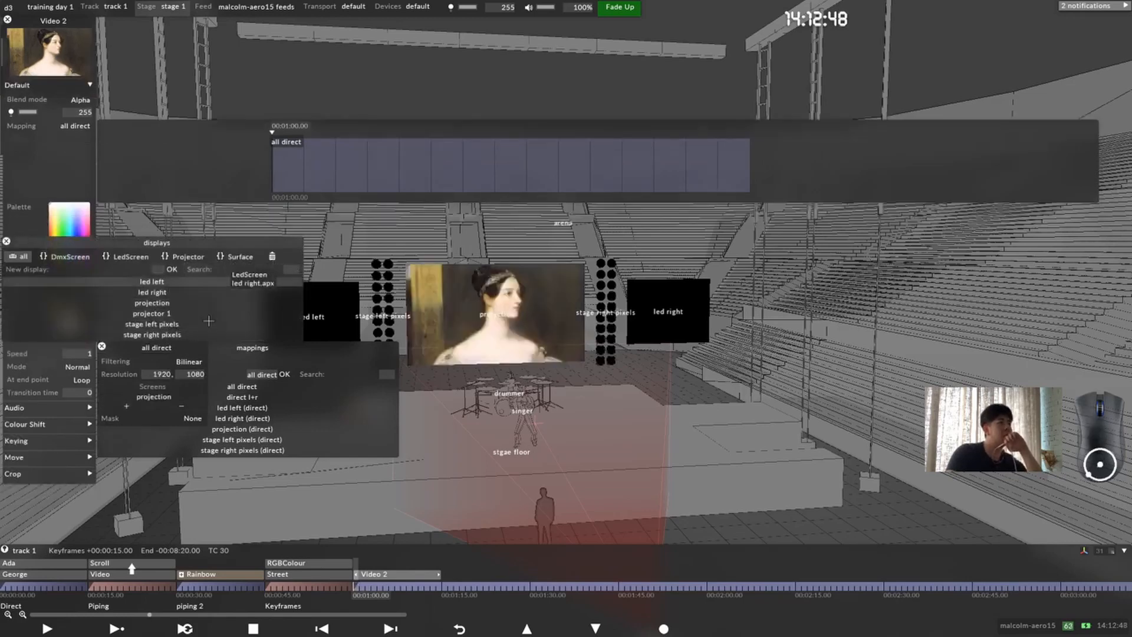
click(177, 281)
click(176, 291)
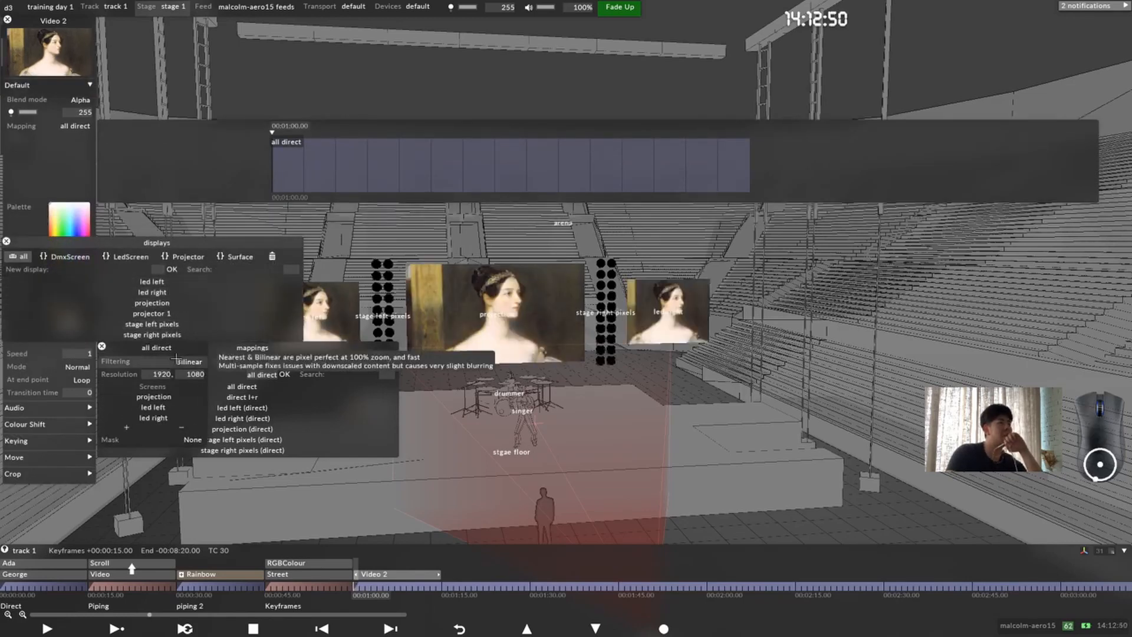
drag(171, 348, 351, 251)
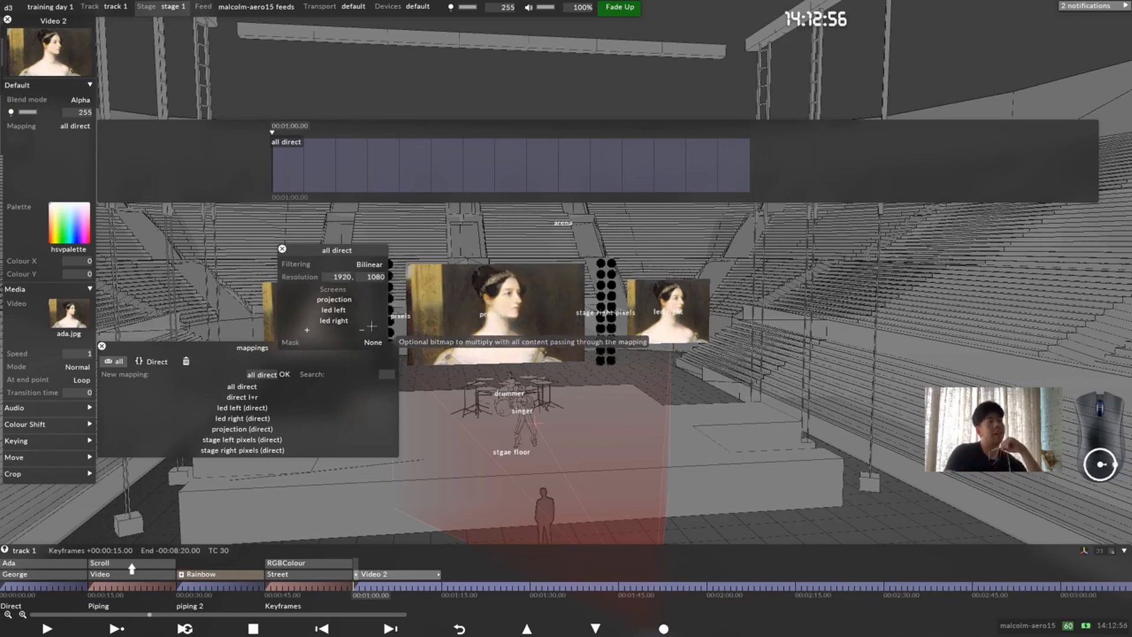
drag(325, 251, 188, 222)
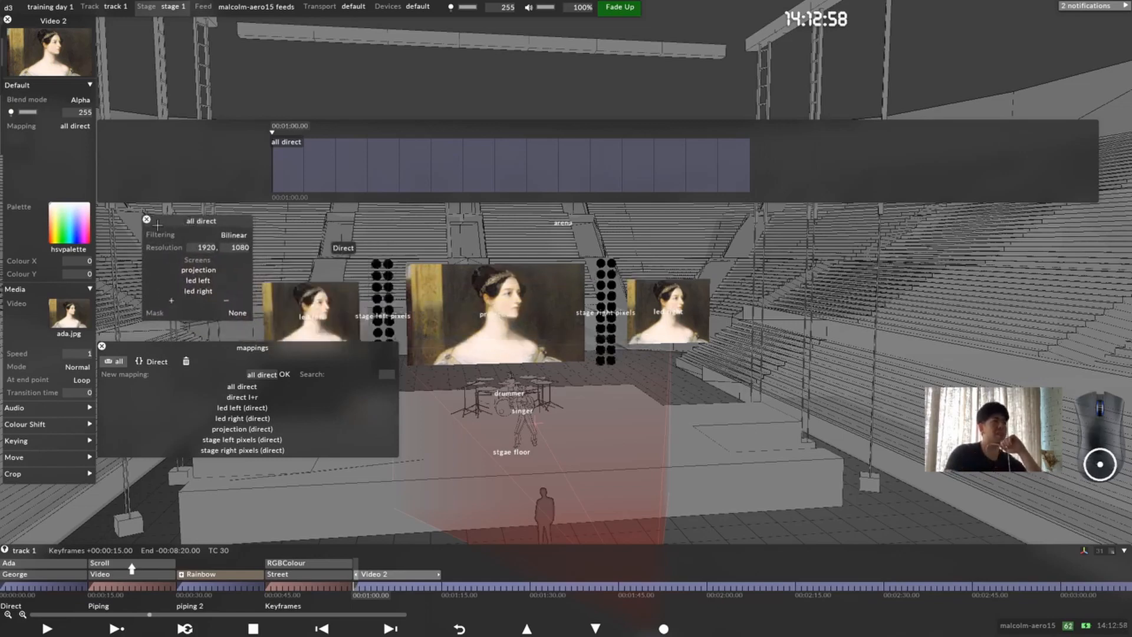
Step: Try removing all three screens from the all direct mapping, and add projection, led left and led right back
click(229, 302)
click(231, 291)
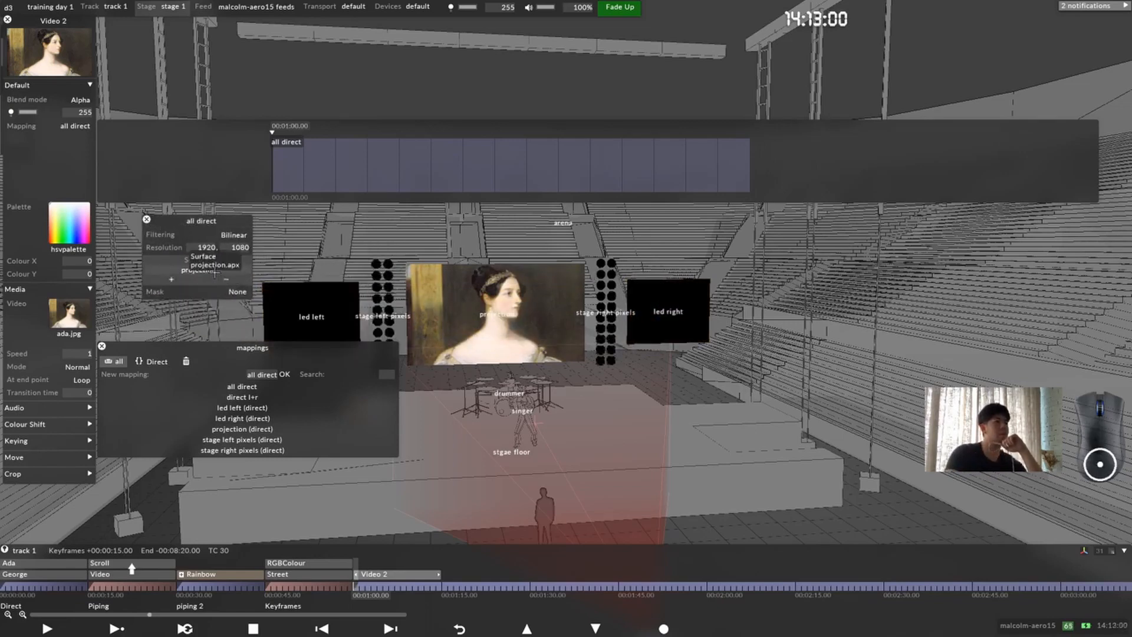
click(227, 280)
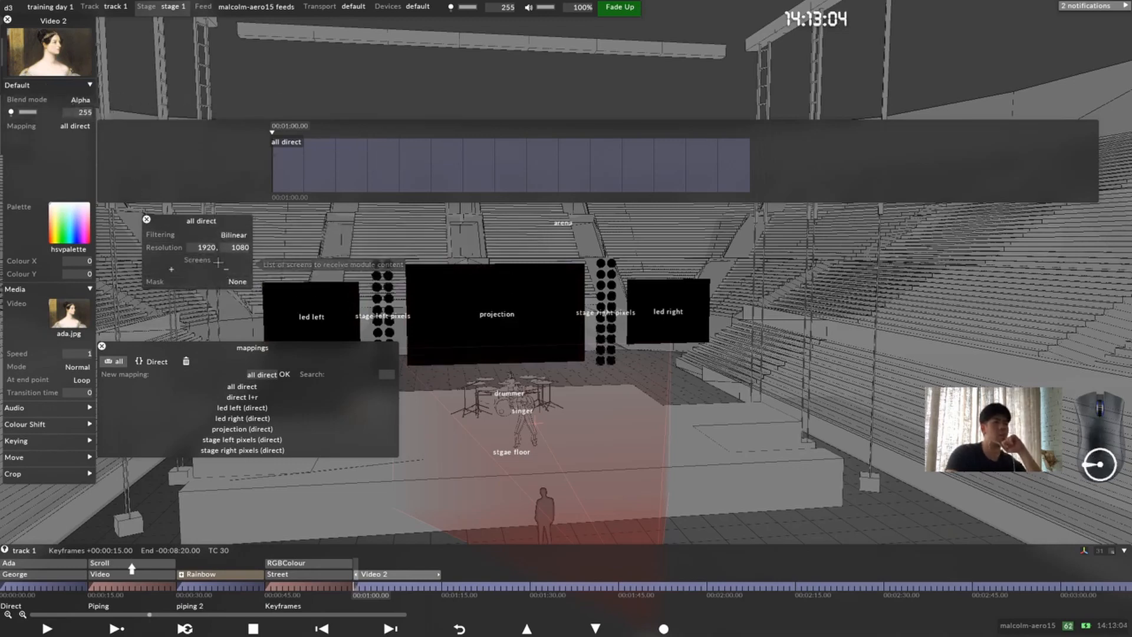
click(171, 269)
click(217, 352)
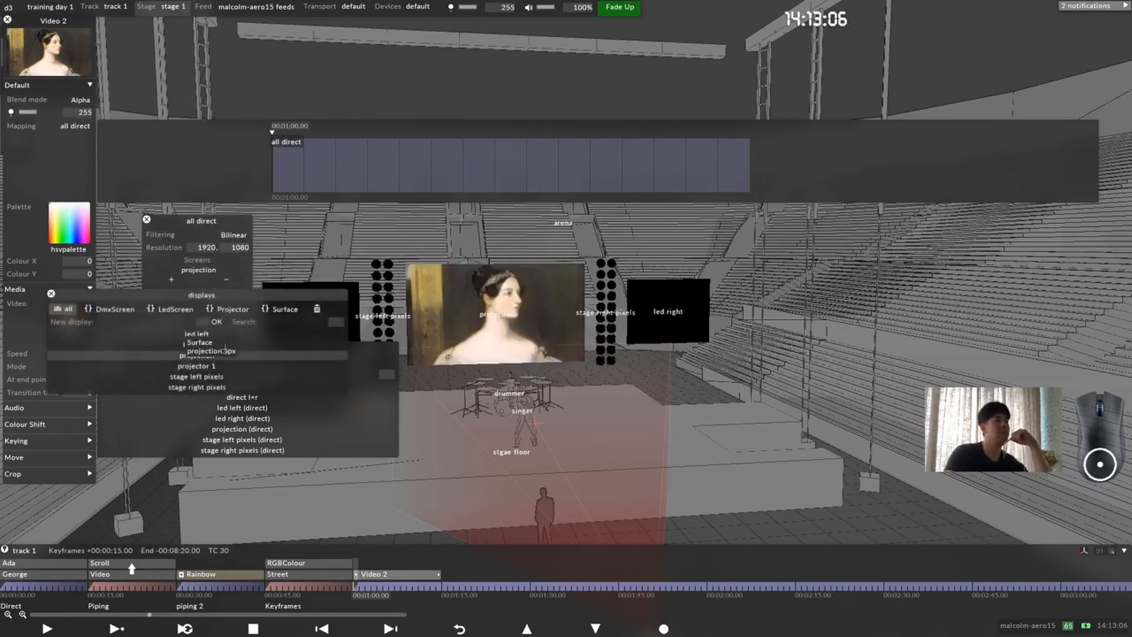
click(199, 333)
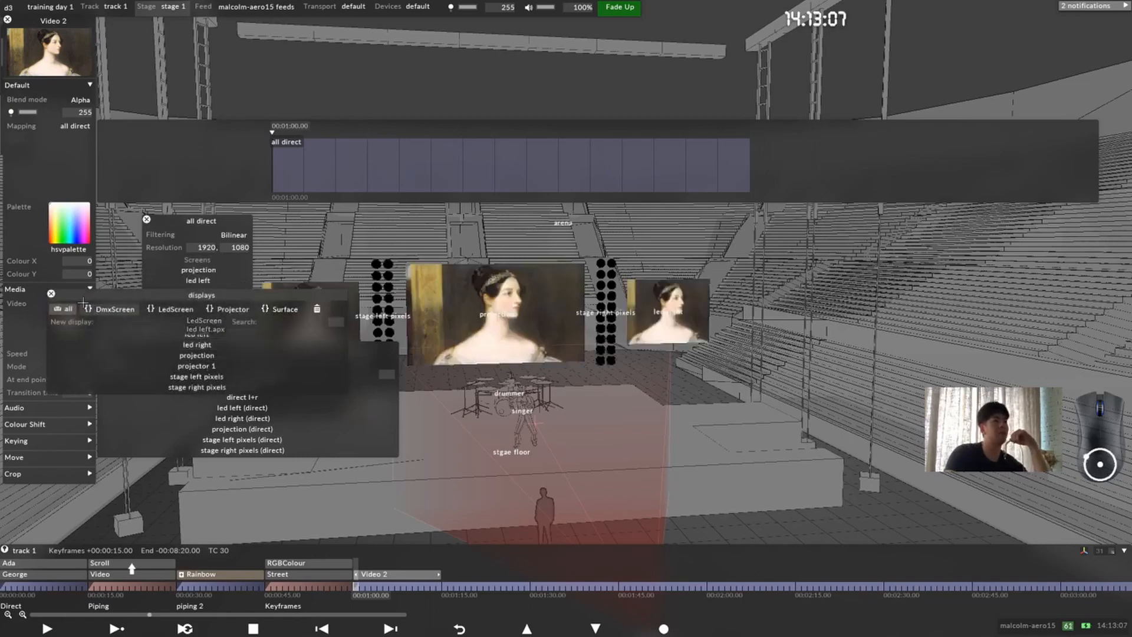
Step: Close the displays list, the all direct editor, the mappings list and the mapping field's keyframe timeline
click(51, 293)
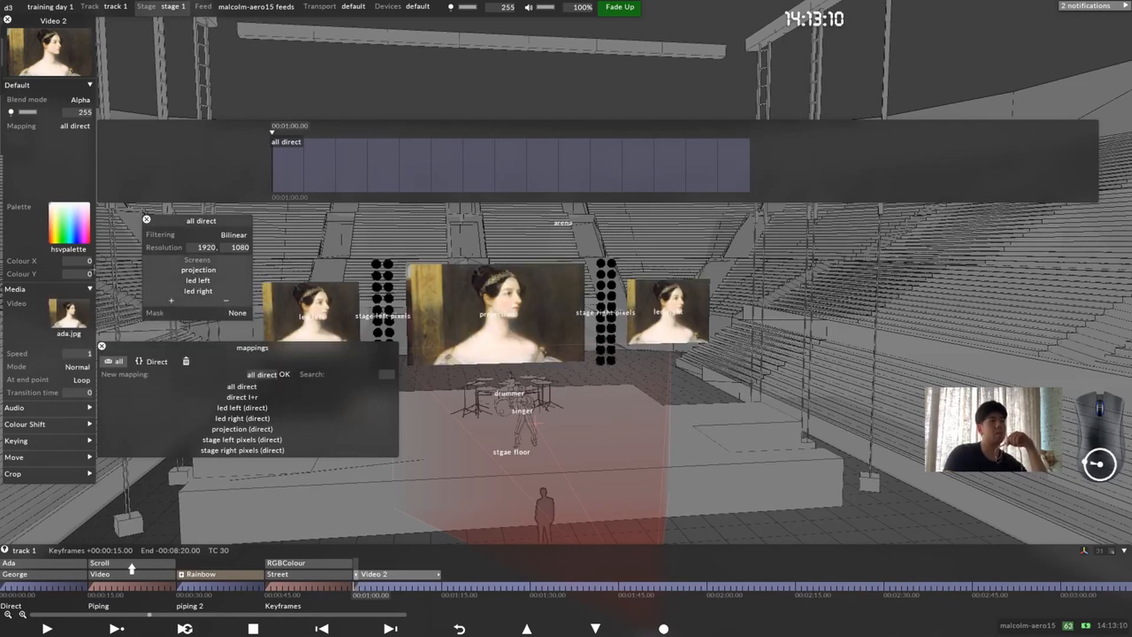
click(147, 219)
click(101, 345)
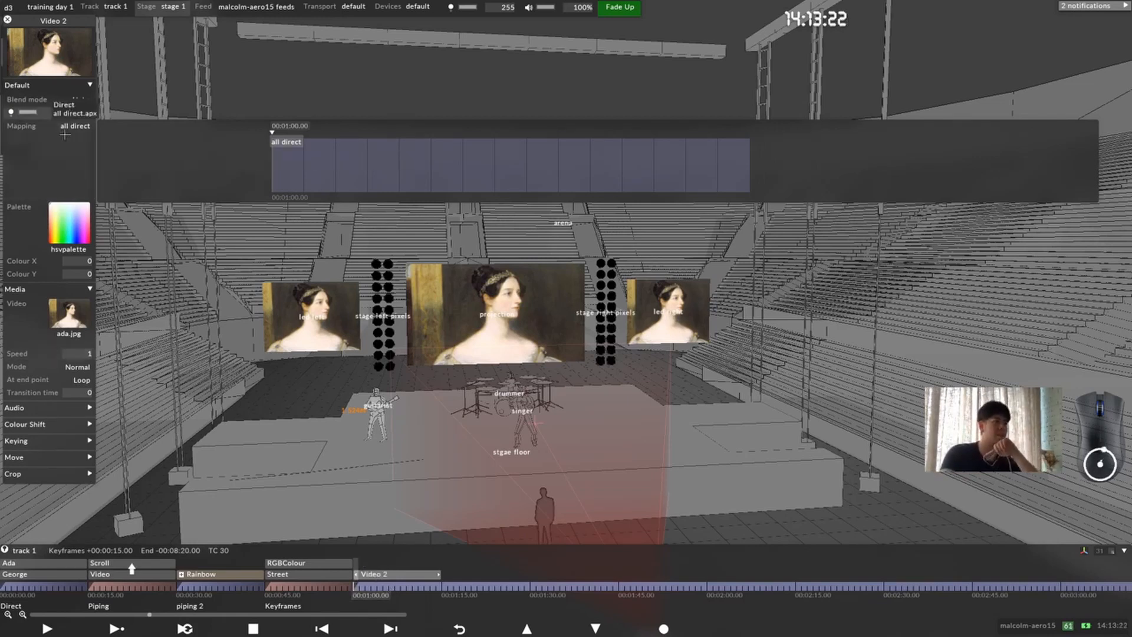
click(31, 165)
Step: Try tinting the Video 2 layer blue and green from the hsvpalette, and reset Colour X and Colour Y to 0
click(69, 153)
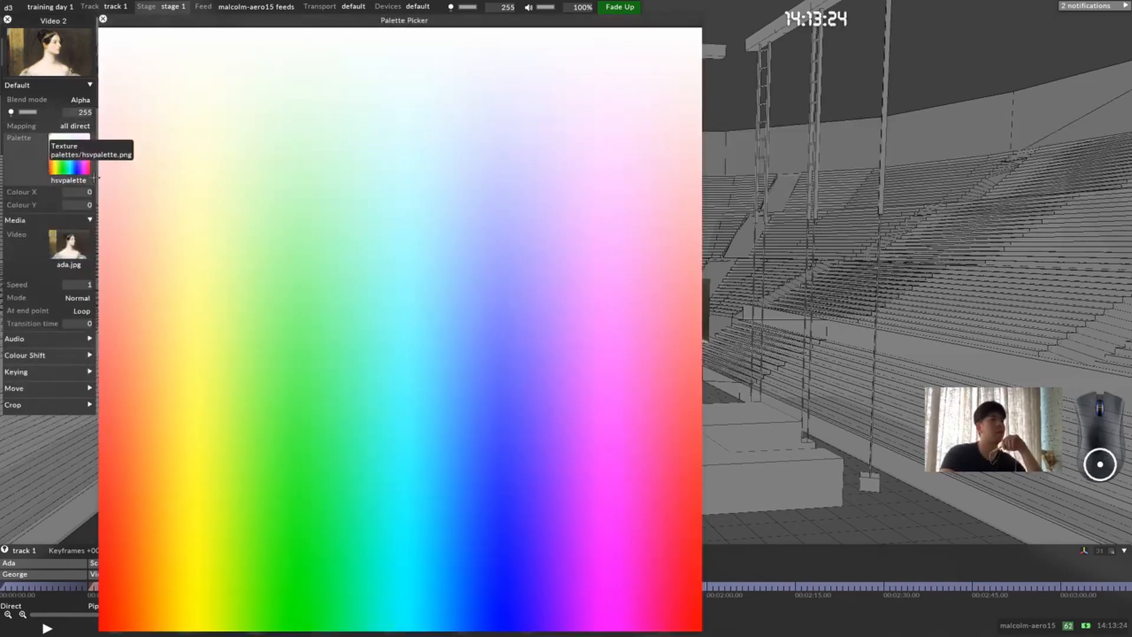
drag(552, 351, 452, 319)
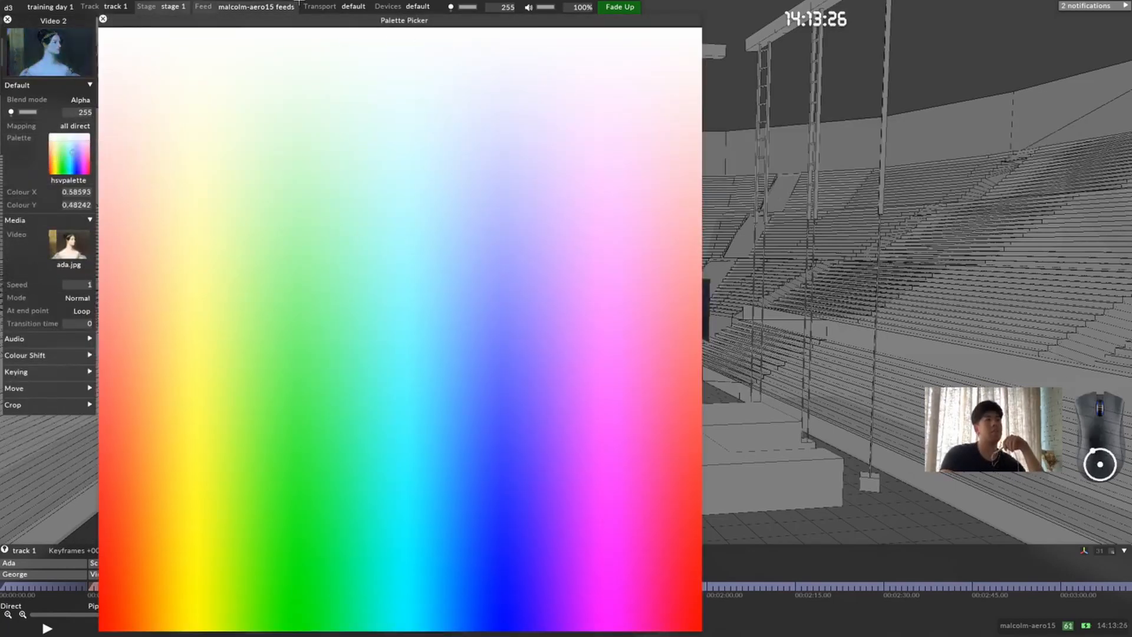
drag(292, 21, 834, 21)
drag(929, 318, 836, 405)
click(645, 18)
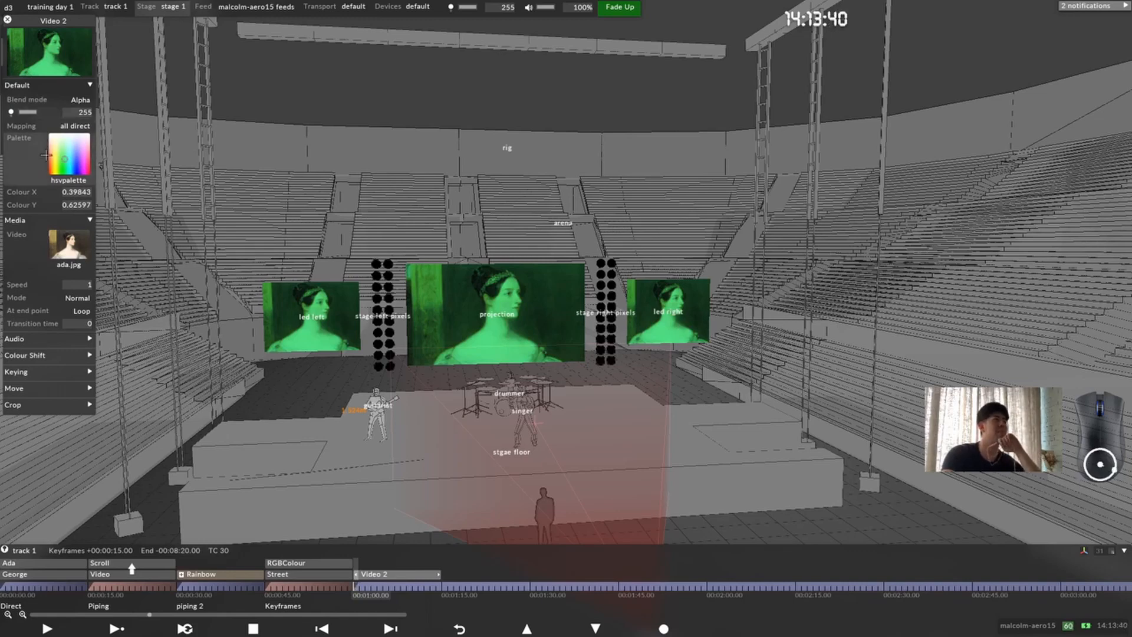
click(77, 147)
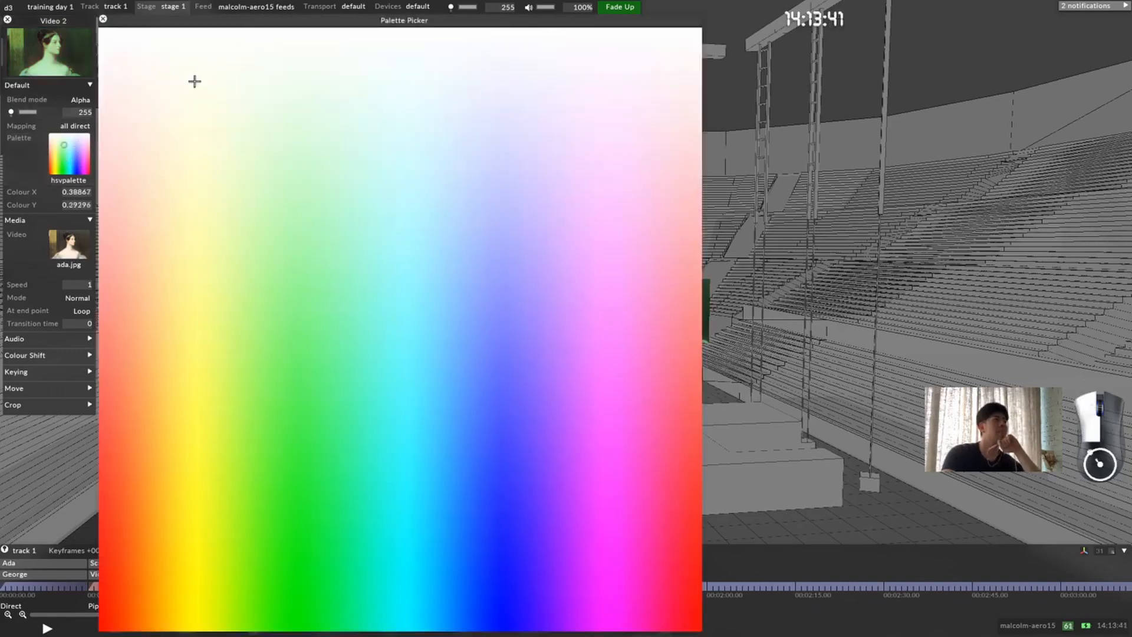
click(106, 16)
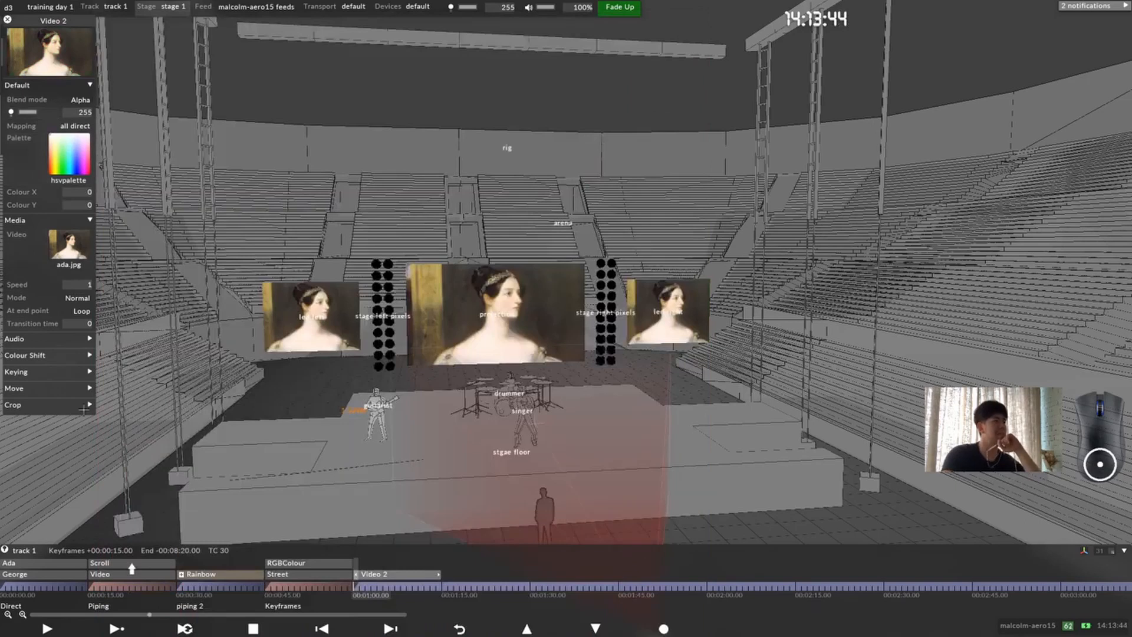
Step: Try cropping the Video 2 layer by 0.25 on the left, reset the crop to 0 and close the layer editor
click(55, 398)
drag(85, 419, 269, 334)
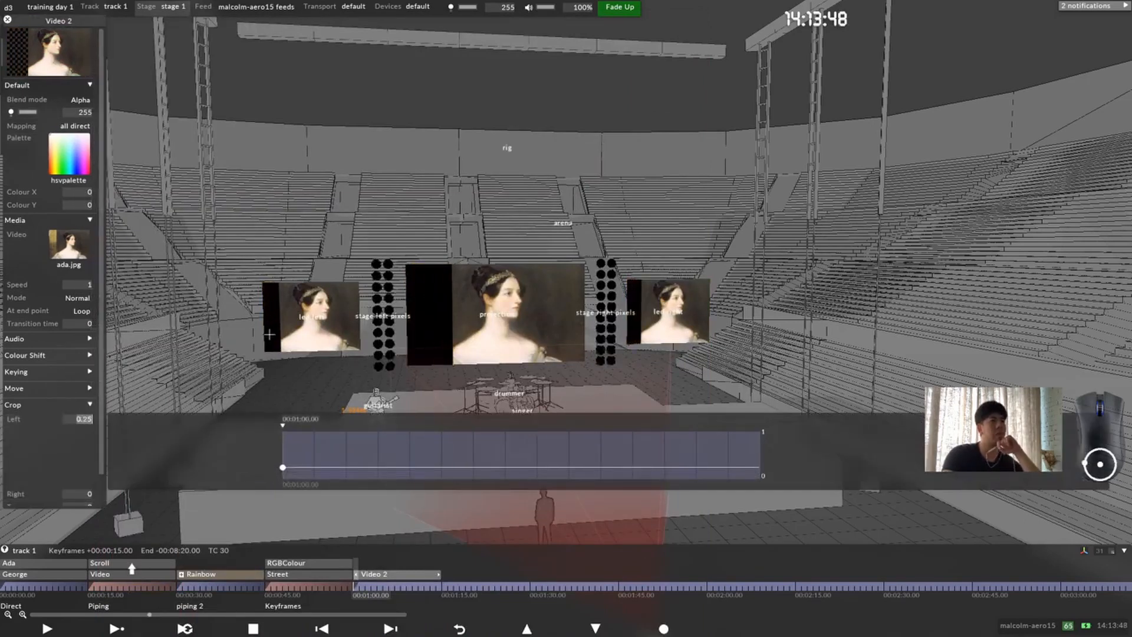
drag(251, 283, 257, 380)
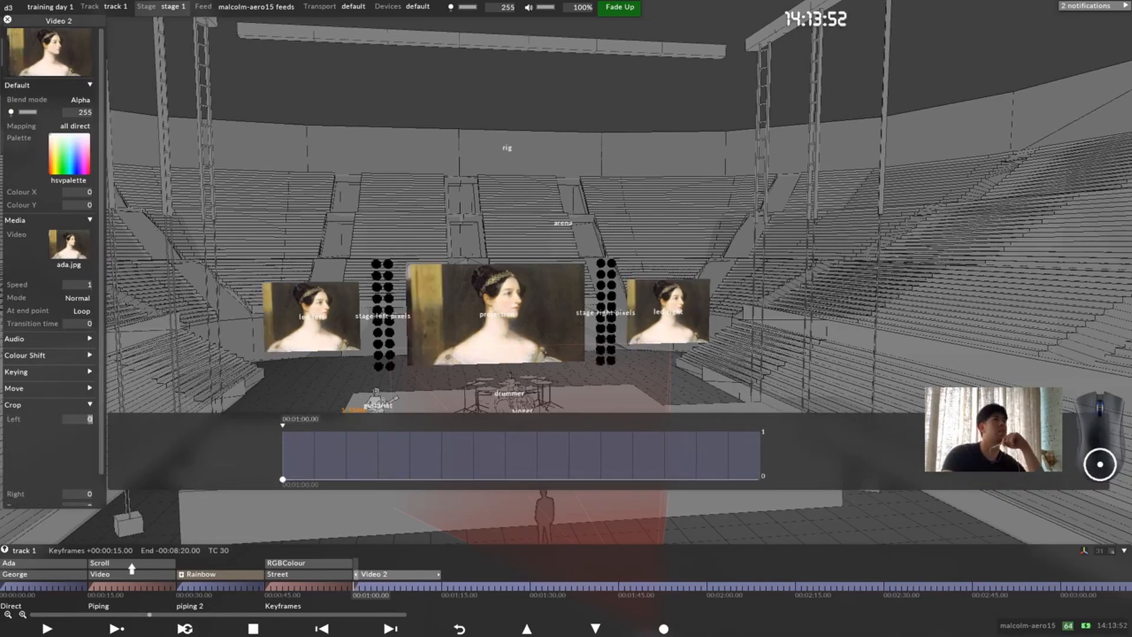
click(7, 19)
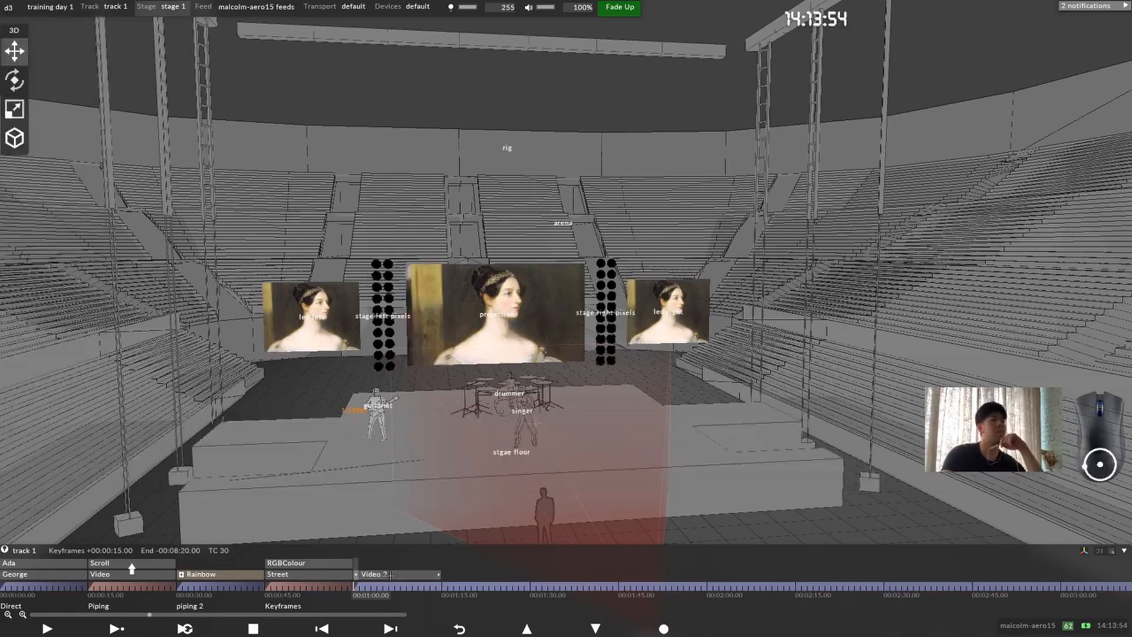
Step: Add the note "Direct Mappoing" to the track at 00:01:00.00
right_click(362, 596)
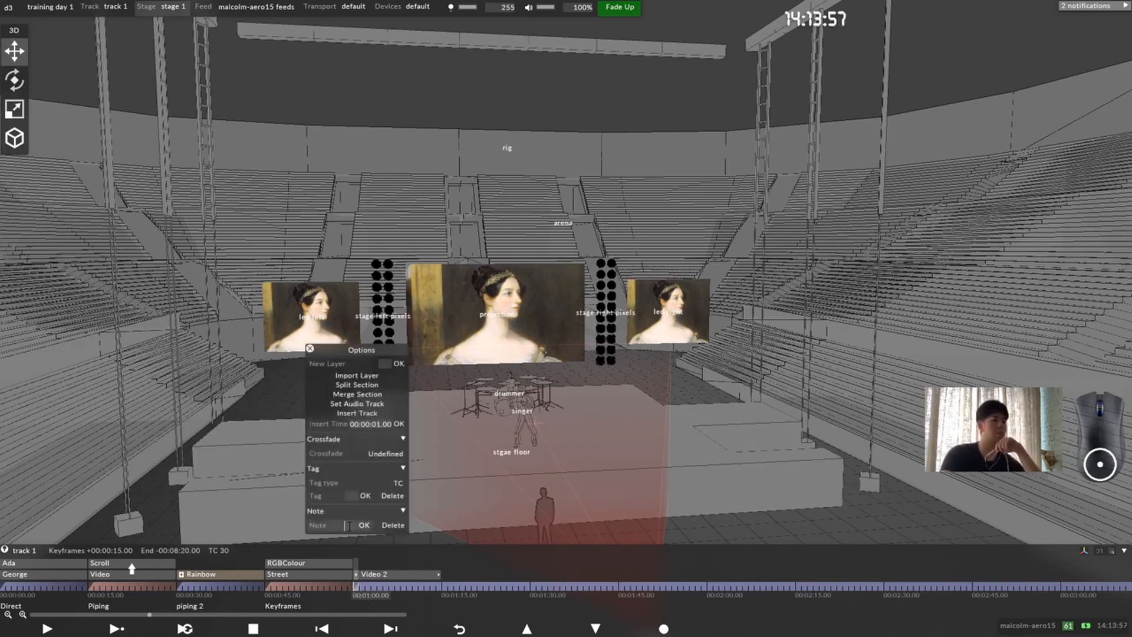
text(di)
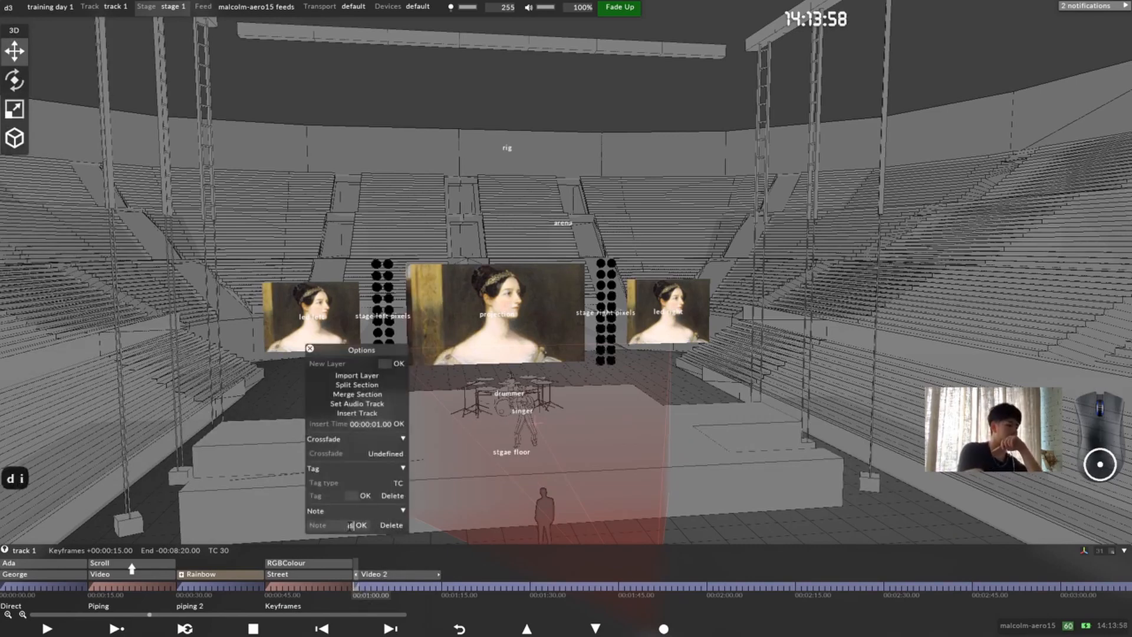
key(BackSpace)
key(BackSpace)
text(Diret)
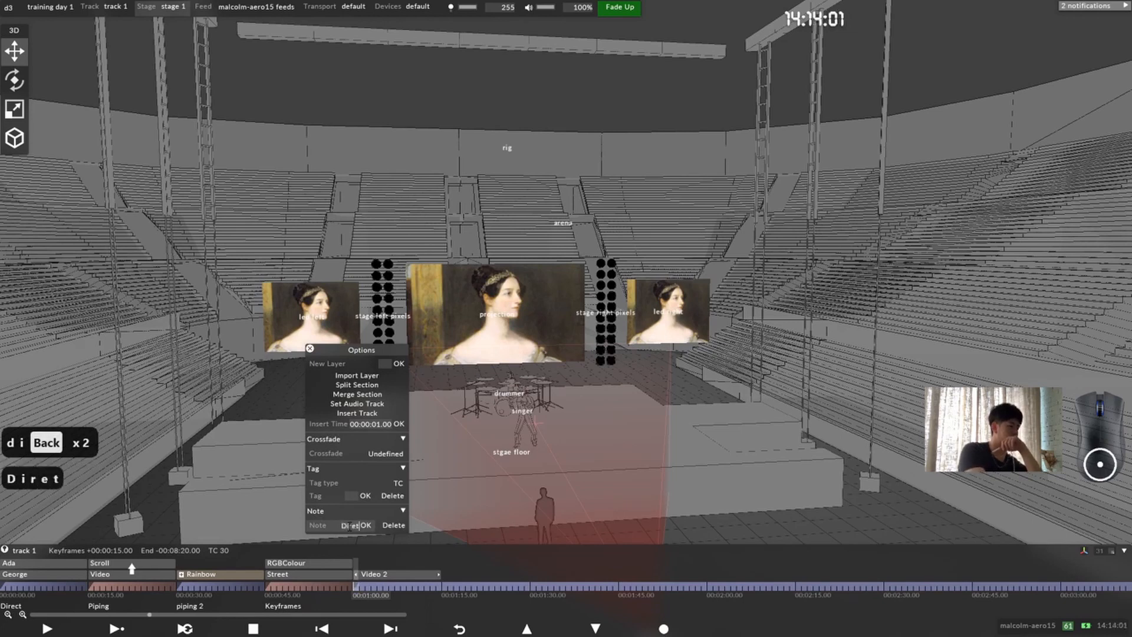
key(BackSpace)
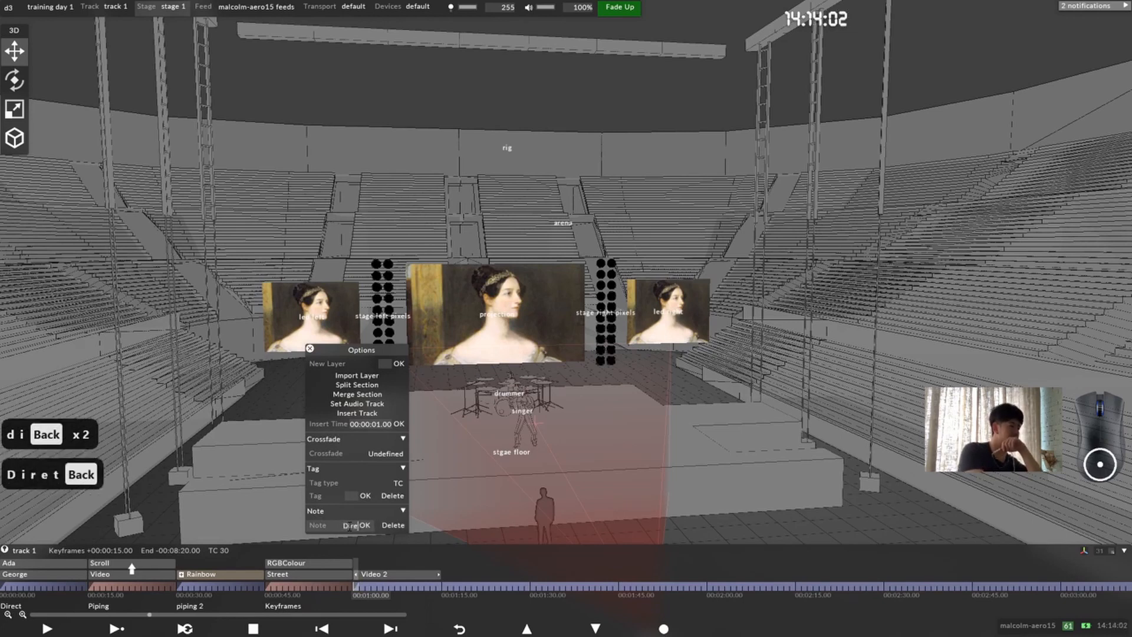
text(ct)
text( Mapping)
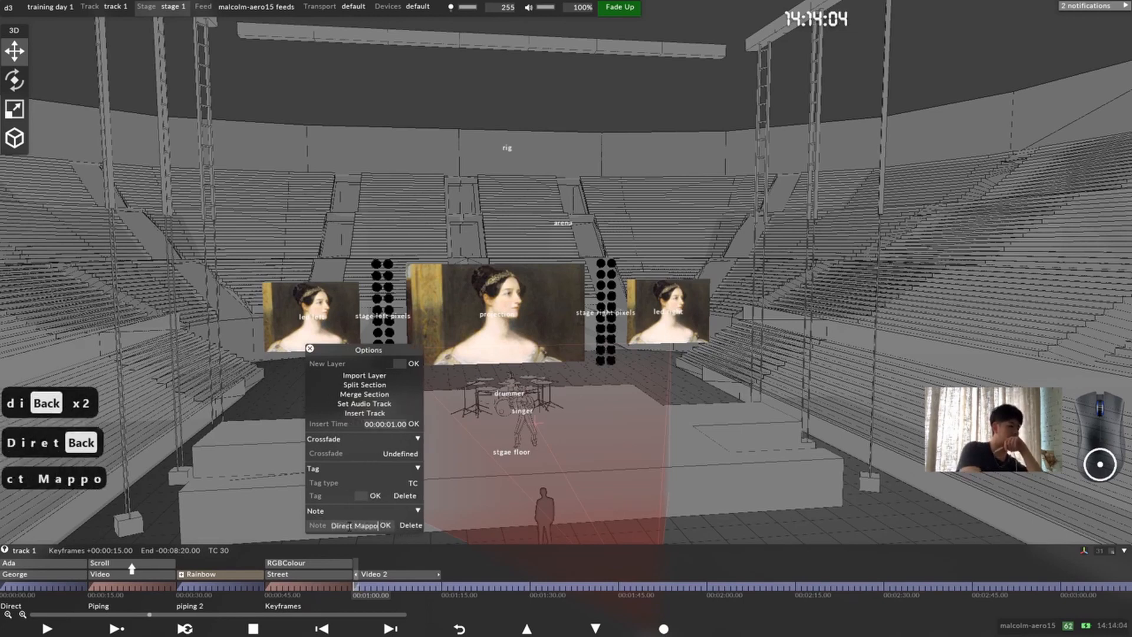
key(Return)
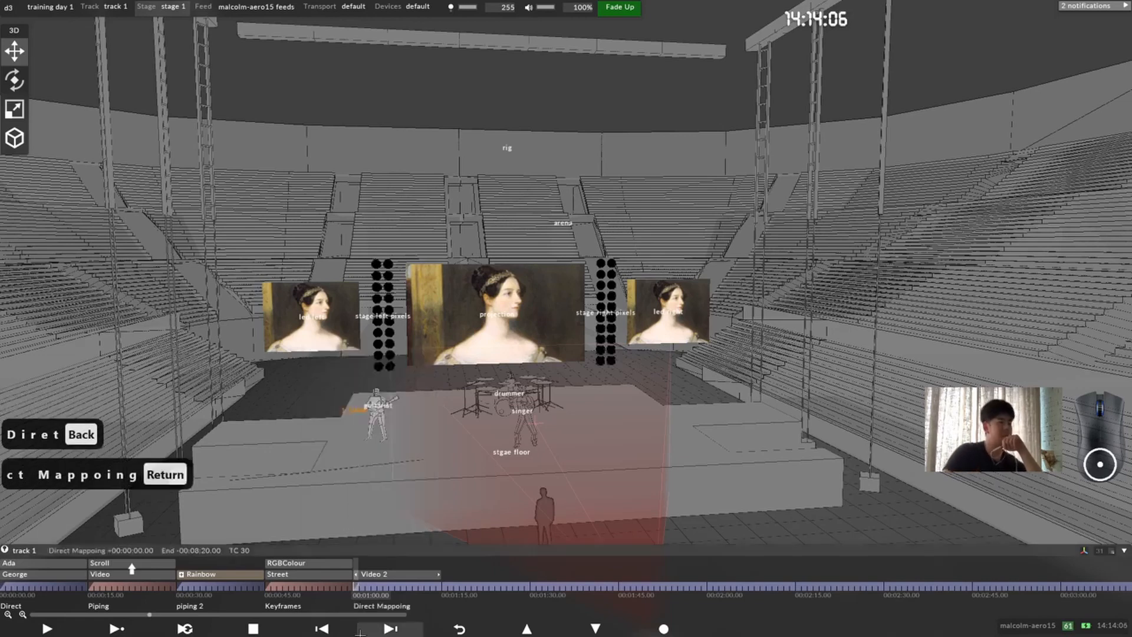
Step: Rename the Video 2 layer as "direct"
right_click(388, 574)
click(397, 434)
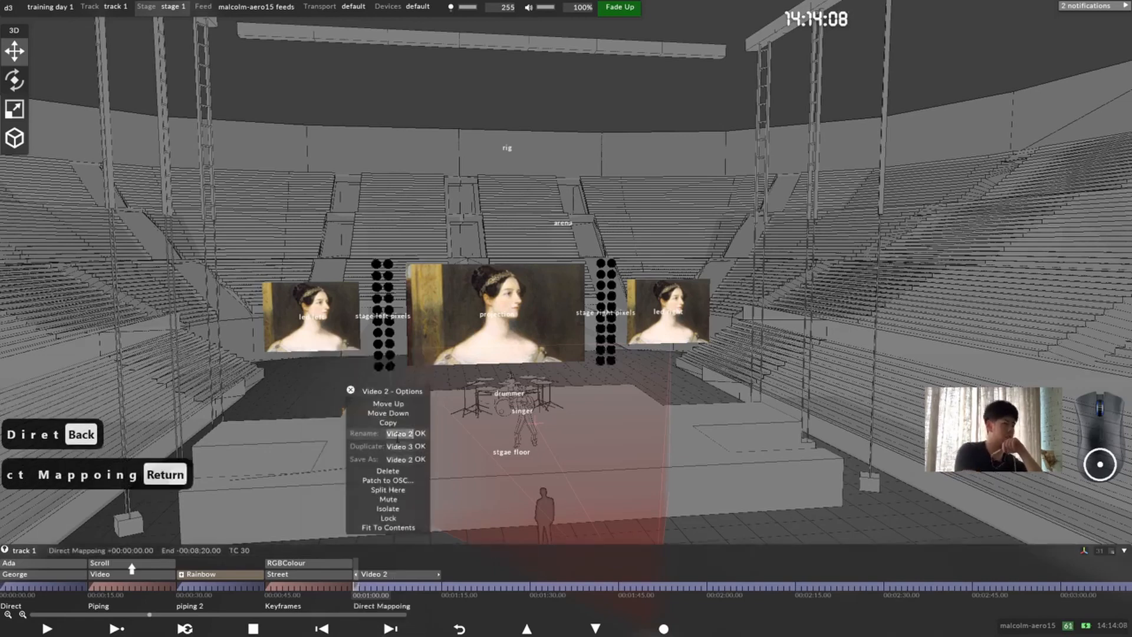
text(direct)
key(Return)
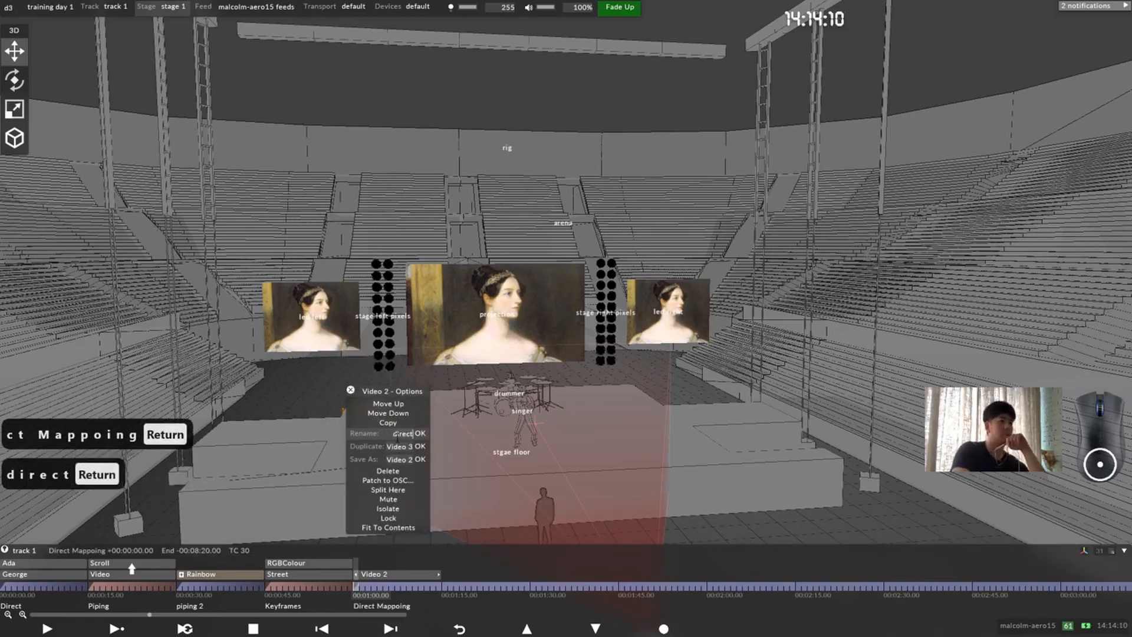
Step: Split the track section at 00:01:15.00 and add a new Video layer starting there
click(443, 587)
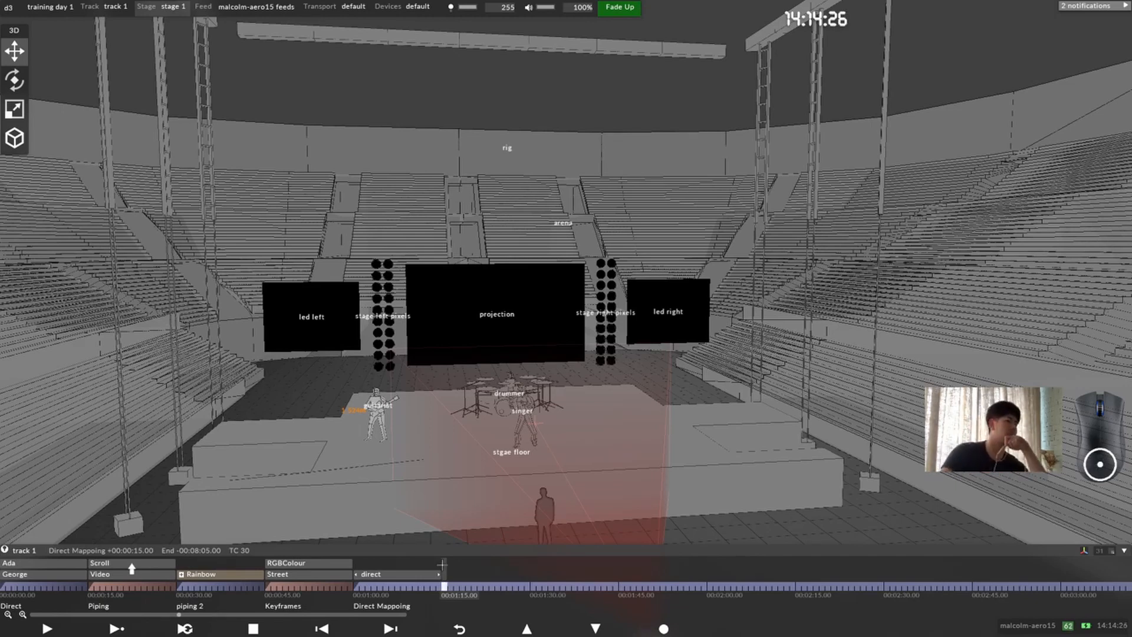
key(alt+s)
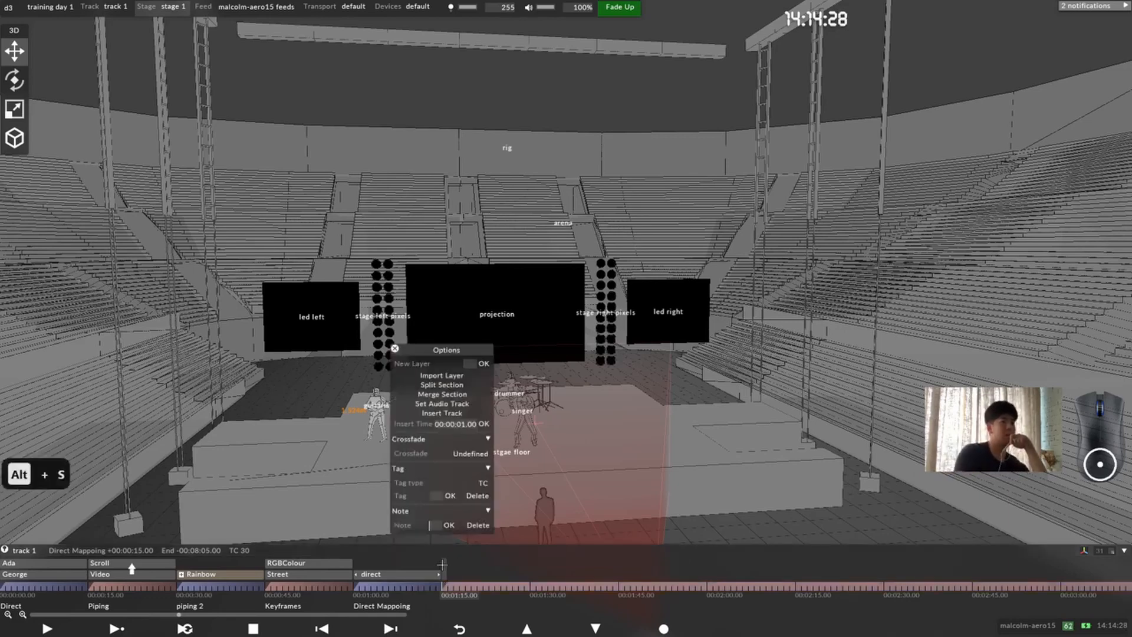
key(ctrl+l)
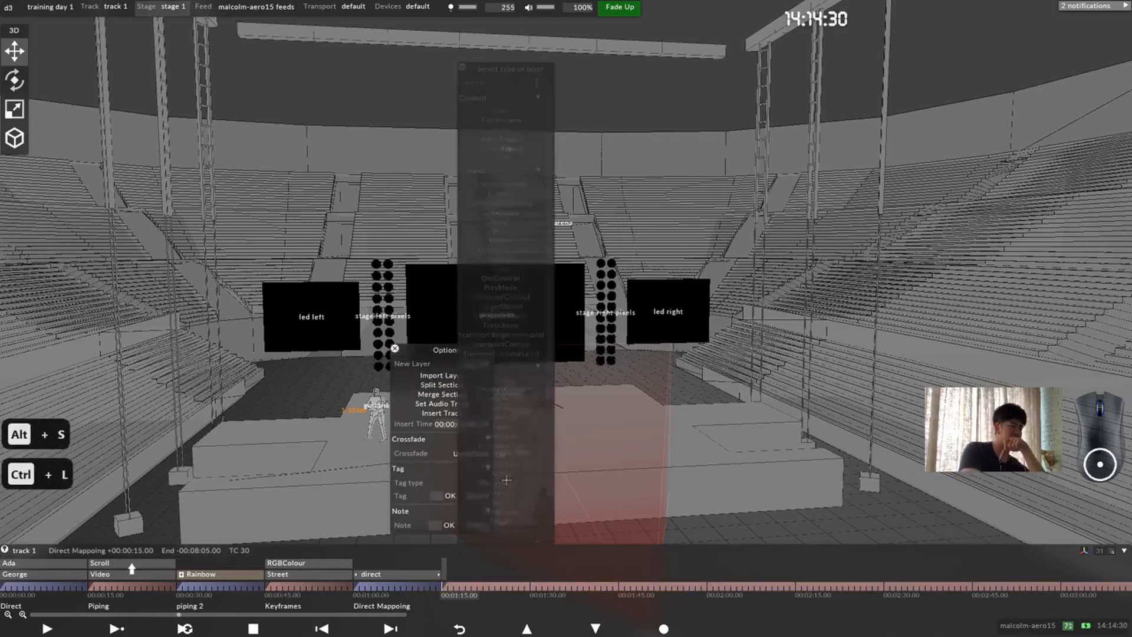
click(519, 129)
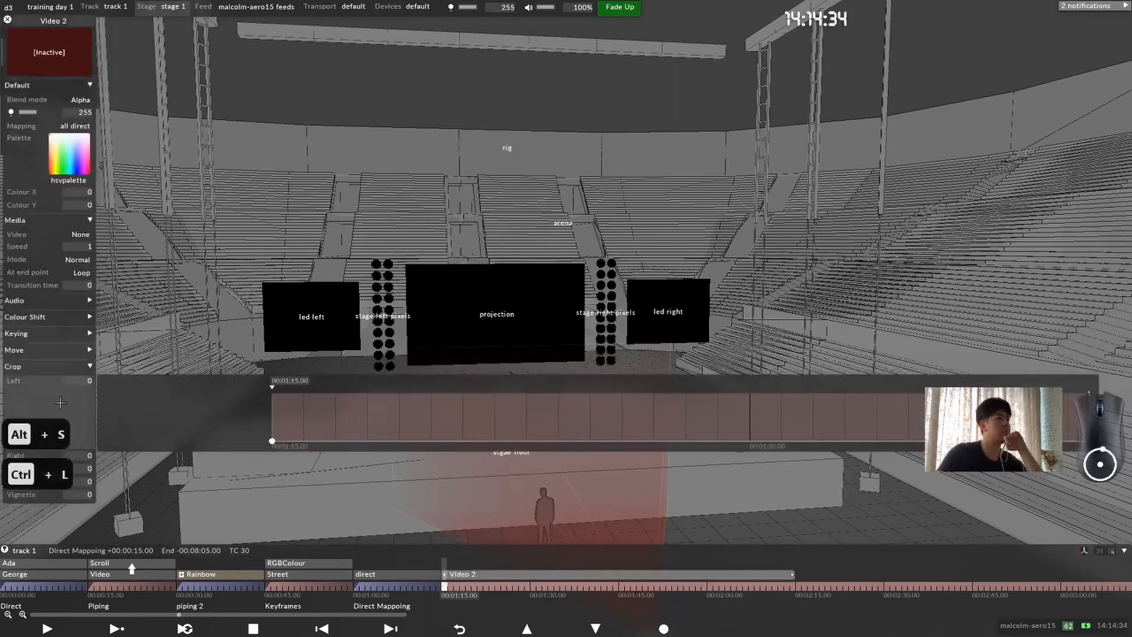
Step: Assign disguise_training_template_3000x1200.jpg as the new layer's video and move the layer editor clear of the 3D tools
click(18, 382)
click(64, 234)
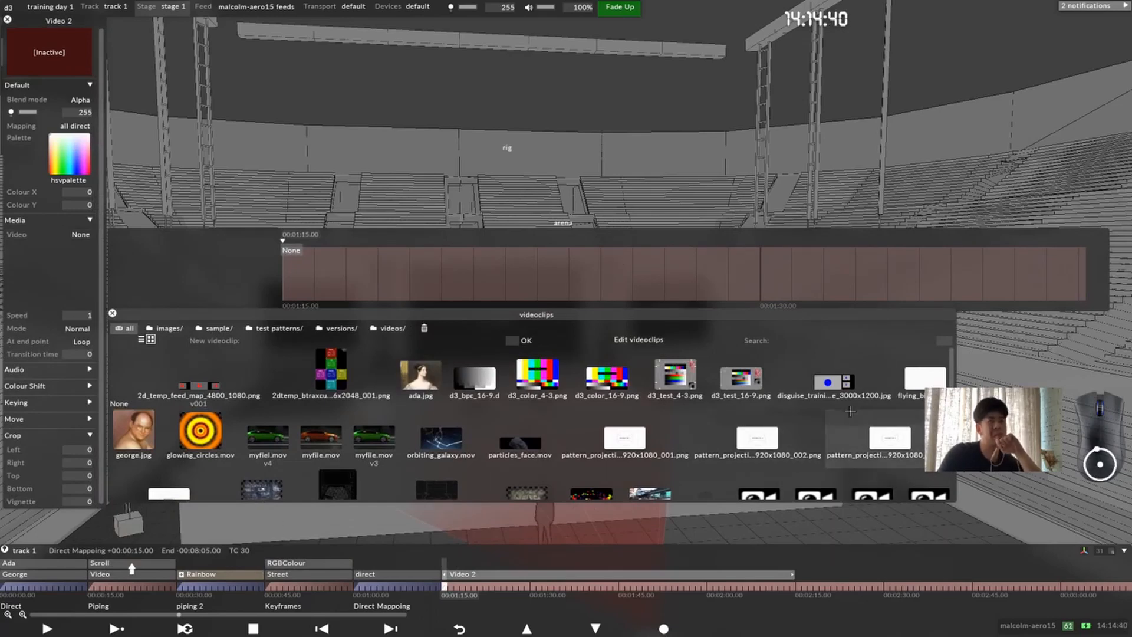
scroll(719, 401, down, 2)
scroll(653, 421, up, 2)
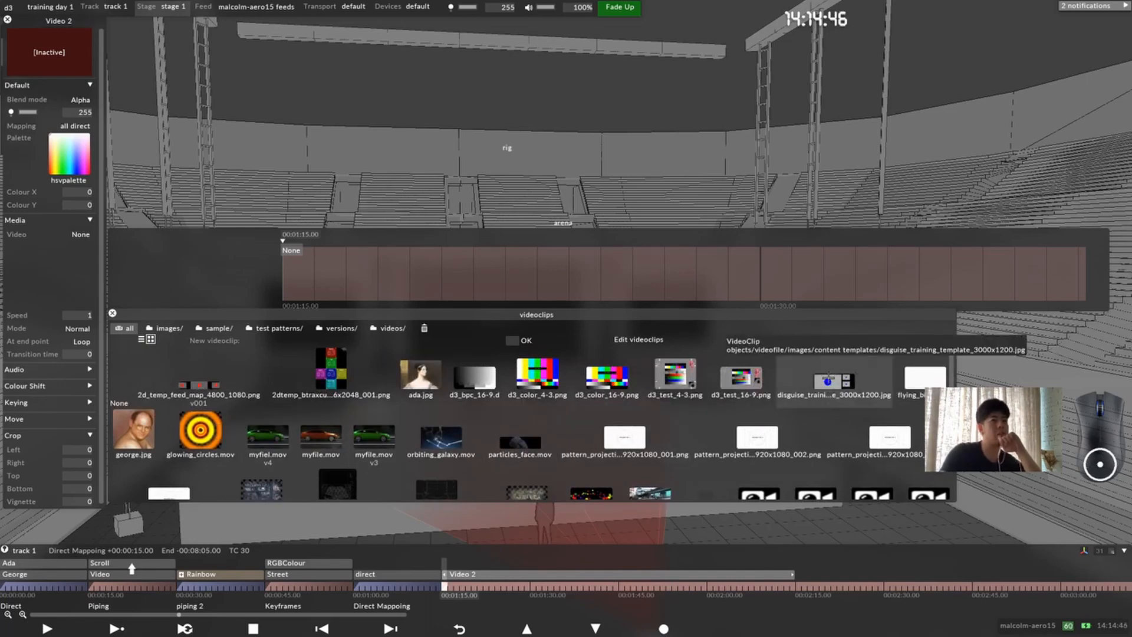
click(831, 383)
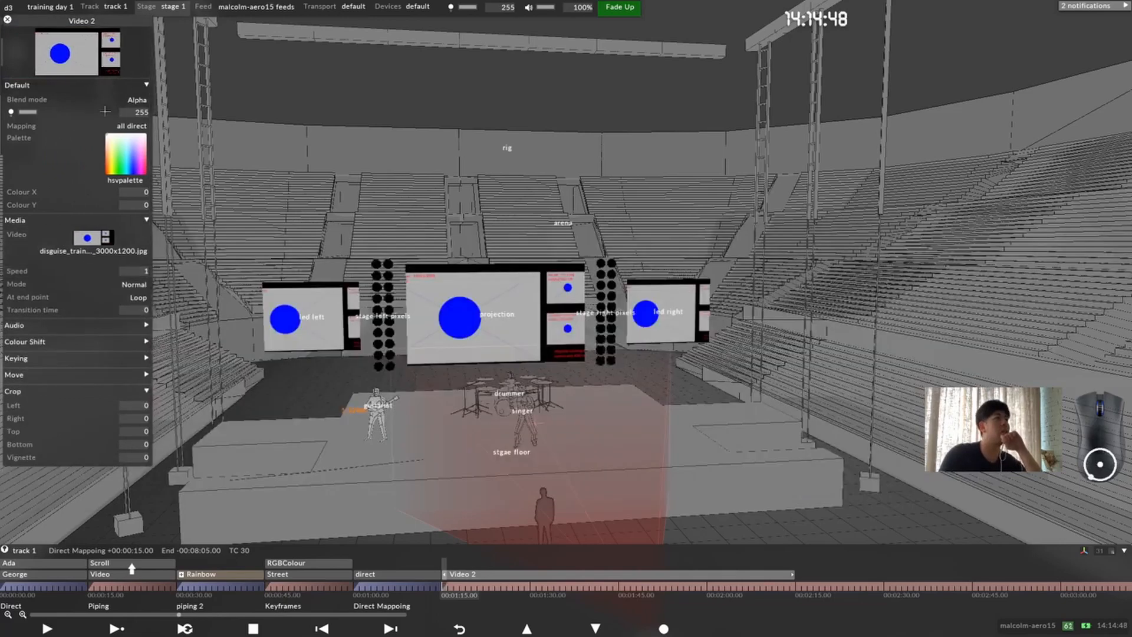
drag(84, 22, 77, 59)
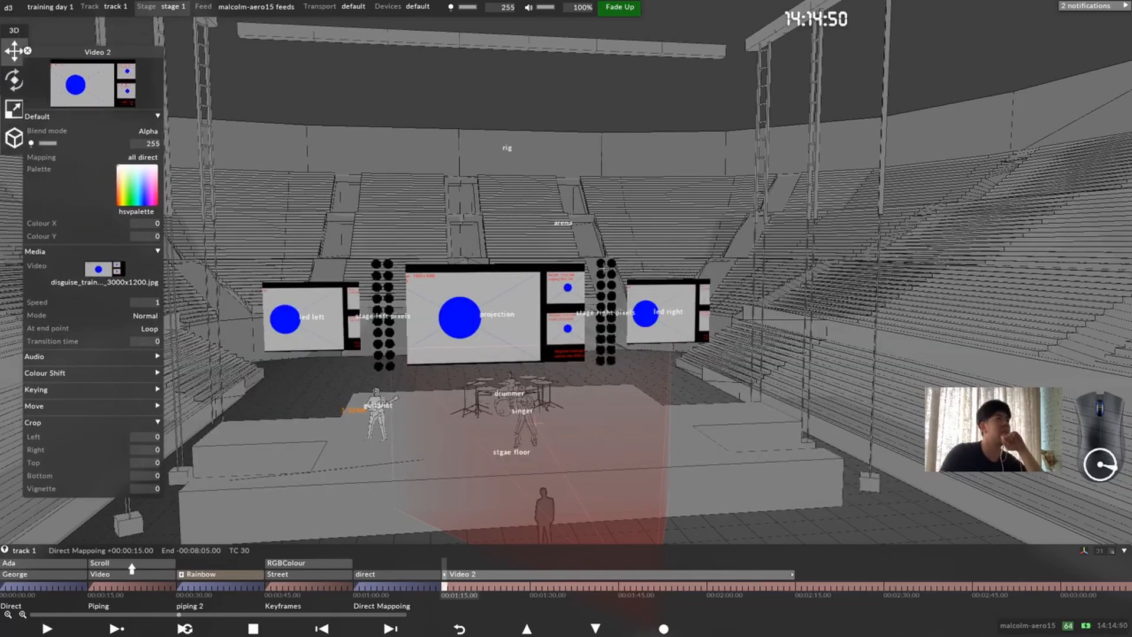
scroll(369, 324, up, 5)
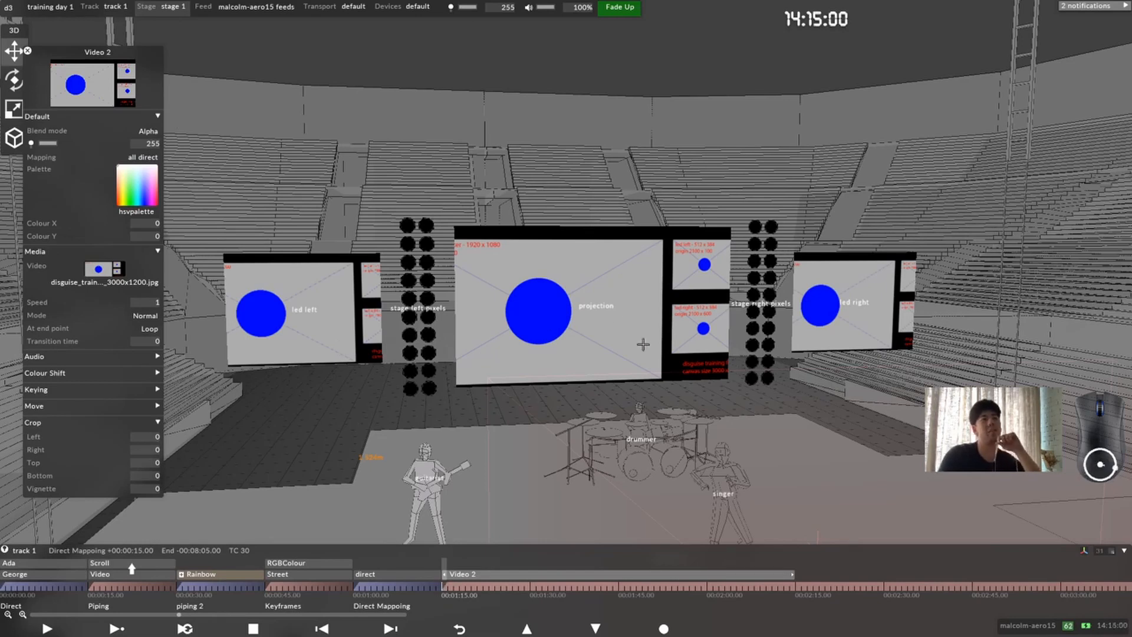
drag(112, 53, 187, 74)
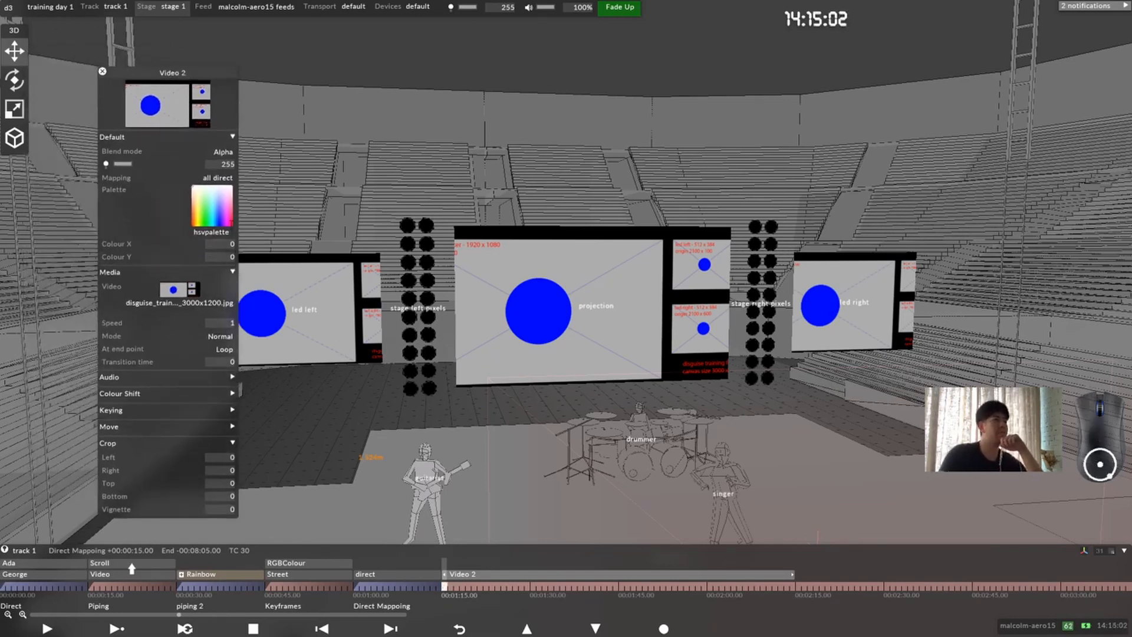
scroll(426, 337, up, 2)
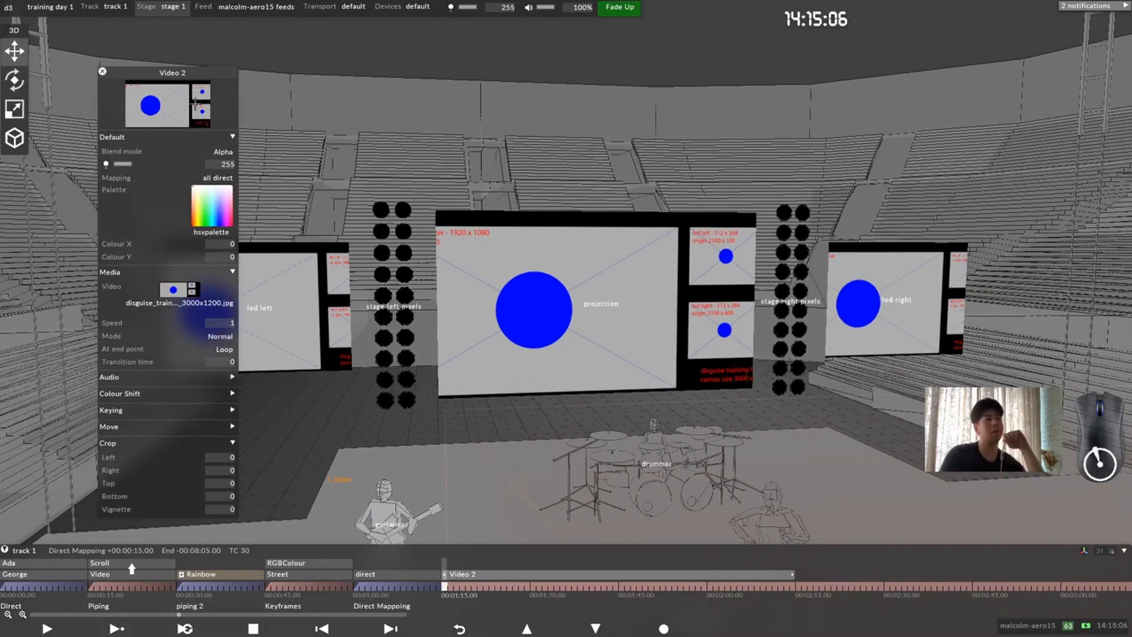
Step: Create a Feed mapping named "all feed" for the new Video 2 layer
click(219, 178)
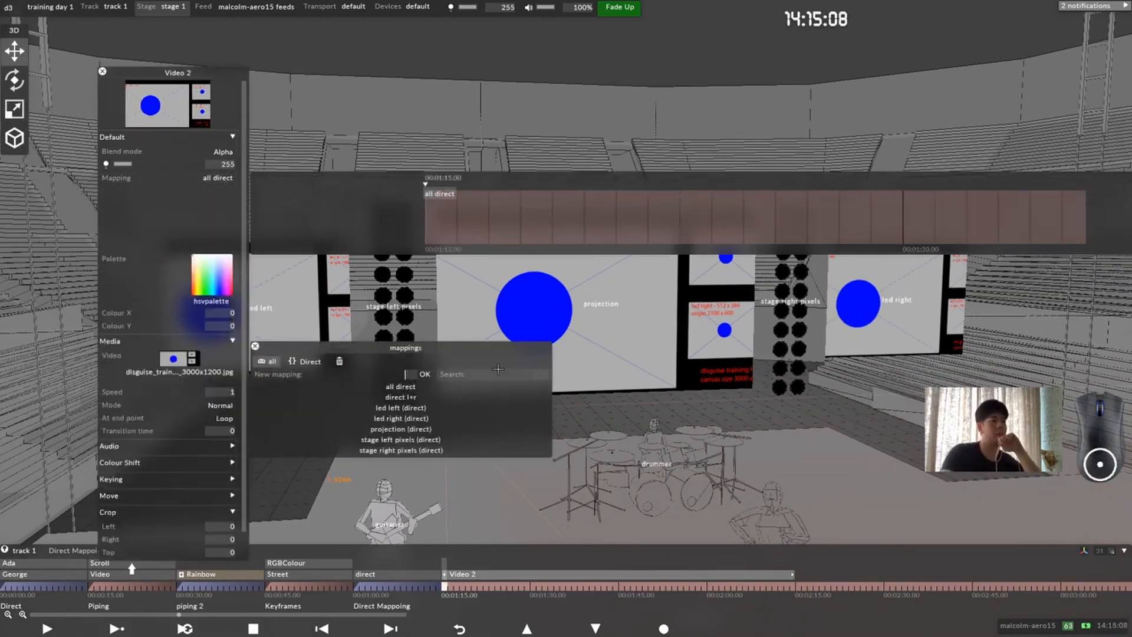
text(all feed)
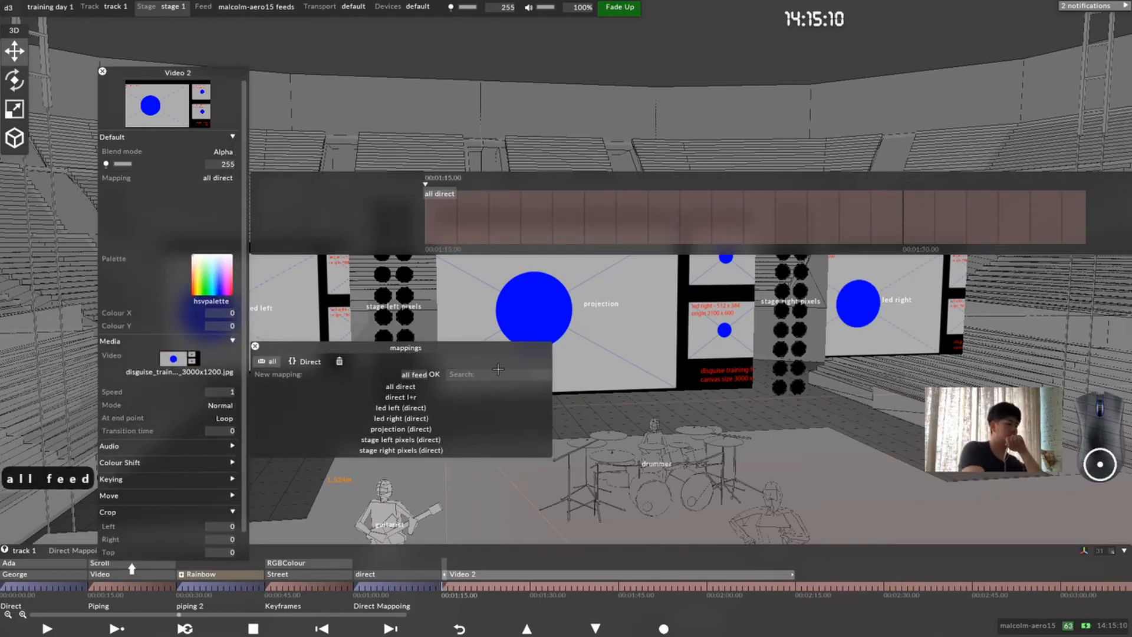
key(Return)
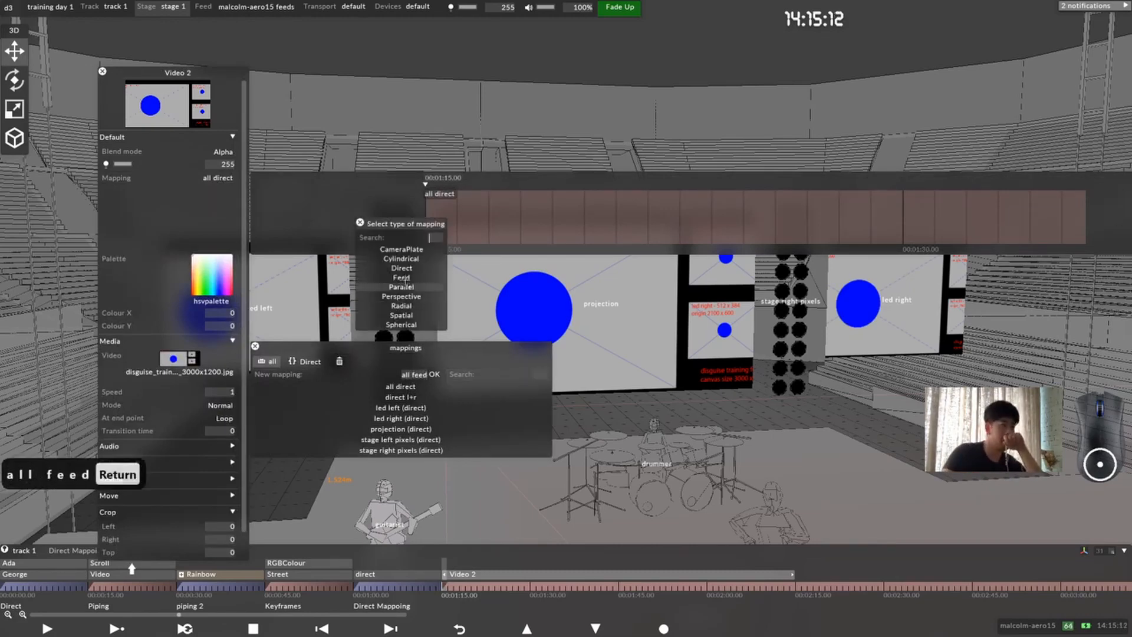
click(406, 277)
Step: Add the led left, projection and led right screens to the all feed mapping
drag(479, 467, 381, 401)
scroll(495, 396, down, 4)
drag(217, 287, 199, 129)
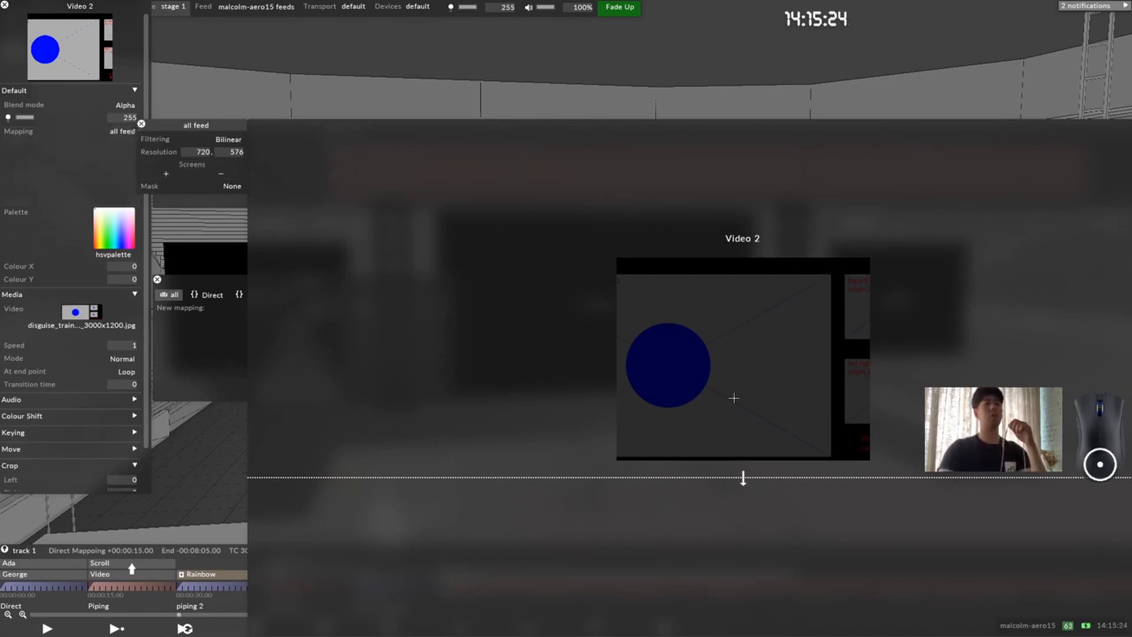
drag(614, 125, 514, 68)
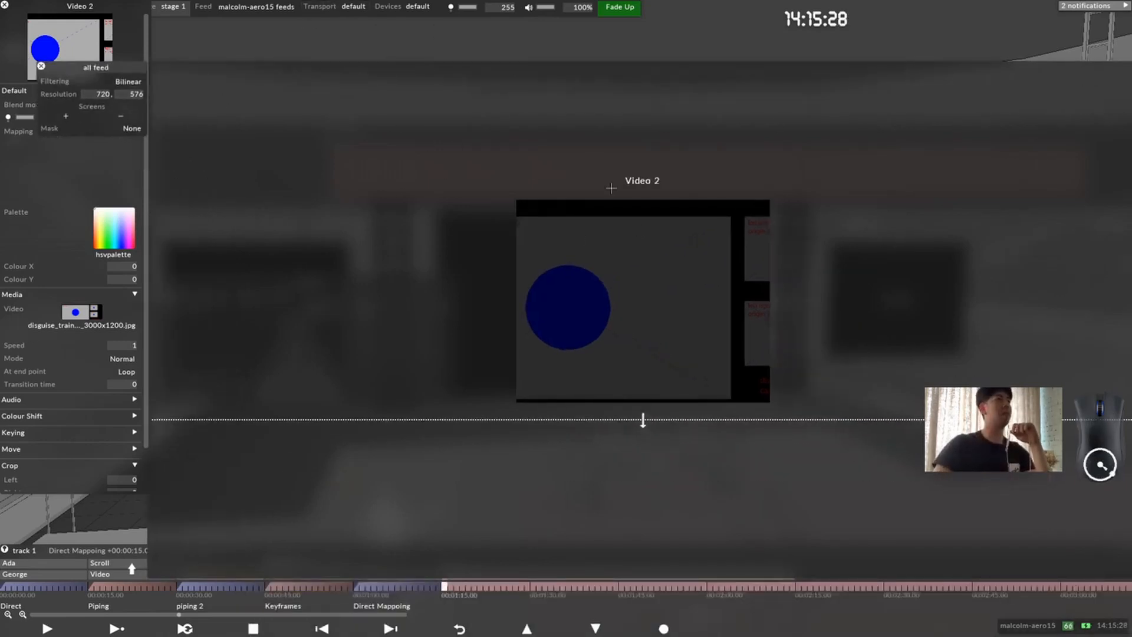
click(65, 116)
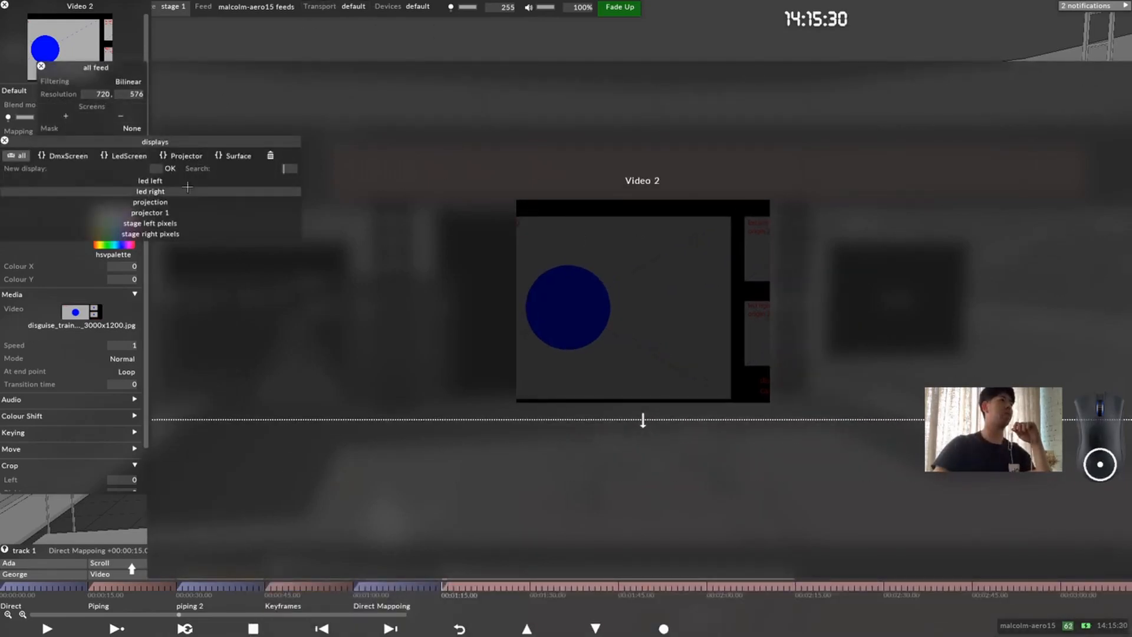
click(167, 181)
click(168, 201)
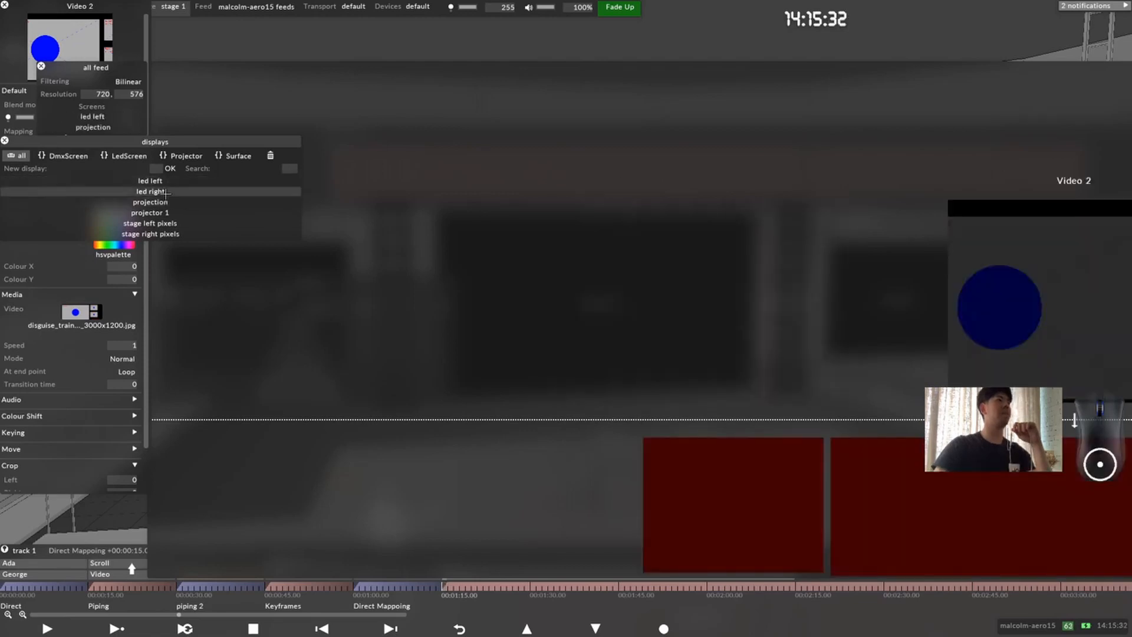
click(5, 141)
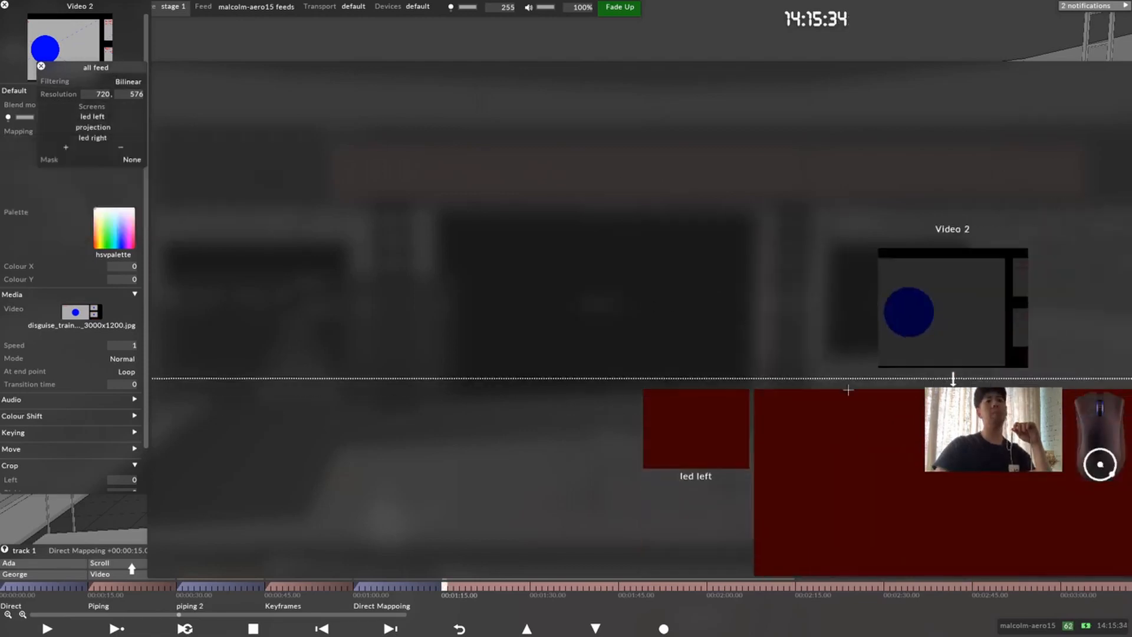
Step: Examine the three screens below the Video 2 canvas, moving the all feed editor clear of the layer editor
right_drag(407, 263, 559, 282)
scroll(532, 308, down, 5)
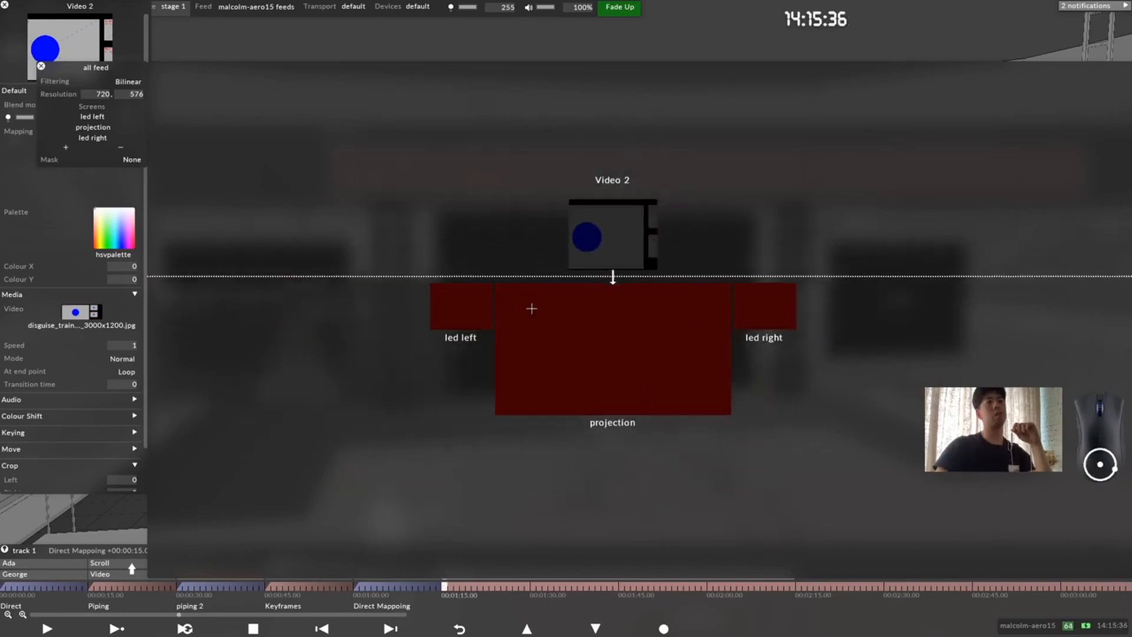
scroll(548, 333, up, 12)
scroll(564, 236, down, 6)
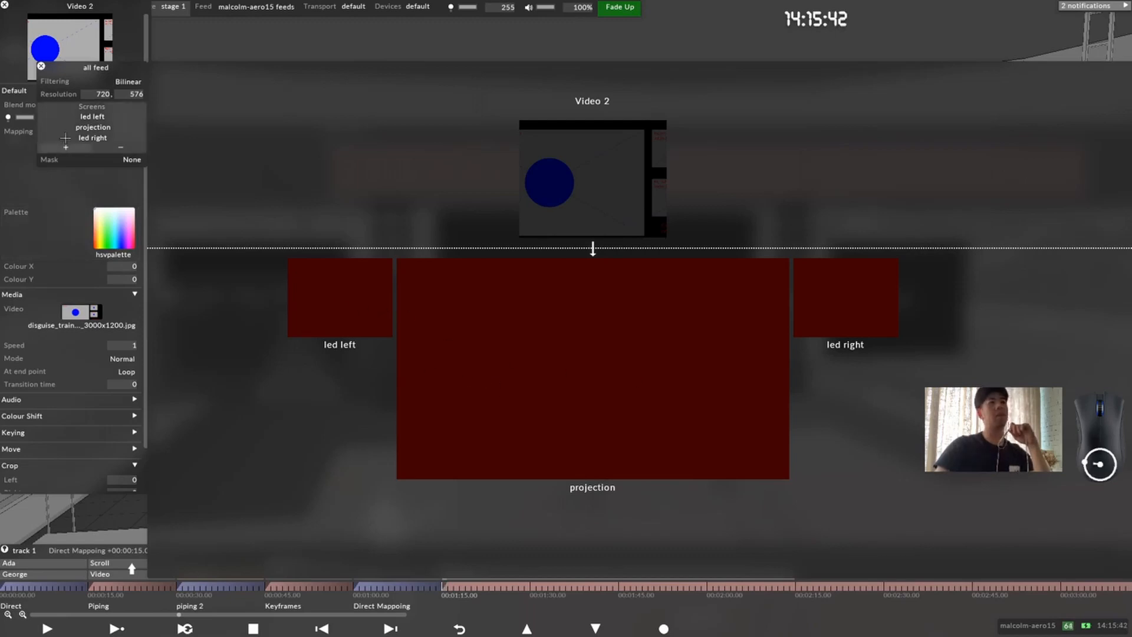
drag(95, 68, 59, 329)
mouse_move(560, 258)
middle_down()
mouse_move(615, 151)
mouse_move(568, 278)
middle_up()
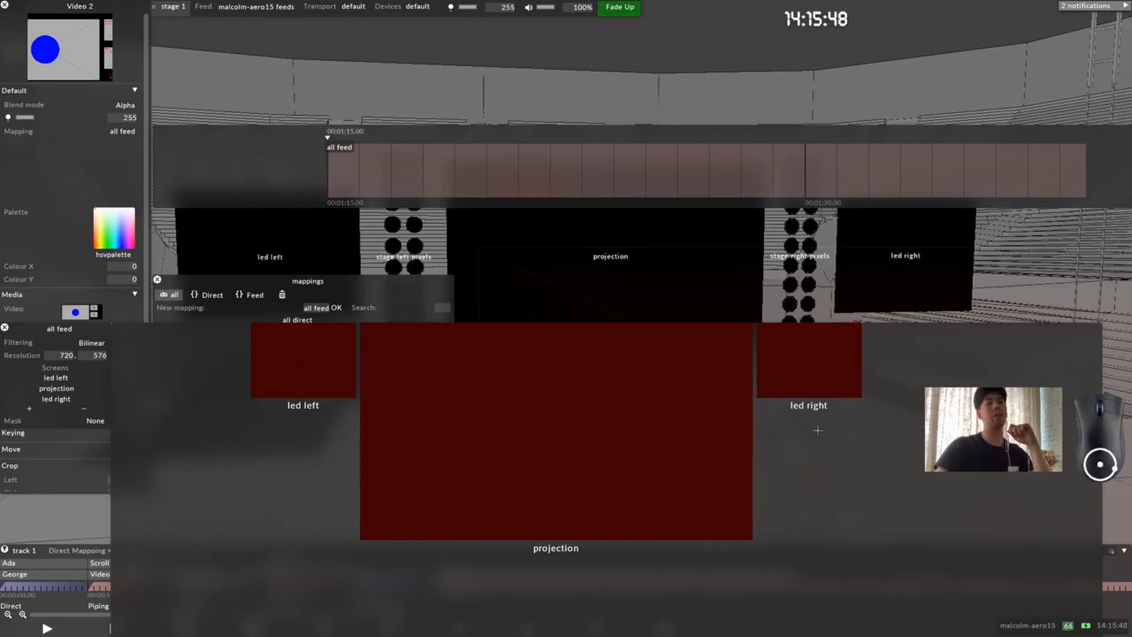
drag(65, 334, 185, 124)
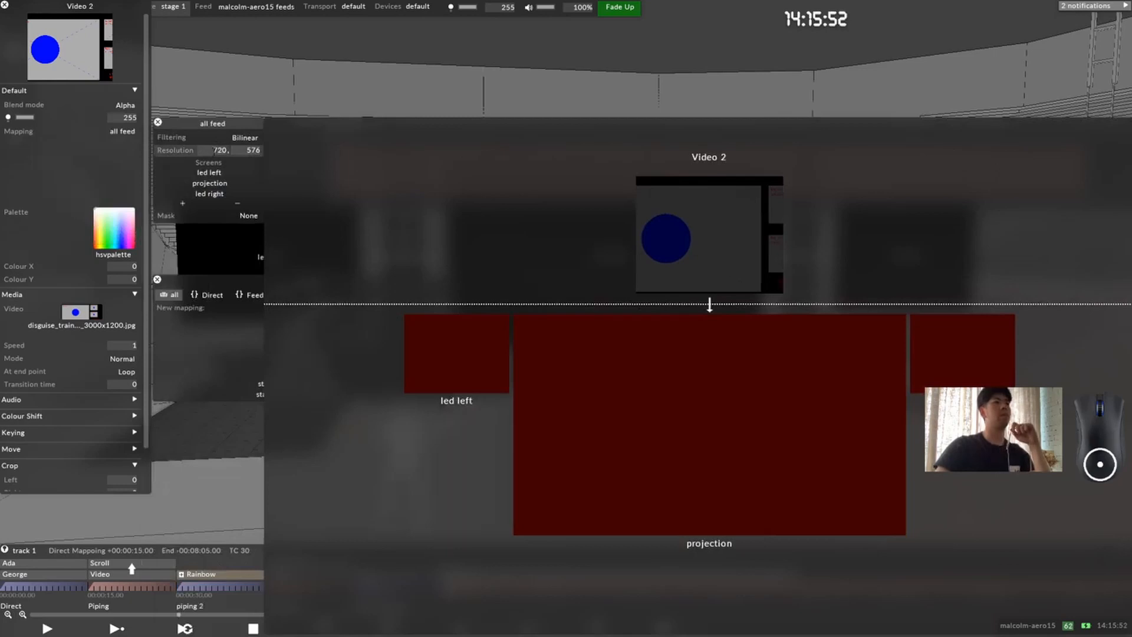
scroll(690, 204, up, 2)
scroll(652, 220, up, 2)
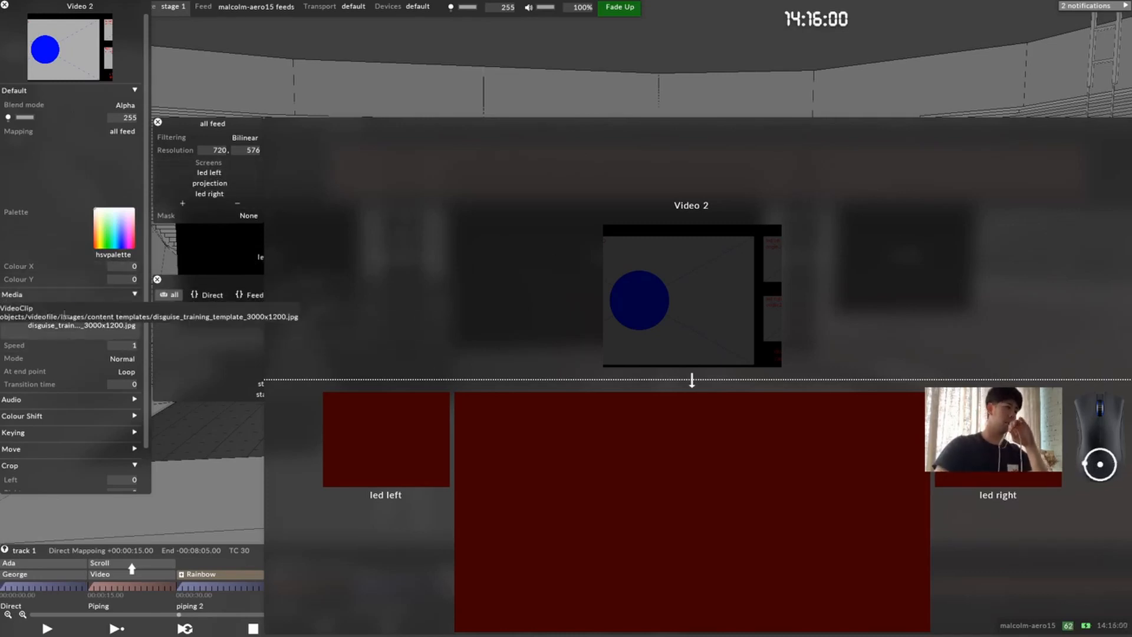
Step: Check the template clip's resolution and set the all feed mapping's resolution to 3200 x 1200
click(111, 321)
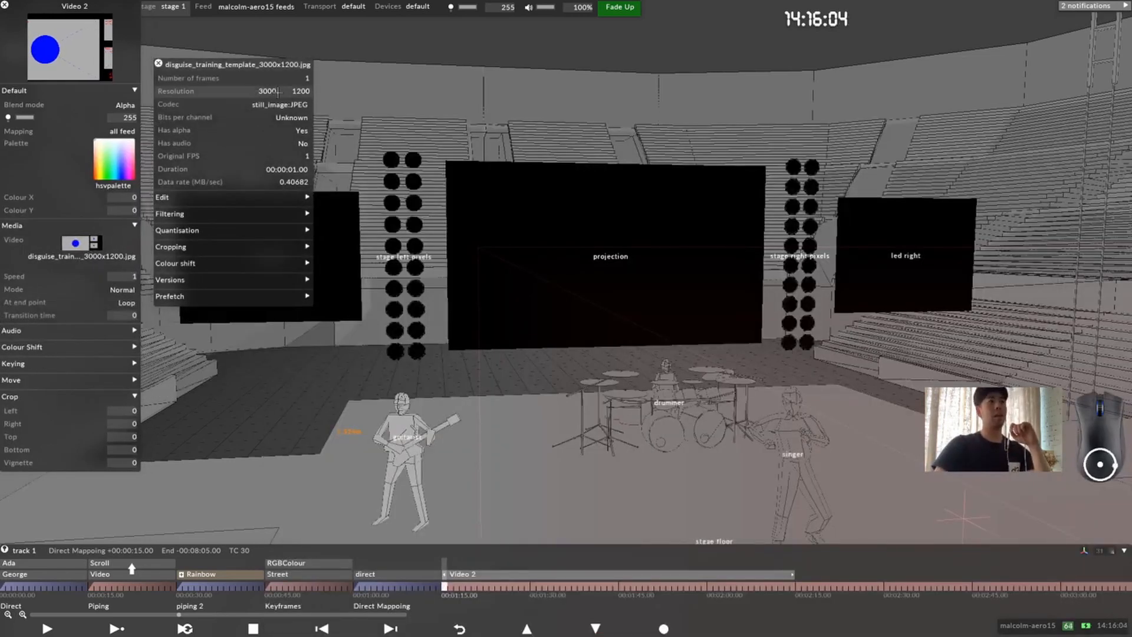
click(158, 63)
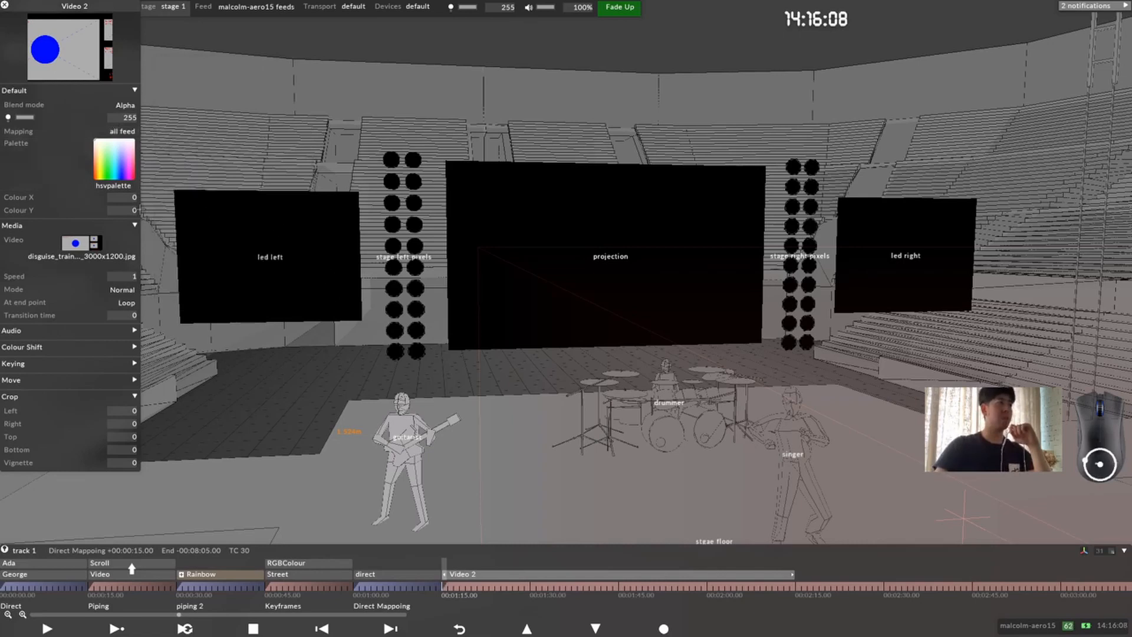
click(99, 131)
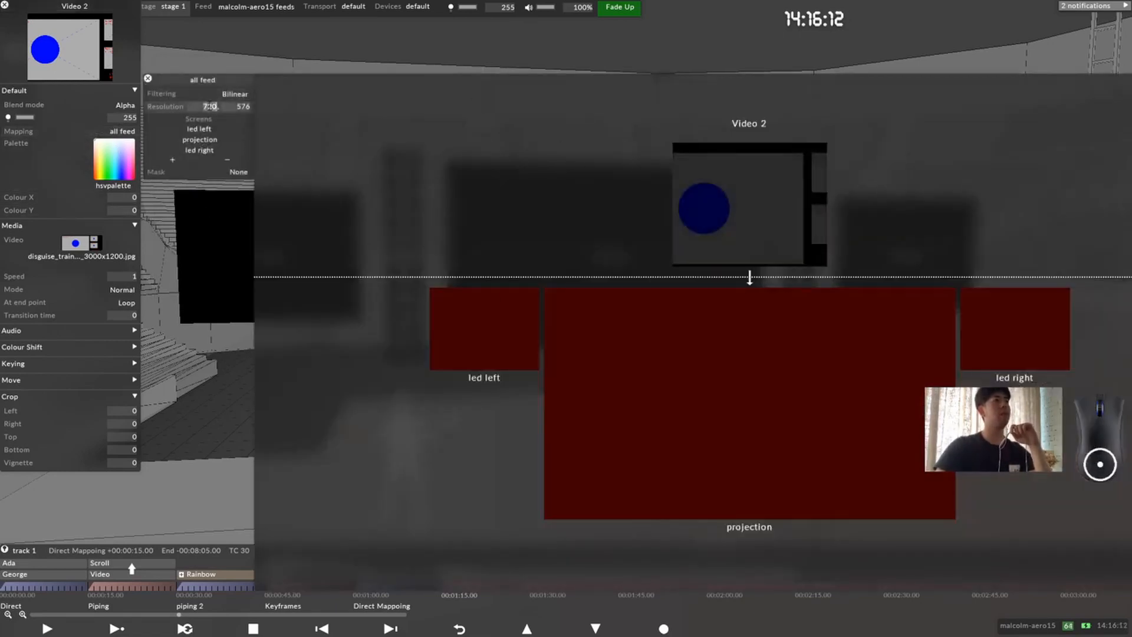
text(3200, )
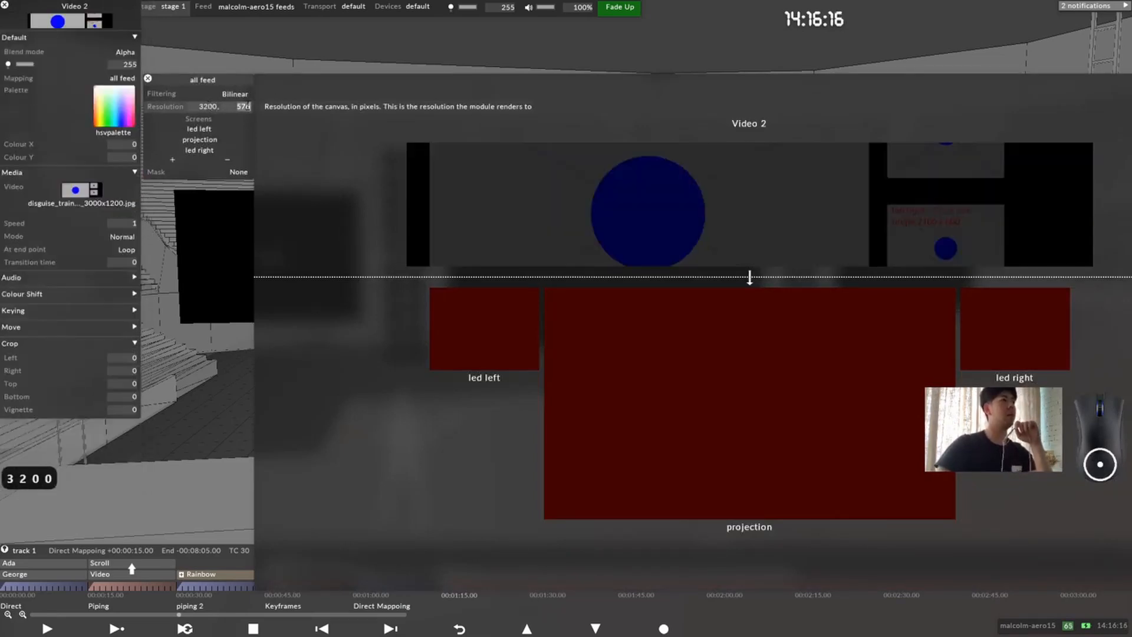
text(1200)
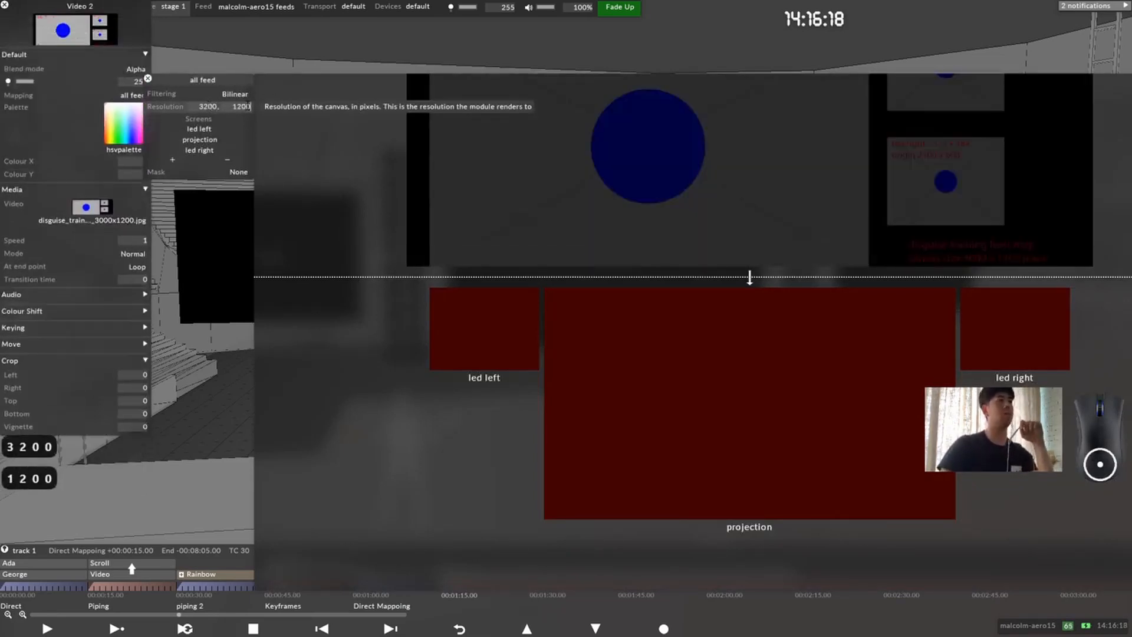
key(Return)
Step: Examine the template's labelled screen regions, their origins and the canvas size note on the Video 2 canvas
scroll(751, 203, down, 3)
drag(744, 206, 610, 255)
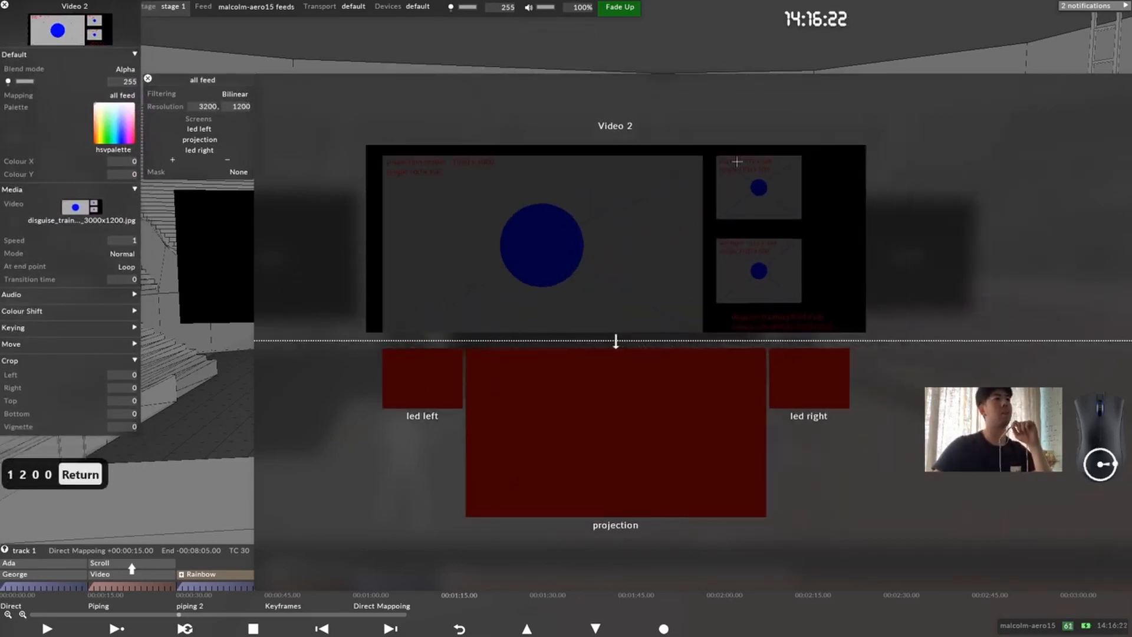
scroll(776, 260, up, 5)
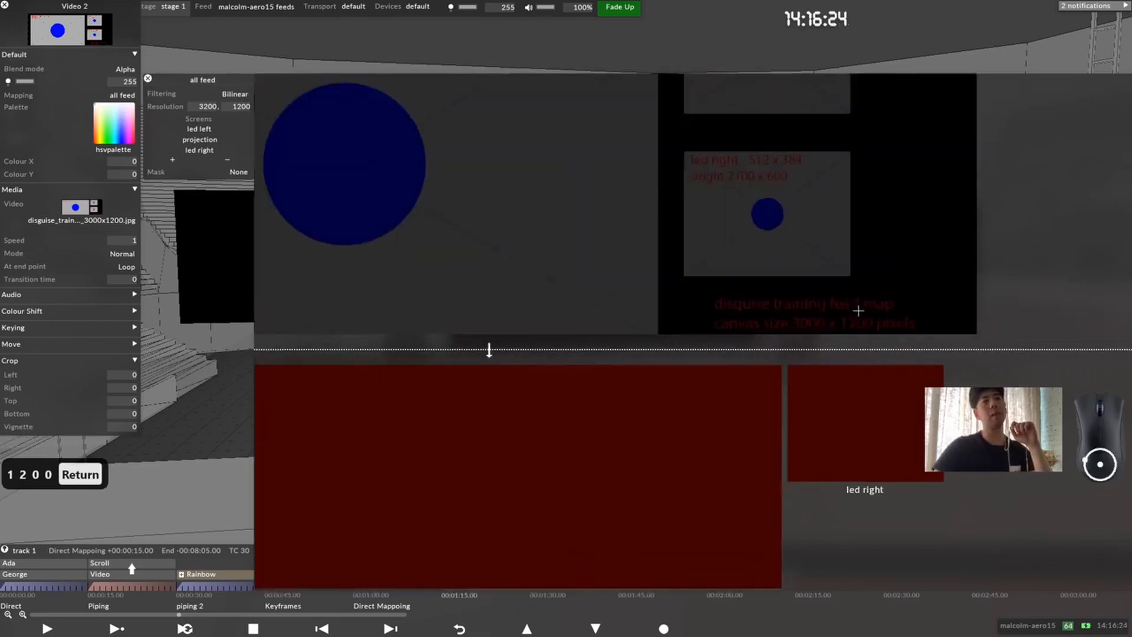
scroll(664, 334, down, 5)
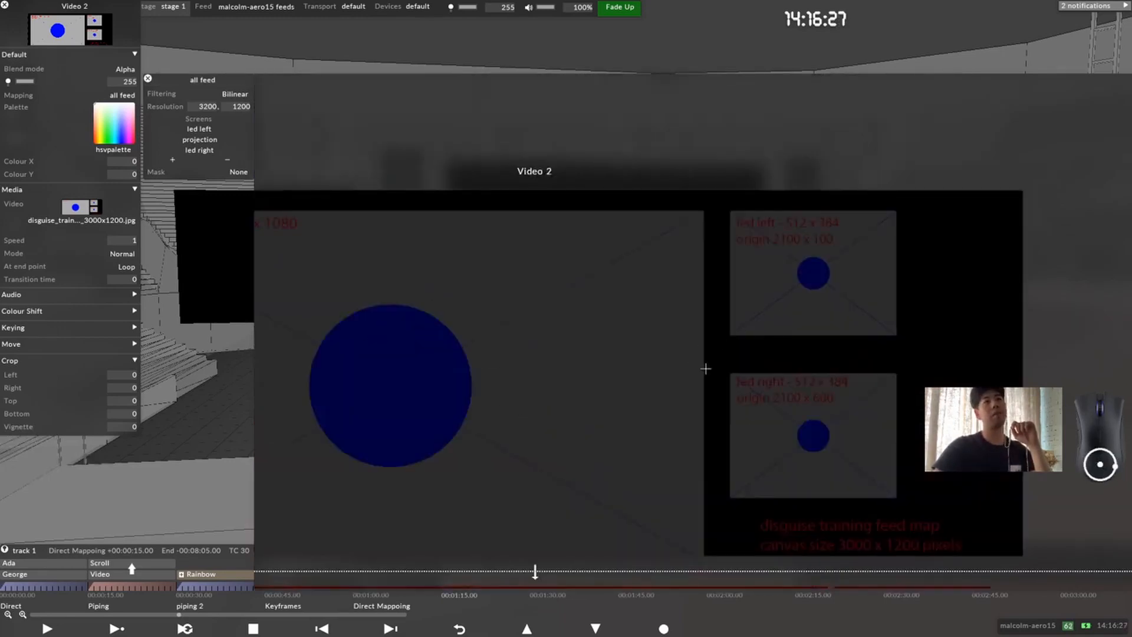
drag(706, 369, 798, 278)
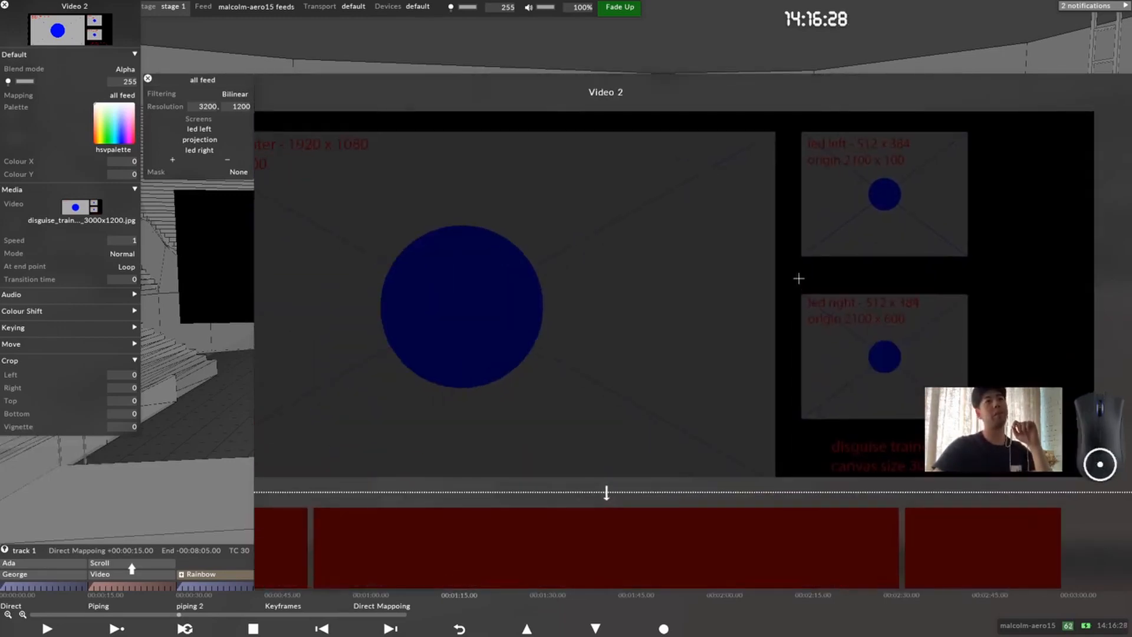
scroll(759, 246, down, 2)
drag(398, 309, 436, 268)
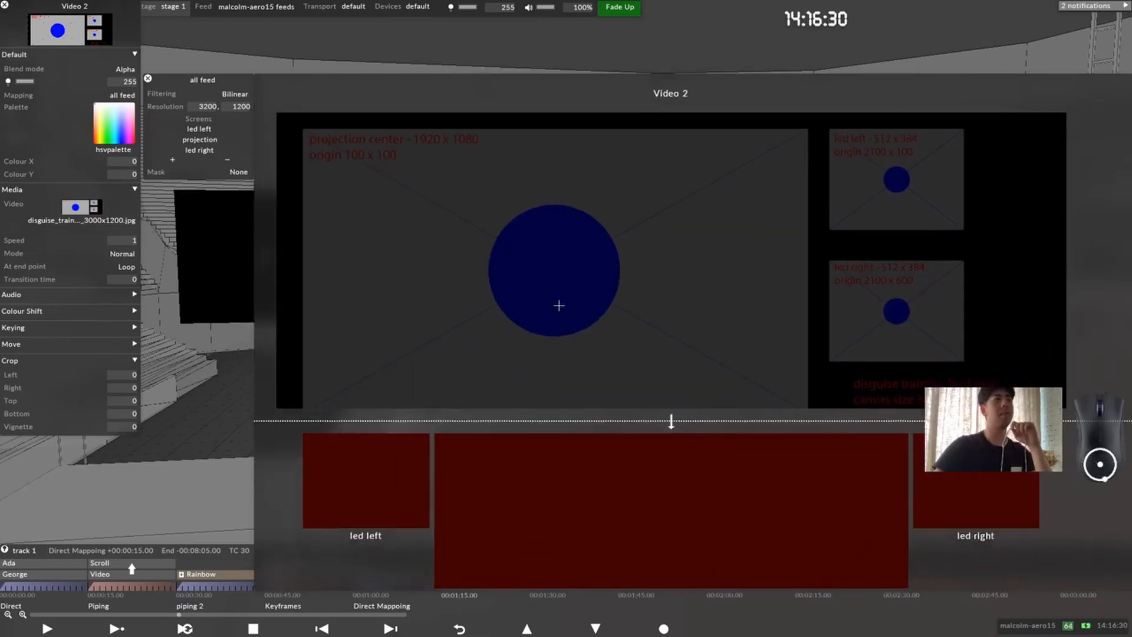
middle_drag(621, 303, 550, 218)
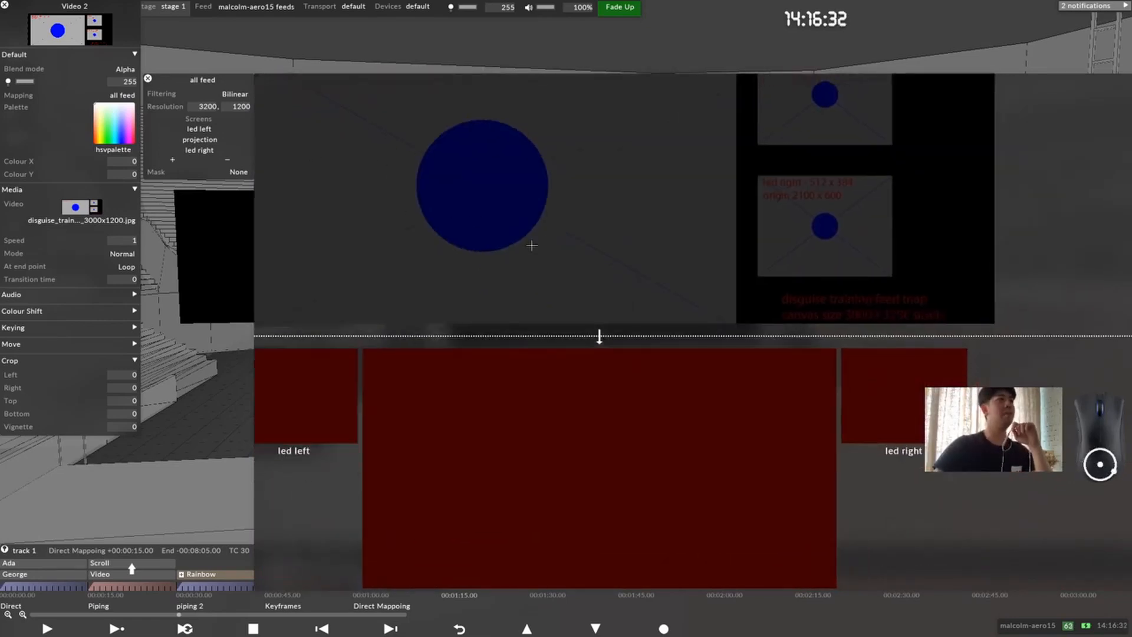
Step: Compare the source canvas with the led left, projection and led right output areas in the feed editor
middle_drag(602, 275, 678, 328)
scroll(679, 318, down, 2)
middle_drag(569, 293, 535, 388)
drag(323, 161, 1107, 475)
middle_drag(598, 375, 639, 261)
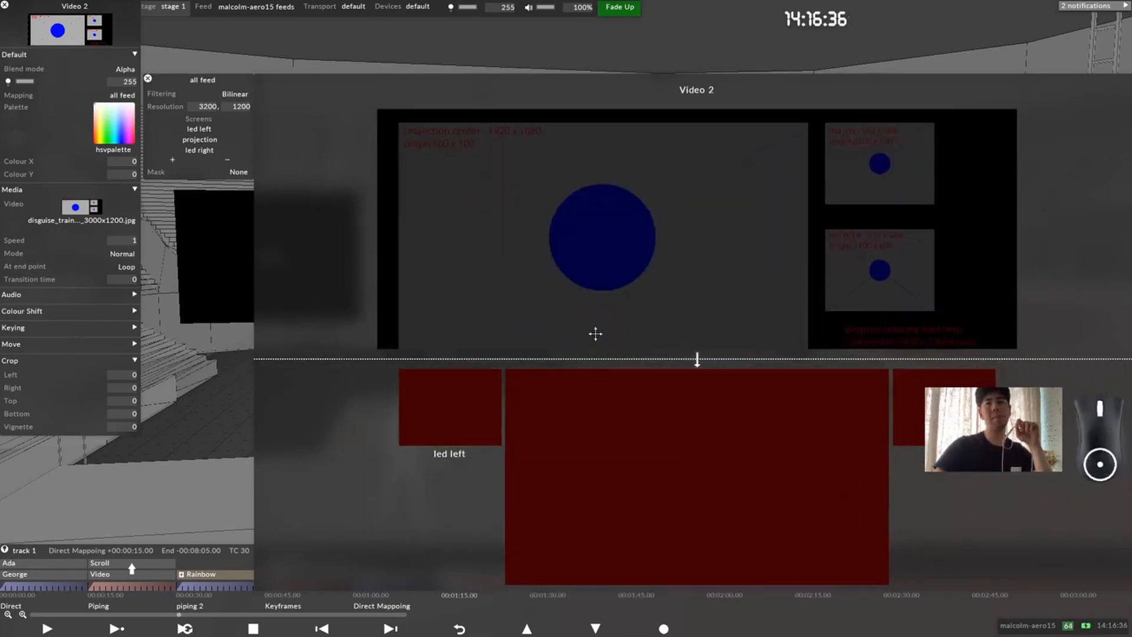
middle_drag(596, 334, 568, 247)
drag(370, 282, 927, 533)
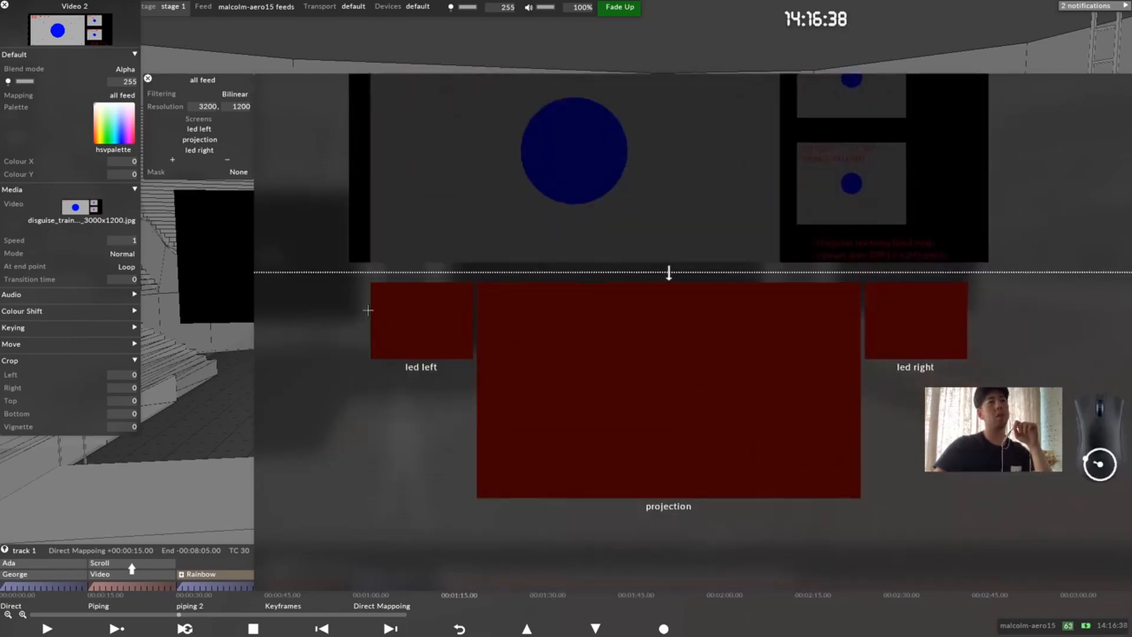
drag(370, 282, 434, 306)
drag(565, 400, 561, 397)
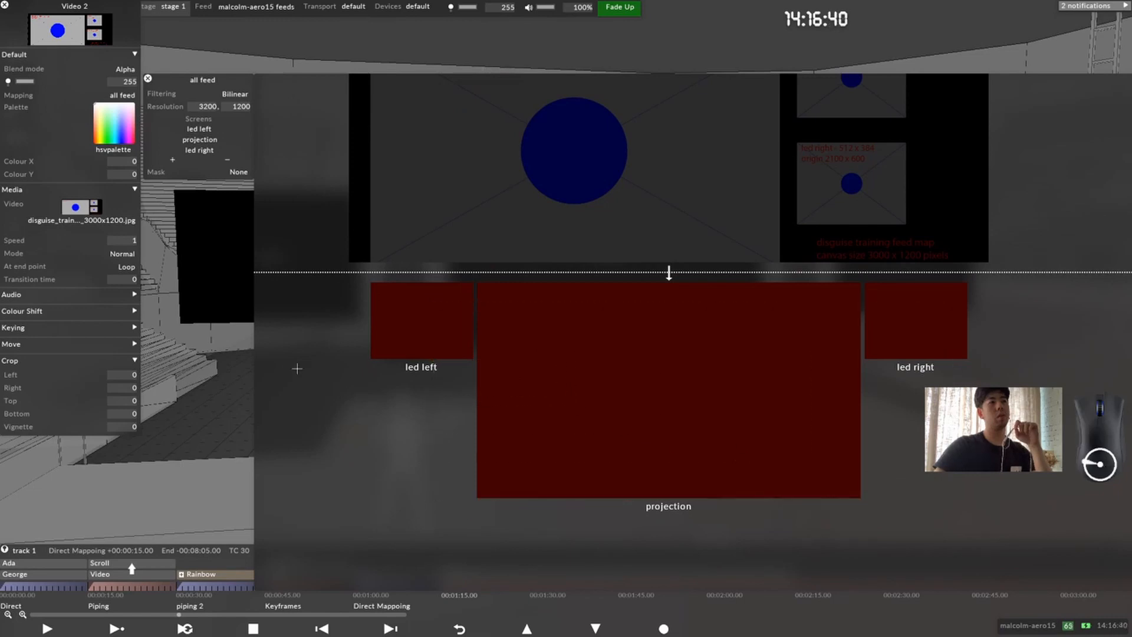
drag(784, 373, 1110, 484)
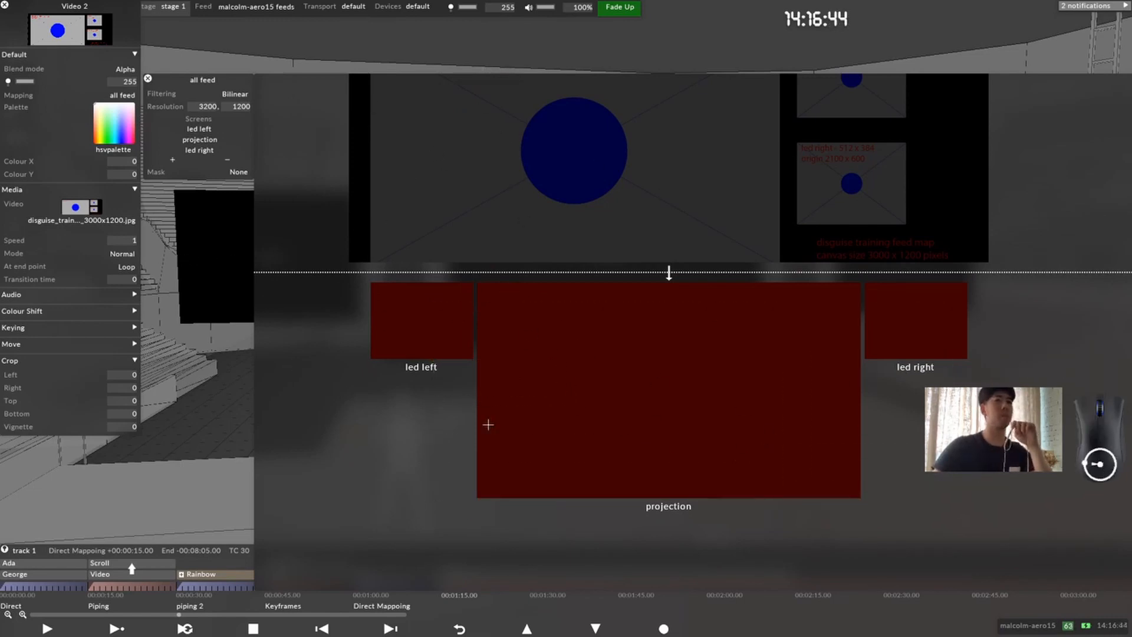
Step: Add a feed rectangle to the projection screen in the all feed mapping
right_click(600, 372)
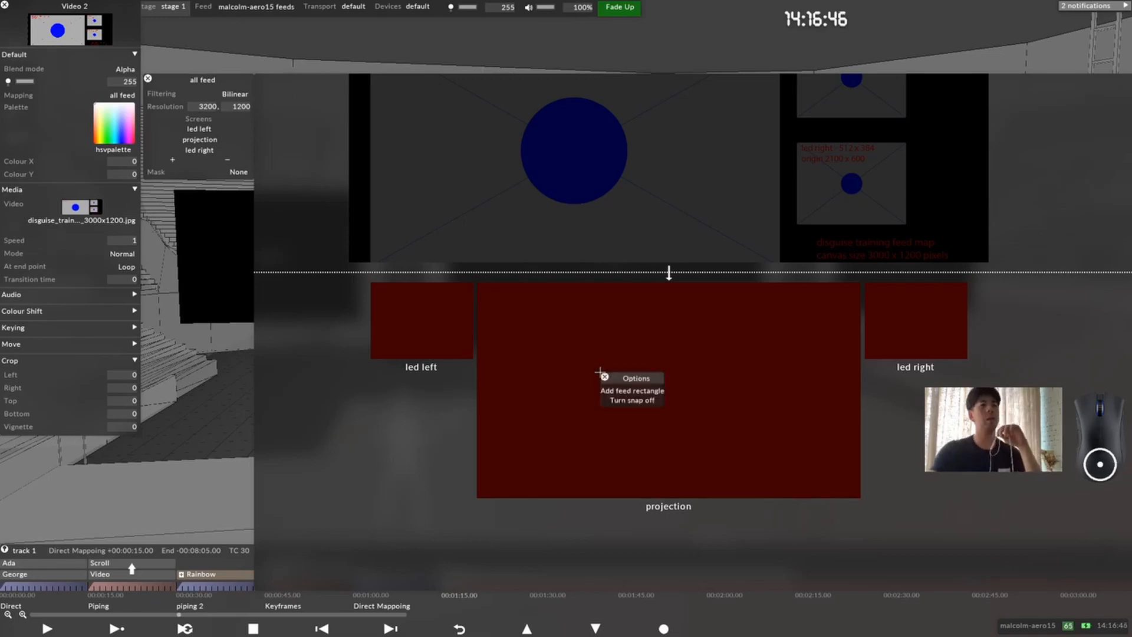
click(781, 359)
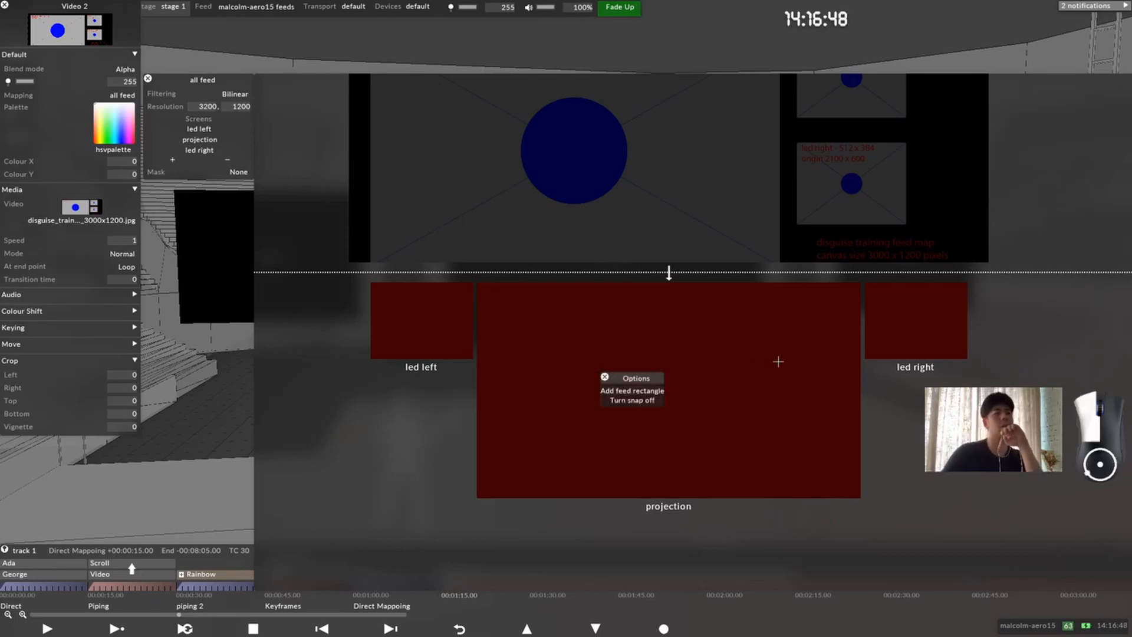
right_click(593, 329)
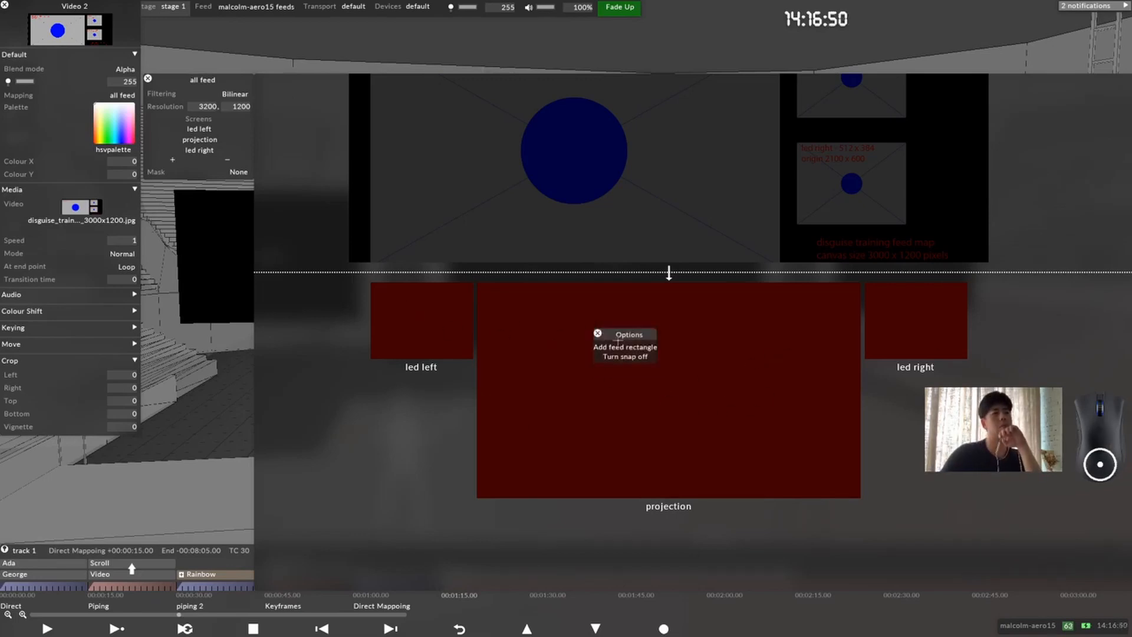
click(619, 342)
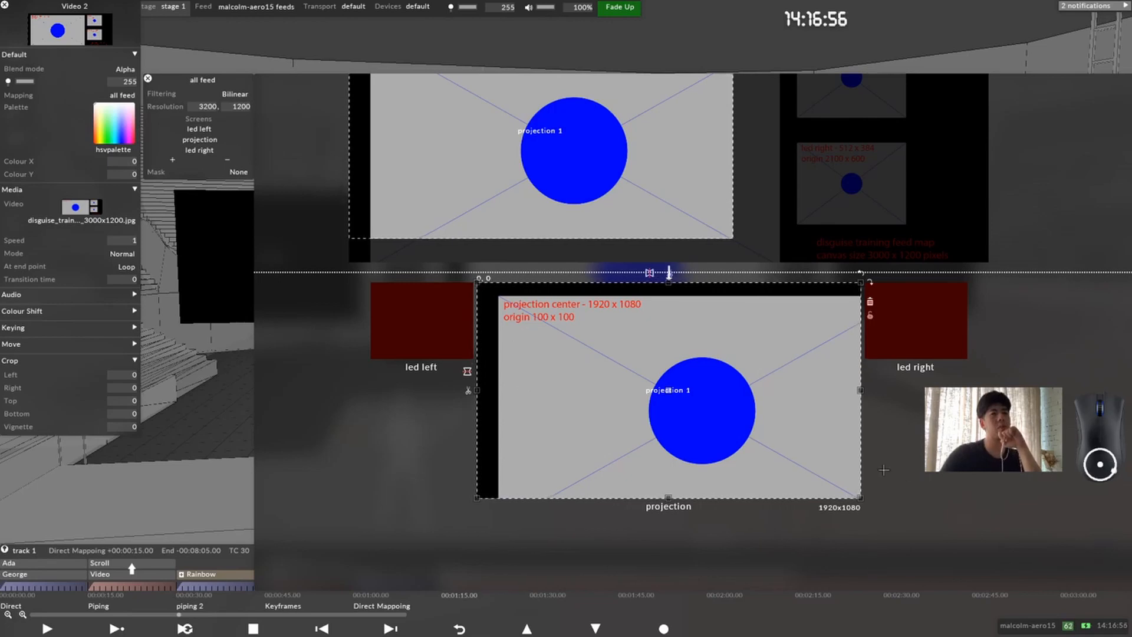
Step: Move the projection feed rectangle on the source canvas to about 139, 62, near the template's projection center region
middle_drag(948, 457, 934, 557)
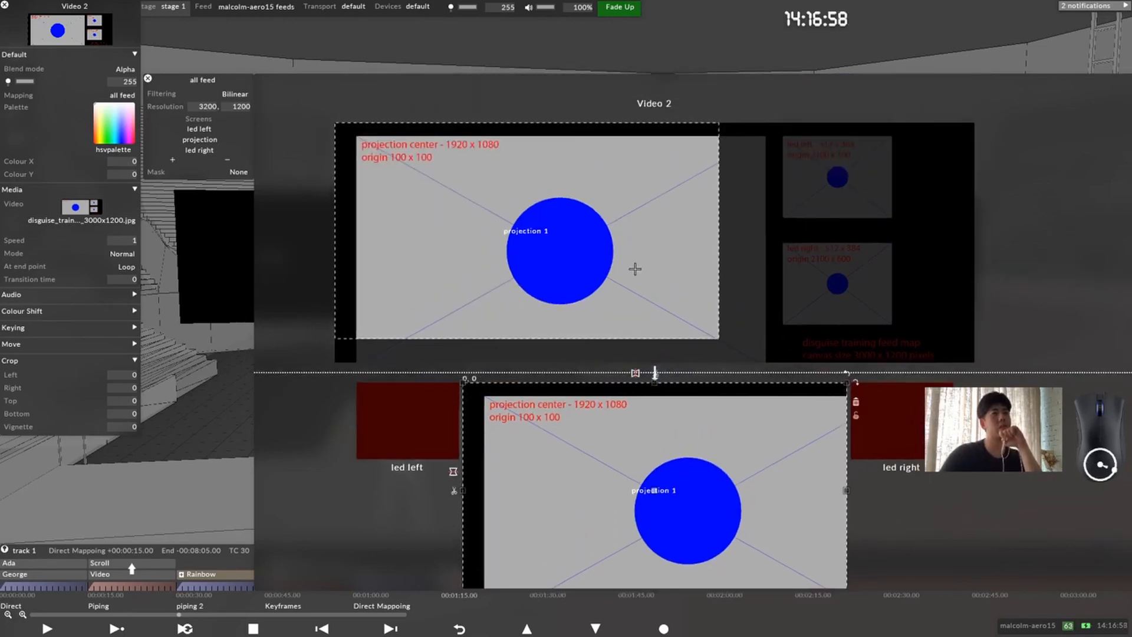
drag(513, 232, 550, 243)
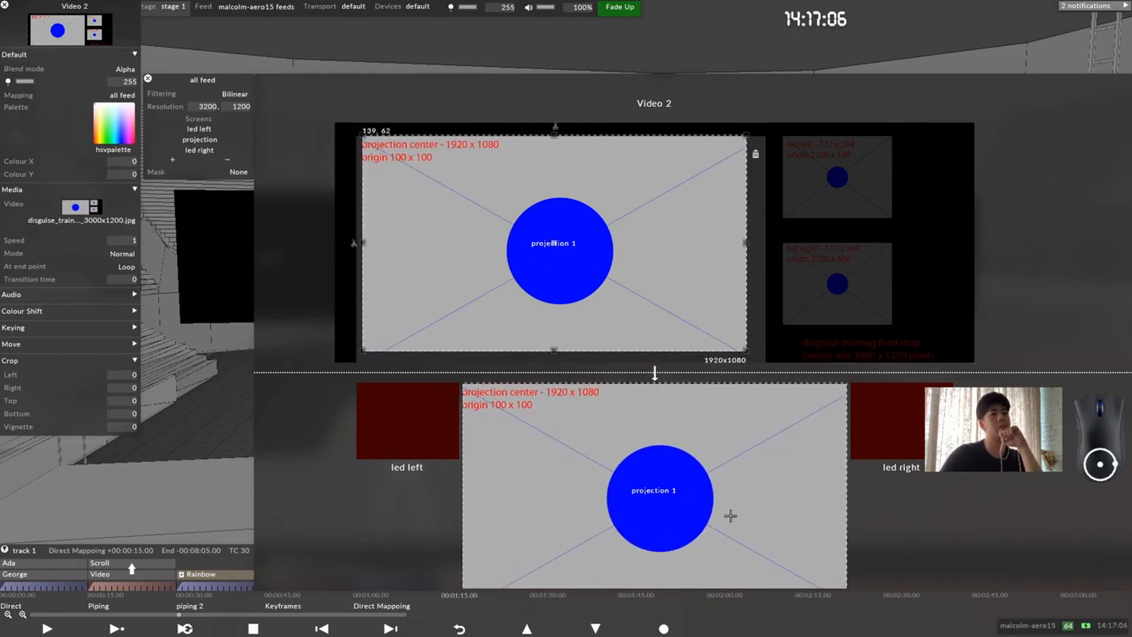
mouse_move(991, 526)
middle_down()
mouse_move(957, 493)
mouse_move(979, 522)
middle_up()
click(543, 258)
click(539, 248)
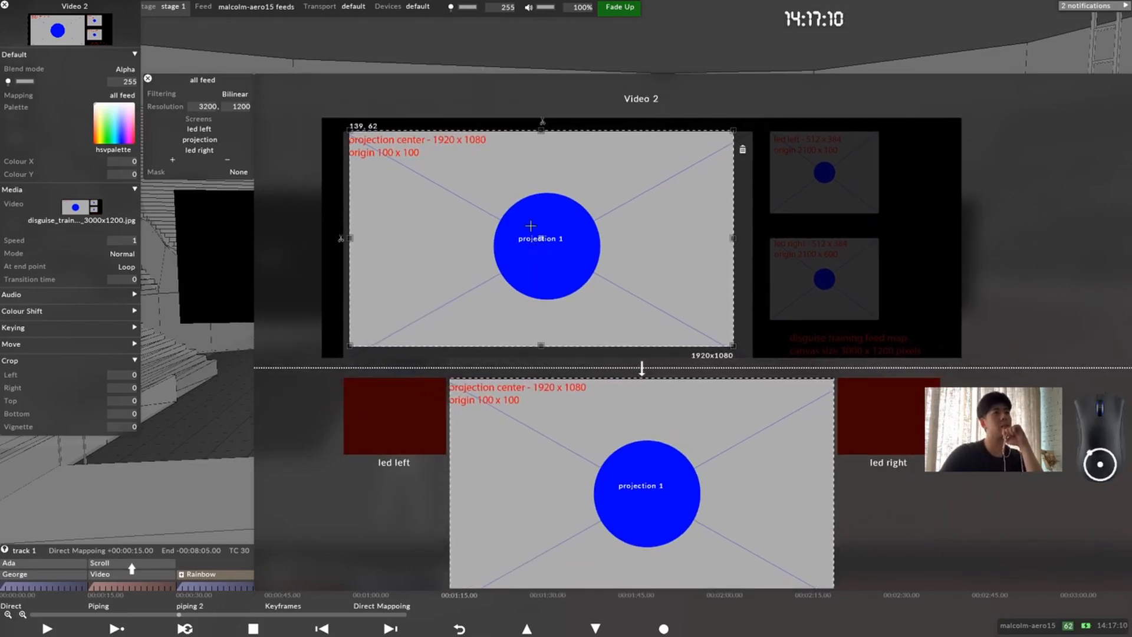
mouse_move(535, 237)
mouse_down()
mouse_move(505, 234)
mouse_move(533, 233)
mouse_up()
Step: Move the all feed editor aside to reveal the stage and reposition the projection feed rectangle to about 136, 0
drag(202, 79, 586, 32)
middle_drag(534, 258, 409, 278)
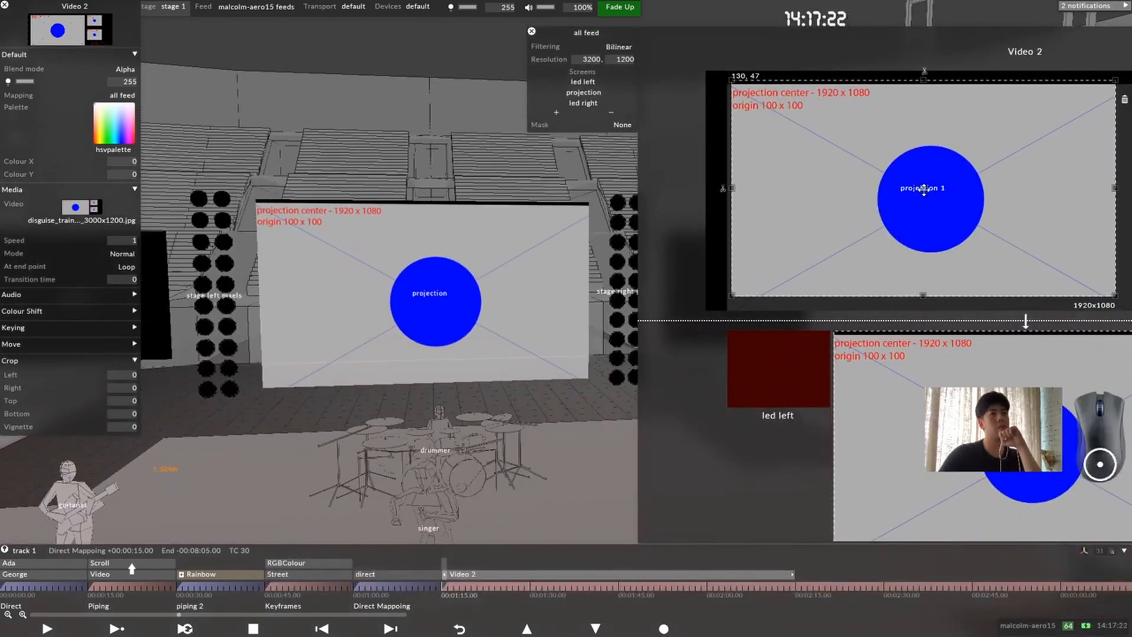
mouse_move(933, 184)
mouse_down()
mouse_move(919, 184)
mouse_move(941, 212)
mouse_move(920, 203)
mouse_up()
drag(590, 32, 385, 51)
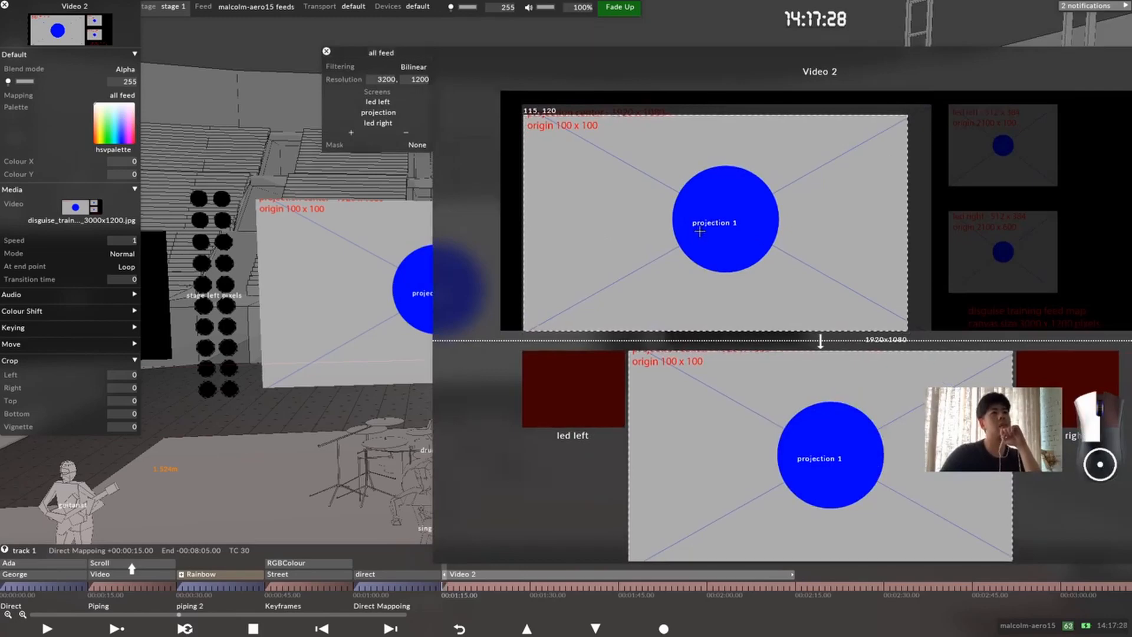
drag(730, 202, 718, 198)
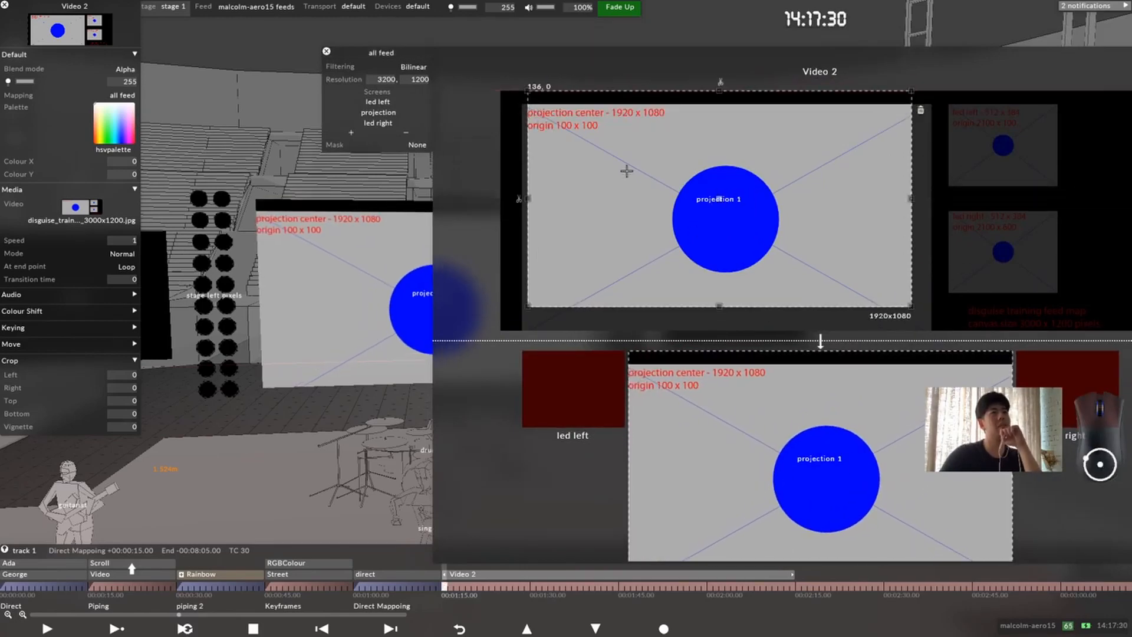
Step: Check the template image's media details and fit the projection feed rectangle to the template's projection center region at about 108, 67, sized about 2046x1133
click(75, 207)
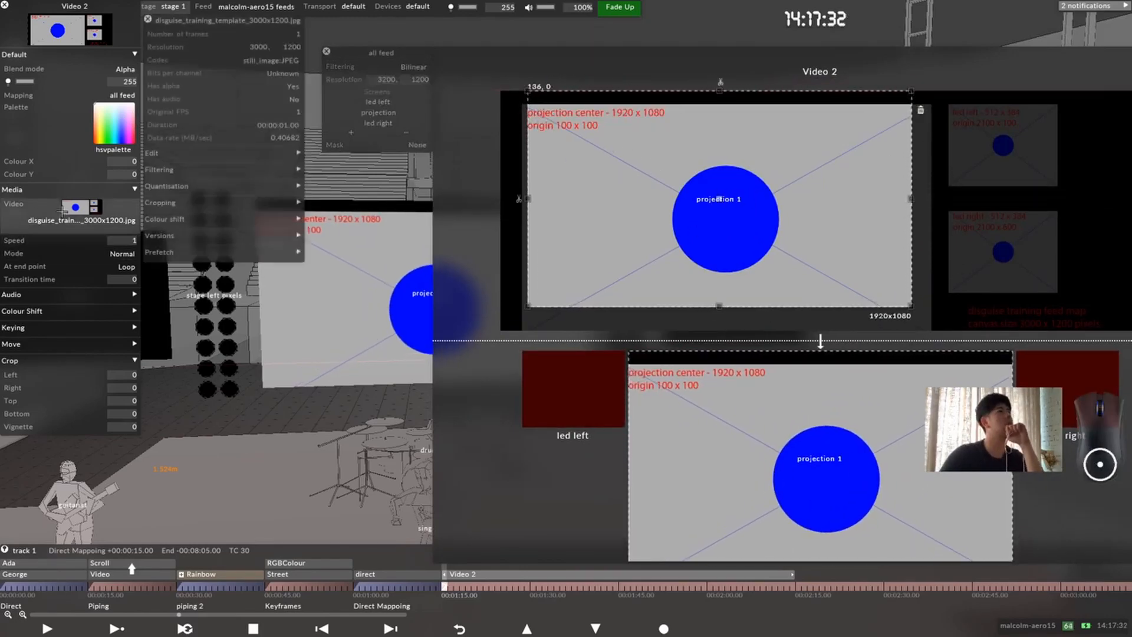
click(122, 95)
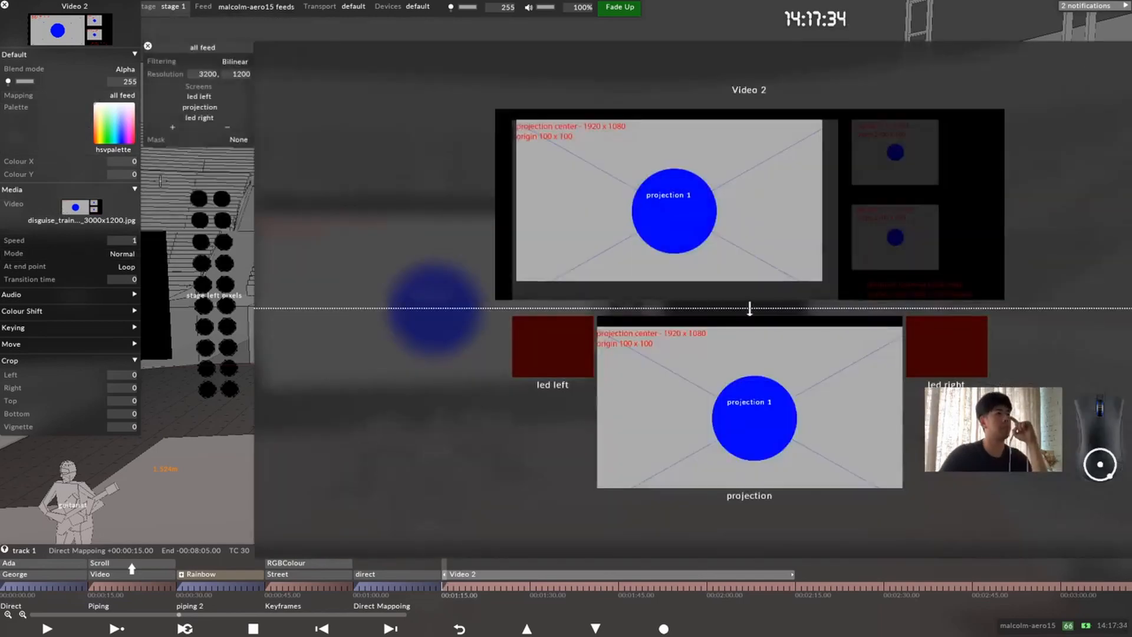
click(656, 214)
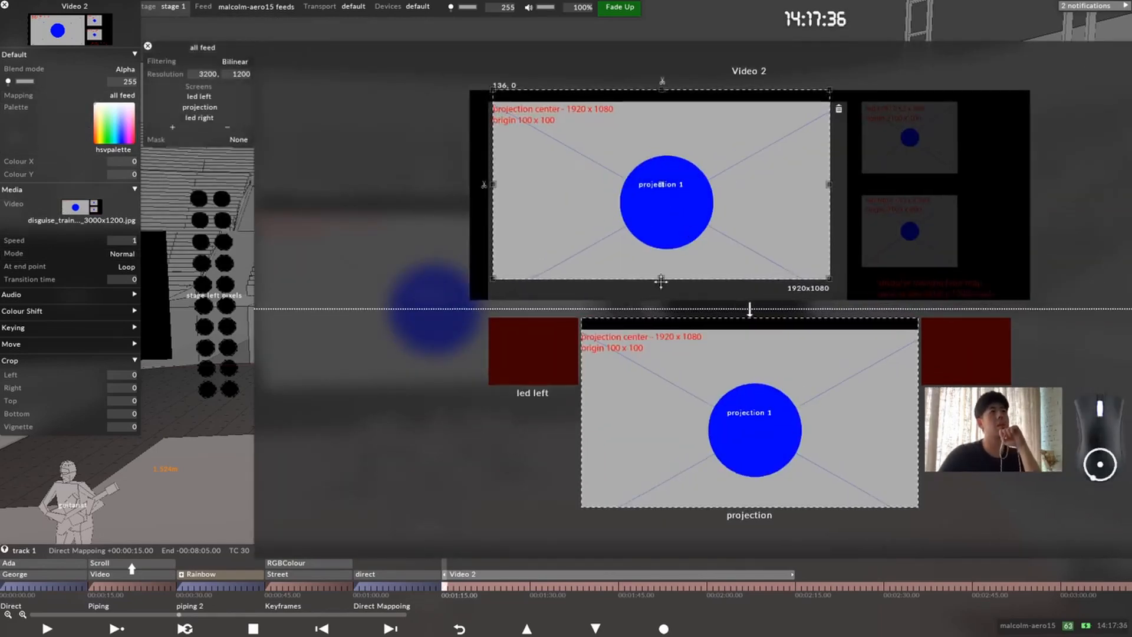
drag(459, 152, 425, 148)
drag(800, 345, 818, 371)
middle_drag(920, 349, 870, 257)
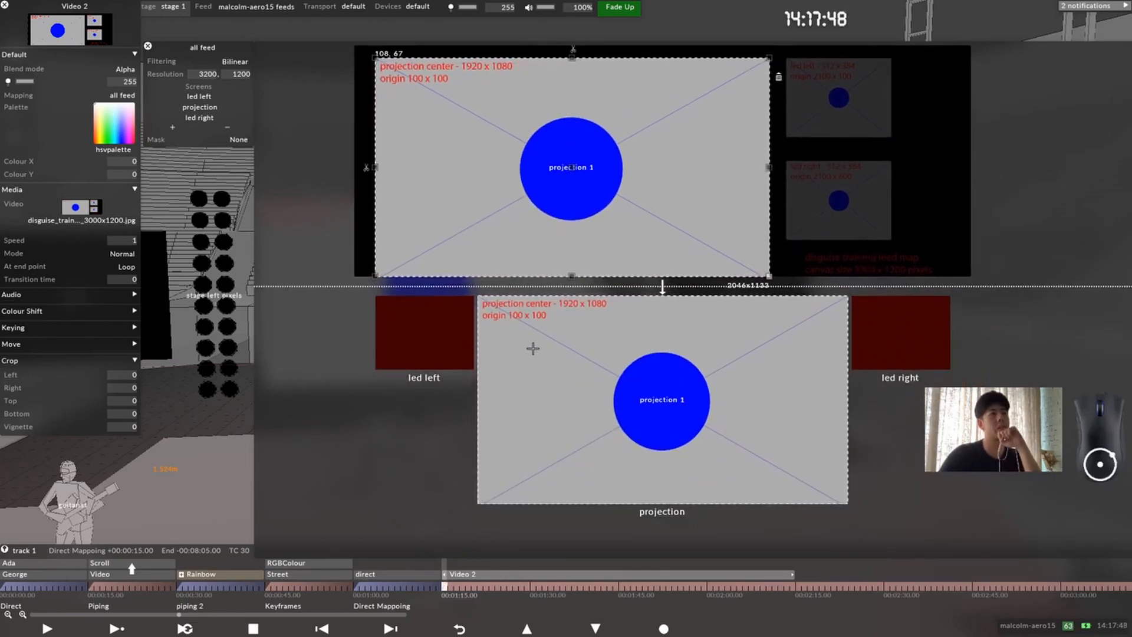
Step: Add a feed rectangle to the led left screen and fit its source over the template's led left region, starting at about 2242, 67
middle_drag(959, 330, 903, 388)
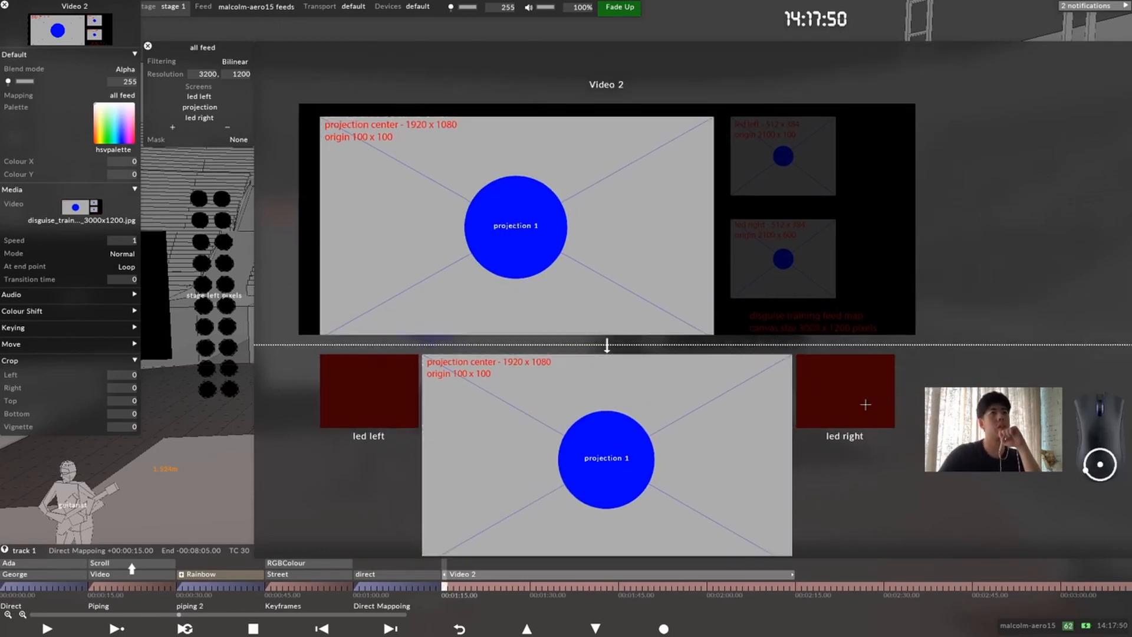
right_click(431, 402)
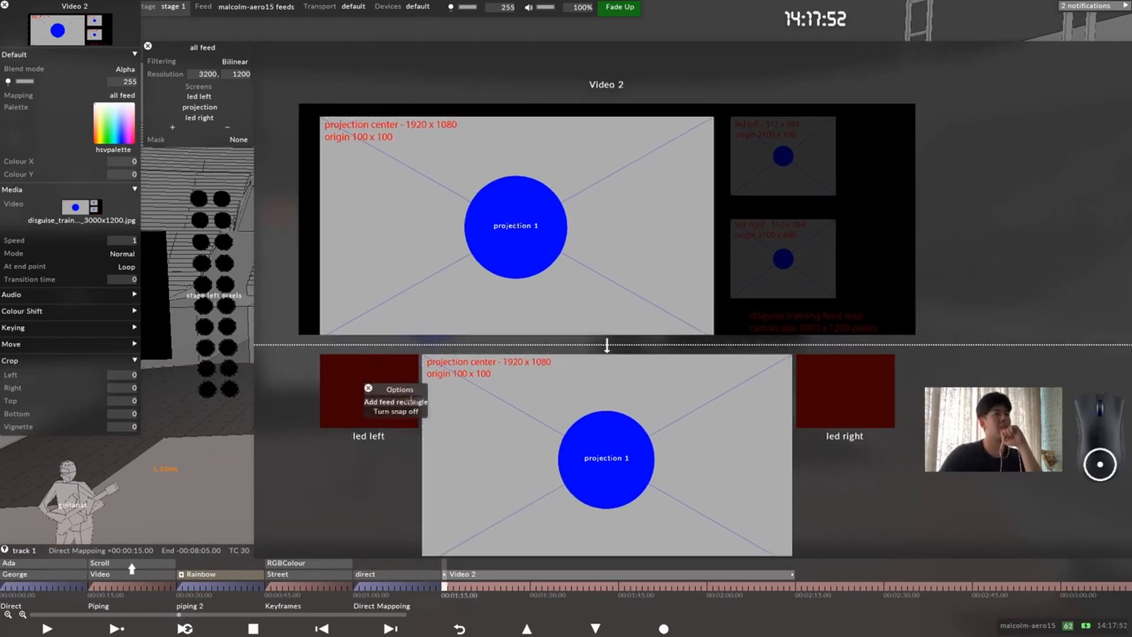
click(406, 401)
drag(387, 152, 781, 154)
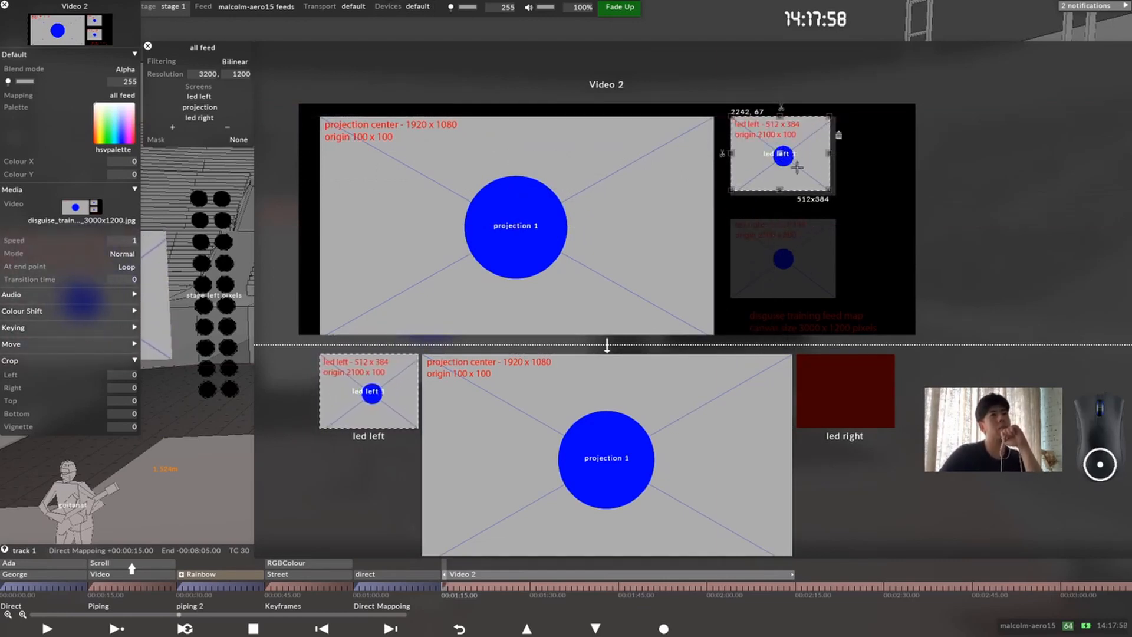
drag(828, 186, 838, 196)
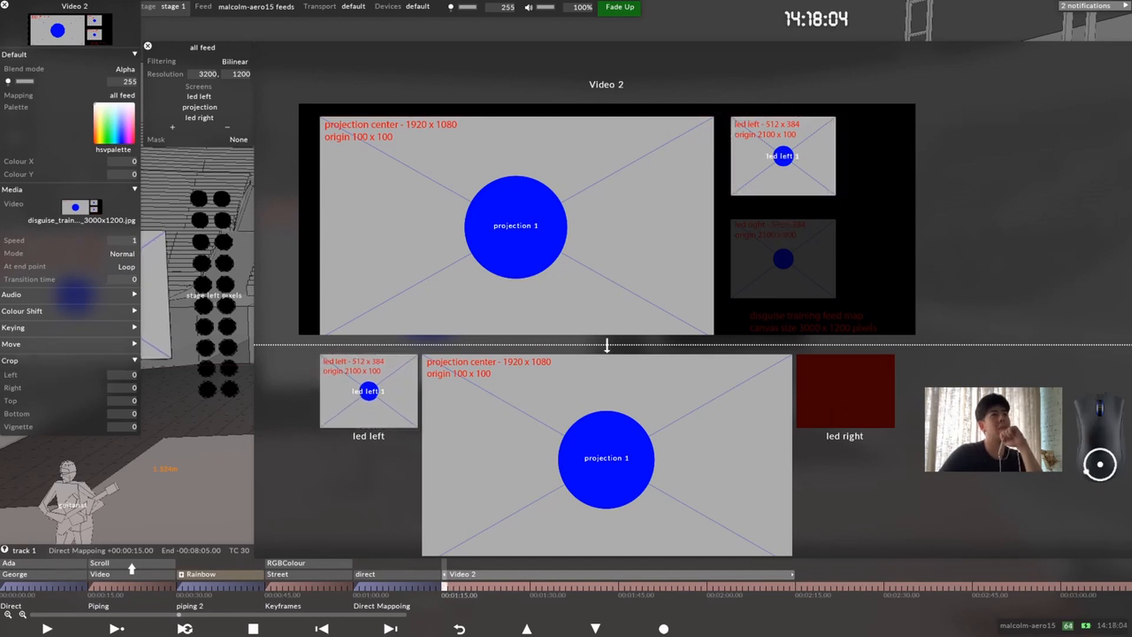
Step: Duplicate the led left feed rectangle and move the copy's output onto the led right screen at 0, 0
right_click(858, 399)
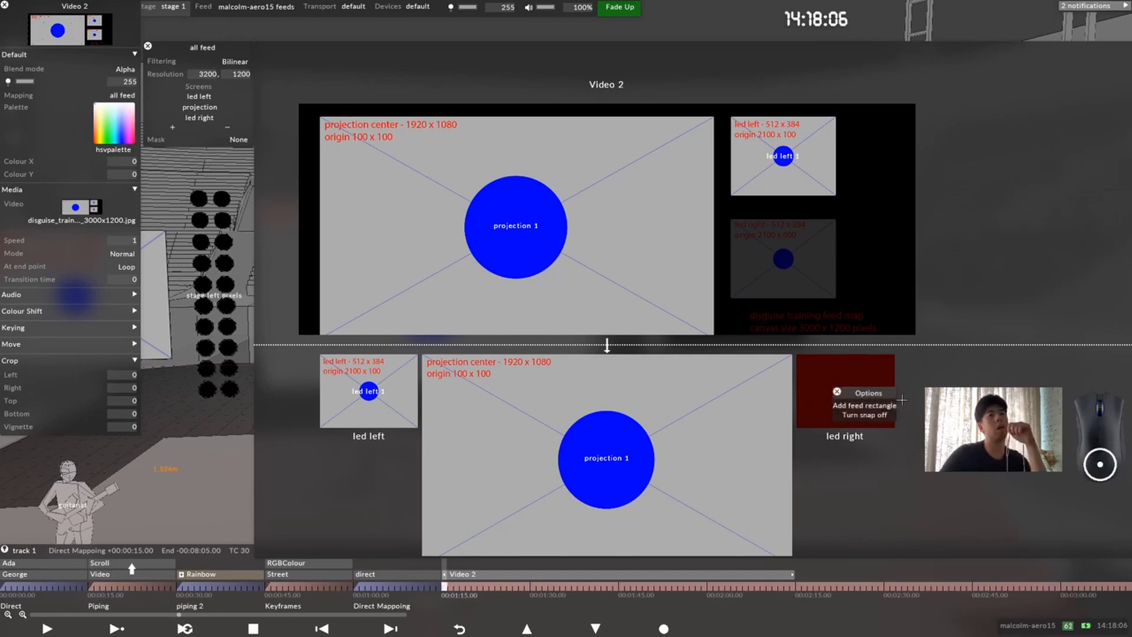
click(837, 392)
right_click(384, 388)
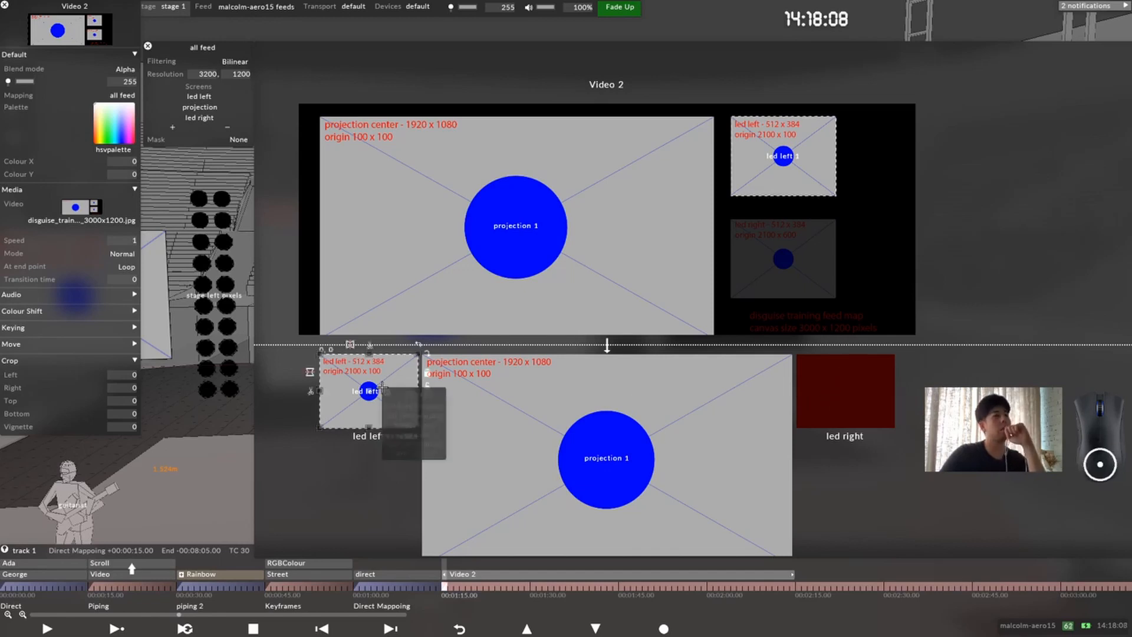
click(428, 435)
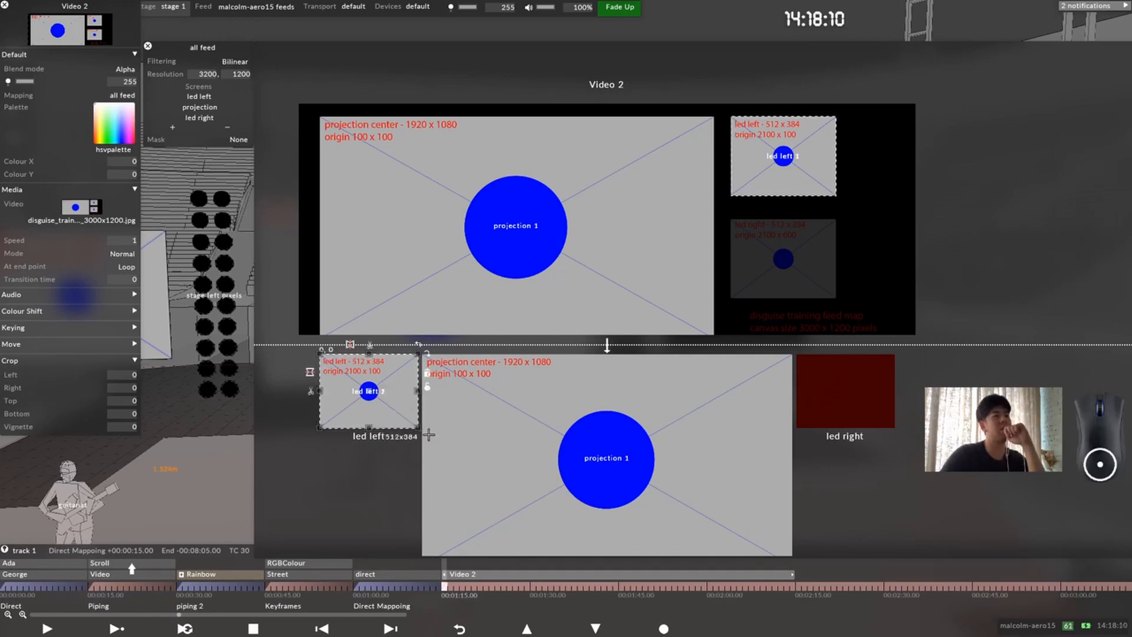
drag(369, 391, 846, 392)
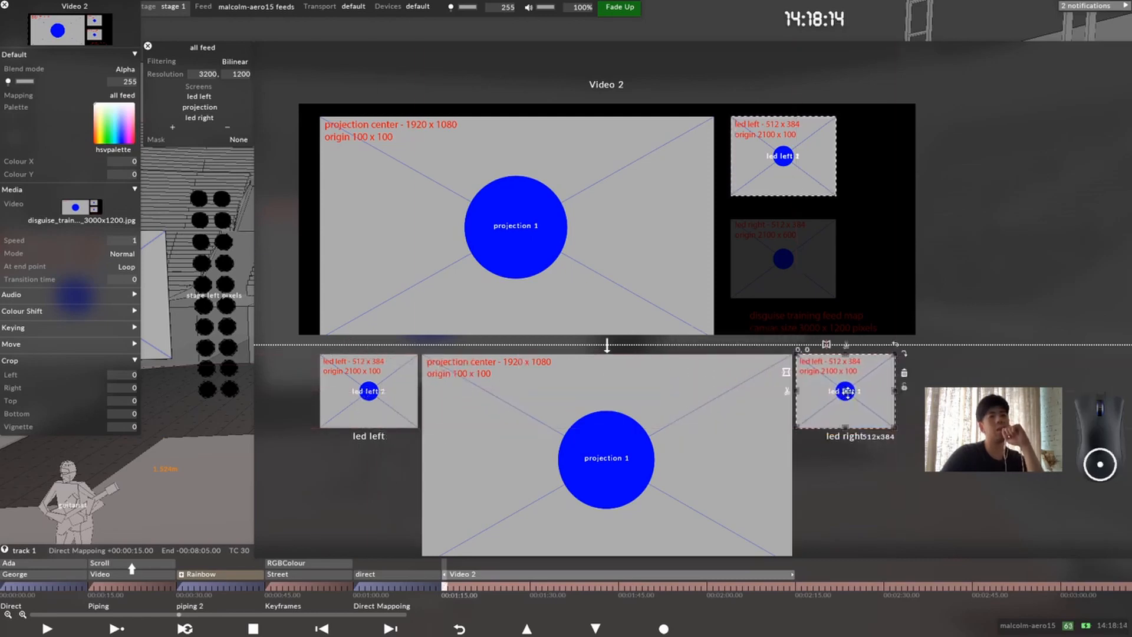
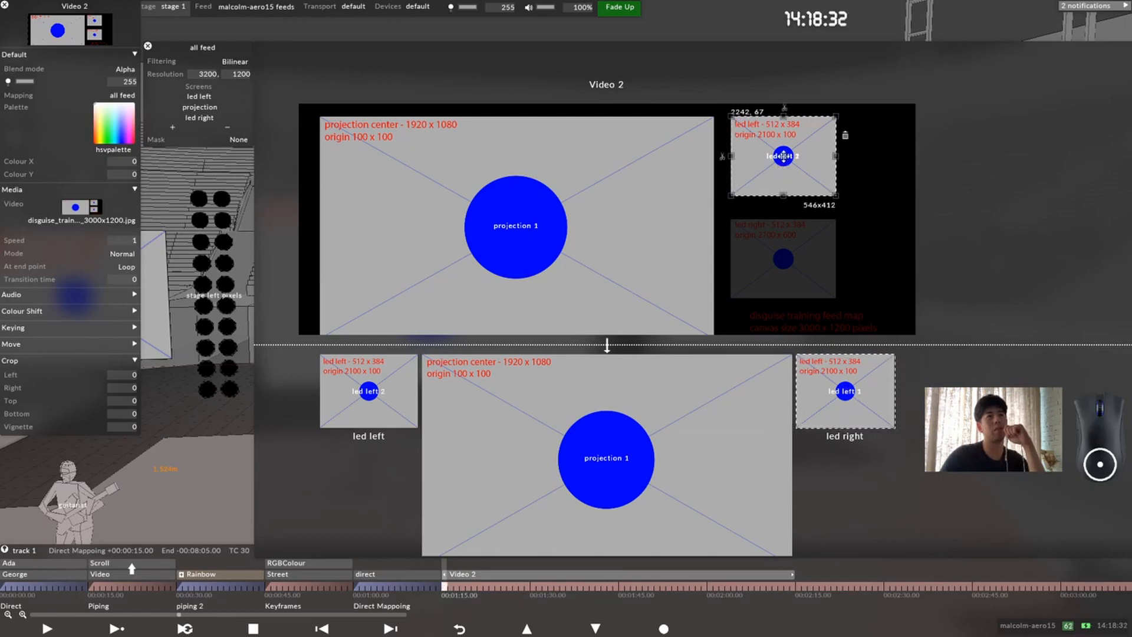
Step: Move the led left 1 source region onto the led right area of the feed map at about 2242, 602
drag(783, 156, 784, 258)
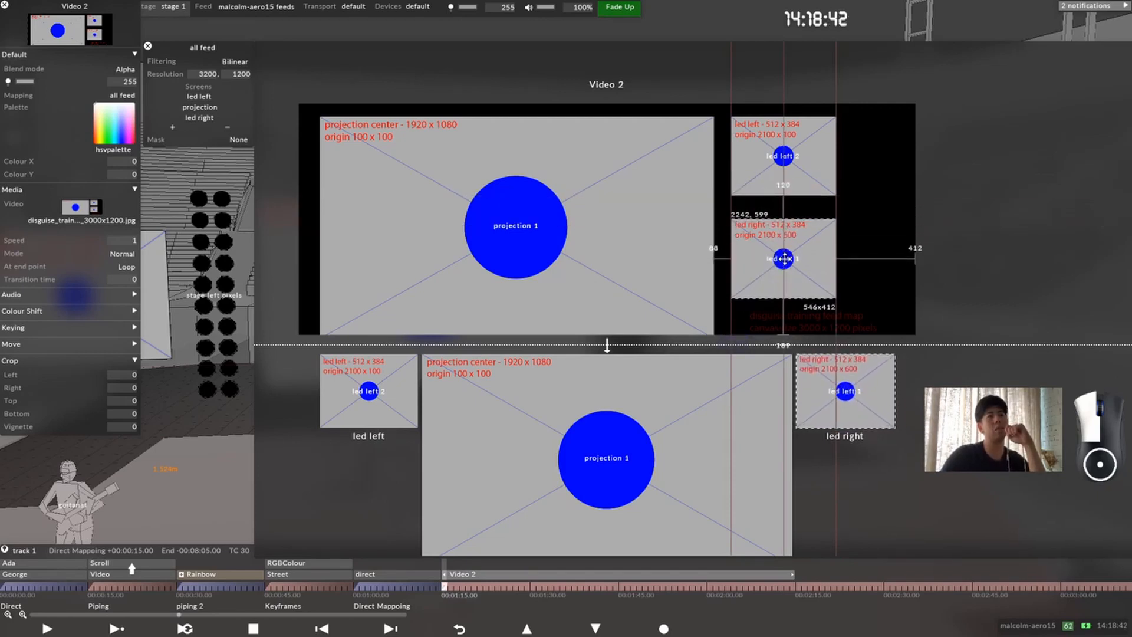
drag(784, 259, 784, 258)
Step: Shrink the source region over the led right area to 544 x 407 so it fits the area's edges
scroll(917, 260, up, 5)
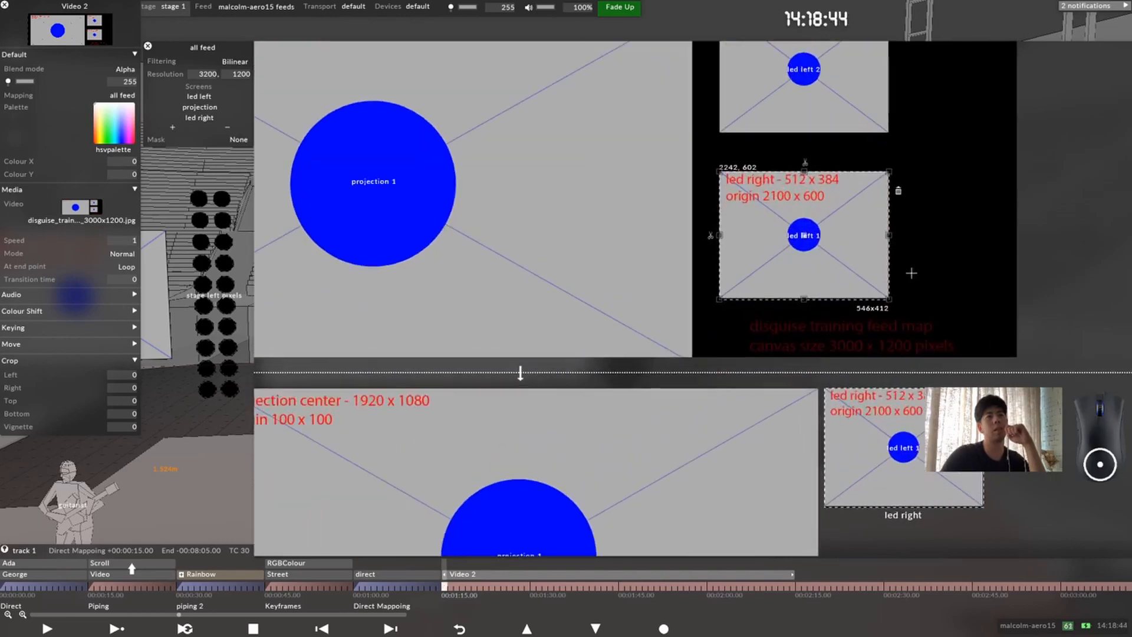
middle_drag(913, 271, 720, 330)
scroll(655, 363, up, 13)
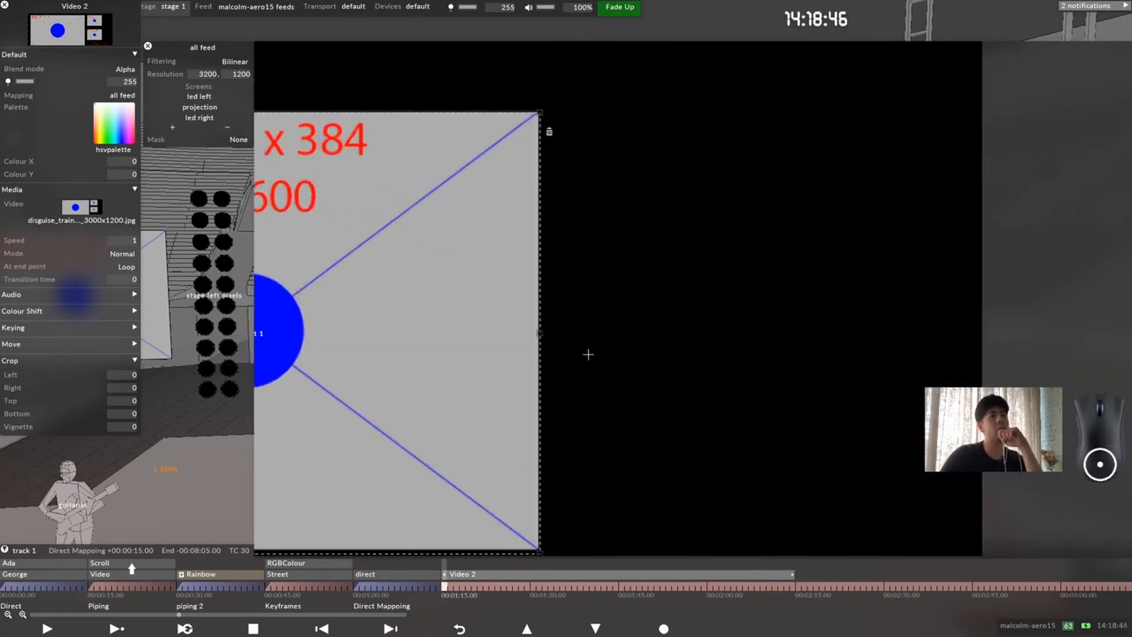
middle_drag(266, 384, 625, 343)
scroll(577, 338, up, 2)
scroll(583, 334, down, 2)
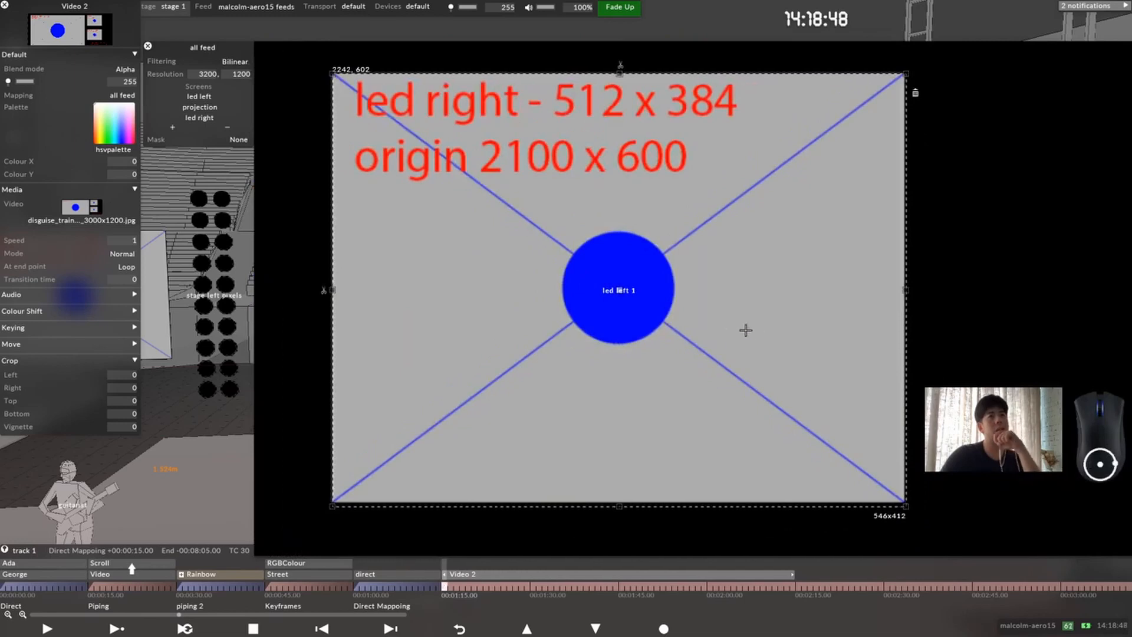
middle_drag(687, 327, 638, 281)
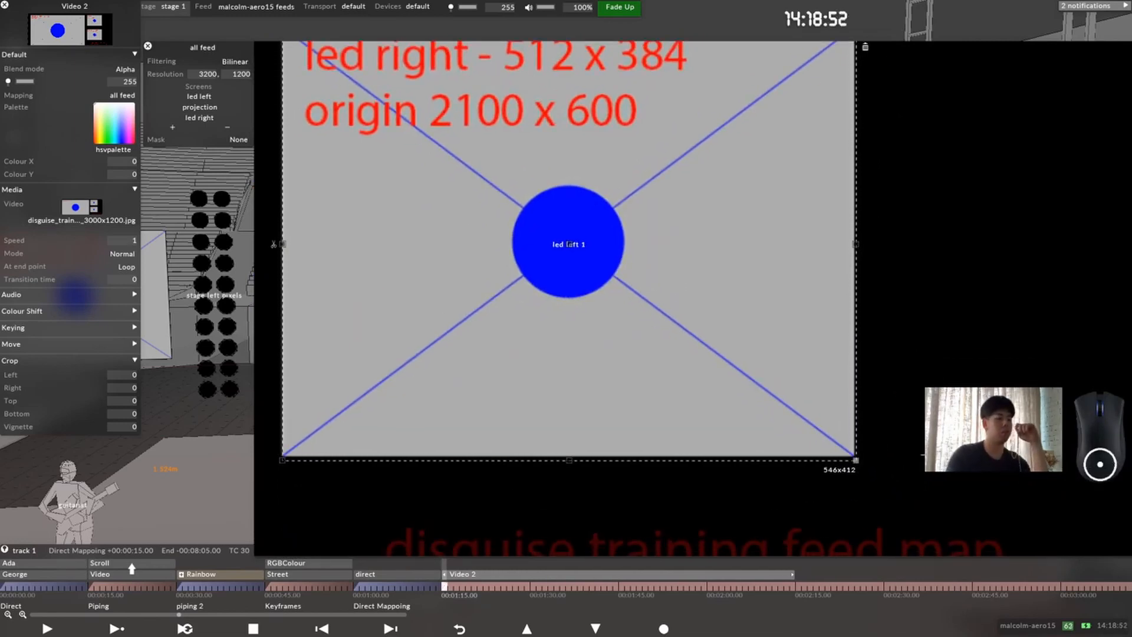
key(Left)
key(Left)
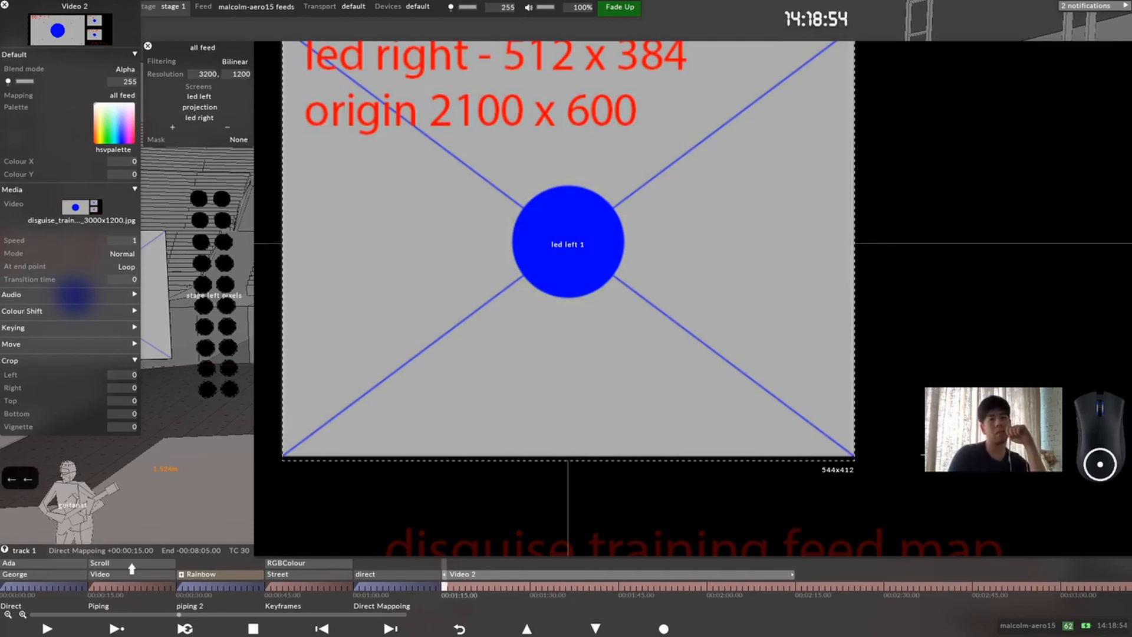
key(Up)
key(Up)
key(Up)
key(Up)
key(Up)
key(Up)
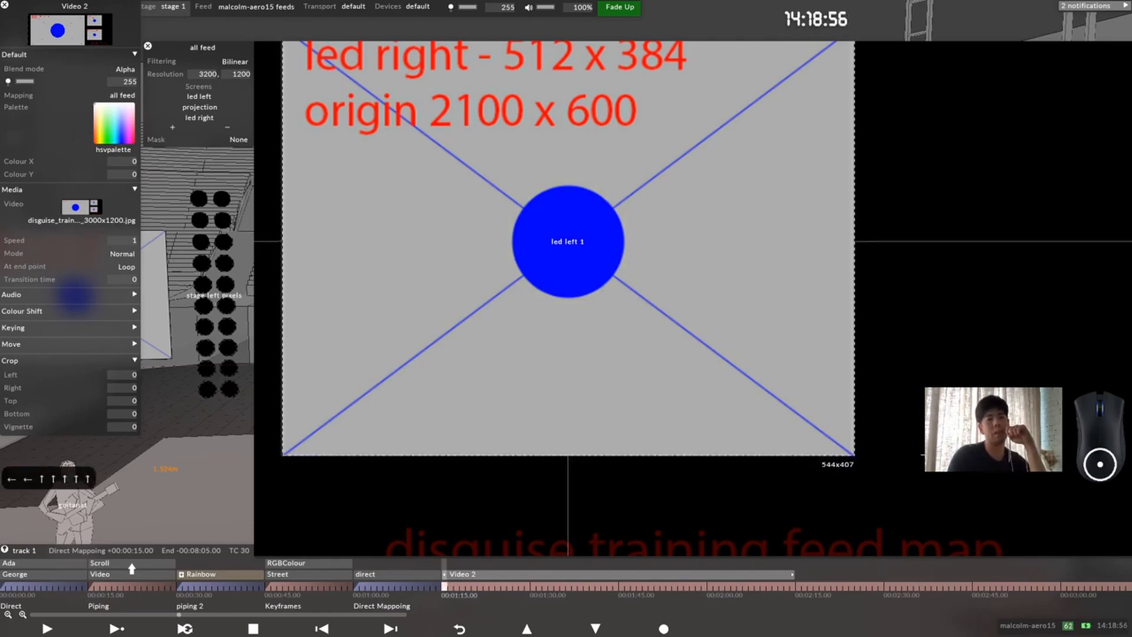
click(970, 319)
Step: Nudge the led left 2 source region horizontally to position 2240, 67 over the led left area
scroll(931, 250, down, 3)
middle_click(784, 147)
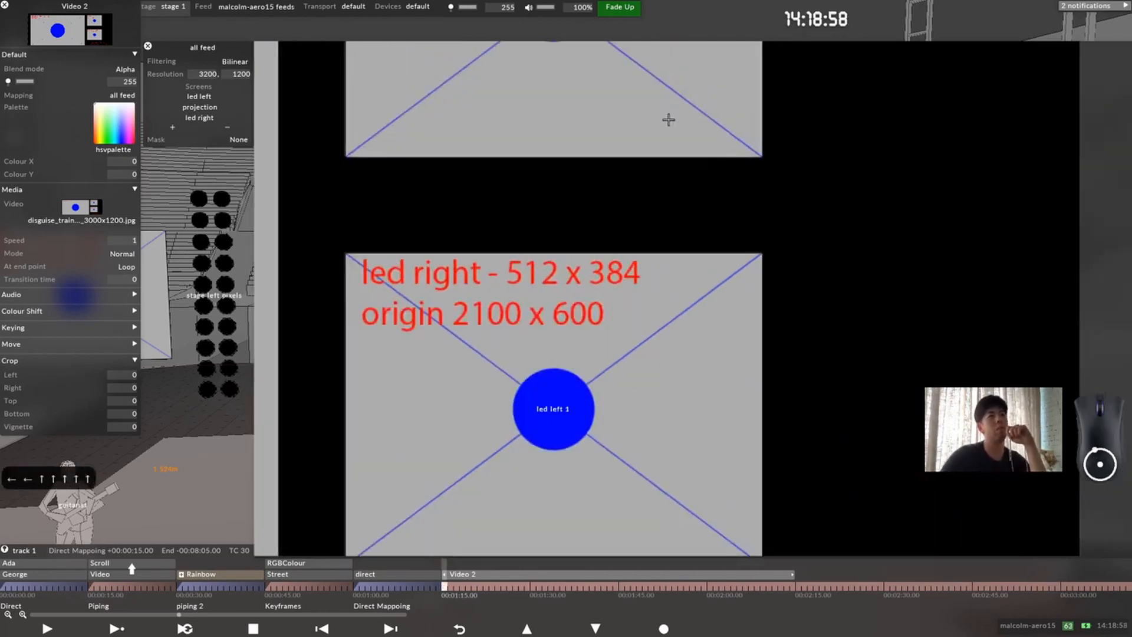
middle_drag(670, 170, 652, 414)
scroll(749, 299, up, 3)
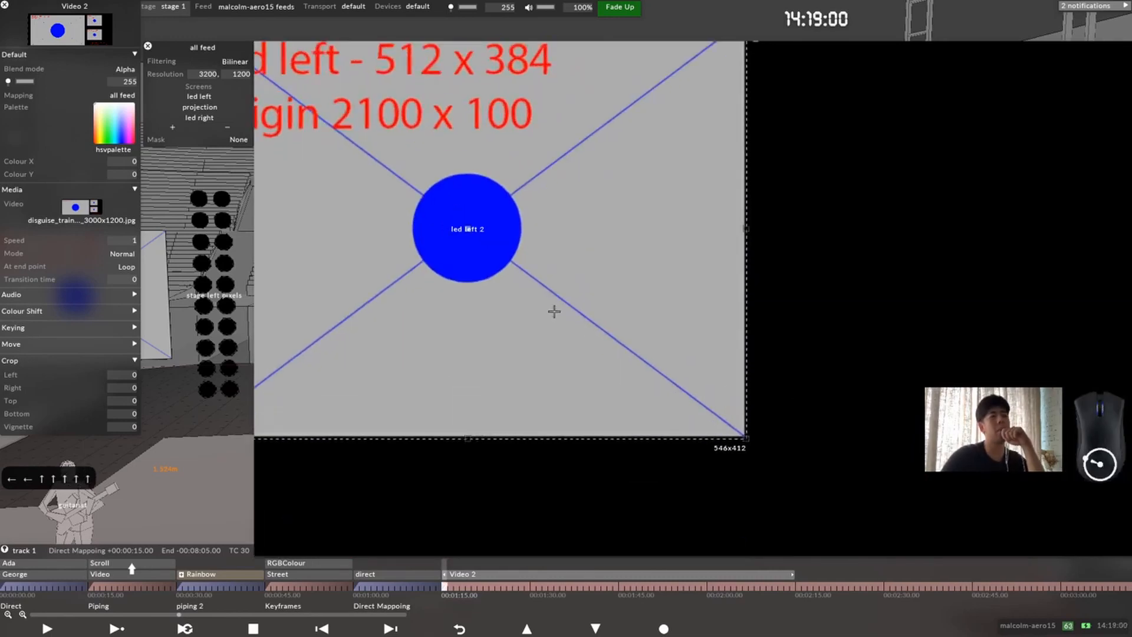
middle_drag(533, 240, 651, 352)
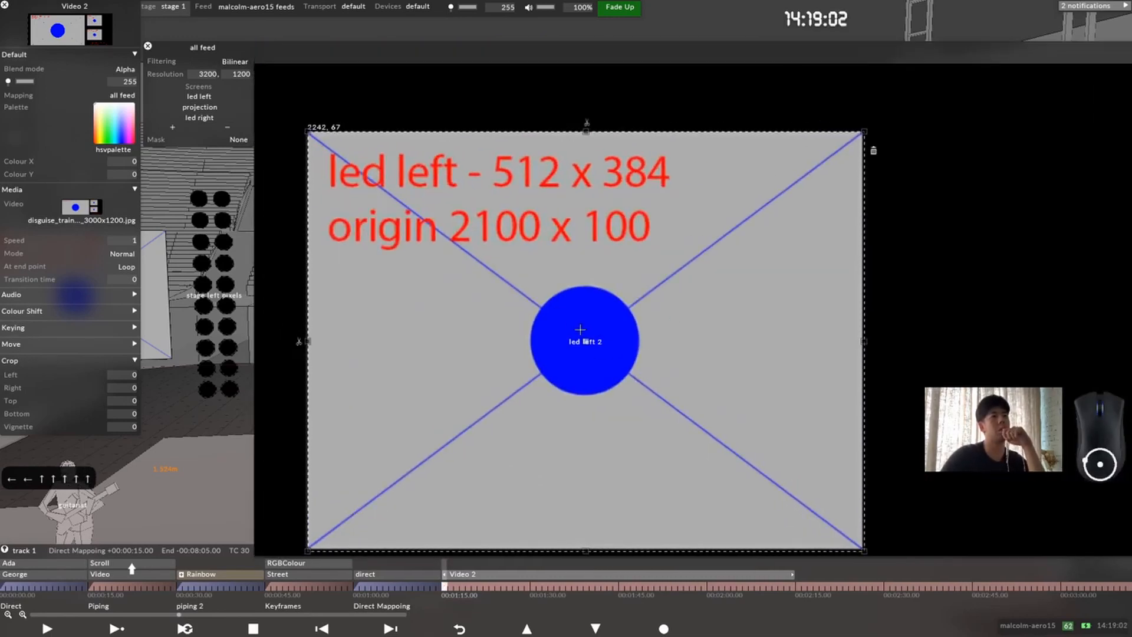
key(Right)
key(Left)
key(Right)
key(Right)
key(Left)
key(Left)
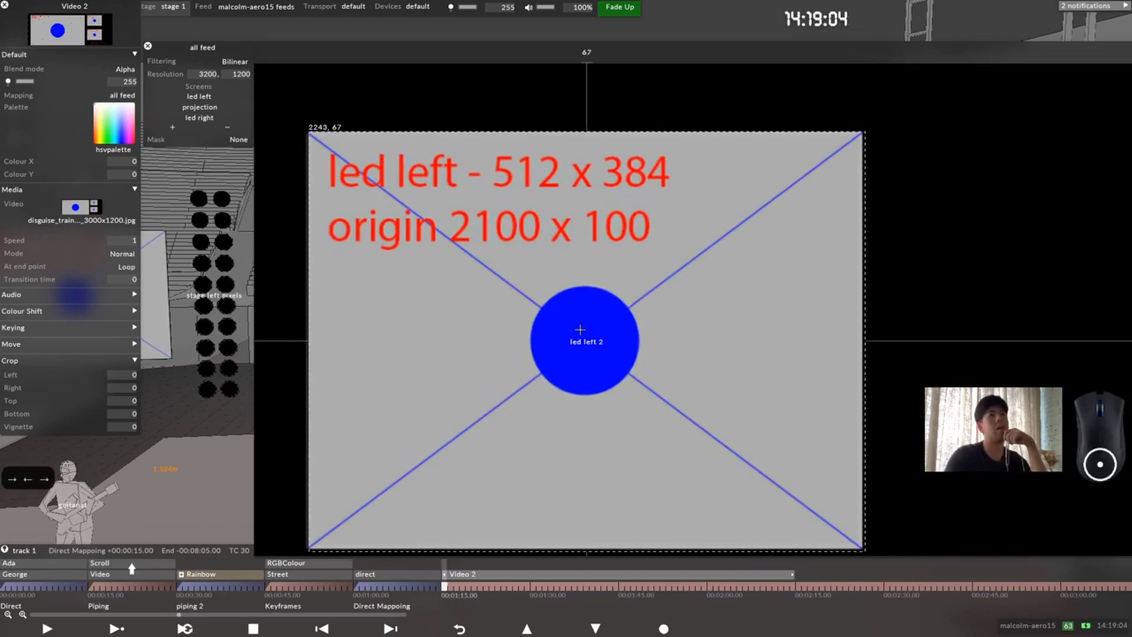
key(Left)
key(Left)
key(Left)
key(Right)
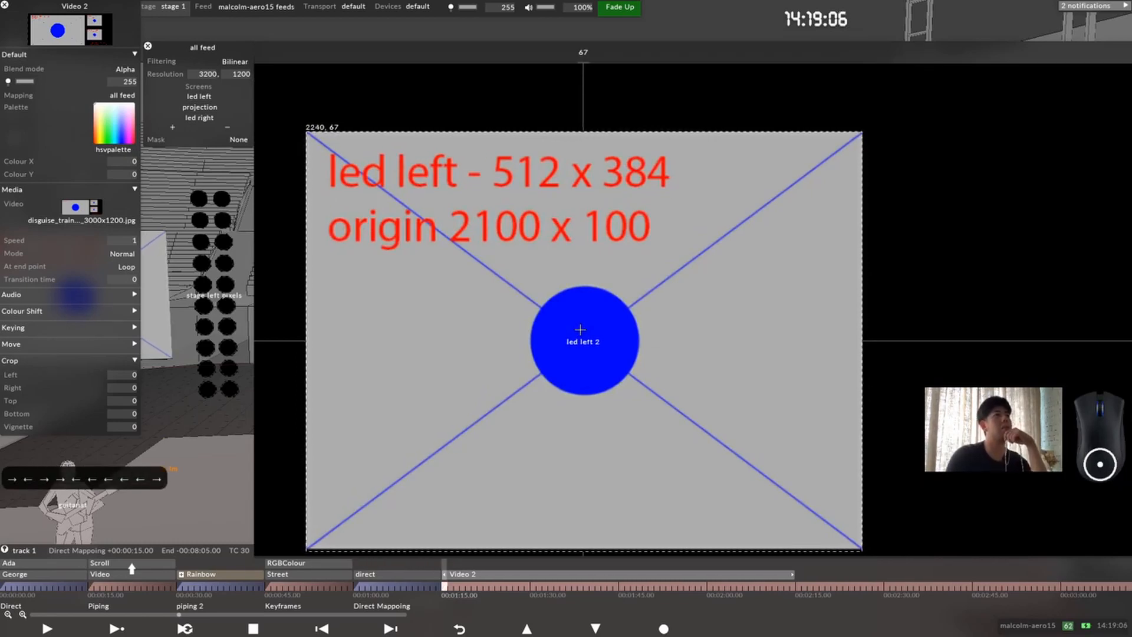
Step: Shorten the led left 2 source region by three pixels at its lower edge to fit the led left area
middle_drag(913, 361, 843, 217)
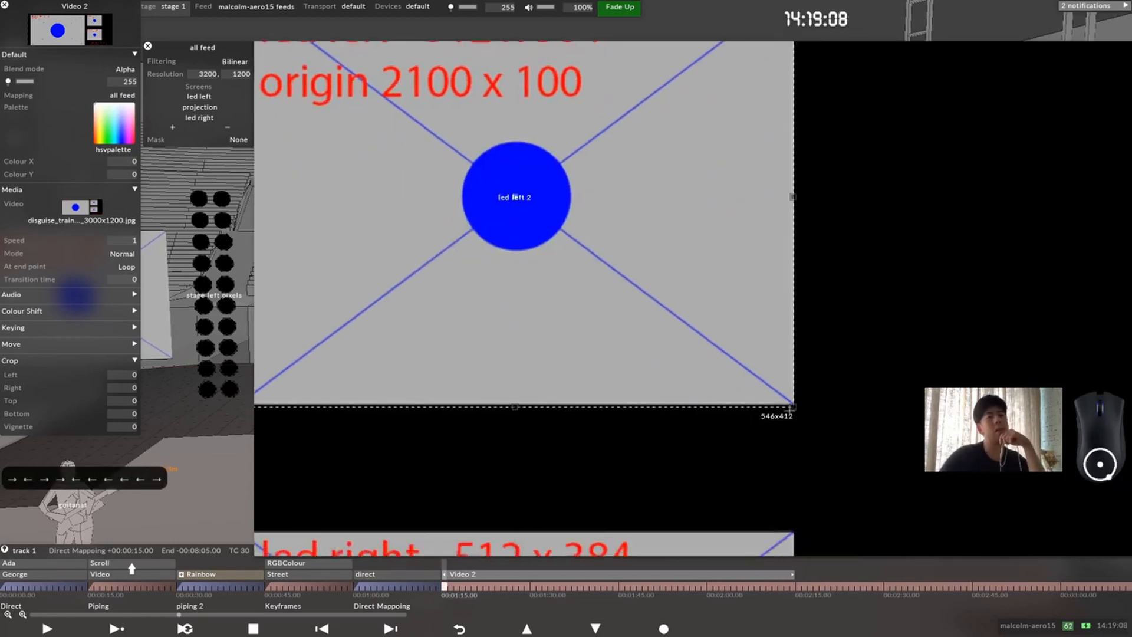
key(Up)
key(Up)
key(Up)
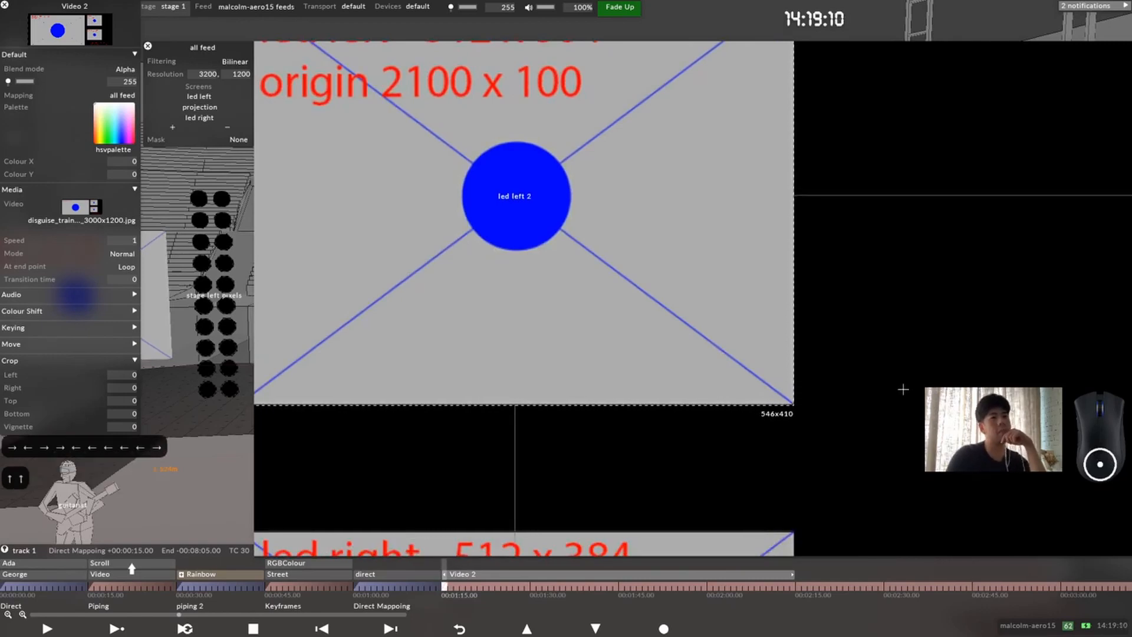
Step: Set the projection 1 source region's origin to 100, 100
scroll(614, 135, down, 5)
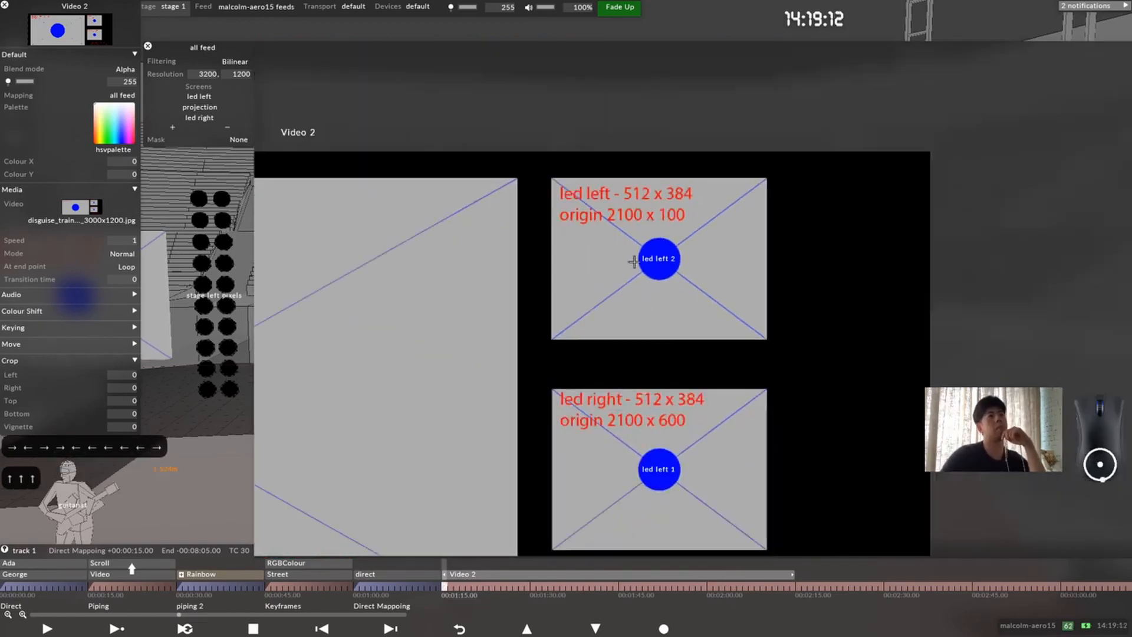
middle_drag(552, 324, 779, 271)
scroll(779, 271, down, 2)
middle_drag(558, 296, 650, 272)
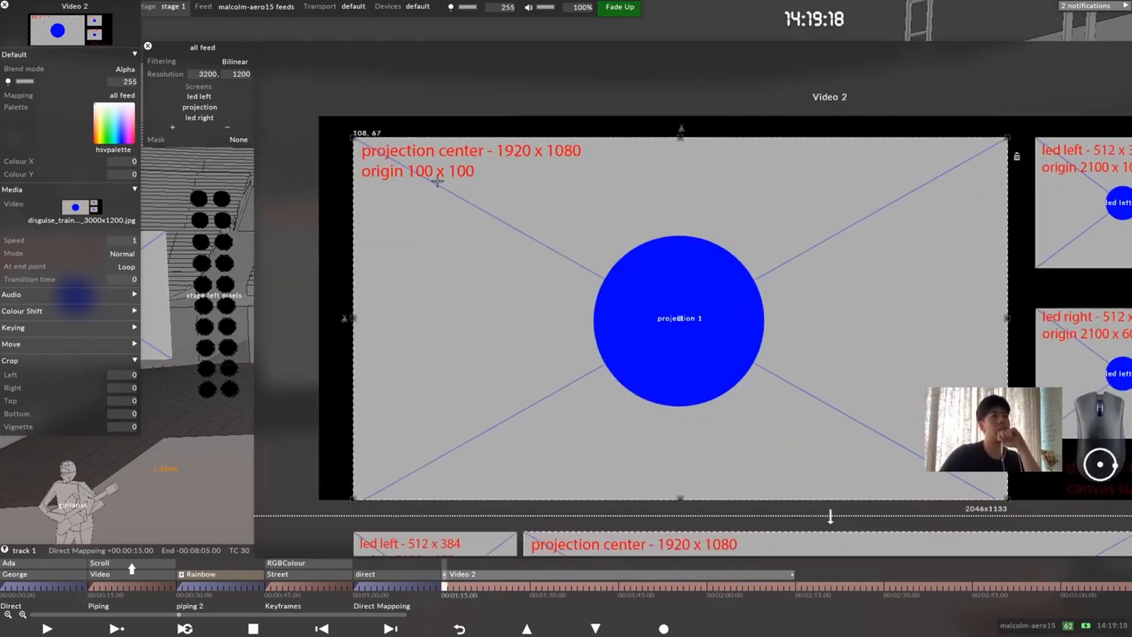
click(368, 135)
text(100, )
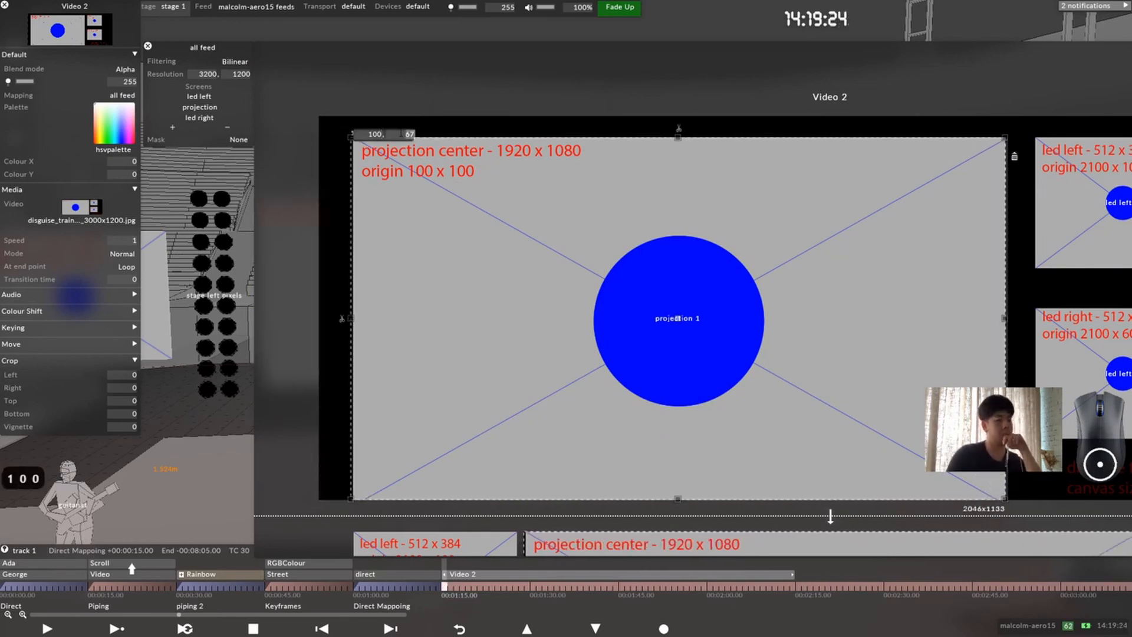
text(100)
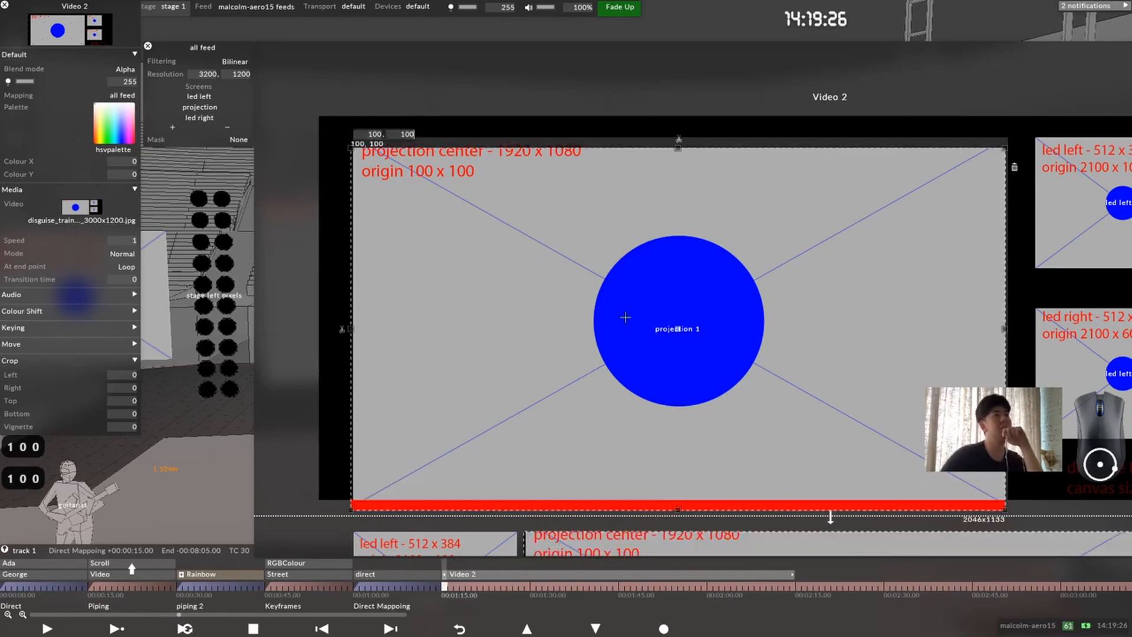
Step: Set the projection 1 source region's size to 1920 x 1080
middle_drag(760, 368, 529, 248)
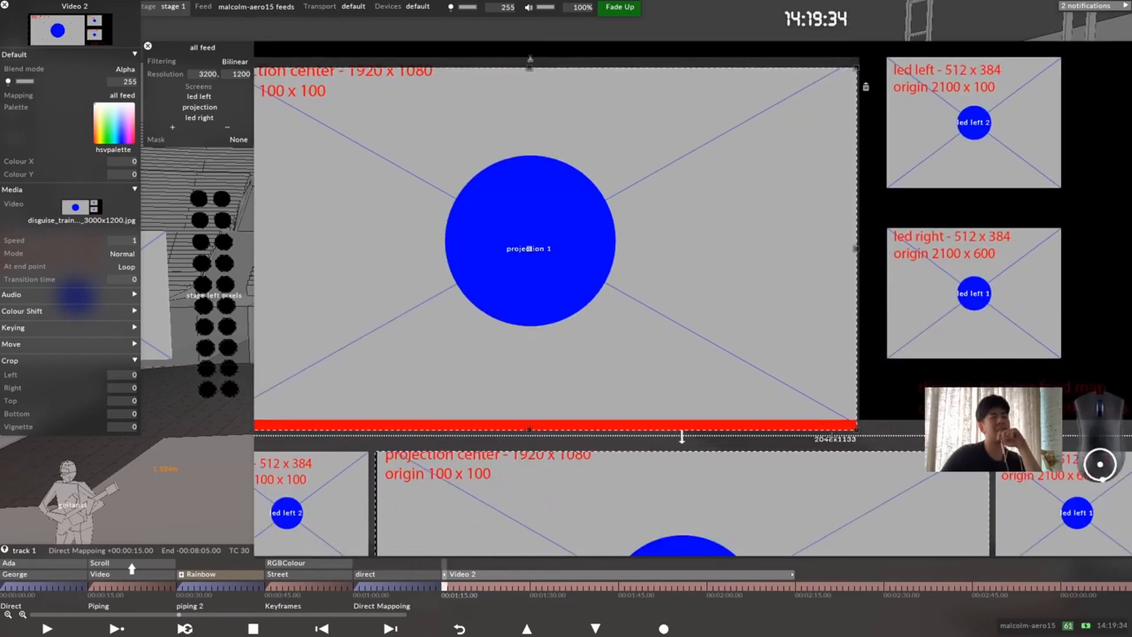
click(681, 436)
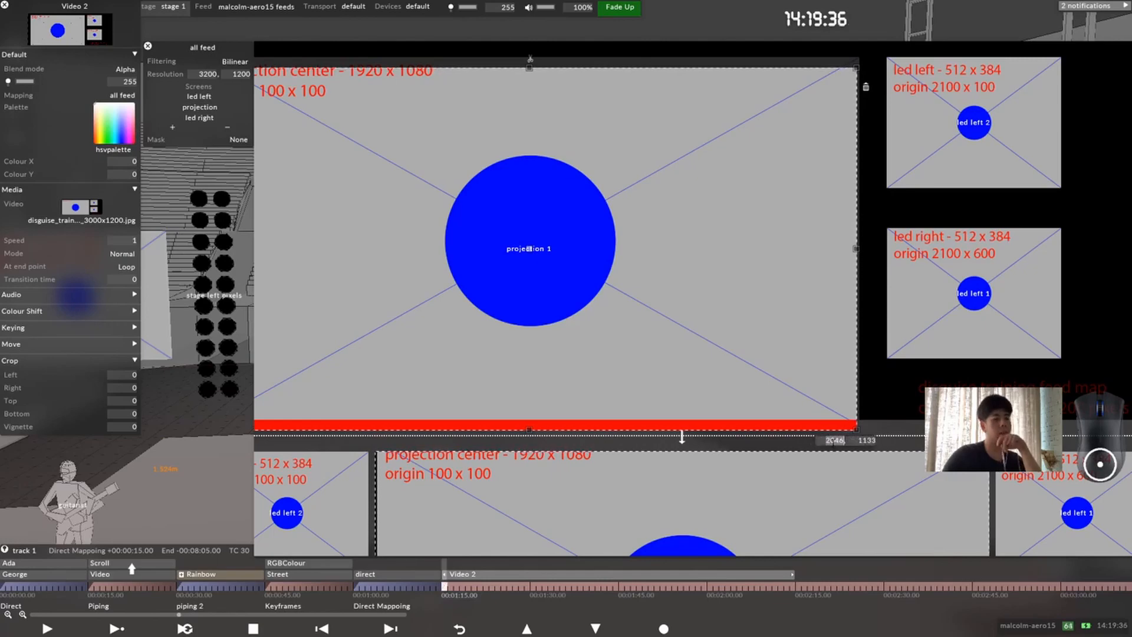
text(1920)
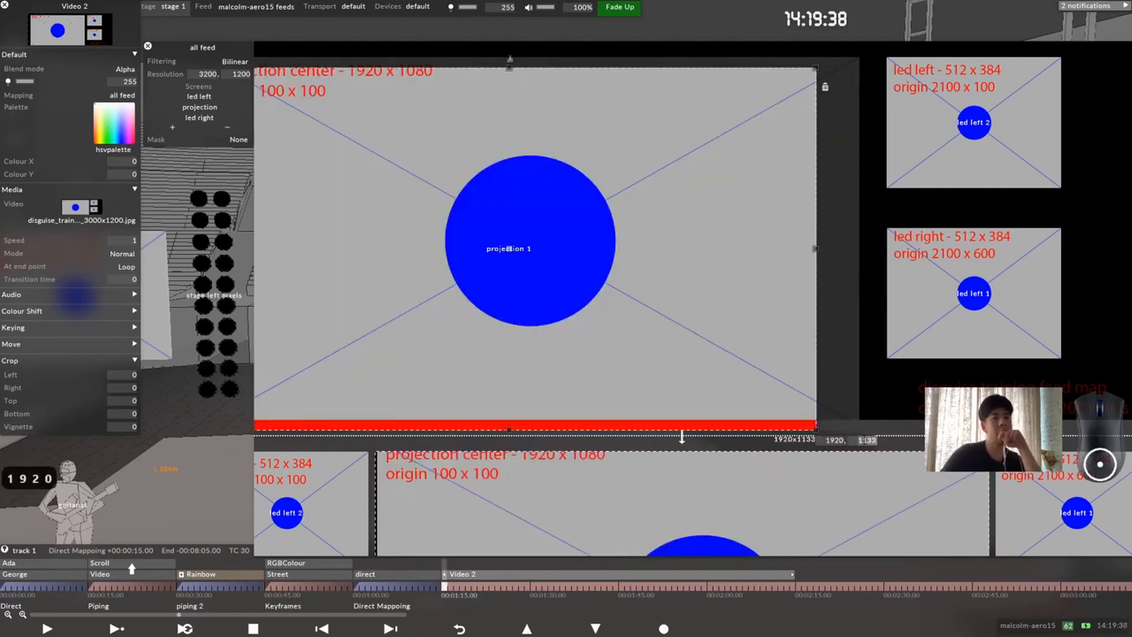
key(Tab)
text(1080)
key(Return)
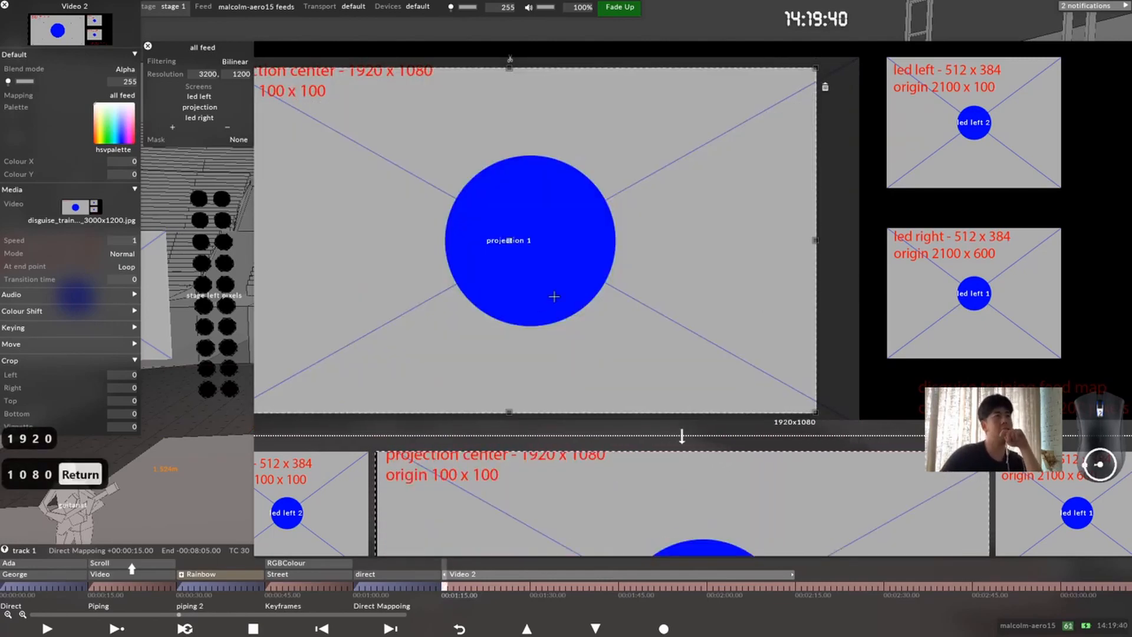
Step: Resize the projection 1 source region to cover the projection center area exactly, with its origin at 109, 67
scroll(548, 296, down, 3)
middle_drag(501, 296, 631, 376)
click(676, 353)
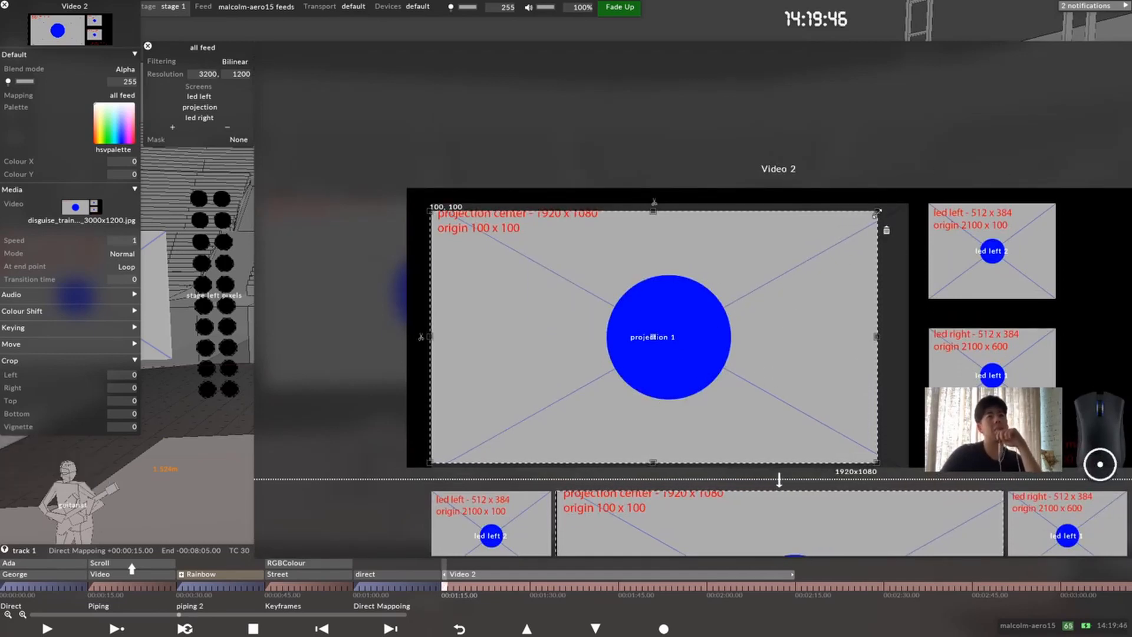
drag(878, 210, 908, 204)
drag(909, 463, 908, 468)
scroll(751, 302, up, 2)
drag(333, 227, 570, 286)
scroll(614, 375, up, 1)
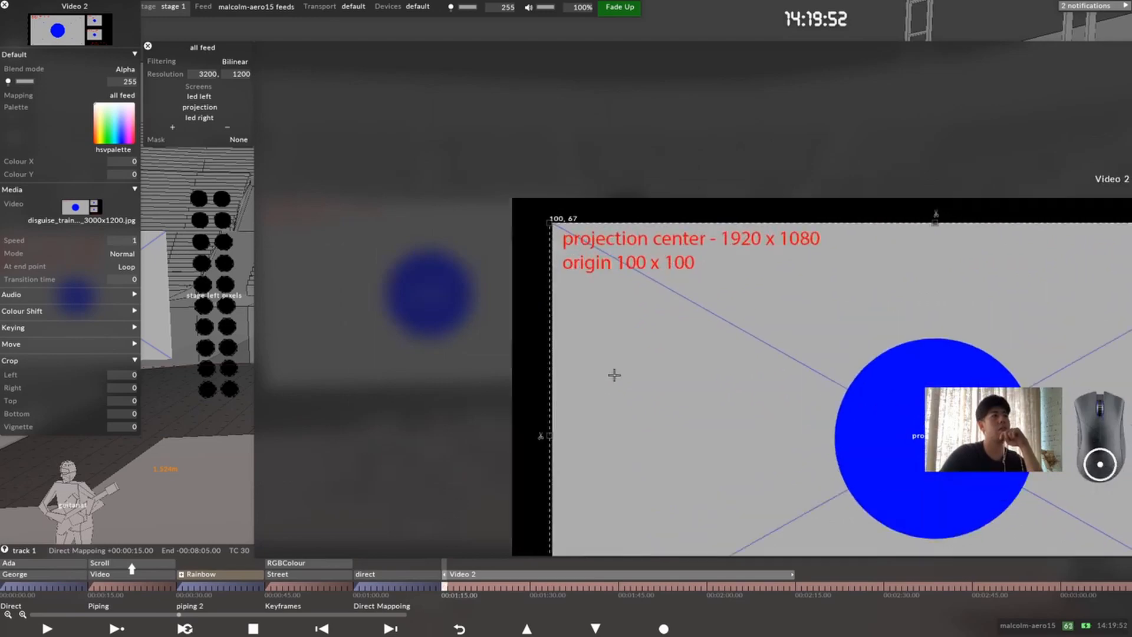
drag(549, 435, 552, 435)
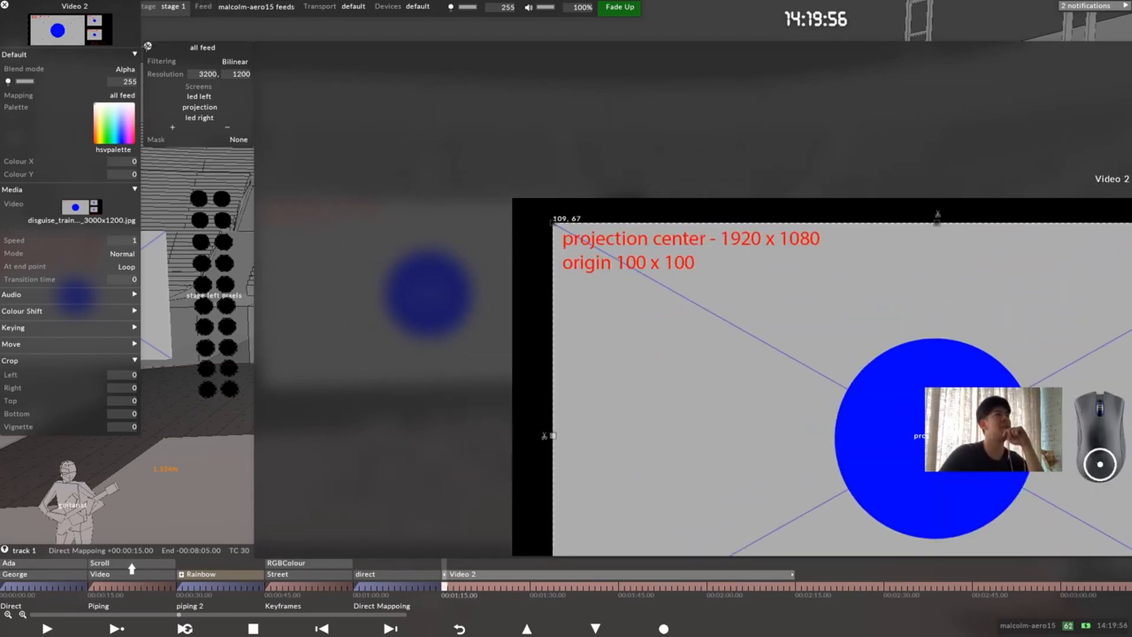
Step: Close the all feed mapping editor and view the stage from the front to check the content on all three screens
click(148, 46)
scroll(568, 329, down, 5)
middle_drag(569, 328, 649, 332)
drag(602, 327, 594, 306)
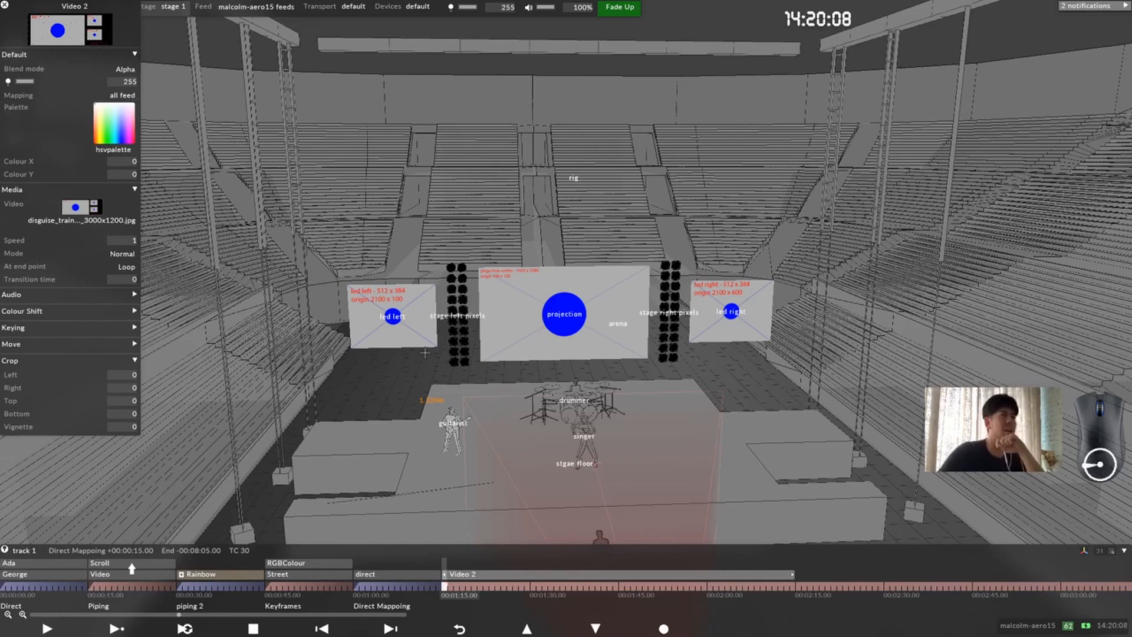
drag(566, 314, 530, 331)
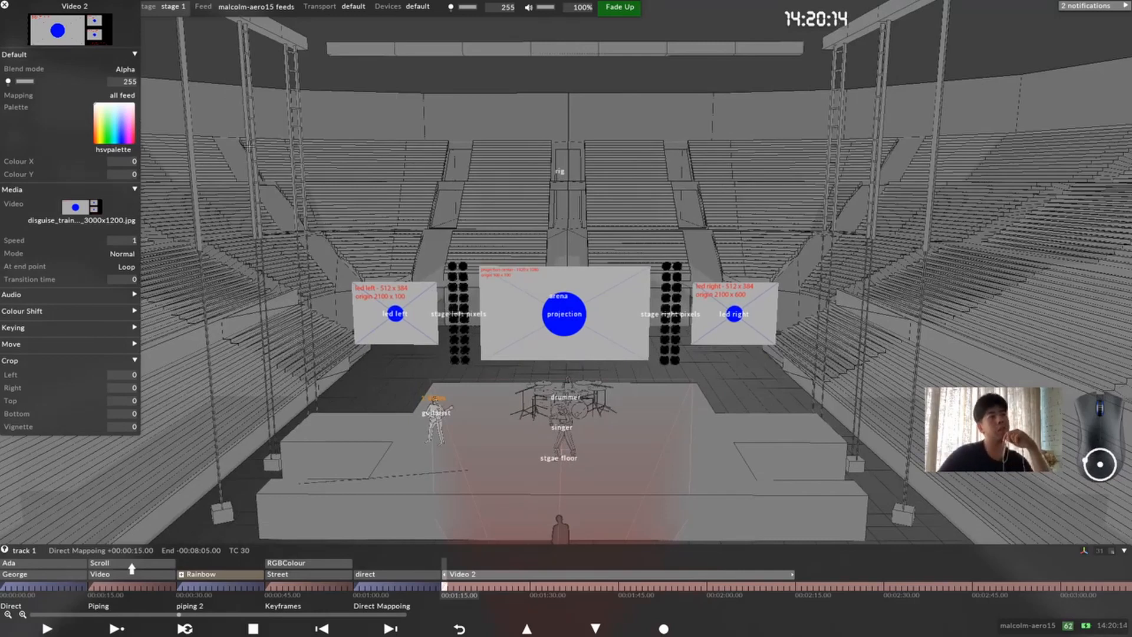
Step: Move the Video 2 editor clear of the main toolbar, then reopen its all feed mapping and reposition that editor beside it
drag(93, 6, 153, 128)
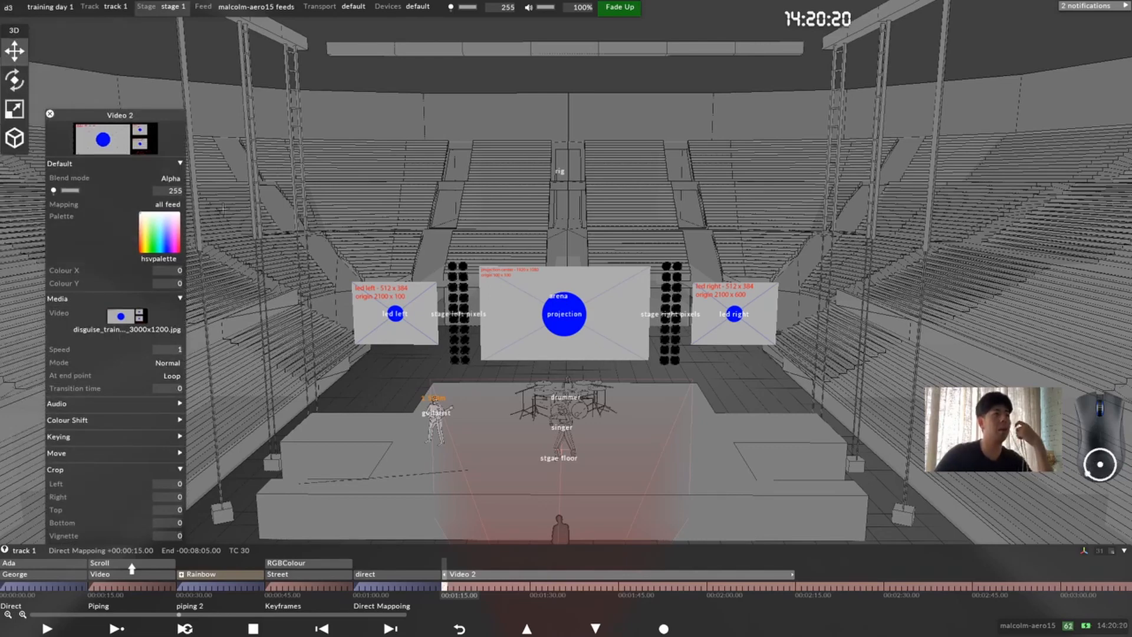
click(168, 204)
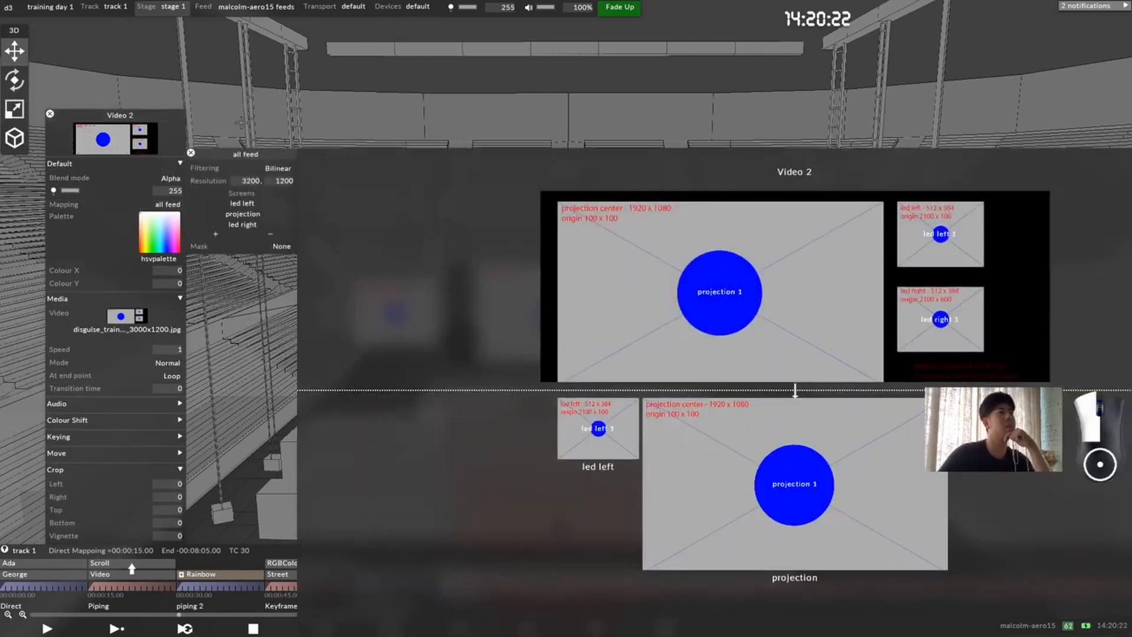
drag(254, 156, 421, 41)
drag(405, 303, 327, 348)
Step: Split the projection screen's output region vertically into two equal halves
scroll(434, 348, up, 5)
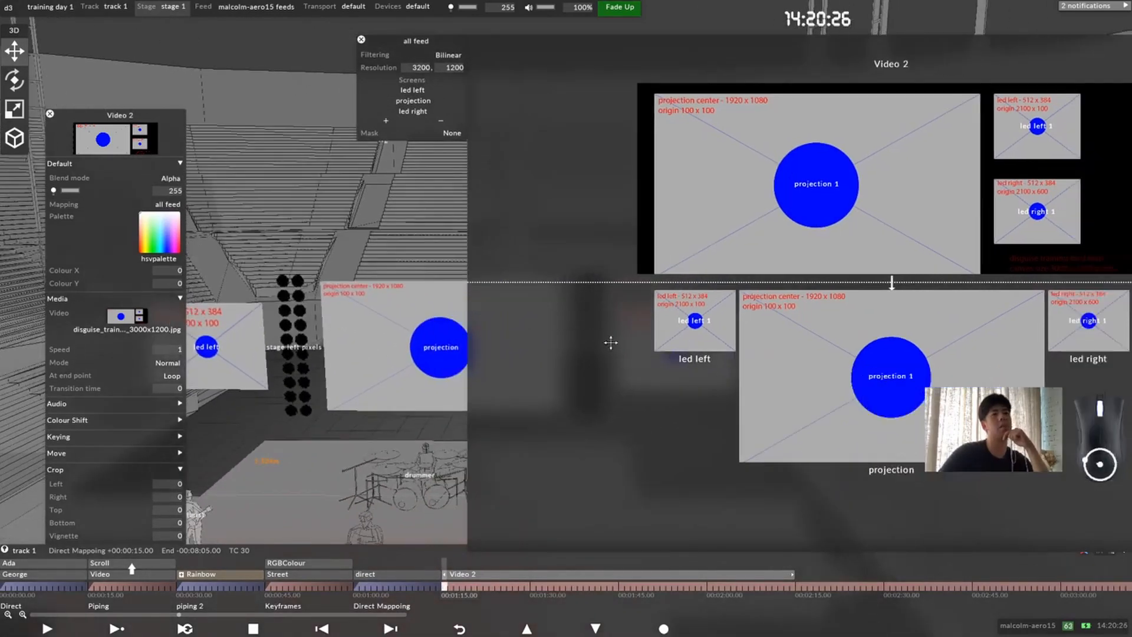
click(798, 312)
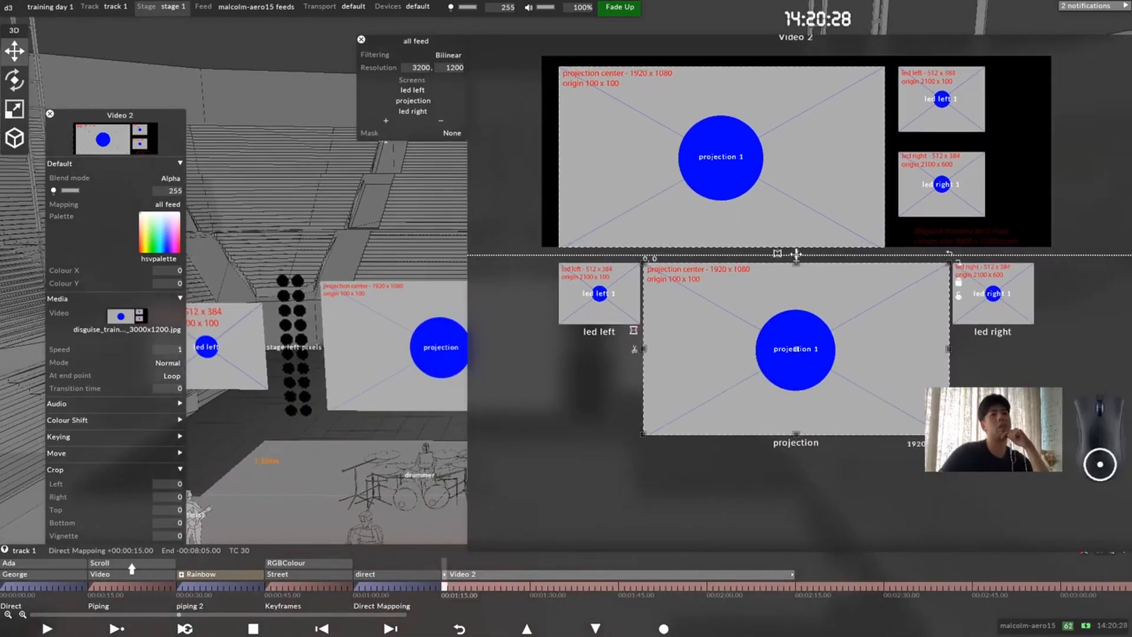
click(796, 254)
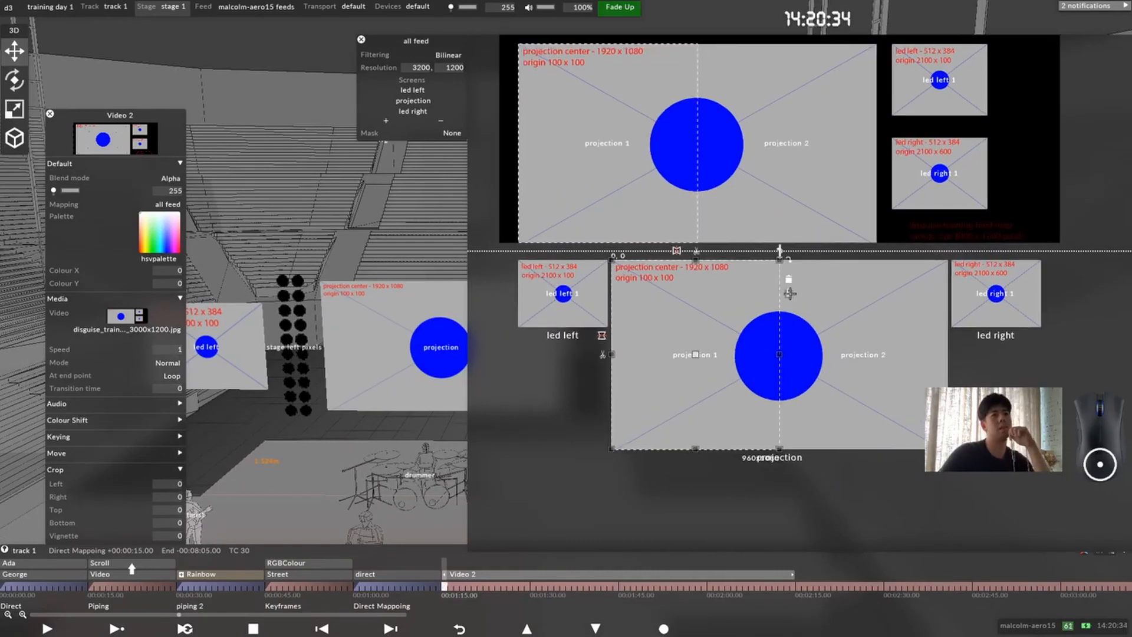
Step: Shrink the projection 1 source region to about 666 x 534 and move it over the blue circle at about 563, 367
click(632, 154)
drag(696, 44, 643, 147)
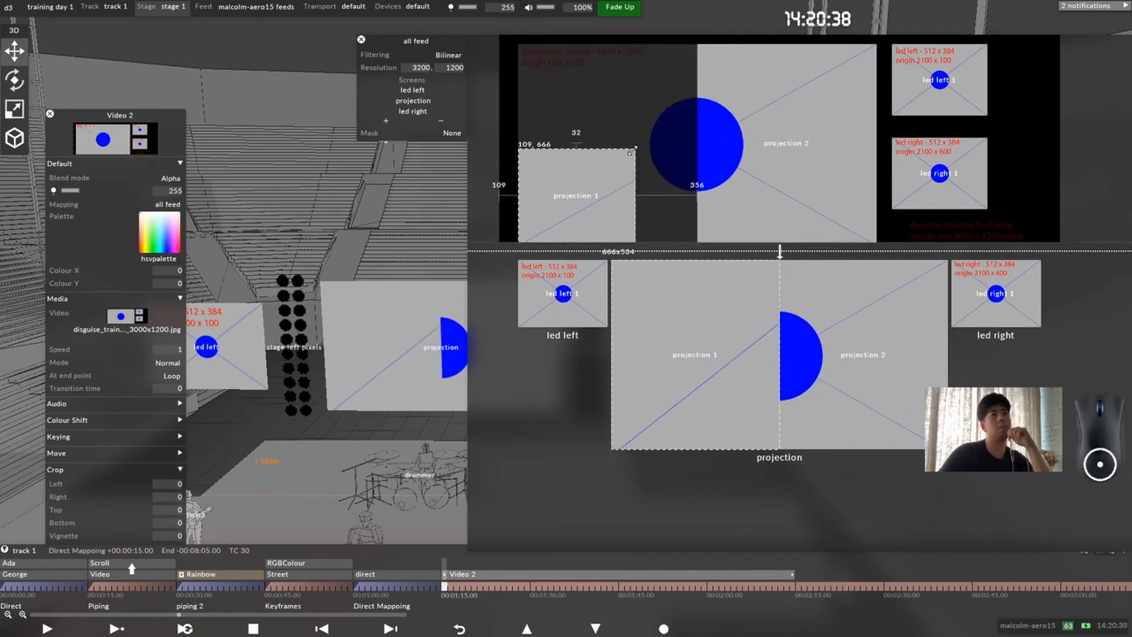
drag(580, 200, 657, 144)
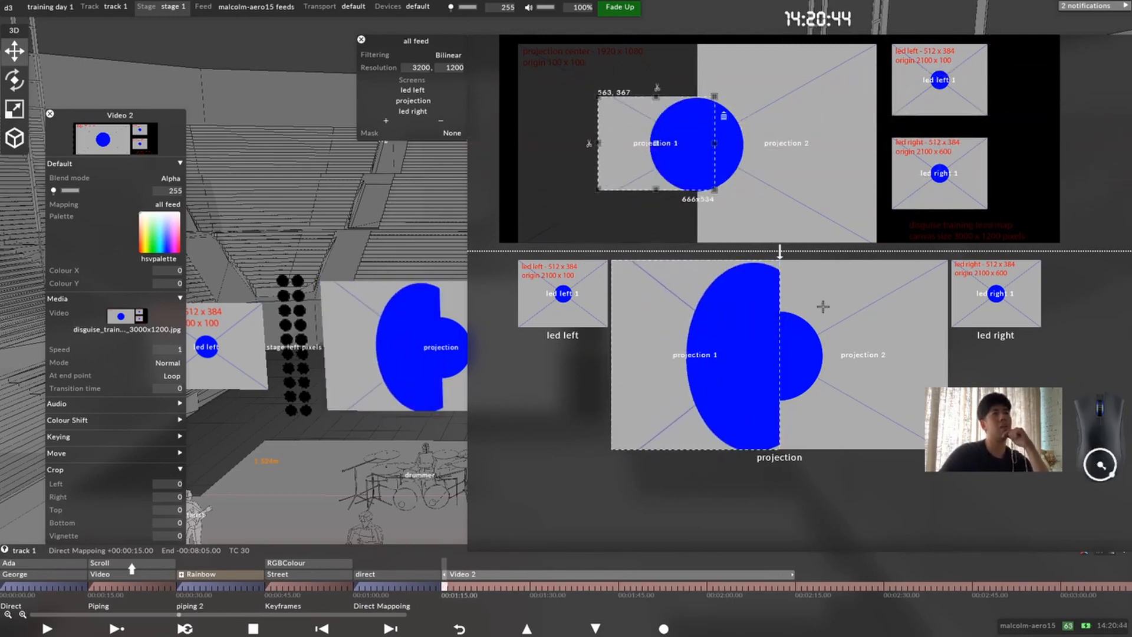
Step: Match the projection 1 output region's size to the pixel size of its source region
click(715, 345)
click(790, 295)
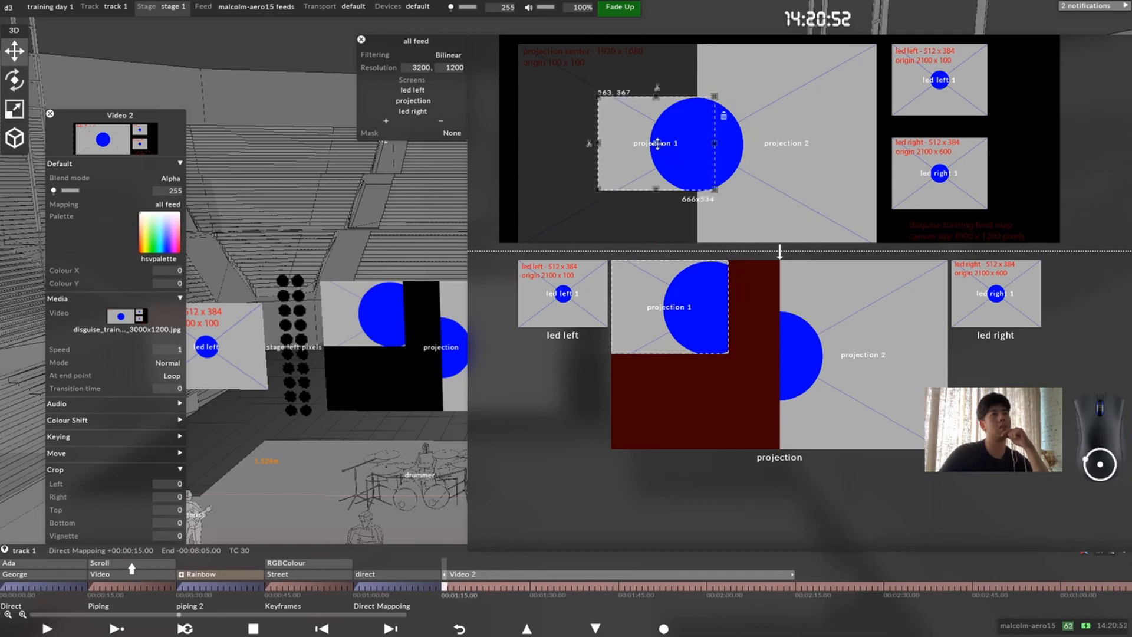
Step: Enlarge the projection 1 source region over the left half of the projection center area and fit its output to the projection screen's left half
drag(656, 142, 578, 90)
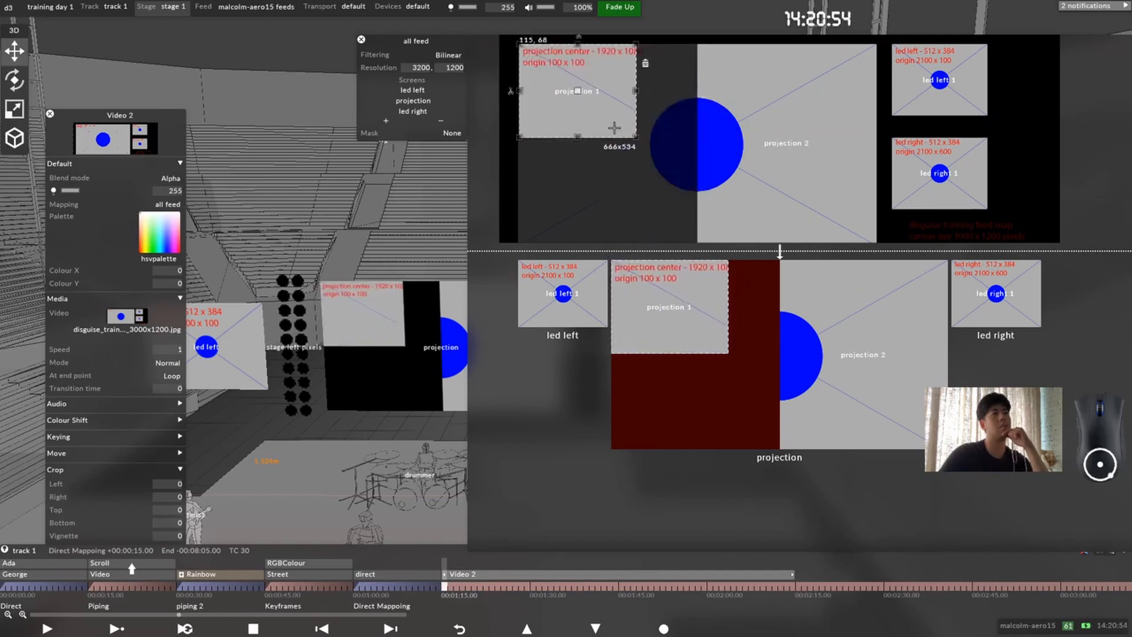
drag(637, 139, 699, 246)
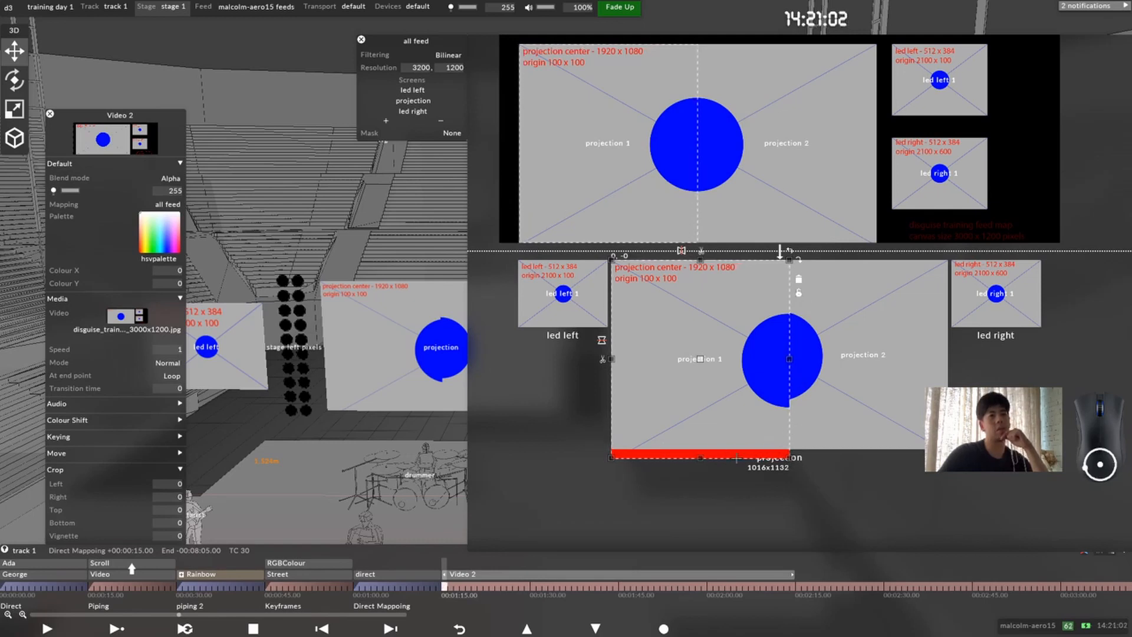
drag(790, 459, 790, 450)
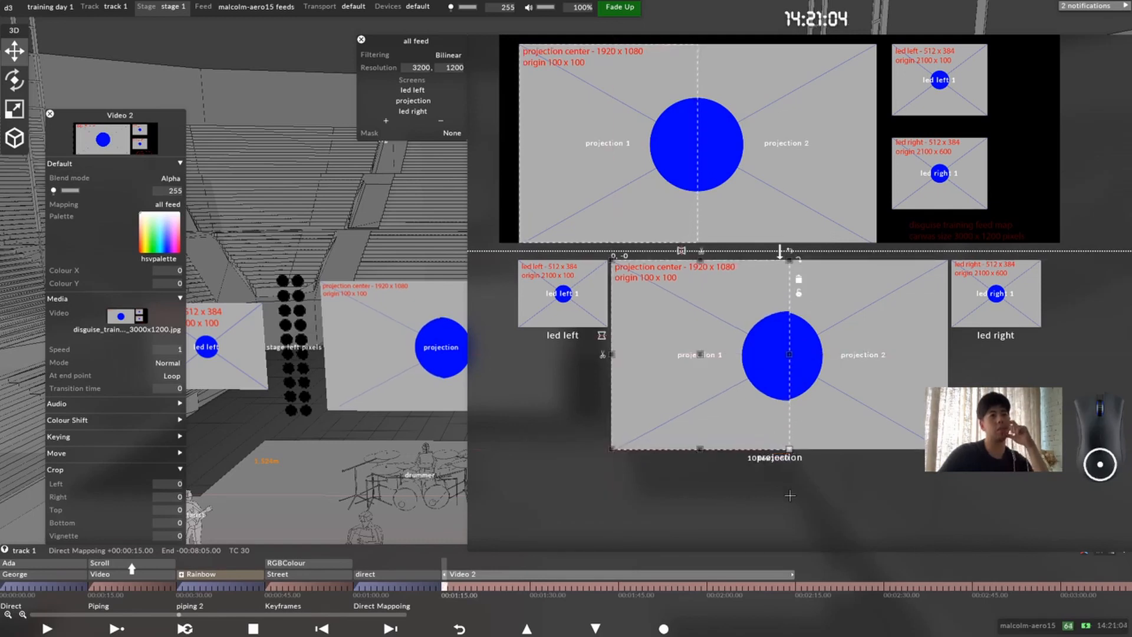
click(827, 396)
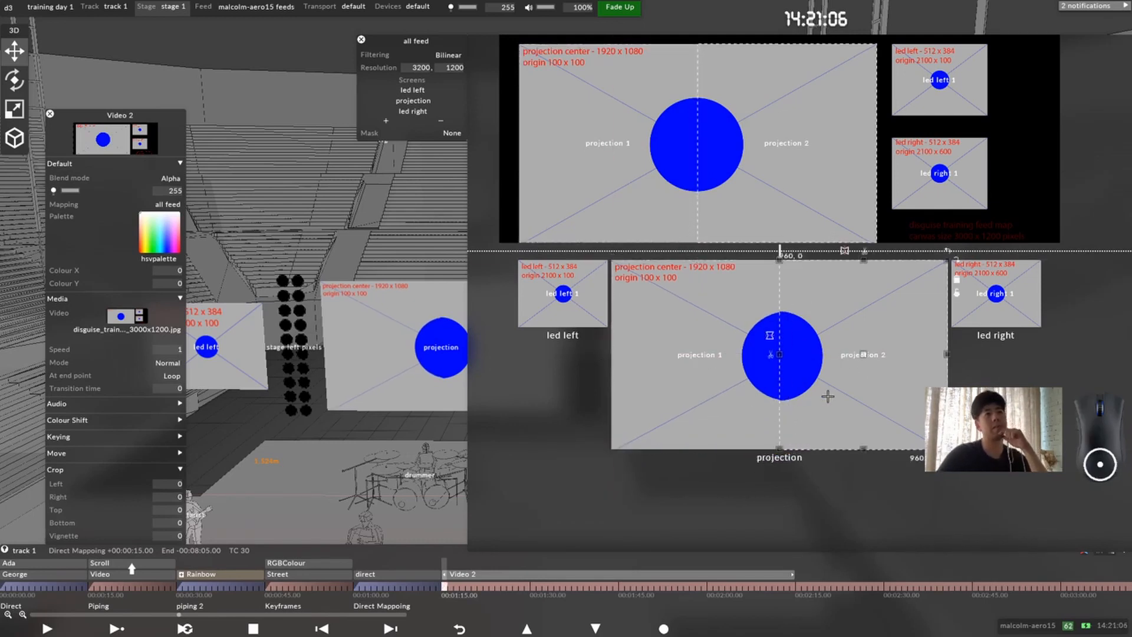
click(741, 384)
drag(789, 355, 779, 356)
click(709, 378)
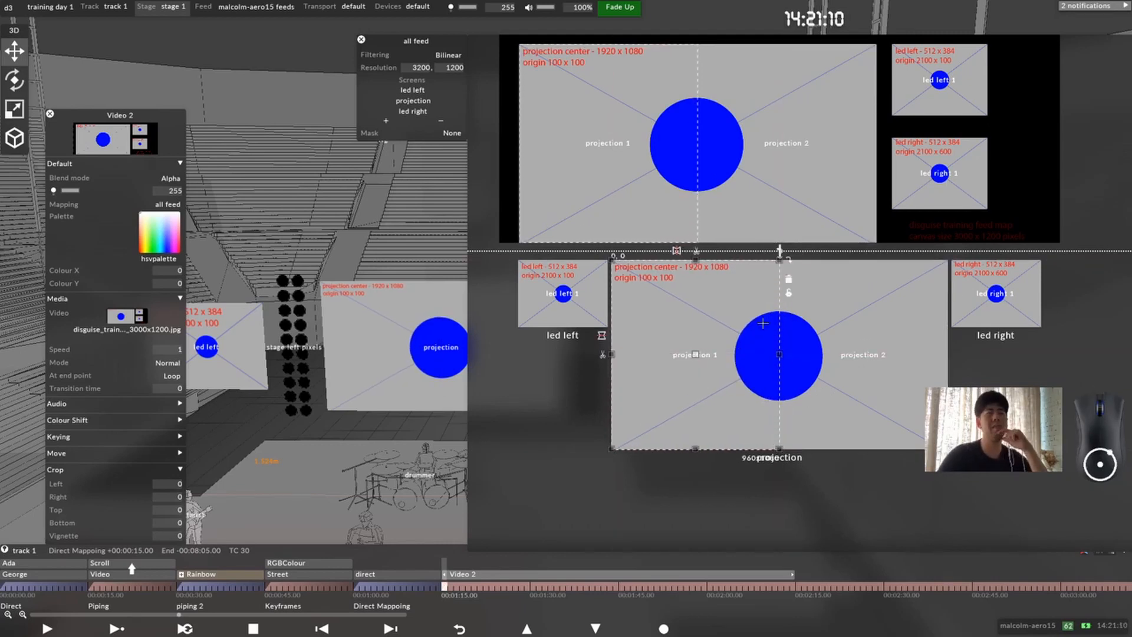
Step: Rotate the projection 1 output region by 180 degrees and split it both vertically and horizontally into smaller regions
click(789, 260)
click(789, 260)
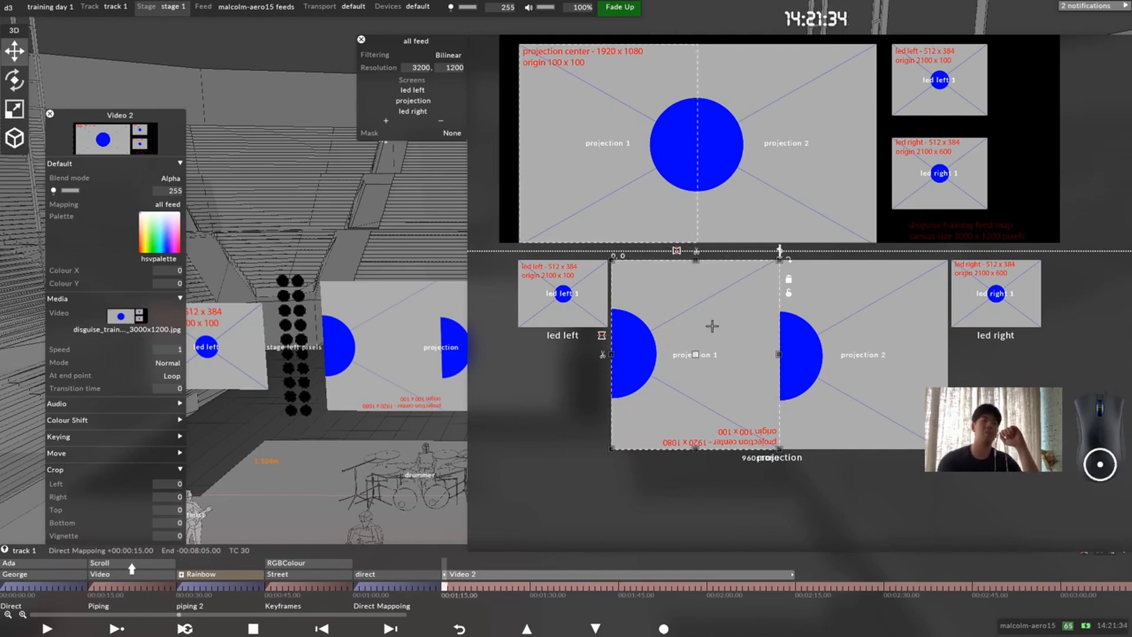
click(602, 354)
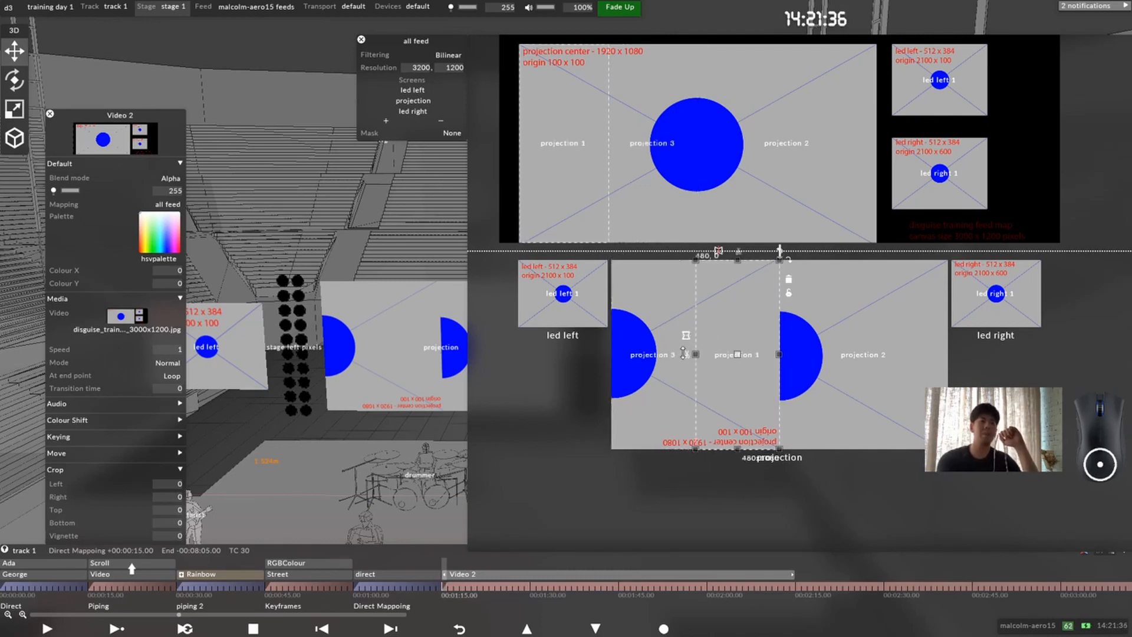
Step: Rotate the smaller projection 1 output region through to a sideways orientation, then delete that region
click(746, 393)
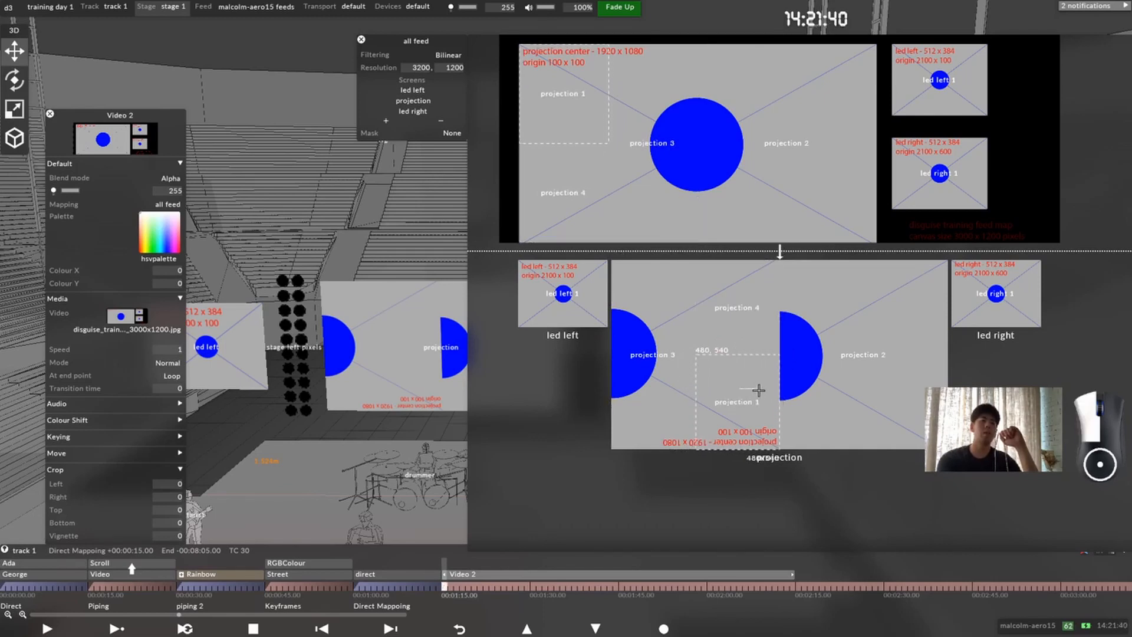
click(790, 354)
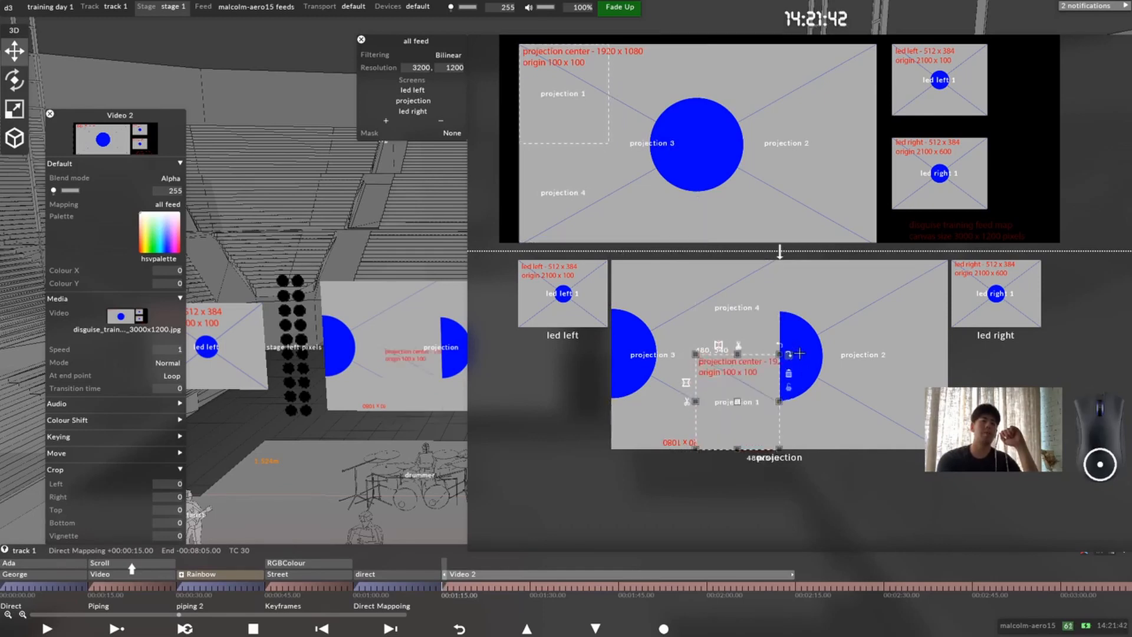
click(791, 355)
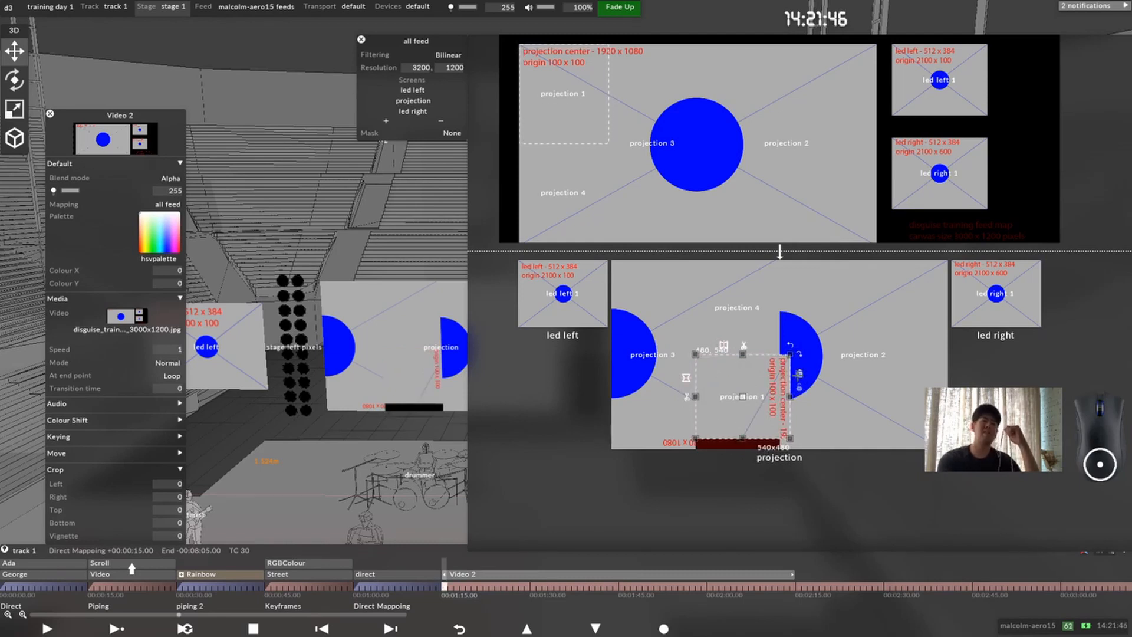
click(798, 373)
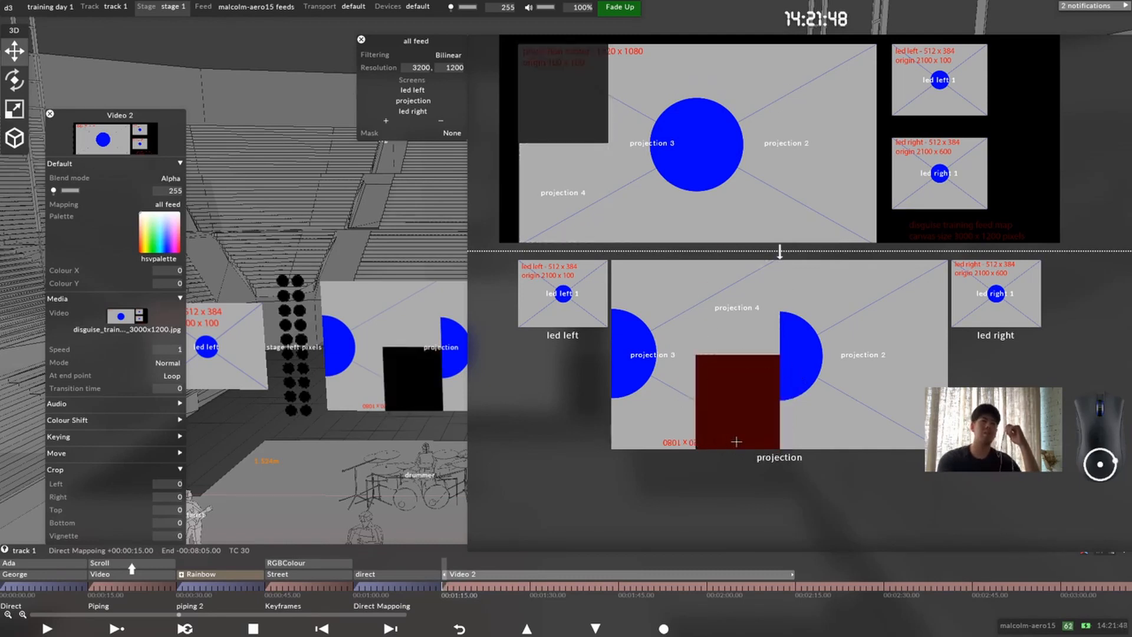
Step: Select all remaining regions on the projection screen and delete them together
drag(646, 319, 647, 318)
drag(922, 502, 673, 298)
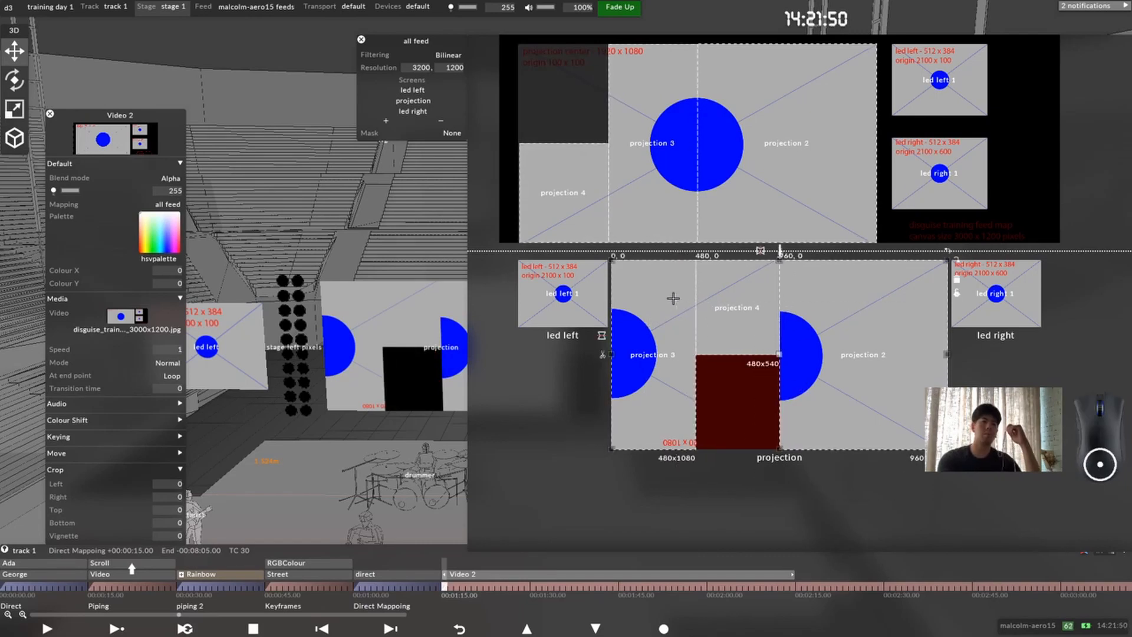
key(Delete)
Step: Add a new feed rectangle to the projection screen and fit its source to the projection center area, about 2041 x 1133 at 108, 67
right_click(733, 341)
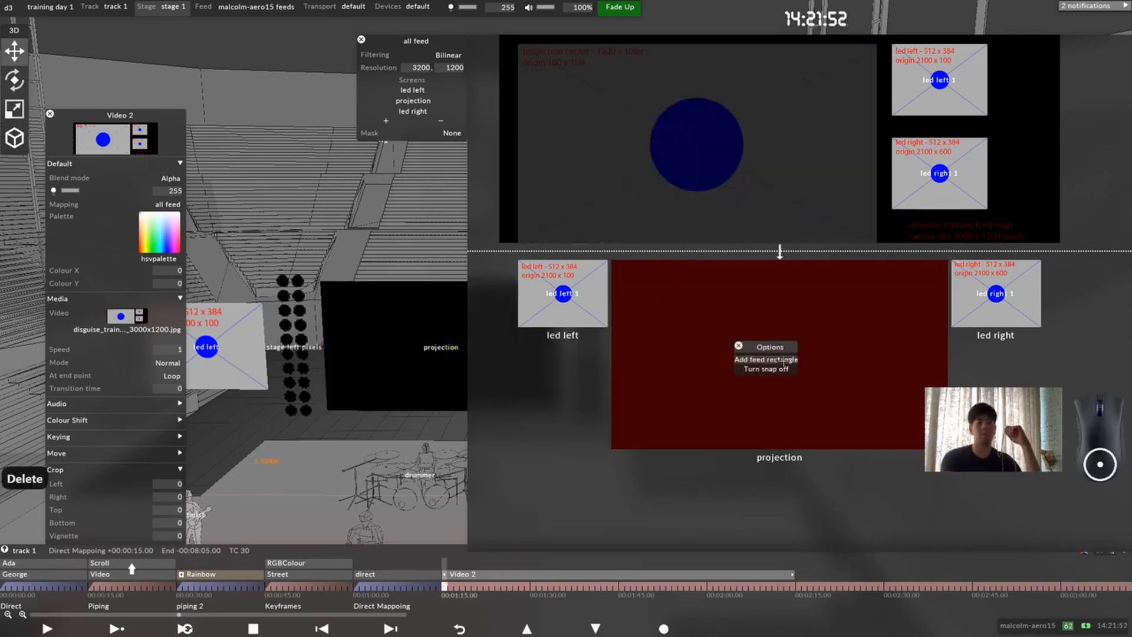
click(767, 361)
click(654, 188)
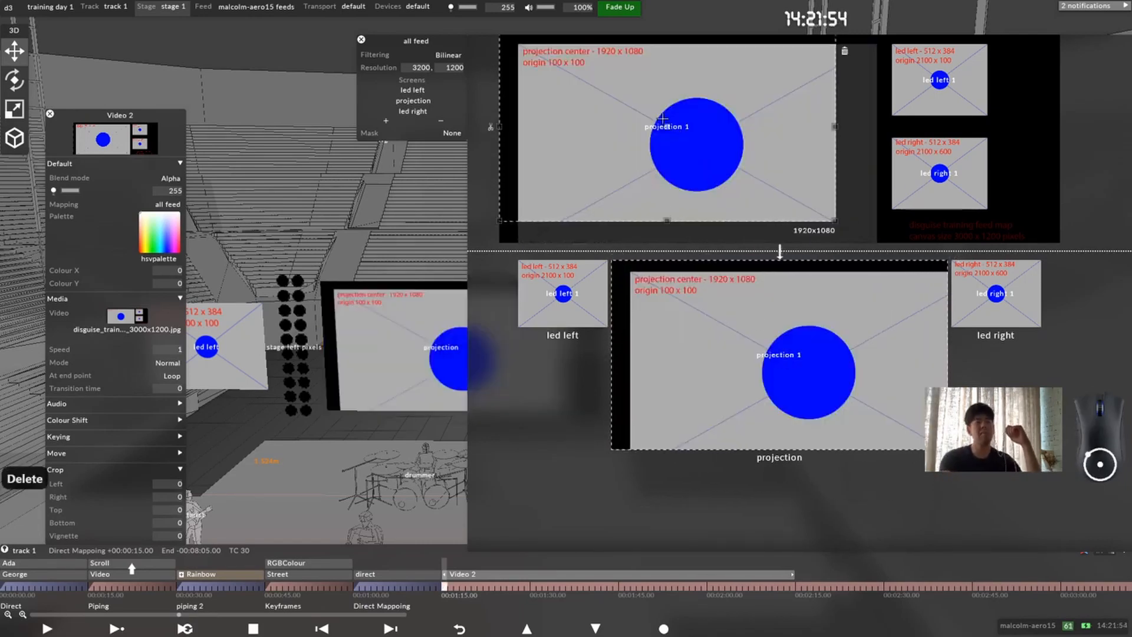
drag(668, 126, 678, 147)
drag(854, 54, 873, 43)
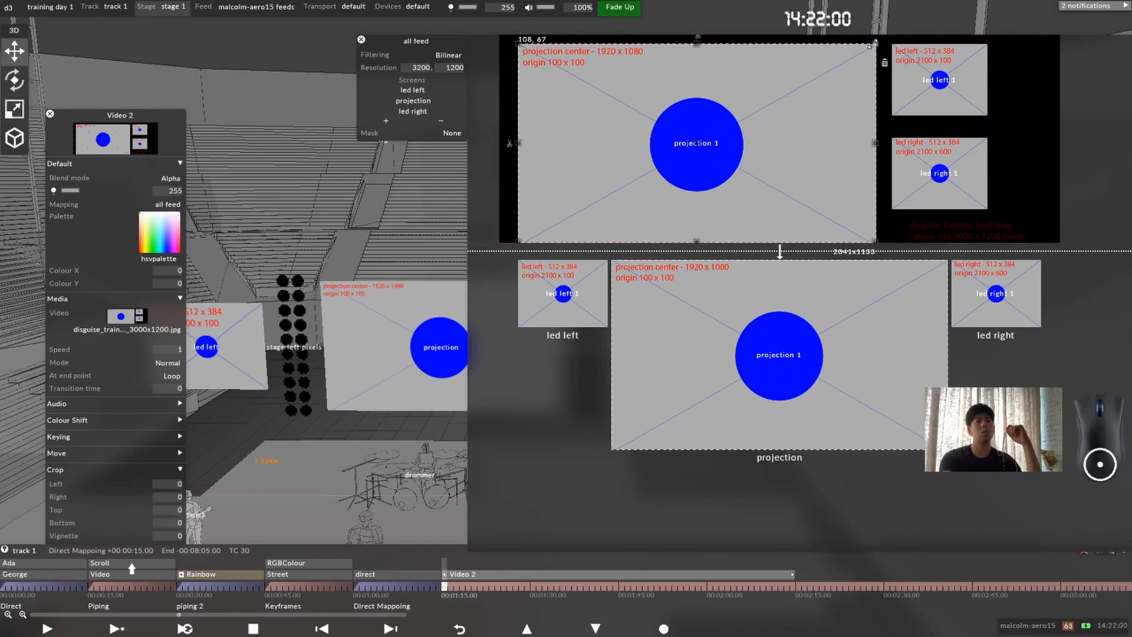
Step: Close the all feed mapping editor and shorten the Video 2 layer to end at 00:01:30.00
click(361, 39)
drag(792, 583, 527, 599)
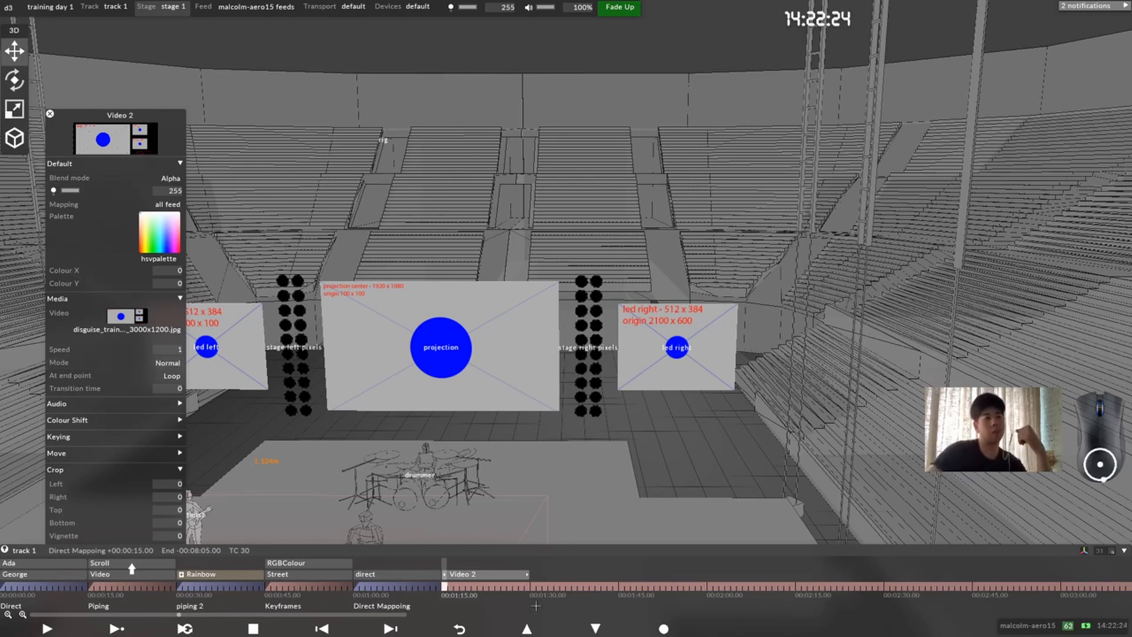
Step: Set the Video 2 layer's media to d3_test_16-9.png, moving its editor up to make room for the clip library
click(152, 317)
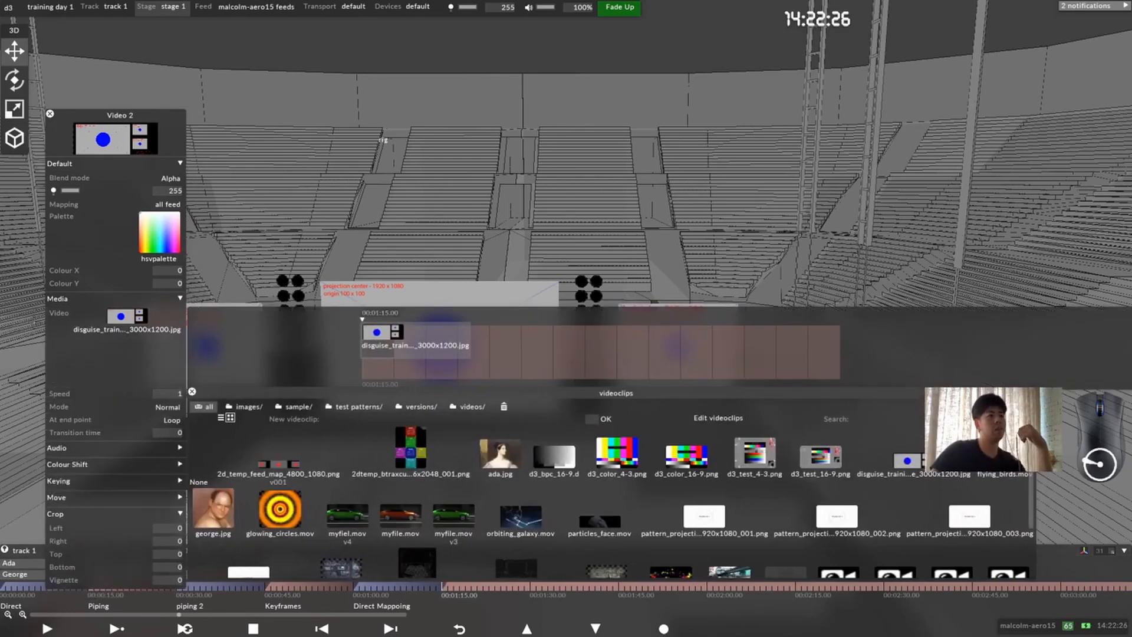
drag(139, 120, 141, 72)
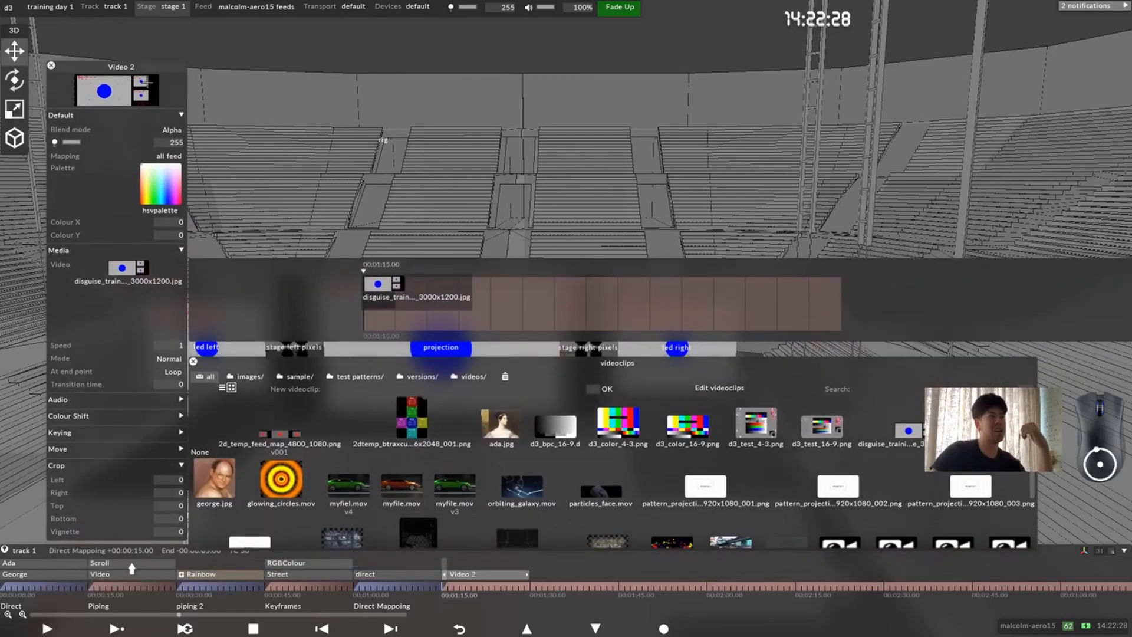
click(823, 426)
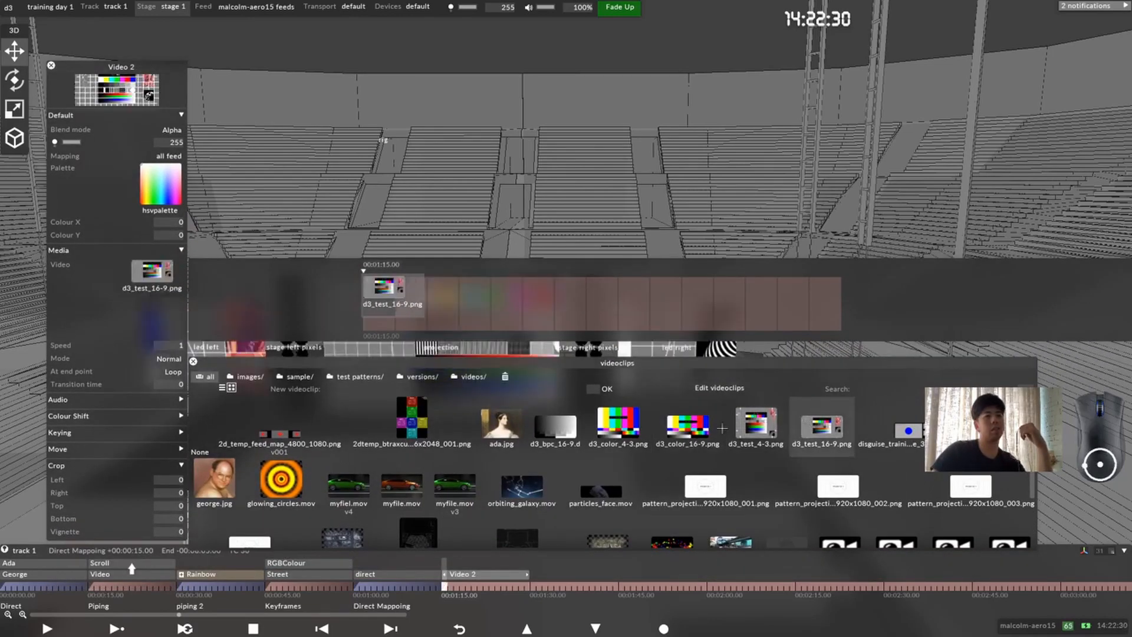
click(138, 321)
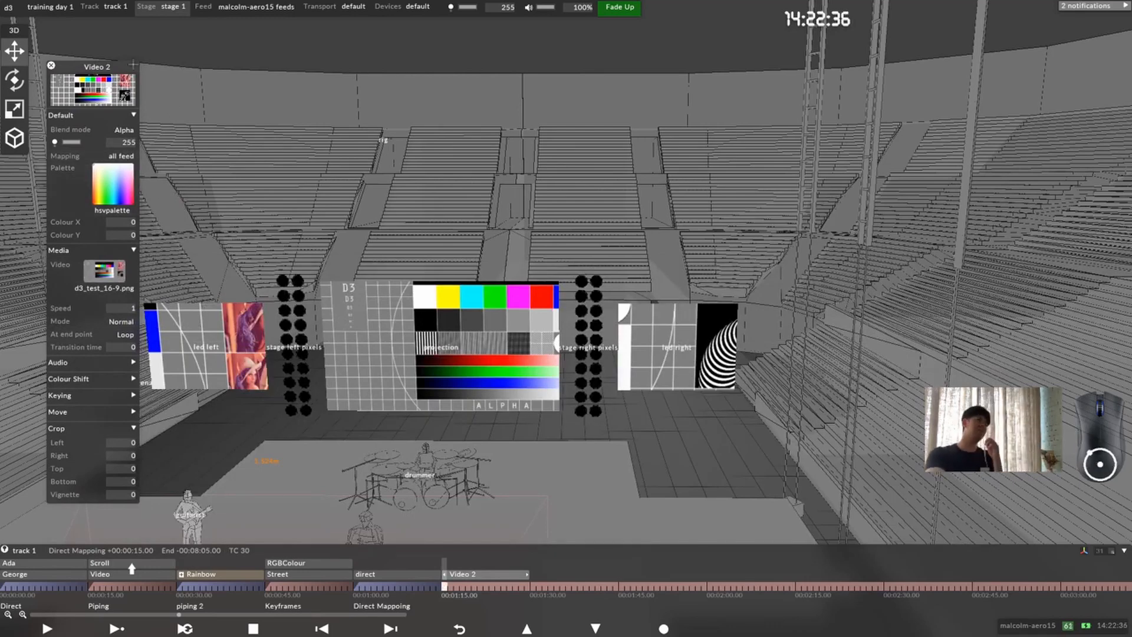
Step: Set the Video 2 layer's media back to the 3000x1200 disguise training feed image
click(109, 283)
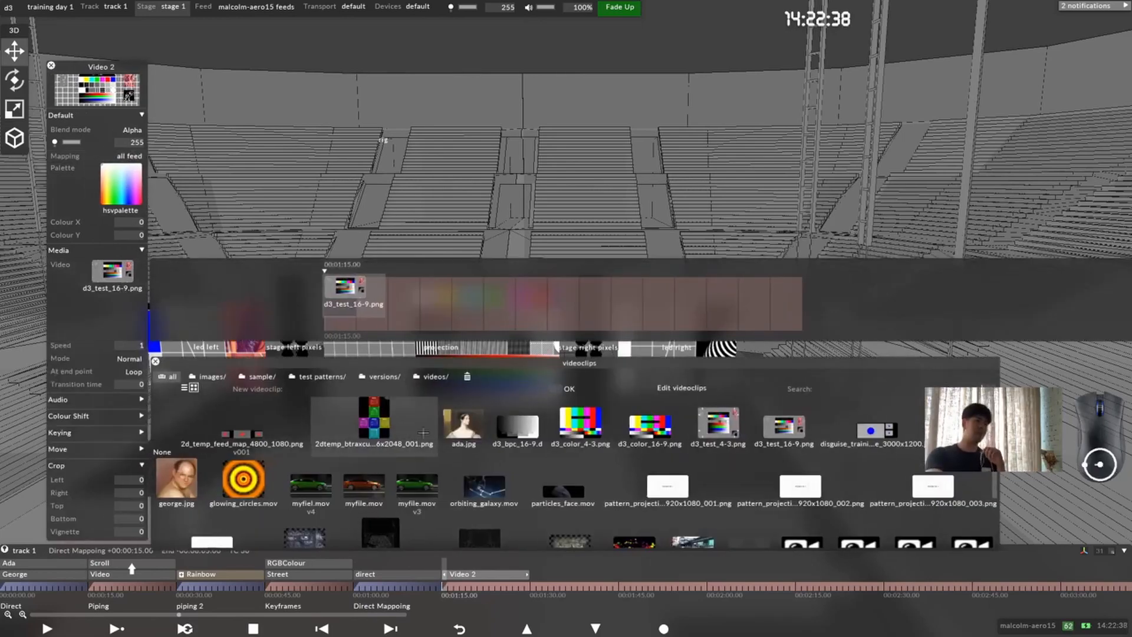
click(908, 432)
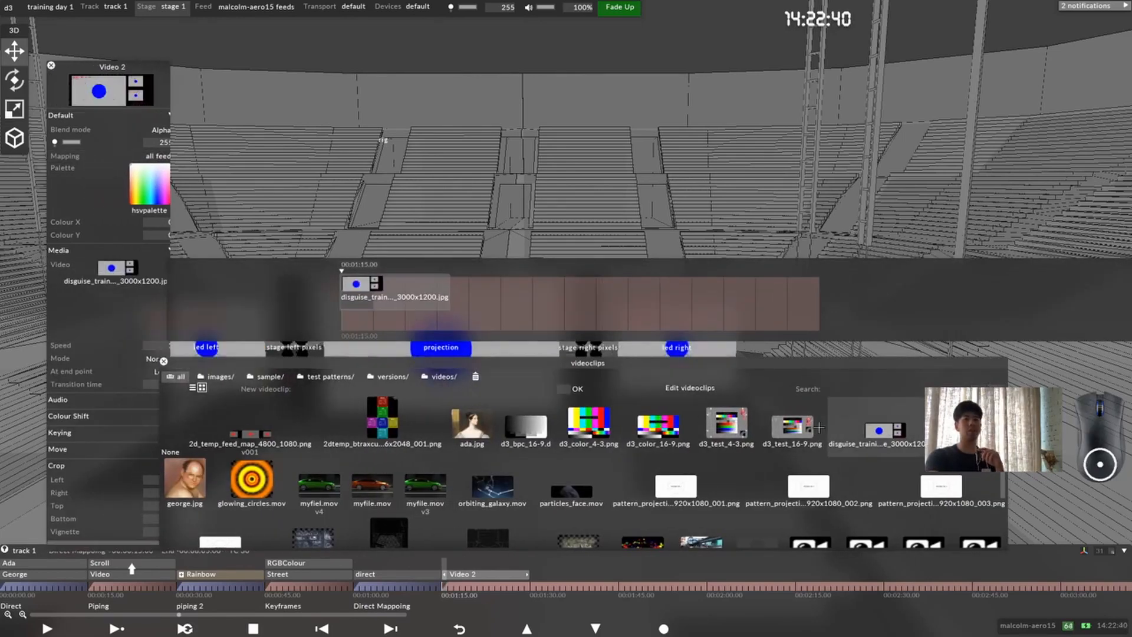
click(199, 56)
Step: Reopen the all feed mapping to review its source and output regions, then close it and the Video 2 editor
drag(126, 62, 292, 148)
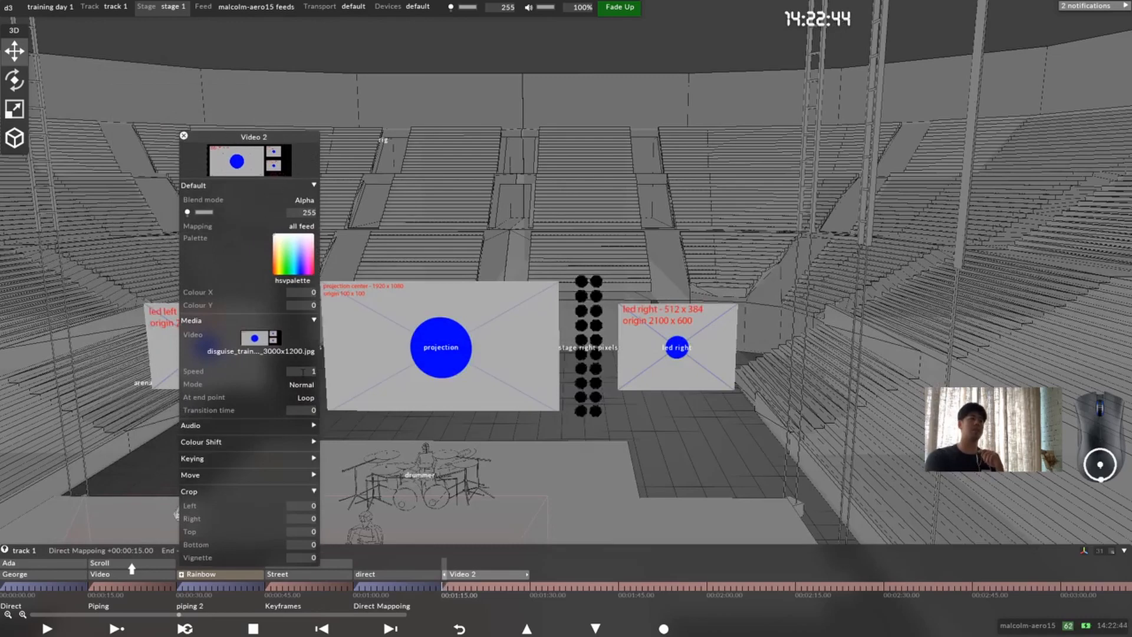
click(301, 227)
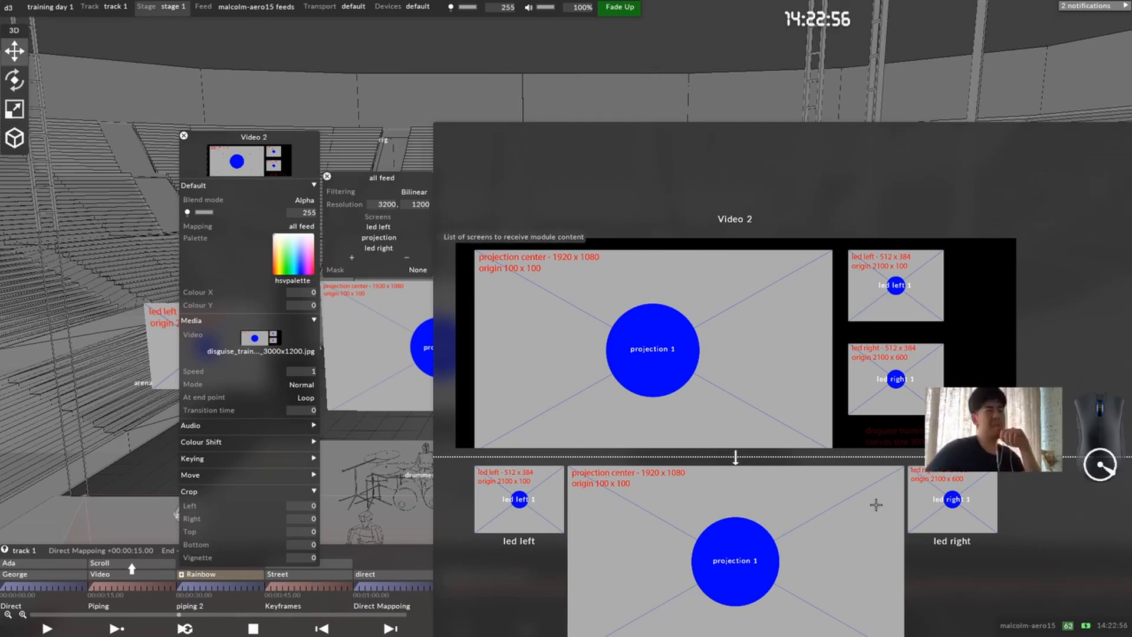
scroll(853, 432, down, 4)
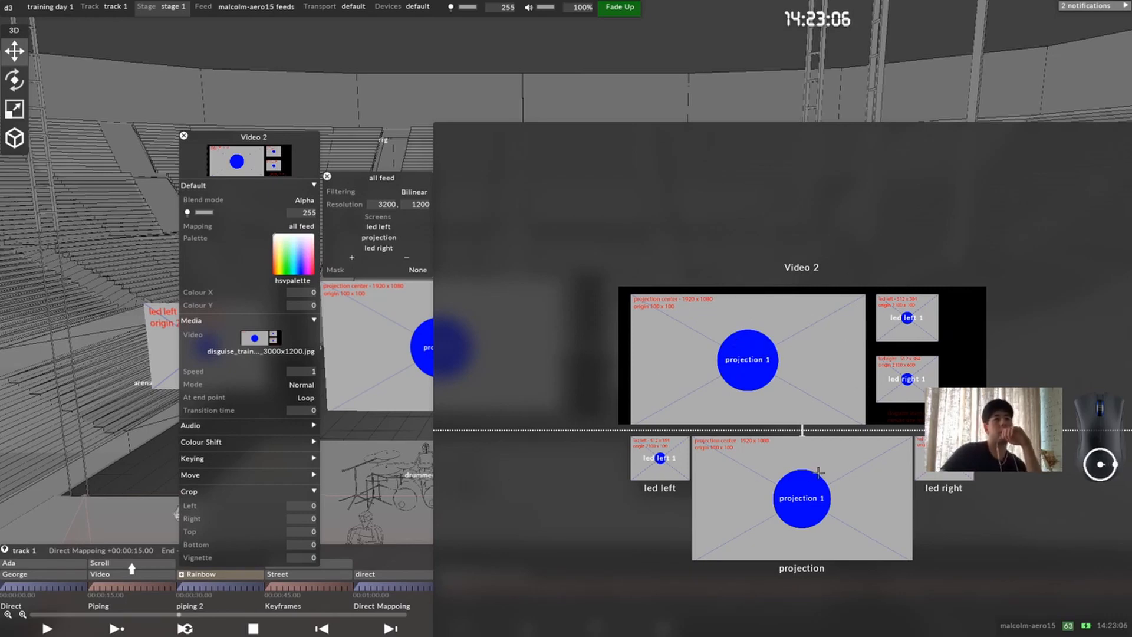
click(329, 177)
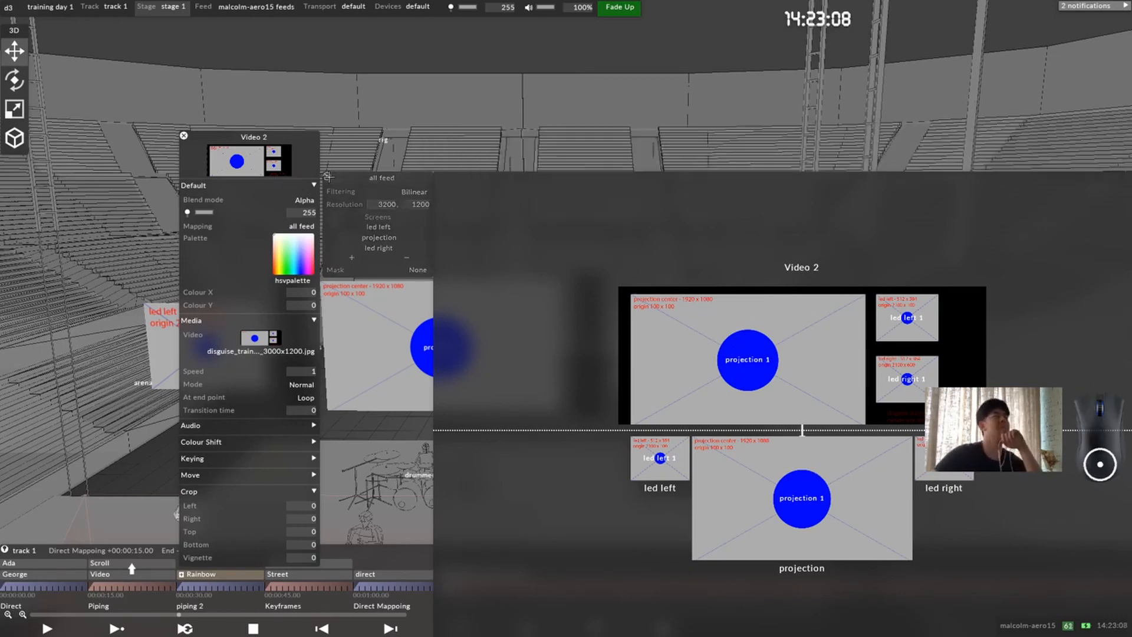
scroll(454, 317, down, 2)
middle_drag(453, 339, 500, 333)
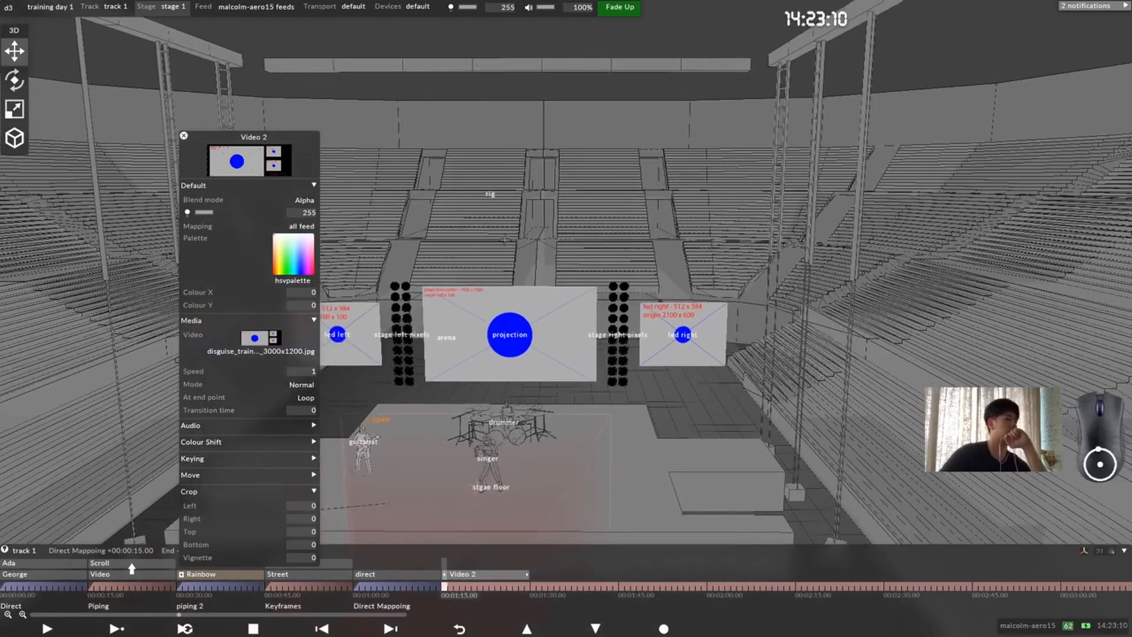
click(185, 136)
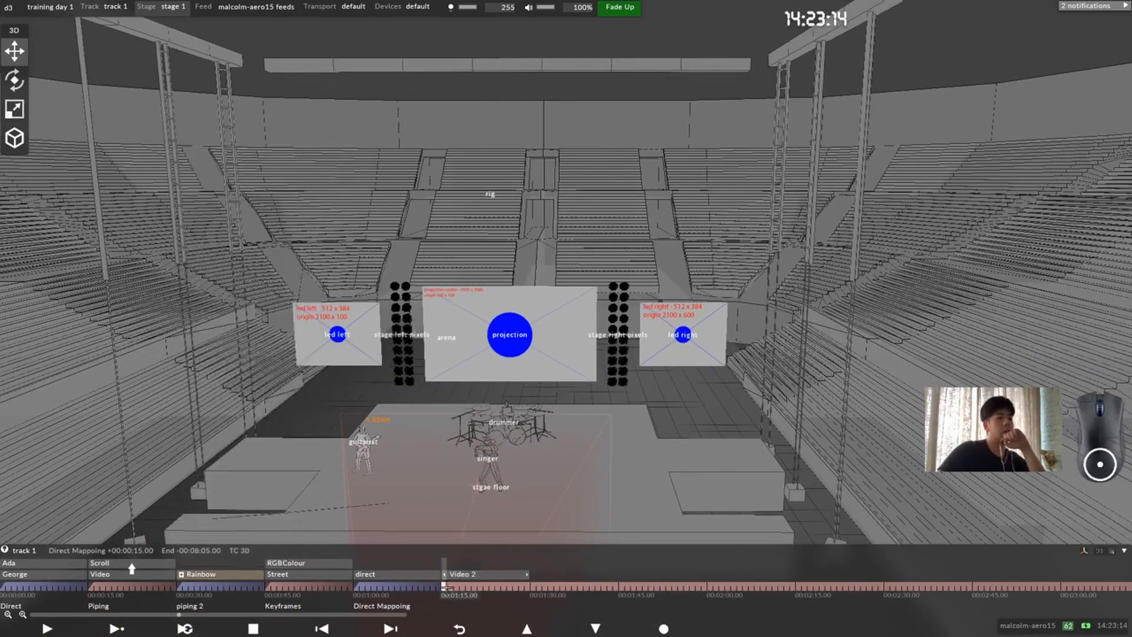
Step: Add the note "Feed Mapping" to the track at 00:01:15.00
right_click(449, 587)
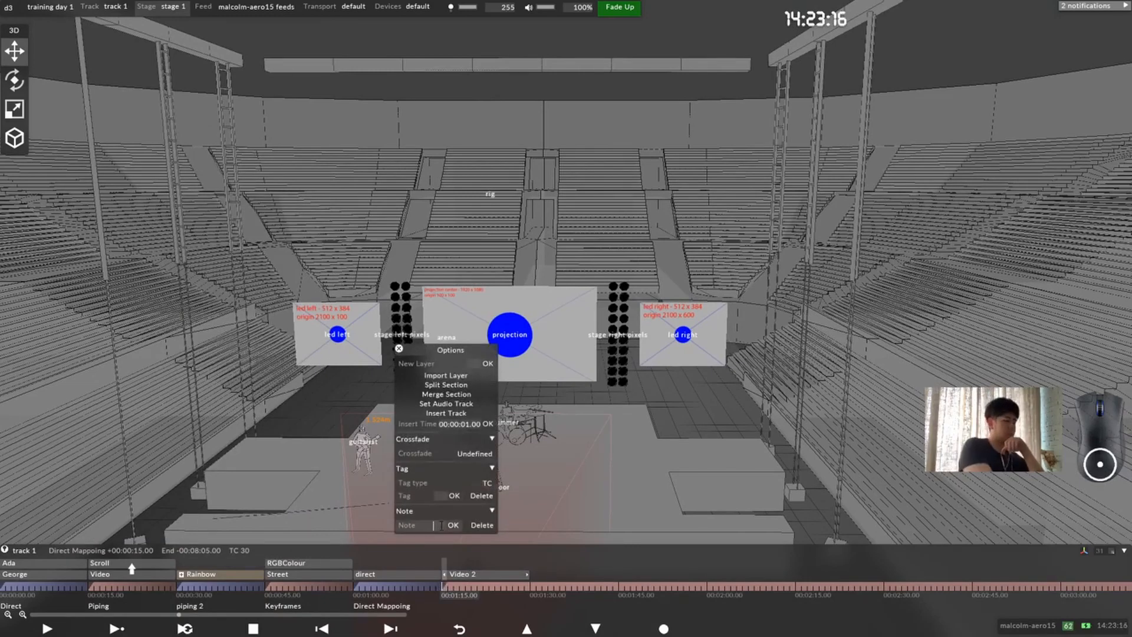
text(Feed)
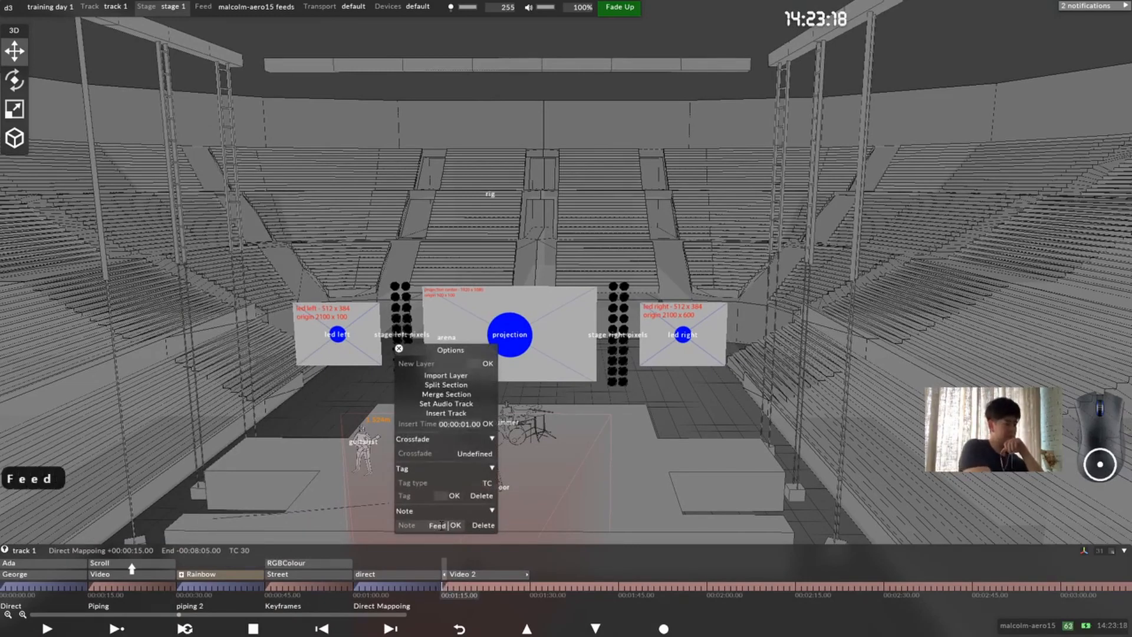
text( Mapping)
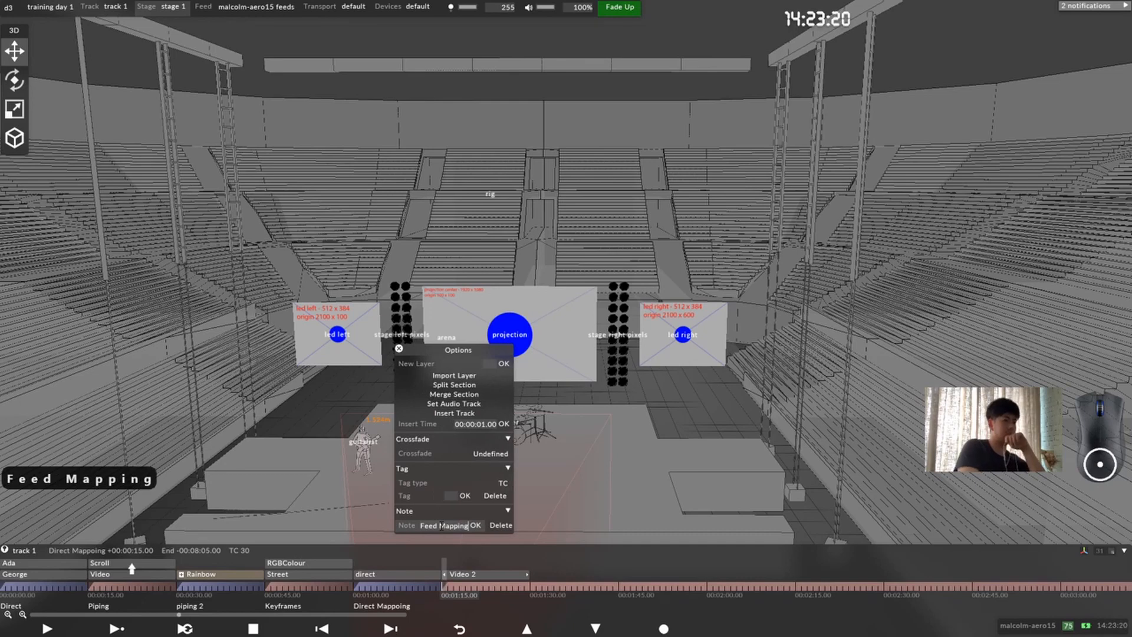
key(Return)
Step: Rename the Video 2 layer as feed
right_click(454, 575)
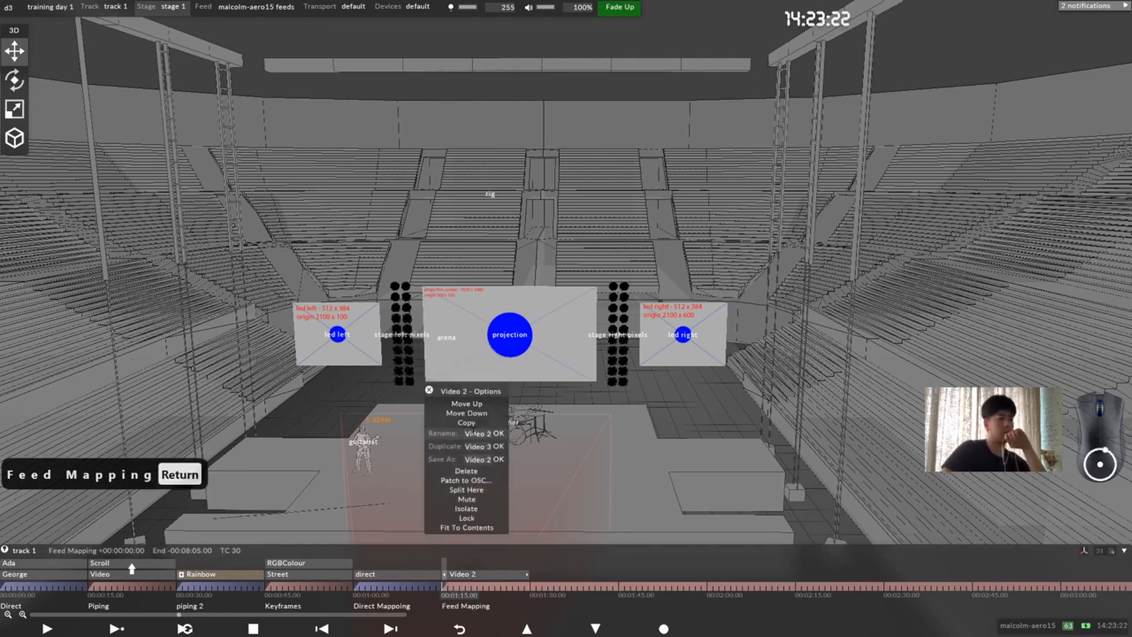
text(feed)
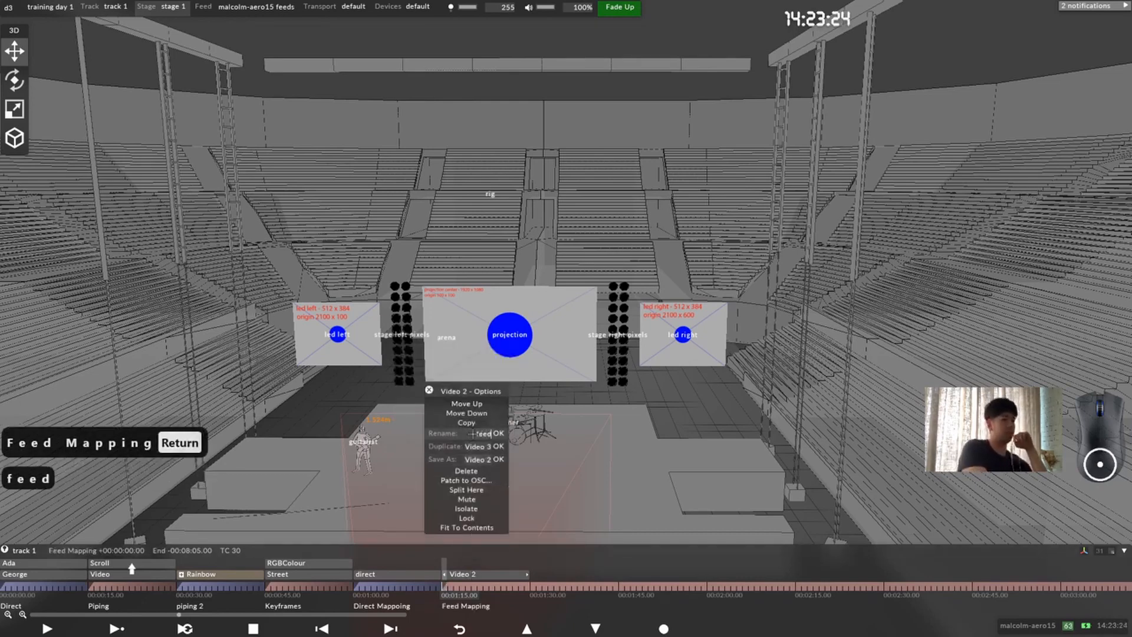
key(Return)
Step: Split the track section at 00:01:30.00
click(532, 588)
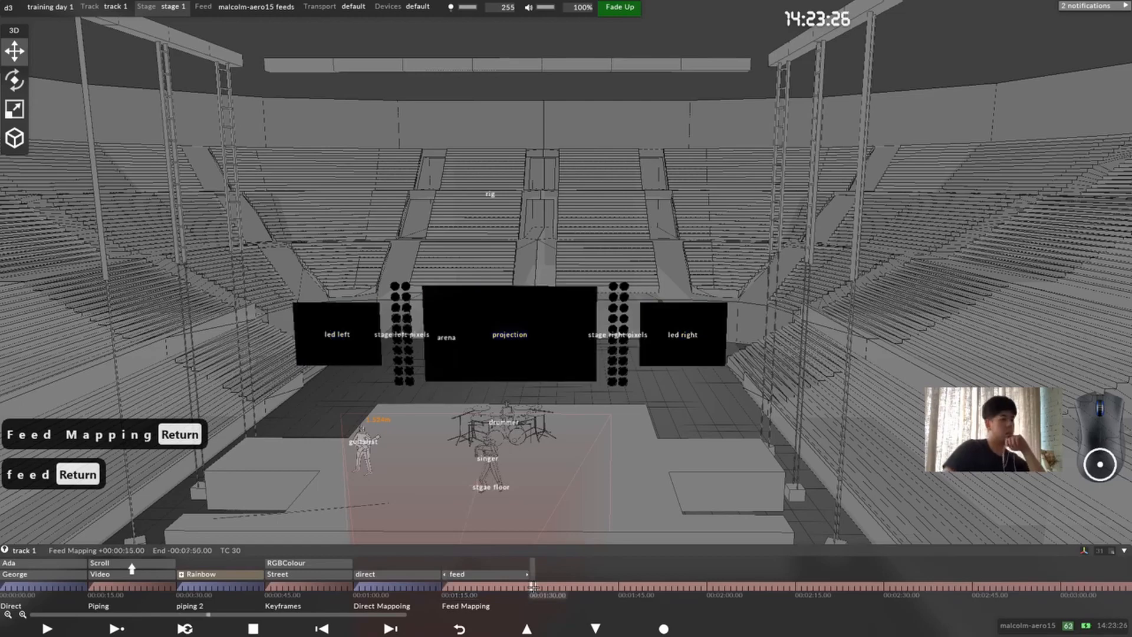
key(alt+s)
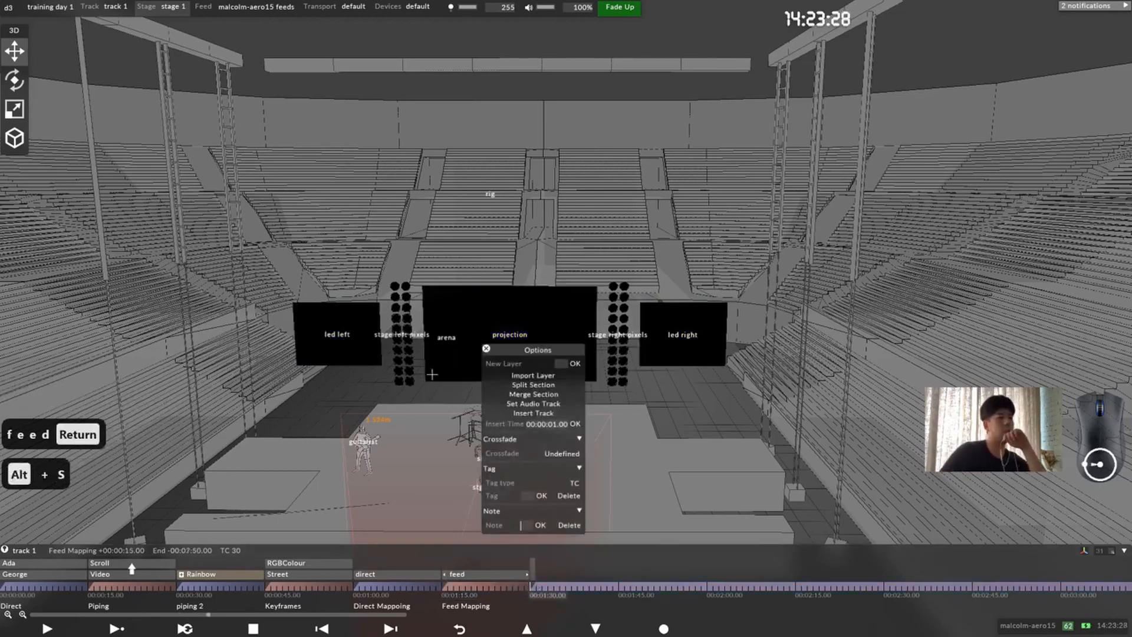
Step: Add a new Video layer to the track at 00:01:30.00
drag(577, 376, 659, 299)
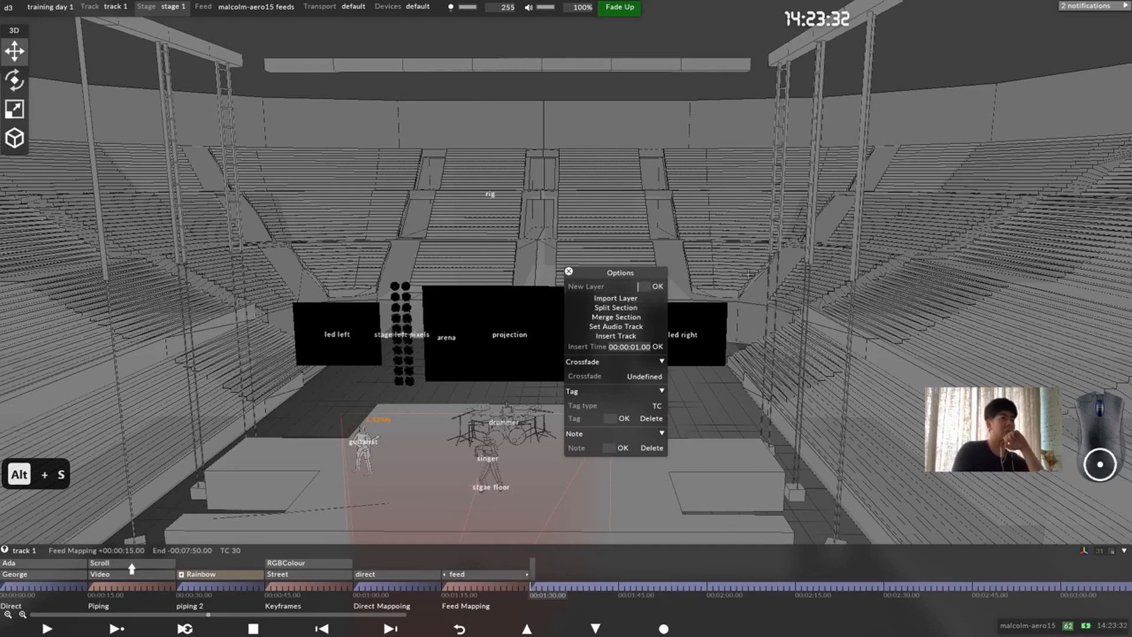
key(ctrl+l)
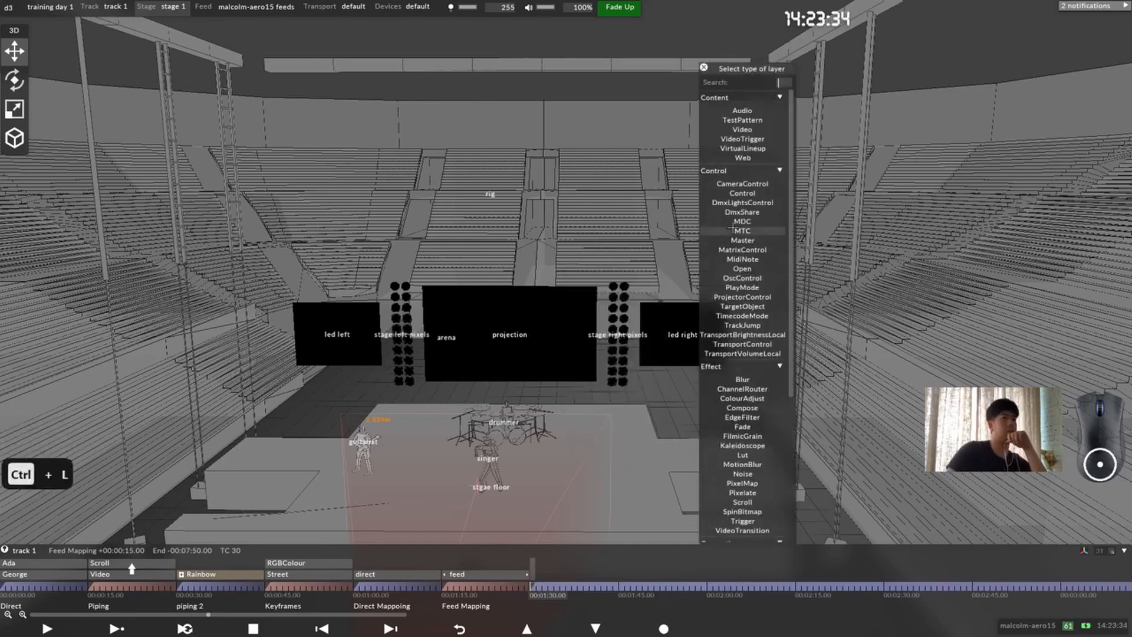
text(b)
key(BackSpace)
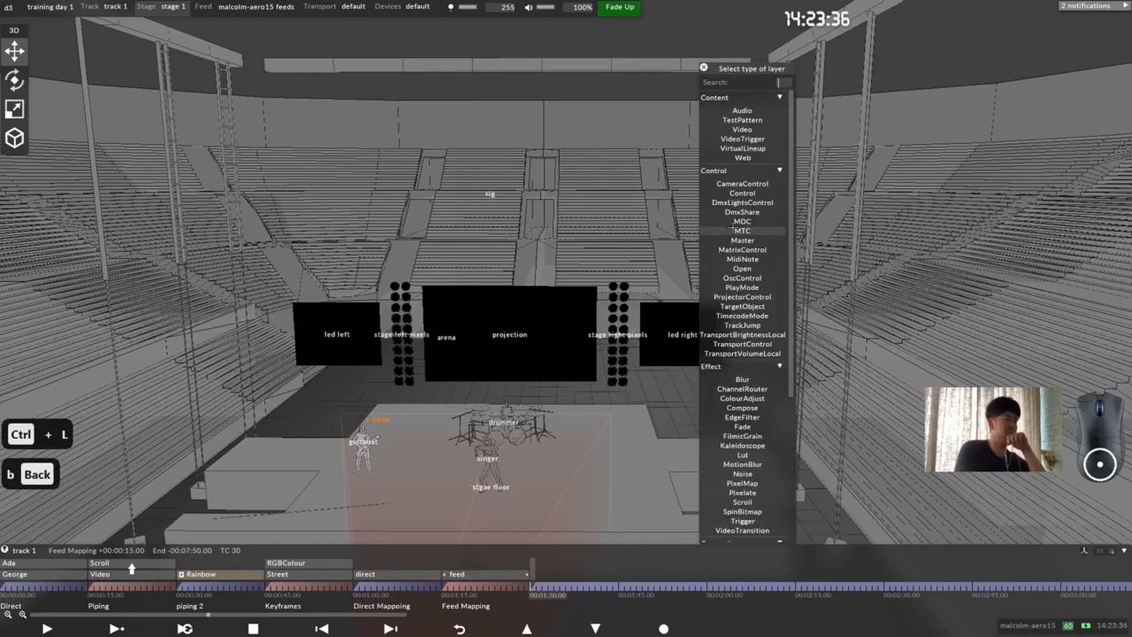
text(vi)
key(Return)
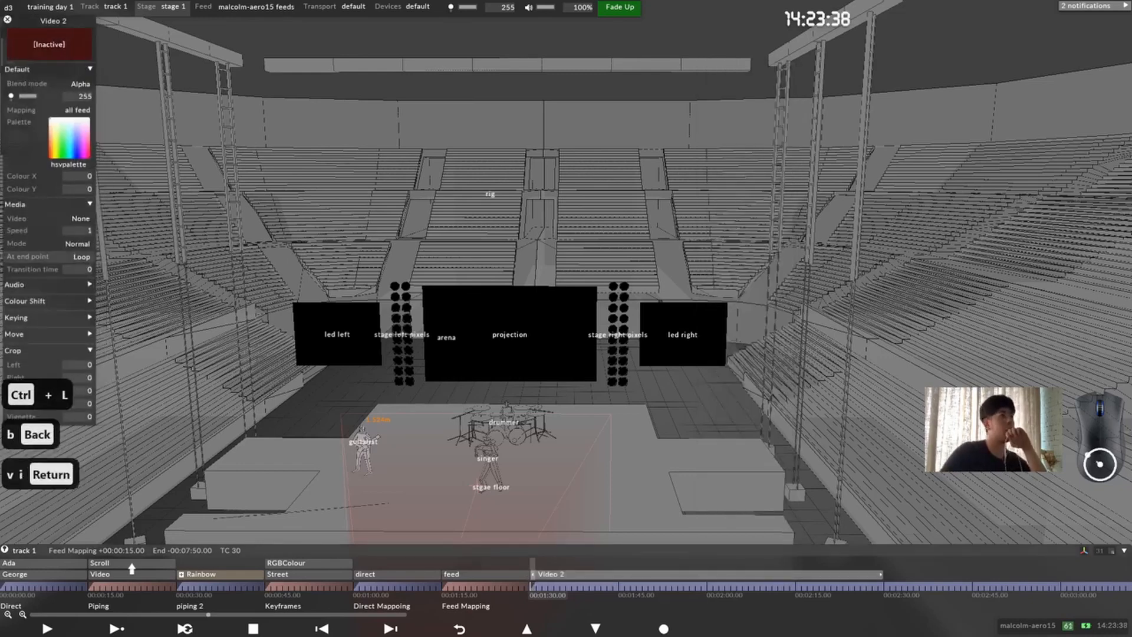
Step: Create a Parallel mapping named "all parallel" for the Video 2 layer
click(77, 110)
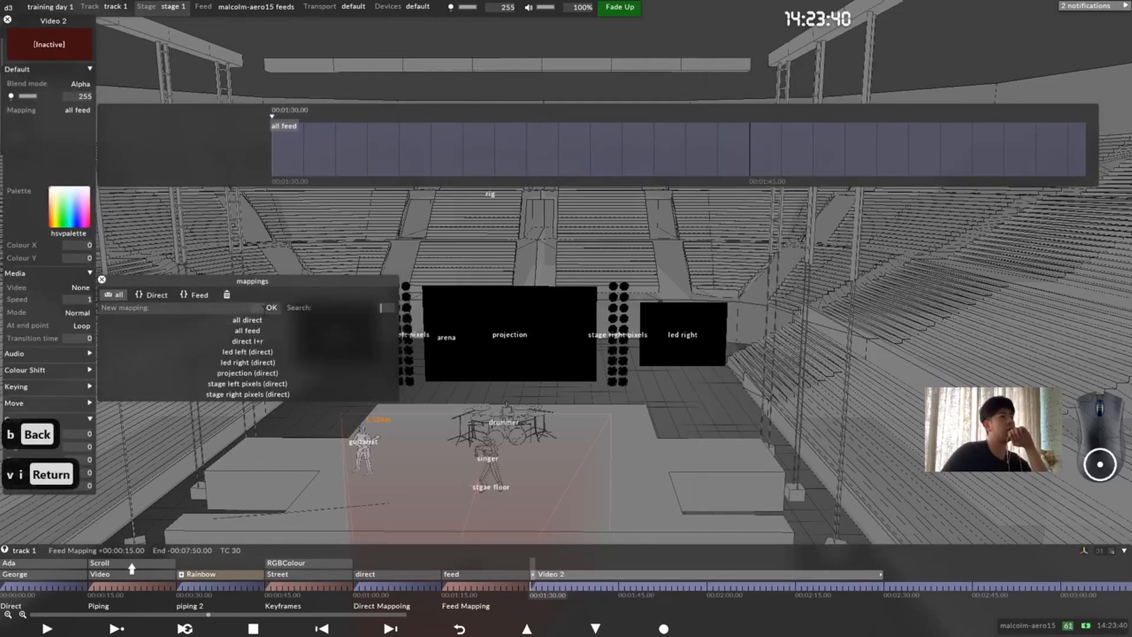
click(285, 307)
text(pa)
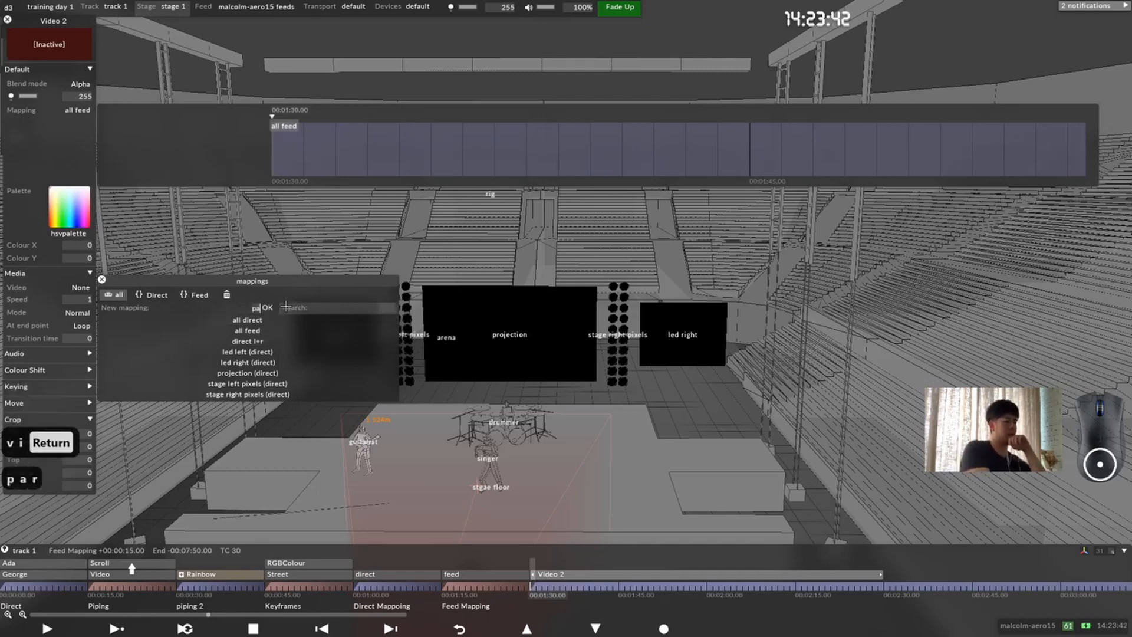
text(ralle)
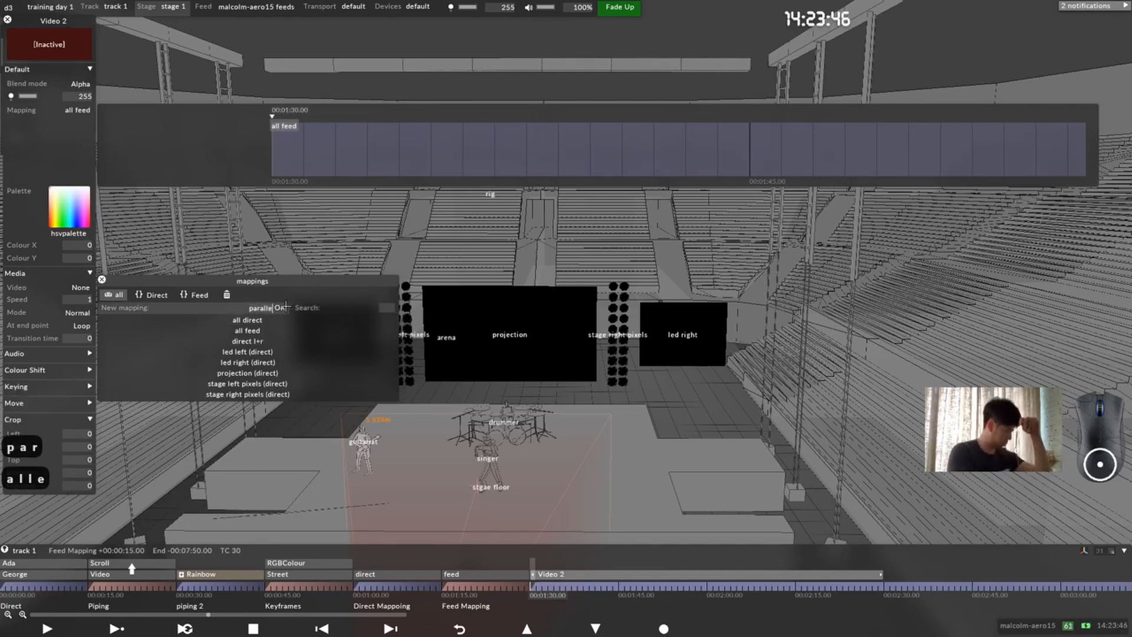
text(l)
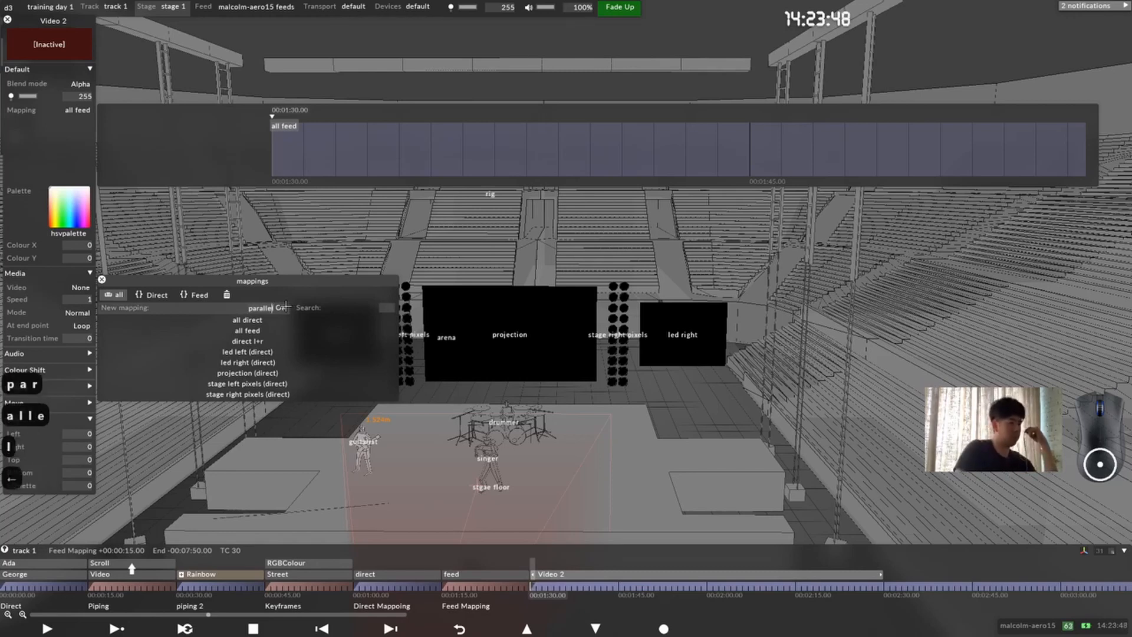
key(Left)
key(Left)
key(Left)
key(Left)
key(Left)
key(Left)
key(Left)
key(Left)
key(Left)
key(Left)
key(Left)
key(Left)
key(Left)
text(all)
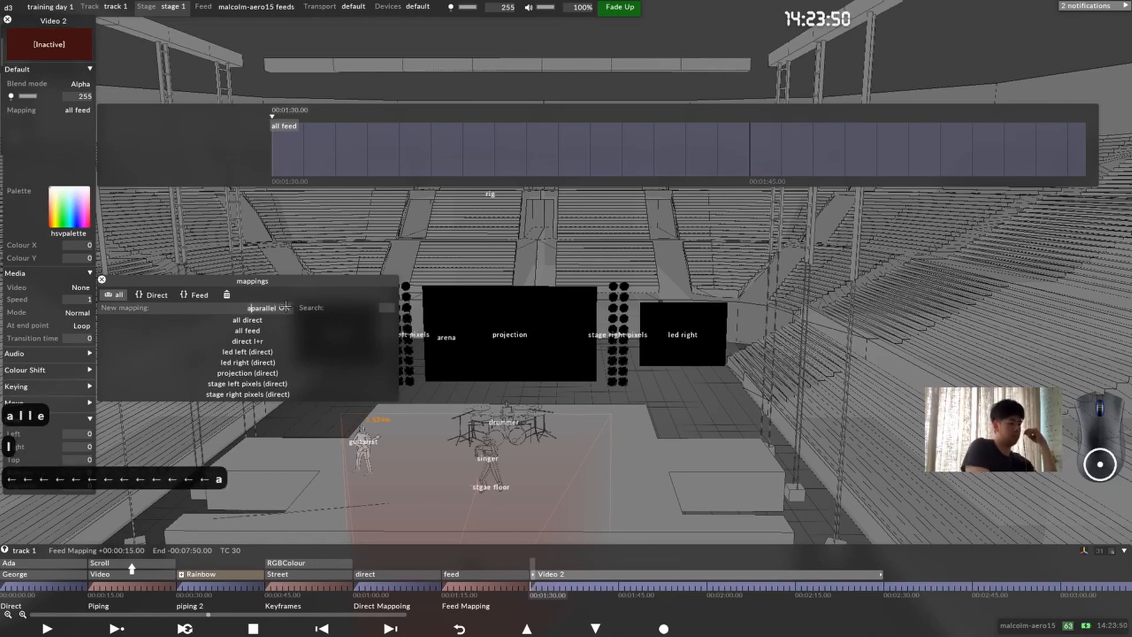
key(Return)
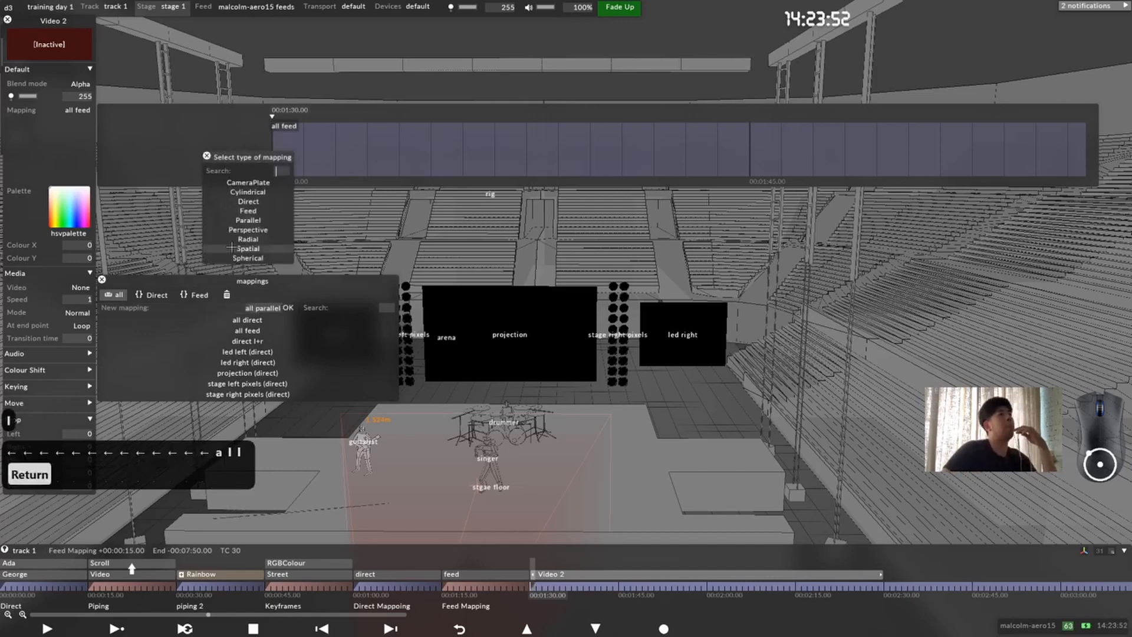
click(275, 220)
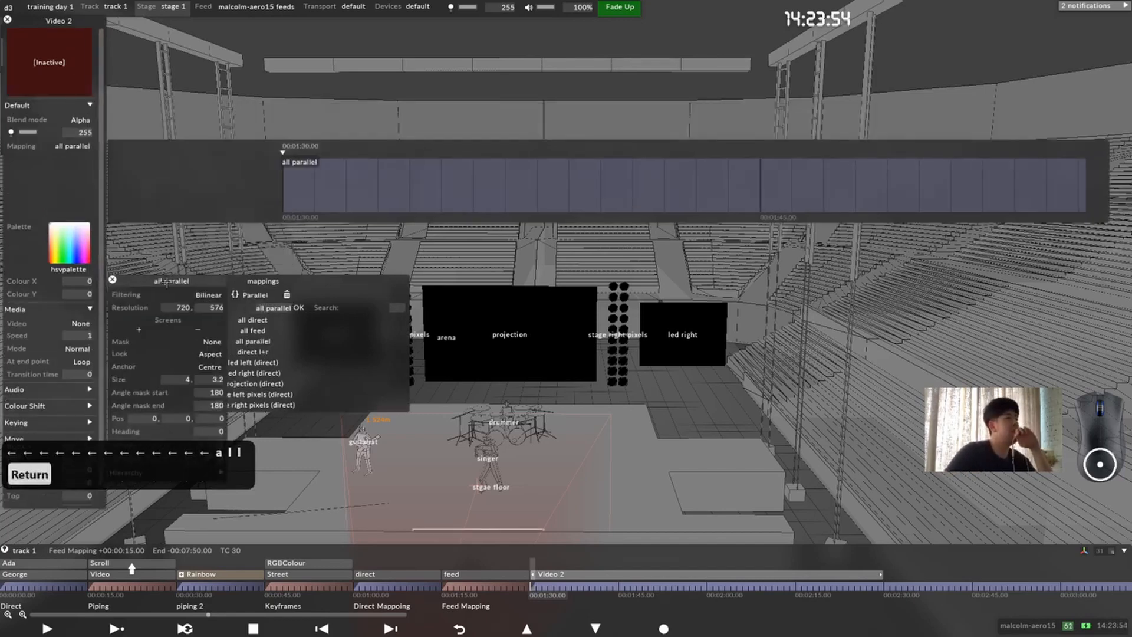
Step: Add the led left, led right and projection screens to the all parallel mapping and close the mappings list
drag(173, 283, 213, 266)
click(178, 312)
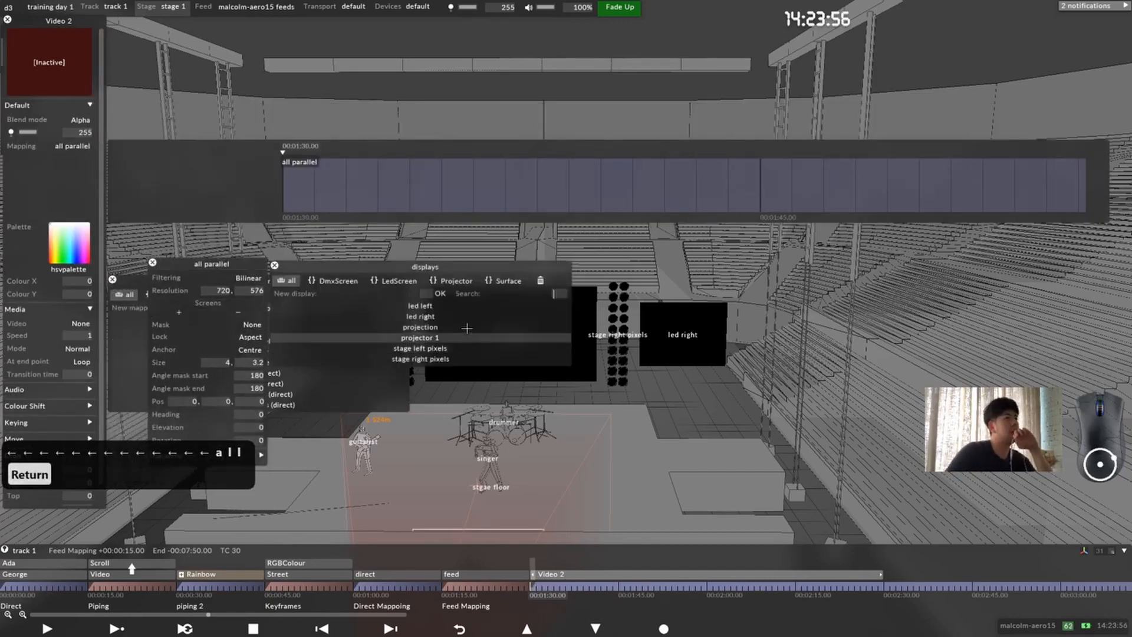
click(420, 316)
click(421, 327)
click(274, 266)
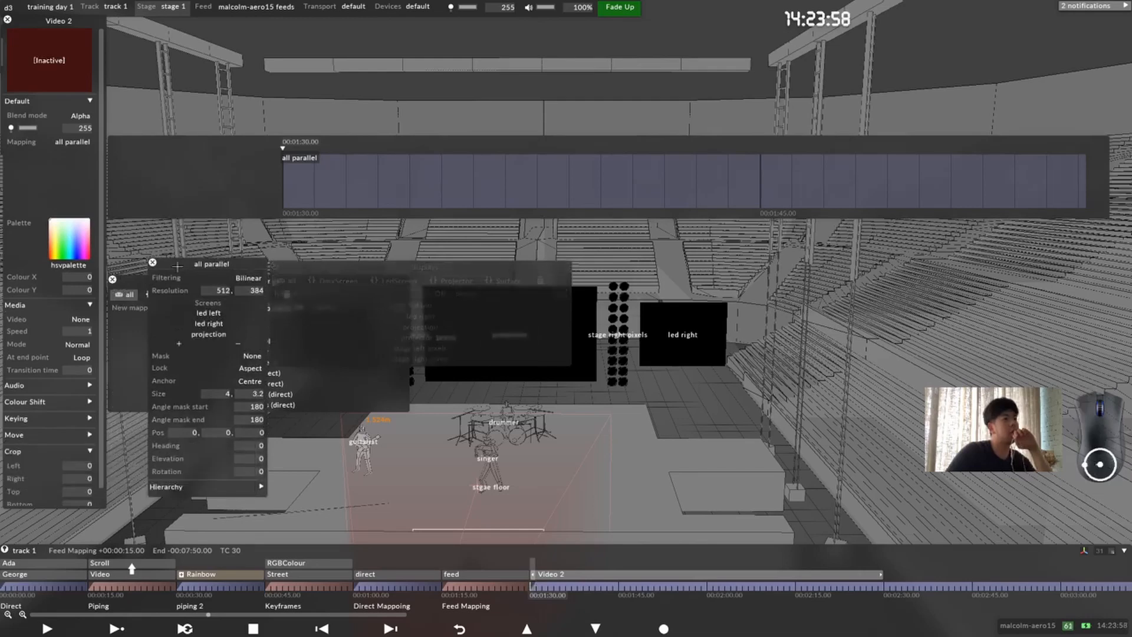
drag(168, 264, 708, 201)
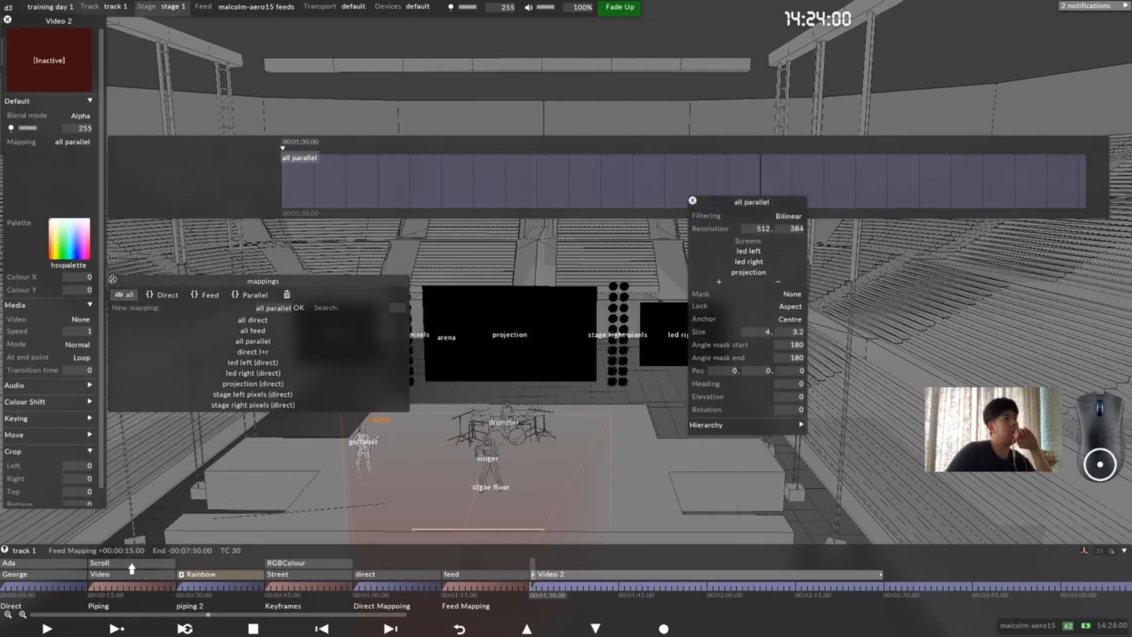
click(112, 280)
Step: Reopen the all parallel mapping's settings and examine its rectangle in front of the stage
drag(459, 451, 613, 537)
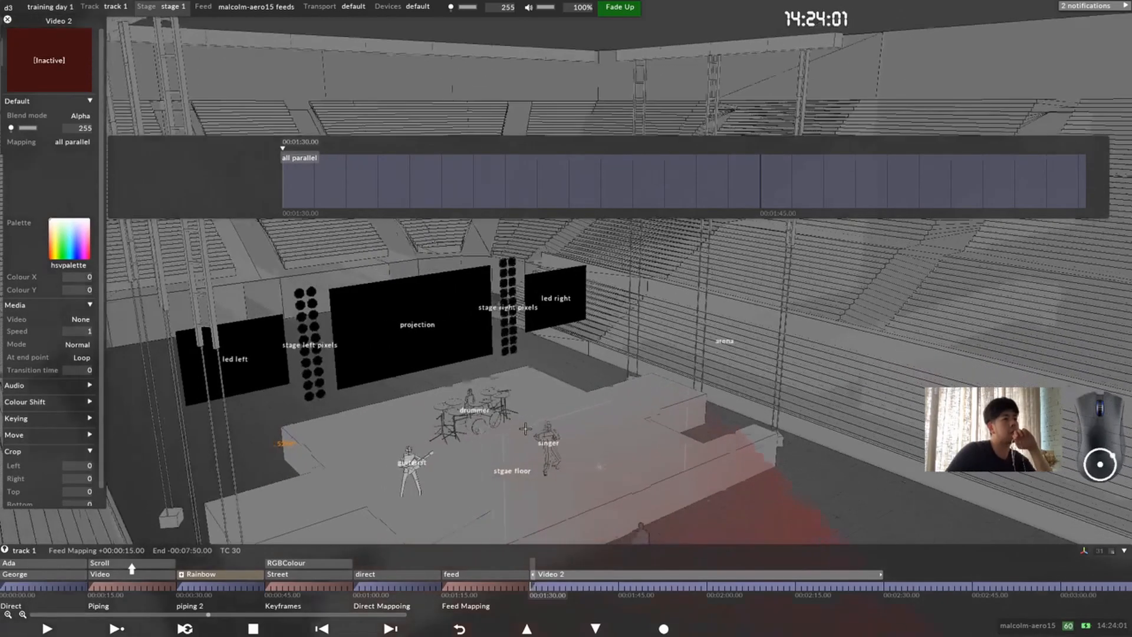
click(36, 168)
click(74, 142)
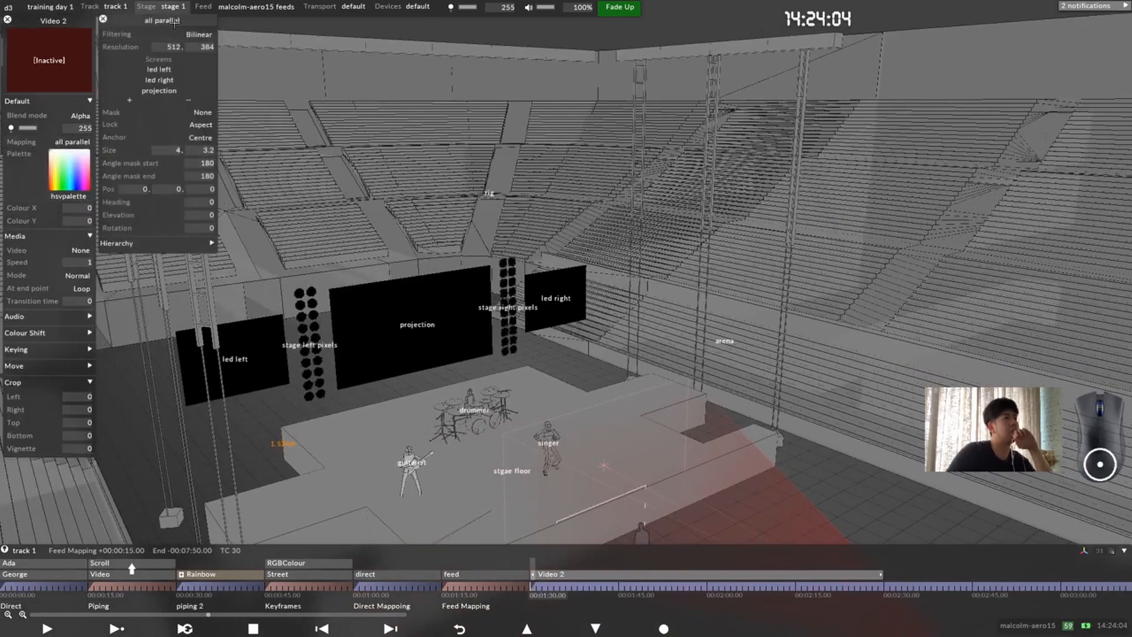
drag(170, 20, 224, 19)
drag(424, 359, 372, 204)
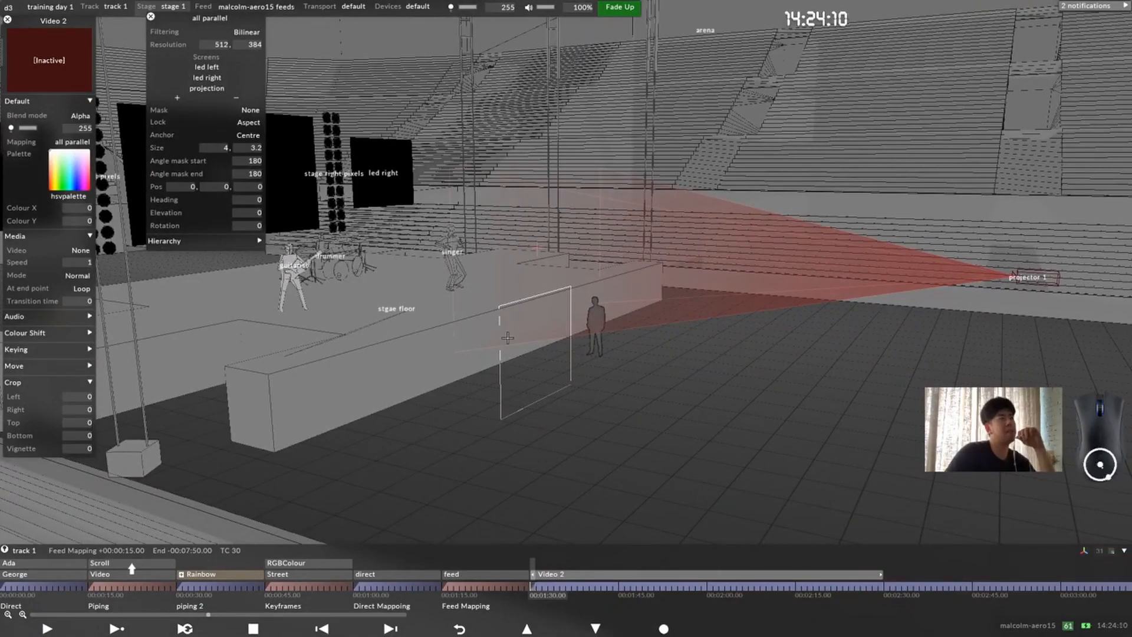
drag(508, 337, 537, 315)
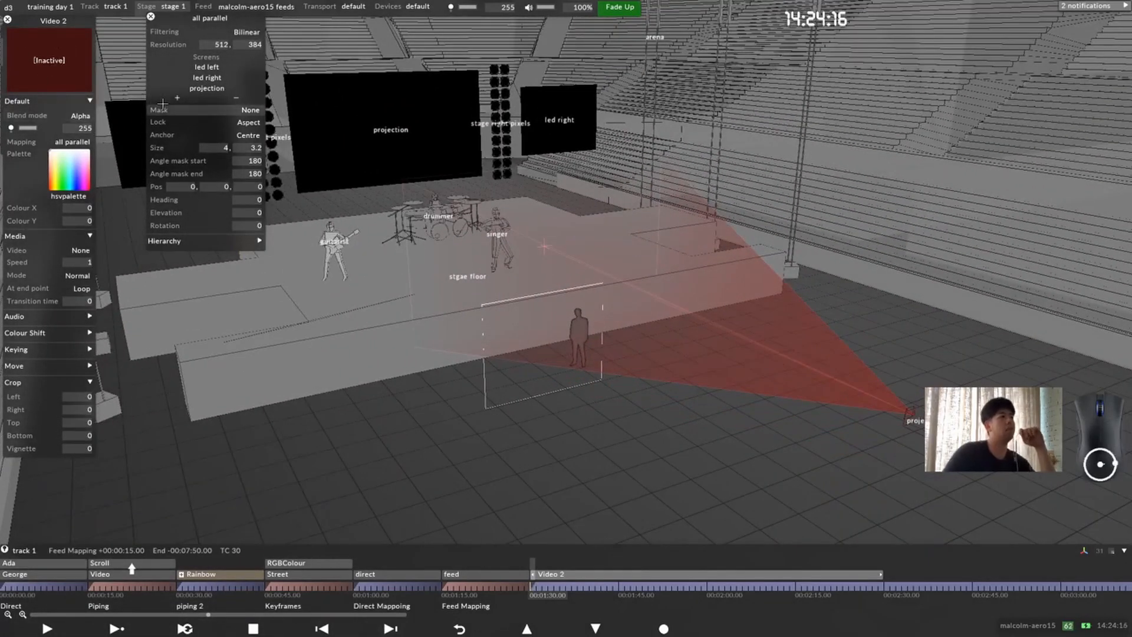
Step: Assign 2d_temp_feed_map_4800_1080.png as the Video 2 layer's media
click(76, 251)
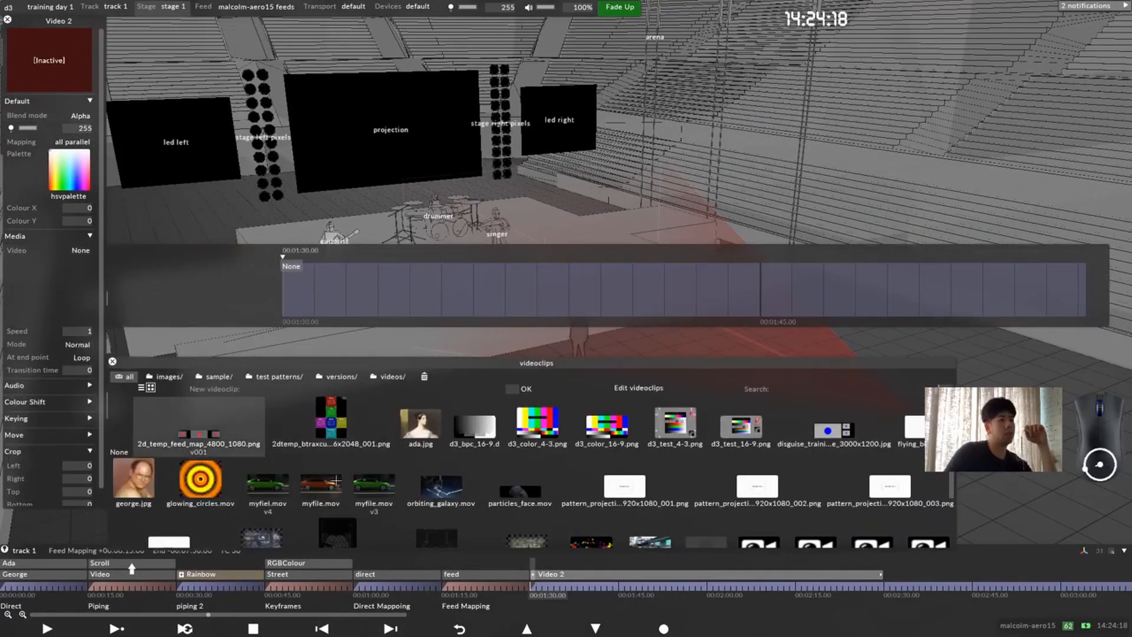
drag(211, 435, 129, 316)
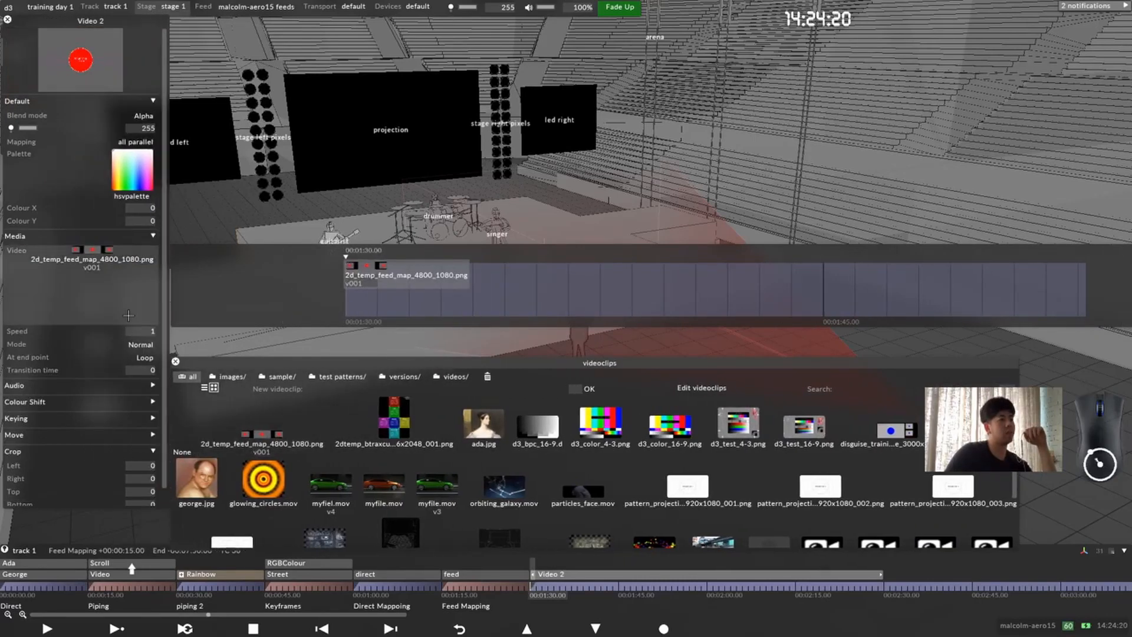
click(114, 314)
Step: Try to set the all parallel mapping's resolution to 4800 by 1080 with the aspect lock on
right_click(137, 142)
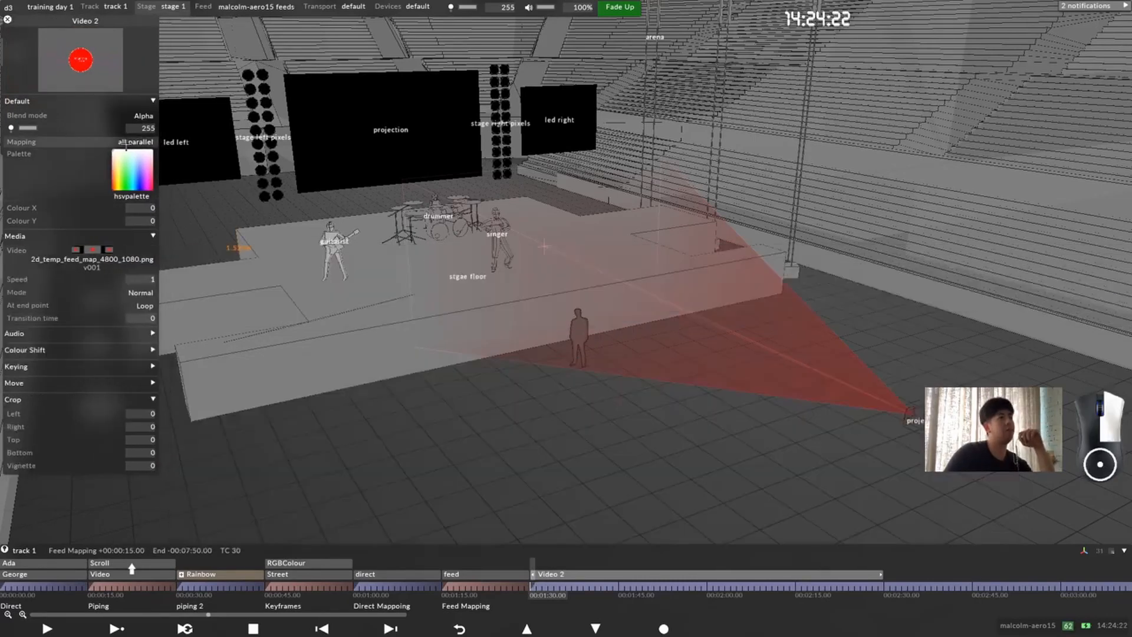
drag(224, 20, 254, 158)
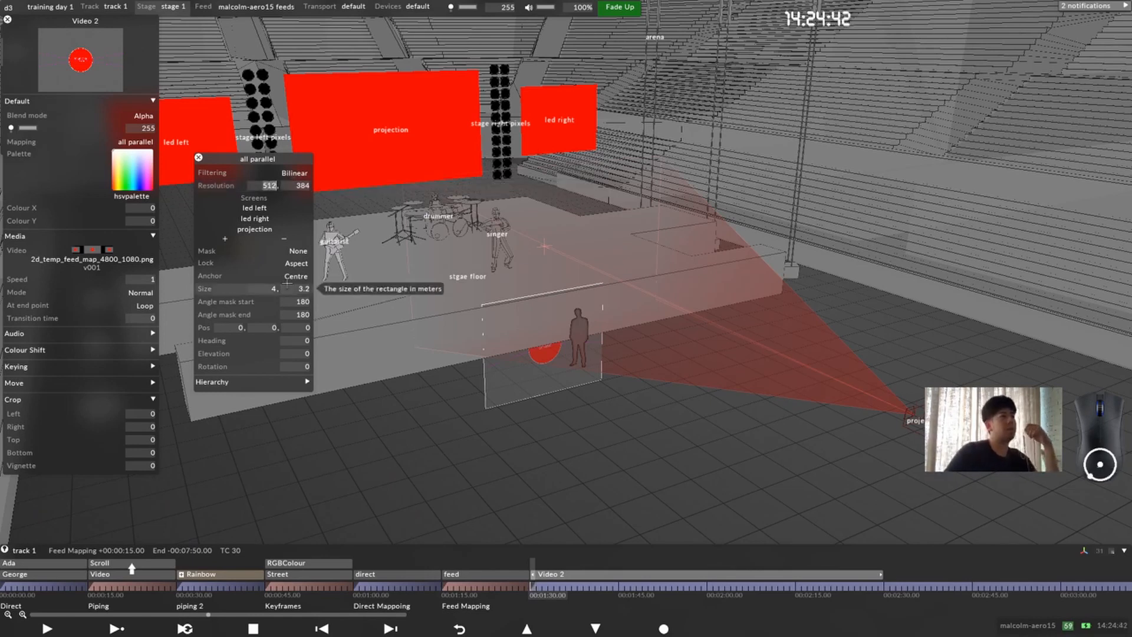
text(4800)
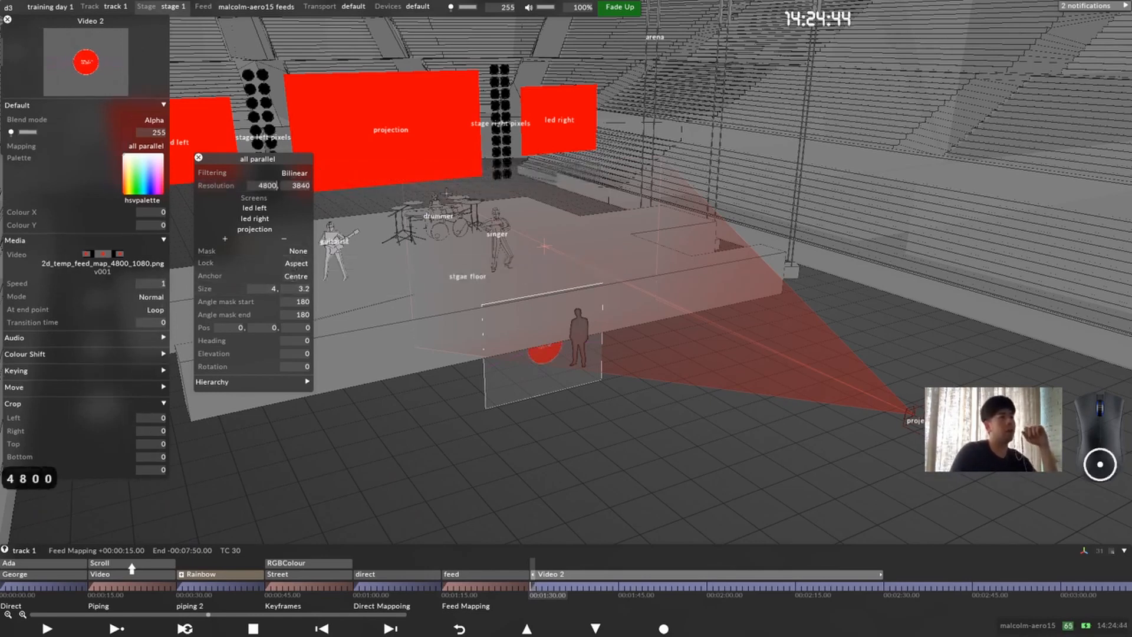
key(Return)
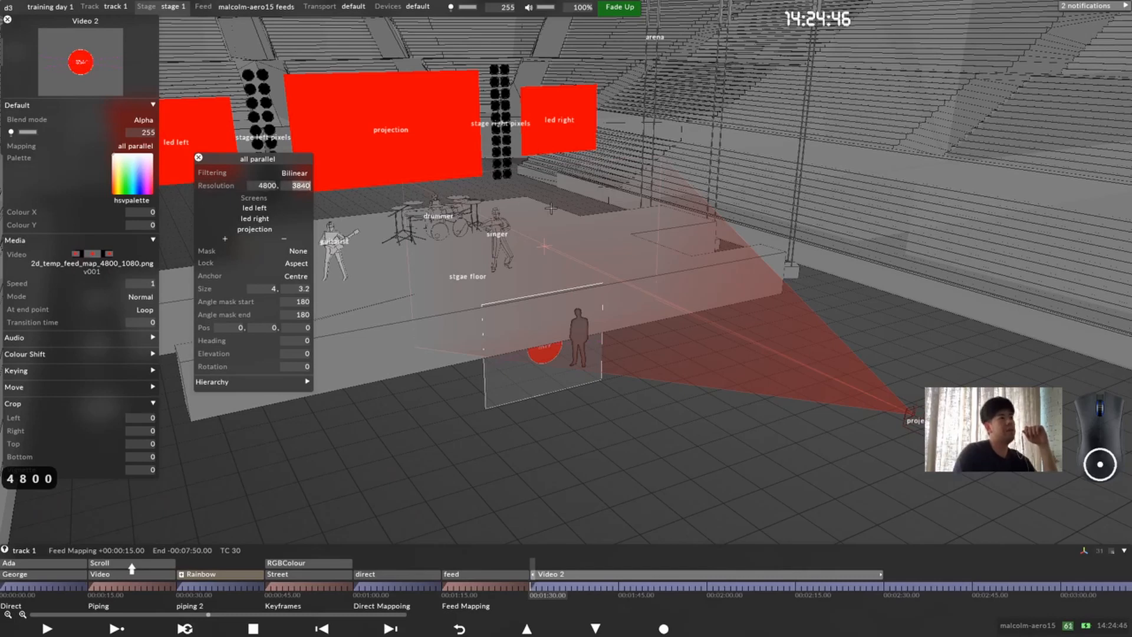
text(108)
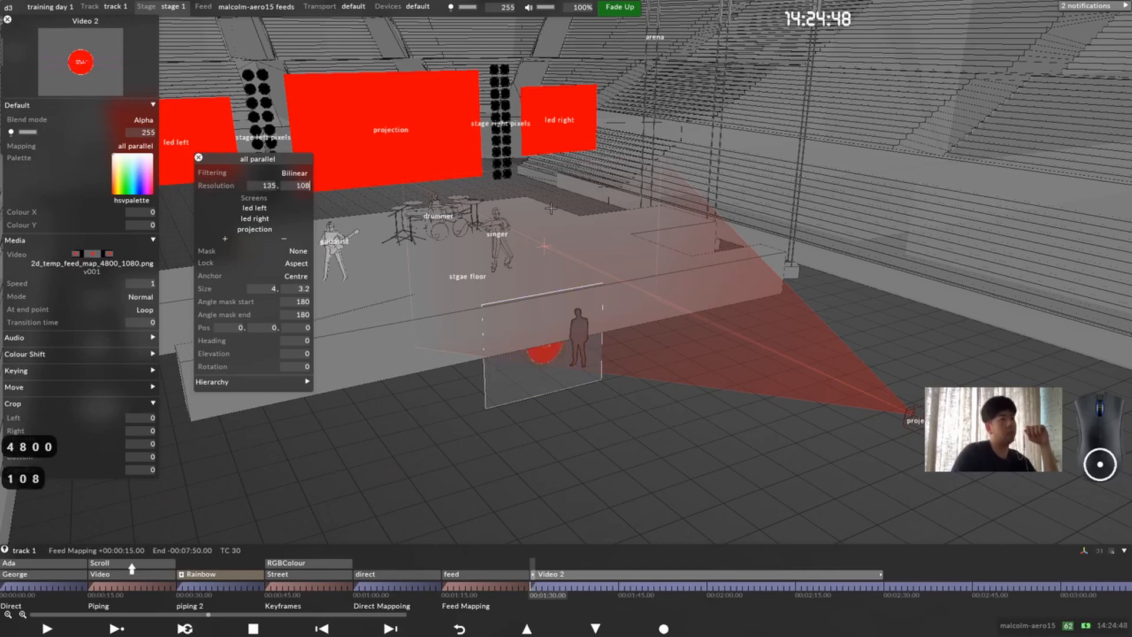
text(0)
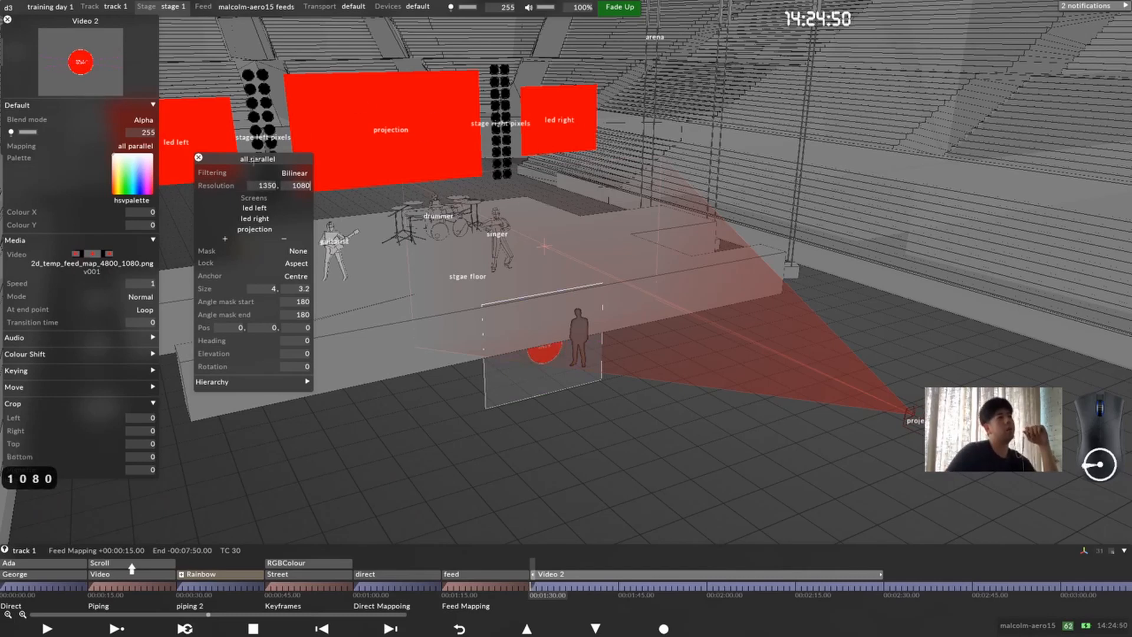
key(Return)
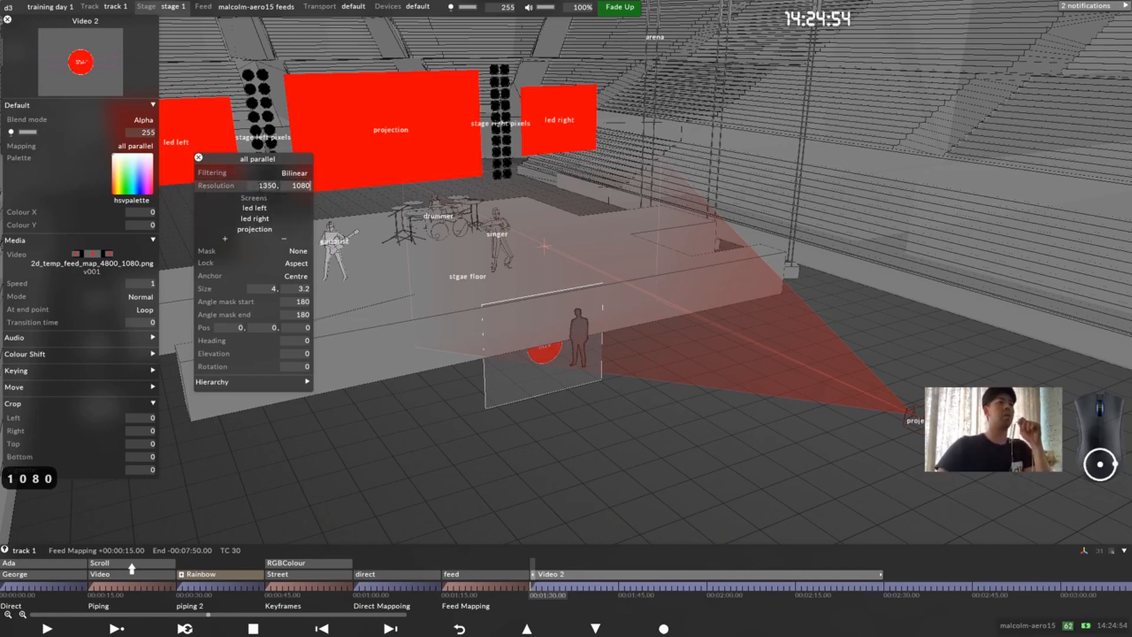
Step: Turn the all parallel mapping's lock off and set its horizontal resolution to 4800
click(297, 261)
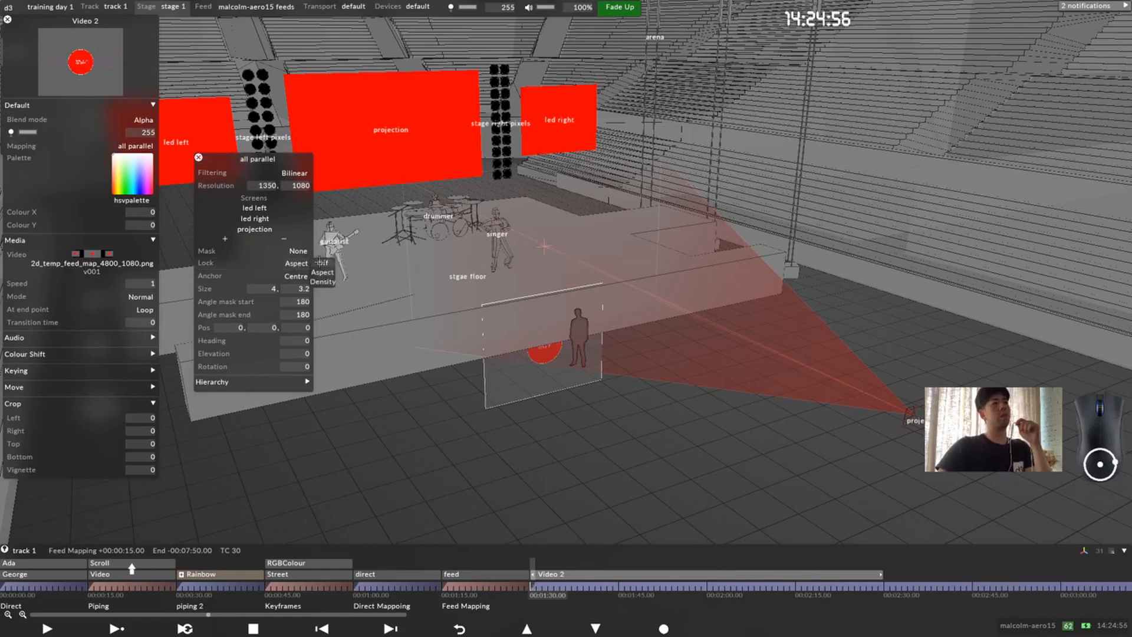
click(268, 185)
text(4800)
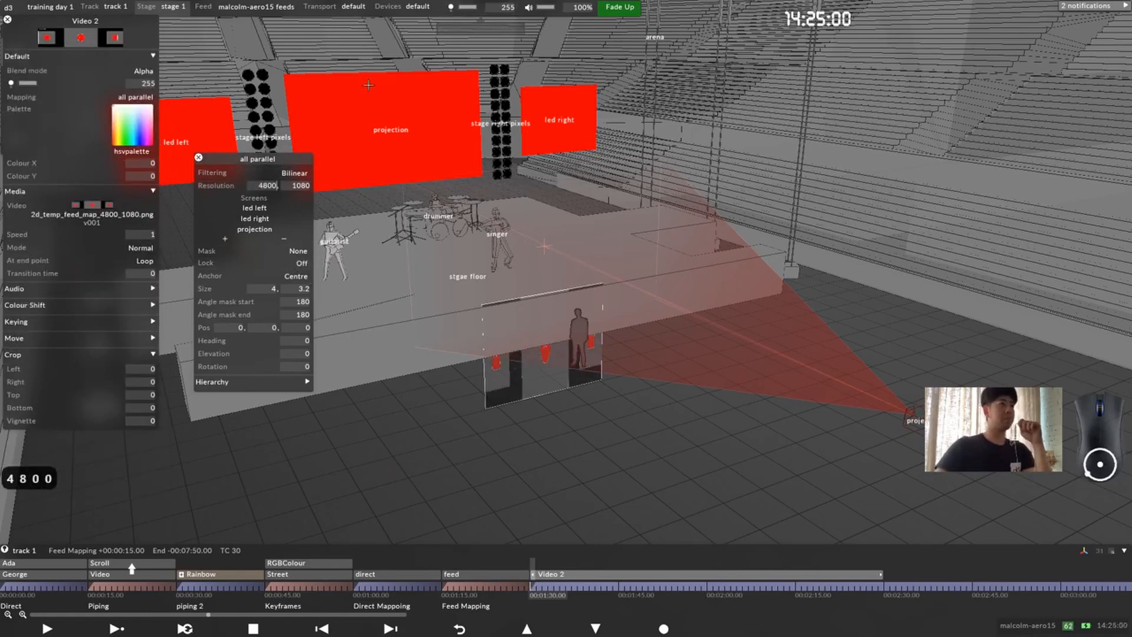
Step: Examine the mapping rectangle's image against the led and projection screens from several angles, moving the mapping settings out of the way
drag(297, 158, 334, 146)
drag(492, 322, 531, 313)
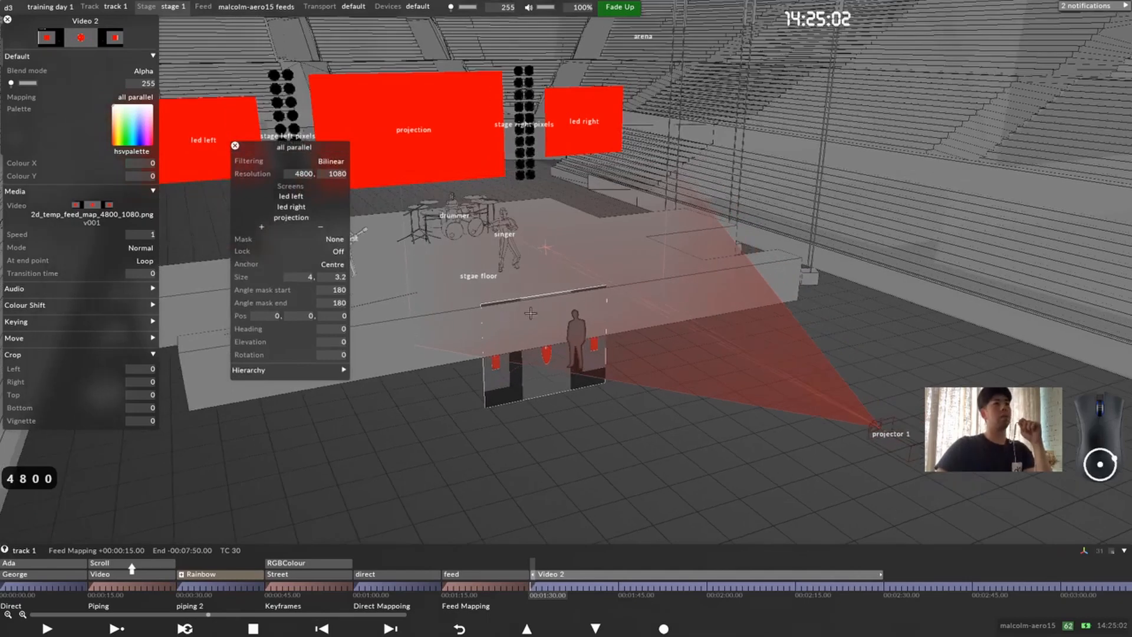
middle_drag(531, 313, 561, 340)
scroll(616, 400, up, 2)
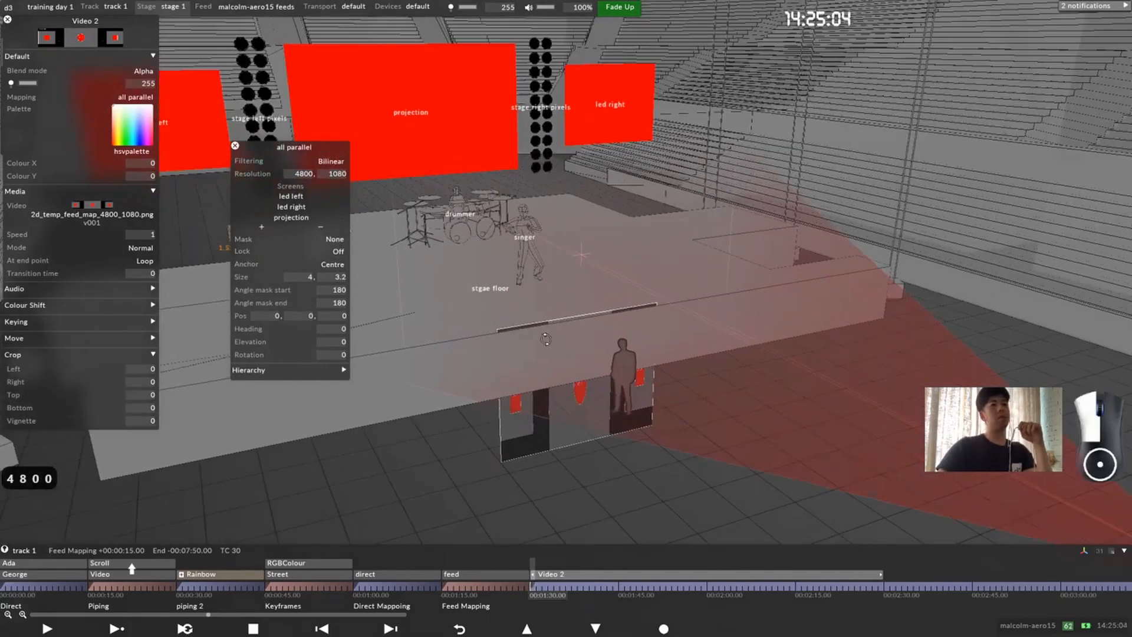
drag(612, 399, 506, 325)
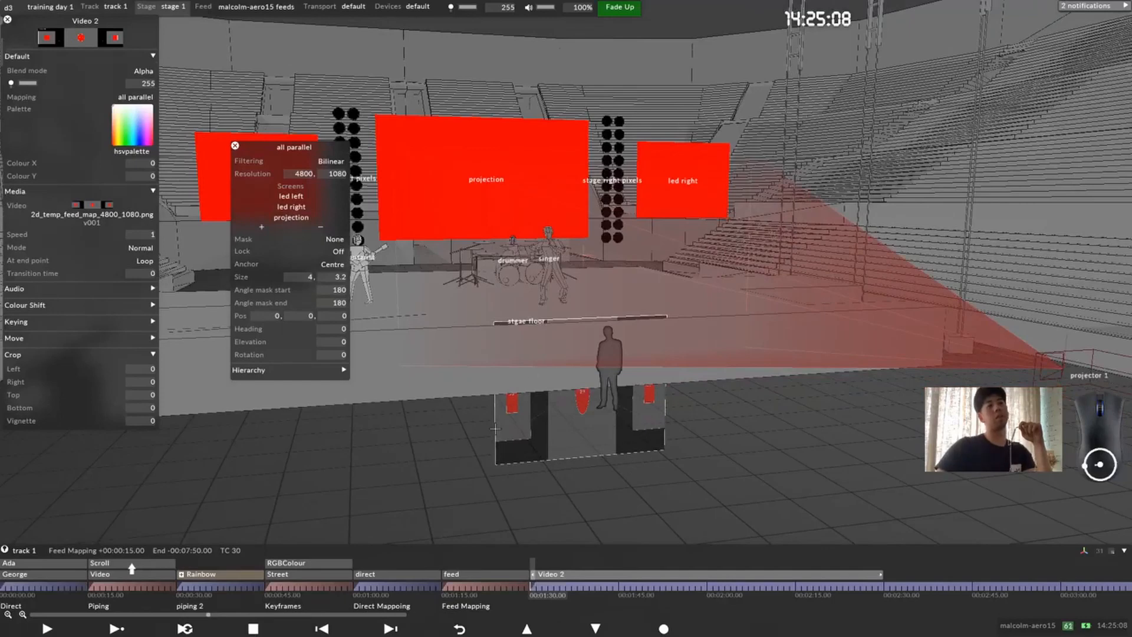
scroll(529, 325, down, 3)
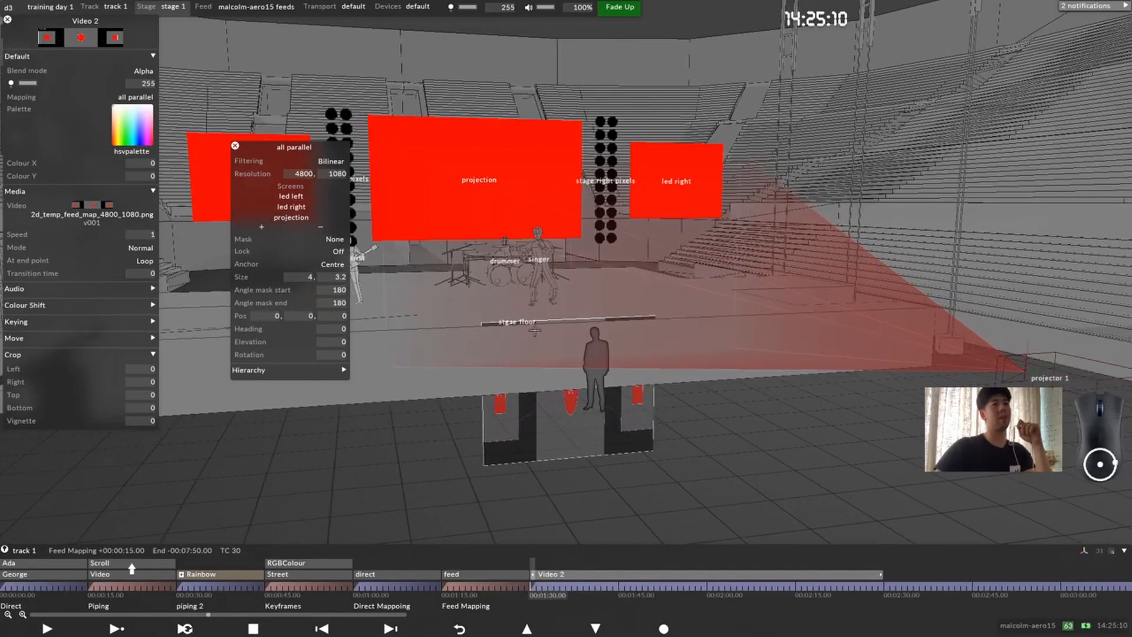
scroll(568, 350, down, 1)
drag(276, 146, 123, 300)
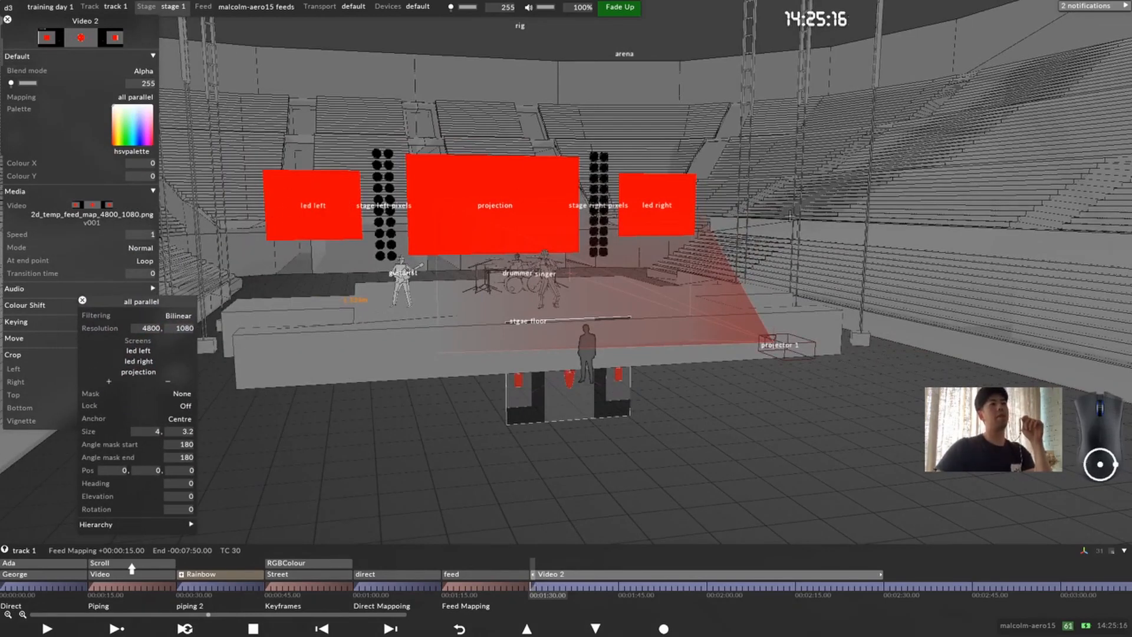
middle_drag(511, 215, 497, 215)
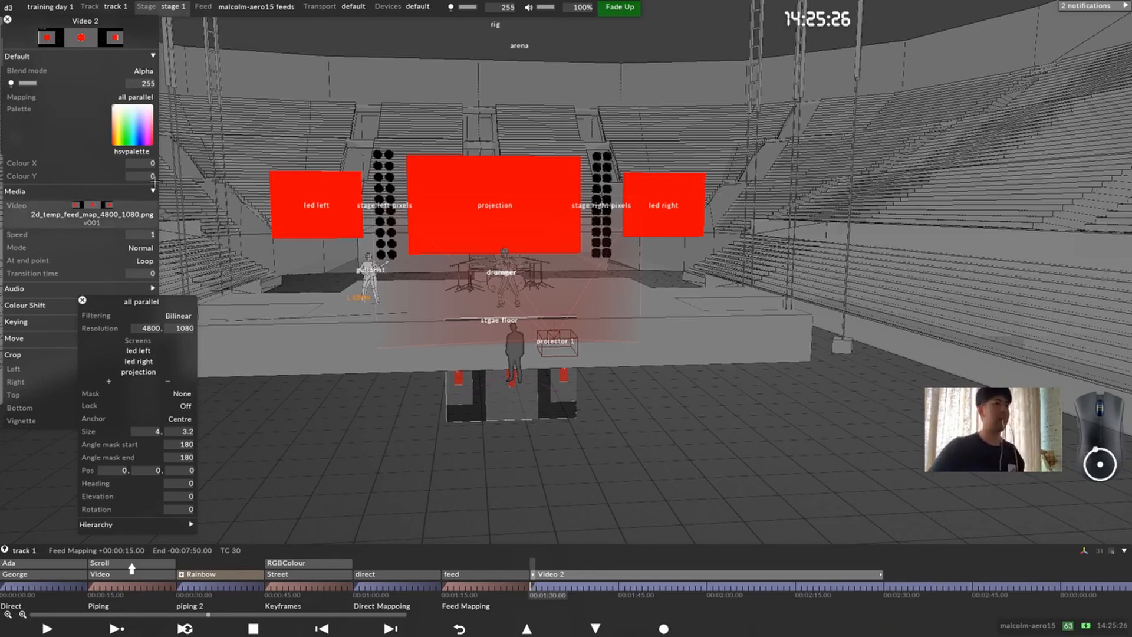
Step: Measure the span from led left's outer edge to led right's outer edge and set the all parallel mapping's width to 20 m
drag(273, 175, 701, 176)
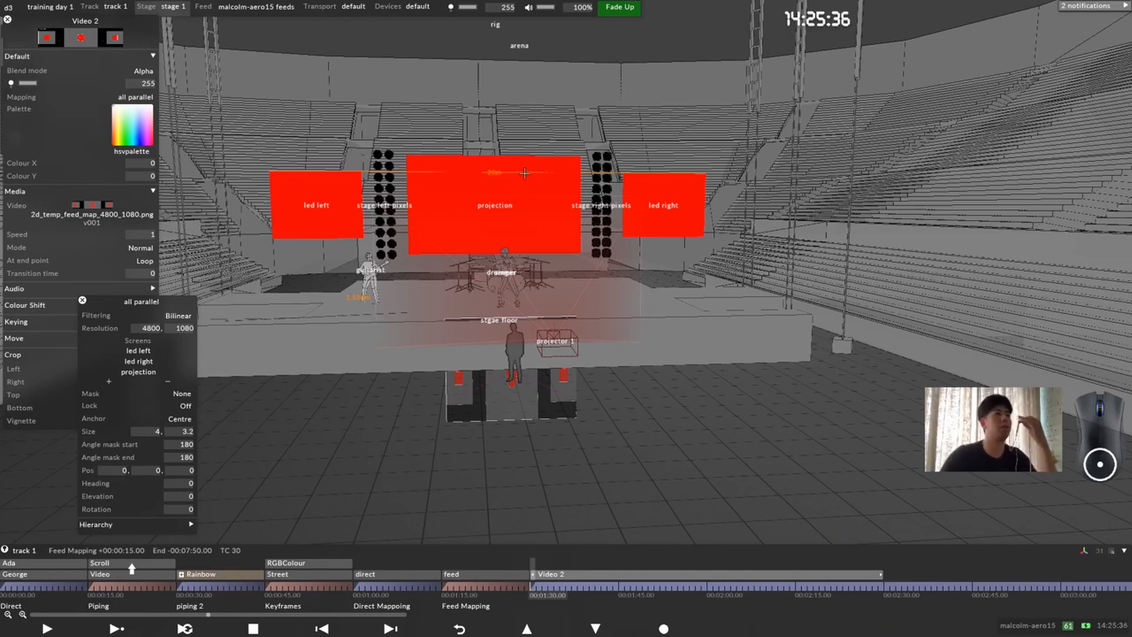
click(155, 431)
text(20)
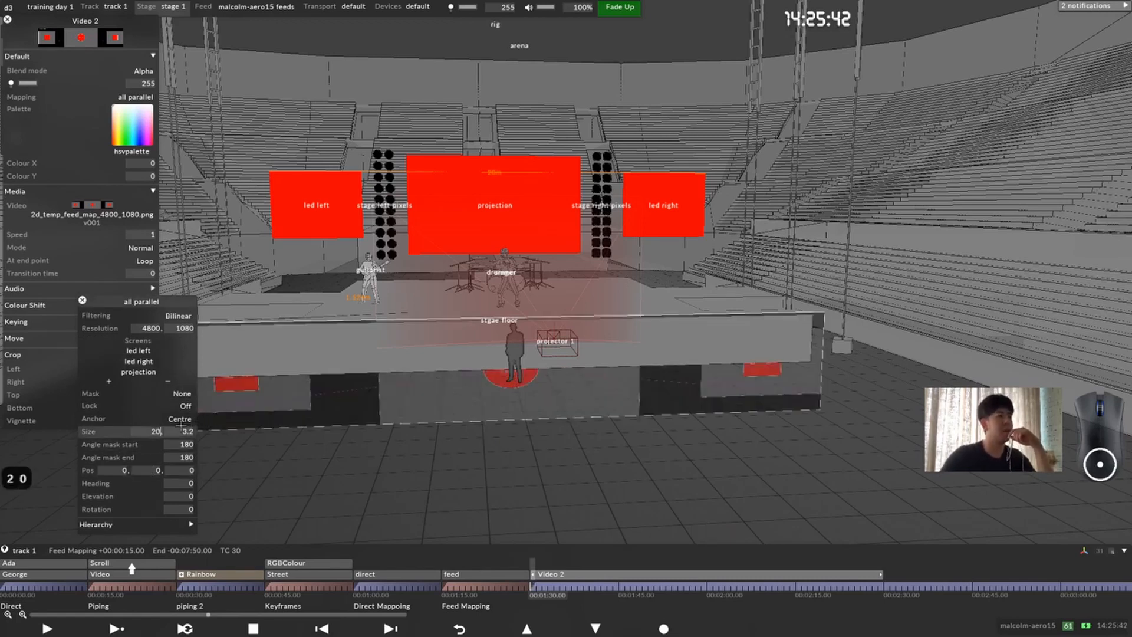
Step: Check the projection screen's scale and set the all parallel mapping's height to 4.5 m
click(501, 206)
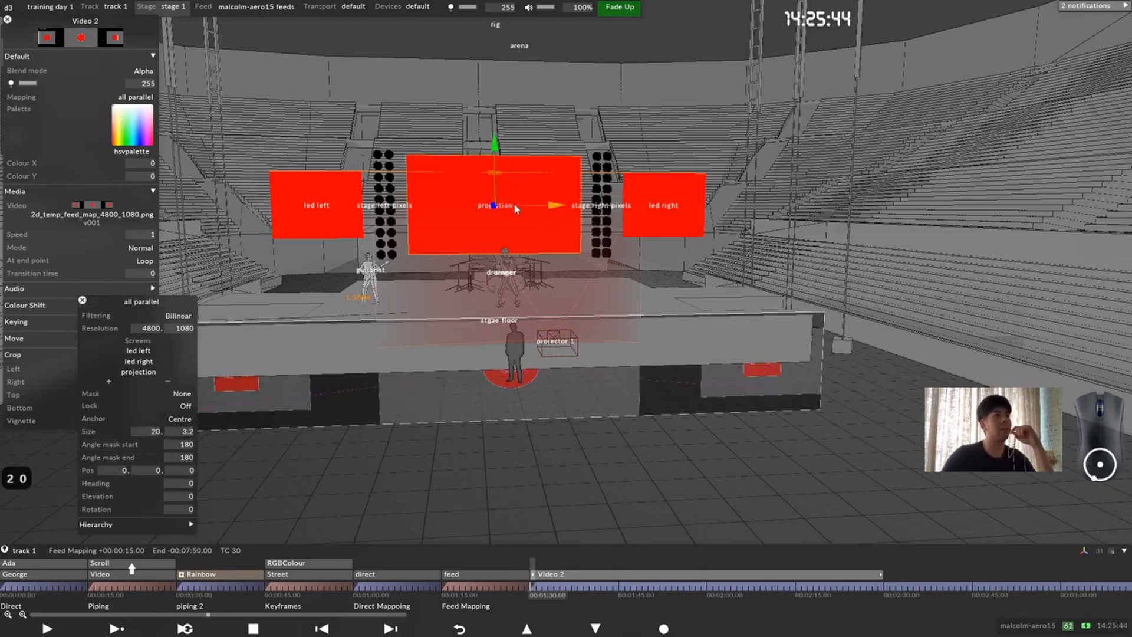
right_click(537, 192)
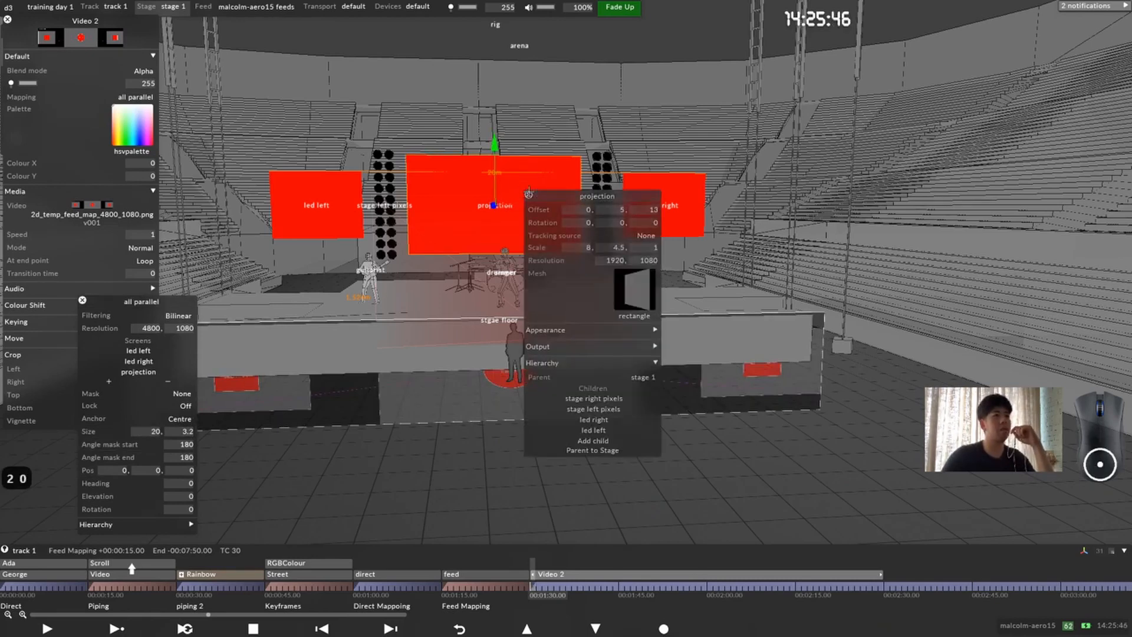
click(528, 195)
text(4.)
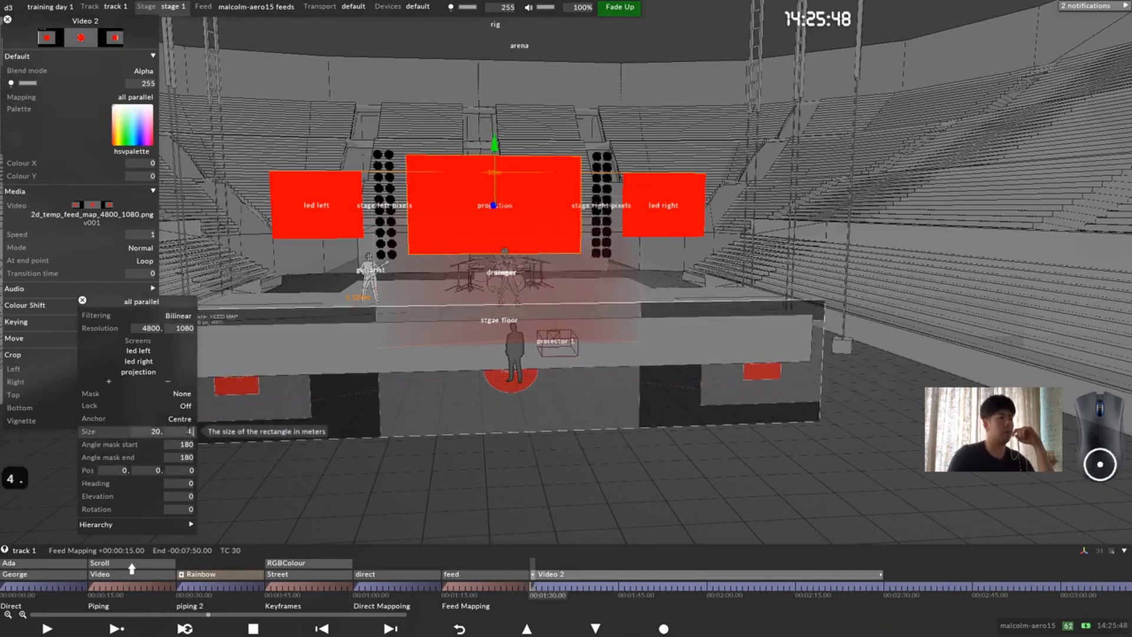
text(5)
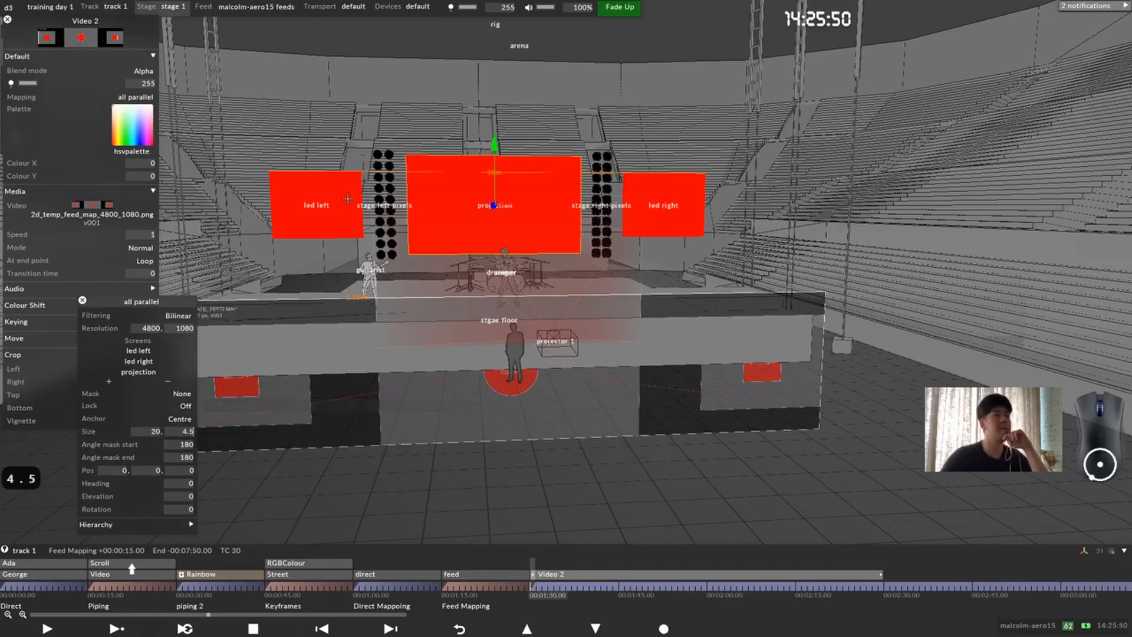
Step: Raise the all parallel mapping's rectangle to a vertical position of 5
drag(457, 324, 204, 412)
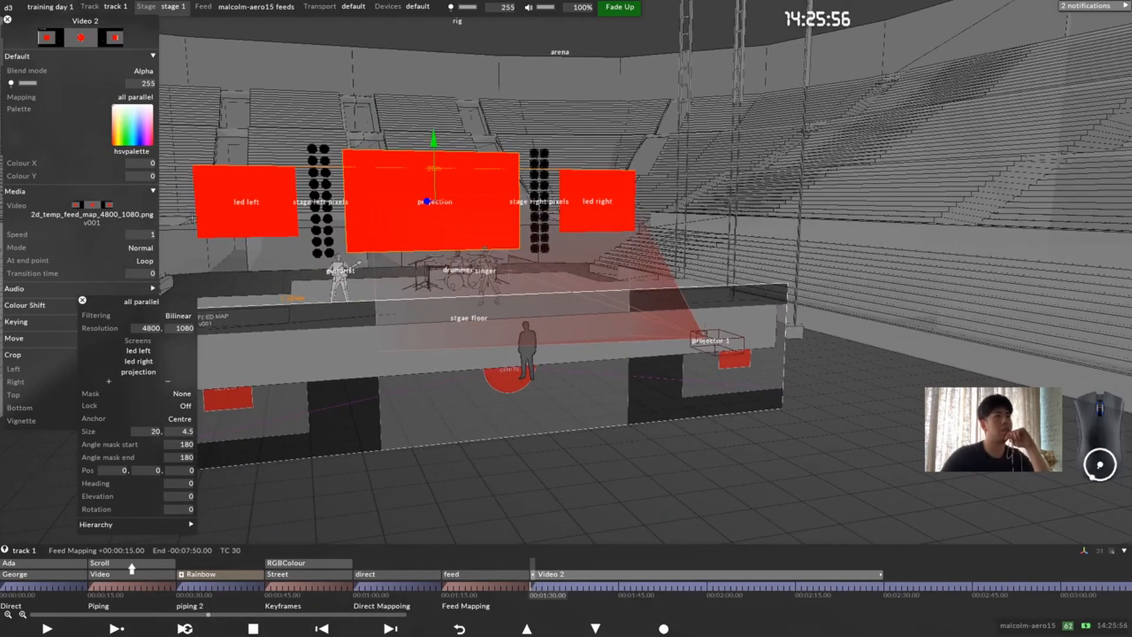
drag(513, 214, 442, 233)
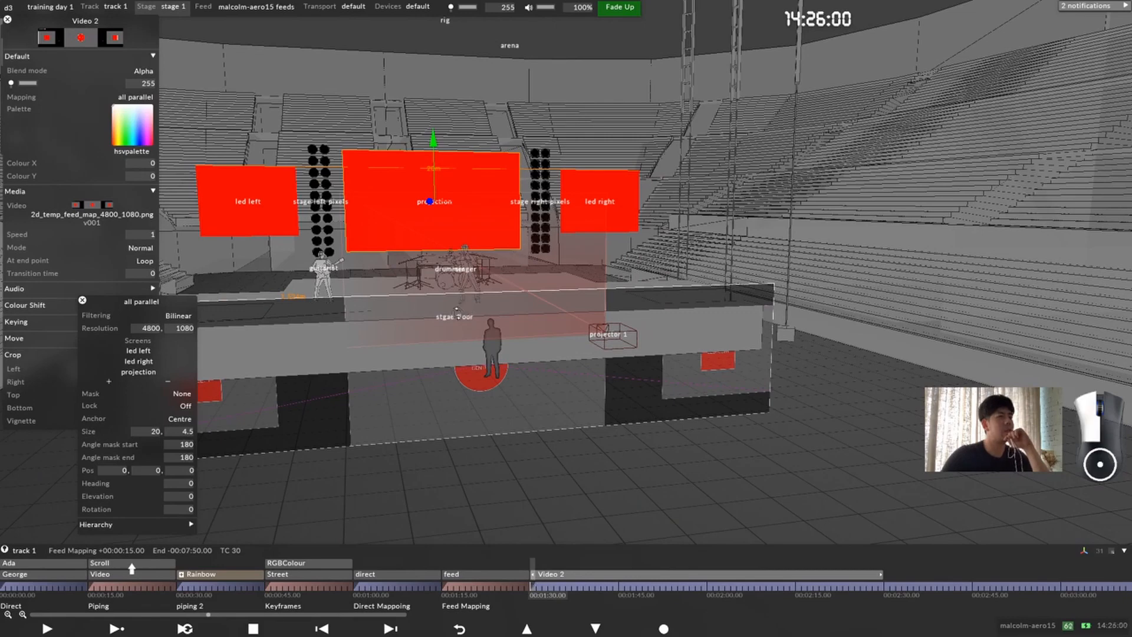
drag(525, 253, 494, 274)
scroll(494, 274, down, 3)
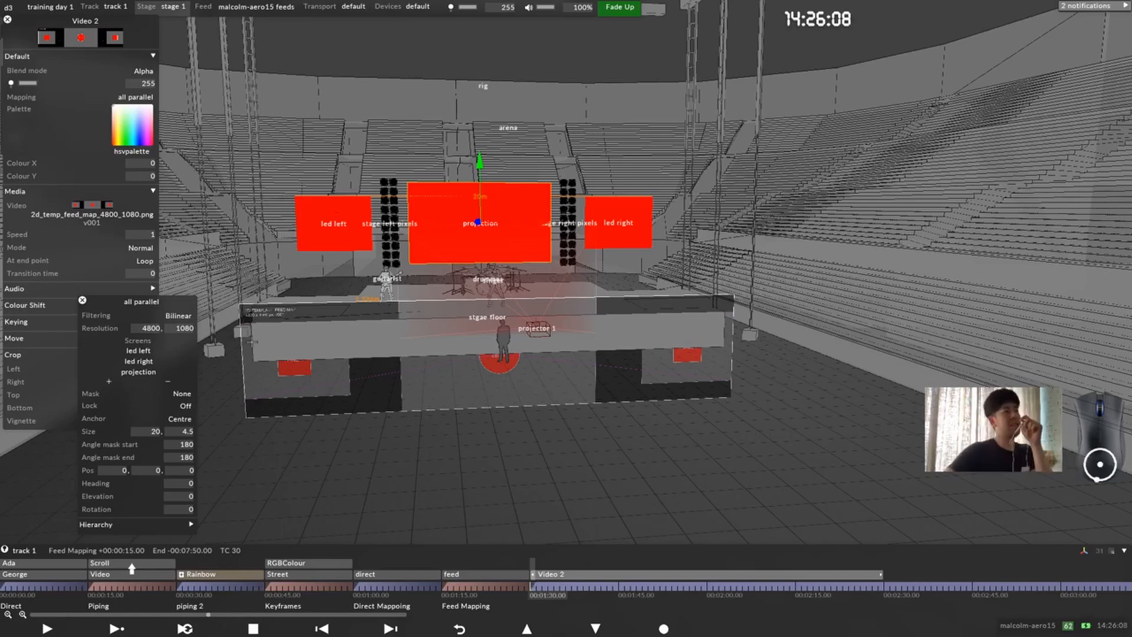
drag(467, 345, 459, 359)
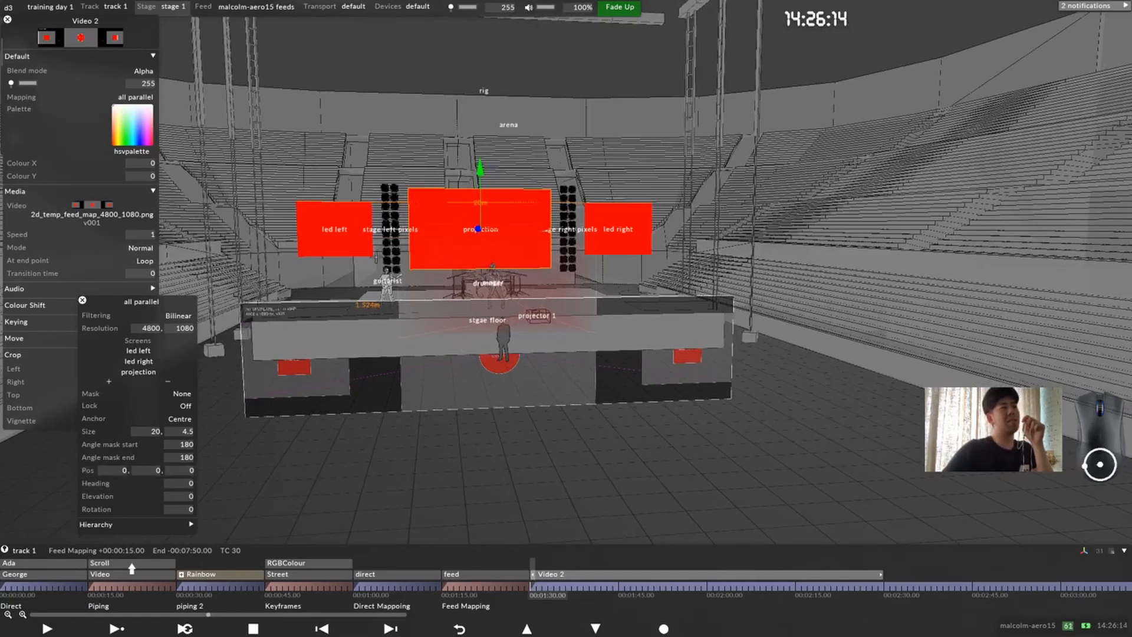
click(145, 470)
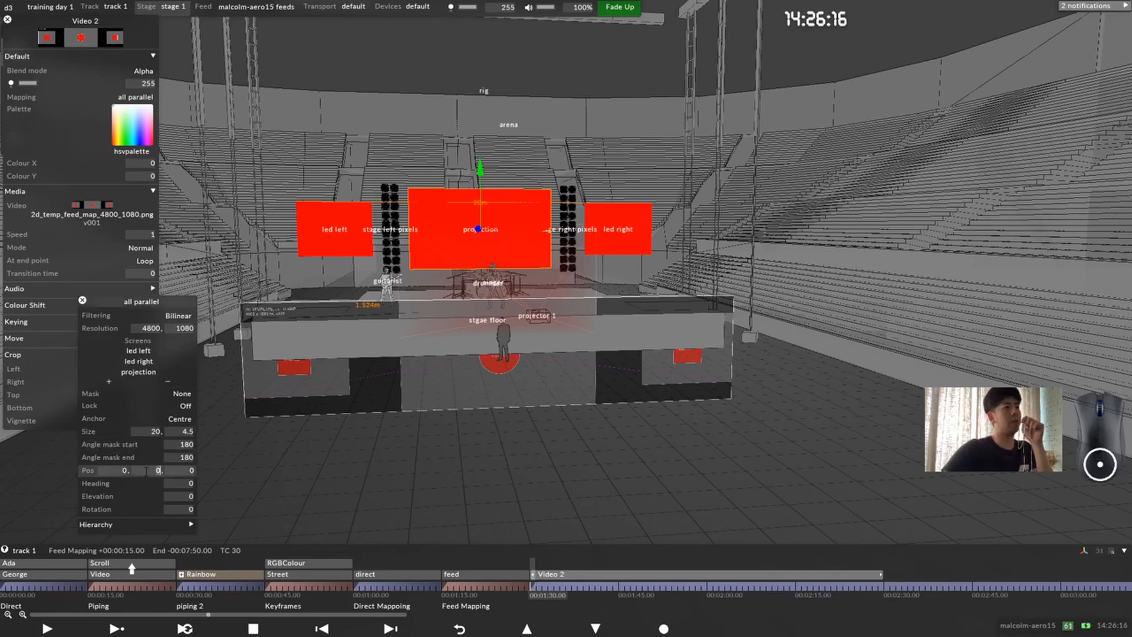
text(2)
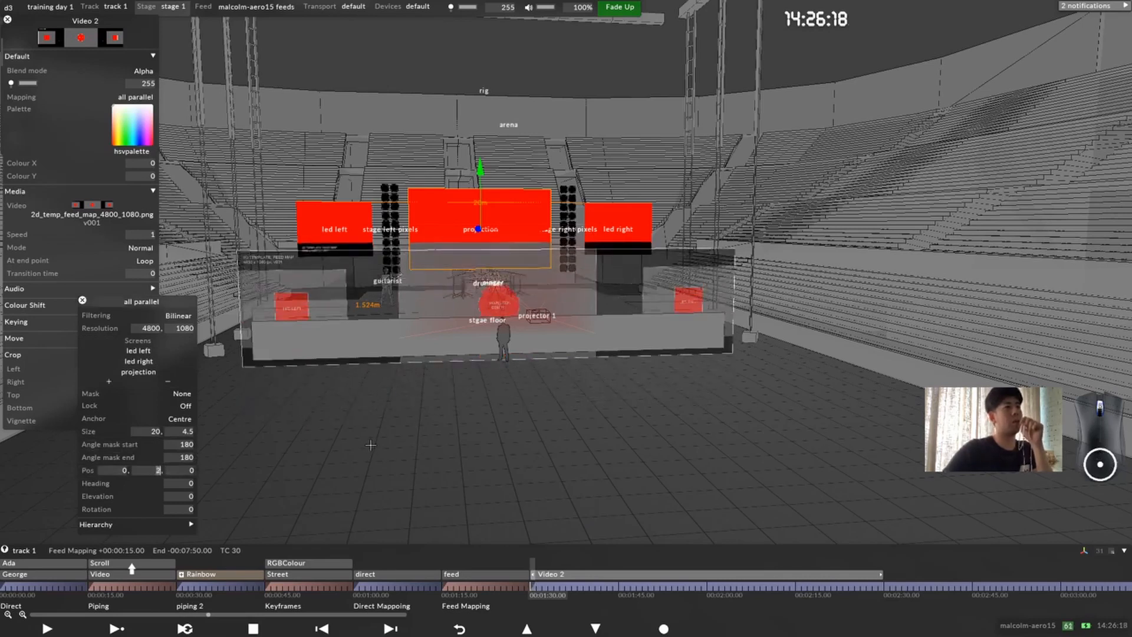
key(Up)
key(Up)
key(Up)
key(Up)
key(Up)
key(Up)
key(Up)
key(Up)
key(Up)
key(Up)
key(Up)
key(Up)
key(Up)
key(Up)
key(Up)
key(Up)
key(Up)
key(Up)
key(Up)
key(Up)
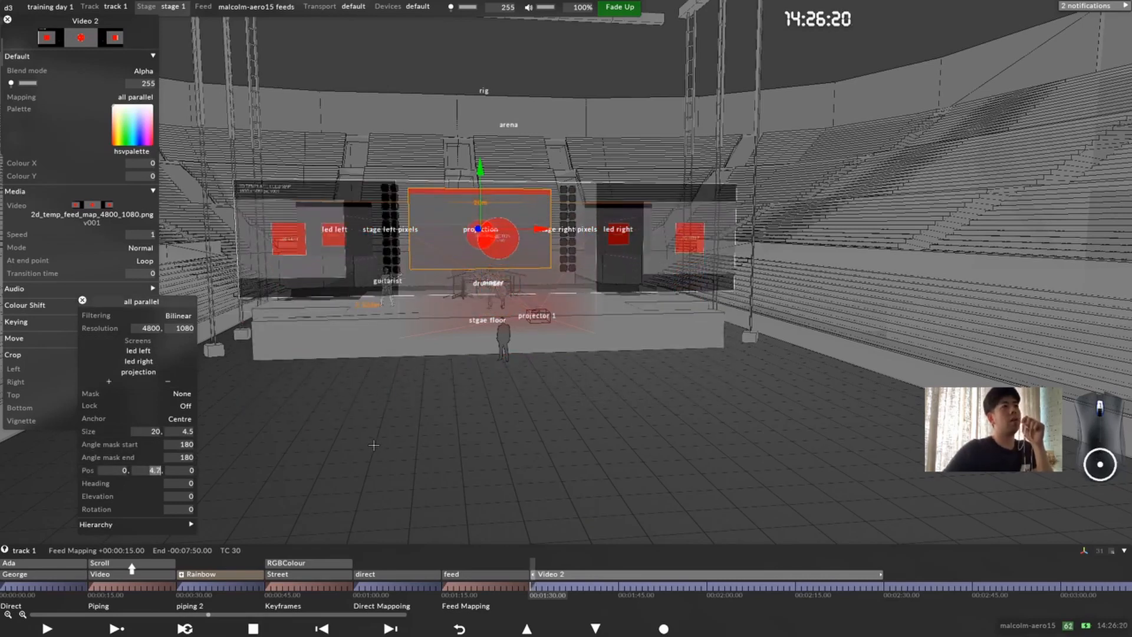
key(Up)
key(Up)
key(Up)
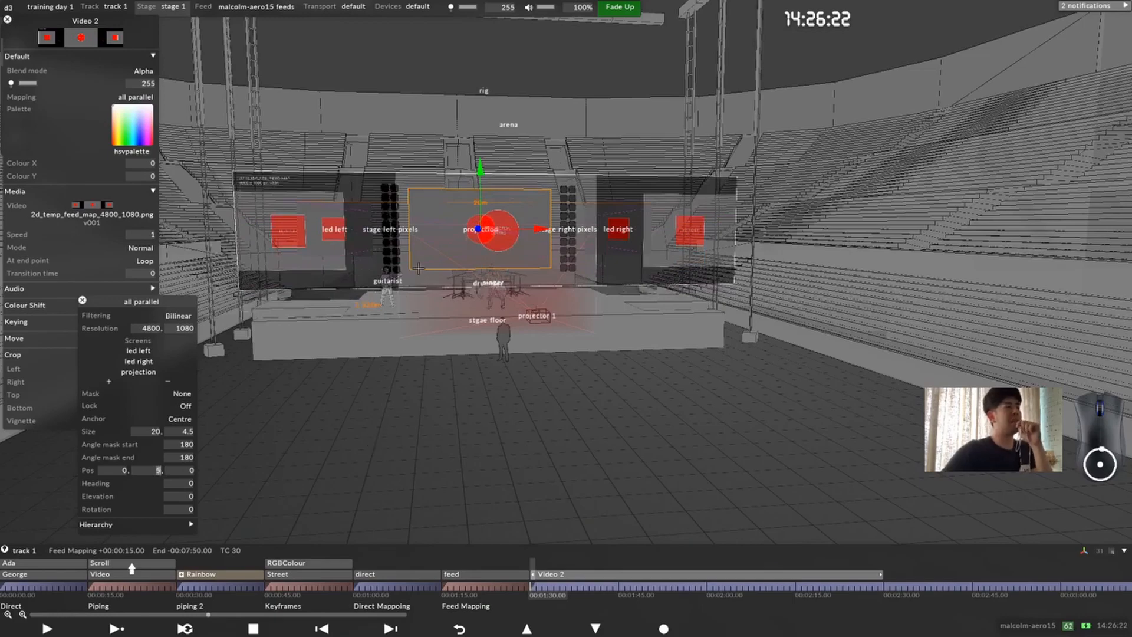
Step: Examine from several angles how the raised mapping rectangle's image falls on the led and projection screens
drag(419, 267, 325, 259)
scroll(325, 259, up, 2)
drag(433, 217, 482, 254)
middle_drag(487, 261, 538, 306)
scroll(507, 295, up, 2)
drag(543, 288, 435, 305)
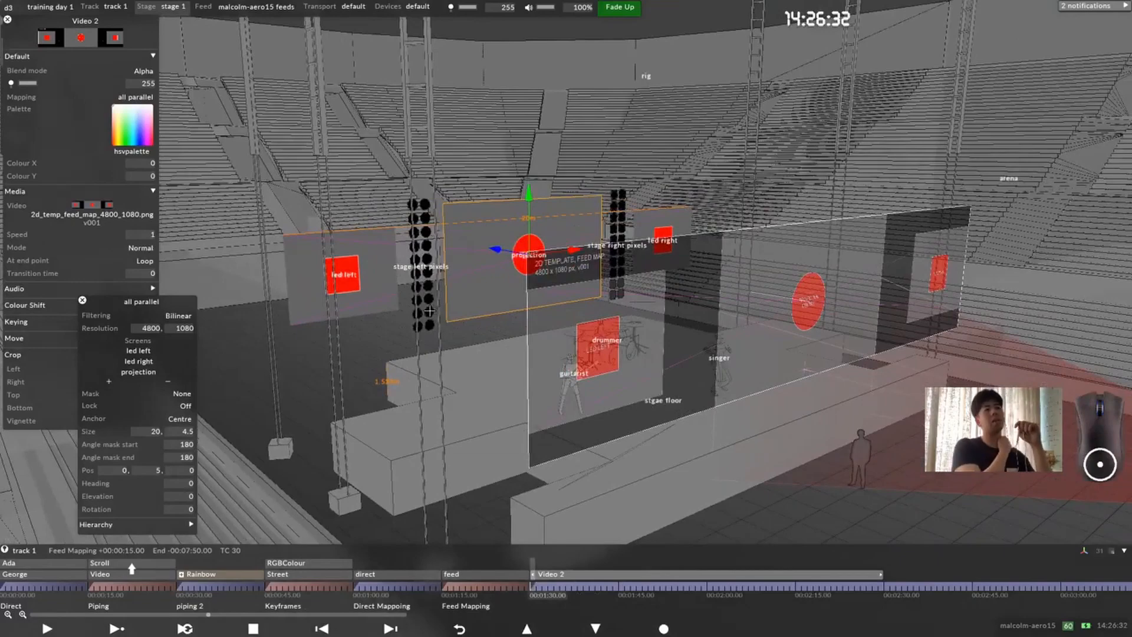
drag(465, 324, 458, 296)
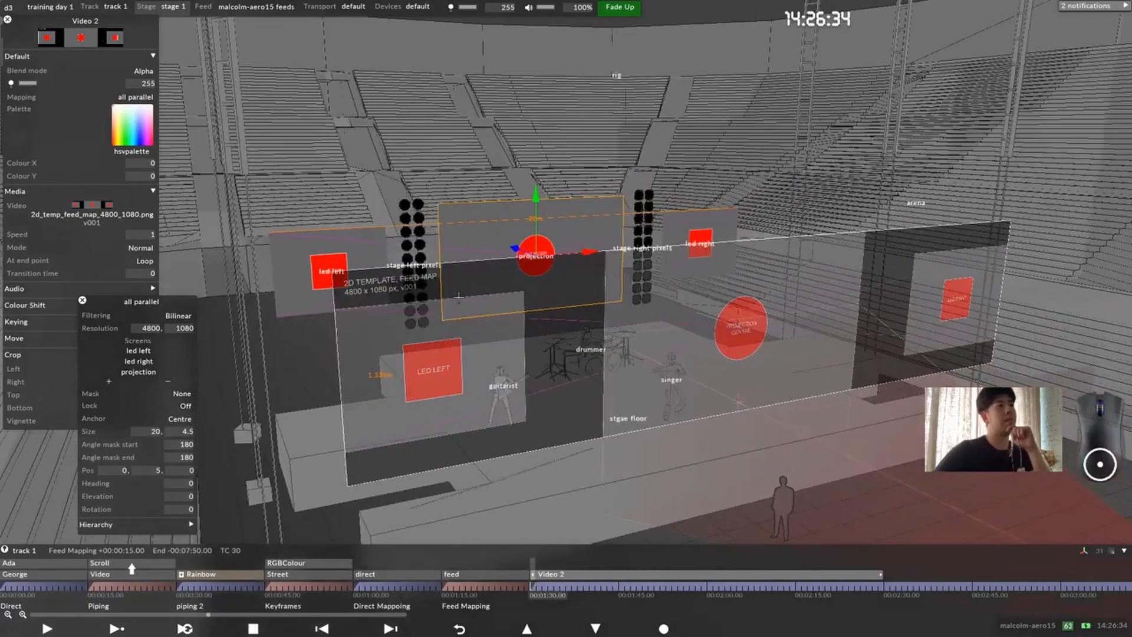
drag(560, 290, 535, 289)
middle_drag(566, 286, 546, 306)
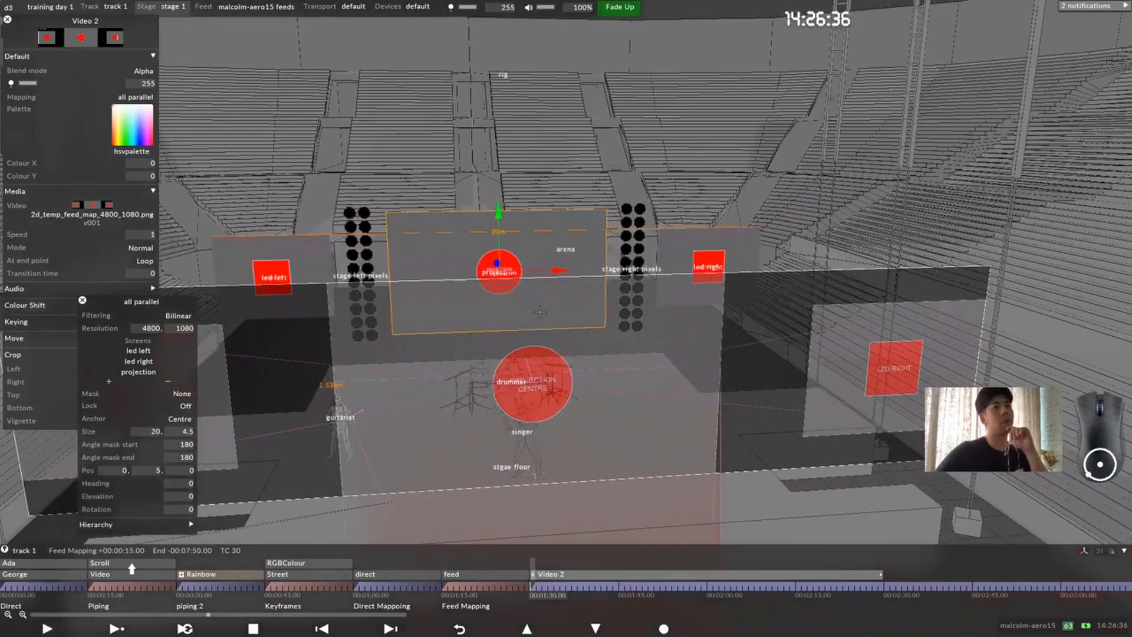
drag(546, 306, 557, 321)
middle_drag(557, 321, 563, 342)
scroll(562, 343, down, 2)
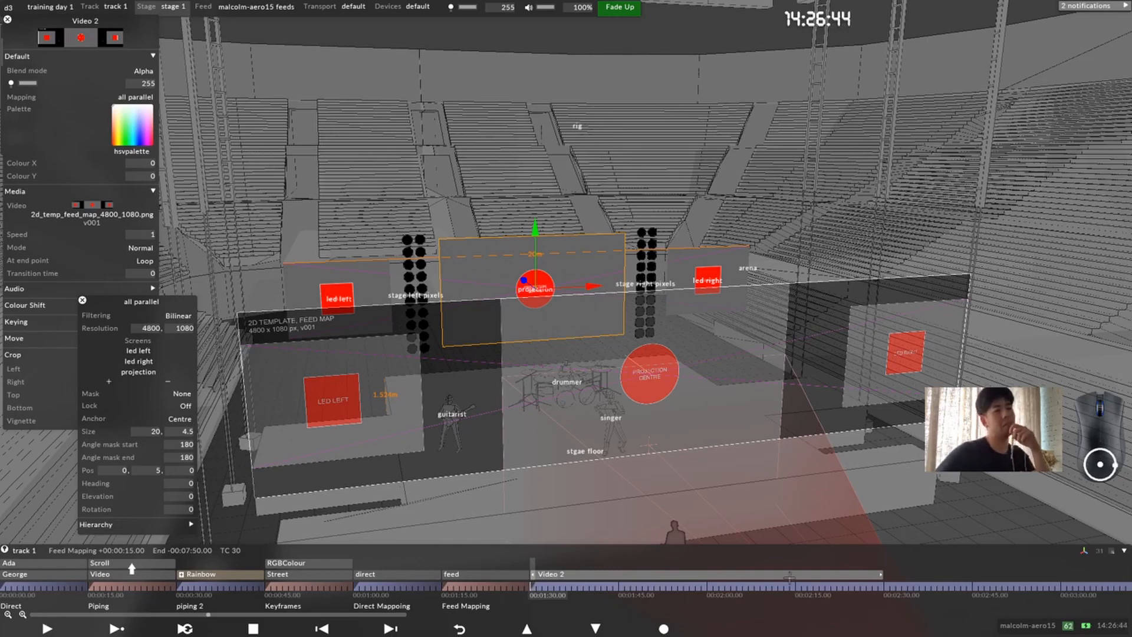
Step: Shorten the Video 2 layer to end at 00:01:45.00 and open the feed layer's settings at 00:01:15.00
drag(876, 573, 614, 590)
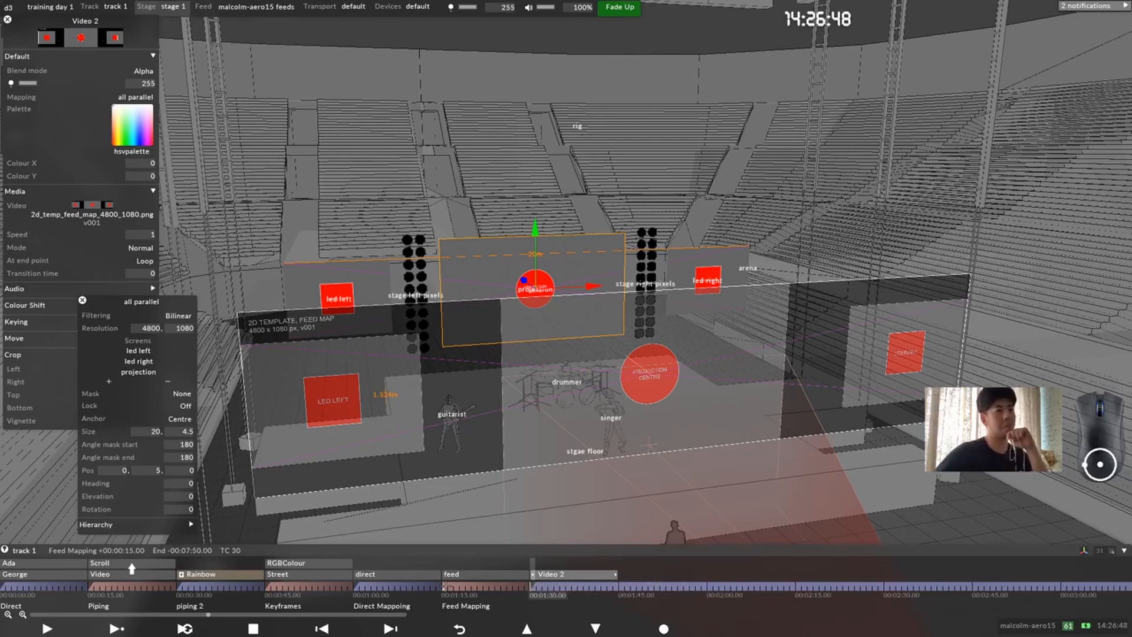
click(446, 586)
right_click(458, 576)
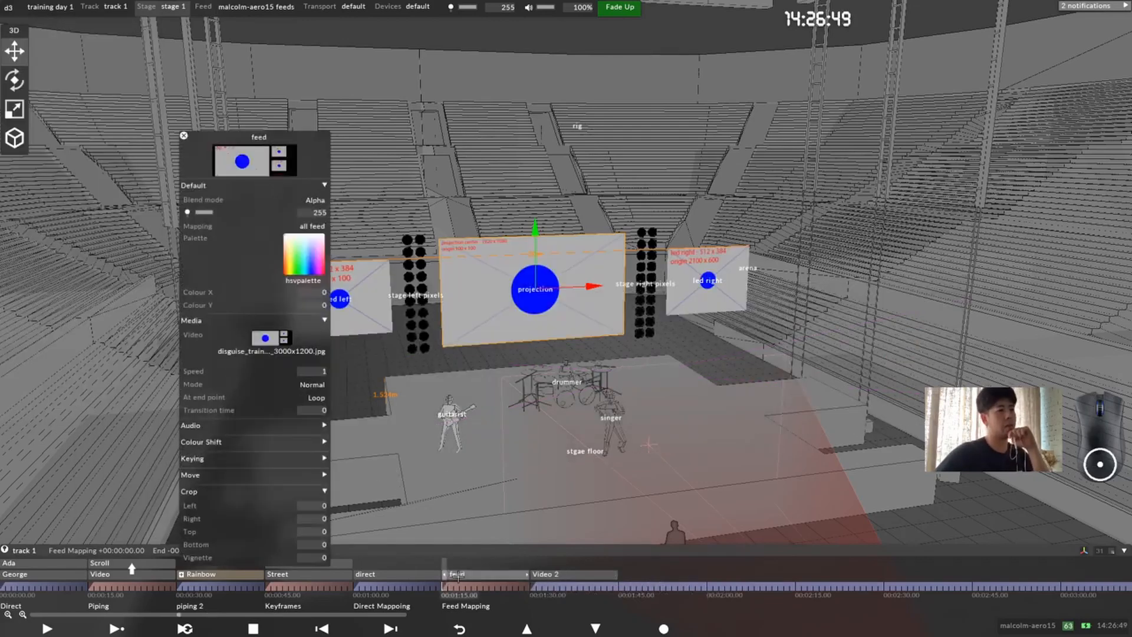
Step: Duplicate the feed layer's all feed mapping as all feed 2 and set the copy's resolution to 4800 by 1080
click(284, 225)
right_click(371, 279)
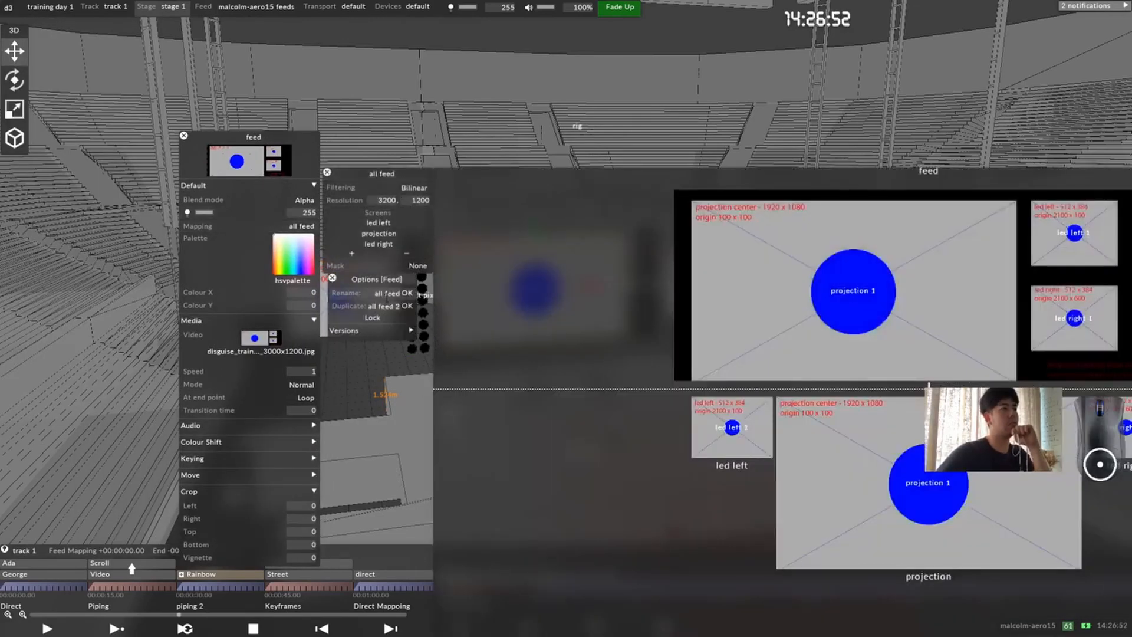
click(406, 306)
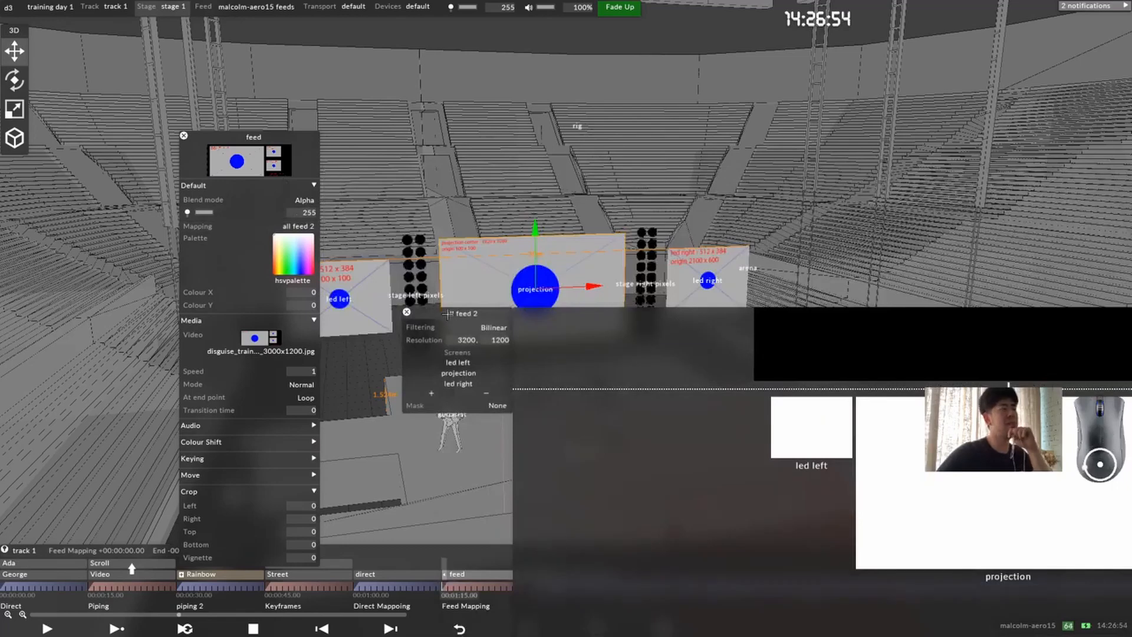
click(466, 341)
text(4800)
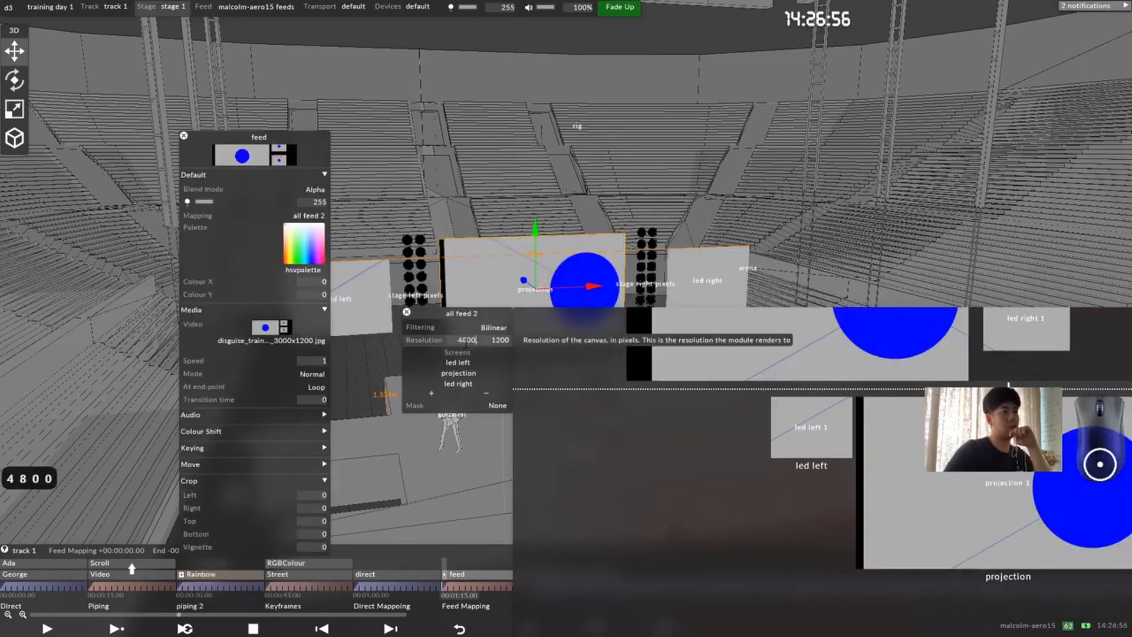
click(500, 340)
text(1080)
key(Return)
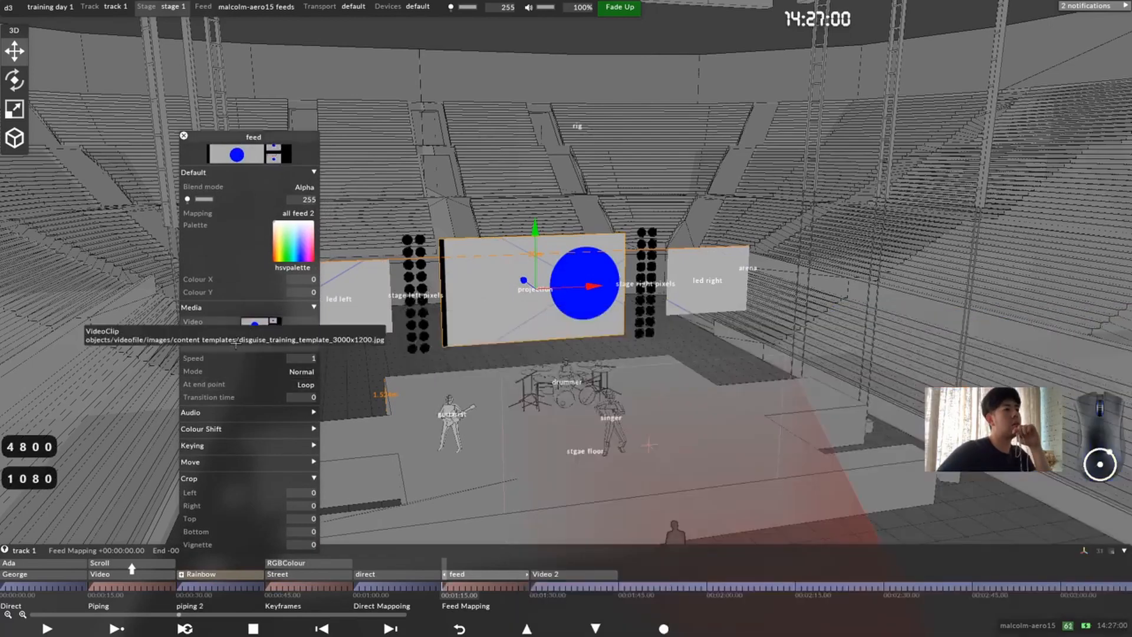
Step: Assign 2d_temp_feed_map_4800_1080.png as the feed layer's media
click(283, 345)
click(423, 474)
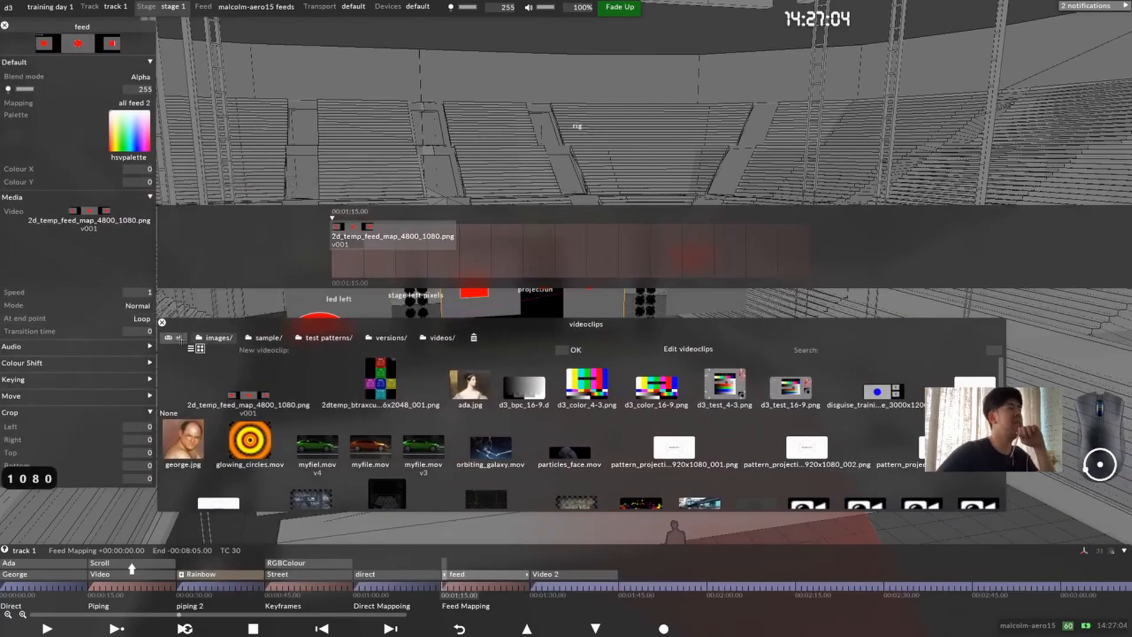
click(161, 323)
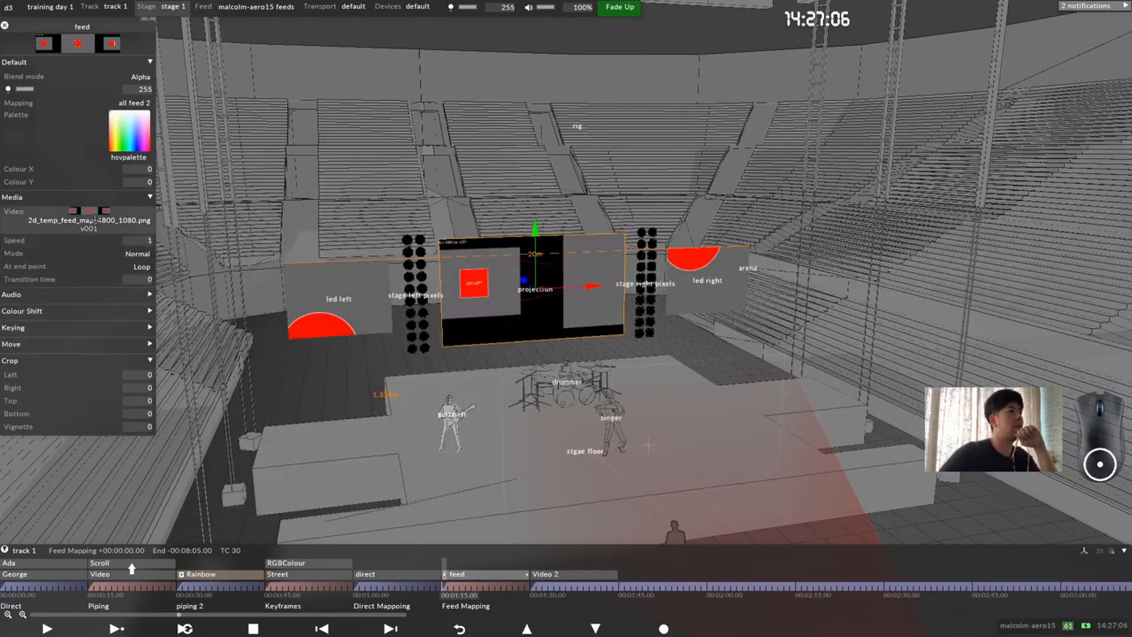
Step: In the all feed 2 mapping, move the led left 1 and led right 1 regions clear of the feed map's projection centre area
click(135, 102)
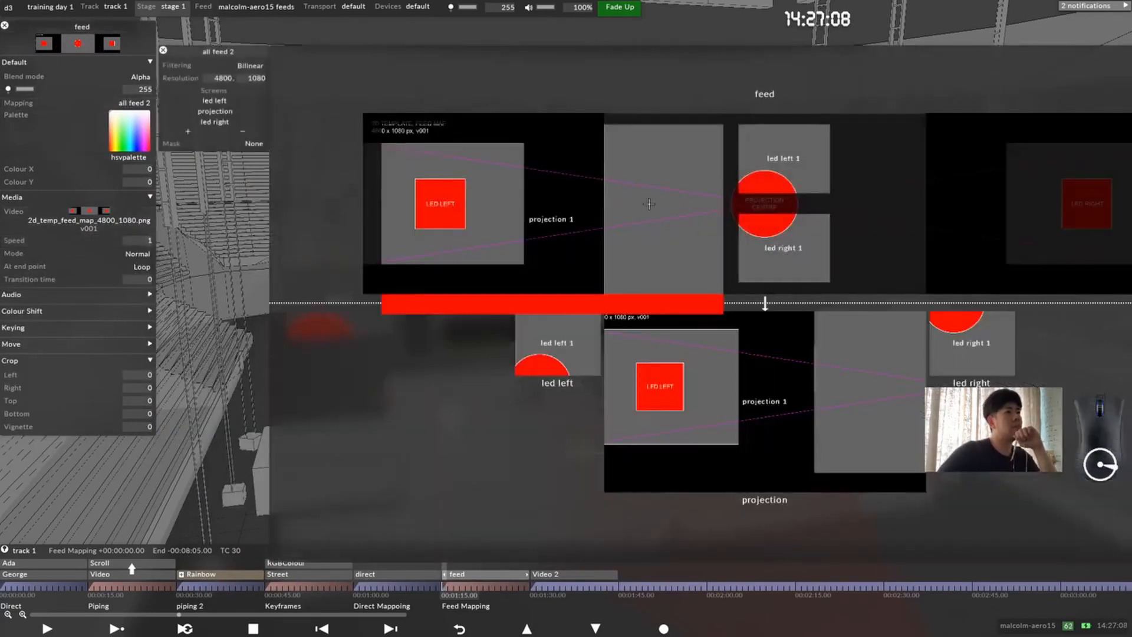
click(592, 204)
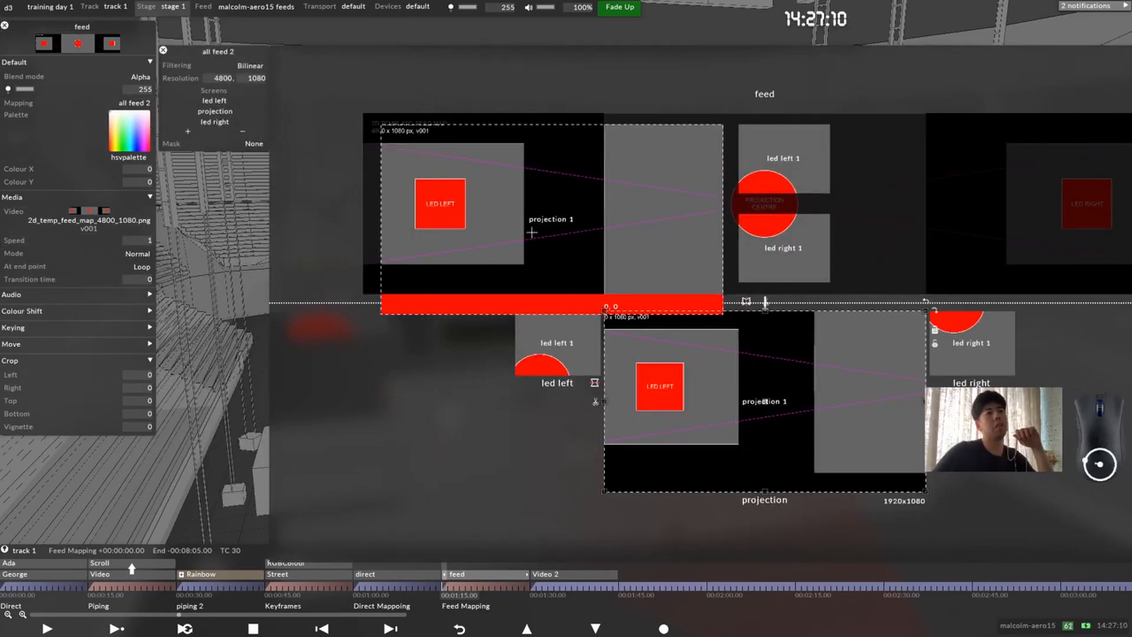
click(548, 222)
drag(795, 165, 1075, 185)
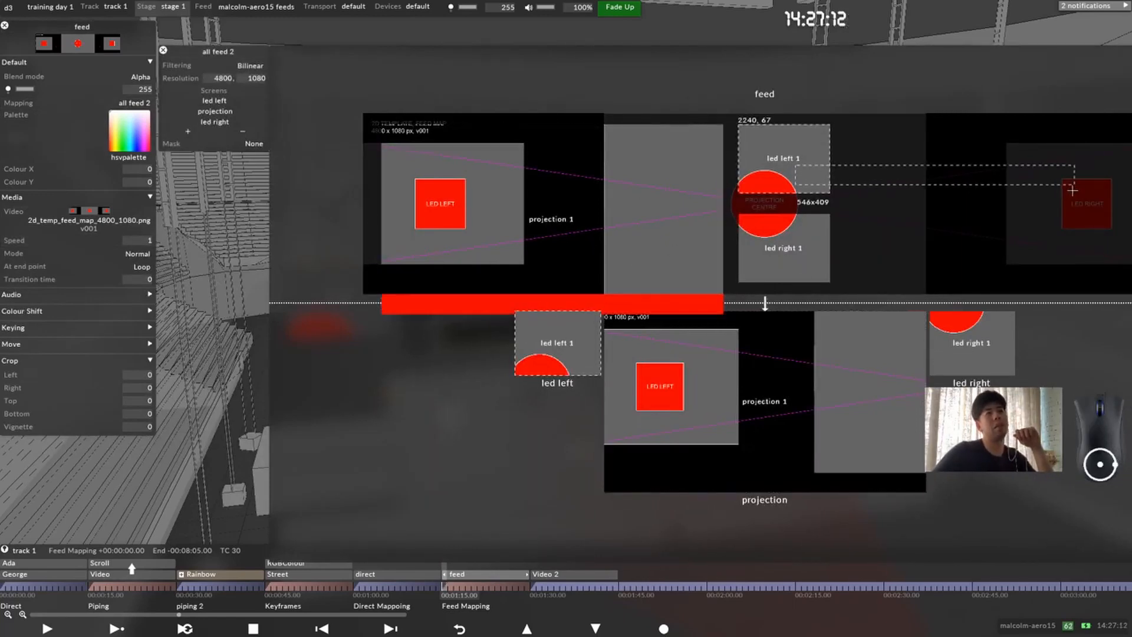
drag(783, 157, 1014, 253)
drag(1074, 187, 280, 205)
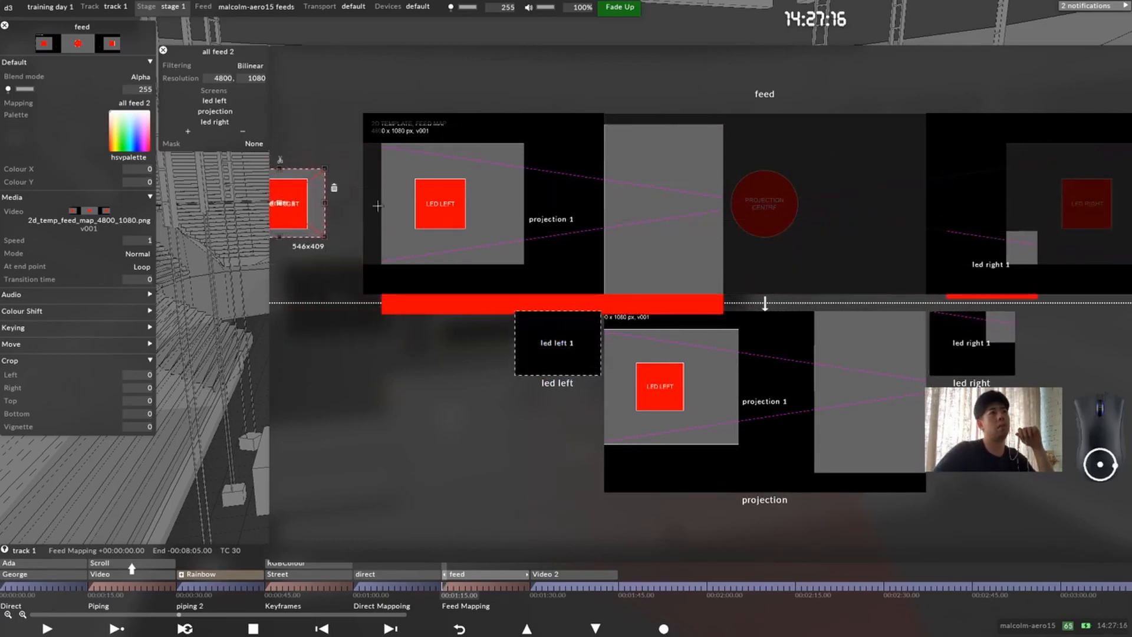
Step: Move the projection 1 region onto the feed map's projection centre area and size it to 1920 by 1080
drag(546, 220, 764, 204)
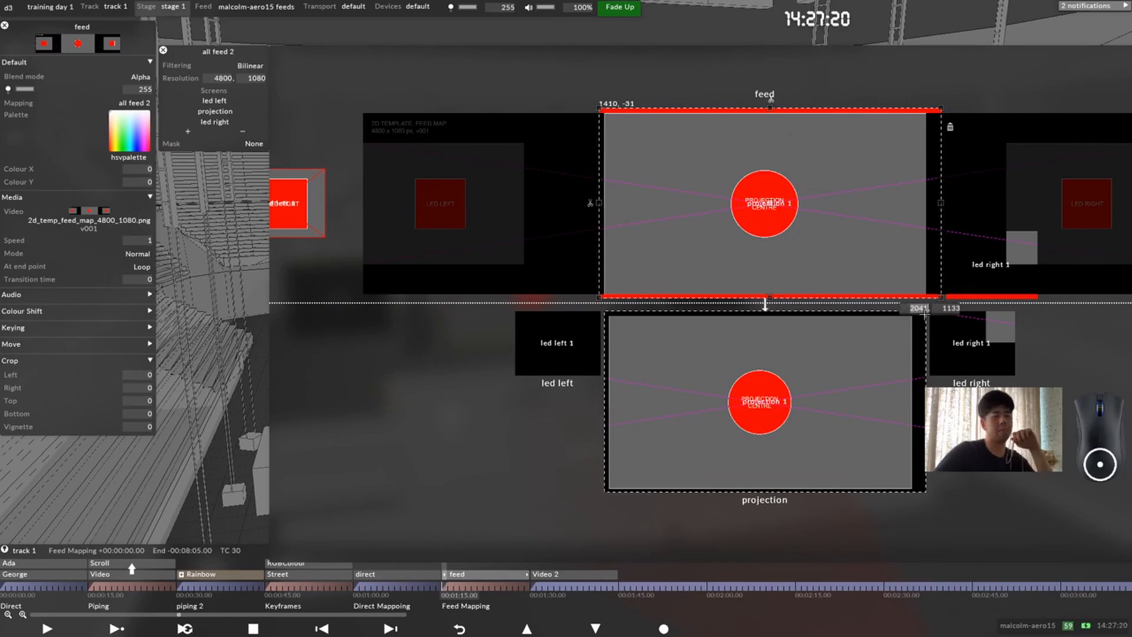
text(1920, )
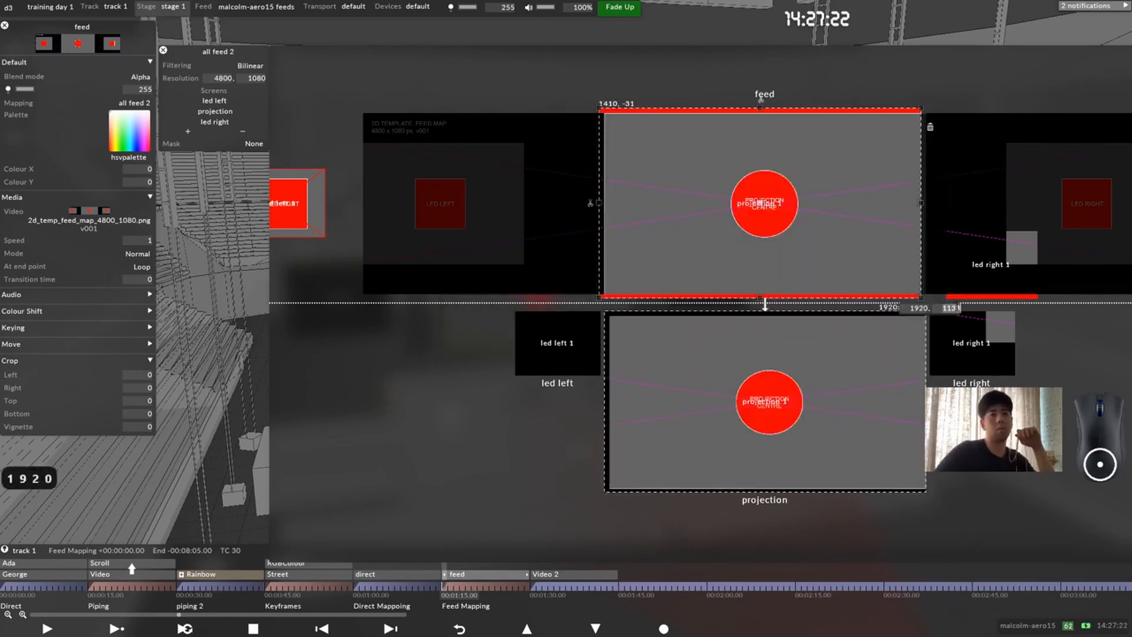
text(1080)
click(763, 213)
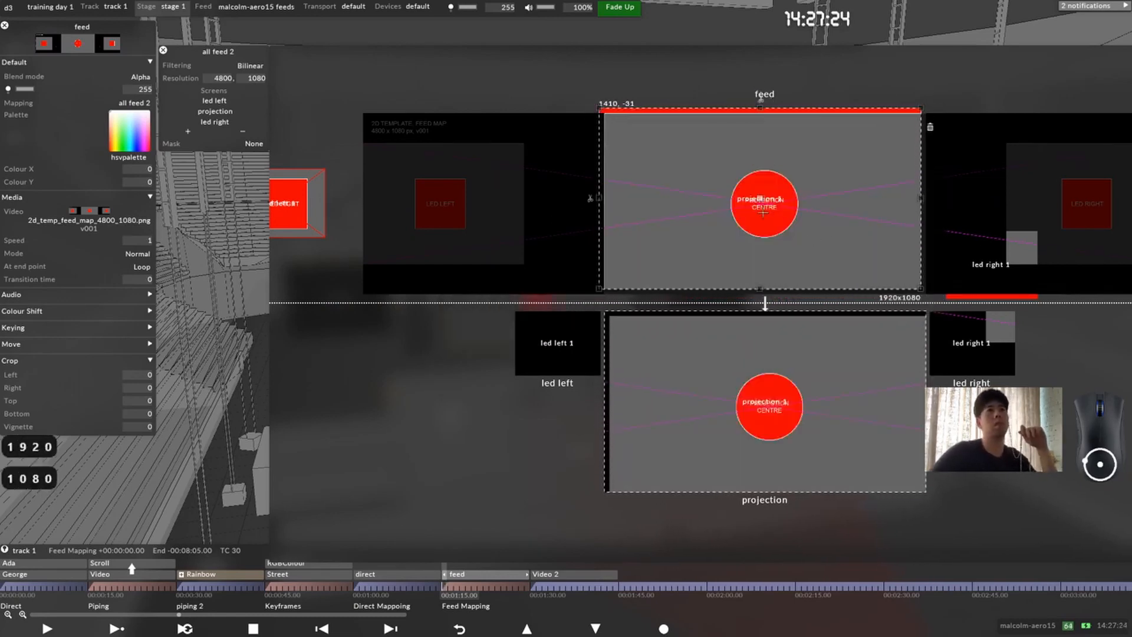
drag(758, 200, 763, 203)
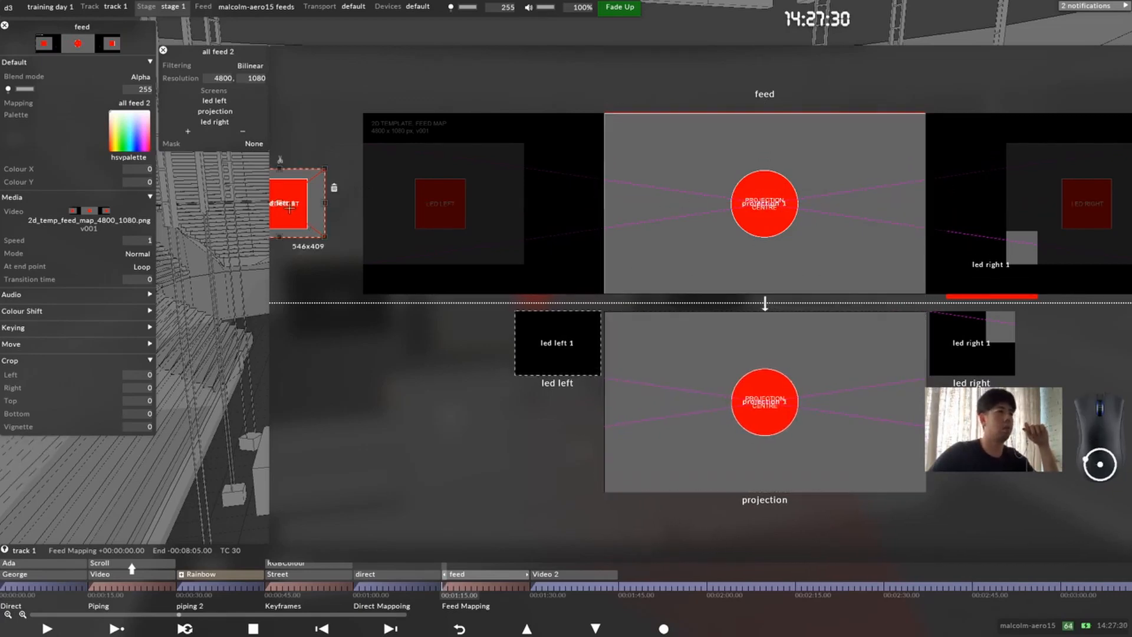
Step: Place the led left 1 region over the LED LEFT area of the feed map
drag(282, 204, 409, 178)
drag(453, 211, 520, 263)
middle_drag(985, 253, 776, 263)
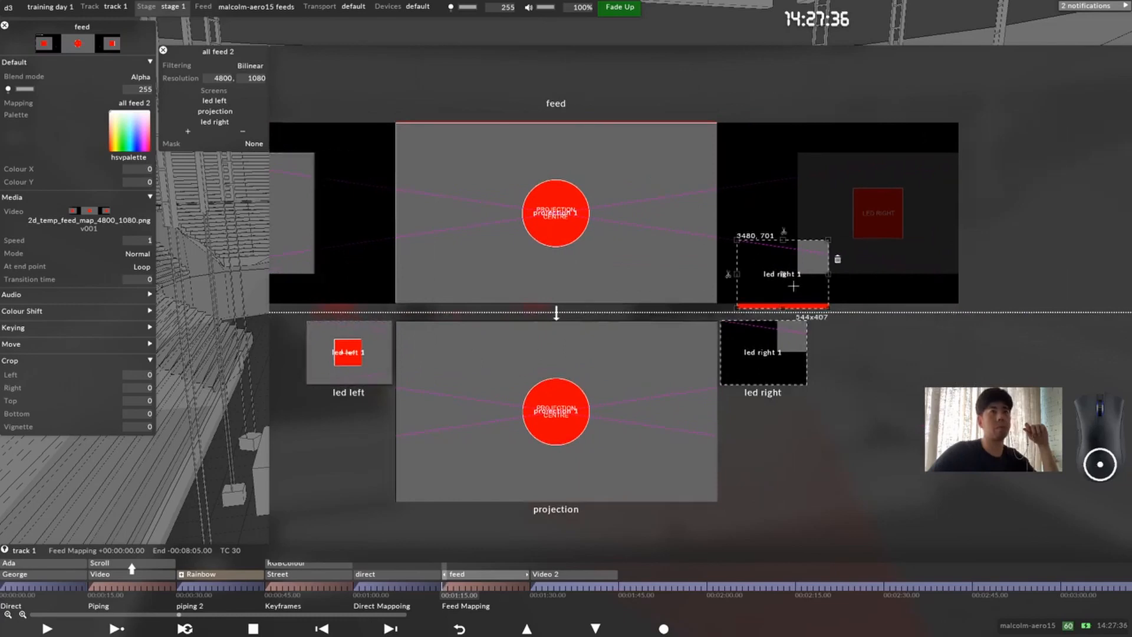
Step: Place the led right 1 region over the LED RIGHT area of the feed map, resize it to cover that area, and close the settings
drag(553, 212, 554, 211)
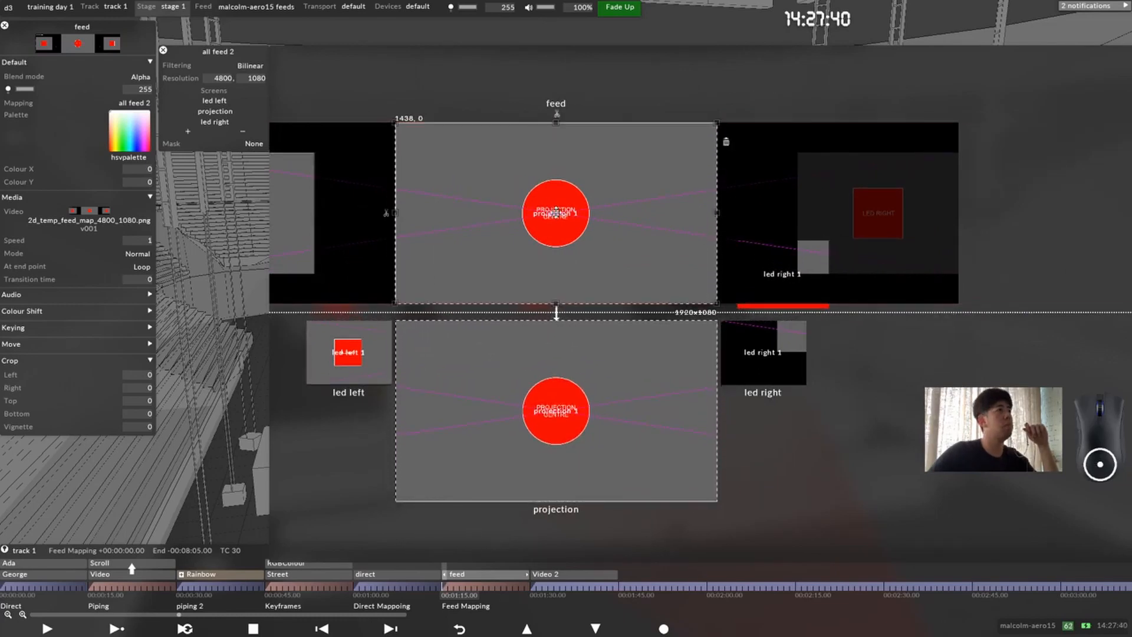
drag(787, 274, 913, 183)
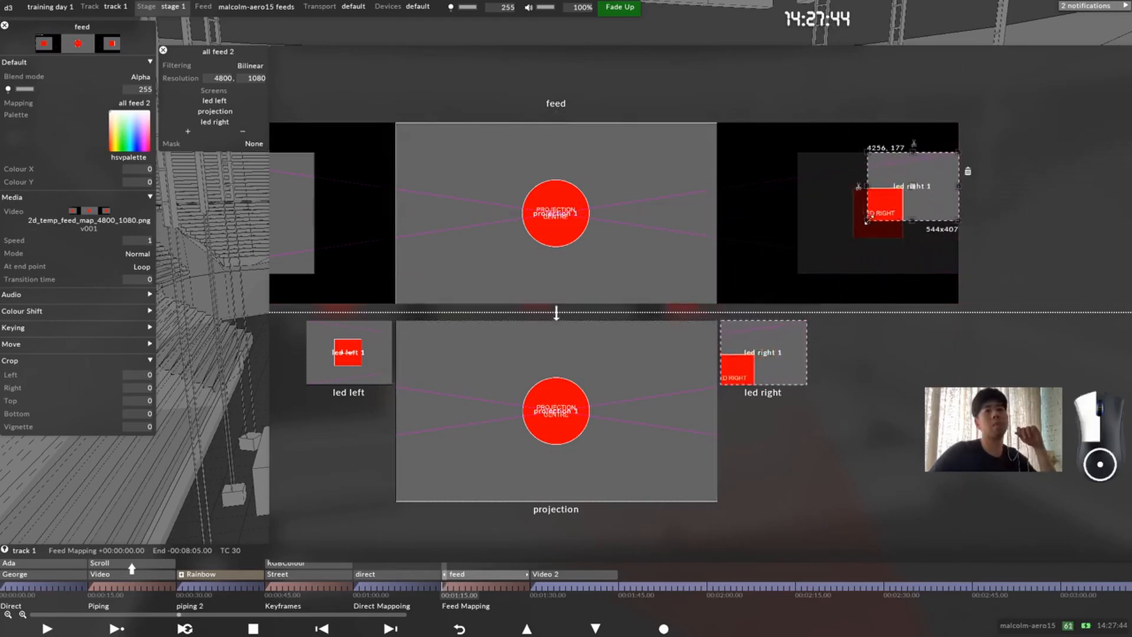
drag(868, 221, 797, 274)
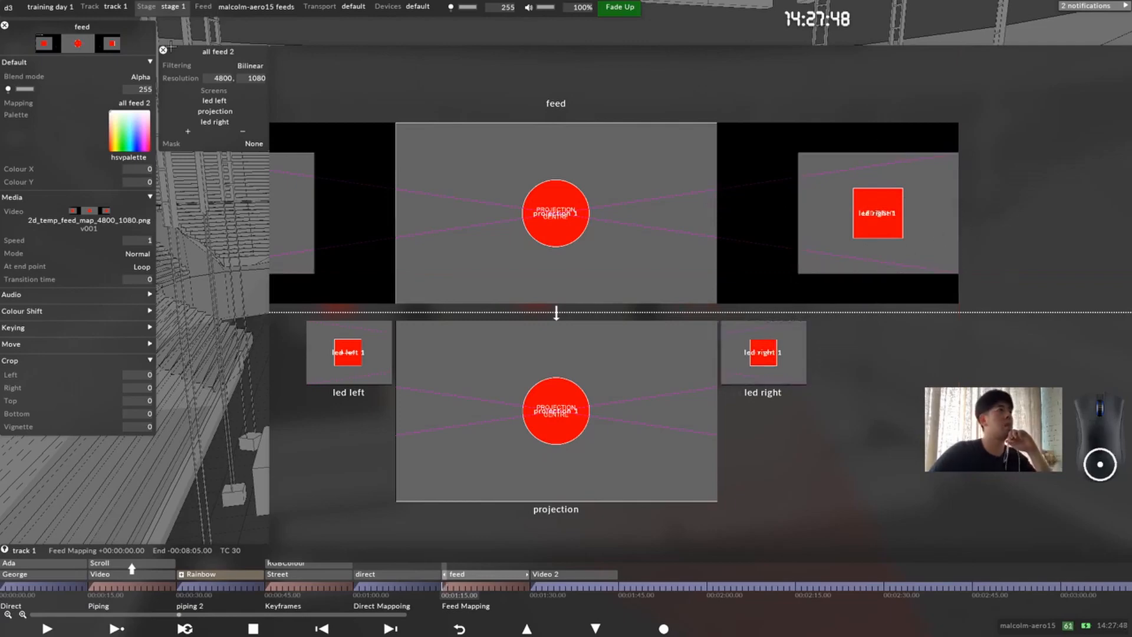
click(163, 51)
click(6, 25)
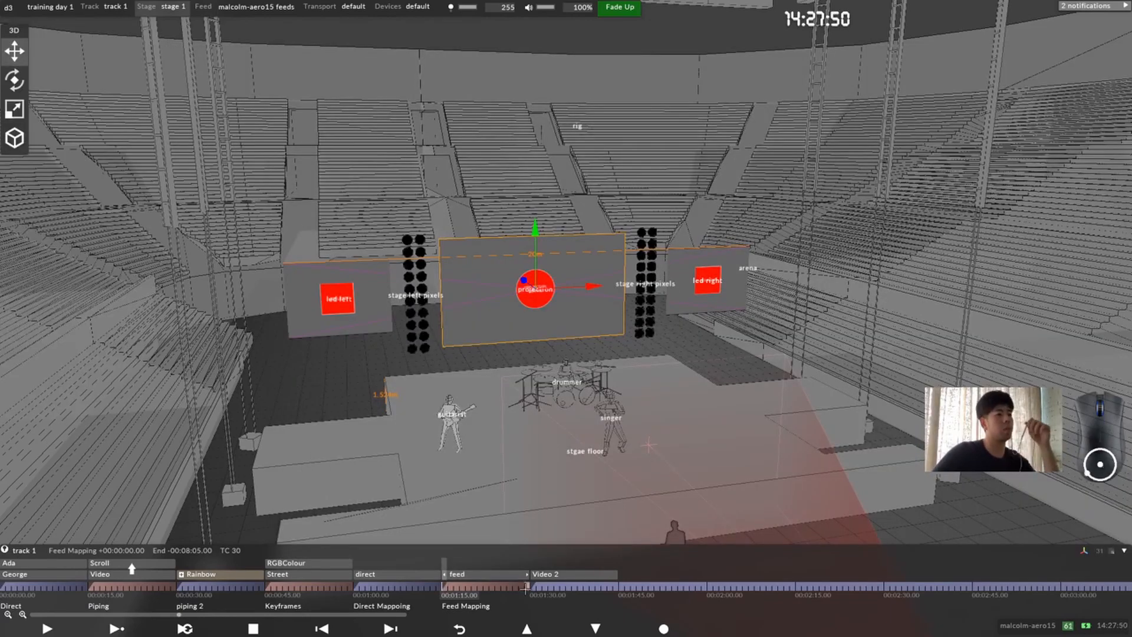
Step: Within the Feed Mapping section, raise the led left screen to a Y offset of 1.5 and rotate it to -30 degrees about Y
drag(550, 589, 467, 587)
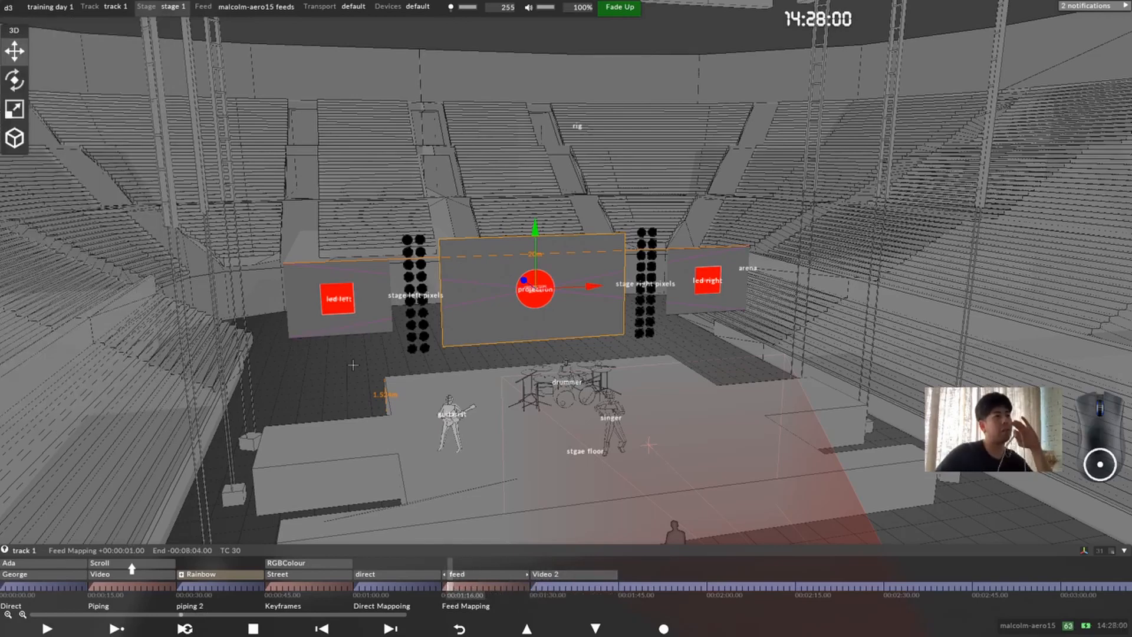
right_click(339, 300)
drag(439, 304, 708, 298)
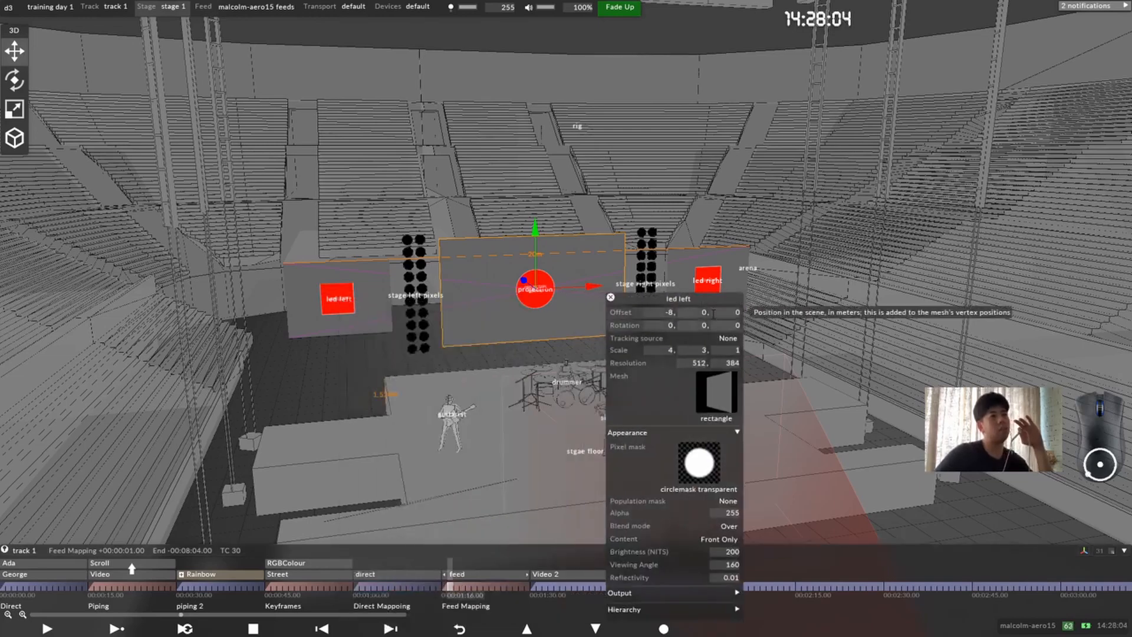
click(705, 312)
scroll(671, 380, up, 12)
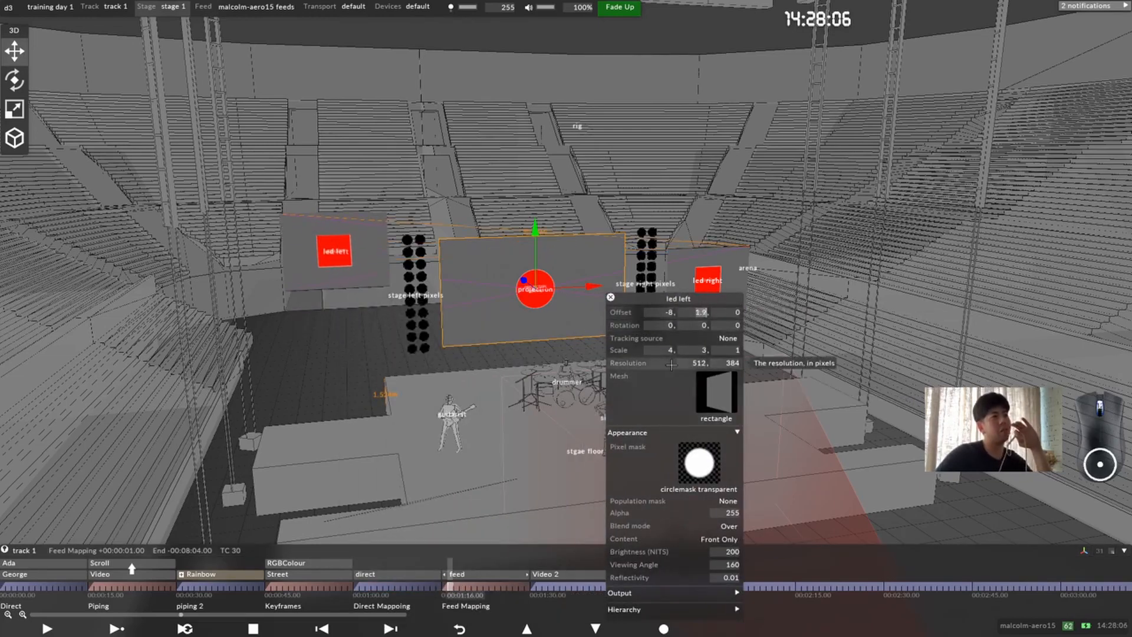
scroll(689, 357, down, 7)
click(704, 325)
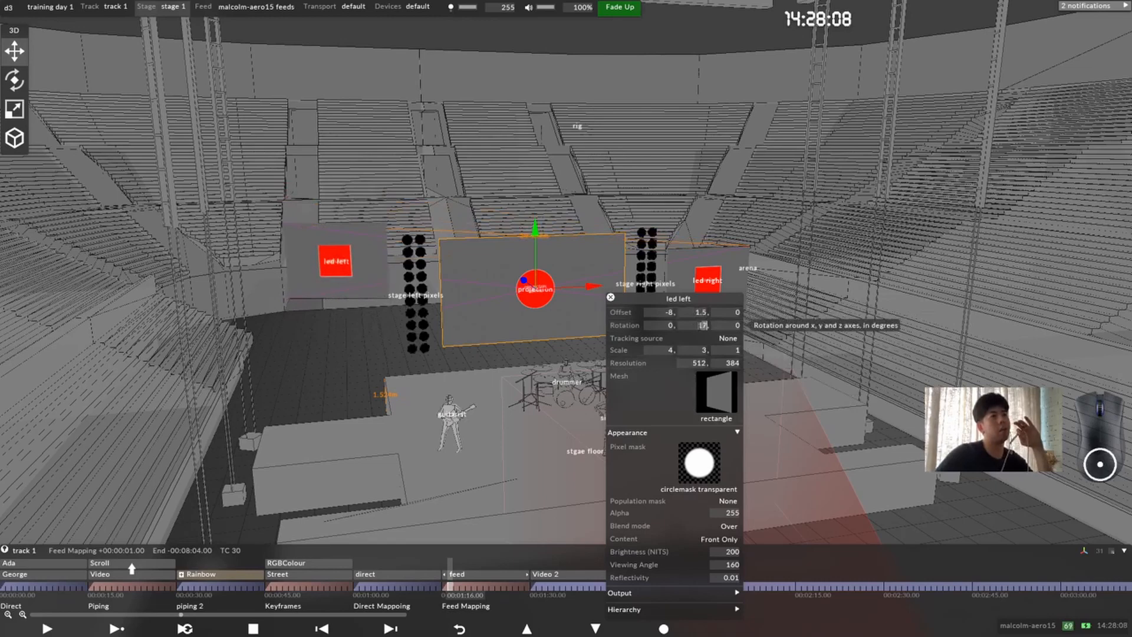
scroll(698, 331, down, 10)
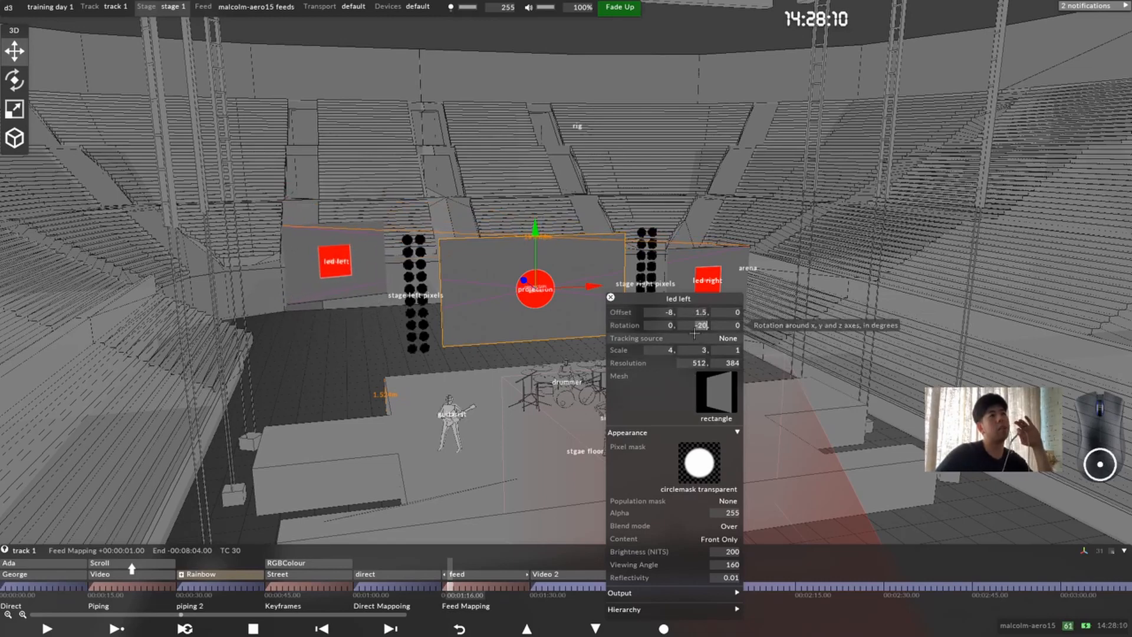
scroll(694, 334, up, 3)
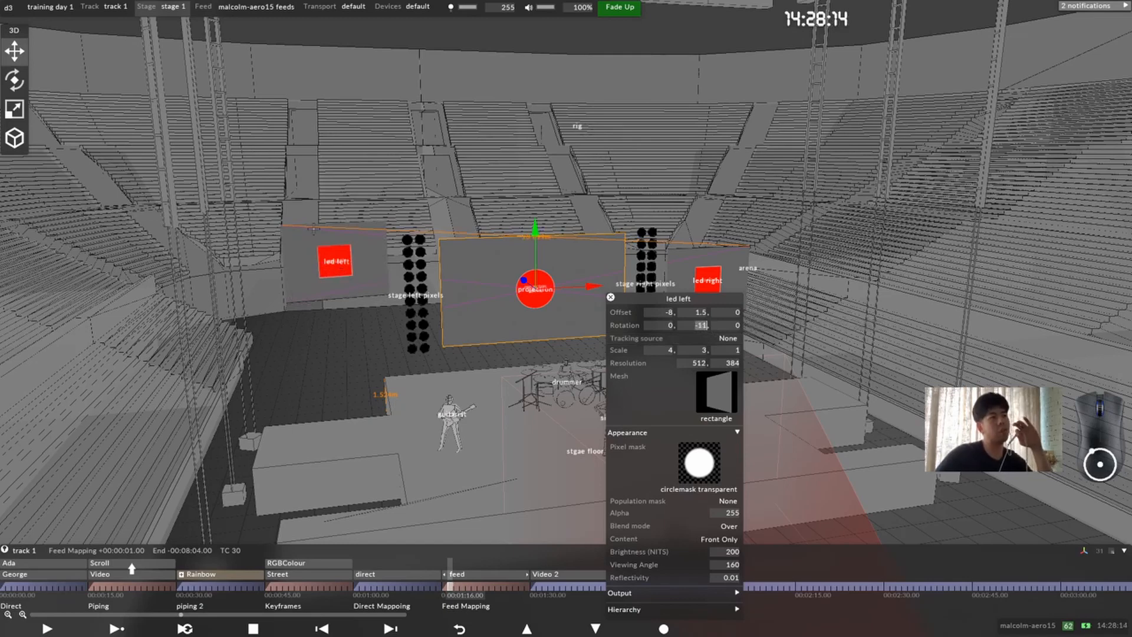
Step: In the Video 2 section, open the Video 2 layer's settings and set led left's Y offset to 0 and Y rotation to -88
click(538, 587)
click(547, 578)
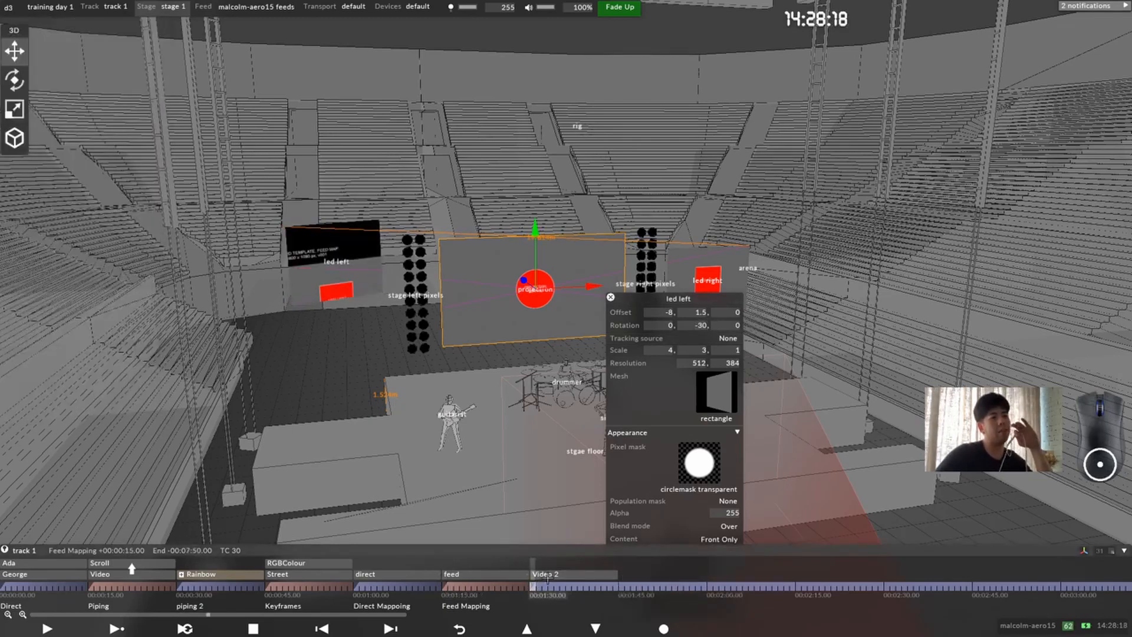
click(548, 578)
click(547, 578)
click(548, 577)
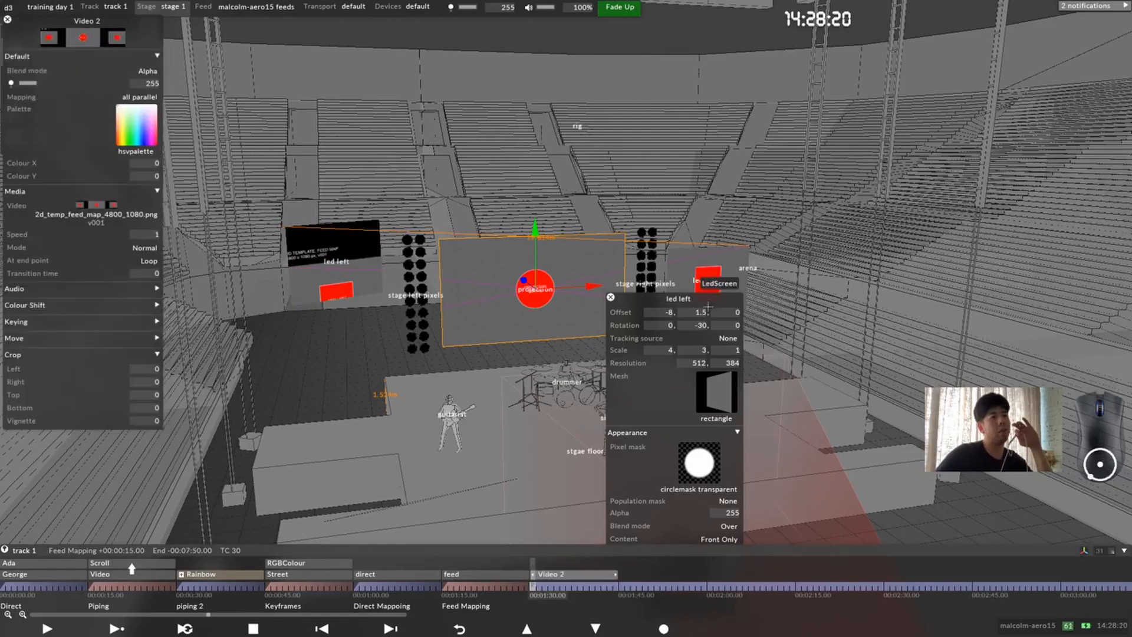
drag(707, 311, 699, 328)
click(704, 325)
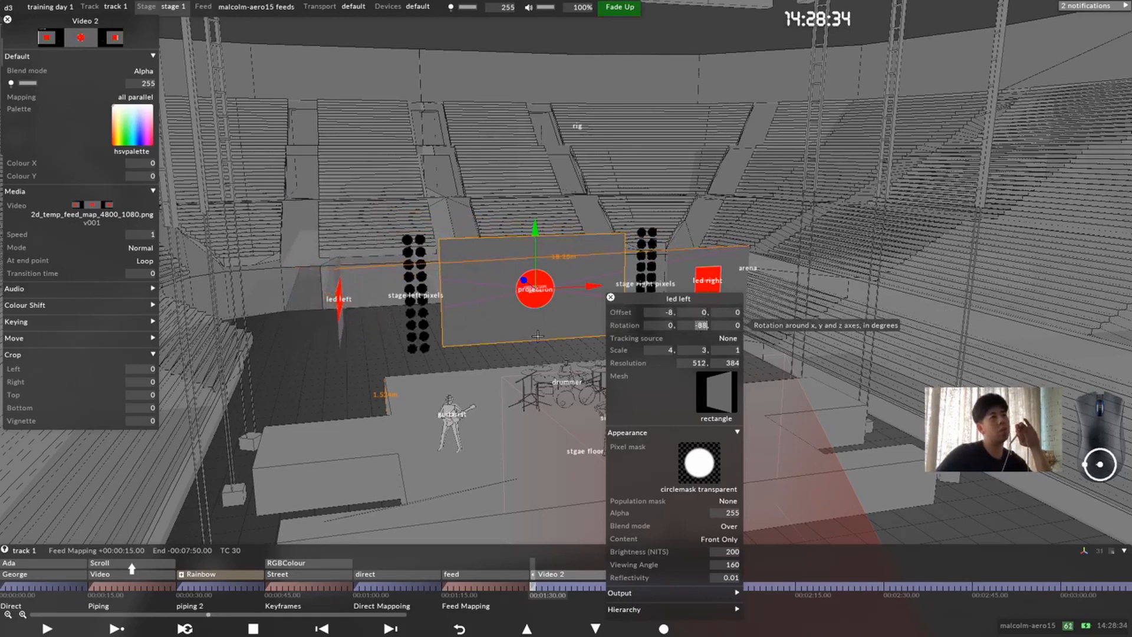
drag(537, 336, 509, 322)
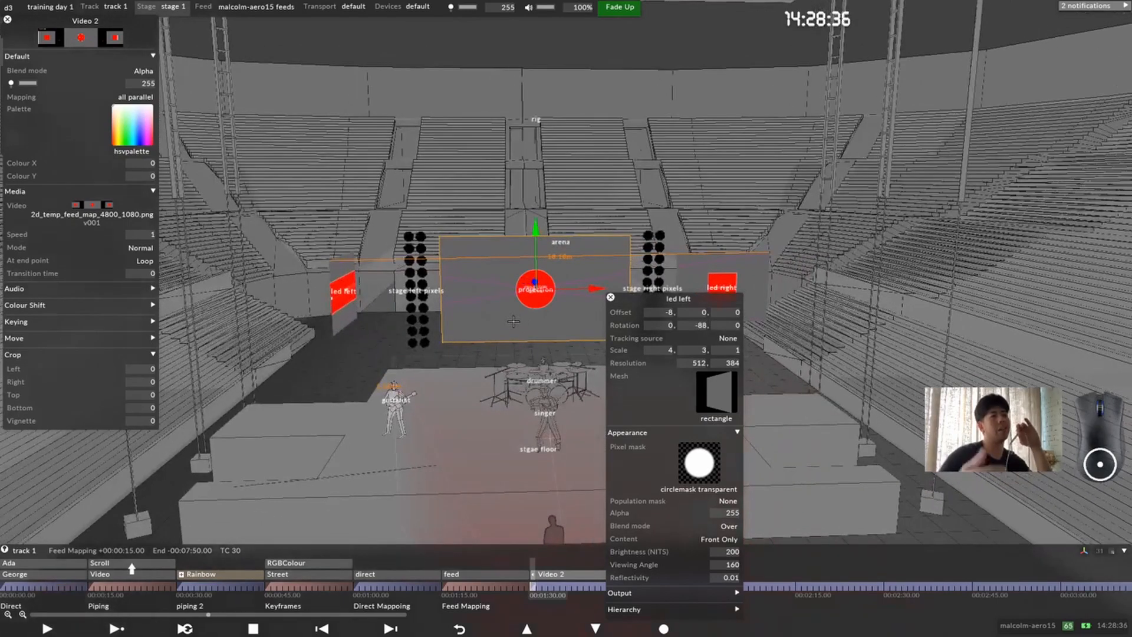
Step: Open the all parallel mapping, raise led left to a Y offset of 4, and lower it again to compare the mapped content
click(136, 97)
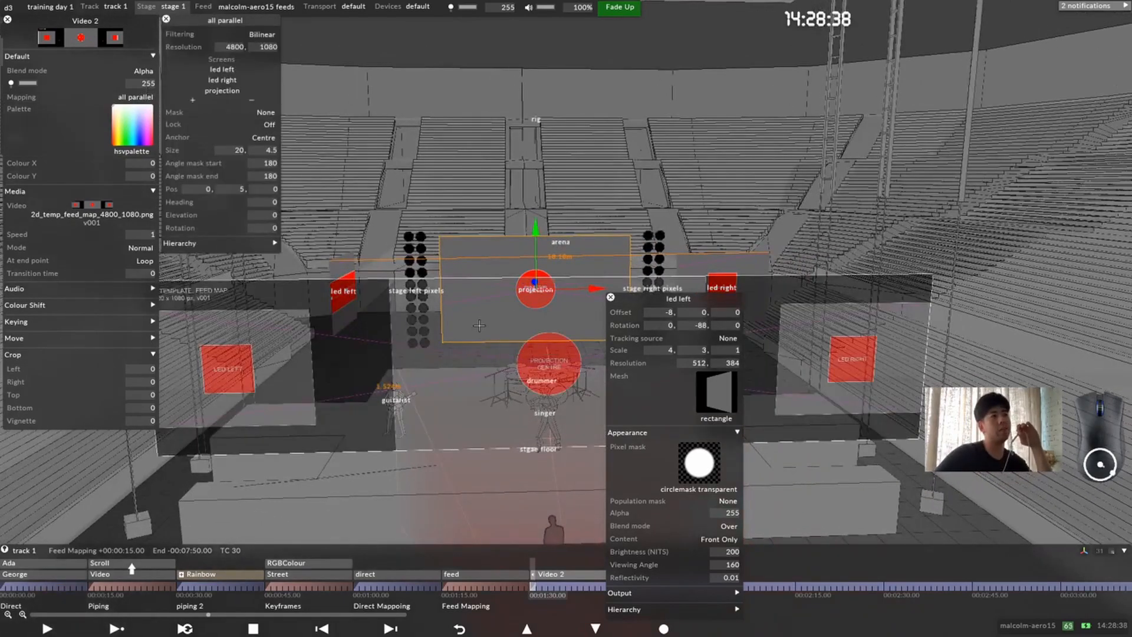
drag(472, 307, 486, 327)
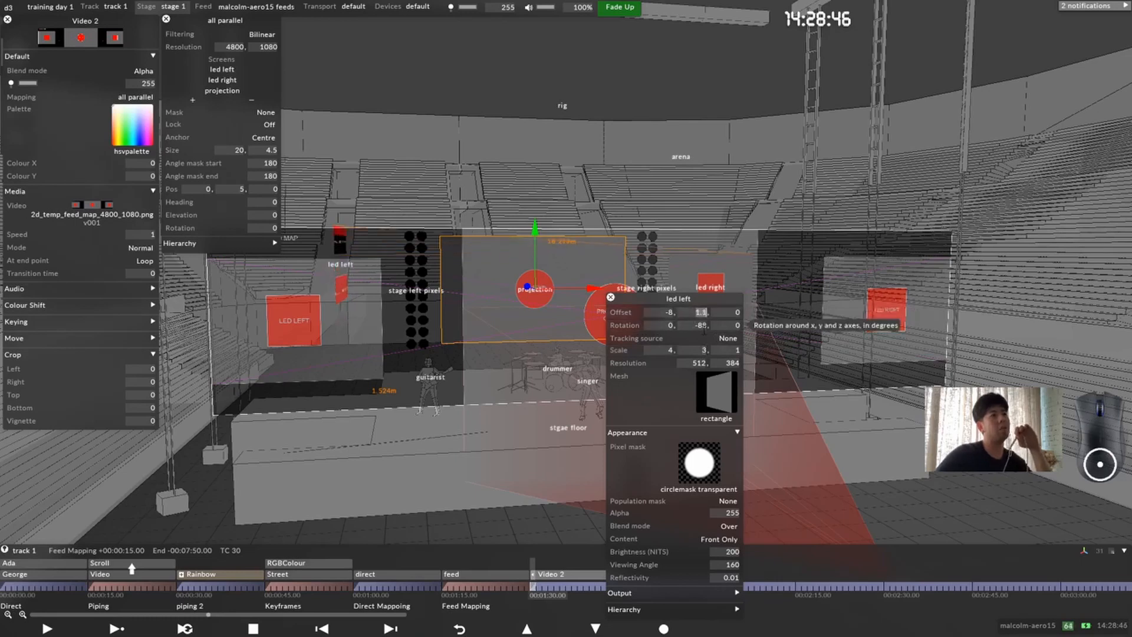
key(Up)
key(Up)
key(Up)
key(Up)
key(Up)
key(Up)
key(Up)
key(Up)
key(Up)
key(Up)
key(Up)
key(Up)
key(Up)
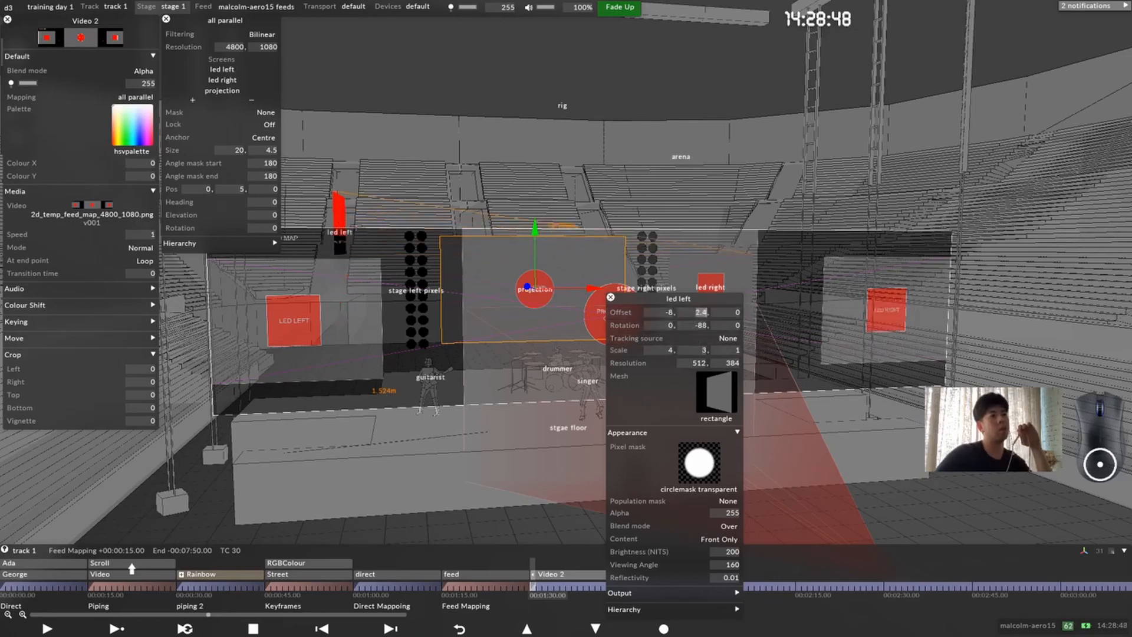
key(Up)
key(Up)
key(Up)
key(Up)
key(Up)
key(Up)
key(Up)
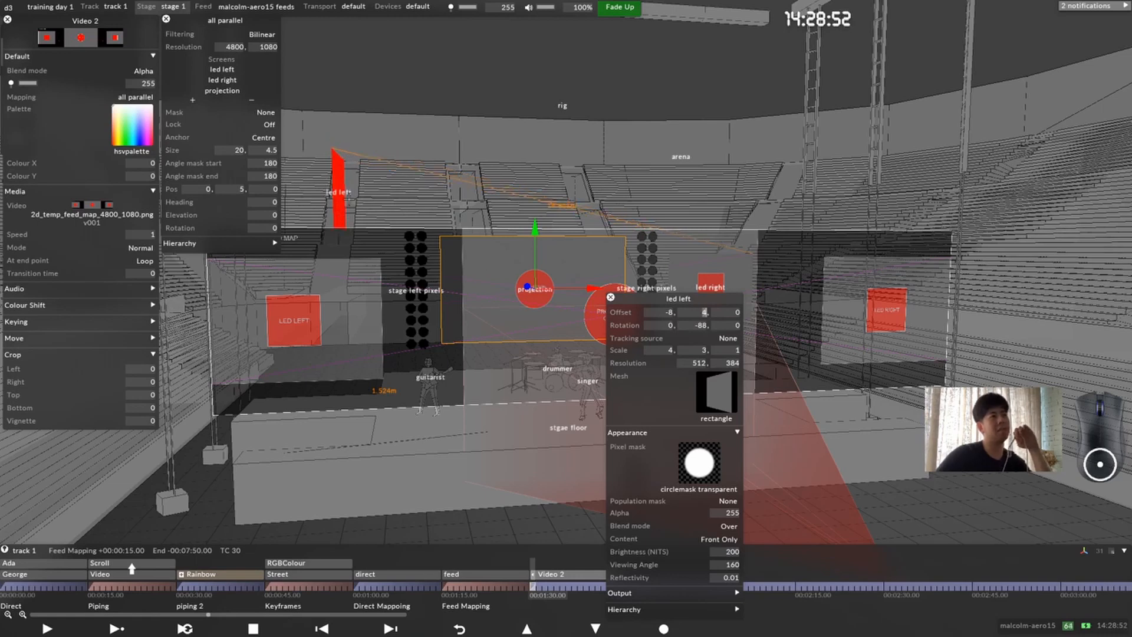
key(Down)
key(Down)
key(Down)
key(Down)
key(Down)
key(Down)
key(Down)
key(Down)
key(Down)
key(Down)
key(Down)
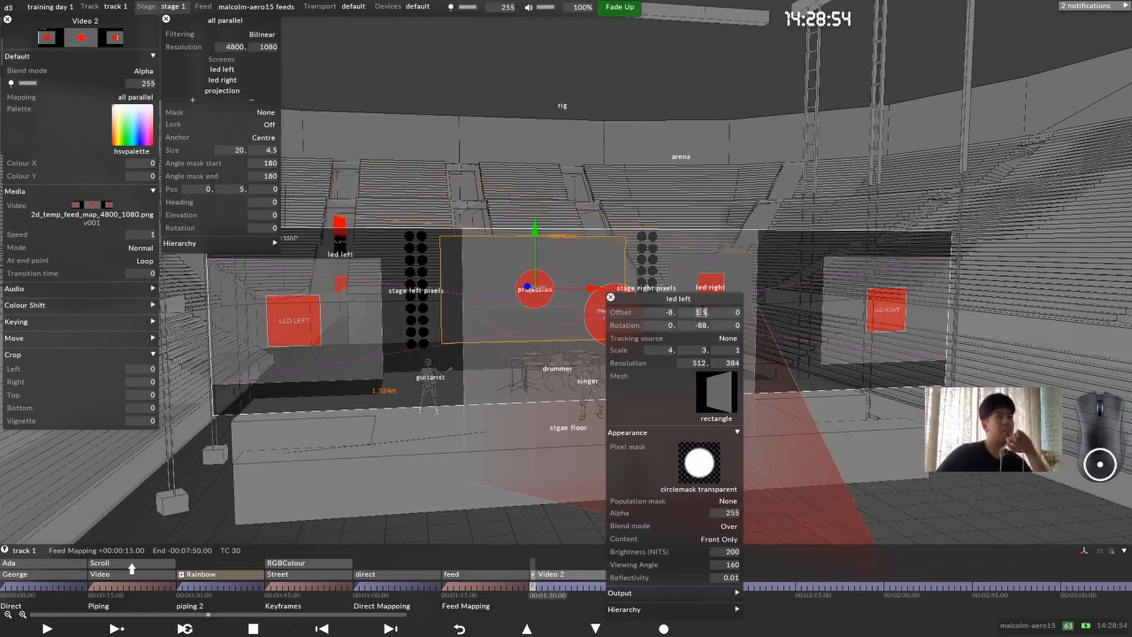
Step: Reset led left's Y offset and Y rotation to 0 and close the screen, mapping and layer settings
text(0)
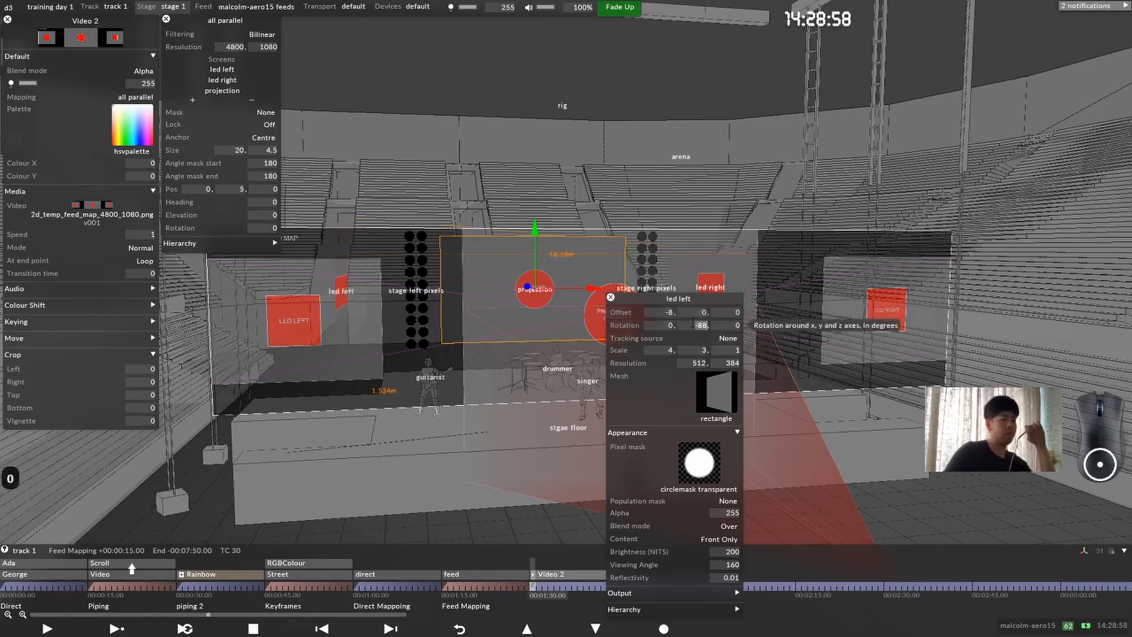
text(0)
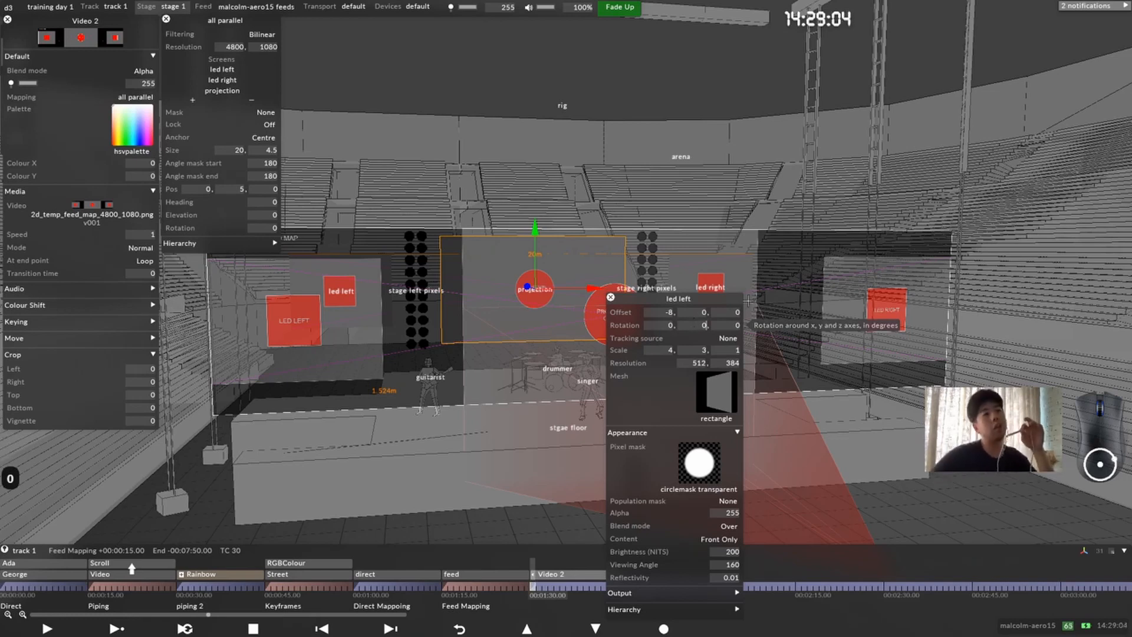
click(610, 297)
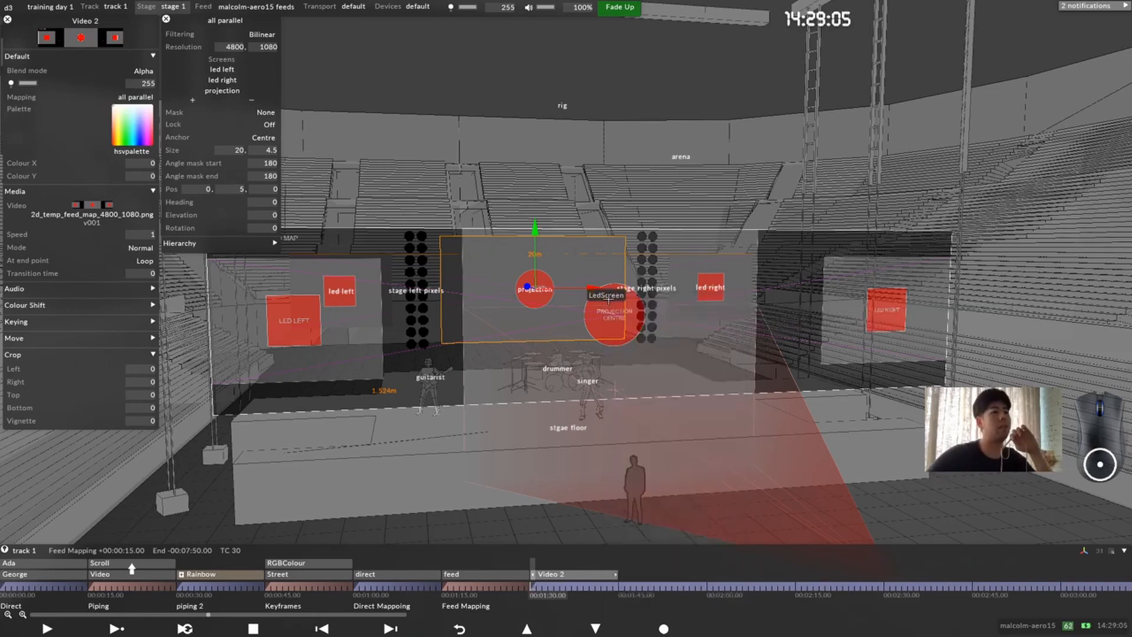
click(167, 19)
click(8, 19)
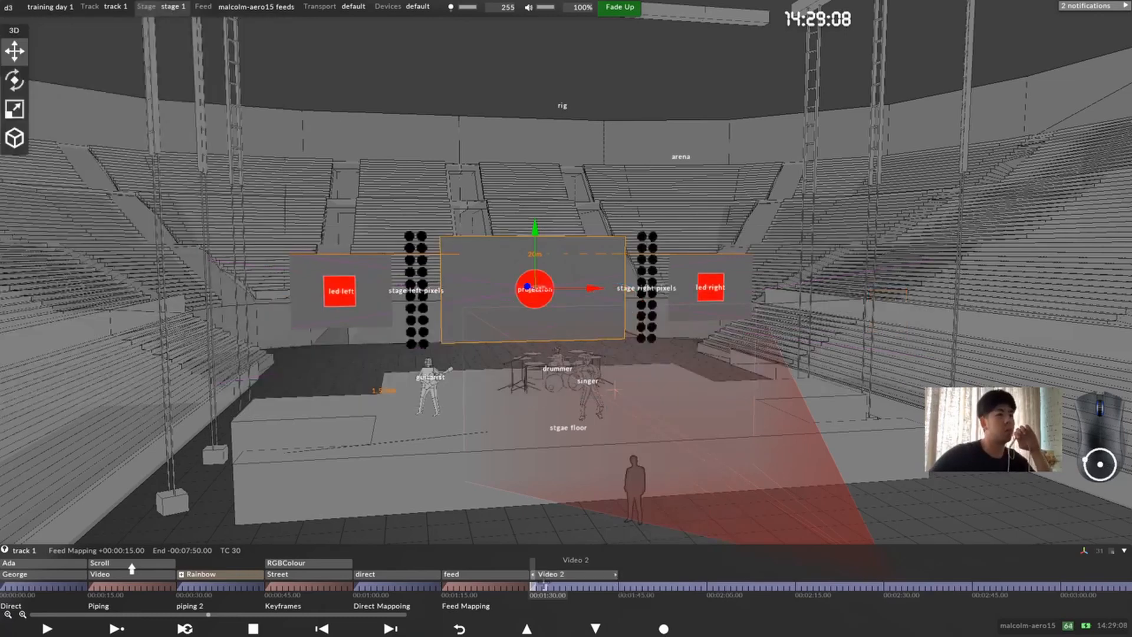
Step: Assign orbiting_galaxy.mov as the Video 2 layer's media and close the layer settings
click(551, 578)
click(103, 209)
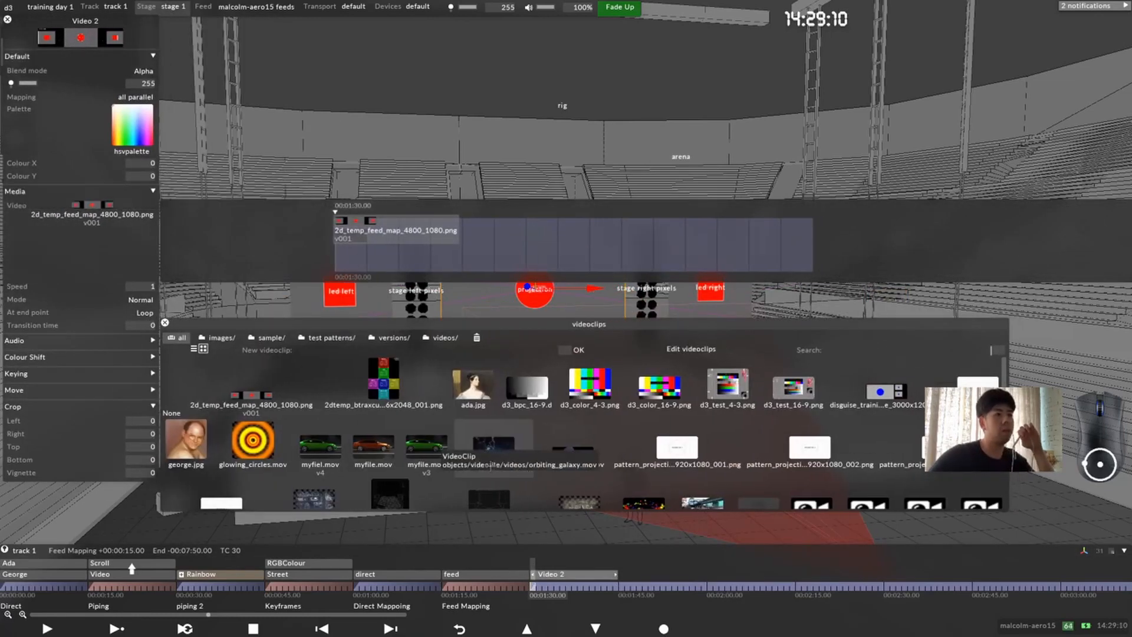
click(494, 451)
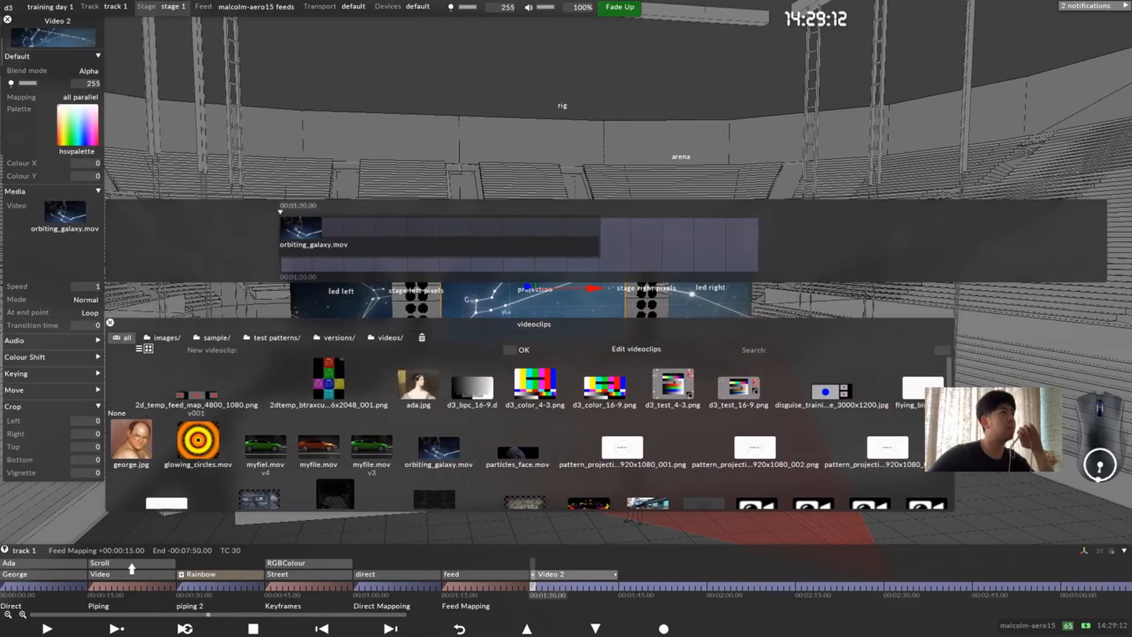
click(74, 21)
click(7, 19)
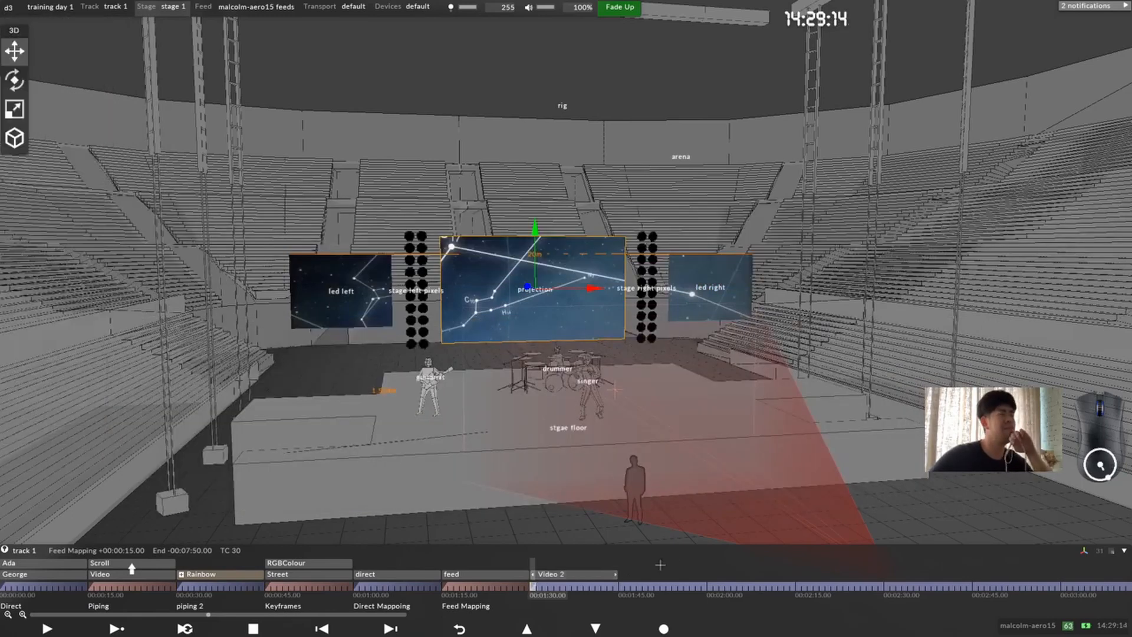
Step: Split the track section at 00:01:45.00 and add the note "Parallel mapping" at 00:01:30.00, where the Video 2 layer starts
click(621, 583)
key(alt+s)
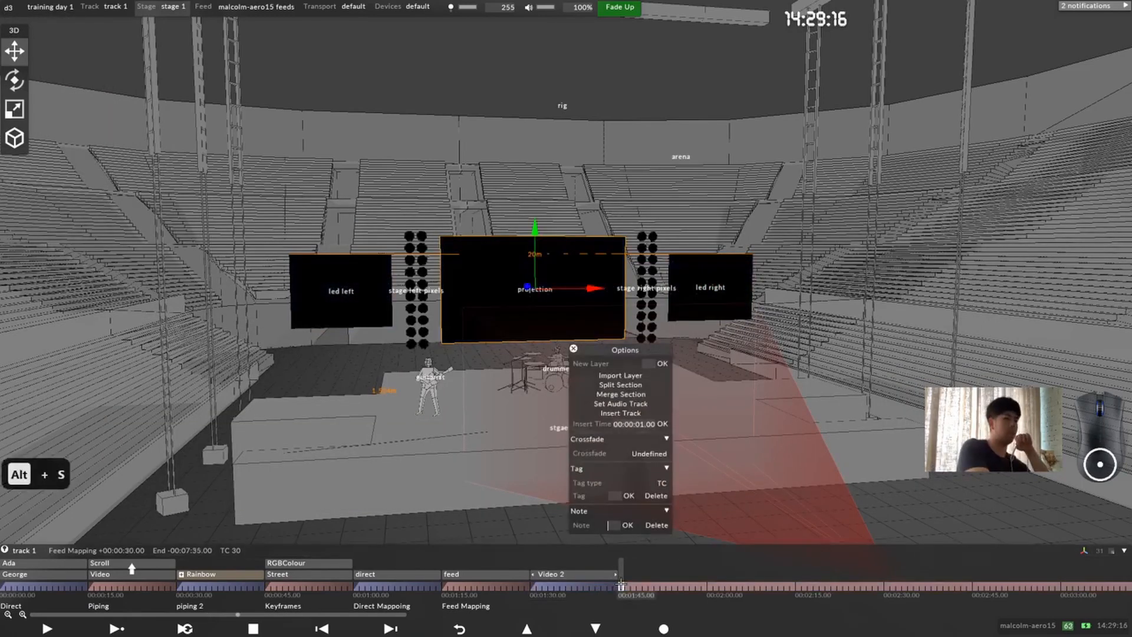
click(531, 587)
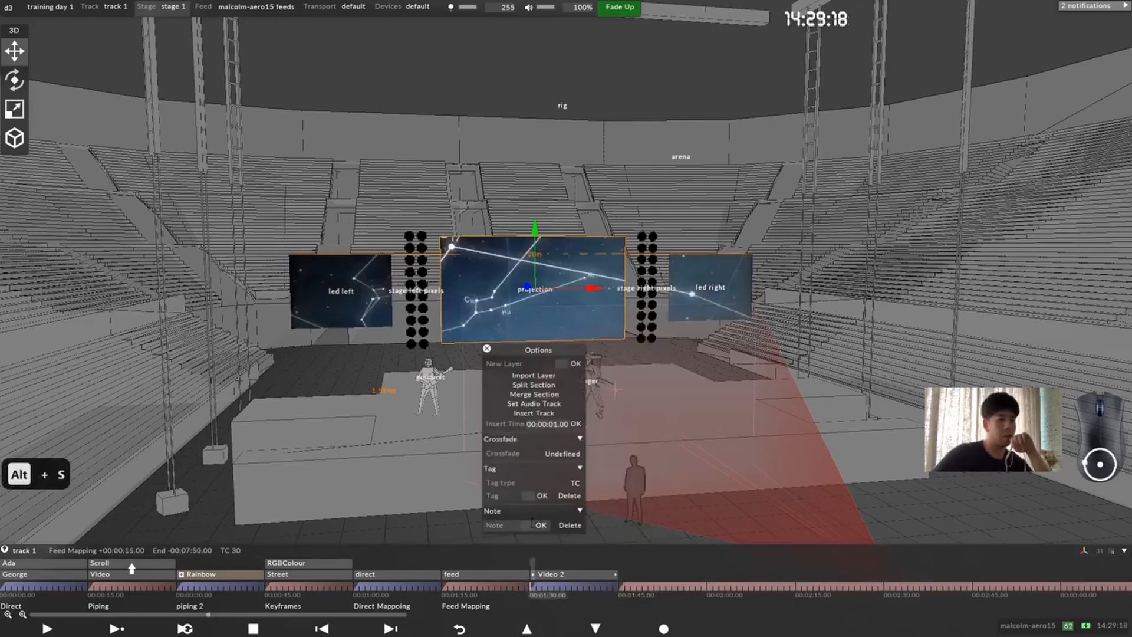
text(p)
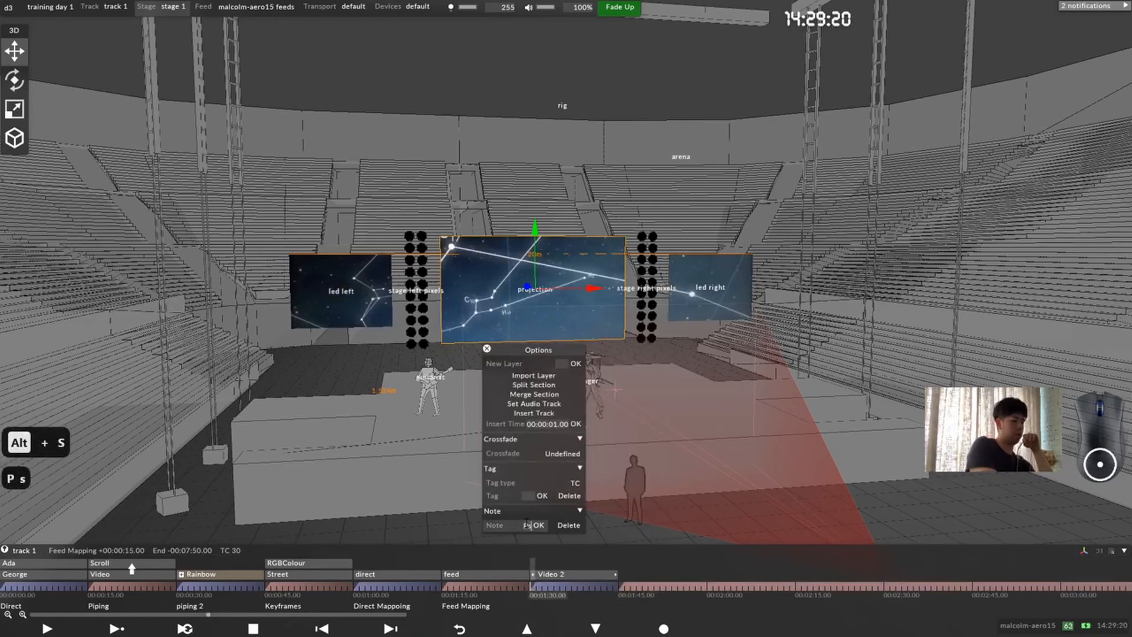
key(BackSpace)
text(ara)
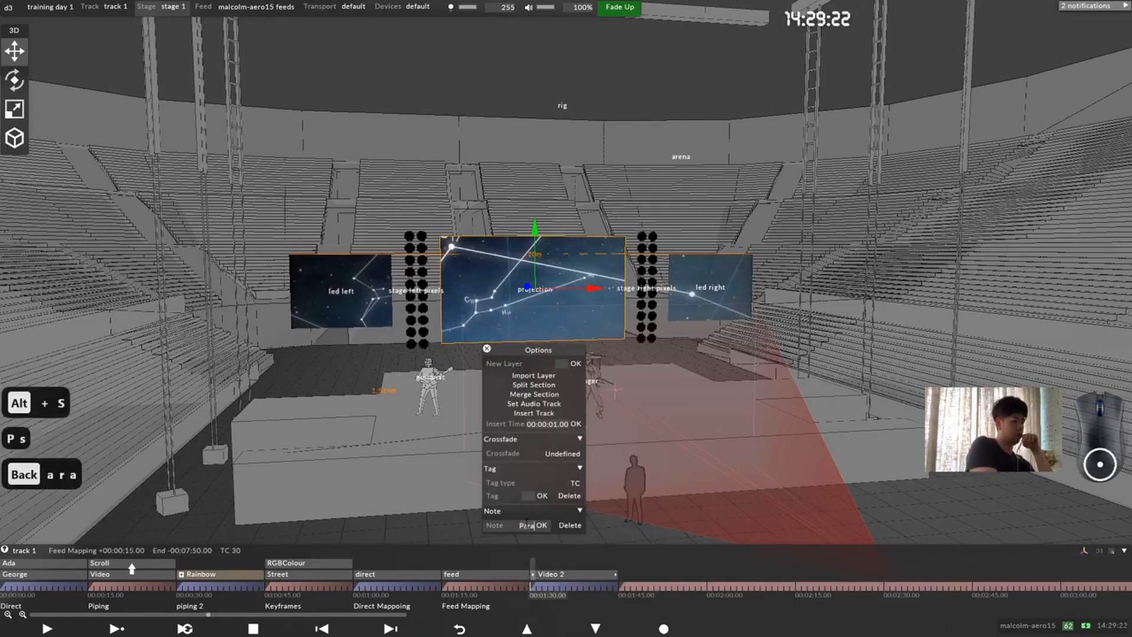
text(llel mapping)
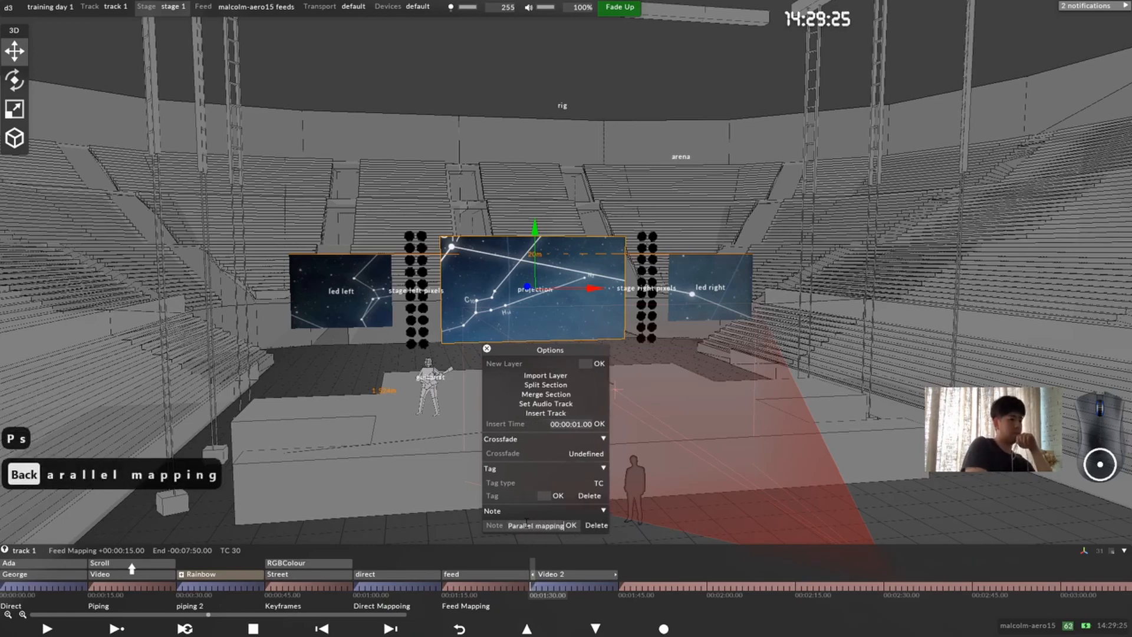
key(Return)
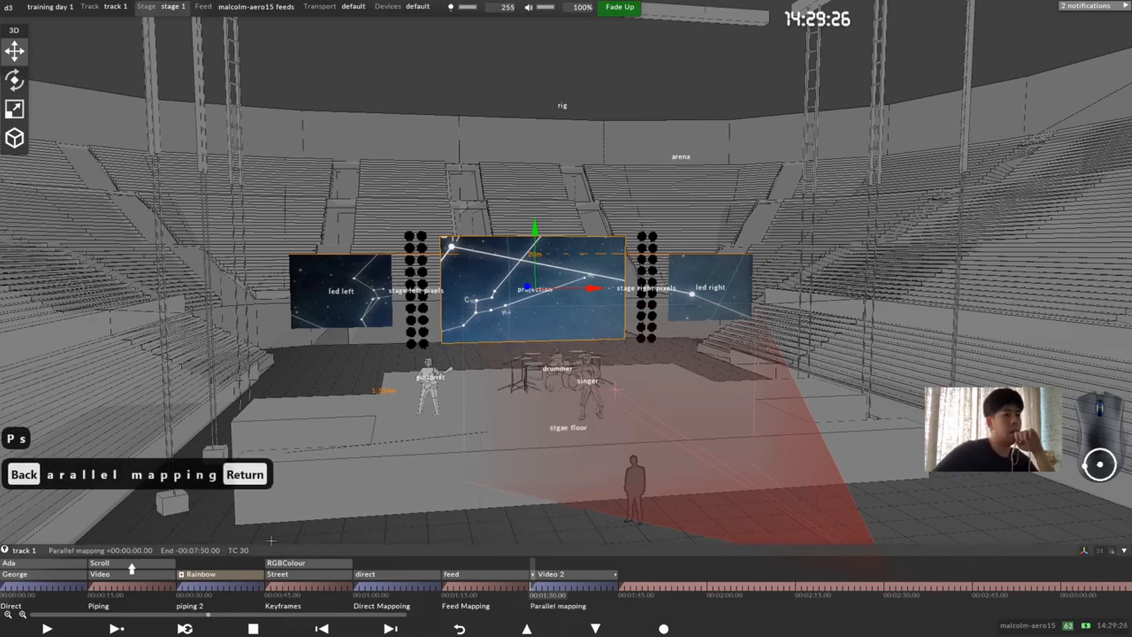
Step: Assign orbiting_galaxy.mov as the feed layer's media in the Feed Mapping section
click(454, 585)
click(470, 575)
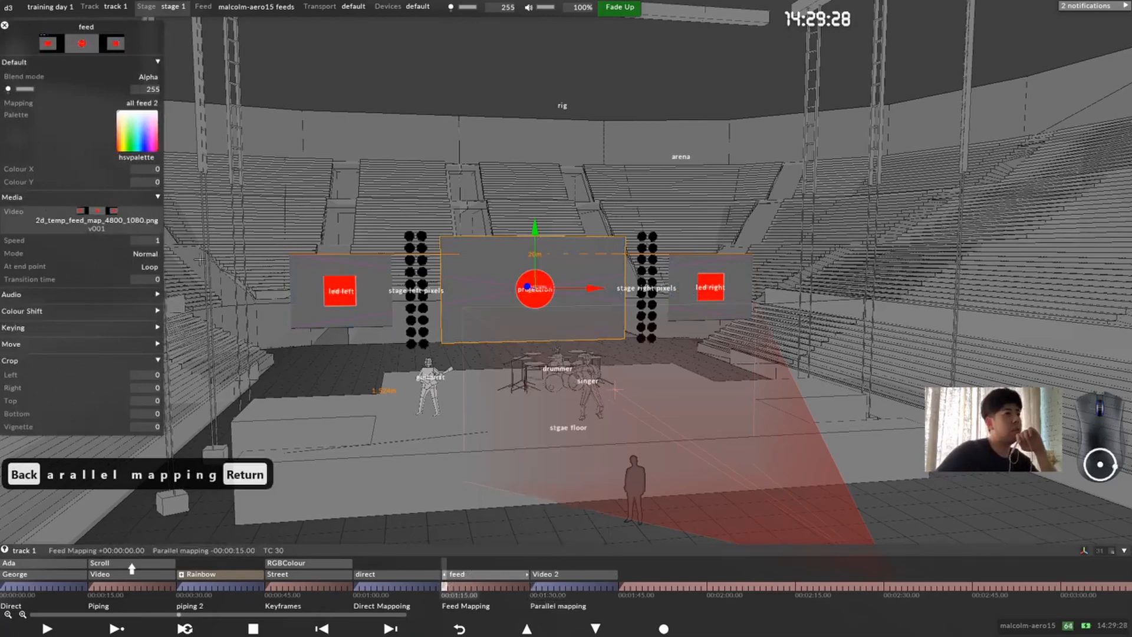
click(116, 228)
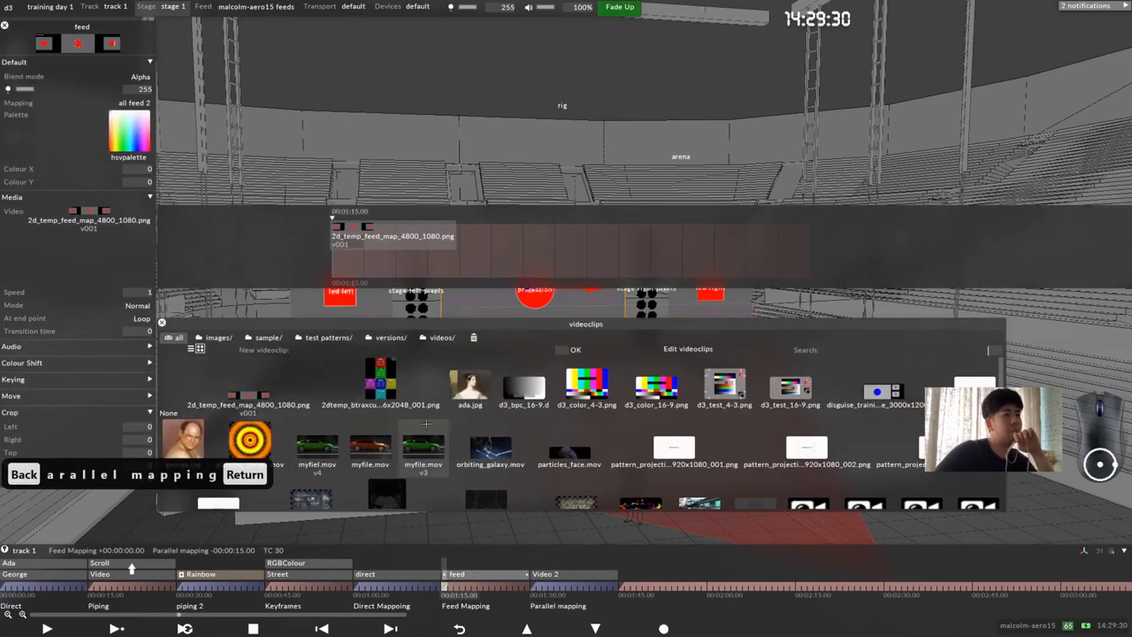
click(504, 445)
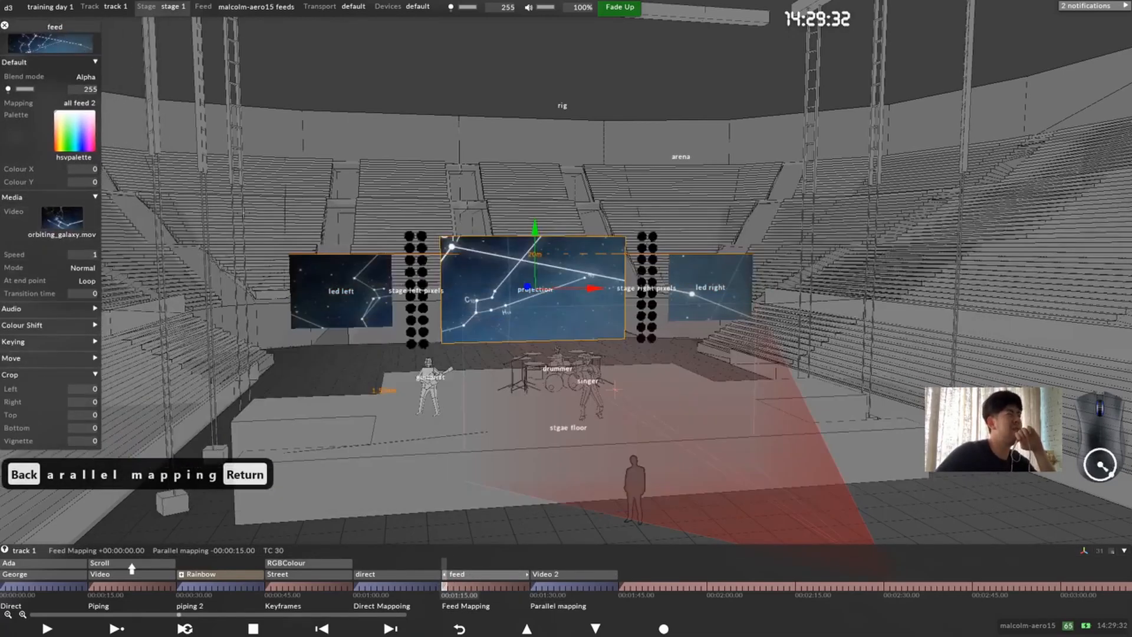
Step: Jump to the Parallel mapping section and open led left's screen settings clear of the three screens
click(532, 586)
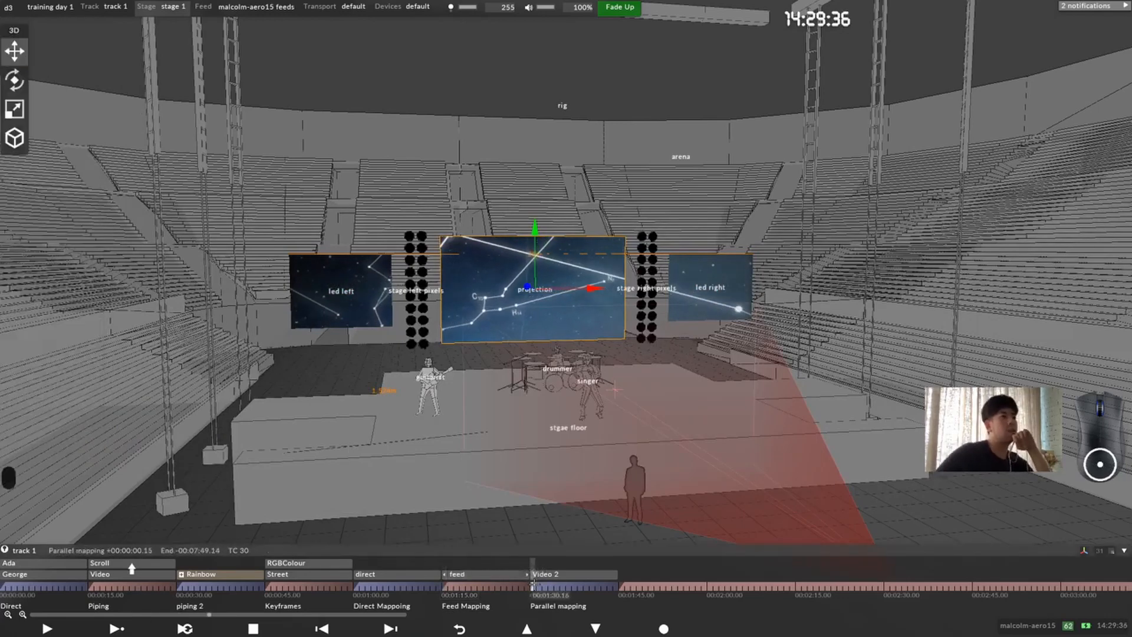
right_click(360, 289)
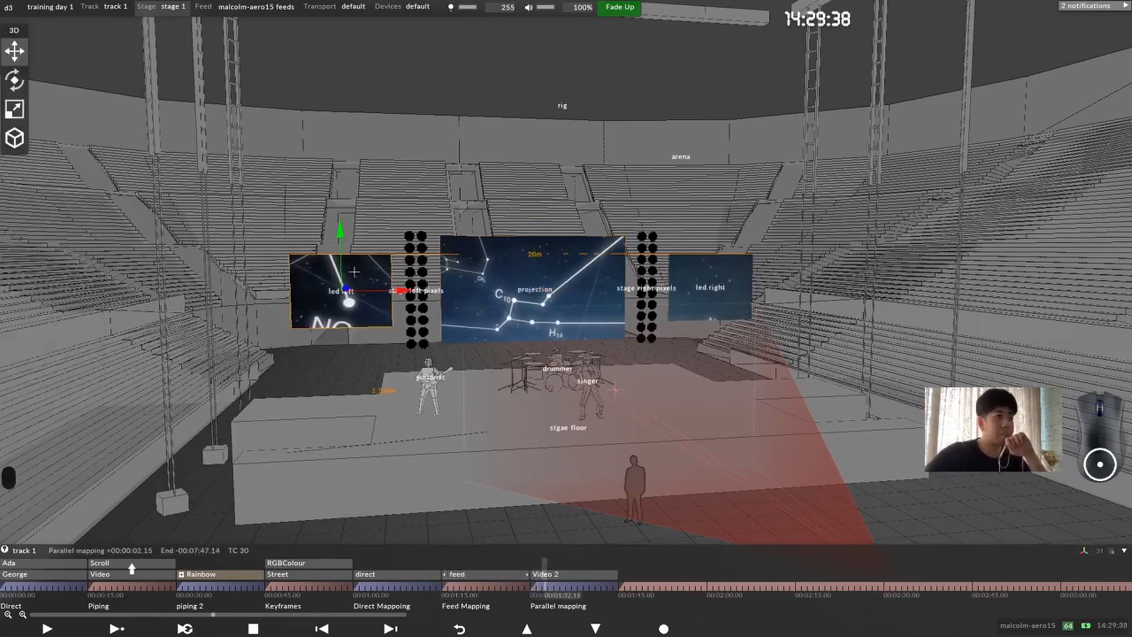
drag(360, 289, 812, 256)
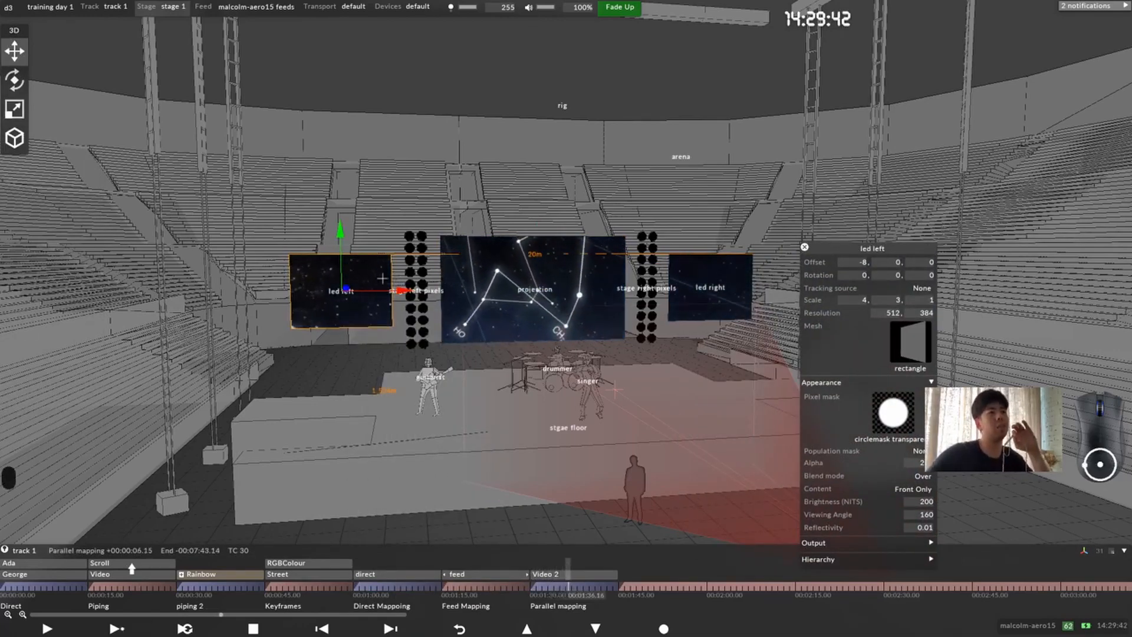
scroll(592, 337, up, 5)
scroll(591, 337, up, 3)
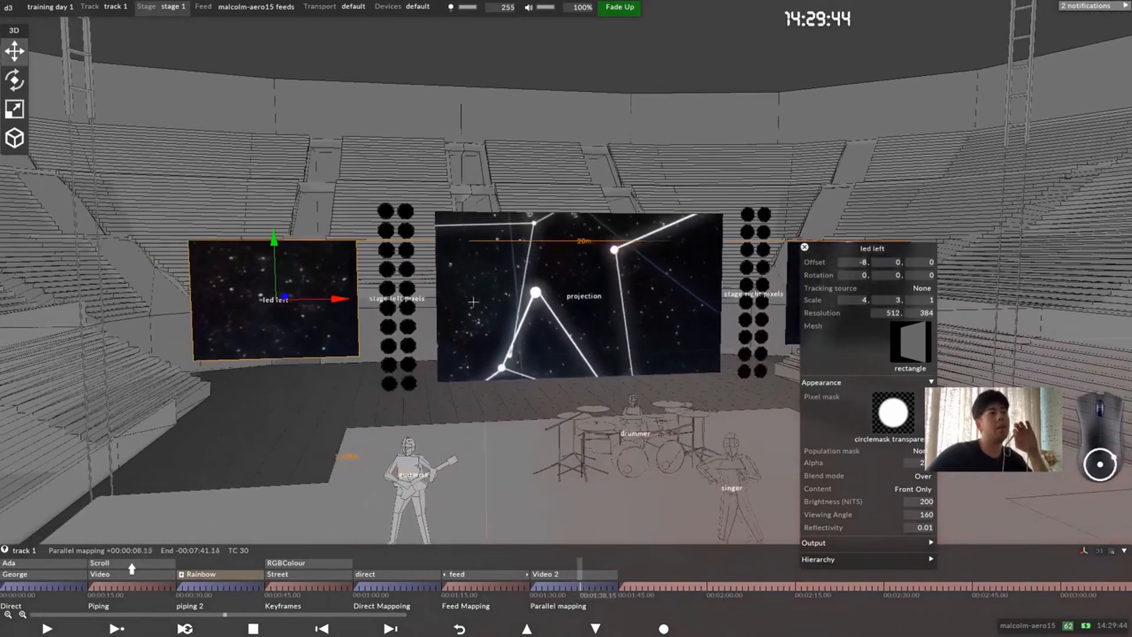
Step: Shift led left toward the projection screen by raising its X offset to -6.2 during the Parallel mapping section
key(Up)
key(Up)
key(Up)
key(Up)
key(Up)
key(Up)
key(Up)
key(Up)
key(Up)
key(Up)
key(Up)
key(Up)
key(Up)
key(Up)
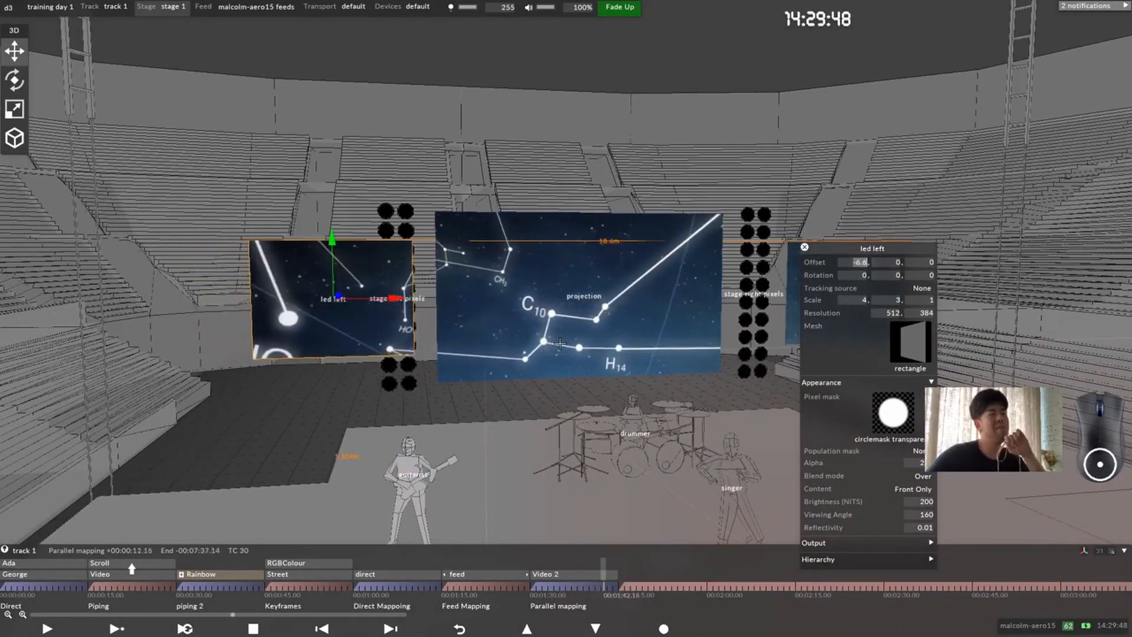
key(Up)
key(Up)
key(Up)
key(Up)
key(Up)
key(Up)
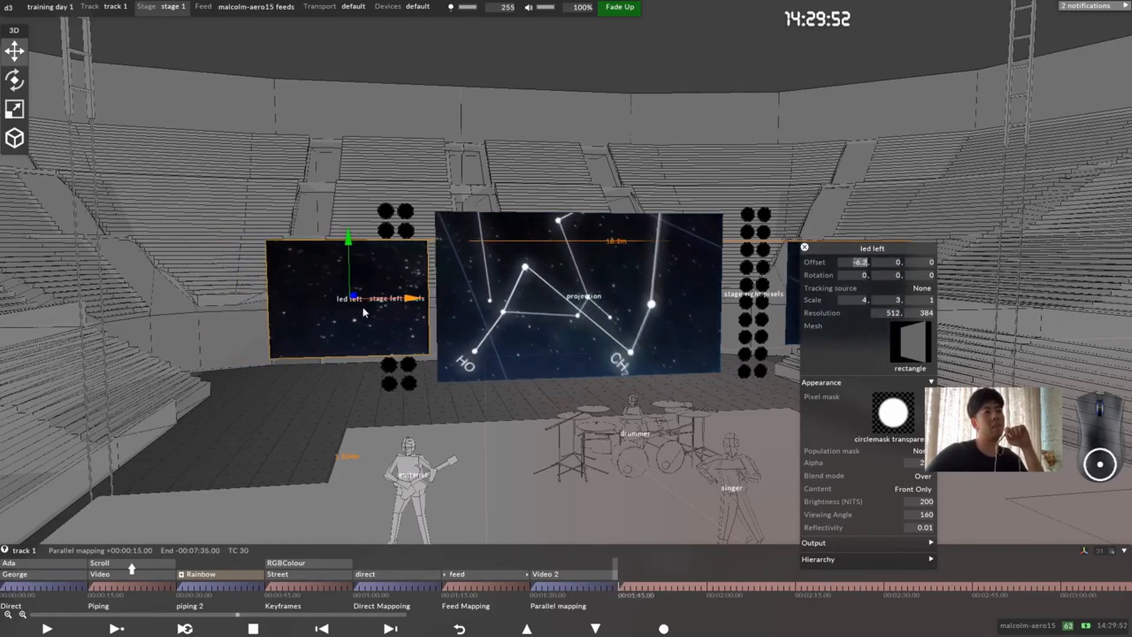
Step: Return led left's X offset to -8
key(Down)
key(Down)
key(Down)
key(Down)
key(Down)
key(Down)
key(Down)
key(Down)
key(Down)
key(Down)
key(Down)
key(Down)
key(Down)
key(Down)
key(Down)
key(Down)
key(Down)
key(Down)
key(Down)
key(Down)
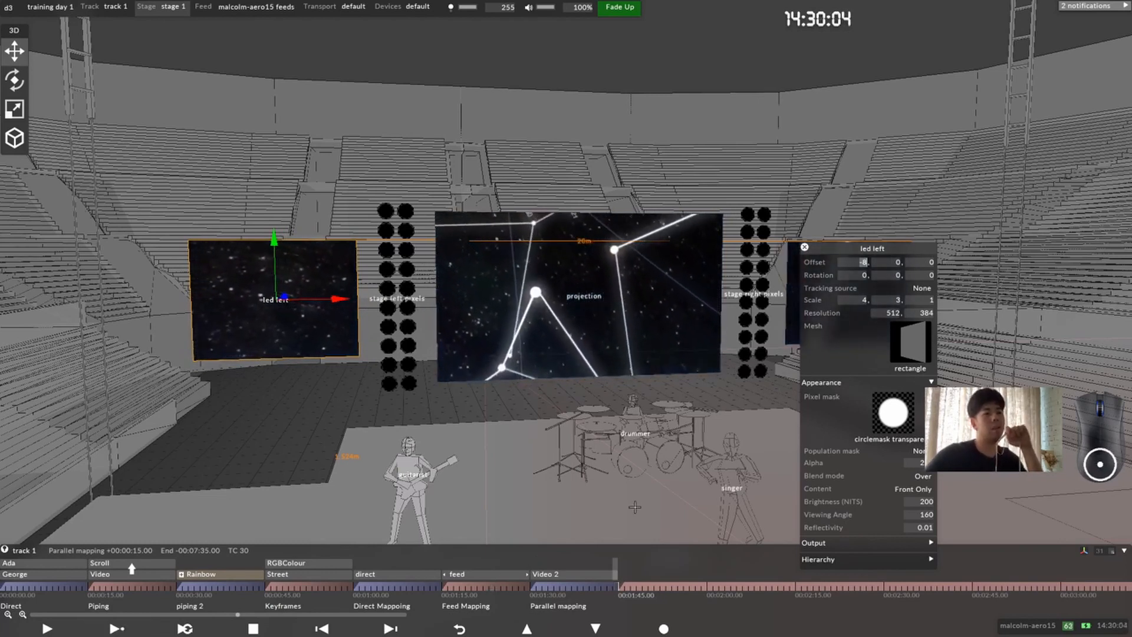
Step: In the Feed Mapping section, shift led left's X offset to about -5.8 and bring it back to -8
click(474, 574)
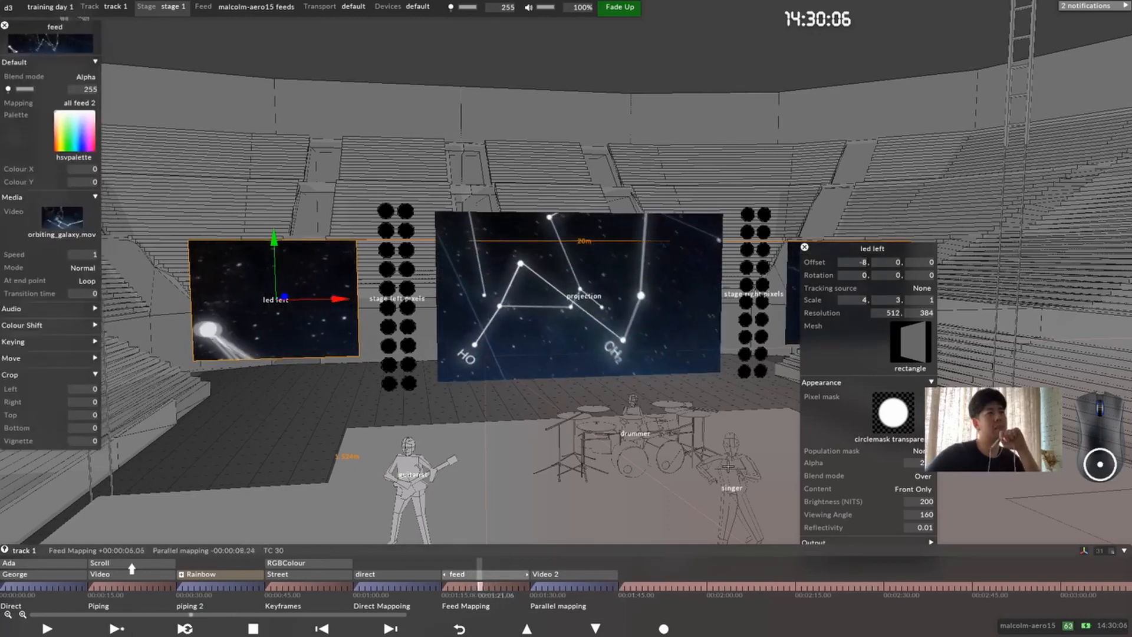
click(861, 262)
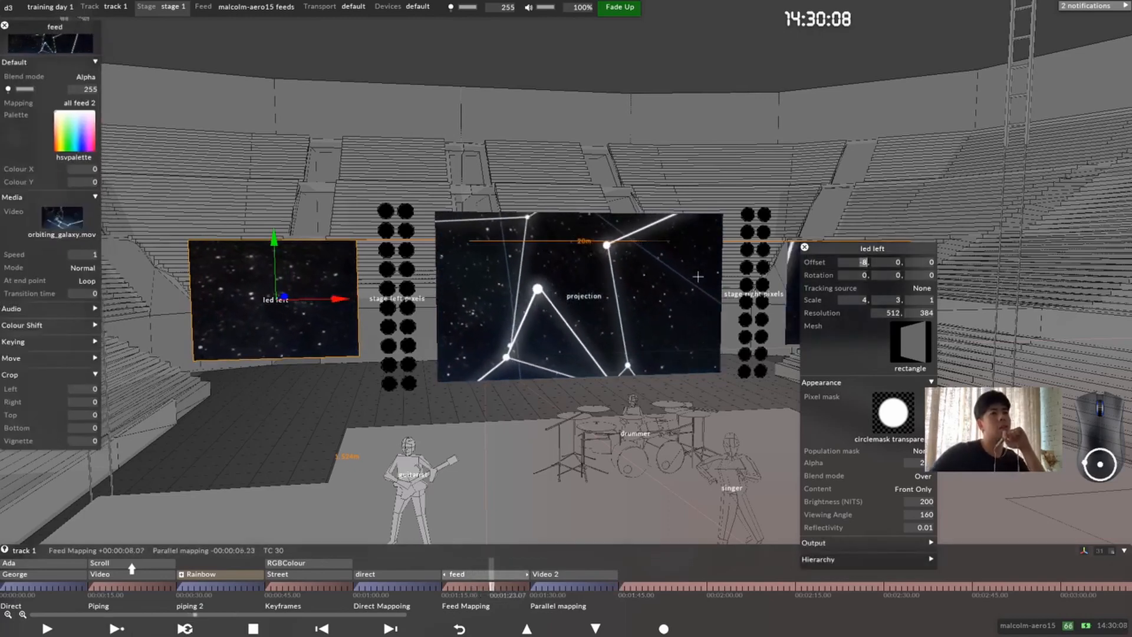
scroll(697, 276, down, 8)
scroll(678, 296, up, 10)
scroll(678, 303, up, 6)
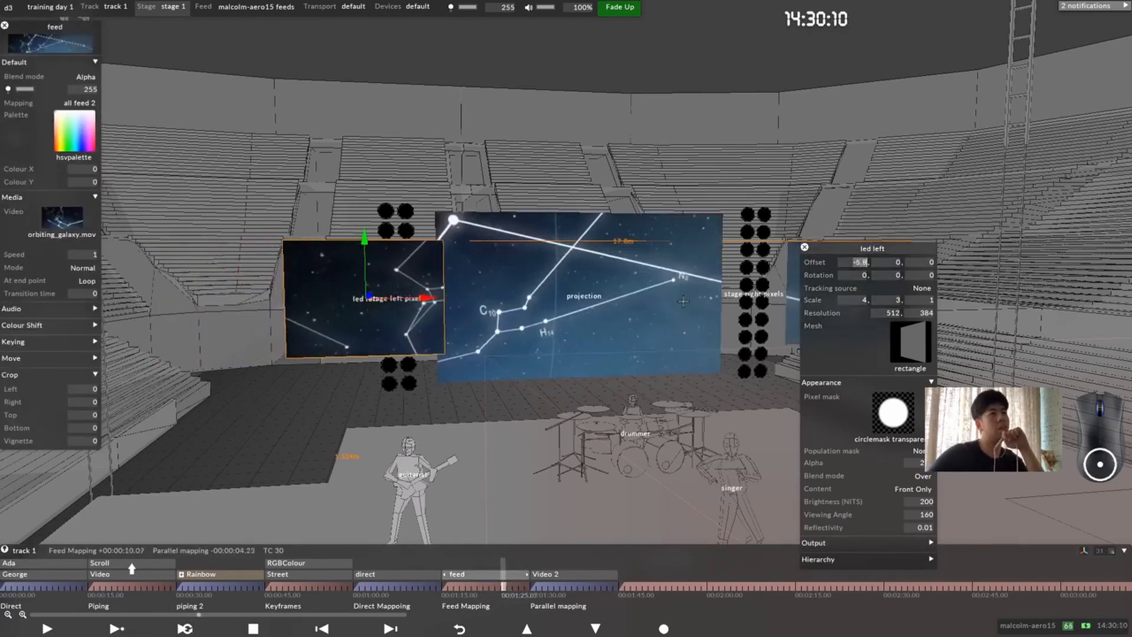
scroll(683, 302, up, 1)
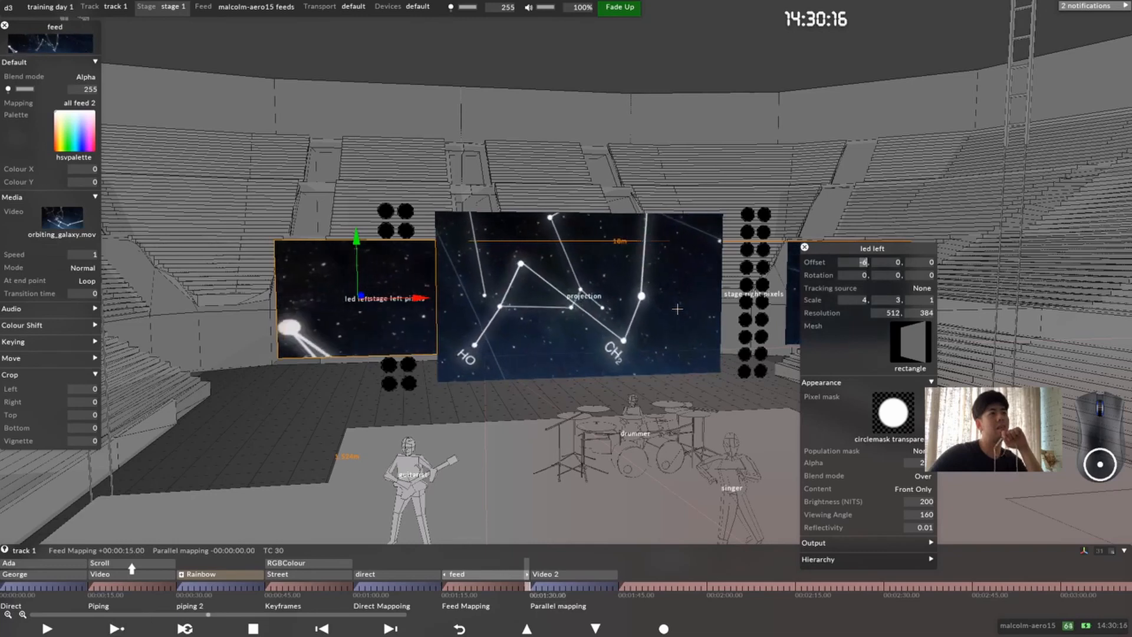
scroll(580, 328, down, 4)
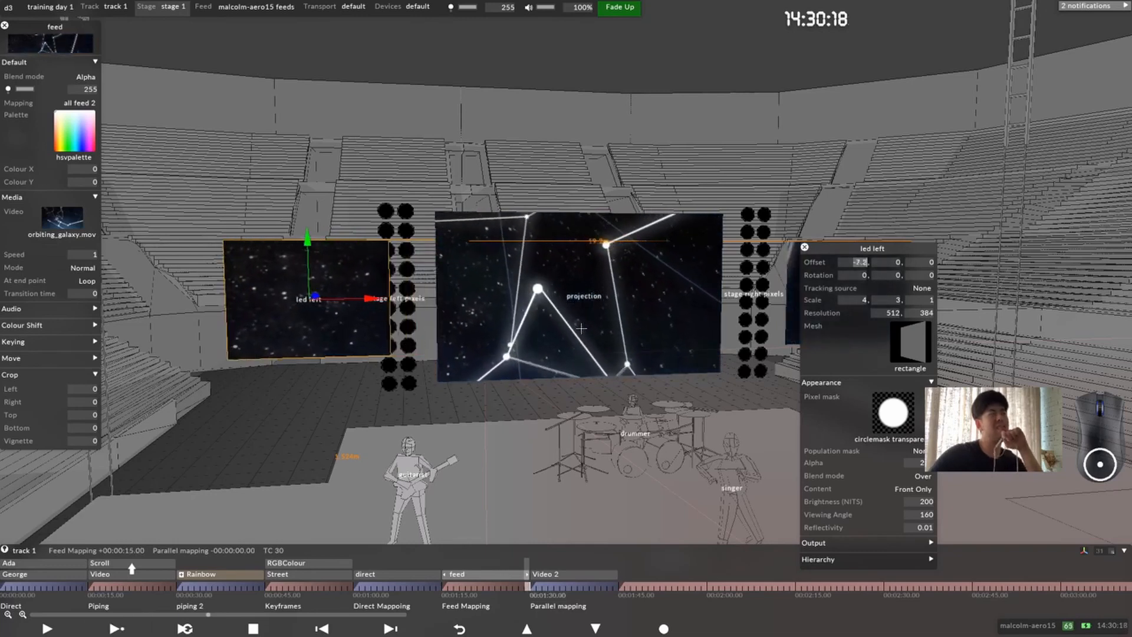
scroll(581, 329, down, 8)
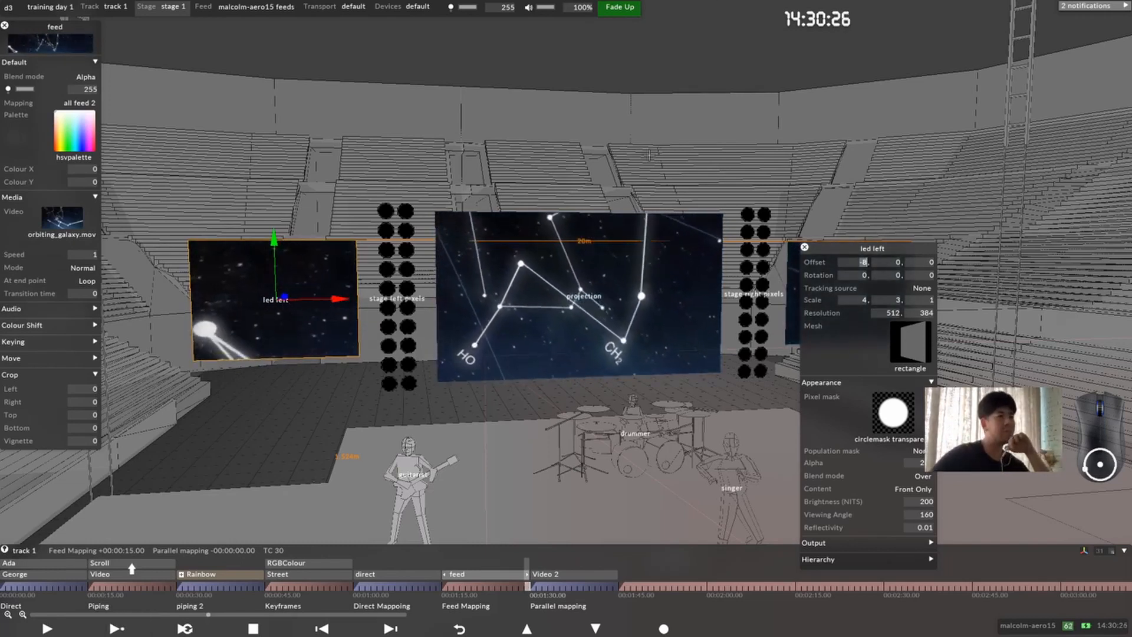
Step: Return to the Parallel mapping section, open the Video 2 layer's settings and close led left's screen settings
drag(438, 392, 421, 330)
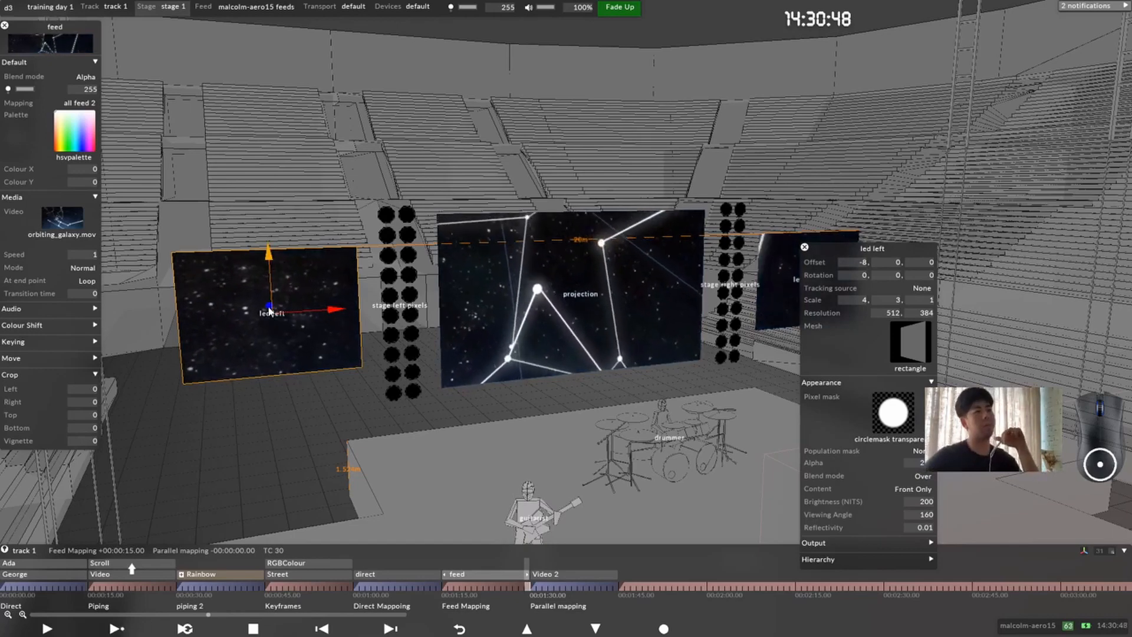
drag(595, 463, 539, 480)
click(538, 587)
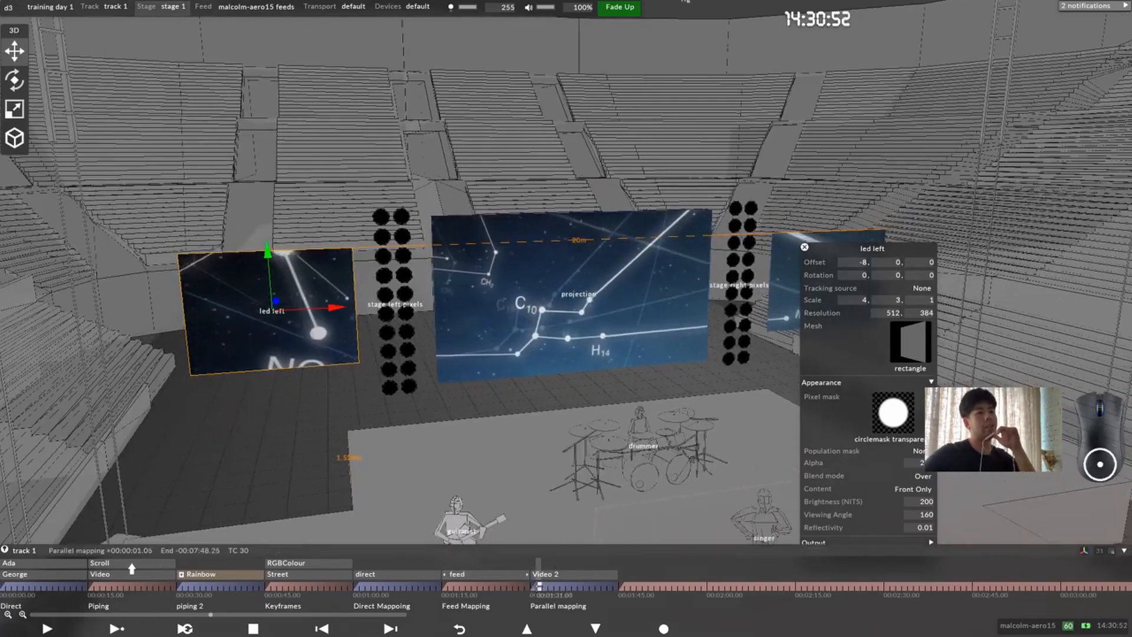
click(545, 575)
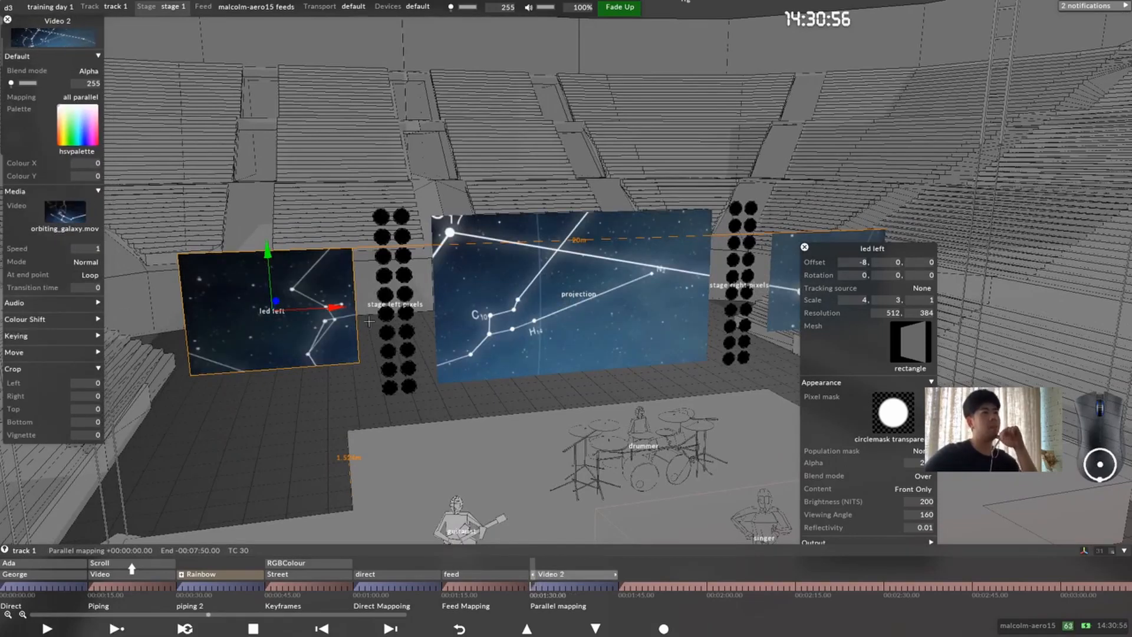
drag(887, 252, 966, 154)
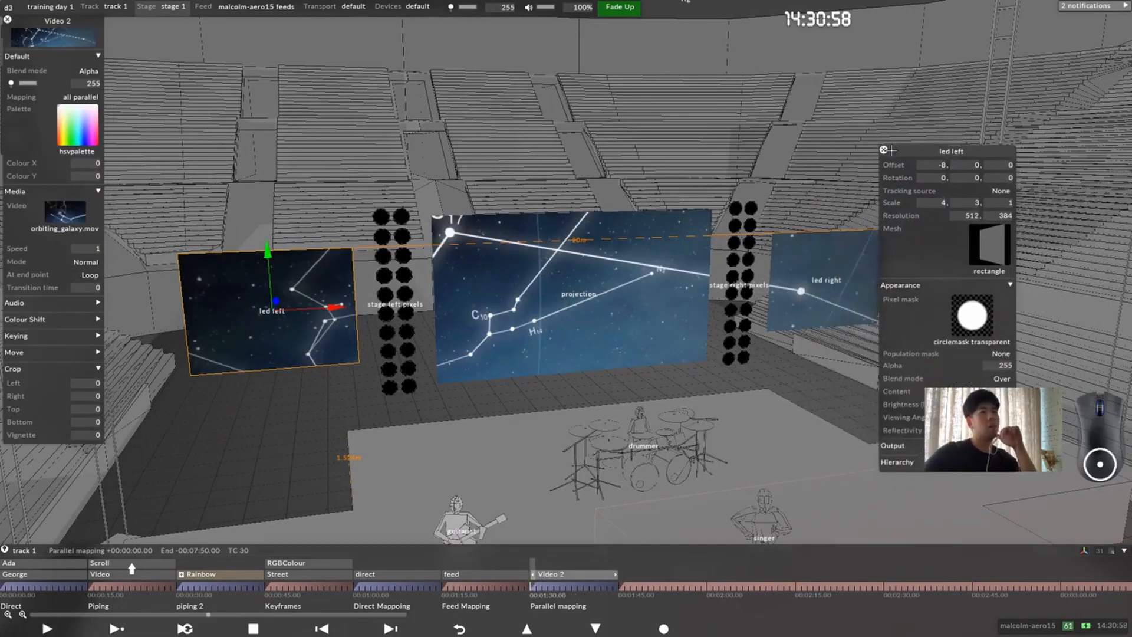
click(884, 149)
Step: Add stage left pixels and stage right pixels to the screens of the all parallel mapping
click(80, 97)
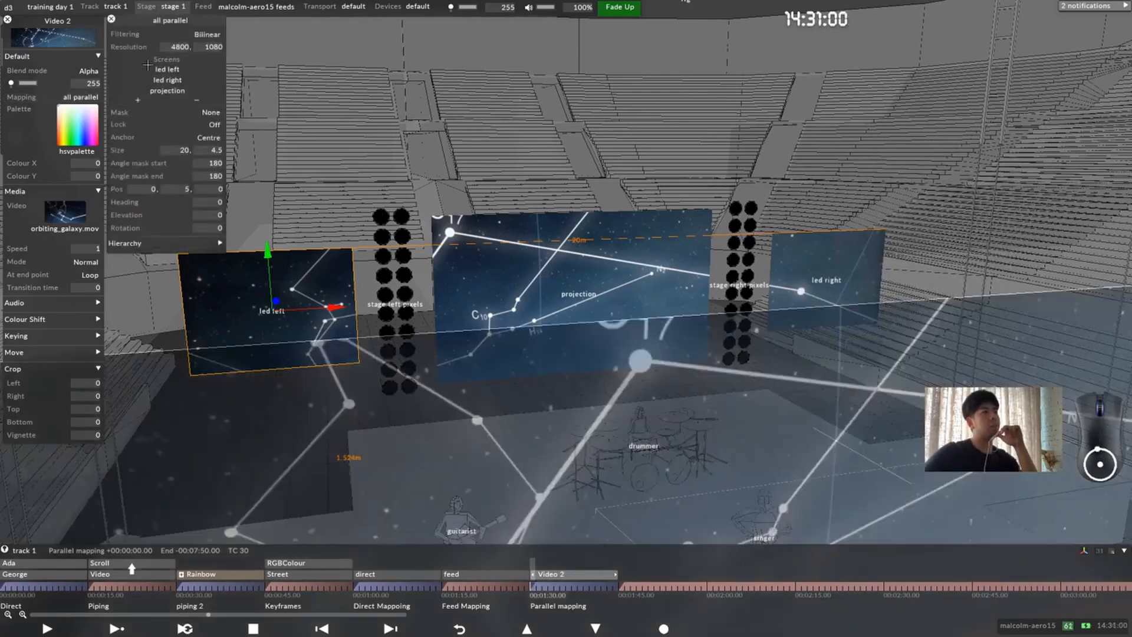
click(138, 100)
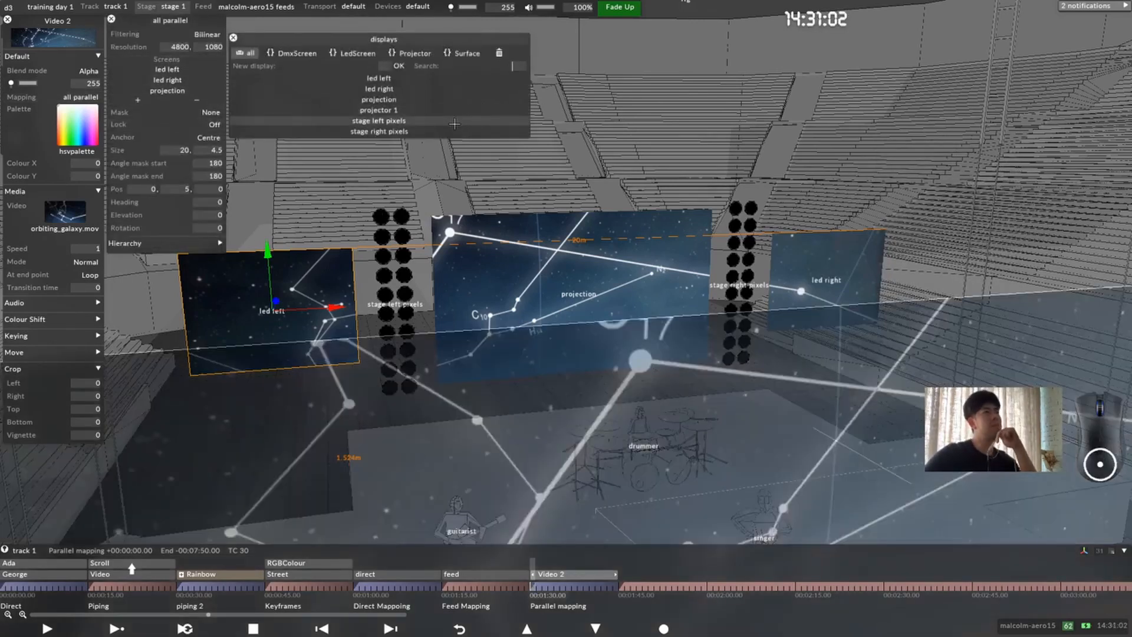
click(427, 121)
click(428, 130)
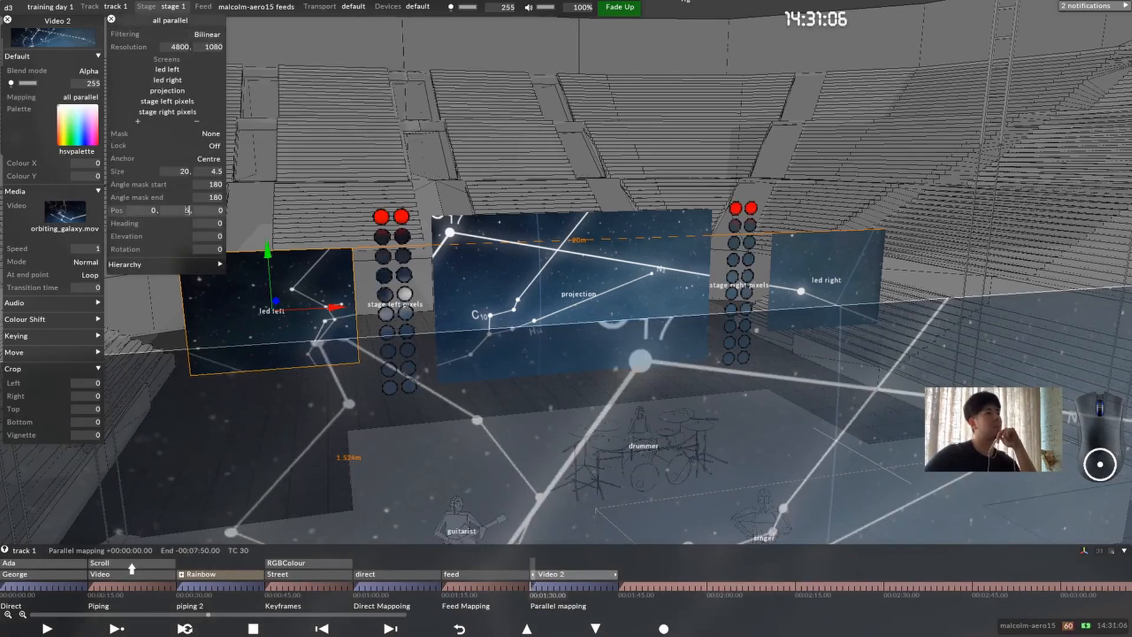
Step: Try Y position 6 for the all parallel mapping, return it to 5, set its height to 5 m and close the mapping settings
text(6)
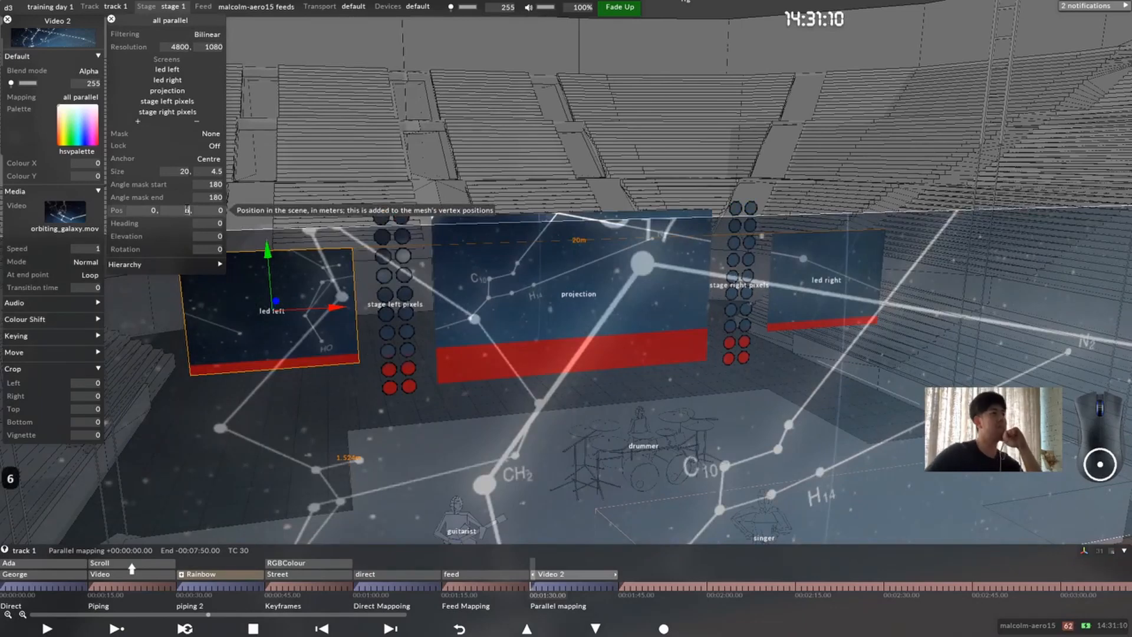
text(55)
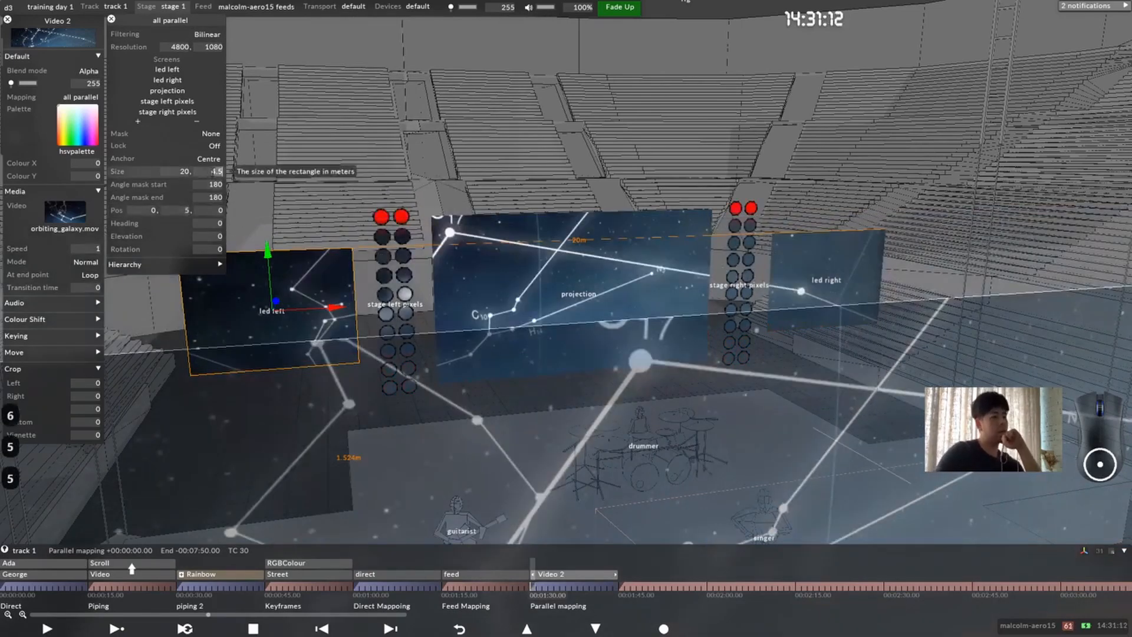
click(111, 20)
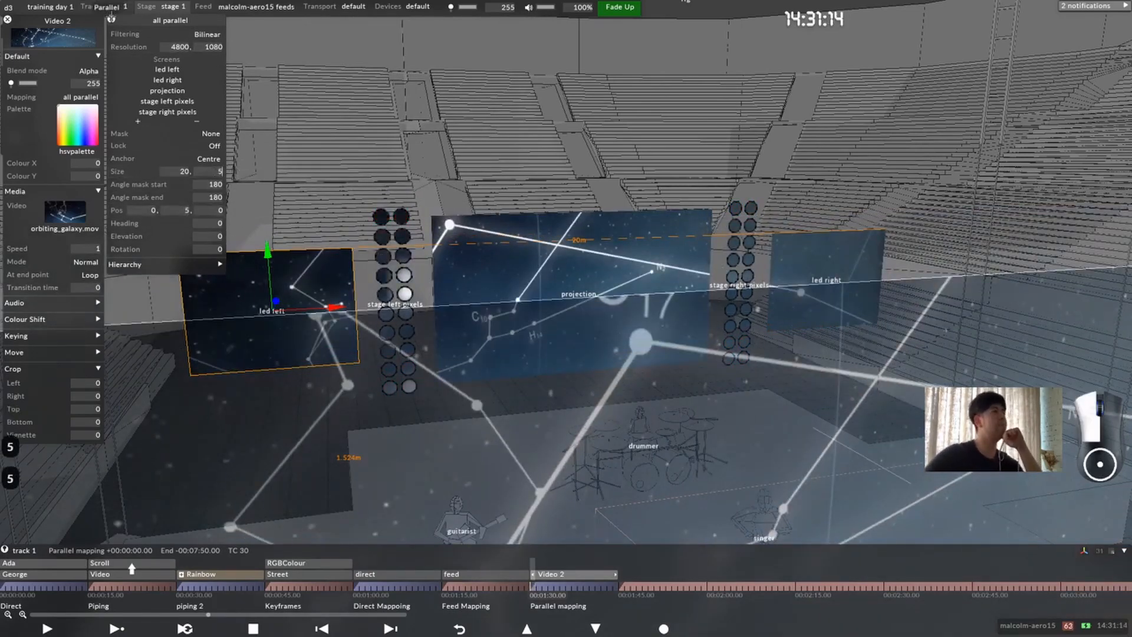
Step: Play the Parallel mapping section to examine the content across the screens and pixel columns, and stop playback at the section start
drag(649, 331, 552, 298)
key(space)
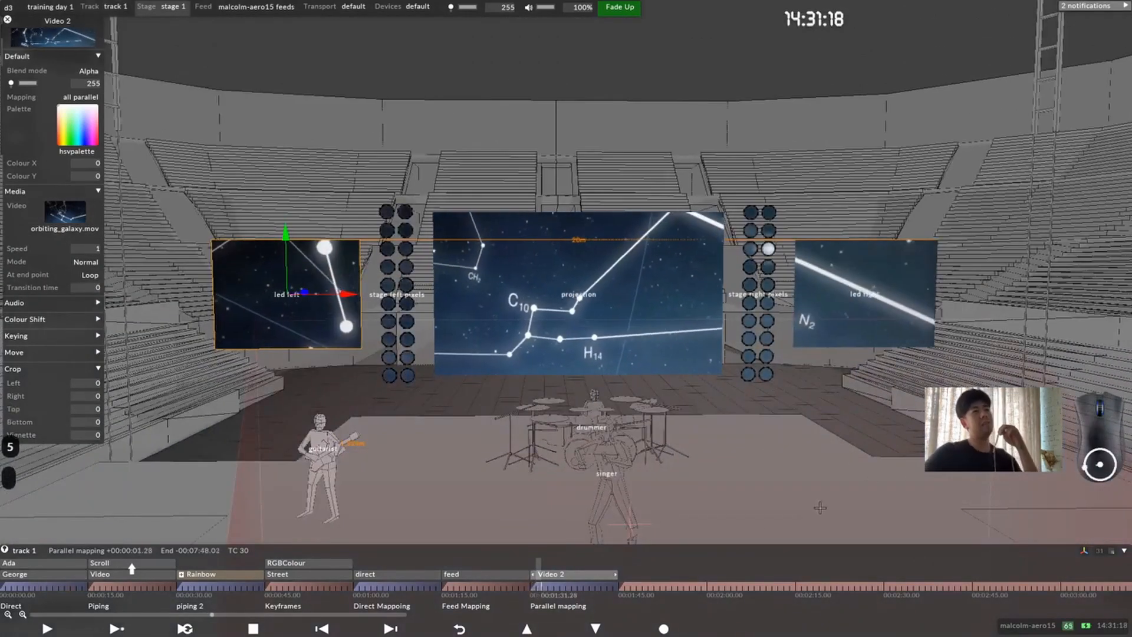
drag(561, 312, 648, 309)
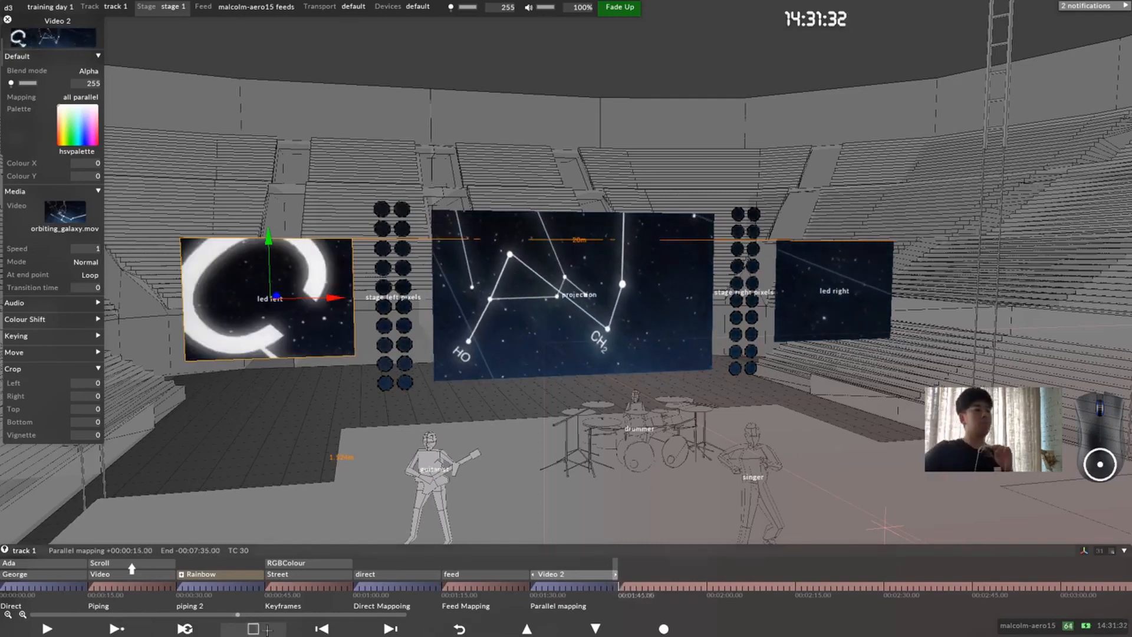
click(253, 628)
click(238, 275)
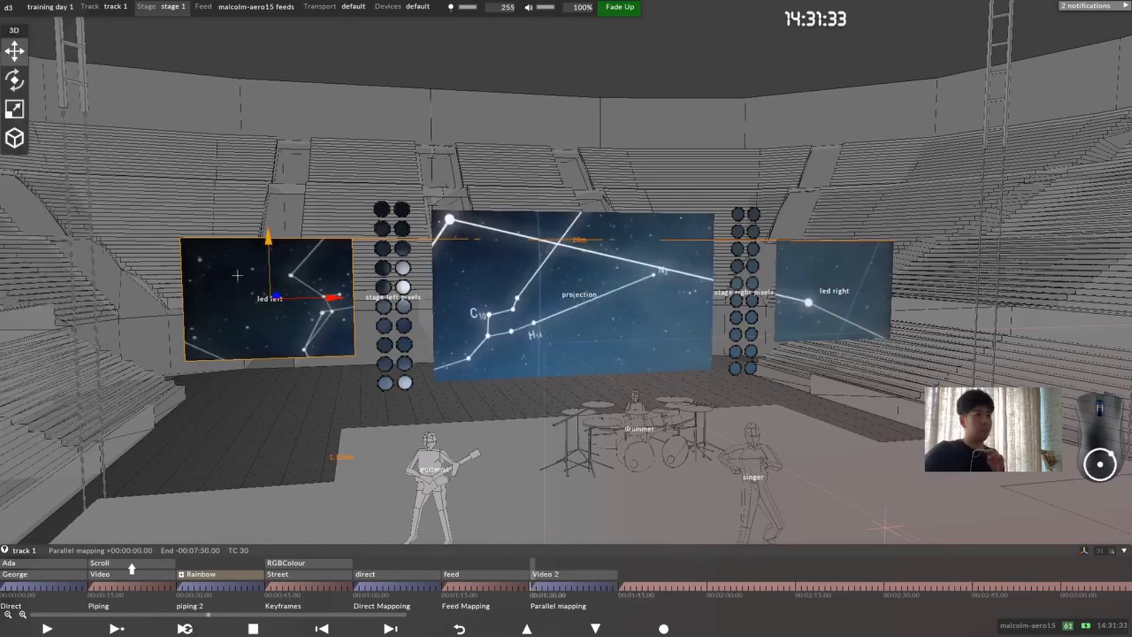
Step: Assign glowing_circles.mov as the Video 2 layer's media and examine it across the stage screens and pixel columns
click(576, 578)
click(65, 212)
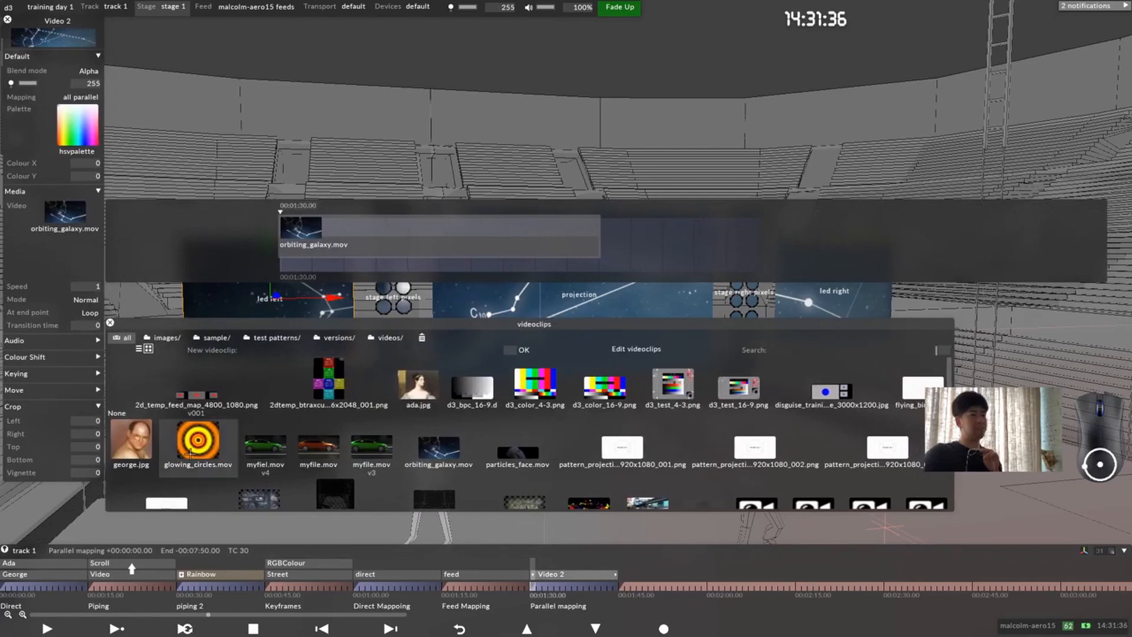
click(190, 453)
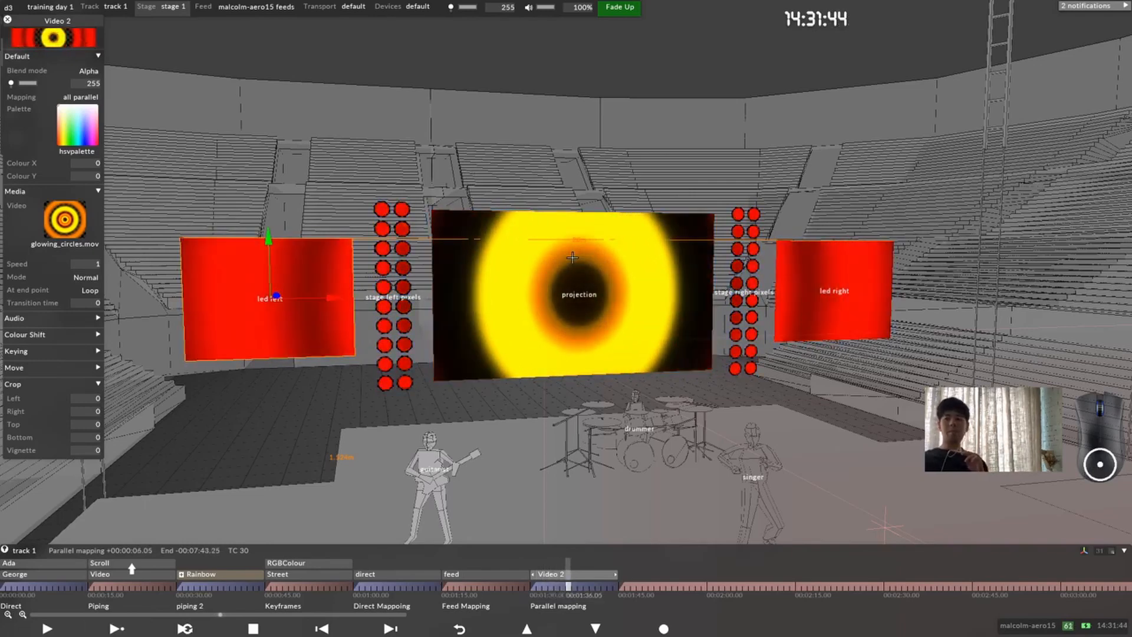
drag(589, 282, 604, 295)
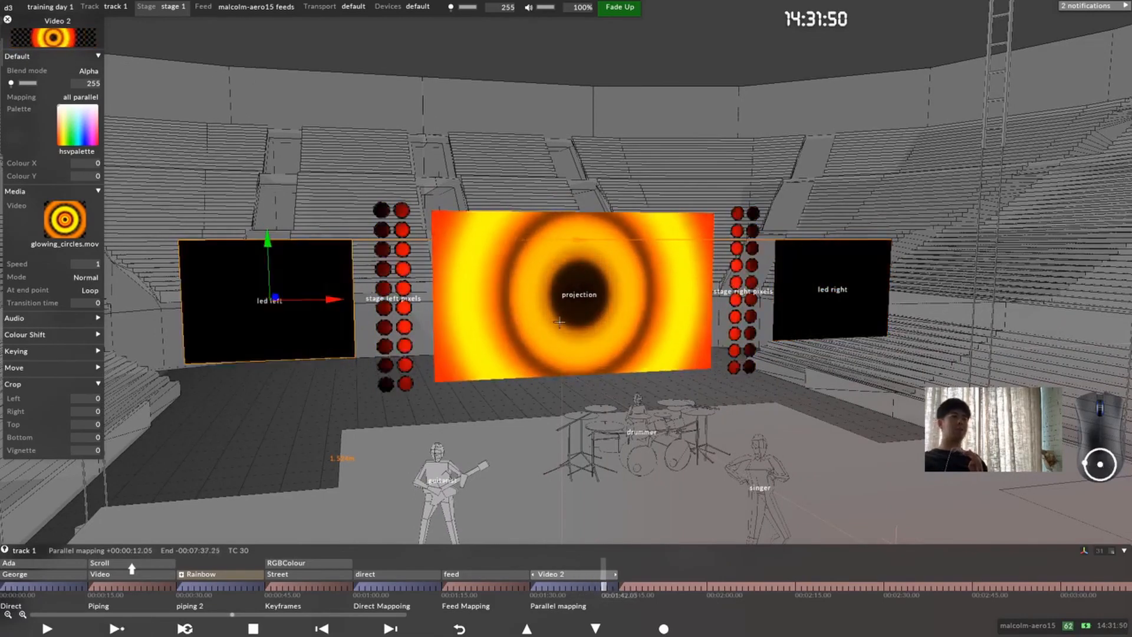
drag(551, 324, 577, 323)
scroll(563, 319, down, 3)
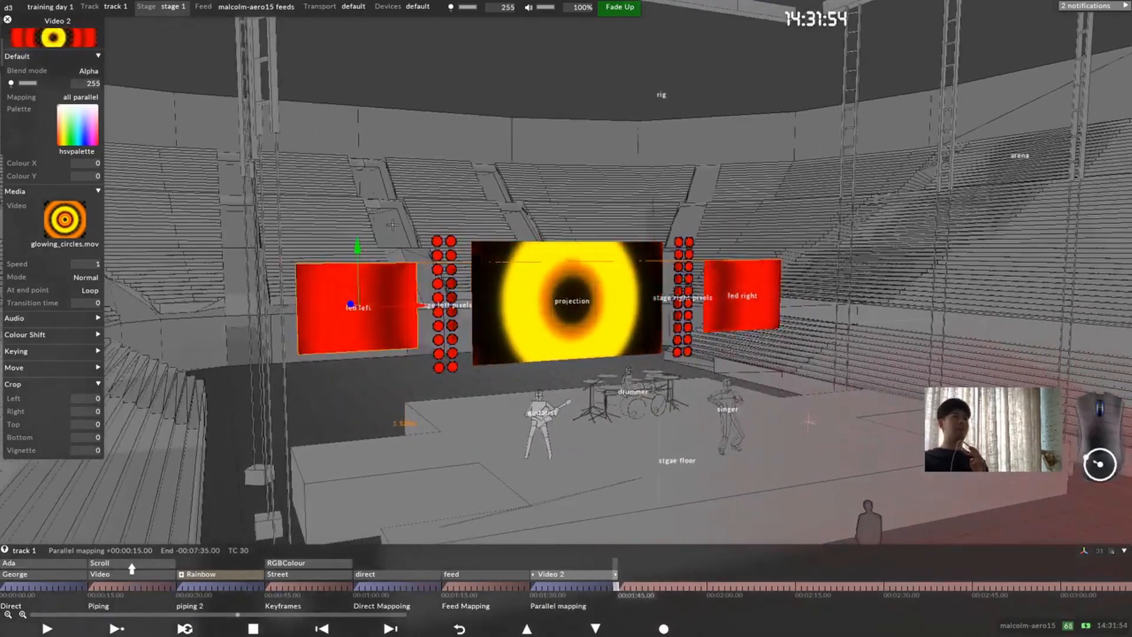
Step: Add stage left pixels to the screens of the feed layer's all feed 2 mapping in the Feed Mapping section
click(493, 586)
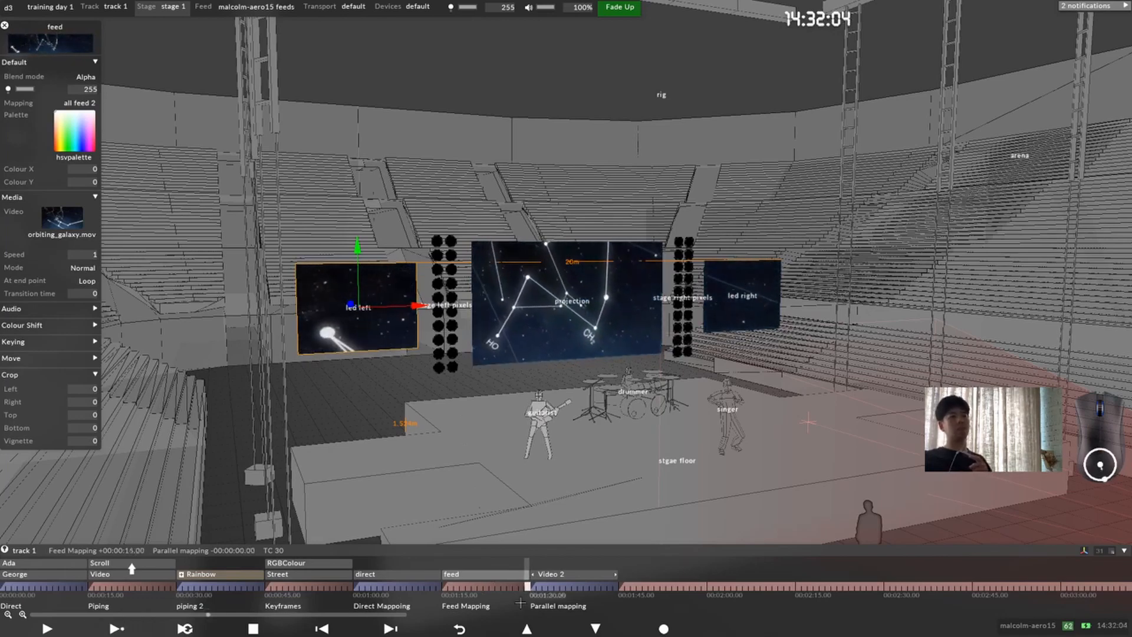
click(496, 578)
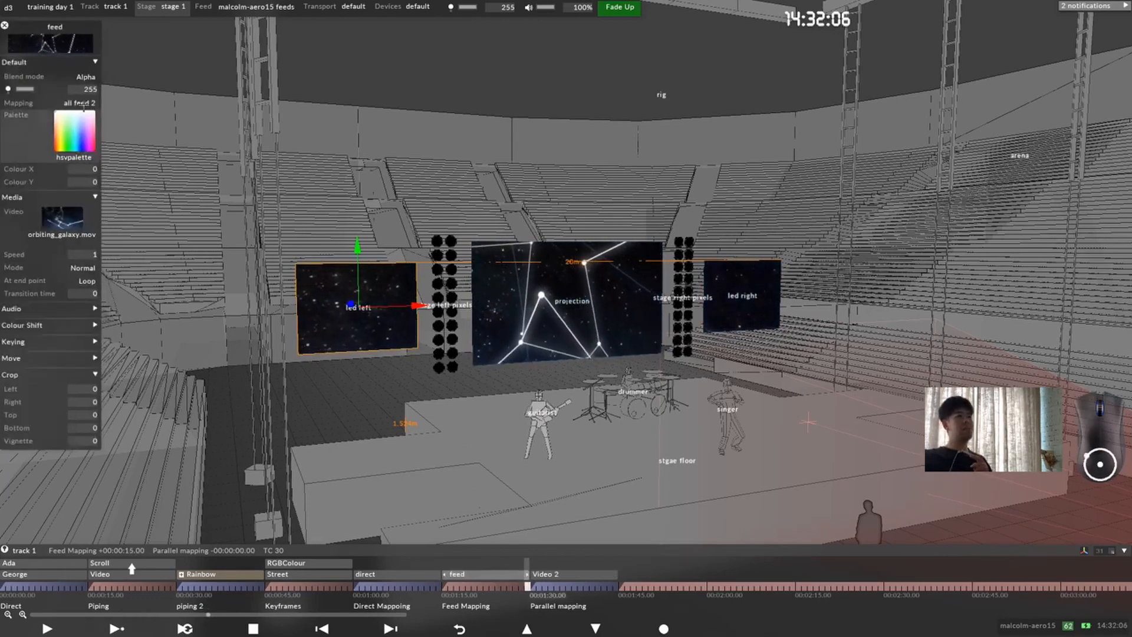
right_click(80, 105)
click(133, 134)
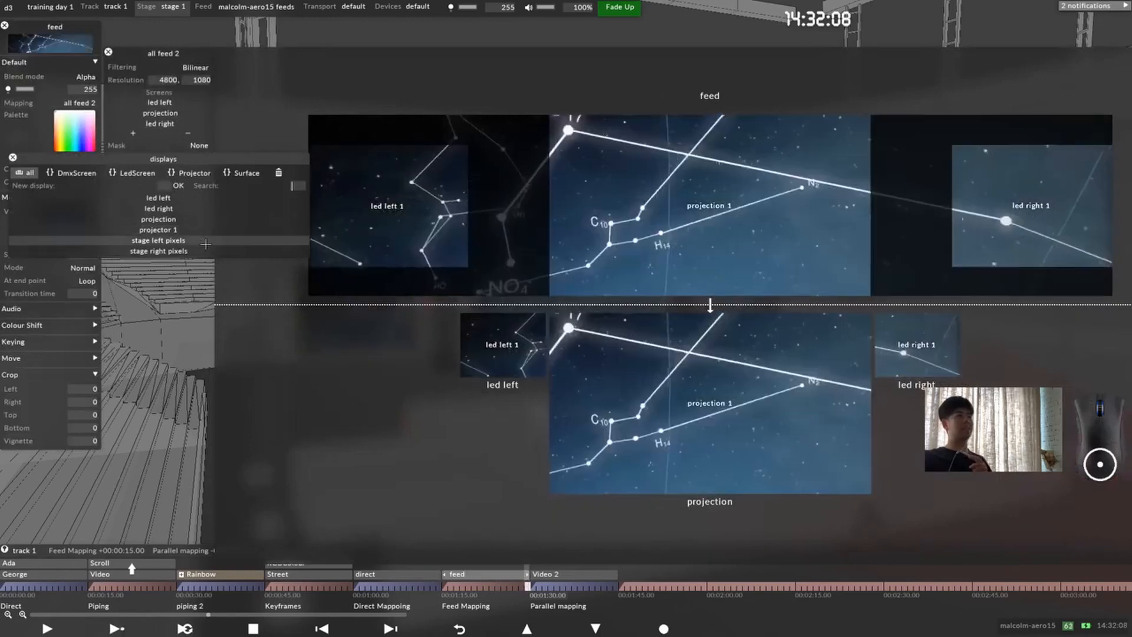
click(221, 239)
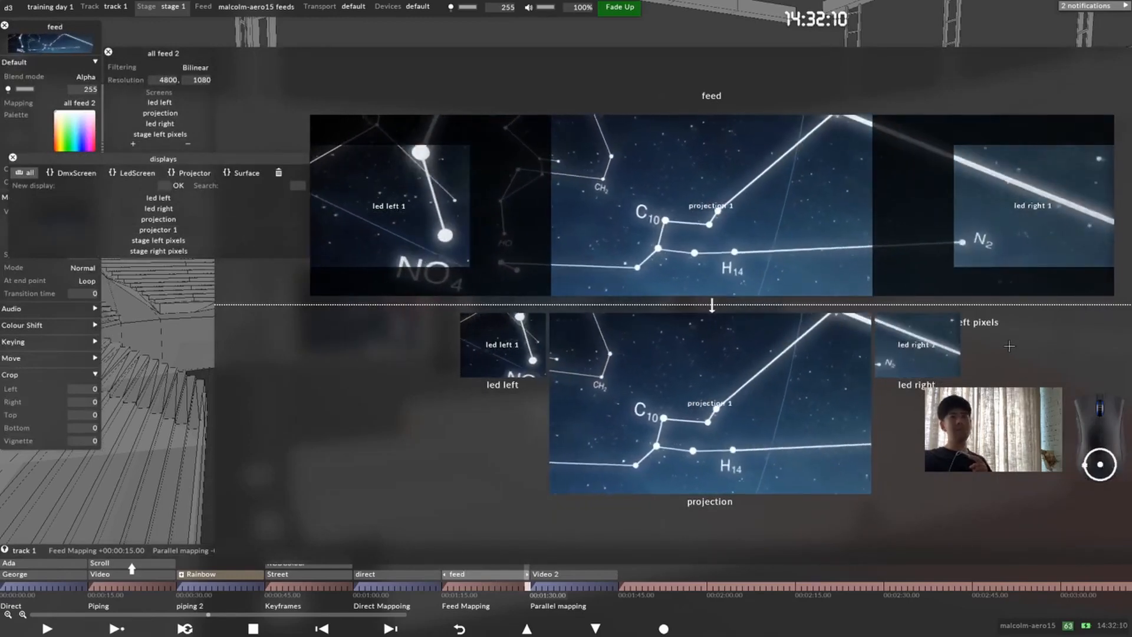
scroll(767, 328, up, 8)
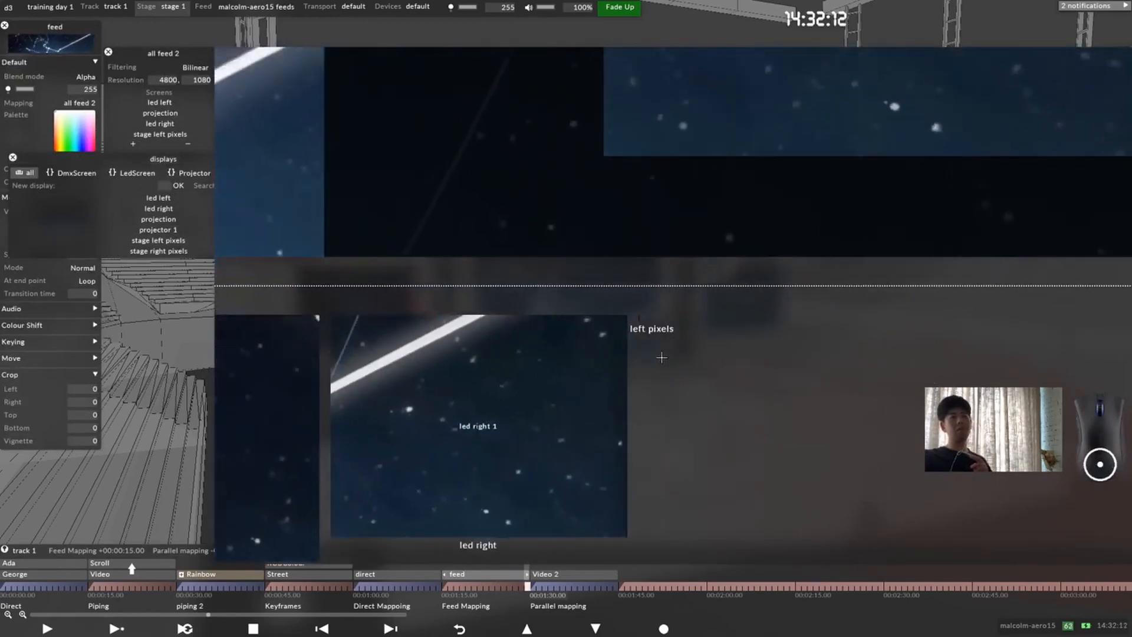
Step: Inspect stage left pixels in the feed layout, remove them from the all feed 2 mapping's screens and close the mapping settings
scroll(662, 355, up, 4)
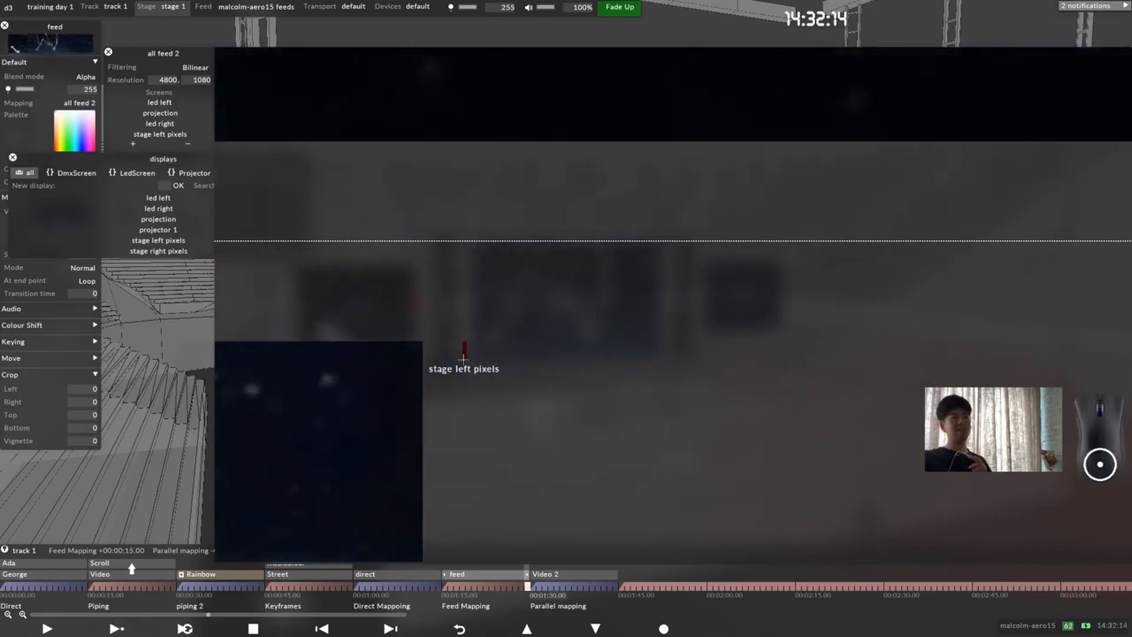
scroll(468, 358, up, 2)
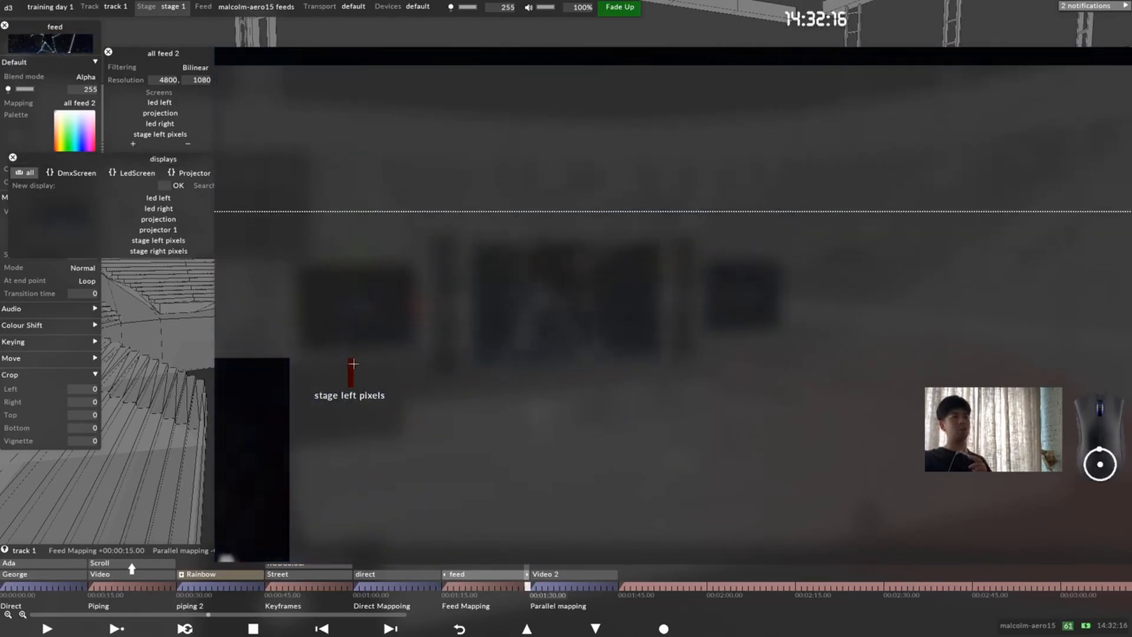
scroll(392, 339, down, 5)
scroll(438, 327, down, 6)
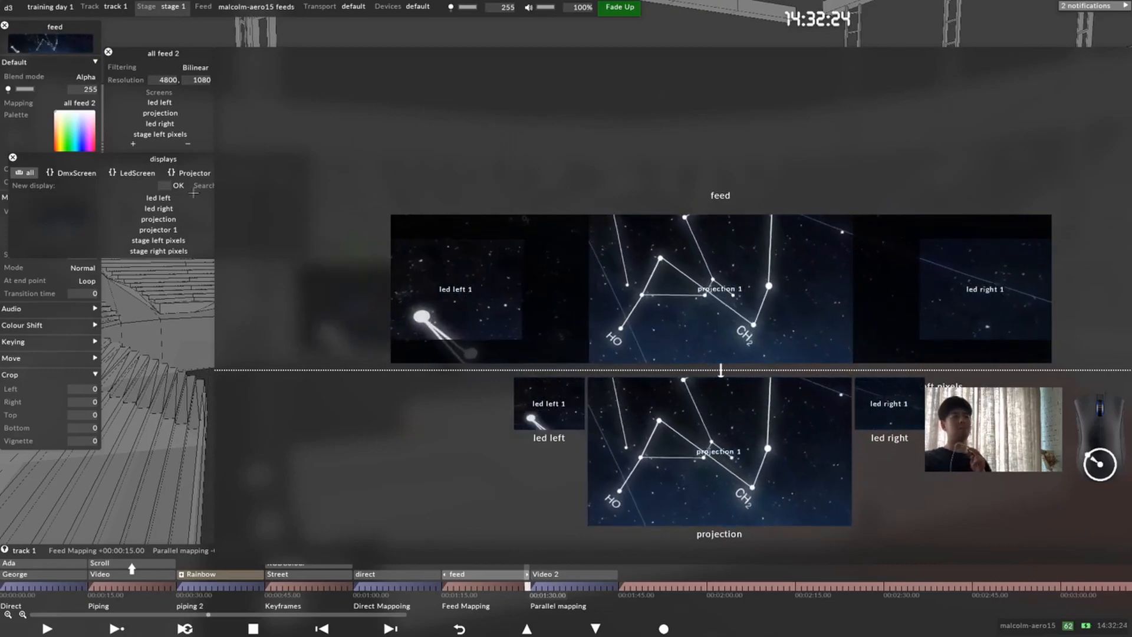
click(188, 144)
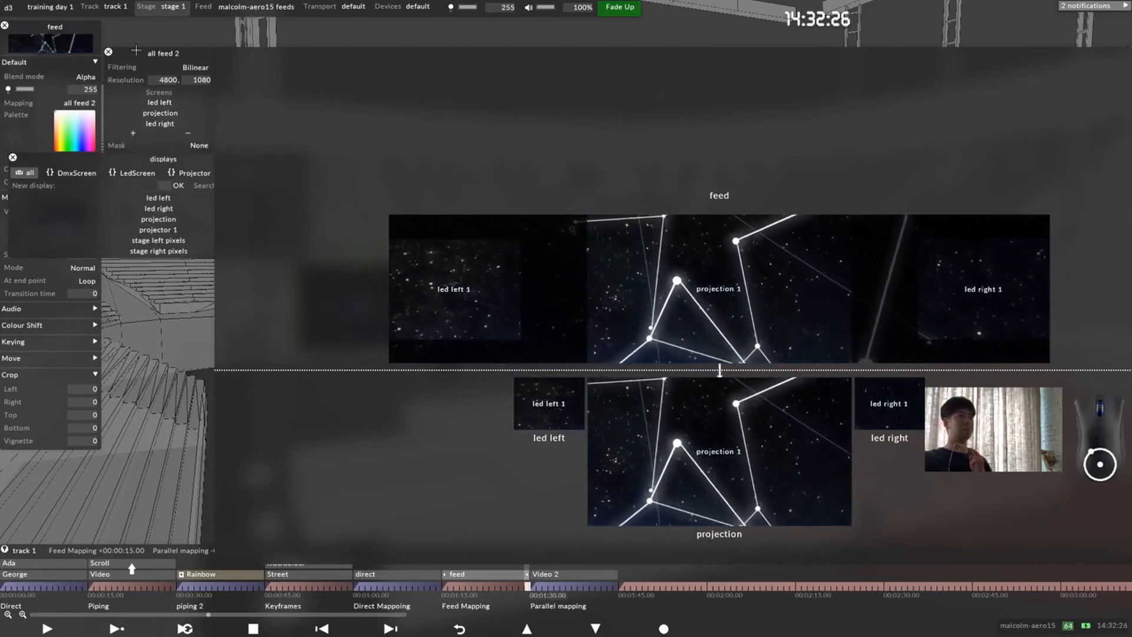
click(108, 52)
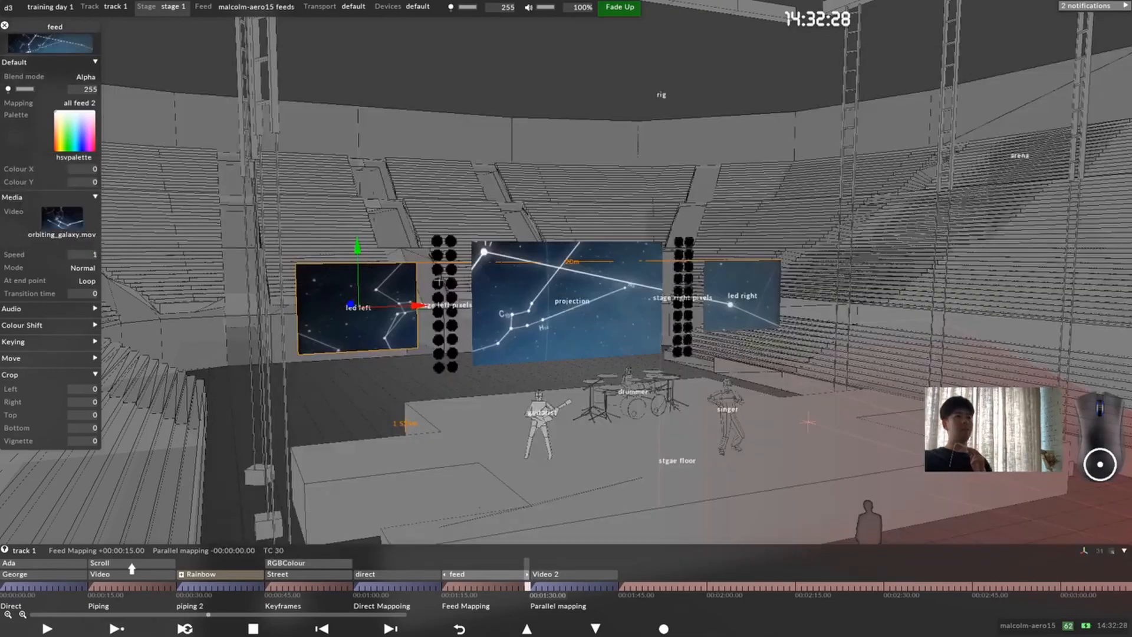
Step: Examine the Parallel mapping section's glowing_circles.mov content across the stage screens and pixel columns from several viewpoints, closing the Video 2 layer's settings
click(545, 587)
click(548, 574)
scroll(593, 318, up, 5)
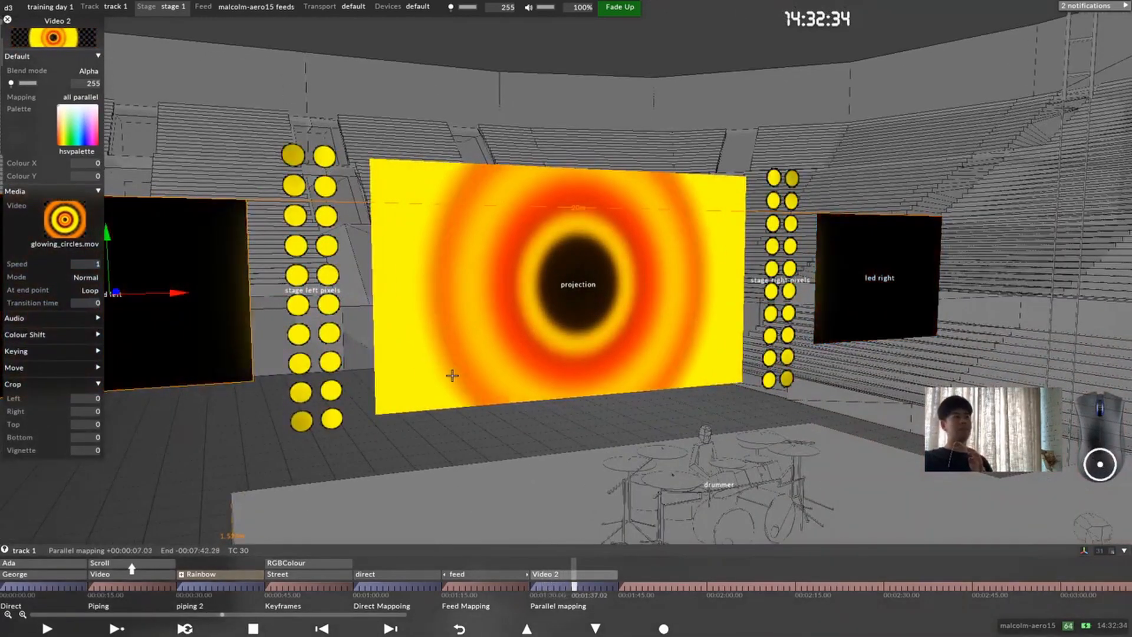
scroll(600, 323, down, 5)
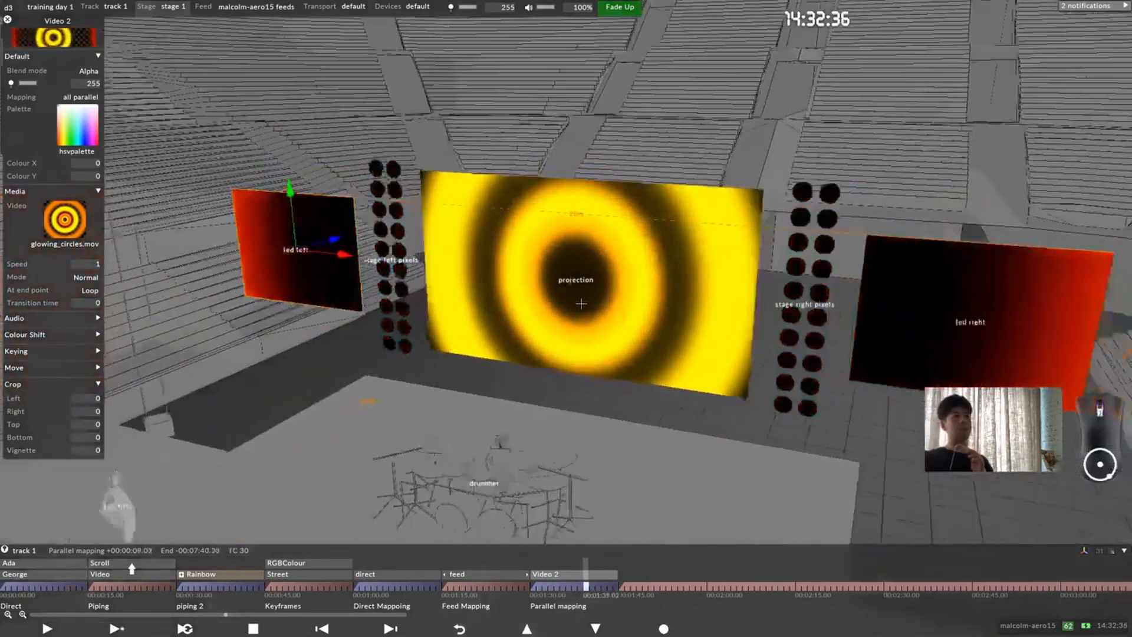
scroll(600, 324, down, 5)
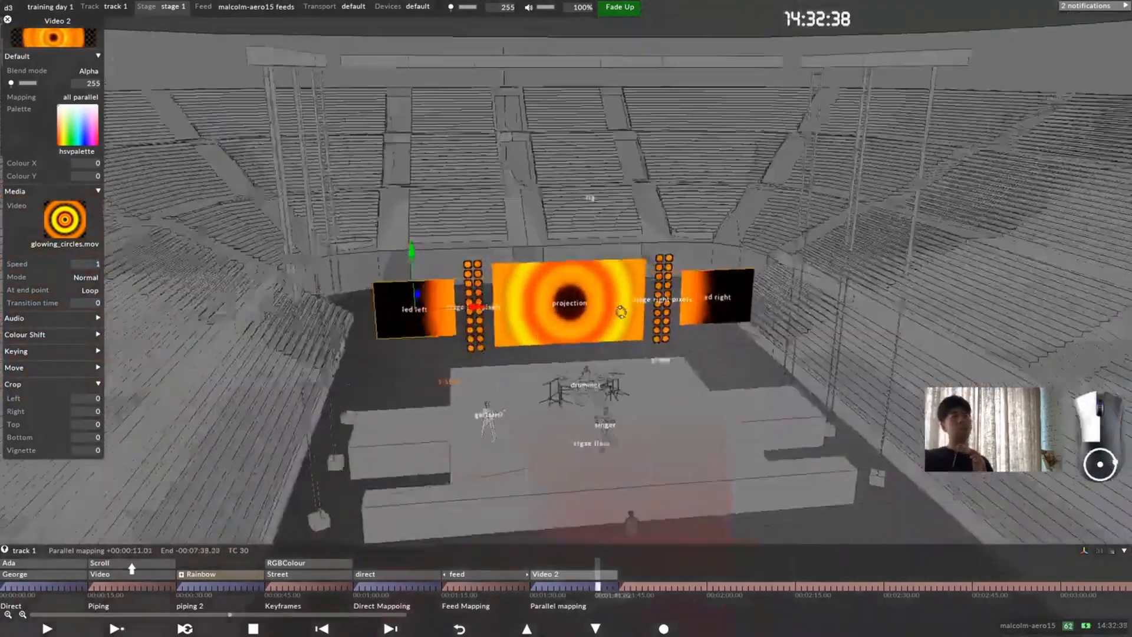
drag(597, 328, 587, 320)
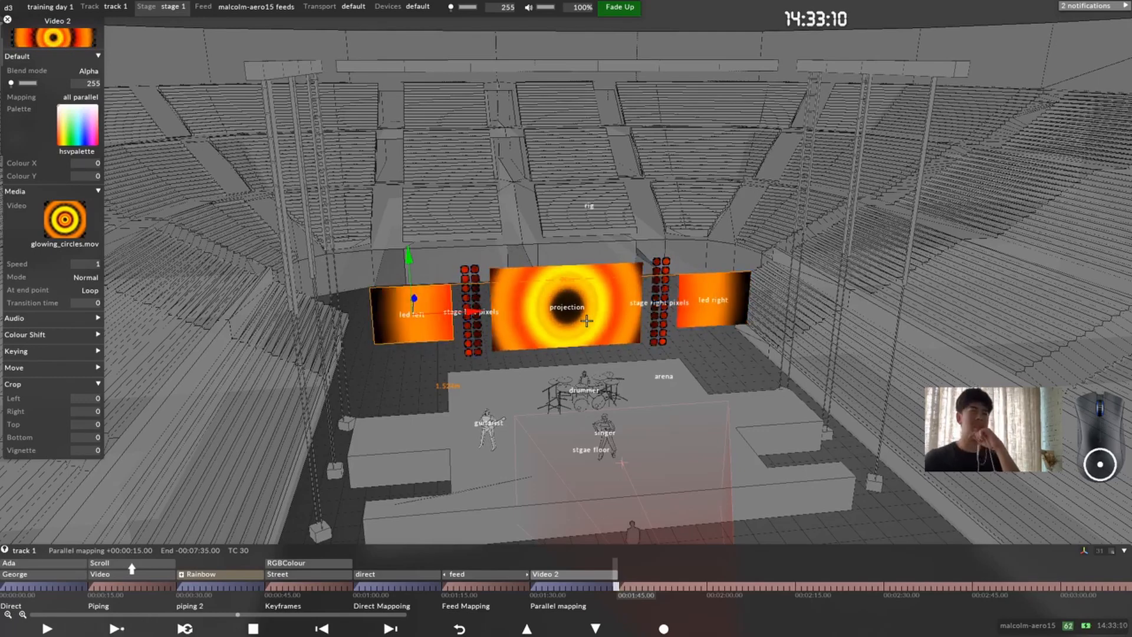
scroll(648, 479, down, 3)
drag(586, 464, 672, 488)
middle_drag(675, 490, 653, 482)
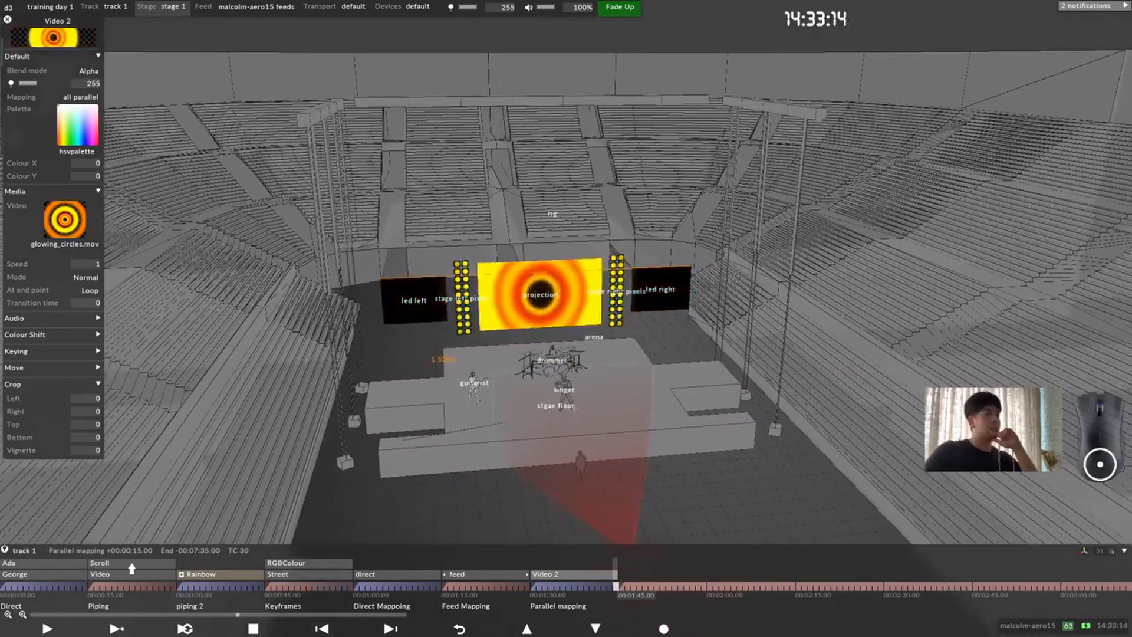
click(8, 19)
drag(616, 400, 613, 414)
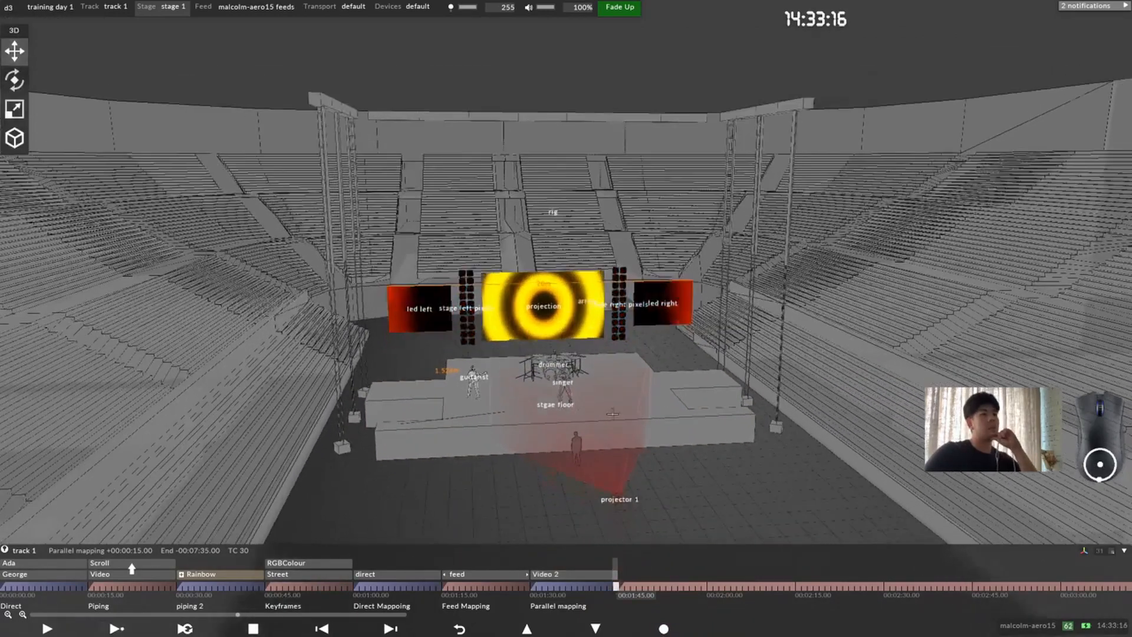
scroll(612, 414, up, 2)
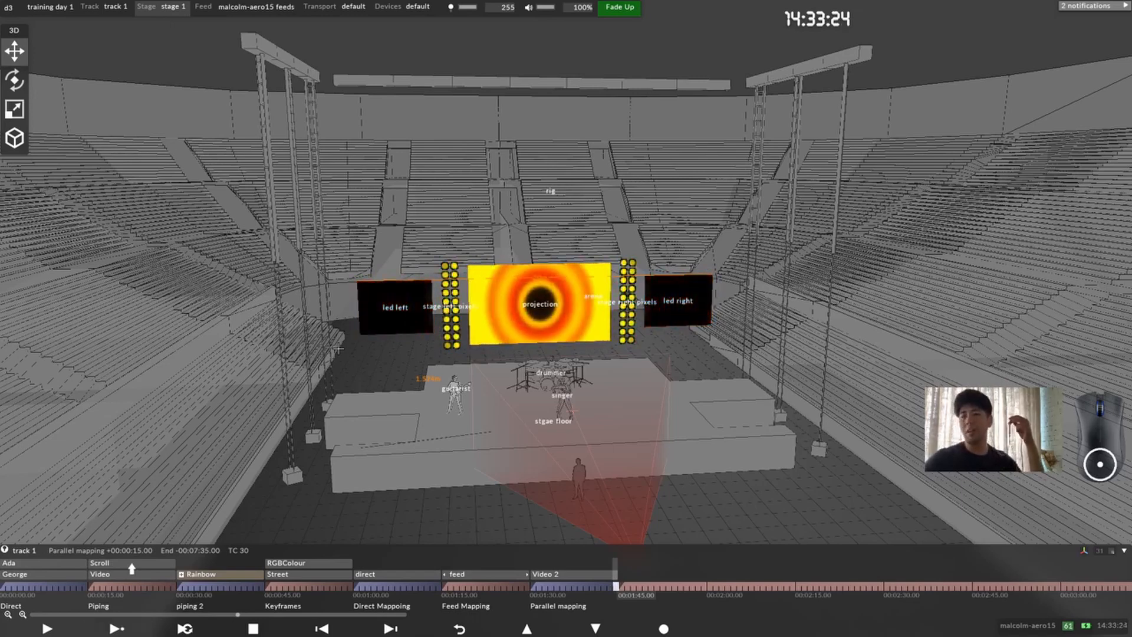
scroll(578, 304, down, 6)
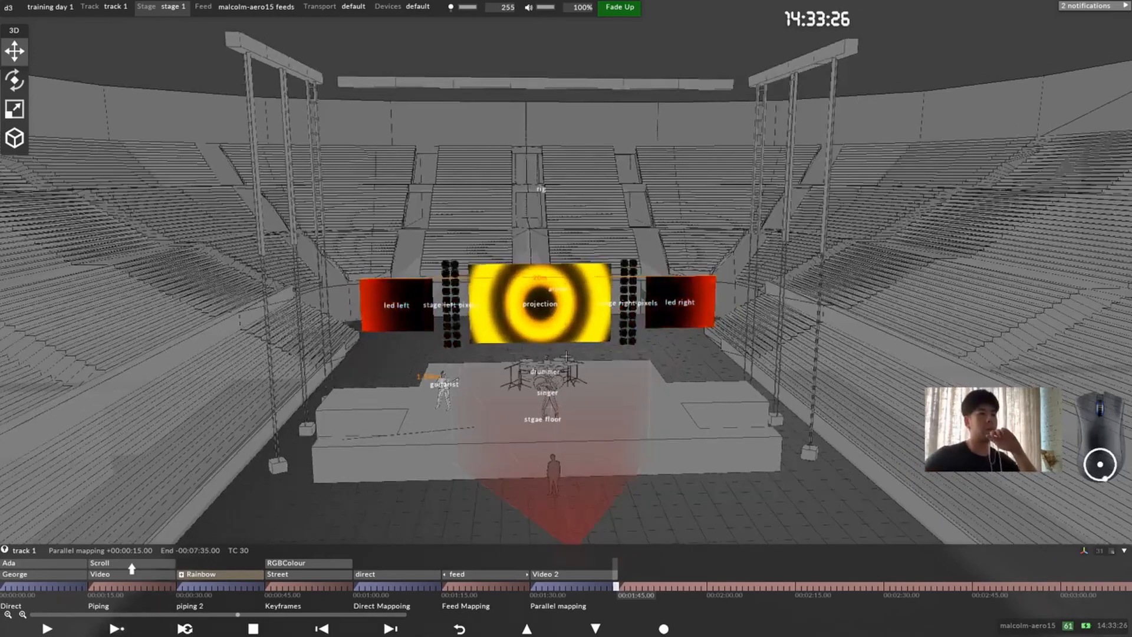
scroll(604, 294, up, 6)
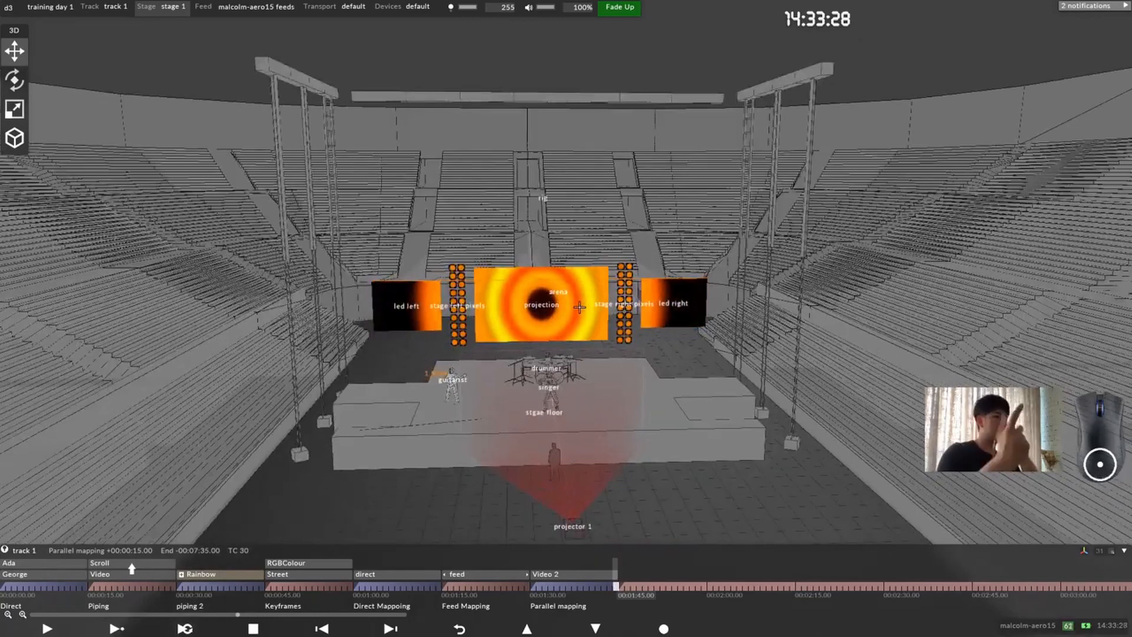
Step: Review the track 1 sections from Direct through Feed Mapping on the stage, close the feed layer's settings and stop playback
click(137, 587)
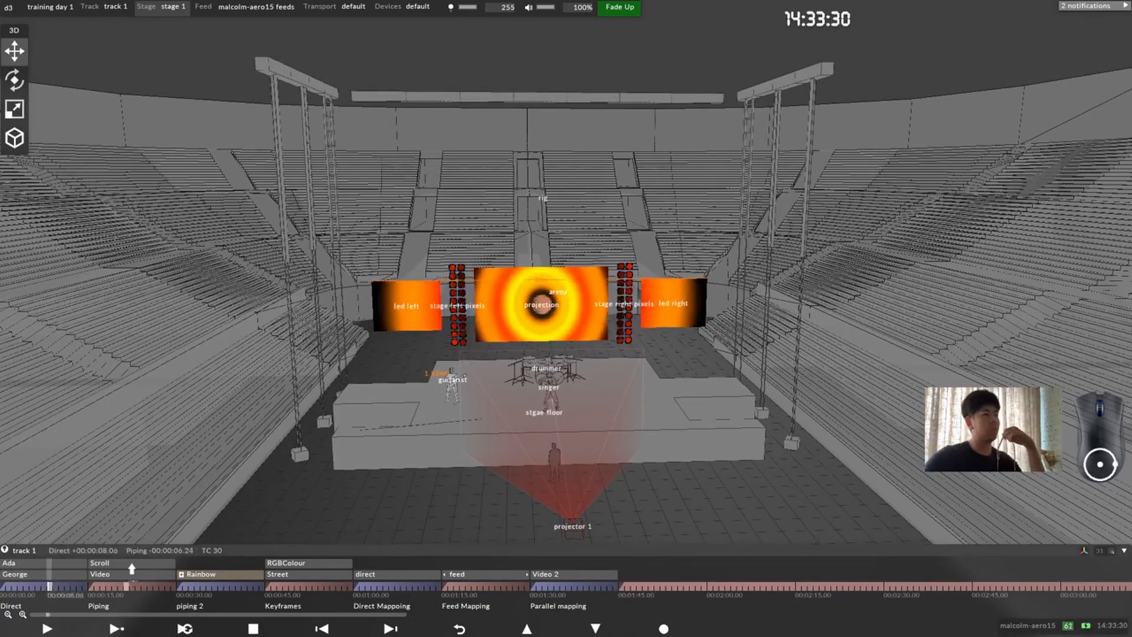
click(222, 587)
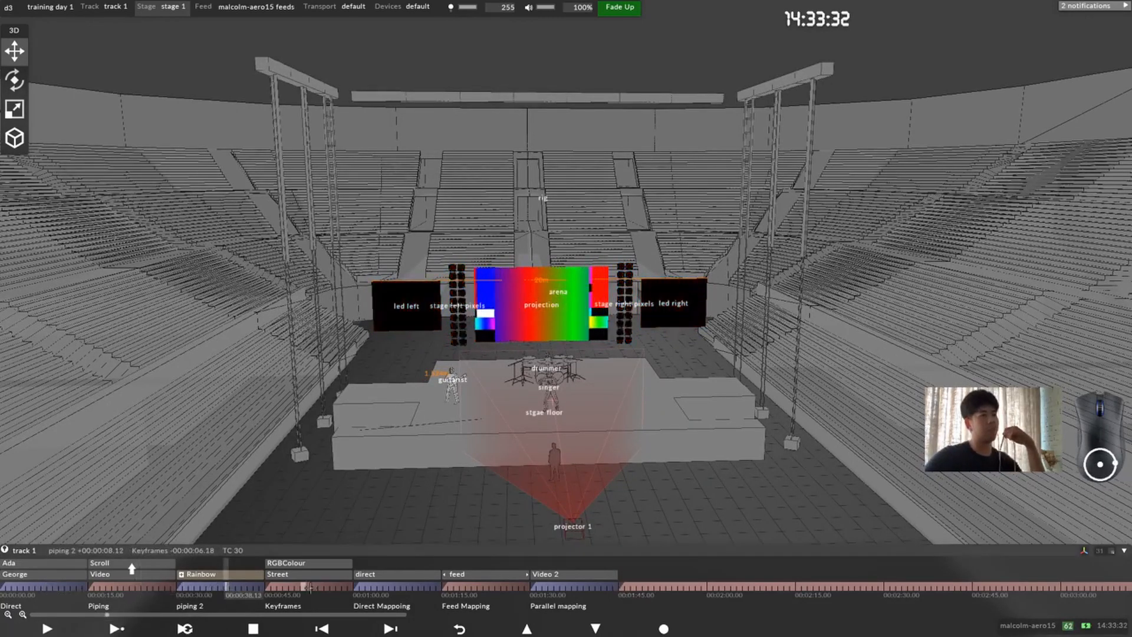
click(306, 586)
click(225, 587)
click(387, 590)
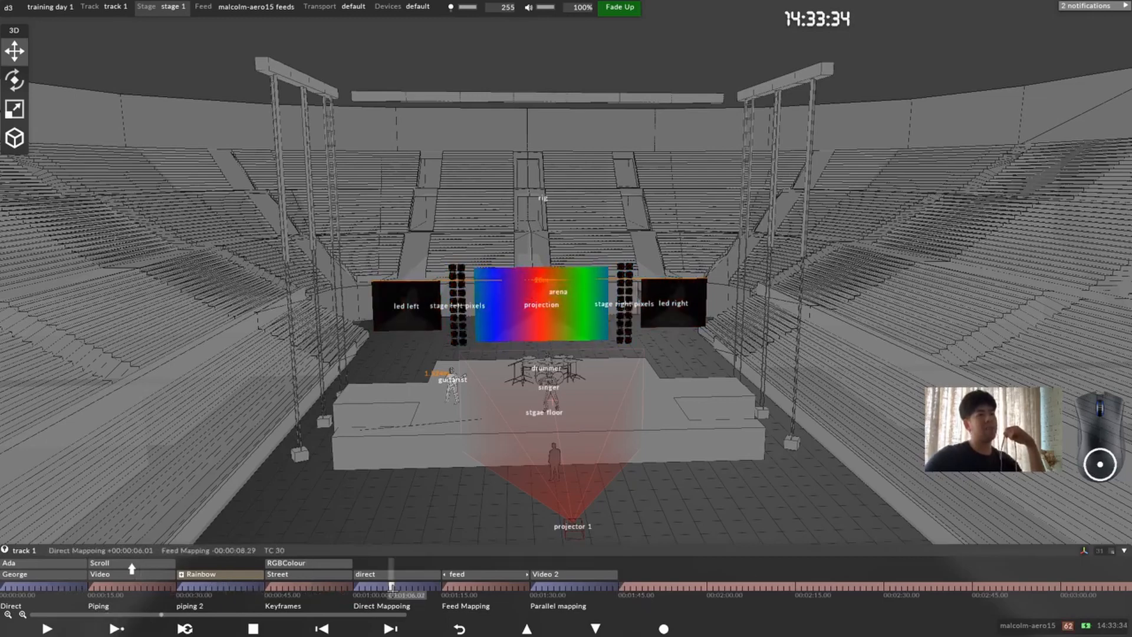
click(477, 590)
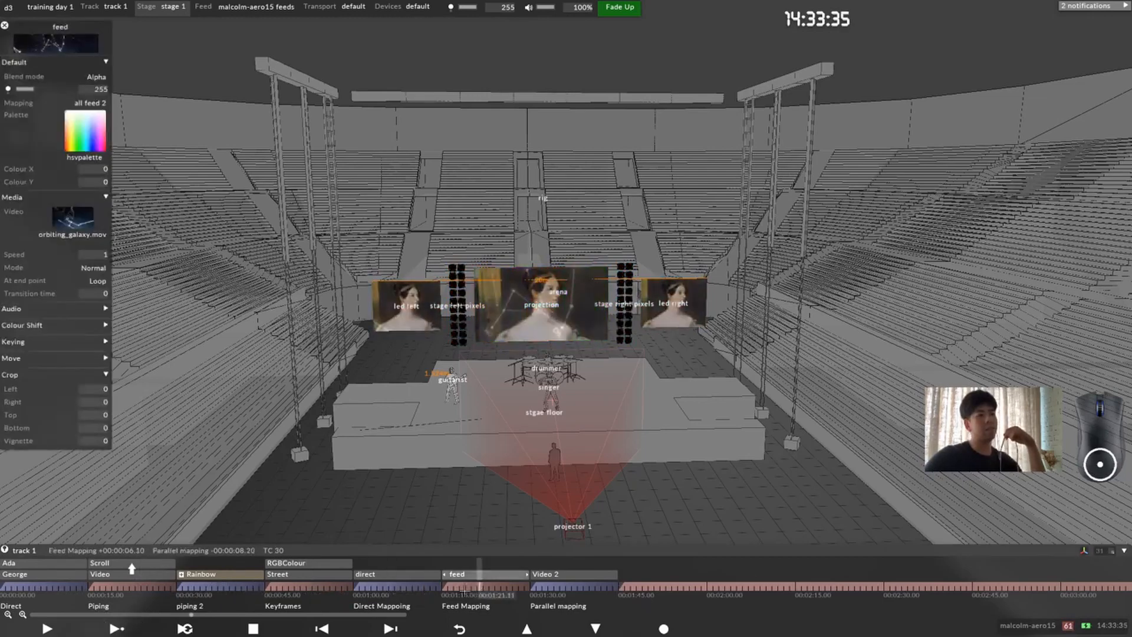
click(5, 25)
click(250, 629)
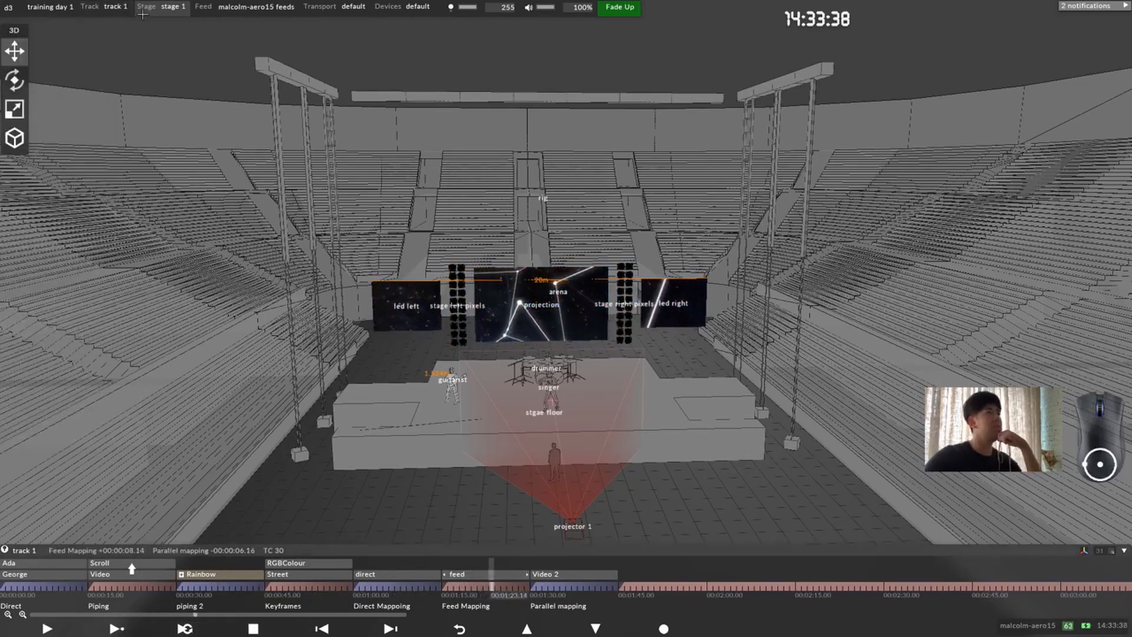
Step: Switch to the transition track and set the Circle in section's Bitmap layer mapping to all direct
click(115, 6)
click(155, 88)
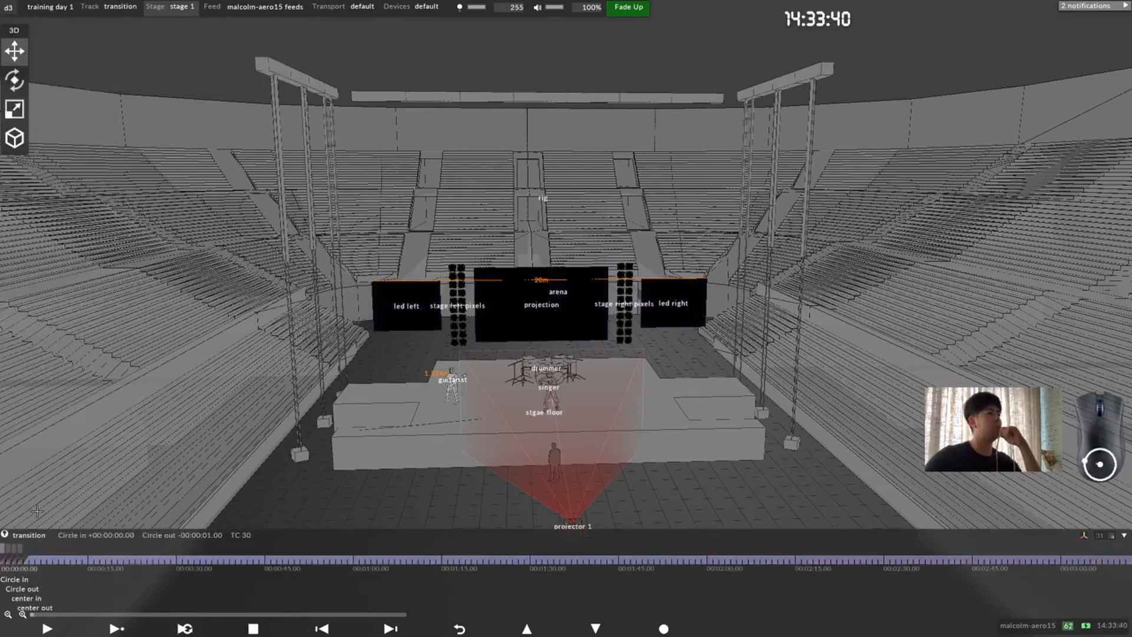
click(23, 614)
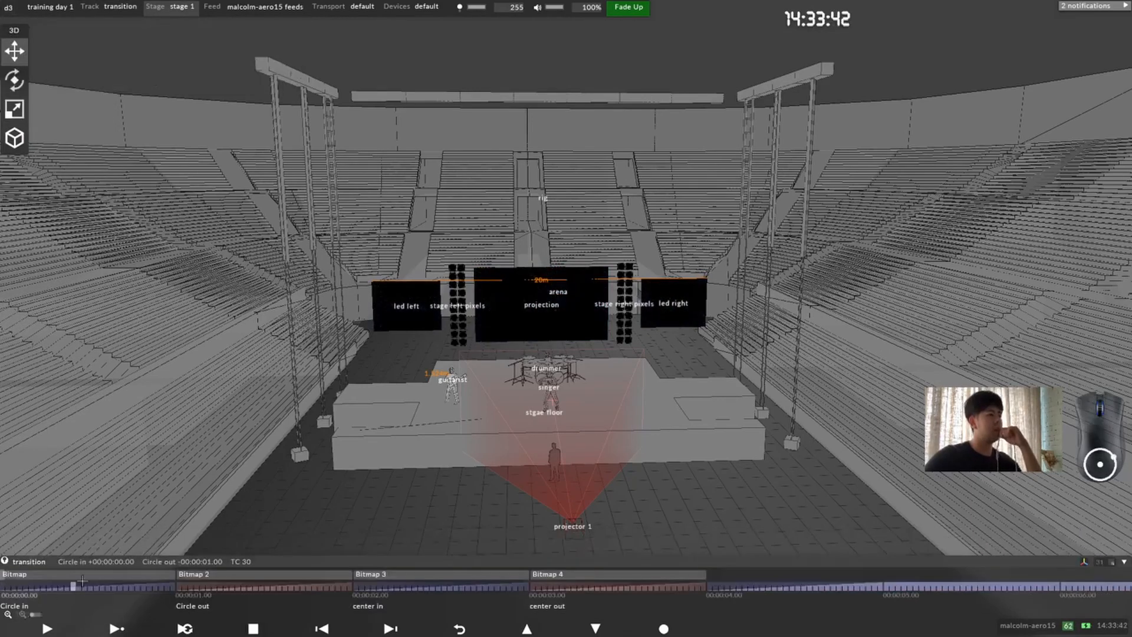
click(31, 573)
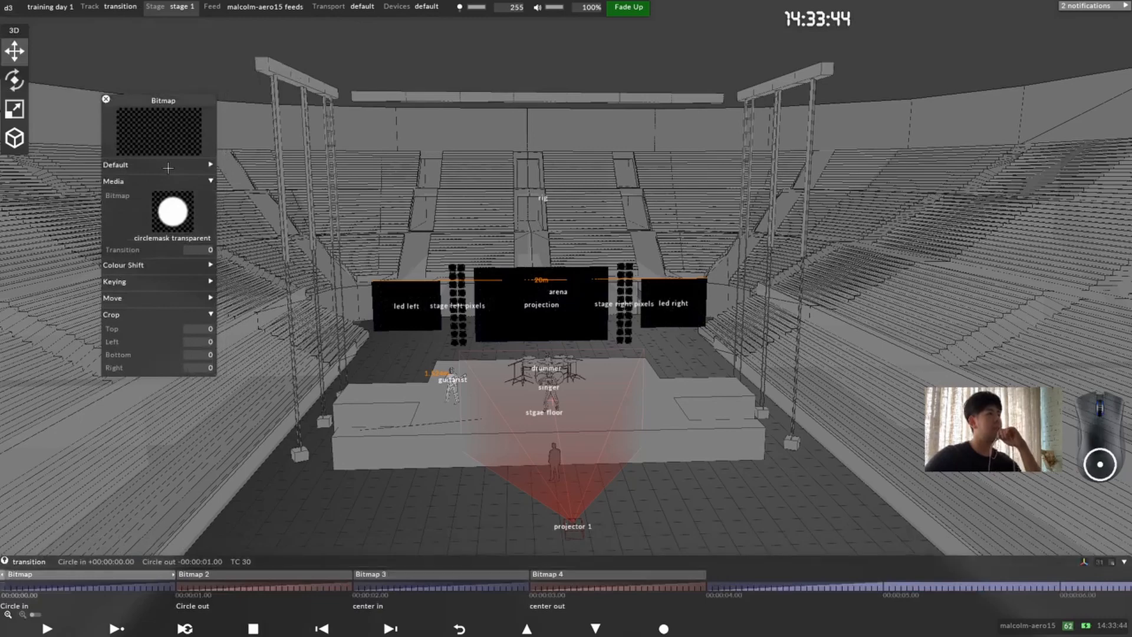
click(203, 204)
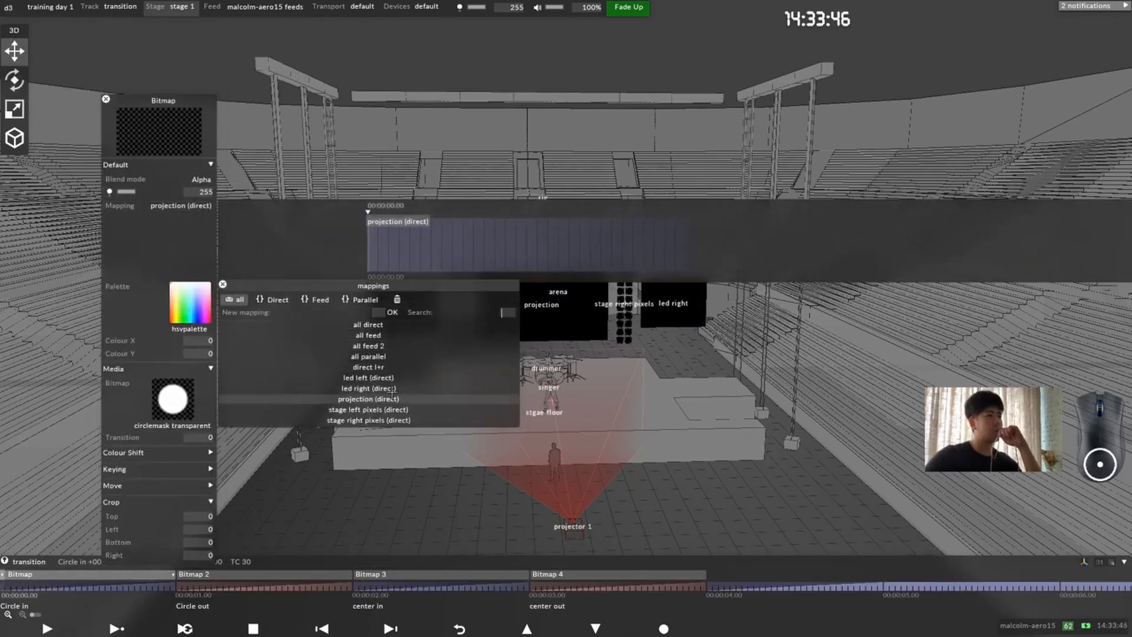
click(415, 325)
Step: Set the mapping of the Bitmap 2 layer in Circle out and the Bitmap 3 layer in center in to all direct
click(184, 586)
click(313, 478)
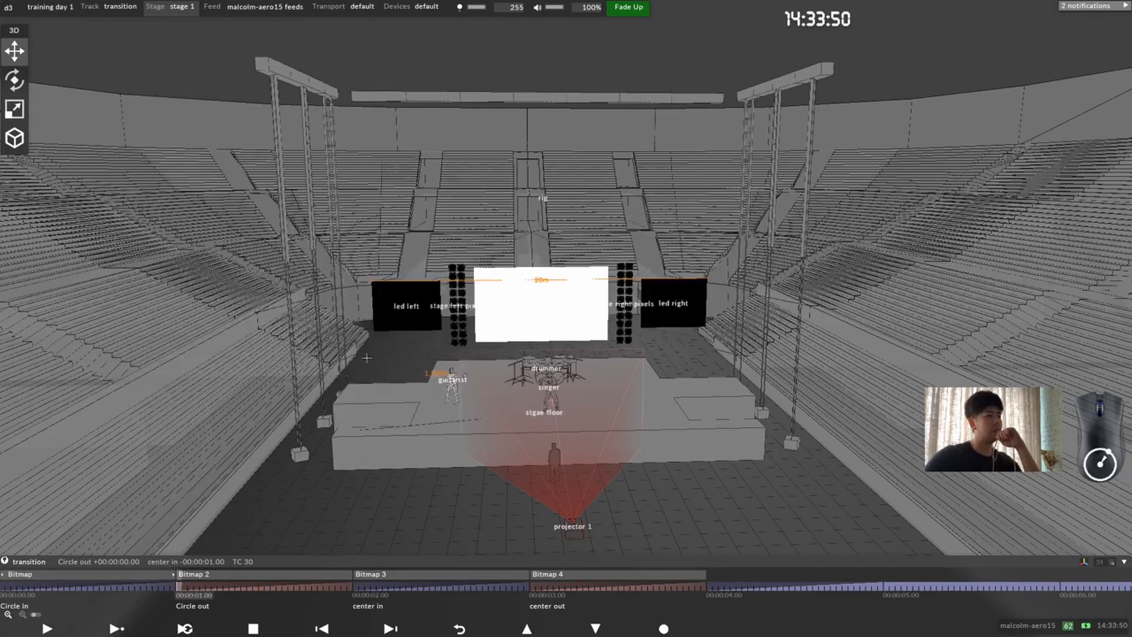
click(196, 574)
click(311, 326)
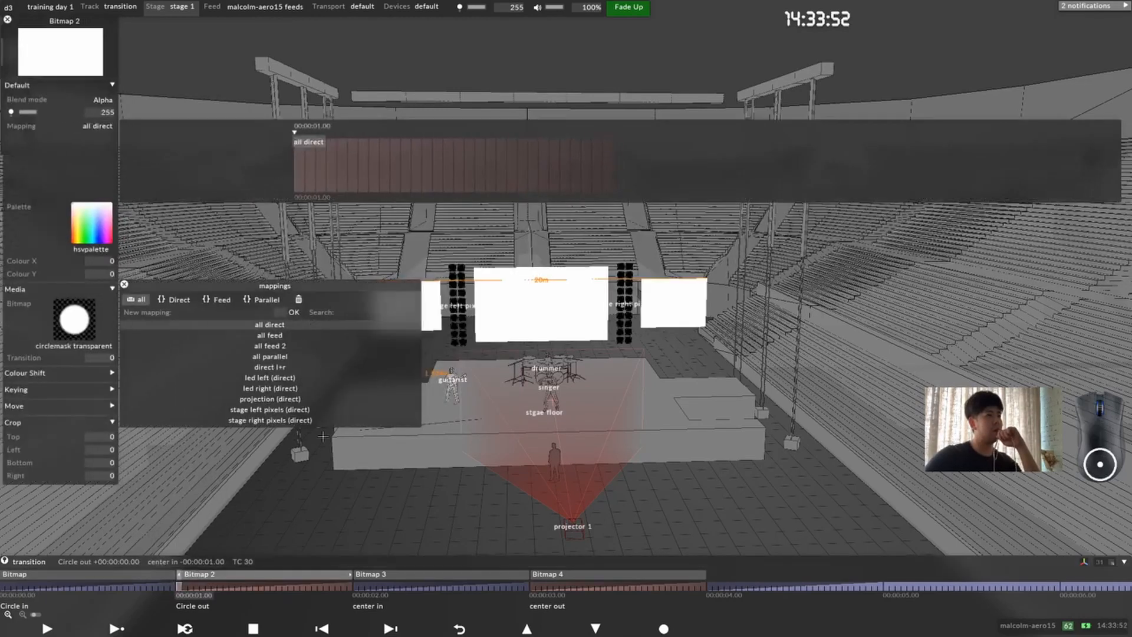
click(354, 584)
click(360, 575)
click(280, 324)
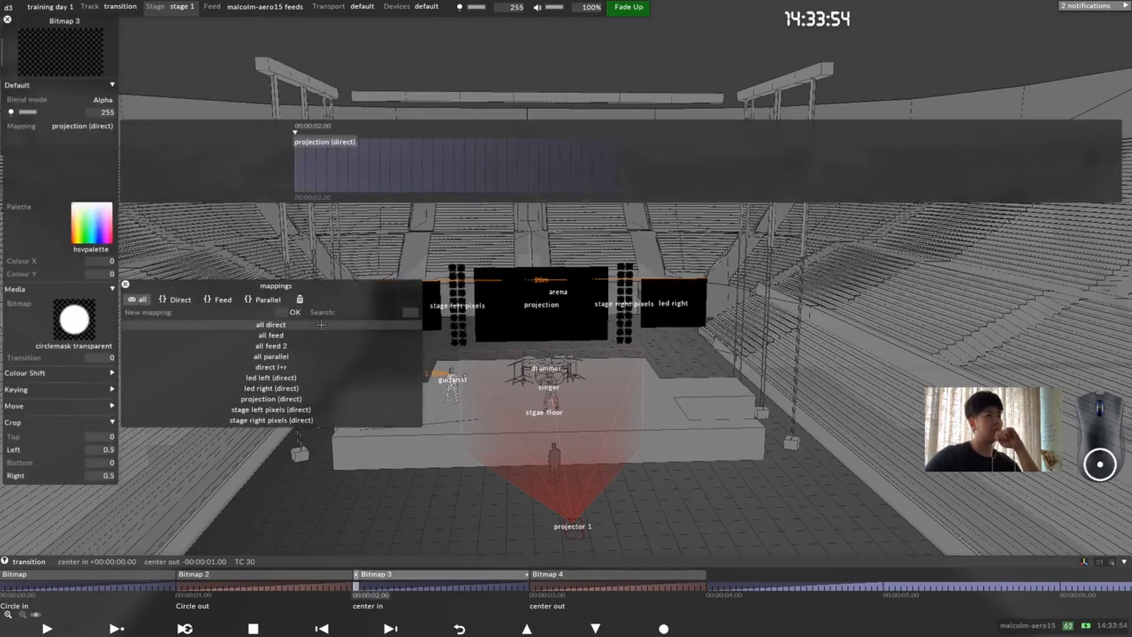
Step: Set the mapping of the Bitmap 4 layer in center out to all direct and close its settings
click(536, 586)
click(537, 574)
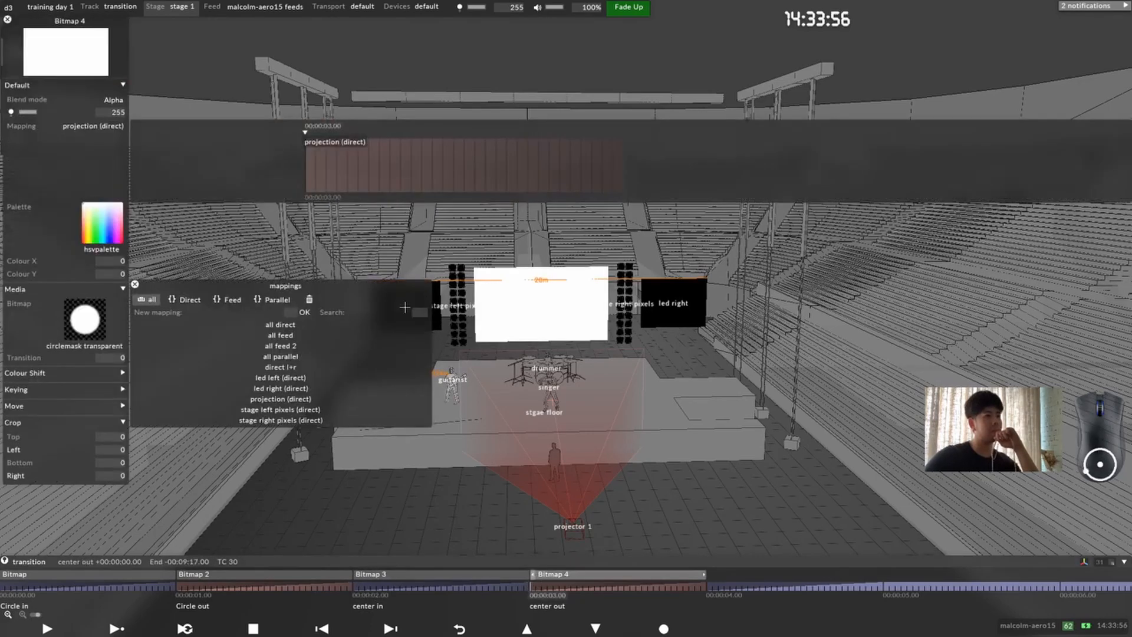
click(313, 325)
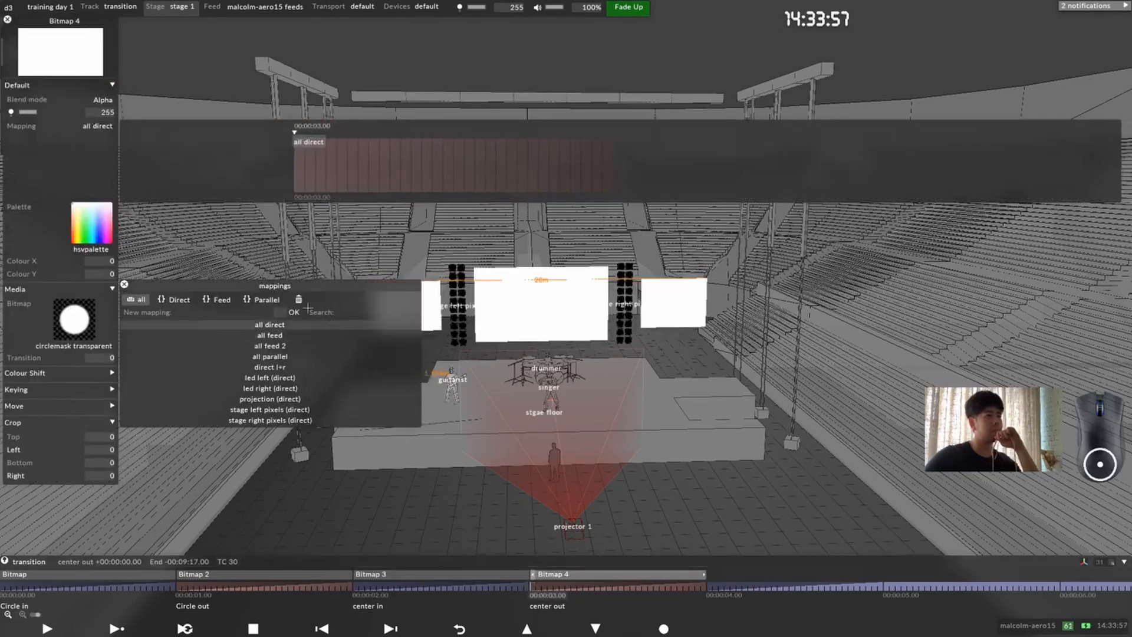
click(7, 20)
Step: Switch back to track 1 and display all of its sections on the timeline
click(120, 6)
click(151, 74)
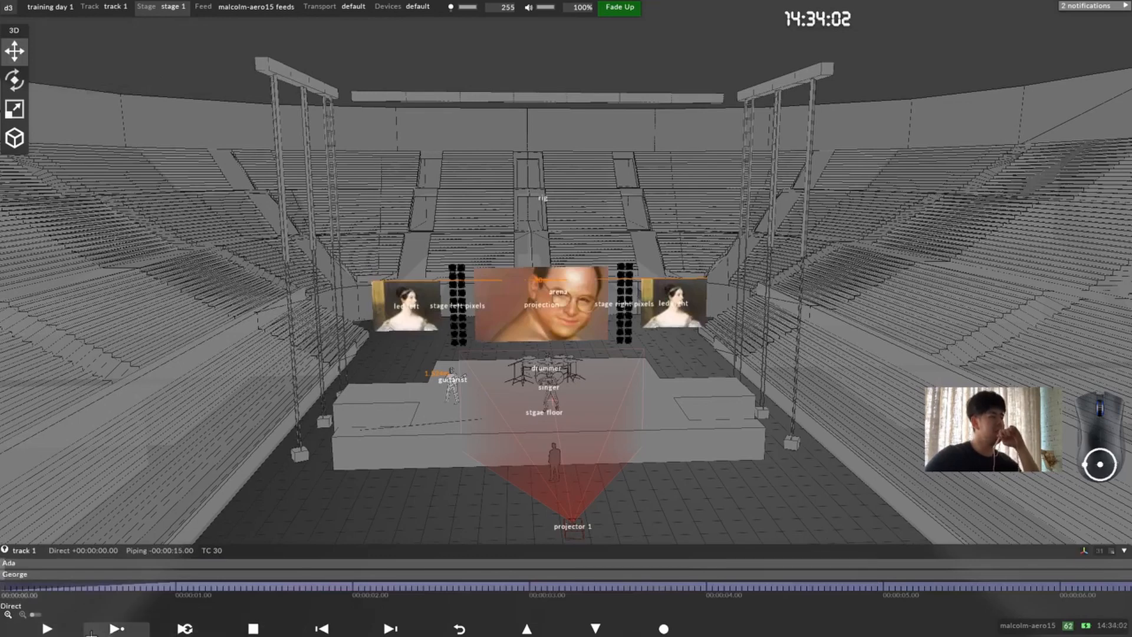
click(7, 614)
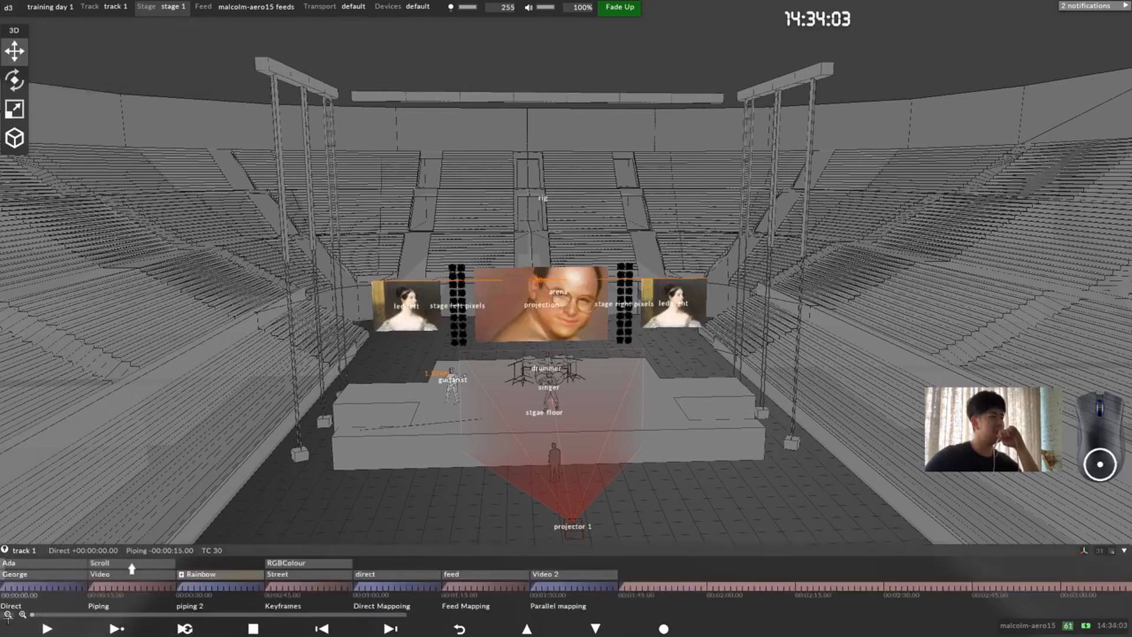
Step: Play track 1 and jump between the Direct, piping 2, Keyframes and Direct Mapping sections to examine how content changes across the screens
click(118, 628)
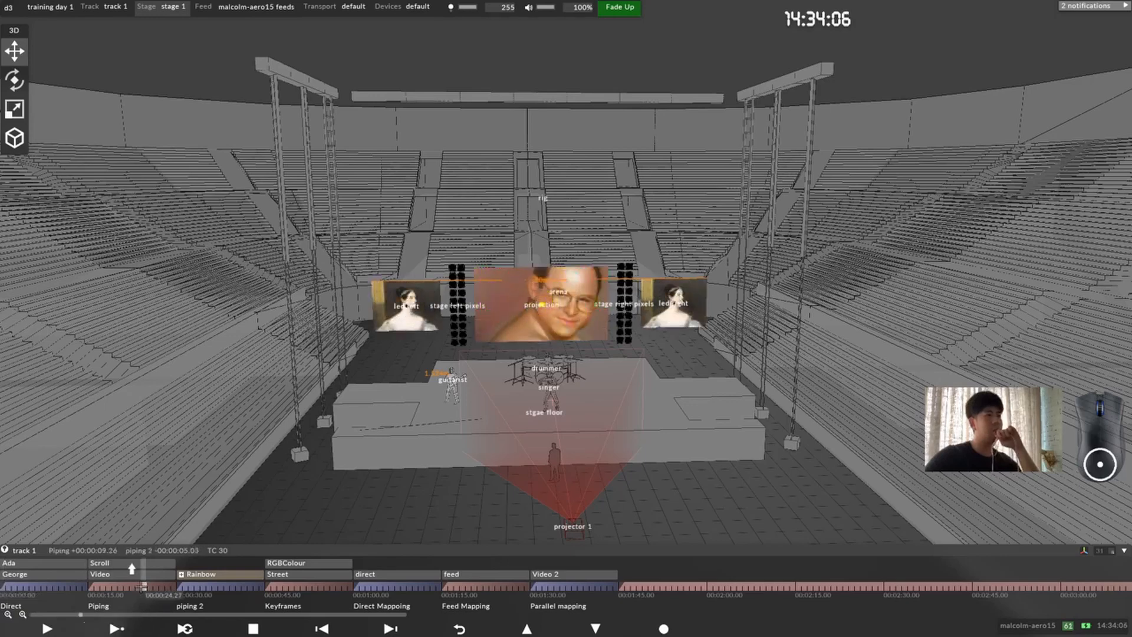
click(21, 589)
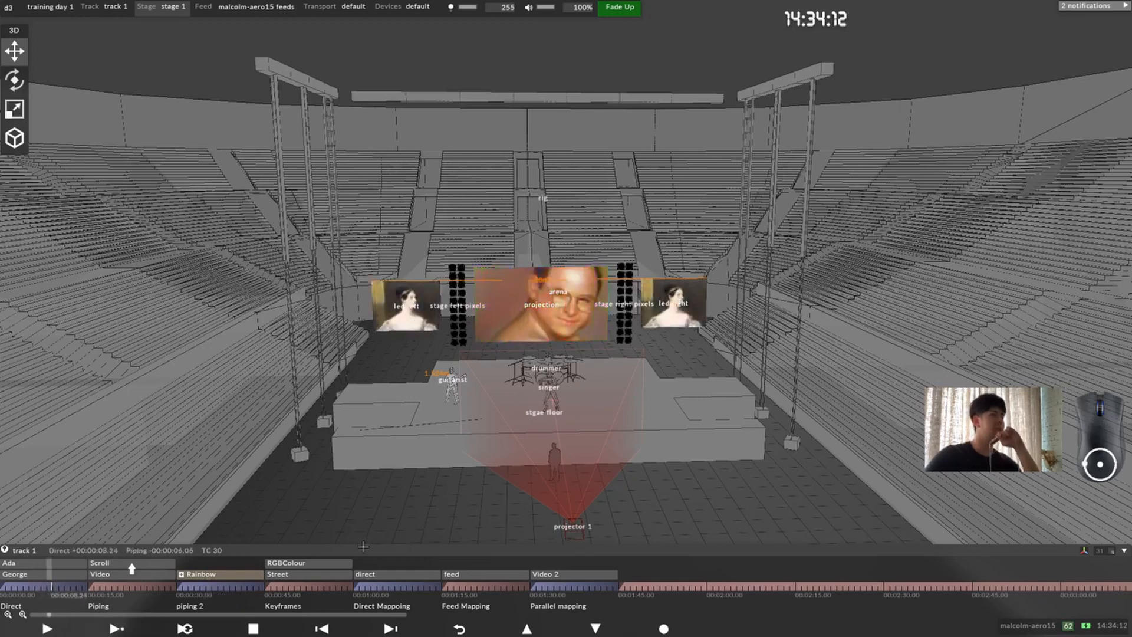
click(232, 590)
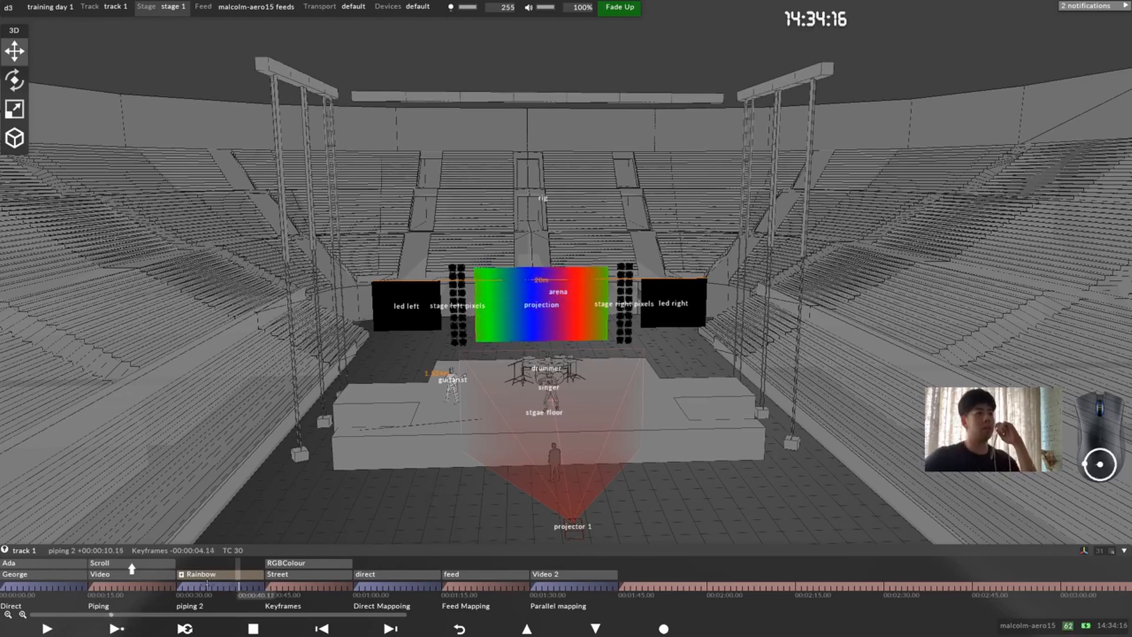
click(339, 587)
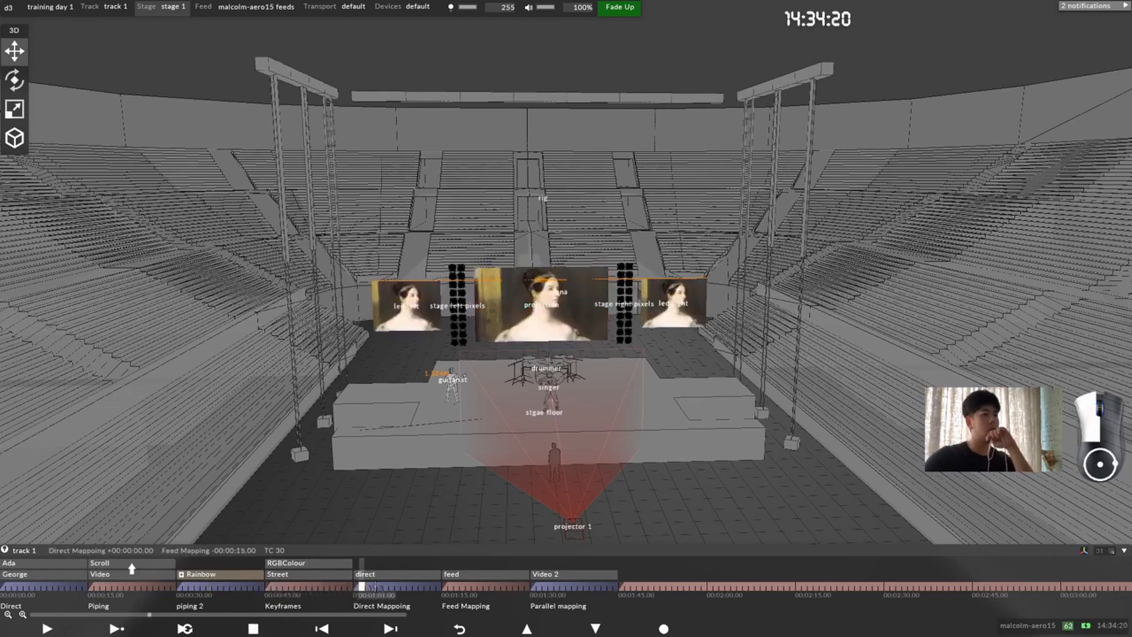
mouse_move(375, 586)
mouse_down()
mouse_move(344, 586)
mouse_move(397, 587)
mouse_move(356, 588)
mouse_up()
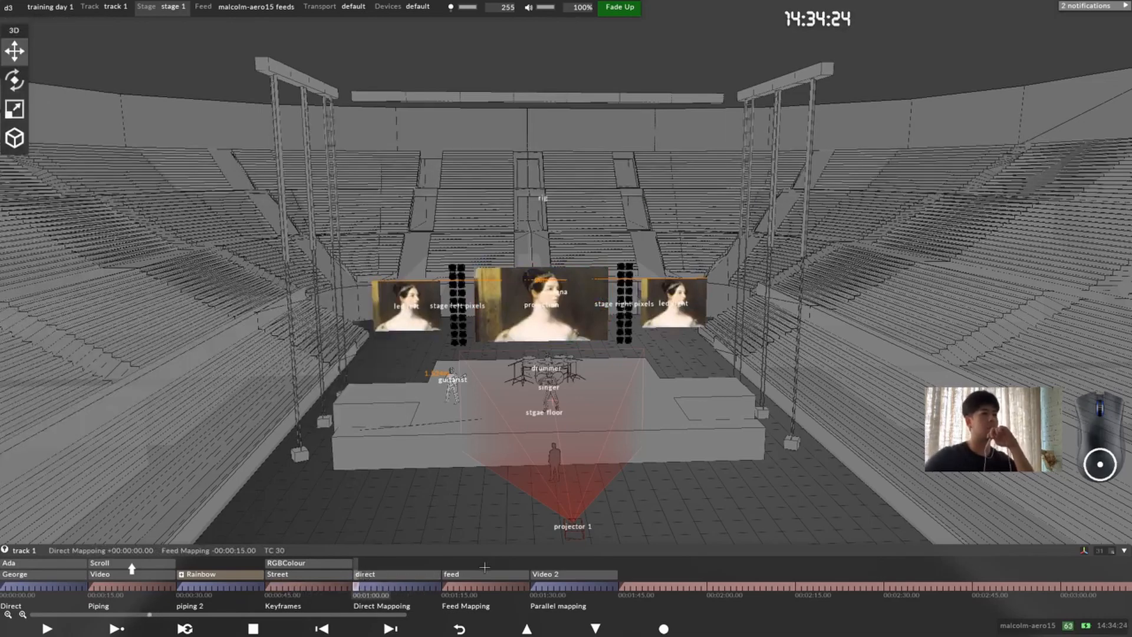
Step: Open the cue list and move it up, clear of the timeline and the stage floor
scroll(494, 319, up, 5)
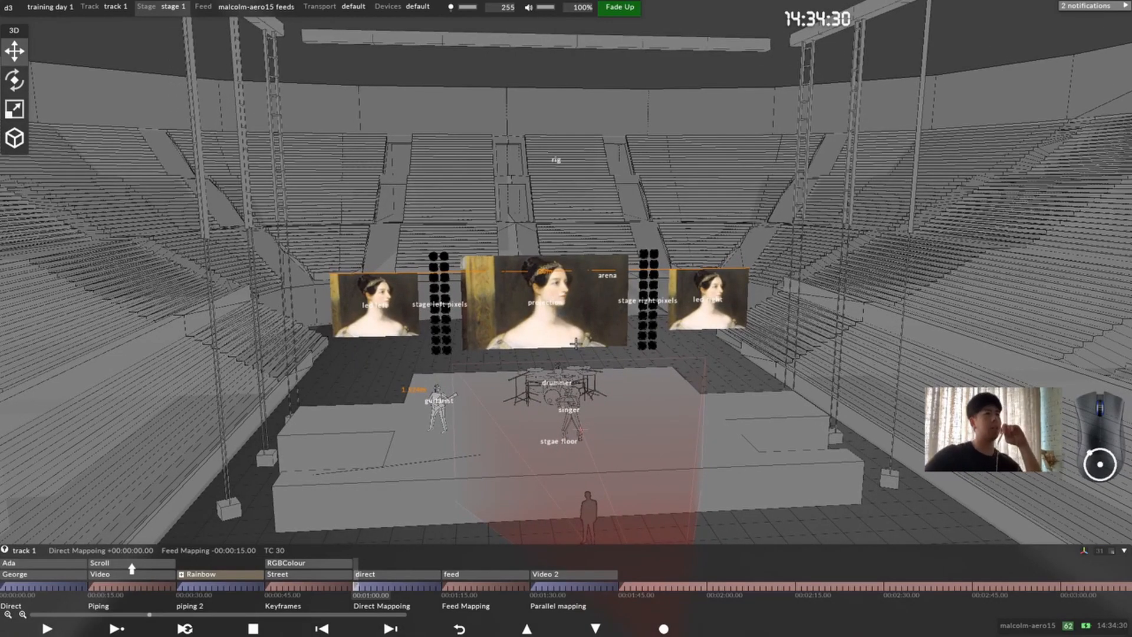
key(ctrl+g)
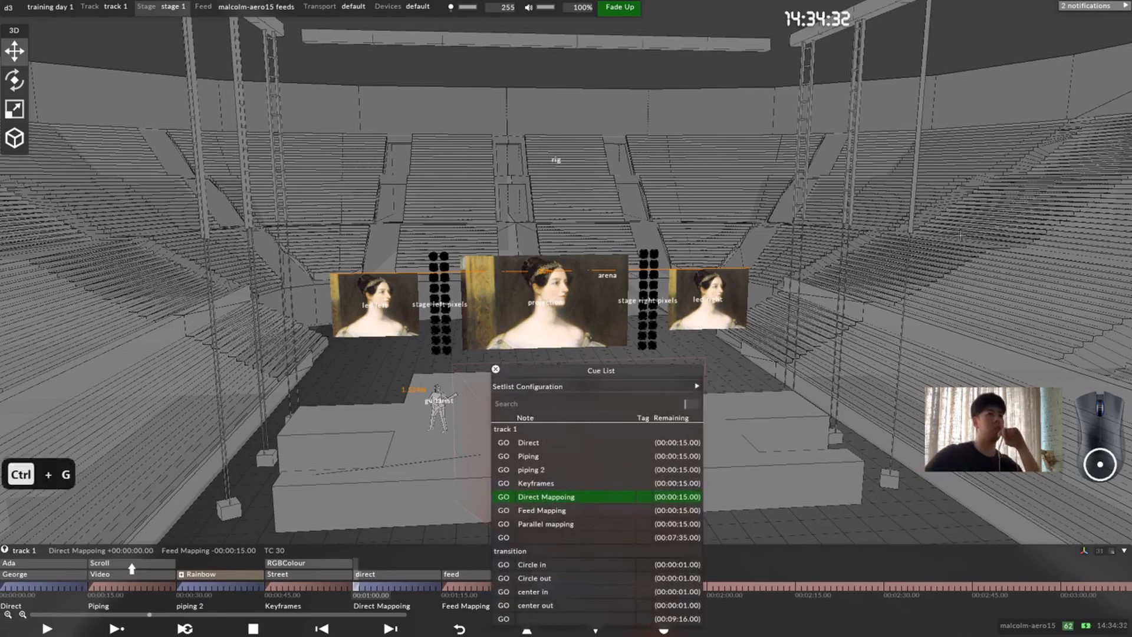
drag(648, 374, 772, 148)
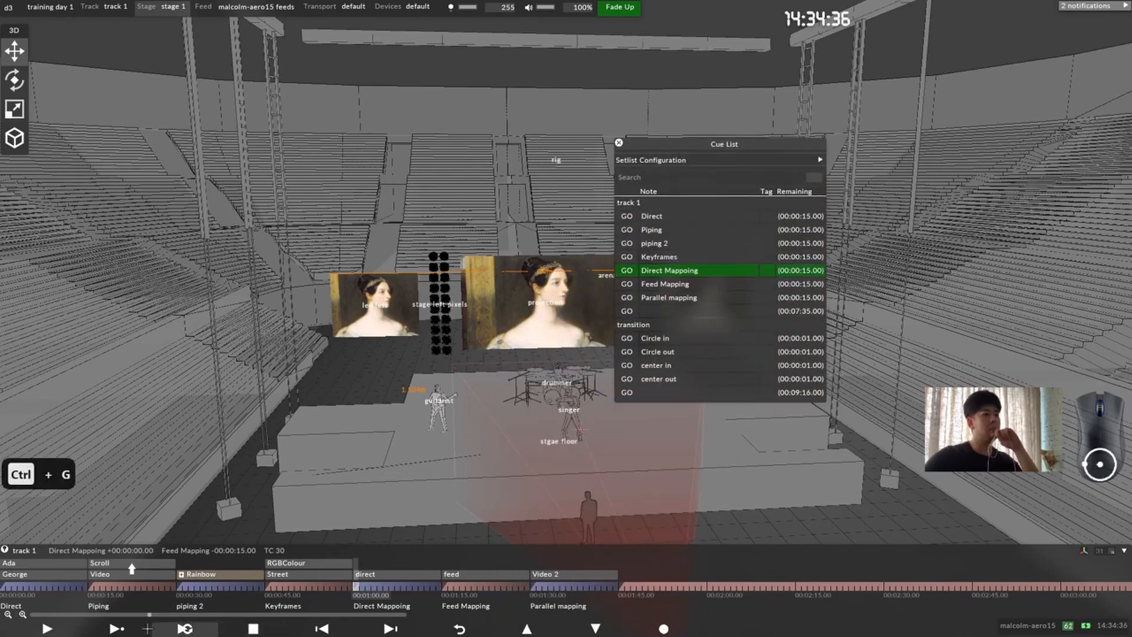
Step: Play track 1 and fire the Direct, Keyframes, Direct Mappoing, Feed Mapping and Parallel mapping cues from the cue list to examine the jumps between sections
click(146, 631)
click(627, 216)
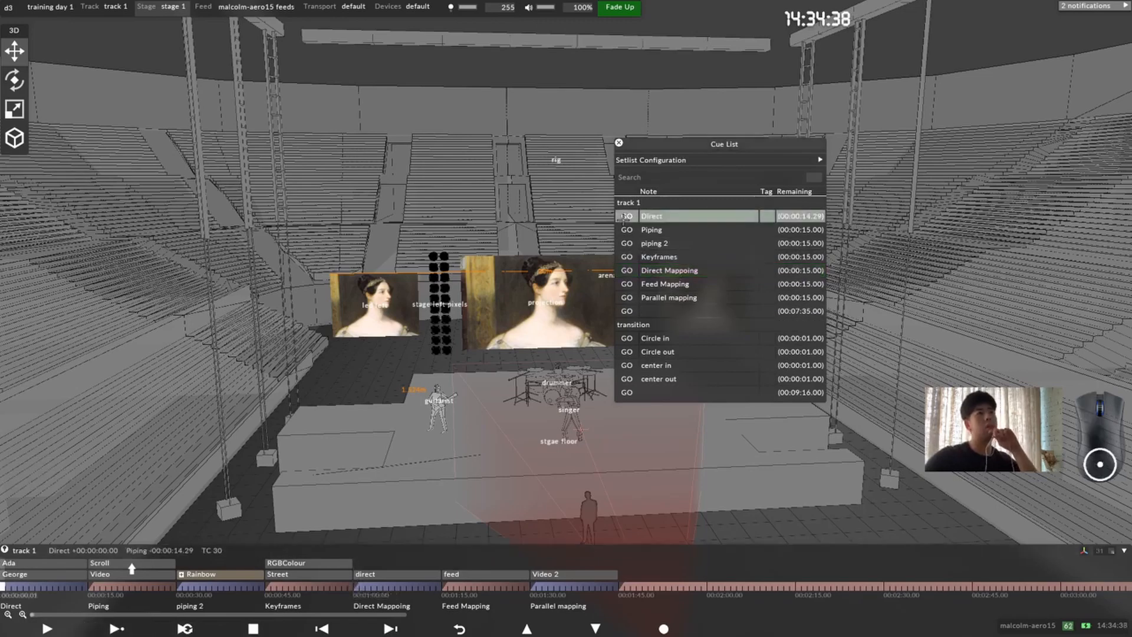
click(626, 257)
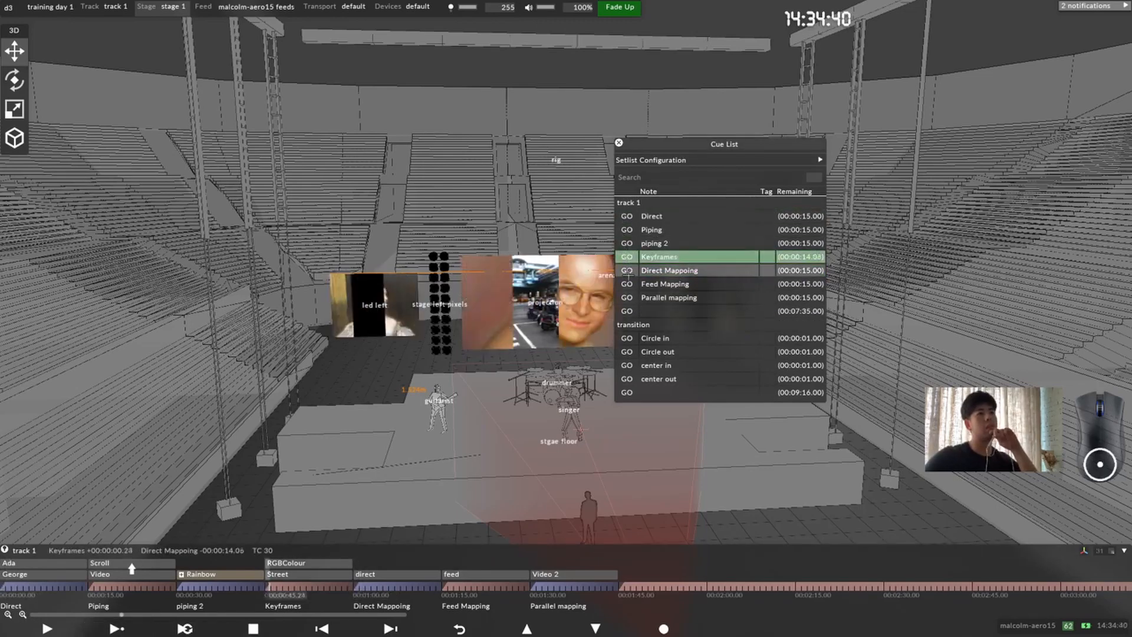
click(627, 270)
click(626, 284)
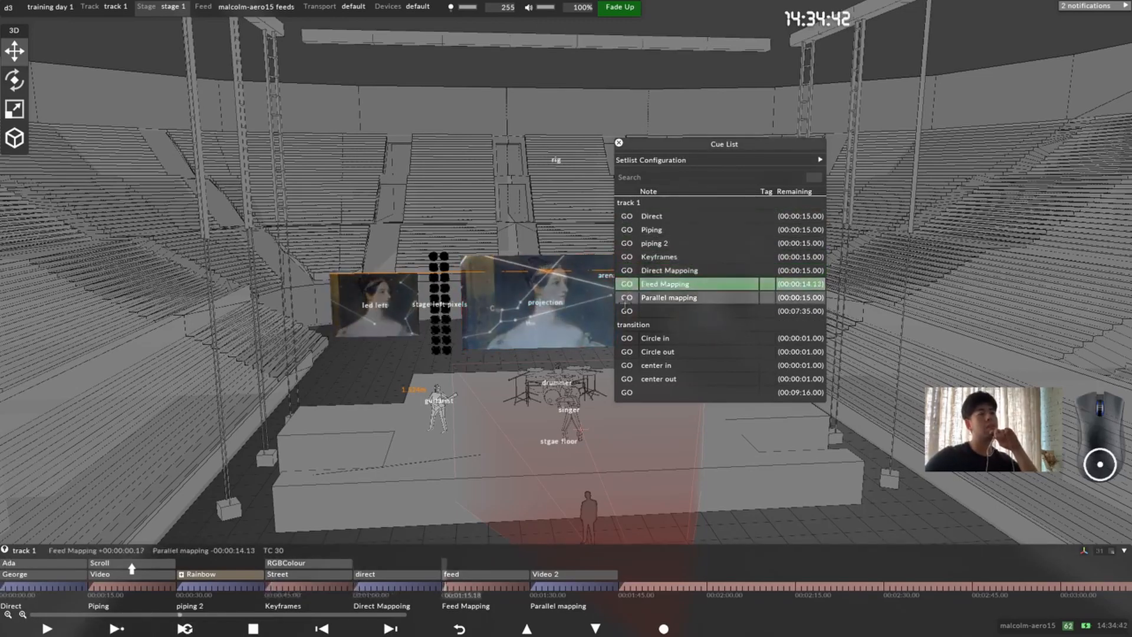
click(627, 297)
click(626, 215)
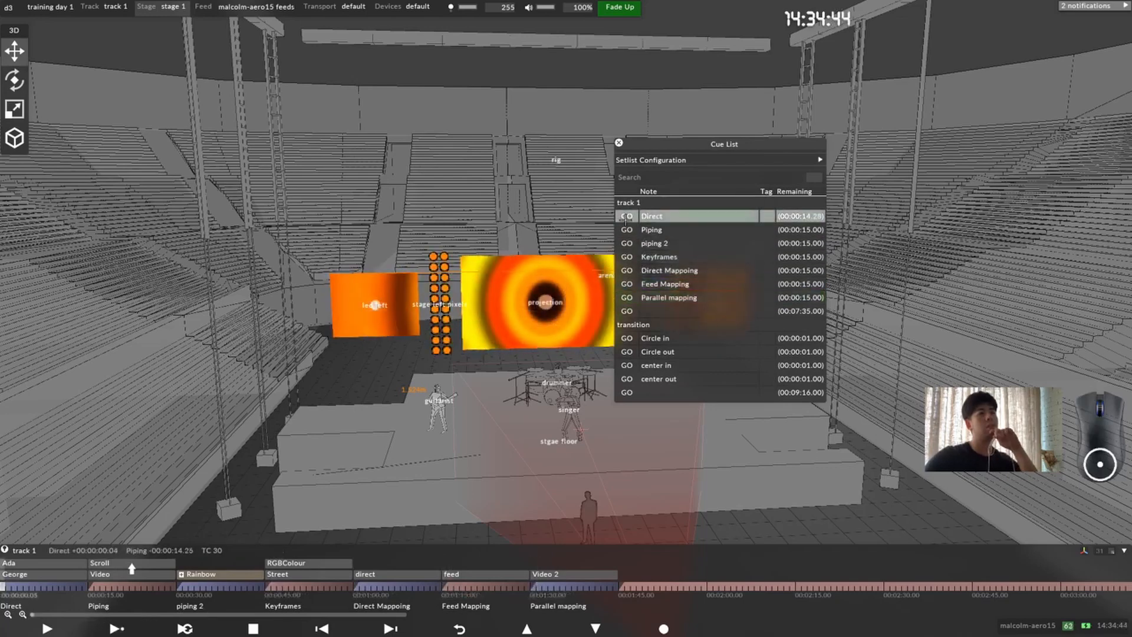
click(627, 297)
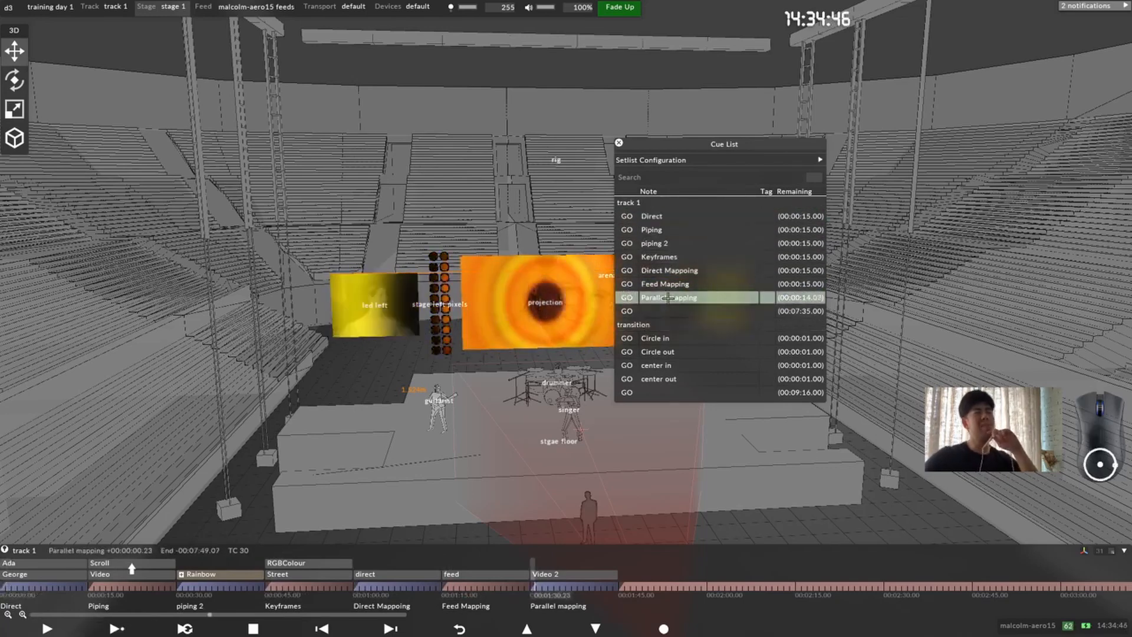
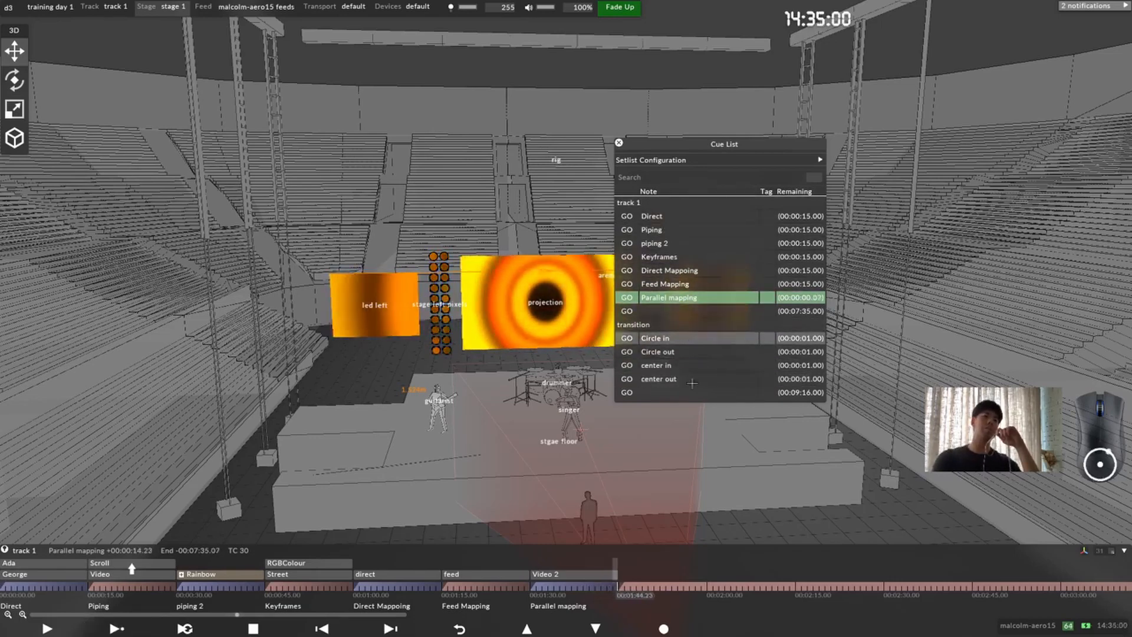
Step: Create a new setlist named show in the cue list's setlist configuration
click(727, 158)
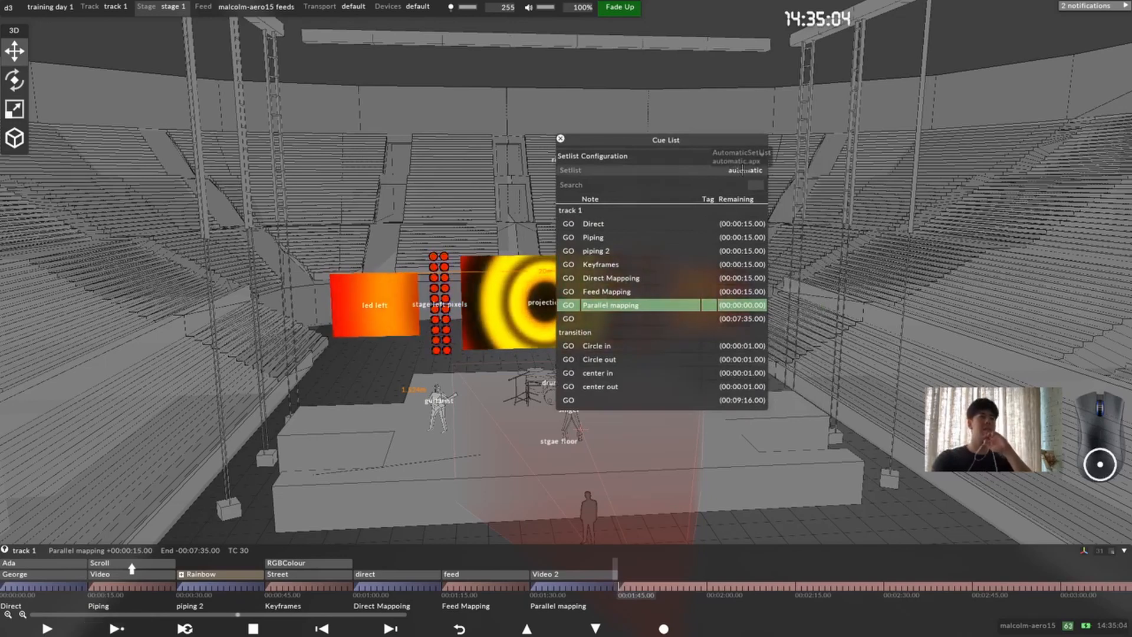
click(743, 170)
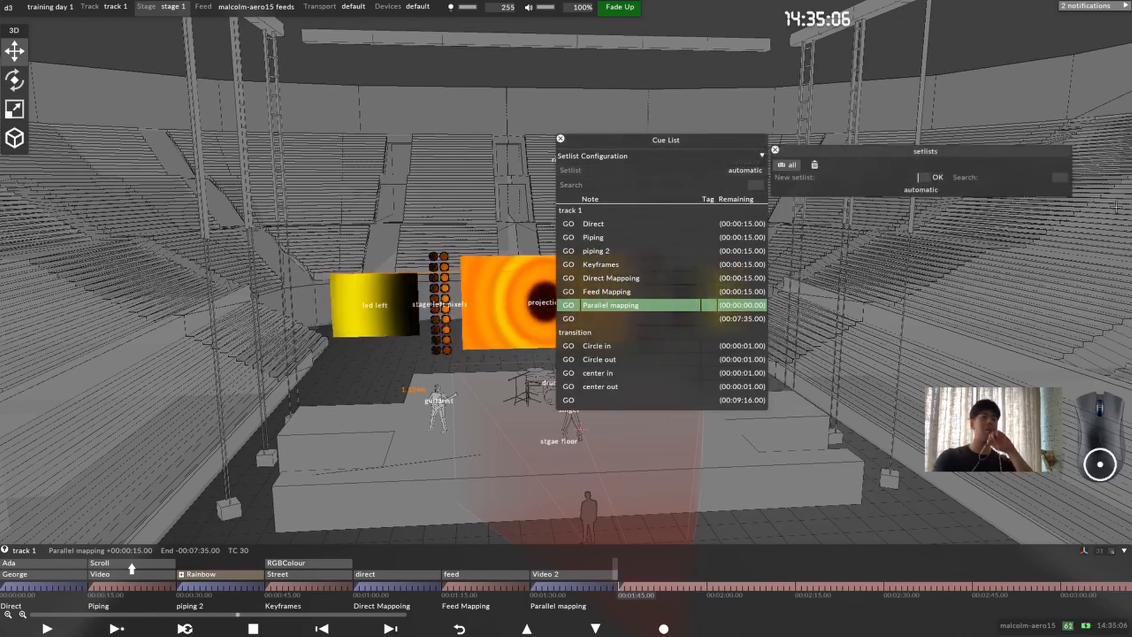
text(Sho)
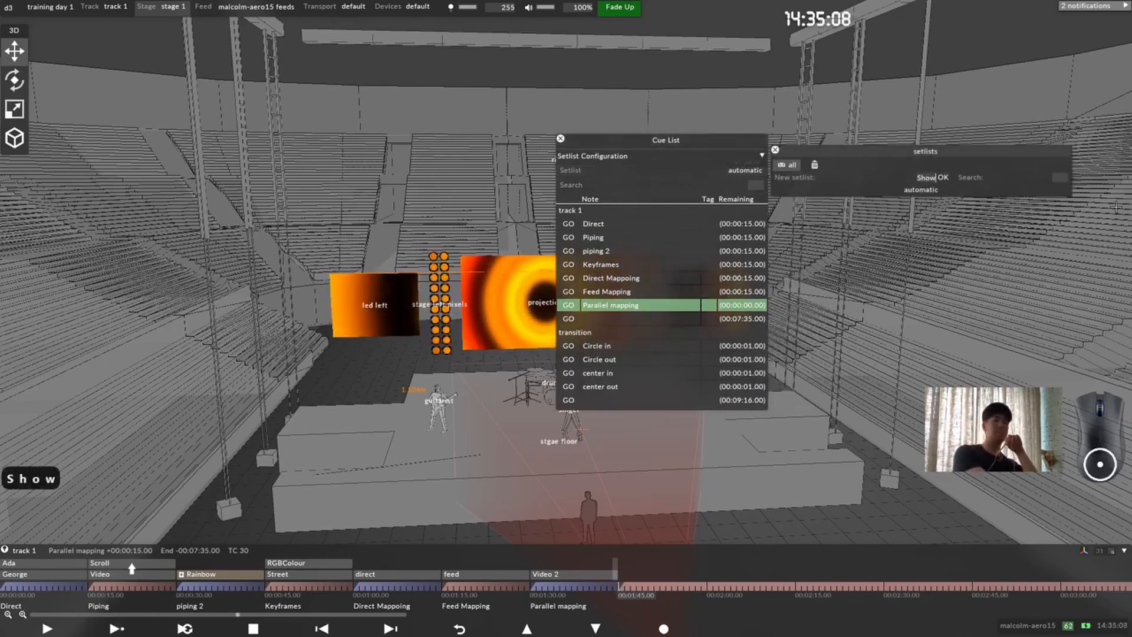
text(w)
key(Return)
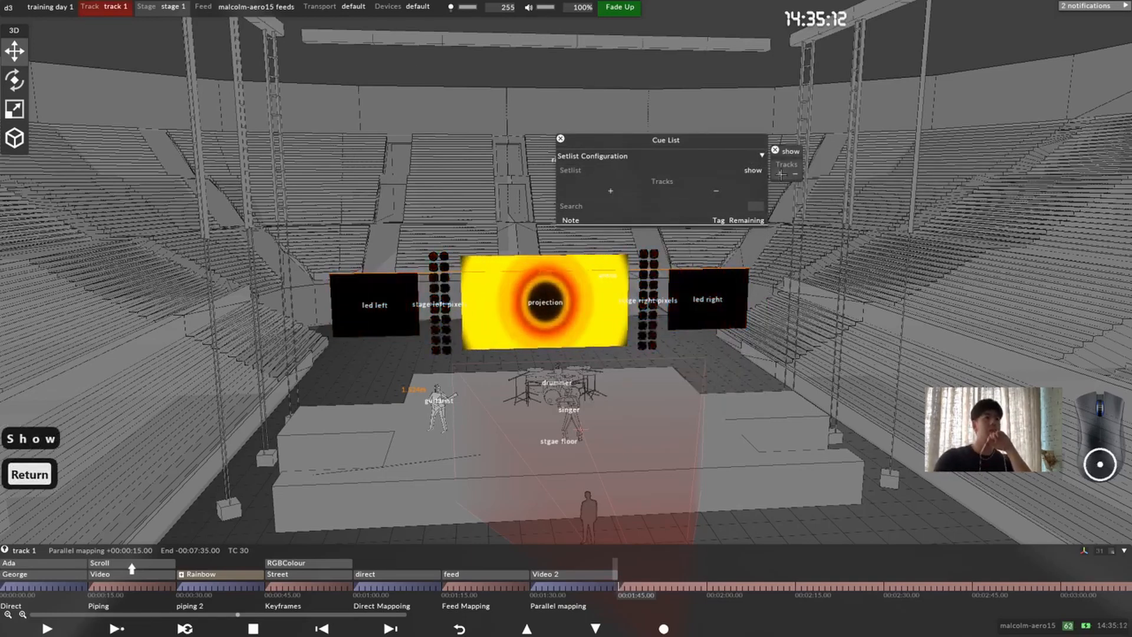
Step: Add track 1 to the show setlist, choosing it from all available tracks
click(781, 174)
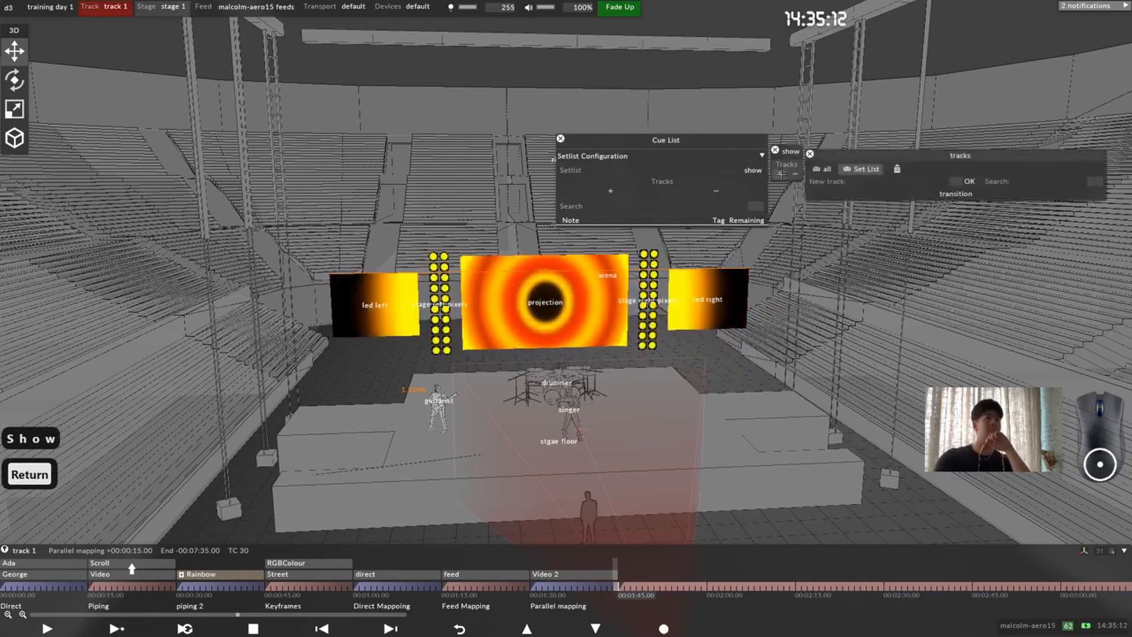
click(826, 169)
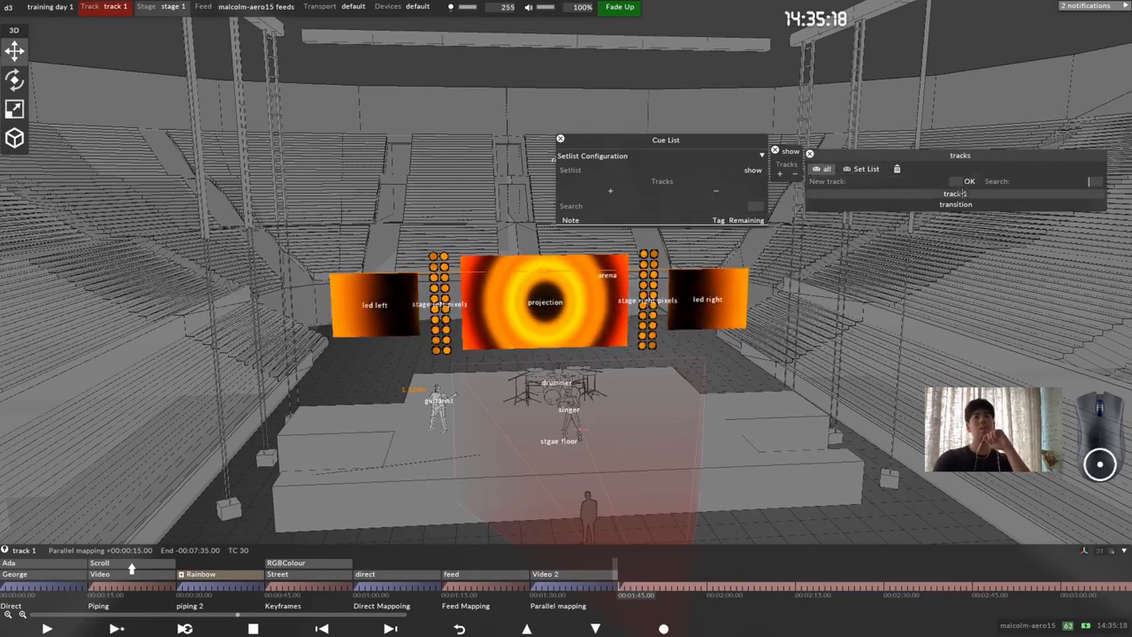
click(954, 193)
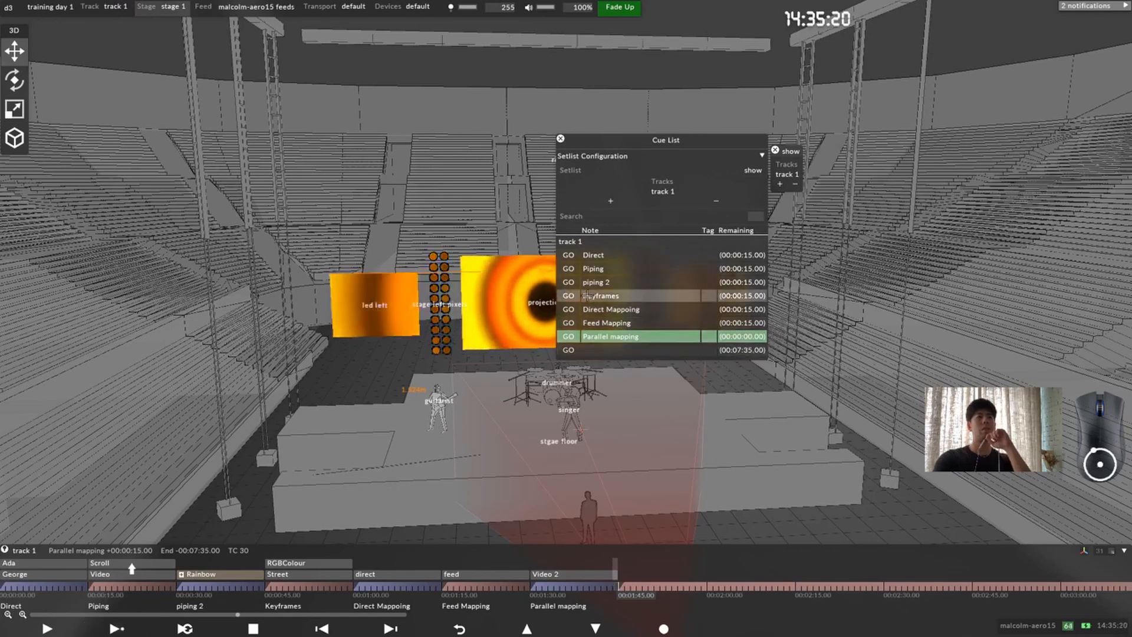
Step: Fire the Direct, Piping, piping 2, Direct Mappoing and Feed Mapping cues from the show setlist to examine the jumps
click(567, 255)
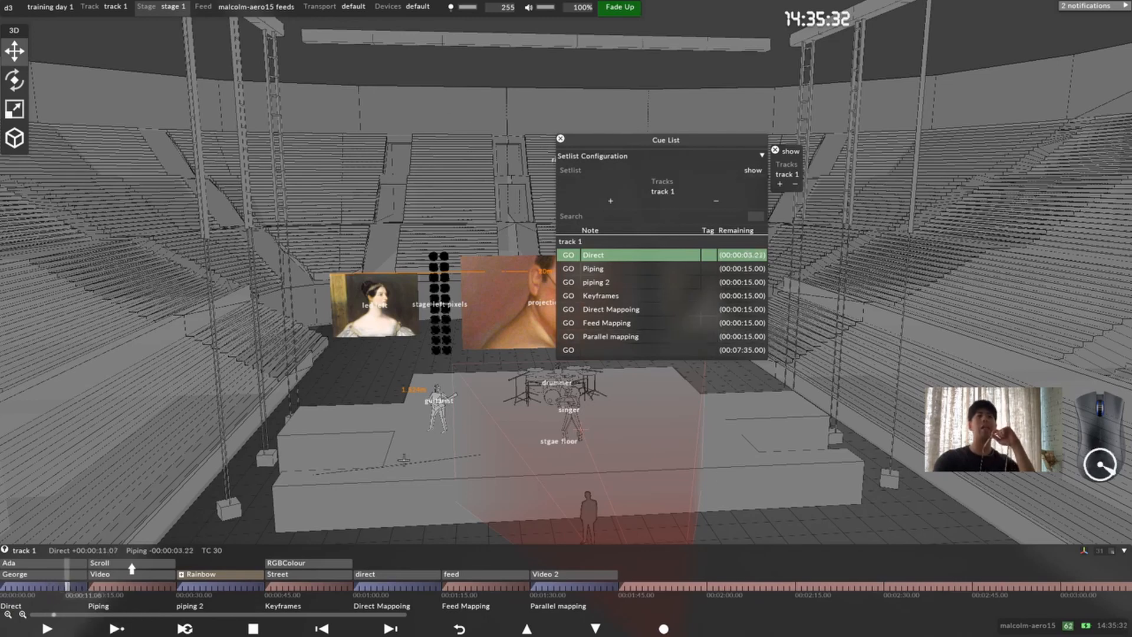
click(568, 269)
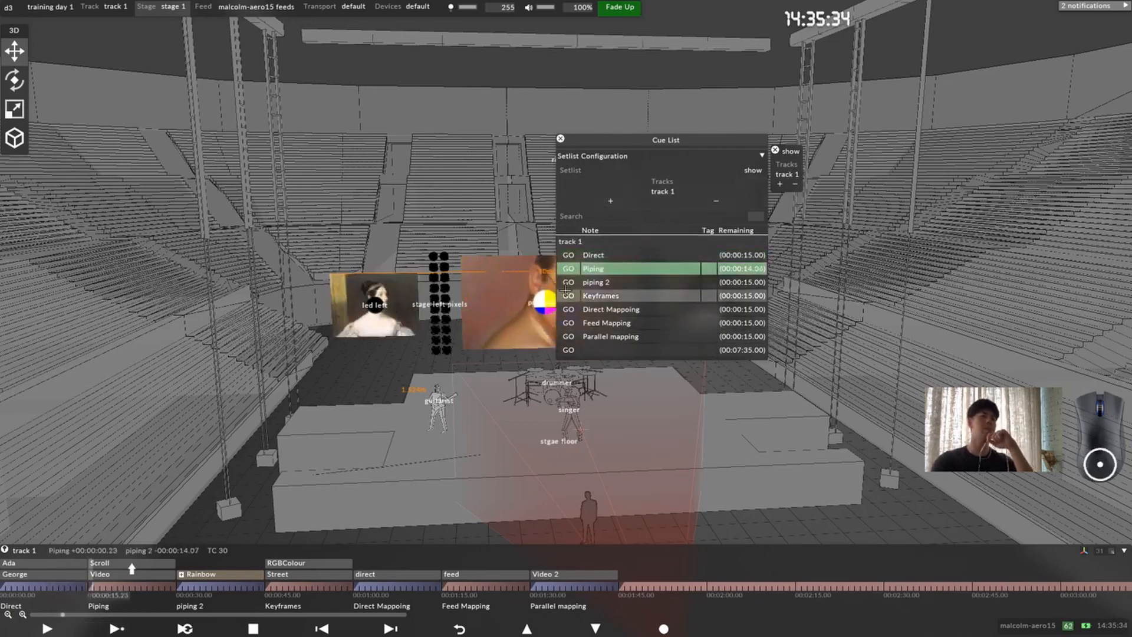
click(568, 282)
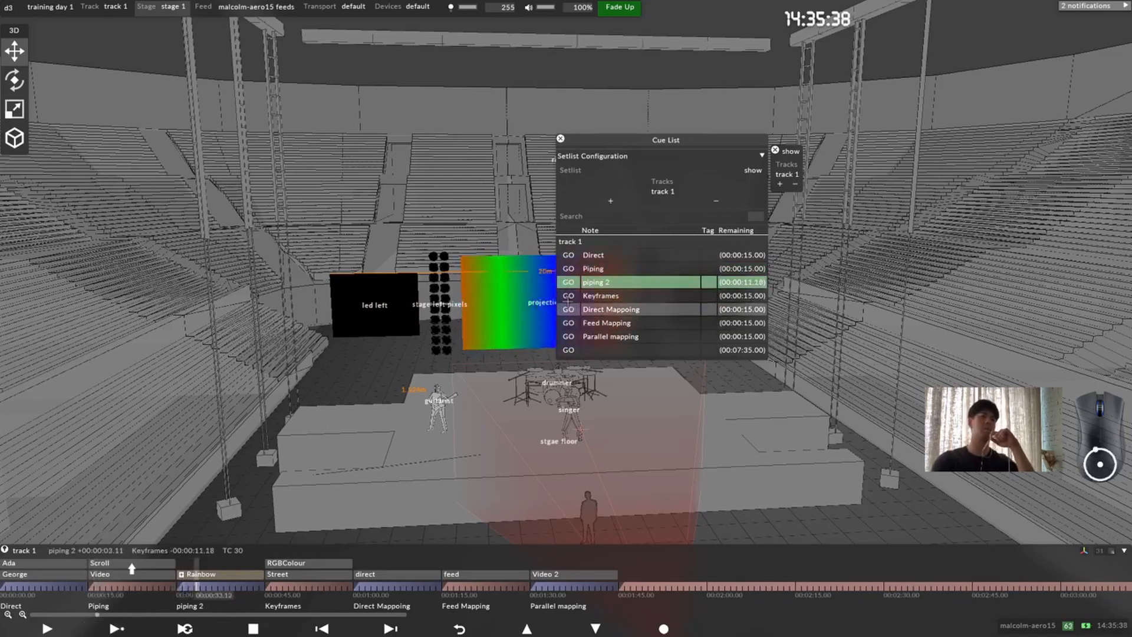
click(568, 310)
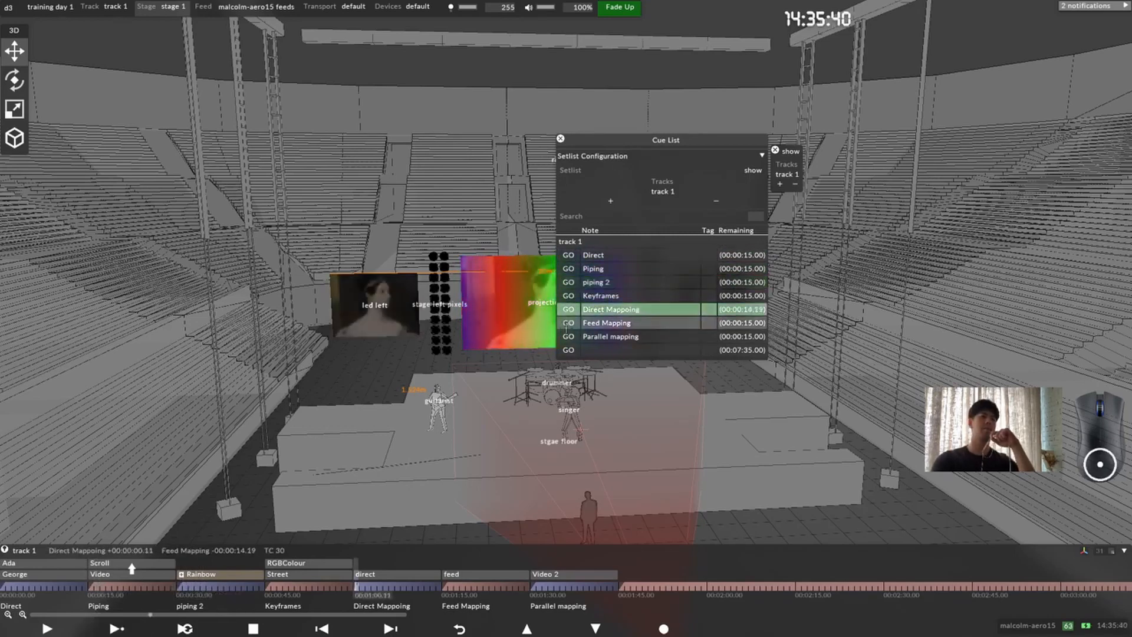
click(568, 323)
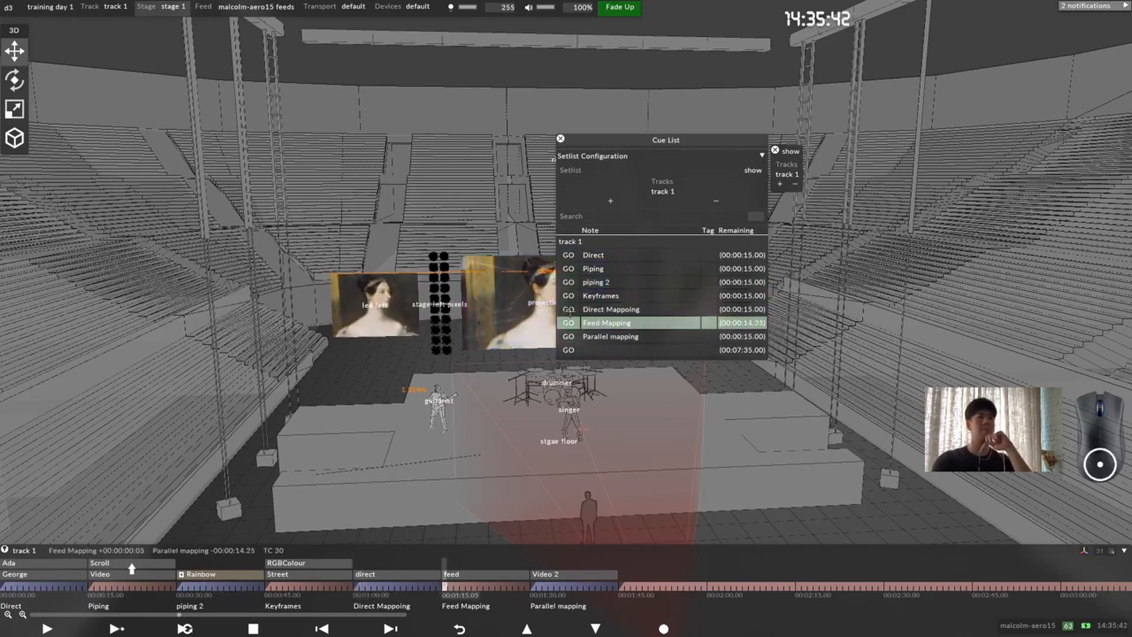
Step: Collapse the setlist configuration, move the cue list clear of the projection screen, and close it
drag(645, 138, 808, 171)
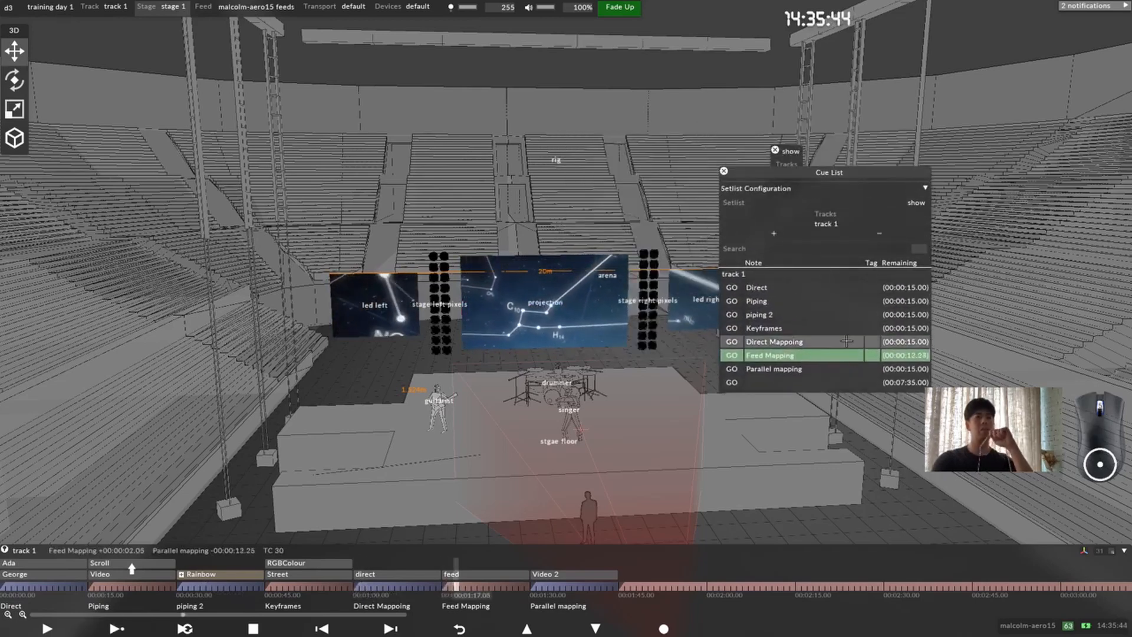
click(925, 188)
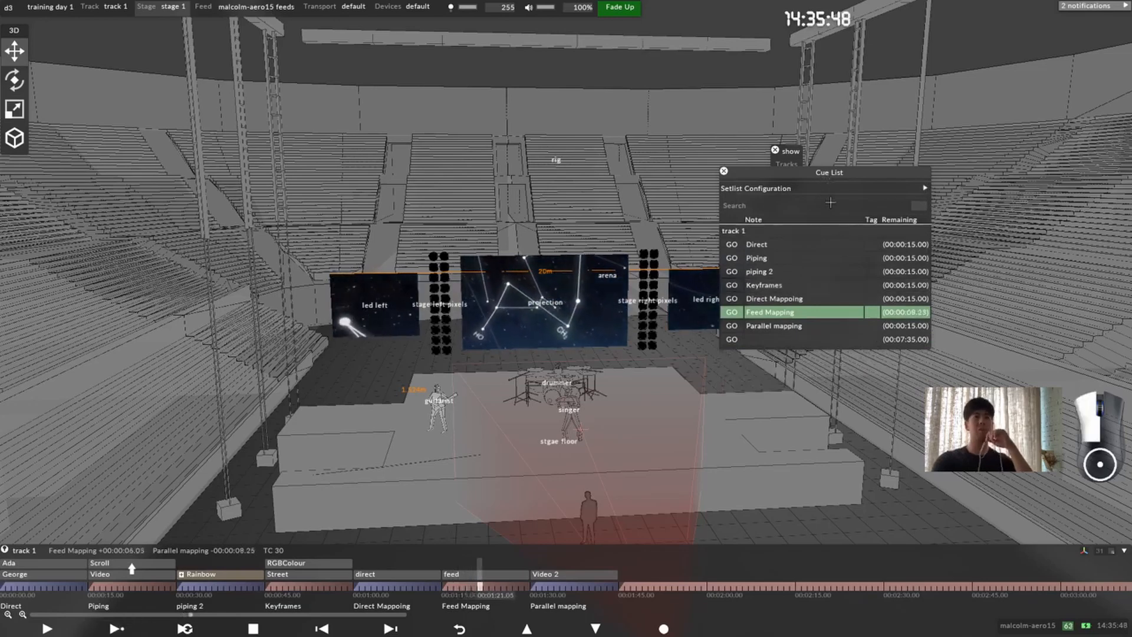
drag(822, 176, 741, 245)
drag(671, 242, 743, 215)
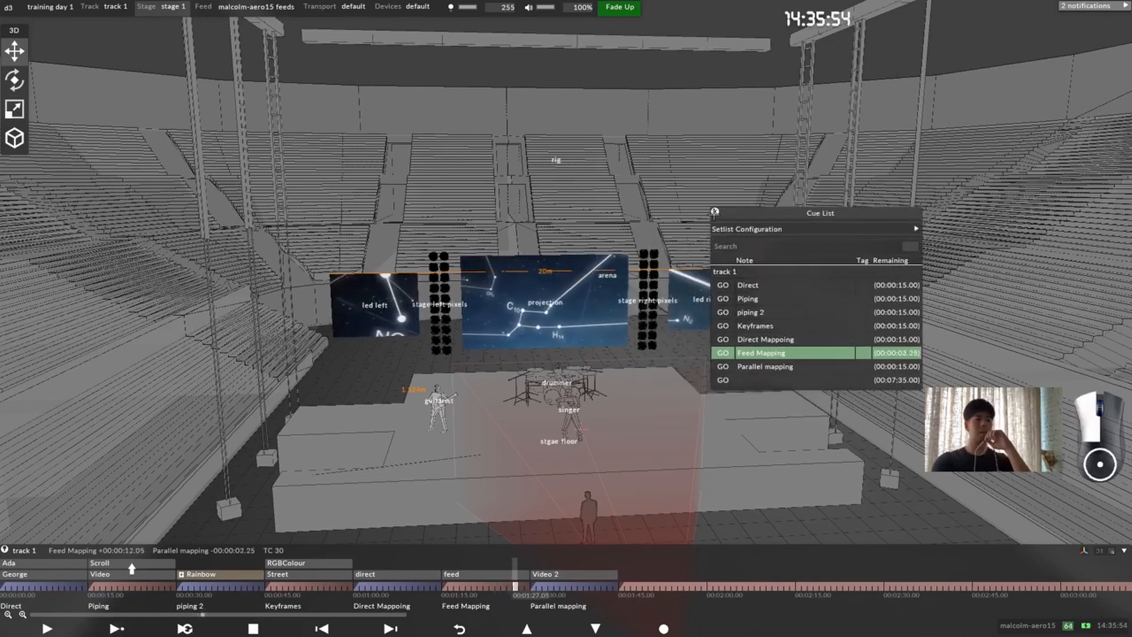
click(715, 212)
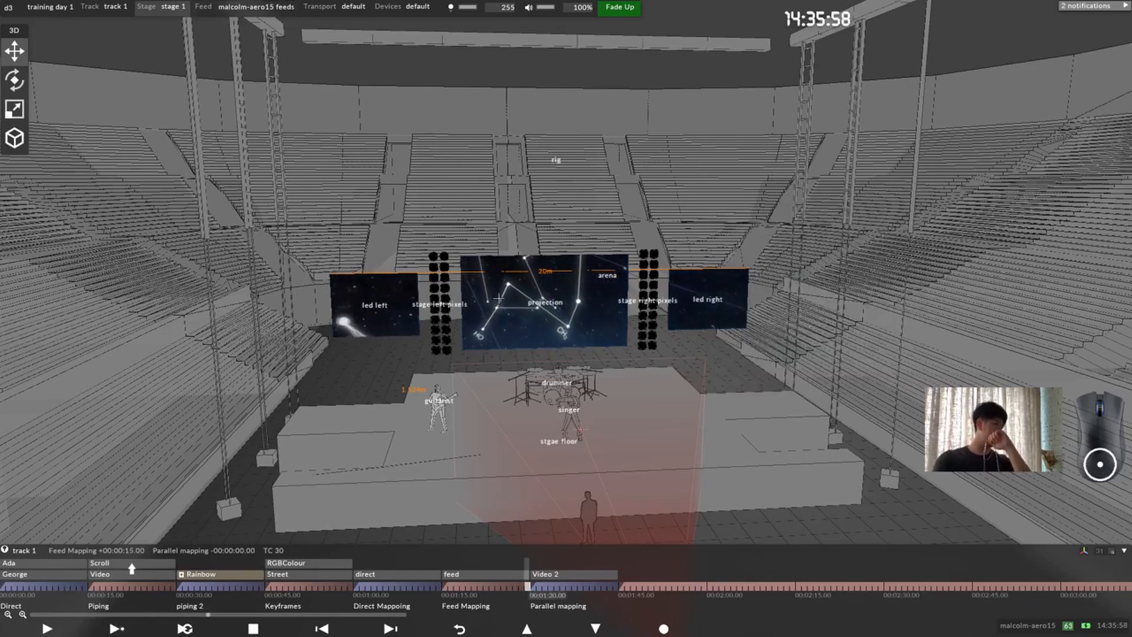
Step: Reframe the stage with projector 1 in view and examine the content in the Parallel mapping section and just past the Video 2 layer
scroll(561, 319, down, 5)
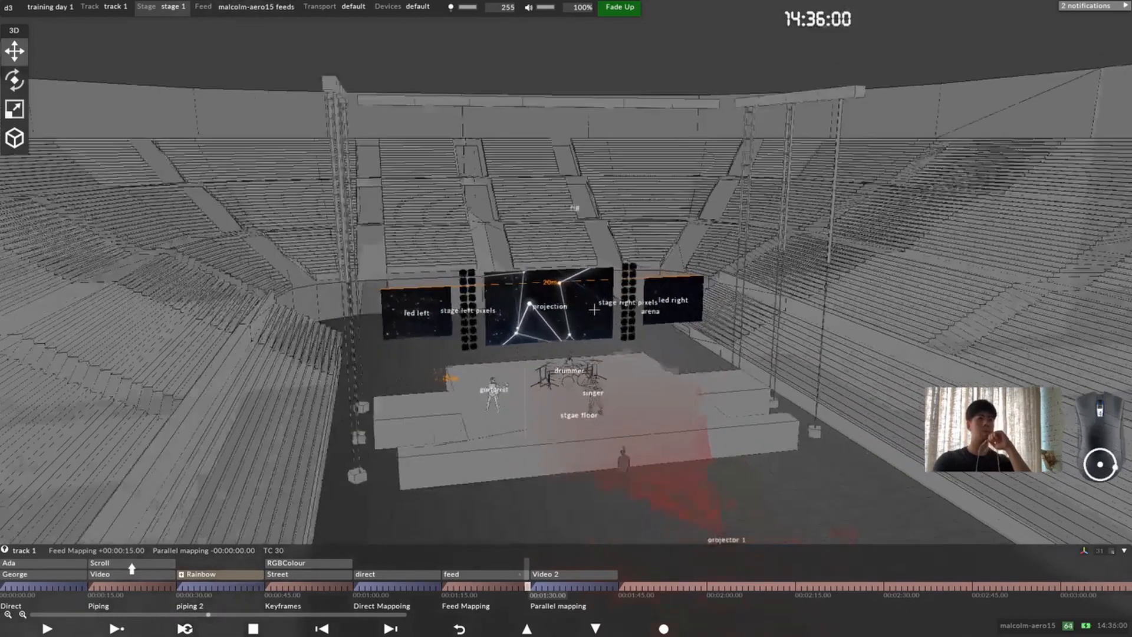
drag(561, 319, 578, 339)
middle_drag(568, 329, 527, 310)
drag(527, 310, 531, 290)
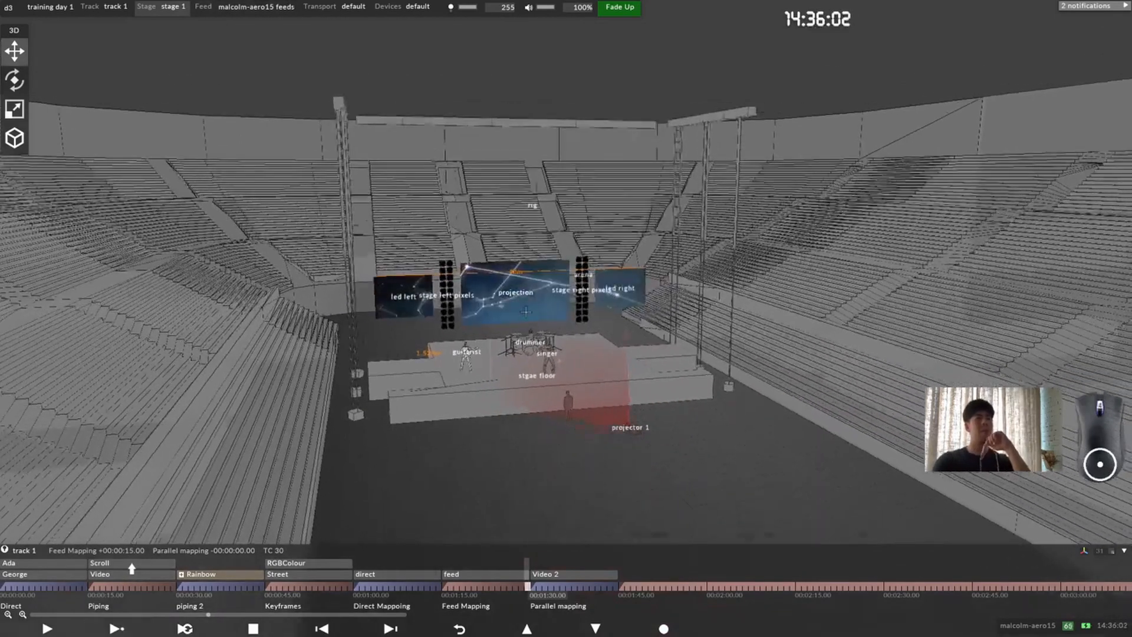
scroll(530, 290, up, 4)
middle_drag(531, 290, 527, 261)
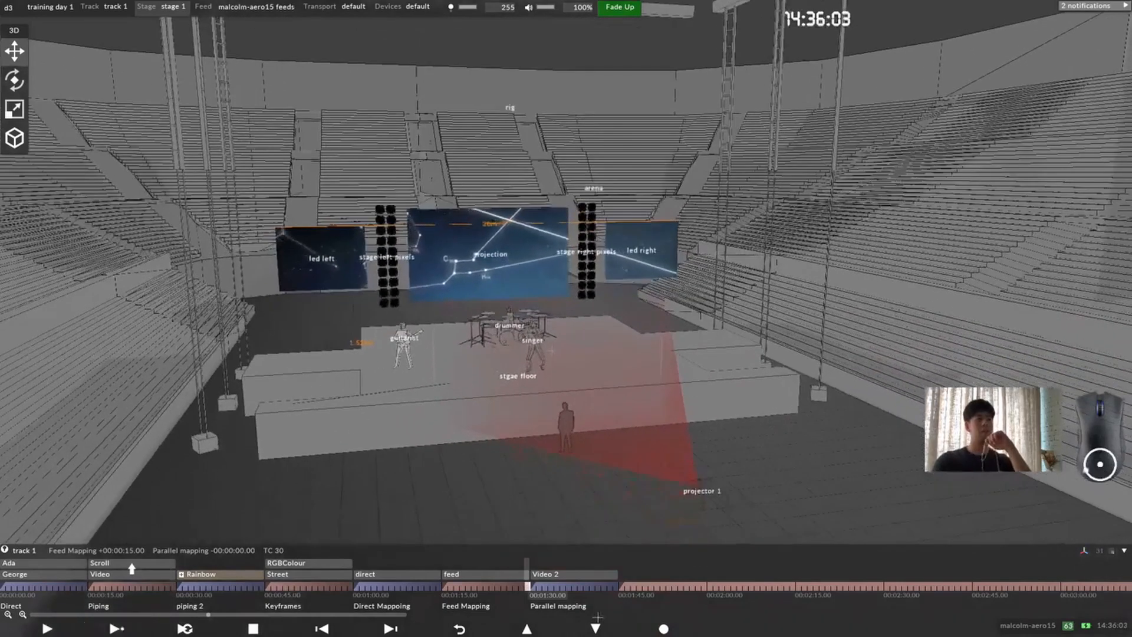
click(597, 620)
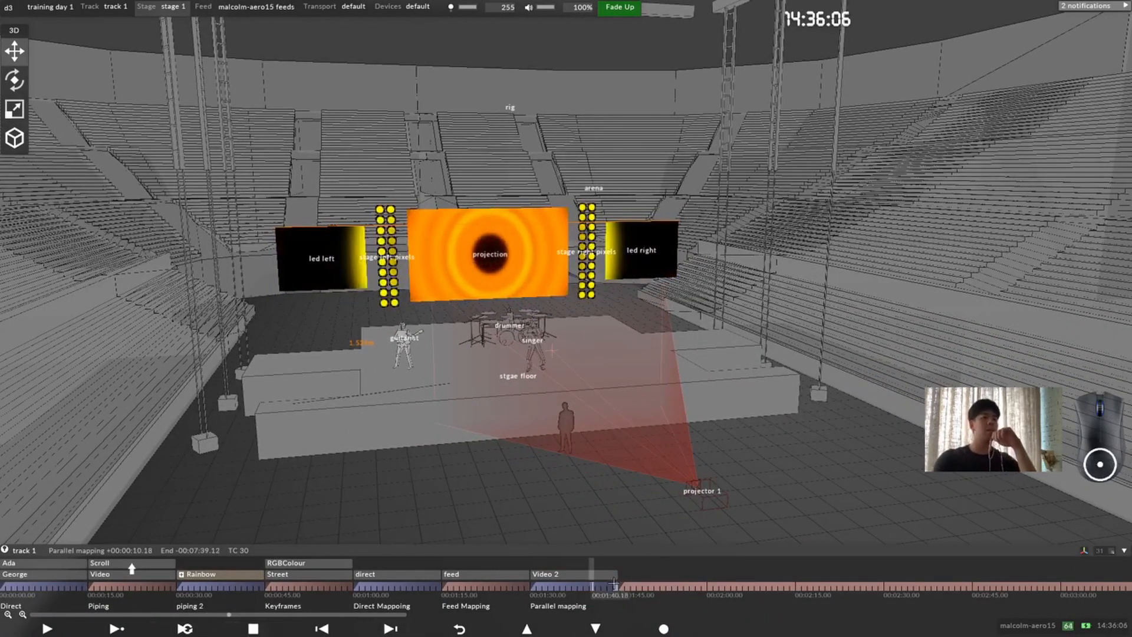
click(655, 586)
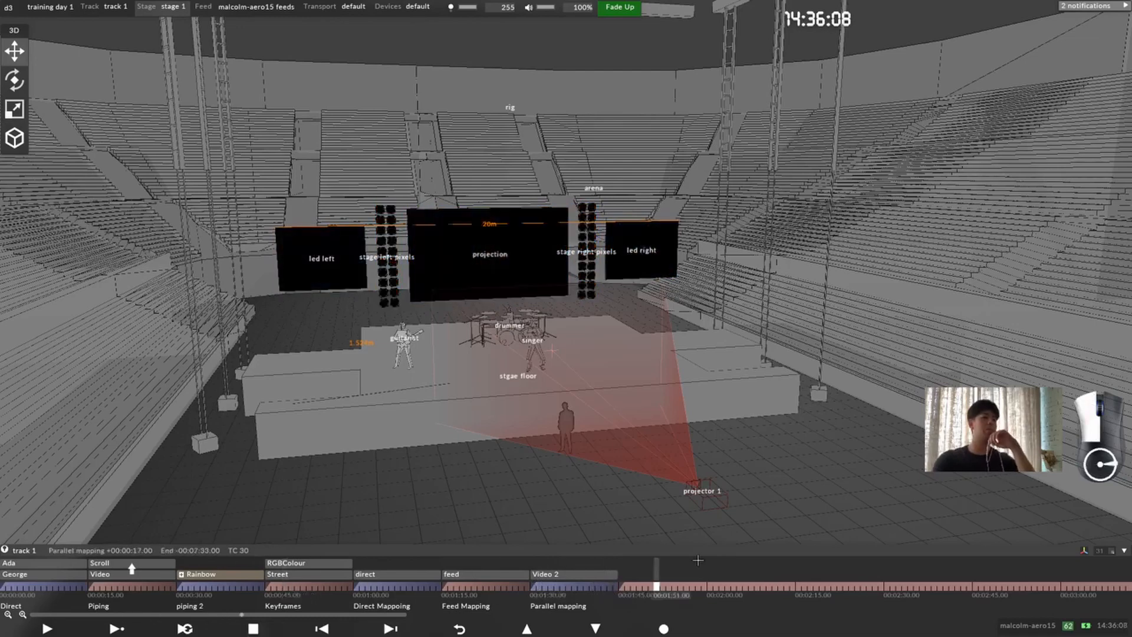
Step: Add an AnimateCameraPreset layer at the start of the Feed Mapping section, at 00:01:15.00
click(434, 563)
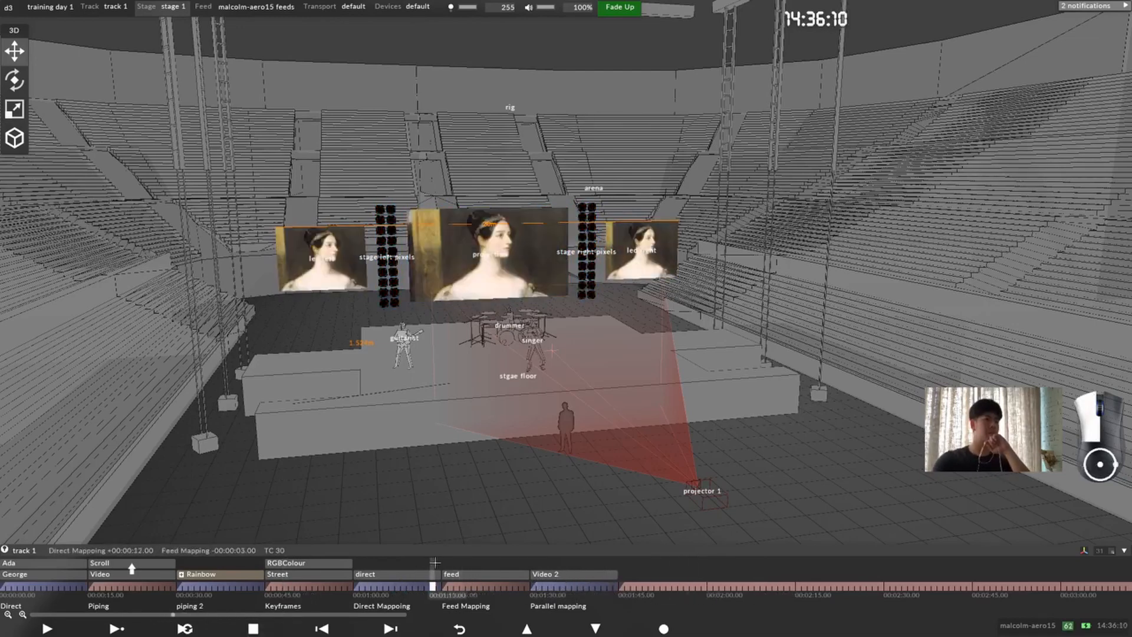
click(444, 563)
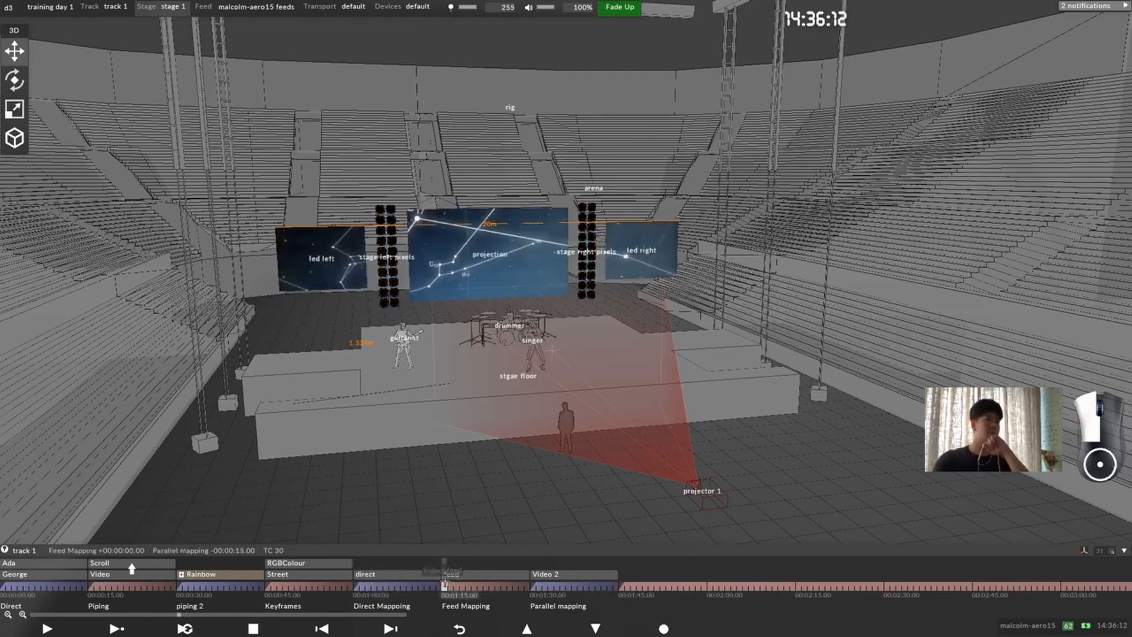
right_click(445, 586)
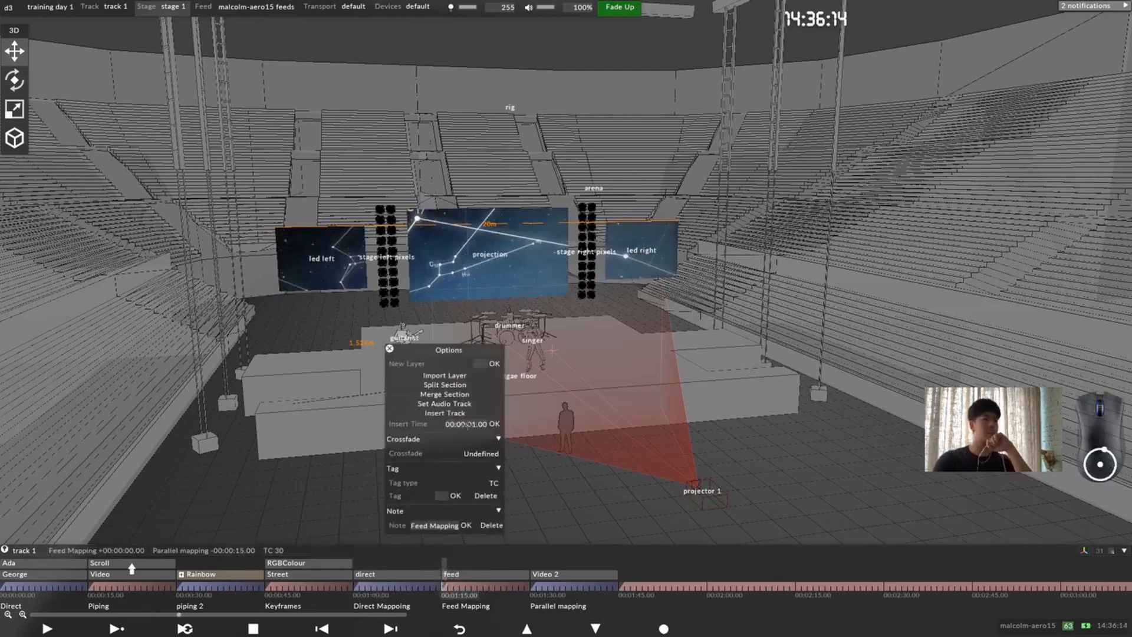
click(494, 364)
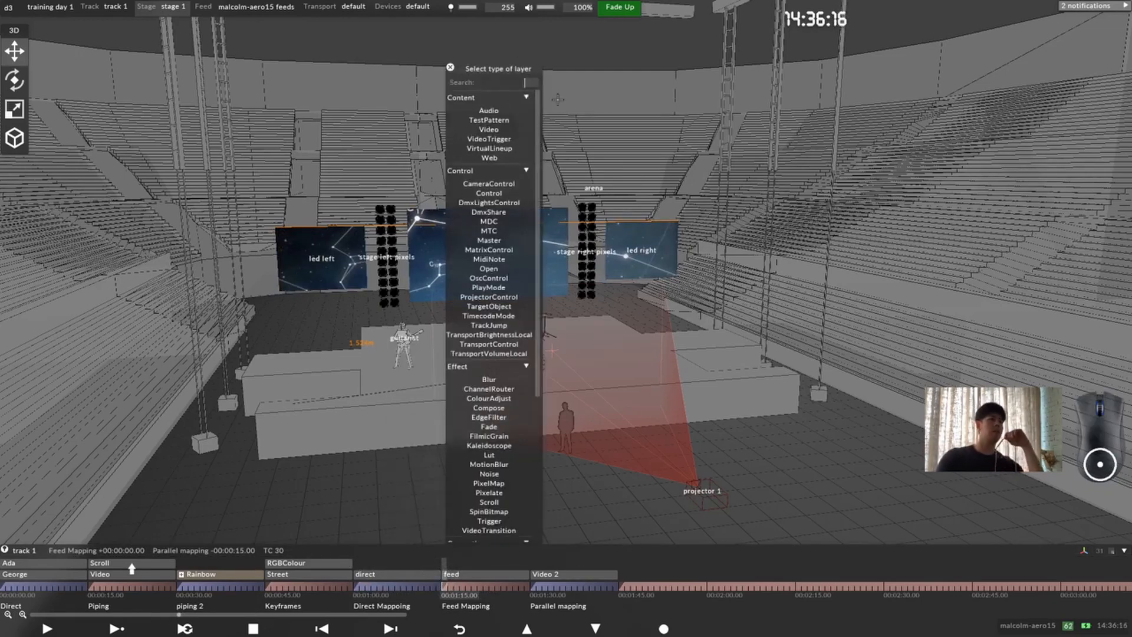
text(ani)
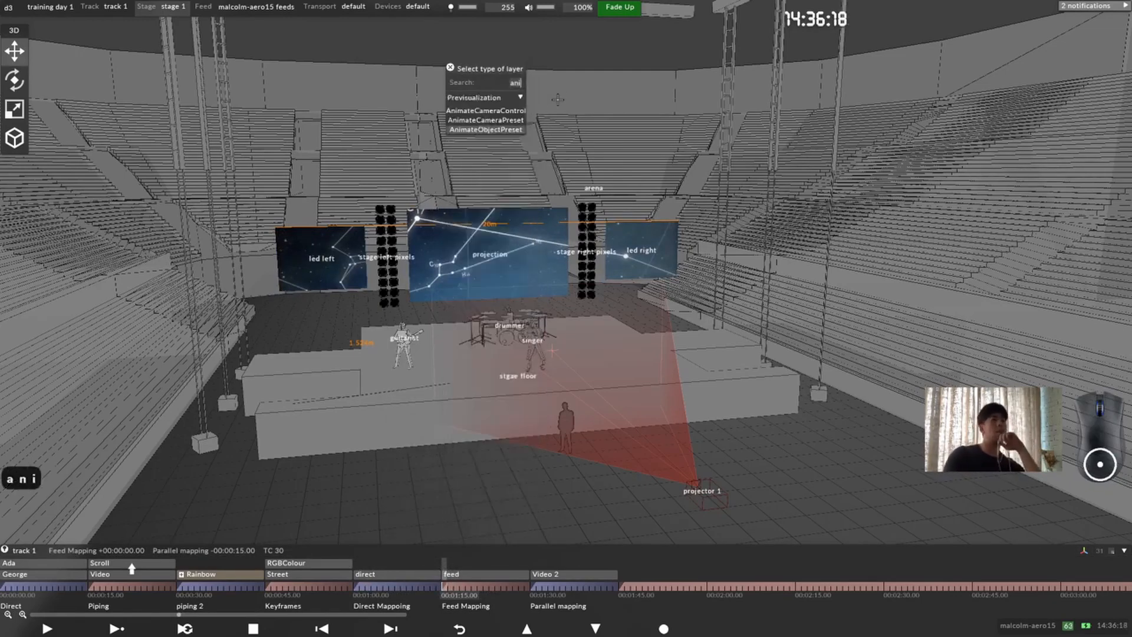
click(510, 120)
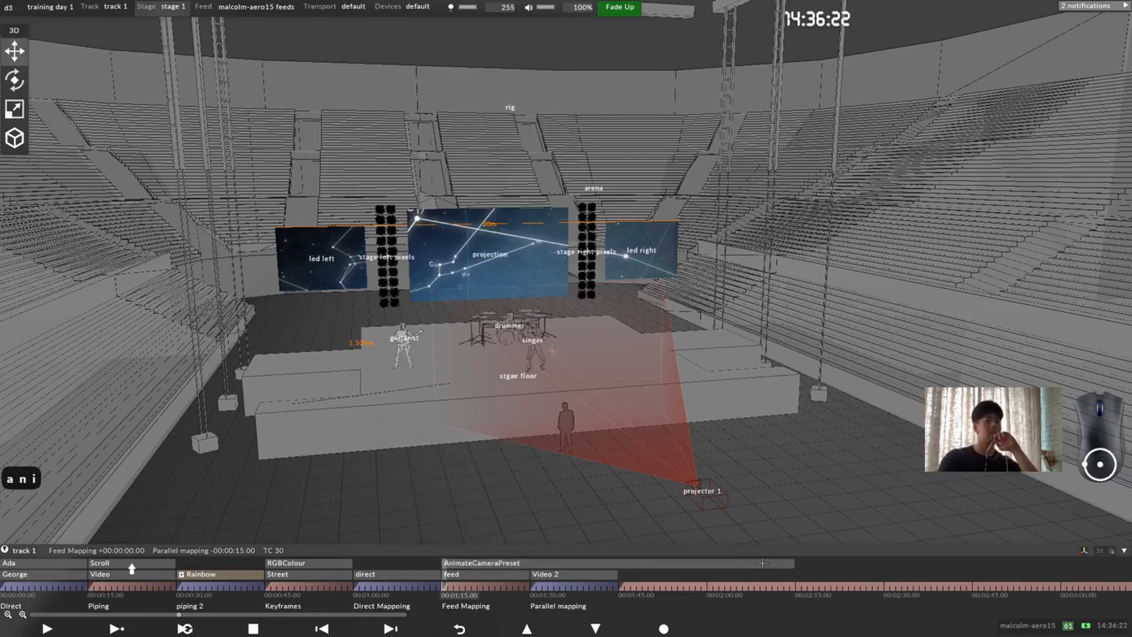
Step: Shorten the AnimateCameraPreset layer to end with the Video 2 layer, and open its settings over the stage view
drag(766, 561, 618, 566)
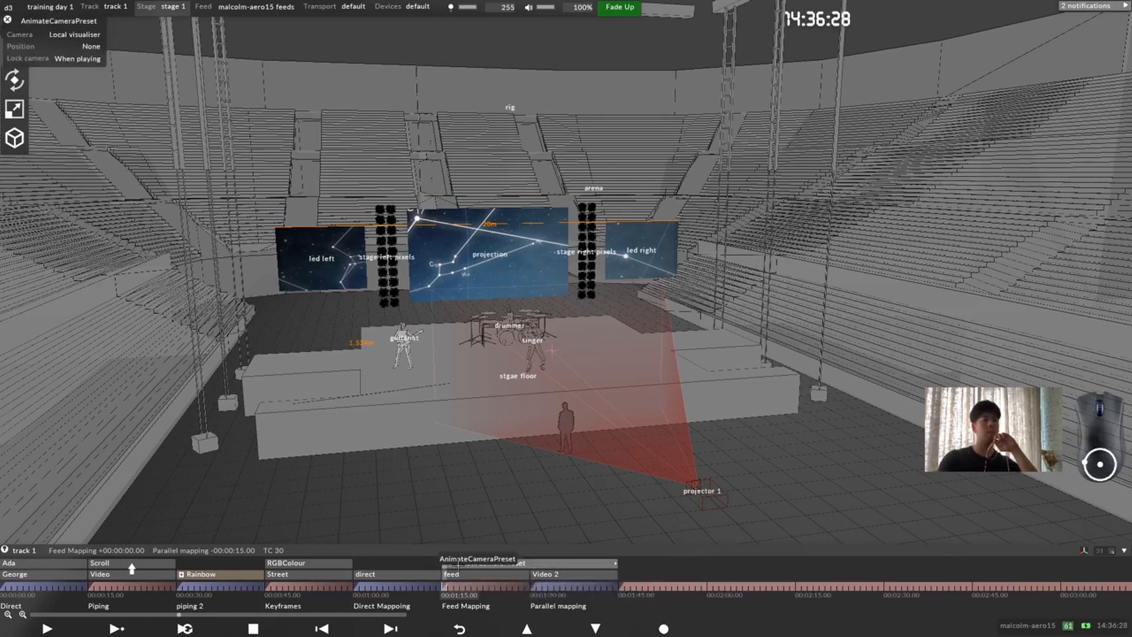
click(457, 564)
click(458, 564)
drag(64, 21, 226, 164)
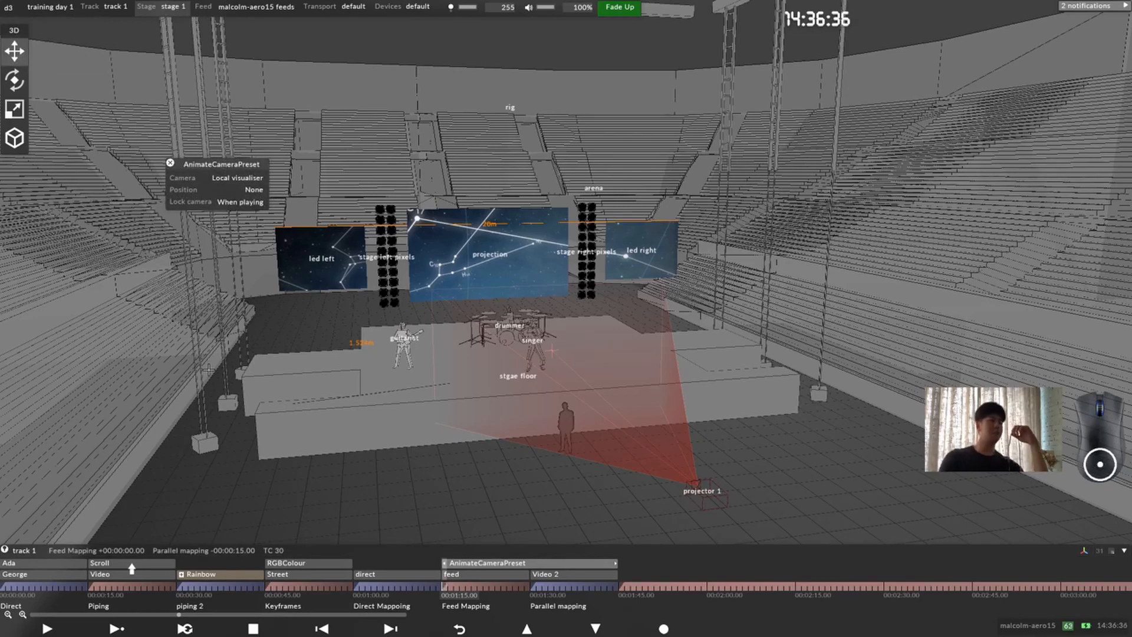
Step: Cycle through the stored camera bookmarks, including Left and Center, to compare their views of the stage
key(F2)
key(F3)
key(F4)
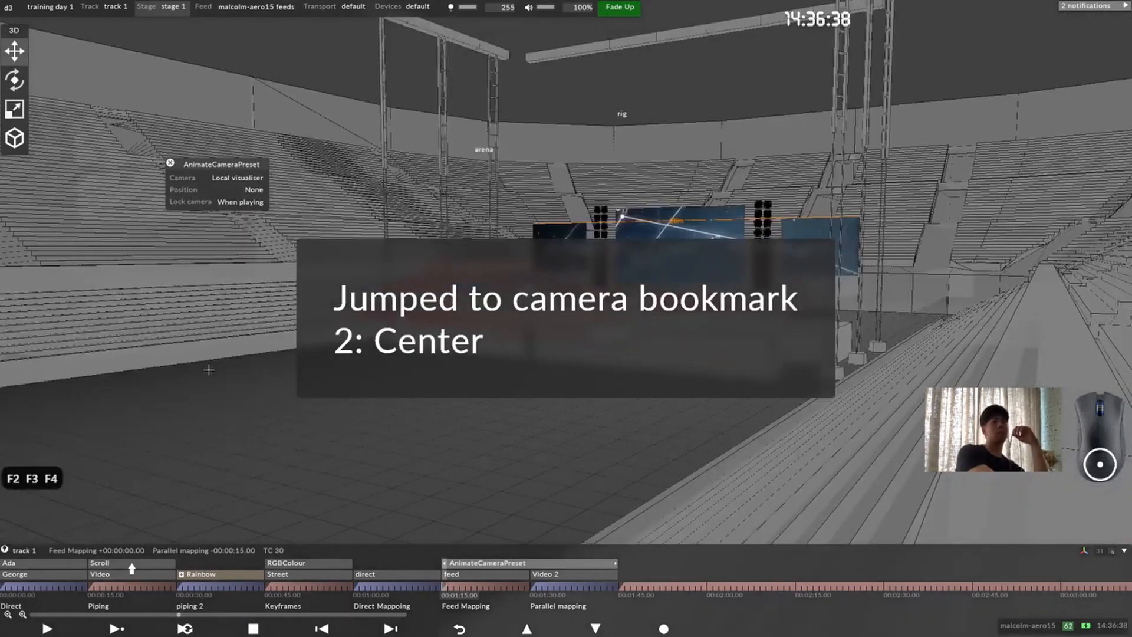
key(F2)
key(F3)
key(F4)
key(F2)
key(F3)
key(F4)
key(F2)
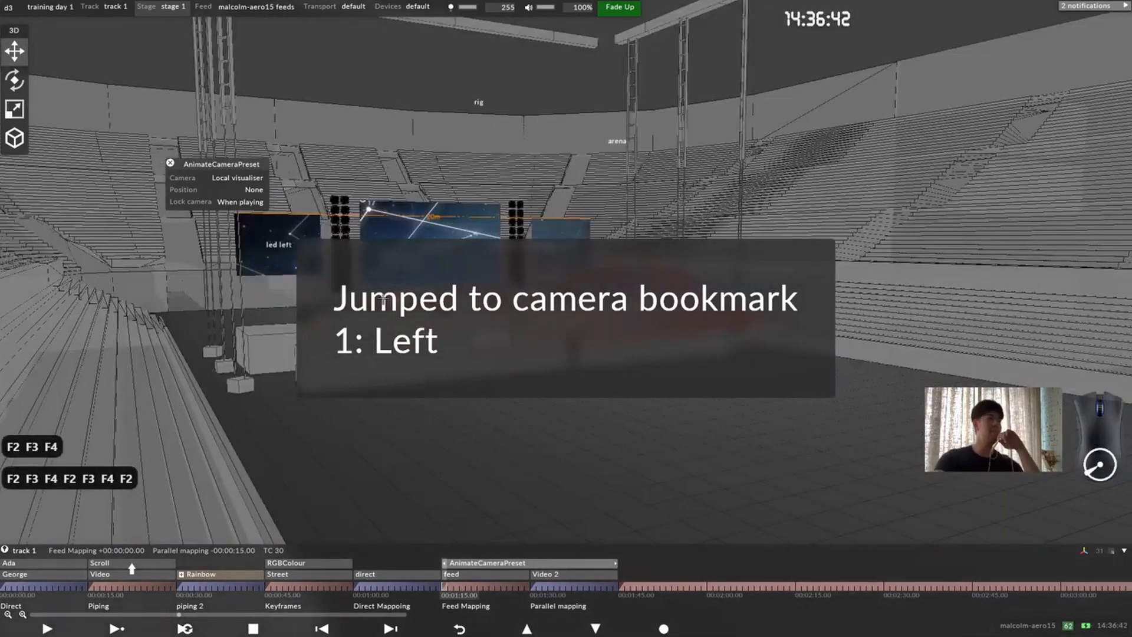
Step: Create a camera position named left for the AnimateCameraPreset layer's Position at 00:01:15.00
click(263, 195)
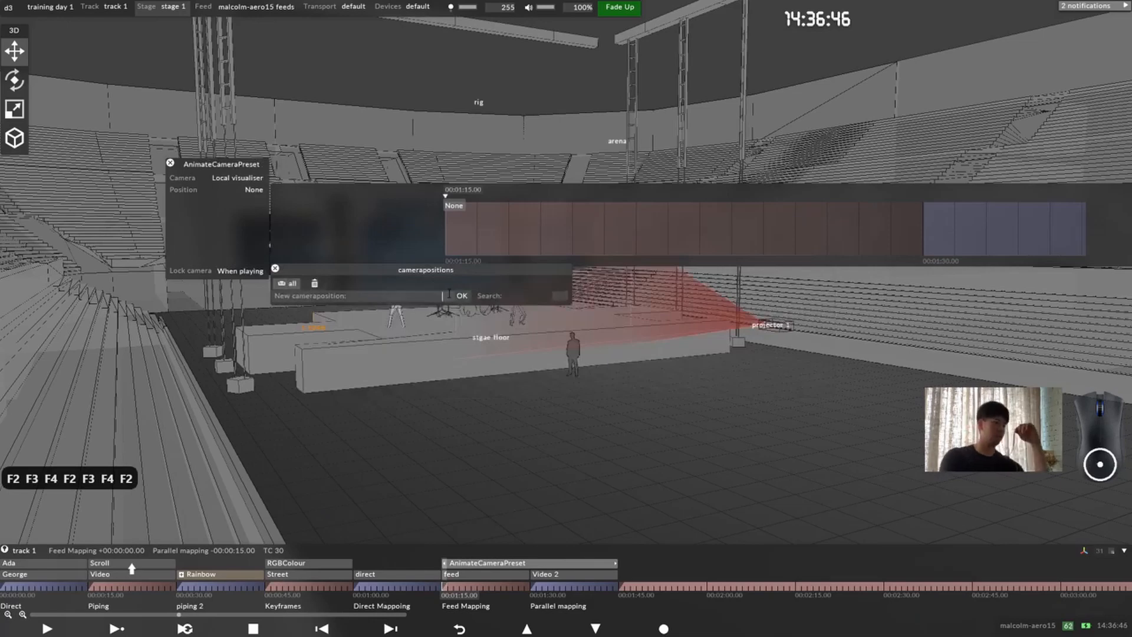
text(left)
key(Return)
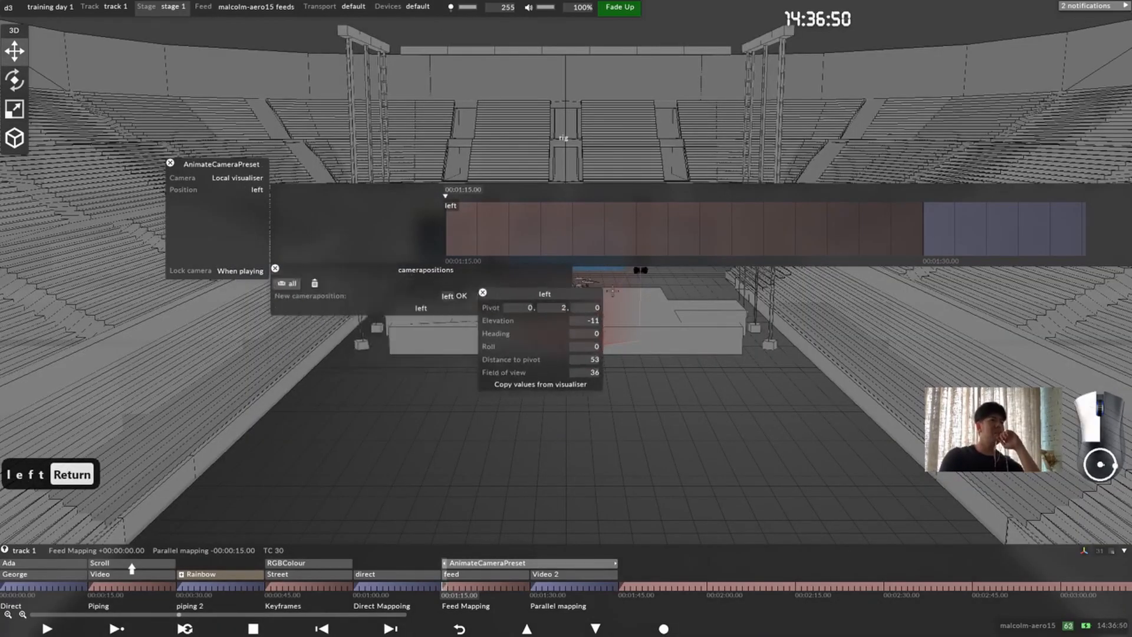
Step: Recall the Left camera bookmark and copy the visualiser's values into the left camera position
drag(364, 288, 613, 309)
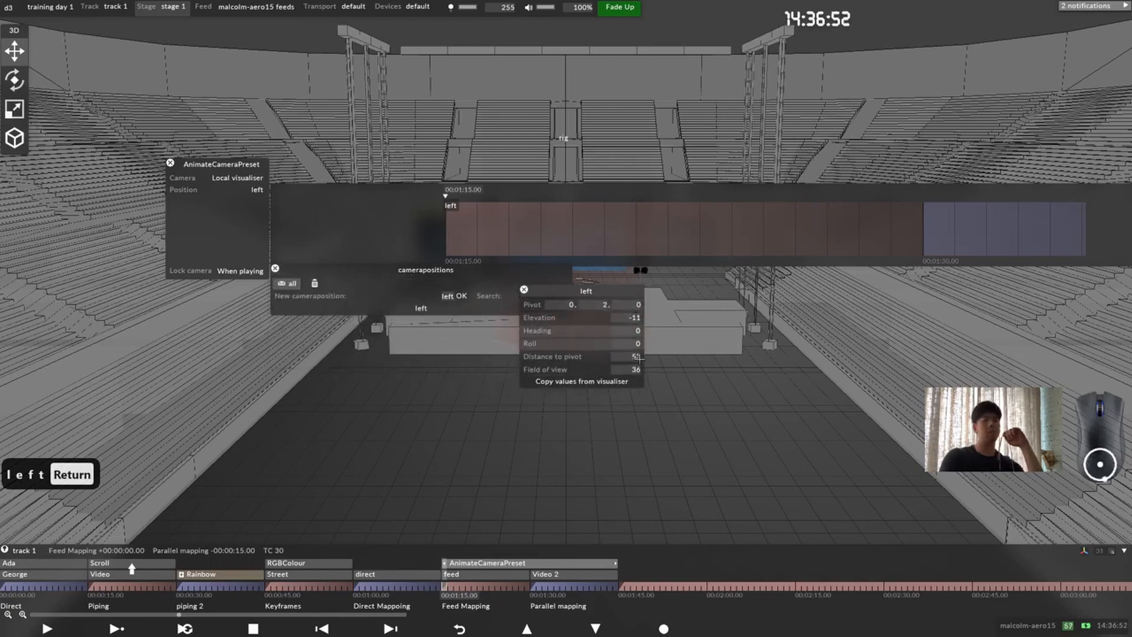
drag(572, 305, 664, 335)
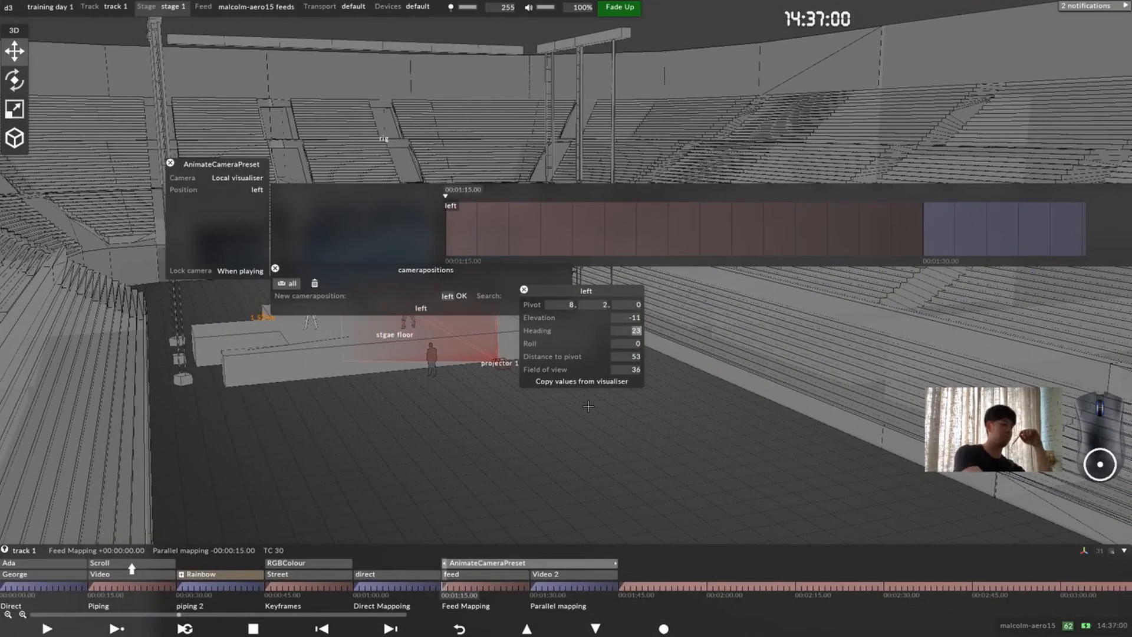
key(F2)
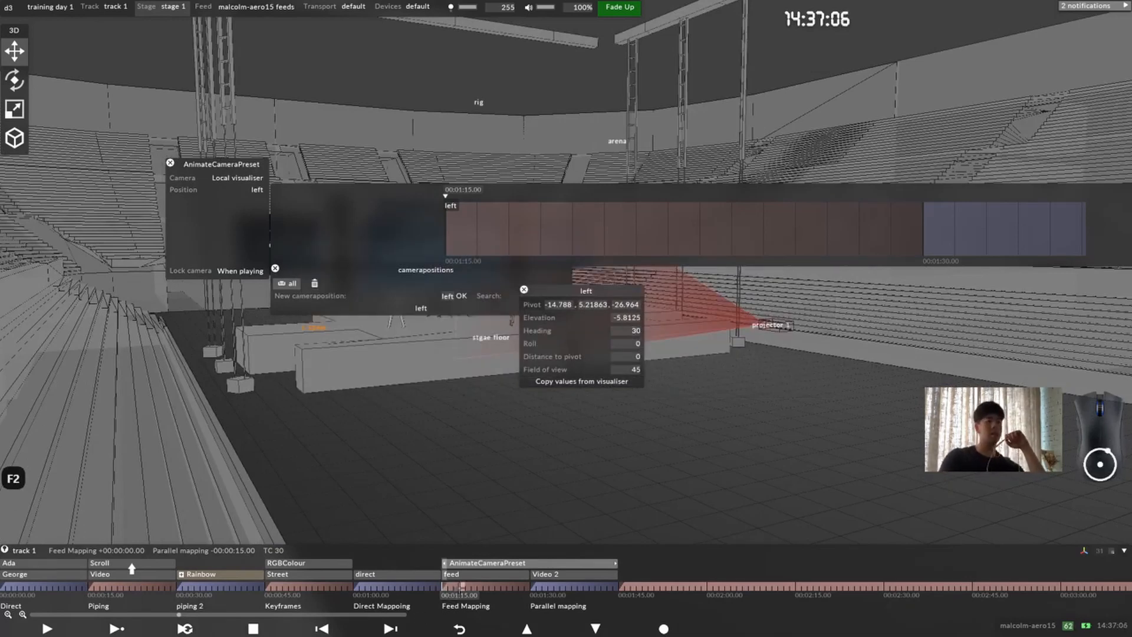
Step: Create a camera position named center for the AnimateCameraPreset layer's Position at the Parallel mapping start, 00:01:30.00
drag(456, 587, 531, 586)
click(449, 296)
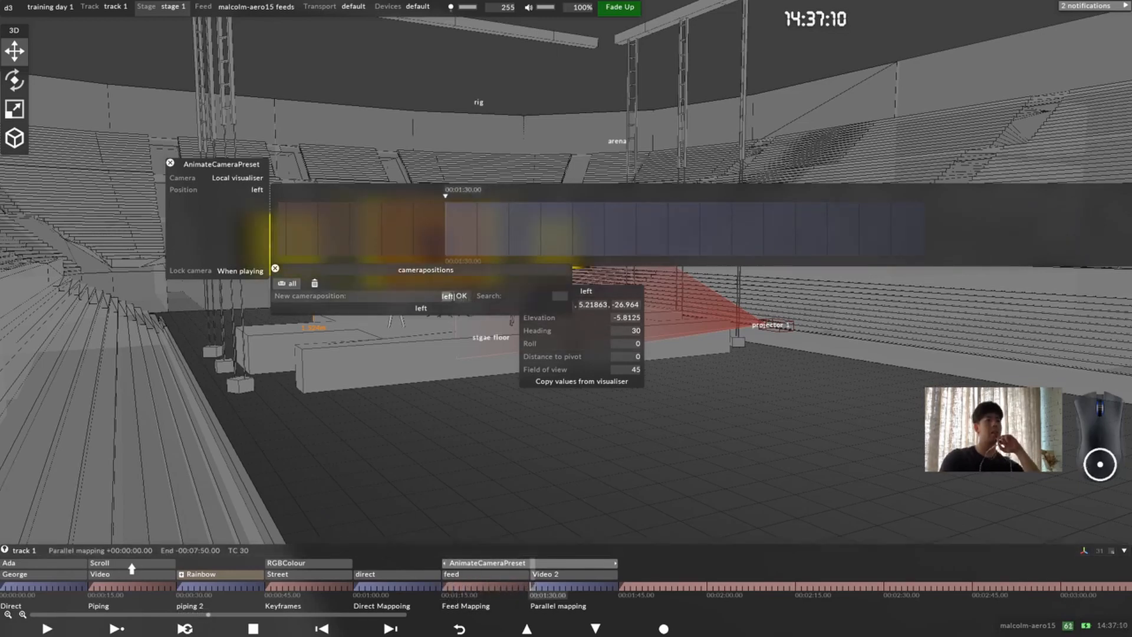
text(centre)
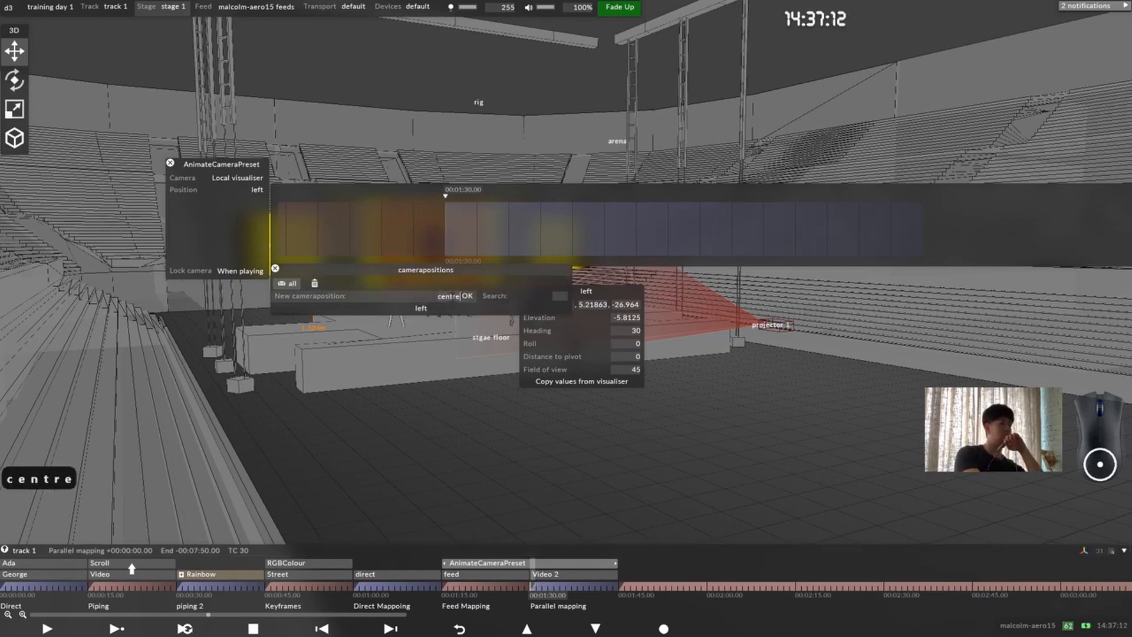
key(BackSpace)
key(BackSpace)
text(er)
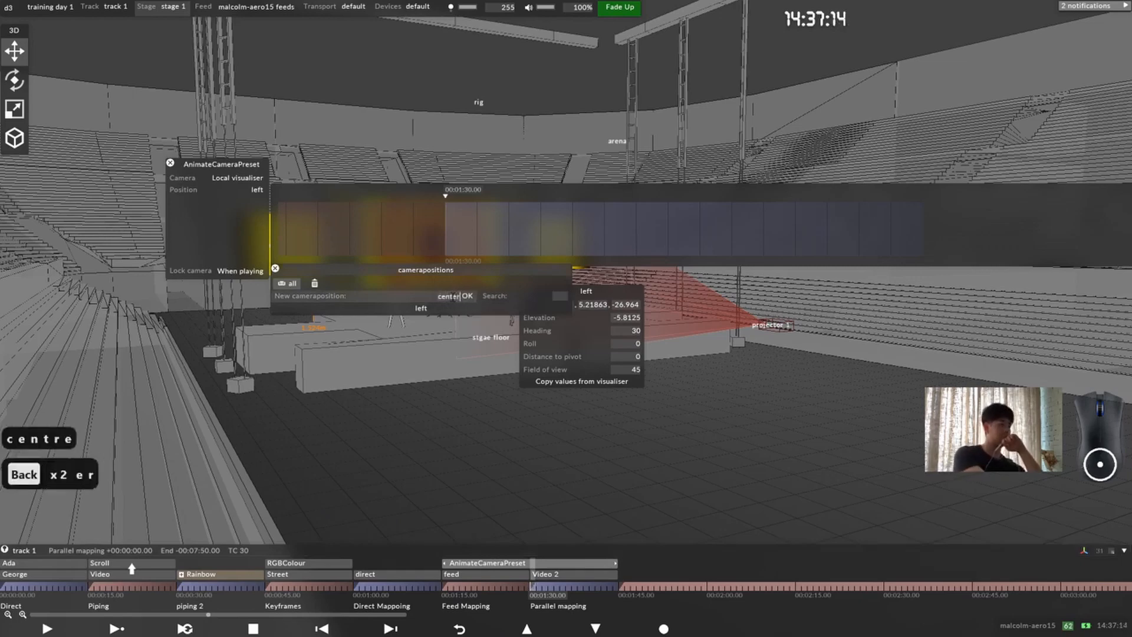
key(Return)
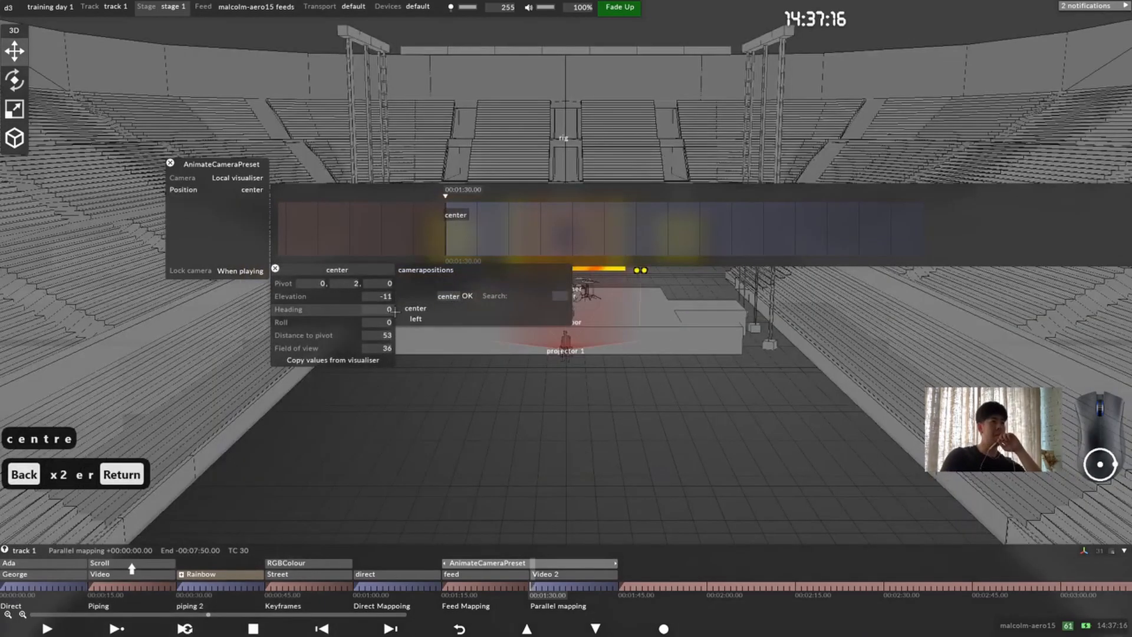
Step: Recall the Center camera bookmark and copy the visualiser's values into the center camera position
key(F3)
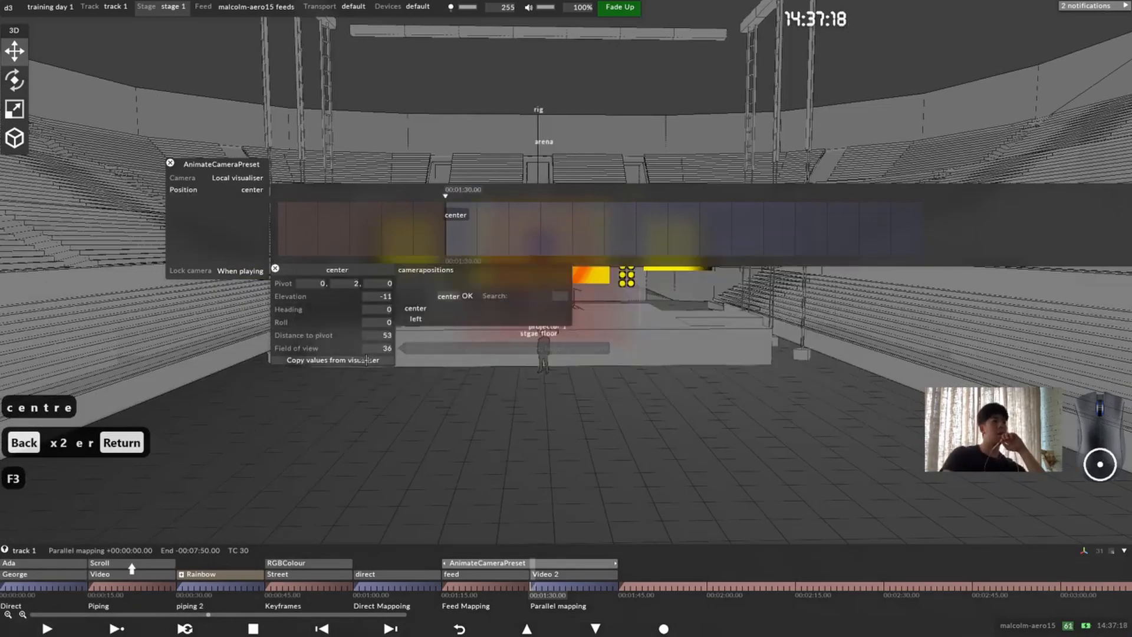
click(366, 360)
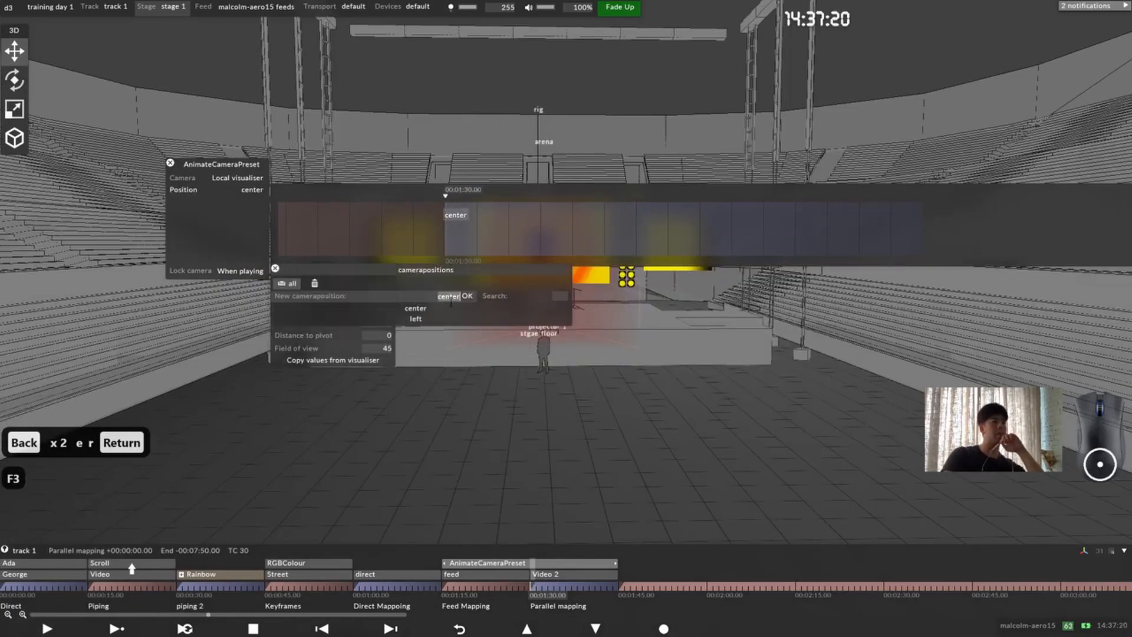
key(Right)
key(Right)
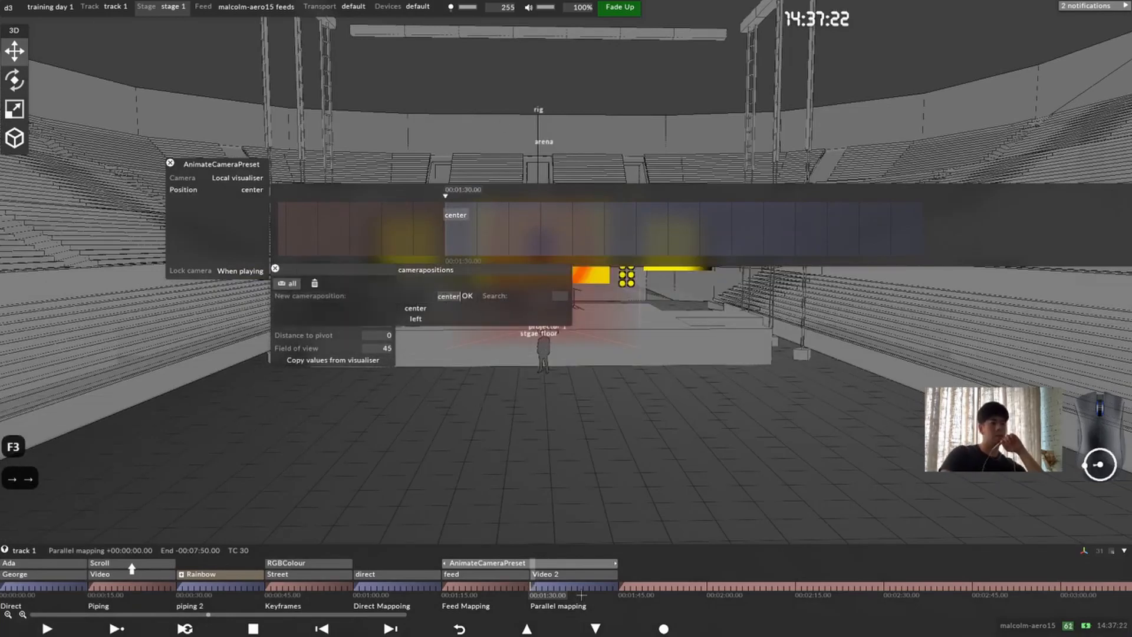
Step: Create a camera position named right at 00:01:44.00 and copy the visualiser's values into it from the Right camera bookmark
drag(598, 587, 613, 586)
click(446, 301)
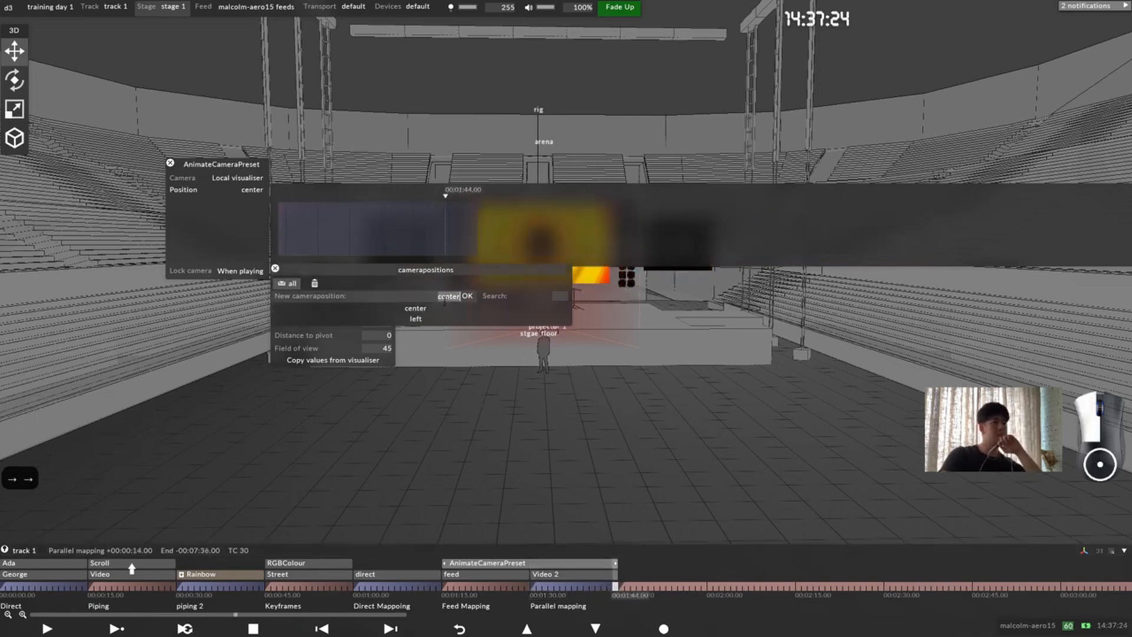
text(right)
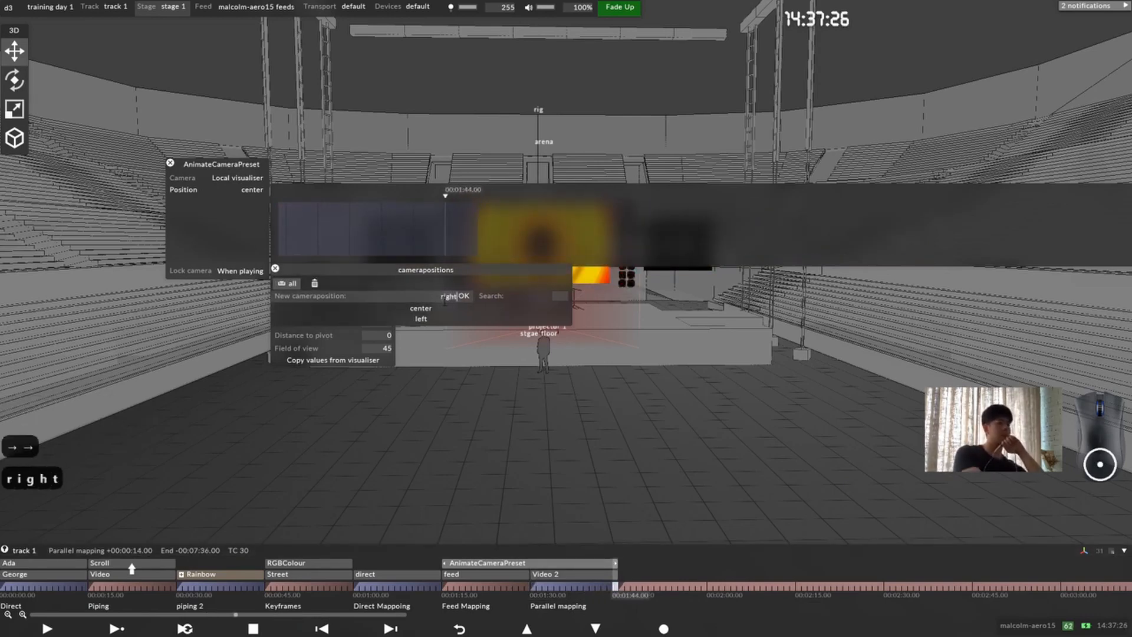
key(Return)
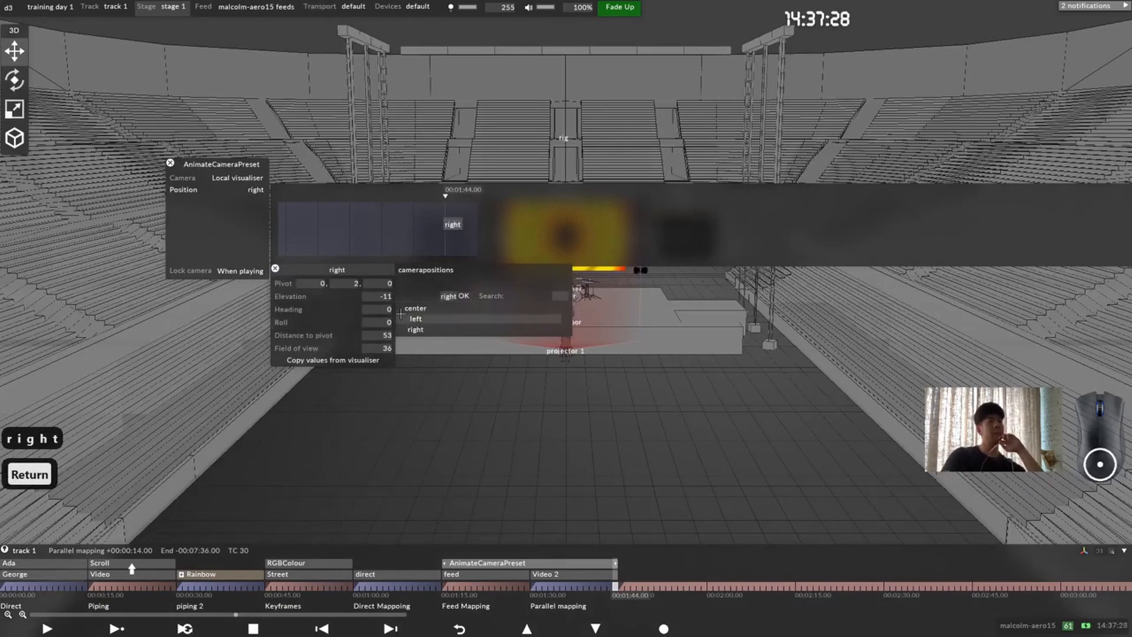
key(F4)
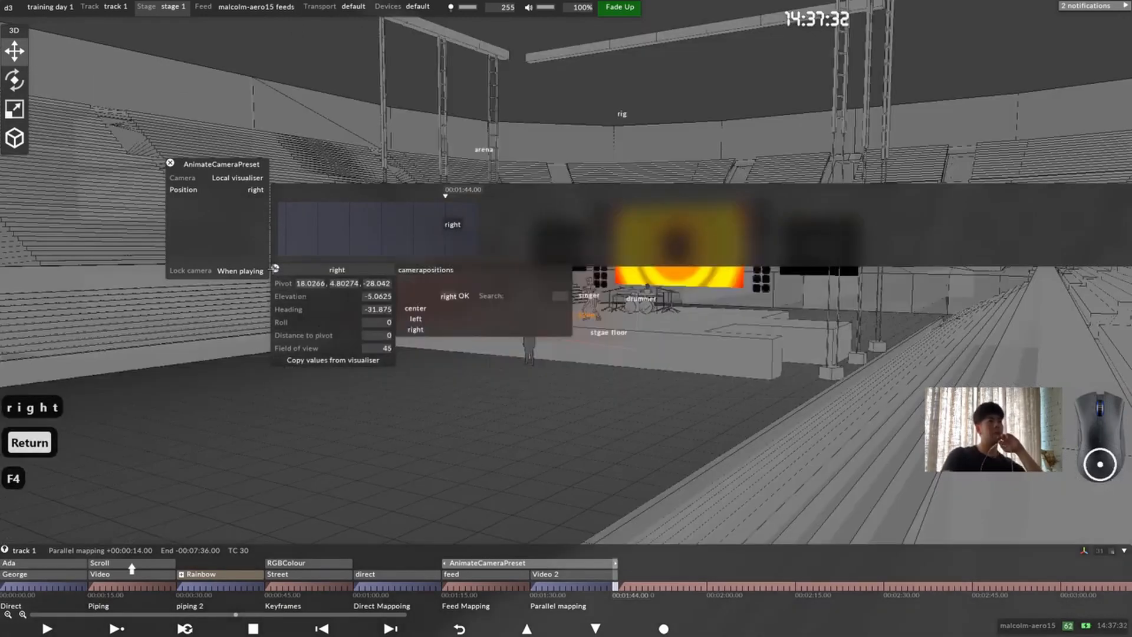
click(275, 268)
Step: Move the right position's key to 00:01:44.22 and close the AnimateCameraPreset settings
drag(458, 229, 480, 221)
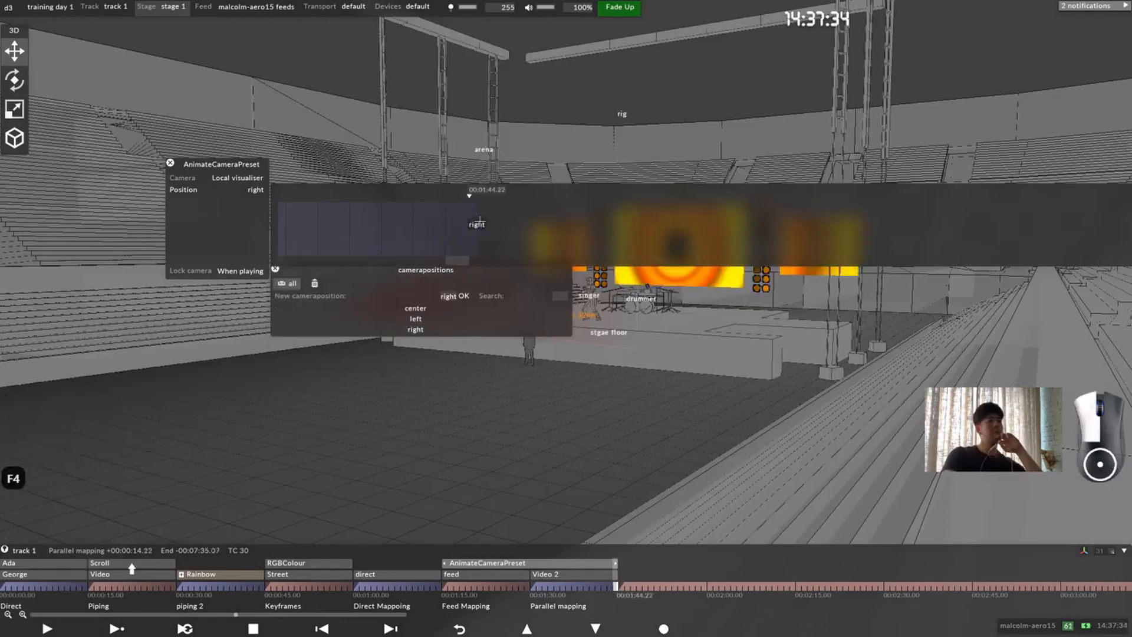
click(171, 163)
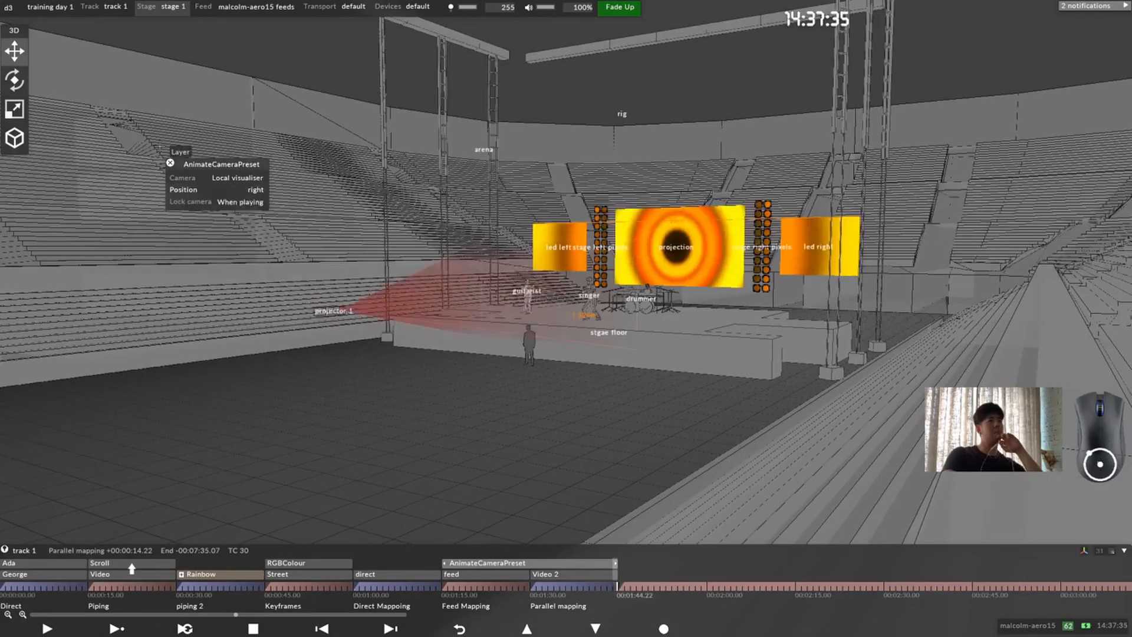
click(171, 163)
Step: Play the track from the start of Feed Mapping to preview the camera animation, and look over the stage from other angles
click(445, 586)
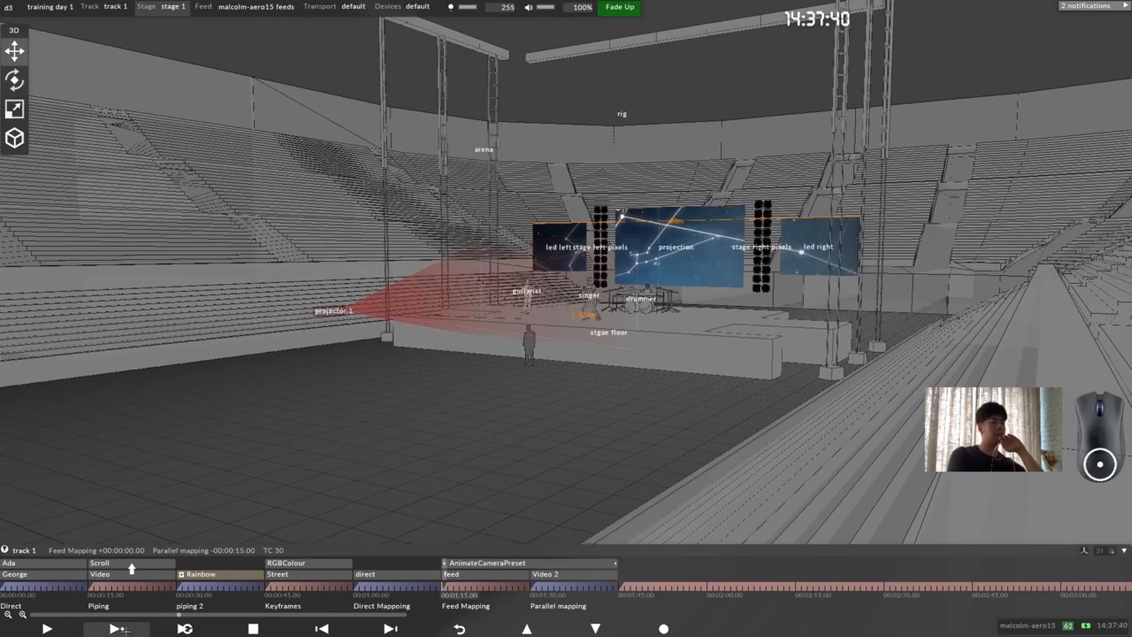
key(Return)
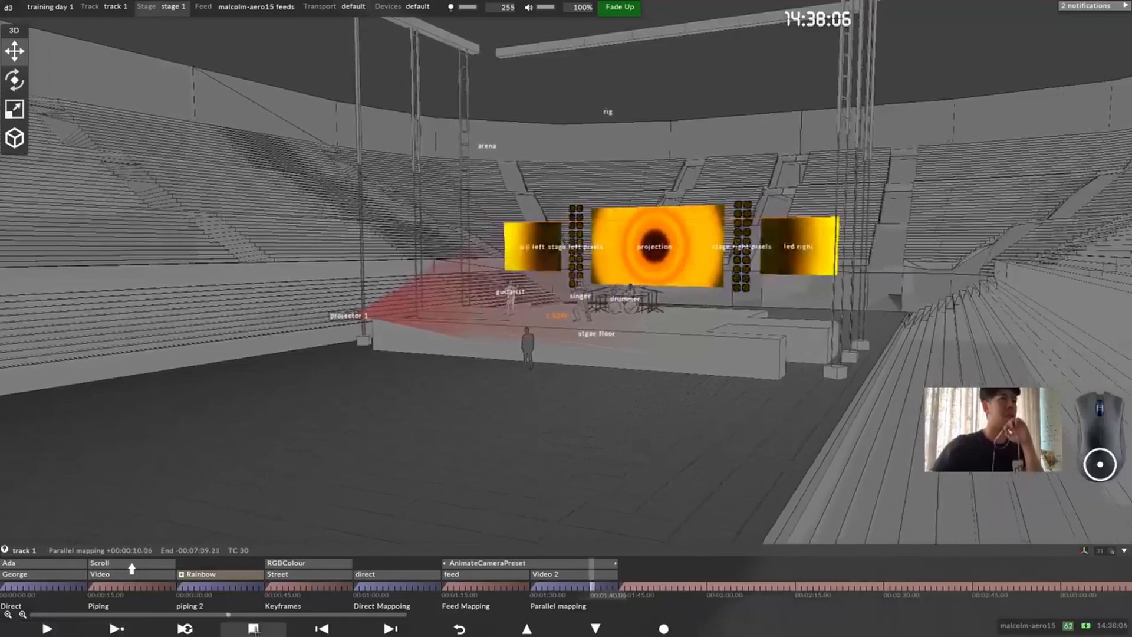
drag(635, 351, 548, 330)
scroll(549, 330, down, 3)
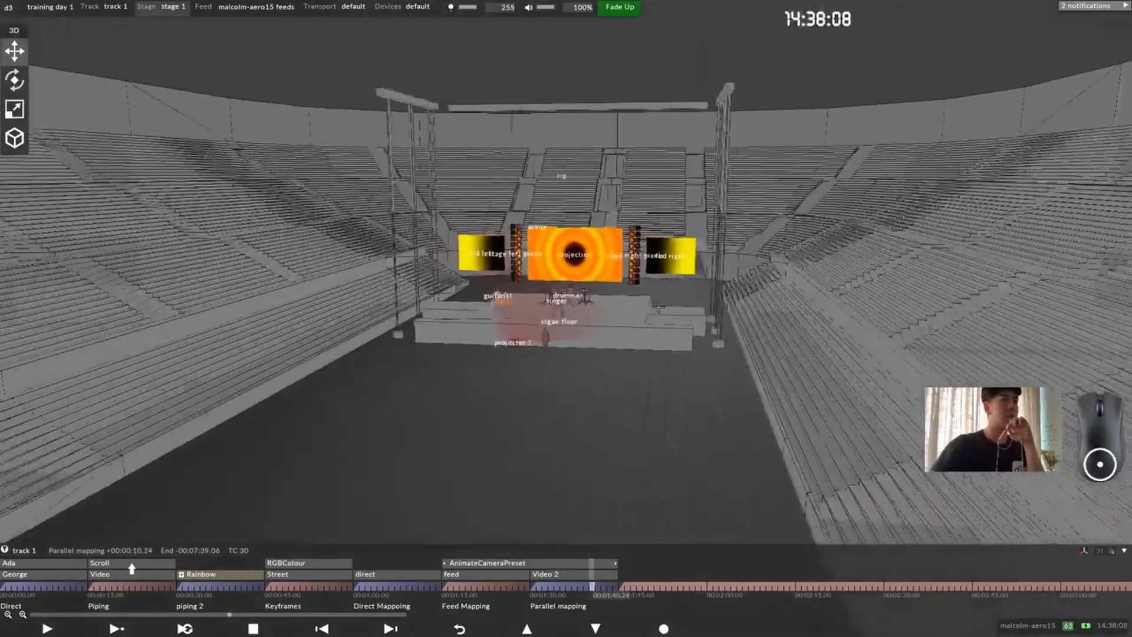
scroll(531, 295, up, 8)
drag(513, 280, 525, 322)
scroll(525, 323, down, 1)
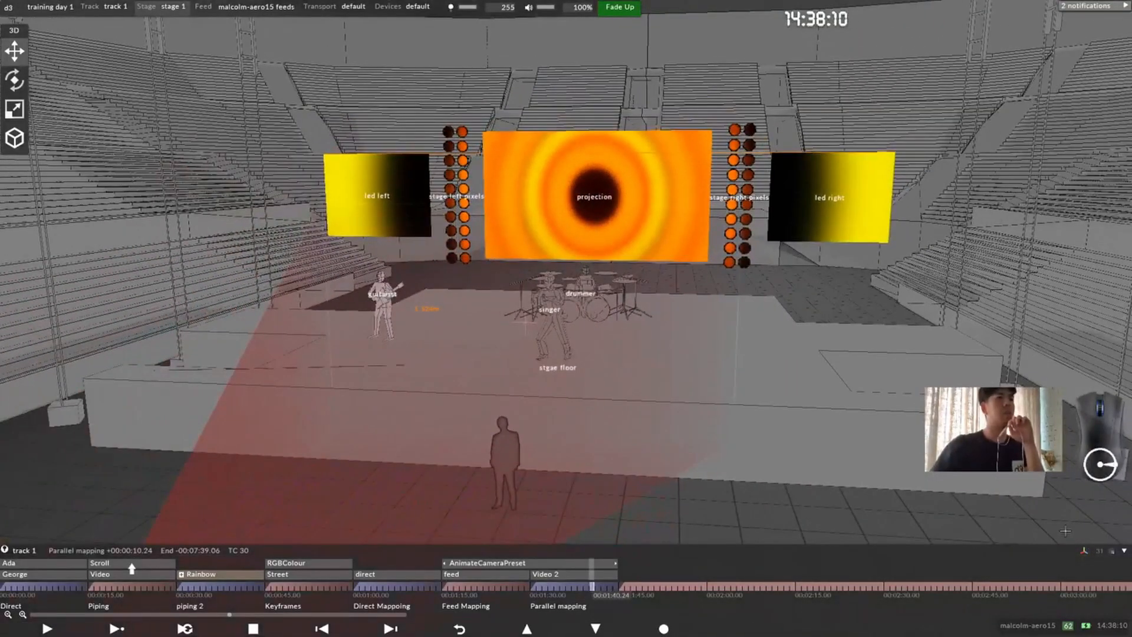
scroll(873, 319, down, 2)
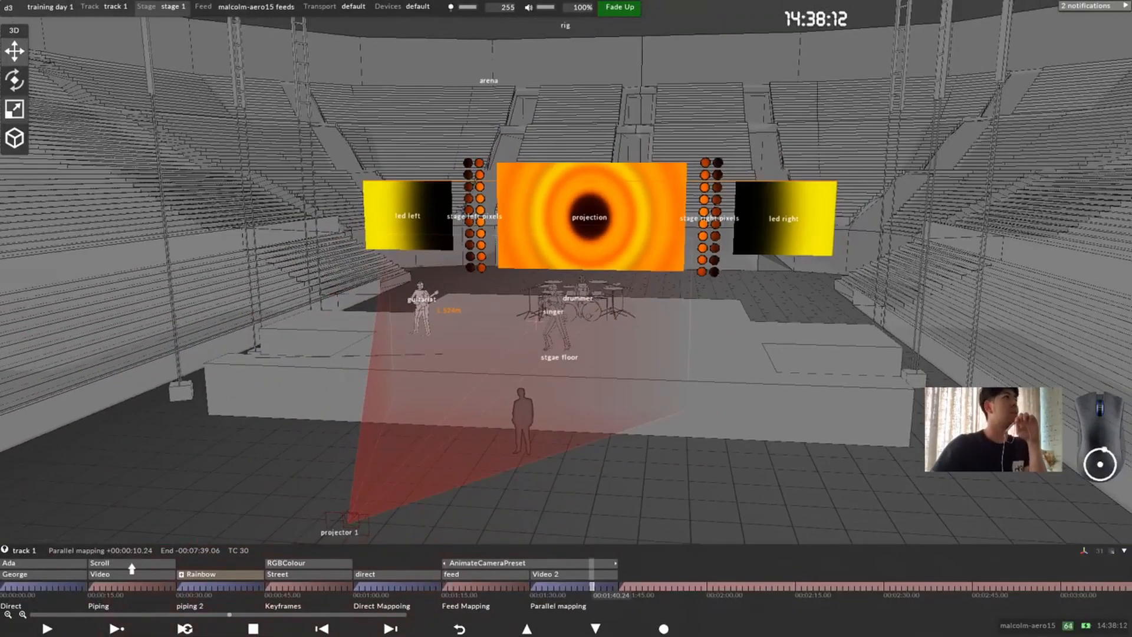
Step: Set the Stage movie size to 1920 by 1080 in the Project Settings and close them
click(9, 6)
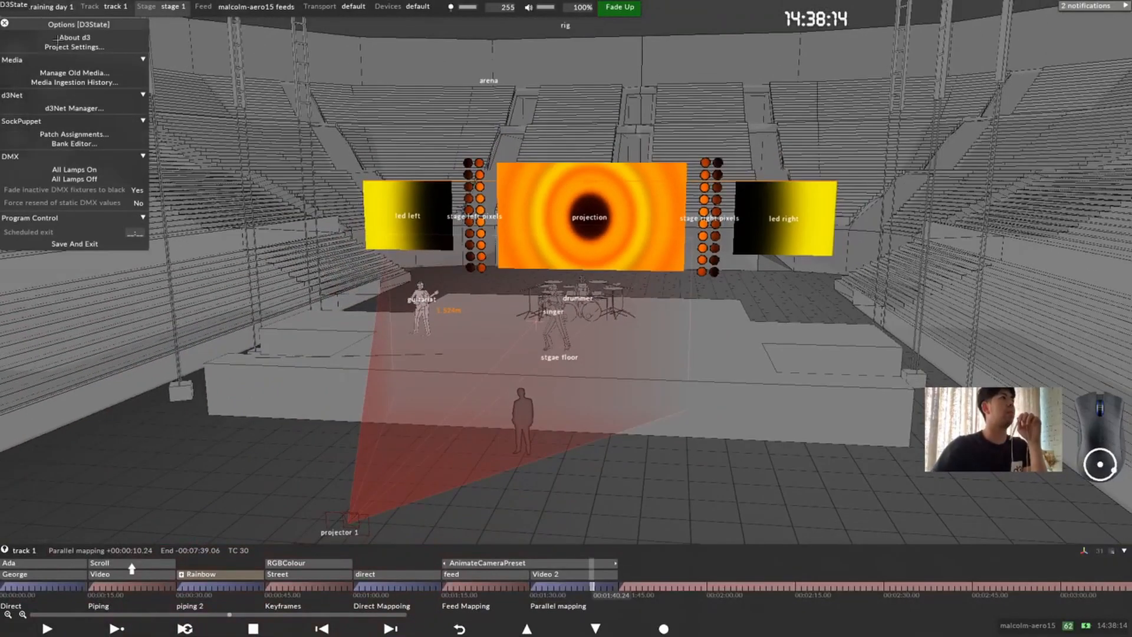
click(126, 50)
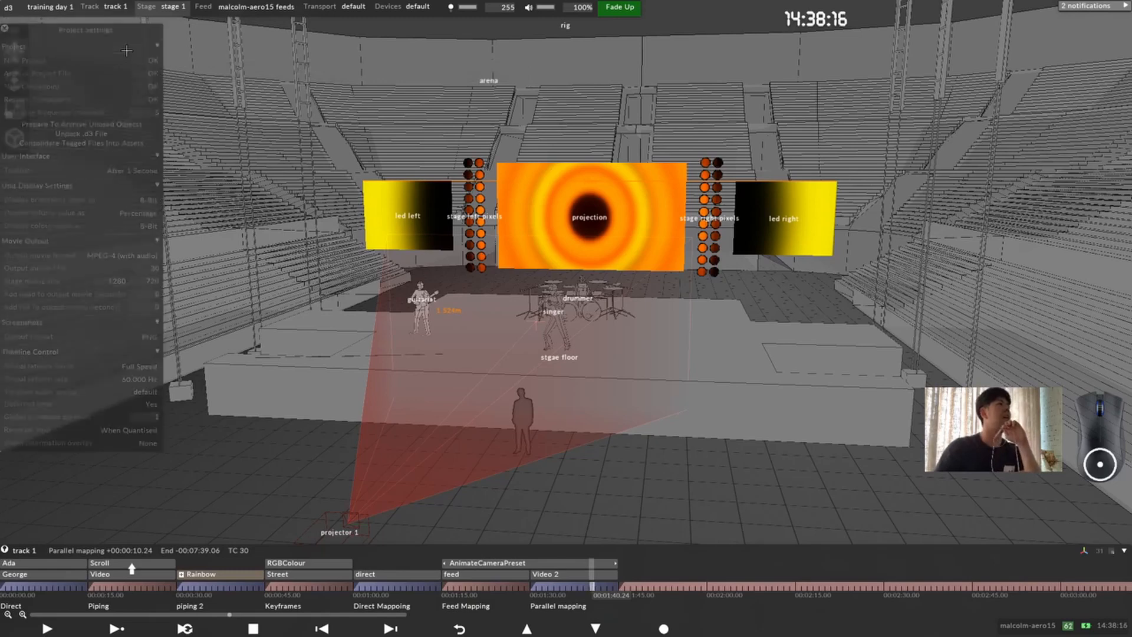
drag(121, 41, 375, 72)
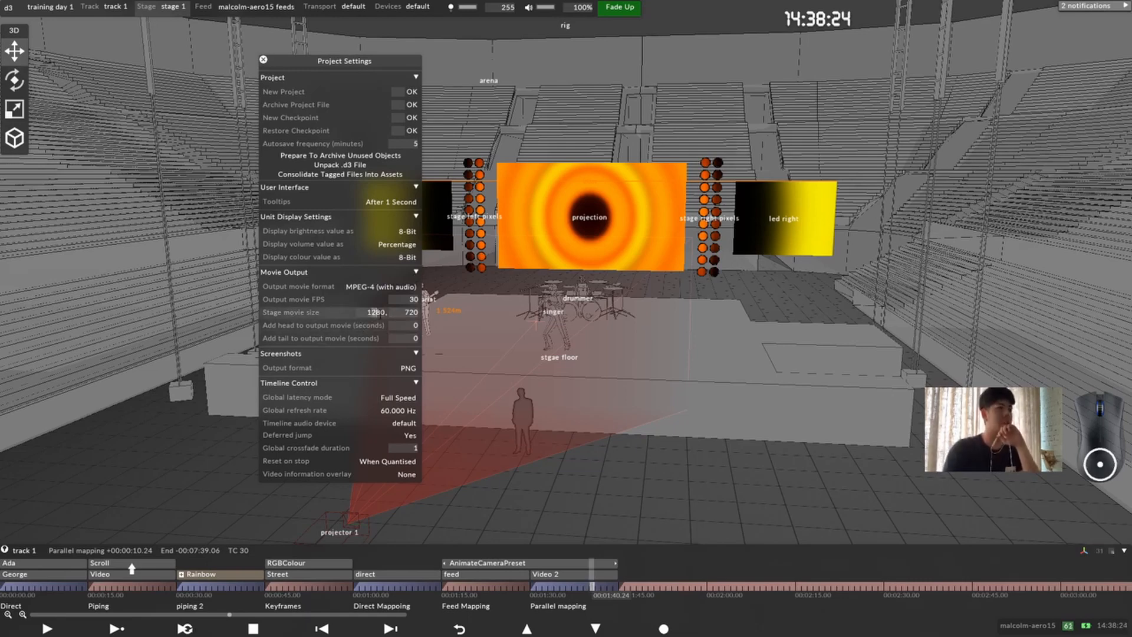
text(1920, )
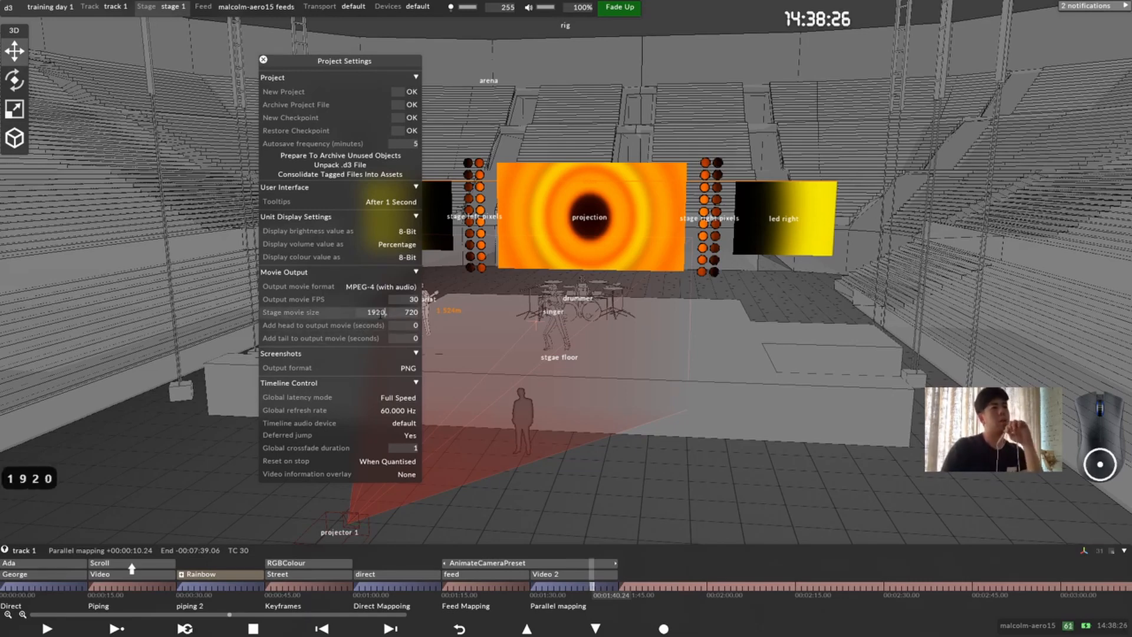
text(108)
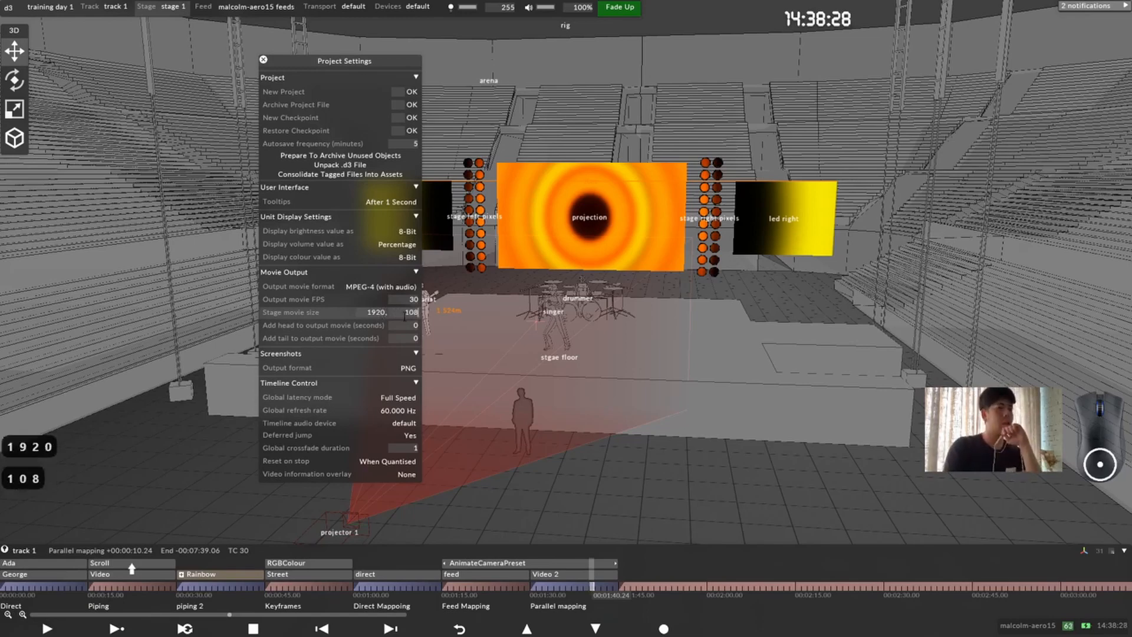
text(0)
key(Return)
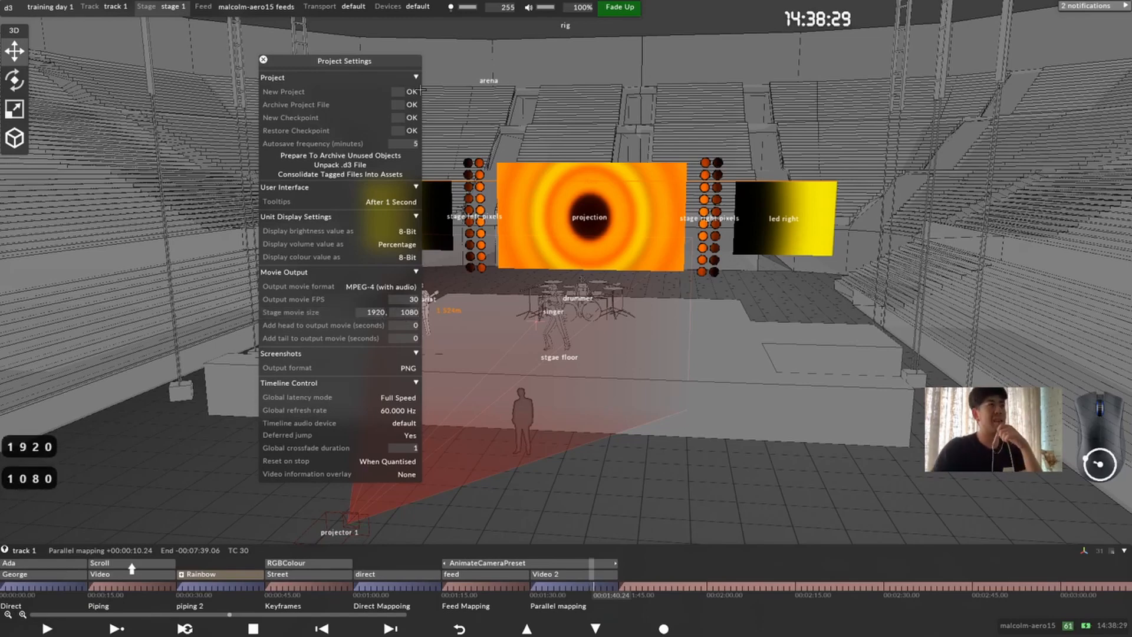
click(263, 60)
drag(583, 297, 587, 242)
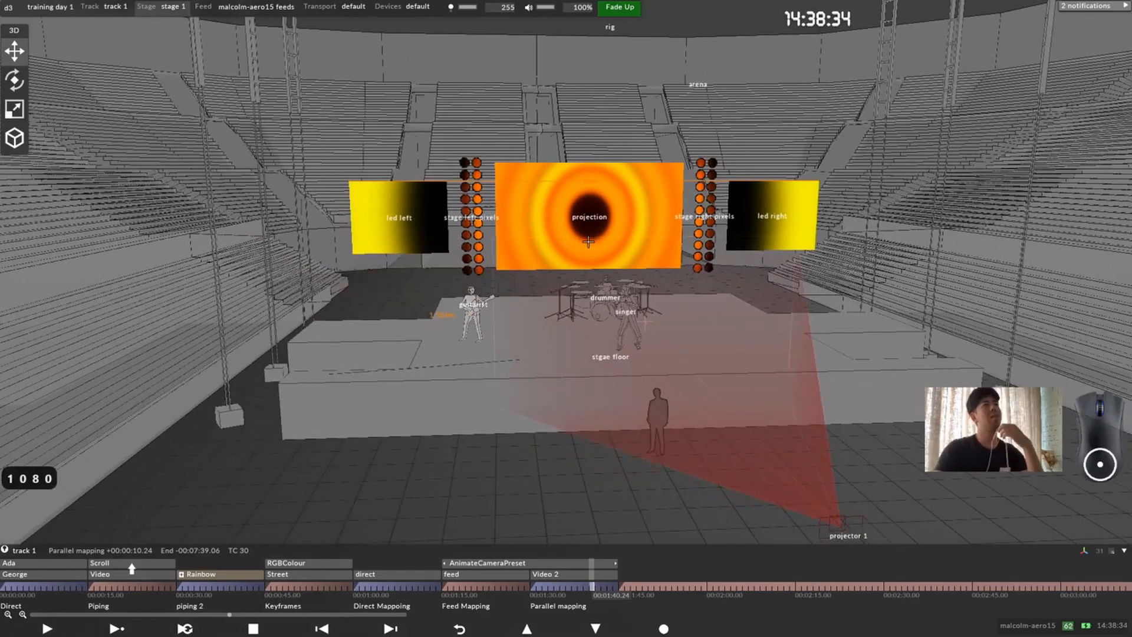
scroll(567, 248, down, 3)
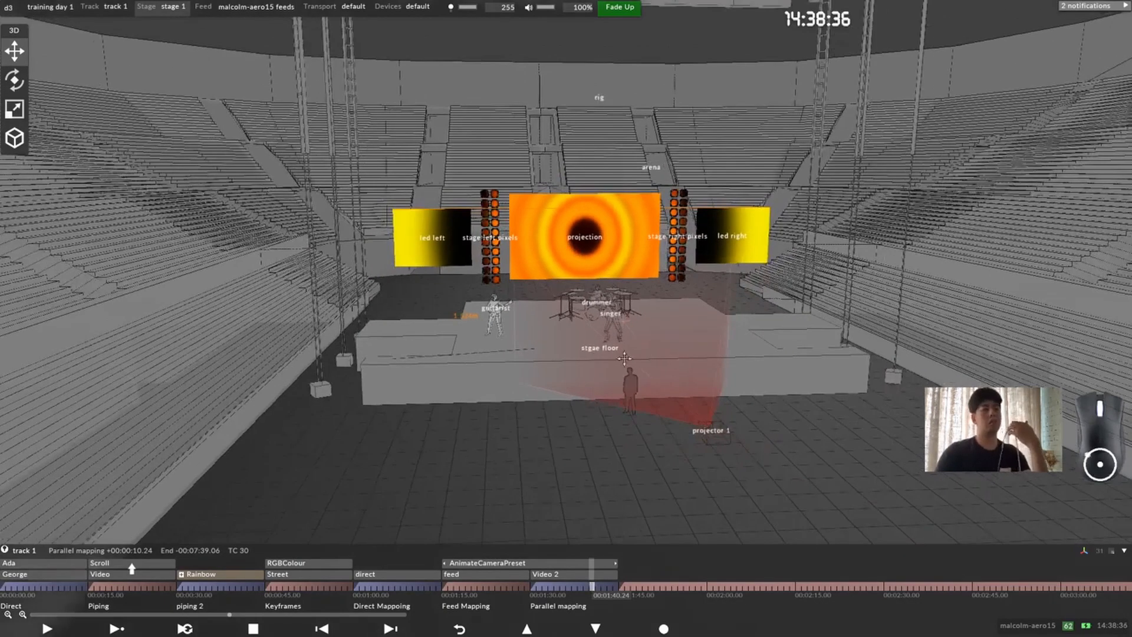
drag(625, 358, 517, 337)
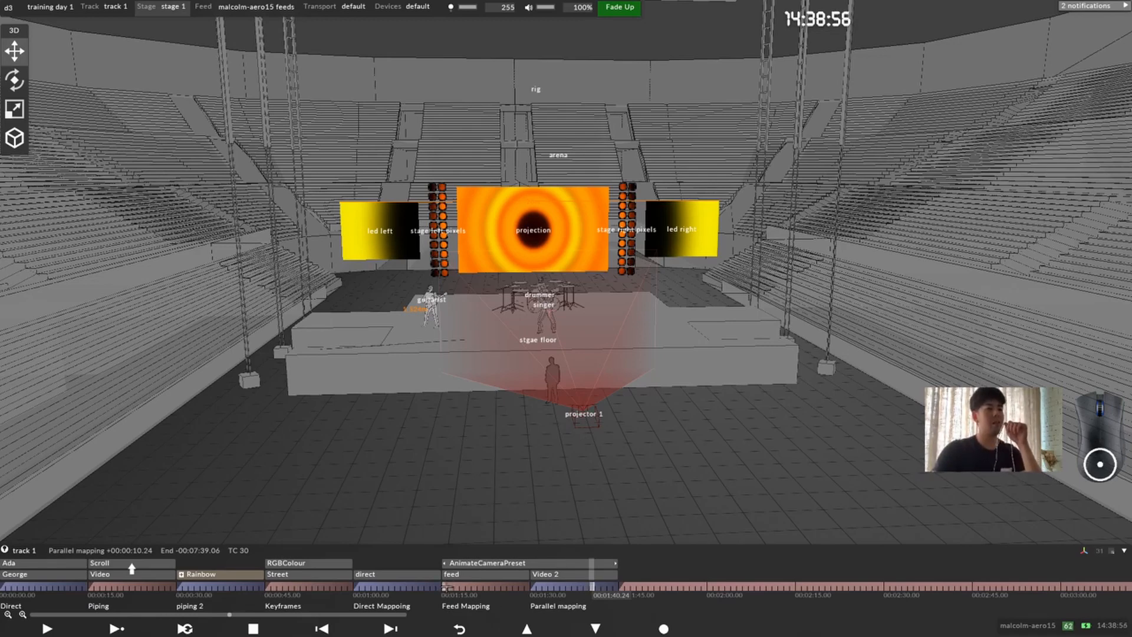
Step: Select the time range covering the Feed Mapping and Parallel mapping sections and write it as a stage movie named trng day 1
click(446, 587)
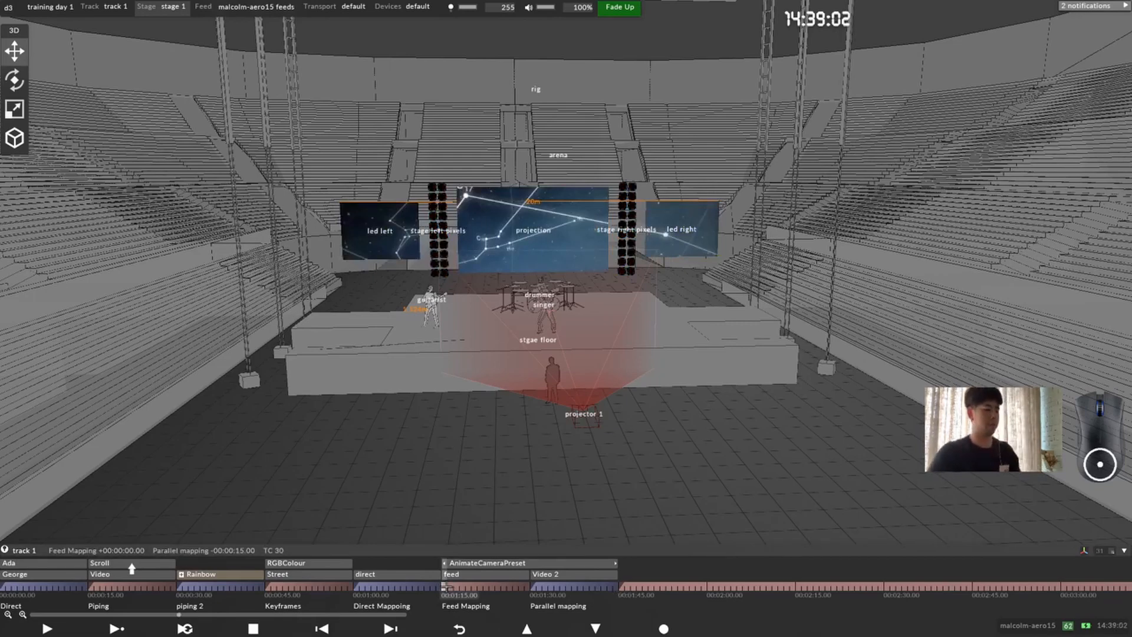
drag(444, 586, 615, 586)
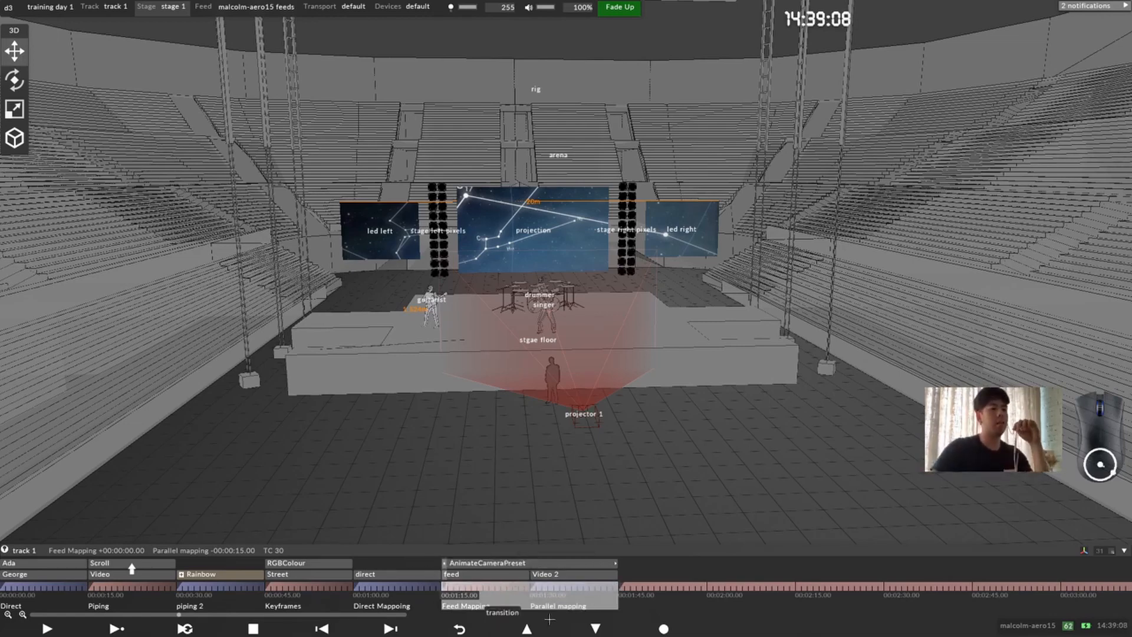
right_click(446, 586)
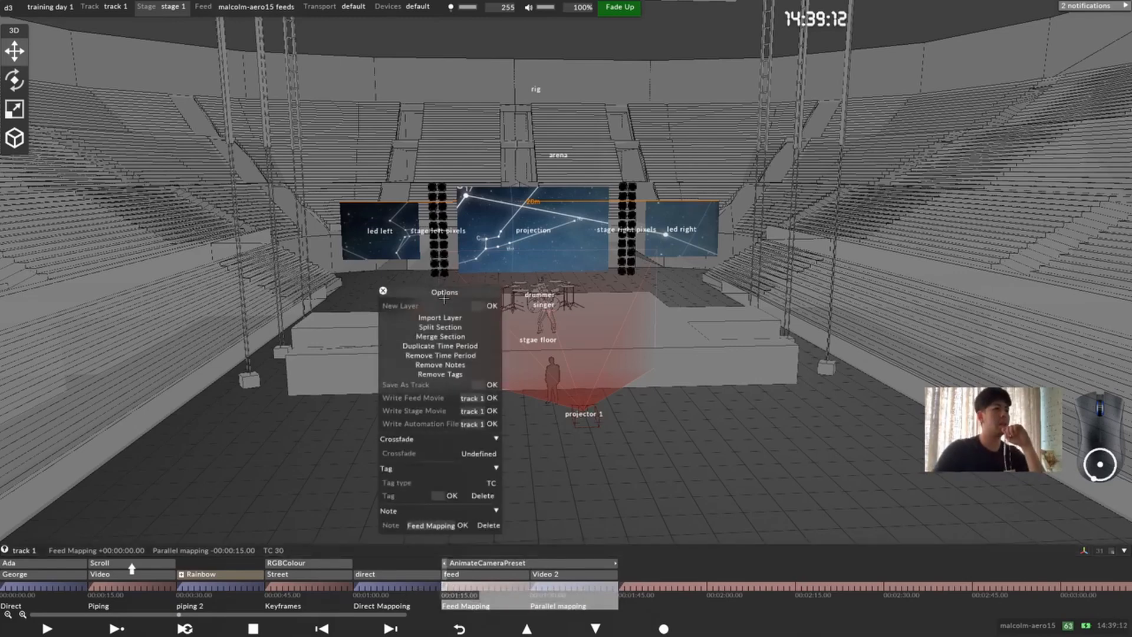
drag(444, 299, 584, 240)
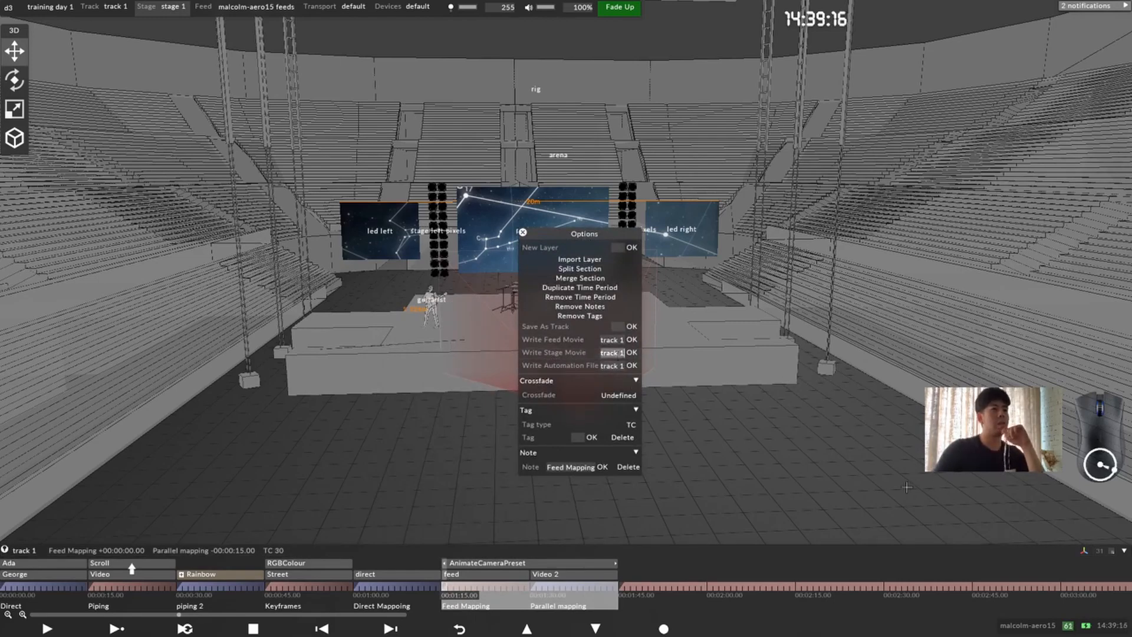
text(tr)
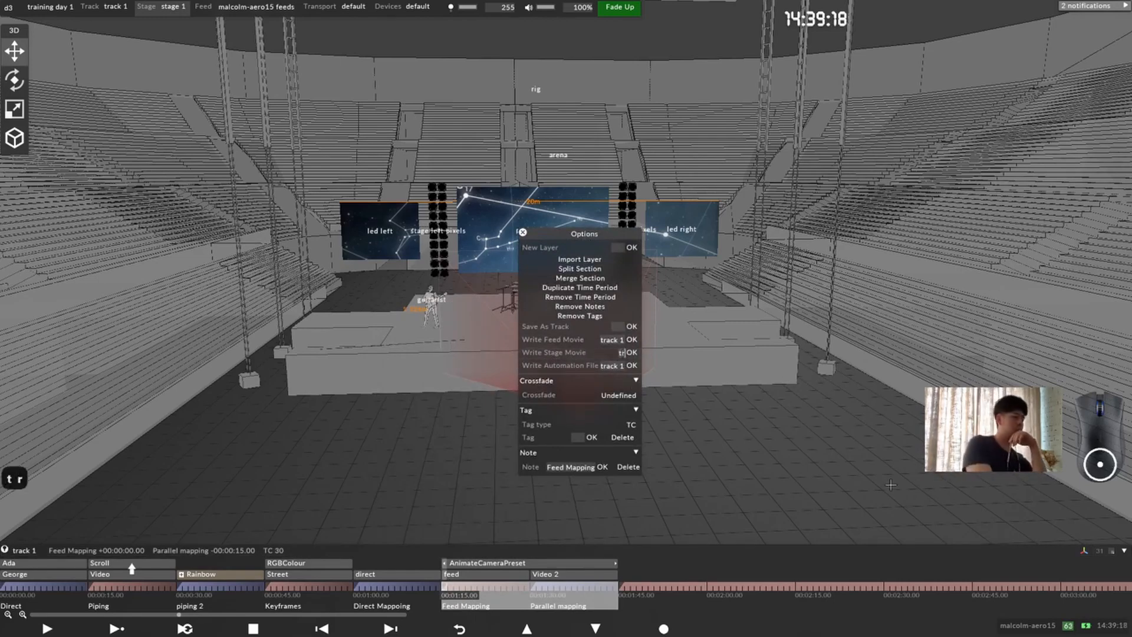
text(ng day 1)
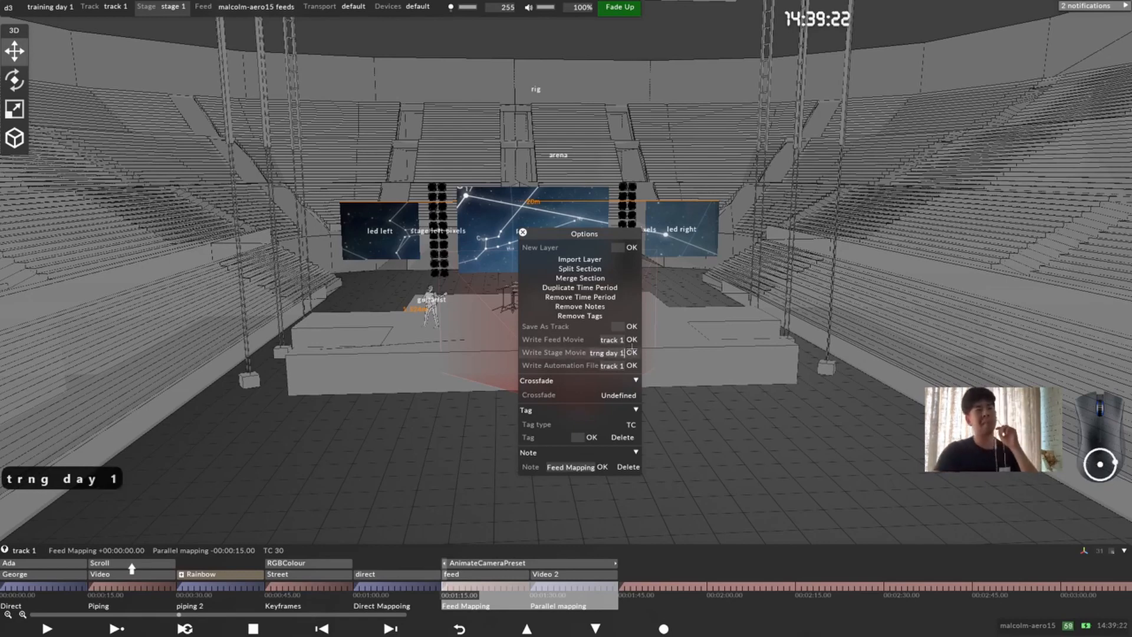
click(631, 352)
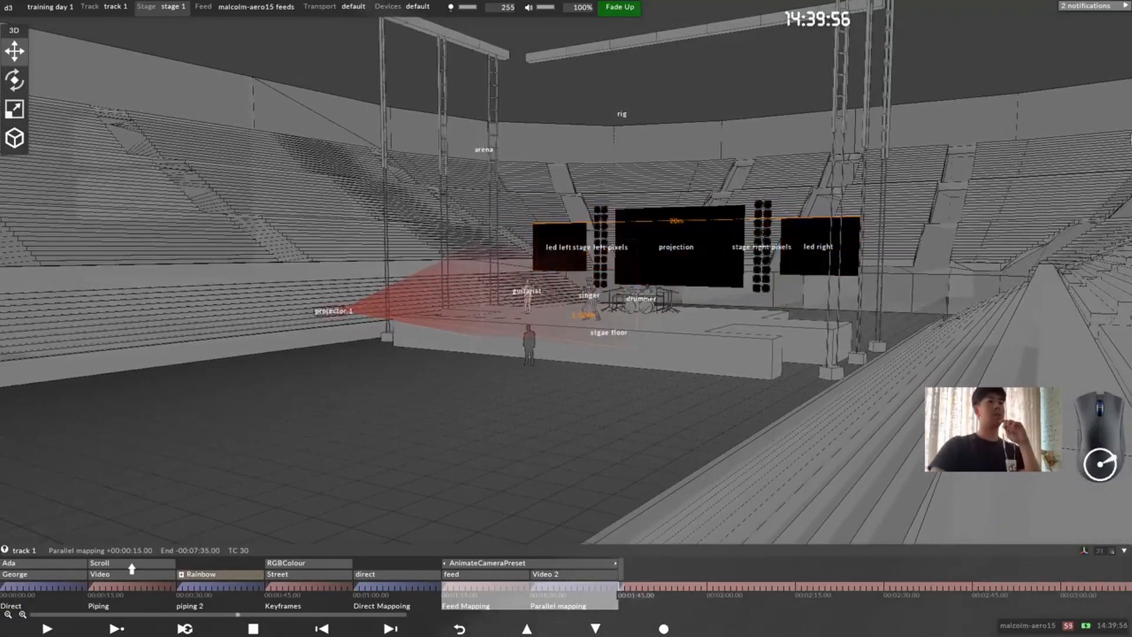
drag(597, 288, 649, 260)
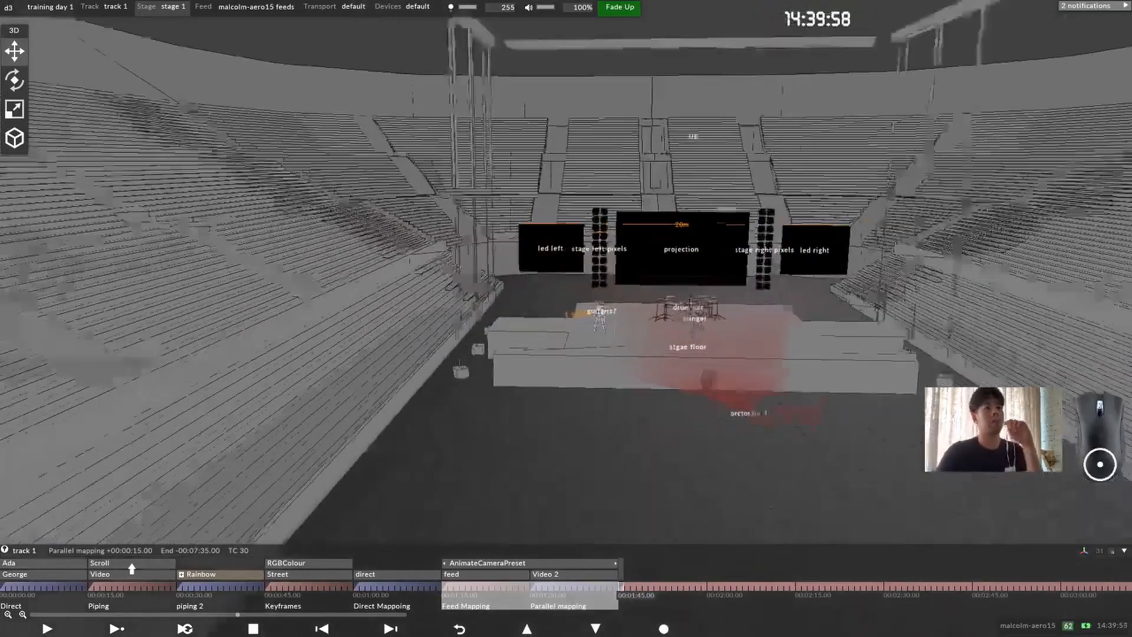
Step: Place the playhead at 00:01:29.00, one second before the end of the Feed Mapping section
scroll(649, 260, up, 2)
middle_drag(407, 221, 184, 157)
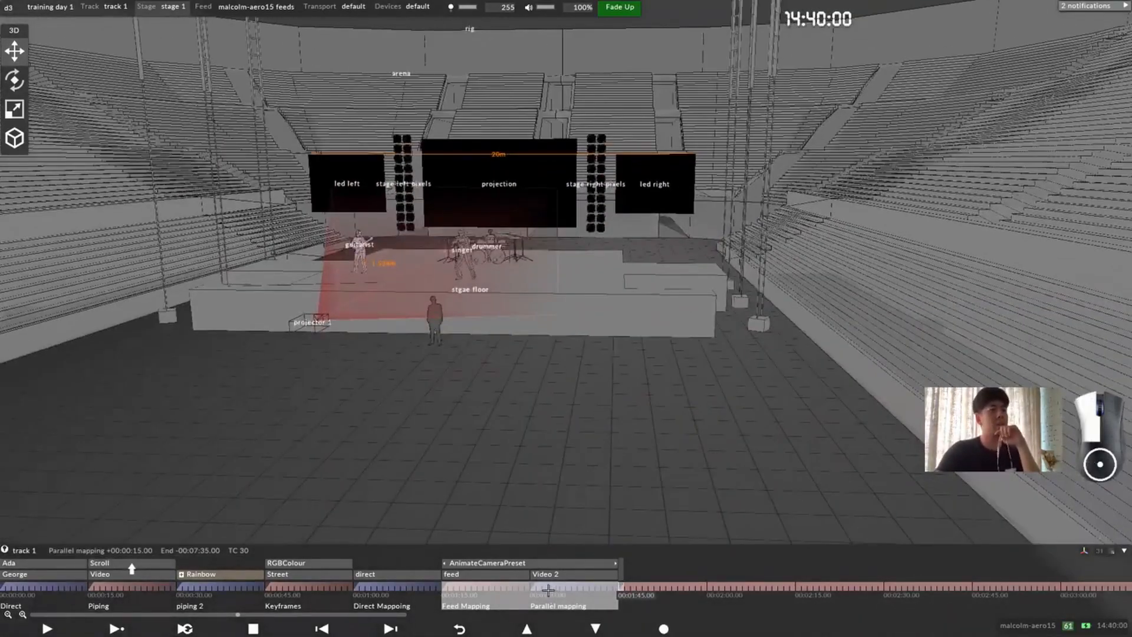
click(527, 588)
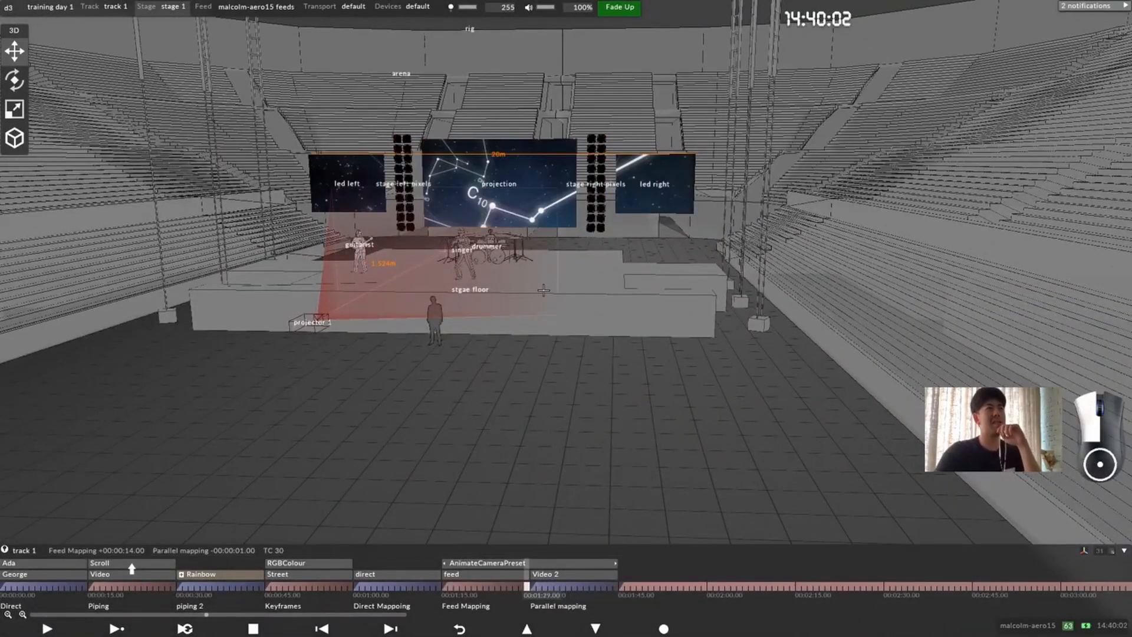
Step: Capture a screenshot of the stage visualiser from a low, slightly angled viewpoint in front of the stage
drag(543, 290, 568, 300)
scroll(560, 289, down, 1)
middle_drag(534, 253, 573, 280)
scroll(563, 253, up, 2)
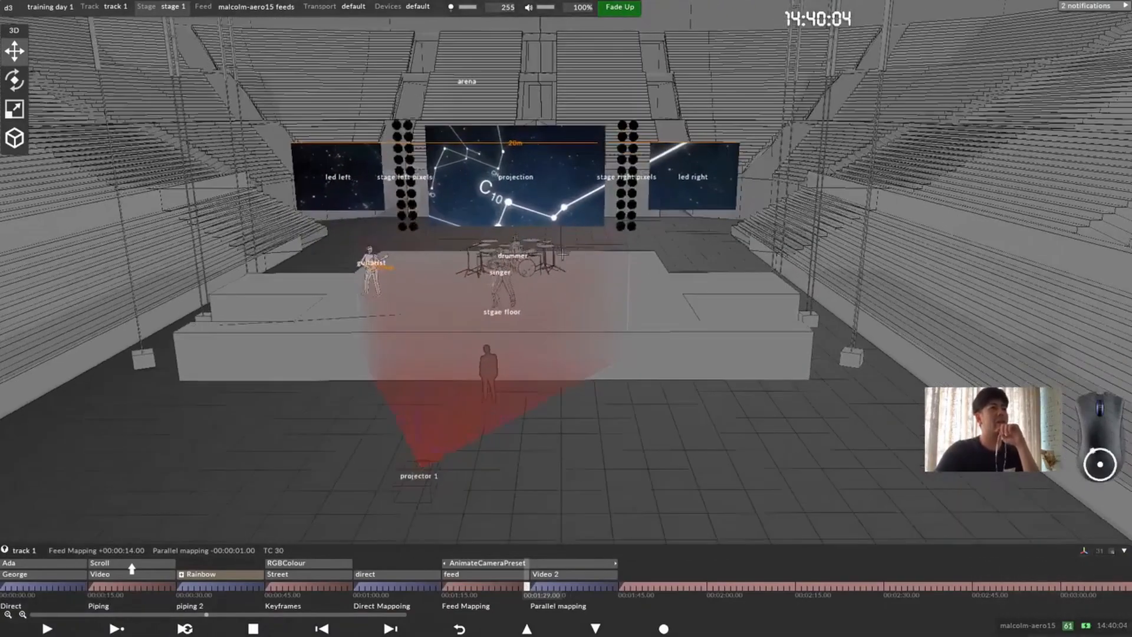
drag(562, 254, 565, 295)
scroll(565, 295, down, 2)
middle_drag(593, 295, 658, 362)
scroll(658, 363, up, 2)
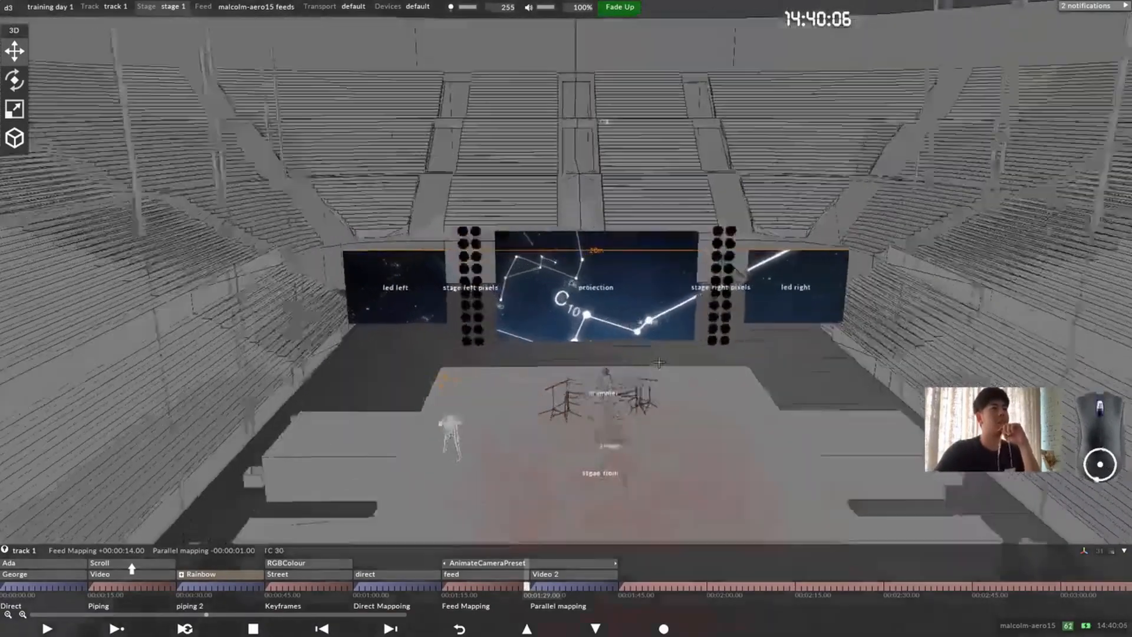
scroll(659, 377, up, 2)
drag(660, 398, 569, 299)
middle_drag(570, 299, 507, 257)
drag(569, 249, 576, 242)
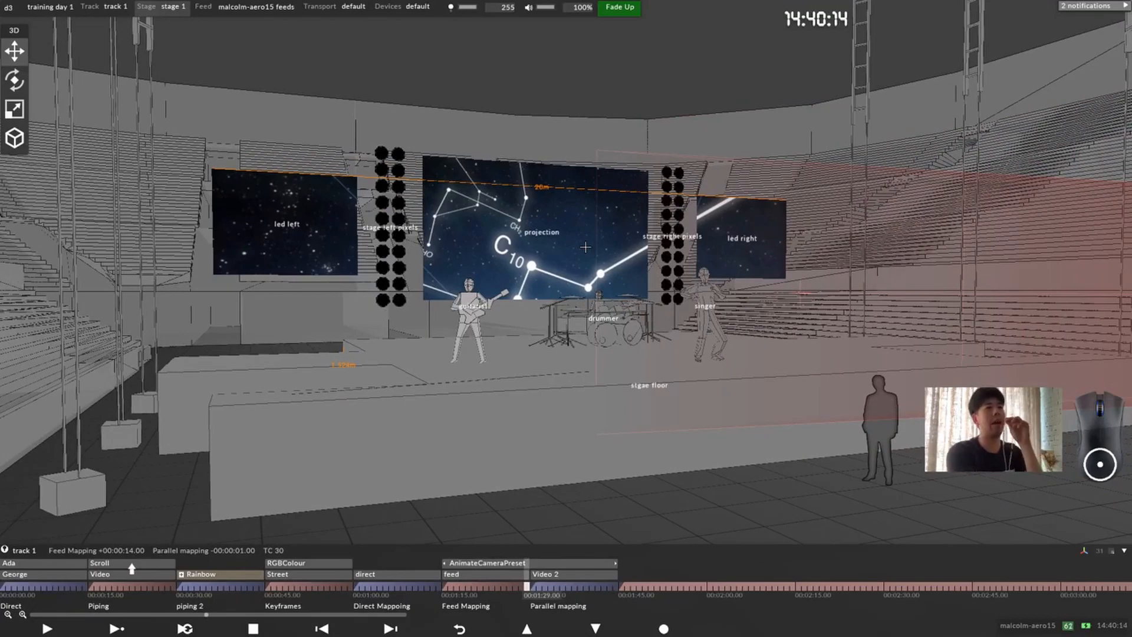
key(alt+x)
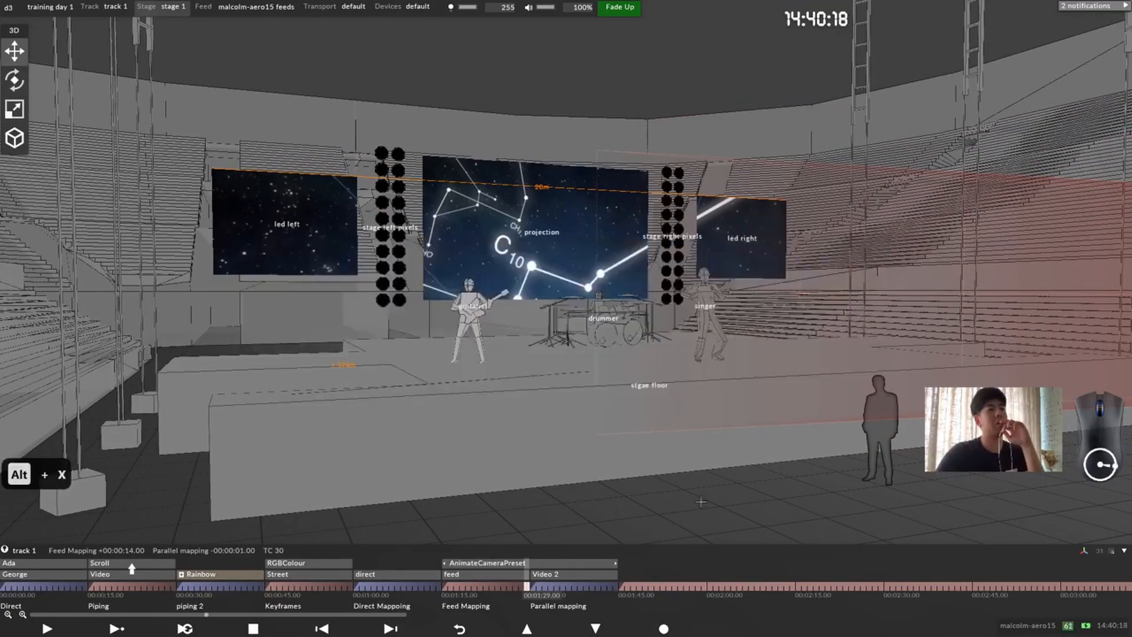
drag(765, 408, 768, 407)
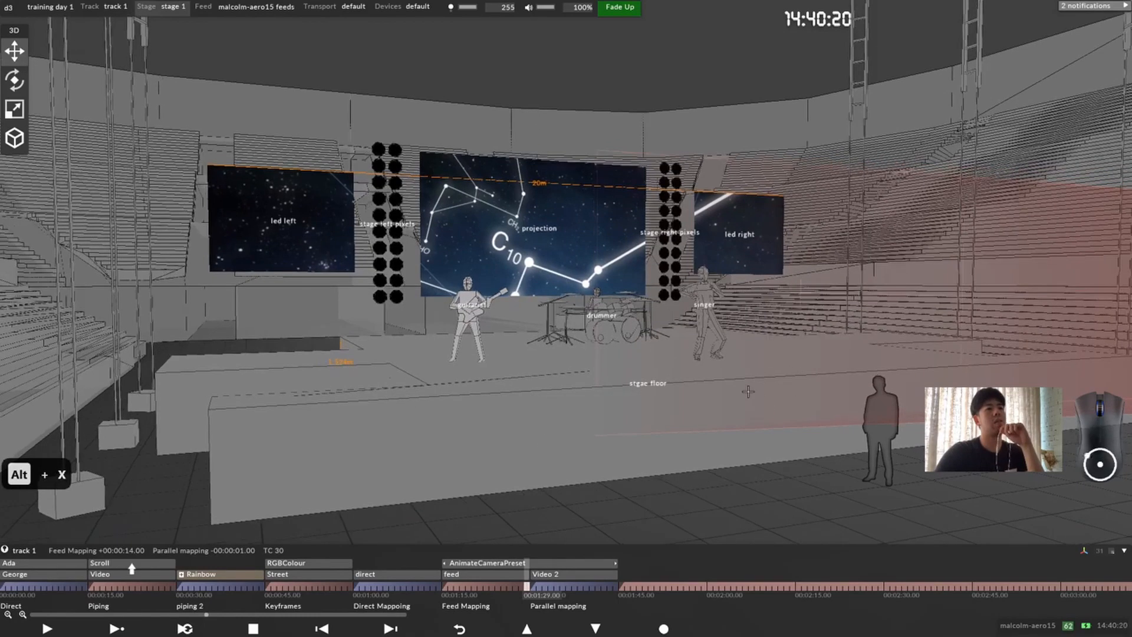
scroll(748, 391, down, 2)
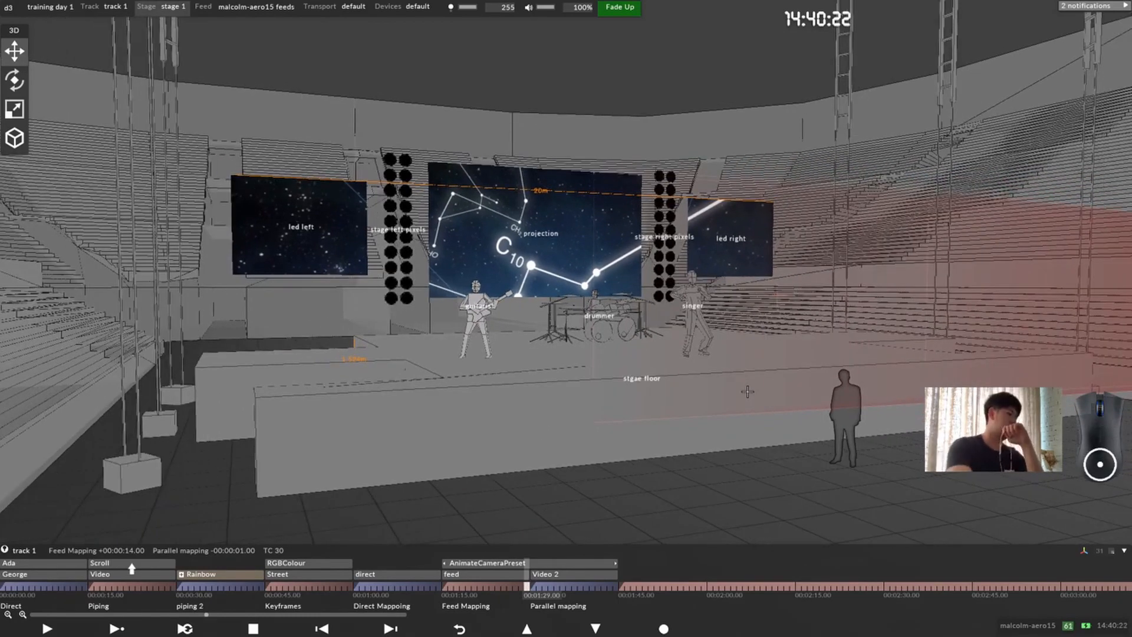
Step: Switch to d3manager, open the training day 1 project folder and view screenshot_00000.png in its screenshots folder
key(alt+Tab)
key(alt+Tab)
key(alt+Tab)
key(alt+Tab)
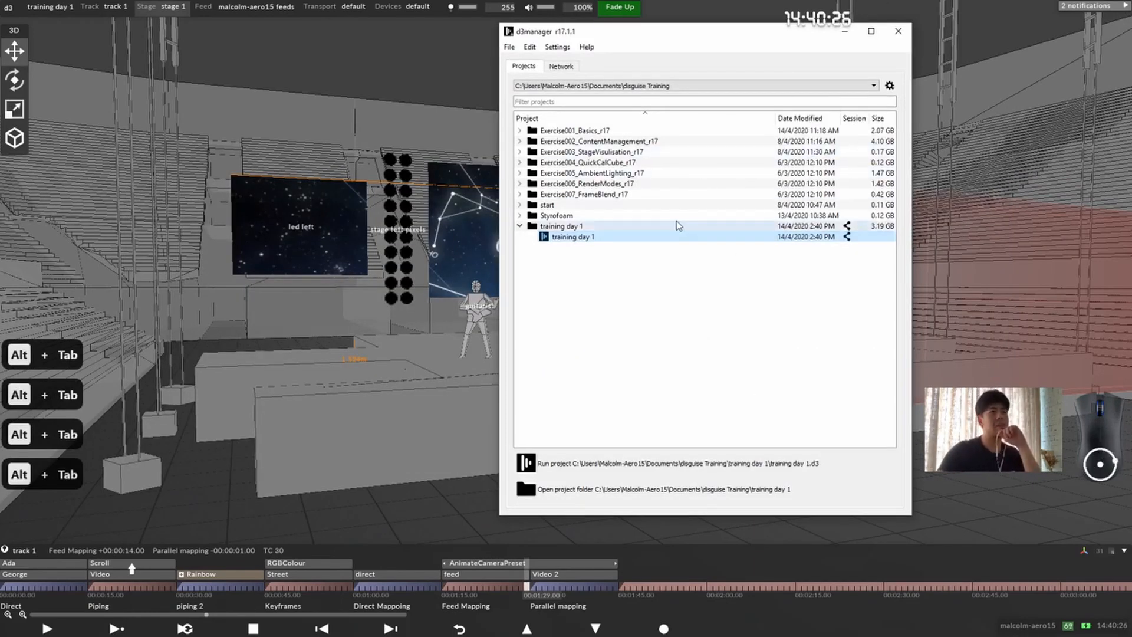
click(671, 494)
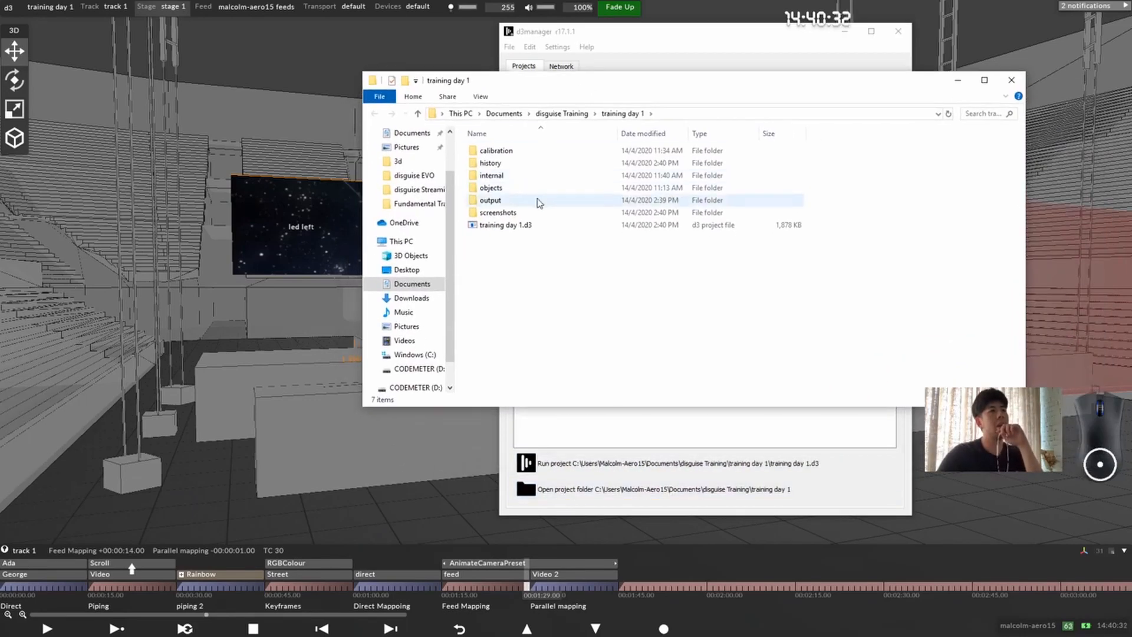
double_click(518, 212)
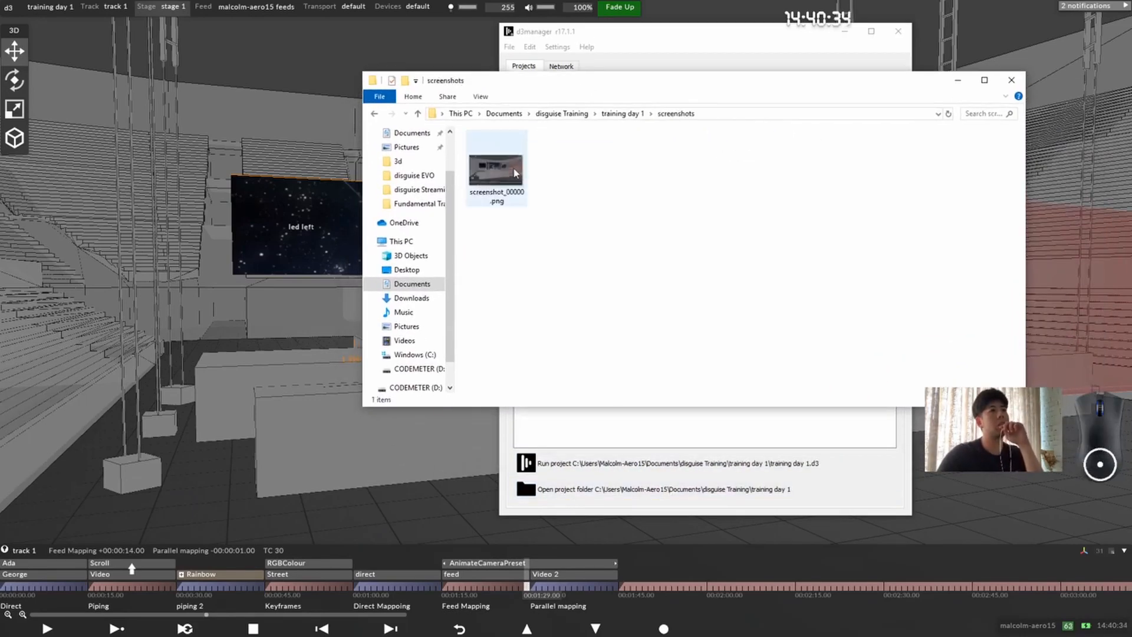
double_click(511, 170)
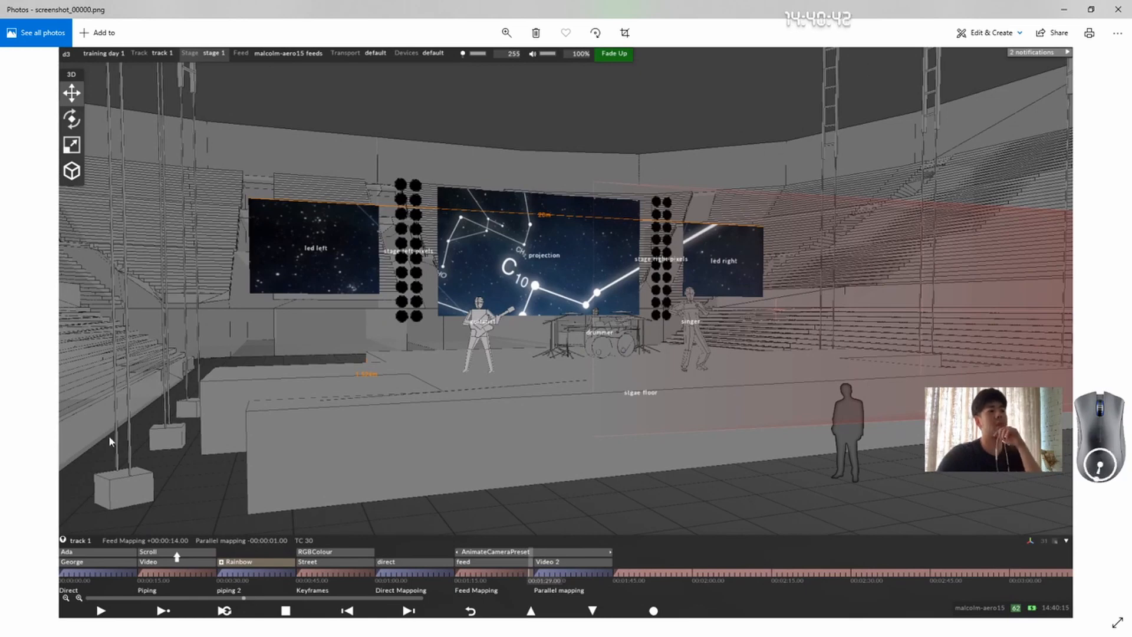
click(1118, 13)
Step: Play the exported movie trng day 1_00000.mov from the project's output/stage folder and close the player
click(622, 113)
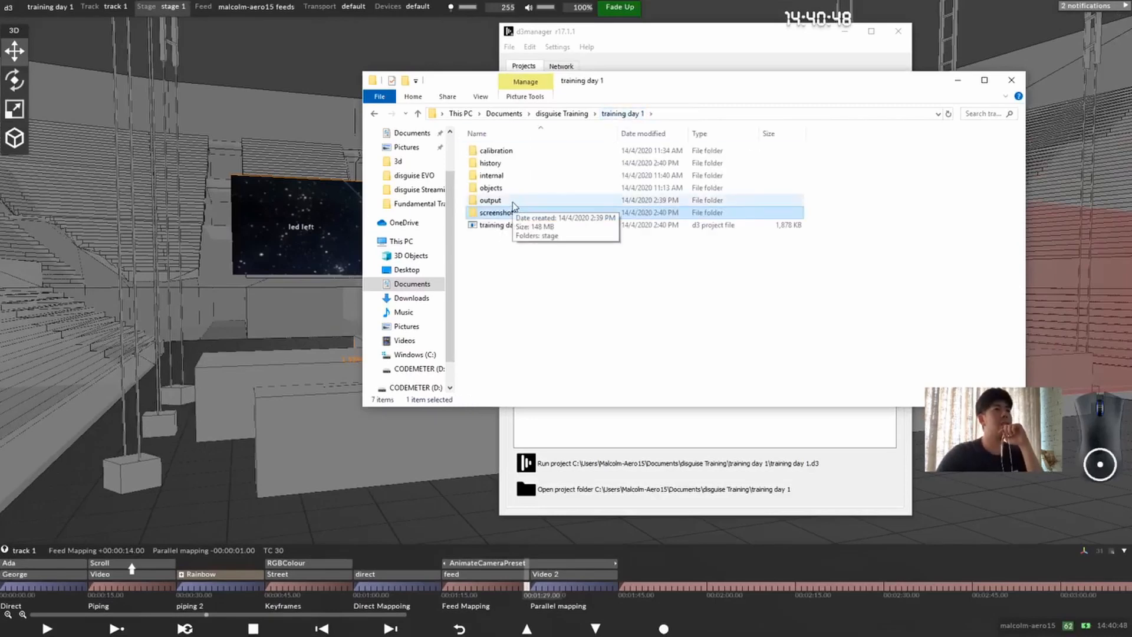
double_click(490, 201)
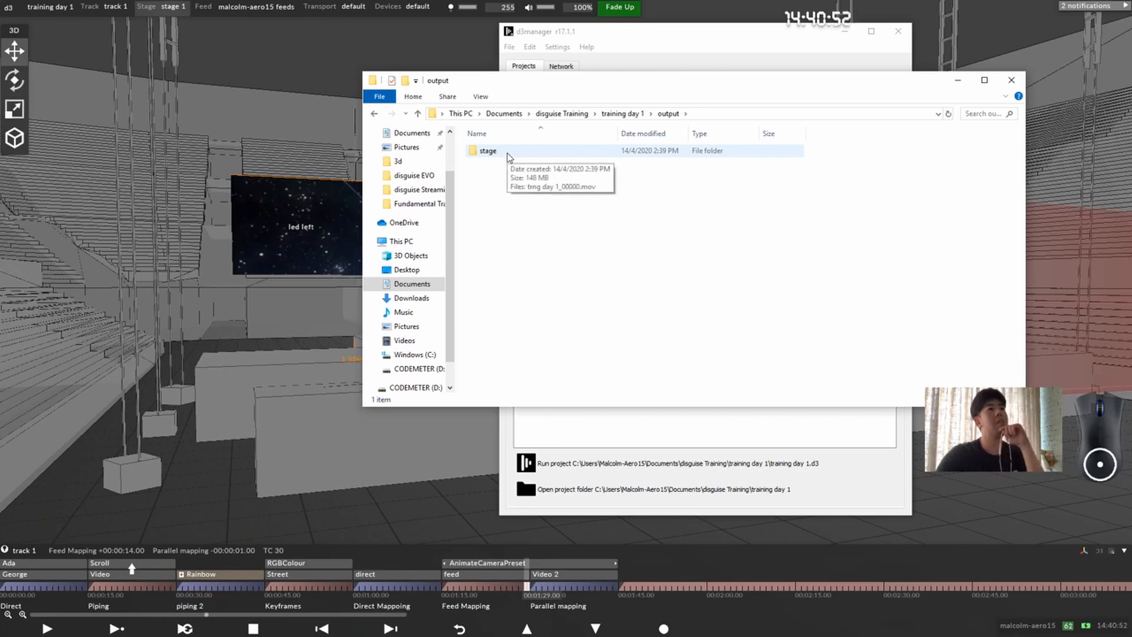
double_click(508, 155)
double_click(508, 168)
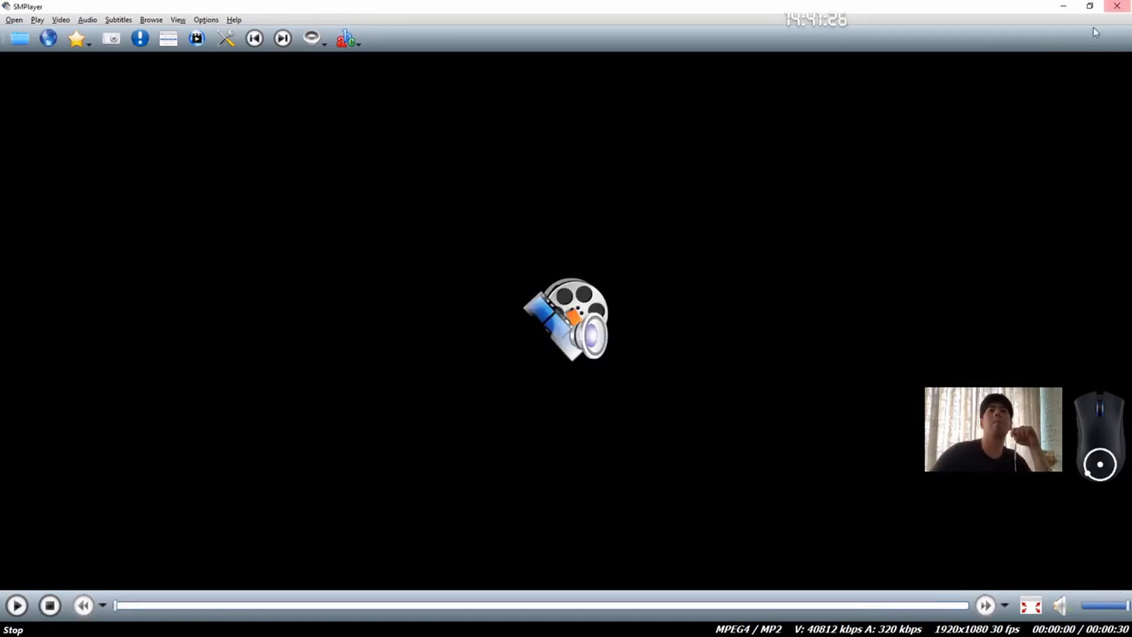
click(1117, 7)
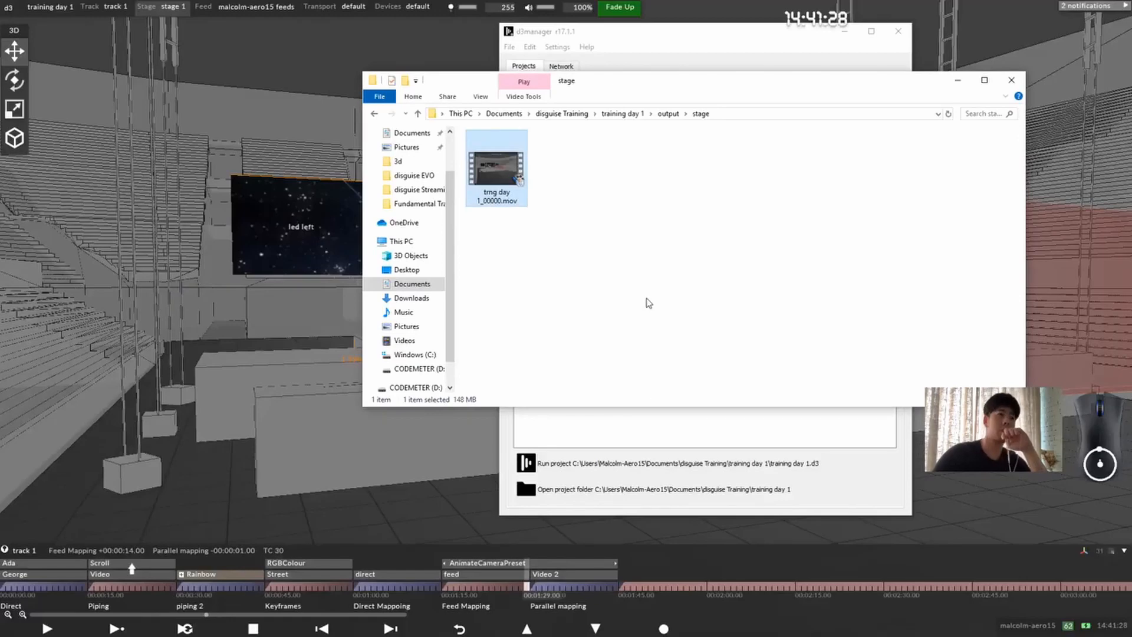
Step: Close the stage folder window and return to the stage visualiser
click(665, 315)
drag(775, 87, 568, 205)
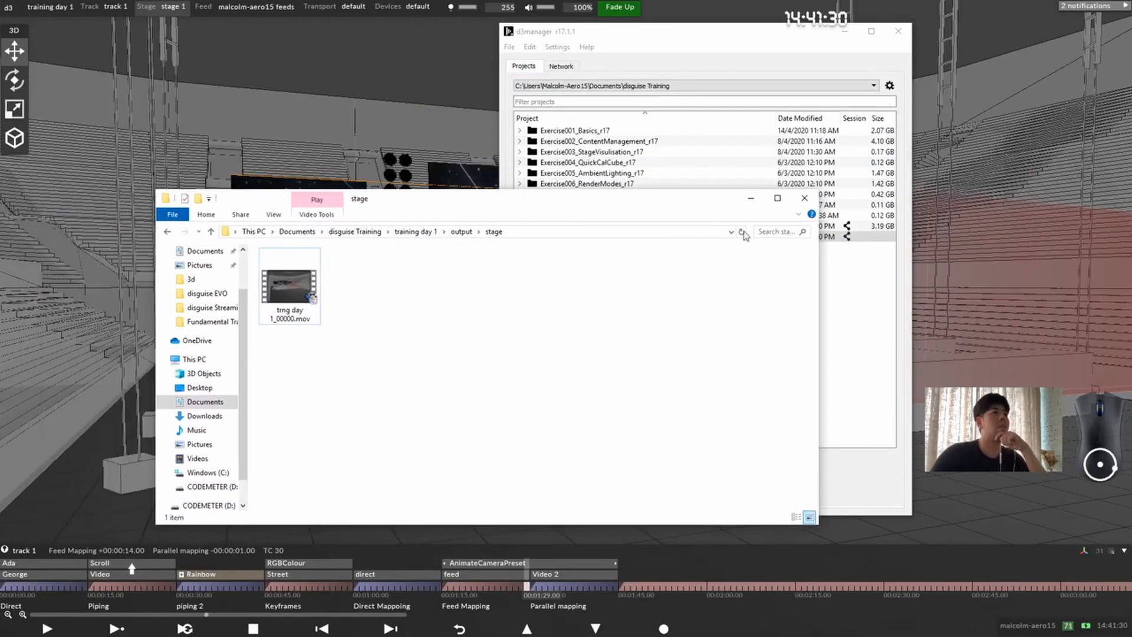
click(803, 199)
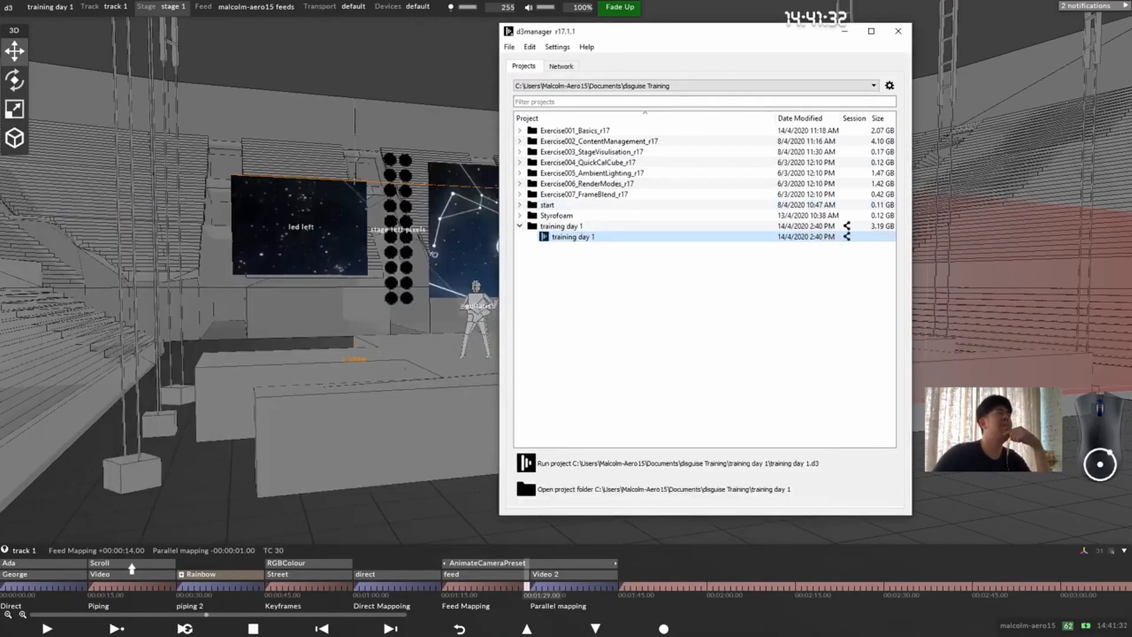
click(391, 428)
Step: Examine the screen content at several points in Feed Mapping and Parallel mapping from a high viewpoint over the arena
scroll(486, 332, down, 5)
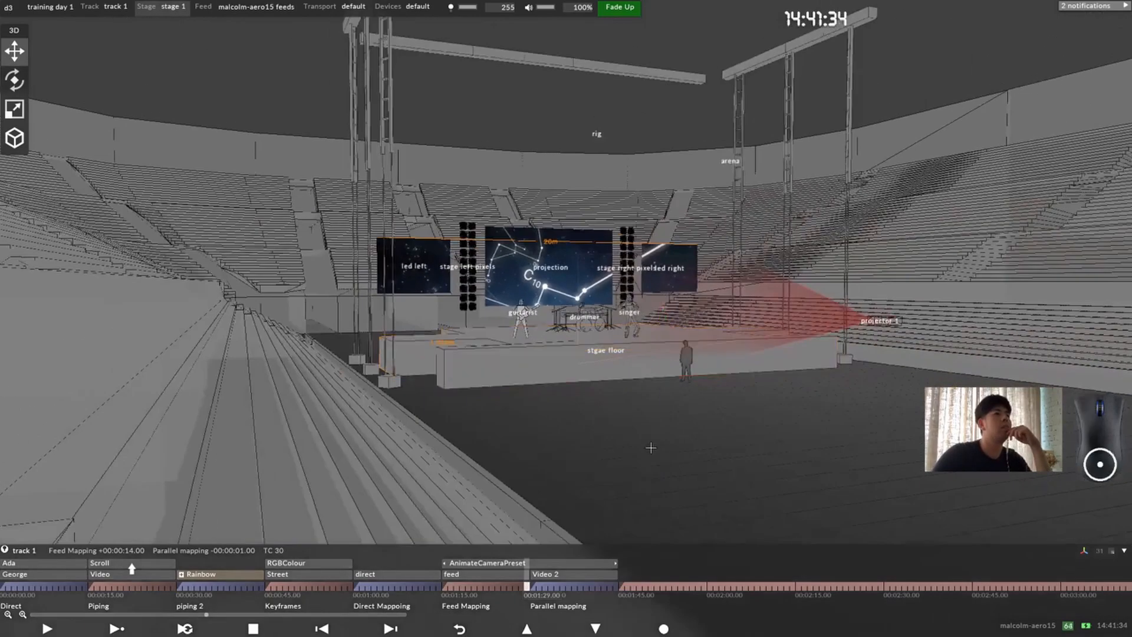
drag(612, 471, 578, 345)
scroll(621, 301, down, 5)
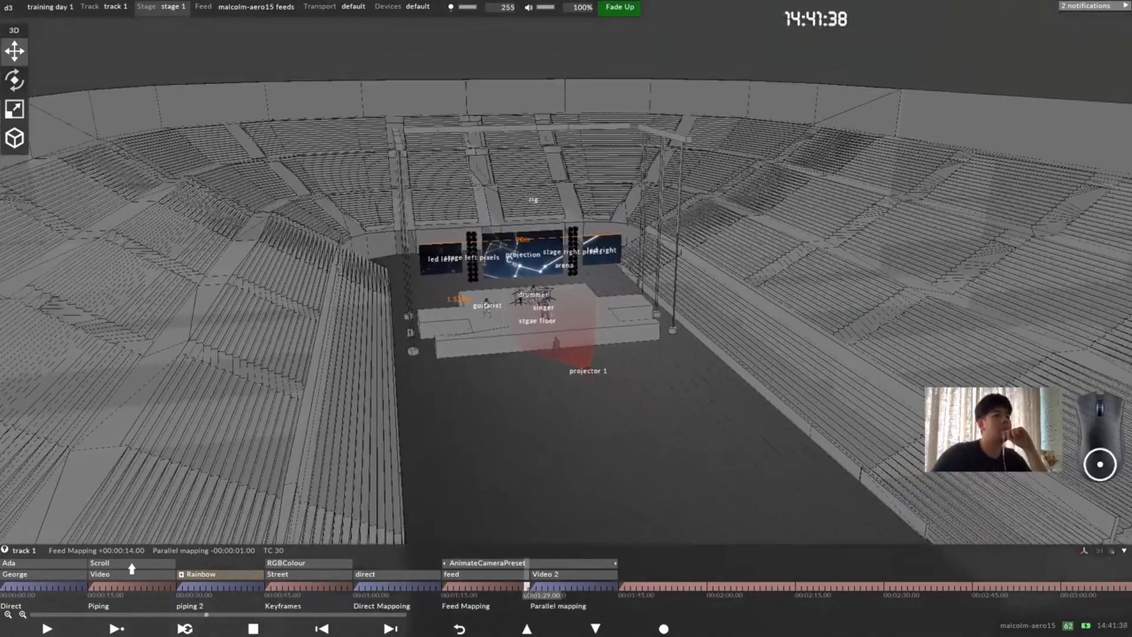
click(541, 587)
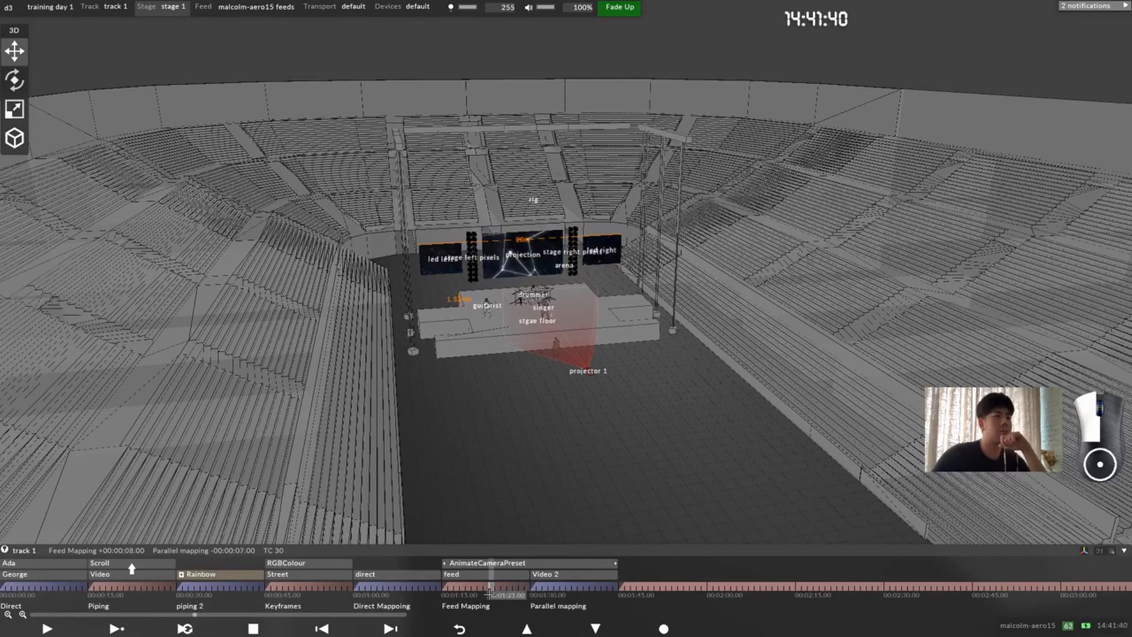
click(450, 586)
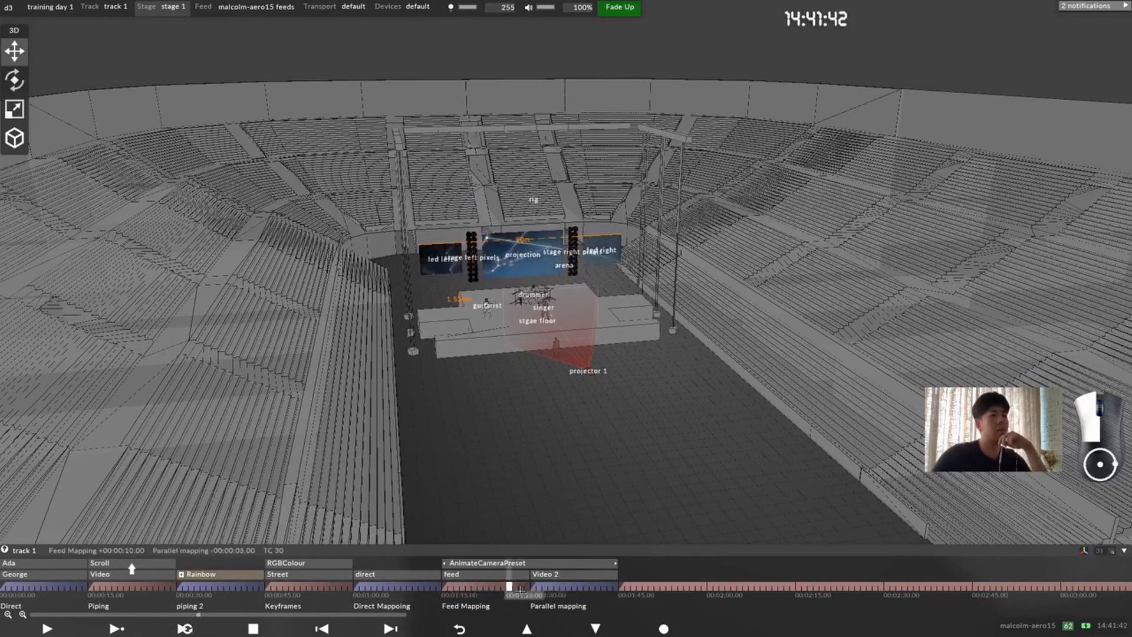
drag(451, 589, 504, 585)
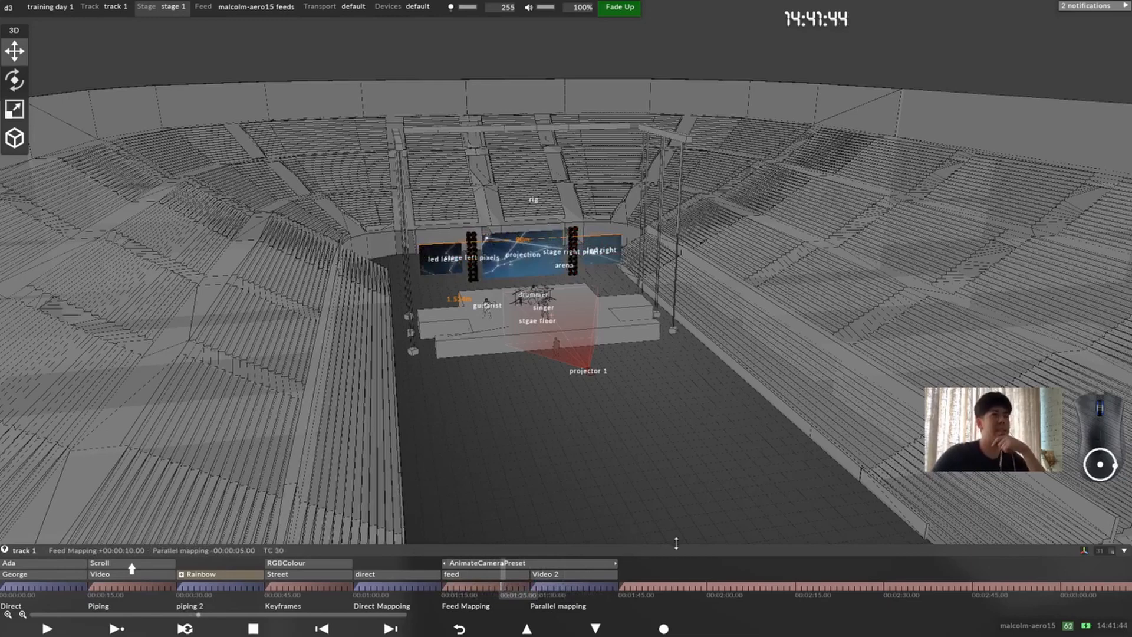
click(562, 587)
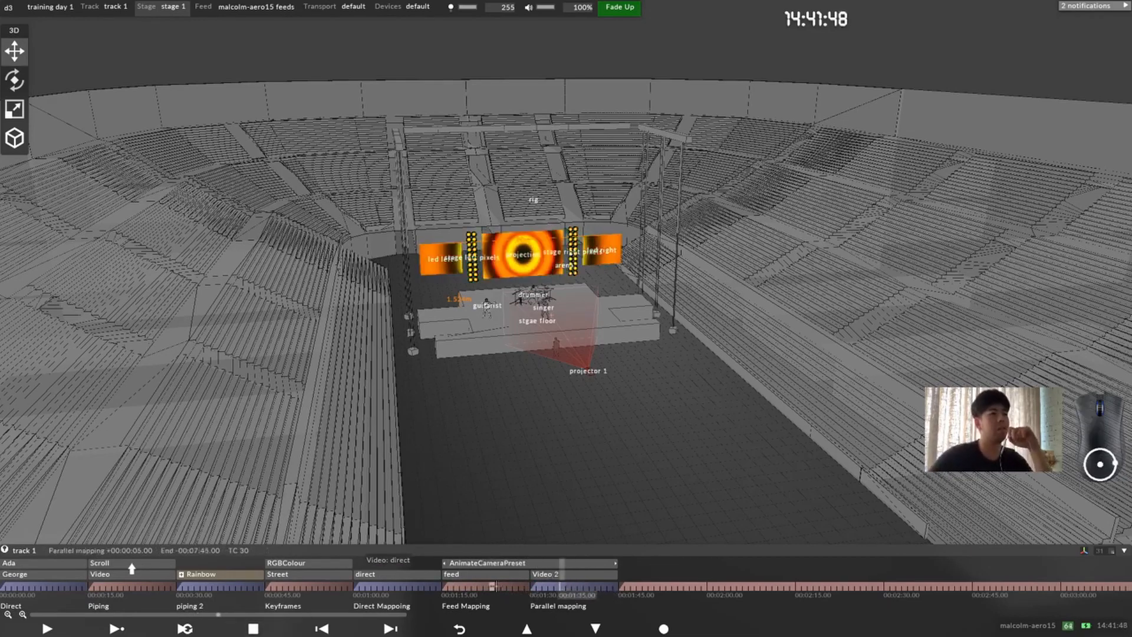
click(462, 587)
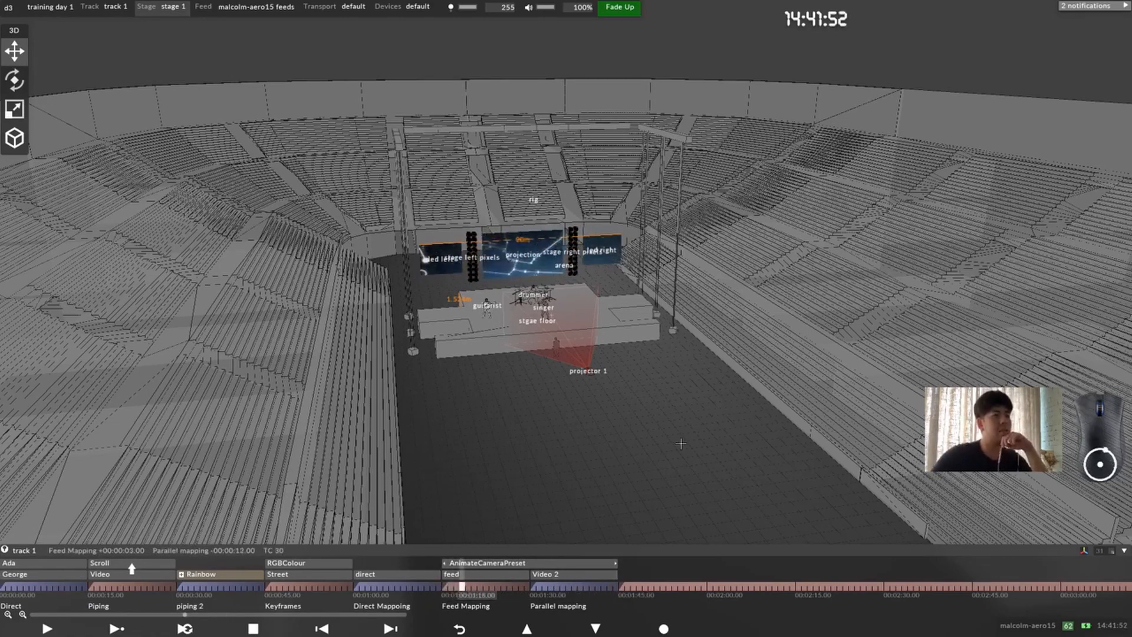
scroll(536, 321, up, 3)
click(527, 326)
scroll(529, 423, down, 1)
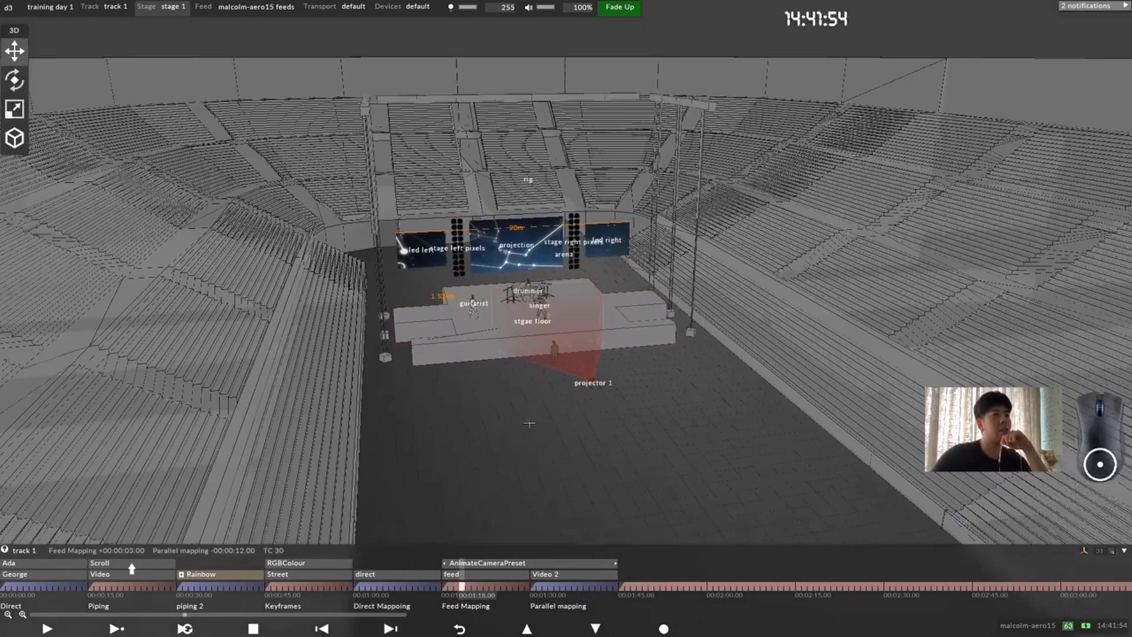
Step: Add a Radar layer at 00:01:45.00, directly after the Parallel mapping content
click(685, 586)
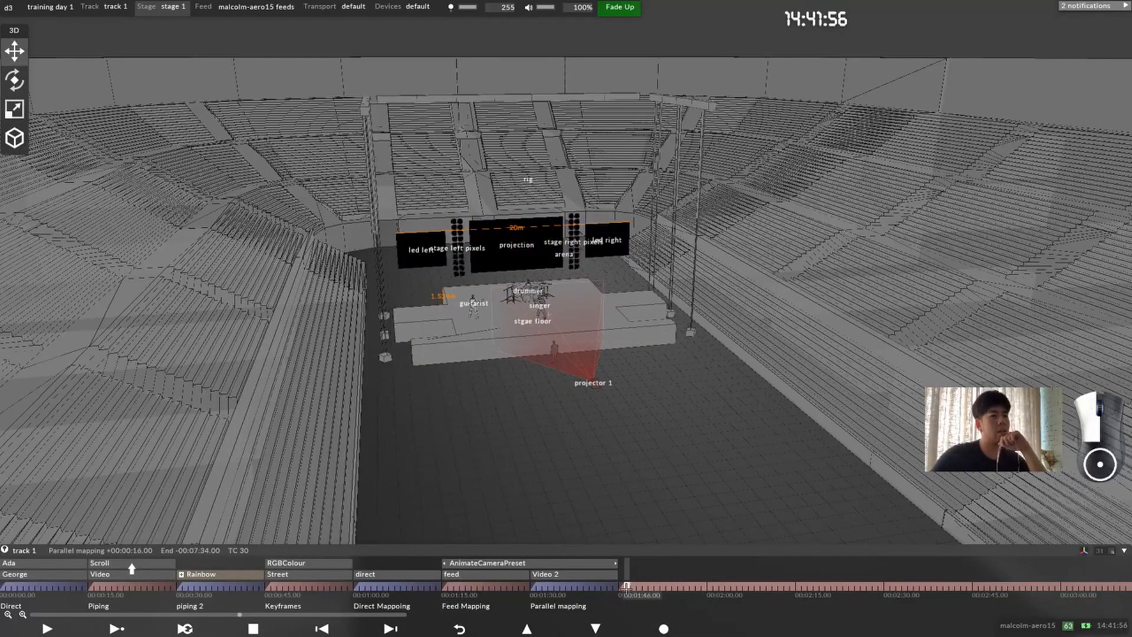
scroll(689, 412, up, 4)
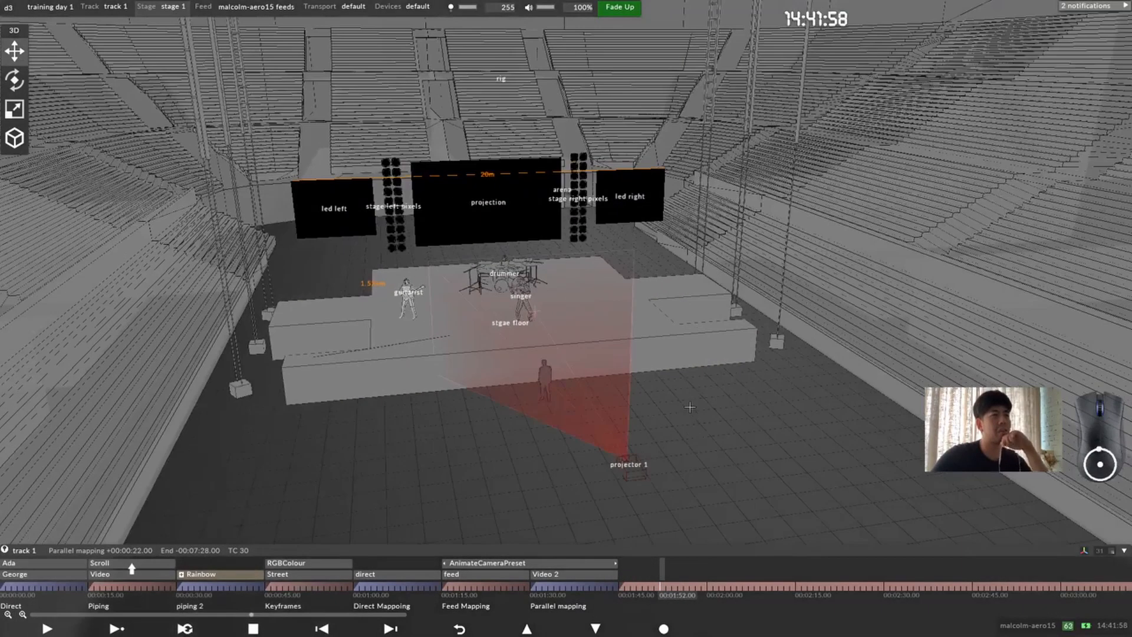
scroll(719, 428, down, 3)
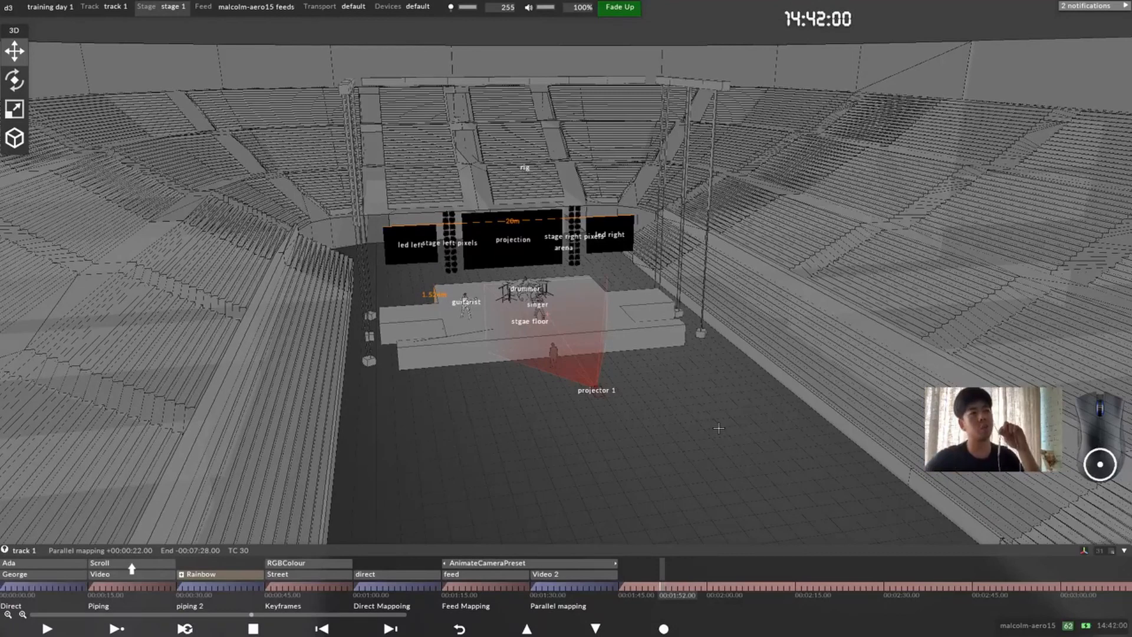
scroll(569, 278, up, 2)
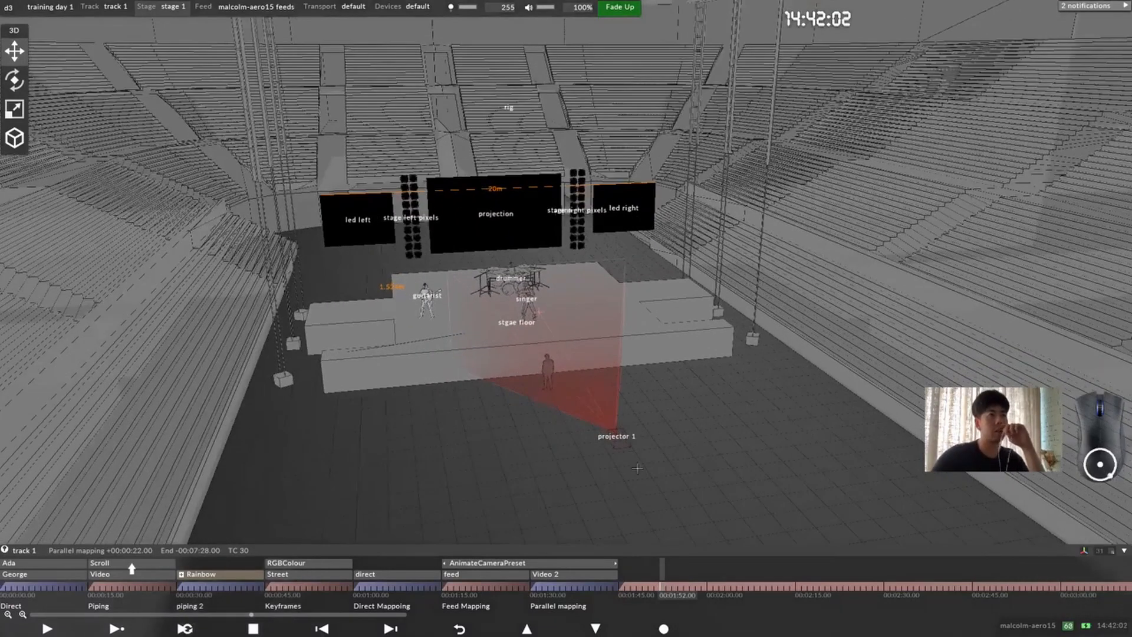
key(ctrl+l)
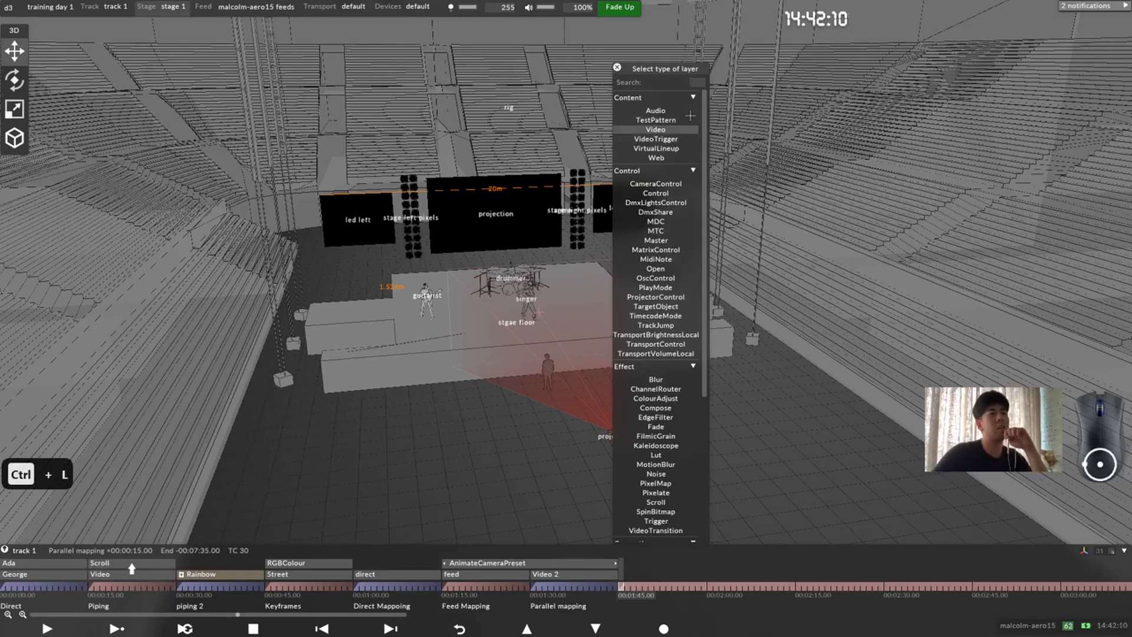
text(rada)
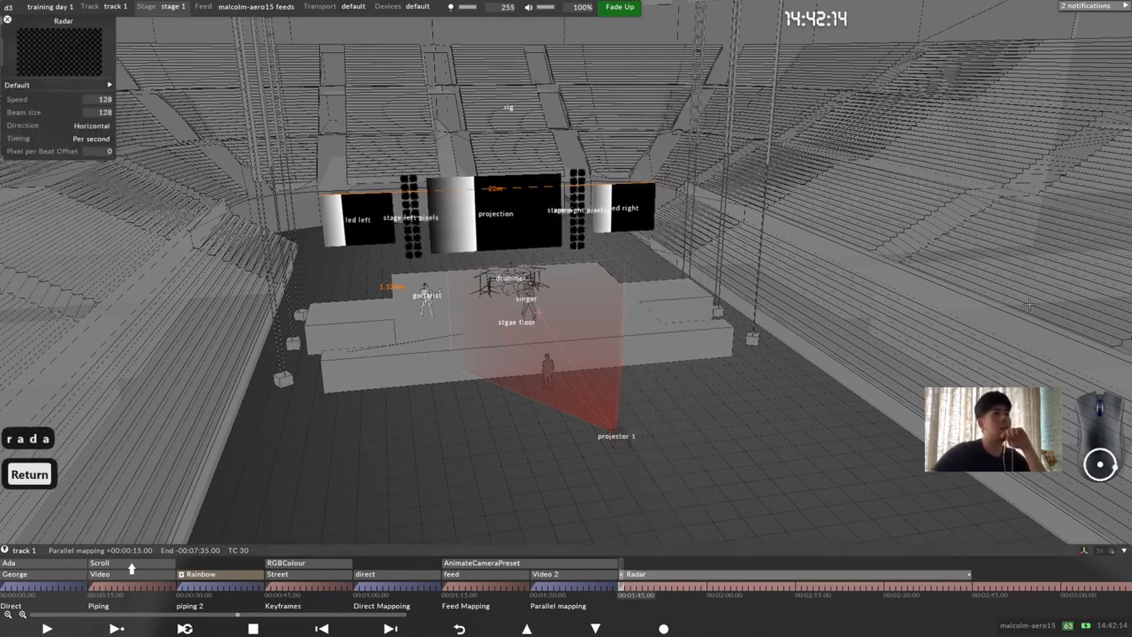
scroll(465, 201, up, 3)
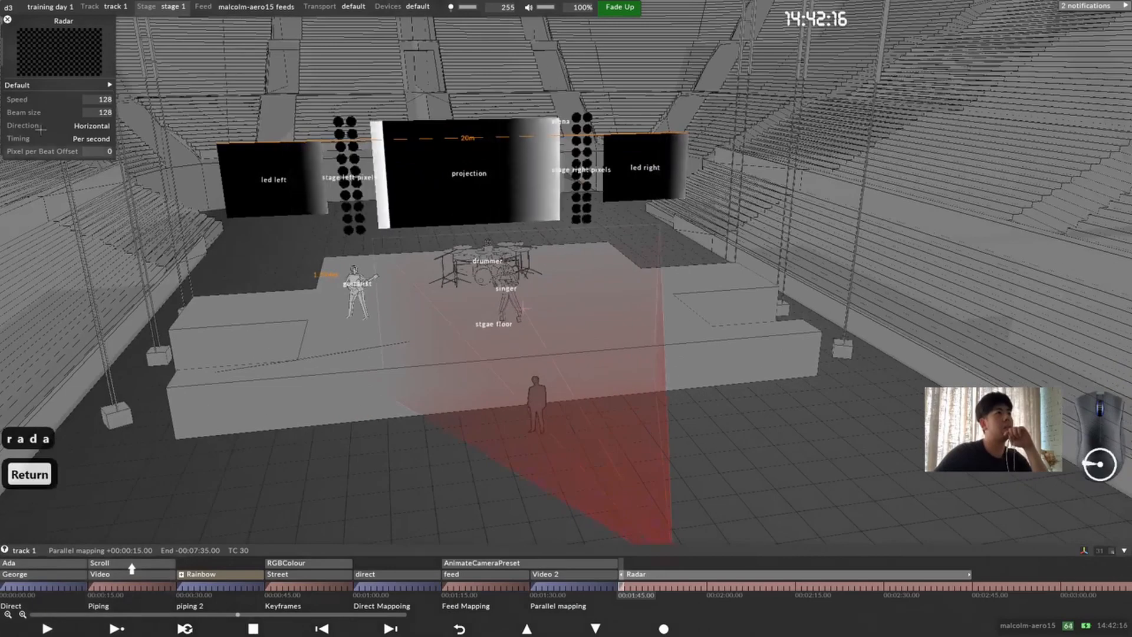
Step: Look over the Radar layer's Default settings and its moving beam on the LED and projection screens
click(77, 85)
click(77, 85)
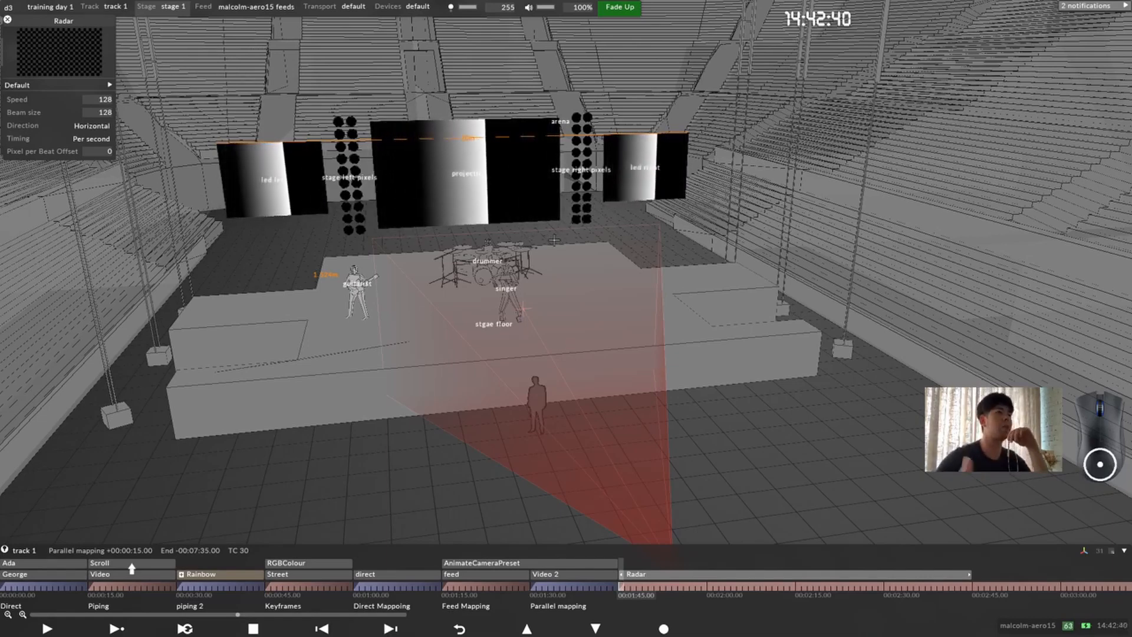
scroll(371, 293, up, 3)
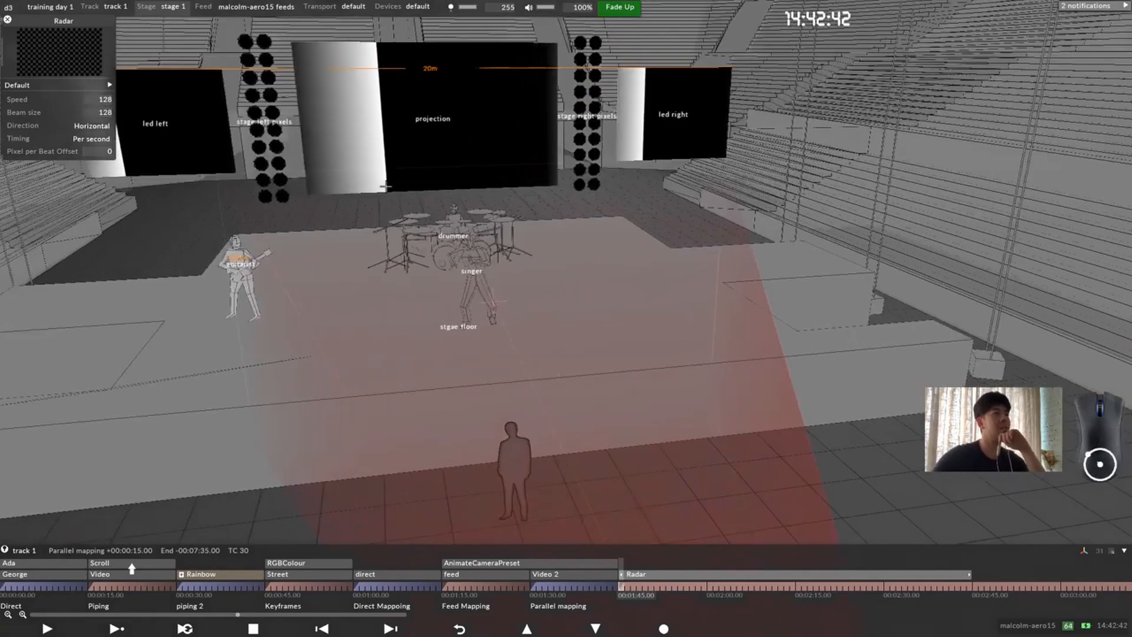
Step: Examine the Radar beam close up on the led left screen and from a wide view of all the stage screens
middle_drag(168, 140, 394, 297)
scroll(277, 220, up, 2)
scroll(393, 297, up, 3)
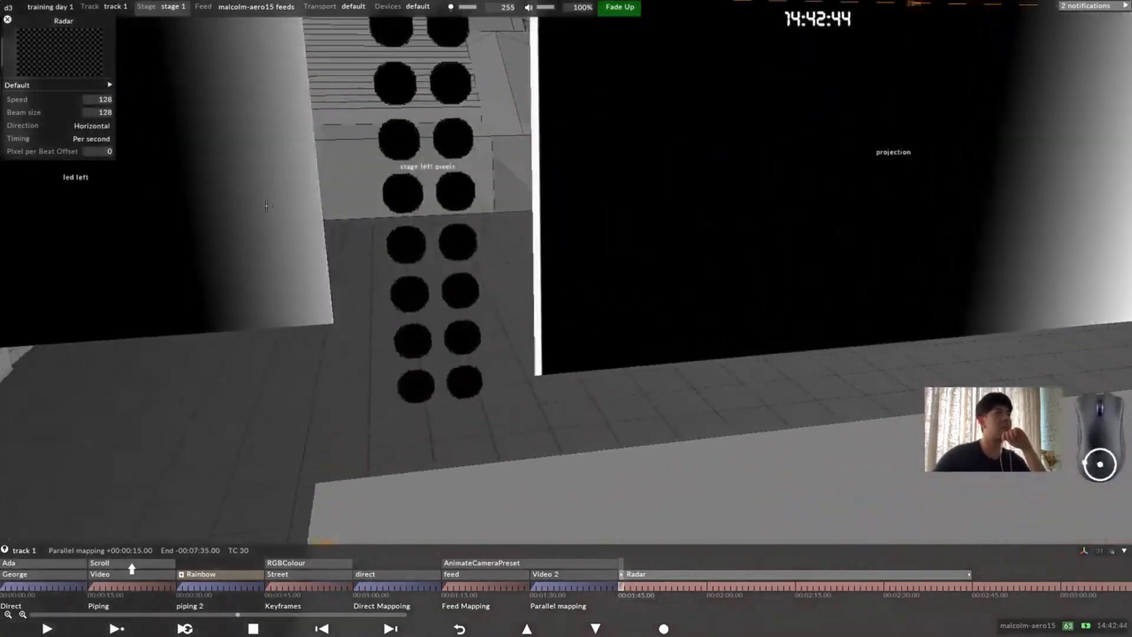
middle_drag(283, 206, 755, 346)
scroll(629, 313, up, 4)
scroll(584, 354, down, 6)
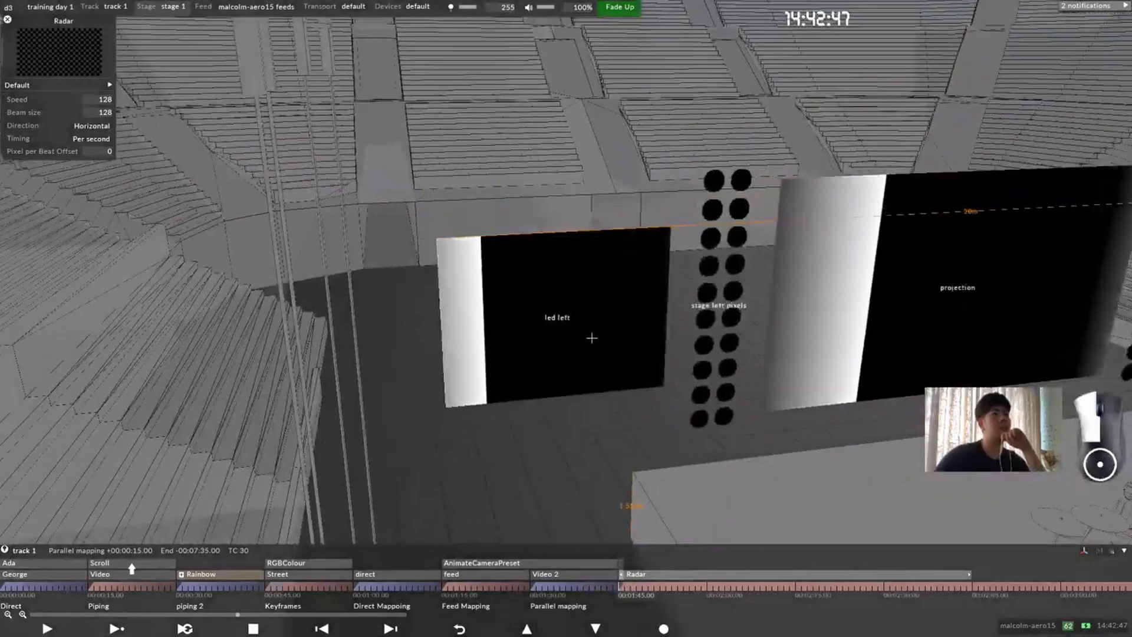
drag(592, 338, 577, 351)
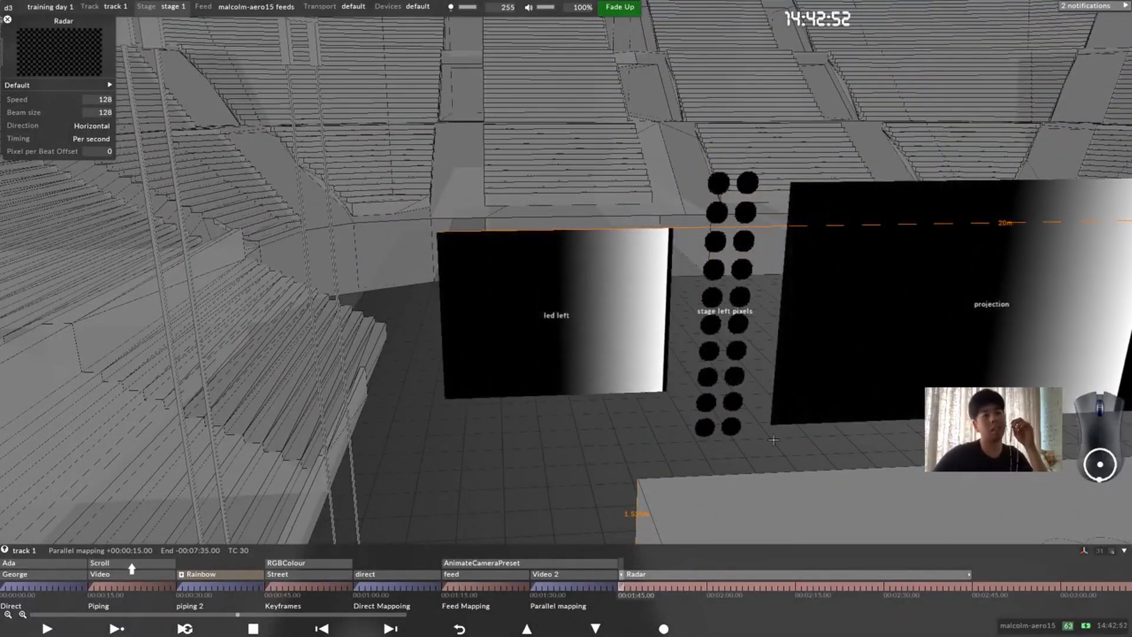
scroll(761, 371, down, 3)
middle_drag(619, 316, 459, 278)
scroll(630, 325, down, 2)
scroll(631, 325, down, 3)
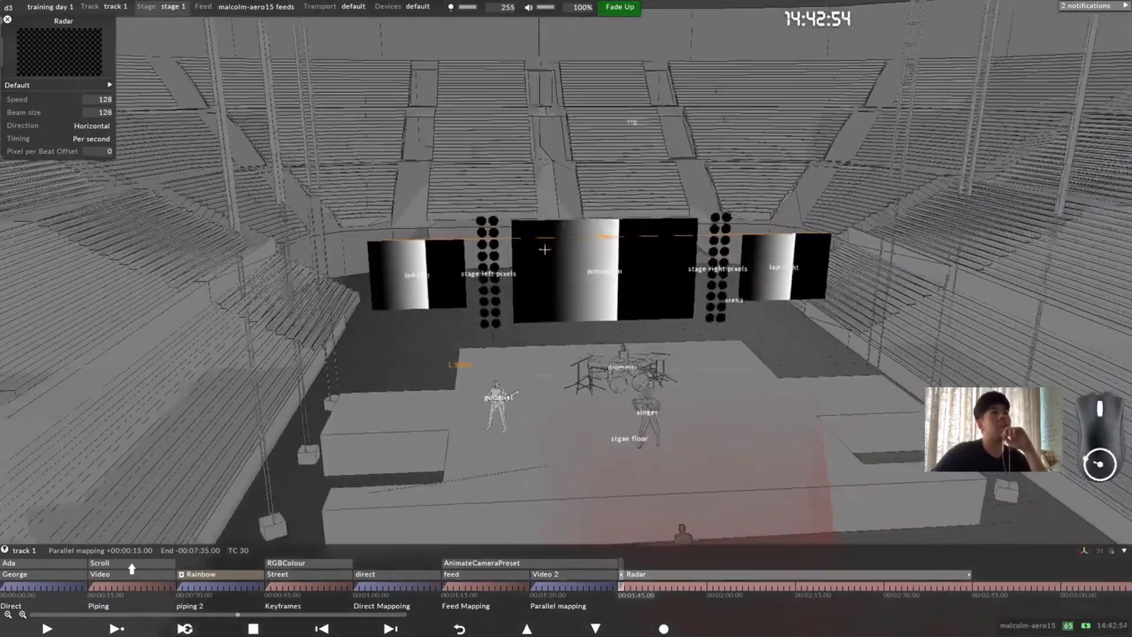
Step: Colour the Radar beam blue using Colour X 0.65332 and Colour Y 0.90625, and close the layer's editors
click(51, 85)
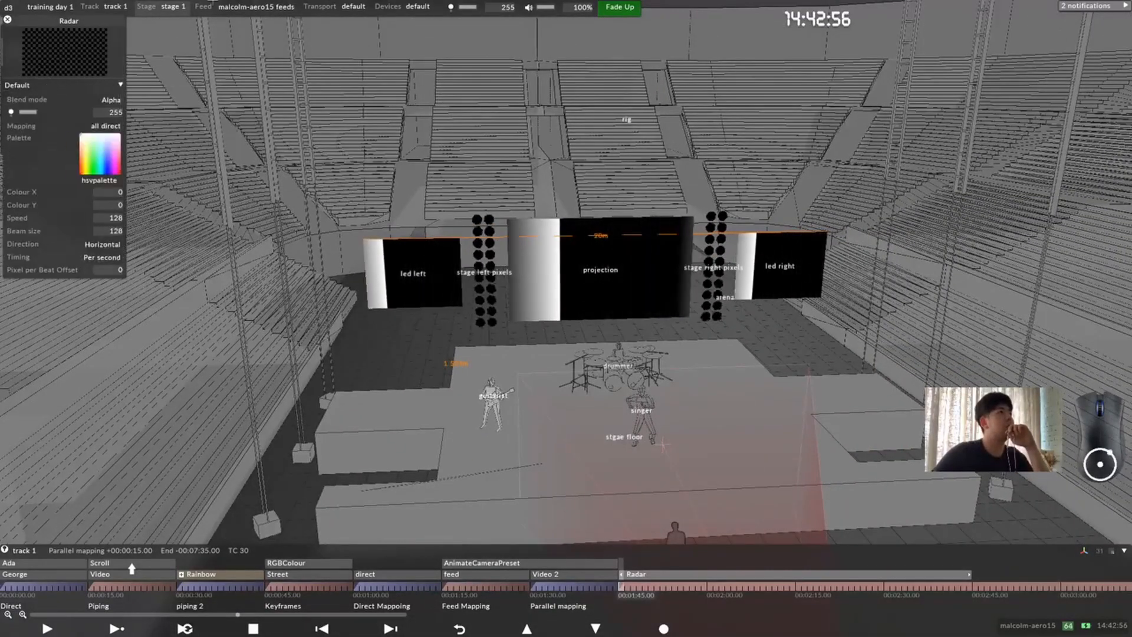
click(101, 164)
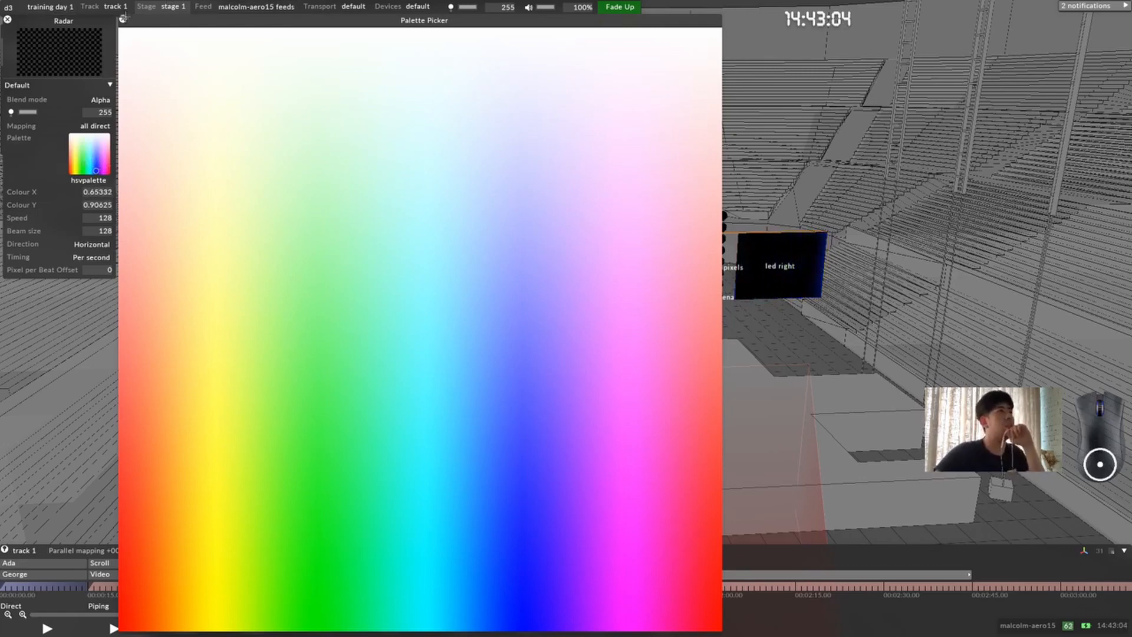
click(123, 20)
click(8, 20)
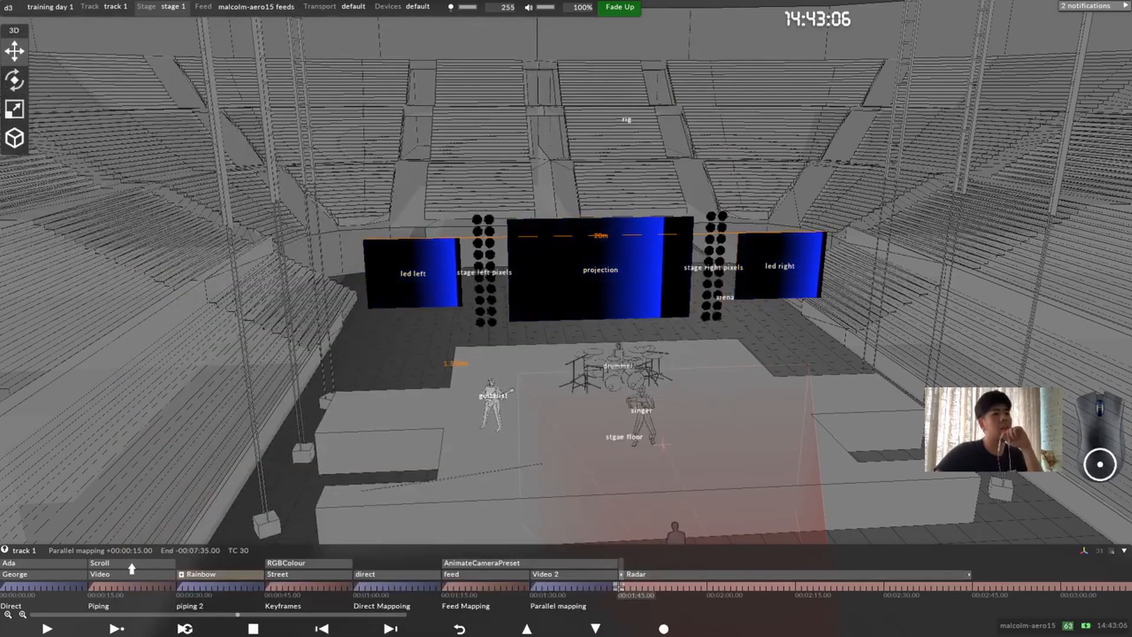
Step: Add a Kaleidoscope layer at 00:01:45.00 and feed the Radar layer into it with an arrow
right_click(618, 586)
click(660, 363)
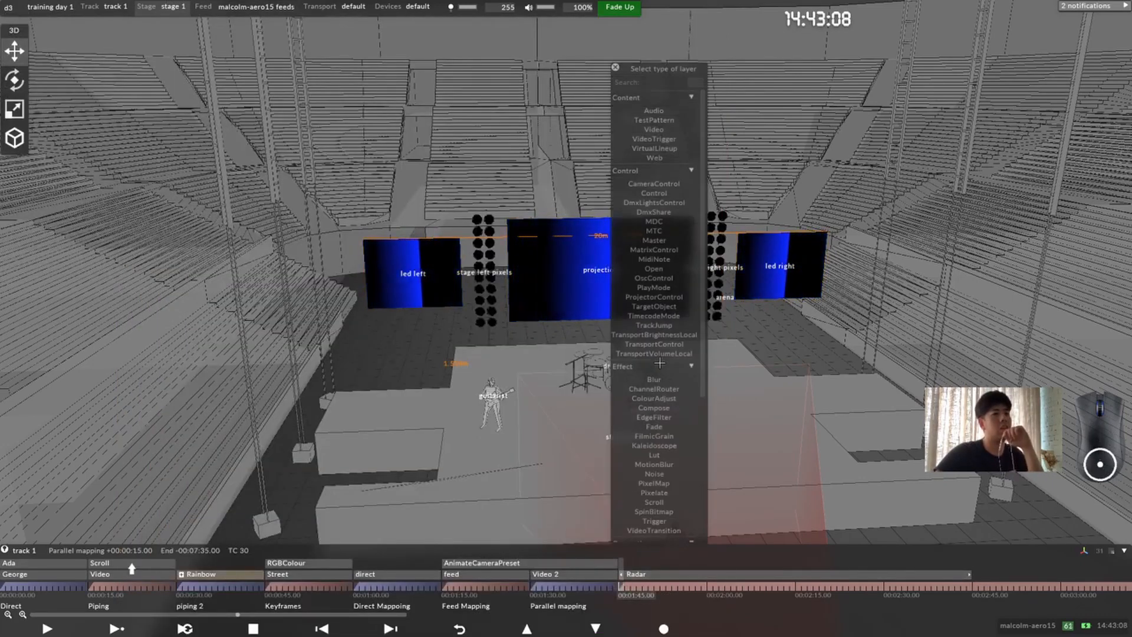
text(ka)
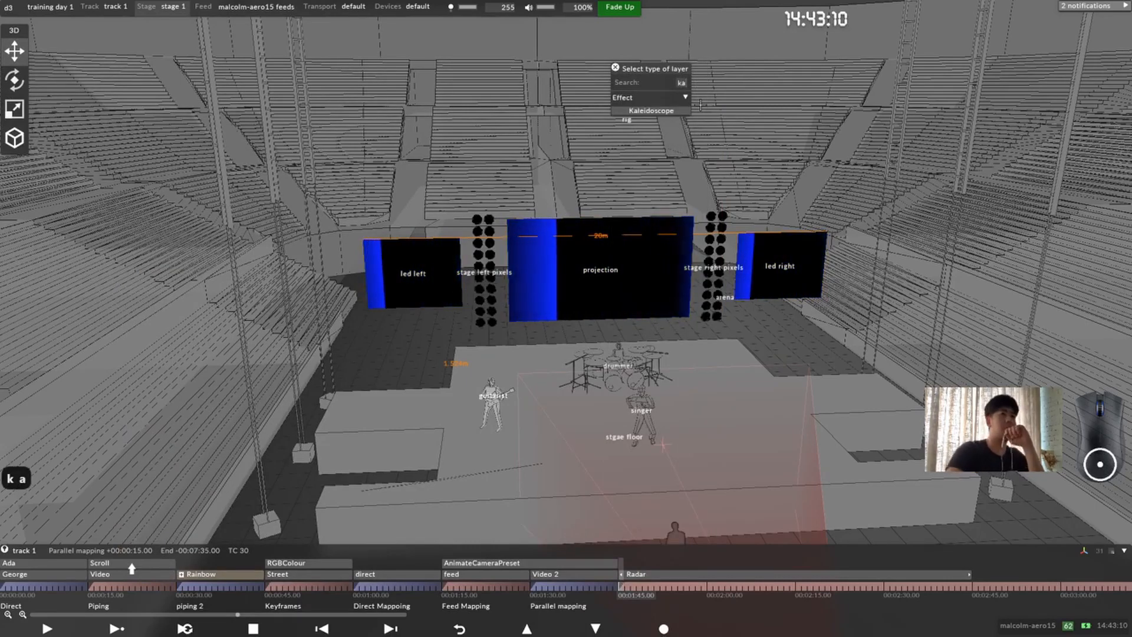
key(Return)
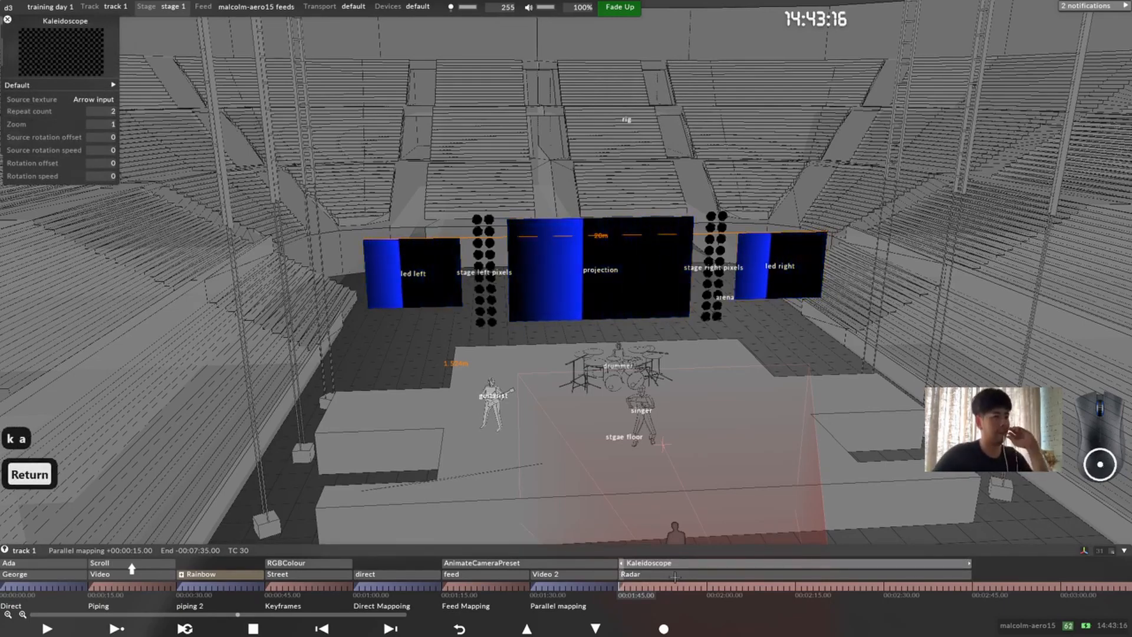
alt+drag(674, 576, 671, 564)
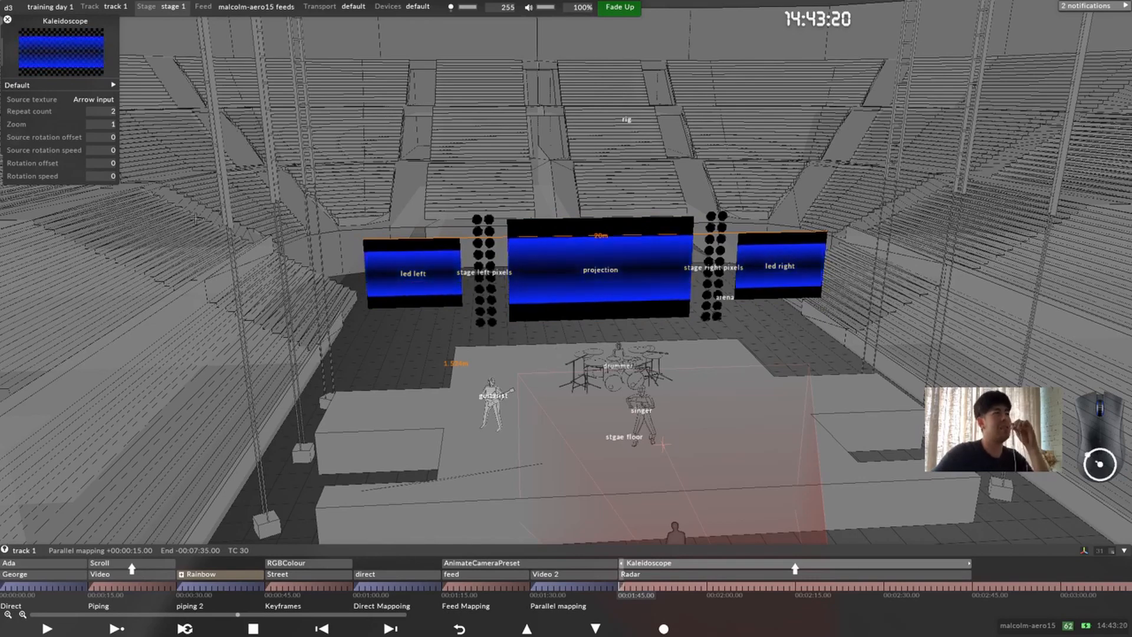
Step: Set the Kaleidoscope's repeat count to 4, zoom to 2 and source rotation speed to 2.8
click(113, 113)
scroll(146, 157, up, 2)
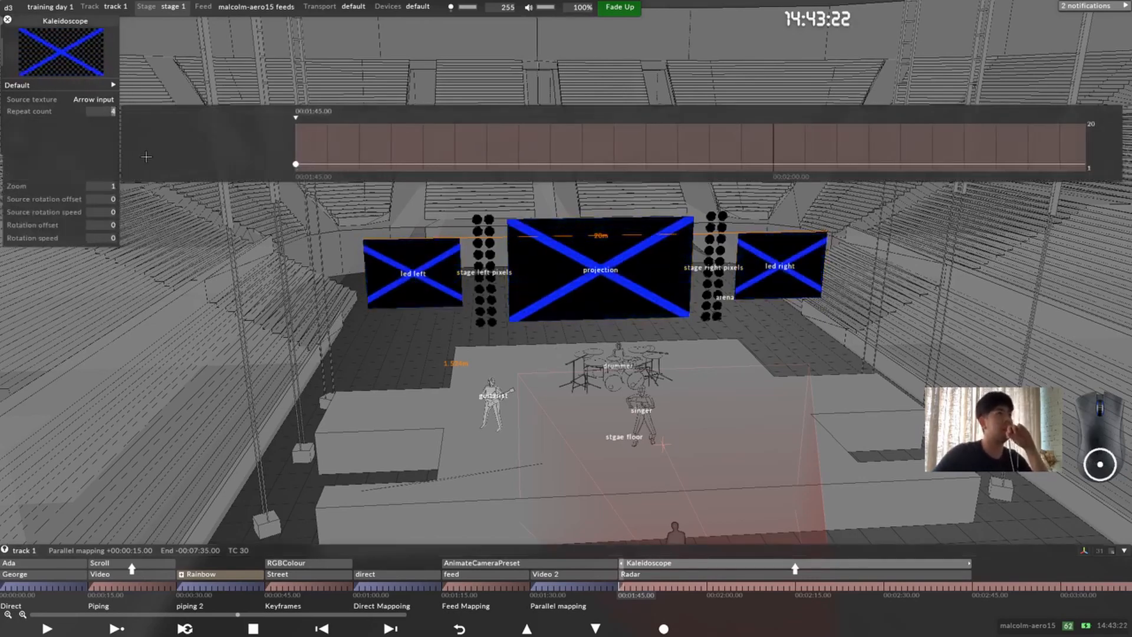
click(112, 186)
scroll(260, 228, up, 3)
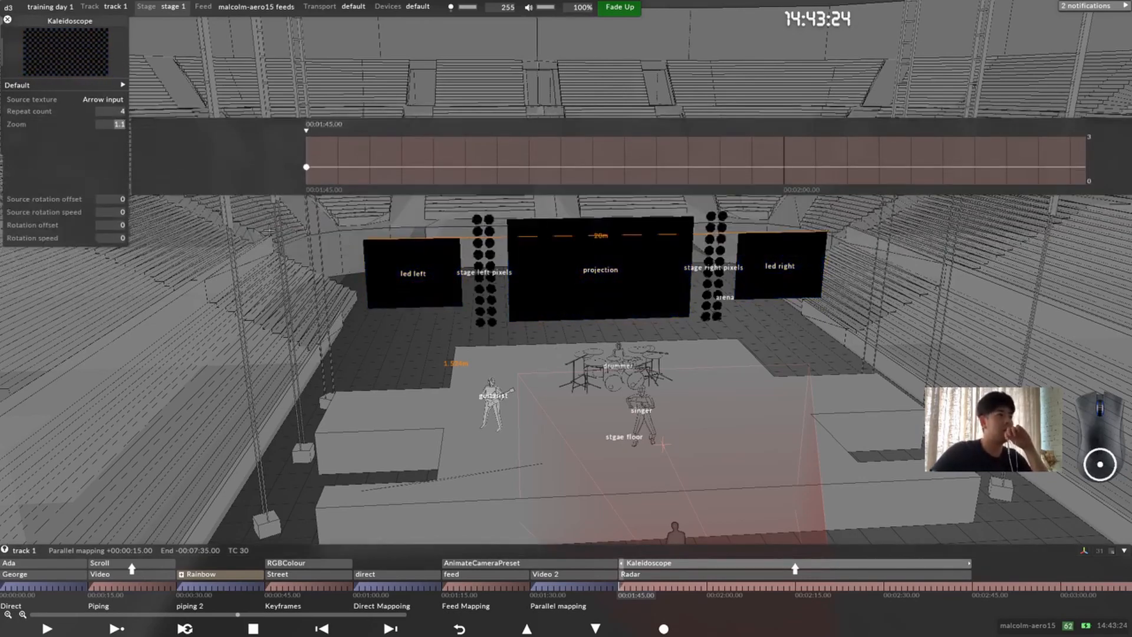
scroll(205, 226, up, 2)
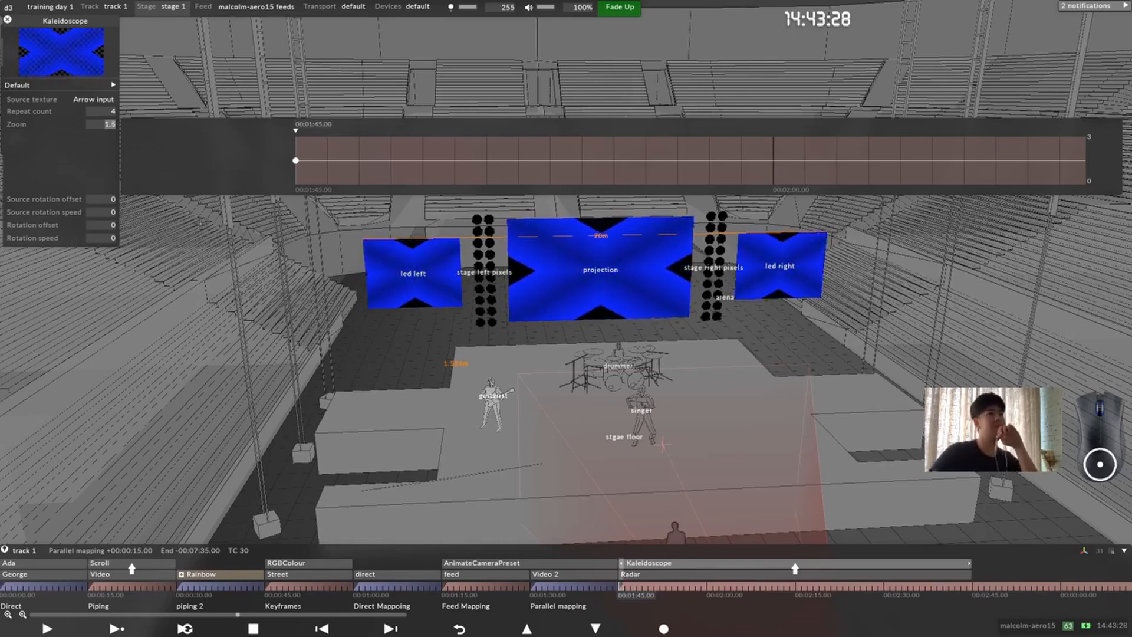
scroll(66, 204, up, 5)
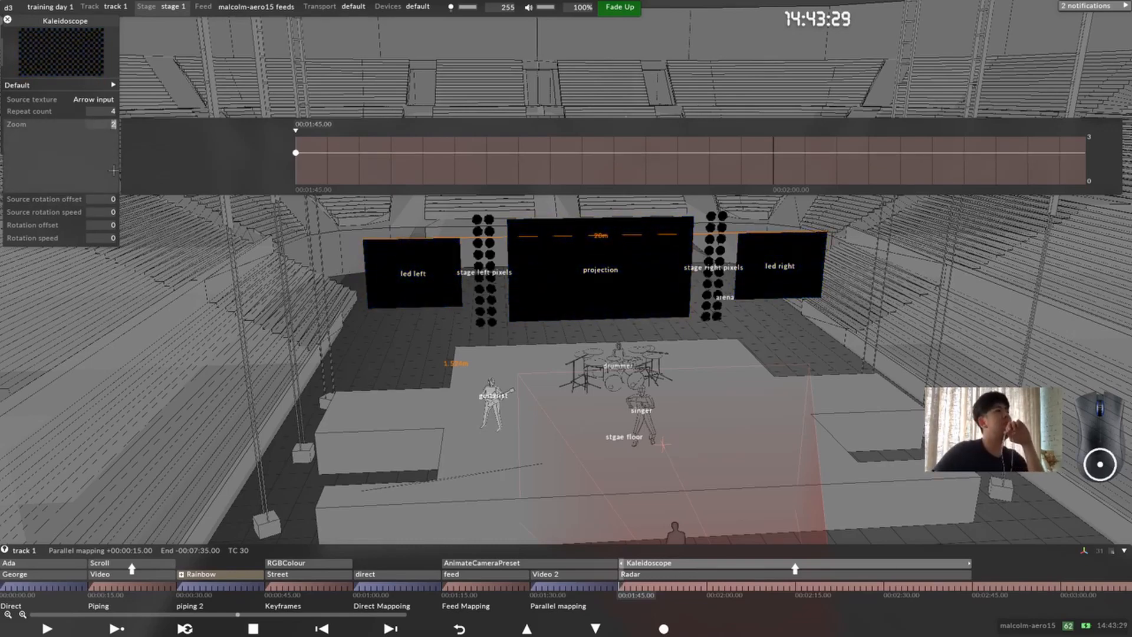
click(105, 213)
scroll(110, 151, up, 3)
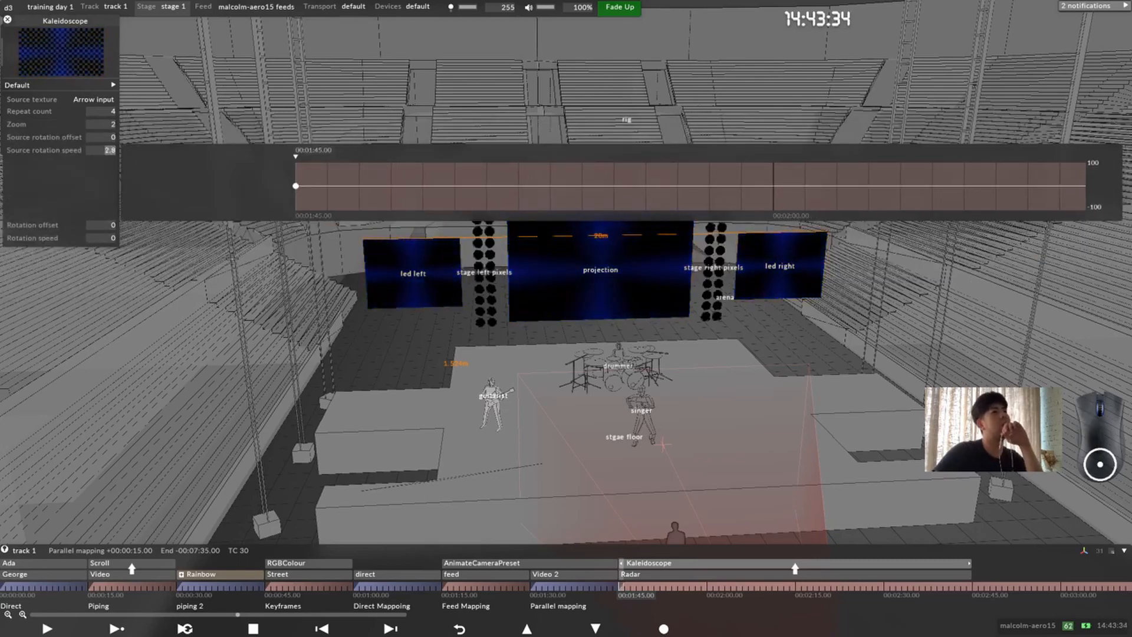
Step: Set the Radar layer's speed to 326 and beam size to 188
click(724, 581)
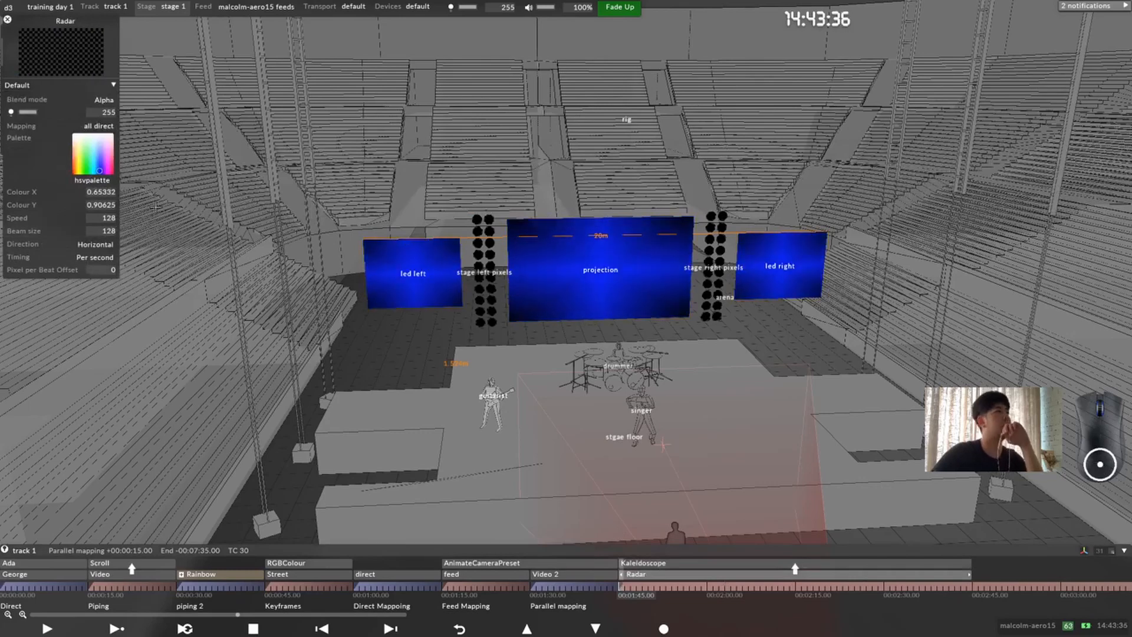
click(105, 218)
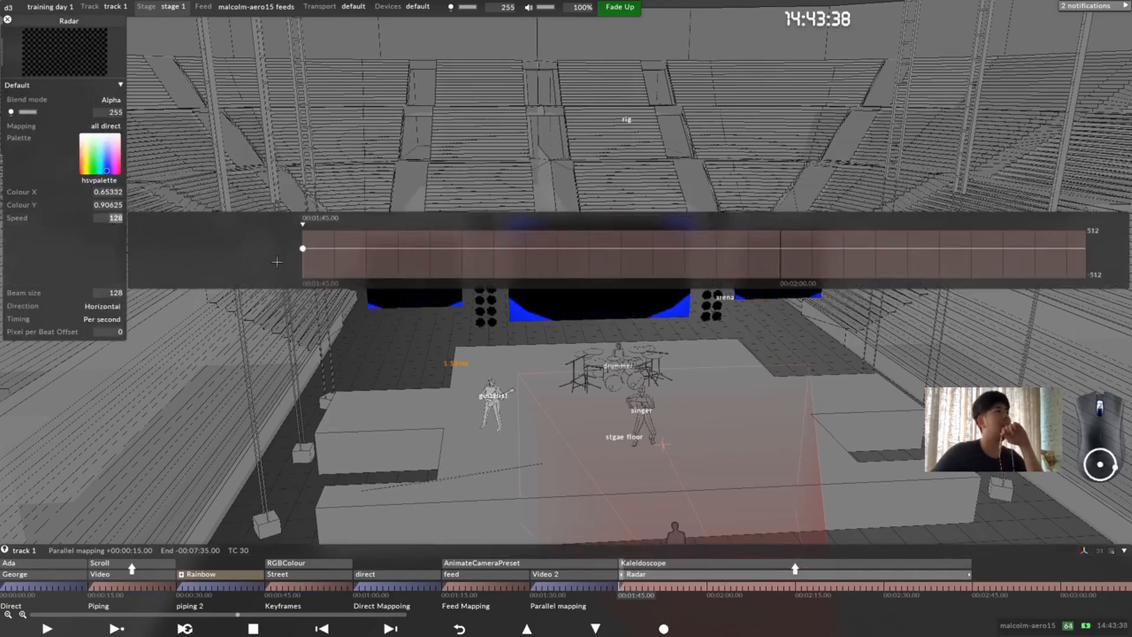
scroll(282, 262, up, 5)
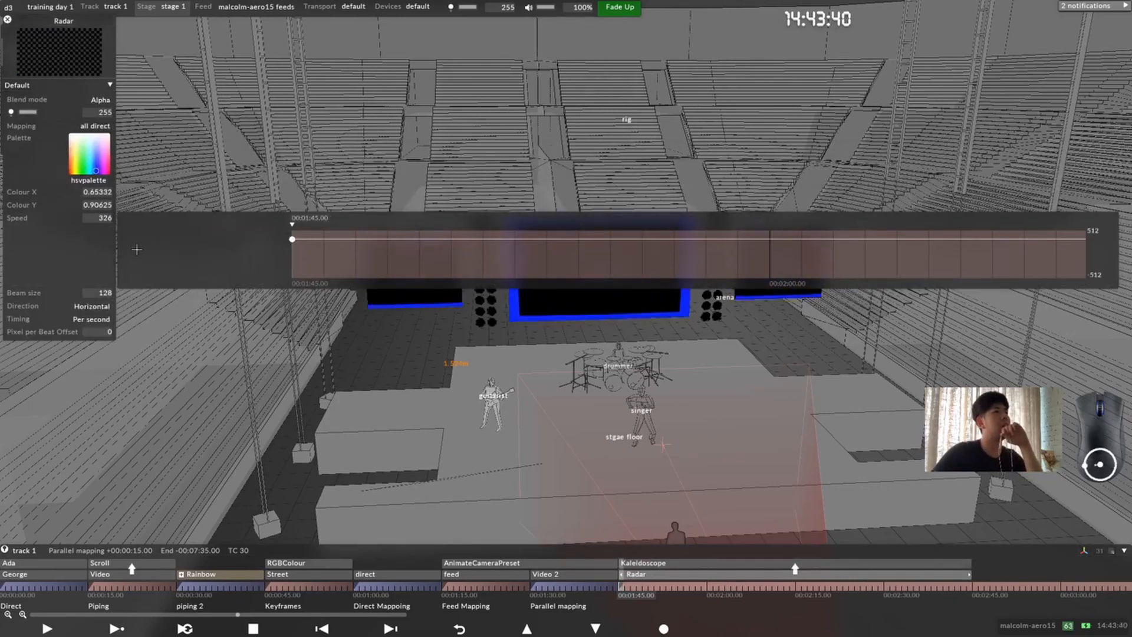
click(106, 246)
click(105, 231)
drag(289, 266, 289, 255)
click(93, 239)
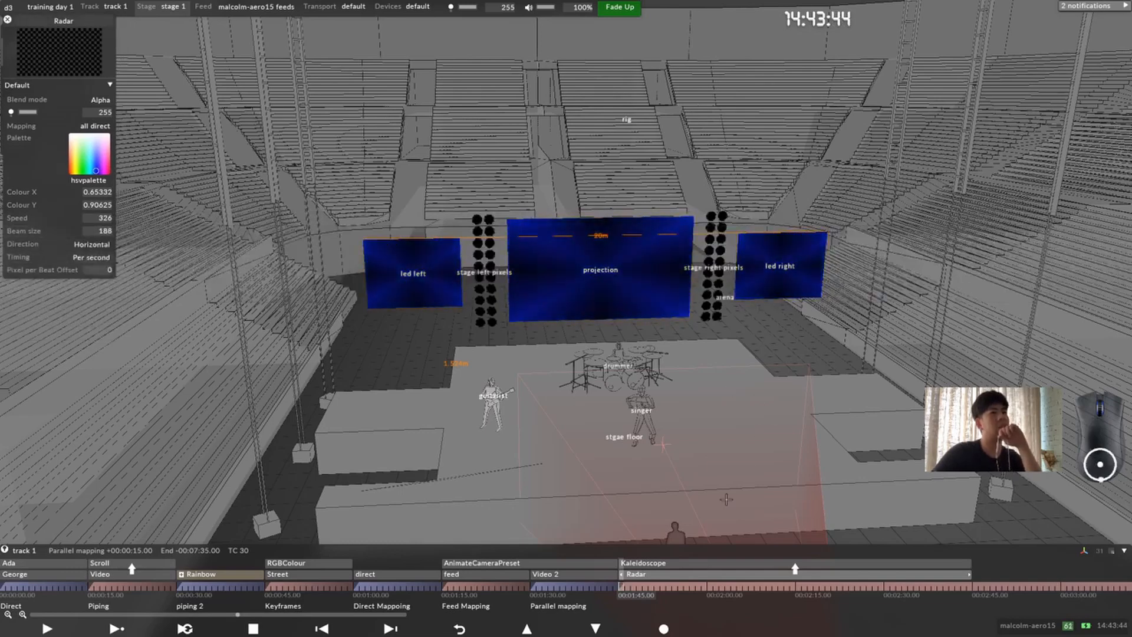
Step: Set the Kaleidoscope layer's mapping to all parallel
click(663, 564)
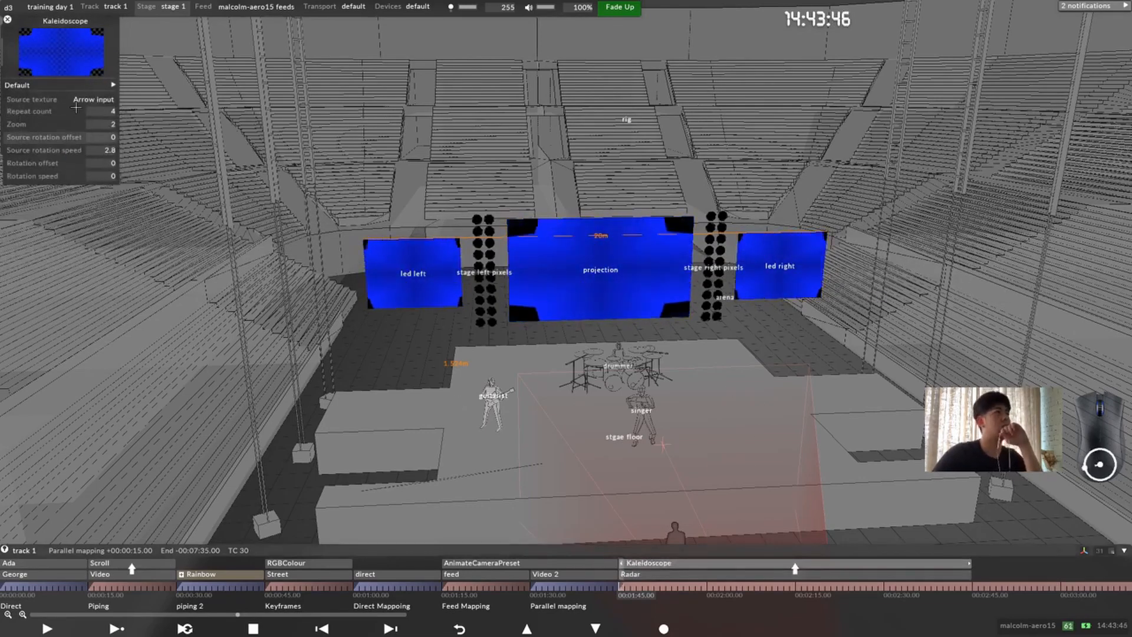
click(103, 126)
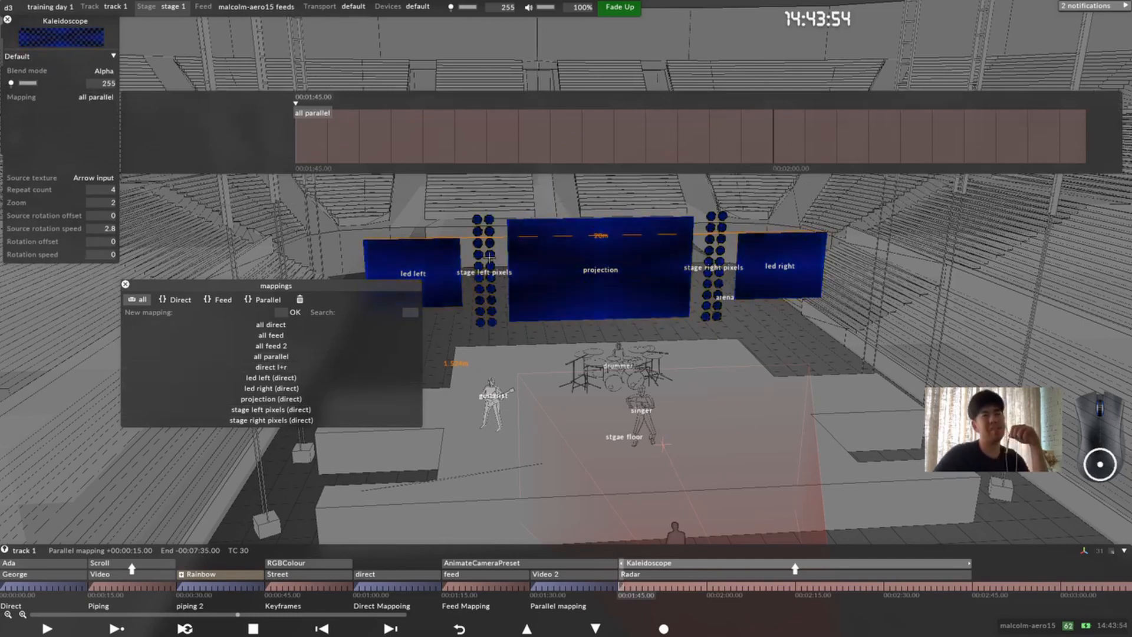
right_click(621, 588)
click(664, 361)
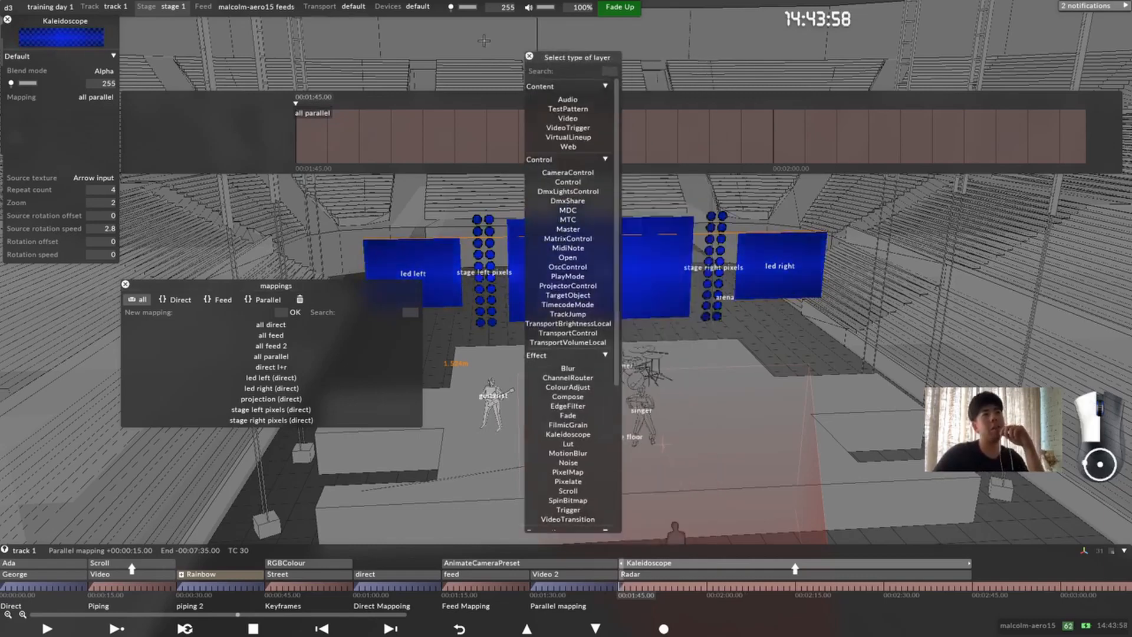
scroll(481, 241, down, 3)
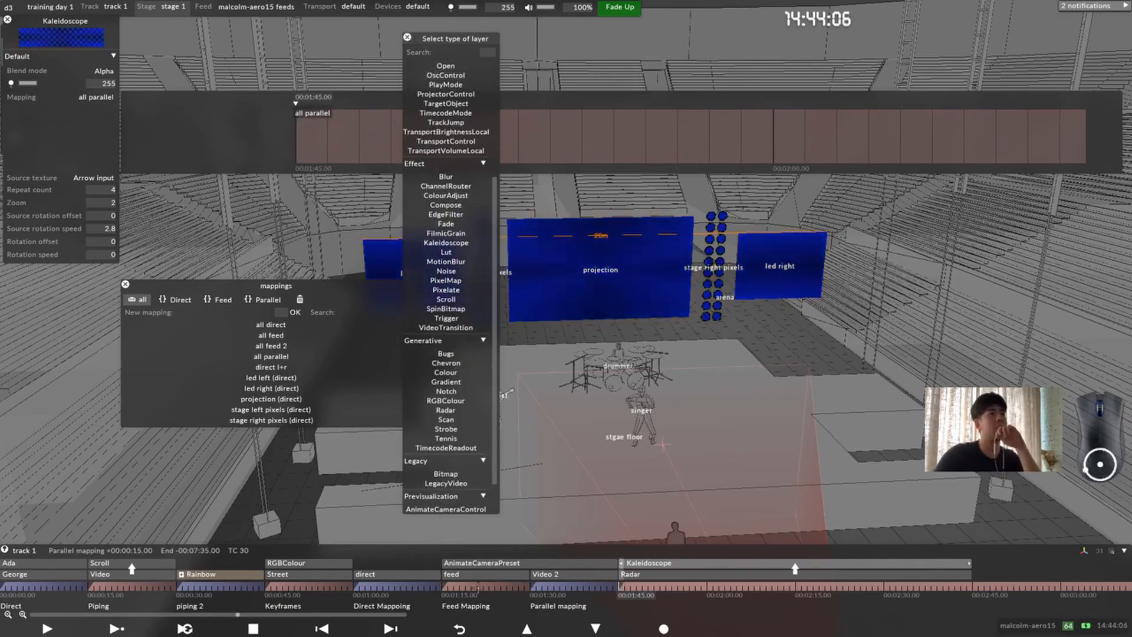
Step: Add a Lut layer at 00:00:45.00, at the start of the Keyframes section above RGBColour and Street
drag(470, 588, 269, 588)
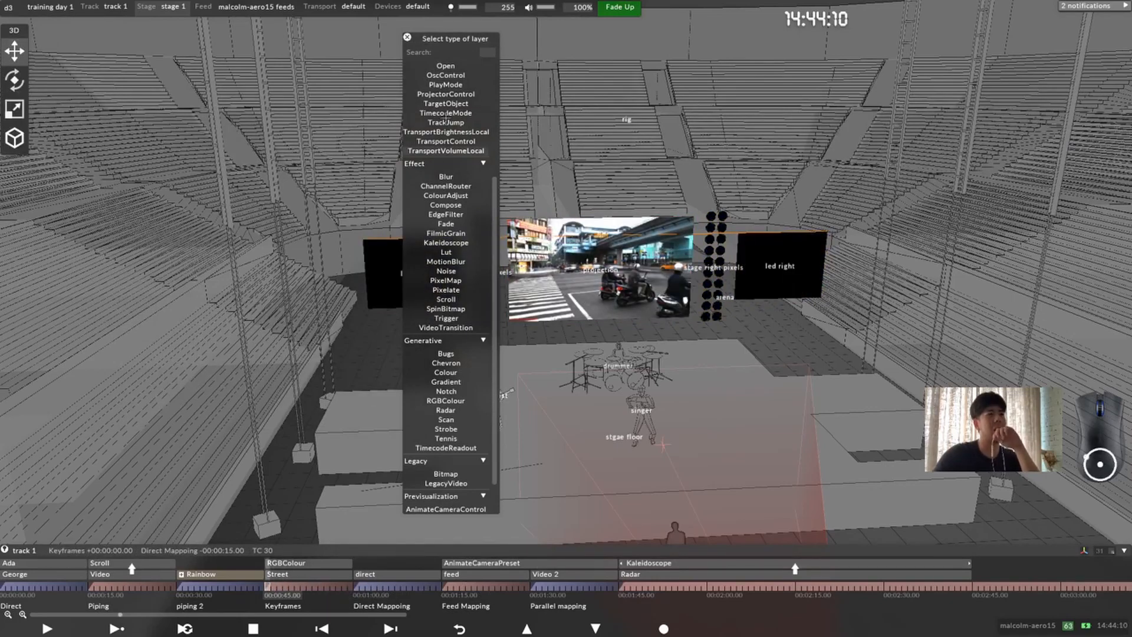
click(406, 37)
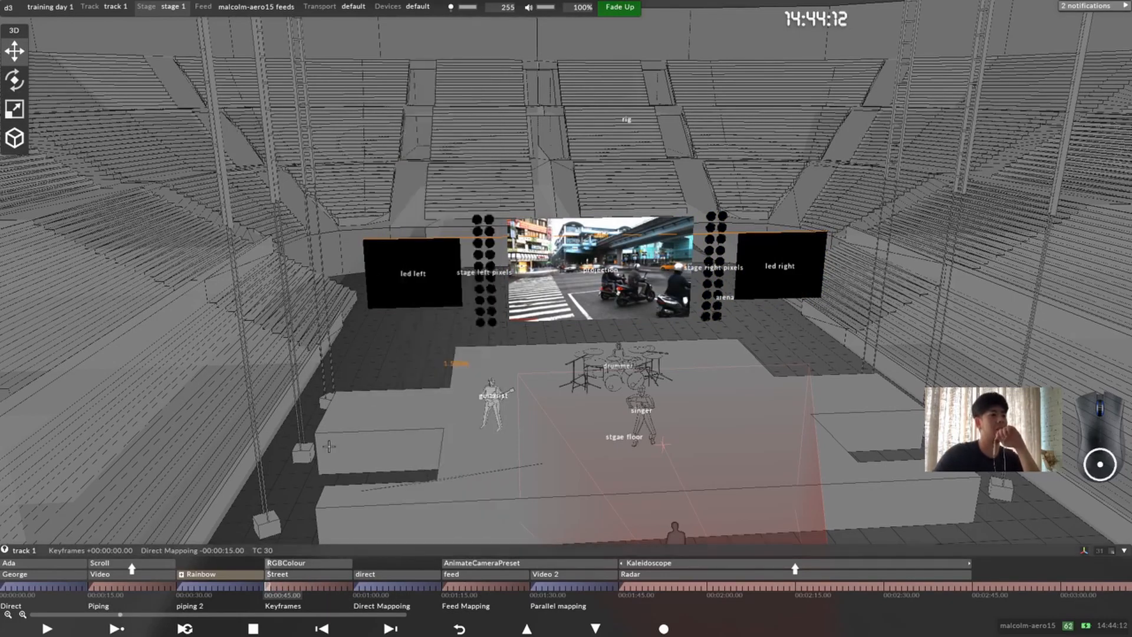
key(ctrl+l)
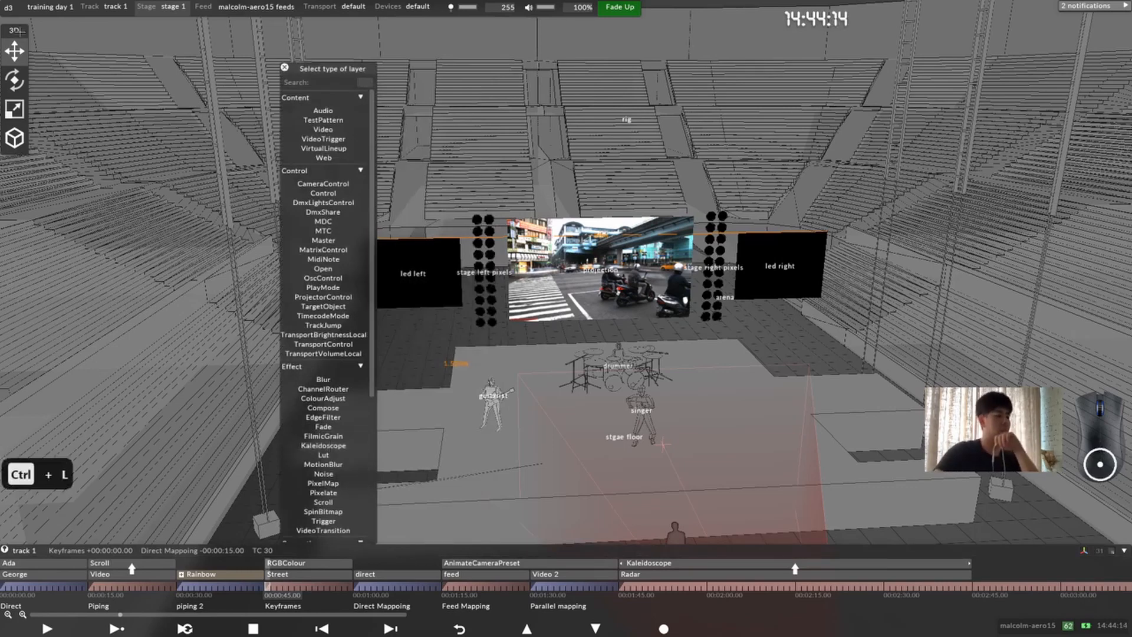
text(lut)
key(Return)
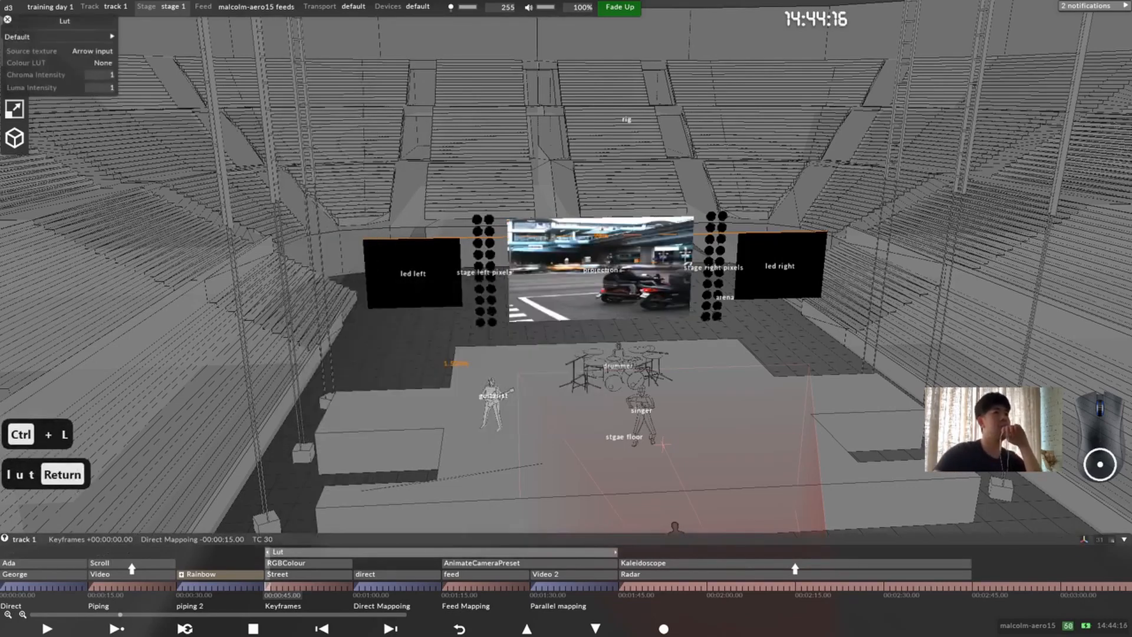
Step: Set the Lut layer's mapping to projection (direct), leaving its source texture as Arrow input
scroll(639, 75, up, 5)
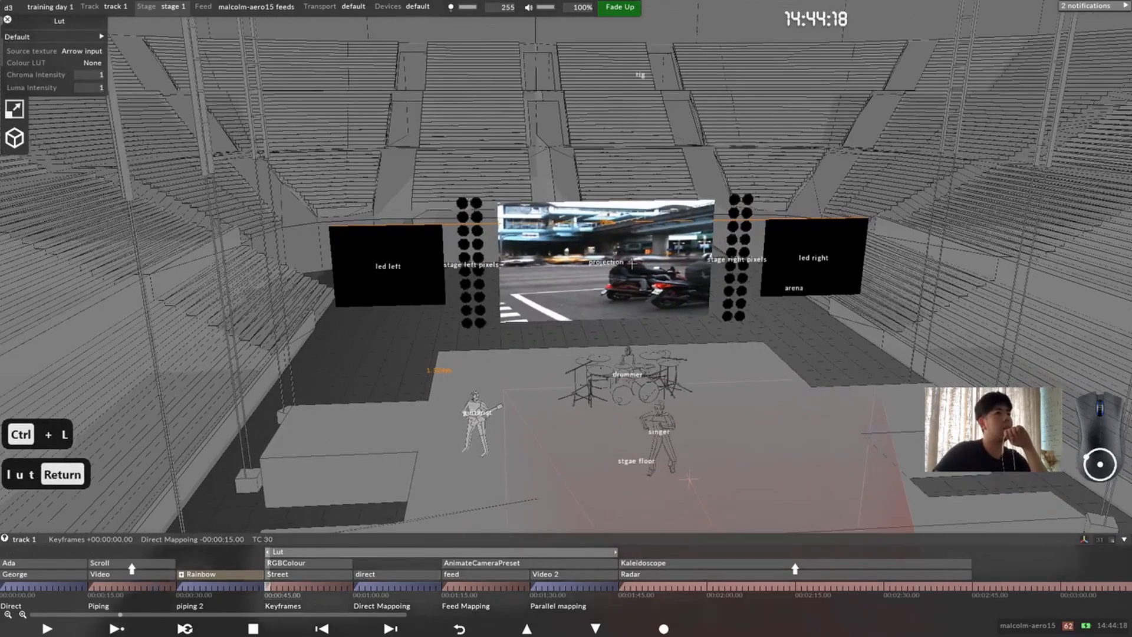
middle_drag(627, 263, 625, 308)
click(69, 37)
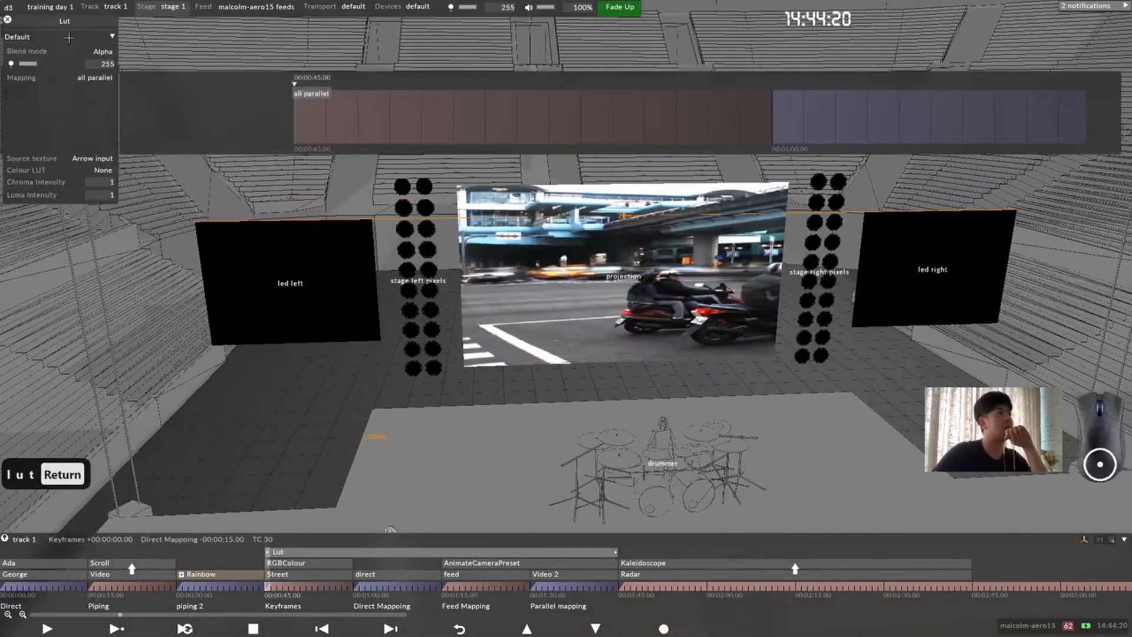
click(69, 37)
click(80, 52)
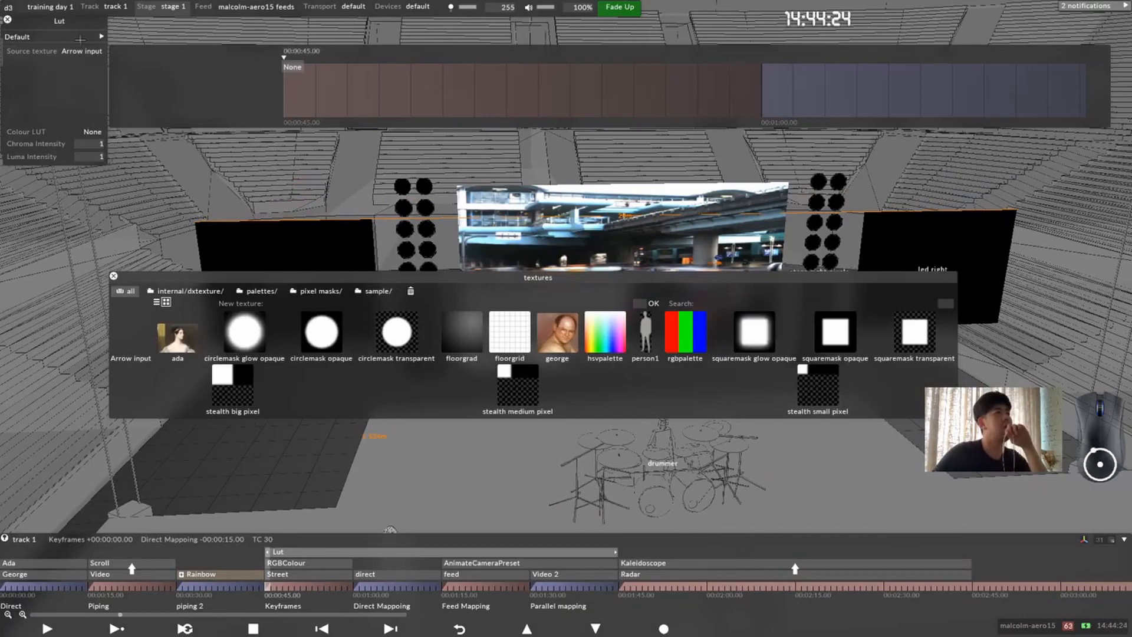
click(80, 37)
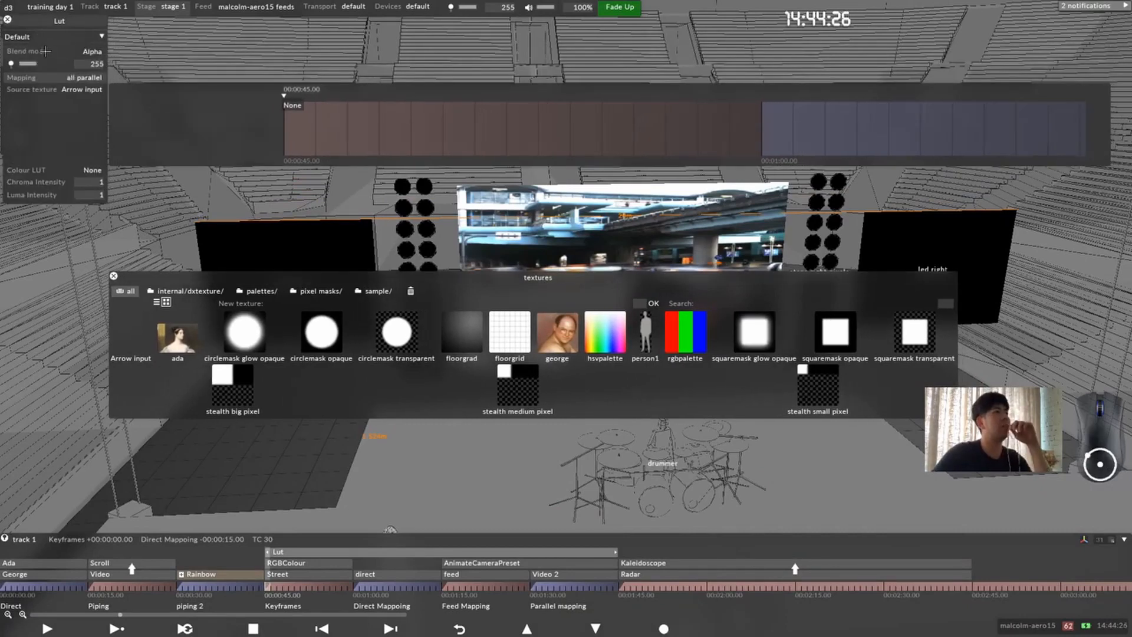
click(59, 77)
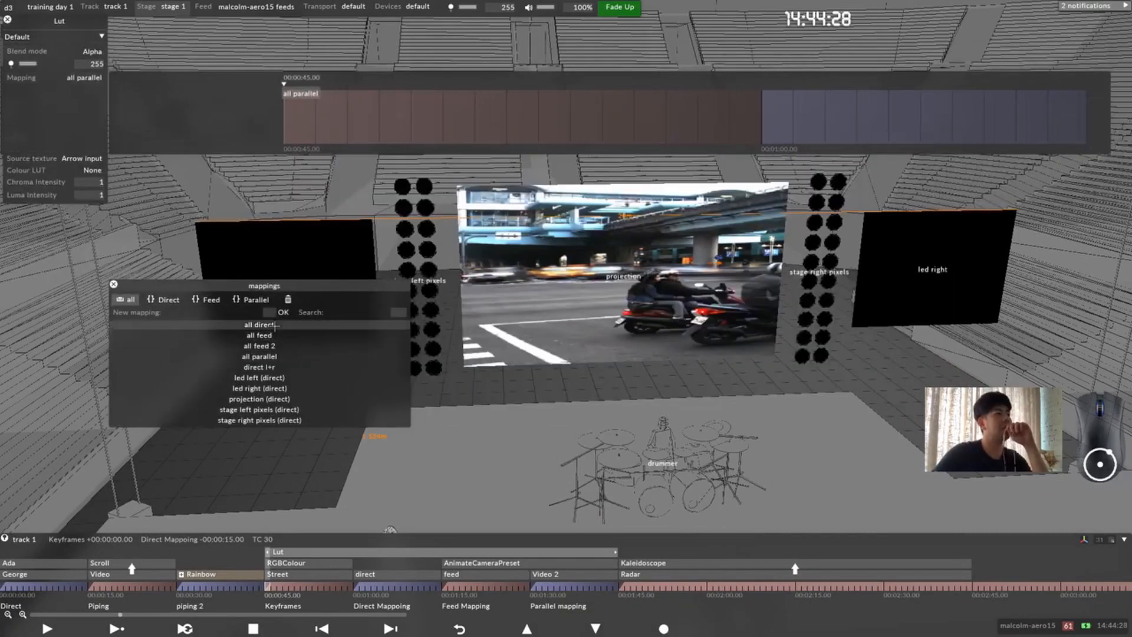
click(300, 400)
click(69, 81)
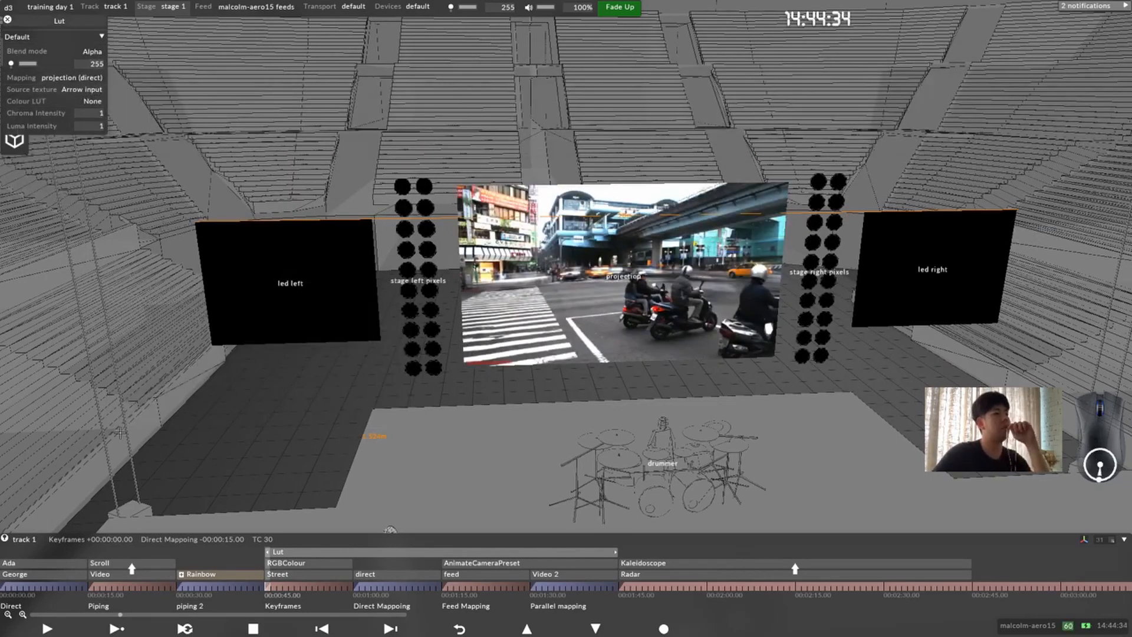
Step: Shorten the Lut layer to end with the Keyframes section at 00:01:00.00 and feed the layer beneath it into it with an arrow
drag(617, 550, 330, 561)
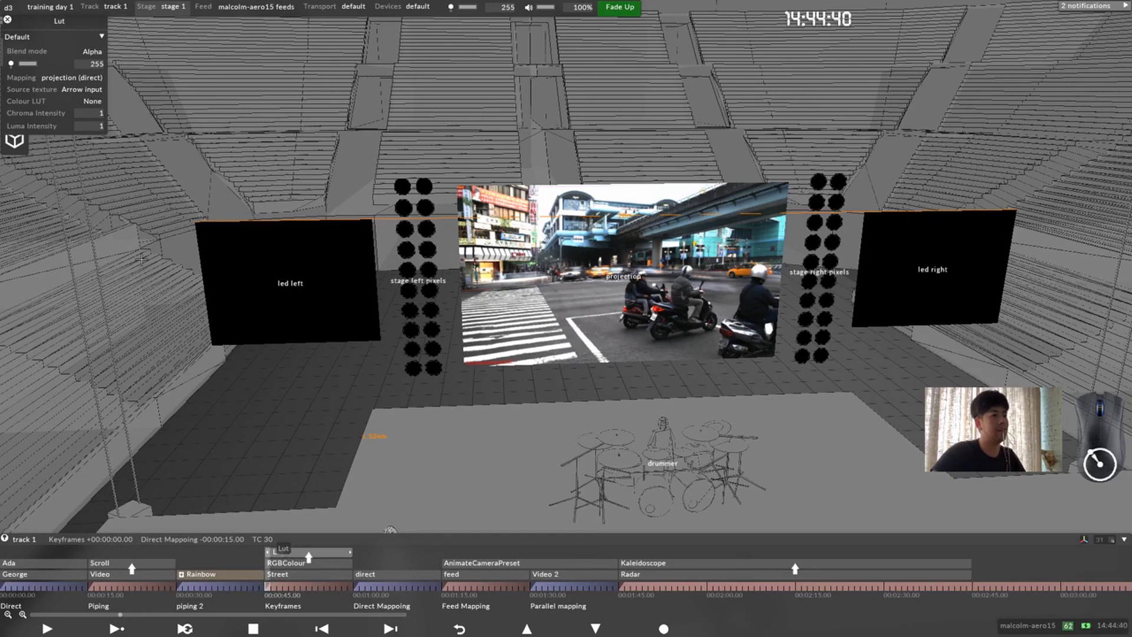
Step: Try the contrast_low and exposure +1 colour LUTs on the Lut layer in the Keyframes section
click(91, 100)
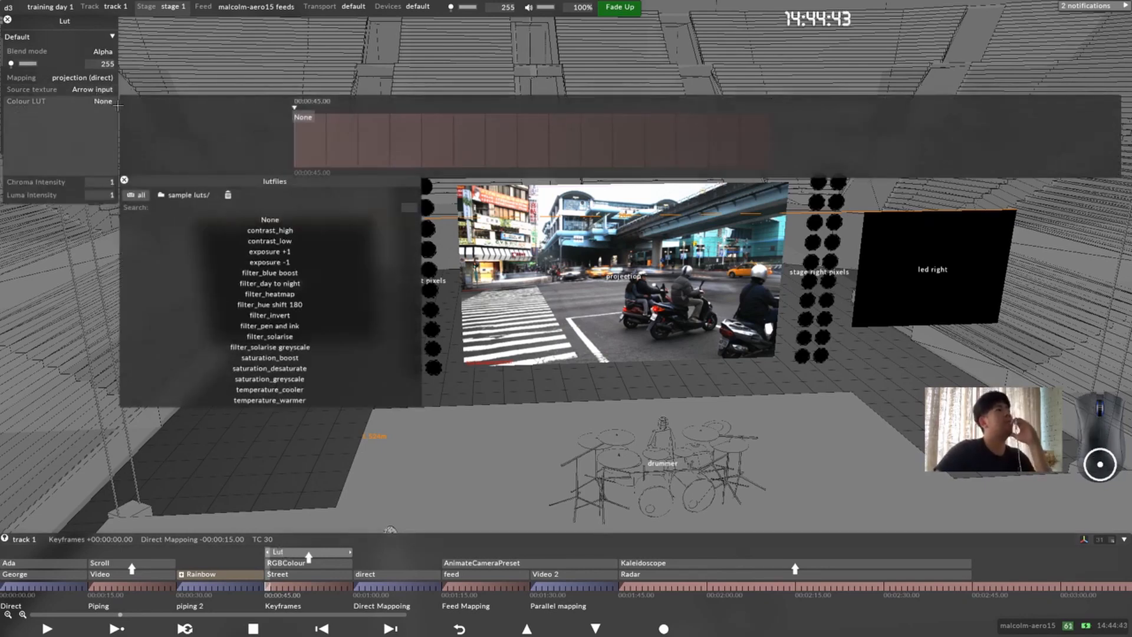
click(298, 241)
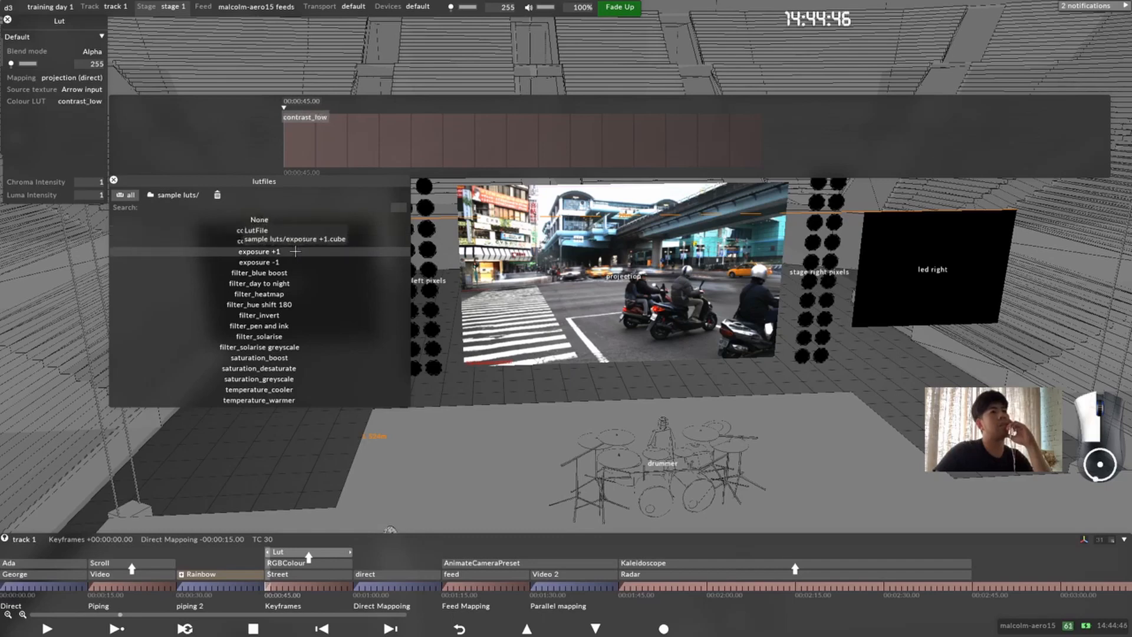
scroll(608, 314, up, 4)
drag(566, 283, 536, 304)
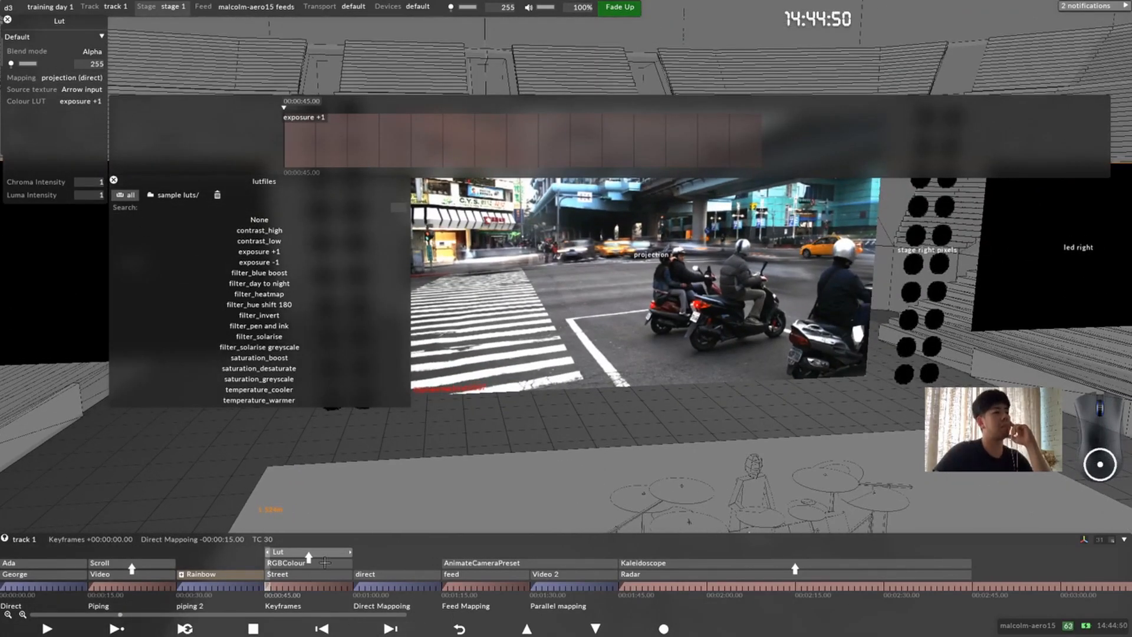
Step: Move the RGBColour layer beneath Street in the Keyframes section and reopen the Lut layer's properties
click(325, 563)
key(ctrl+alt+Down)
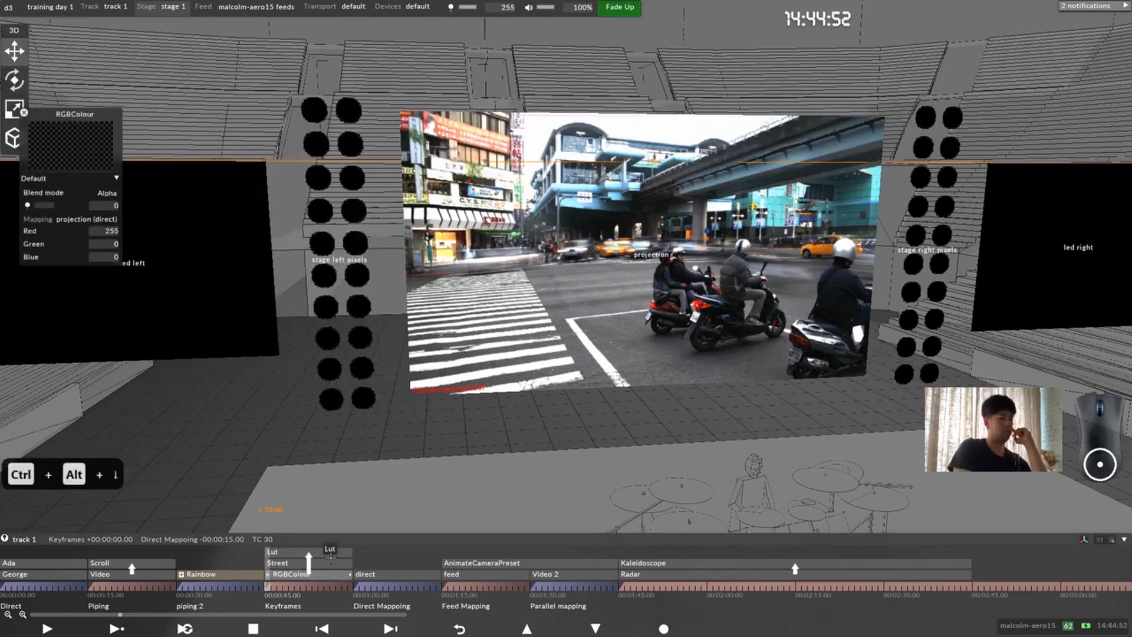
click(308, 553)
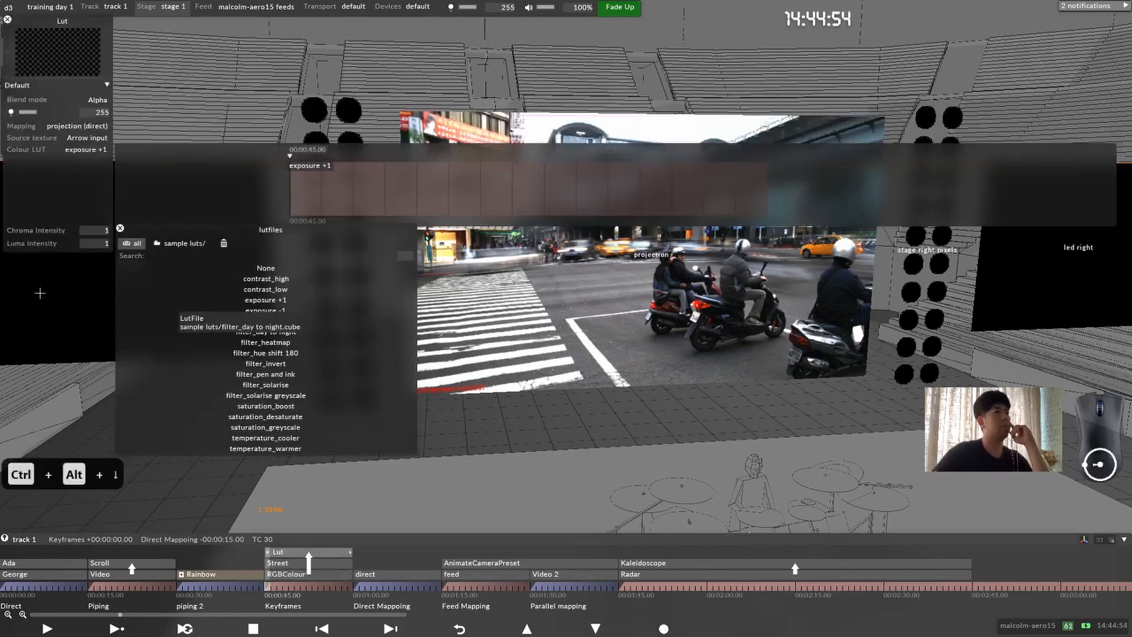
Step: Inspect the Lut layer's Chroma Intensity keyframes
click(90, 229)
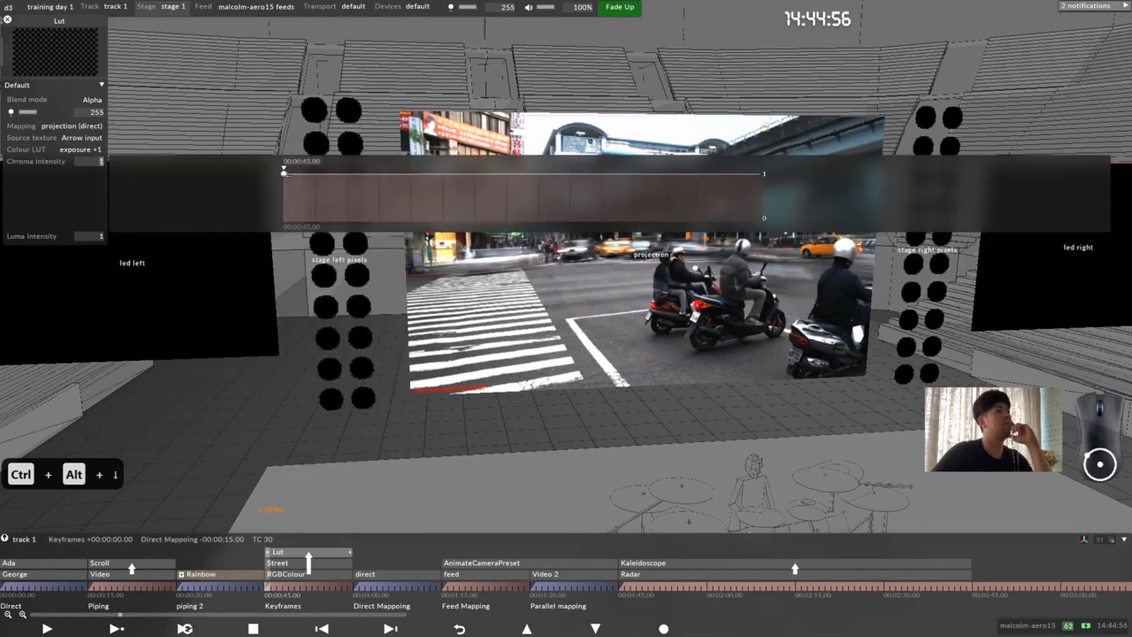
mouse_move(284, 174)
mouse_down()
mouse_move(284, 204)
mouse_move(269, 158)
mouse_up()
click(28, 209)
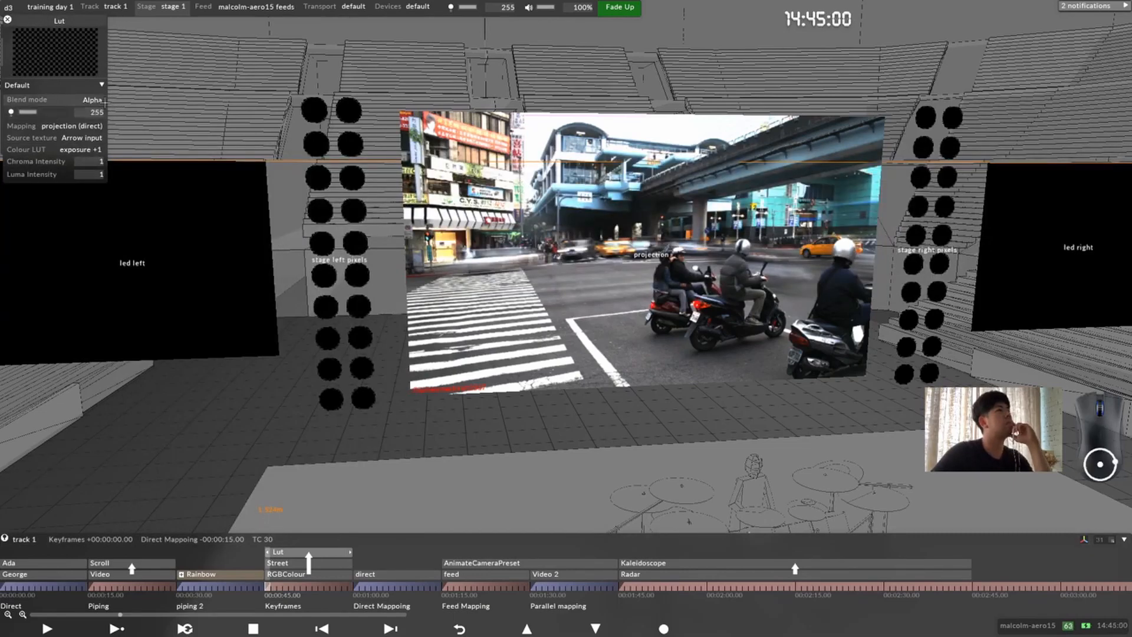
Step: Try the Over, Alpha and Add blend modes on the Lut layer
click(27, 100)
click(294, 115)
click(339, 116)
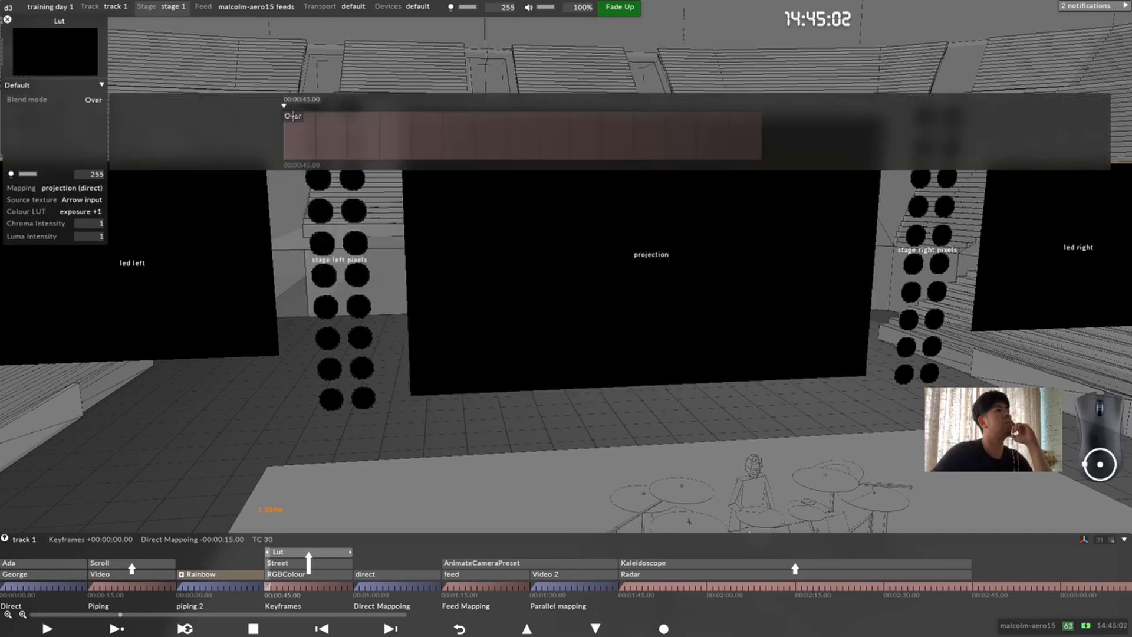
click(293, 116)
click(328, 124)
click(294, 115)
click(327, 133)
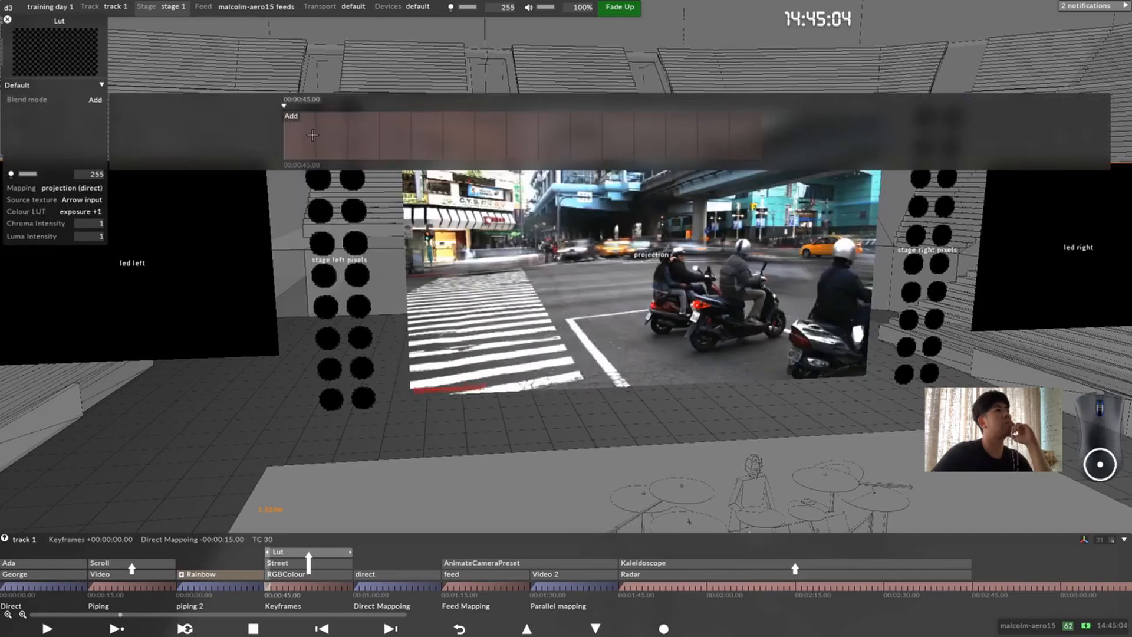
Step: Try several sample LUTs, such as filter_pen and ink, and set the Lut layer's colour LUT to saturation_desaturate
click(95, 199)
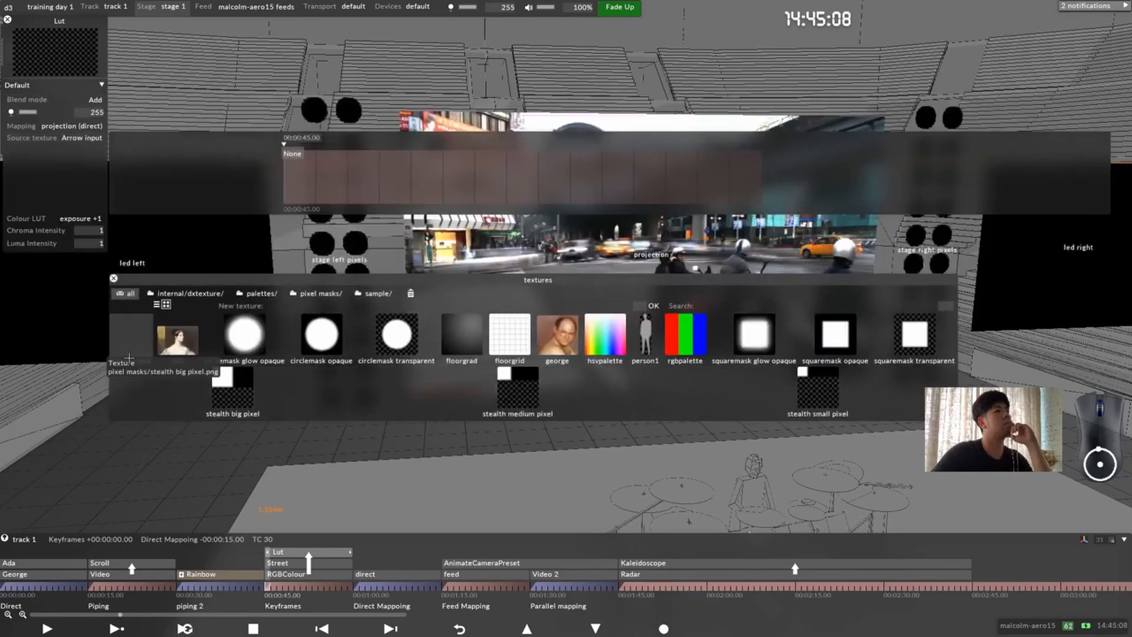
click(89, 146)
click(89, 149)
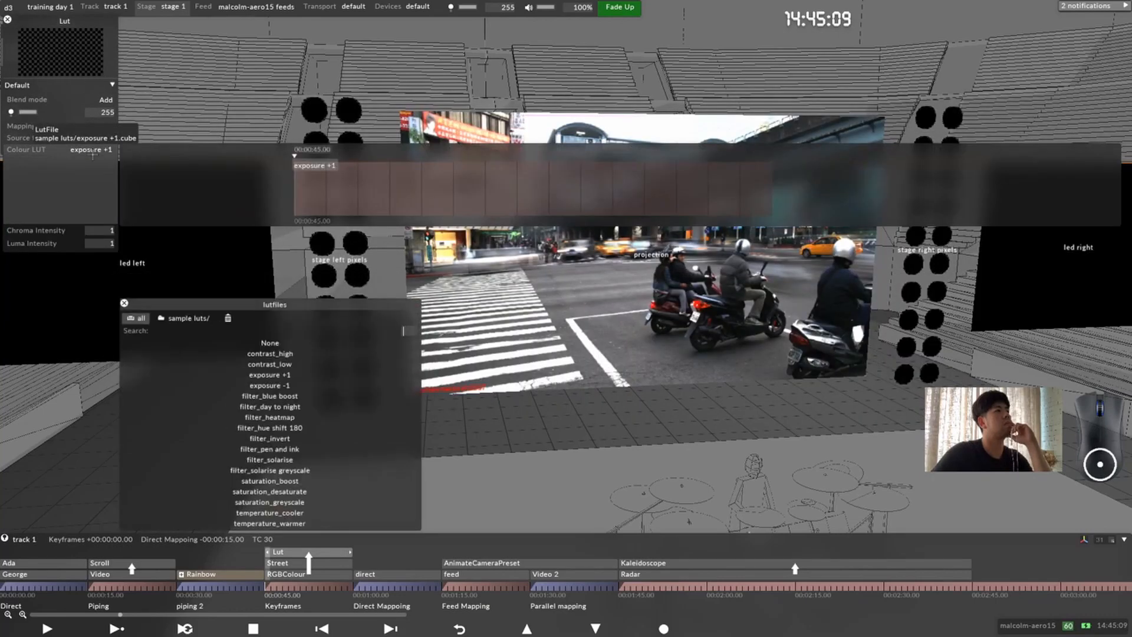
click(268, 365)
click(269, 416)
click(270, 396)
click(272, 449)
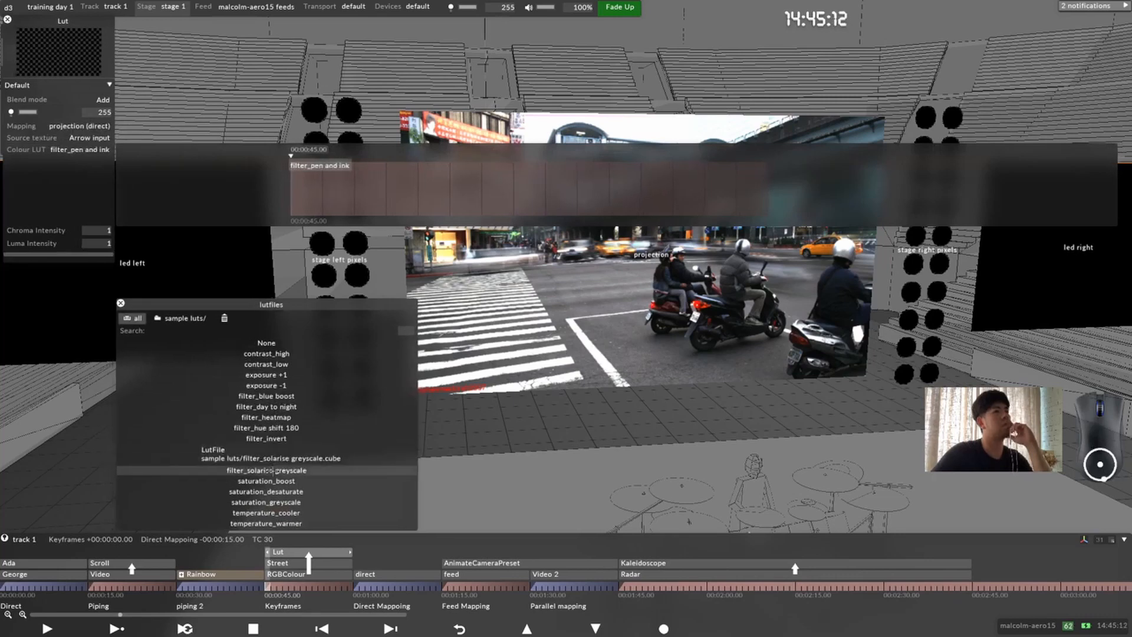
click(272, 471)
click(300, 492)
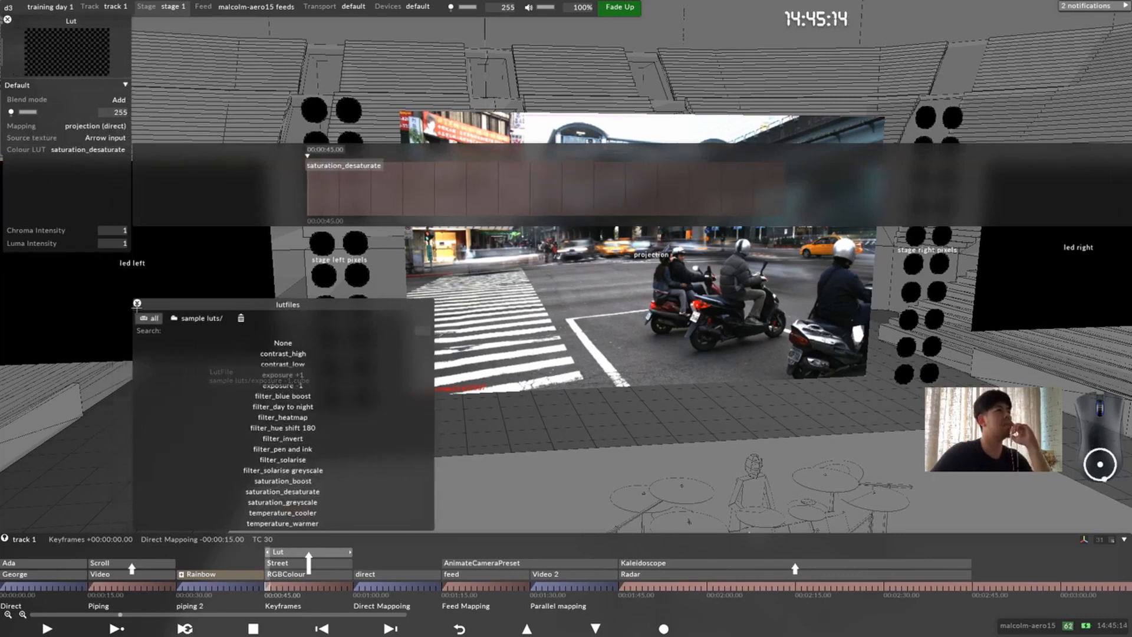
click(137, 303)
Step: Set the Lut layer's blend mode to Alpha
click(88, 99)
click(315, 116)
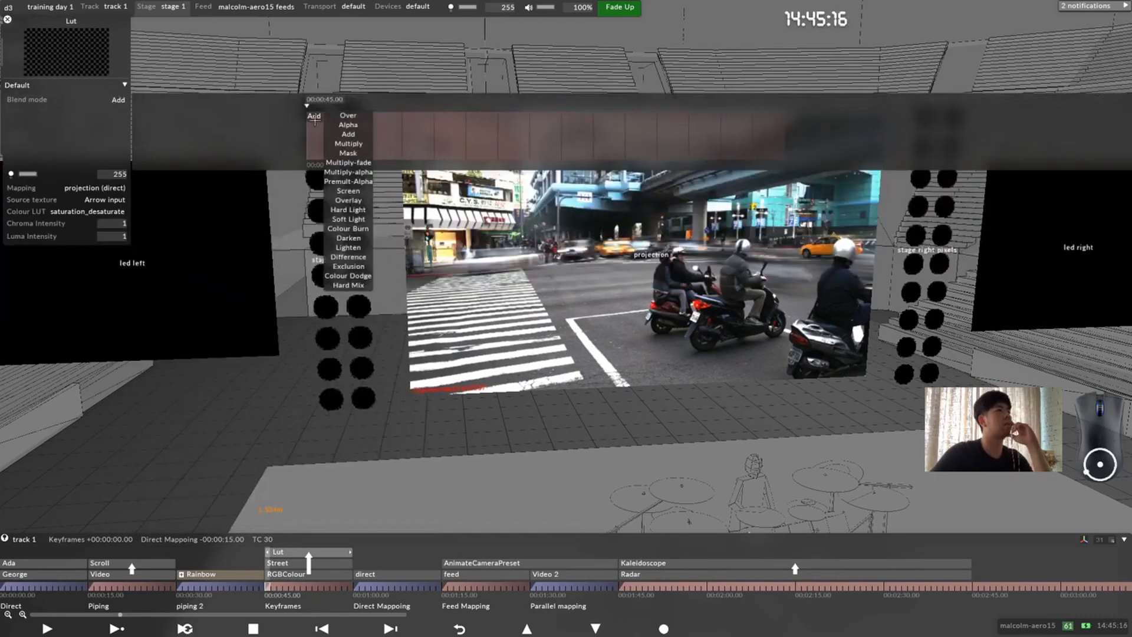
click(348, 125)
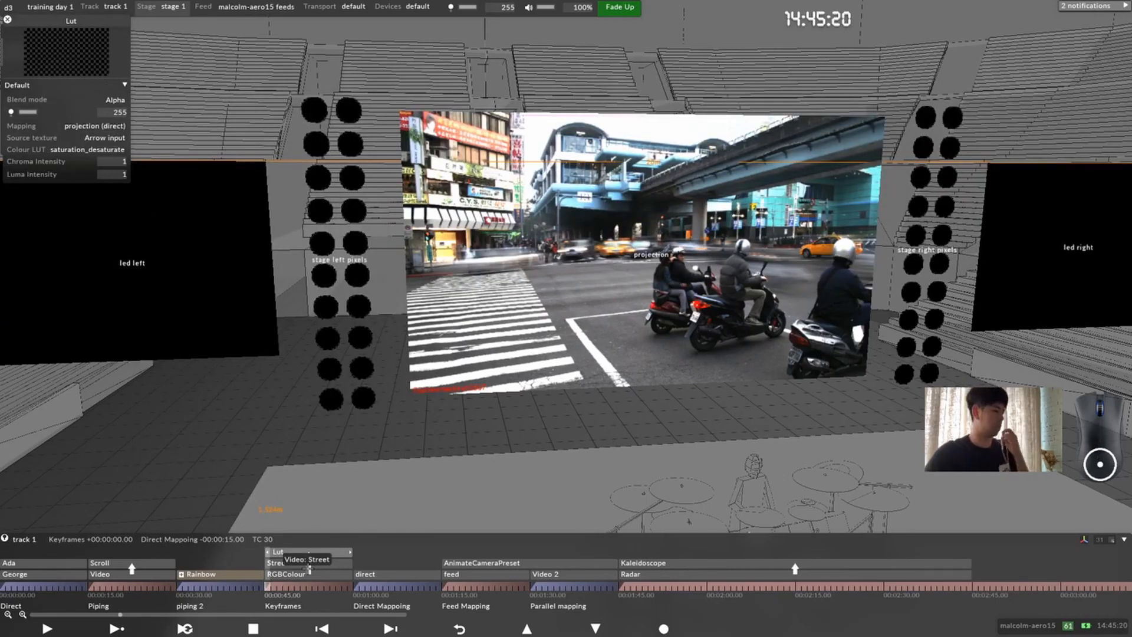
Step: Move the Lut layer to 00:02:45.00, just after the Kaleidoscope layer, and add a Video layer at the same time
drag(304, 553, 975, 587)
key(ctrl+l)
text(vi)
key(Return)
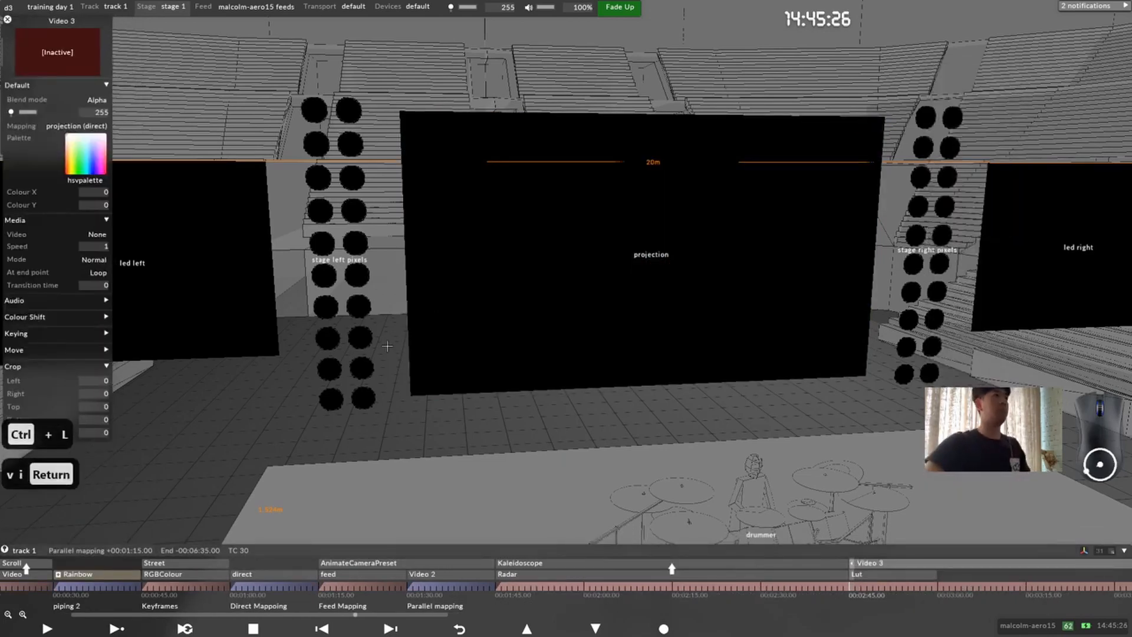
Step: Assign george.jpg to the new video layer and move the Lut layer above it
click(94, 234)
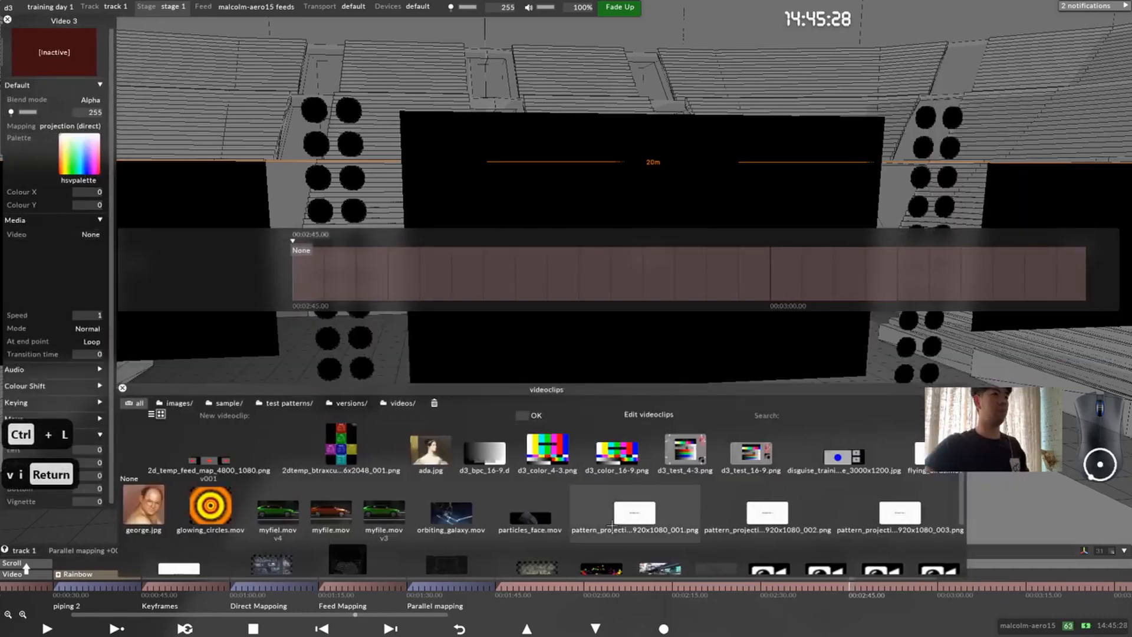
click(144, 505)
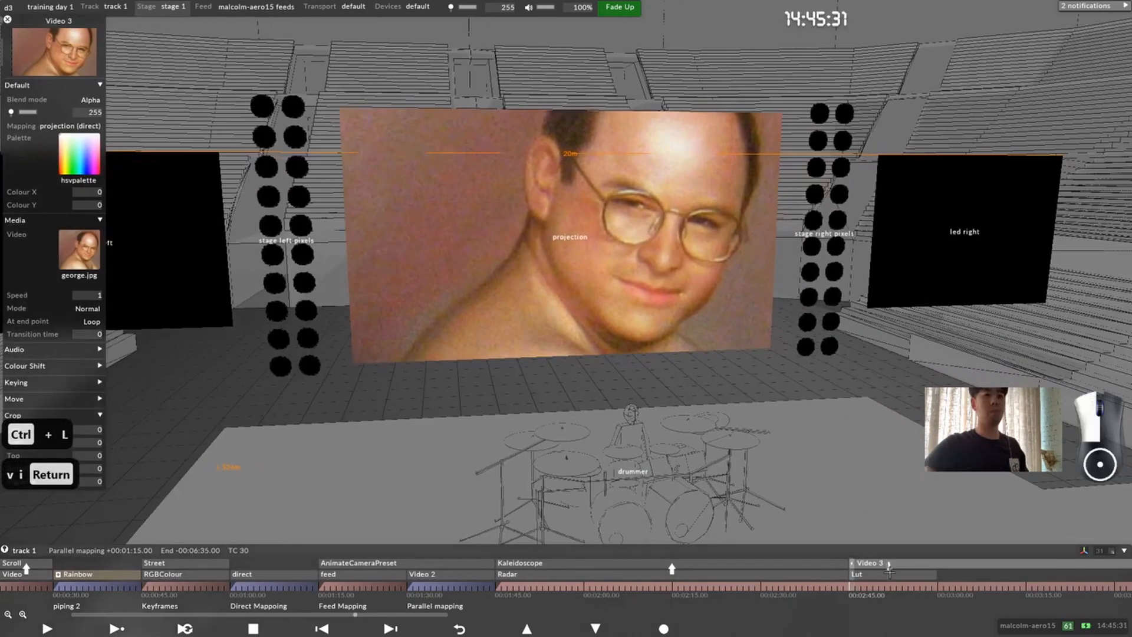
click(892, 573)
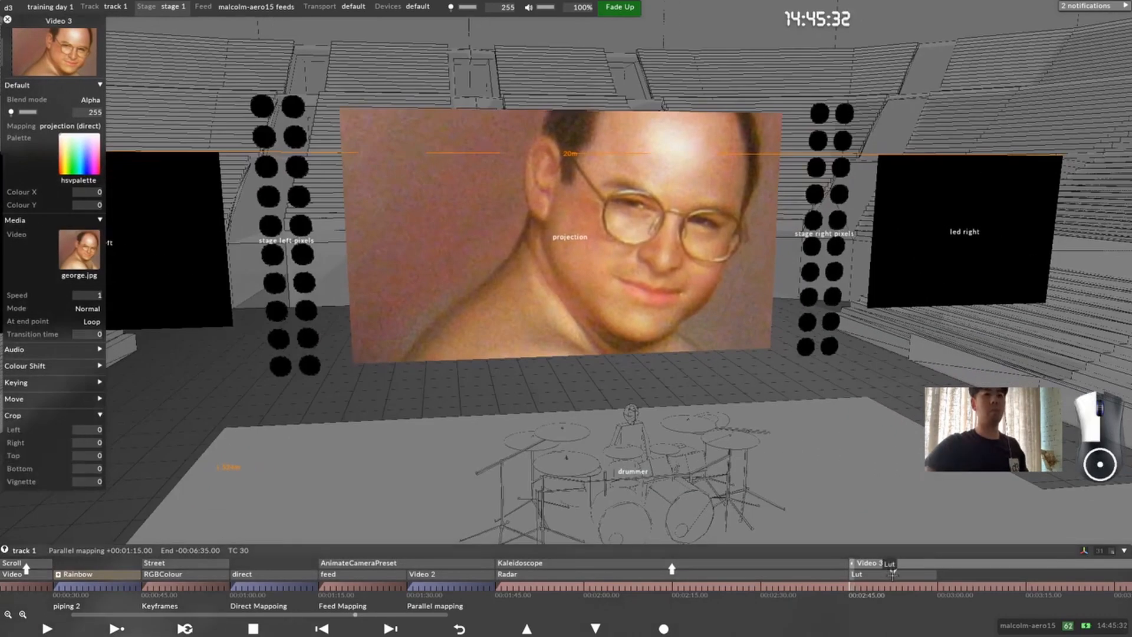
key(ctrl+alt+Up)
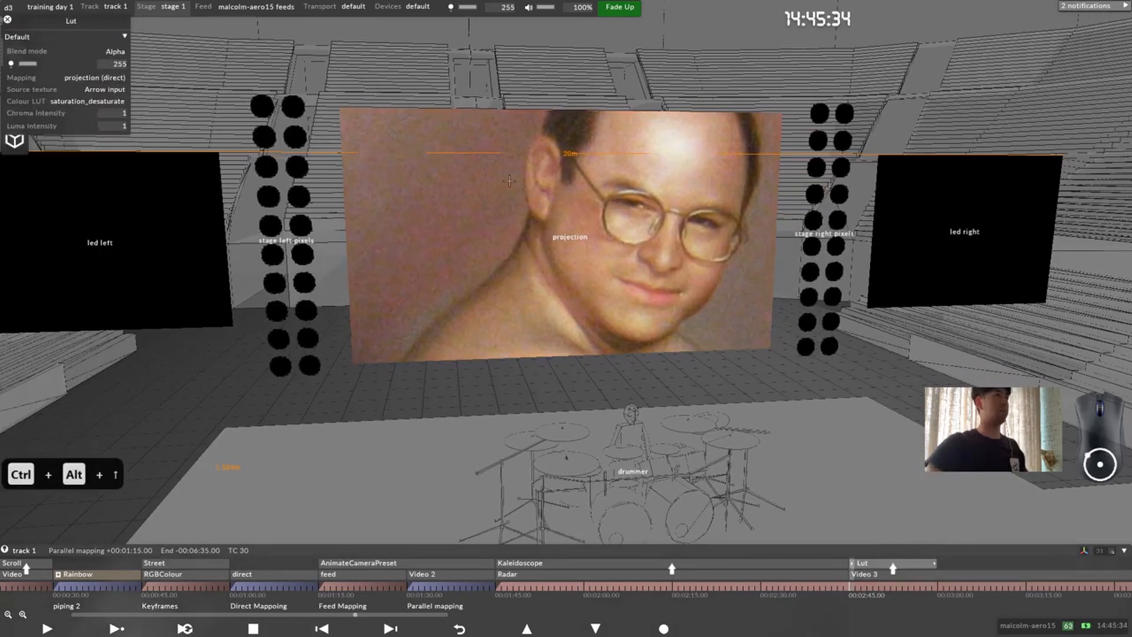
Step: Check the Lut layer's Chroma Intensity keyframes and its mapping options
click(35, 112)
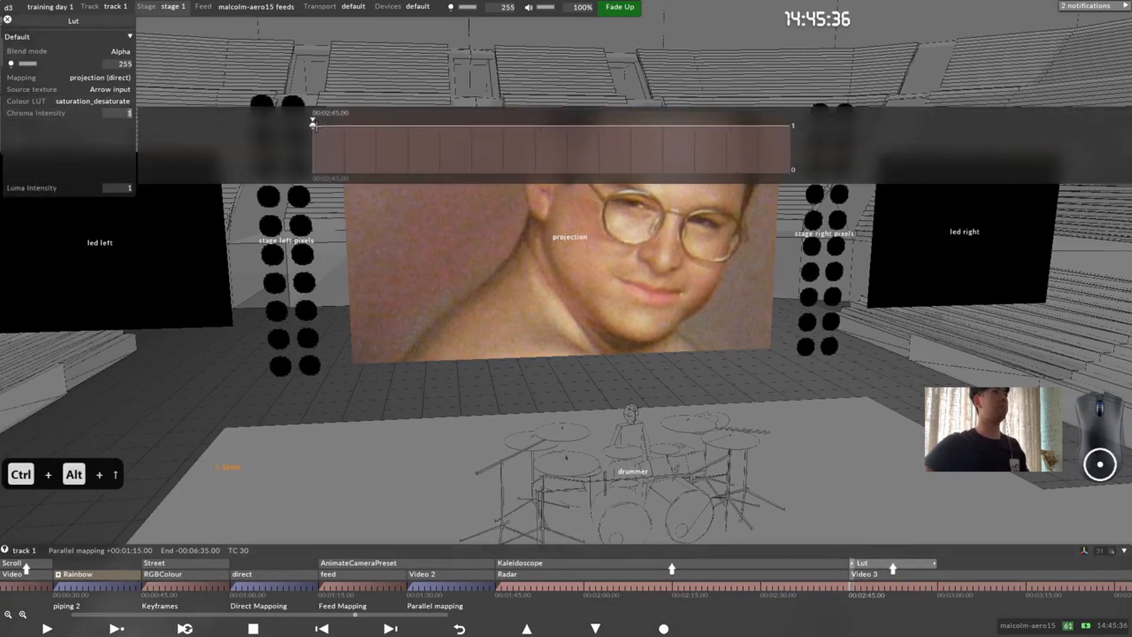
drag(307, 126, 129, 74)
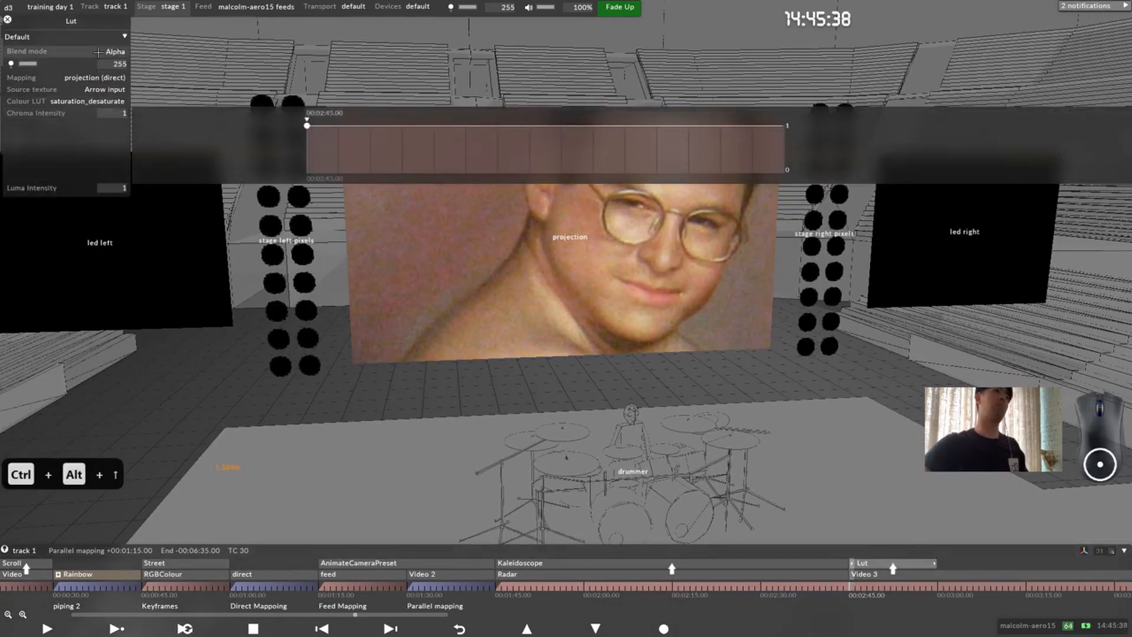
click(82, 78)
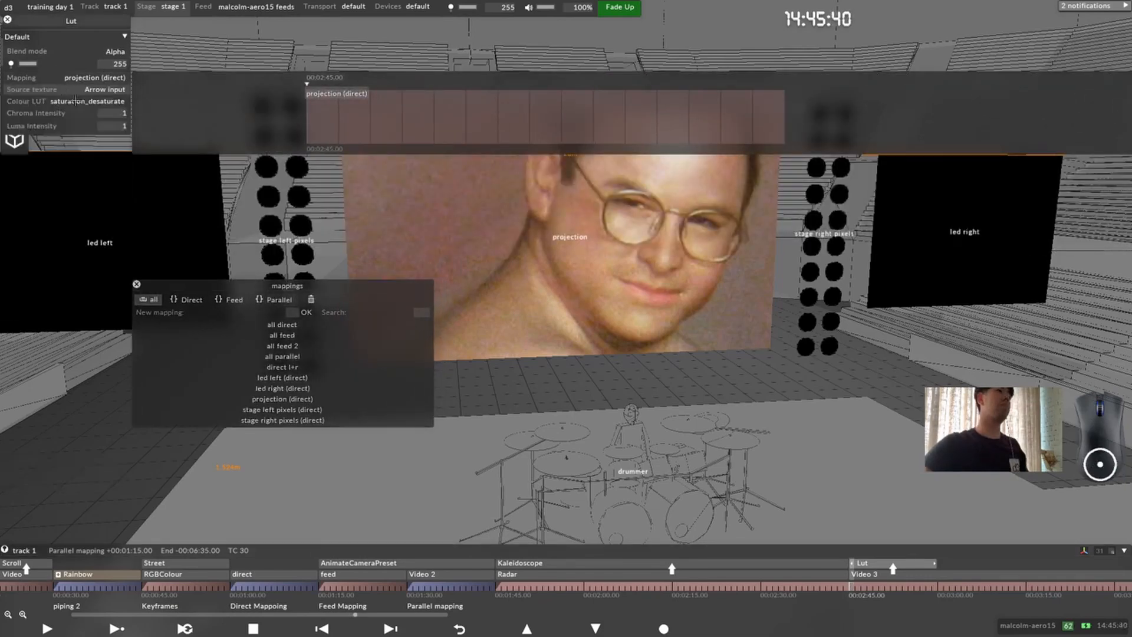
key(Escape)
Step: Compare the video layer's properties with those of the Lut layer above it and review the available LUT files
click(868, 575)
click(870, 567)
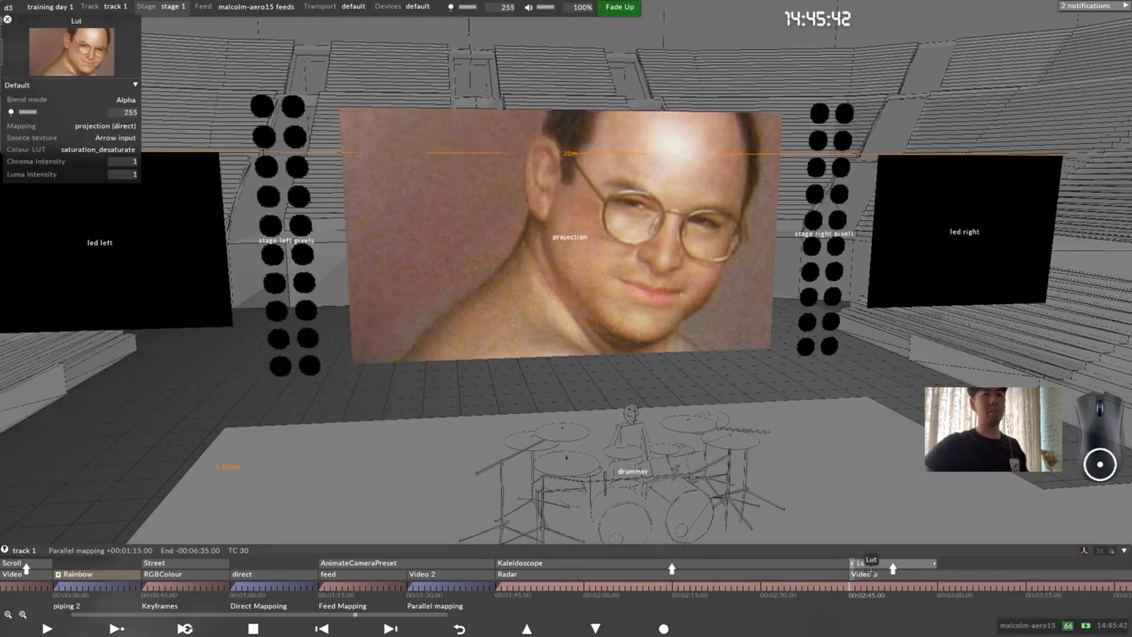
click(870, 574)
click(871, 568)
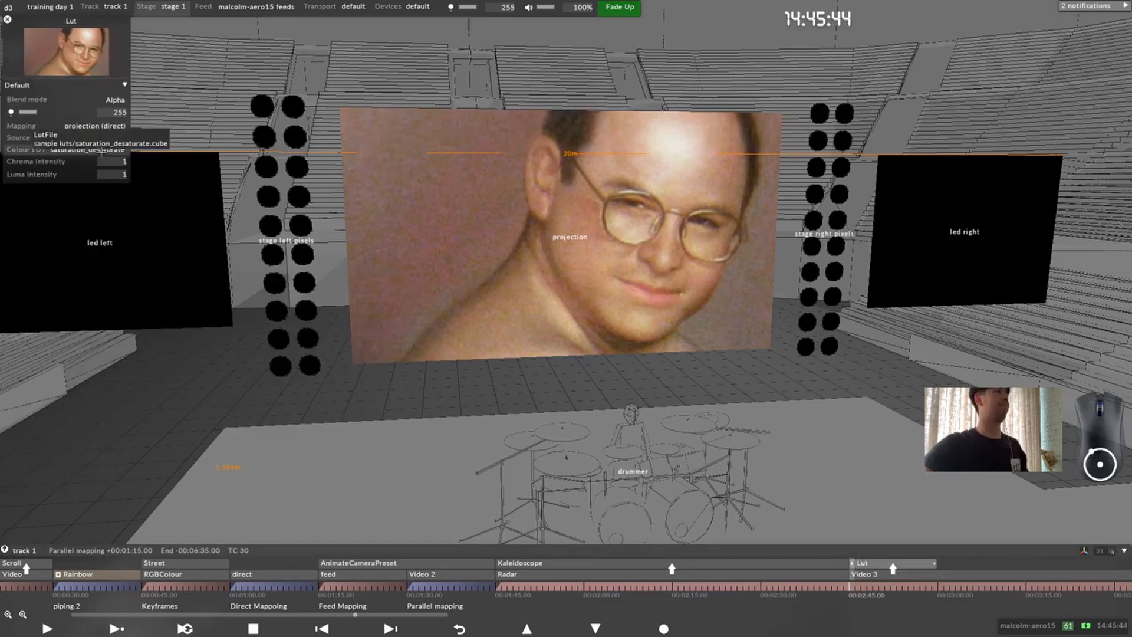
click(102, 151)
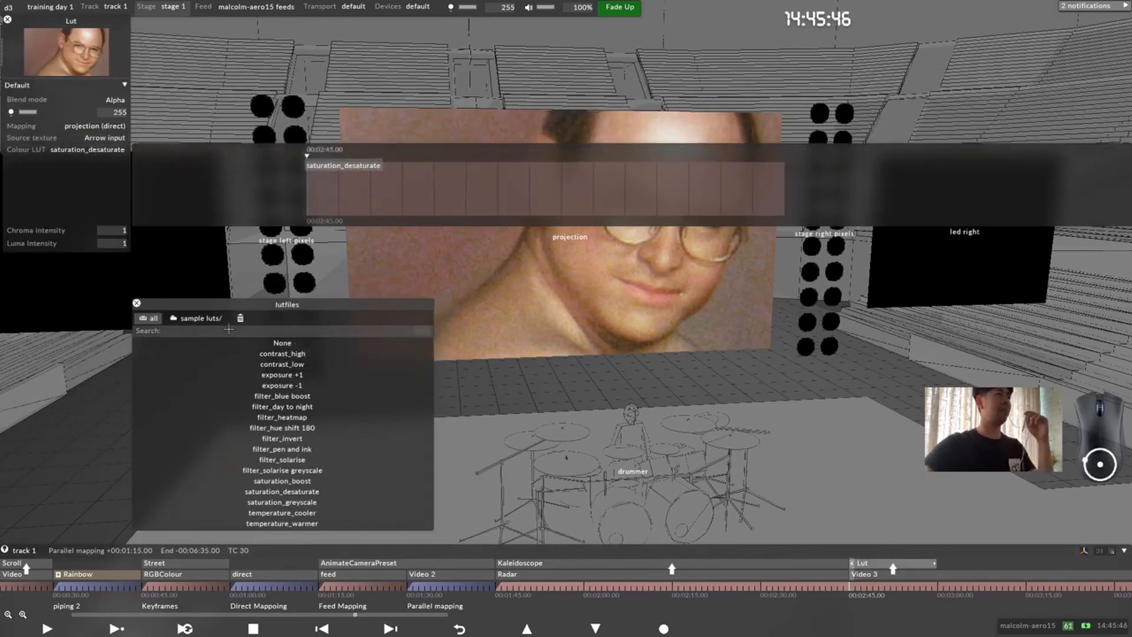
click(879, 574)
click(878, 564)
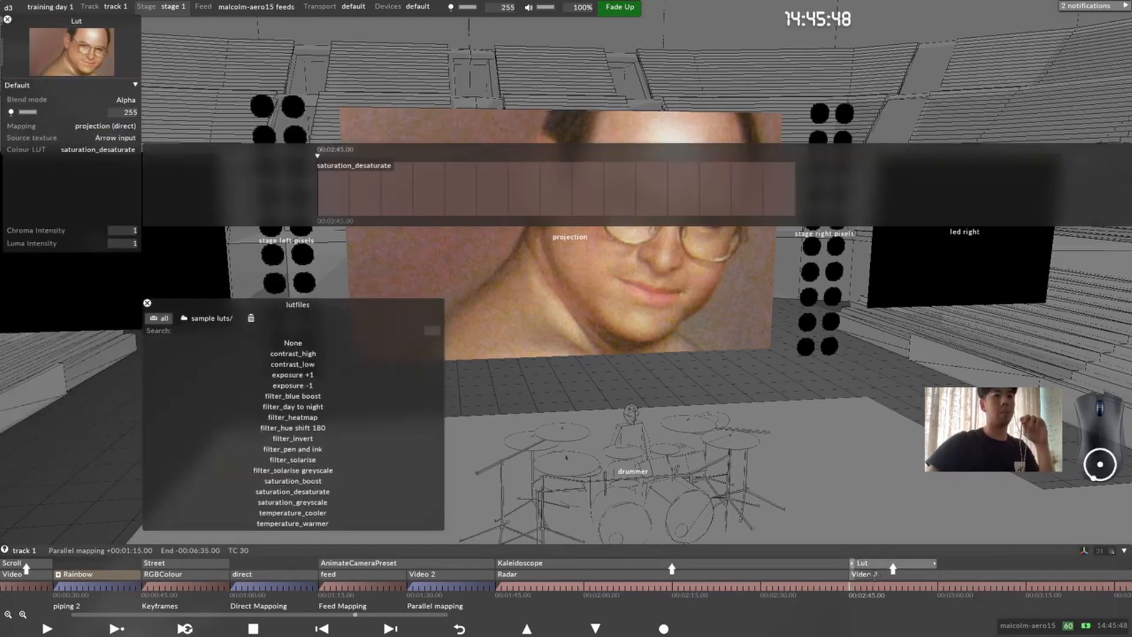
click(877, 574)
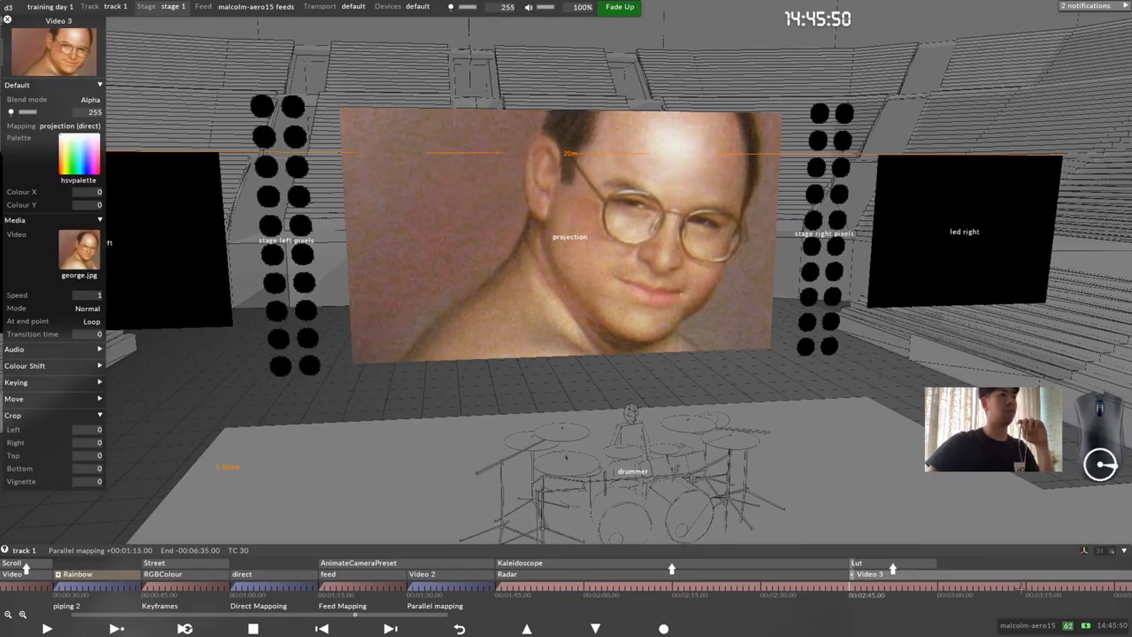
click(863, 563)
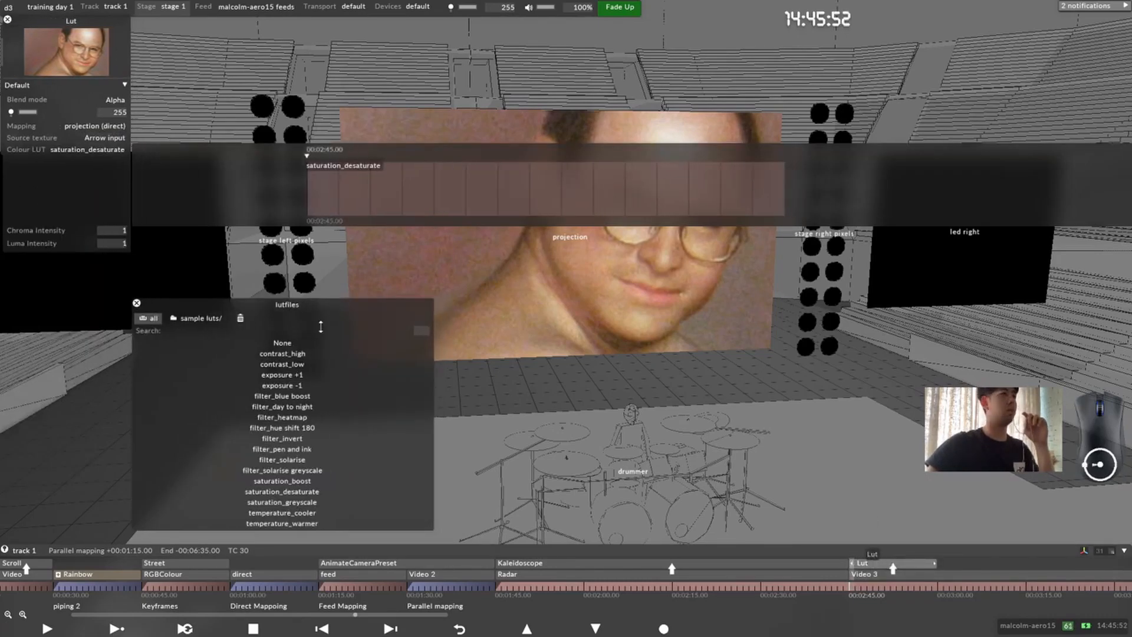
Step: Set the Lut layer's source texture to ada
click(102, 150)
click(106, 138)
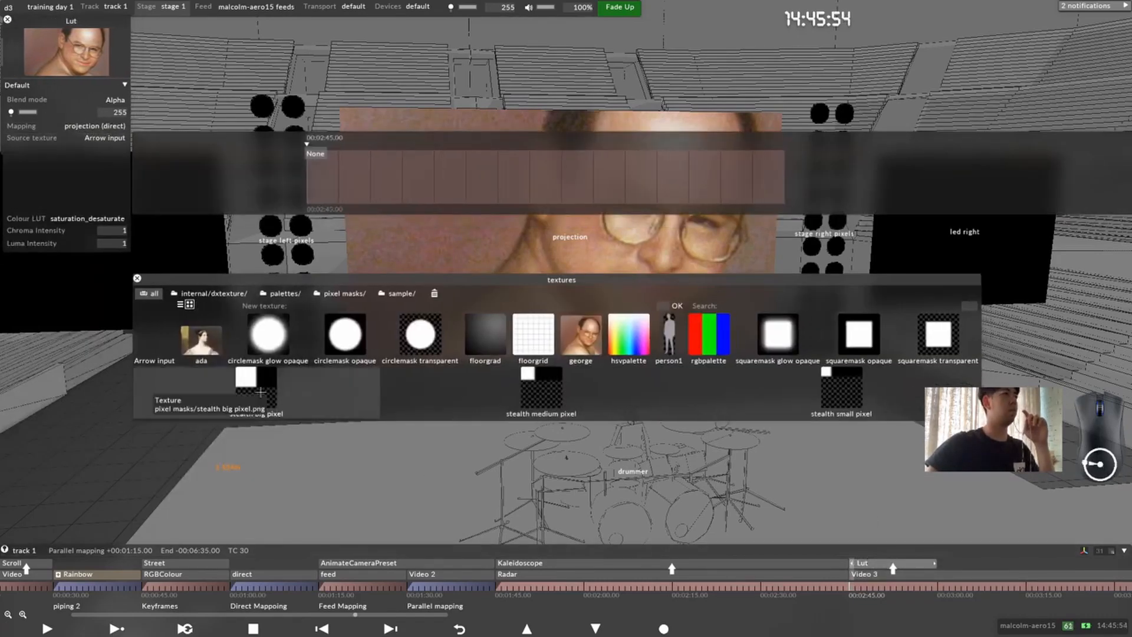
click(895, 576)
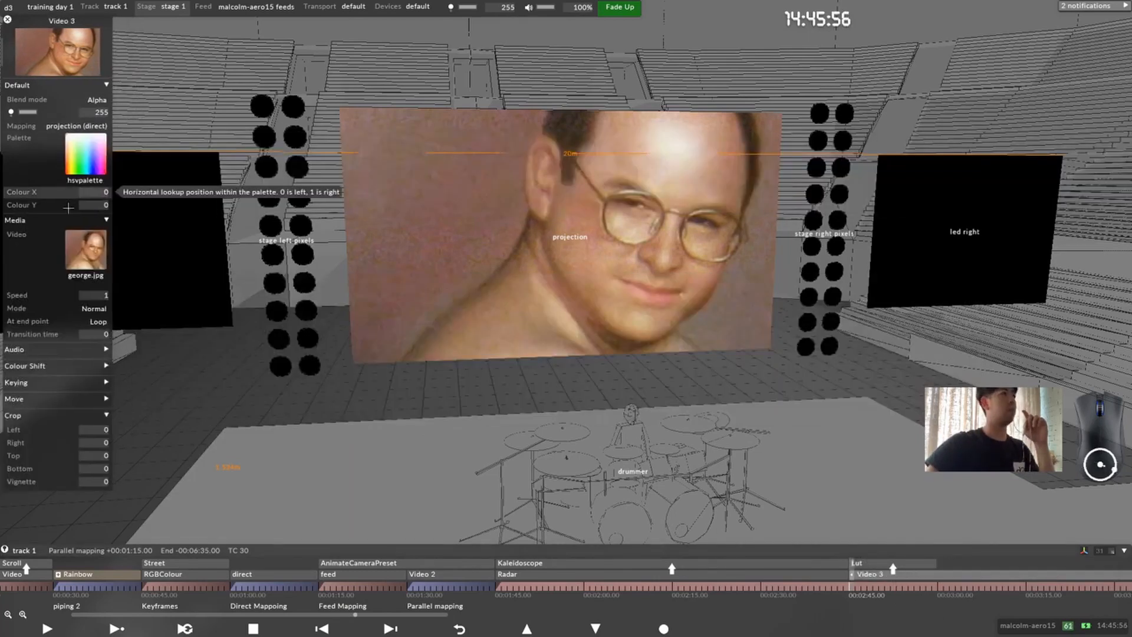
click(856, 563)
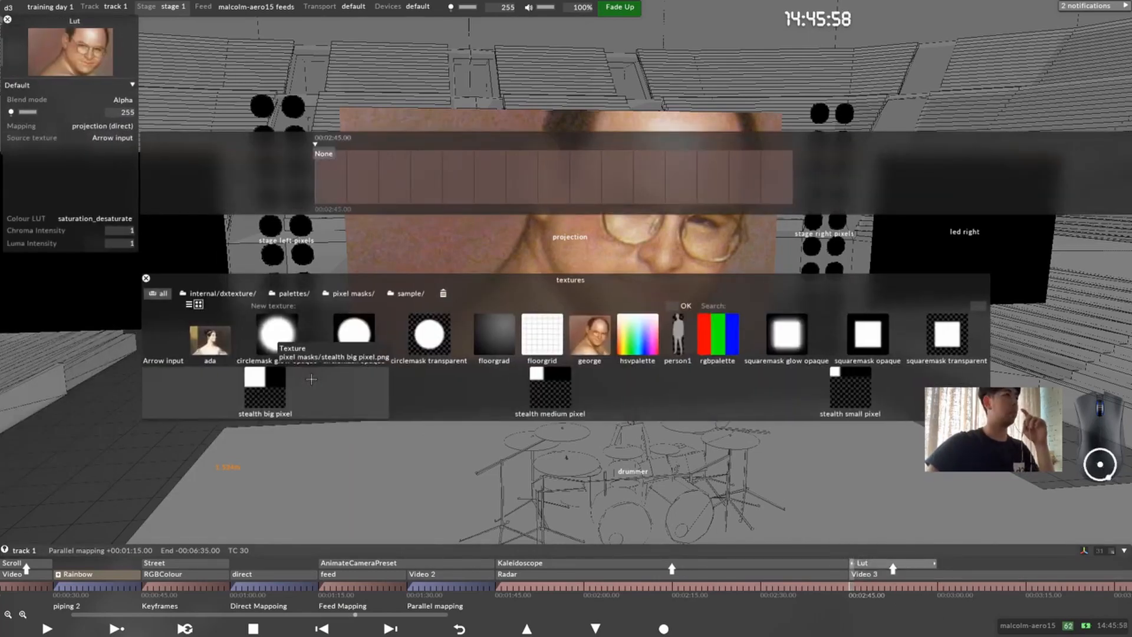
click(206, 345)
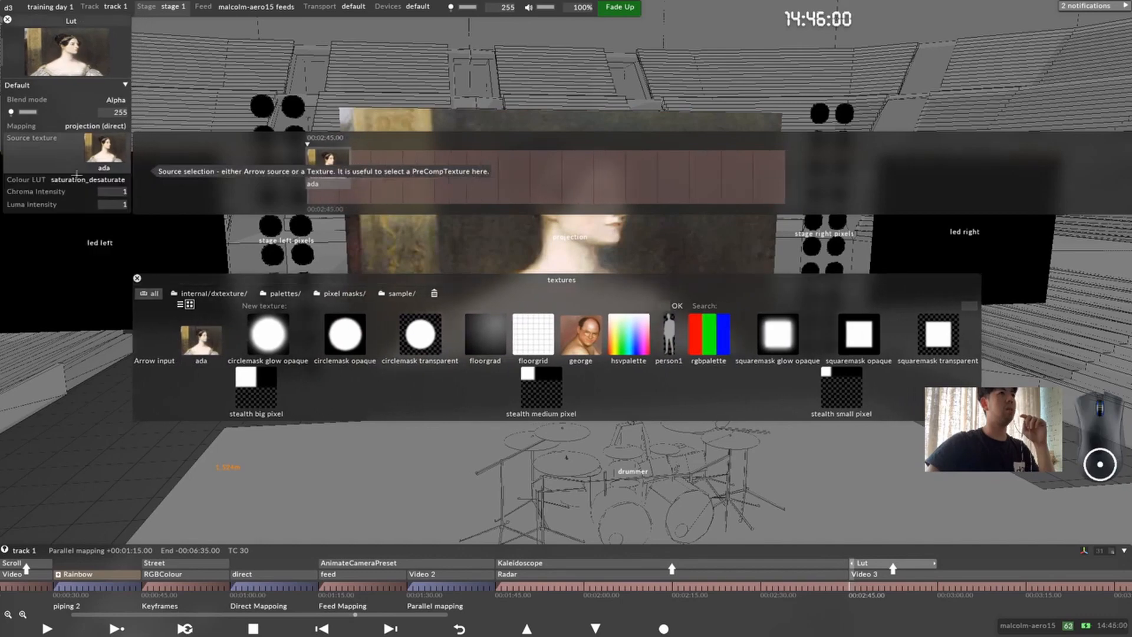
Step: Open the Lut layer's Chroma Intensity keyframes and examine the projection screen up close
drag(317, 203, 263, 154)
scroll(501, 317, up, 3)
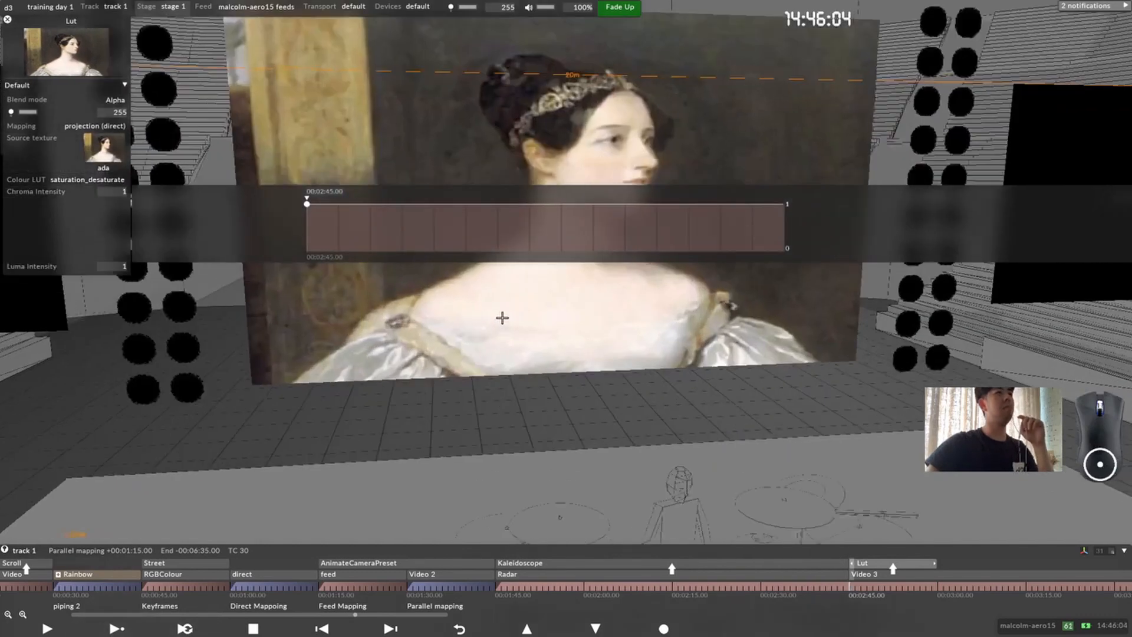
drag(503, 319, 580, 514)
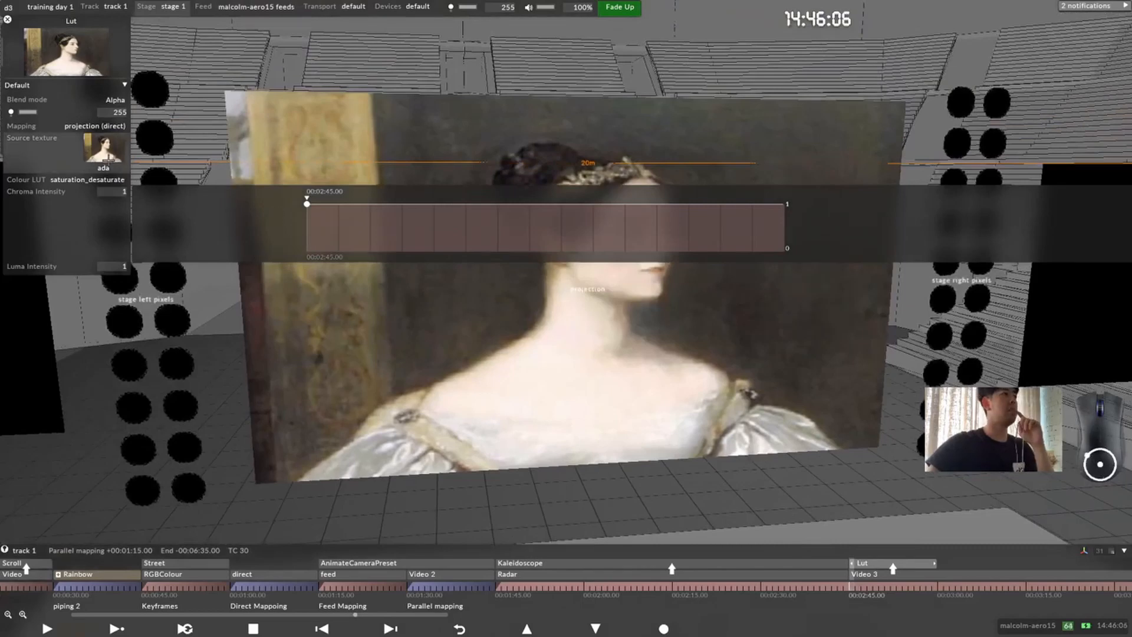
Step: Change the Lut layer's source texture to Arrow input
click(109, 150)
click(160, 367)
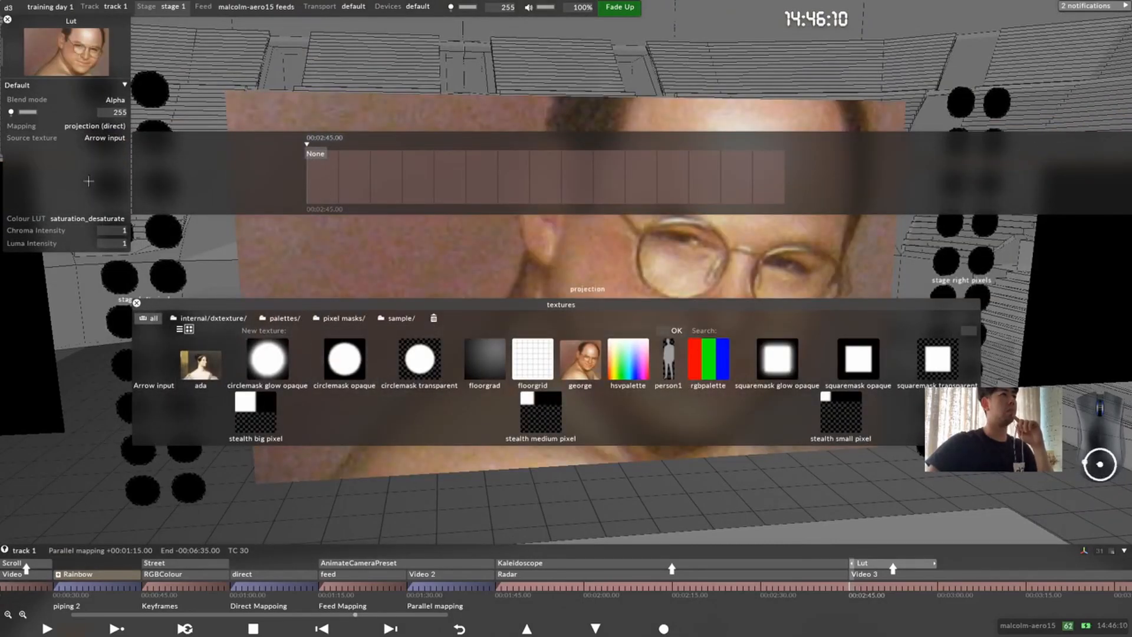
click(93, 162)
click(97, 150)
click(99, 159)
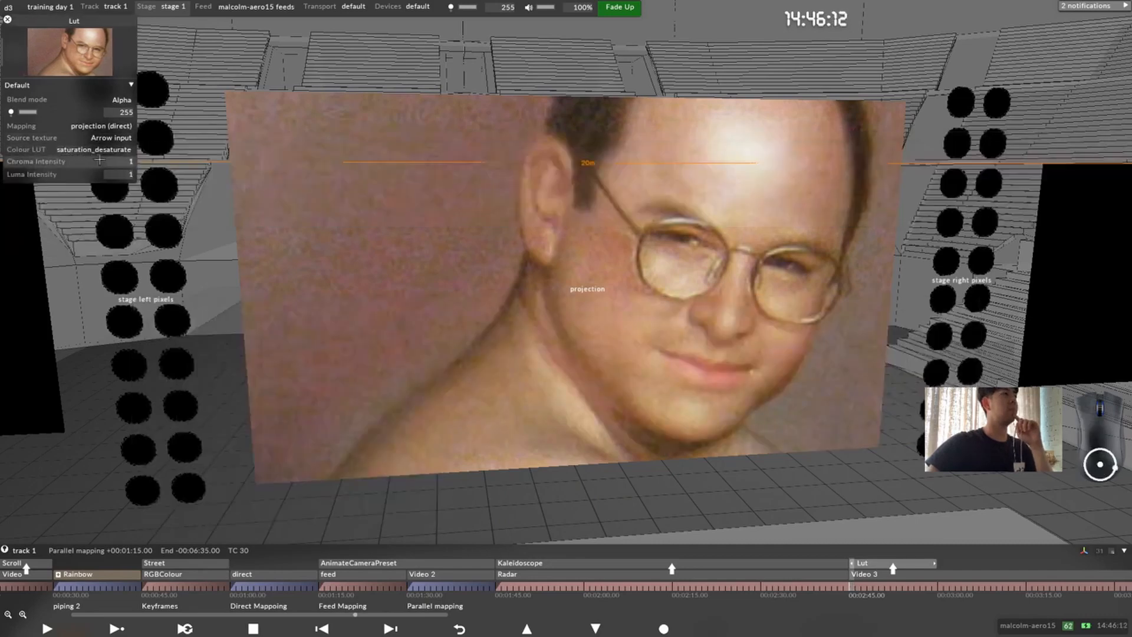
Step: Try to adjust the Lut layer's Chroma Intensity keyframe at 00:02:45.00
click(99, 159)
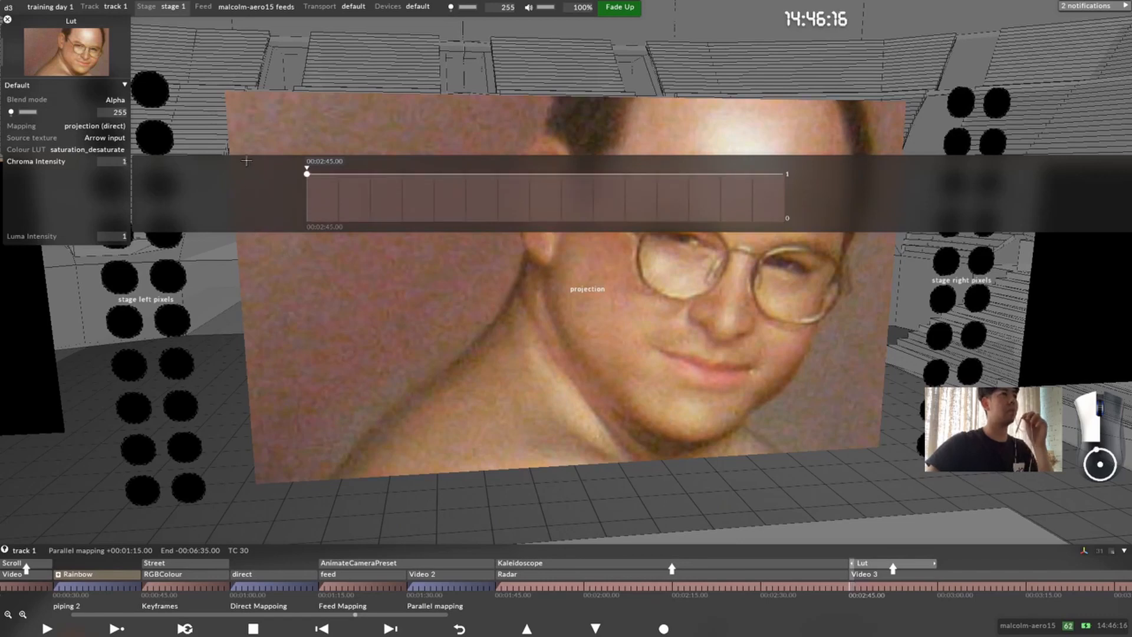
drag(118, 162, 168, 198)
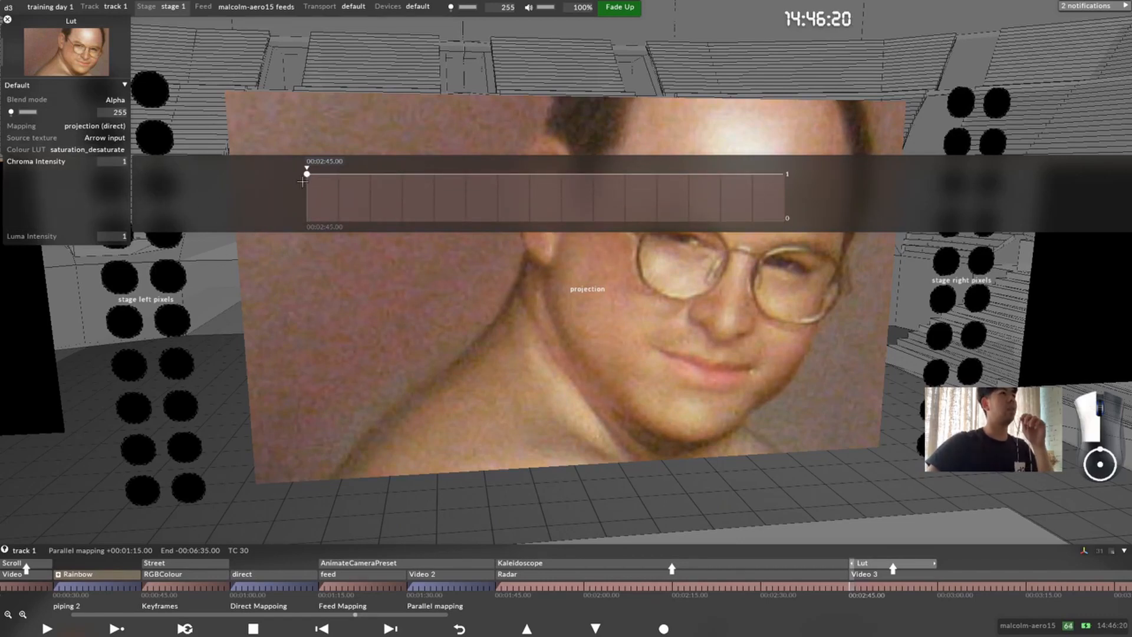
drag(307, 178, 304, 153)
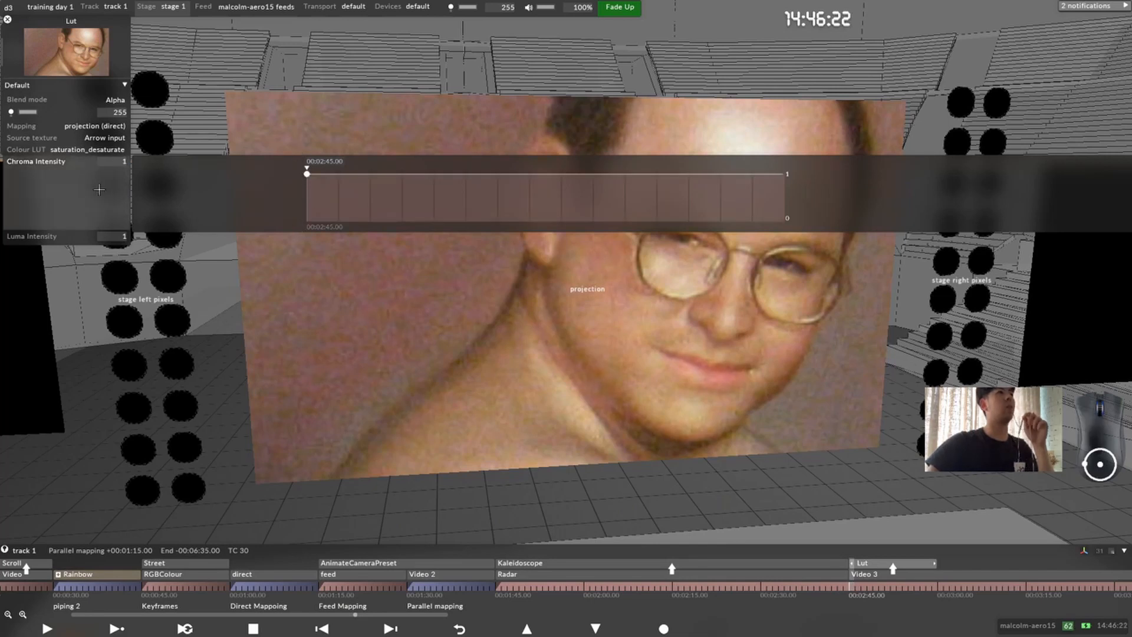
Step: Set the maximum of the Lut layer's Chroma Intensity to 50
right_click(99, 189)
drag(175, 166, 267, 122)
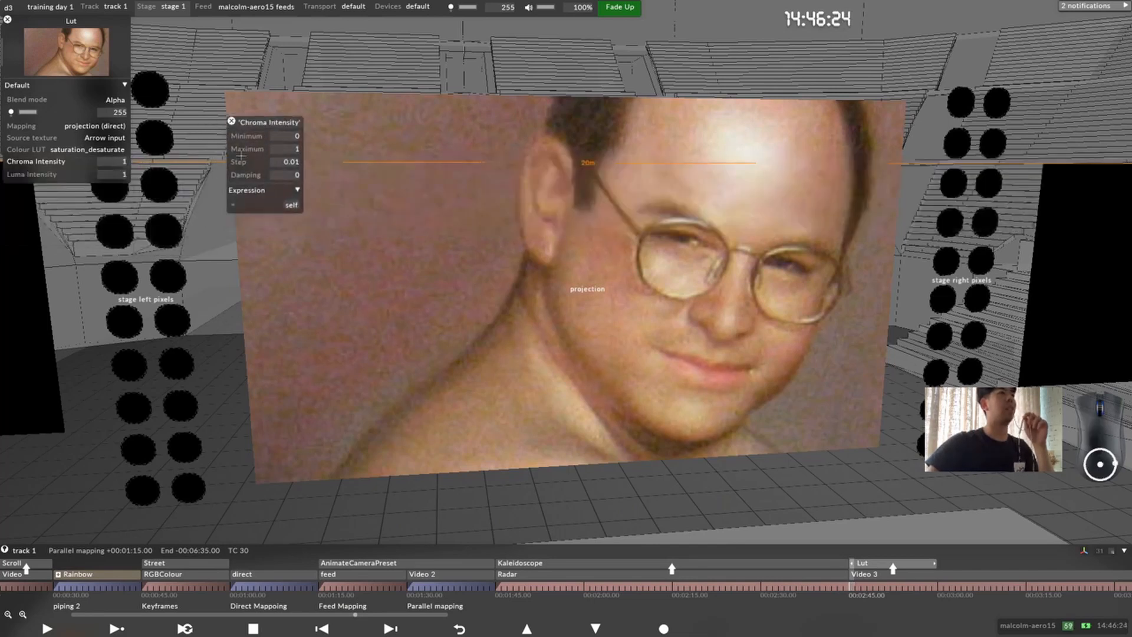
text(50)
key(Return)
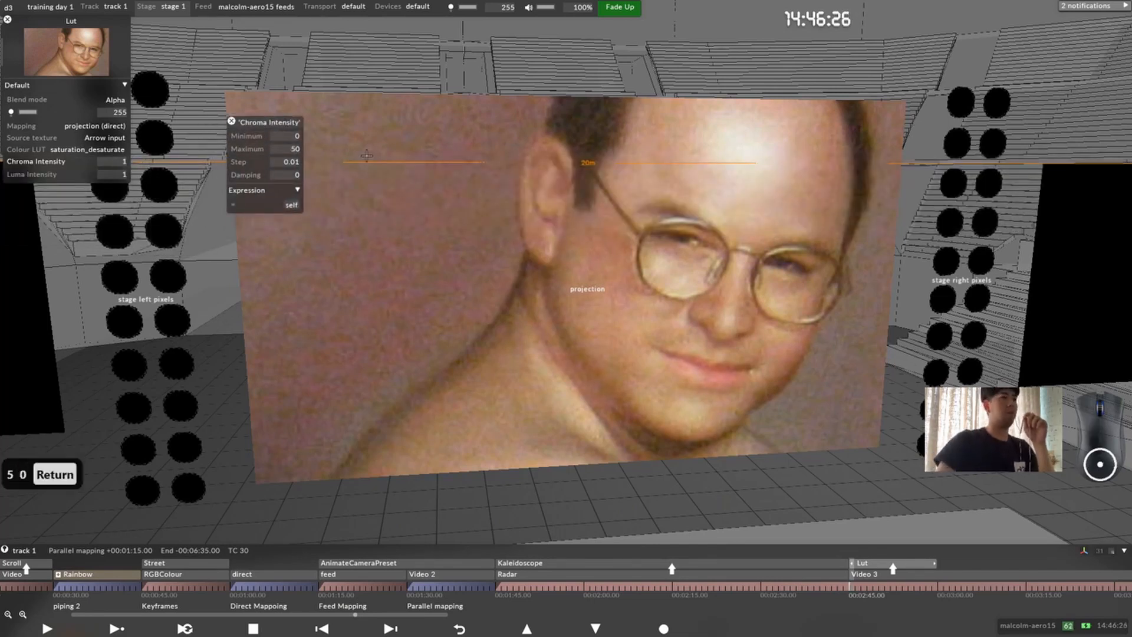
click(232, 121)
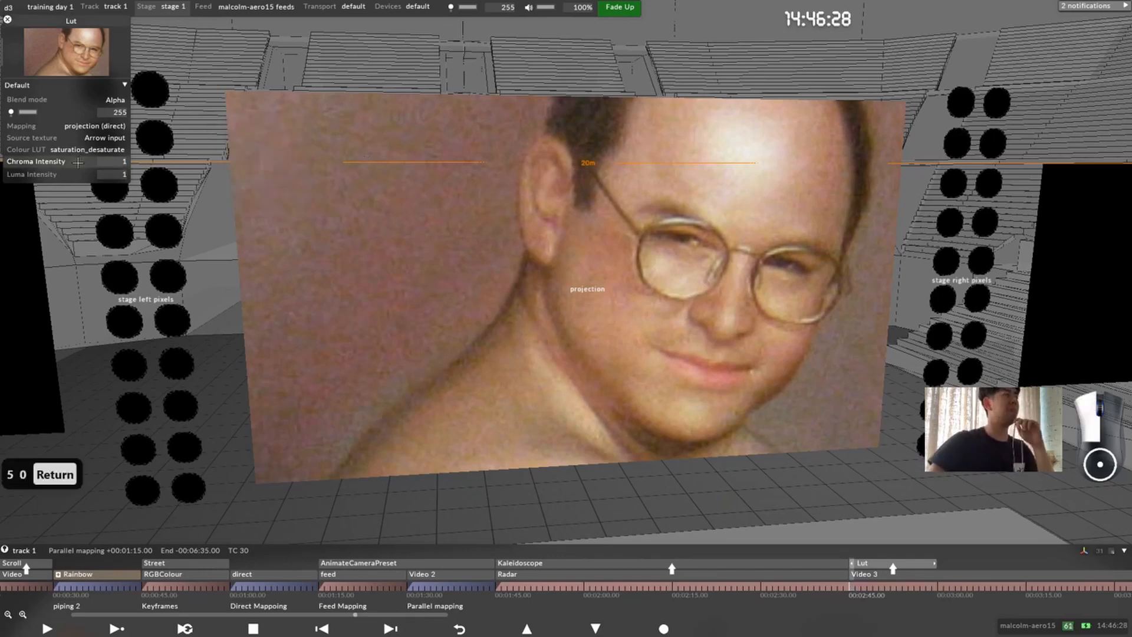
Step: Try to adjust the Chroma Intensity keyframe within its extended range and recheck the parameter's limits
click(78, 163)
drag(305, 218, 282, 226)
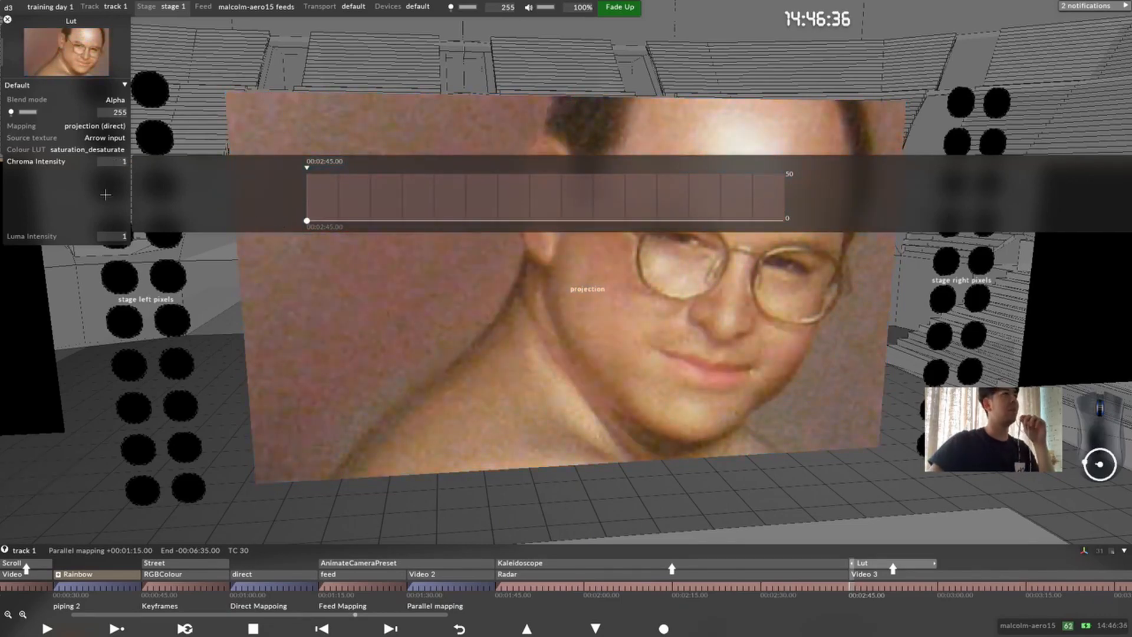
right_click(105, 193)
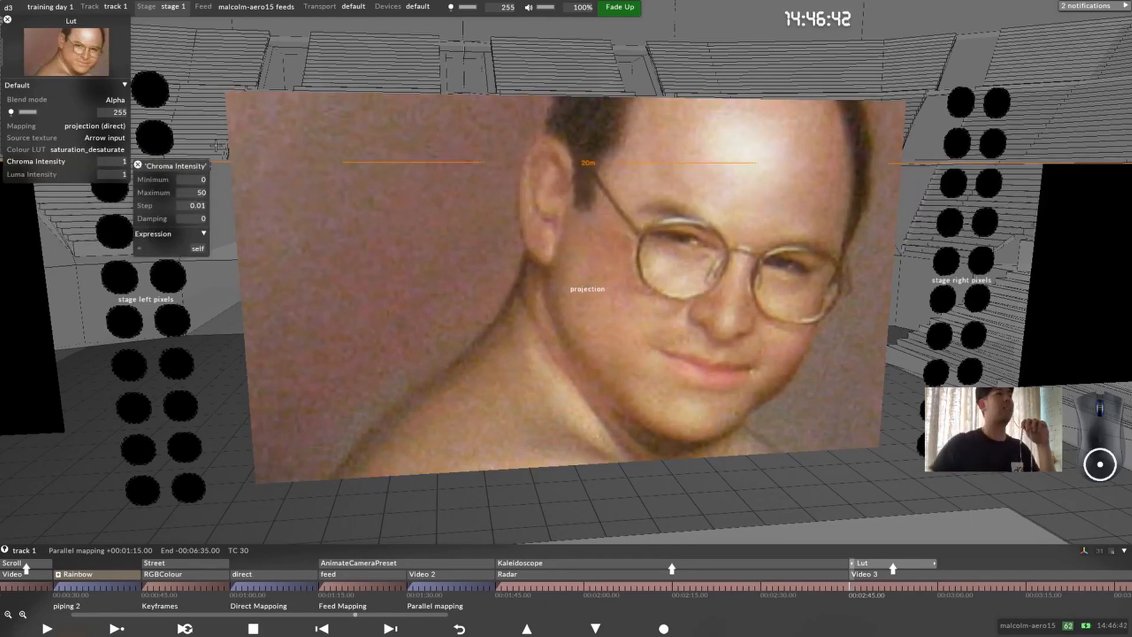
click(138, 165)
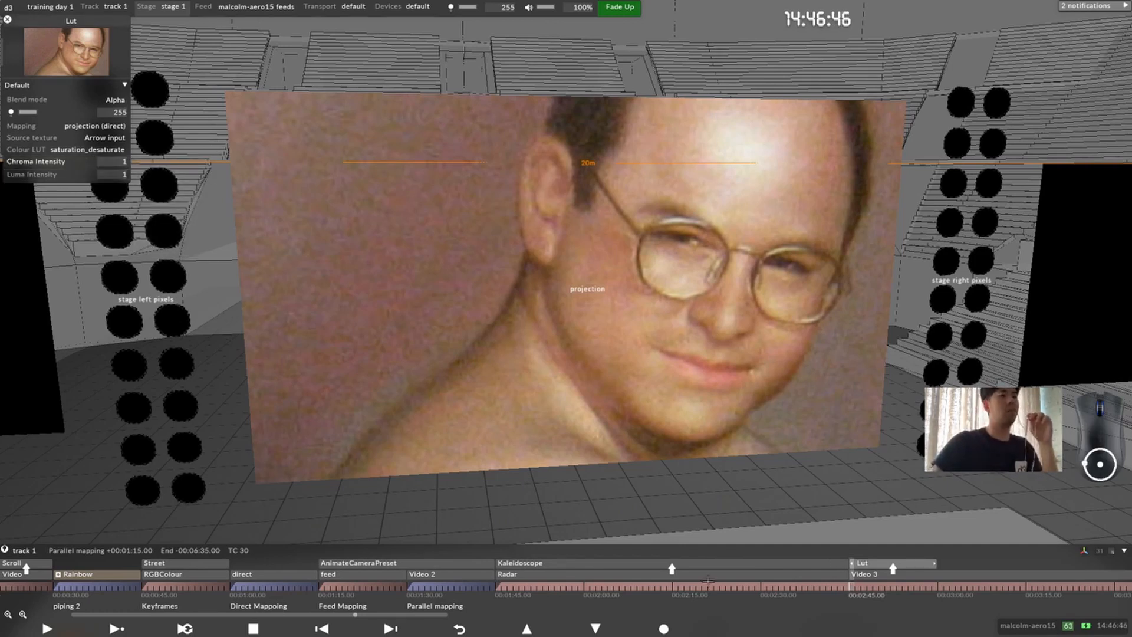
Step: Check the Lut layer's Luma Intensity and Brightness limits and its intensity keyframes, and close the layer's editor
right_click(75, 173)
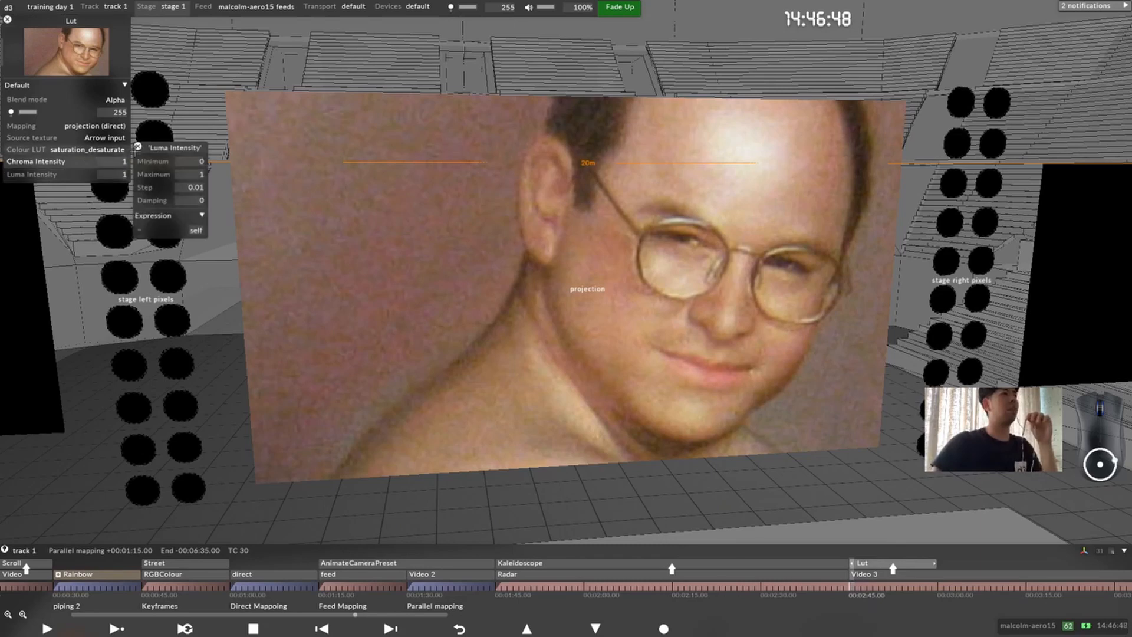
click(138, 145)
right_click(63, 111)
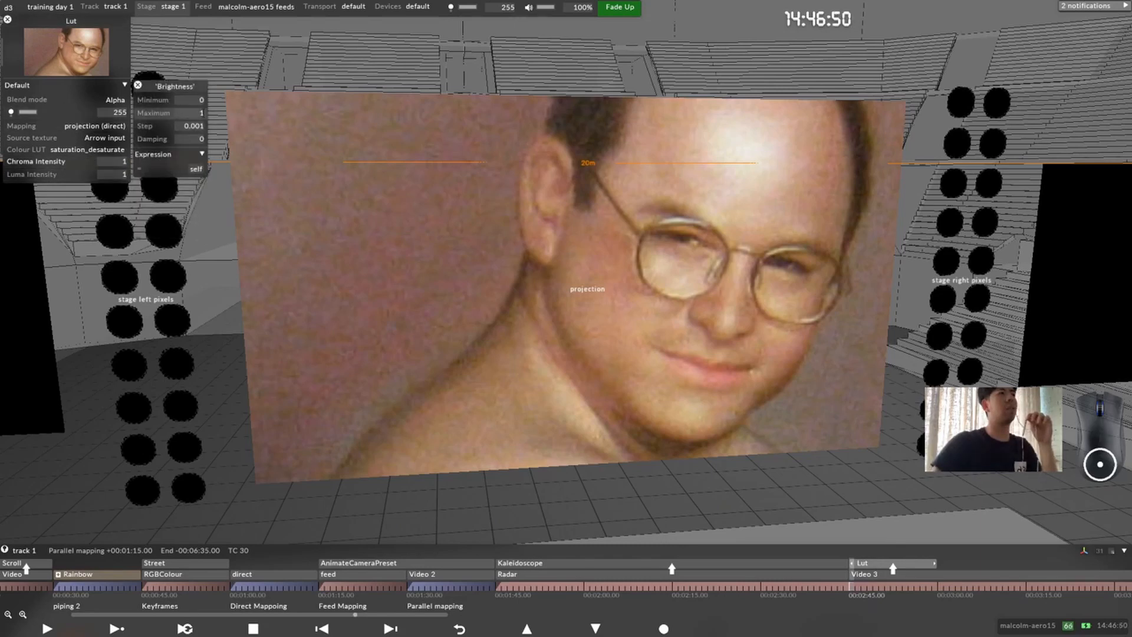
click(138, 86)
click(77, 174)
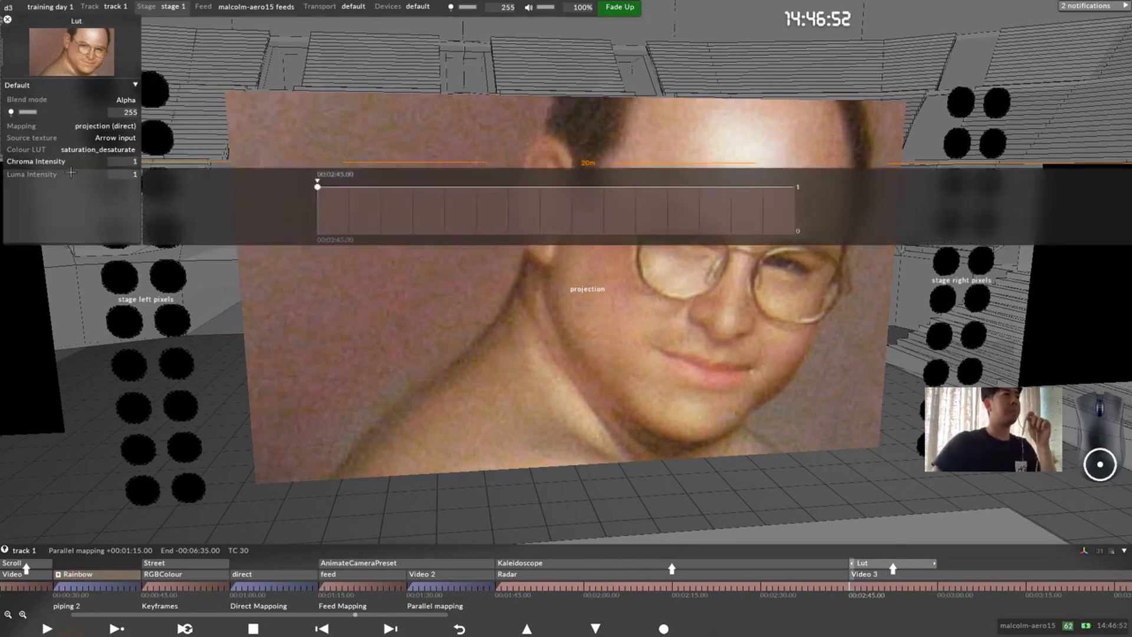
click(78, 163)
click(81, 181)
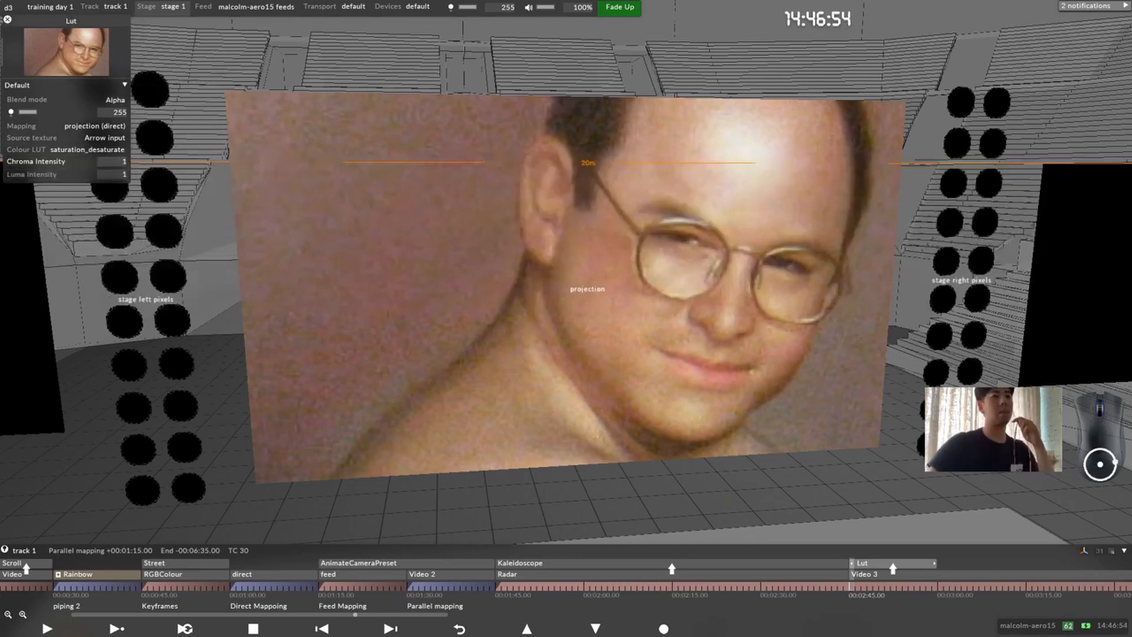
click(8, 20)
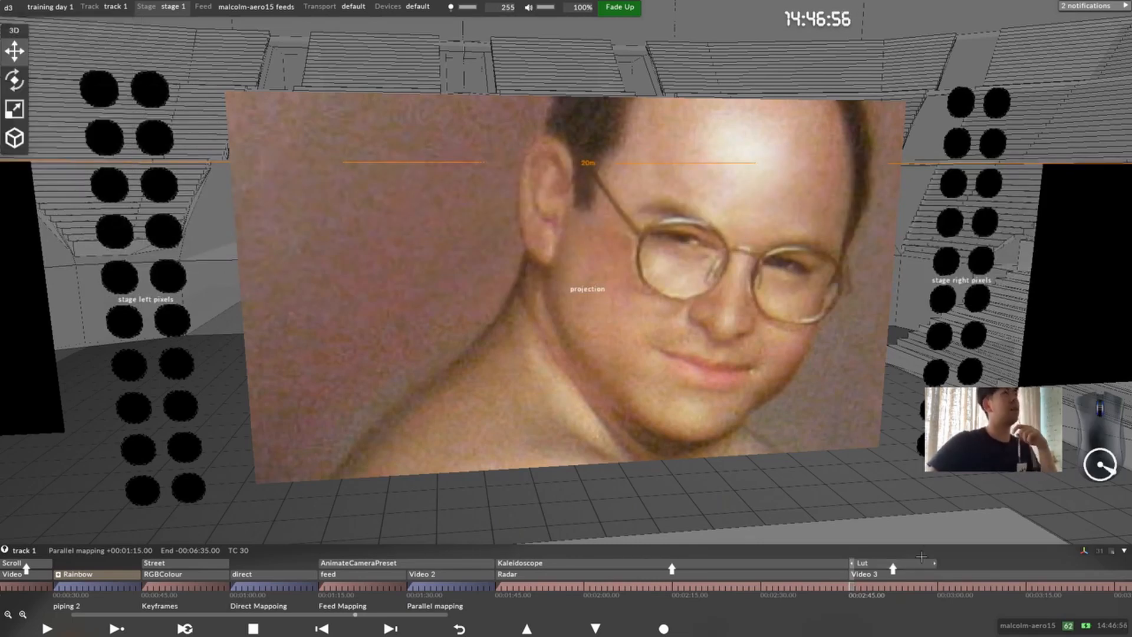
Step: Delete the Lut layer above Video 3 from track 1
right_click(887, 580)
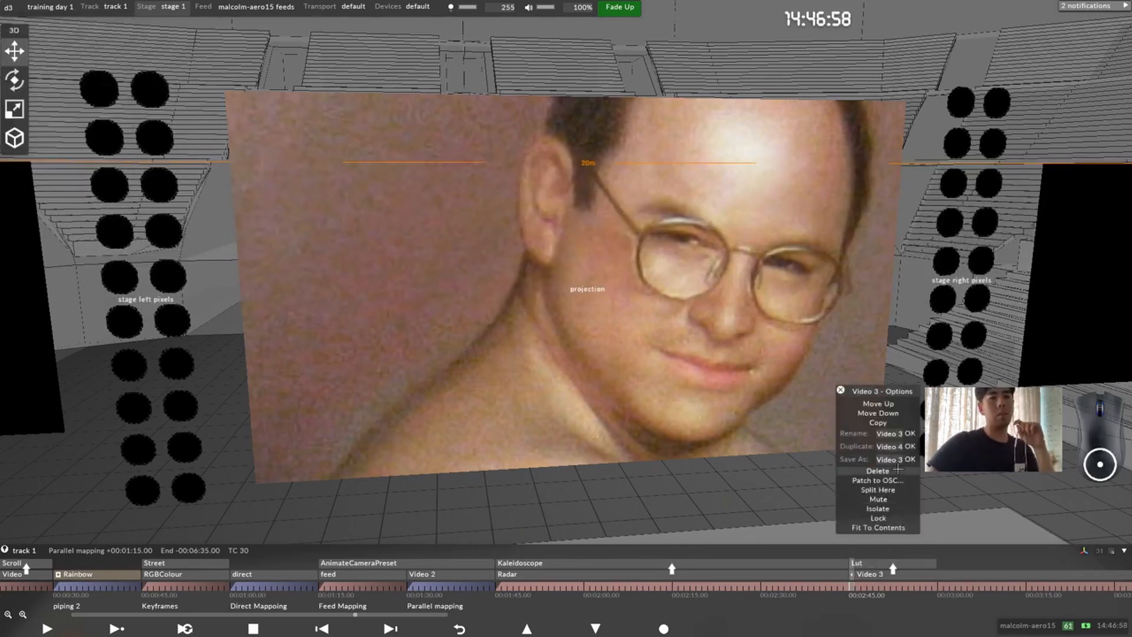
click(866, 565)
right_click(867, 564)
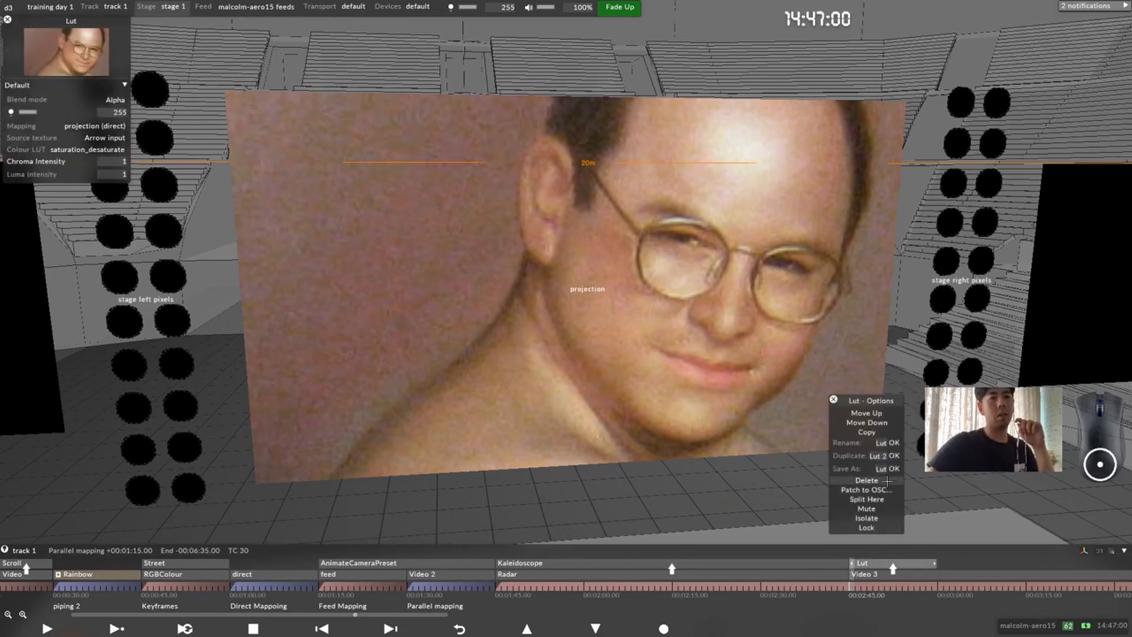
click(865, 480)
click(865, 568)
click(867, 570)
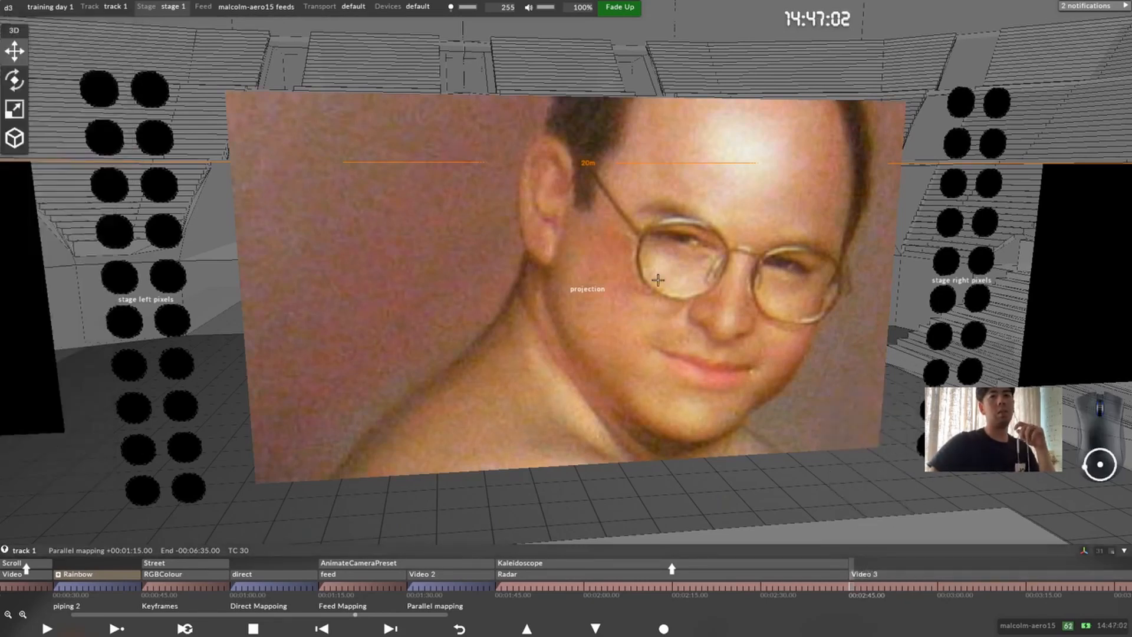
Step: Add the bcf2000 MIDI device to the default device manager's device list
click(418, 6)
click(417, 62)
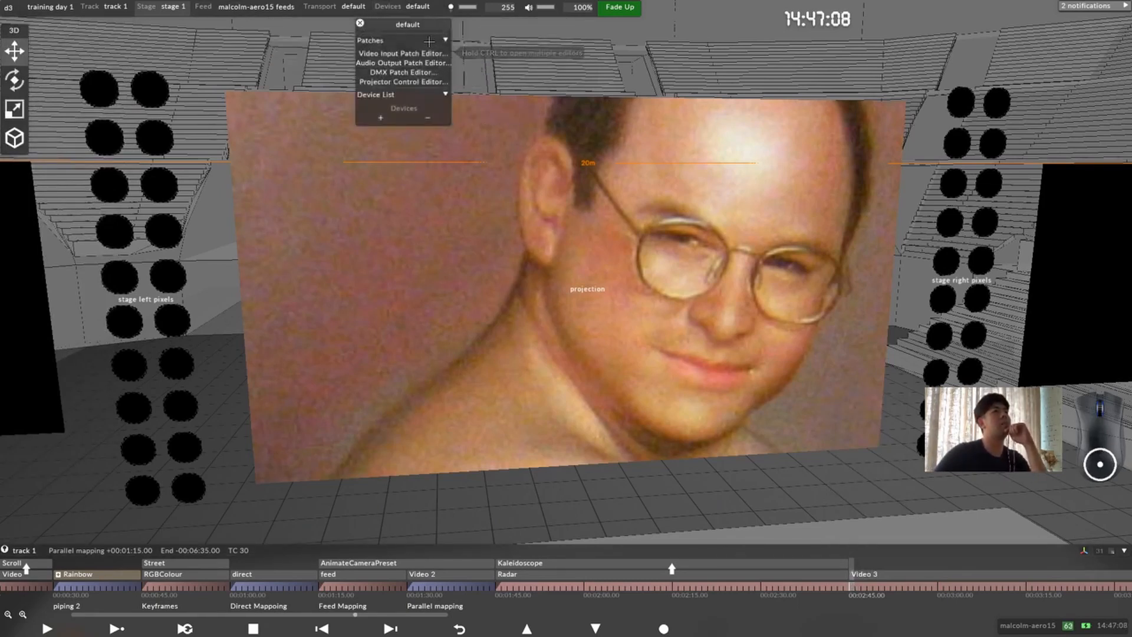
drag(418, 30, 410, 67)
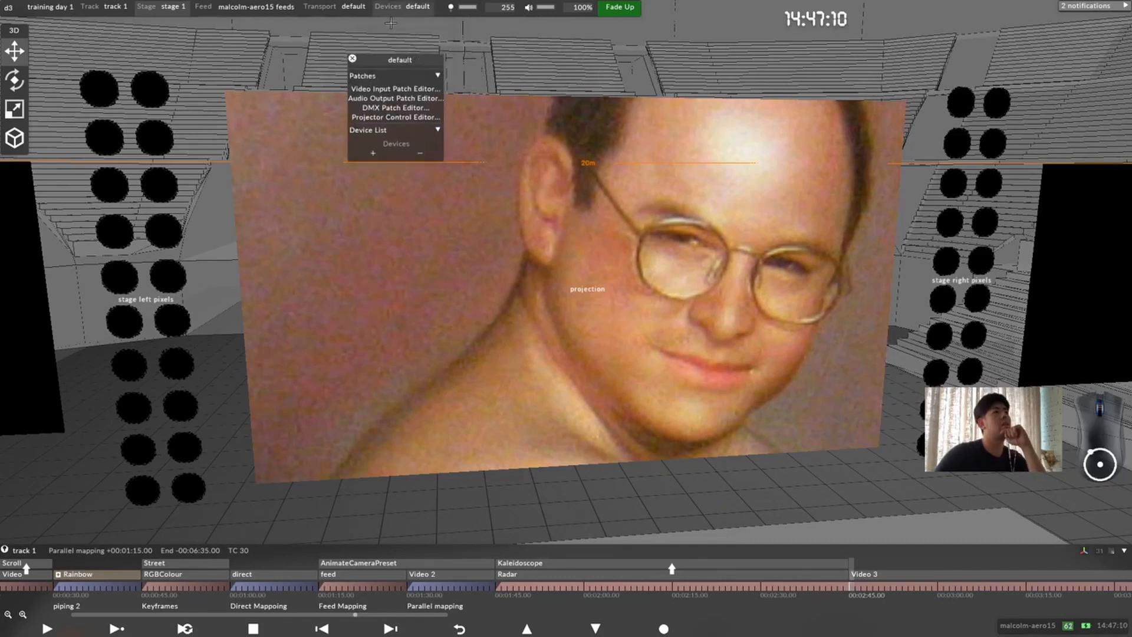
click(371, 154)
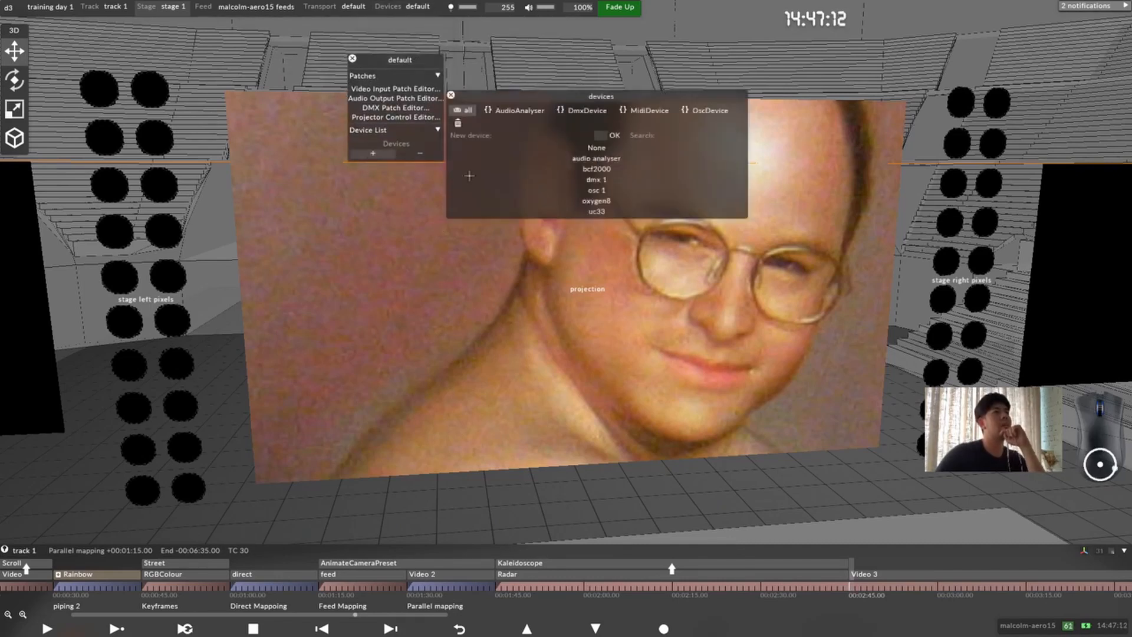
click(596, 169)
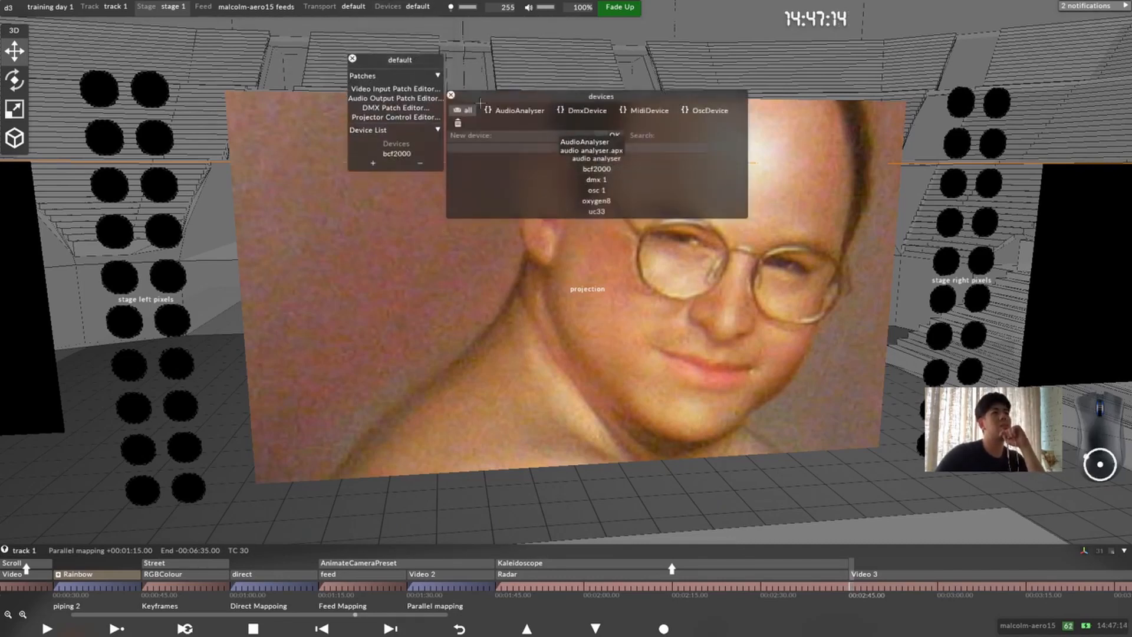
click(446, 208)
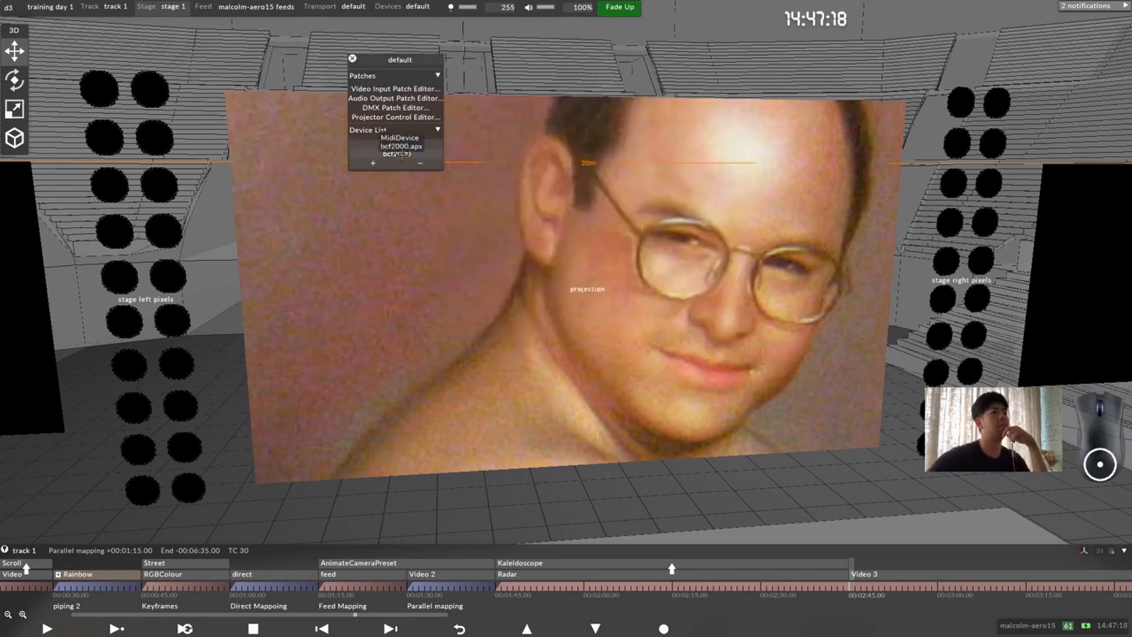
Step: Open the bcf2000 controller, keep it pinned over the stage, and close the default device manager
click(392, 154)
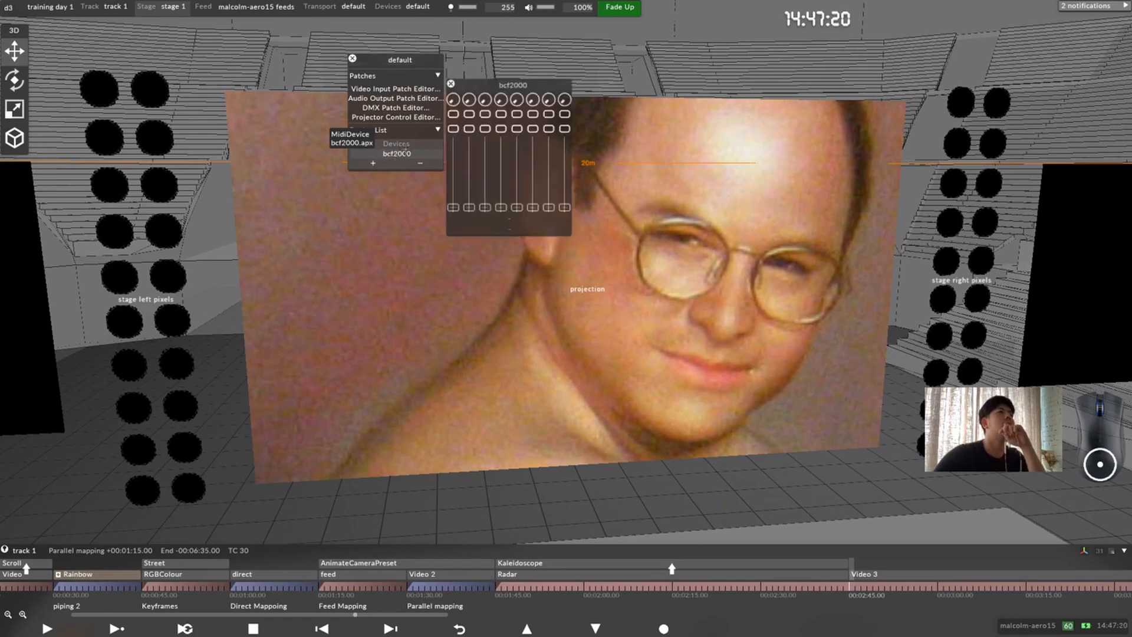
drag(502, 87, 698, 129)
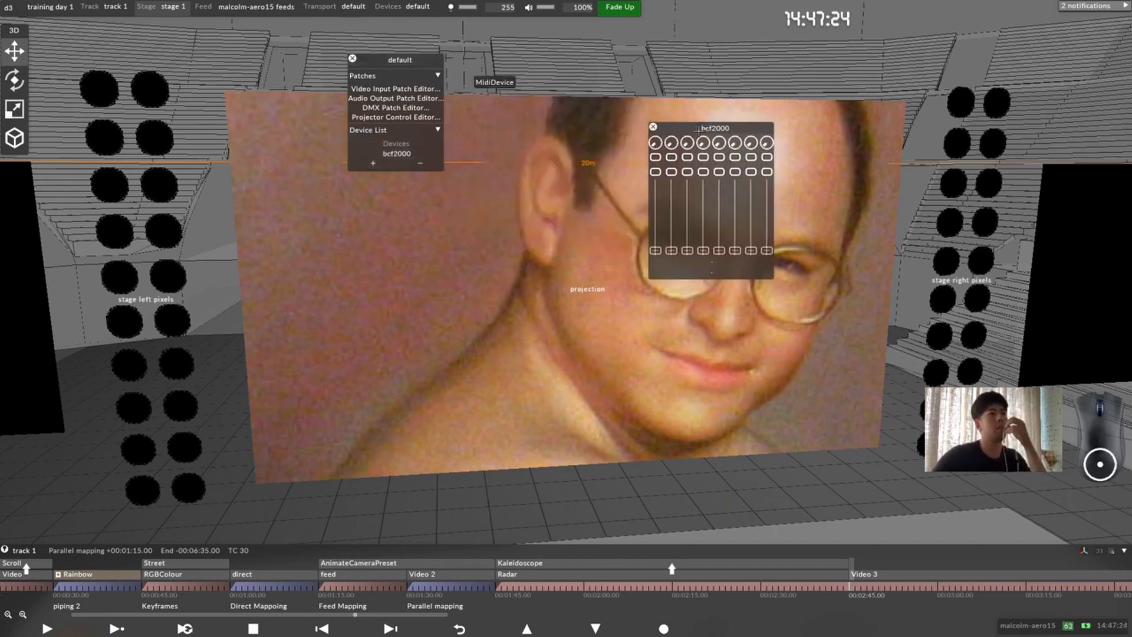
drag(693, 129, 695, 130)
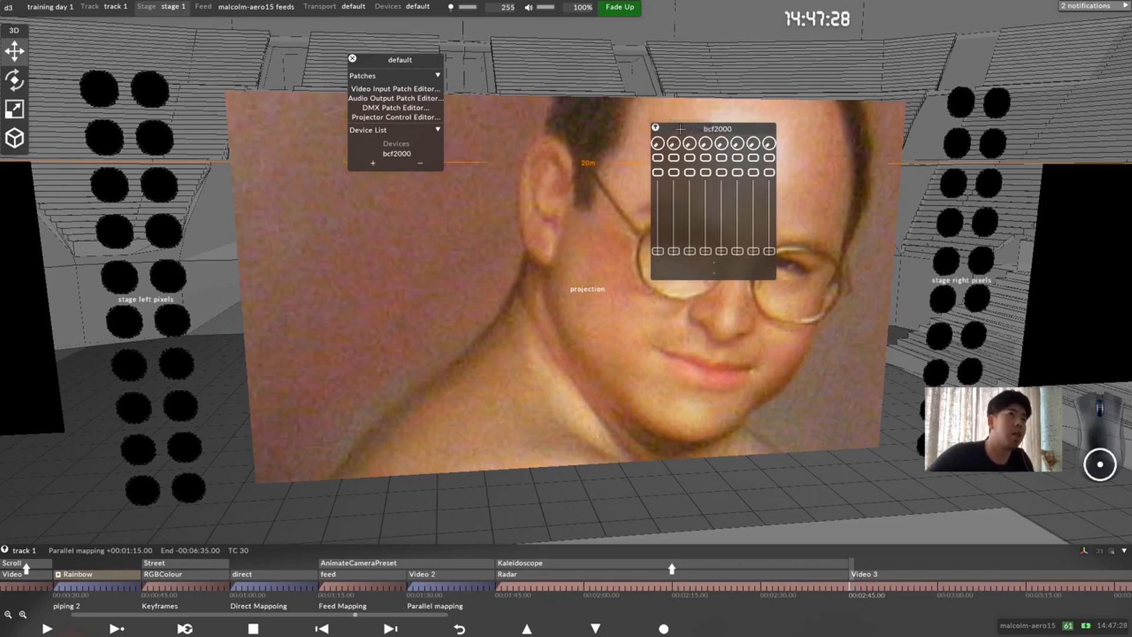
drag(680, 128, 598, 114)
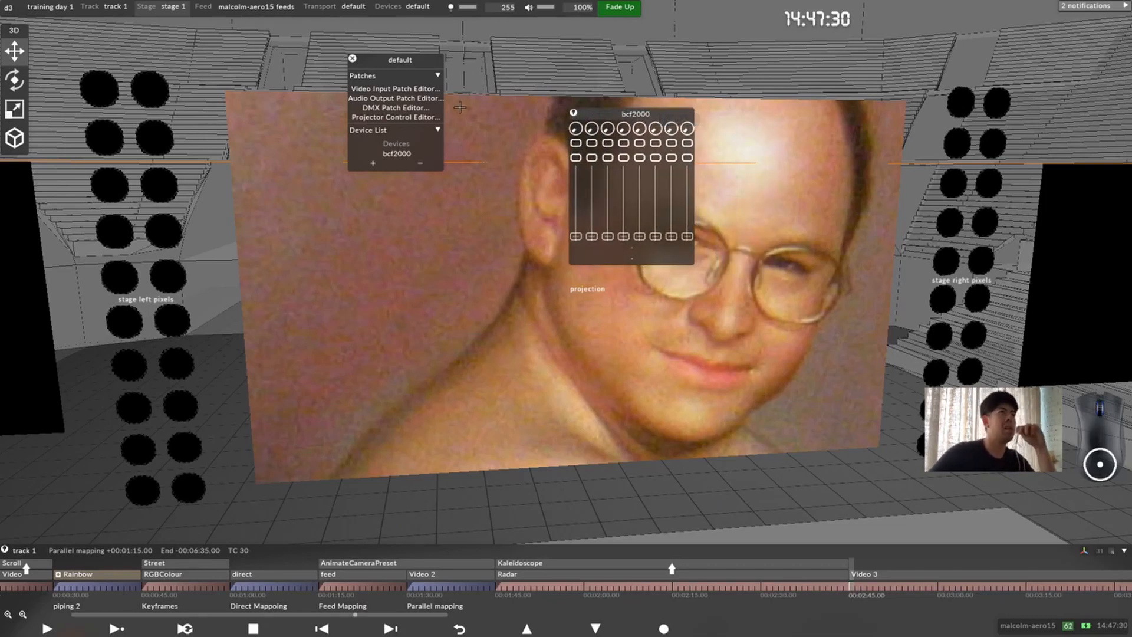
key(Escape)
key(Escape)
key(Escape)
key(Escape)
key(Escape)
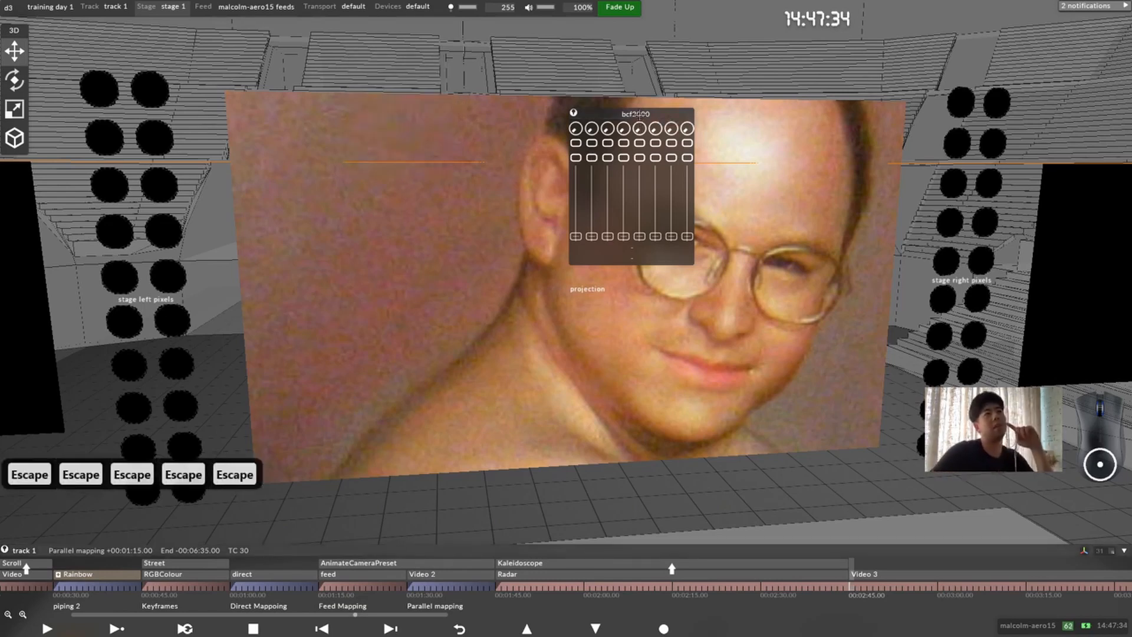
Step: Move the bcf2000 controller higher over the stage and raise its first fader to near the maximum
drag(640, 113, 682, 93)
drag(619, 216, 622, 107)
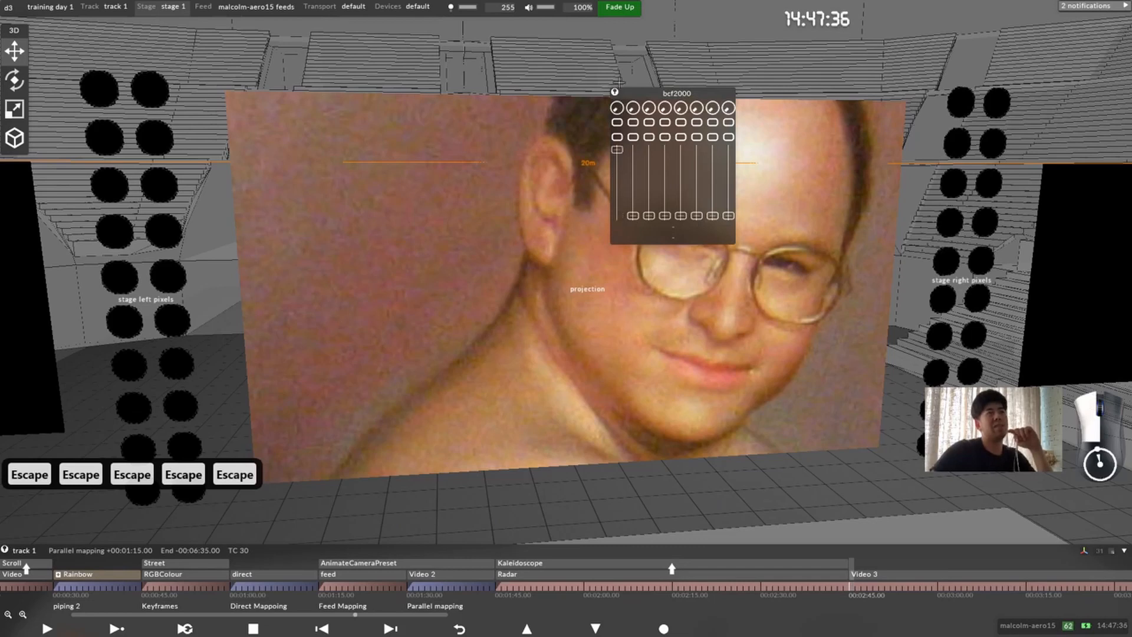
mouse_move(635, 147)
mouse_down()
mouse_move(623, 253)
mouse_move(634, 337)
mouse_move(614, 238)
mouse_move(607, 339)
mouse_move(627, 143)
mouse_up()
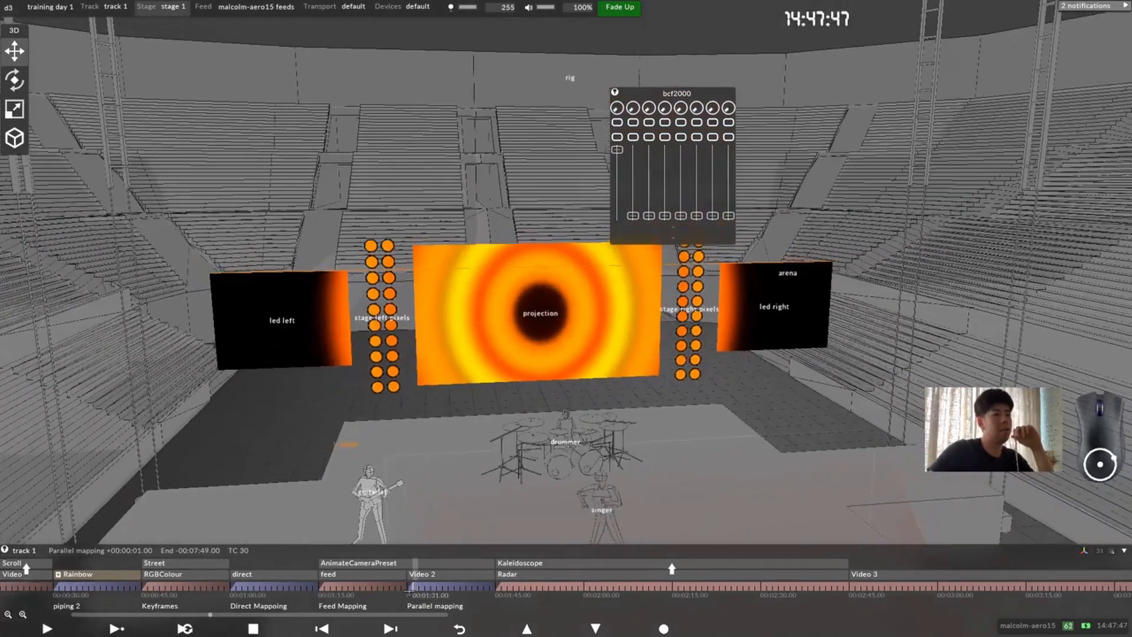
Step: Link the bcf2000's first fader to the Video 2 layer's brightness and lower the fader to 0 while playing the section
click(413, 584)
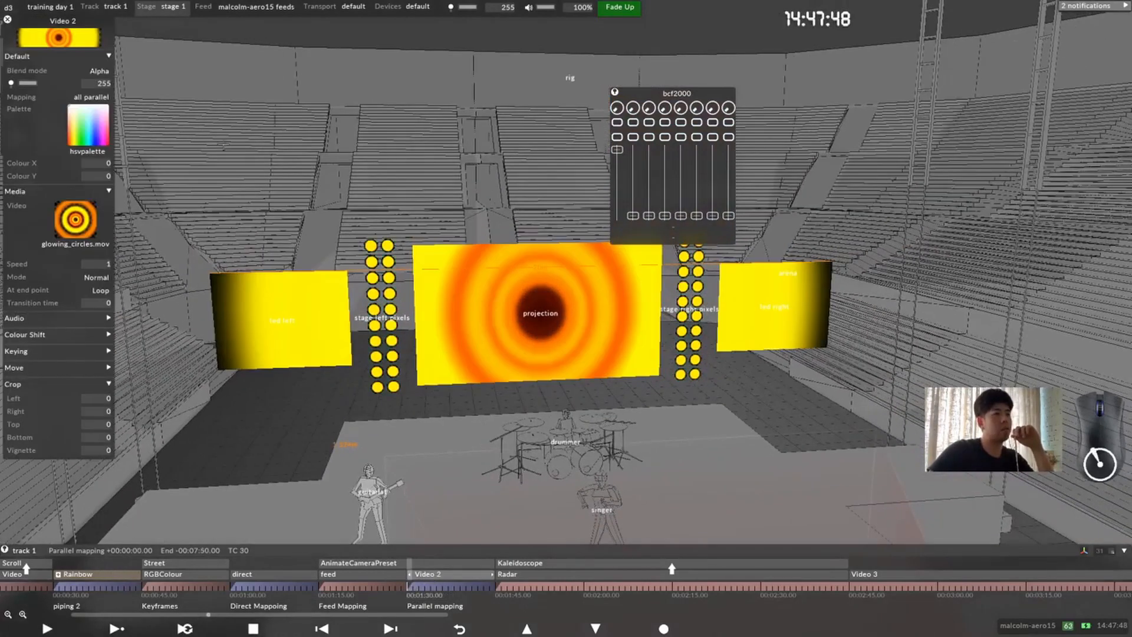
drag(76, 29, 219, 69)
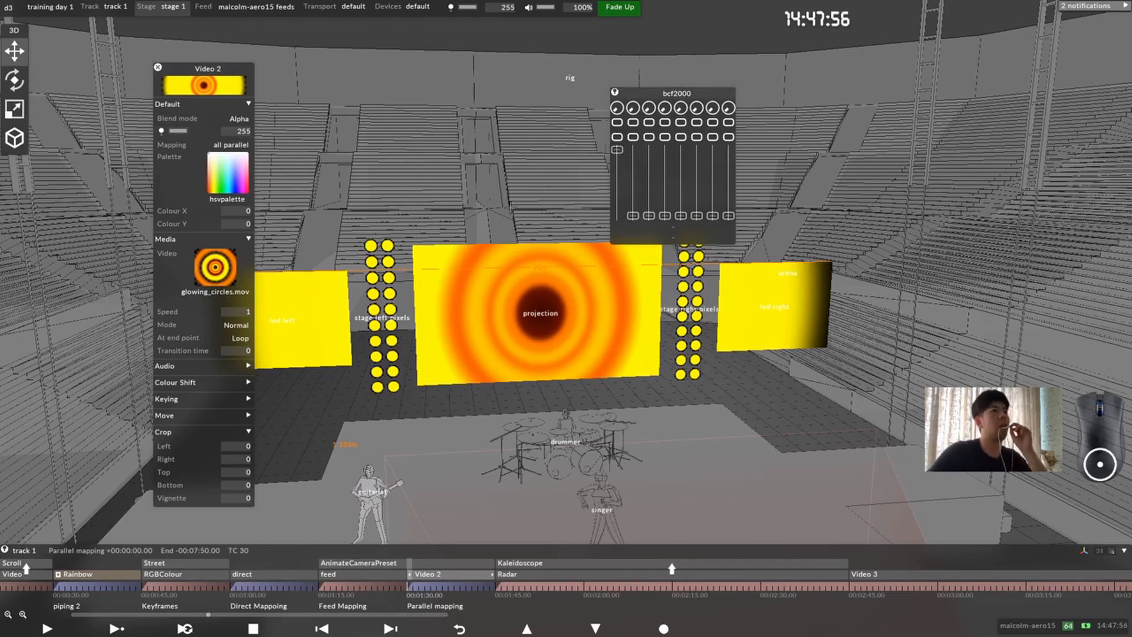
alt+drag(617, 149, 180, 131)
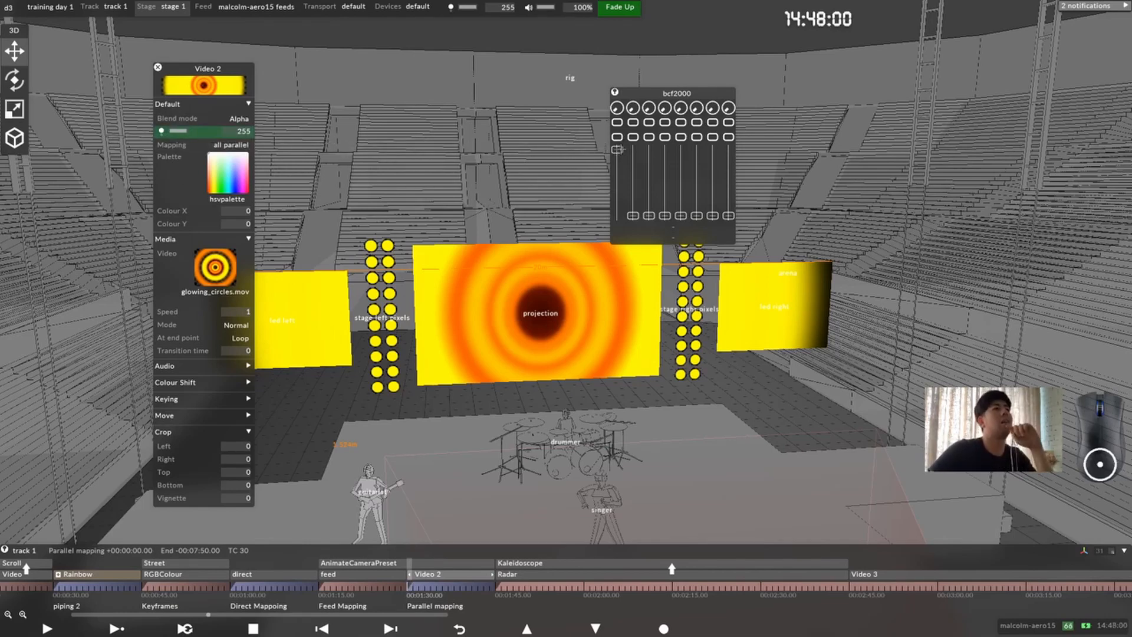
mouse_move(617, 149)
mouse_down()
mouse_move(617, 216)
mouse_move(616, 149)
mouse_up()
click(121, 627)
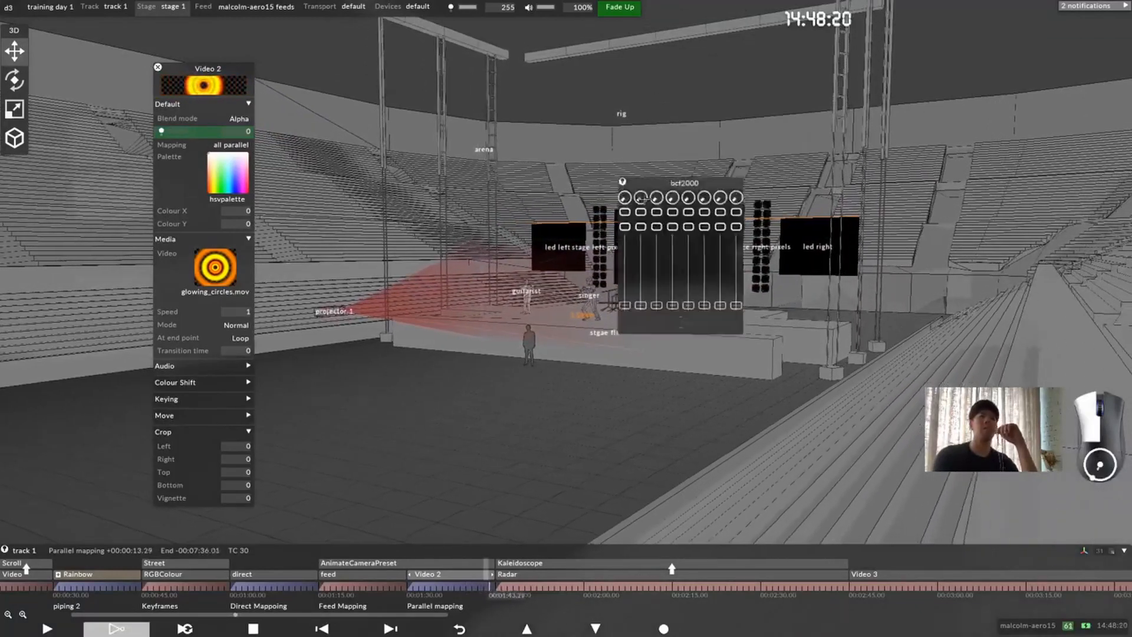
Step: Move the bcf2000 controller beside the Video 2 layer editor and check its device settings for the available MIDI inputs
drag(643, 199, 385, 188)
right_click(387, 190)
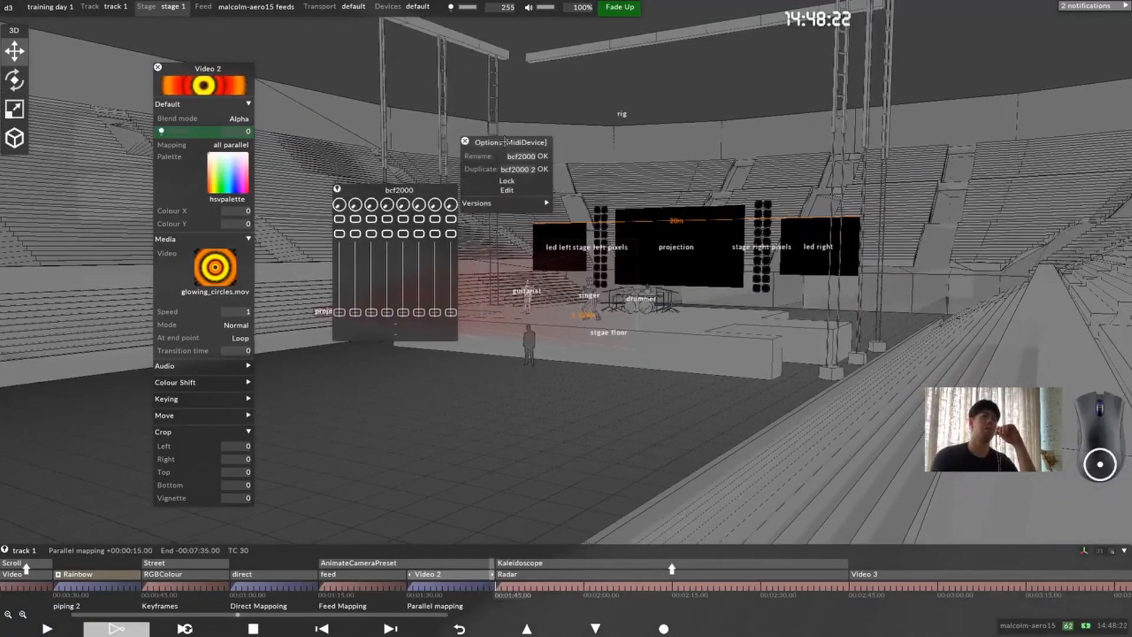
click(507, 190)
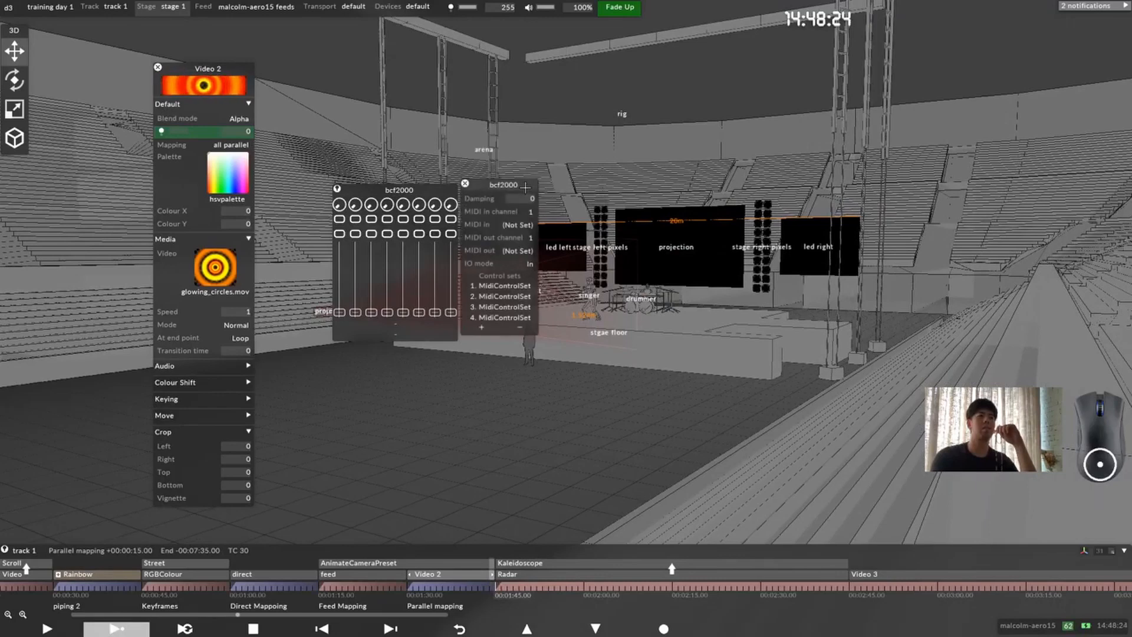
click(552, 206)
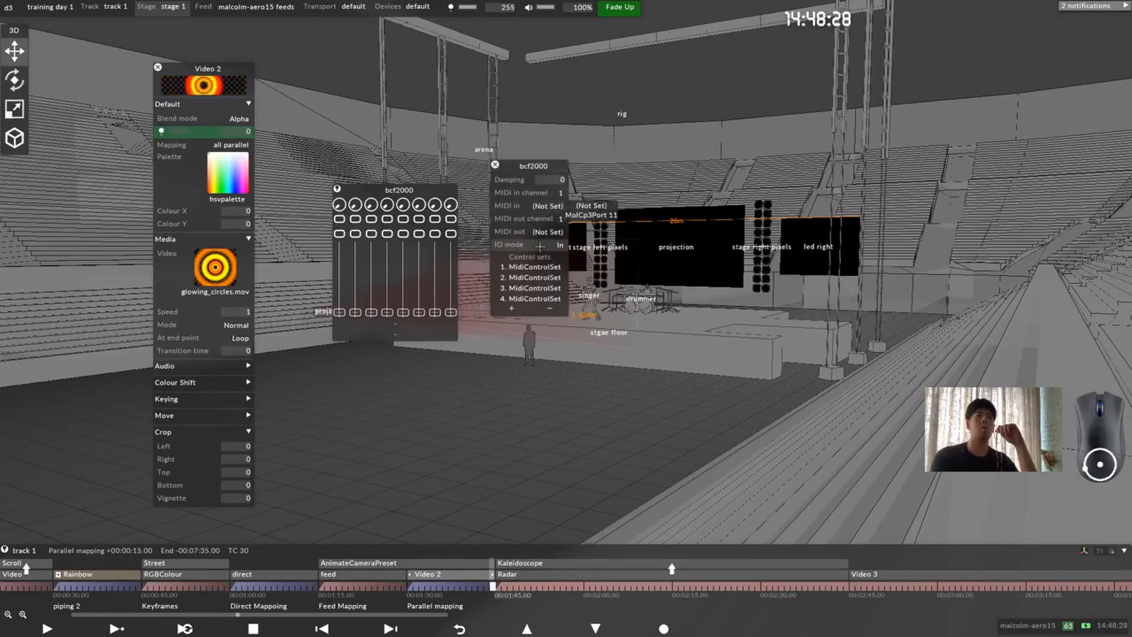
drag(540, 166, 539, 165)
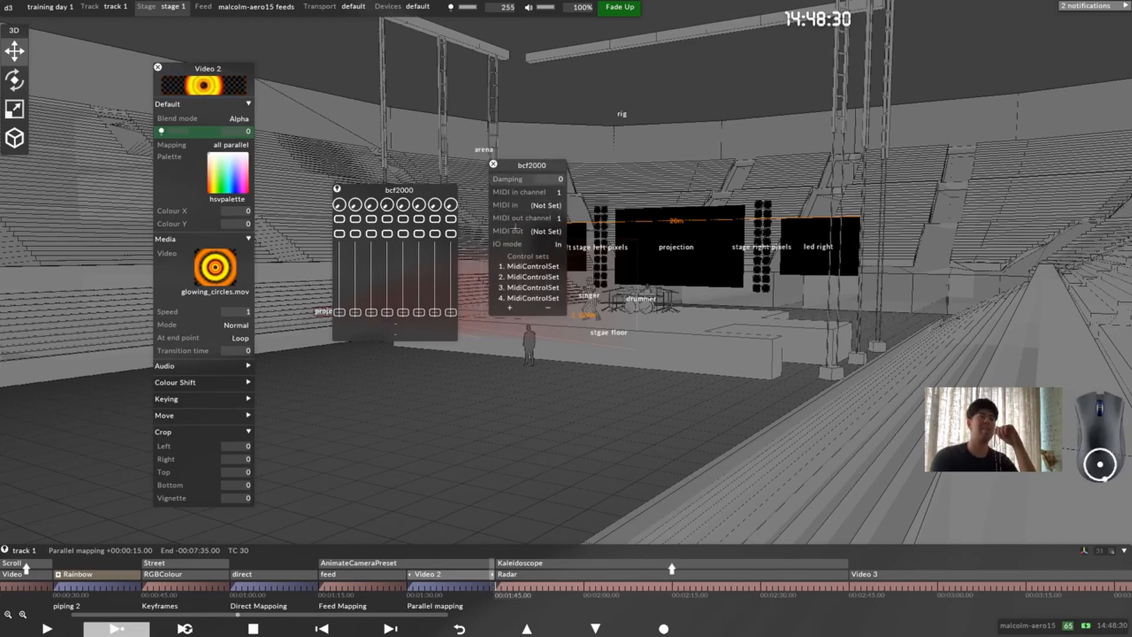
Step: Try MIDI training on the bcf2000's first dial from its dial settings, cancelling and restarting it once
click(340, 204)
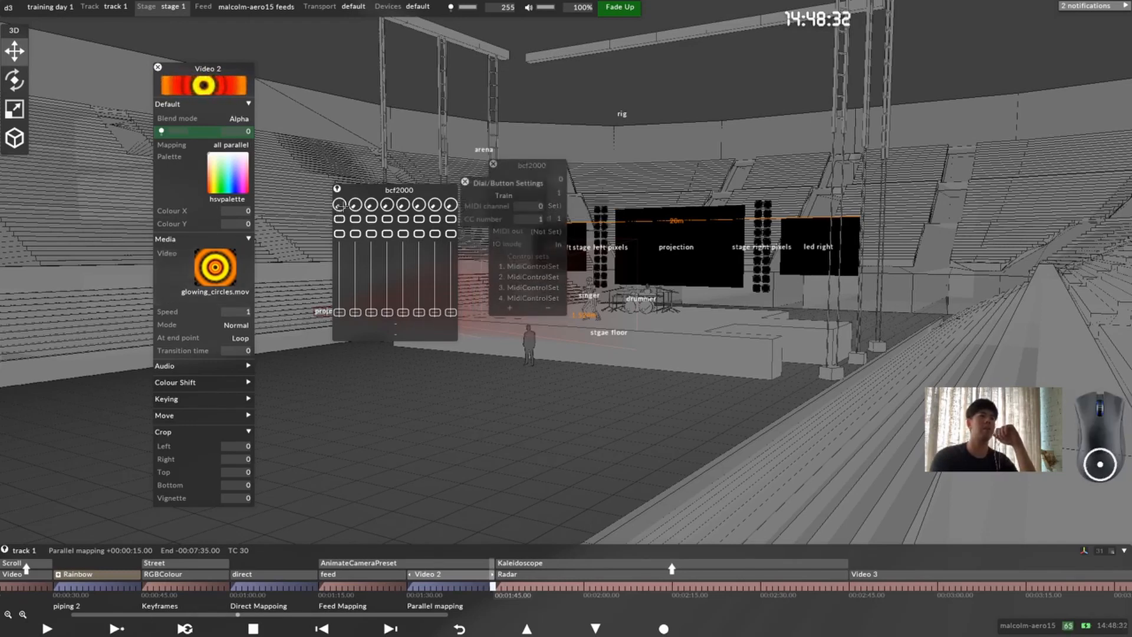
click(505, 194)
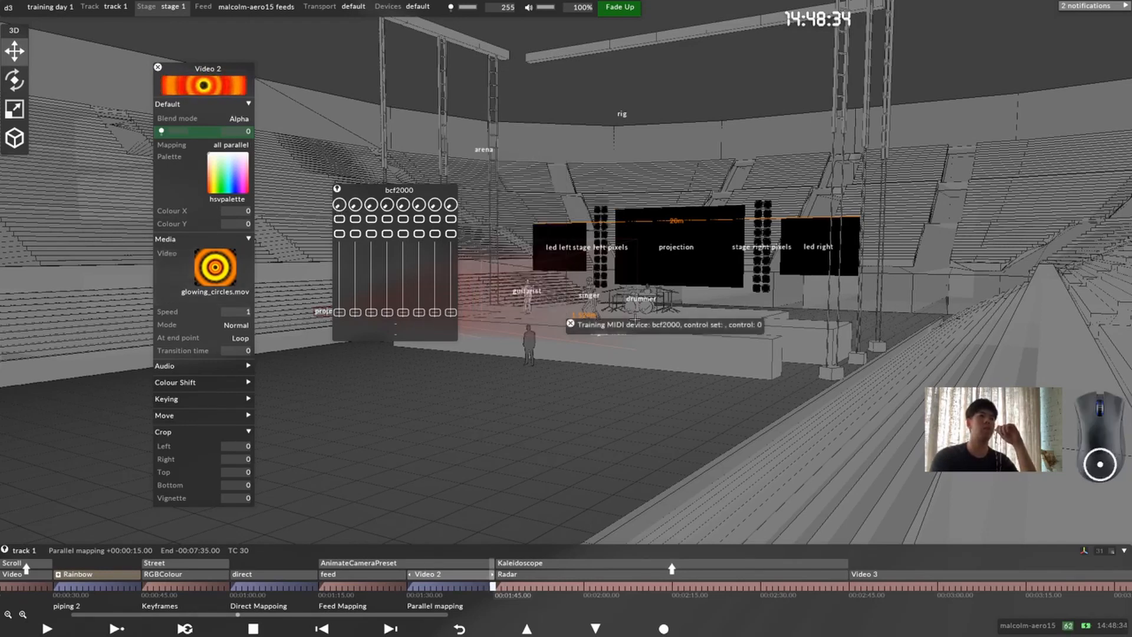
click(571, 323)
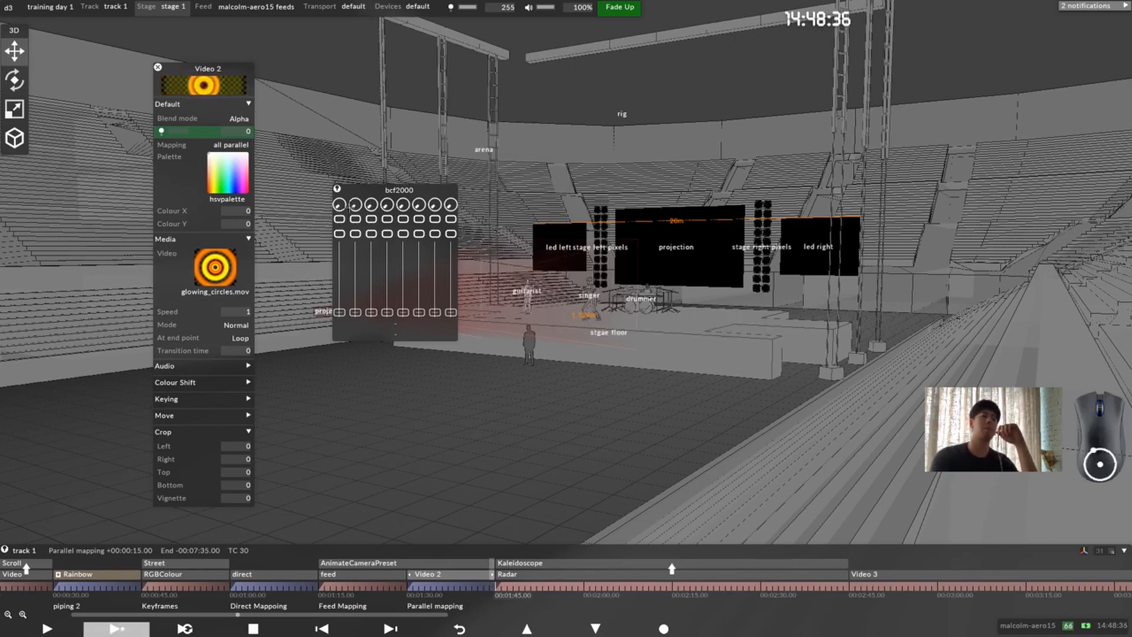
right_click(340, 205)
drag(494, 184, 490, 218)
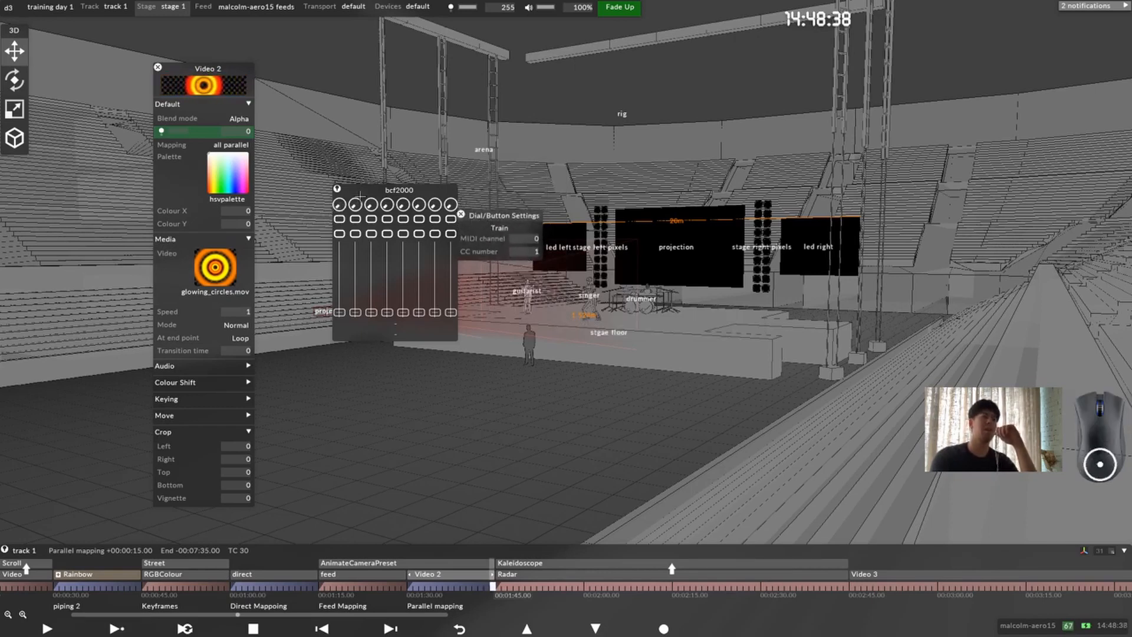
click(508, 228)
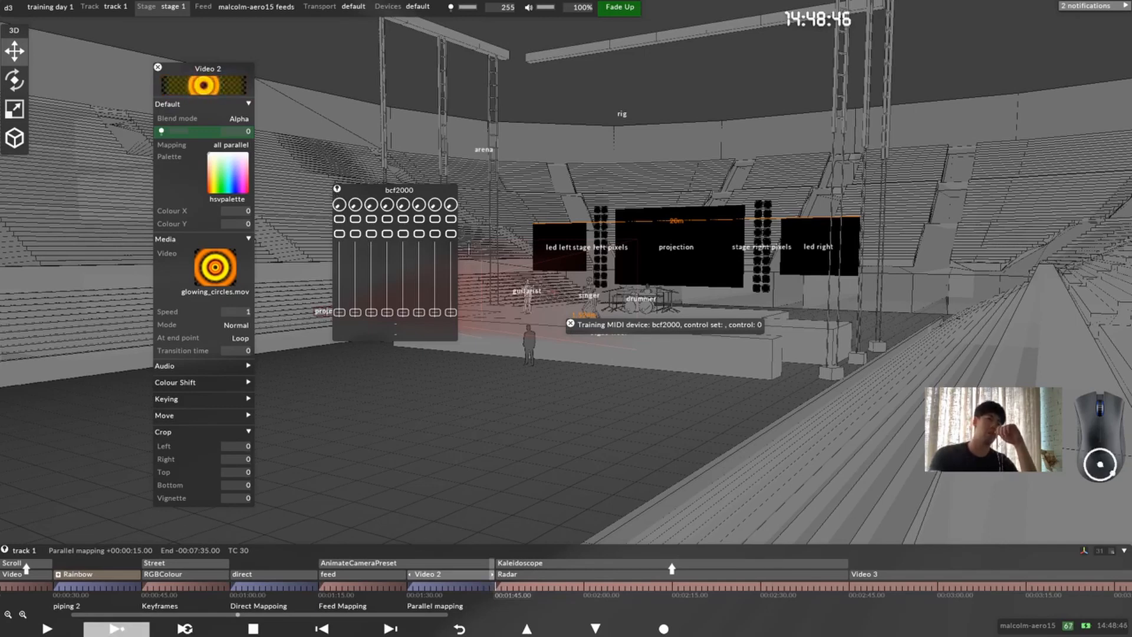
Step: Raise the bcf2000's first fader to bring Video 2's brightness to 255, and clear the MIDI expression from the brightness property
click(340, 313)
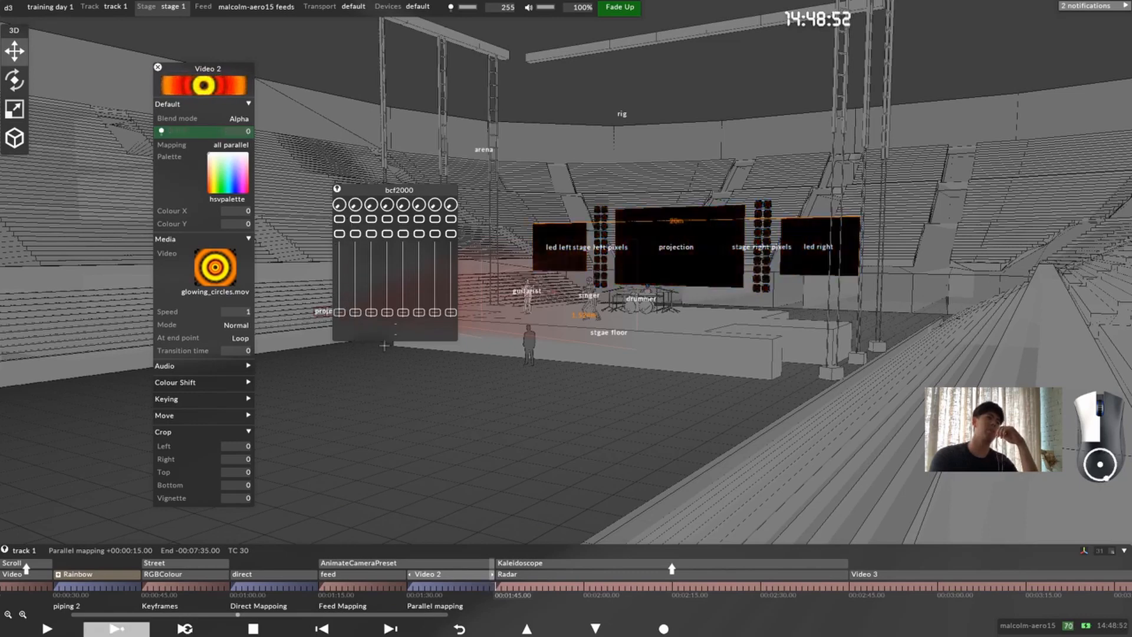
drag(384, 345, 508, 127)
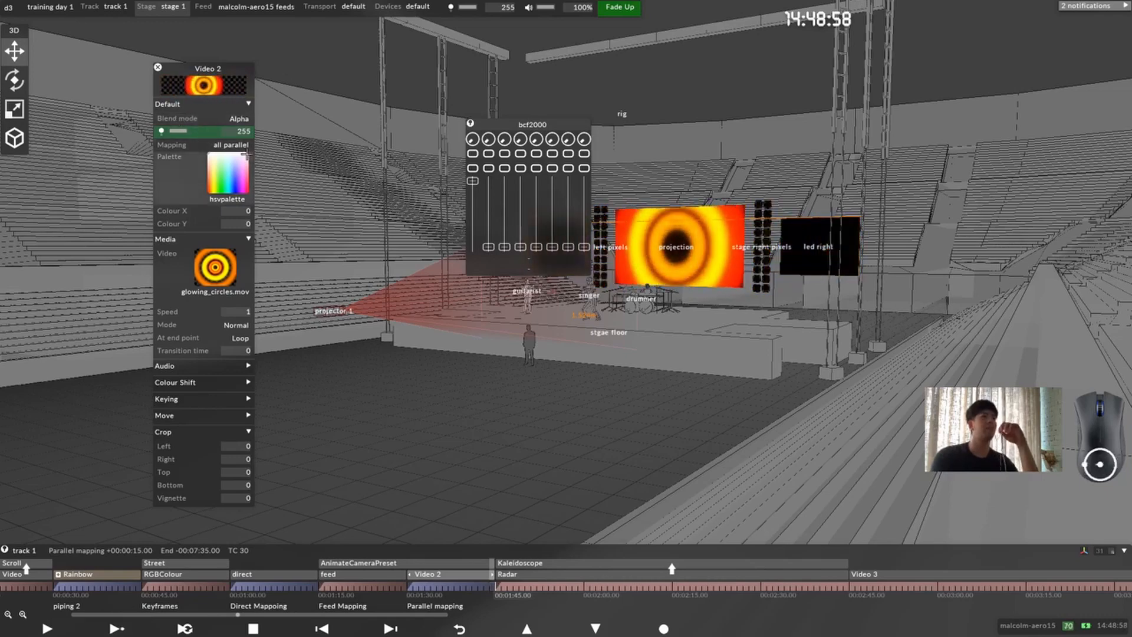
right_click(206, 134)
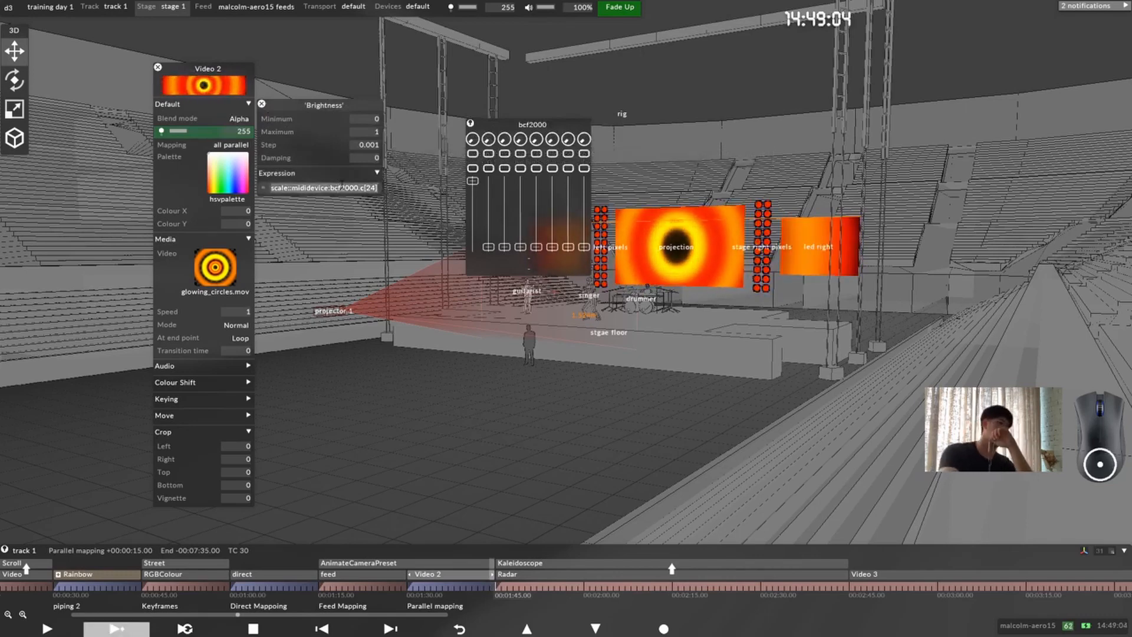
key(BackSpace)
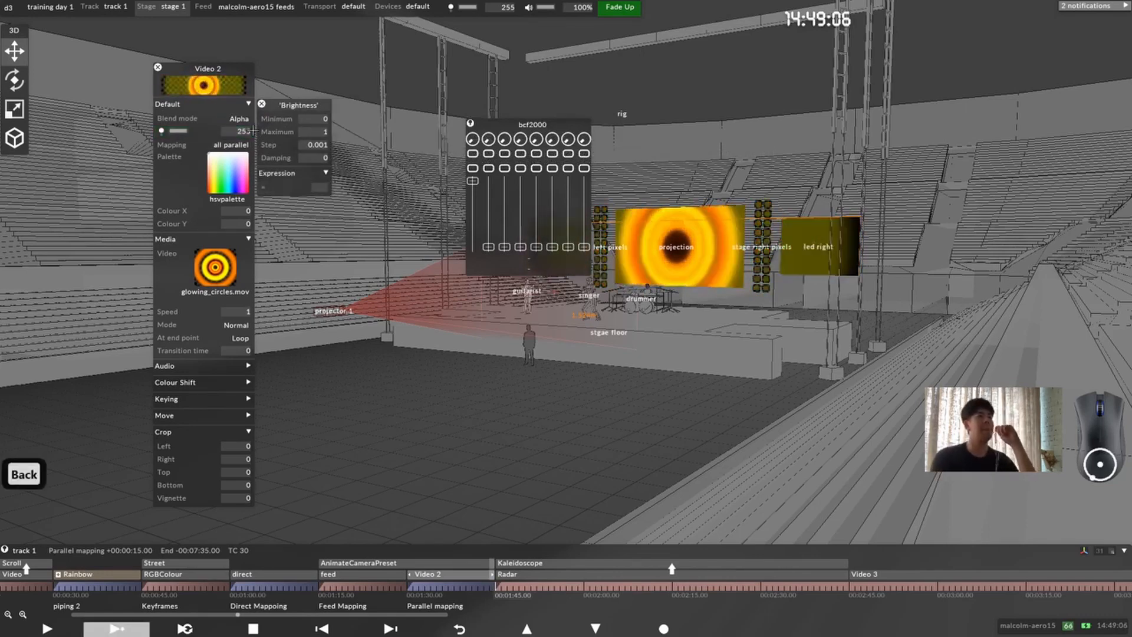
click(262, 105)
Step: Move the bcf2000 controller clear of the screens and frame the whole stage from the front
drag(521, 124, 842, 118)
drag(749, 154, 591, 388)
scroll(649, 271, down, 4)
scroll(590, 407, up, 3)
middle_drag(591, 388, 569, 385)
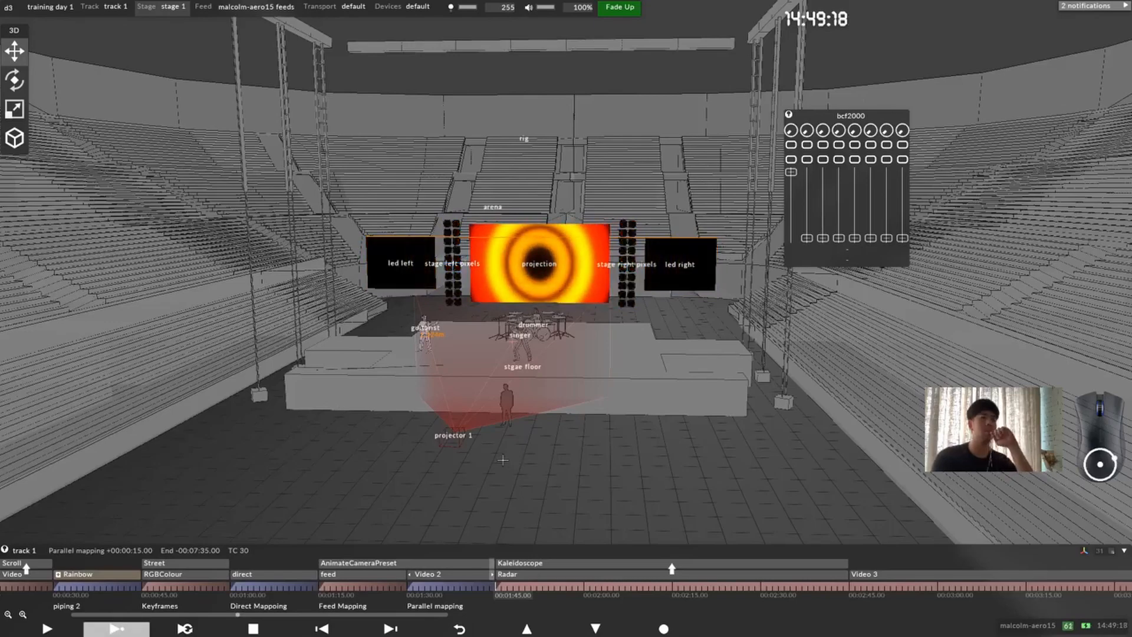
scroll(631, 384, up, 5)
scroll(634, 385, down, 6)
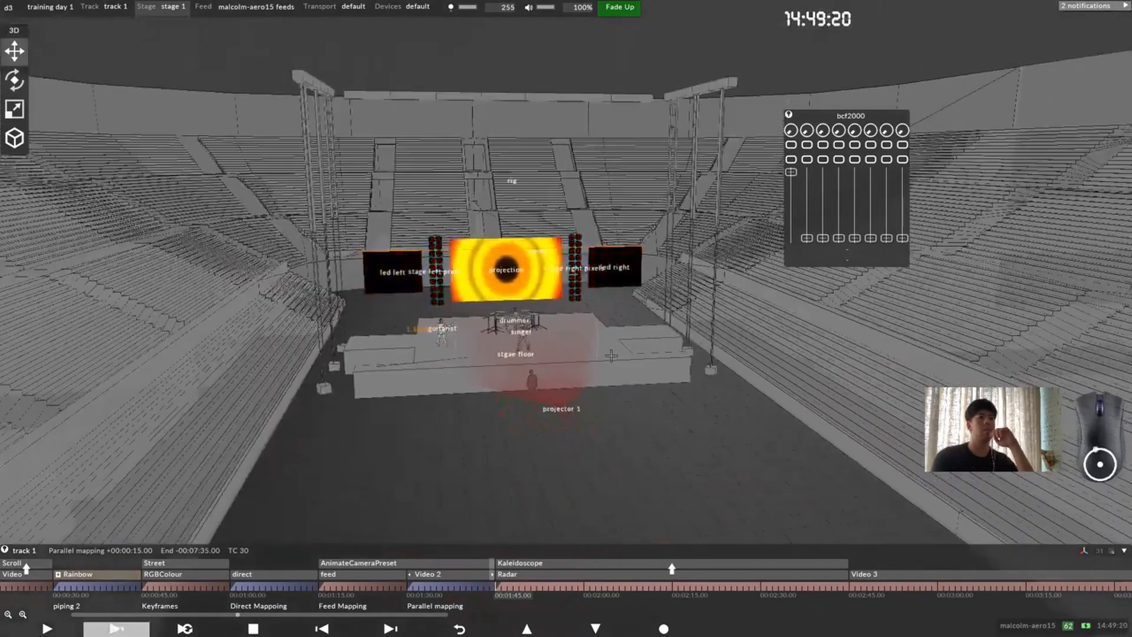
scroll(563, 394, up, 2)
middle_drag(562, 395, 560, 391)
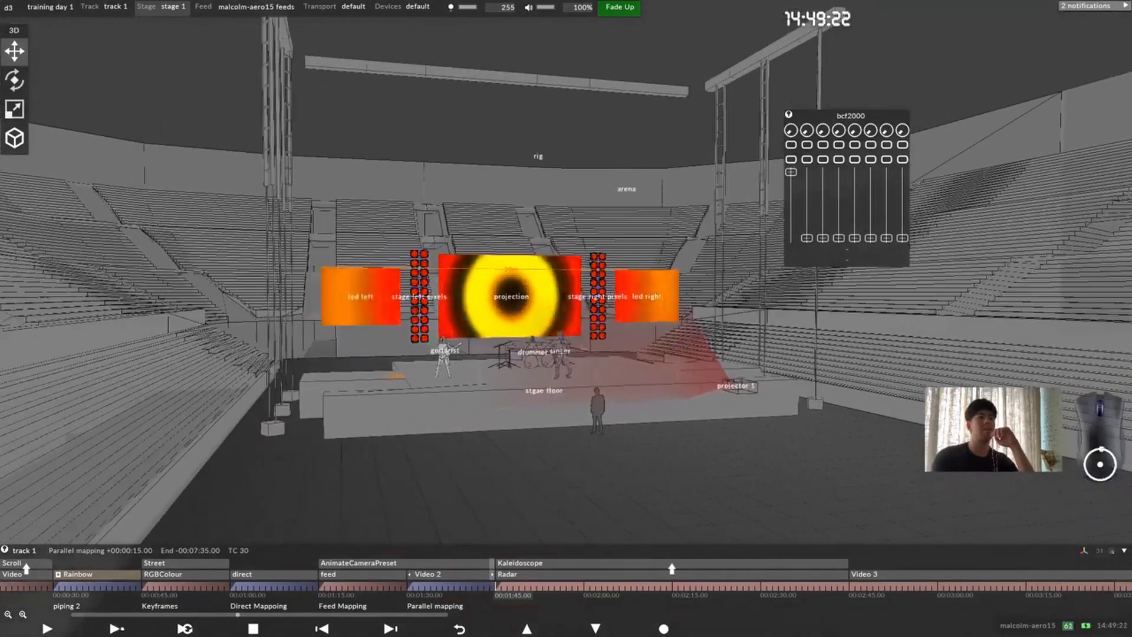
middle_drag(549, 295, 552, 298)
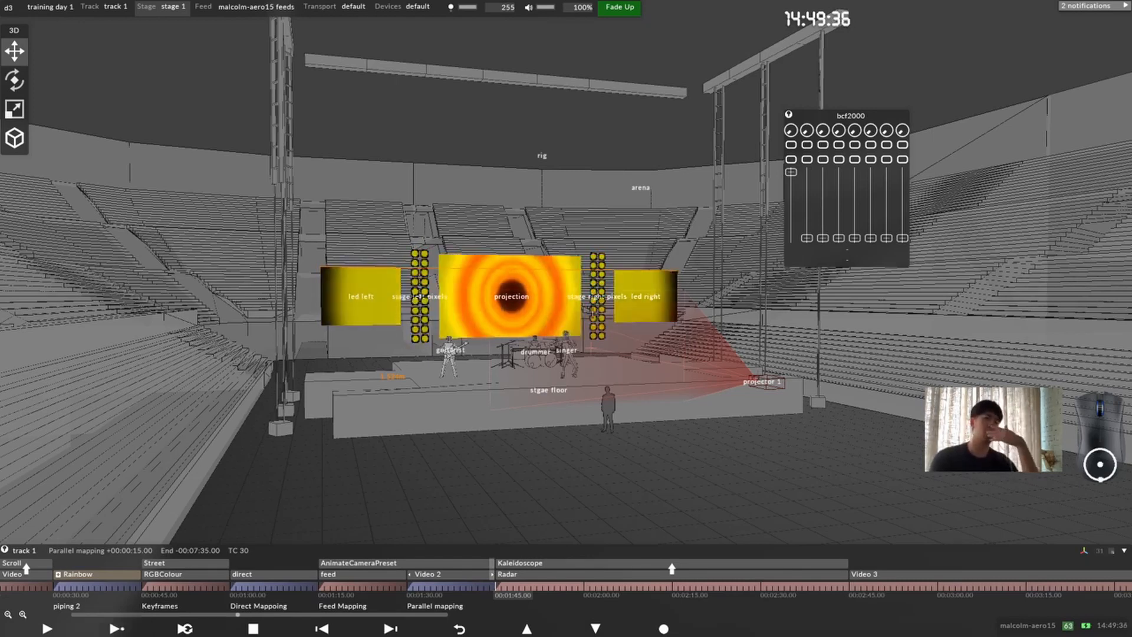
scroll(593, 313, down, 2)
scroll(593, 312, up, 3)
middle_drag(540, 322, 559, 309)
scroll(561, 341, up, 1)
drag(556, 318, 551, 321)
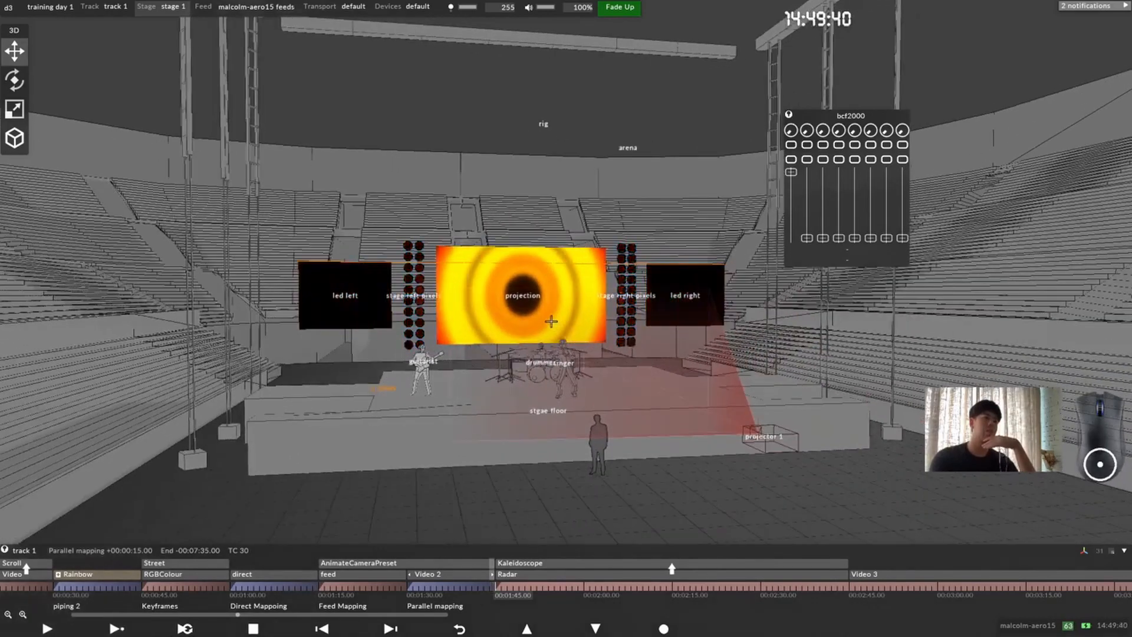
middle_drag(550, 321, 549, 311)
drag(549, 311, 538, 294)
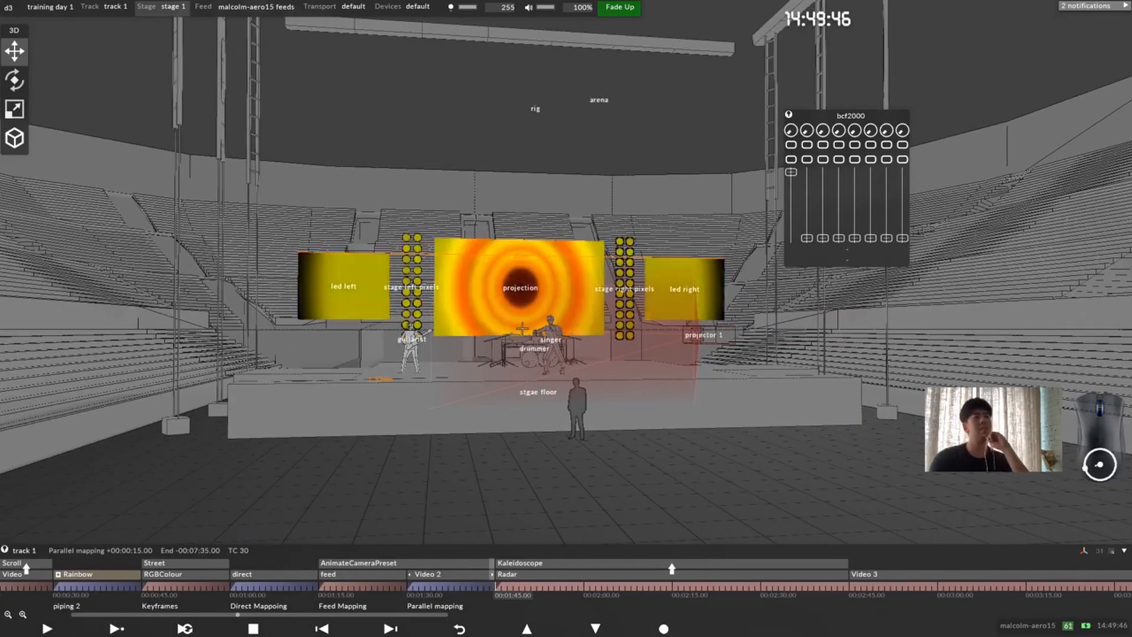
middle_drag(543, 328, 596, 347)
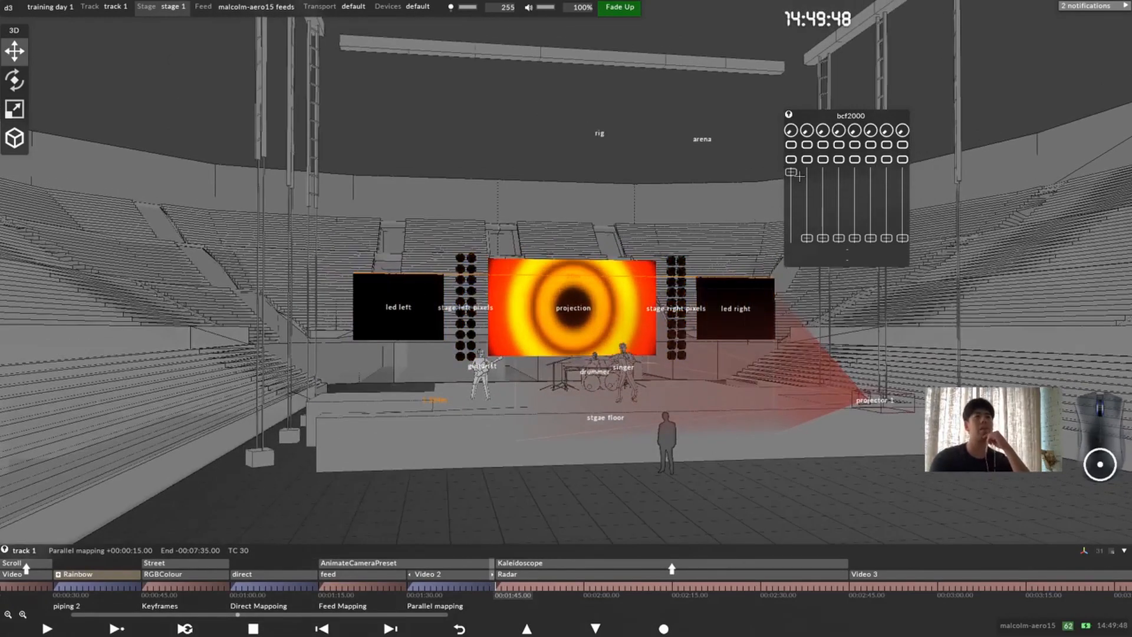
Step: Move the bcf2000 controller farther away from the stage screens and check the notifications list
drag(836, 111, 984, 80)
click(1105, 5)
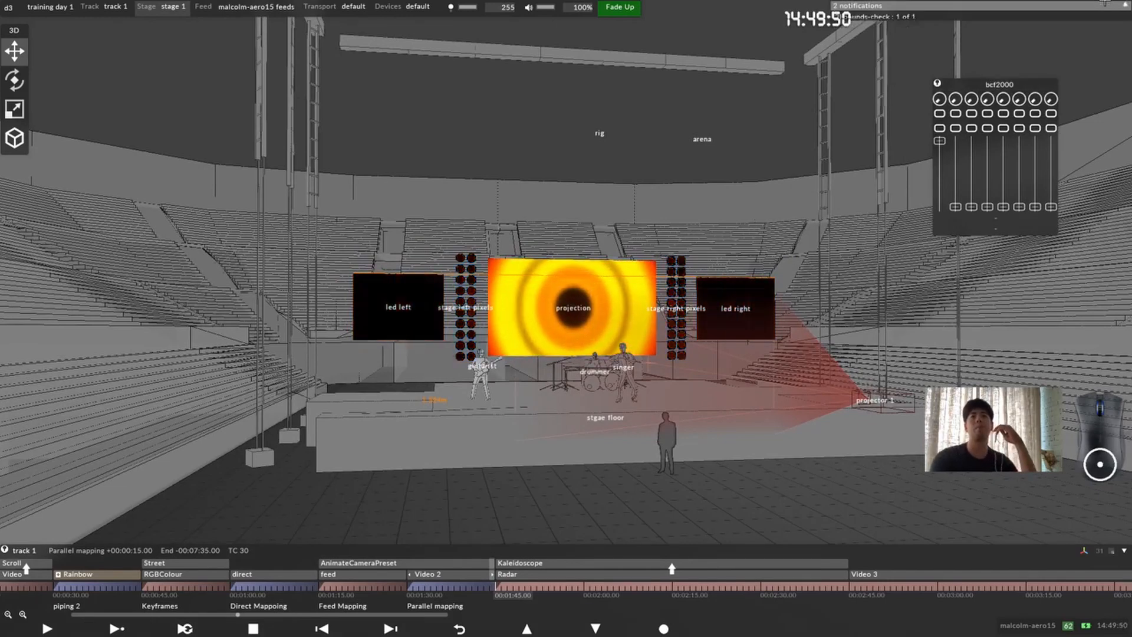
click(1105, 5)
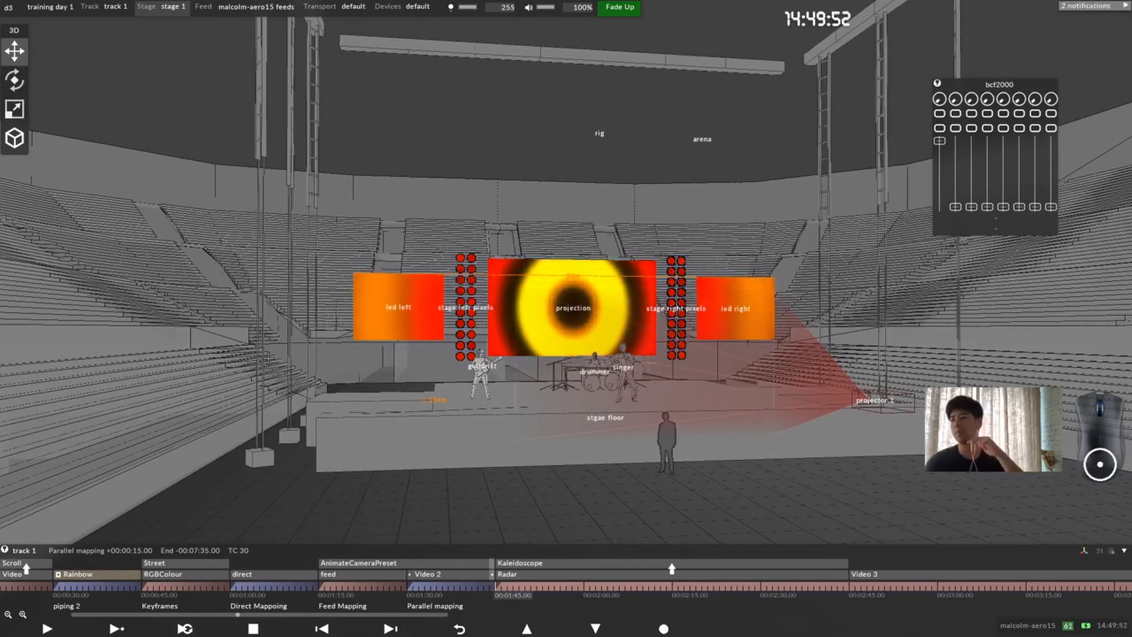
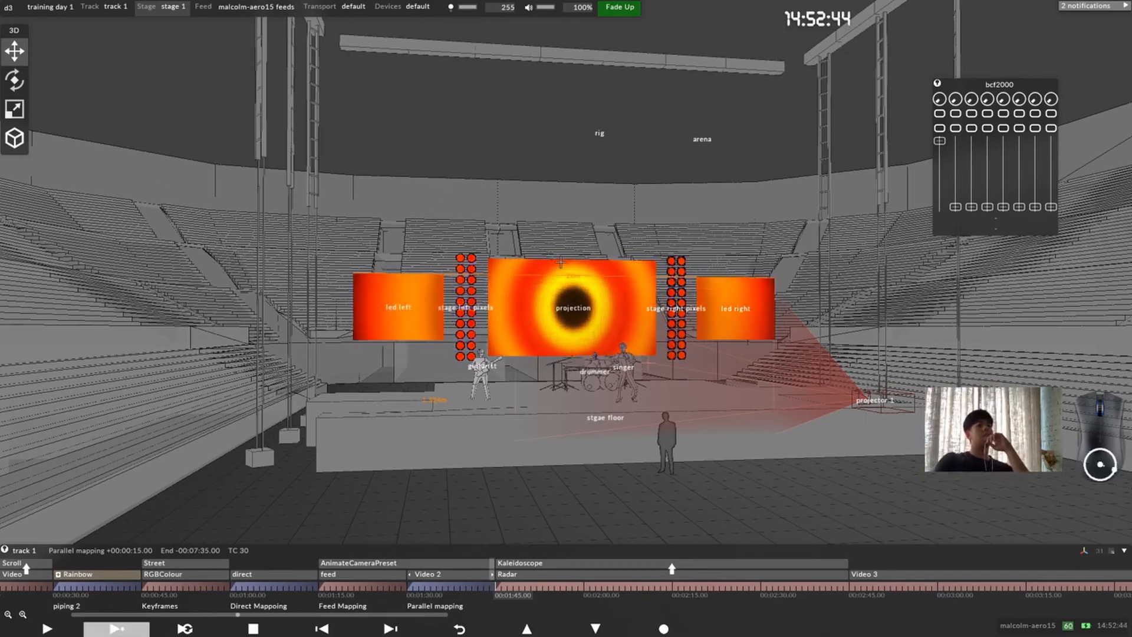
Step: Open the default transport manager's settings and expand its timecode section
scroll(548, 309, down, 5)
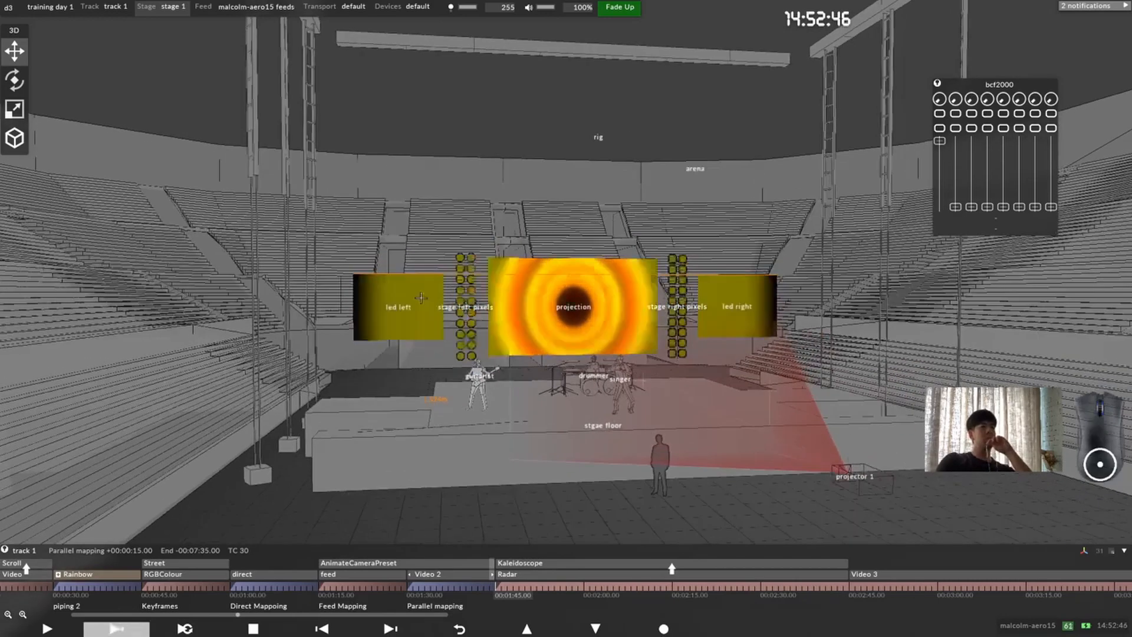
scroll(549, 309, up, 5)
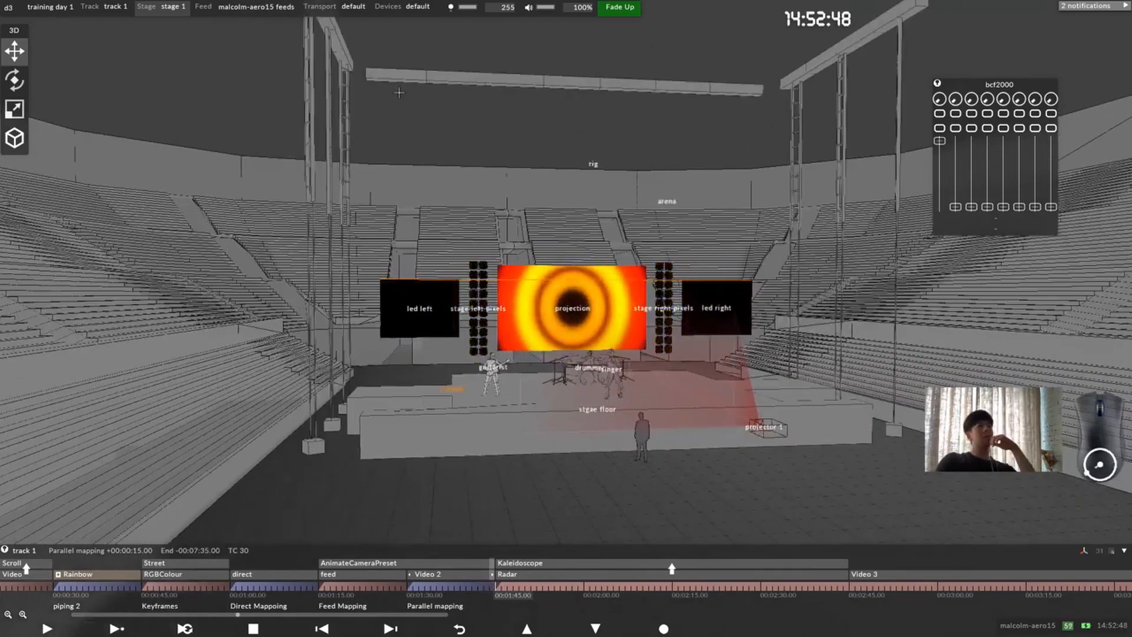
click(356, 5)
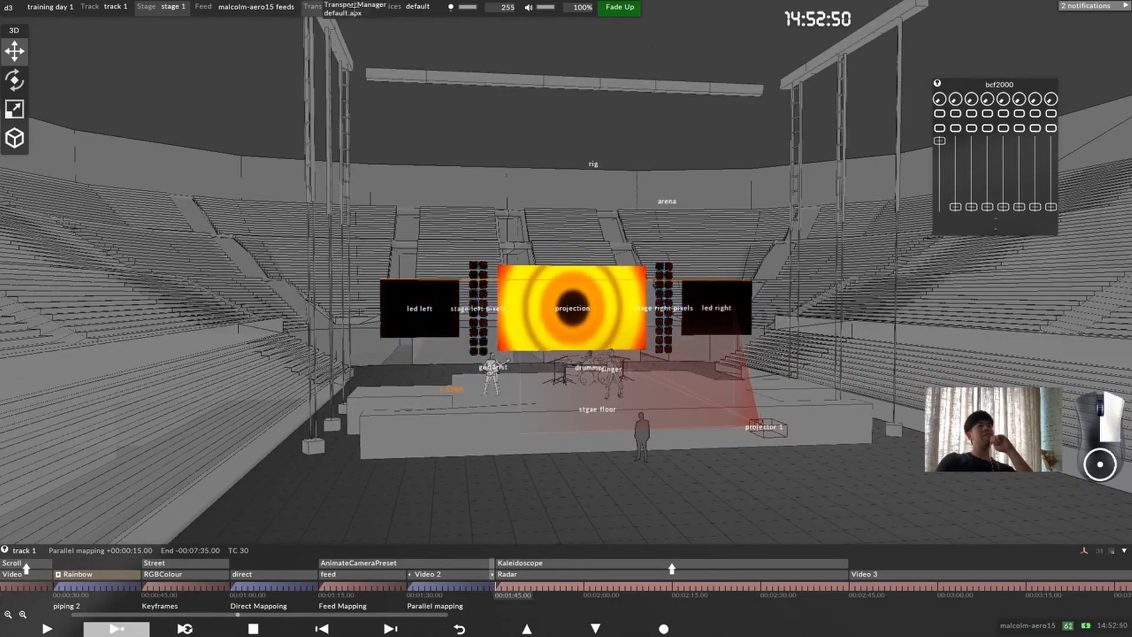
drag(352, 24, 440, 92)
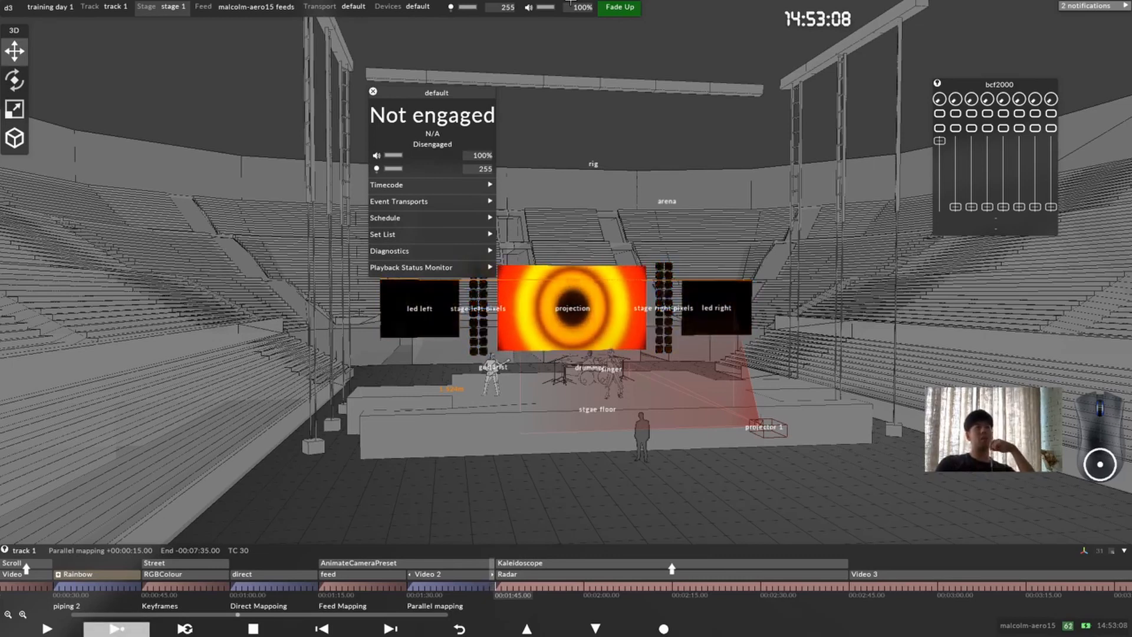
click(454, 188)
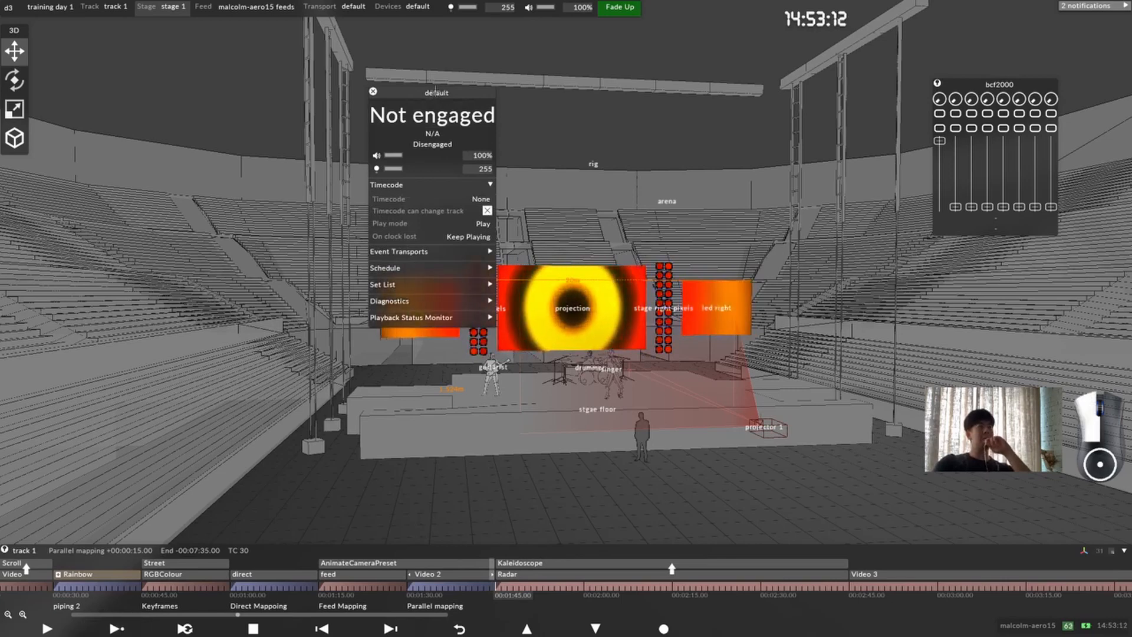
Step: Create a timecode transport named ltc of type TimecodeTransportLtc for the default transport manager
drag(433, 97, 377, 135)
click(414, 237)
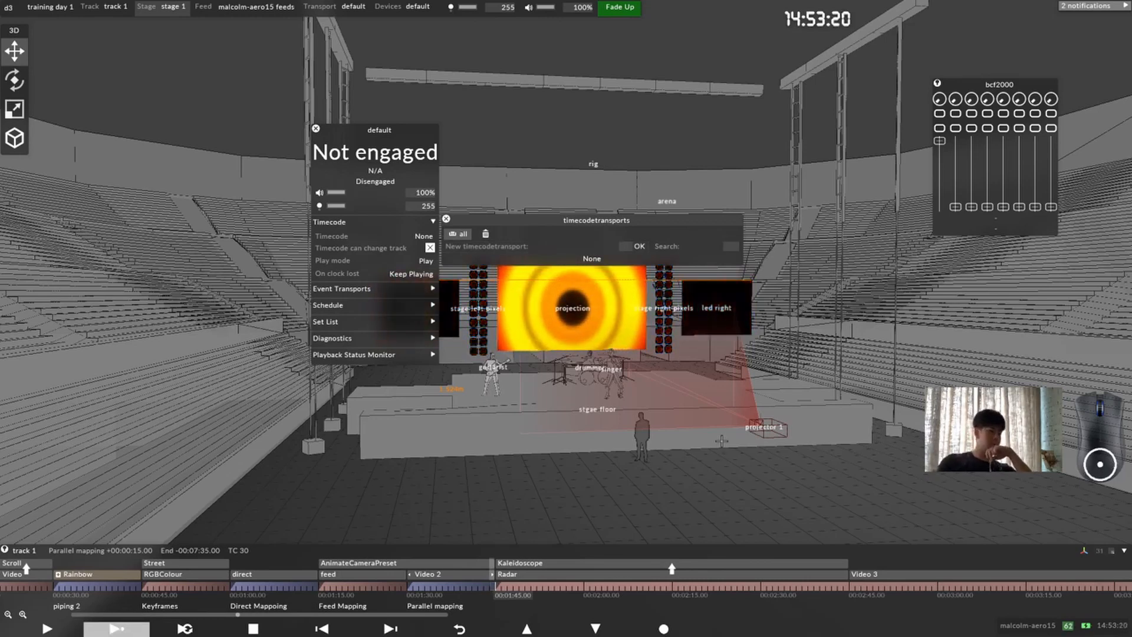
text(Ltc)
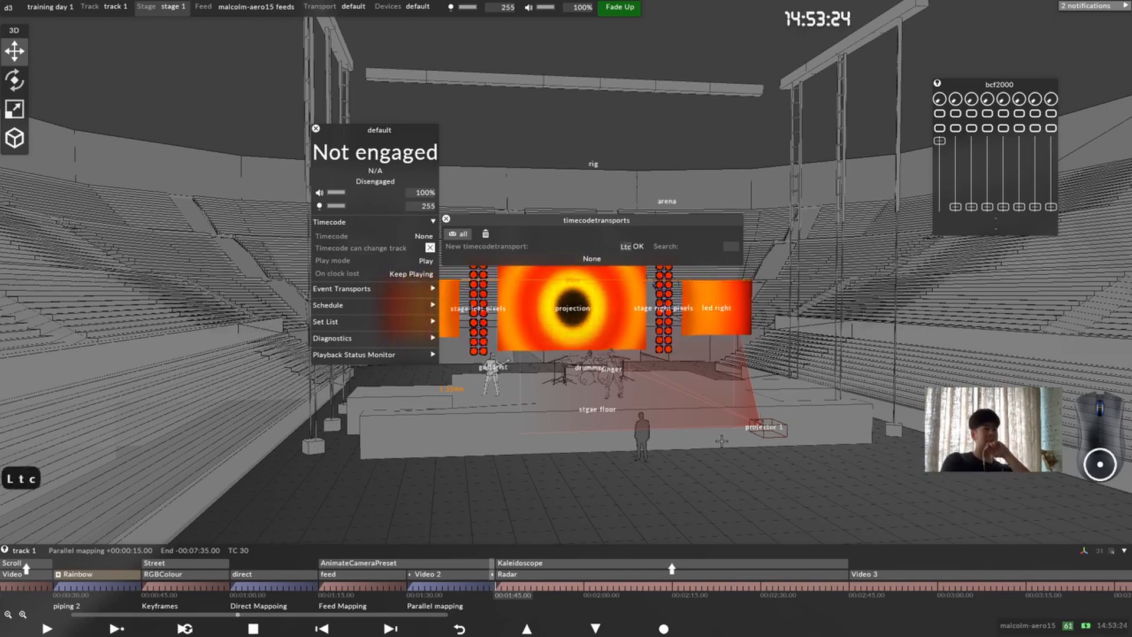
key(Return)
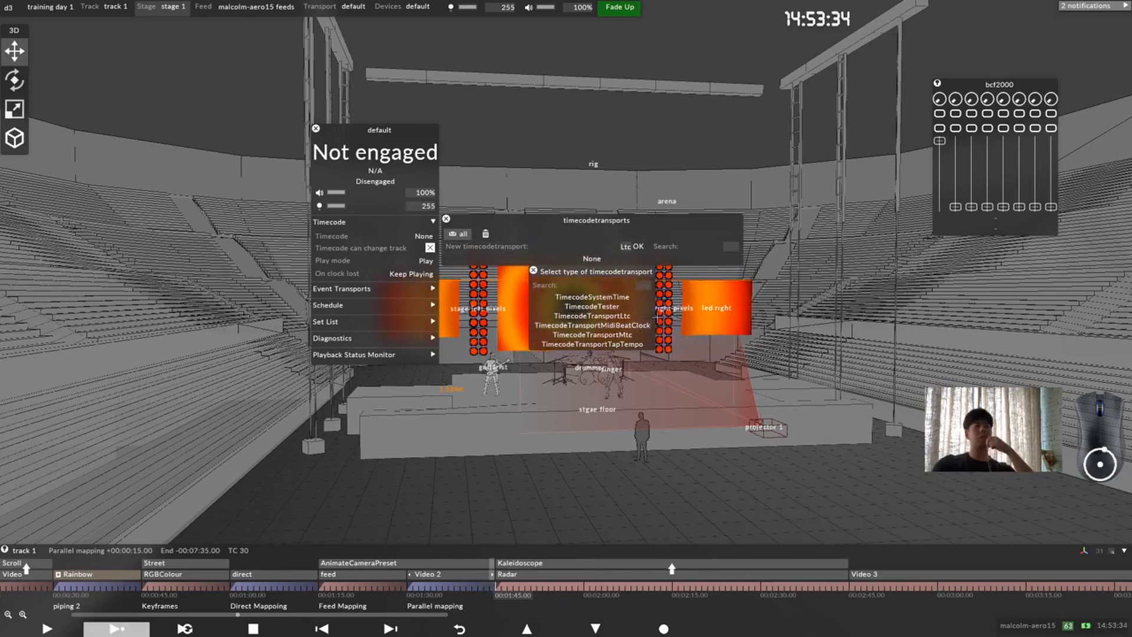
click(647, 315)
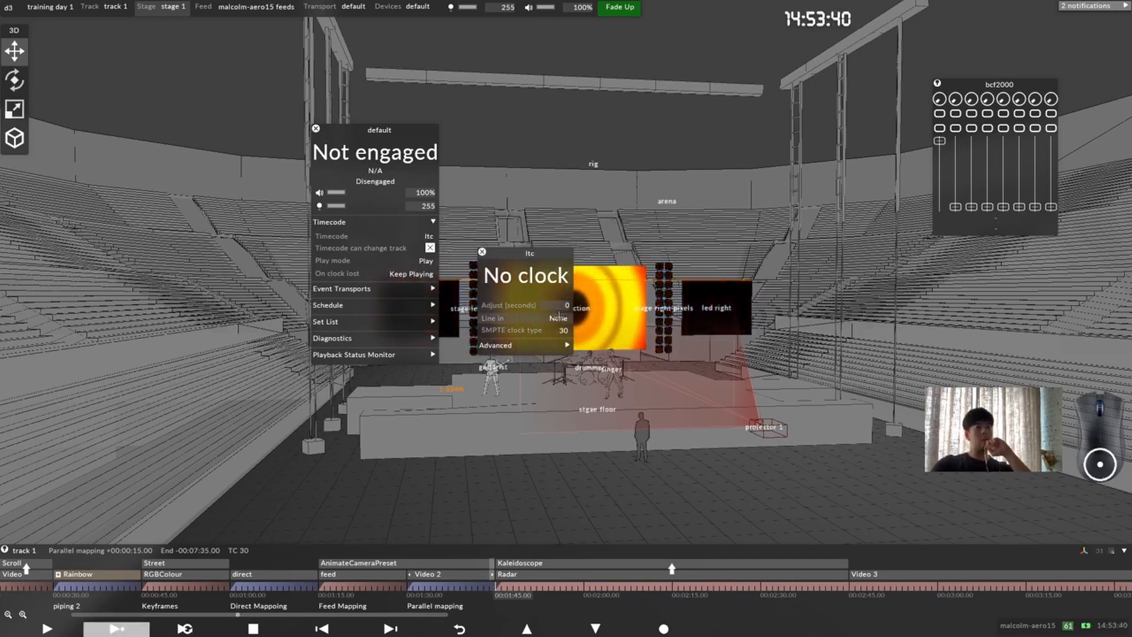
Step: Set the ltc transport's line in to line left, and switch it to line right
drag(529, 254, 527, 244)
click(557, 308)
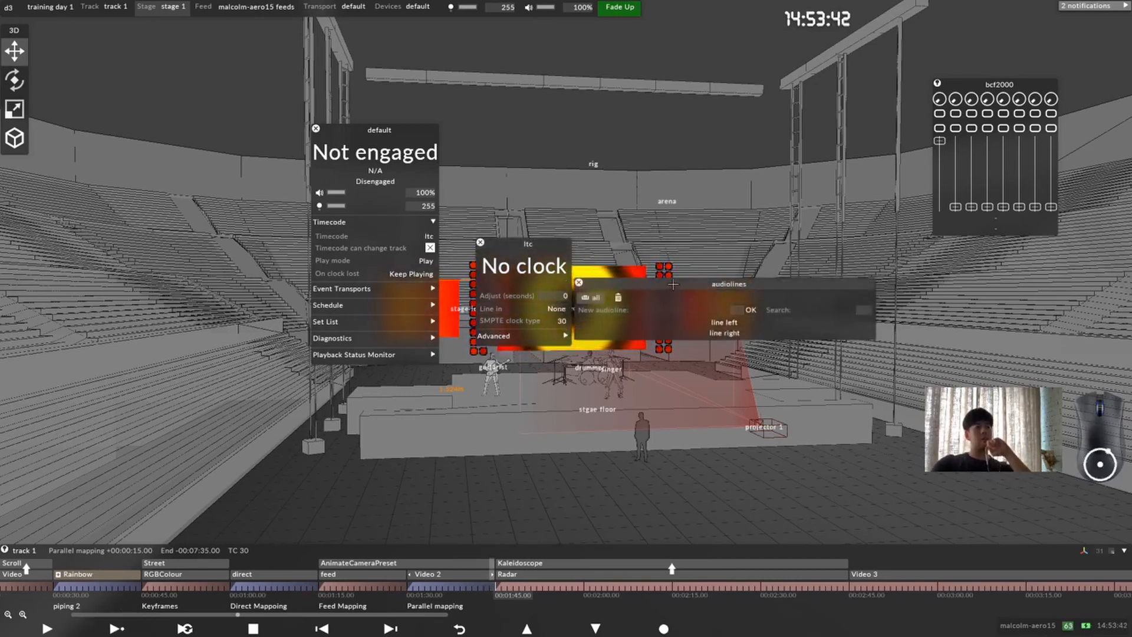
drag(674, 283, 712, 267)
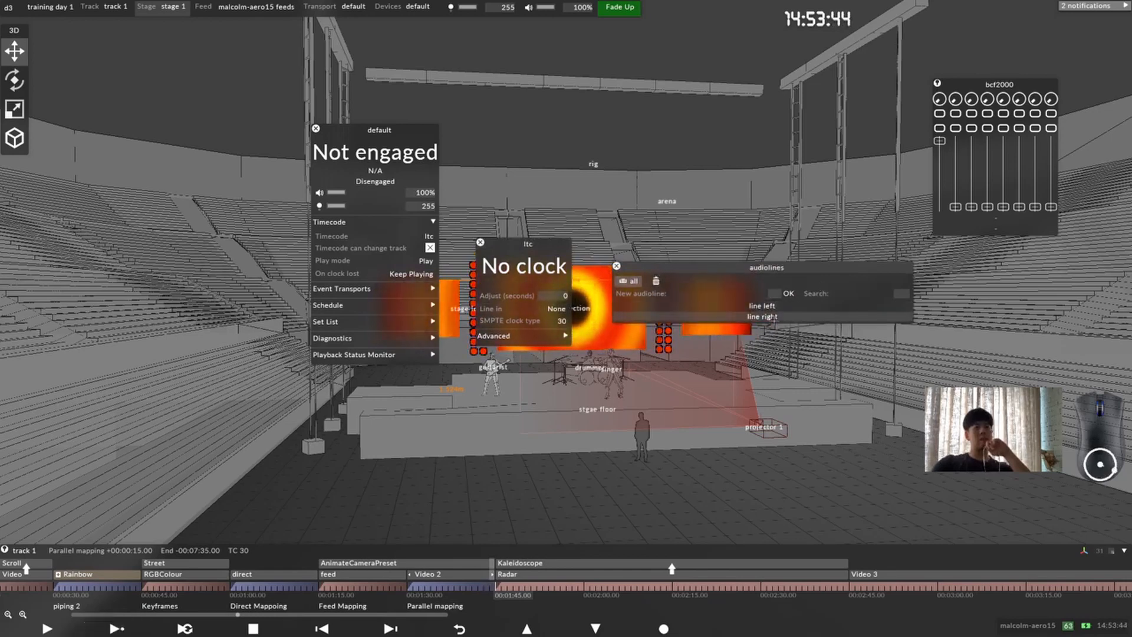
click(805, 307)
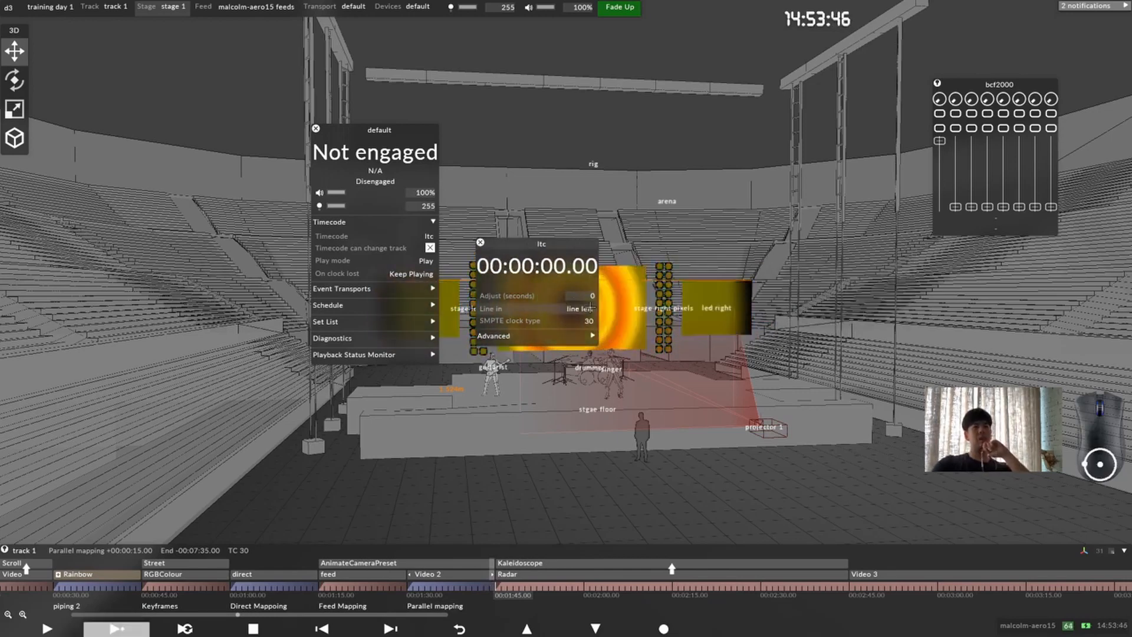
click(595, 401)
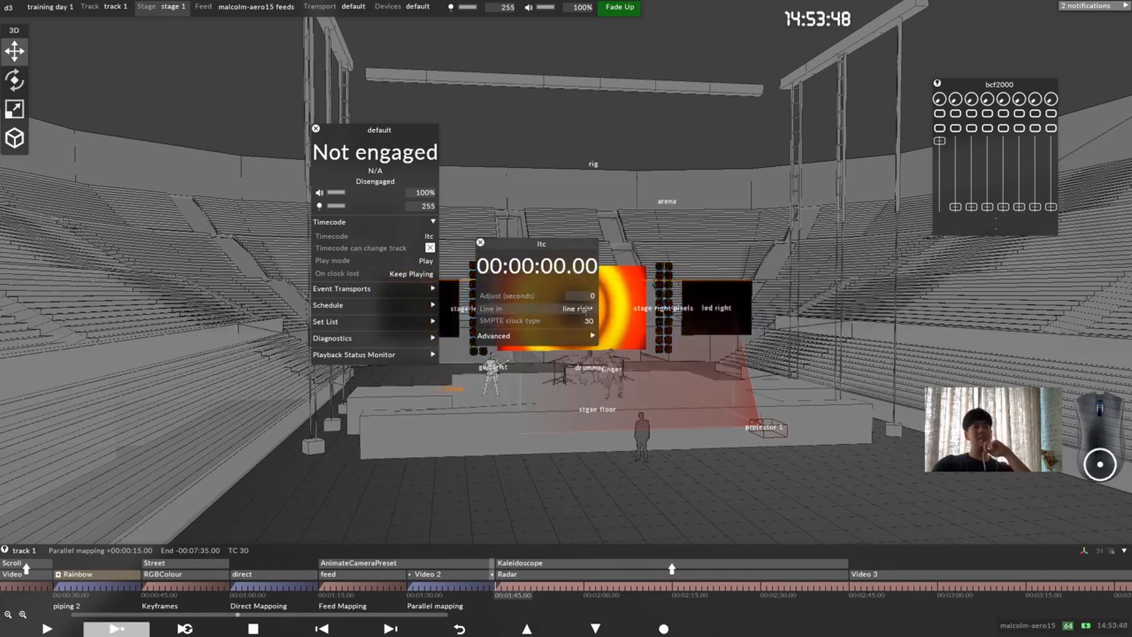
click(585, 310)
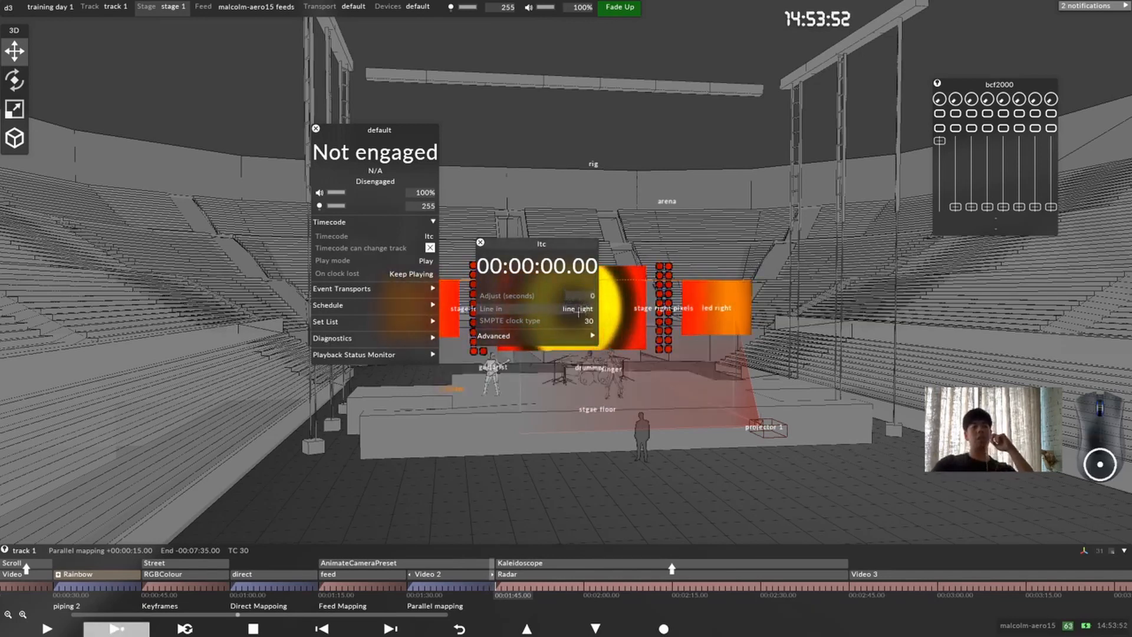
Step: Try raising the line right audio input's gain to 23, and return it to 1
click(578, 309)
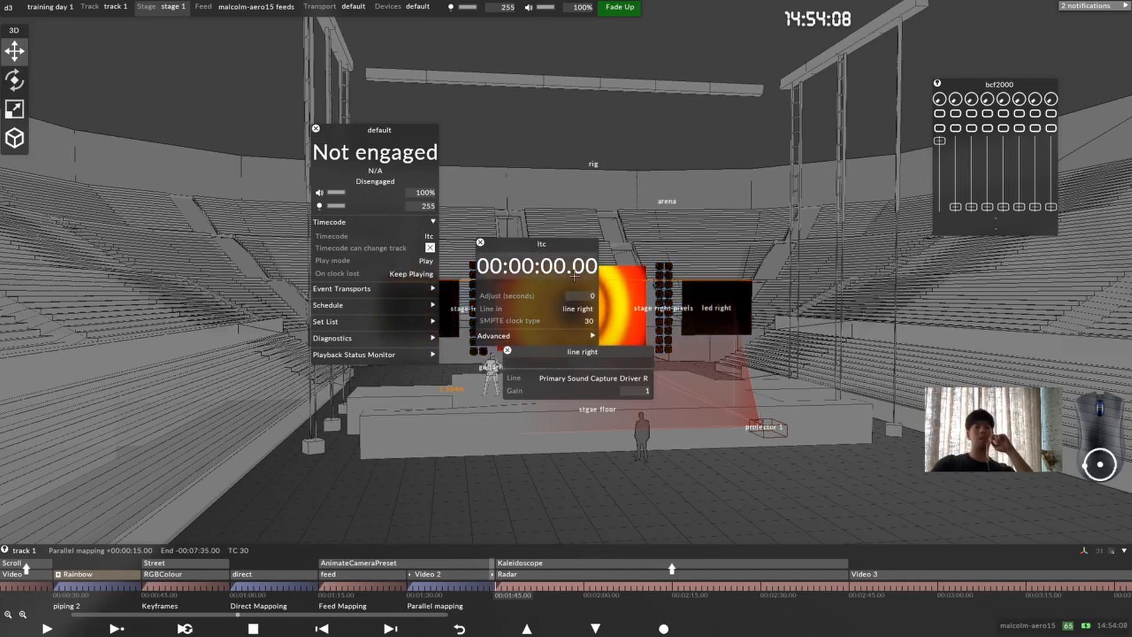
click(647, 392)
text(12)
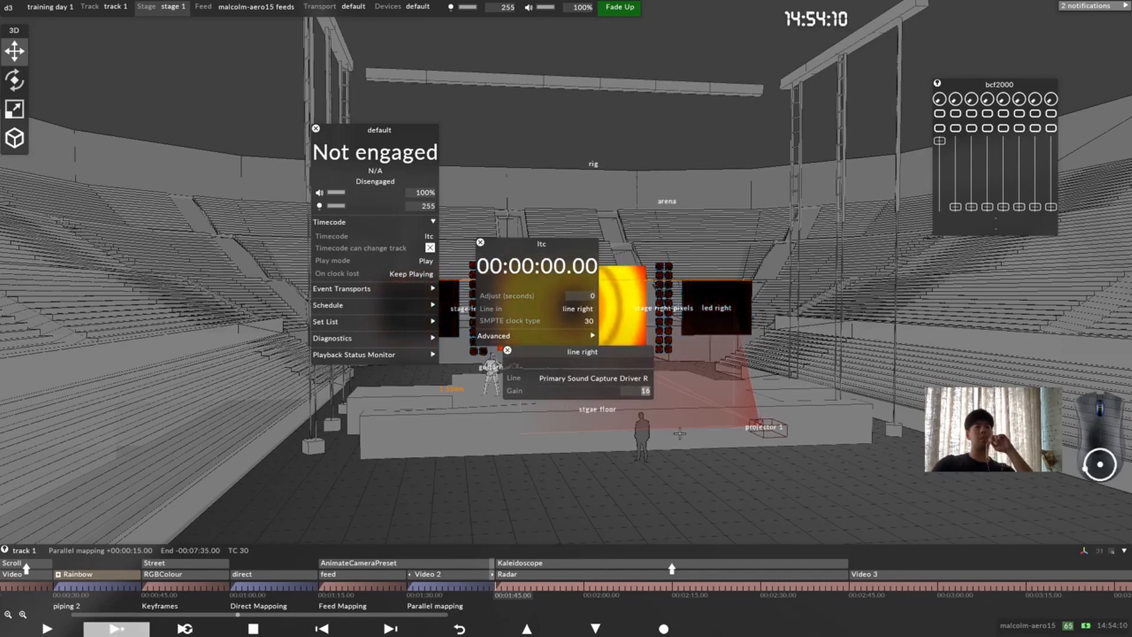
scroll(679, 433, up, 10)
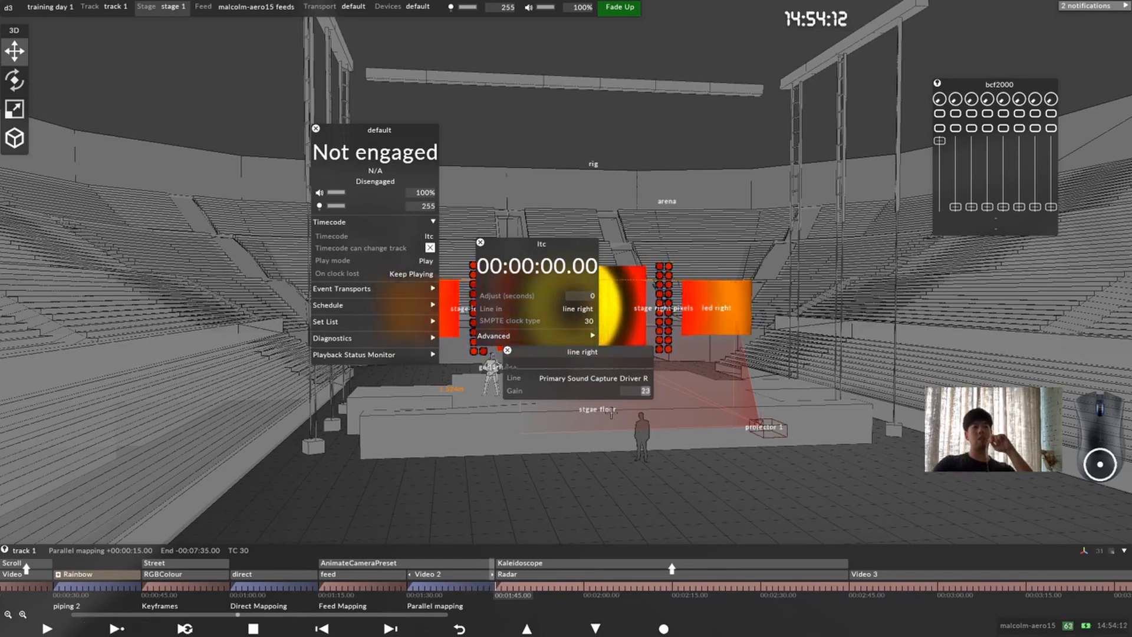
scroll(661, 386, down, 7)
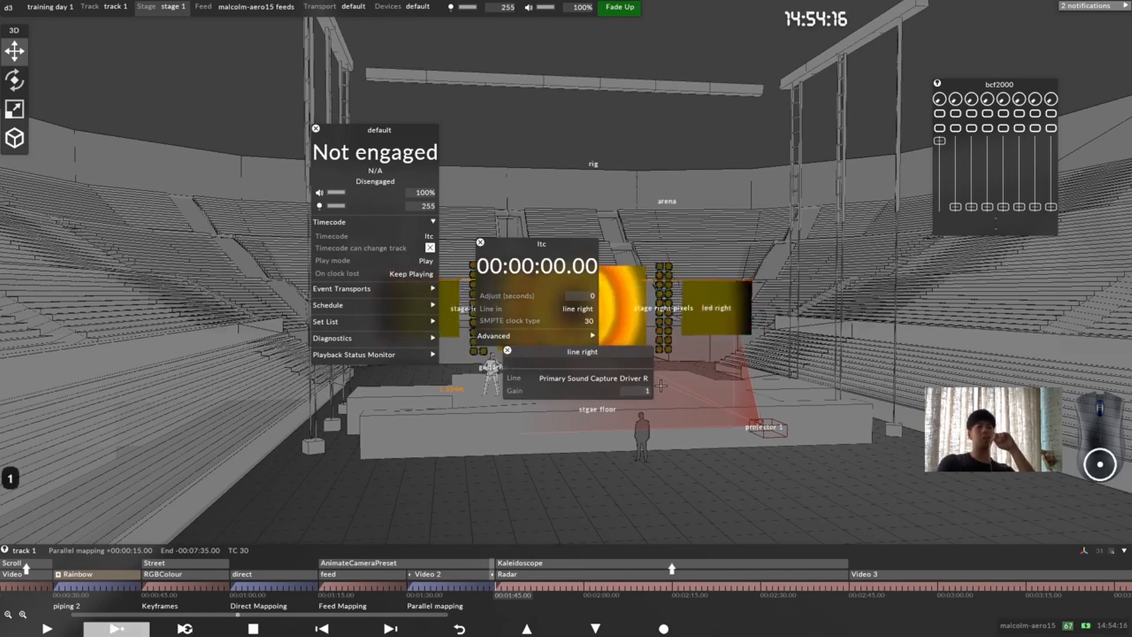
Step: Examine the ltc transport's advanced settings and SMPTE clock type options, and close its settings
click(512, 336)
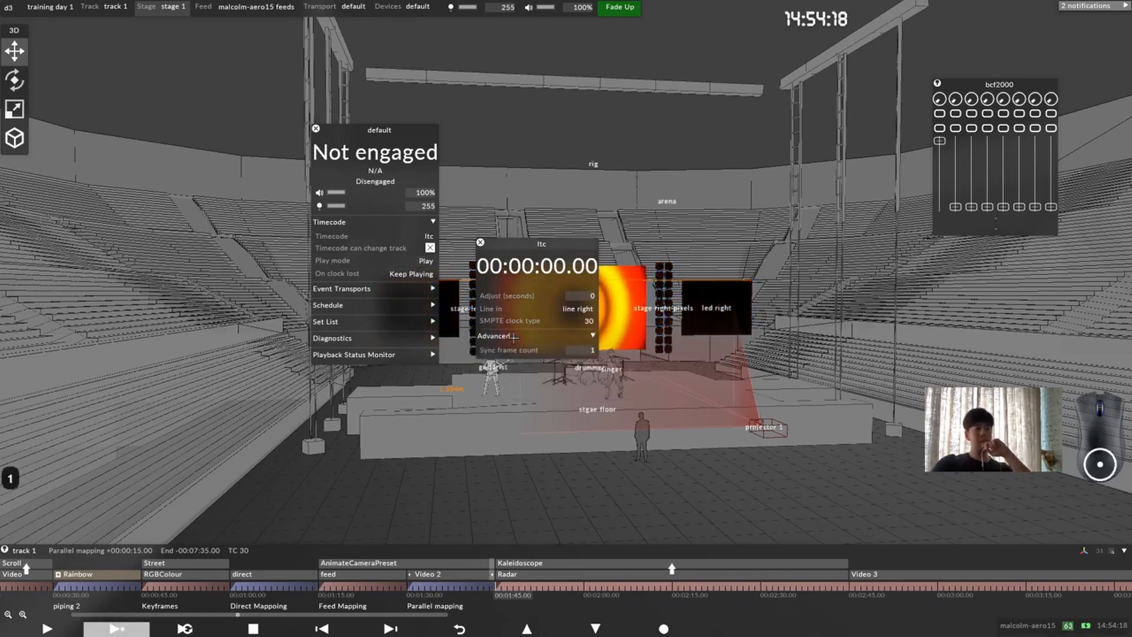
click(588, 321)
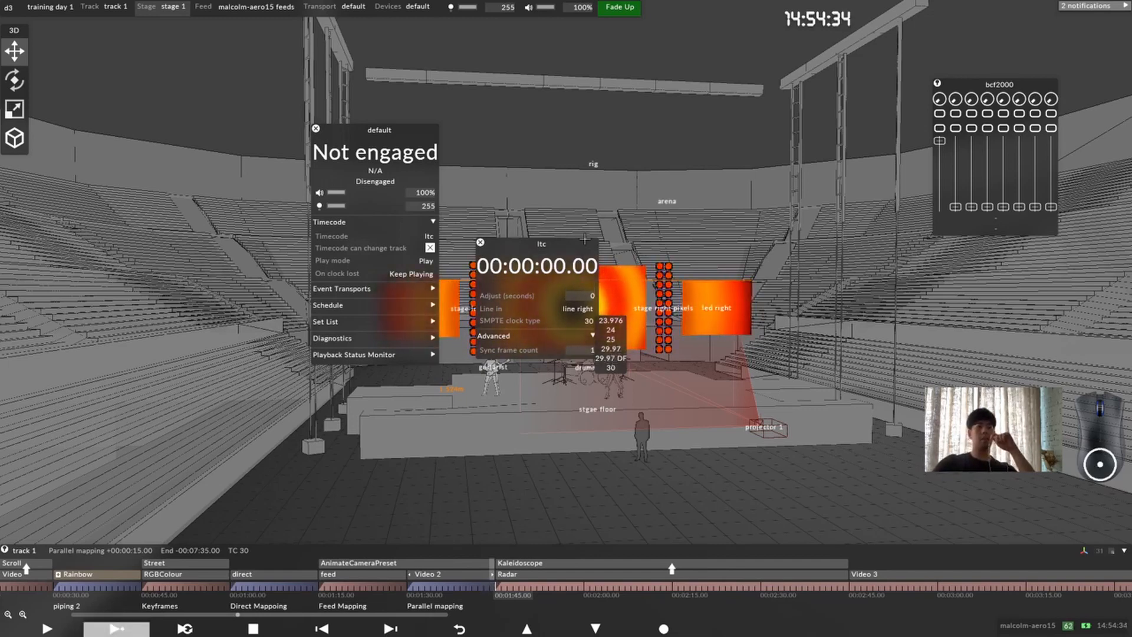
click(480, 242)
click(481, 243)
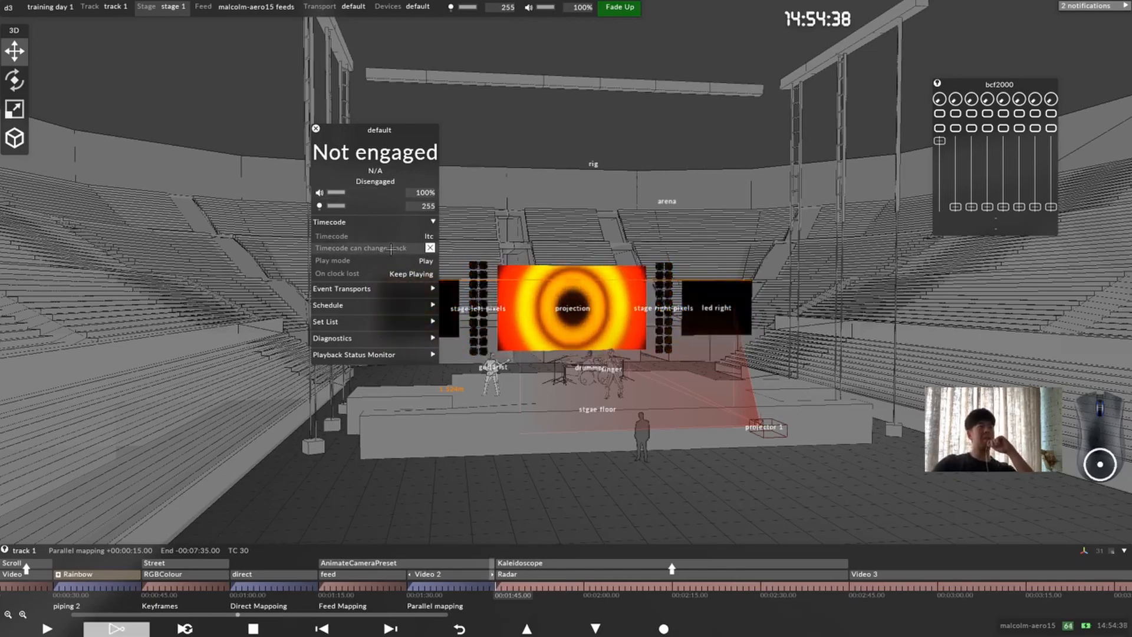
Step: Check the option letting timecode change track and the set list settings of the default transport manager
click(430, 248)
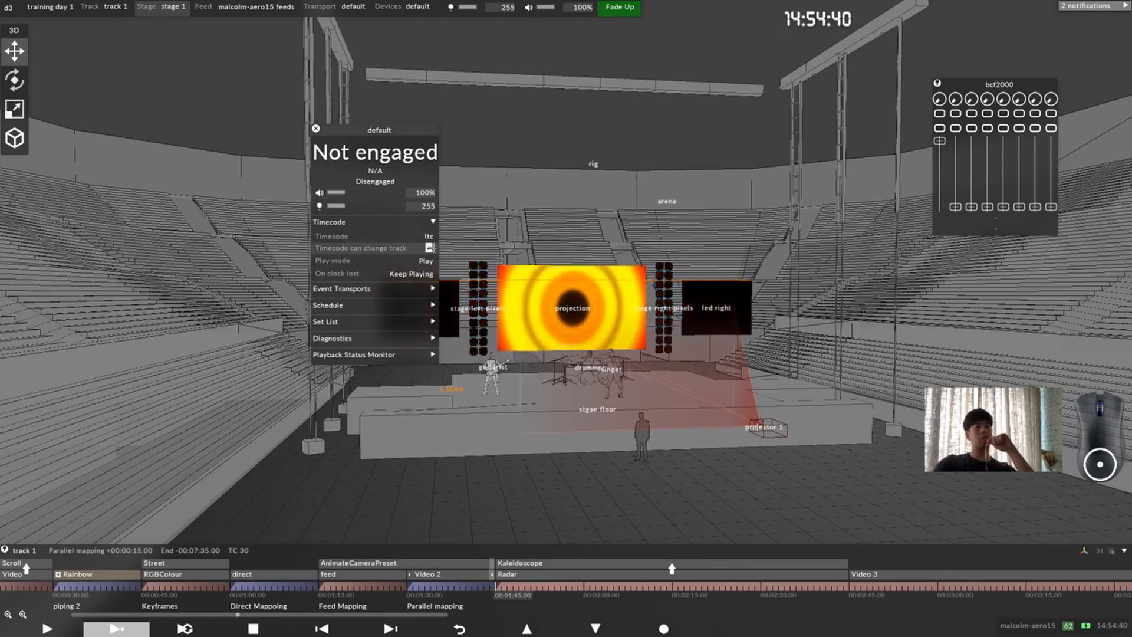
drag(425, 237, 526, 213)
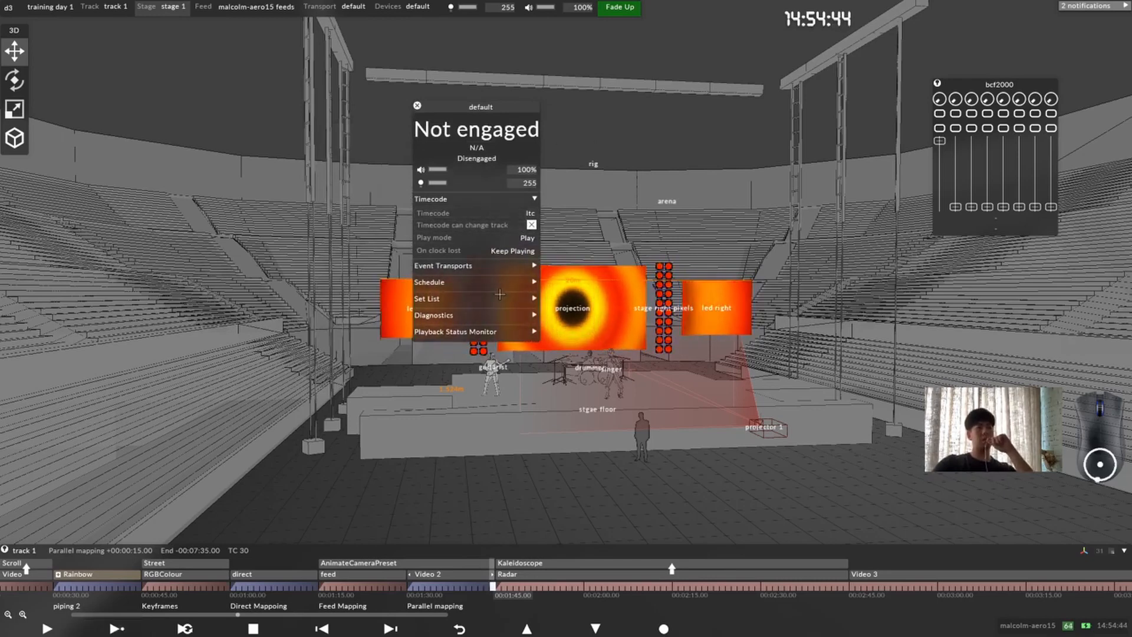
click(523, 300)
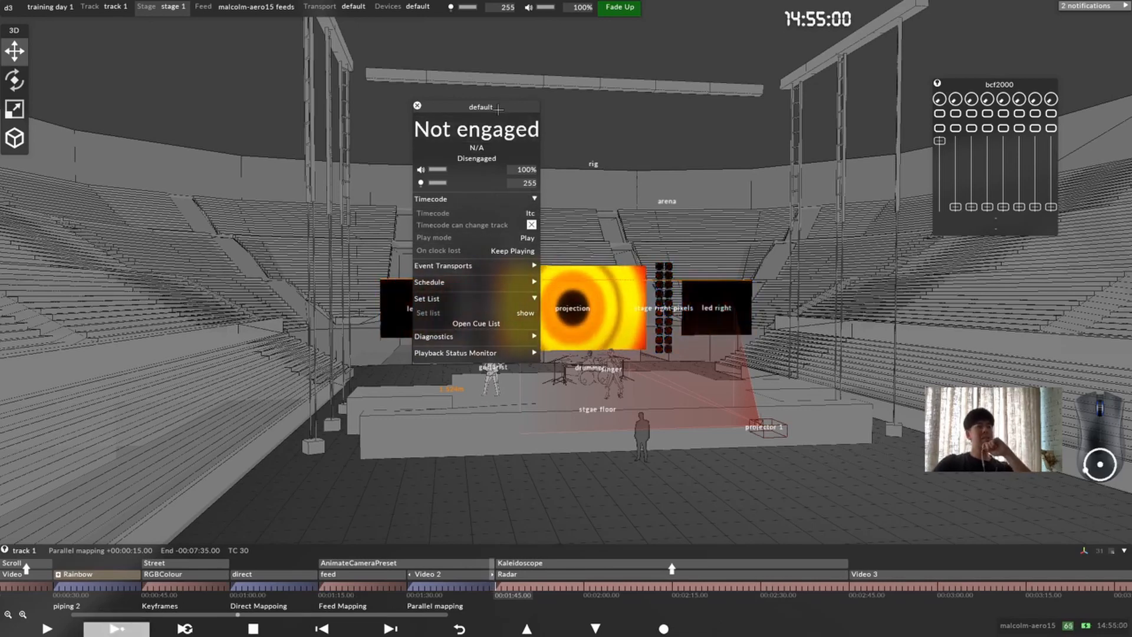
drag(494, 109, 410, 103)
click(438, 292)
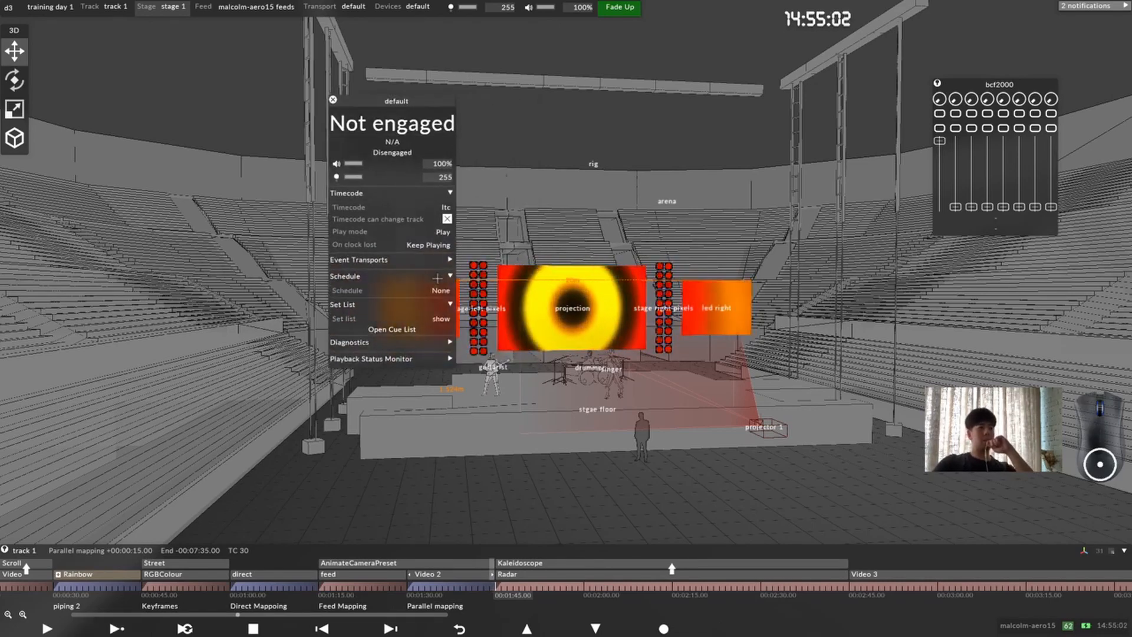
Step: Create a timecode transport named ltc tester of type TimecodeSystemTime and close its settings
click(445, 207)
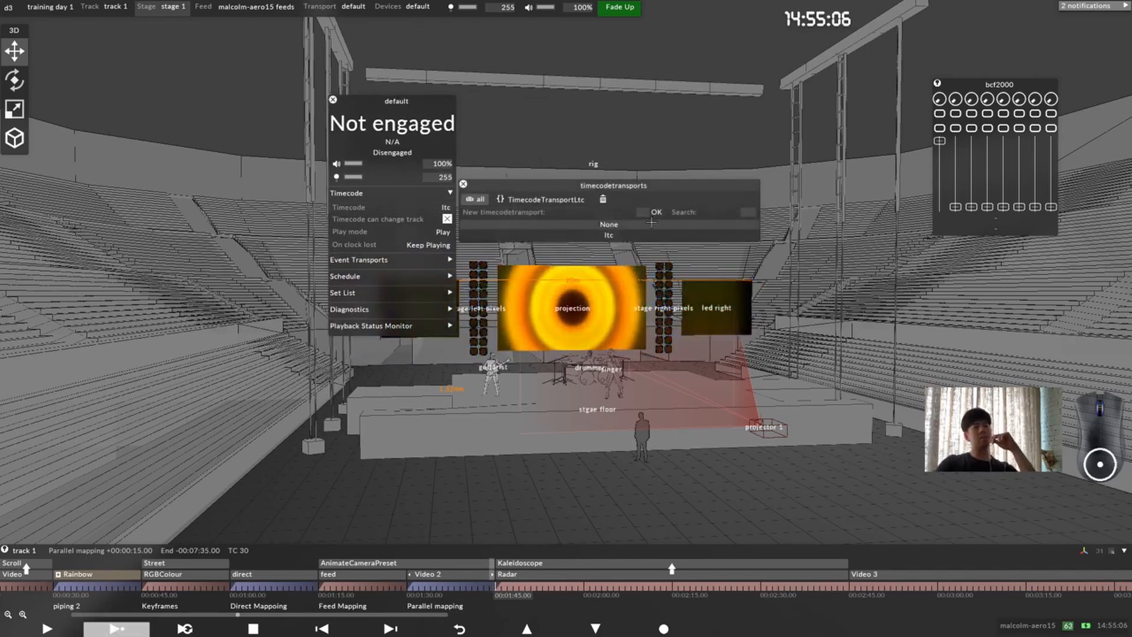
click(647, 214)
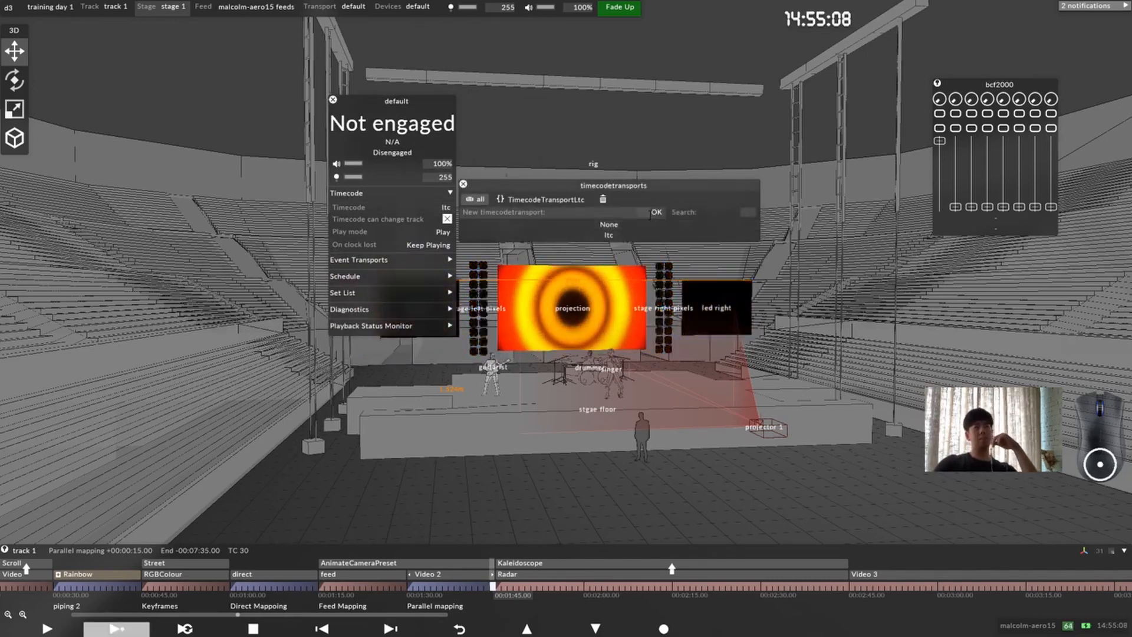
text(l)
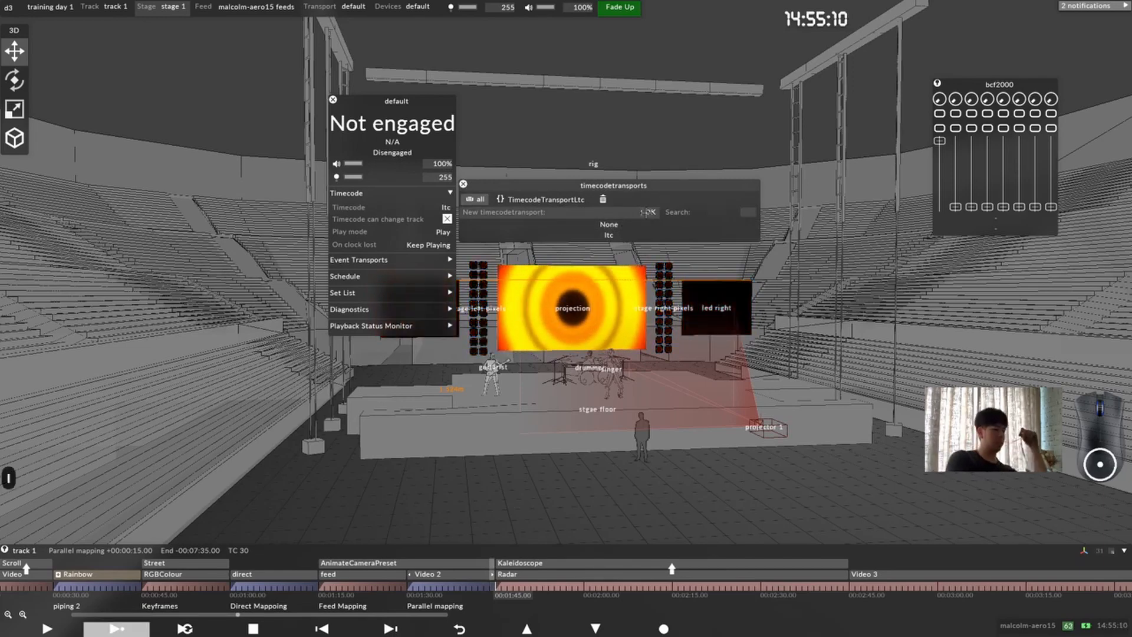
text(tc tester)
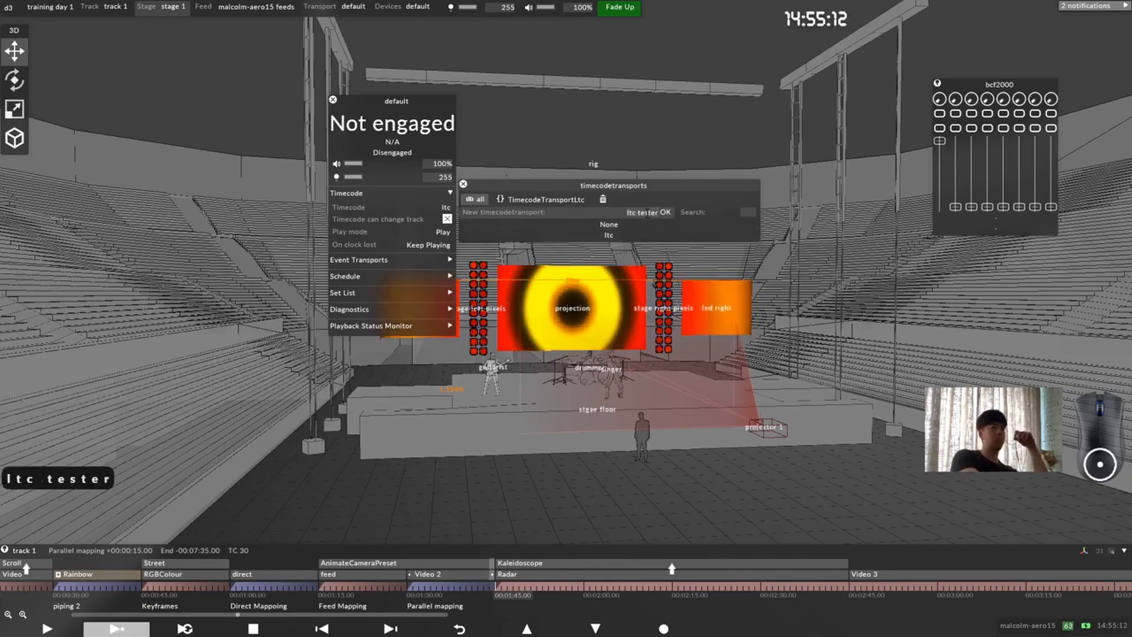
key(Return)
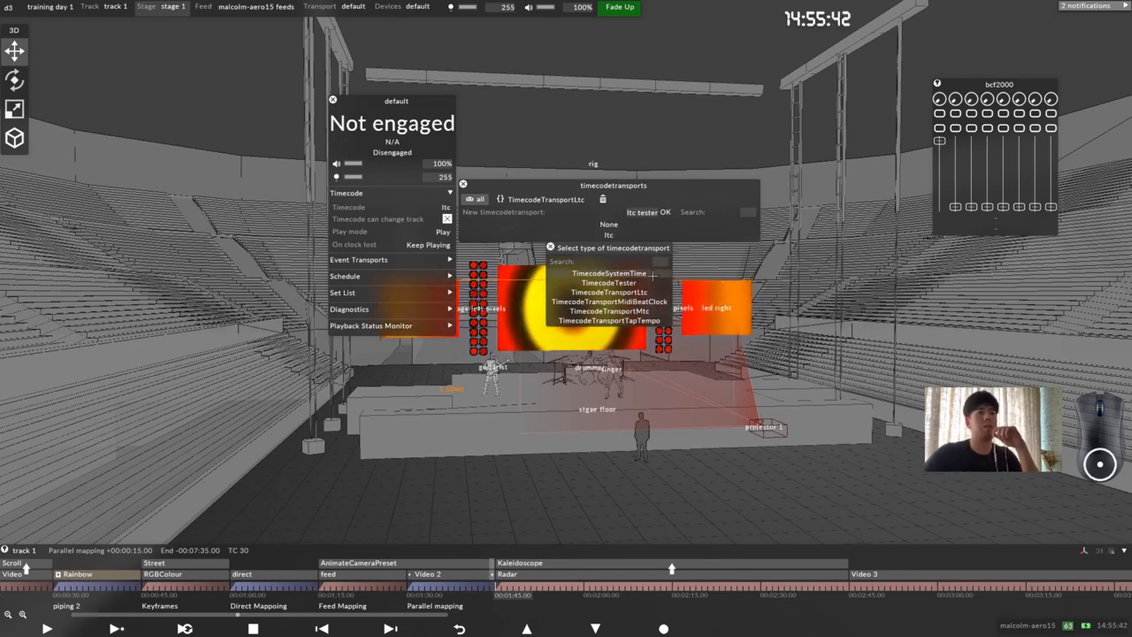
click(653, 276)
click(464, 184)
Step: Create a timecode transport named tester of type TimecodeTester and place its settings beside the transport manager's
right_click(440, 207)
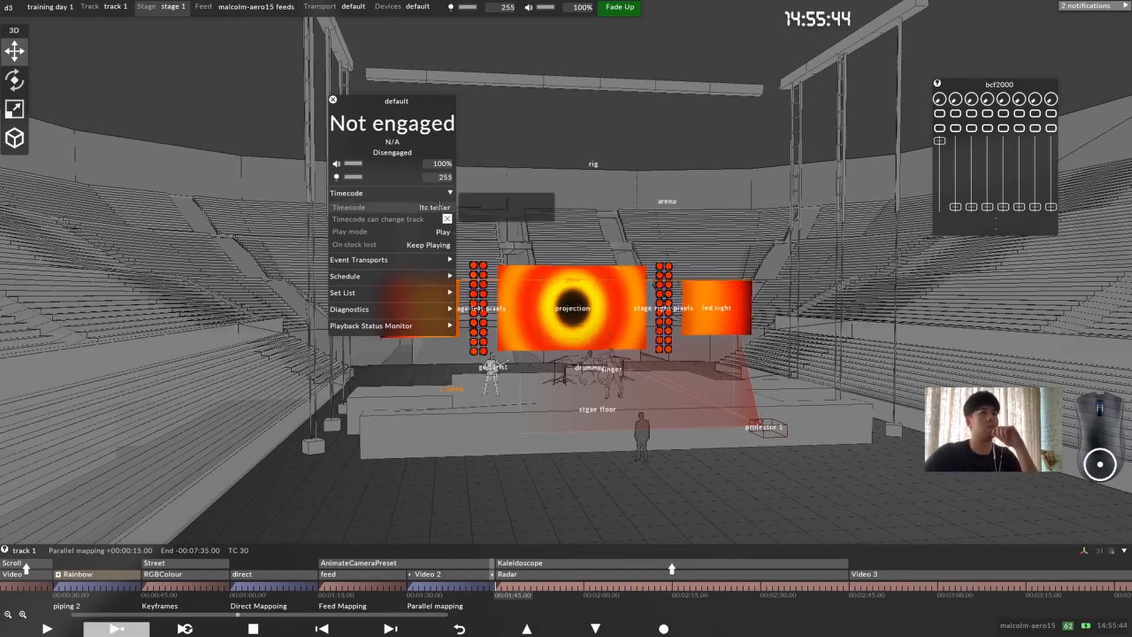
click(441, 207)
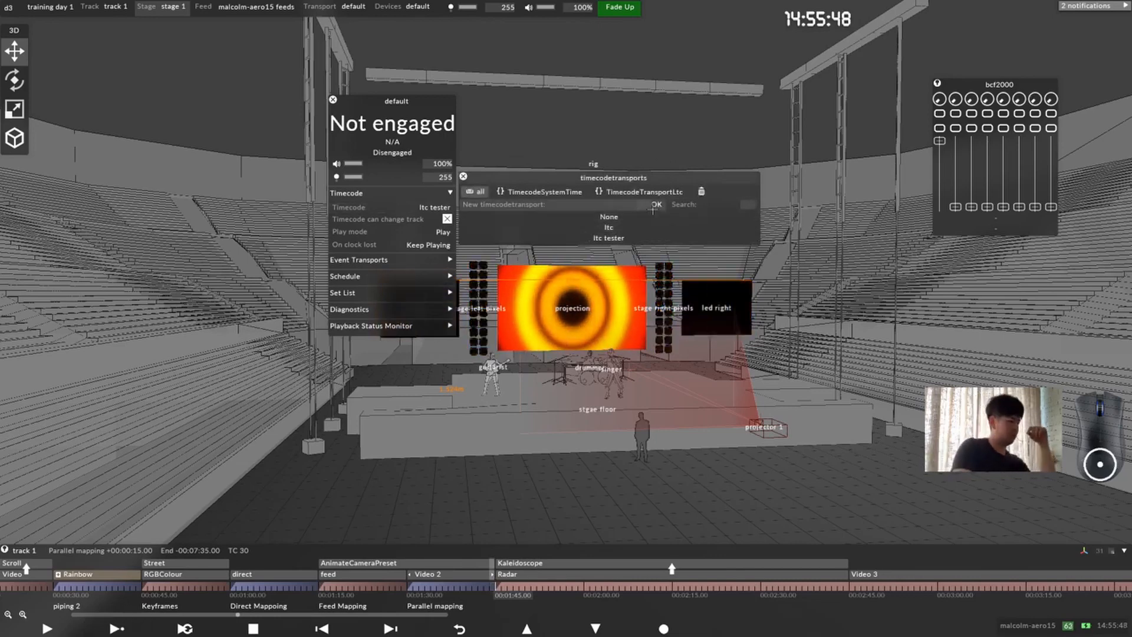
text(tester)
key(Return)
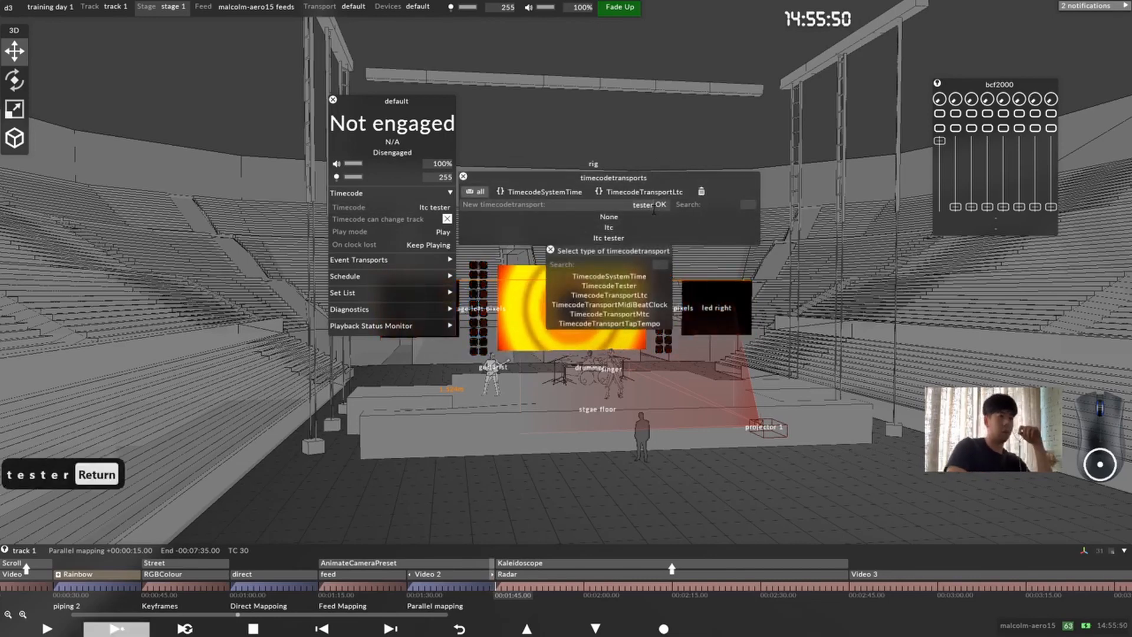
click(609, 285)
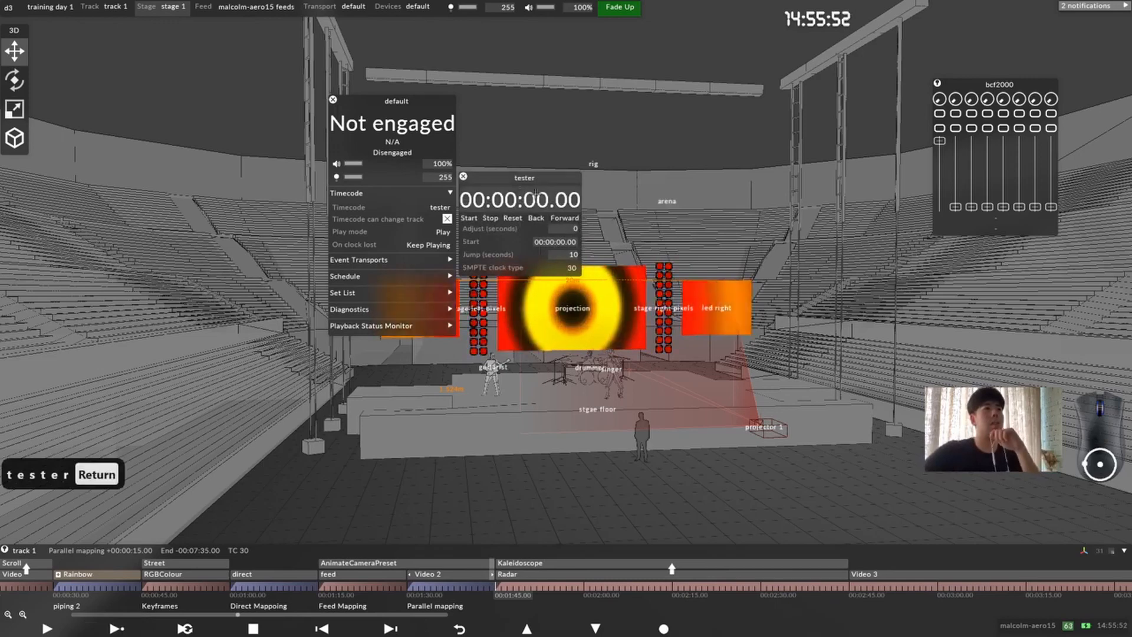
drag(519, 175, 636, 106)
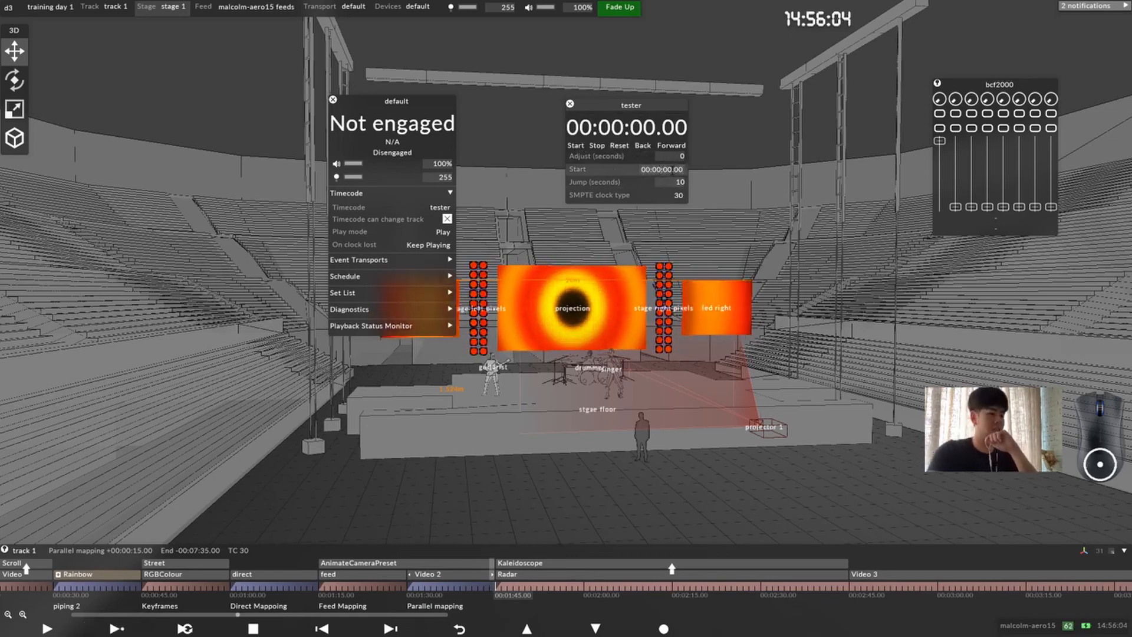
Step: Set the tester timecode's start to 00:09:00.00 and reset its clock to that time, moving its settings window slightly aside
key(BackSpace)
text(1)
key(BackSpace)
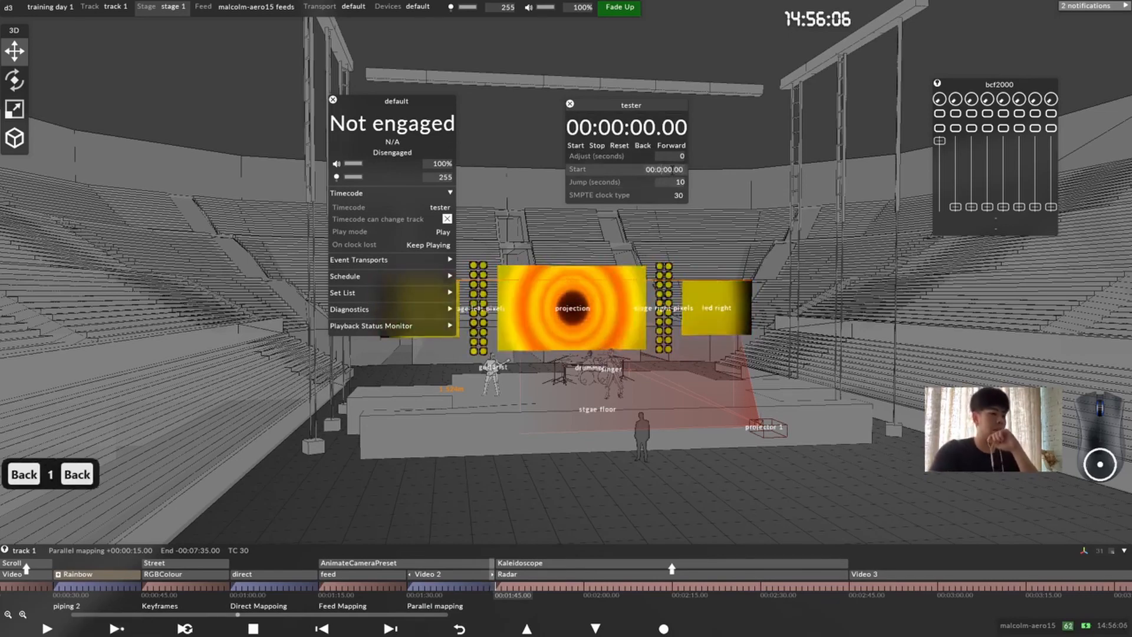
text(9)
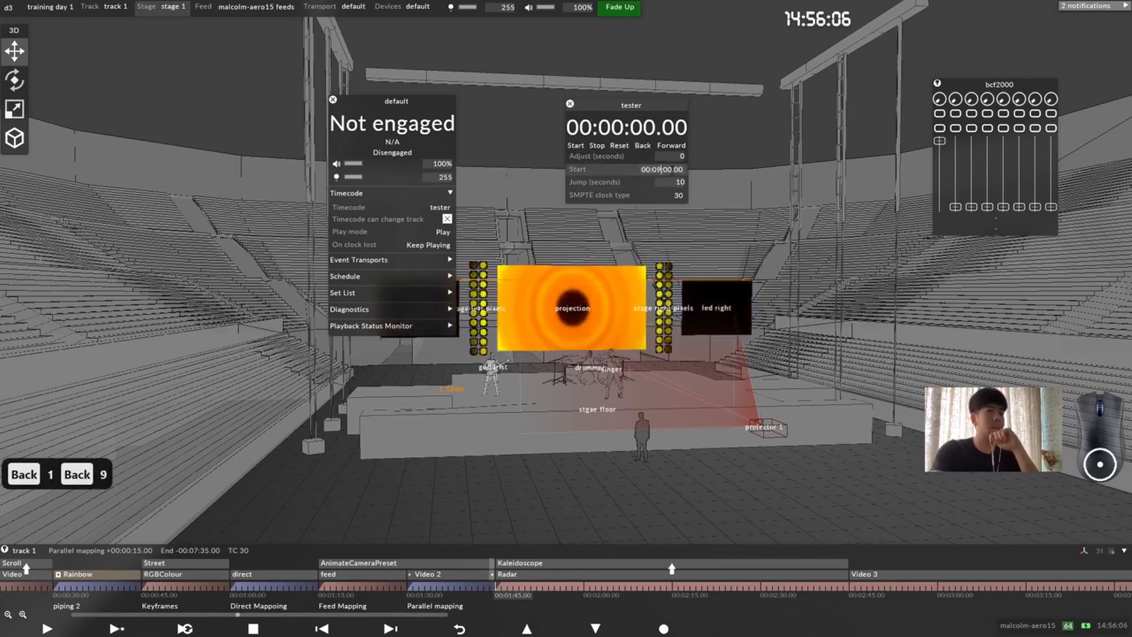
click(617, 145)
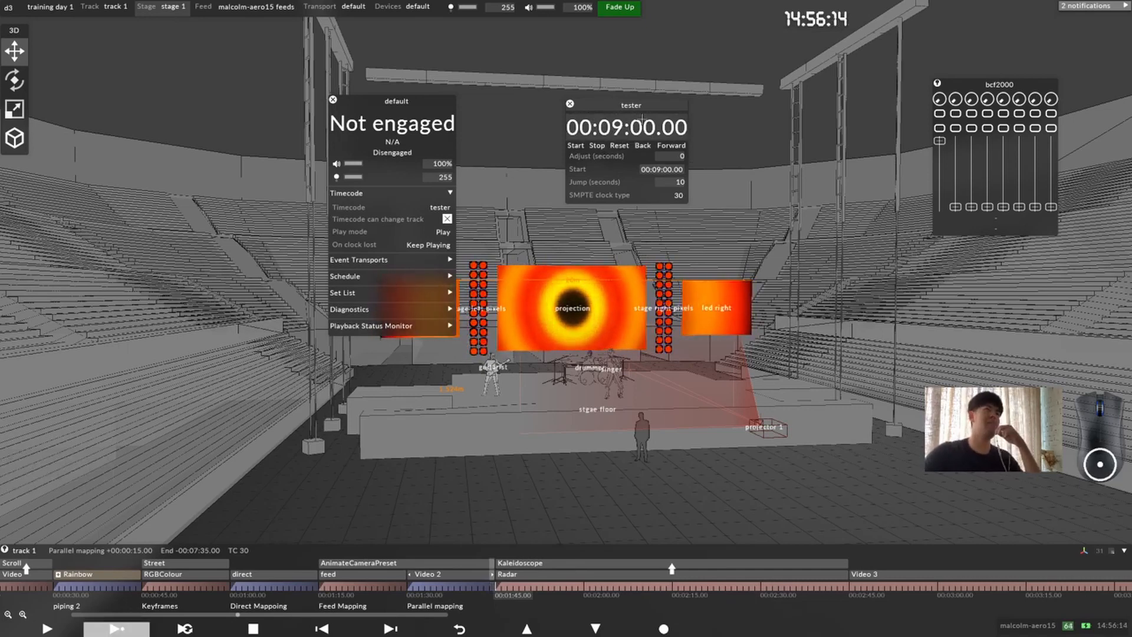
drag(642, 118, 684, 115)
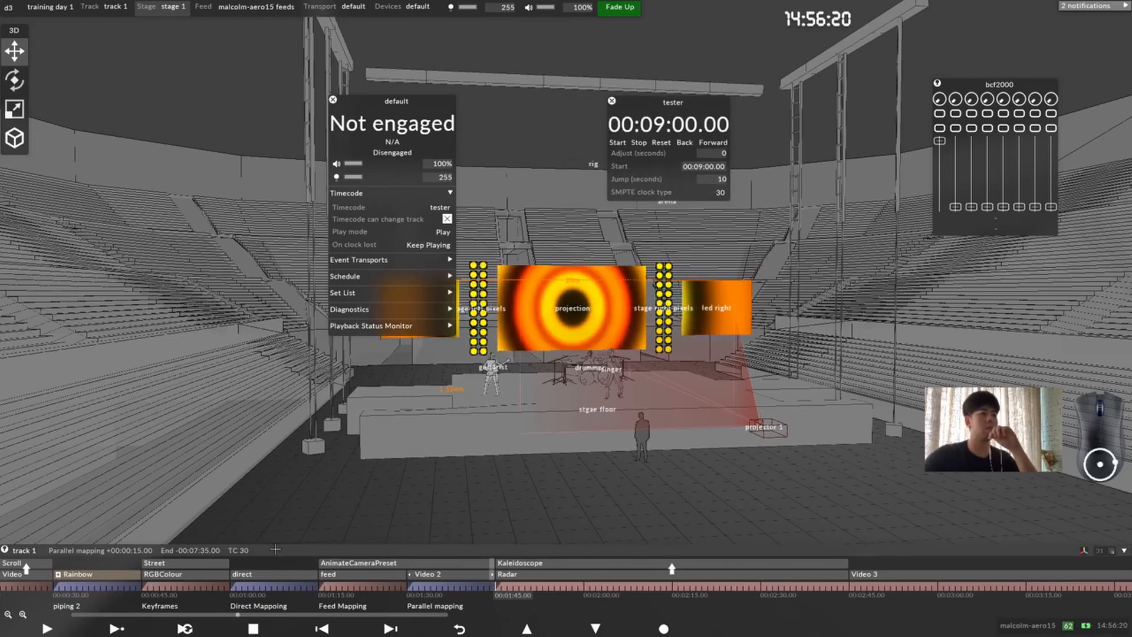
Step: Add a TC tag of 00.09.00.00 at the start of the Feed Mapping section on track 1
drag(117, 590, 545, 558)
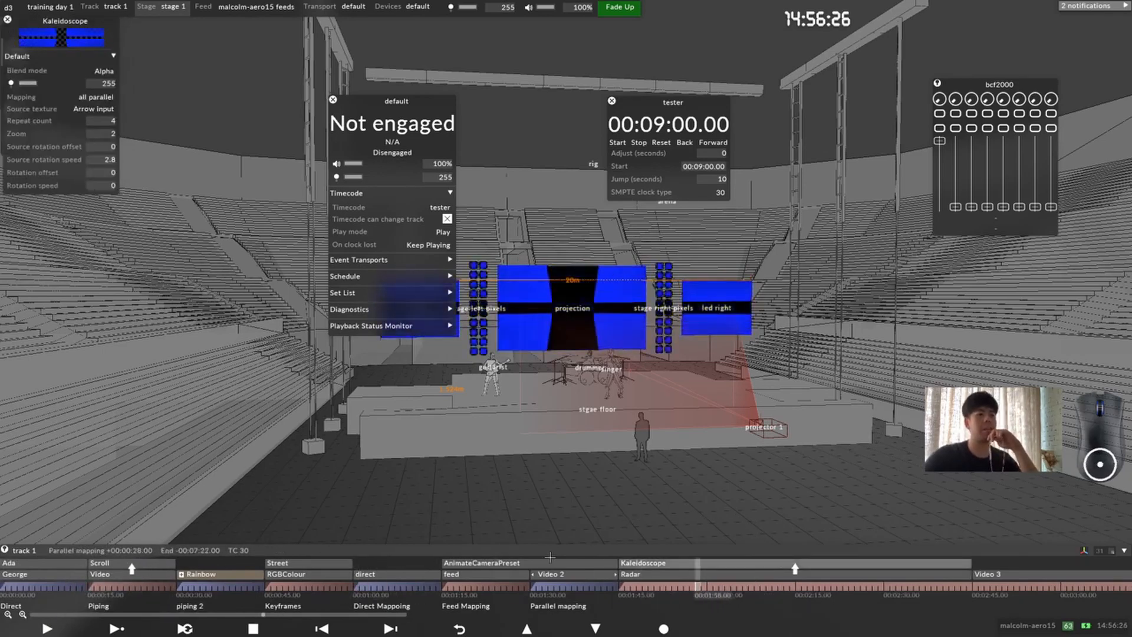
click(449, 586)
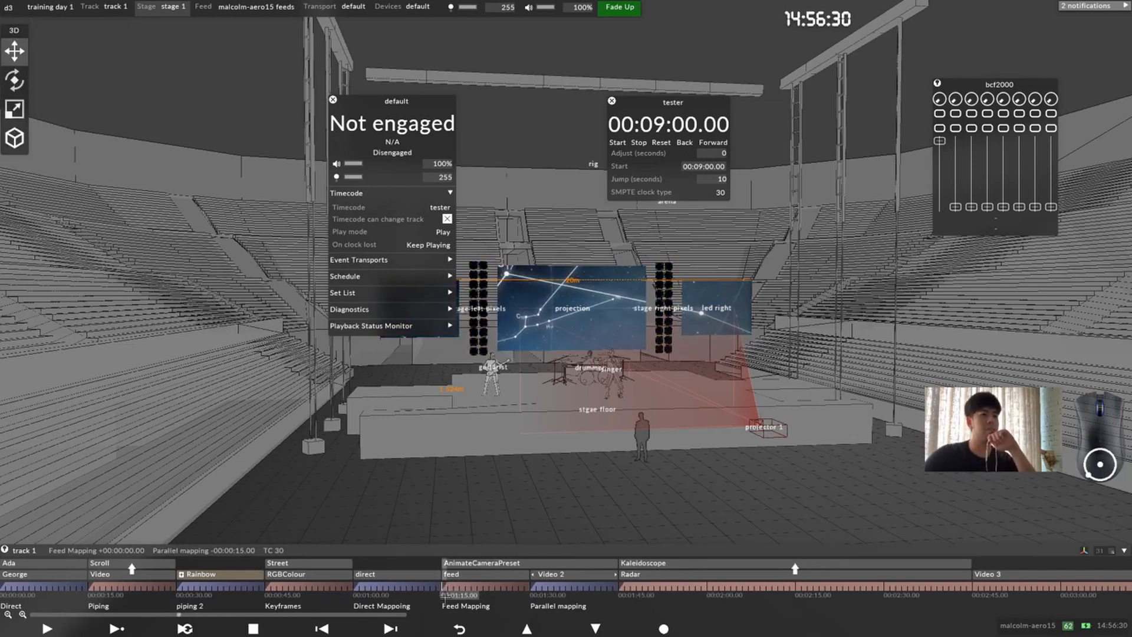
right_click(446, 586)
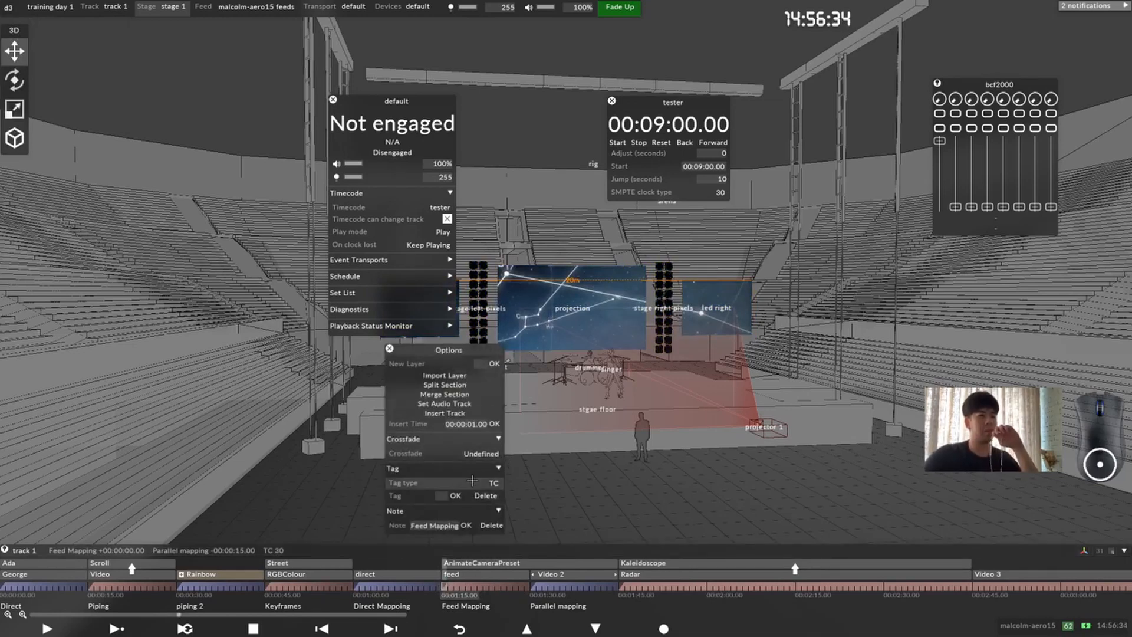
click(495, 482)
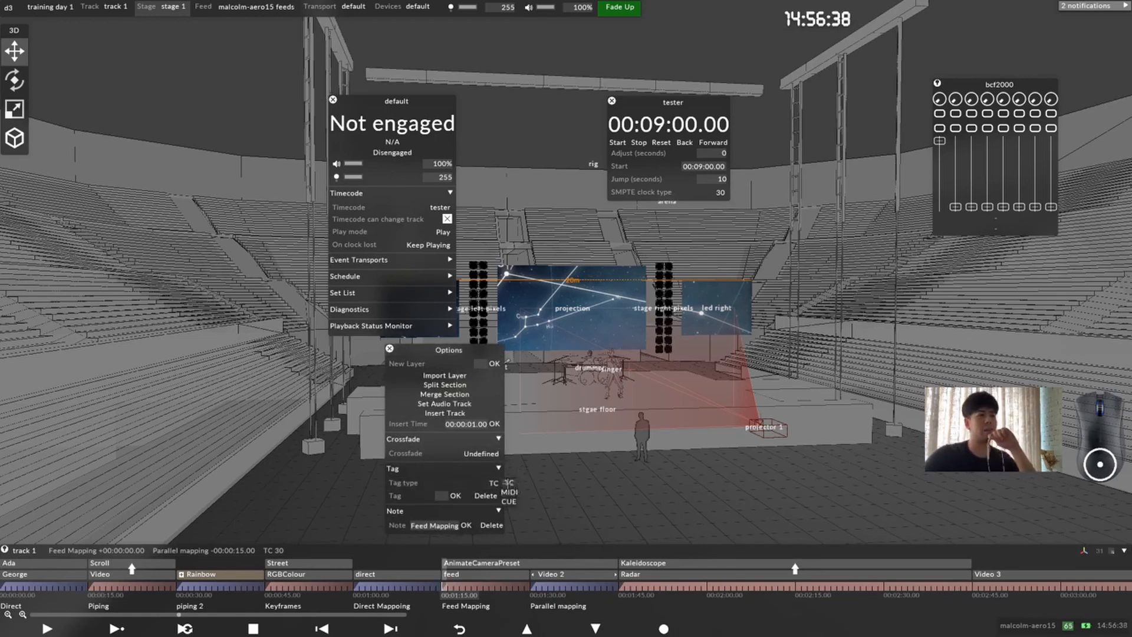
click(509, 482)
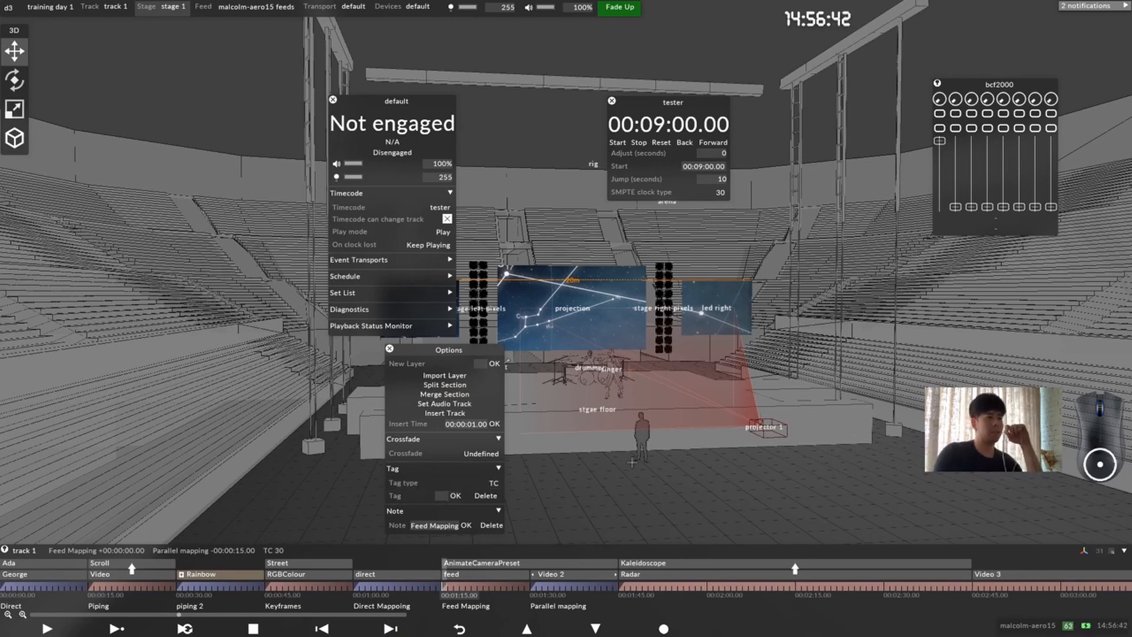
text(00.000)
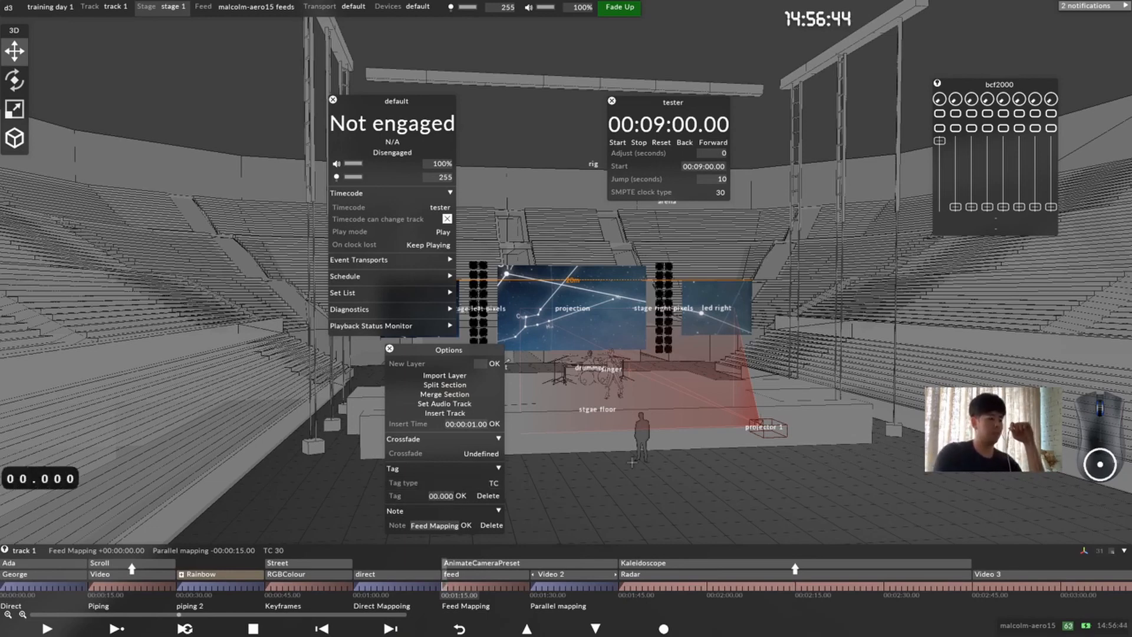
key(BackSpace)
key(BackSpace)
text(9)
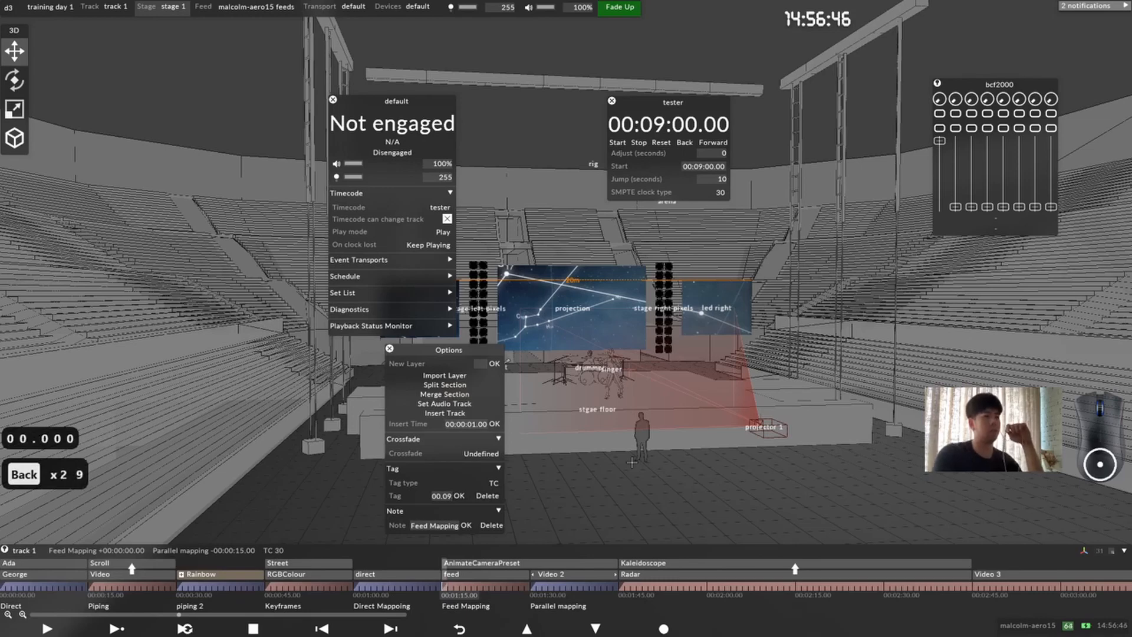
text(.00.00)
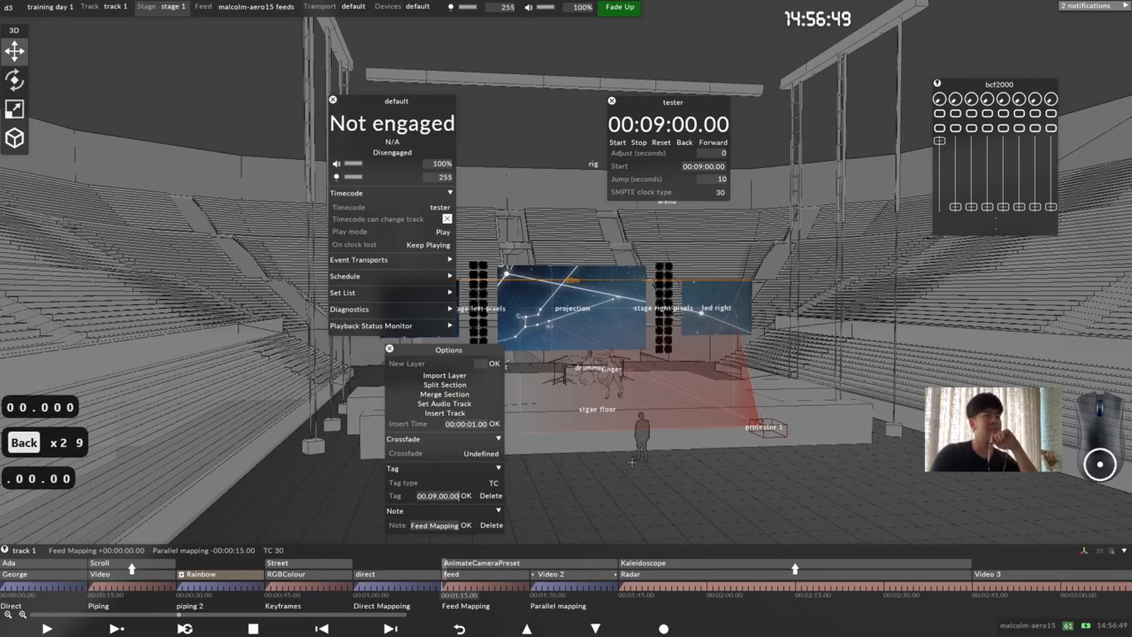
key(Return)
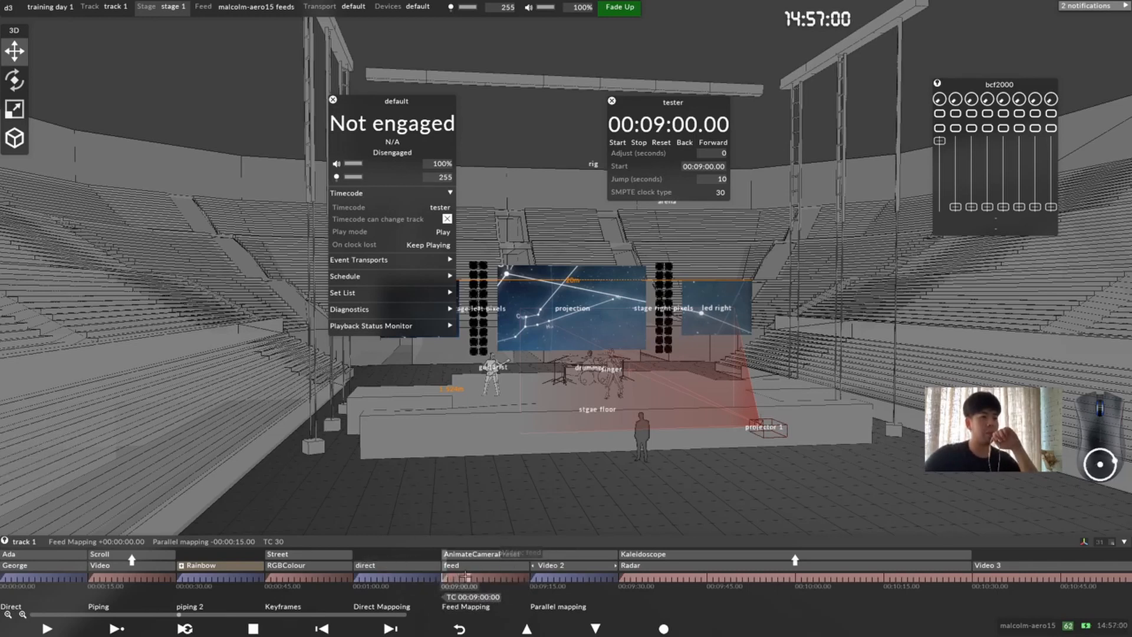
Step: Scrub the playhead from the track's beginning into the Feed Mapping section to check the timeline's timecode around the new tag
click(7, 581)
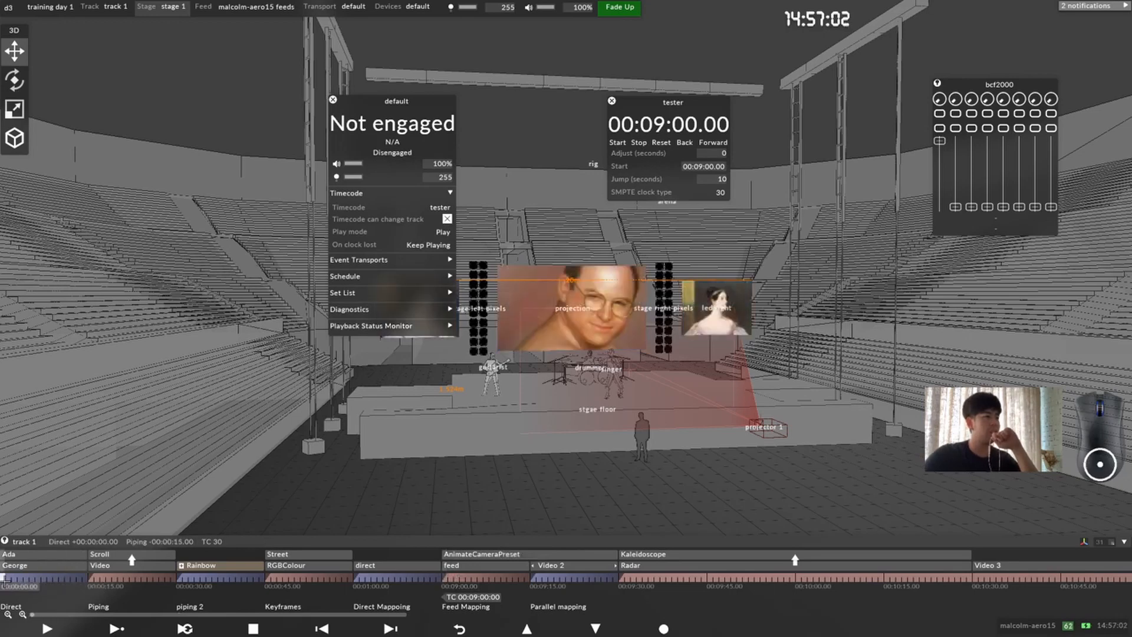
drag(4, 580, 445, 579)
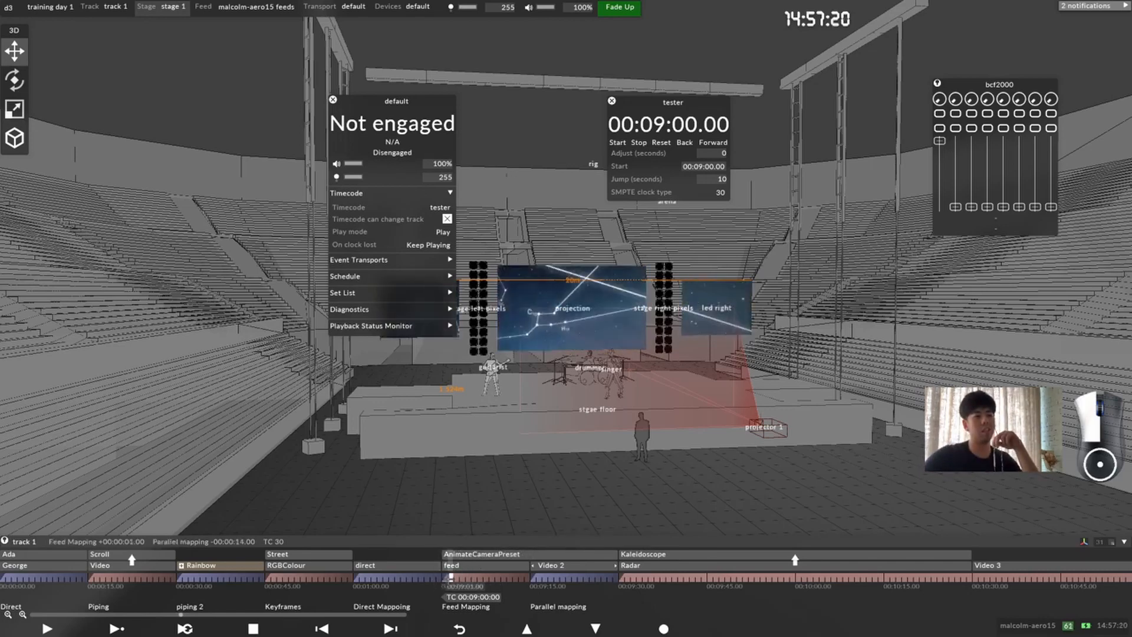
drag(445, 576, 502, 577)
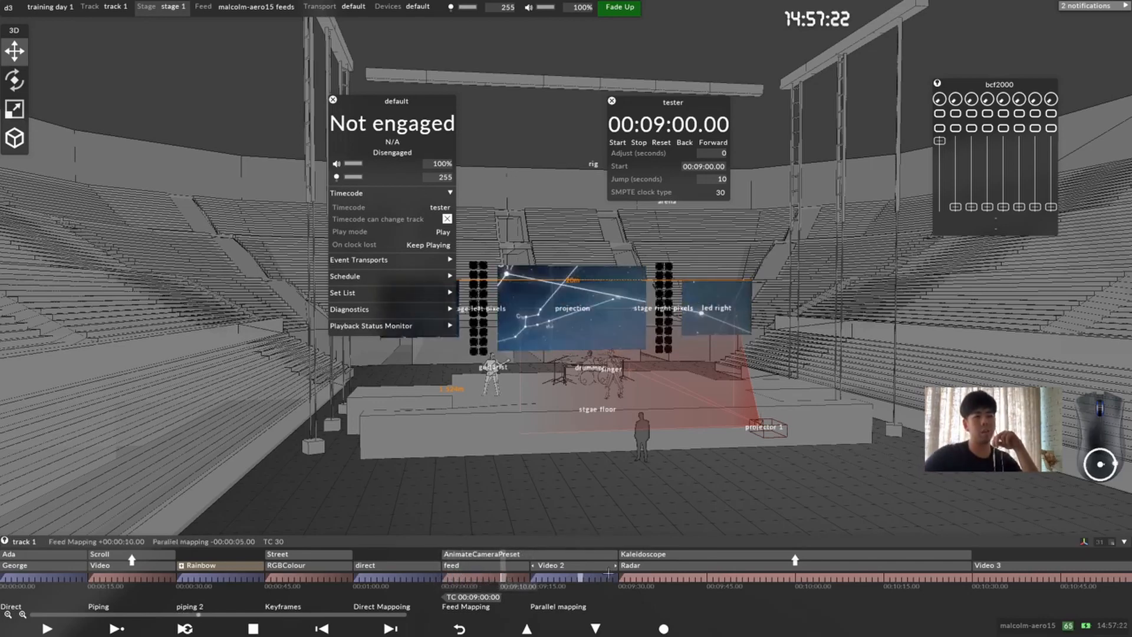
Step: Add a TC tag of 00.20.00.00 where the Kaleidoscope and Radar layers begin on track 1
mouse_move(623, 577)
mouse_down()
mouse_move(592, 576)
mouse_move(620, 577)
mouse_up()
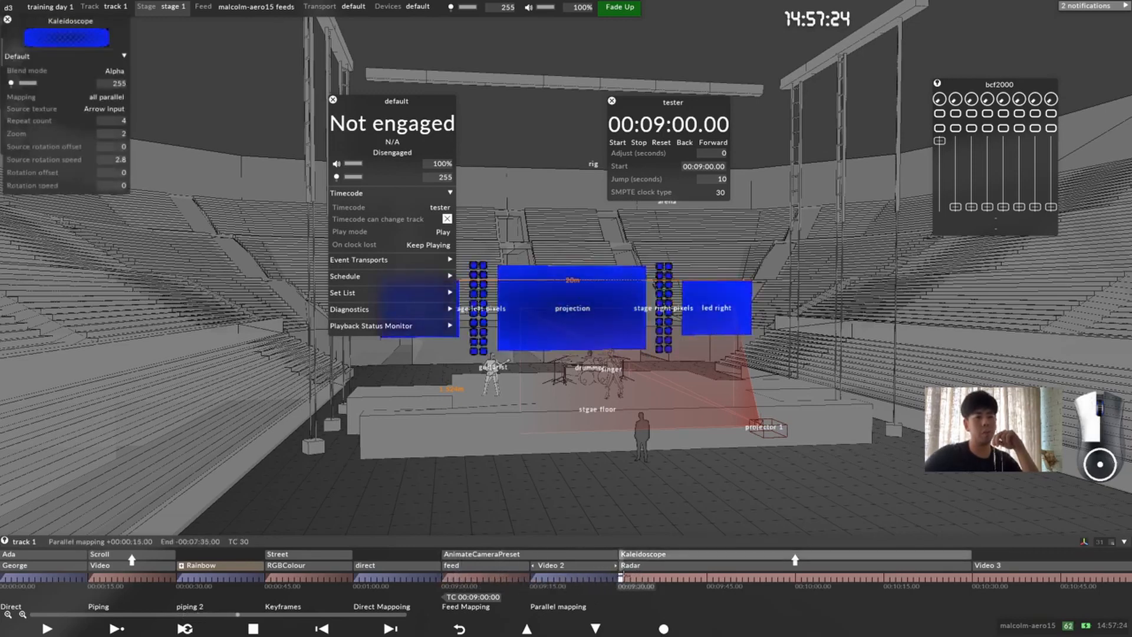
right_click(620, 577)
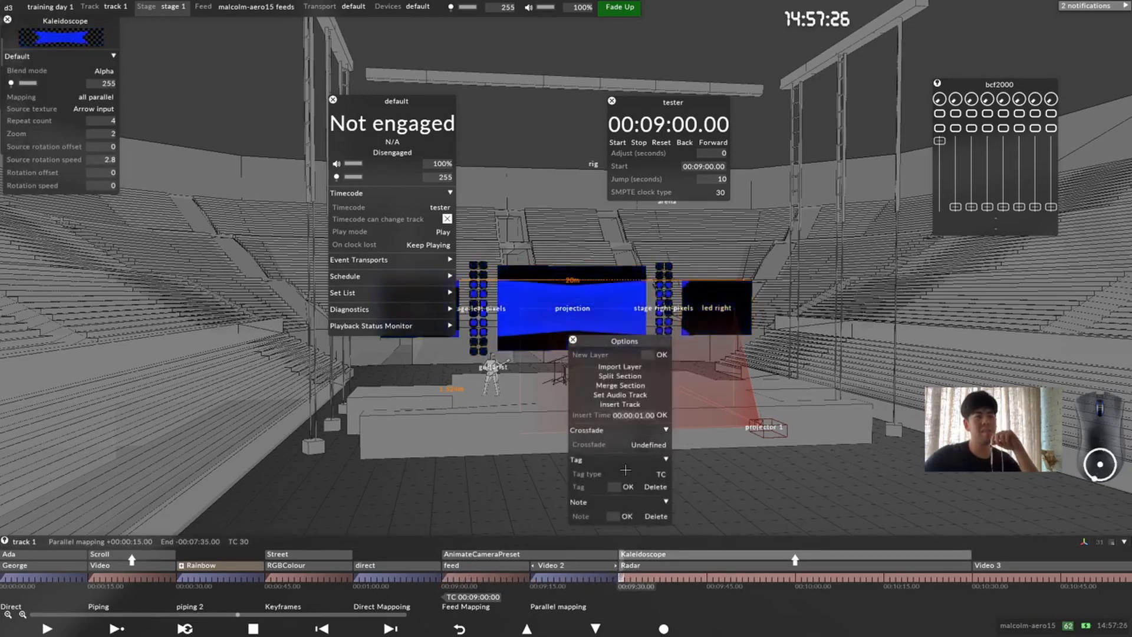
click(614, 487)
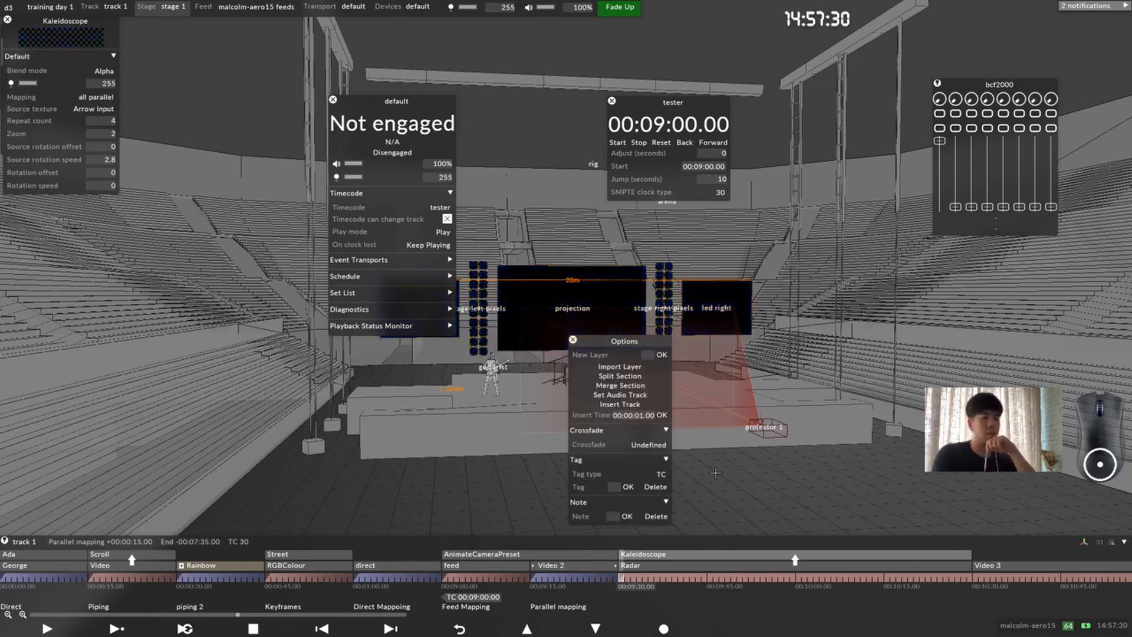
text(00.)
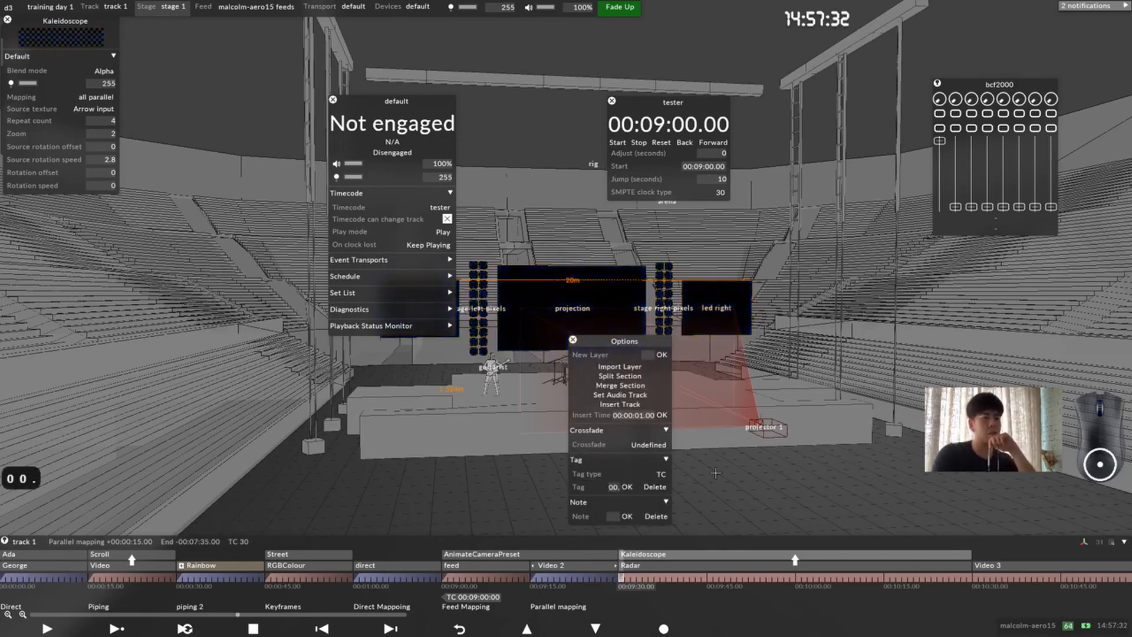
text(20.00.00)
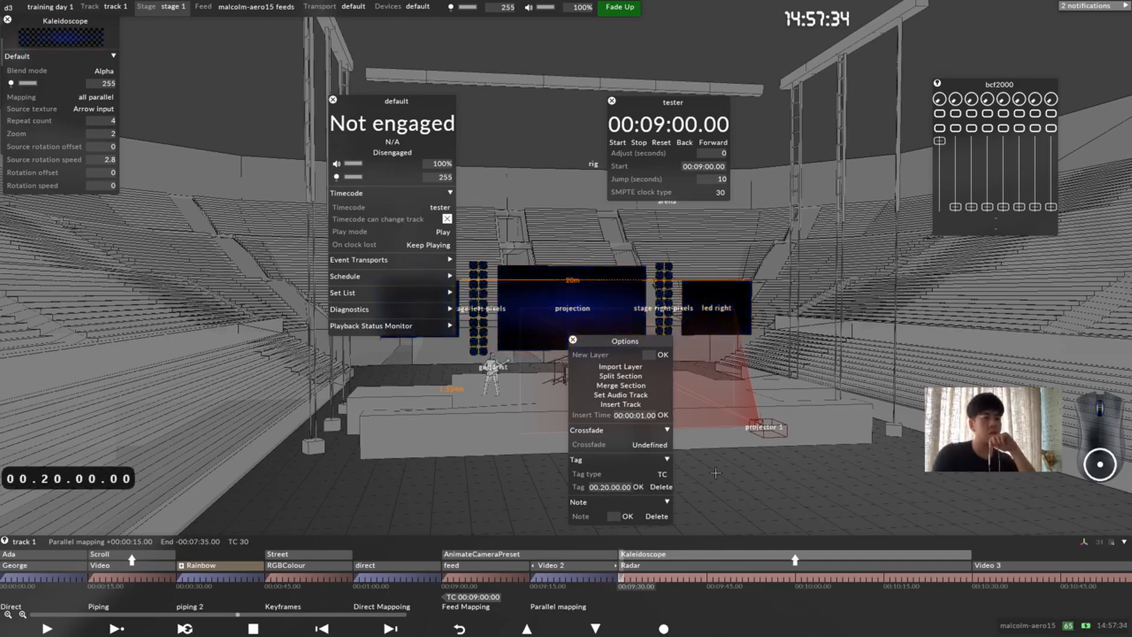
key(Return)
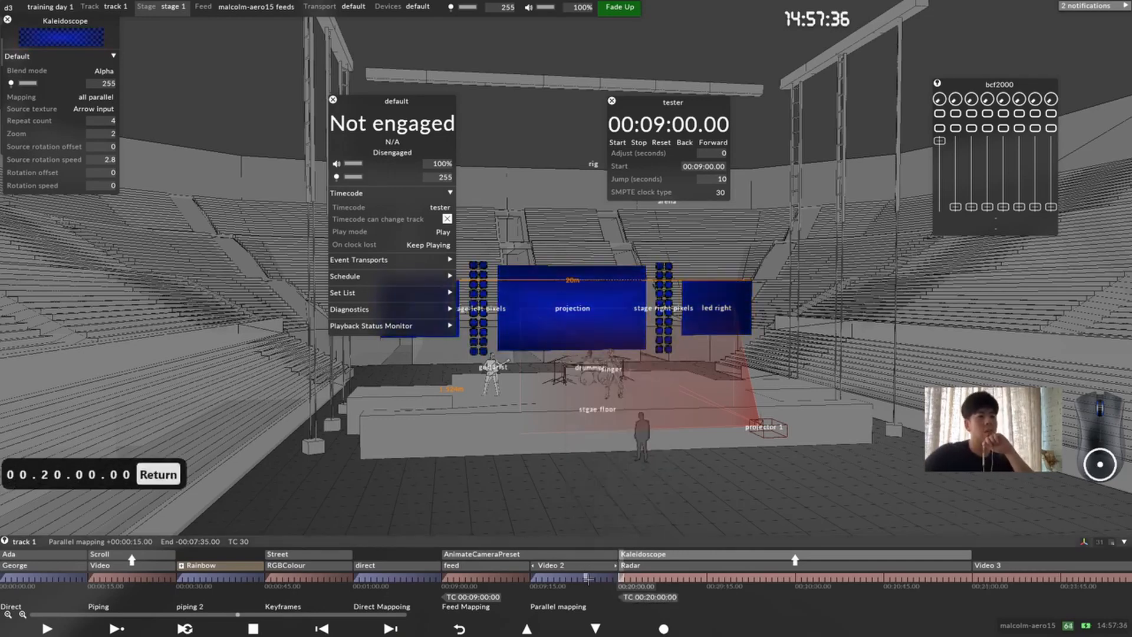
Step: Scrub through the sections around both TC tags, and play the piping 2 section with the Rainbow layer to its end
drag(608, 577, 674, 578)
click(444, 579)
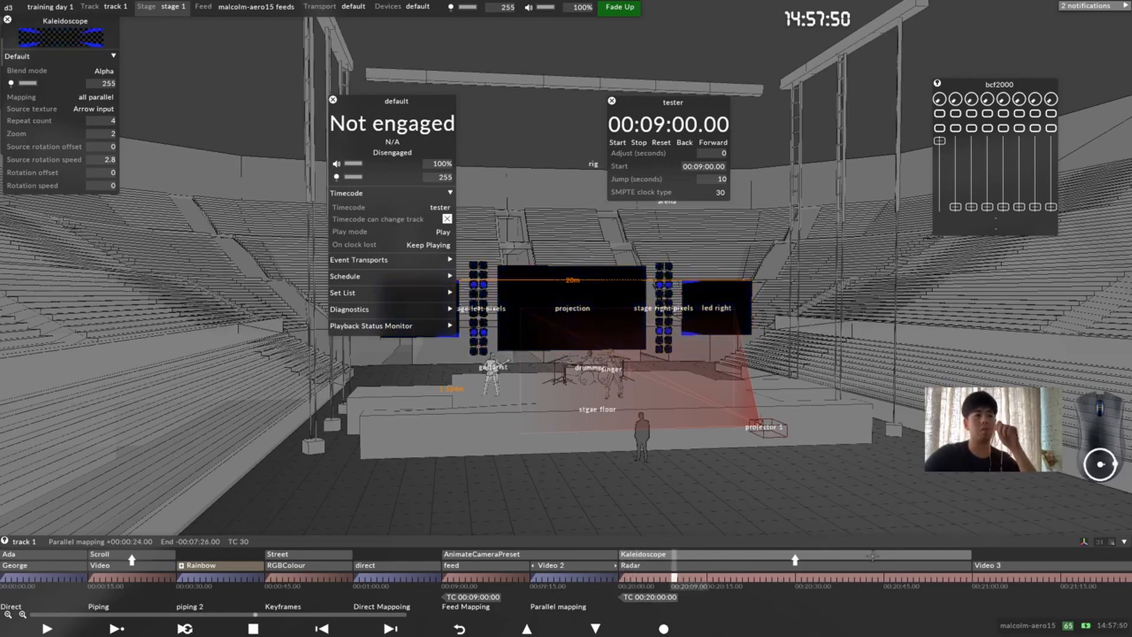
drag(635, 578, 48, 578)
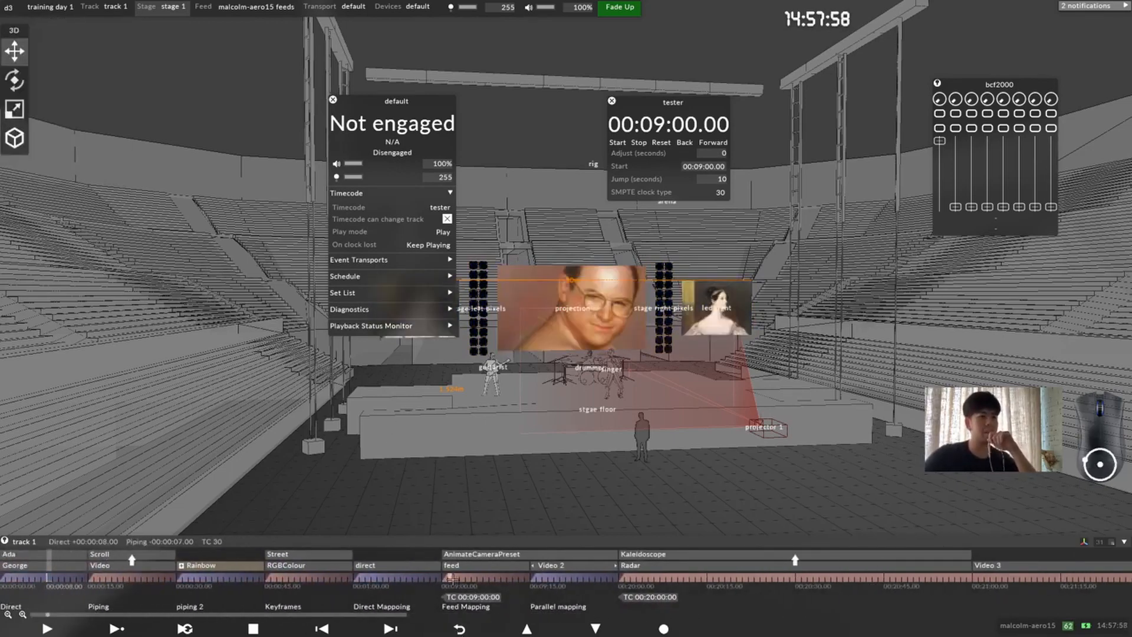
click(459, 580)
drag(462, 580, 408, 581)
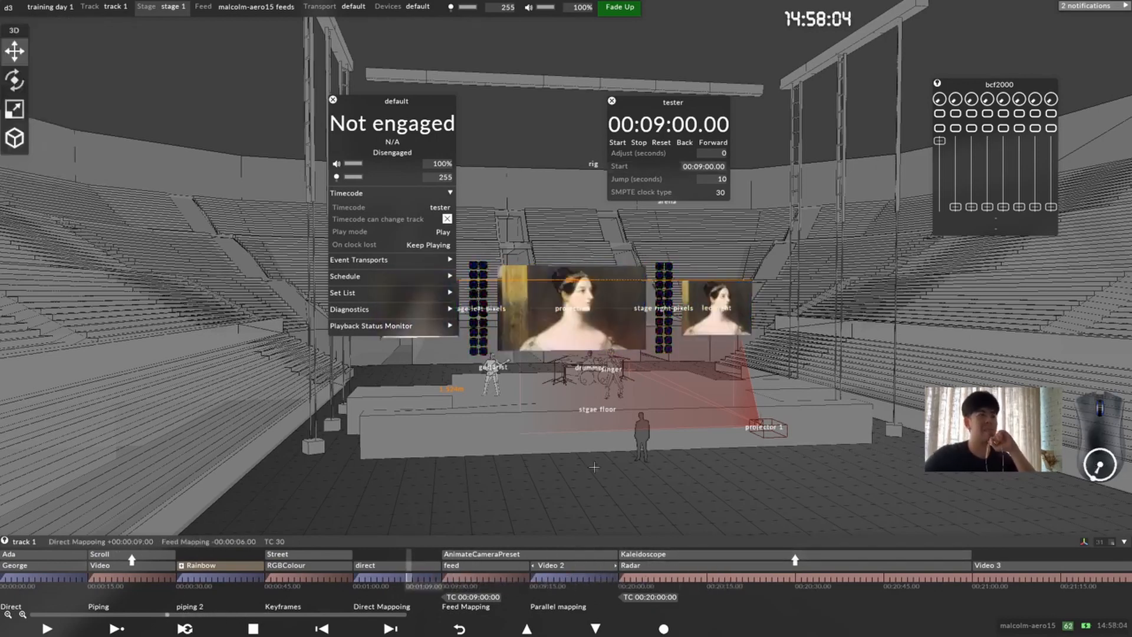
click(201, 579)
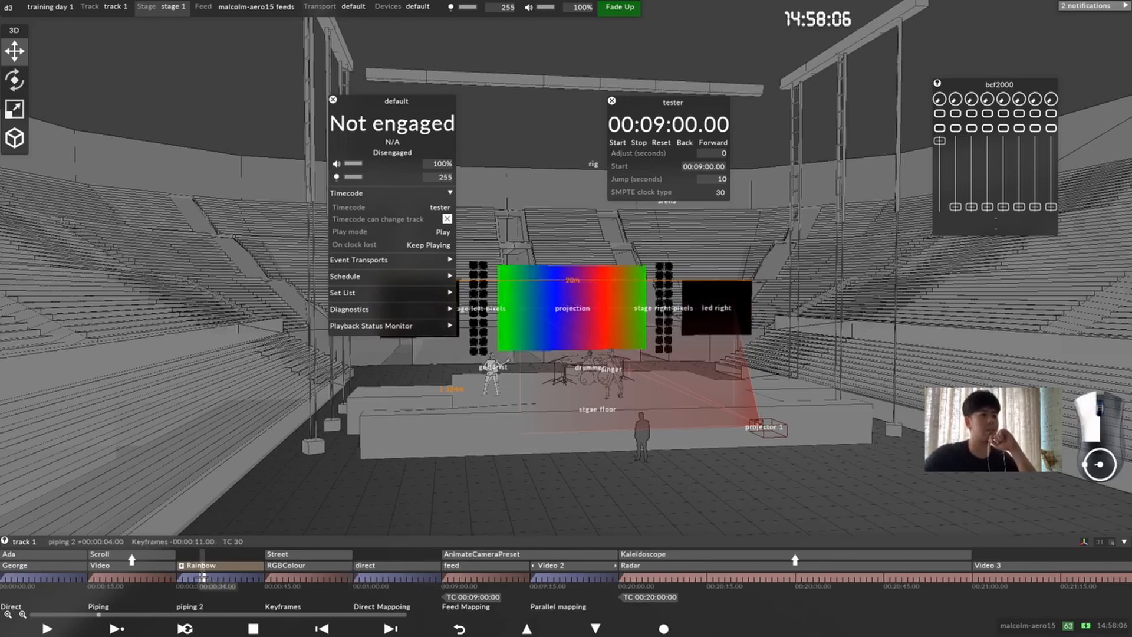
click(127, 626)
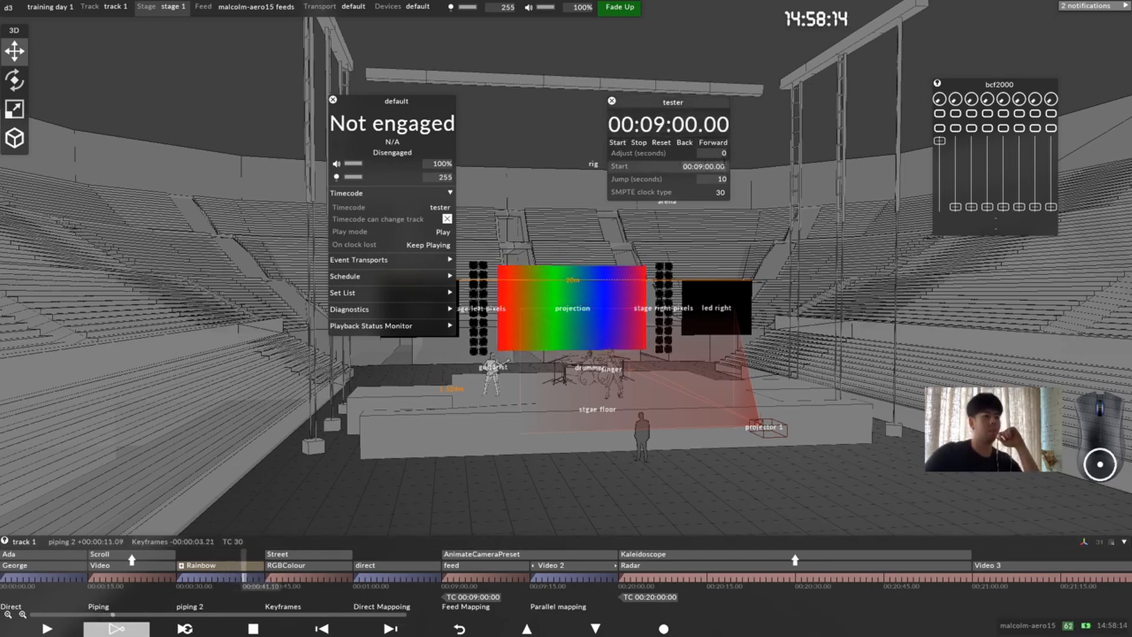
Step: Set the tester timecode's start to 00:08:59.00 and reset its clock to that time
click(703, 166)
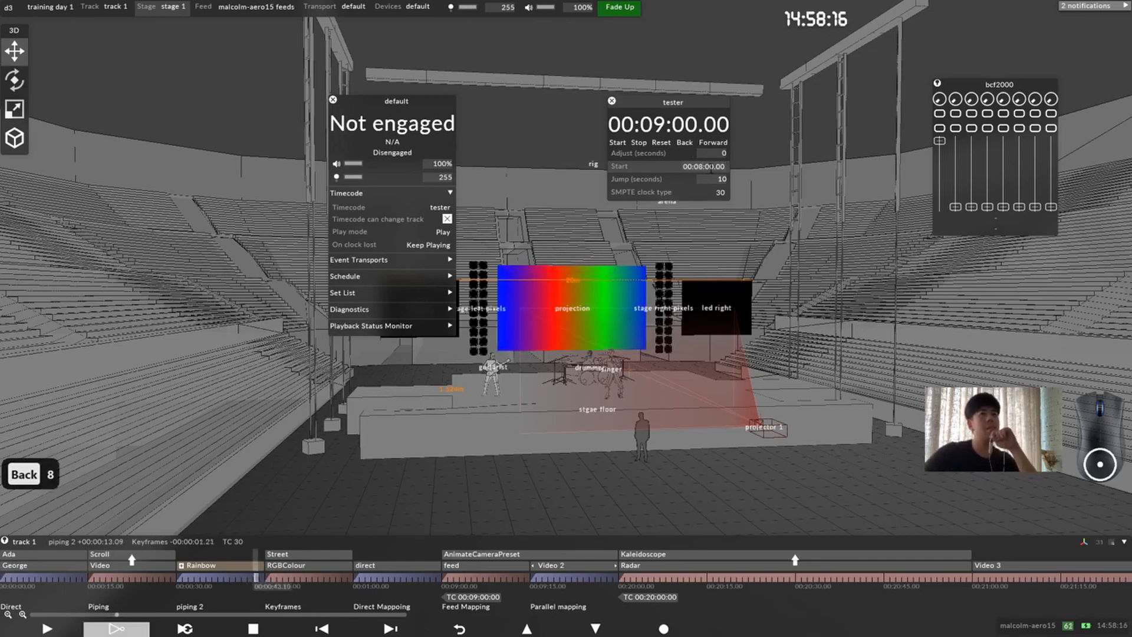
click(713, 168)
key(BackSpace)
key(BackSpace)
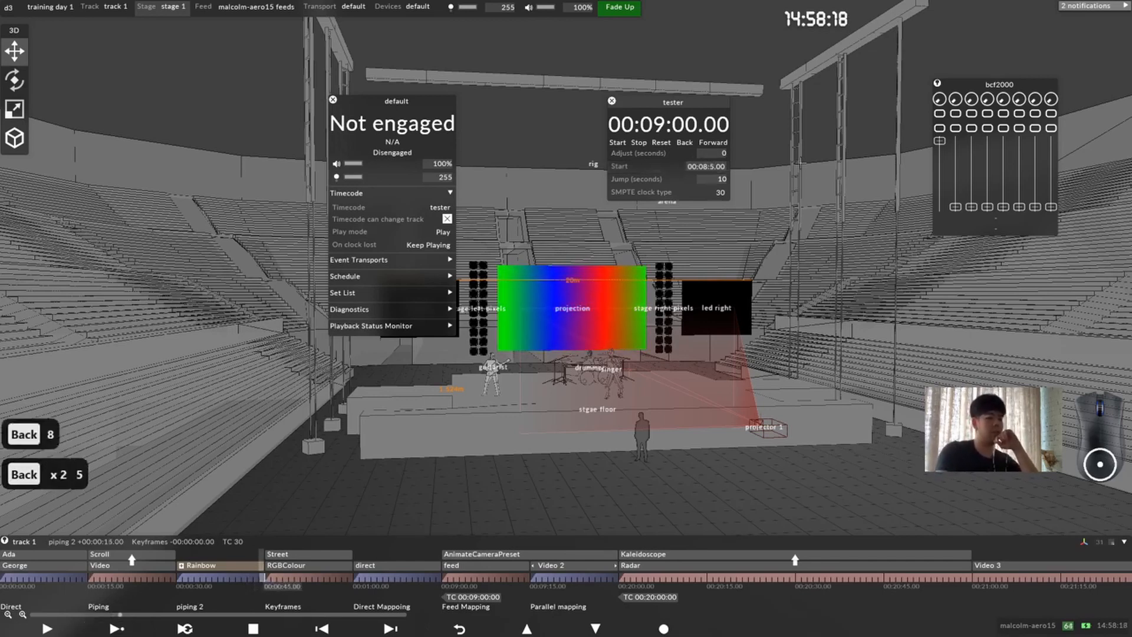
text(59)
key(Return)
click(661, 142)
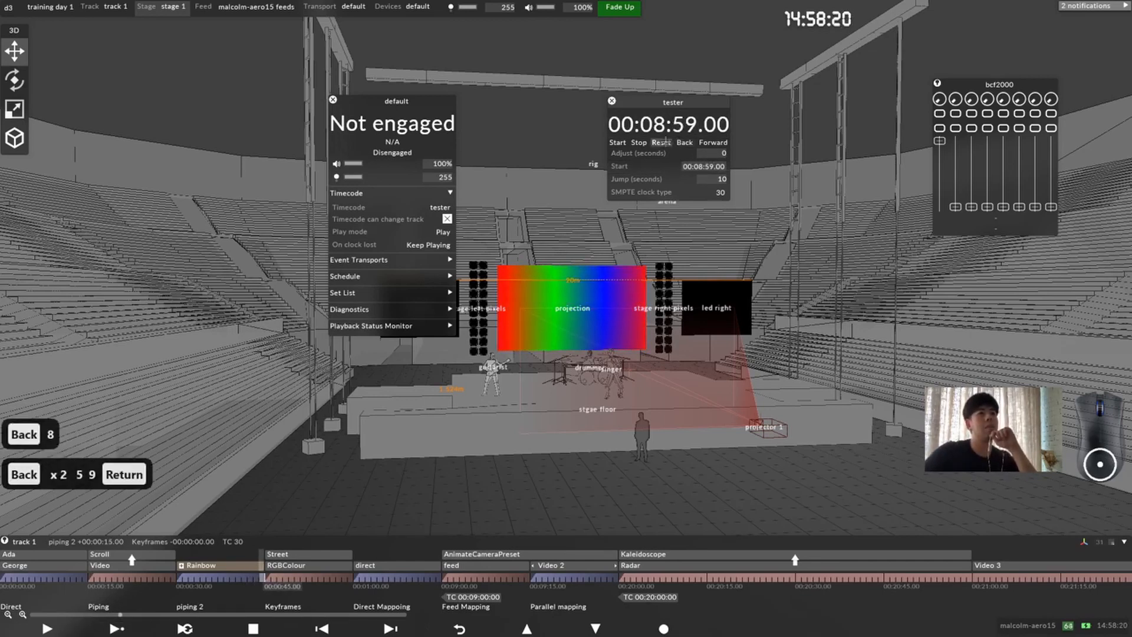
Step: Start the tester clock and engage the default transport manager, moving the manager's window closer to the tester's
click(616, 143)
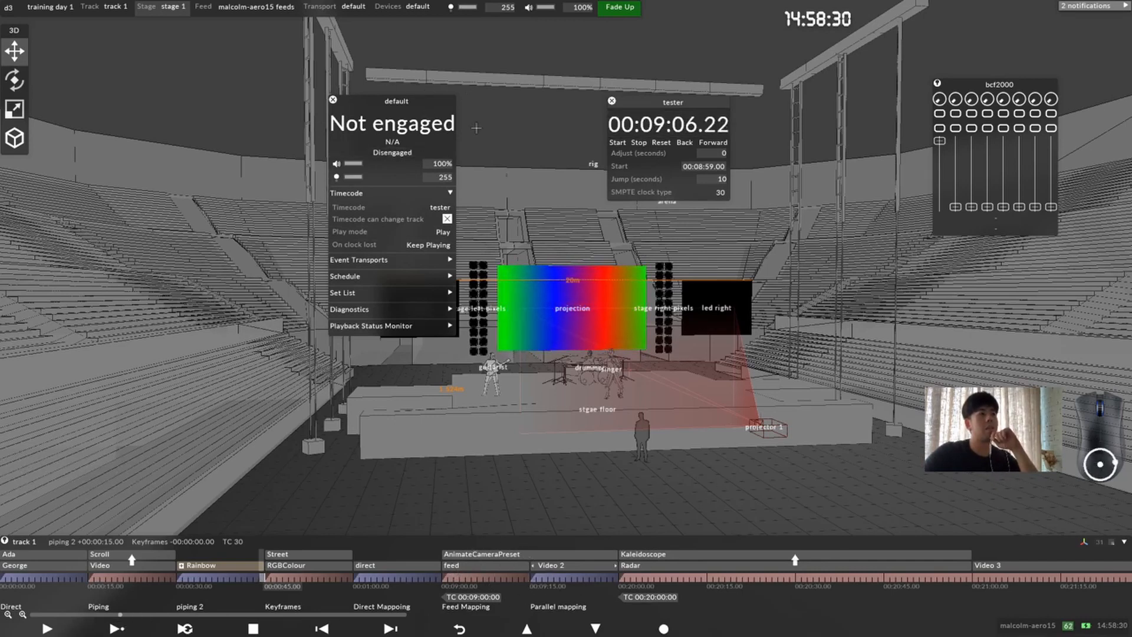
drag(405, 102, 468, 101)
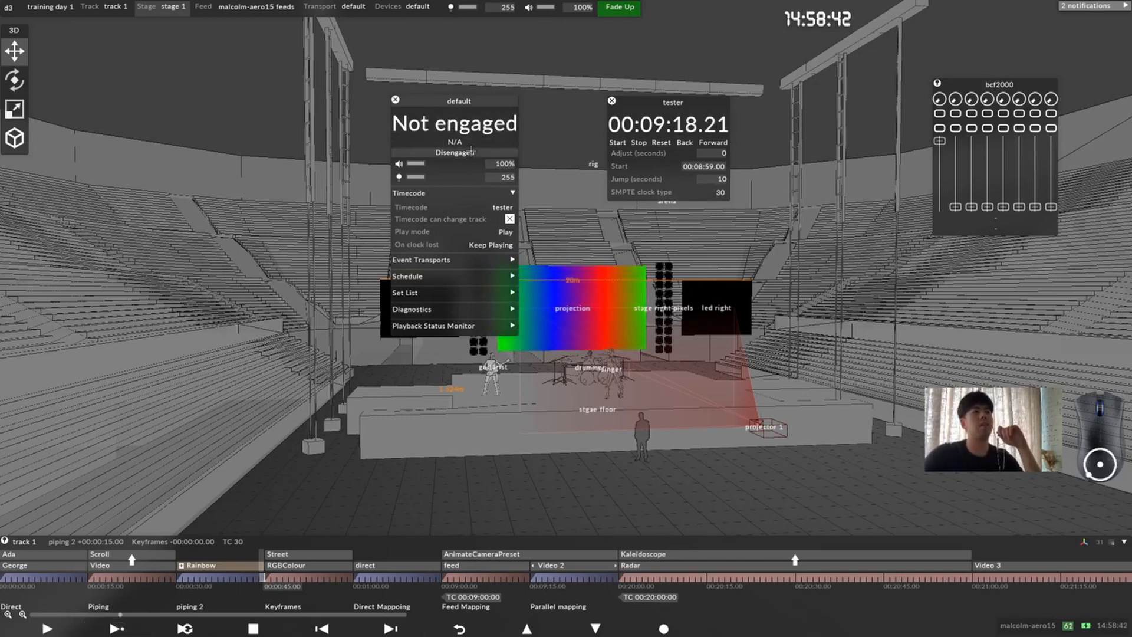
click(466, 153)
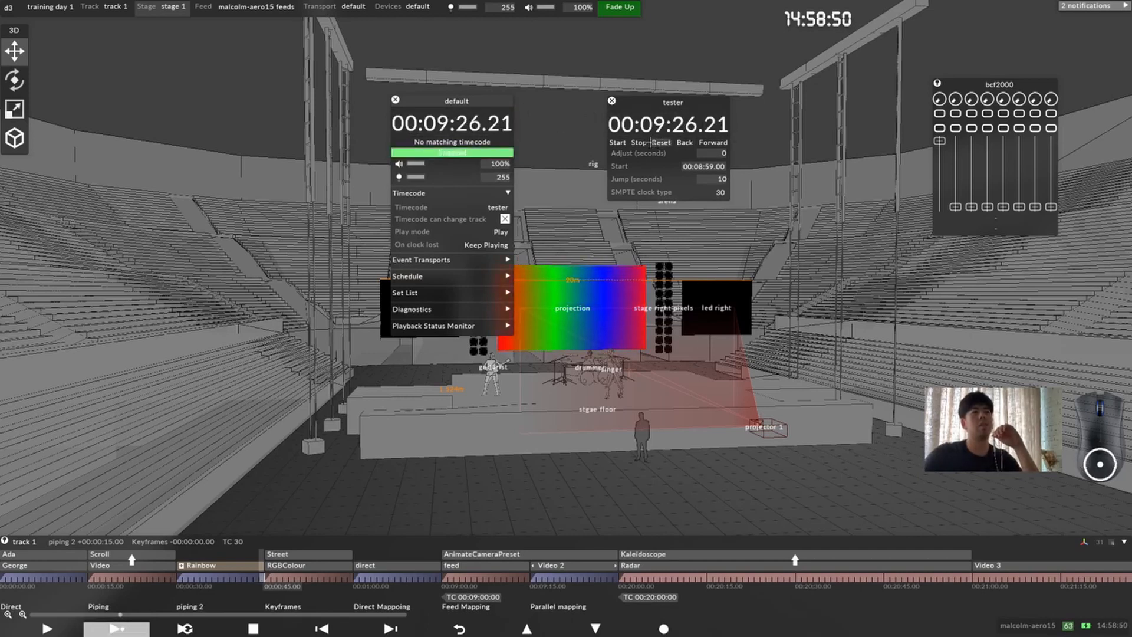
Step: Stop and reset the tester clock, and restart it so the default transport chases it through the 00:09:00:00 tag
click(638, 143)
click(654, 143)
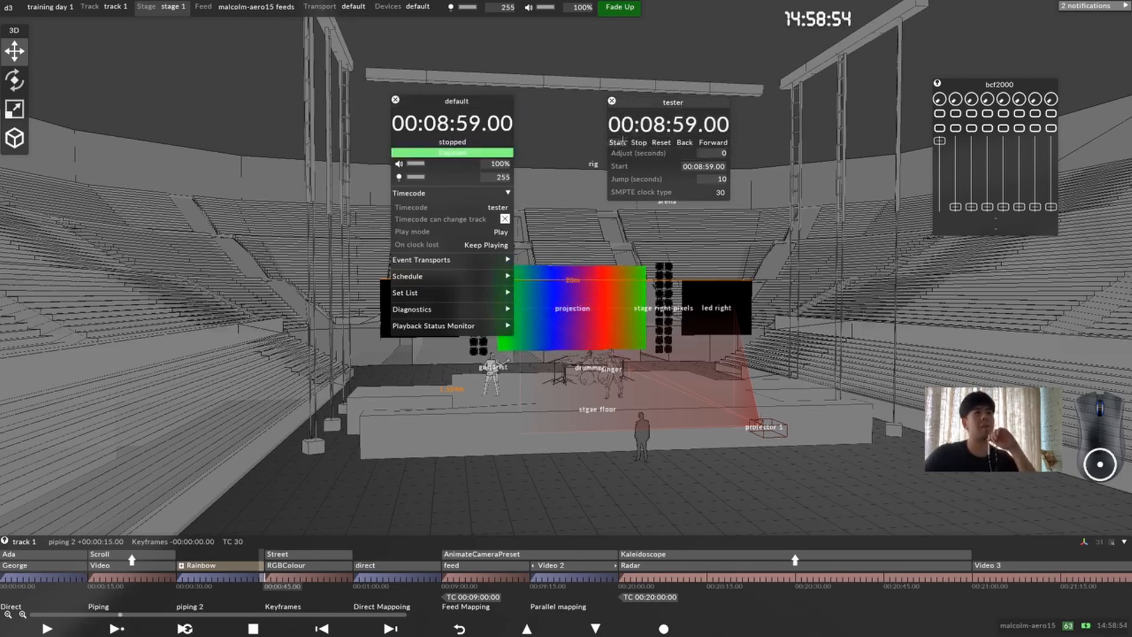
click(619, 142)
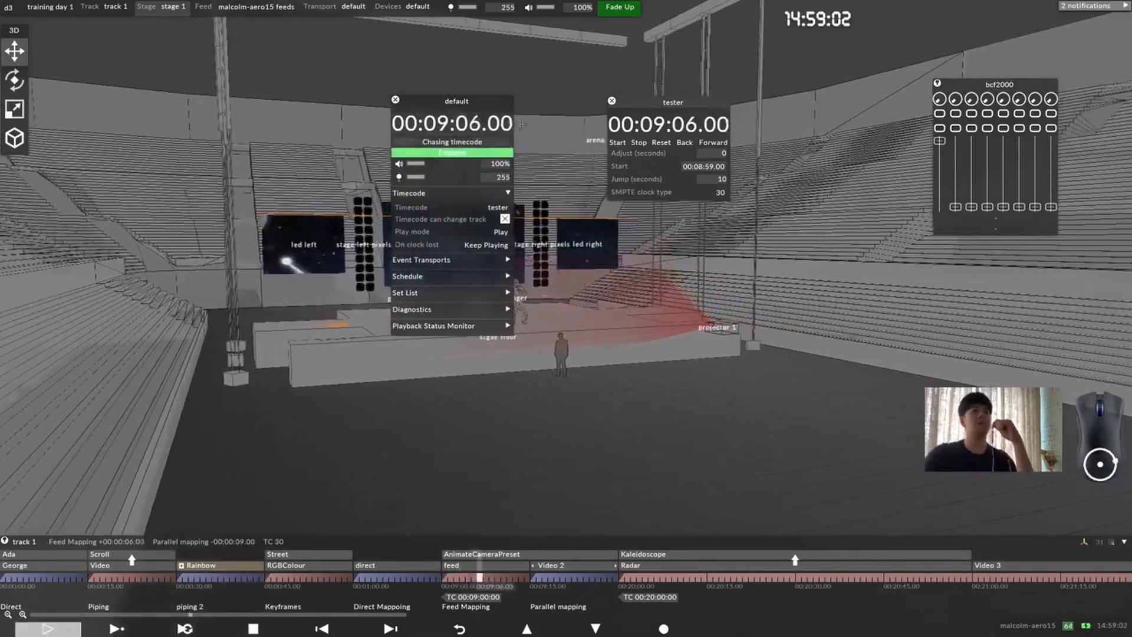
Step: Spread the default transport and tester windows apart, and stop the tester clock once the transport has passed into Parallel mapping
drag(461, 102, 183, 101)
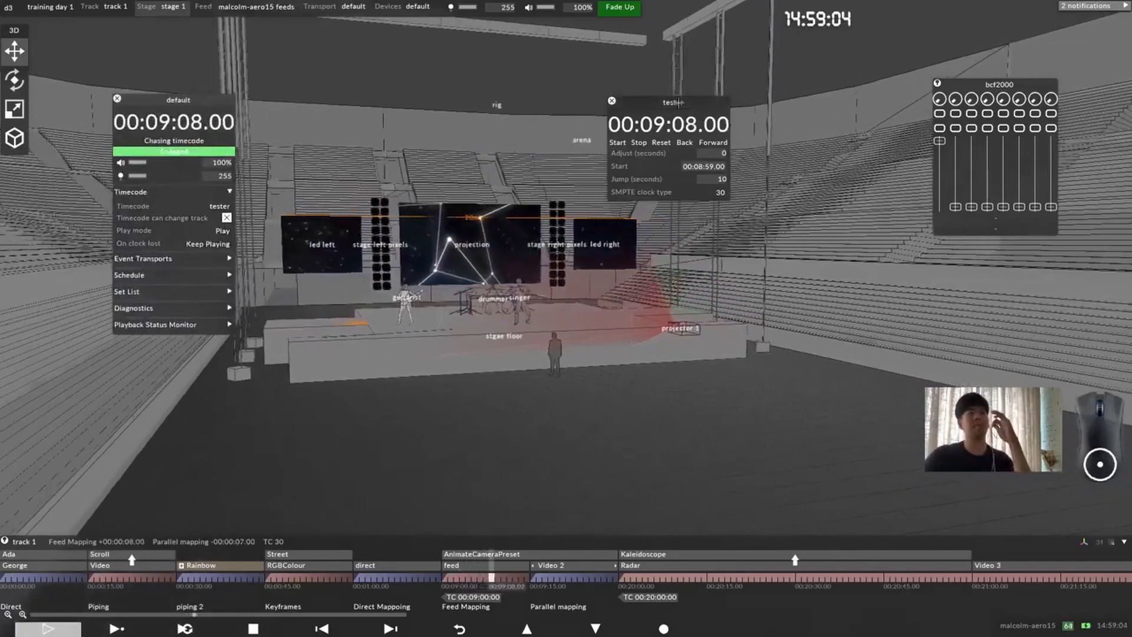
drag(668, 104, 759, 127)
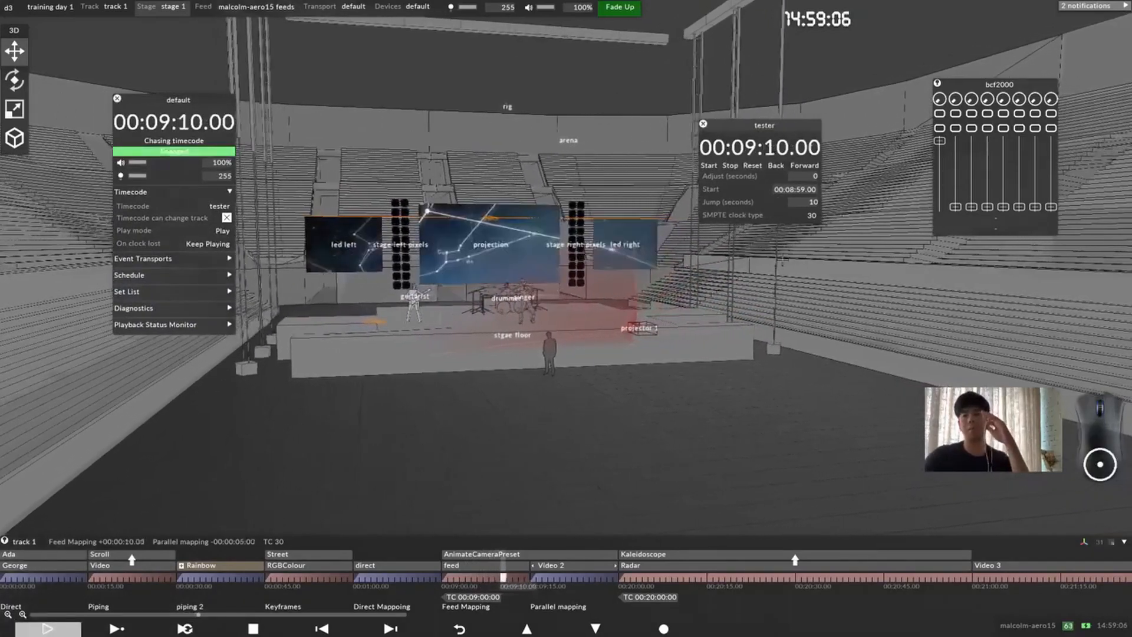
click(730, 166)
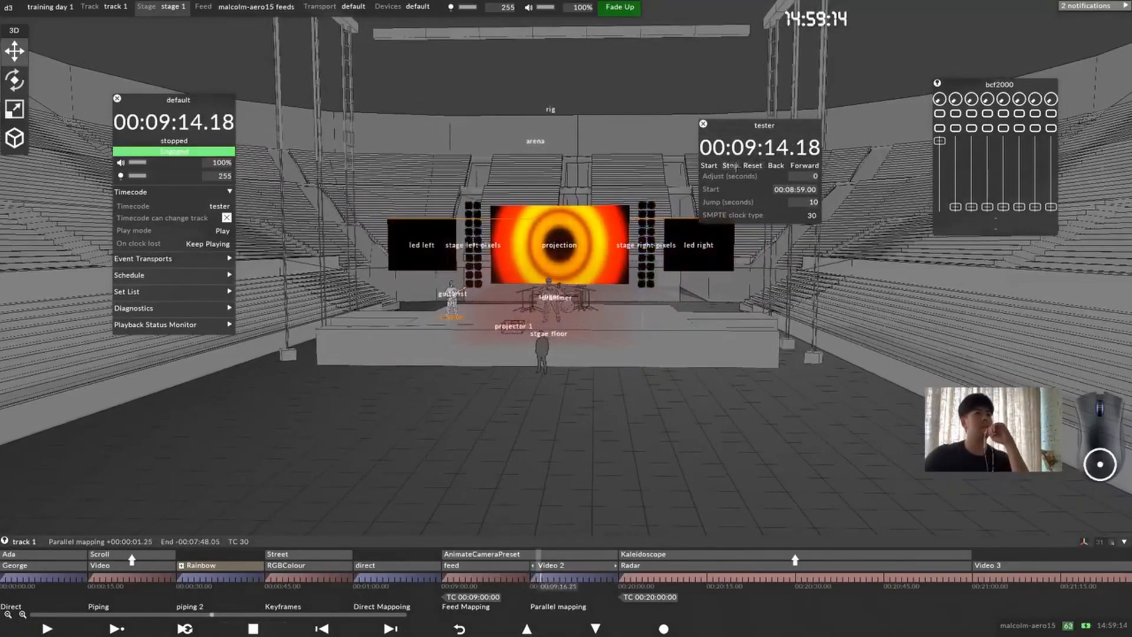
drag(146, 243, 313, 244)
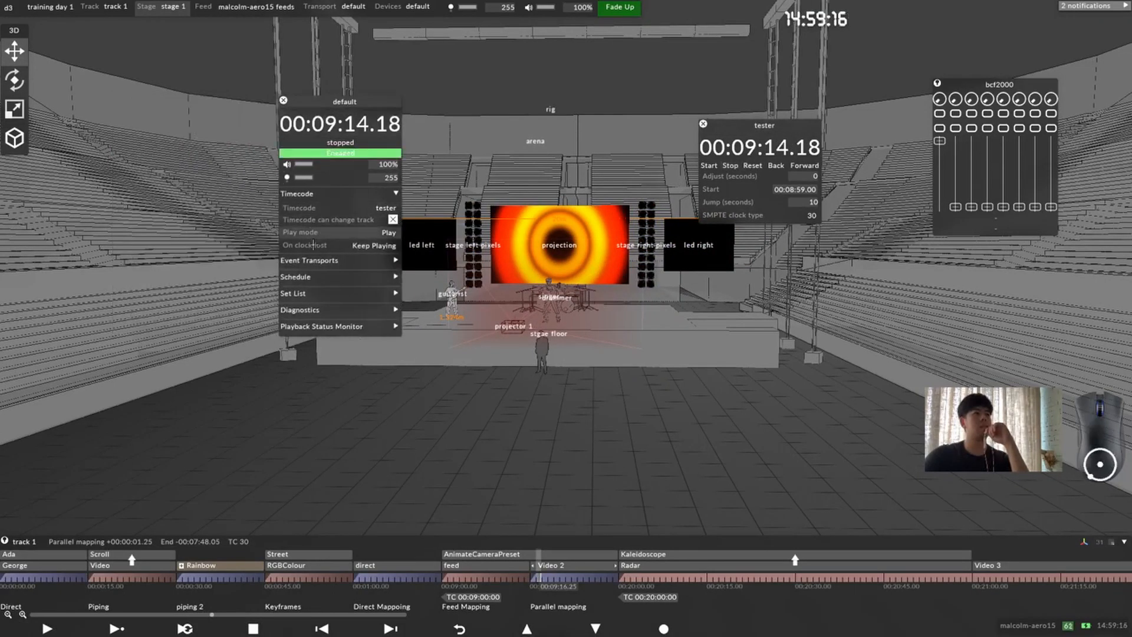
Step: Switch the default transport's On clock lost behaviour to Stop and back to Keep Playing
click(384, 245)
click(427, 255)
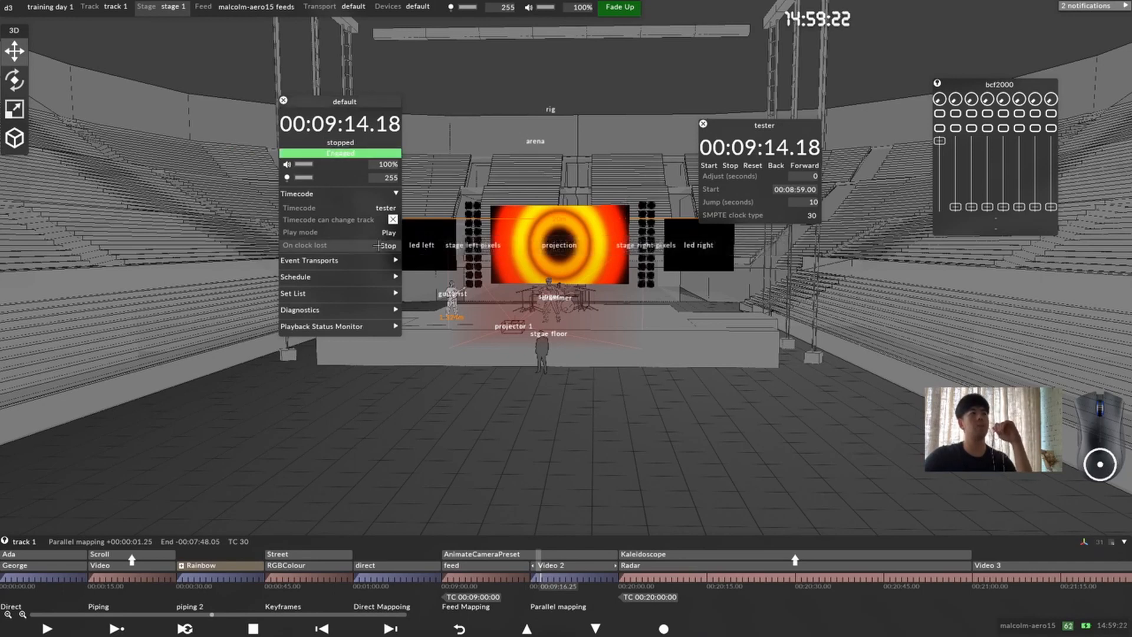
click(389, 247)
click(419, 245)
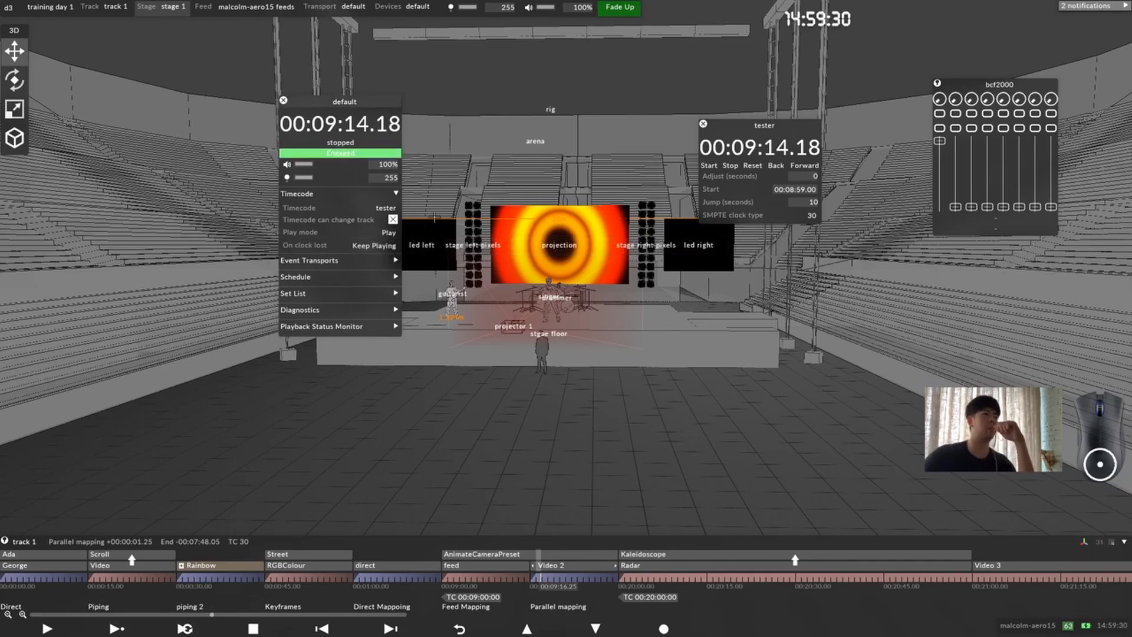
Step: Set the default transport's play mode to Play To End Of Section and On clock lost to Stop, resetting the tester clock to 00:08:59.00 in between
click(383, 232)
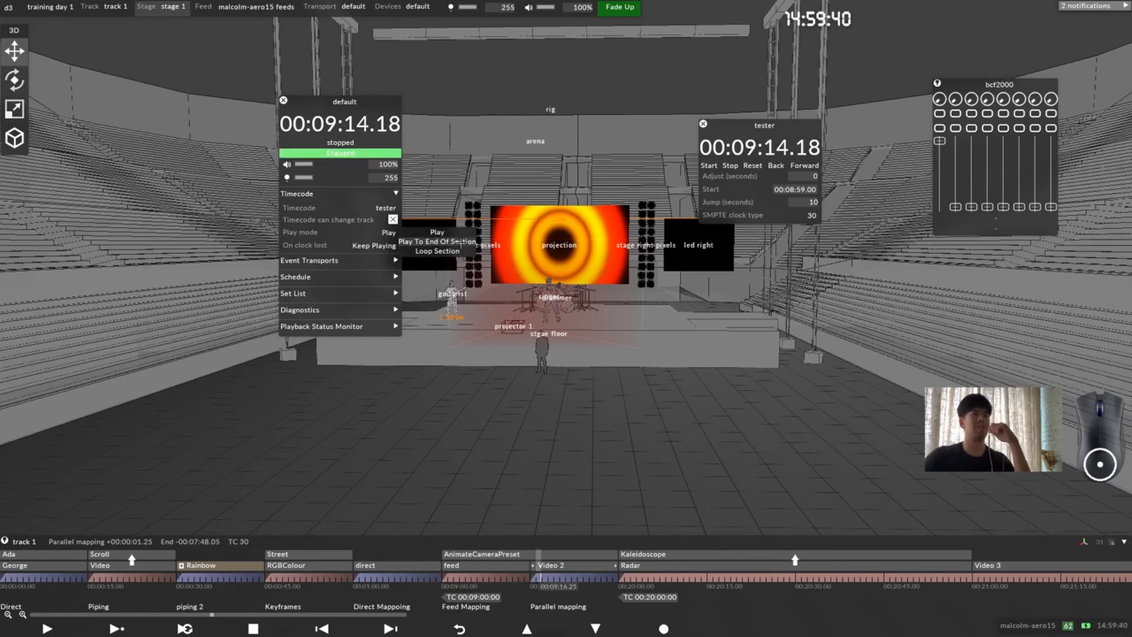
click(462, 241)
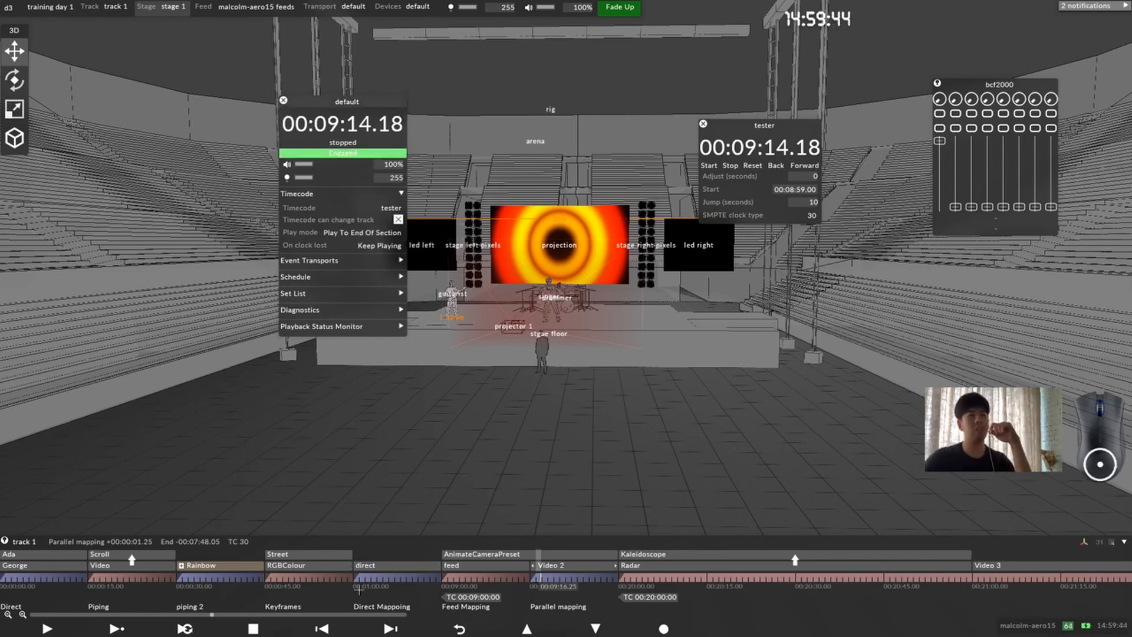
click(753, 166)
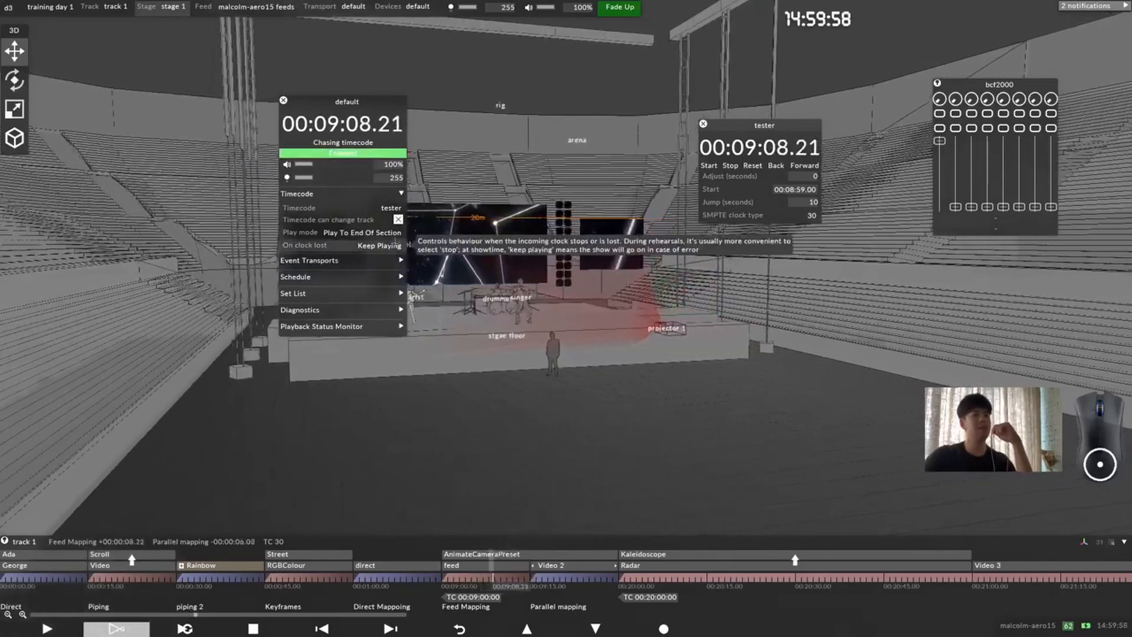
click(434, 254)
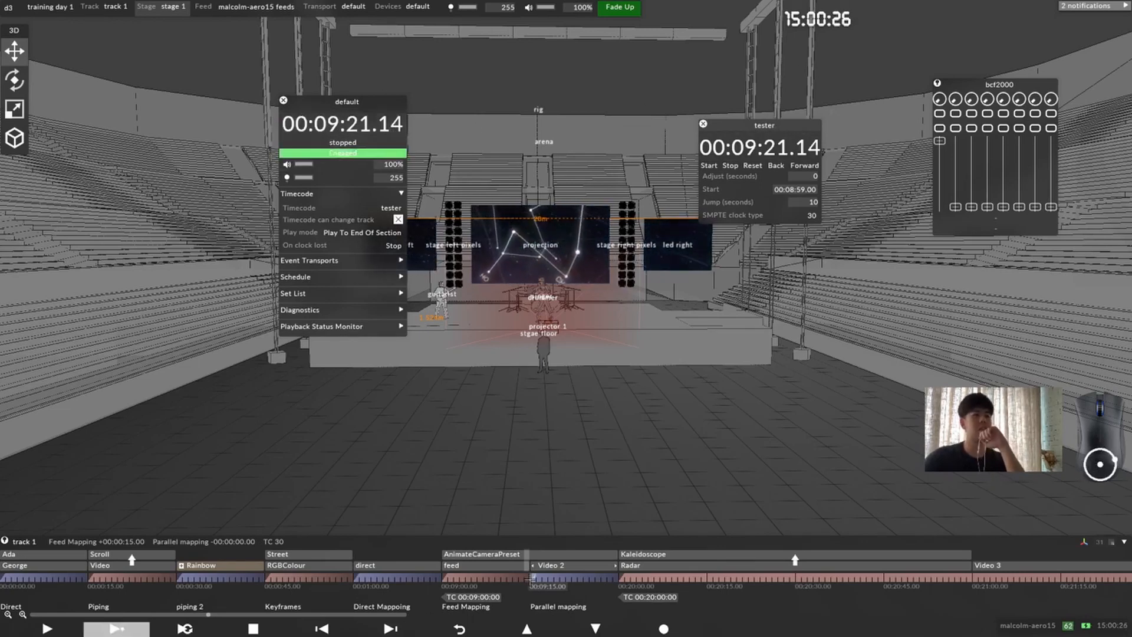
Step: Move the playhead back into the Feed Mapping section, and shift the default transport window slightly
click(505, 578)
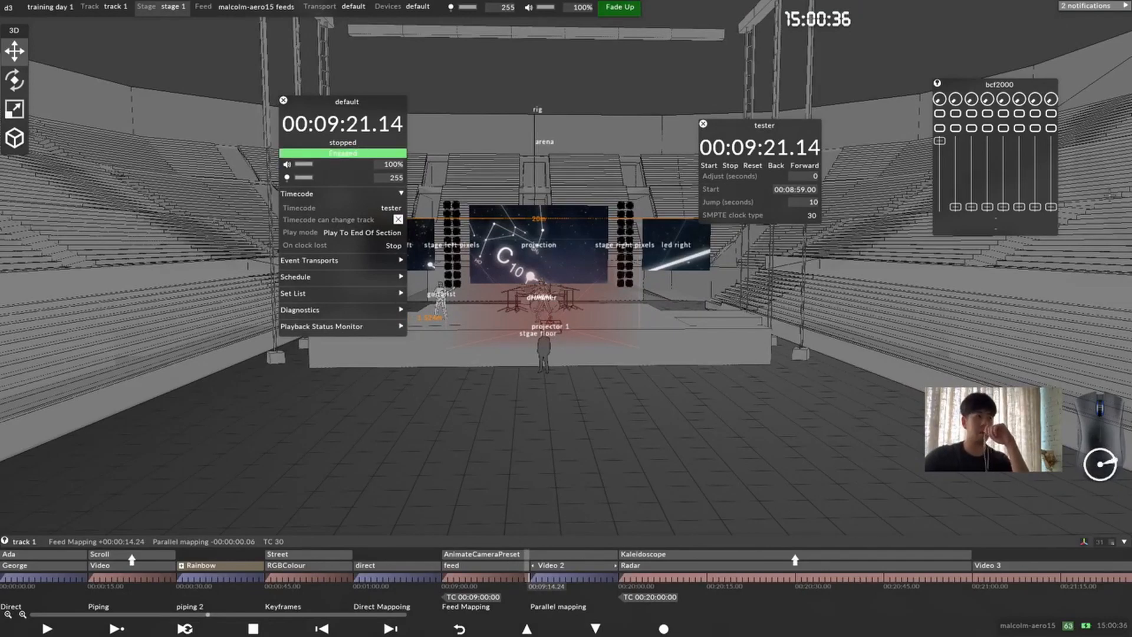
drag(371, 100, 389, 92)
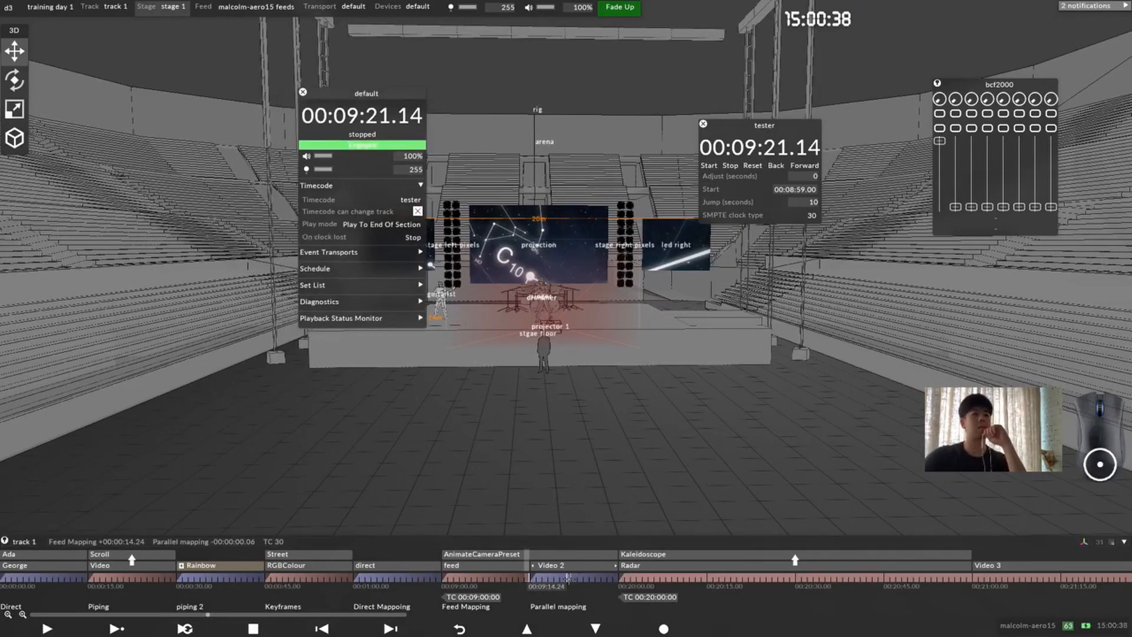
click(487, 572)
Step: Open the cue list, move it over the stage view beside the default transport, and jump to the start of track 1
key(ctrl+g)
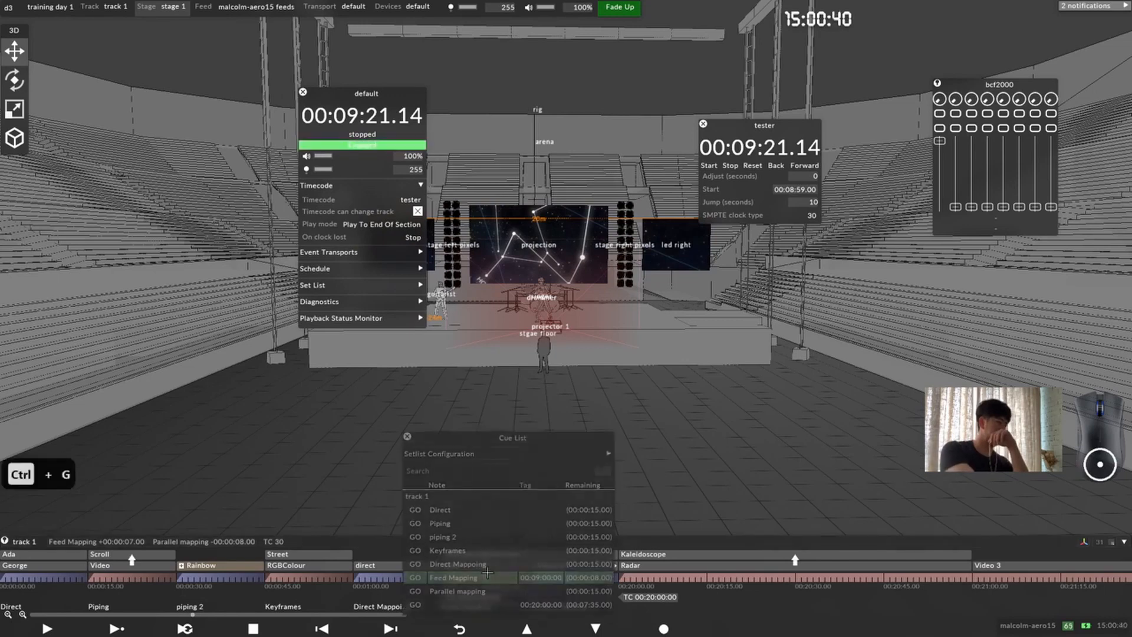
drag(511, 432, 709, 135)
click(624, 195)
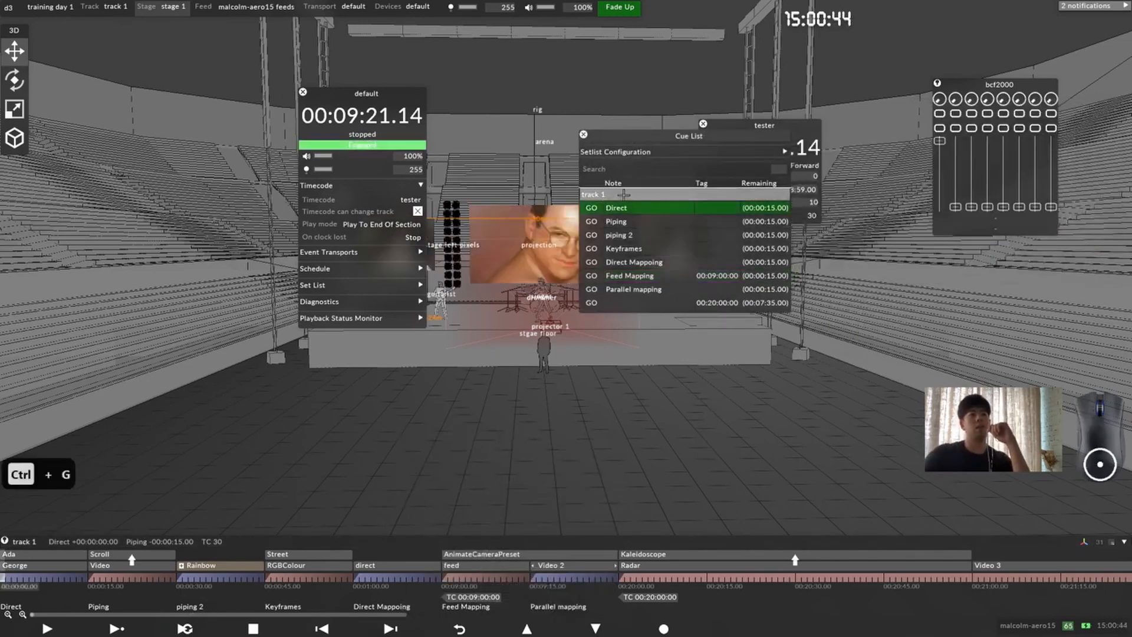
Step: Duplicate track 1 as track 2 from the setlist configuration, close the new track's editor, and reposition the cue list
click(715, 152)
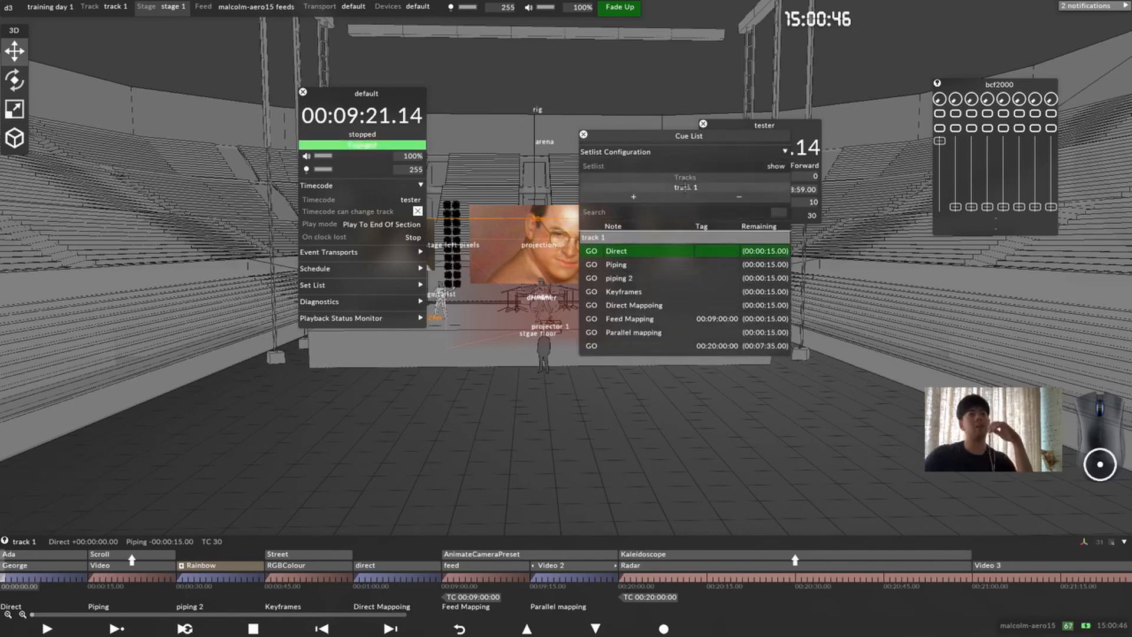
right_click(685, 188)
right_click(847, 90)
click(956, 73)
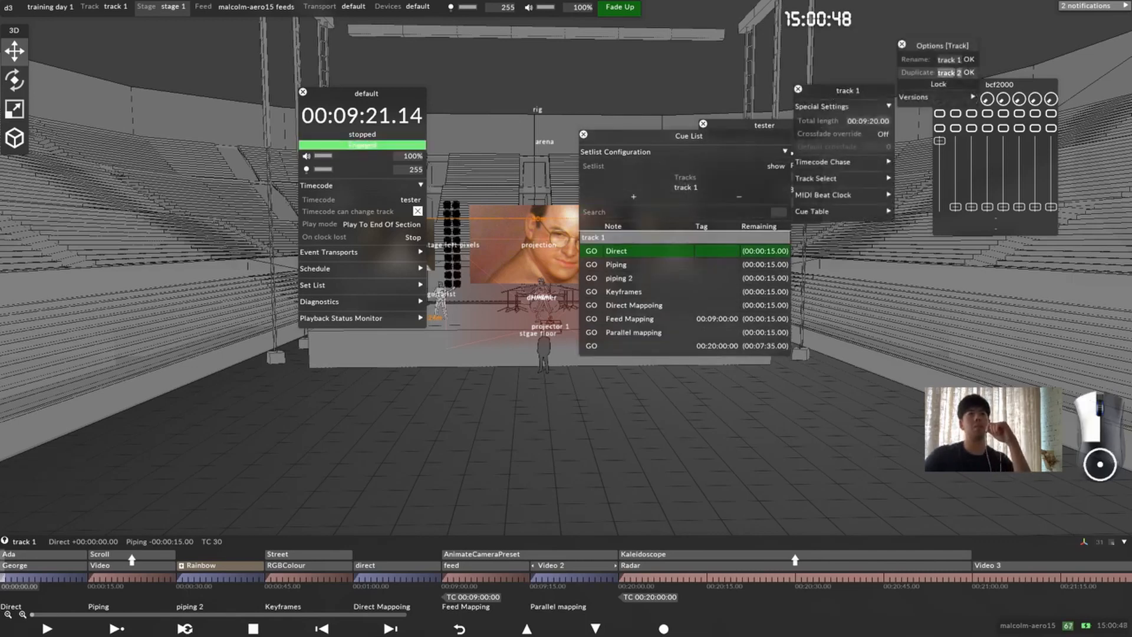
click(969, 73)
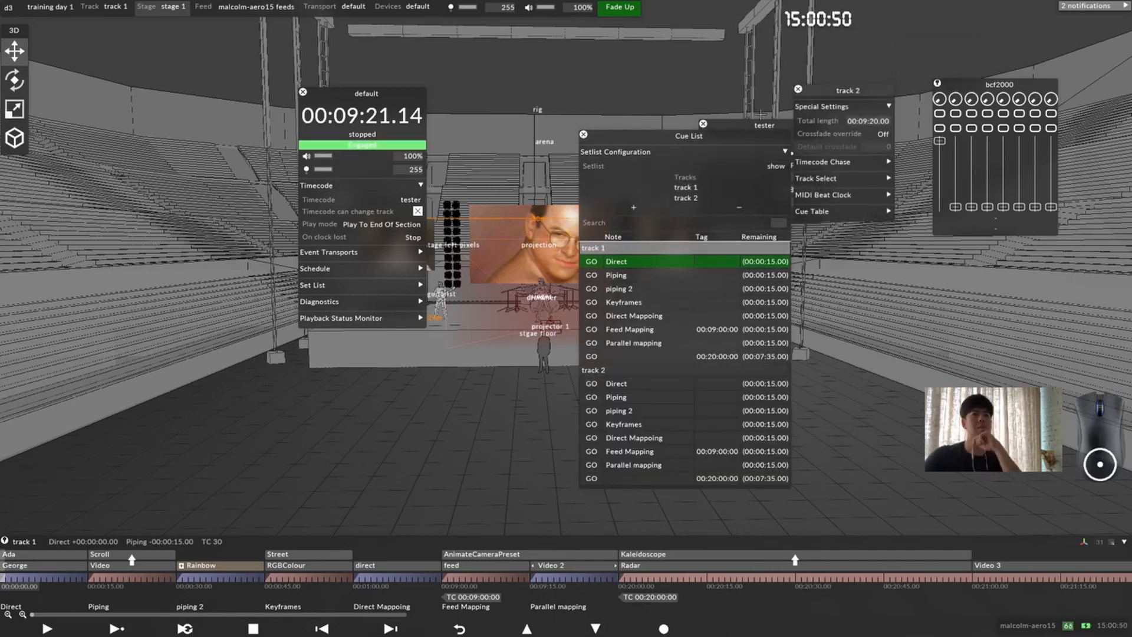
click(702, 123)
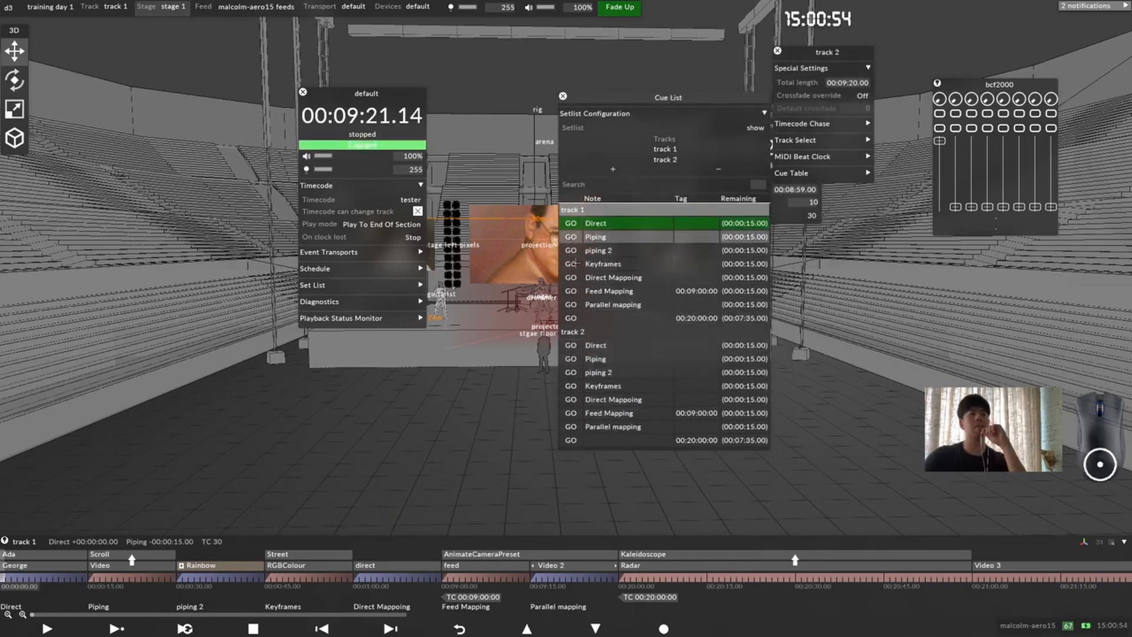
click(777, 52)
drag(647, 101, 676, 93)
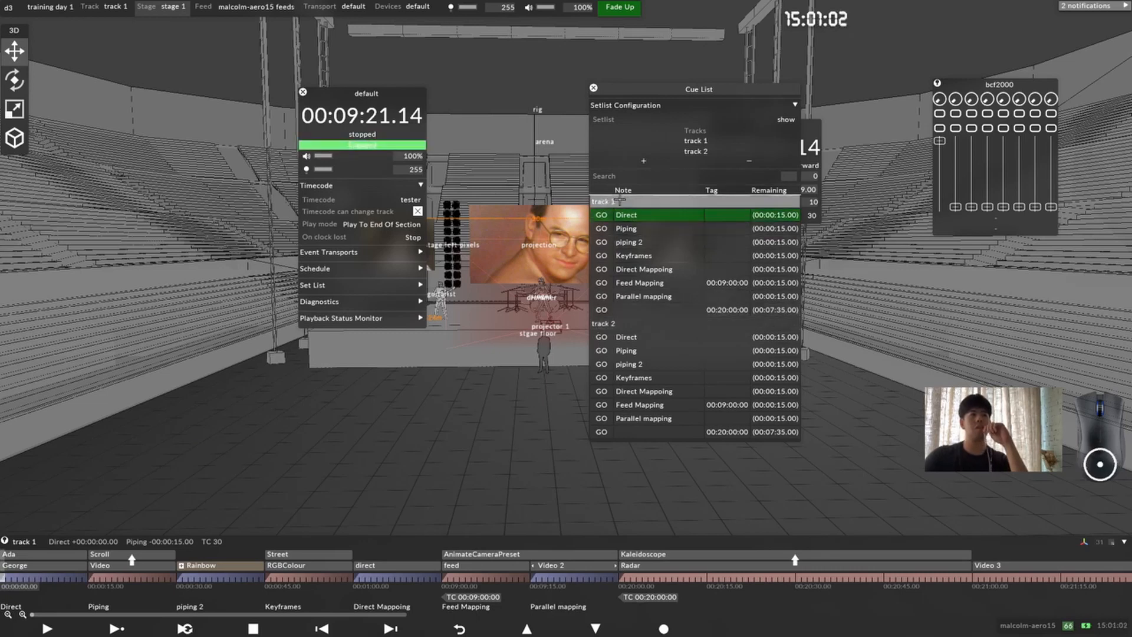
Step: Rename the notes of track 2's first three sections in the cue list to 123, 456 and 789
click(644, 218)
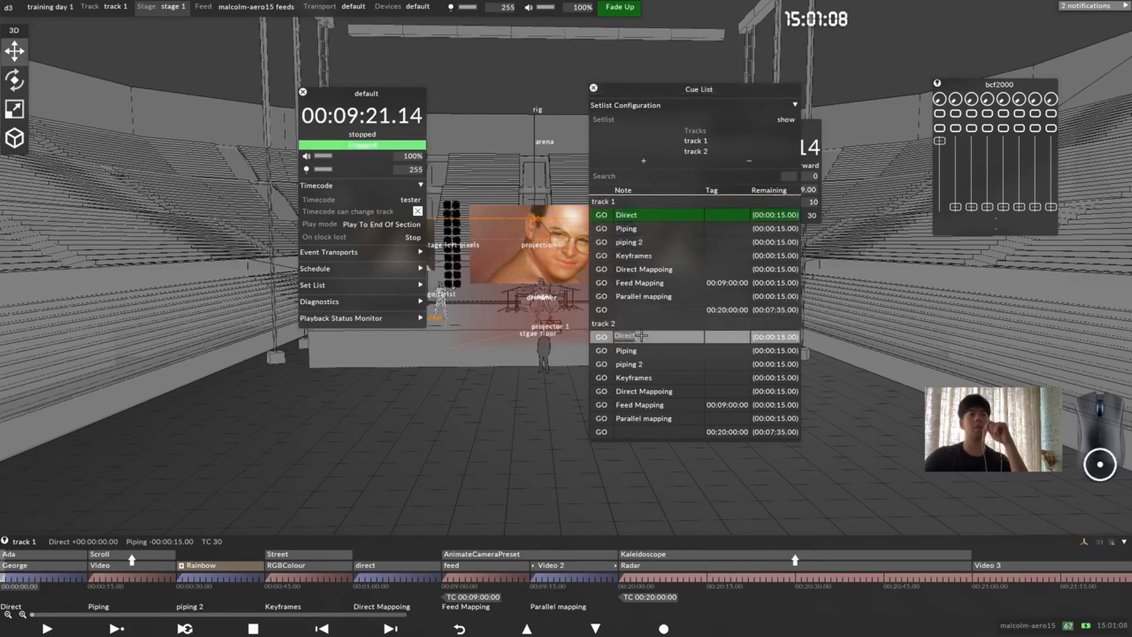
text(123)
click(653, 351)
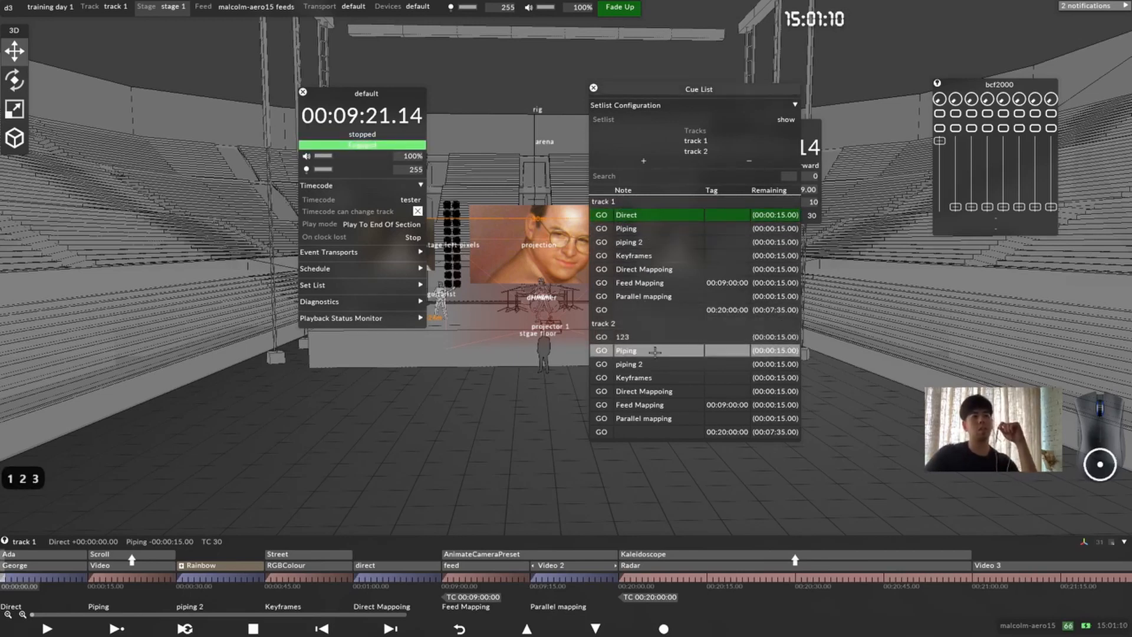
text(456)
key(Return)
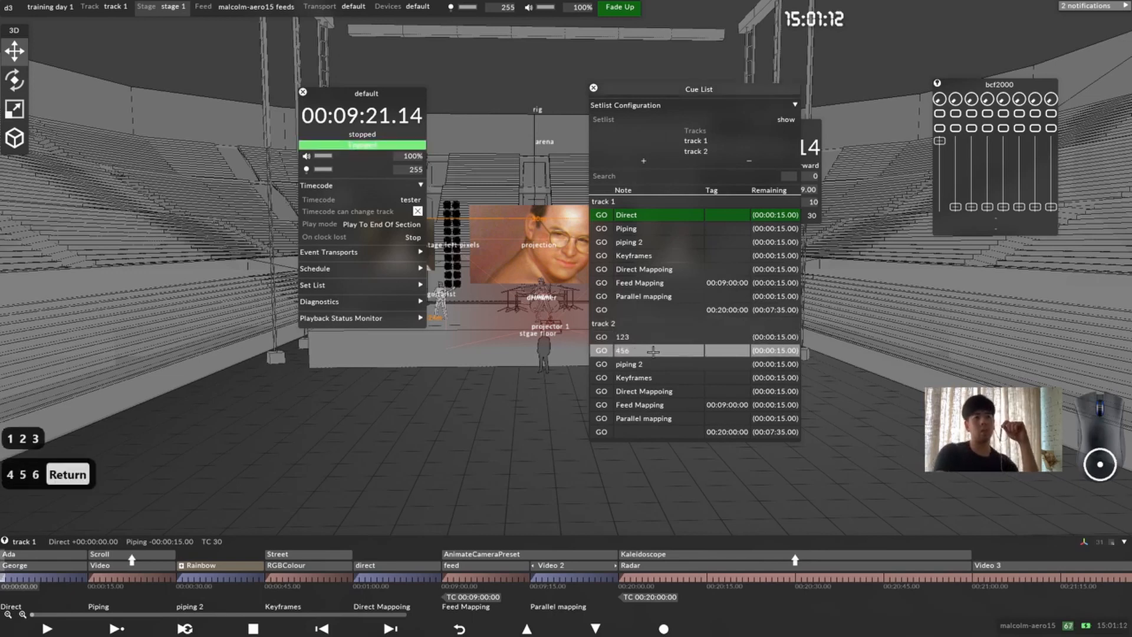
click(636, 365)
text(789)
key(Return)
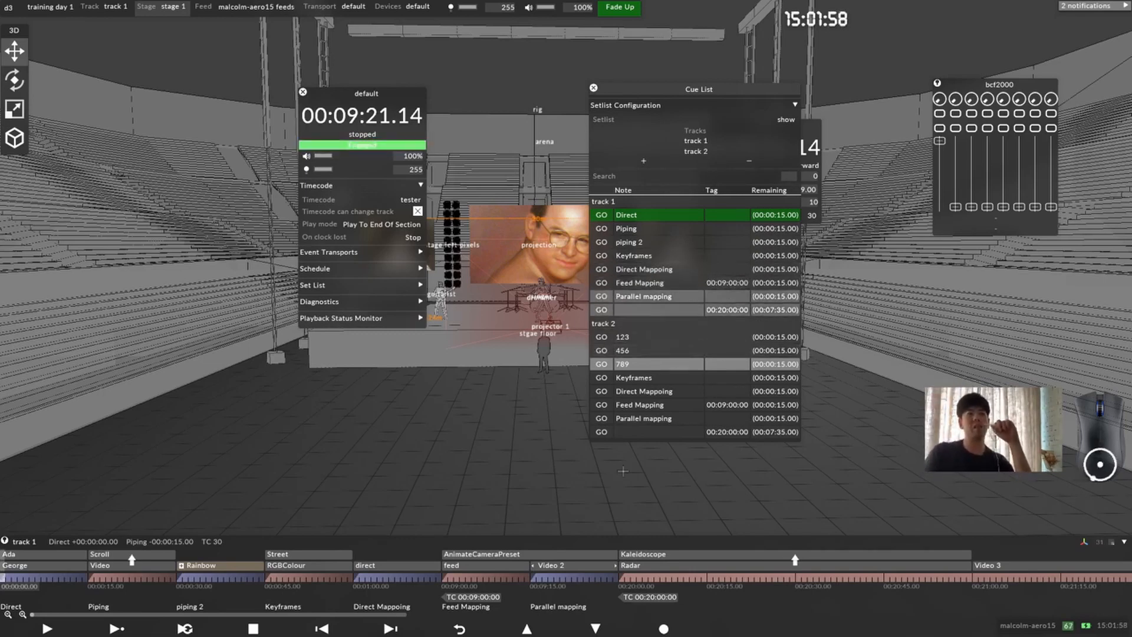
Step: Add a MIDI tag with the value 12 at the start of the Parallel mapping section
click(534, 575)
right_click(534, 575)
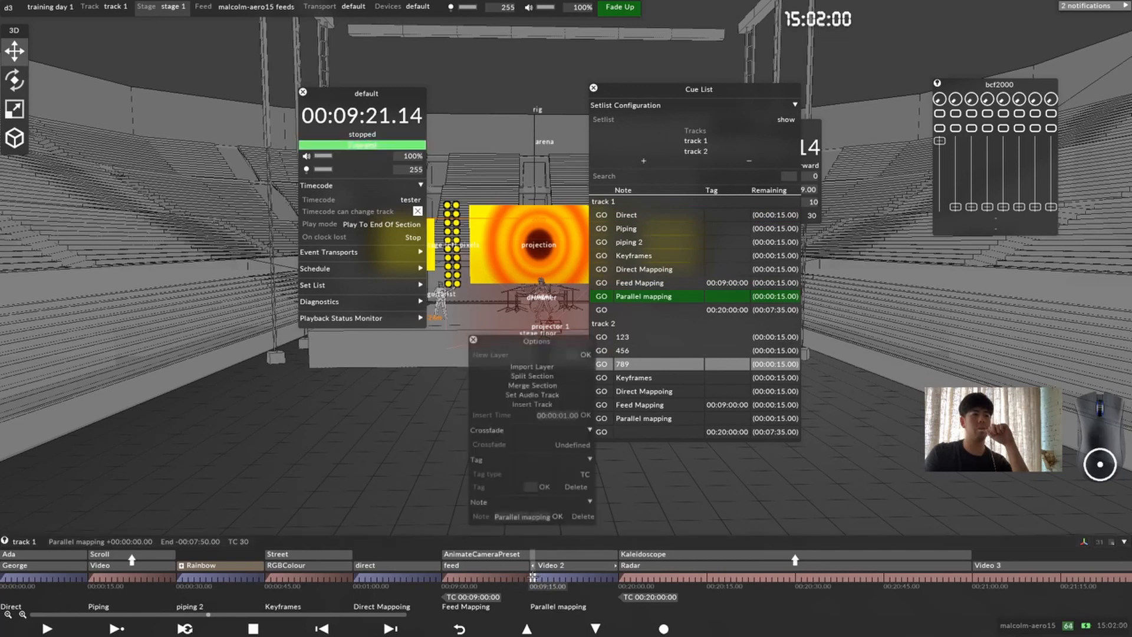
click(585, 474)
click(601, 482)
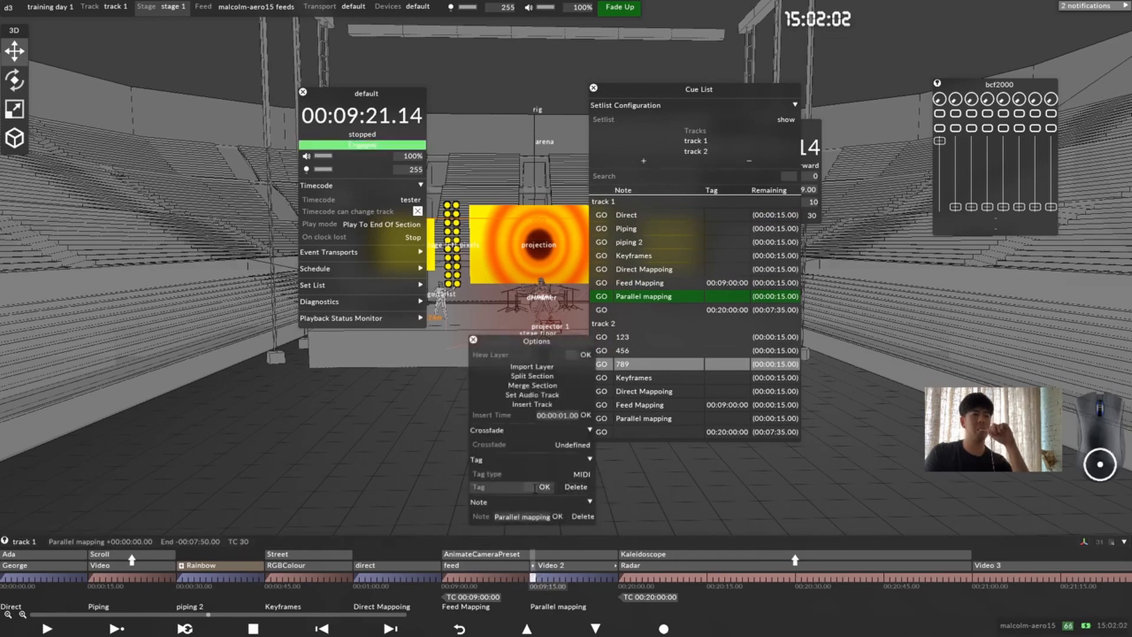
text(12)
key(Return)
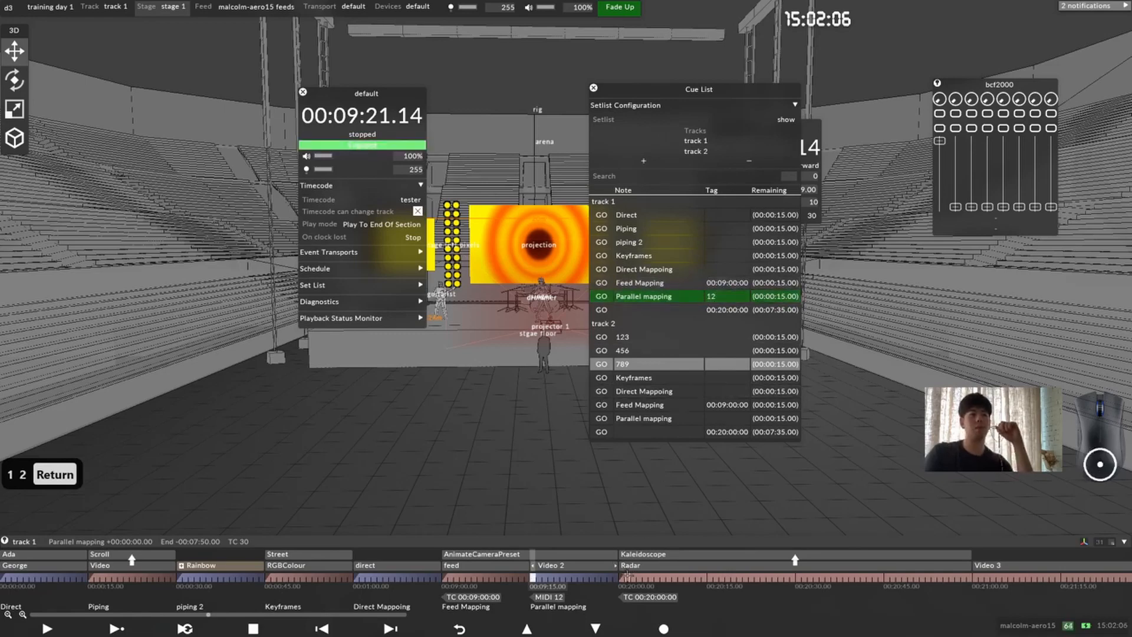
Step: Add a CUE tag with the value 1.1.1 at the start of the Direct Mappoing section
drag(627, 575, 356, 578)
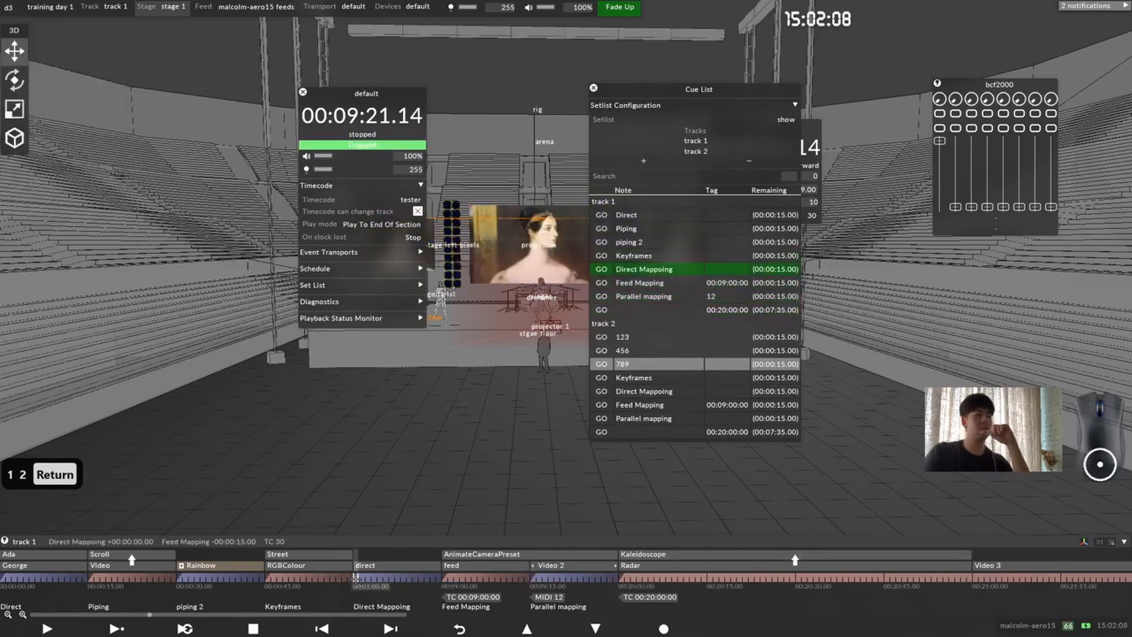
right_click(356, 578)
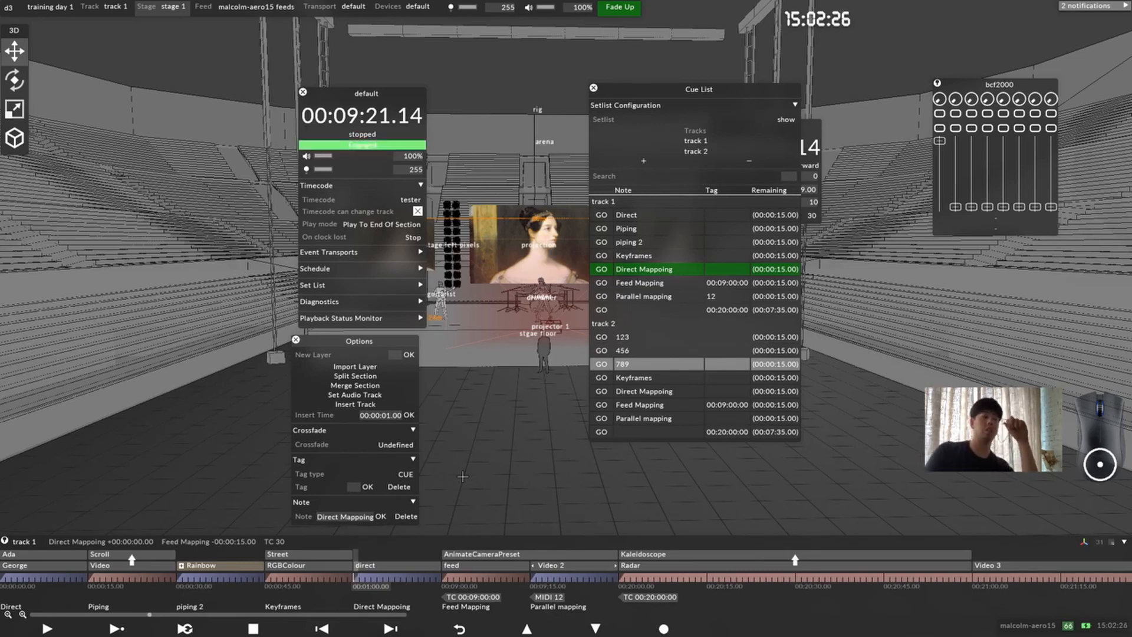
text(1.1.1)
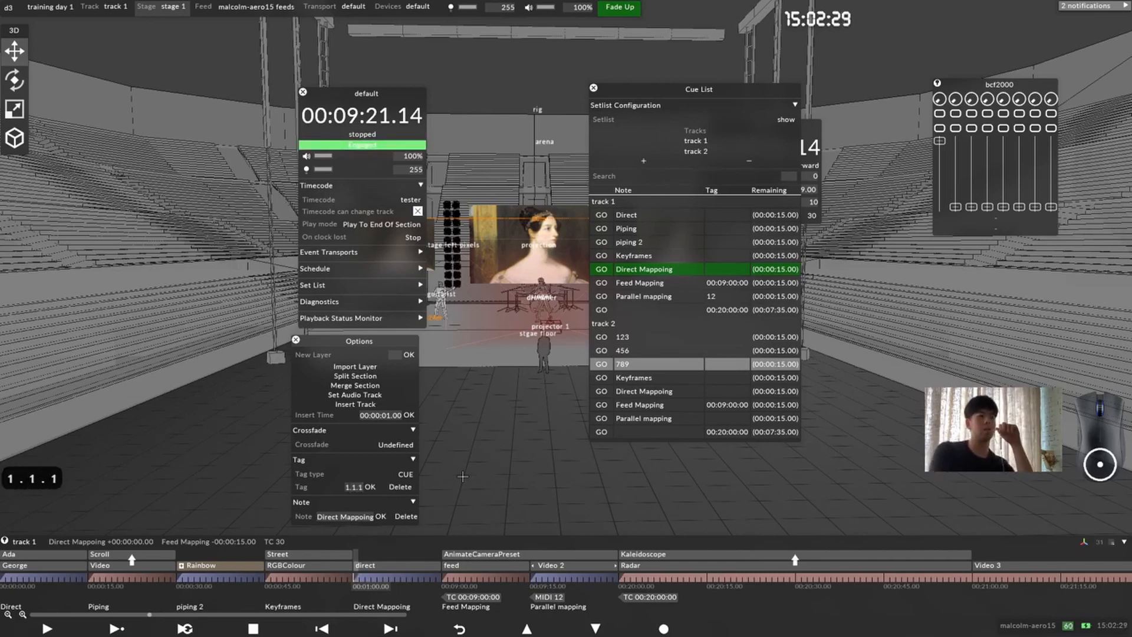
key(Return)
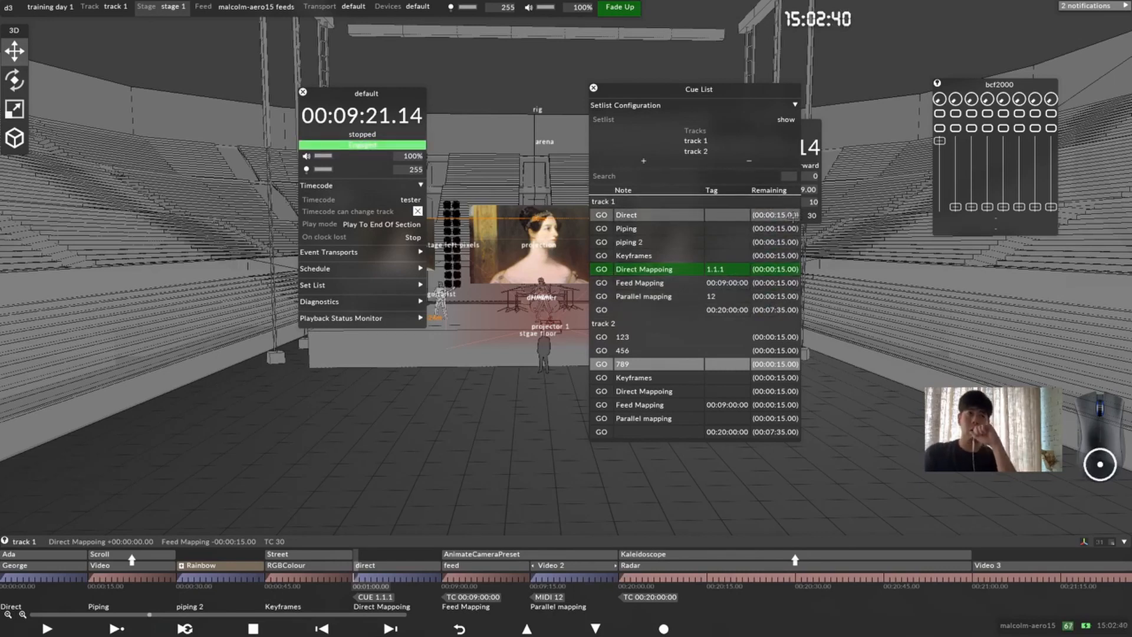
Step: Play the Direct Mappoing section, trigger track 1's Feed Mapping cue from the cue list, and stop playback, collapsing the setlist configuration
click(116, 627)
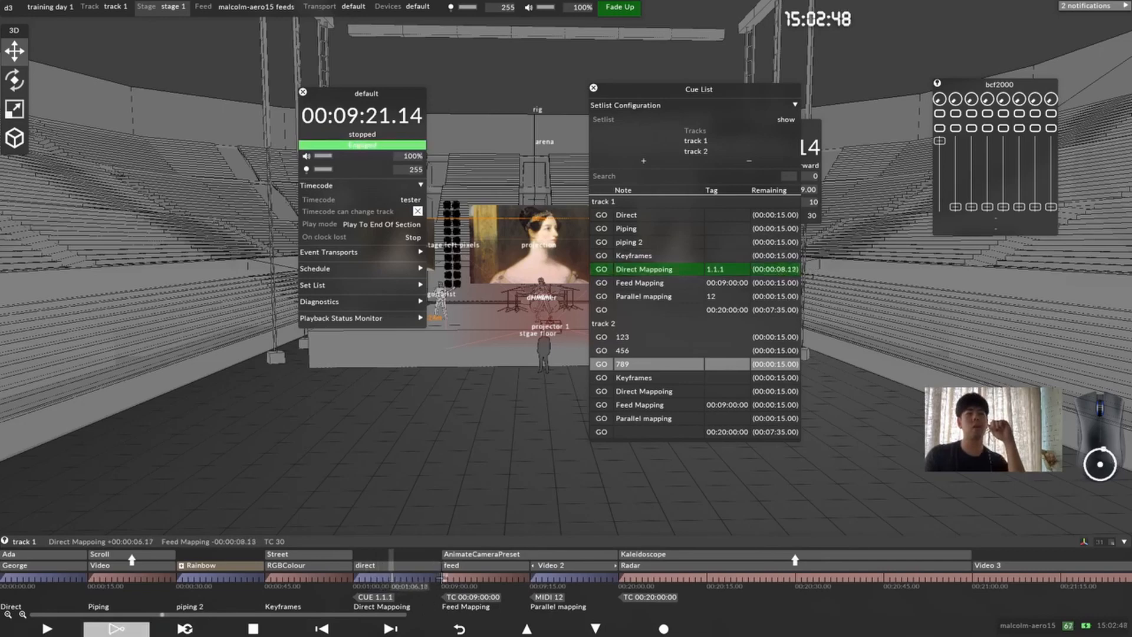
click(603, 283)
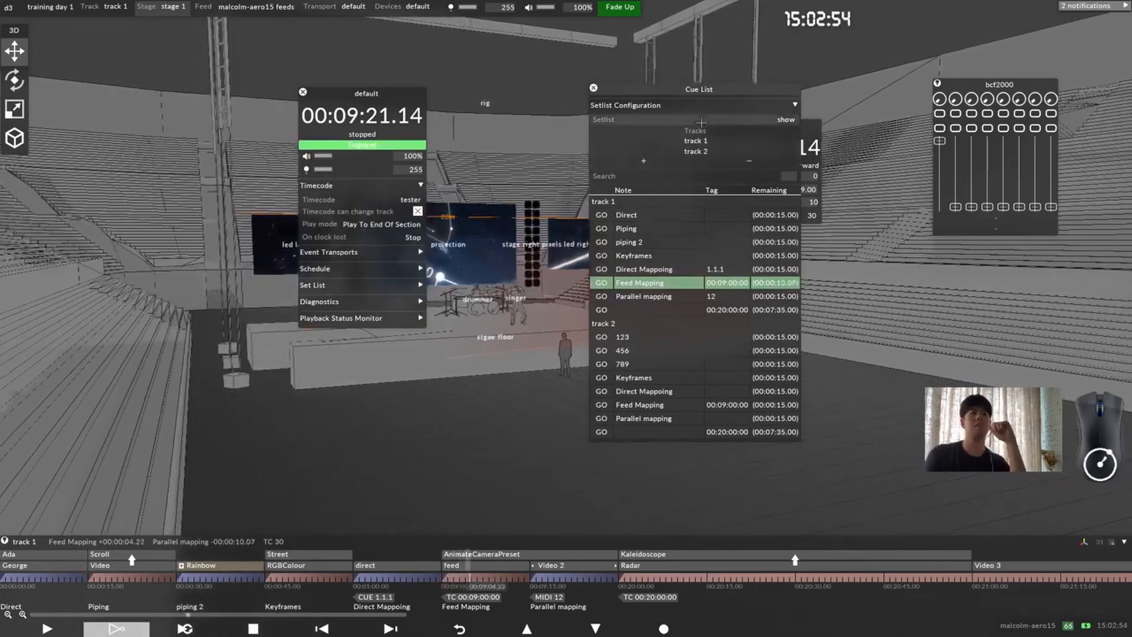
click(772, 107)
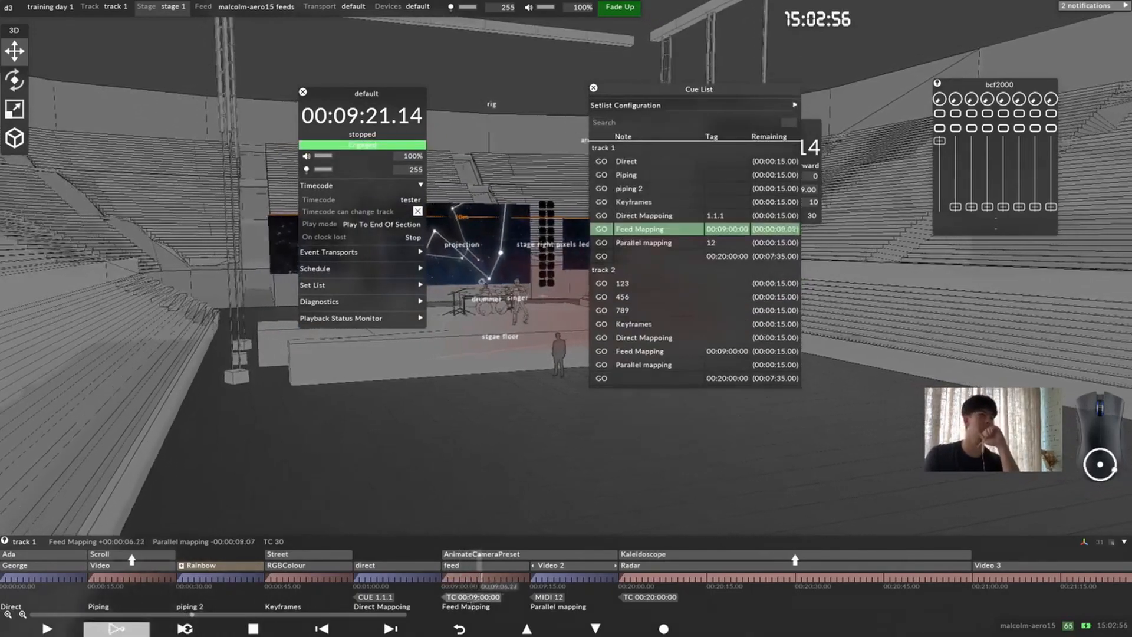
click(241, 633)
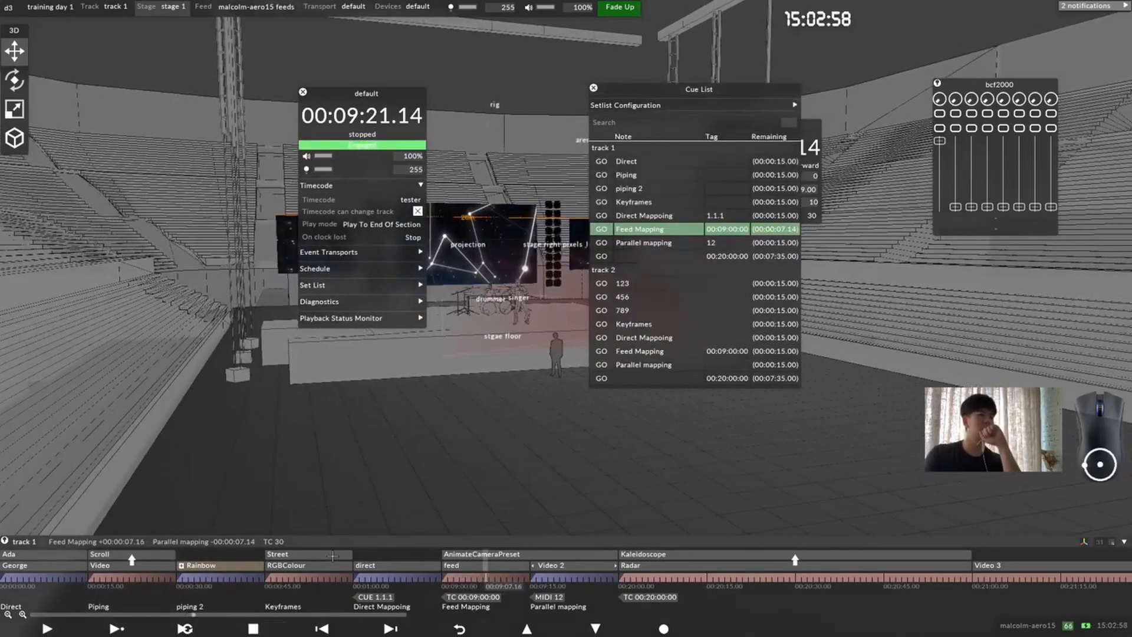
drag(345, 542, 454, 528)
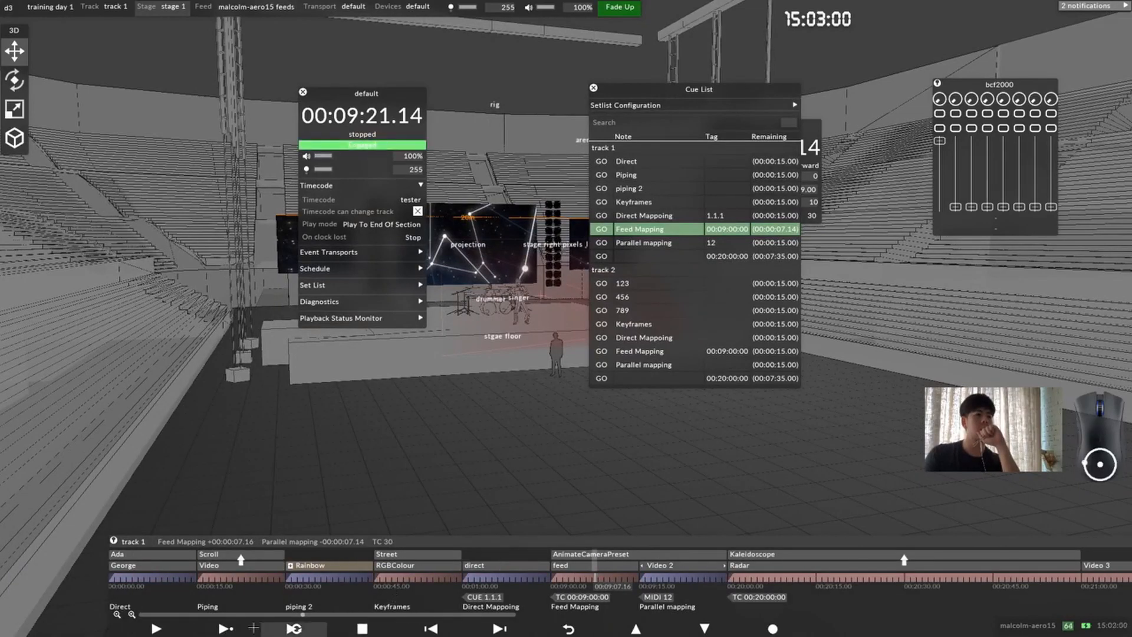
Step: Play to end of section and trigger track 2's Keyframes and Parallel mapping, track 1's Piping, and track 2's Feed Mapping cues
click(230, 628)
click(603, 324)
click(605, 365)
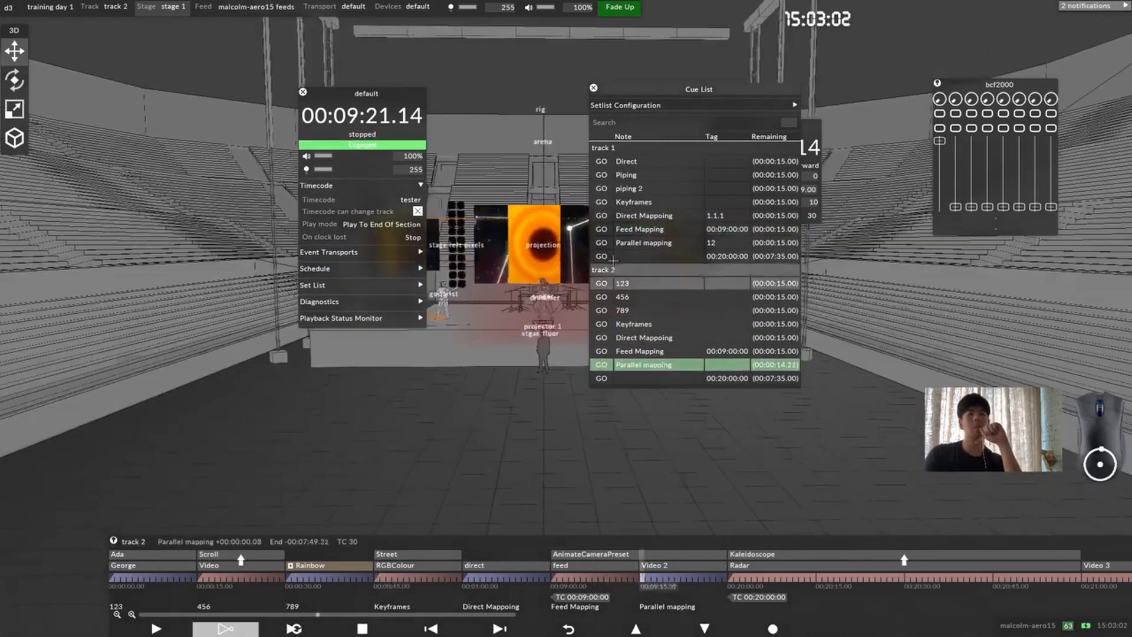
click(601, 175)
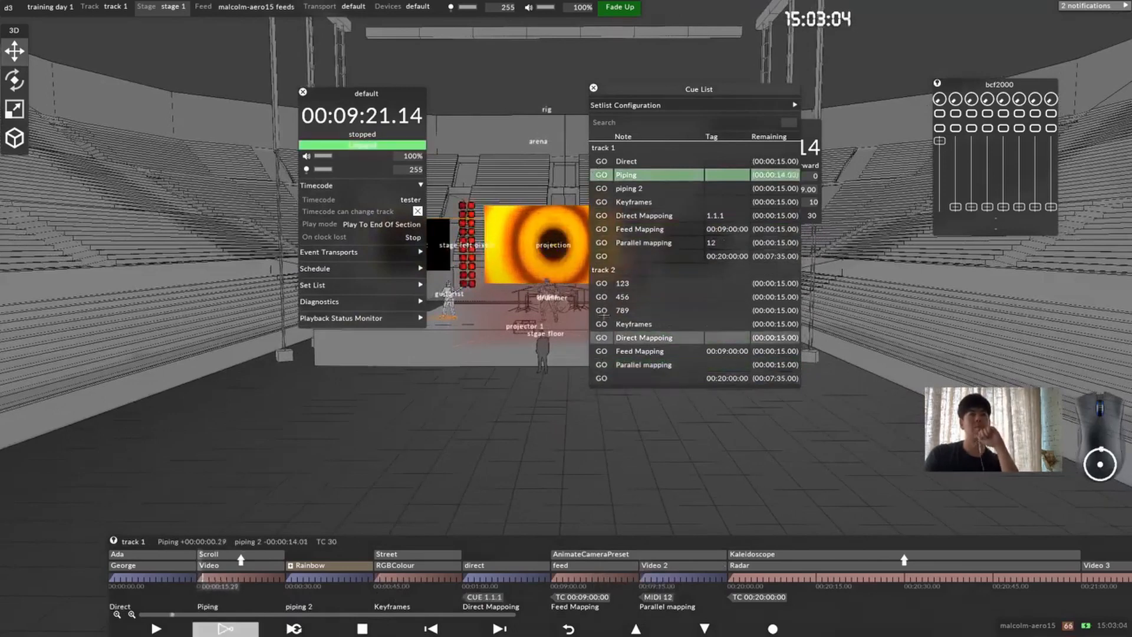
click(602, 351)
Step: Expand the setlist configuration, look through the available setlists, and close their list
click(660, 107)
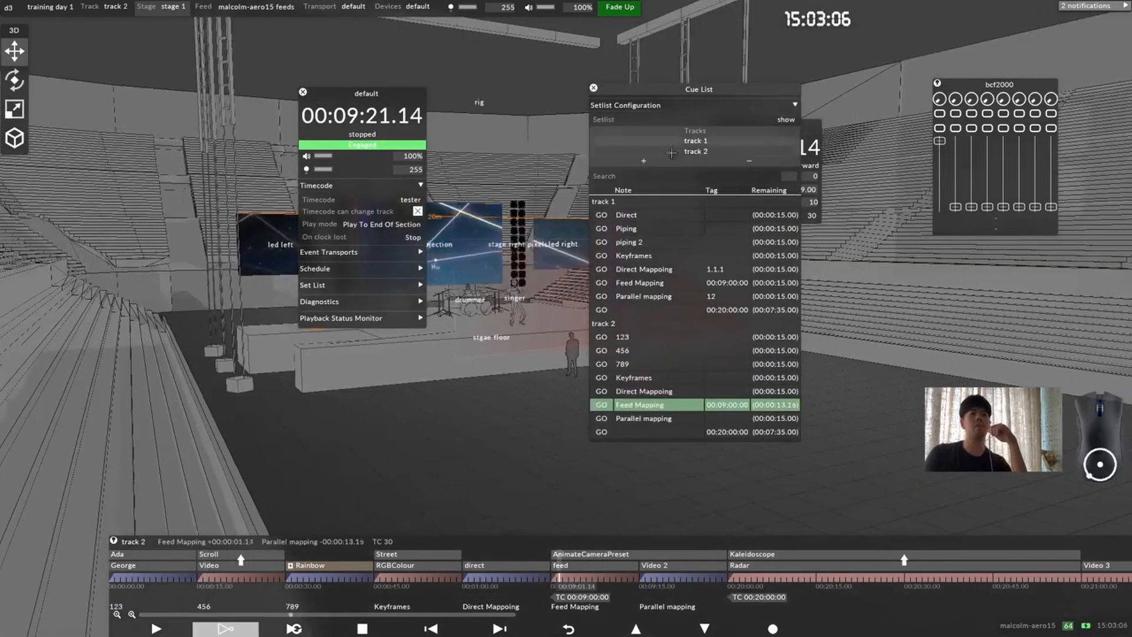
click(785, 121)
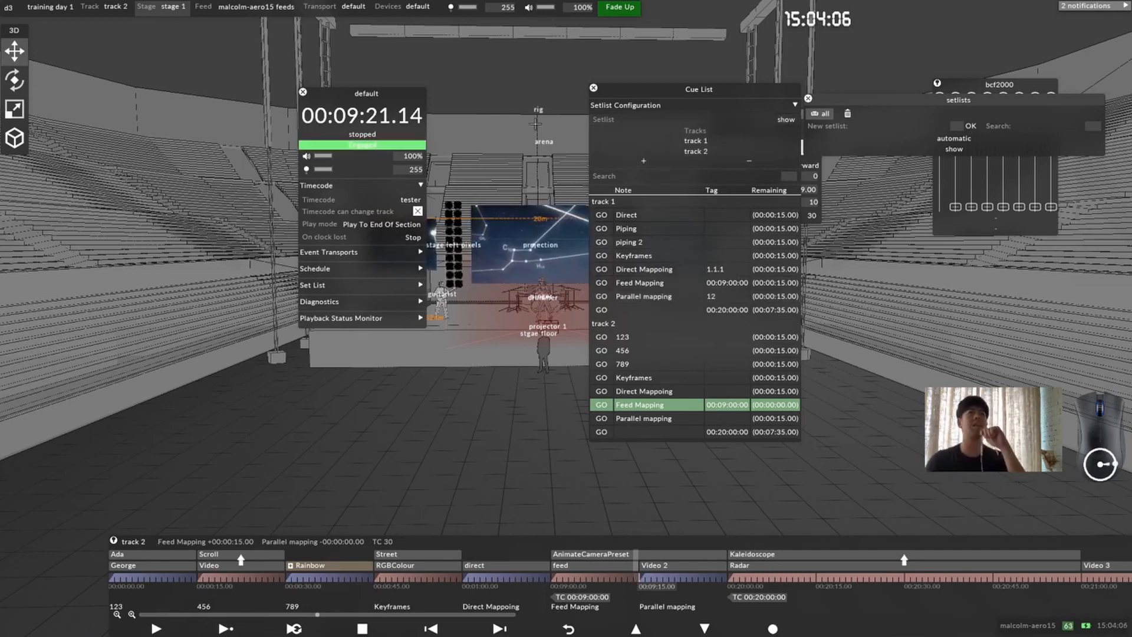
click(808, 99)
Step: Place the cue list and the default transport window on opposite sides of the stage view, briefly viewing the Playback Status Monitor
drag(737, 90, 351, 167)
click(703, 124)
drag(348, 93, 683, 101)
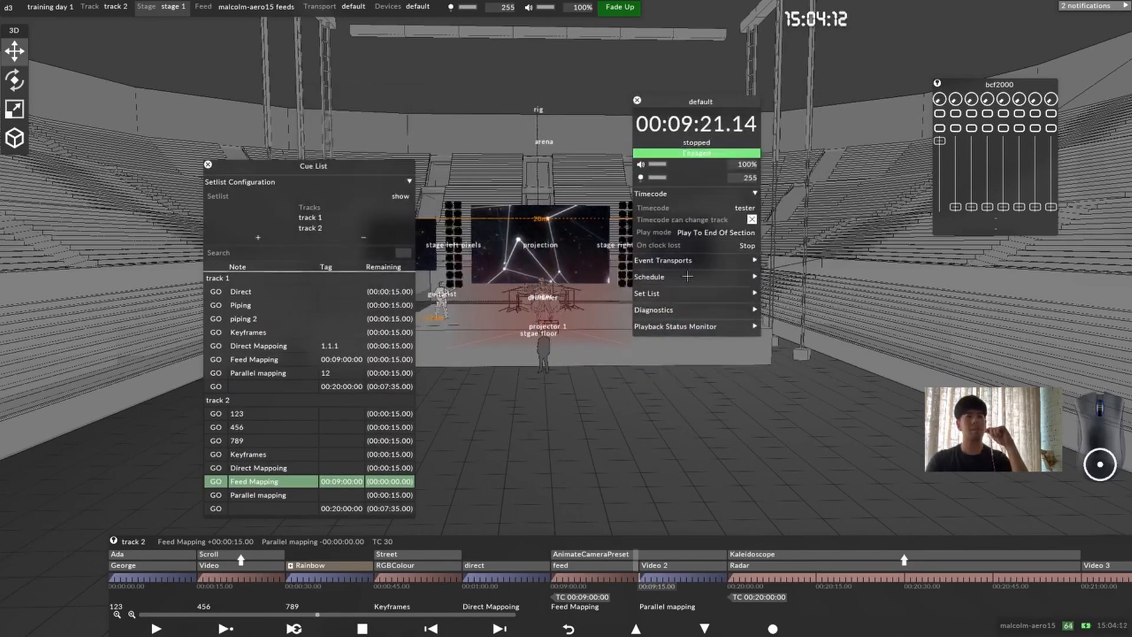
click(678, 328)
click(715, 327)
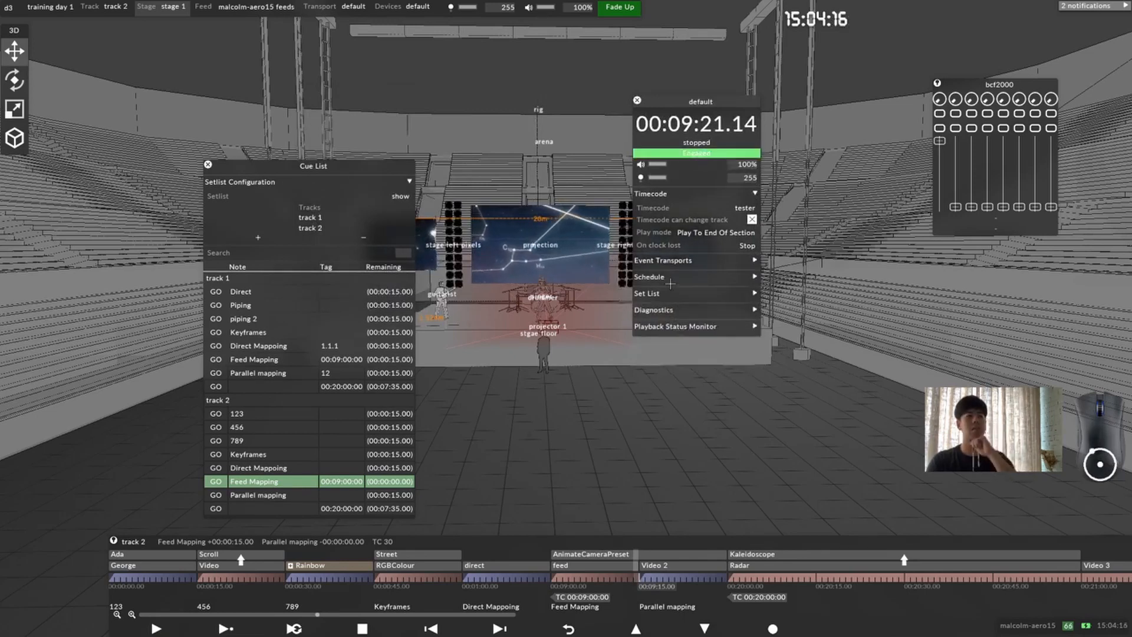
Step: Add a remote event transport named osc of type EventTransportOSC to the default transport
click(683, 260)
click(665, 283)
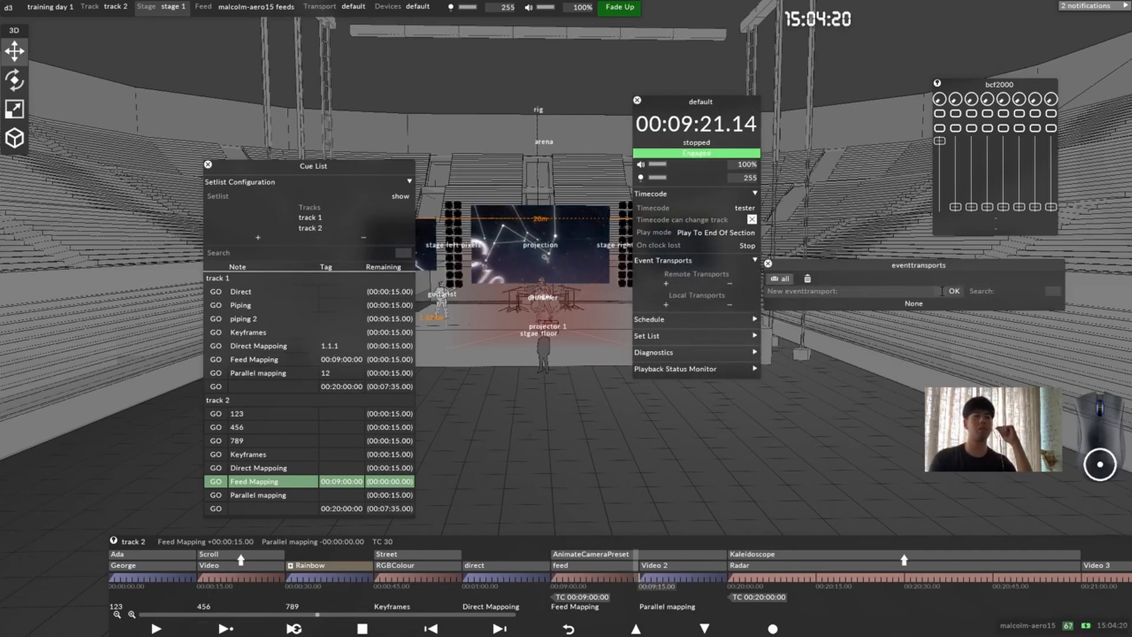
text(osc)
key(Return)
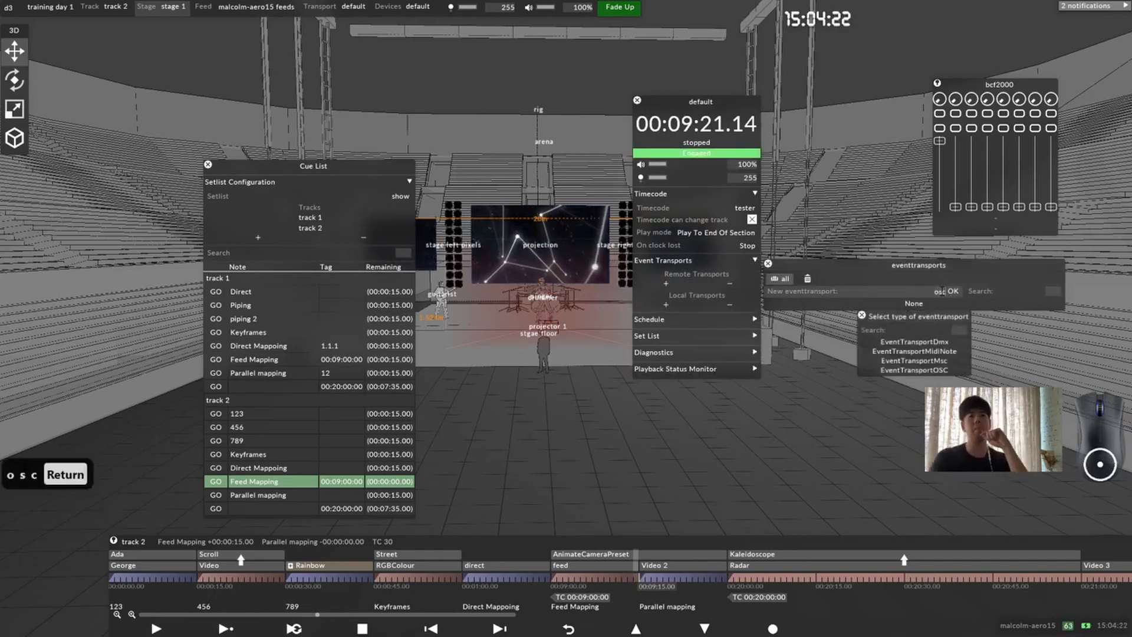
click(956, 369)
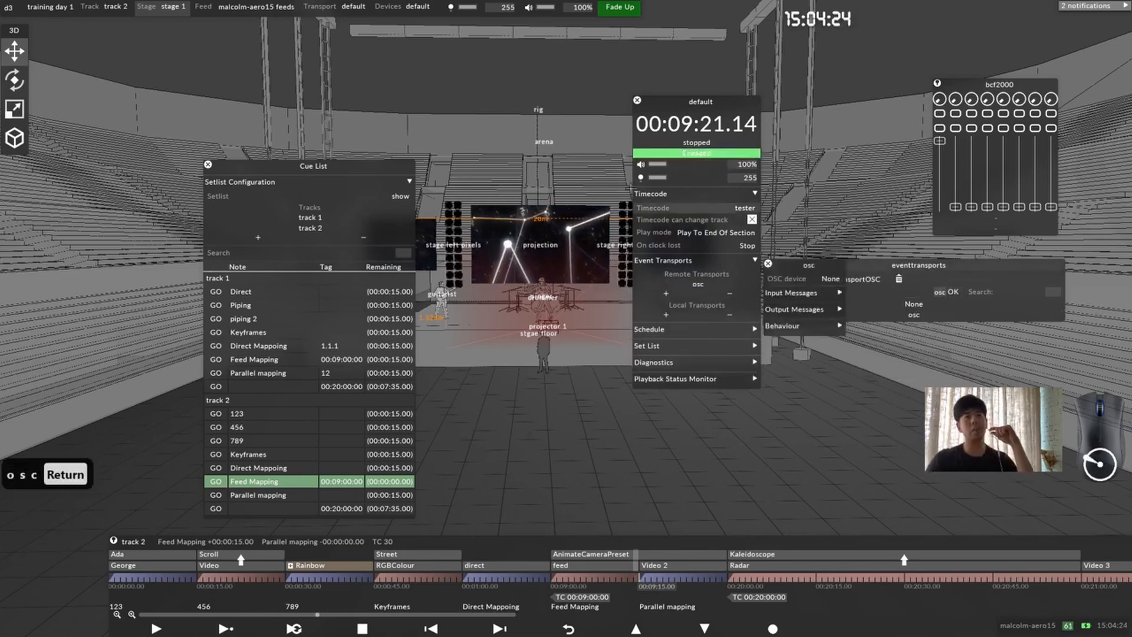
Step: Examine the osc transport's input and output message mappings with its whole editor in view
click(465, 169)
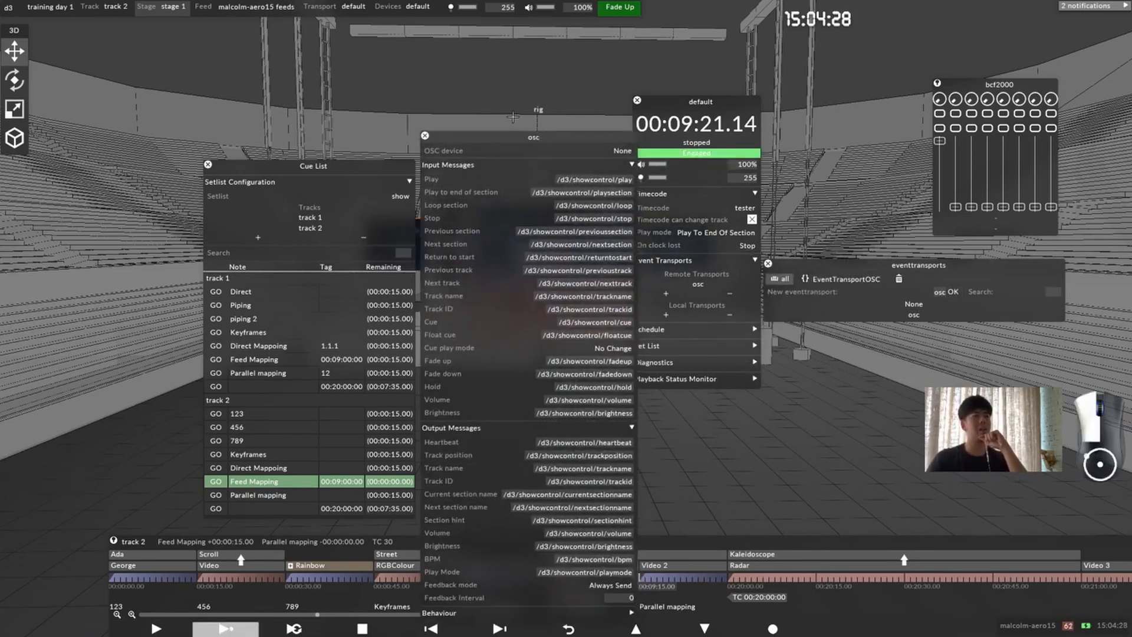
drag(566, 138, 457, 38)
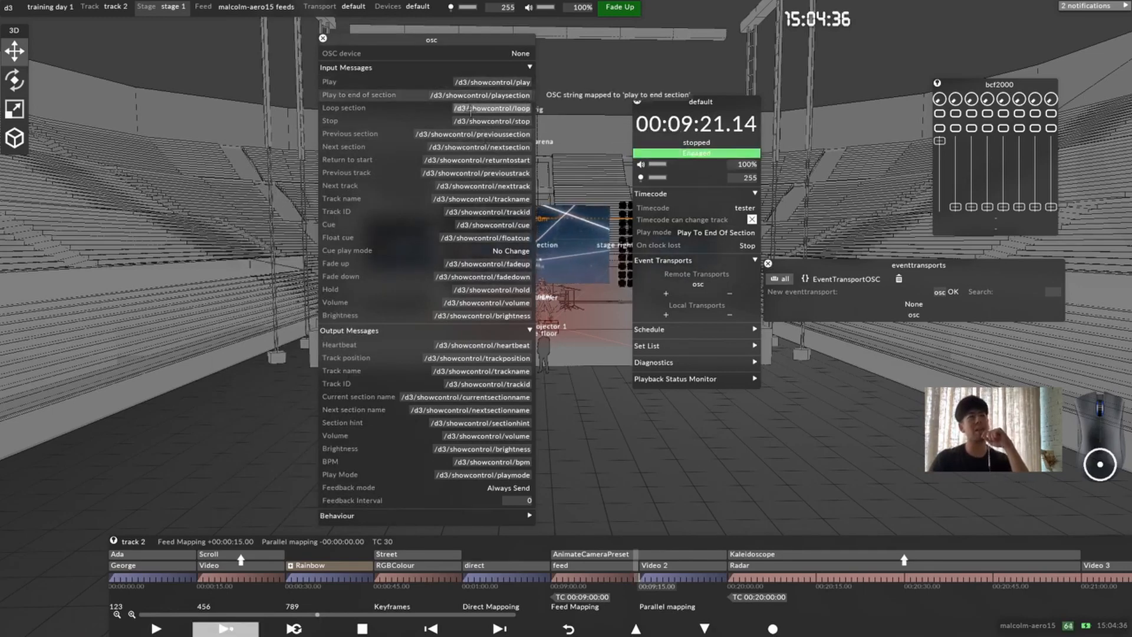
click(481, 135)
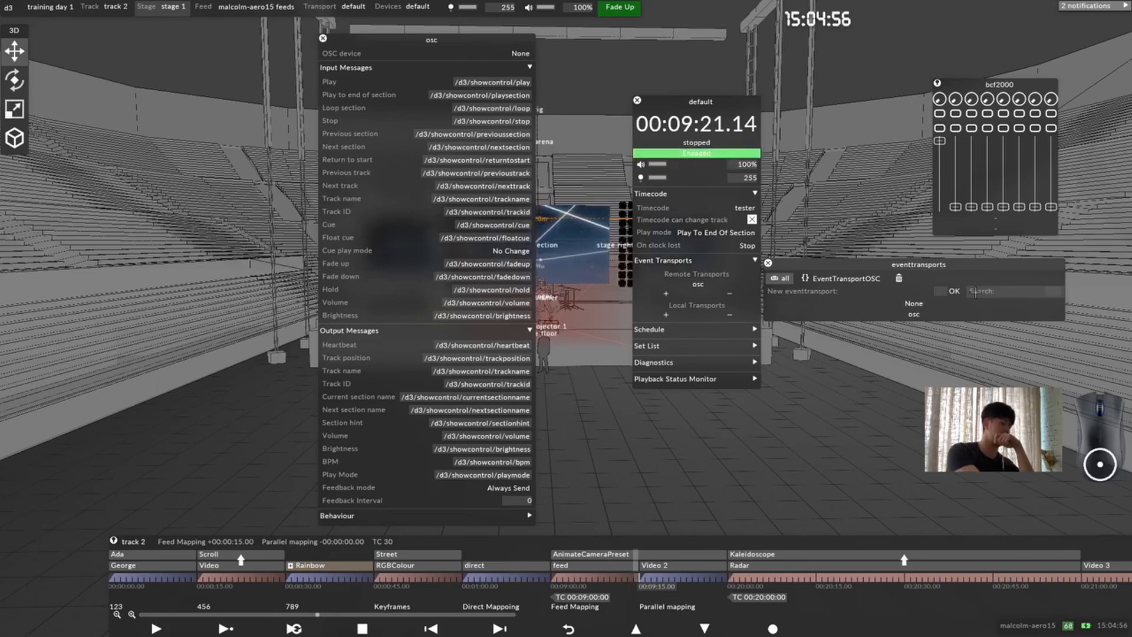
Step: Add a second remote event transport named dmxx of type EventTransportDmx
text(dmxx)
key(Return)
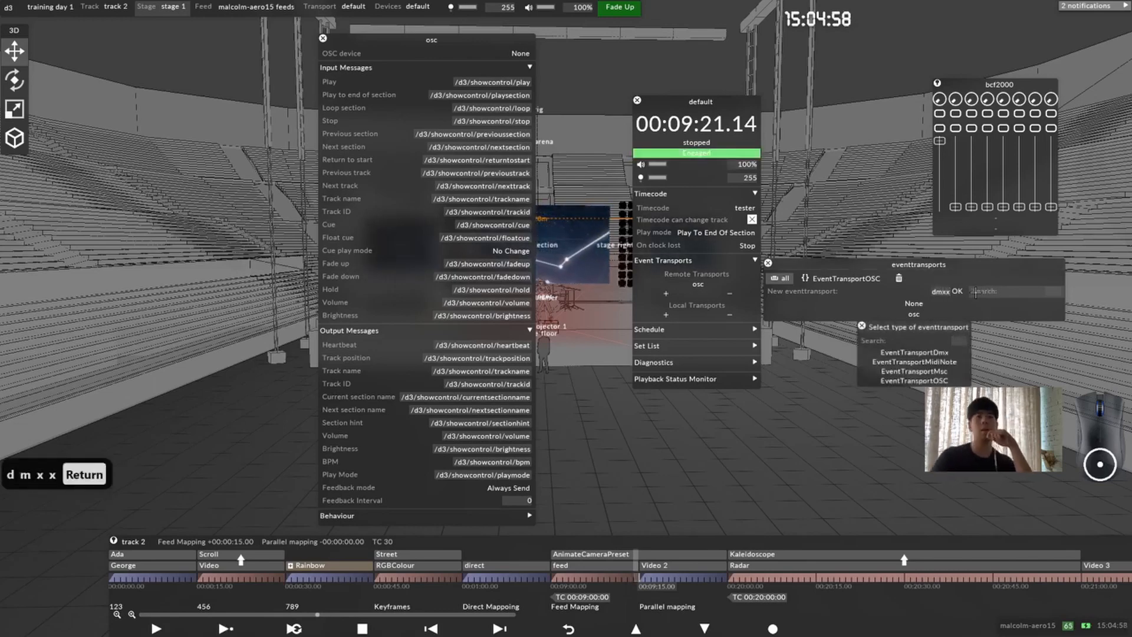
click(914, 353)
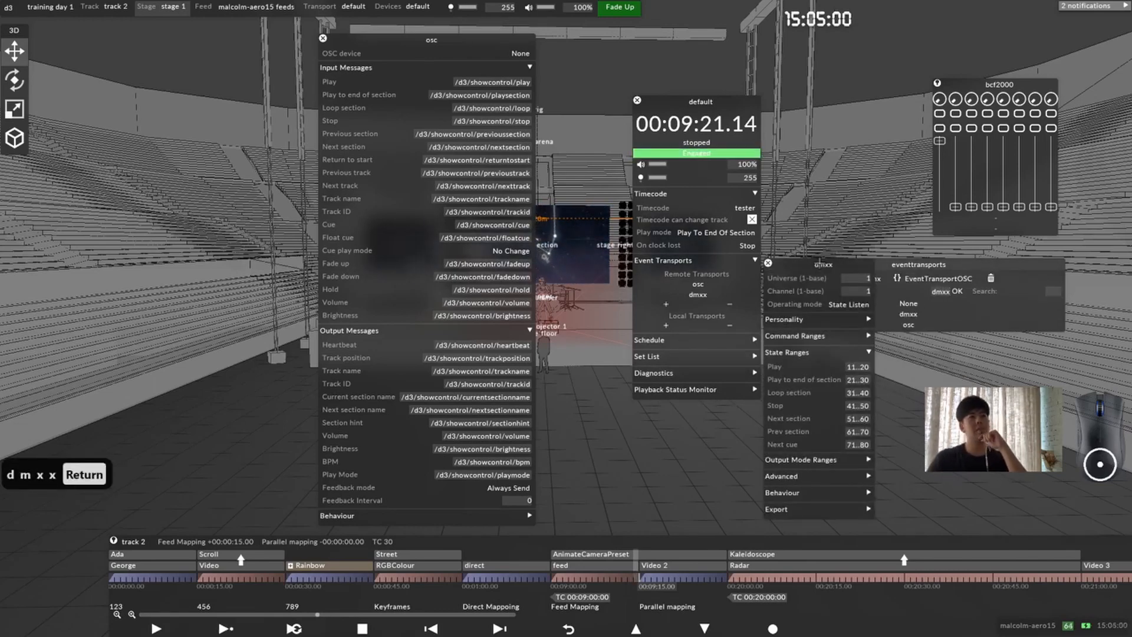
Step: Examine the dmxx transport's export, personality and operating mode options with its editor placed beside the osc editor
drag(819, 264, 516, 89)
click(546, 333)
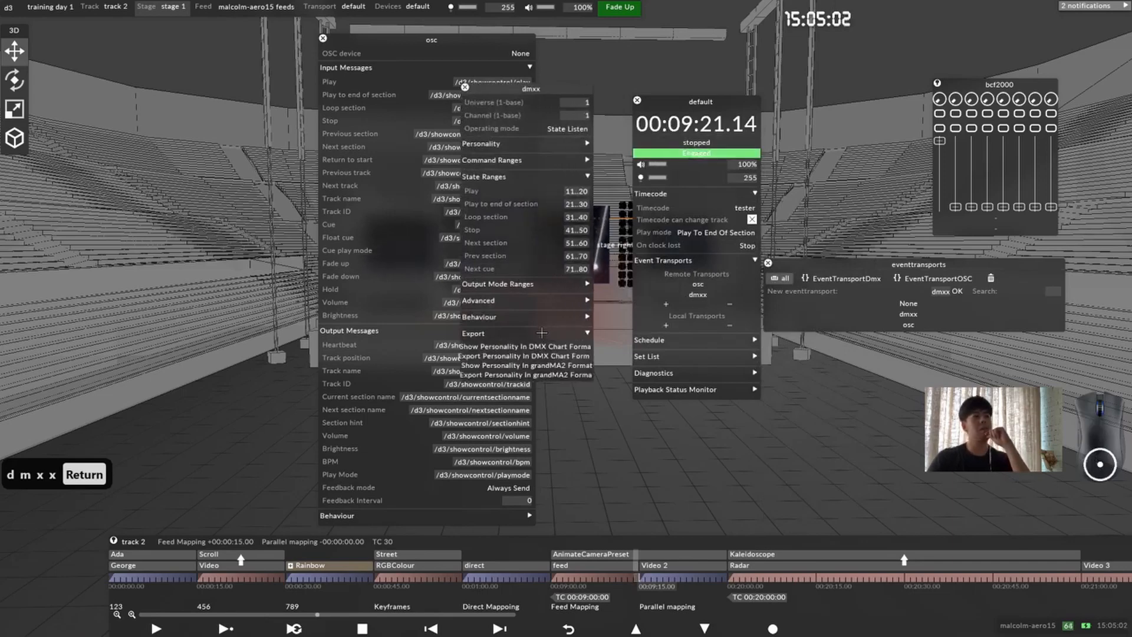
click(578, 146)
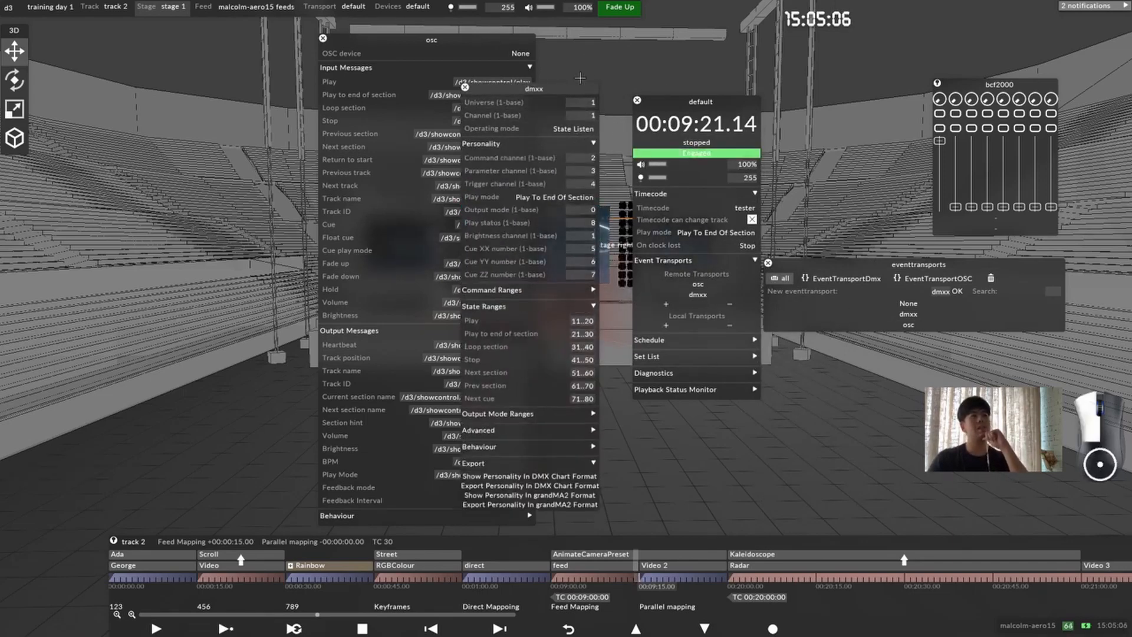
drag(572, 83, 625, 47)
click(376, 39)
drag(376, 39, 125, 40)
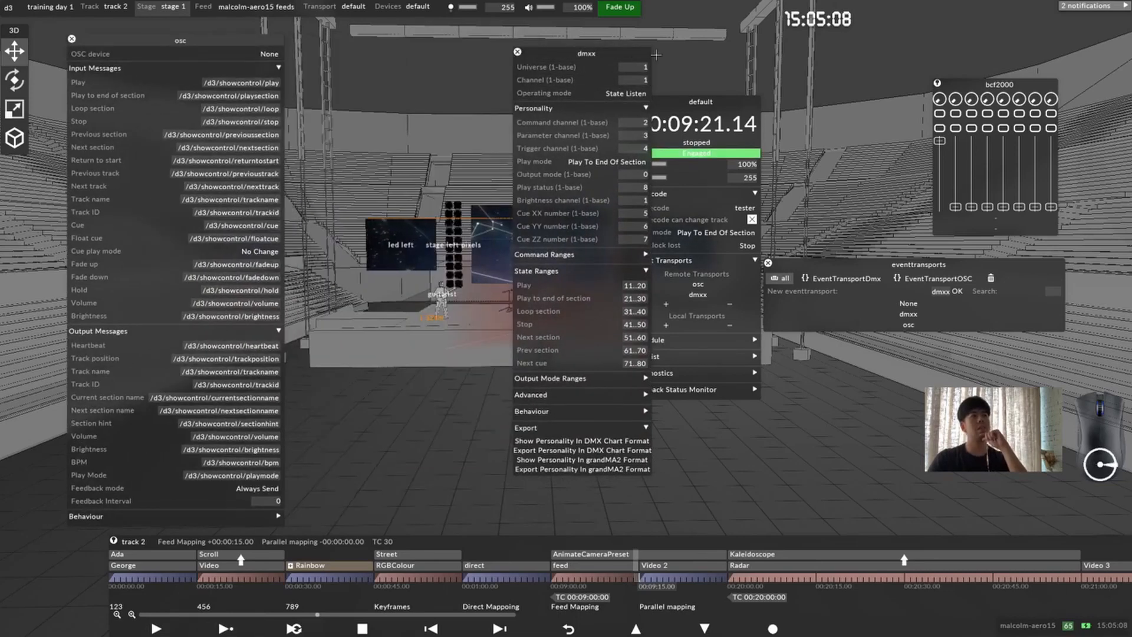
drag(586, 53, 498, 48)
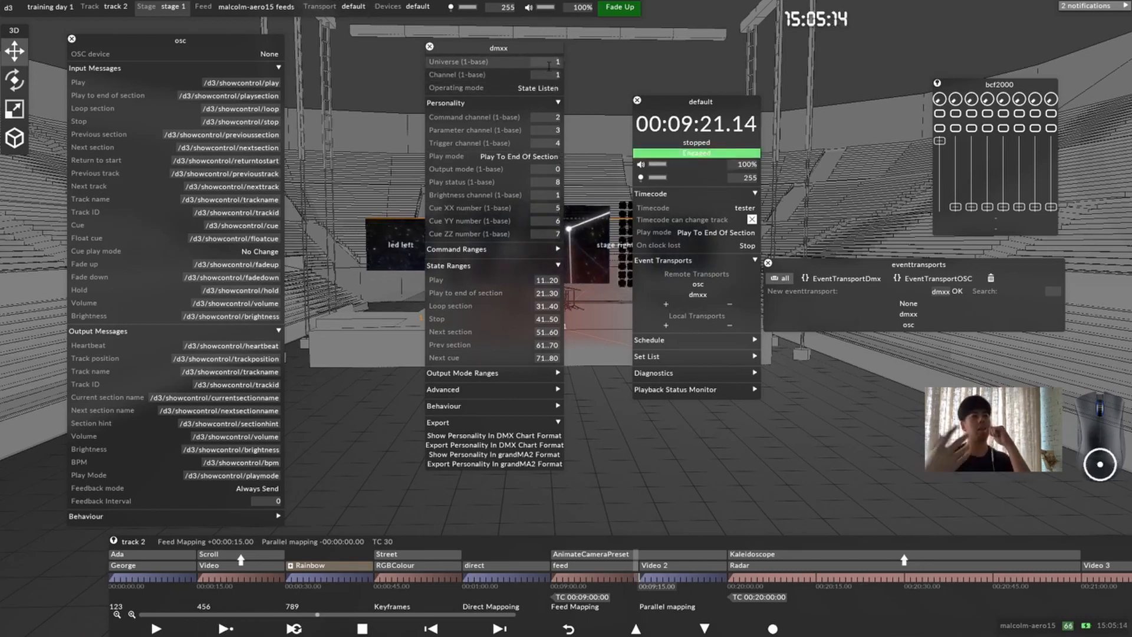
click(538, 88)
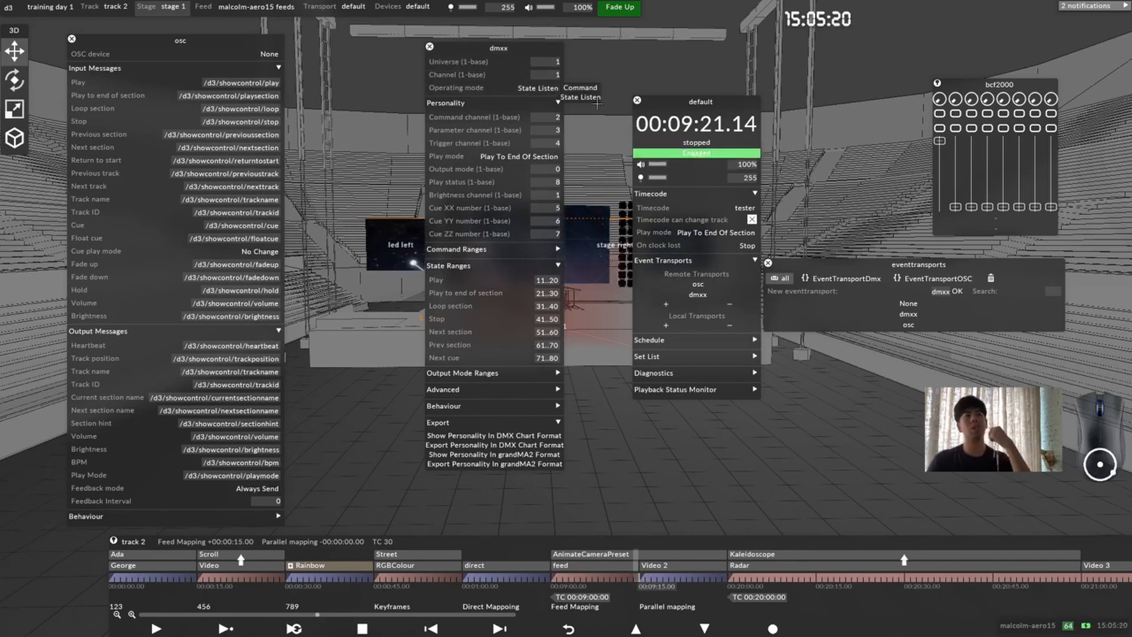
click(556, 76)
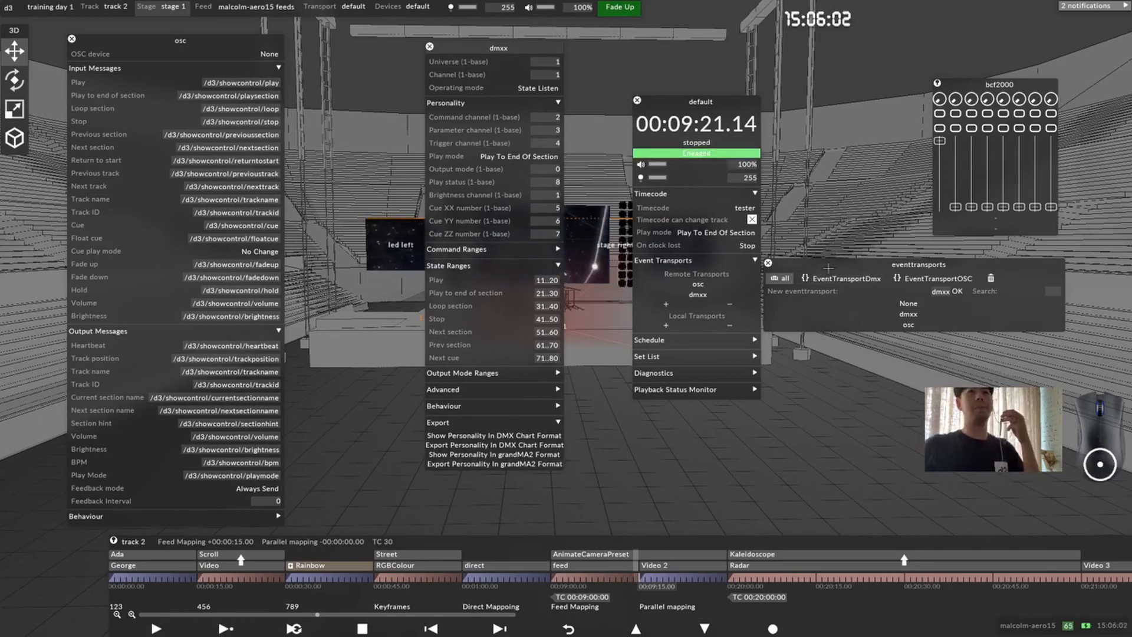
Step: Close the dmxx editor and the event transports list, and reposition the default transport window beside the stage screens
mouse_move(522, 250)
mouse_down()
mouse_move(631, 252)
mouse_move(541, 261)
mouse_up()
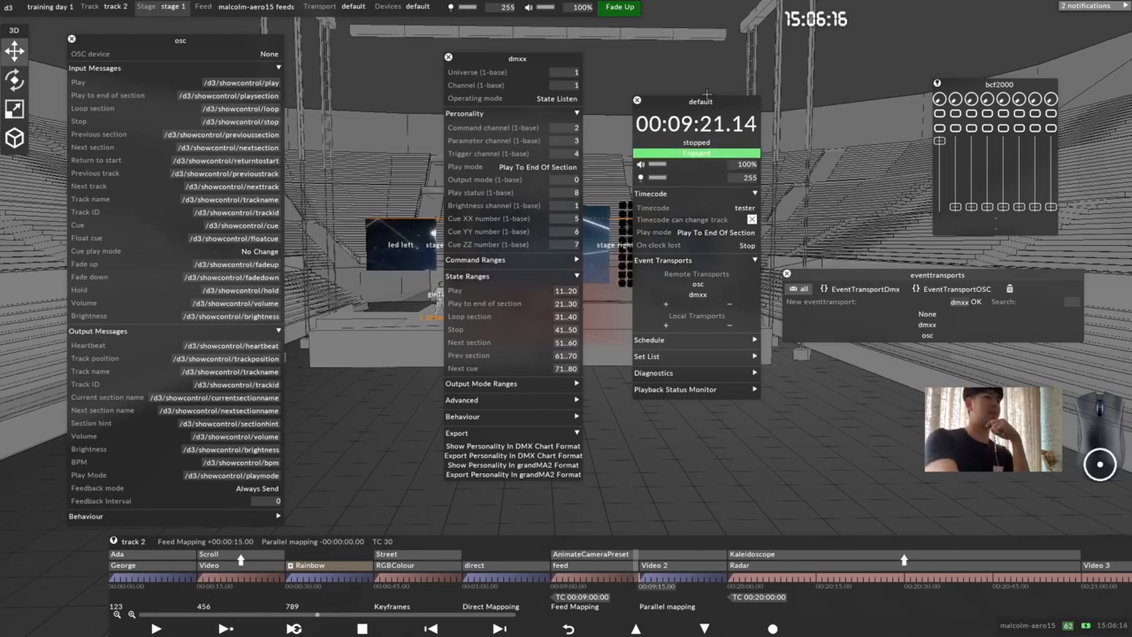
drag(667, 98, 647, 217)
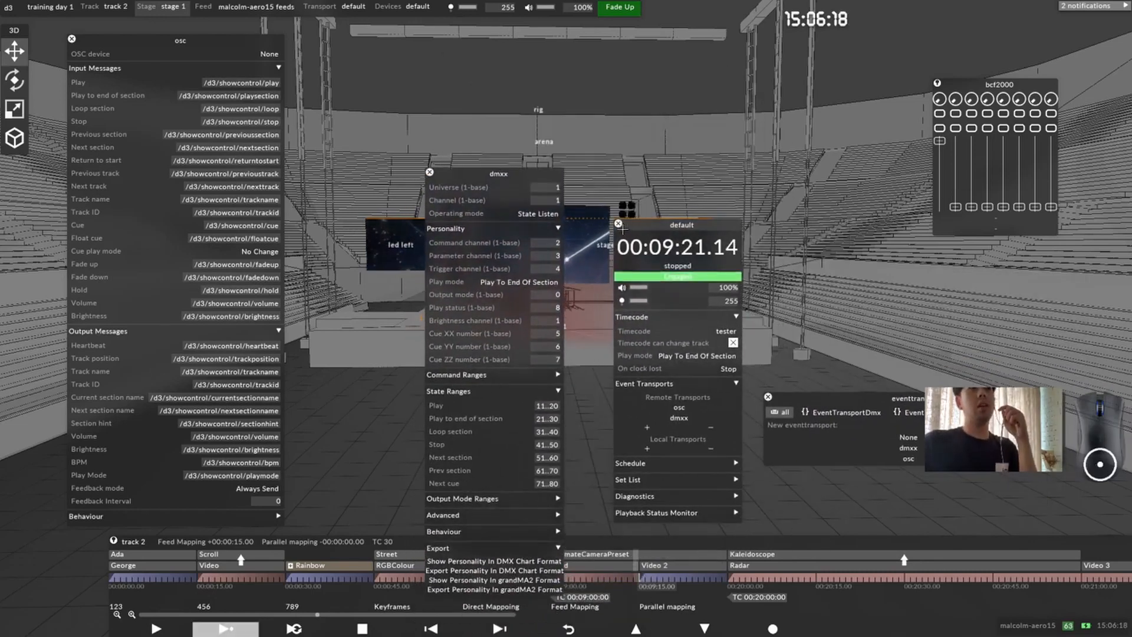
click(768, 397)
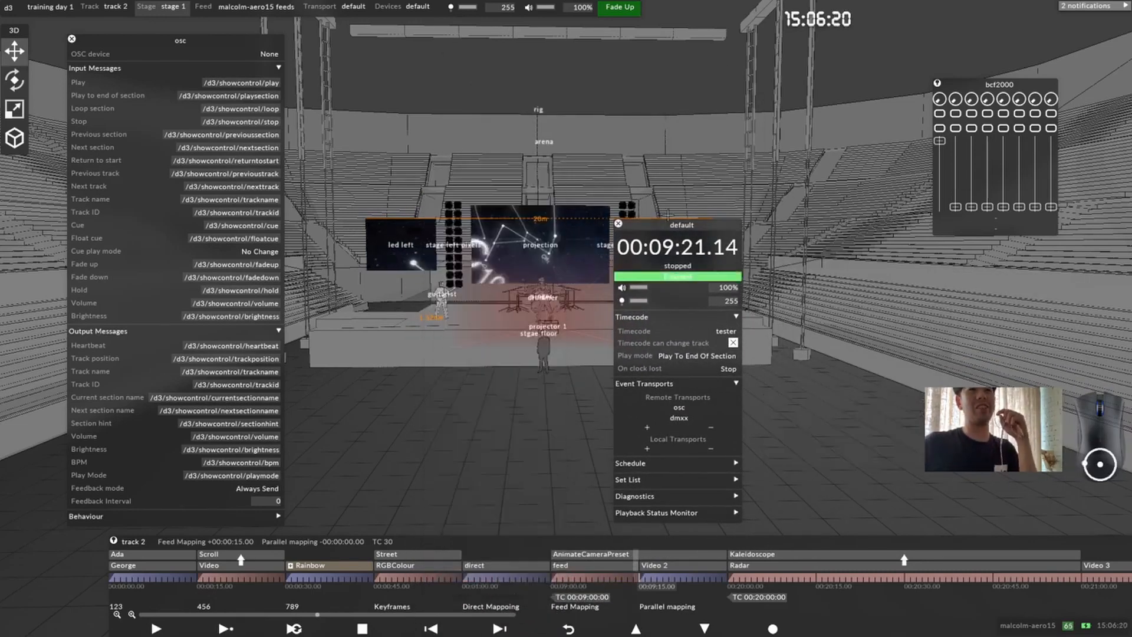
drag(636, 226, 720, 97)
drag(581, 203, 550, 302)
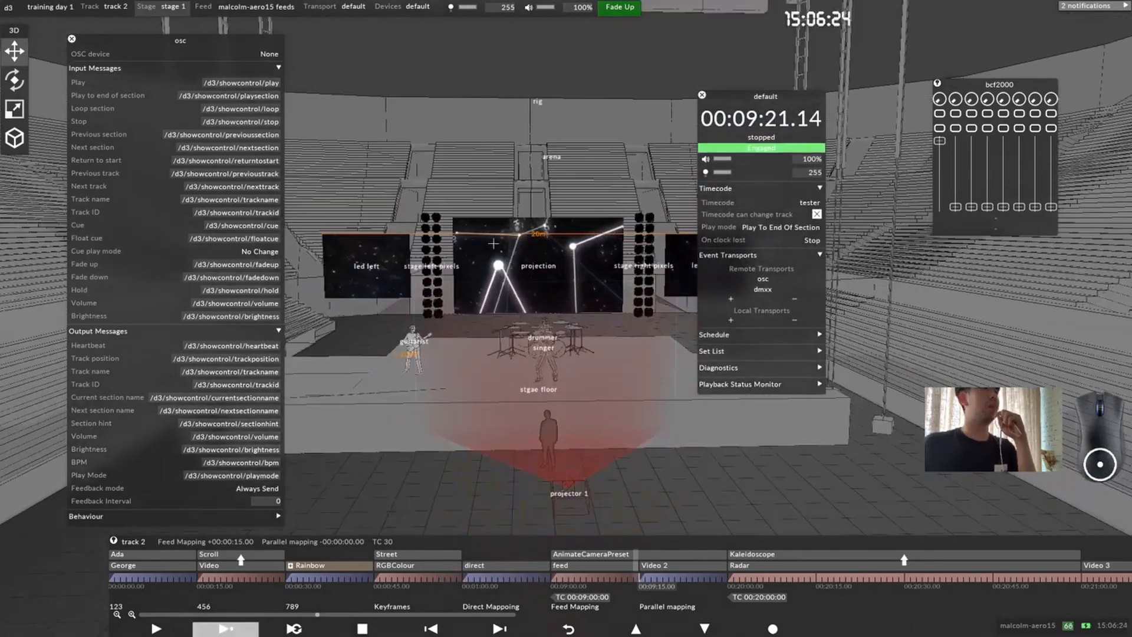
drag(494, 242, 527, 259)
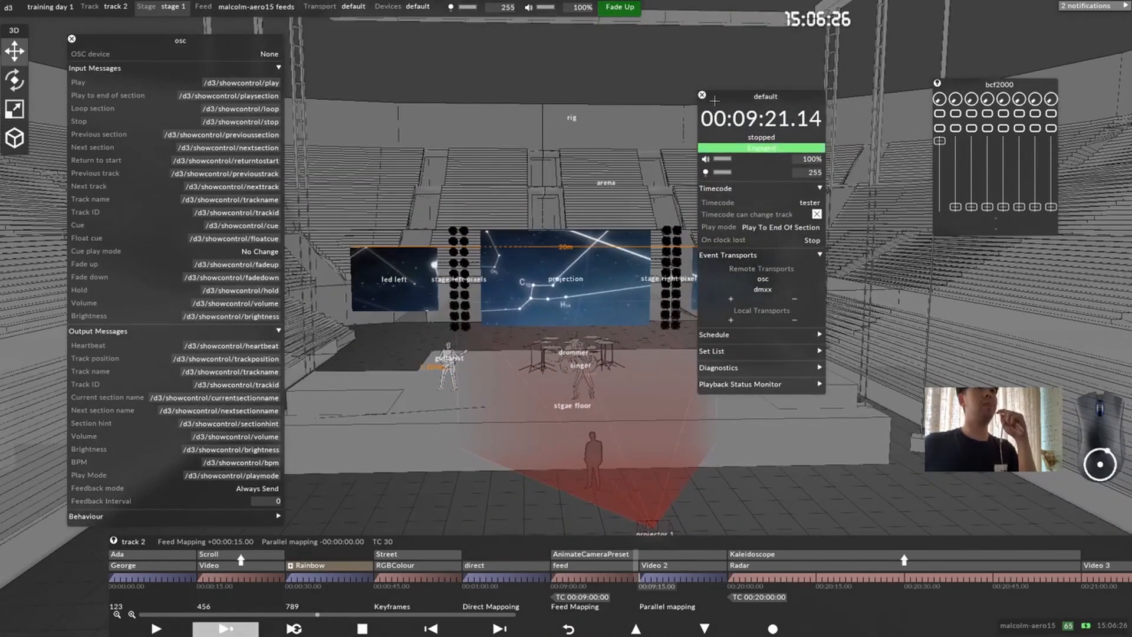
drag(713, 97, 662, 79)
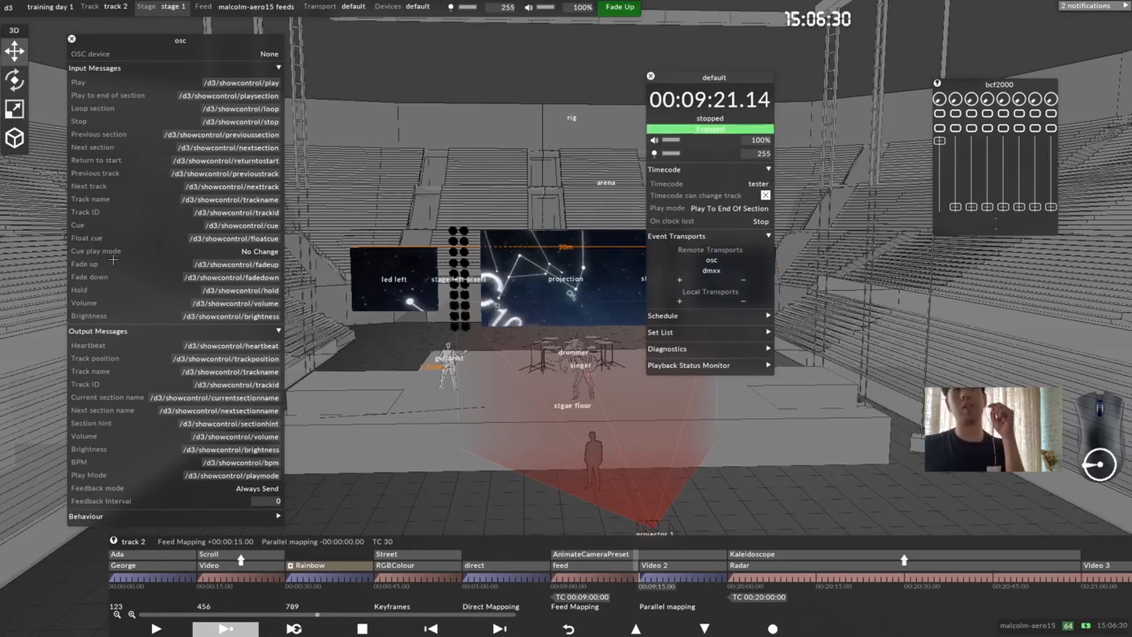
scroll(537, 310, up, 5)
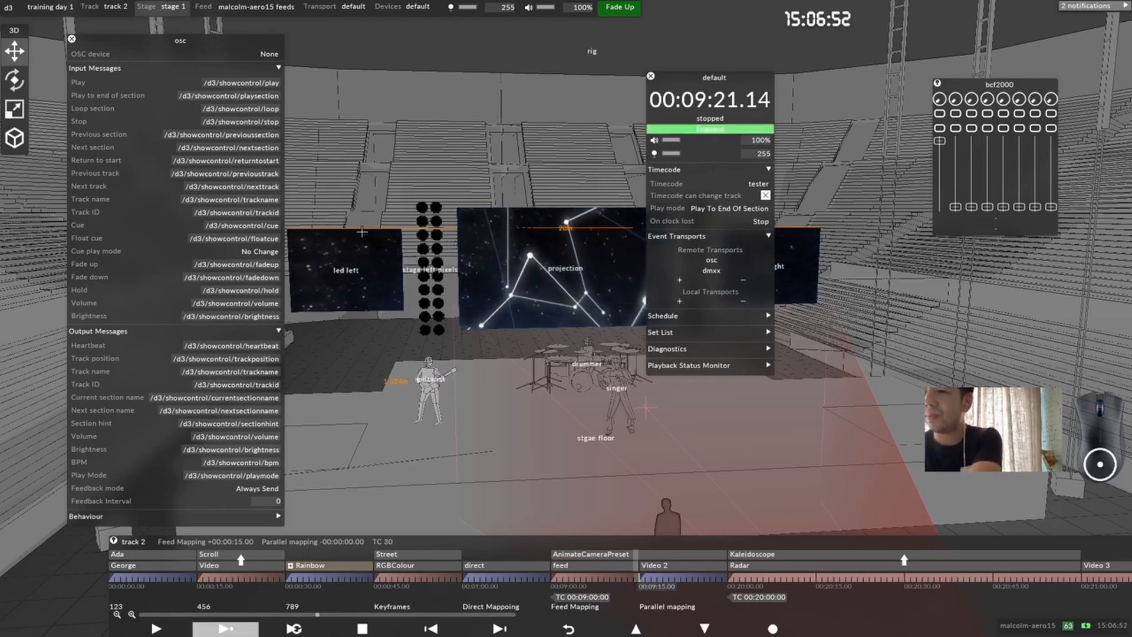
key(space)
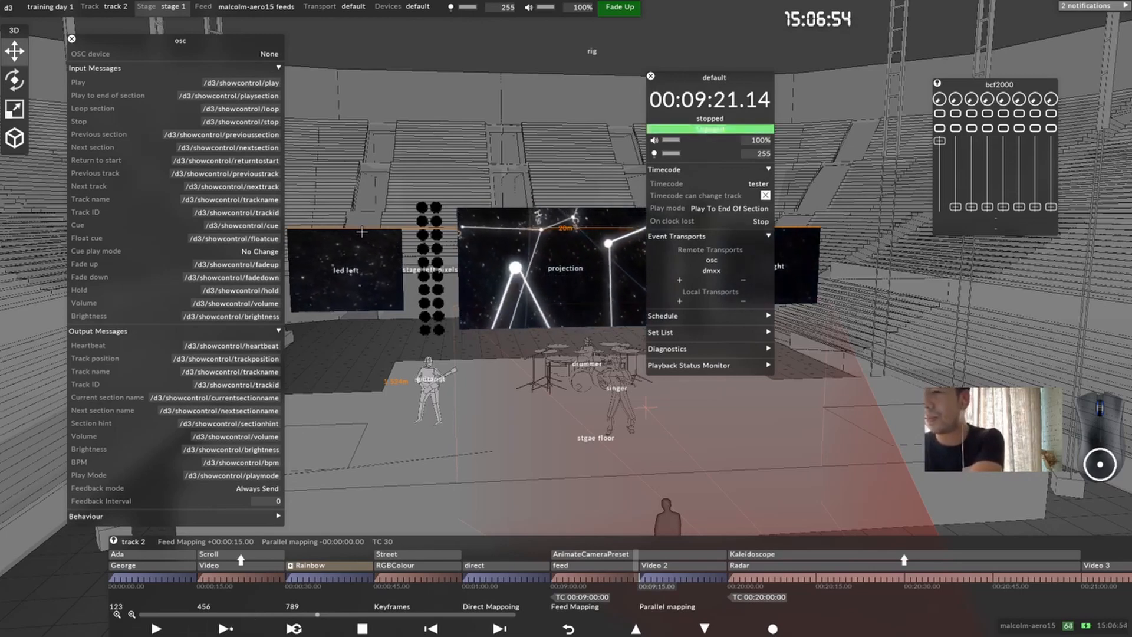
key(space)
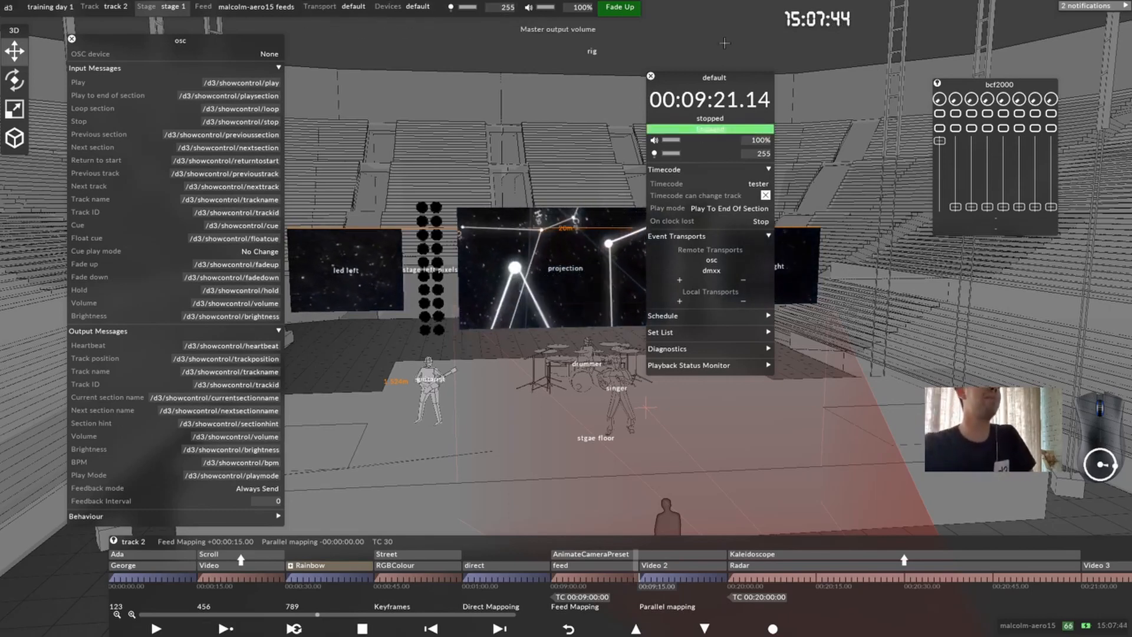
Step: Close the default transport window and the osc editor
click(650, 75)
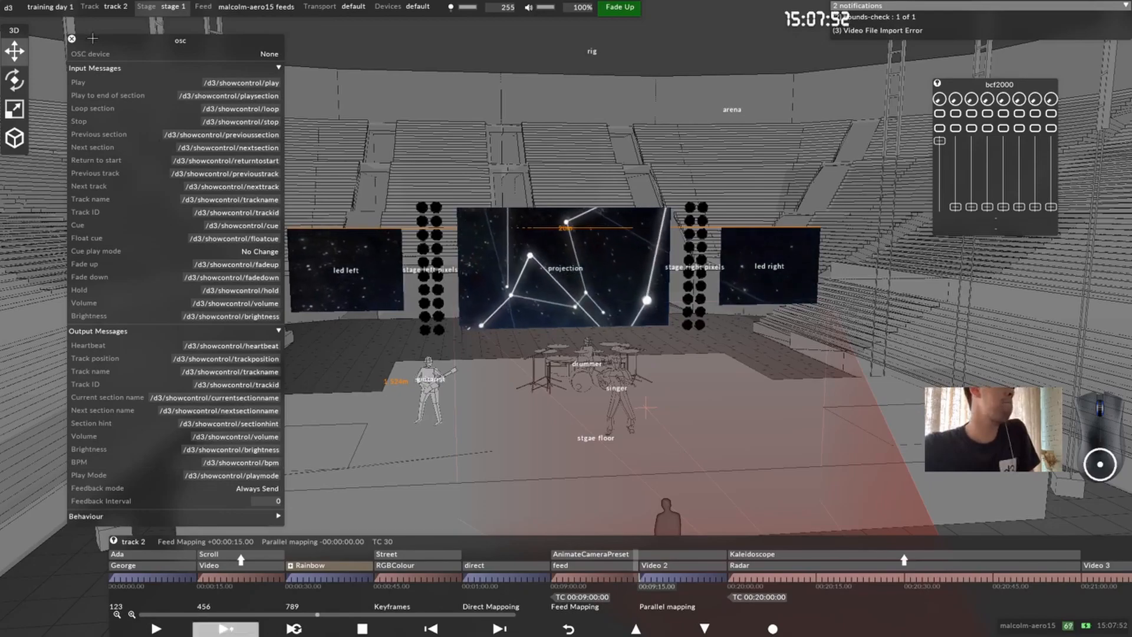
drag(93, 38, 221, 39)
click(200, 40)
scroll(644, 353, down, 4)
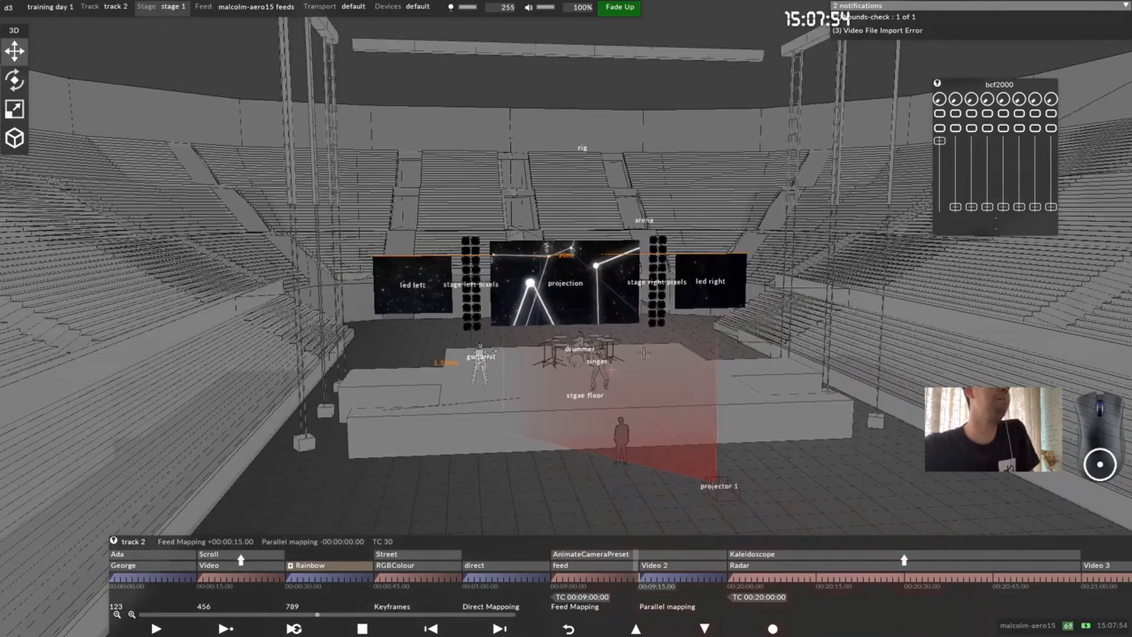
scroll(644, 352, up, 10)
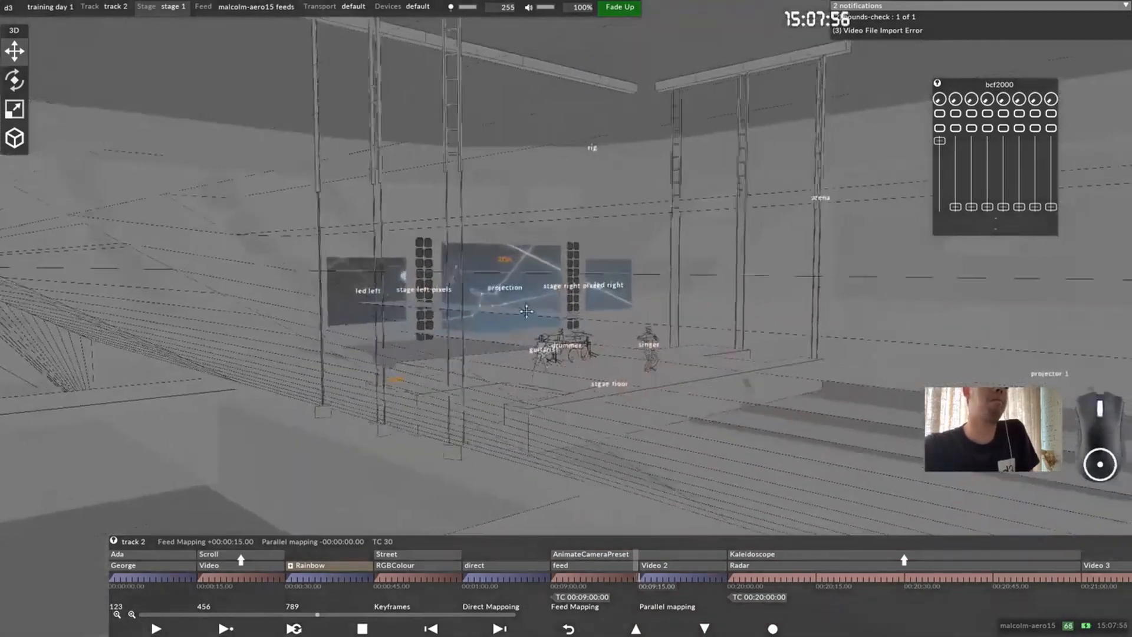
scroll(527, 311, up, 2)
middle_drag(527, 312, 481, 329)
scroll(492, 335, down, 4)
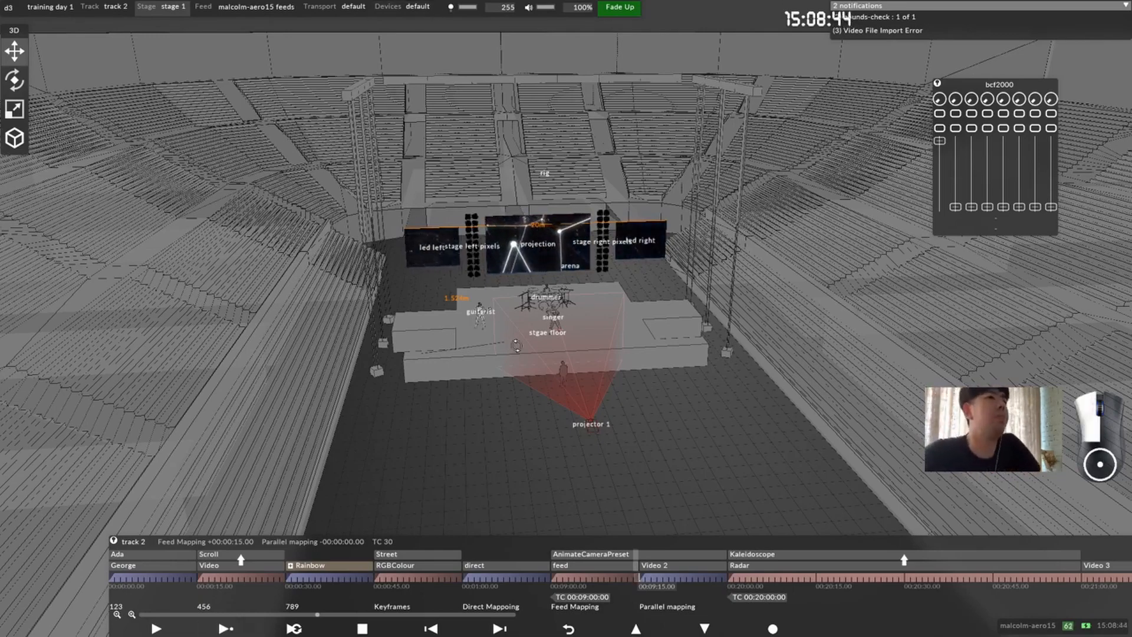
Step: Open the settings of stage 1 and expand its DMX Screens section
drag(507, 287, 559, 334)
scroll(559, 334, up, 3)
right_click(143, 2)
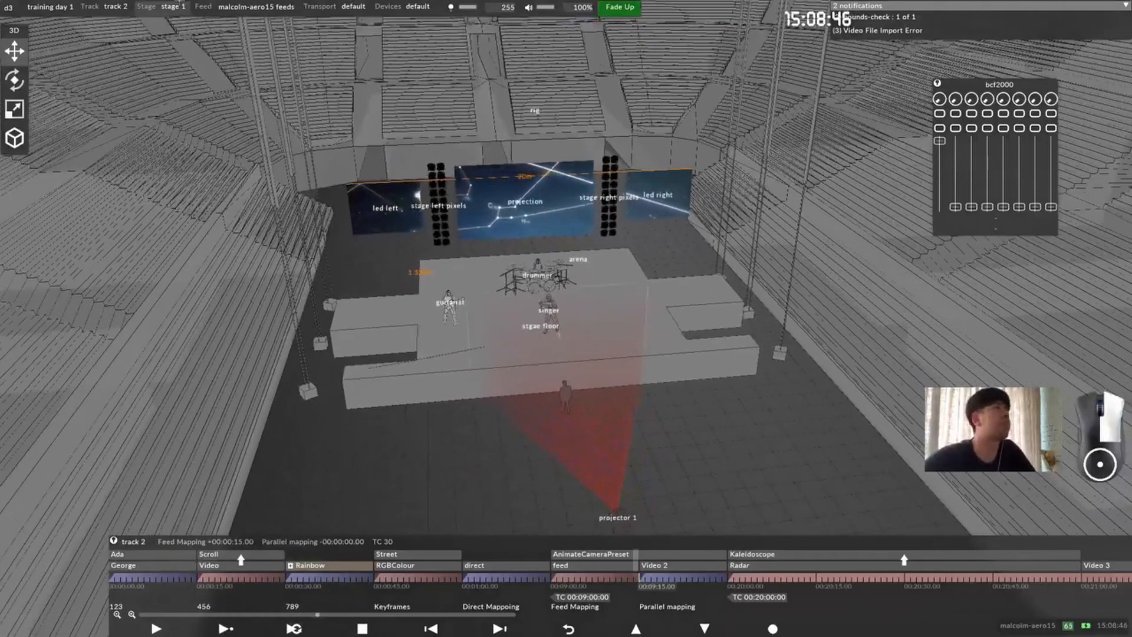
click(188, 180)
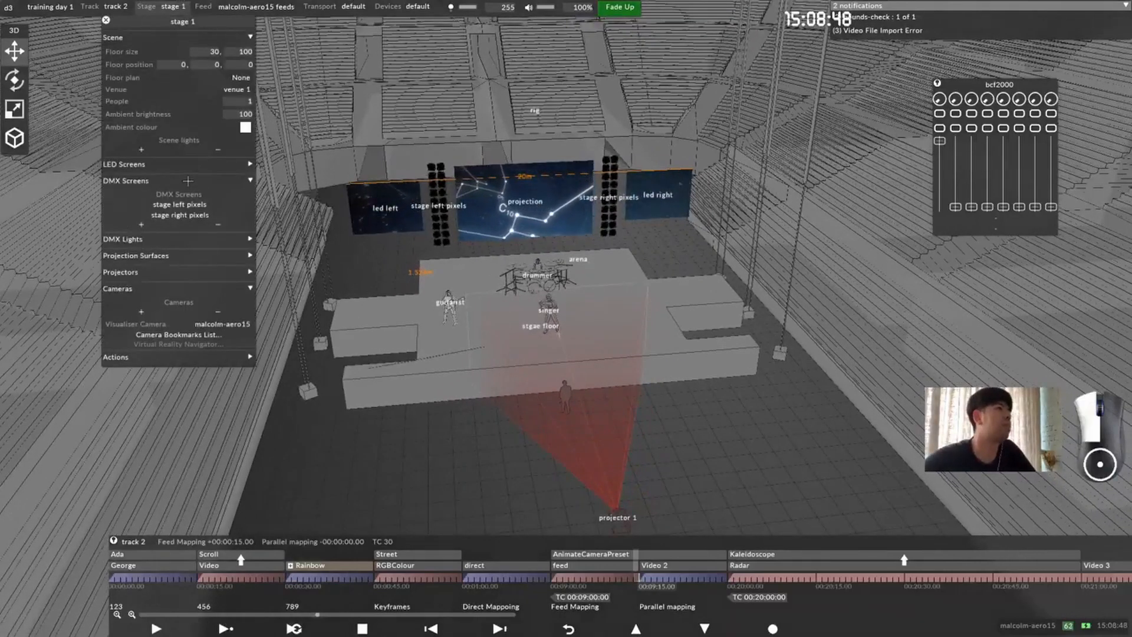
Step: Examine the stage 1 Actions options, and check the feed view and transport managers list before returning to the stage view
click(172, 246)
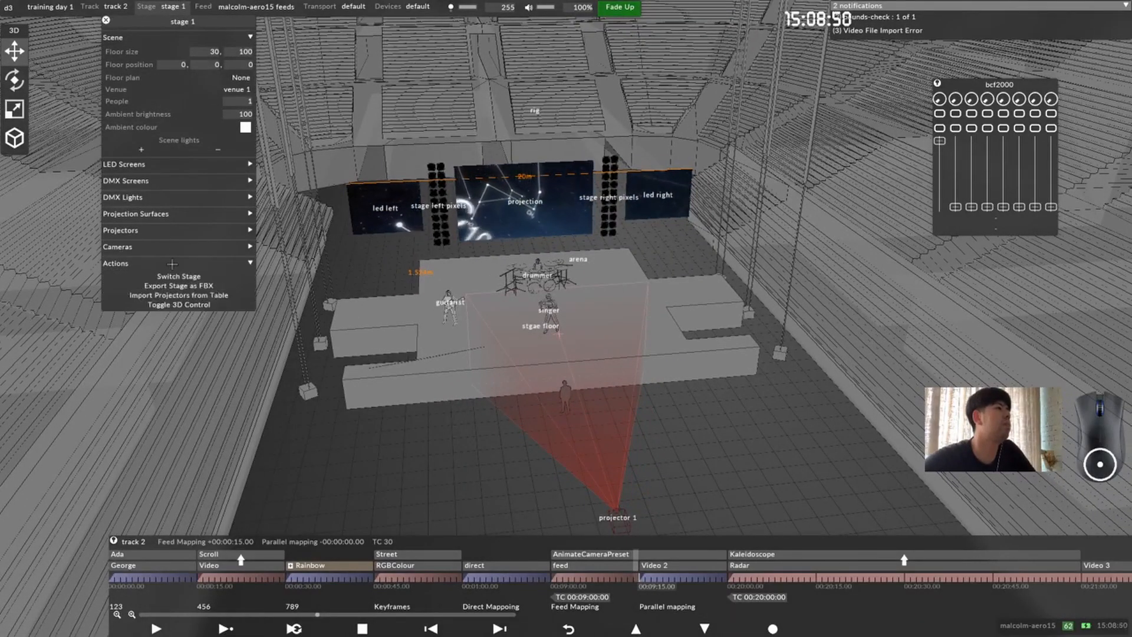
click(188, 13)
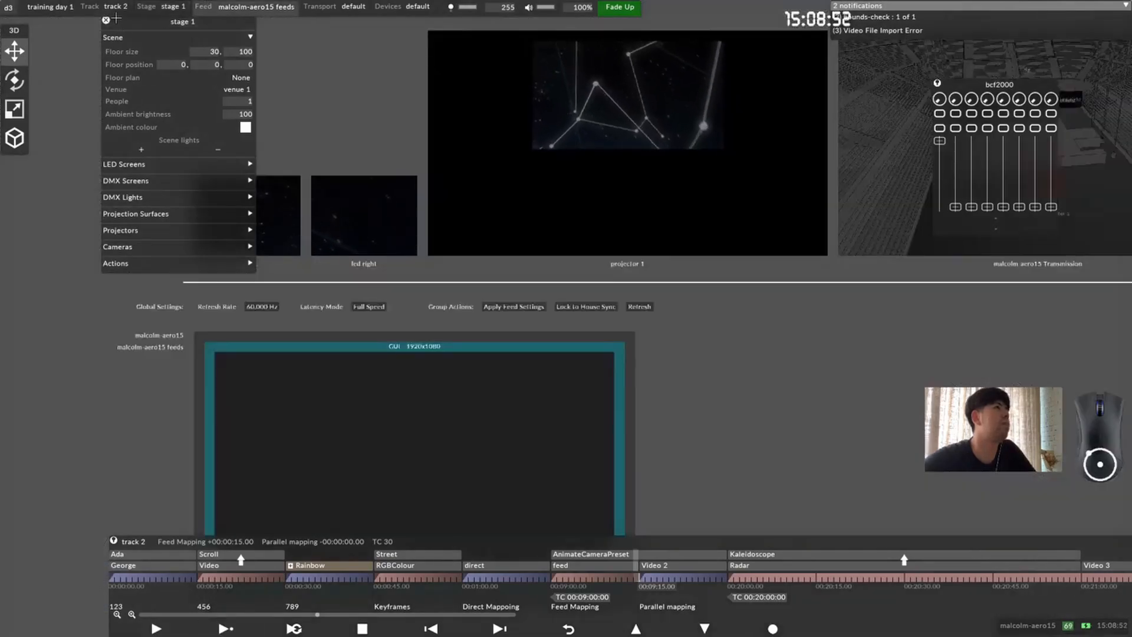
click(345, 7)
click(179, 7)
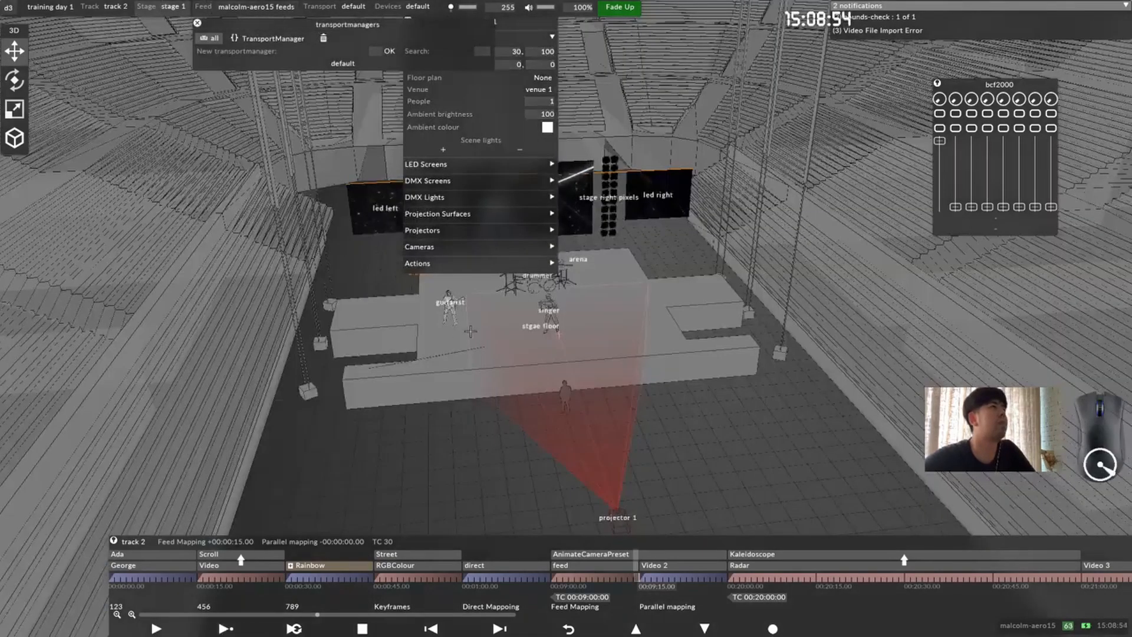
Step: Close the transport managers list and the stage 1 settings, and frame the stage and its screens from the front
click(197, 23)
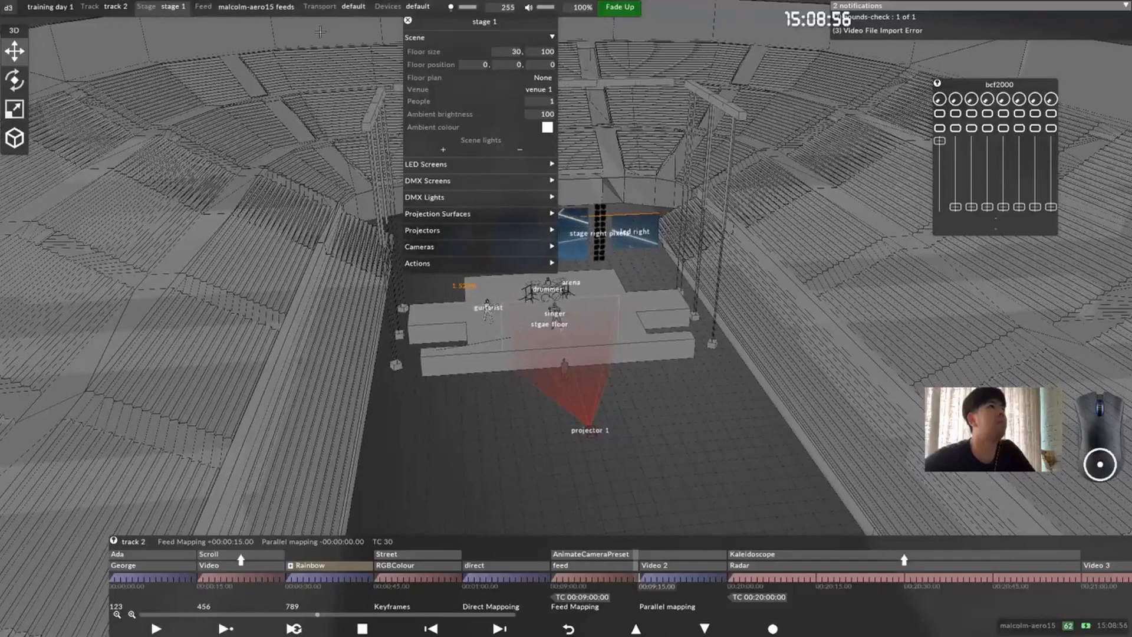
click(407, 21)
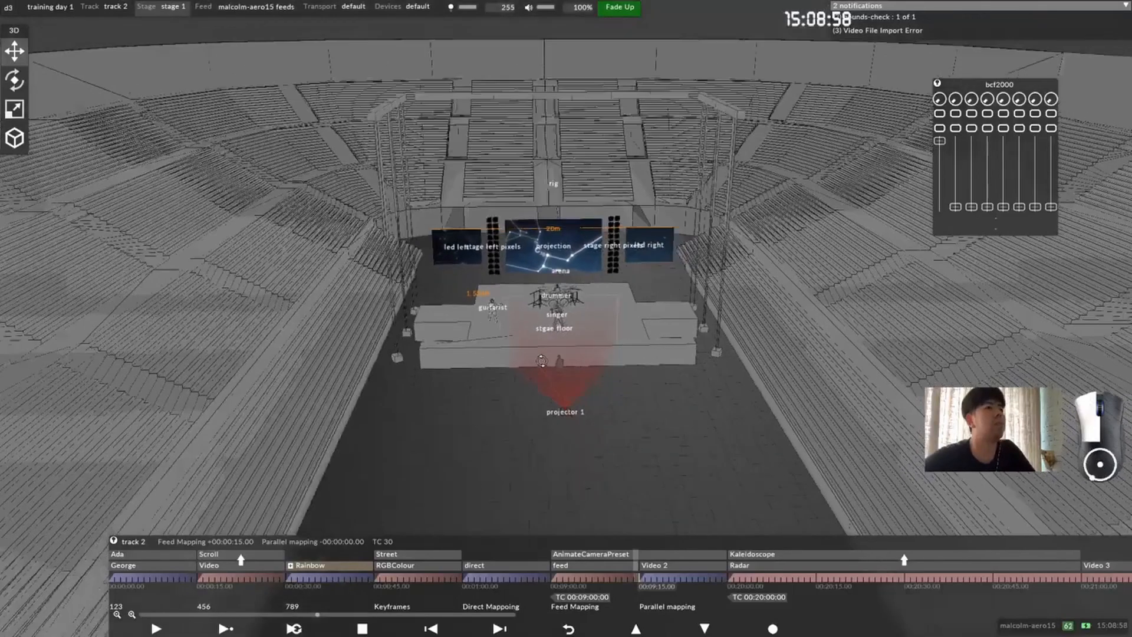
drag(546, 342, 577, 366)
scroll(588, 342, up, 3)
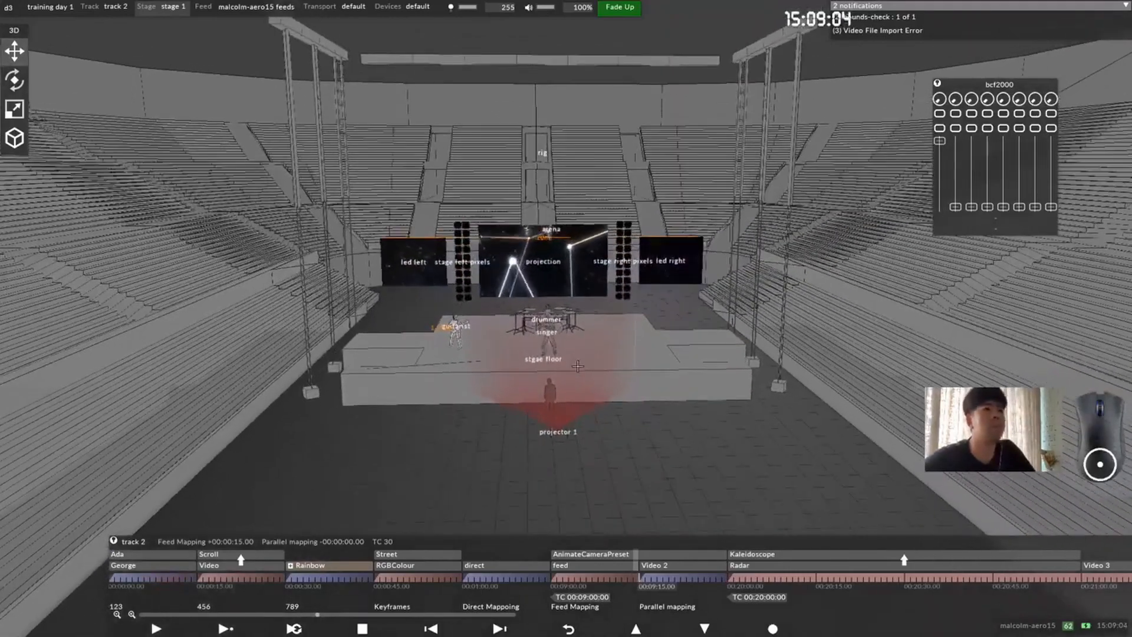